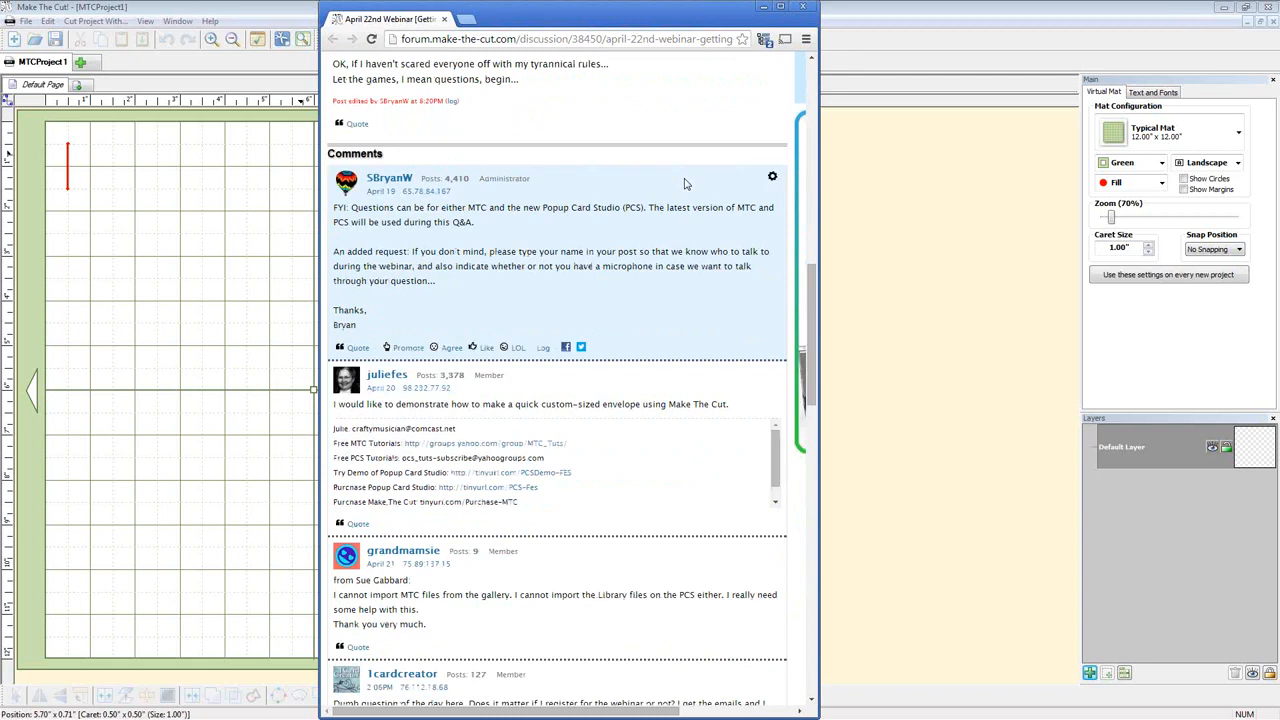
Look through the webinar's forum comments and advance the photo viewer to the orange envelope picture
scroll(685, 183, "down", 1)
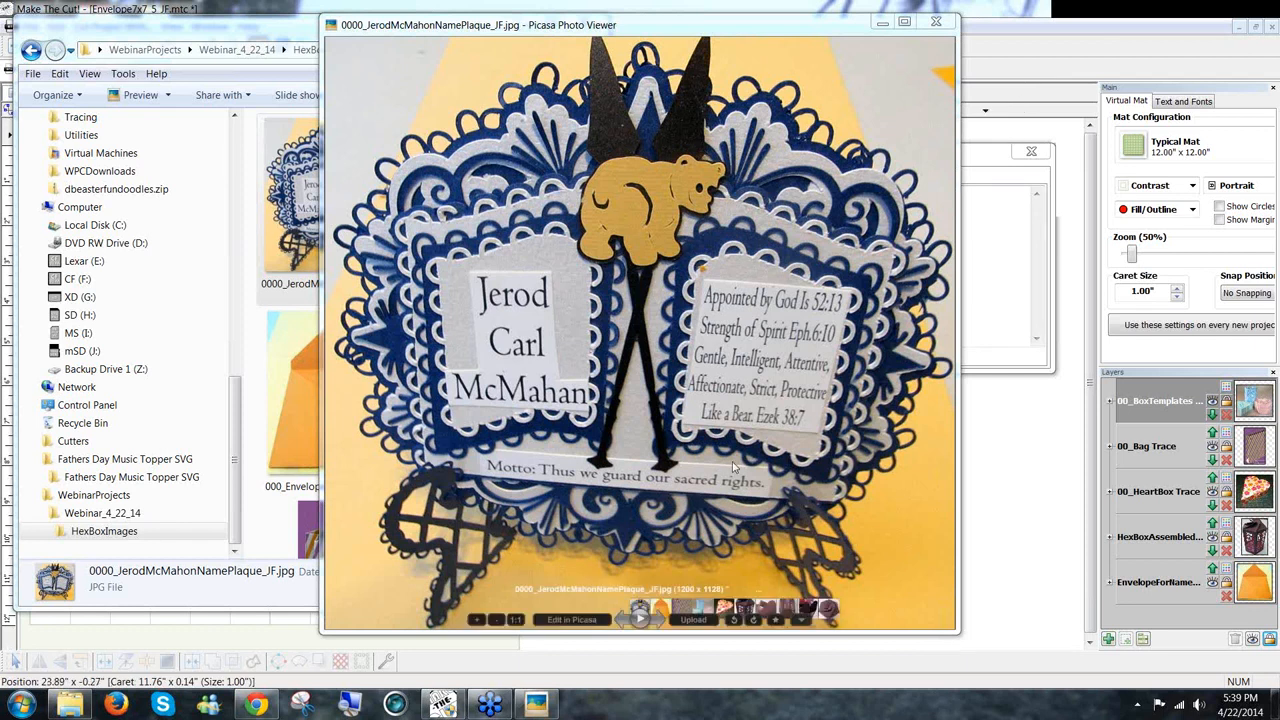
left_click(641, 619)
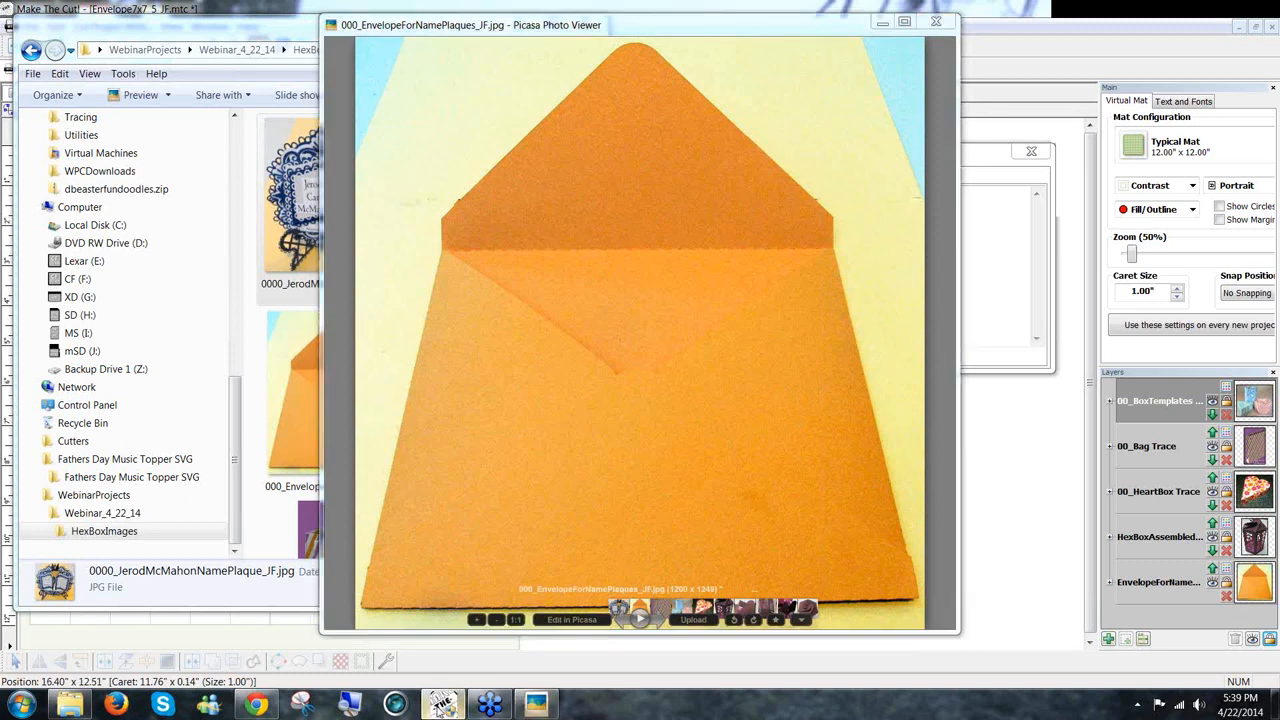
left_click(443, 704)
left_click_drag(825, 203, 674, 205)
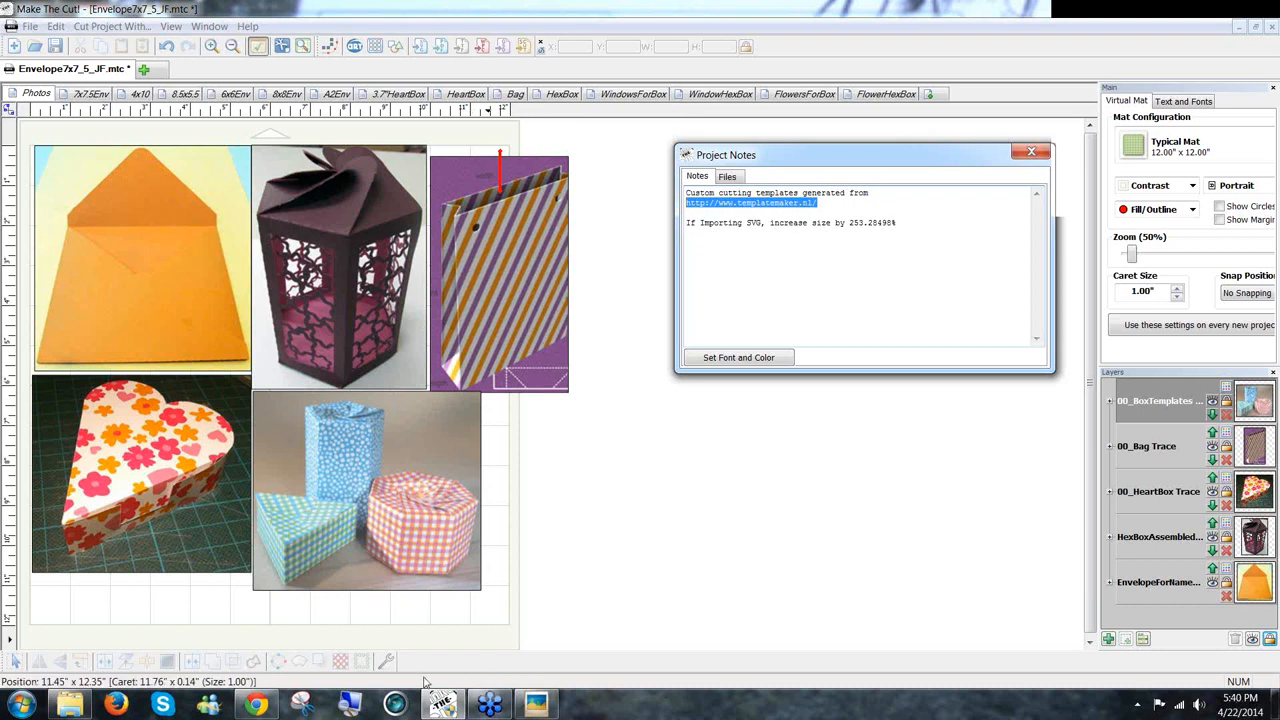
Switch to Chrome, find the Envelop template on templatemaker.nl, choose inch units and open its page with more options
left_click(241, 707)
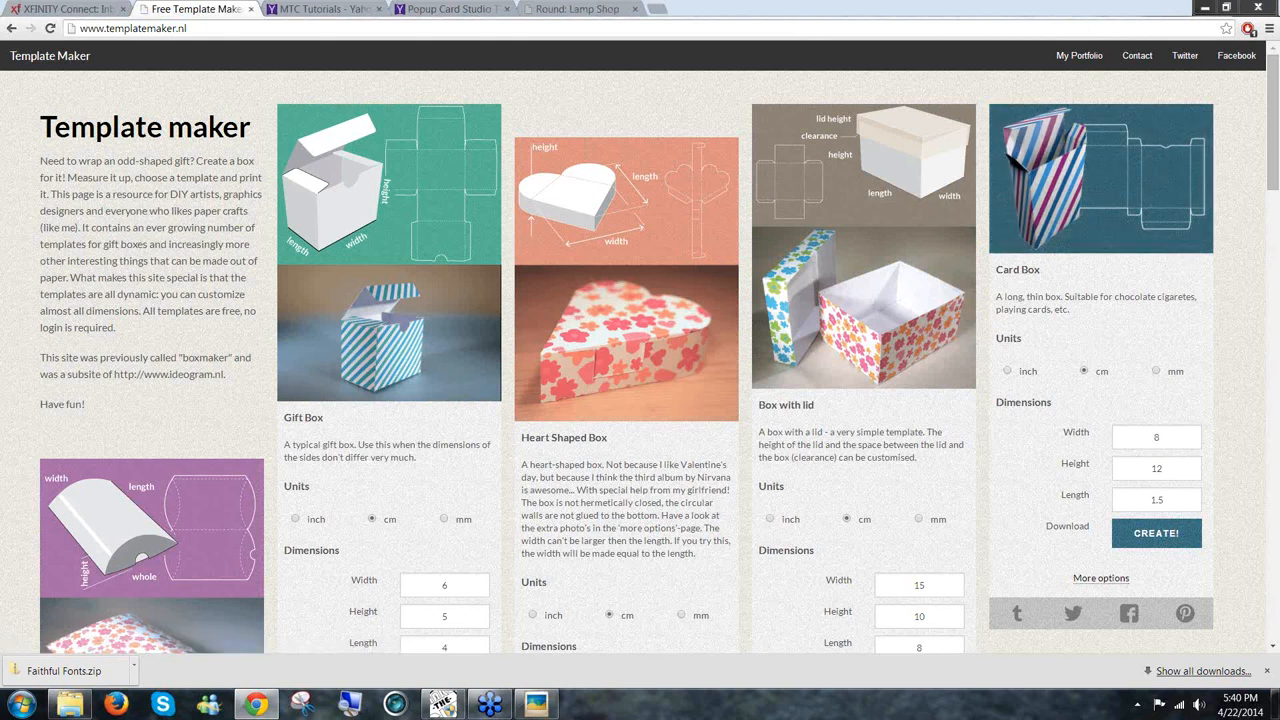
left_click(1273, 648)
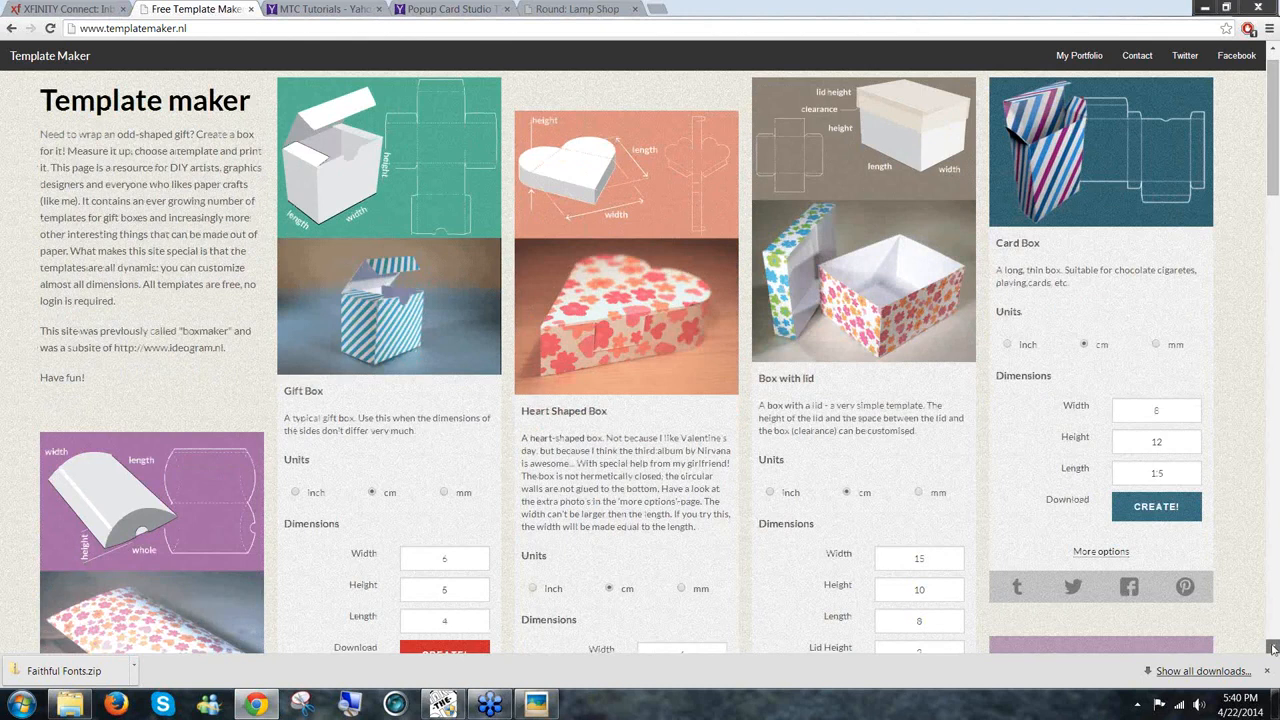
left_click(1273, 648)
left_click(1273, 648)
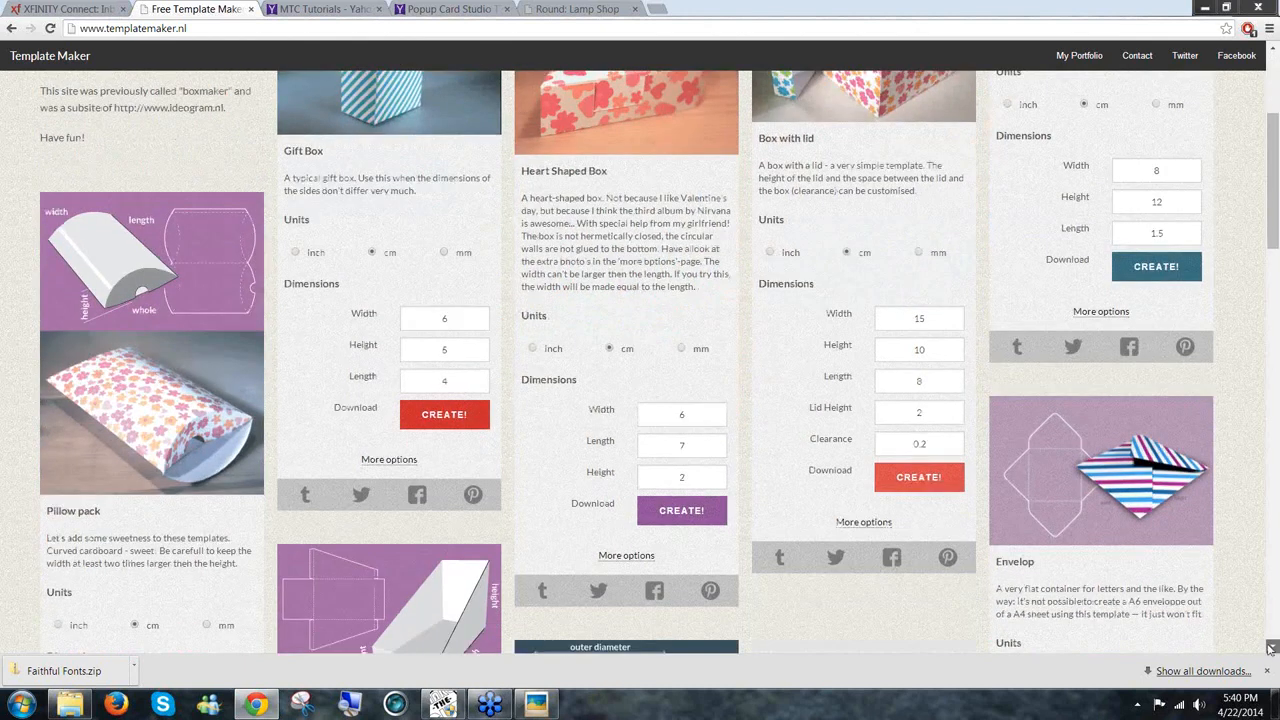
left_click(1271, 648)
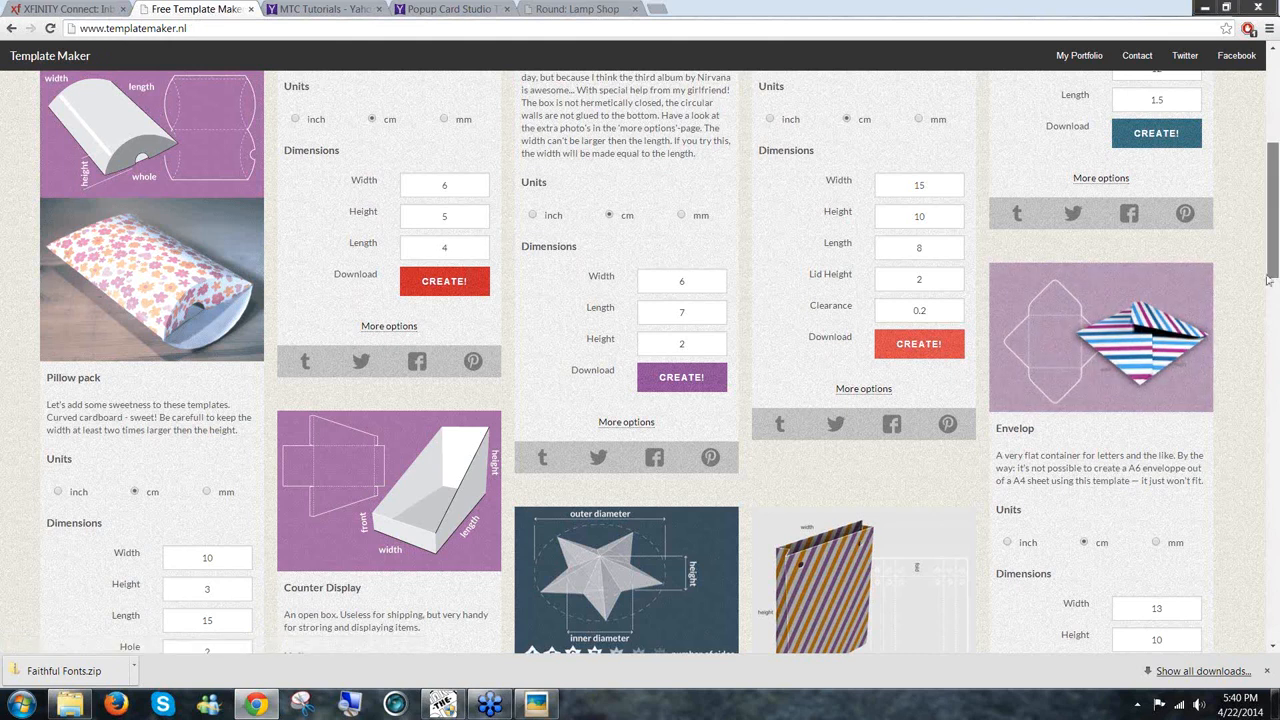
mouse_move(1266, 276)
left_mouse_down()
mouse_move(1273, 326)
mouse_move(1272, 281)
left_mouse_up()
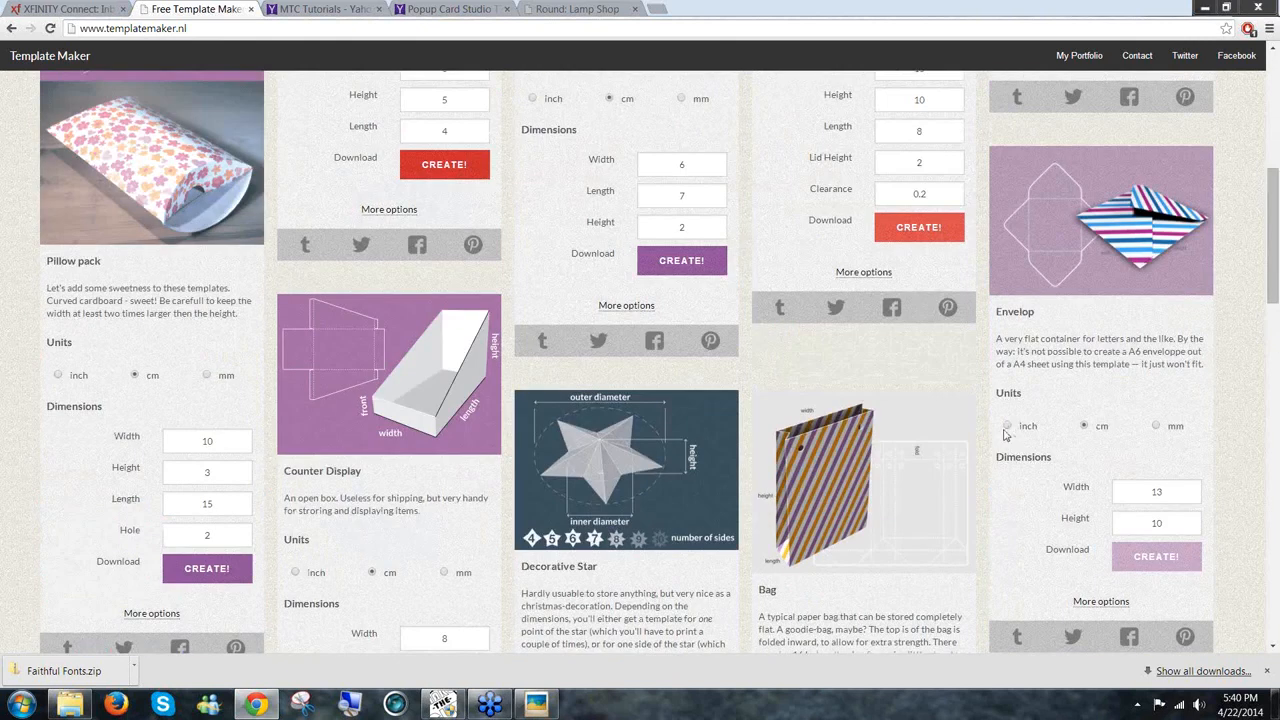
left_click(1007, 426)
left_click(1101, 602)
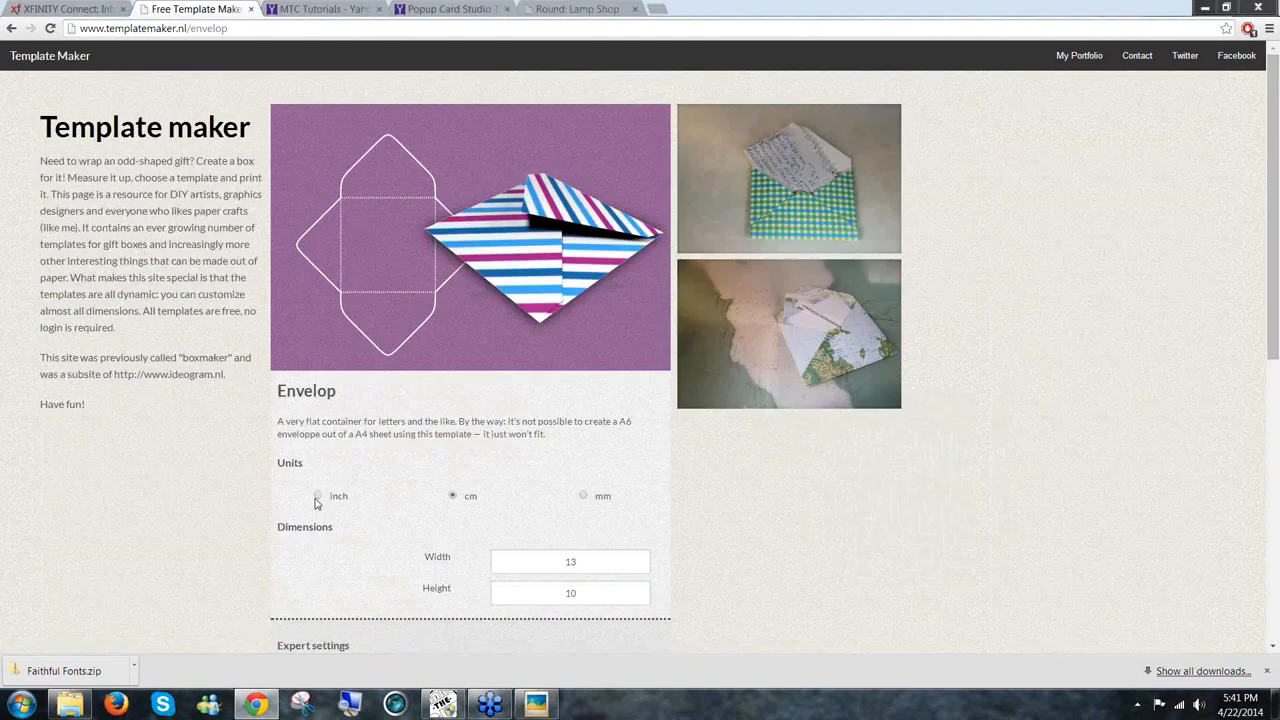
Set the envelope template's units to inch, its width to 7.5 and its height to 7
left_click(317, 498)
left_click(519, 561)
type("7.5")
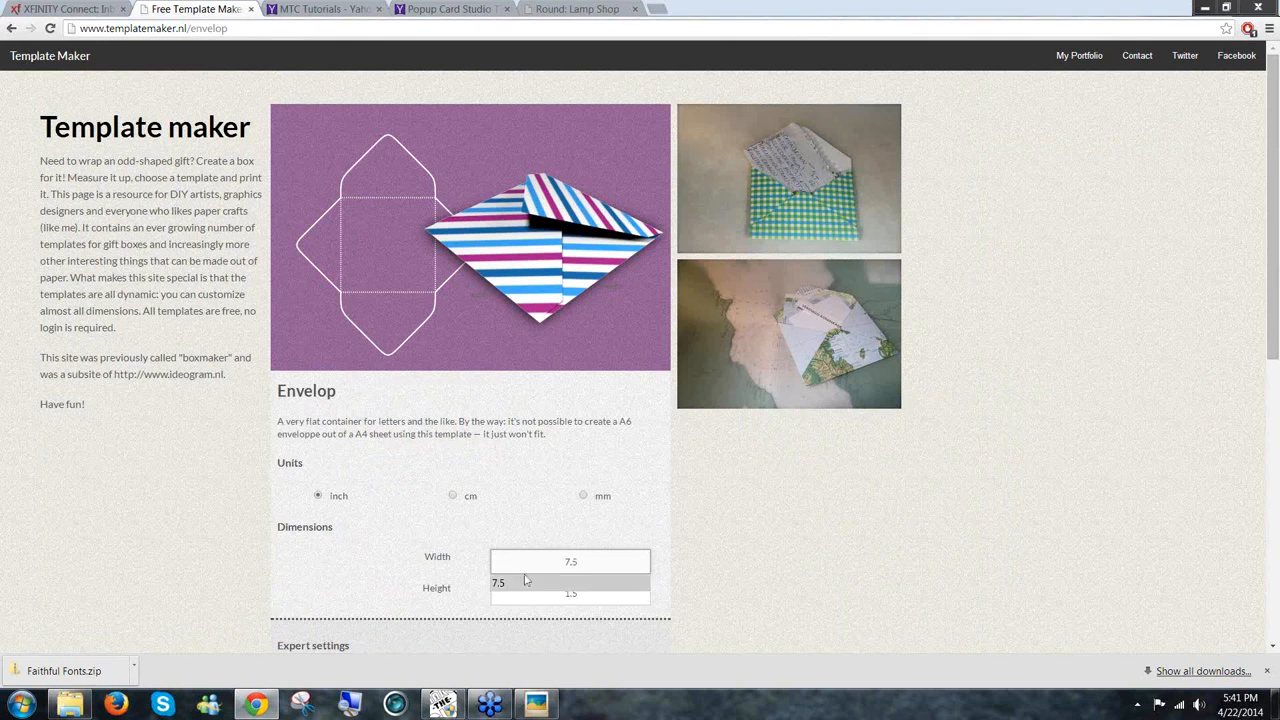
left_click(525, 581)
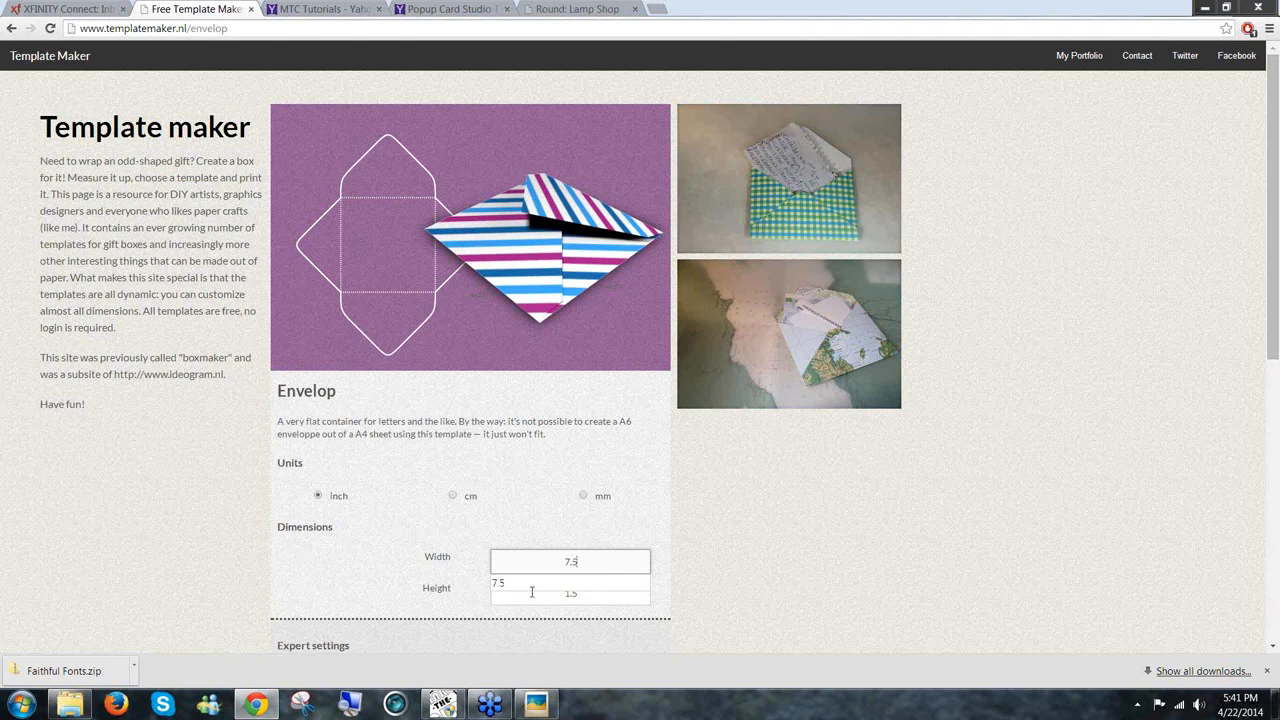
left_click(587, 594)
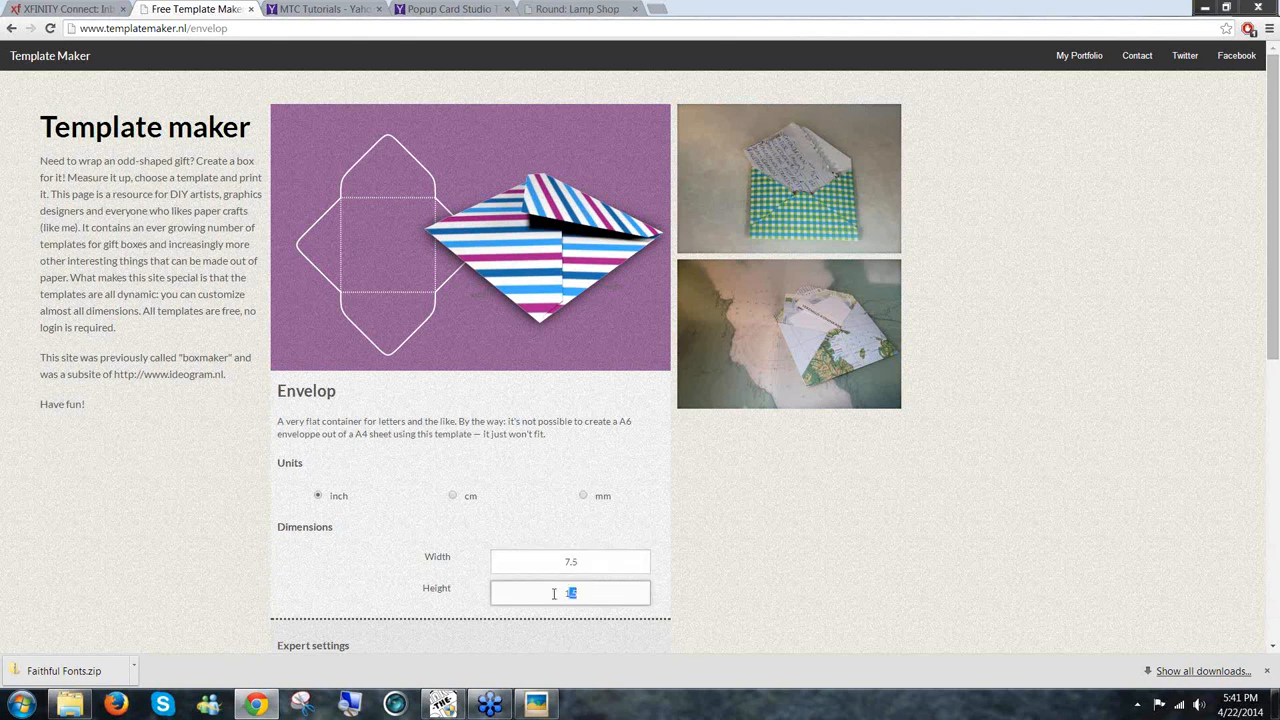
left_click_drag(578, 593, 561, 592)
type("7")
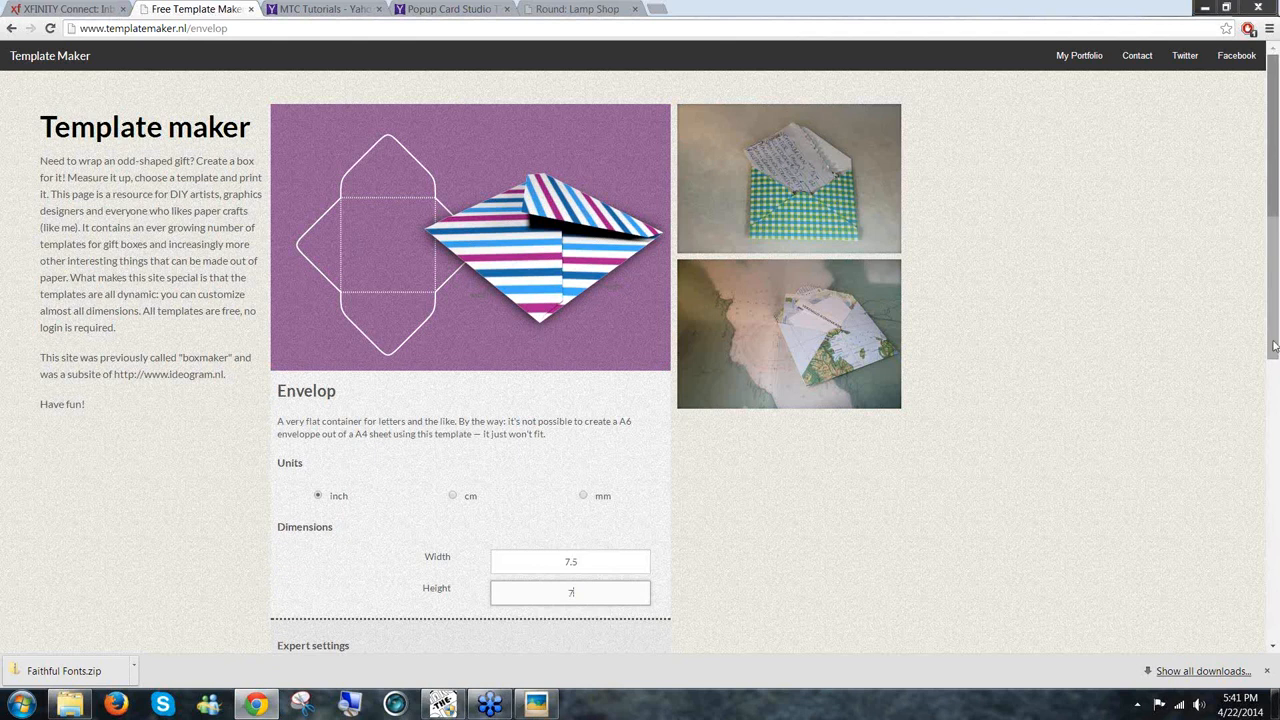
Create the envelope template in PDF format with the default expert settings and look over its outline
left_click_drag(1274, 354, 1244, 452)
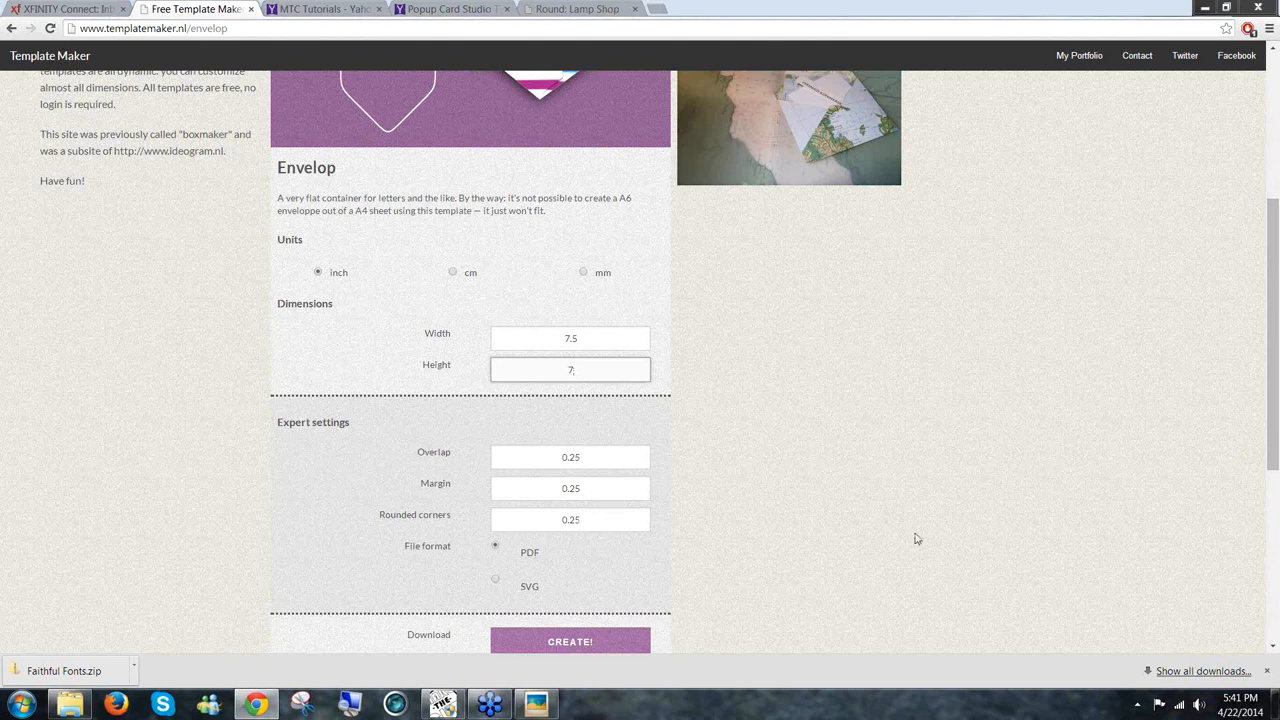
scroll(708, 528, "down", 1)
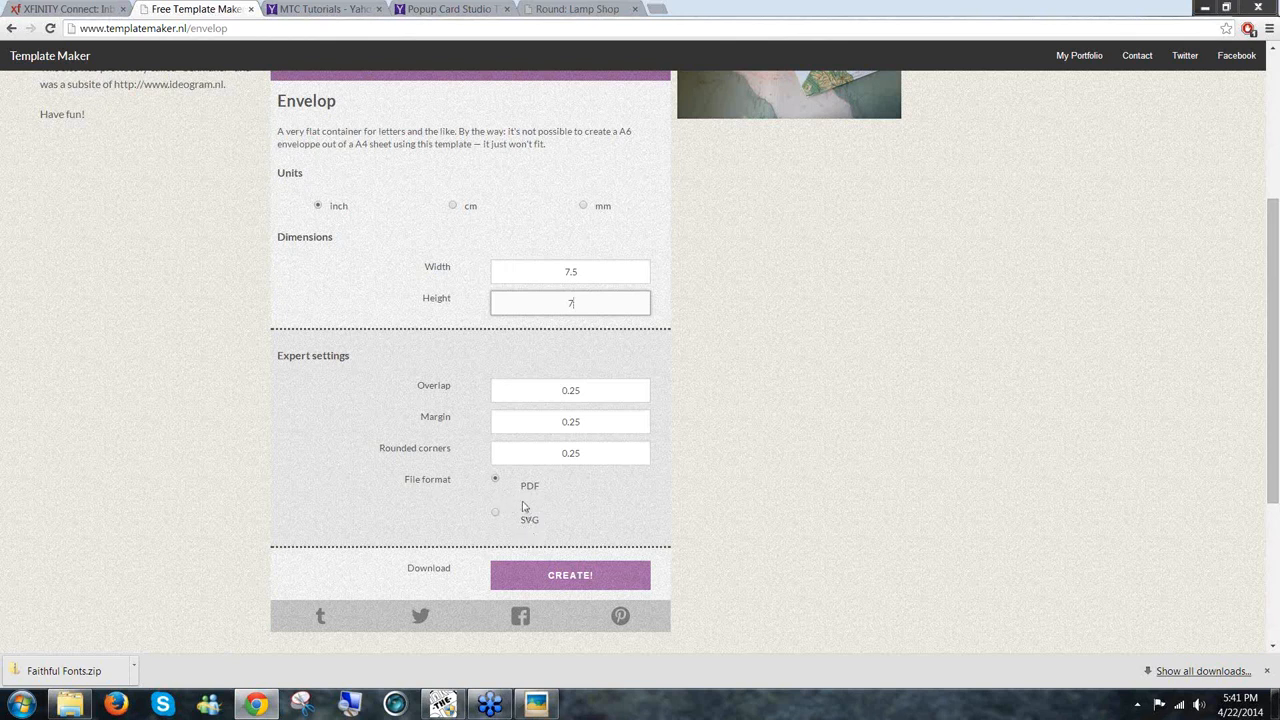
left_click(567, 578)
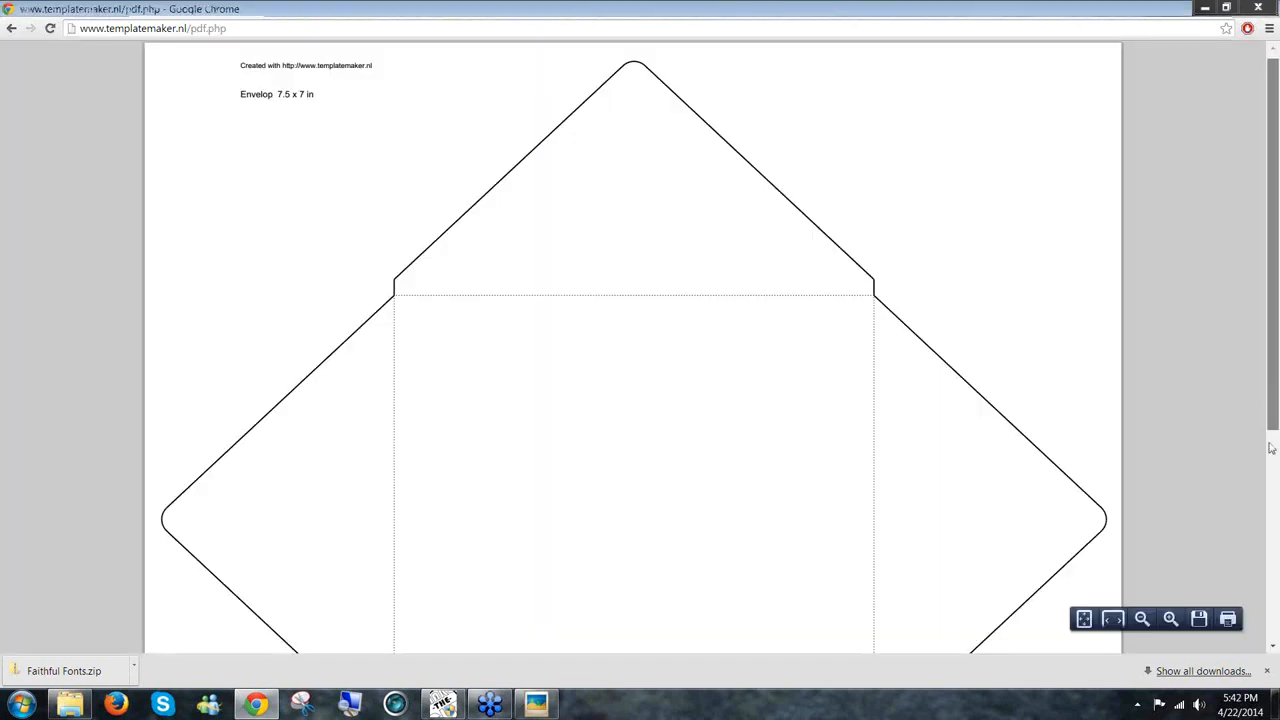
scroll(1272, 449, "down", 1)
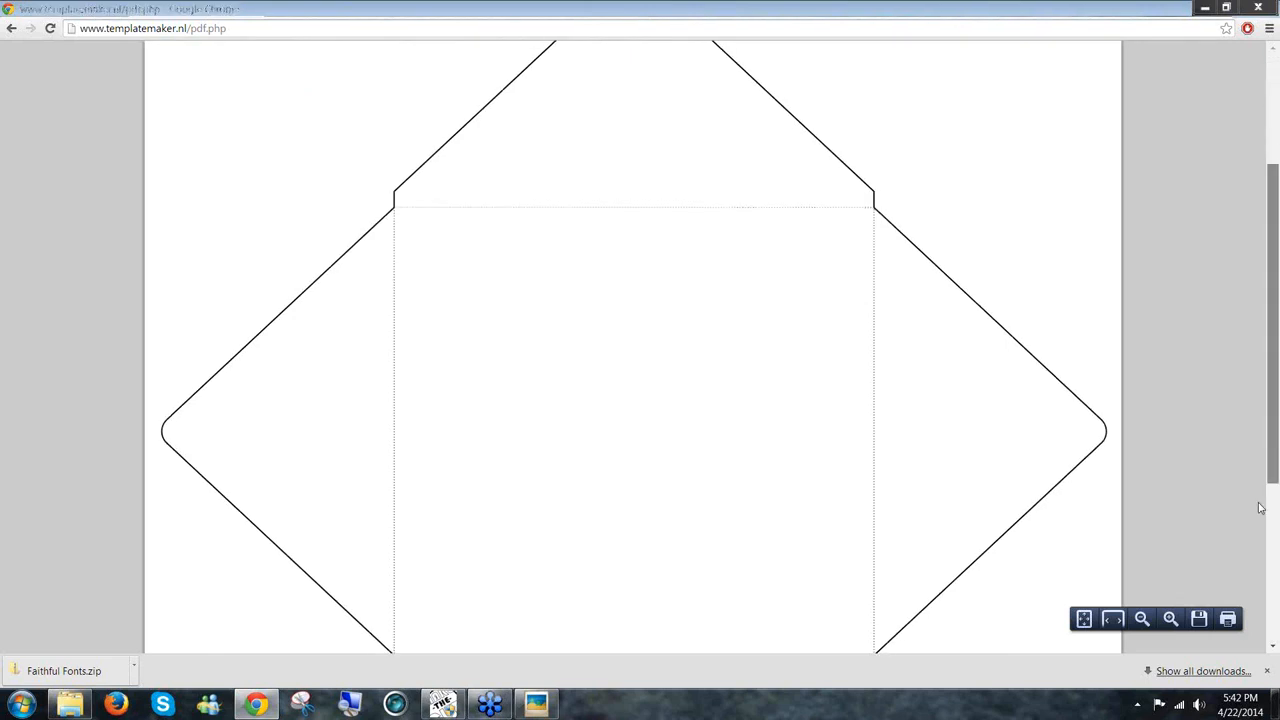
mouse_move(1272, 449)
left_mouse_down()
mouse_move(1255, 575)
mouse_move(1237, 594)
mouse_move(1273, 511)
mouse_move(1274, 456)
left_mouse_up()
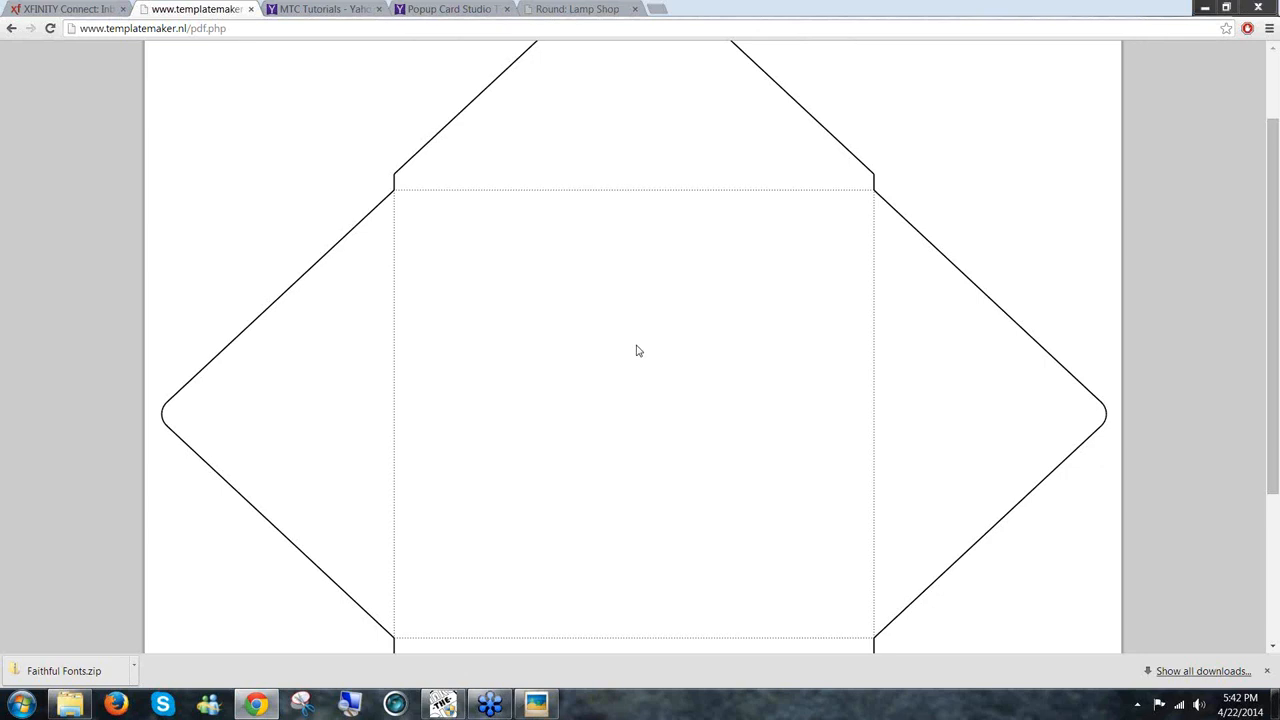
Save the generated template to the Desktop as template_envelop_7.5_x_7_in.pdf
right_click(637, 350)
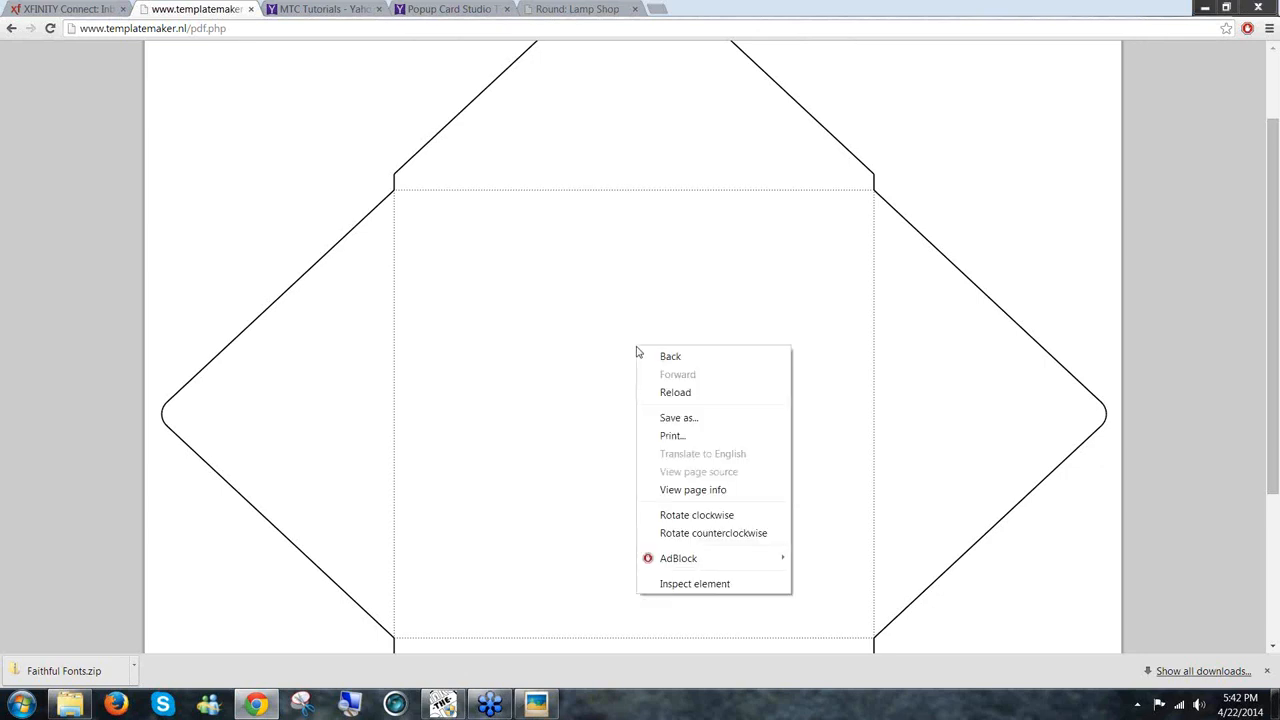
left_click(690, 422)
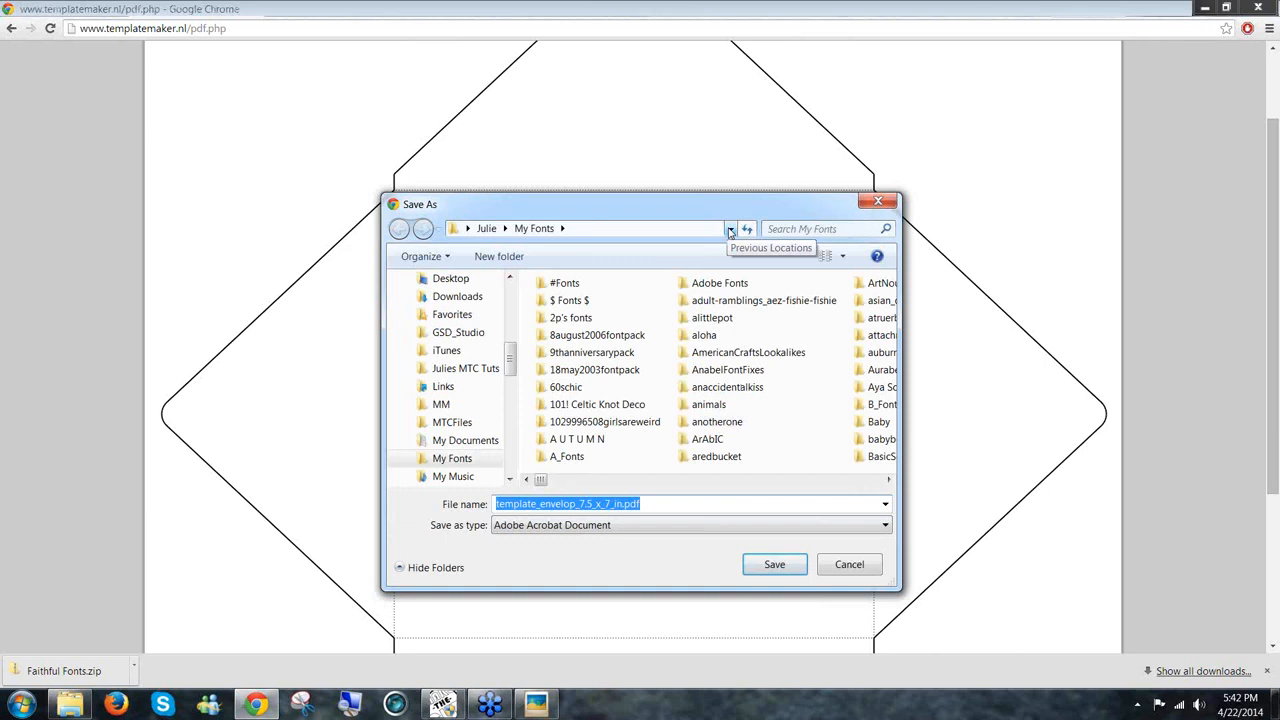
left_click(510, 278)
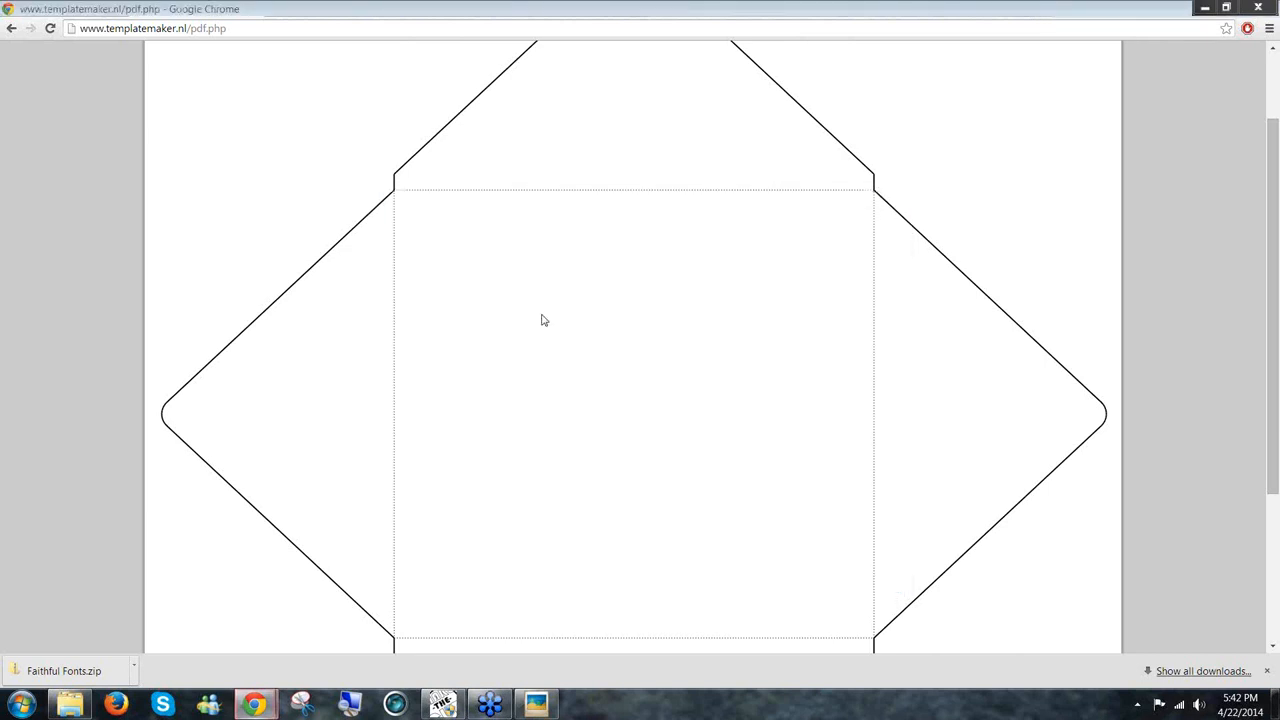
left_click(776, 431)
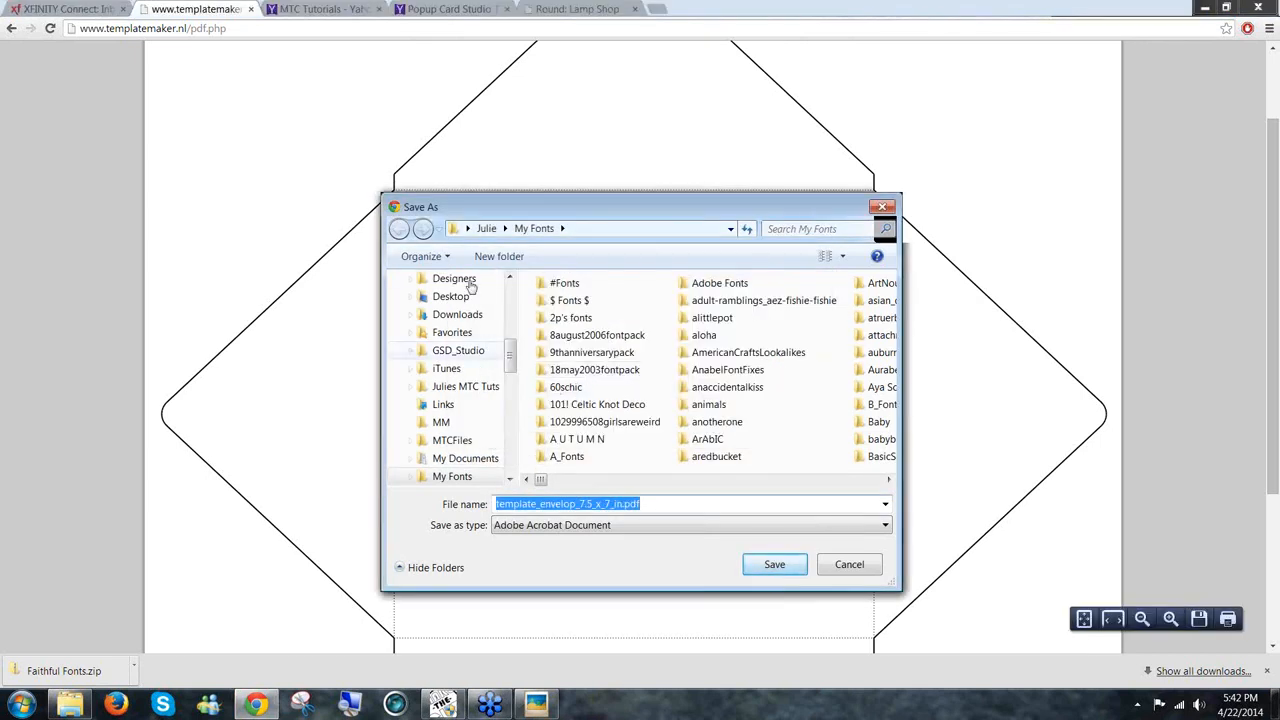
left_click(452, 298)
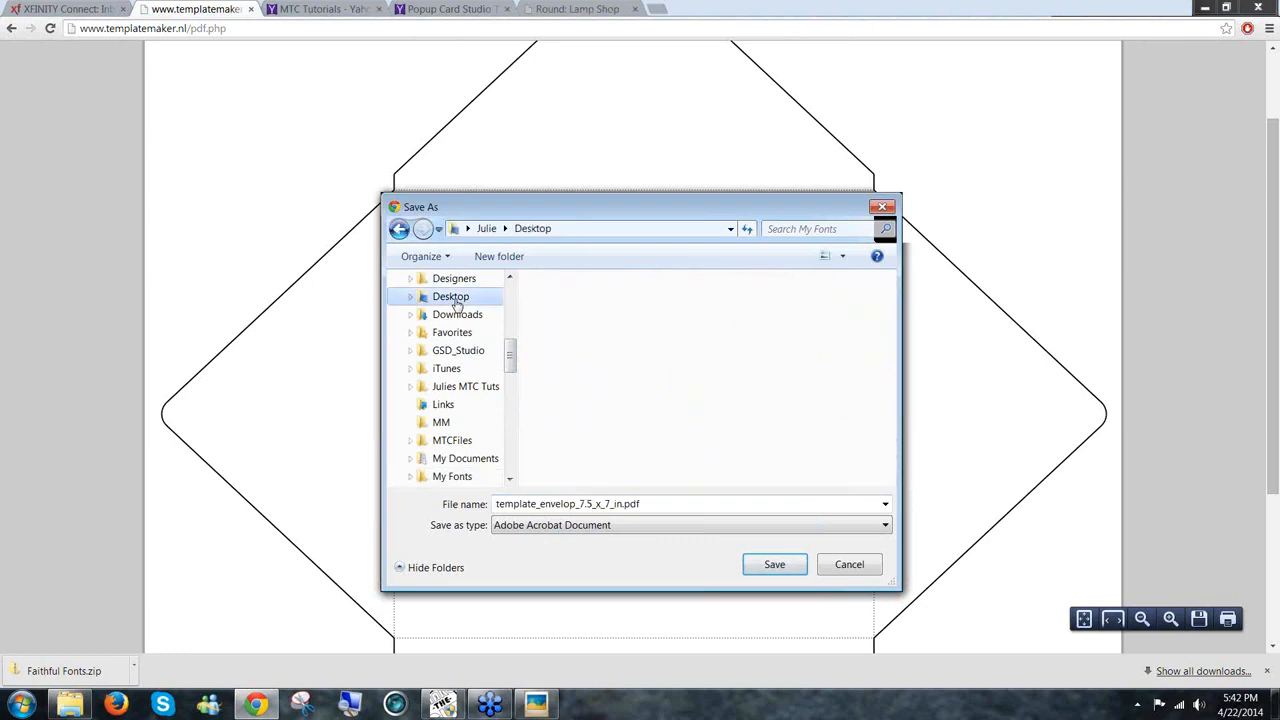
left_click(779, 566)
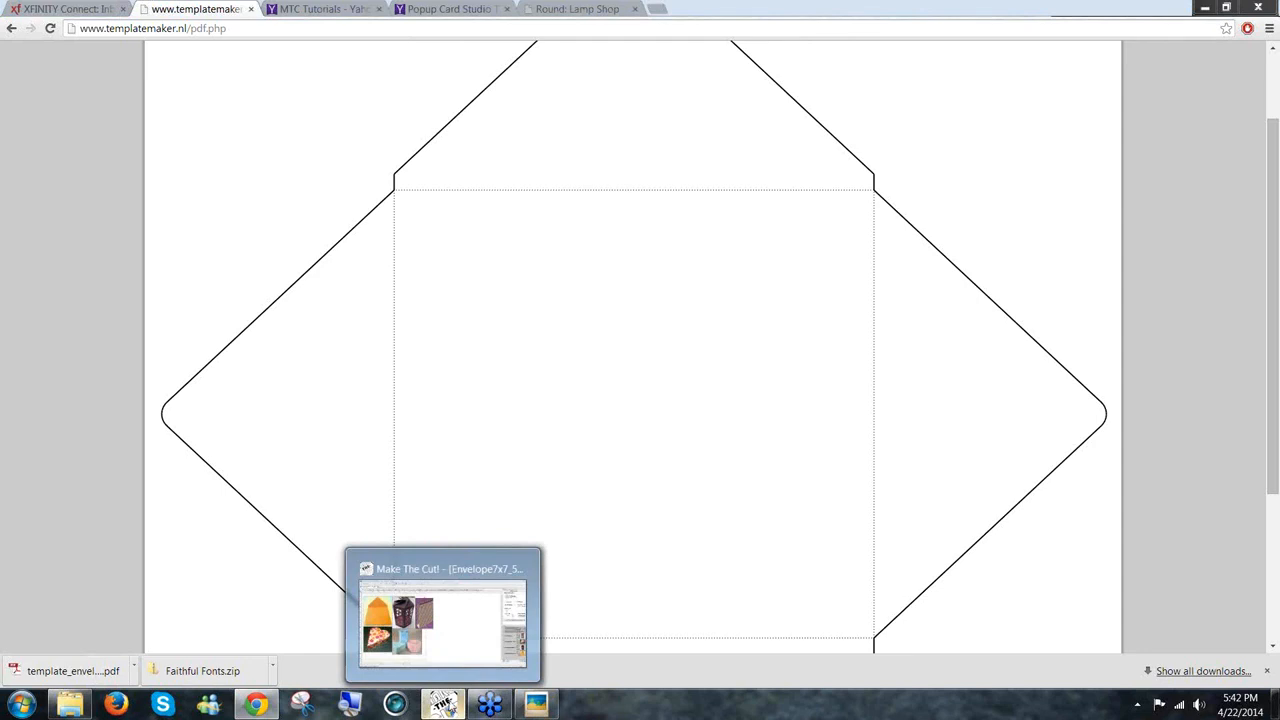
Switch to Make The Cut, start a new project and import template_envelop_7.5_x_7_in.pdf from the Desktop with Import Strokes and Fills
left_click(443, 705)
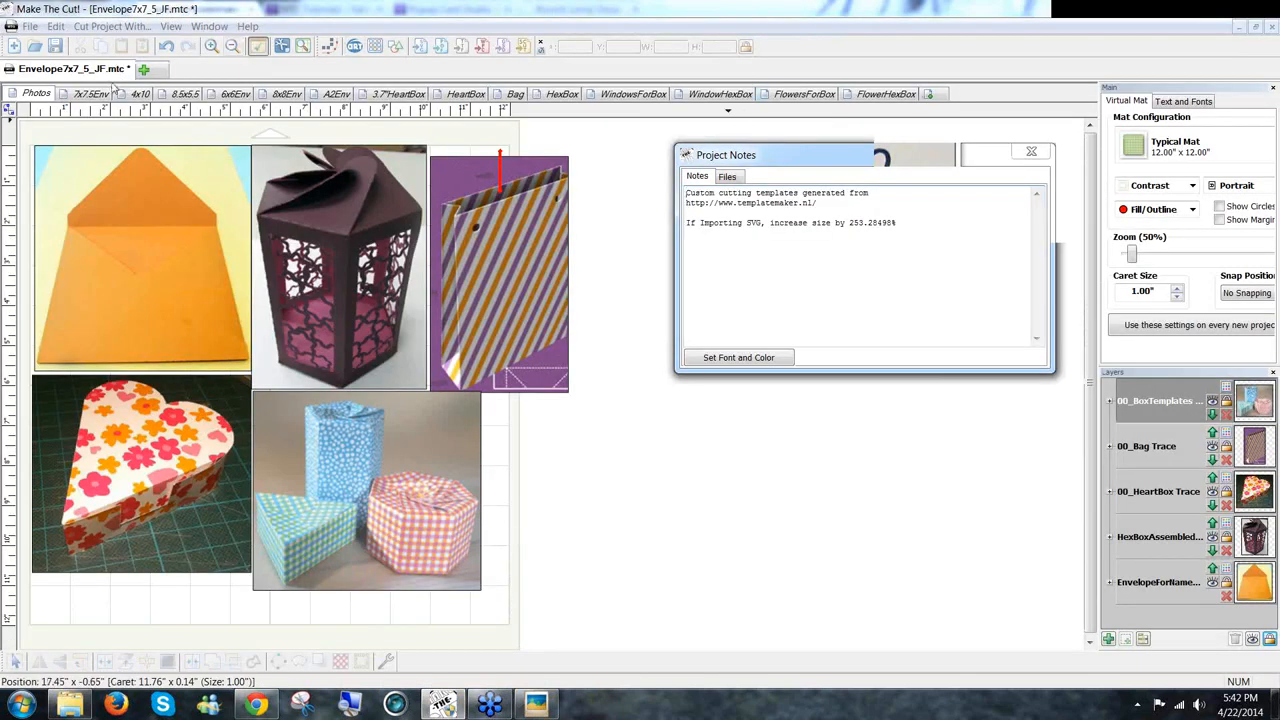
left_click(145, 71)
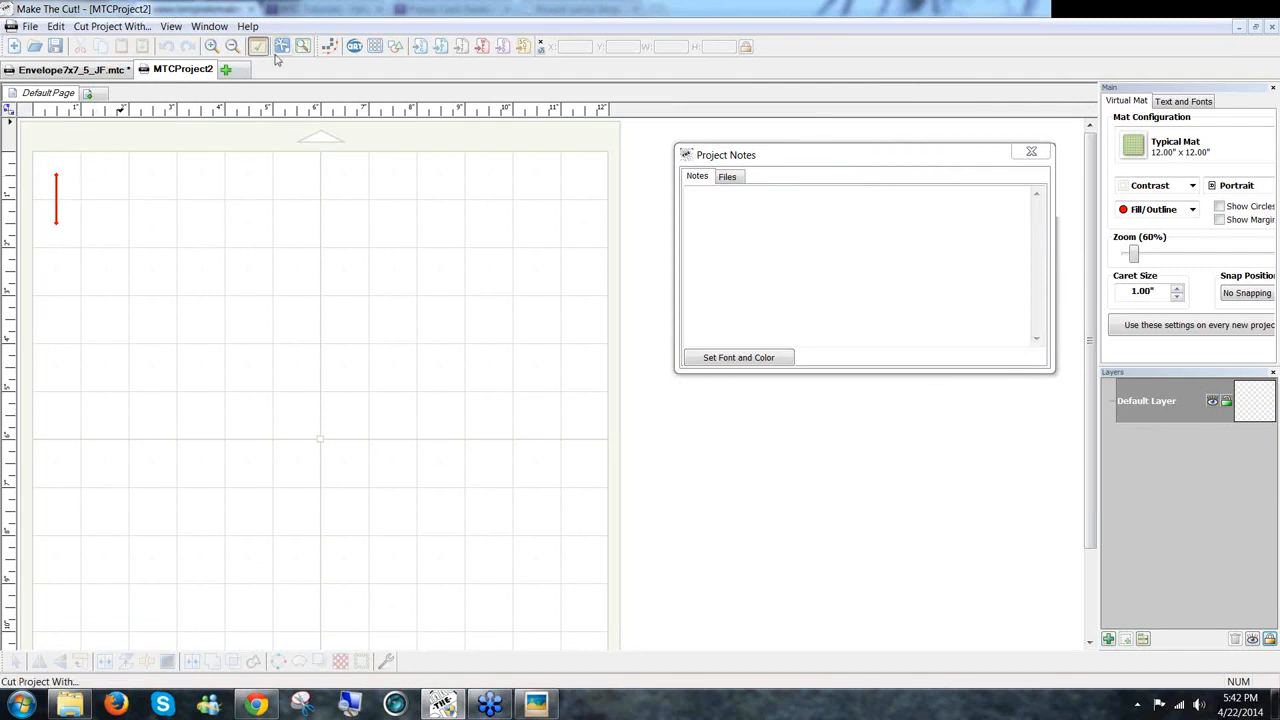
left_click(441, 55)
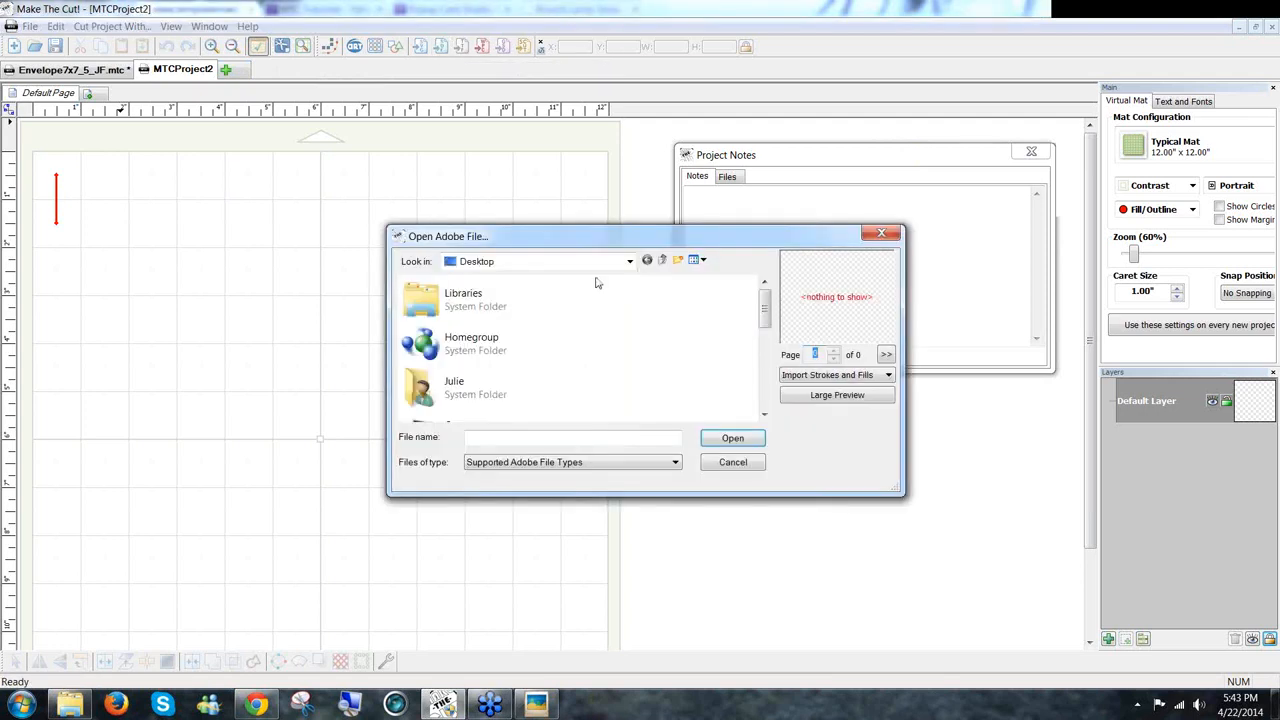
left_click_drag(764, 310, 752, 405)
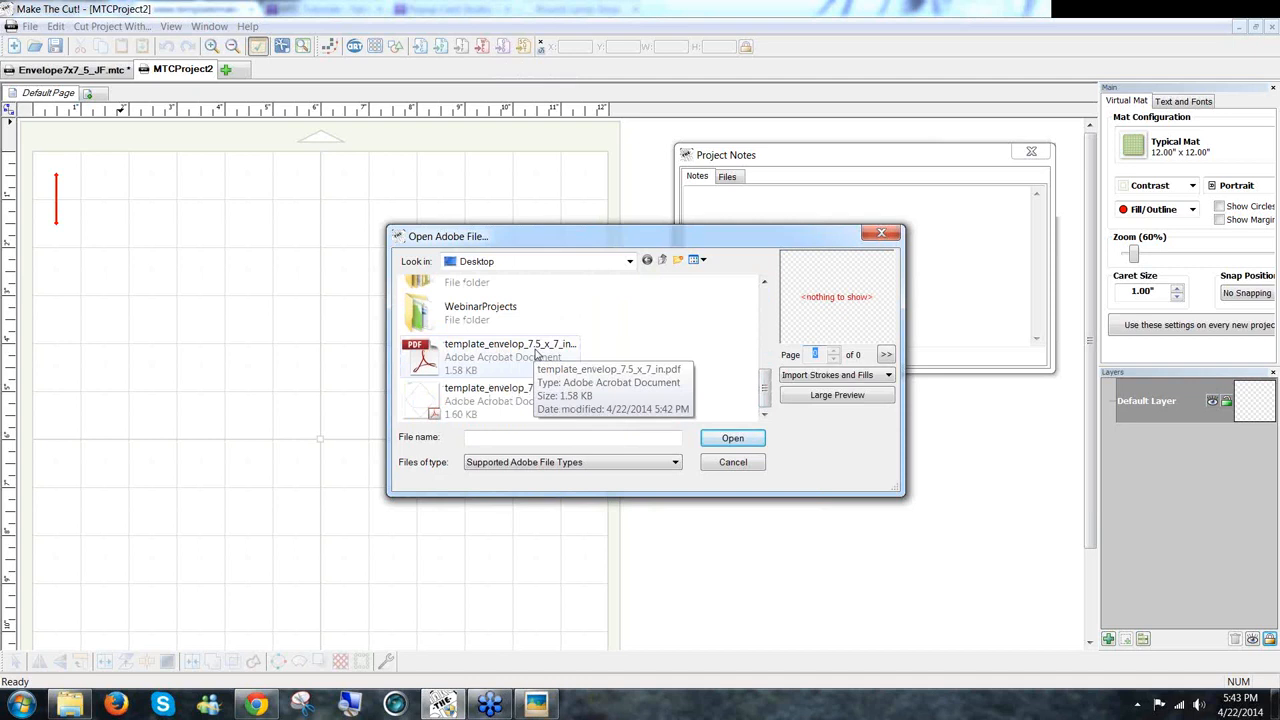
left_click(537, 352)
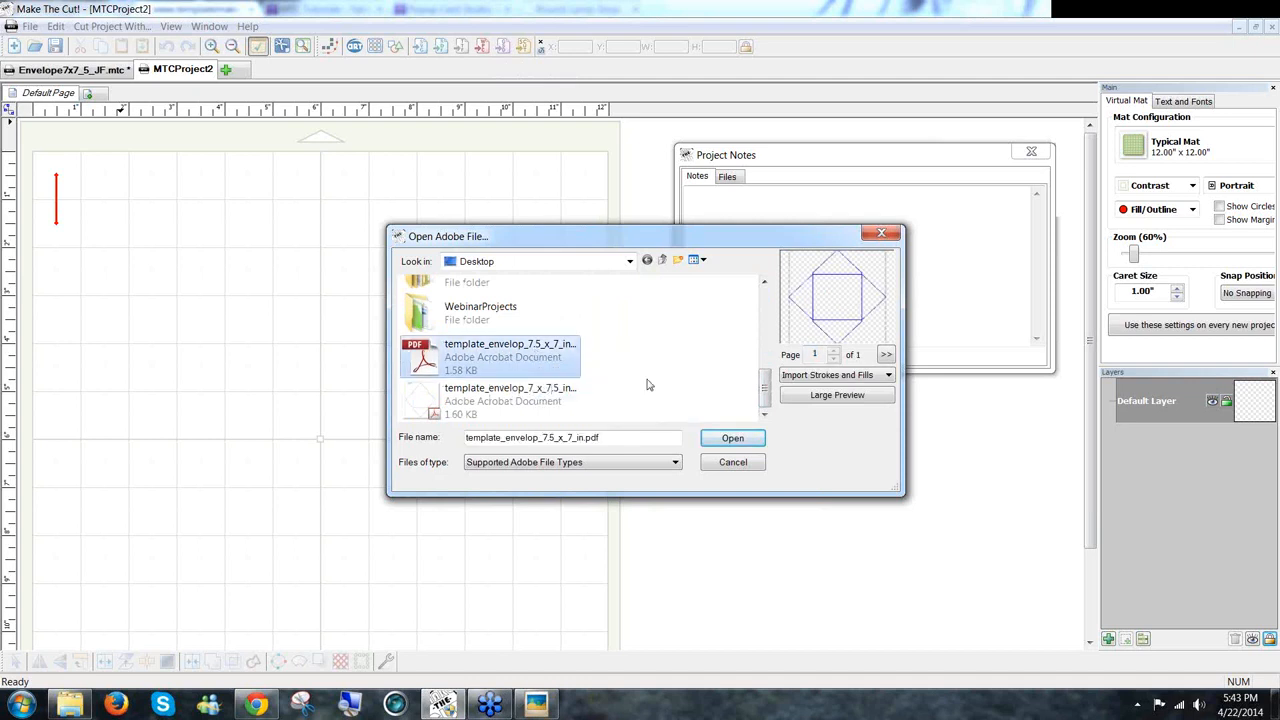
left_click(733, 440)
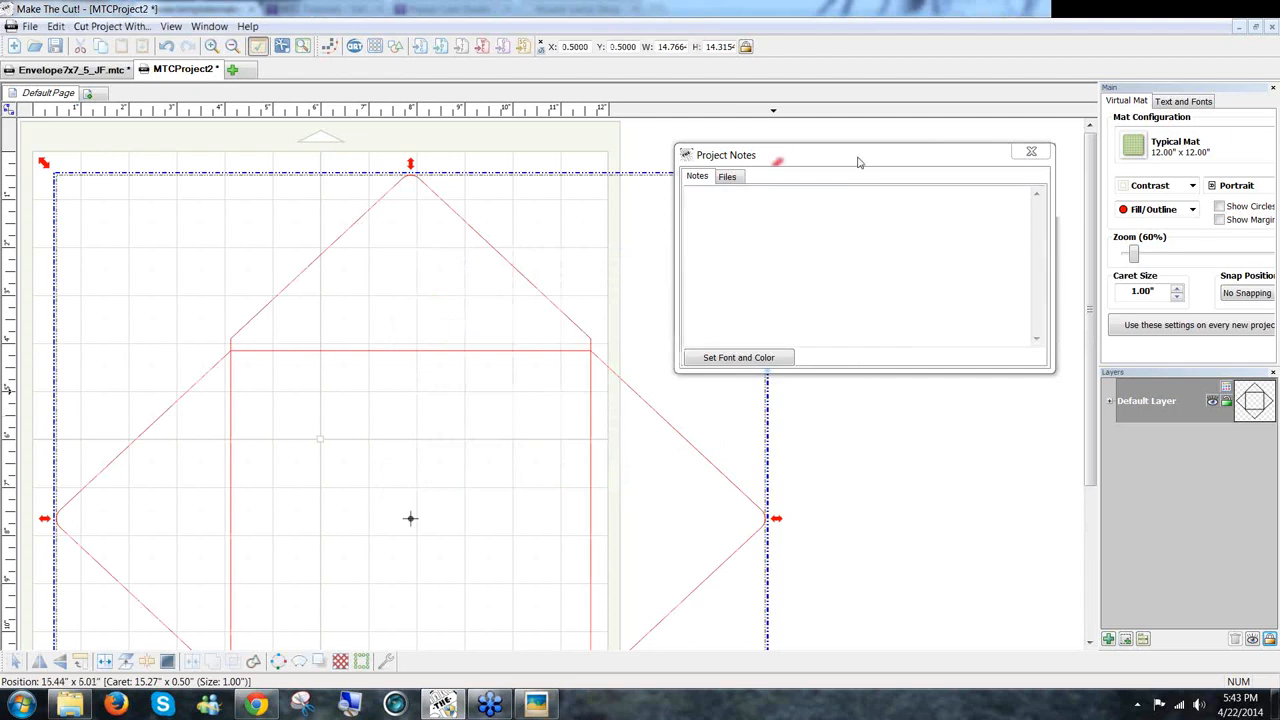
Move the Project Notes window off the imported envelope and close it
left_click_drag(860, 160, 898, 136)
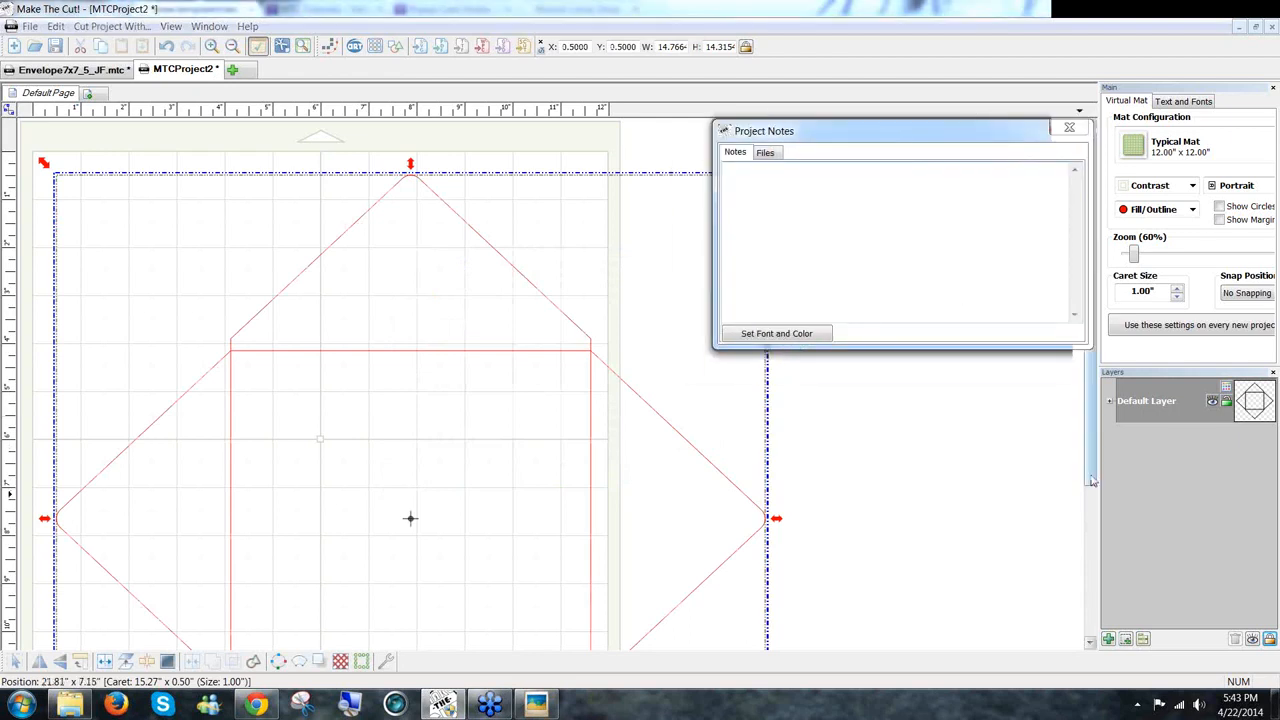
left_click_drag(1091, 478, 1092, 532)
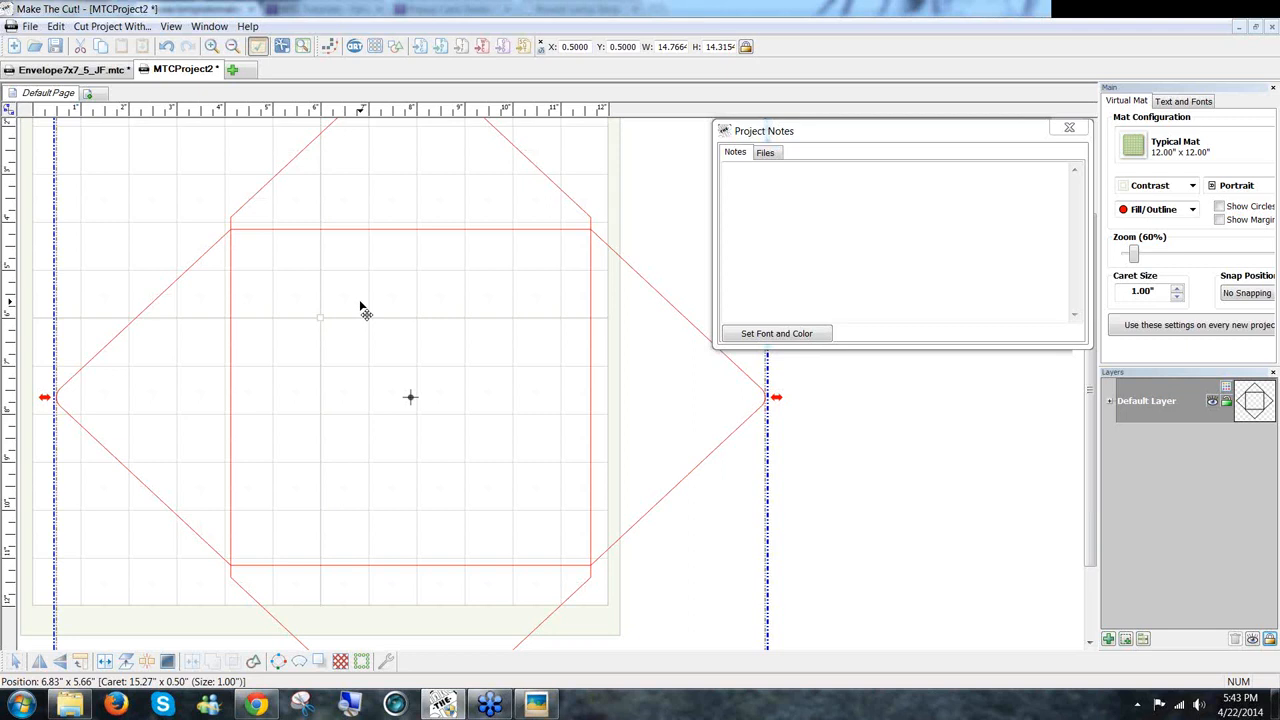
left_click(1066, 129)
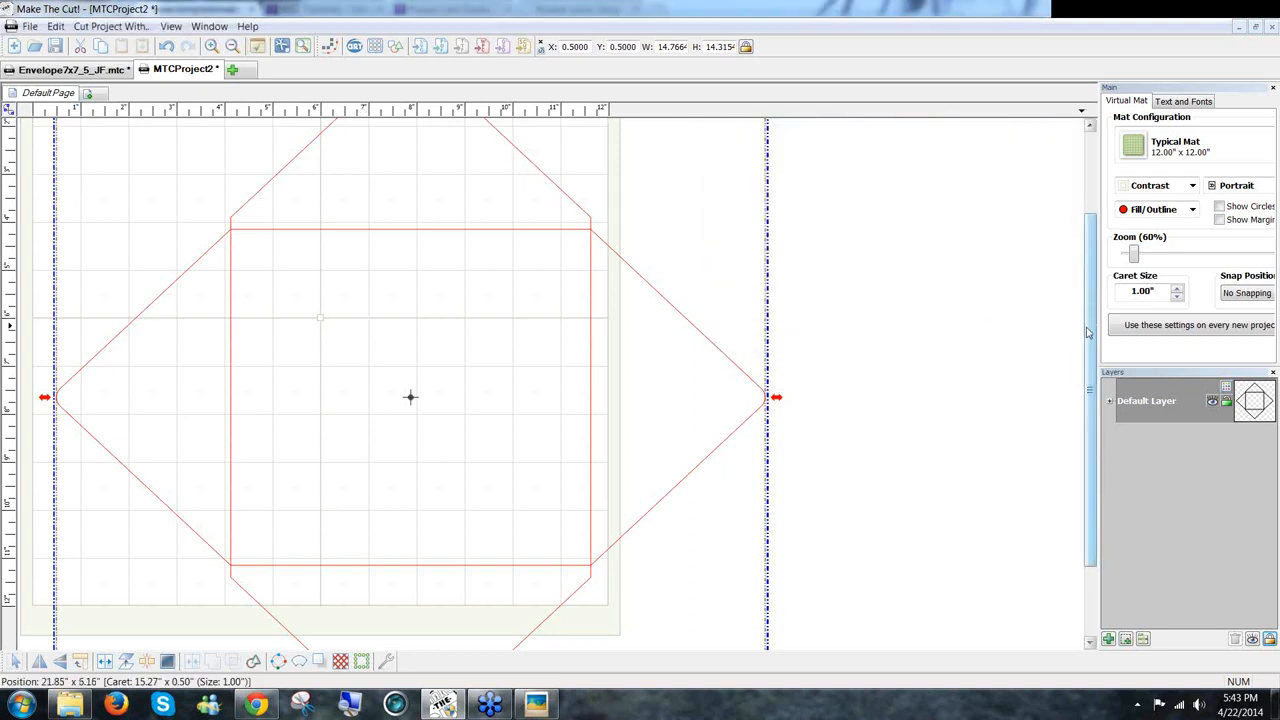
Break the imported envelope shape into its separate line segments and clear the selection
left_click_drag(1088, 333, 1091, 318)
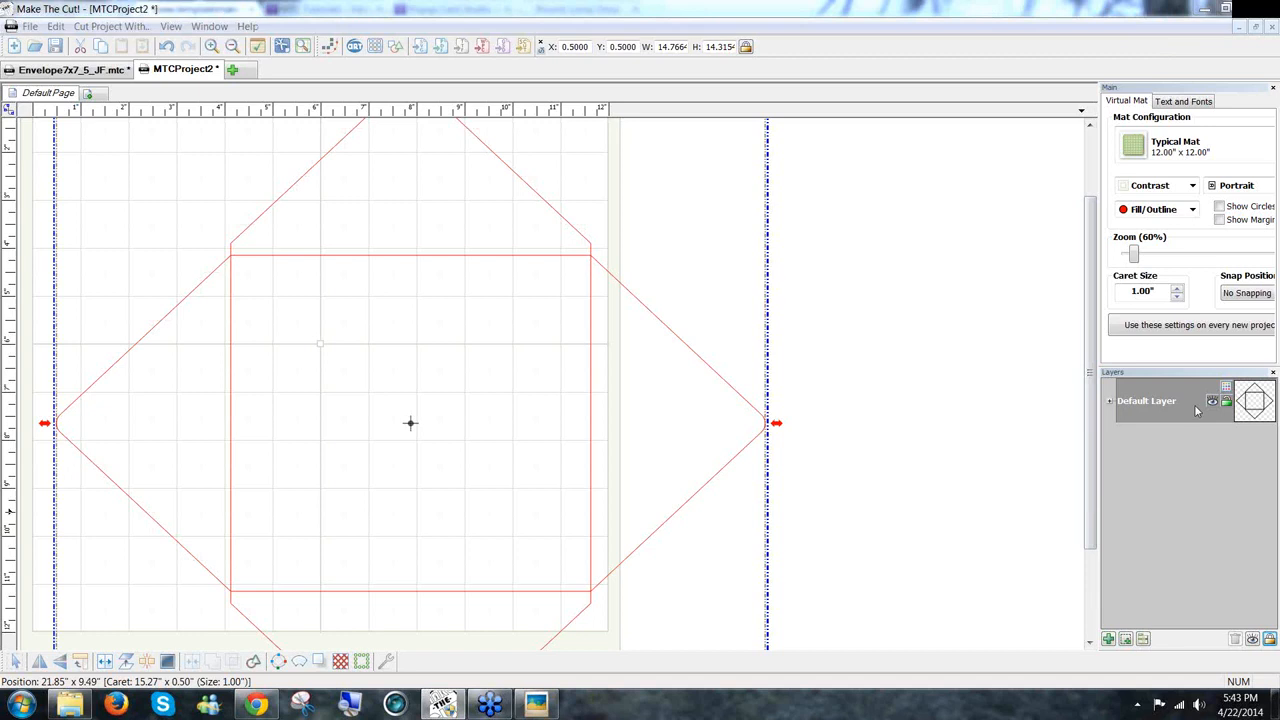
right_click(1165, 410)
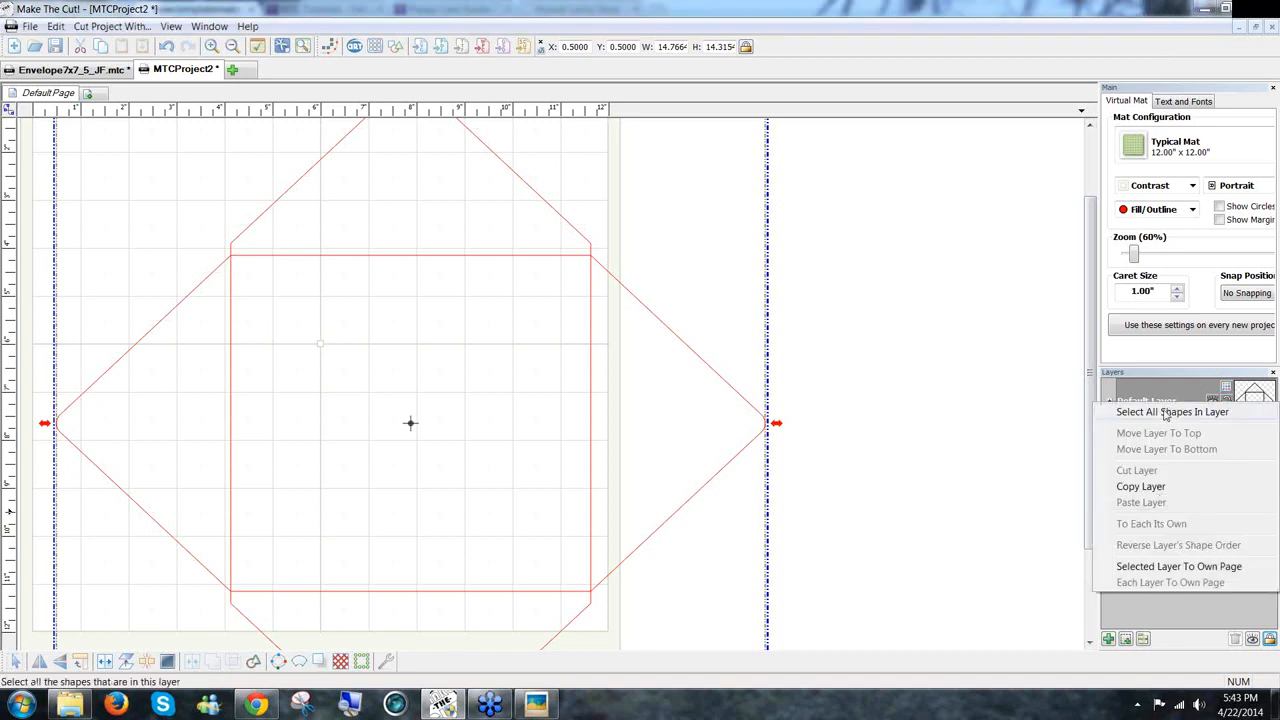
left_click(1027, 458)
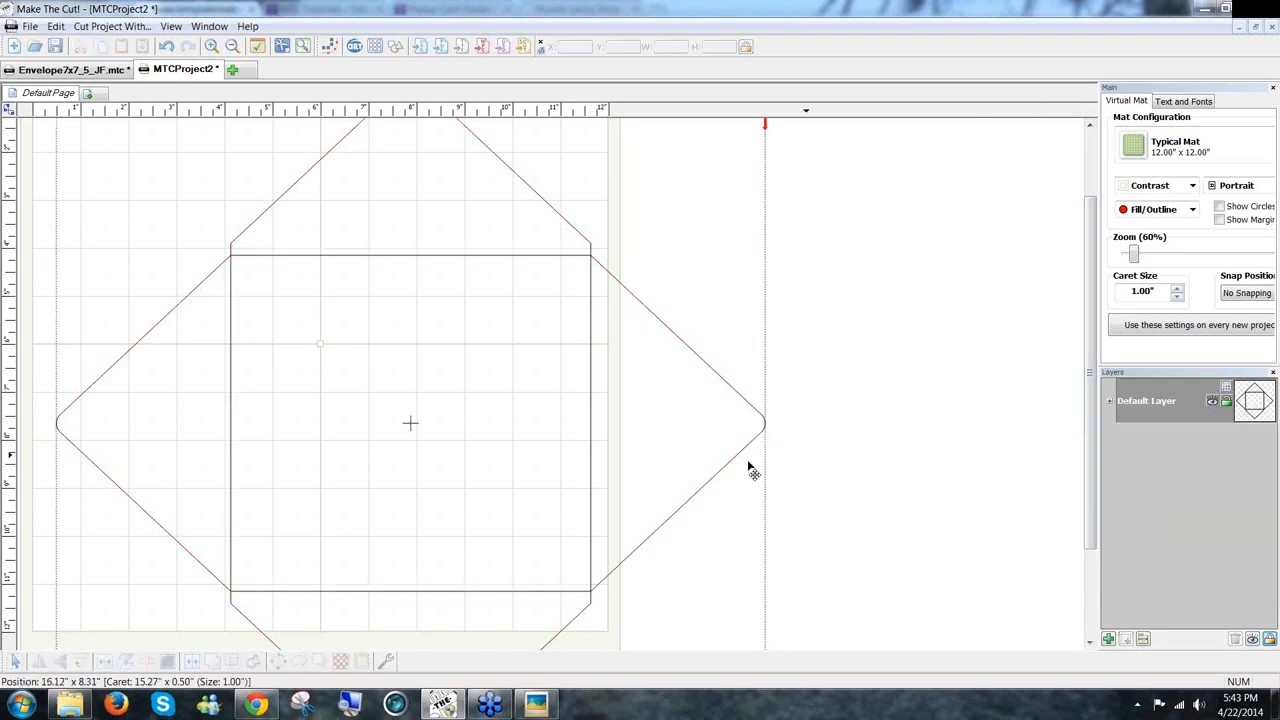
left_click(402, 440)
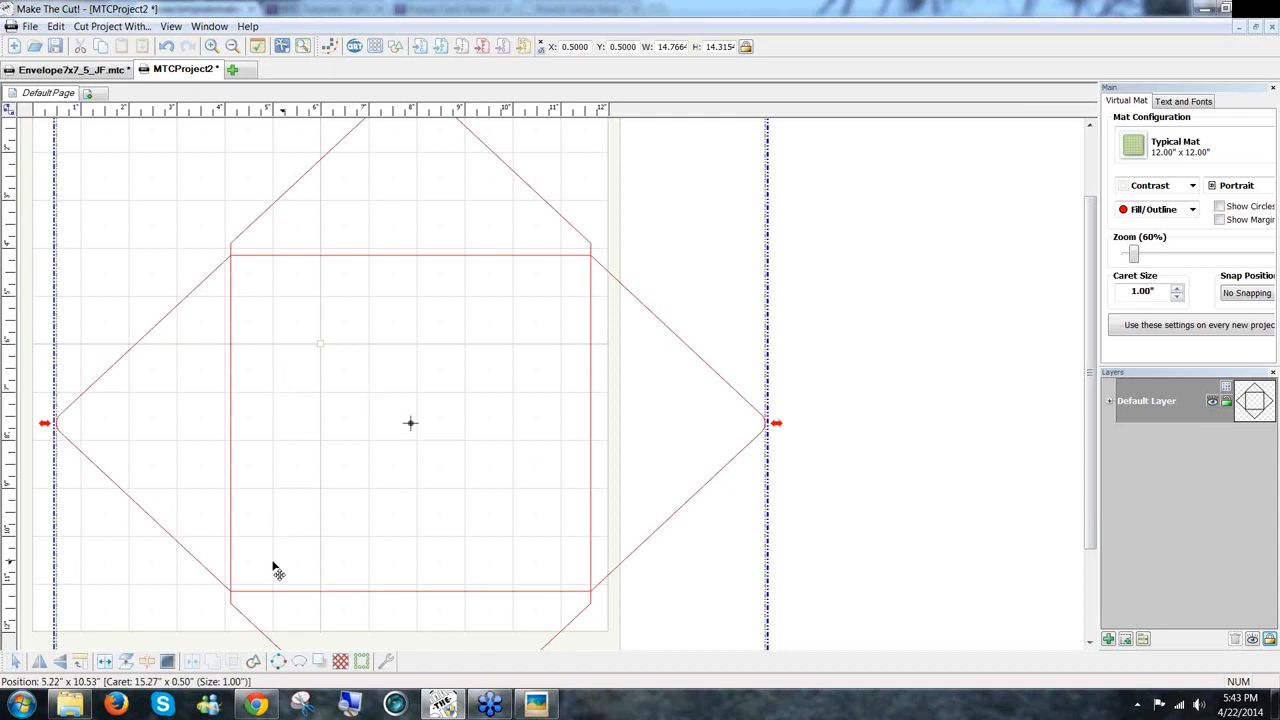
left_click(147, 662)
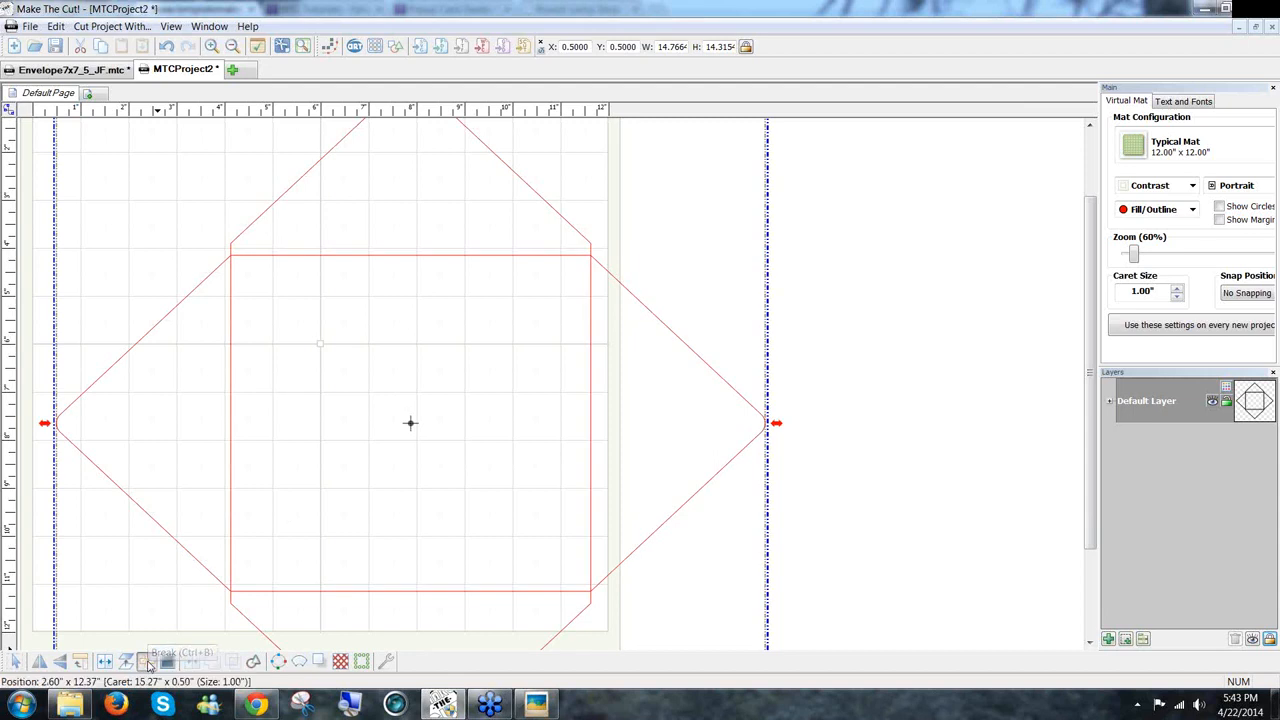
left_click(815, 408)
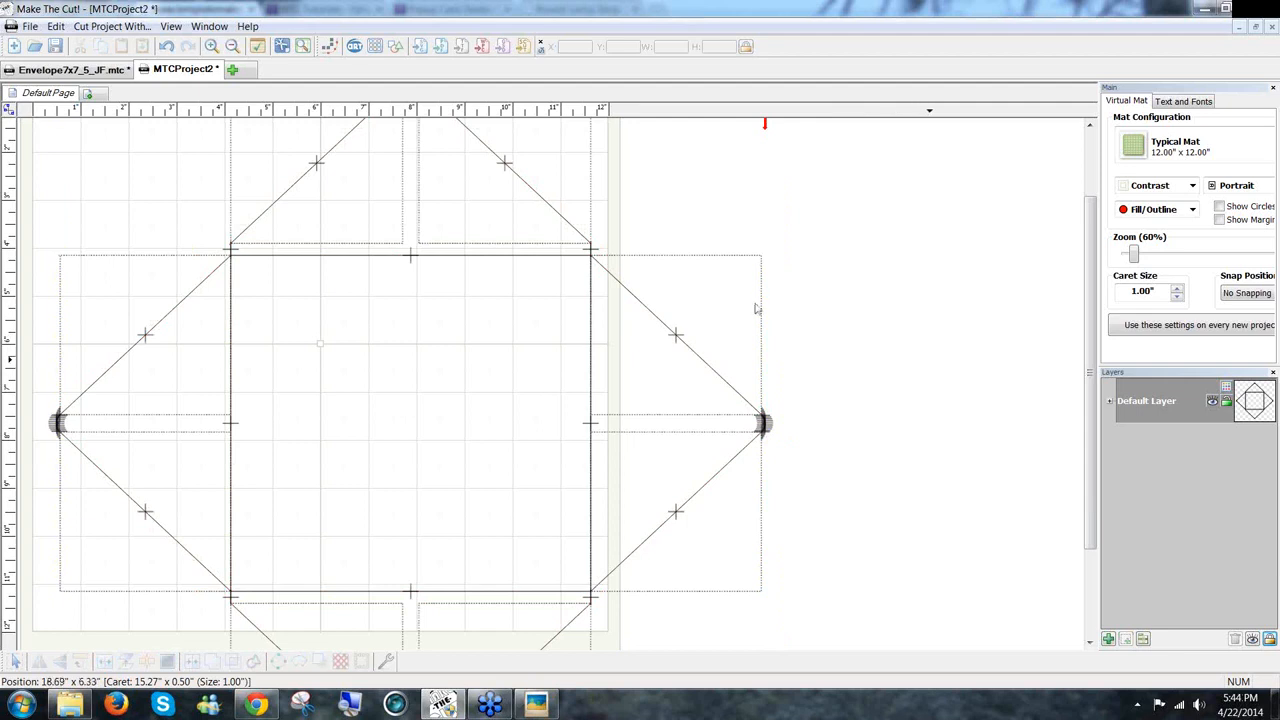
Select the four sides of the envelope's central rectangle and move them together onto a new layer
left_click(379, 258)
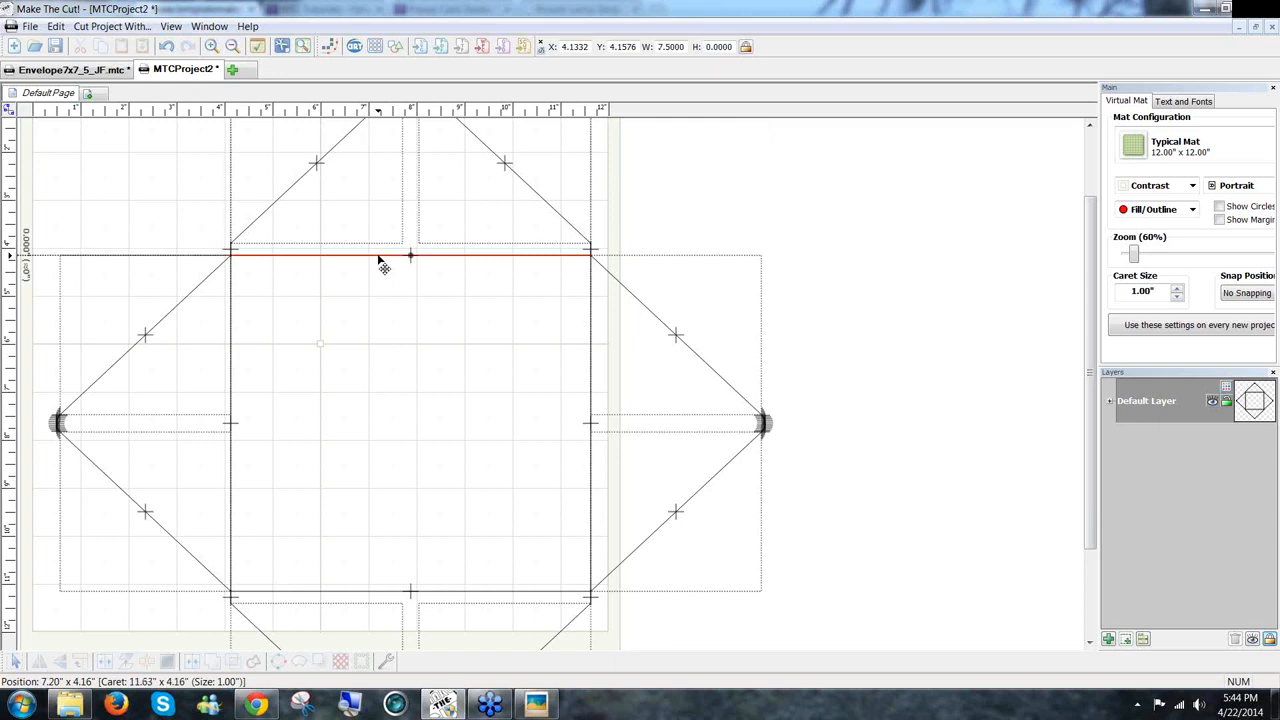
left_click(591, 411, "shift")
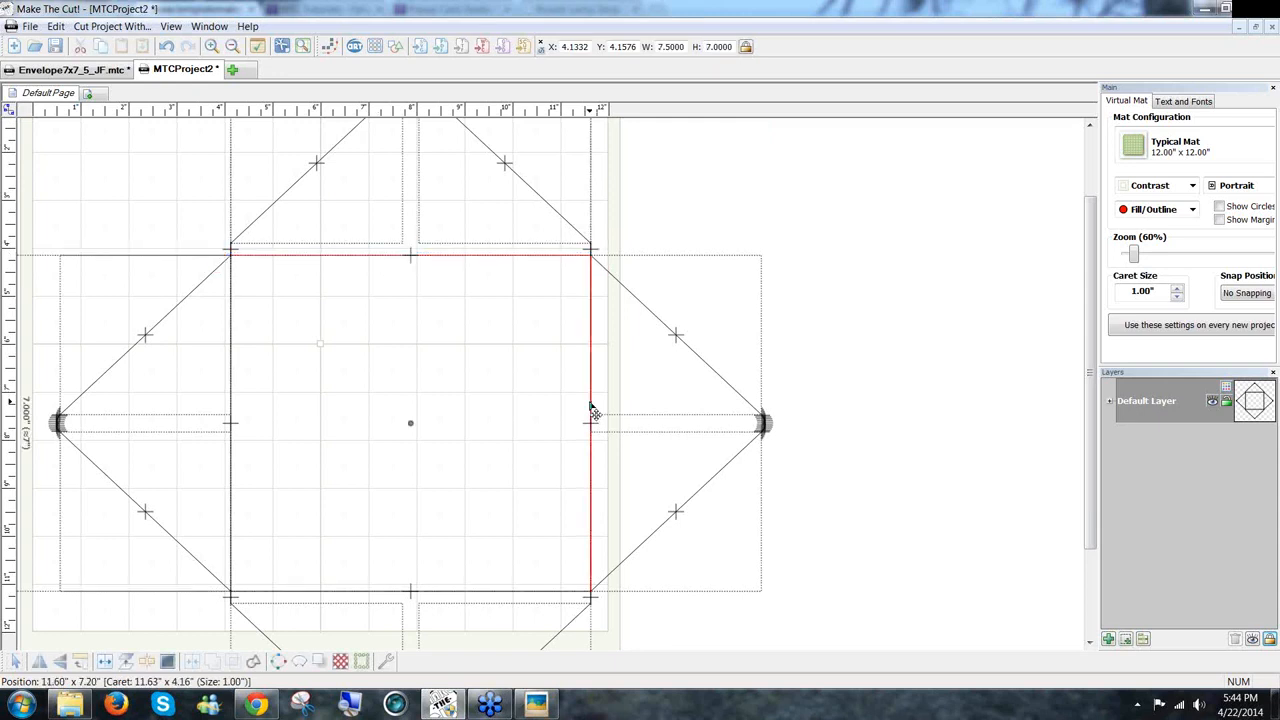
left_click(437, 592, "shift")
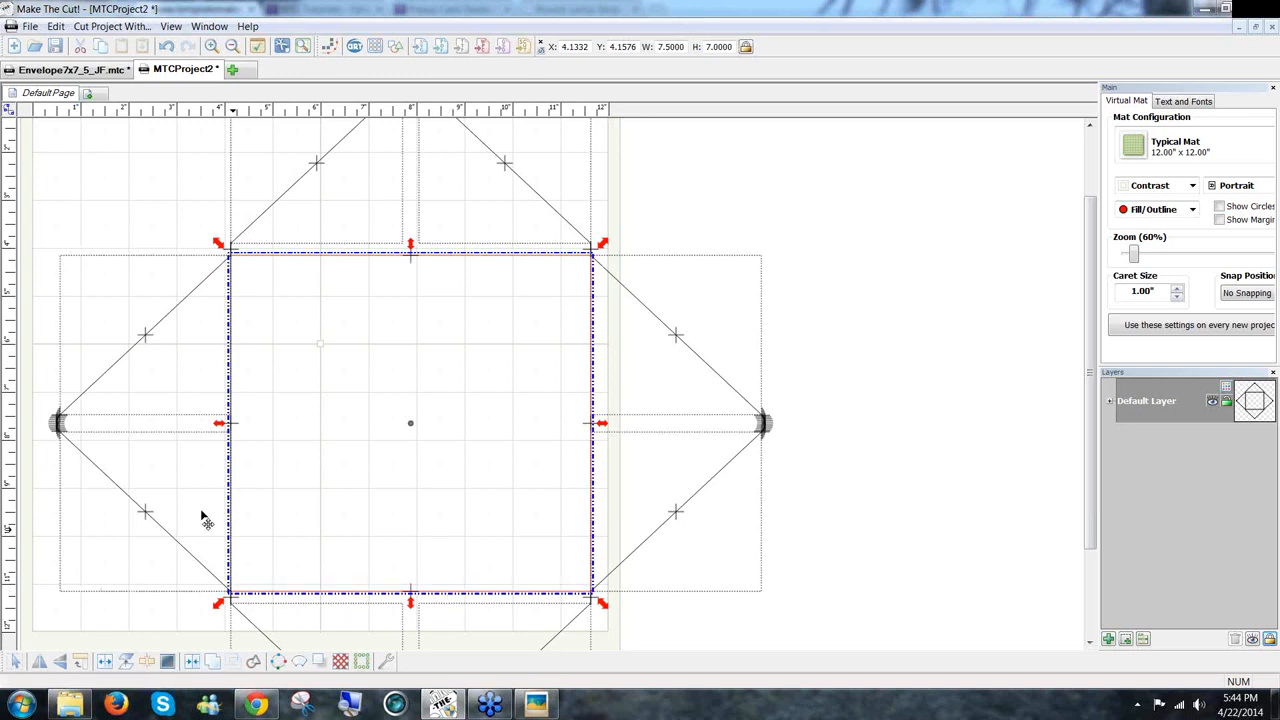
left_click(231, 519, "shift")
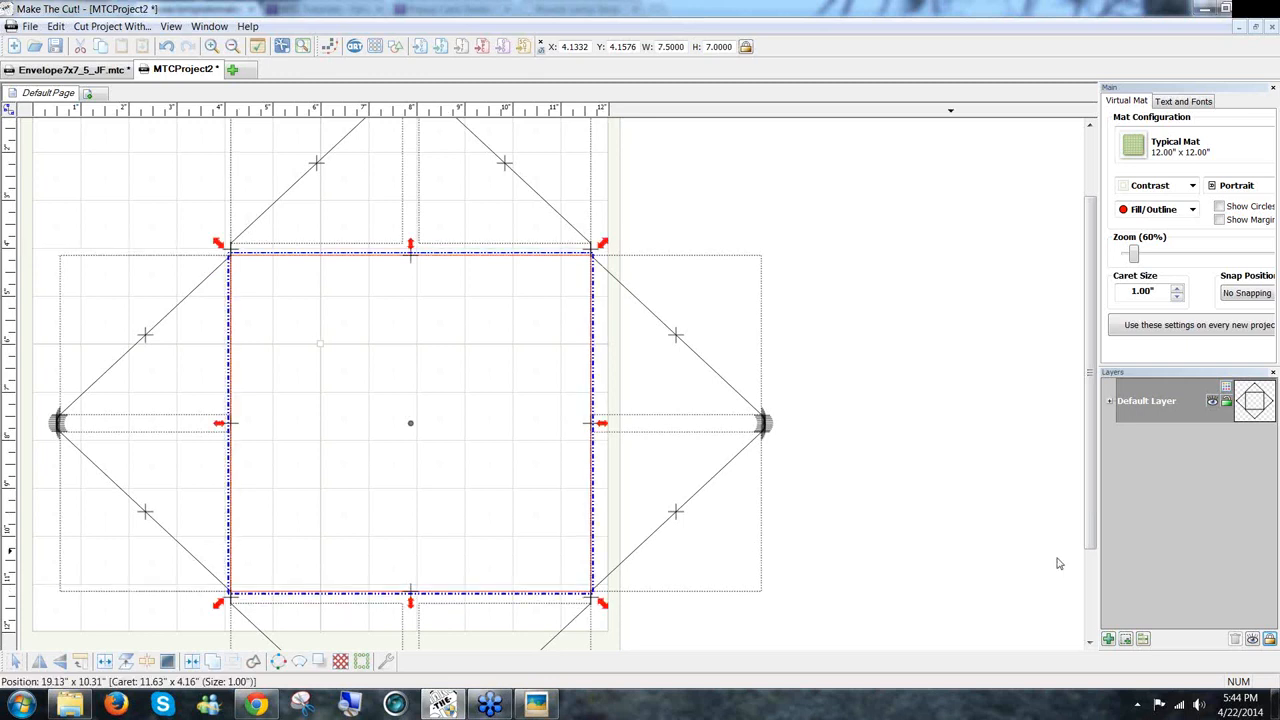
left_click(1127, 641)
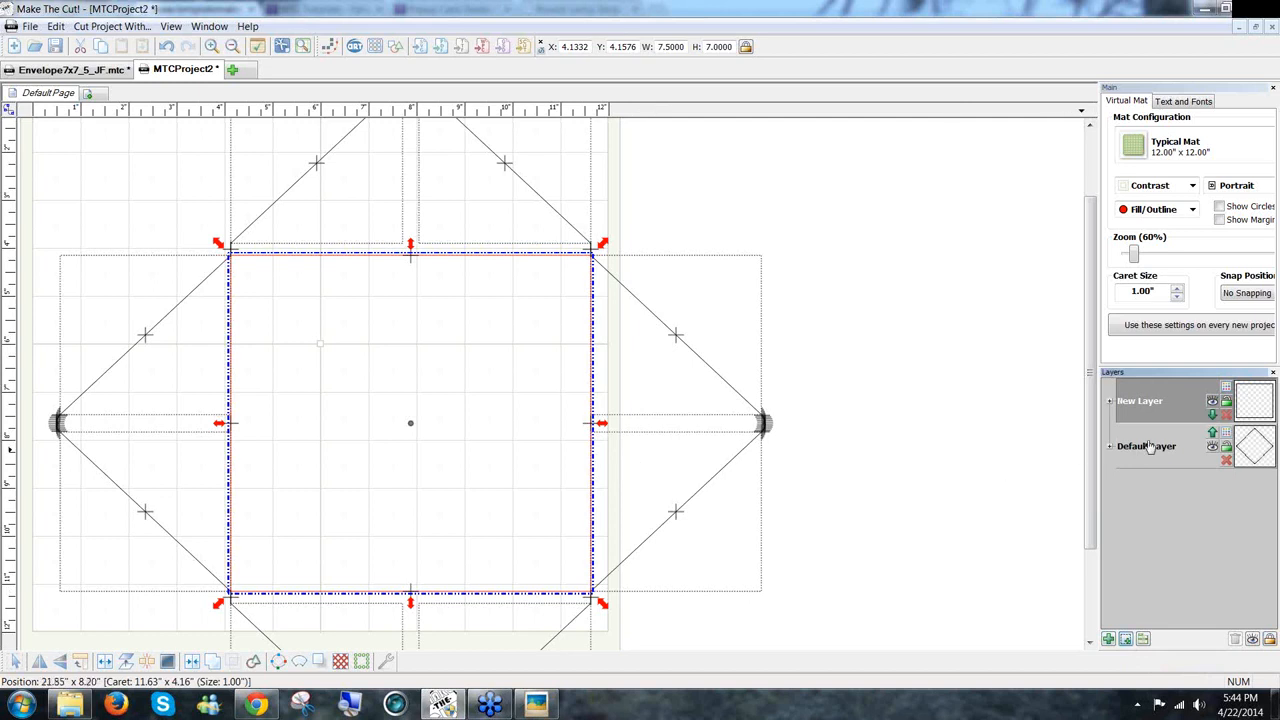
Hide the new layer to inspect the remaining outer cutting outline, and show the layer again
left_click(1212, 402)
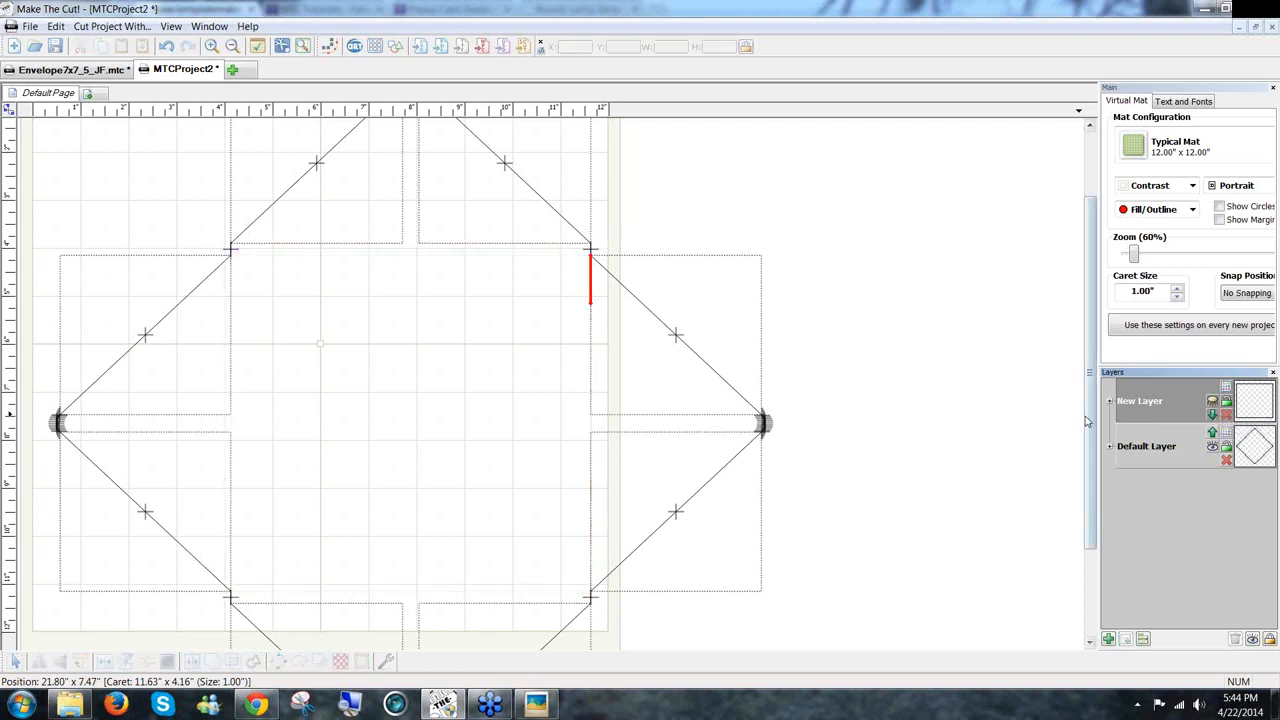
left_click_drag(1088, 420, 1070, 510)
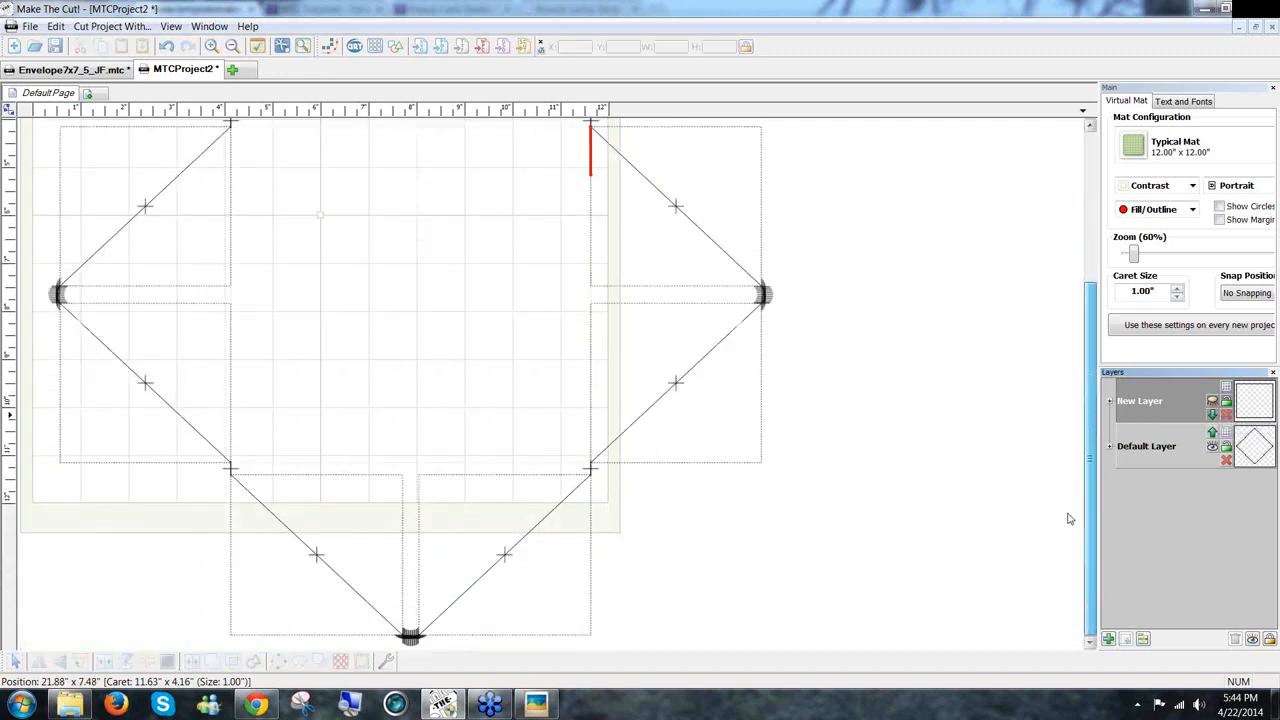
scroll(1068, 485, "up", 2)
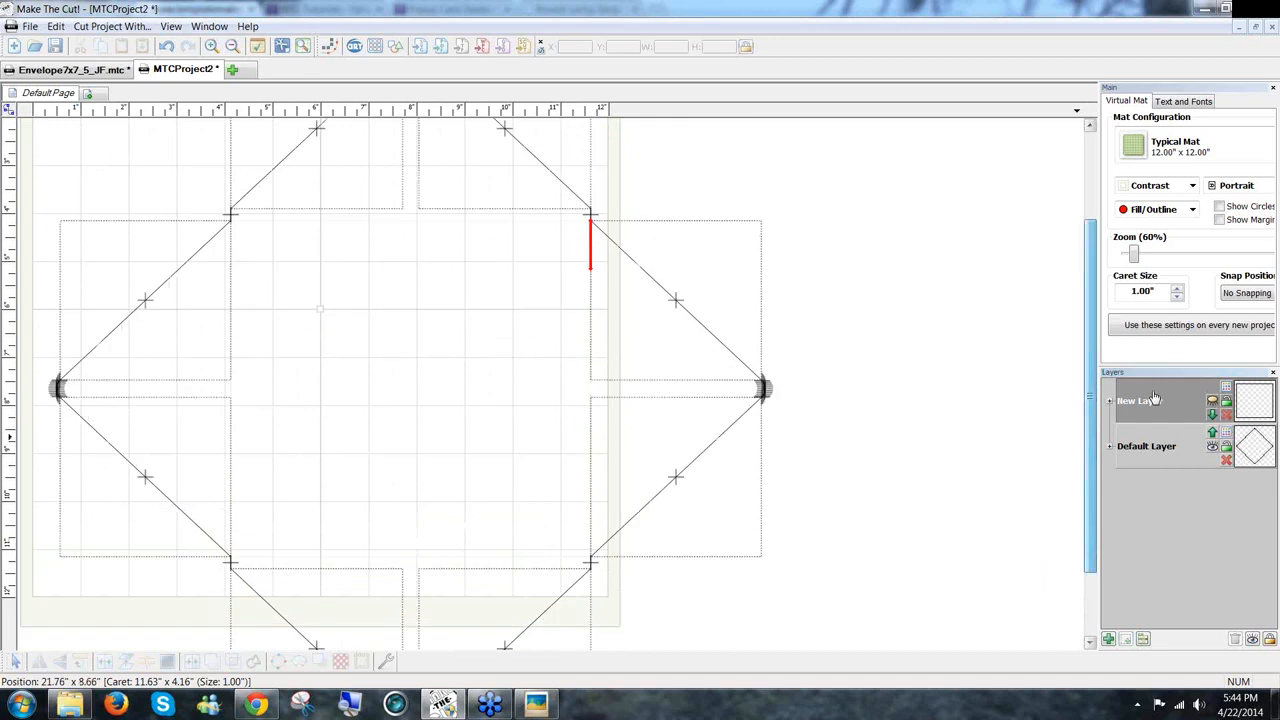
left_click(1212, 403)
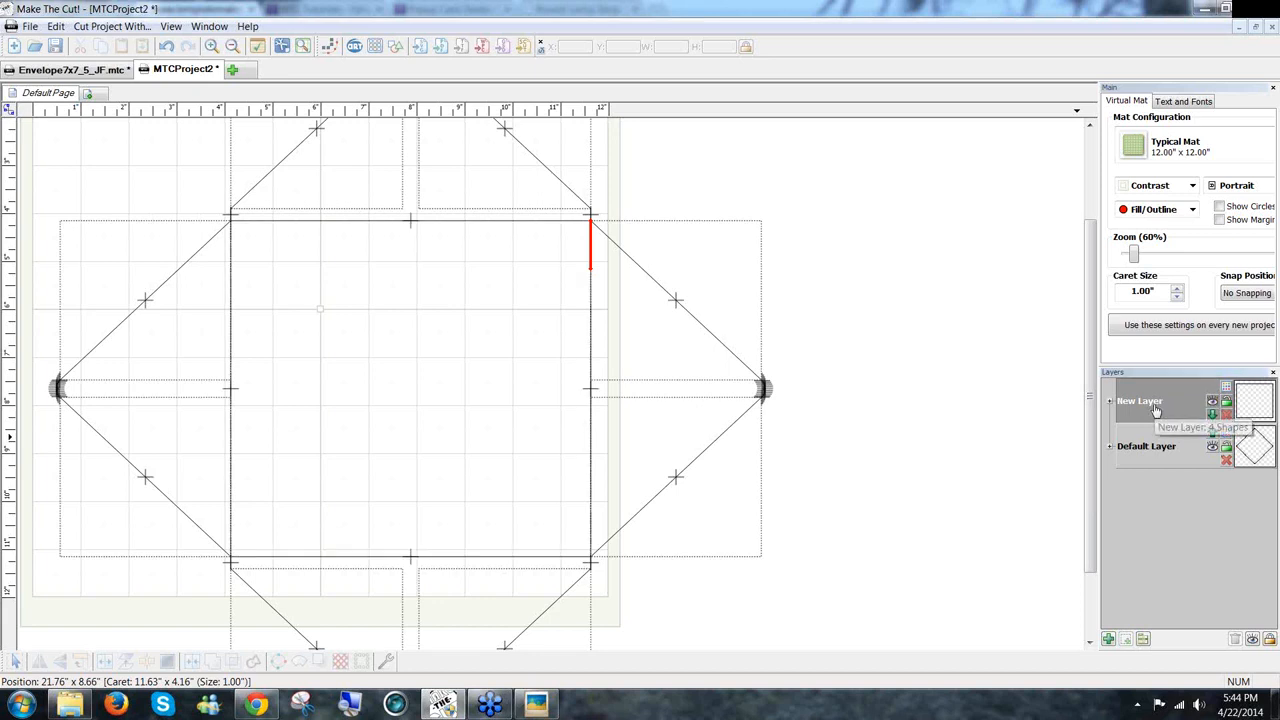
Rename the layer with the central fold lines ScoreLines and the outer outline's layer CuttingLines
double_click(1140, 401)
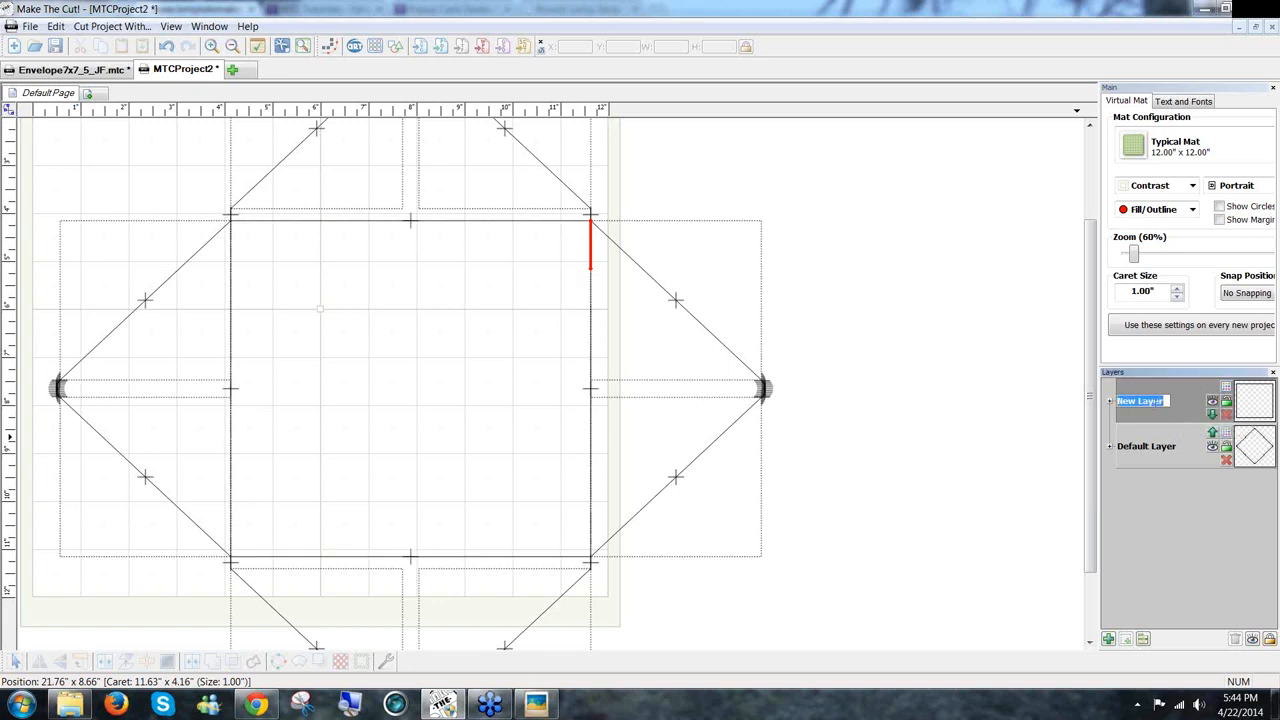
type("ScoreLines")
left_click(1135, 451)
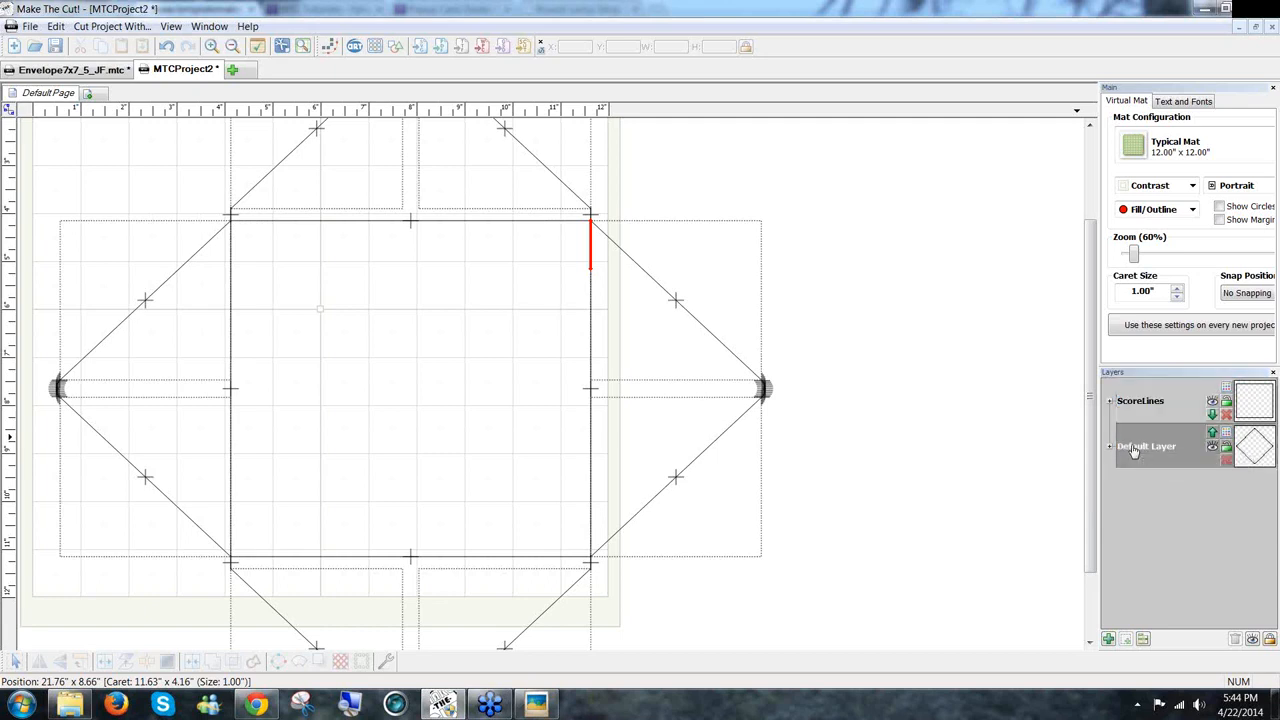
double_click(1140, 447)
type("C")
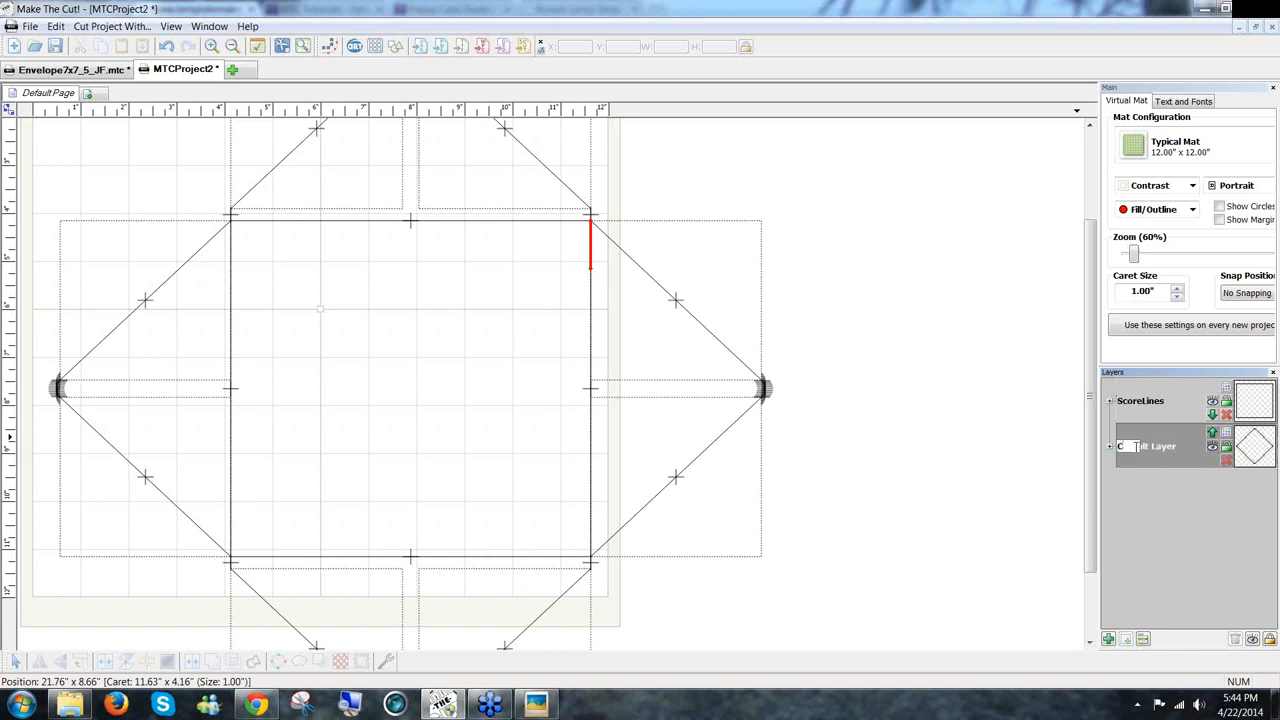
type("uttingLines")
key("Return")
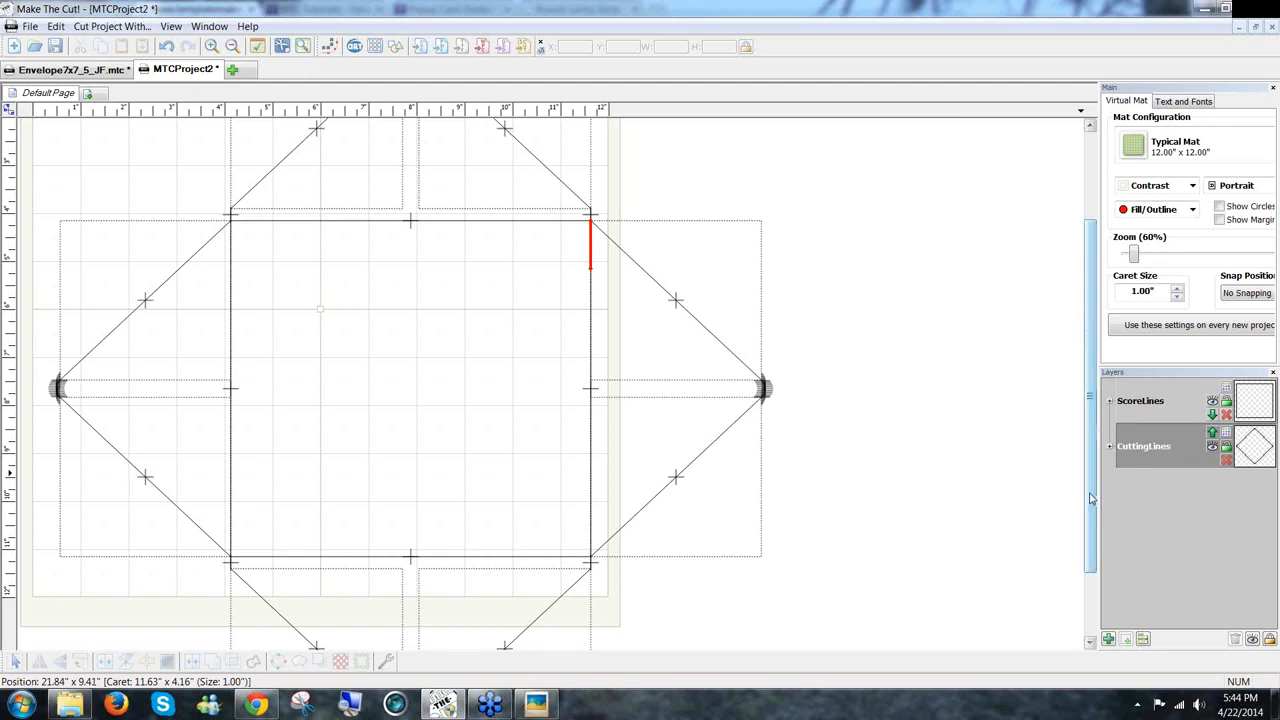
Select all shapes, hide the ScoreLines layer and join the outer cutting segments into one shape
left_click_drag(1091, 498, 1094, 464)
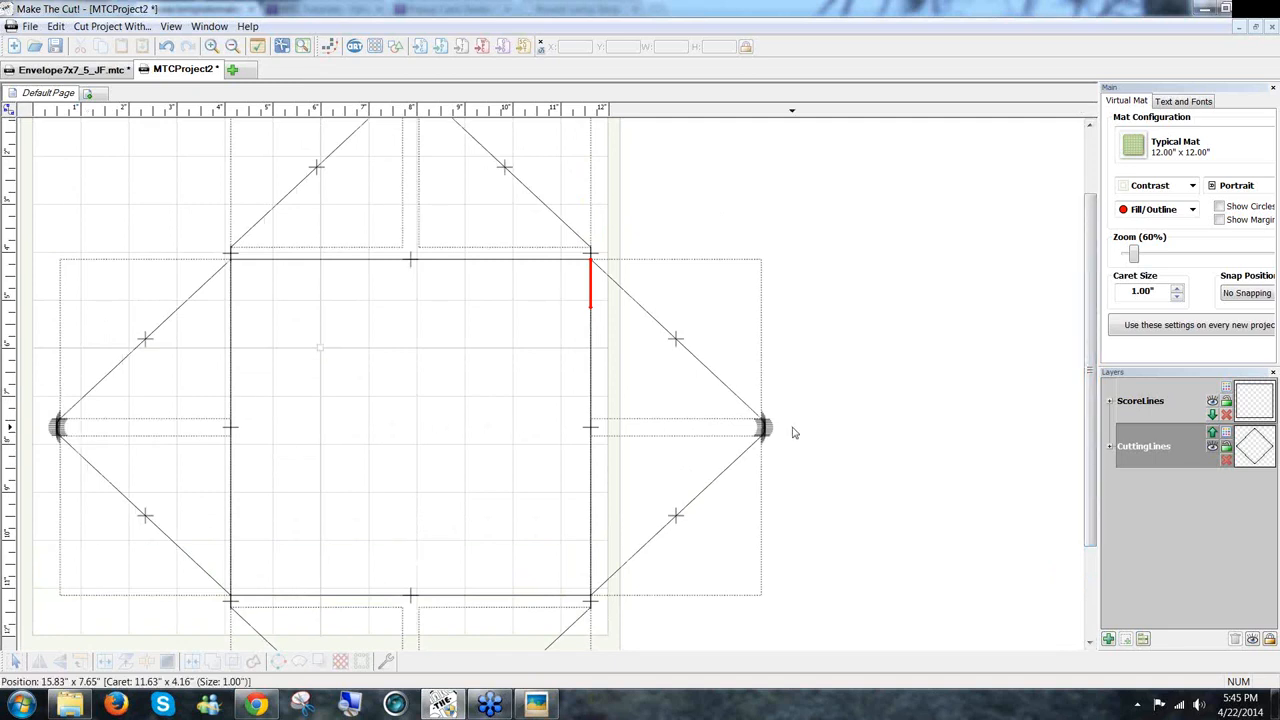
left_click_drag(1090, 430, 1089, 390)
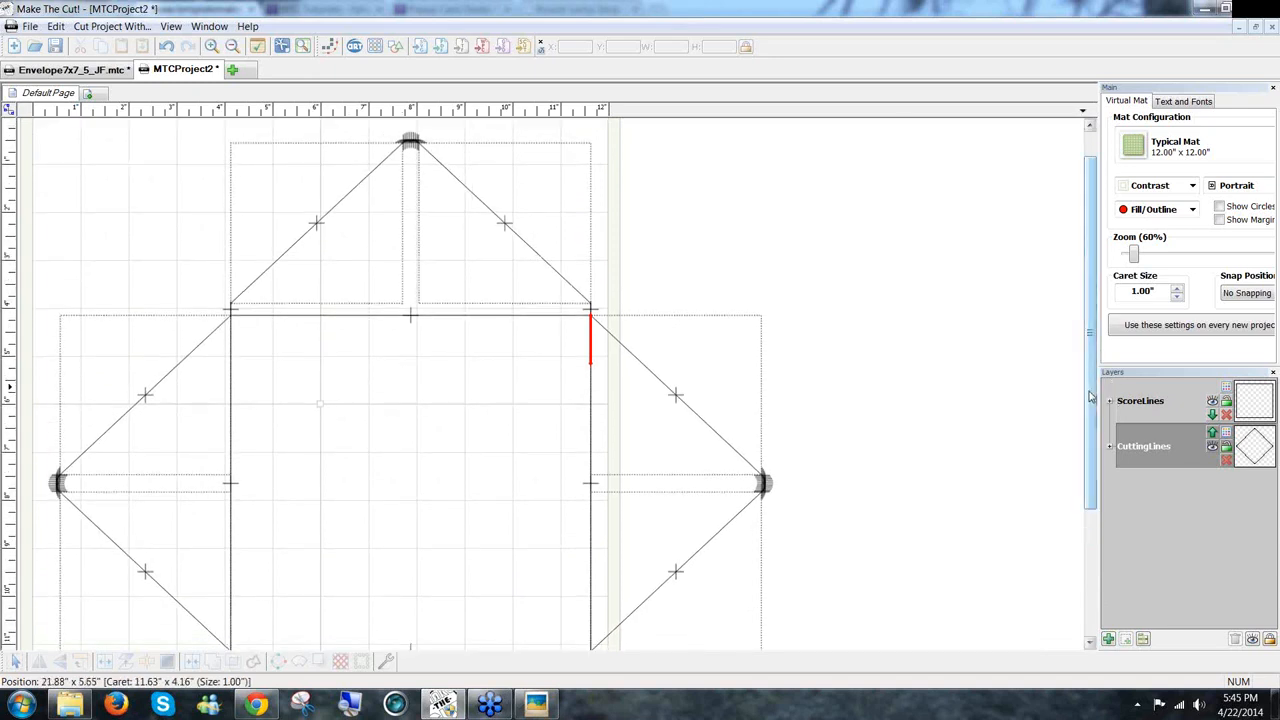
left_click_drag(1090, 397, 946, 423)
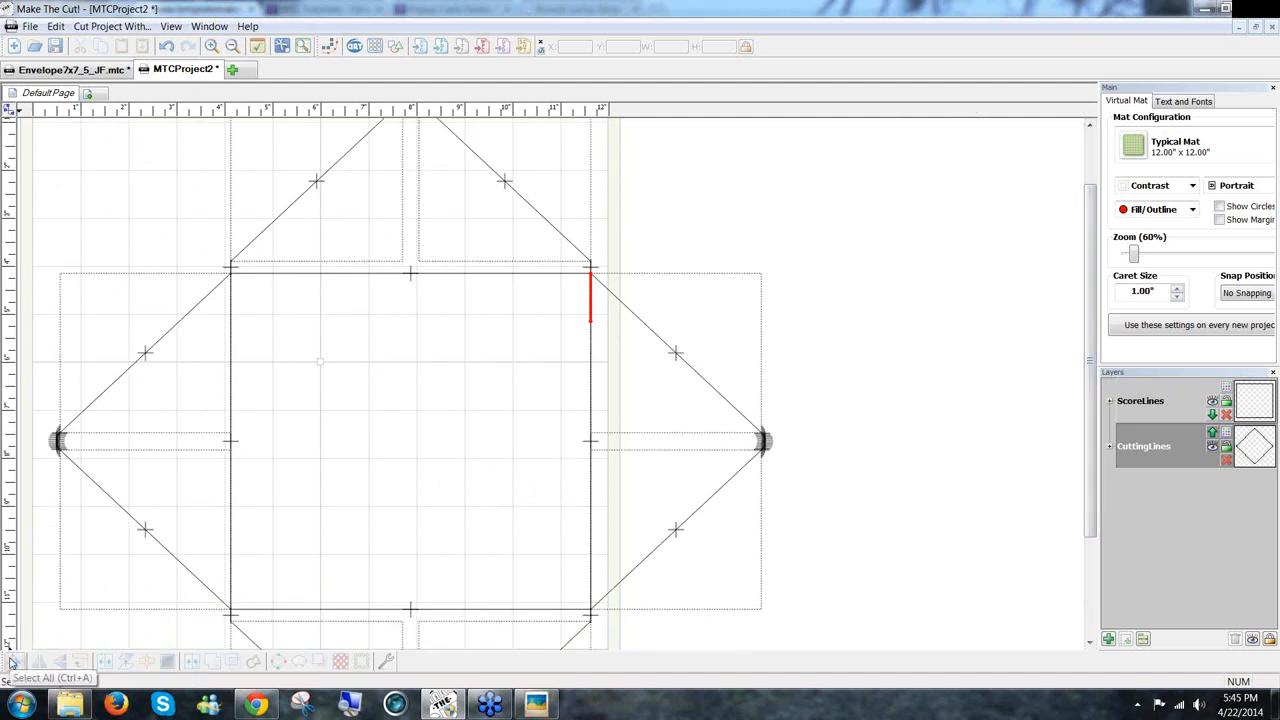
left_click(12, 662)
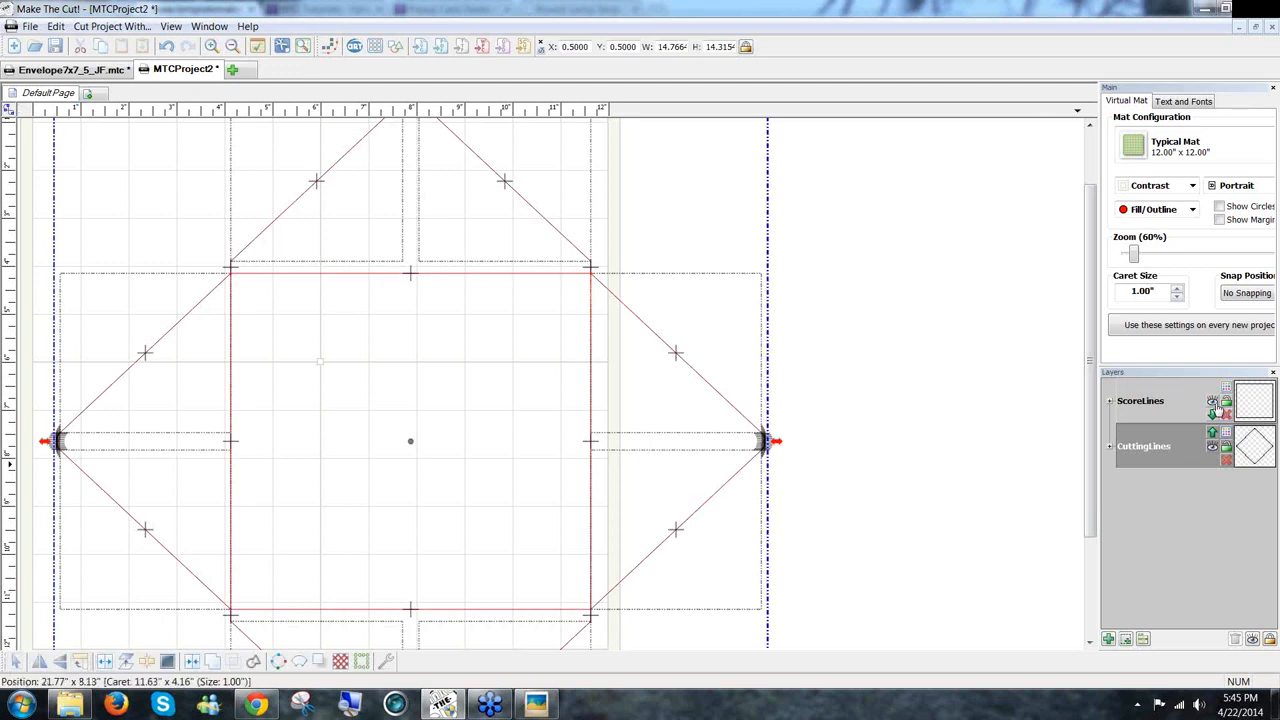
left_click(1212, 400)
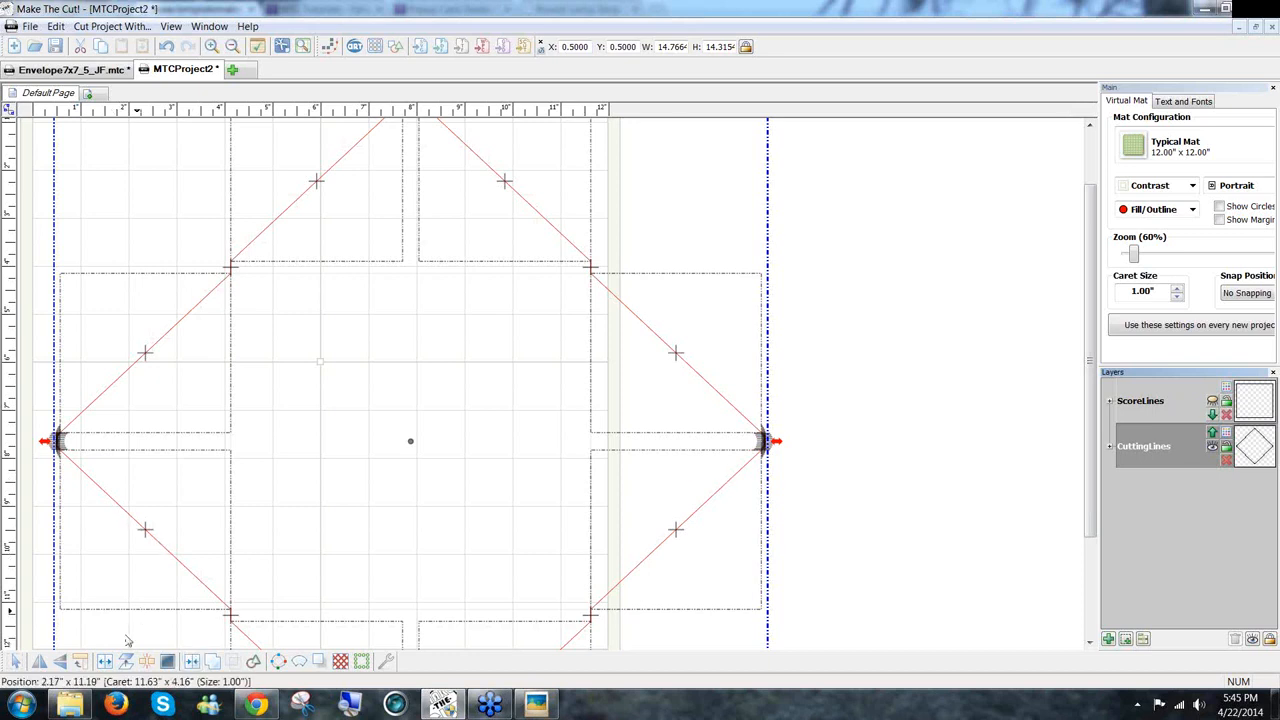
left_click(192, 668)
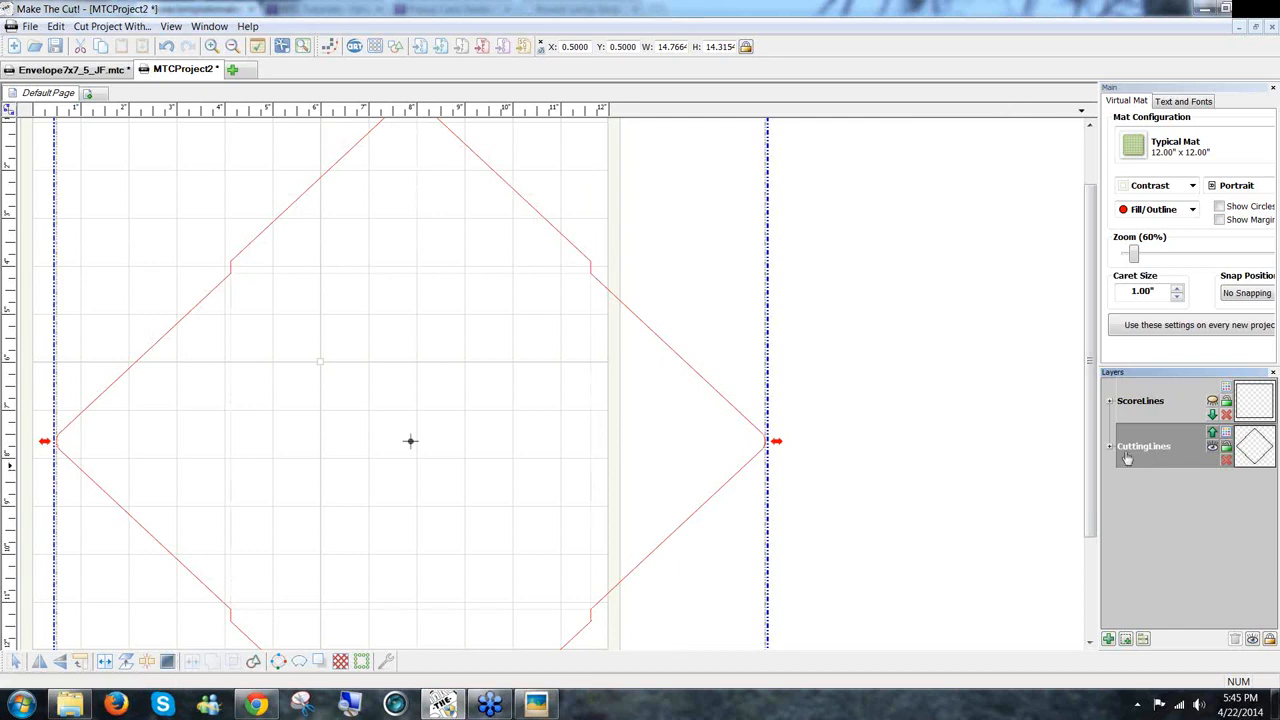
Examine the joined cutting outline and its nodes at the flap tips and corners, and return to normal editing
left_click_drag(1093, 475, 1087, 418)
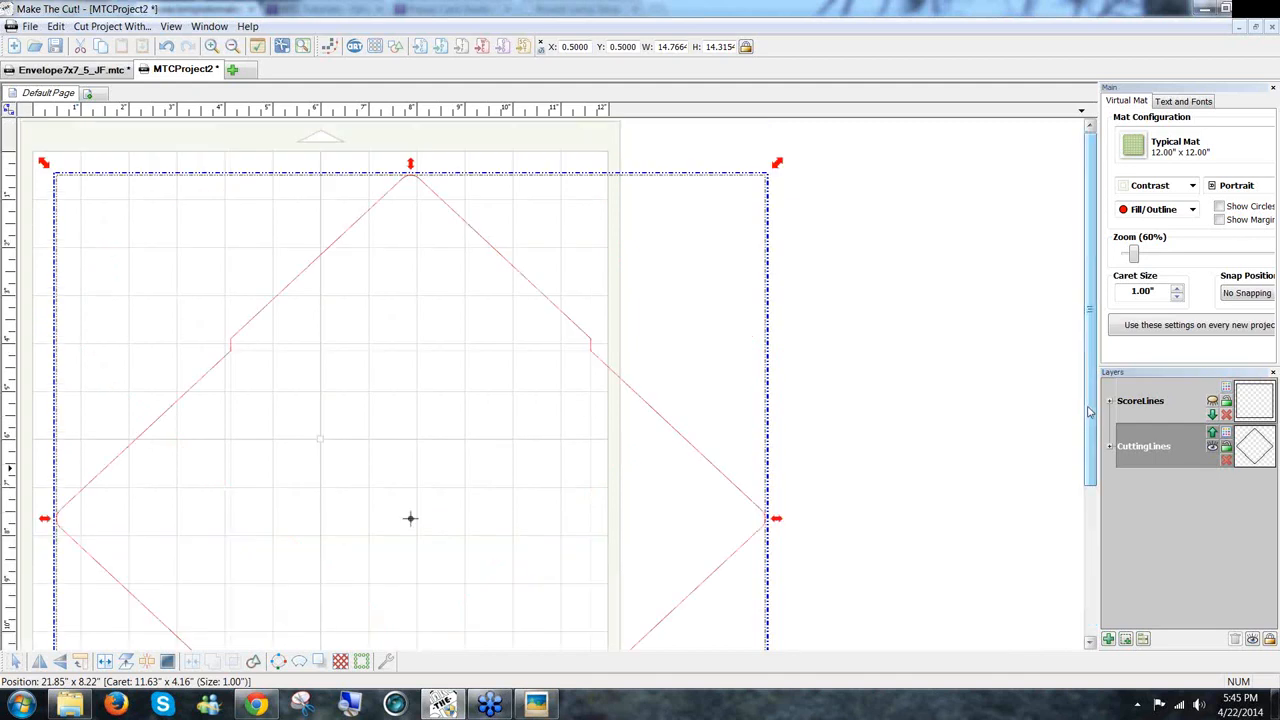
left_click_drag(1089, 413, 1077, 442)
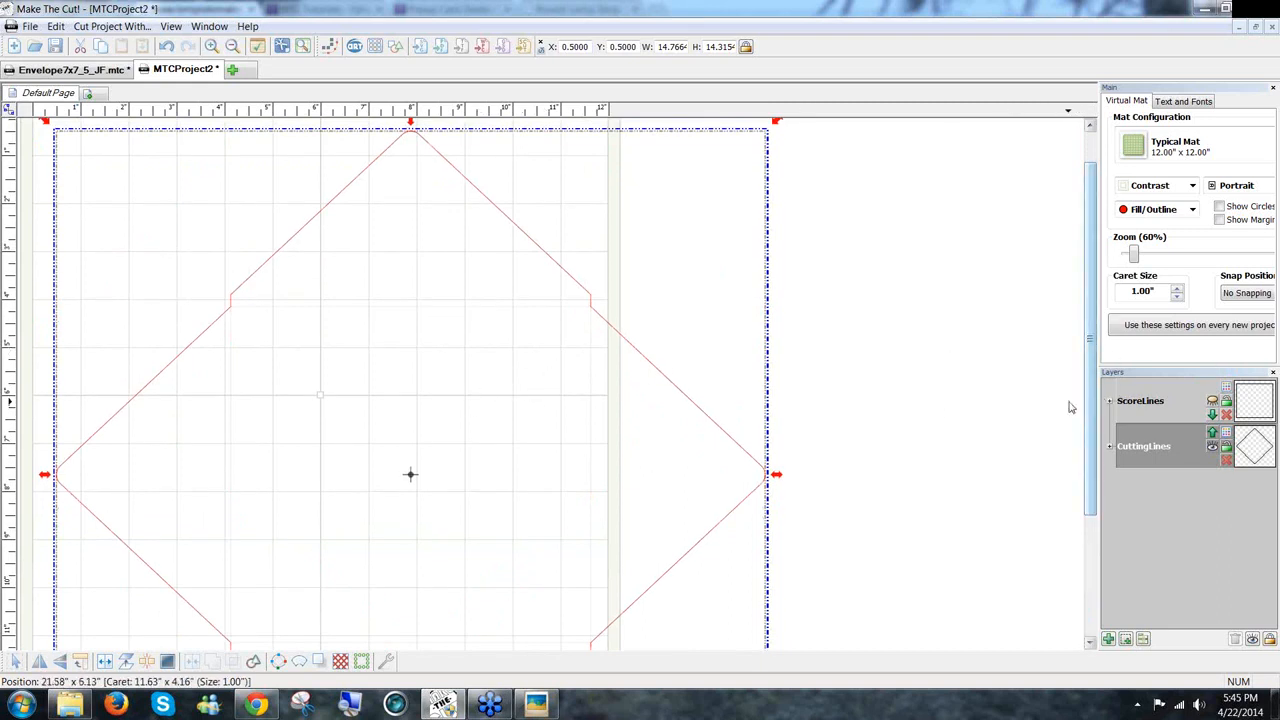
scroll(1085, 403, "up", 2)
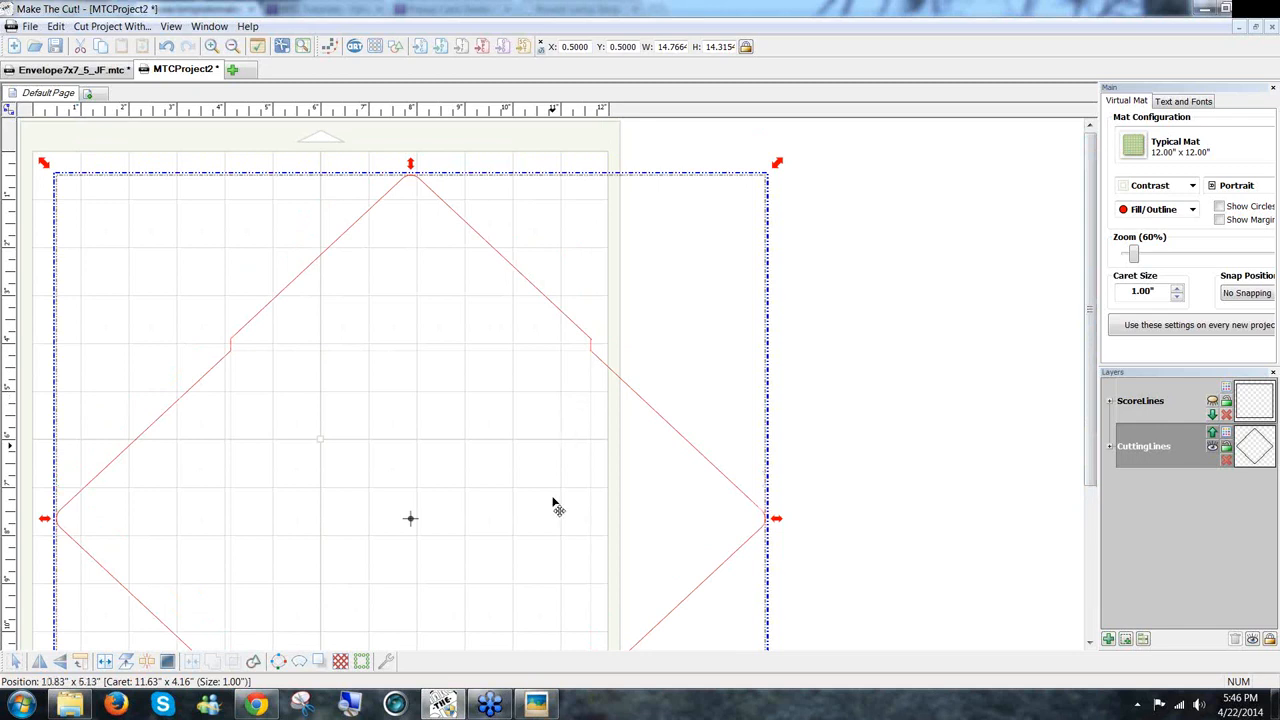
left_click(12, 114)
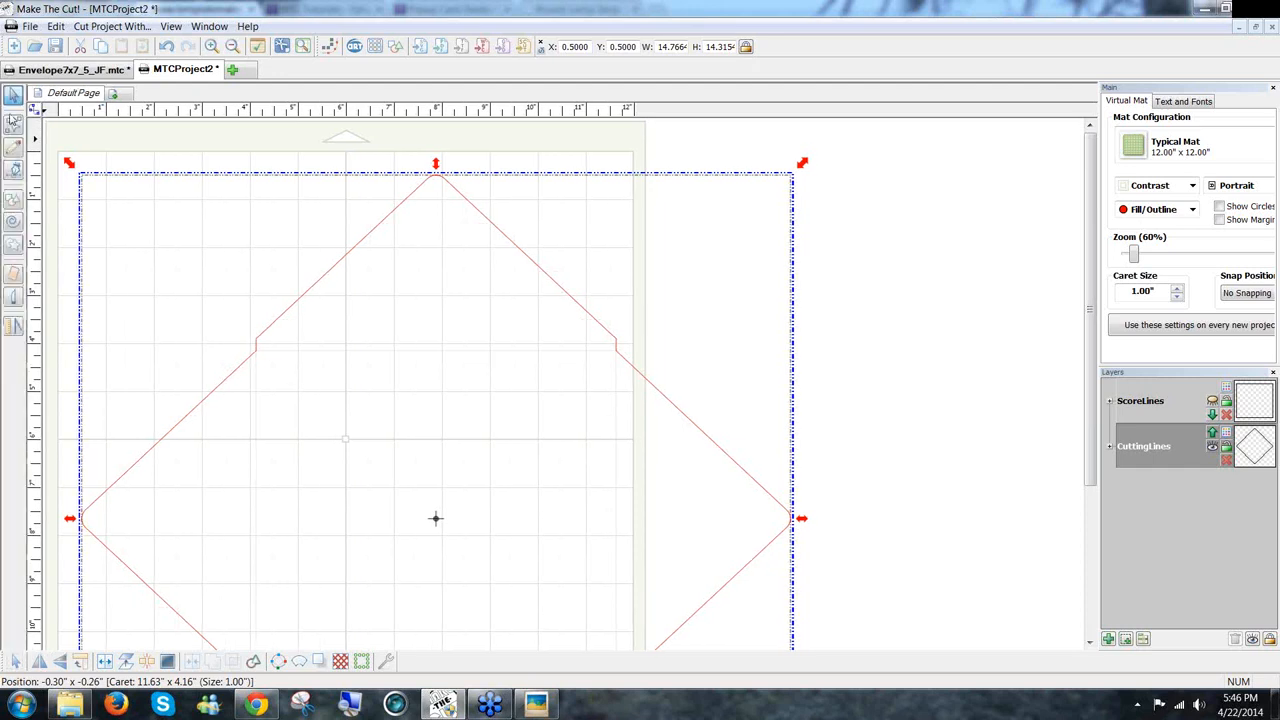
left_click(13, 172)
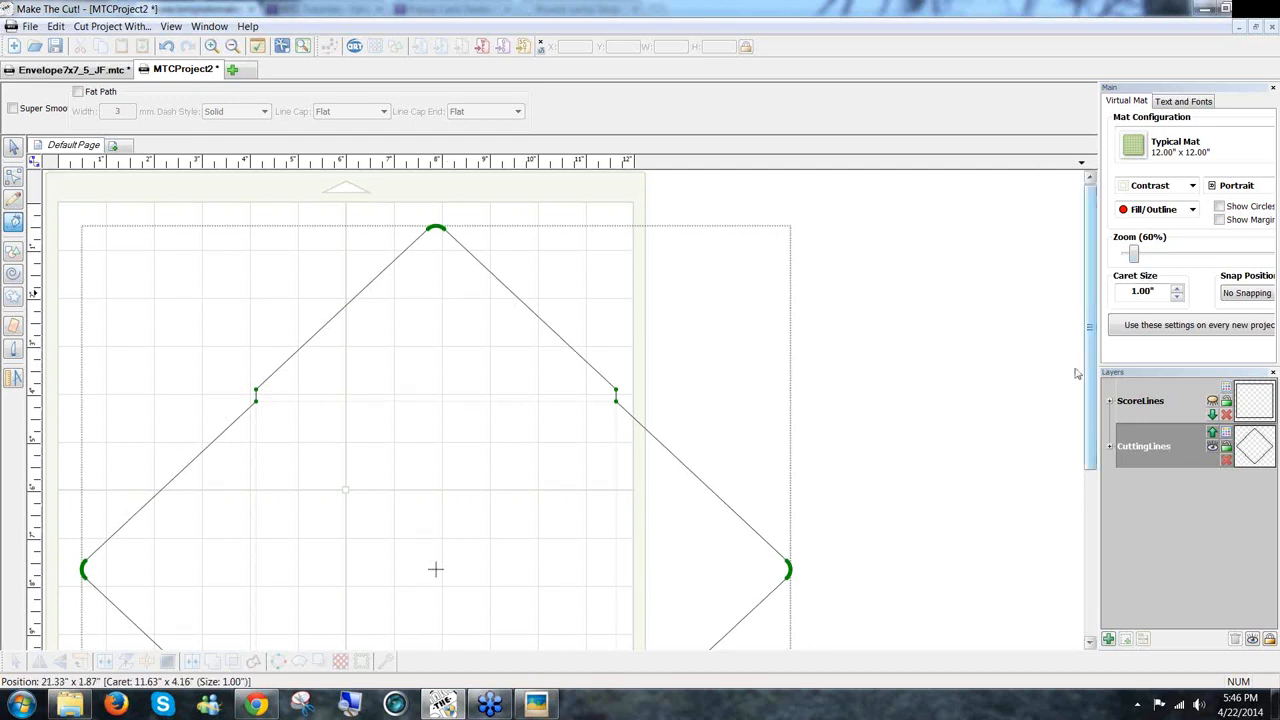
scroll(1076, 373, "down", 2)
left_click(13, 147)
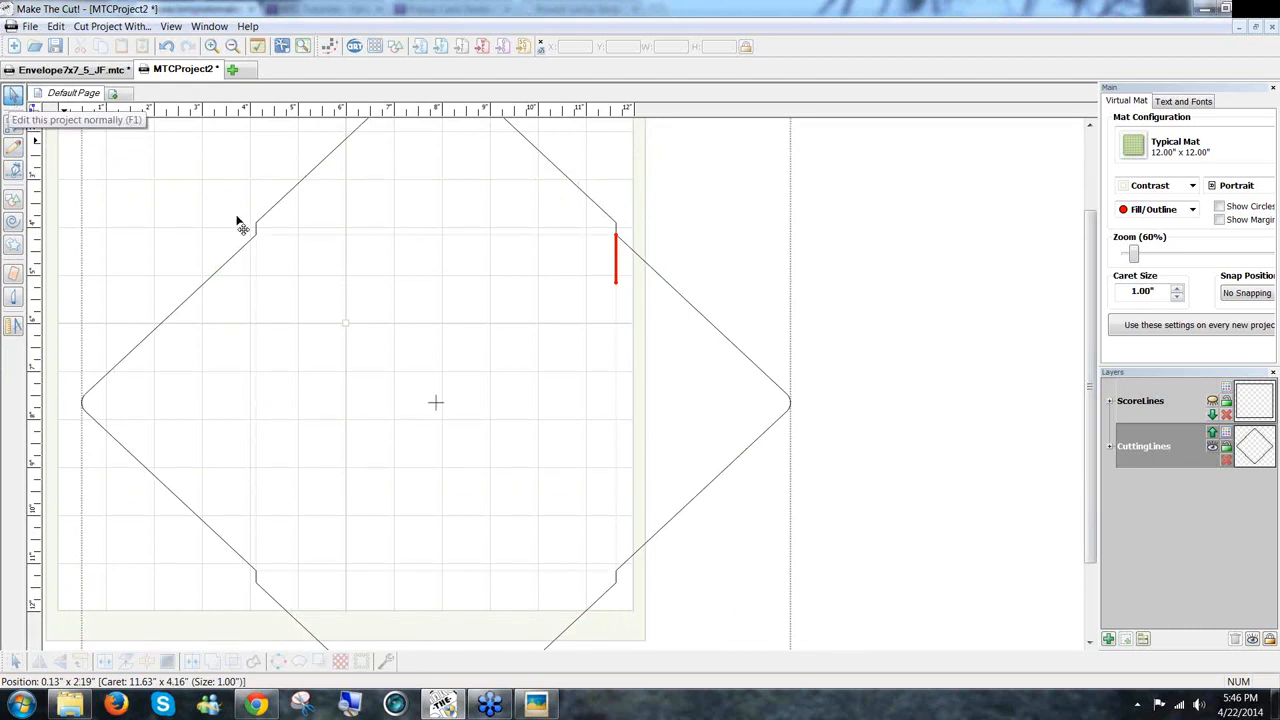
Apply Fuse n' Weld to the cutting outline with a tolerance of 0.0500 in
left_click(641, 365)
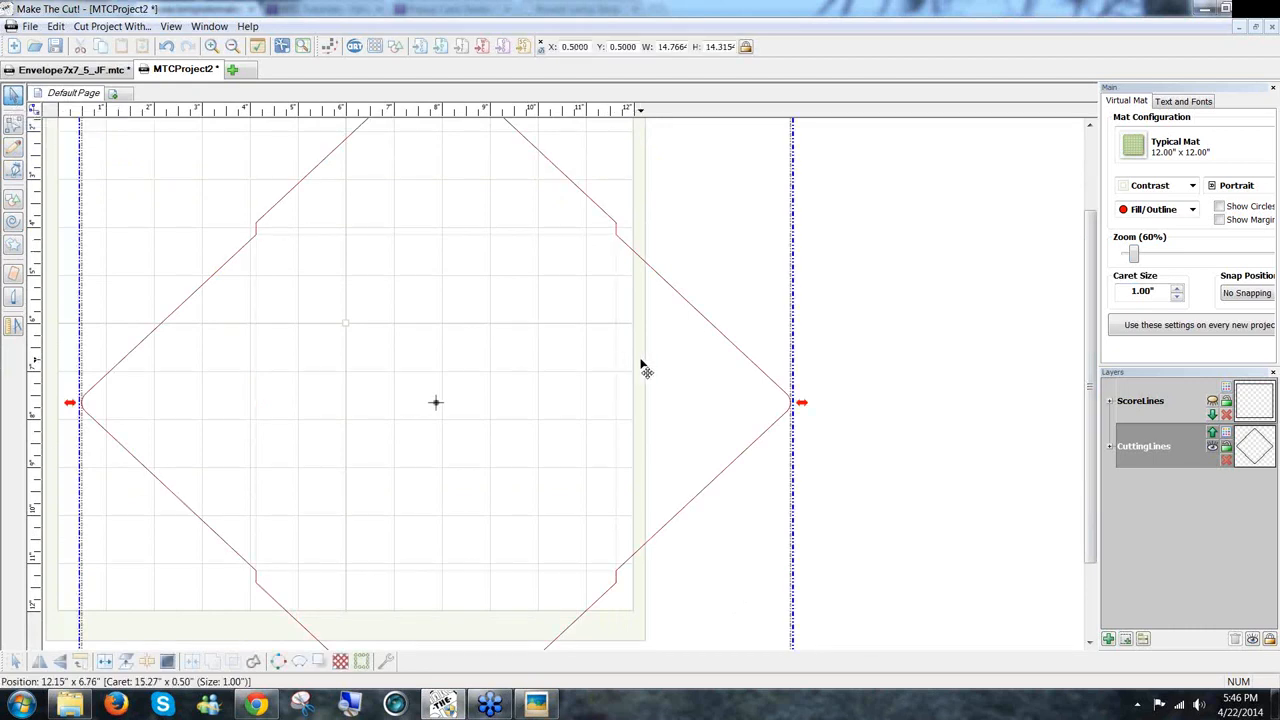
left_click(390, 661)
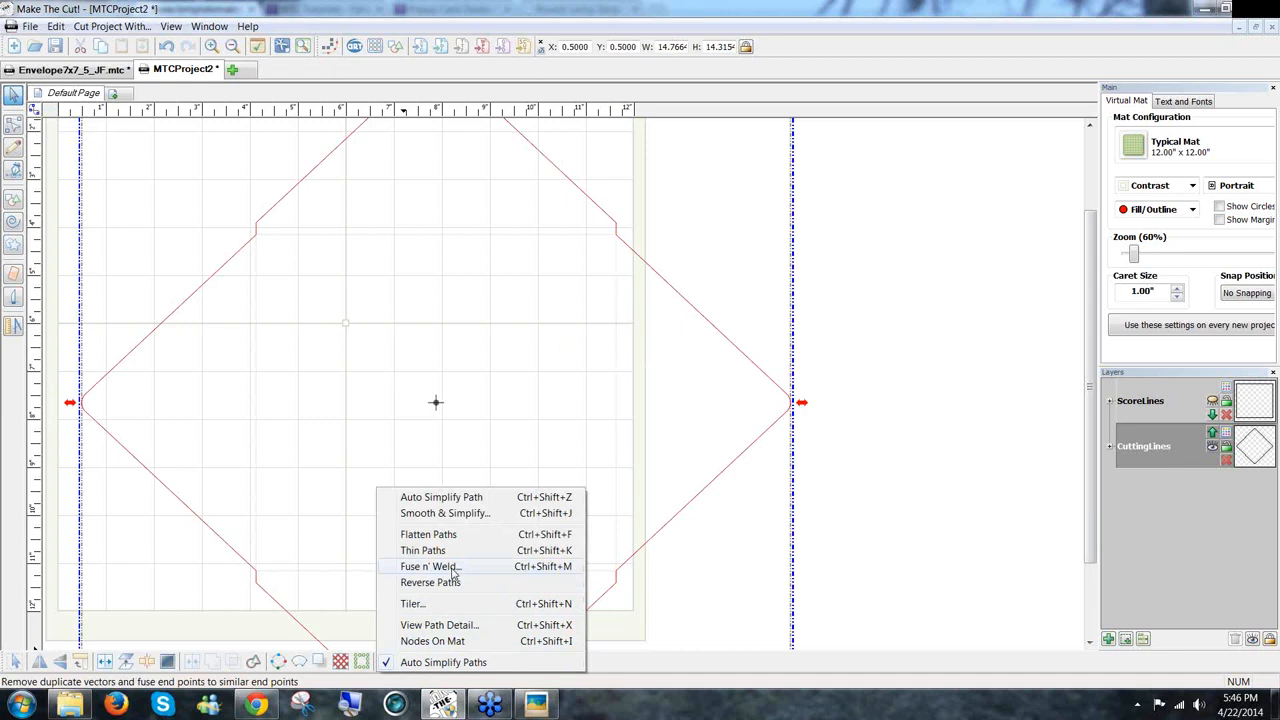
left_click(430, 566)
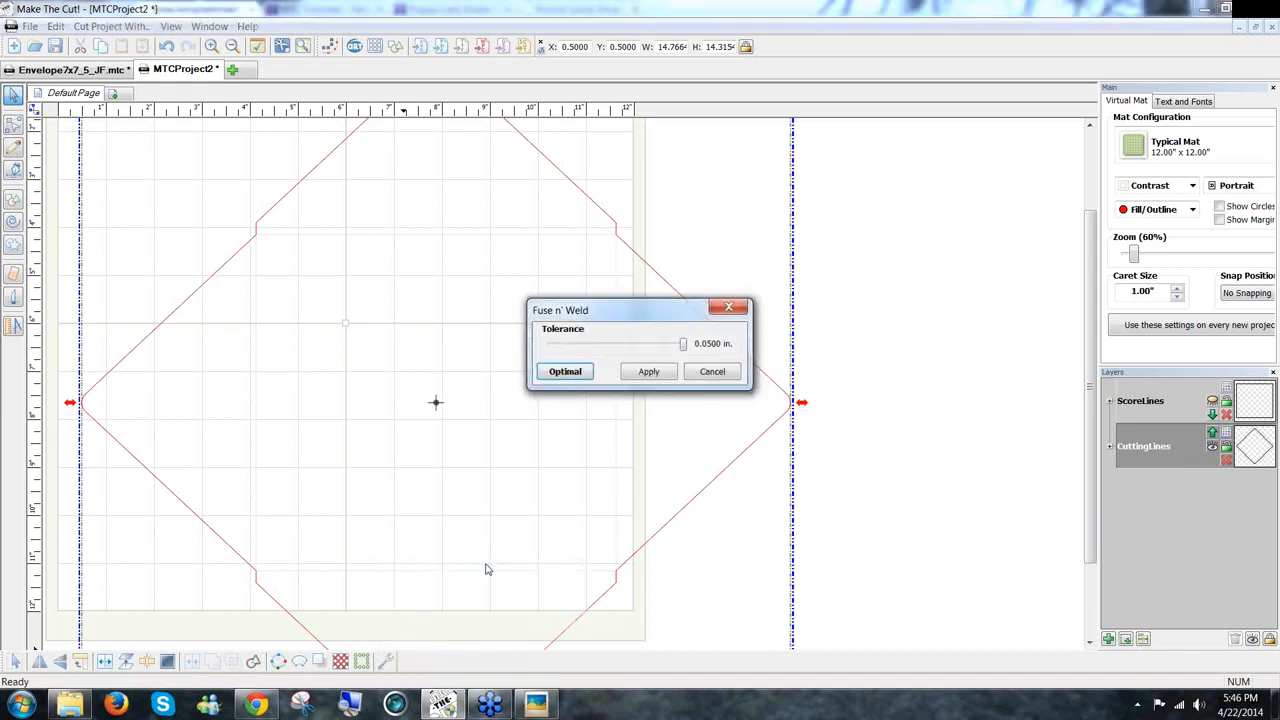
left_click(650, 372)
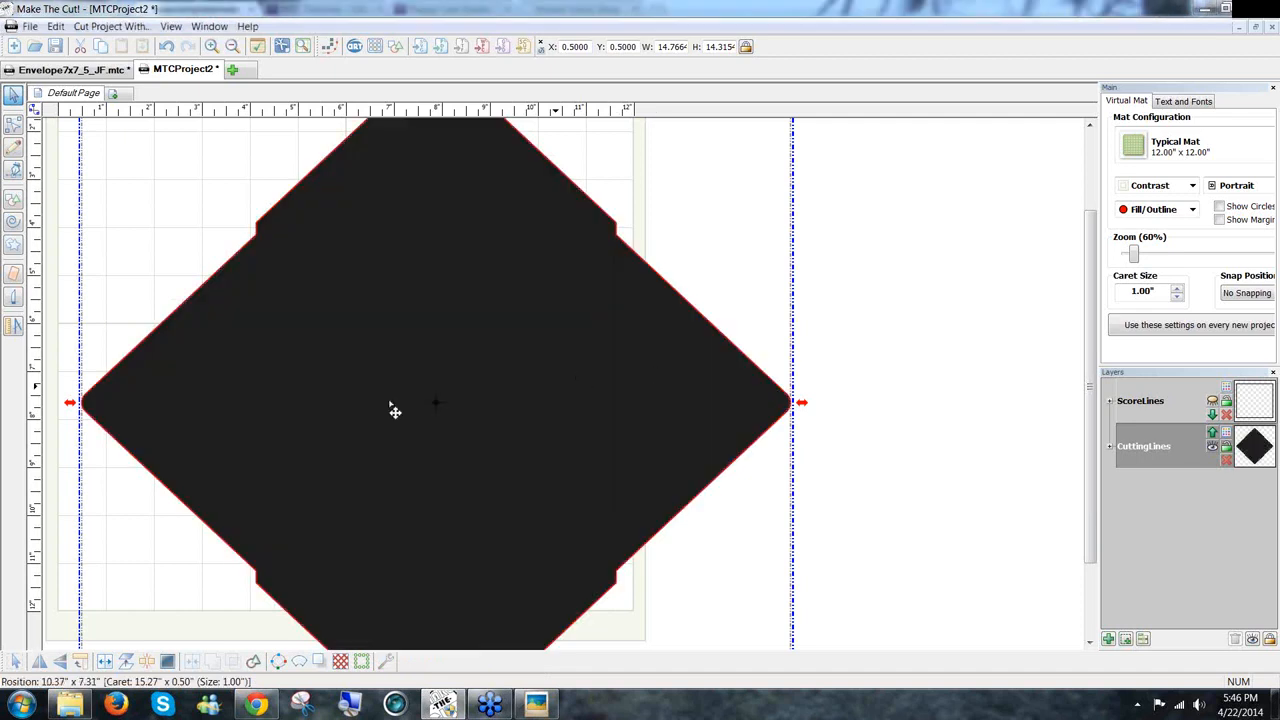
Change the CuttingLines layer's fill colour to light yellow and turn the ScoreLines layer's visibility back on
left_click(1226, 437)
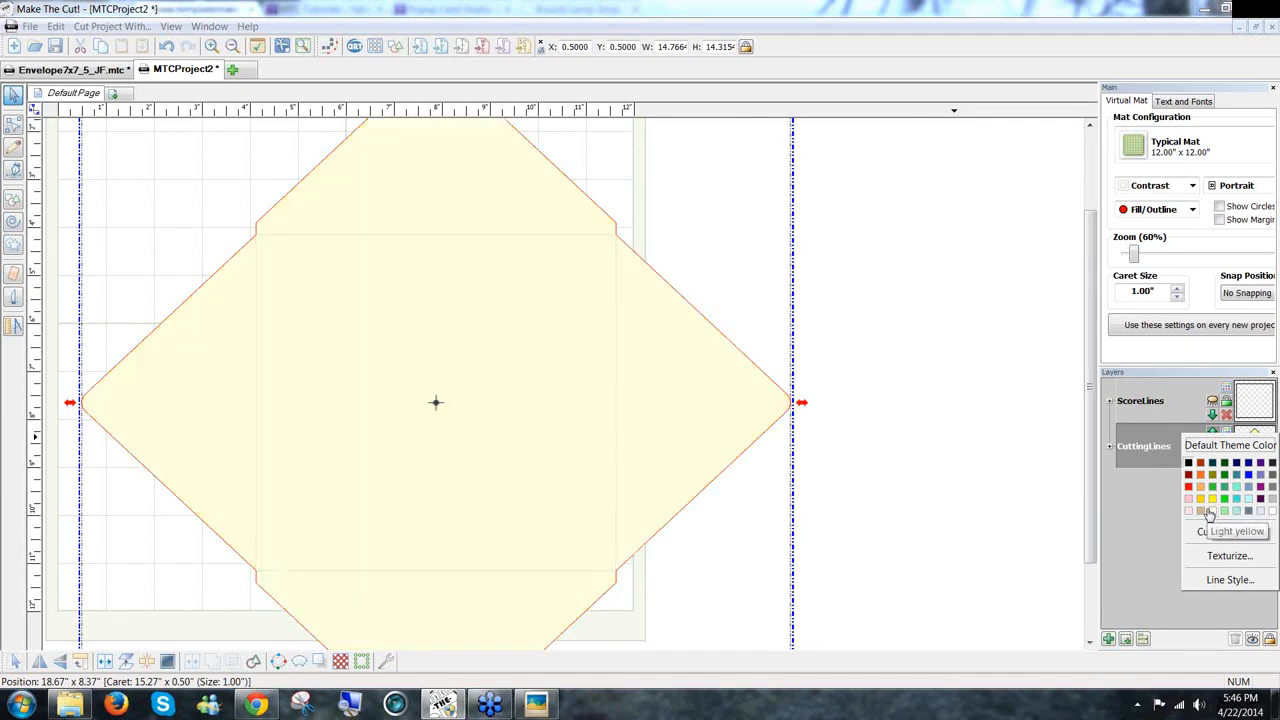
left_click(1208, 513)
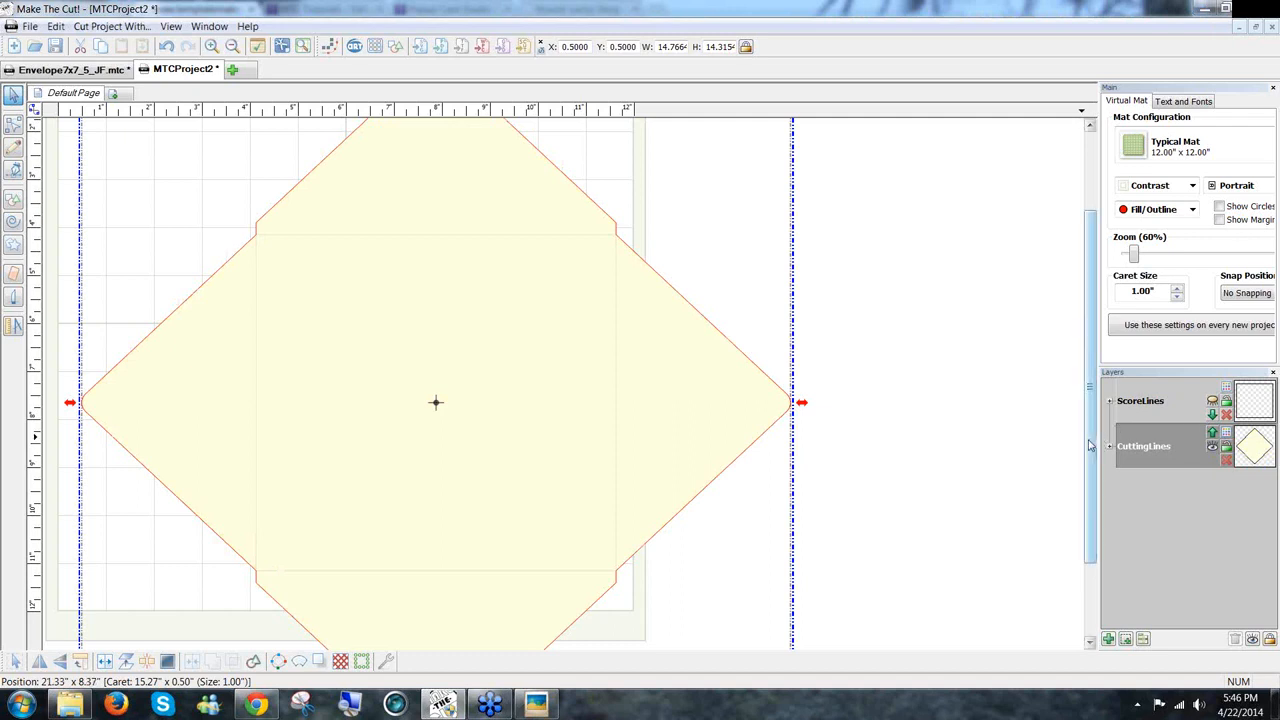
mouse_move(1090, 445)
left_mouse_down()
mouse_move(1093, 377)
mouse_move(1095, 425)
left_mouse_up()
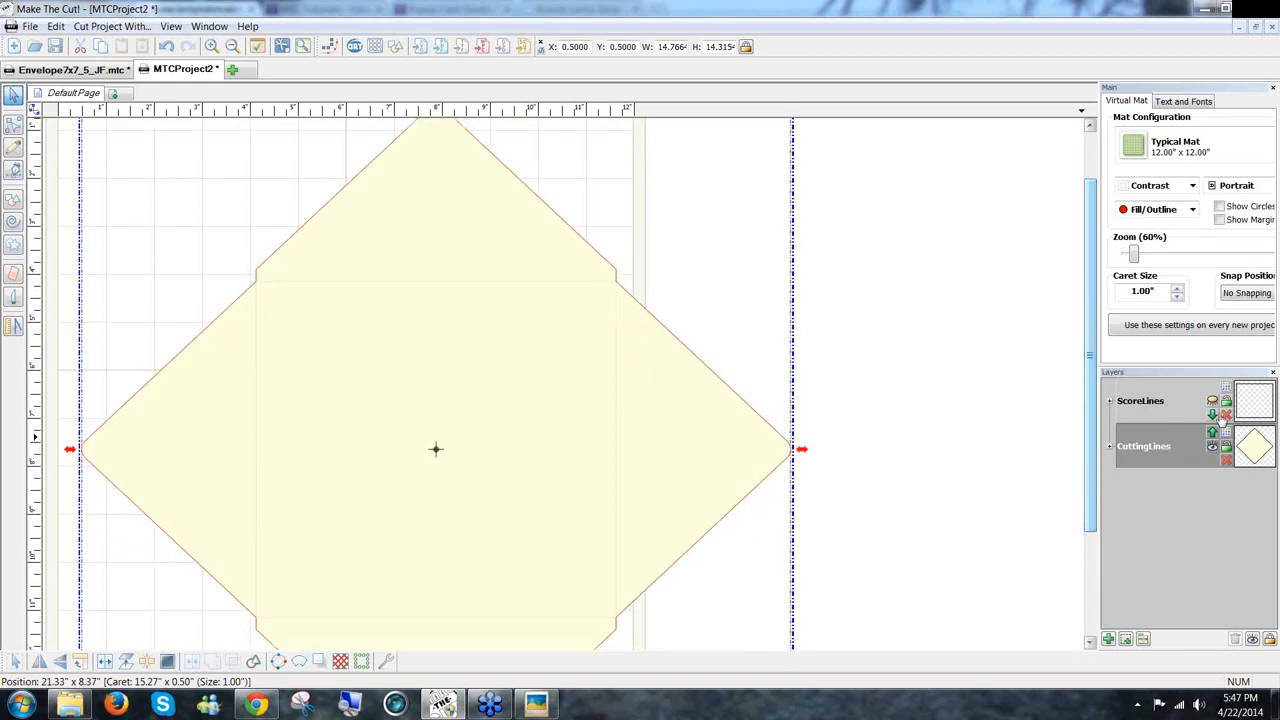
left_click(1212, 401)
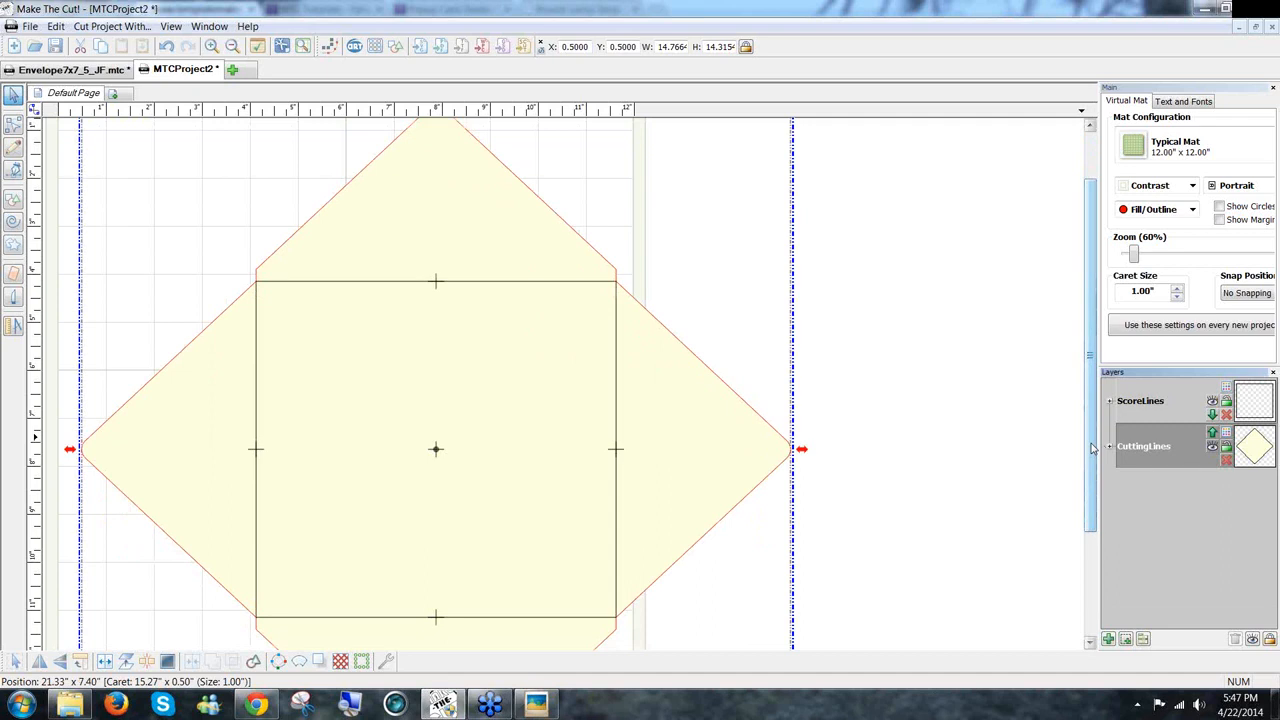
left_click_drag(1092, 454, 1078, 484)
scroll(1085, 480, "down", 1)
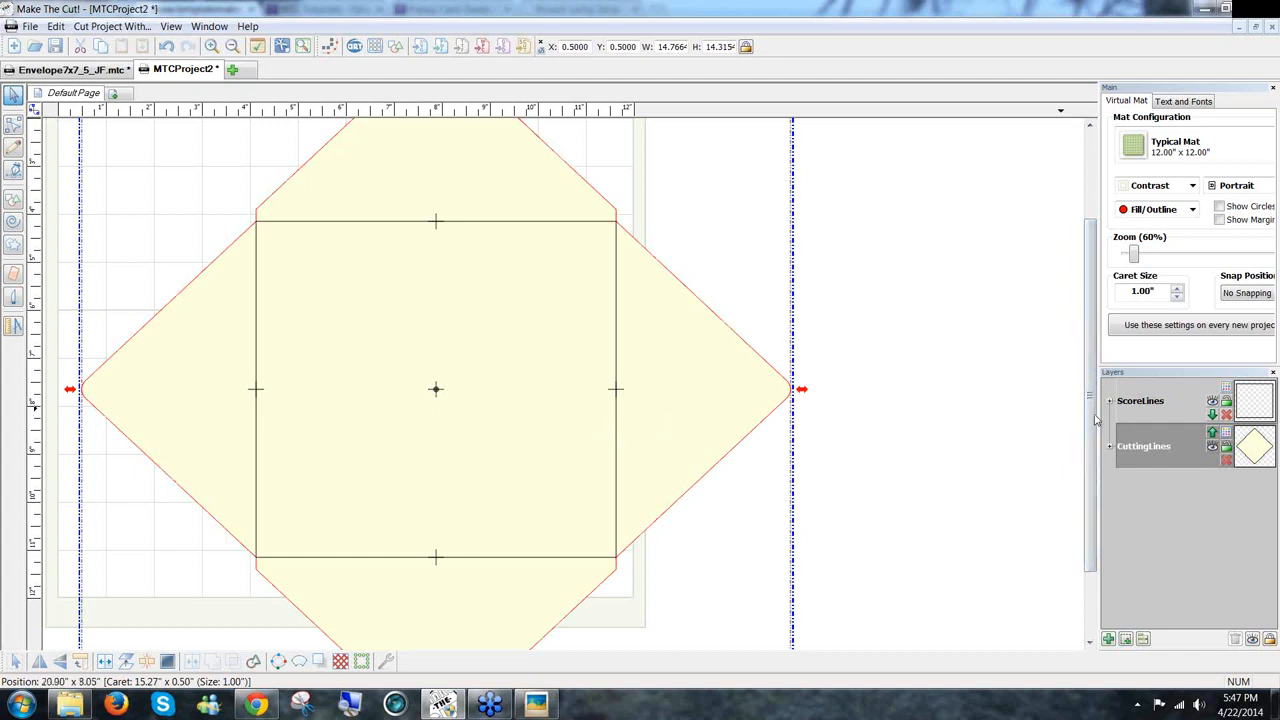
left_click_drag(1096, 418, 1097, 400)
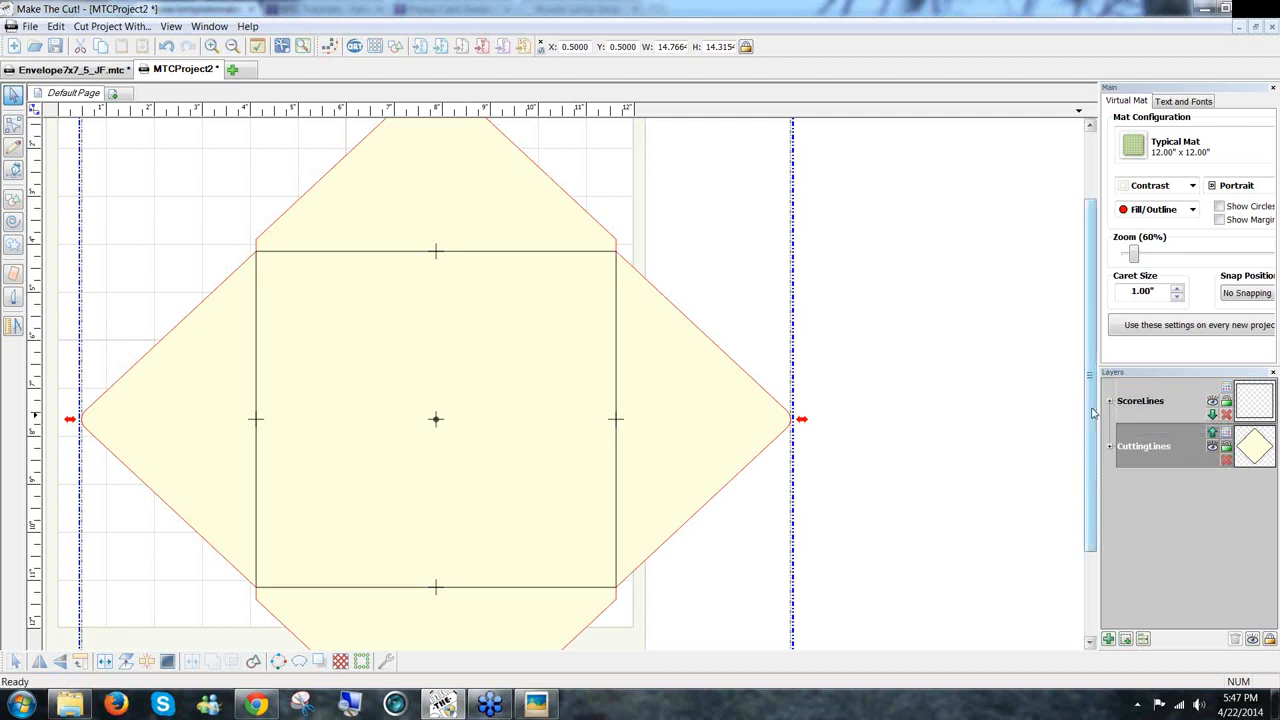
Hide the CuttingLines layer and apply a newly created dashed line style to the ScoreLines layer
left_click(1212, 448)
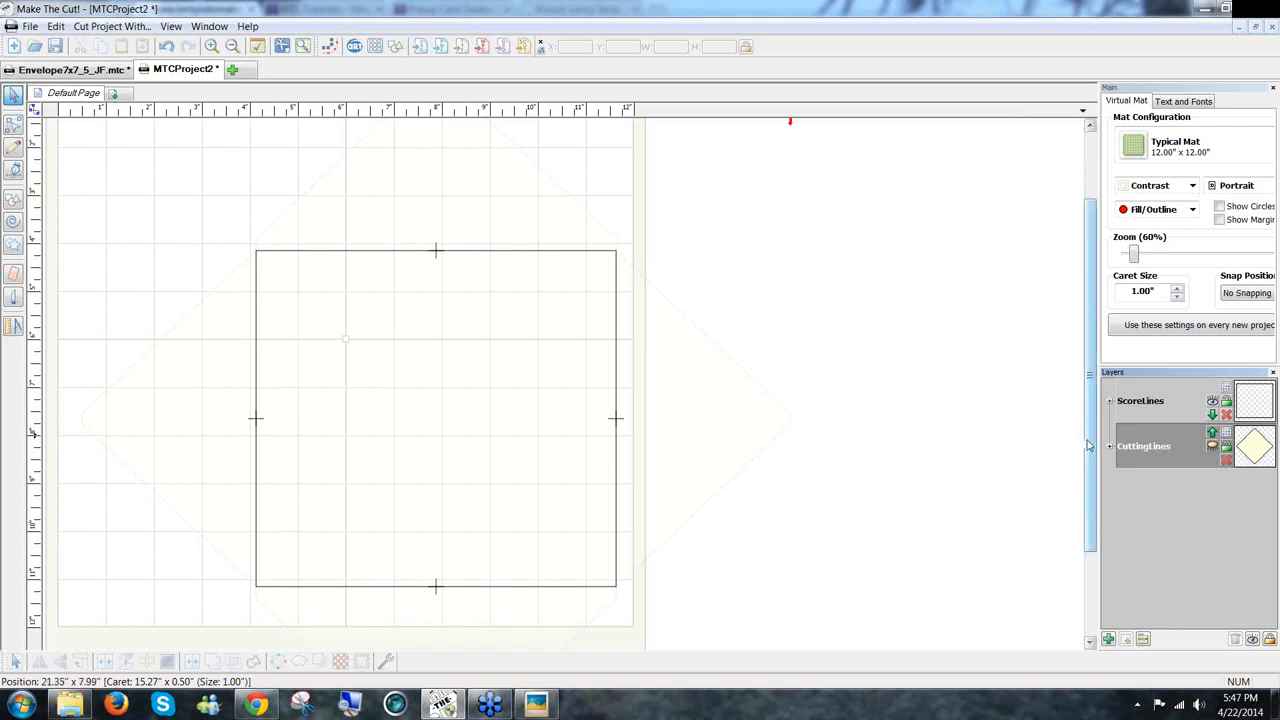
scroll(1088, 443, "down", 1)
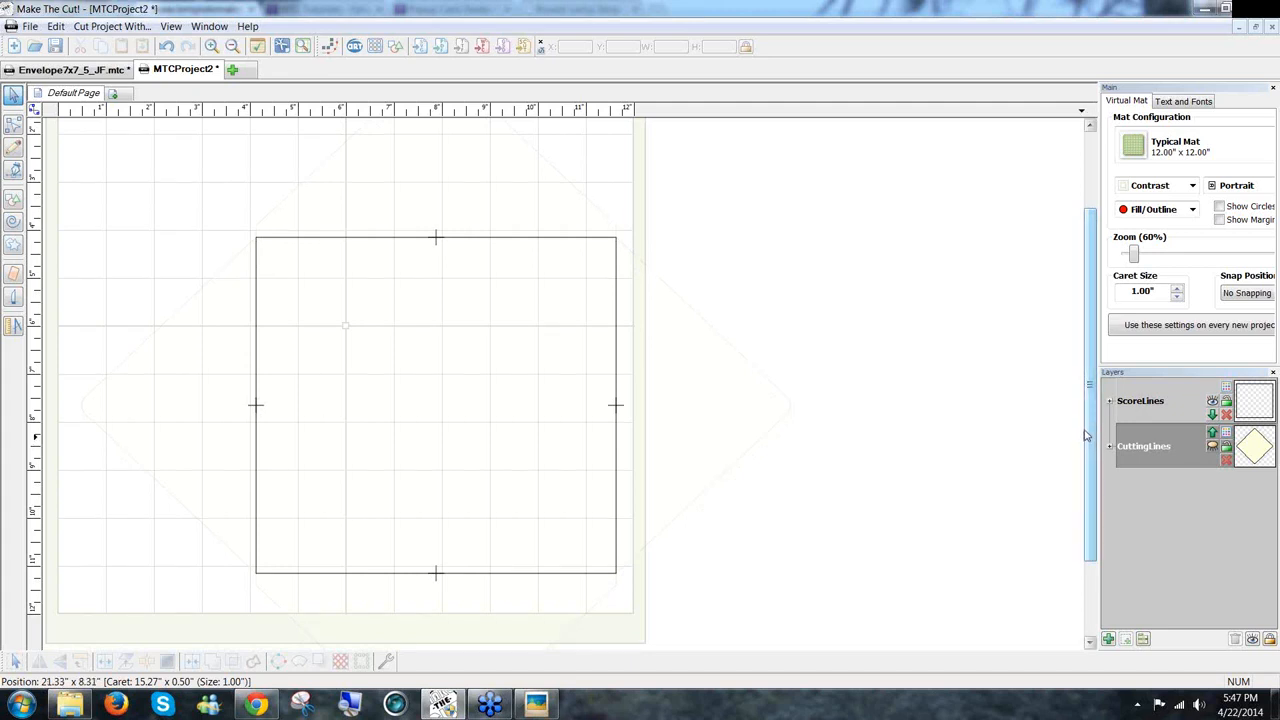
left_click(1212, 404)
left_click(1212, 404)
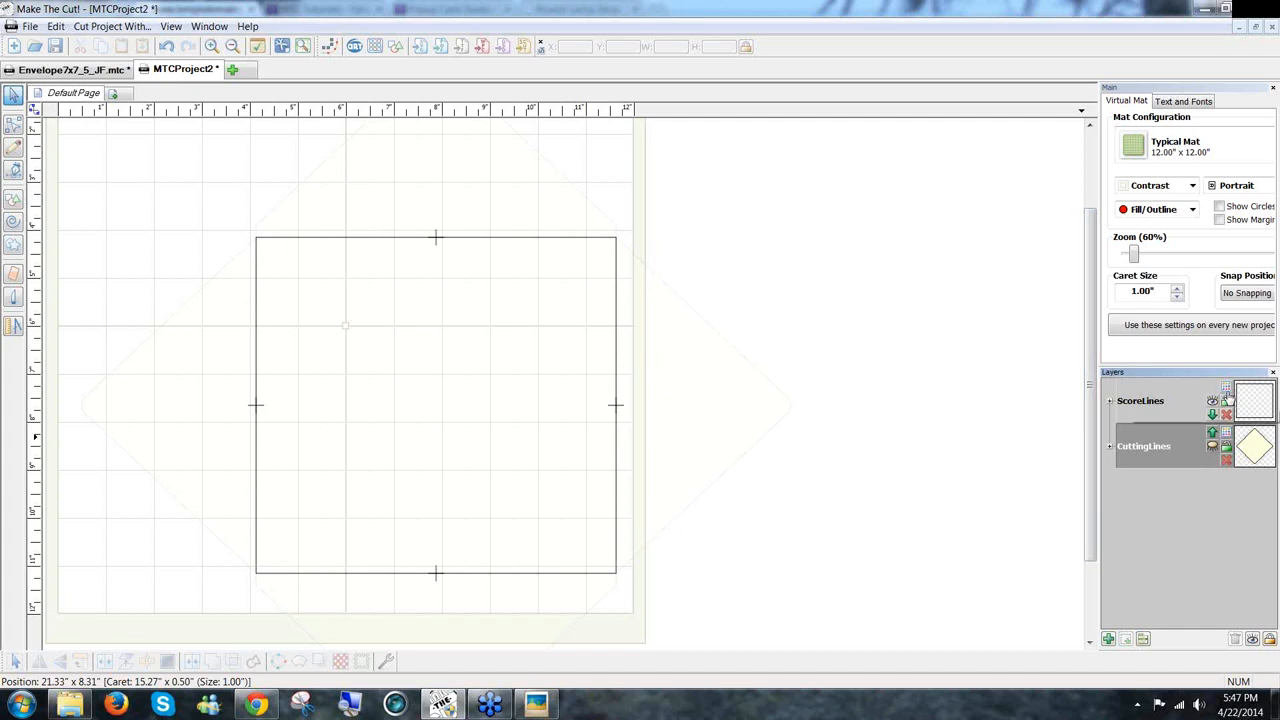
left_click(1227, 400)
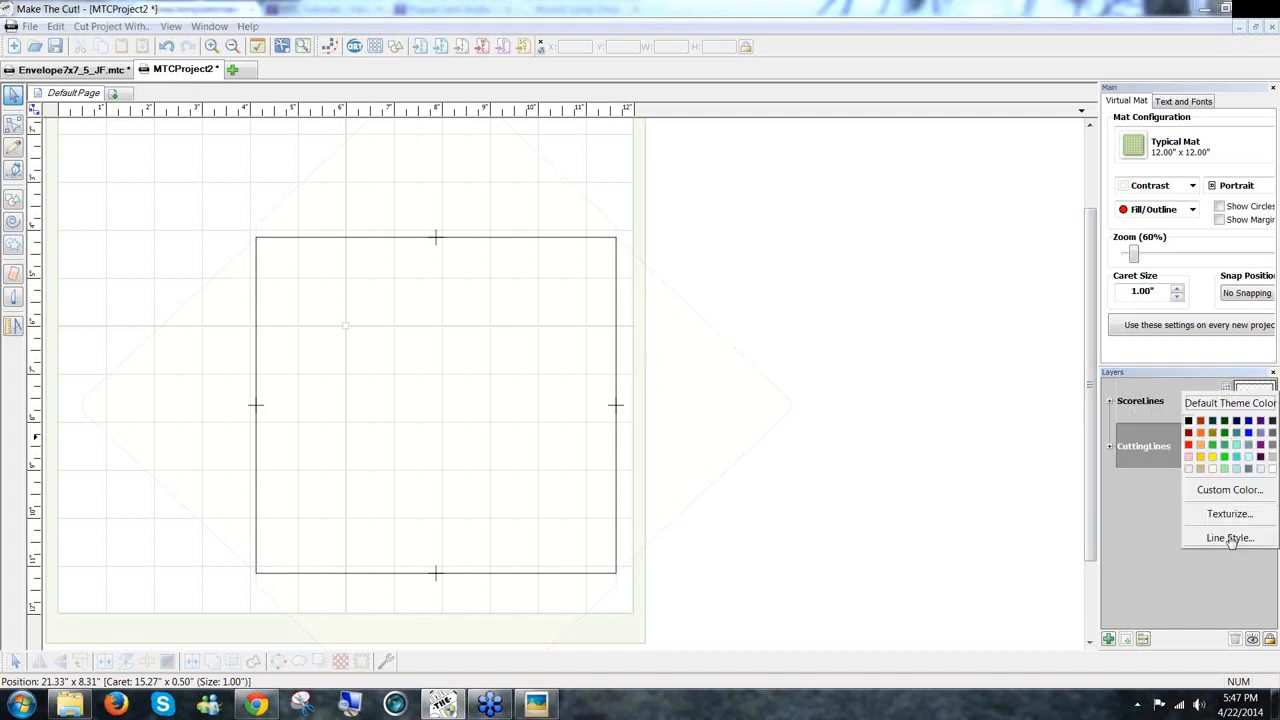
left_click(1230, 538)
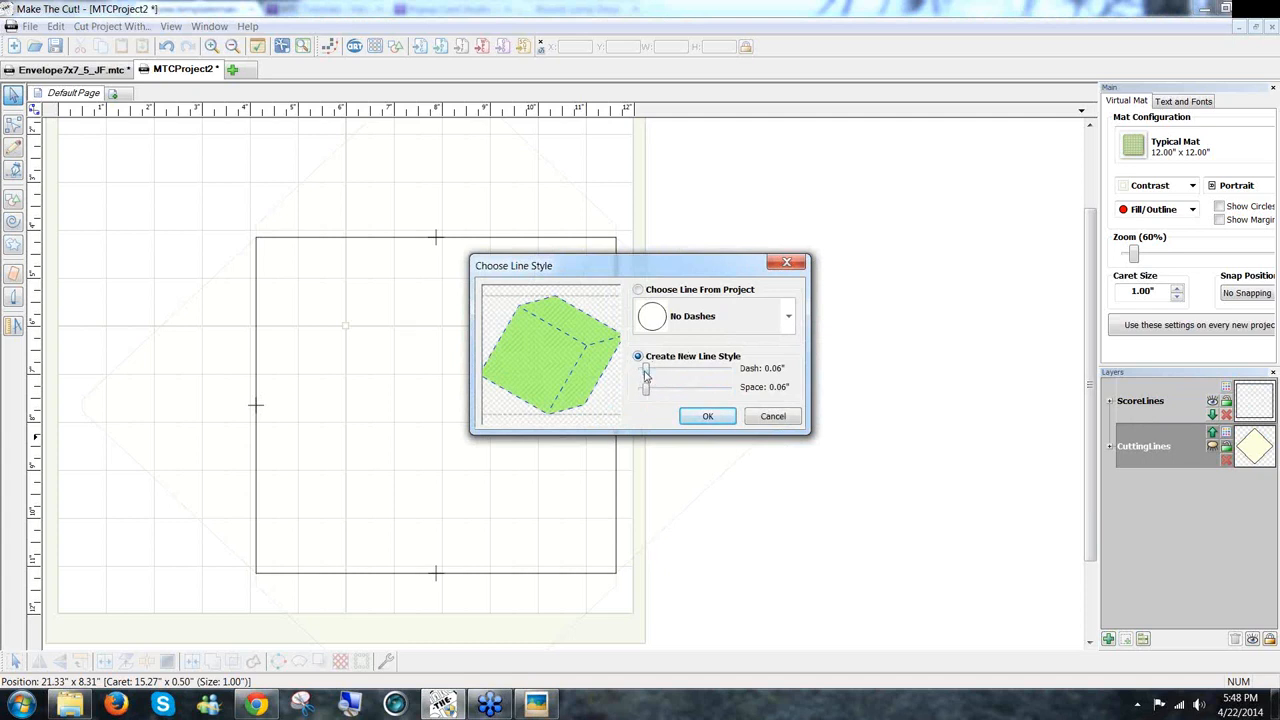
left_click_drag(645, 373, 654, 396)
left_click(708, 417)
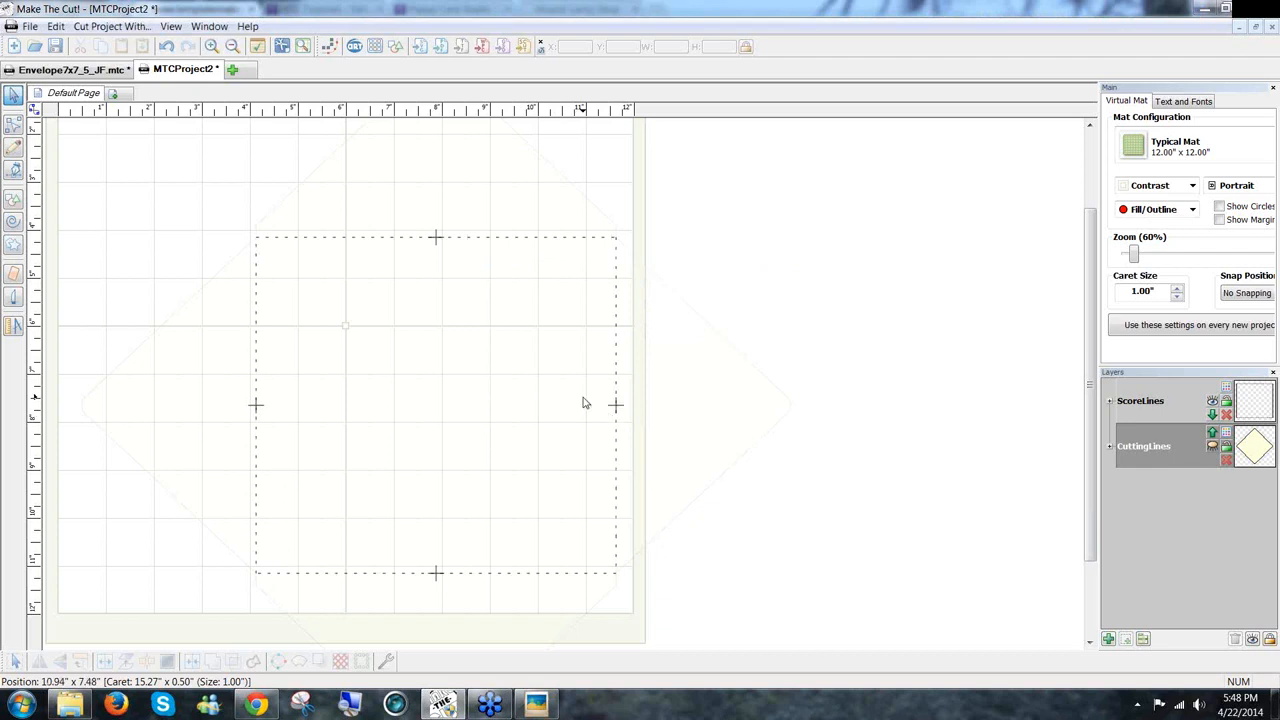
Show the CuttingLines layer again and check the whole envelope with its dashed fold lines
left_click(1212, 446)
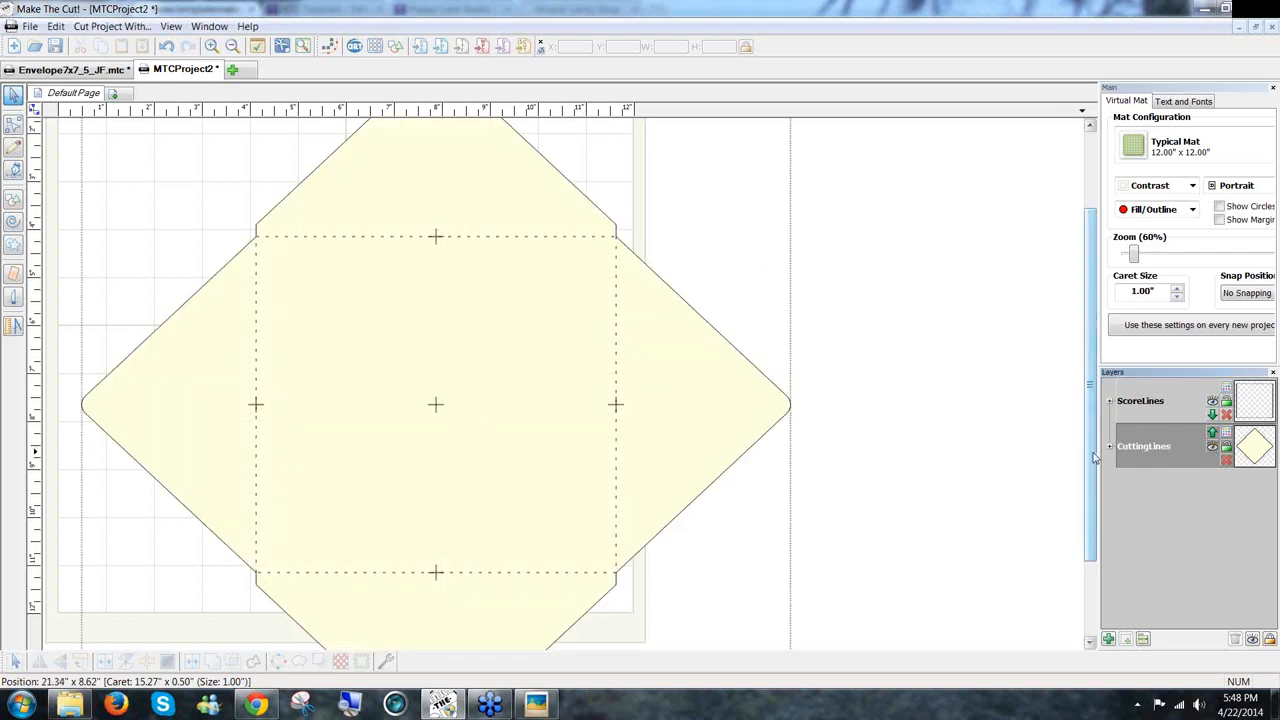
scroll(1096, 456, "down", 2)
scroll(1098, 456, "up", 6)
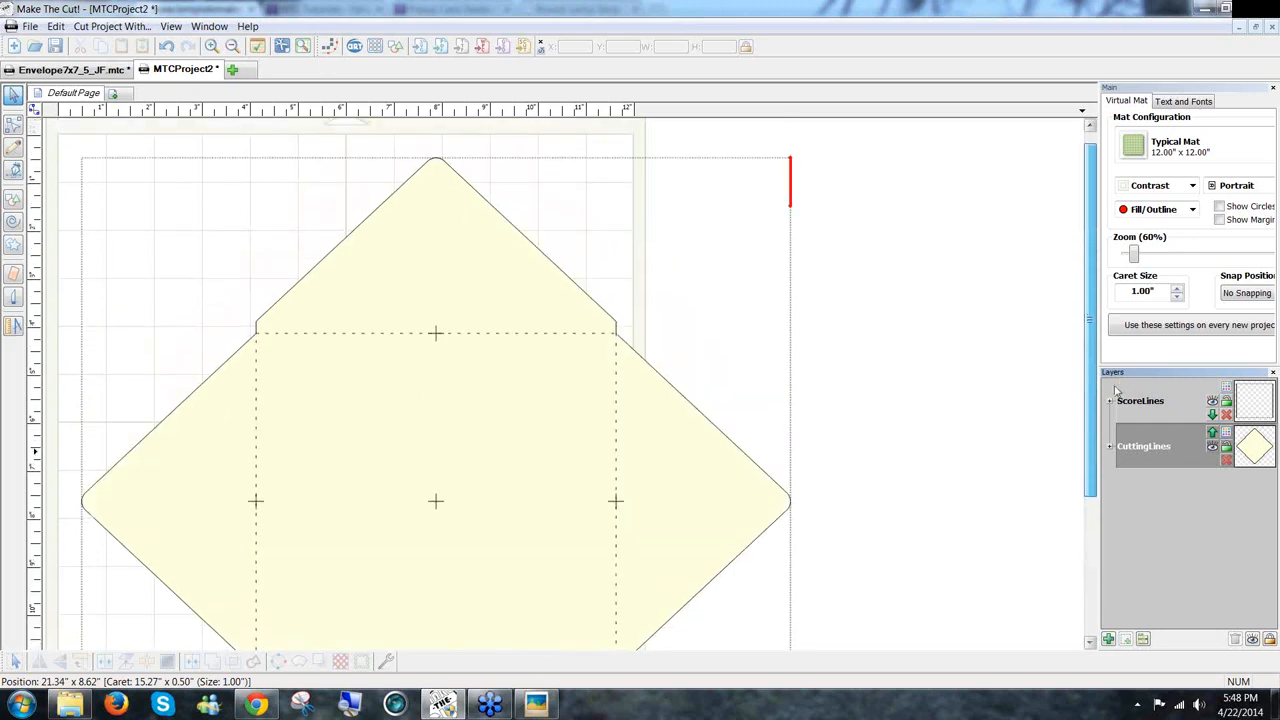
scroll(1096, 420, "down", 5)
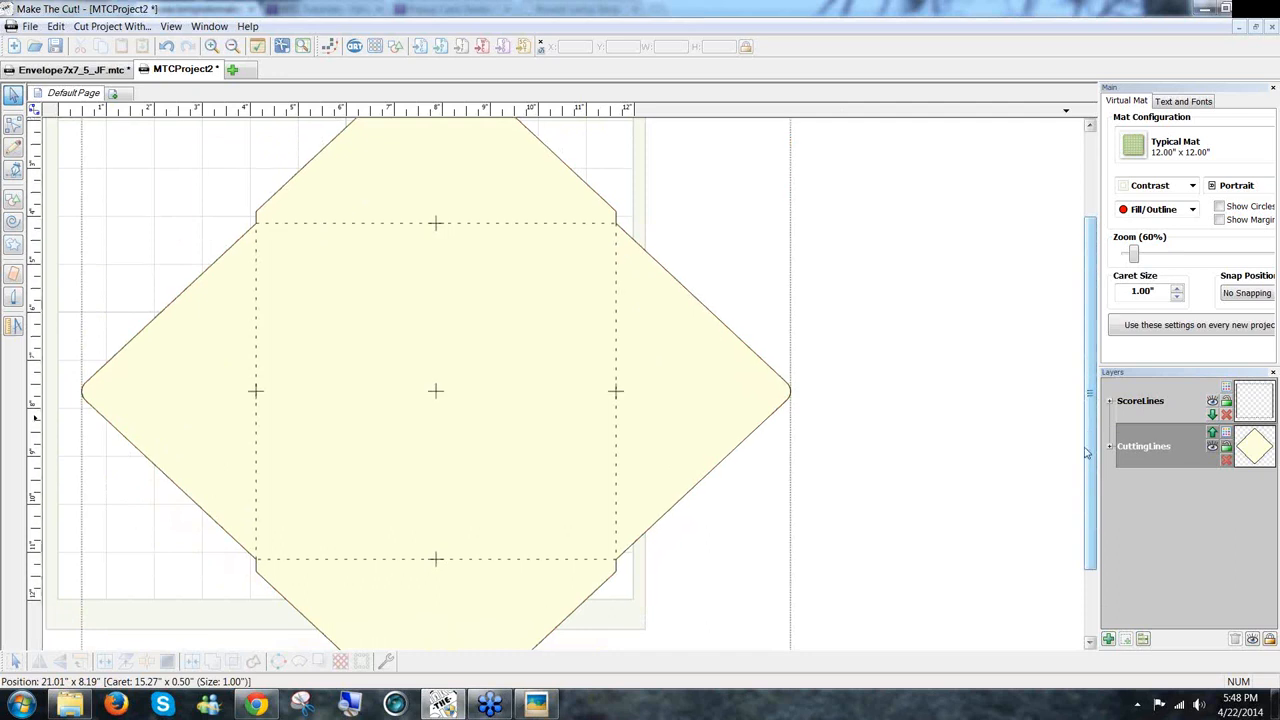
scroll(164, 592, "down", 1)
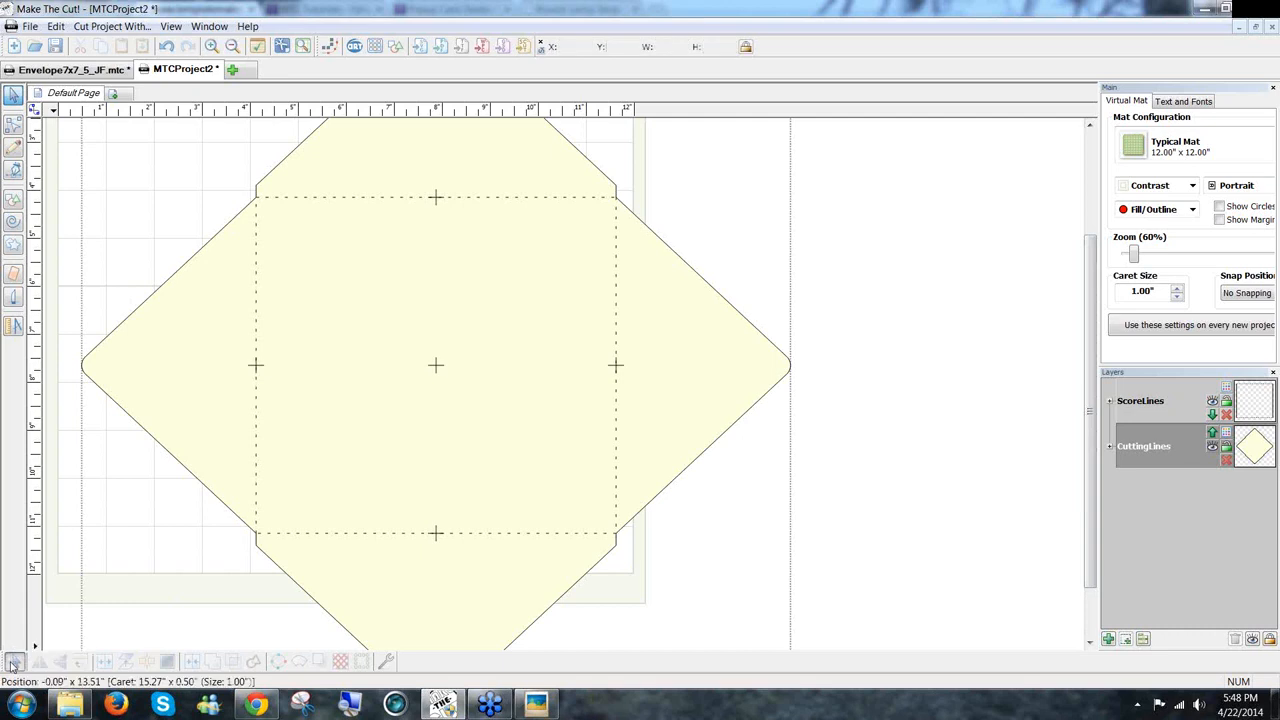
Try rotating all the envelope shapes clockwise by 30 degrees, and undo the rotation
left_click(375, 620)
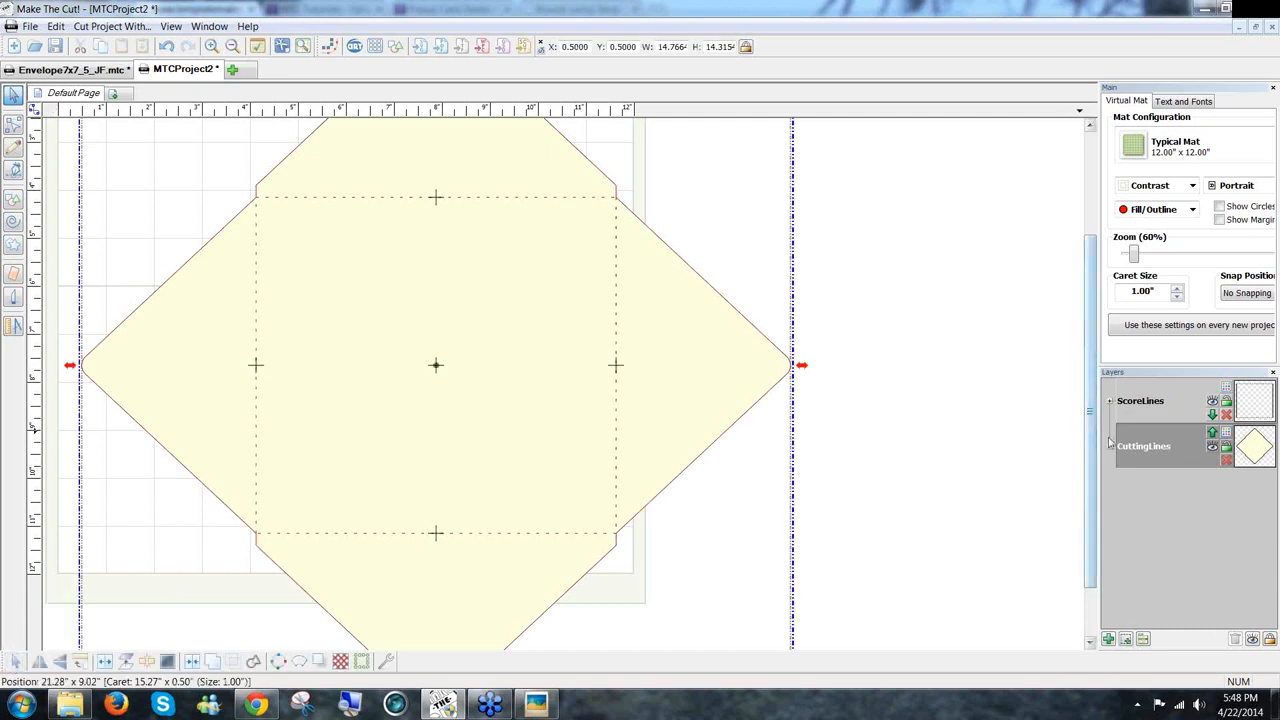
scroll(1092, 450, "up", 6)
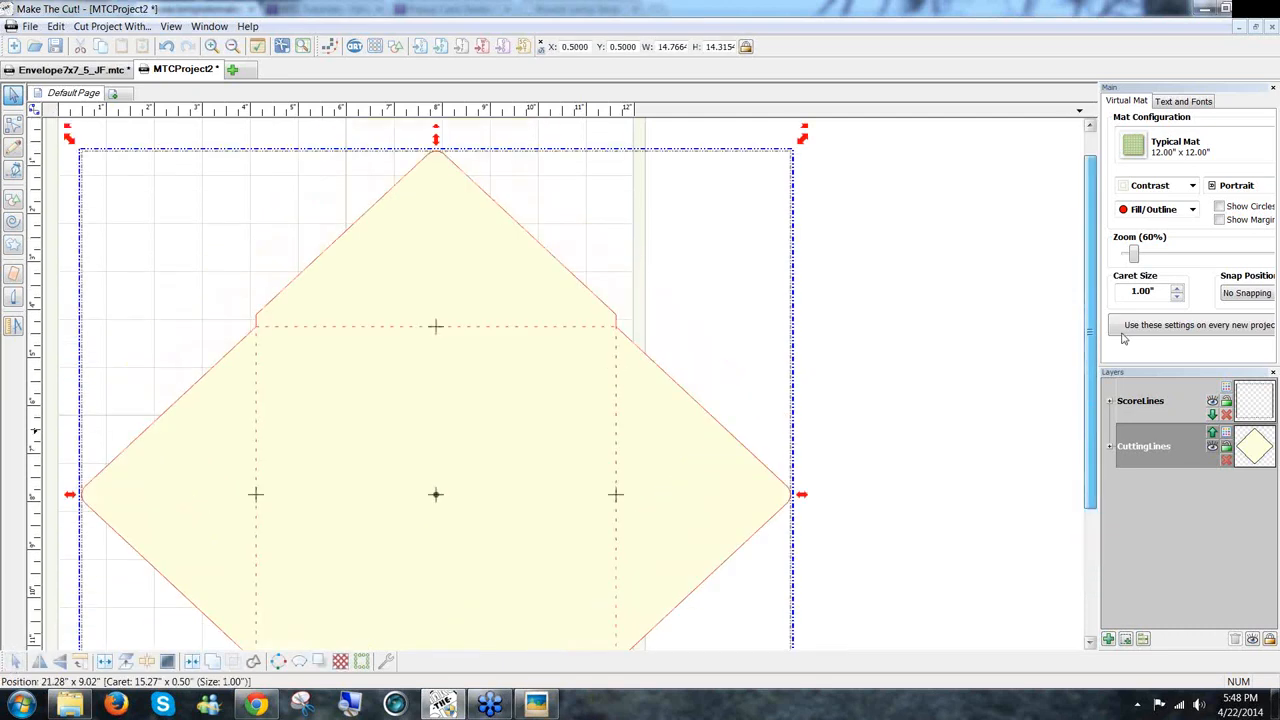
left_click(616, 362)
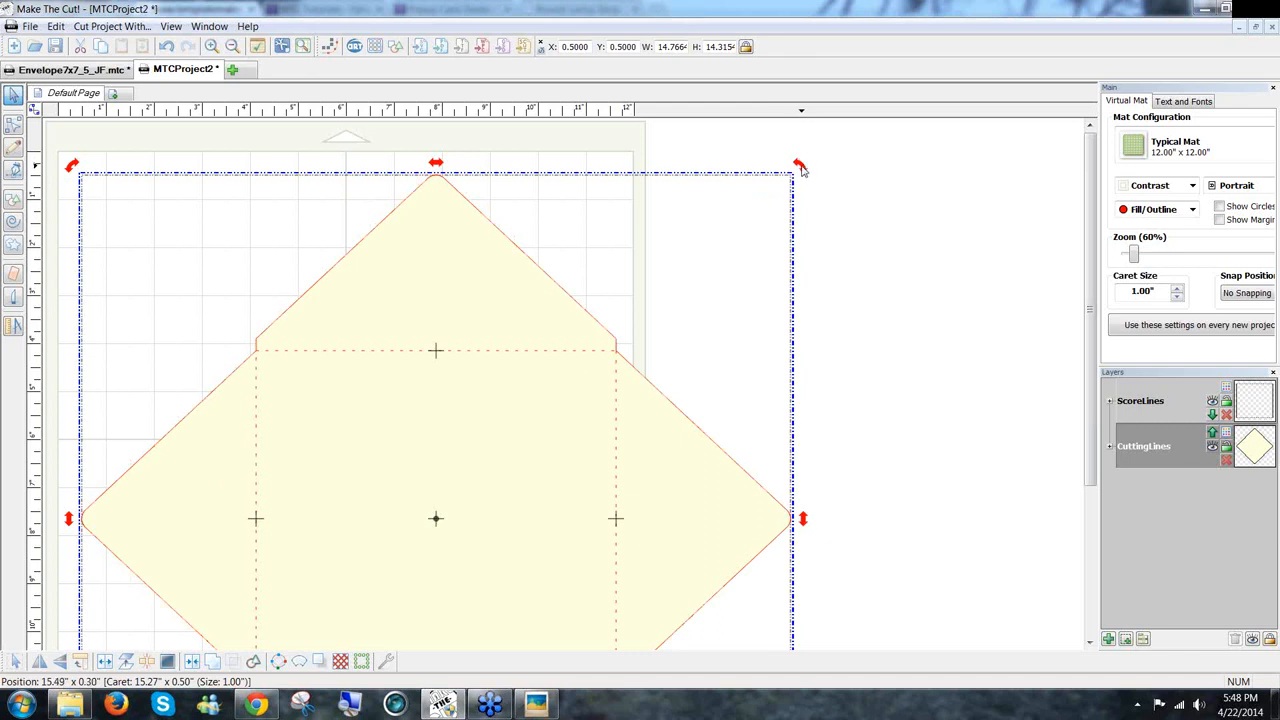
left_click_drag(800, 170, 876, 406)
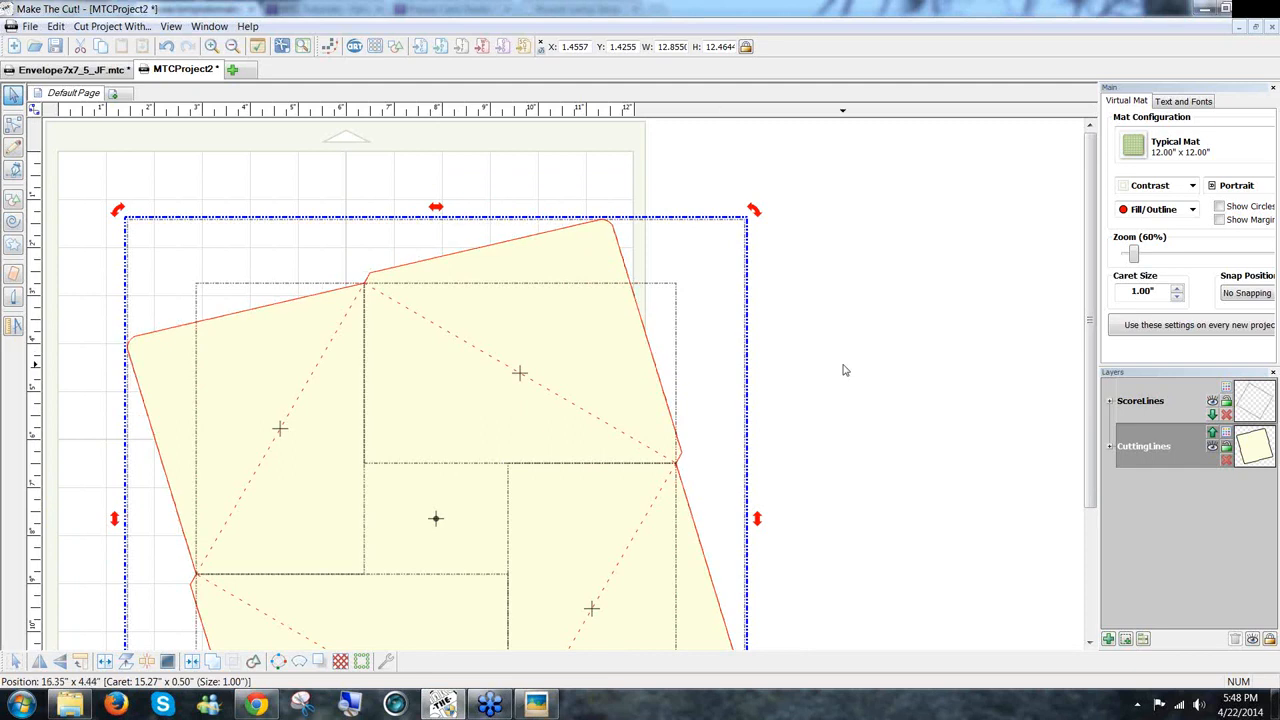
key("ctrl+z")
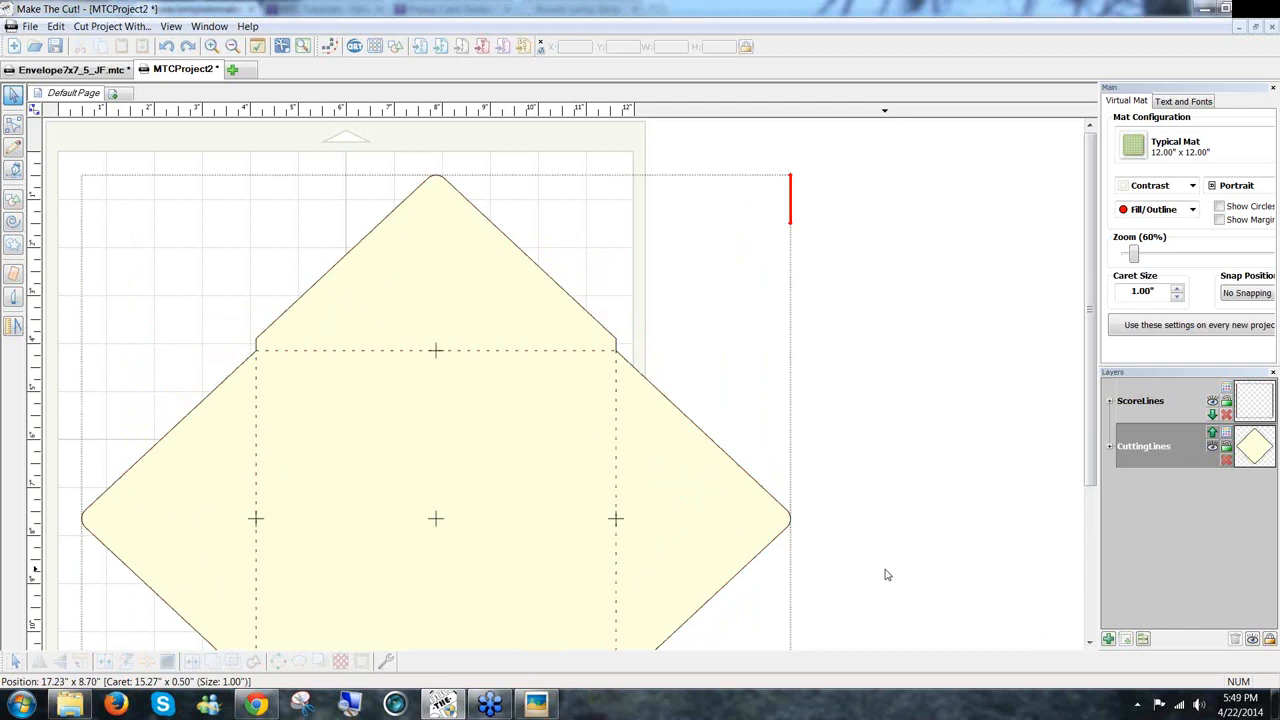
Rotate all the envelope shapes clockwise by about 45 degrees and move them inside the 12 x 12 inch mat
key("ctrl+a")
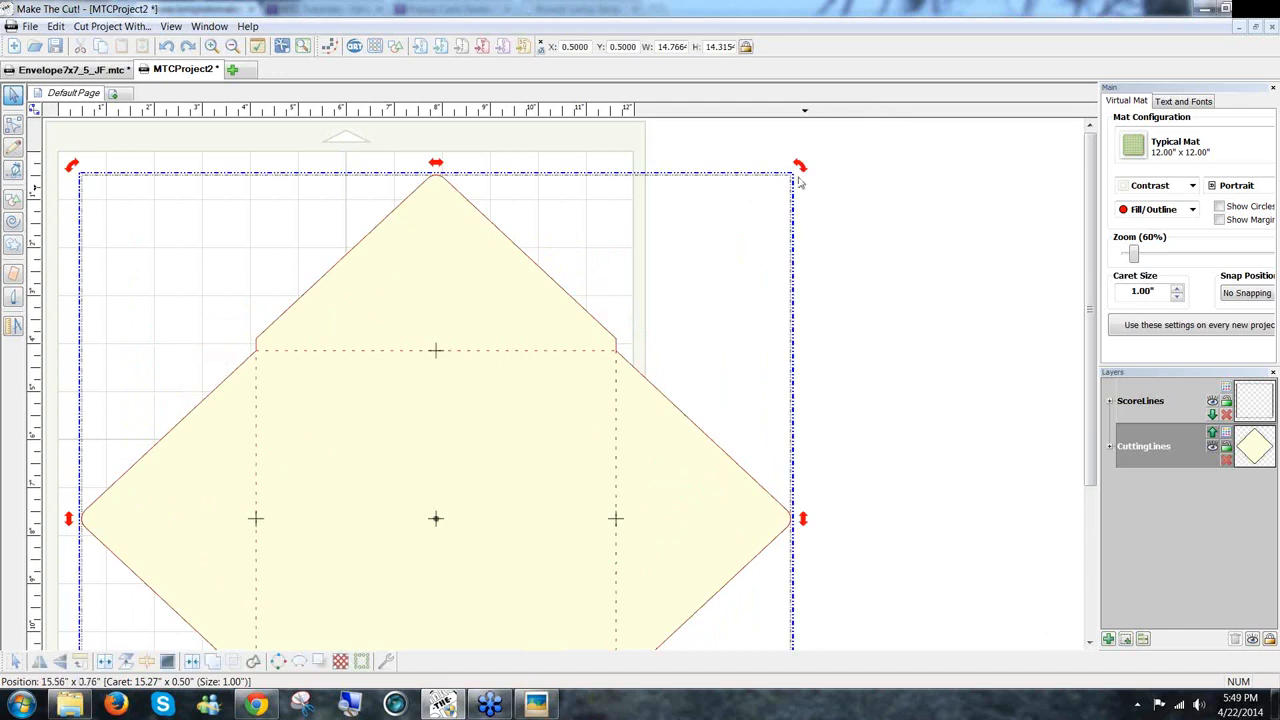
left_click_drag(800, 166, 899, 379)
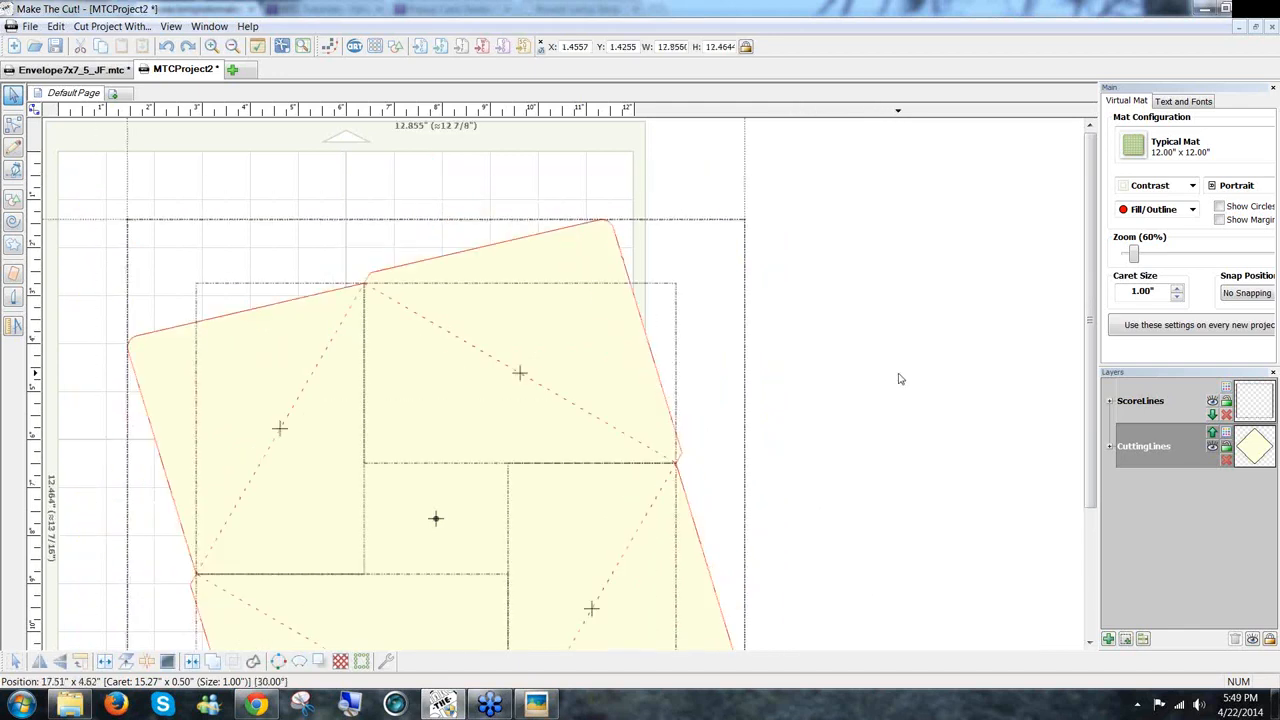
key("ctrl+z")
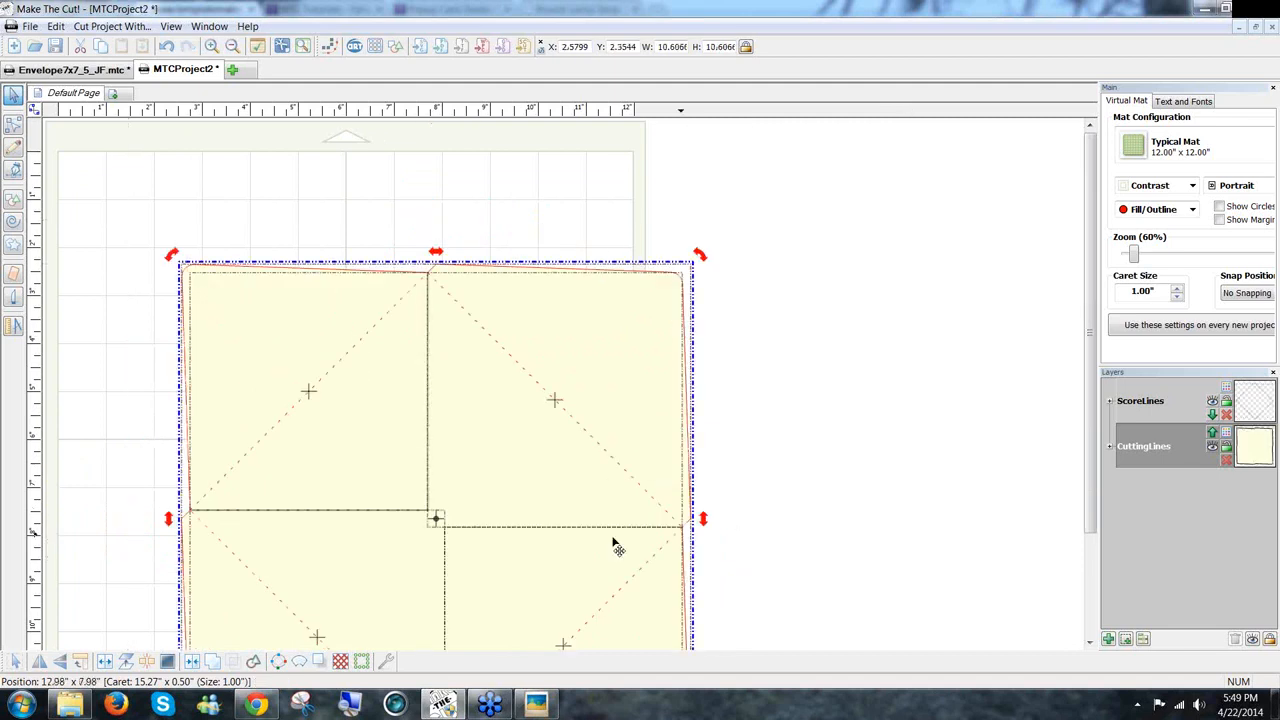
left_click_drag(615, 543, 498, 430)
left_click(853, 429)
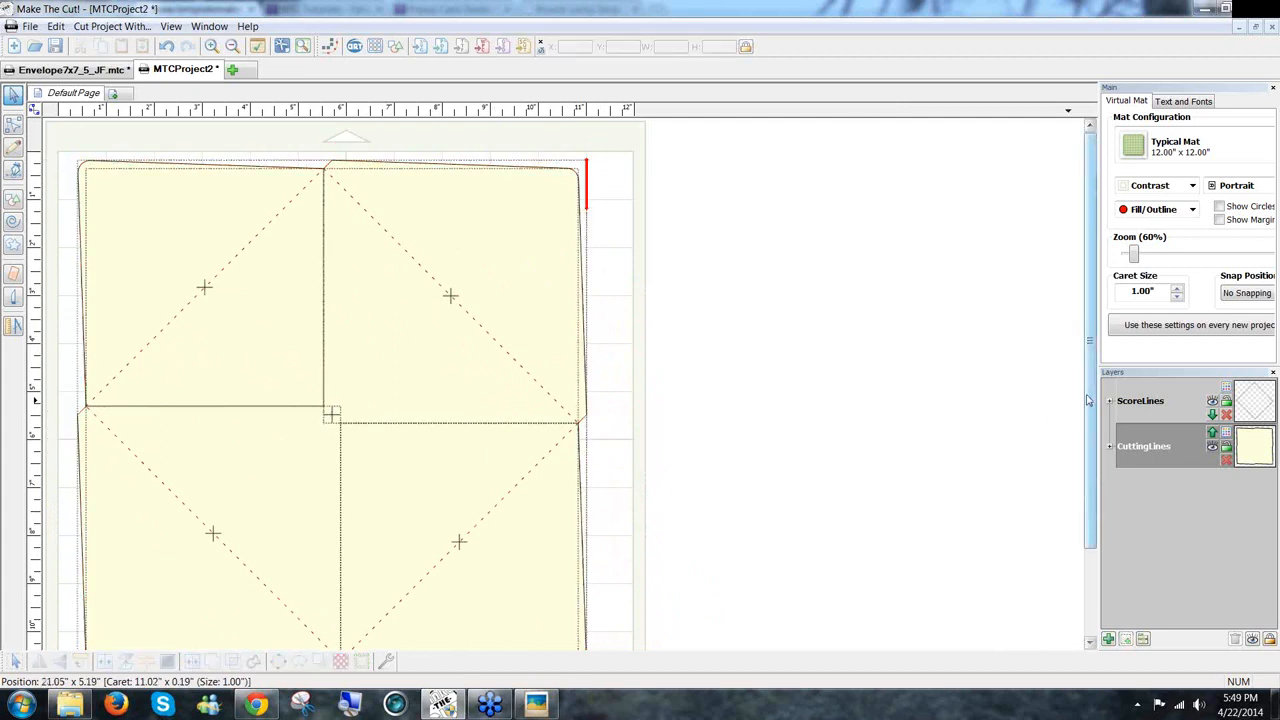
left_click_drag(1088, 402, 1102, 346)
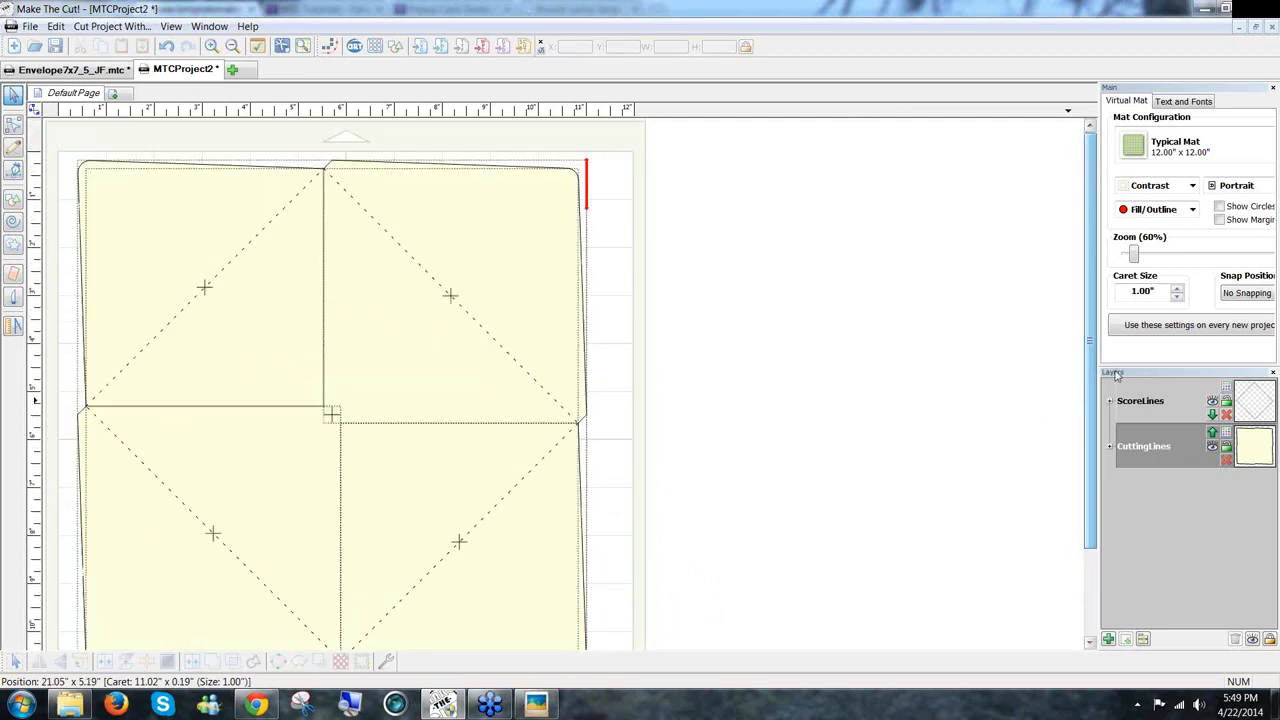
Hide the CuttingLines layer, join the four score lines into one shape, and show the CuttingLines layer again
left_click(1213, 447)
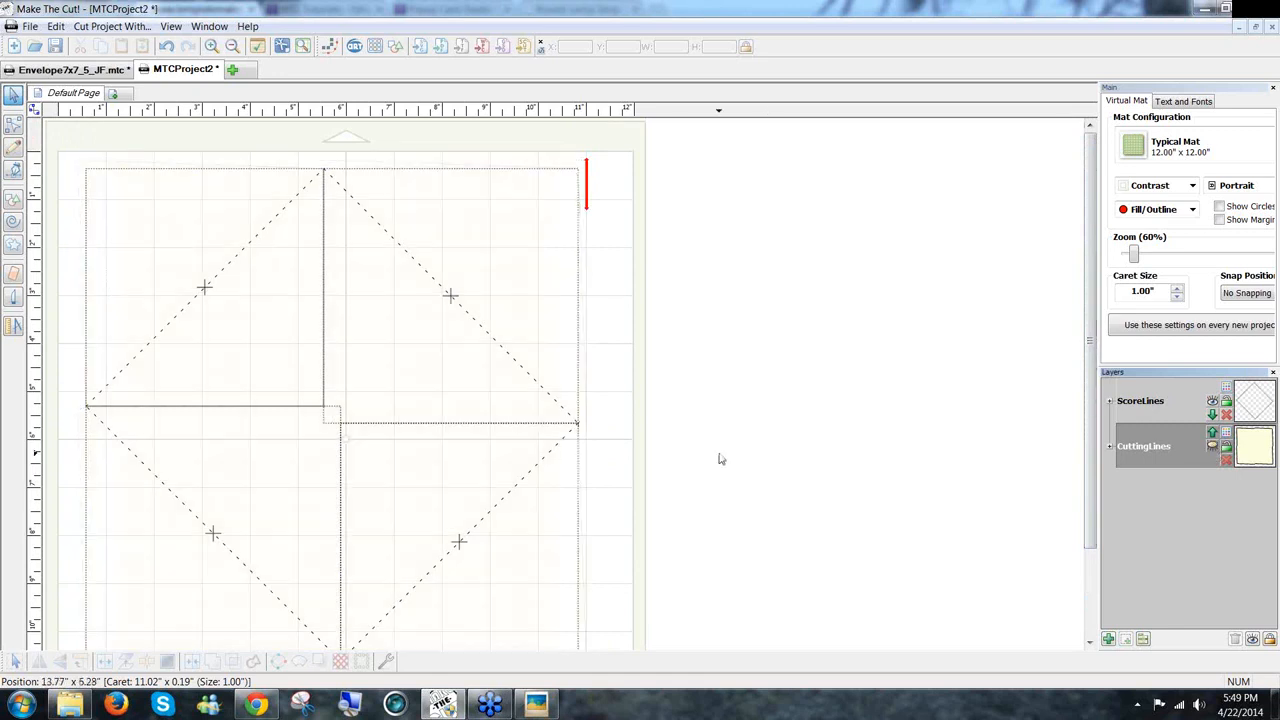
left_click(13, 663)
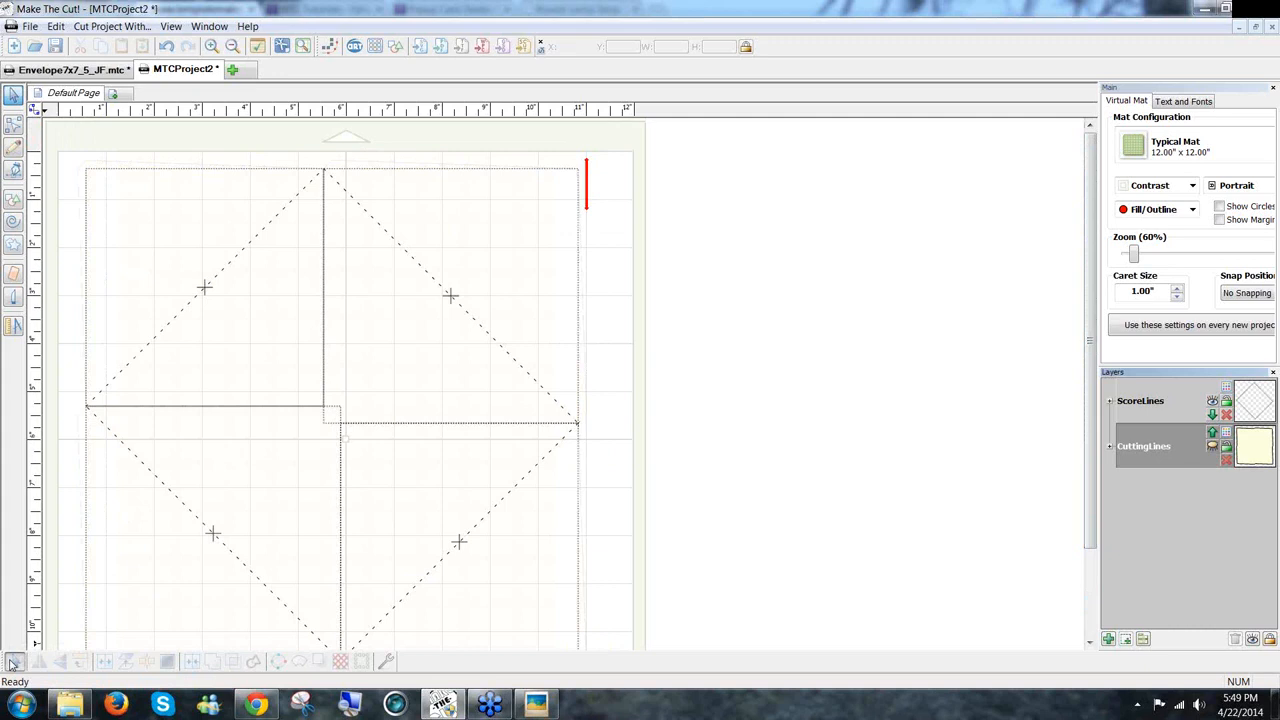
left_click(192, 662)
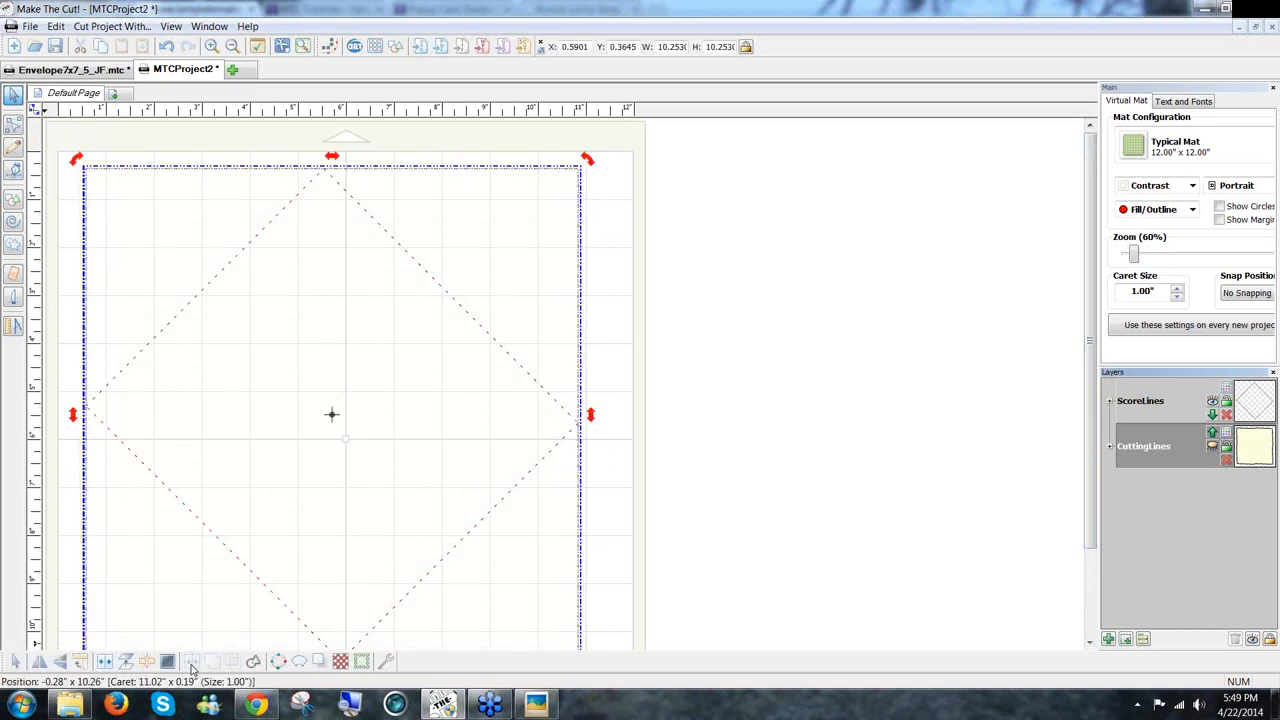
left_click(1213, 448)
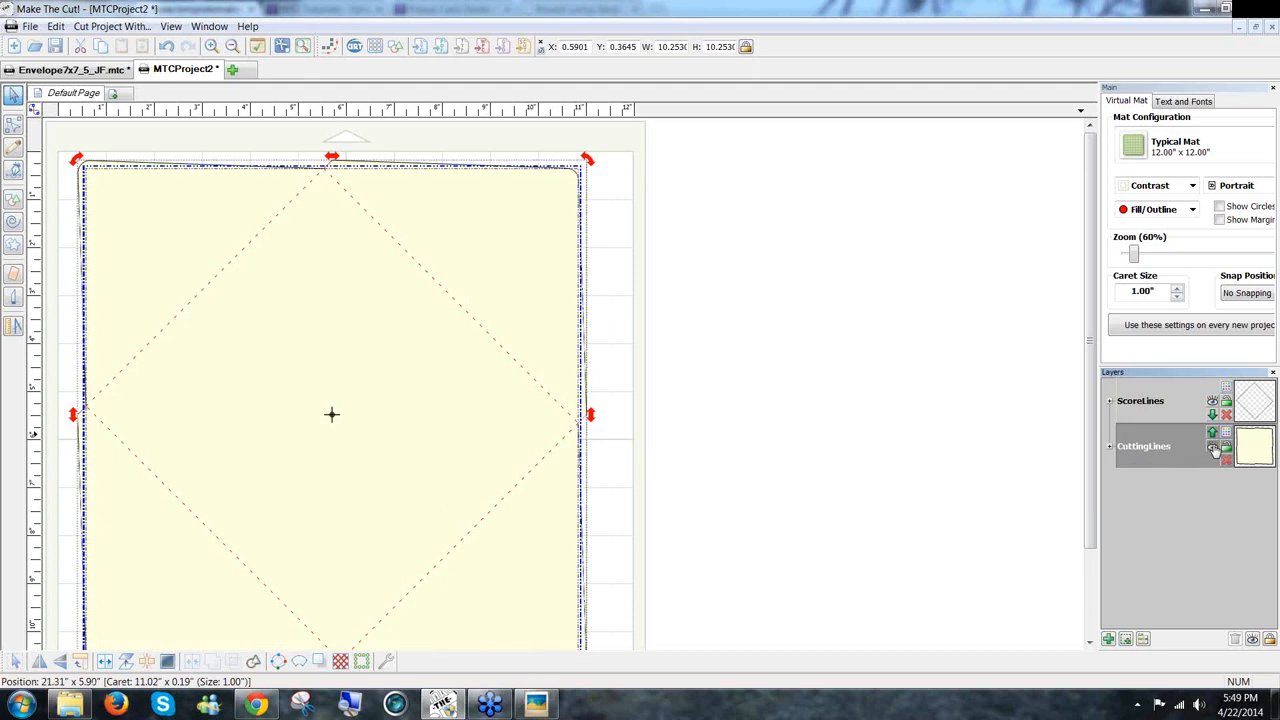
left_click(1017, 444)
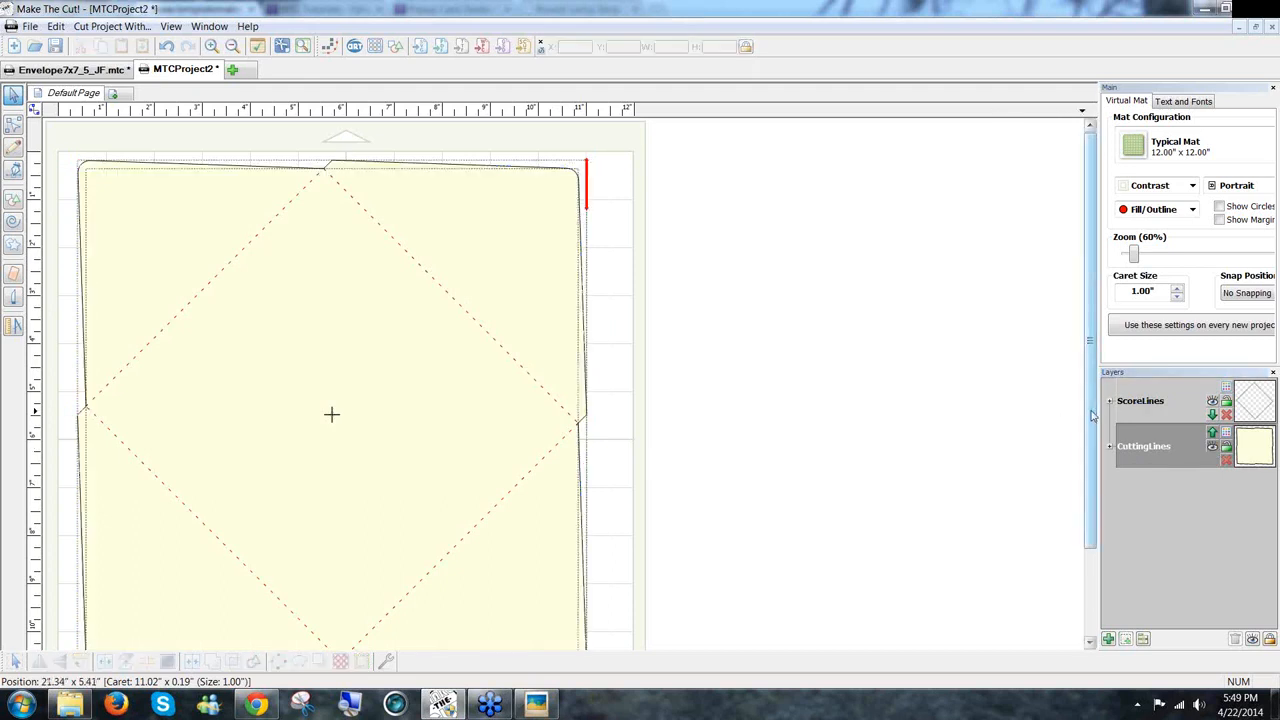
left_click_drag(1091, 415, 1091, 446)
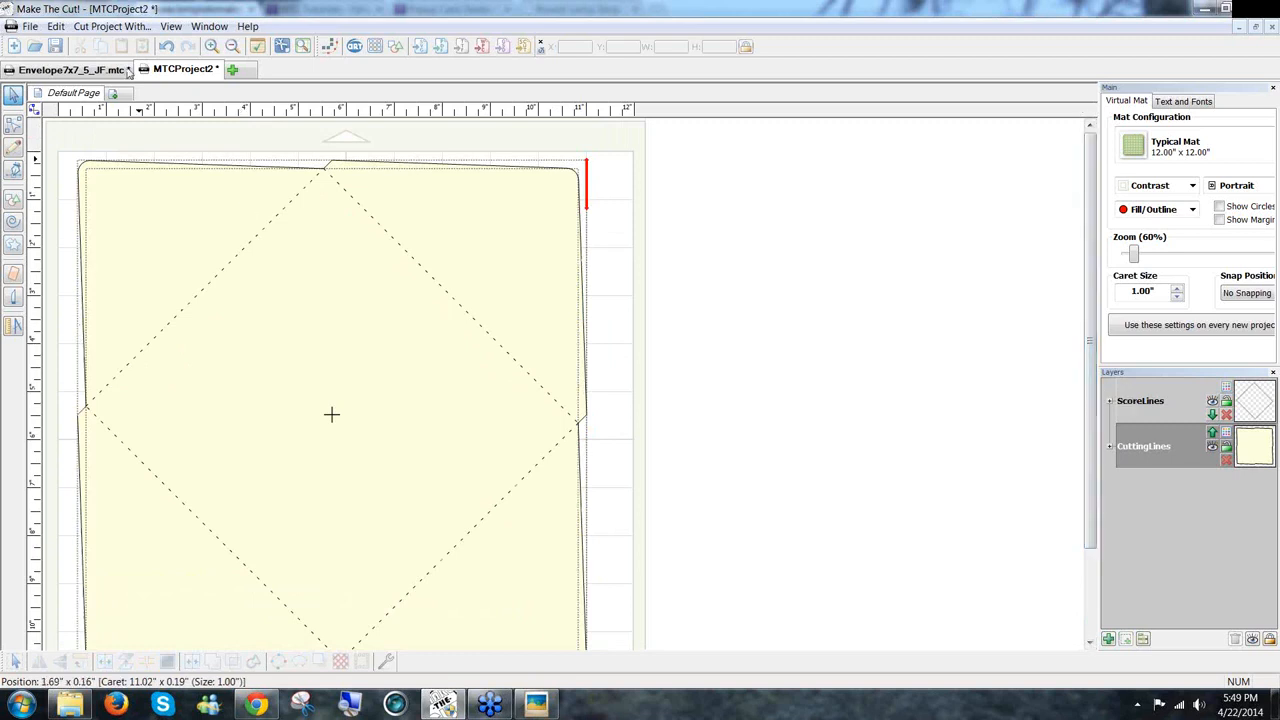
Open the Klic-N-Kut Zing cutting controls for the project, choosing the KNK Zing model
left_click(112, 26)
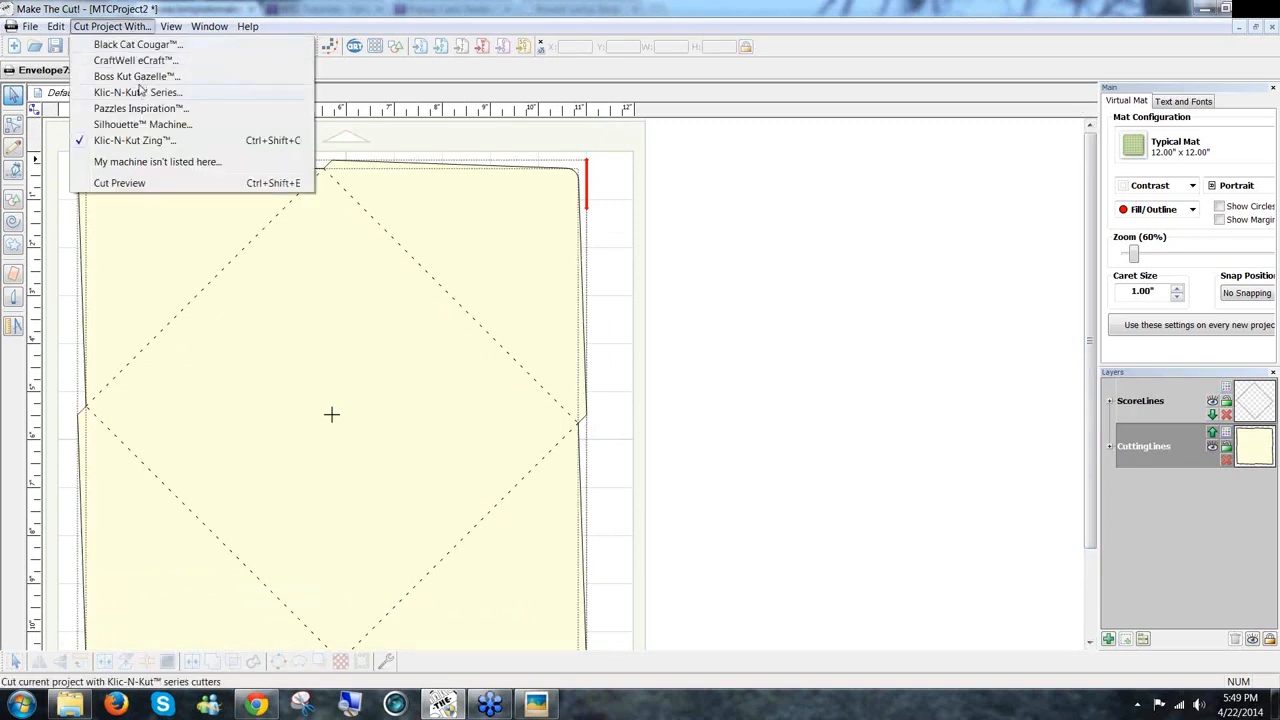
left_click(136, 141)
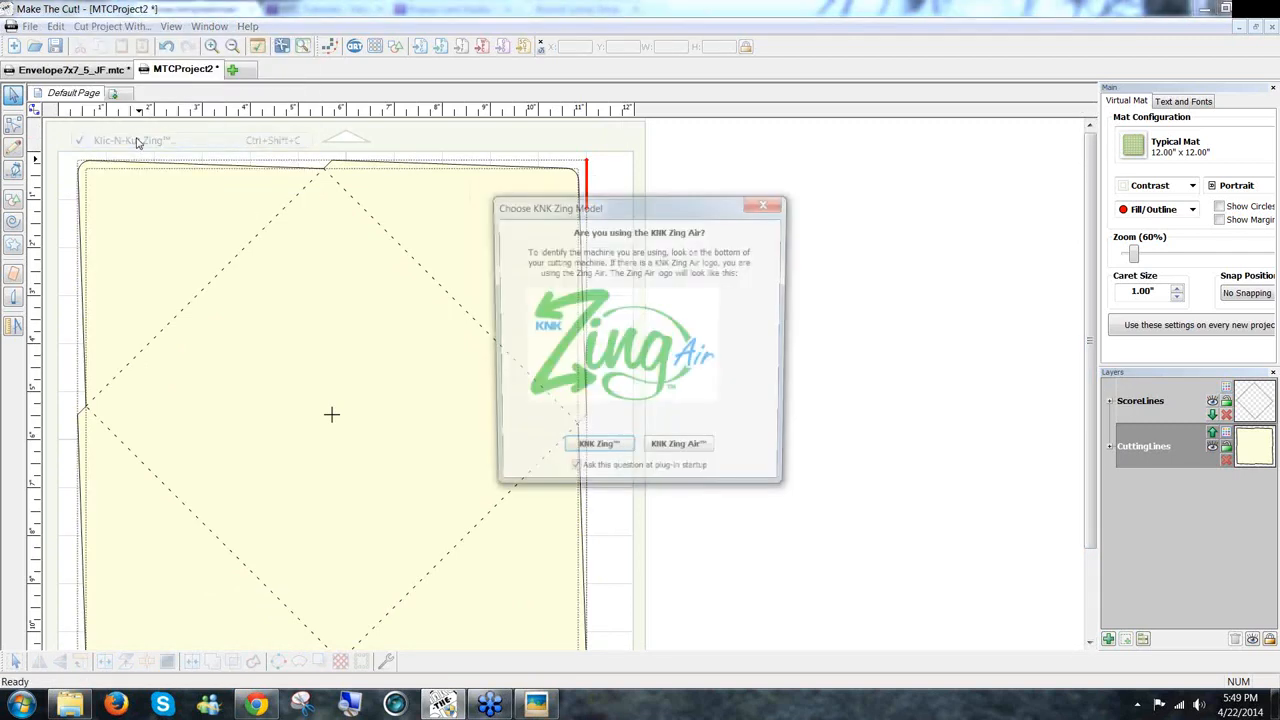
left_click(597, 452)
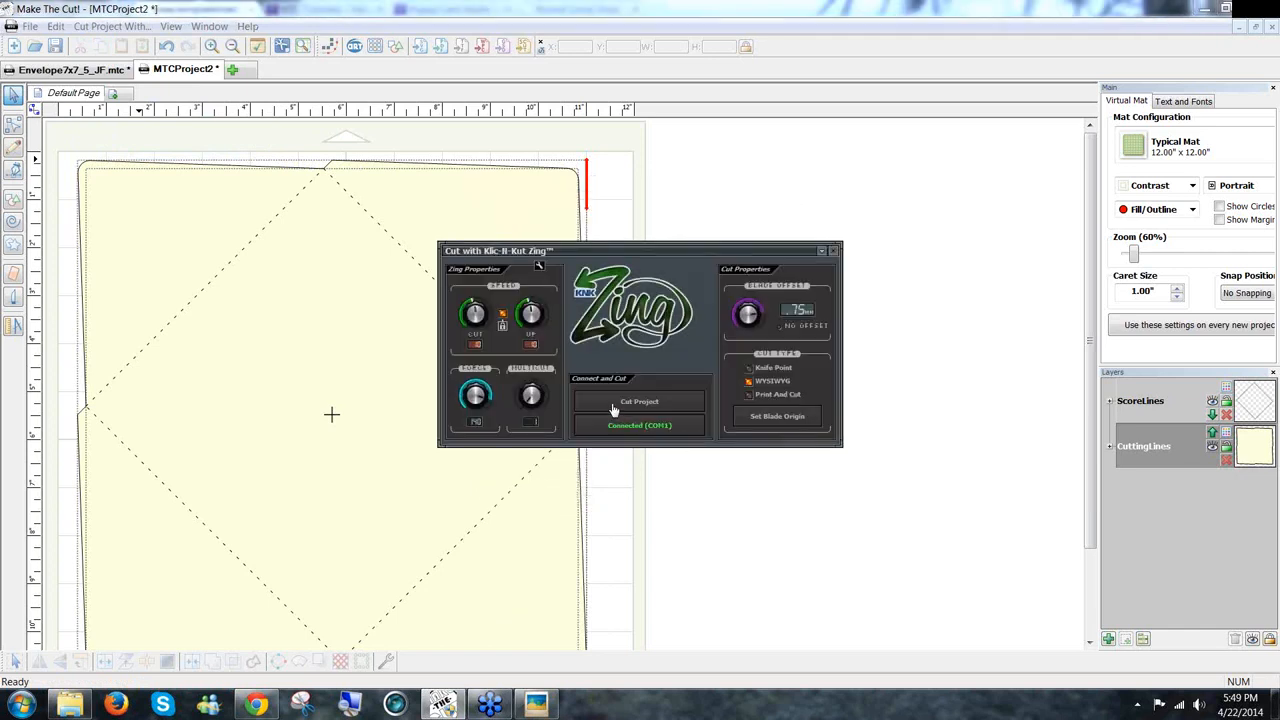
Close the Klic-N-Kut Zing cutting controls and inspect the finished envelope layout down to the lower edge of the mat
left_click(834, 251)
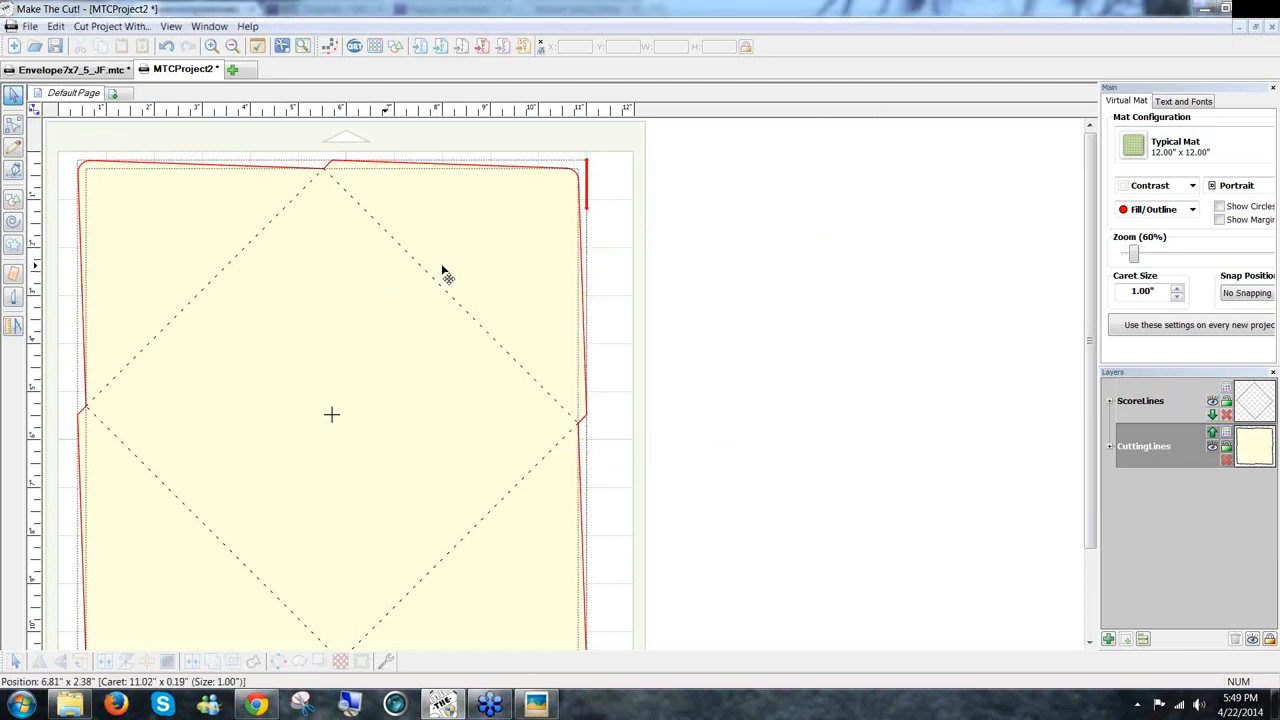
left_click_drag(1093, 507, 588, 497)
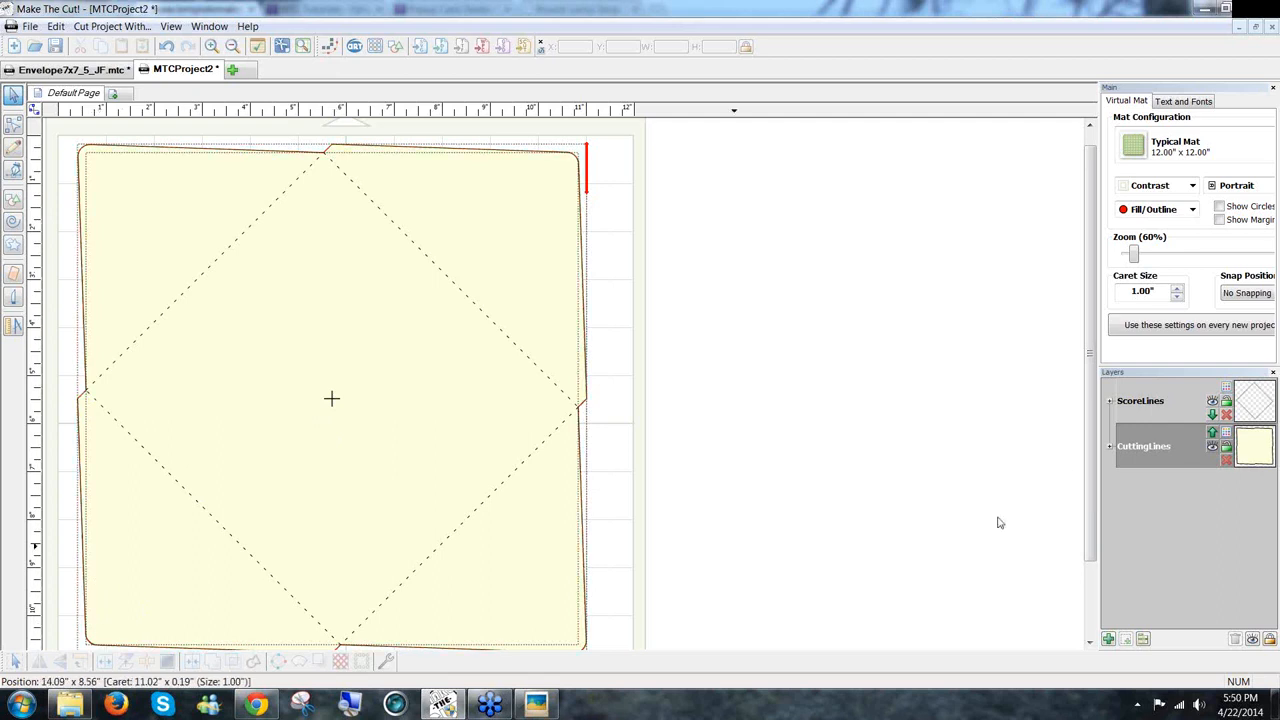
left_click_drag(1094, 453, 1075, 522)
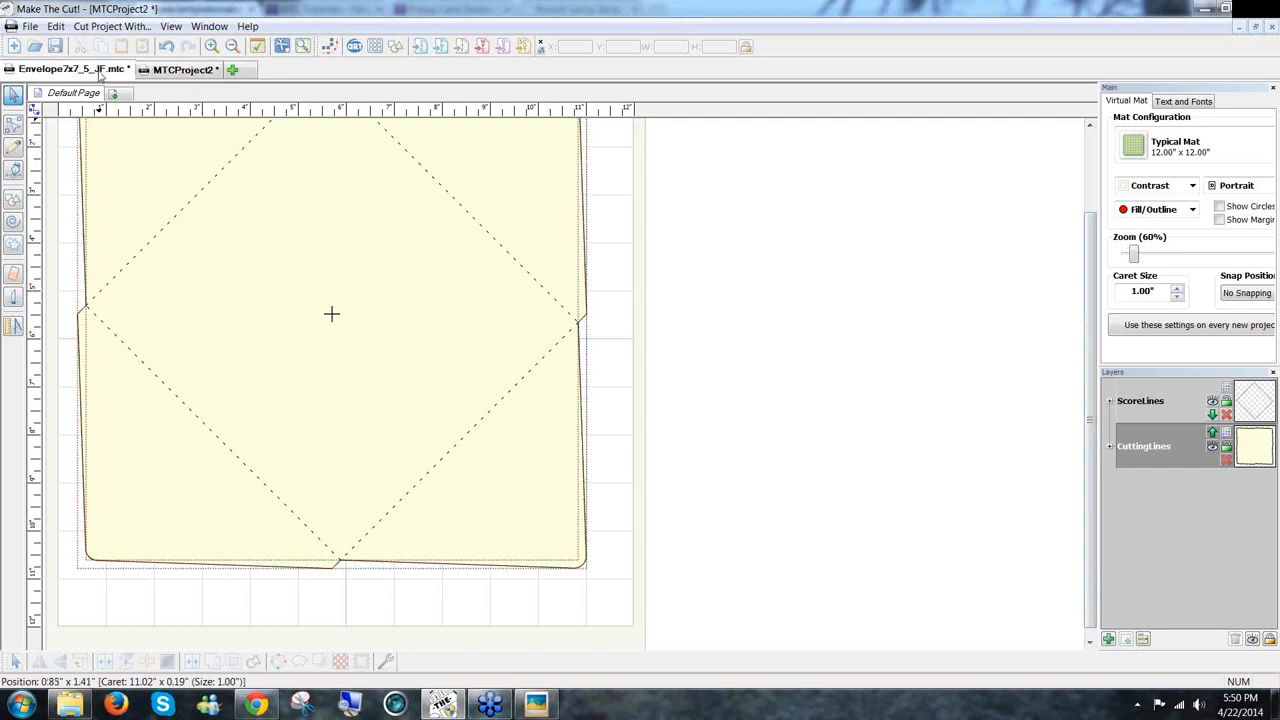
left_click(98, 70)
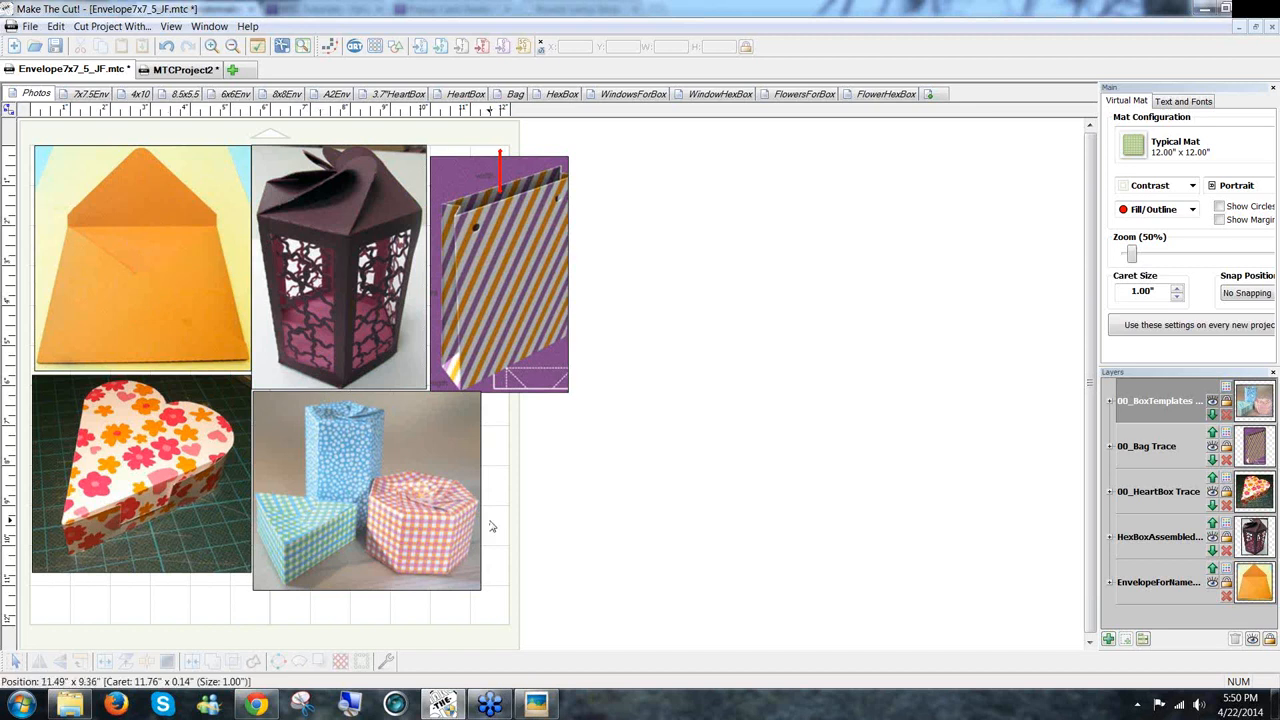
left_click(210, 72)
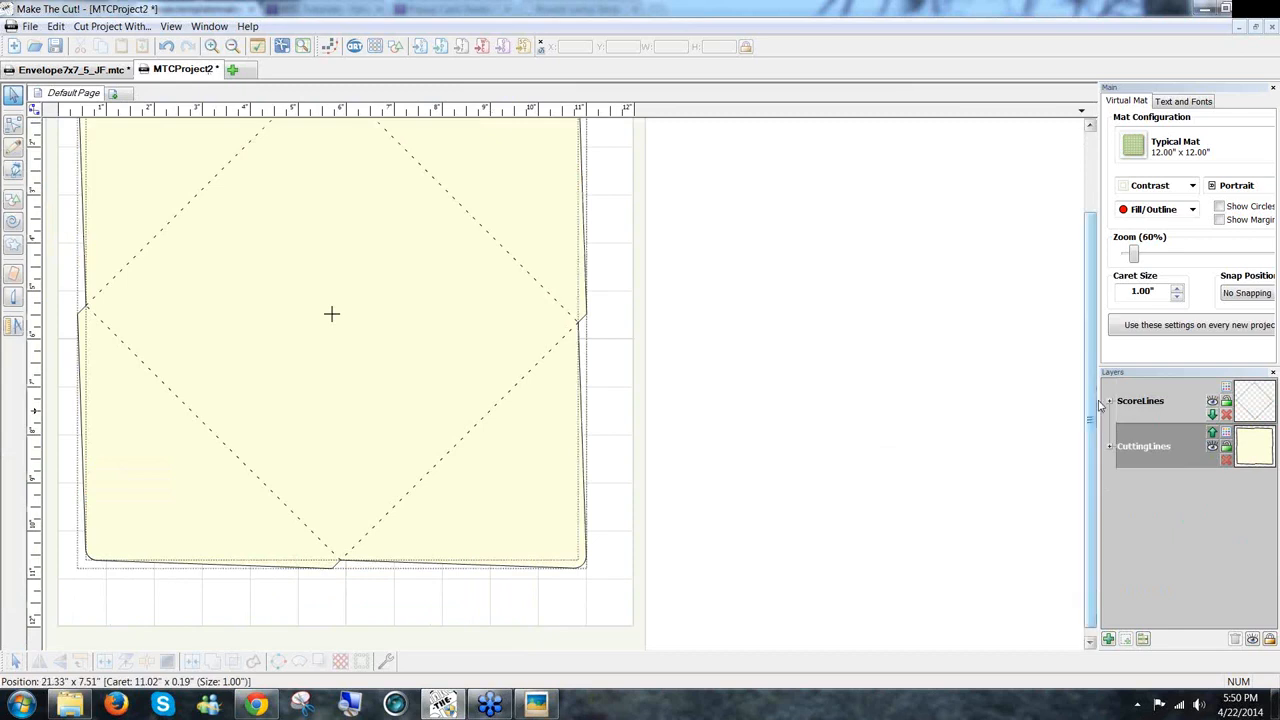
left_click_drag(1101, 376, 1101, 328)
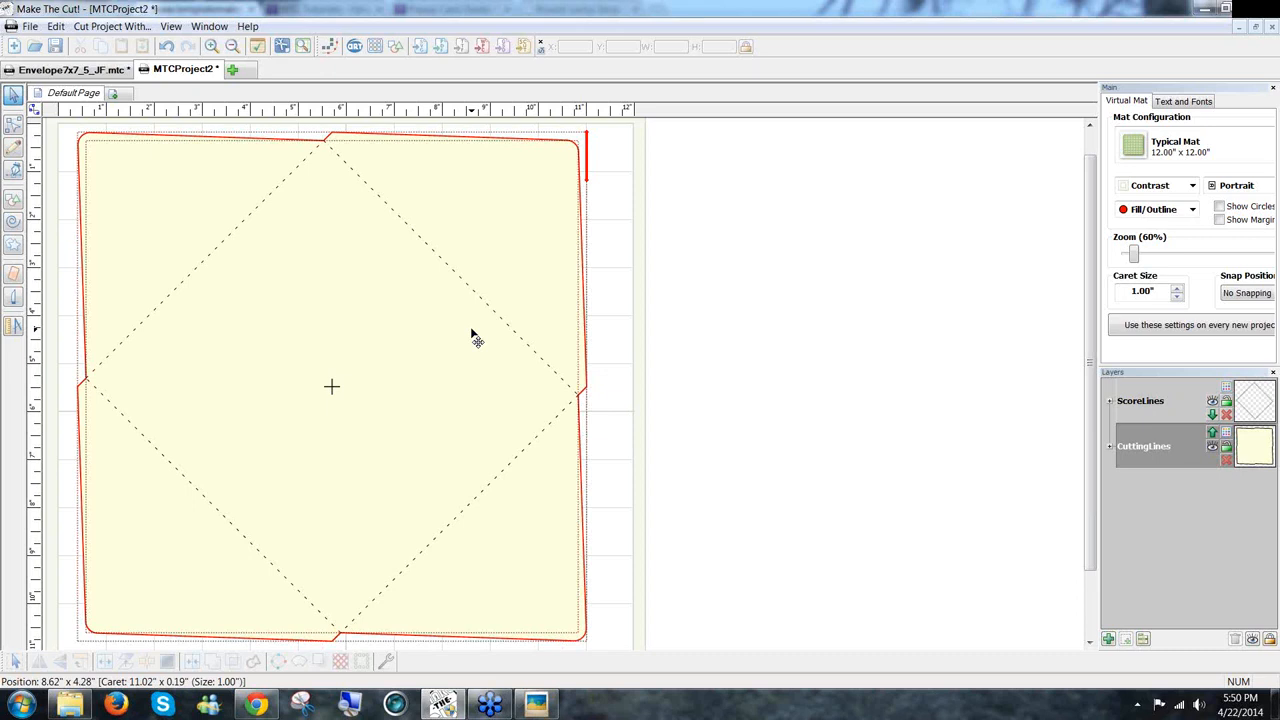
In the Envelope7x7_5_JF.mtc project, examine the 7x7.5Env and 4x10 pages, including the separate flap piece of the 4x10 envelope
left_click(94, 74)
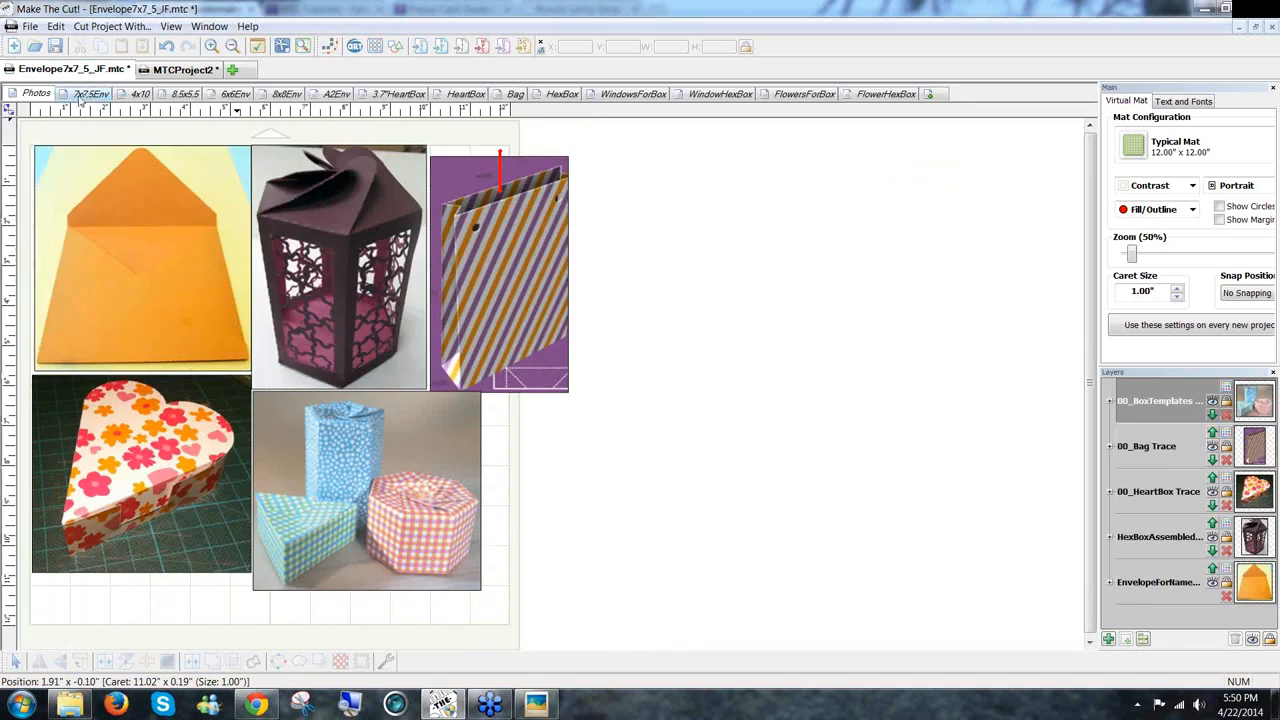
left_click(78, 97)
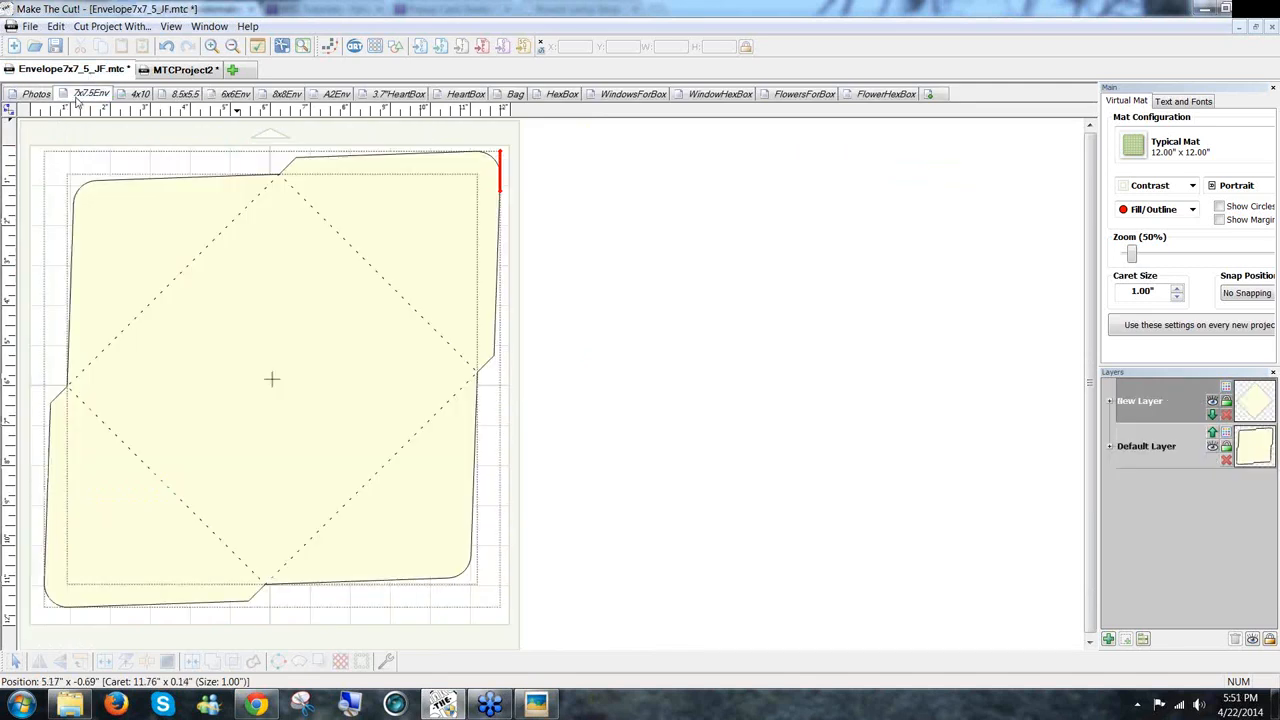
left_click(138, 94)
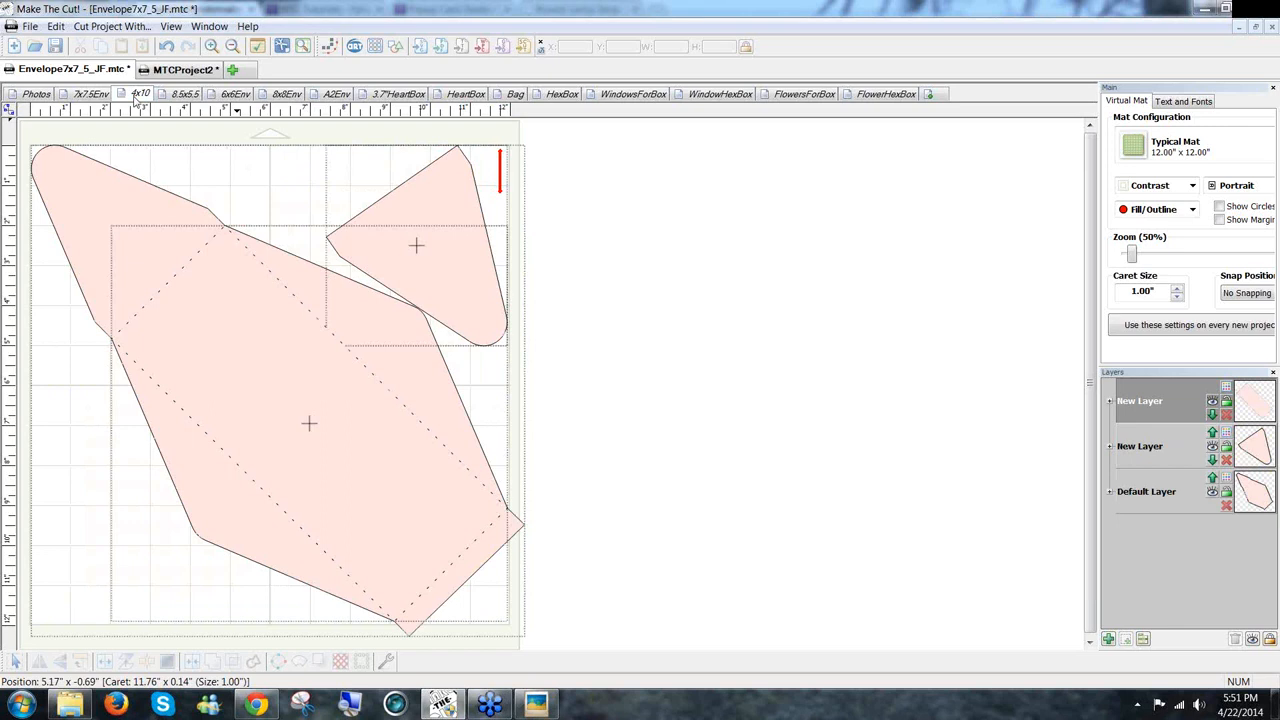
left_click(234, 277)
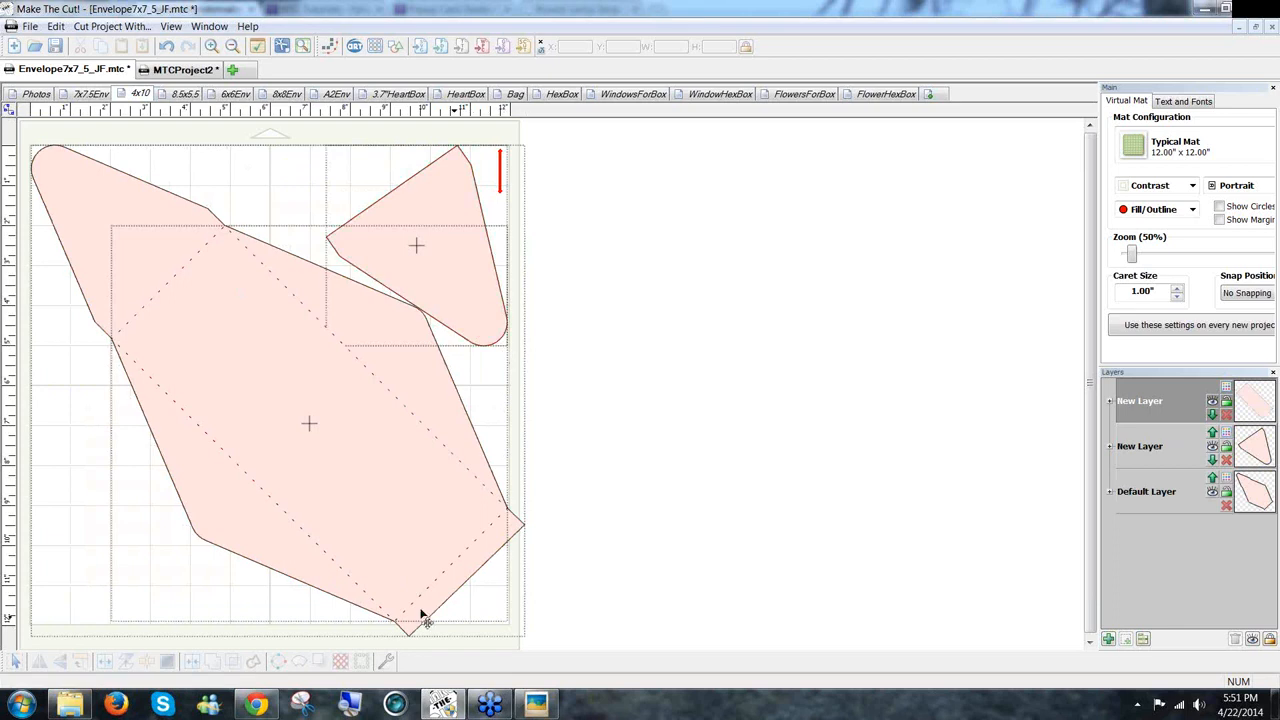
left_click(463, 309)
left_click_drag(577, 497, 463, 280)
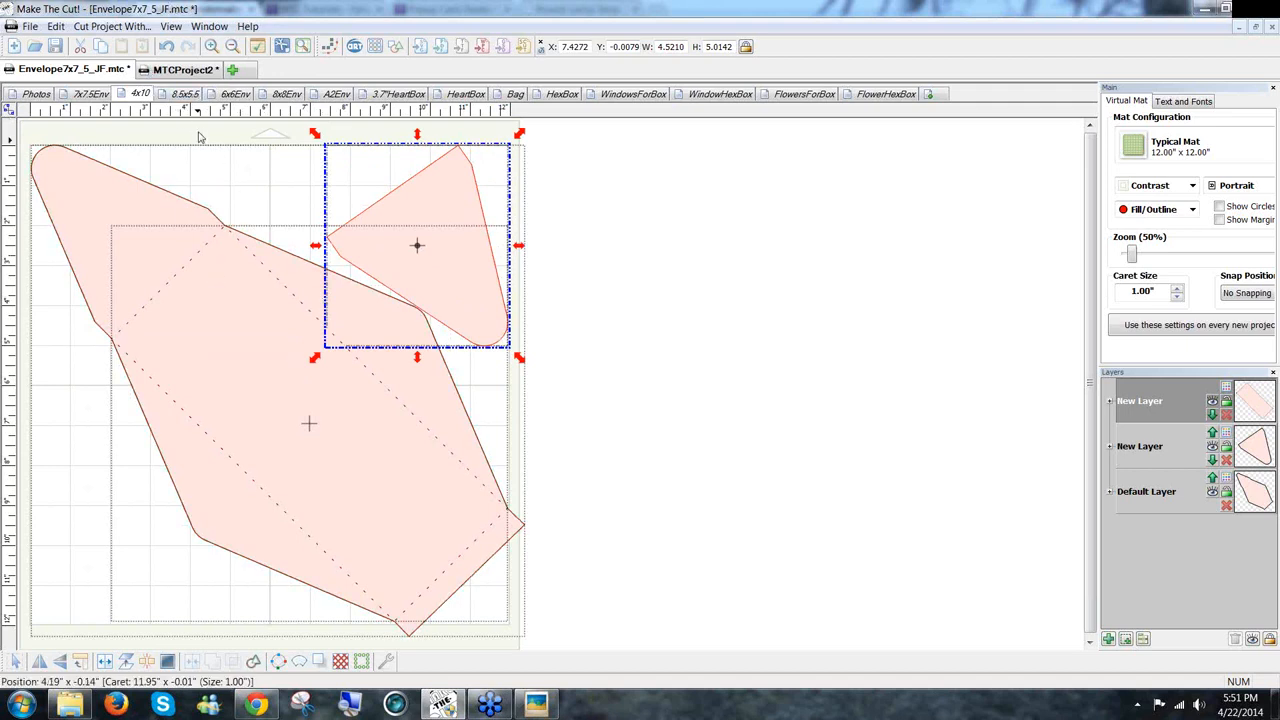
Examine the envelope layouts on the 8.5x5.5, 6x6Env and 8x8Env pages and how each fits the mat
left_click(180, 93)
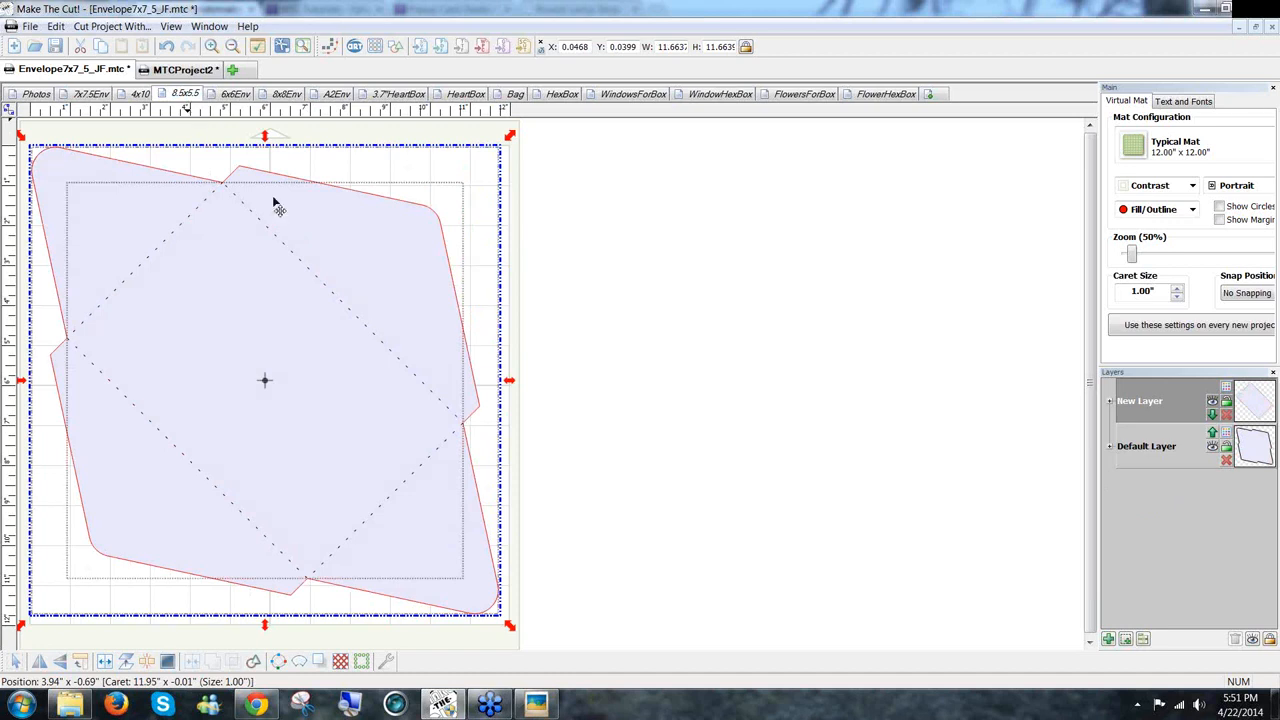
left_click(440, 238)
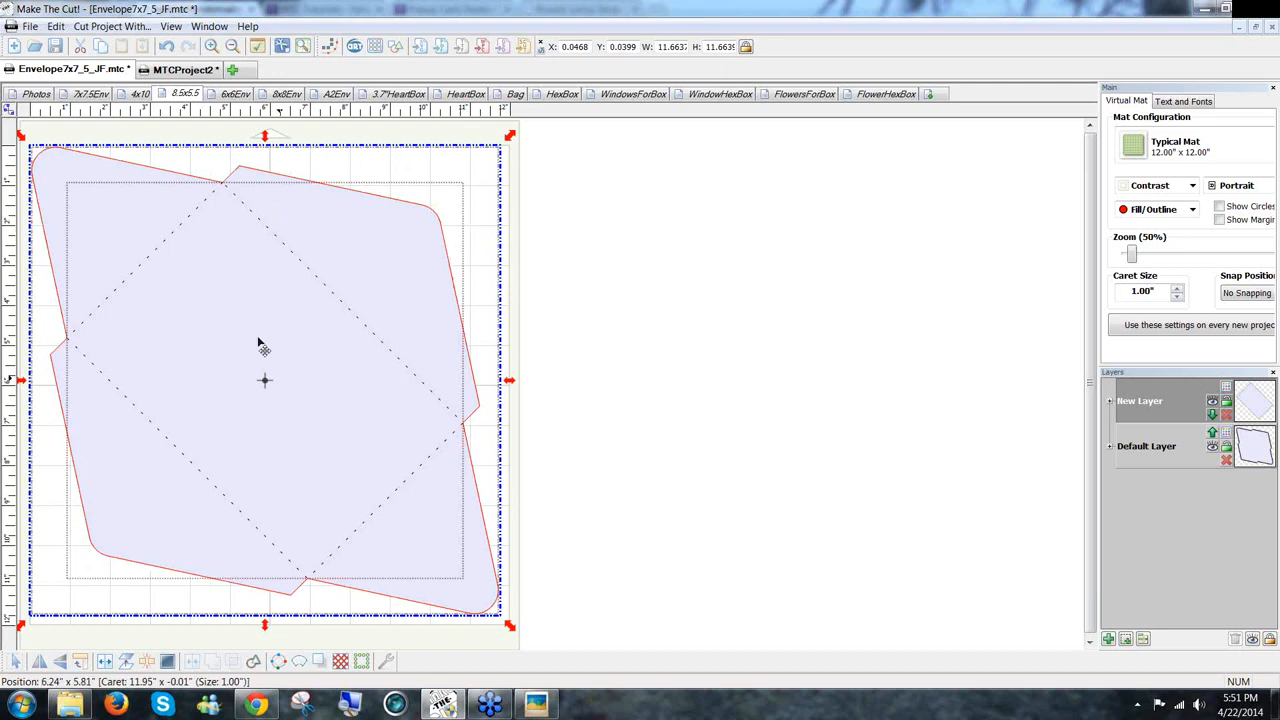
left_click(231, 94)
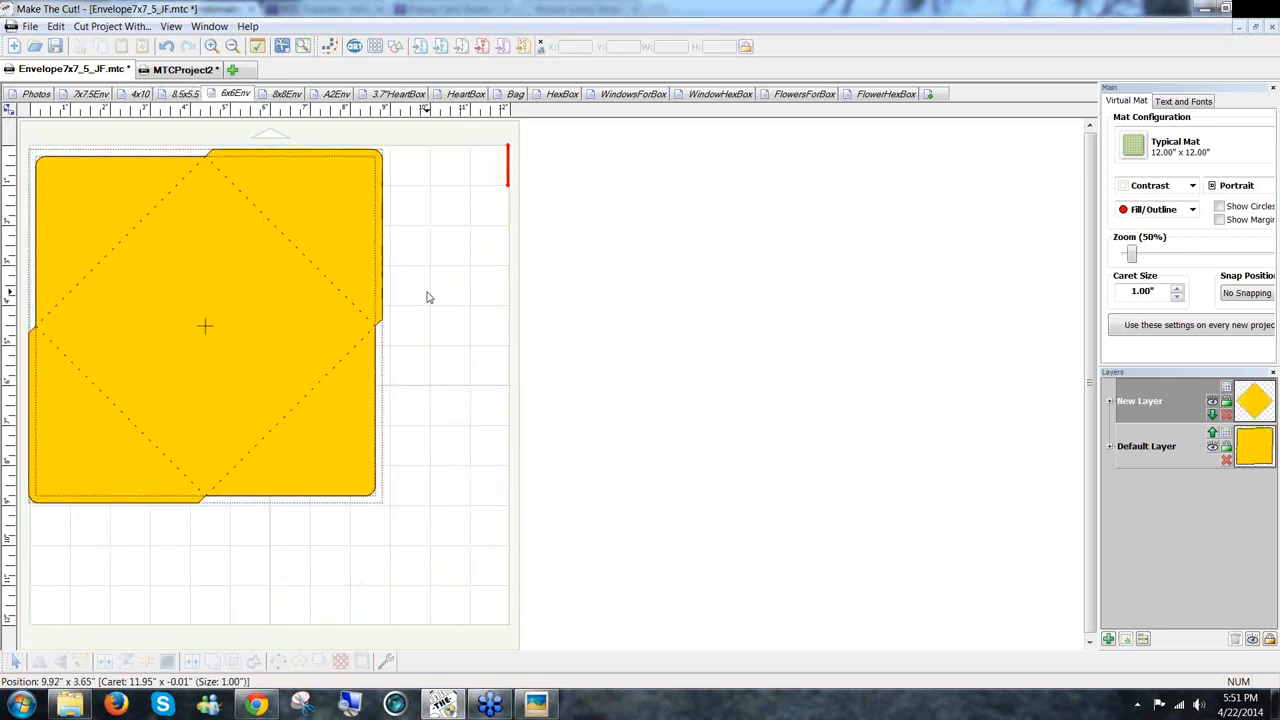
left_click(286, 94)
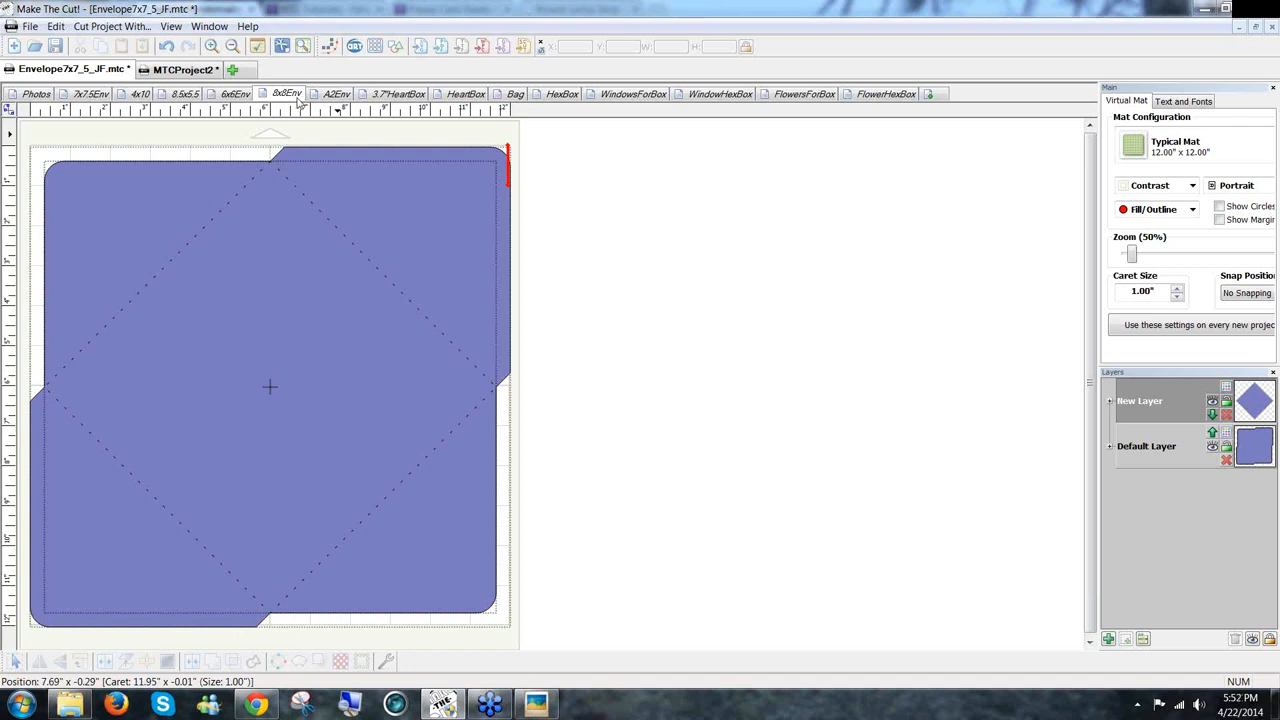
On the A2Env page, move the black TestSize rectangle over the blue envelope to compare sizes, then move it back beside the envelope
left_click(337, 94)
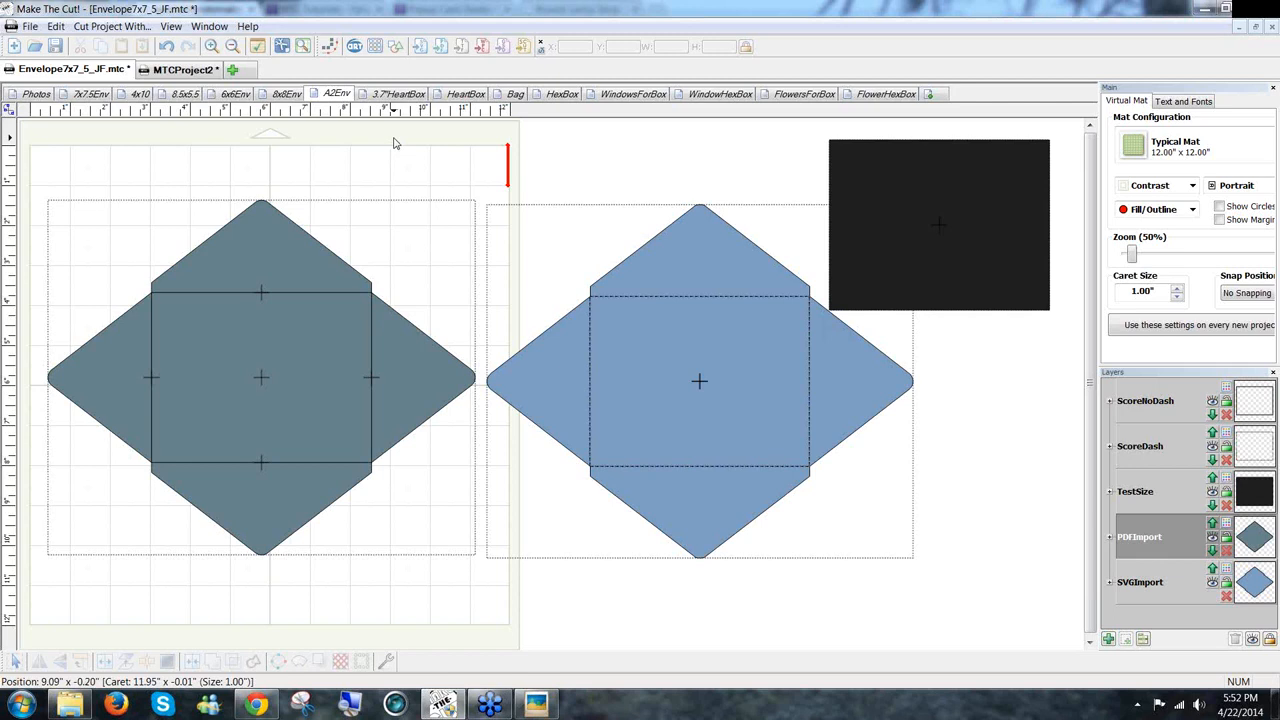
left_click(960, 269)
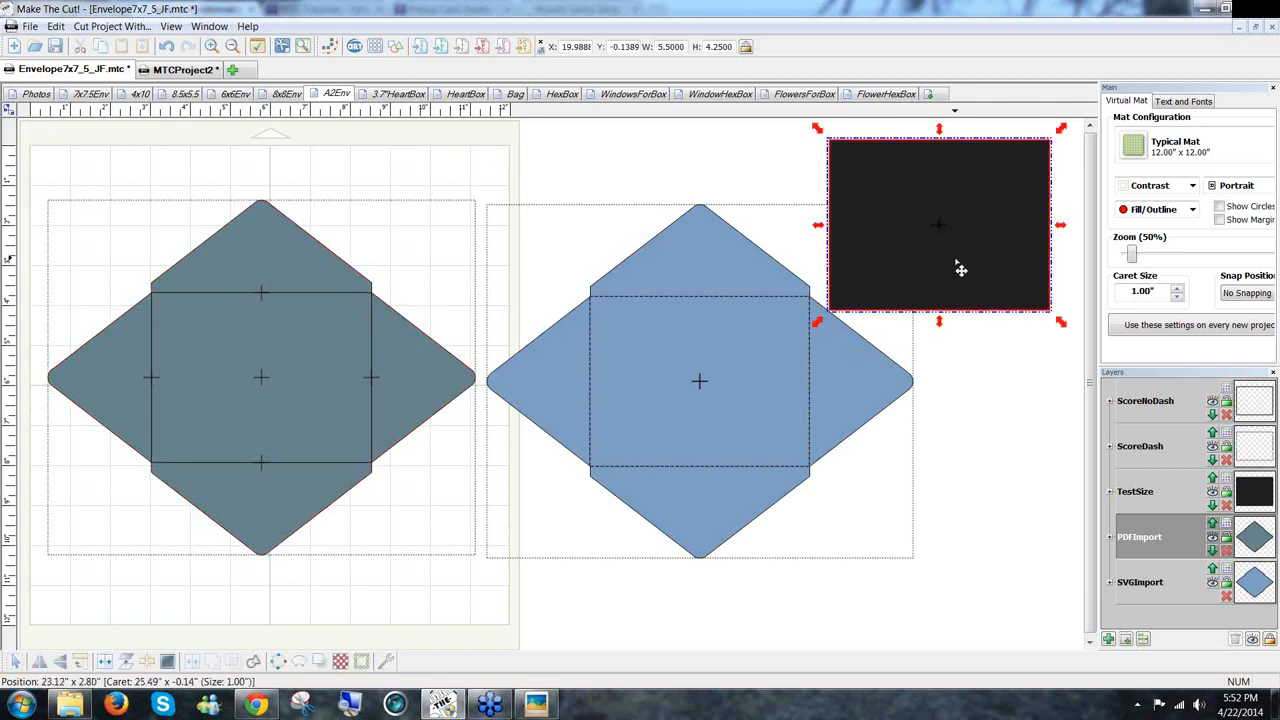
left_click_drag(960, 269, 746, 283)
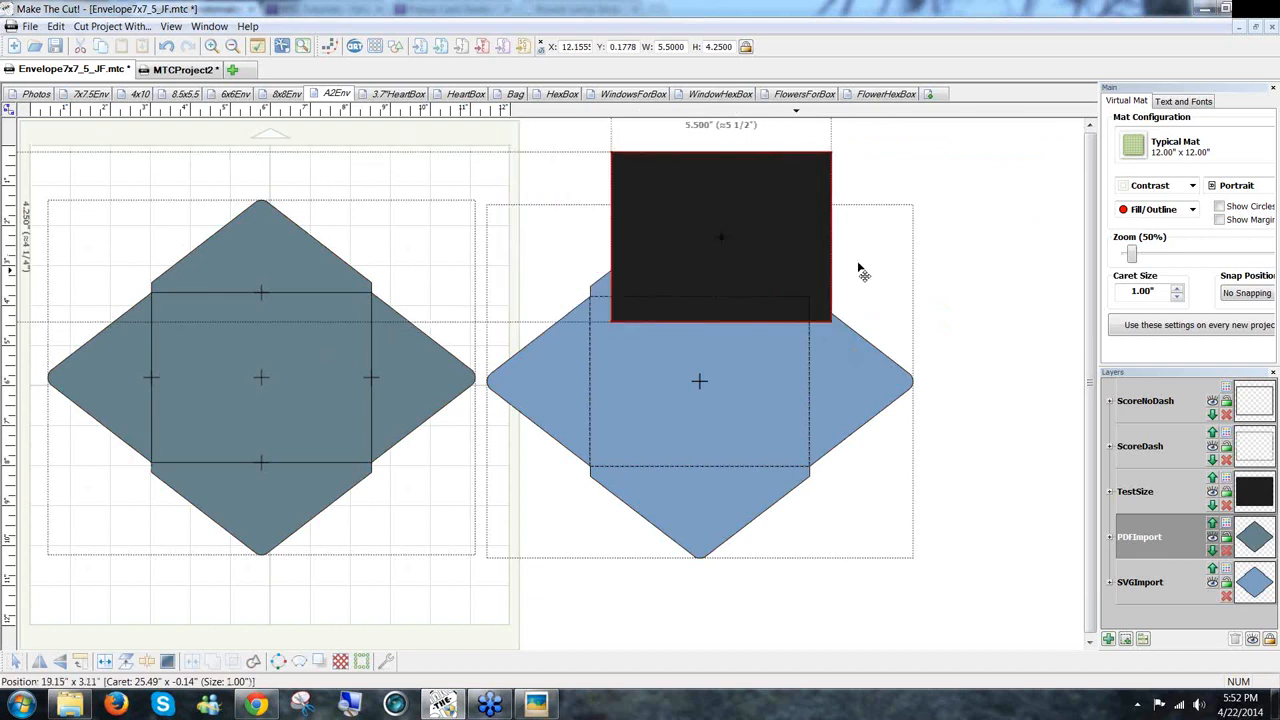
left_click_drag(858, 268, 970, 259)
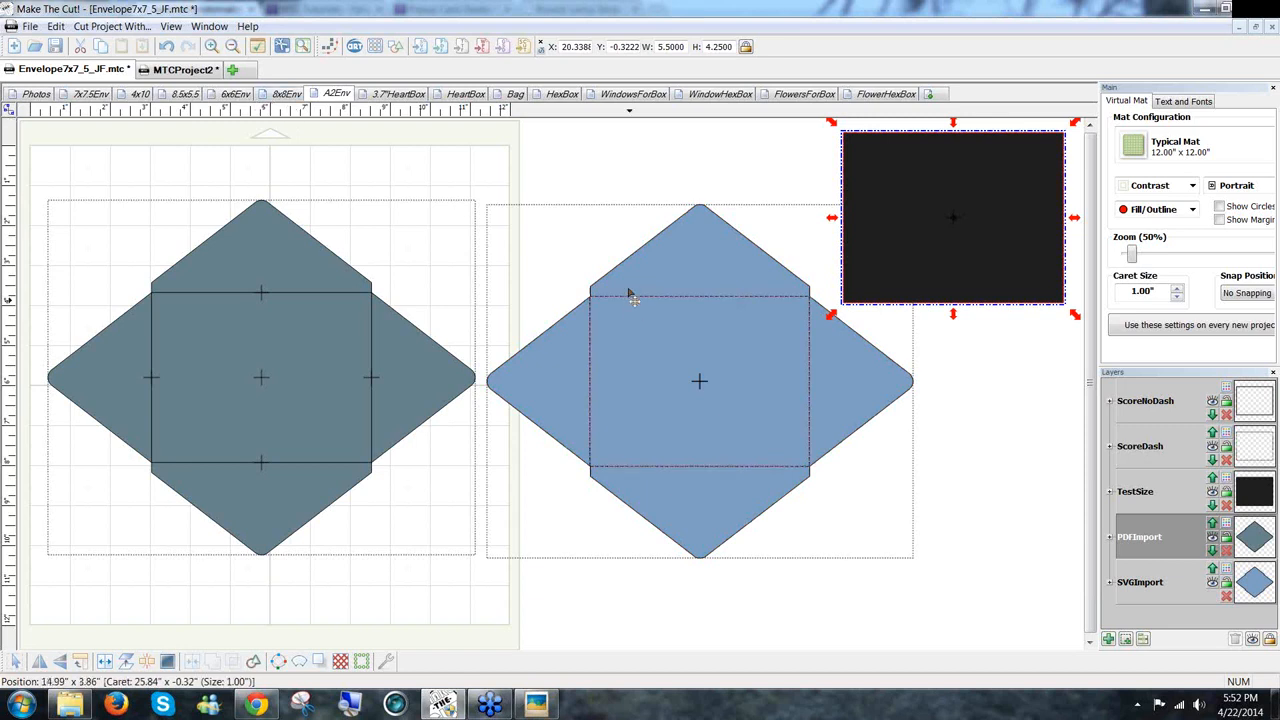
Return to the MTCProject2 project and add a blank page named New Page
left_click(197, 74)
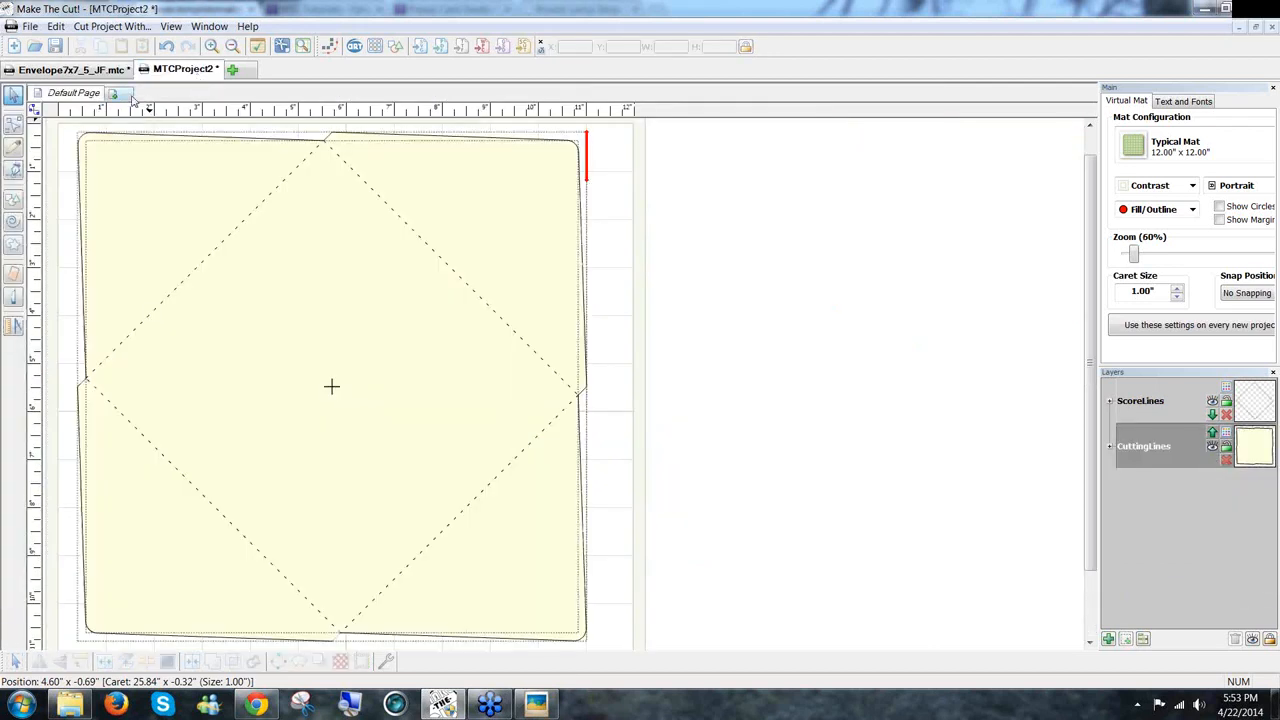
left_click(114, 93)
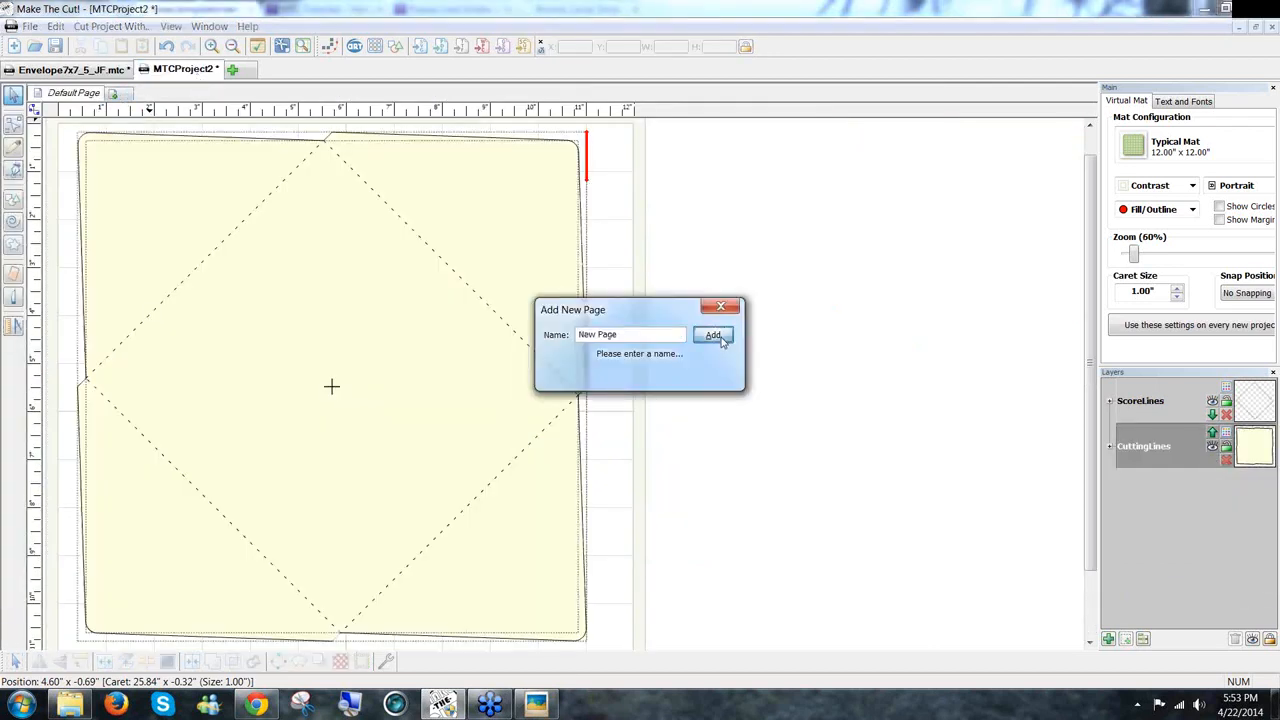
left_click(713, 336)
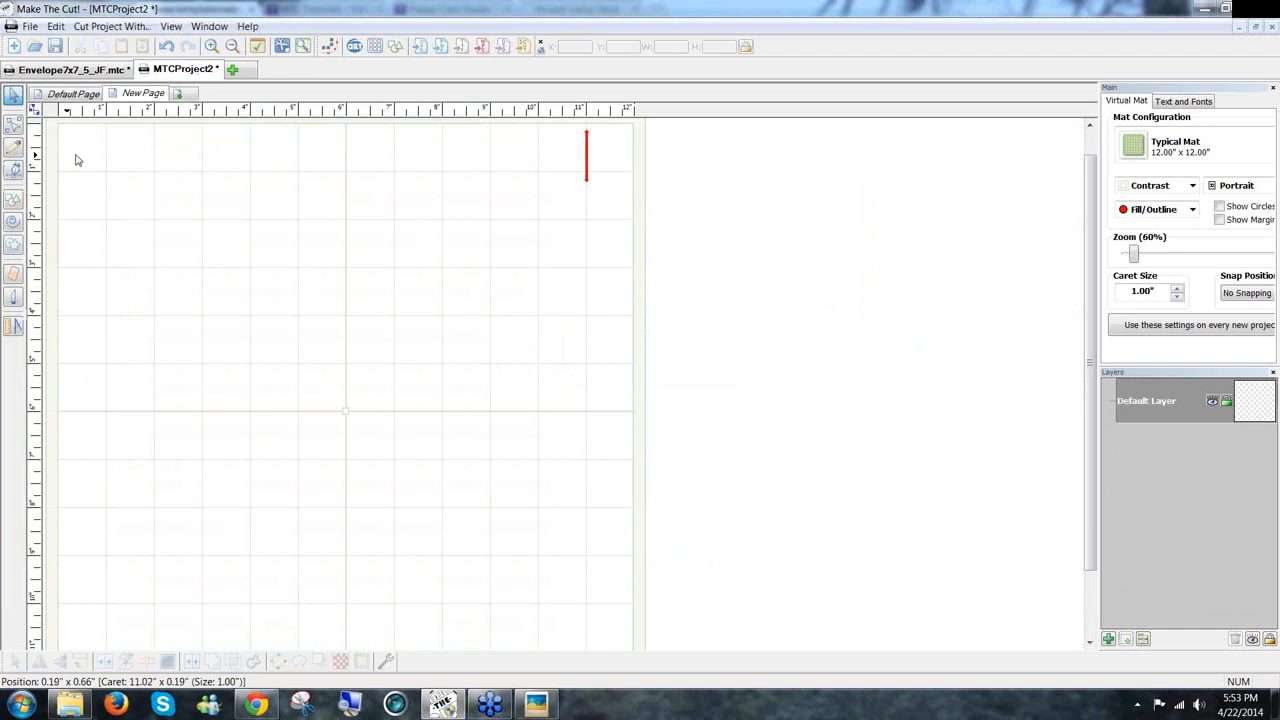
left_click(76, 158)
Switch to Chrome, go back to the Template Maker envelope form, and set its units to inches
left_click(256, 706)
left_click(9, 28)
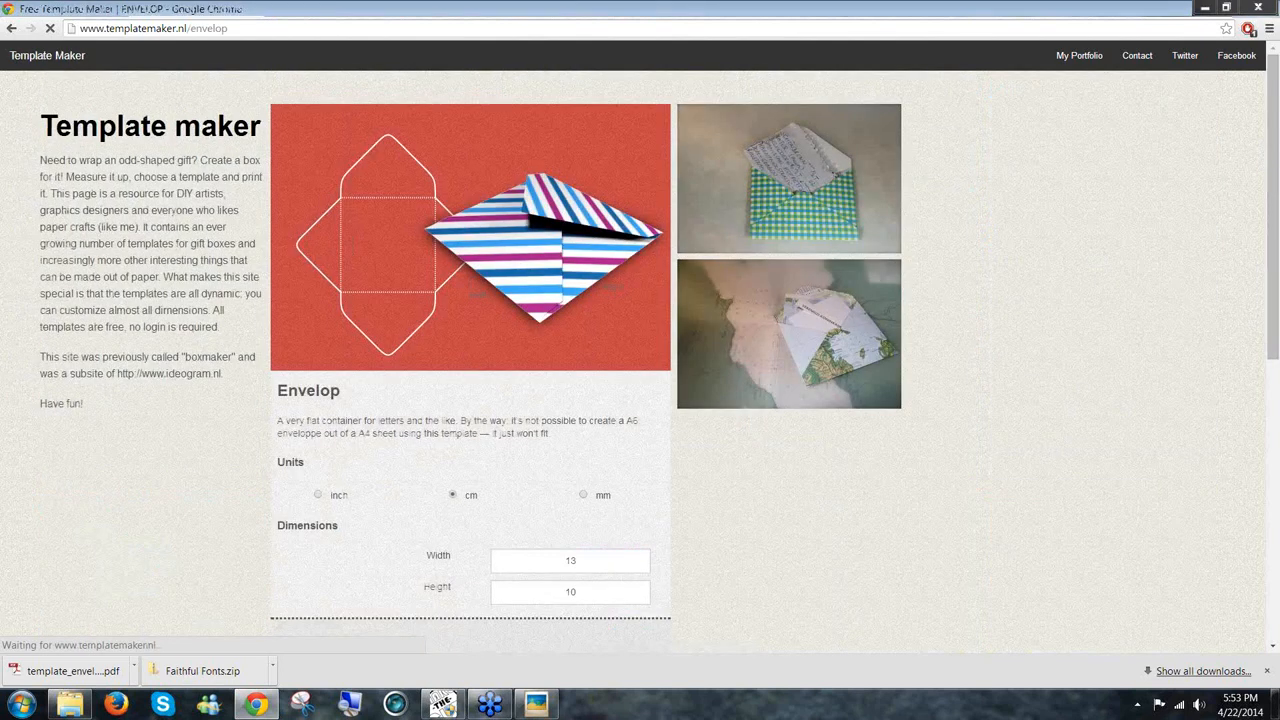
left_click(318, 495)
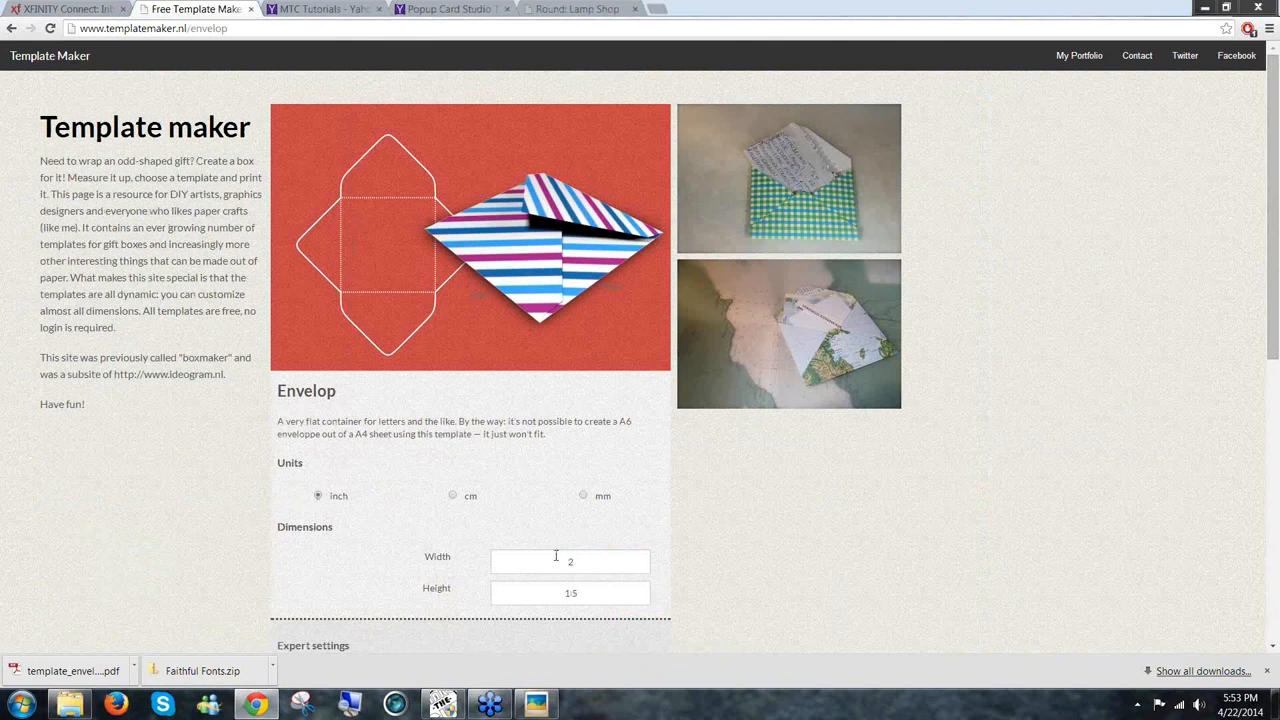
Set the envelope template's width to 5.5 and its height to 4.25 inches
left_click_drag(572, 560, 526, 562)
type("5")
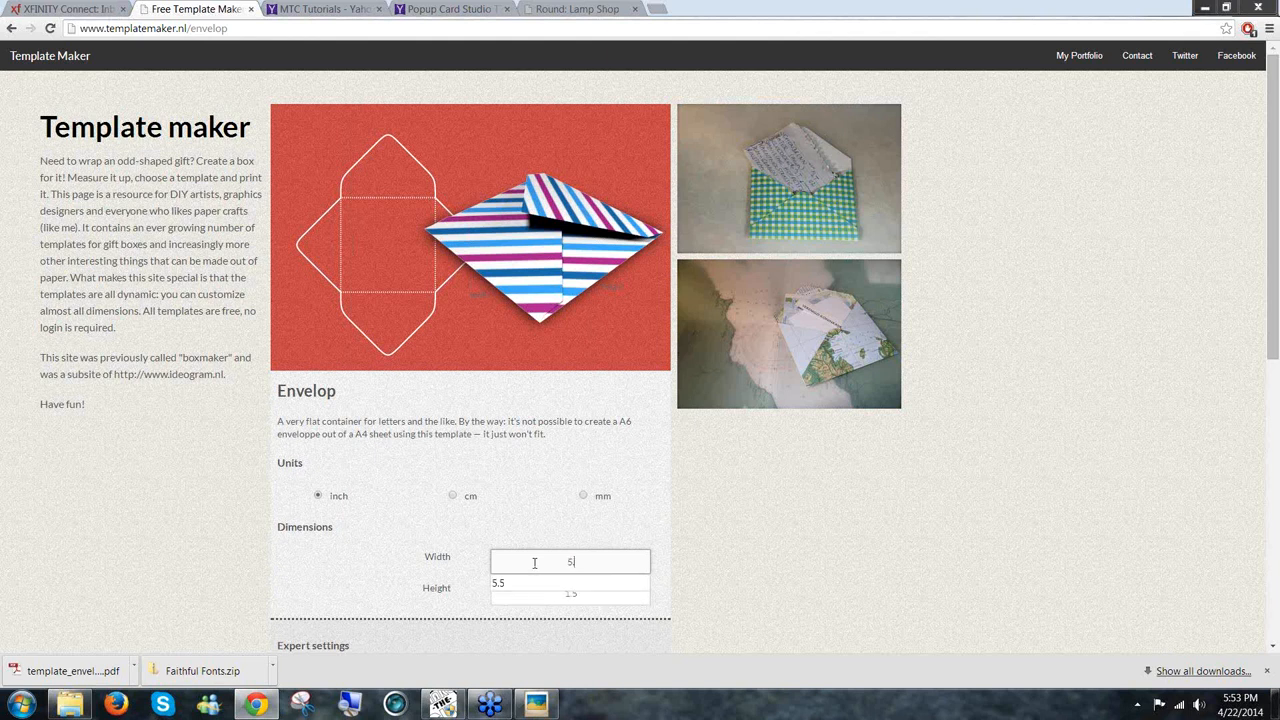
left_click(534, 584)
left_click(561, 598)
left_click_drag(577, 594, 542, 592)
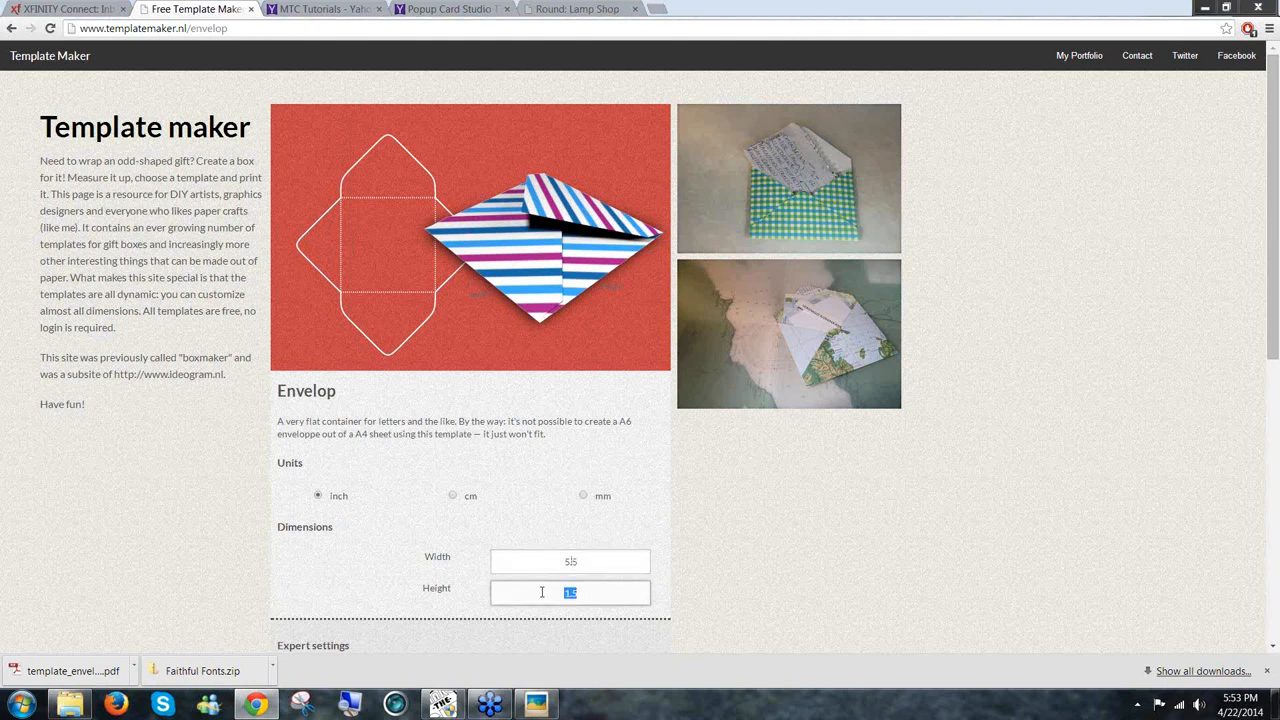
type("4.25")
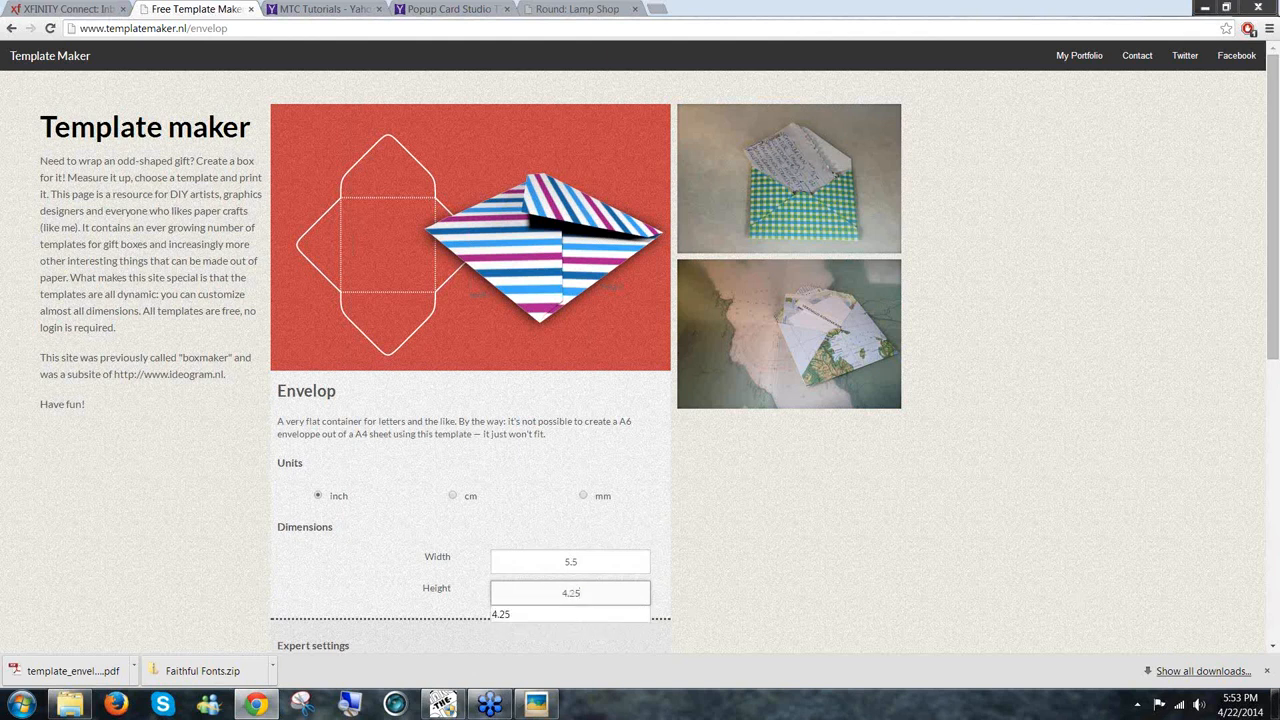
Generate the envelope template as a PDF with the existing overlap, margin and rounded-corner settings
left_click(1274, 365)
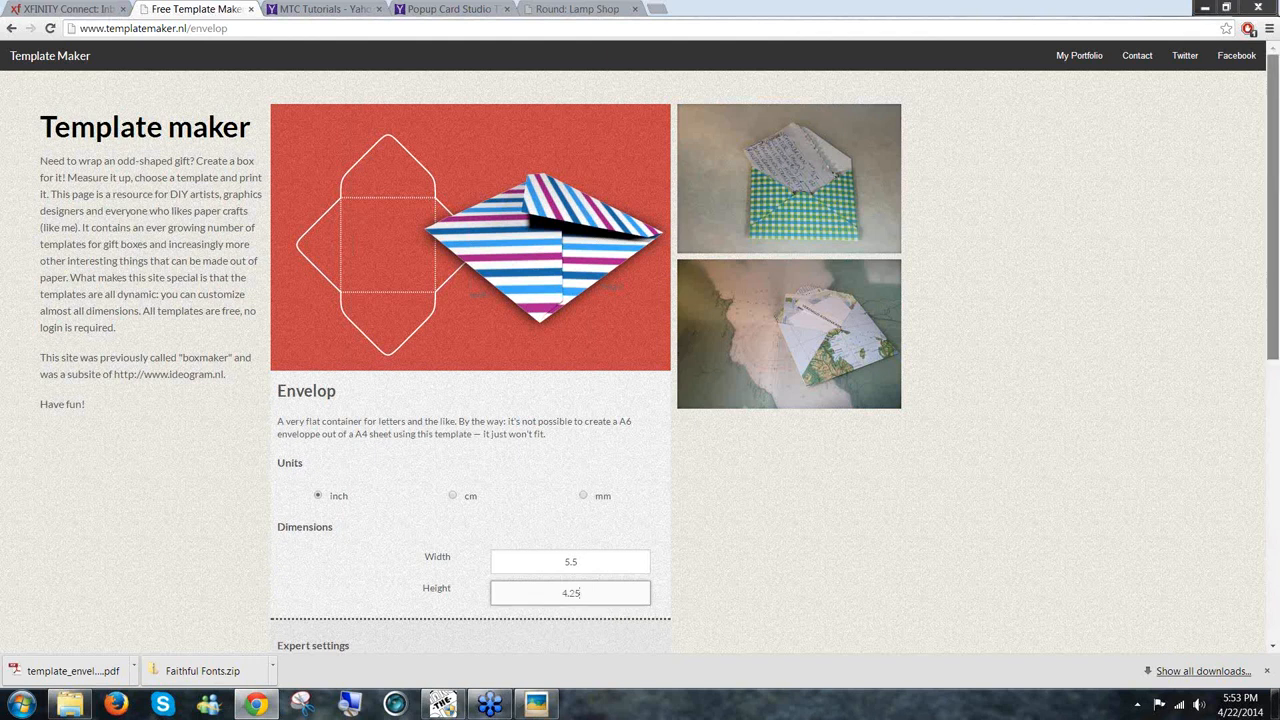
left_click_drag(1273, 356, 1271, 468)
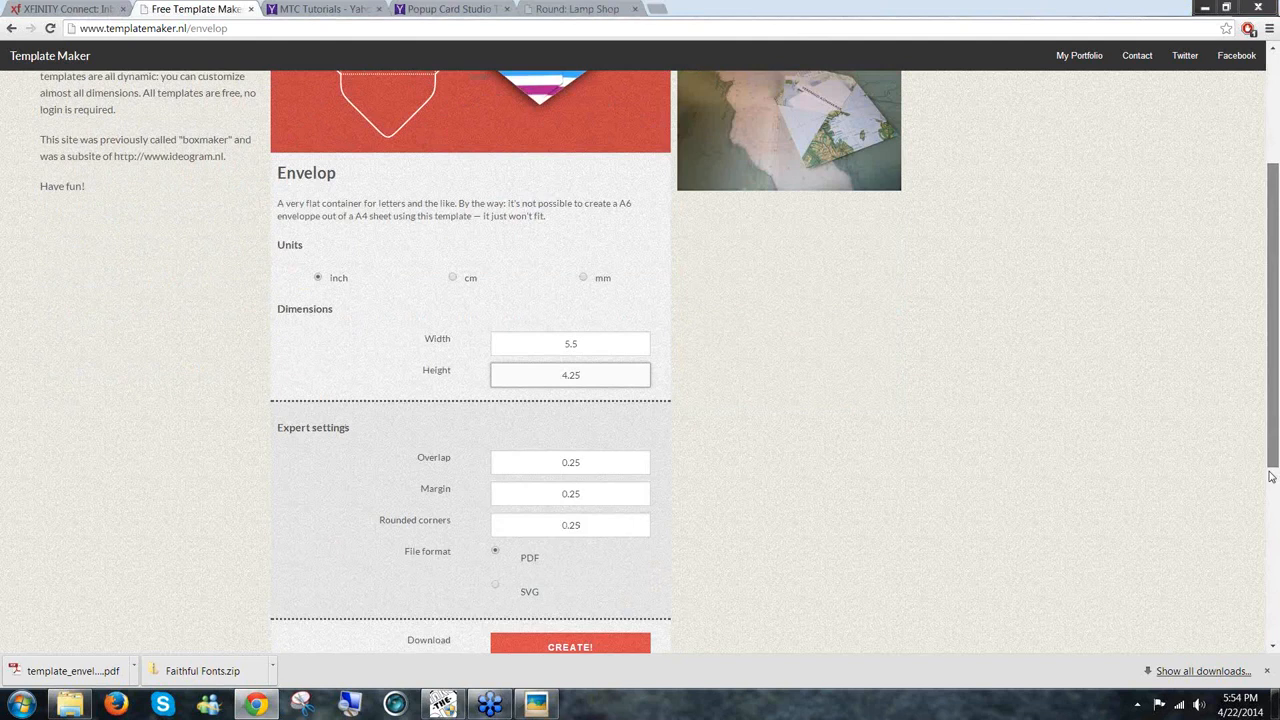
left_click_drag(1271, 476, 1271, 506)
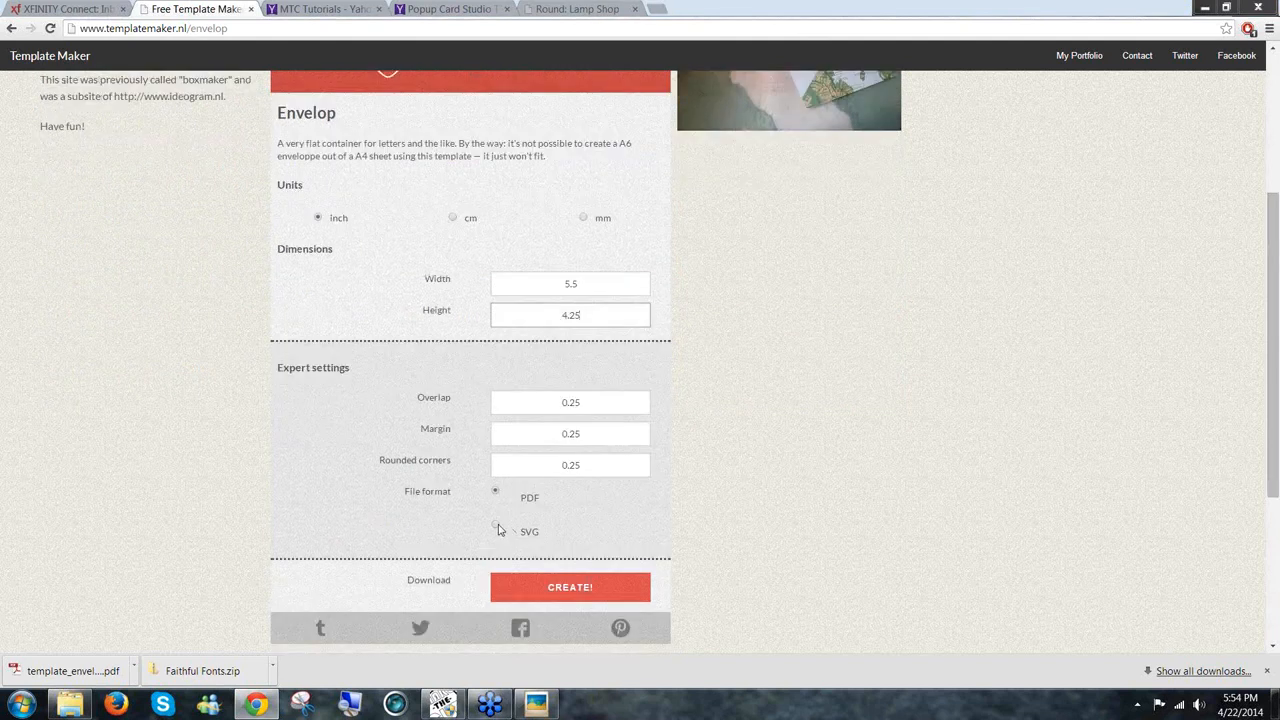
left_click(508, 527)
left_click(557, 590)
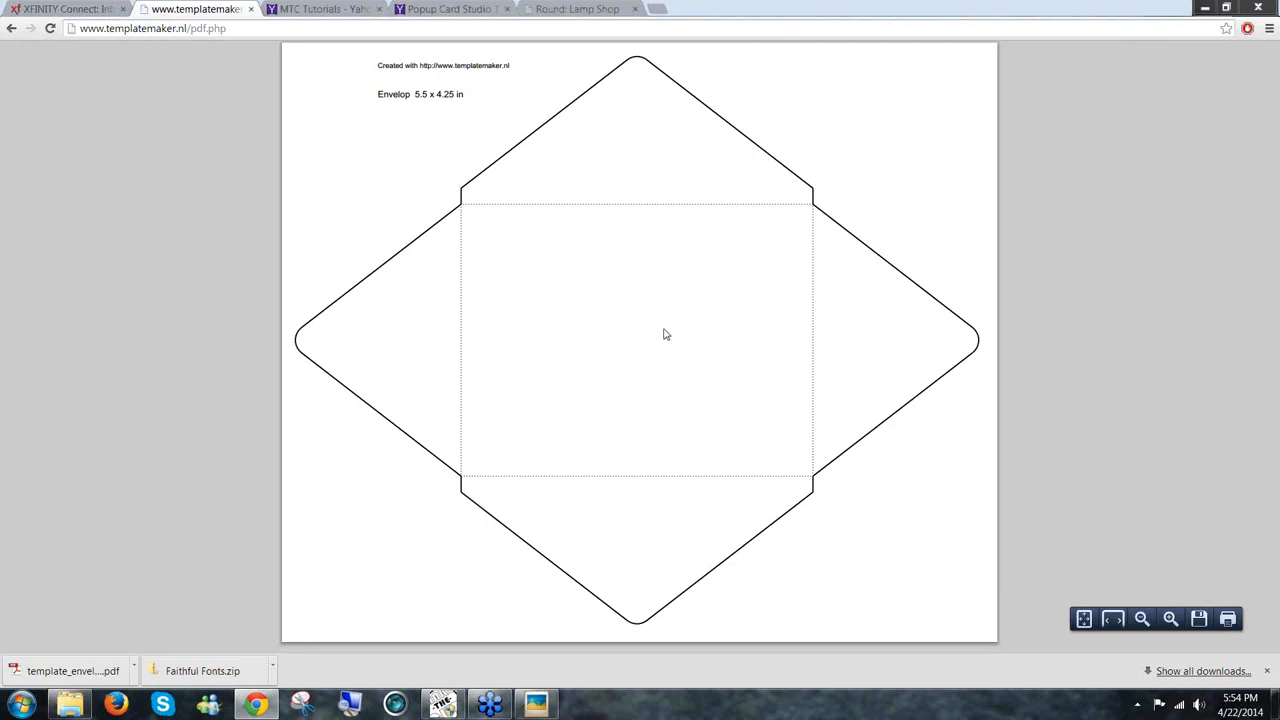
right_click(662, 315)
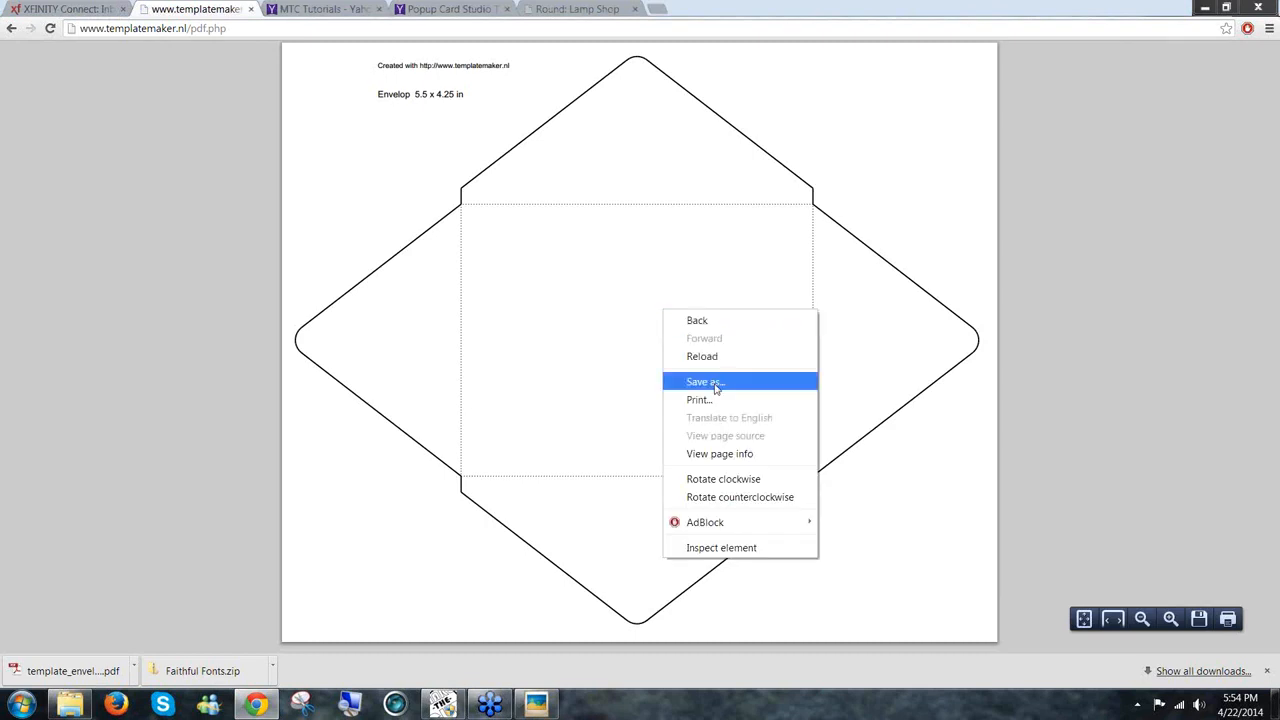
left_click(716, 389)
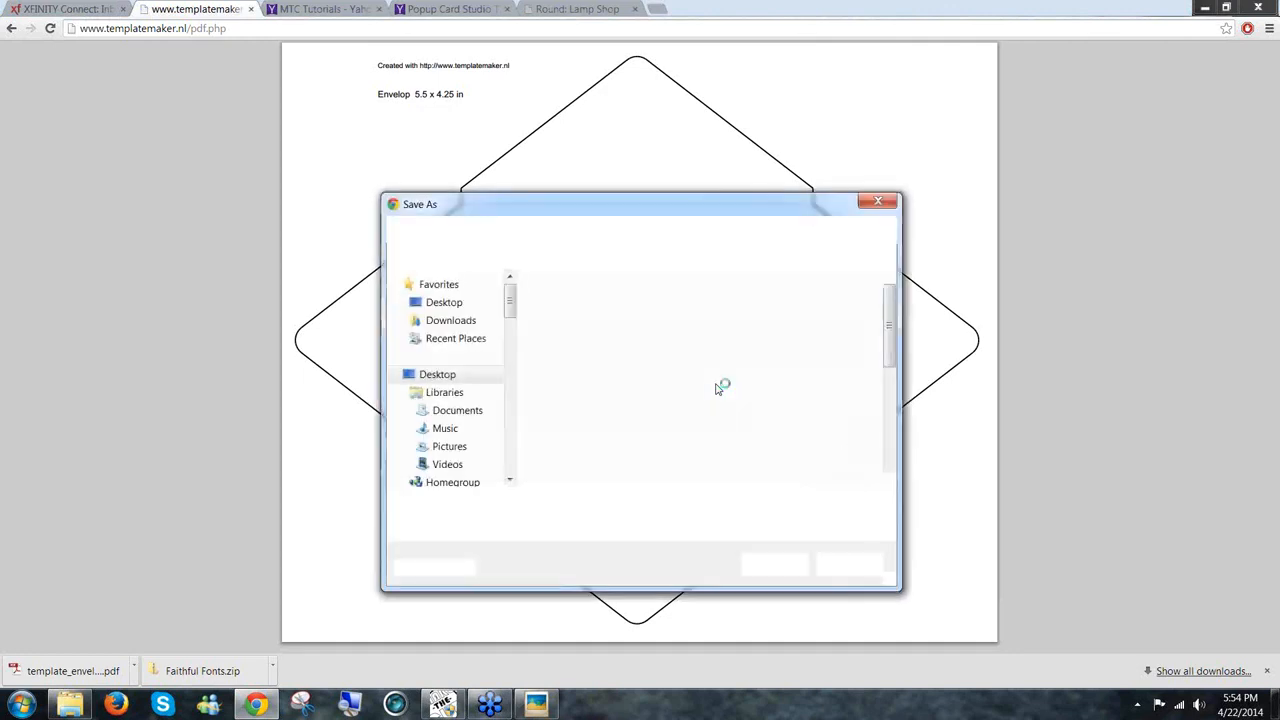
left_click(826, 566)
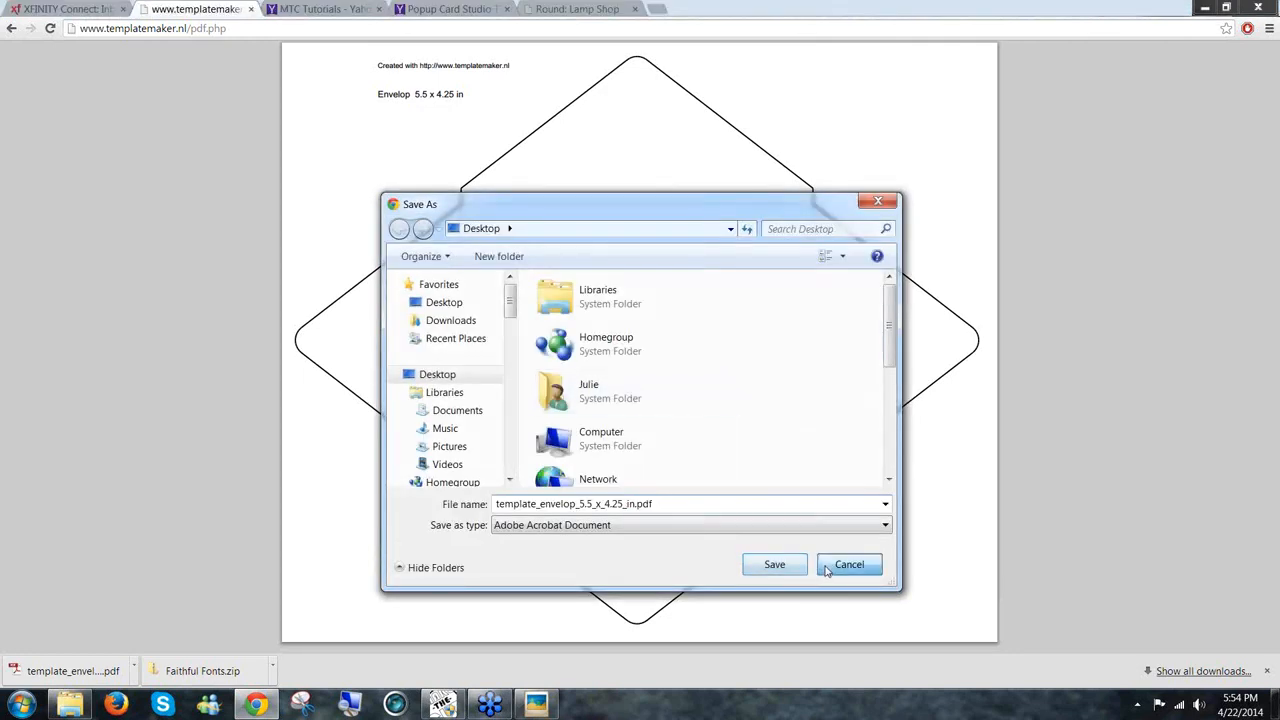
Go back to the envelope form and generate the 5.5 x 4.25 inch template in SVG format
left_click(12, 28)
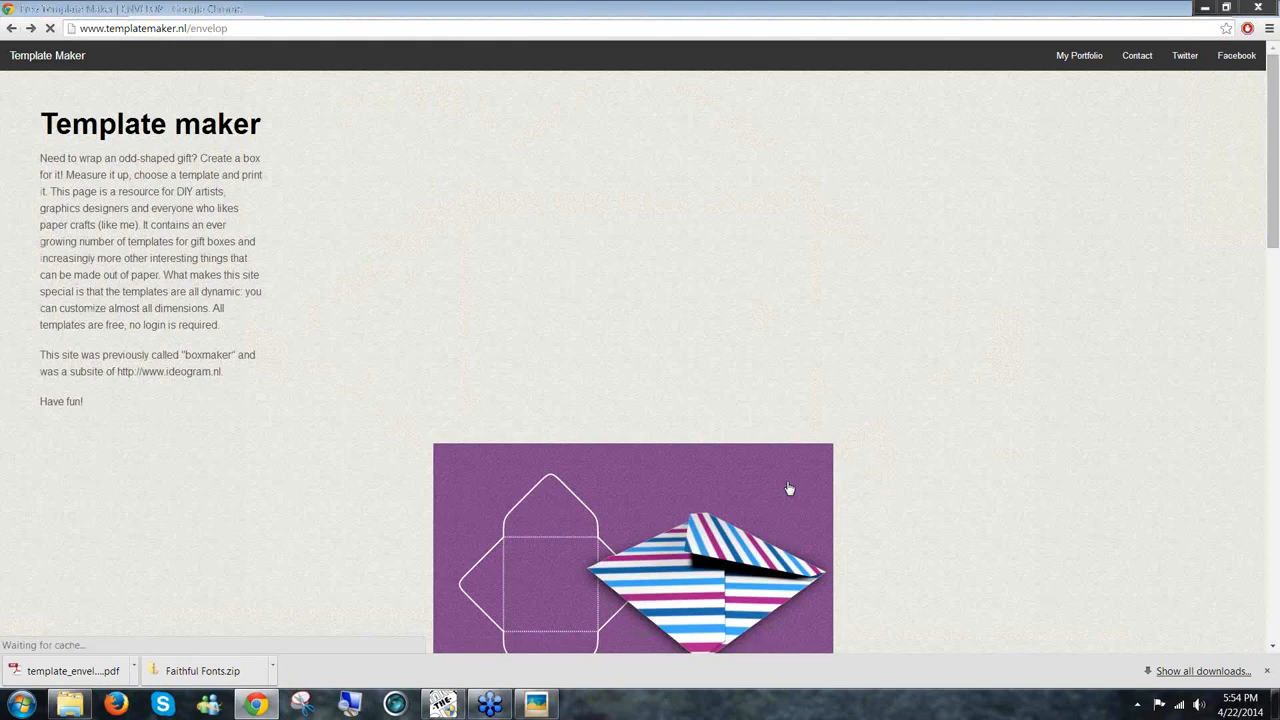
scroll(433, 390, "down", 2)
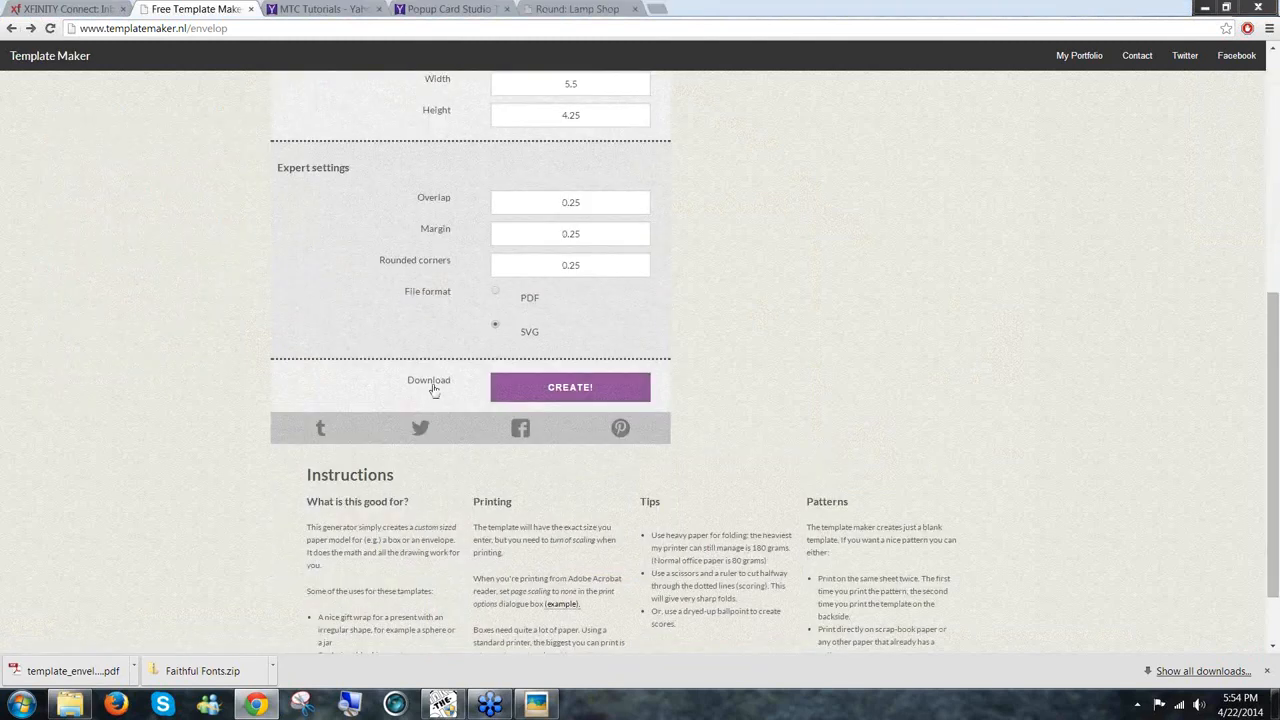
left_click(590, 391)
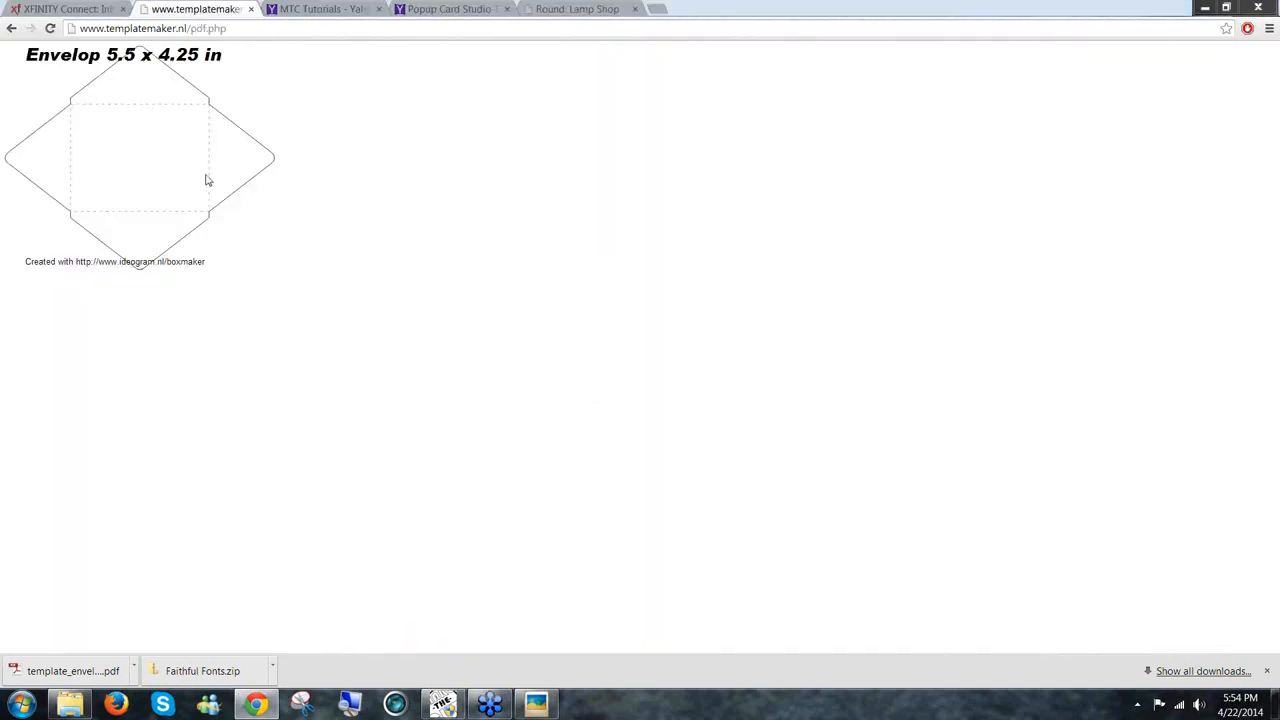
Save the generated template to the Desktop as envelop_5.5_x_4.25_in.svg
right_click(168, 149)
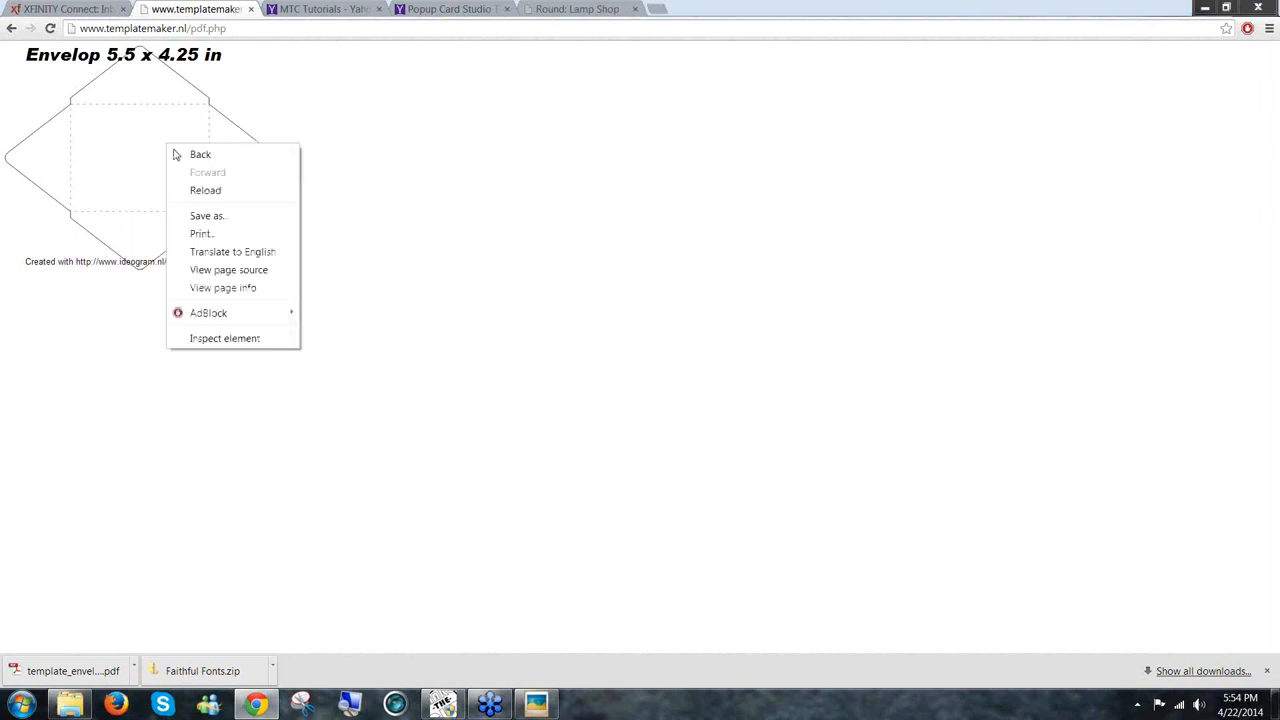
left_click(233, 224)
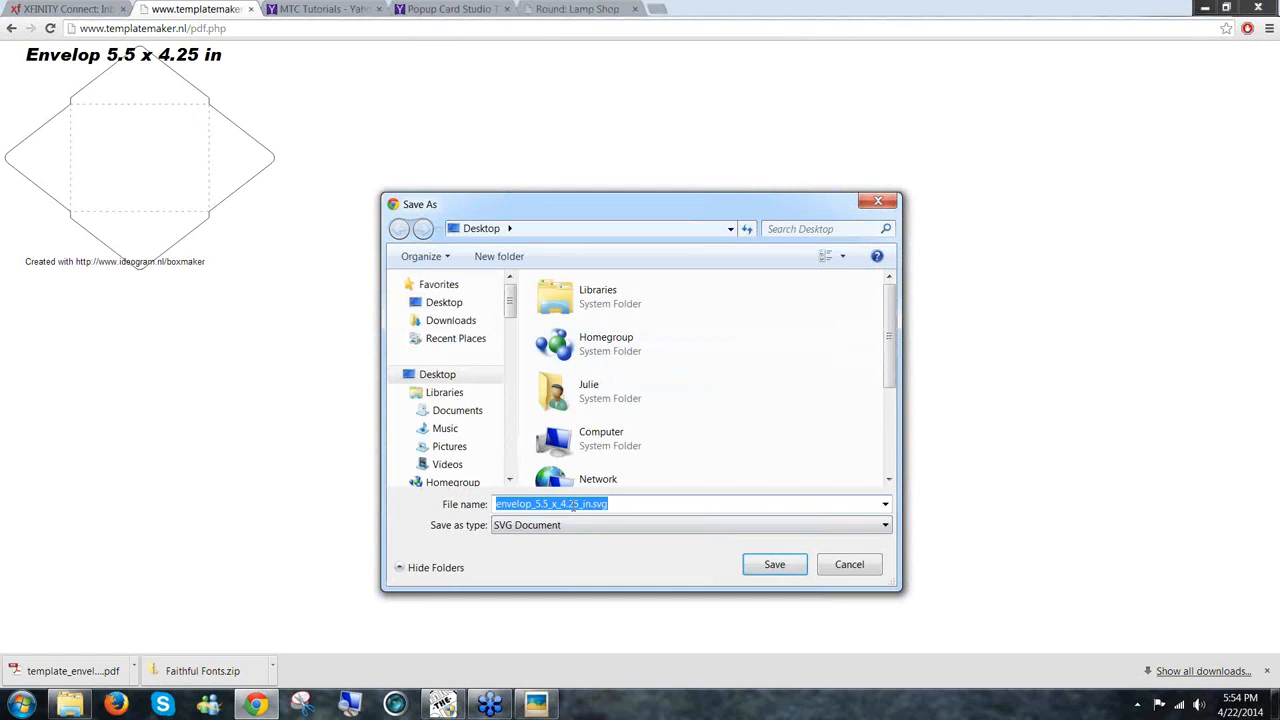
left_click(773, 567)
left_click(773, 566)
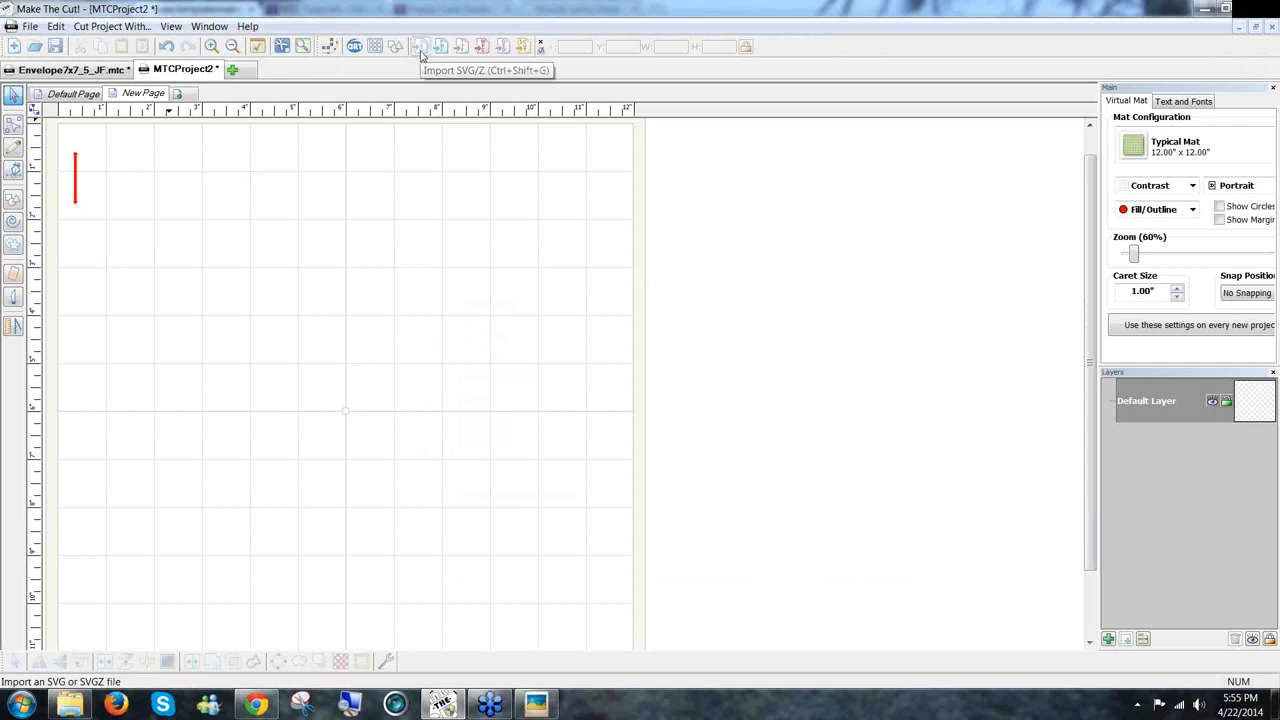
Switch to Make The Cut and import envelop_5.5_x_4.25_in.svg from the Desktop onto the New Page
left_click(421, 52)
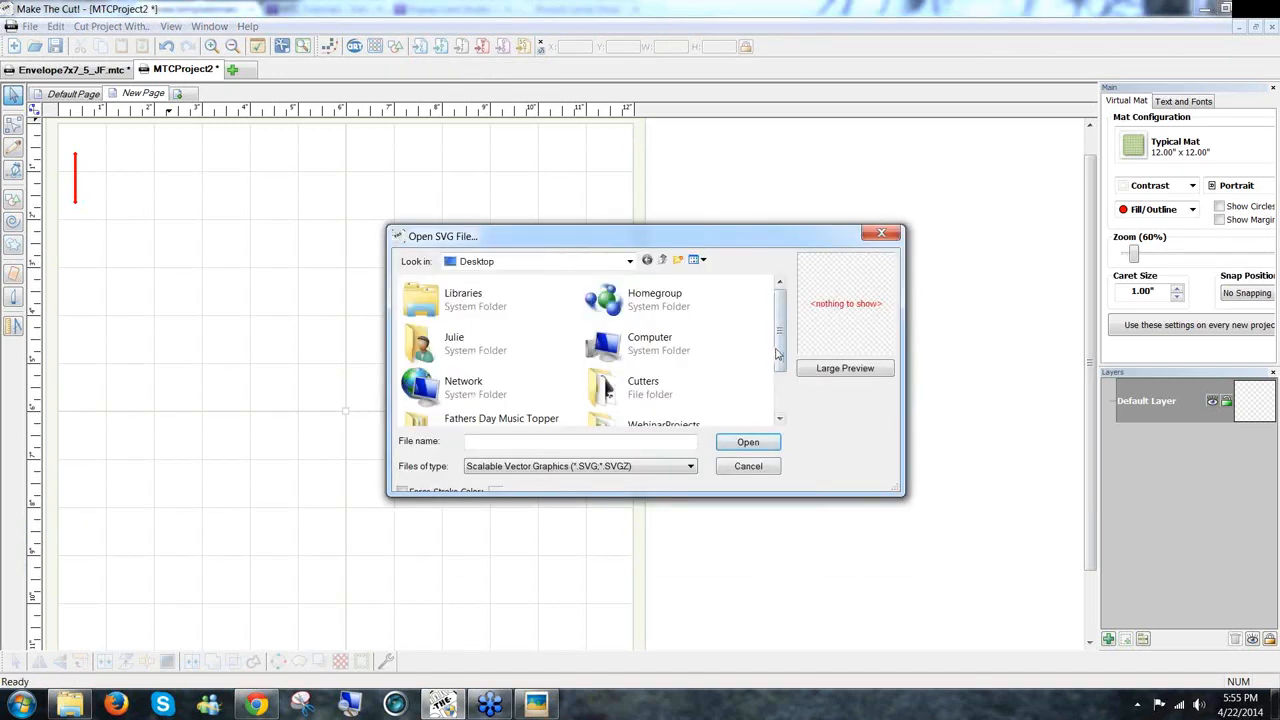
scroll(783, 360, "down", 2)
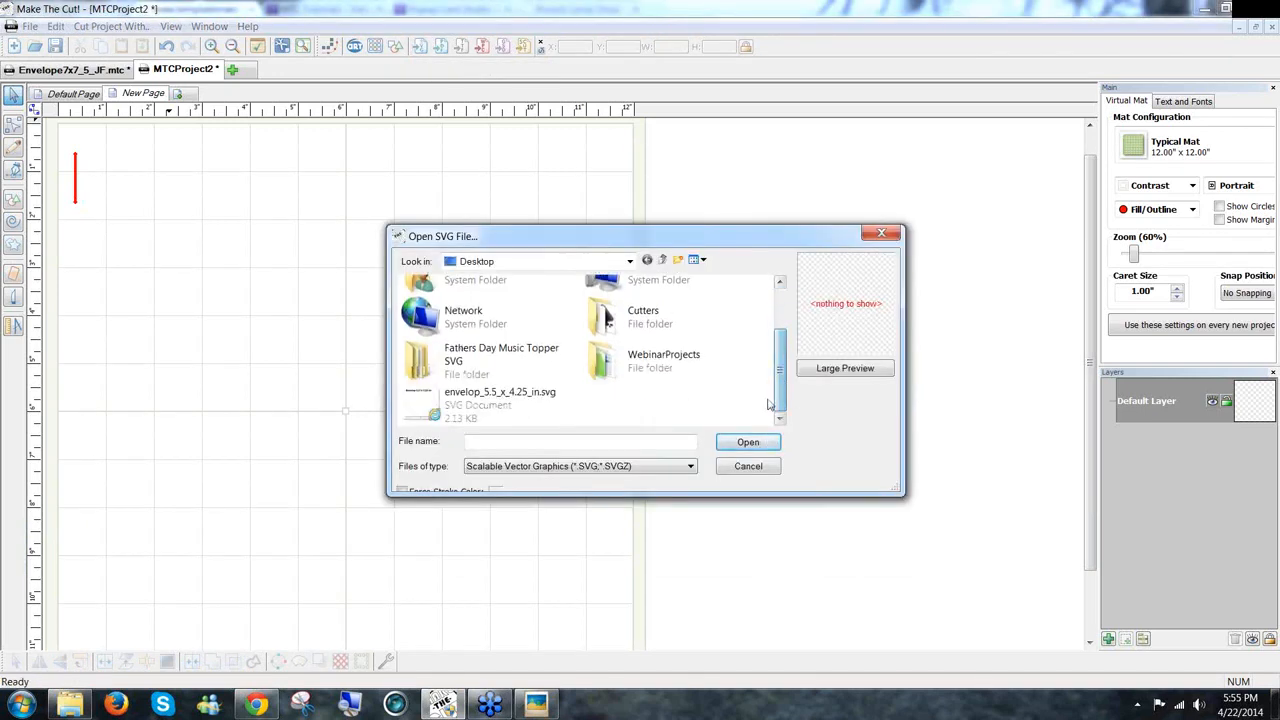
left_click(499, 400)
left_click(748, 442)
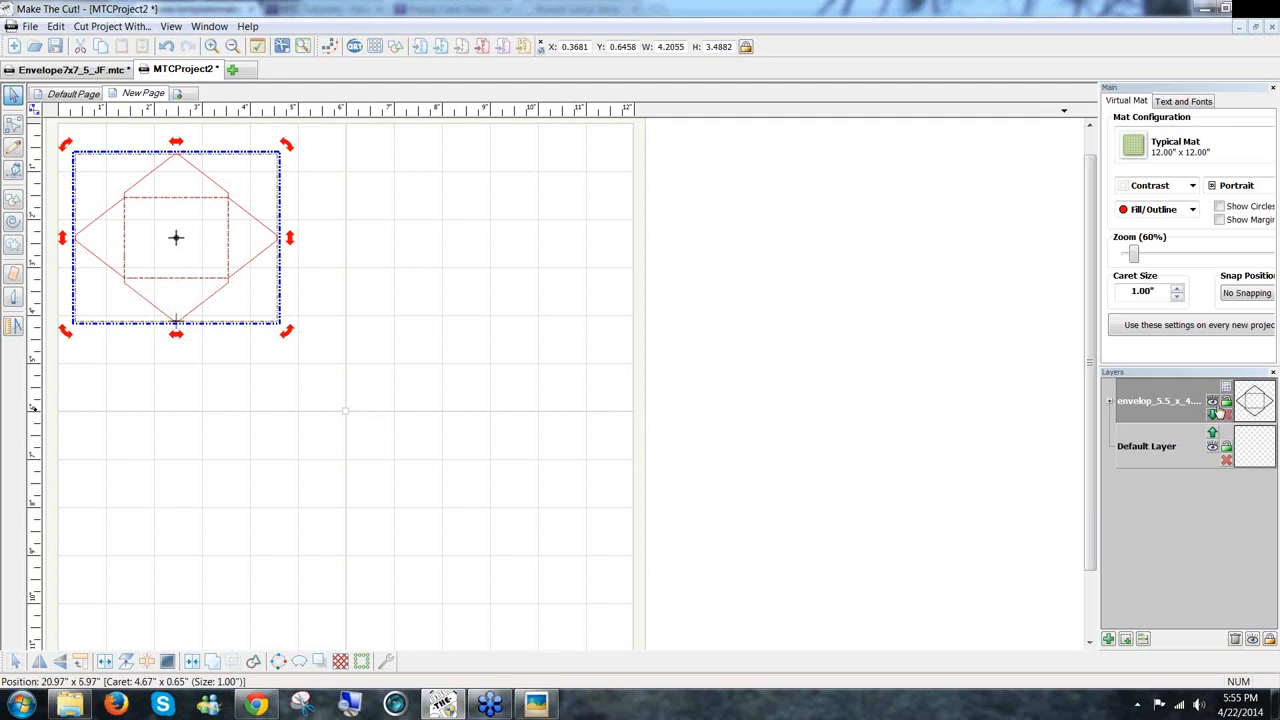
Split the imported envelope layer with To Each Its Own and hide the envelope outline and stray curve layers
right_click(1150, 402)
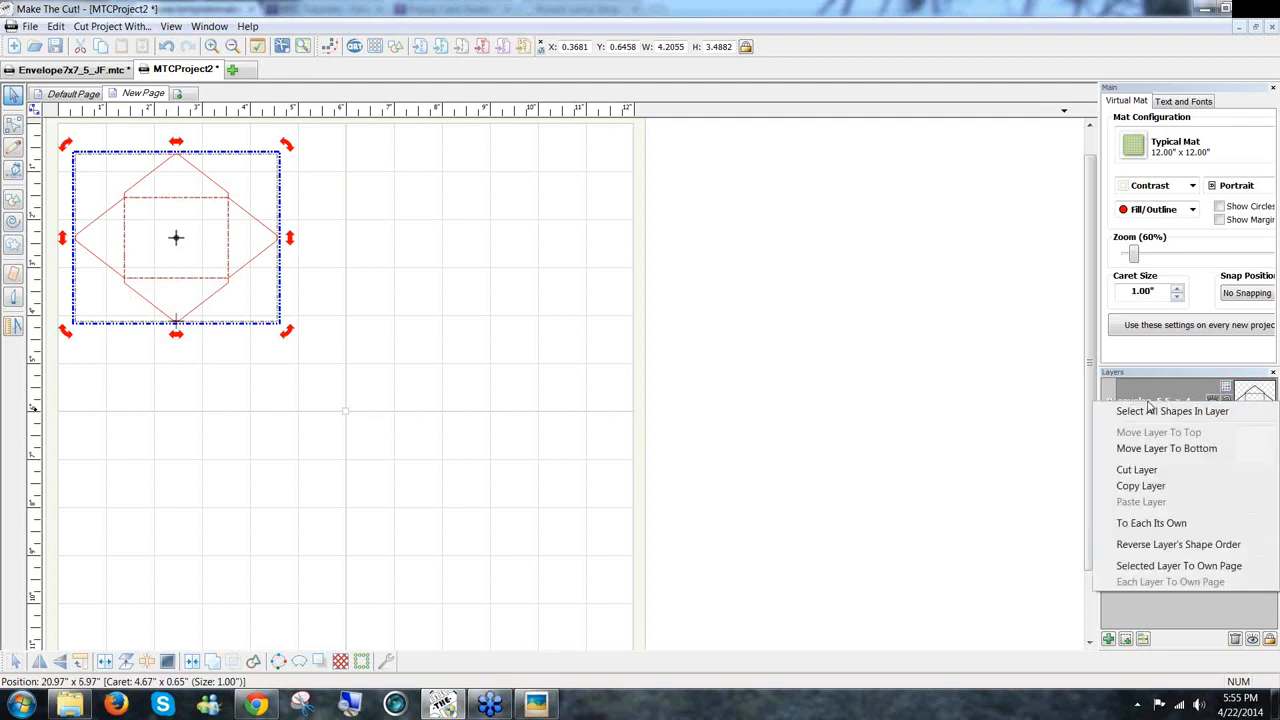
left_click(1160, 524)
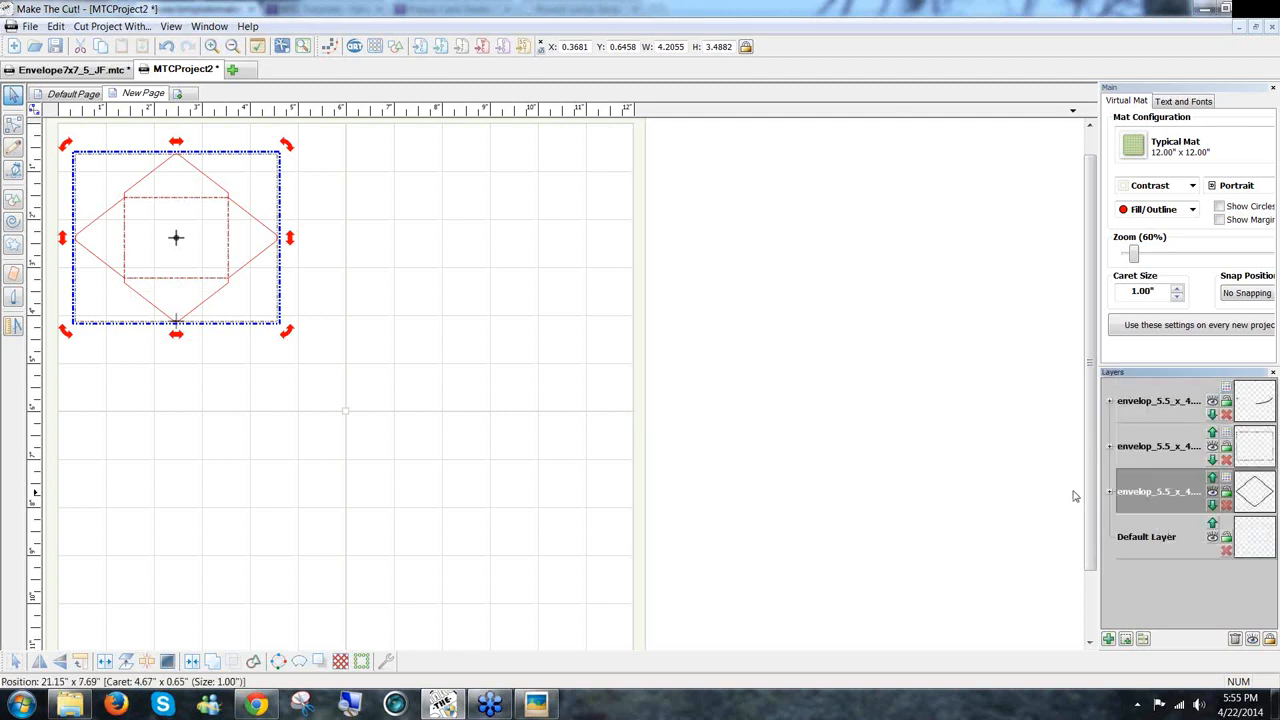
left_click(1213, 491)
left_click(1213, 400)
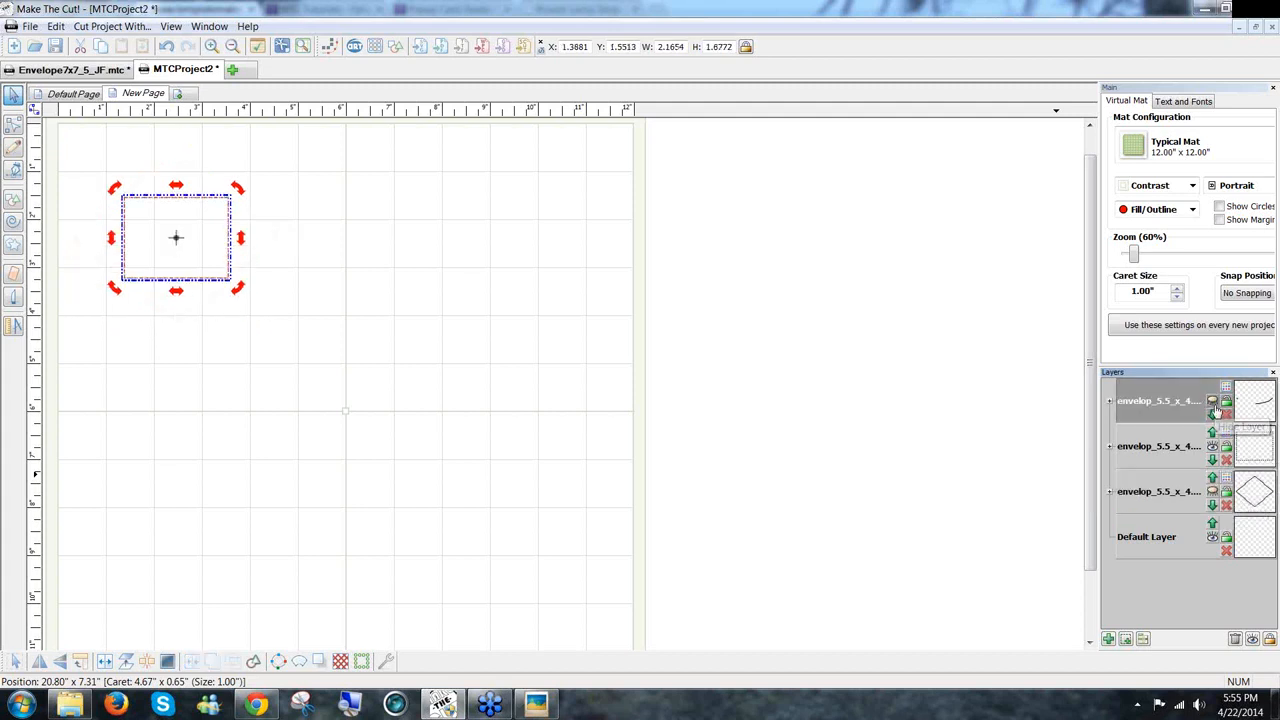
left_click(963, 434)
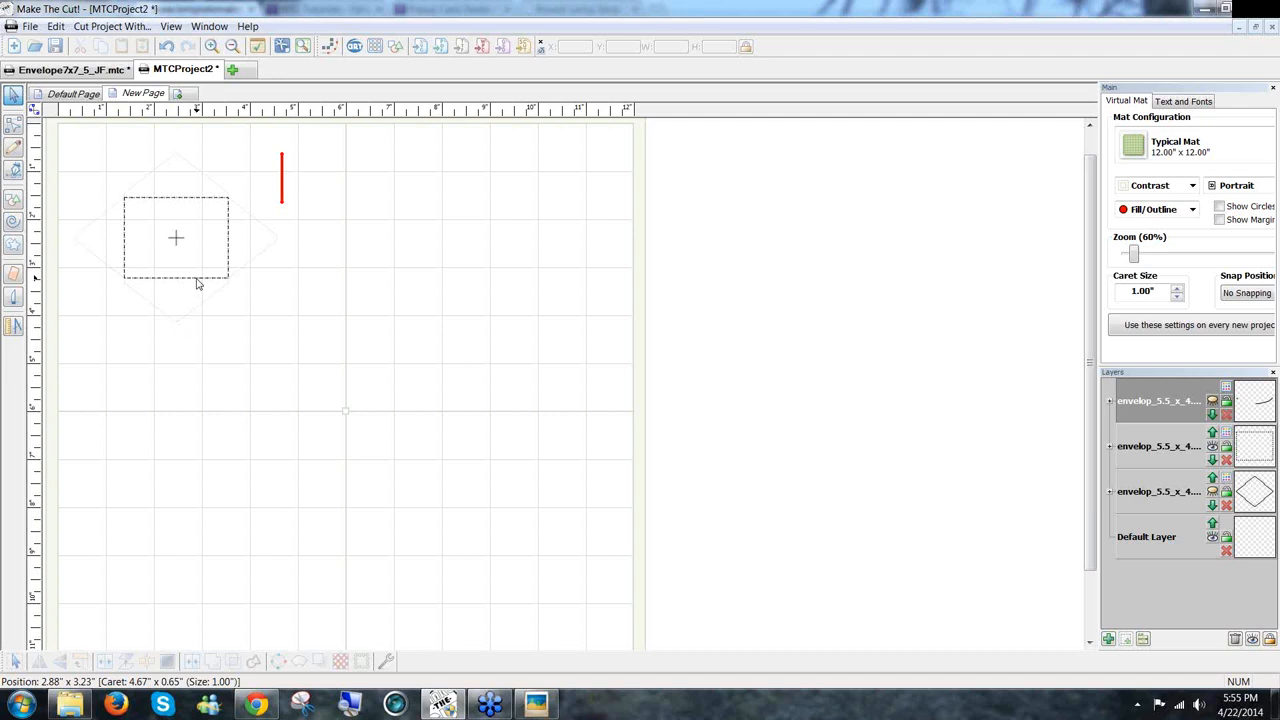
Set the line style of the inner fold rectangle's layer to No Dashes
left_click(1232, 440)
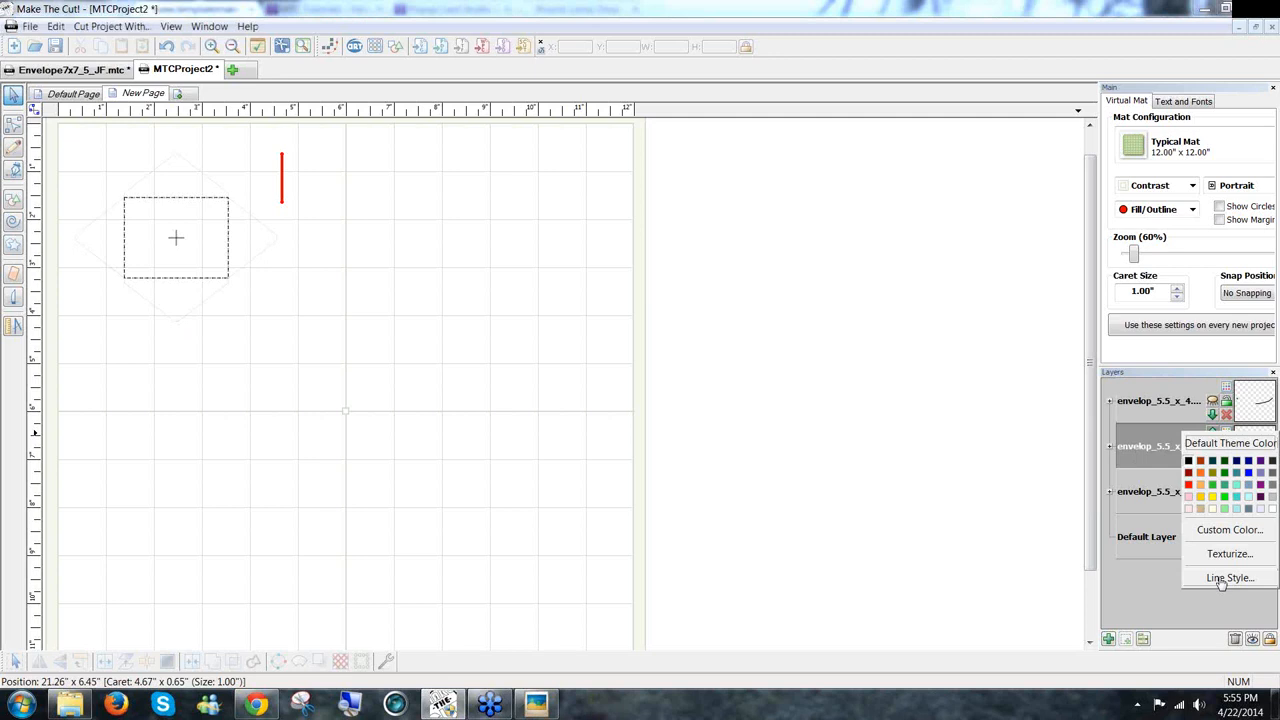
left_click(1228, 578)
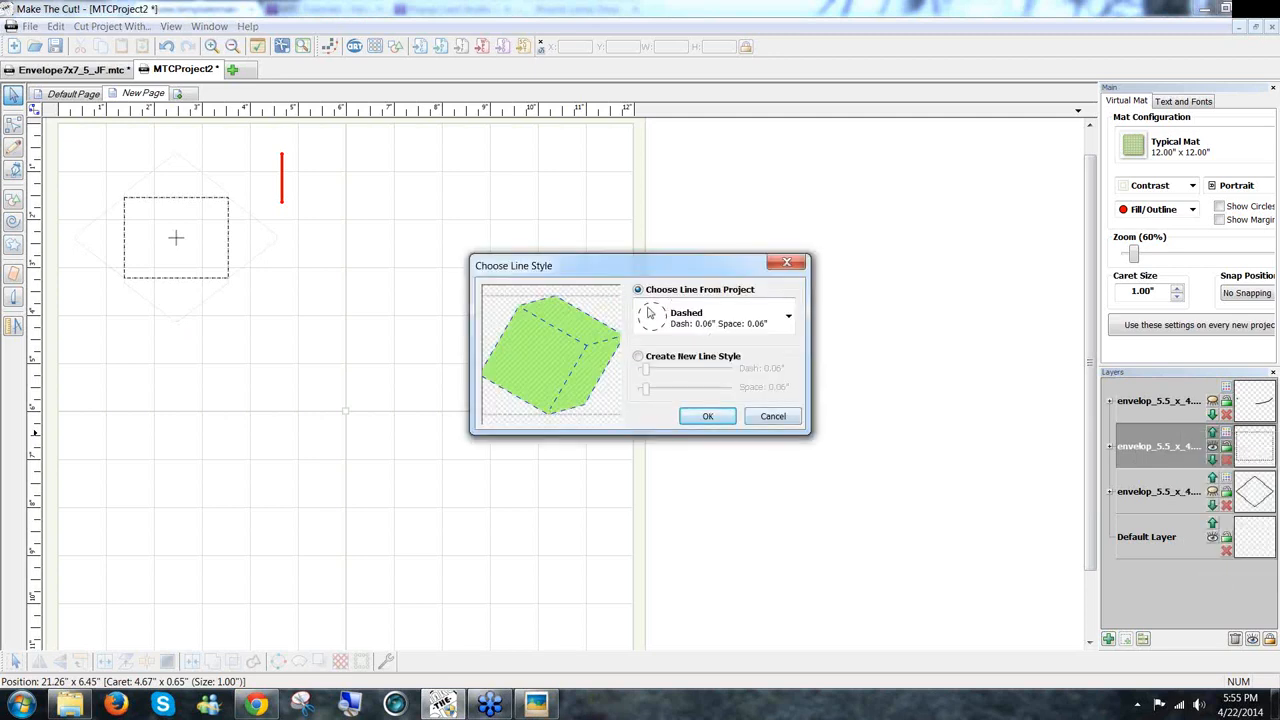
left_click(789, 318)
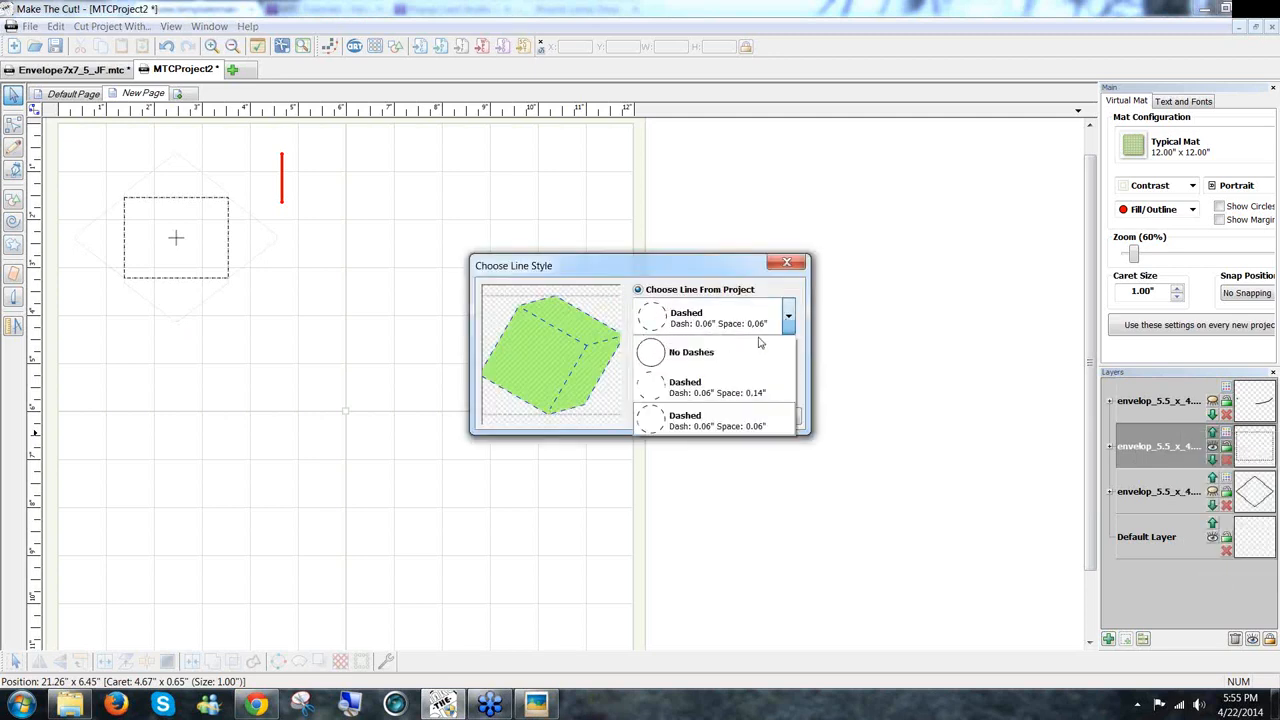
left_click(735, 360)
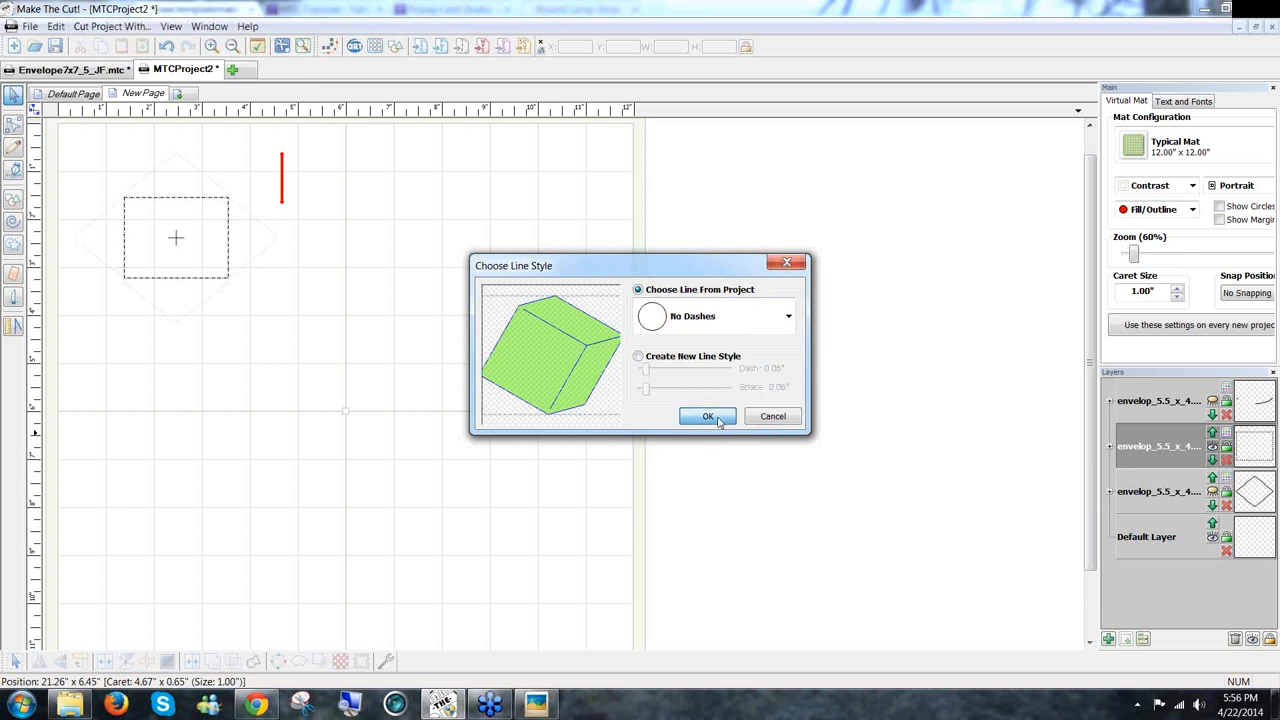
left_click(708, 416)
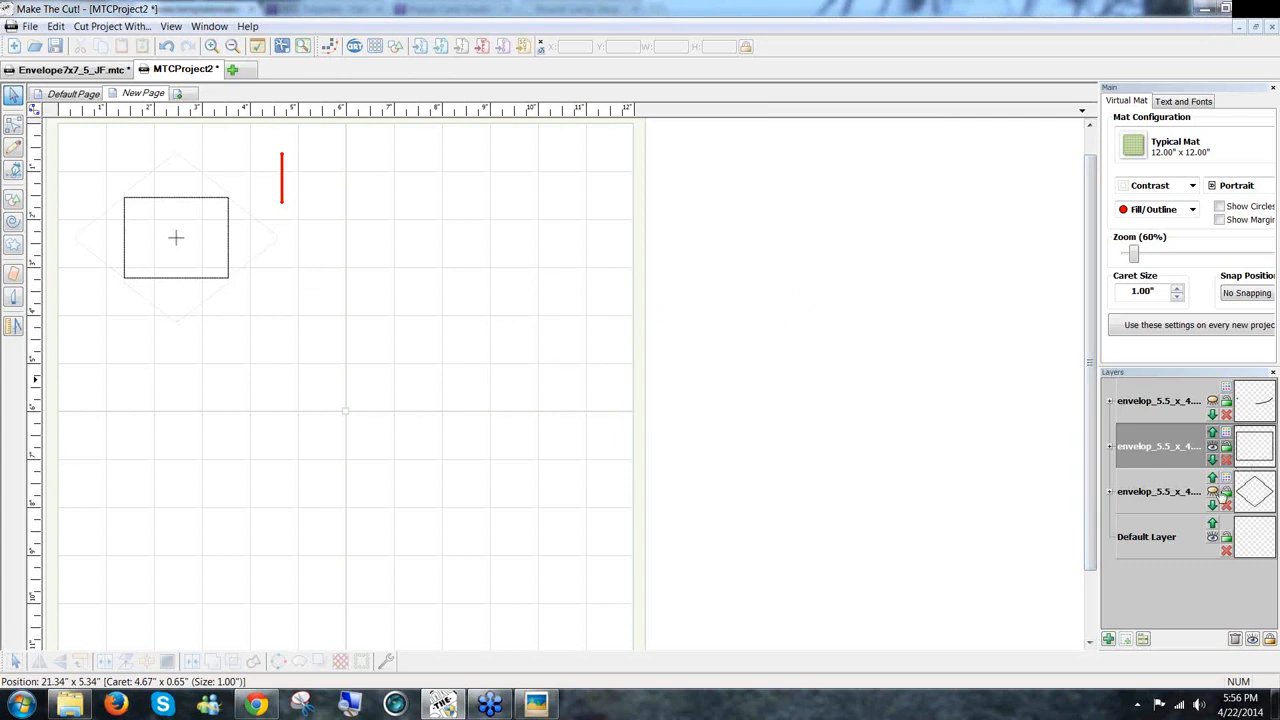
Show the two hidden layers again and delete the stray curve at the tip of the bottom flap
left_click(1212, 494)
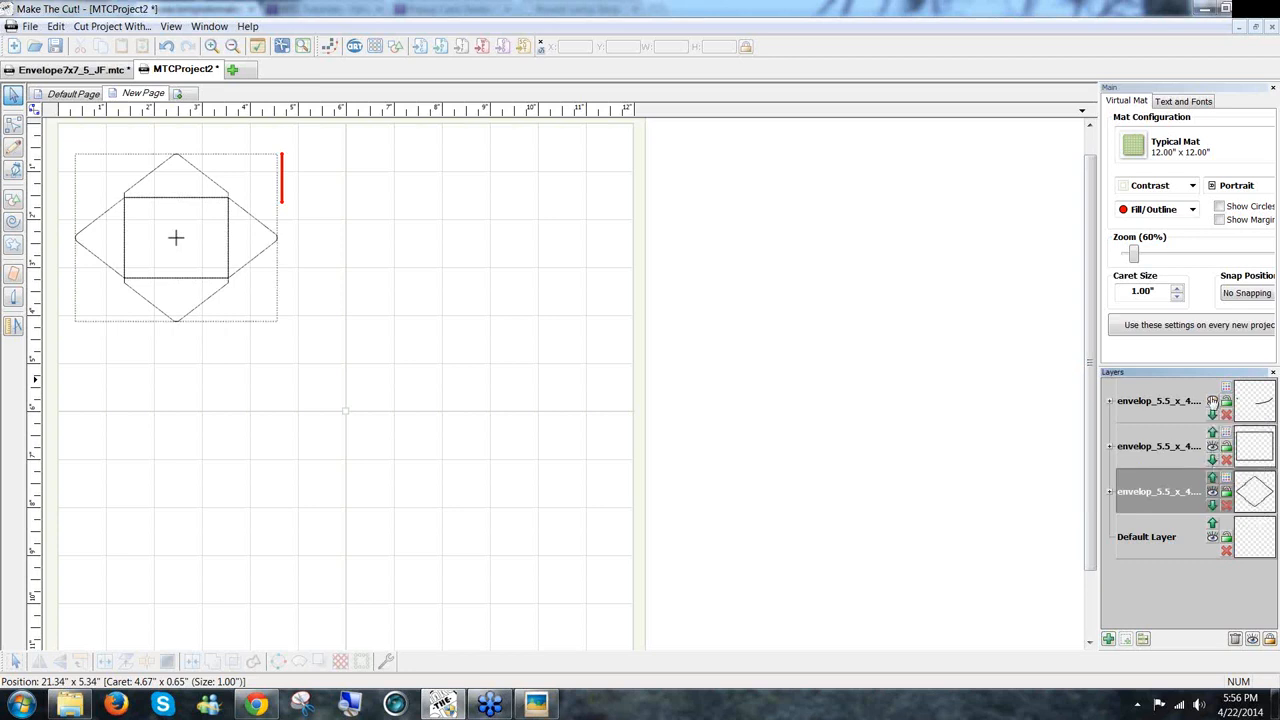
left_click(1212, 401)
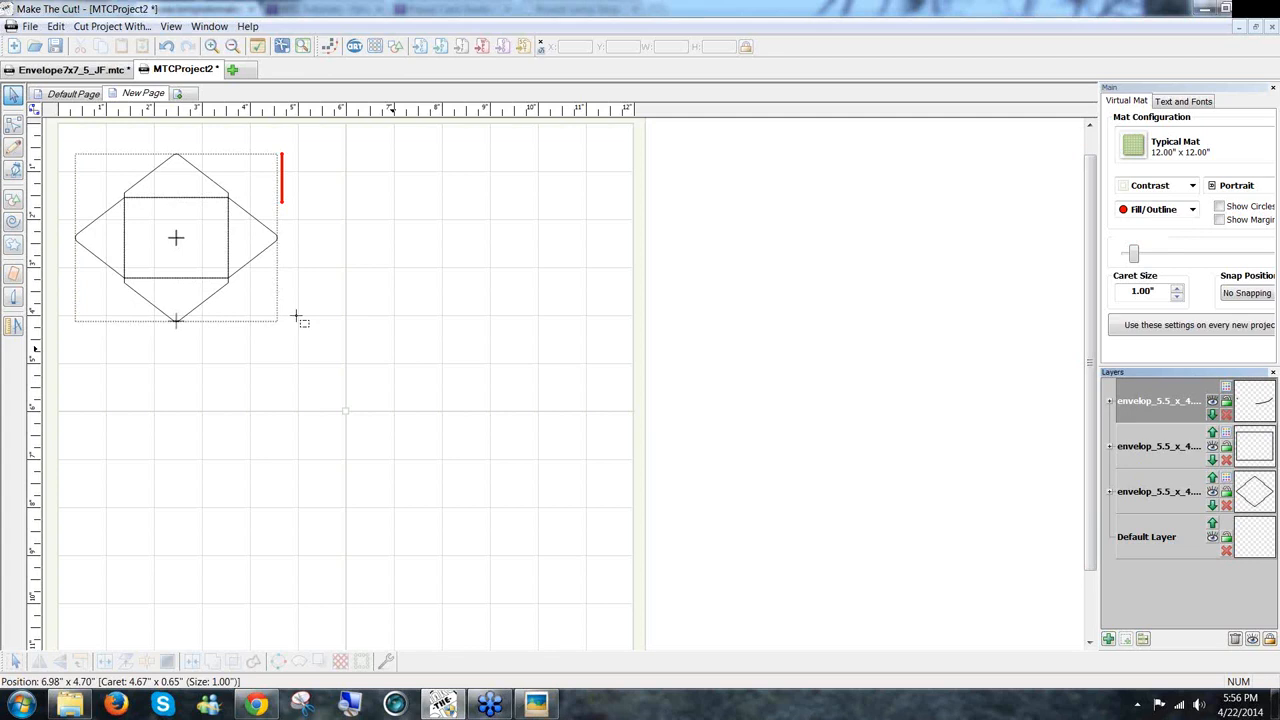
left_click_drag(303, 302, 147, 320)
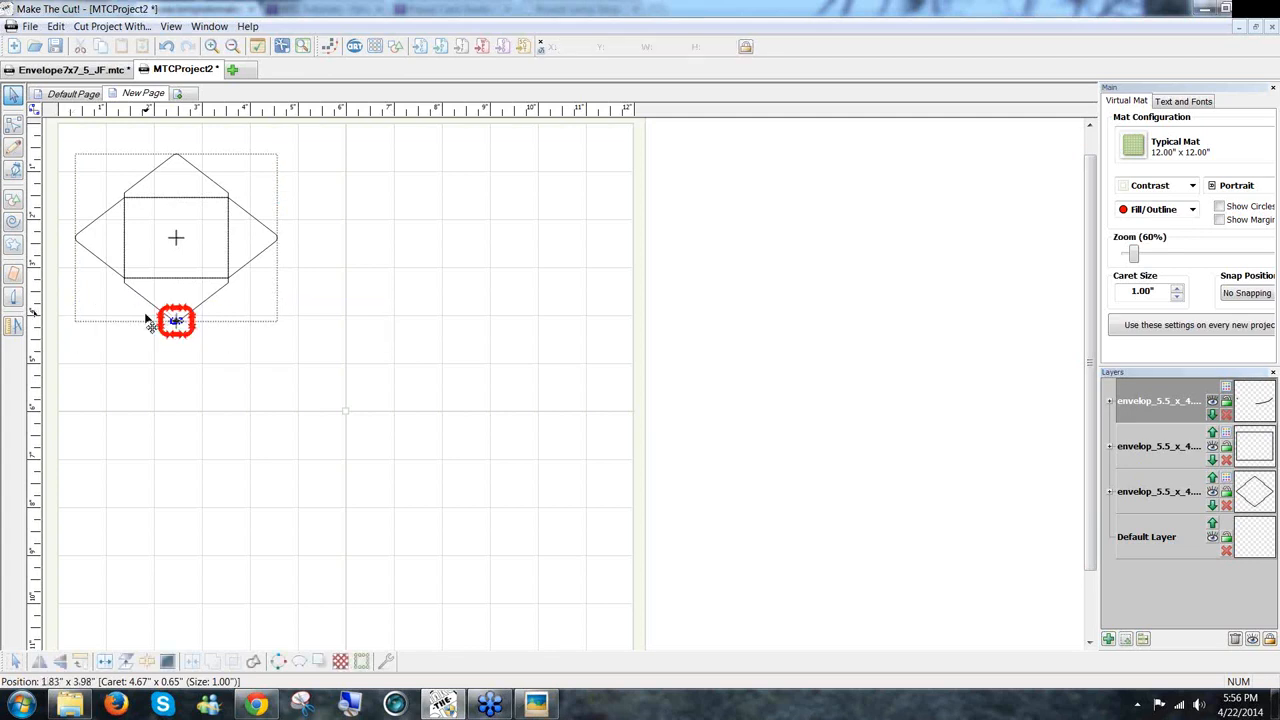
key("Delete")
Select the whole envelope, enlarge it in the view, and remove the empty layers from the page
left_click_drag(371, 364, 12, 93)
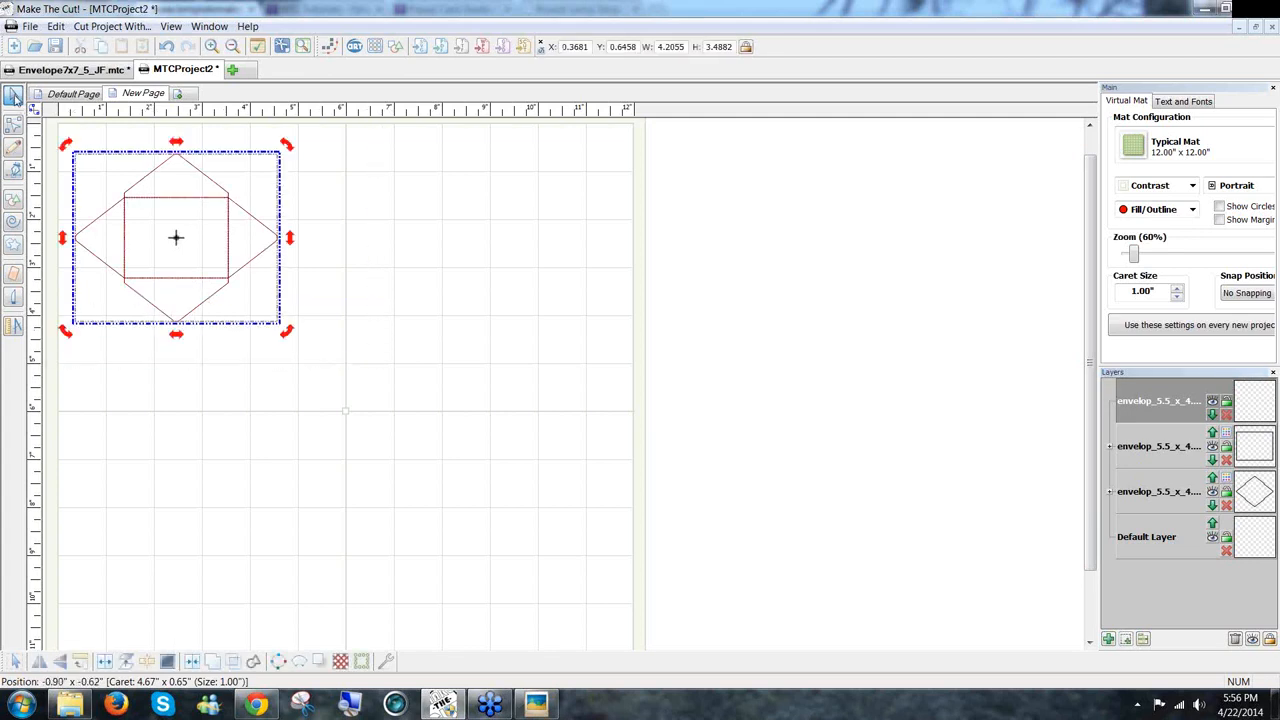
key("F6")
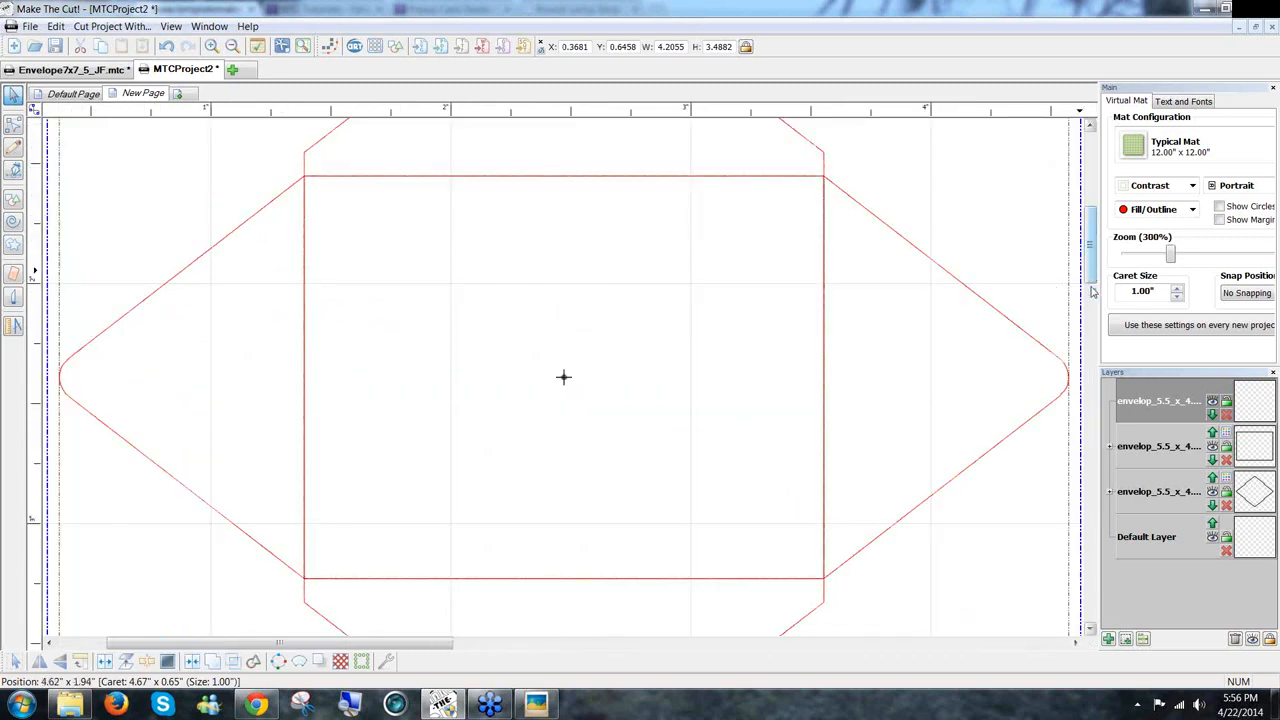
left_click_drag(1092, 290, 1094, 225)
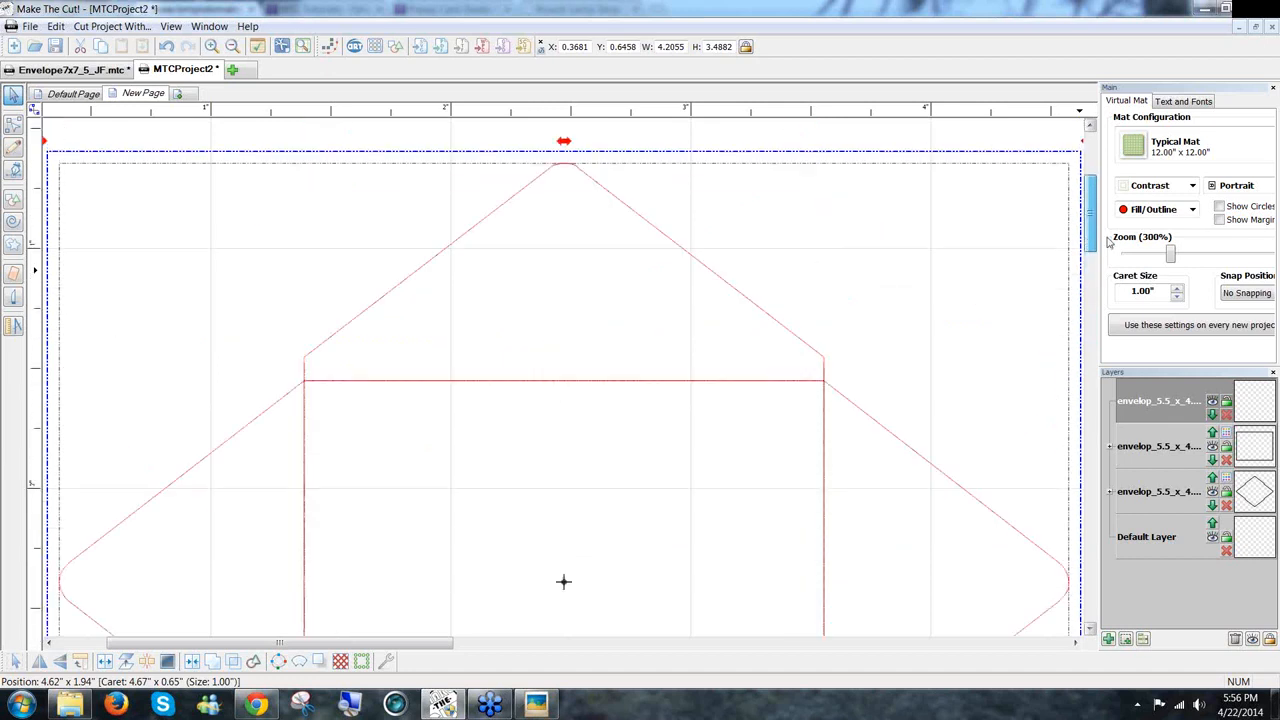
left_click(1235, 639)
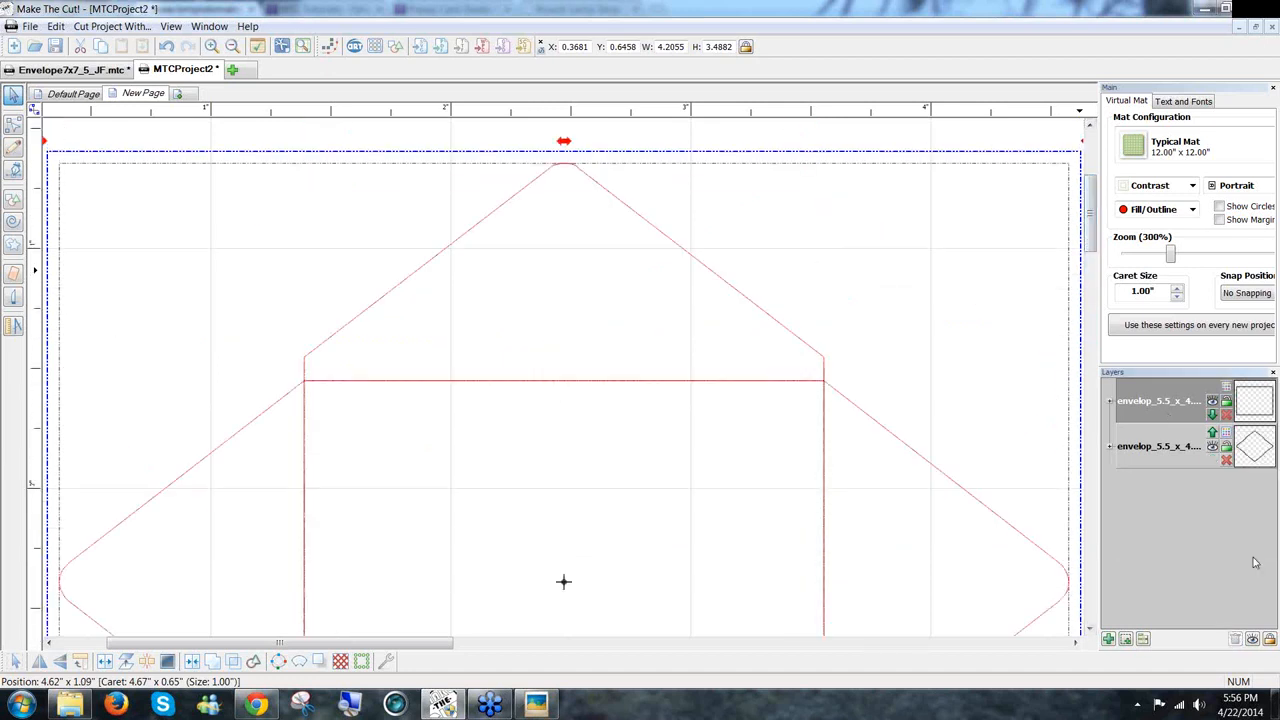
Hide the fold rectangle's layer and apply Fuse n' Weld to the envelope outline
left_click(1206, 450)
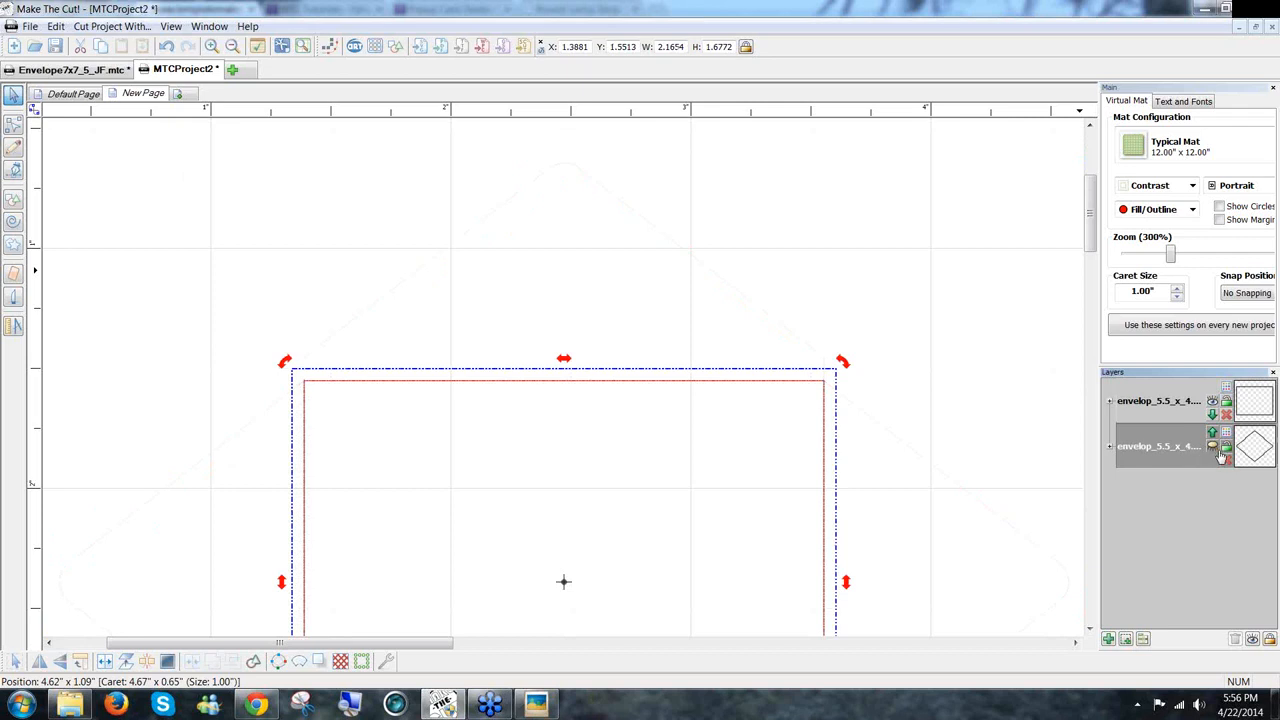
left_click(1221, 450)
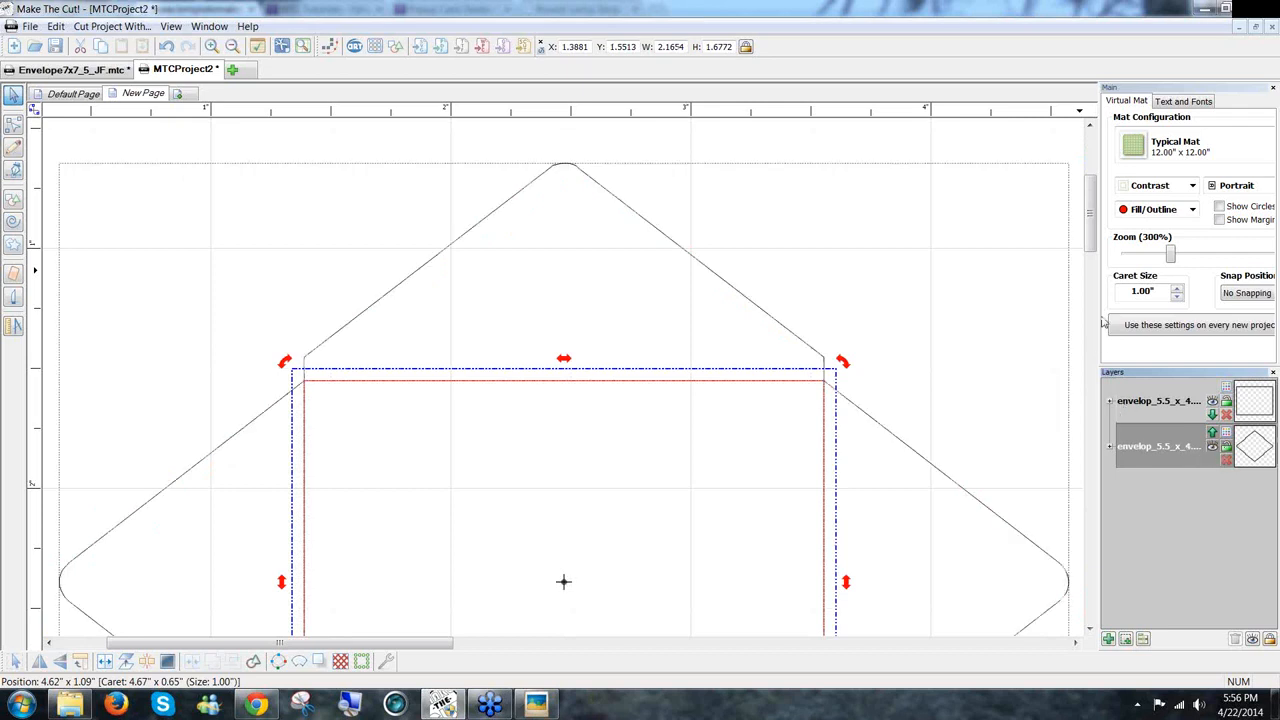
left_click(1213, 403)
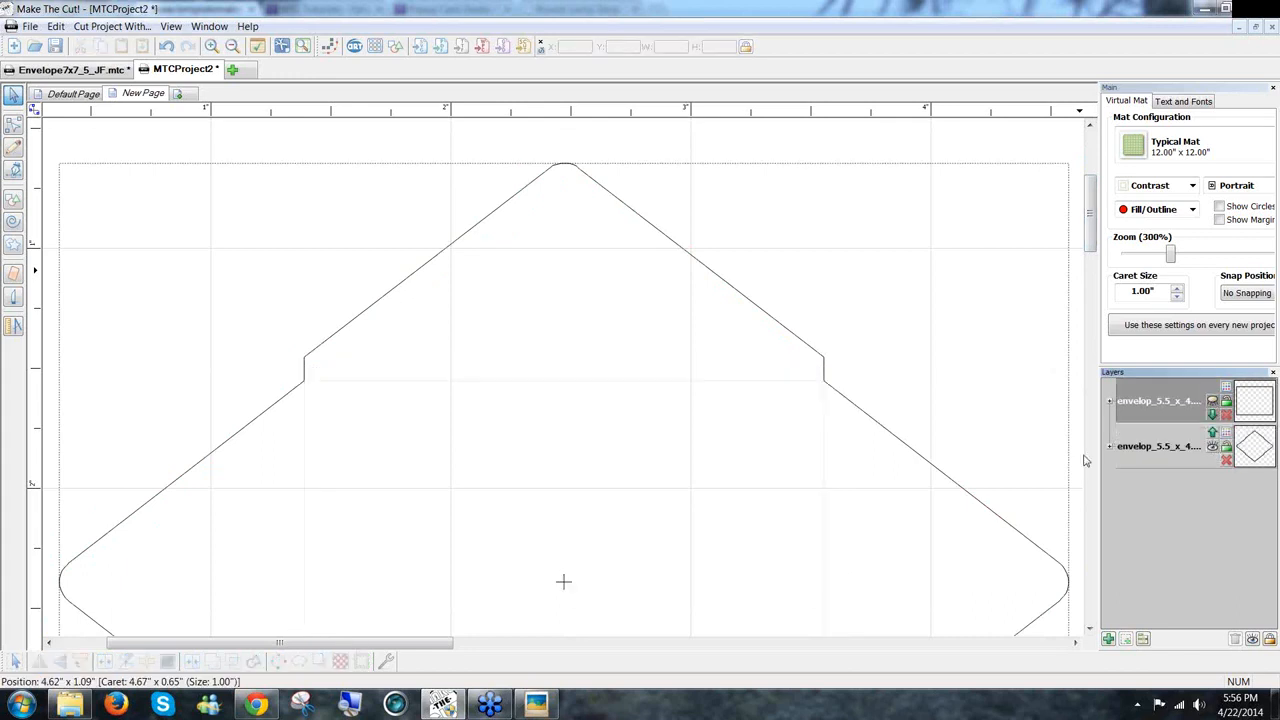
left_click(905, 450)
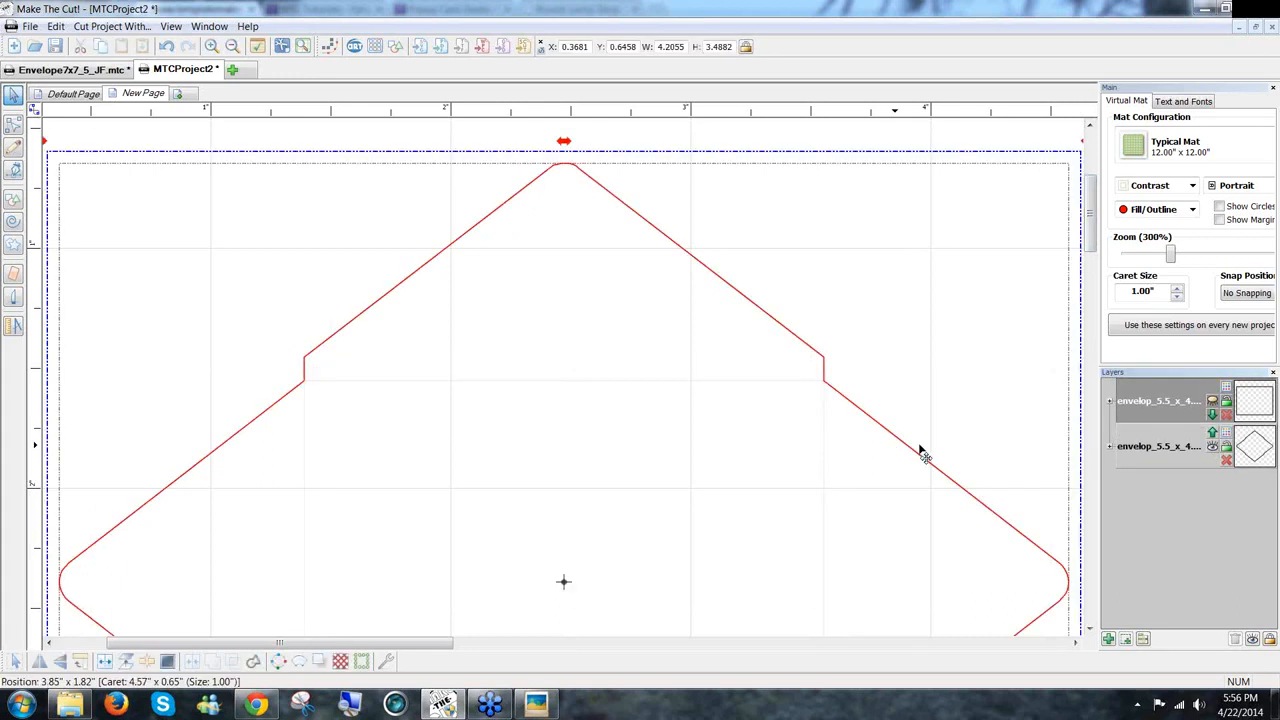
left_click(383, 664)
left_click(420, 567)
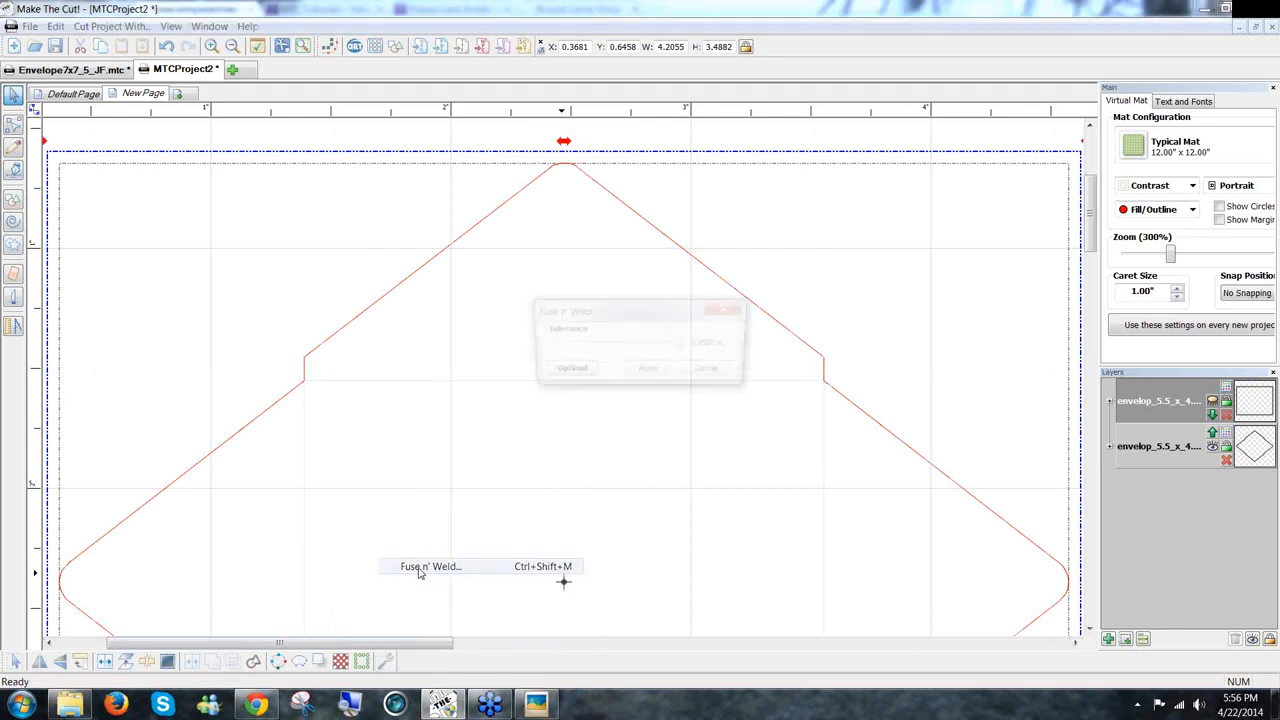
left_click(648, 372)
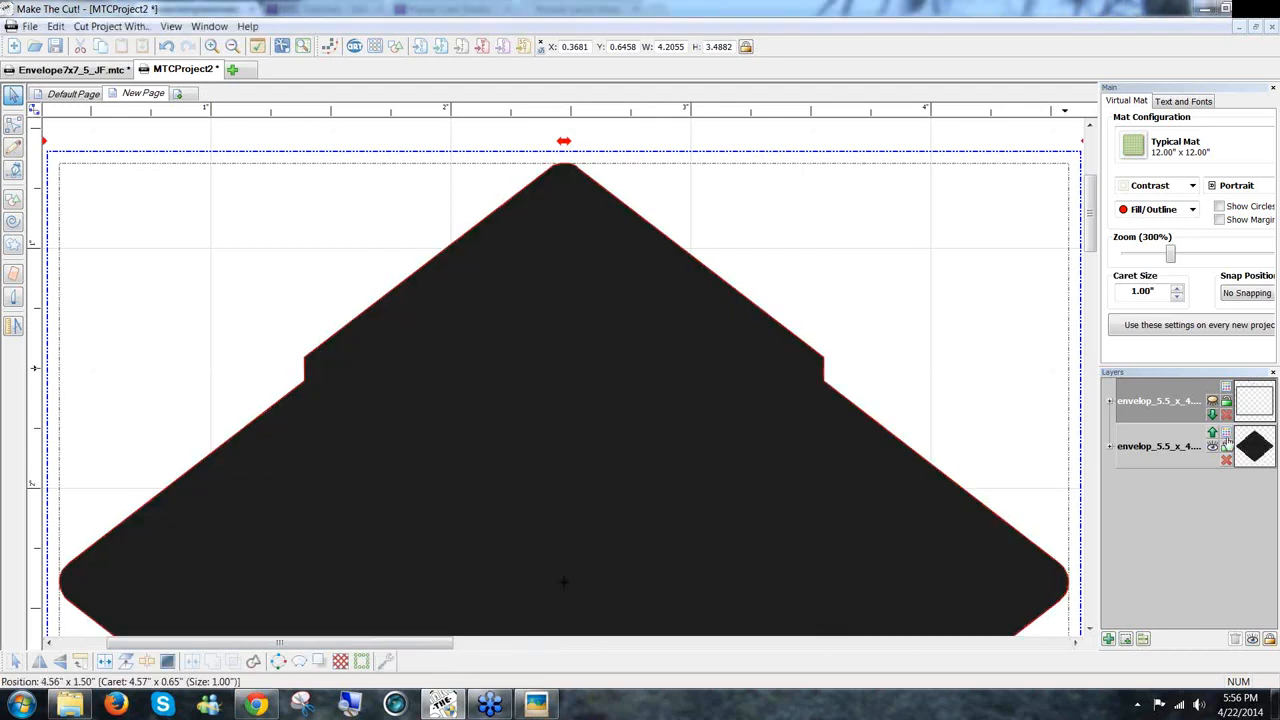
Color the welded envelope outline light green and show the fold rectangle's layer again
left_click(1227, 433)
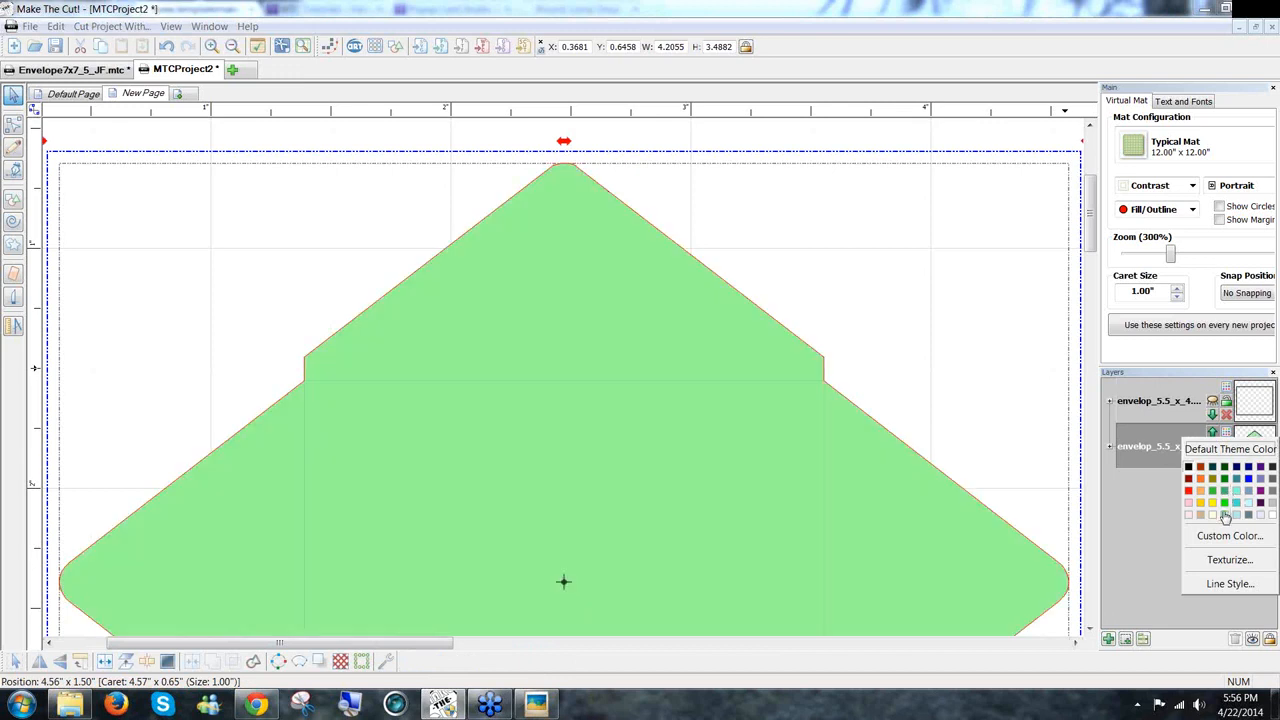
left_click(1225, 491)
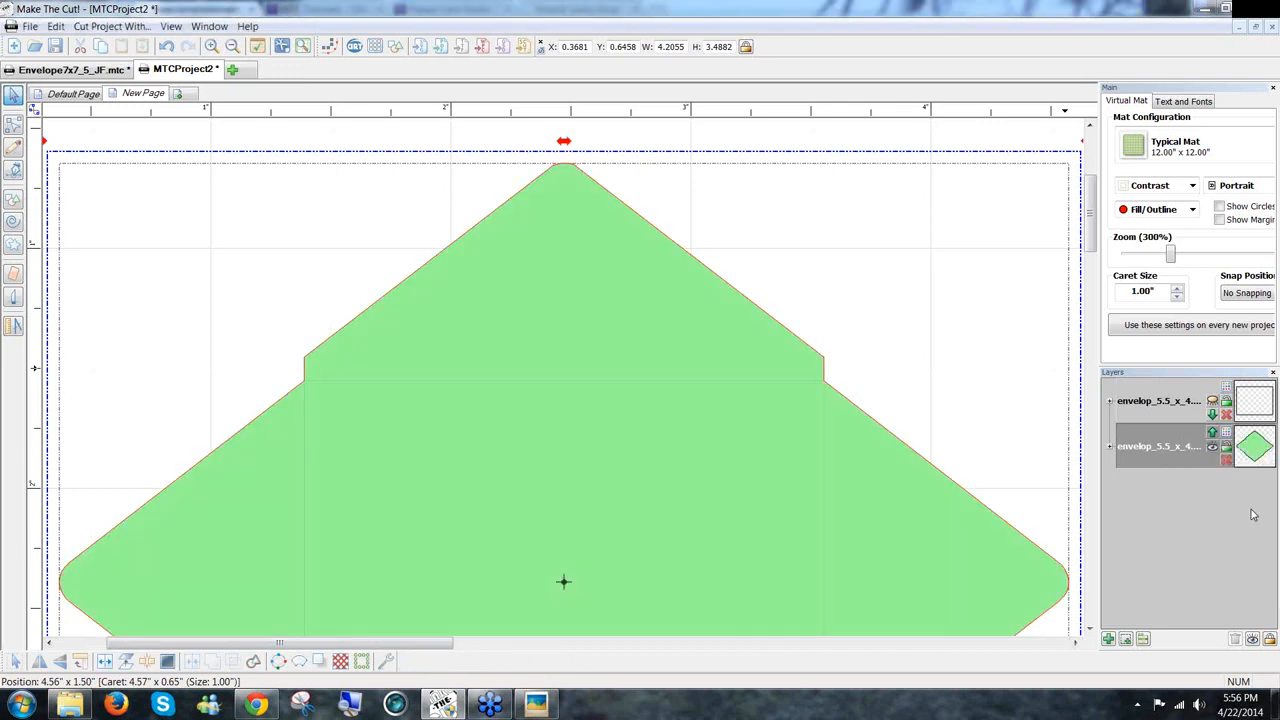
left_click(1195, 408)
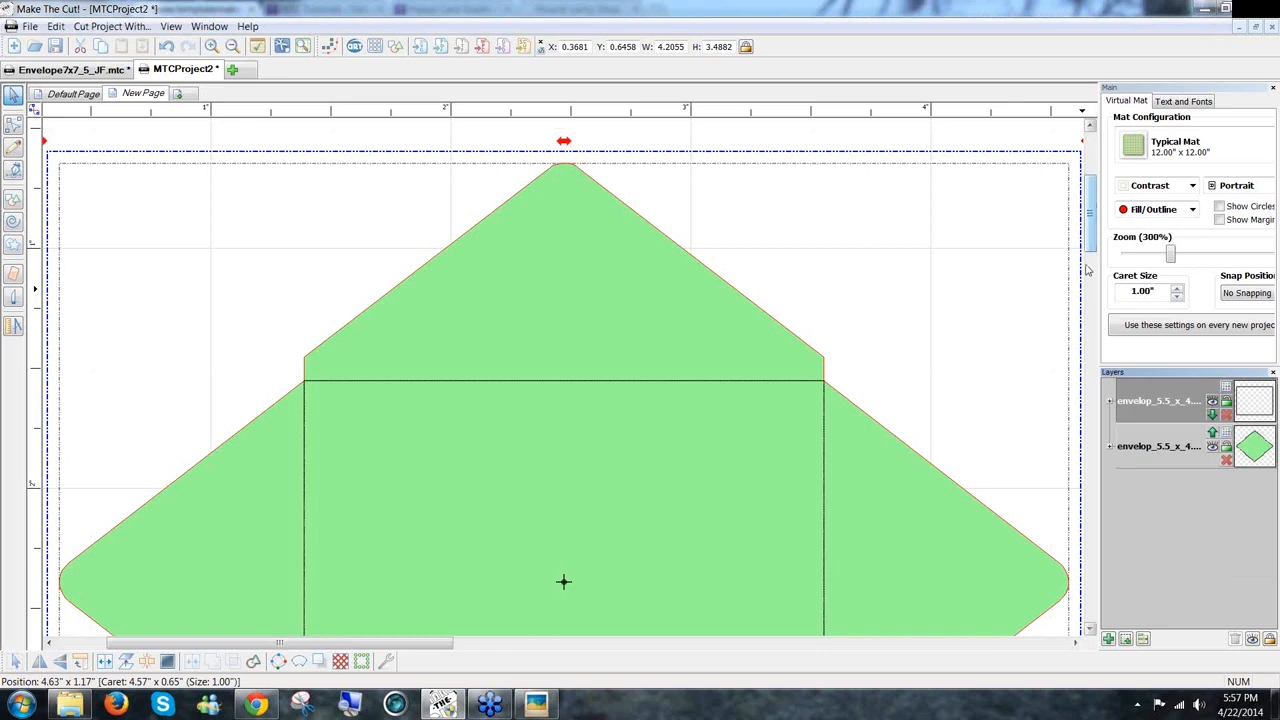
Create a new dashed line style with widened spaces for the fold rectangle's layer and view the whole mat at 40%
scroll(1087, 270, "down", 3)
scroll(1080, 298, "down", 5)
left_click(1227, 400)
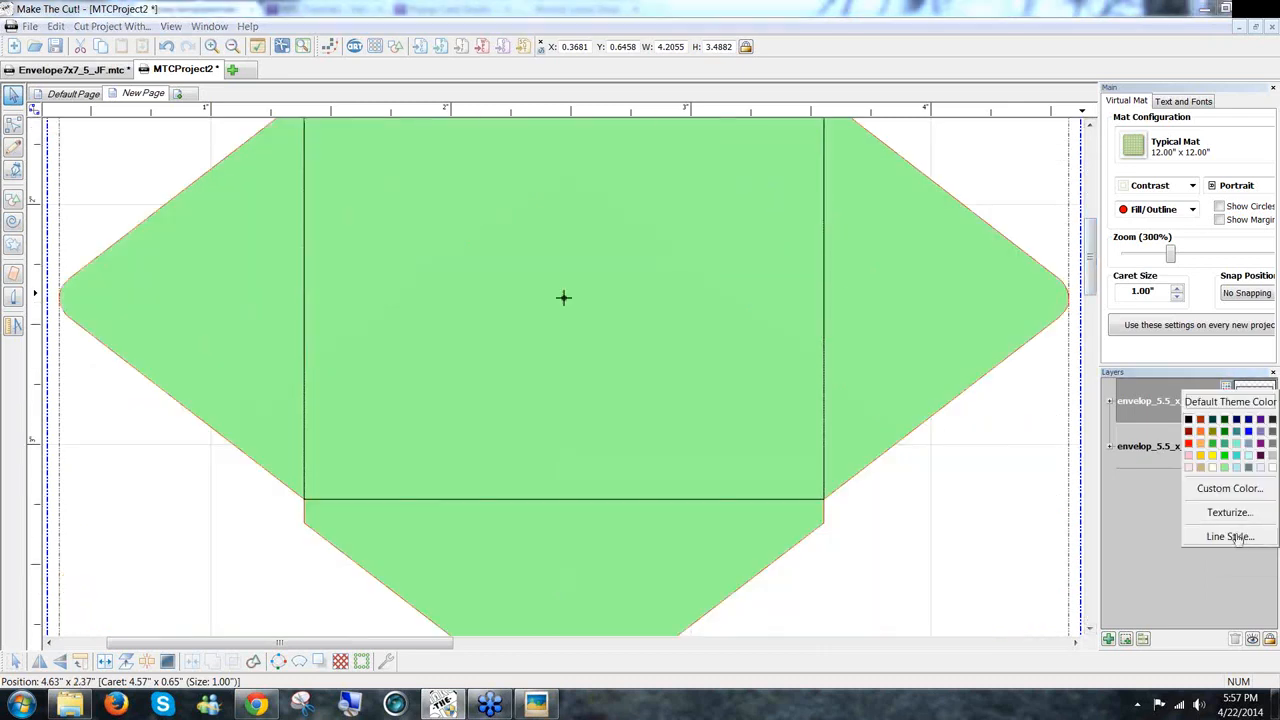
left_click(1232, 537)
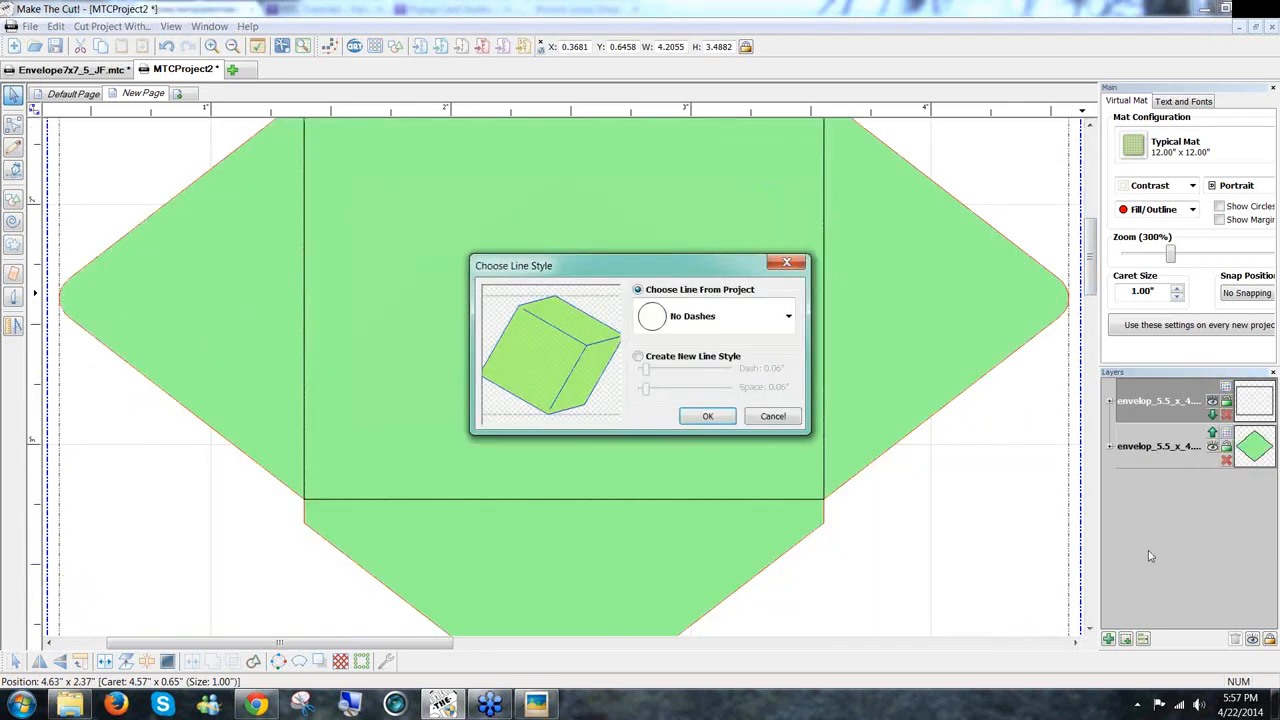
left_click(638, 357)
left_click_drag(645, 389, 657, 389)
left_click(705, 417)
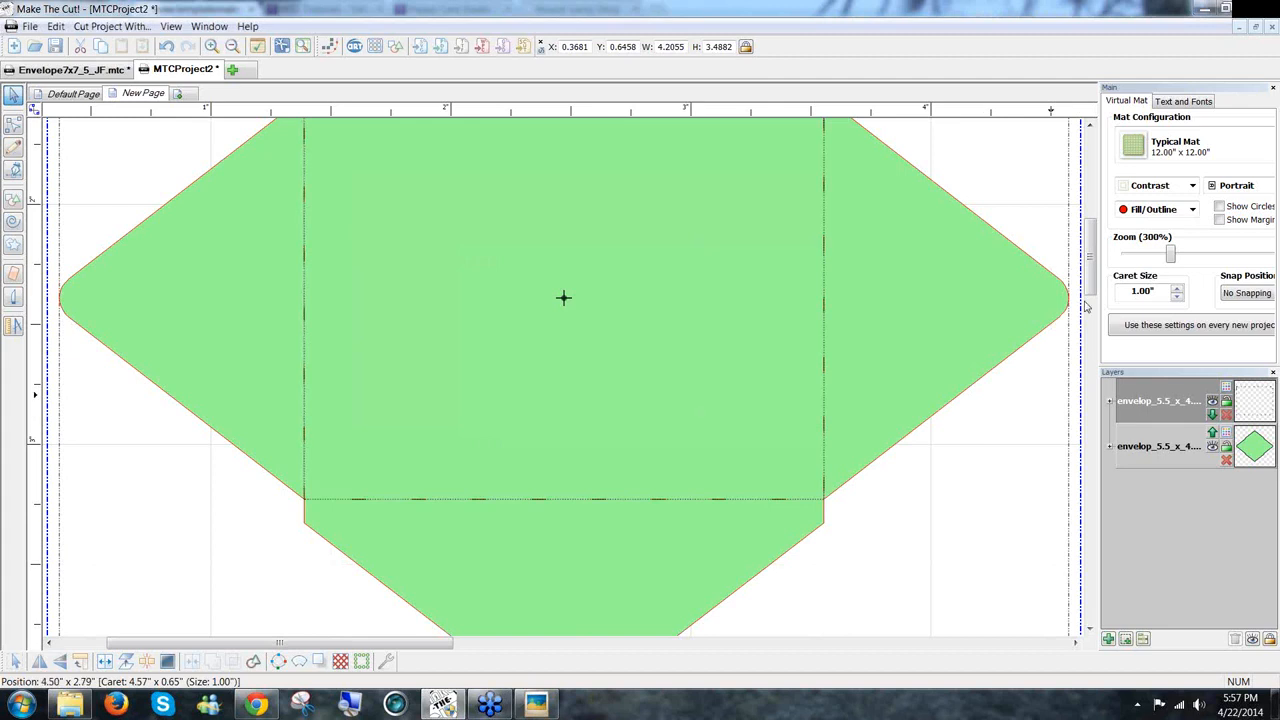
left_click_drag(1094, 271, 1130, 255)
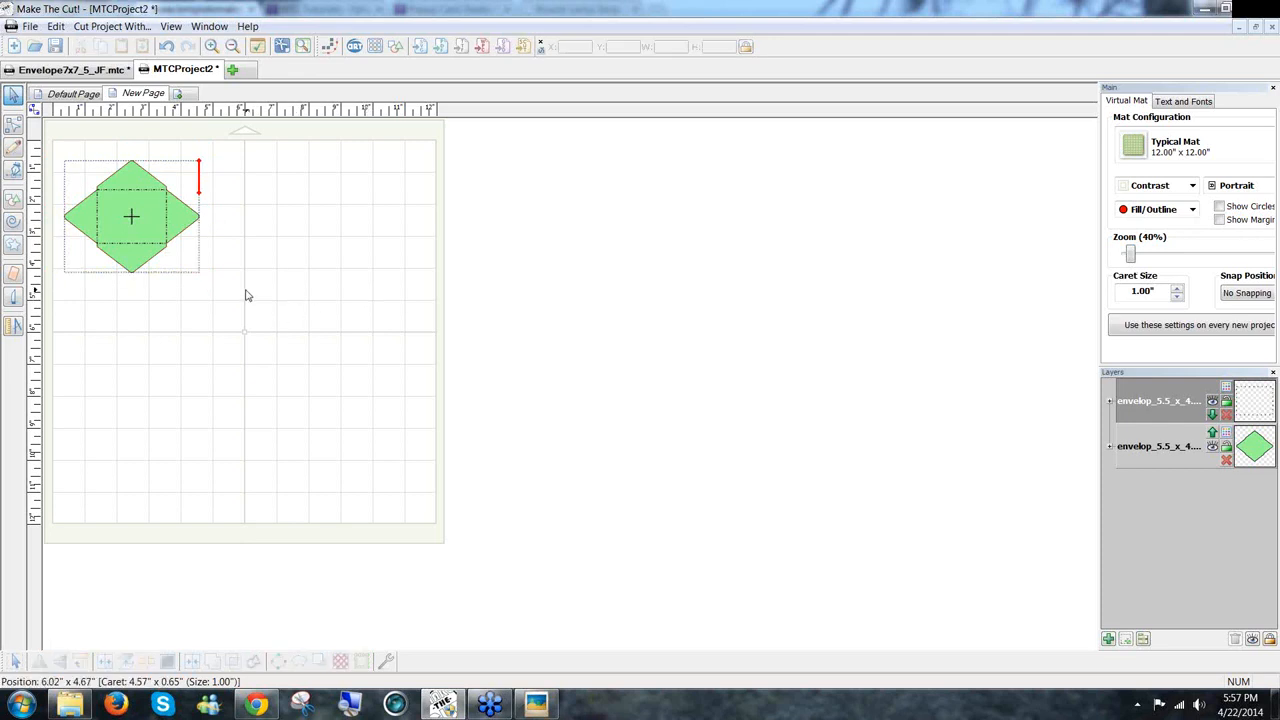
Open the Project Notes of the Envelope7x7_5_JF project and select the SVG enlargement percentage for reuse
left_click(117, 72)
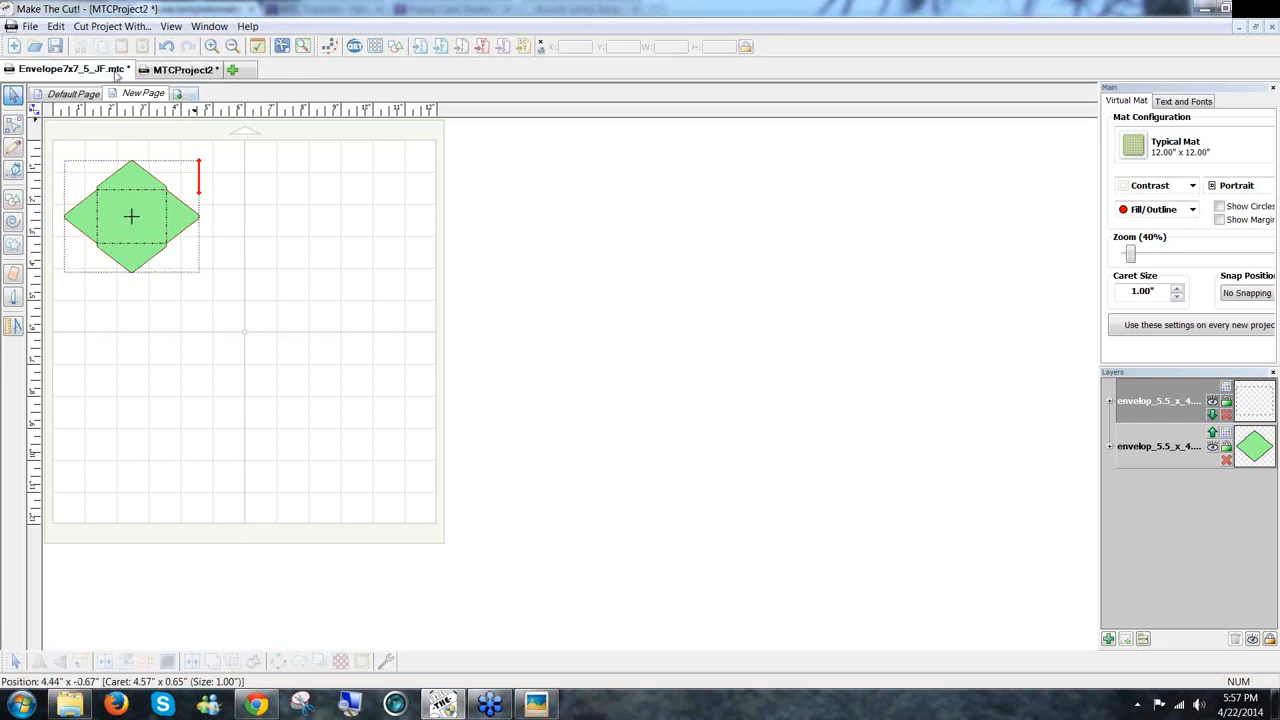
left_click(170, 26)
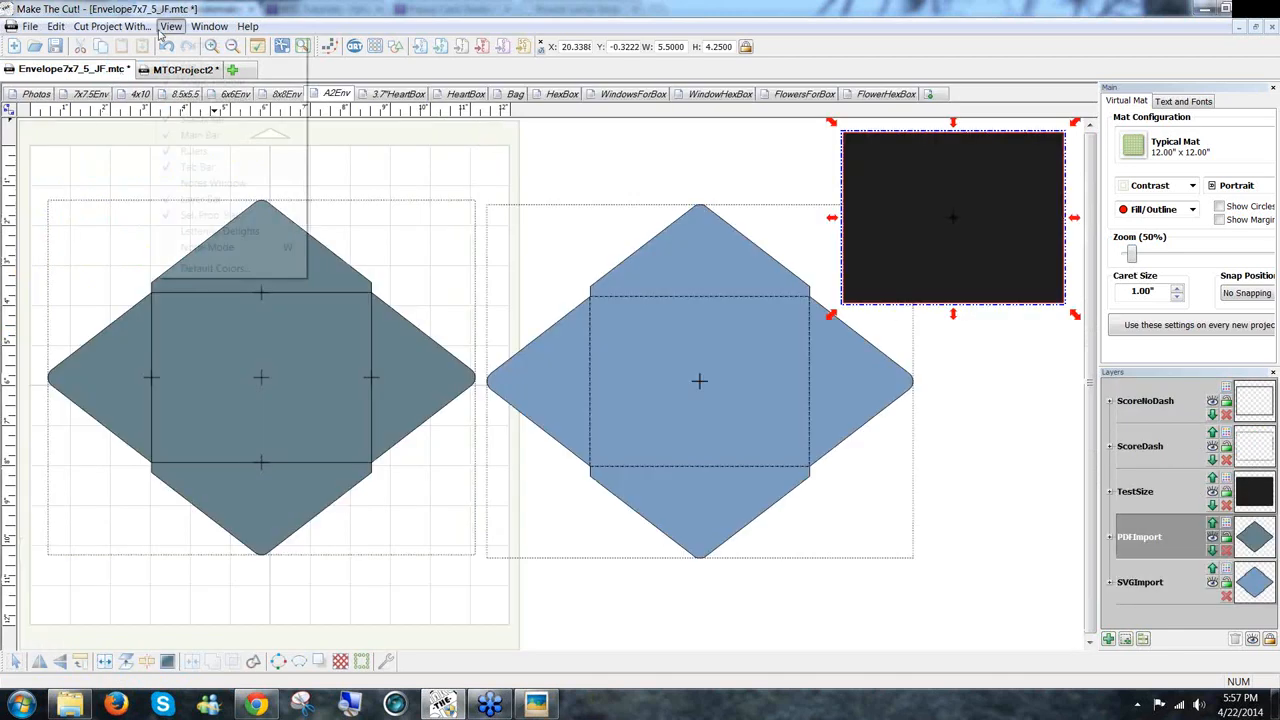
left_click(197, 185)
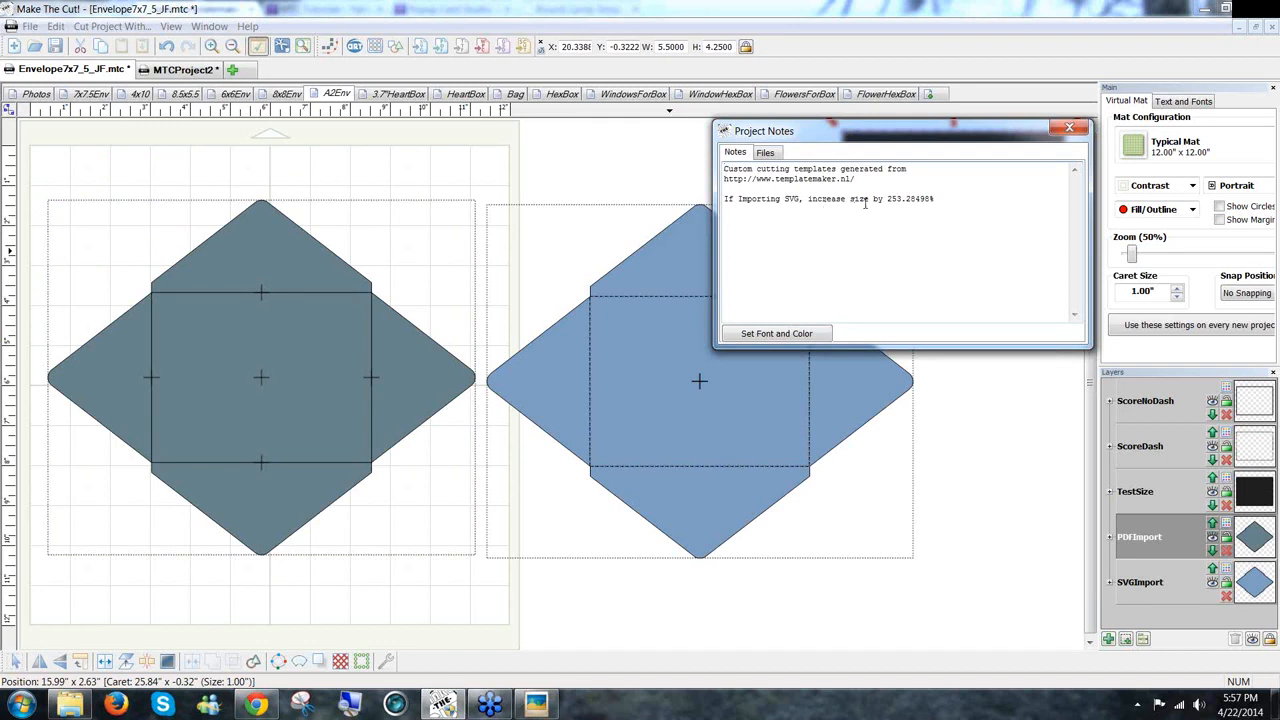
left_click_drag(918, 198, 890, 190)
left_click(937, 207)
left_click_drag(932, 199, 885, 199)
type("co")
key("ctrl+z")
left_click(934, 199)
left_click_drag(928, 203, 882, 206)
left_click(884, 199)
left_click_drag(904, 199, 941, 203)
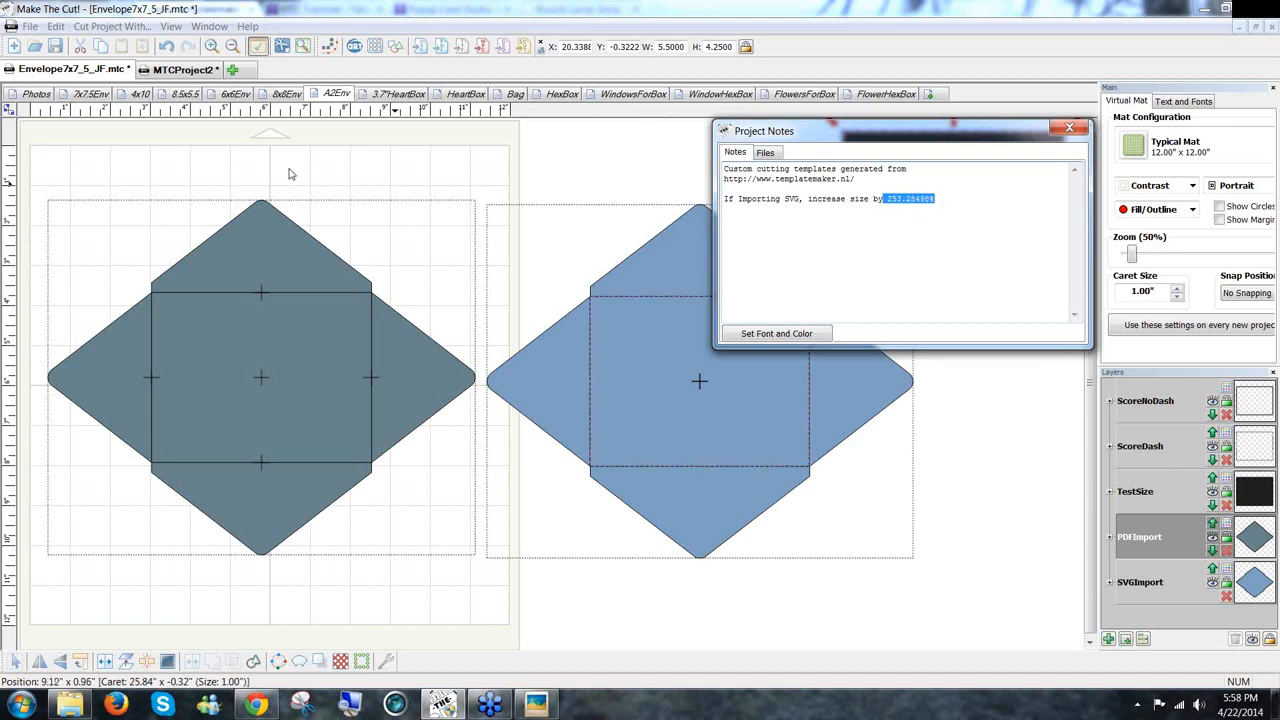
Return to MTCProject2, close its Project Notes, and scale the whole envelope's width to 253.28498% with the aspect ratio locked
left_click(175, 72)
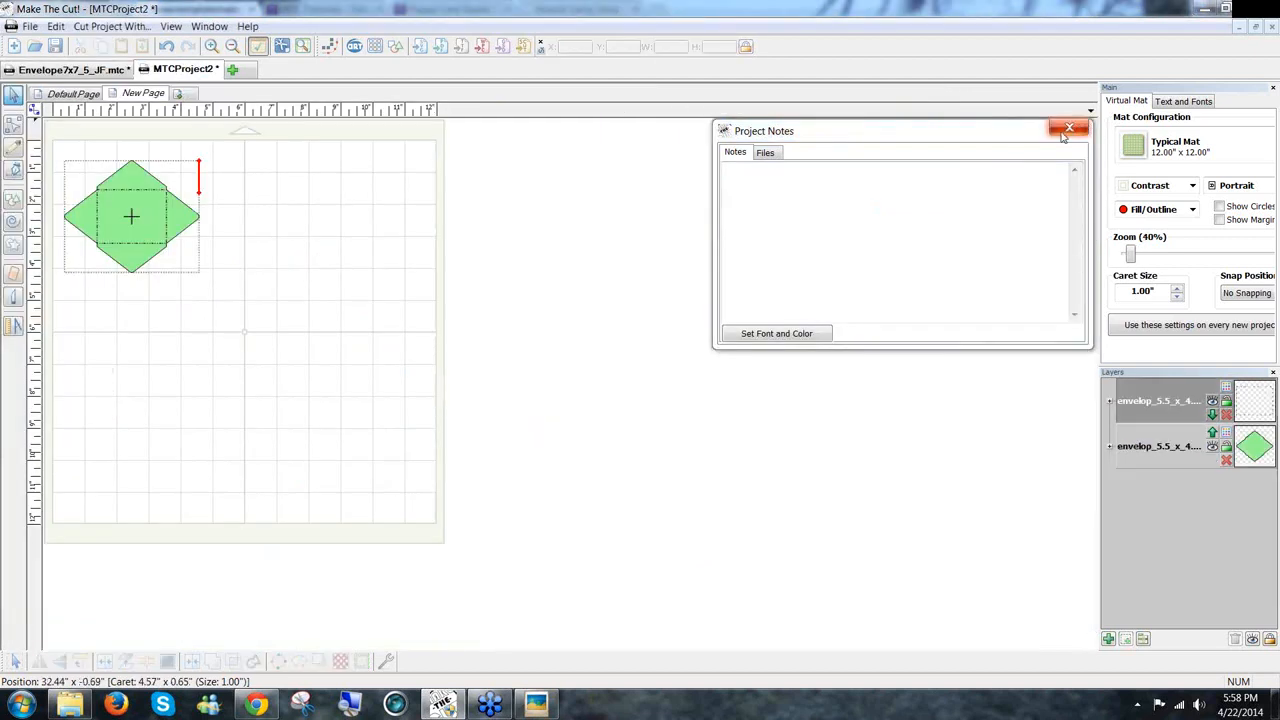
left_click(1068, 129)
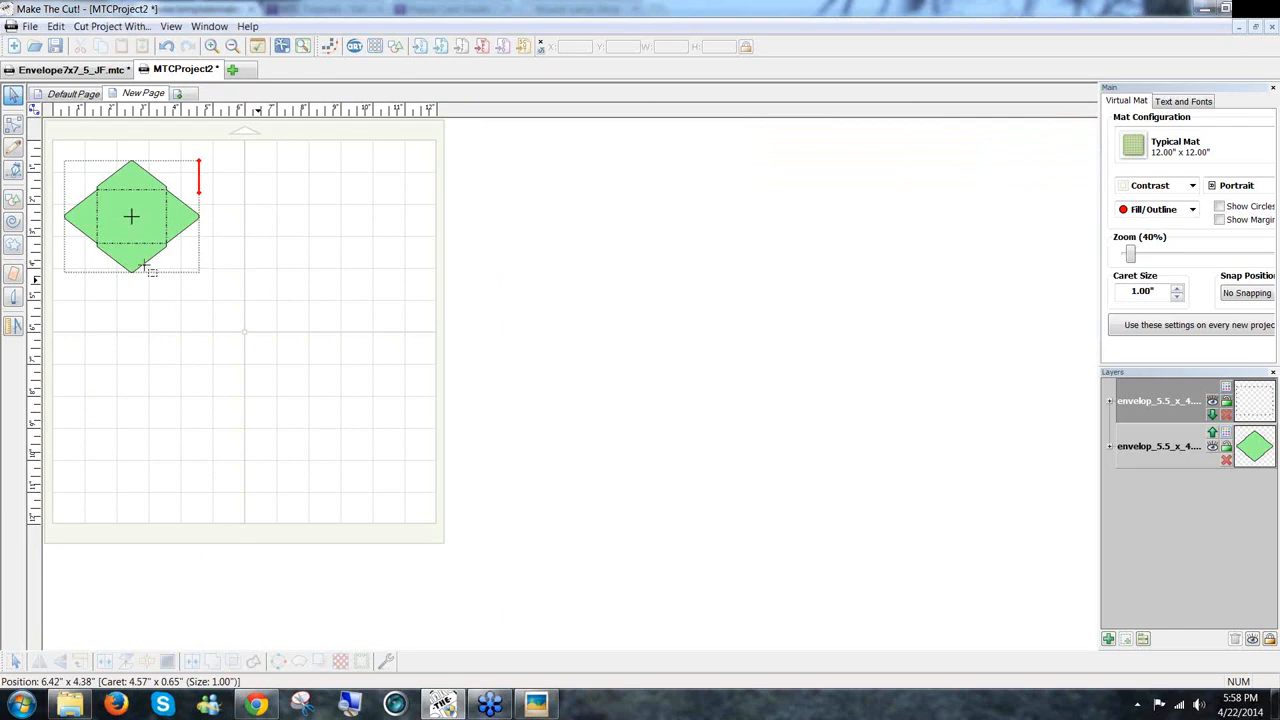
left_click_drag(257, 278, 42, 143)
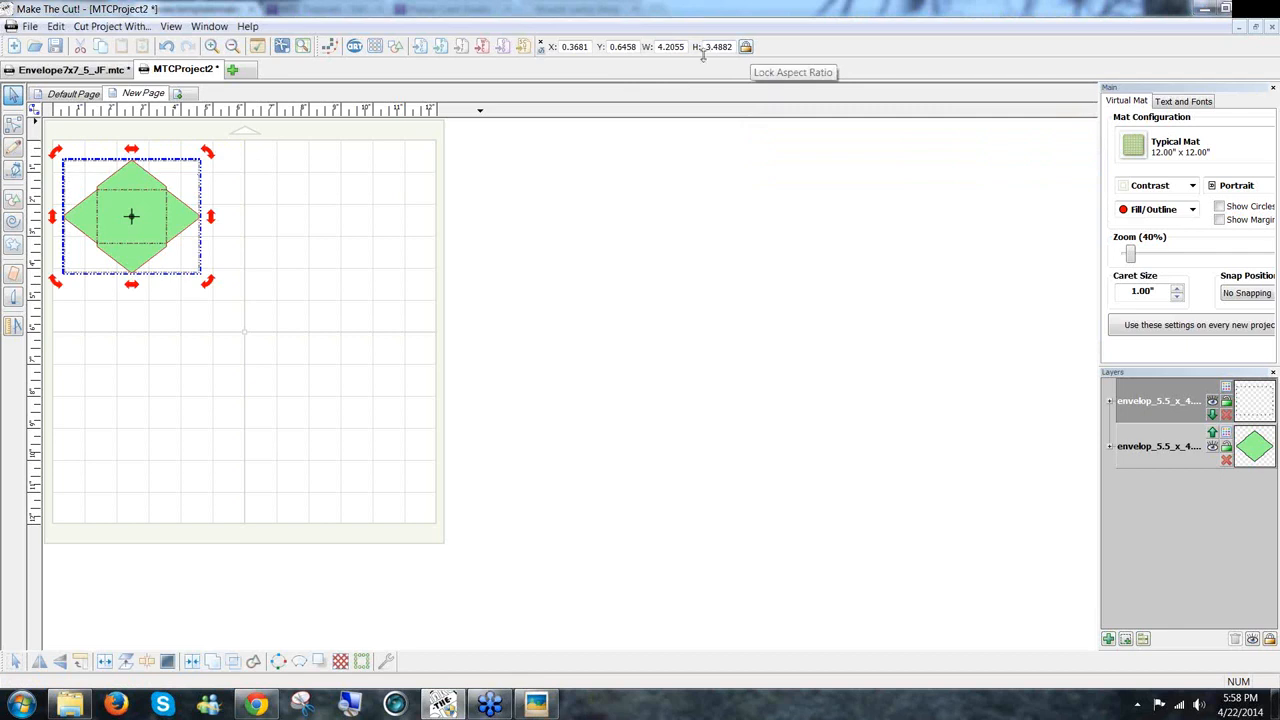
left_click_drag(682, 47, 651, 58)
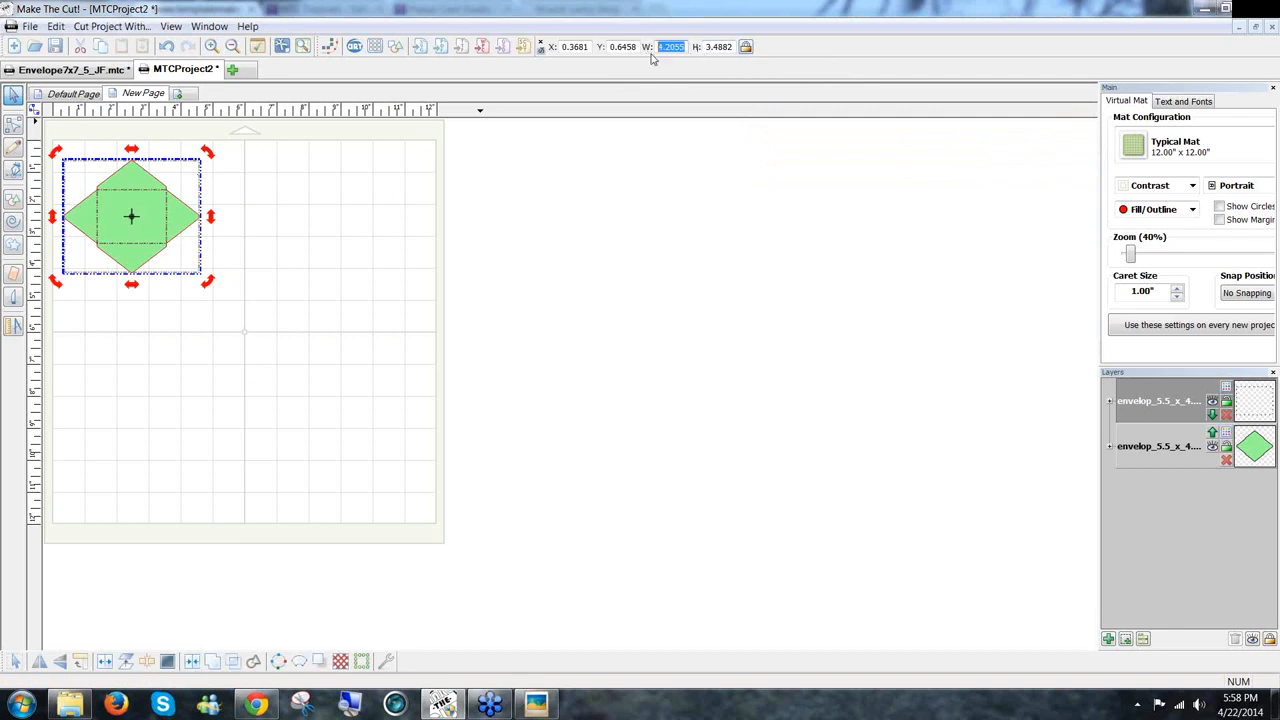
type("8498%")
key("Return")
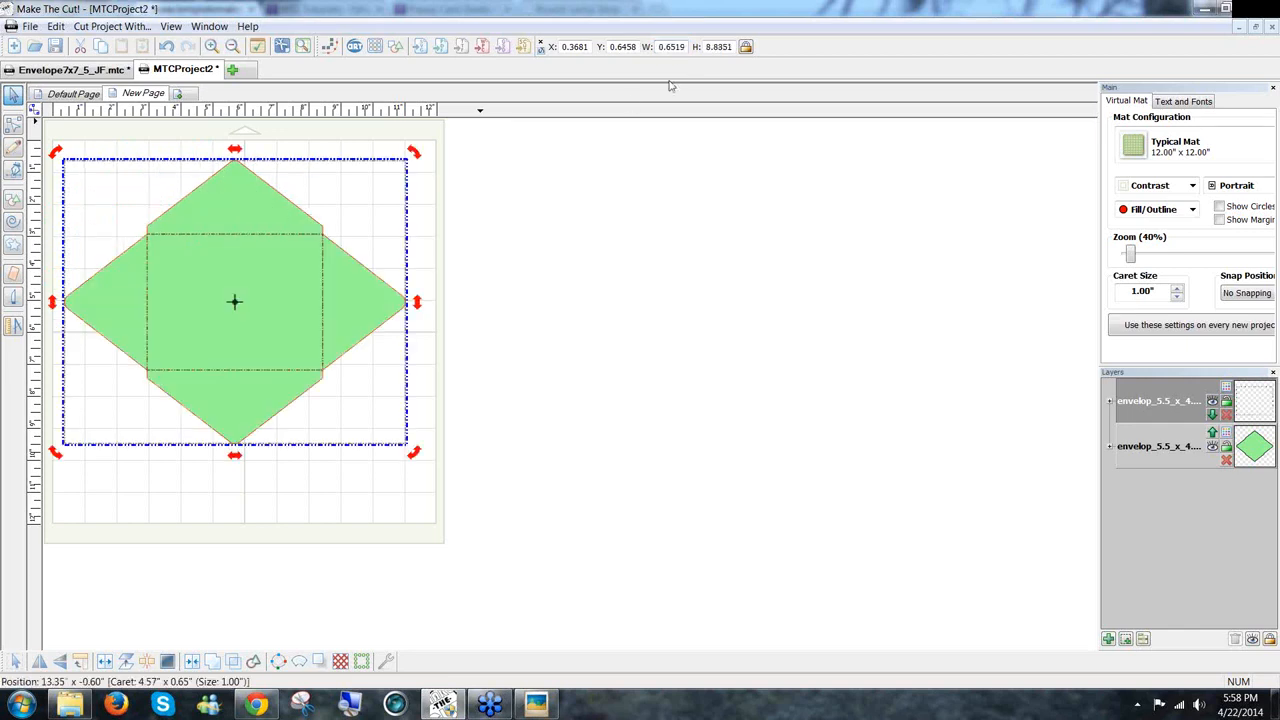
left_click(455, 248)
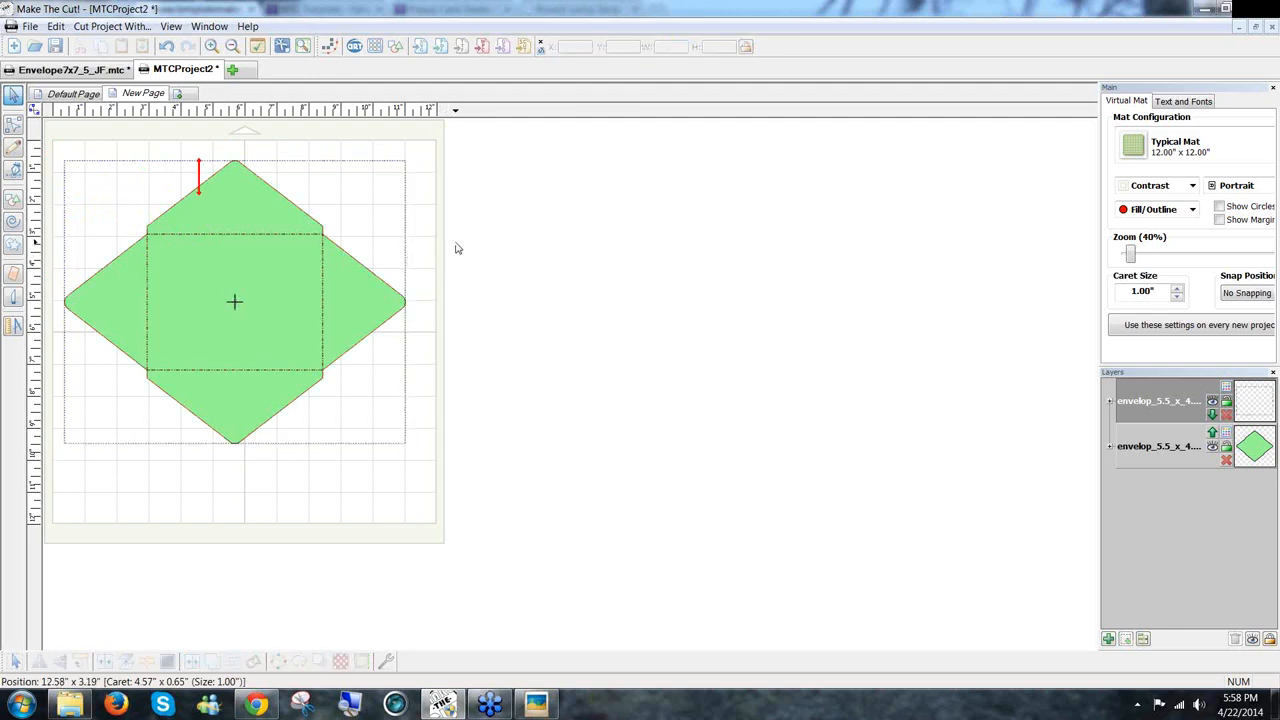
In the Envelope7x7_5_JF project, check the black test rectangle against both envelopes' centre panels and return it beside them
left_click(80, 96)
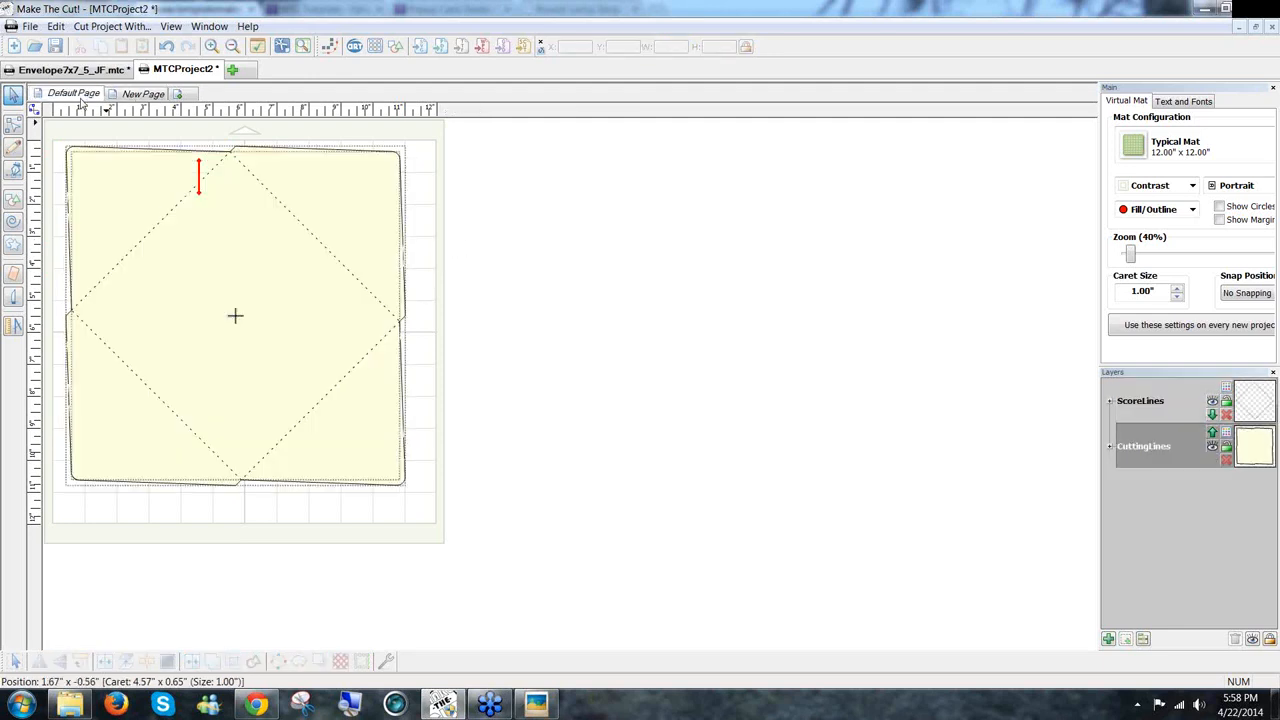
left_click(112, 74)
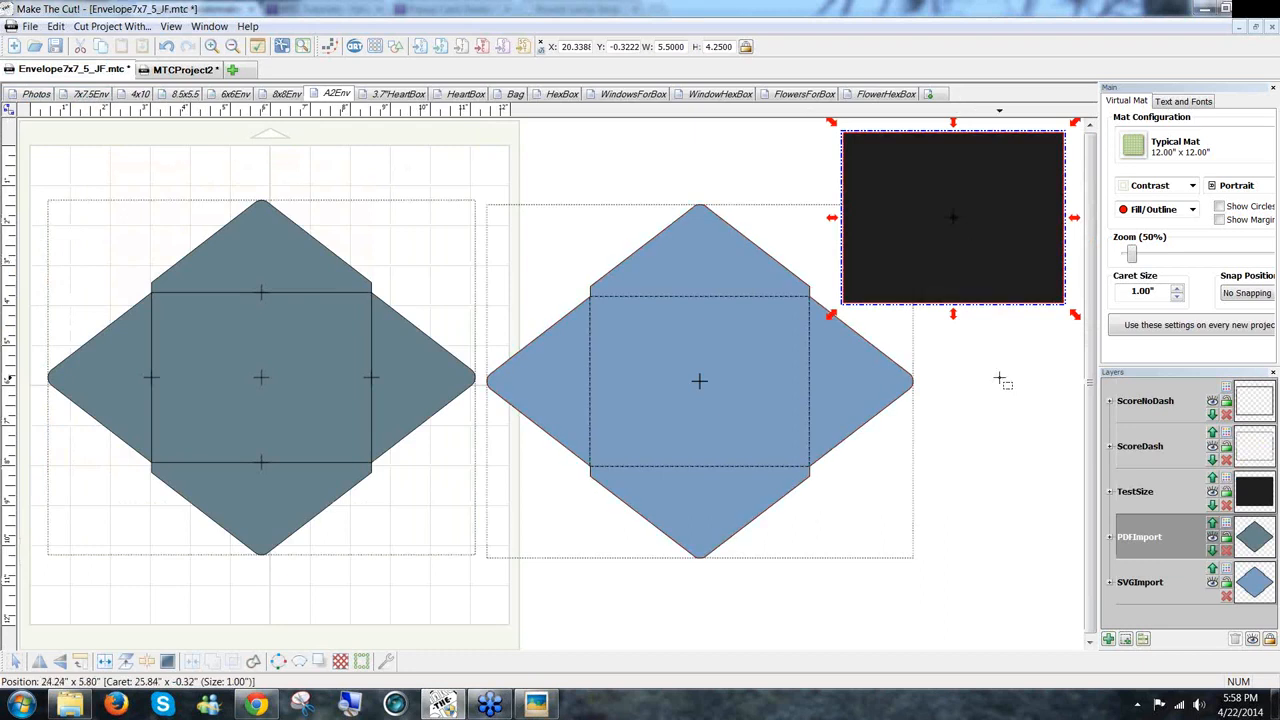
left_click(1000, 378)
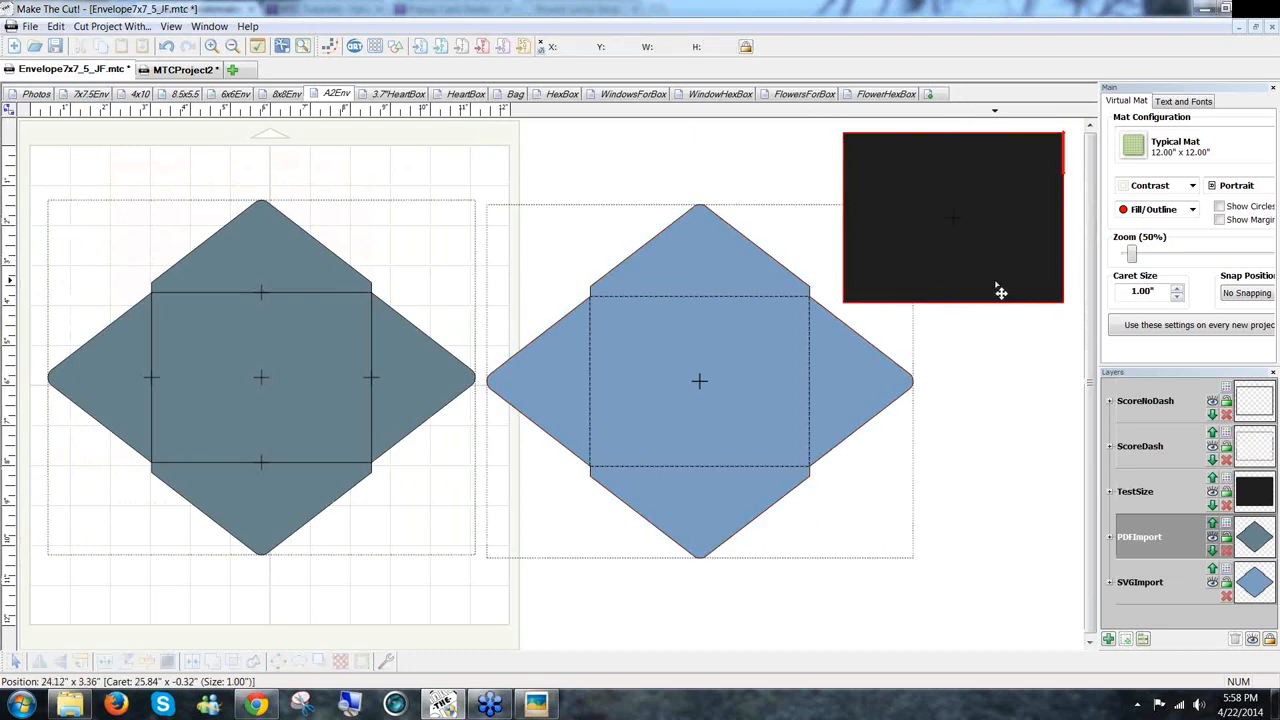
left_click_drag(1000, 290, 309, 452)
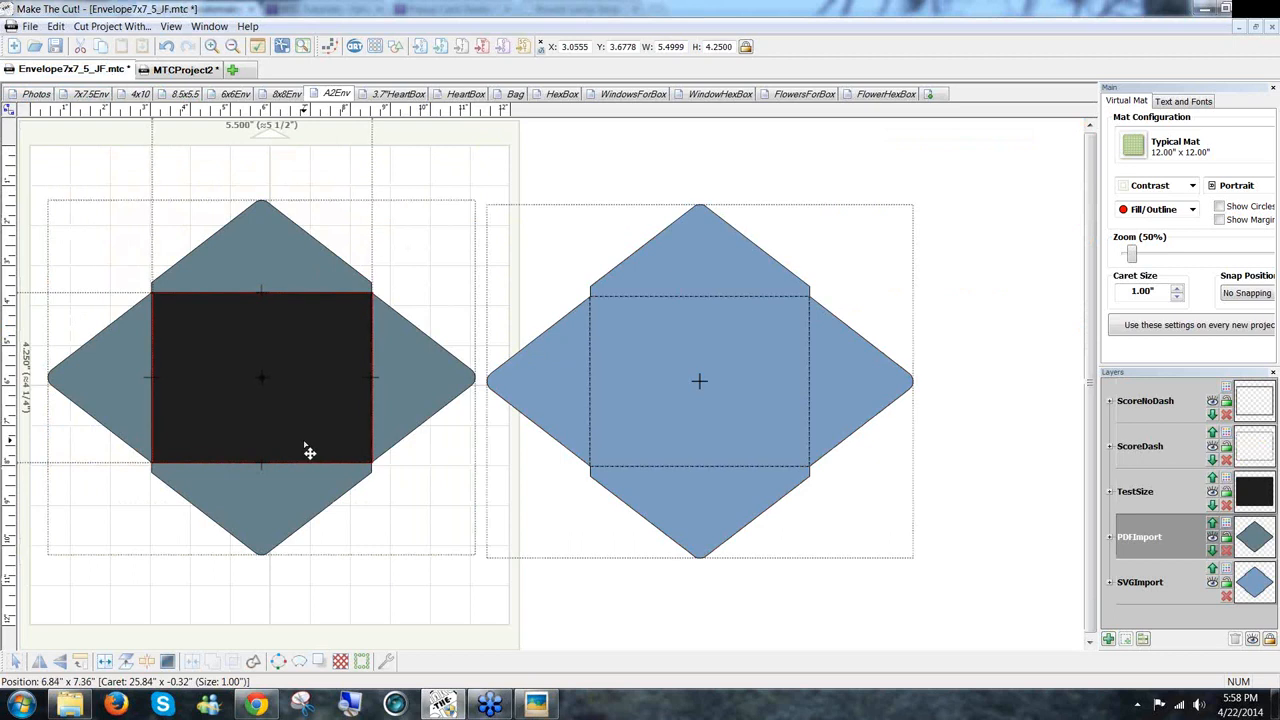
left_click_drag(309, 452, 749, 456)
left_click(996, 507)
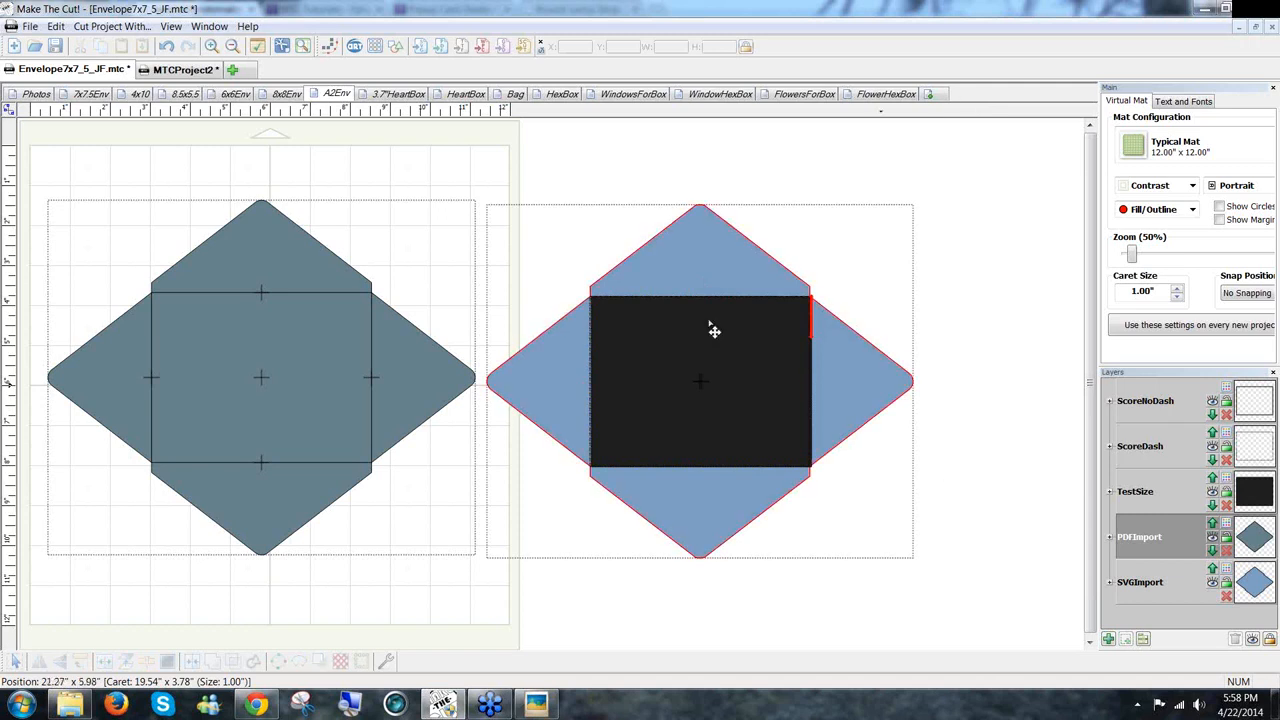
left_click_drag(712, 356, 977, 532)
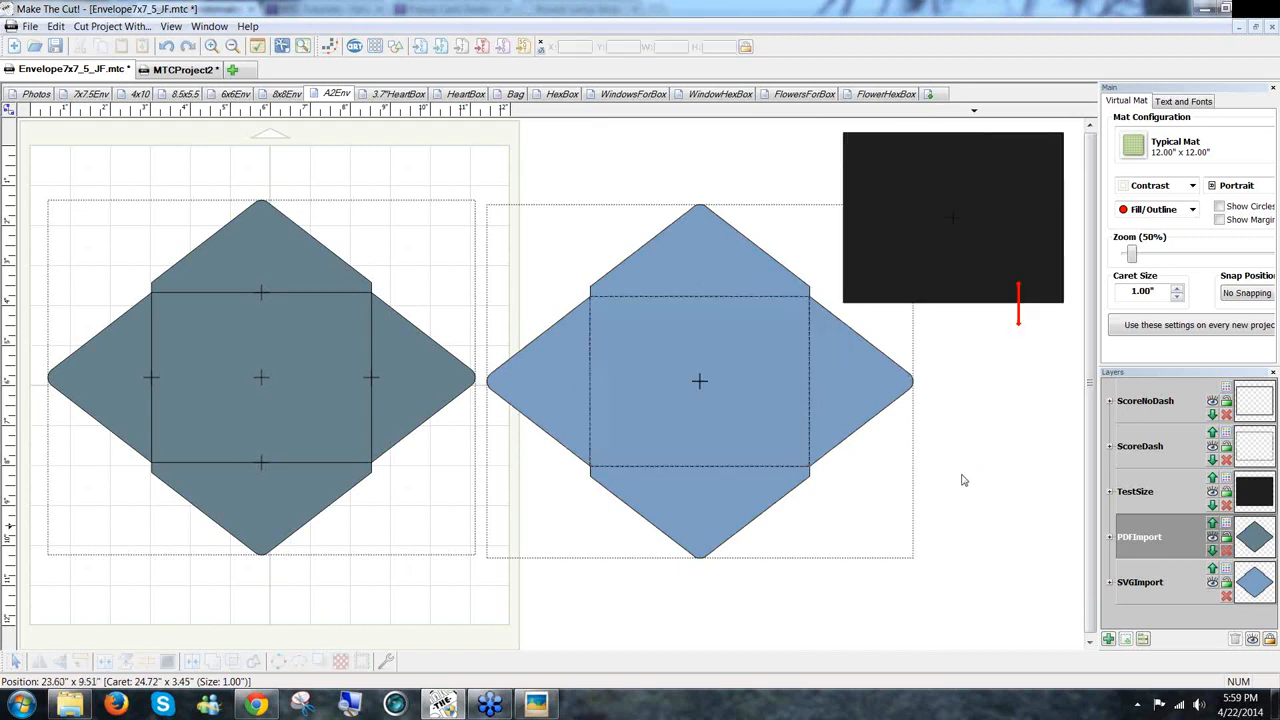
mouse_move(966, 276)
left_mouse_down()
mouse_move(831, 400)
mouse_move(957, 291)
left_mouse_up()
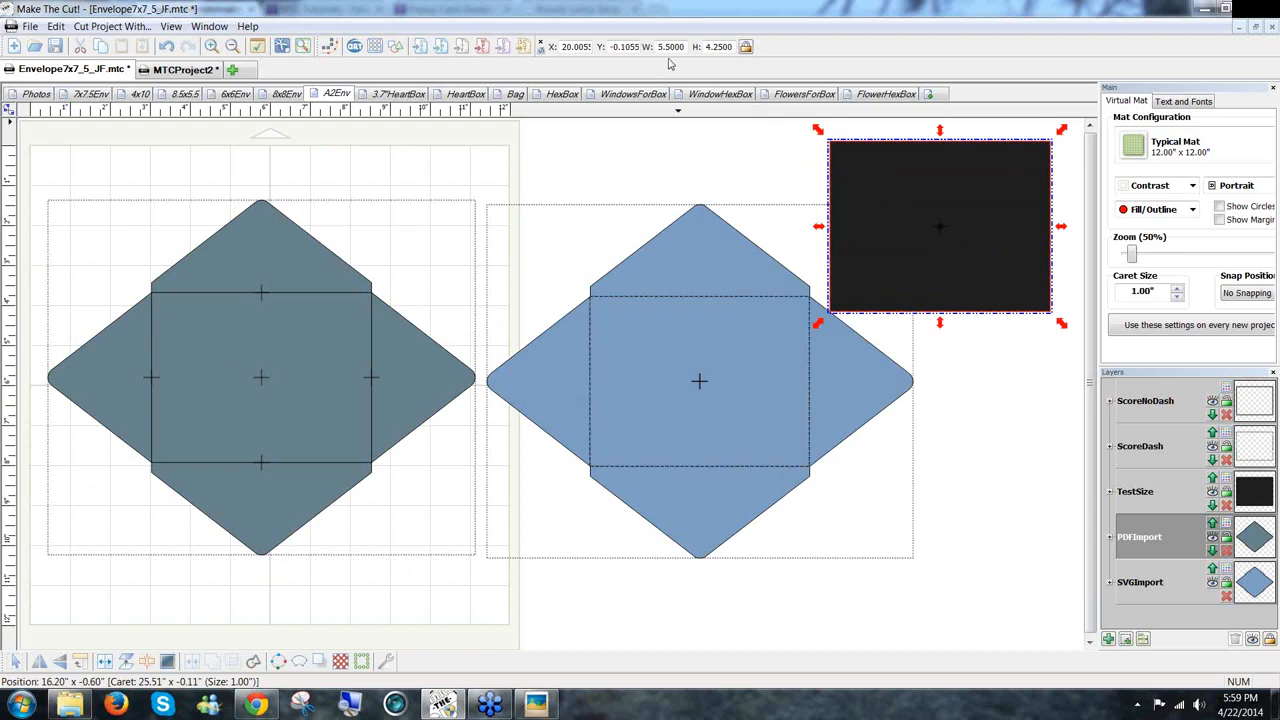
Show the green envelope's page in MTCProject2 again, switch to Chrome, and go back to the Template Maker home page
left_click(180, 70)
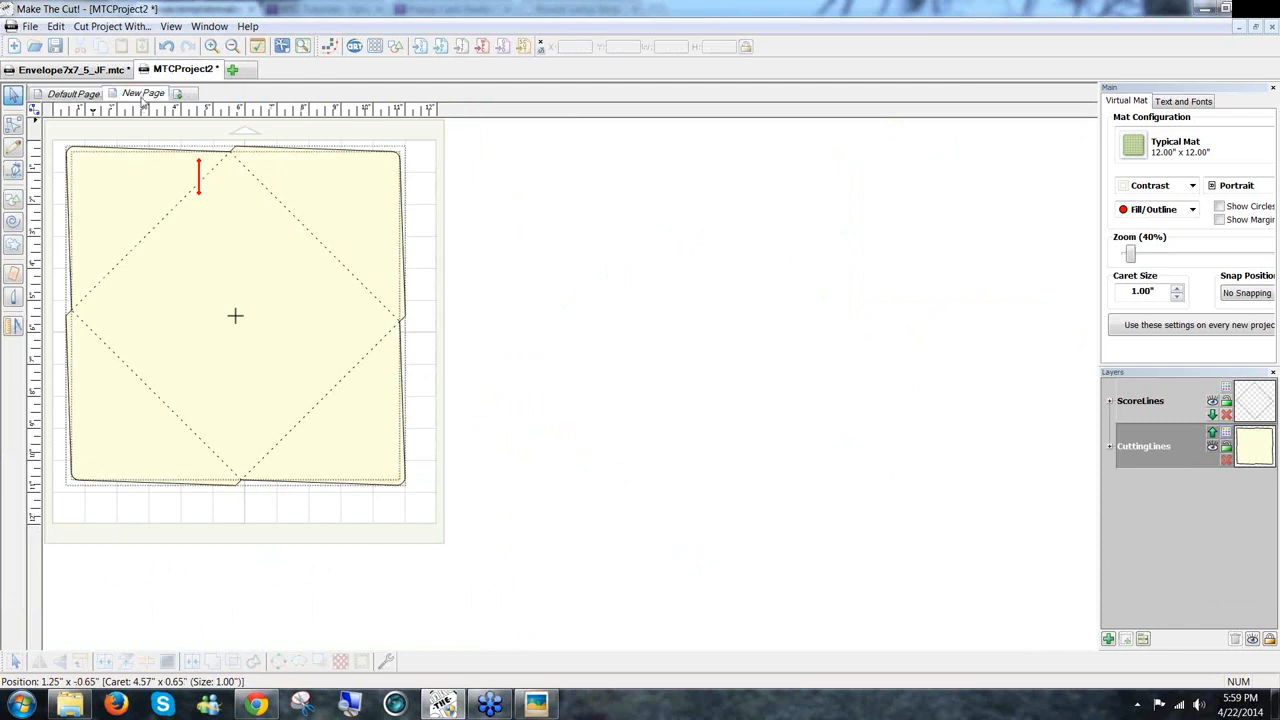
left_click(143, 94)
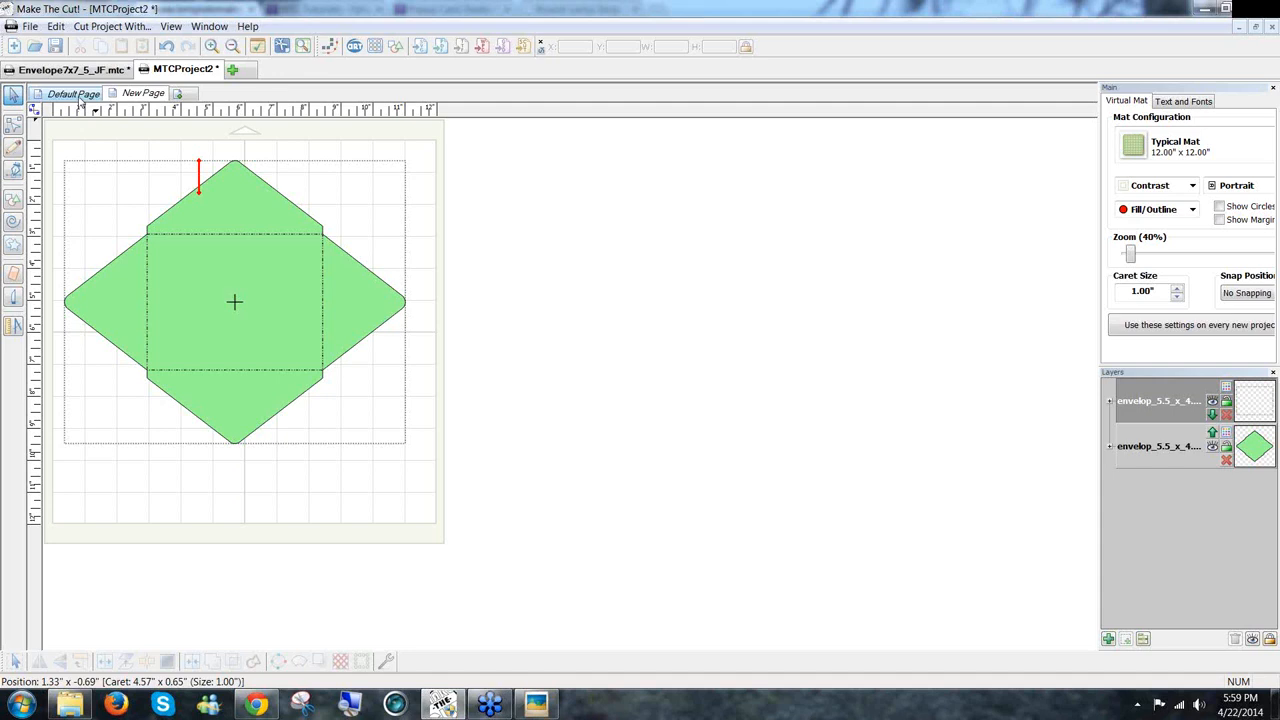
left_click(256, 704)
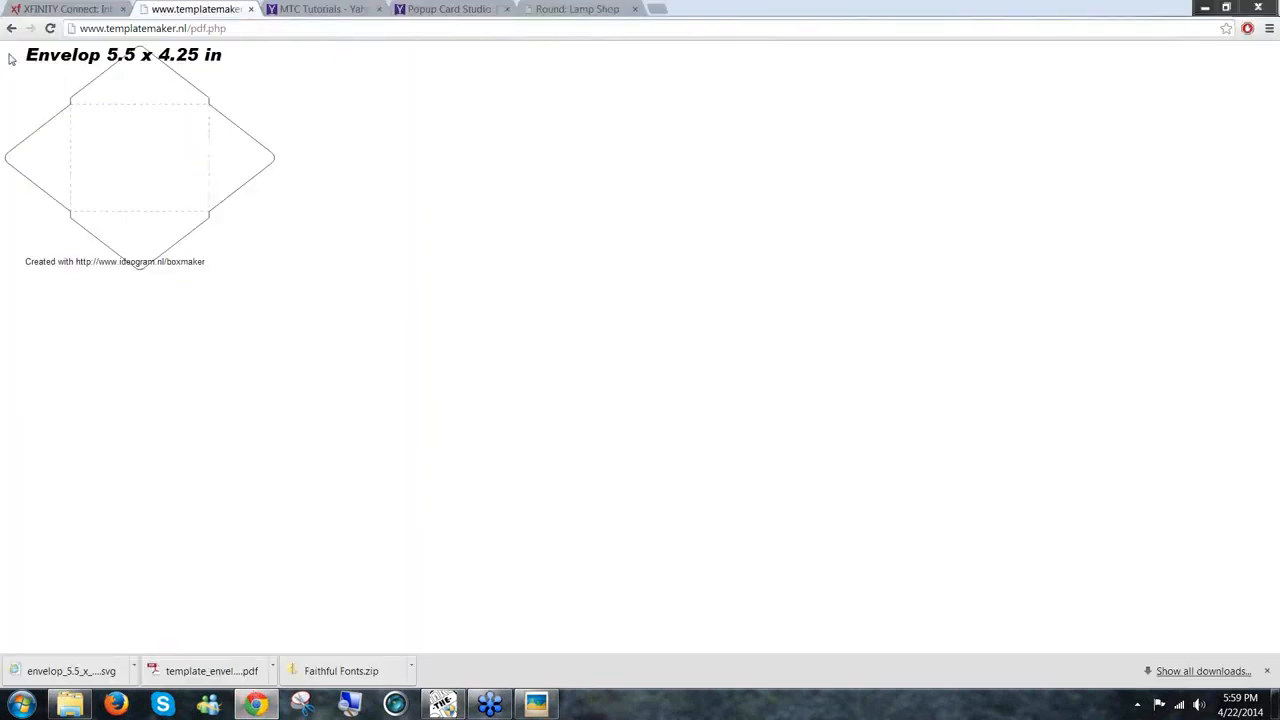
left_click(11, 30)
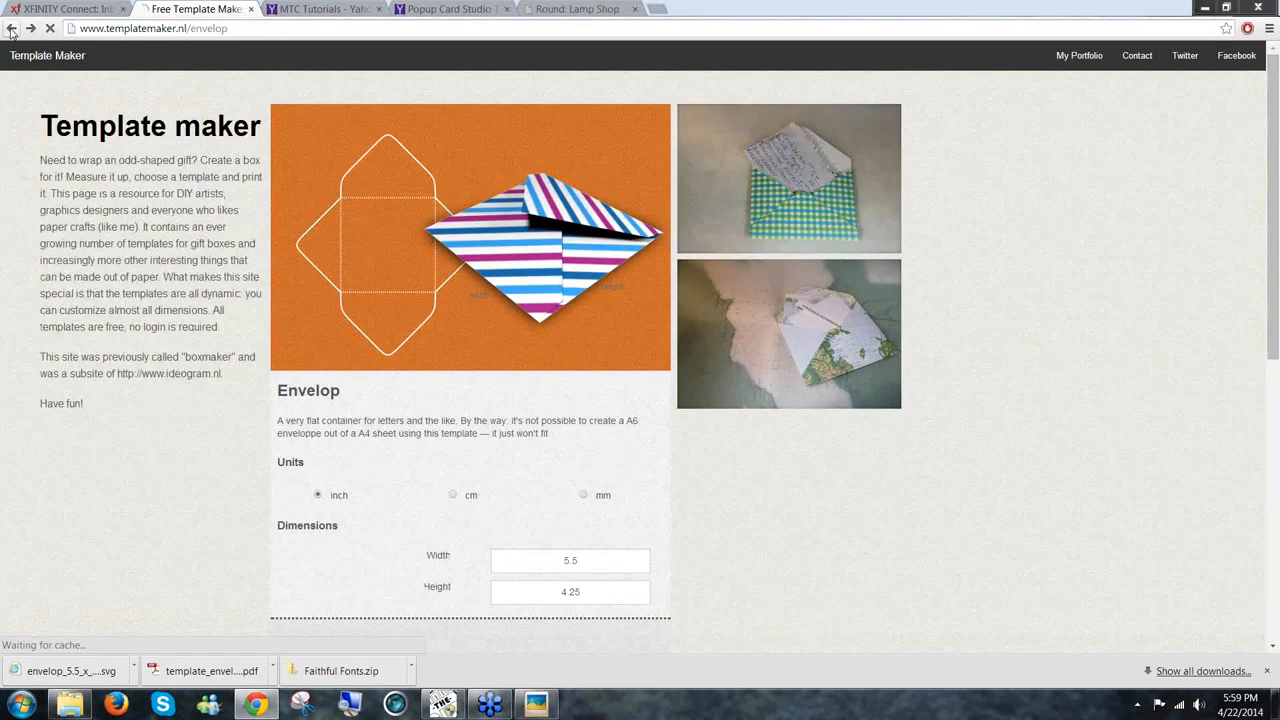
left_click(11, 31)
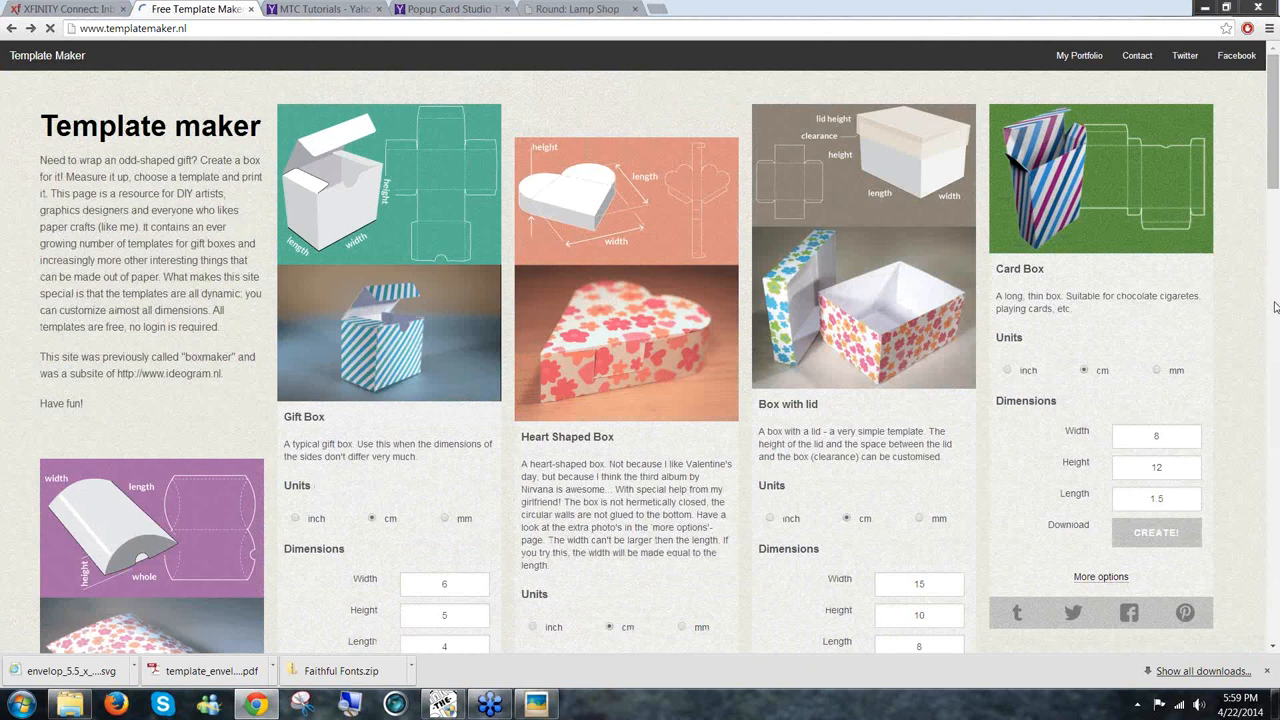
Browse the Template Maker gallery, from the gift, heart and lidded boxes down to the match box, polygon-shaped box and Passe-Partout templates
scroll(1272, 313, "down", 8)
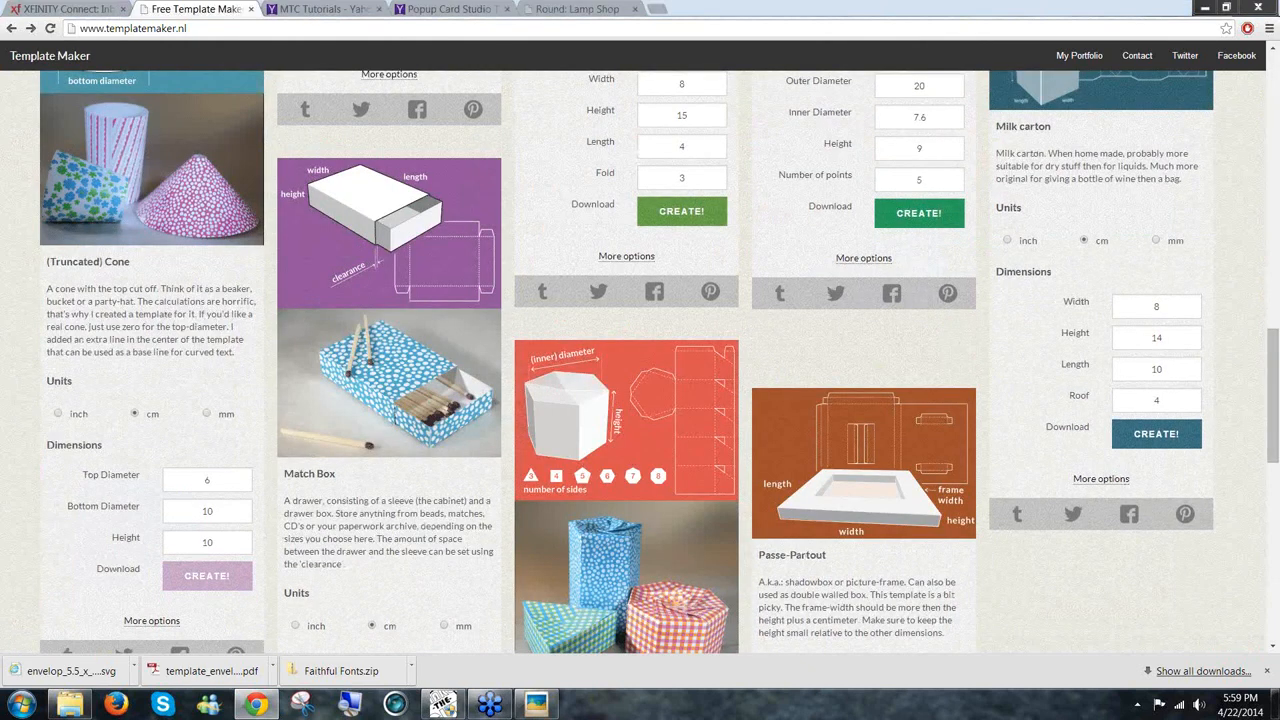
scroll(850, 283, "up", 5)
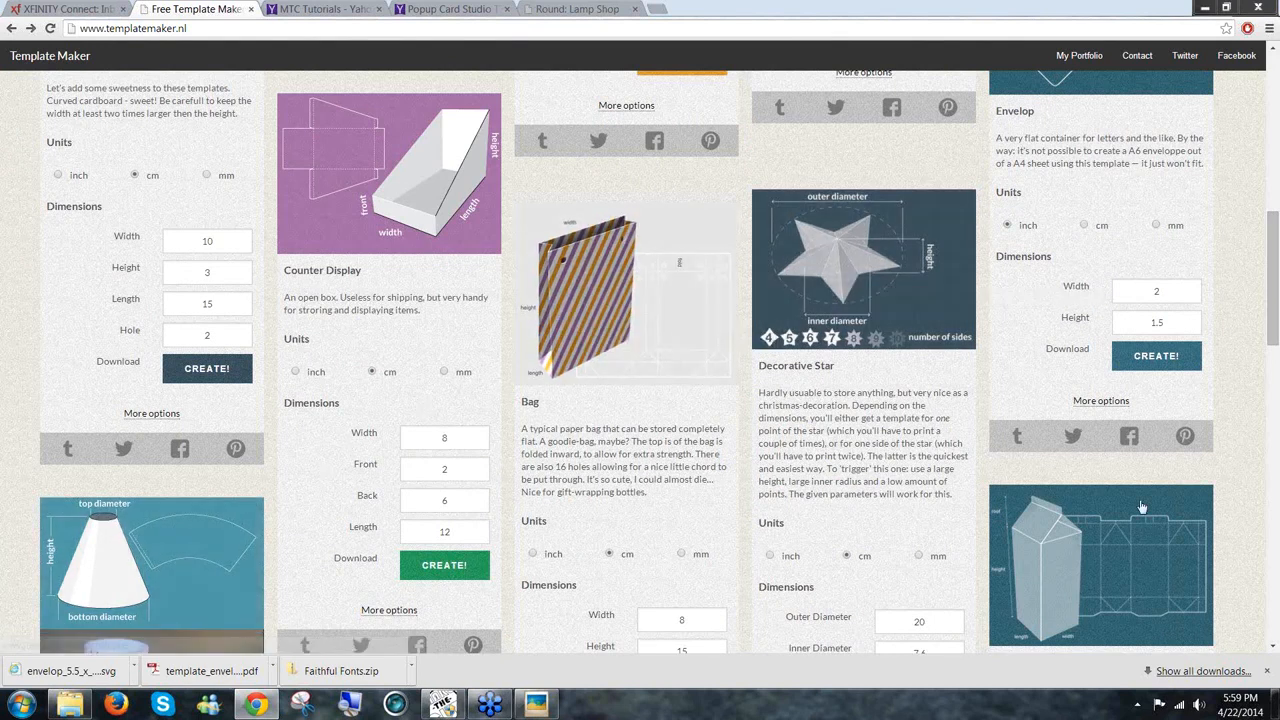
left_click(1270, 284)
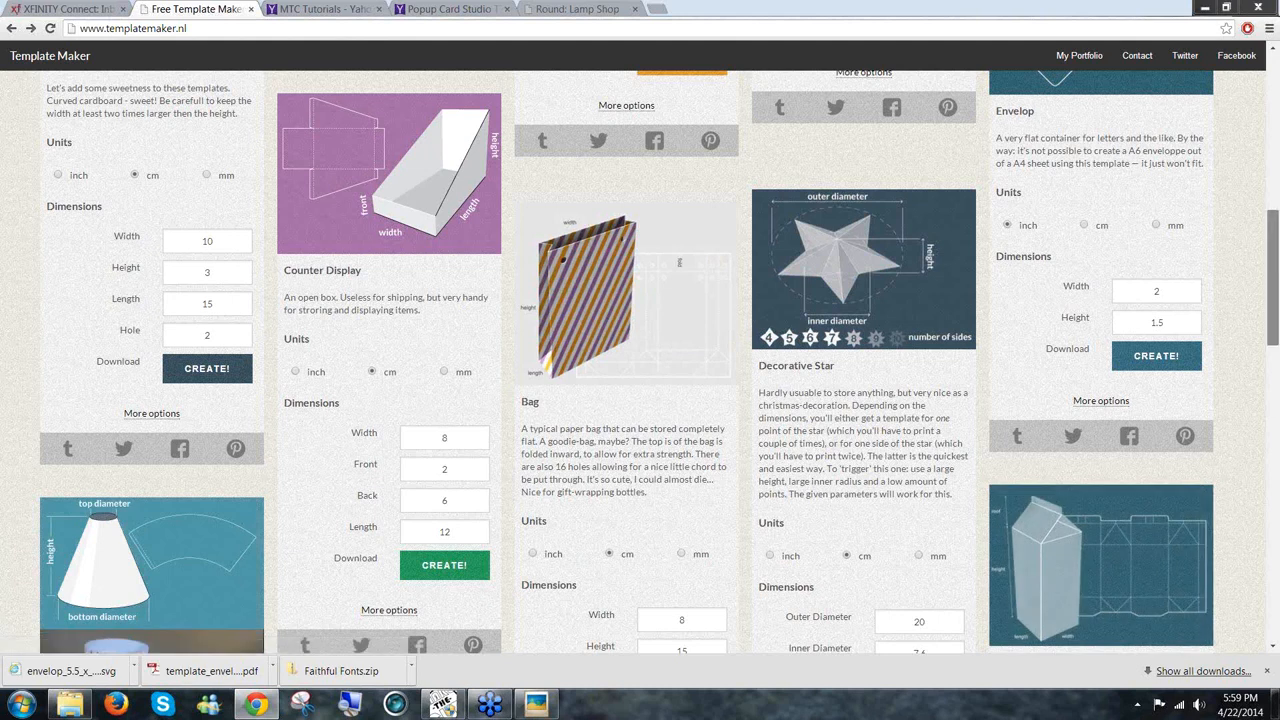
left_click_drag(1270, 284, 1270, 218)
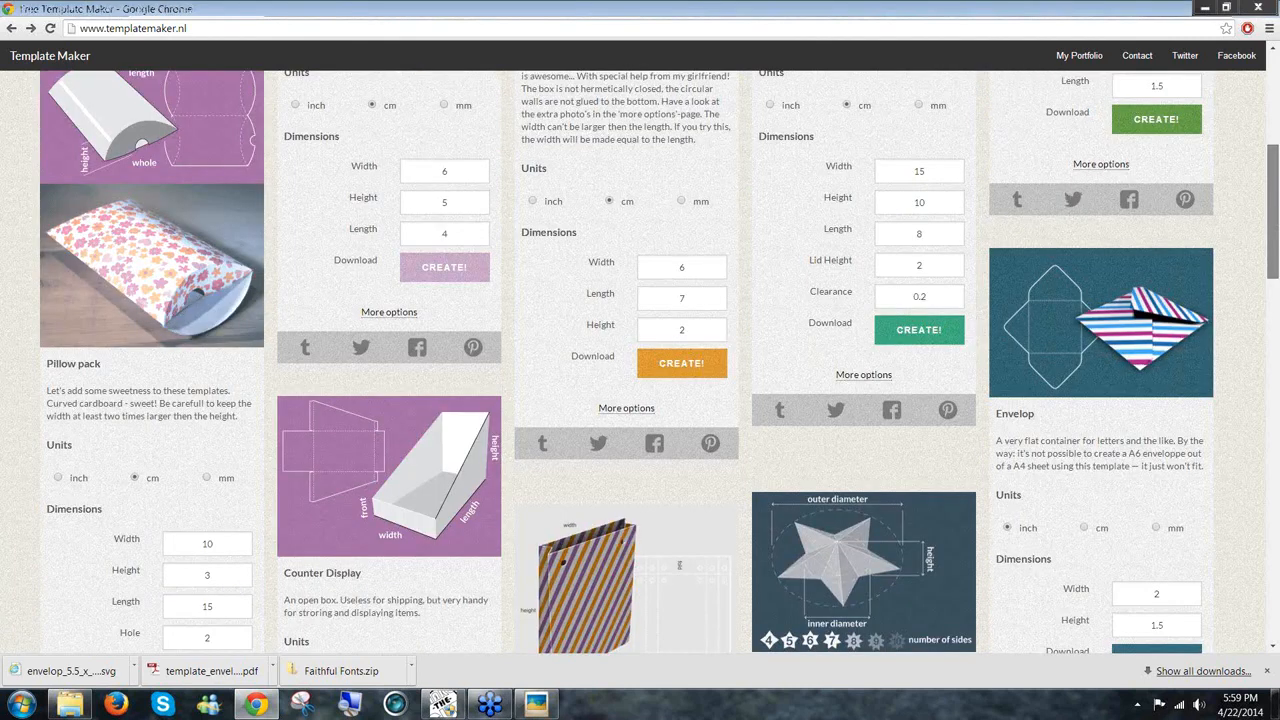
left_click_drag(1272, 273, 1274, 233)
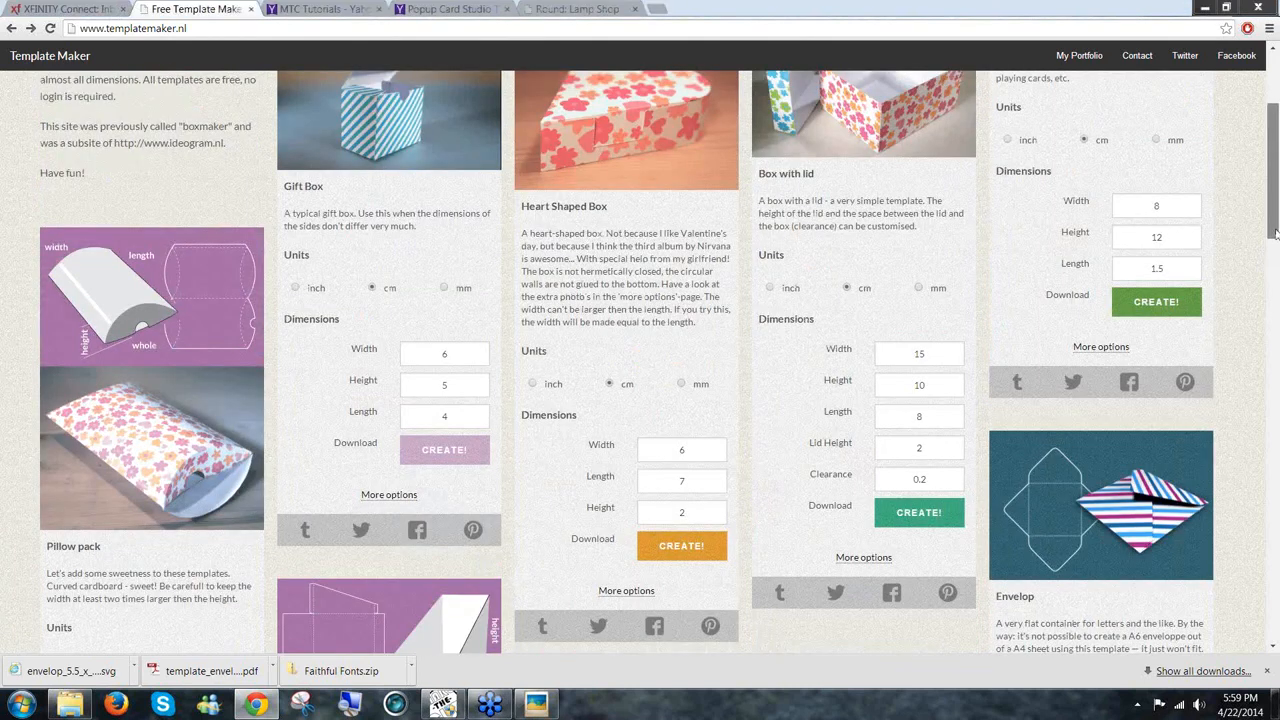
left_click_drag(1274, 233, 1274, 200)
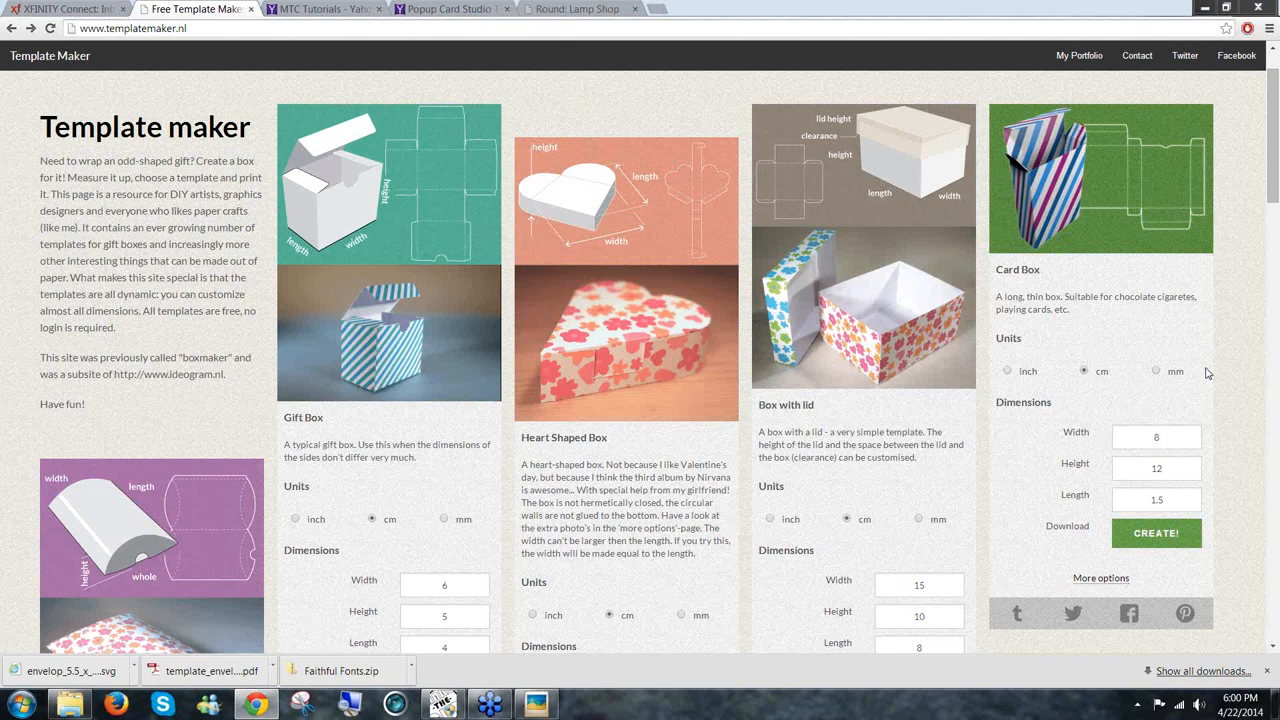
scroll(1207, 373, "down", 1)
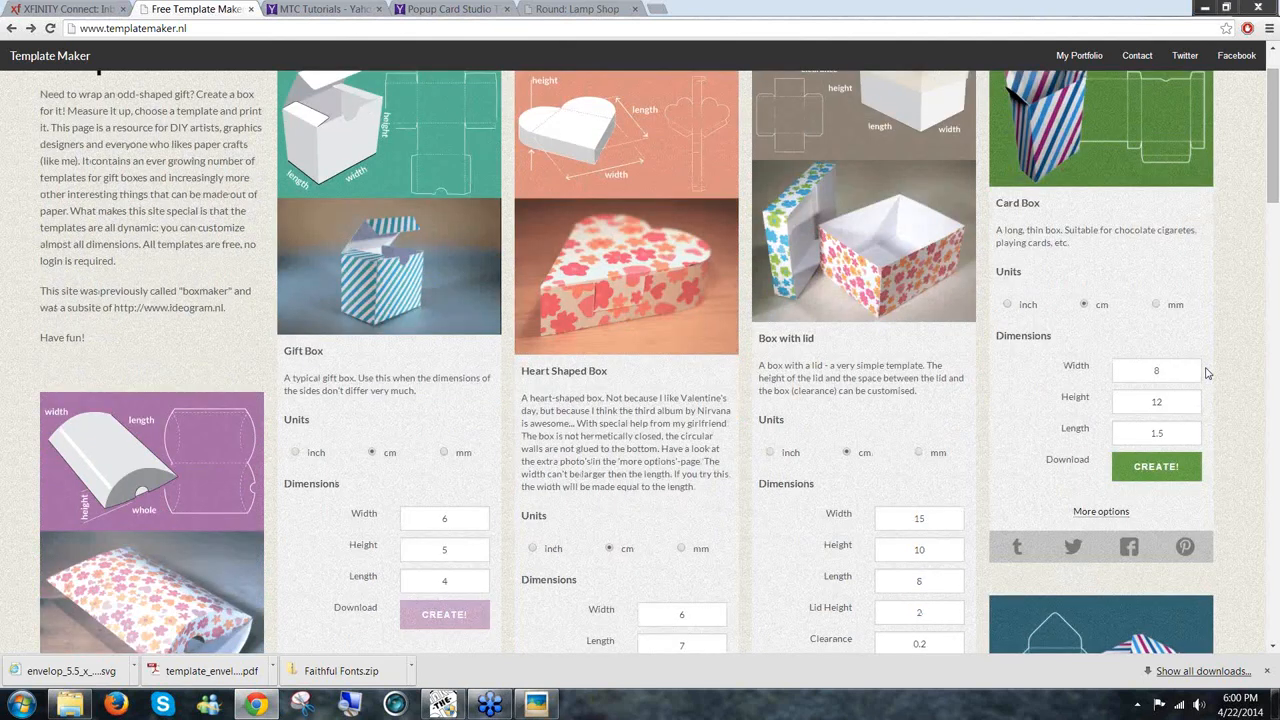
scroll(1207, 373, "down", 5)
scroll(1226, 362, "down", 4)
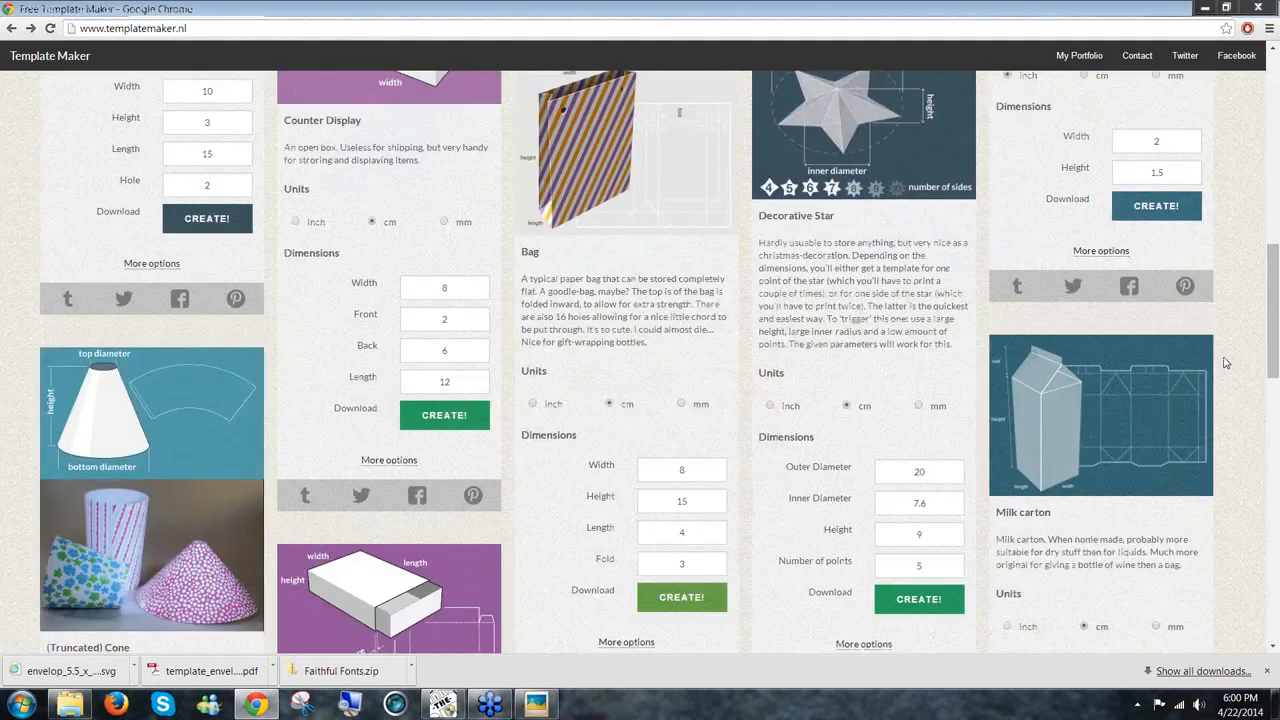
scroll(1226, 362, "down", 3)
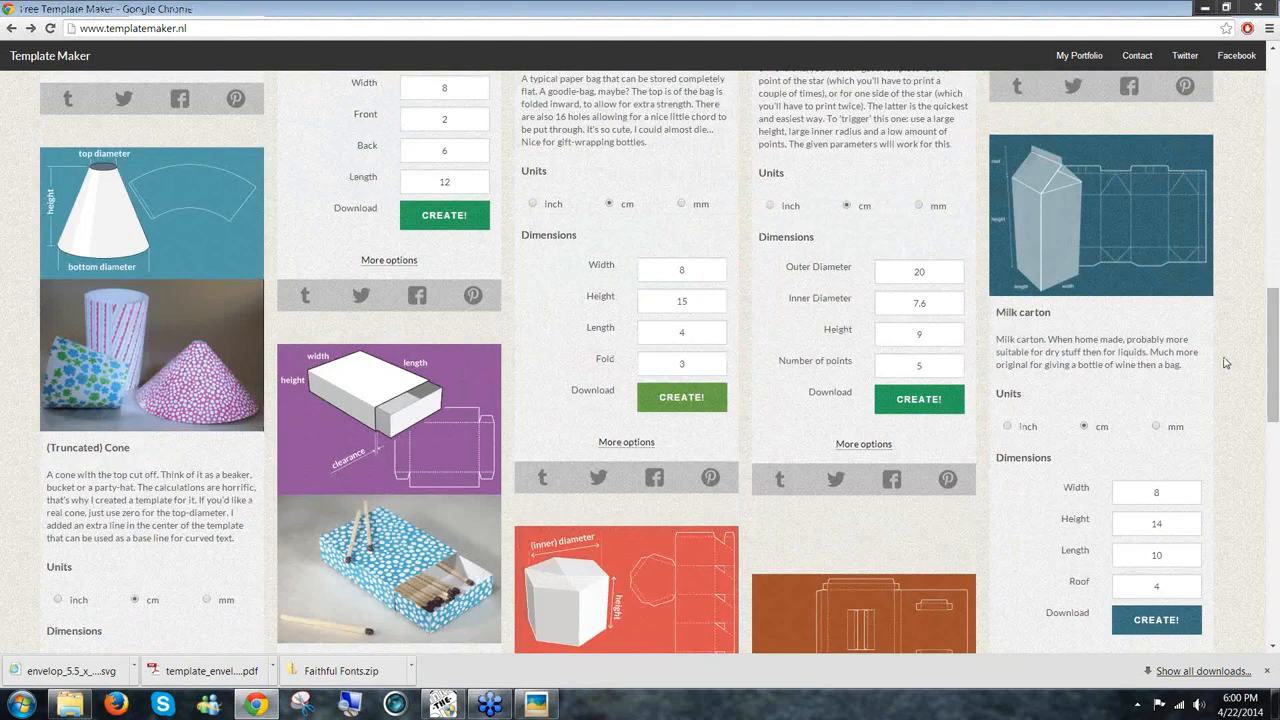
scroll(1226, 362, "down", 2)
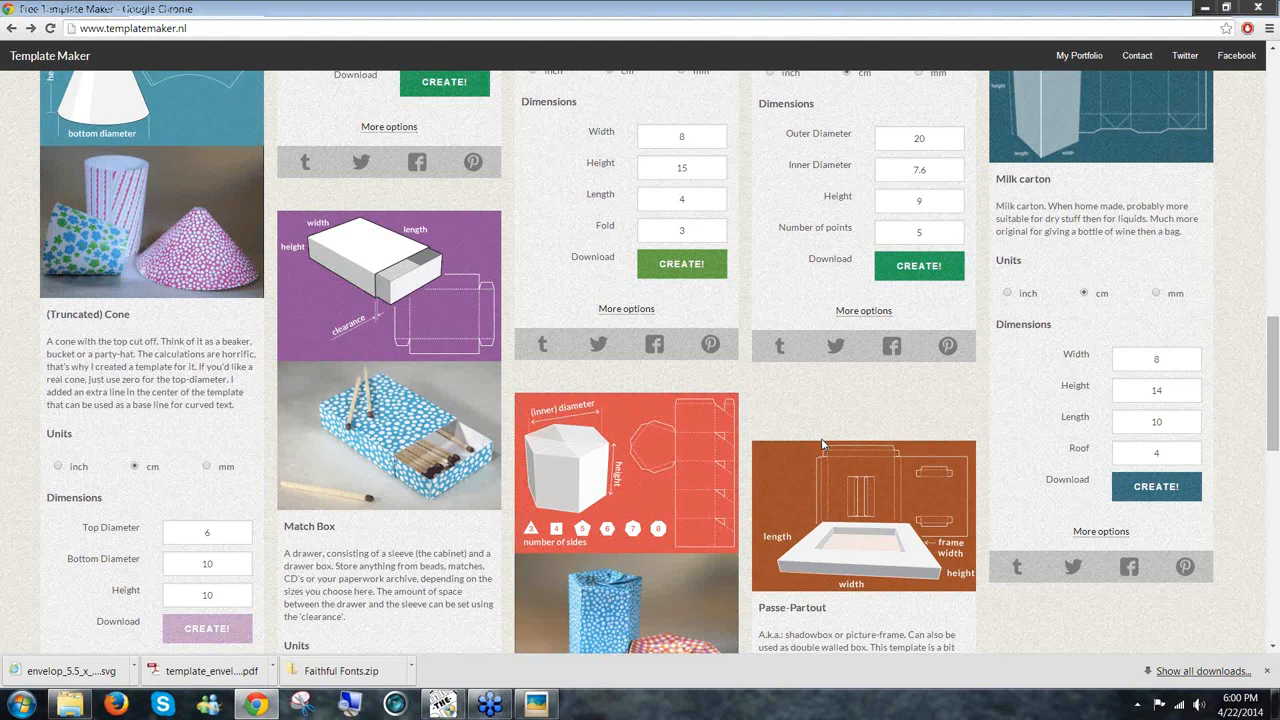
scroll(822, 444, "down", 3)
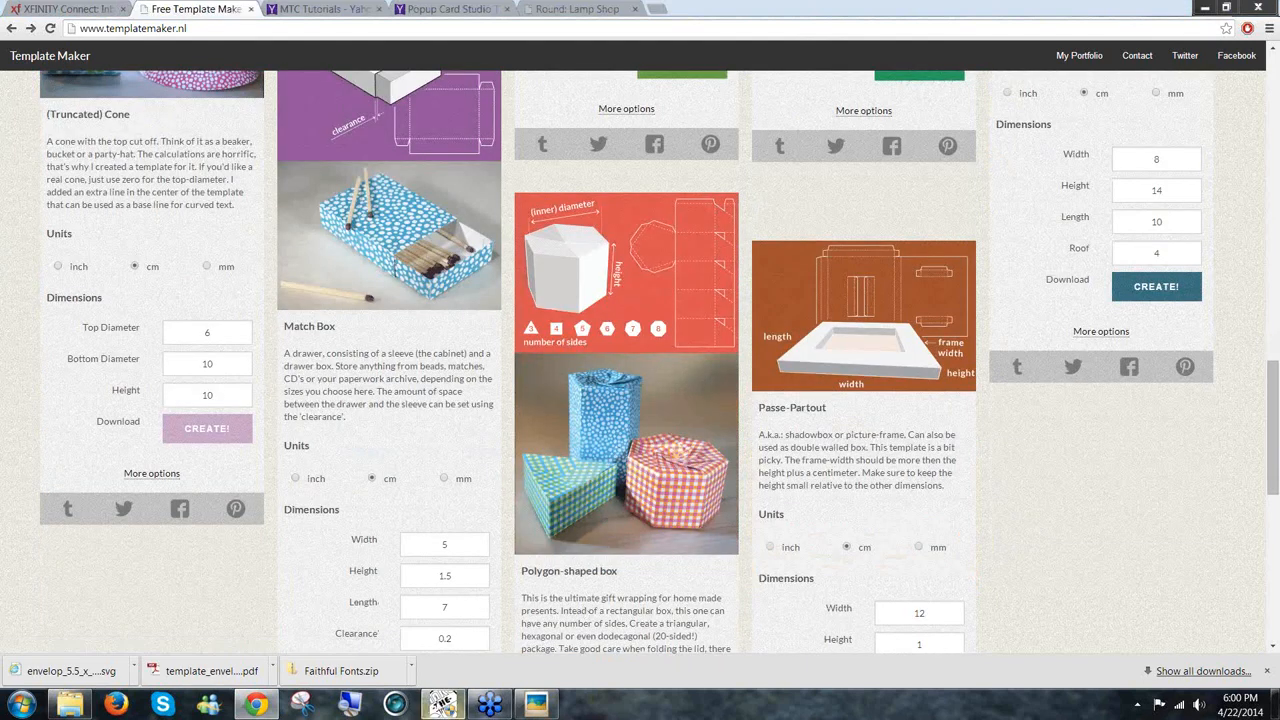
Switch to Make The Cut and view the project photos on the Photos page of the Envelope7x7_5_JF project
mouse_move(441, 704)
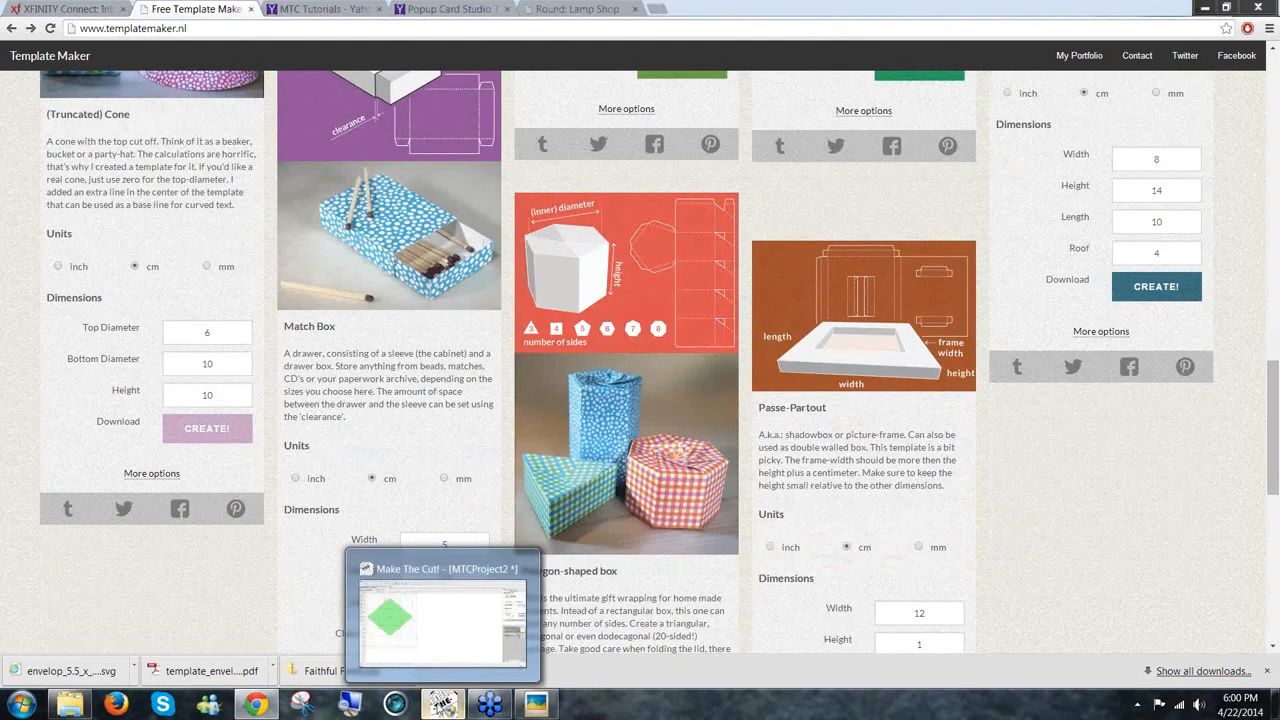
left_click(441, 615)
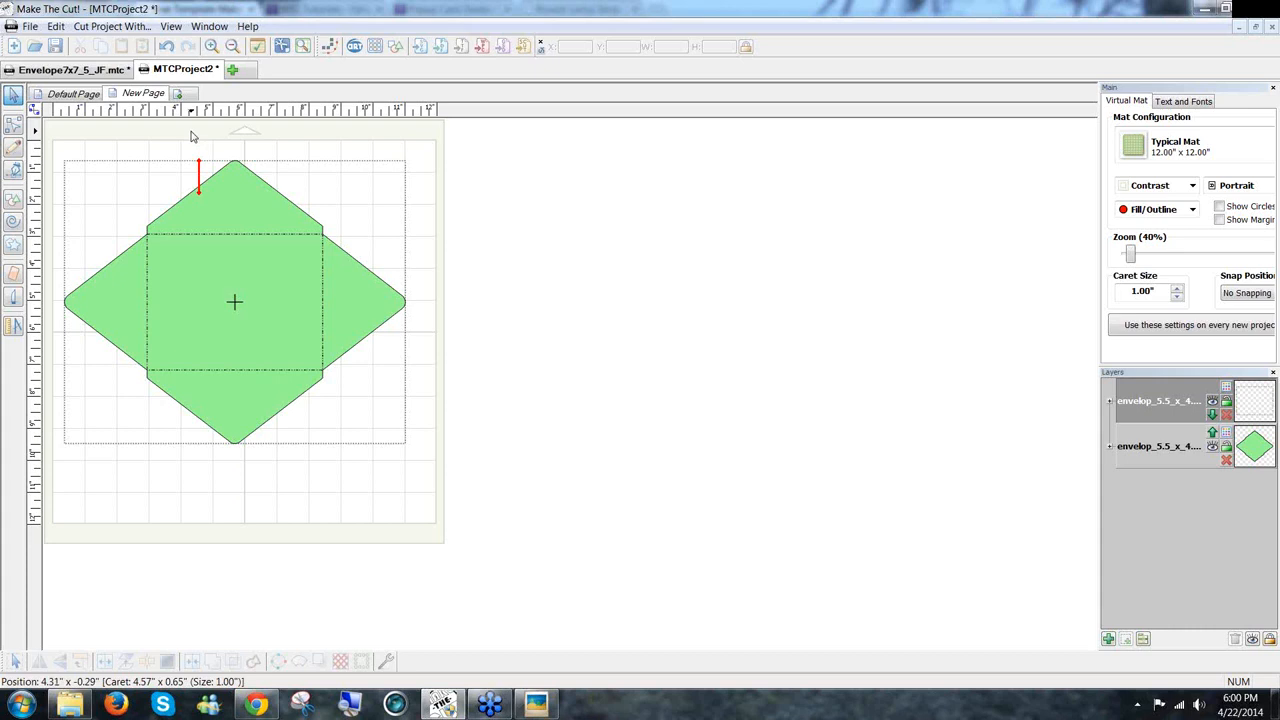
left_click(107, 70)
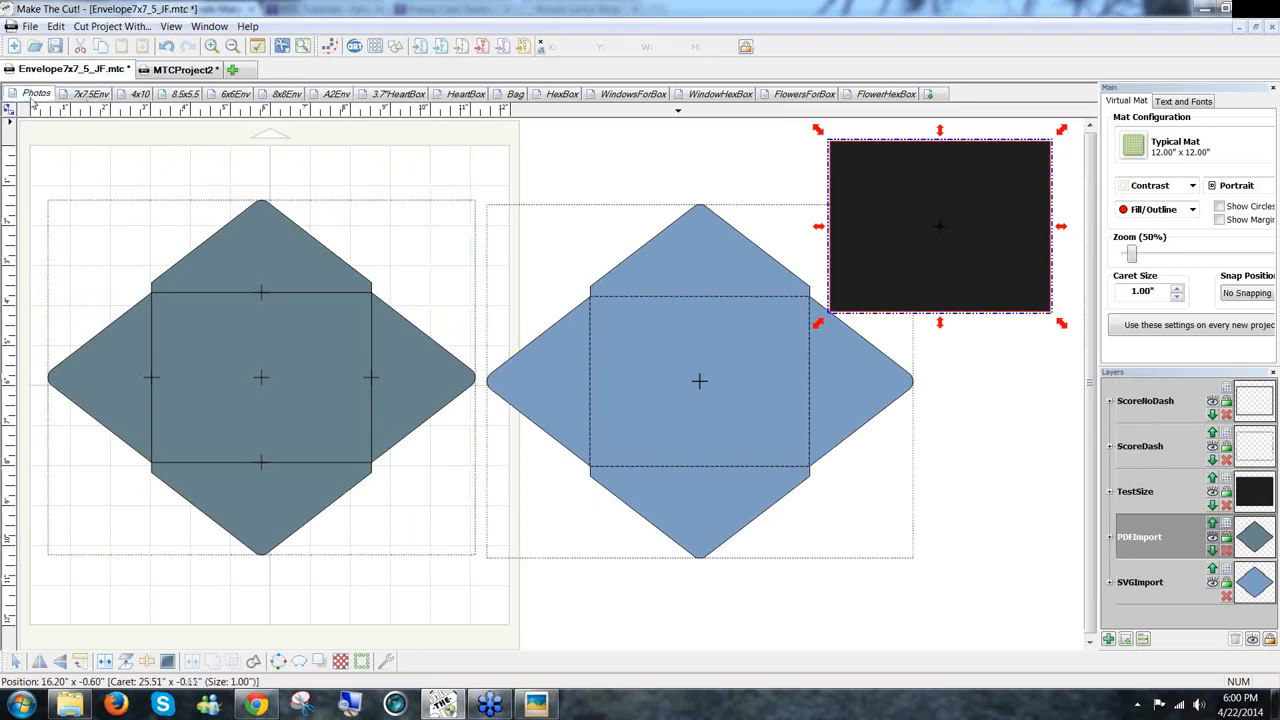
left_click(35, 94)
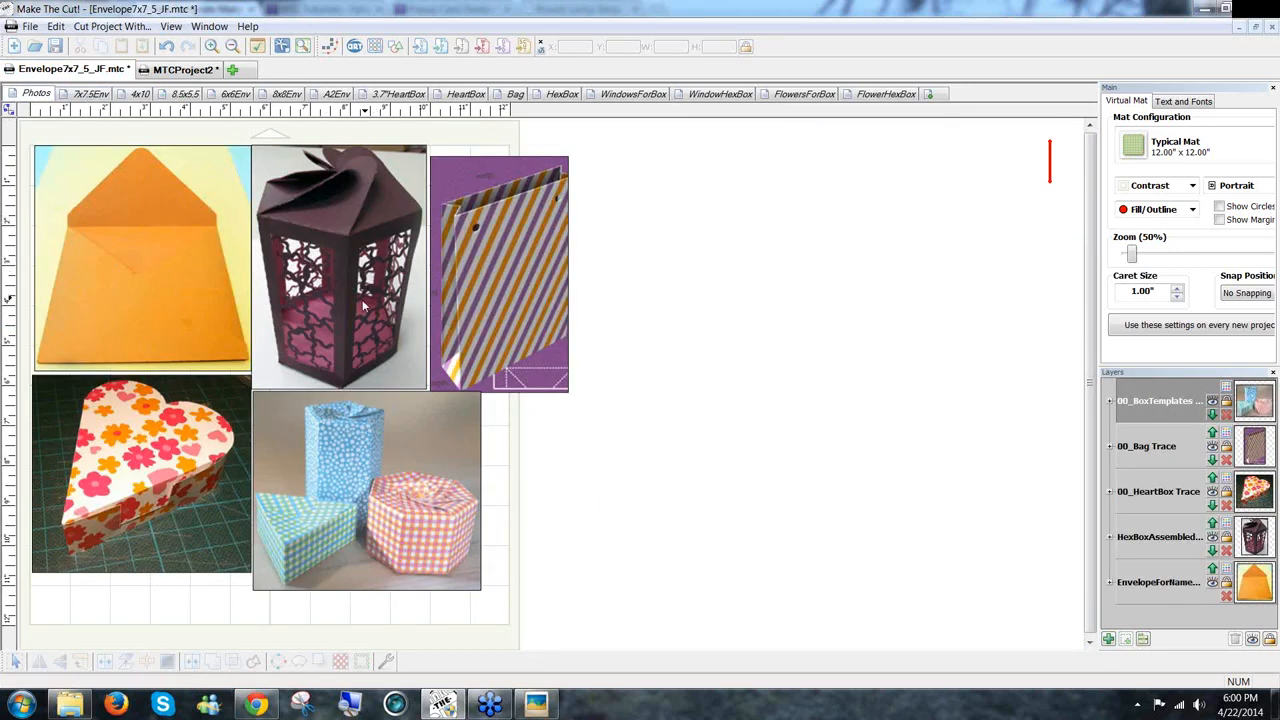
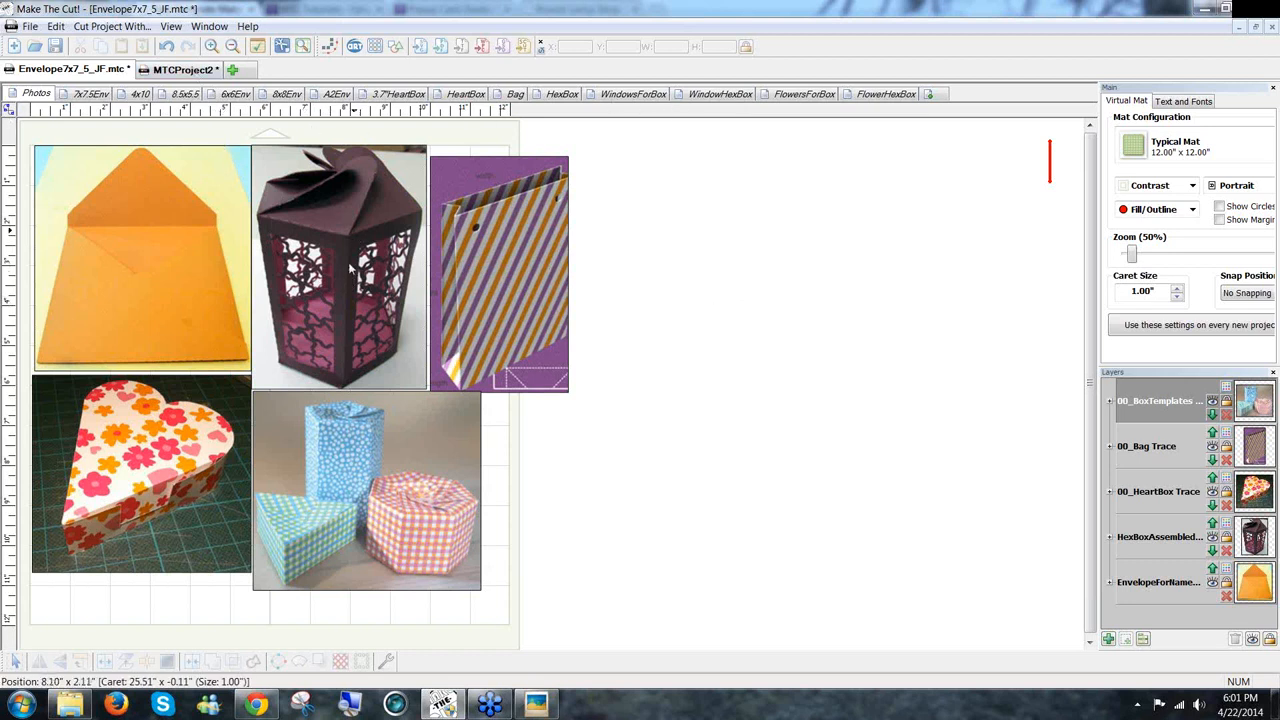
Review the 3.7"HeartBox, HeartBox, Bag and HexBox pages, including the separate side strip of the heart box
left_click(397, 94)
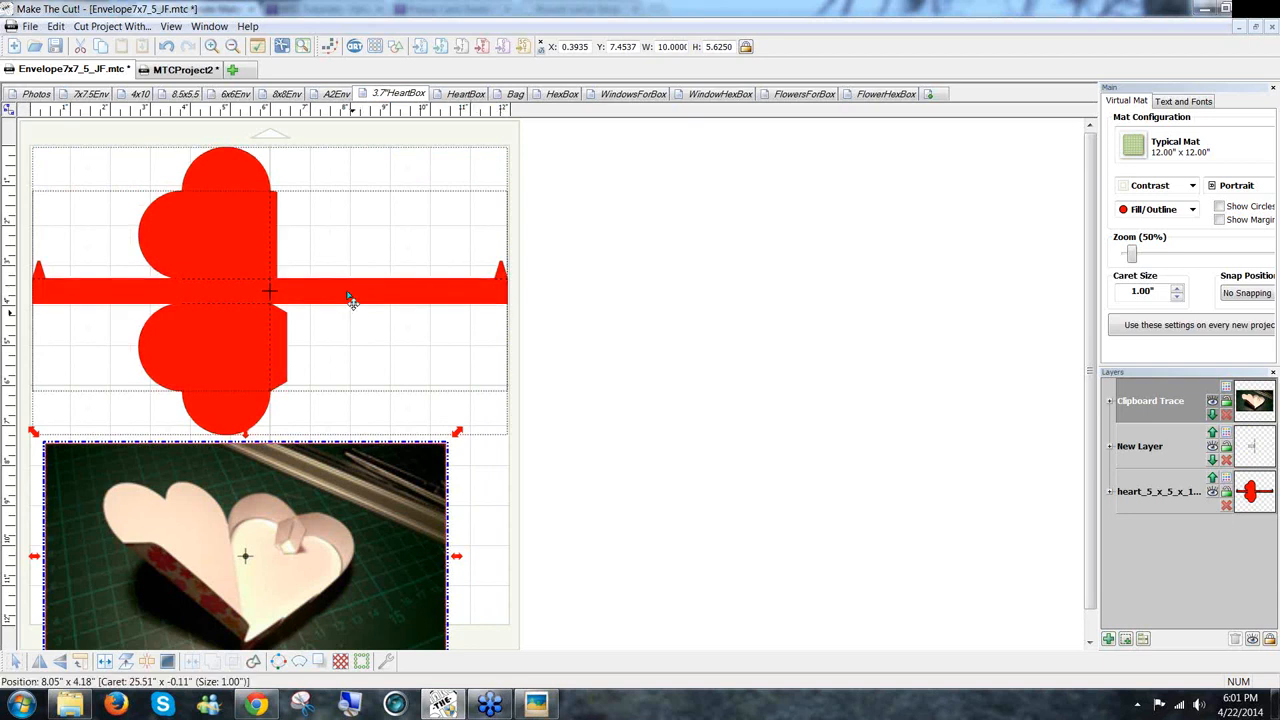
left_click(470, 96)
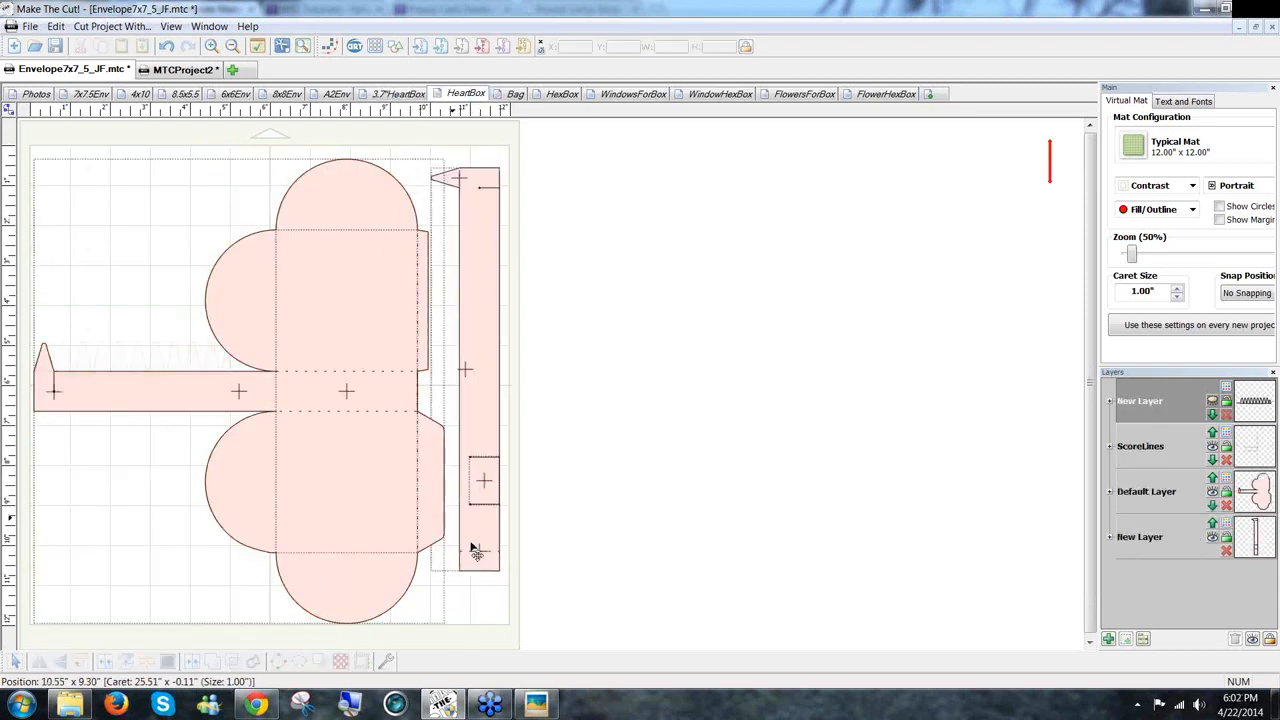
left_click(490, 336)
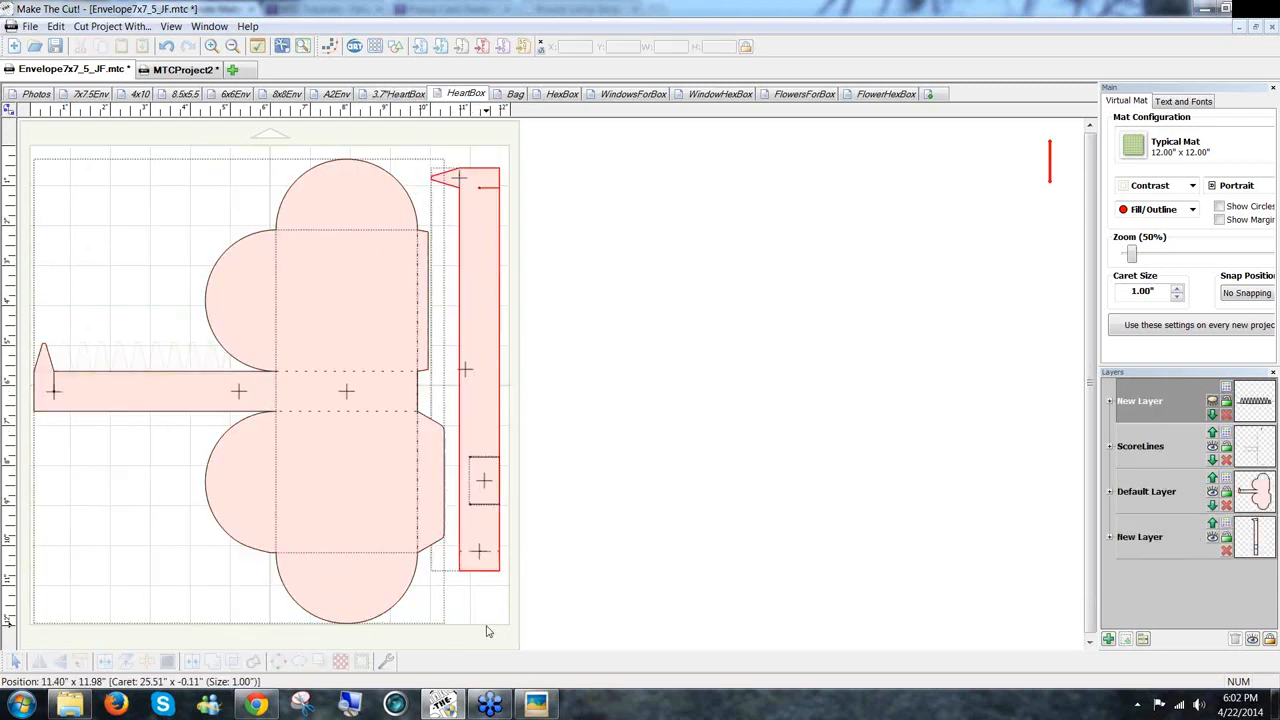
left_click(513, 96)
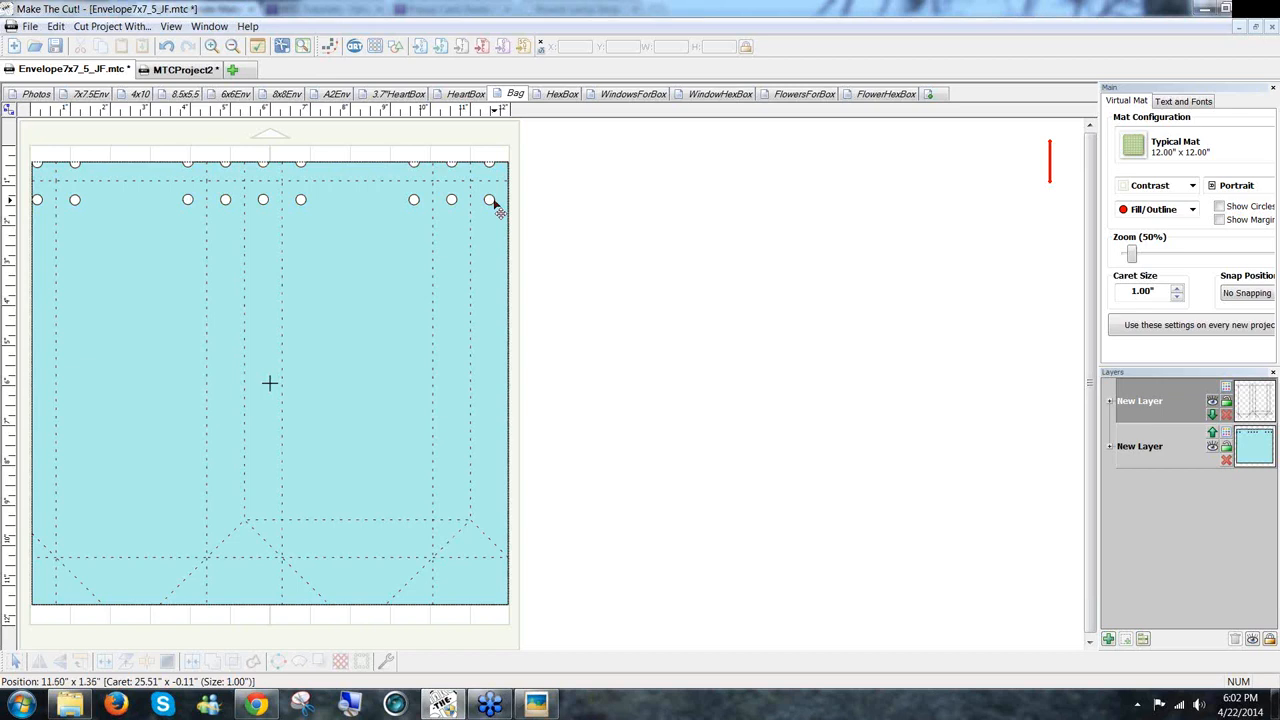
left_click(562, 94)
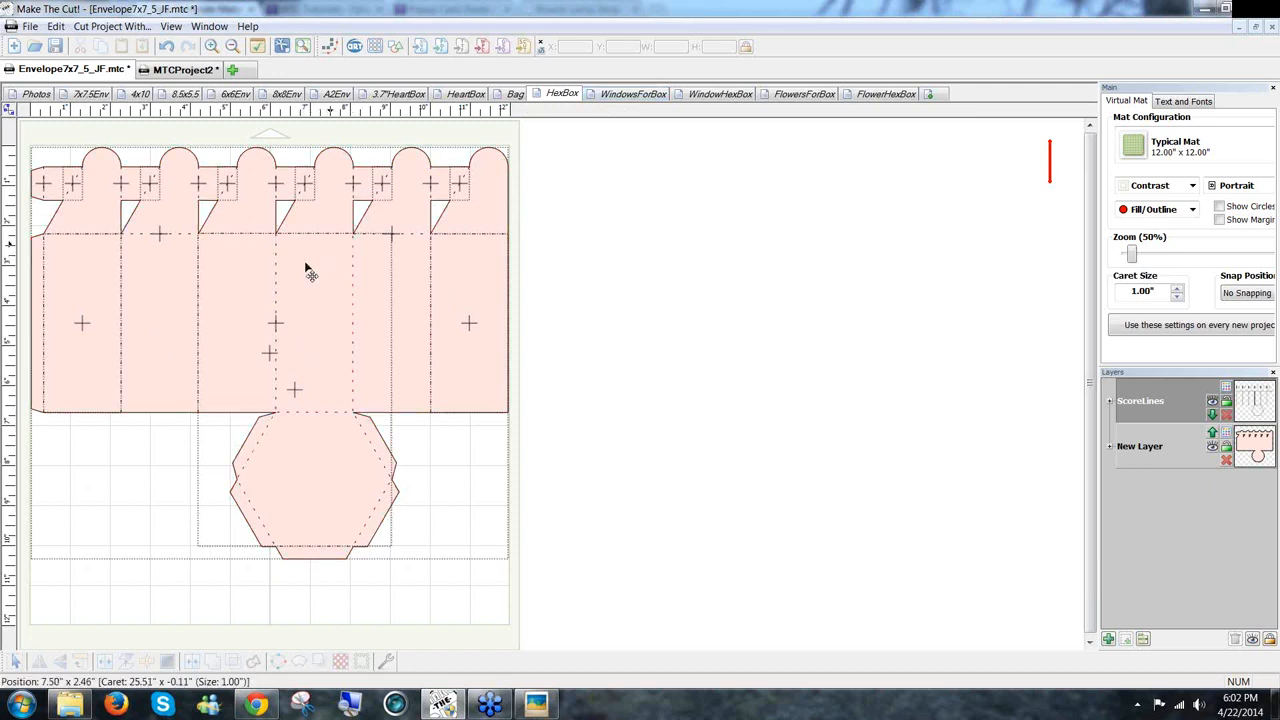
On the WindowsForBox page, hide and reshow the Default Layer, and hide the AcetateForWindows layer to isolate the window cutouts
left_click(634, 94)
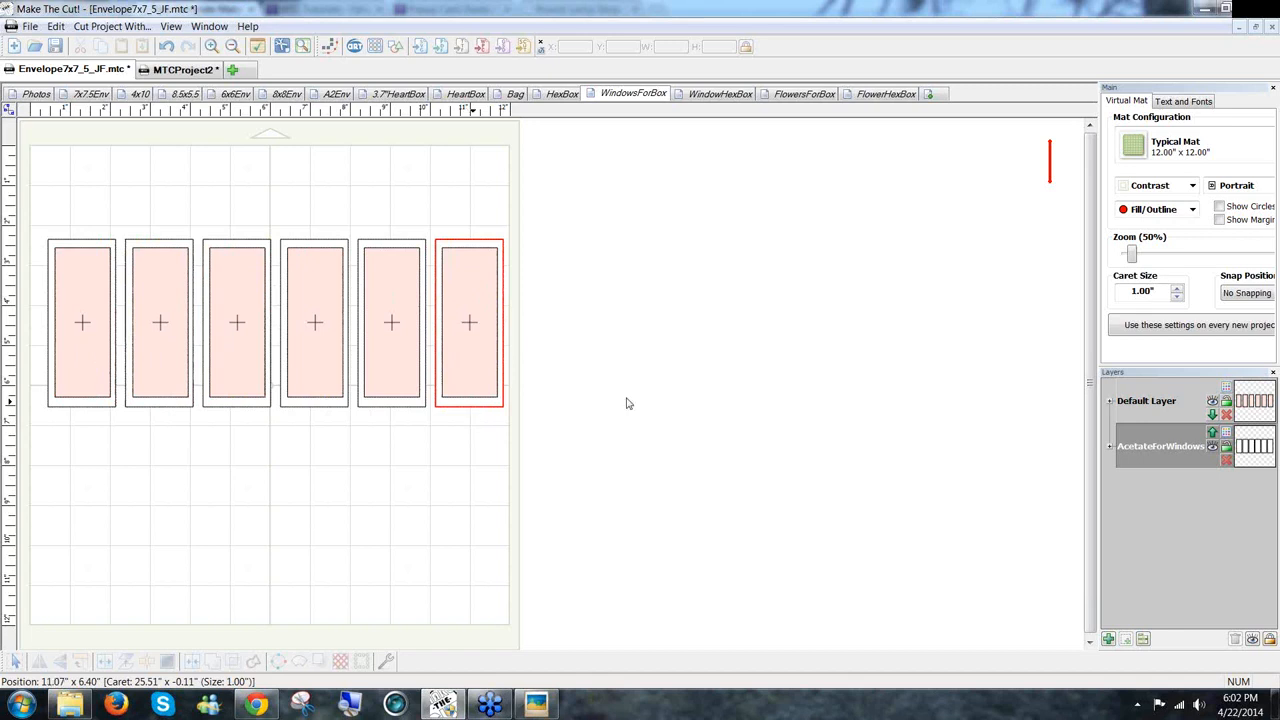
left_click(1212, 403)
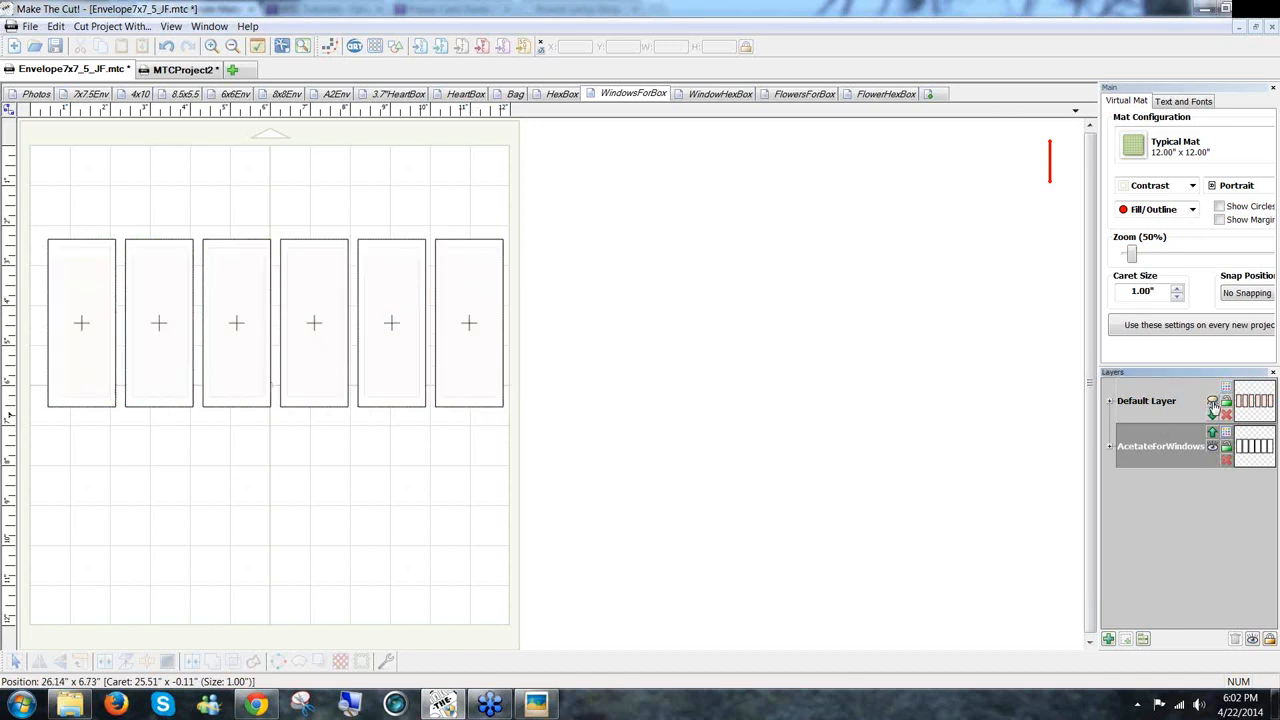
left_click(1212, 403)
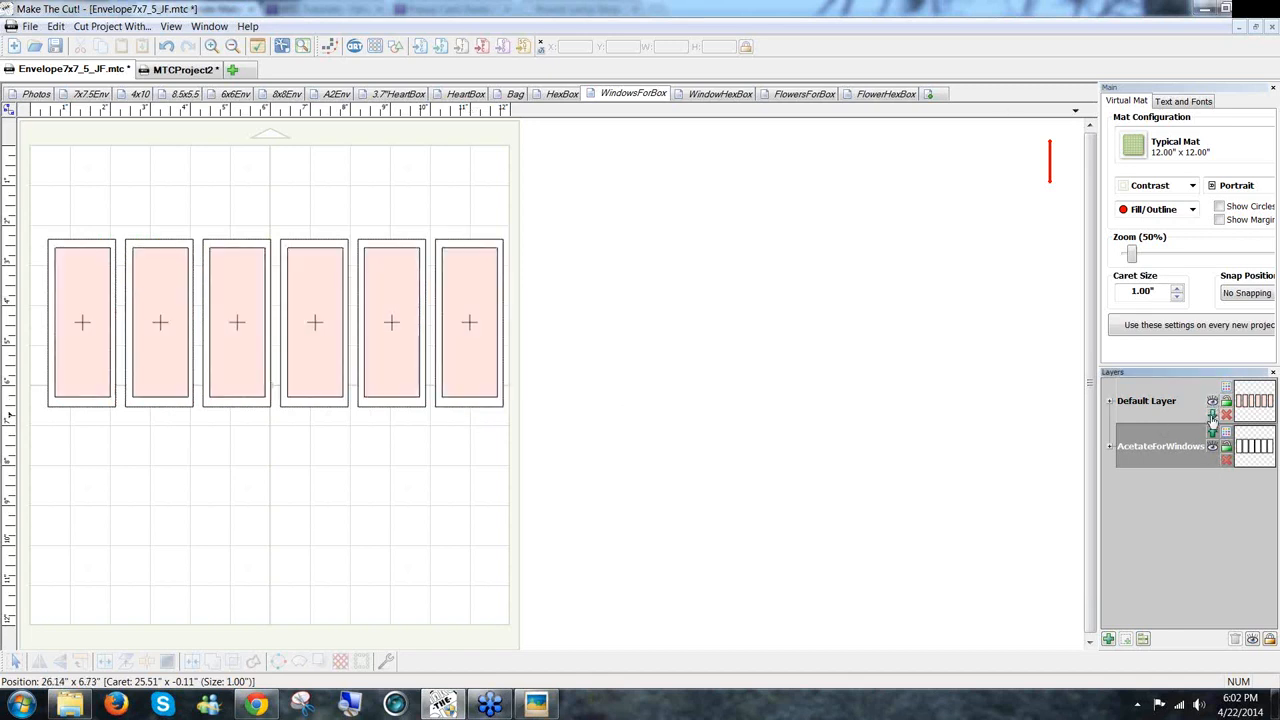
left_click(1212, 446)
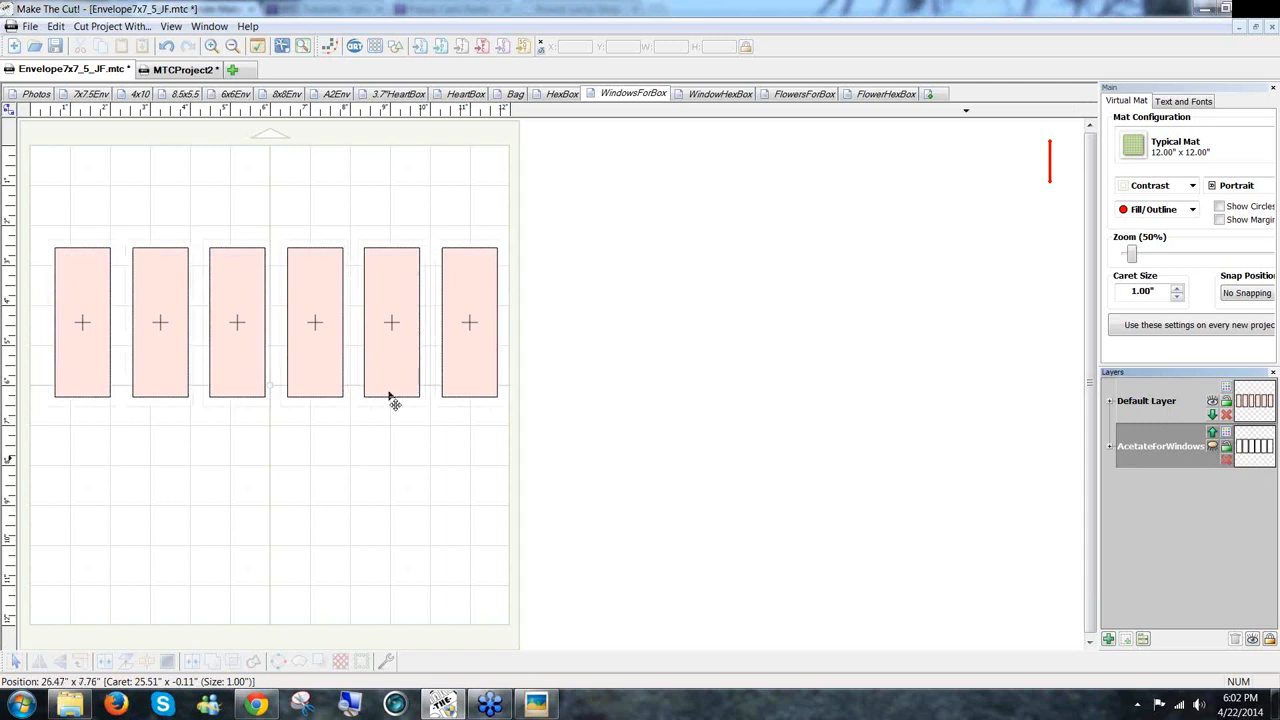
Examine the WindowHexBox page with its dashed score-line layer hidden and shown again
left_click(705, 100)
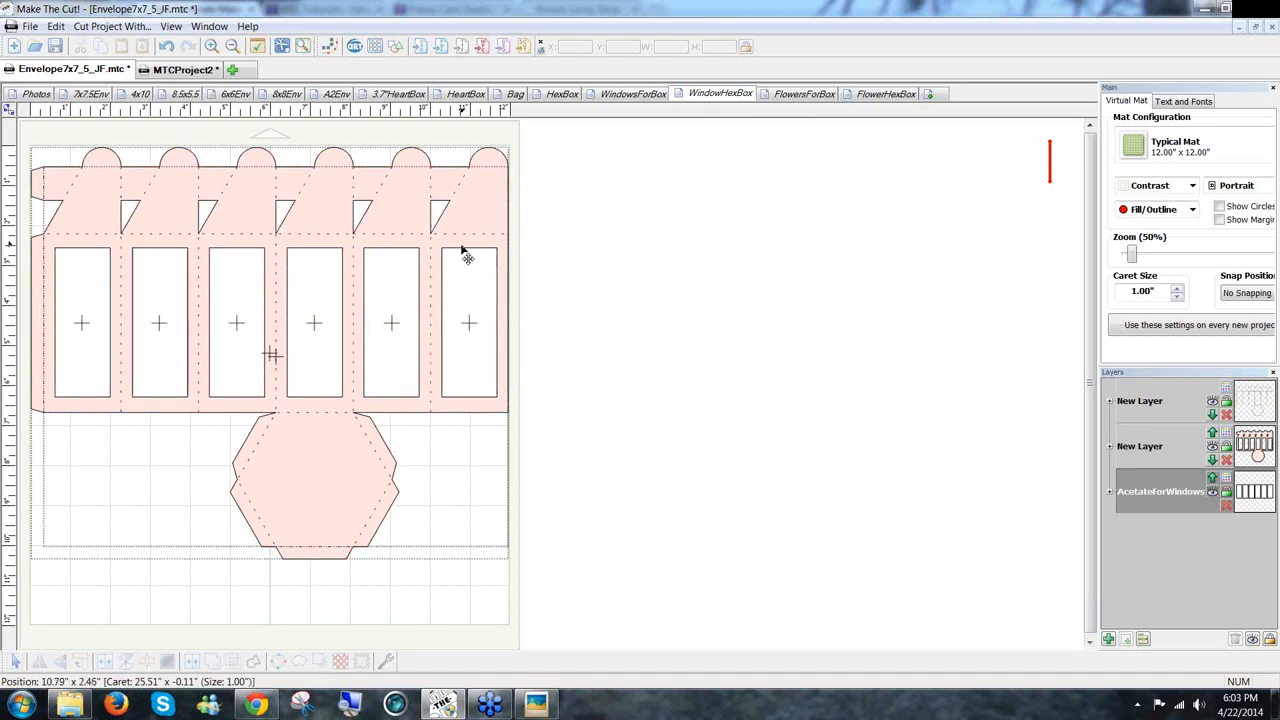
left_click(474, 408)
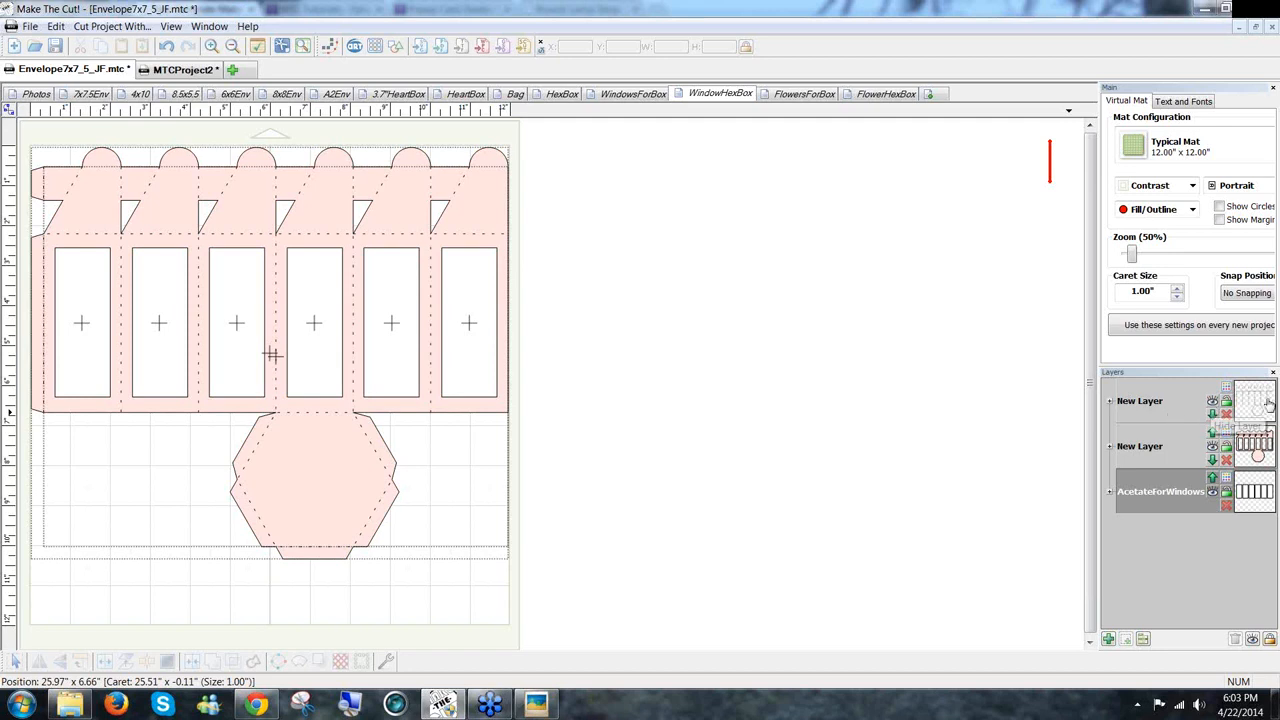
left_click(1212, 410)
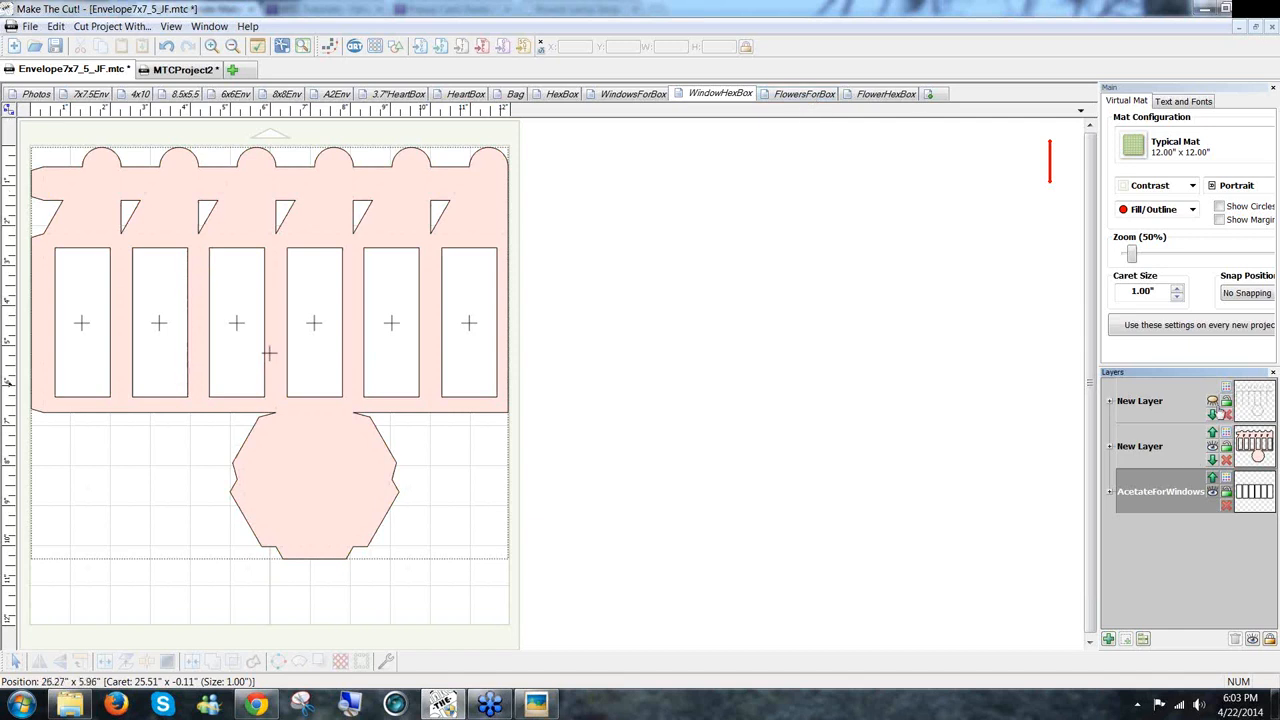
left_click(1212, 401)
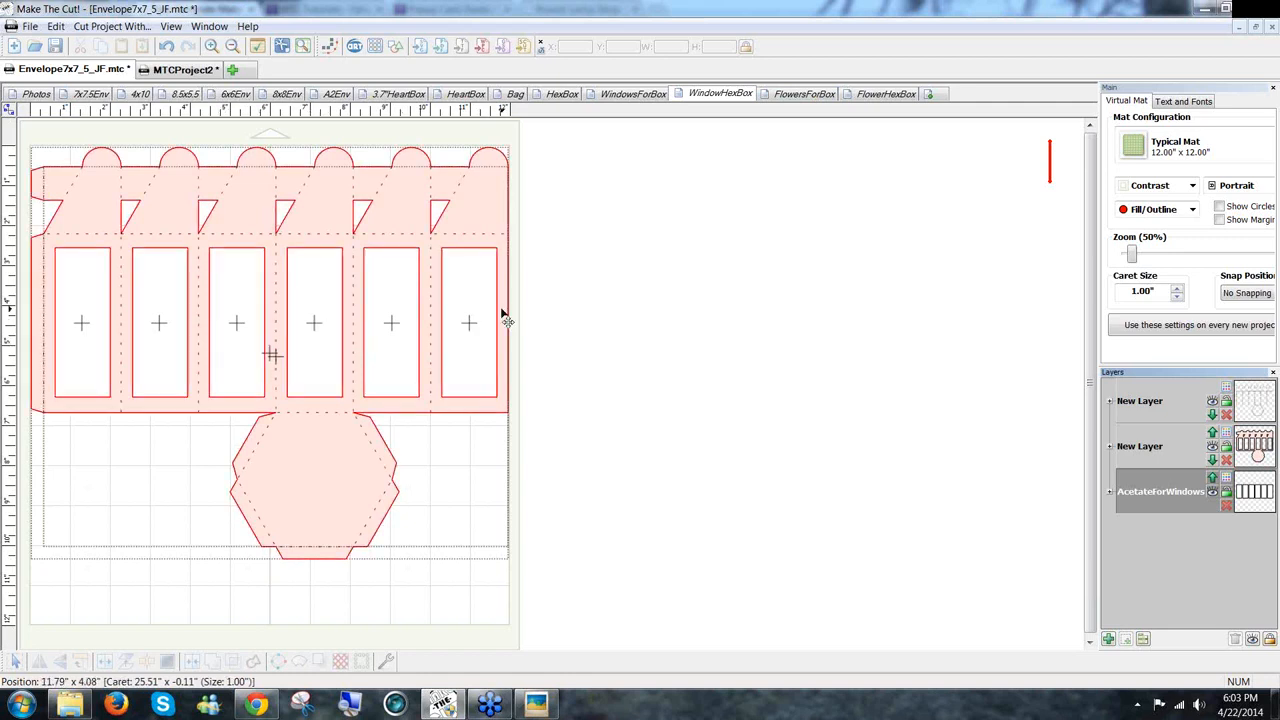
Compare the star lattice panels on the FlowersForBox page with the finished FlowerHexBox, and return to the FlowersForBox page
left_click(801, 94)
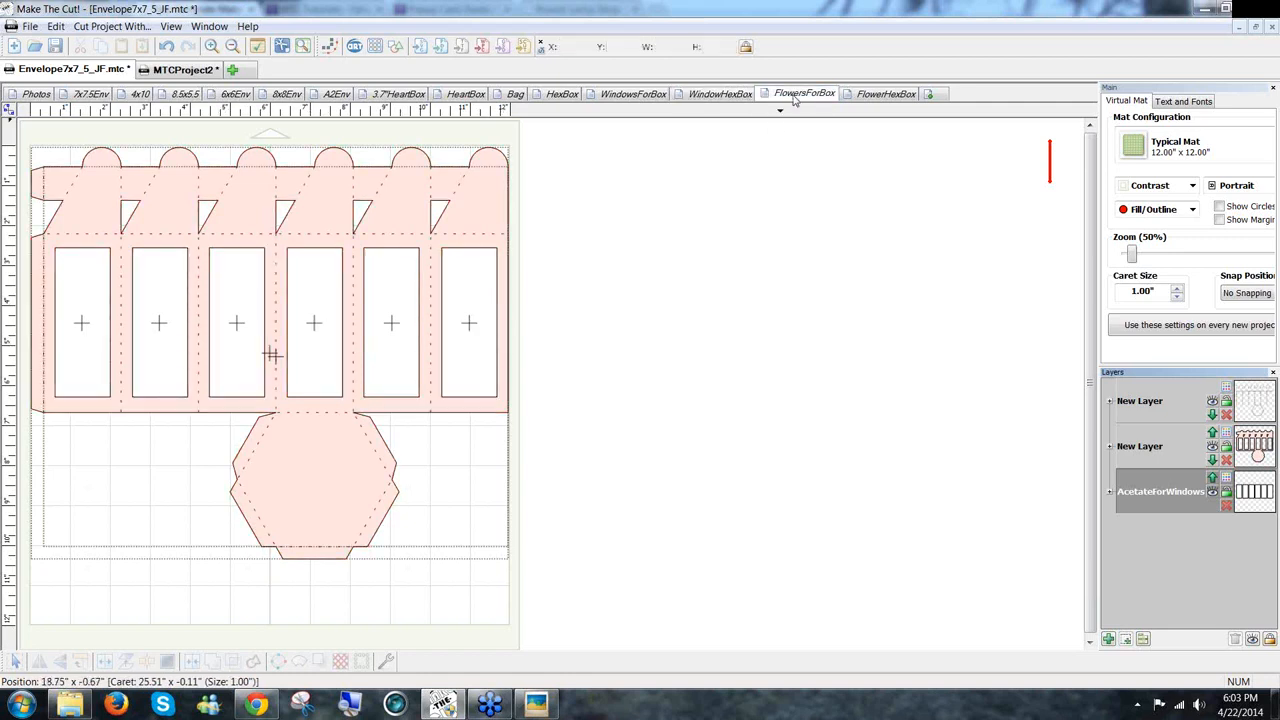
left_click(687, 267)
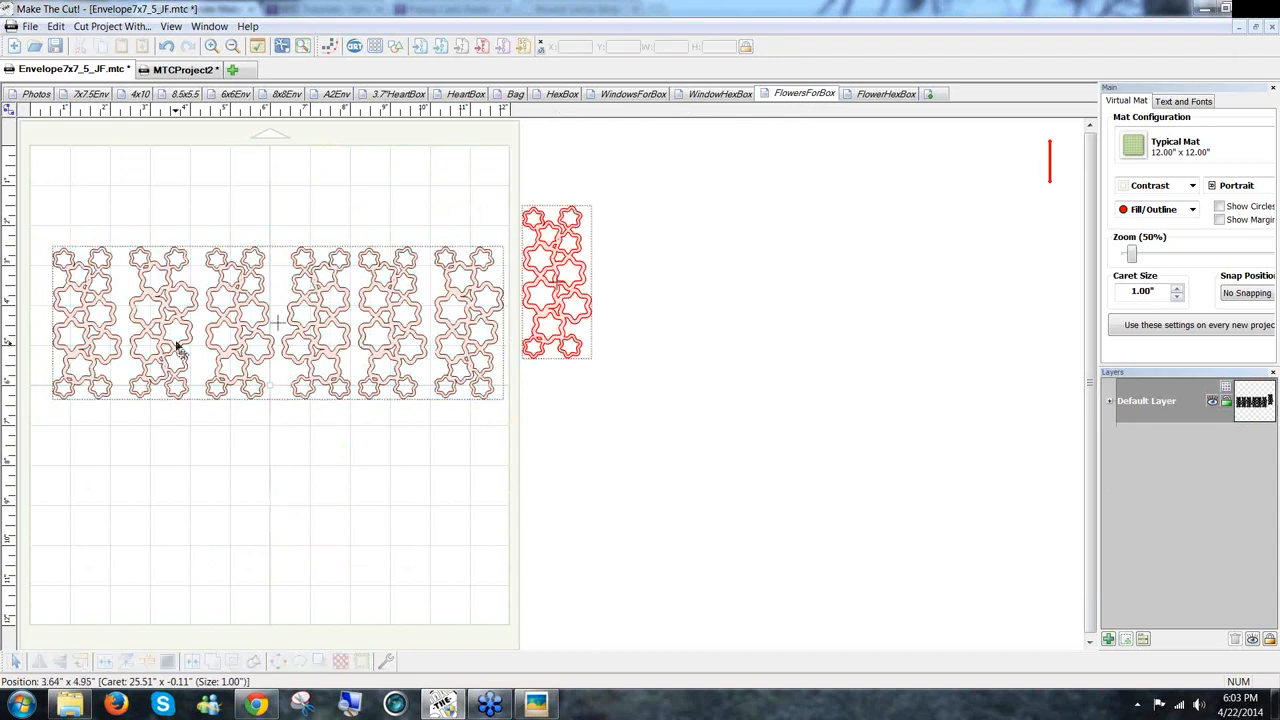
left_click(885, 94)
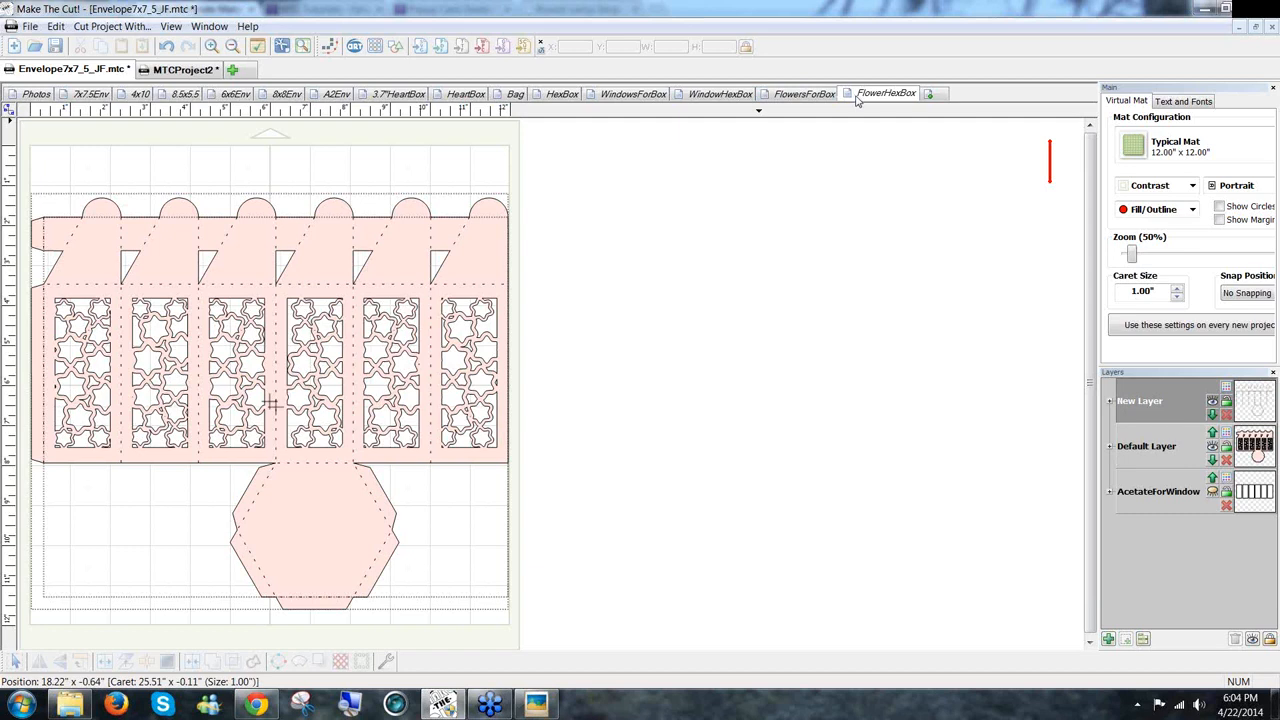
left_click(801, 97)
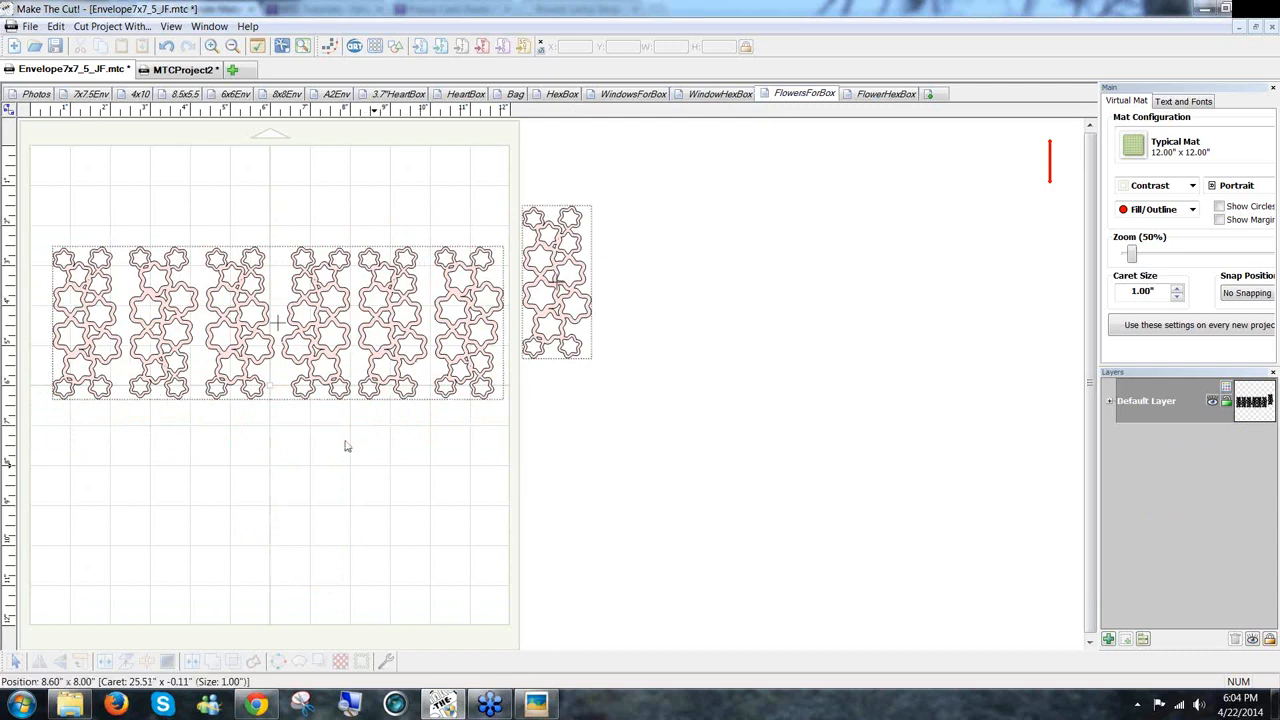
Add a 6 Points star from the basic shapes library and place it in the blank area beside the star panels
left_click(397, 50)
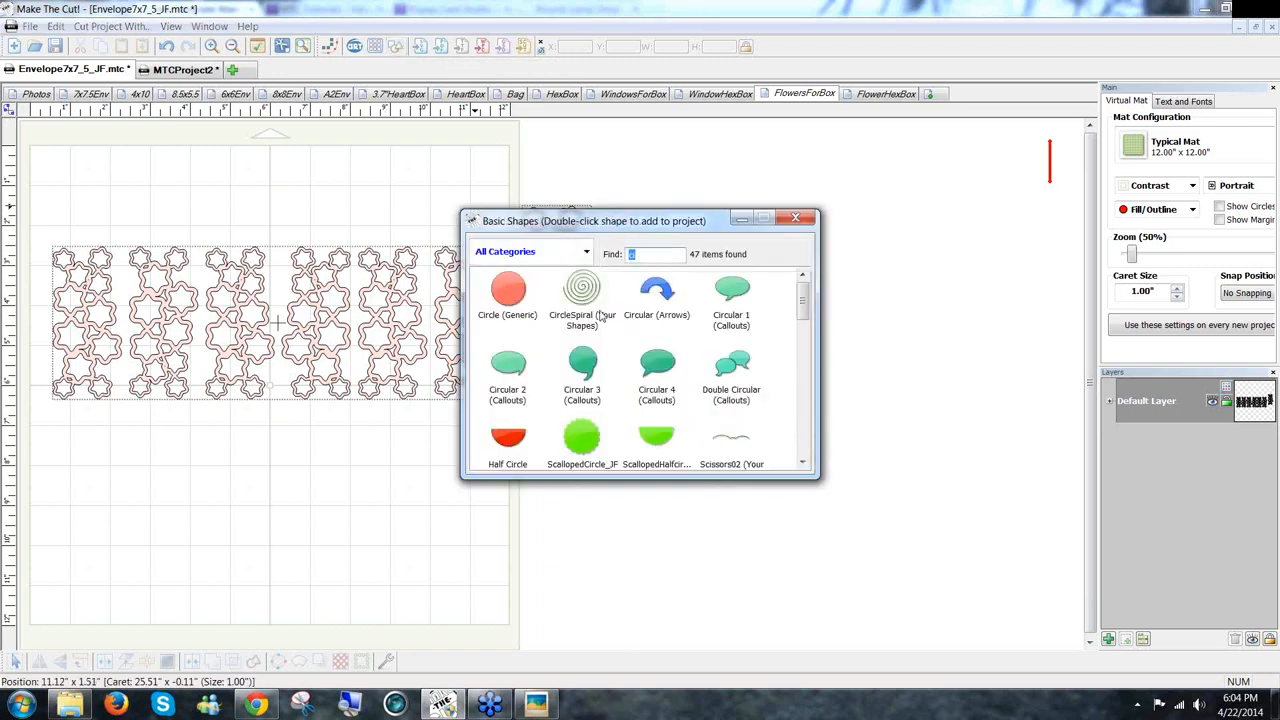
left_click_drag(618, 256, 607, 252)
key("BackSpace")
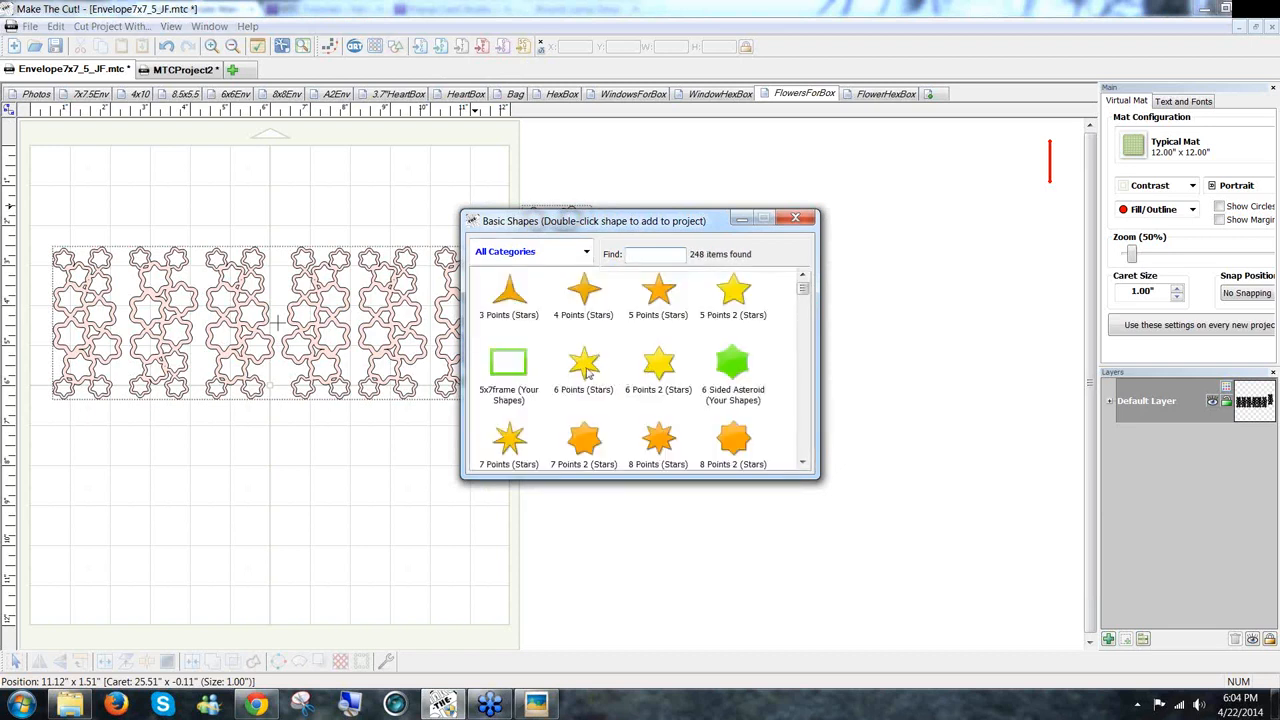
double_click(587, 372)
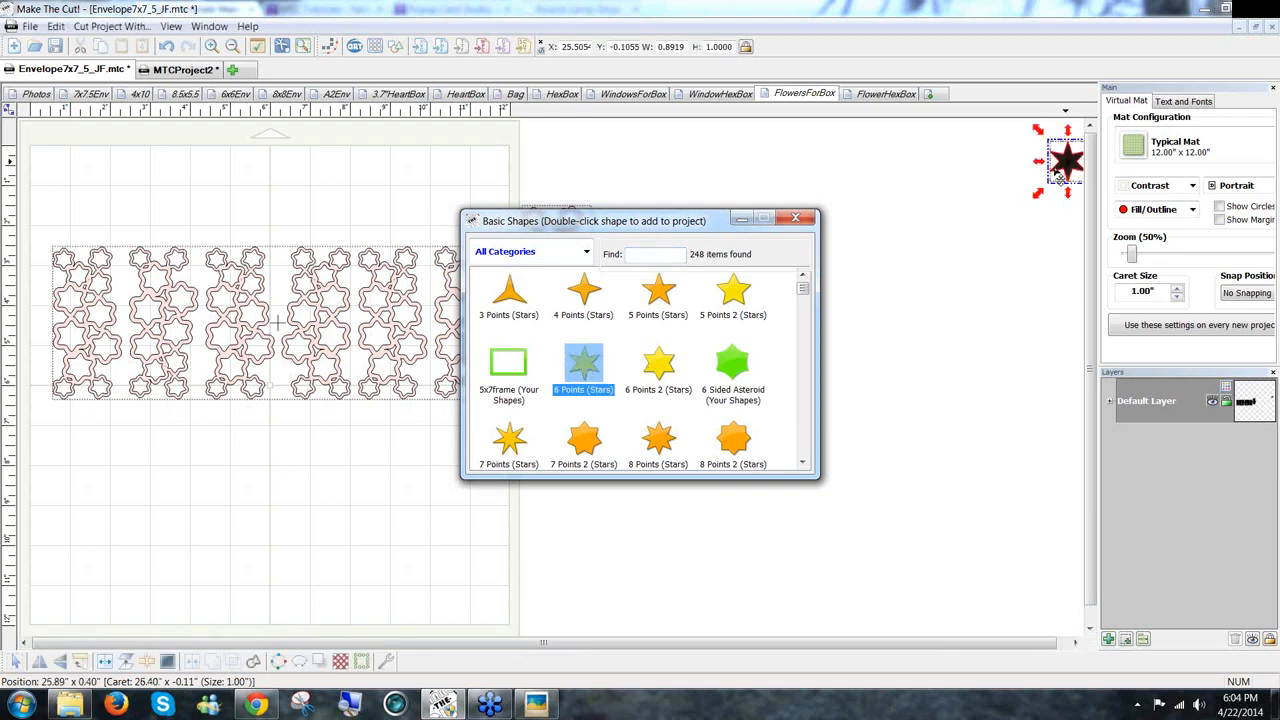
left_click_drag(1058, 172, 805, 195)
left_click(702, 324)
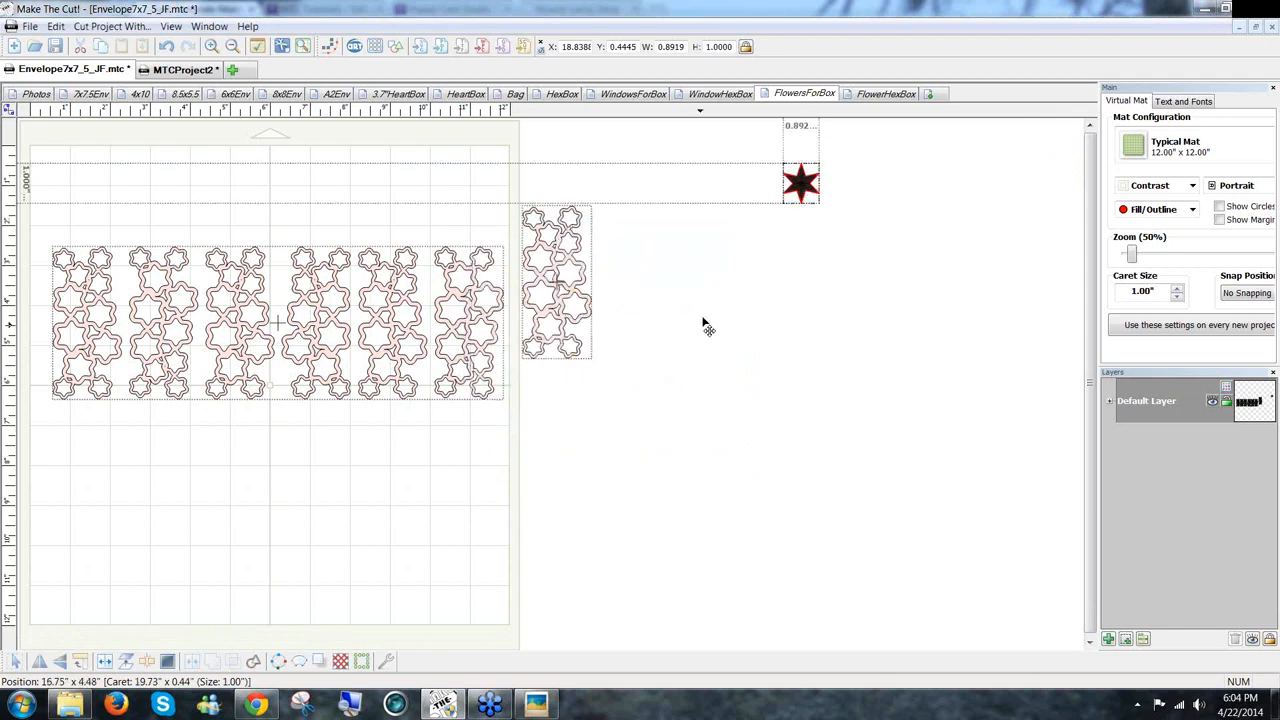
left_click_drag(703, 322, 704, 326)
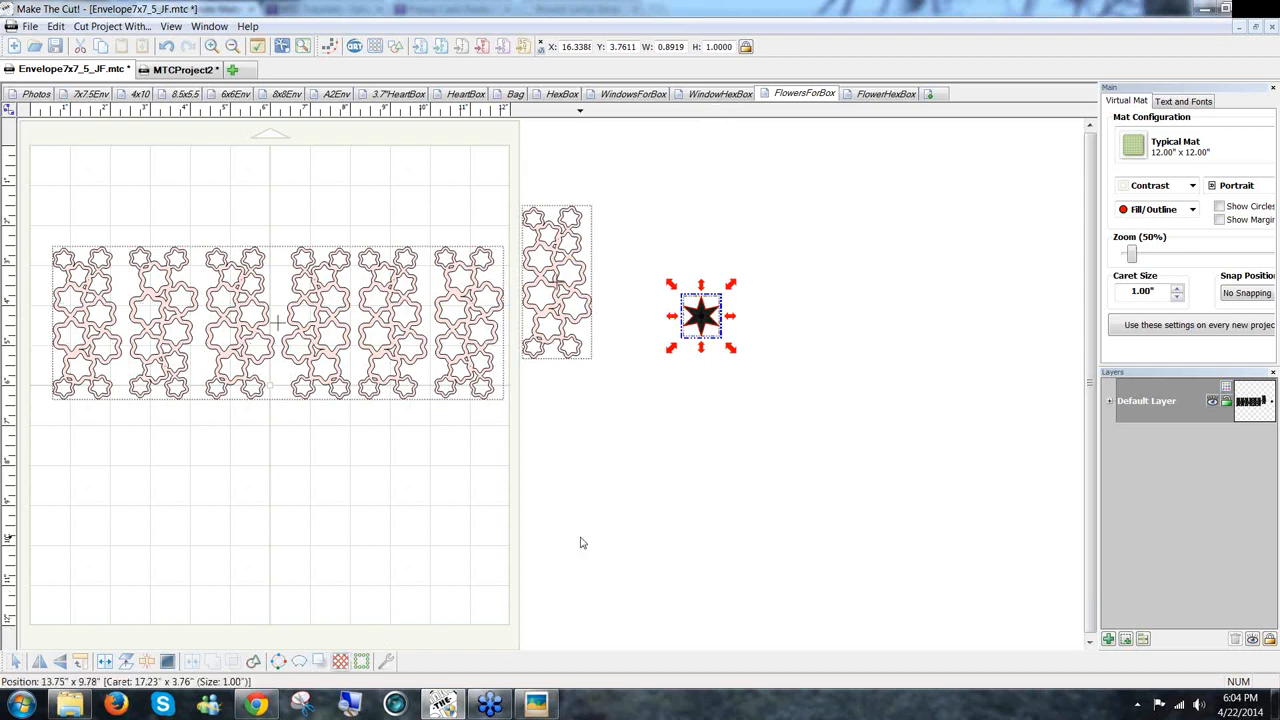
Generate a rounded shadow layer around the six-point star with a shadow width of 0.216 in
left_click(321, 661)
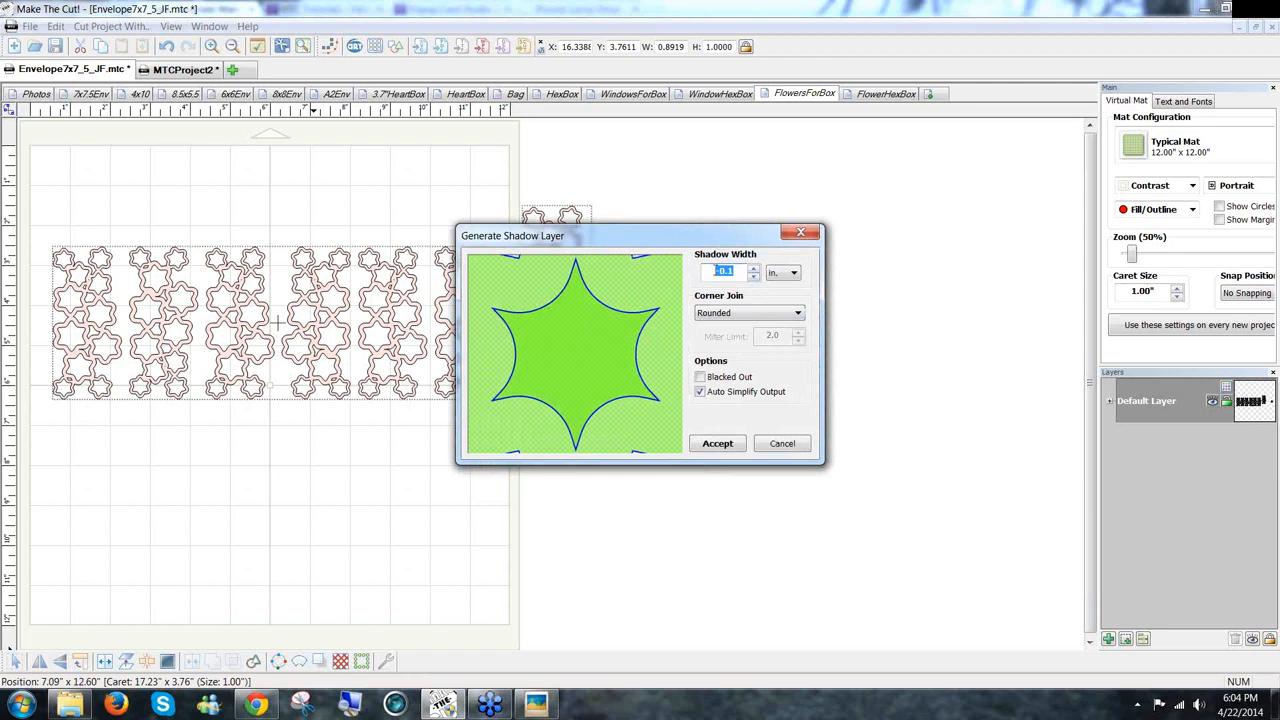
type(".1")
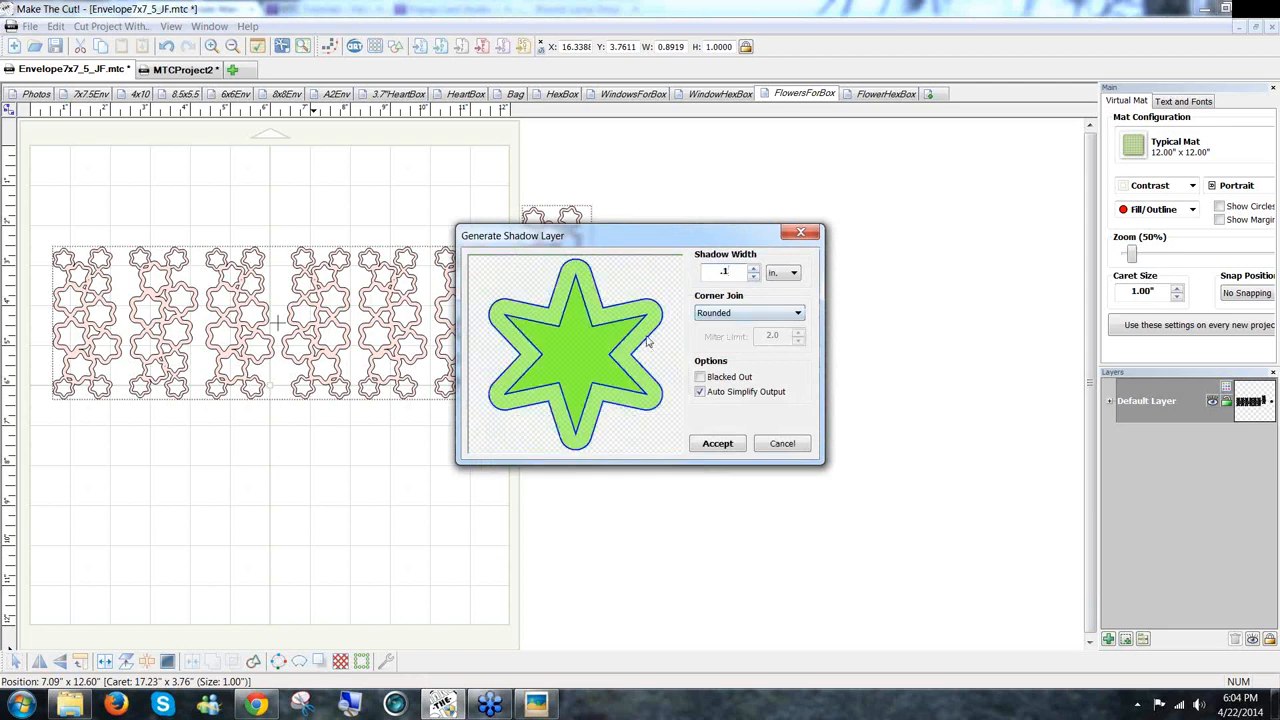
left_click(754, 270)
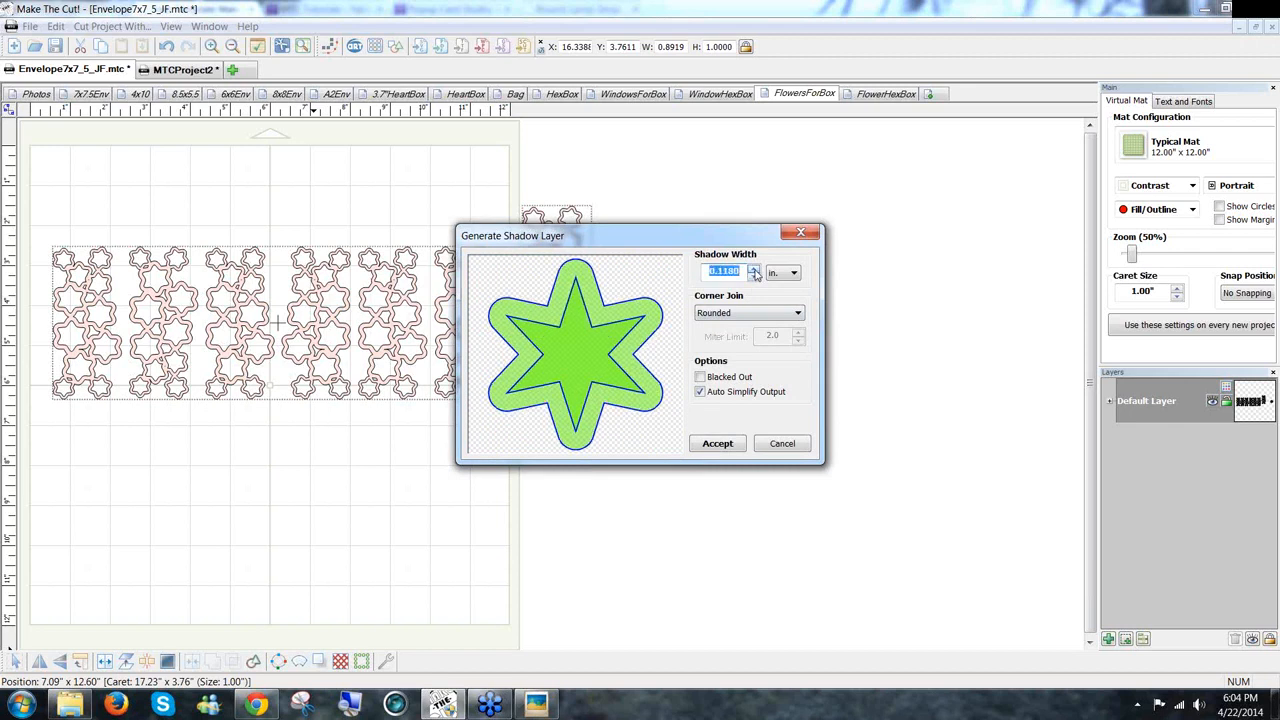
left_click(754, 270)
left_click(754, 271)
left_click(754, 271)
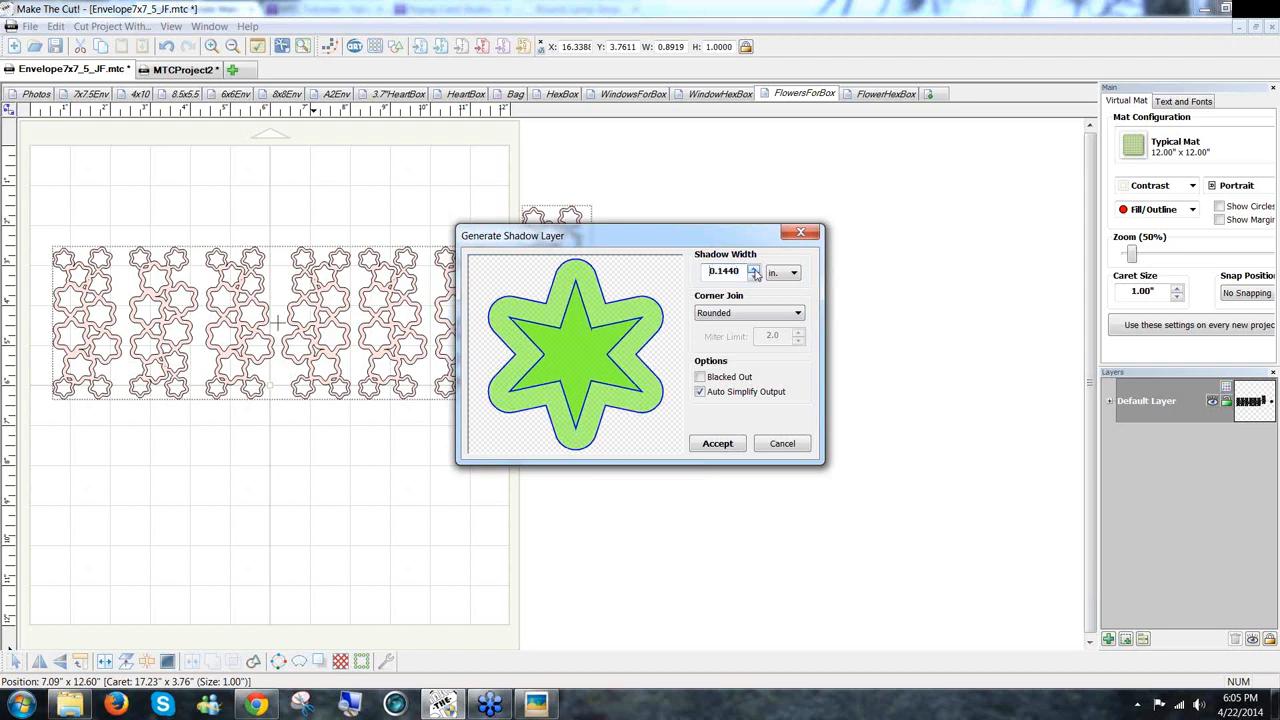
left_click(754, 271)
left_click(754, 271)
left_click(754, 271)
left_click(754, 271)
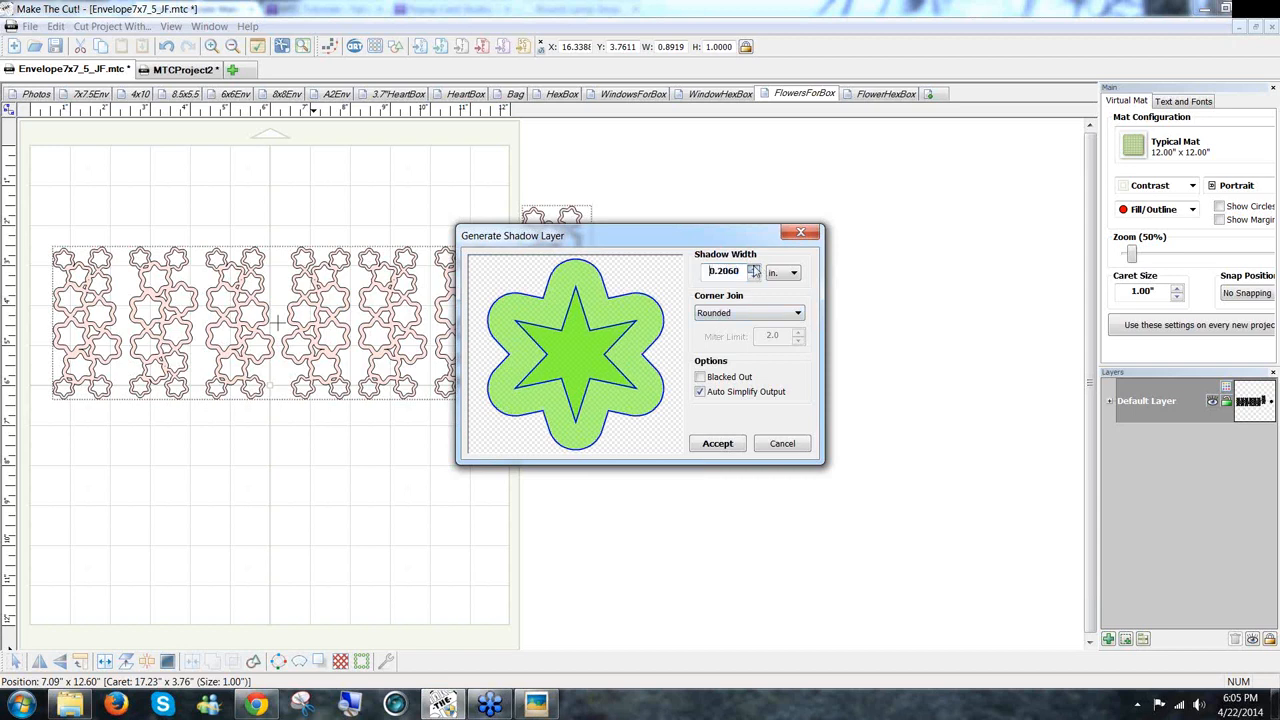
left_click(754, 271)
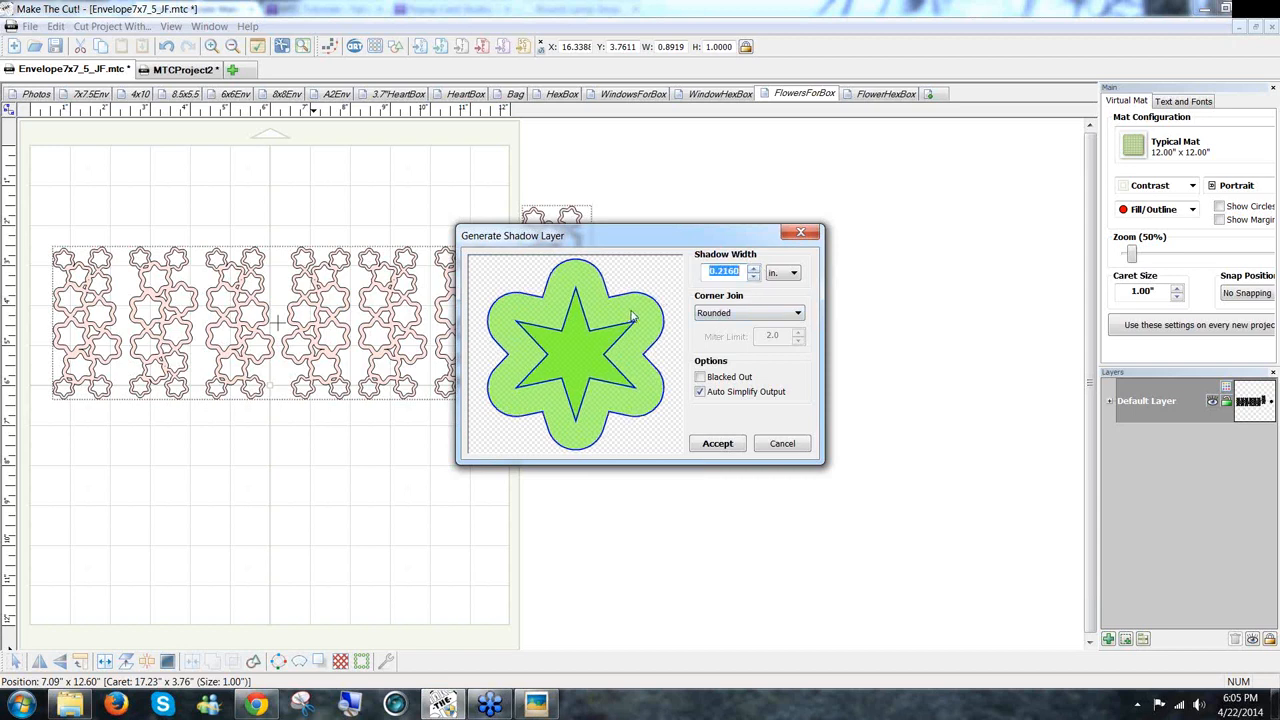
left_click(708, 448)
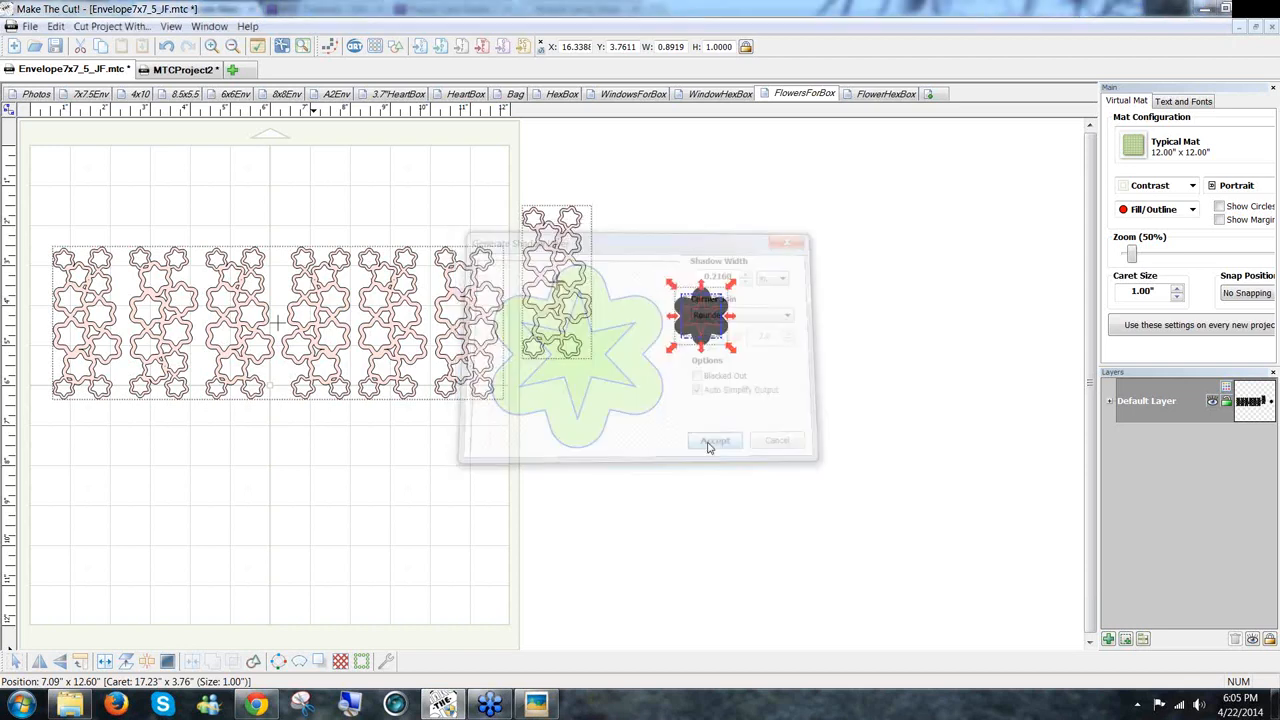
Delete the original six-point star, keeping only its rounded flower-shaped shadow
left_click(735, 402)
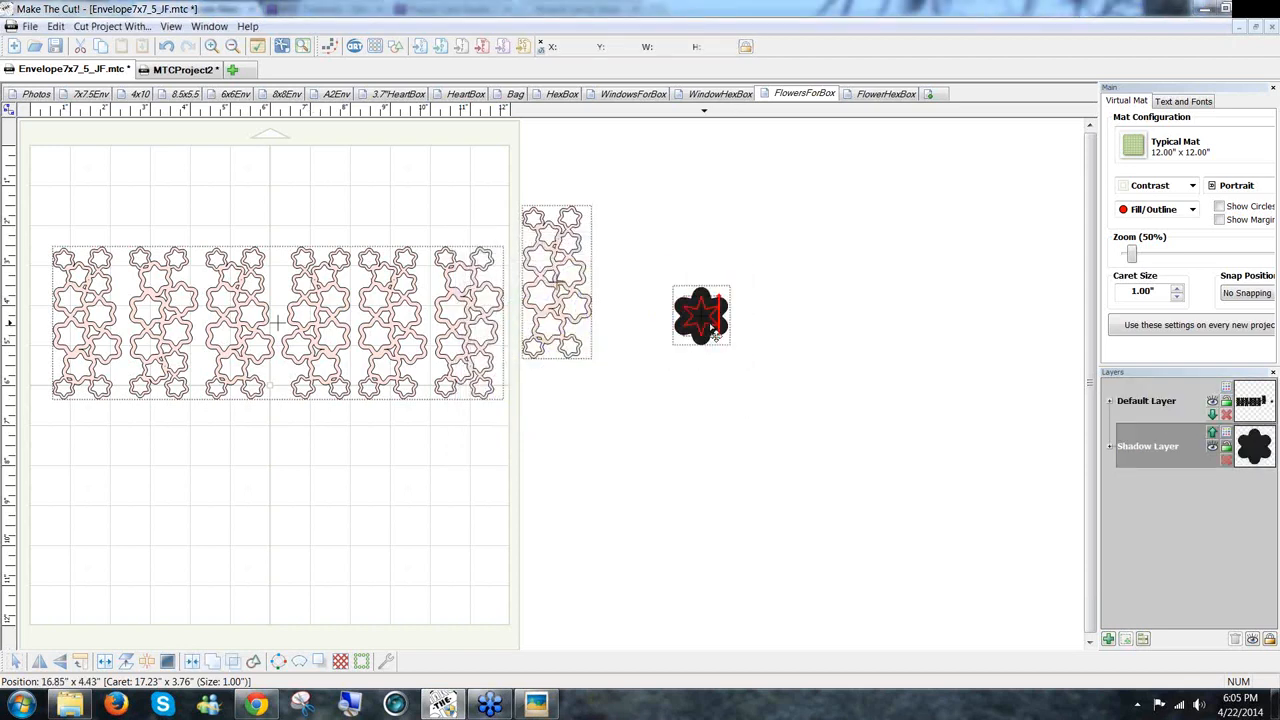
left_click(710, 333)
key("Delete")
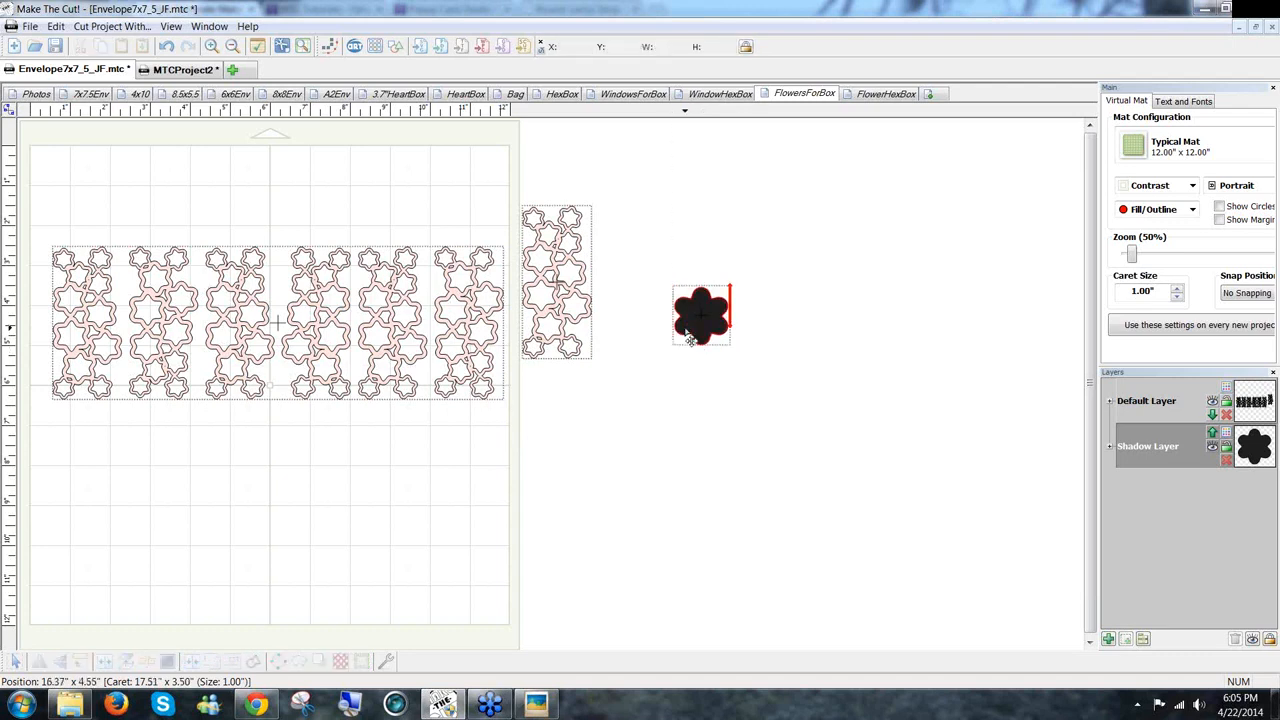
Try a -0.1 in shadow inside the flower, joined with it into a thin outline, and undo it
left_click(690, 340)
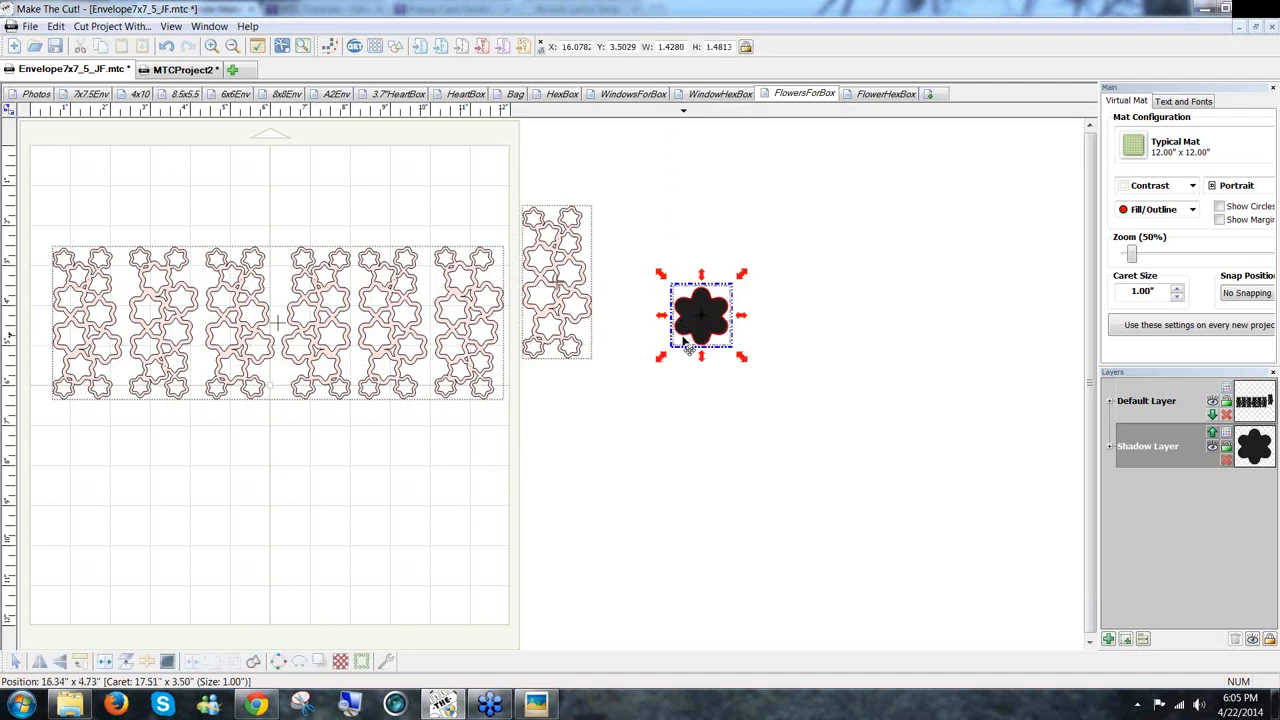
left_click(322, 662)
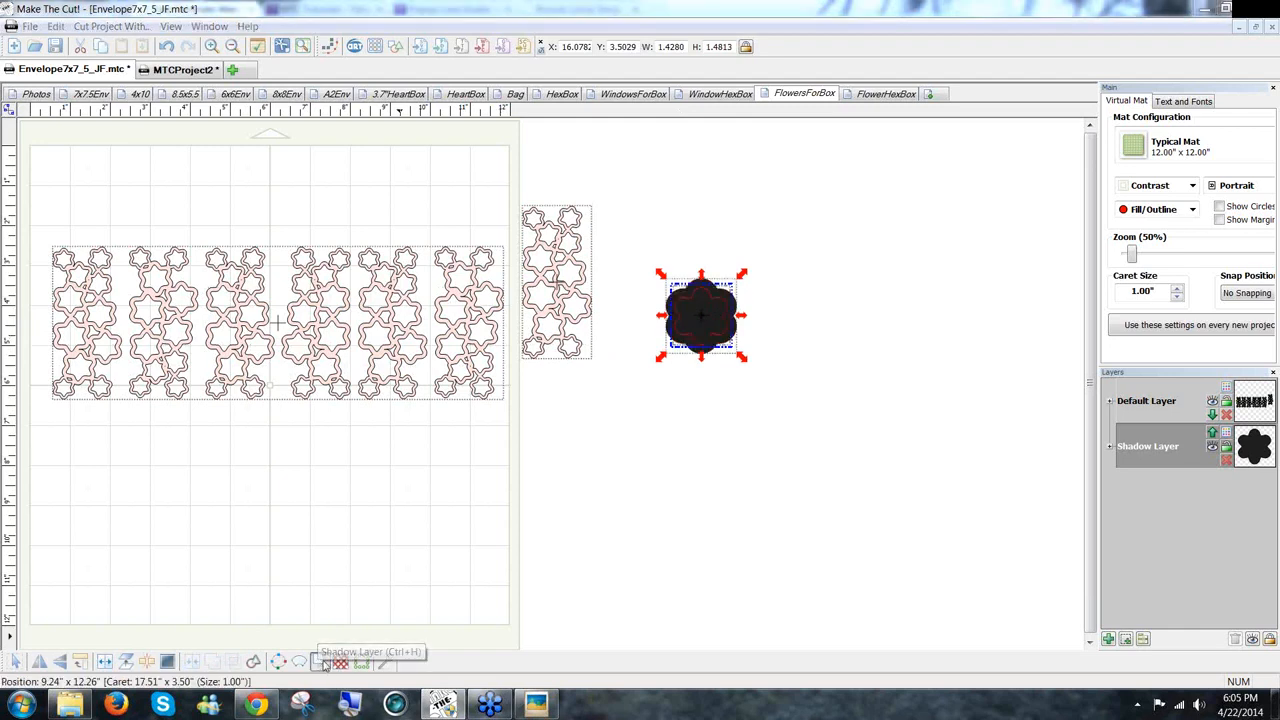
left_click(736, 271)
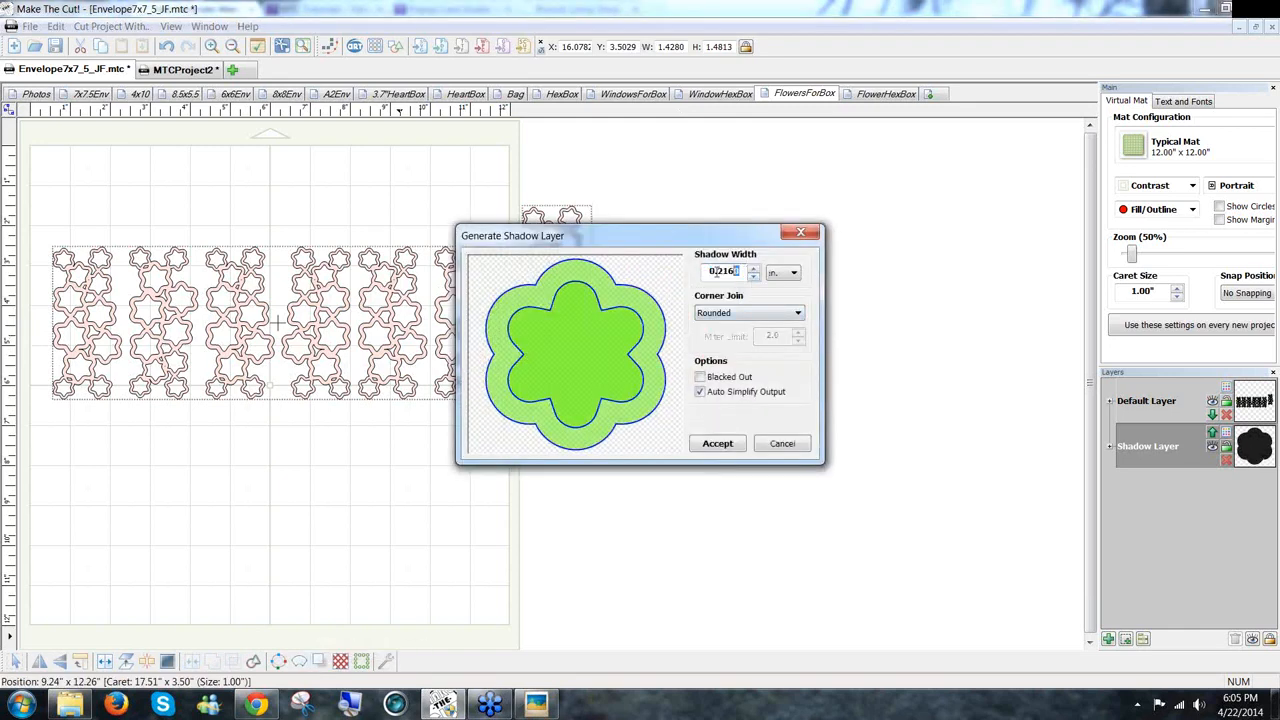
left_click_drag(712, 271, 697, 278)
key("BackSpace")
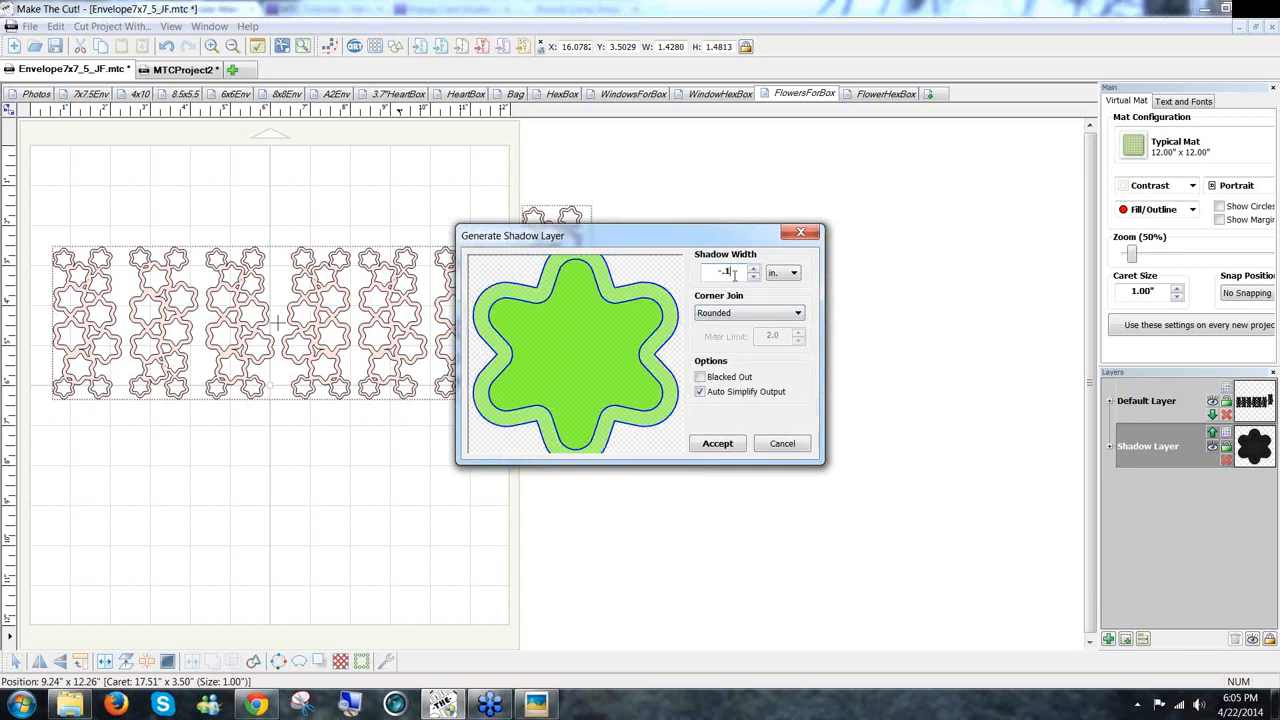
left_click(713, 450)
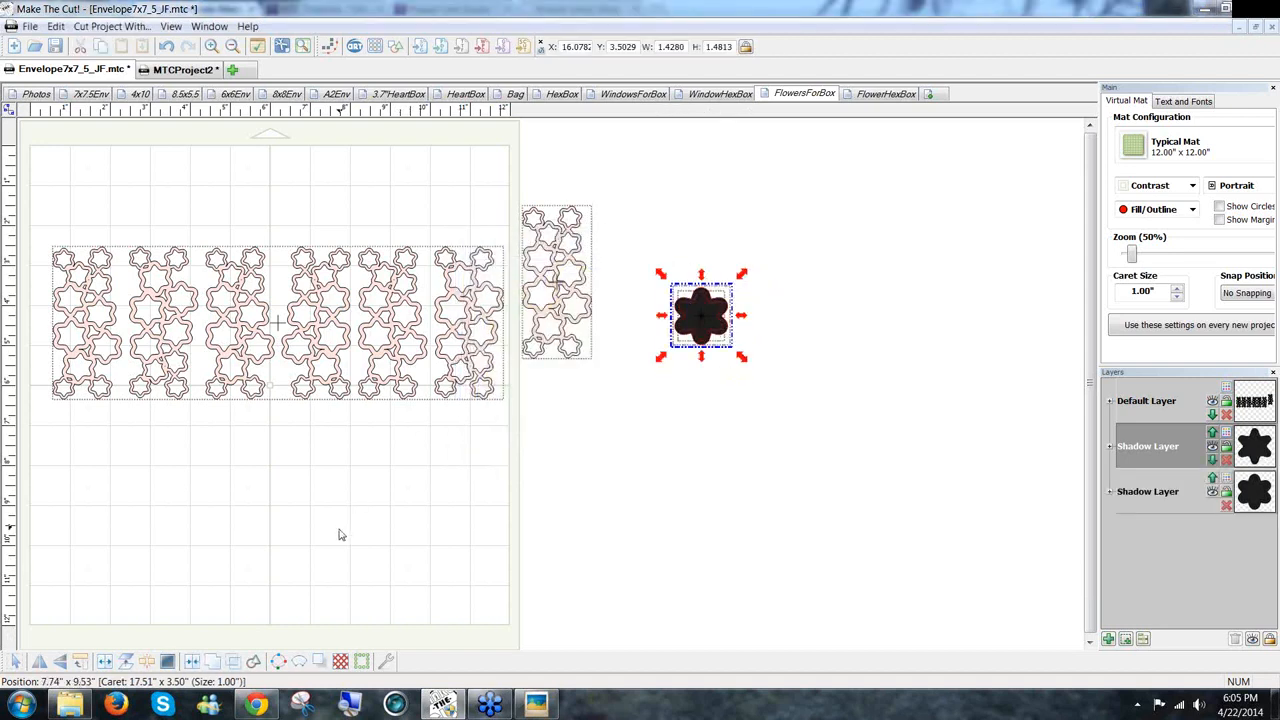
left_click(192, 662)
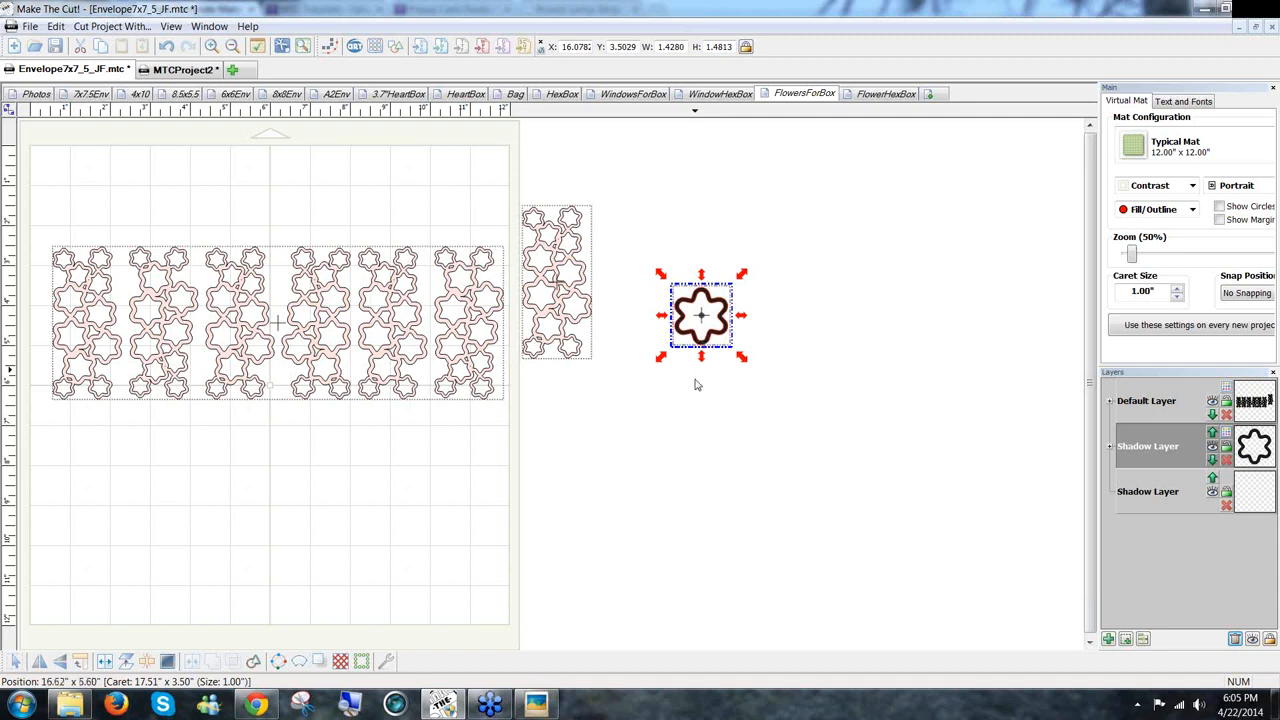
key("ctrl+z")
Generate a -0.15 in shadow inside the flower and join both shapes into a thicker hollow outline
left_click(707, 345)
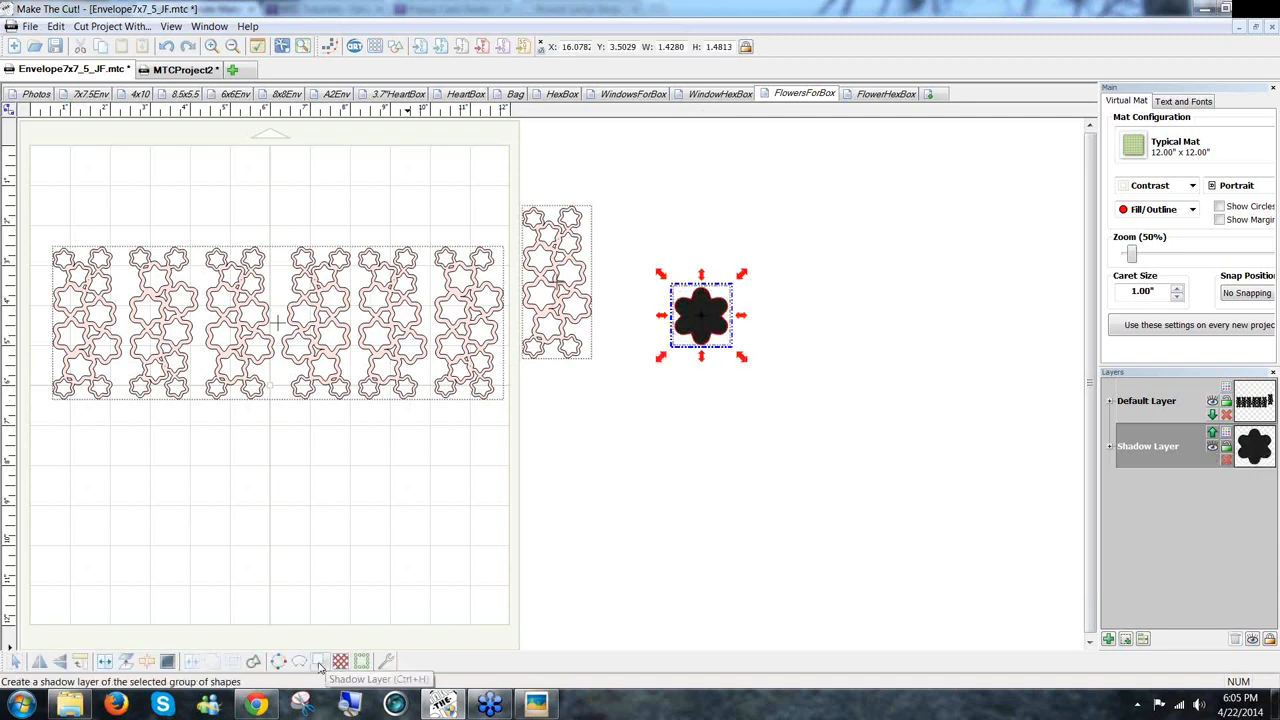
left_click(339, 662)
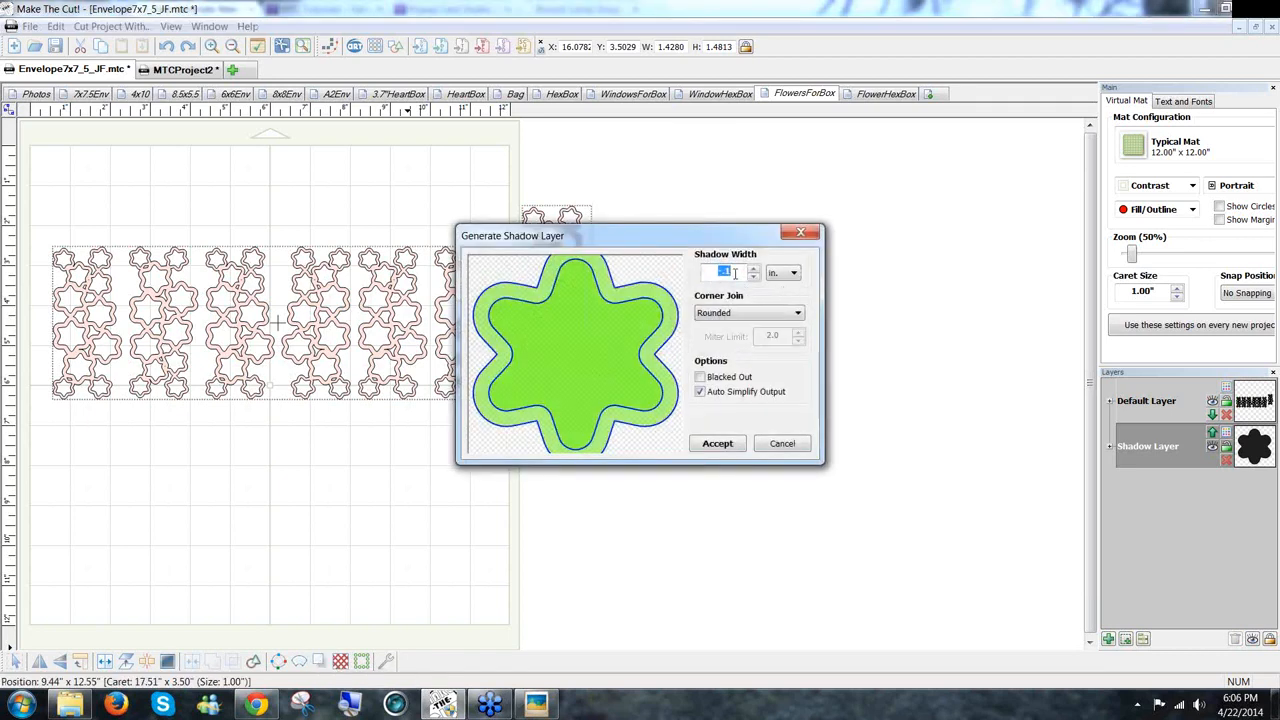
type("-.15")
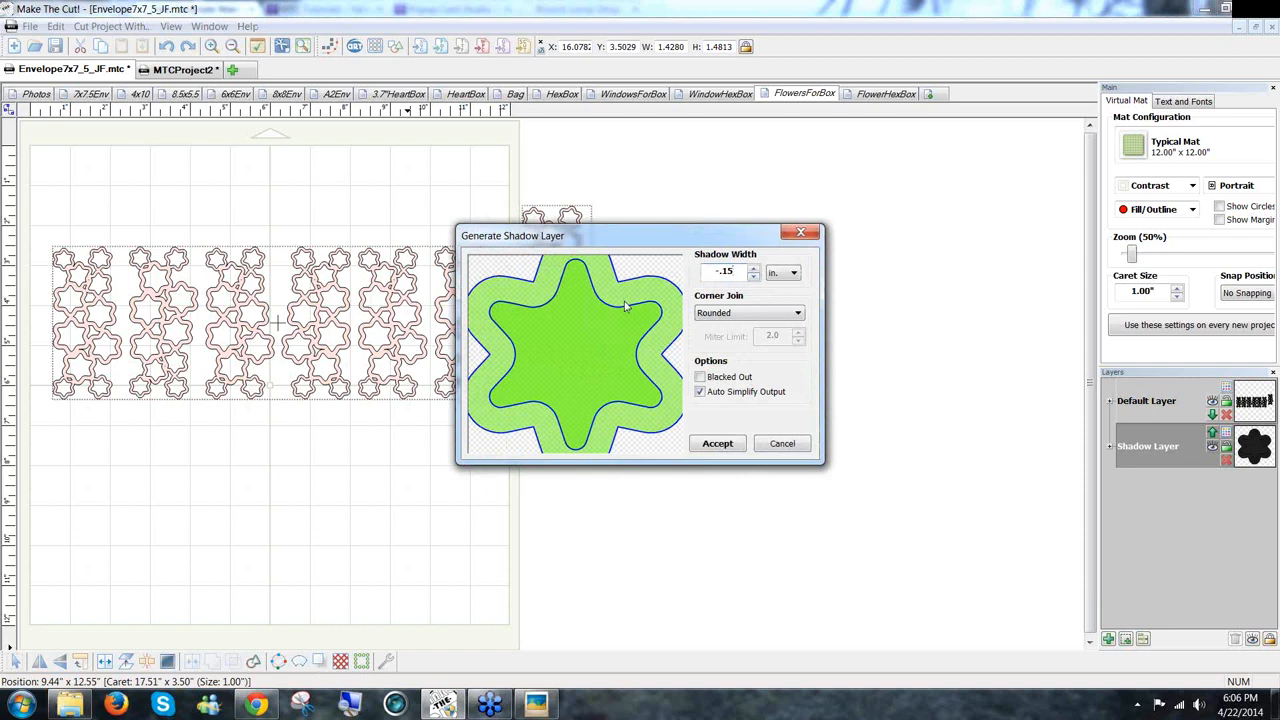
left_click(726, 451)
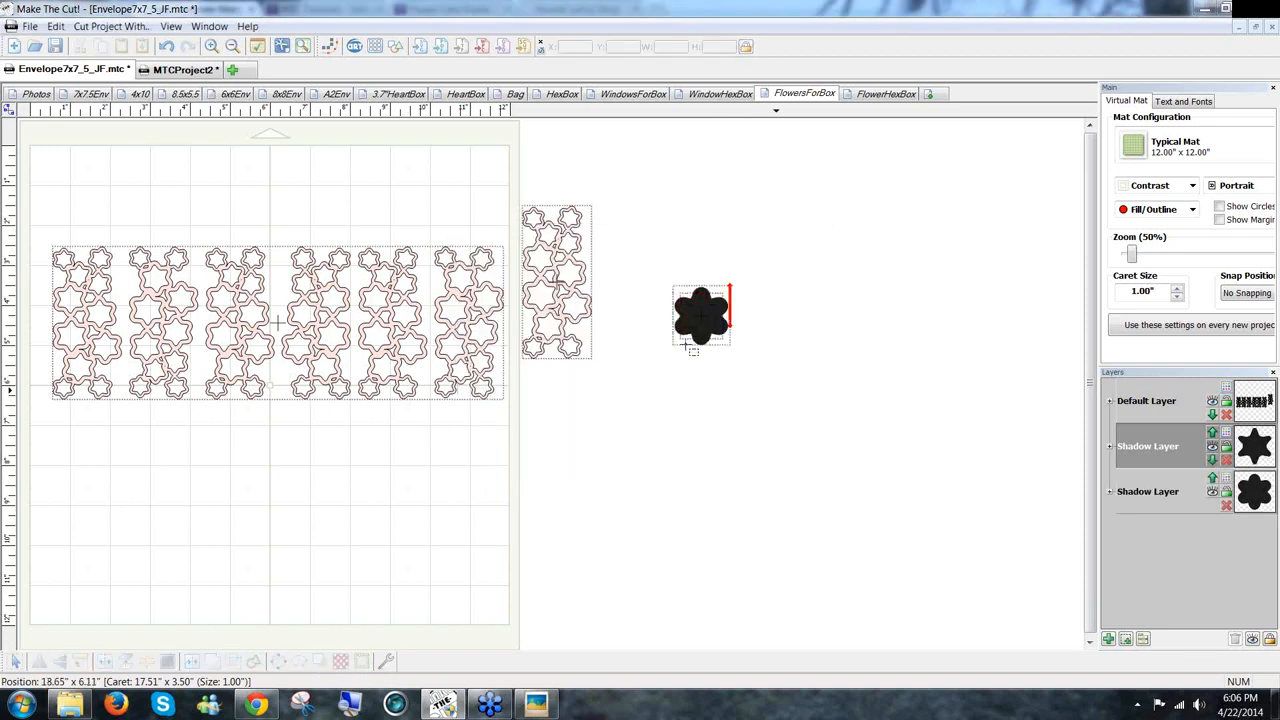
left_click_drag(777, 391, 641, 267)
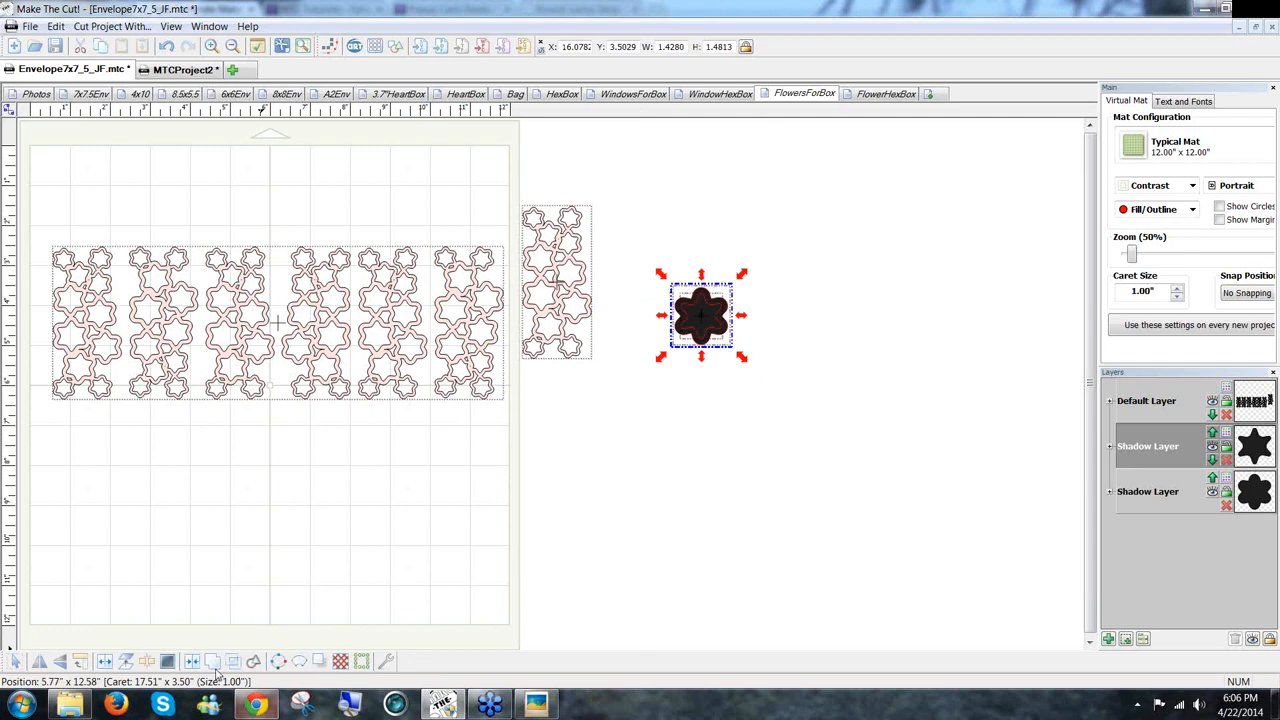
left_click(194, 666)
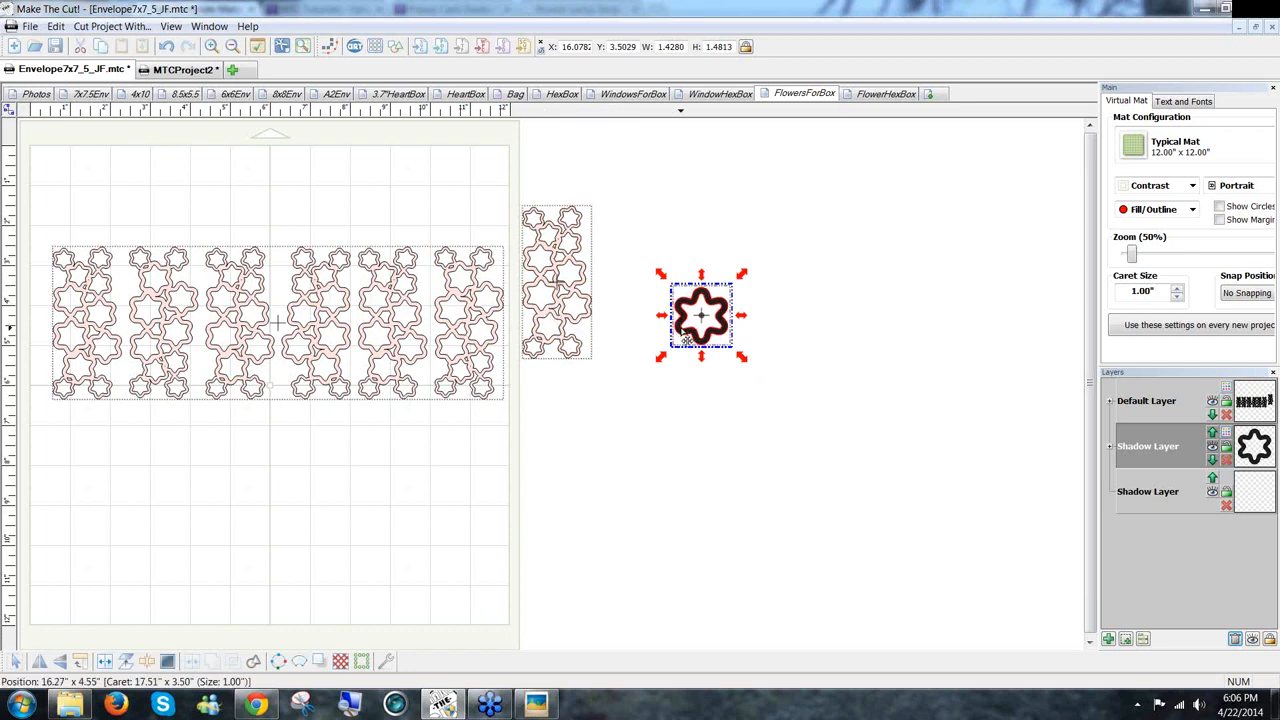
Copy the flower outline onto the WindowHexBox page and place it in the blank area beside the box template
left_click(687, 338)
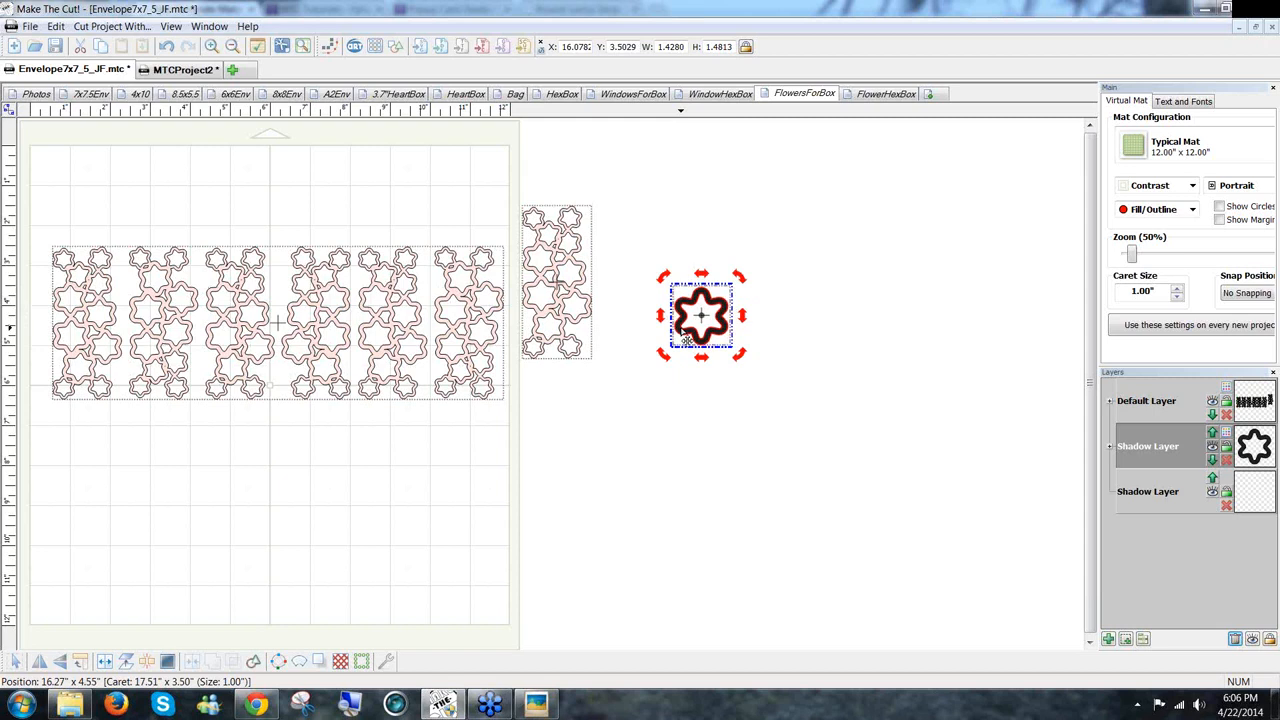
left_click(714, 95)
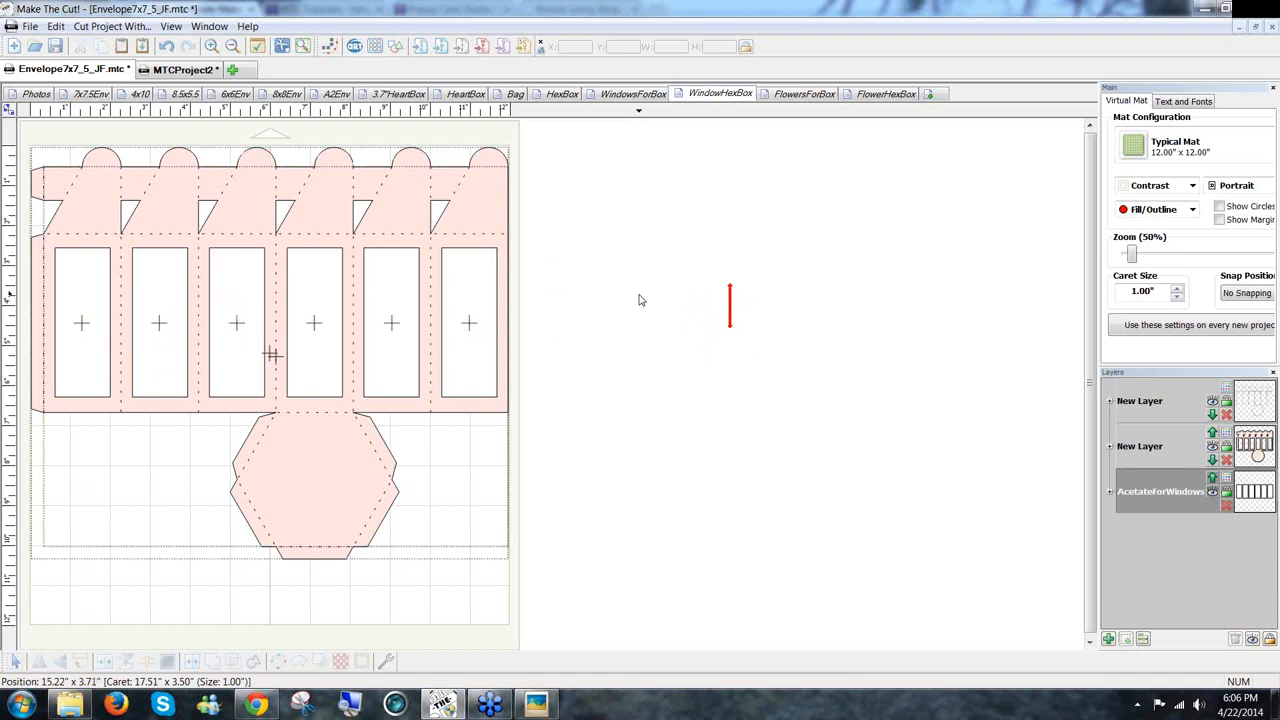
key("ctrl+v")
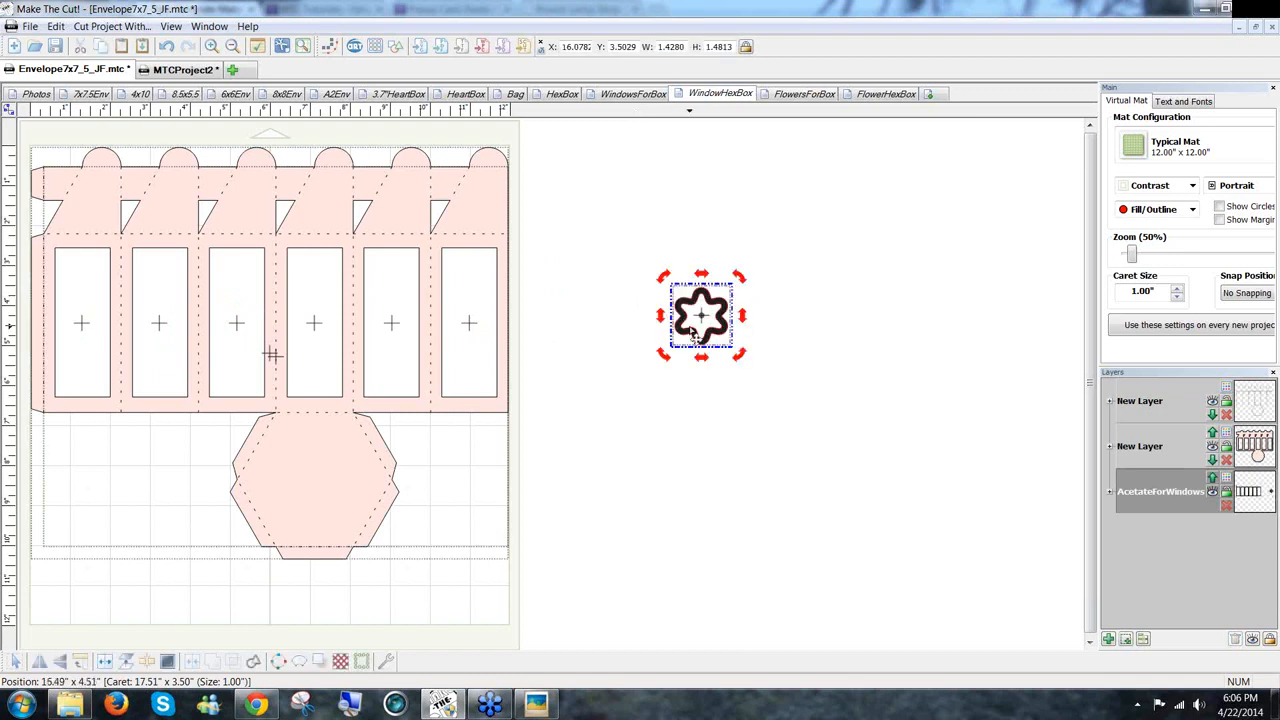
left_click_drag(690, 335, 502, 361)
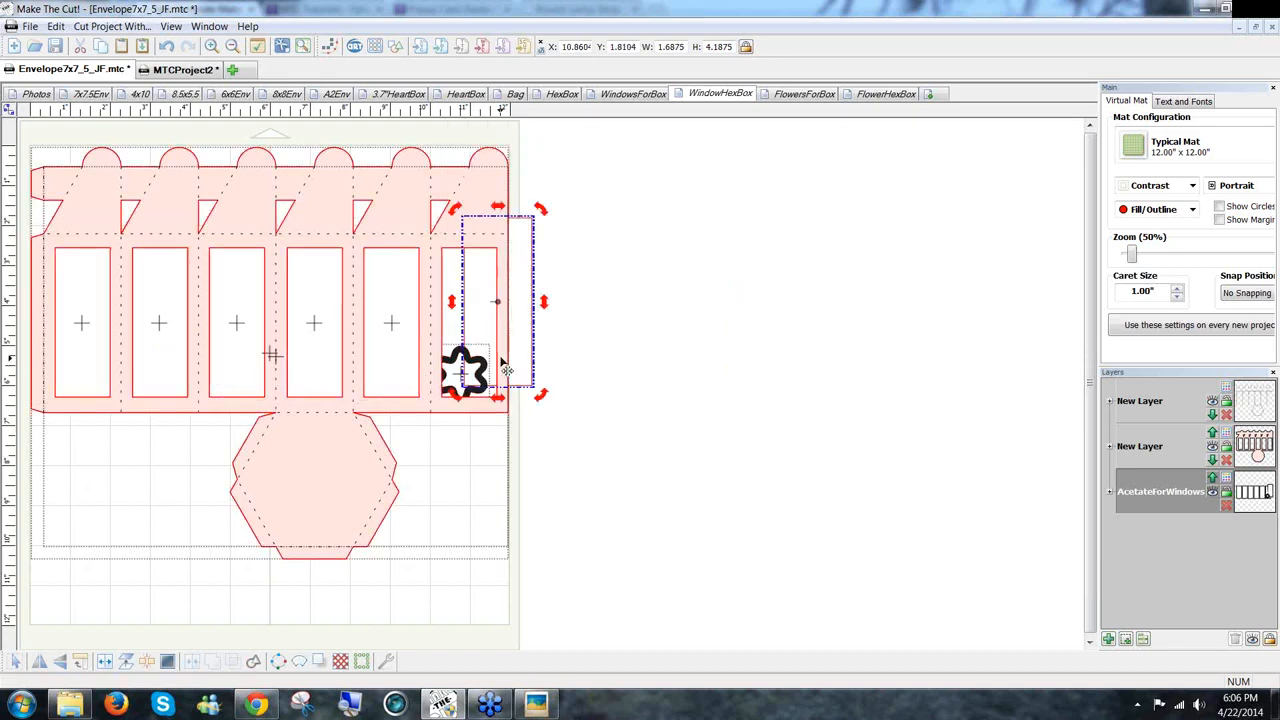
key("ctrl+z")
left_click(606, 362)
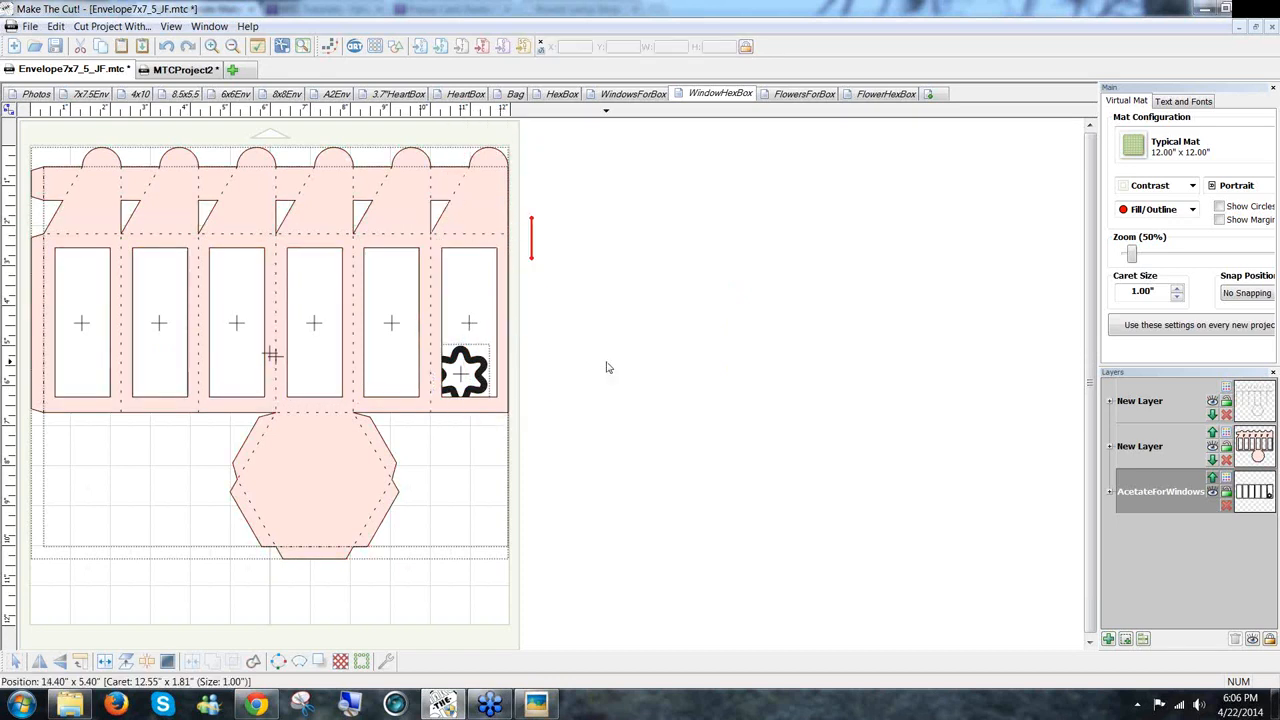
left_click_drag(487, 372, 650, 372)
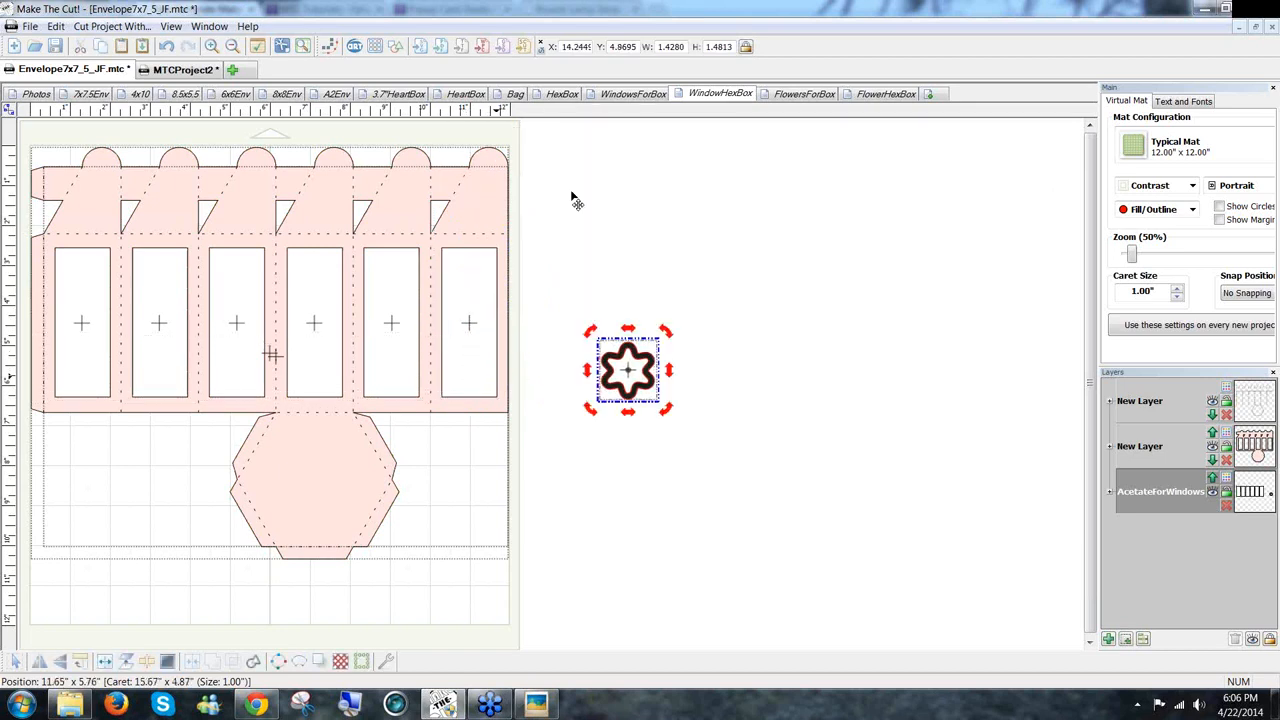
Copy the last window panel from the WindowsForBox page to the FlowersForBox page and place it beside the flower outline
left_click(630, 94)
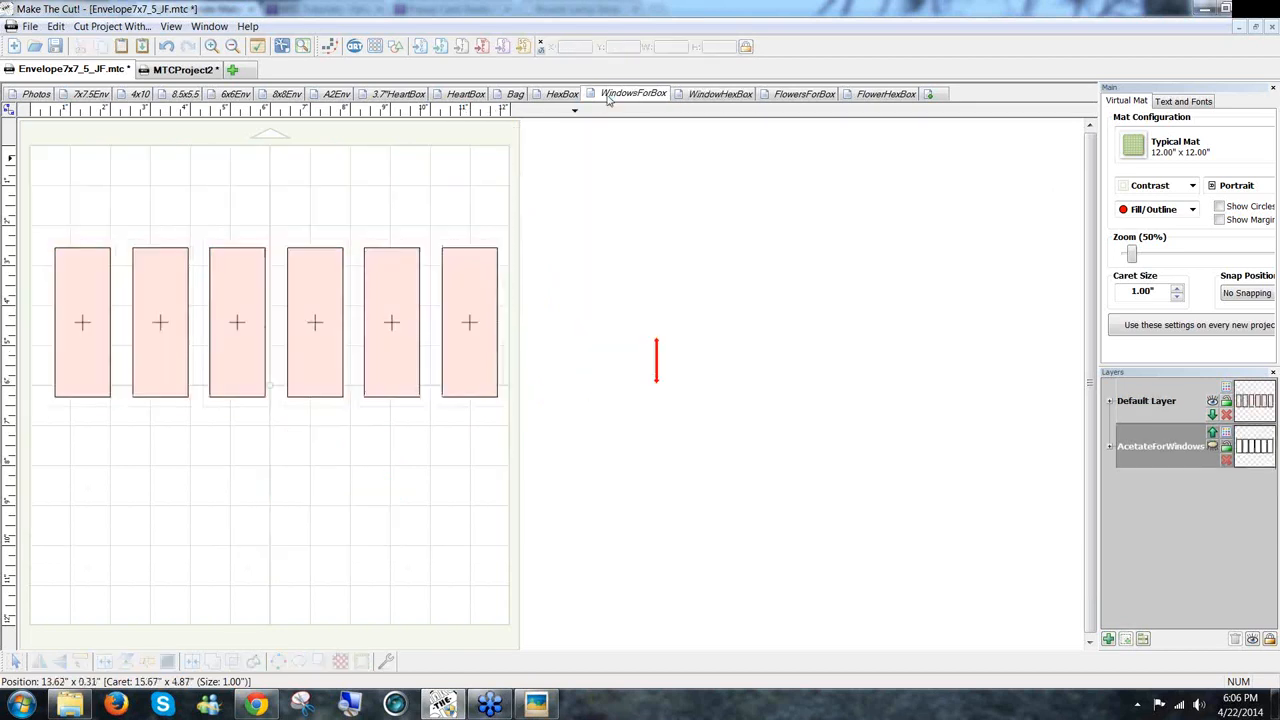
left_click(483, 286)
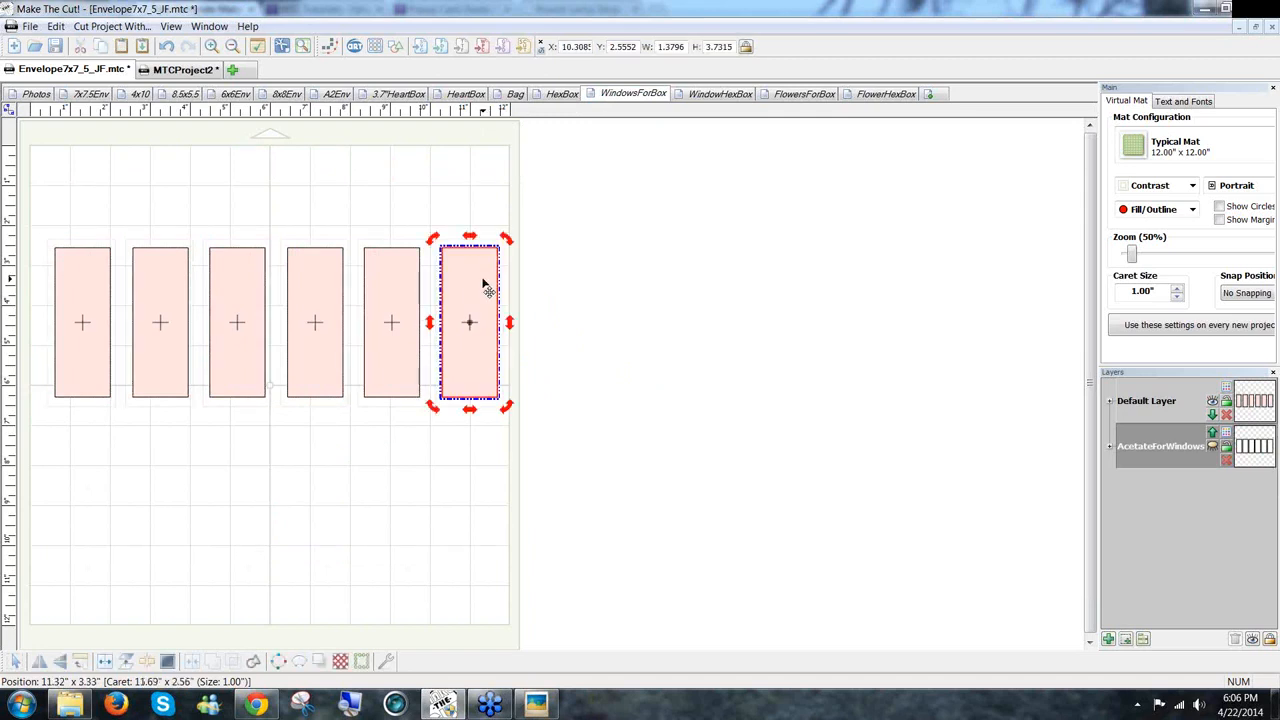
left_click(784, 96)
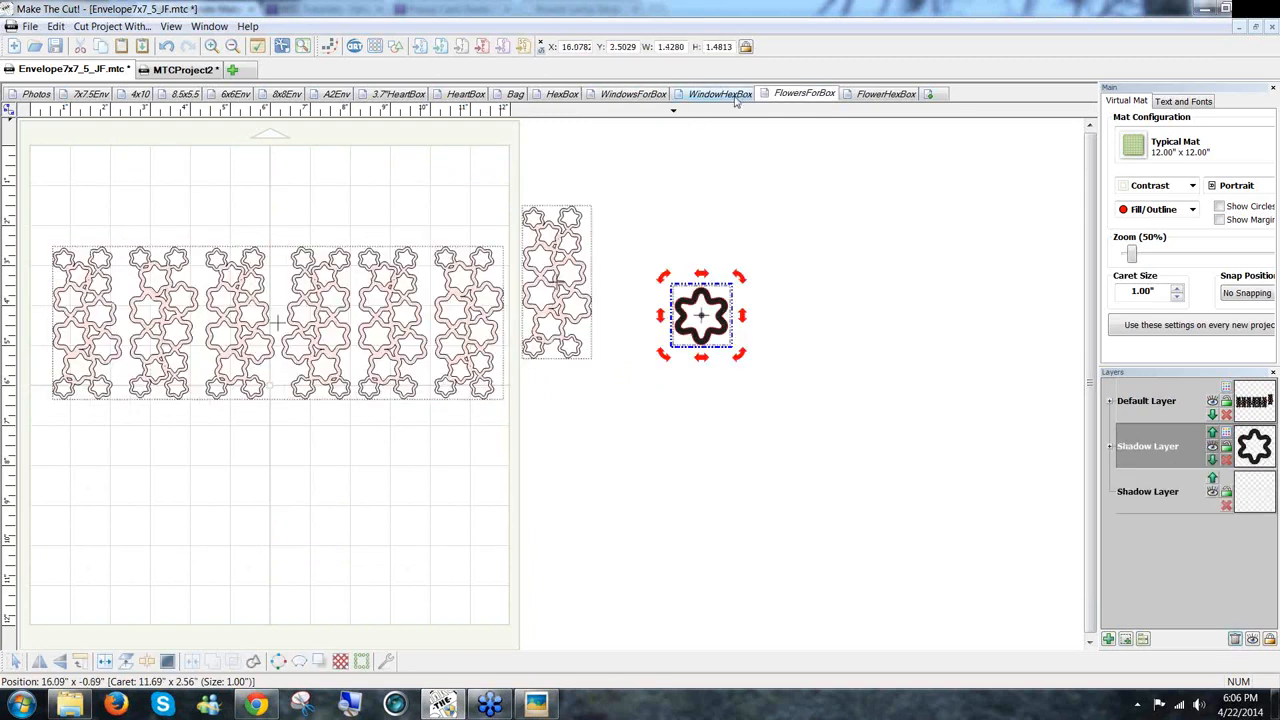
left_click(744, 211)
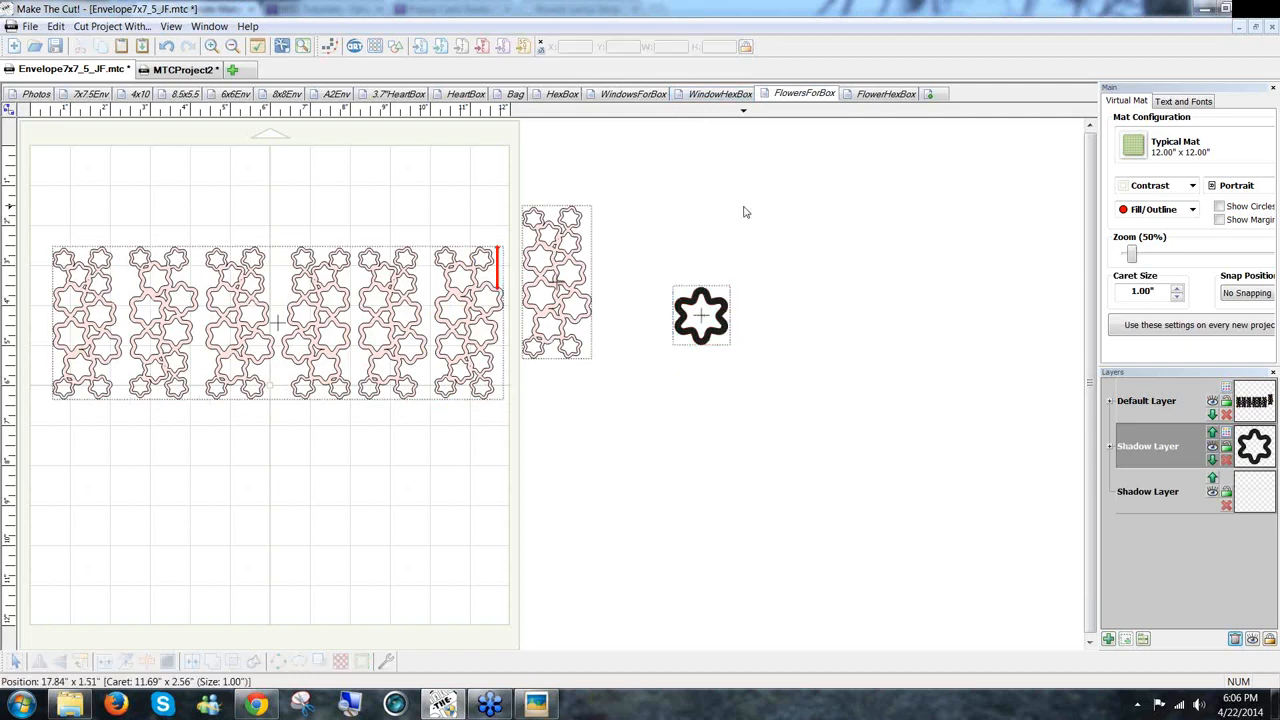
key("ctrl+v")
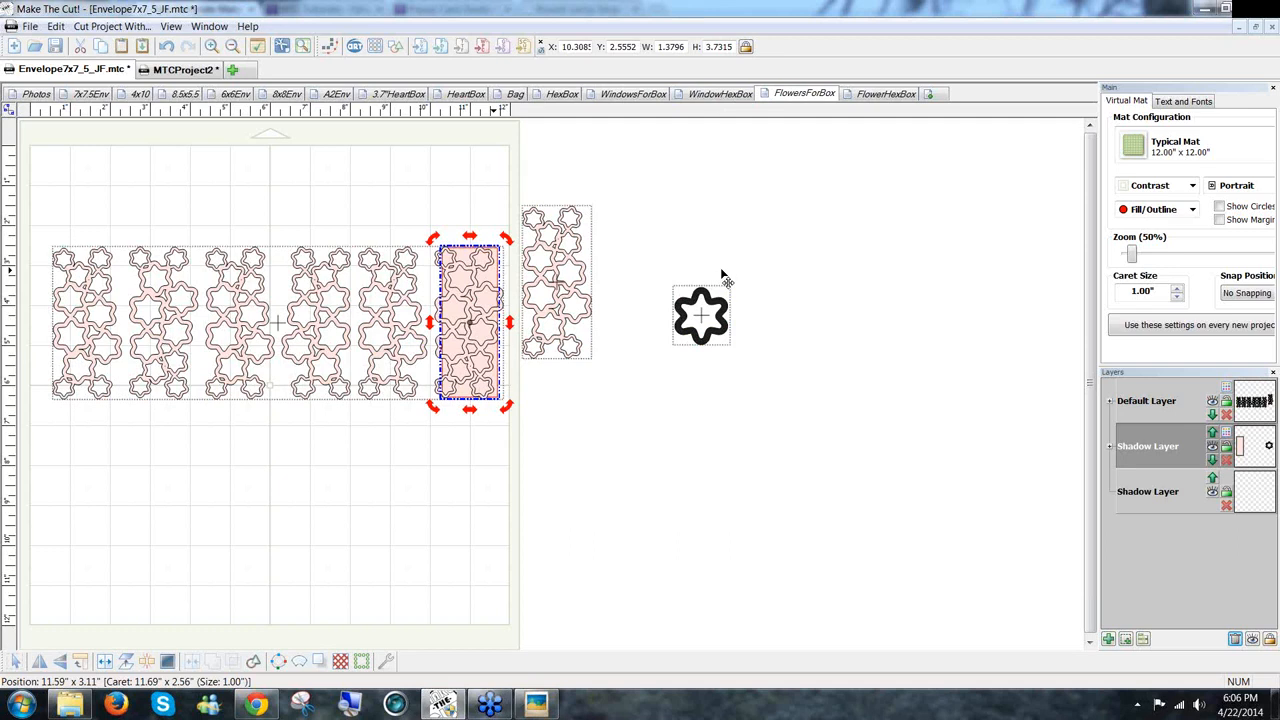
left_click_drag(461, 343, 764, 345)
left_click(764, 344)
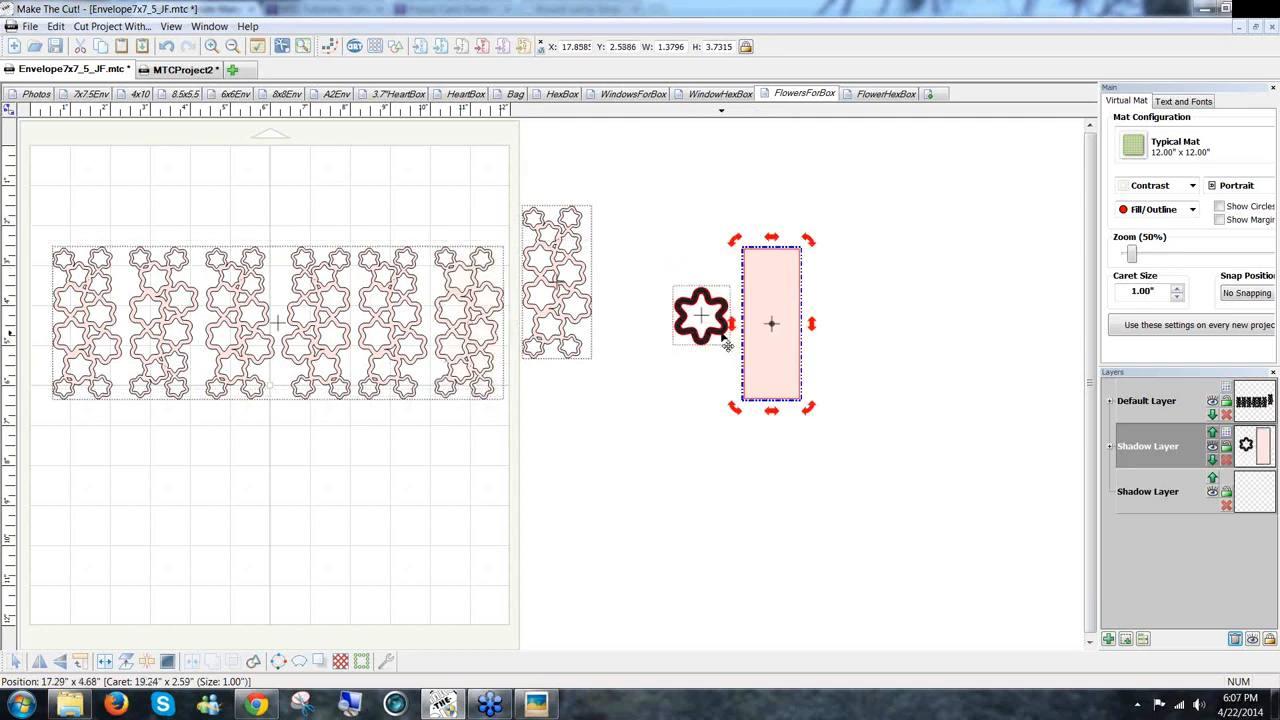
Duplicate the flower outline, shrink the copy to about 1.18 by 1.22 in, and move it to the lower end of the window panel
left_click(720, 336)
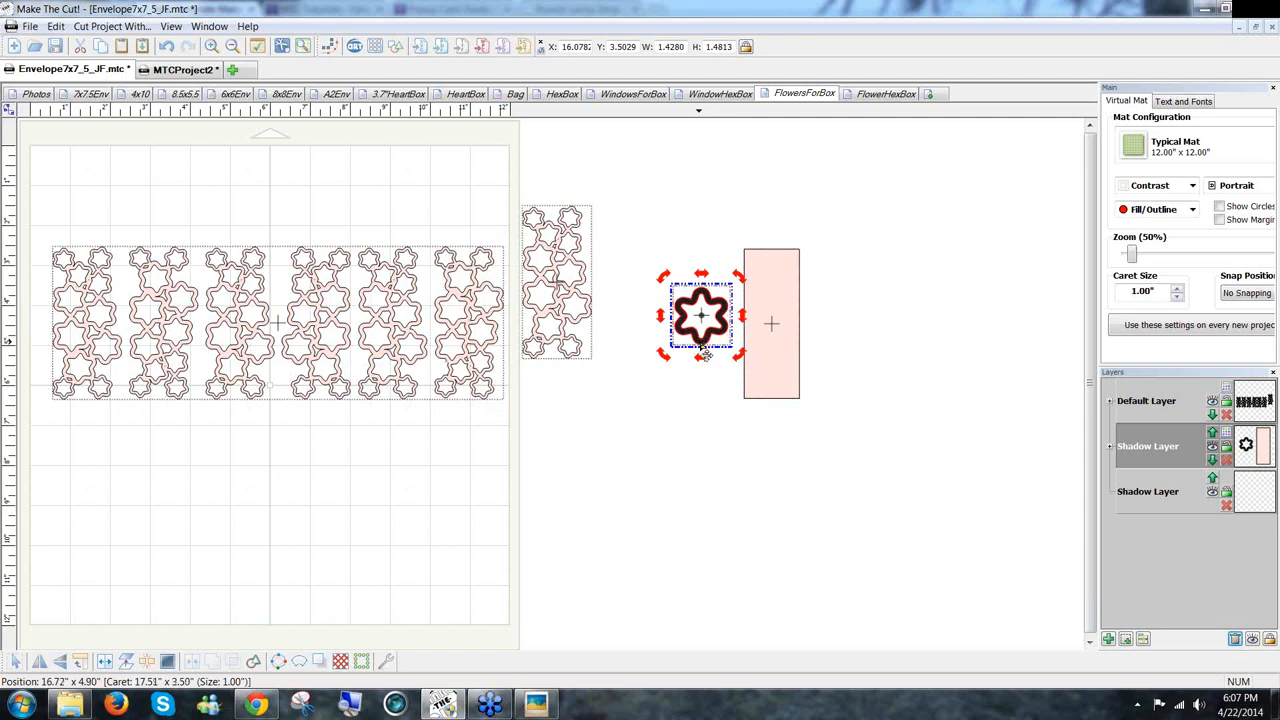
left_click_drag(705, 352, 726, 388)
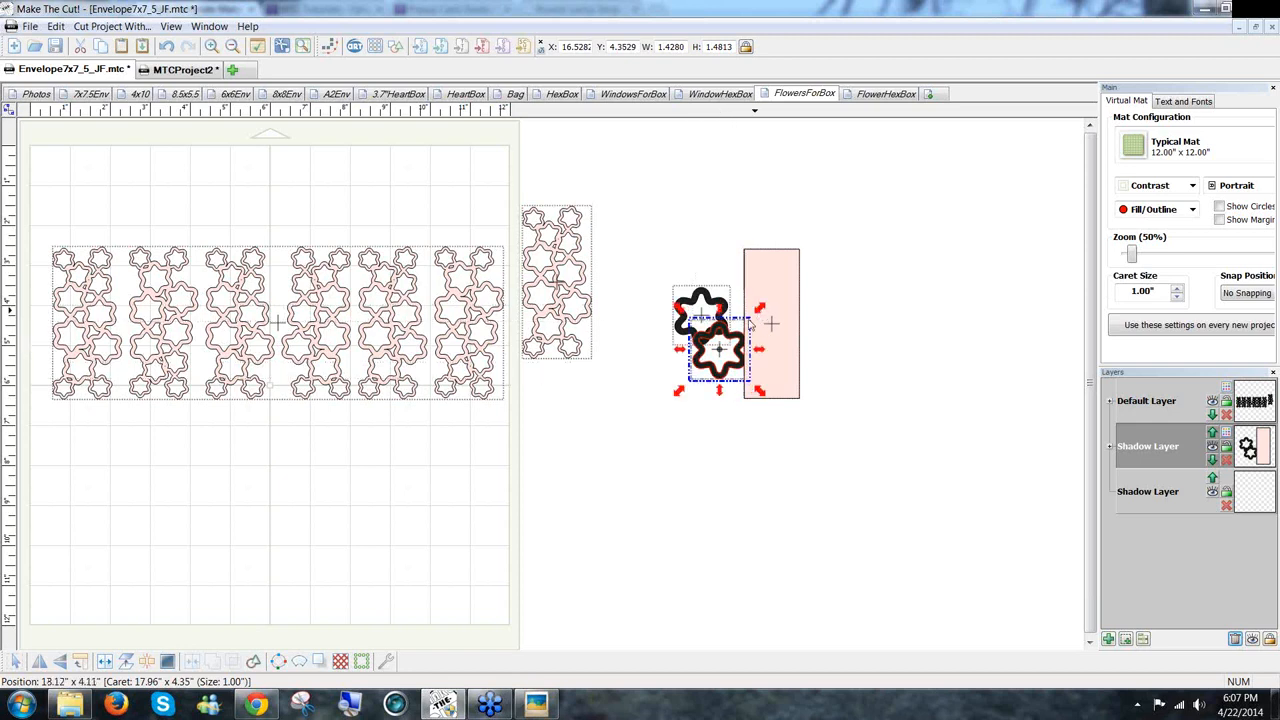
mouse_move(755, 311)
left_mouse_down()
mouse_move(747, 320)
mouse_move(760, 322)
left_mouse_up()
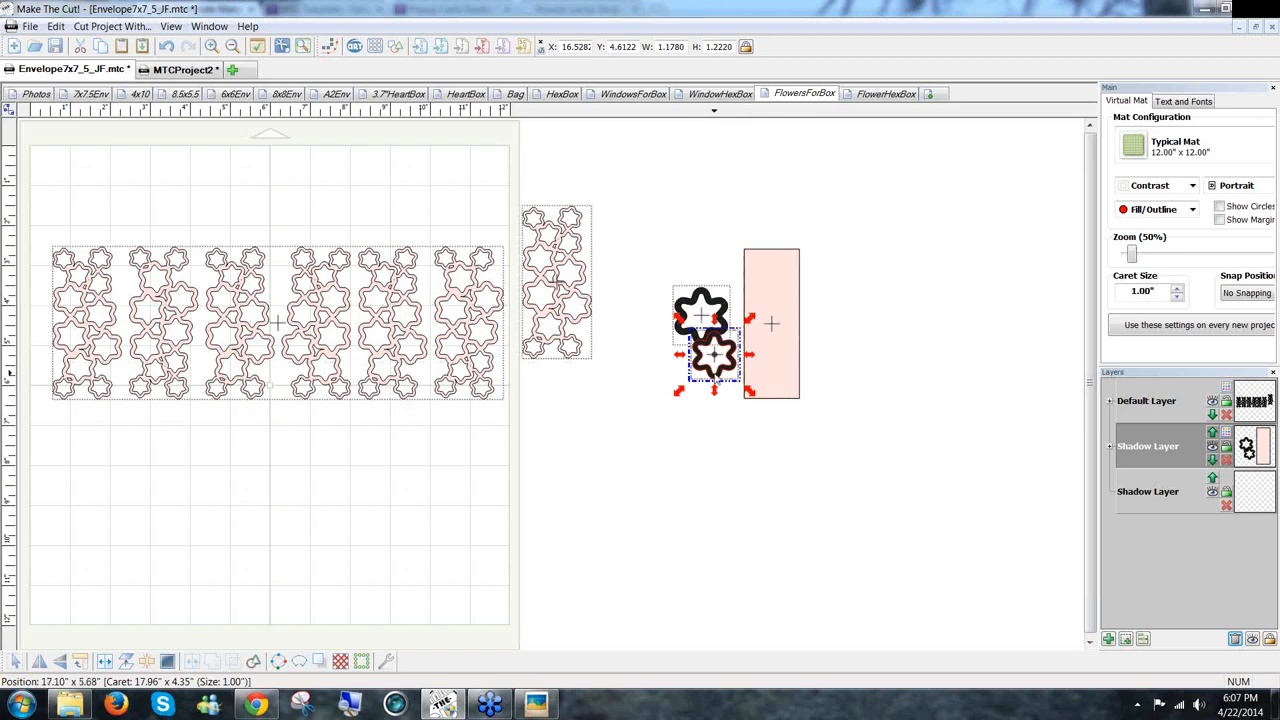
left_click_drag(718, 389, 795, 403)
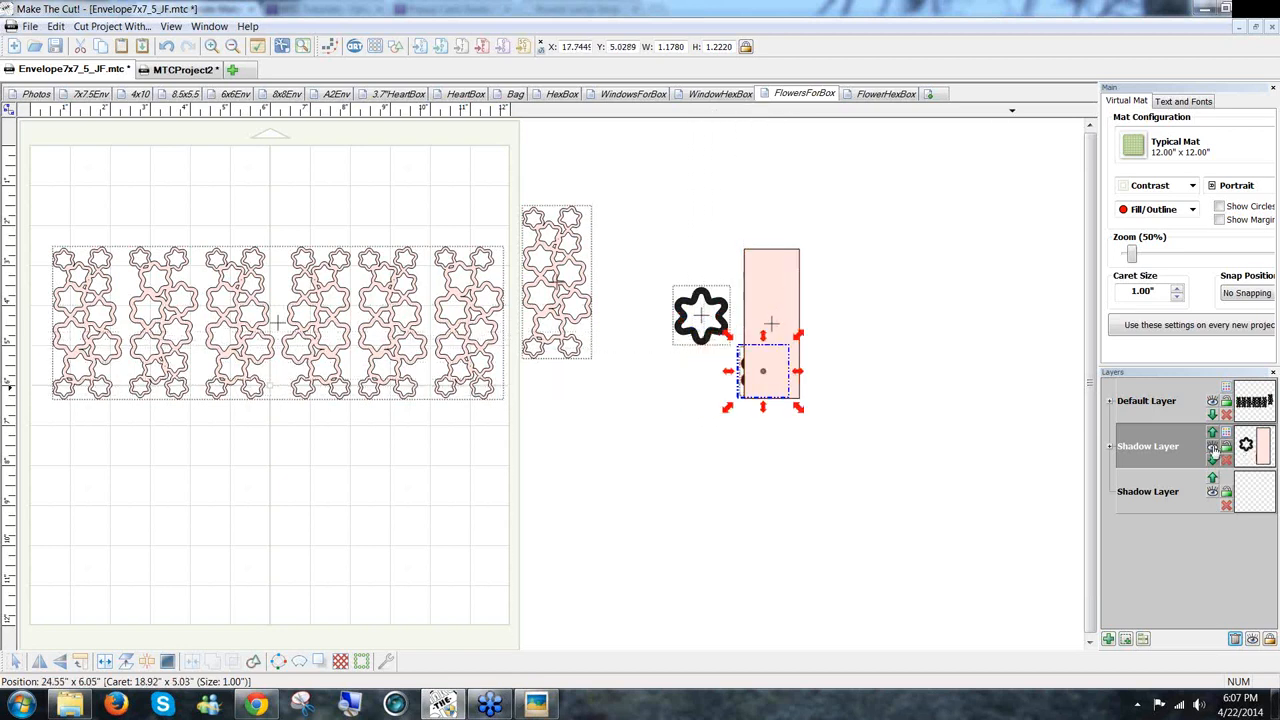
Put the window panel on its own new layer and move that layer to the bottom of the layer order
left_click(792, 322)
left_click(1125, 640)
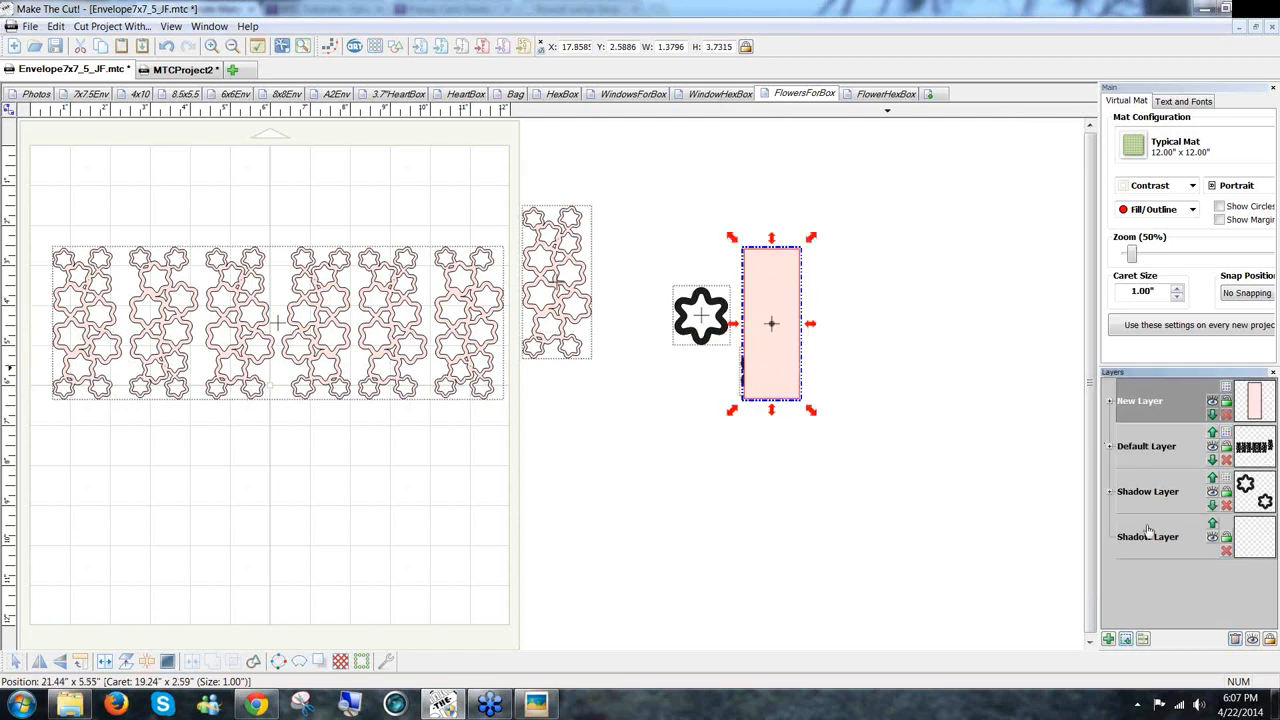
right_click(1156, 408)
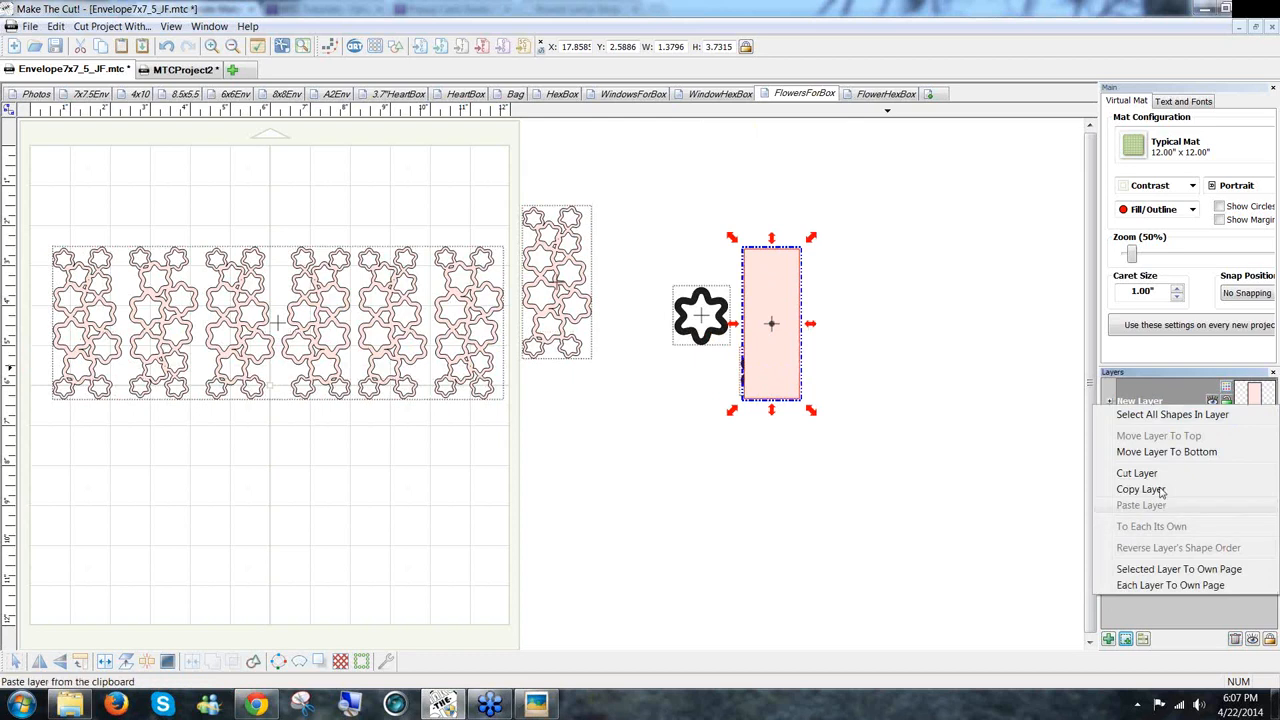
left_click(1168, 528)
left_click(958, 474)
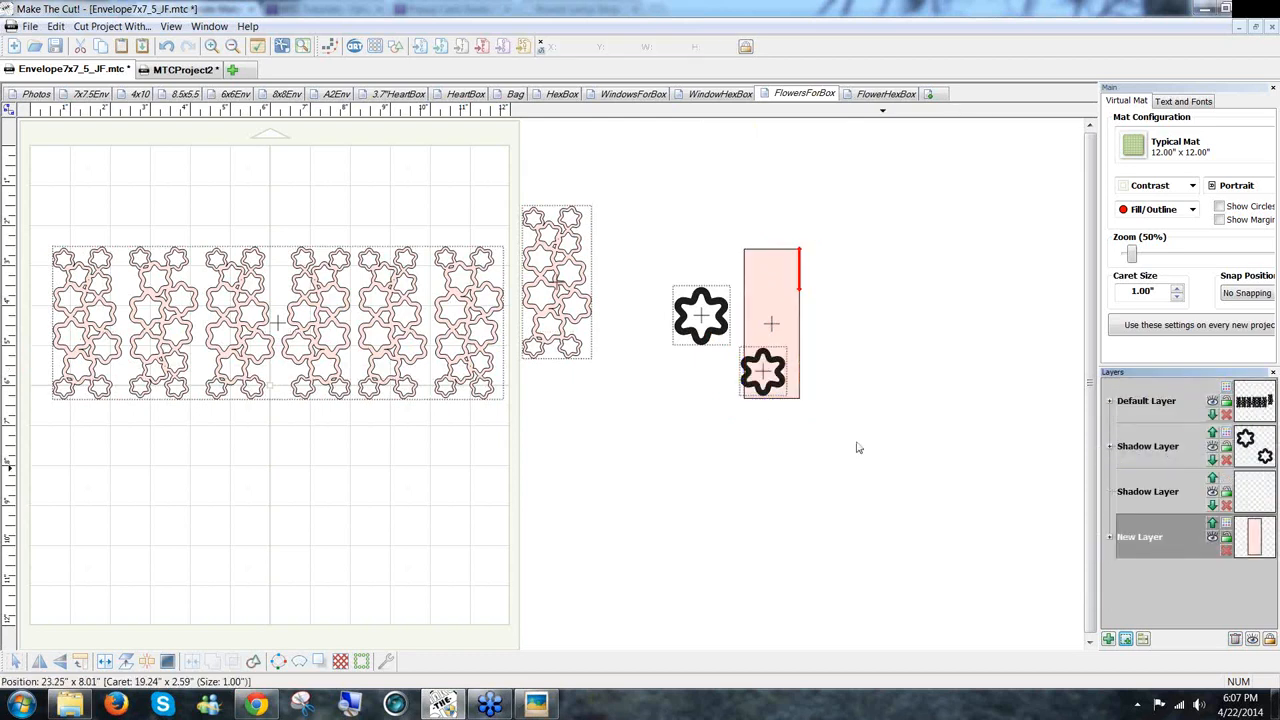
Set the larger flower in the panel's lower left corner and overlap it with the other flower, shrunk to about 0.83 by 0.81 in
left_click_drag(772, 388, 776, 399)
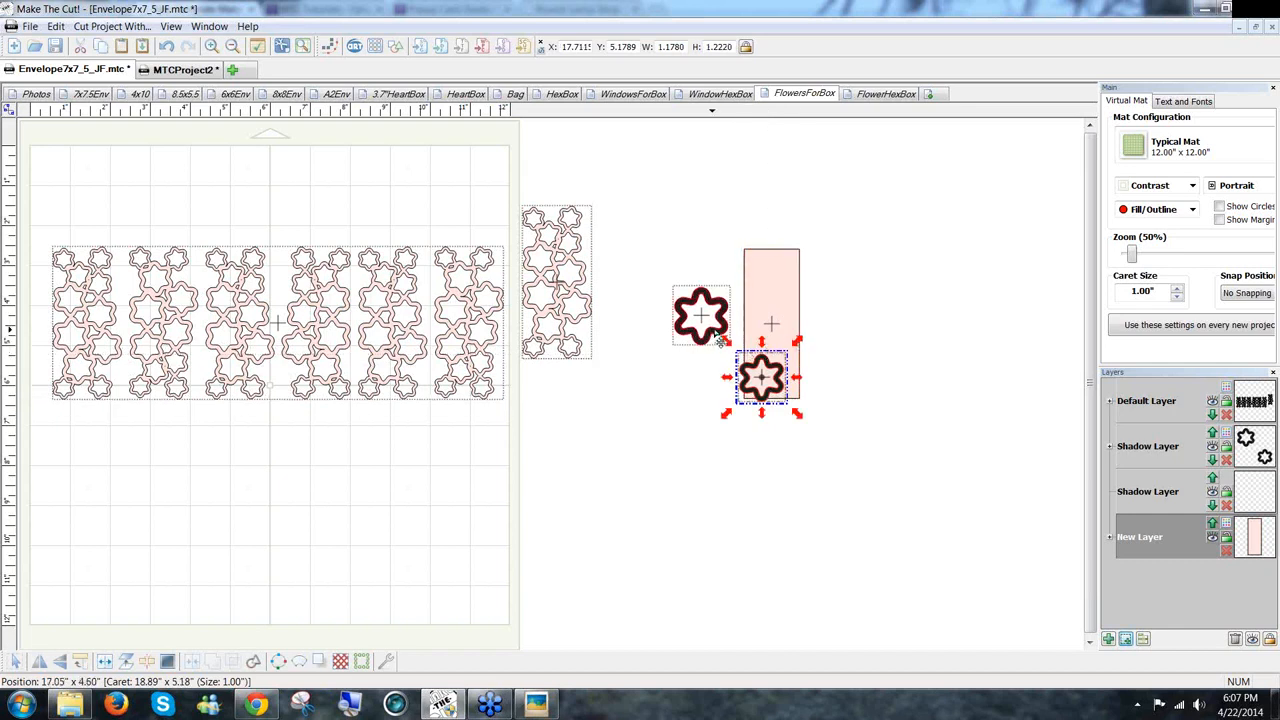
left_click_drag(712, 331, 815, 324)
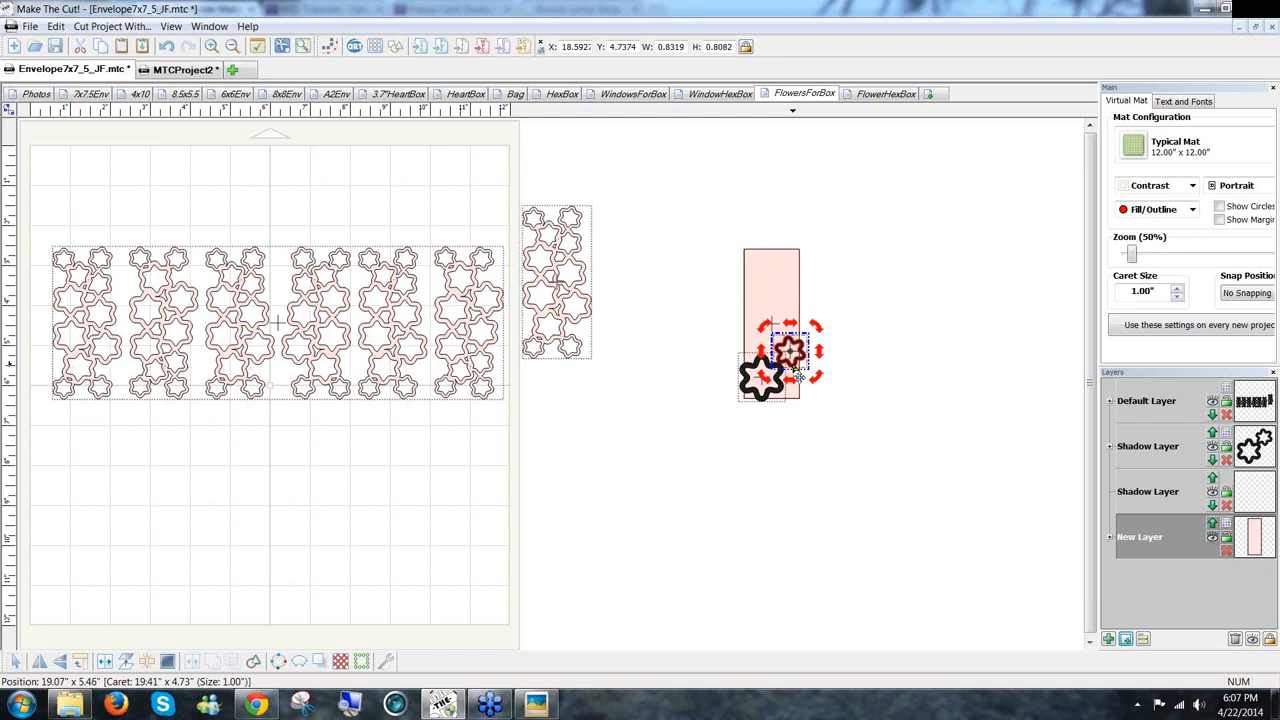
left_click_drag(793, 367, 814, 428)
left_click(837, 423)
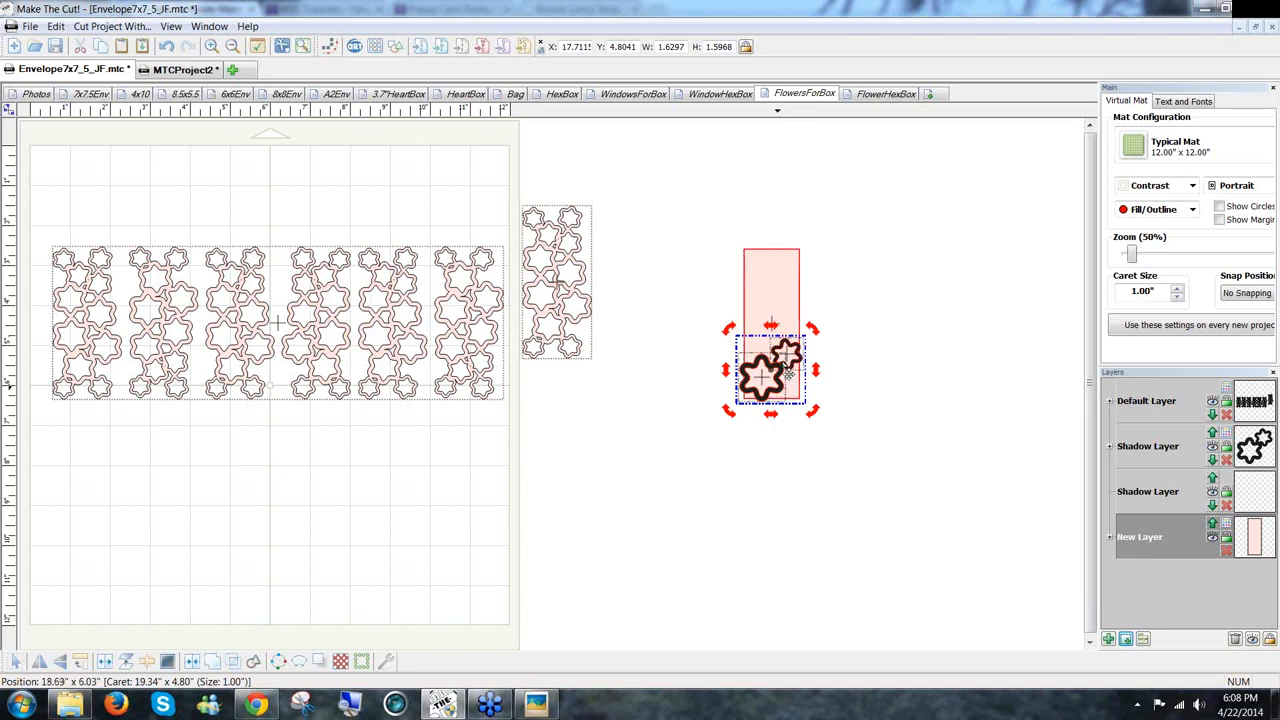
Place a copy of the window panel off to the right and duplicate the flower pair into one row of six columns
left_click_drag(777, 375, 919, 316)
left_click_drag(706, 322, 824, 279)
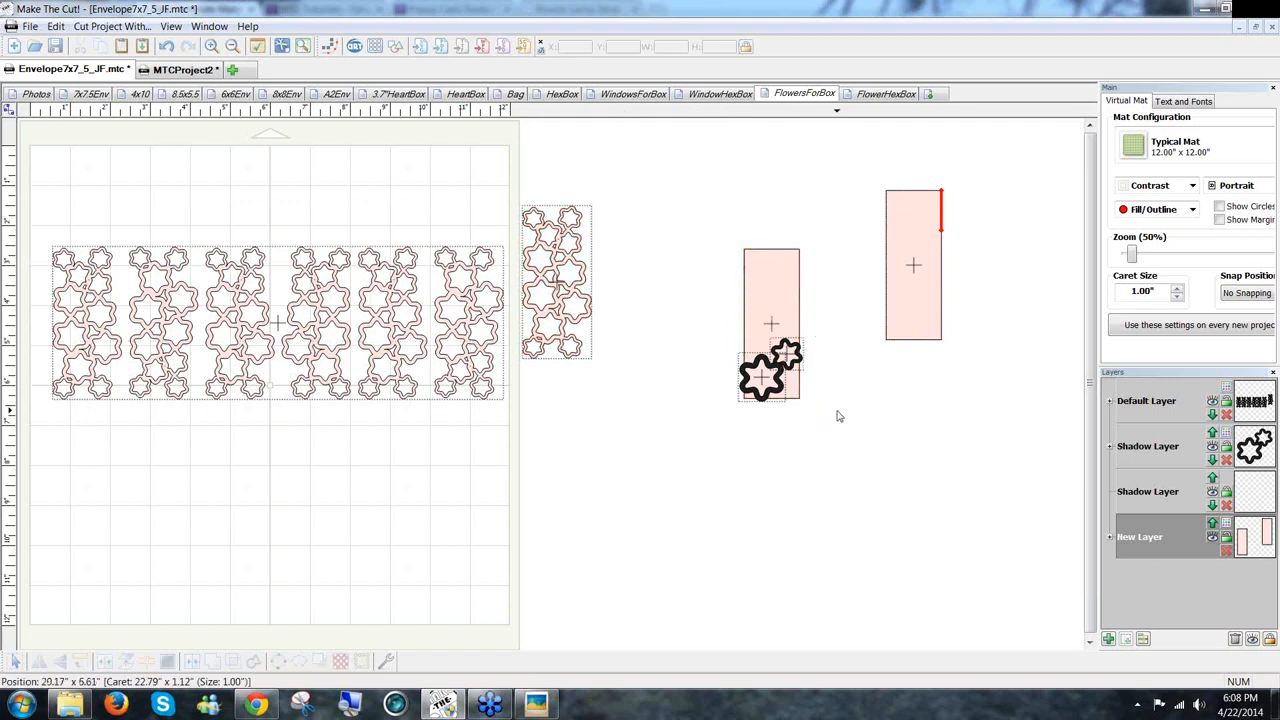
left_click_drag(726, 336, 816, 418)
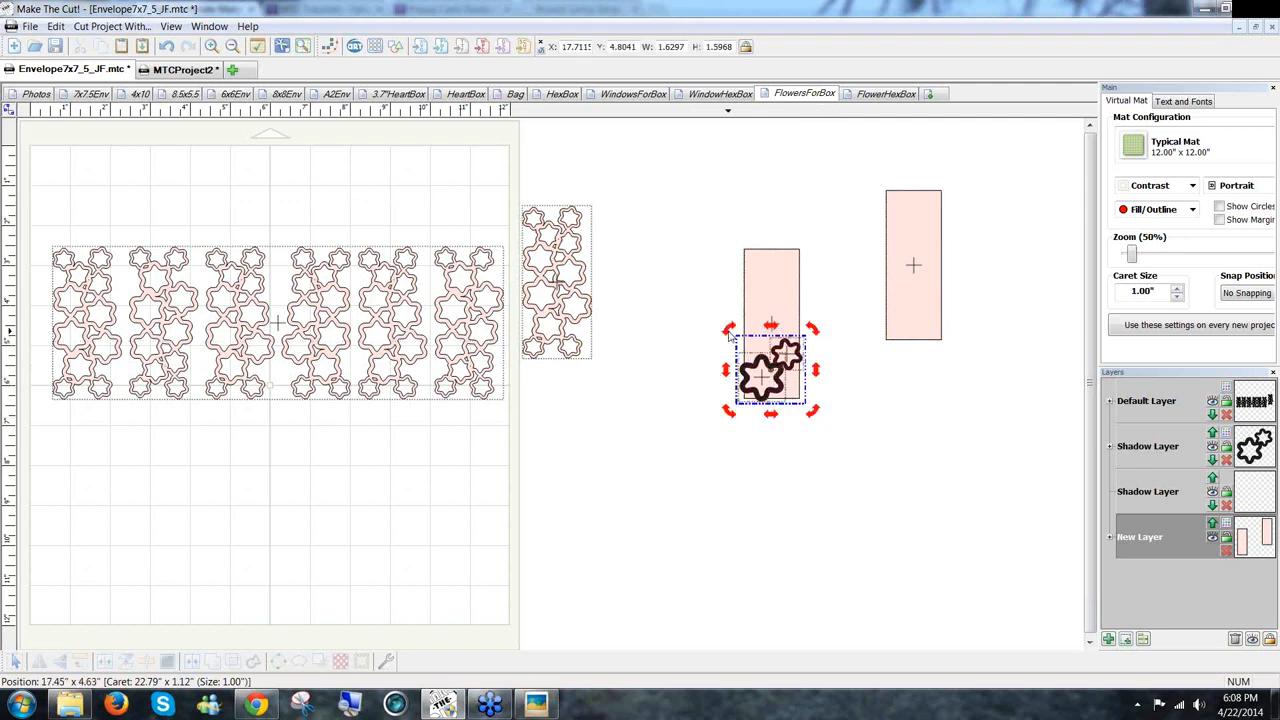
left_click(56, 26)
mouse_move(84, 148)
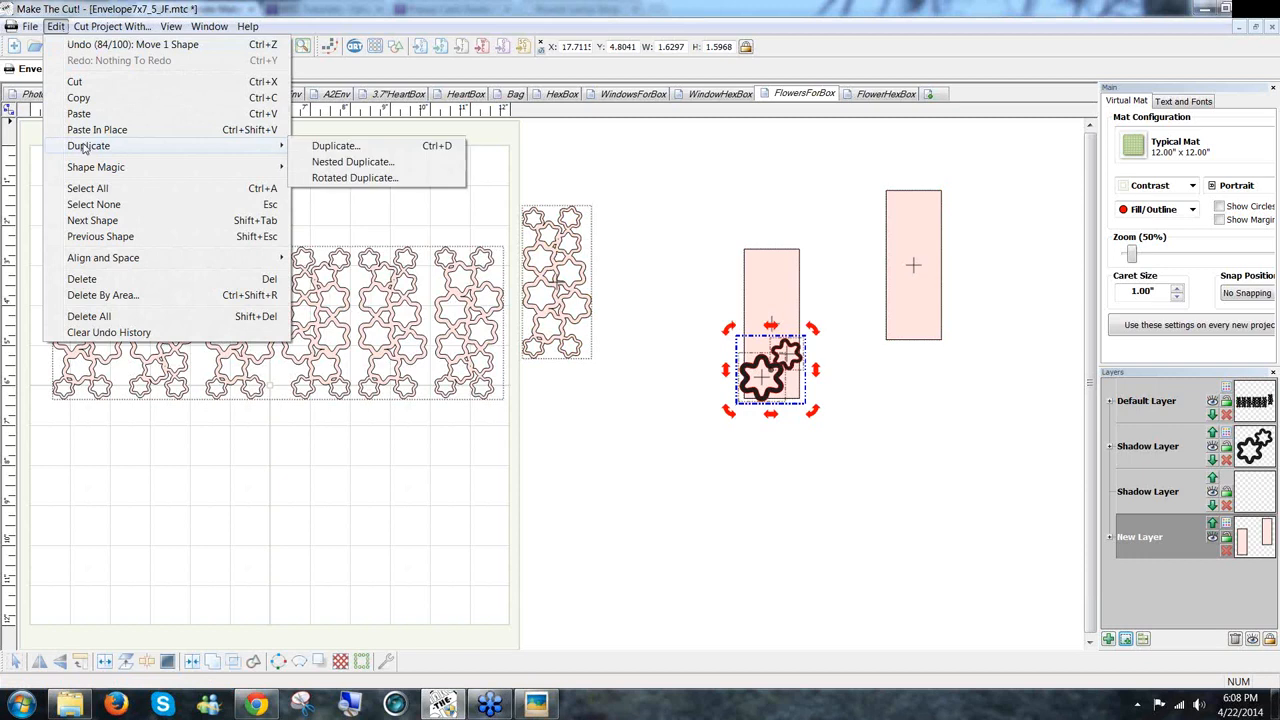
left_click(354, 152)
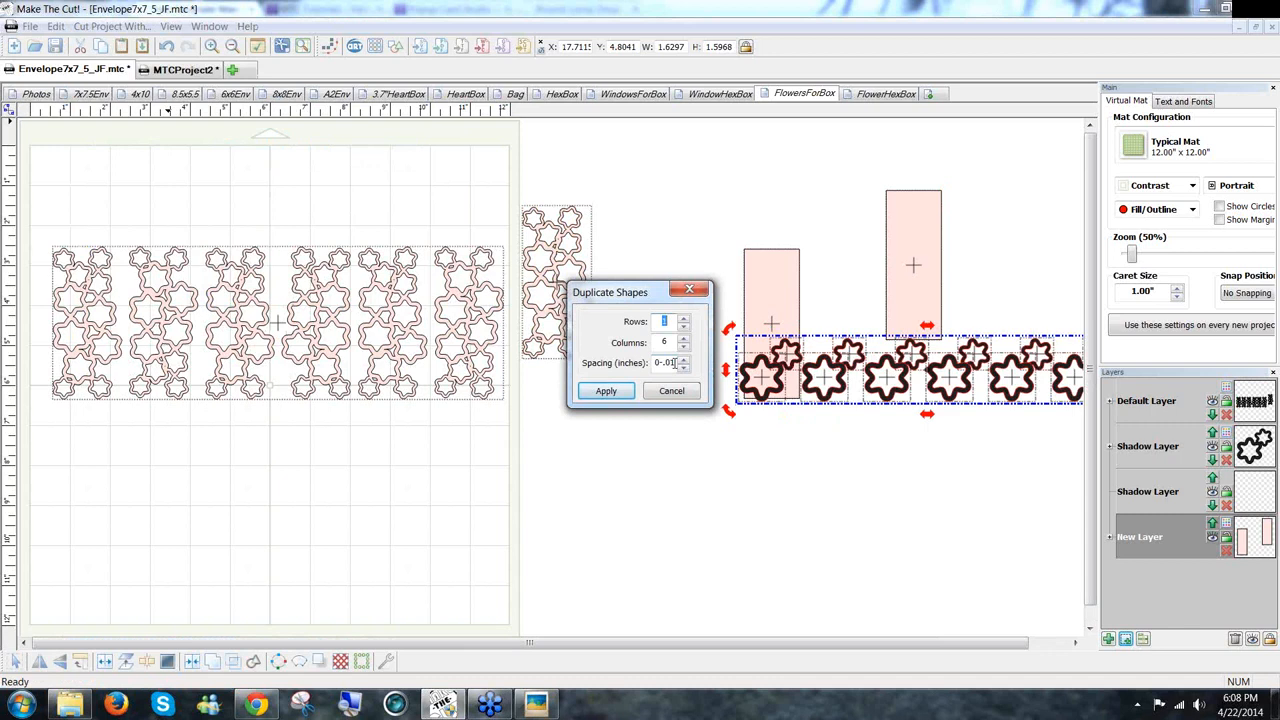
left_click(606, 391)
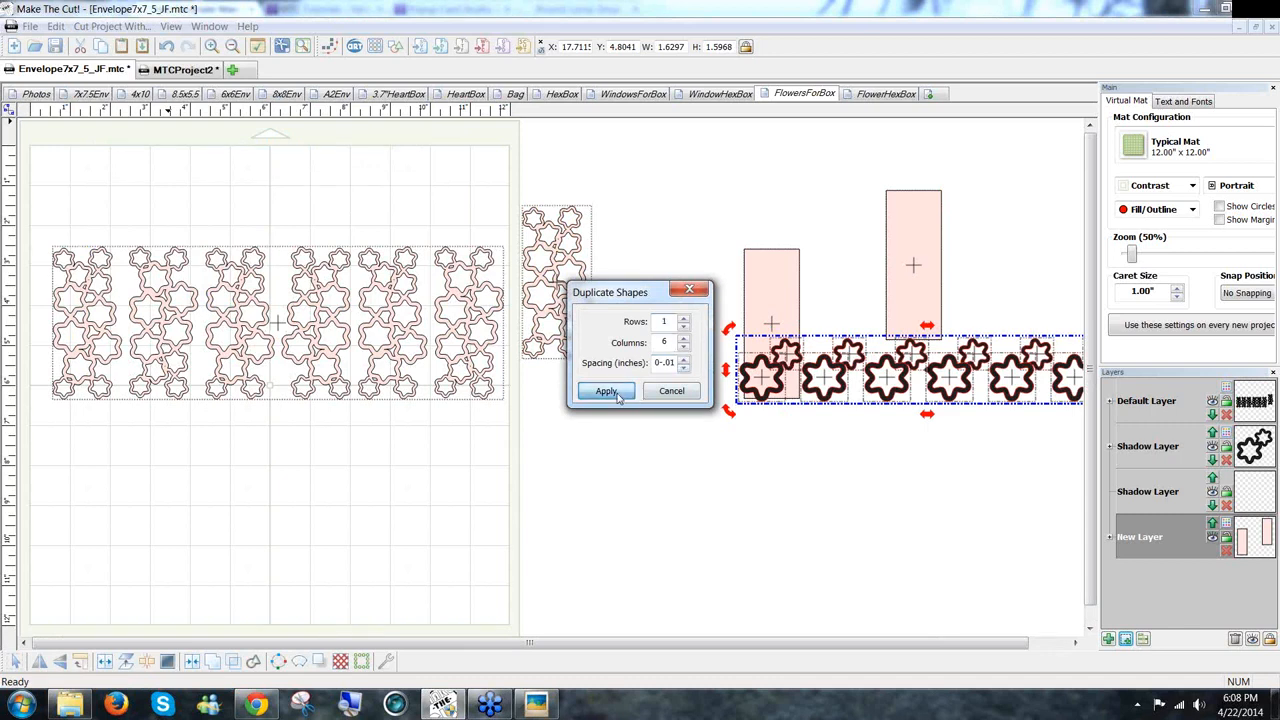
left_click(886, 451)
Mirror the second flower pair horizontally and place it directly above the first pair on the window panel
left_click_drag(787, 287, 880, 440)
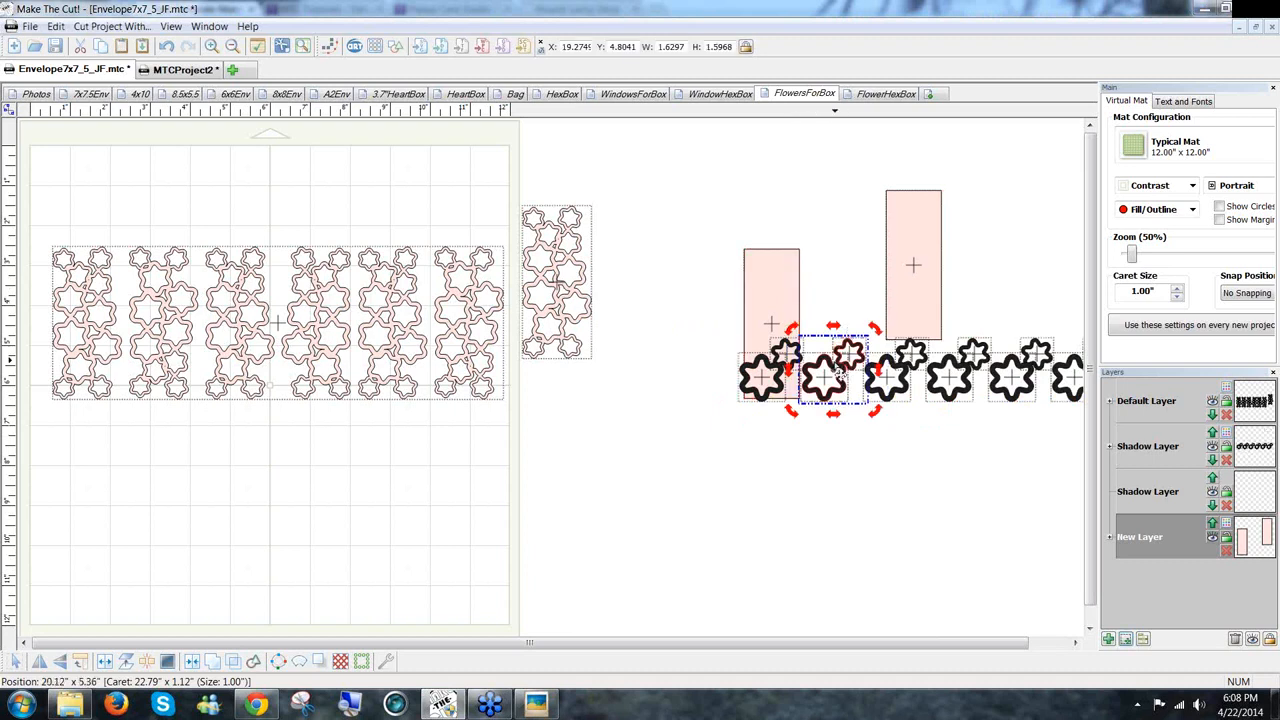
left_click(38, 661)
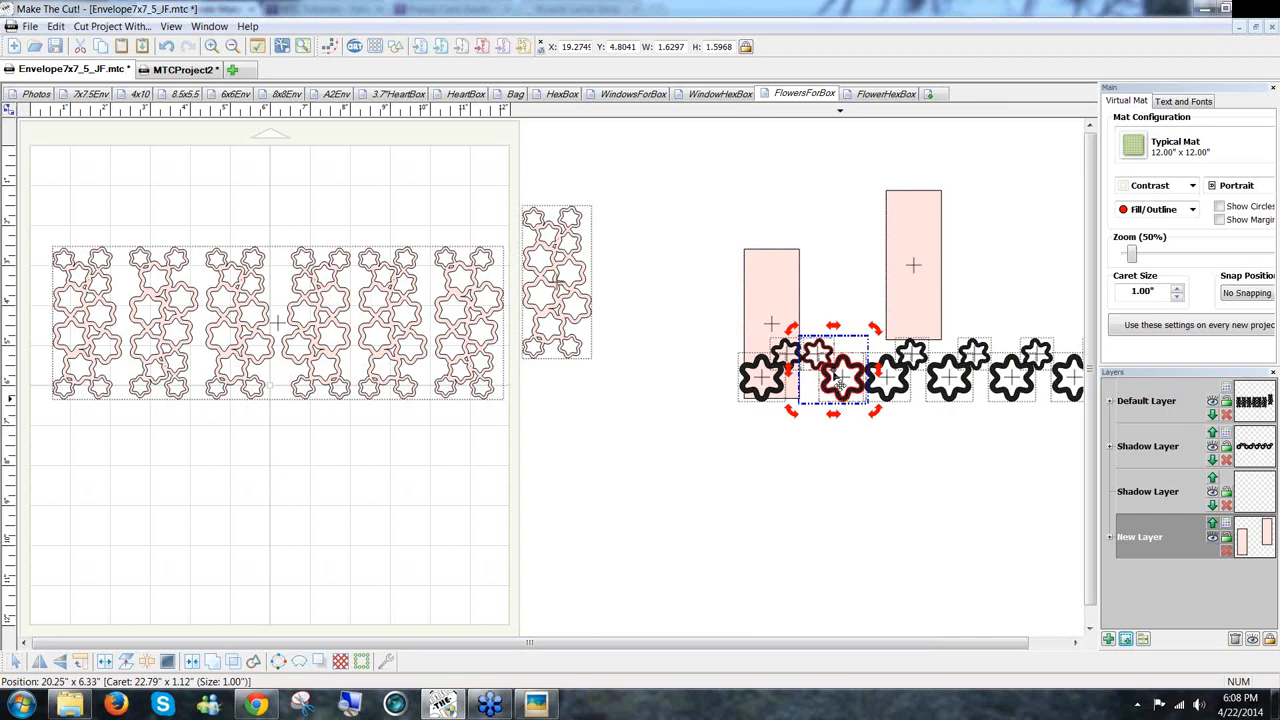
left_click_drag(846, 410, 757, 300)
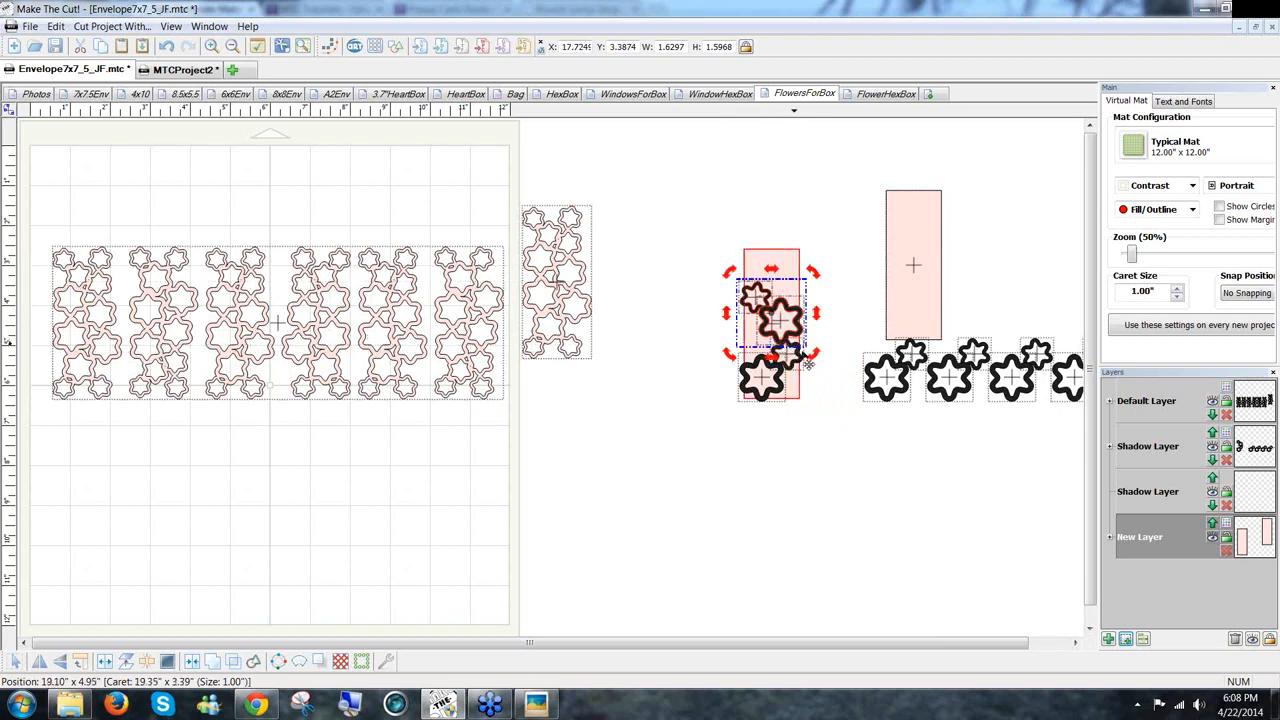
Move the next flower pair to the upper end of the panel and shift its small flower into the upper left corner
left_click(845, 400)
left_click_drag(944, 428, 816, 310)
left_click_drag(887, 382, 800, 302)
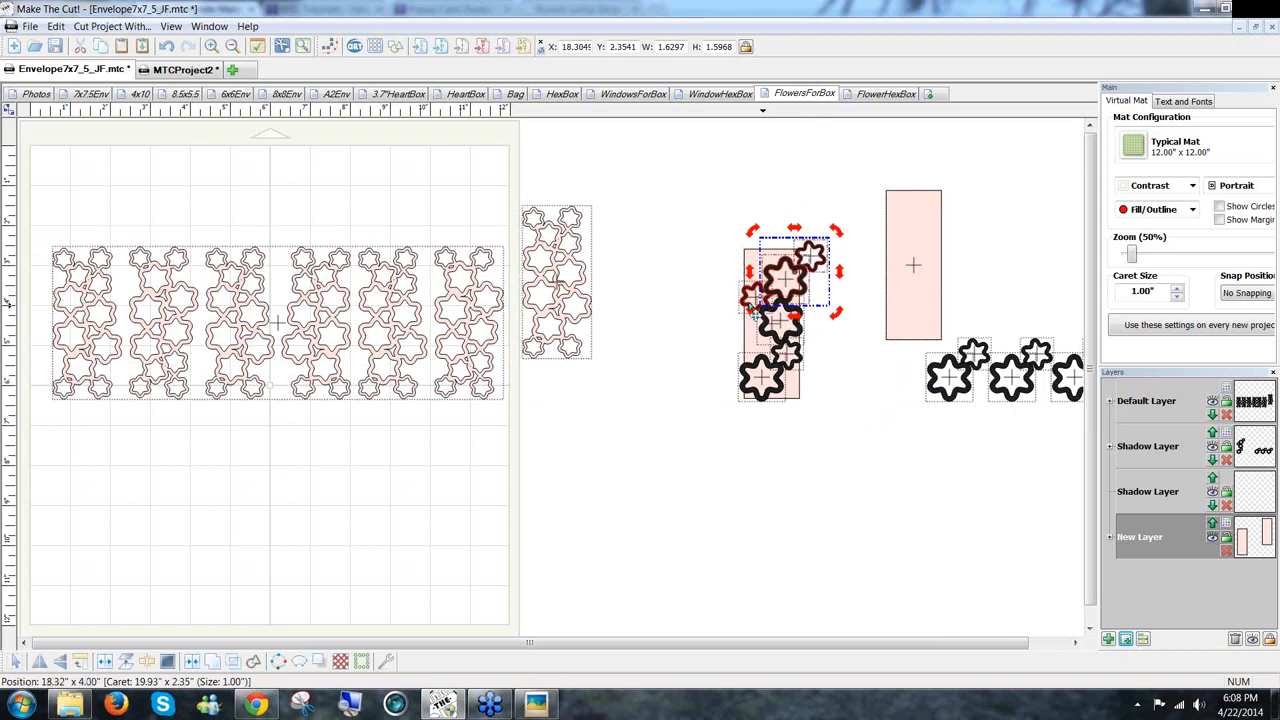
left_click(848, 222)
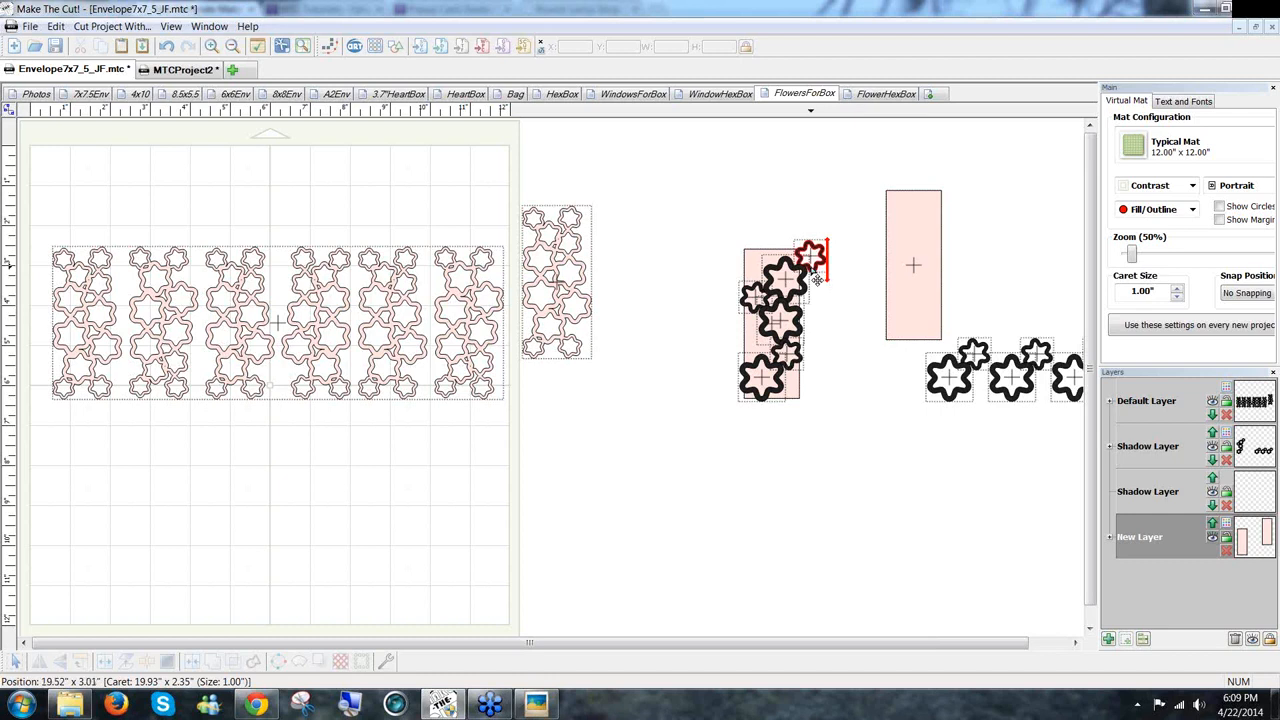
left_click_drag(817, 280, 764, 280)
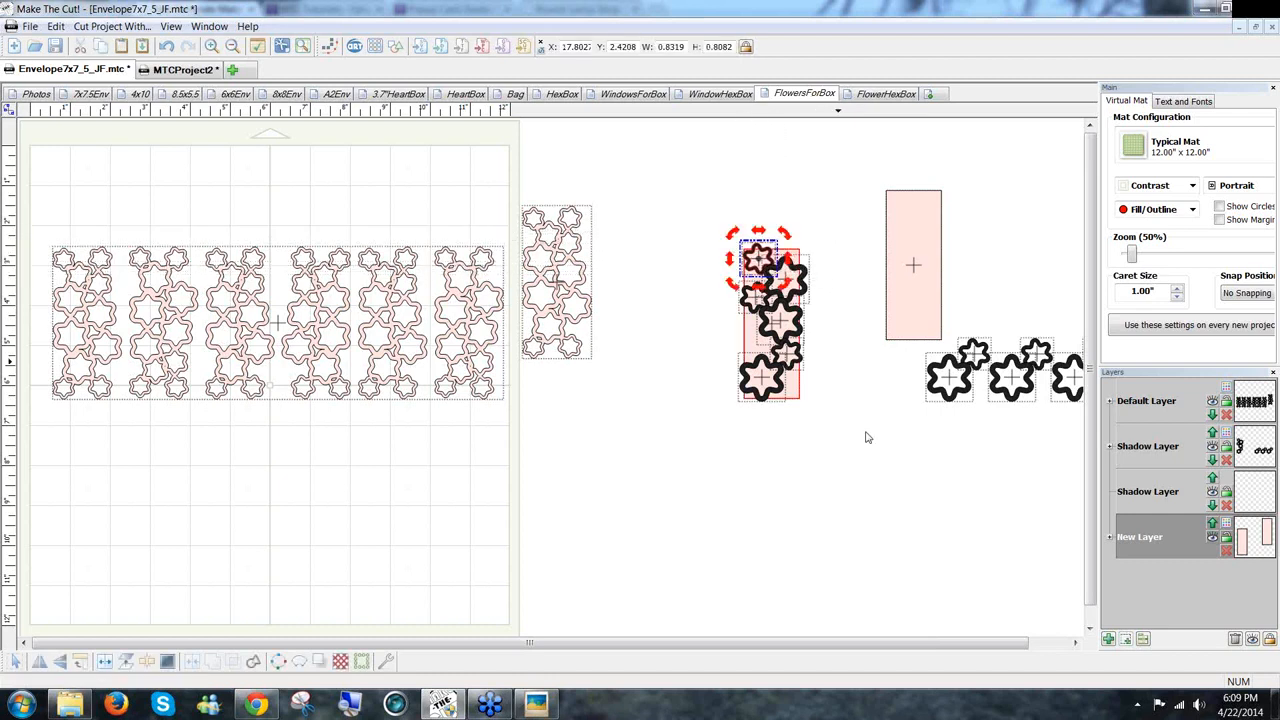
Move the window panel out from behind the stacked flowers and join the flowers into a single shape
left_click_drag(867, 437, 651, 168)
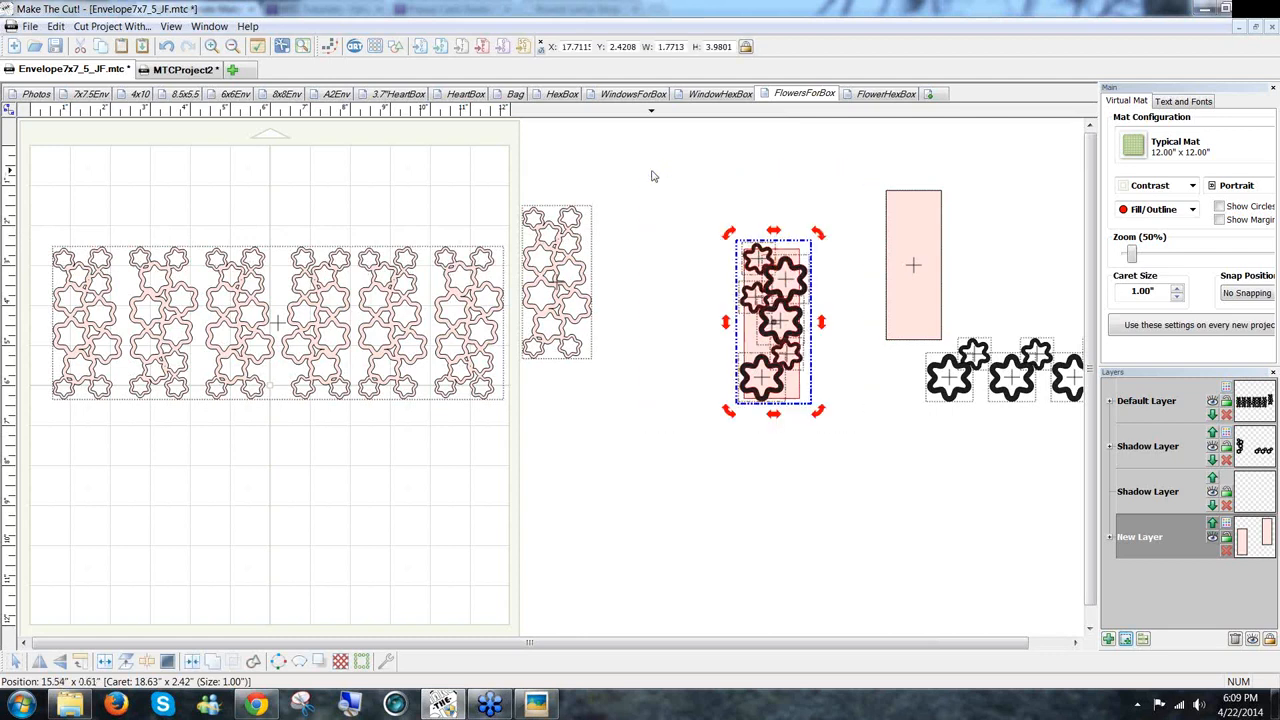
left_click(857, 477)
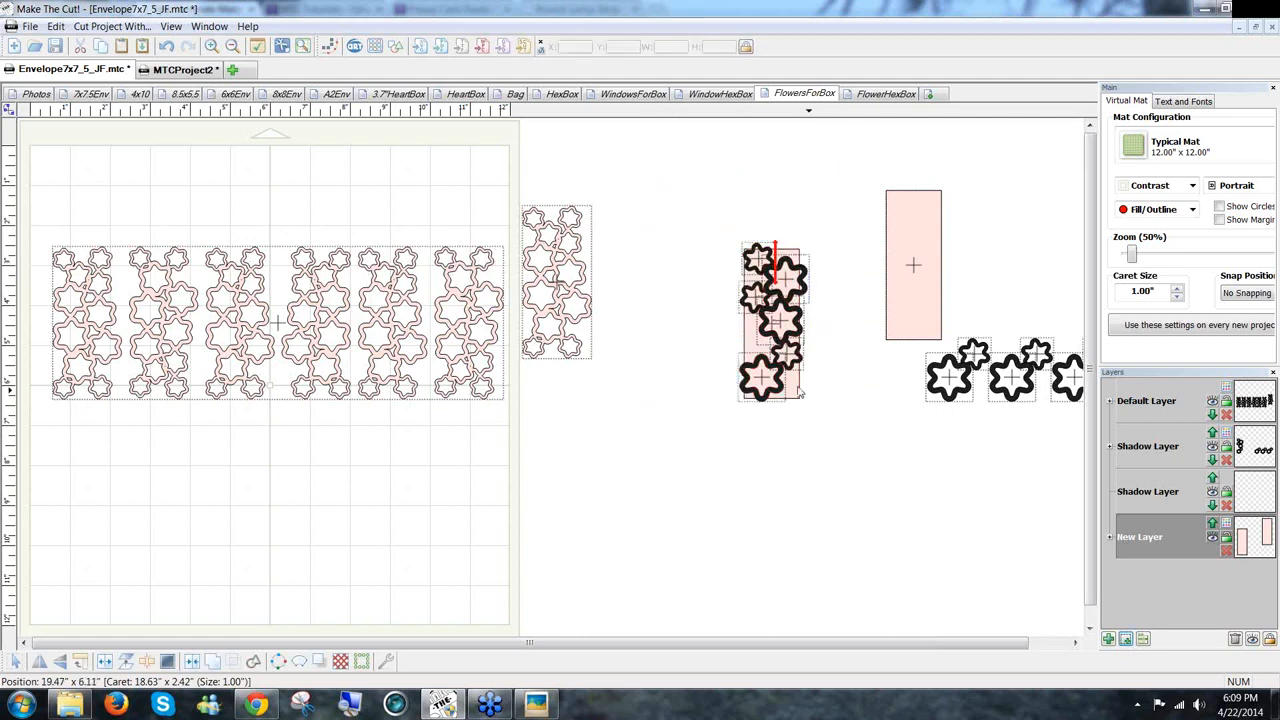
left_click(797, 398)
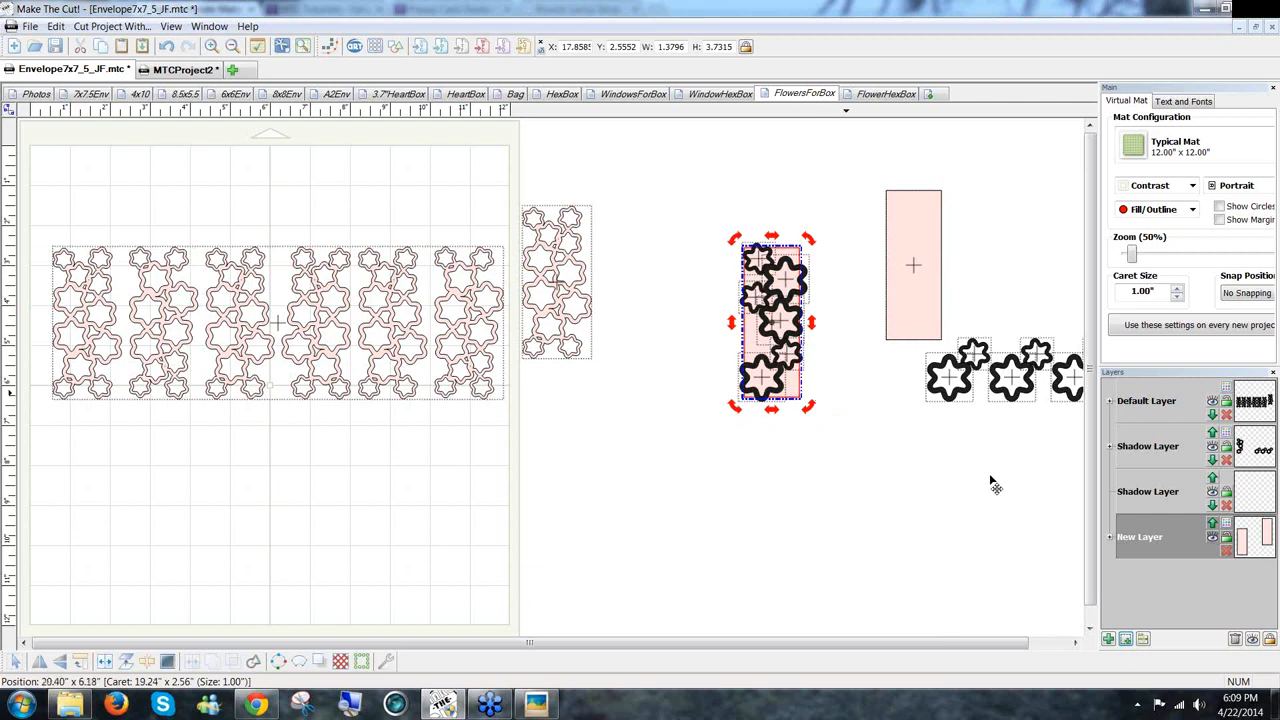
left_click_drag(790, 389, 991, 481)
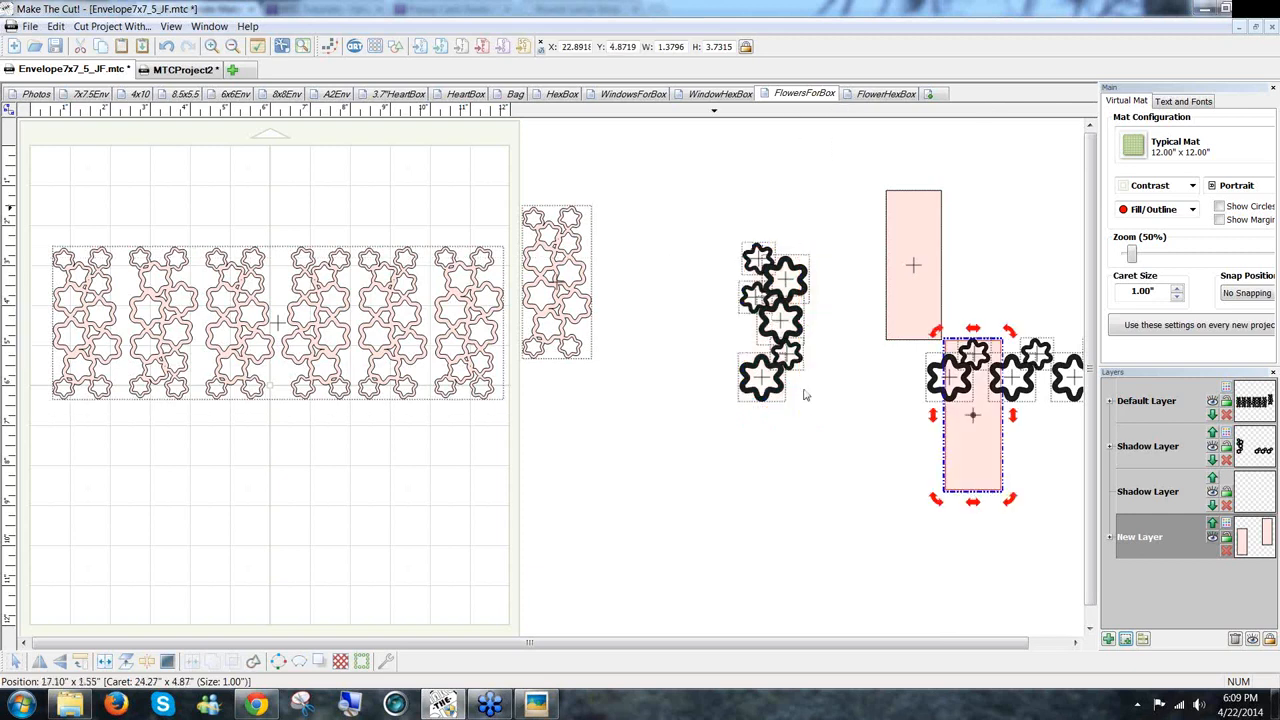
left_click_drag(712, 206, 892, 496)
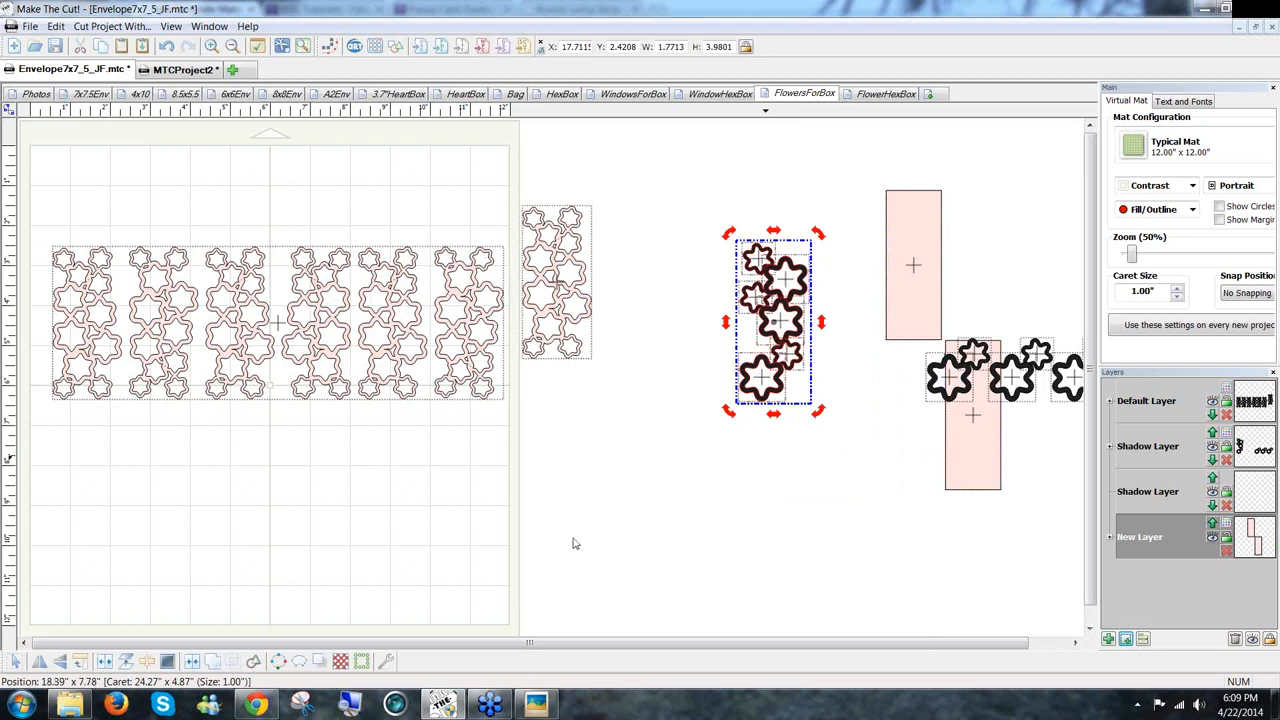
left_click(213, 663)
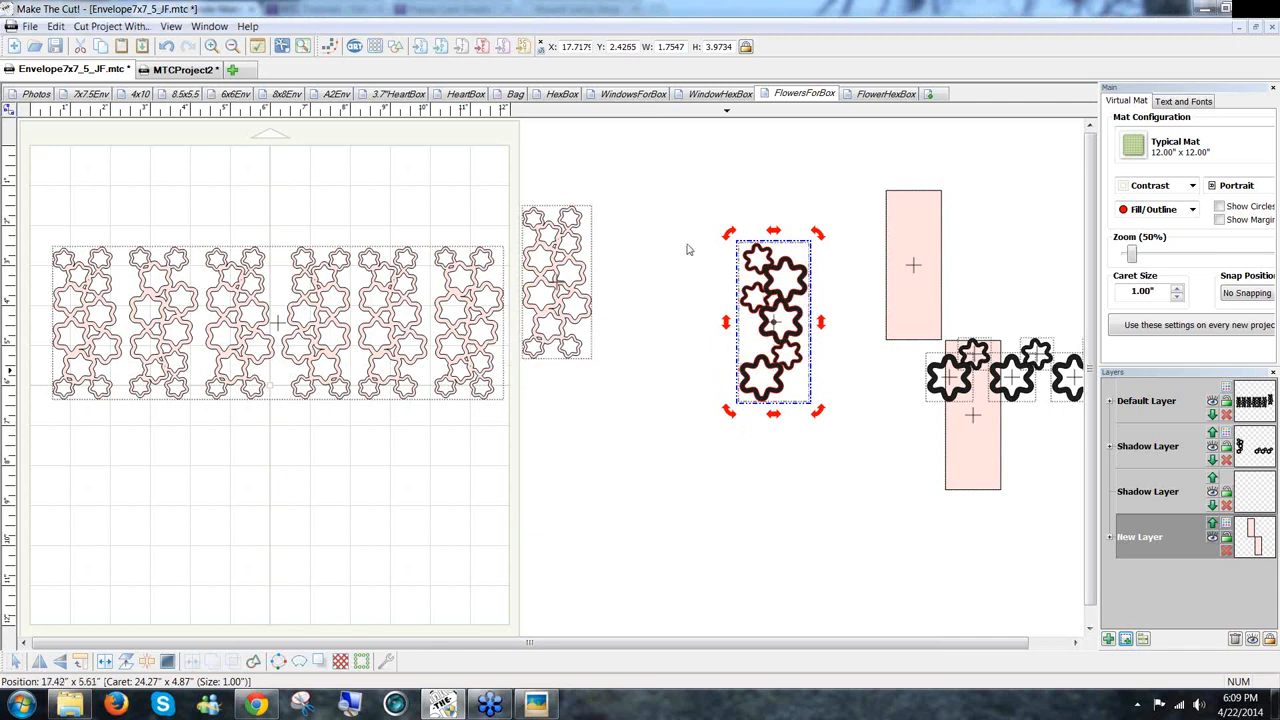
Paste the joined flower shape onto the WindowHexBox page and position it over the box's last window
left_click(716, 95)
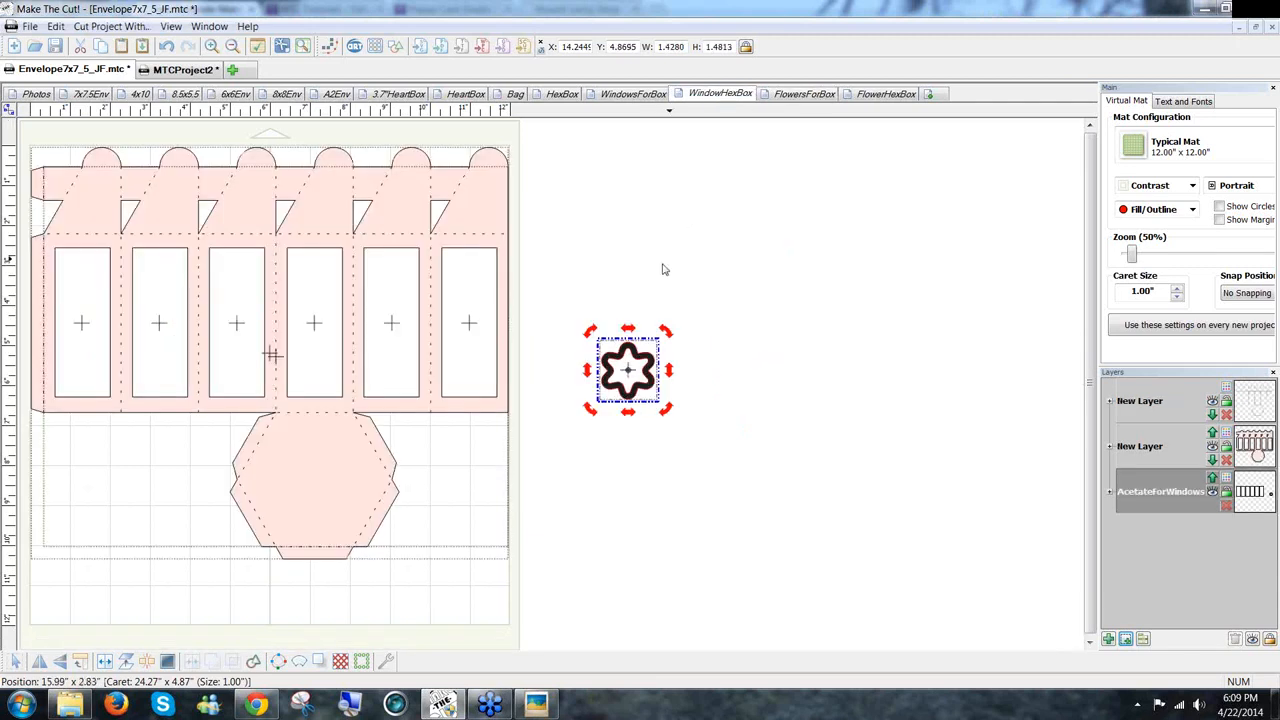
left_click(774, 365)
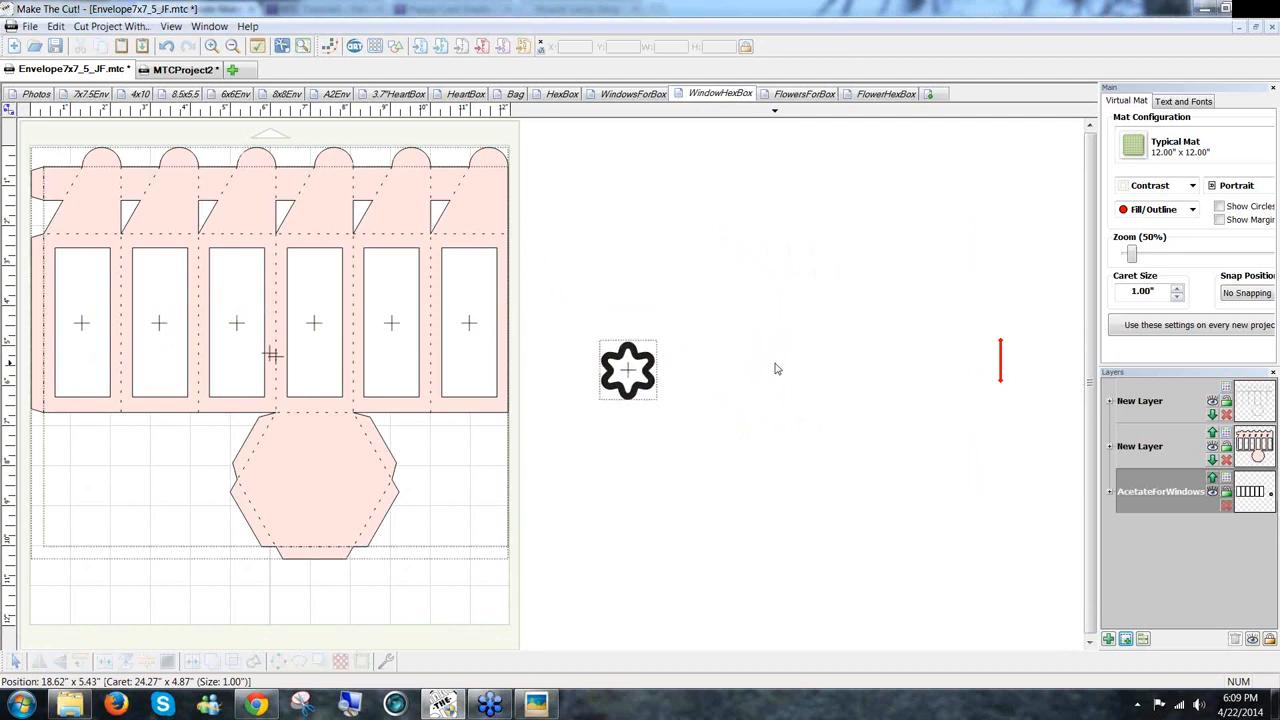
key("ctrl+v")
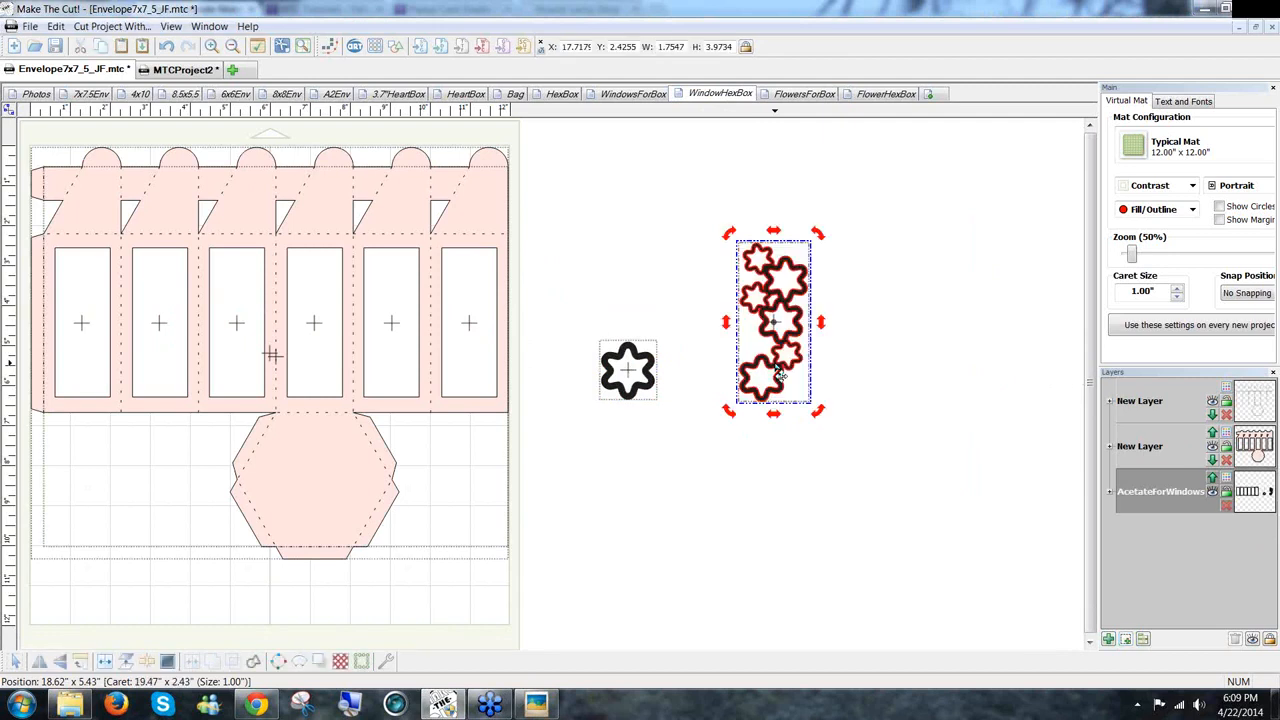
left_click_drag(778, 345, 474, 350)
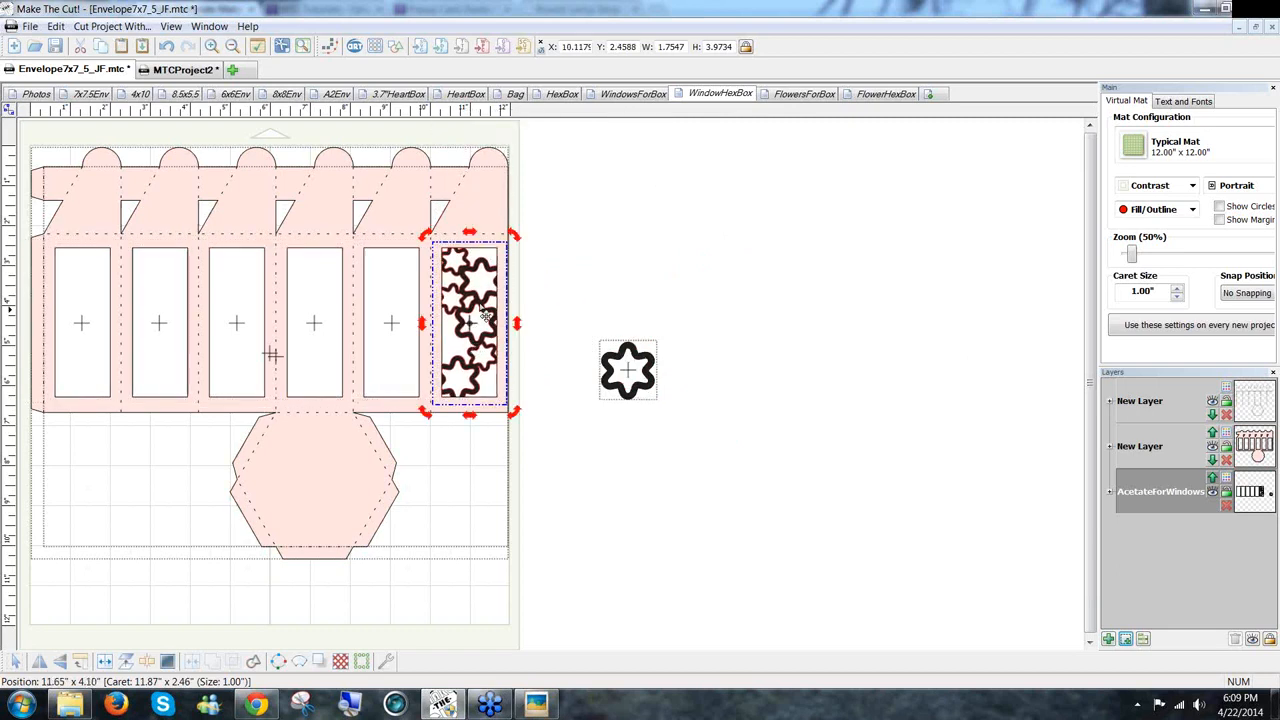
Try joining the flower shape in the last window with the hex box body, and undo the join
left_click(486, 222)
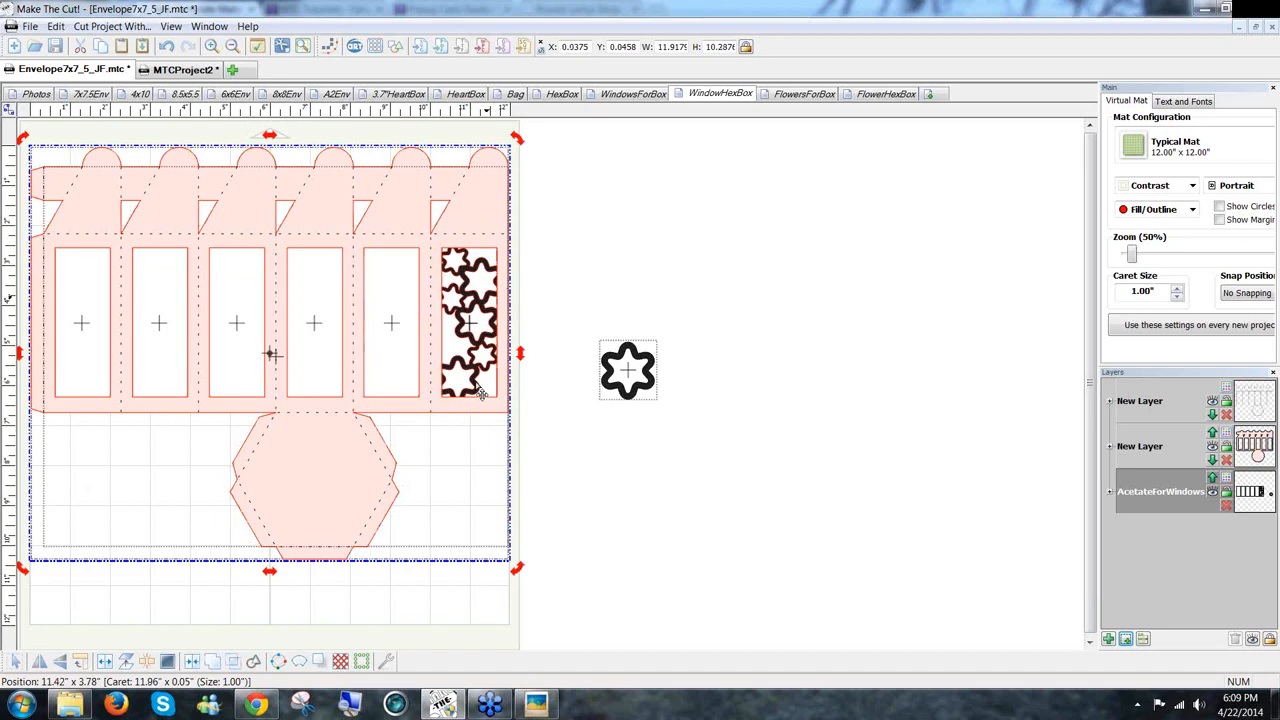
left_click(216, 665)
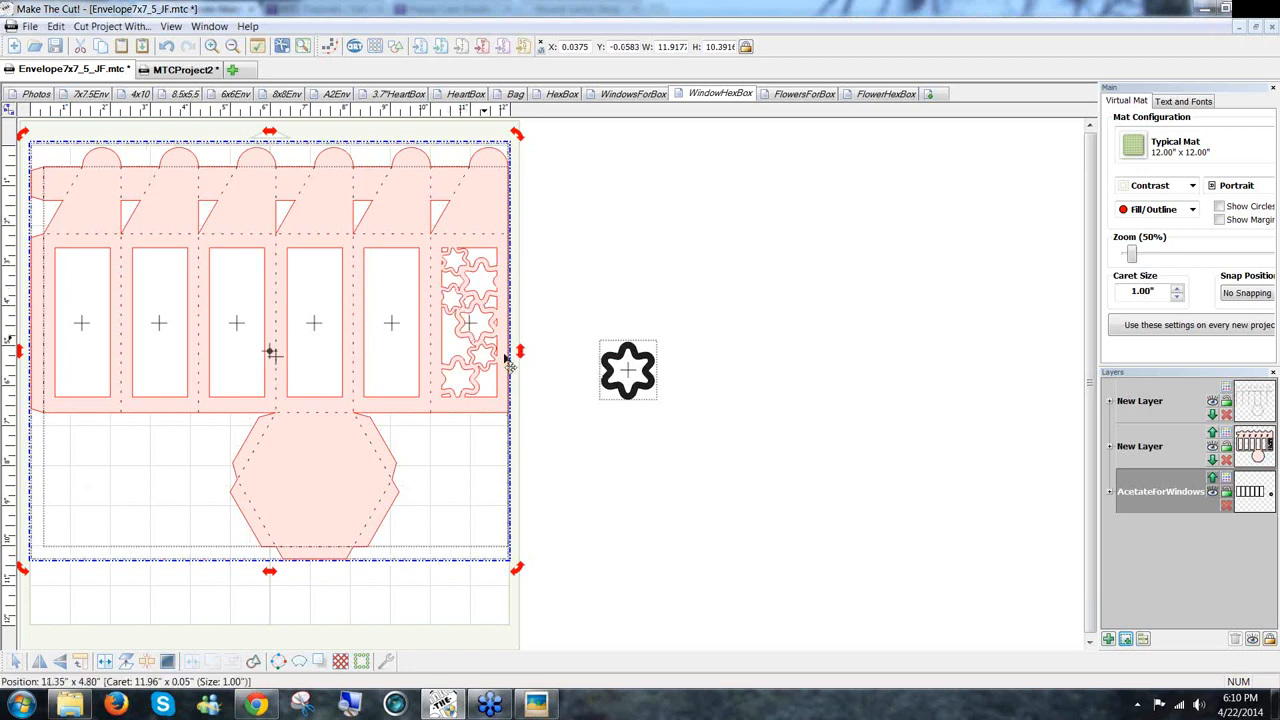
left_click(537, 398)
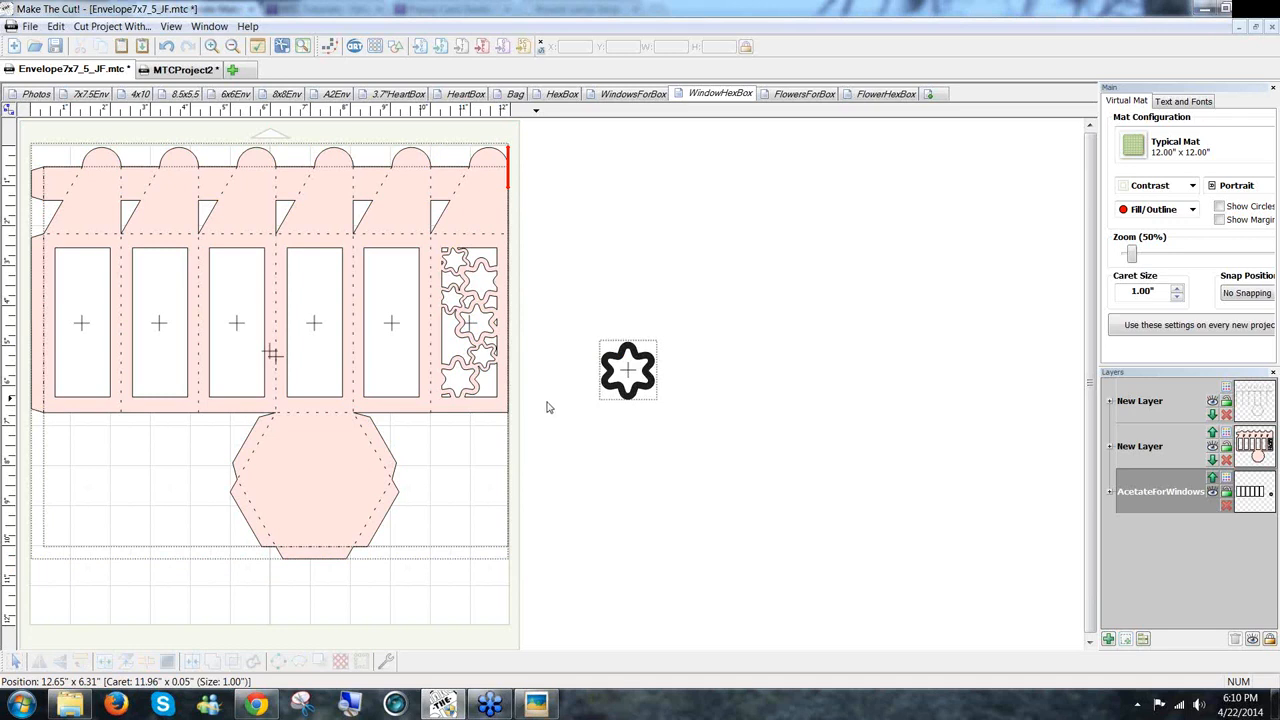
key("ctrl+z")
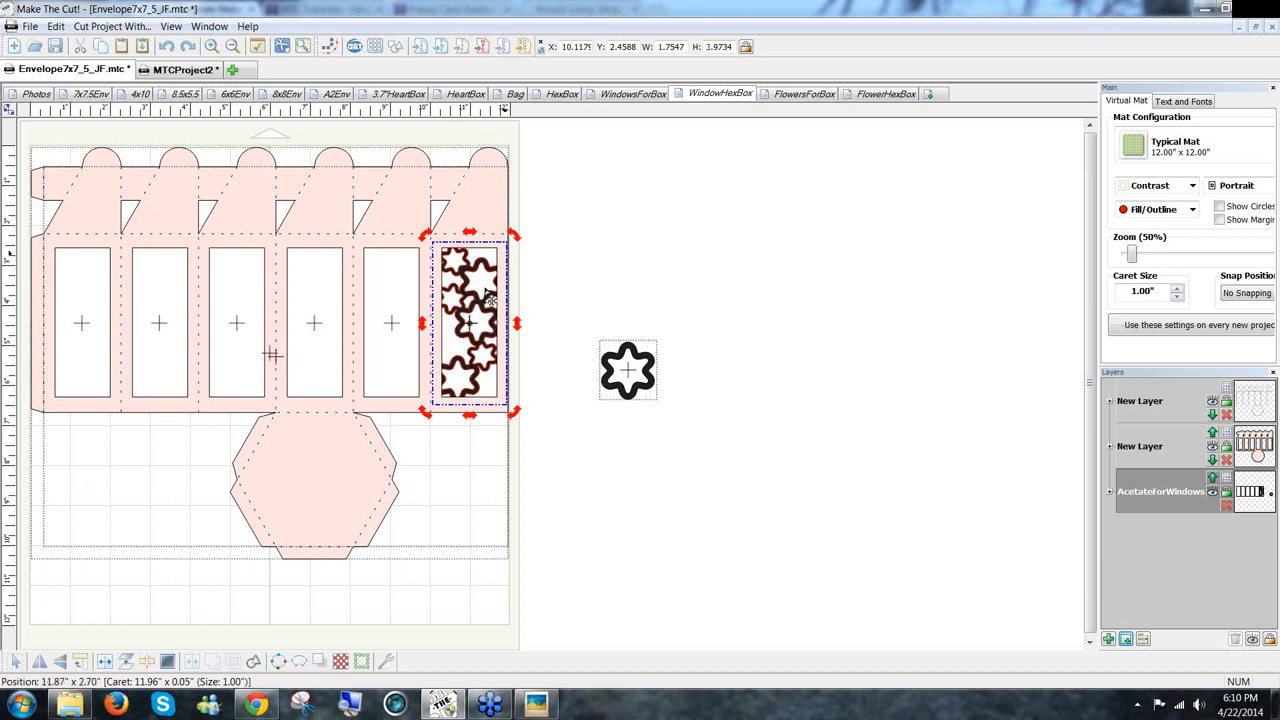
left_click_drag(488, 278, 740, 288)
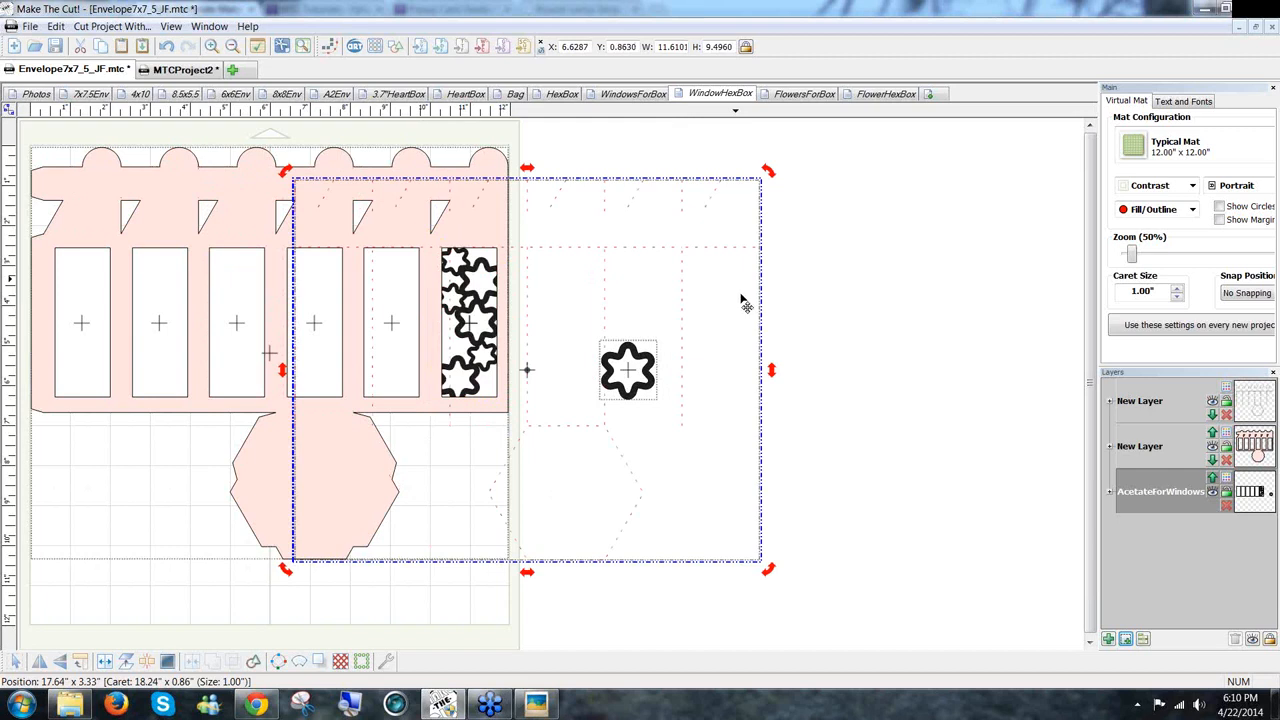
Return to the FlowersForBox page and move the joined flower shape onto the mat, below the first panel of the existing row
left_click(824, 97)
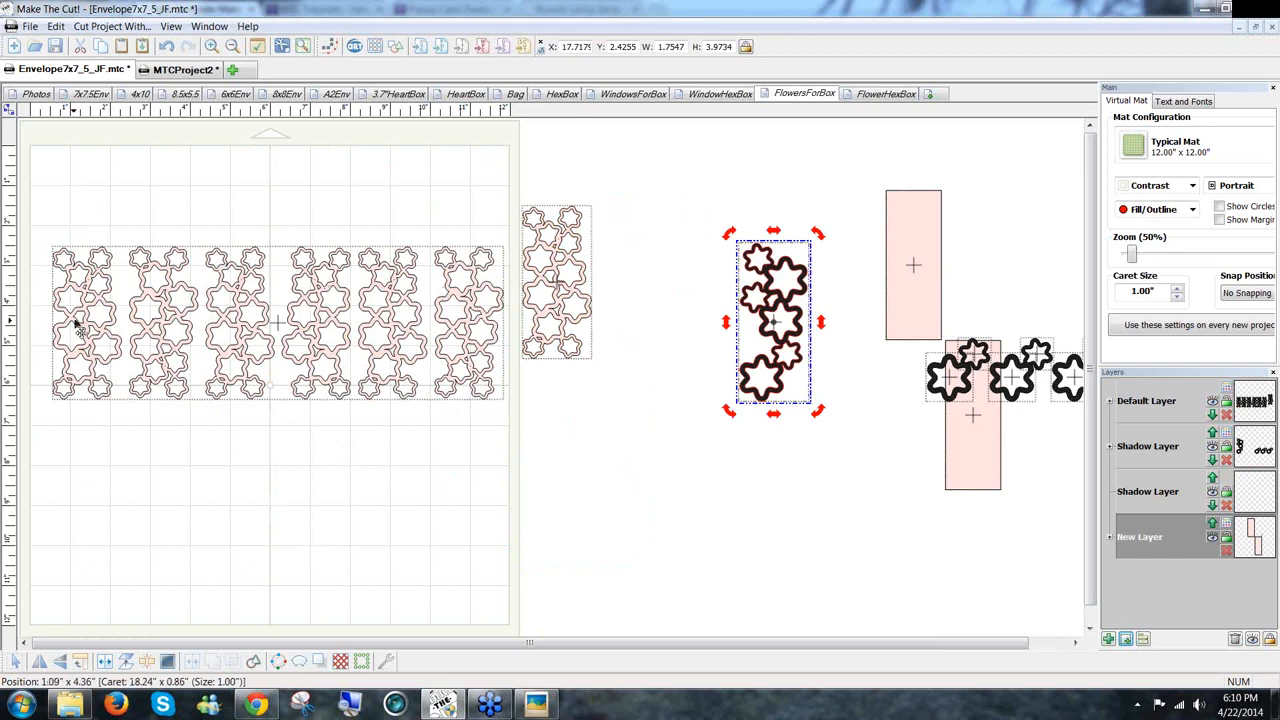
left_click(56, 26)
left_click(694, 369)
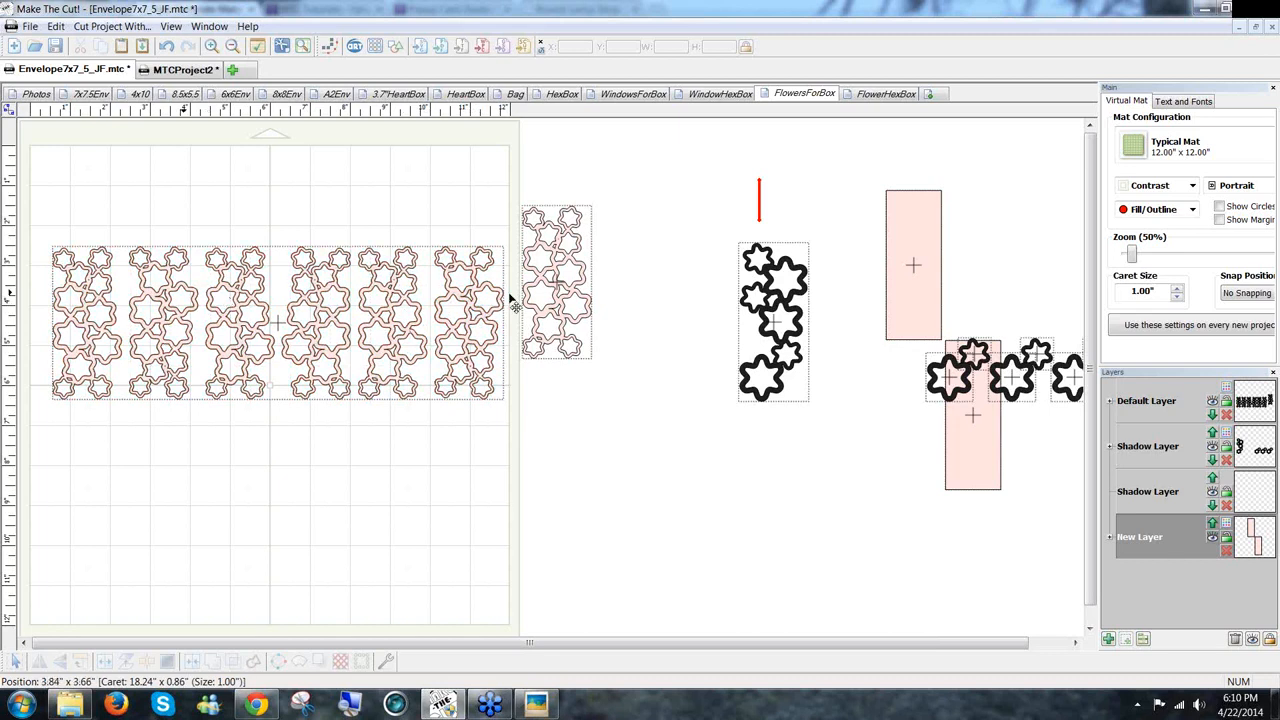
left_click(767, 332)
left_click_drag(437, 495, 57, 522)
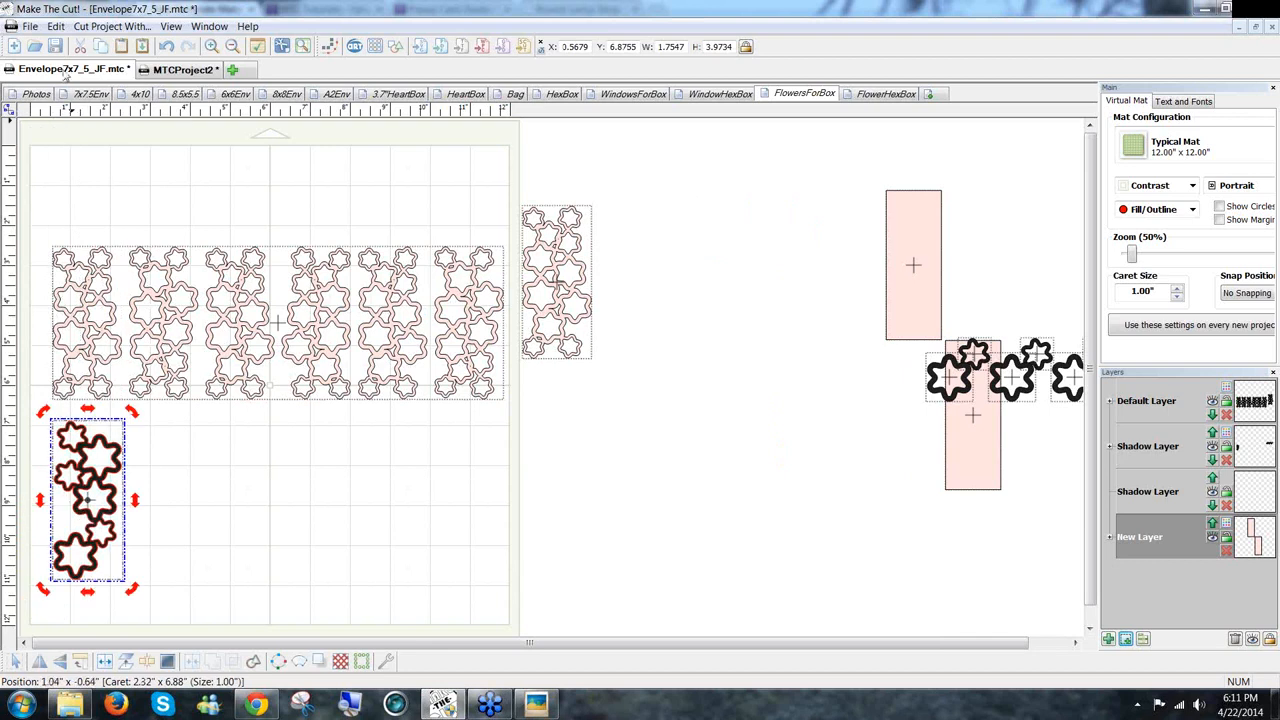
Duplicate the joined flower shape into one row of six columns with .19 inch spacing
left_click(56, 27)
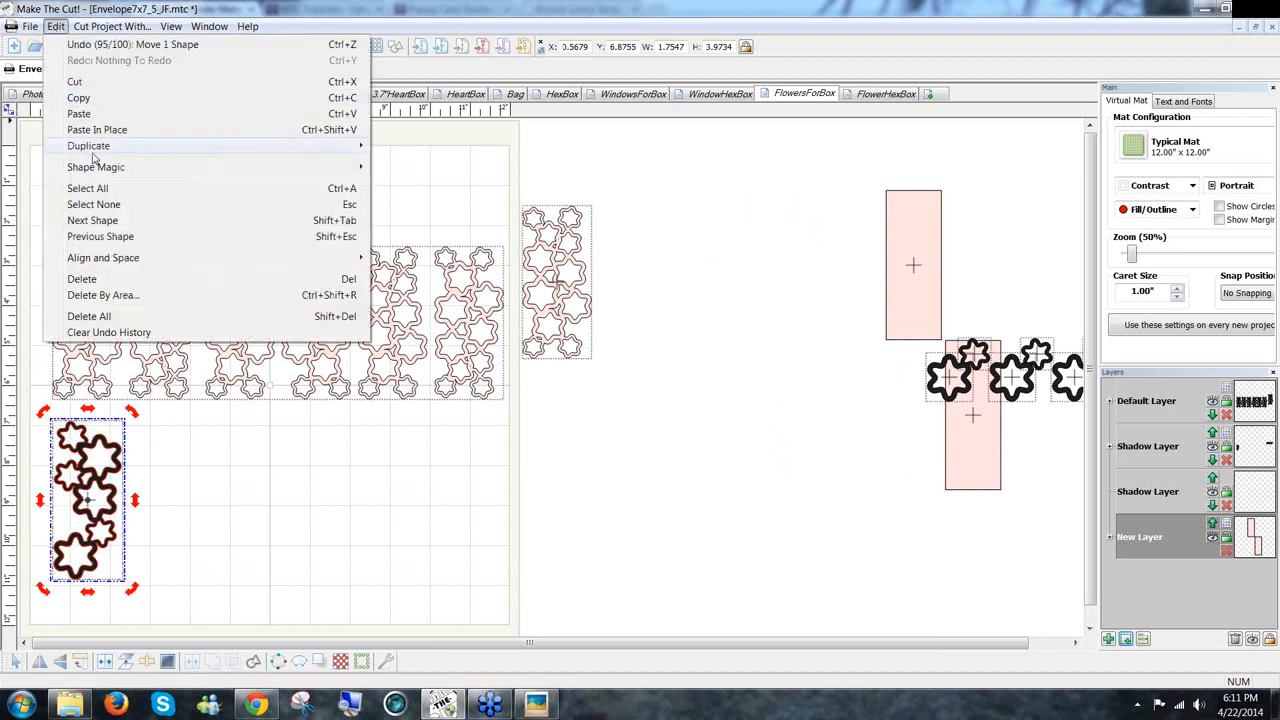
mouse_move(100, 146)
left_click(413, 146)
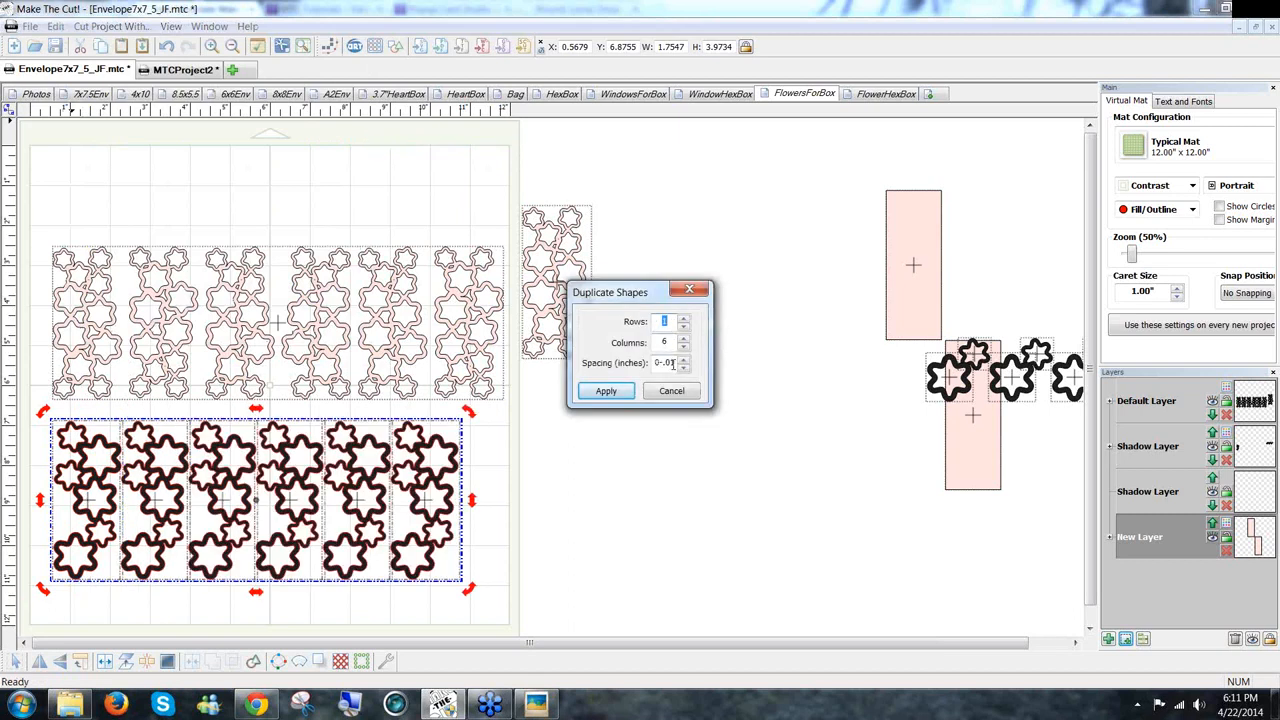
double_click(666, 364)
type(".1")
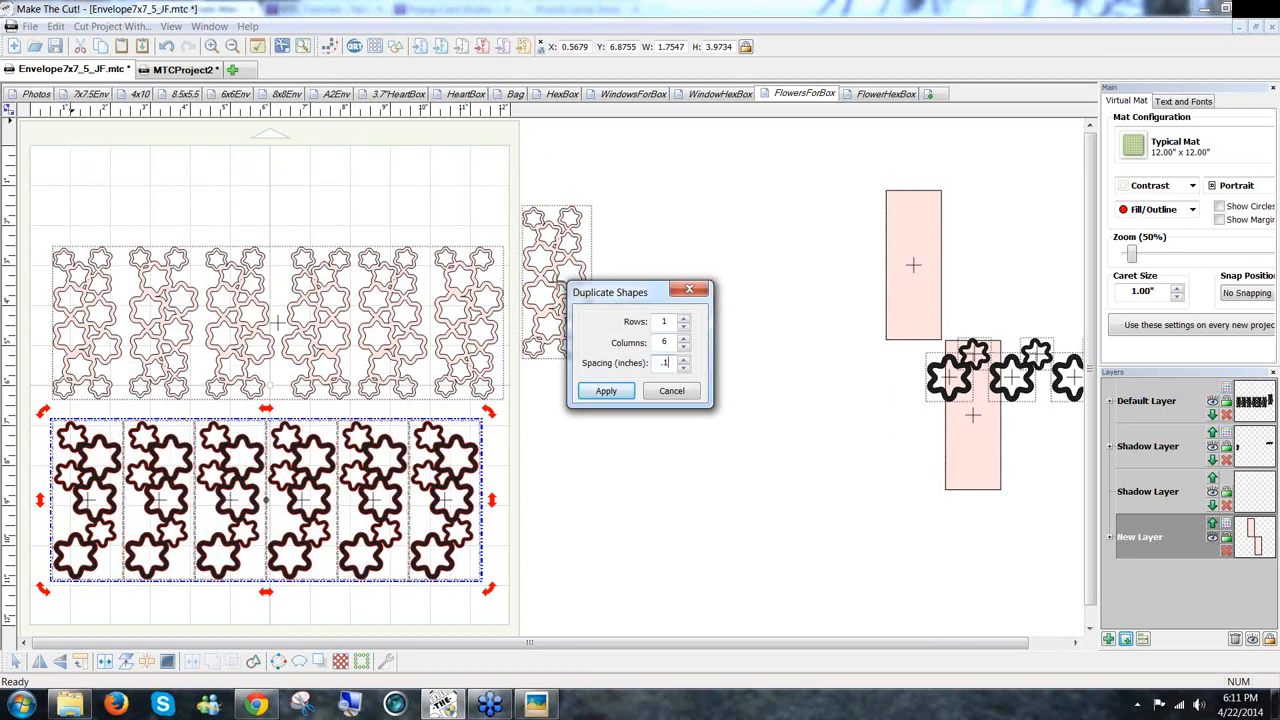
type("5")
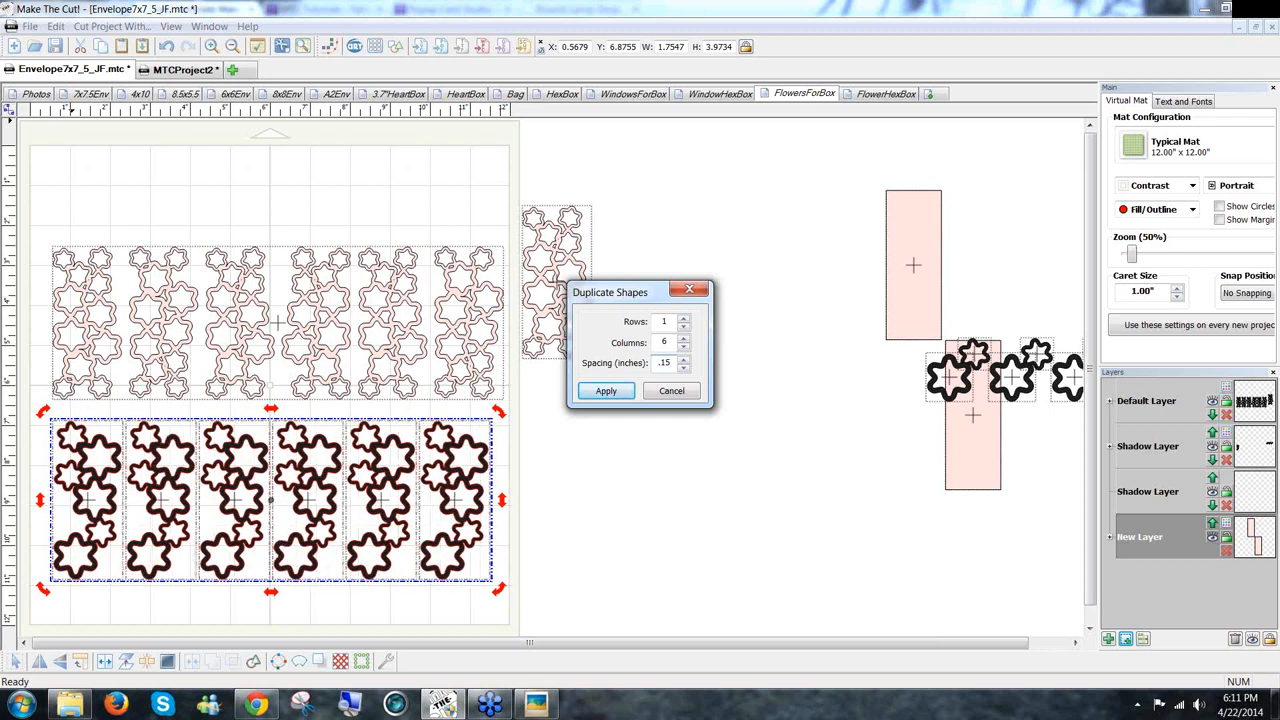
key("BackSpace")
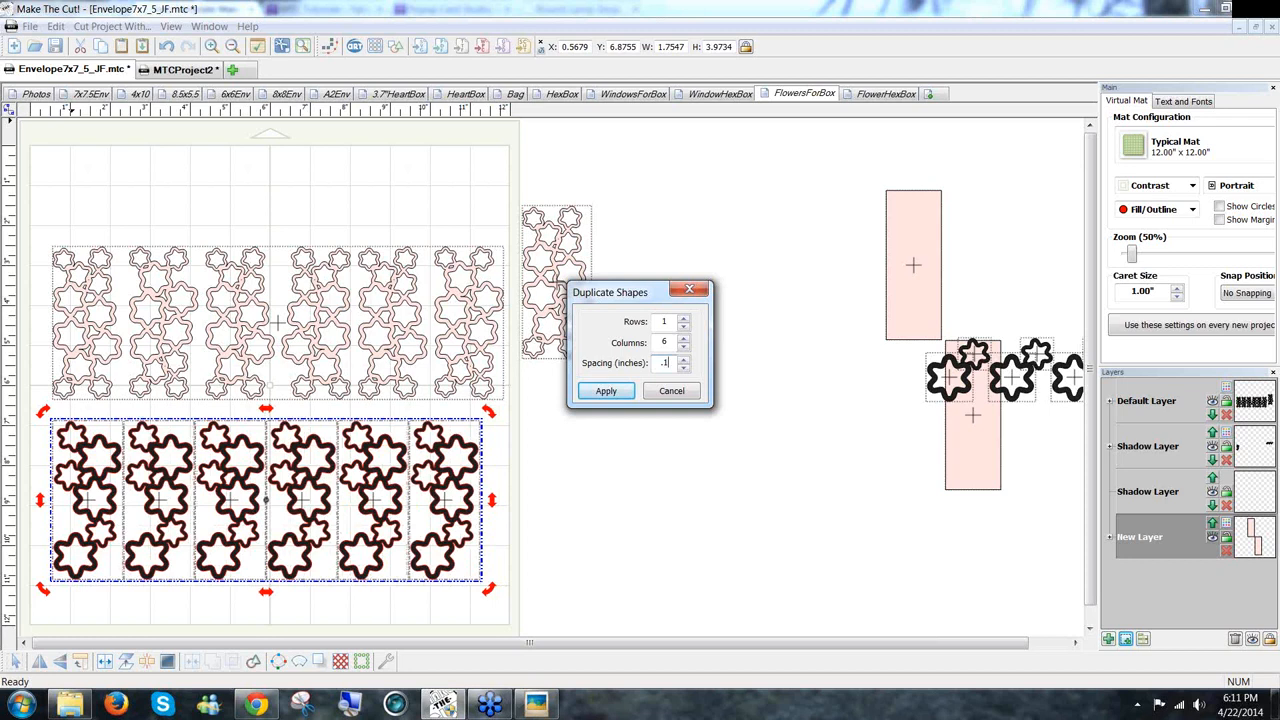
type("8")
key("BackSpace")
type("9")
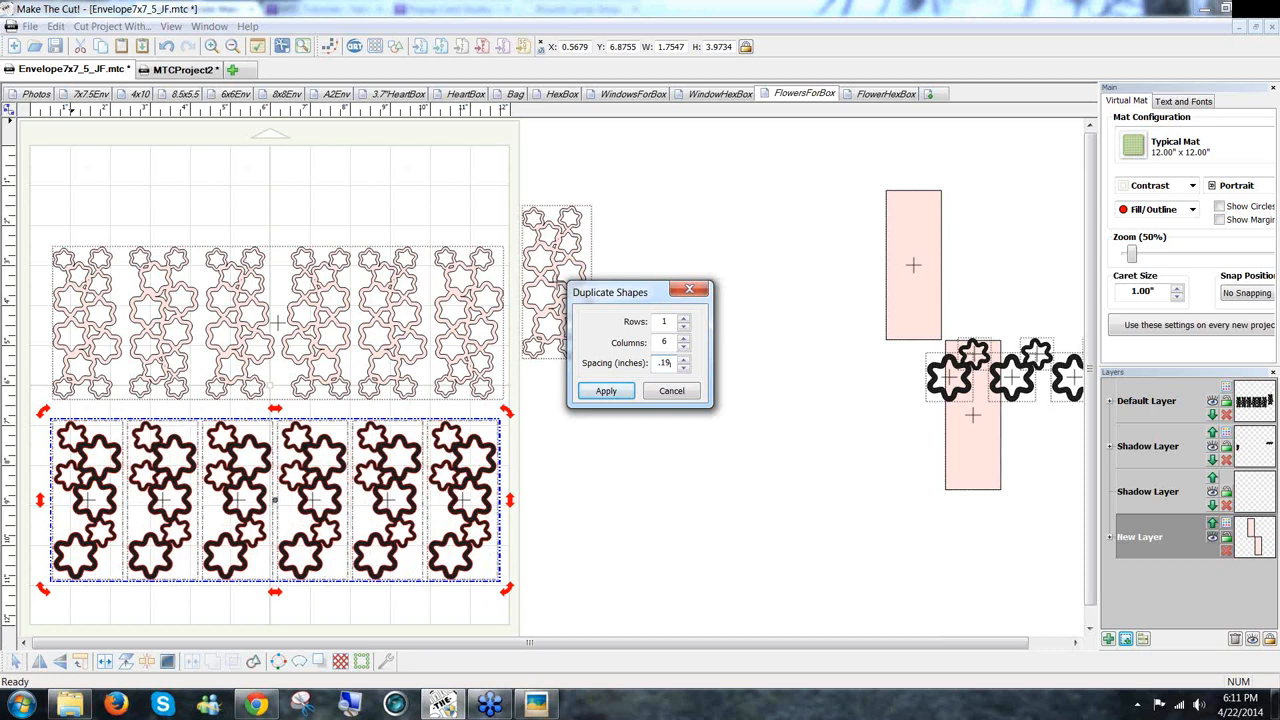
left_click(605, 391)
left_click(547, 530)
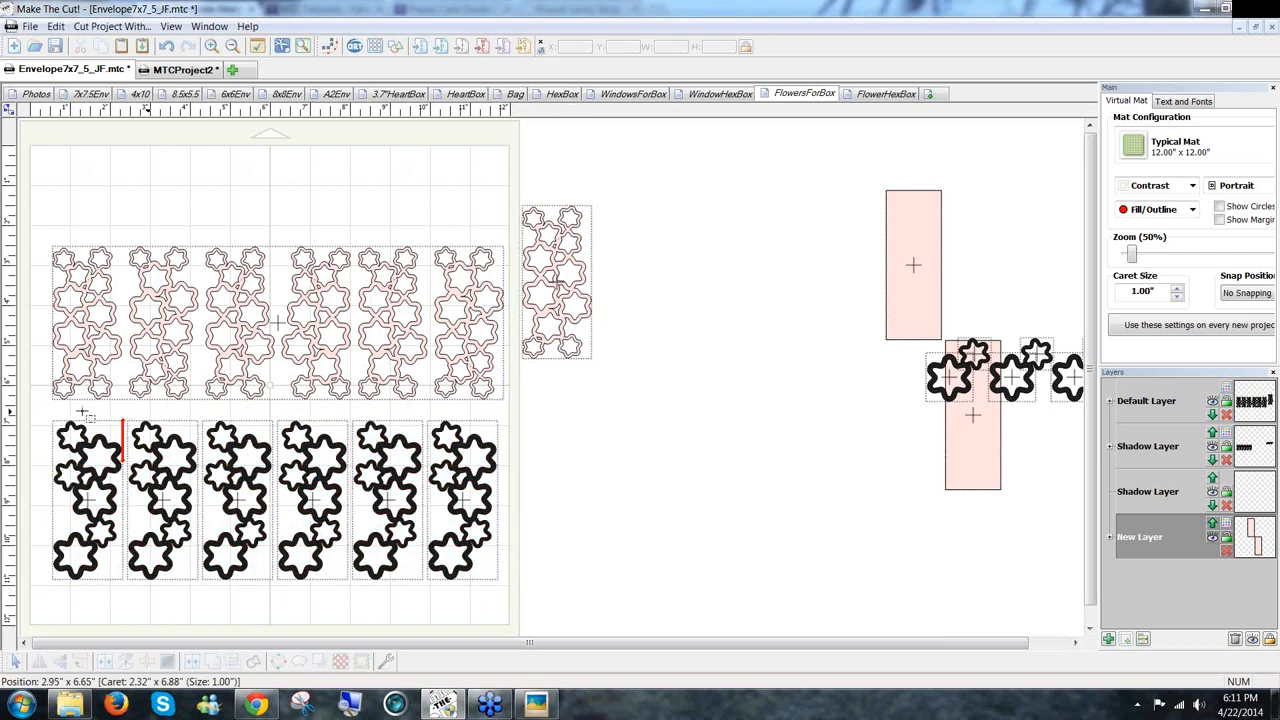
Select all six duplicated flower shapes, copy them, and paste them onto the WindowHexBox page
left_click_drag(540, 592, 36, 411)
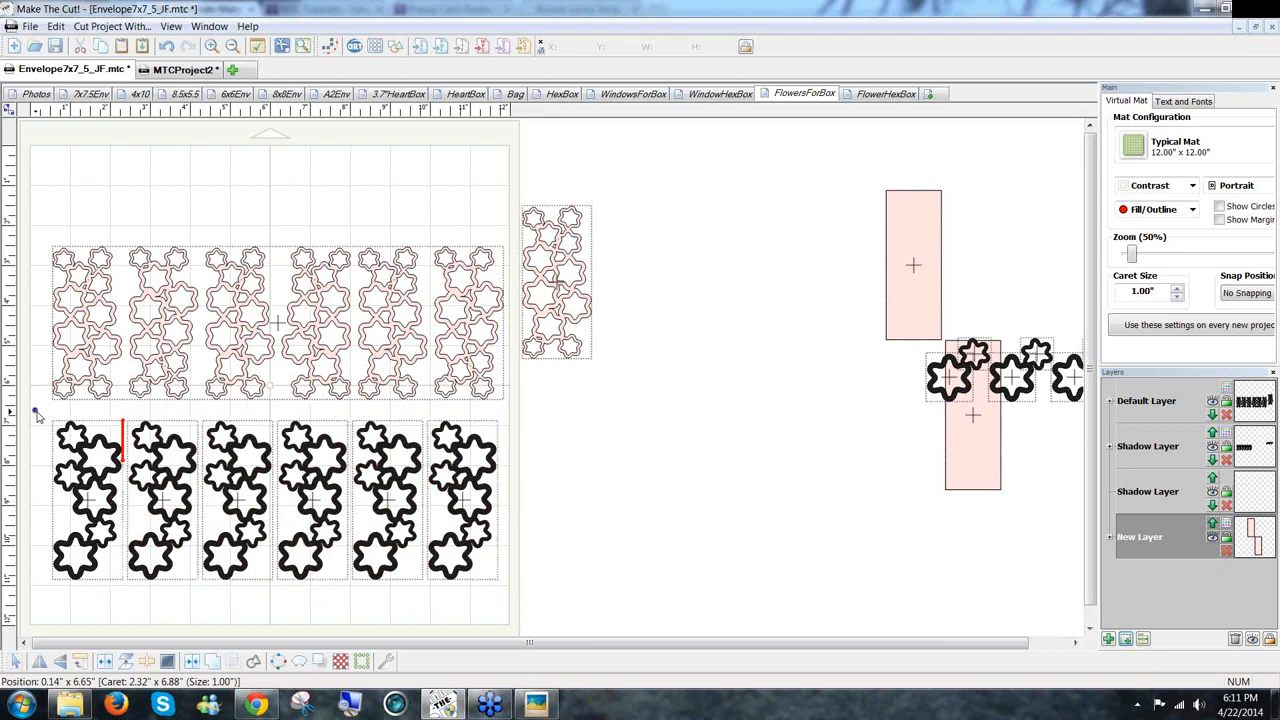
left_click_drag(571, 611, 40, 408)
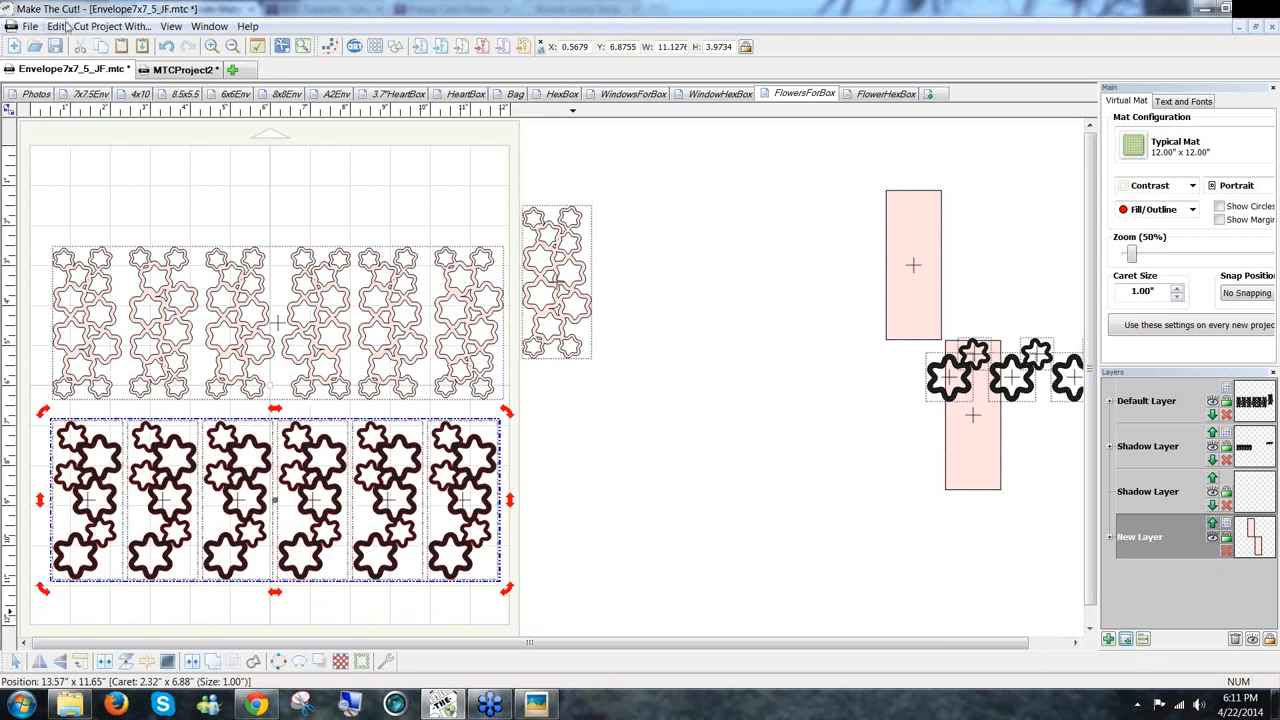
left_click(55, 26)
left_click(101, 100)
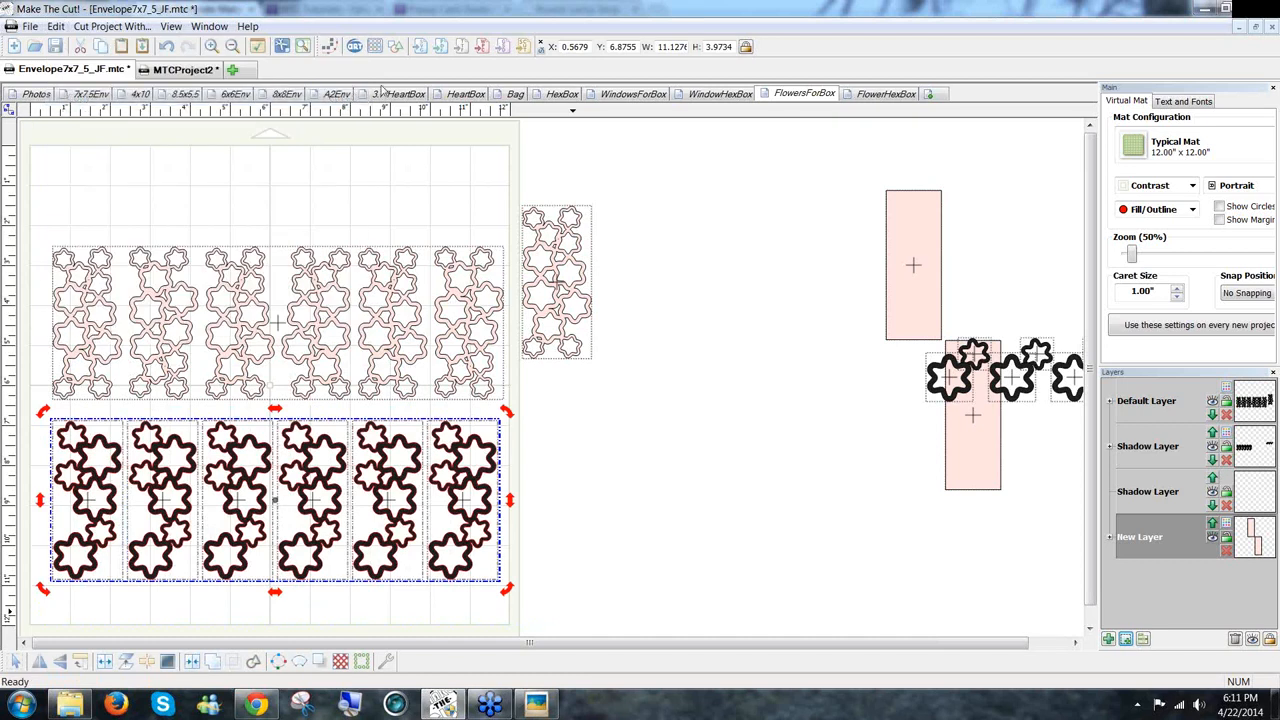
left_click(729, 95)
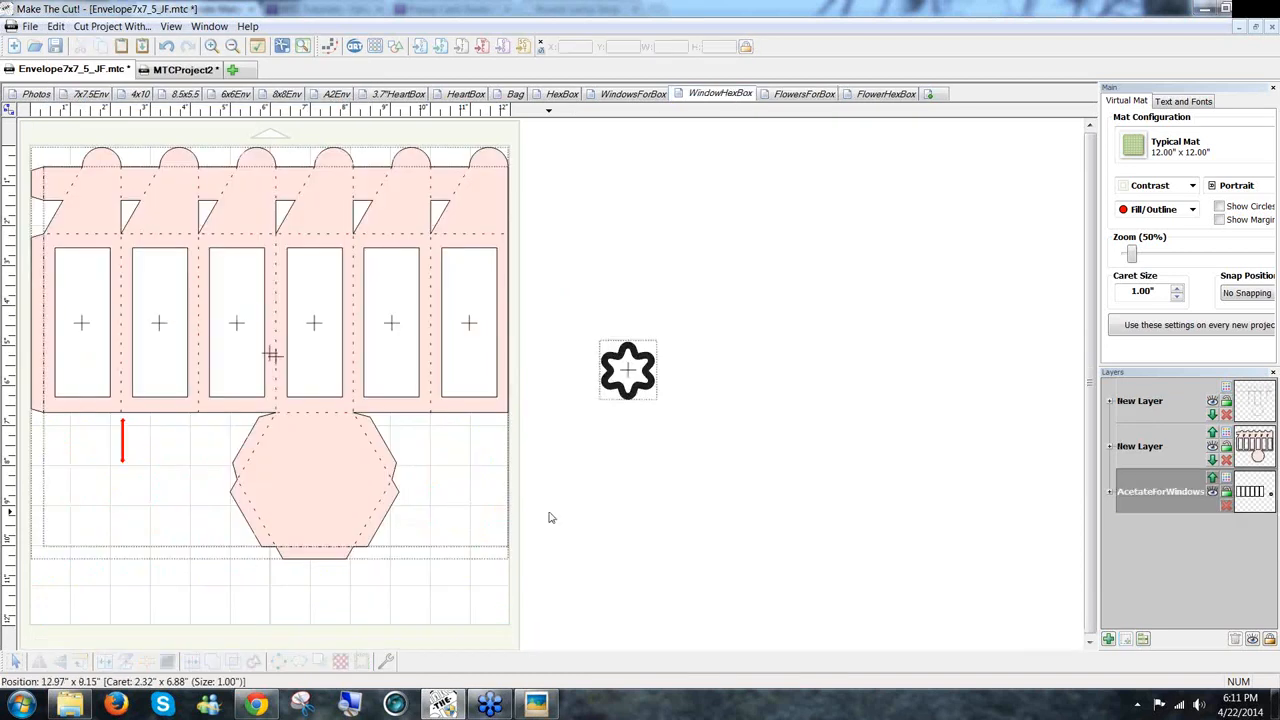
key("ctrl+v")
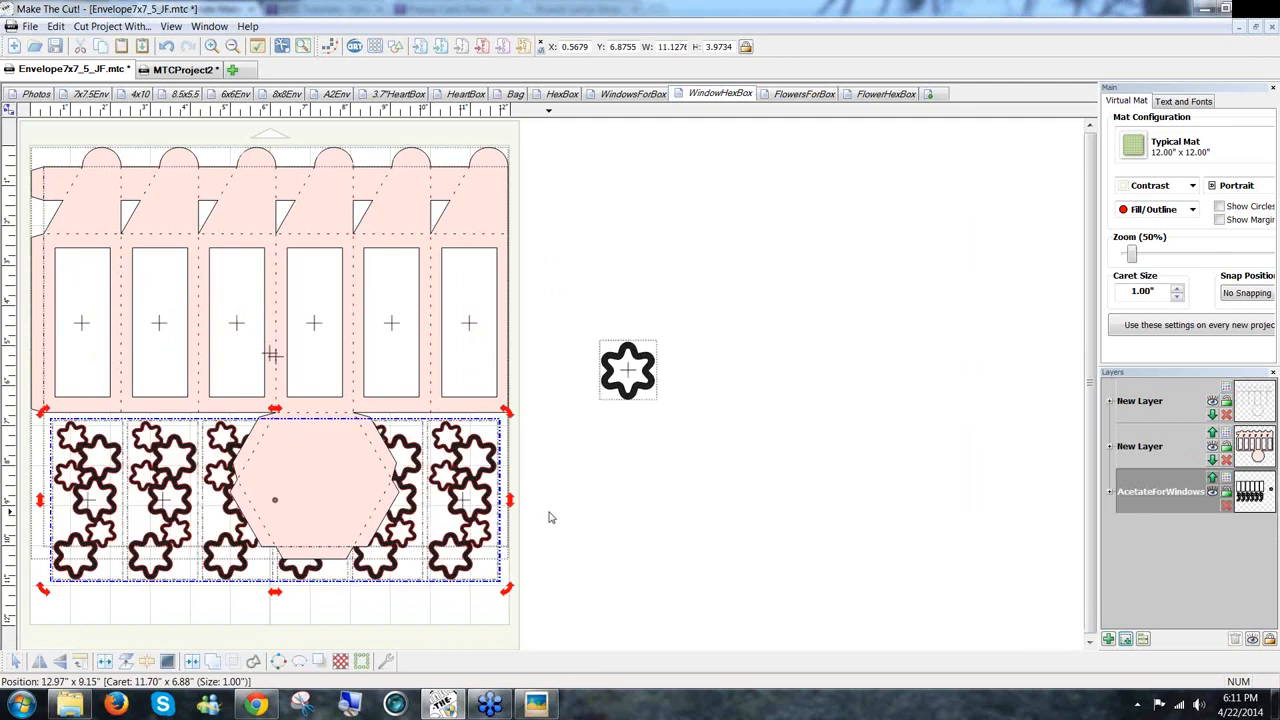
Move the row of six flower shapes up and slightly right to cover the box windows, and hide the fold-line layer
key("Up")
key("Up")
key("Up")
key("Up")
key("Up")
key("Up")
key("Up")
key("Up")
key("Up")
key("Up")
key("Up")
key("Up")
key("Up")
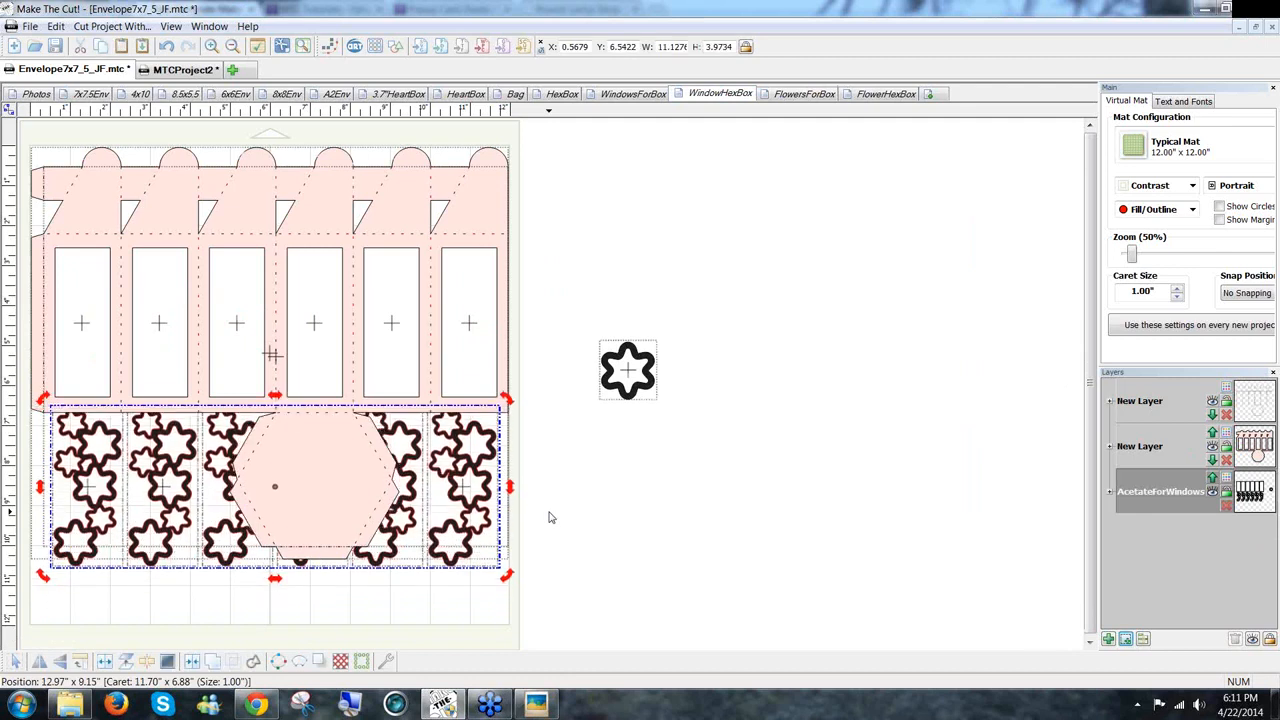
key("Up")
key("Up")
key("Up")
key("Up")
key("Up")
key("Up")
key("Up")
key("Up")
key("Up")
key("Up")
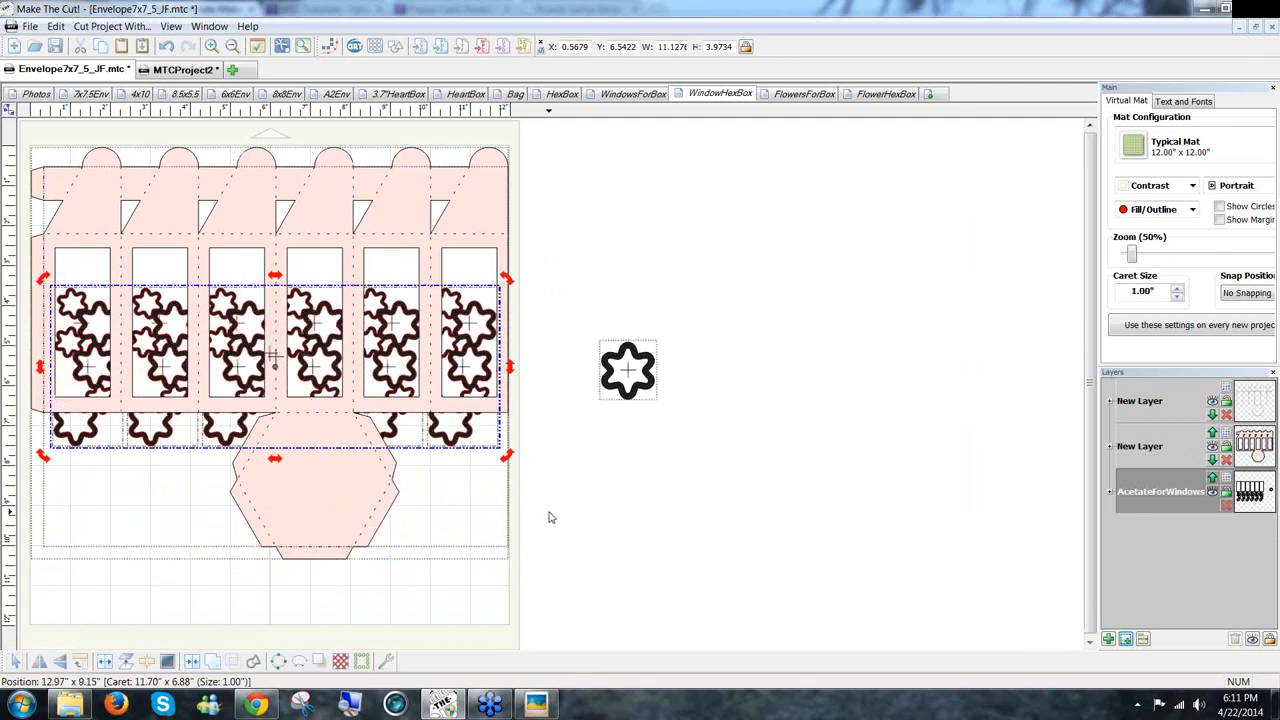
key("Up")
key("Up")
key("Up")
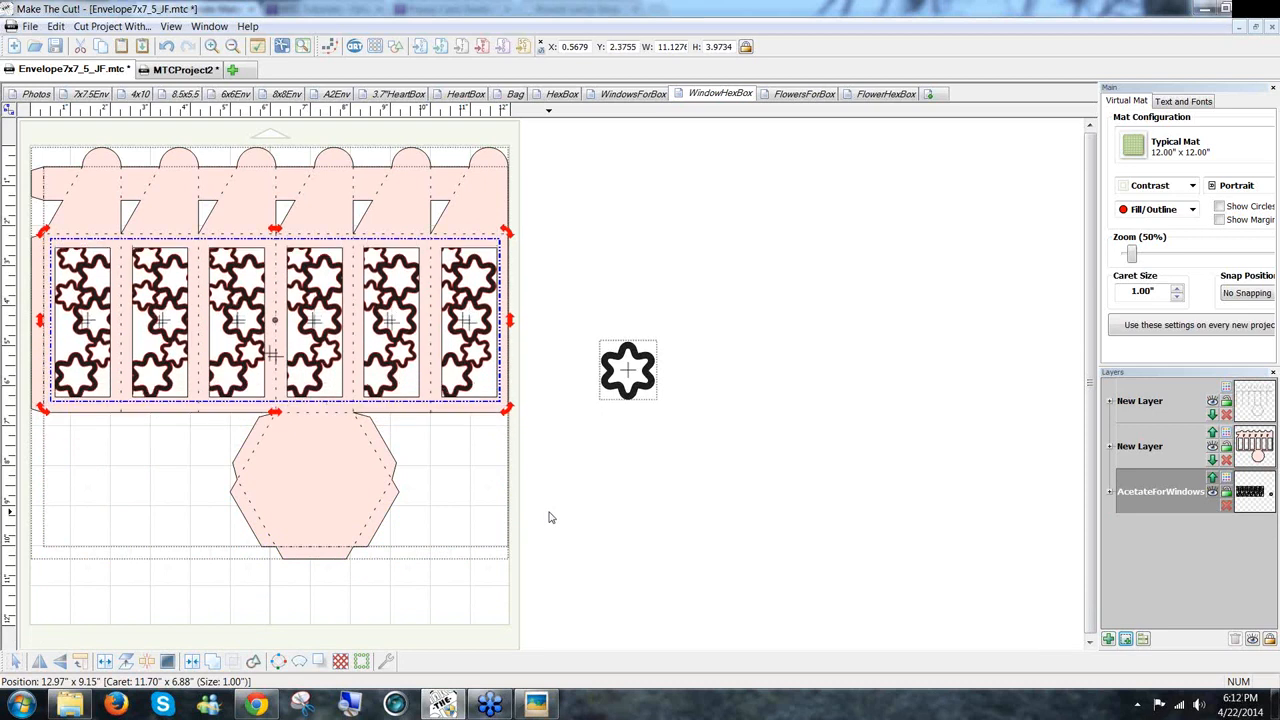
key("Right")
key("Right")
key("Right")
key("Right")
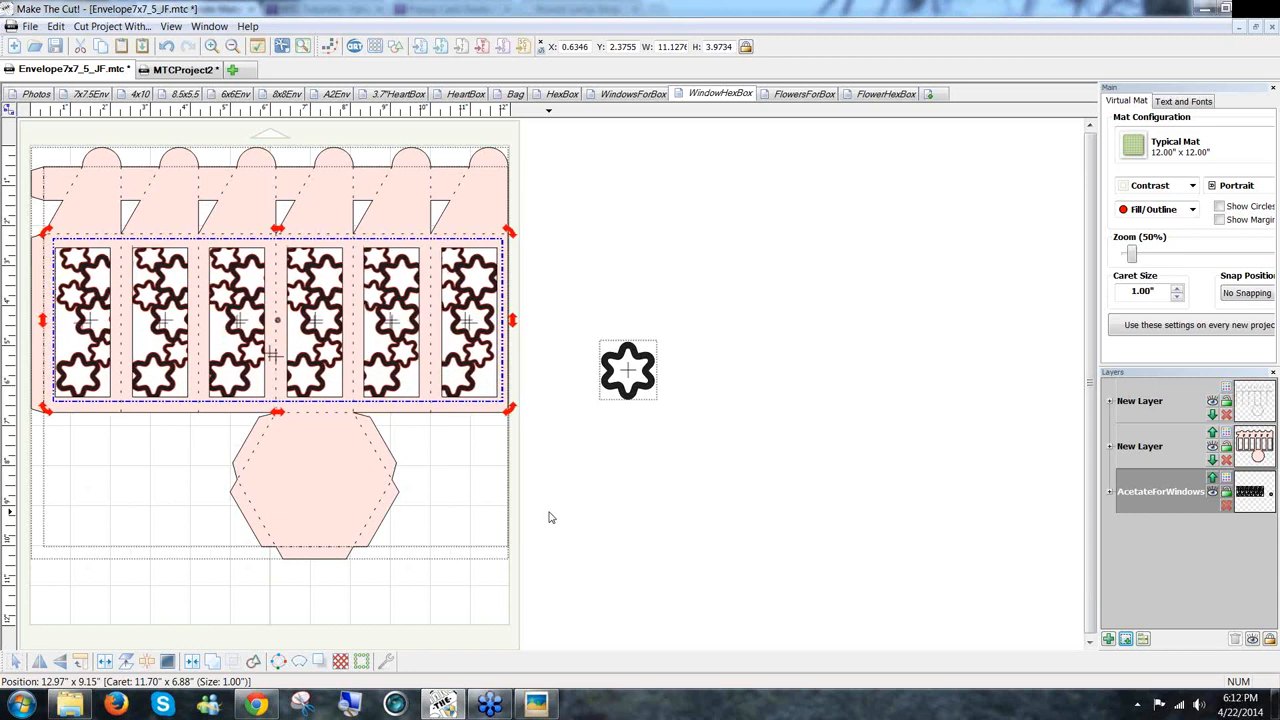
key("Left")
left_click(575, 569)
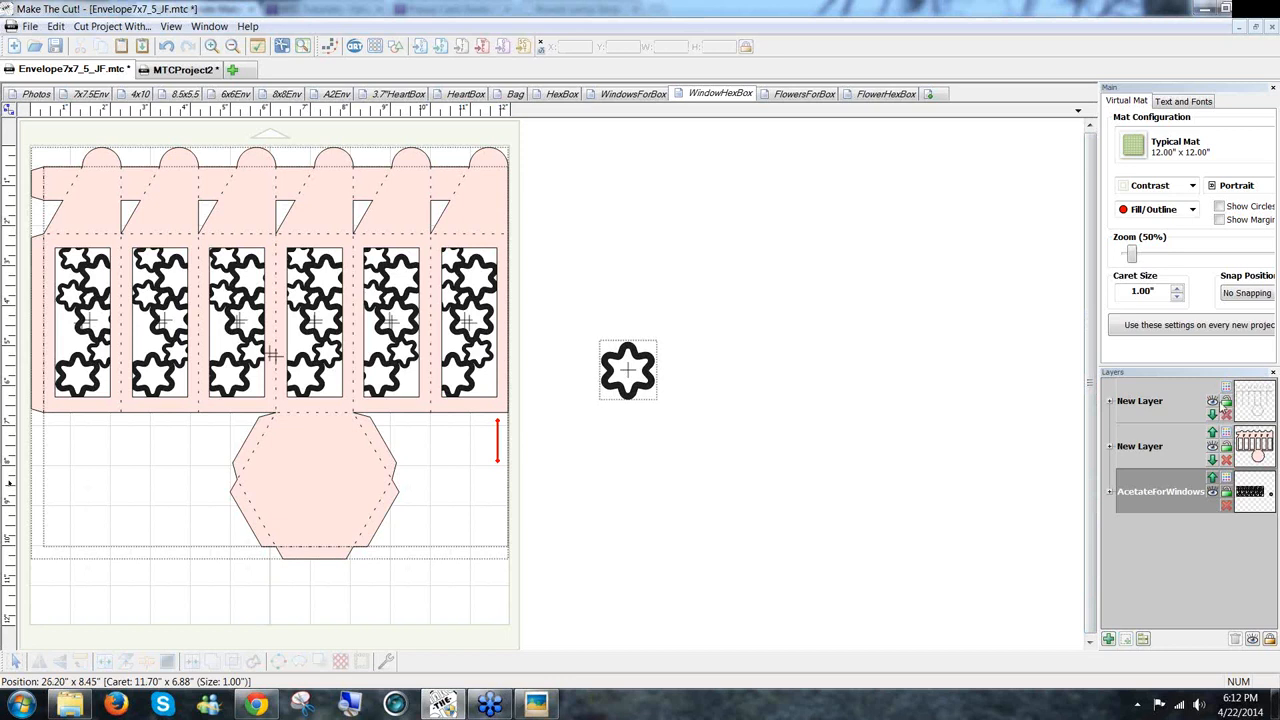
left_click(1213, 401)
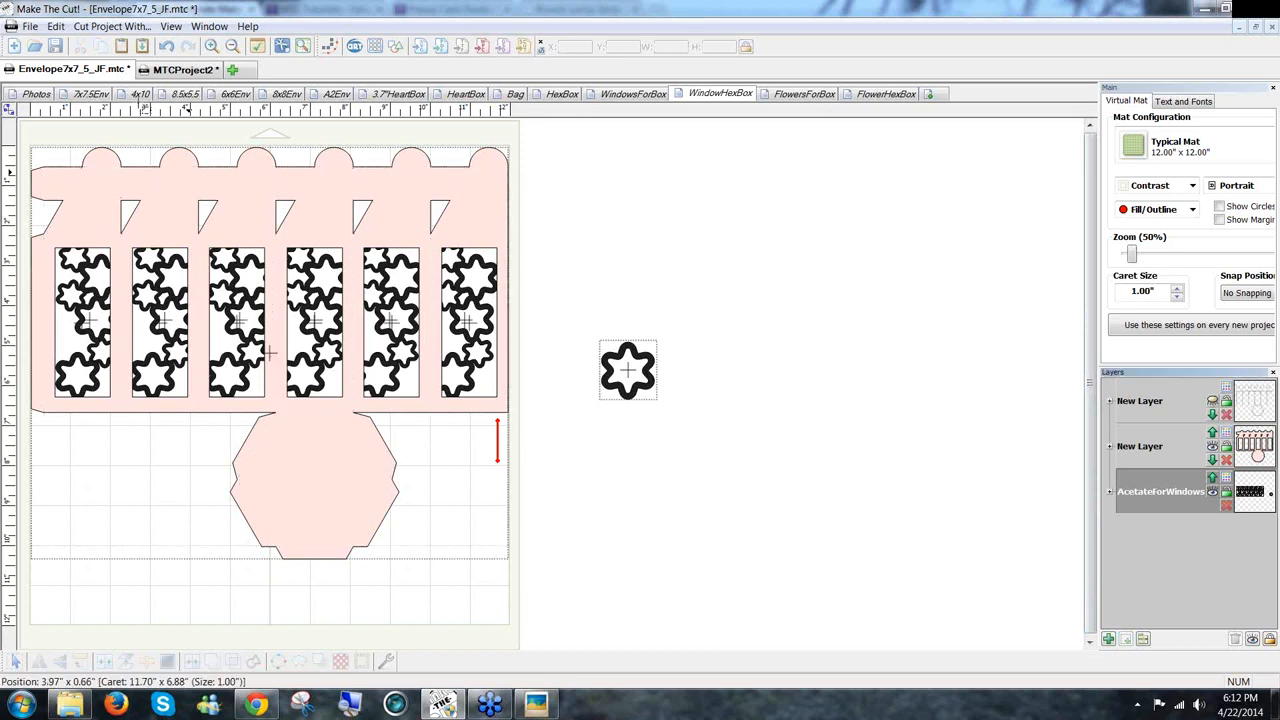
Try joining the box body with all six flower shapes at once, and undo the join
left_click_drag(533, 598, 5, 90)
left_click(216, 667)
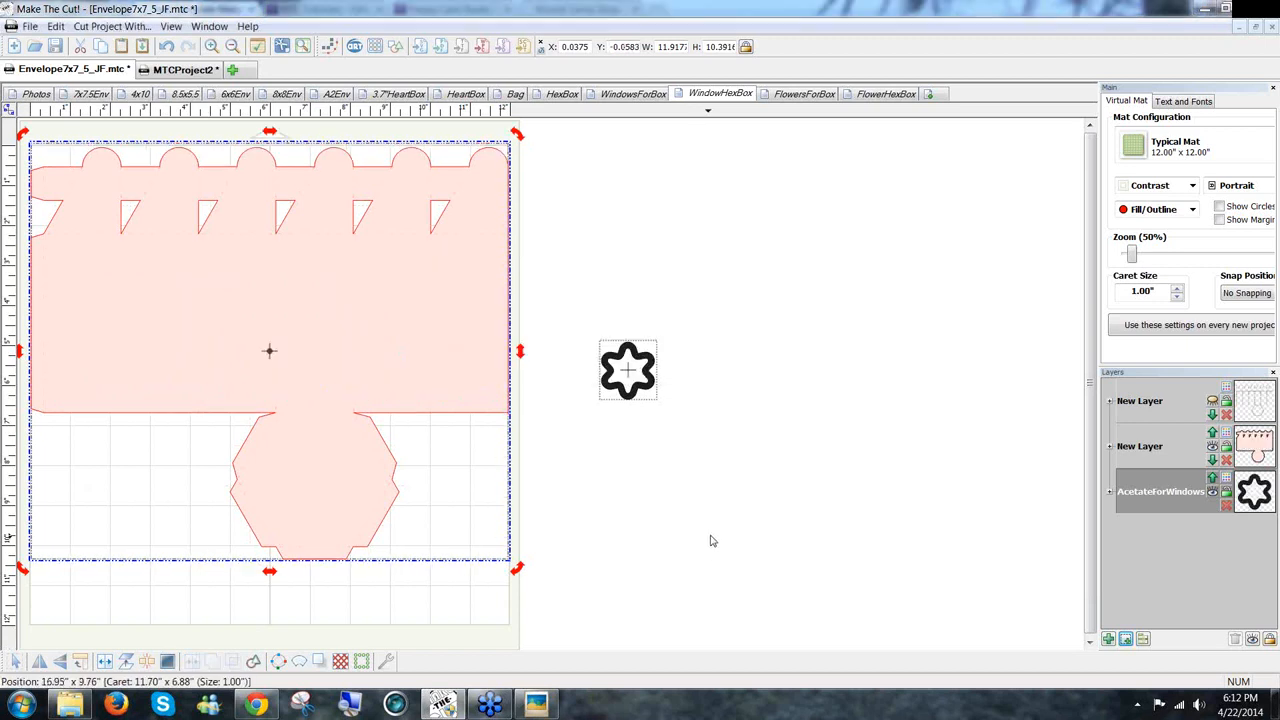
left_click(711, 540)
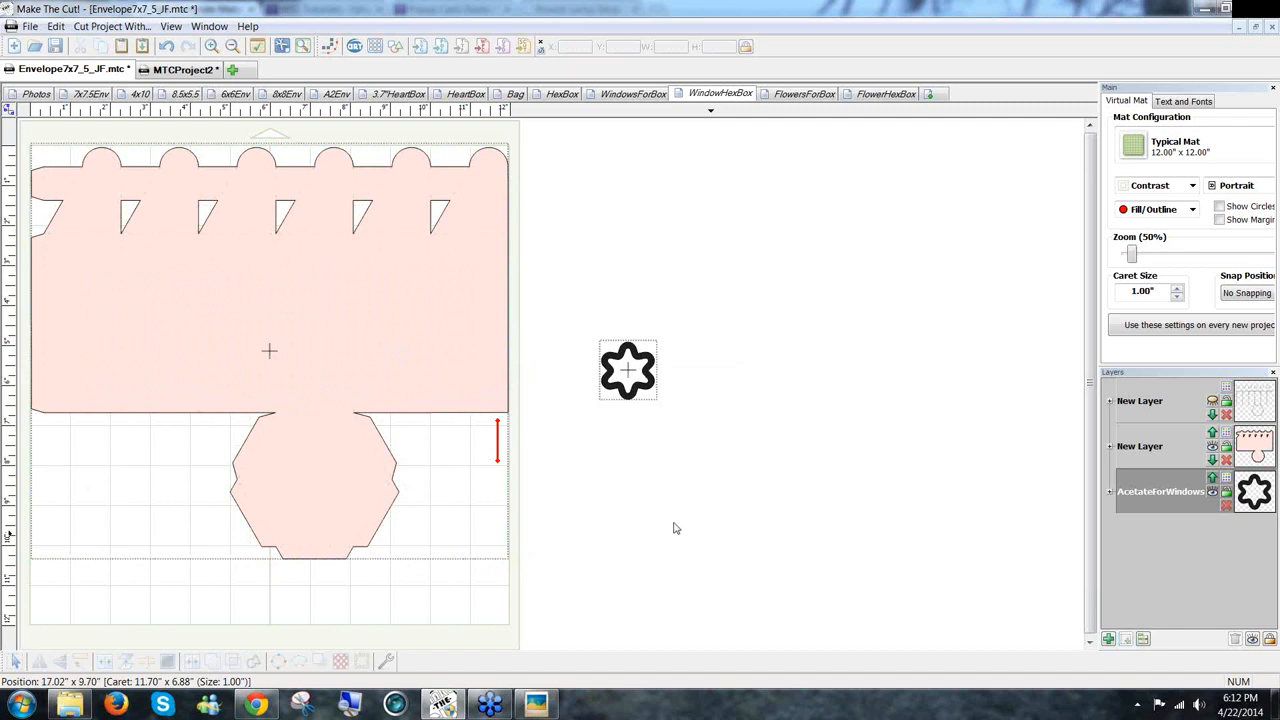
key("ctrl+z")
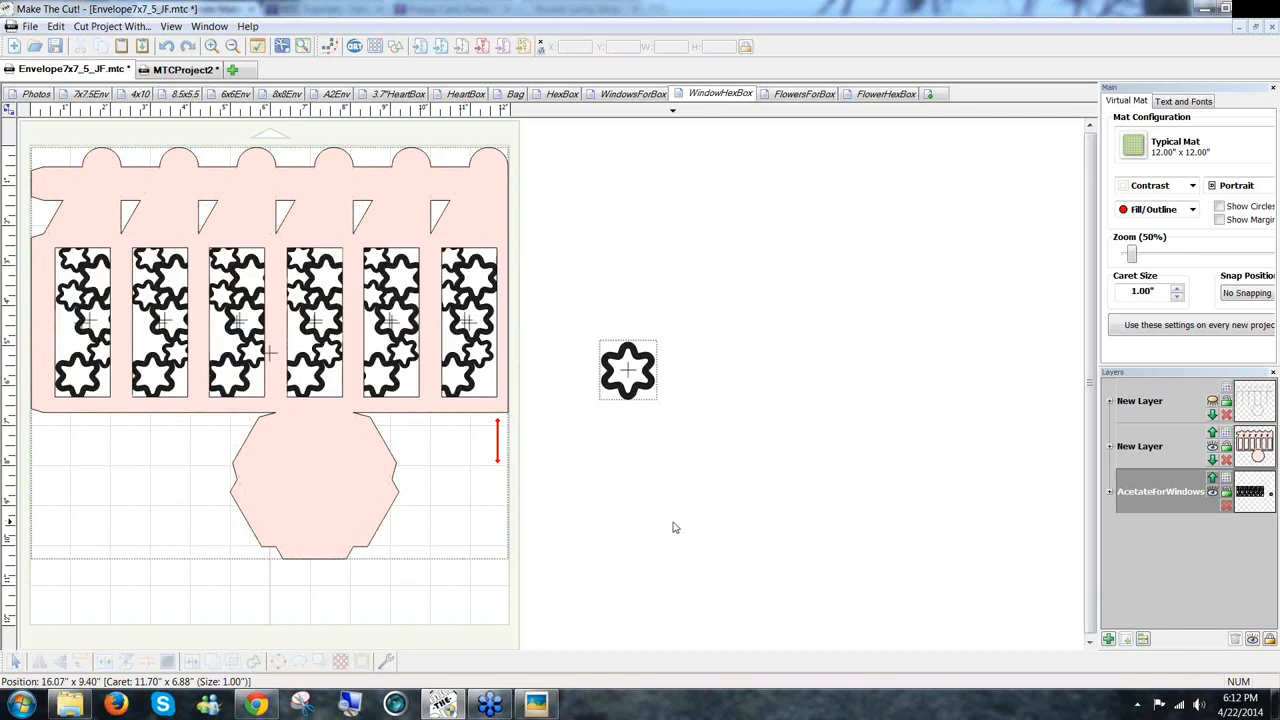
Select the flower shape over the last window of the box
left_click(460, 405)
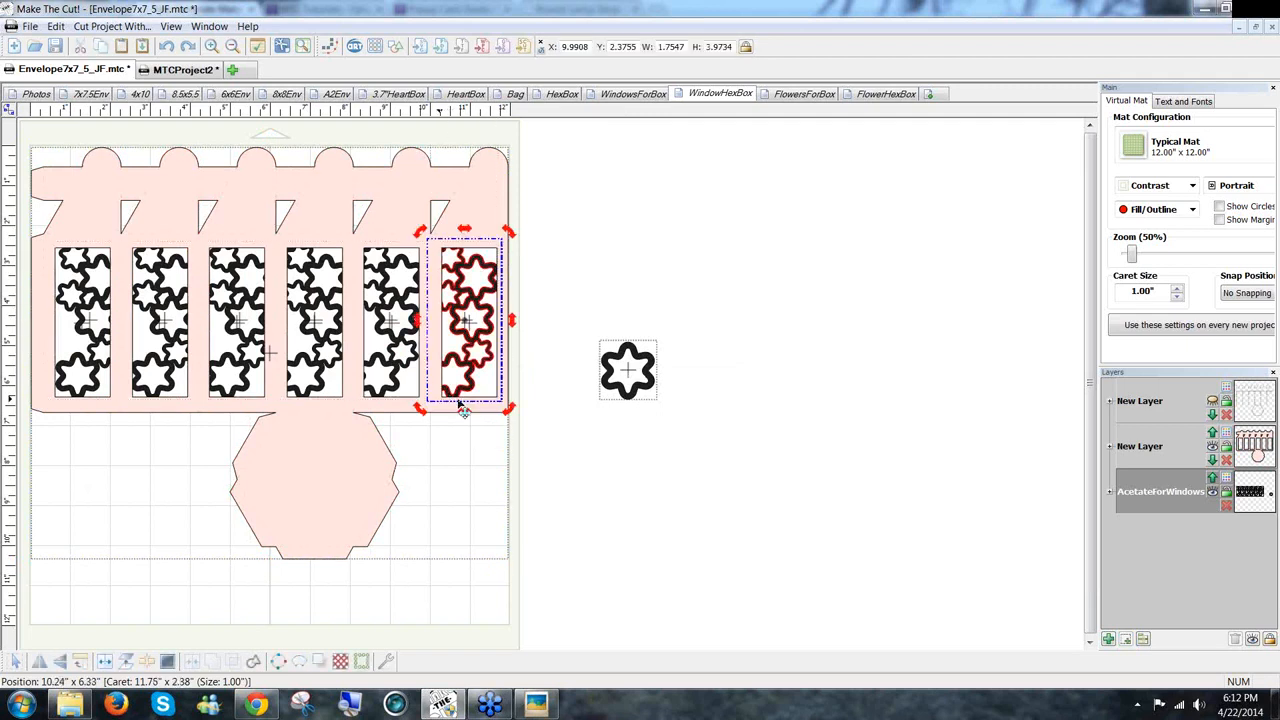
left_click(533, 409)
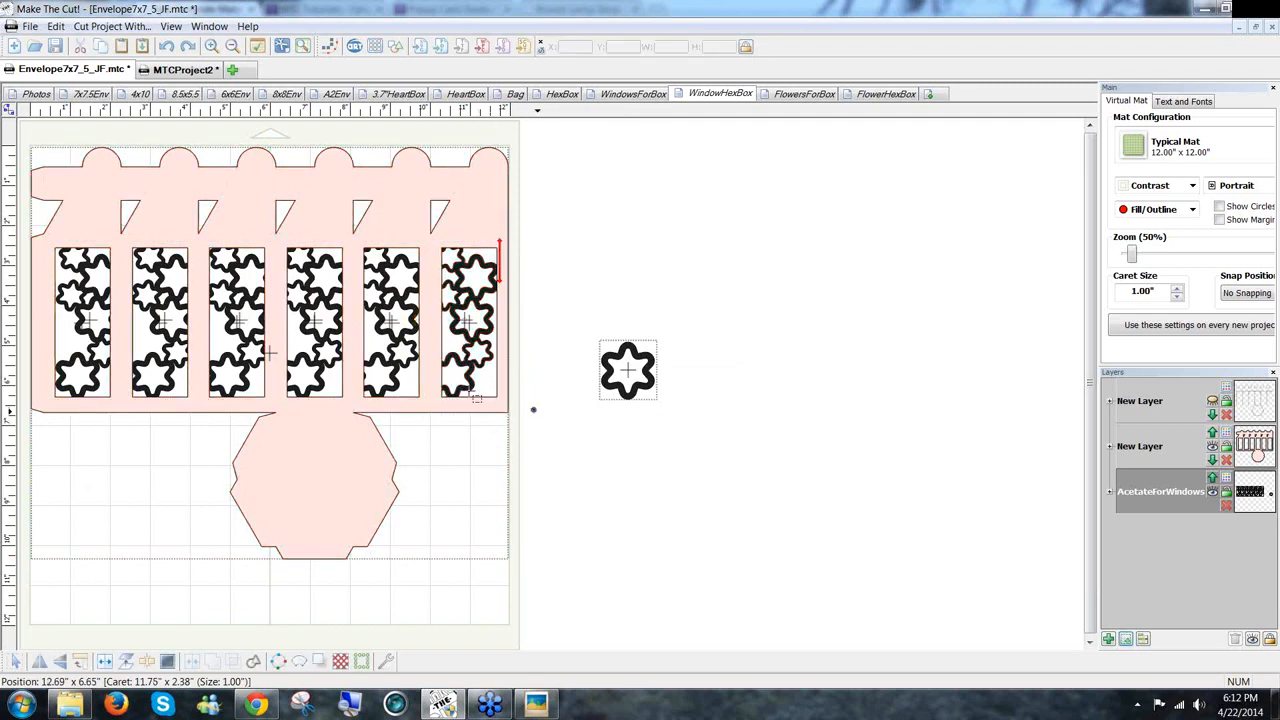
Examine what the AcetateForWindows layer and the box layer contain by temporarily hiding each one and showing it again
left_click_drag(533, 409, 36, 236)
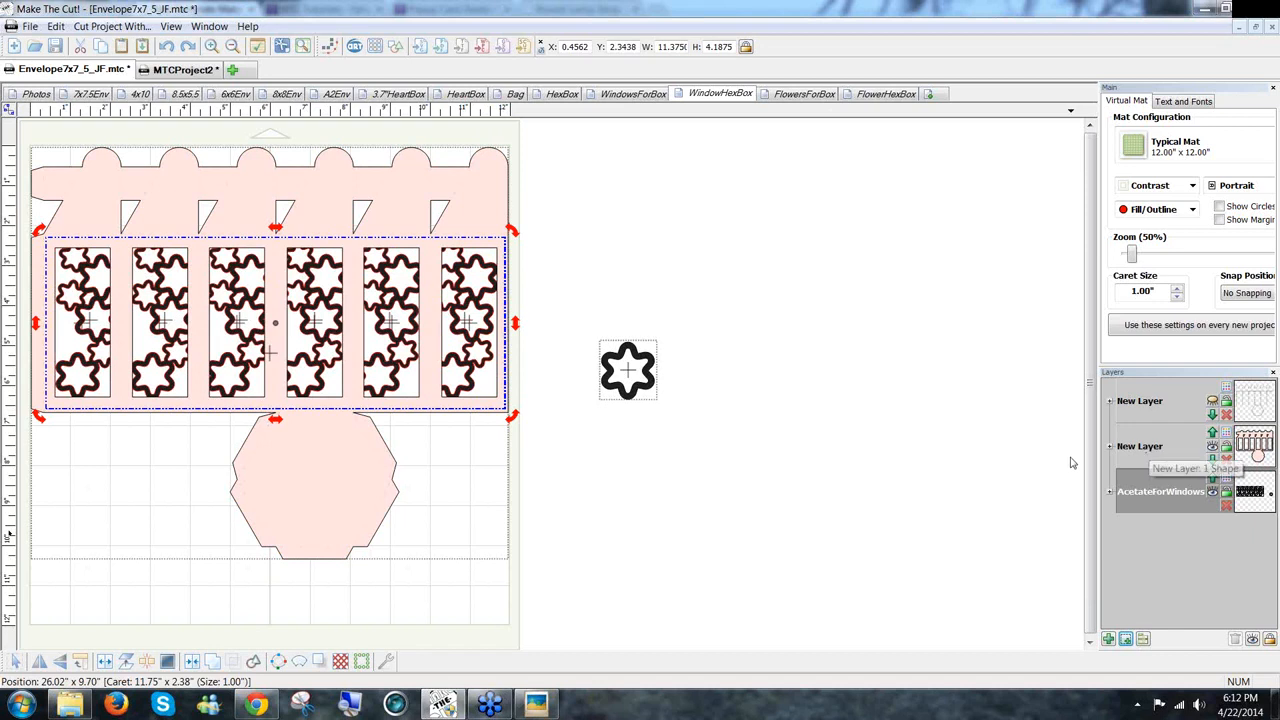
left_click(1212, 496)
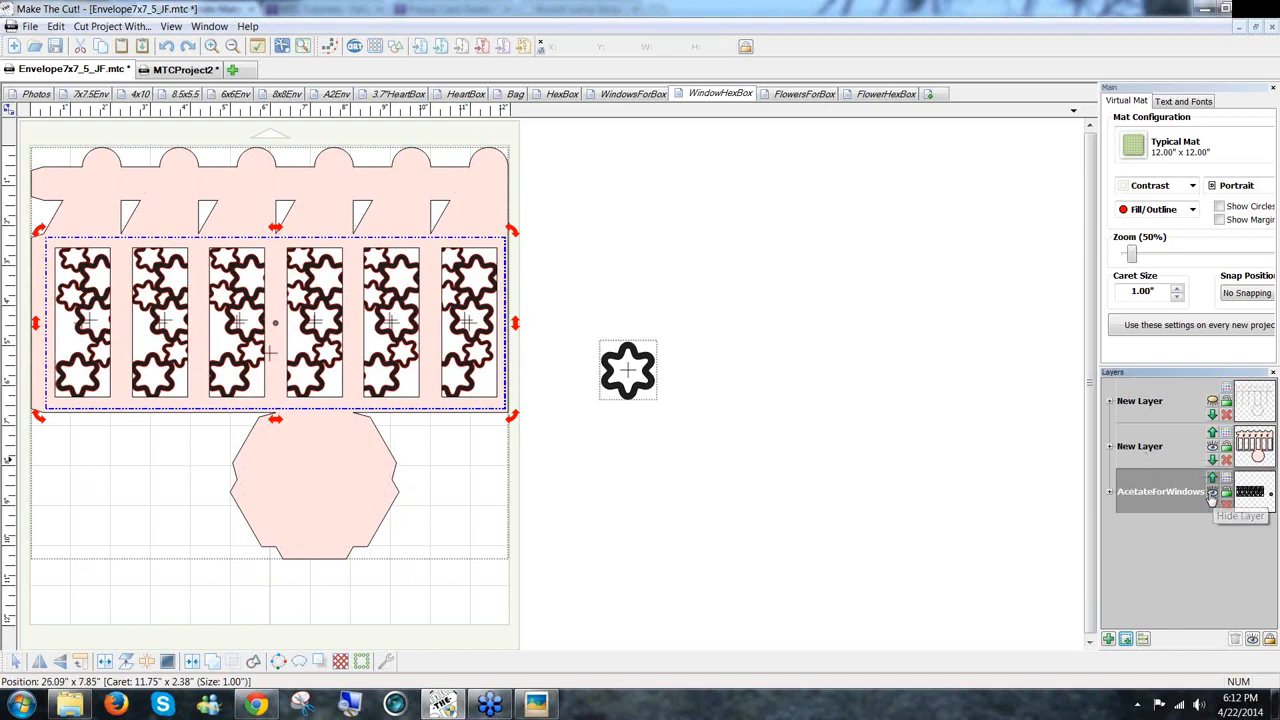
left_click(1213, 496)
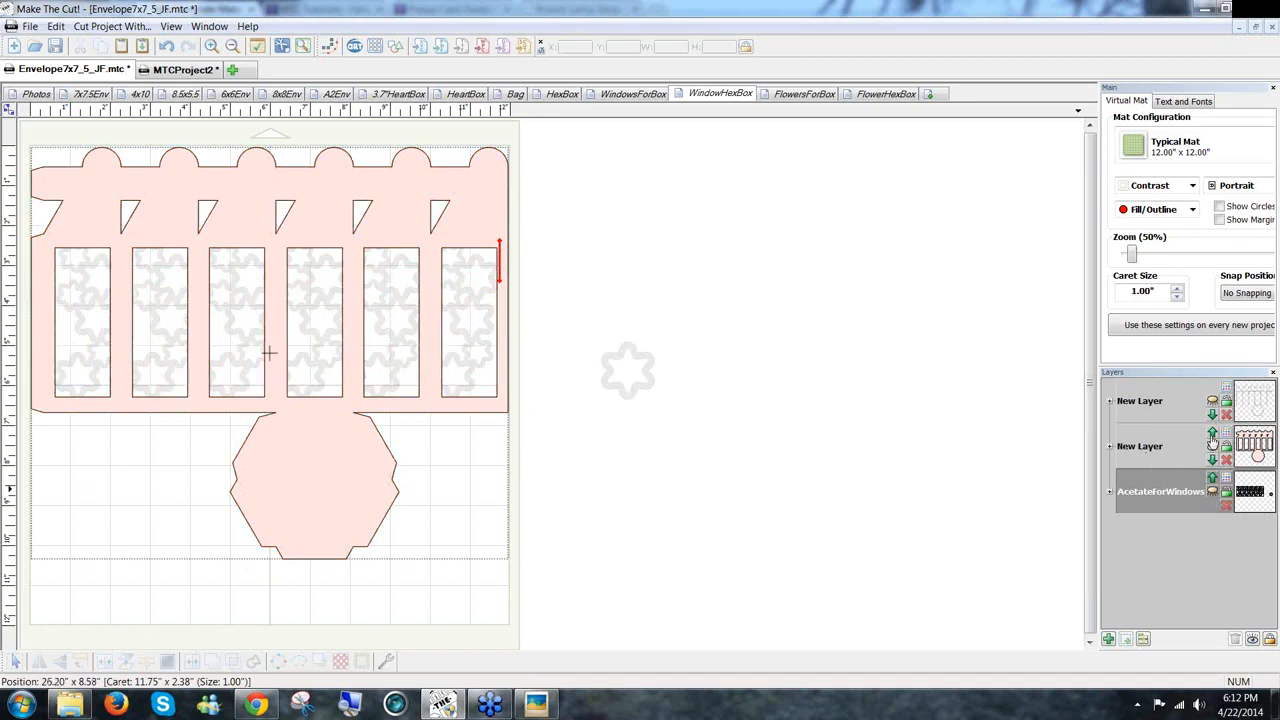
left_click(1213, 494)
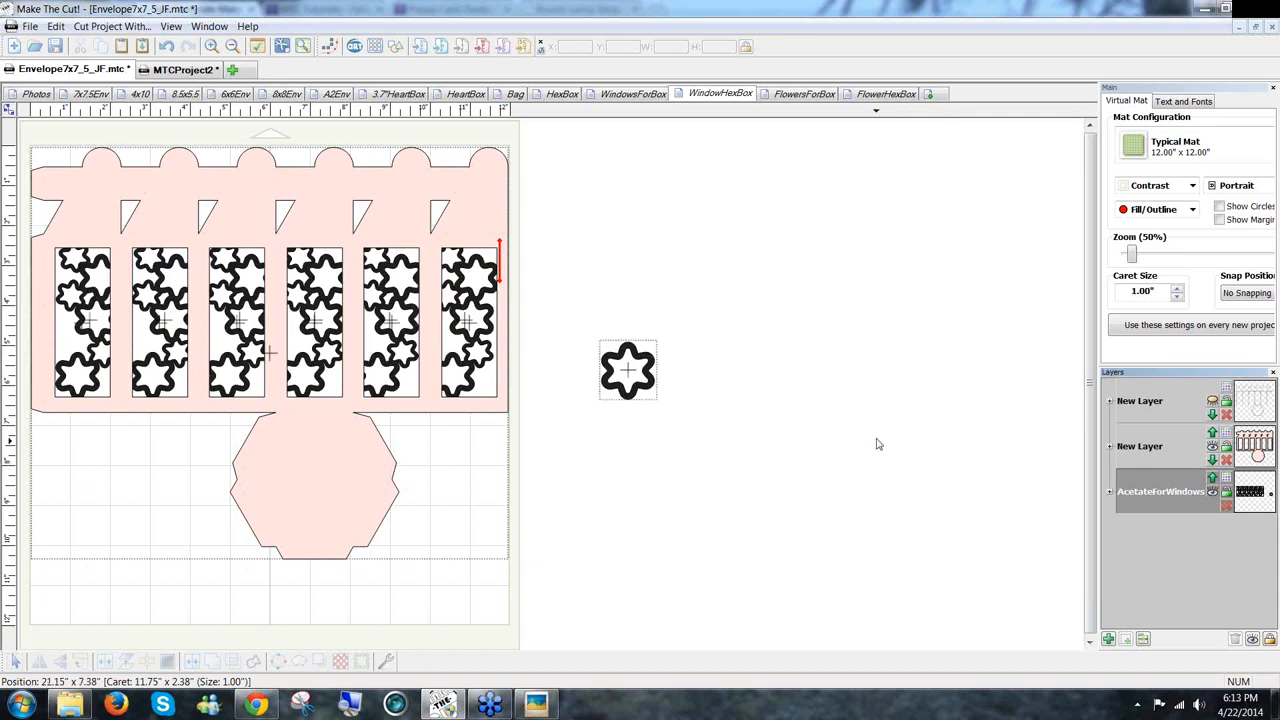
left_click(1213, 449)
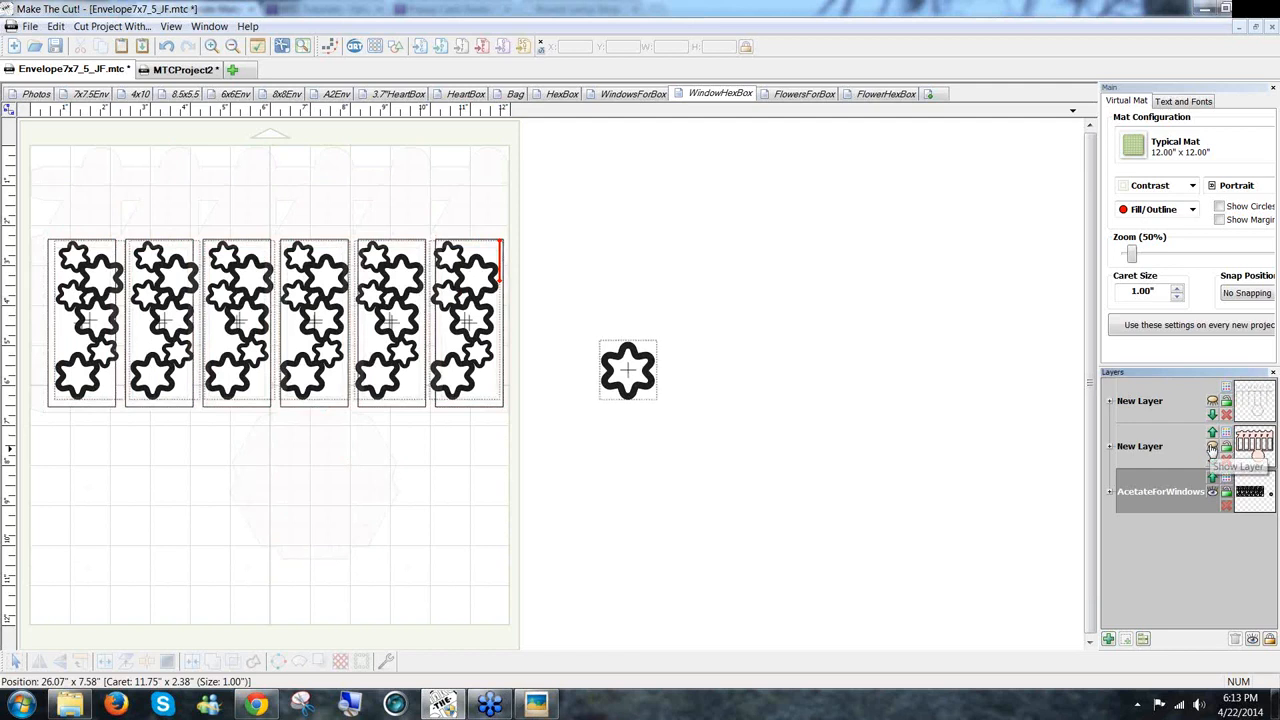
left_click(1213, 449)
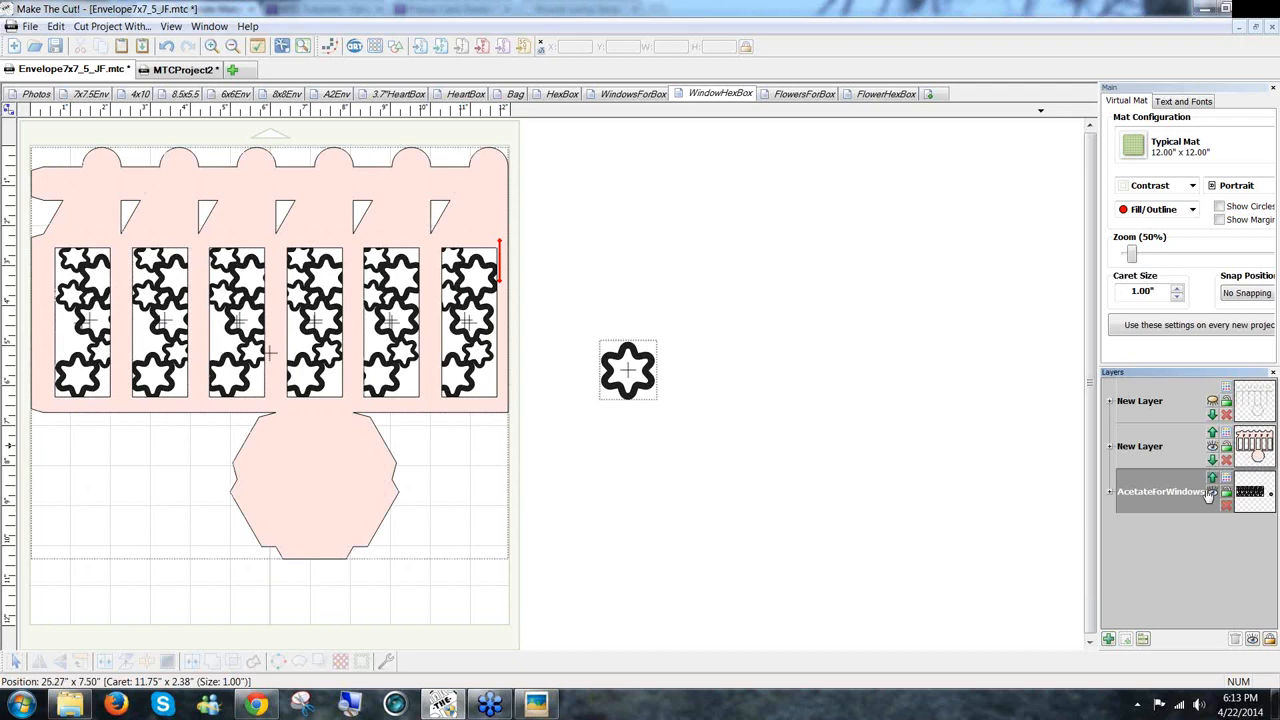
Select the star patterns in all six box windows and transfer them to a new layer of their own
left_click(472, 384)
left_click(473, 385)
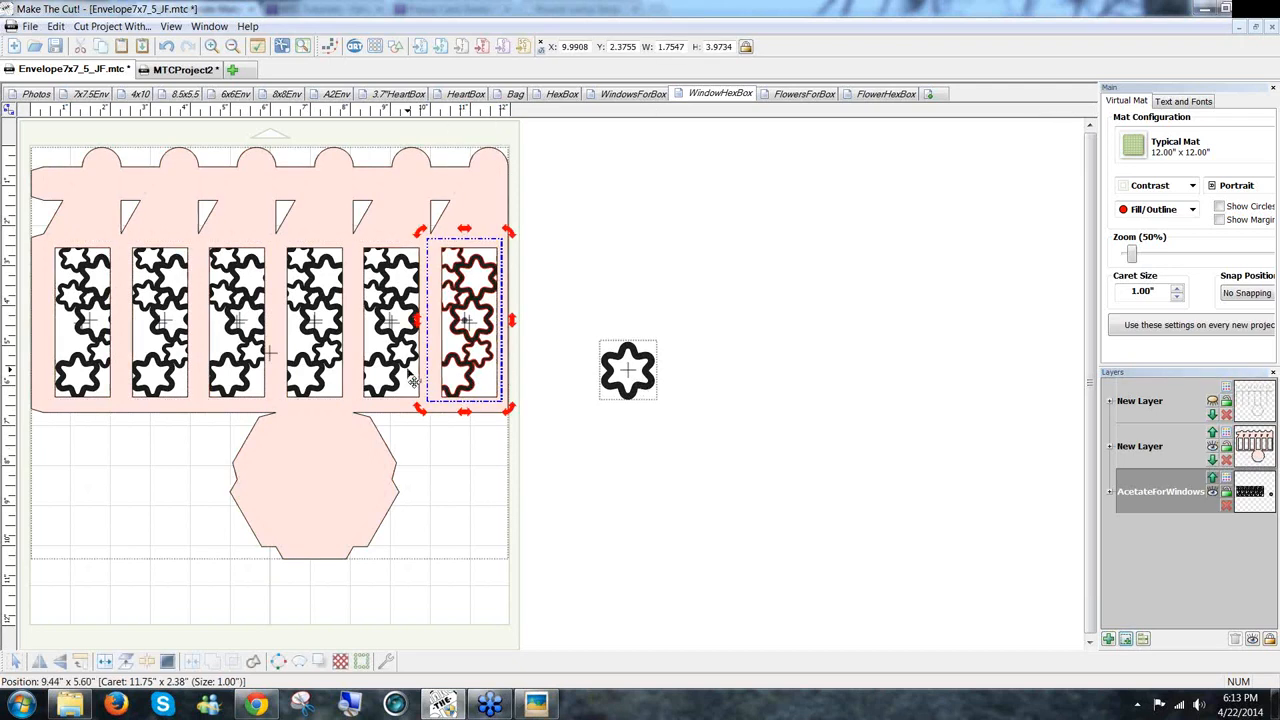
left_click(413, 378, "shift")
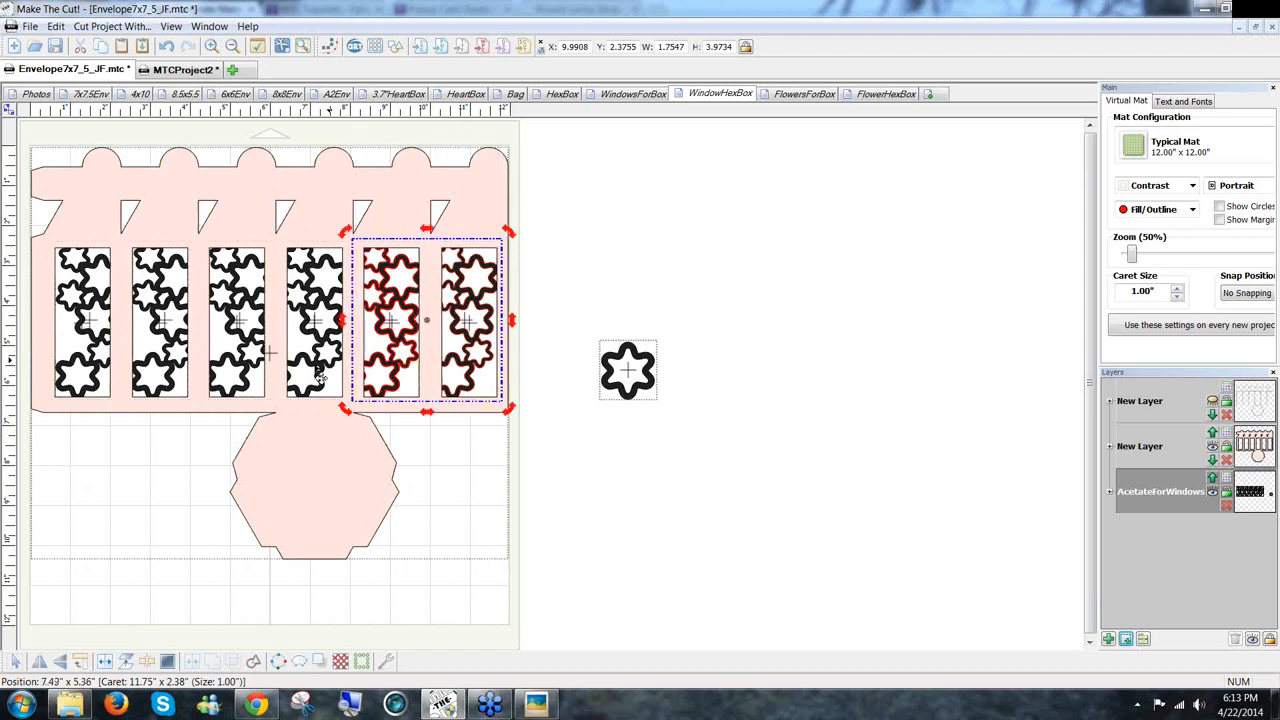
left_click(327, 376, "shift")
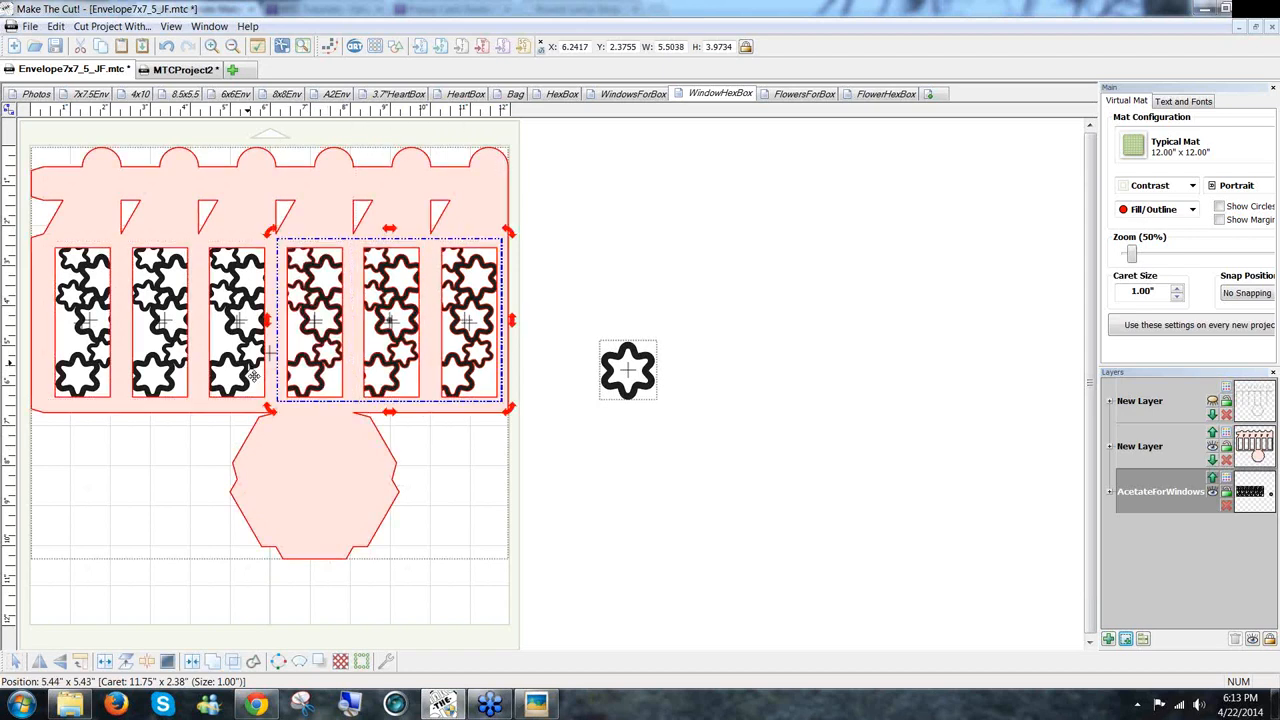
left_click(257, 374, "shift")
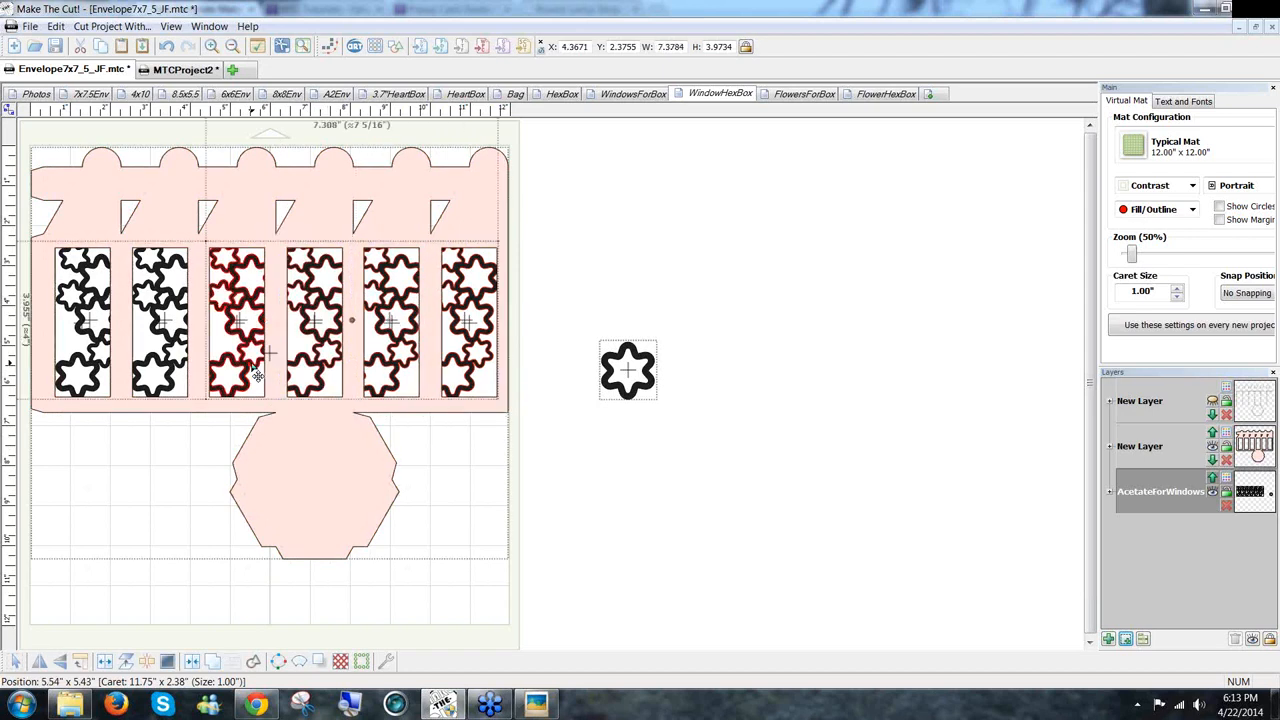
left_click(181, 373, "shift")
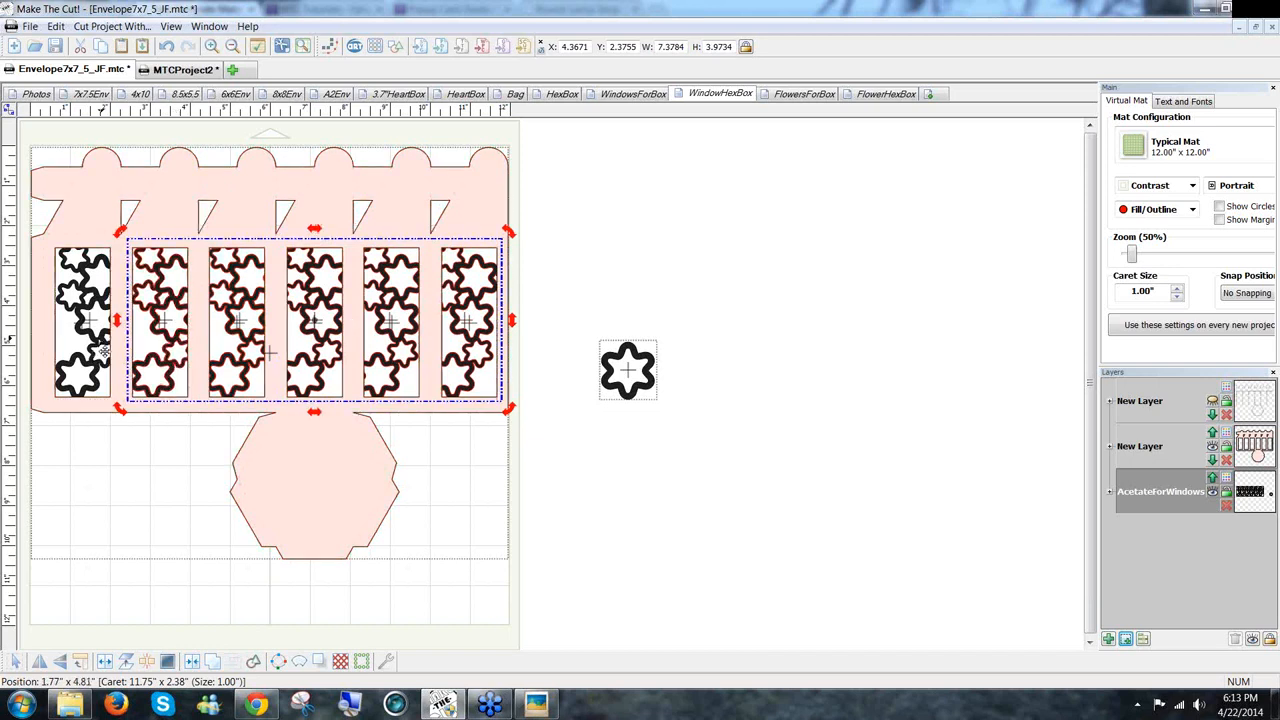
left_click(101, 350, "shift")
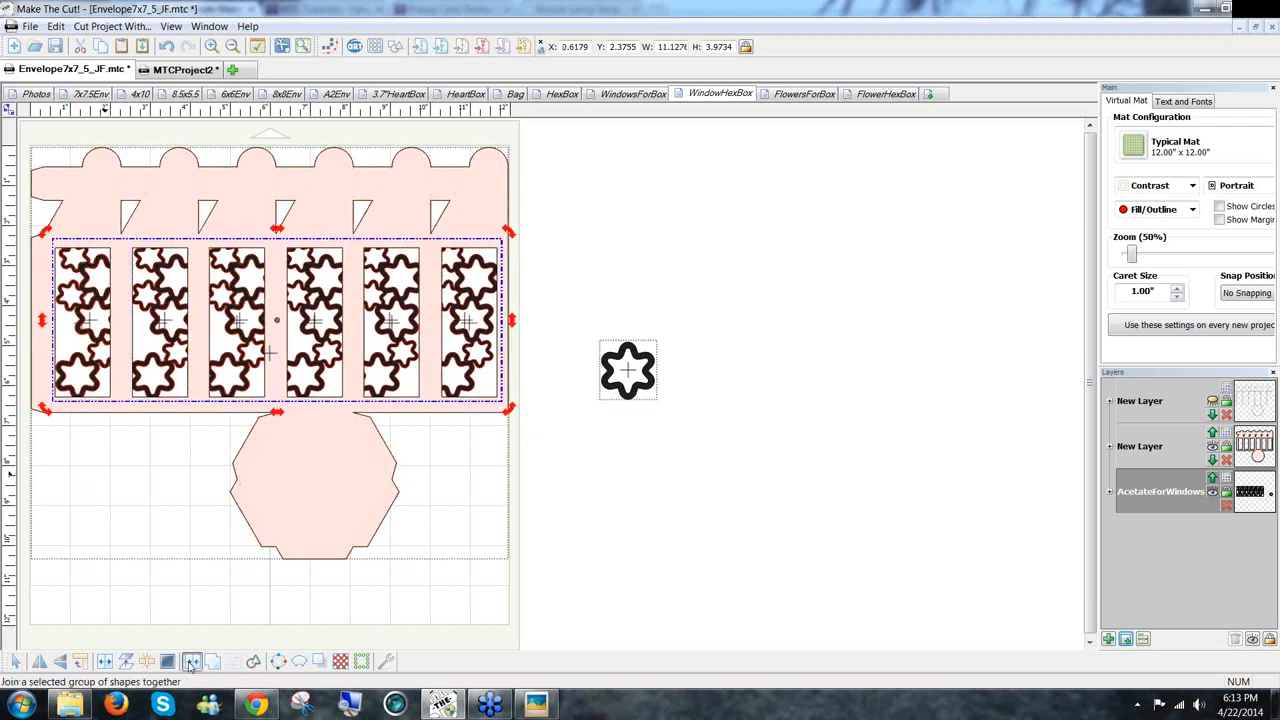
left_click(1126, 640)
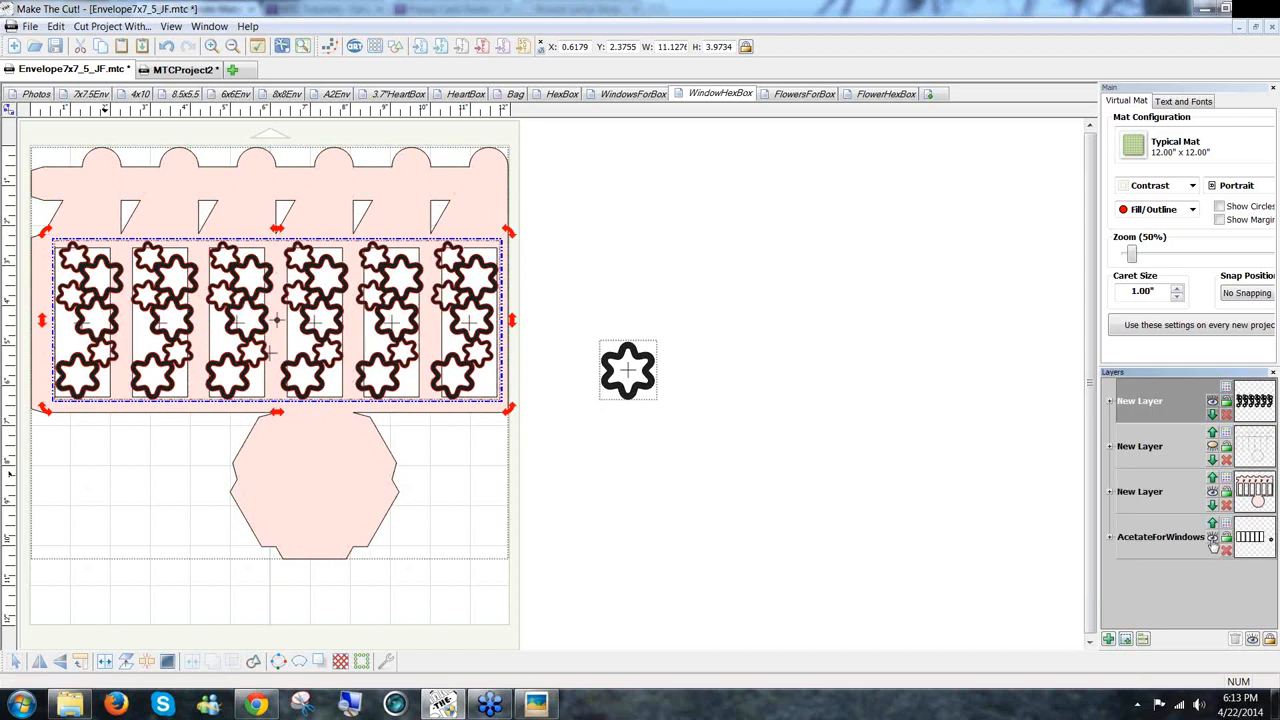
Hide the AcetateForWindows layer and move the new star-pattern layer to the bottom of the layer order
left_click(1213, 540)
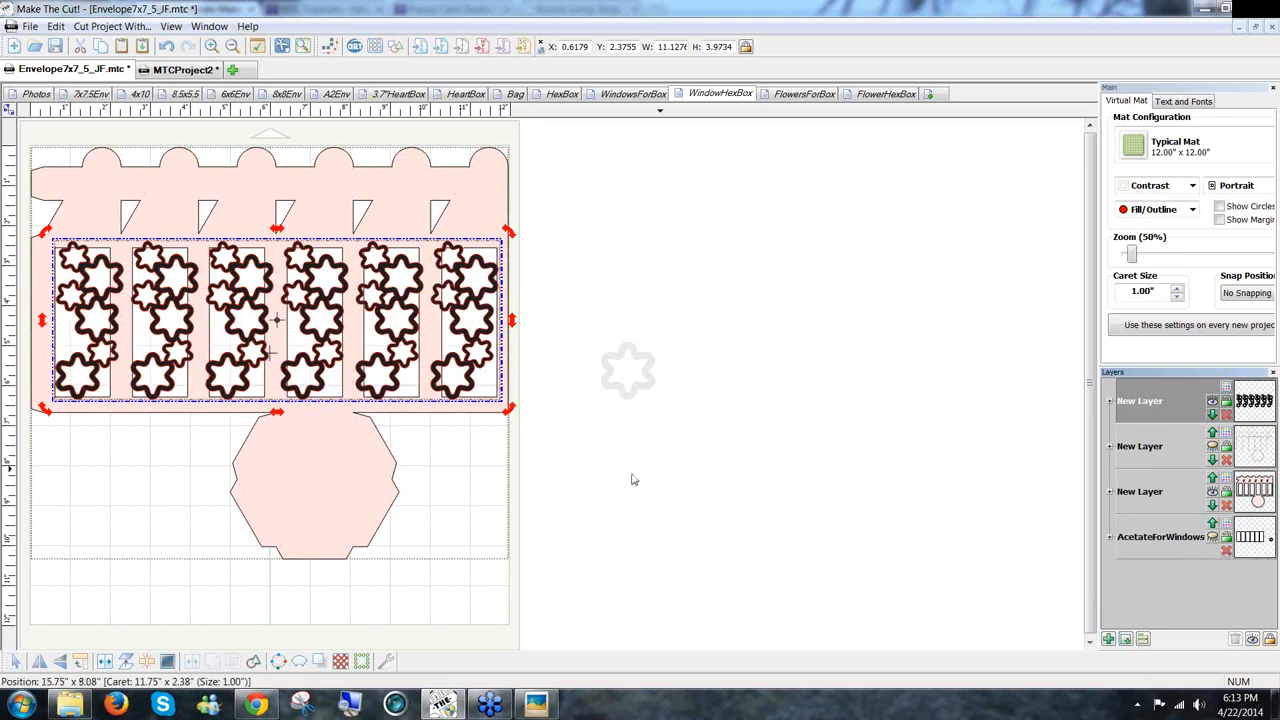
left_click(577, 495)
left_click_drag(574, 601, 643, 311)
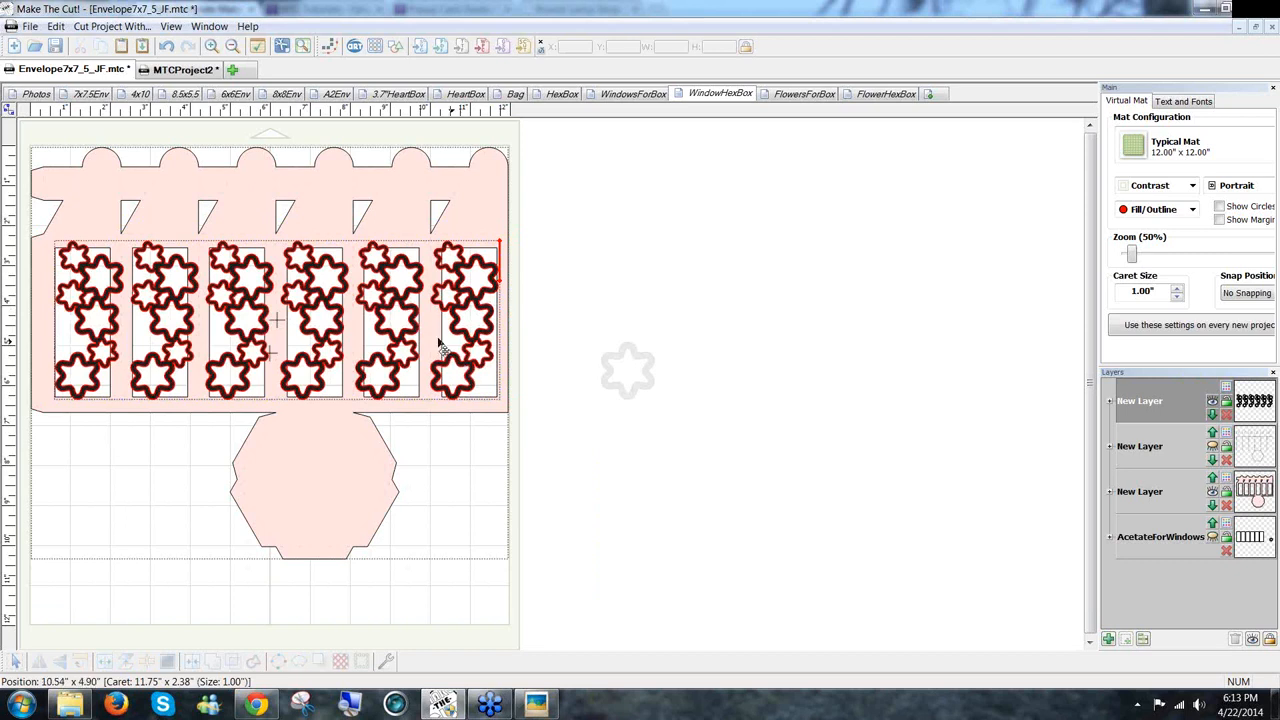
right_click(1139, 401)
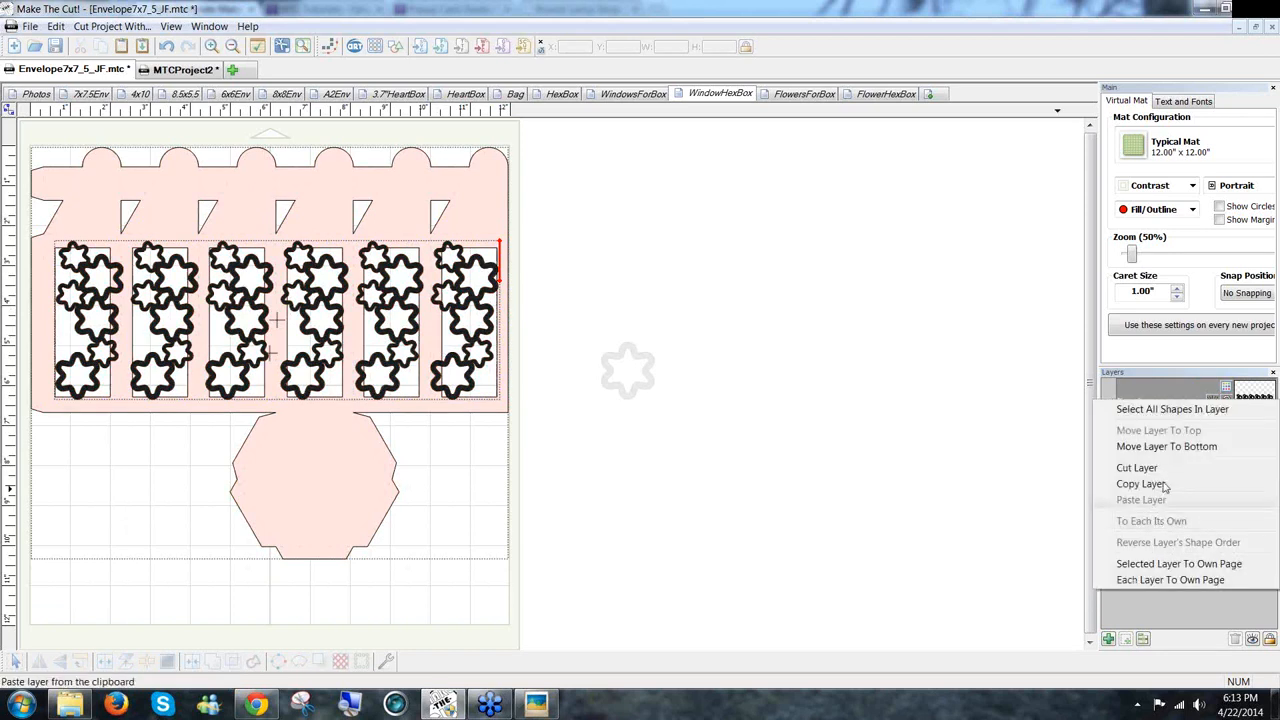
left_click(1187, 447)
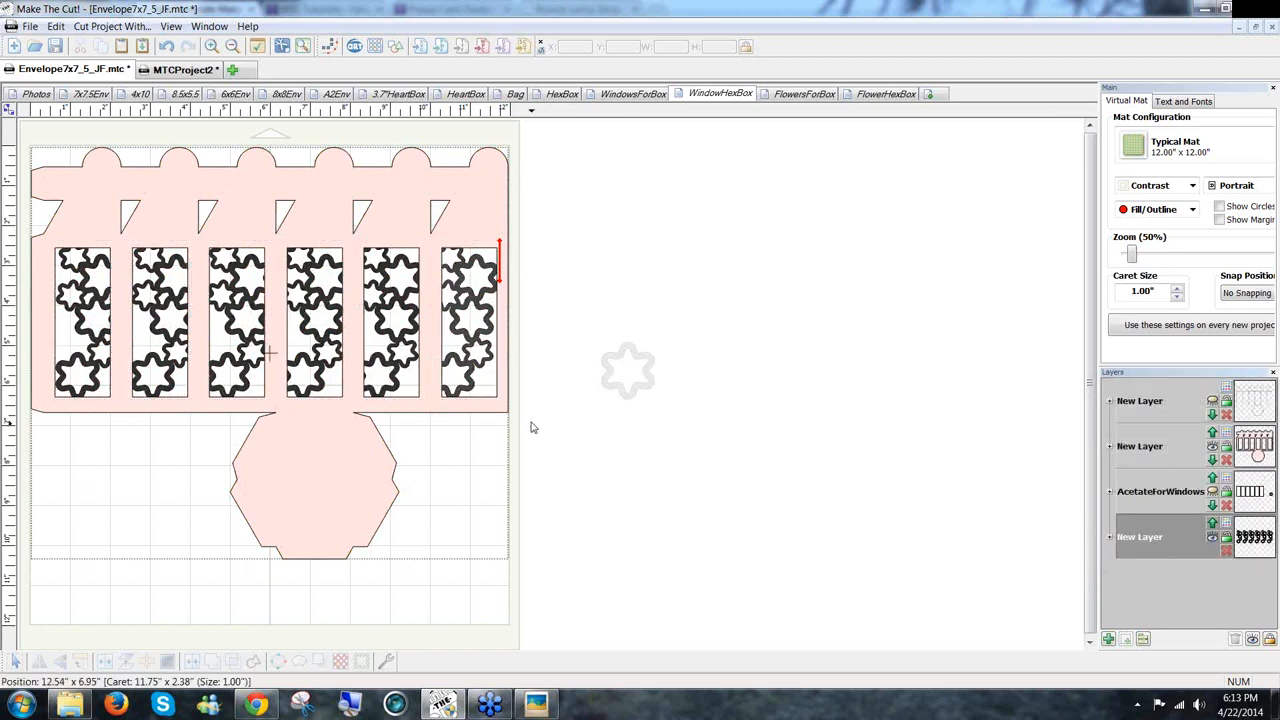
Show the AcetateForWindows layer and transfer the single star beside the mat to a new layer
left_click(500, 345)
left_click(1213, 492)
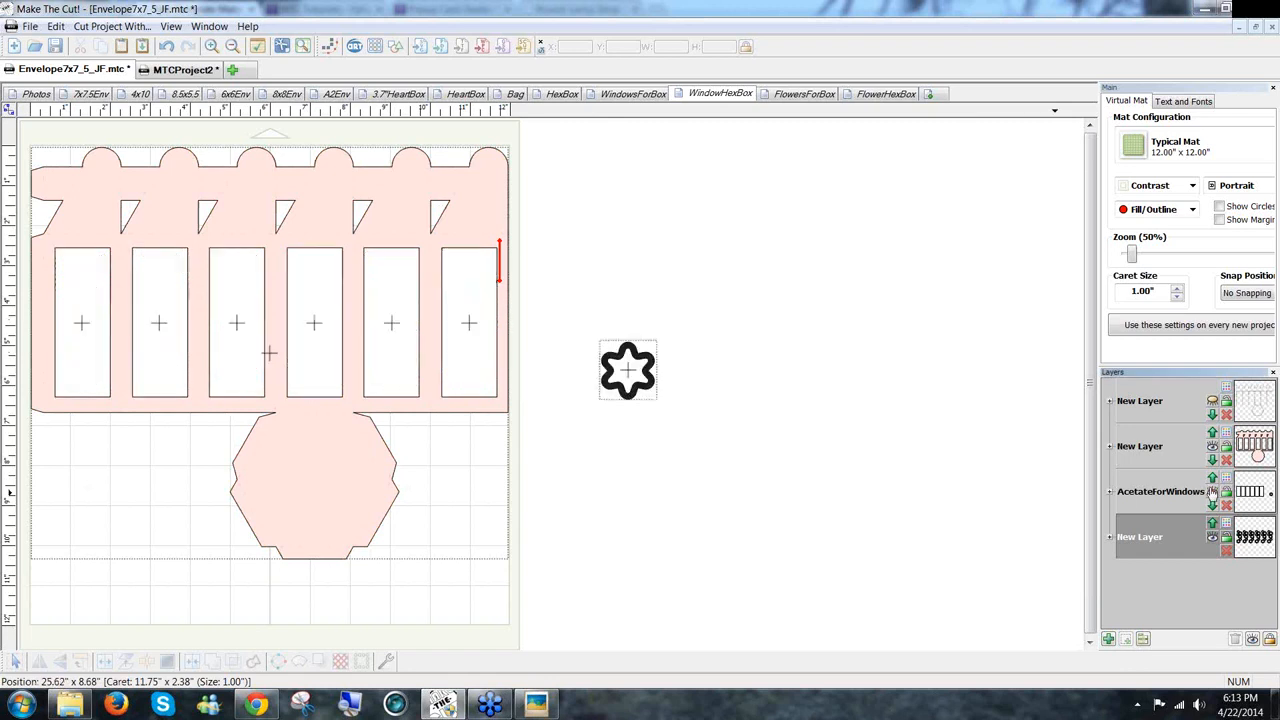
left_click(630, 401)
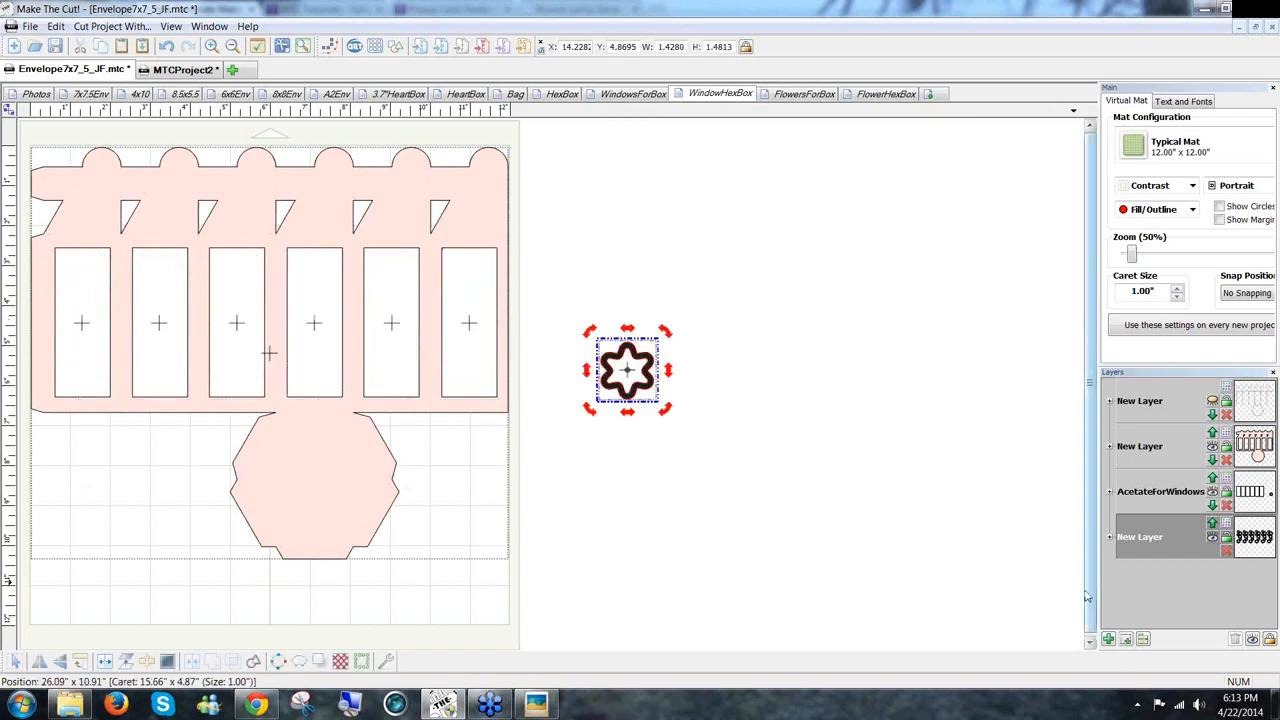
left_click(1125, 640)
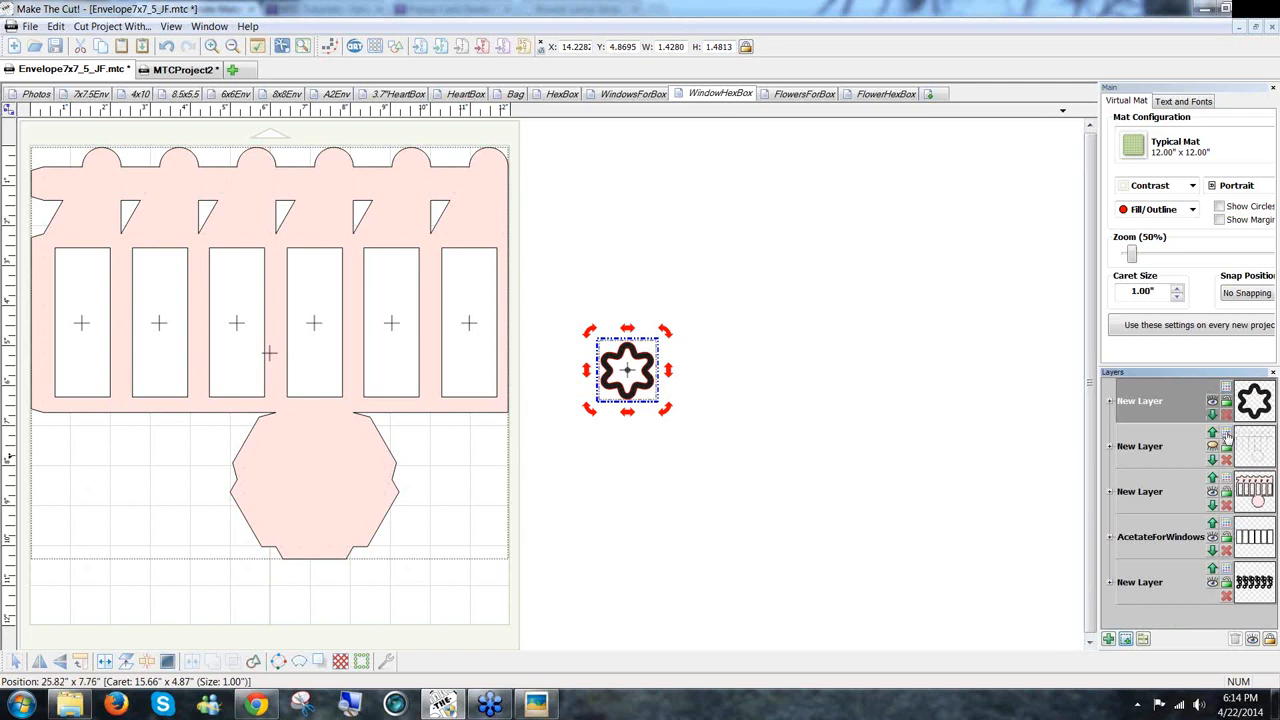
left_click(843, 427)
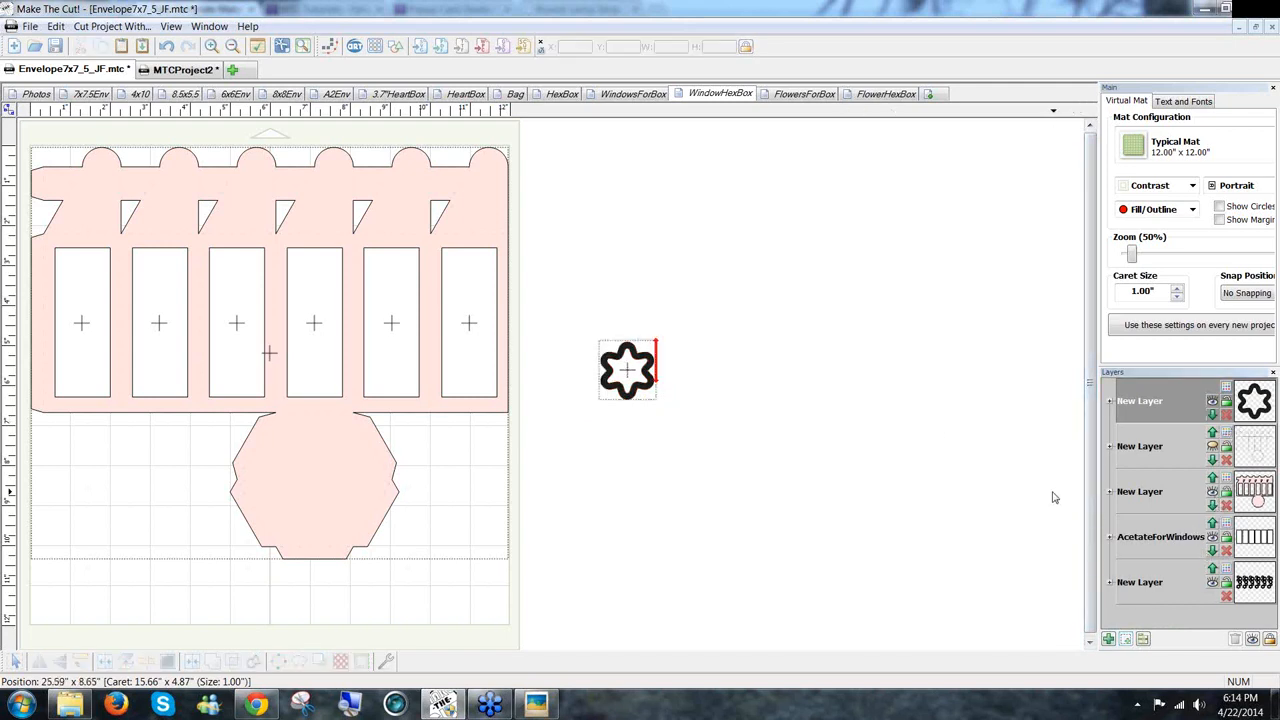
Hide the AcetateForWindows layer and shrink the loose star to about 0.96 x 1.00 inch, placing it in the last window's lower right corner
left_click(1212, 537)
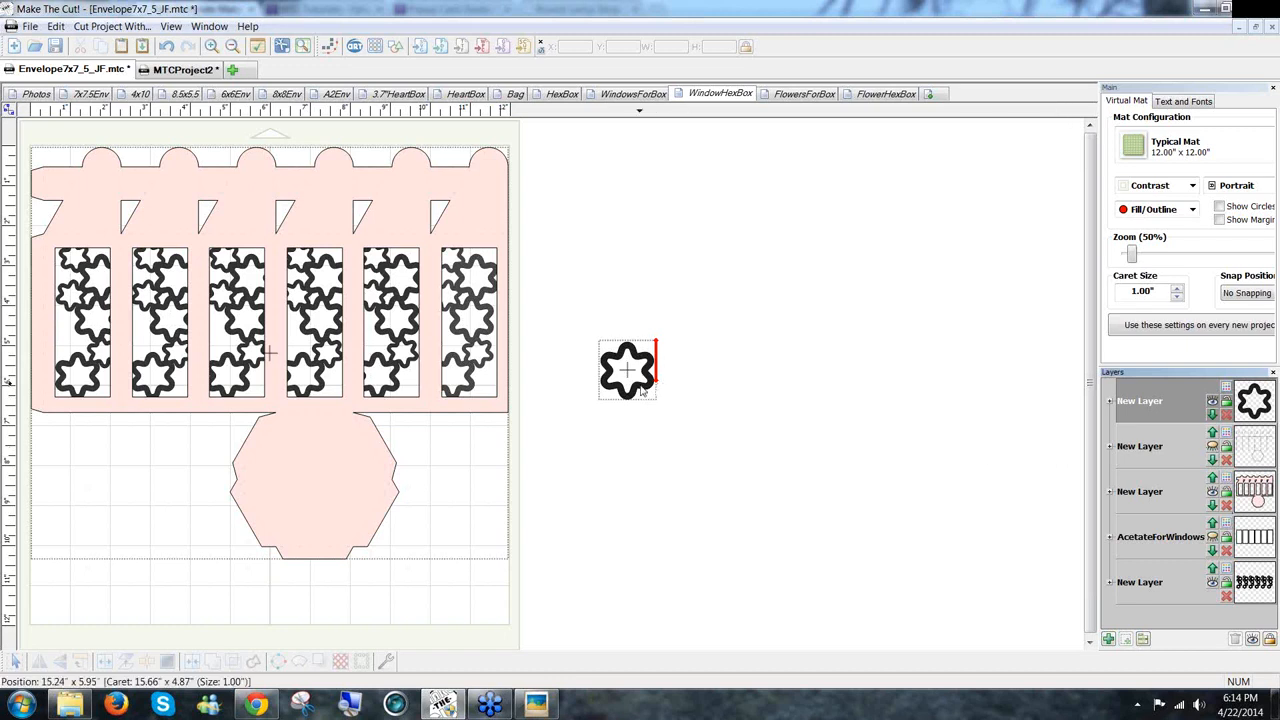
left_click(643, 392)
left_click_drag(629, 398, 493, 410)
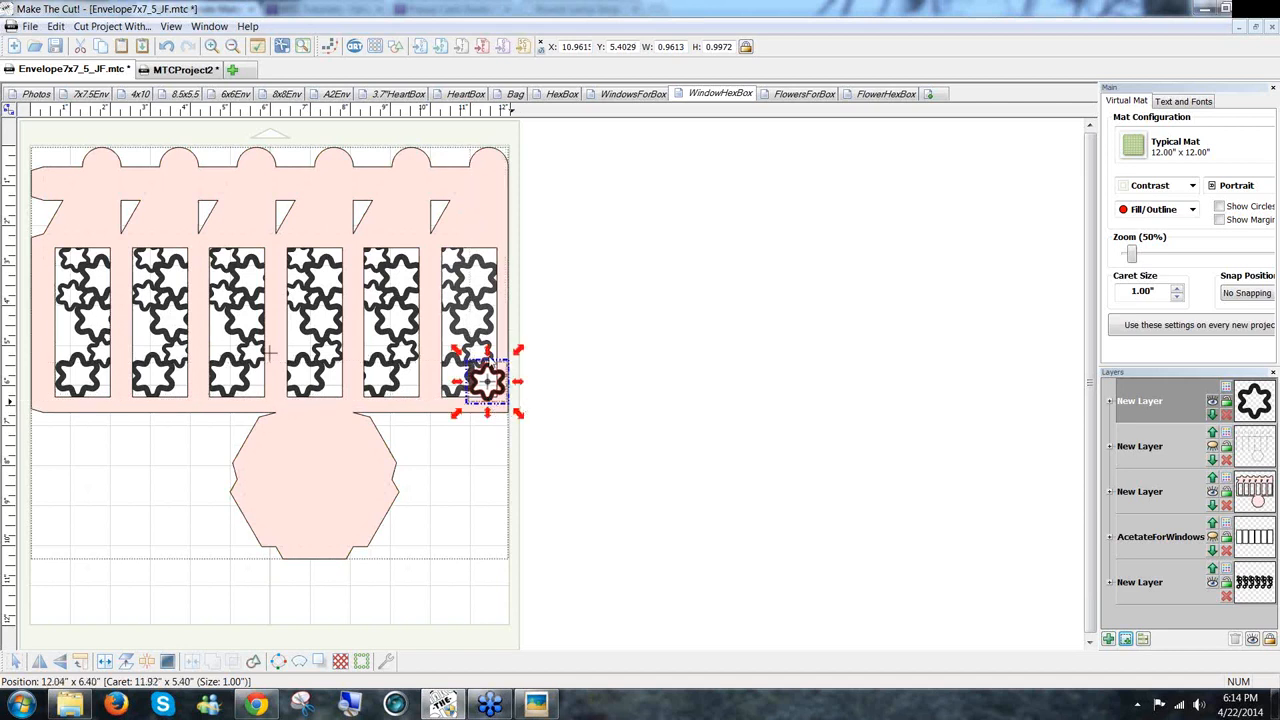
Select the star patterns together with the added corner star and merge them into one outline
left_click(494, 343)
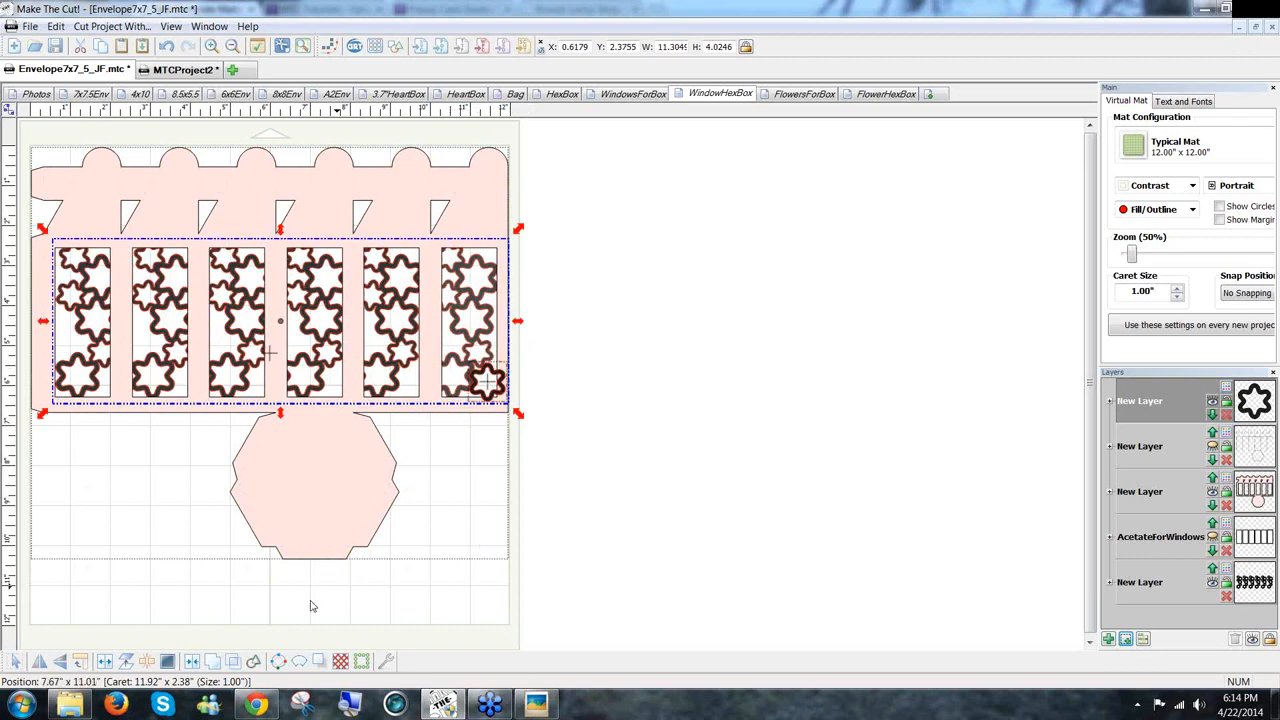
left_click(213, 665)
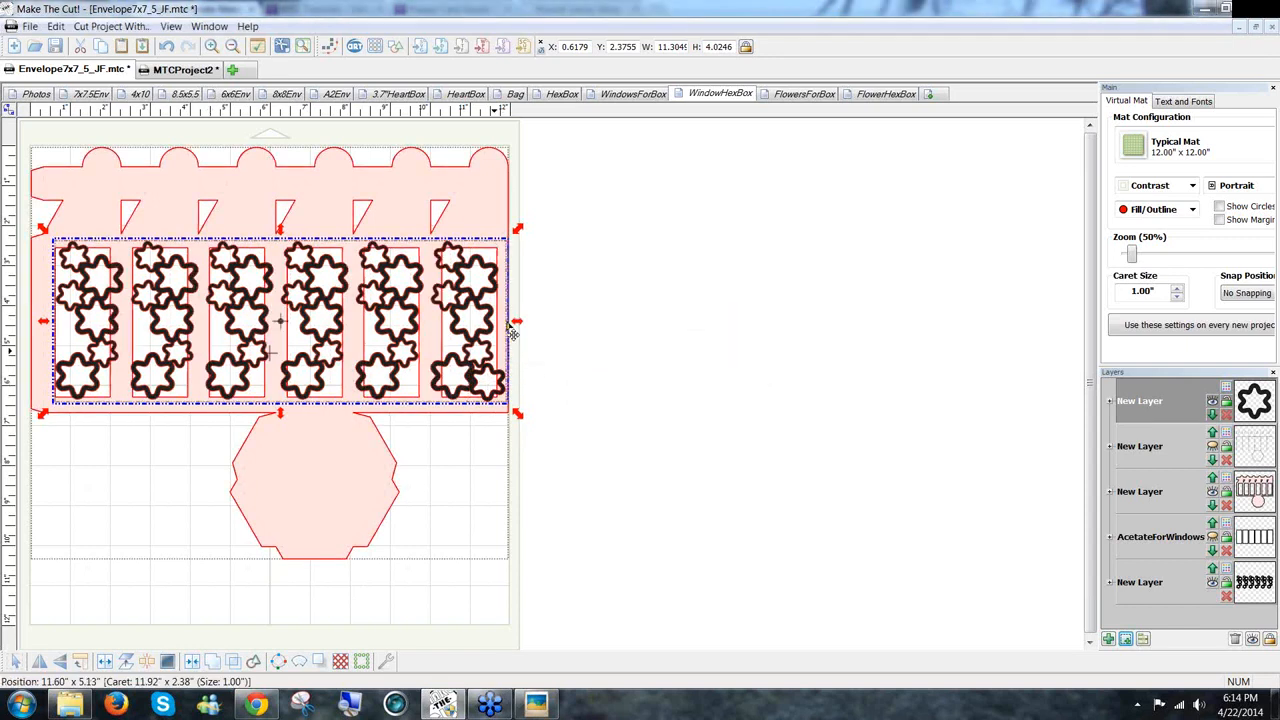
left_click(578, 424)
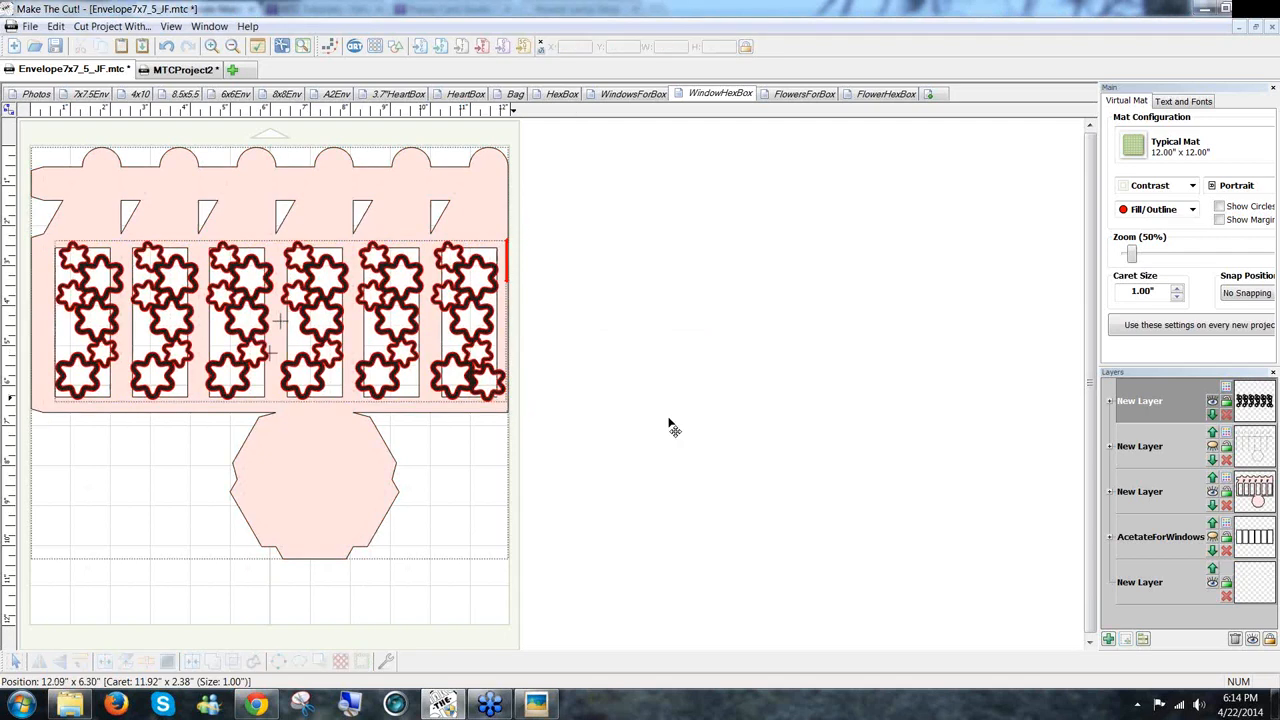
Move the merged star layer to the bottom and merge the stars with the pink box shape
right_click(1148, 405)
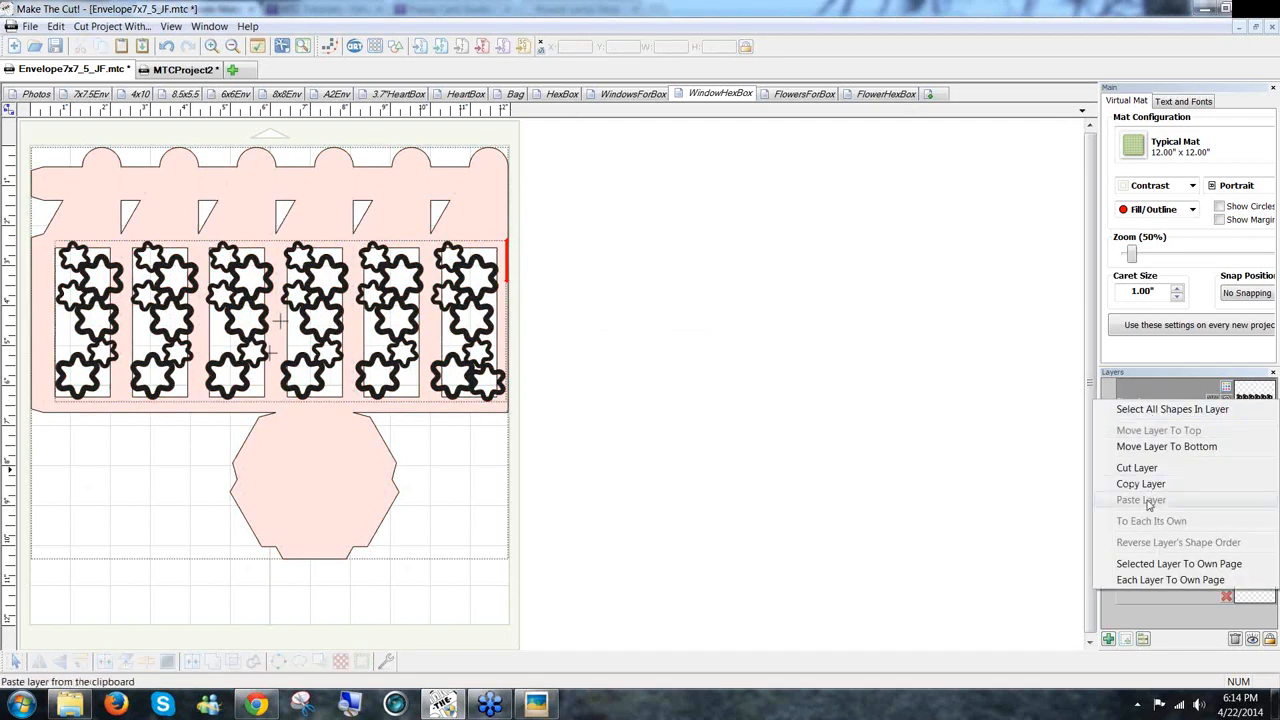
left_click(1170, 450)
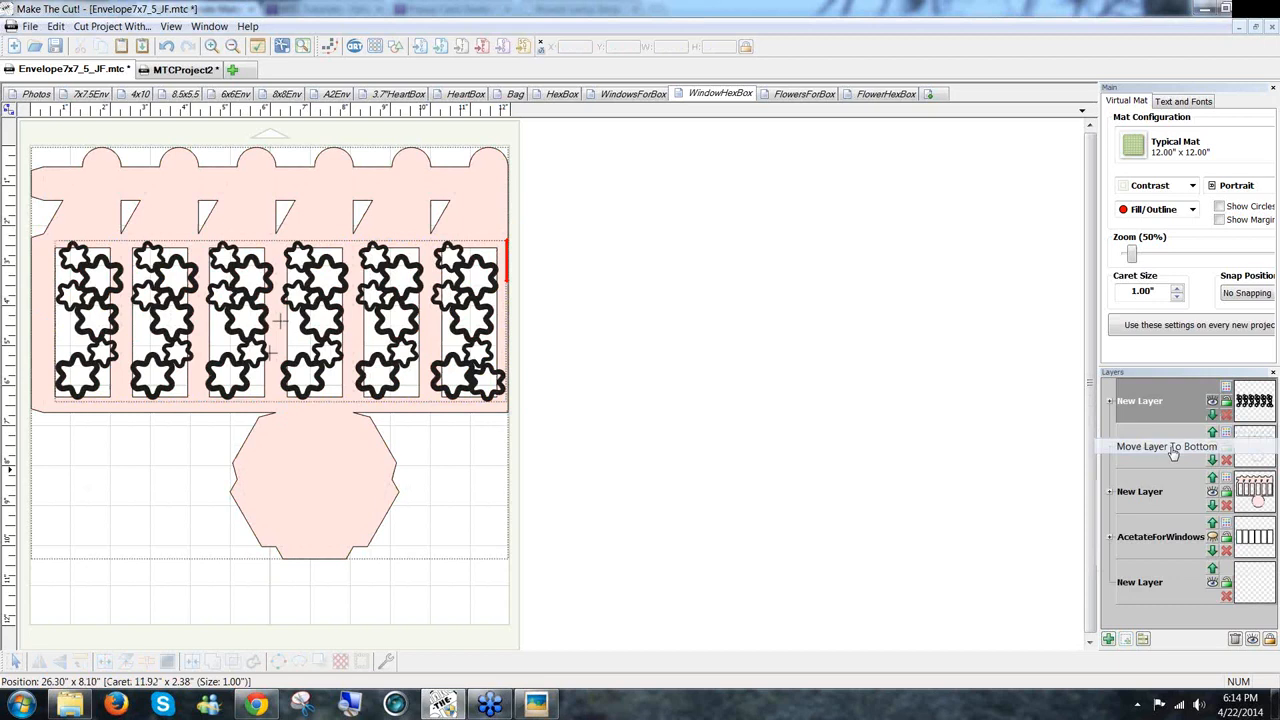
mouse_move(606, 592)
left_mouse_down()
mouse_move(142, 46)
mouse_move(6, 54)
left_mouse_up()
left_click(214, 662)
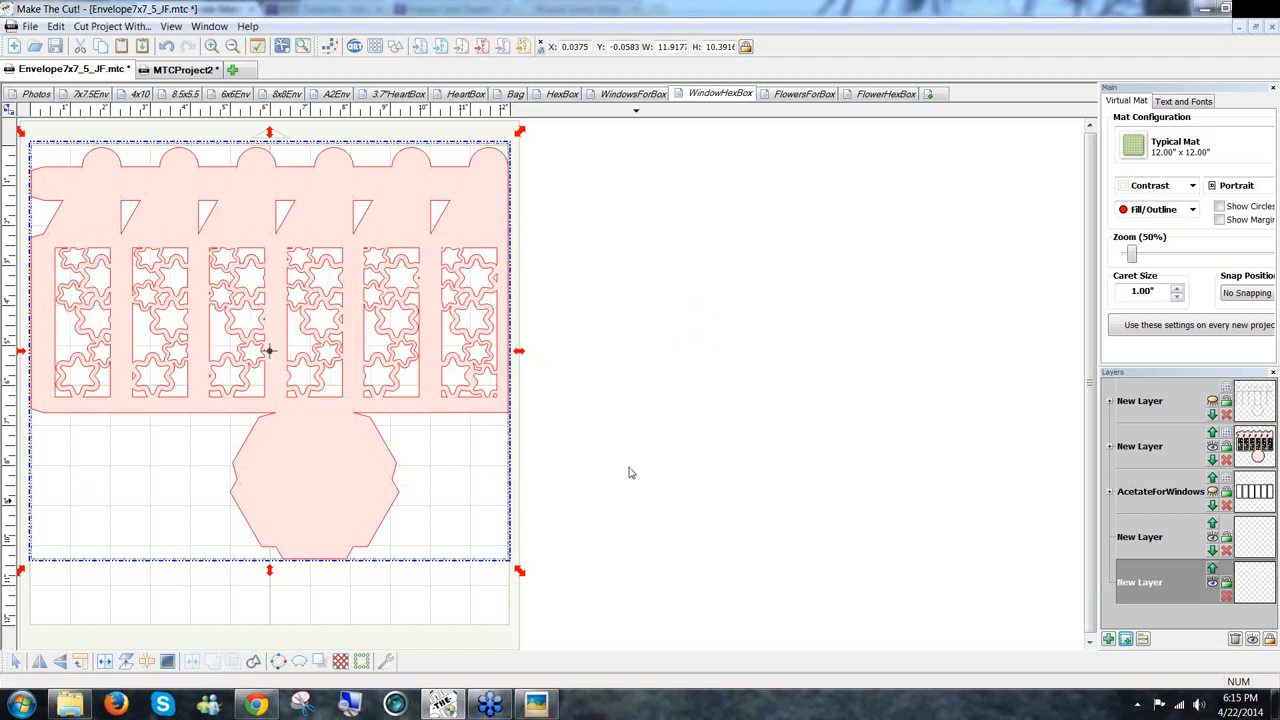
Show the layer with the dashed fold lines and delete the two empty layers
left_click(1213, 402)
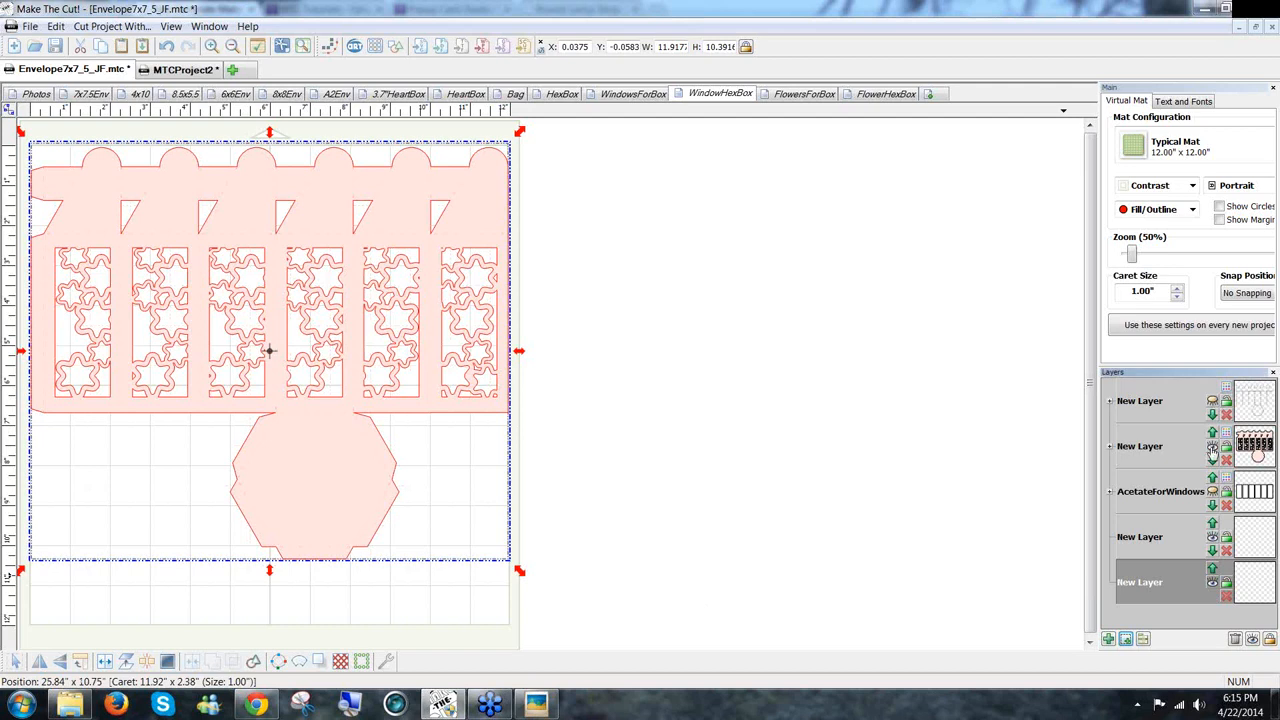
double_click(1236, 648)
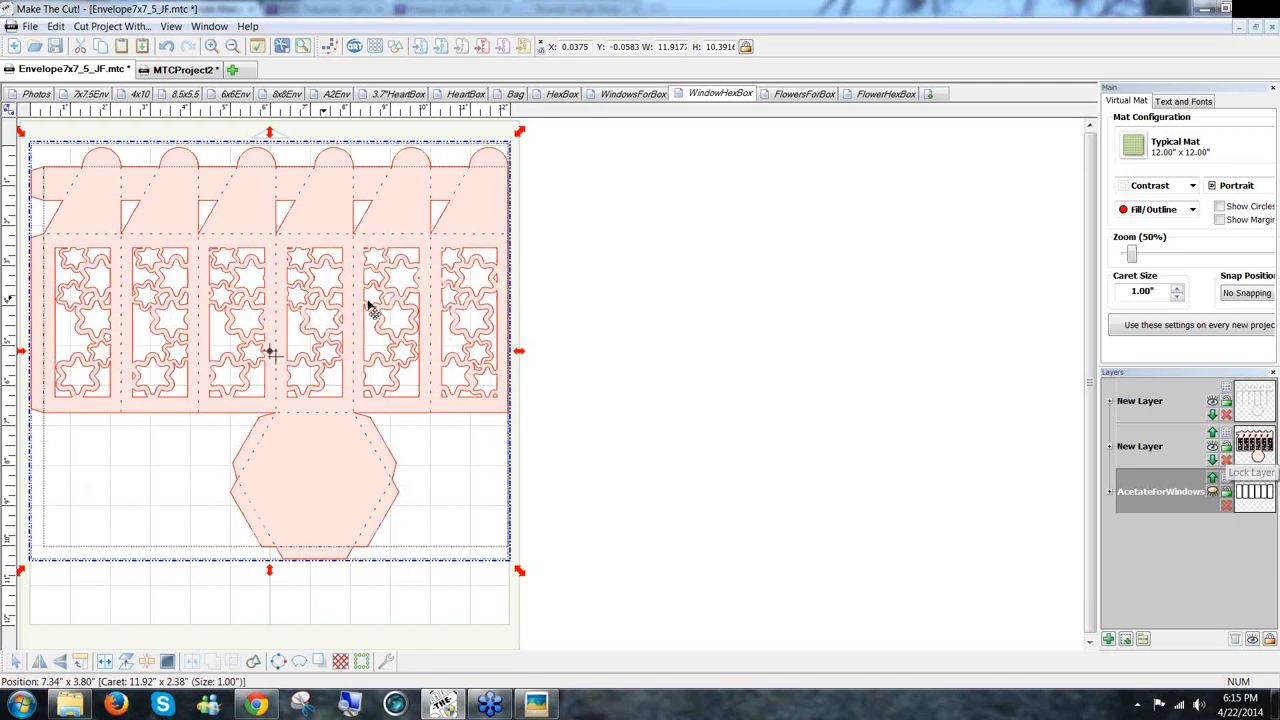
left_click(570, 352)
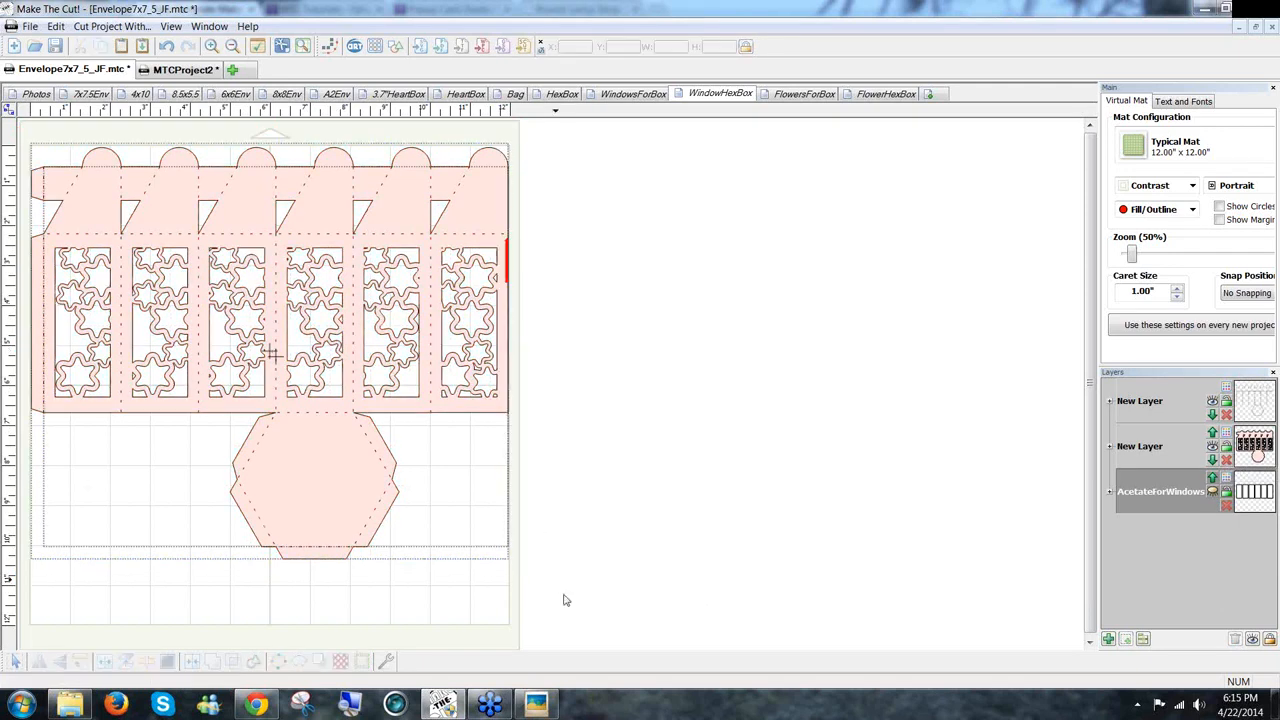
Switch to Picasa Photo Viewer and start a slideshow from the envelope photo
left_click(537, 705)
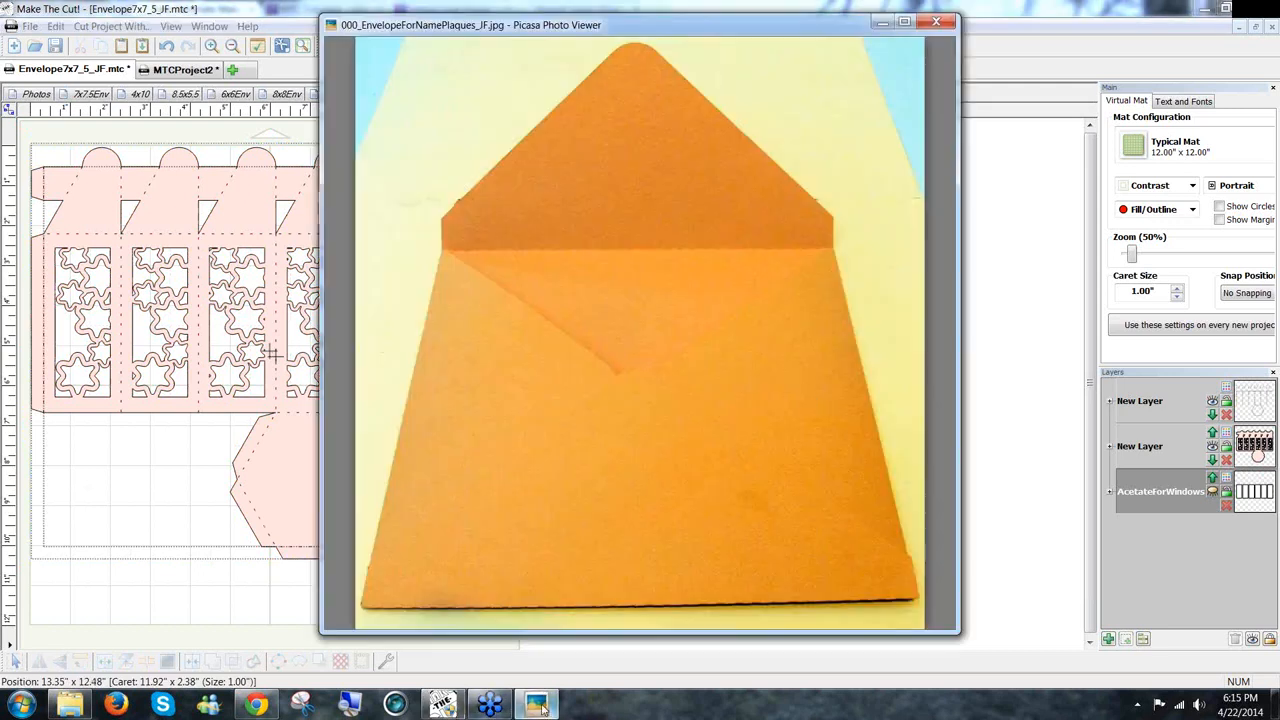
mouse_move(640, 622)
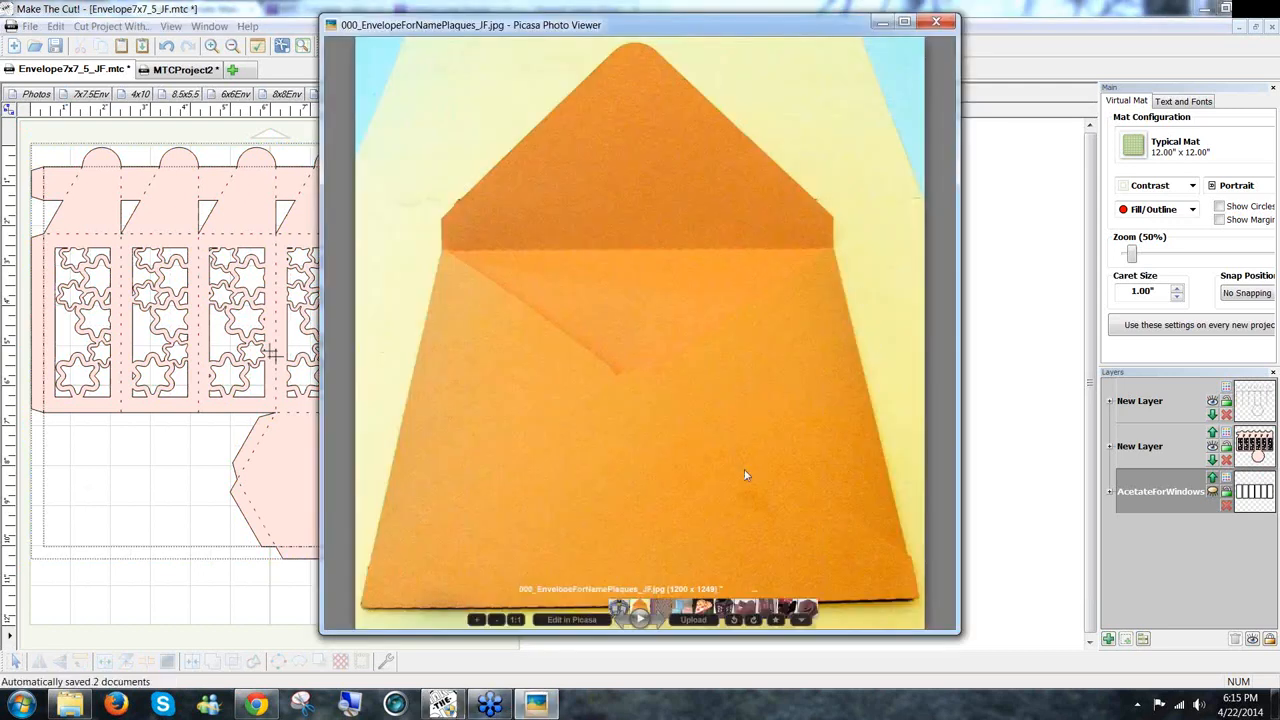
left_click(640, 627)
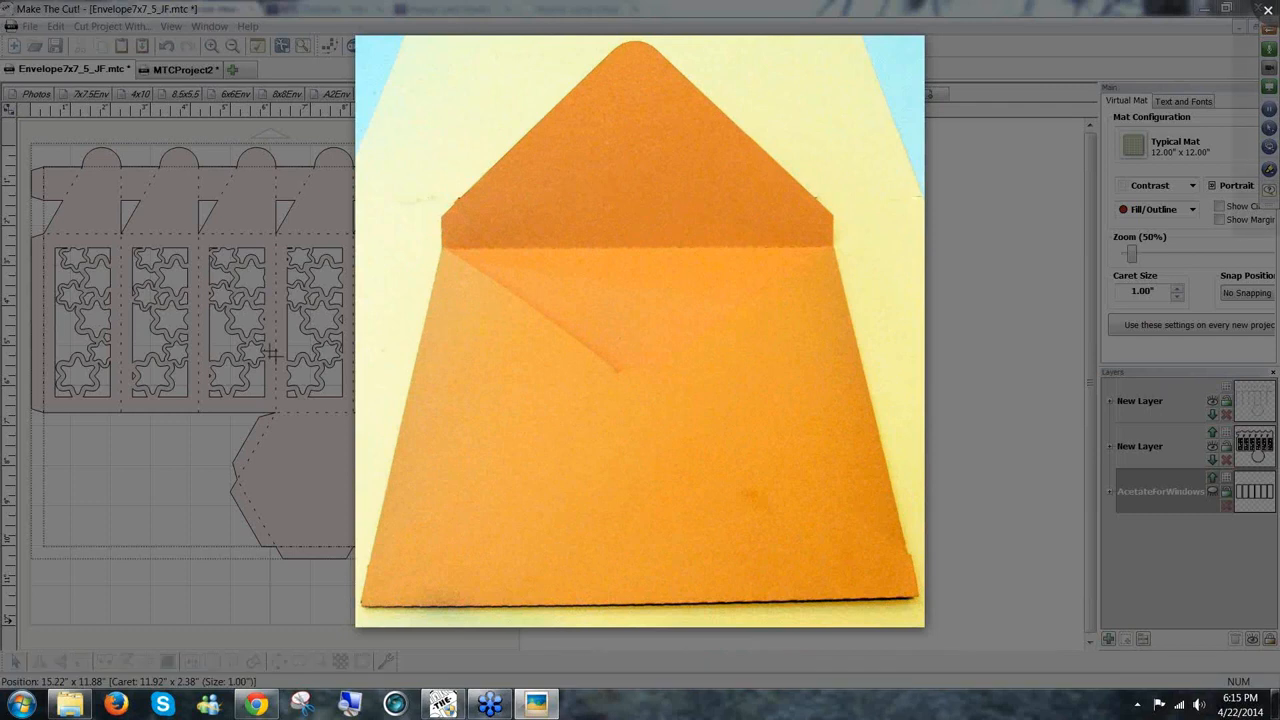
Leave the fullscreen slideshow and view the photos of the striped bag, the box templates and the heart box
double_click(843, 370)
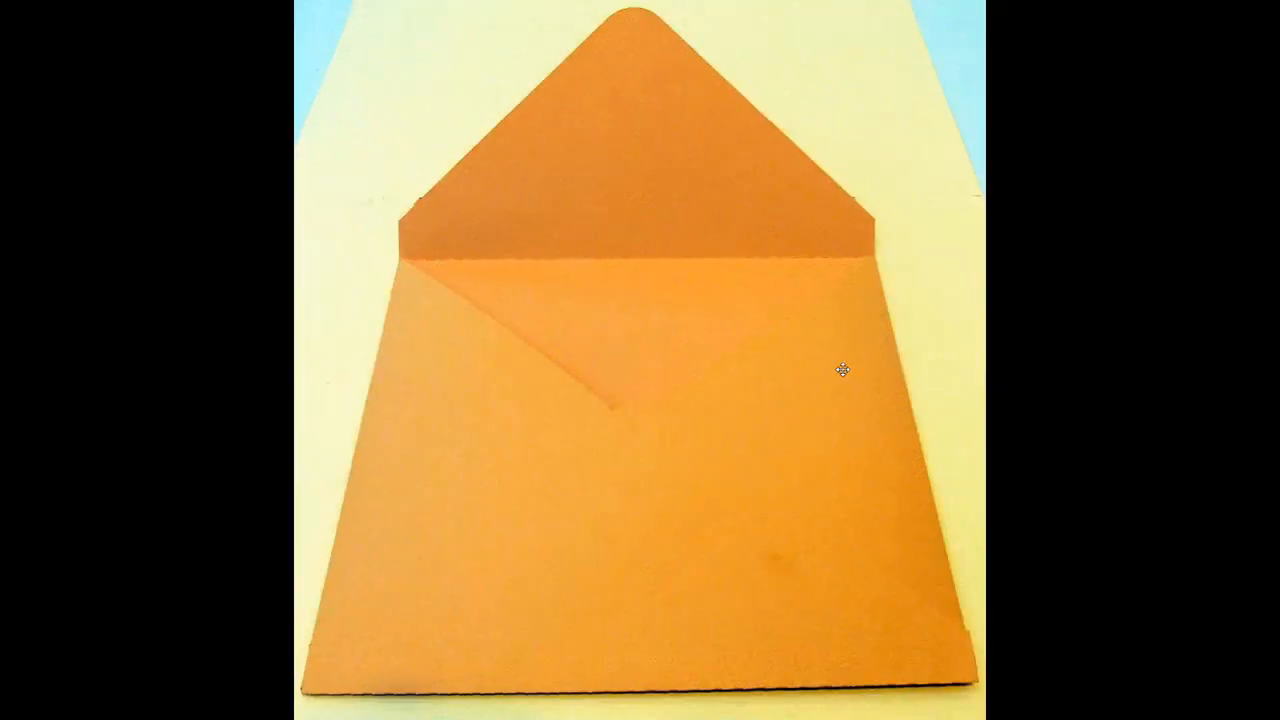
double_click(849, 371)
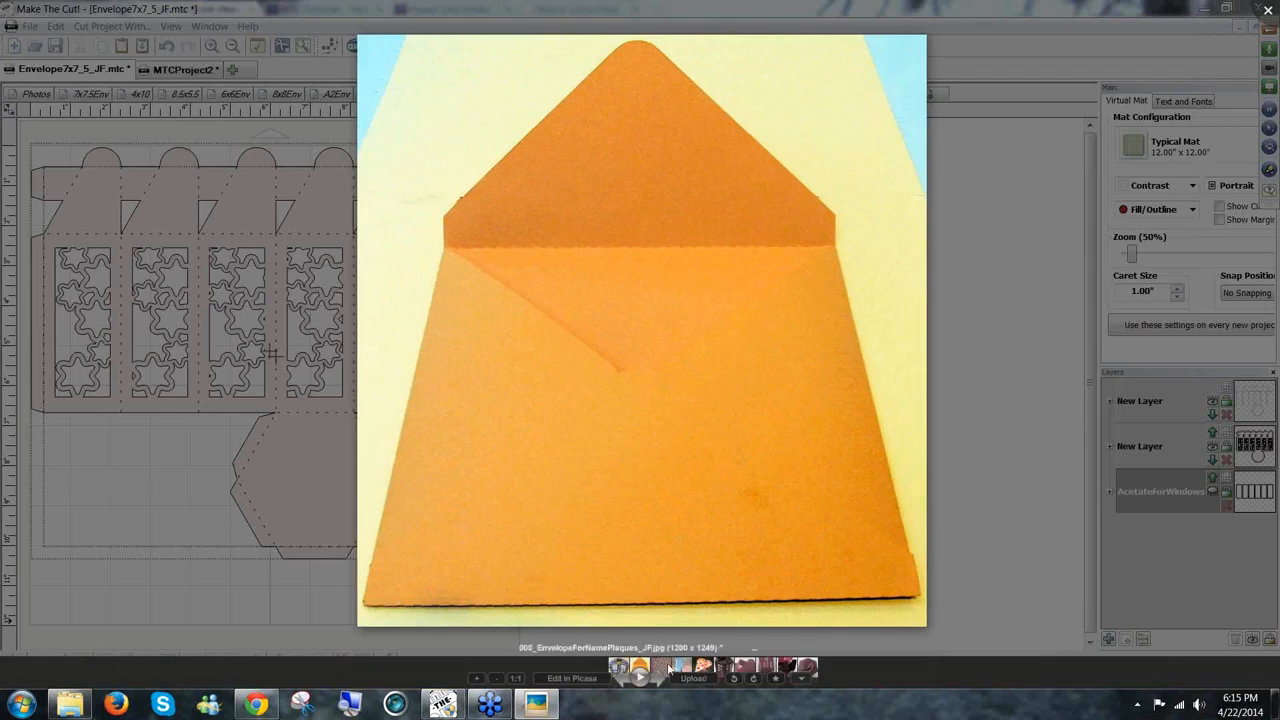
left_click(668, 668)
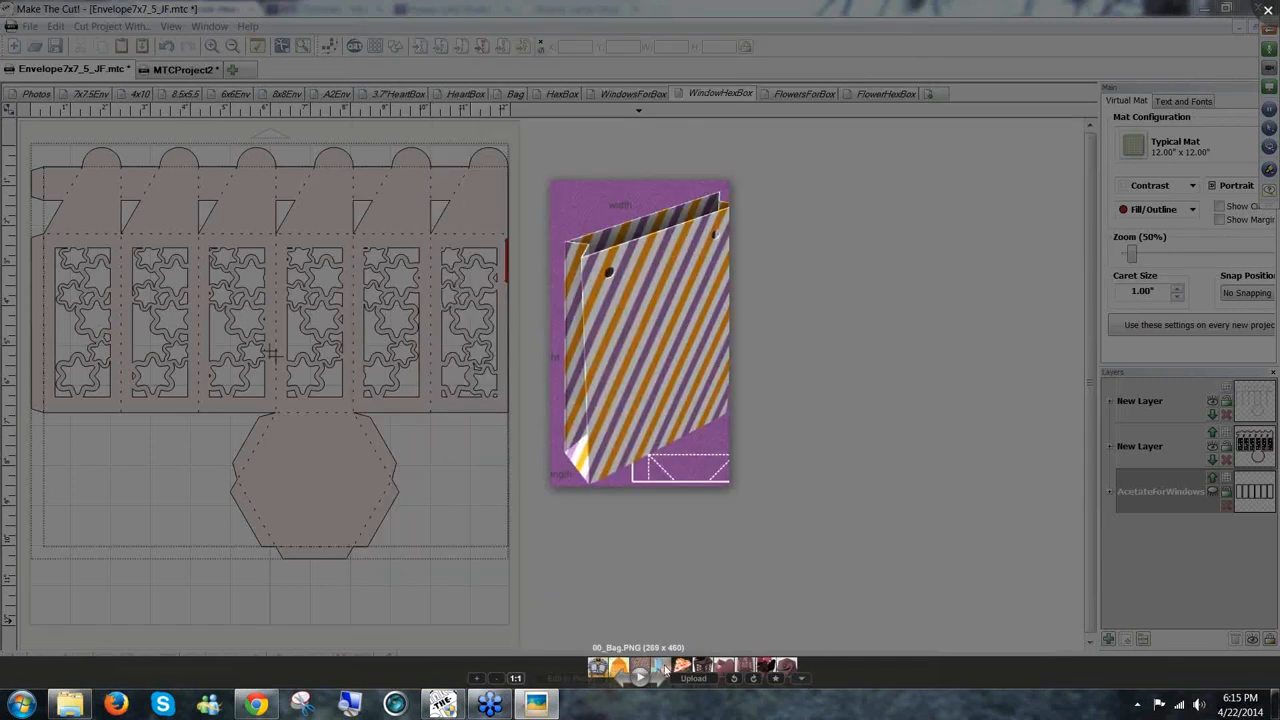
left_click(668, 668)
left_click(667, 668)
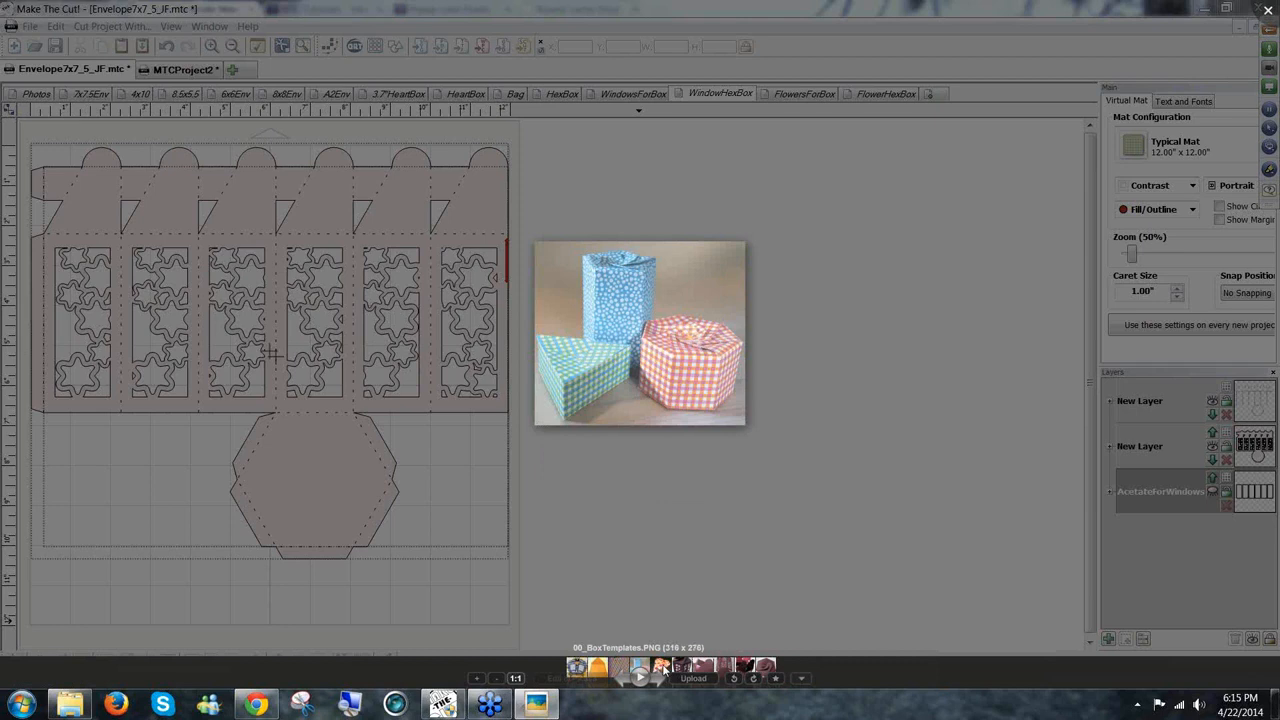
left_click(665, 669)
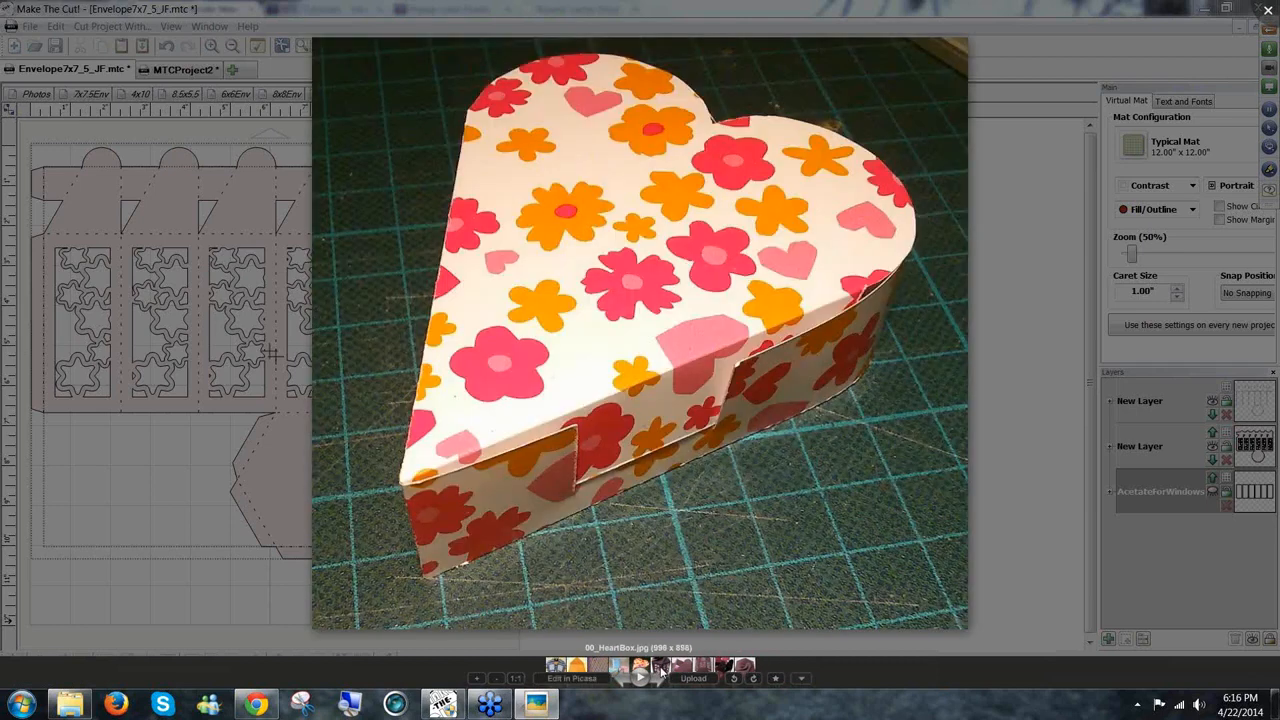
View the hexagonal box photos from assembled to folded lid, return to the assembled box and close the photo viewer
left_click(661, 669)
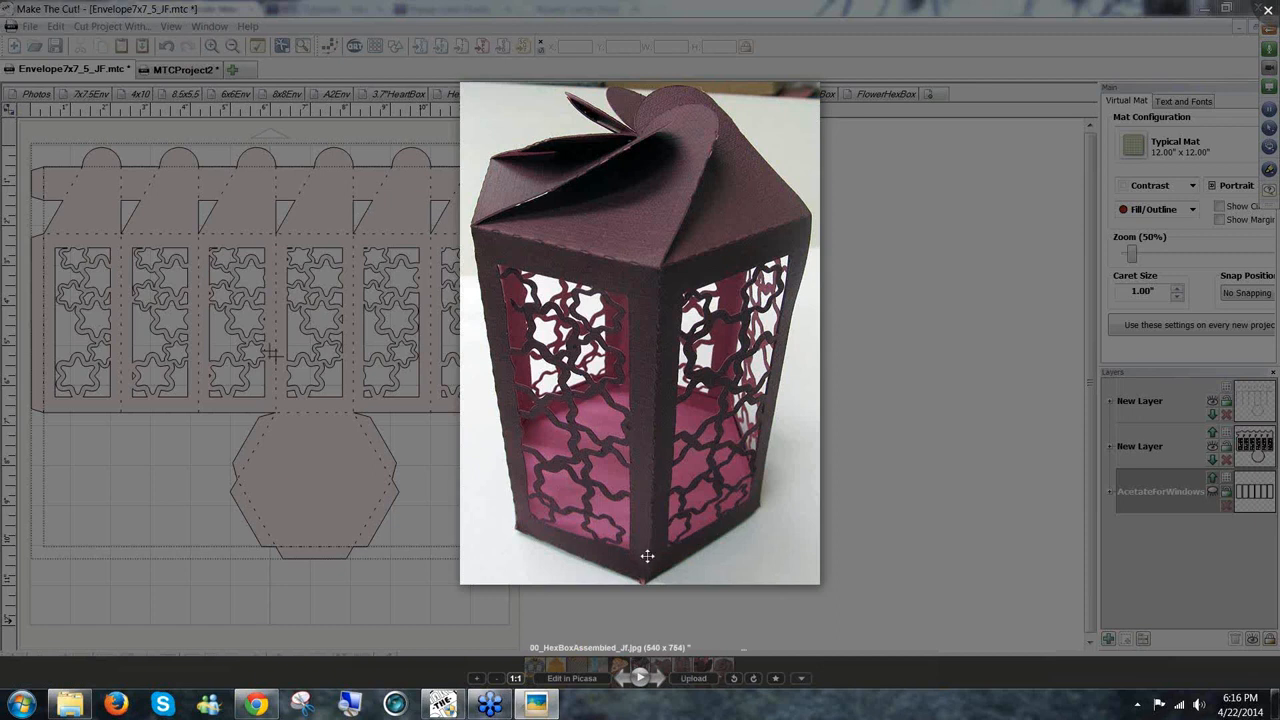
left_click(661, 668)
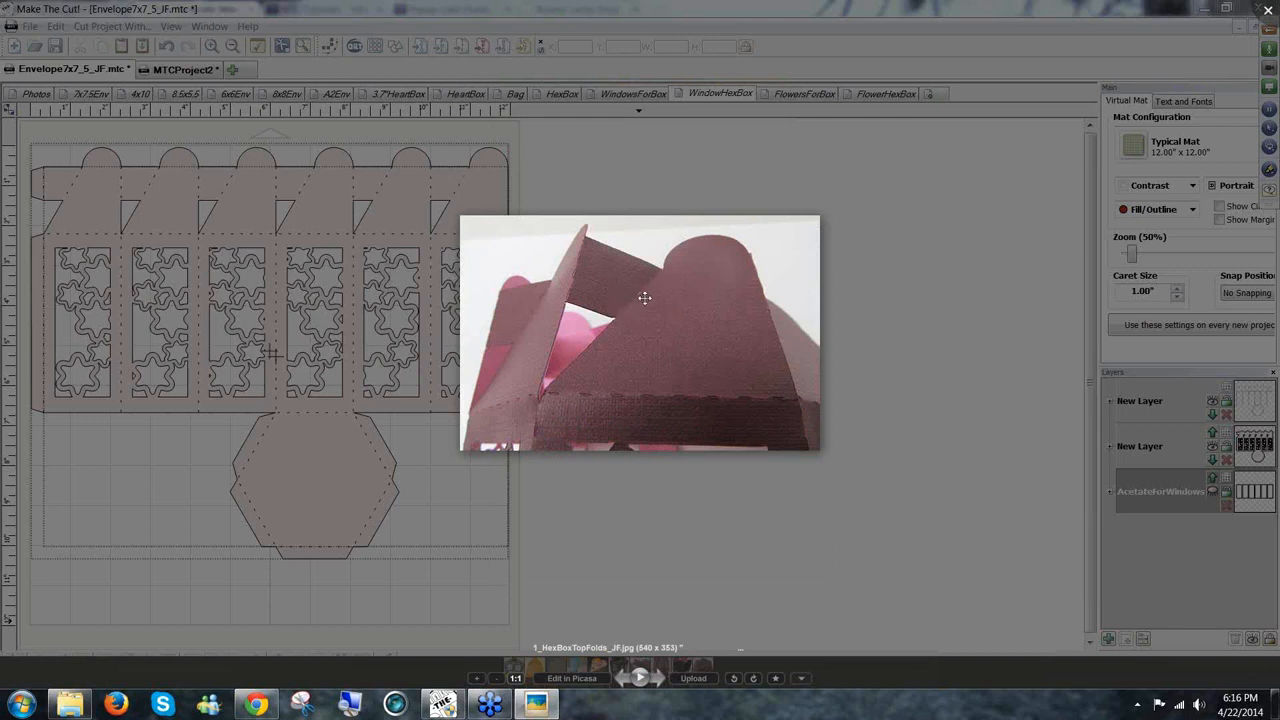
left_click(662, 670)
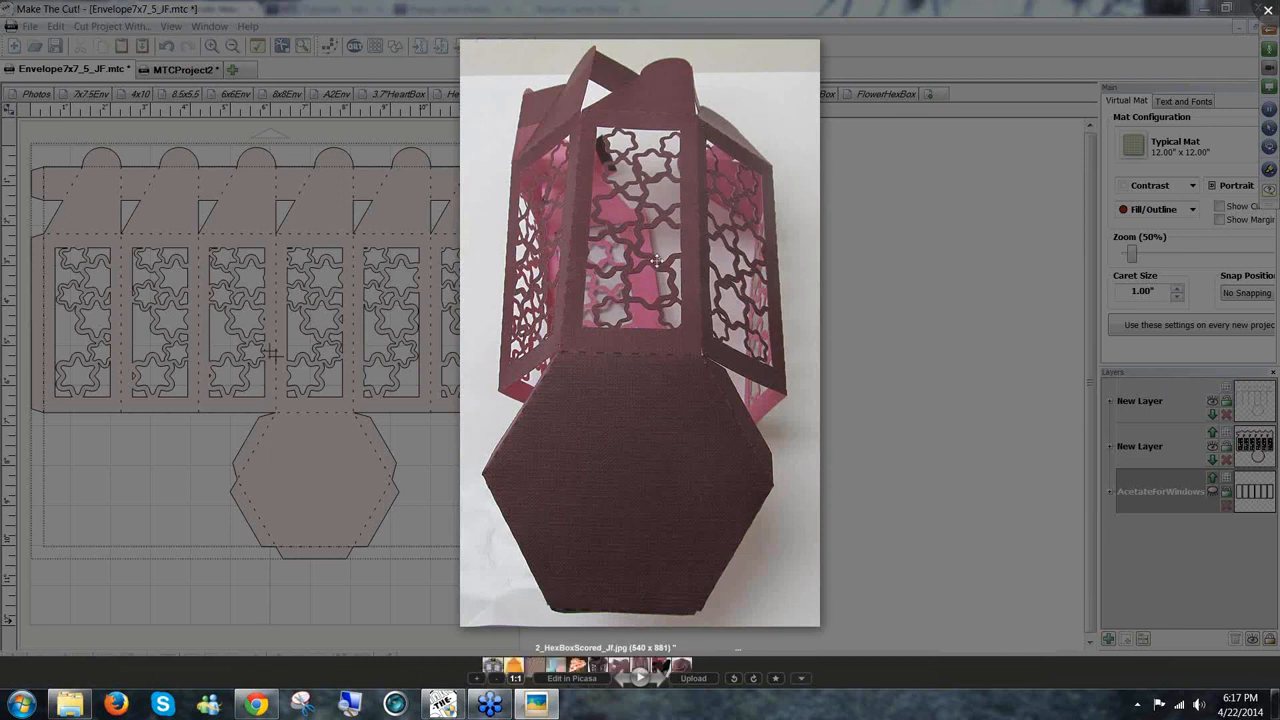
left_click(662, 668)
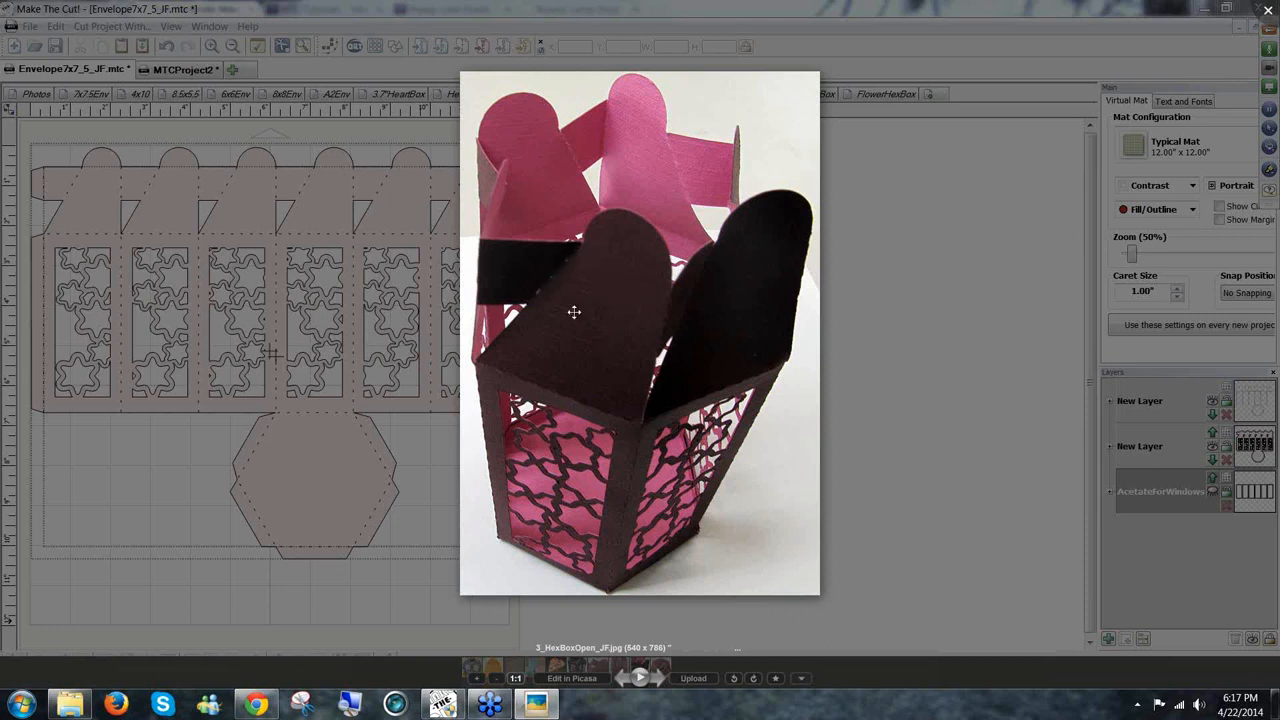
left_click(659, 674)
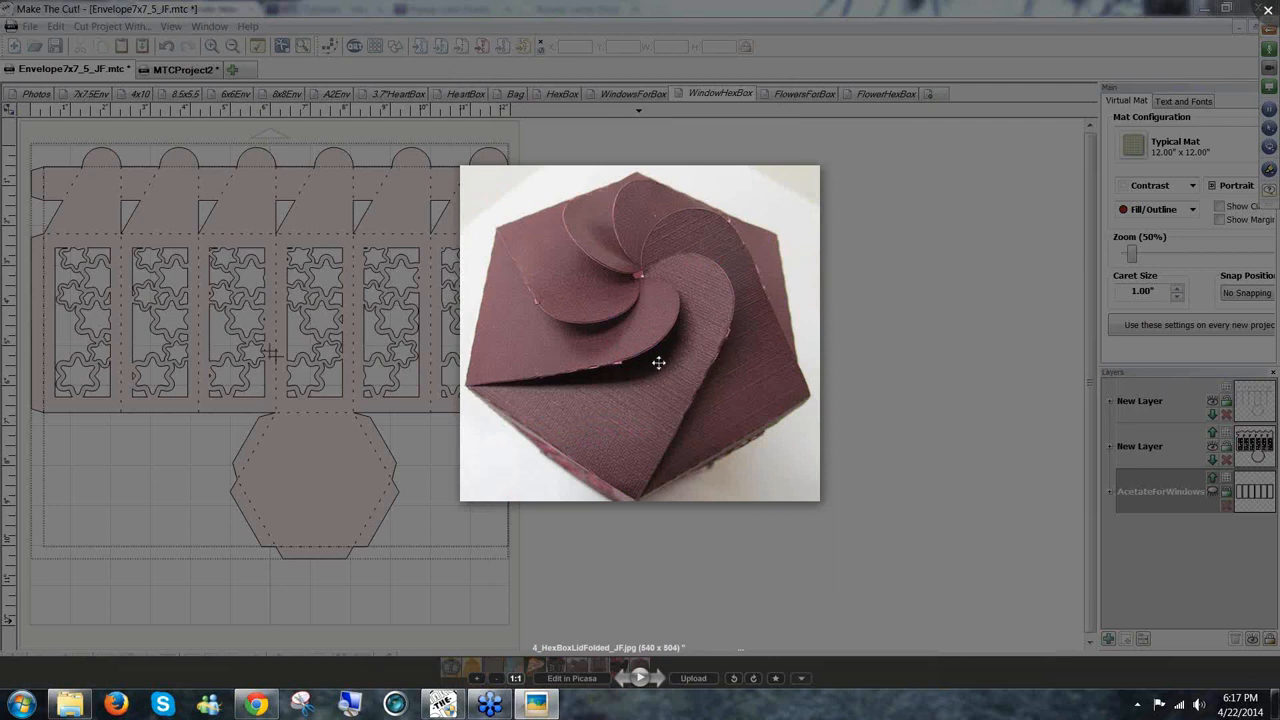
mouse_move(655, 665)
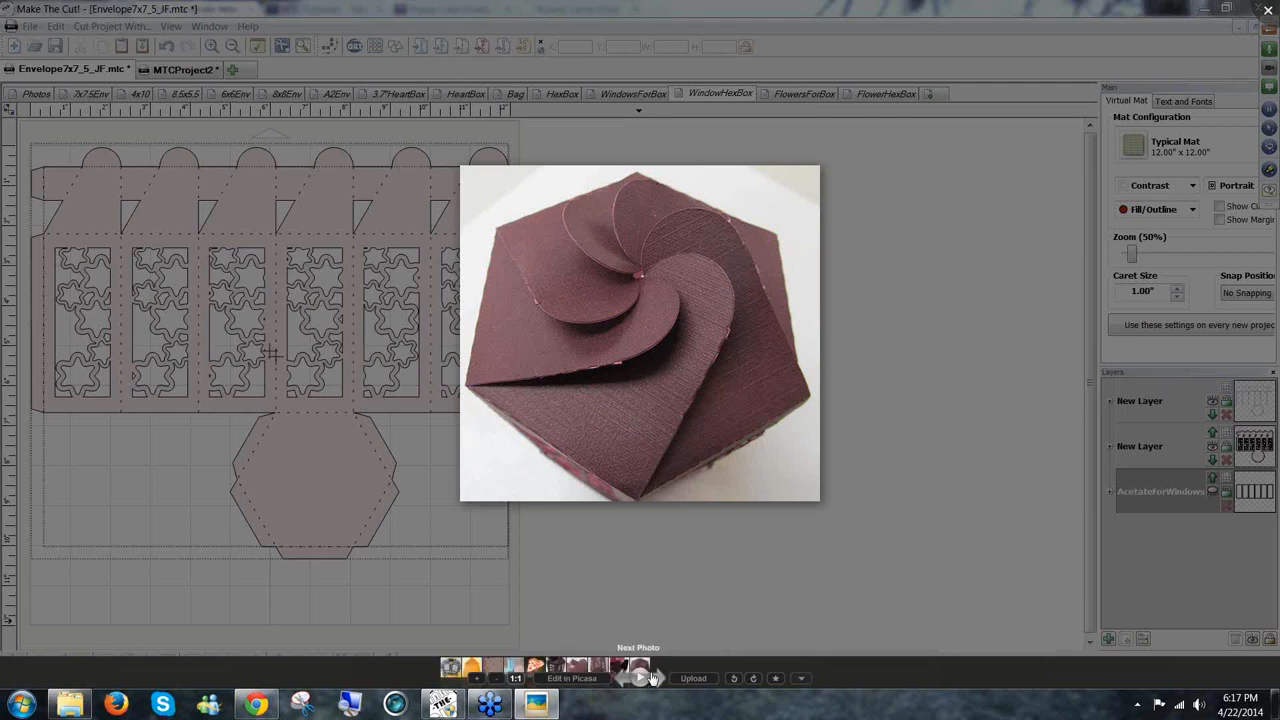
left_click(556, 669)
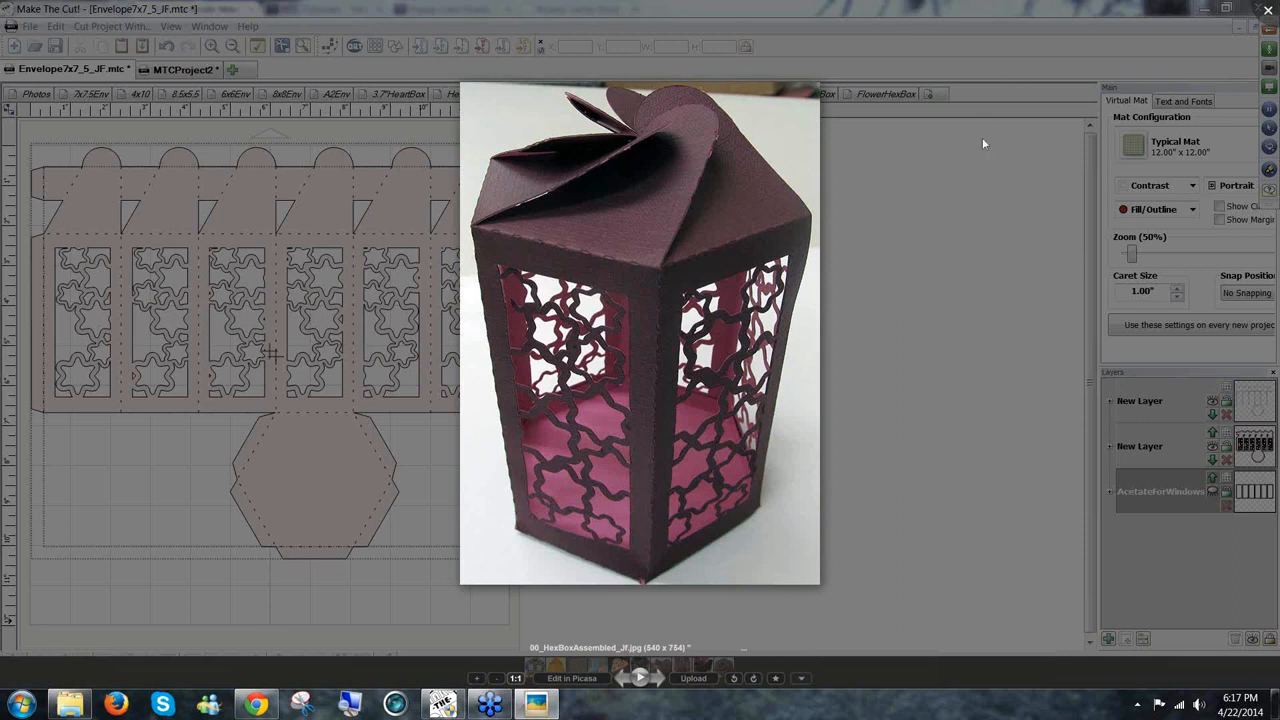
left_click(1267, 12)
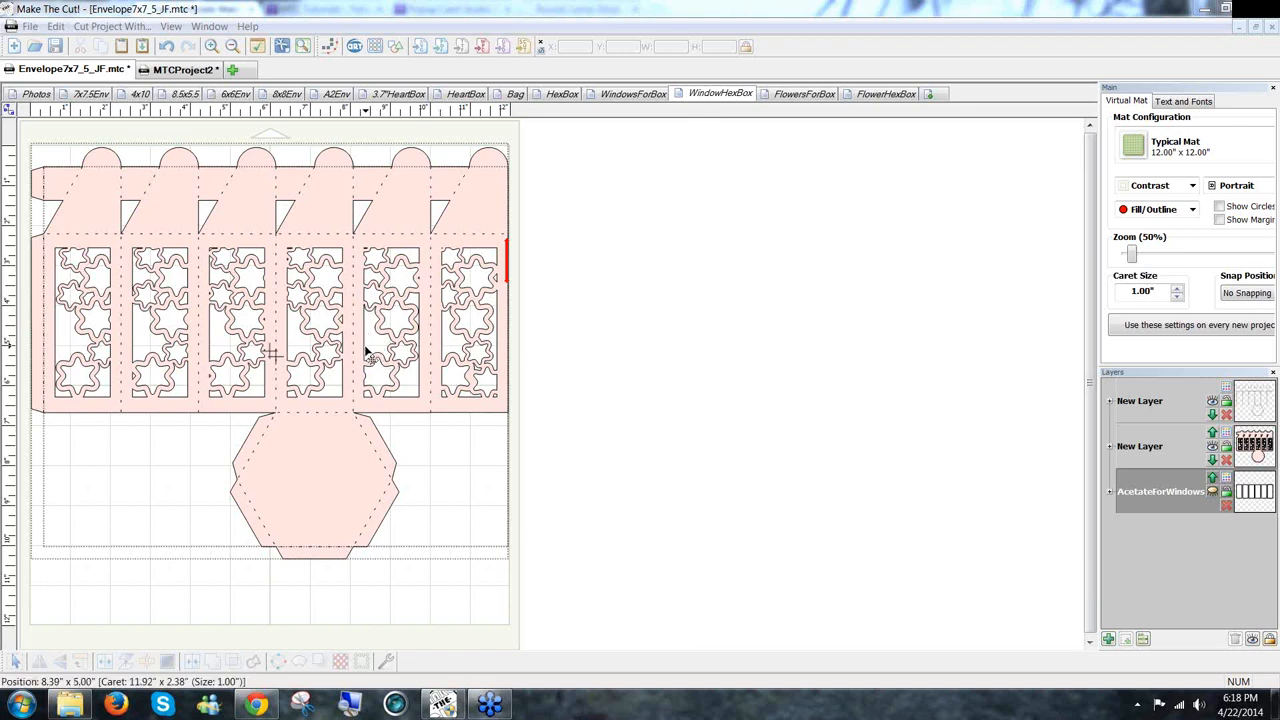
left_click(394, 221)
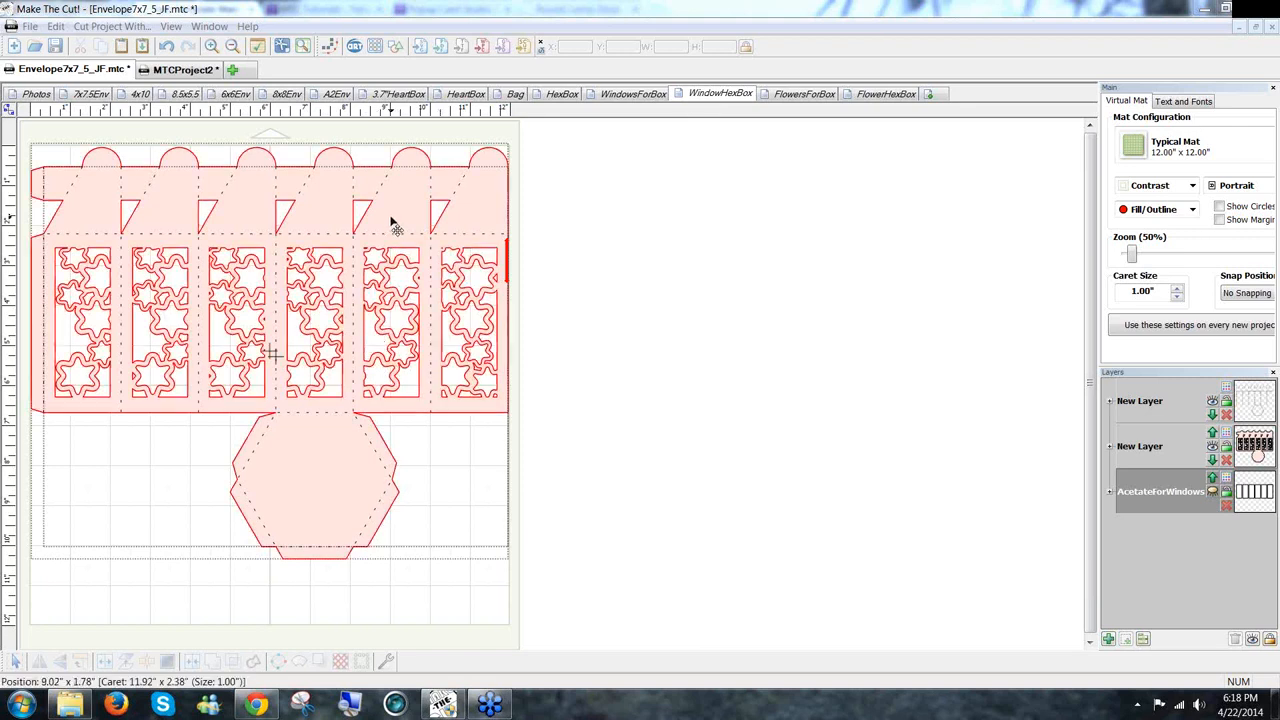
left_click(447, 268)
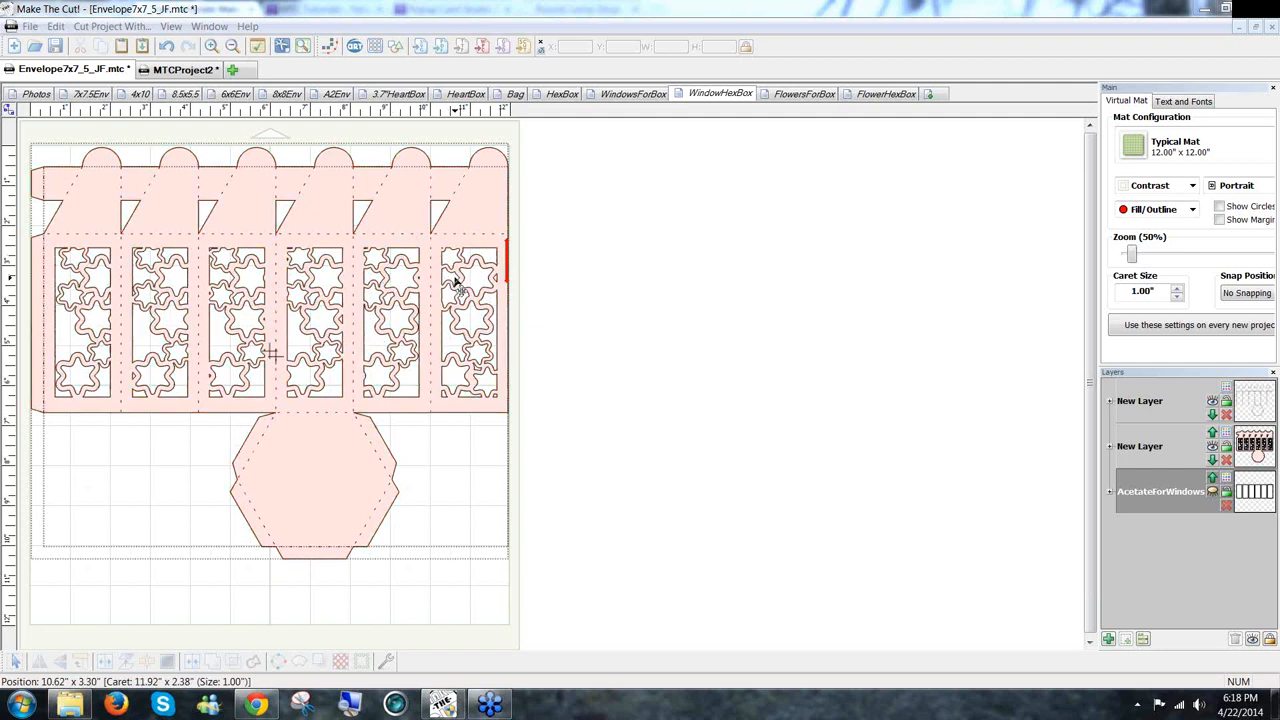
left_click(395, 343)
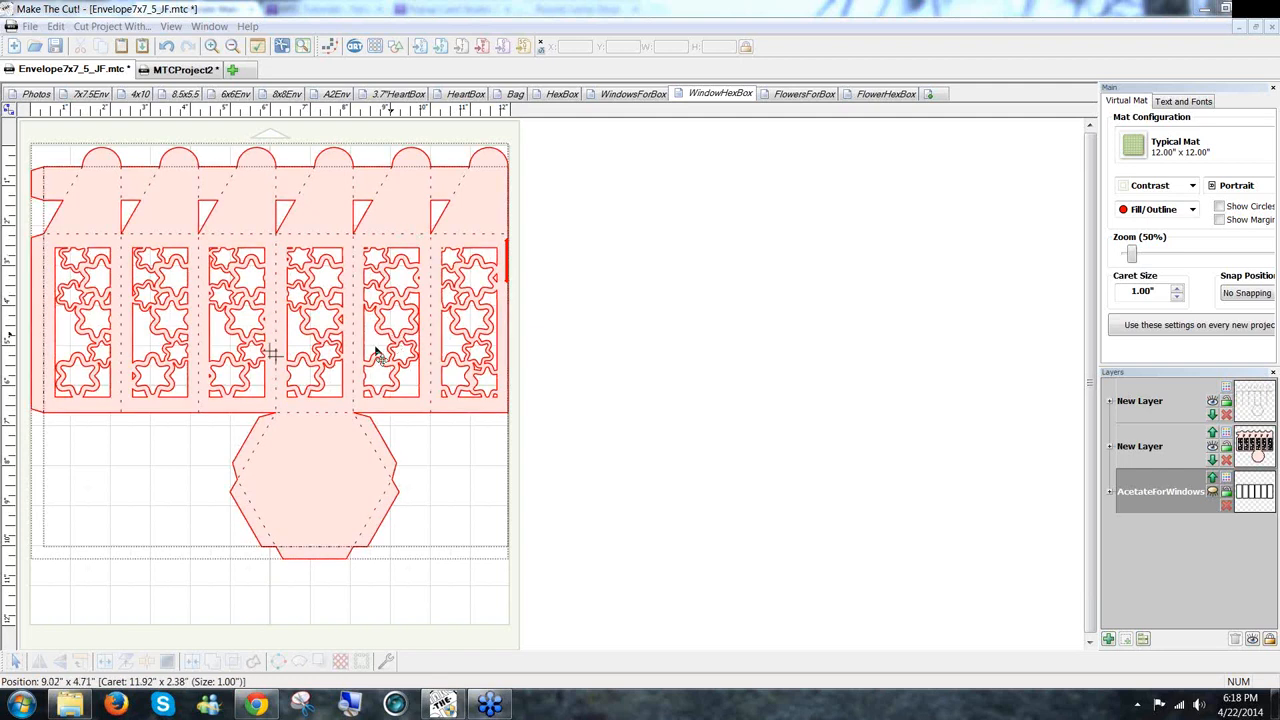
left_click(377, 352)
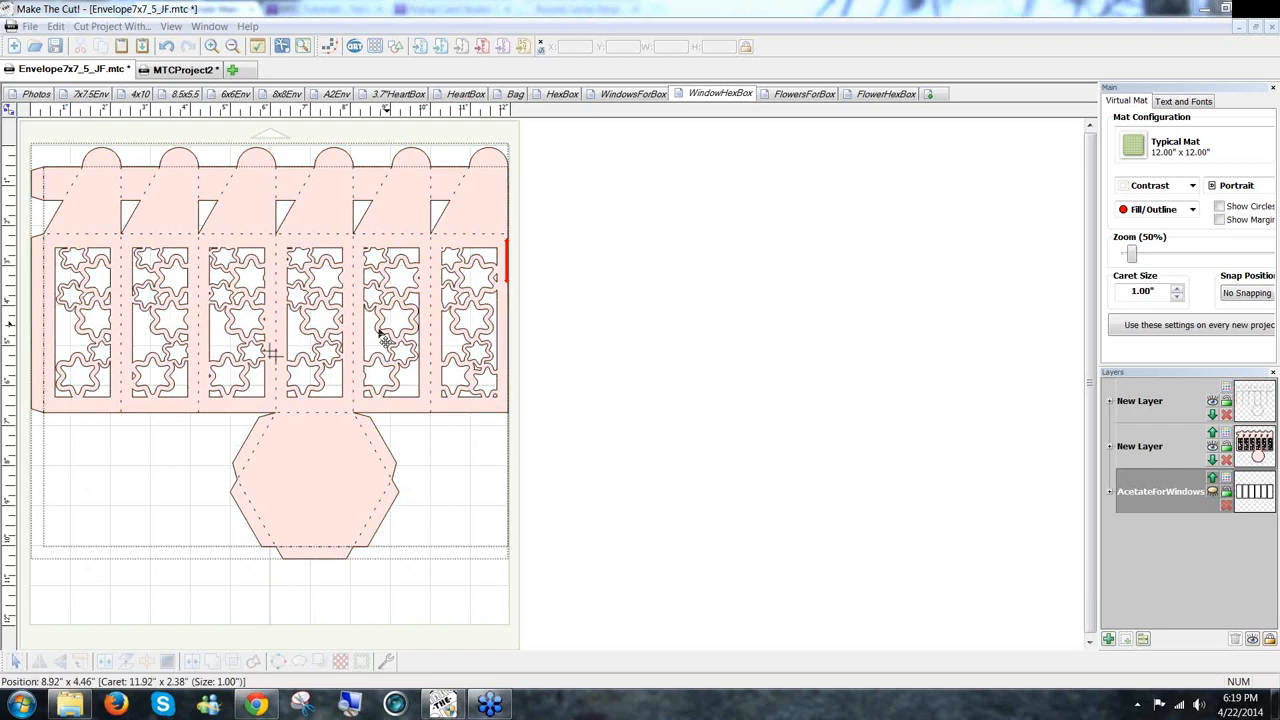
left_click(375, 330)
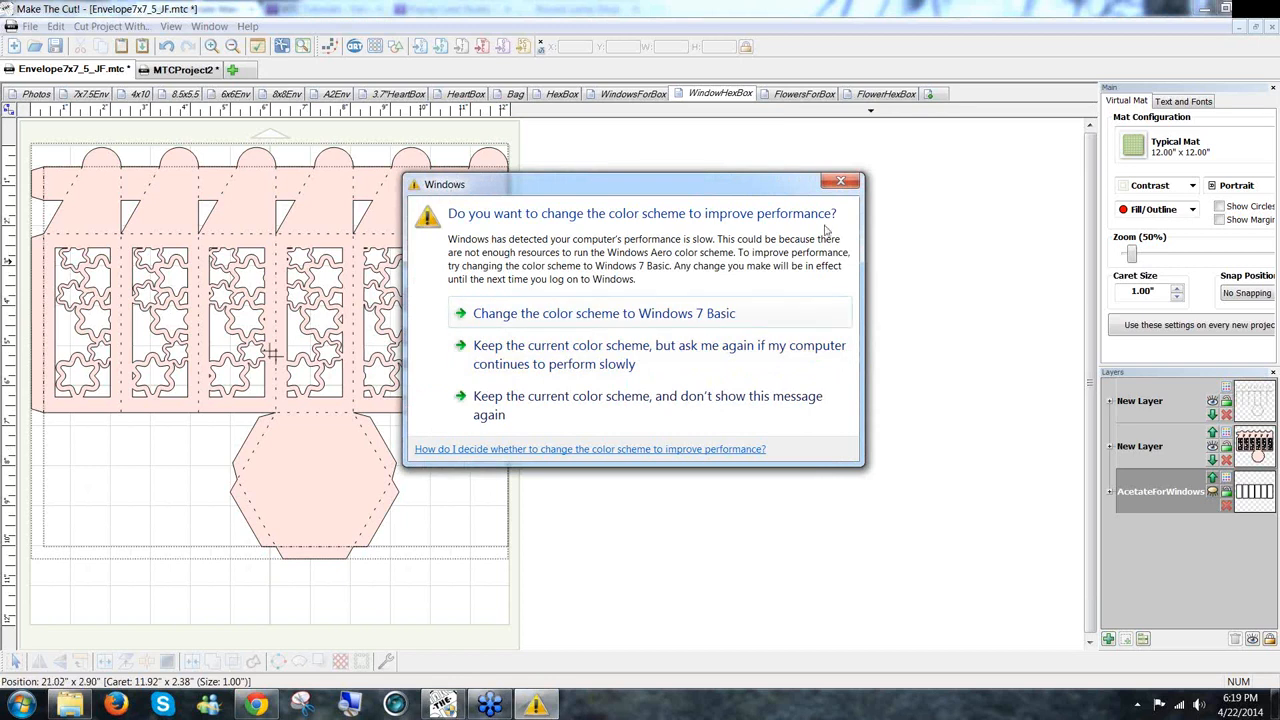
Dismiss the Windows color scheme prompt without choosing an option
left_click(843, 184)
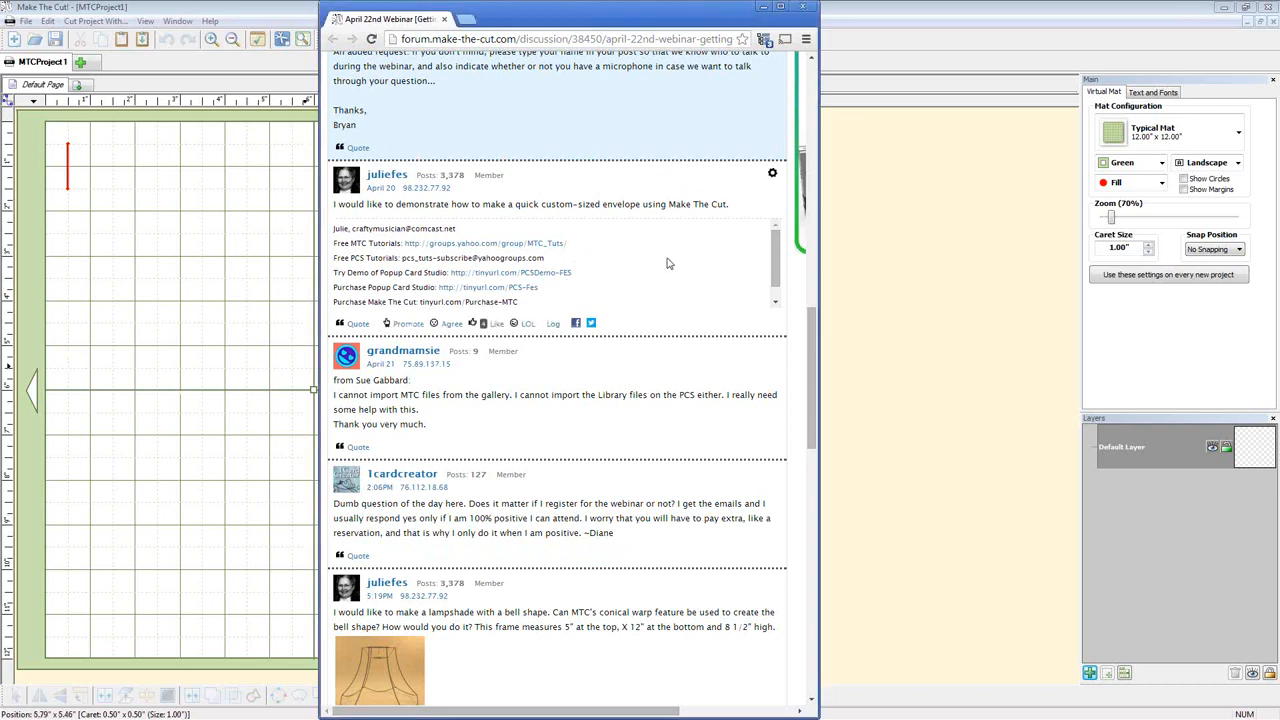
Read the forum question about importing library files, switch to Popup Card Studio and open the shape library's online content
scroll(669, 257, "down", 2)
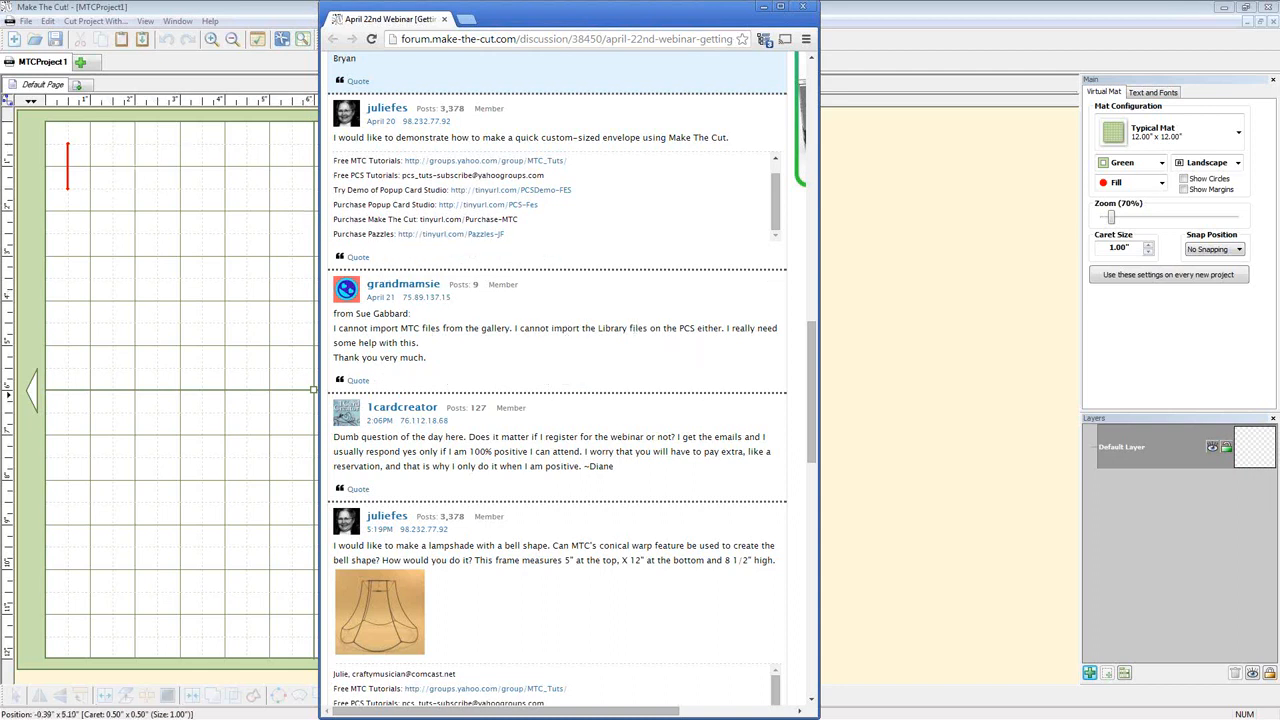
key("alt+Tab")
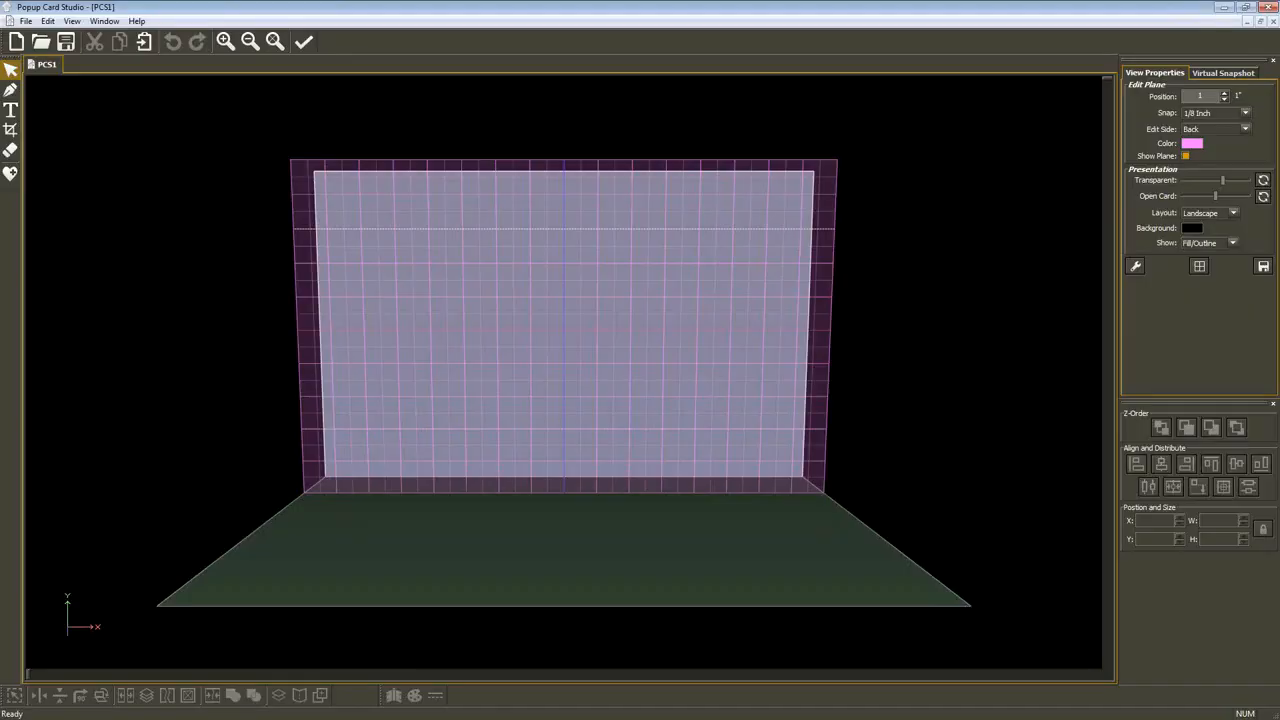
left_click(12, 172)
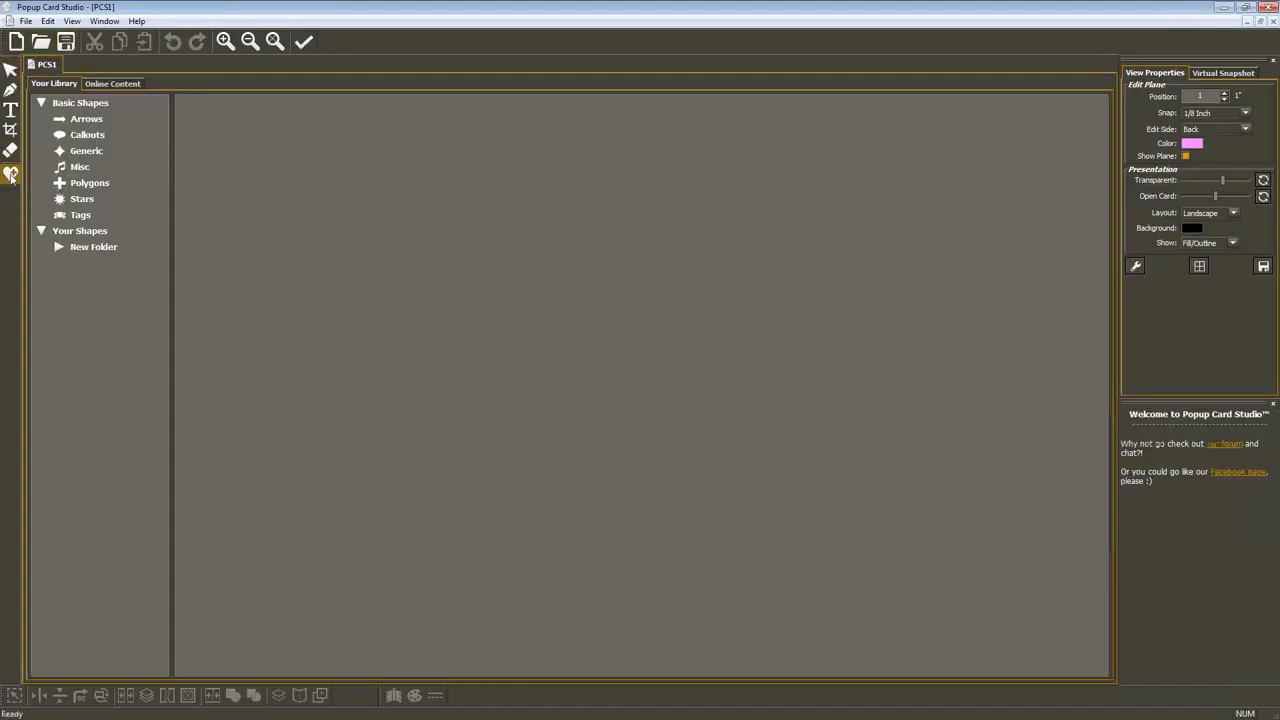
left_click(112, 85)
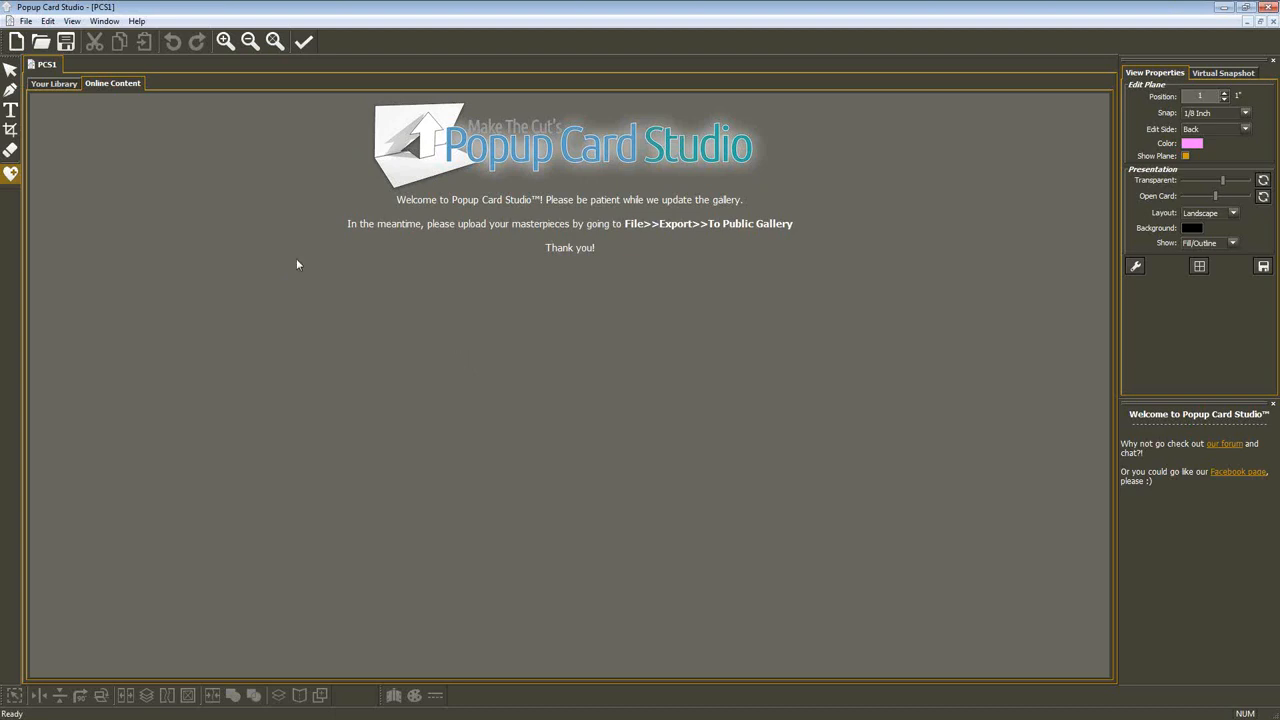
Return to the local shape library and browse the Arrows, Callouts, Generic and New Folder categories
left_click(64, 87)
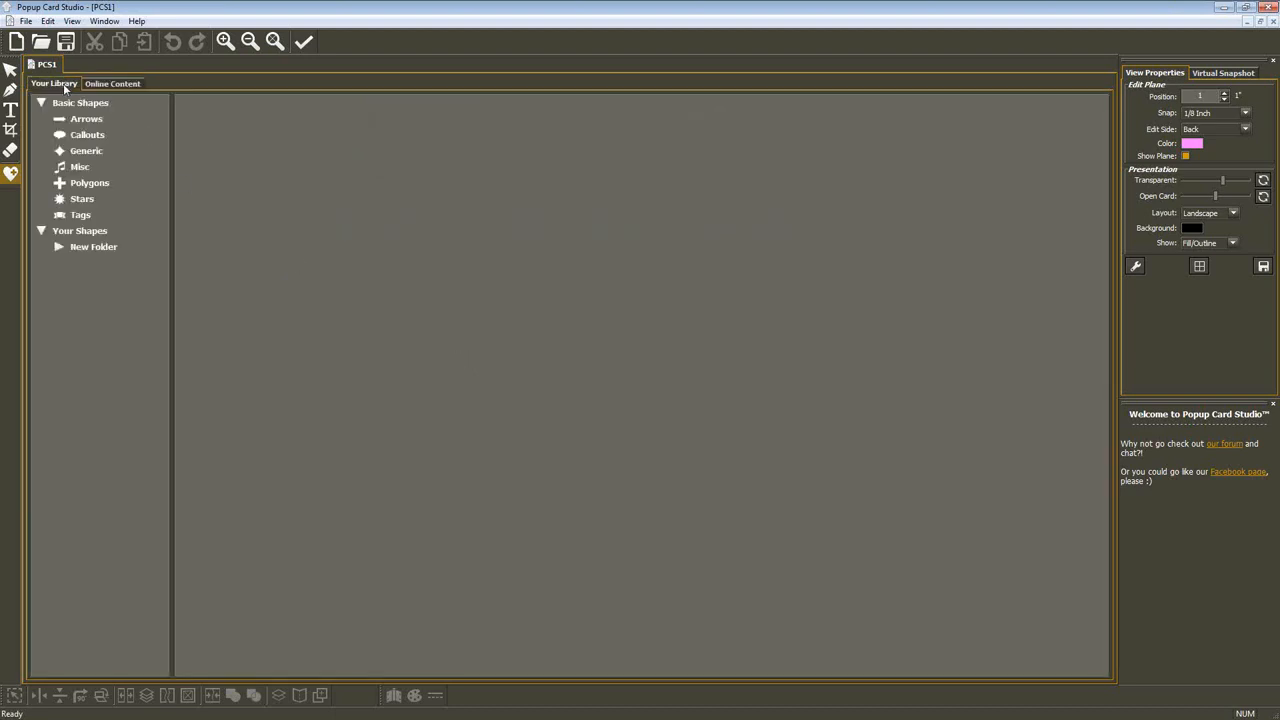
left_click(82, 118)
left_click(87, 135)
left_click(97, 155)
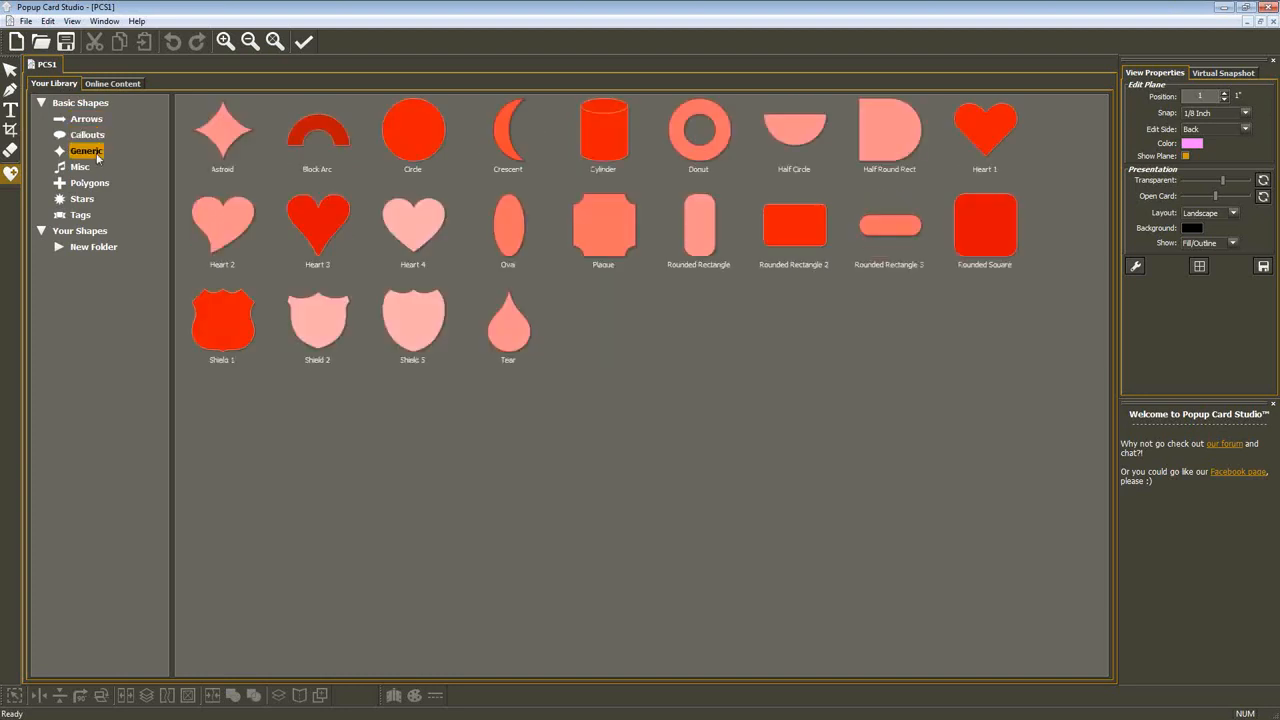
left_click(95, 231)
left_click(104, 248)
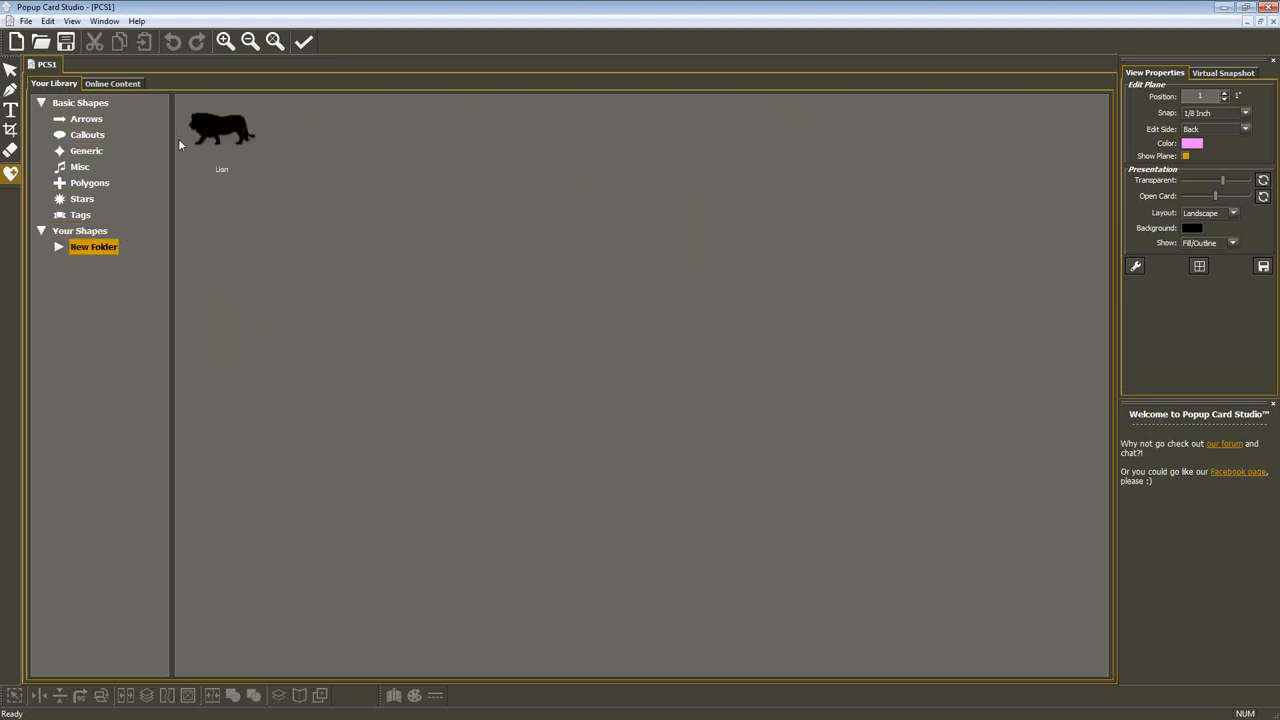
left_click(86, 137)
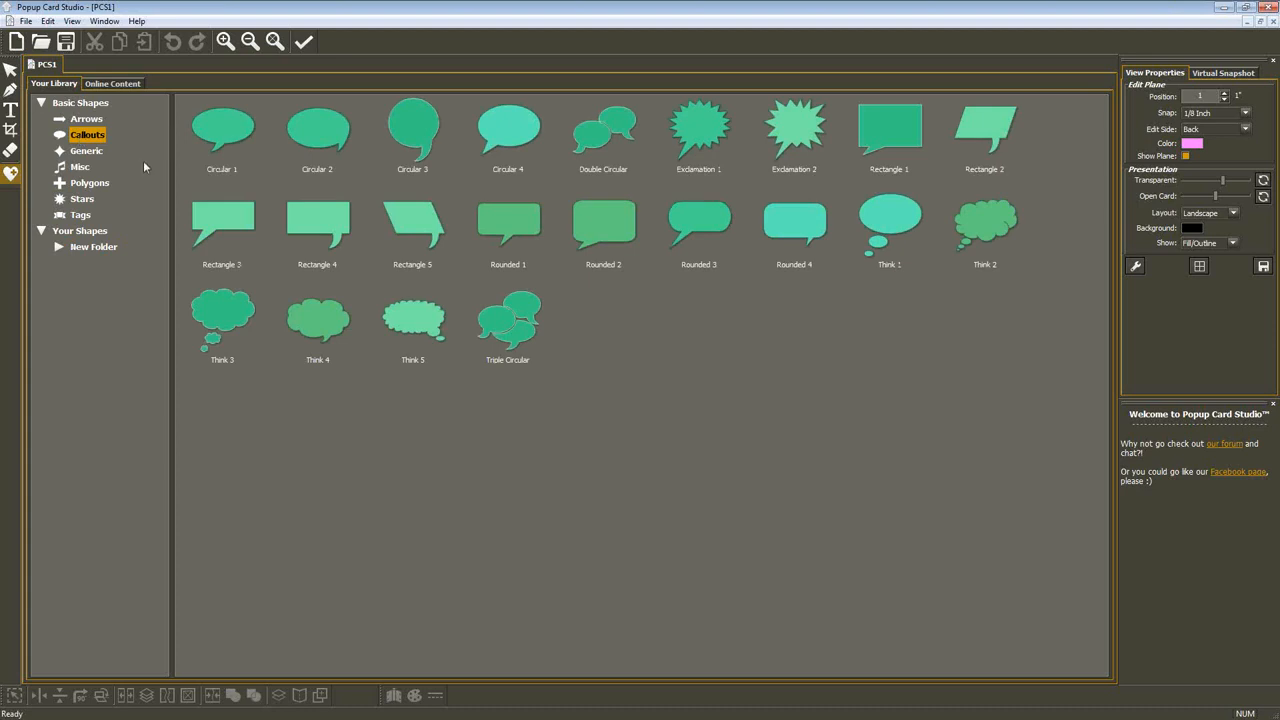
Insert the plain Arrow shape from the library's Arrows category into the card
left_click(95, 122)
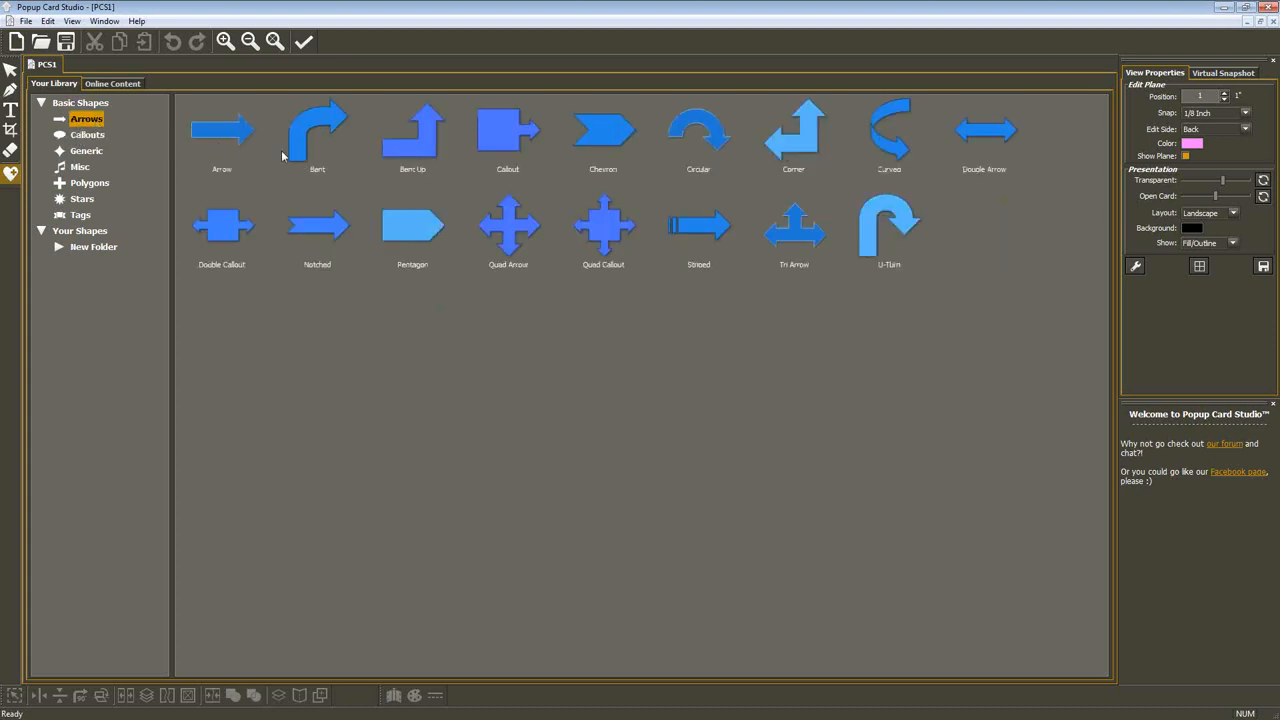
left_click(226, 131)
left_click(226, 131)
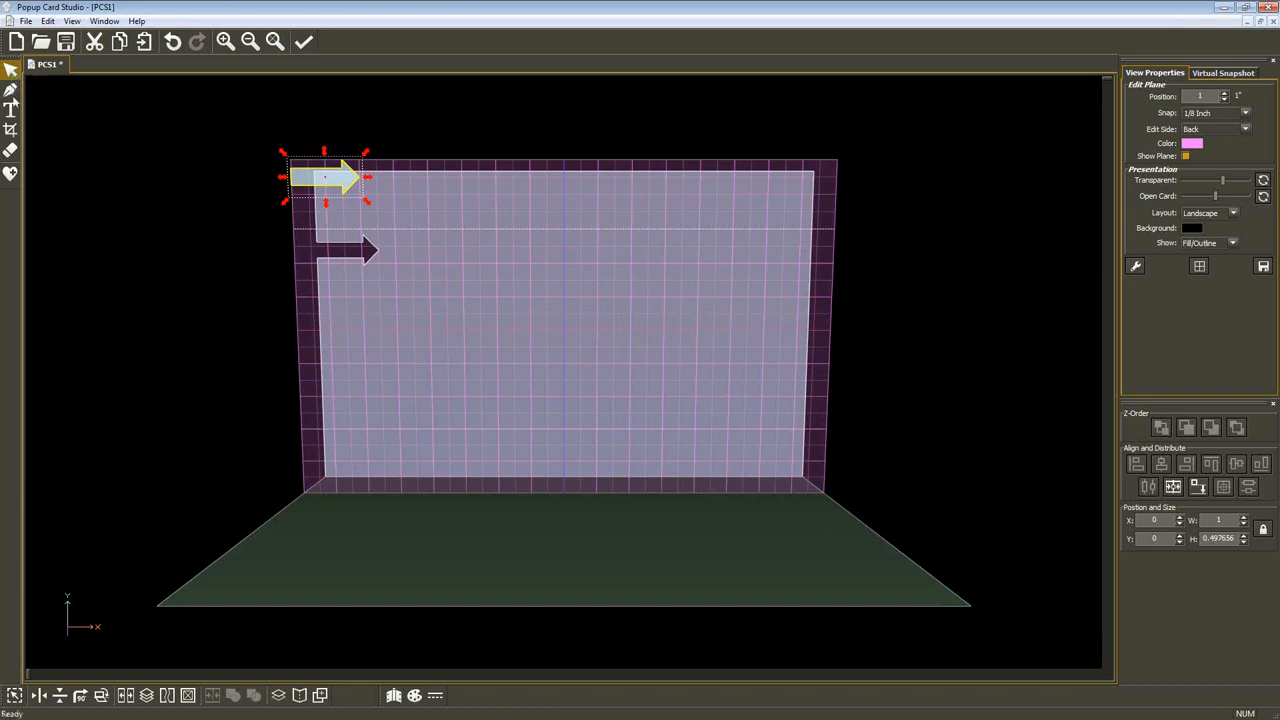
Insert the Bent Up arrow from the library and move it beside the first arrow to about X 1.25, Y 0.125
left_click(11, 173)
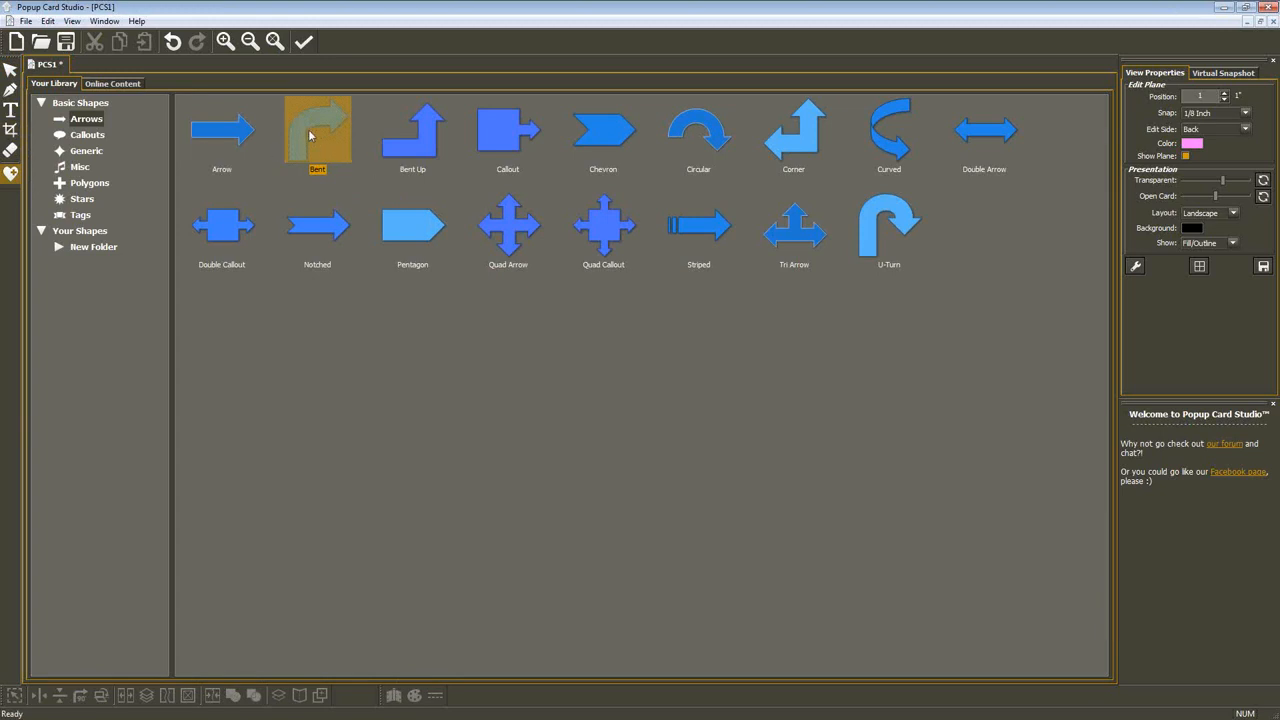
left_click(48, 21)
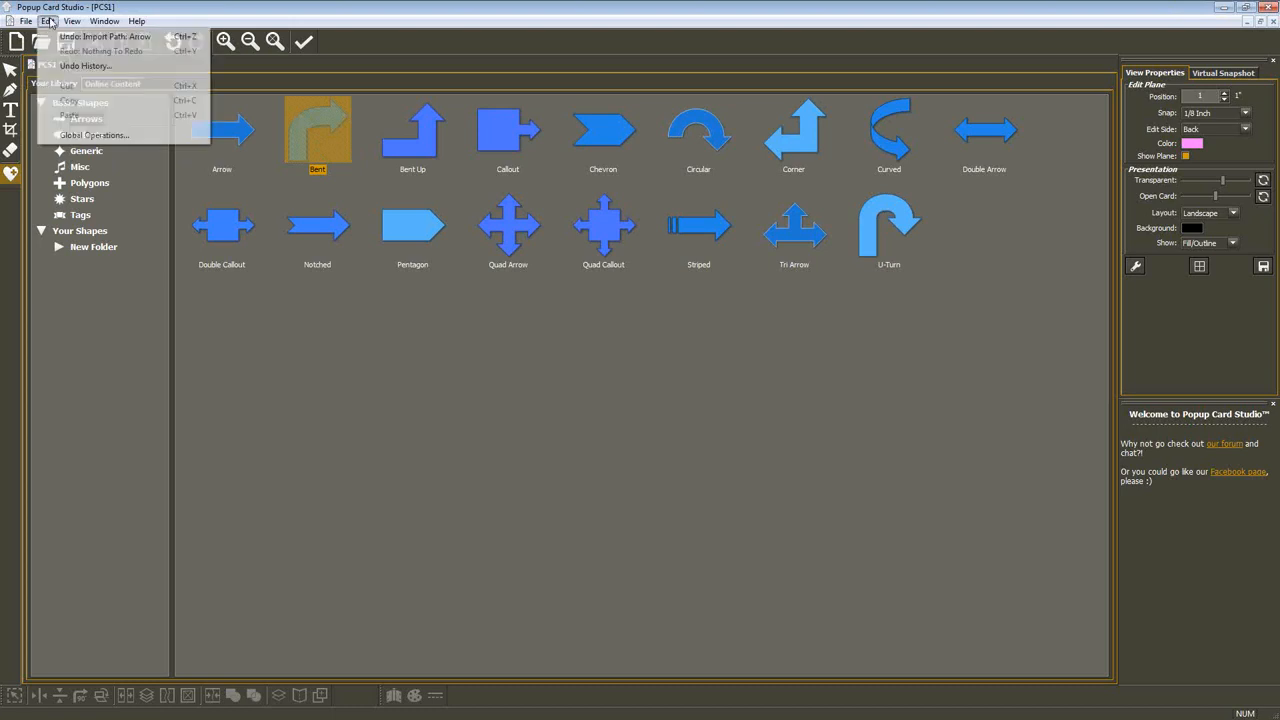
double_click(421, 138)
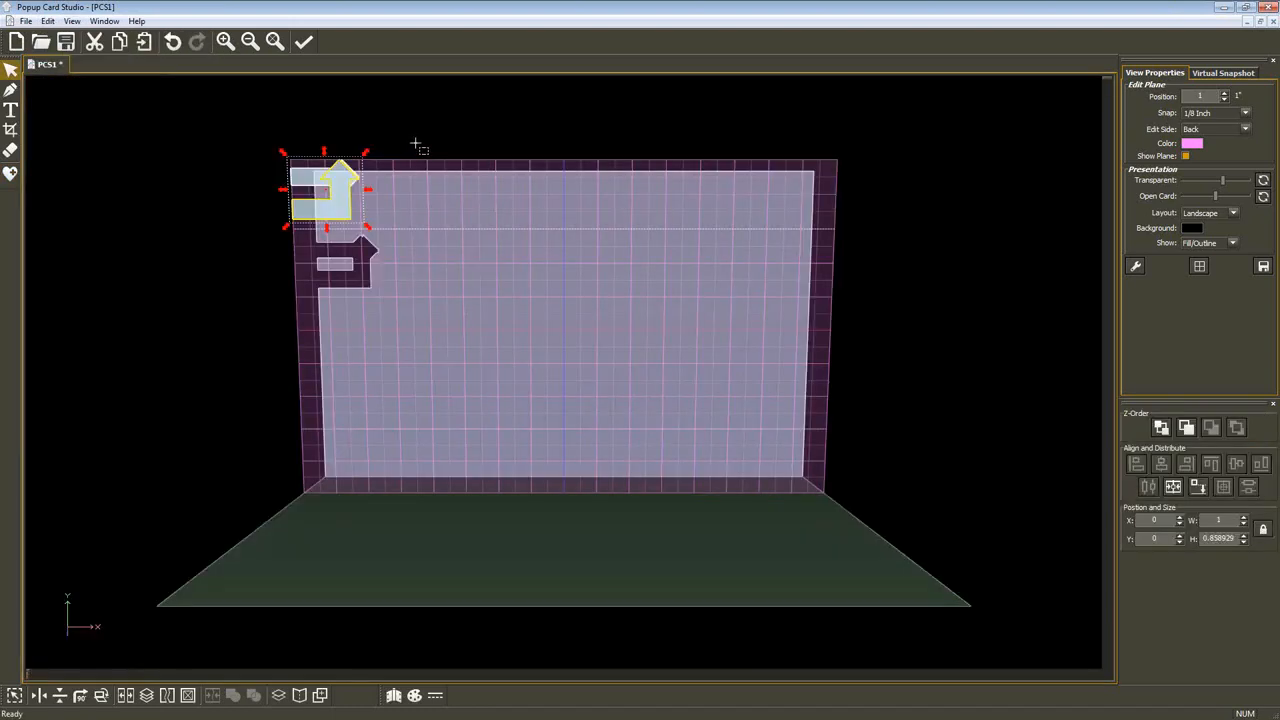
left_click_drag(334, 206, 418, 215)
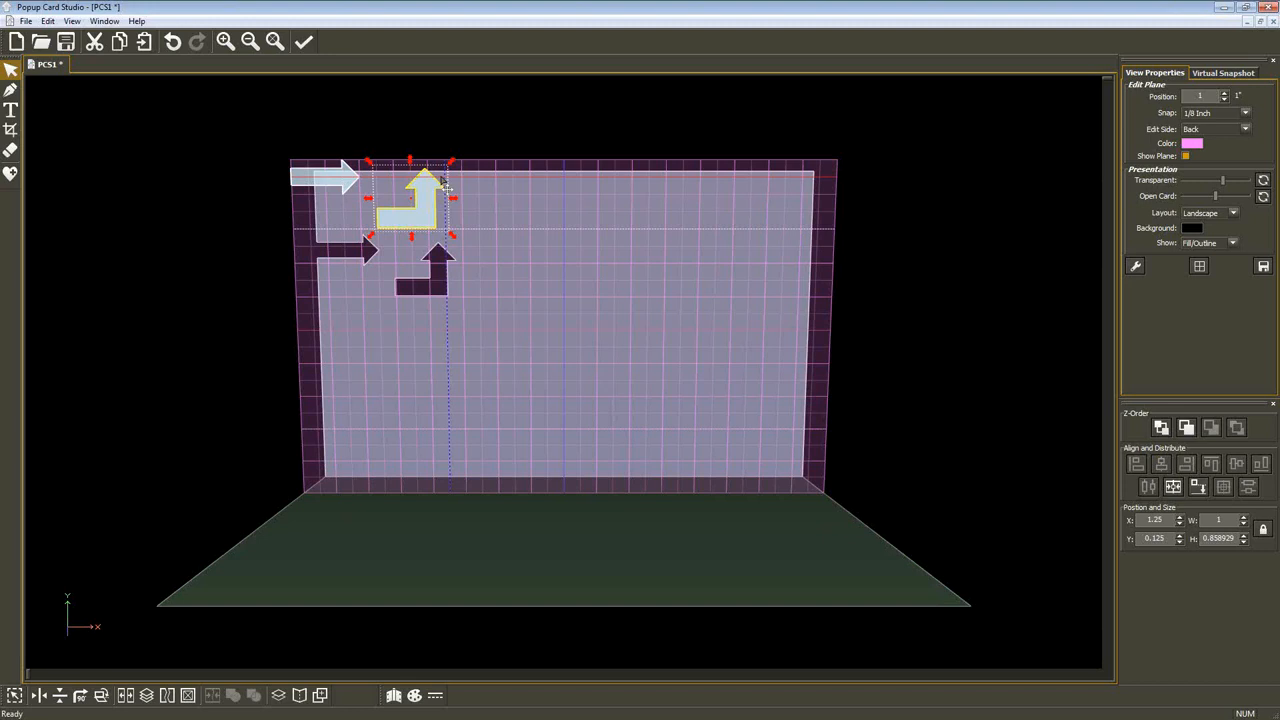
Reopen the shape library and switch back to the webinar discussion in the browser
left_click(14, 178)
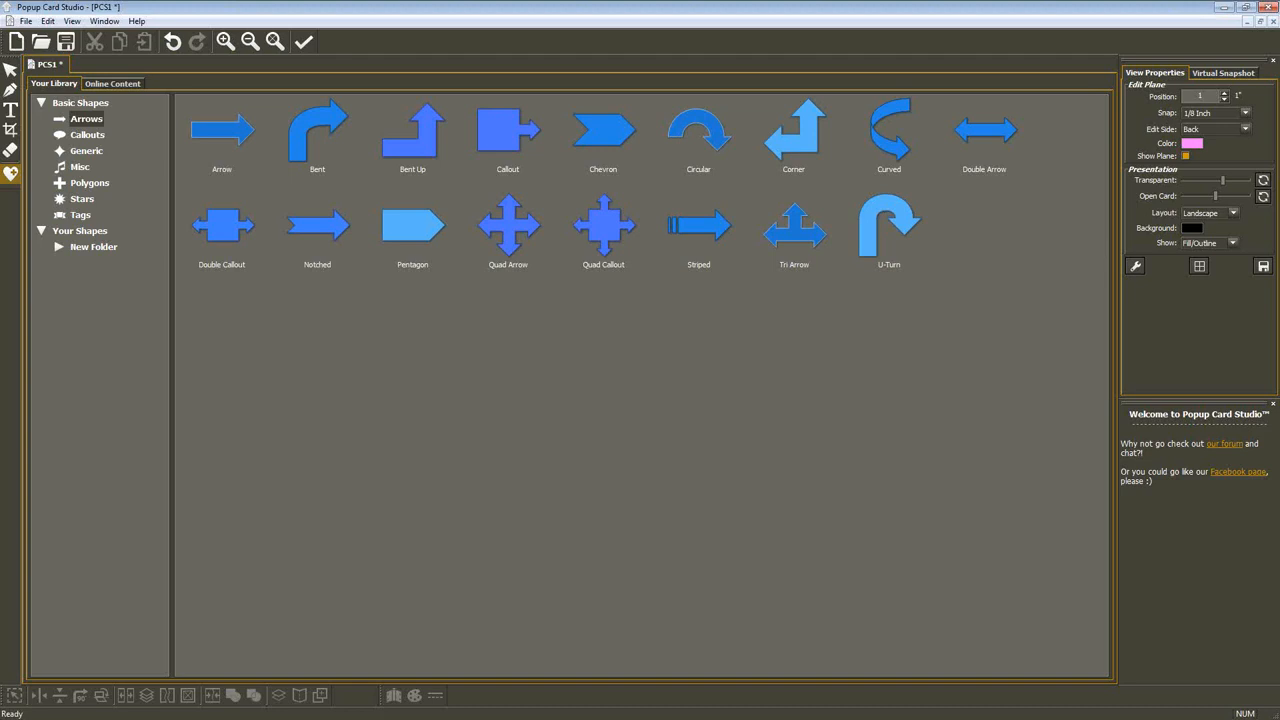
key("alt+Tab")
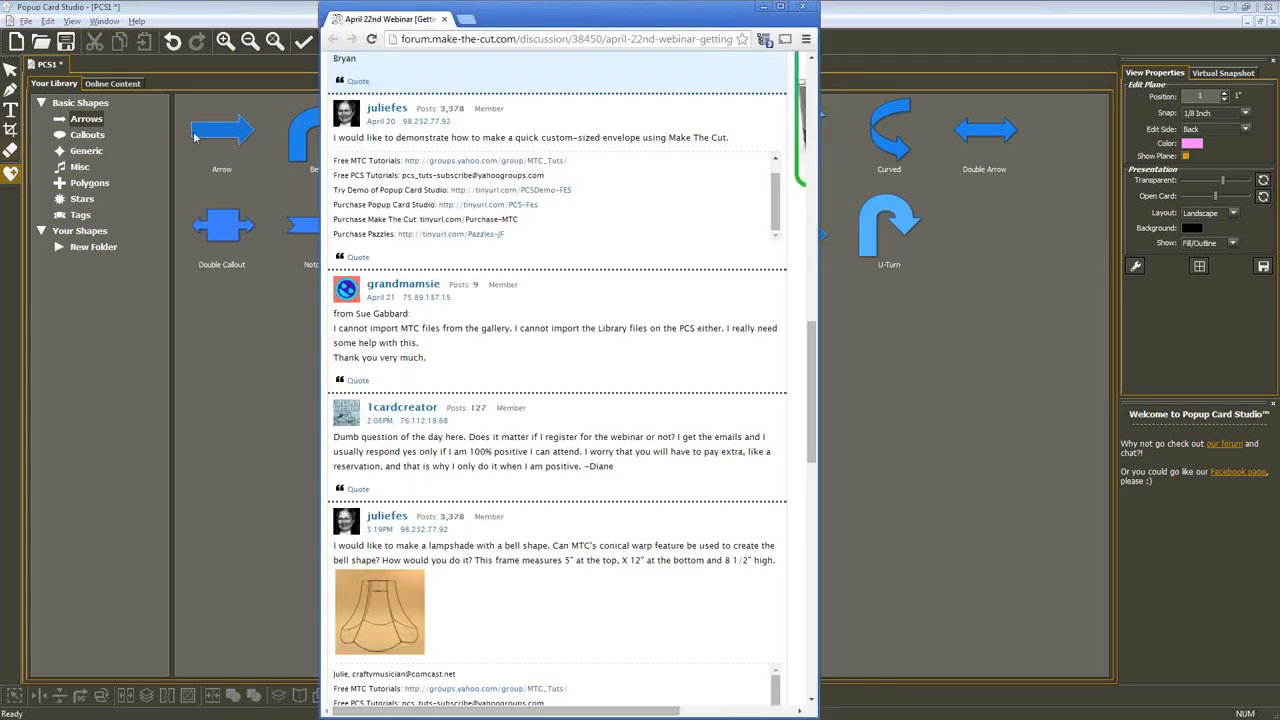
Switch back to Popup Card Studio and insert another plain Arrow from the Arrows category into the card
key("alt+Tab")
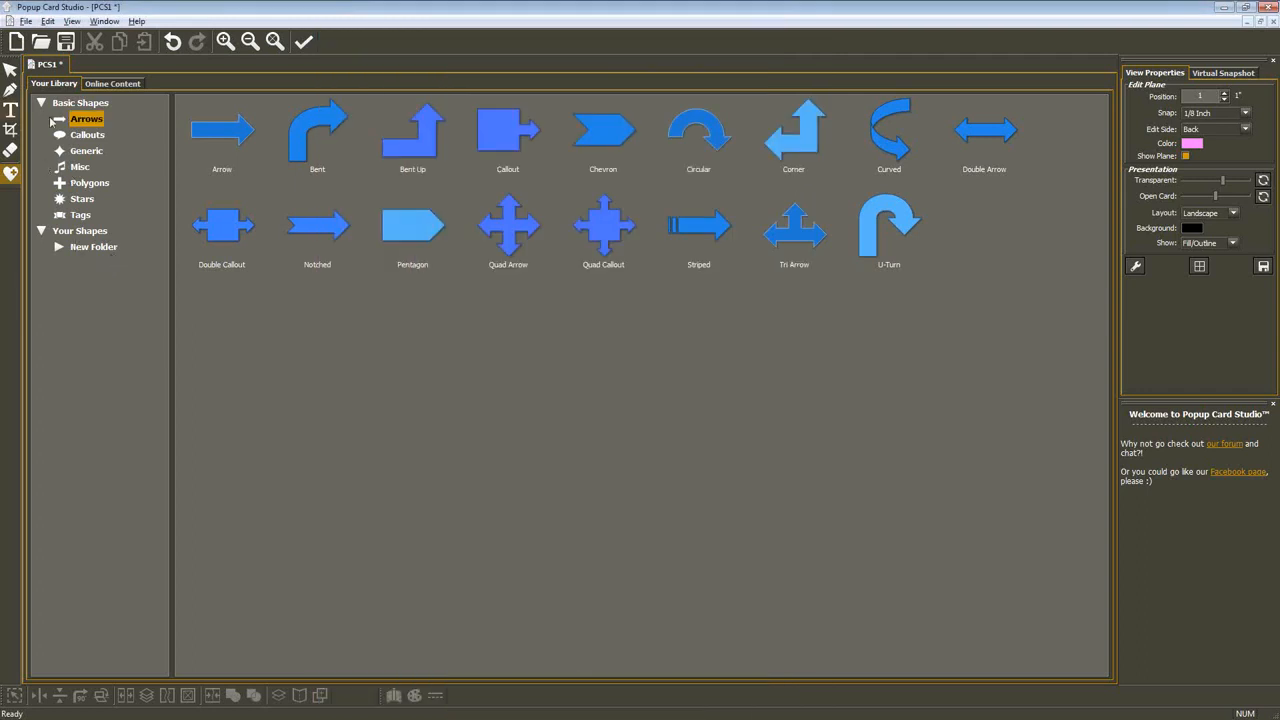
double_click(228, 142)
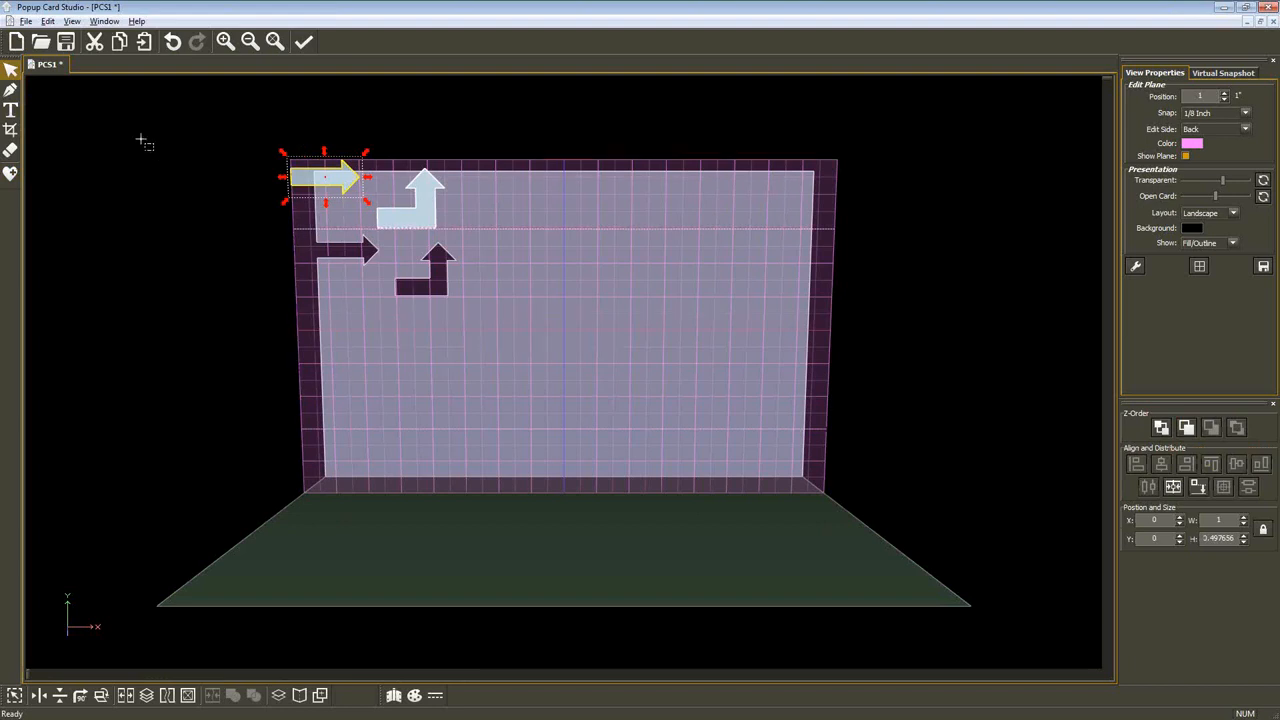
Create a new 90-degree card, 8 by 5 in, and place the library's plain Arrow at about X 1.625, Y 0.5
left_click(16, 42)
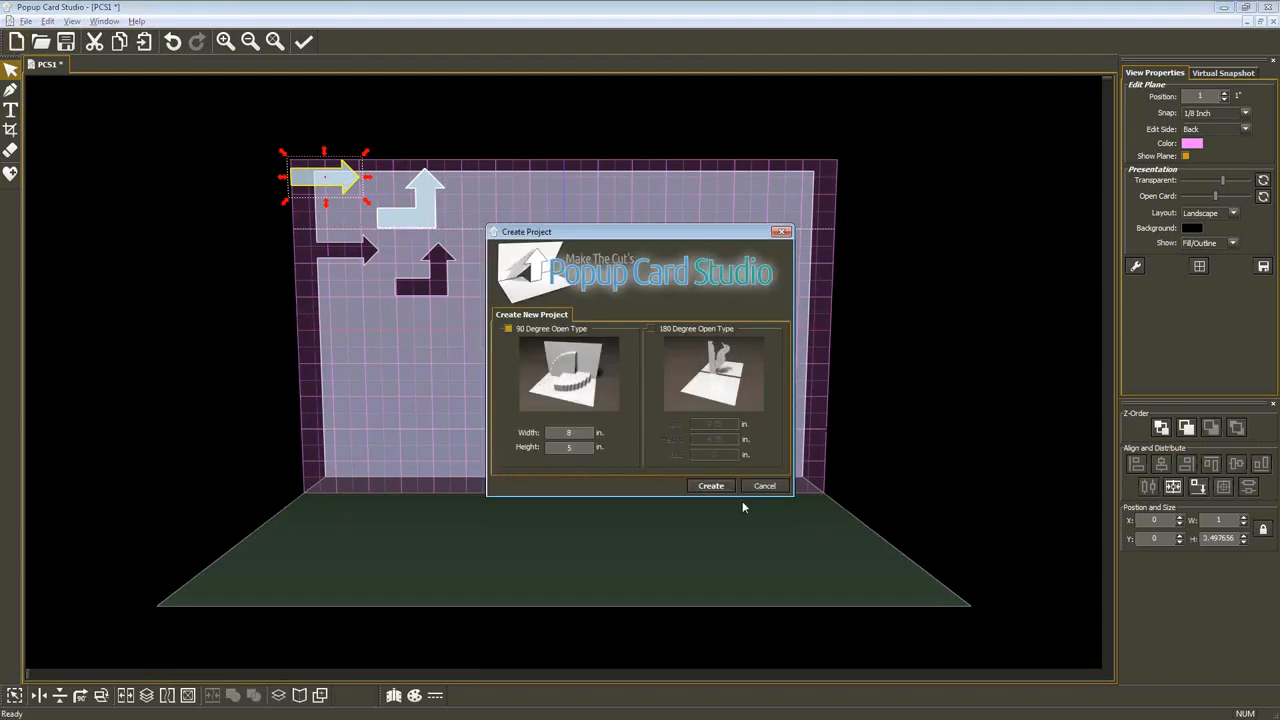
left_click(720, 487)
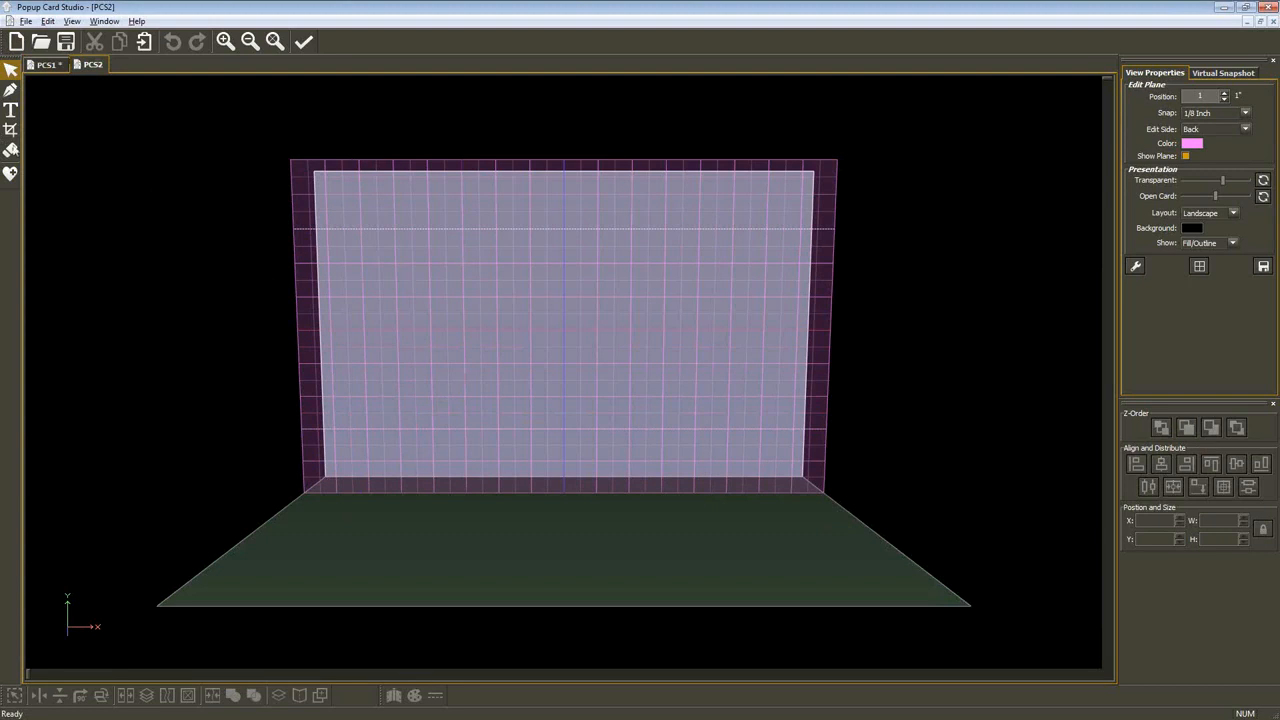
left_click(12, 174)
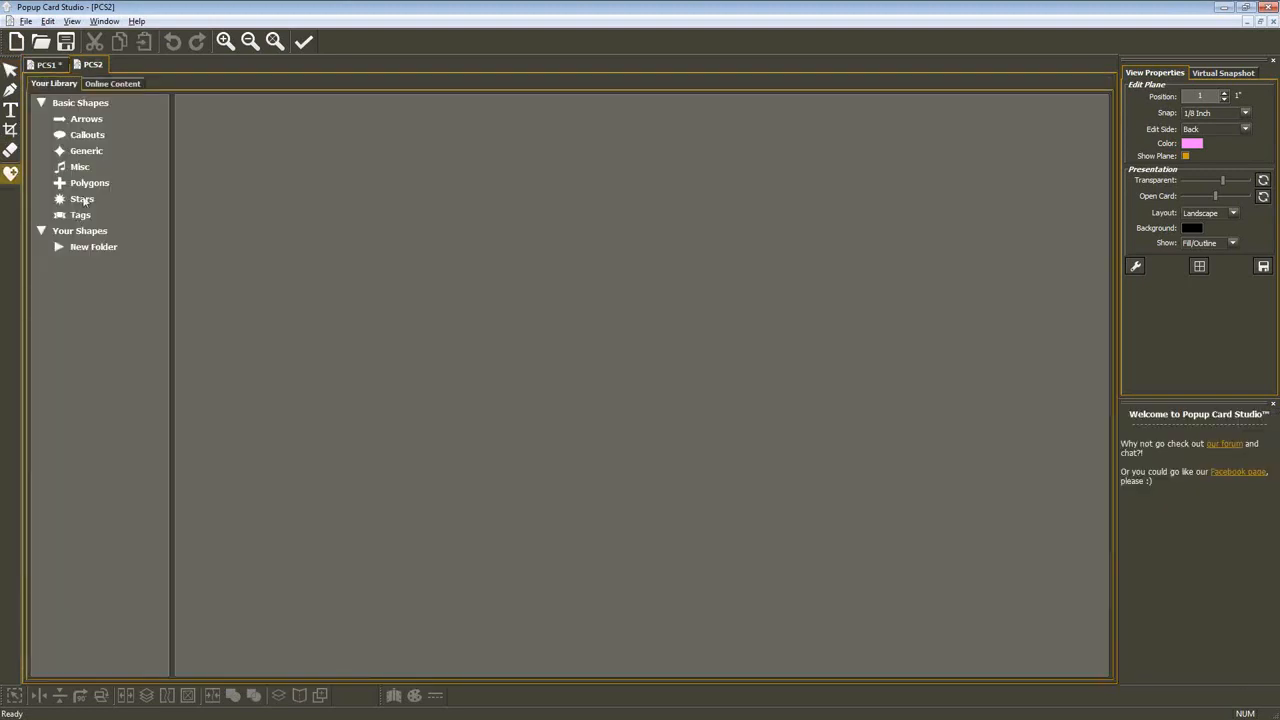
left_click(88, 120)
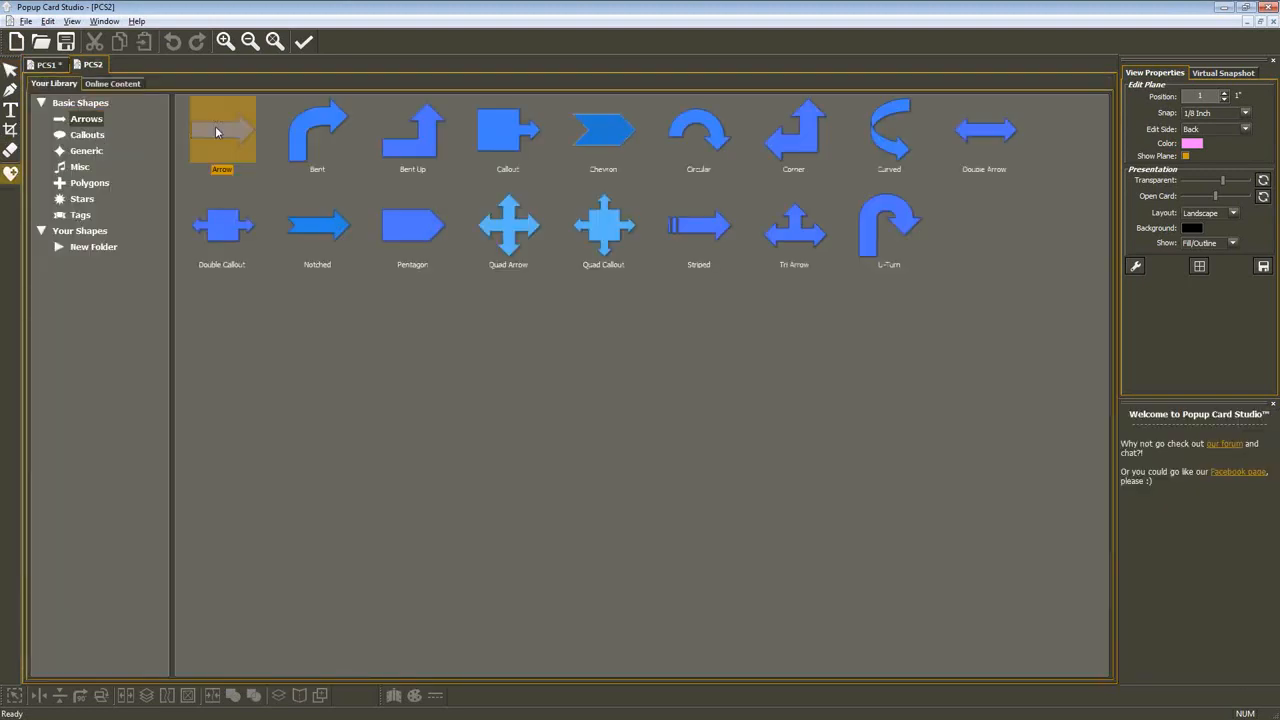
double_click(215, 131)
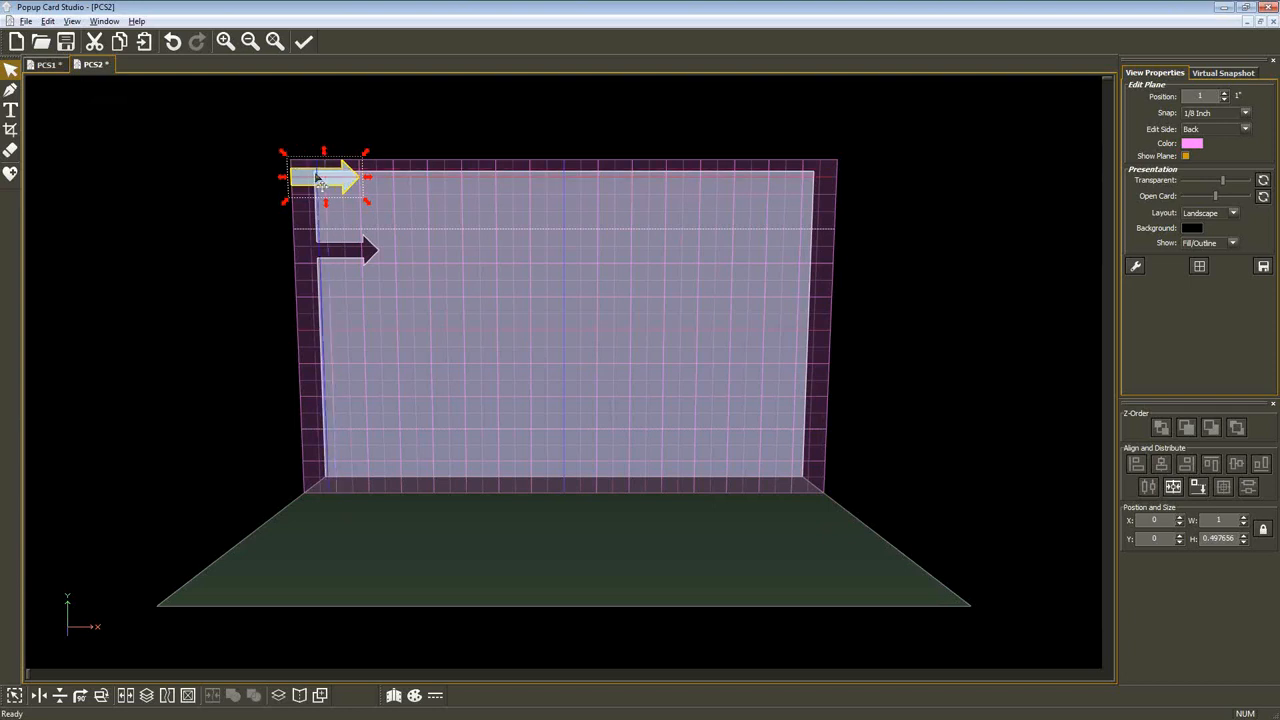
left_click_drag(325, 178, 437, 211)
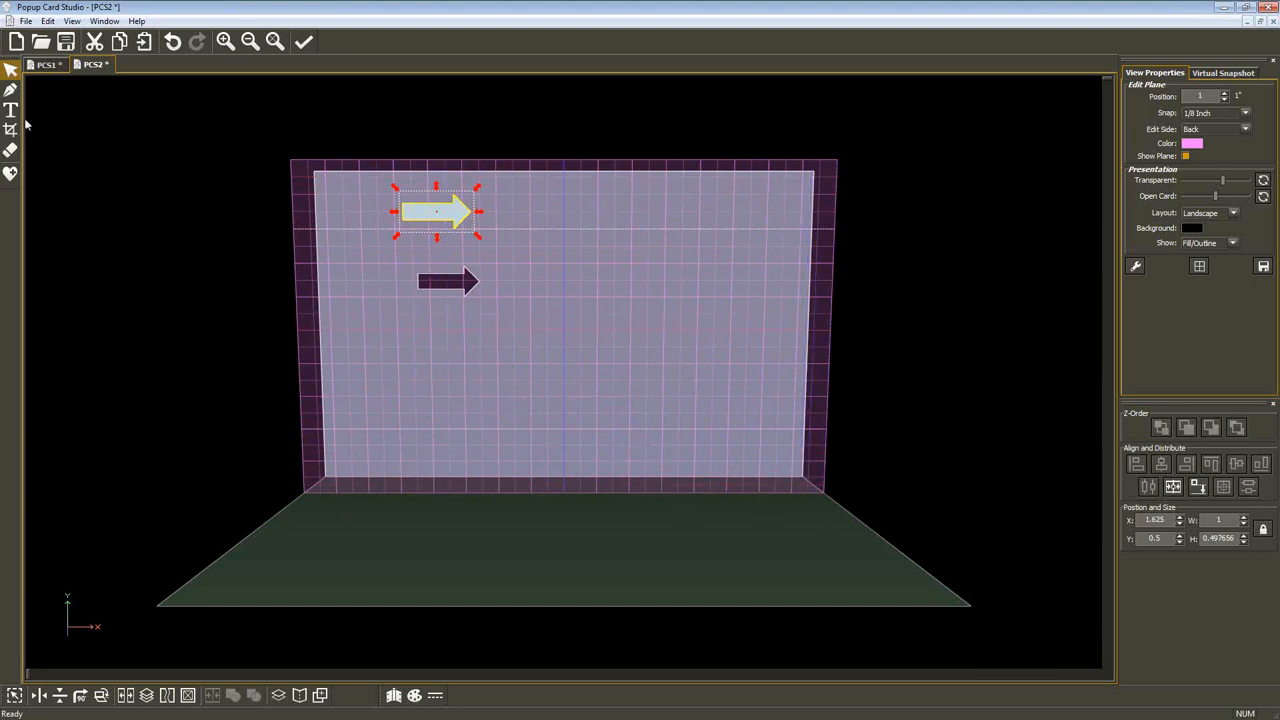
Create another new project using the 180 Degree Open Type
left_click(16, 41)
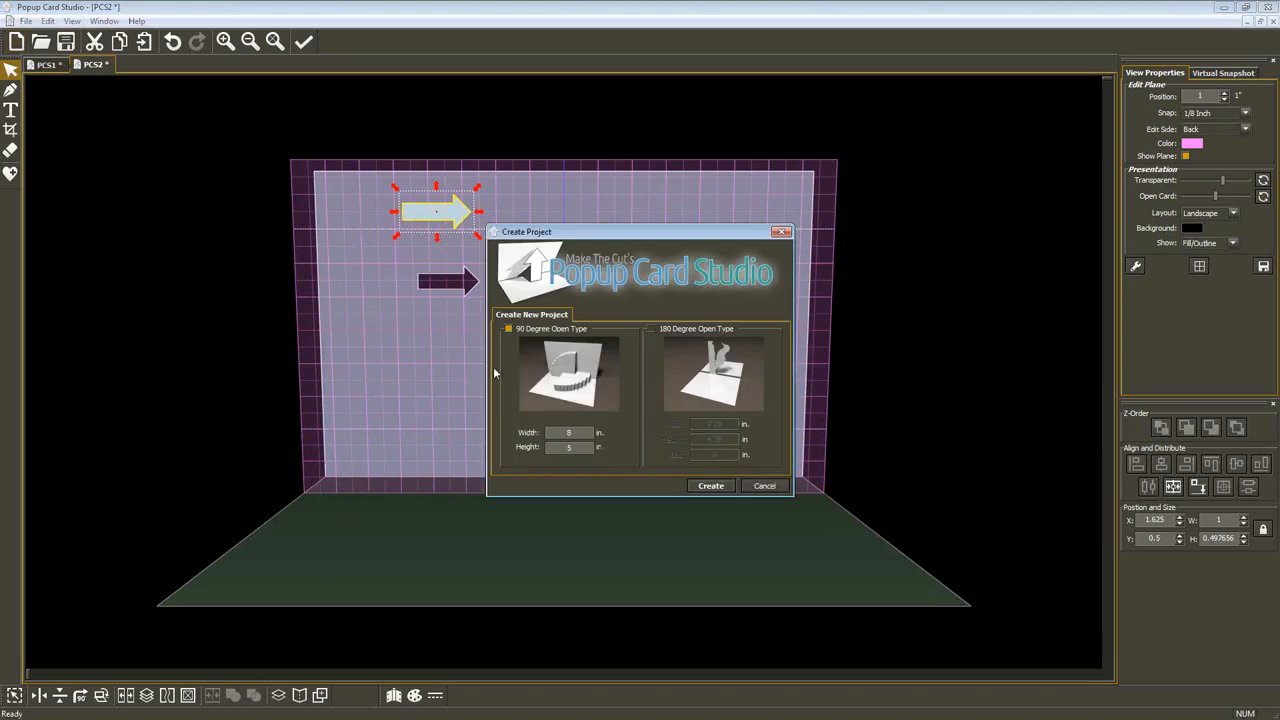
left_click(651, 329)
left_click(711, 486)
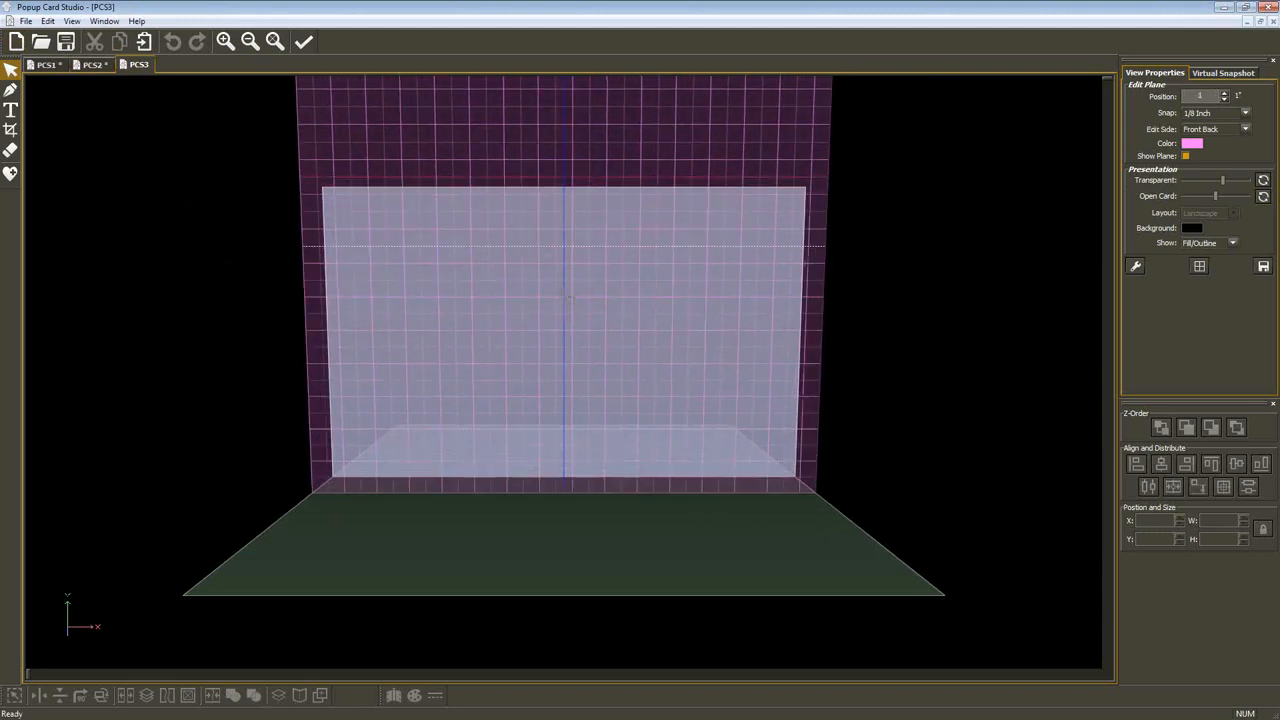
scroll(572, 295, "down", 5)
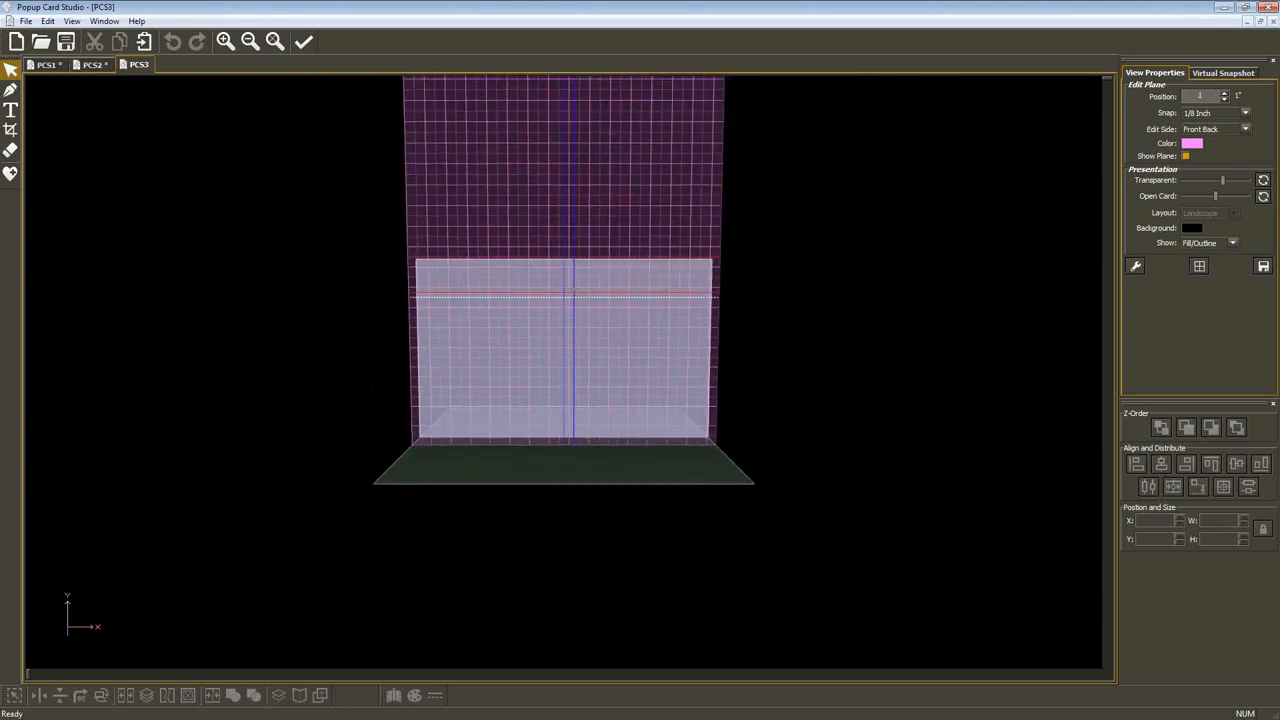
scroll(573, 291, "down", 3)
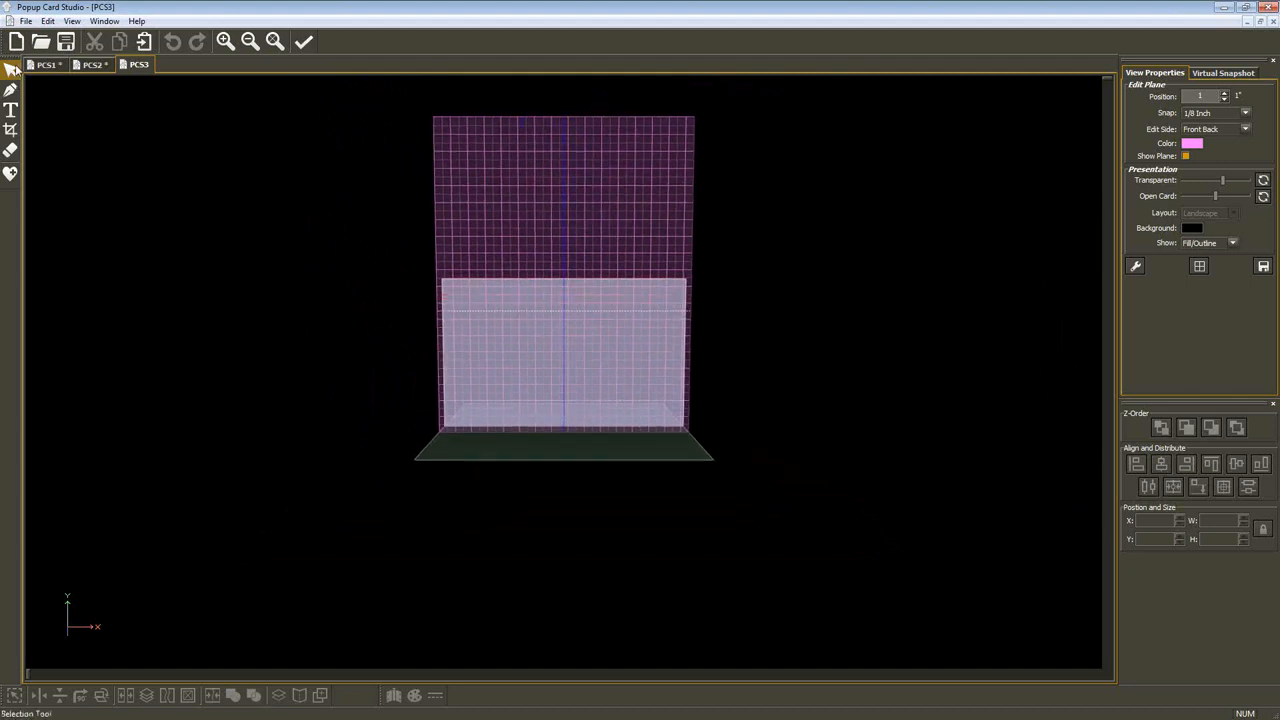
Insert the Nonagon from the library's Polygons category on the Front Back plane, and undo the insertion
left_click(10, 173)
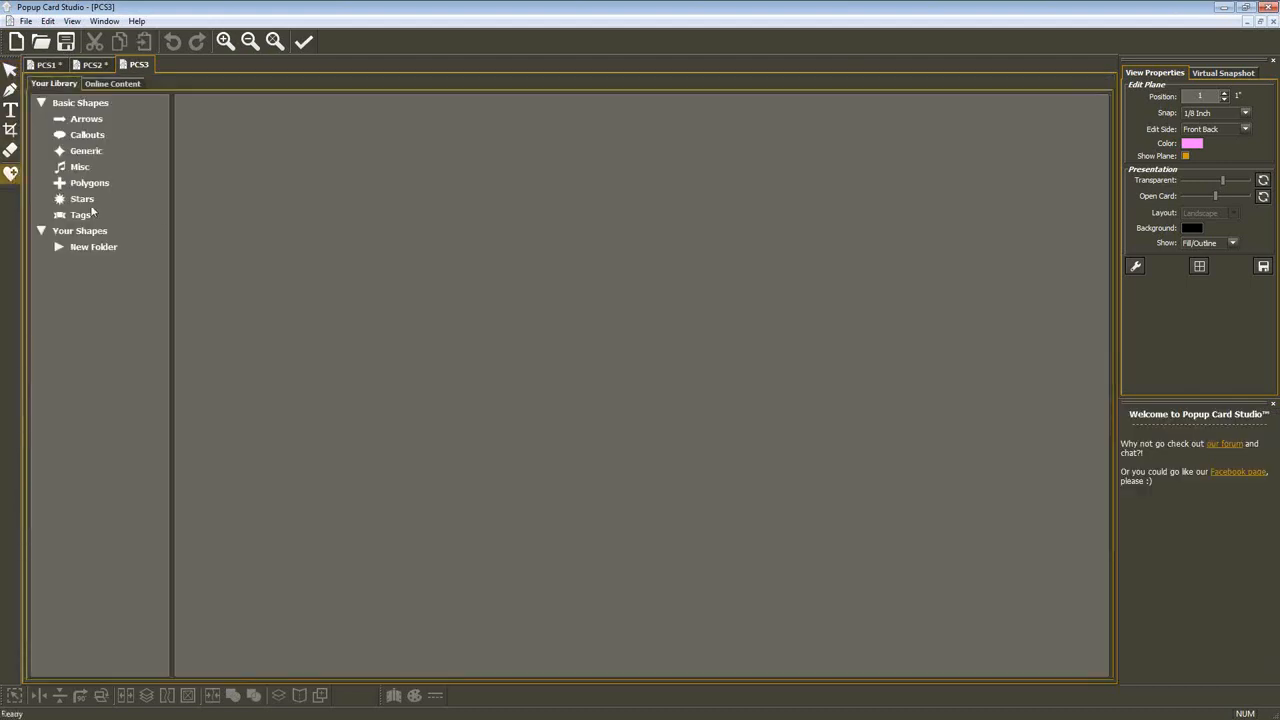
left_click(89, 183)
left_click(315, 224)
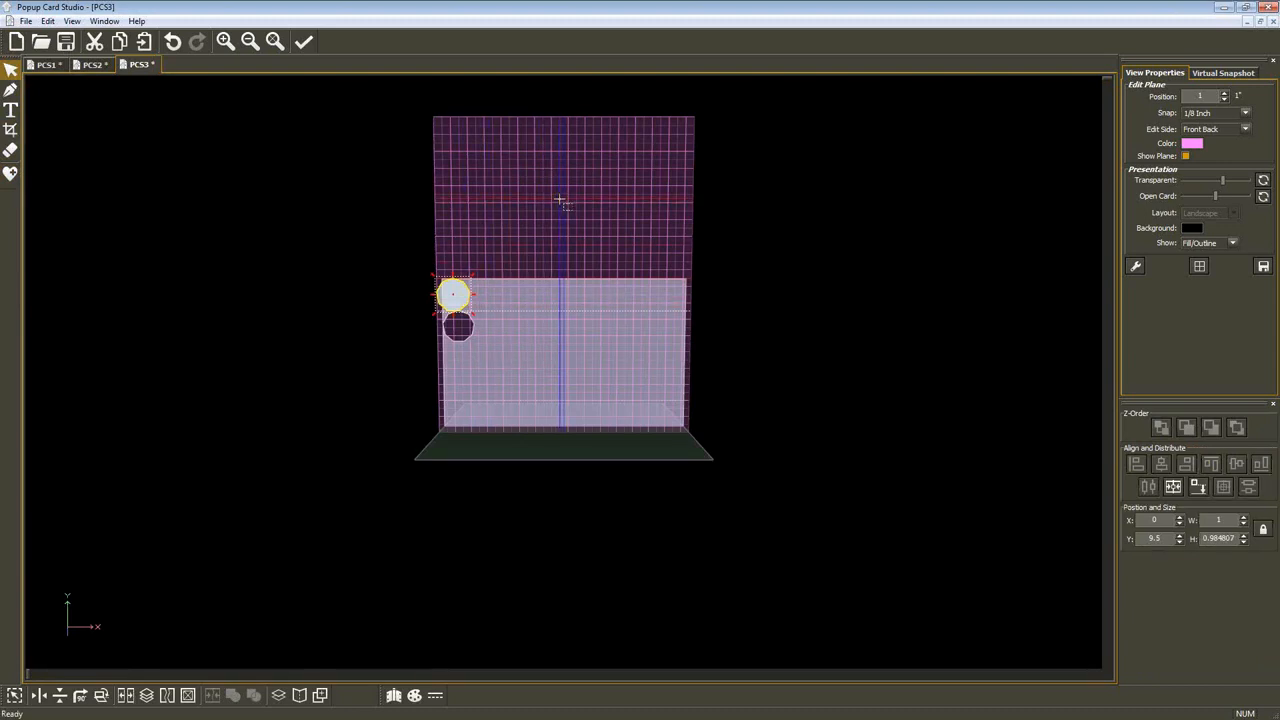
key("ctrl+z")
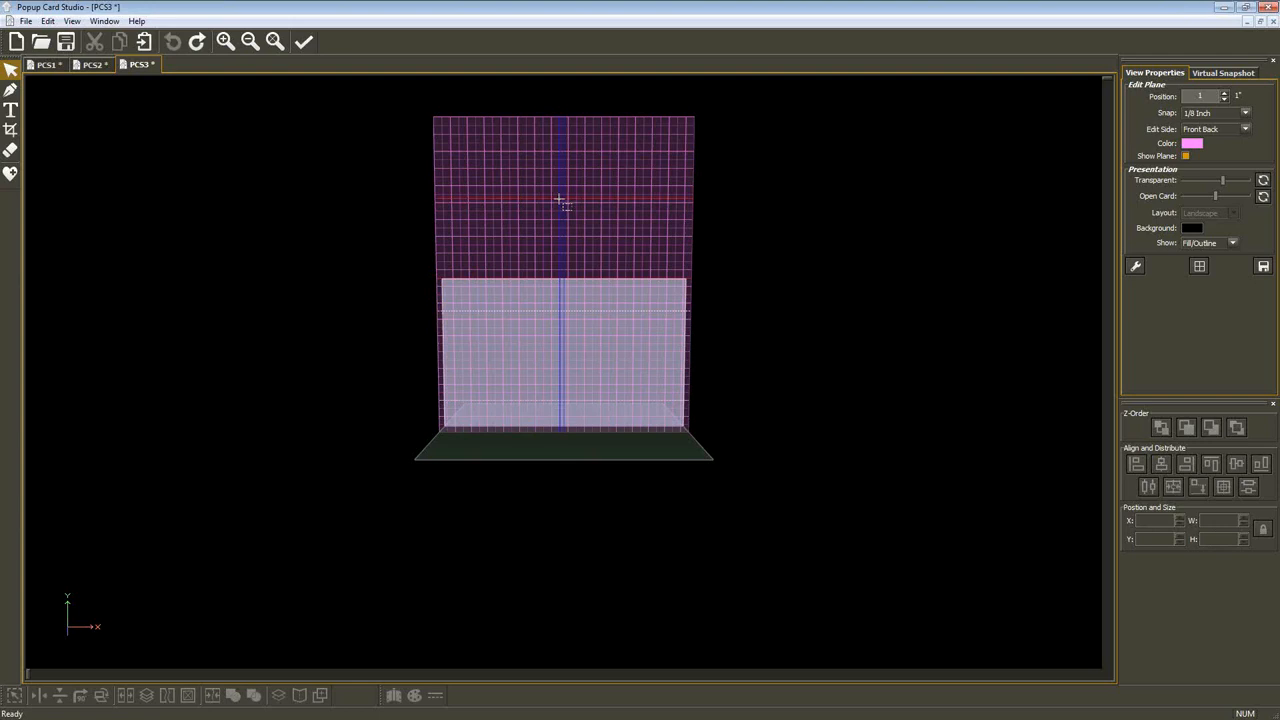
Change the edit side to Rear Back and insert the Kite from the library's Polygons category
key("Tab")
key("Tab")
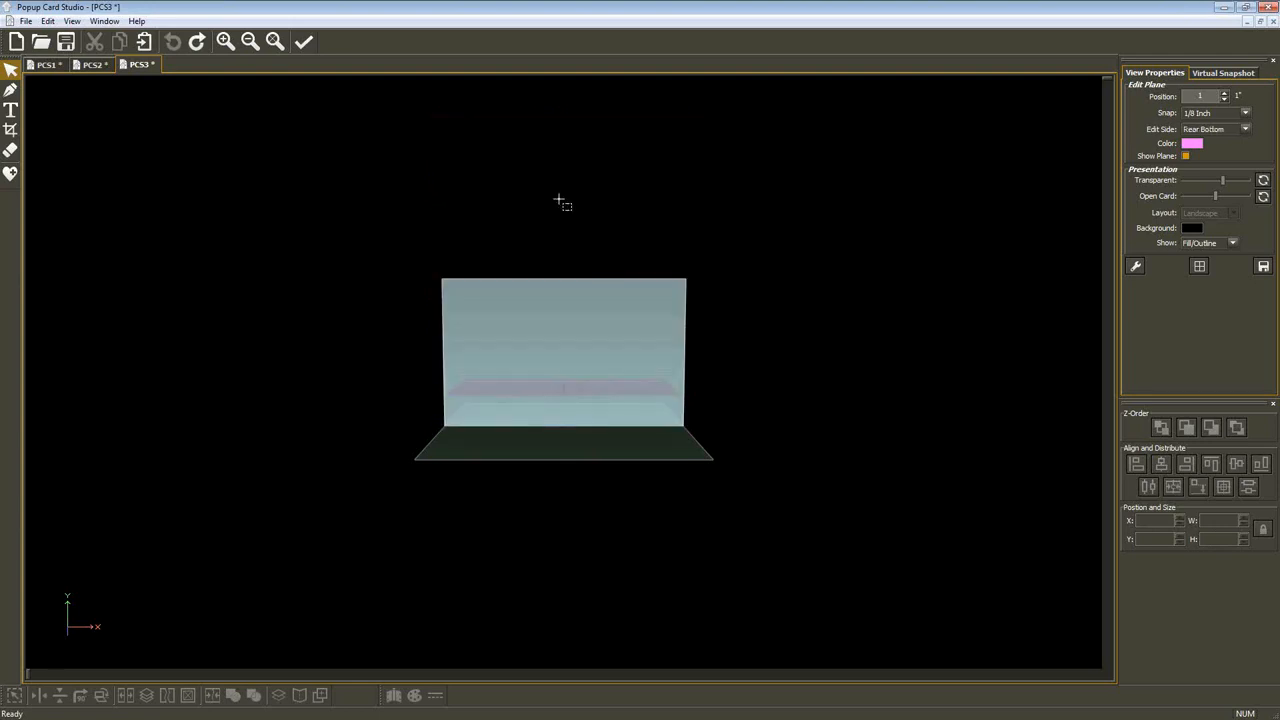
key("Tab")
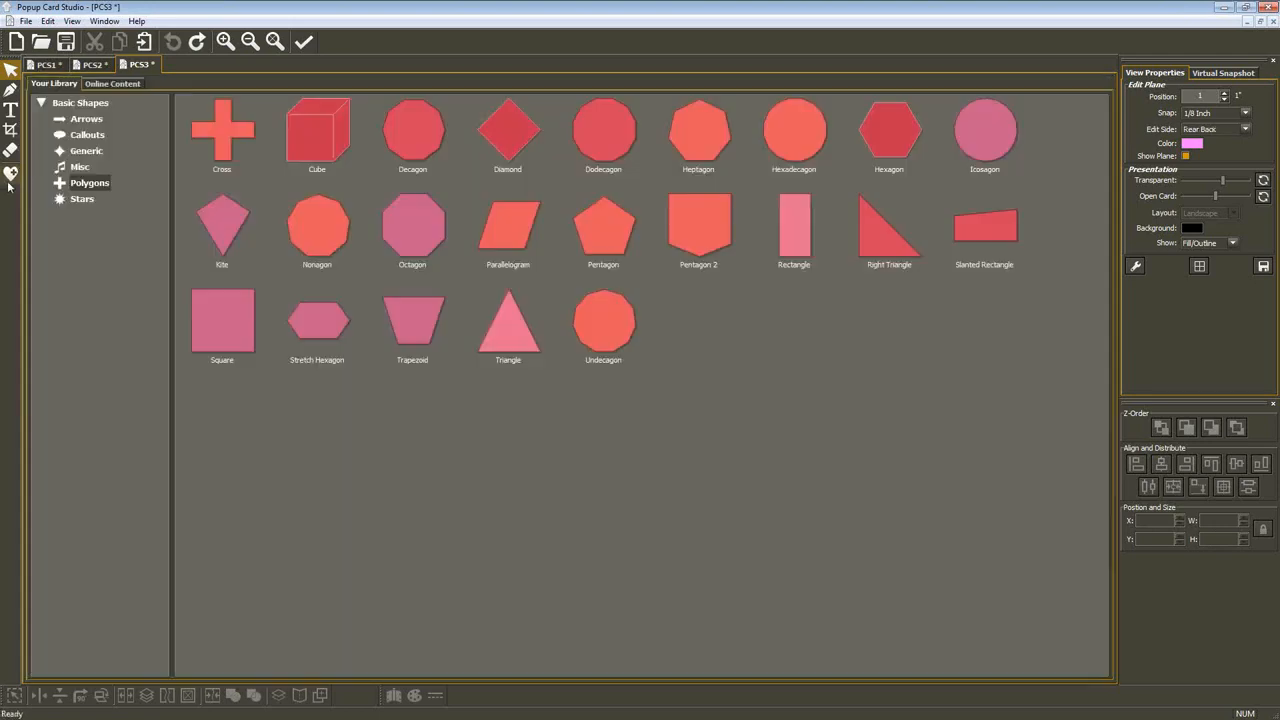
left_click(10, 174)
double_click(210, 215)
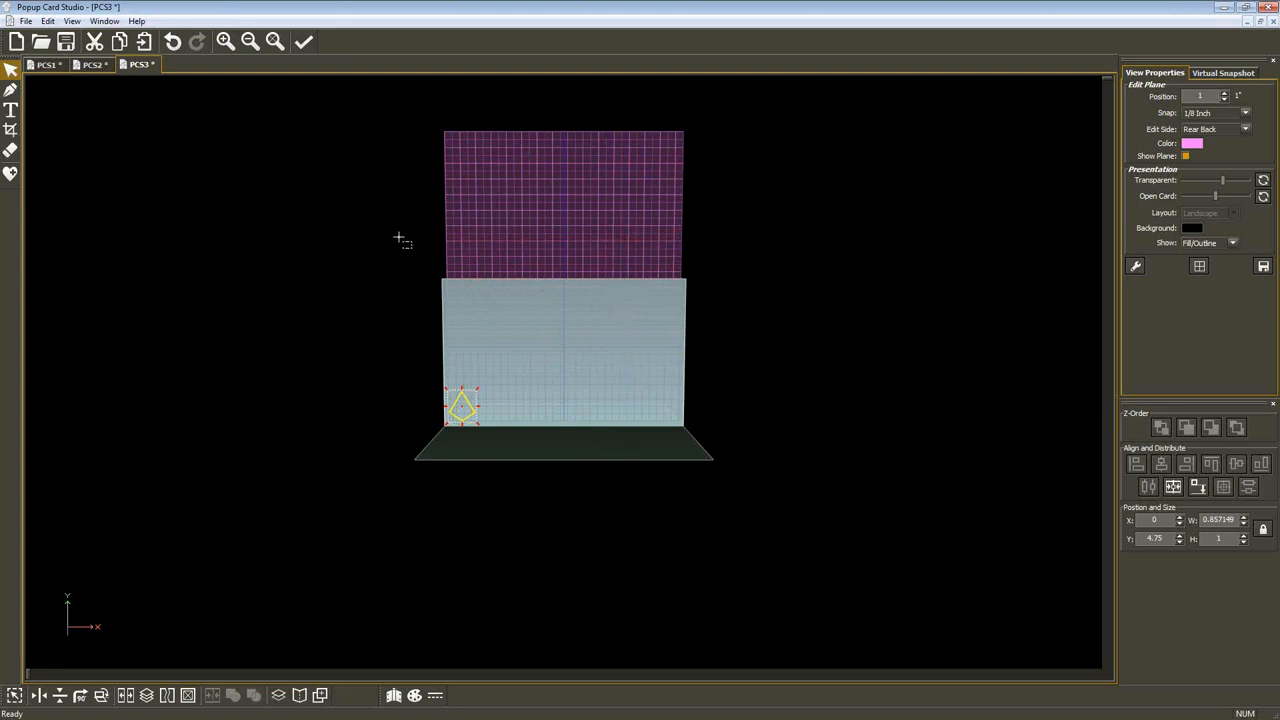
scroll(400, 240, "up", 2)
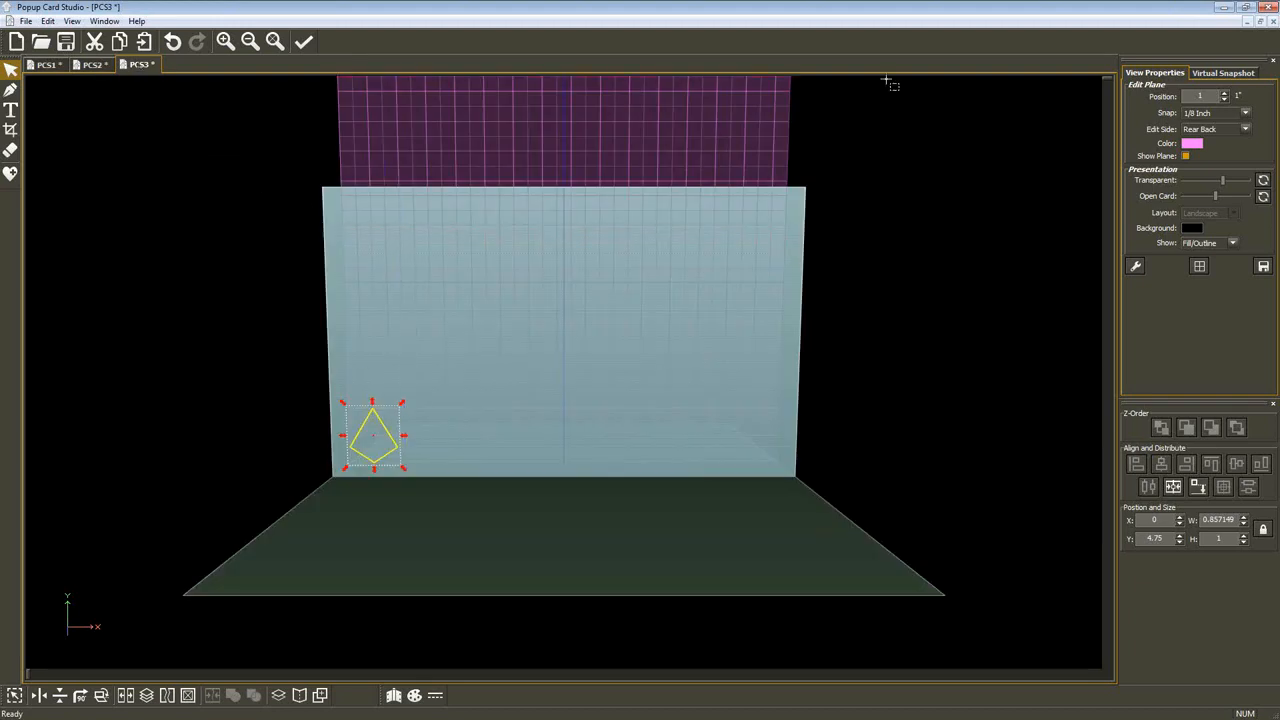
Close the PCS3 and PCS2 projects without saving their changes
left_click(1267, 21)
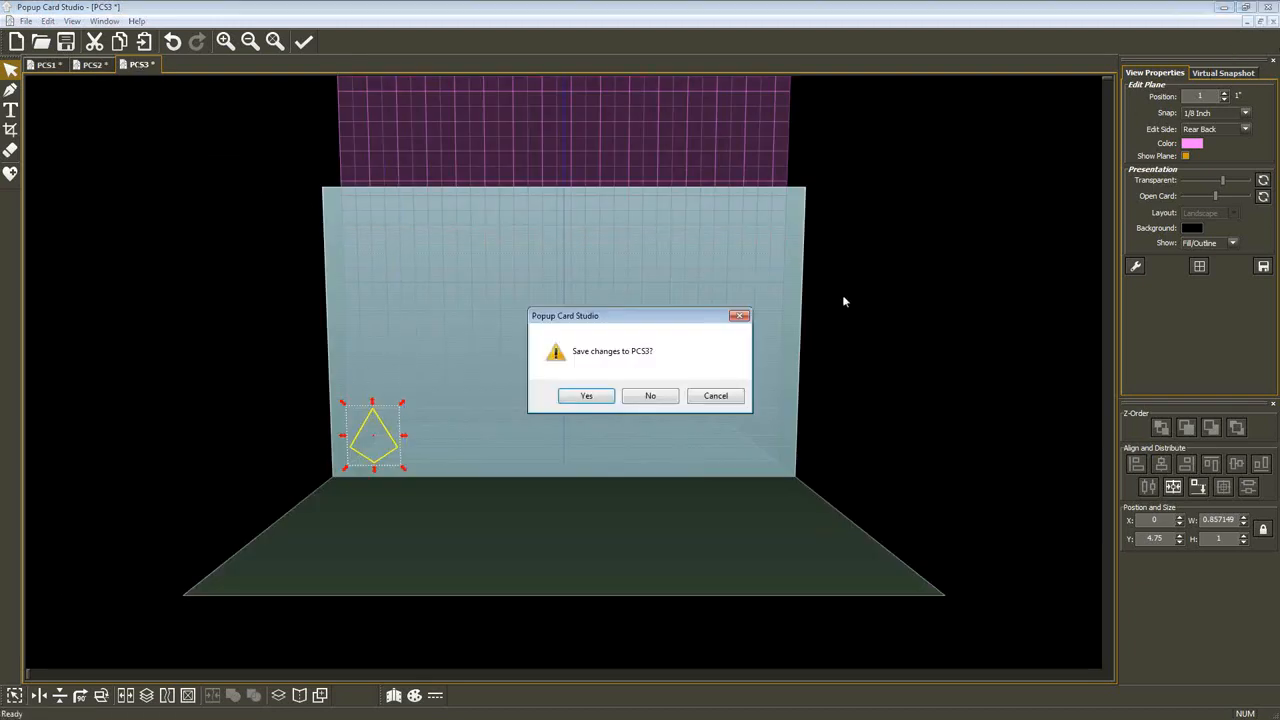
left_click(657, 398)
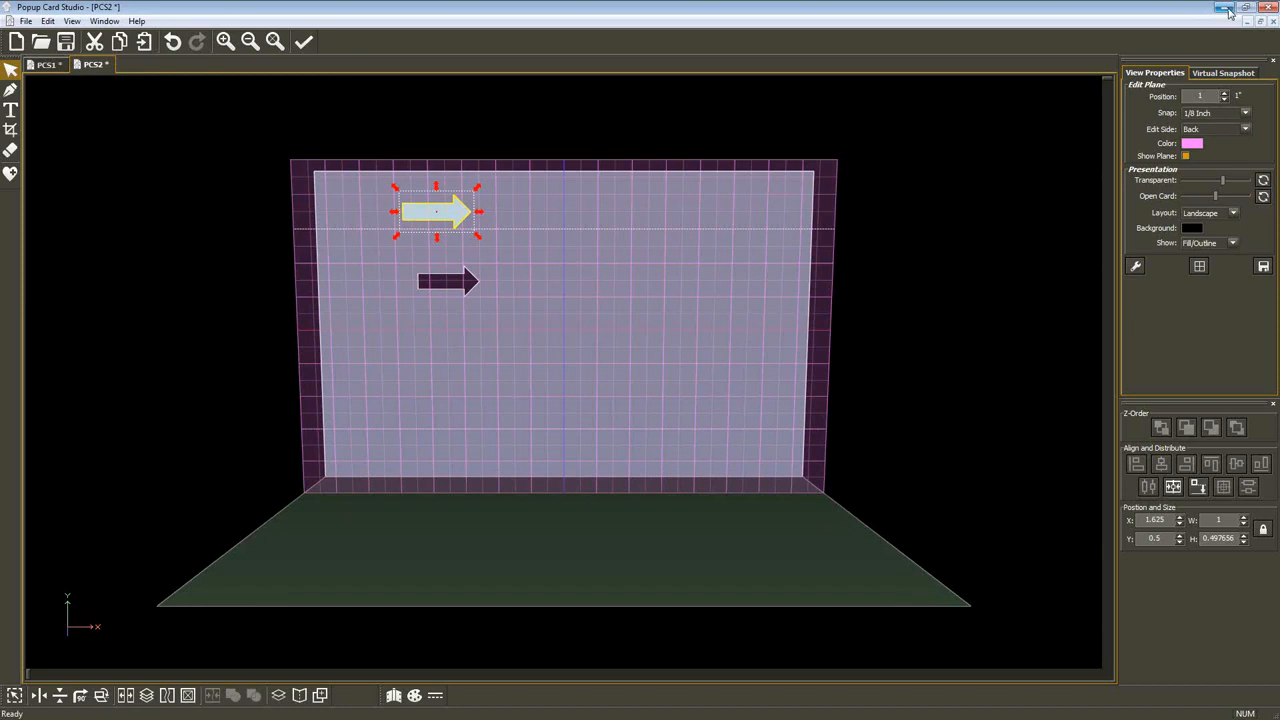
left_click(1260, 21)
left_click(648, 396)
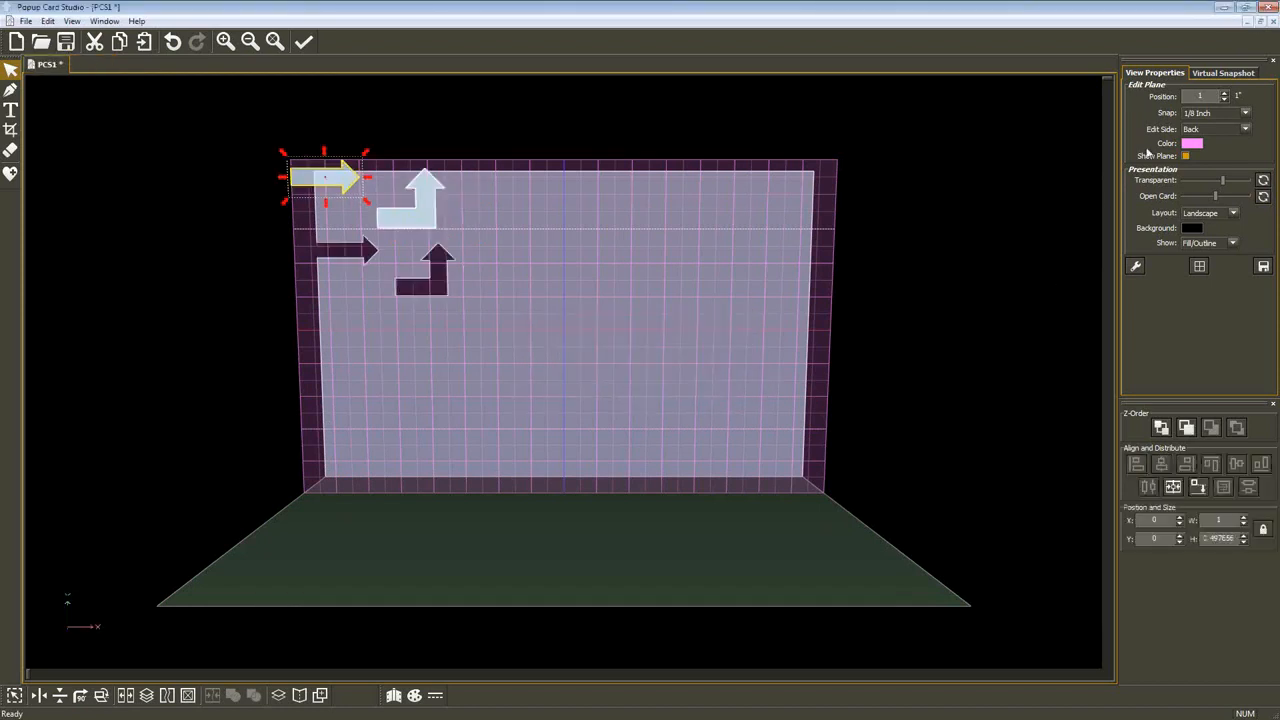
Minimize Popup Card Studio, switch to Make The Cut, and open its import gallery
left_click(1223, 7)
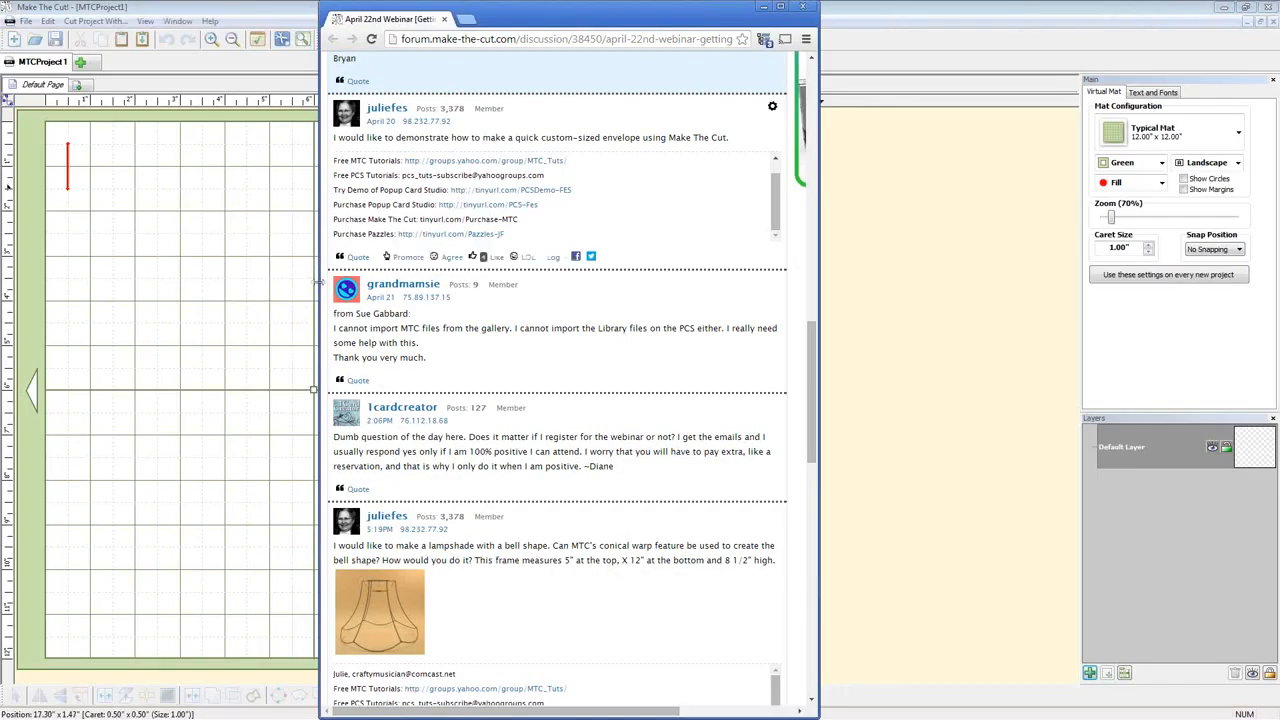
left_click(213, 9)
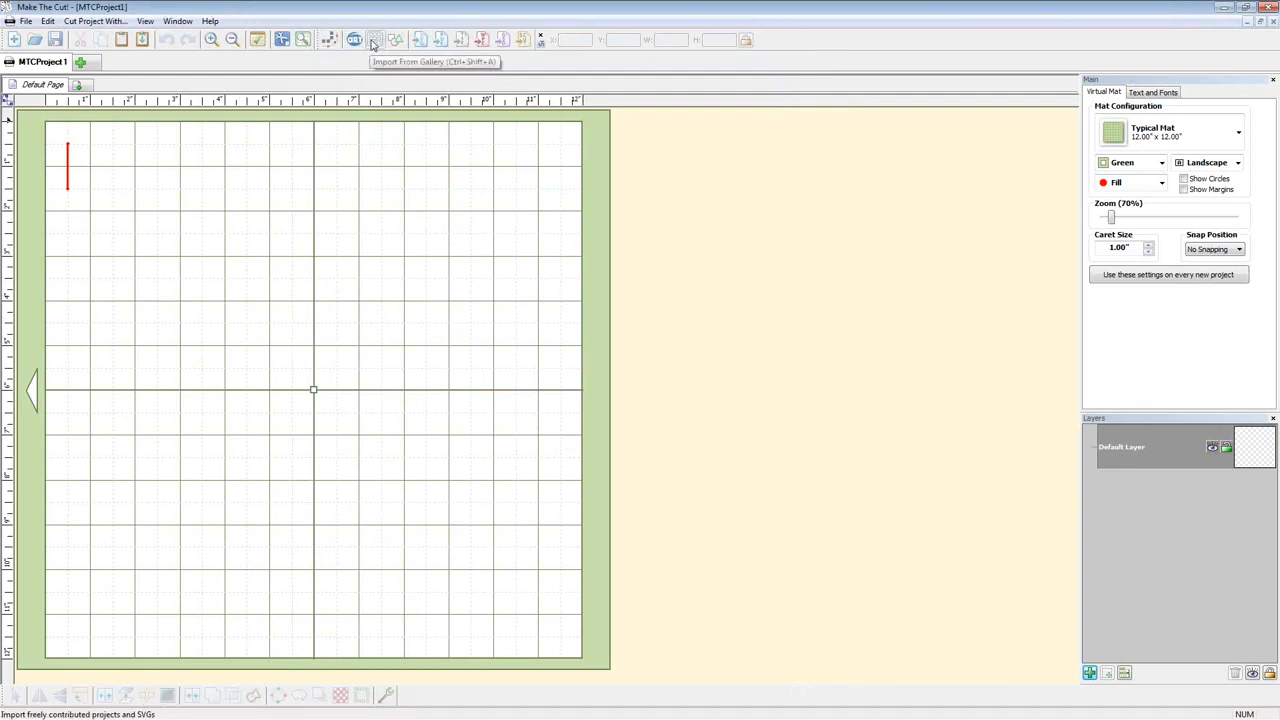
left_click(373, 44)
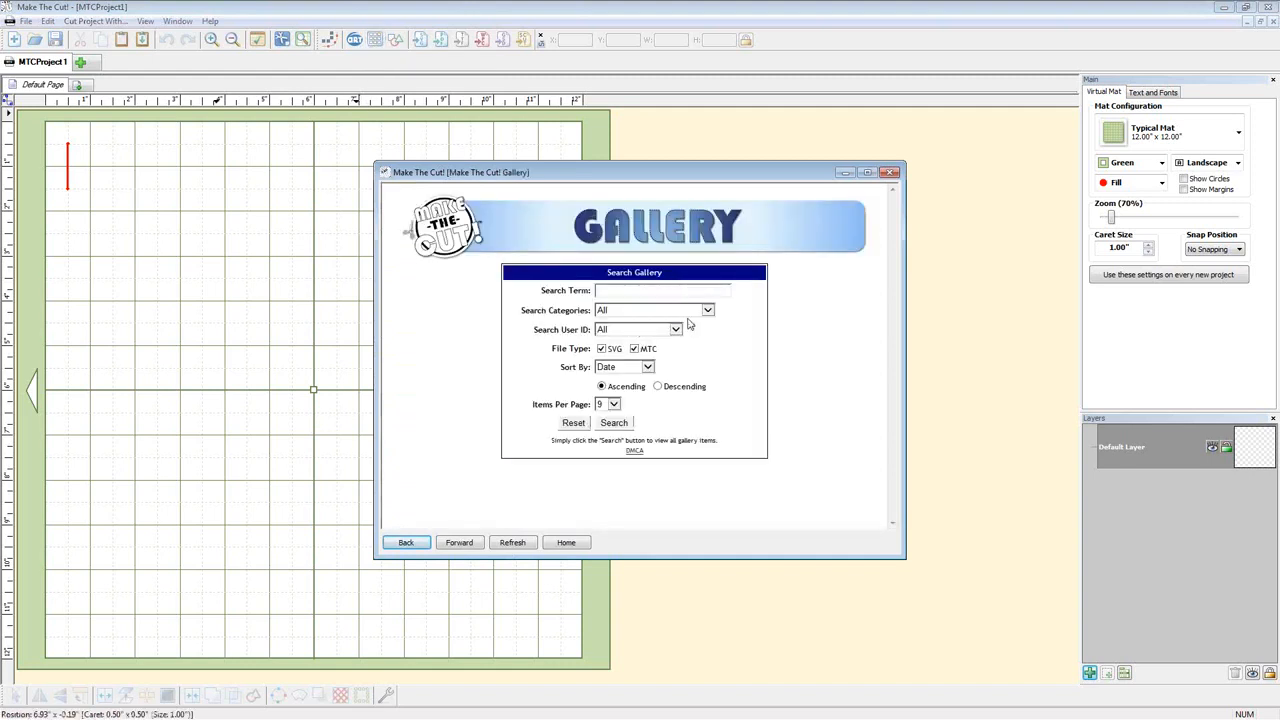
Search the whole gallery by date in descending order, with more items per page
left_click(660, 390)
left_click(613, 404)
left_click(613, 473)
left_click(606, 426)
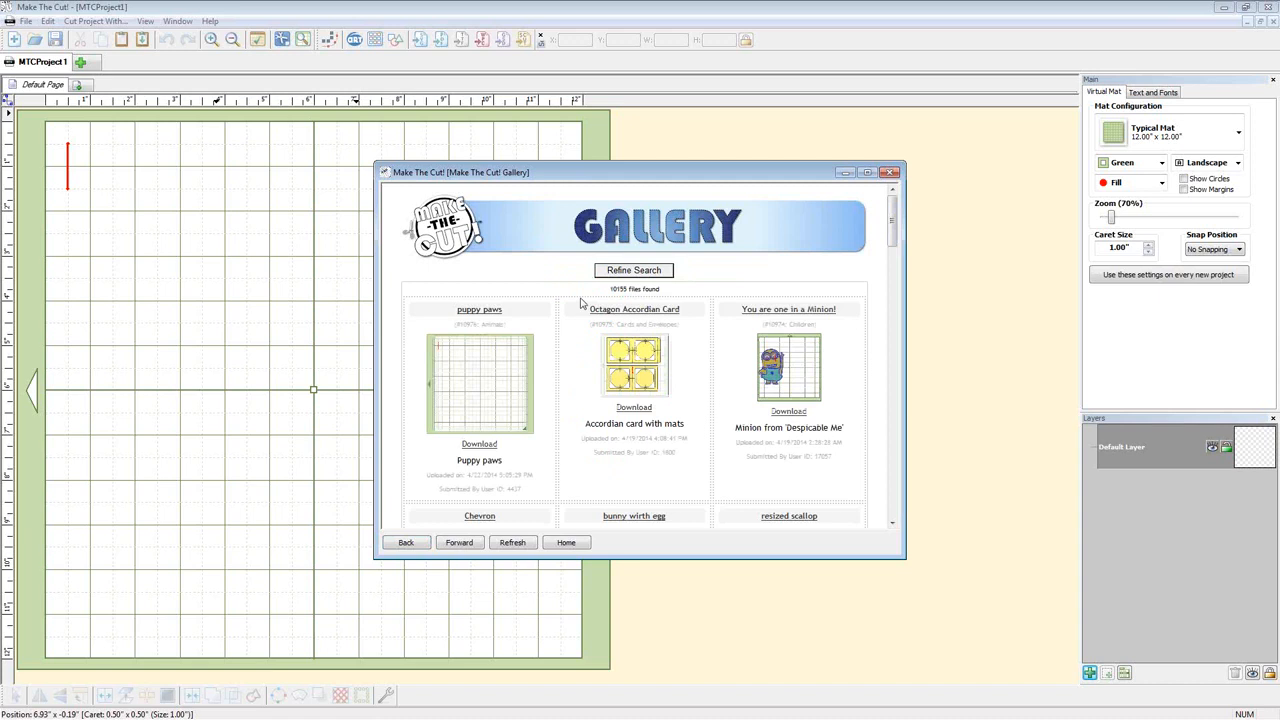
Open gallery results page 338 and import the hawkeye bird design into the project
left_click(895, 375)
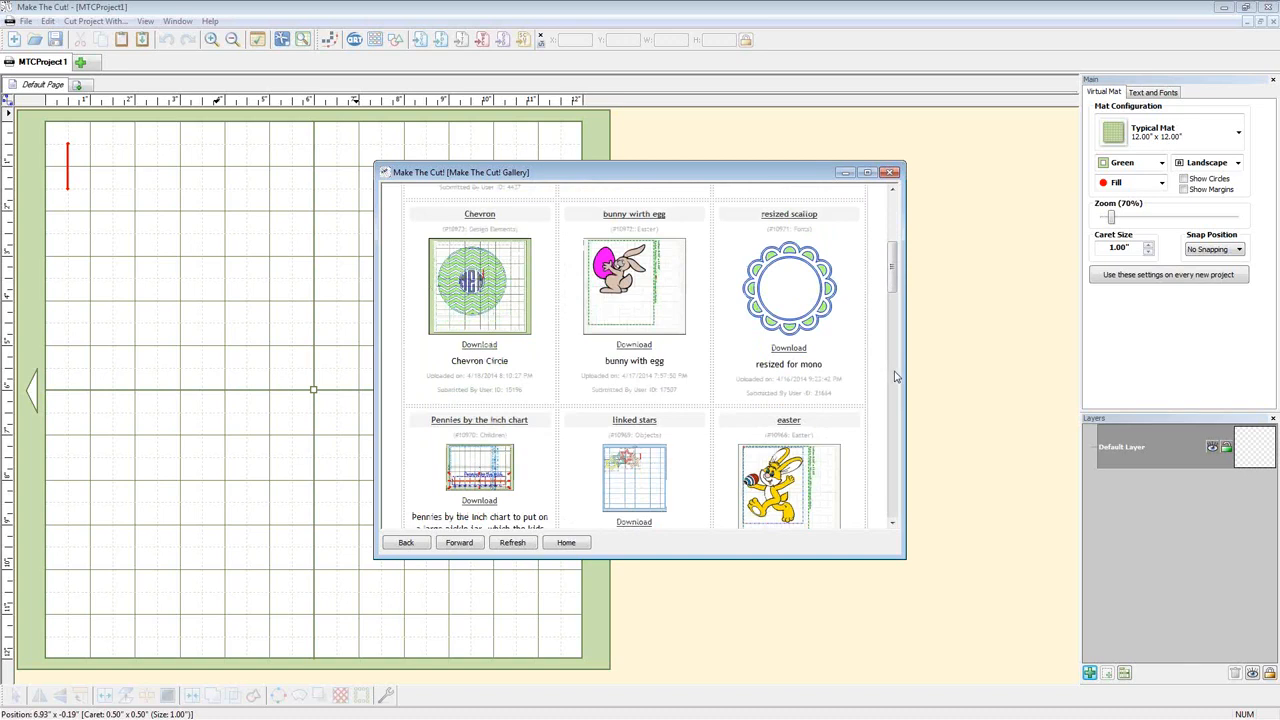
left_click(895, 375)
left_click(895, 375)
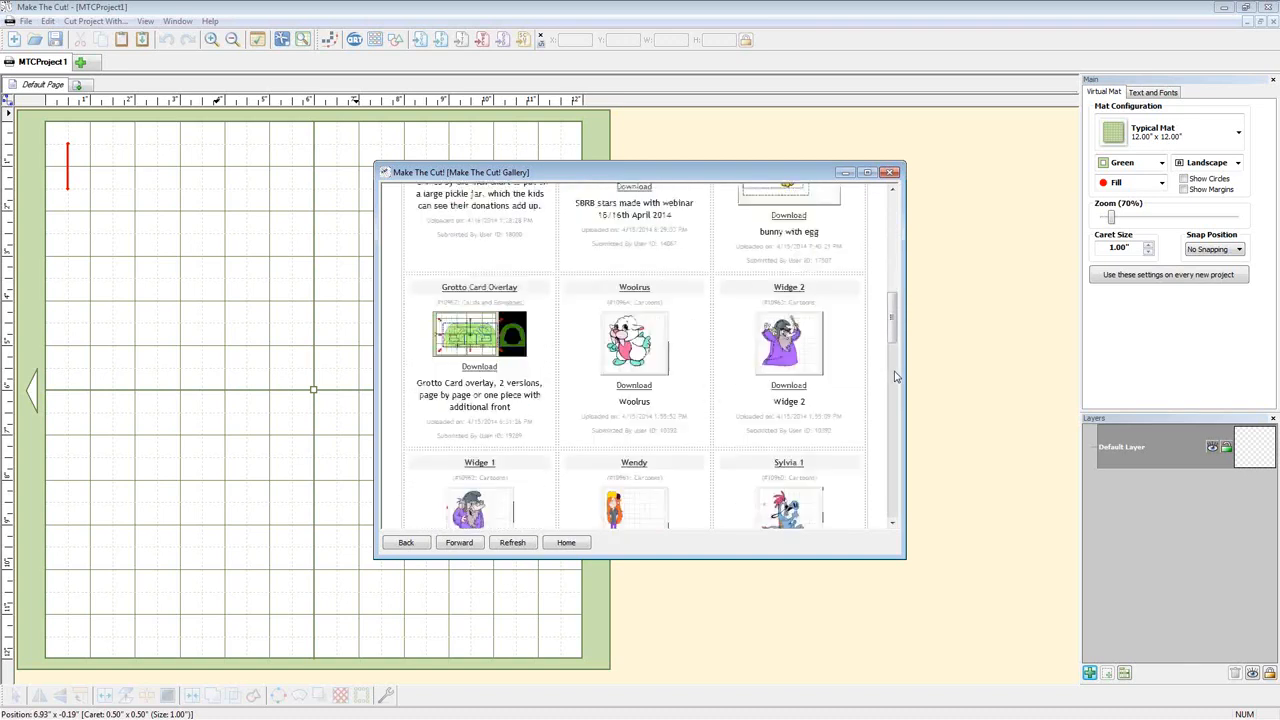
left_click(895, 375)
left_click(895, 508)
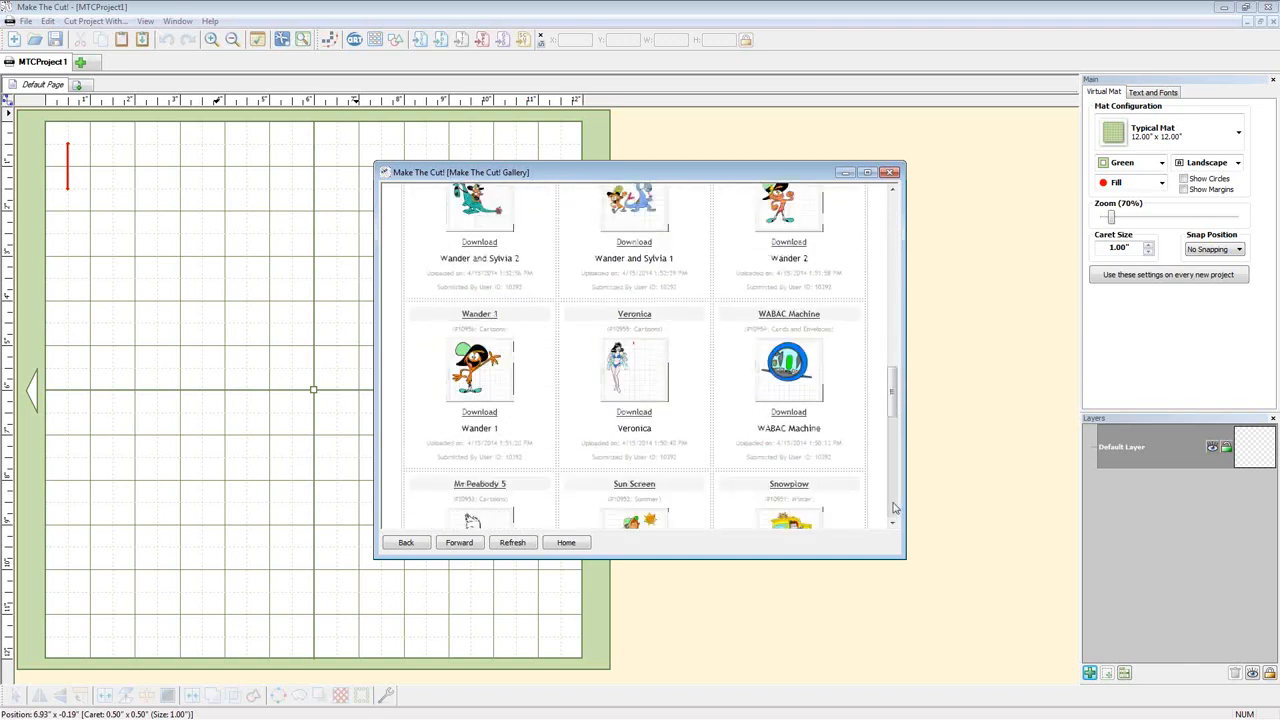
left_click(895, 508)
left_click(895, 508)
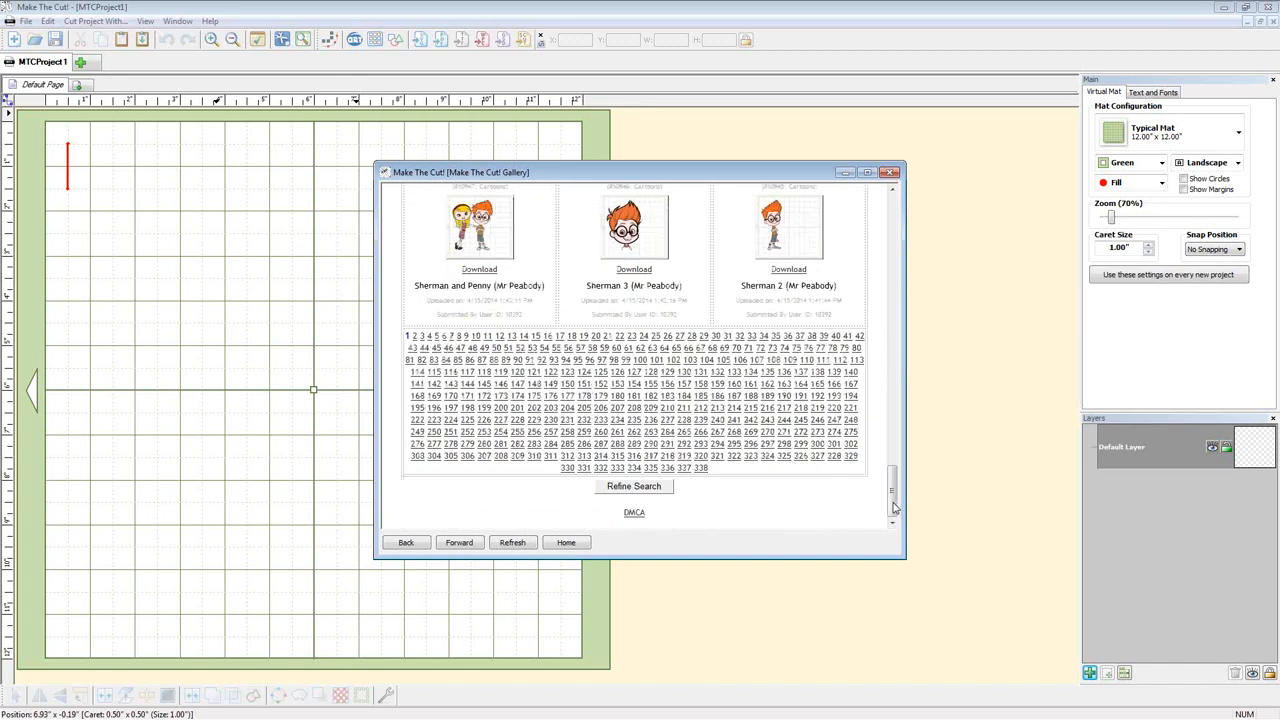
left_click(700, 468)
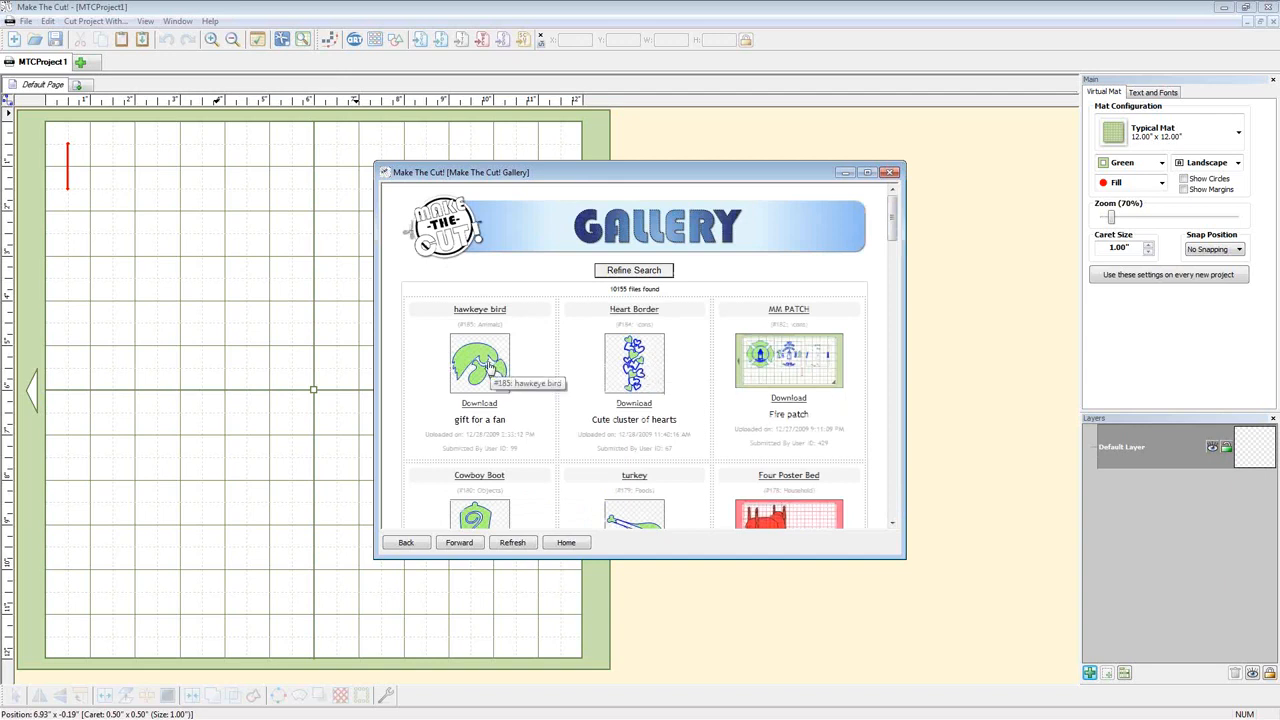
left_click(478, 403)
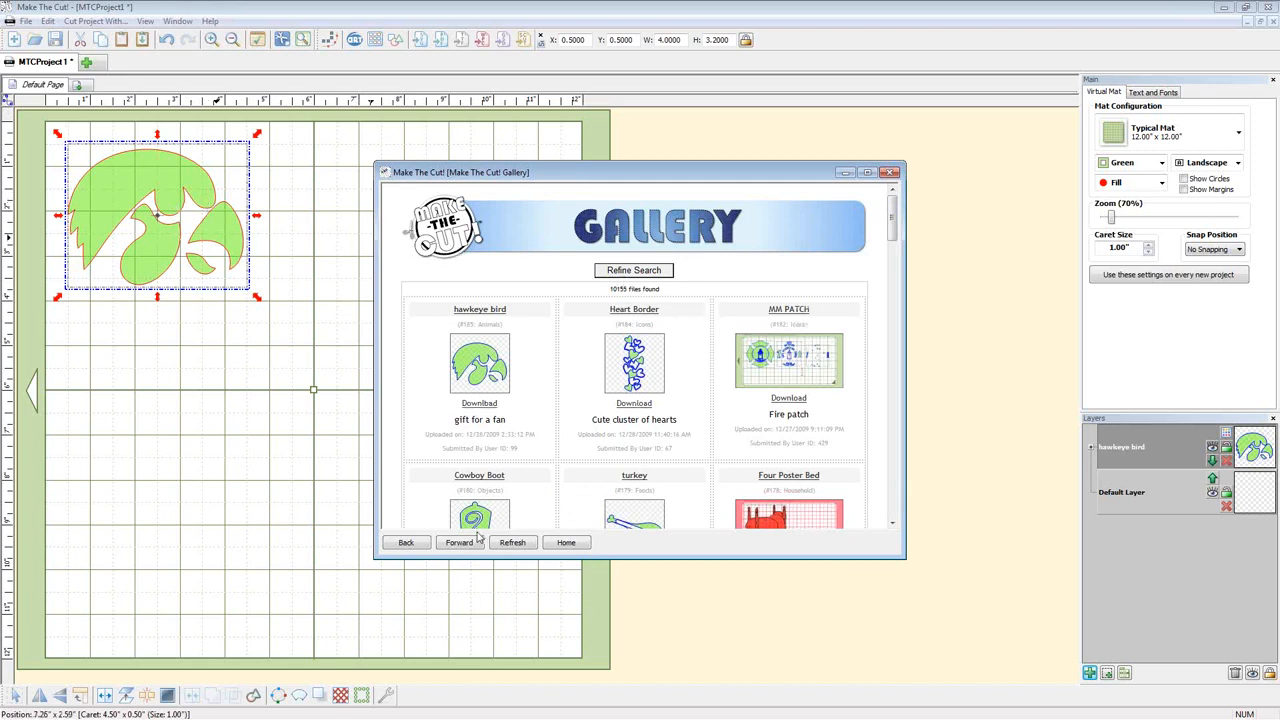
Return to the first gallery results page, import the "bunny wirth egg" design, and close the gallery
left_click(406, 542)
scroll(490, 262, "up", 1)
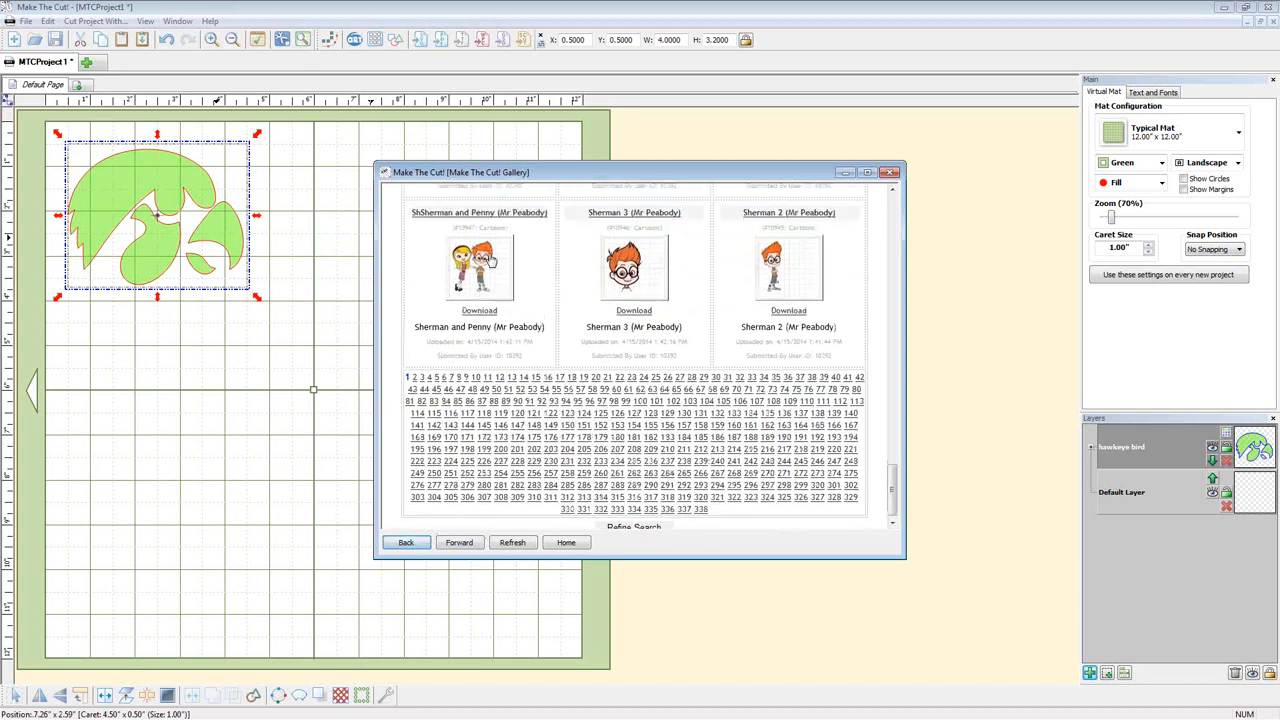
scroll(490, 262, "up", 10)
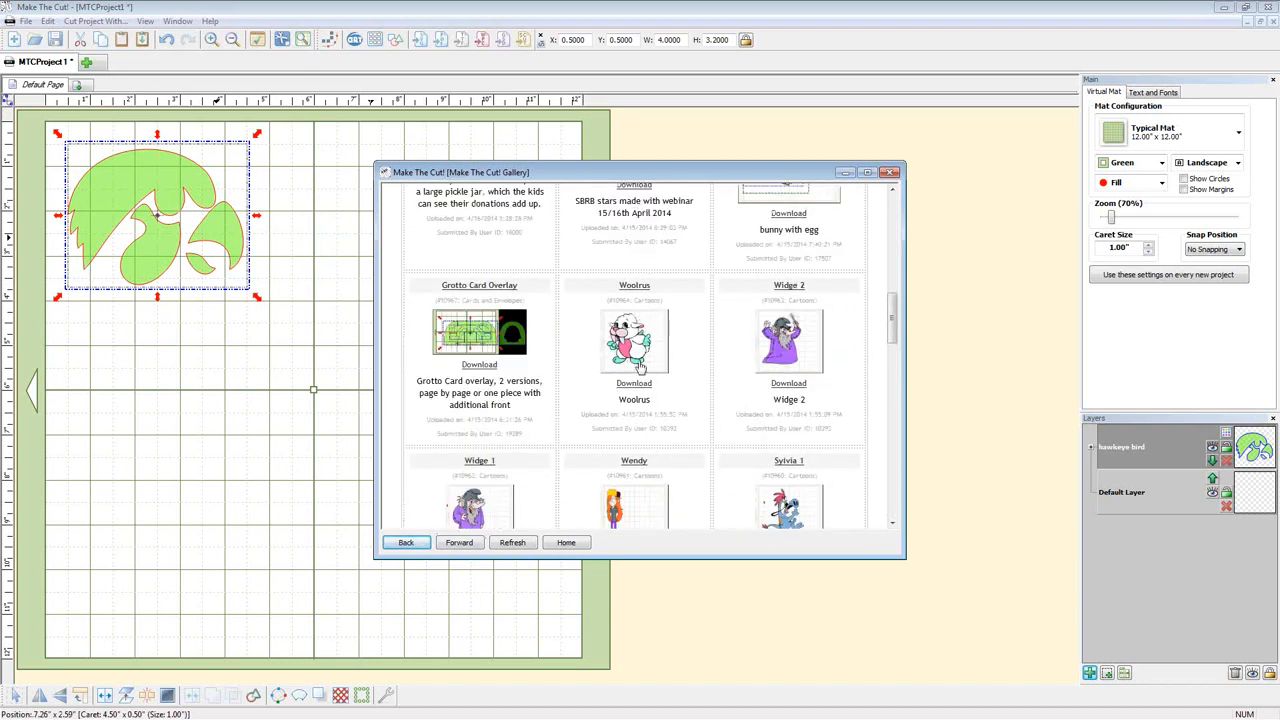
scroll(640, 368, "up", 8)
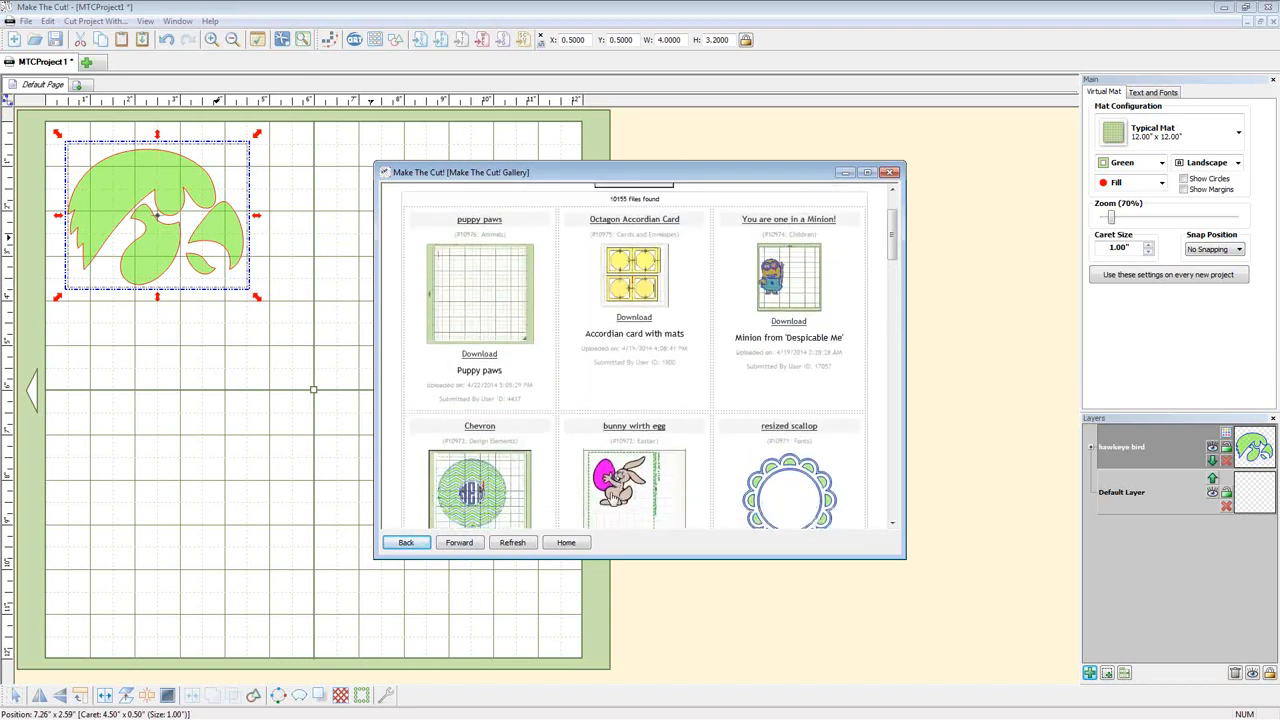
scroll(632, 356, "down", 3)
left_click(634, 370)
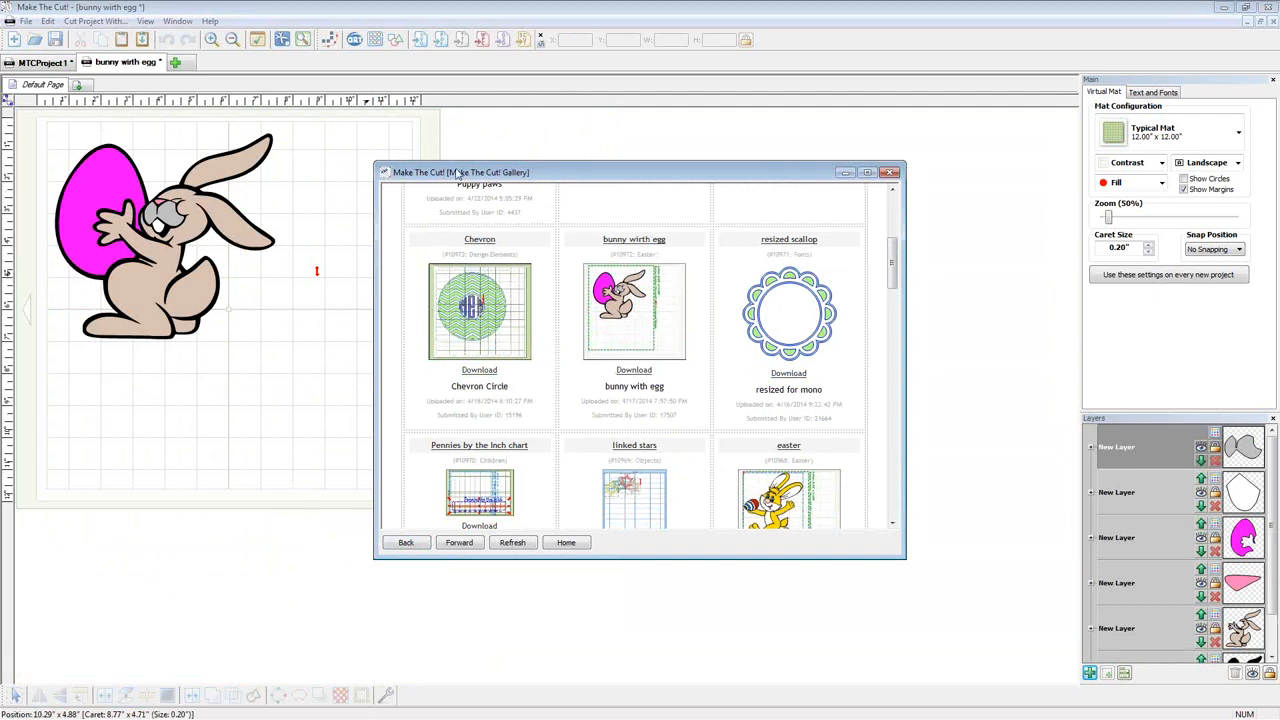
left_click(889, 173)
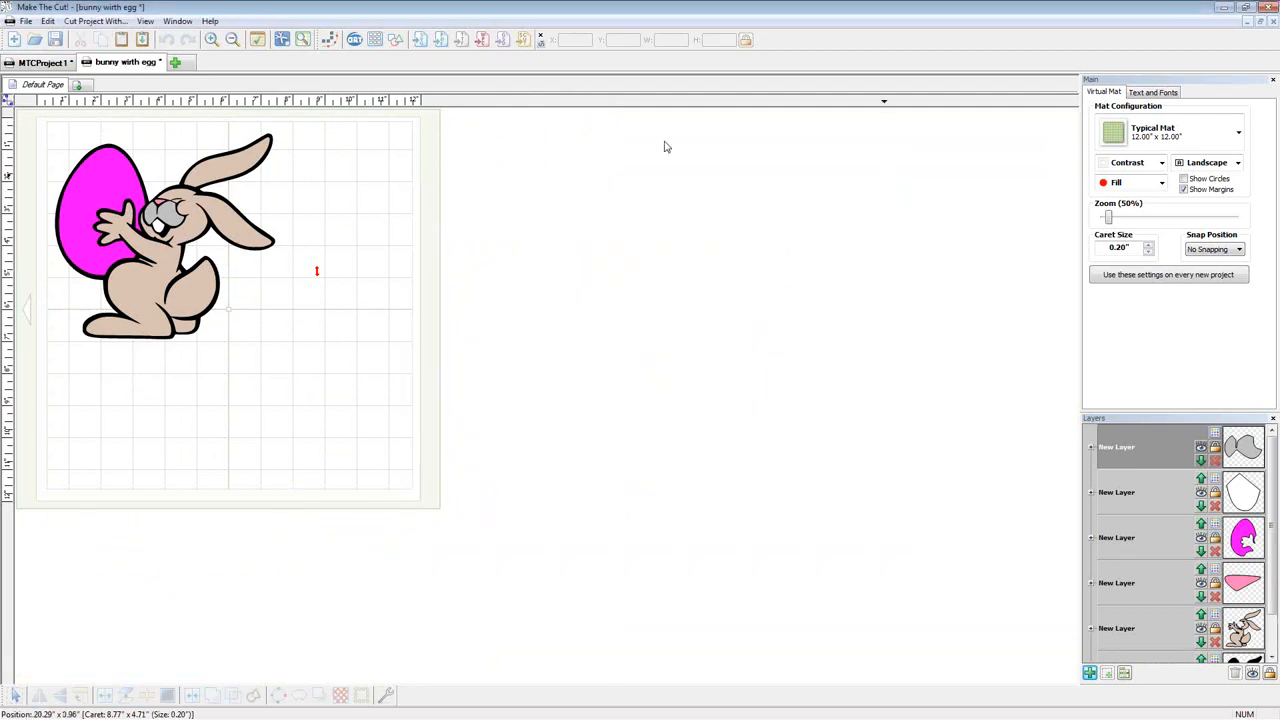
Reopen the gallery, check the forum question about importing gallery and library files, and close the forum and gallery windows
left_click(374, 40)
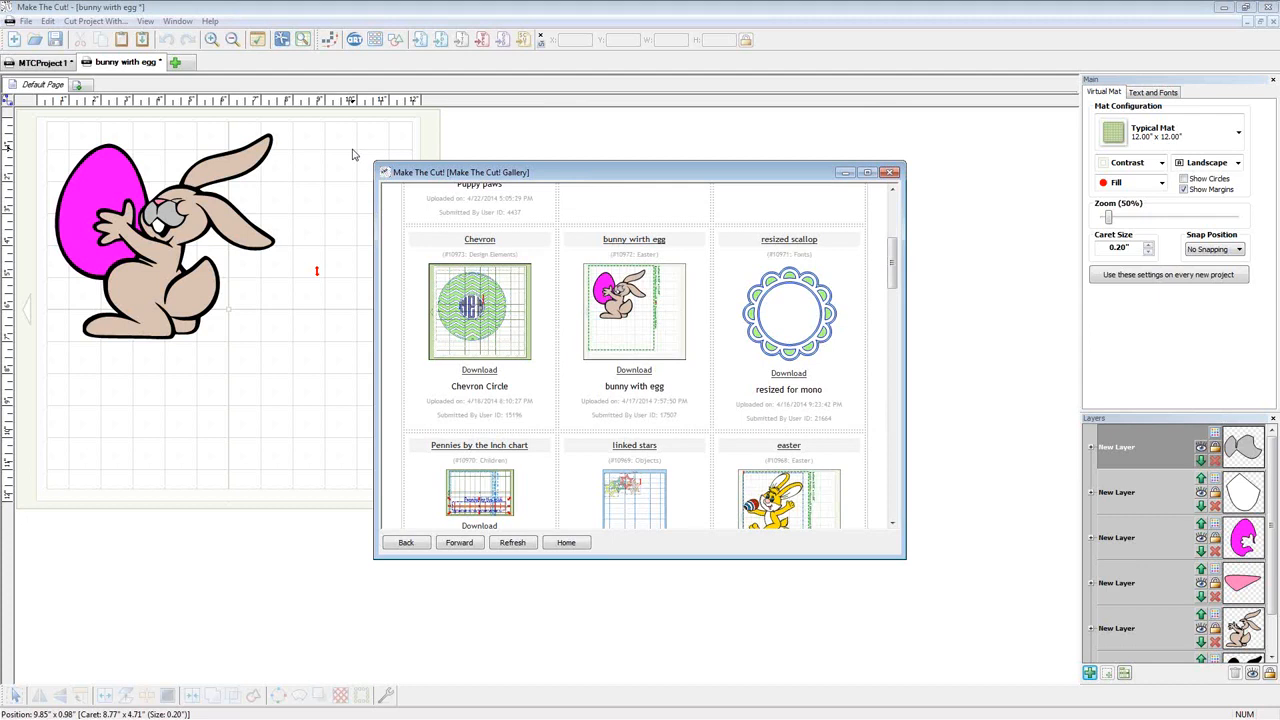
key("alt+Tab")
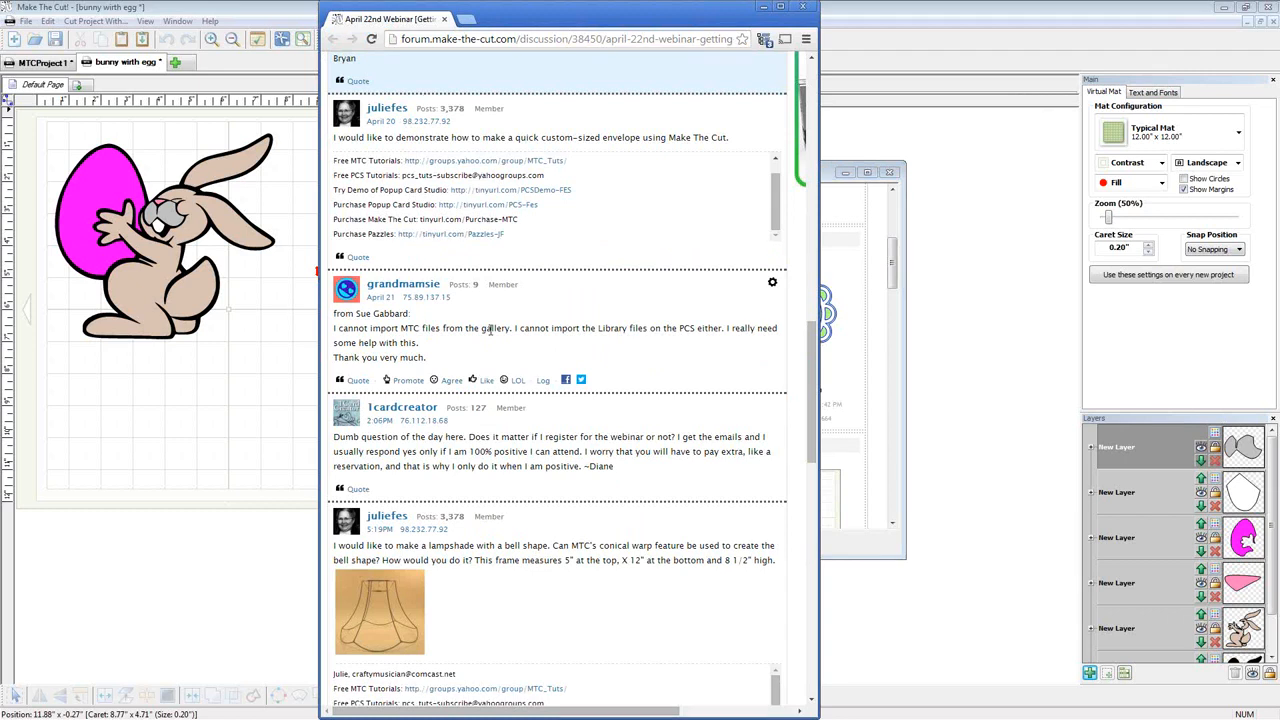
left_click(806, 8)
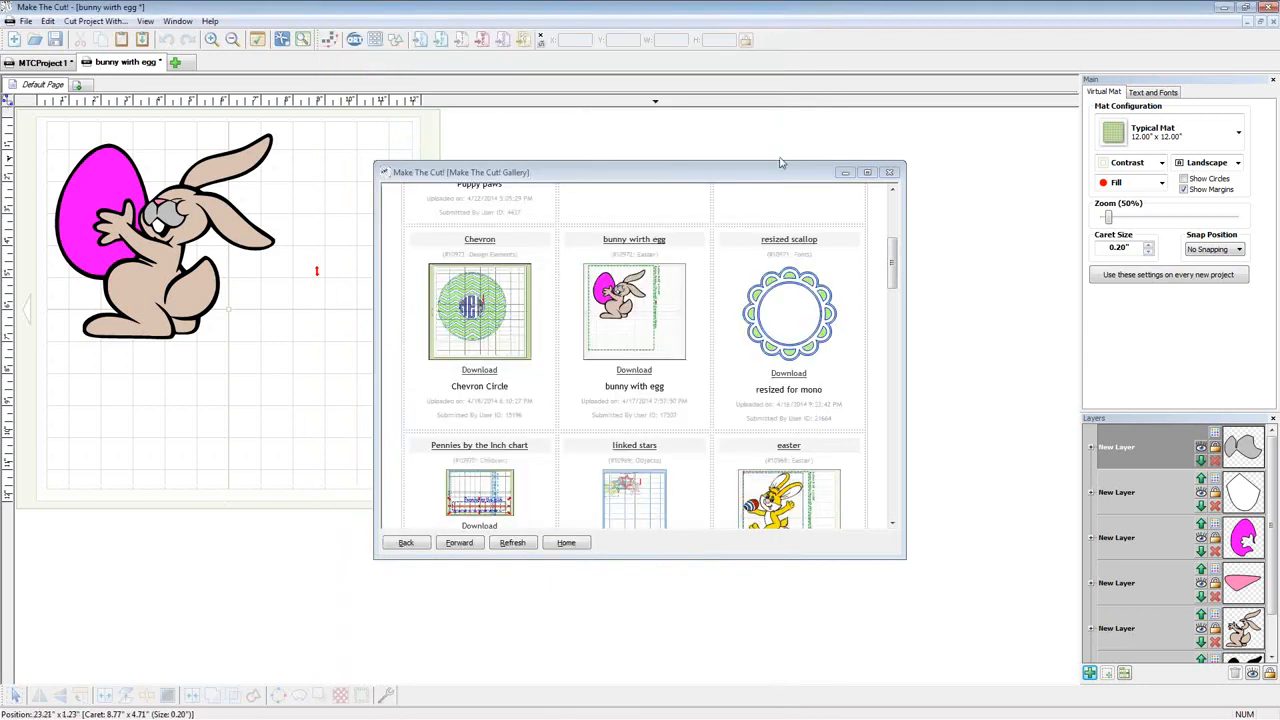
left_click(889, 172)
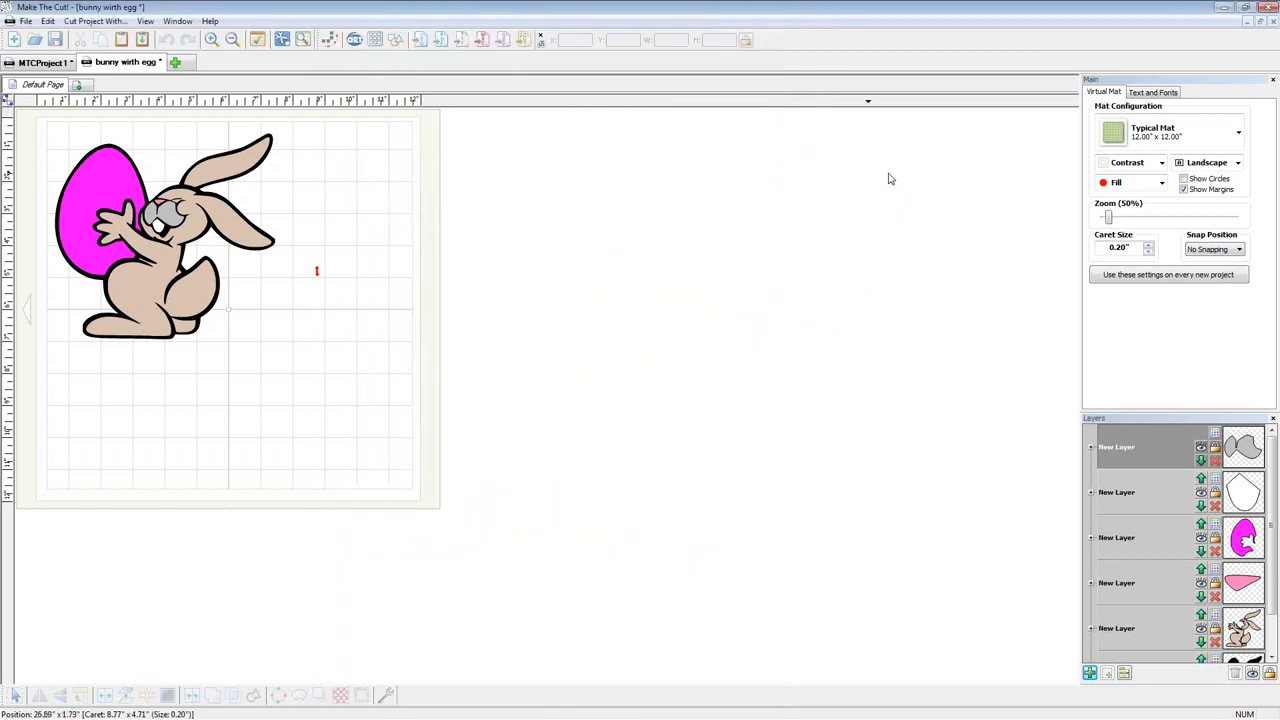
Add the 3 Points, 8 Points and 7 Points 2 star shapes to the bunny project, and close it without saving
left_click(397, 41)
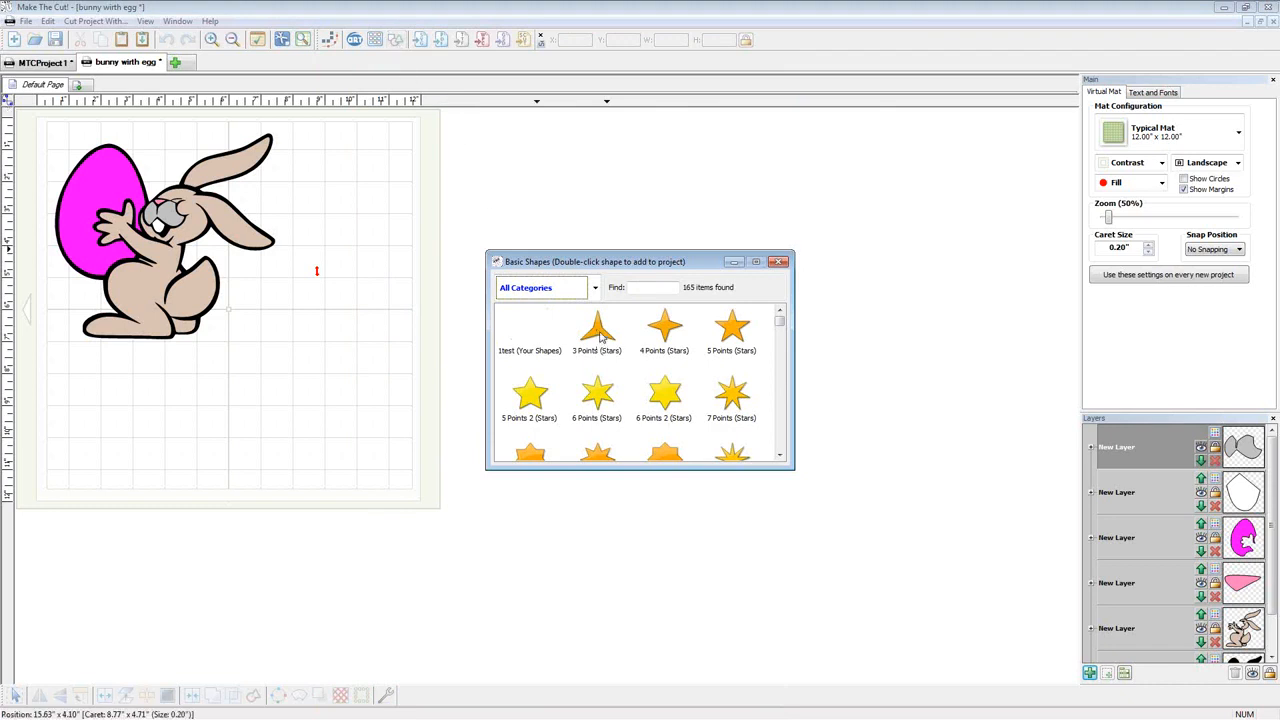
left_click(598, 334)
double_click(598, 334)
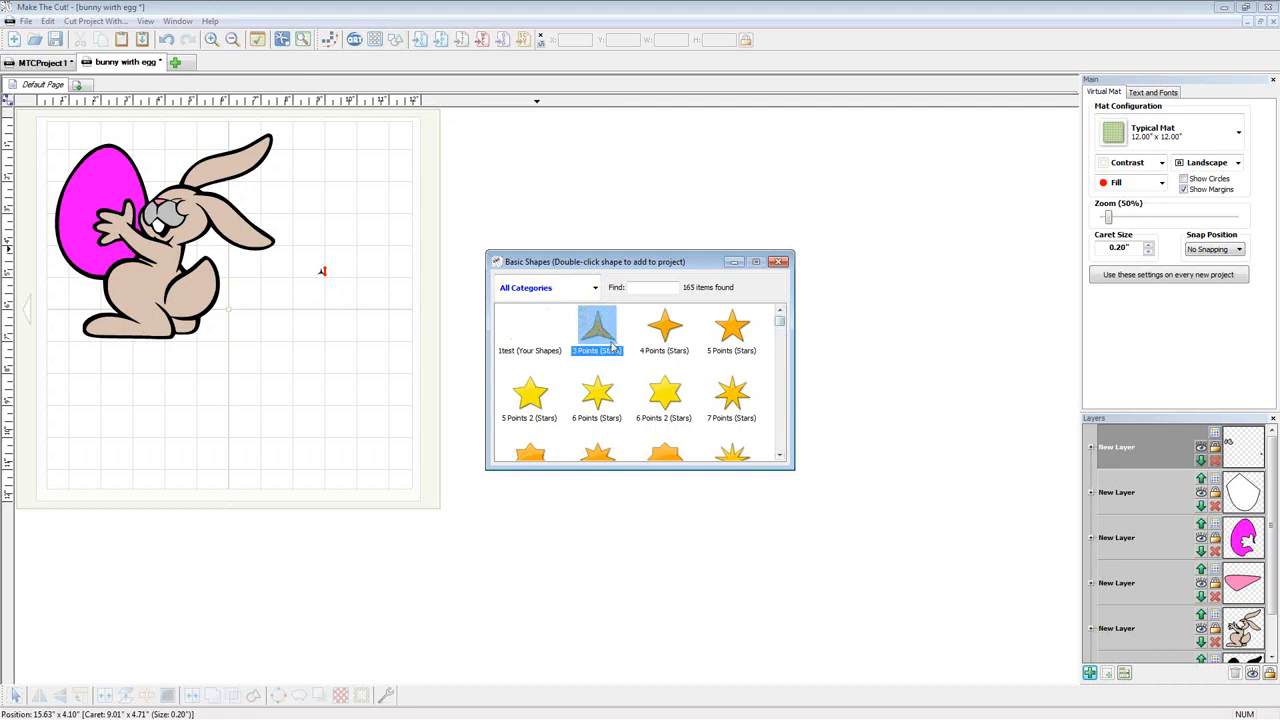
left_click_drag(667, 263, 614, 155)
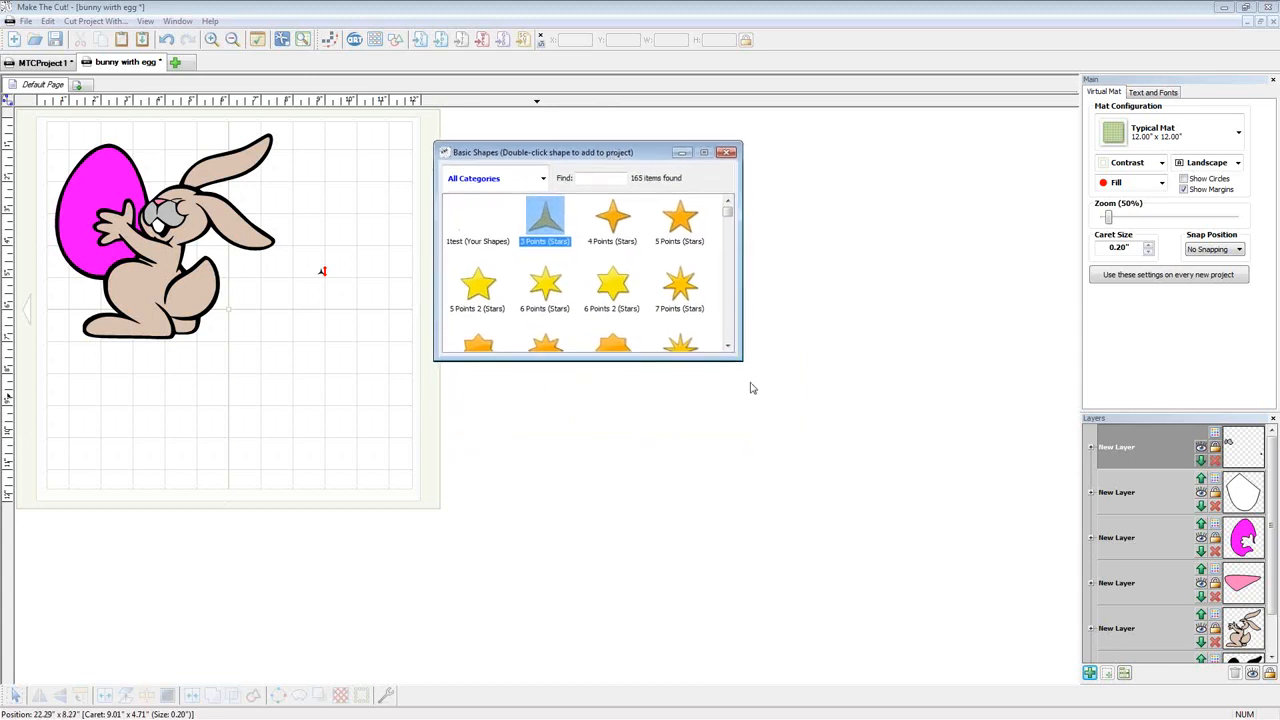
left_click_drag(744, 364, 898, 551)
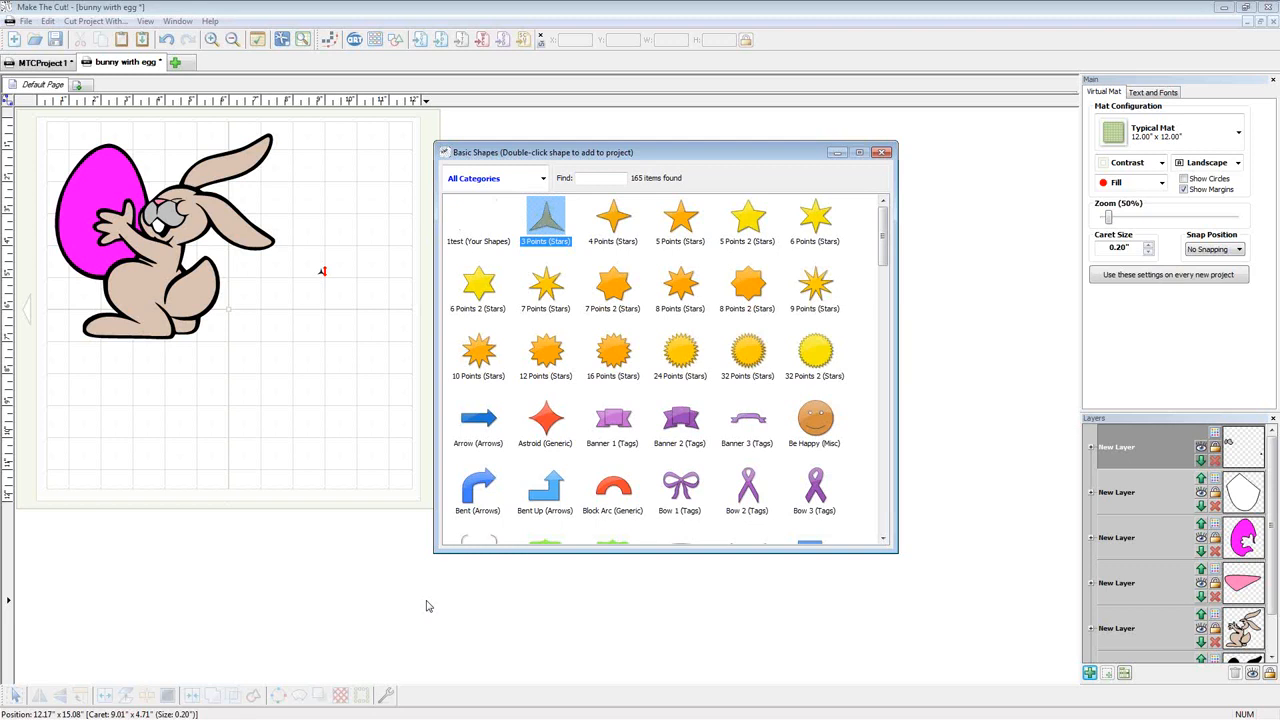
left_click(690, 292)
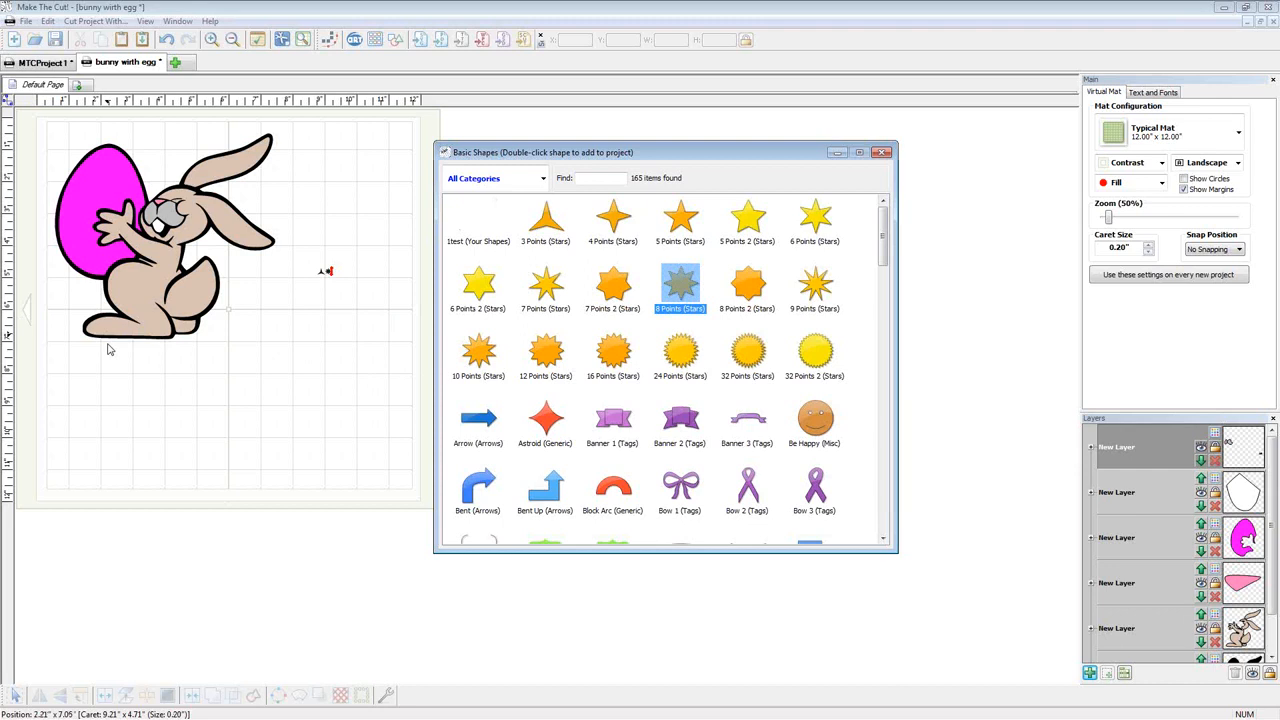
left_click(609, 293)
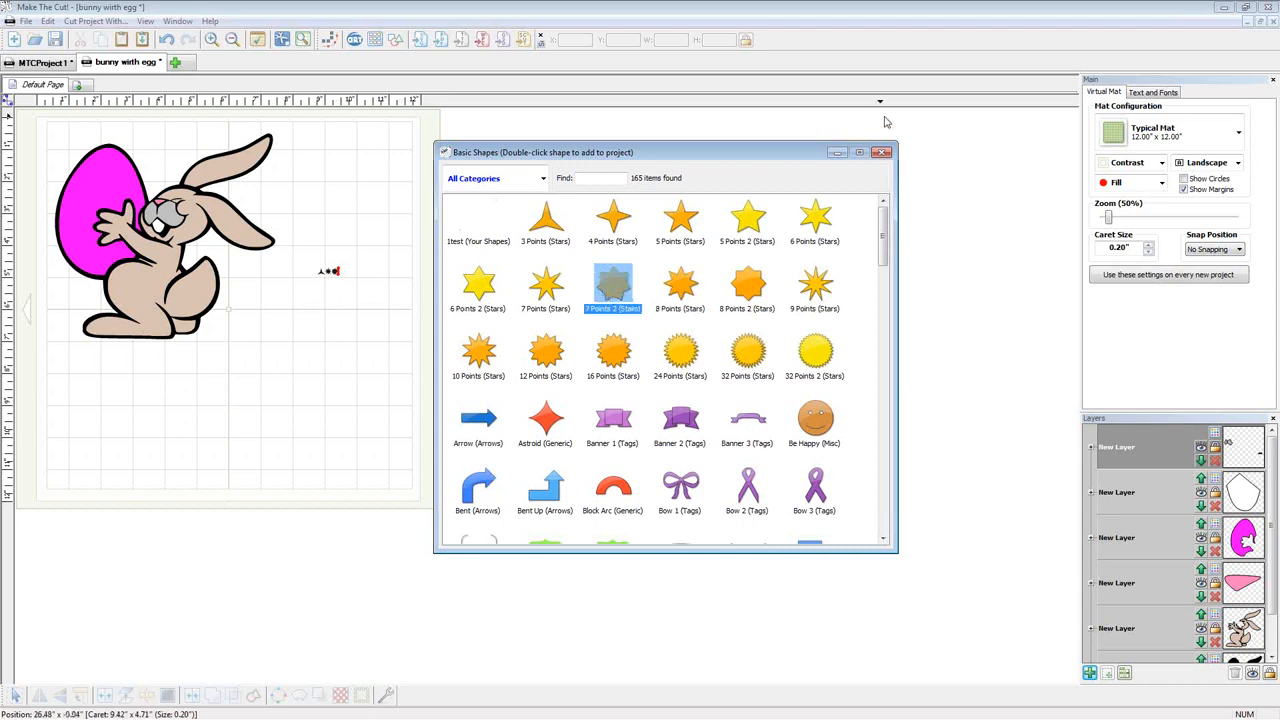
left_click(879, 153)
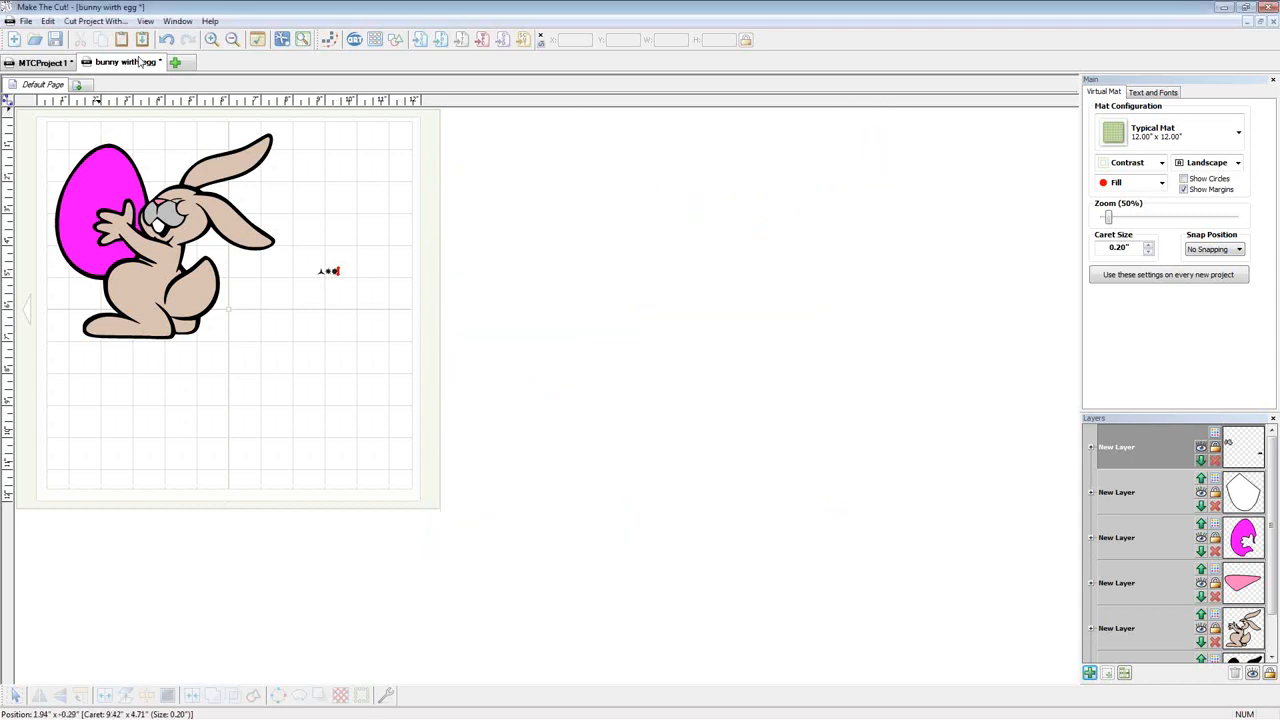
left_click(1268, 22)
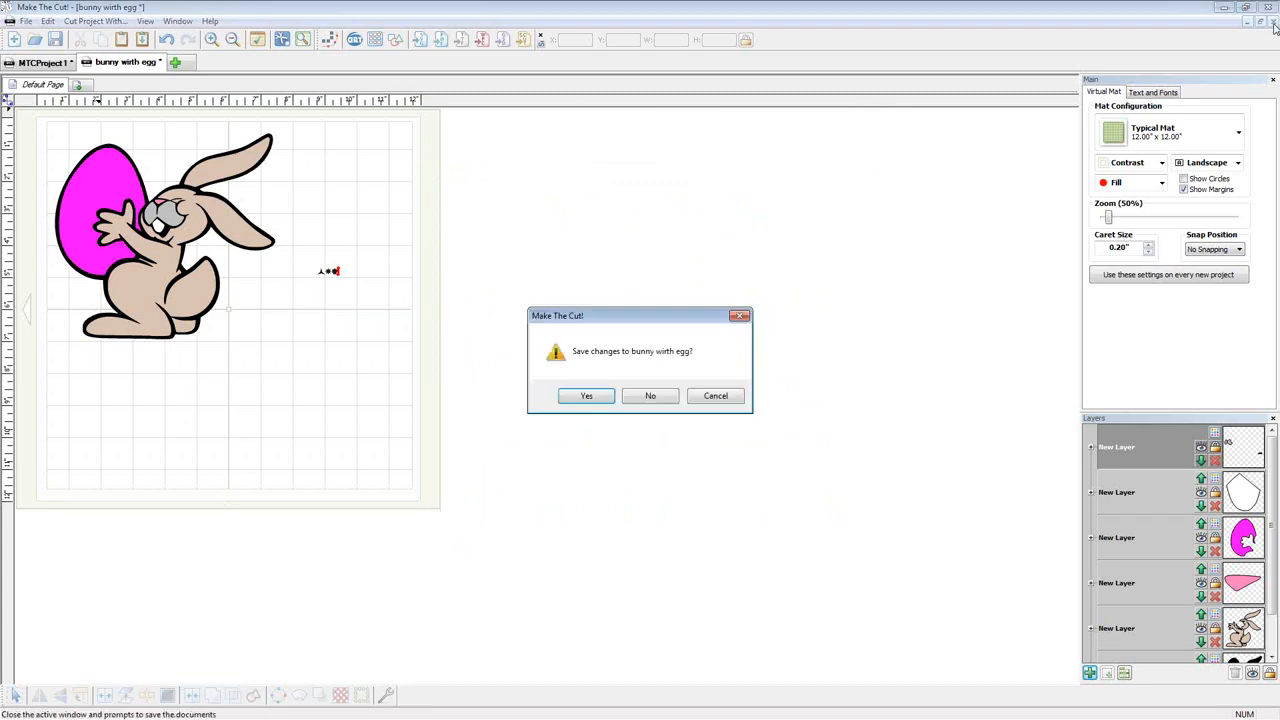
left_click(660, 397)
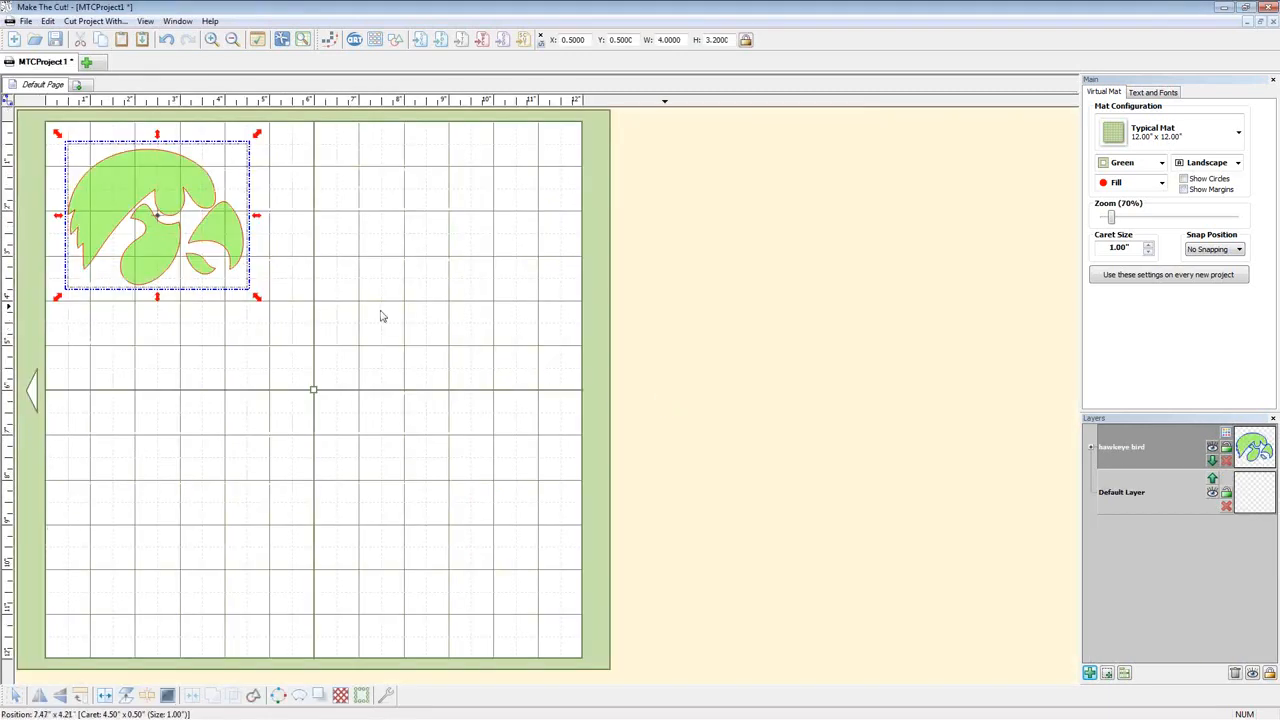
Insert the double quotation mark and percent sign glyphs in Arial Black beside the hawkeye bird
left_click(493, 226)
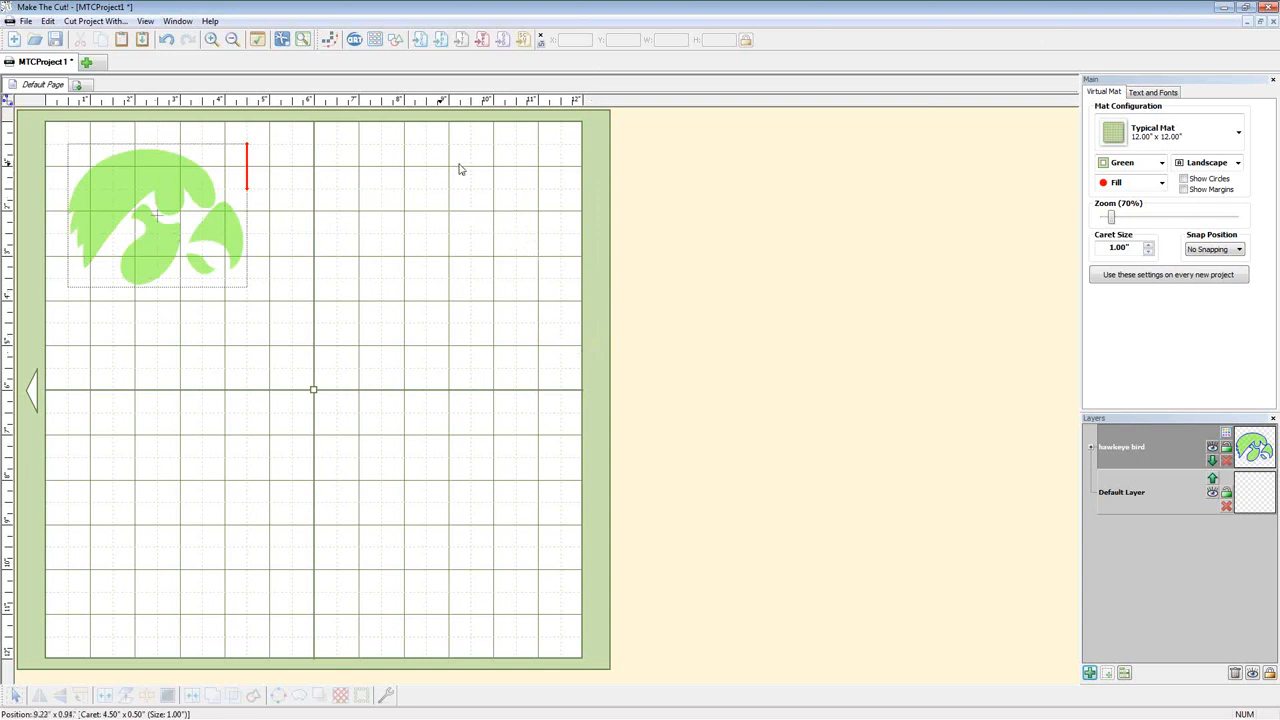
left_click(395, 41)
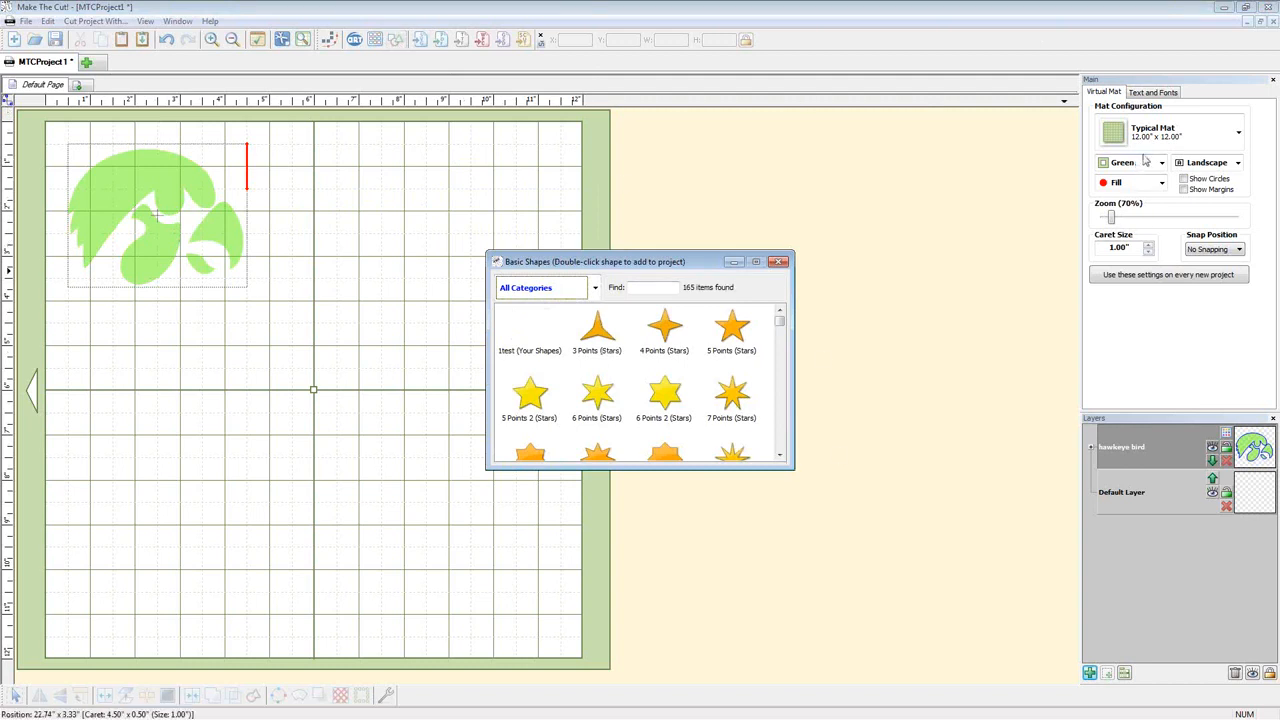
left_click(780, 263)
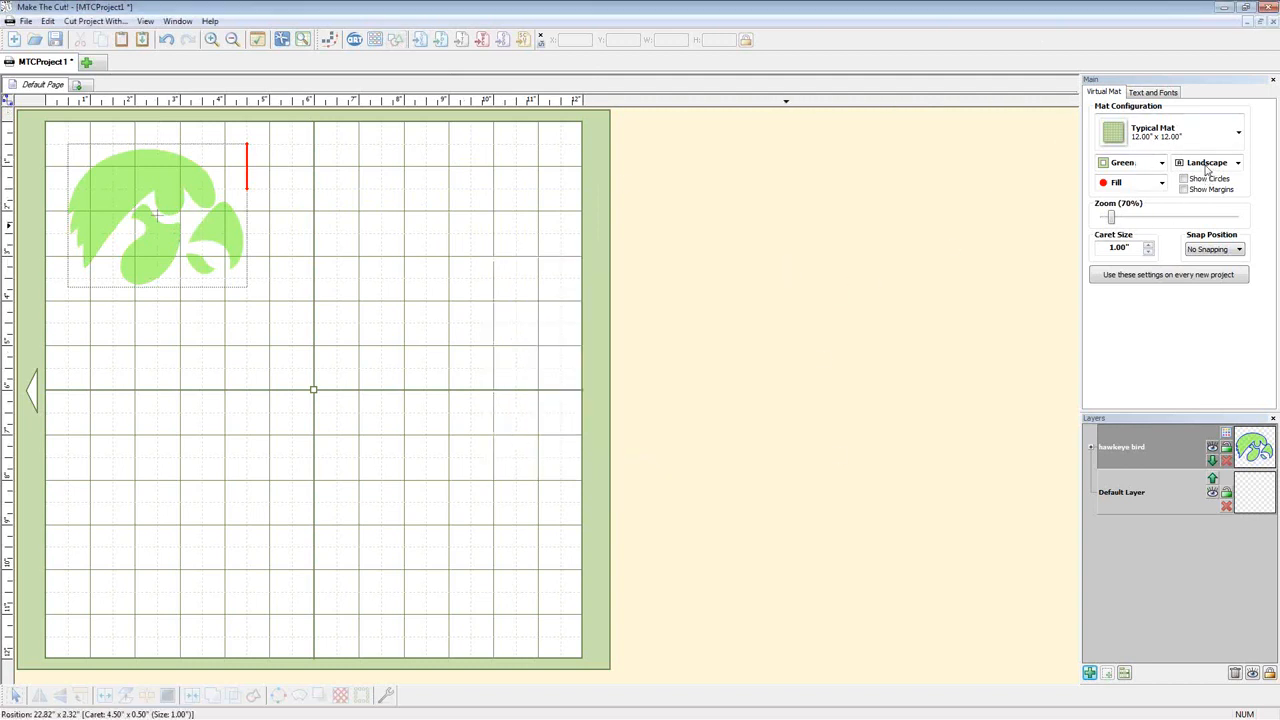
left_click(1160, 93)
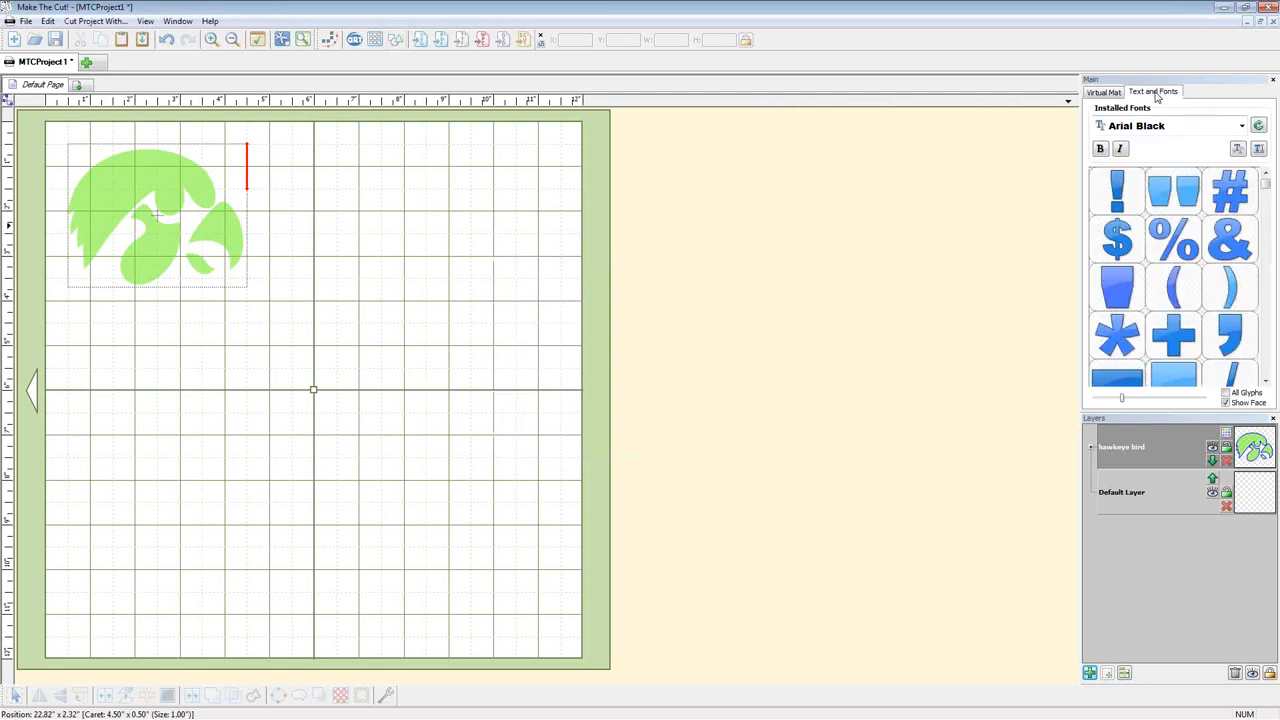
left_click(1174, 196)
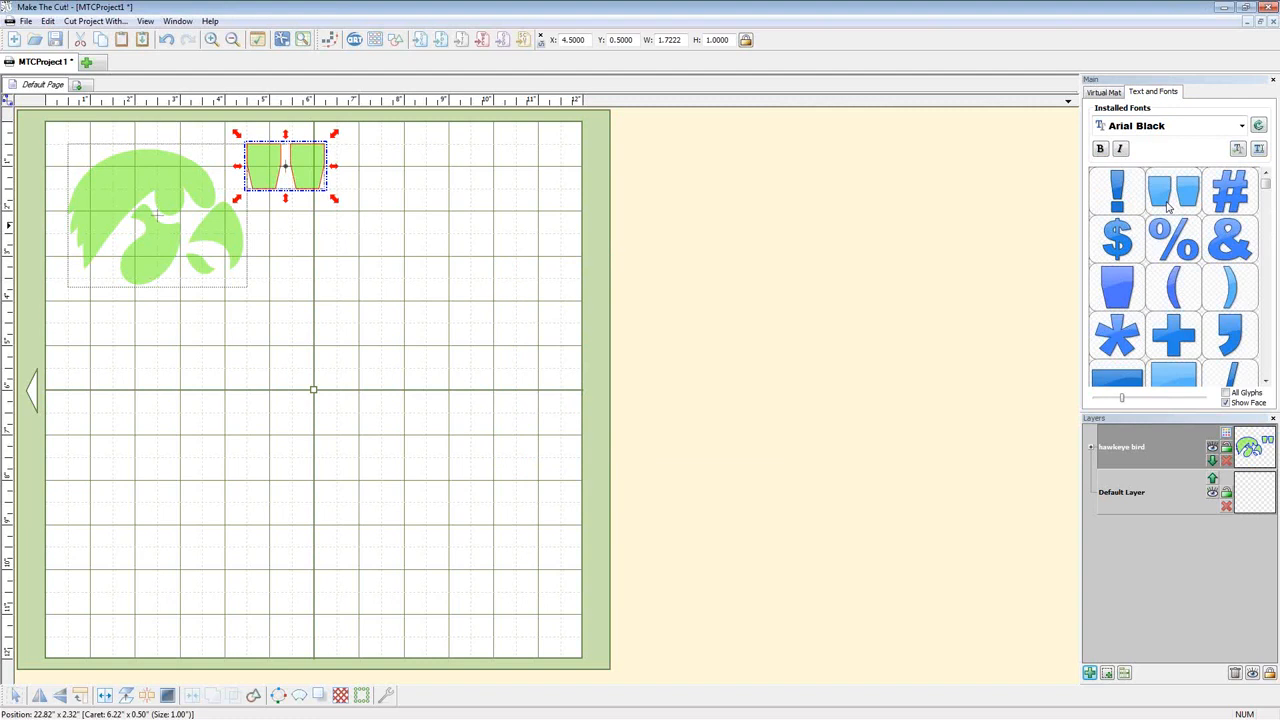
left_click(1172, 252)
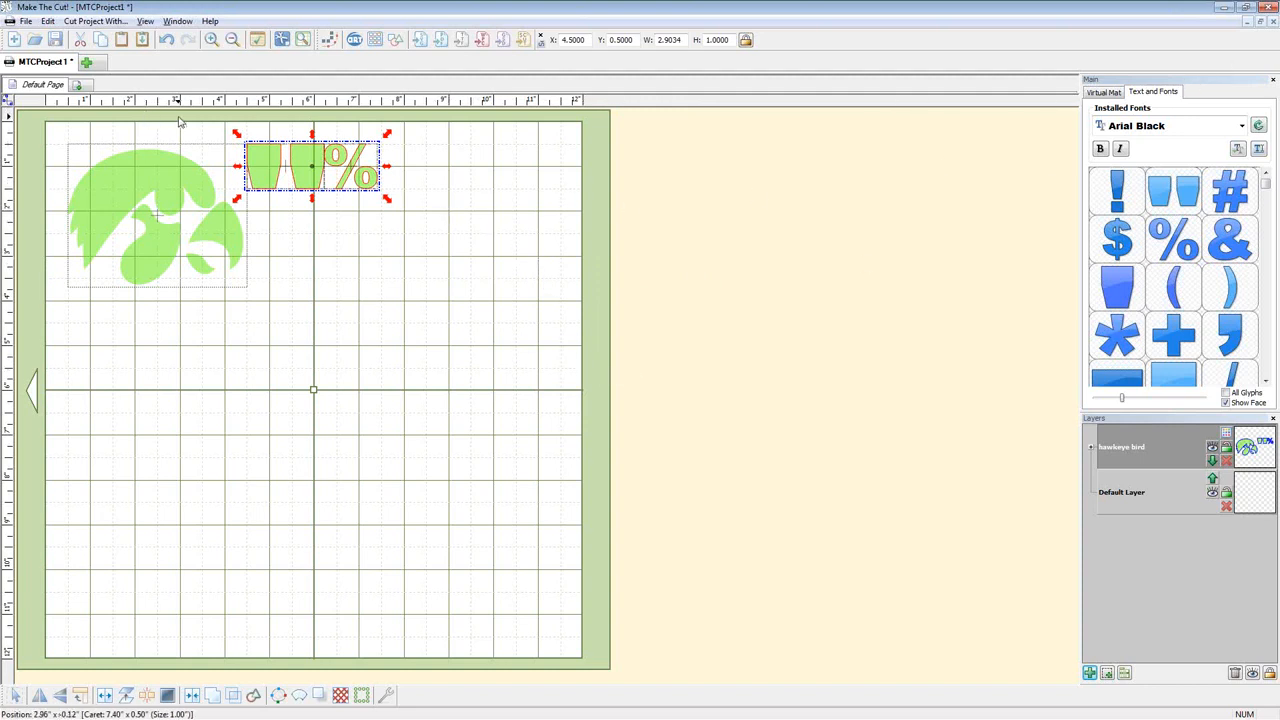
Switch to the forum thread in the browser and open the bell-shaped lampshade frame image in a new tab
key("alt+Tab")
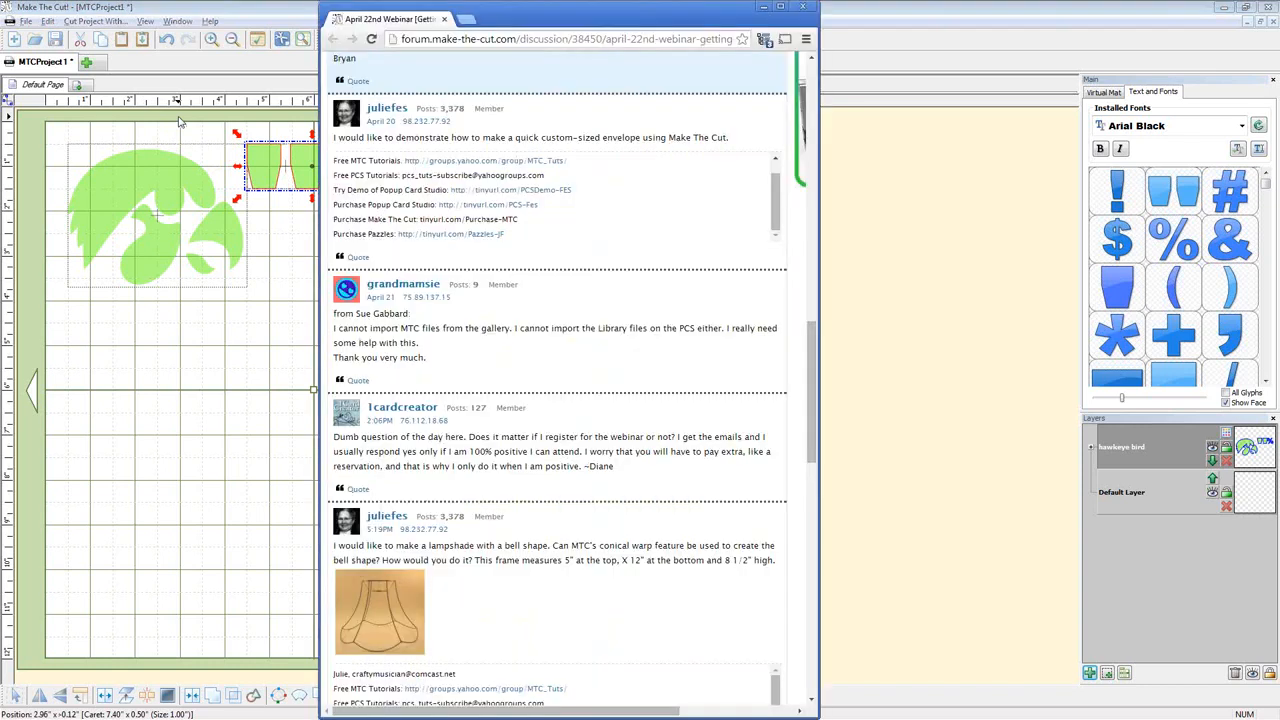
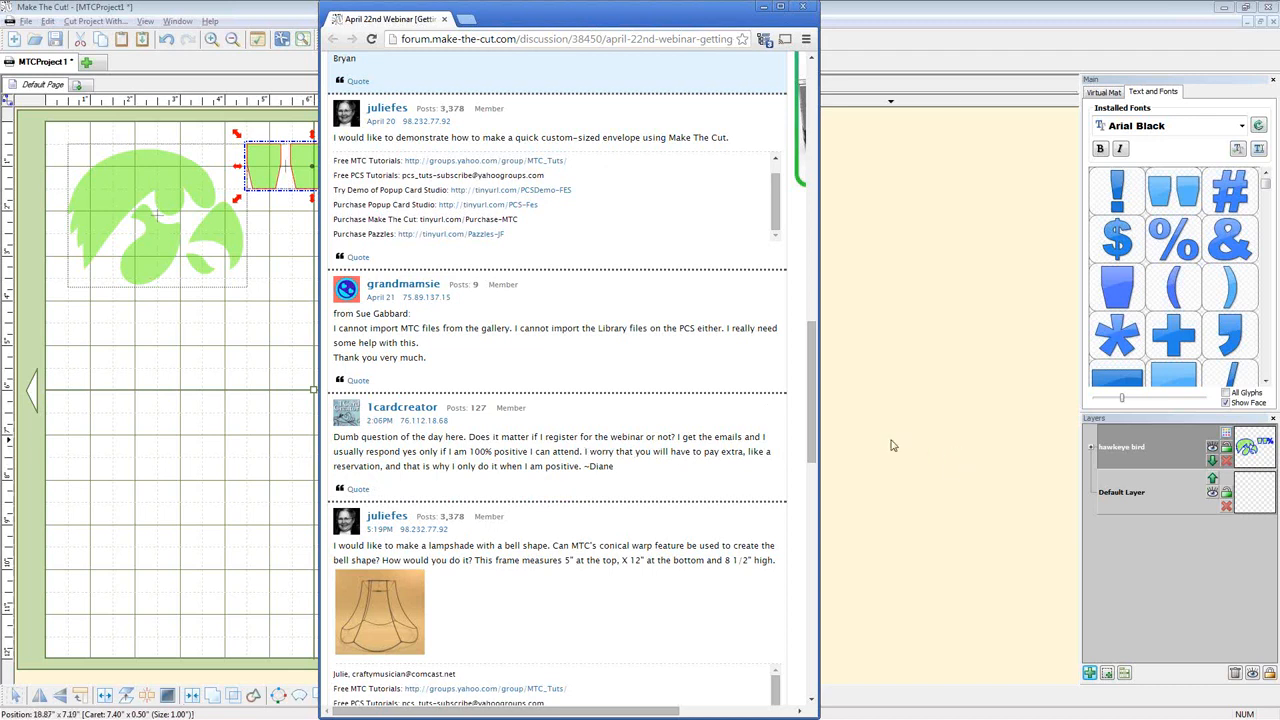
scroll(815, 437, "down", 3)
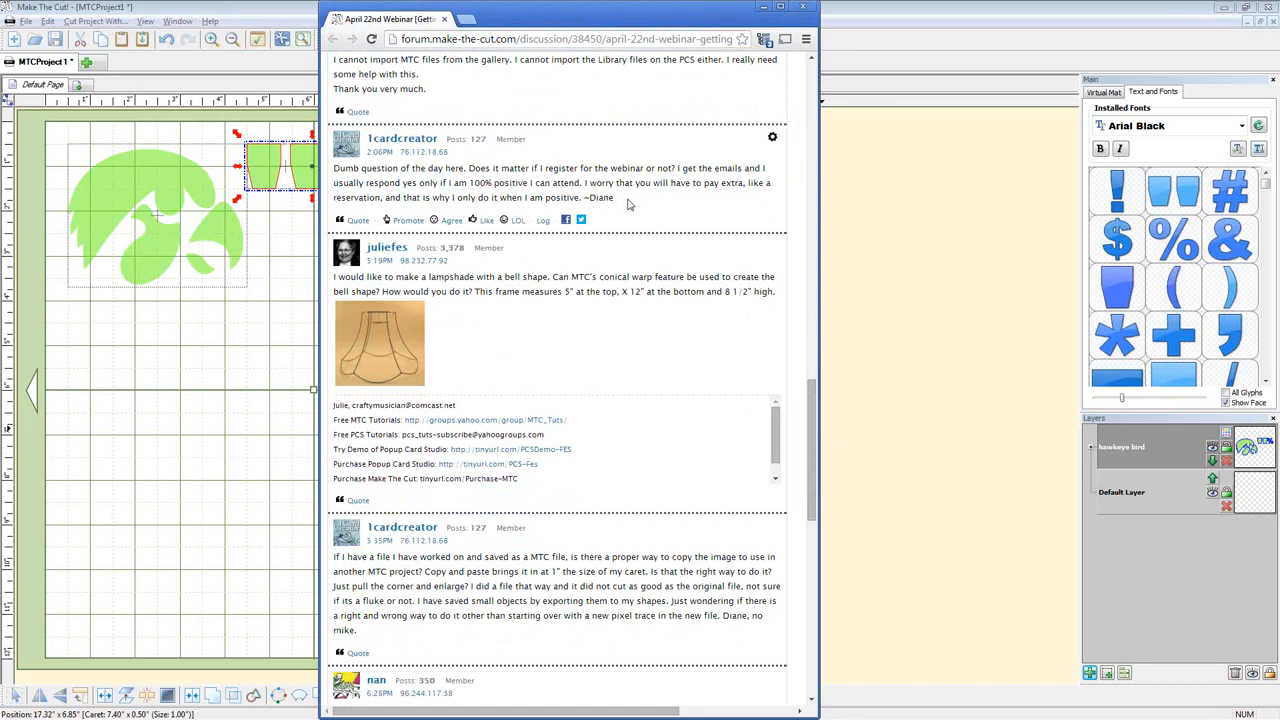
right_click(373, 354)
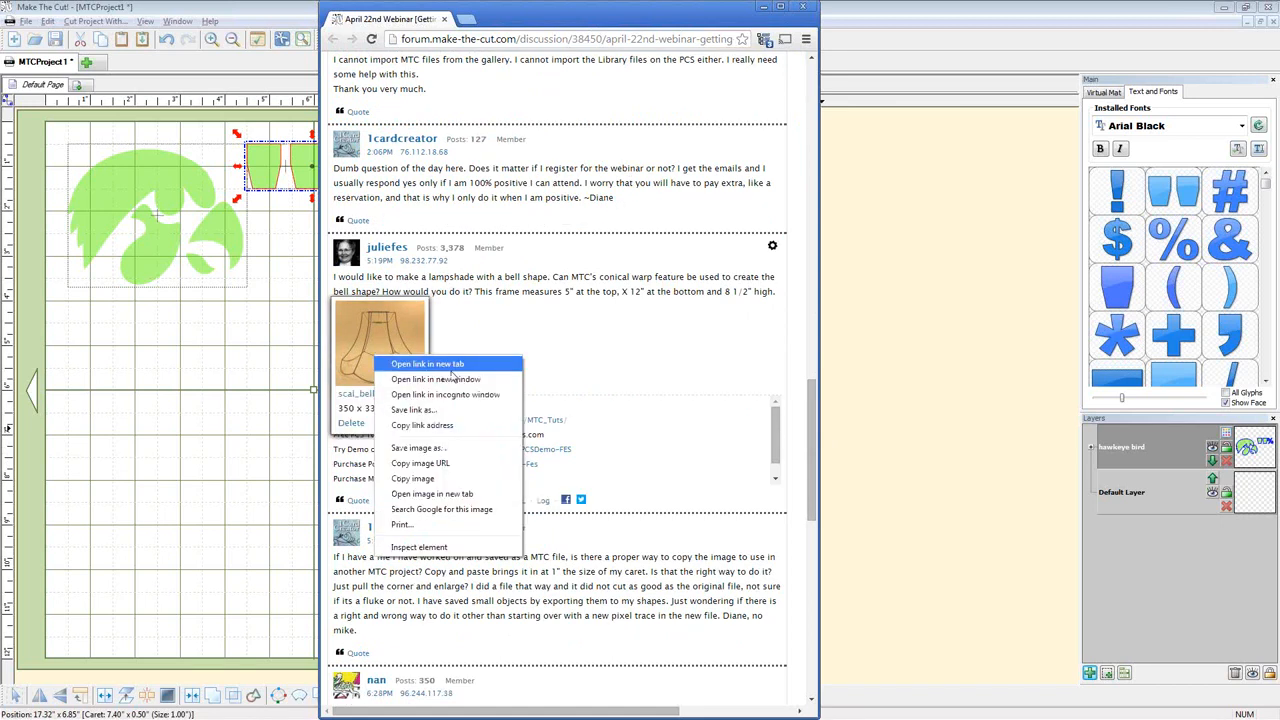
left_click(454, 366)
left_click(510, 20)
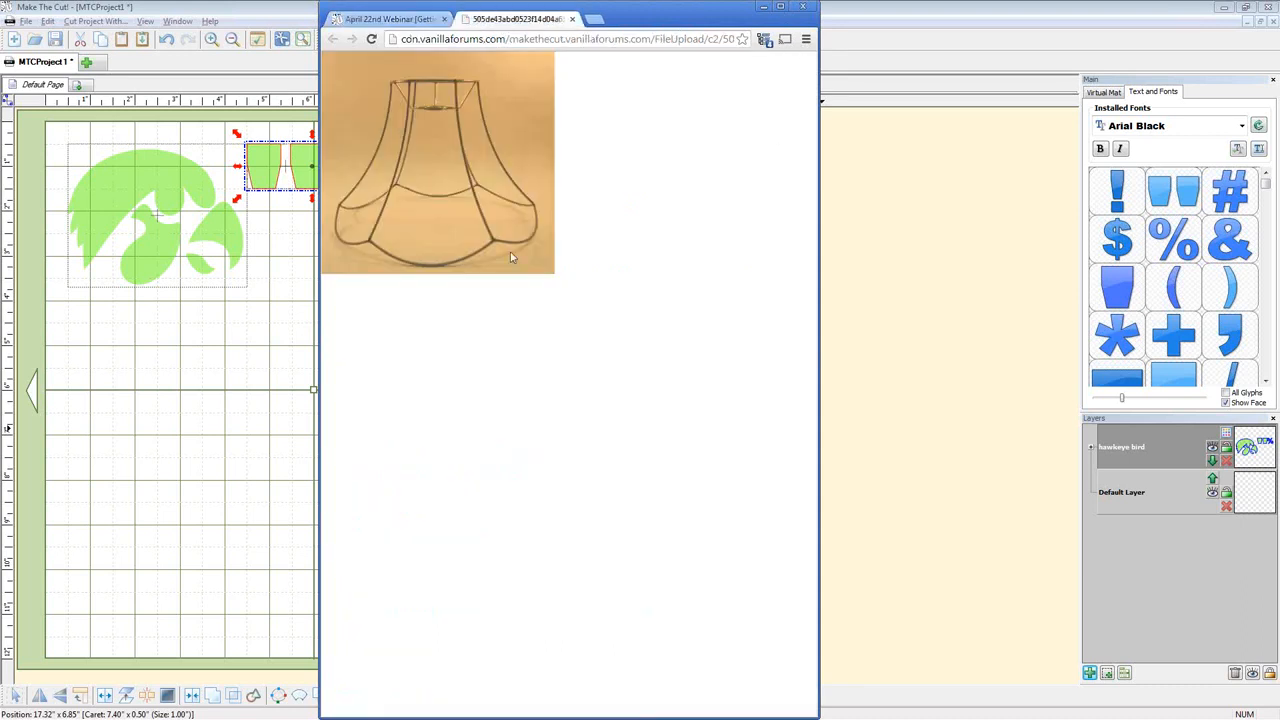
Study the lampshade question's wording and frame dimensions against the opened image of the bell-shaped frame
left_click(392, 19)
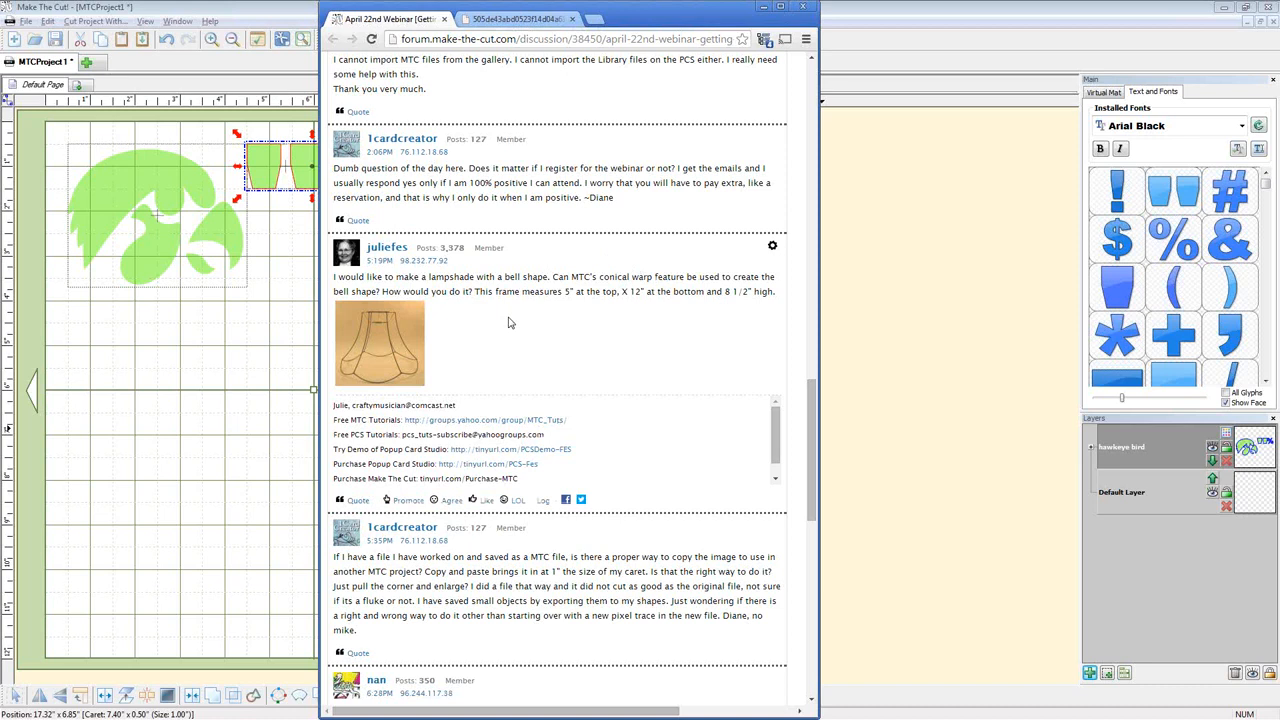
left_click(521, 17)
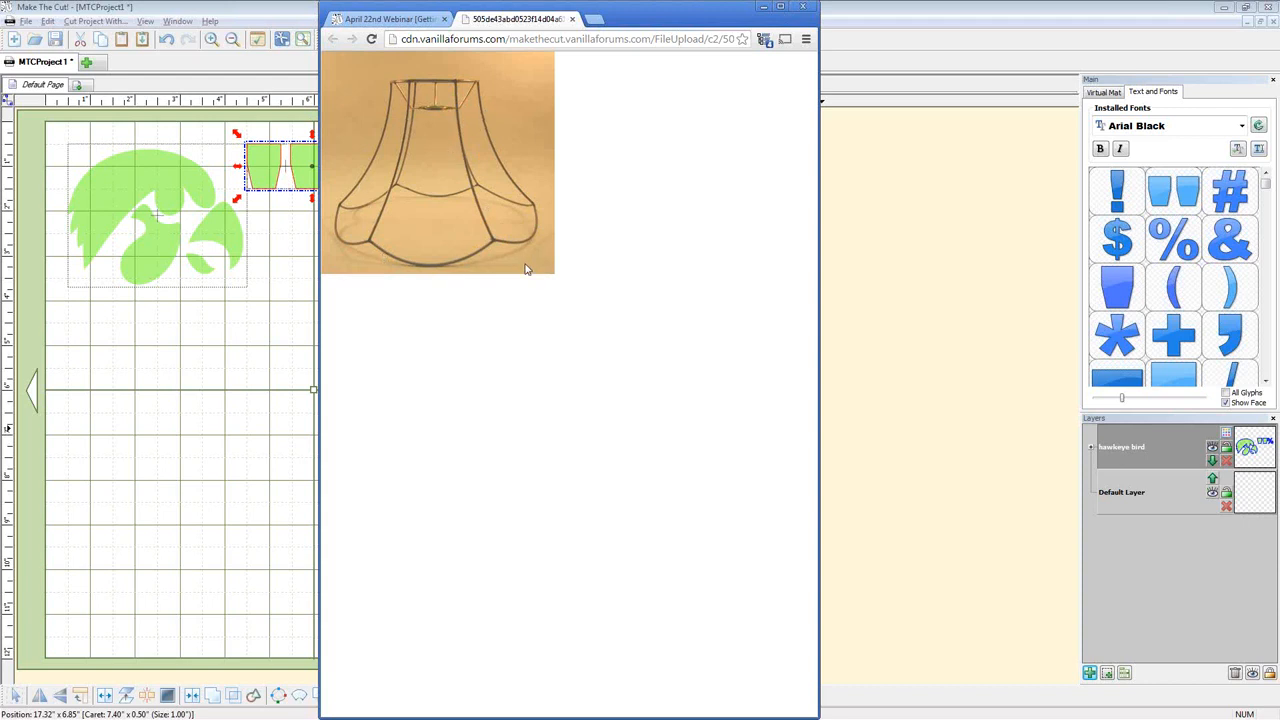
left_click(399, 19)
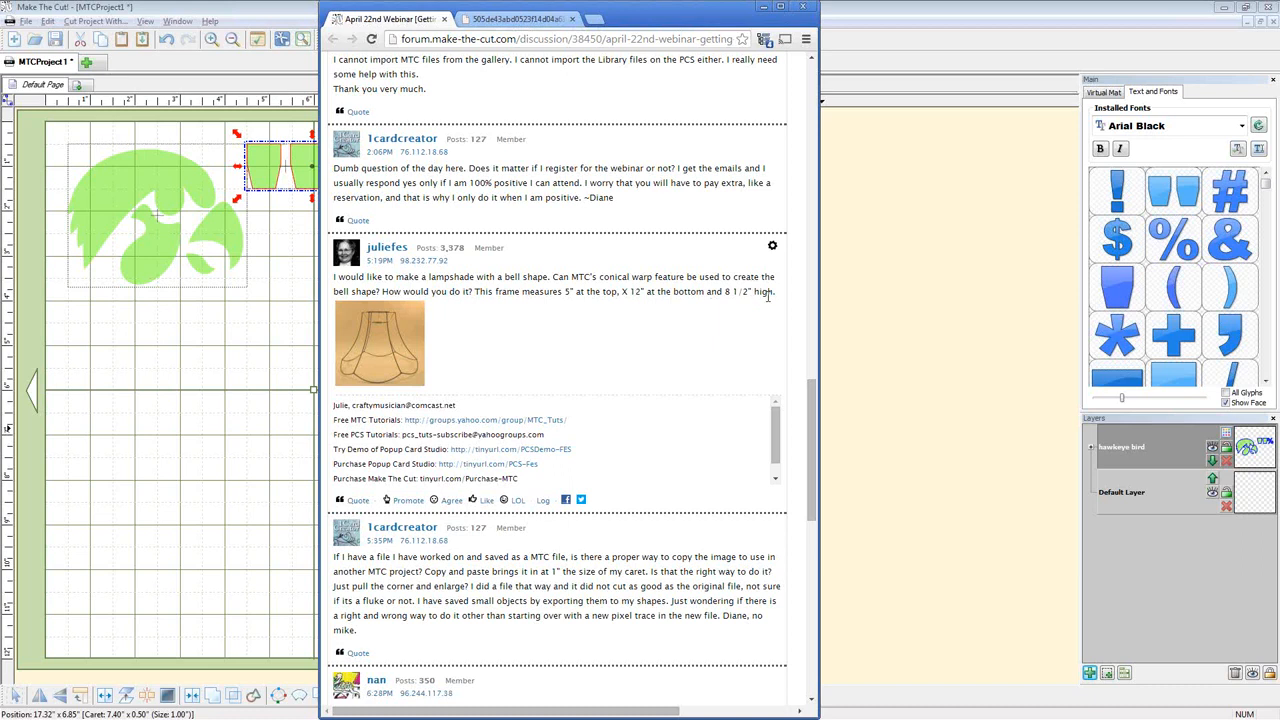
key("alt+Tab")
key("alt+Tab")
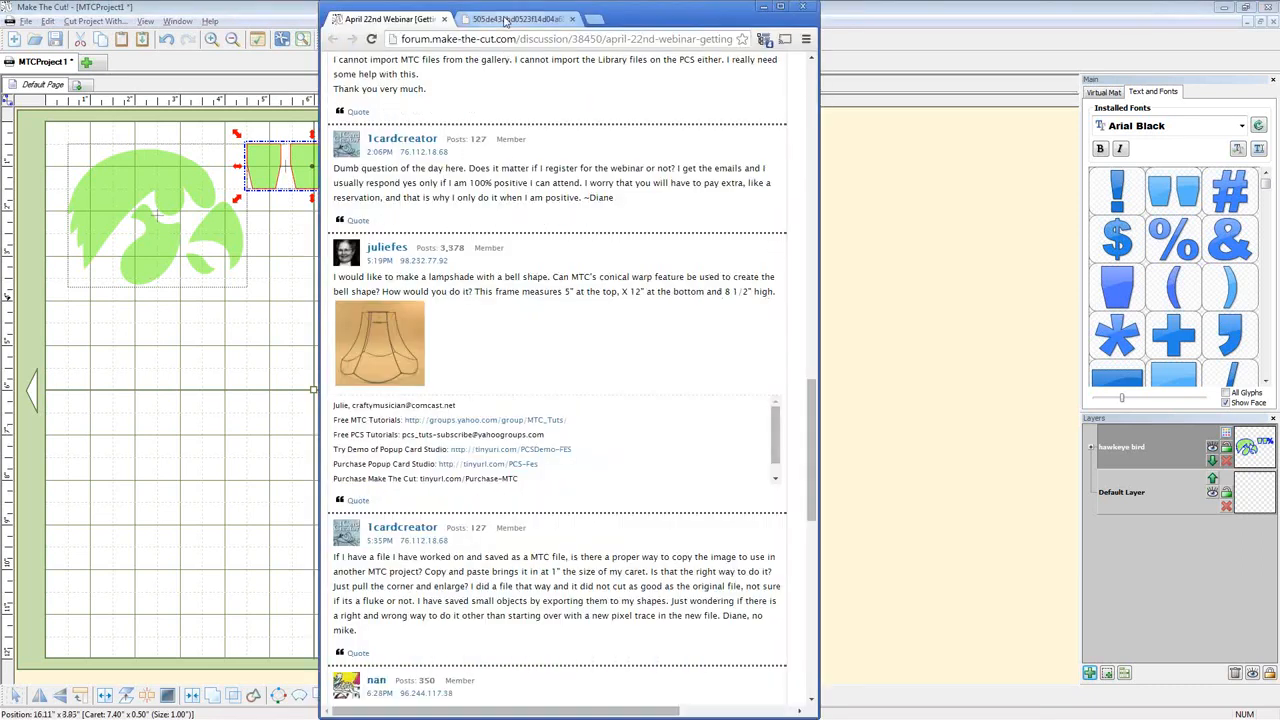
left_click(507, 20)
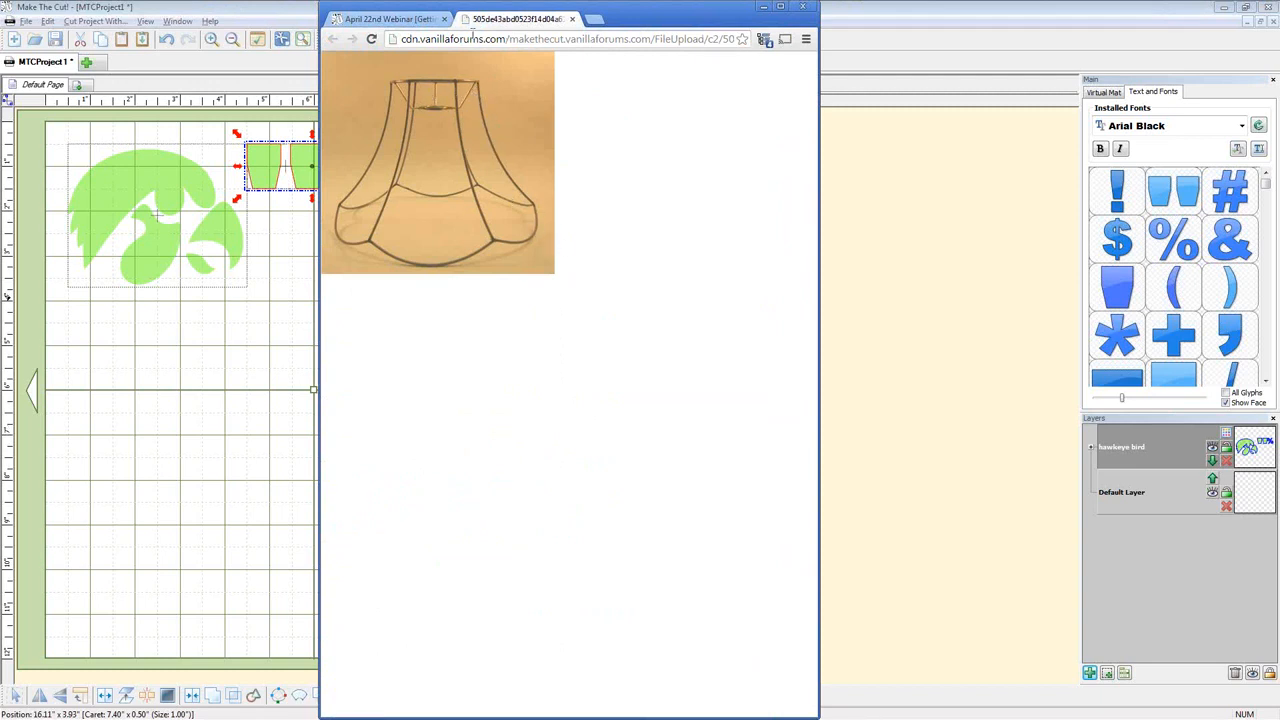
left_click(408, 22)
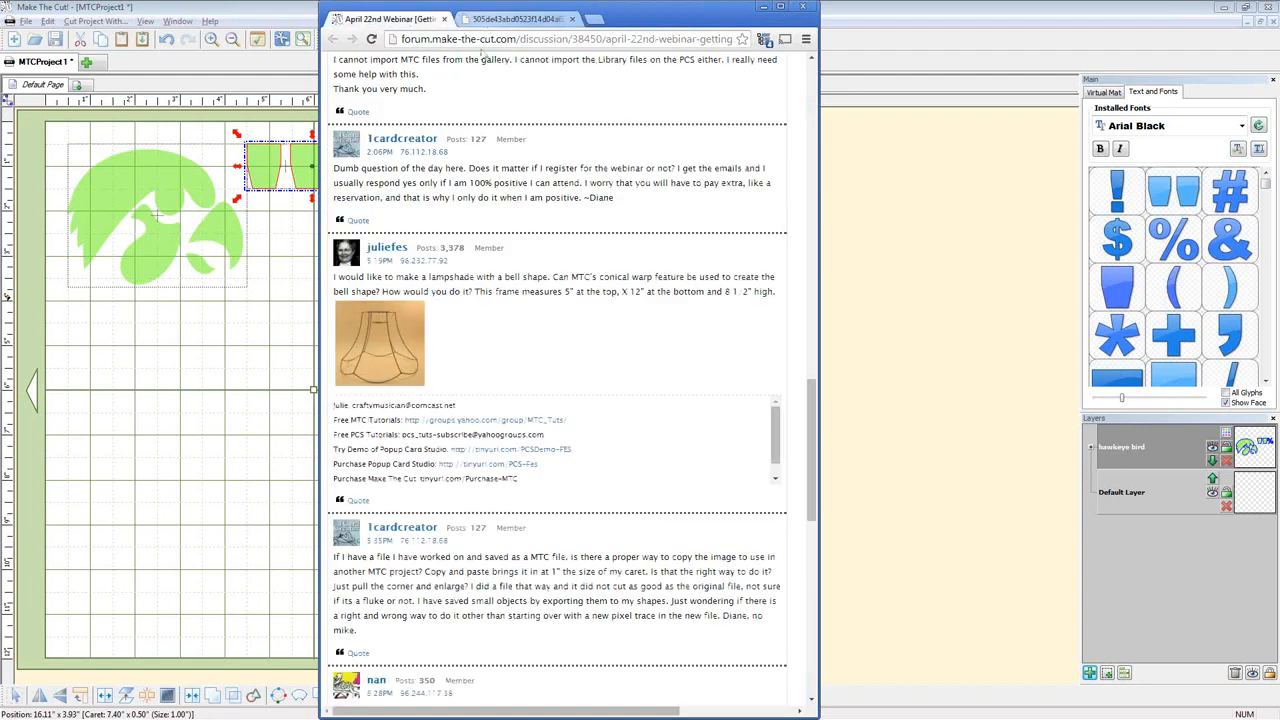
Switch back to Make The Cut, create a new project, insert the double quotation mark glyph and open Conical Warp for it
left_click(231, 7)
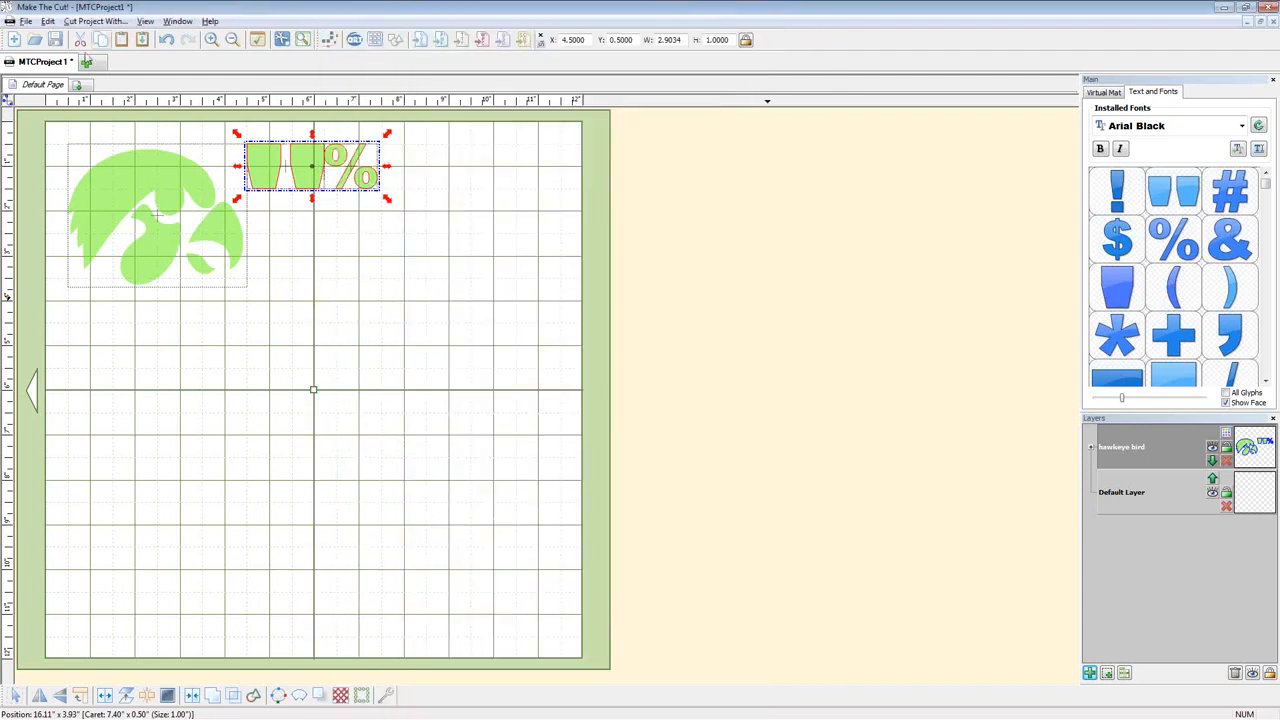
left_click(87, 62)
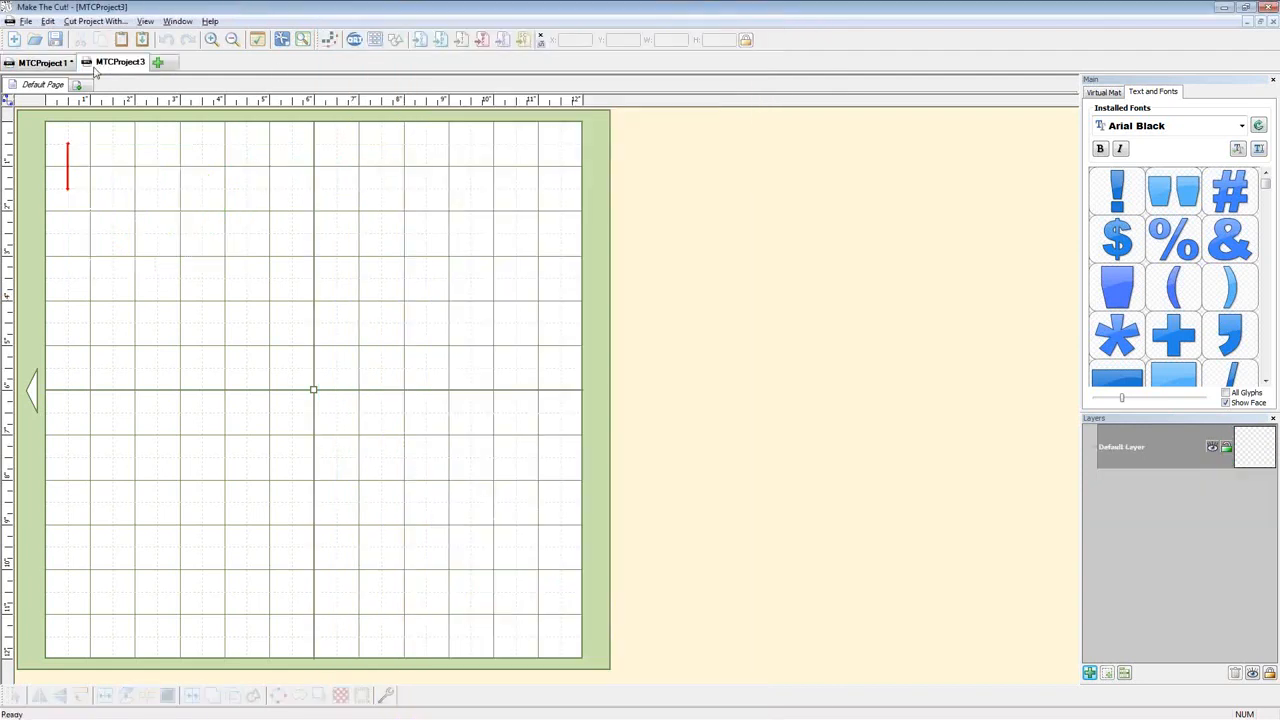
left_click(1173, 190)
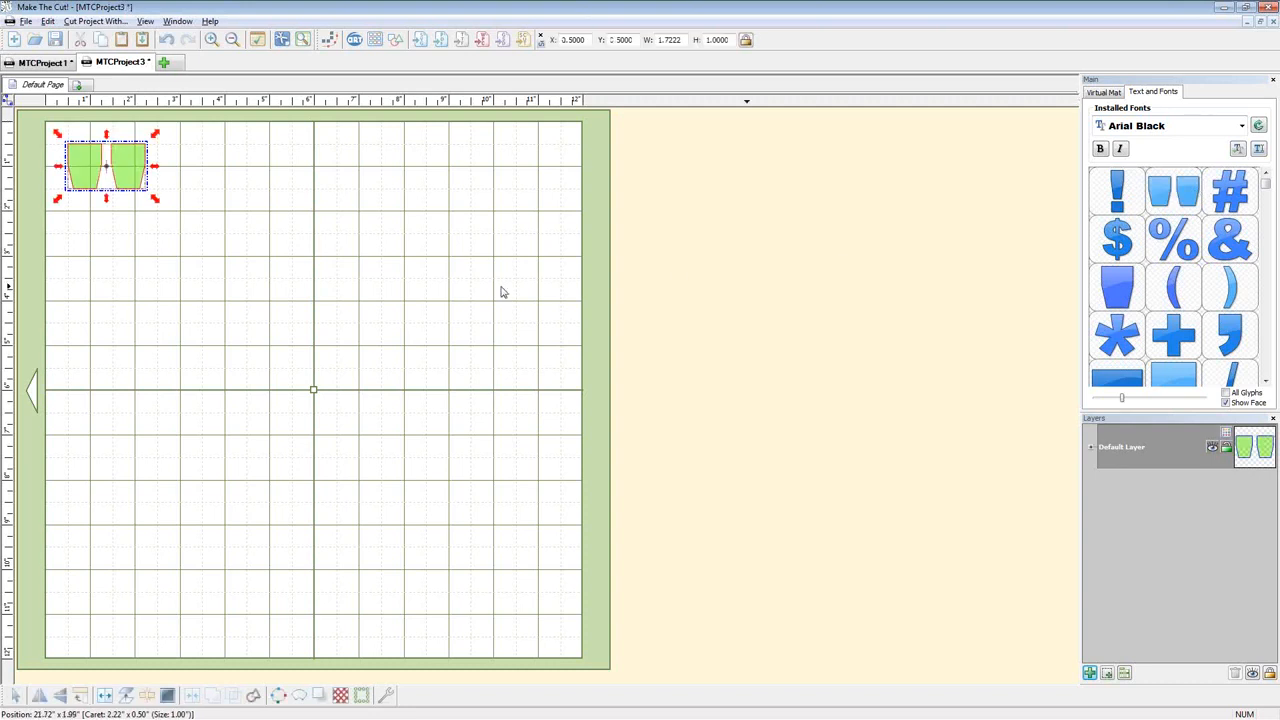
left_click(299, 694)
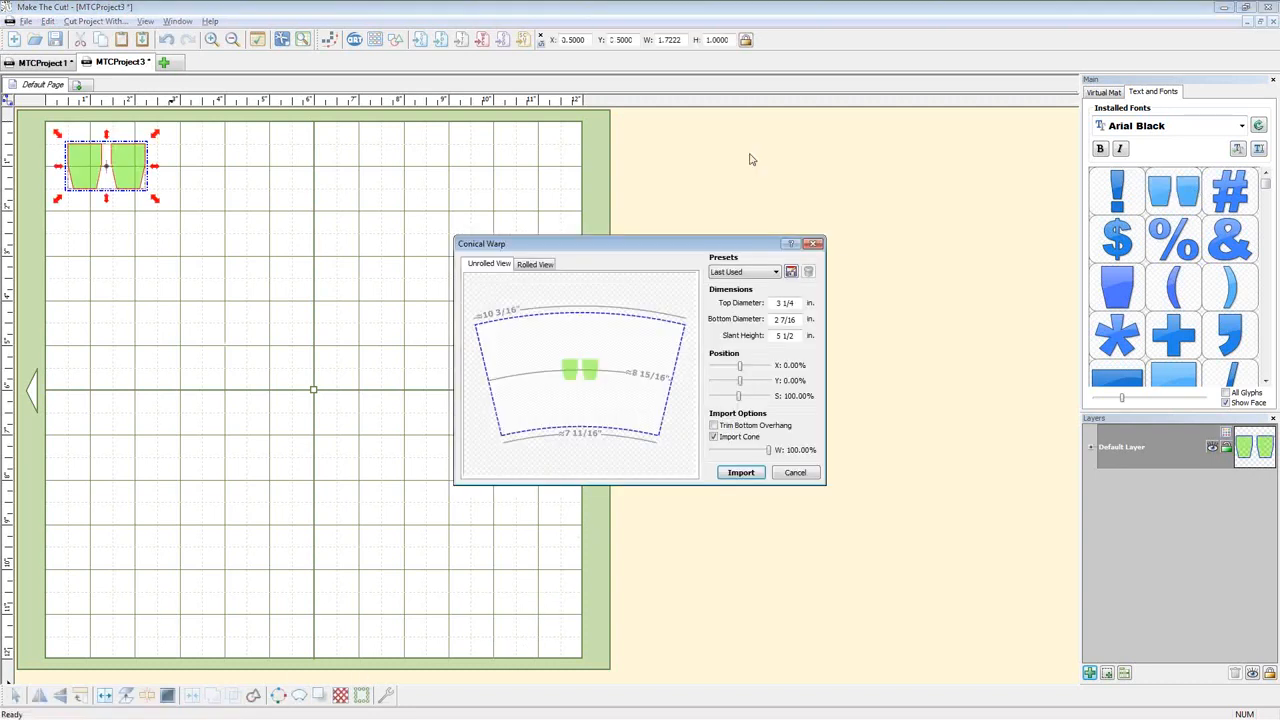
left_click_drag(795, 303, 772, 320)
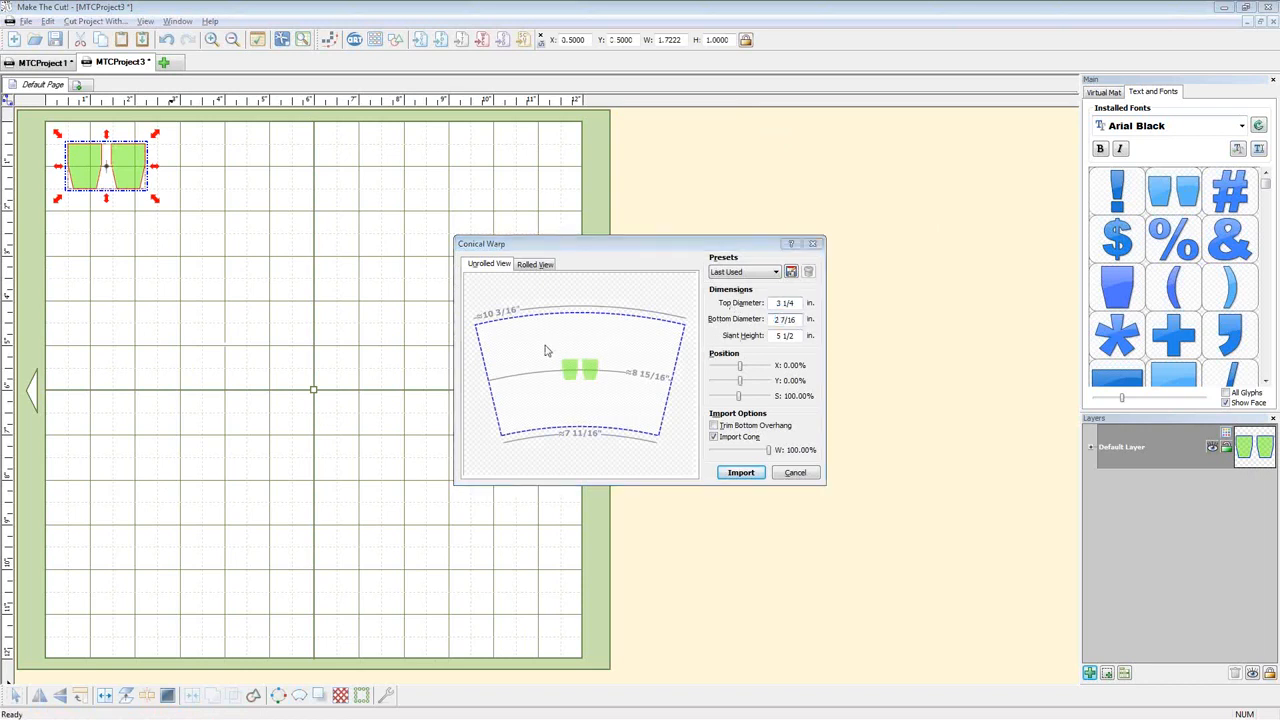
Compare the bell-shaped lampshade frame image with the question's dimensions in the browser, and return to the warp settings
key("alt+Tab")
left_click(480, 20)
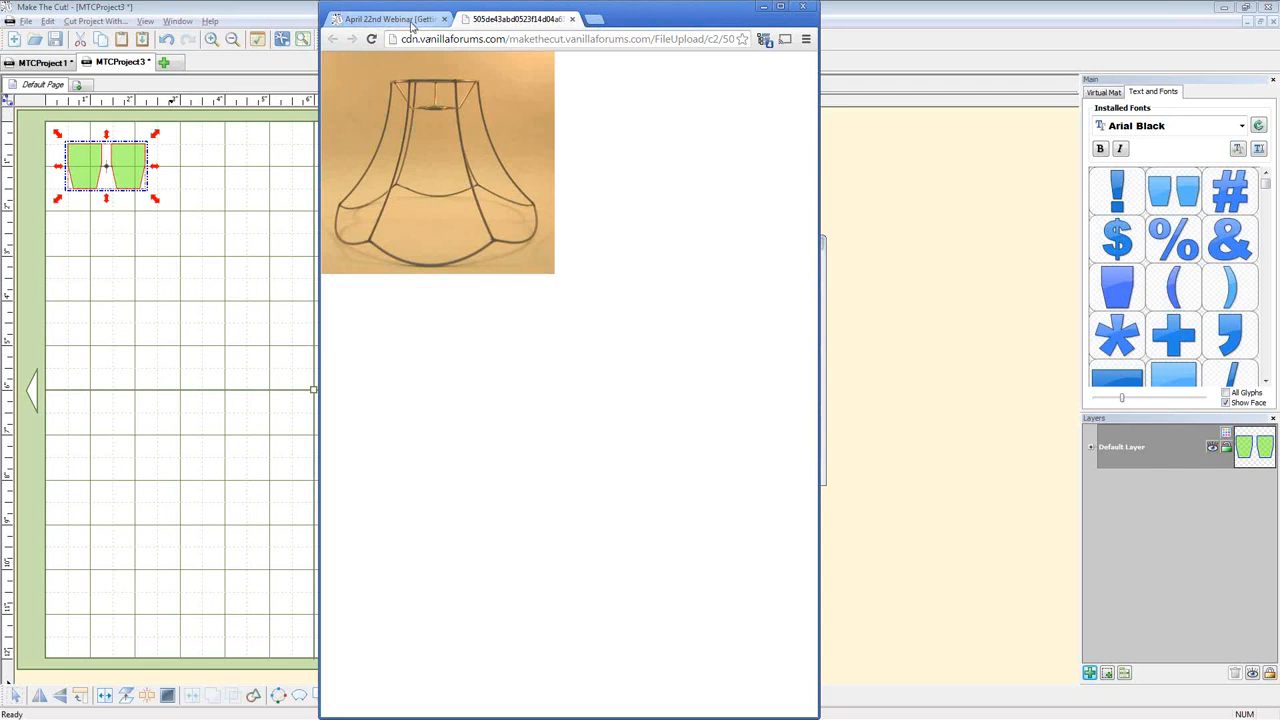
left_click(410, 20)
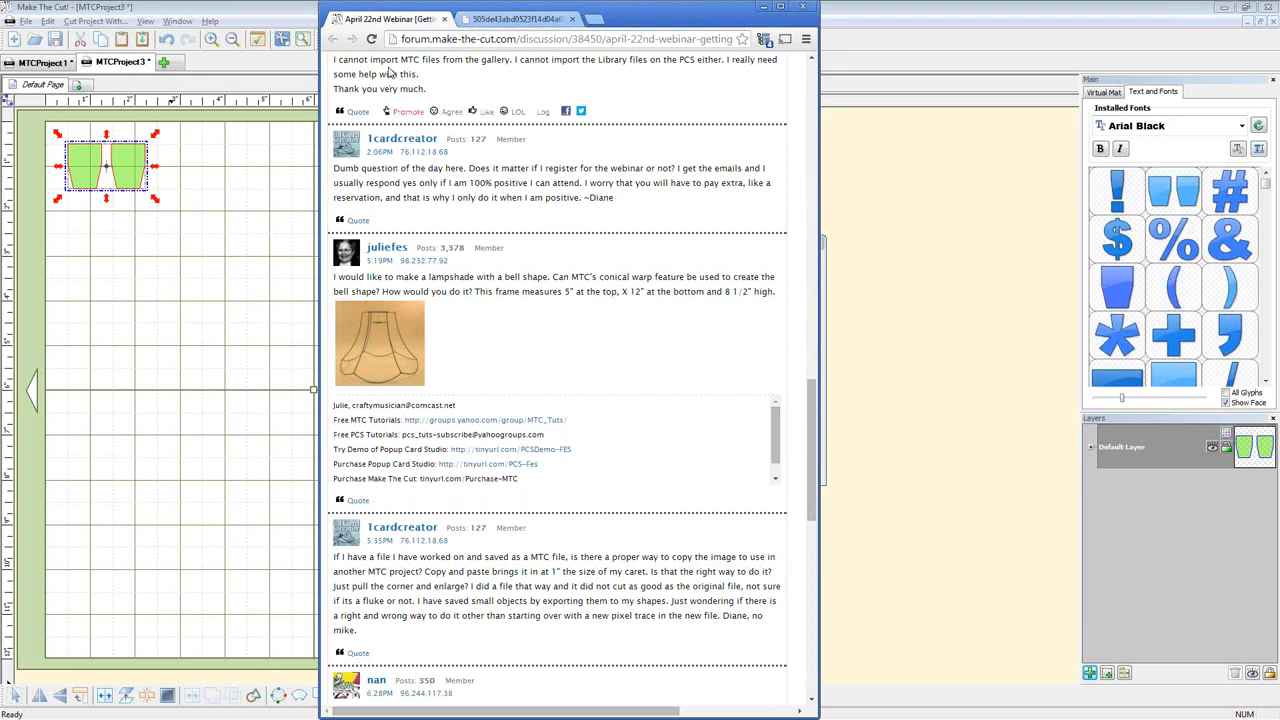
left_click(497, 22)
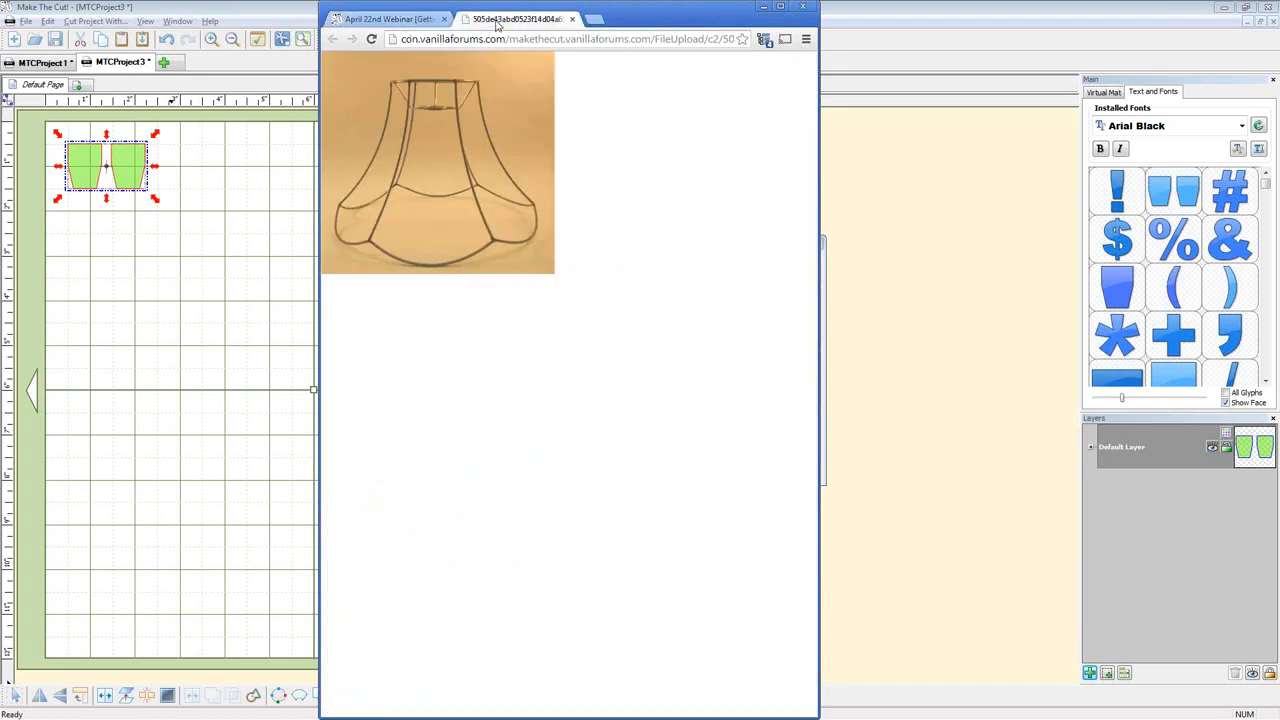
left_click(214, 180)
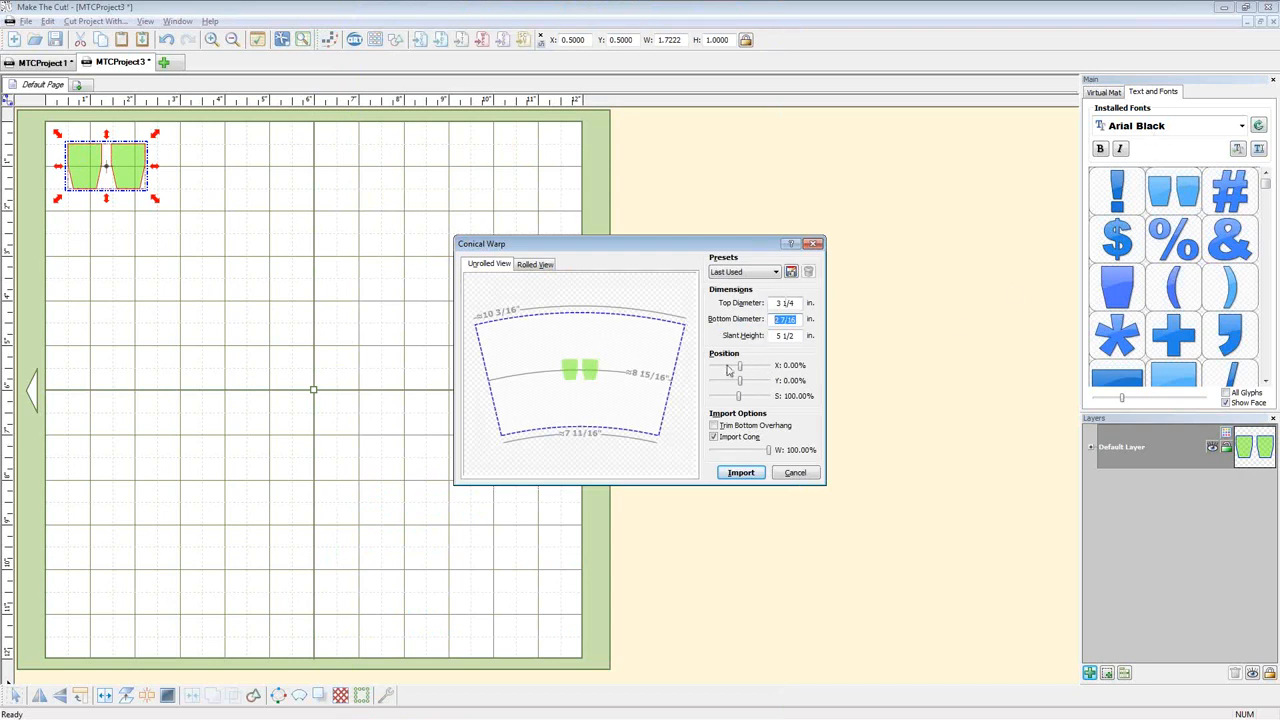
Preview a conical warp with a 12 in top diameter, 5 in bottom diameter and 8.5 in slant height, without importing it
left_click(798, 303)
type("12")
key("Tab")
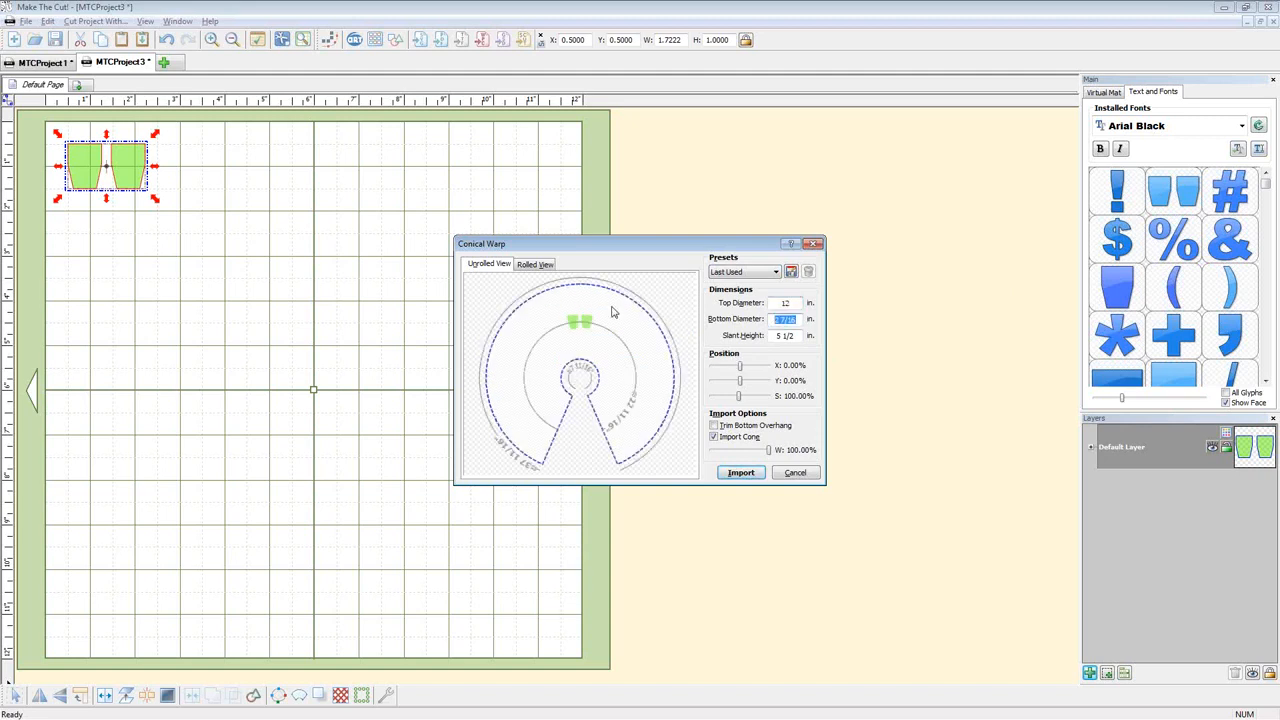
type("5")
key("alt+Tab")
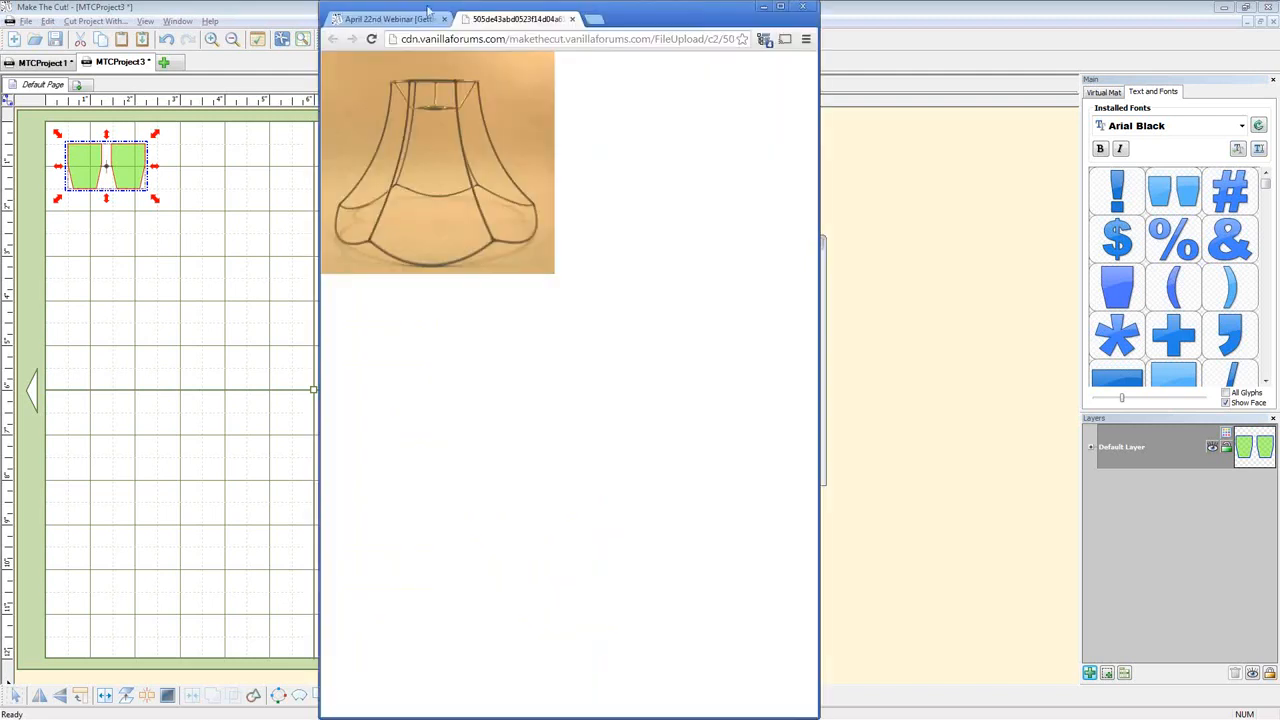
left_click(421, 23)
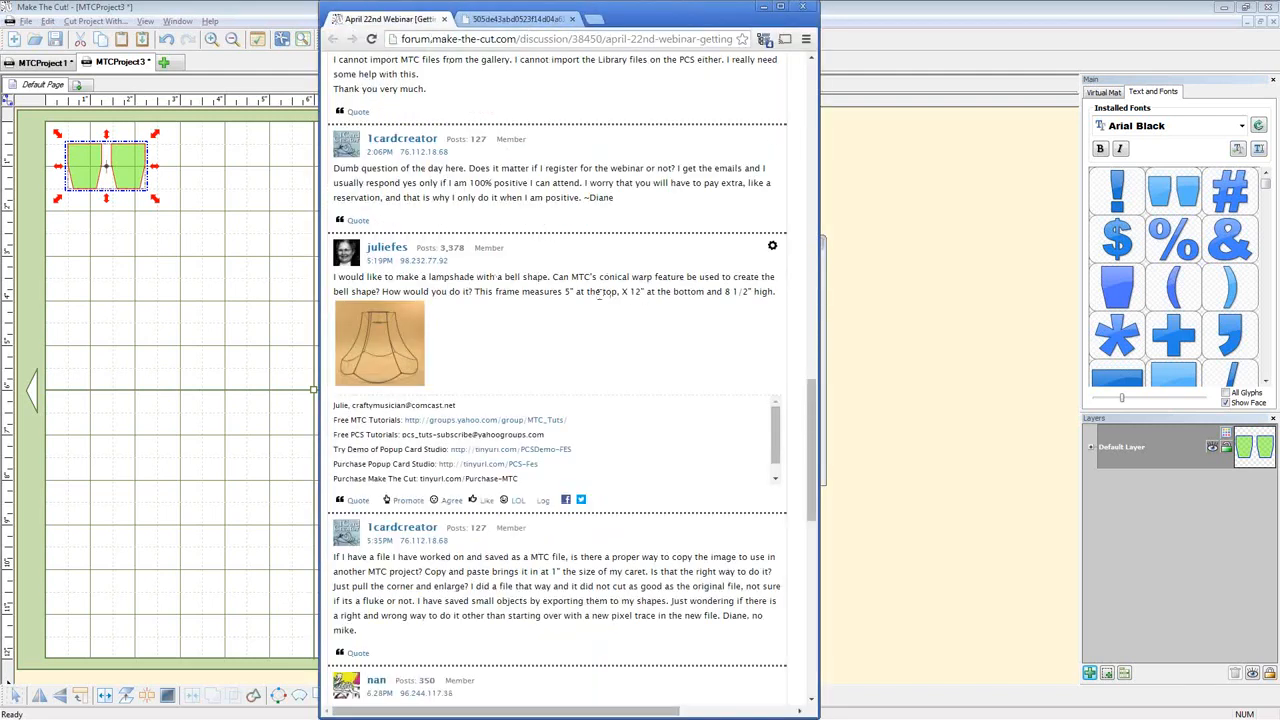
key("alt+Tab")
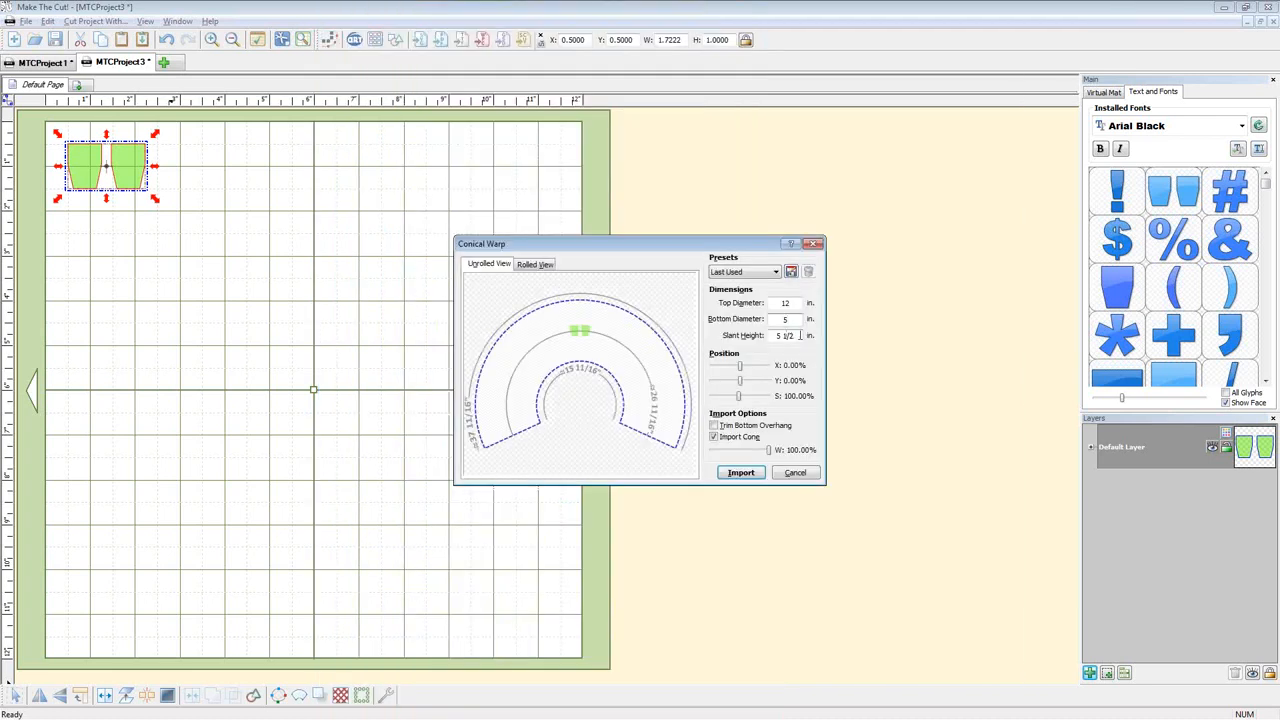
left_click_drag(799, 336, 677, 338)
type("8 5")
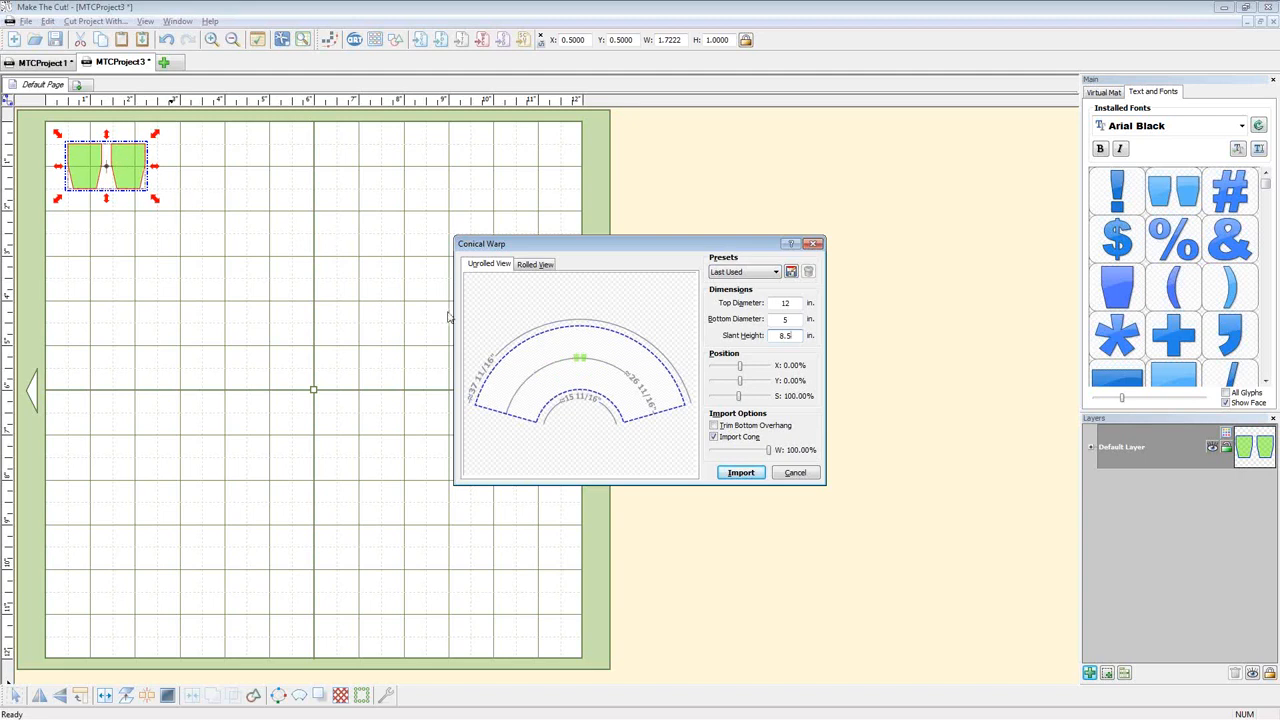
left_click(714, 436)
left_click(804, 475)
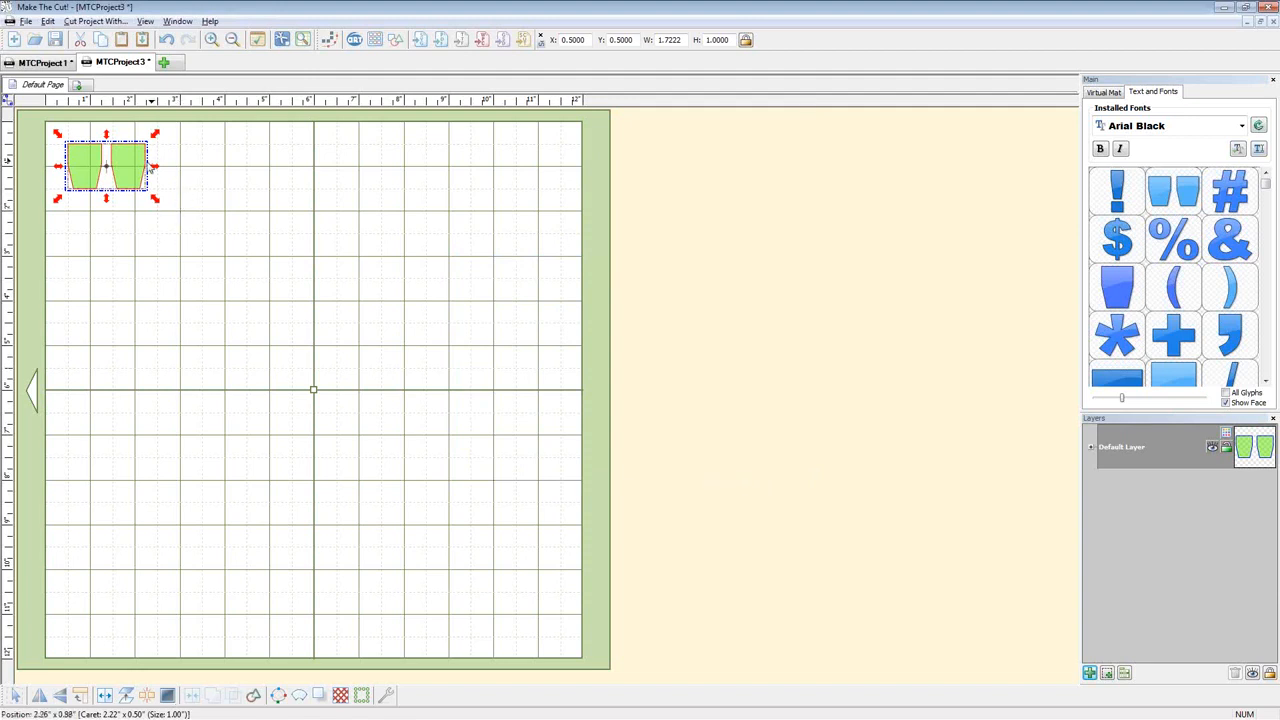
Delete the quotation mark glyph and place a 1 in square basic shape in the upper part of the mat
key("Delete")
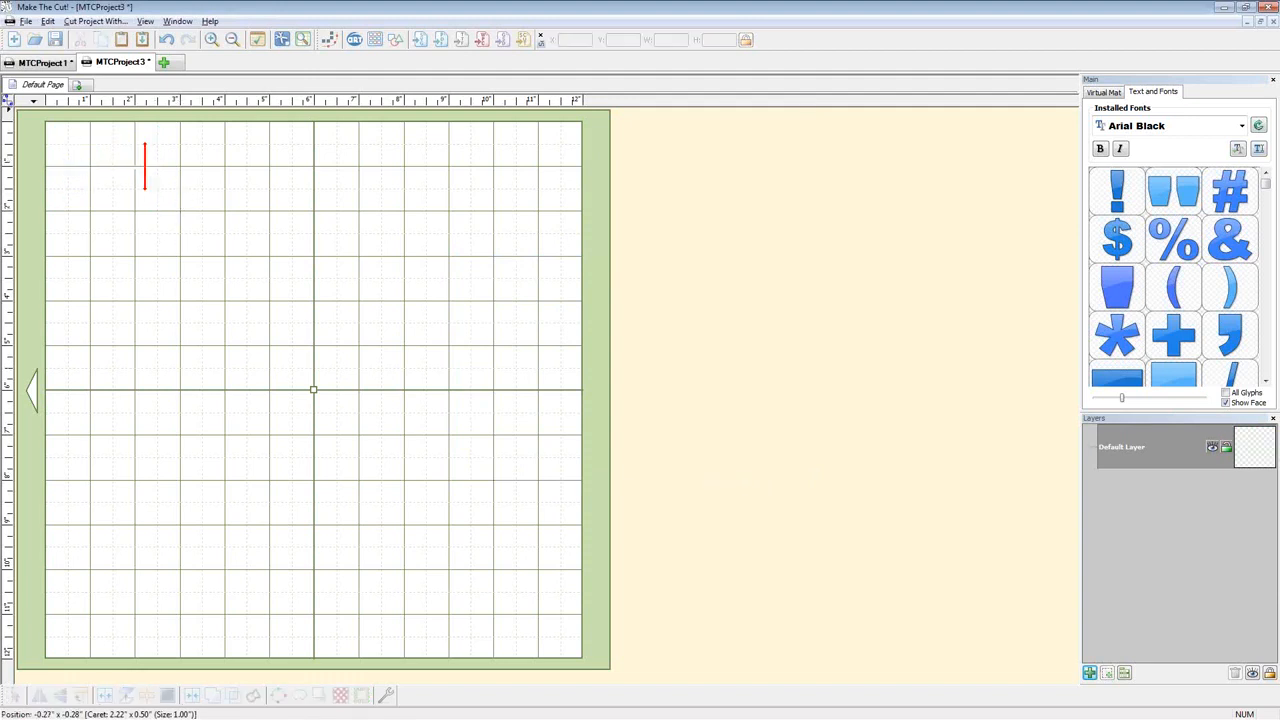
mouse_move(6, 110)
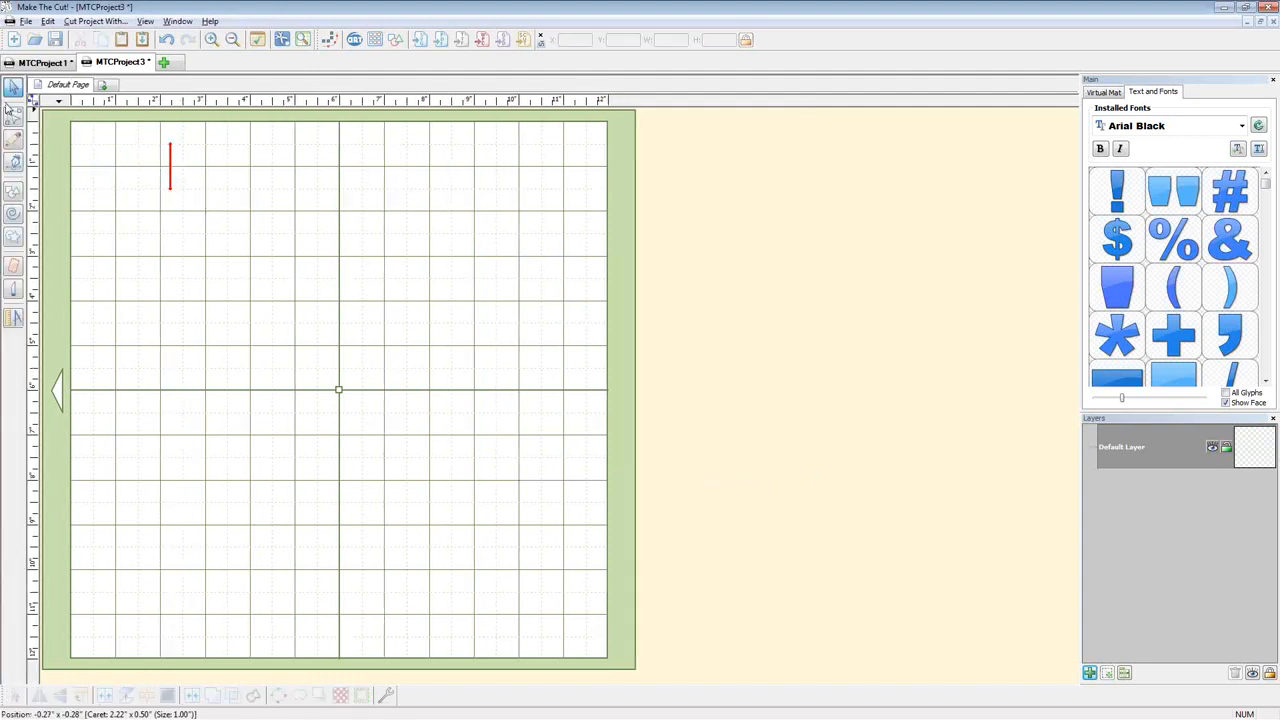
left_click(18, 194)
mouse_move(90, 210)
left_click(160, 230)
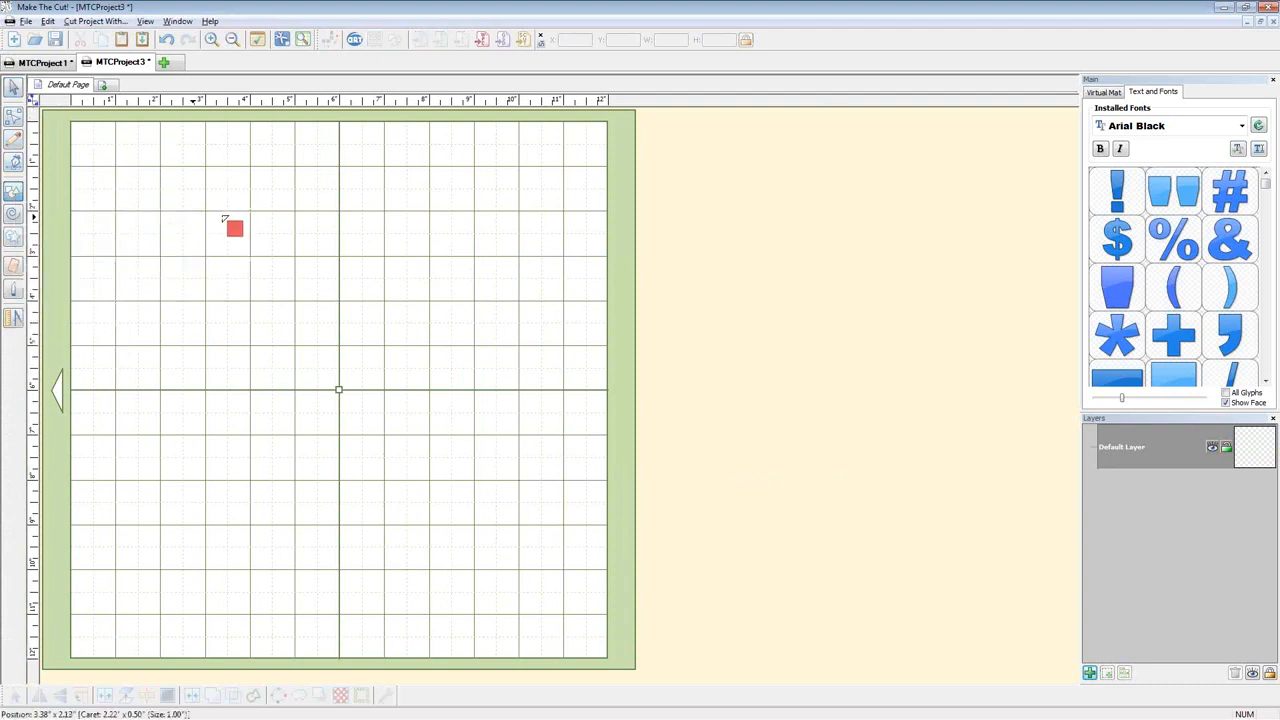
left_click(226, 218)
left_click(14, 88)
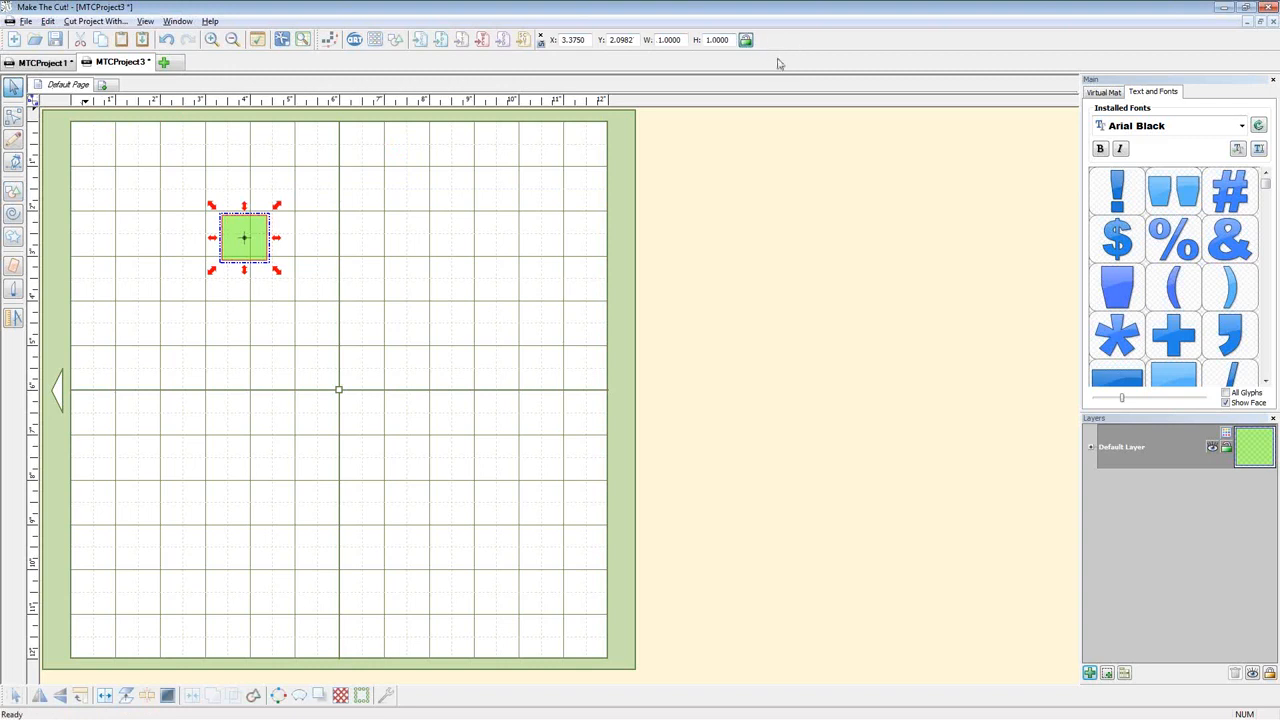
Resize the square to 26 11/16 in wide by 8.5 in high and move it near the mat's upper-left corner
double_click(683, 39)
type("26 11/16")
key("Tab")
type("8.")
key("Return")
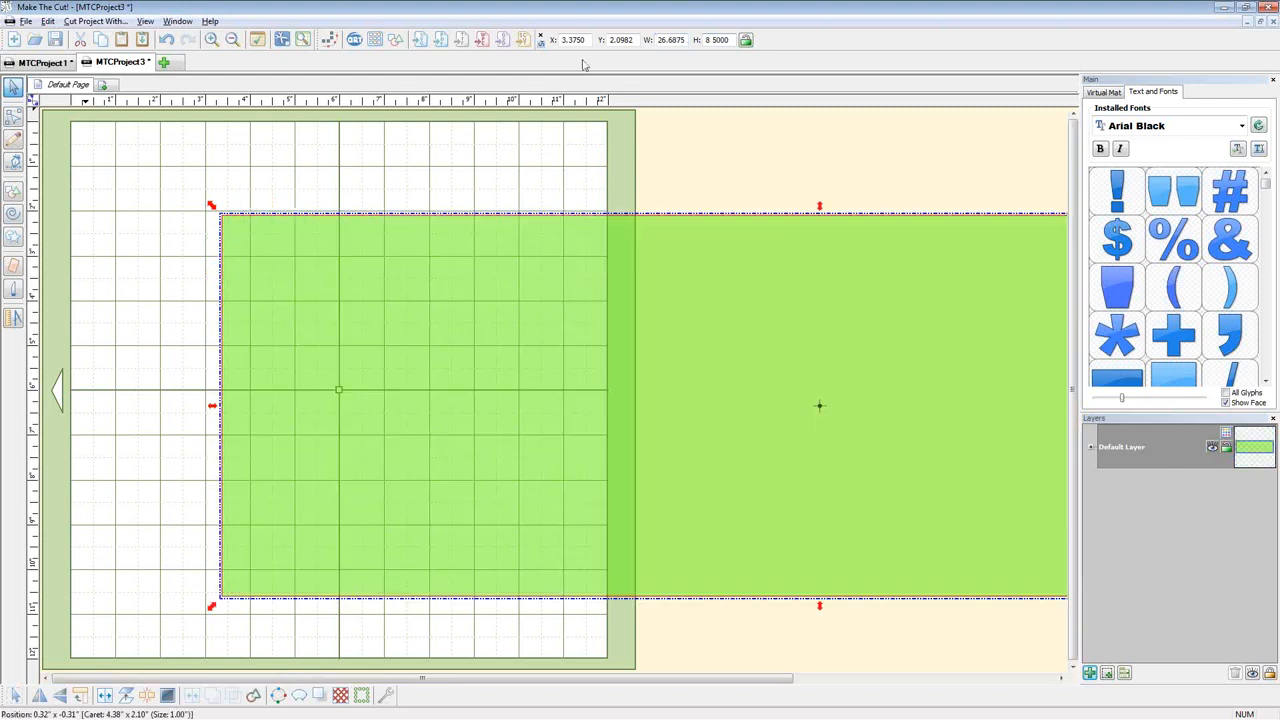
scroll(286, 371, "down", 7)
scroll(286, 371, "up", 5)
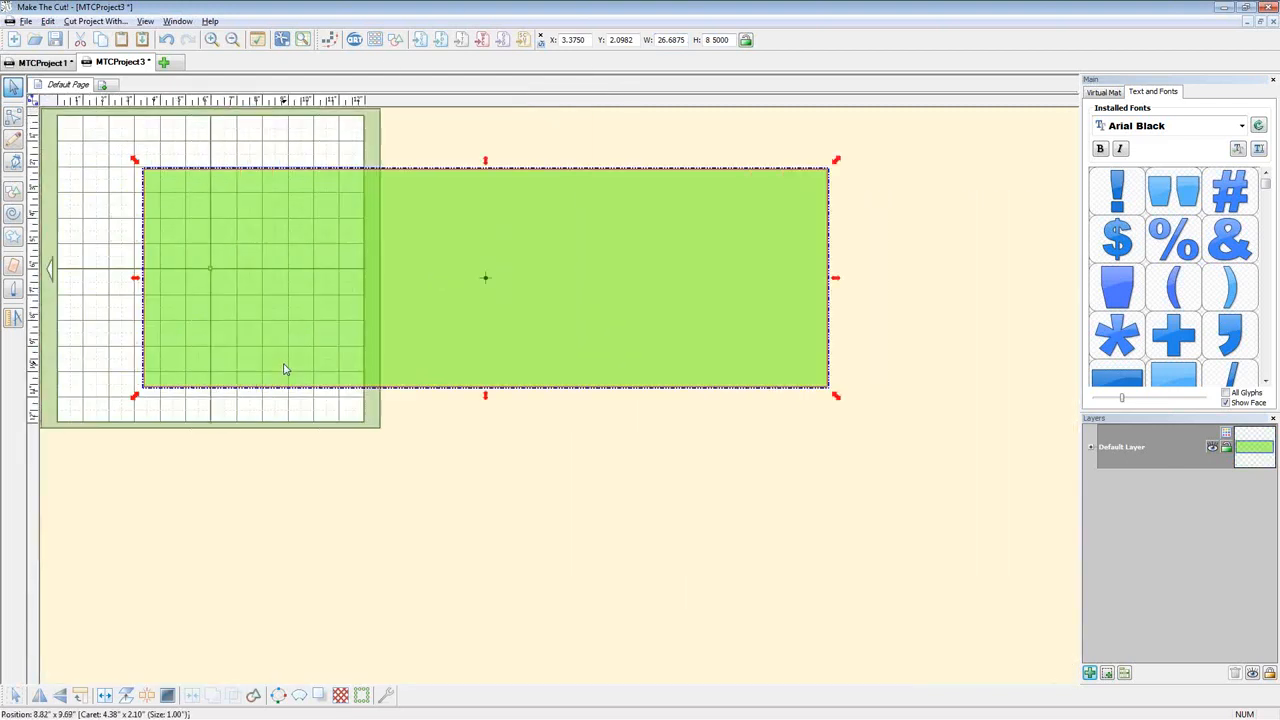
scroll(286, 369, "down", 1)
left_click_drag(379, 251, 332, 221)
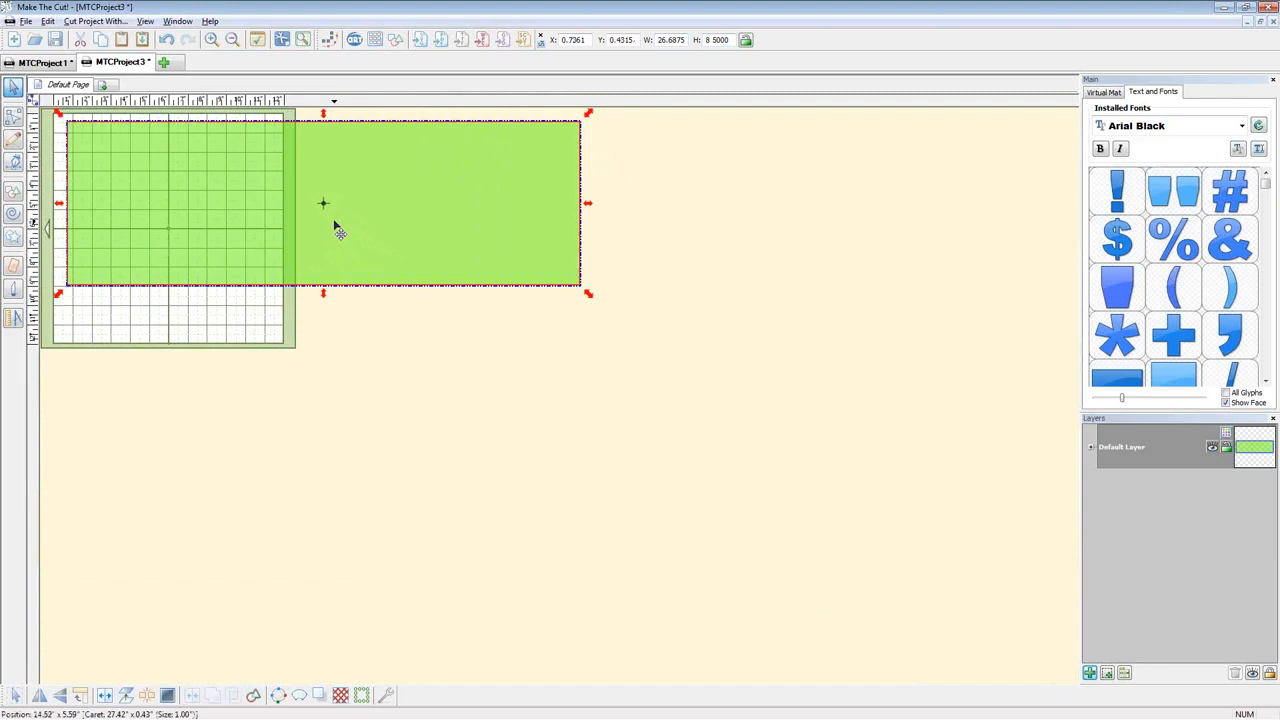
Apply a conical warp to the rectangle with a 12 in top diameter, 5 in bottom diameter and 8.5 in slant height, importing the cone
left_click(299, 695)
left_click_drag(801, 304, 763, 304)
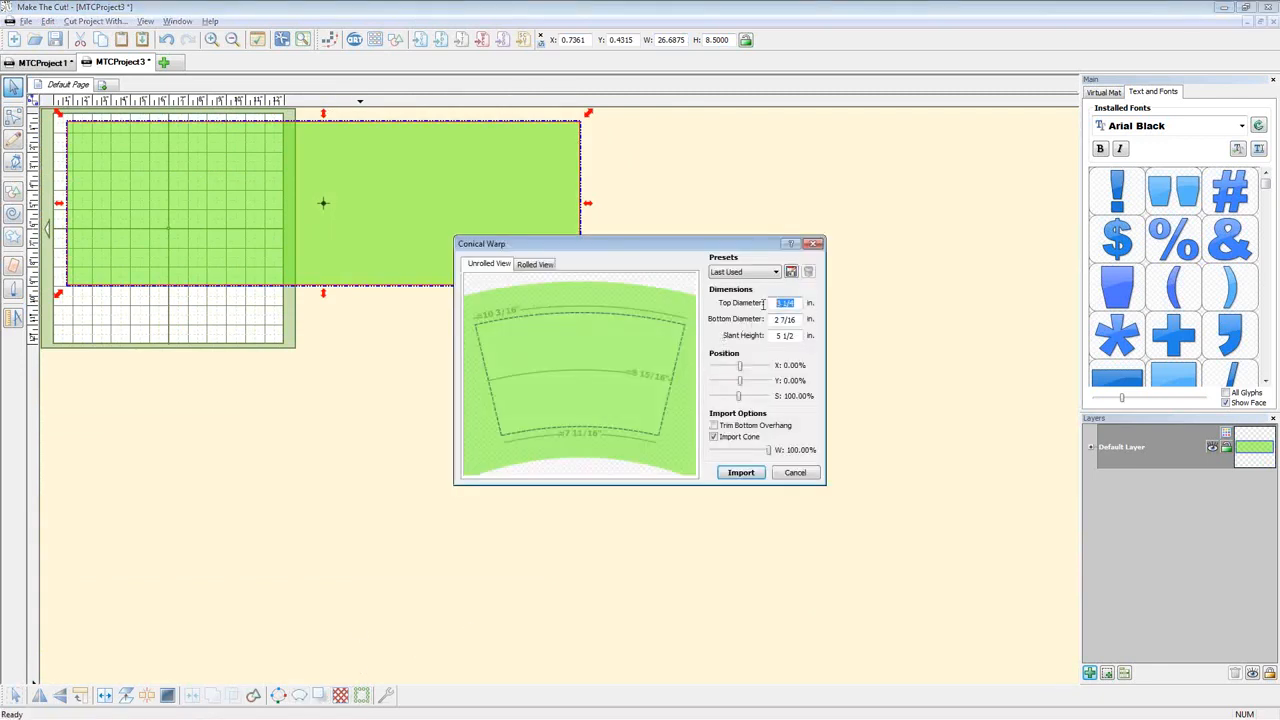
type("12")
key("Tab")
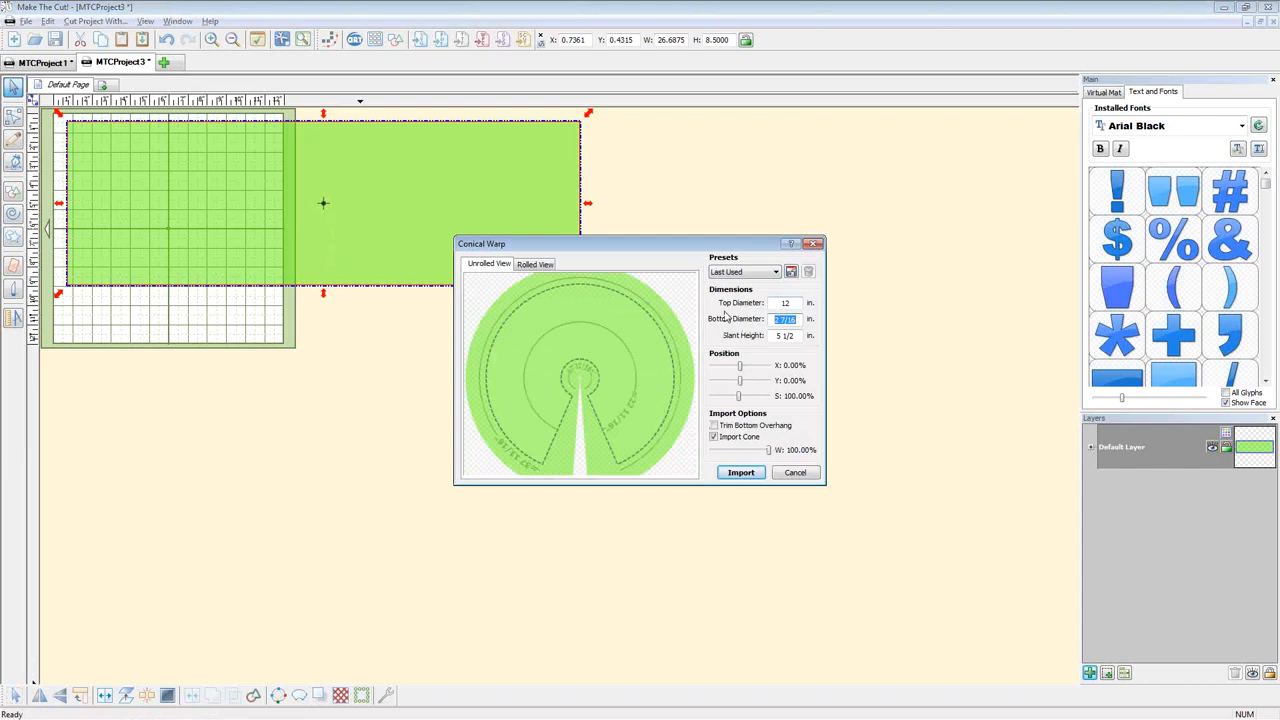
type("5")
key("Tab")
type("8")
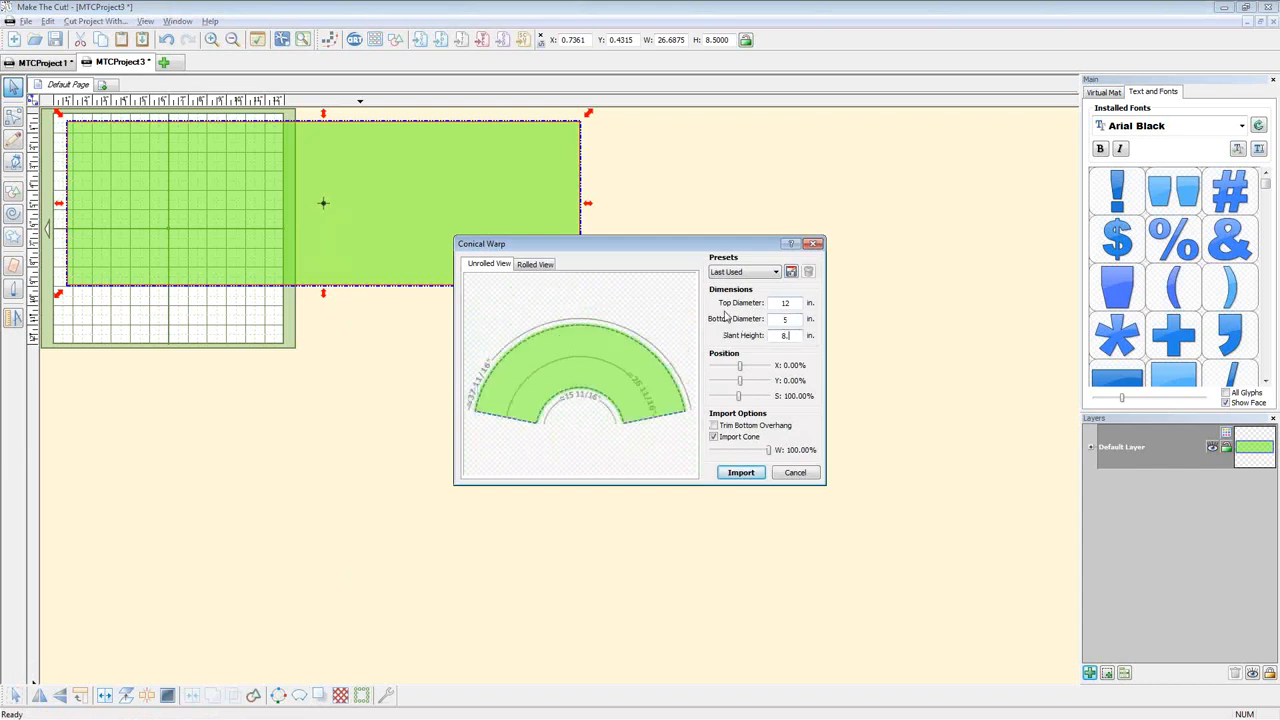
type(" 5")
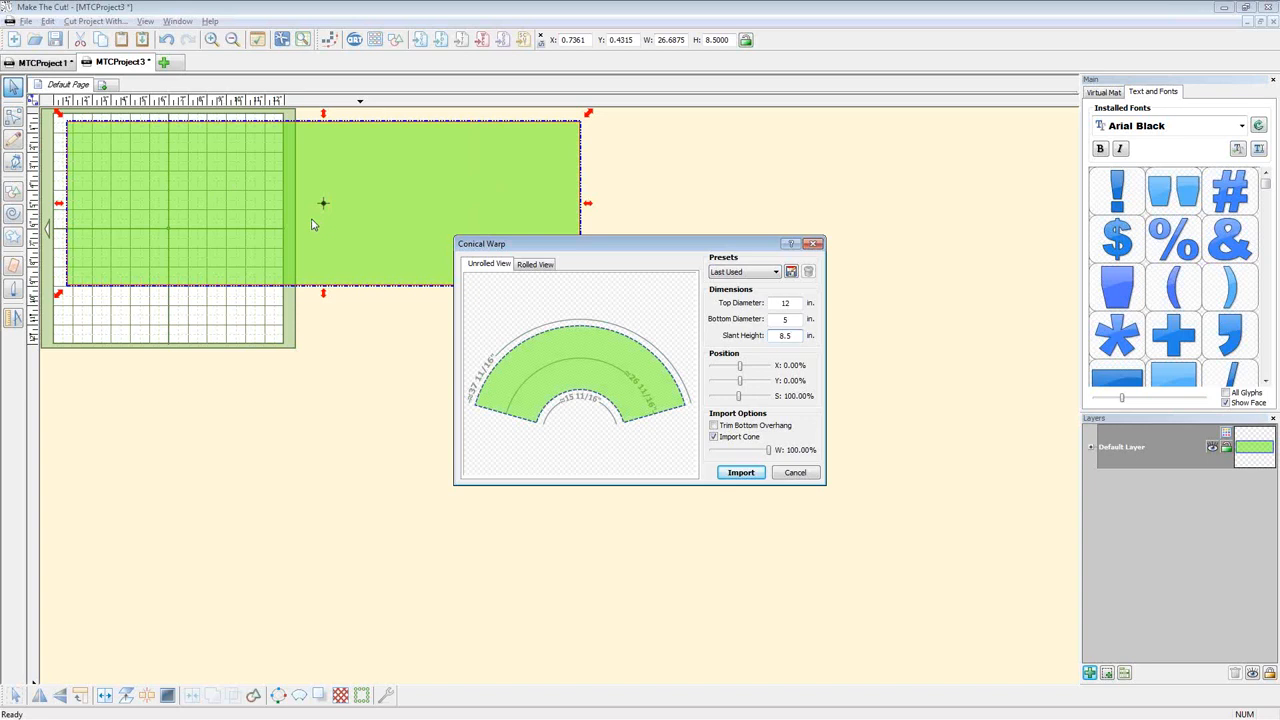
left_click(731, 476)
Undo the conical warp of the rectangle
key("ctrl+s")
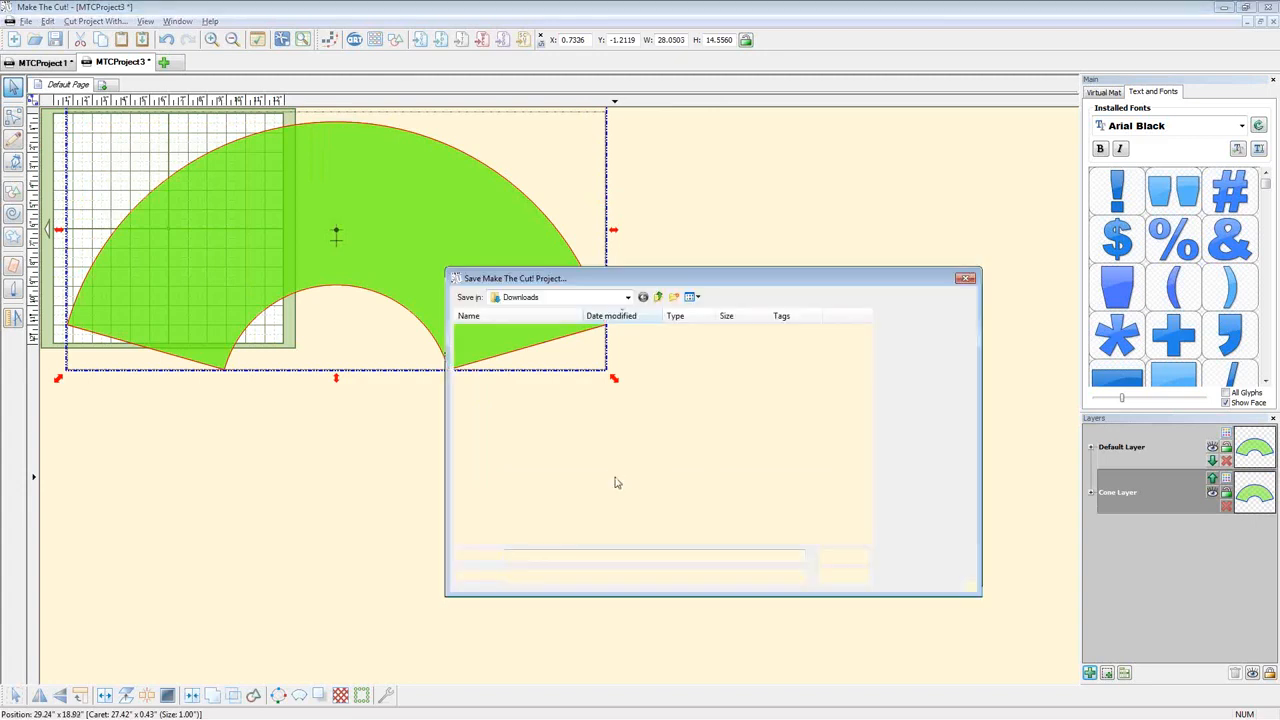
key("Escape")
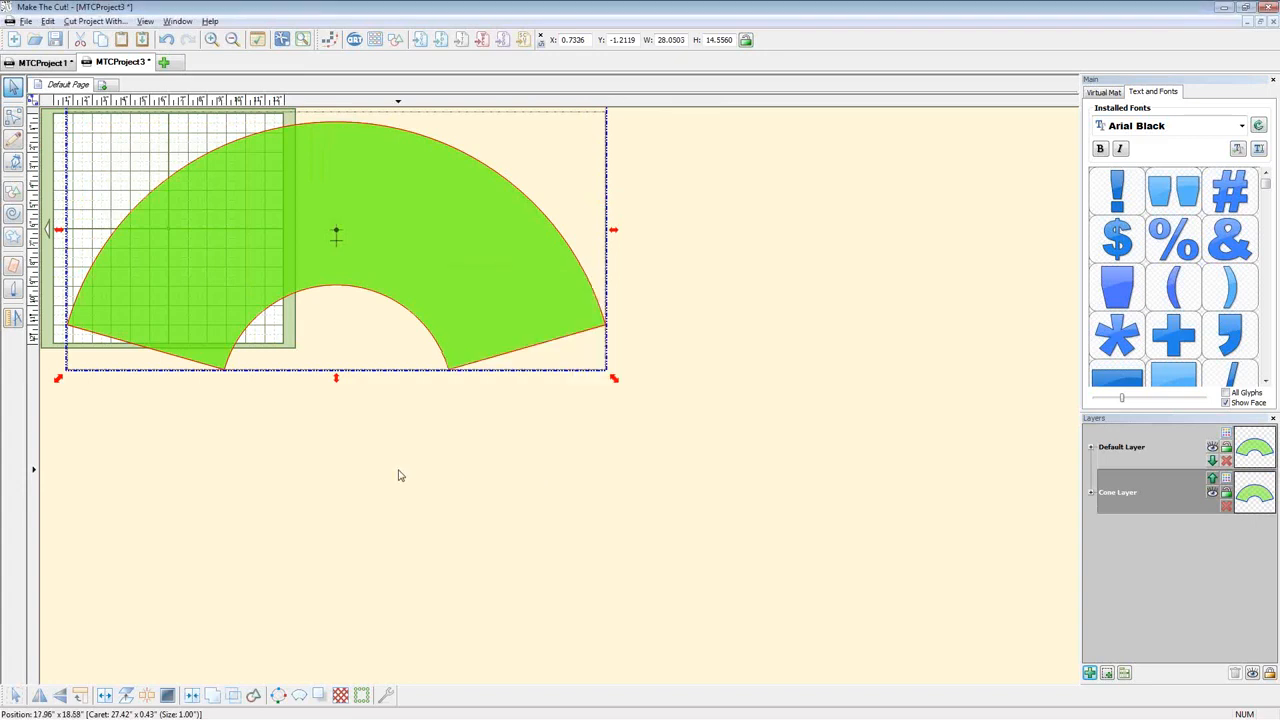
key("ctrl+z")
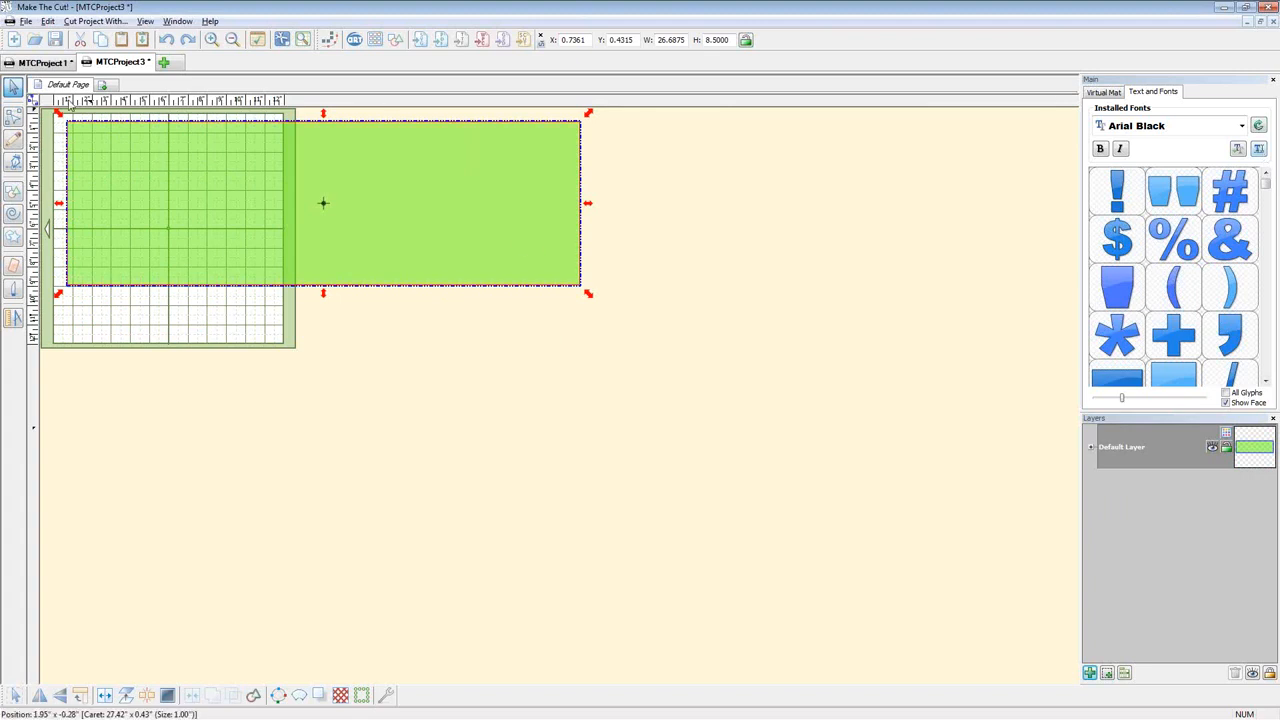
Add the text group "Taper Words" in Arial Black, enlarged to about 24.4 by 3.3 in and centred over the rectangle
left_click(1259, 149)
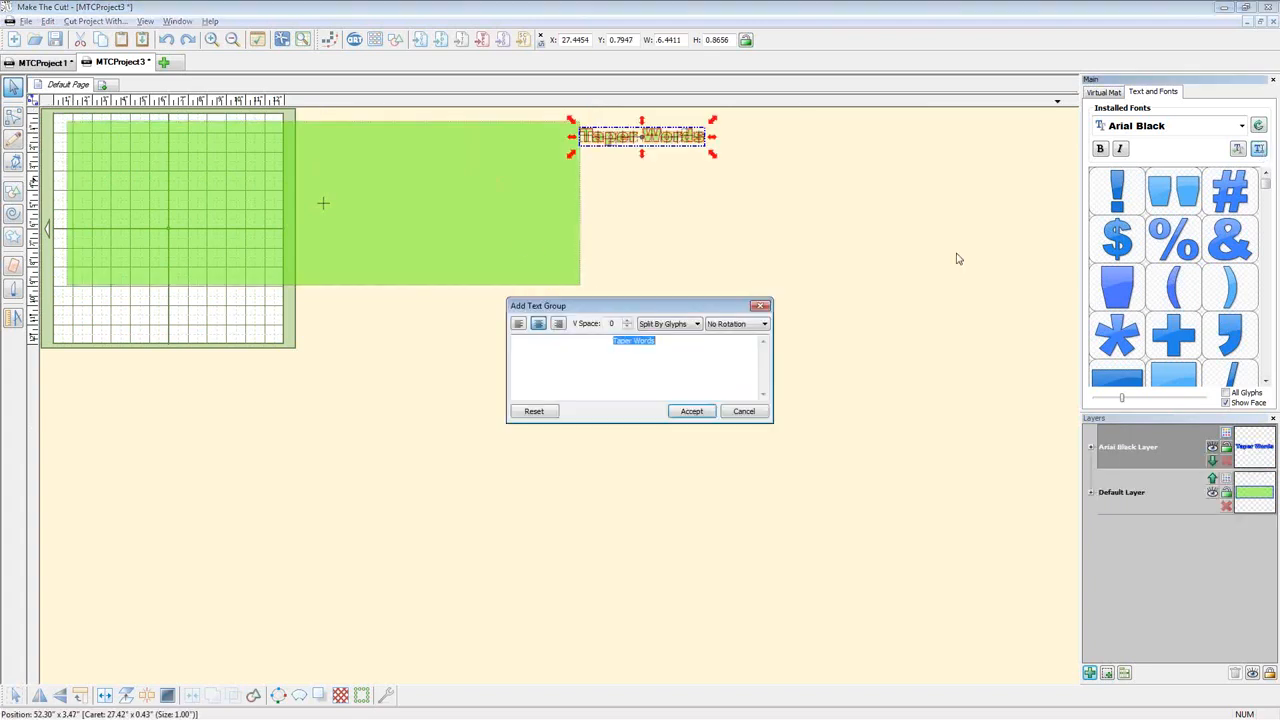
left_click(699, 413)
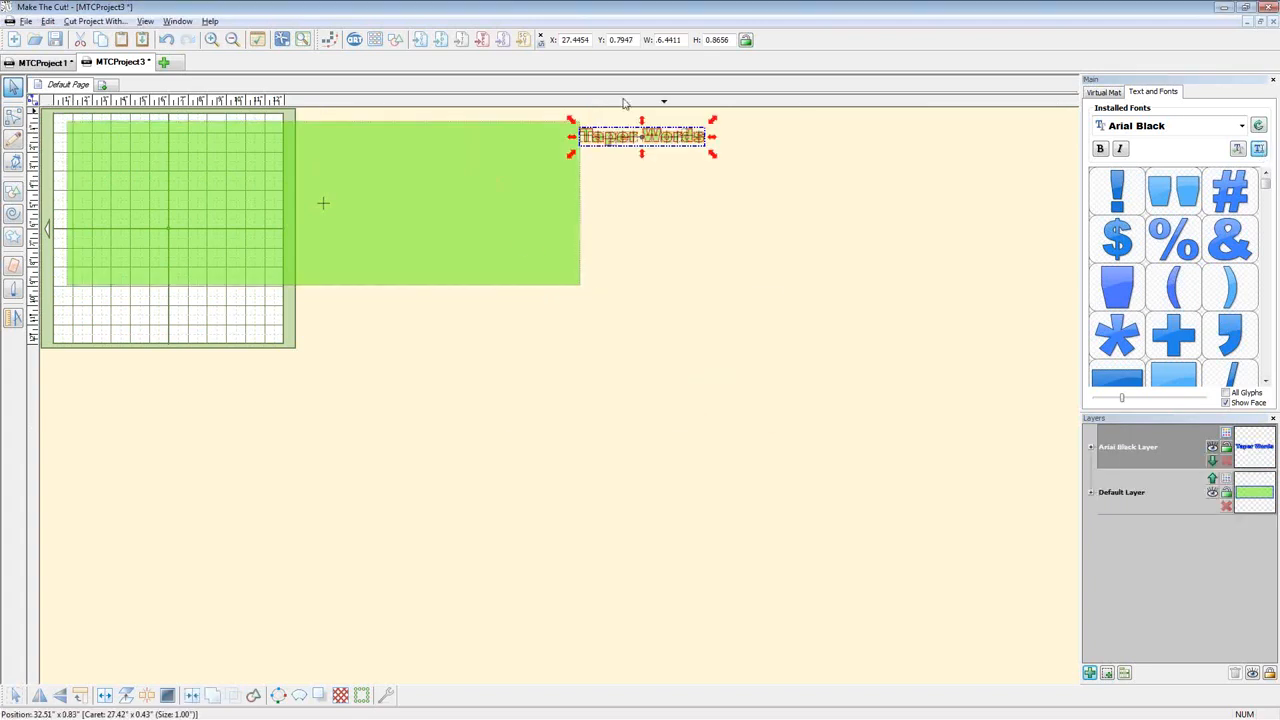
left_click_drag(668, 139, 571, 320)
left_click_drag(357, 194, 358, 218)
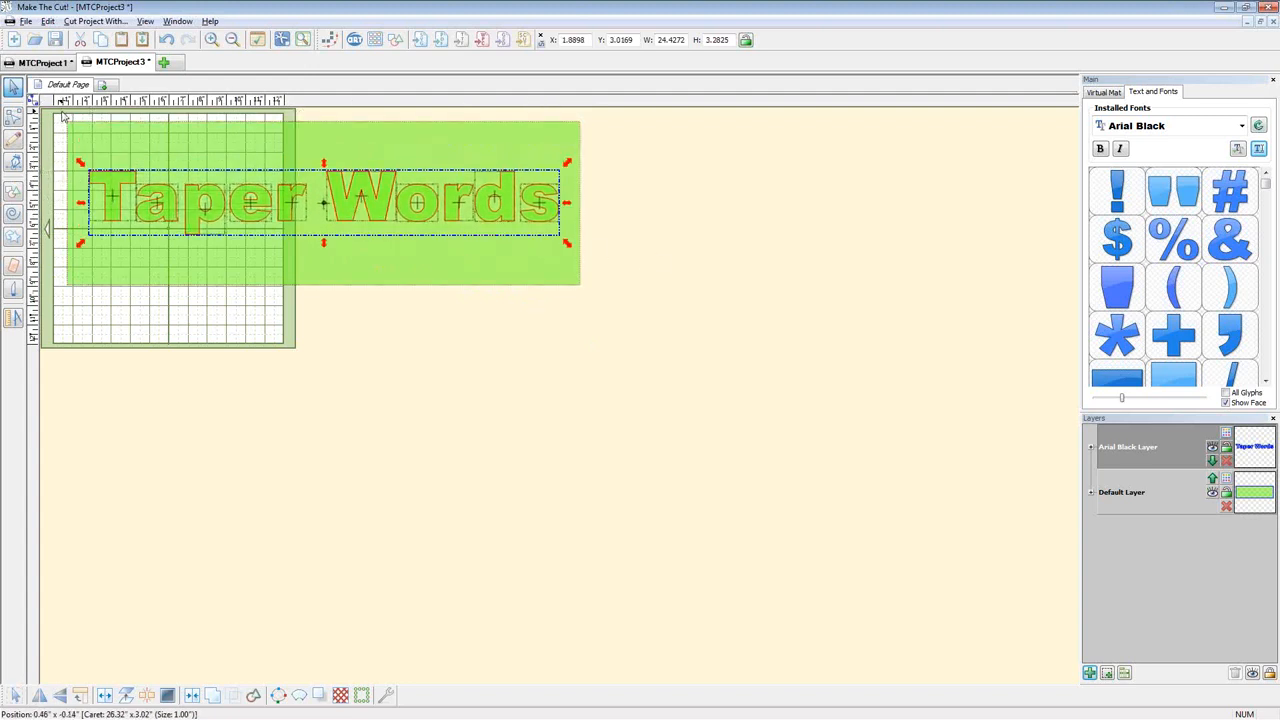
Select the text together with the rectangle and preview their conical warp without importing it
left_click_drag(62, 115, 500, 286)
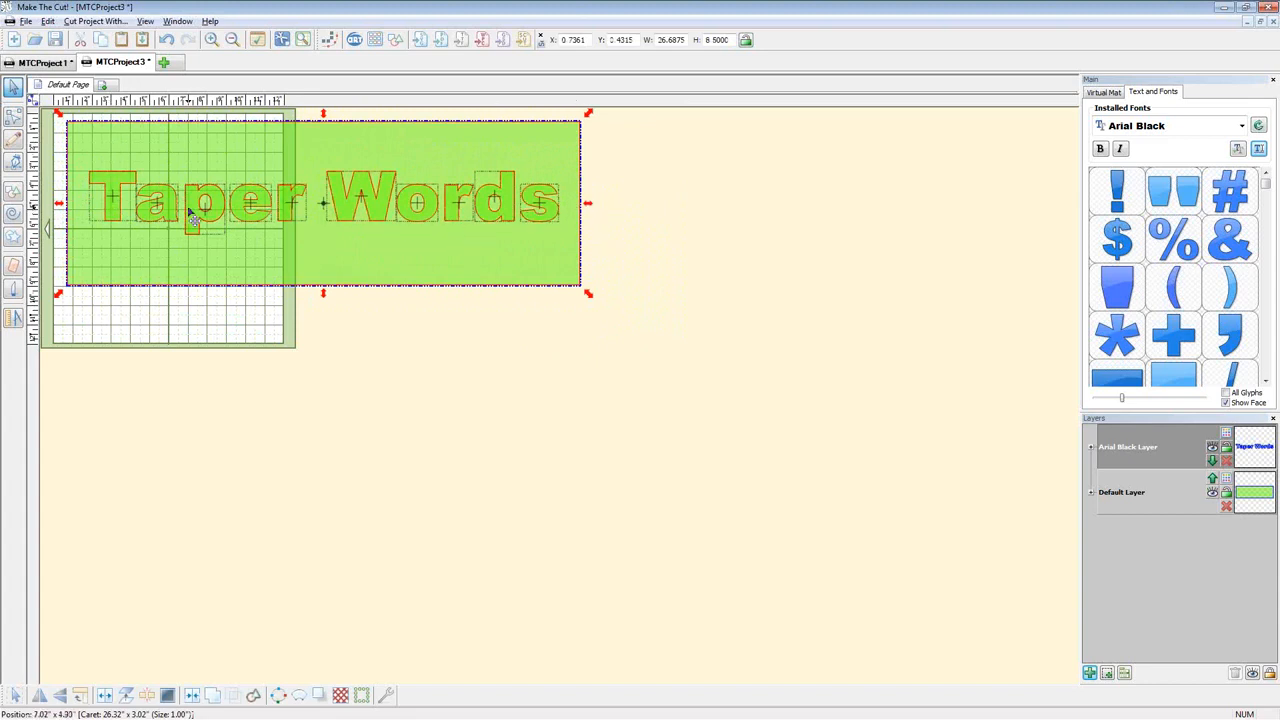
left_click(299, 695)
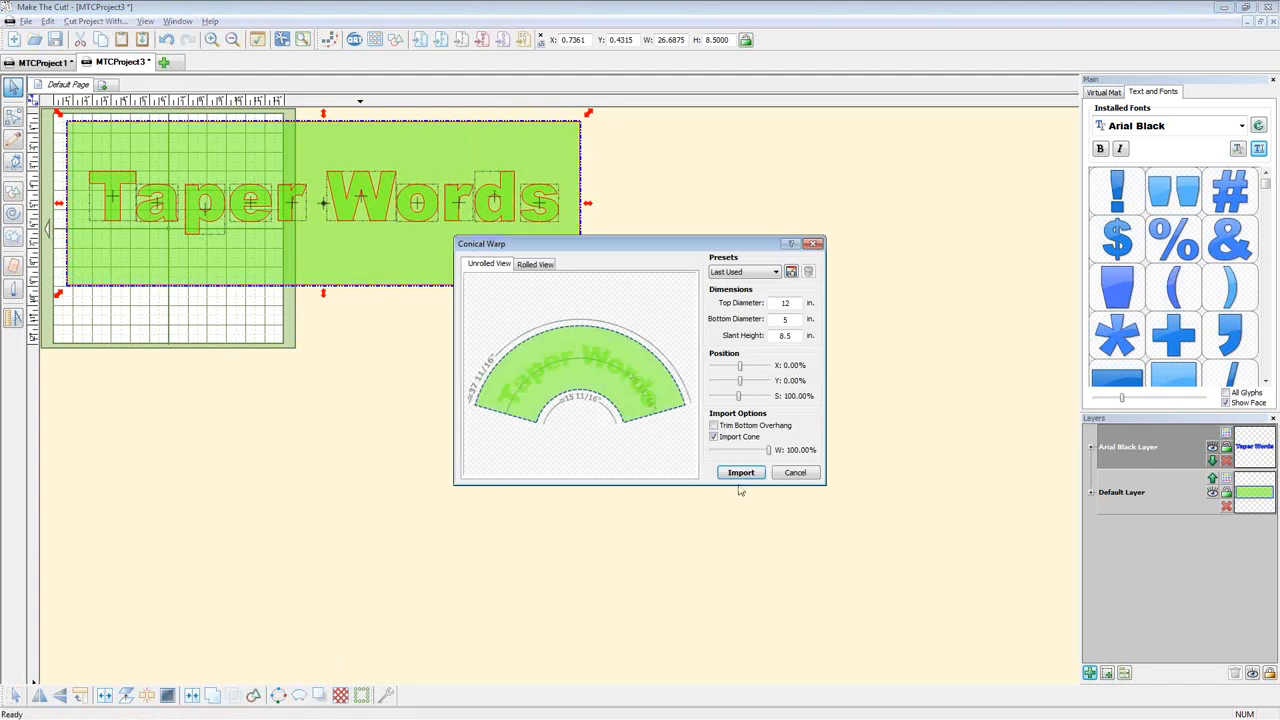
left_click(797, 474)
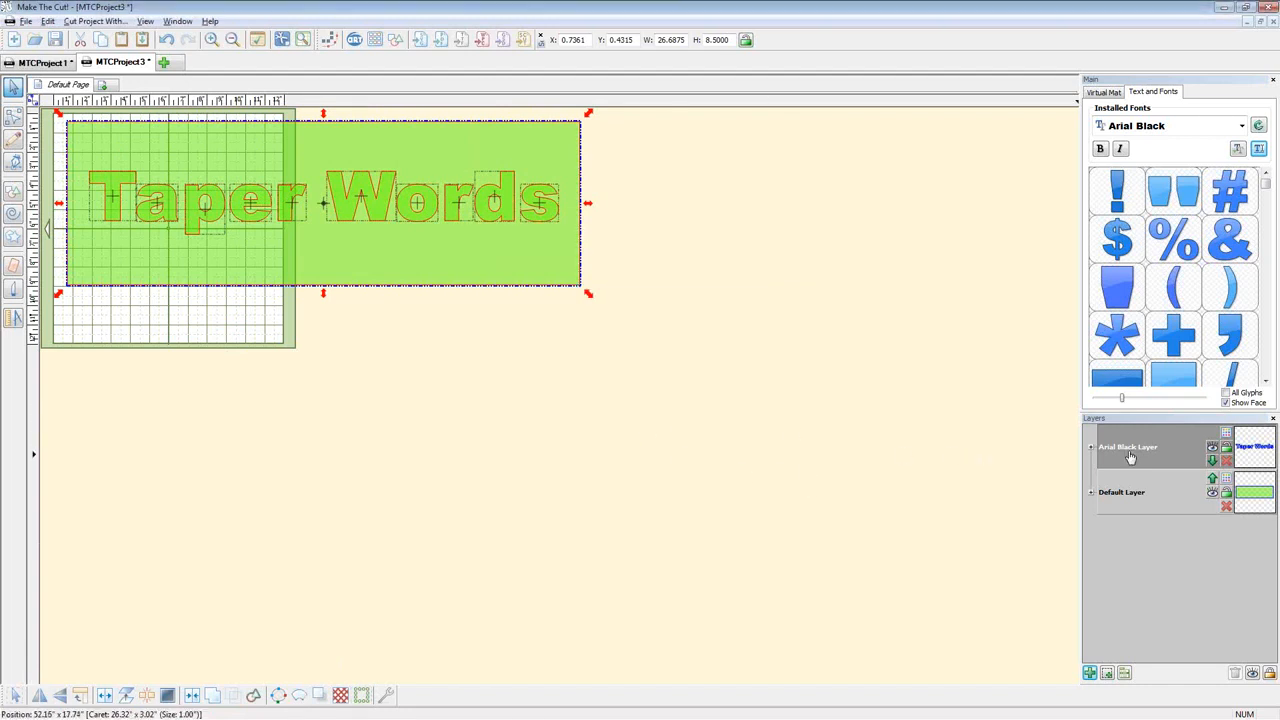
Recolour the Arial Black text layer black and preview its conical warp with the rectangle without importing it
left_click(1226, 434)
left_click(1193, 459)
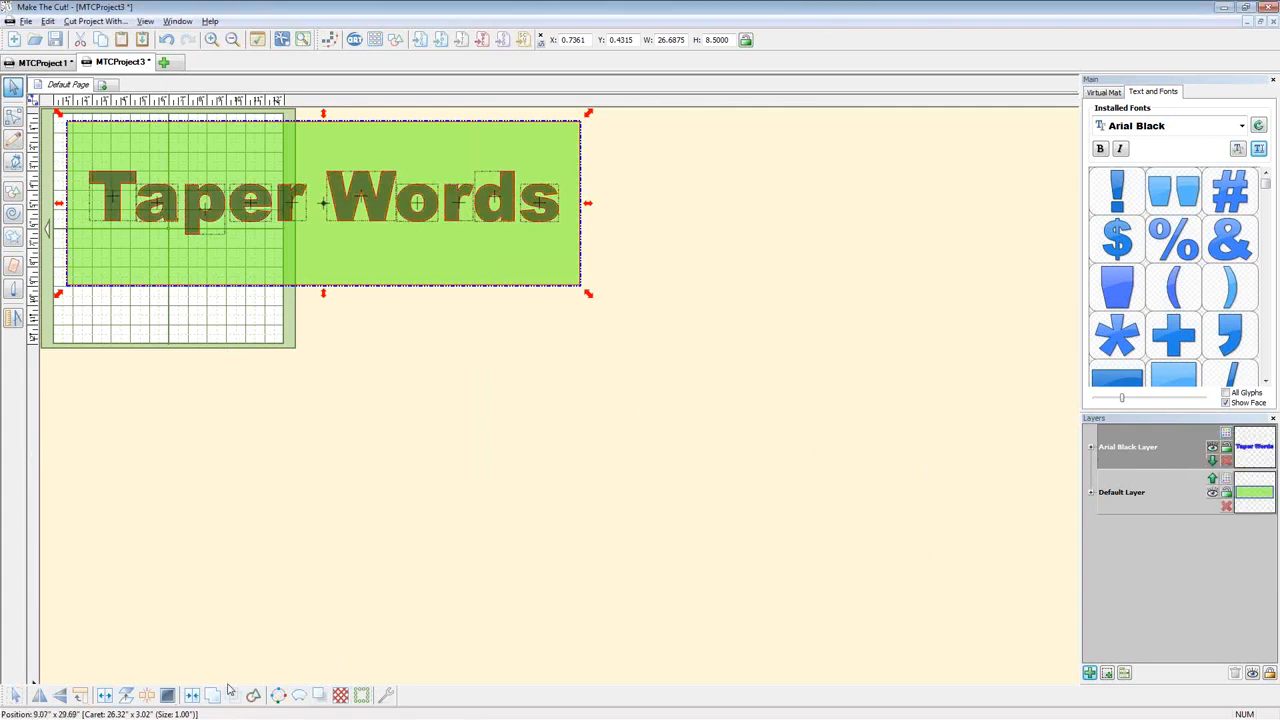
left_click(299, 695)
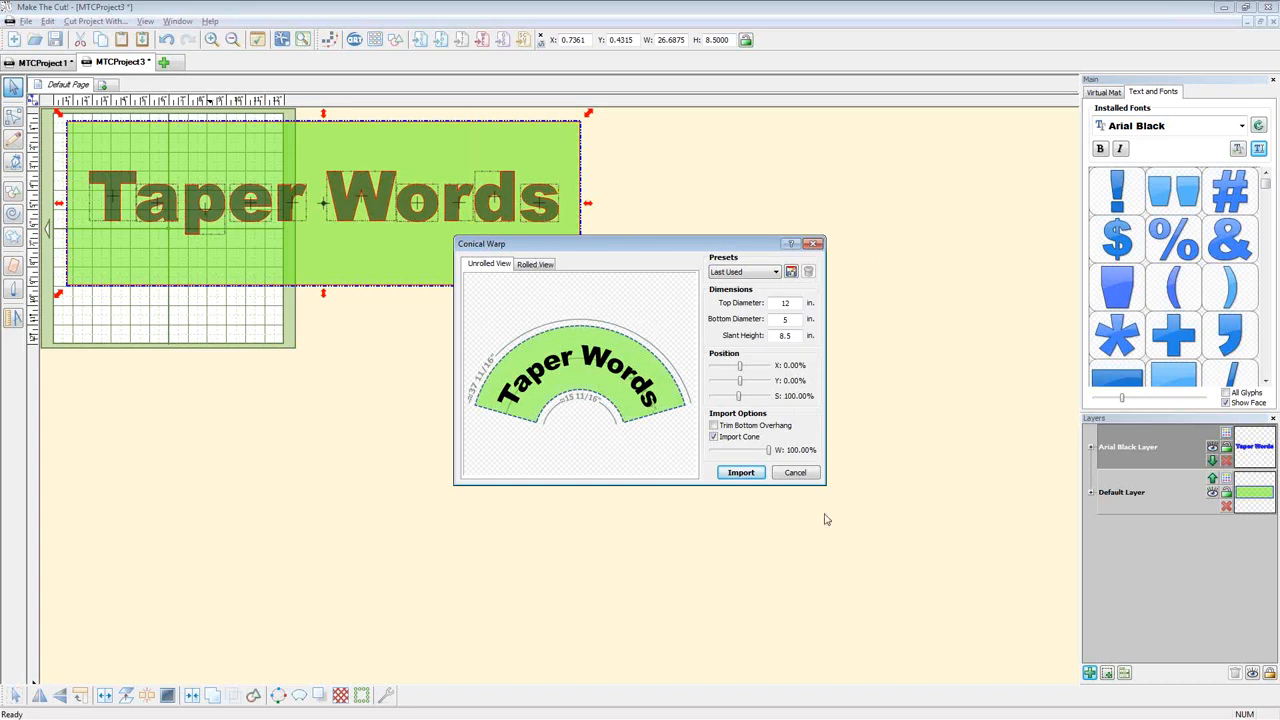
left_click(794, 473)
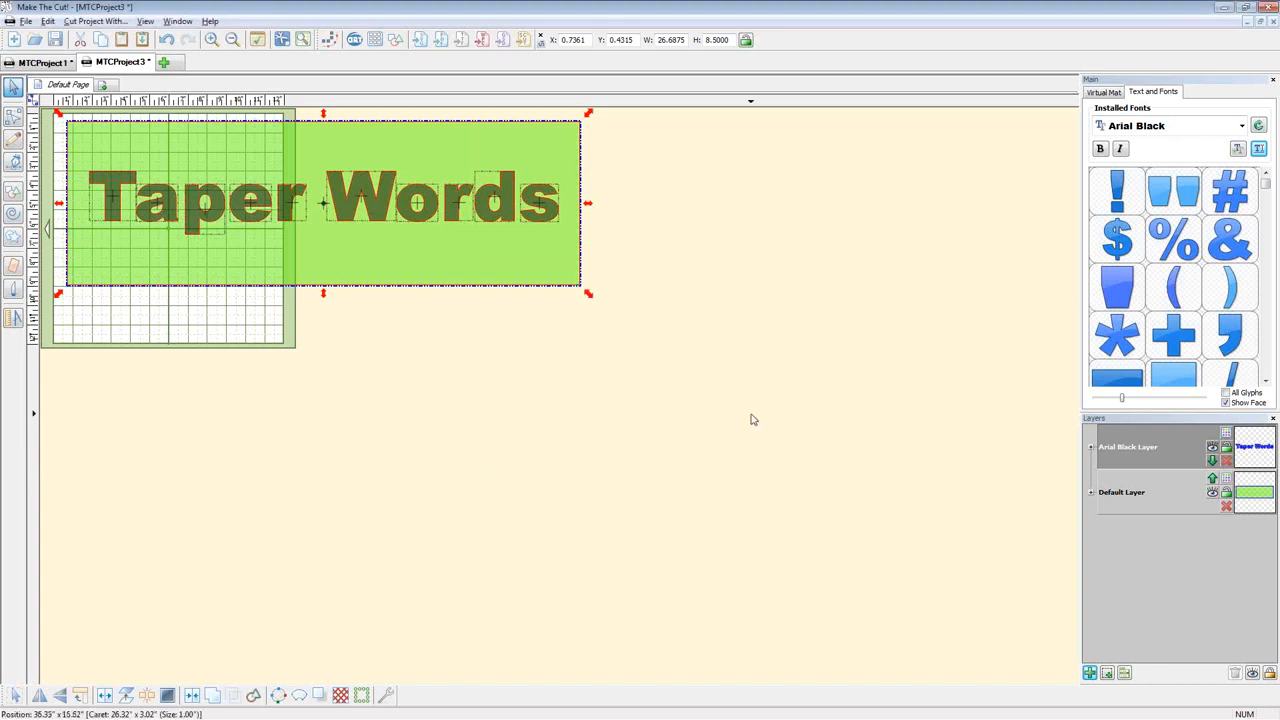
Rotate the "Taper Words" text group by 180 degrees so it sits upside down on the rectangle
left_click(1254, 448)
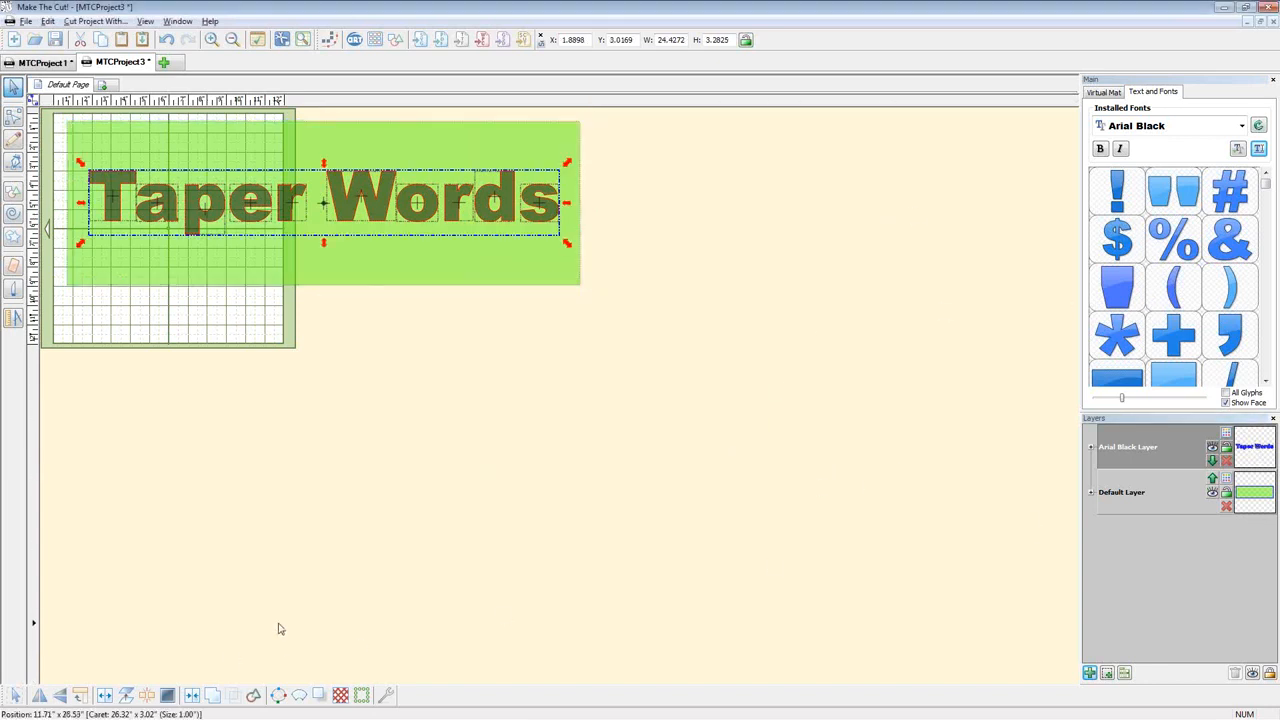
left_click(82, 697)
left_click(82, 697)
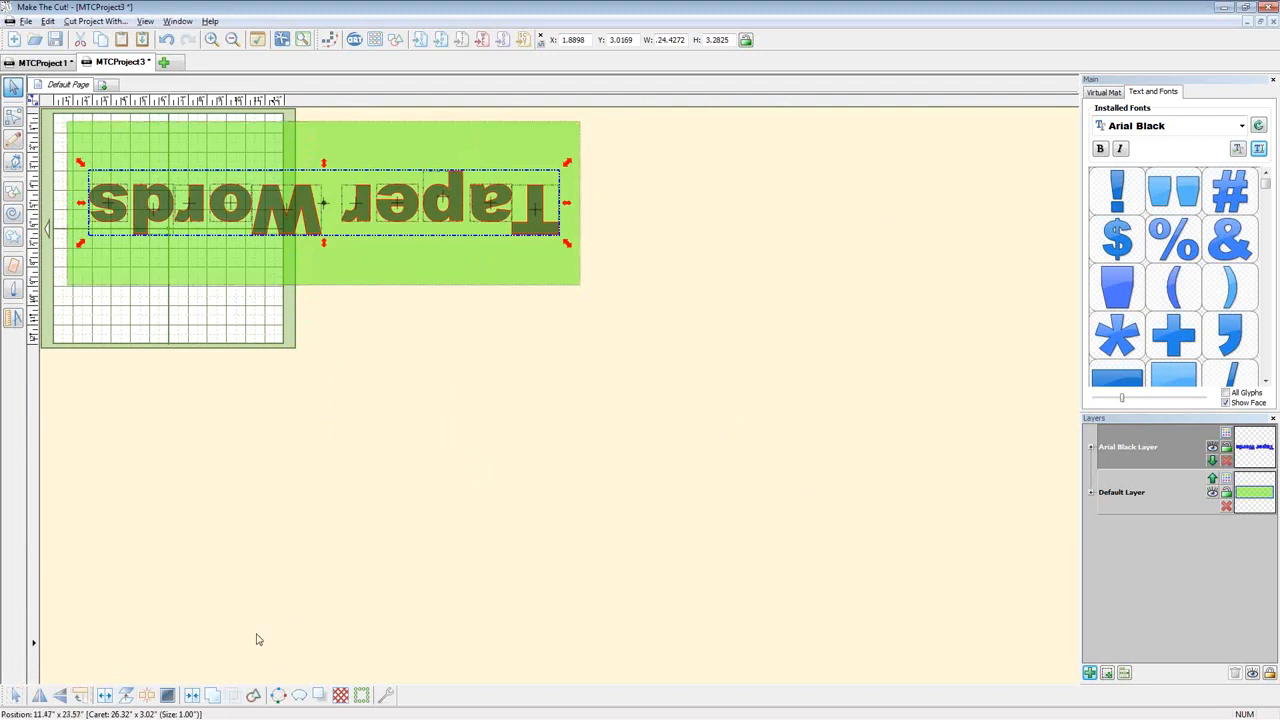
Preview the conical warp of the upside-down text and rectangle as a rolled 3D cone, examining the lettering from several angles
left_click_drag(58, 110, 682, 368)
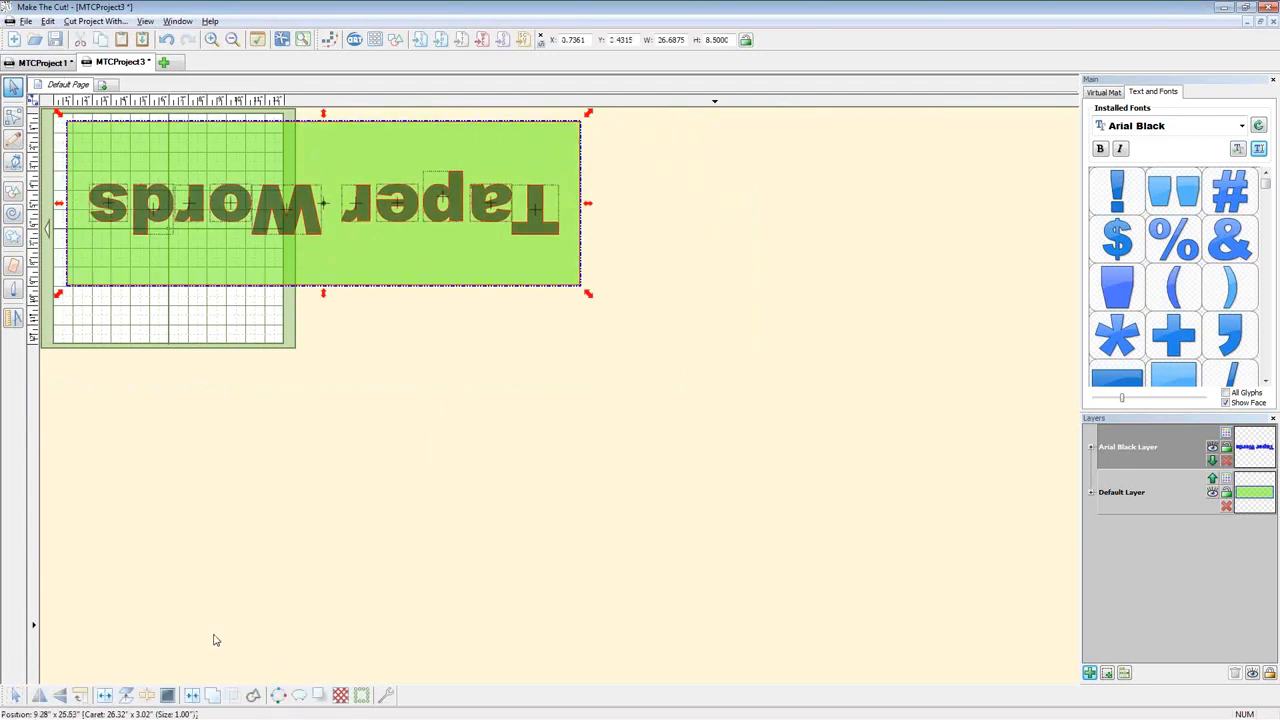
left_click(299, 695)
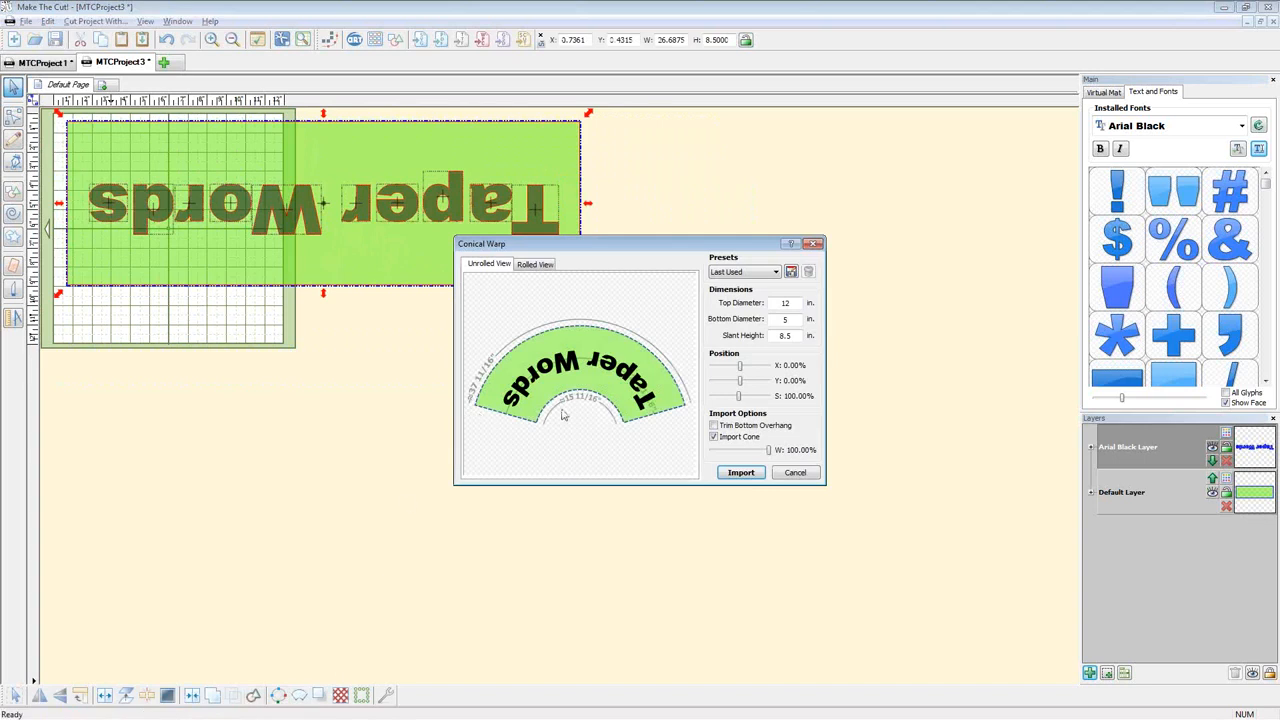
left_click(545, 265)
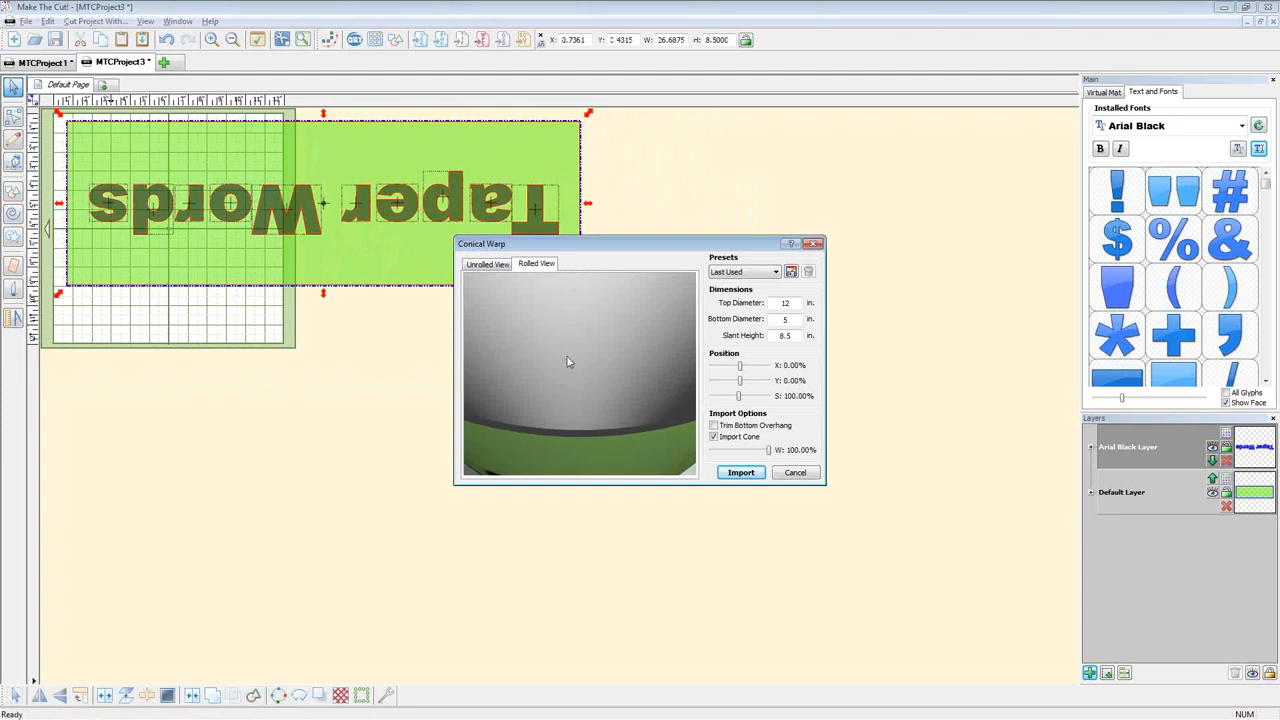
scroll(568, 357, "down", 8)
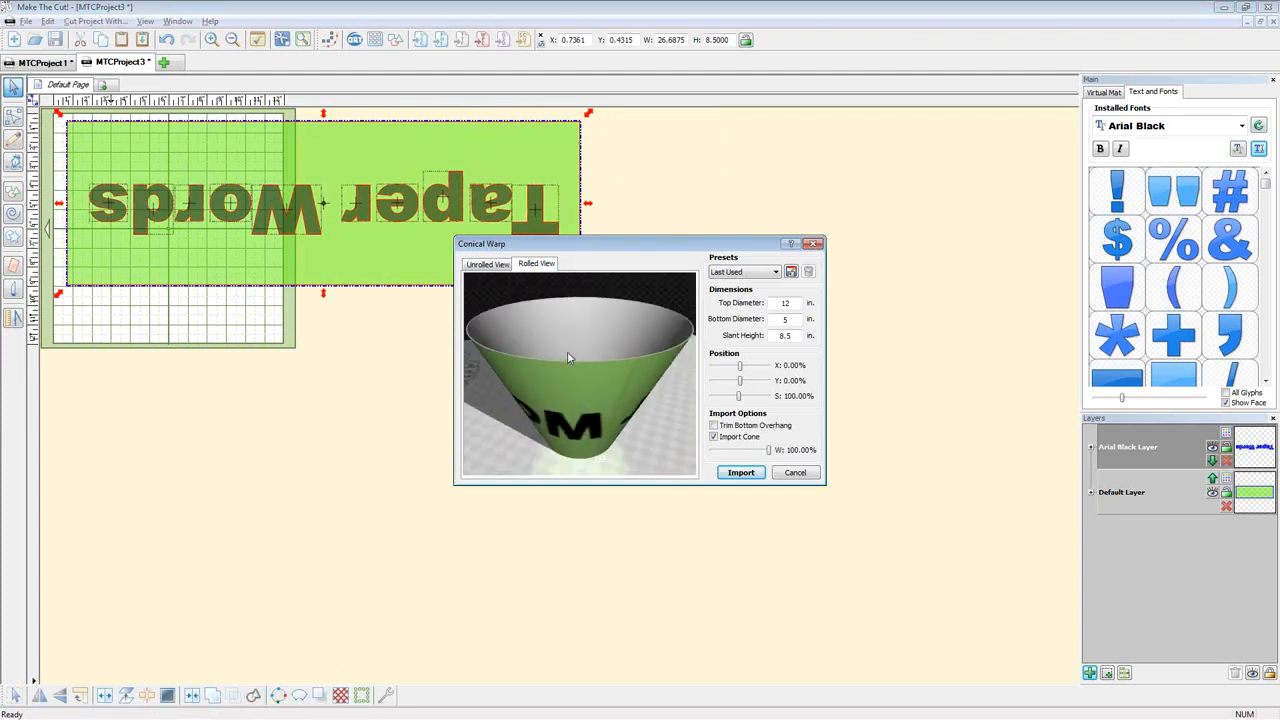
left_click_drag(574, 397, 480, 336)
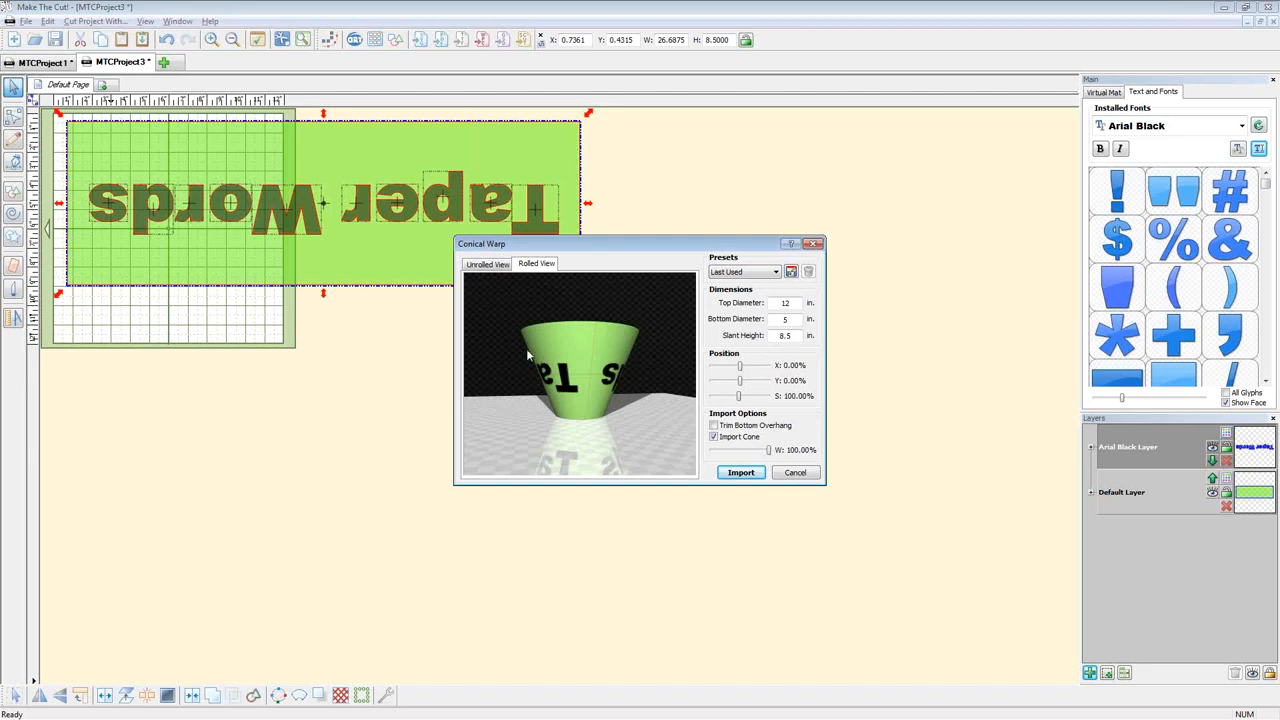
left_click_drag(489, 331, 620, 328)
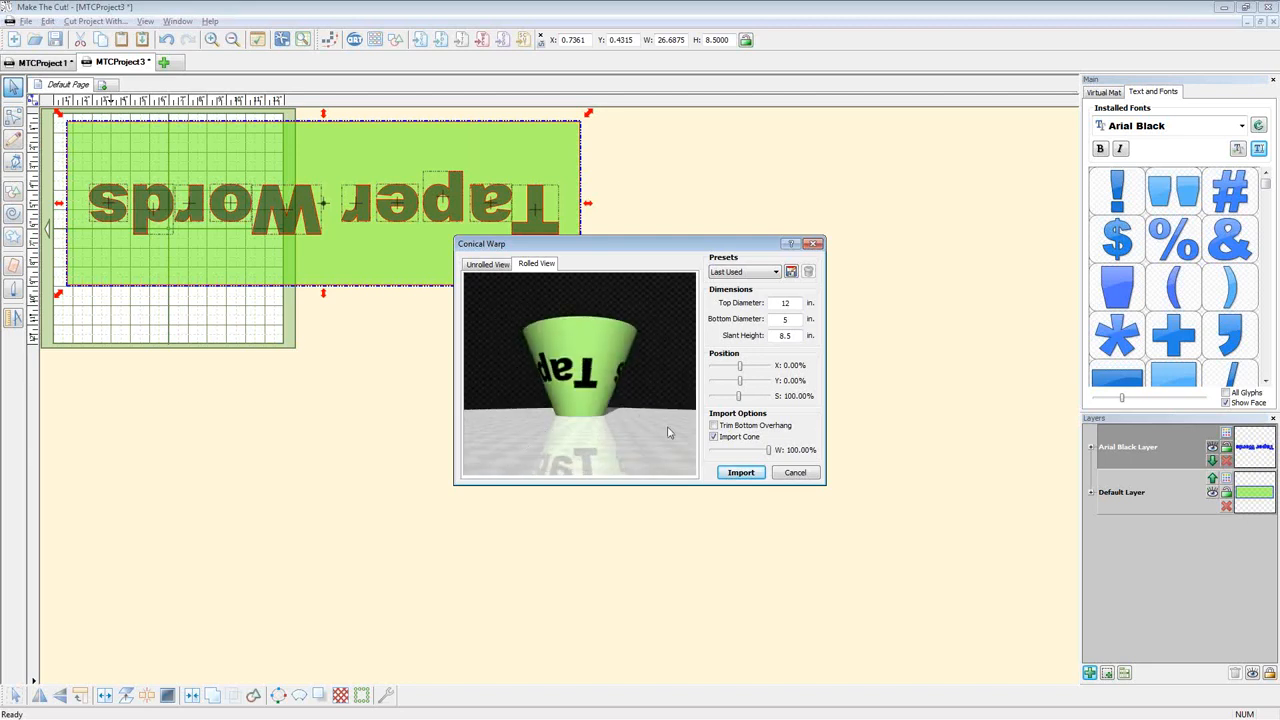
scroll(669, 366, "down", 2)
scroll(669, 366, "up", 2)
scroll(651, 358, "down", 2)
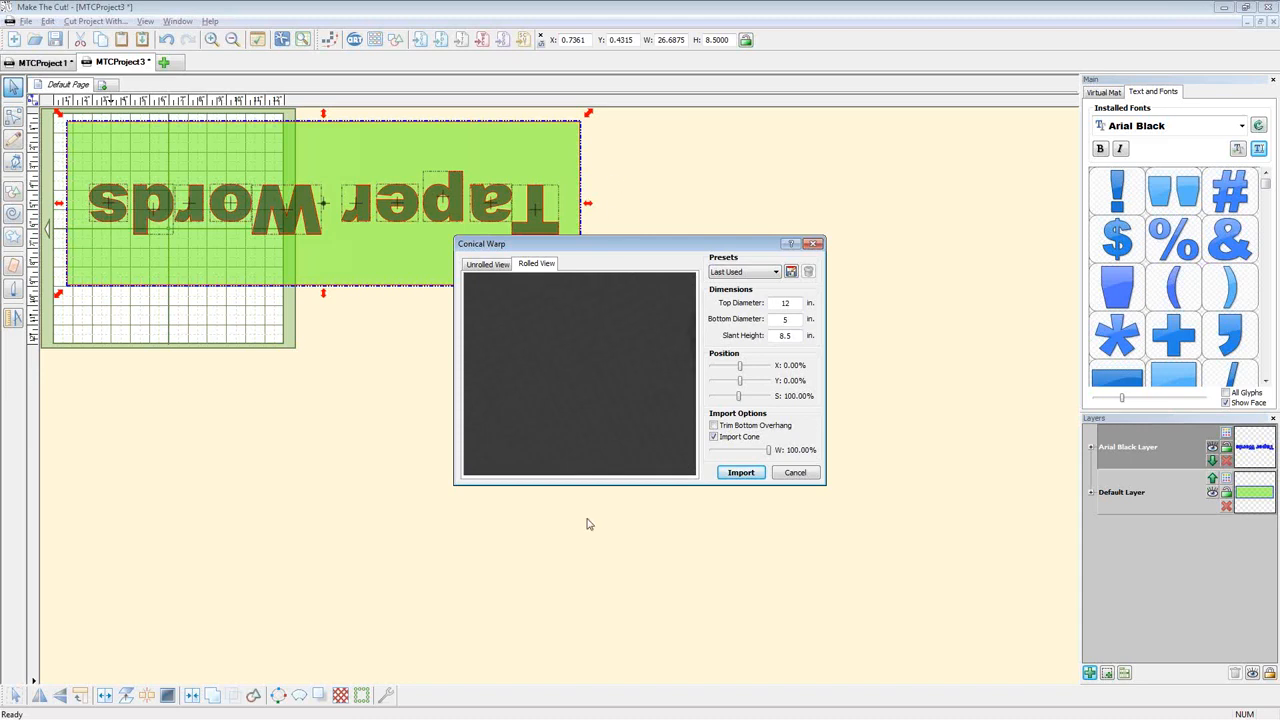
left_click_drag(583, 370, 581, 274)
left_click_drag(577, 441, 572, 288)
scroll(590, 382, "up", 2)
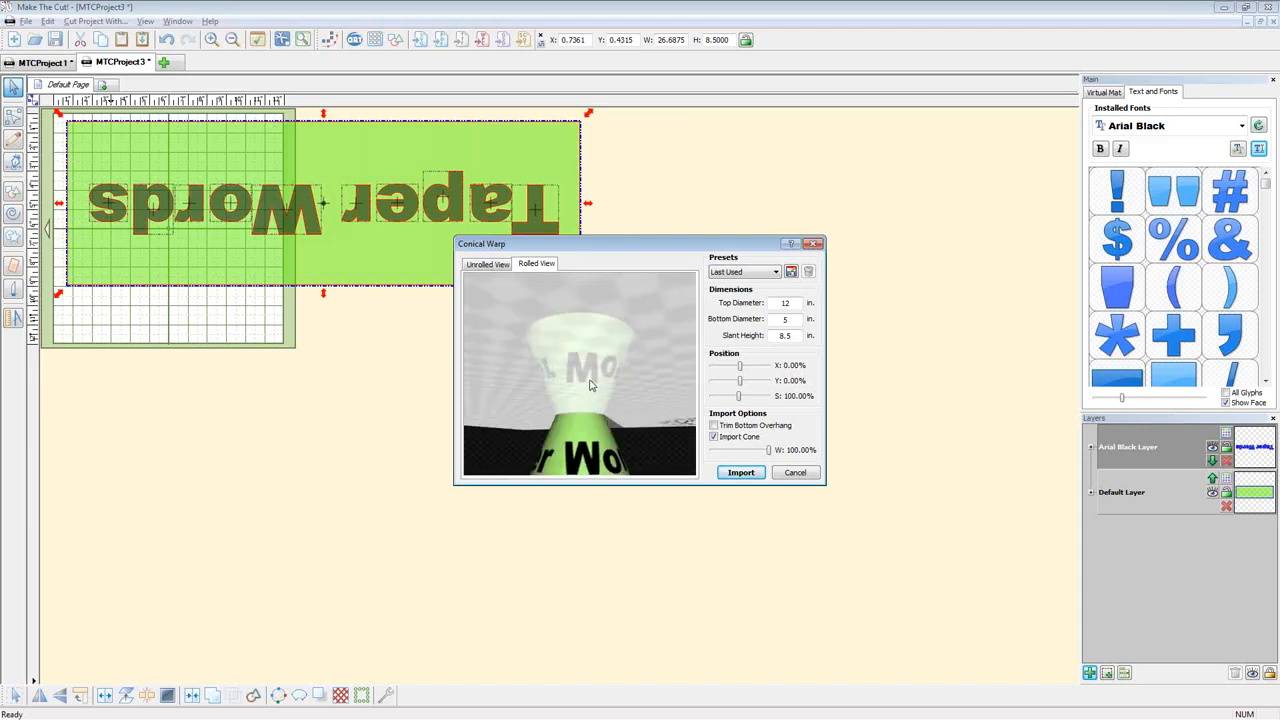
scroll(591, 411, "down", 6)
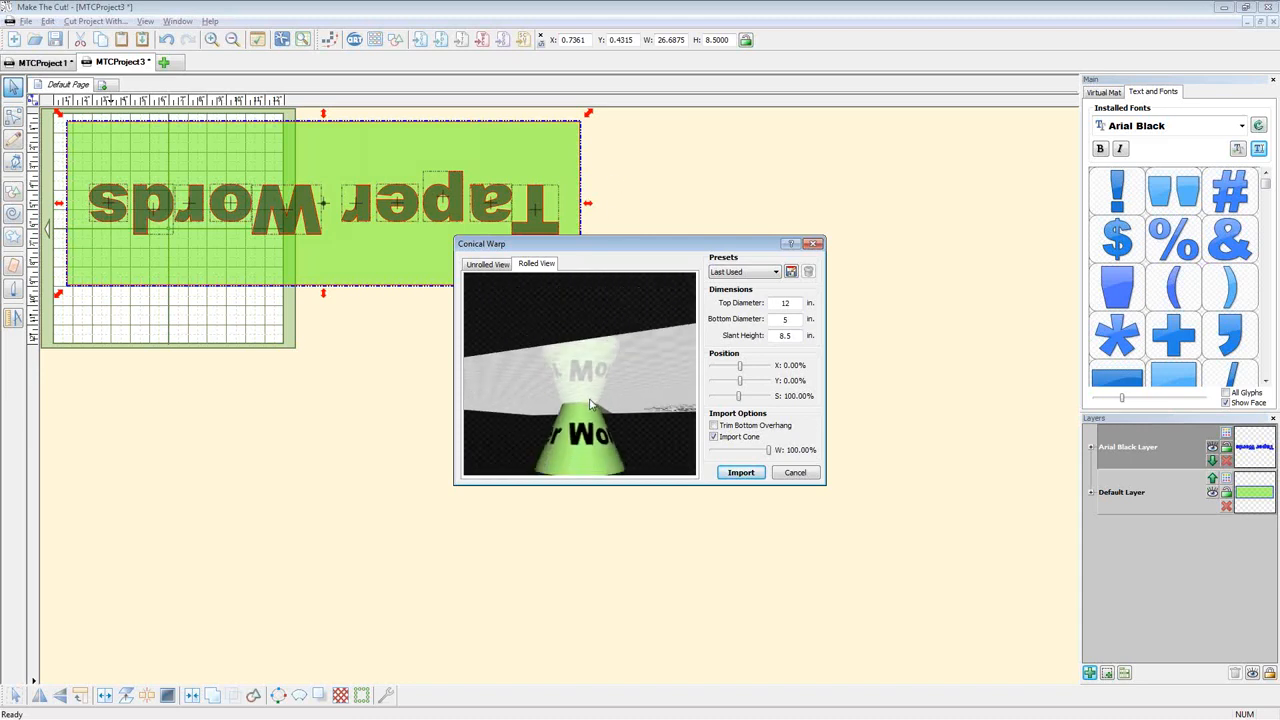
left_click_drag(571, 438, 630, 432)
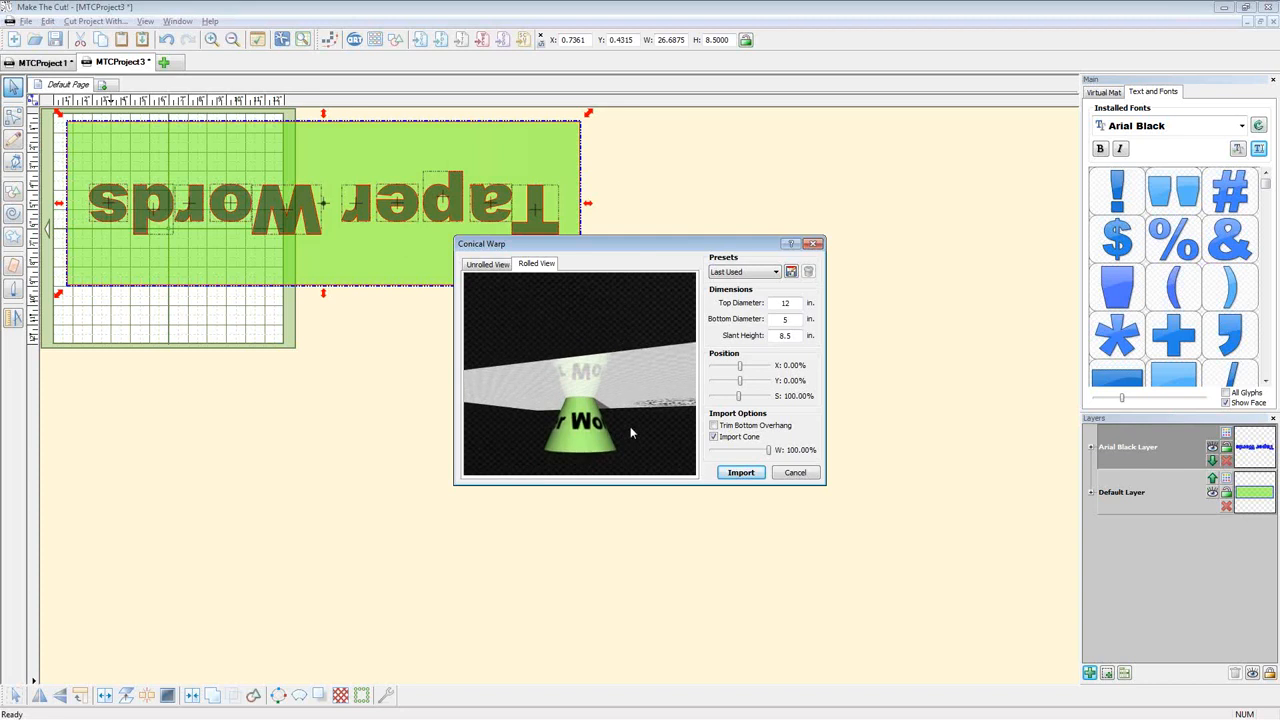
left_click_drag(656, 380, 486, 393)
left_click_drag(640, 400, 612, 432)
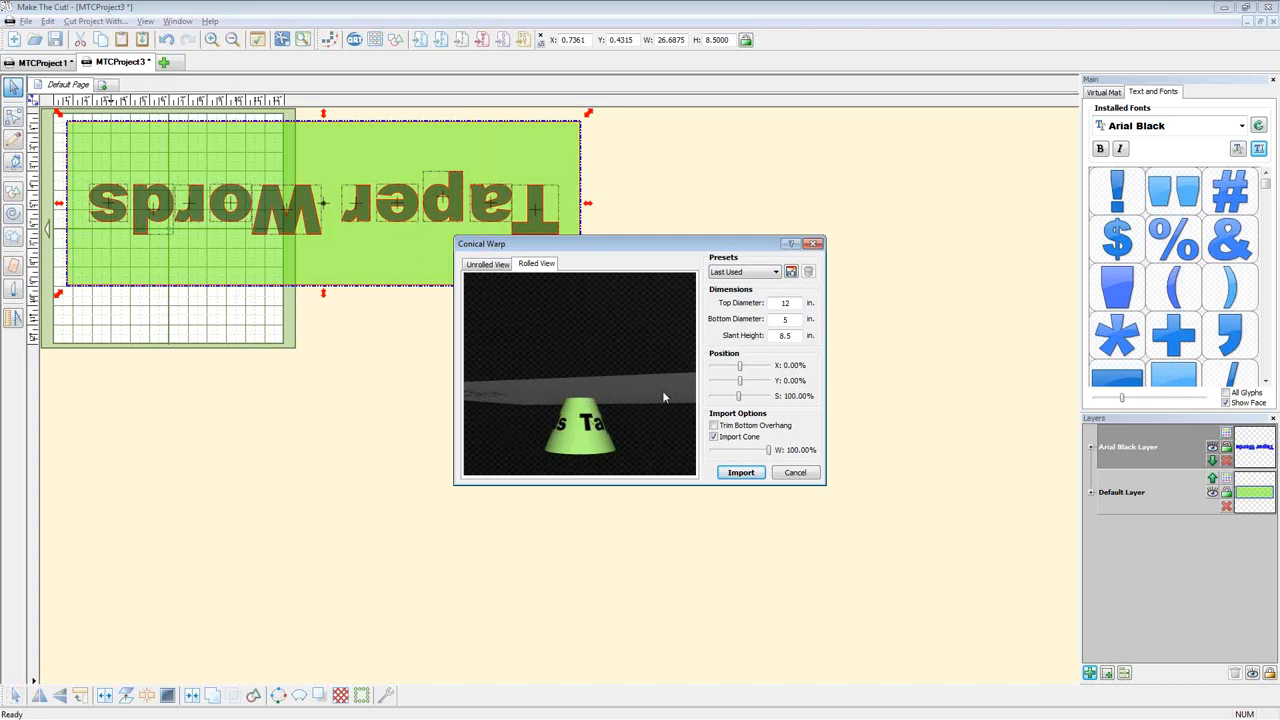
left_click_drag(662, 398, 695, 400)
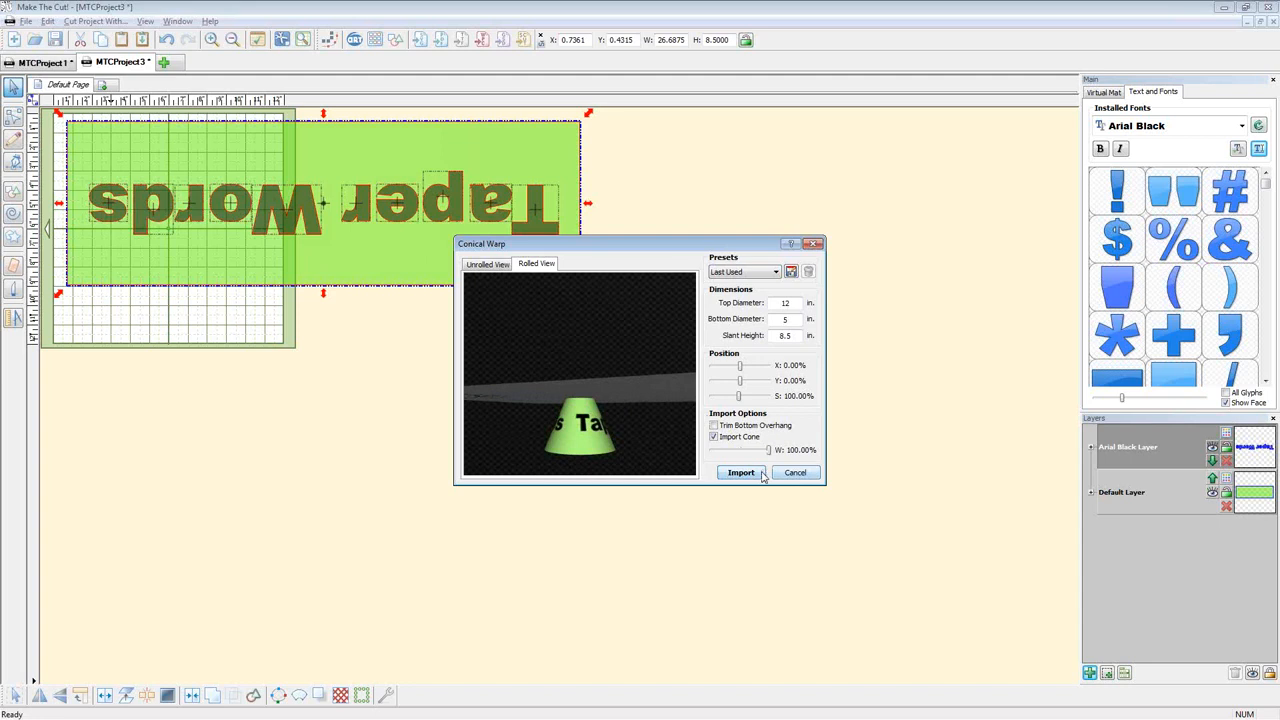
Turn off cone import, re-enter a top diameter of 12 in, and cancel the conical warp
left_click(714, 437)
double_click(784, 302)
key("BackSpace")
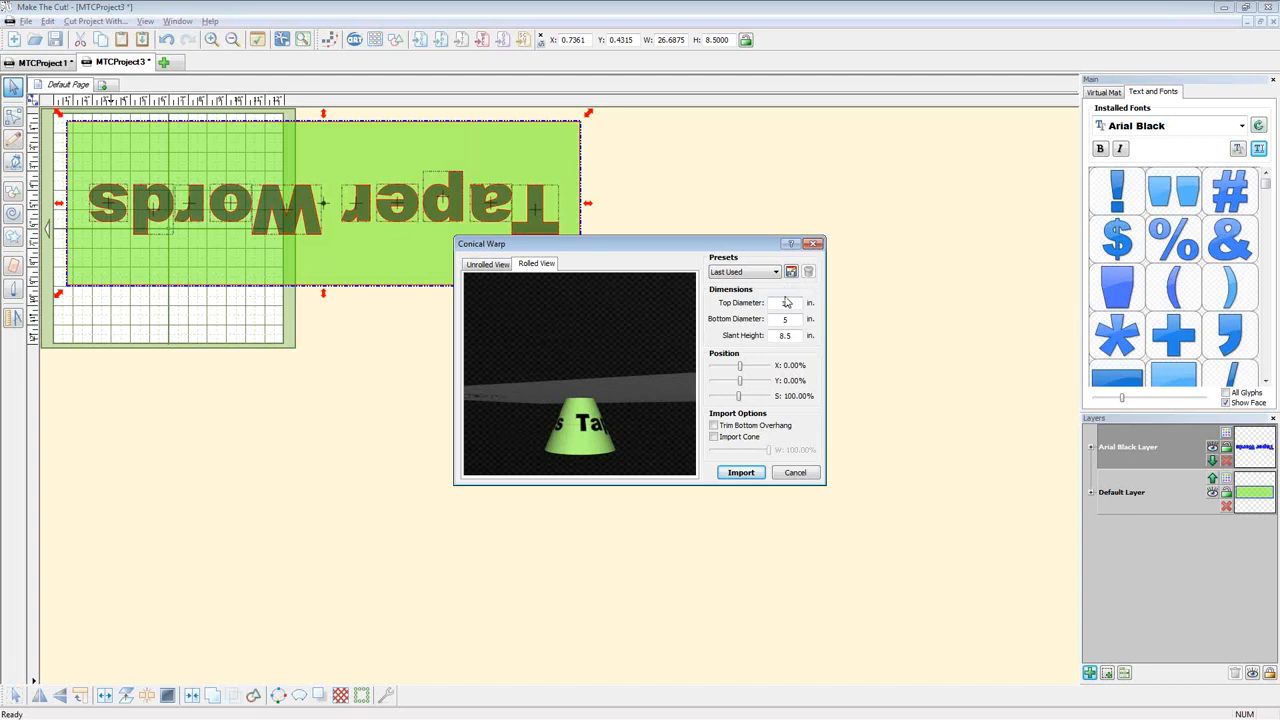
type("12")
left_click(800, 473)
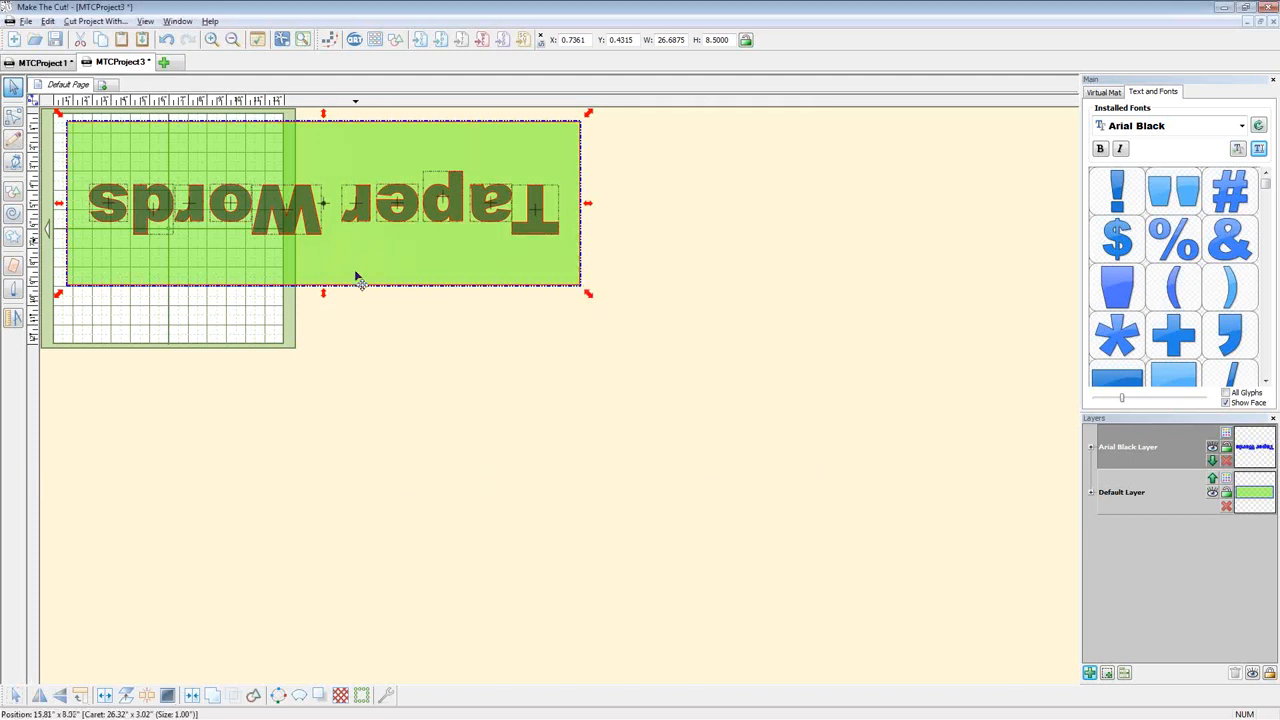
Check the bell-shaped lampshade question in the browser's forum thread and return to the Make The Cut project
key("alt+Tab")
mouse_move(399, 381)
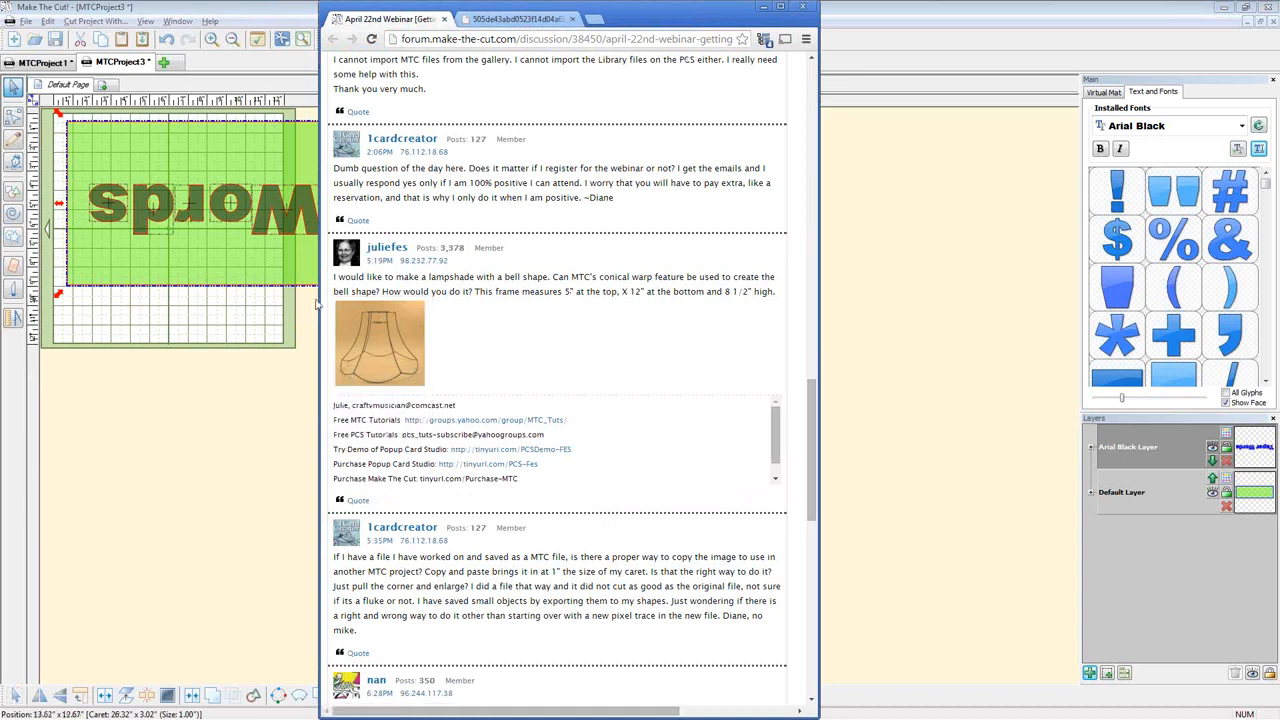
left_click(220, 374)
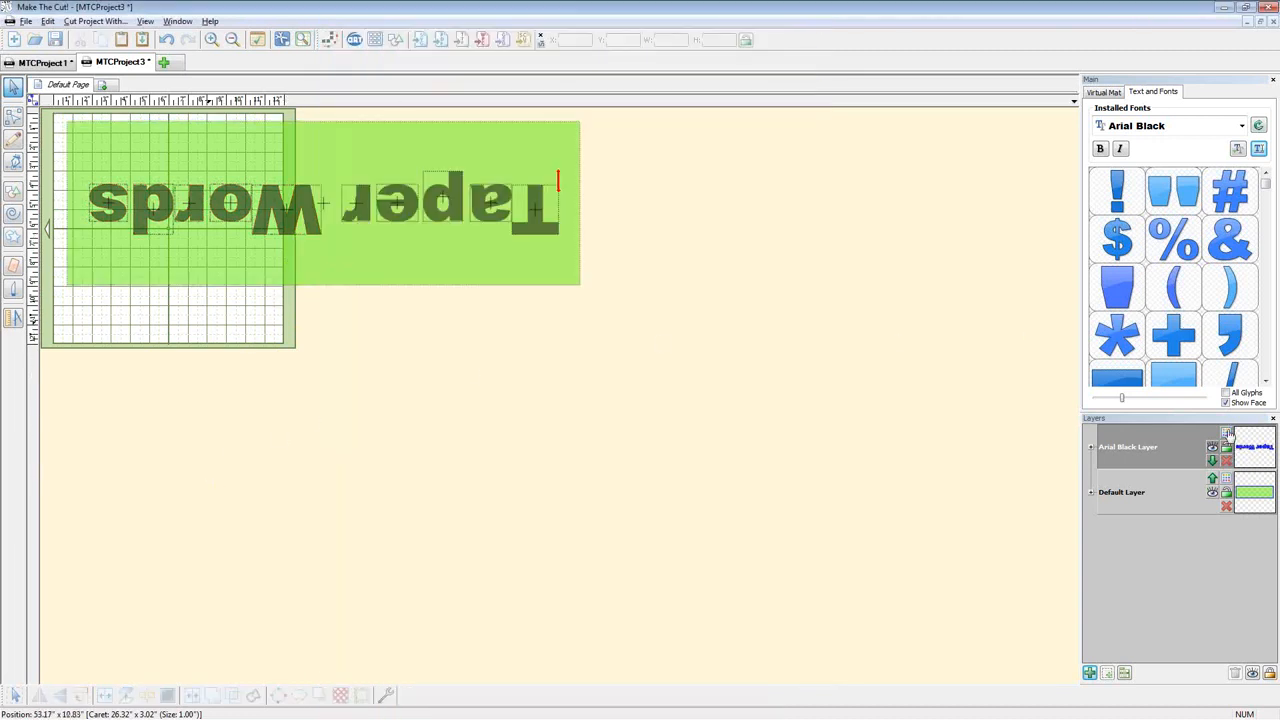
Delete the Arial Black text layer and recolour the rectangle's Default Layer dark red
left_click(1227, 459)
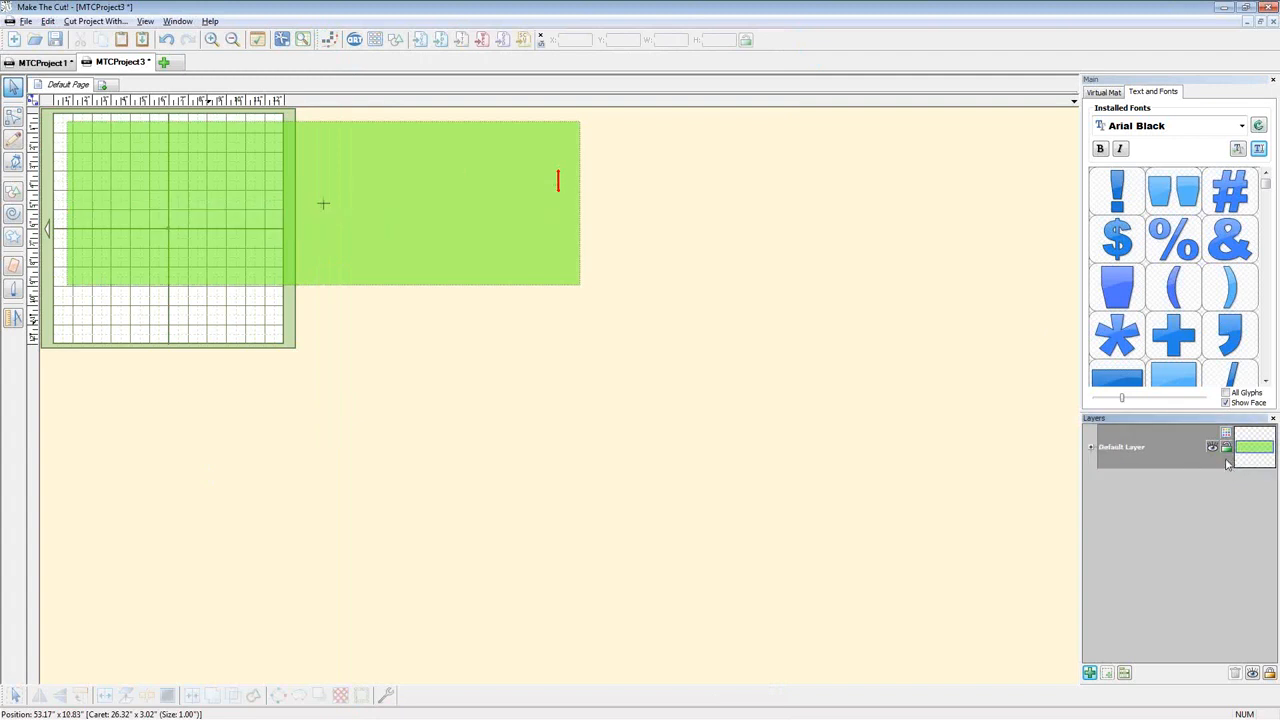
left_click(1227, 436)
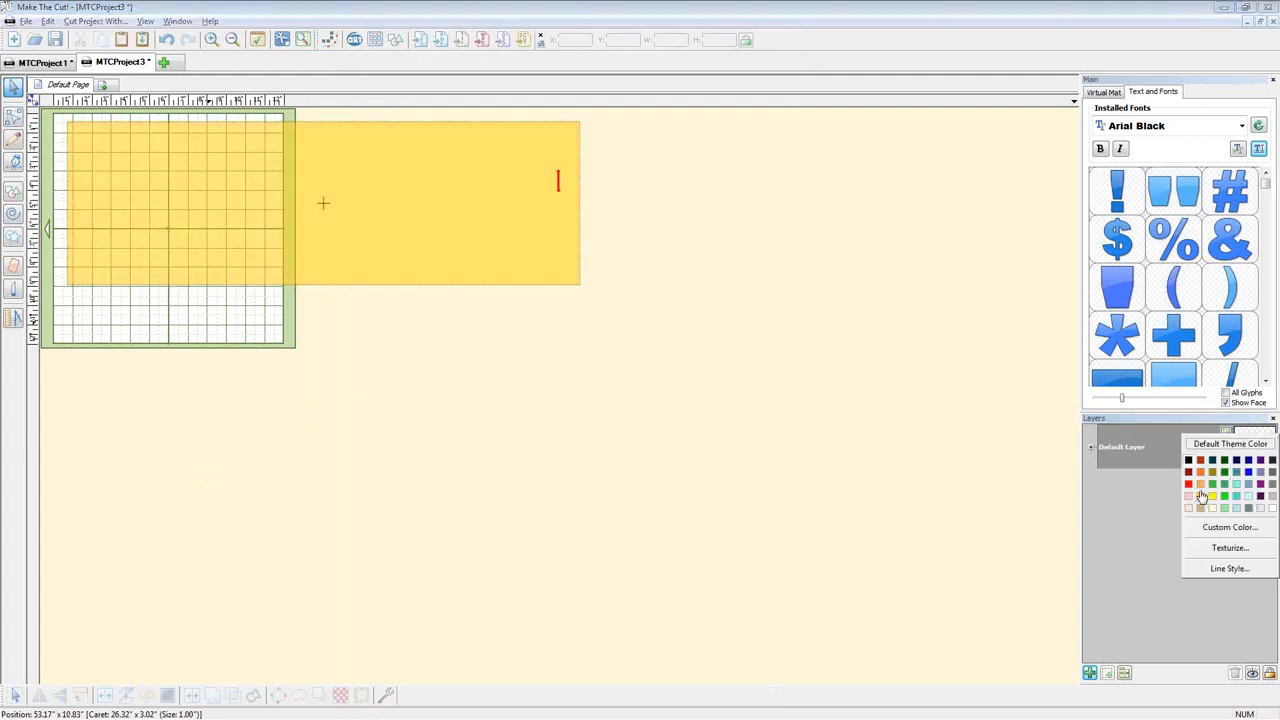
left_click(1188, 484)
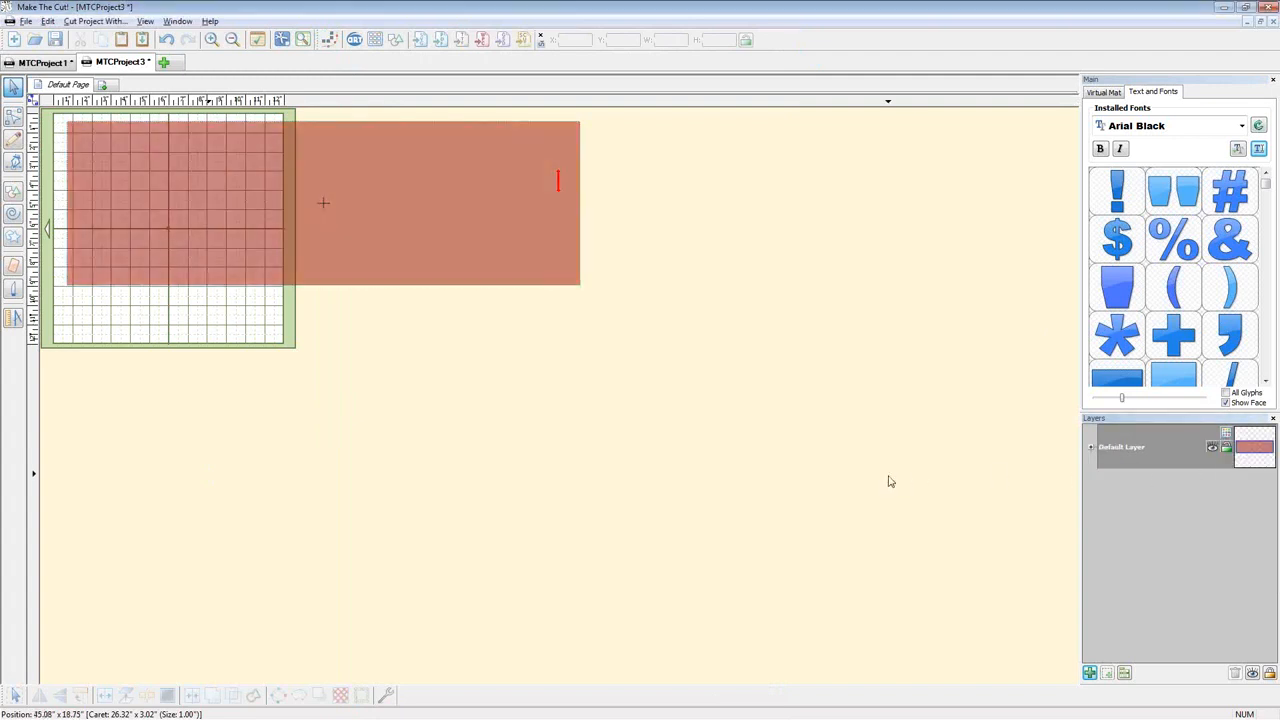
Import the rectangle's conical warp at 12 in top, 5 in bottom and 8.5 in slant height with its cone, and move it lower
left_click(460, 278)
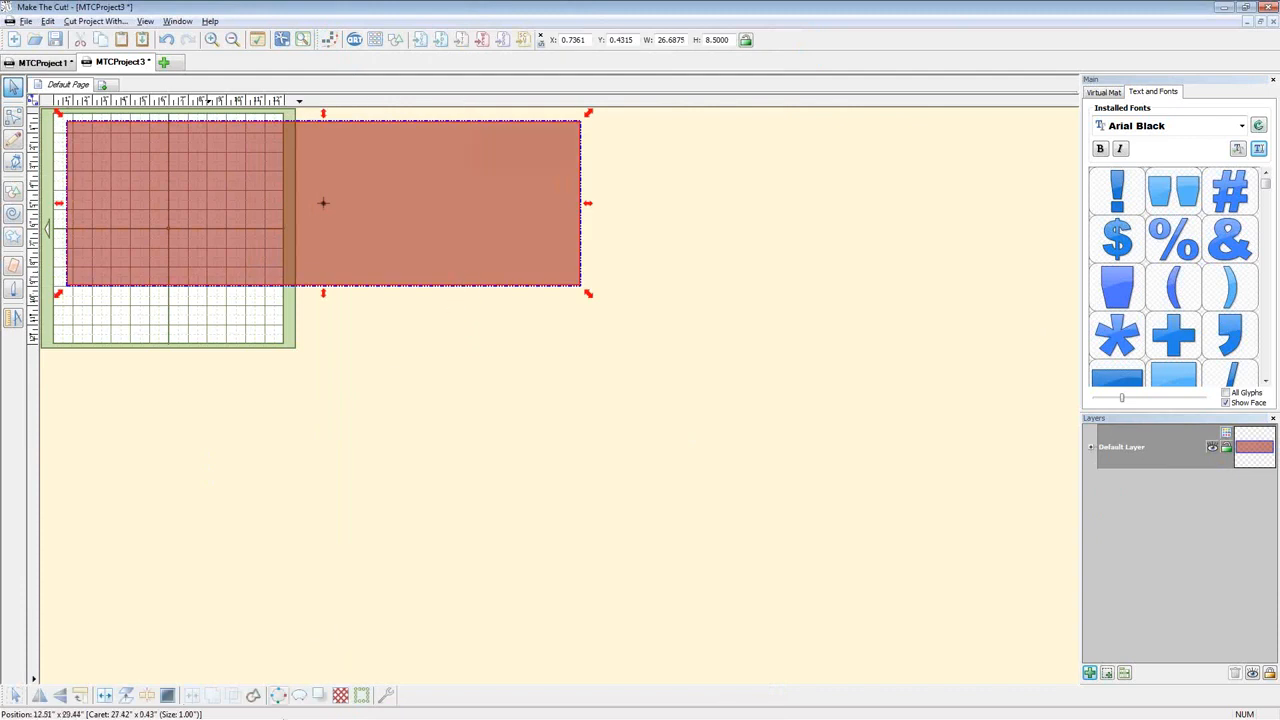
left_click(298, 696)
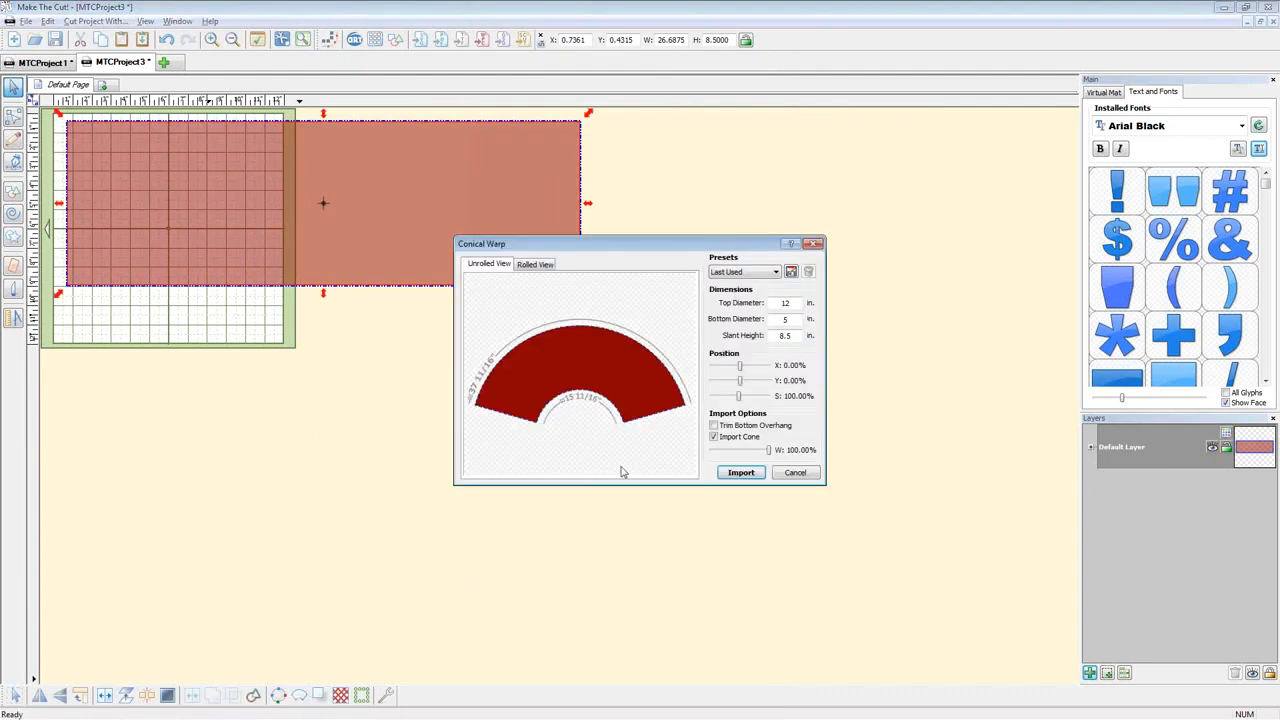
left_click(740, 473)
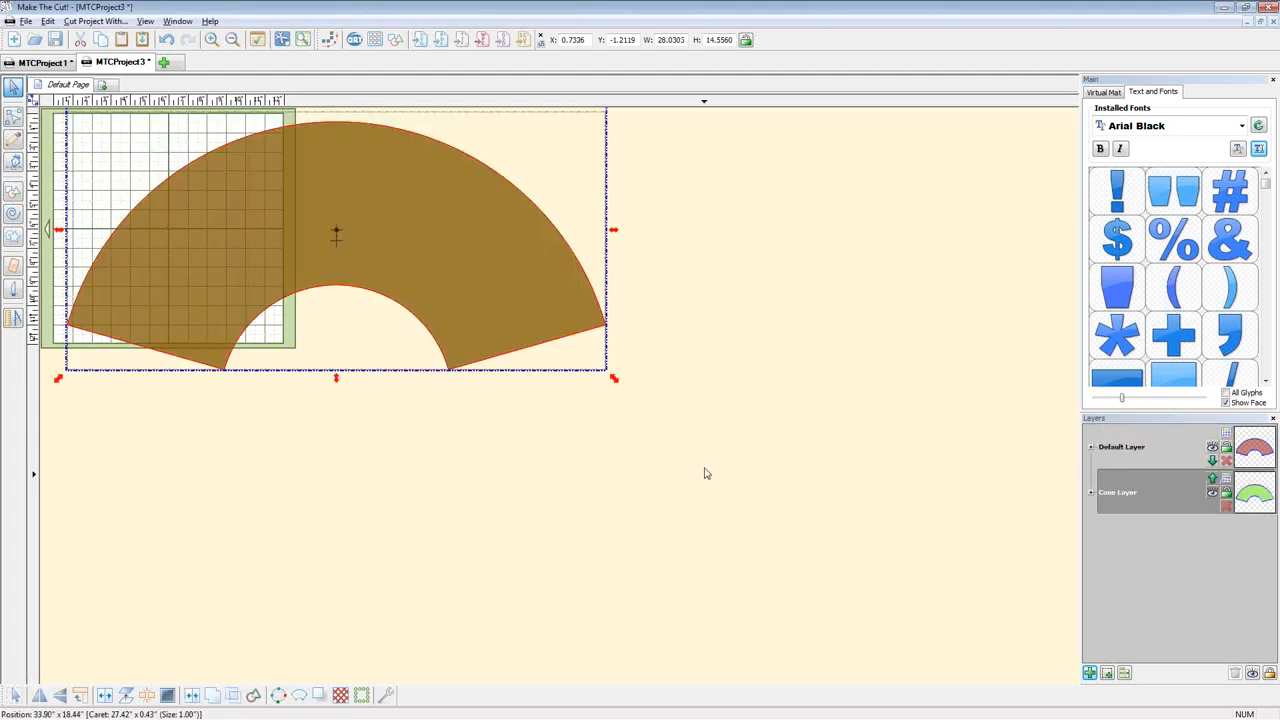
left_click_drag(316, 236, 388, 368)
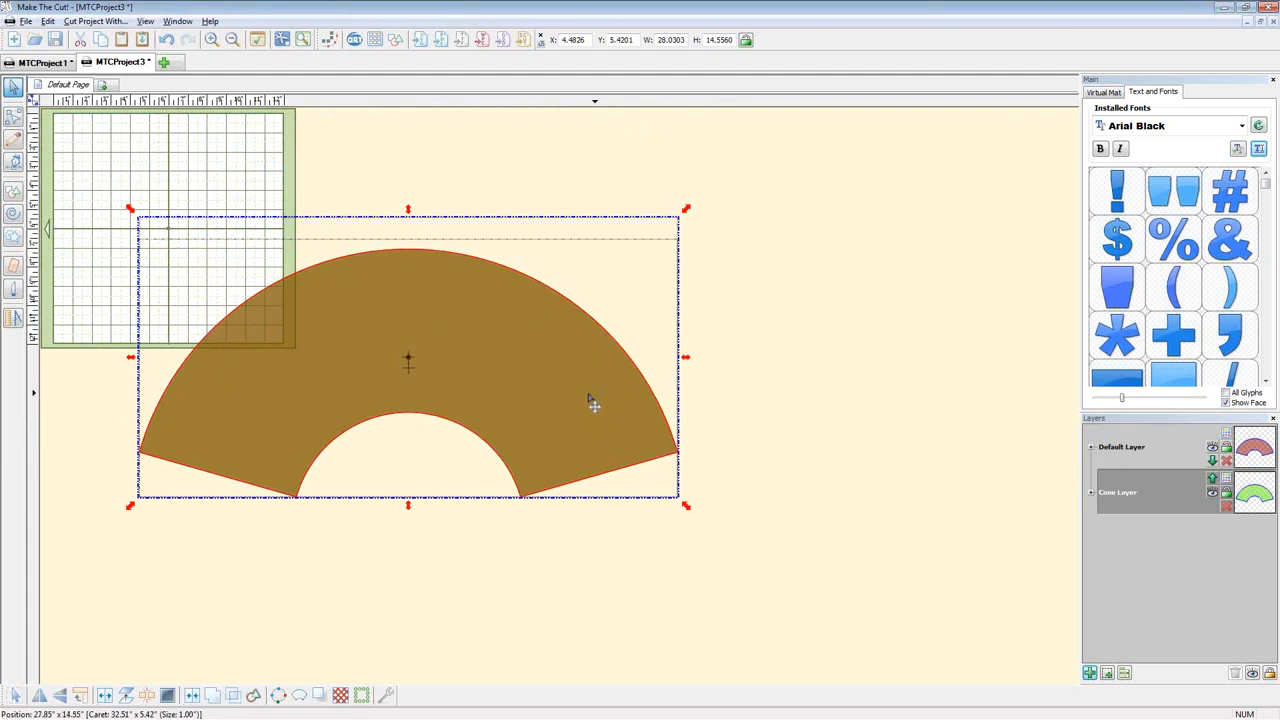
Undo the move and the conical warp, and reposition the rectangle at about X 1.26, Y 2.48 in
key("ctrl+z")
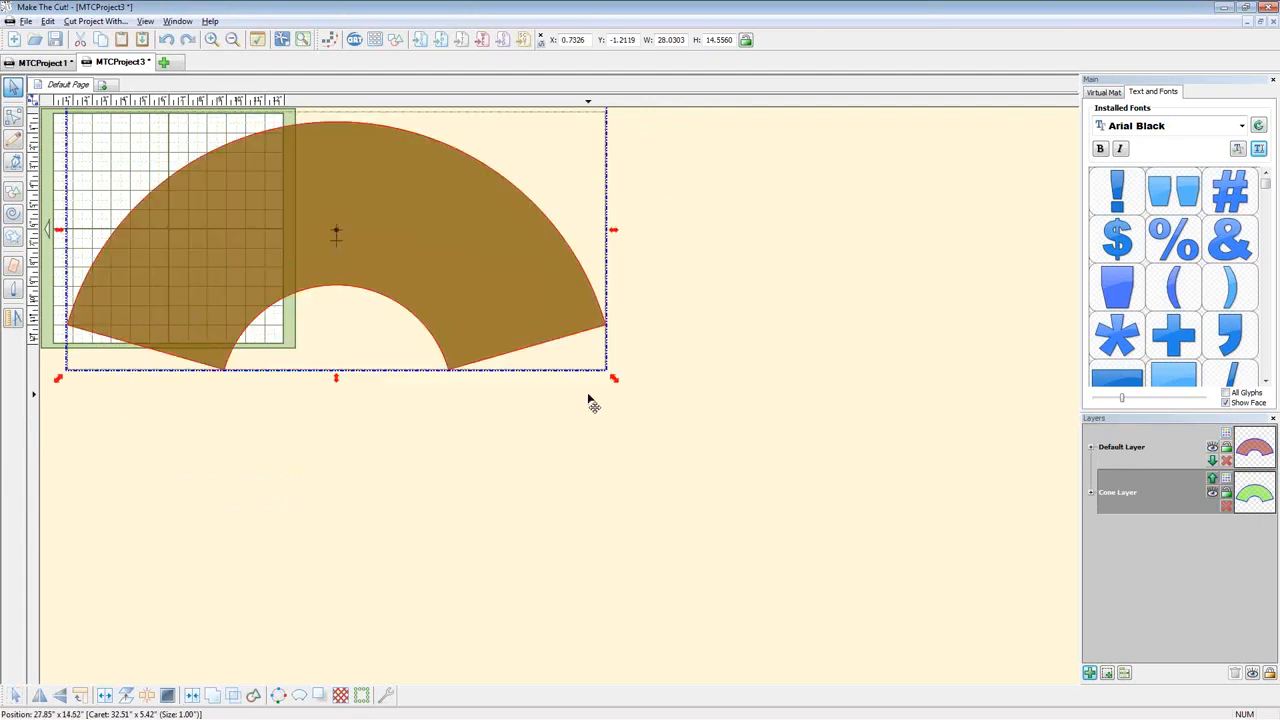
key("ctrl+z")
left_click_drag(367, 243, 379, 281)
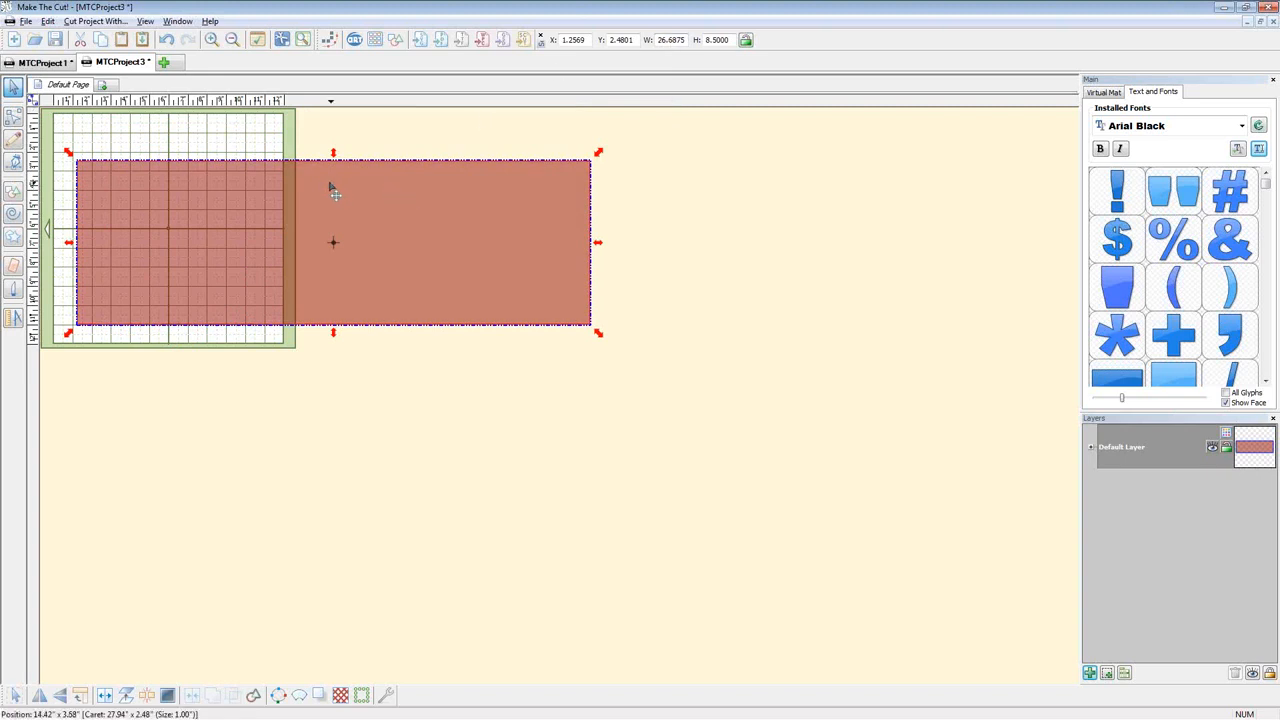
Check the bell lampshade picture in the forum thread and add a small circle below the rectangle in the project
key("alt+Tab")
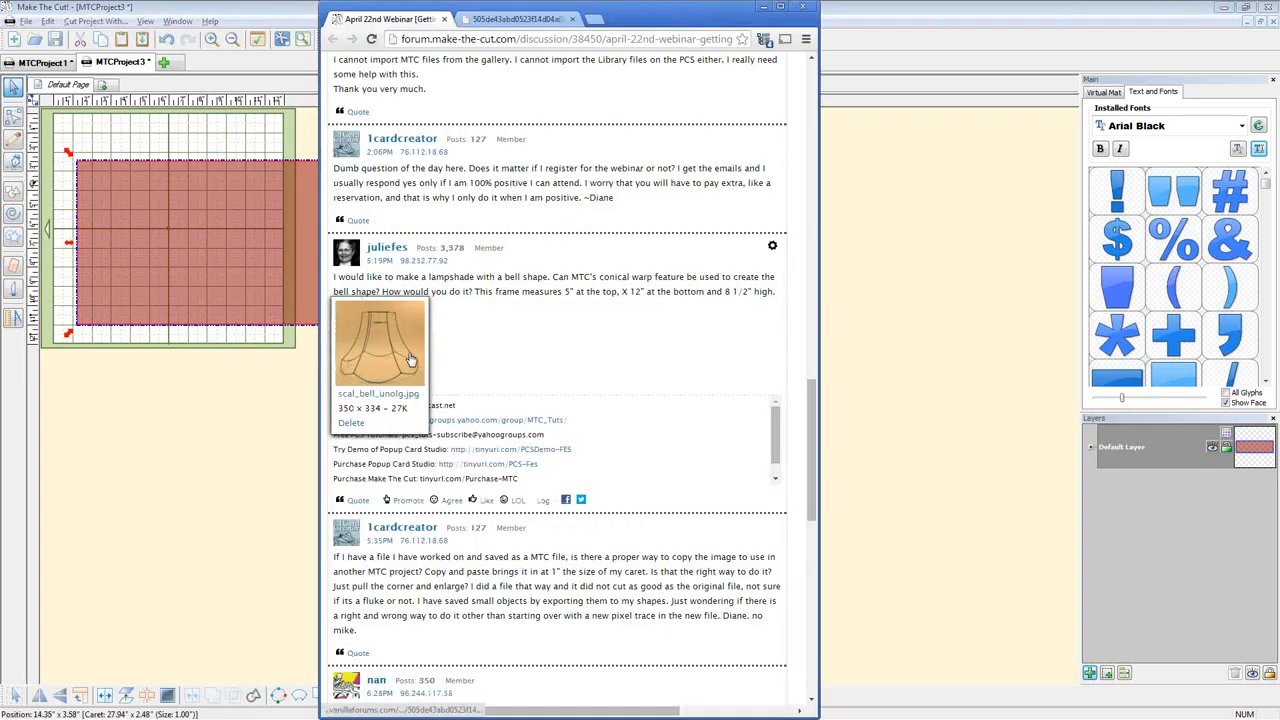
key("alt+Tab")
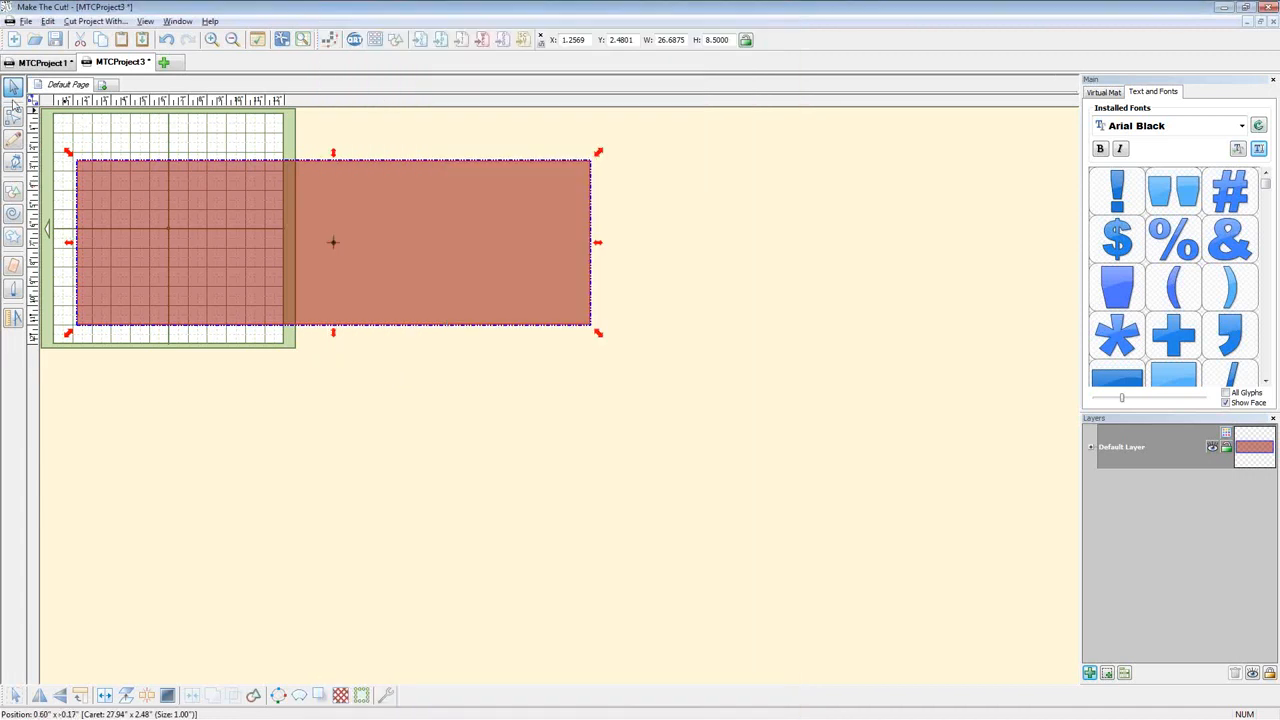
left_click(14, 191)
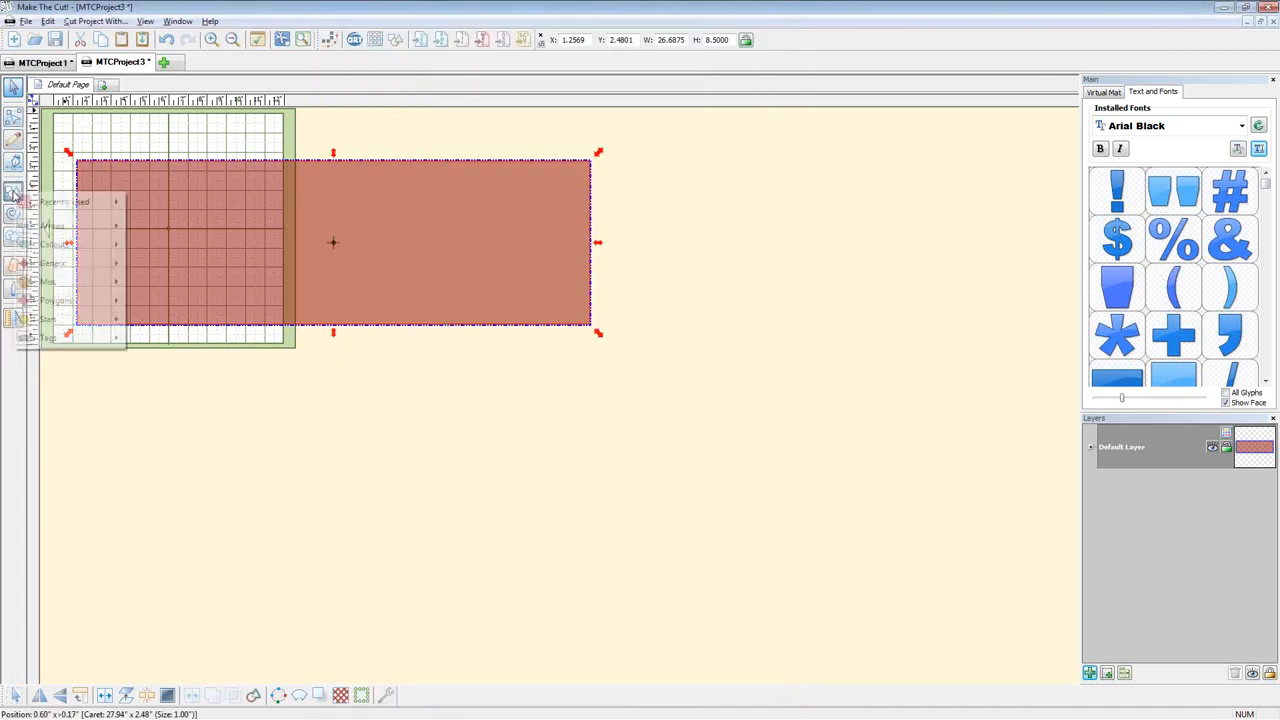
mouse_move(56, 206)
left_click(149, 221)
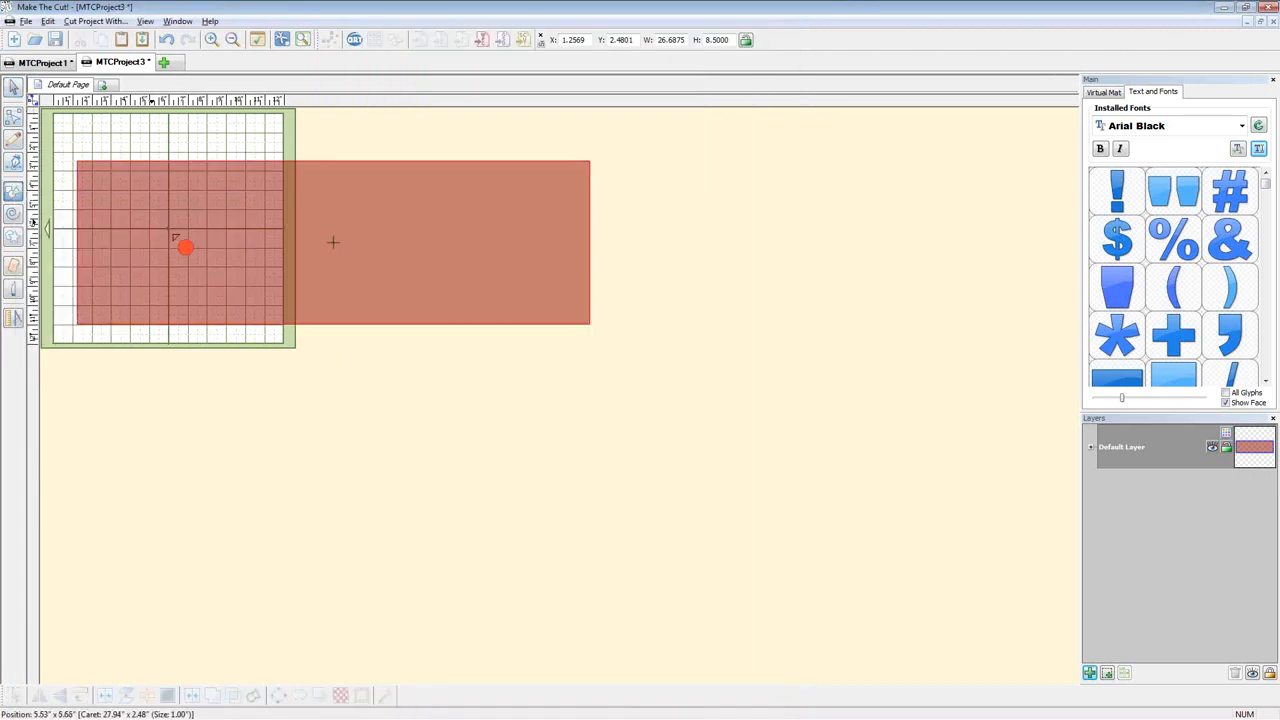
left_click(245, 416)
left_click(14, 88)
left_click(262, 458)
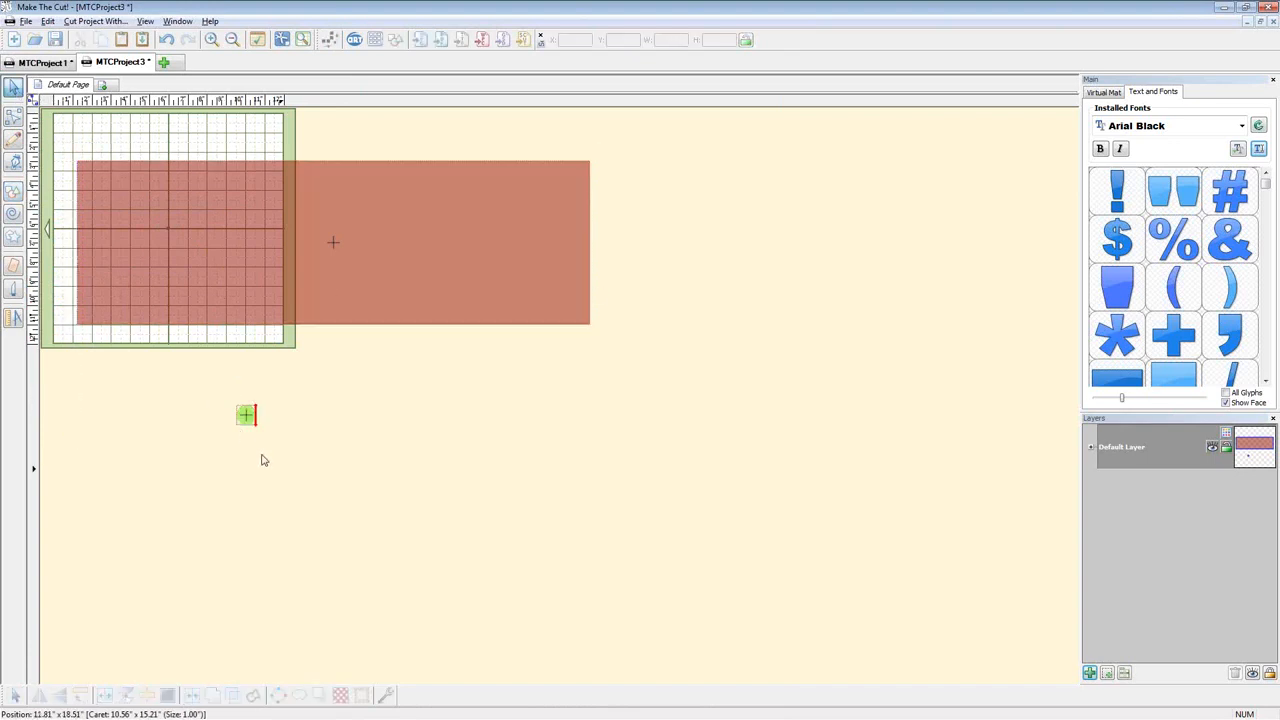
Resize the small green circle below the rectangle to 4.25 in wide, keeping it round
left_click(248, 418)
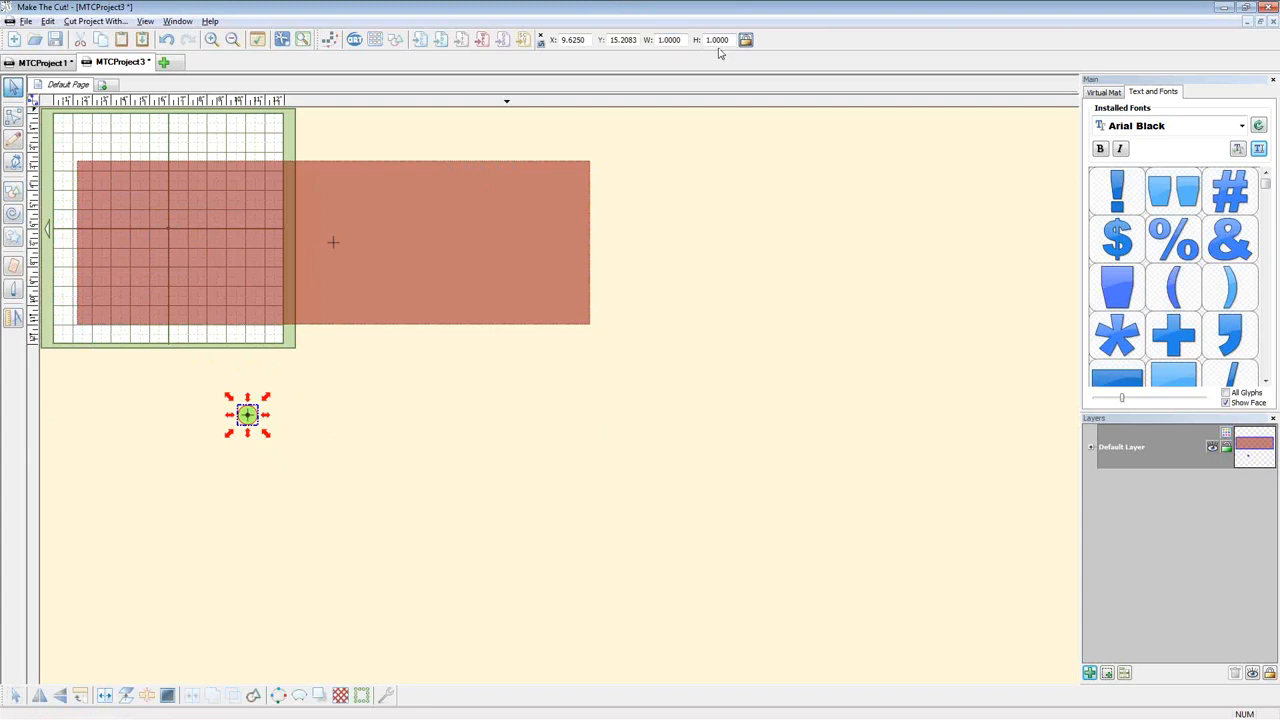
left_click(670, 40)
type("4.25")
key("Return")
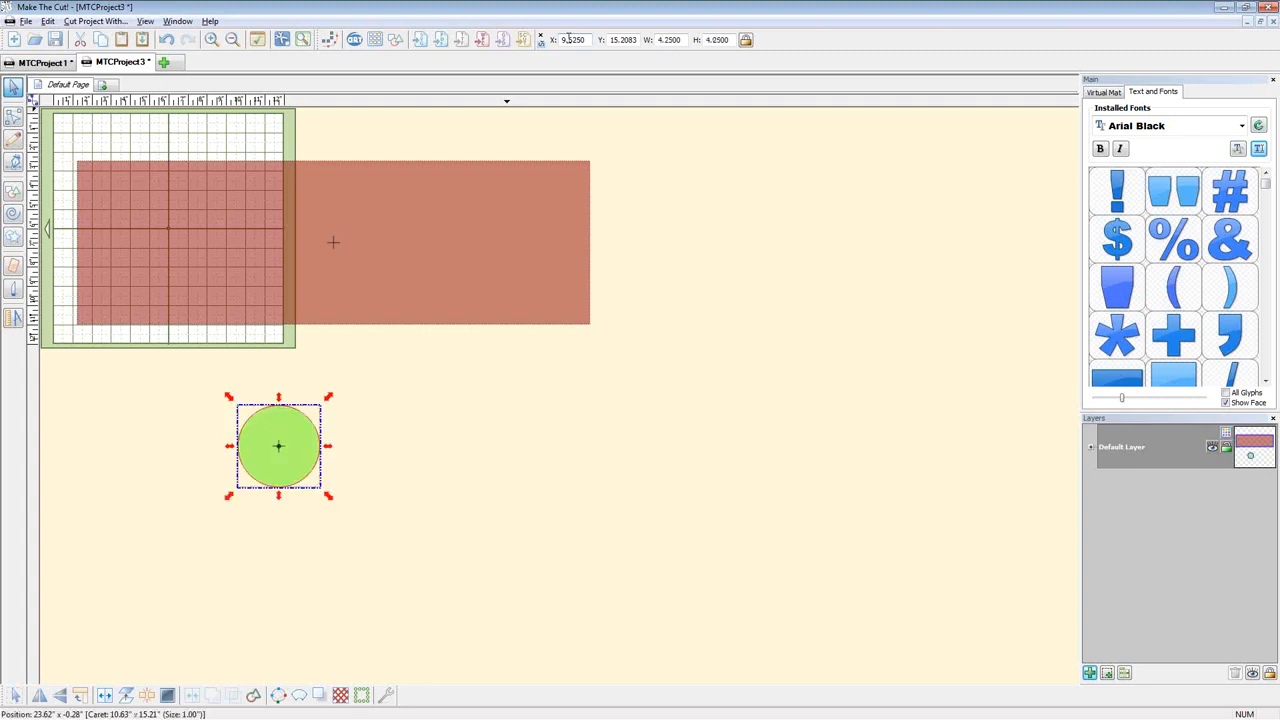
Copy the rectangle's width into the calculator and divide it by 6
key("alt+Tab")
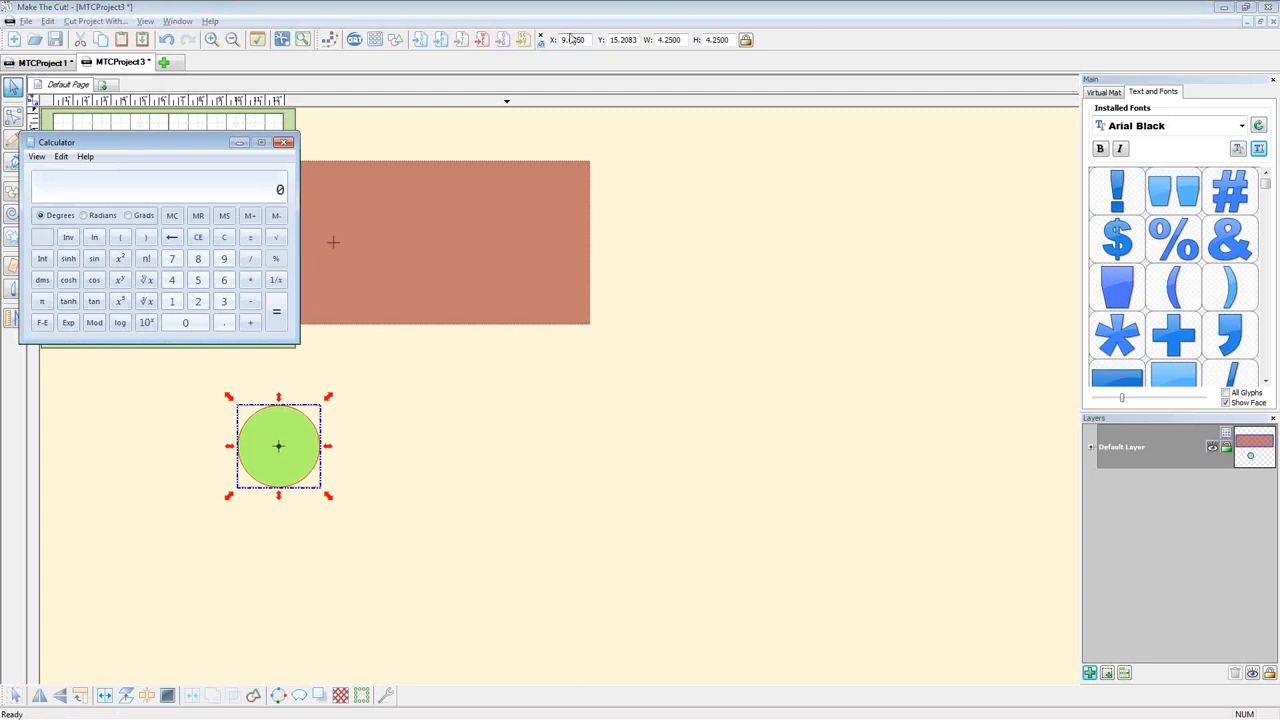
left_click(486, 240)
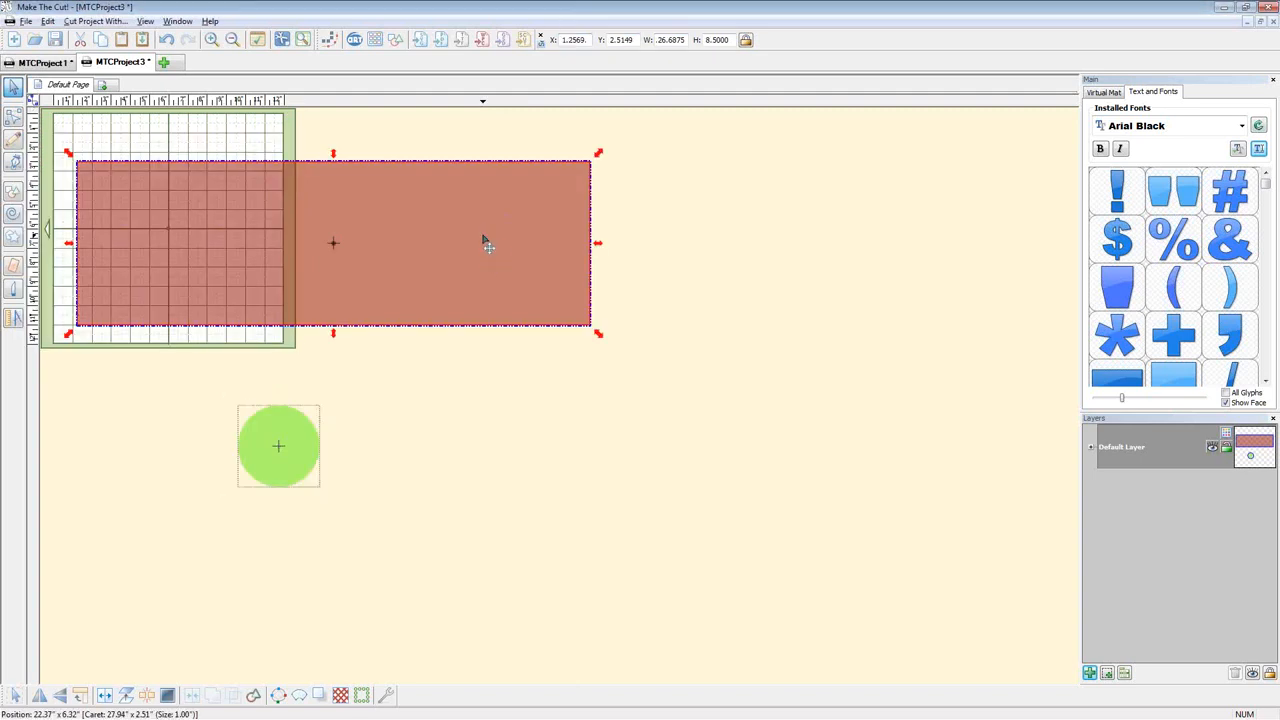
double_click(659, 40)
key("ctrl+c")
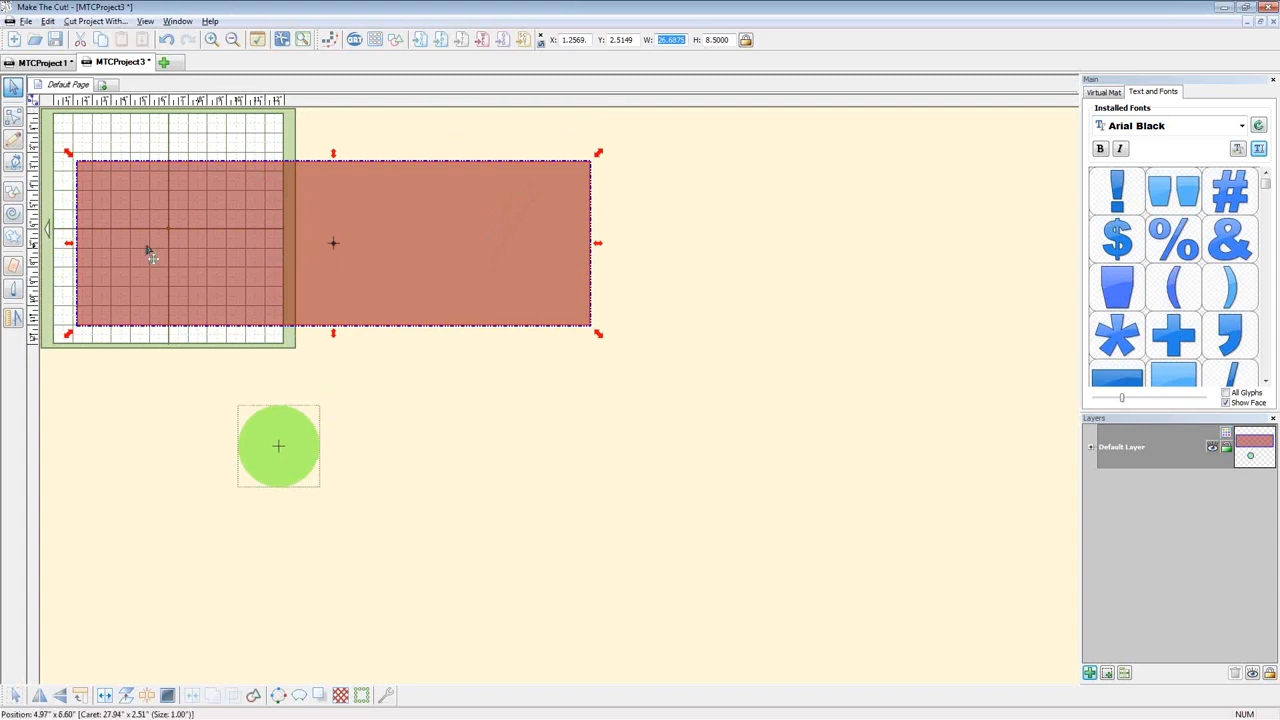
key("alt+Tab")
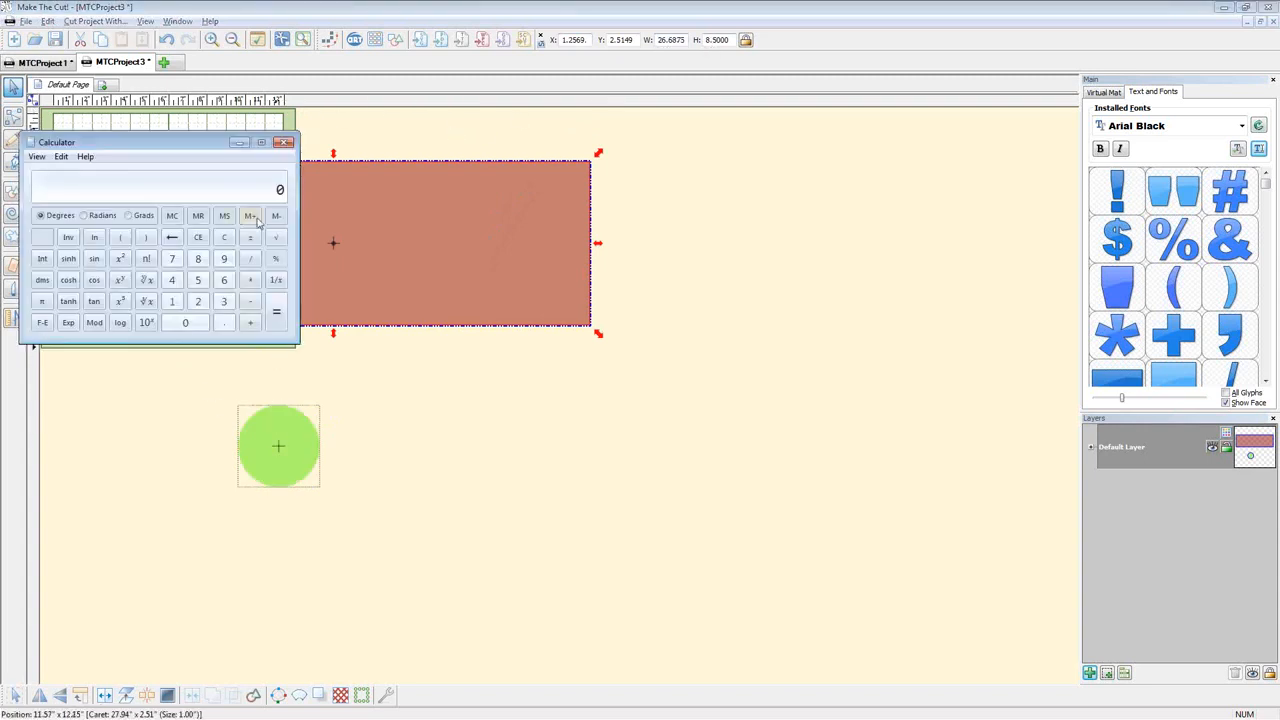
key("ctrl+v")
left_click(251, 262)
left_click(224, 280)
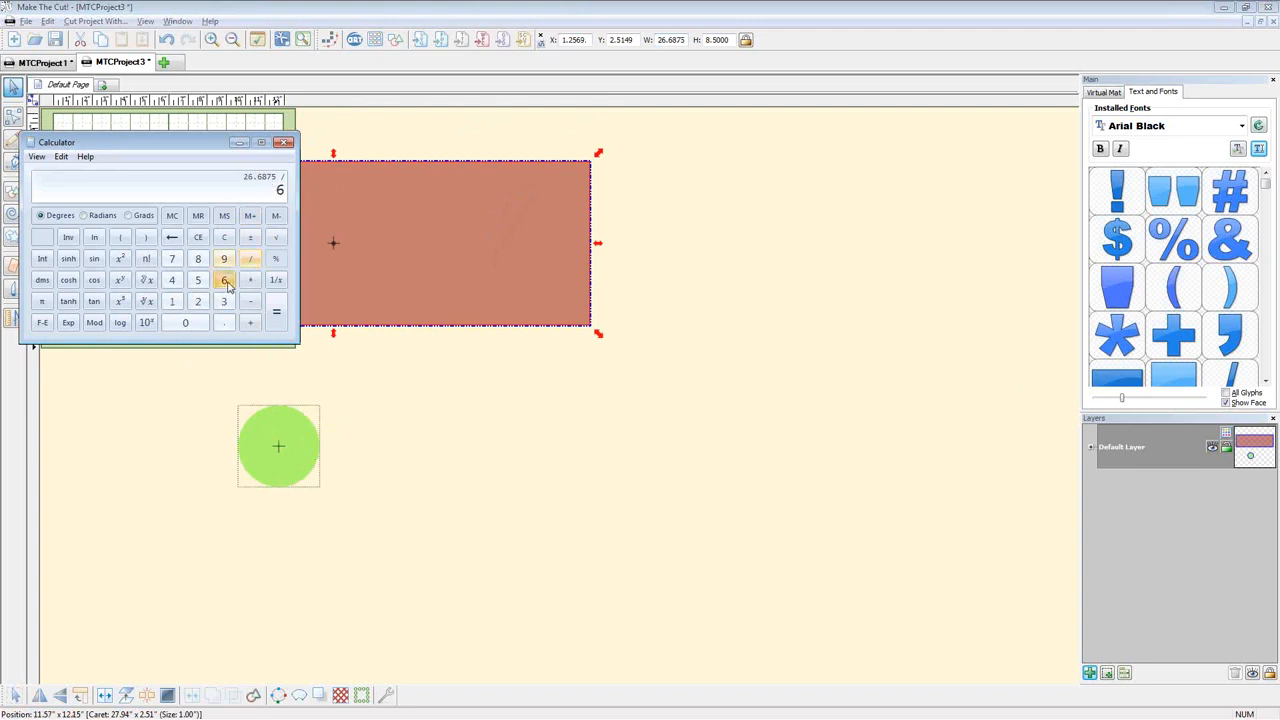
left_click(276, 316)
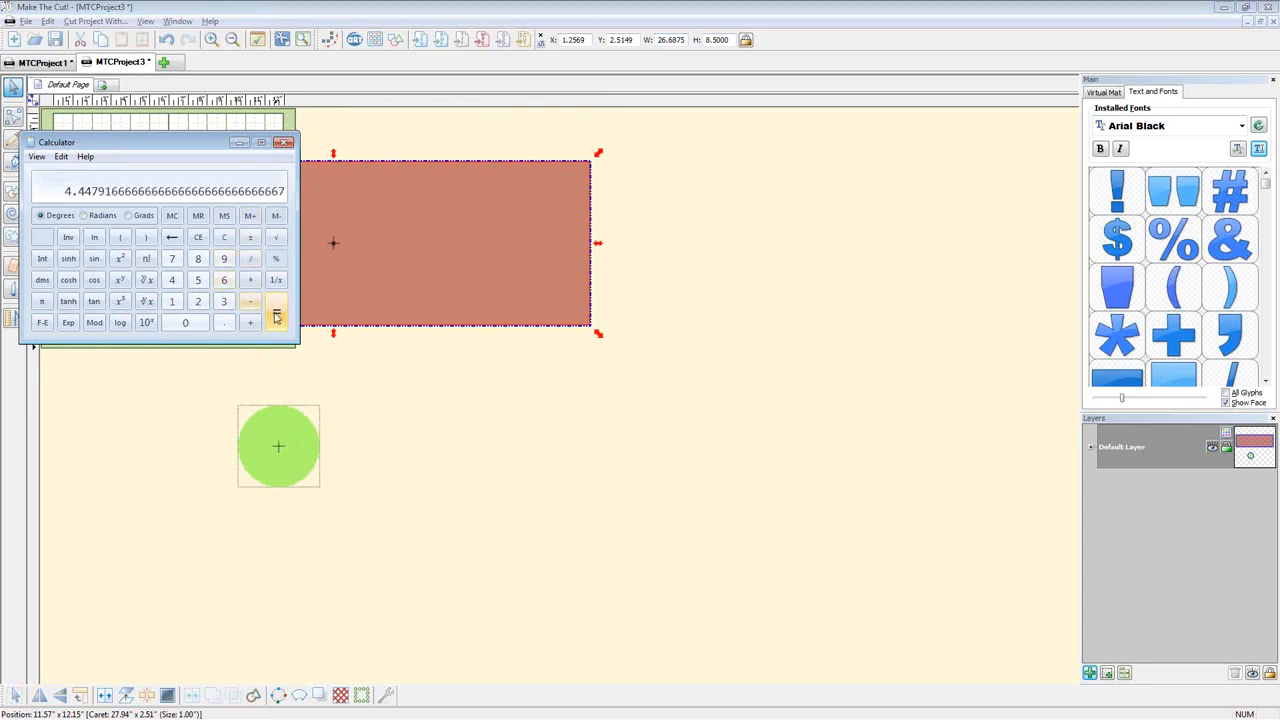
Close the calculator and set the green circle's width to 4.45 in, keeping its proportions
left_click(284, 142)
left_click(270, 452)
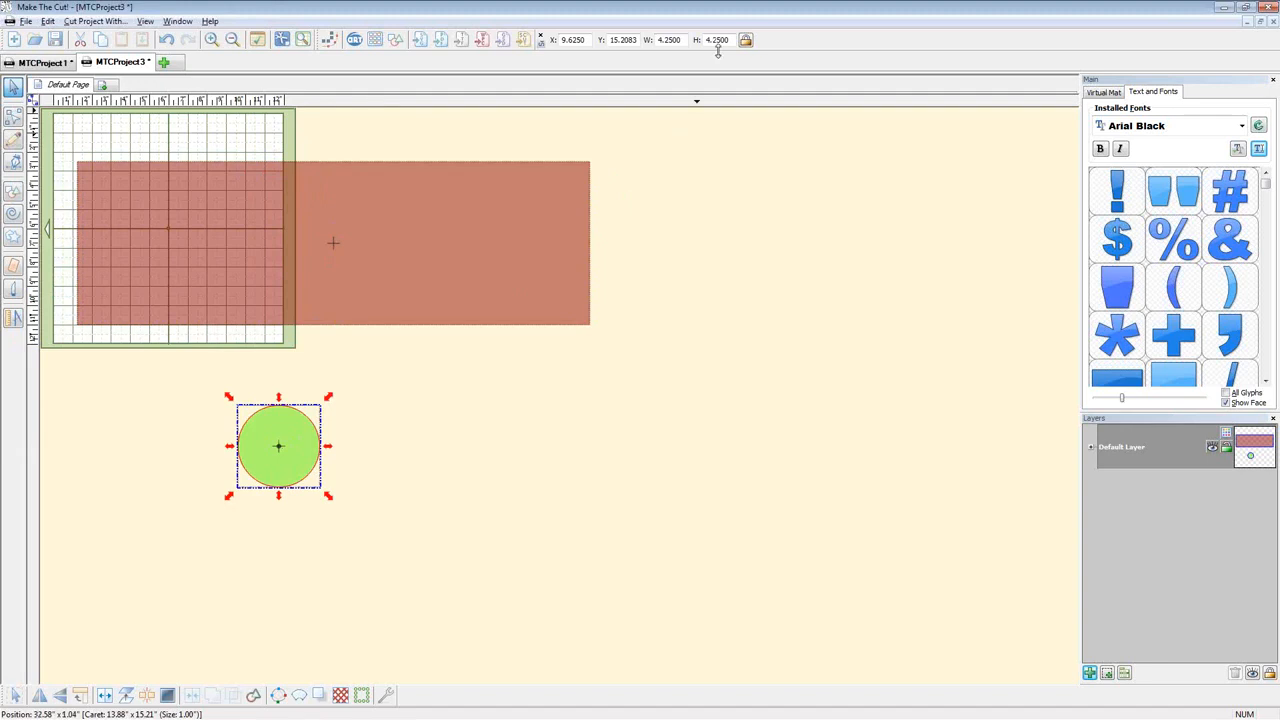
left_click_drag(684, 40, 628, 38)
type("4.4")
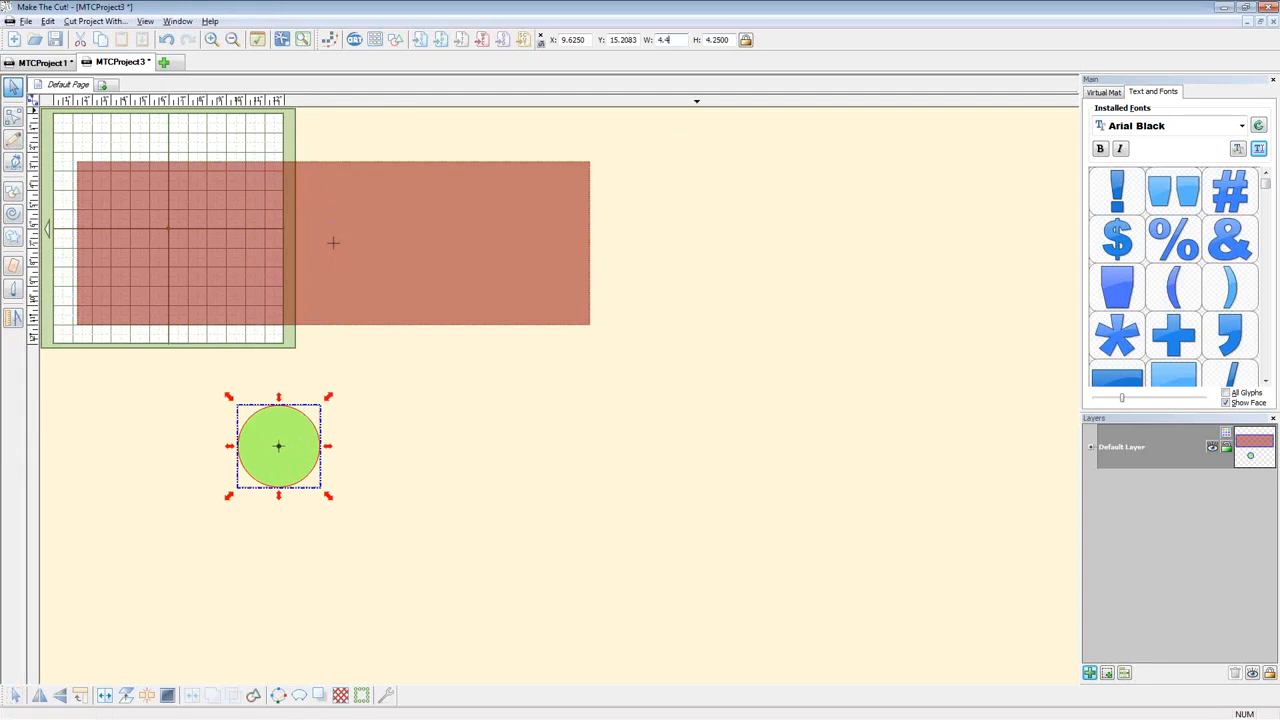
type("5")
key("Return")
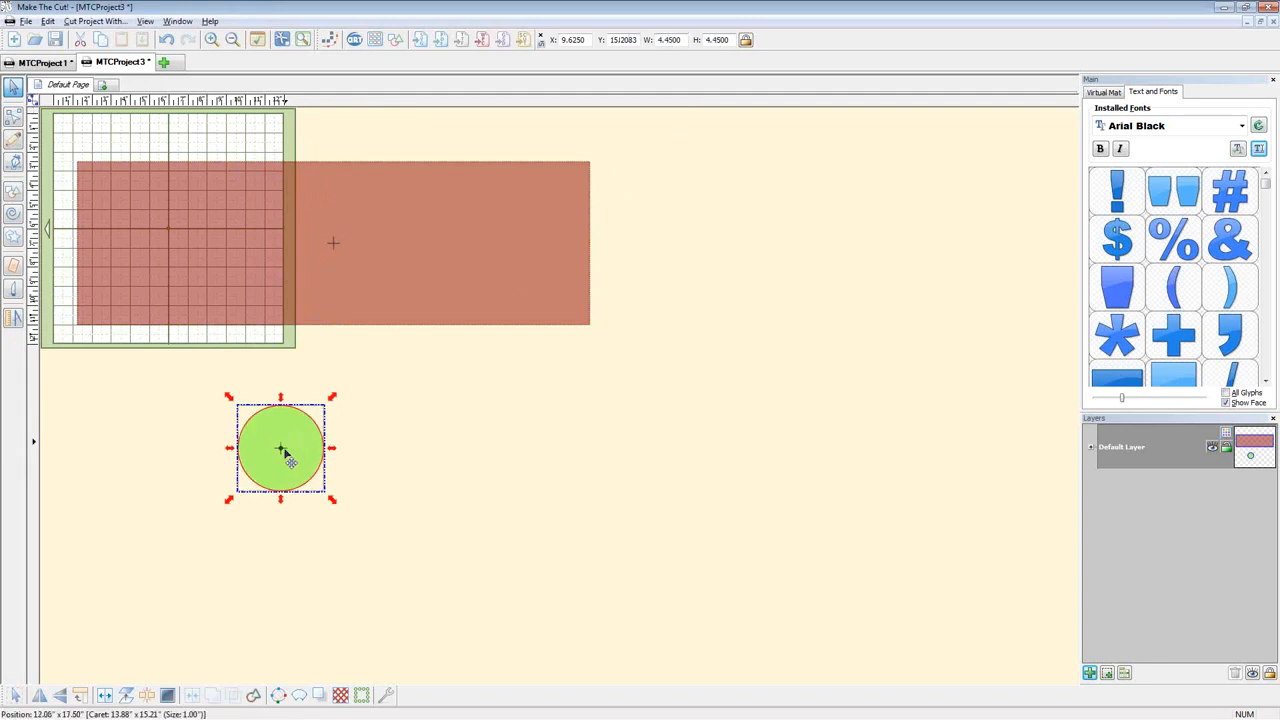
Move the circle over the rectangle's upper left corner and align the left edges of both shapes
left_click_drag(286, 451, 162, 177)
left_click(155, 240)
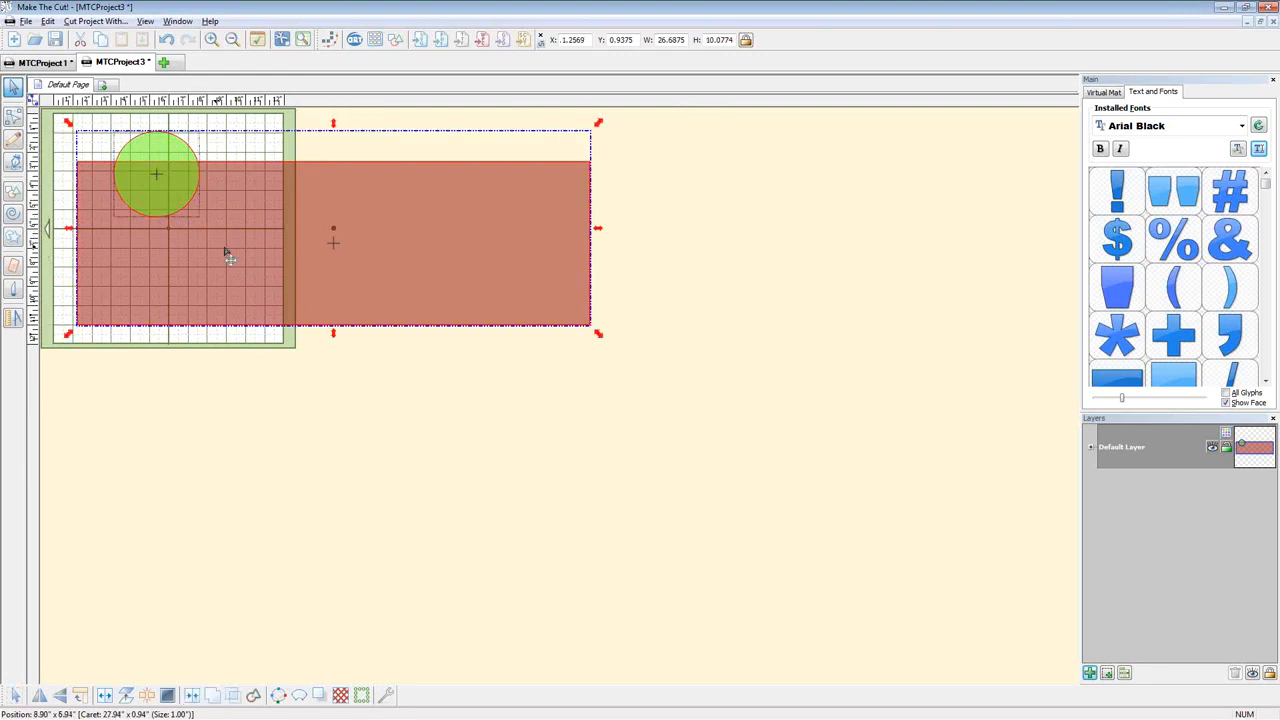
key("l")
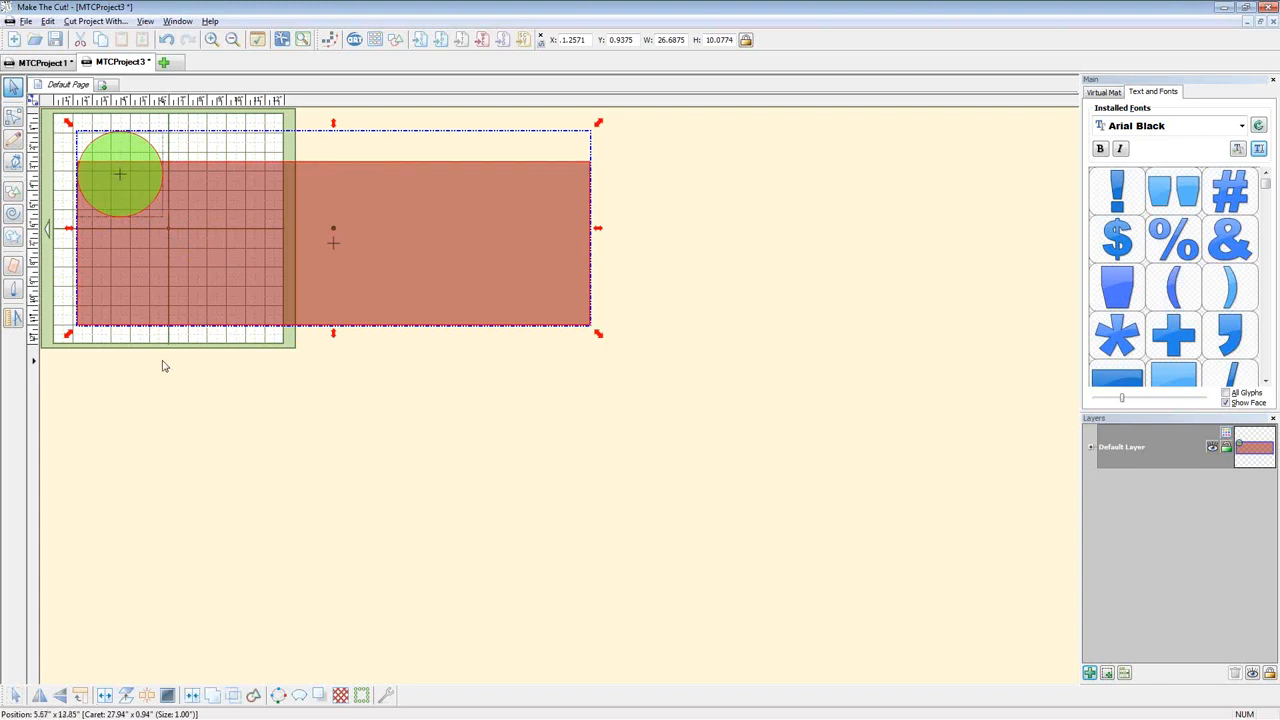
Nudge the circle up to about Y 0.29 in so its centre sits on the rectangle's top edge
key("ctrl+0")
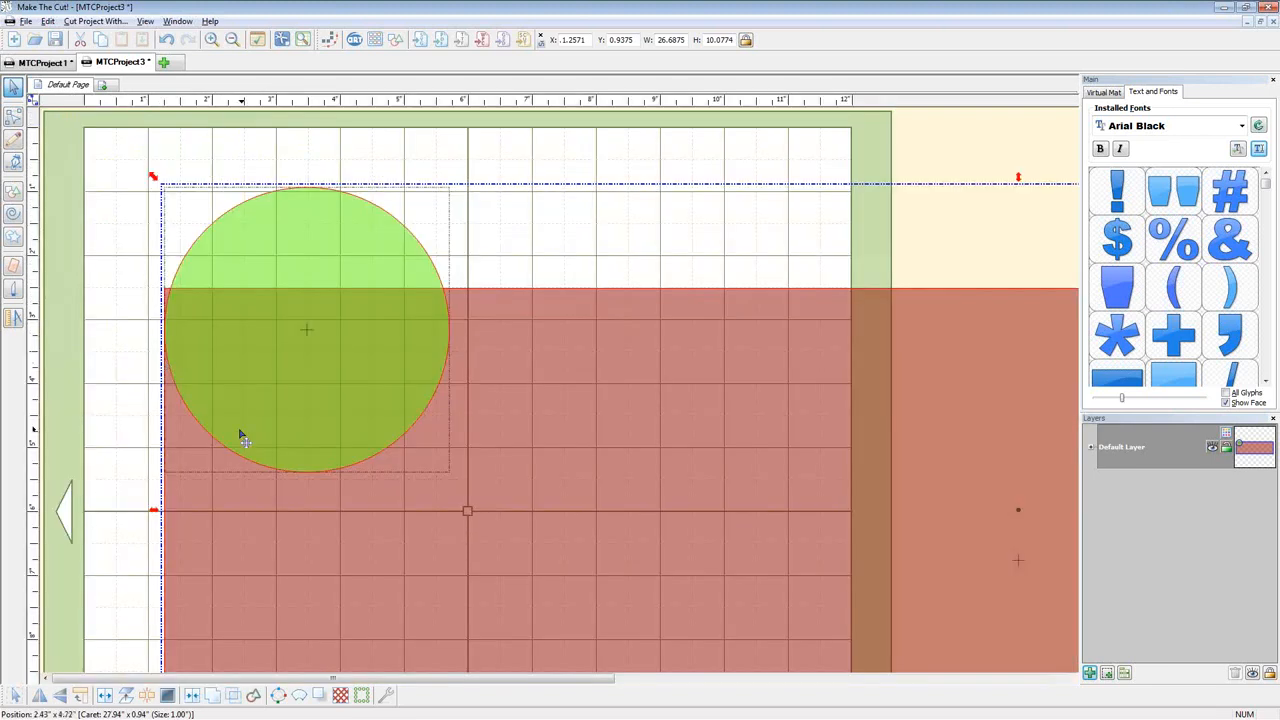
left_click(138, 435)
left_click(279, 413)
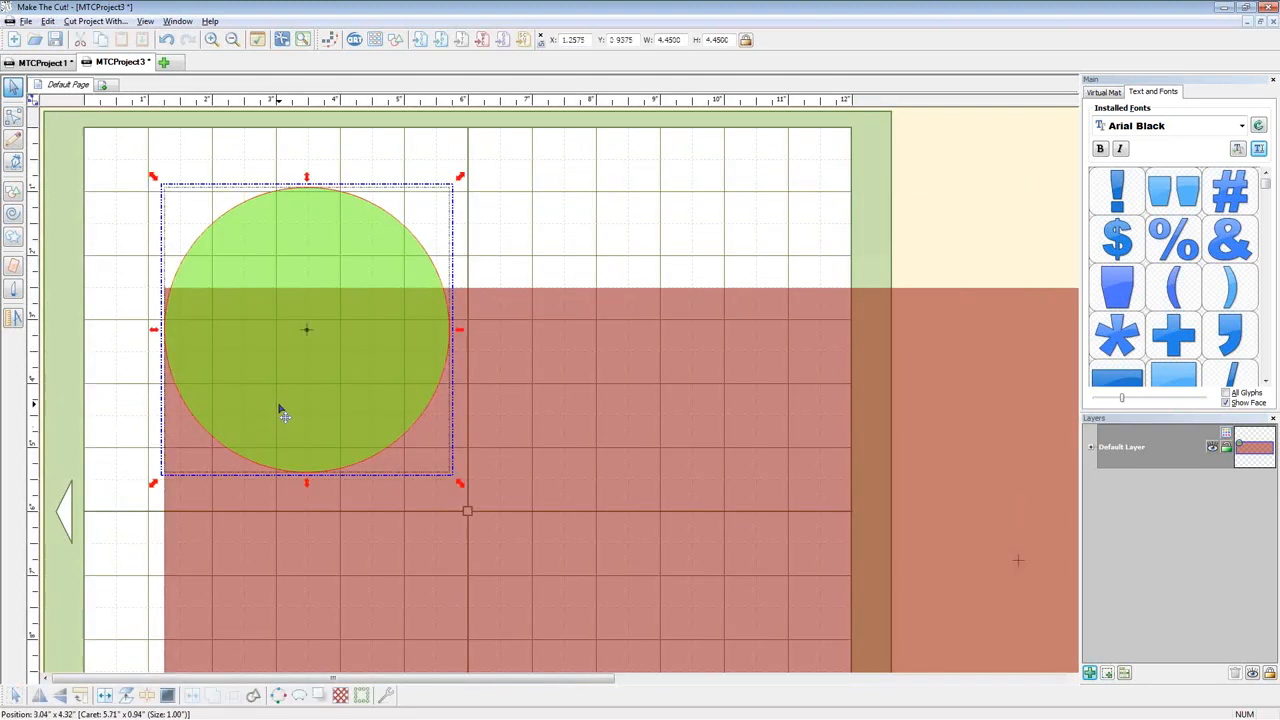
key("Up")
key("Up")
key("Up")
key("Up")
key("Up")
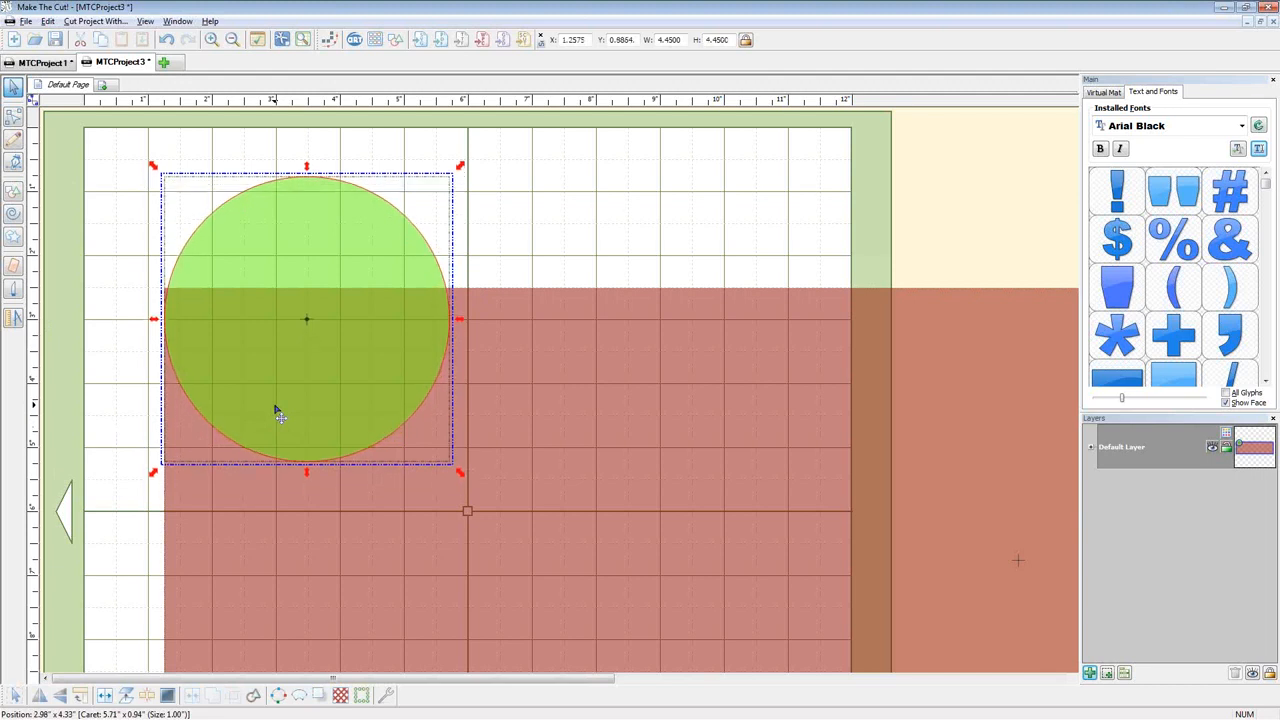
key("Up")
key("Up")
key("Up")
key("Up")
key("Up")
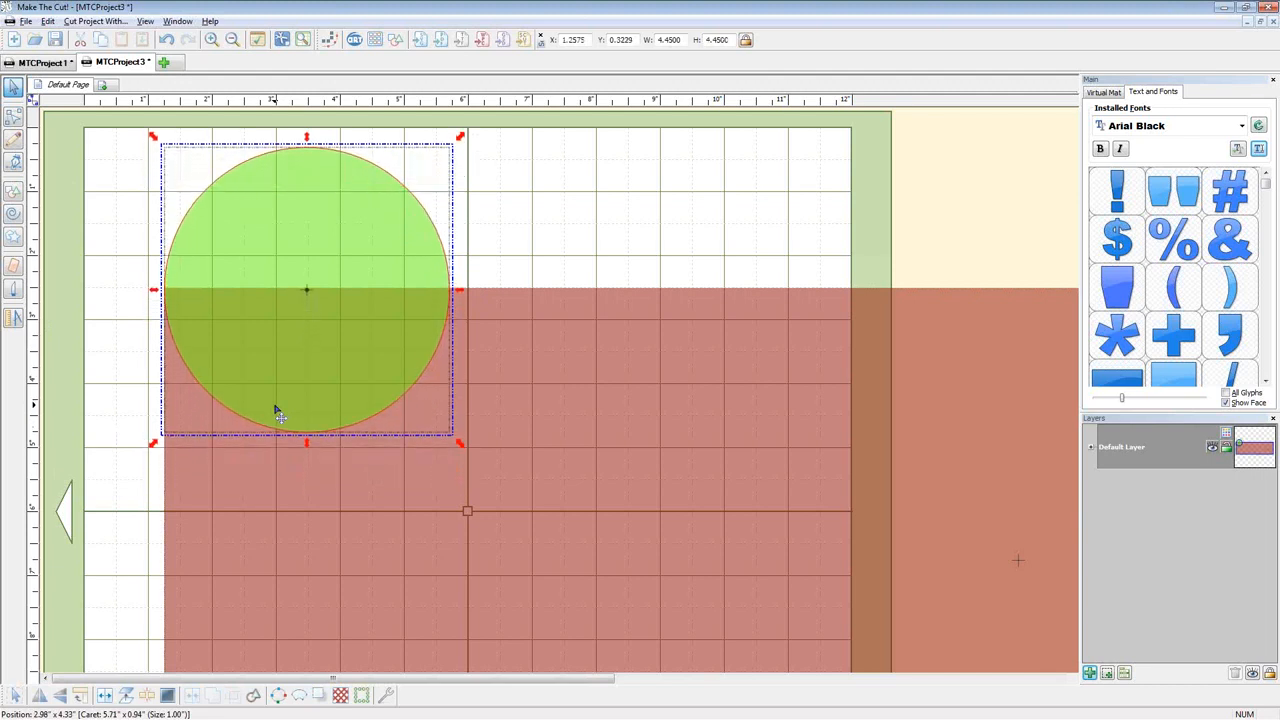
key("Down")
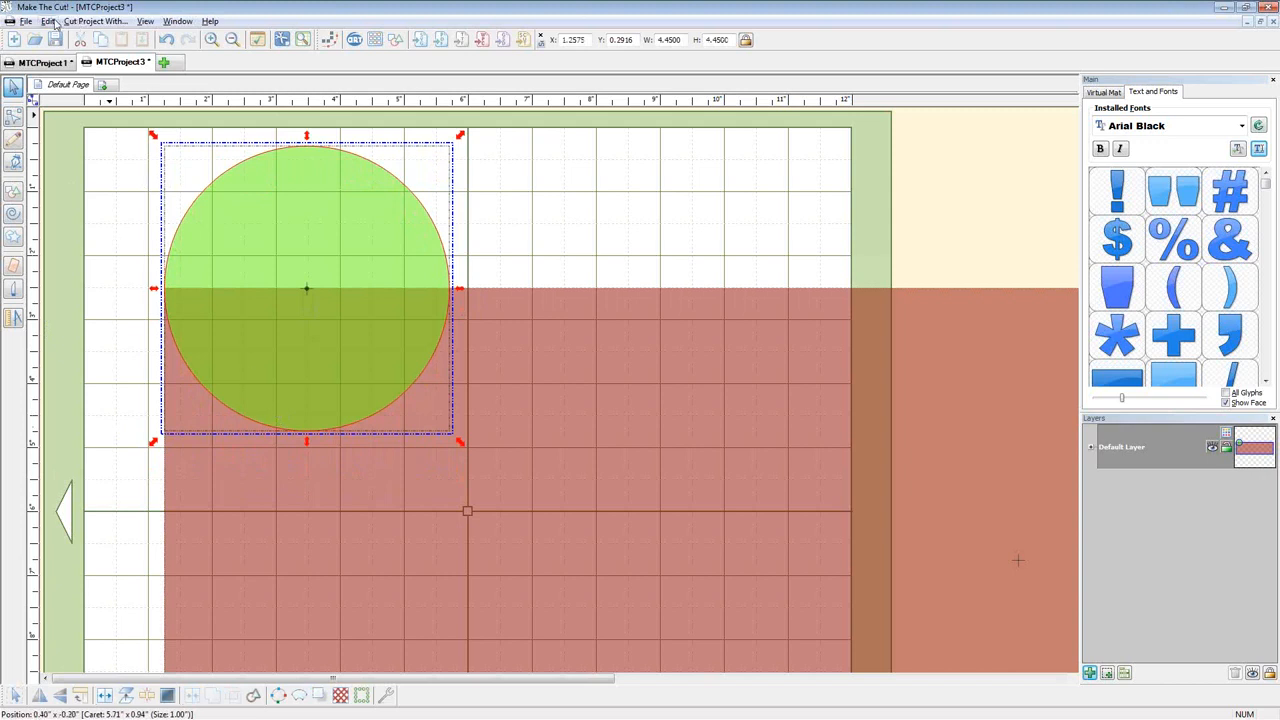
Duplicate the circle into 1 row and 6 columns with a spacing of -.01 in
left_click(96, 21)
left_click(48, 22)
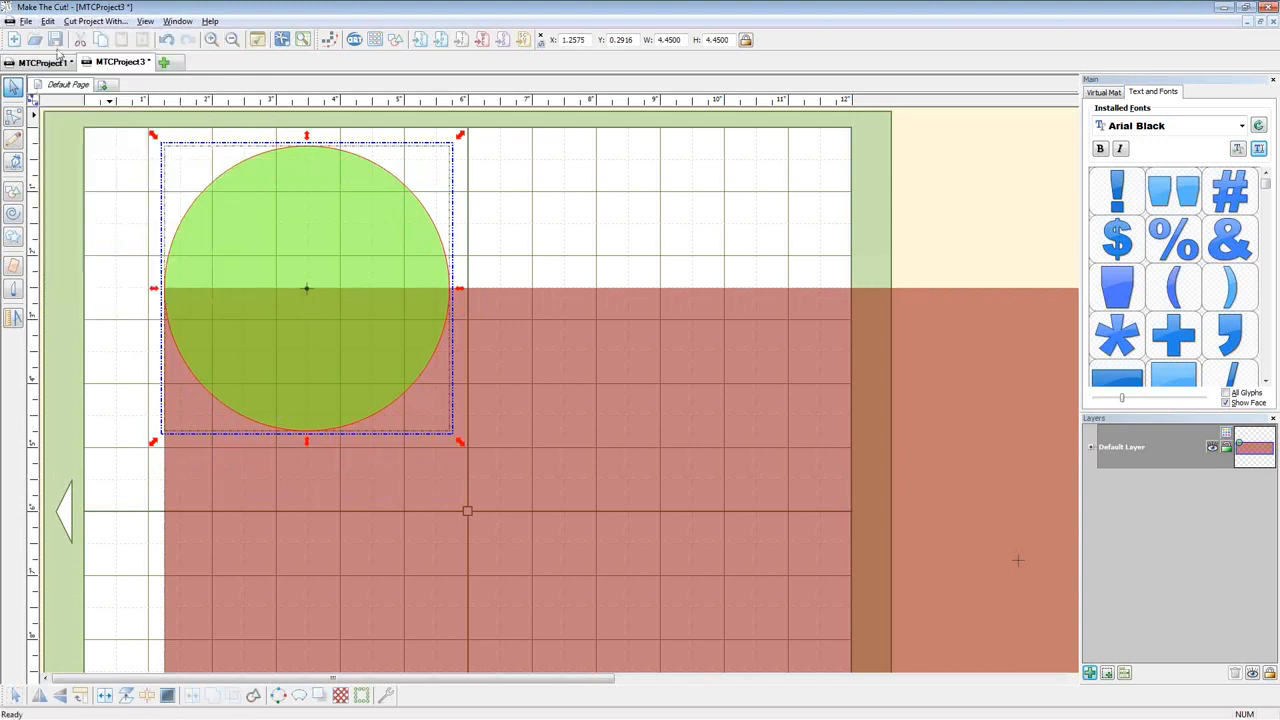
left_click(48, 22)
mouse_move(86, 130)
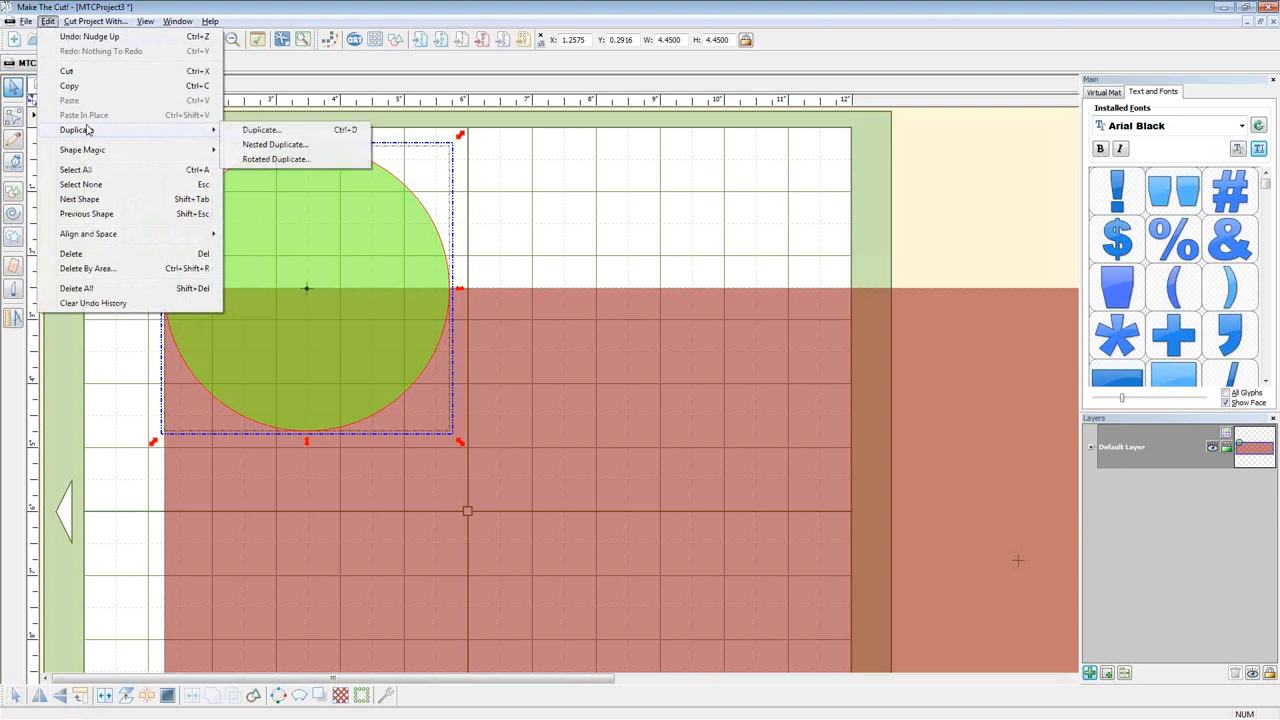
left_click(258, 130)
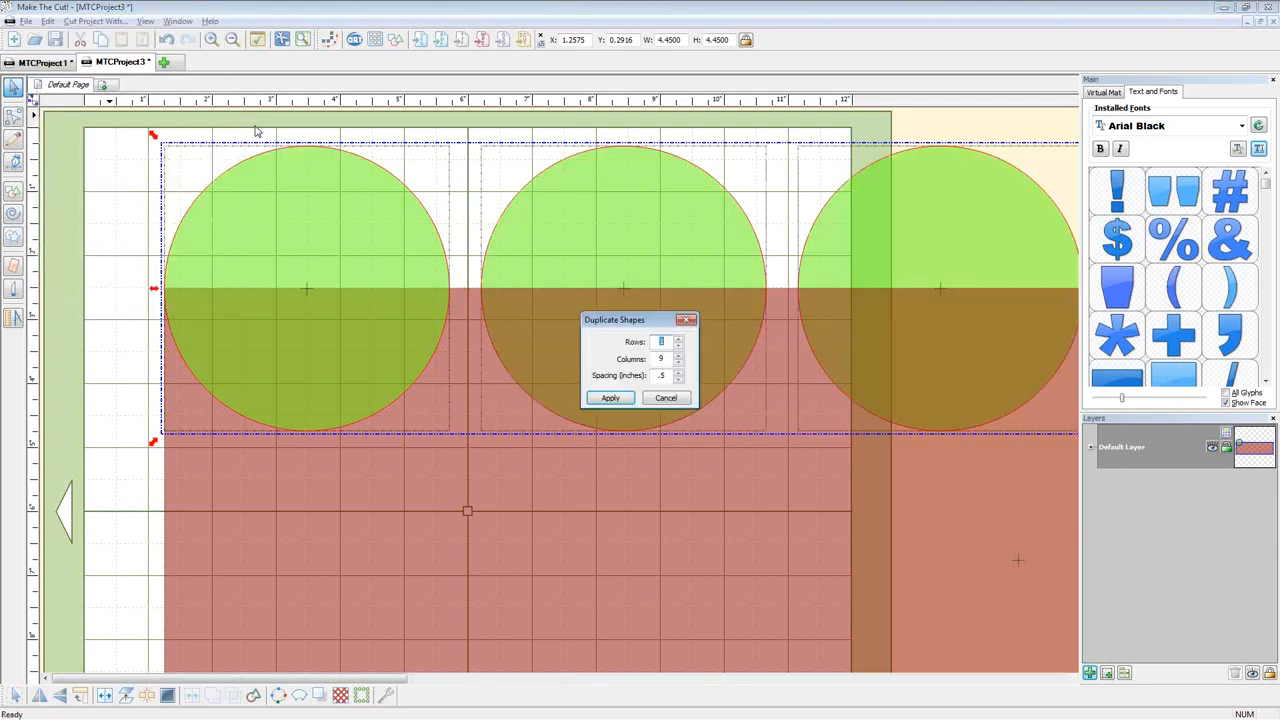
double_click(664, 359)
type("6")
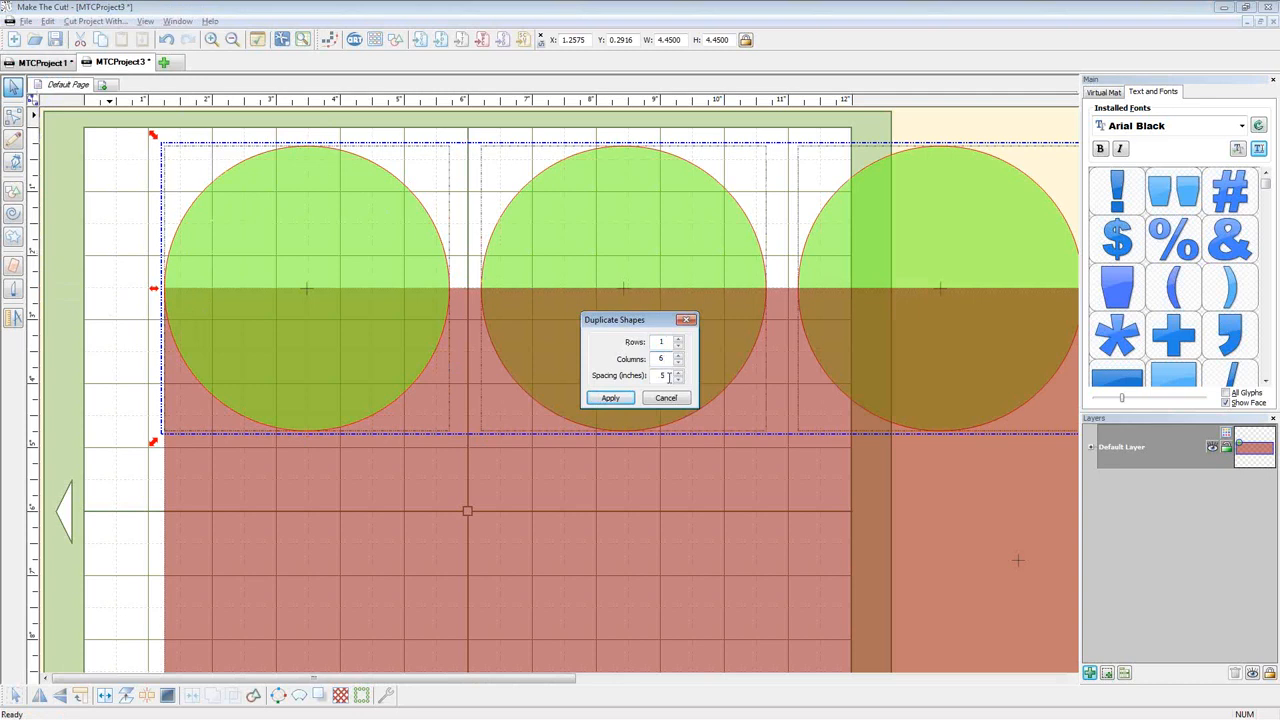
double_click(668, 376)
type("0")
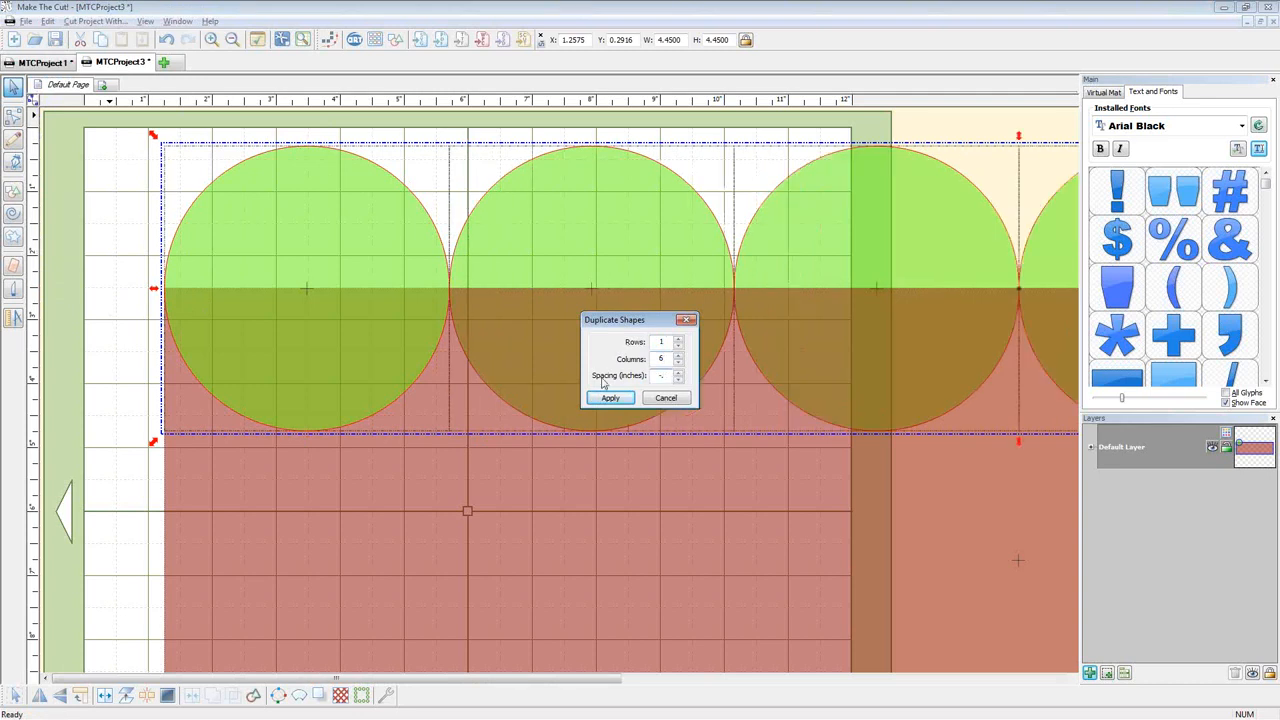
type(".01")
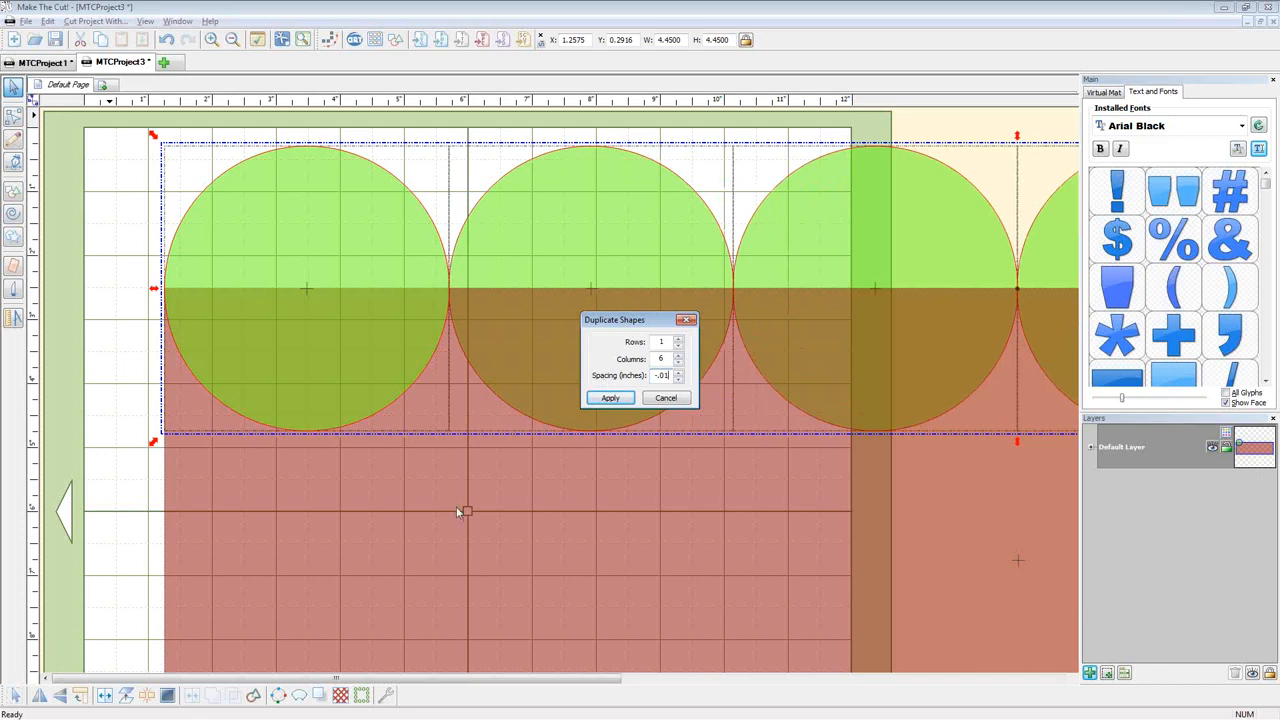
left_click(610, 398)
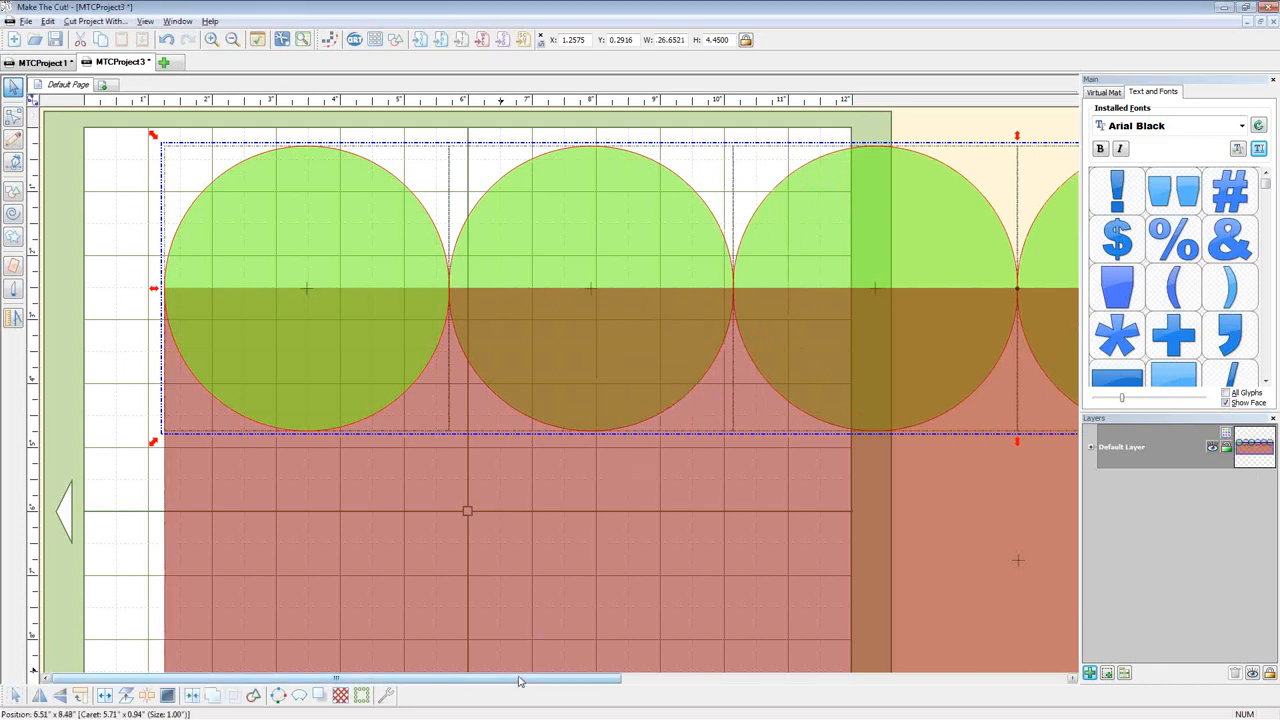
Check the circle row's far end against the rectangle, undo the duplication and resize the single circle to 4.5 in
left_click_drag(519, 680, 1064, 661)
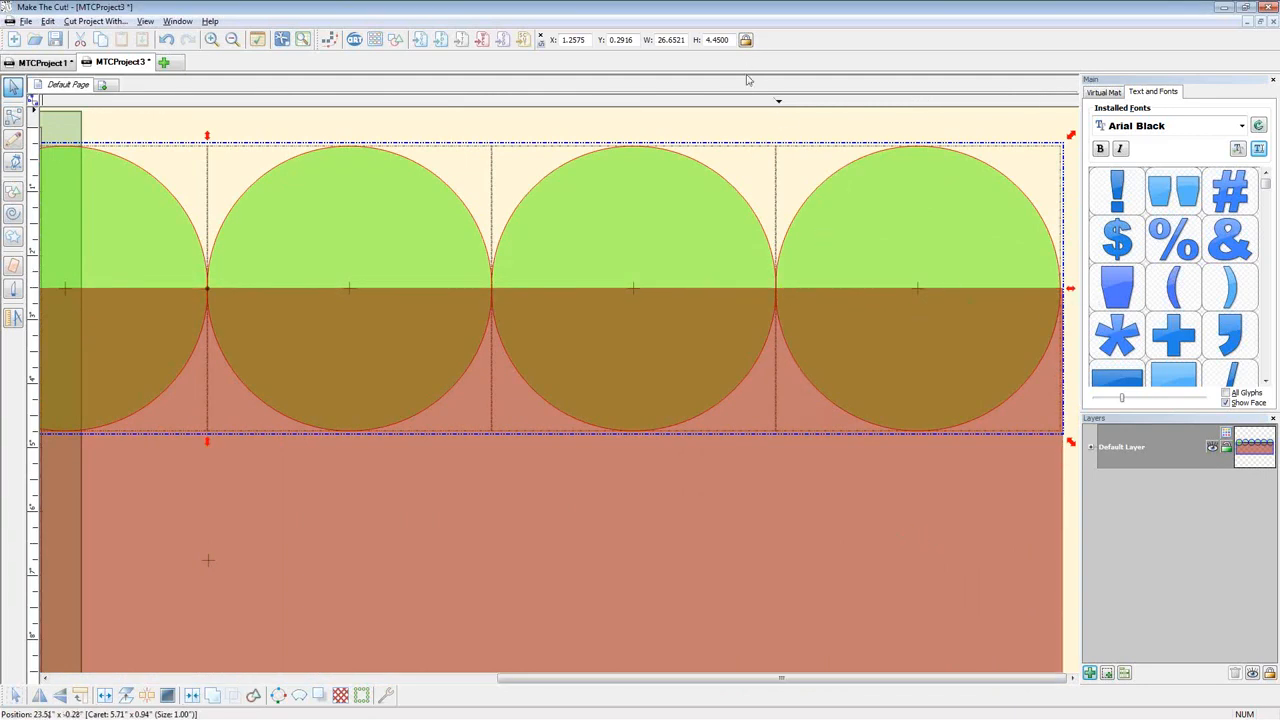
key("Delete")
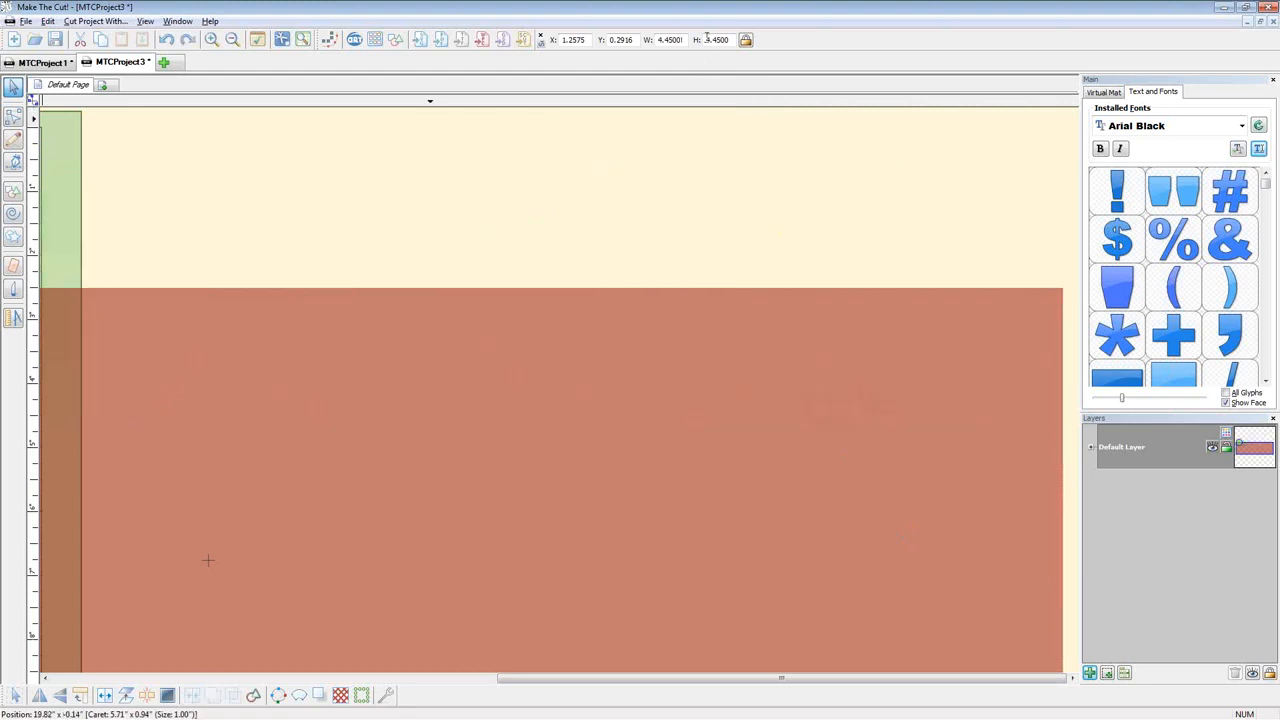
scroll(512, 390, "down", 1)
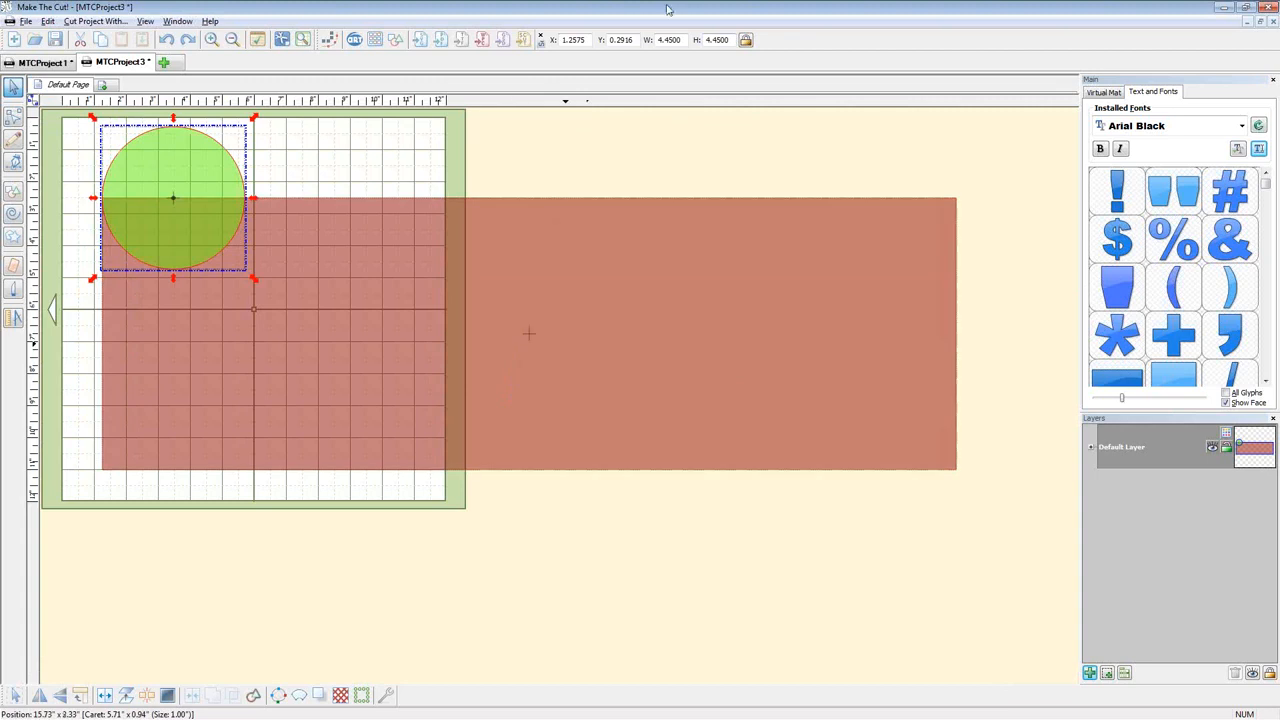
left_click_drag(732, 40, 709, 40)
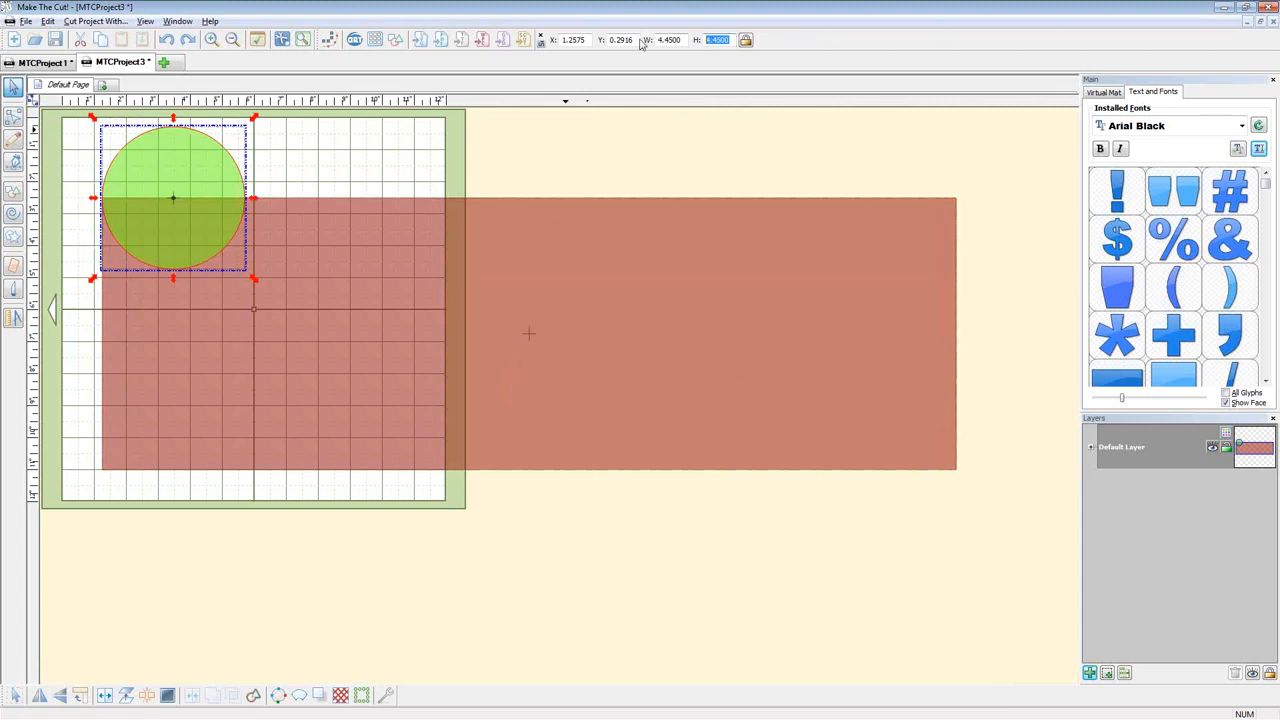
type("4.")
key("Return")
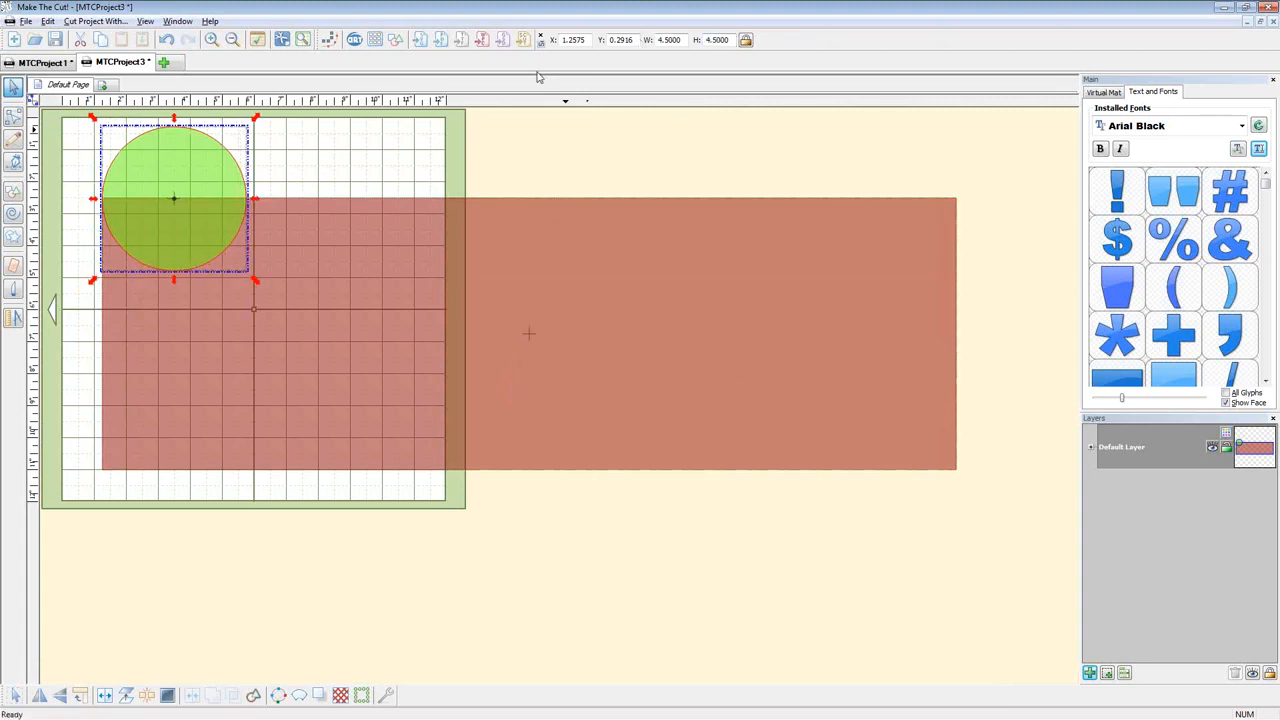
Set up a duplication of the circle in 1 row and 6 columns, trying spacings of -.05 and -.06 in against the rectangle's width
key("ctrl+d")
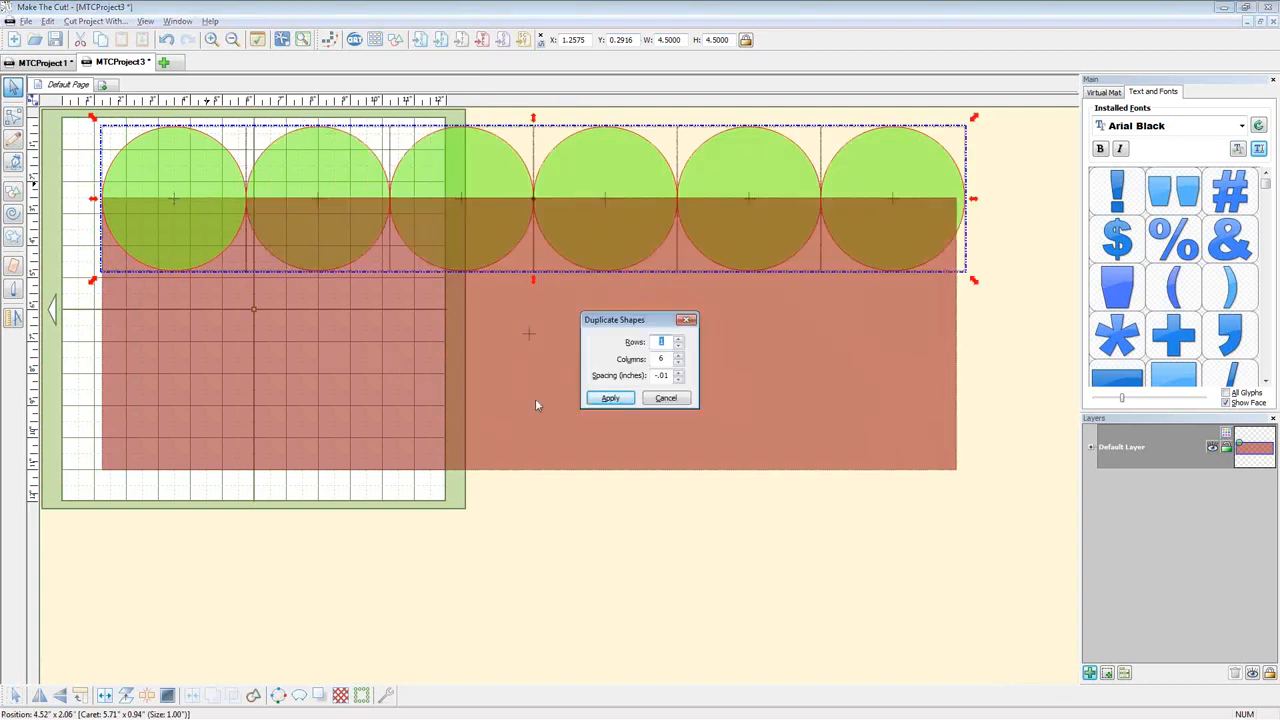
left_click(680, 374)
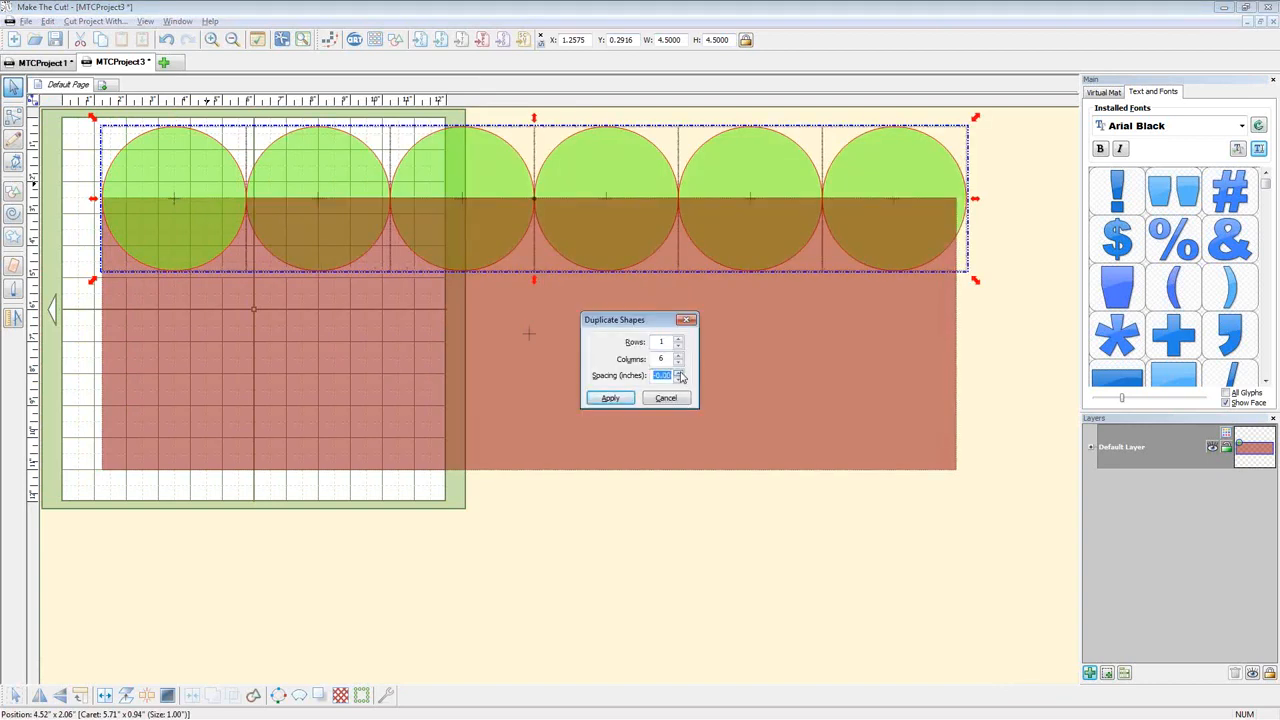
left_click(679, 379)
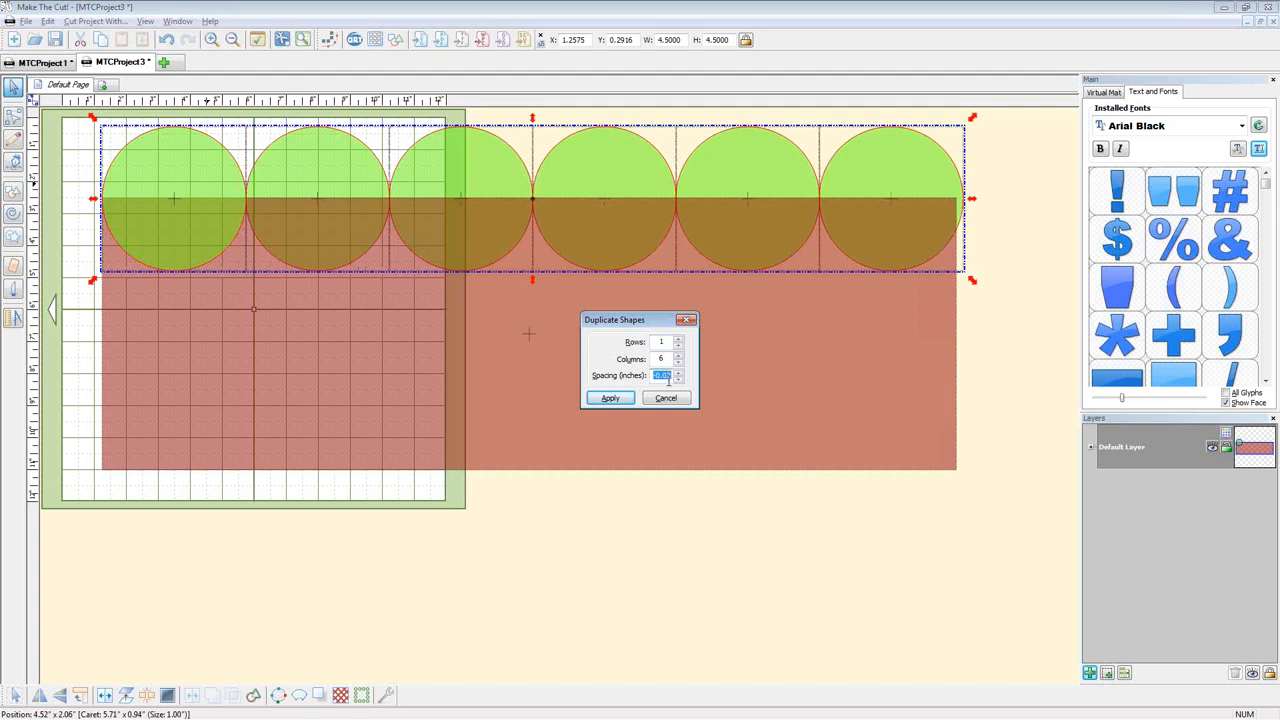
type(".05")
key("BackSpace")
key("BackSpace")
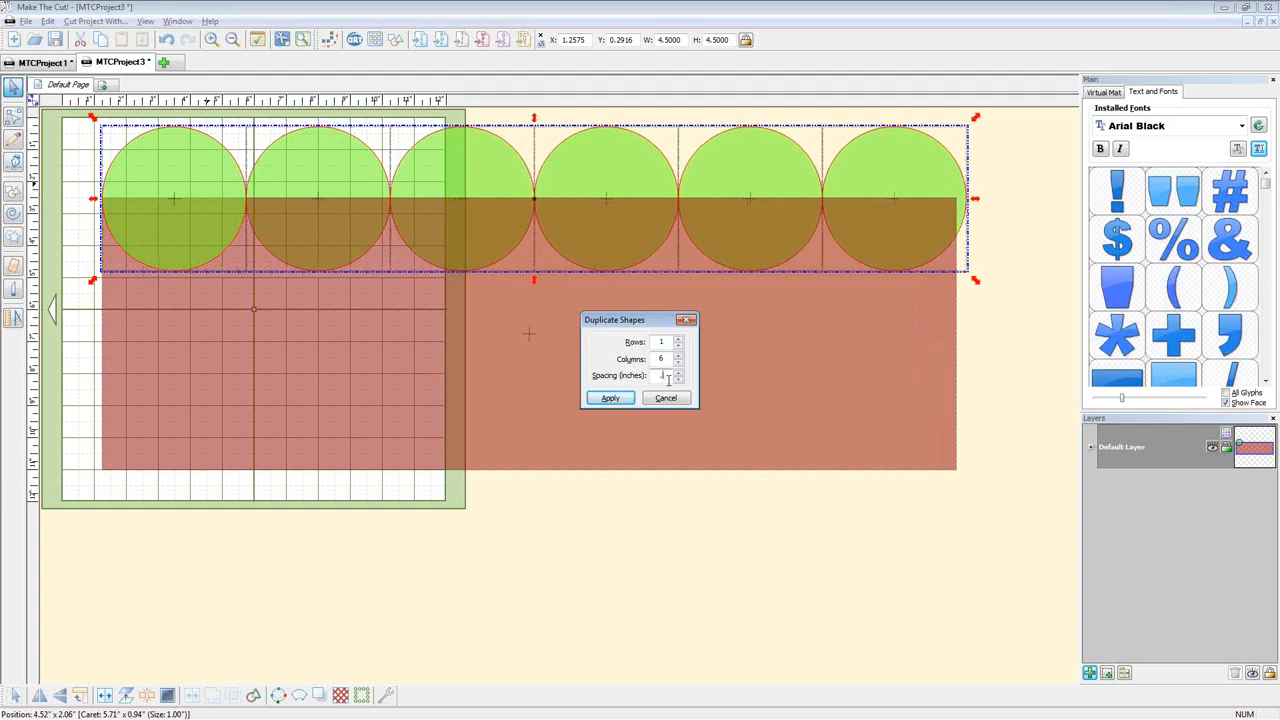
type("5")
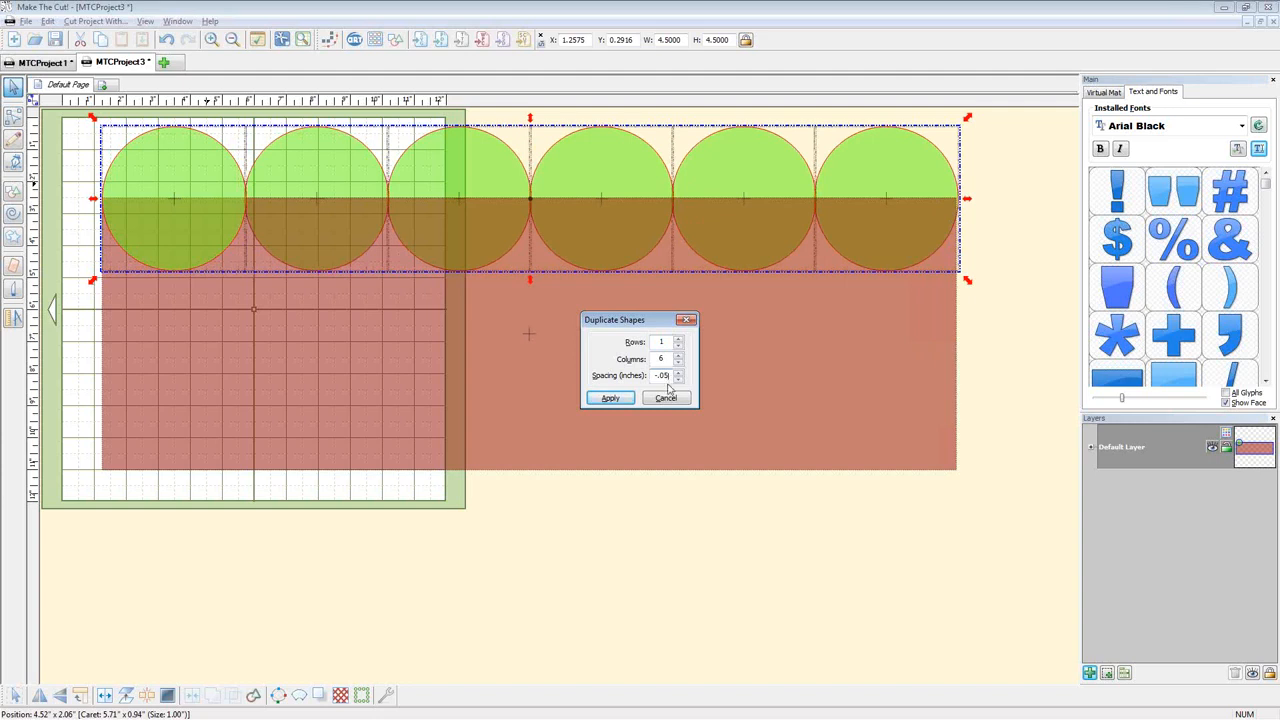
left_click(678, 379)
left_click(678, 379)
left_click(679, 380)
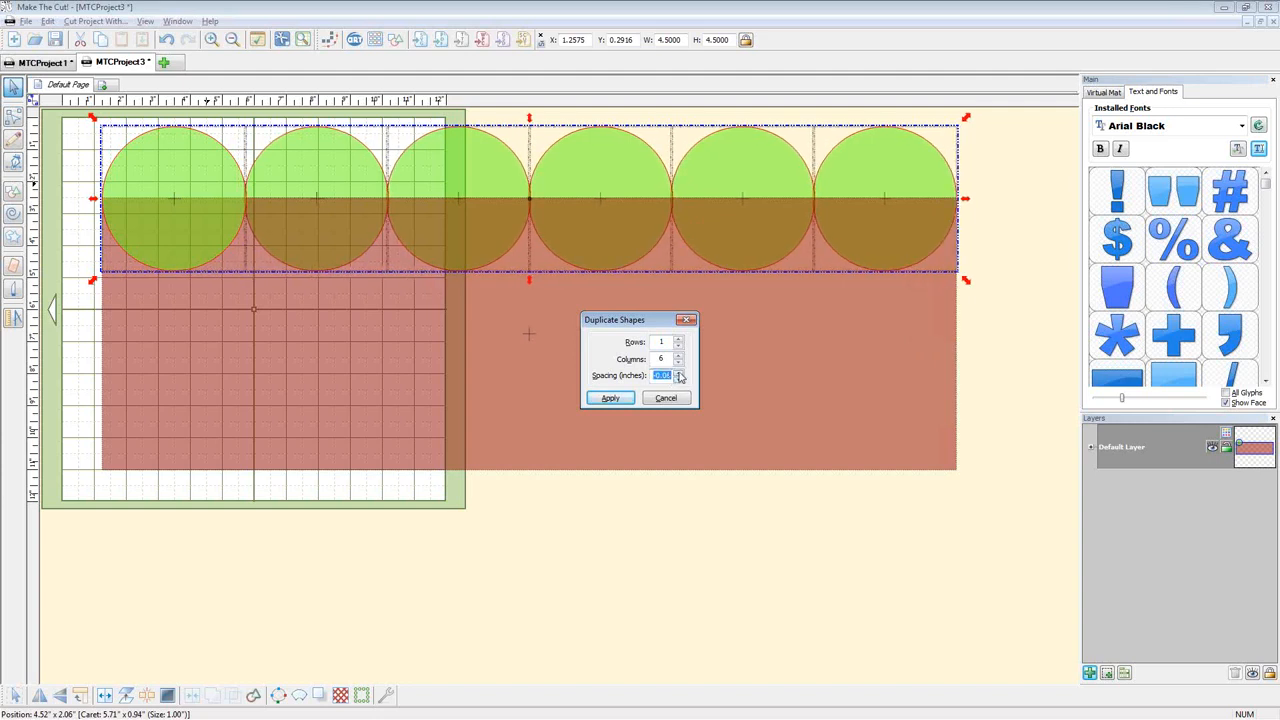
left_click(678, 375)
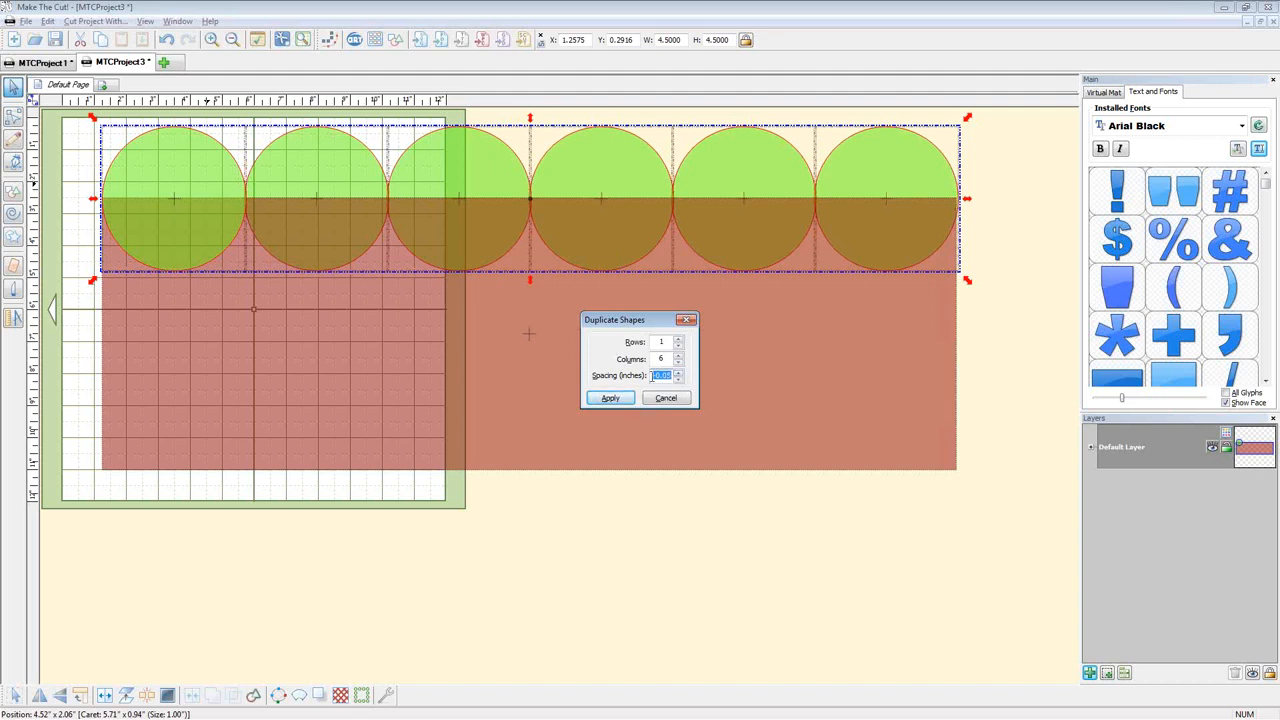
Set the duplicate spacing to -.057 in, apply it and weld the six circles into one scalloped row
left_click(673, 377)
type("5")
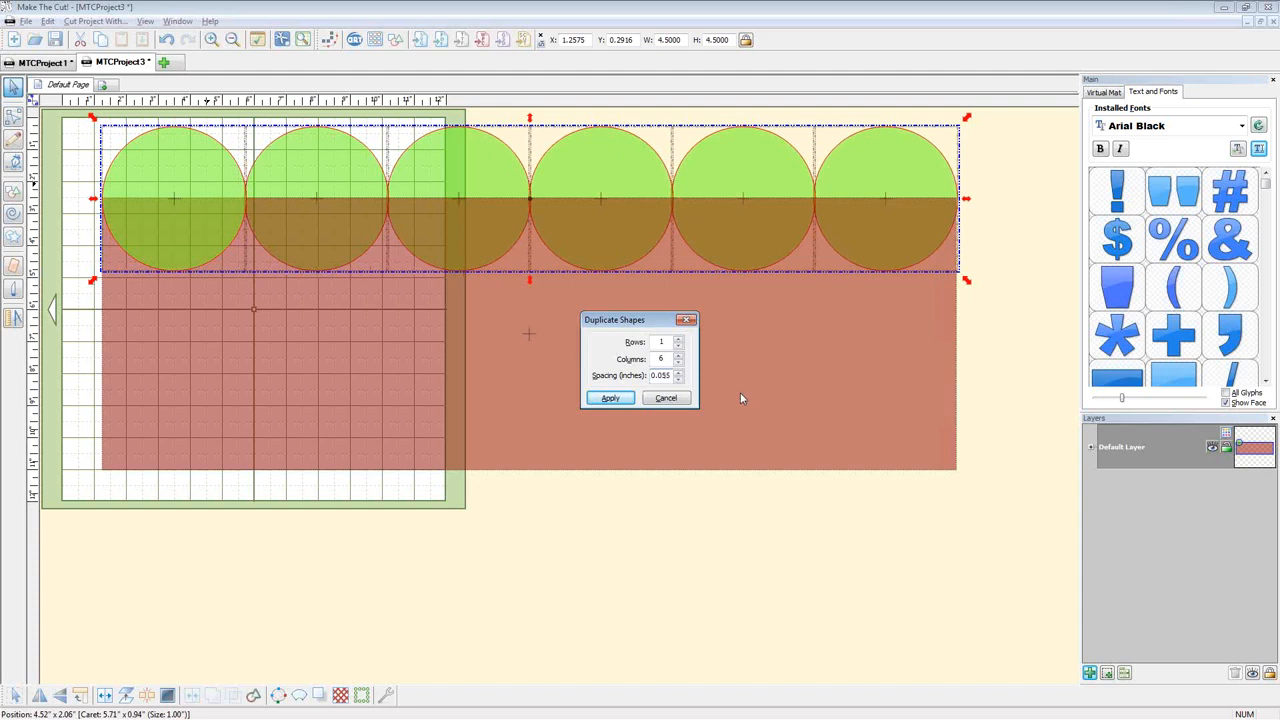
type("5")
key("BackSpace")
key("BackSpace")
type("6")
key("BackSpace")
type("7")
left_click(612, 398)
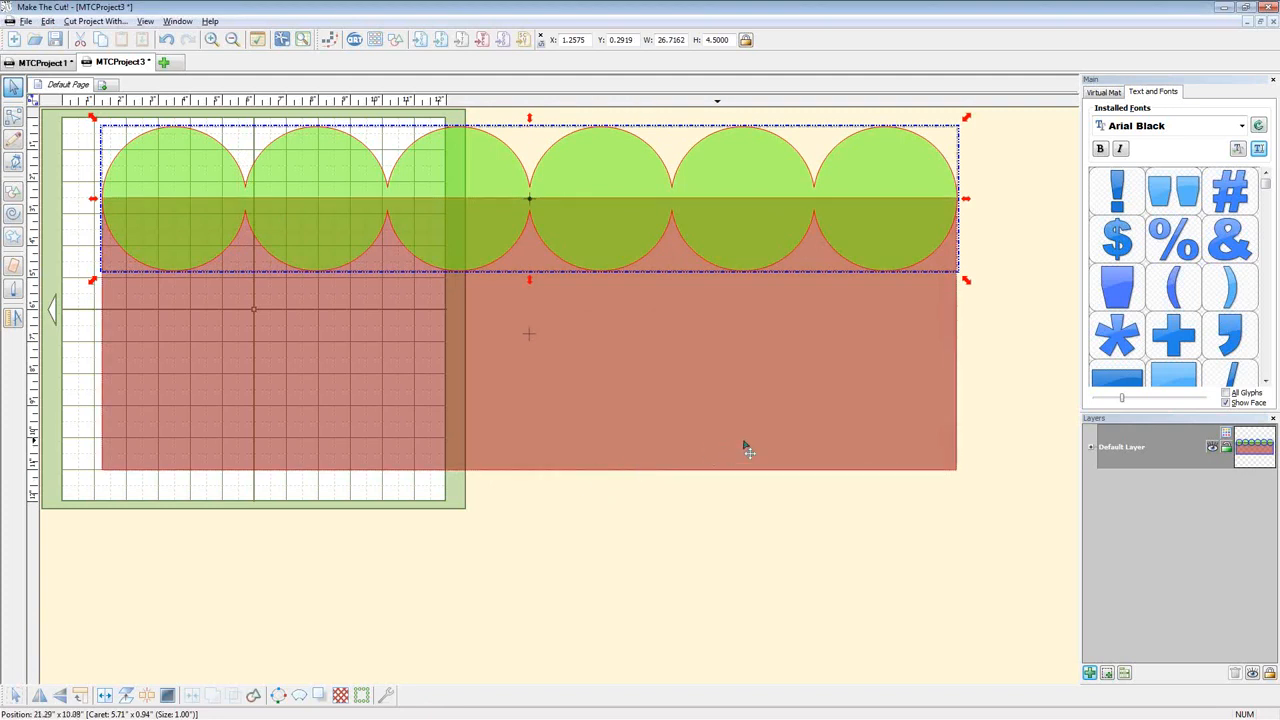
Shrink the circle row's width to about 26.66 in so its far end meets the rectangle's edge
scroll(742, 445, "up", 1)
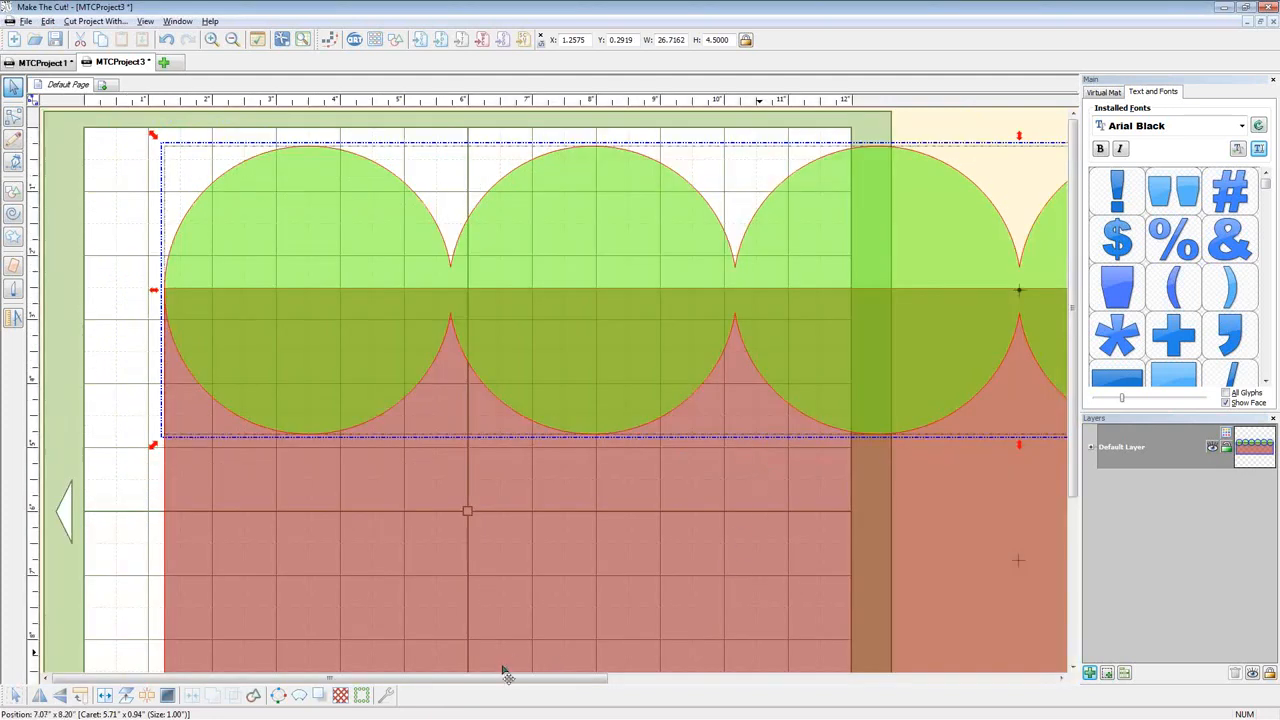
left_click_drag(513, 679, 1023, 684)
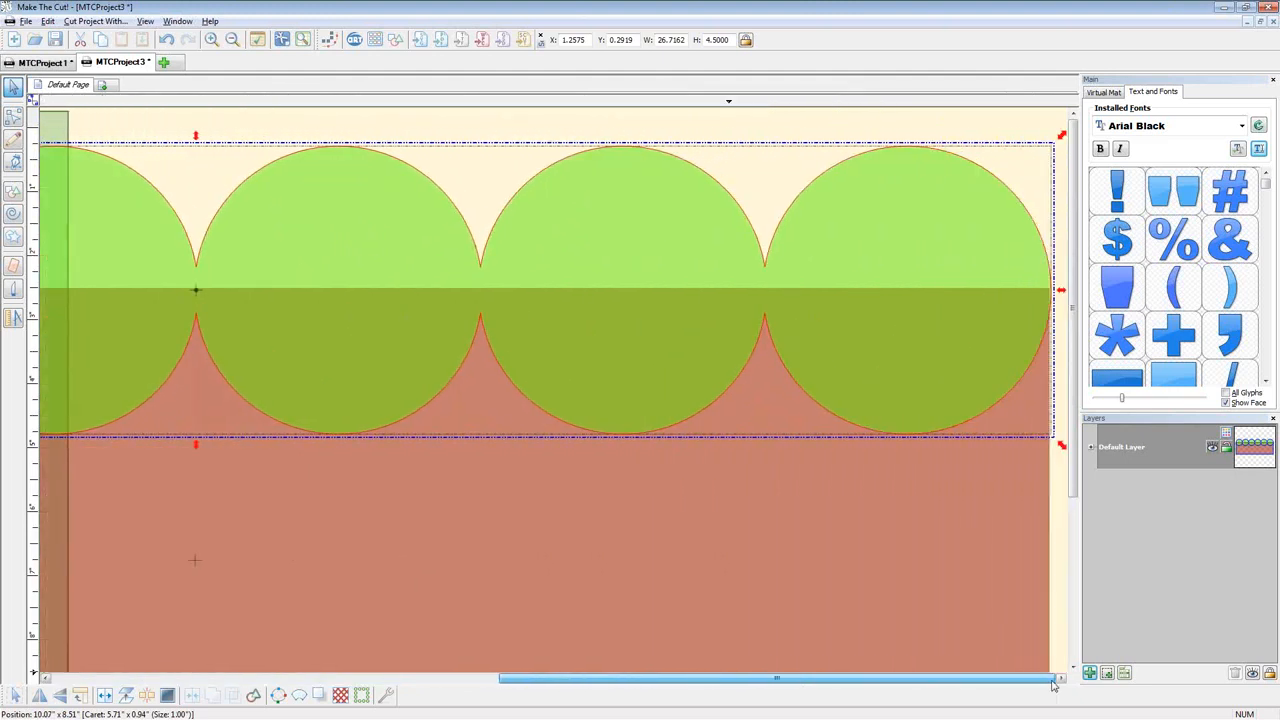
left_click_drag(1062, 292, 1061, 295)
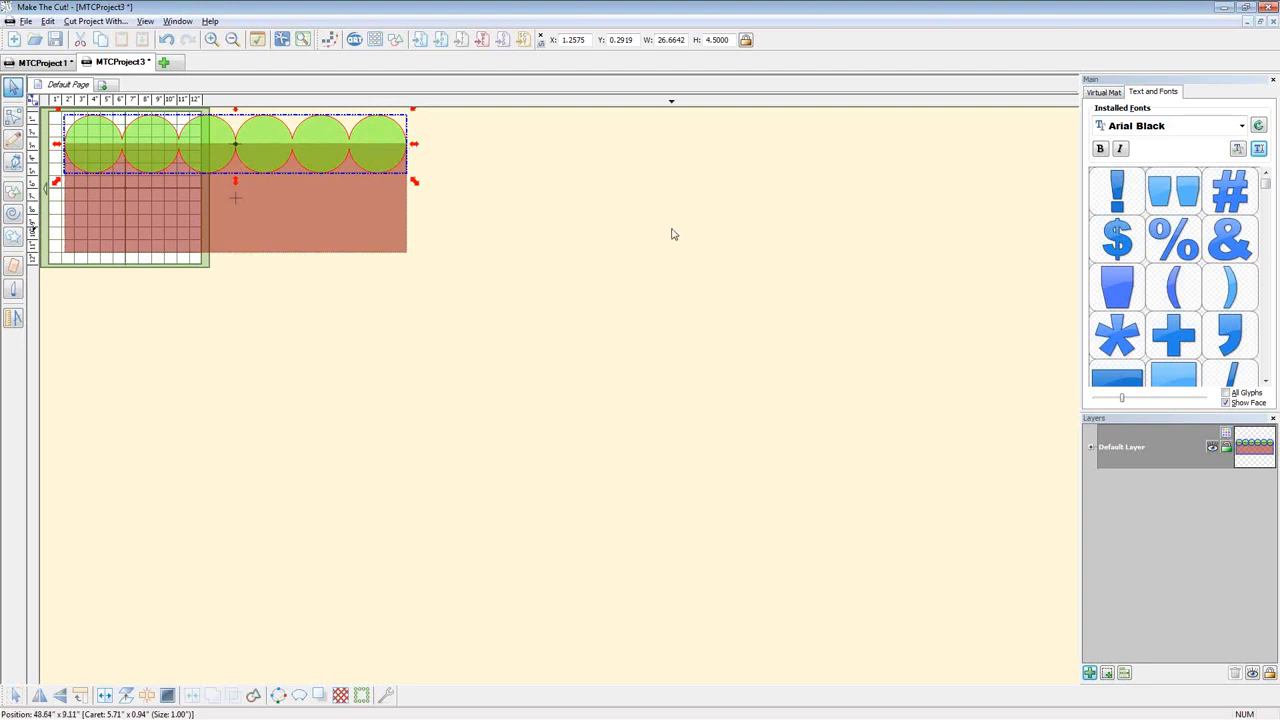
Select the rectangle together with the circle row and shift both up to about Y 0.24 in
left_click(365, 212)
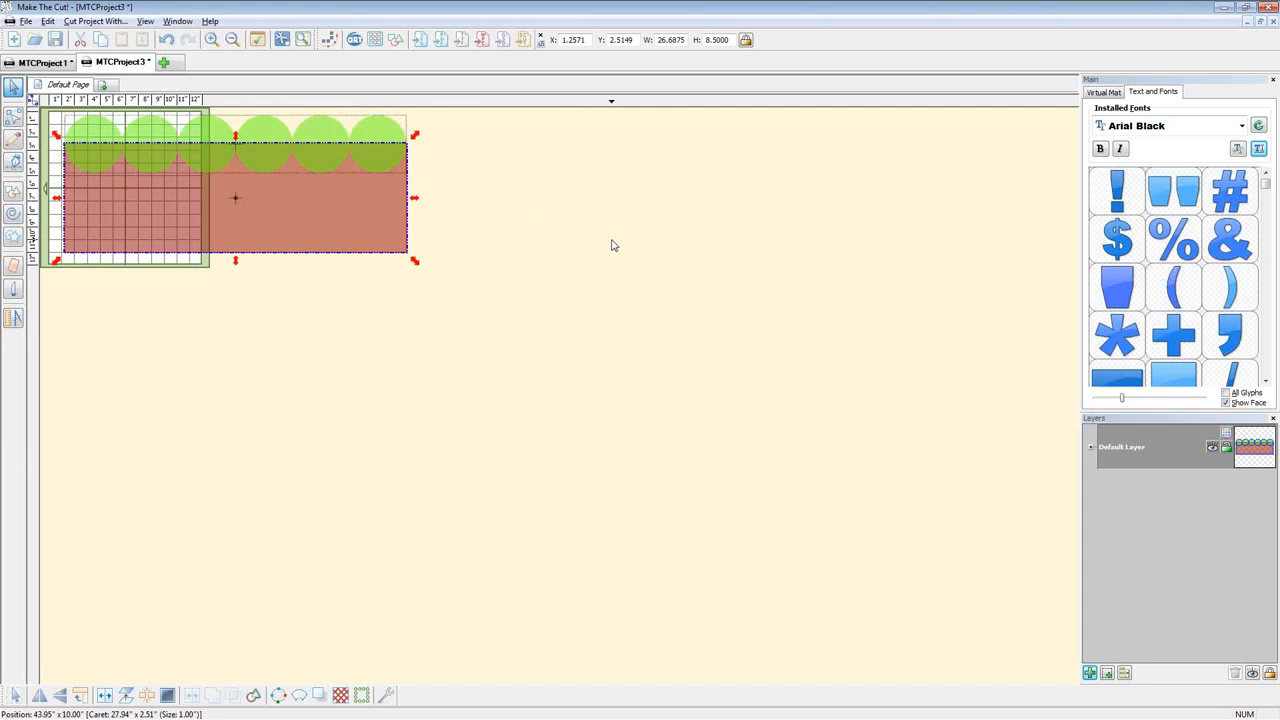
left_click(362, 126, "shift")
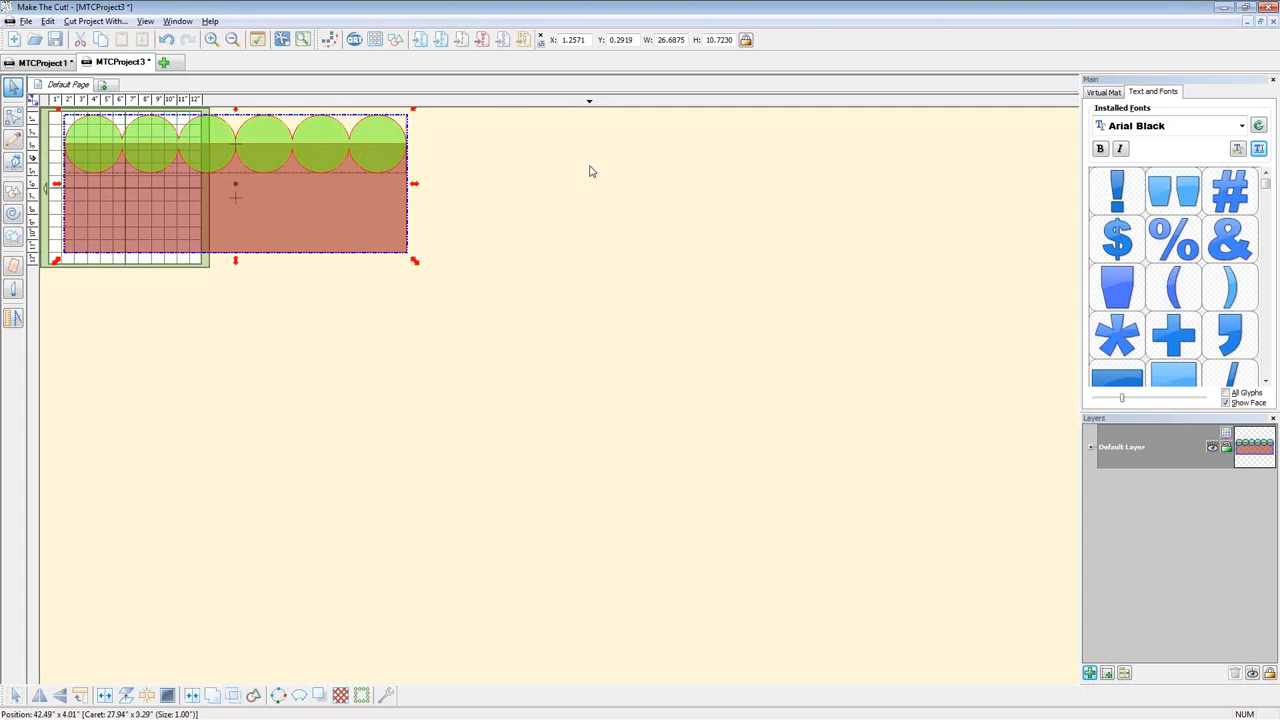
left_click(387, 131)
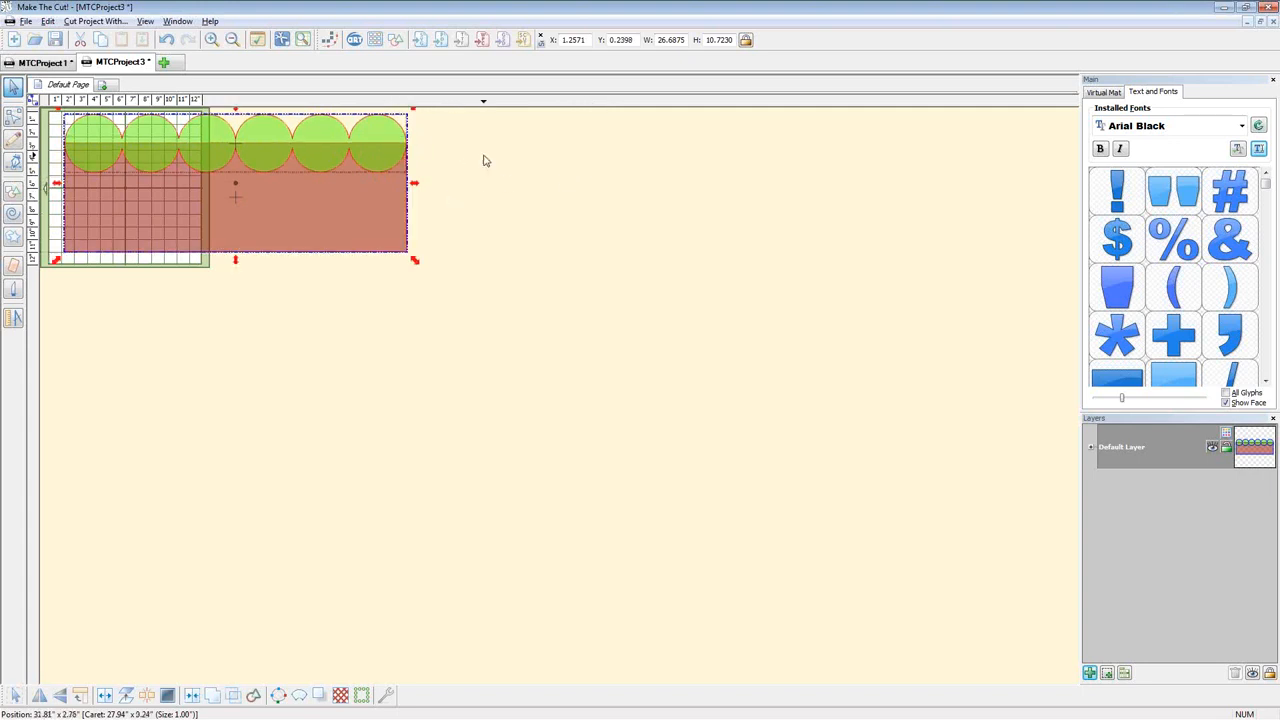
left_click(492, 168)
Nudge only the circle row down to about Y 0.57 in so its upper notches meet the rectangle's top edge
left_click(391, 160)
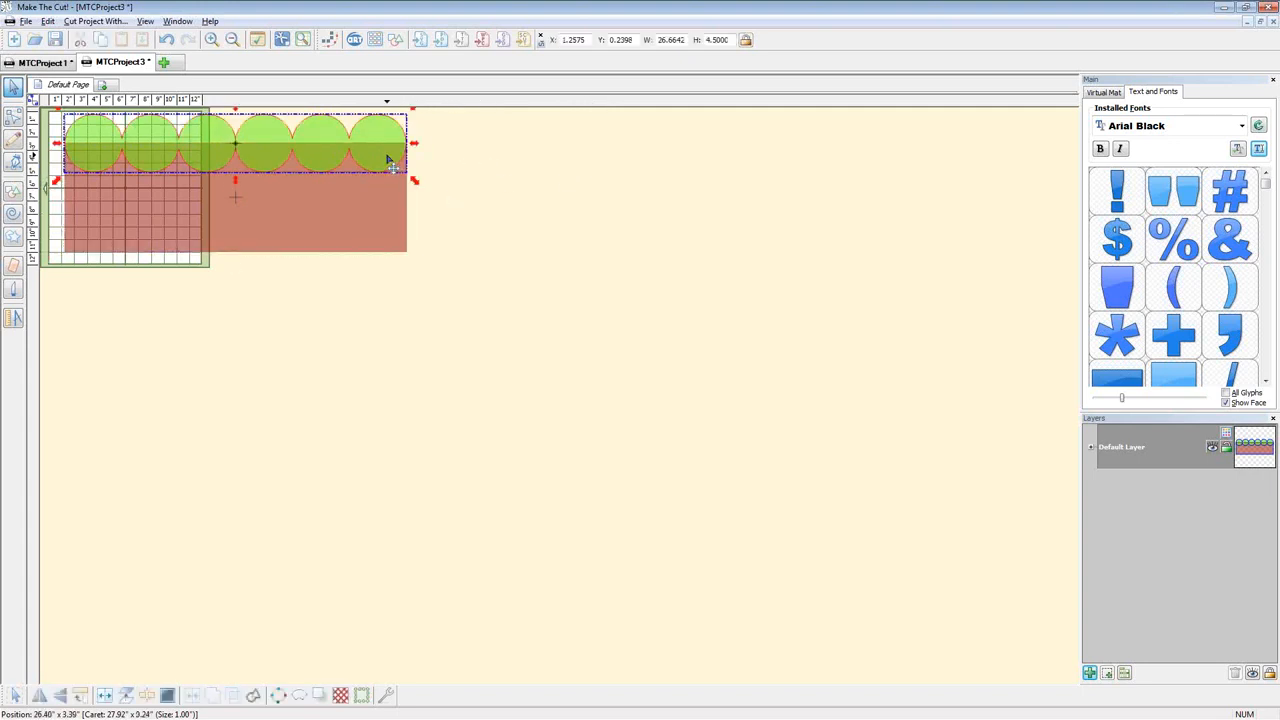
key("Down")
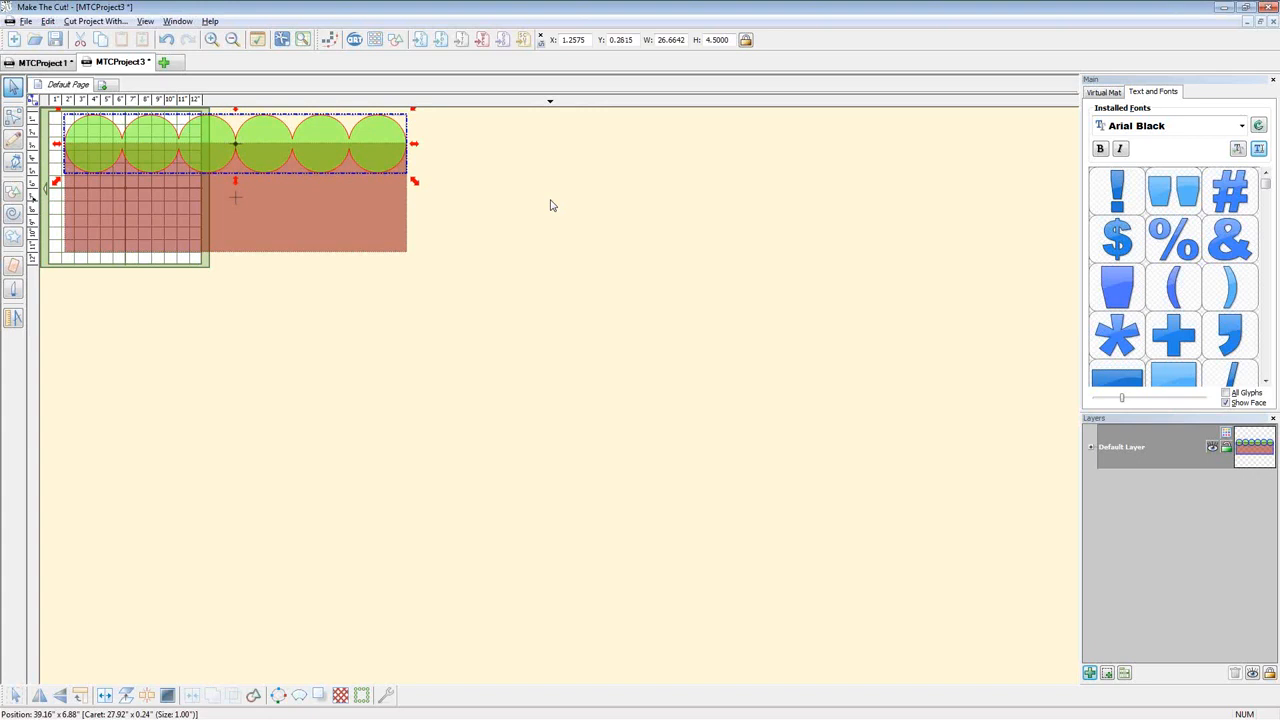
scroll(550, 200, "up", 5)
key("Down")
key("Down")
key("Down")
key("Down")
key("Down")
key("Down")
key("Down")
key("Down")
key("Down")
key("Down")
key("Down")
key("Down")
key("Down")
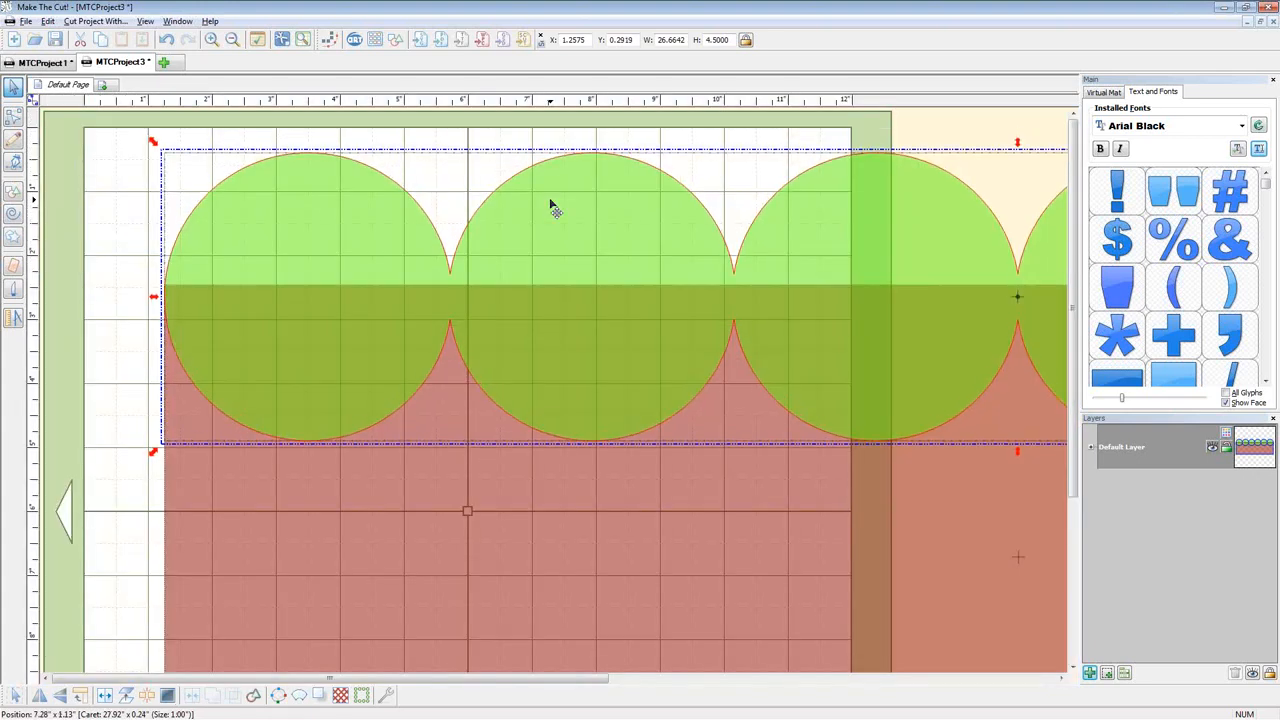
key("Down")
key("Down")
key("Down")
key("Down")
key("Down")
key("Down")
key("Down")
key("Down")
key("Down")
key("Down")
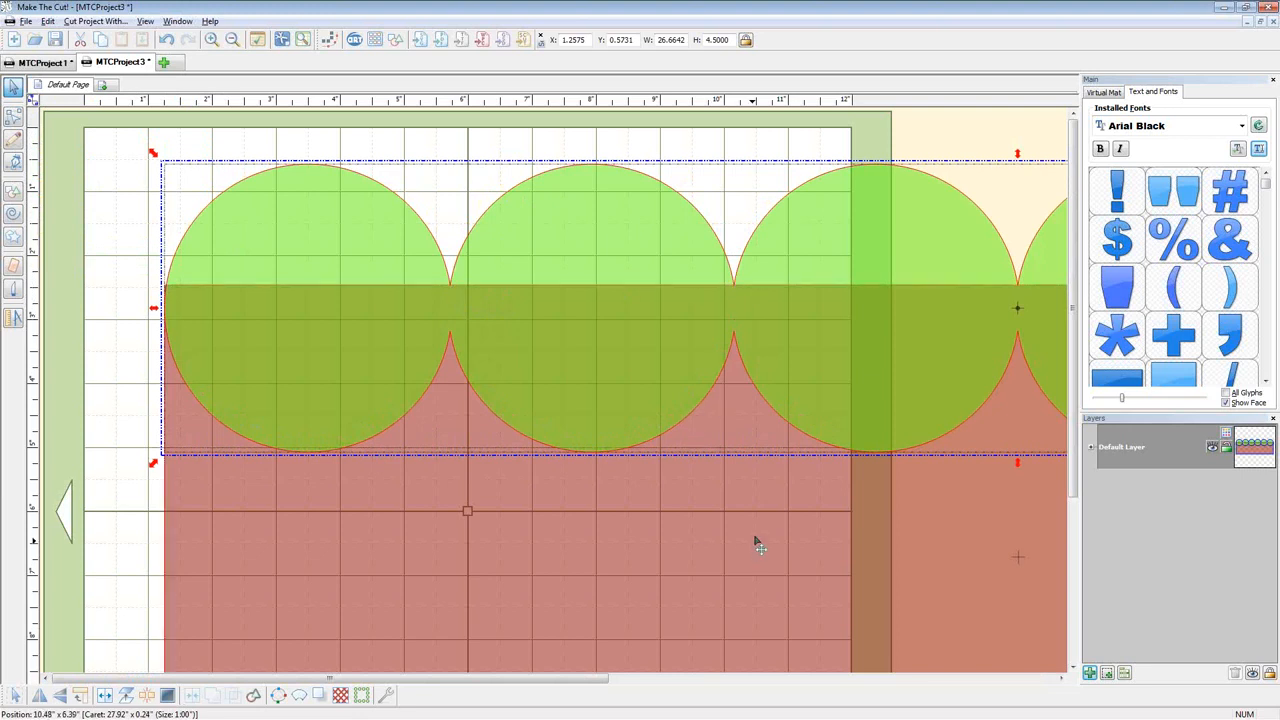
Nudge the circle row back up to about Y 0.29 in so the circle centres sit near the rectangle's top edge
key("Up")
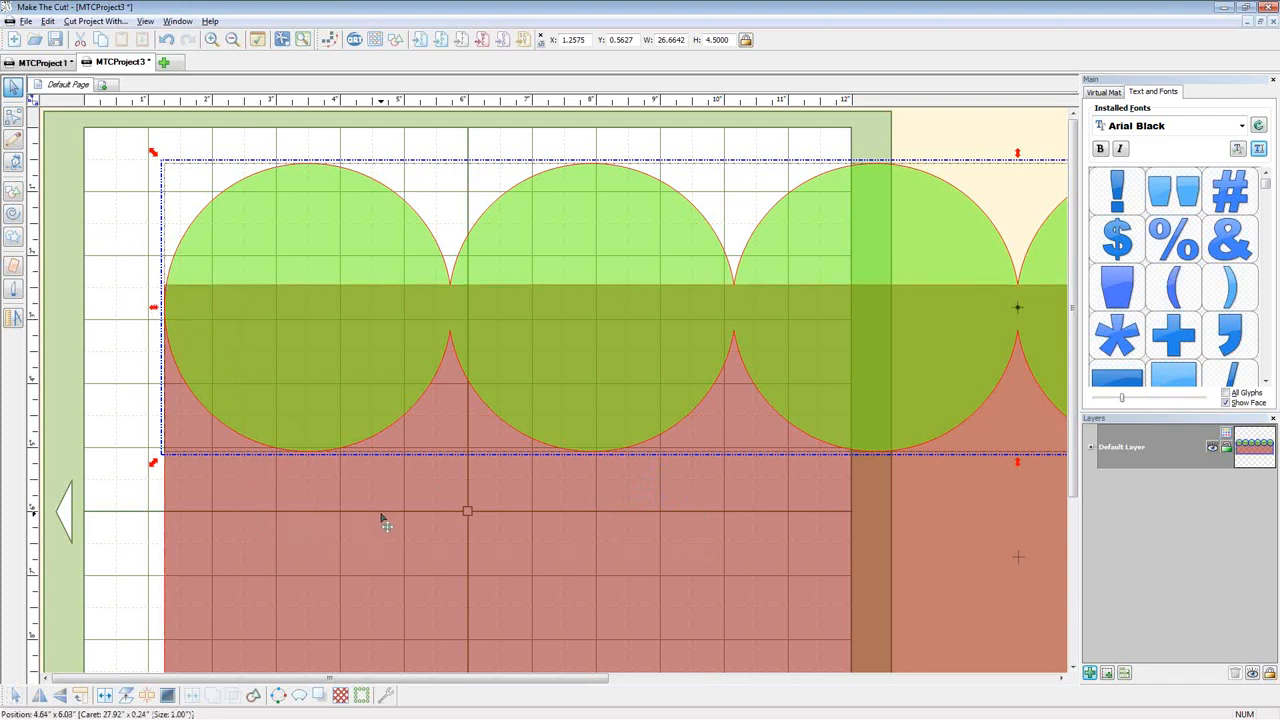
key("Up")
key("Up")
key("Up")
key("Up")
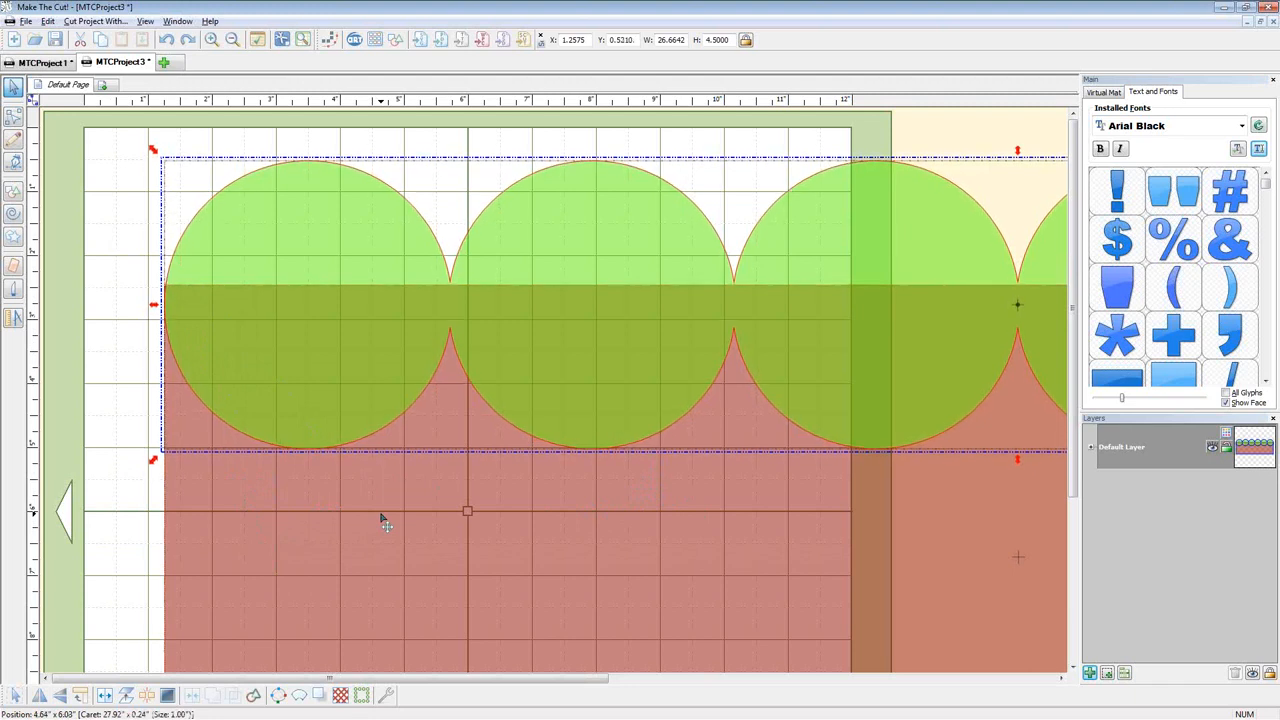
key("Up")
key("Up")
key("Up")
key("Up")
key("Up")
key("Up")
key("Up")
key("Up")
key("Up")
key("Up")
key("Up")
key("Up")
key("Up")
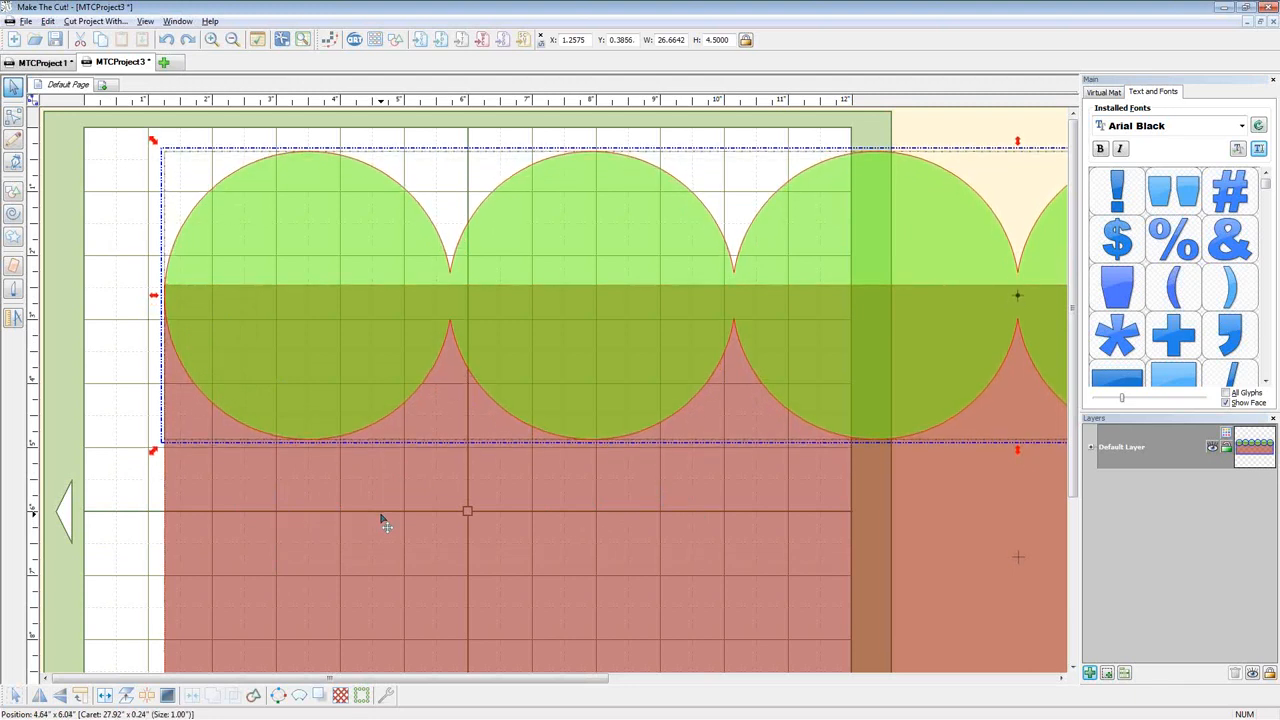
key("Up")
key("Up")
key("Up")
key("Up")
key("Up")
key("Up")
key("Up")
key("Up")
key("Up")
key("Up")
key("Up")
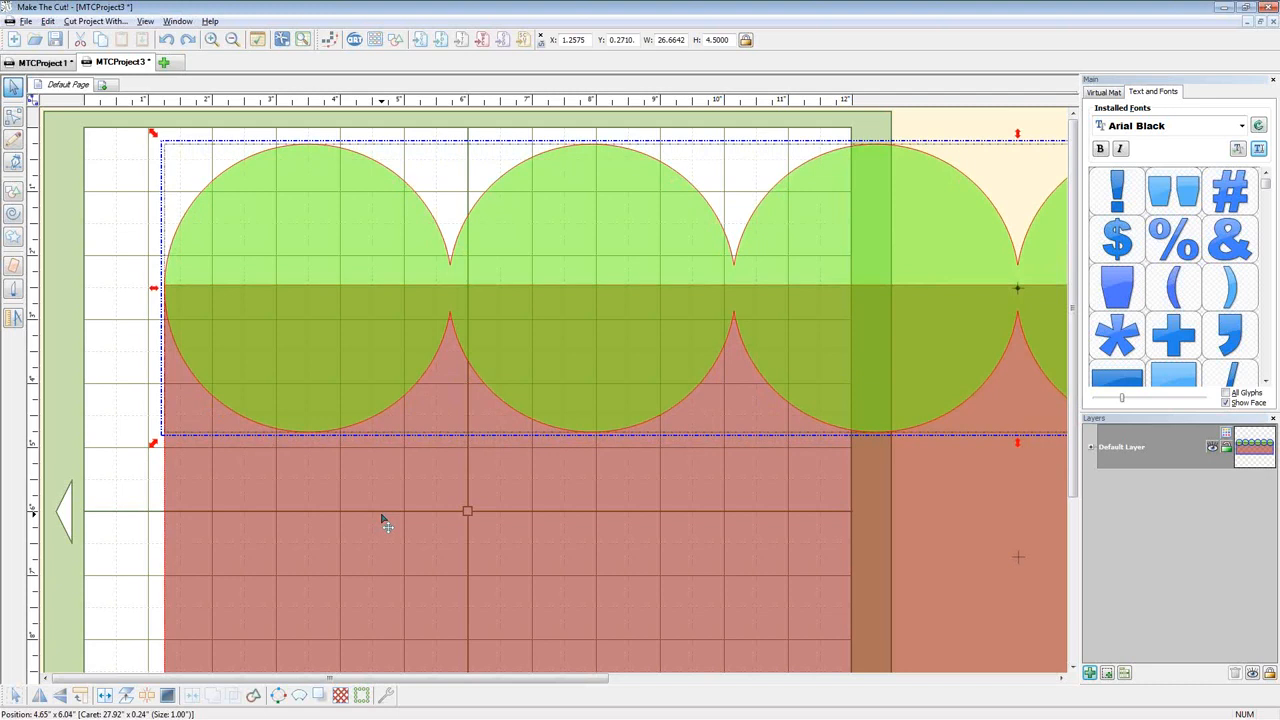
key("Down")
key("Down")
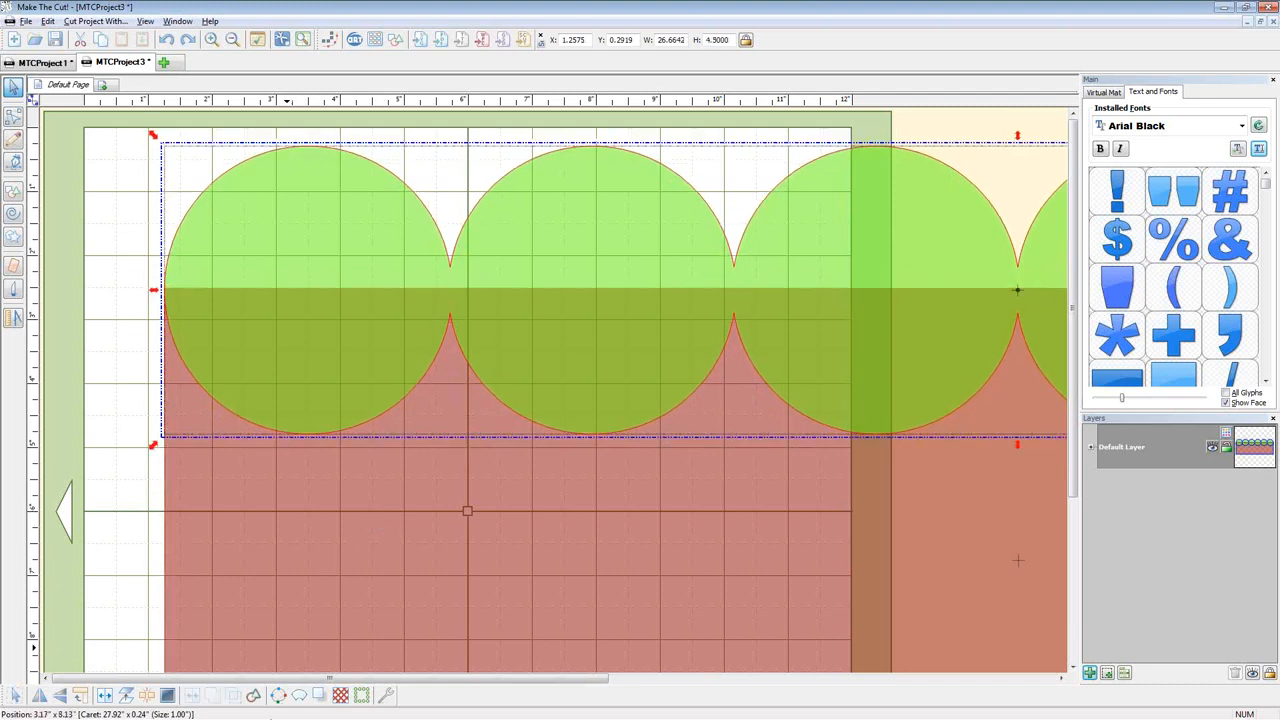
Unlock the aspect ratio and set the circle row's width to 26 11/16 in to match the rectangle
left_click_drag(330, 678, 921, 663)
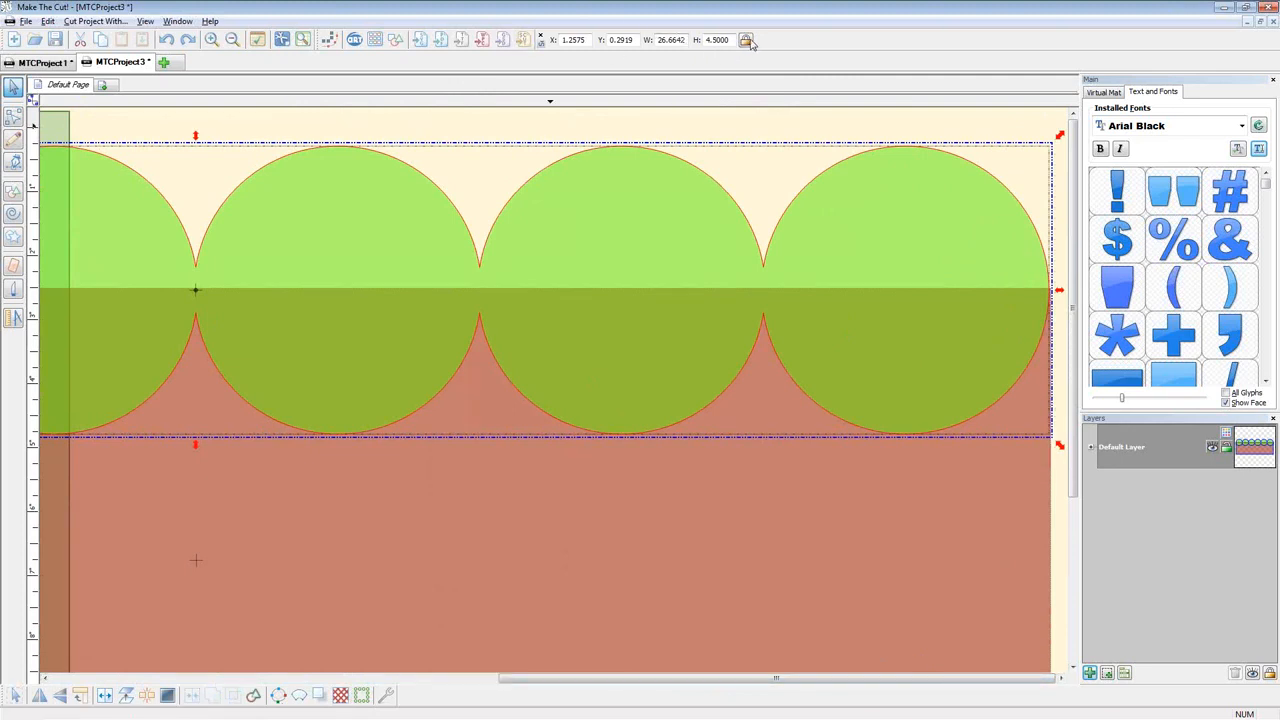
double_click(686, 40)
type("26 11/16")
key("Return")
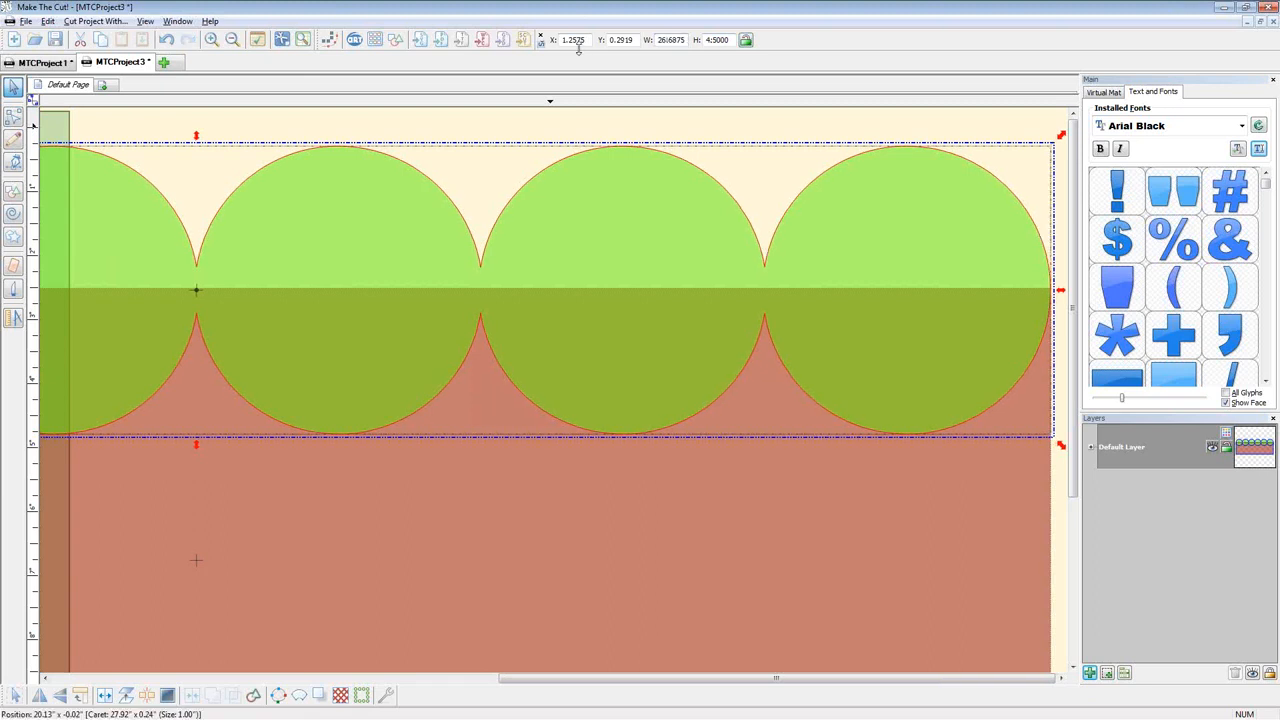
Select the rectangle together with the circle row and weld them into one scalloped shape
left_click(248, 606, "shift")
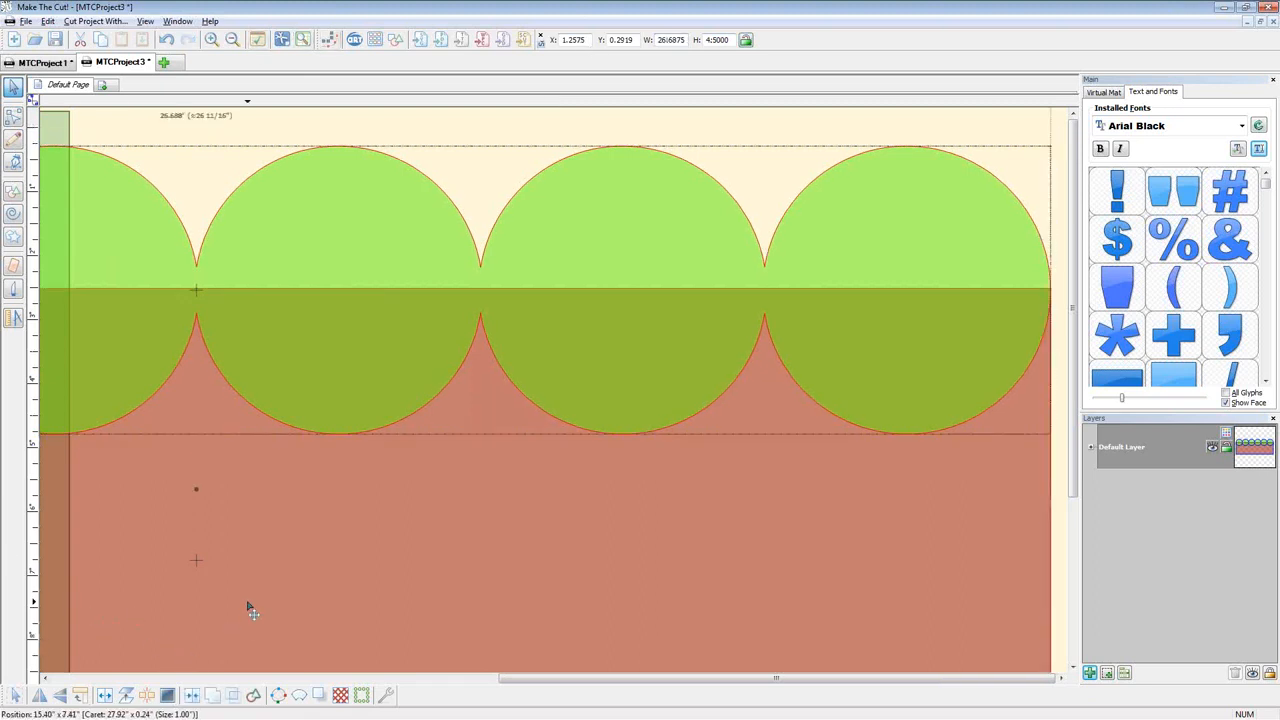
scroll(248, 606, "down", 5)
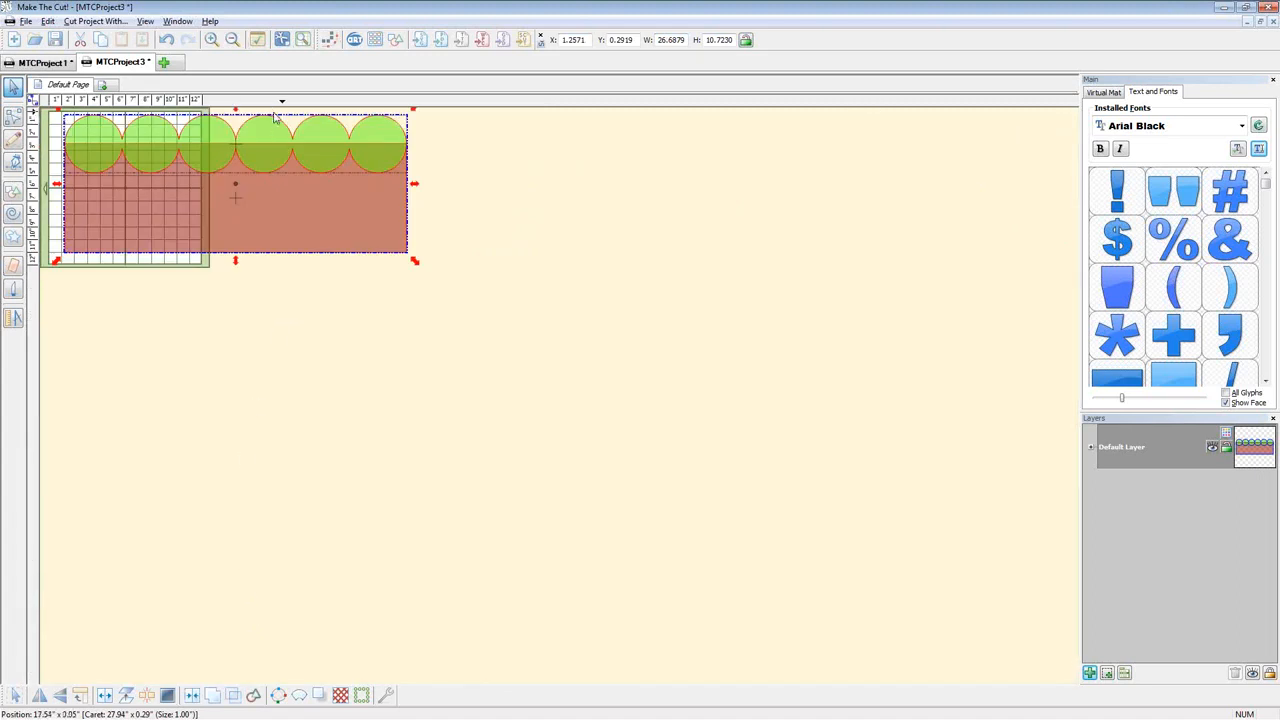
key("ctrl+w")
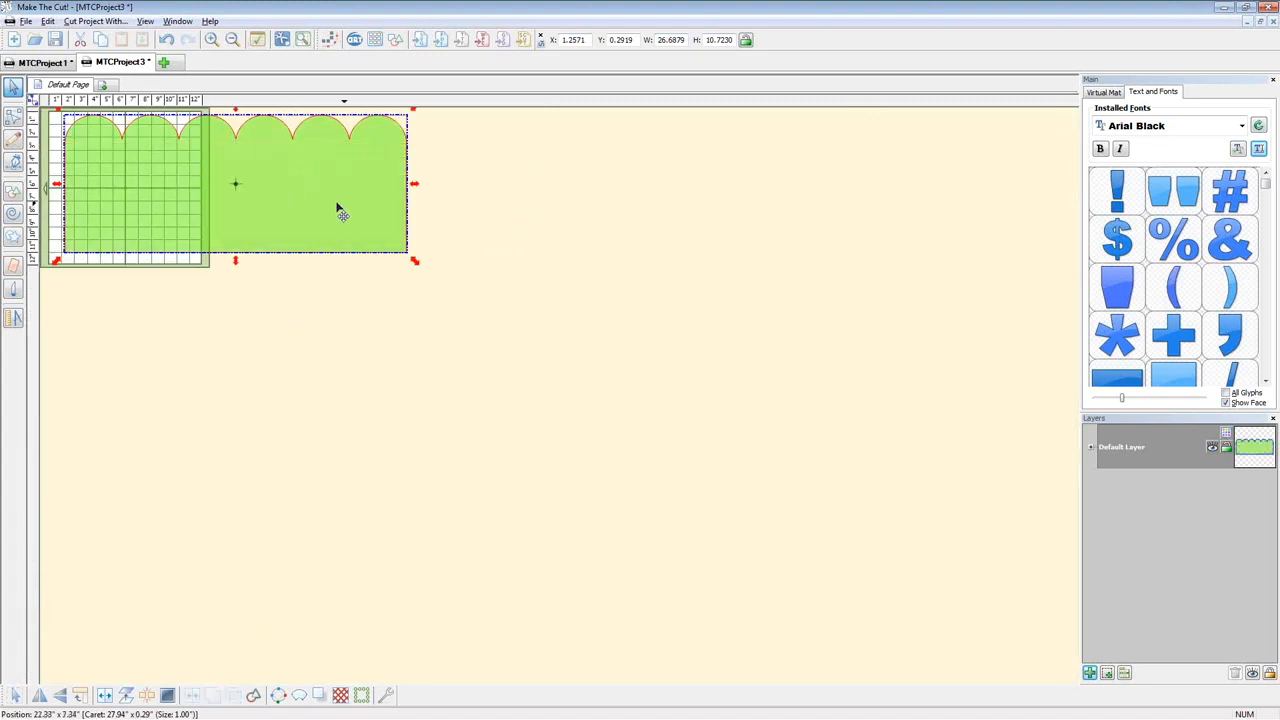
Fill the scalloped shape with red and preview it in the Conical Warp without importing
left_click(1236, 446)
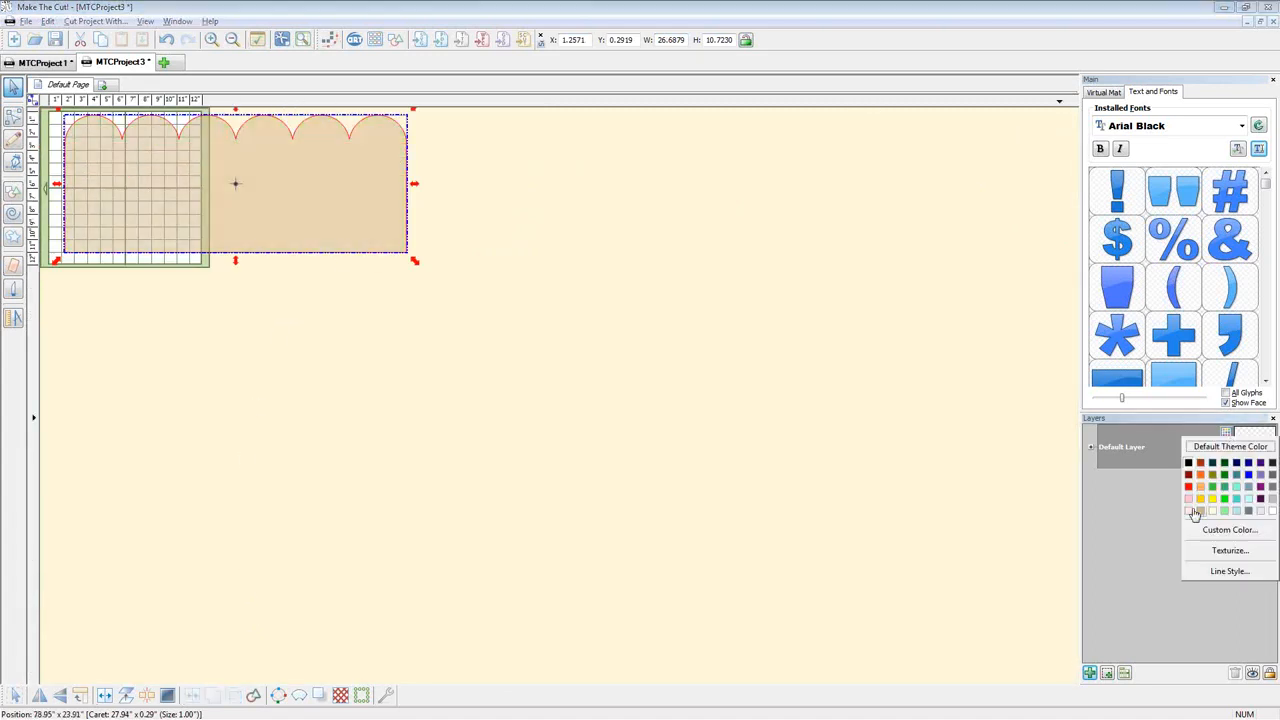
left_click(1188, 490)
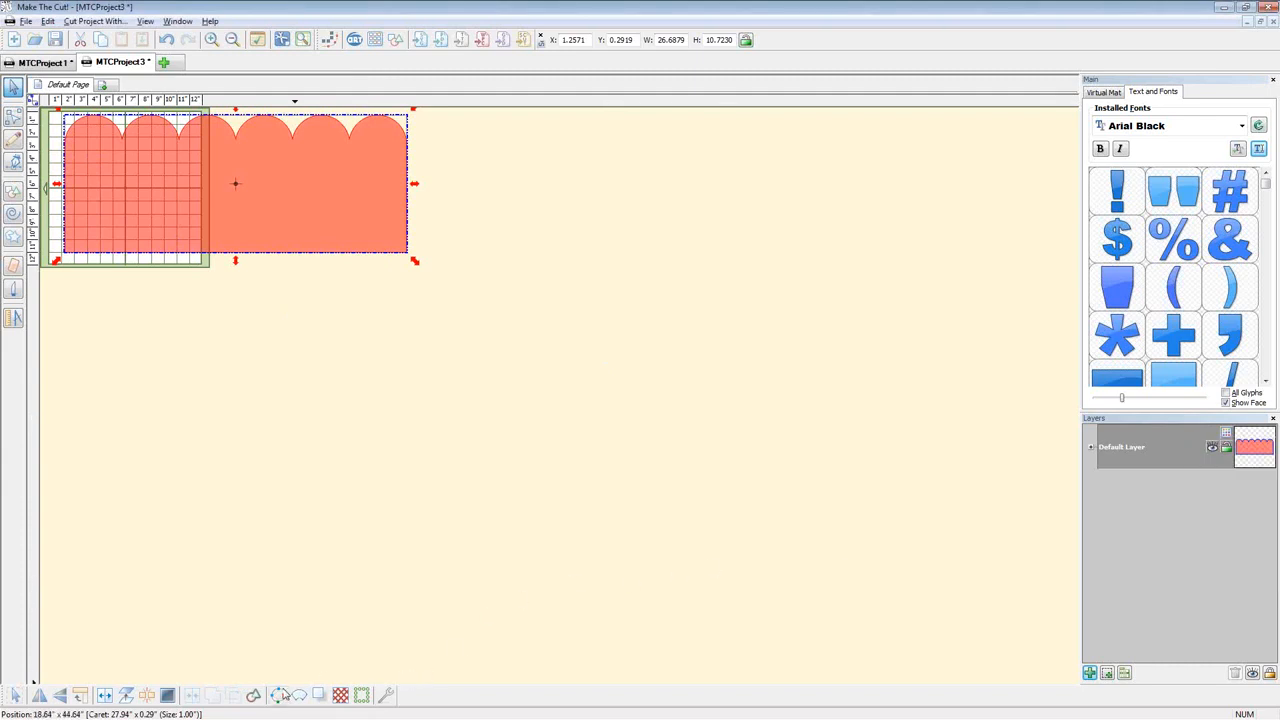
left_click(299, 696)
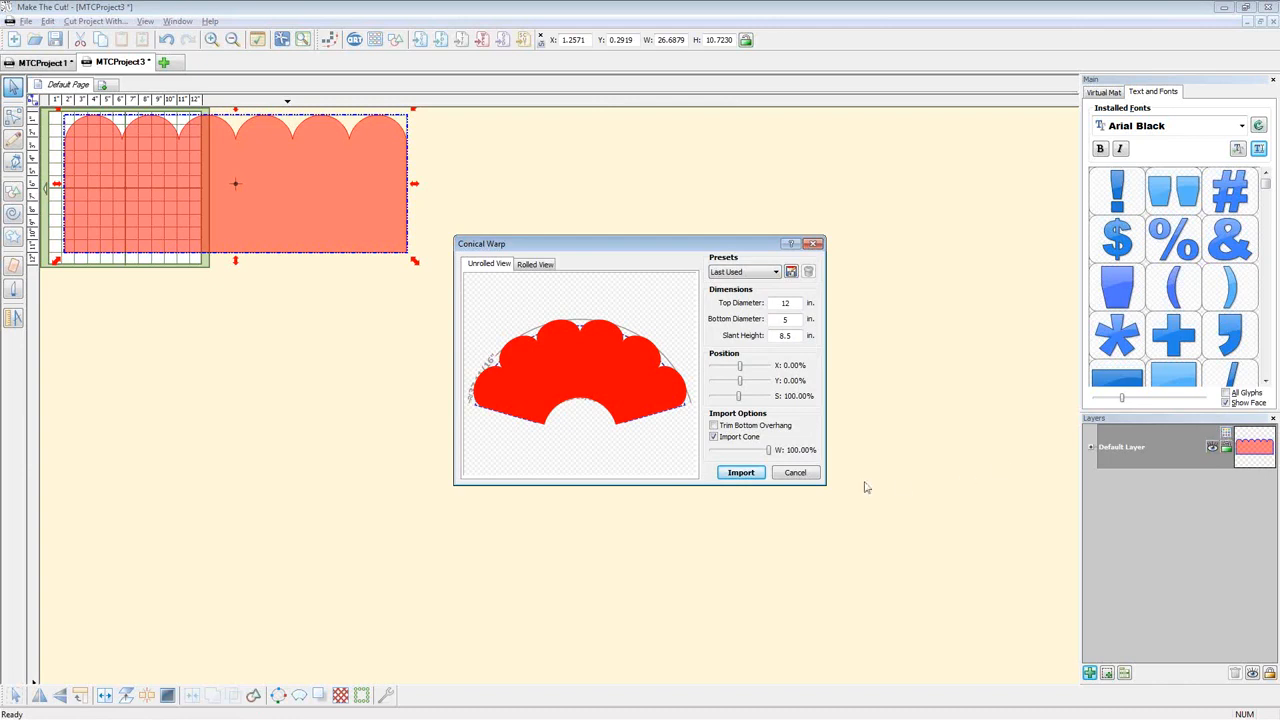
left_click(795, 472)
Fill the scalloped shape with yellow and preview it in the Conical Warp
left_click(1236, 445)
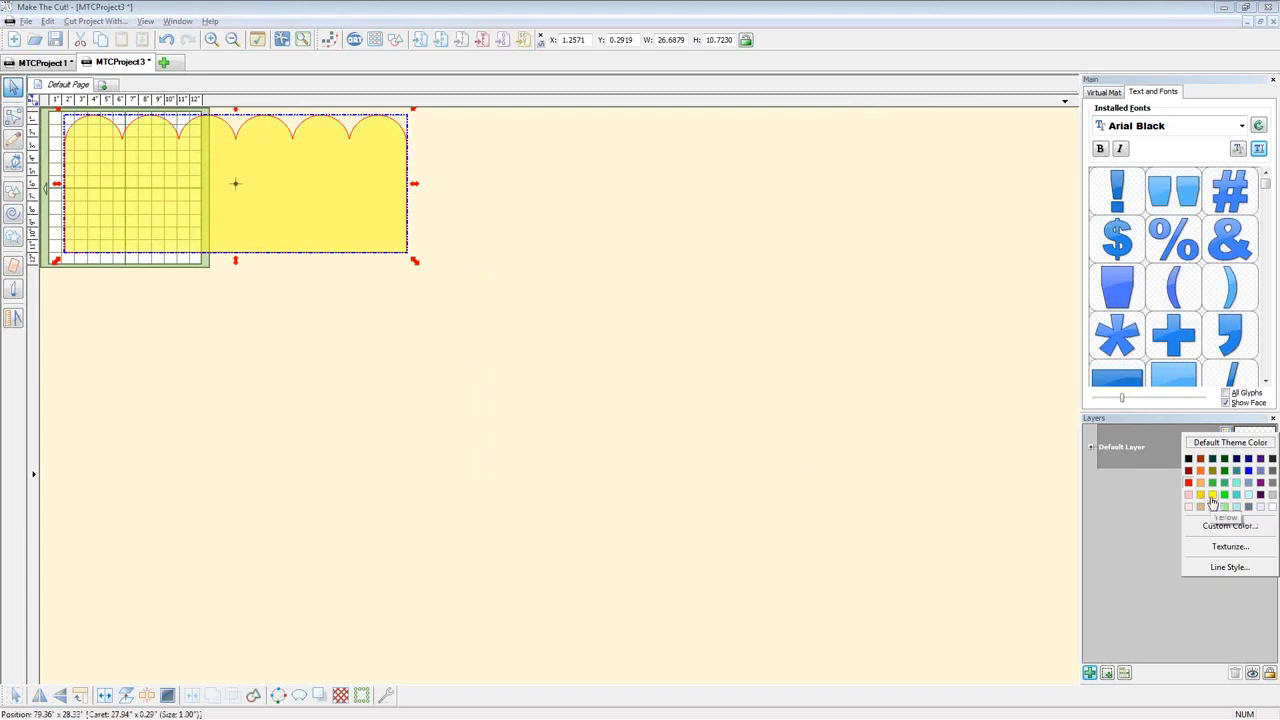
left_click(1212, 497)
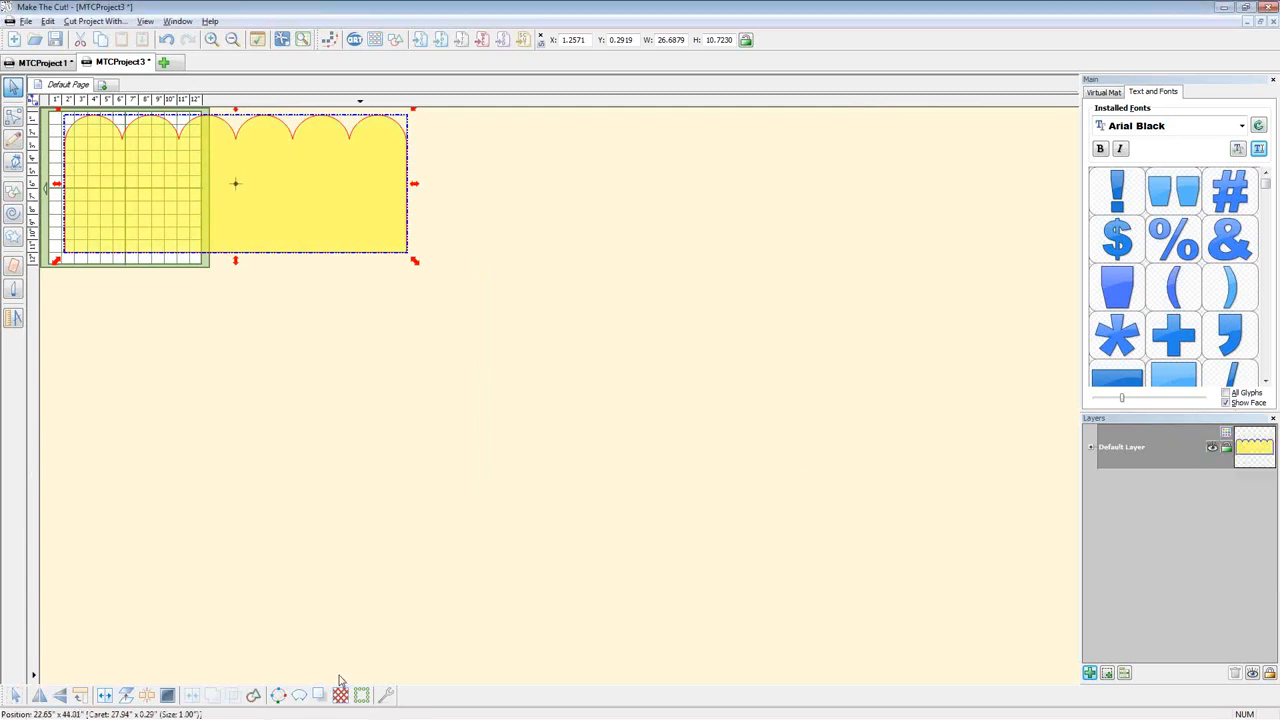
left_click(300, 696)
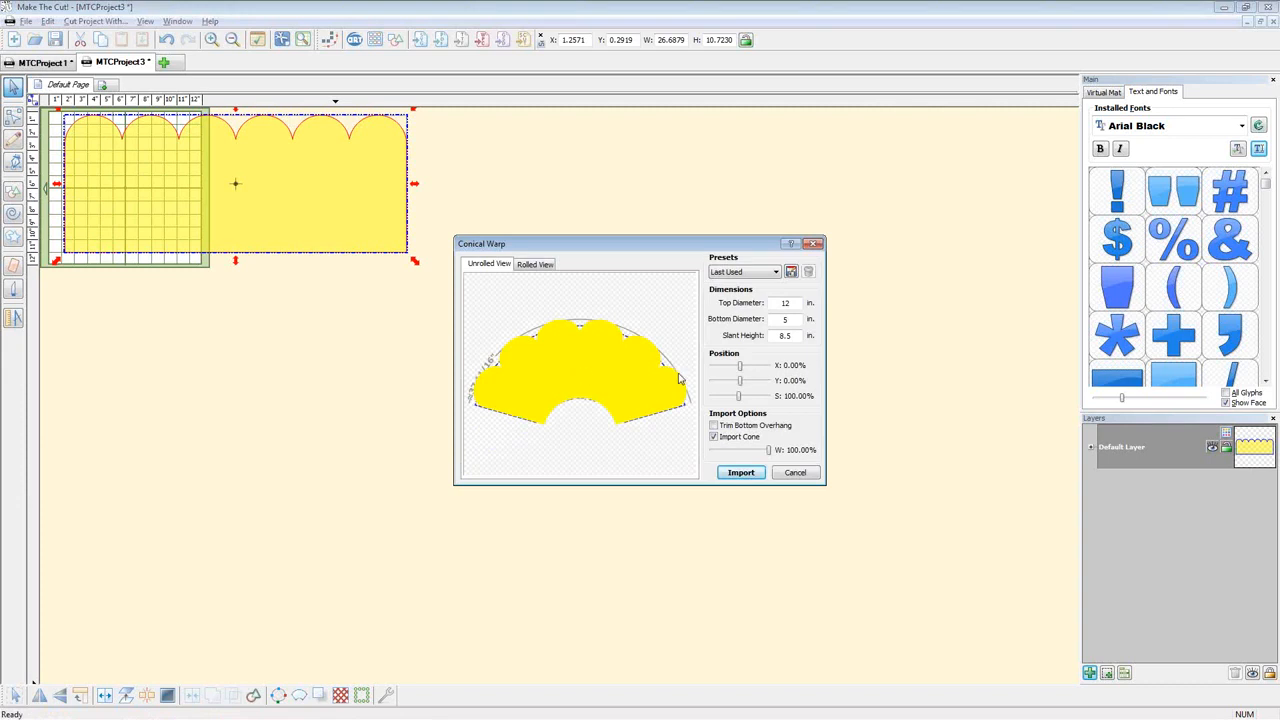
Set the scalloped artwork's Y position to -7.60% in the Conical Warp so the scallops overhang the cone edge
type(".")
key("BackSpace")
left_click_drag(740, 382, 731, 384)
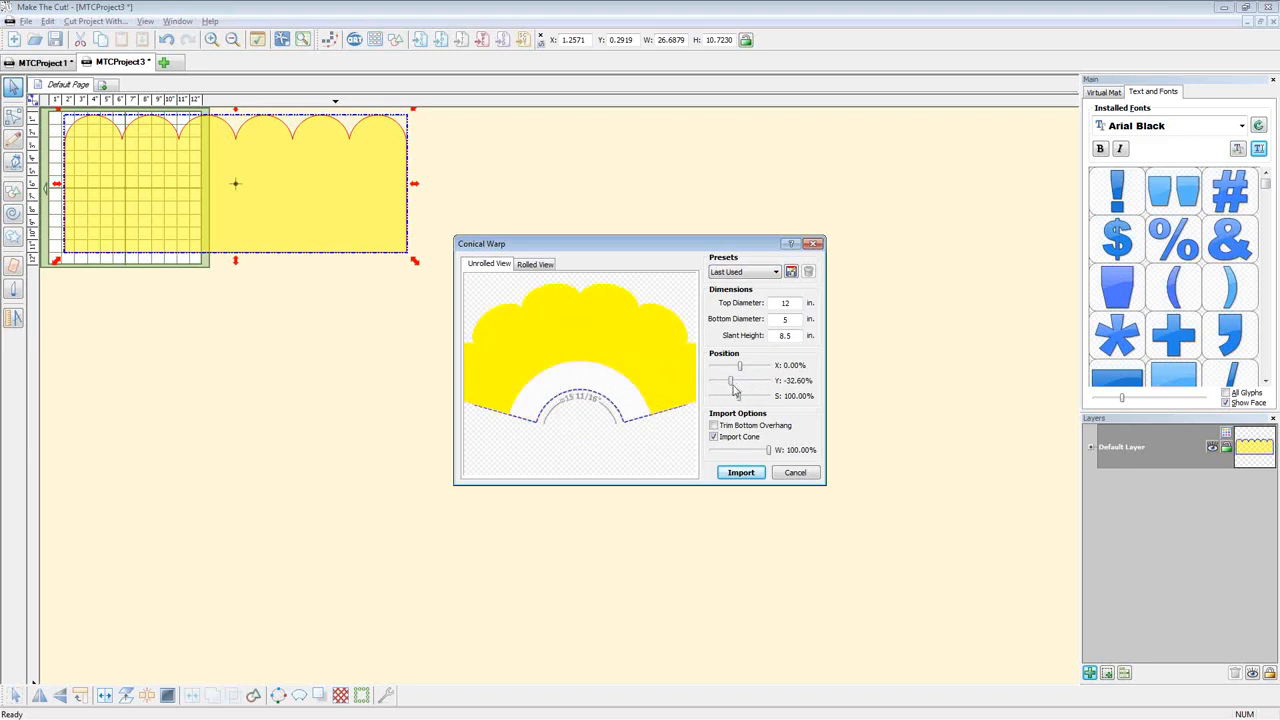
left_click_drag(733, 385, 742, 387)
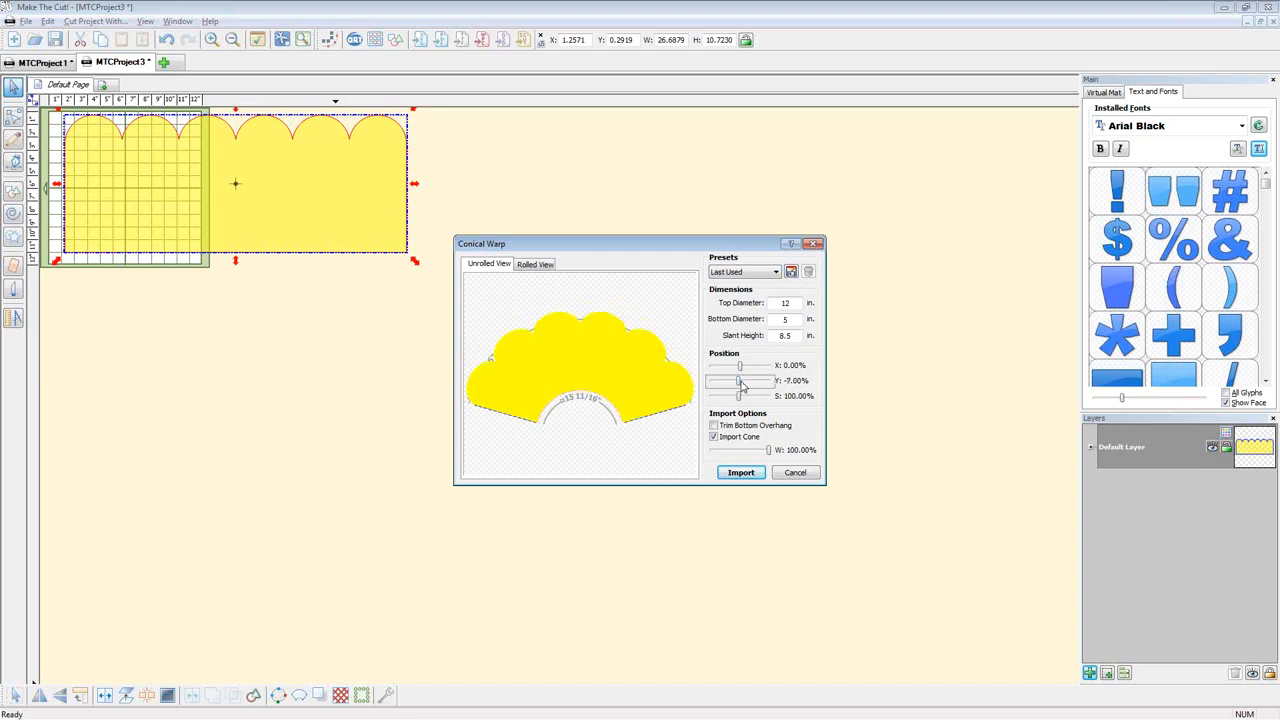
left_click_drag(742, 386, 741, 387)
Examine the rolled preview of the lampshade from several angles, including with the scalloped rim facing down
left_click(550, 264)
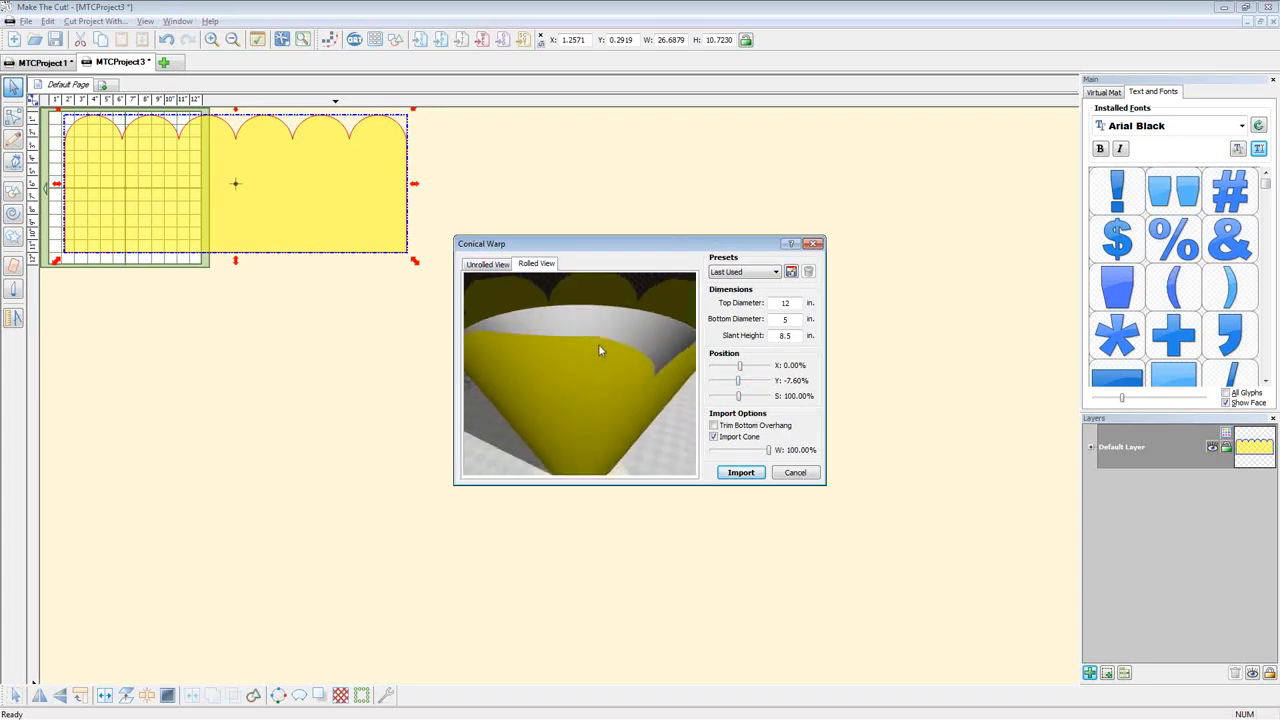
scroll(633, 346, "up", 2)
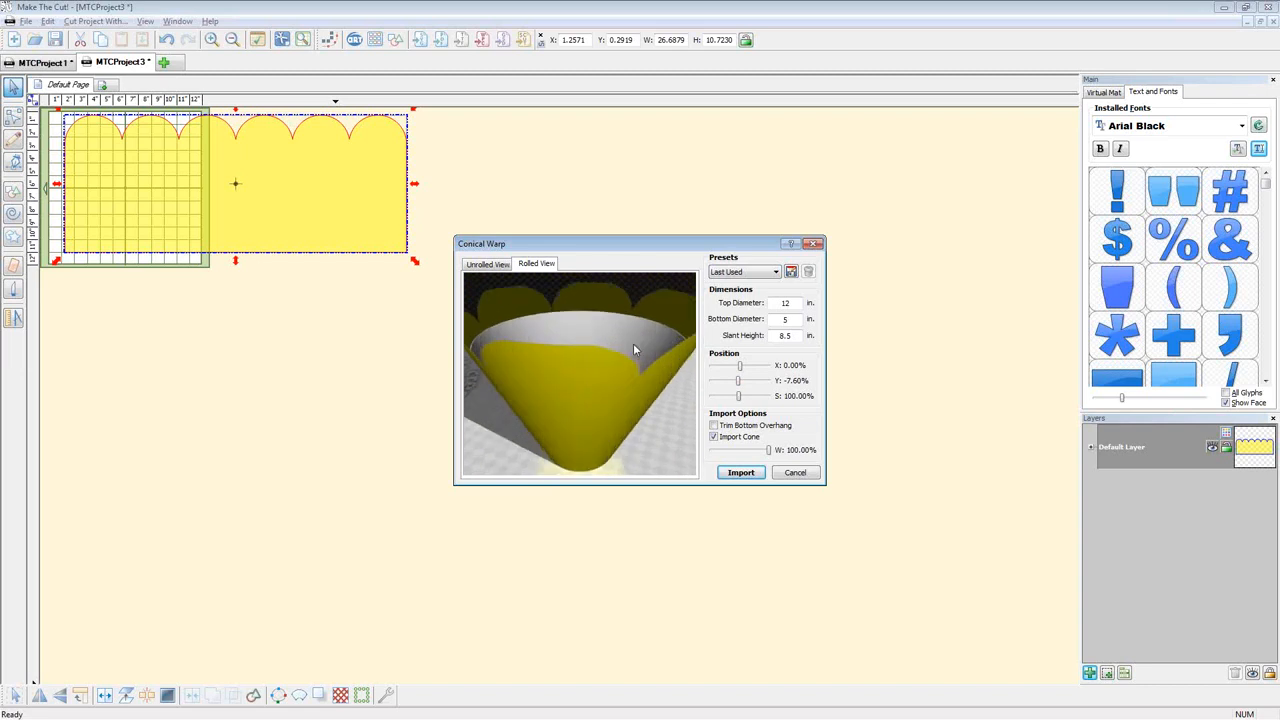
scroll(630, 380, "down", 2)
left_click_drag(677, 334, 576, 483)
mouse_move(579, 428)
left_mouse_down()
mouse_move(646, 427)
mouse_move(589, 430)
mouse_move(620, 434)
mouse_move(597, 441)
left_mouse_up()
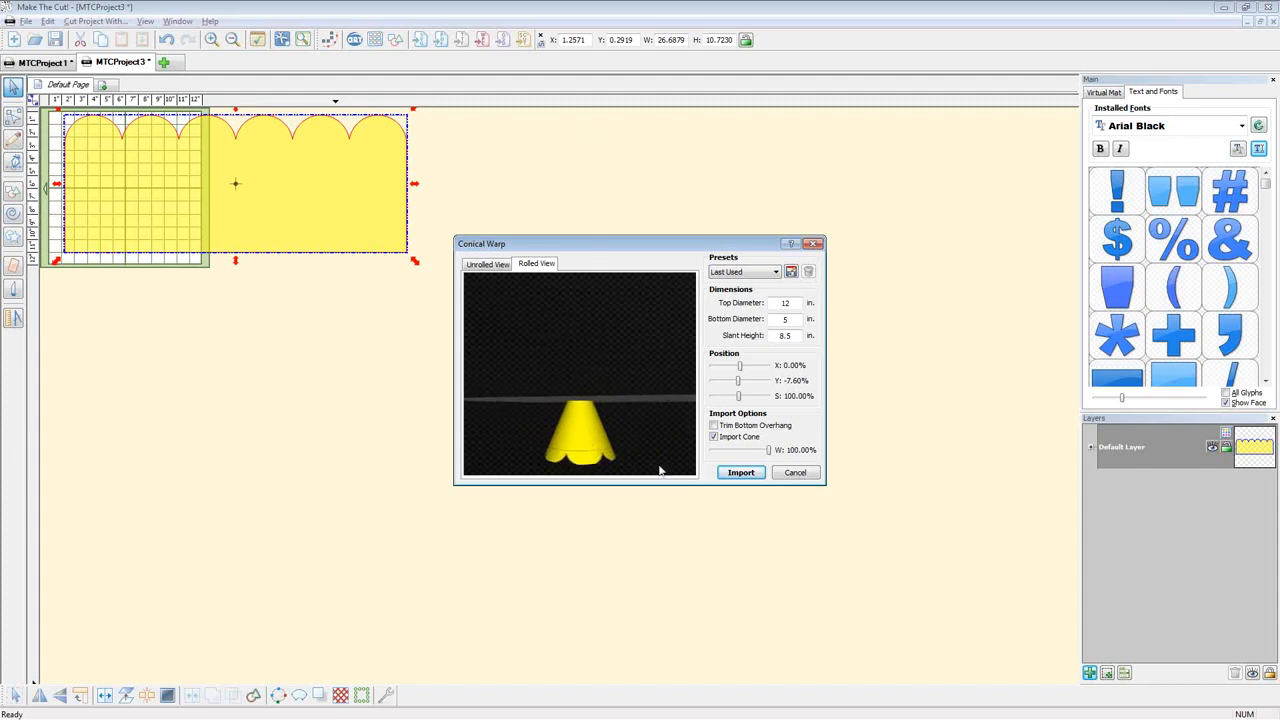
Import the conical warp and move the yellow scalloped shape away from the green cone template
left_click(741, 476)
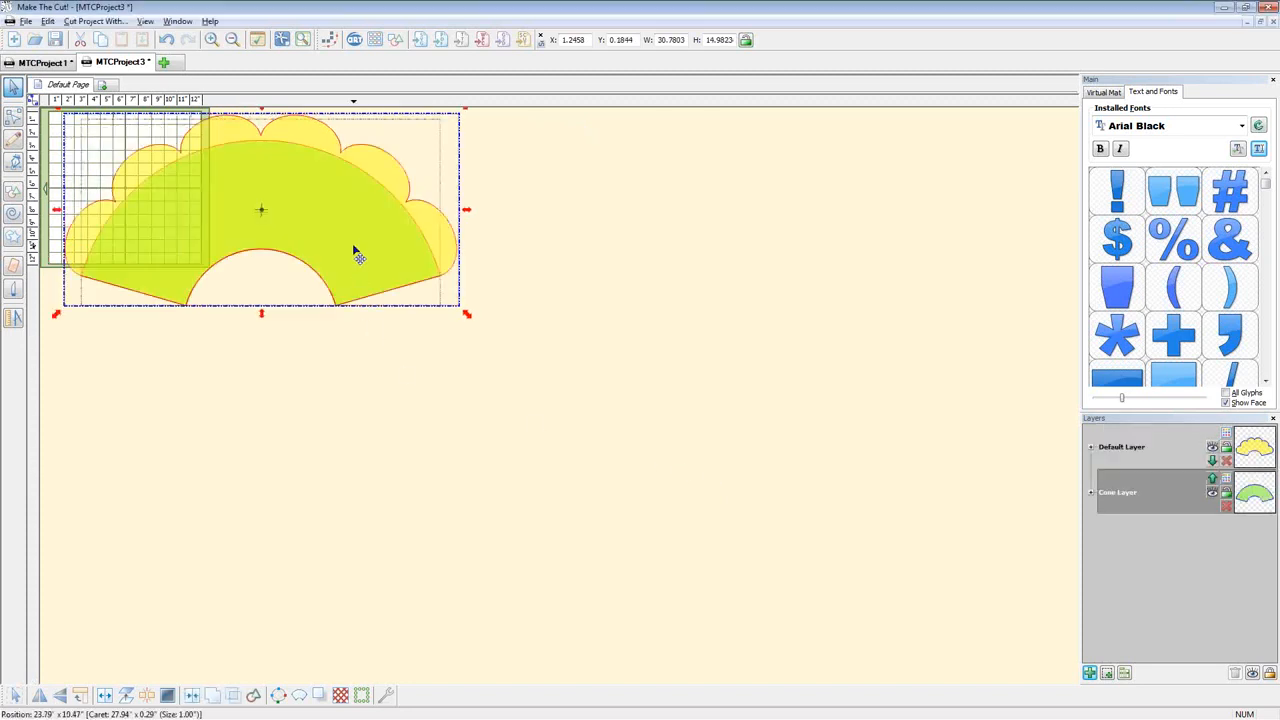
left_click_drag(423, 251, 963, 412)
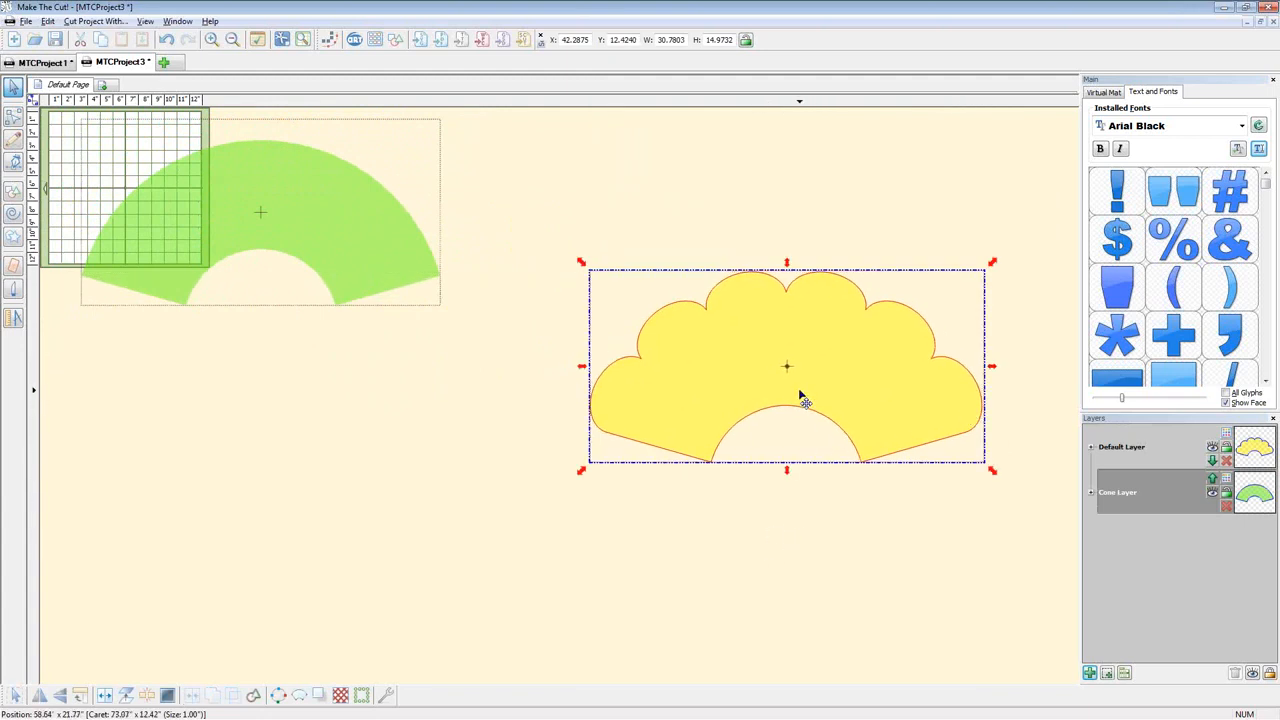
Undo the changes back to the separate circle row and rectangle before they were welded
key("ctrl+c")
key("ctrl+z")
key("ctrl+z")
key("ctrl+z")
key("ctrl+z")
key("ctrl+z")
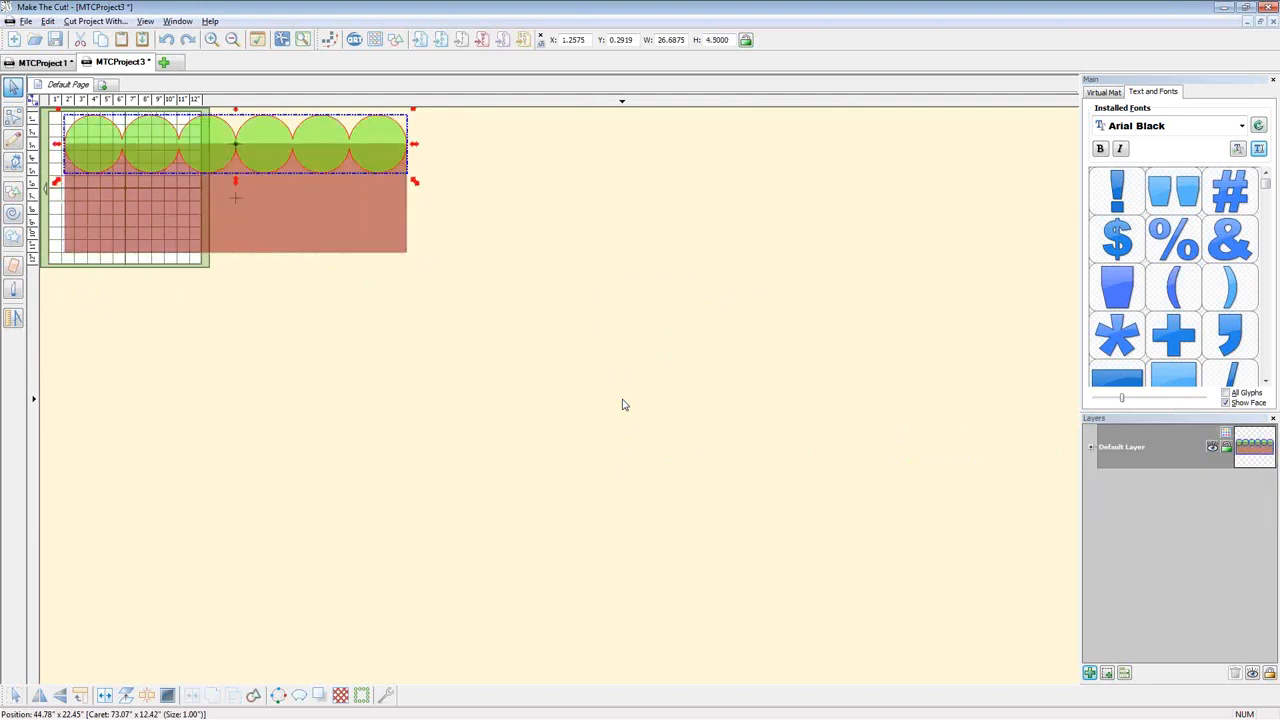
Shorten the rectangle from its upper edge to about 6.16 in high, level with the bottom of the circle row
left_click(376, 240, "shift")
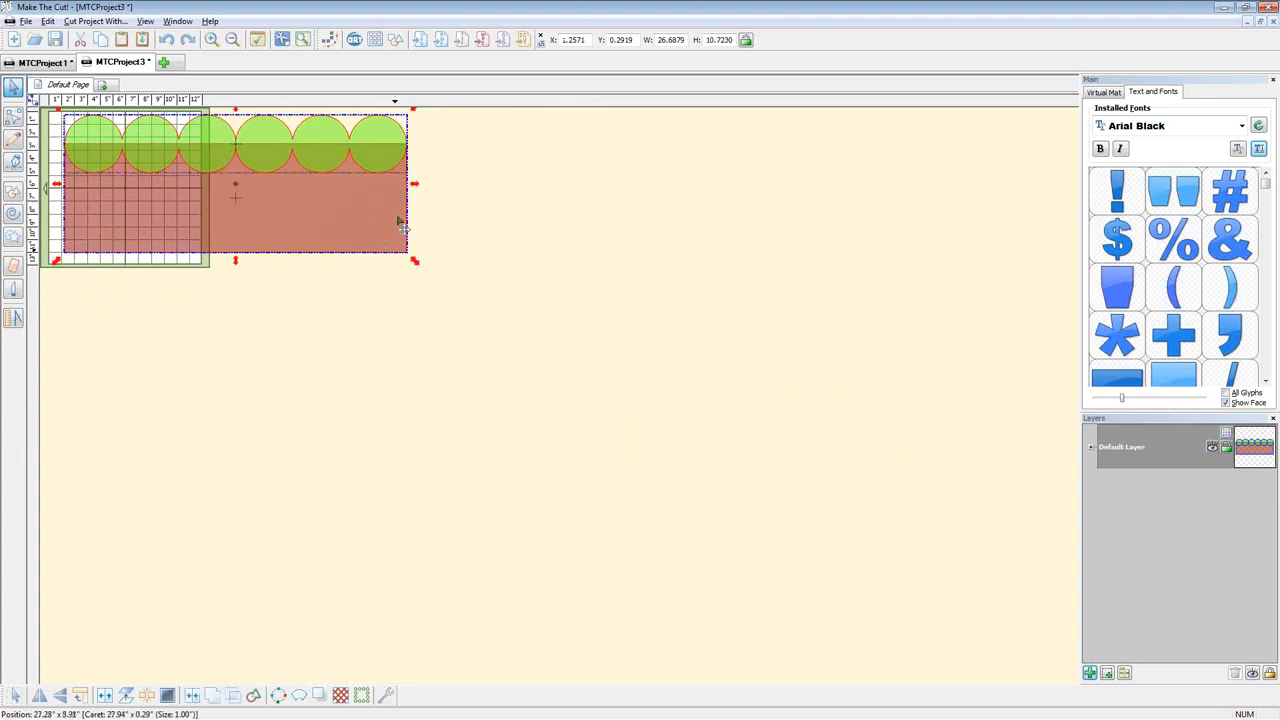
left_click(486, 210)
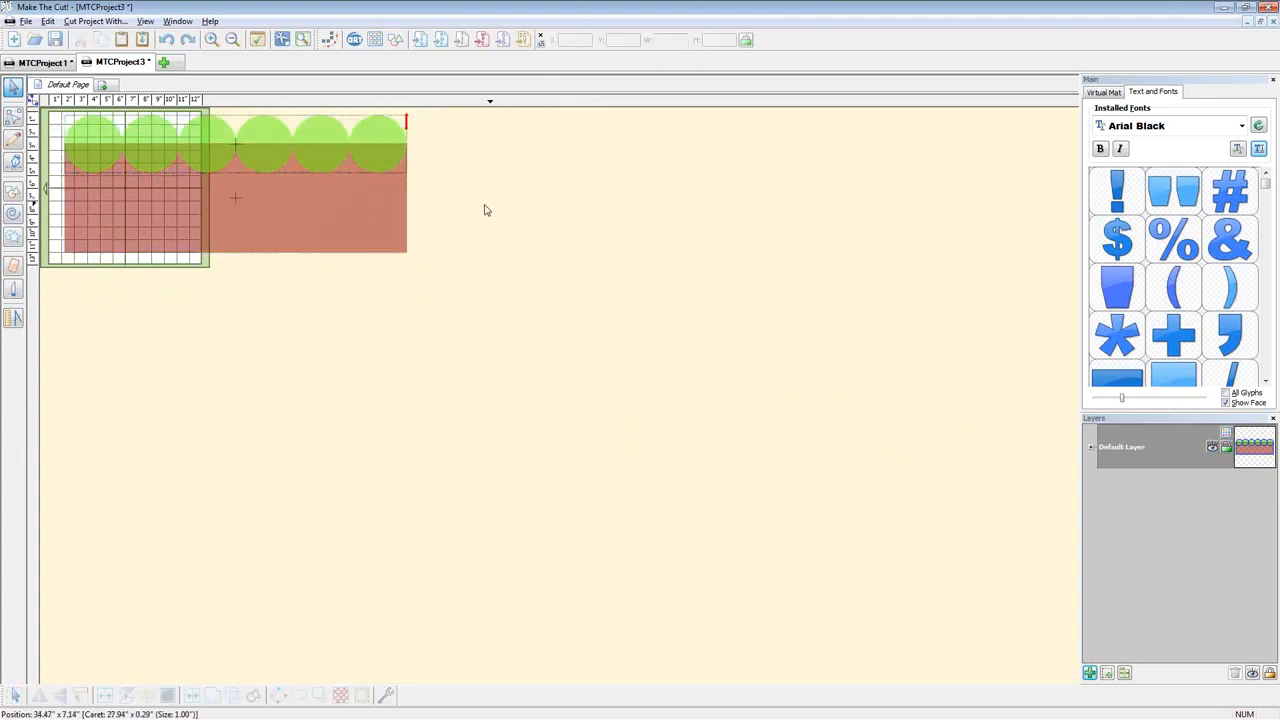
left_click(396, 219)
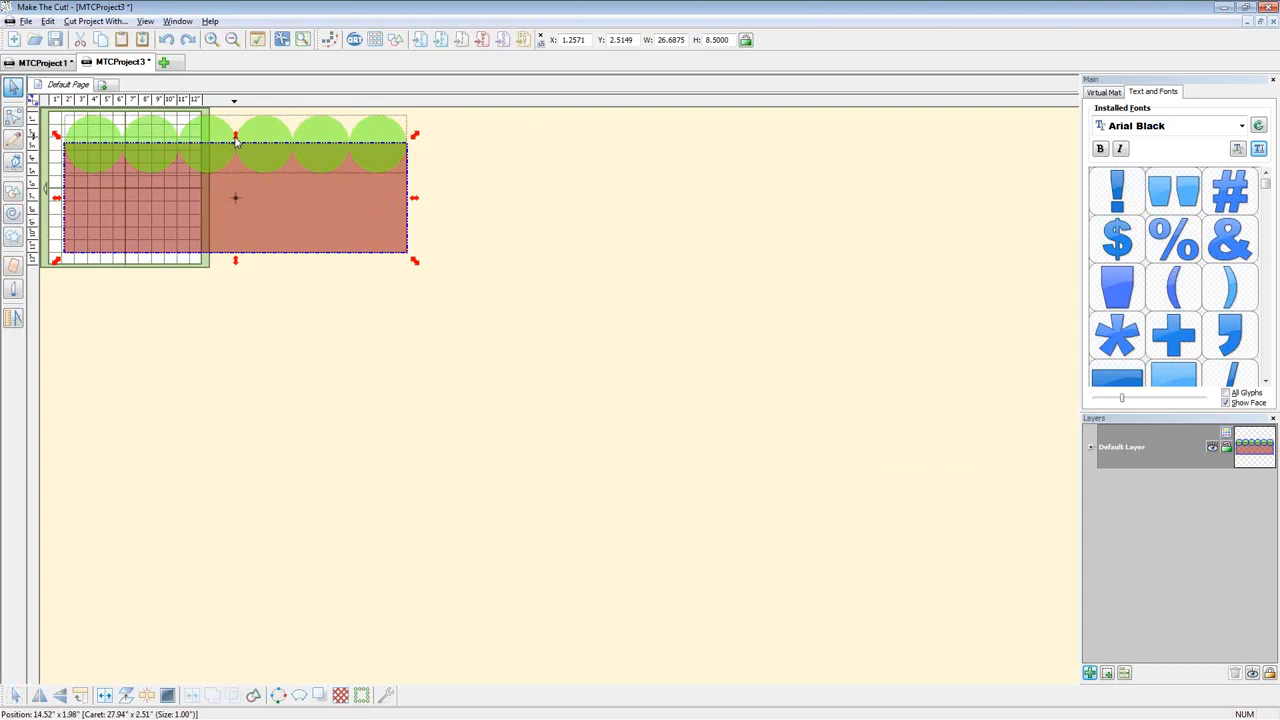
left_click_drag(231, 144, 237, 183)
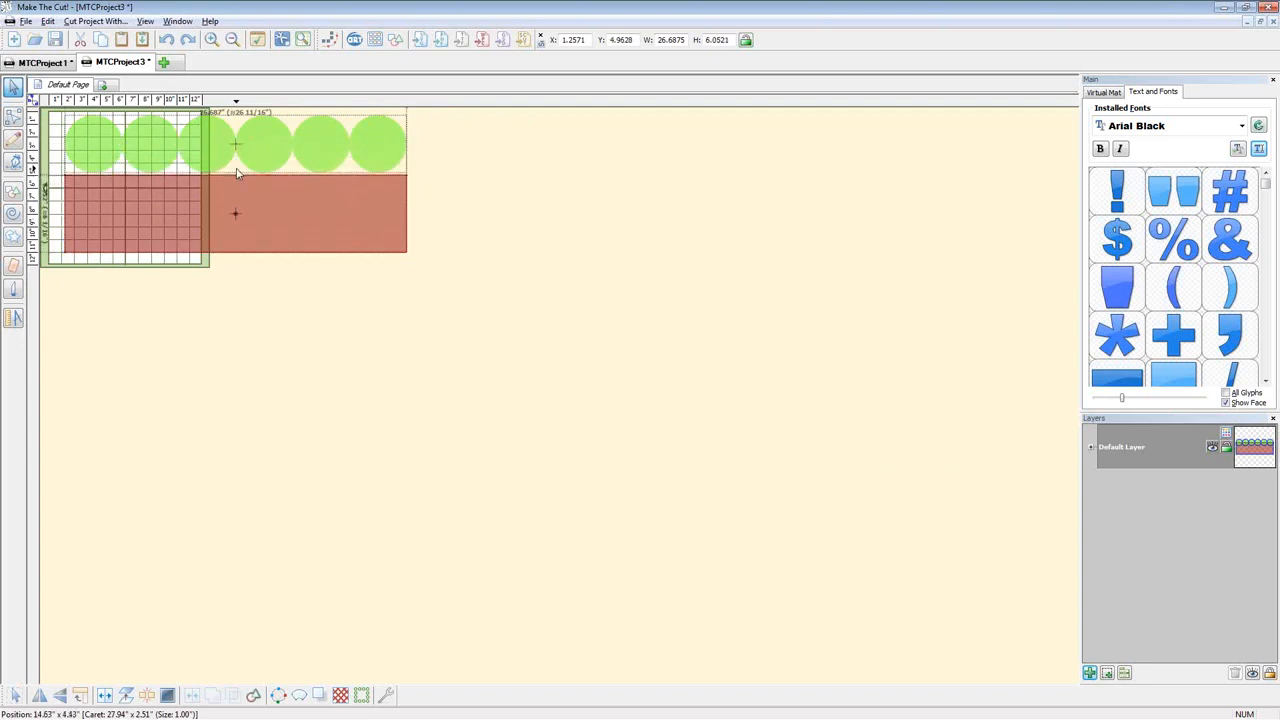
left_click(237, 180)
left_click(390, 158, "shift")
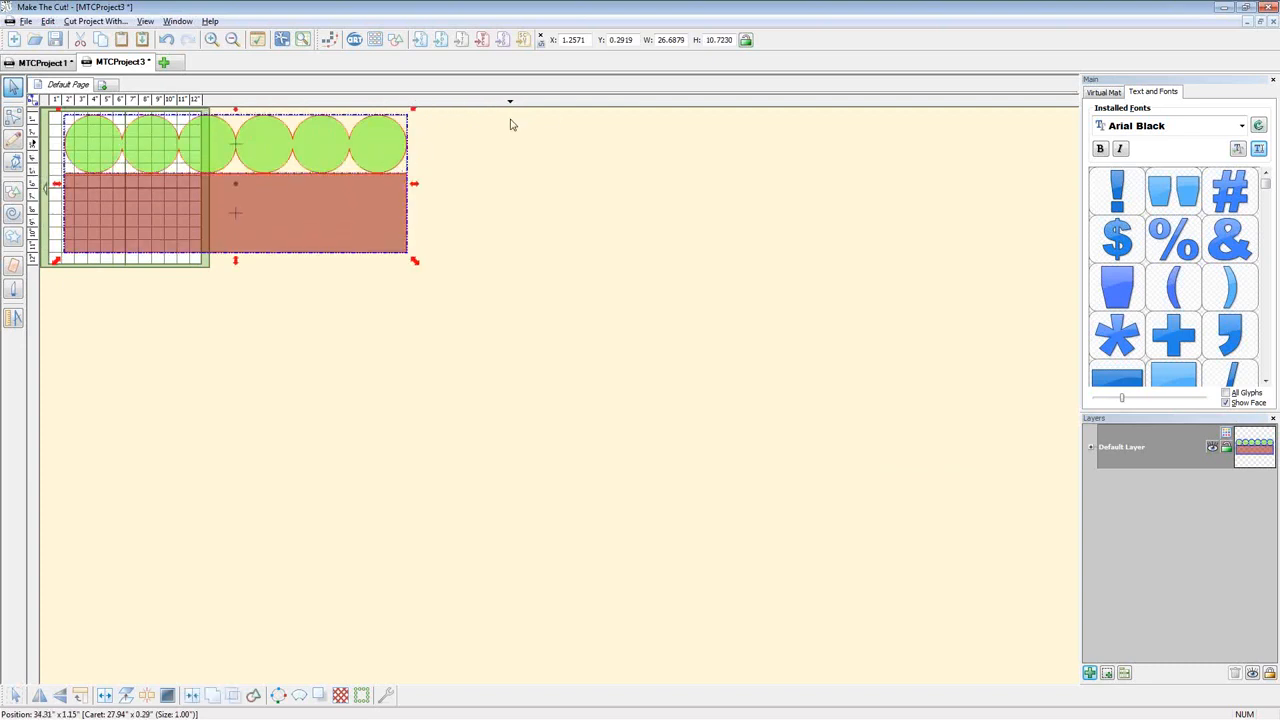
Nudge the circle row down to overlap the rectangle's upper edge and check their combined height
left_click(342, 142)
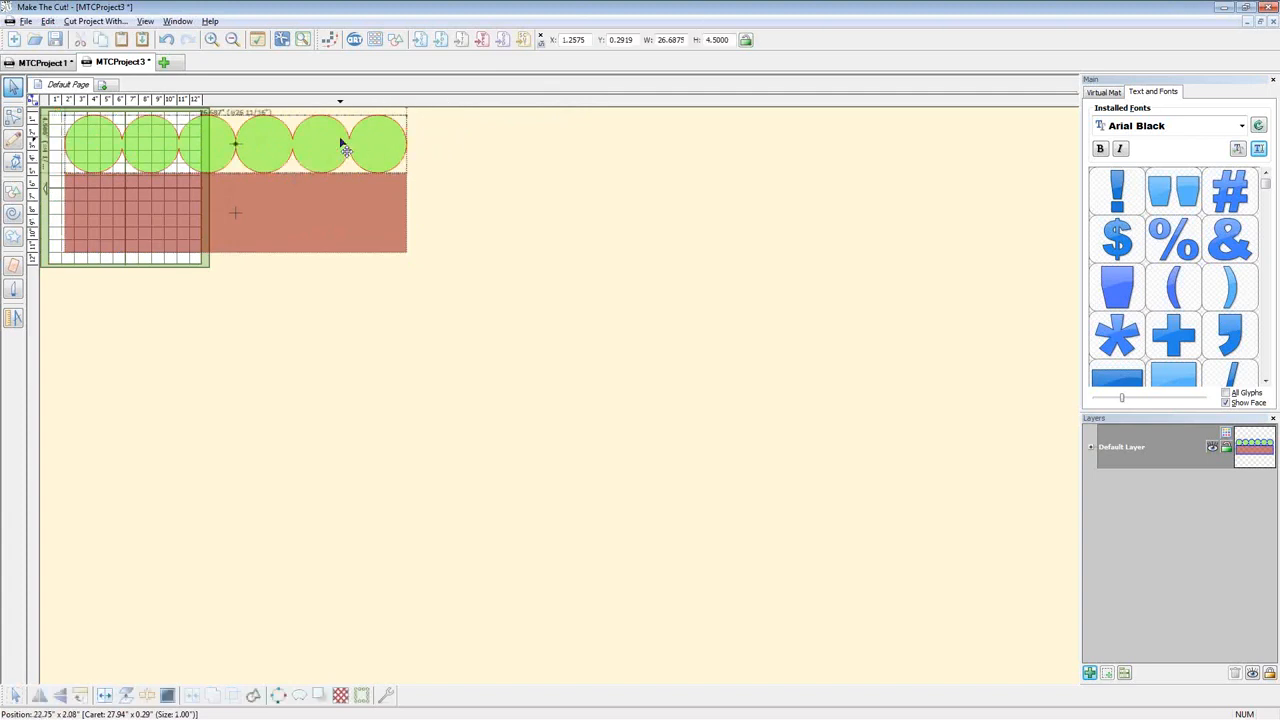
key("Down")
key("Down")
key("Down")
key("Down")
key("Down")
key("Down")
key("Down")
key("Down")
key("Down")
key("Down")
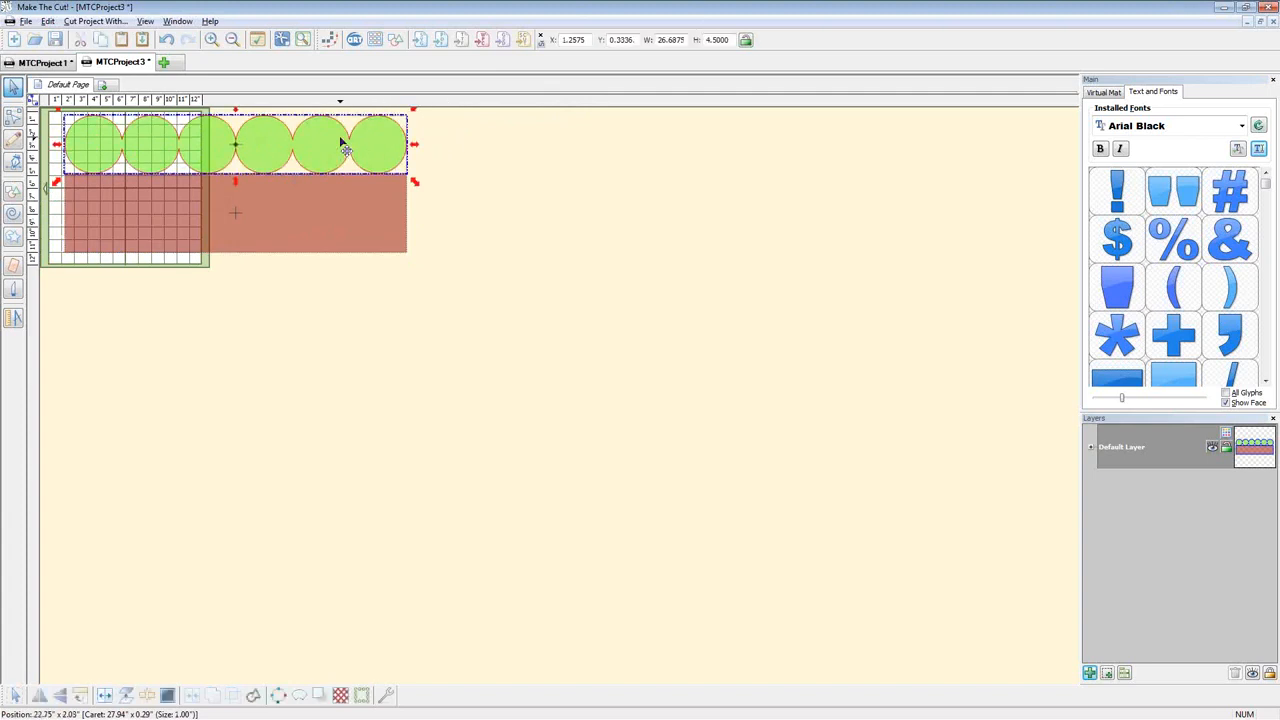
key("Down")
key("Down")
key("Down")
key("Down")
key("Down")
key("Down")
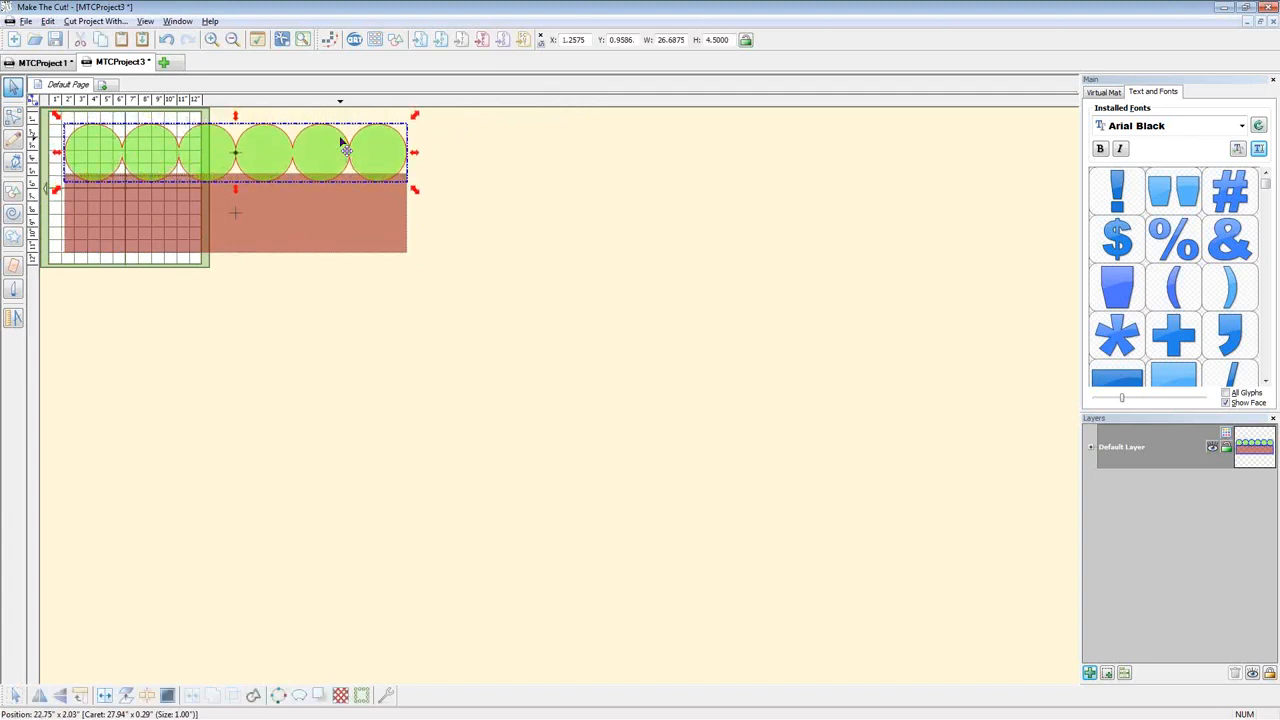
left_click(357, 234, "shift")
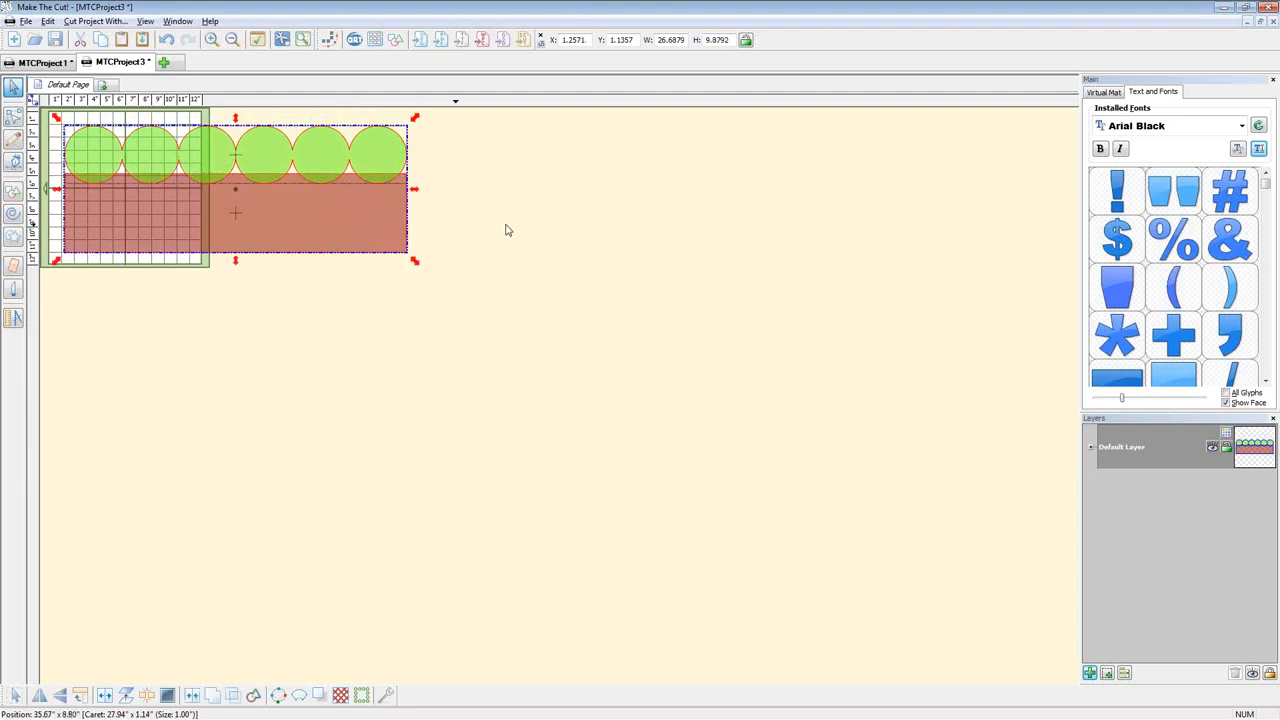
Position the circle row at X 1 in and Y 1 in
left_click(437, 211)
left_click_drag(371, 166, 380, 162)
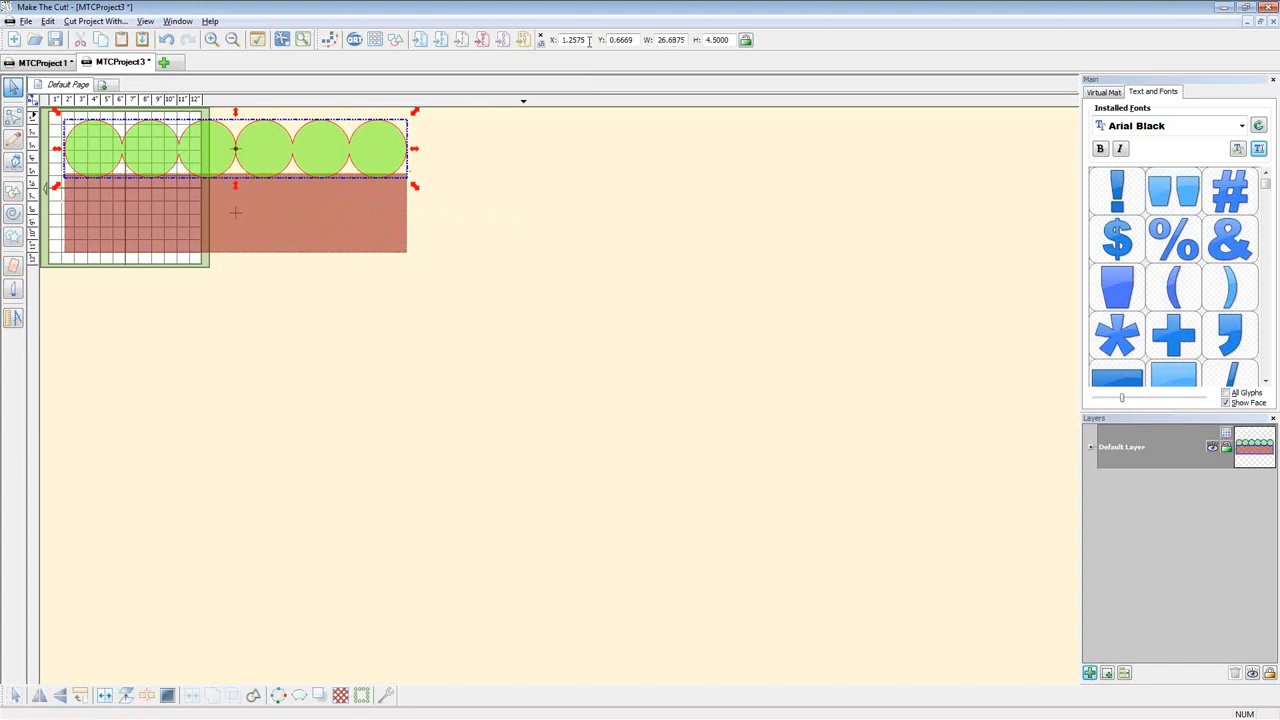
left_click_drag(589, 41, 563, 40)
key("BackSpace")
type("1")
key("Tab")
type("1")
key("Return")
Set the rectangle's height to 6 in
left_click(309, 223)
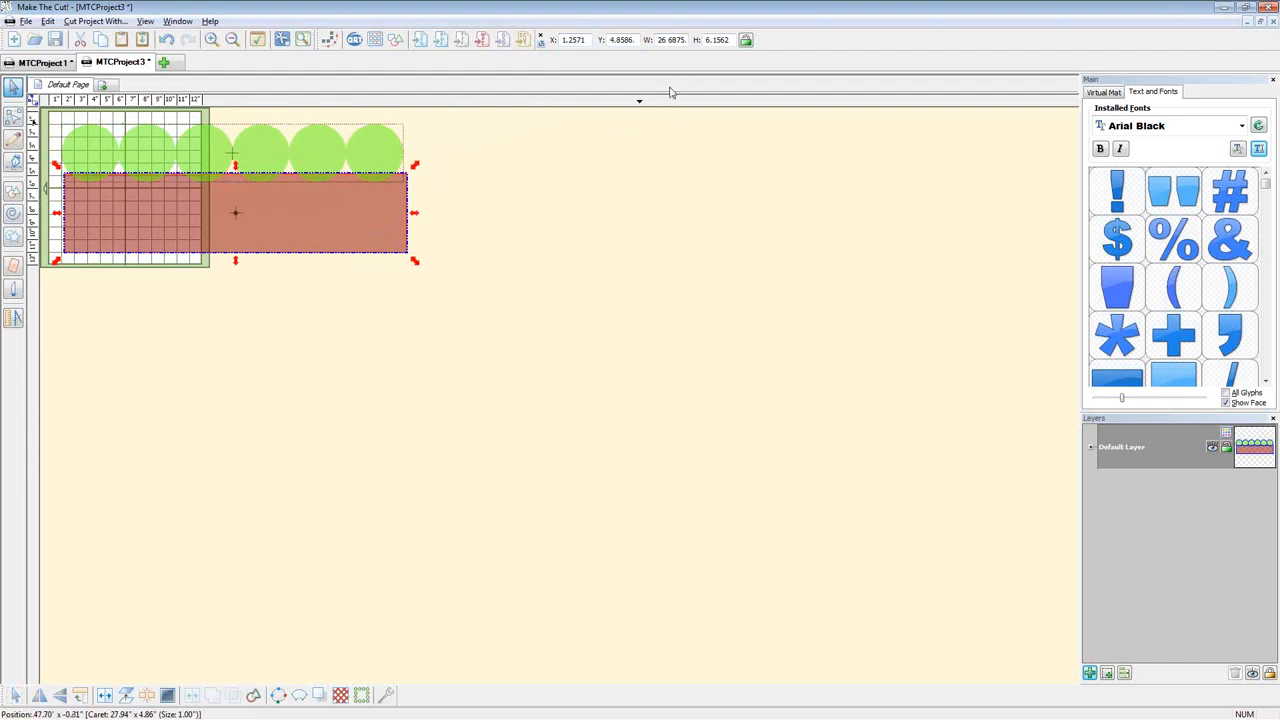
left_click(257, 199)
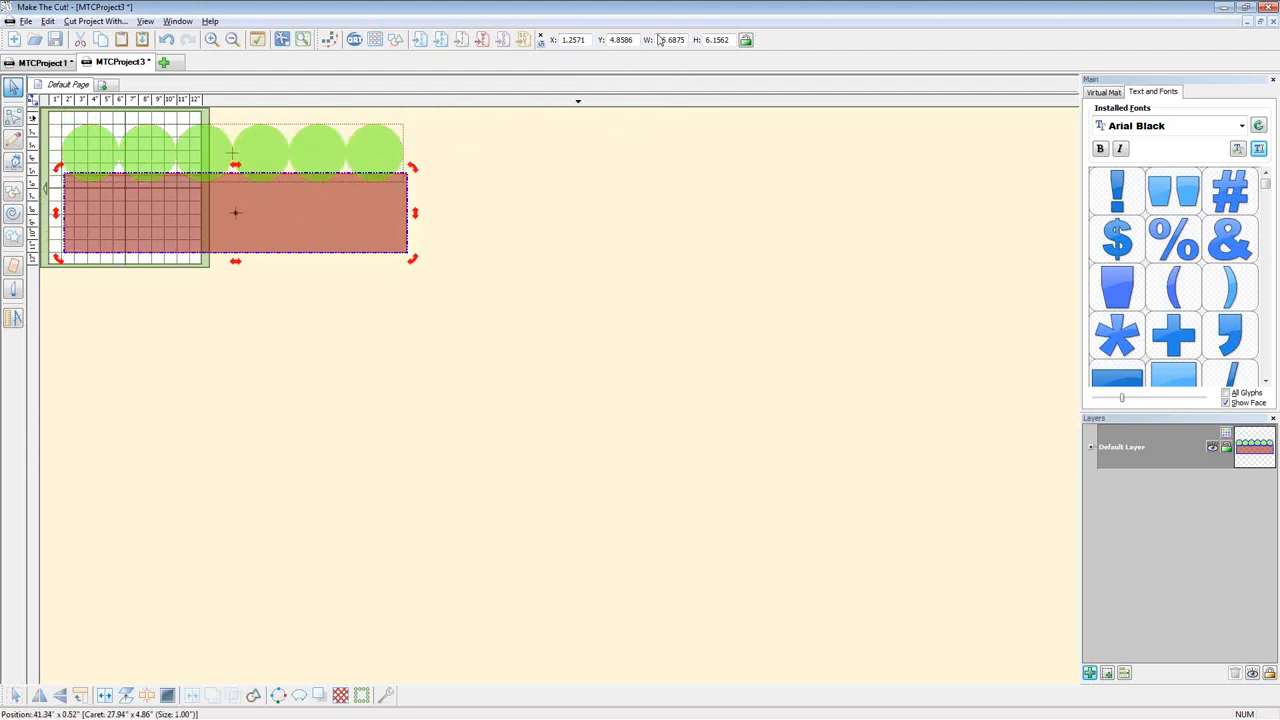
double_click(735, 40)
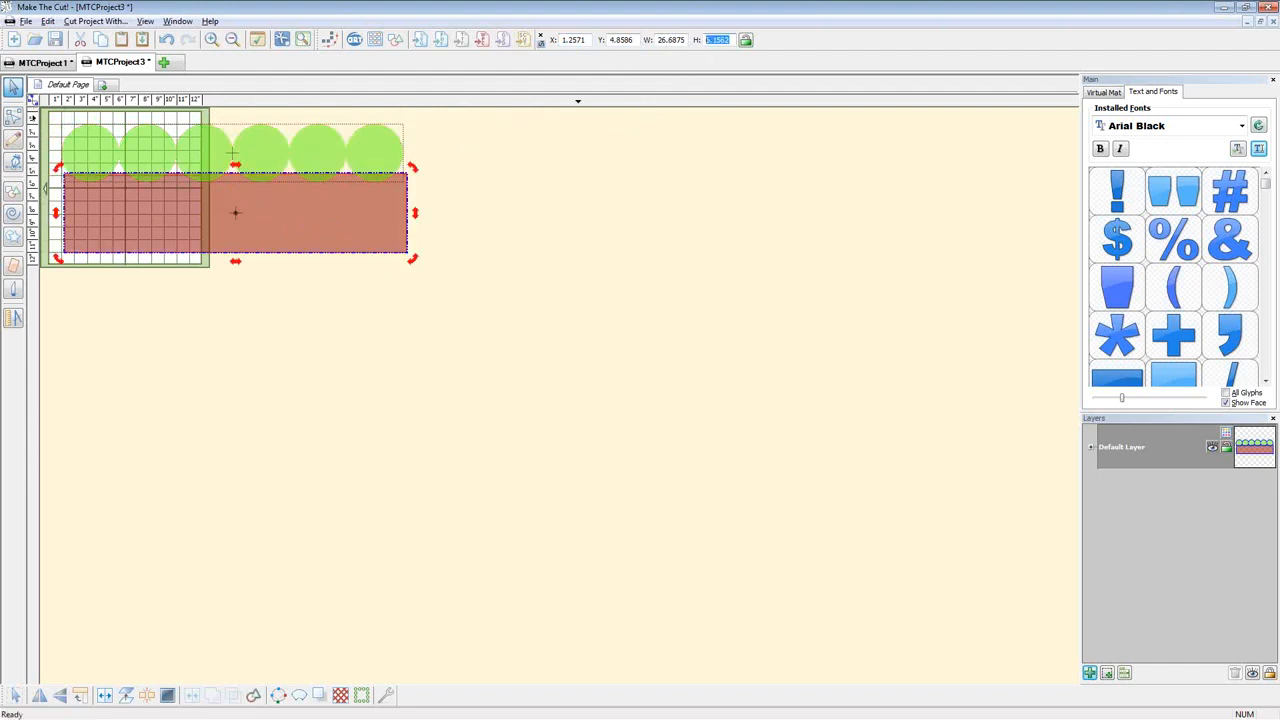
type("6")
key("Return")
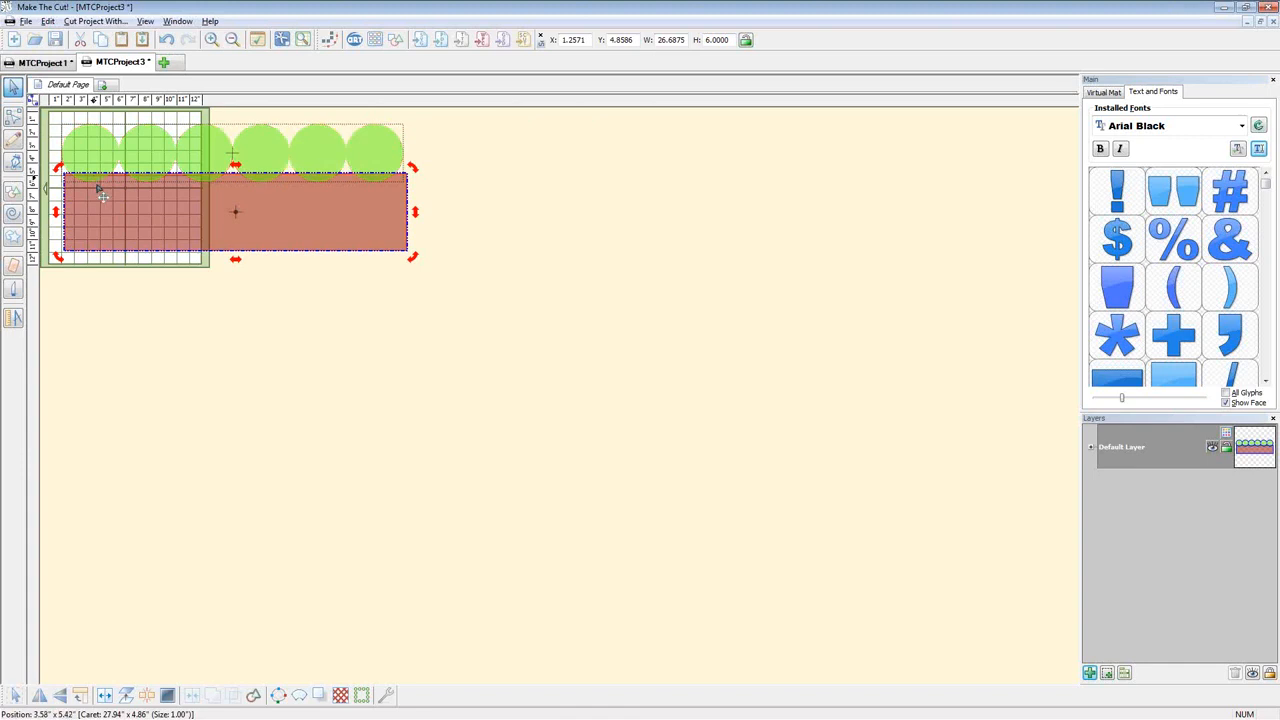
Move the rectangle to Y 3.5 in and left-align it with the circle row
mouse_move(100, 188)
left_mouse_down()
mouse_move(108, 211)
mouse_move(107, 185)
left_mouse_up()
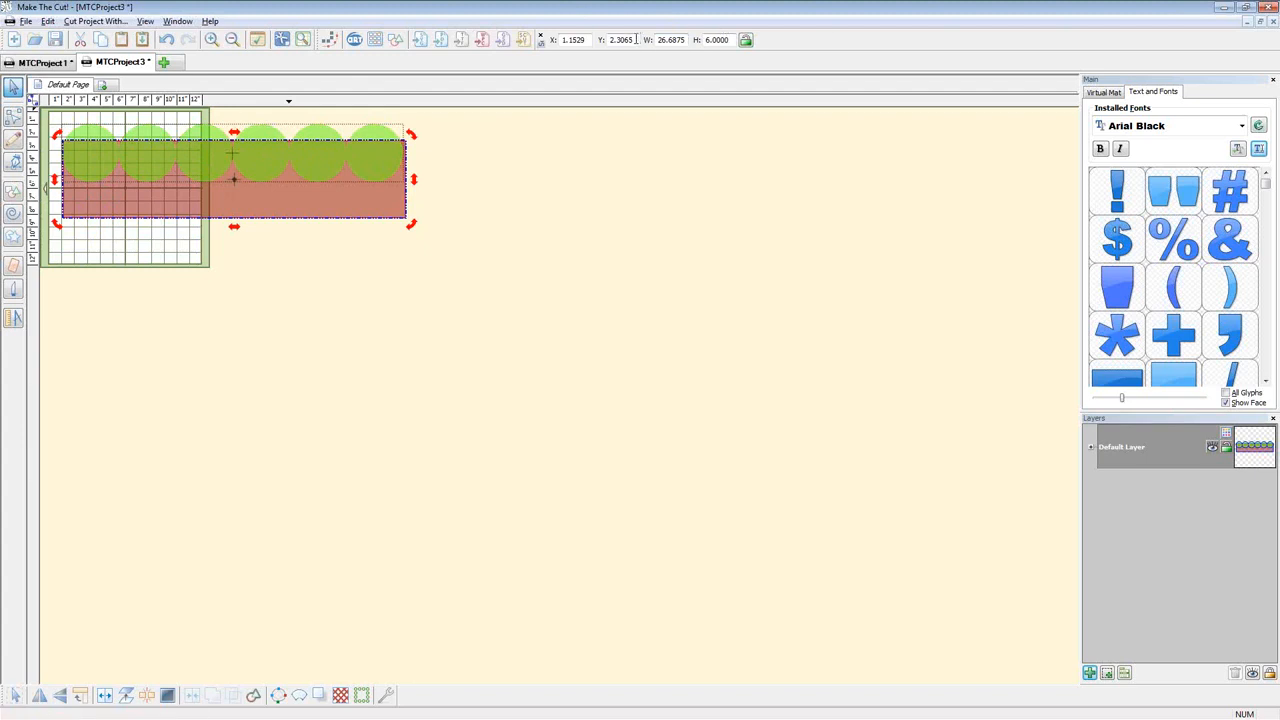
double_click(634, 39)
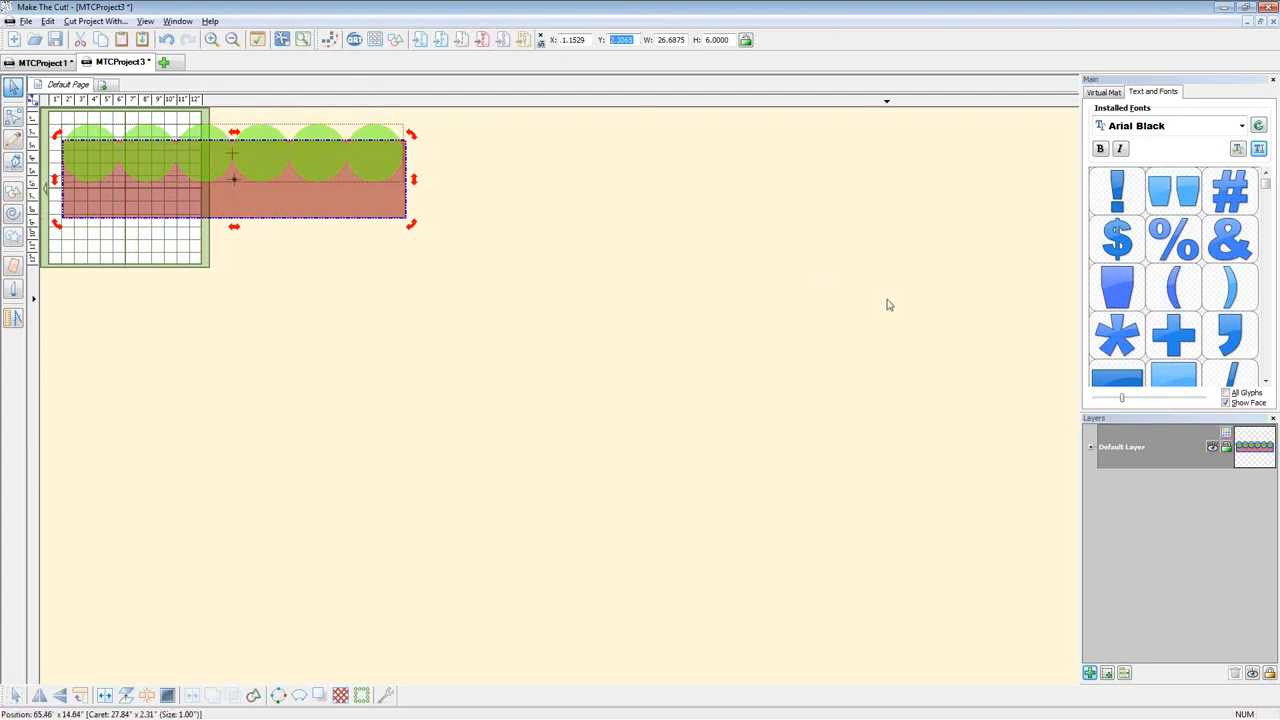
type("2.5")
key("Return")
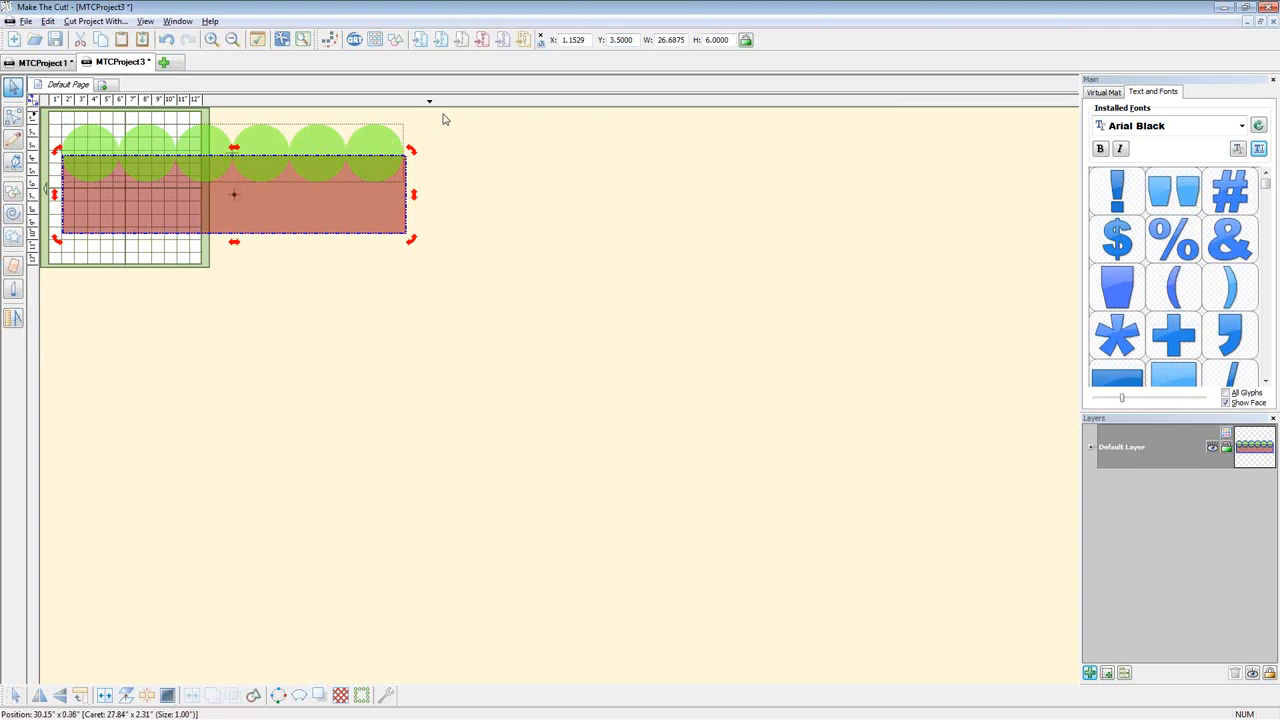
left_click_drag(444, 115, 48, 263)
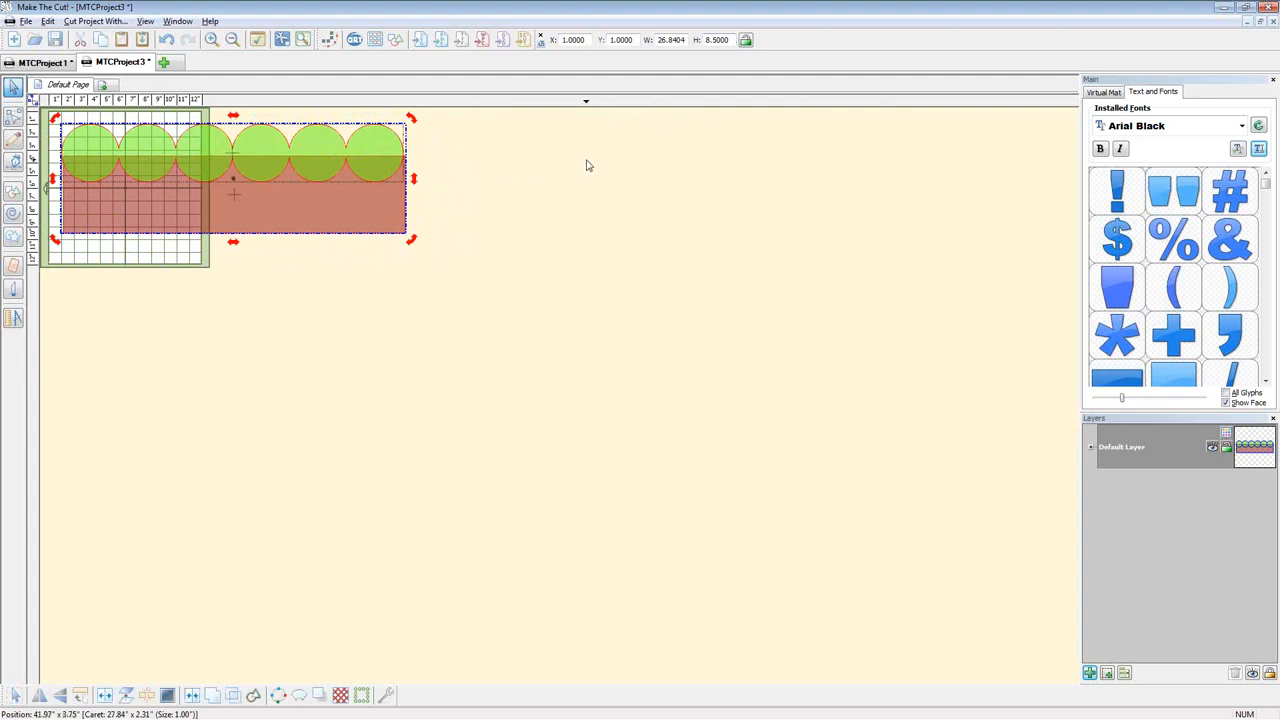
key("alt+Left")
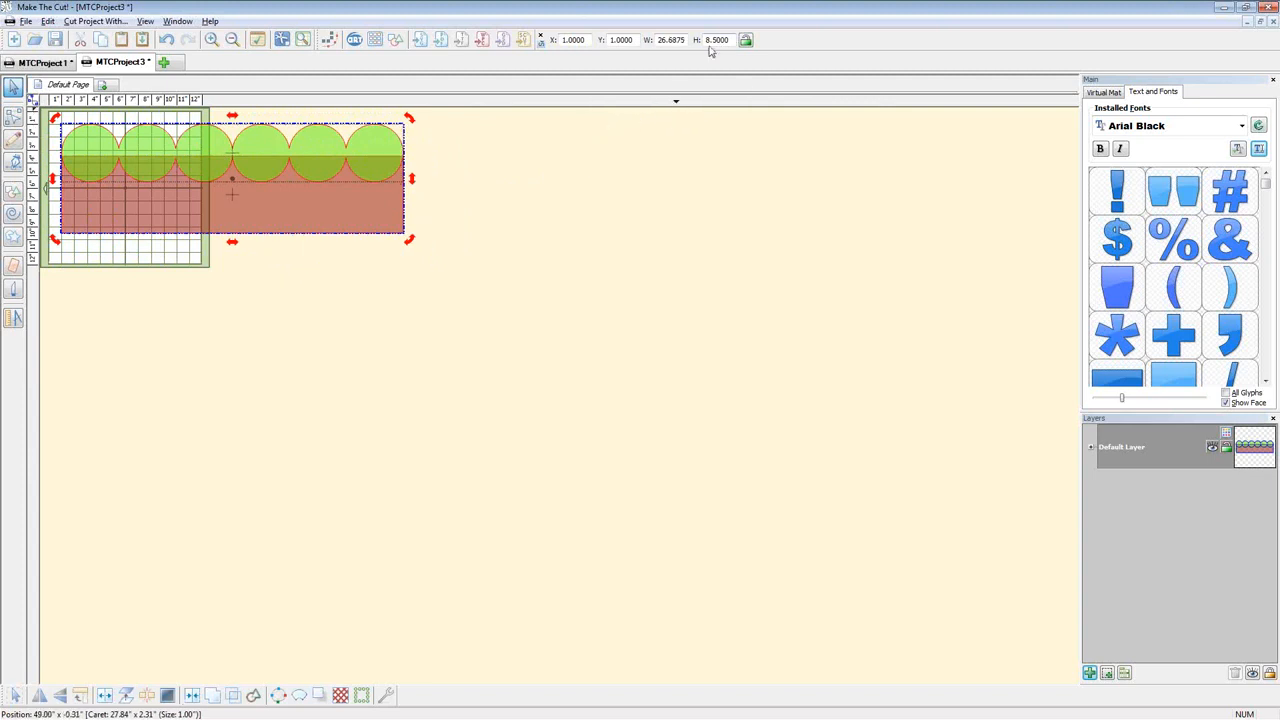
Extend only the rectangle's upper edge toward the circles' centre line, making it 6.25 in high
left_click(268, 208)
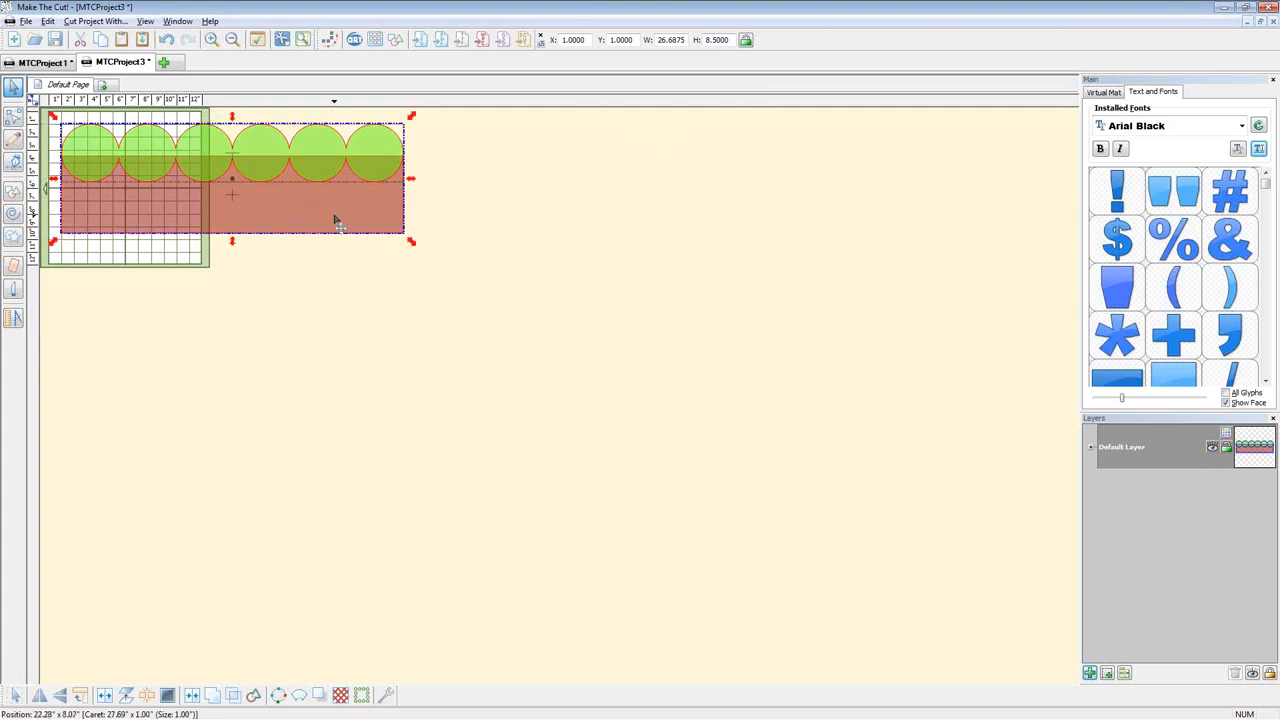
left_click(343, 371)
left_click(304, 229)
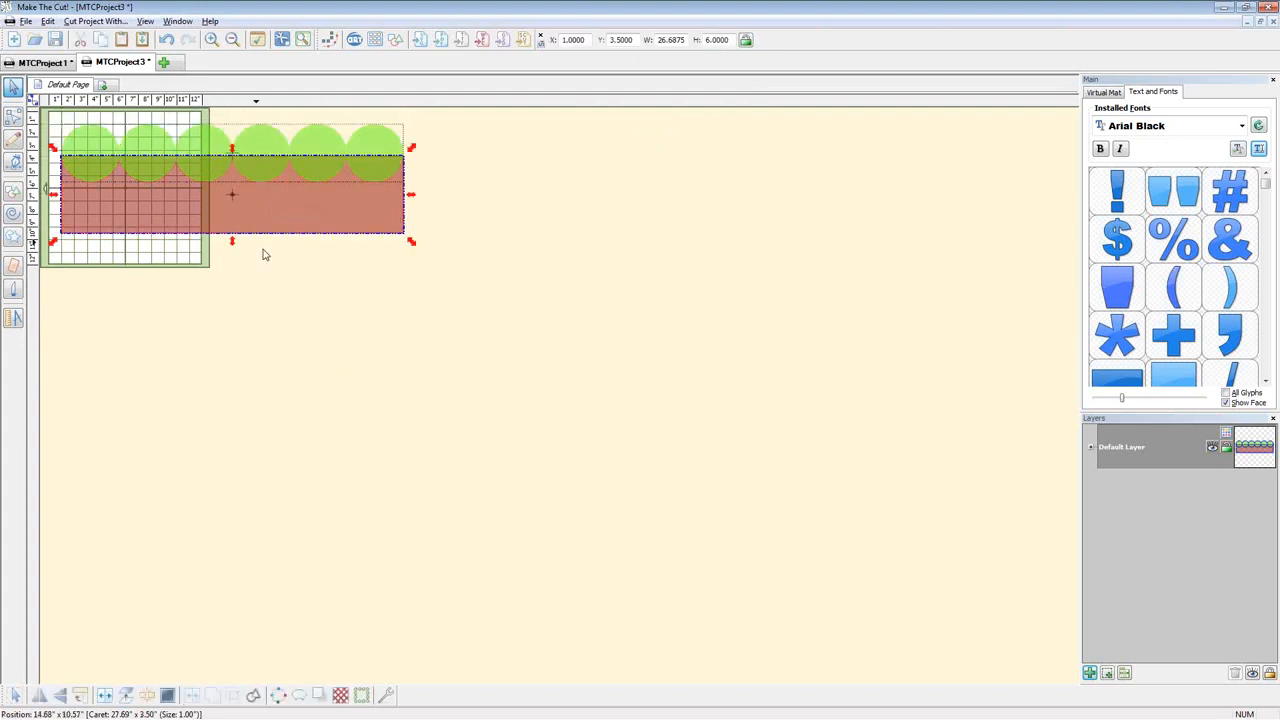
mouse_move(232, 149)
left_mouse_down()
mouse_move(230, 181)
mouse_move(231, 146)
left_mouse_up()
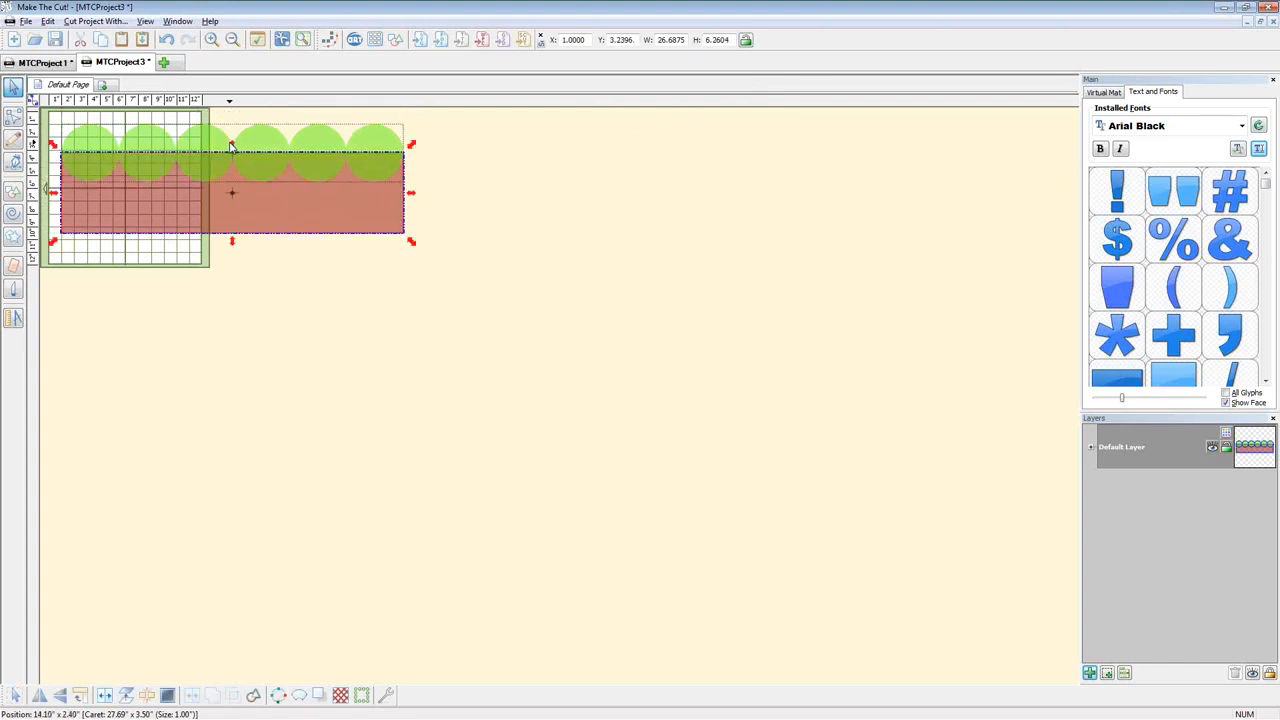
scroll(231, 146, "up", 3)
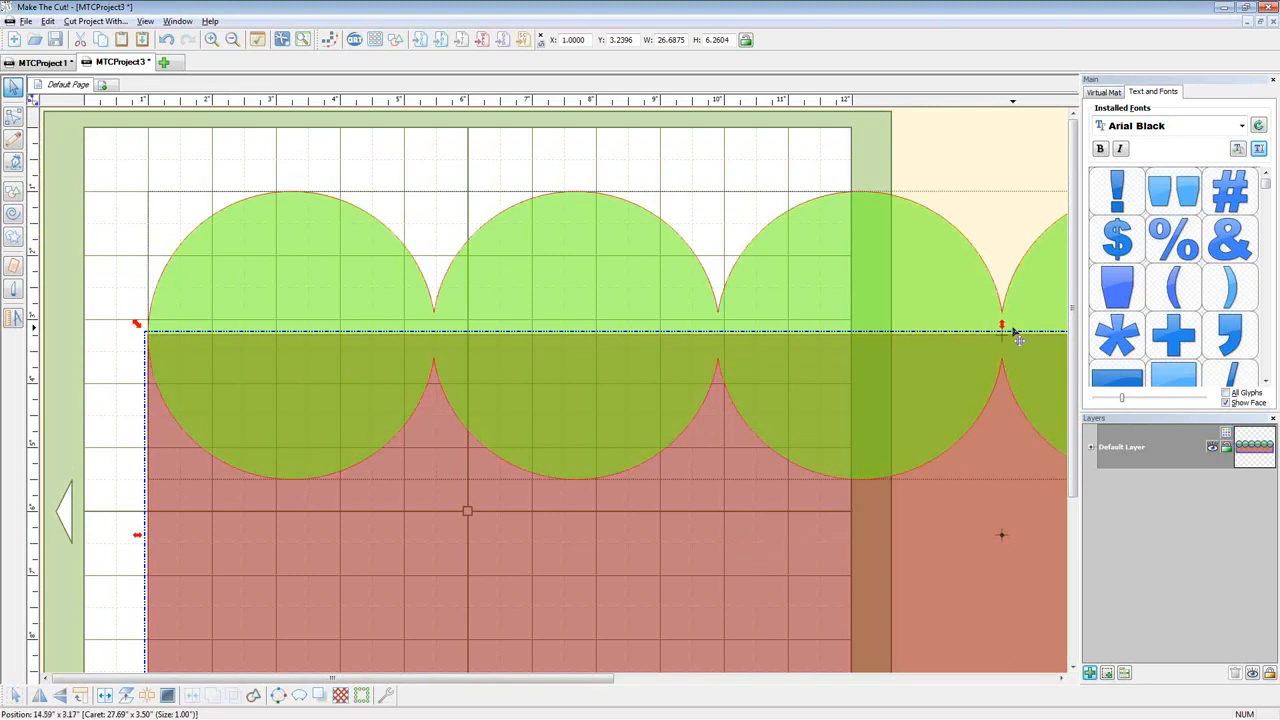
left_click_drag(1002, 327, 1001, 331)
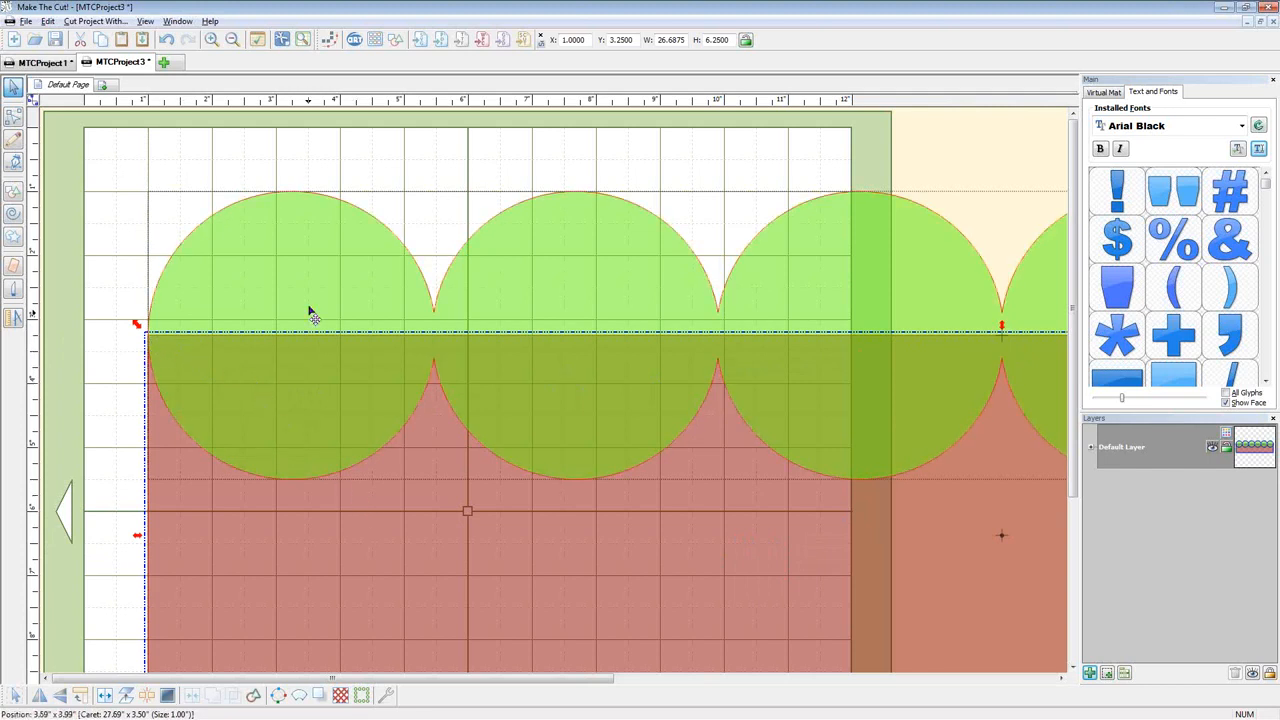
Undo back to the joined scalloped rectangle and conically warp it with 12 in top, 5 in bottom, 8.5 in slant height, Y 0% and Import Cone
key("ctrl+z")
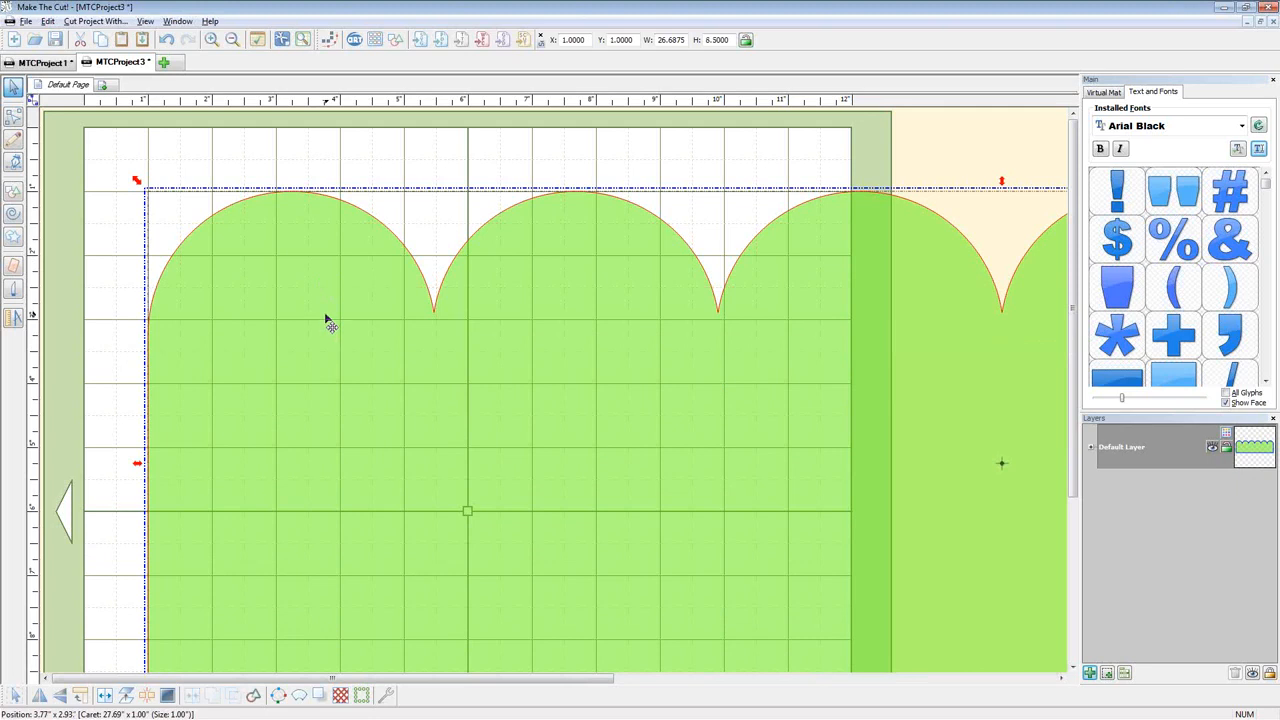
left_click(298, 698)
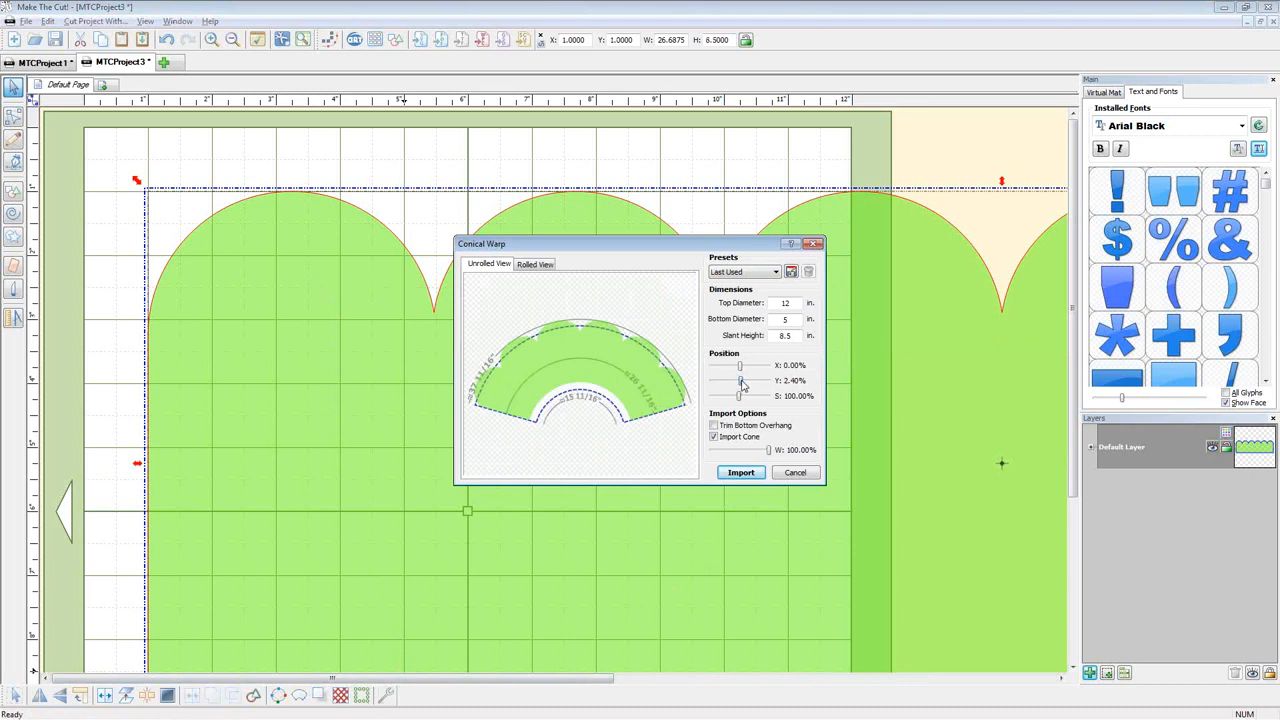
left_click(741, 383)
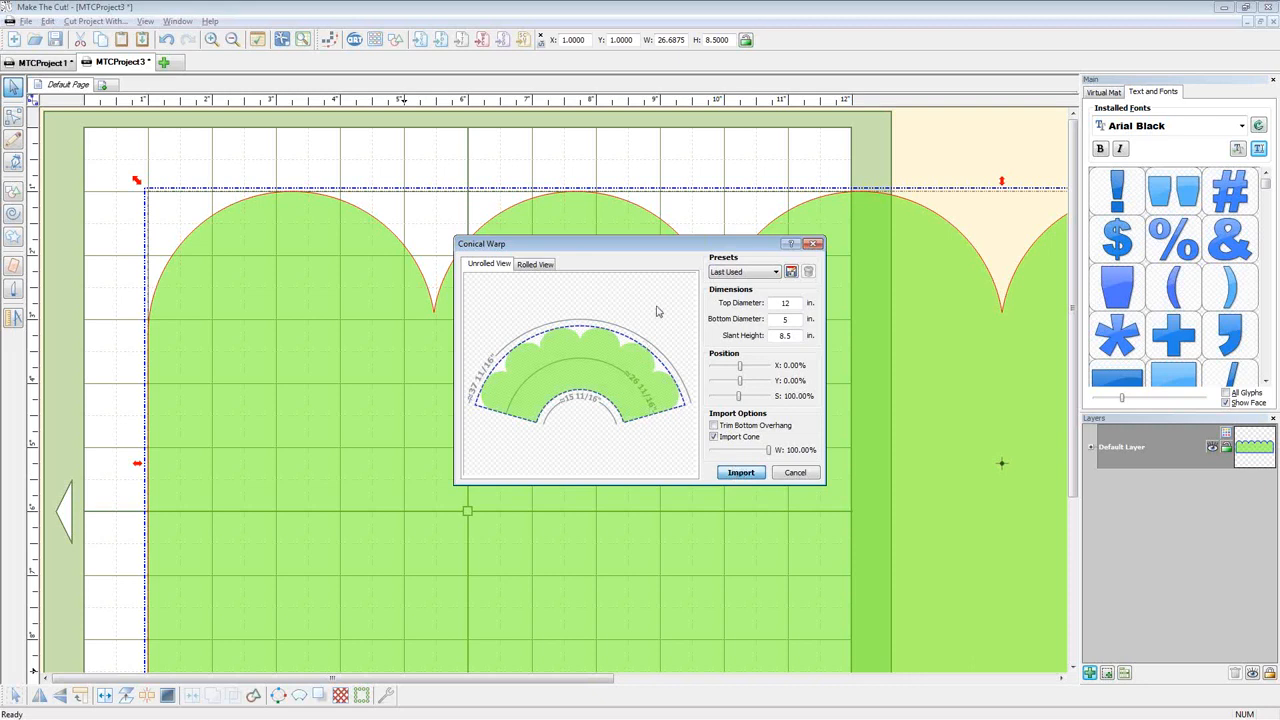
key("Return")
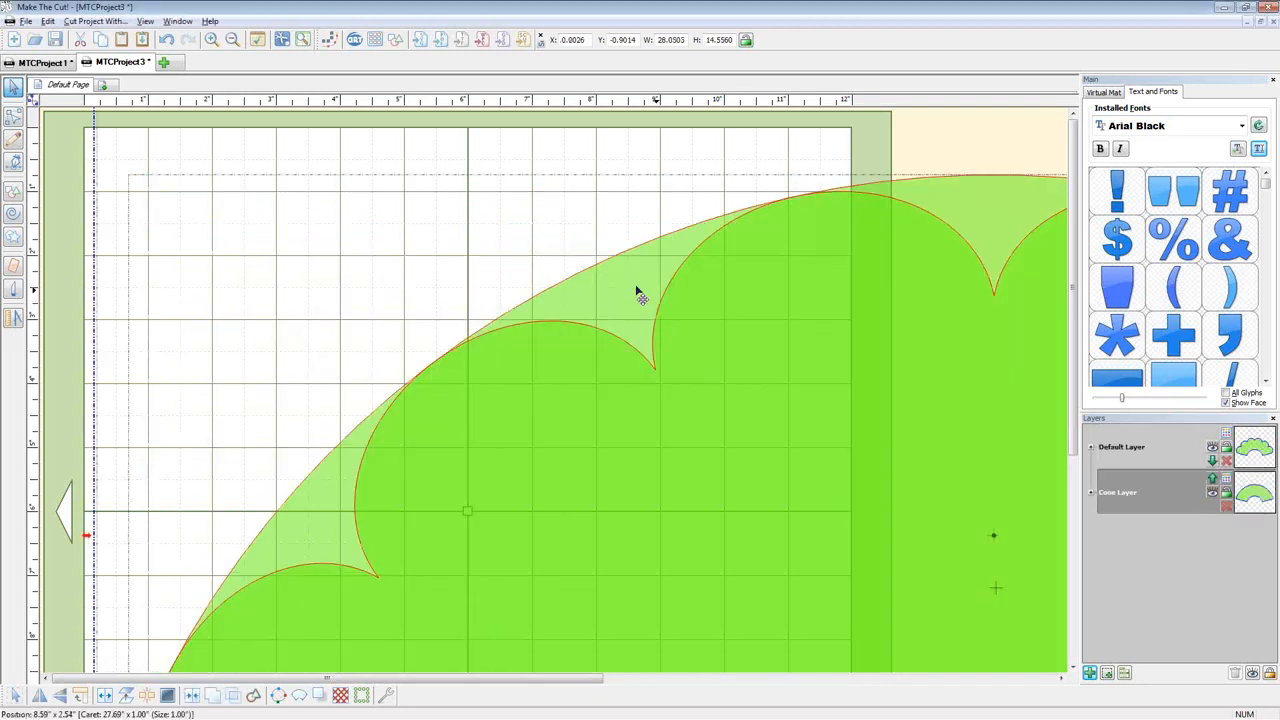
Move the warped scalloped shape together with its cone to about X -1.42 in and Y -1.52 in, and clear the selection
left_click(637, 286)
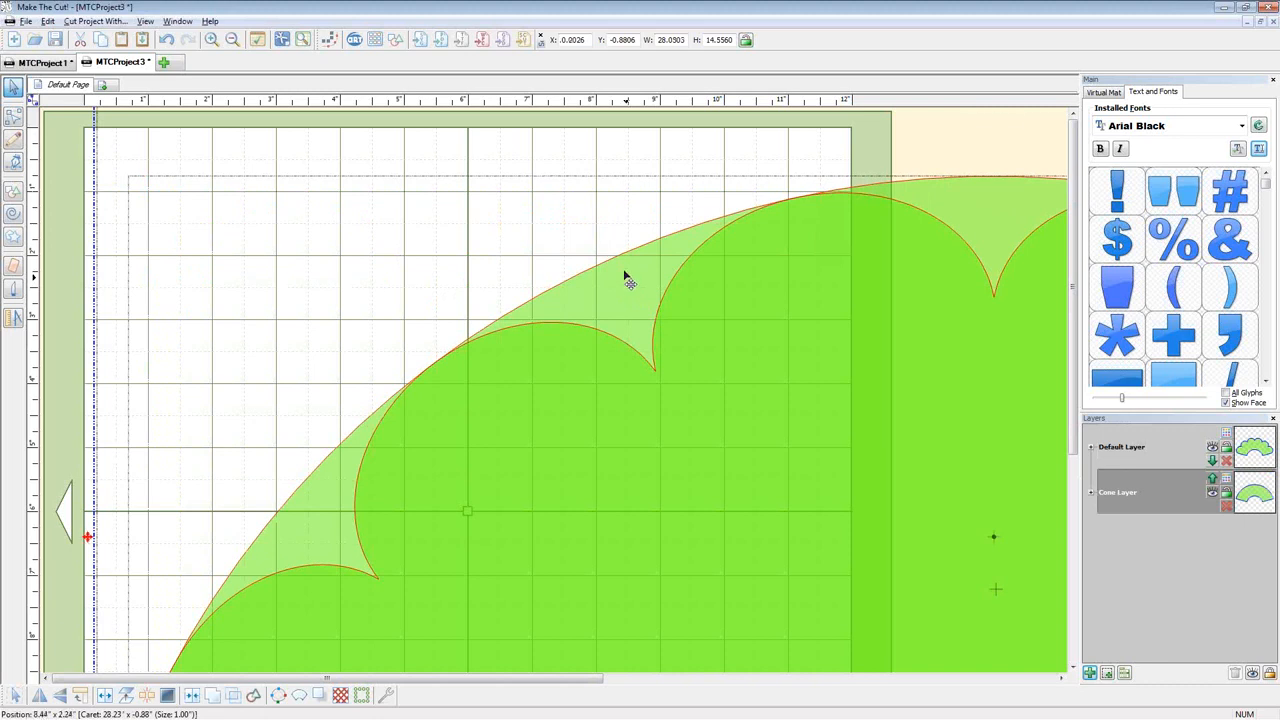
left_click_drag(646, 266, 537, 229)
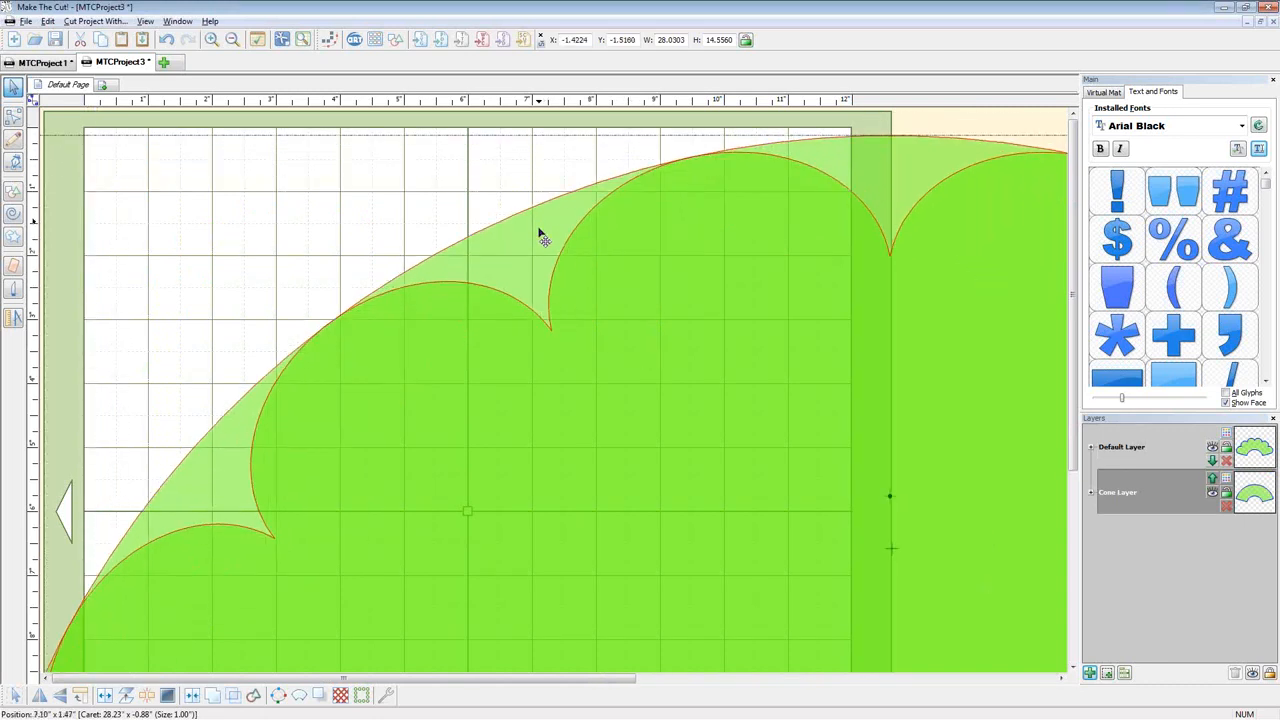
left_click(537, 231)
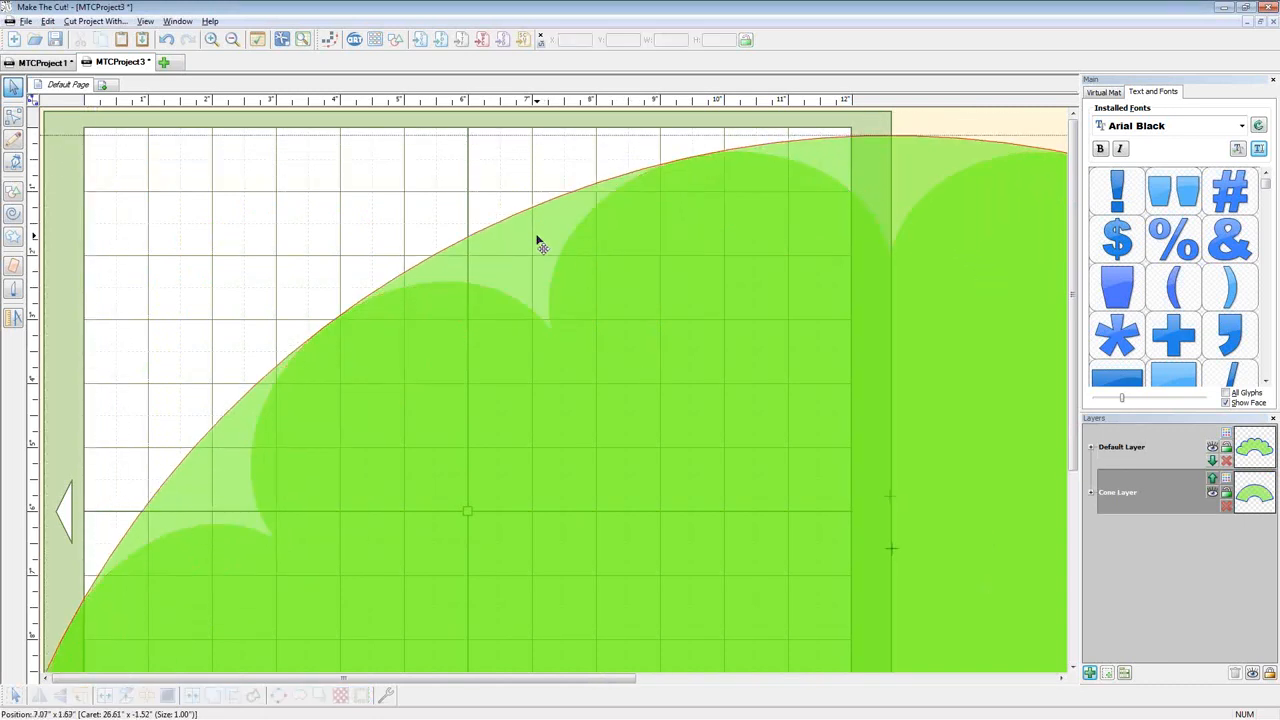
Paste the copied yellow scalloped lampshade below the mat and move the new green scalloped shape onto it at about X 1.41 in, Y 19.03 in
scroll(537, 240, "down", 4)
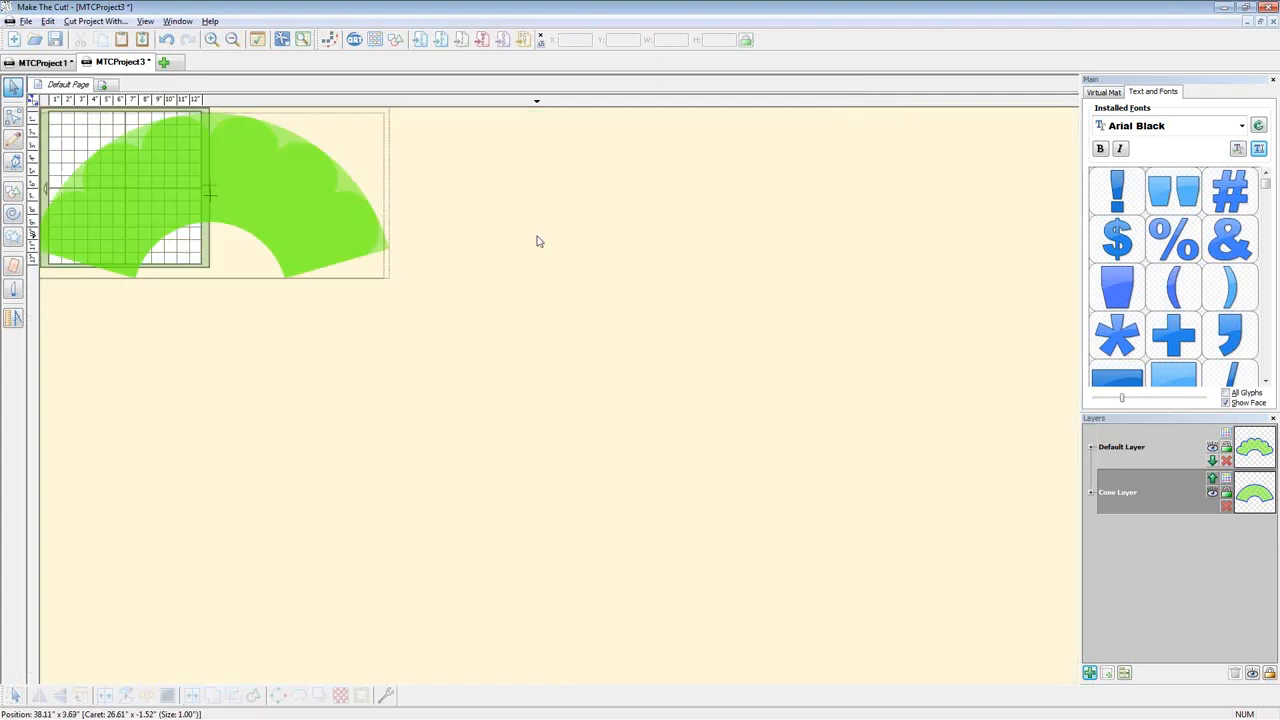
type("-1.5160")
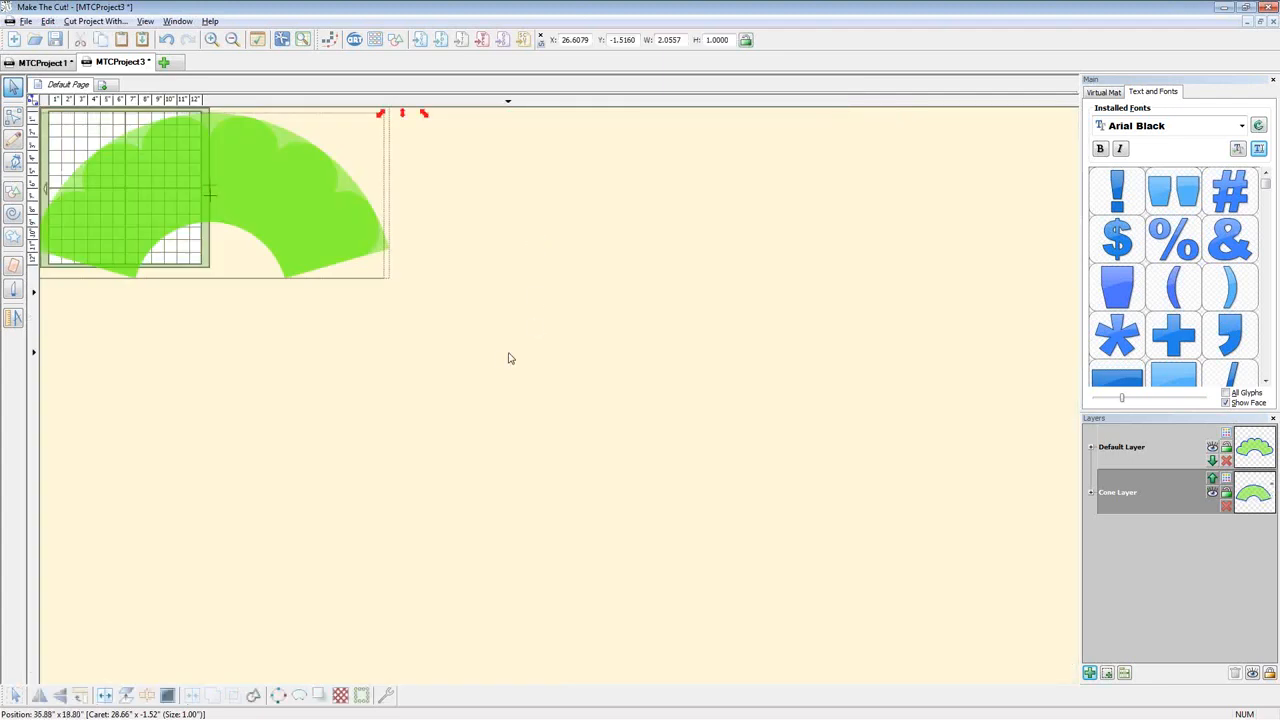
key("ctrl+a")
key("ctrl+v")
left_click_drag(745, 378, 209, 449)
left_click_drag(352, 263, 380, 501)
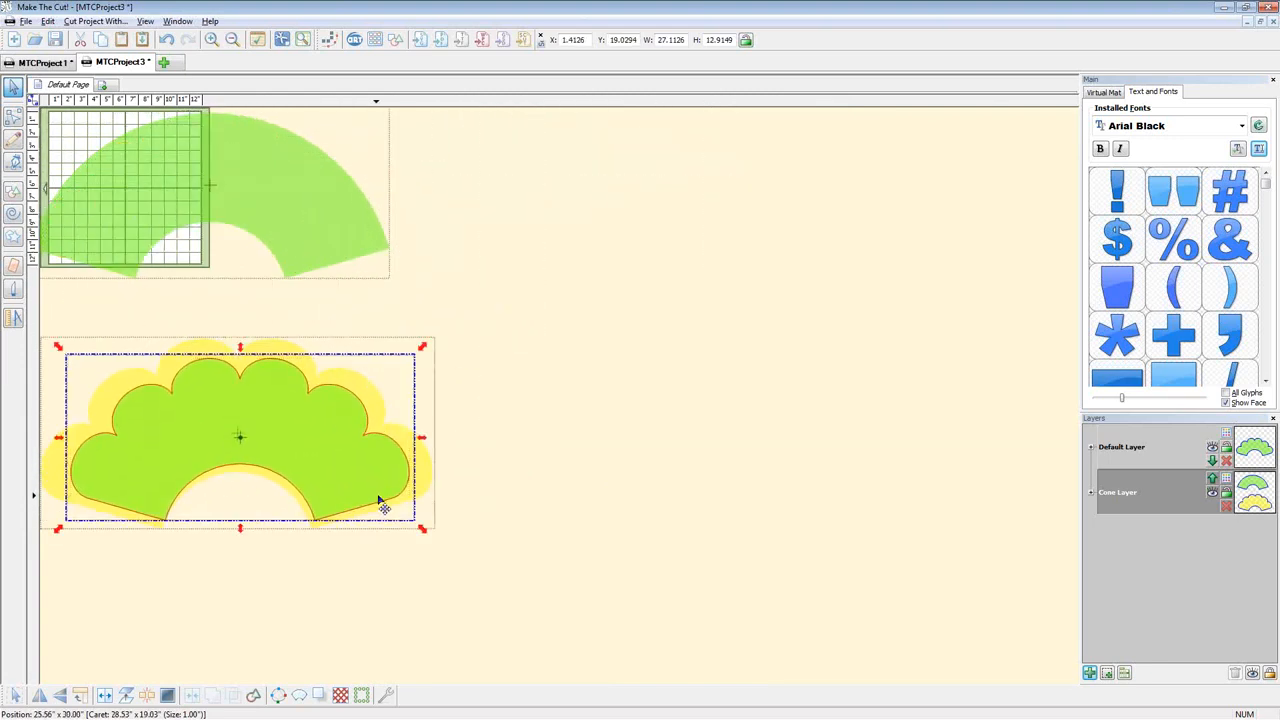
Set the virtual mat's colour scheme to Contrast and shift the scalloped shape to about X 1.2 in and Y 19.55 in
left_click(1106, 92)
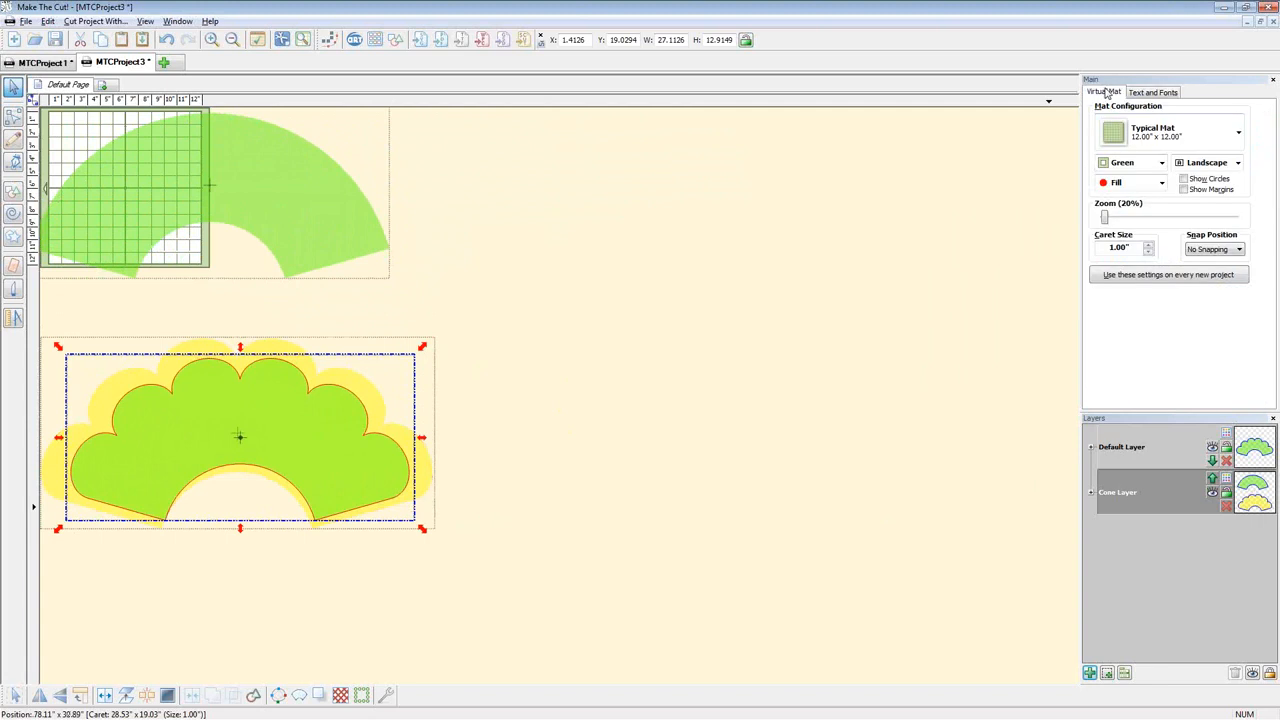
left_click(1140, 163)
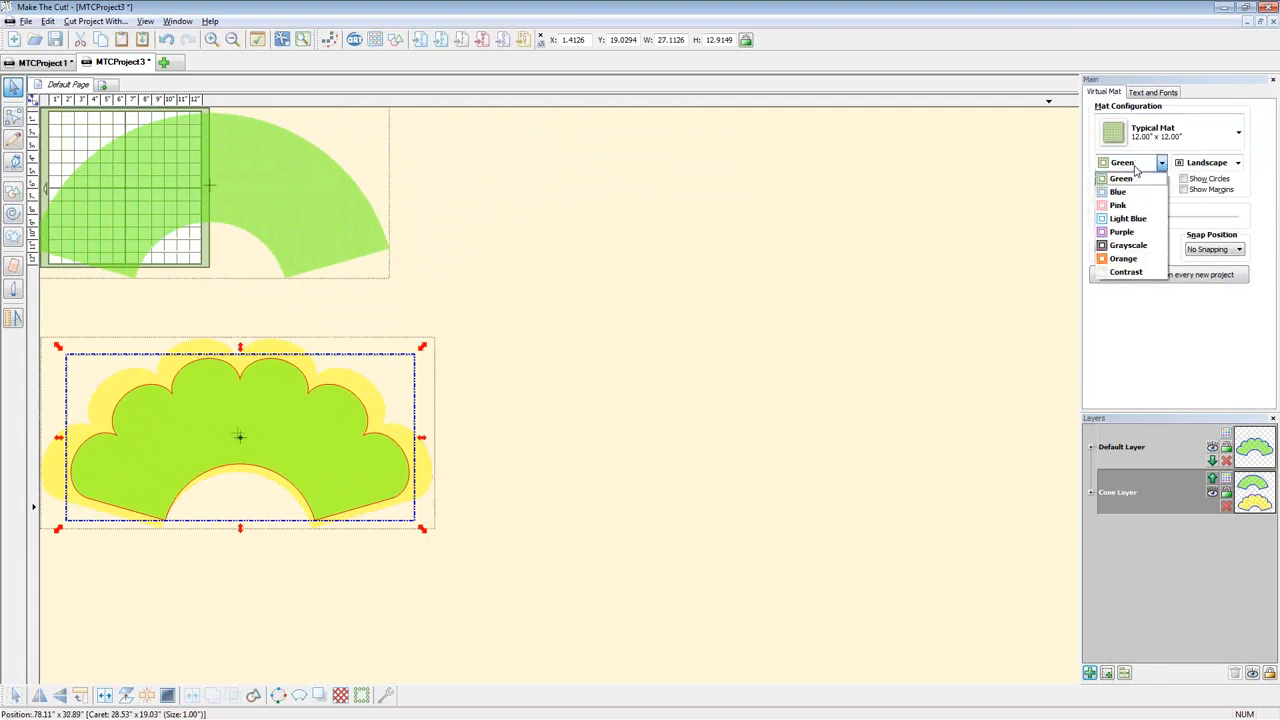
left_click(1130, 277)
left_click_drag(230, 453, 229, 457)
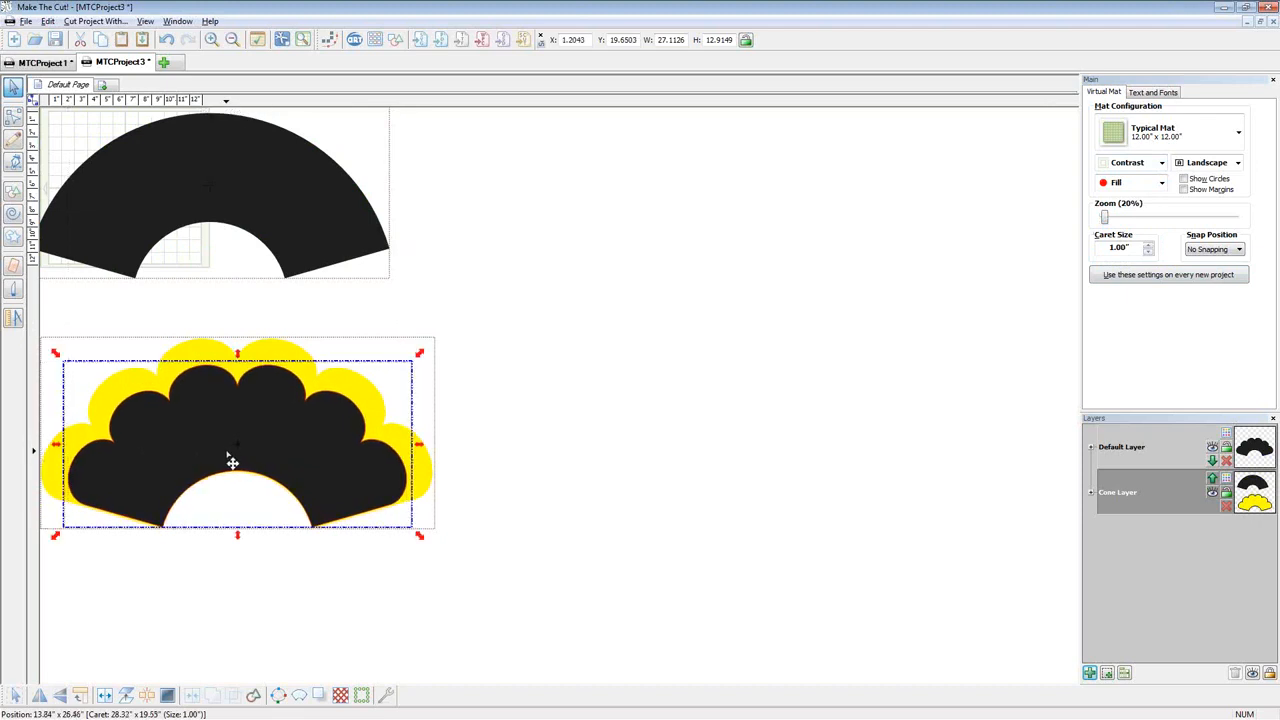
Move the plain cone down a little and nudge it back up to about Y -1.15 in
scroll(249, 463, "down", 3)
scroll(245, 445, "up", 4)
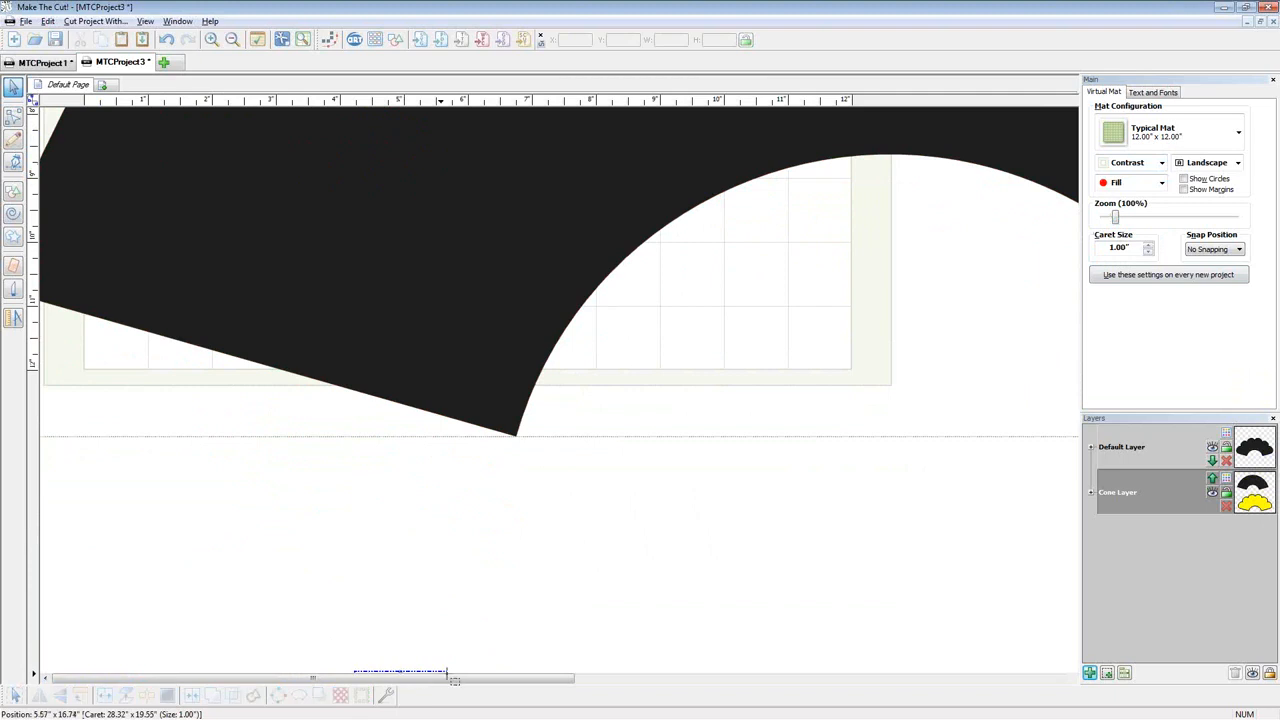
left_click_drag(448, 679, 634, 679)
left_click_drag(878, 252, 875, 288)
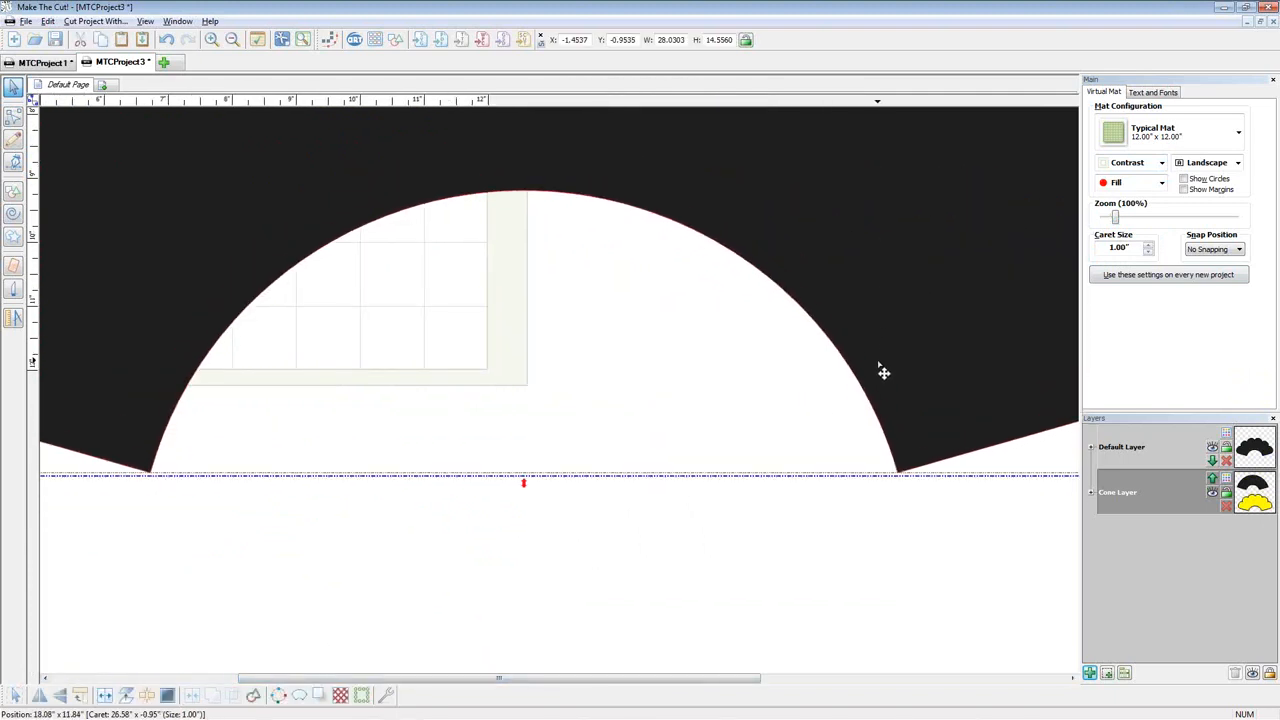
left_click(836, 511)
left_click(943, 298)
key("Up")
key("Up")
key("Up")
key("Up")
key("Up")
key("Up")
key("Up")
key("Up")
key("Up")
key("Up")
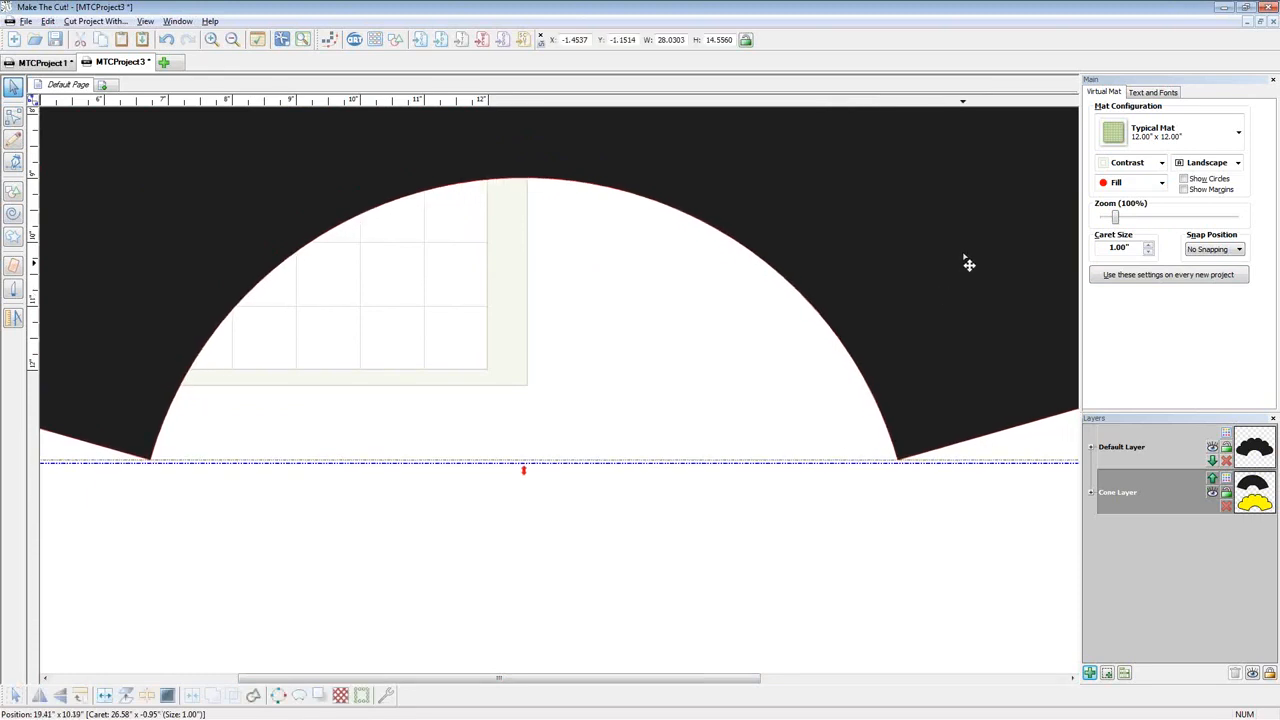
Nudge the black scalloped shape down and slightly left until its inner arc lines up with the yellow shape's inner arc
scroll(962, 258, "down", 4)
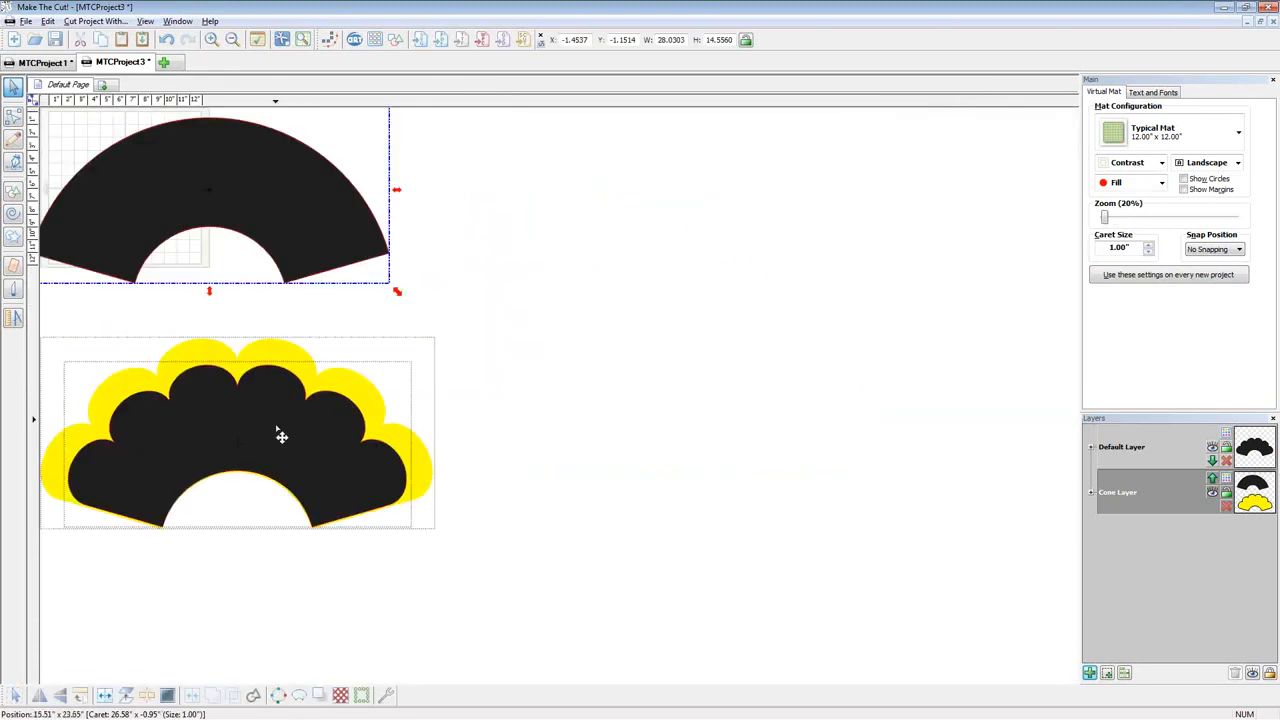
left_click(340, 453)
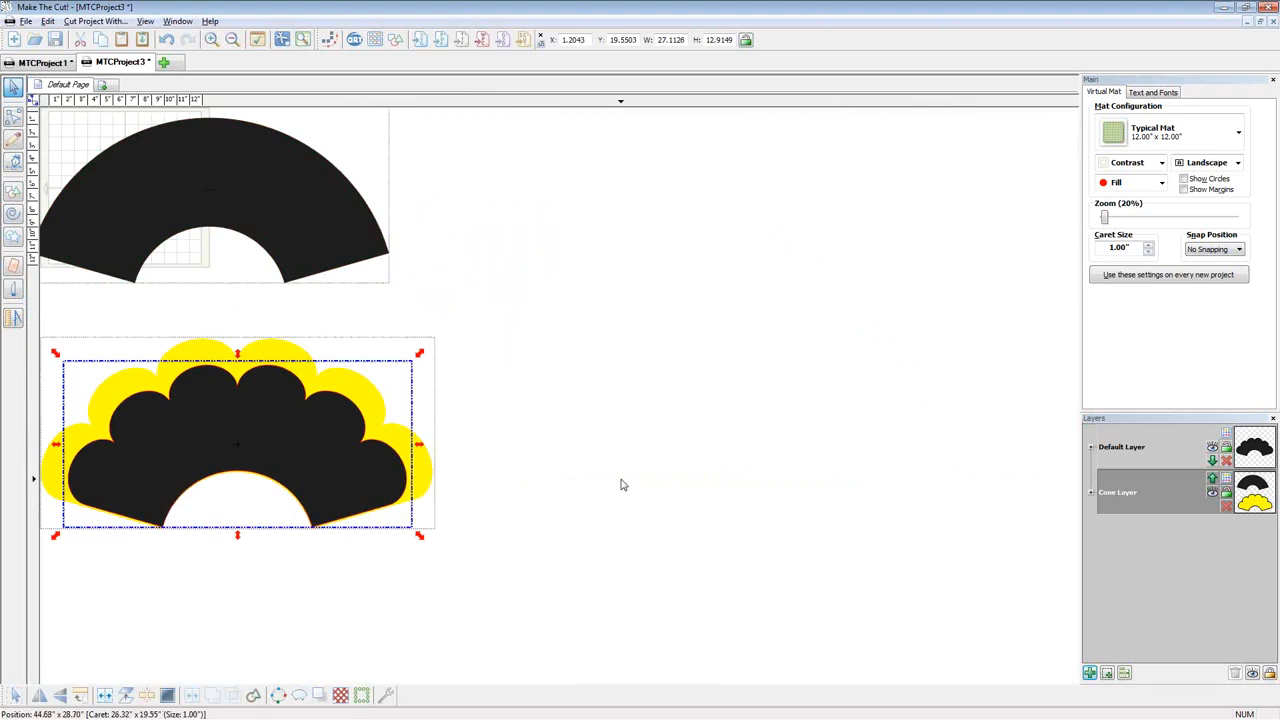
scroll(620, 485, "up", 4)
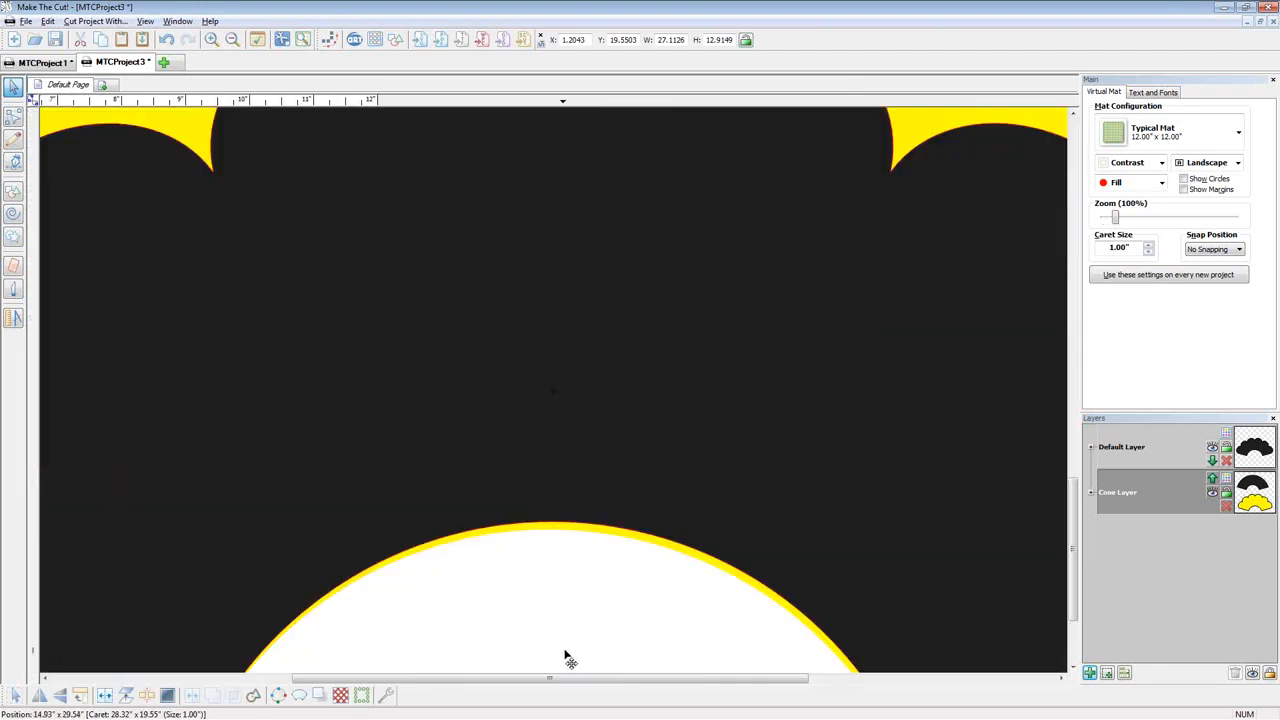
scroll(565, 657, "down", 3)
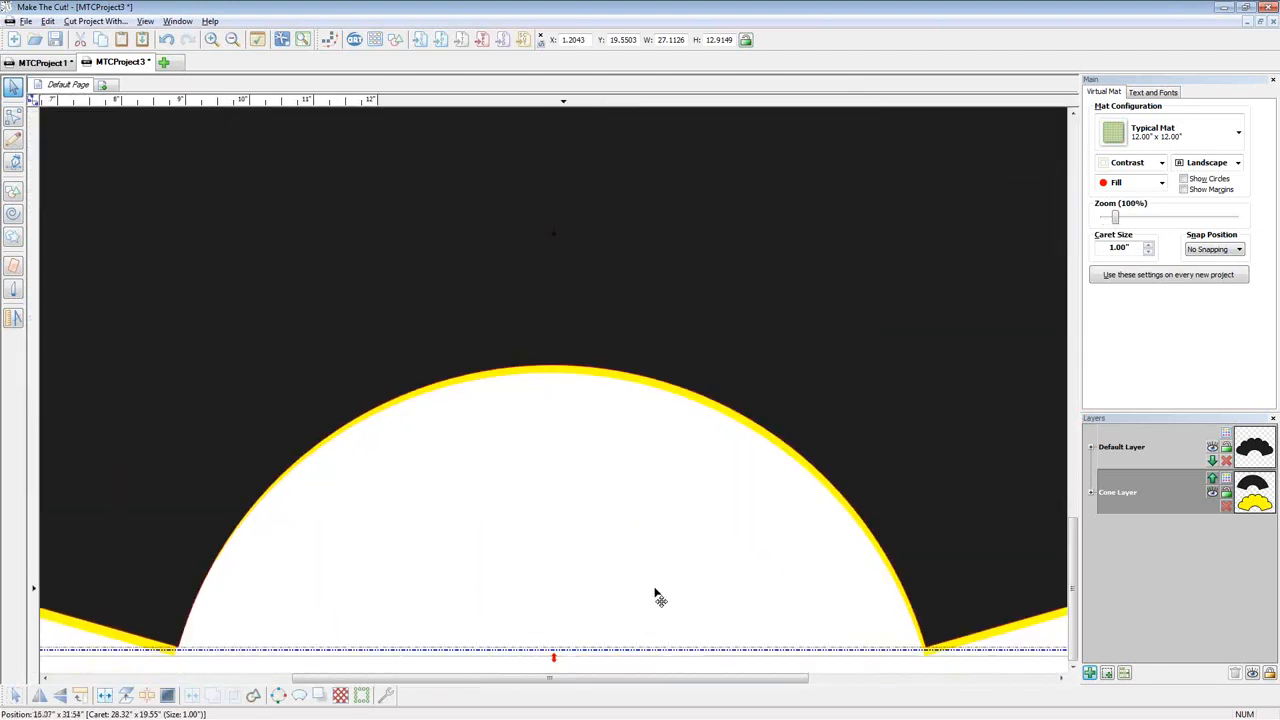
left_click_drag(319, 679, 312, 679)
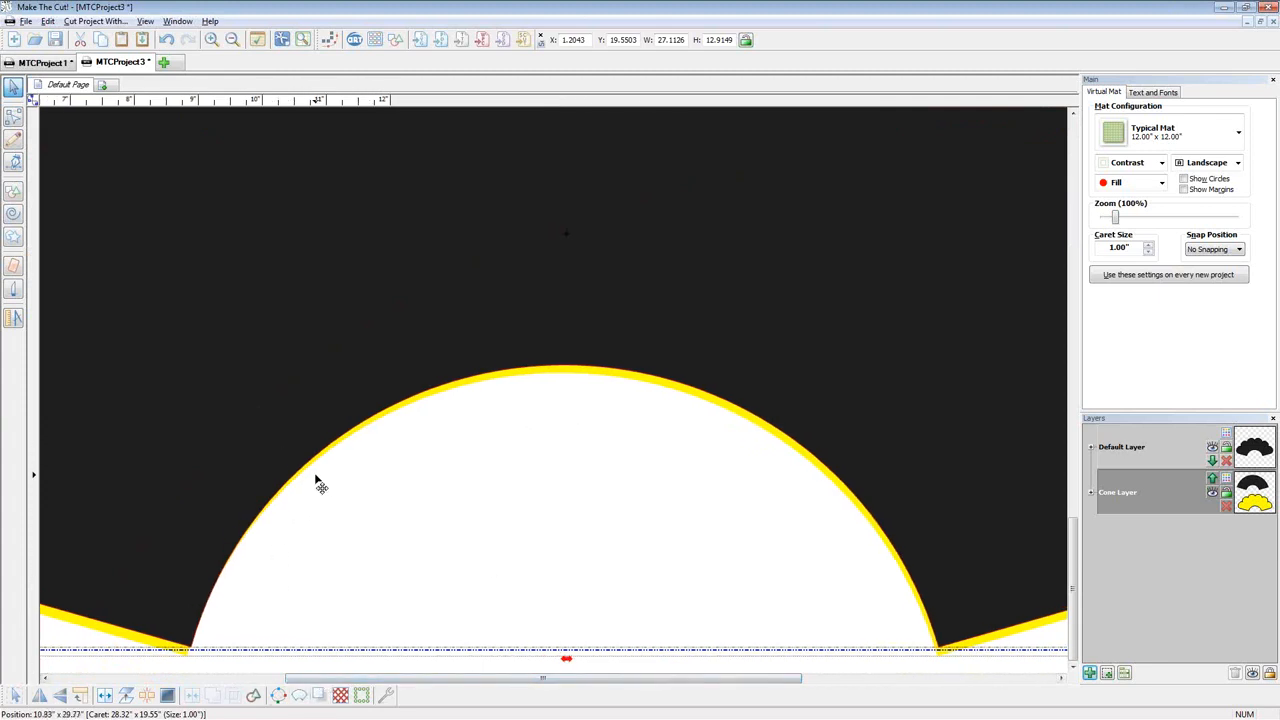
key("Down")
key("Down")
key("Down")
key("Down")
key("Down")
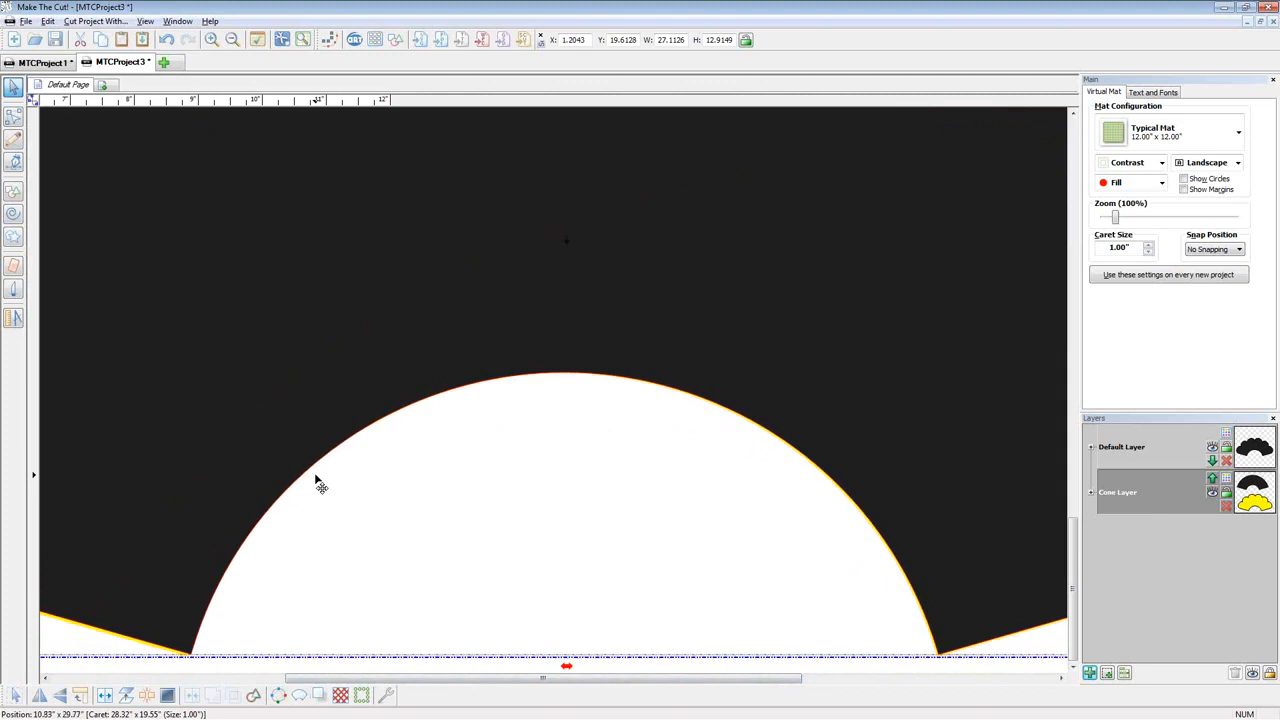
key("Down")
key("Left")
key("Left")
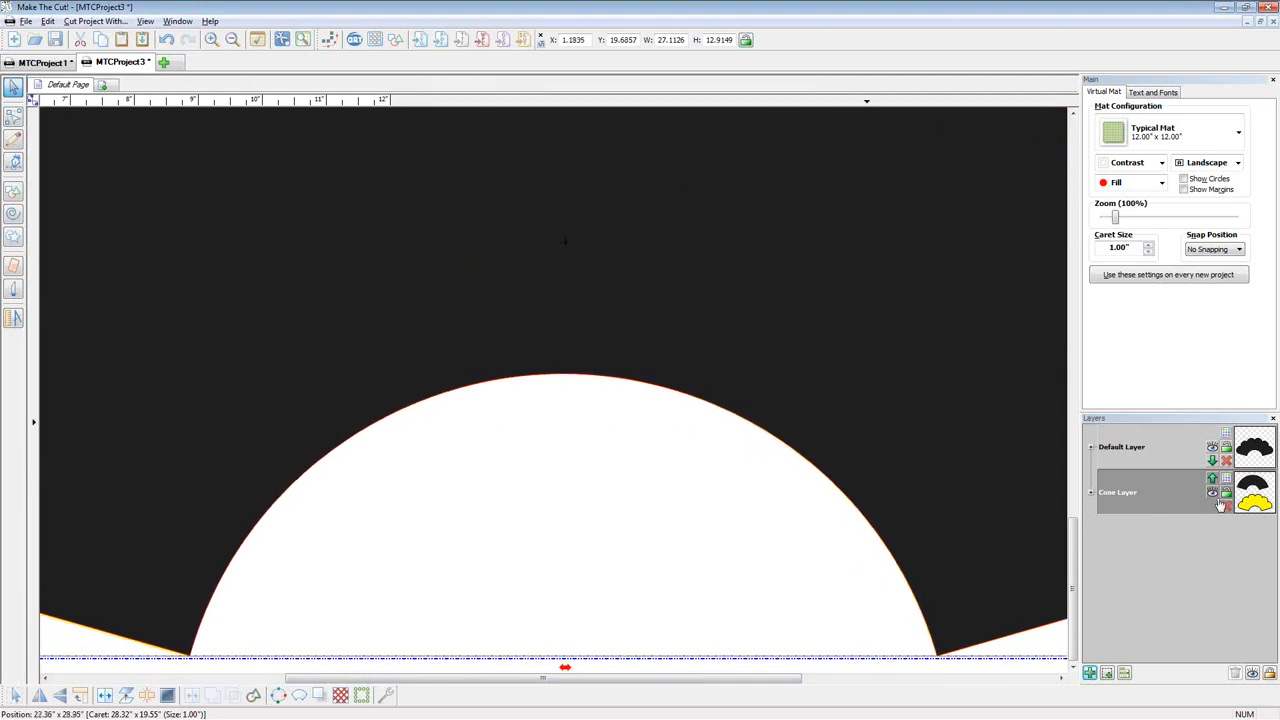
Open the colour, texture and line options for the black scalloped shape
right_click(830, 451)
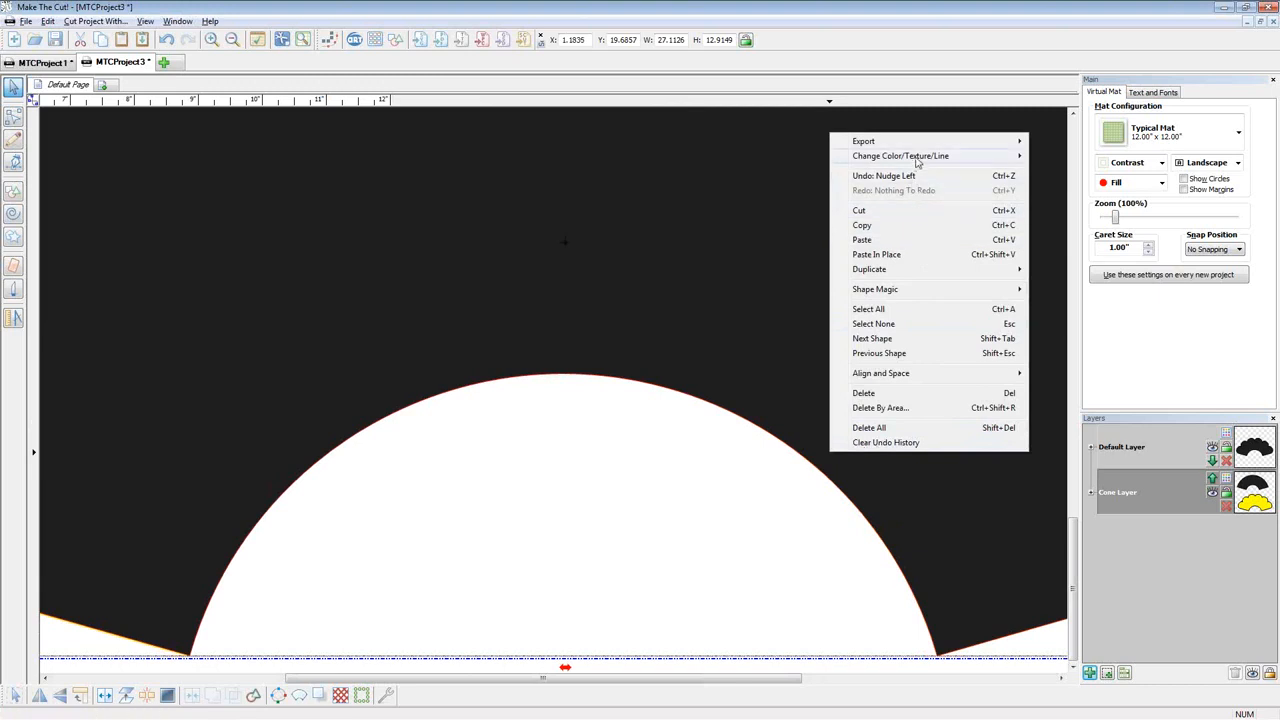
mouse_move(984, 157)
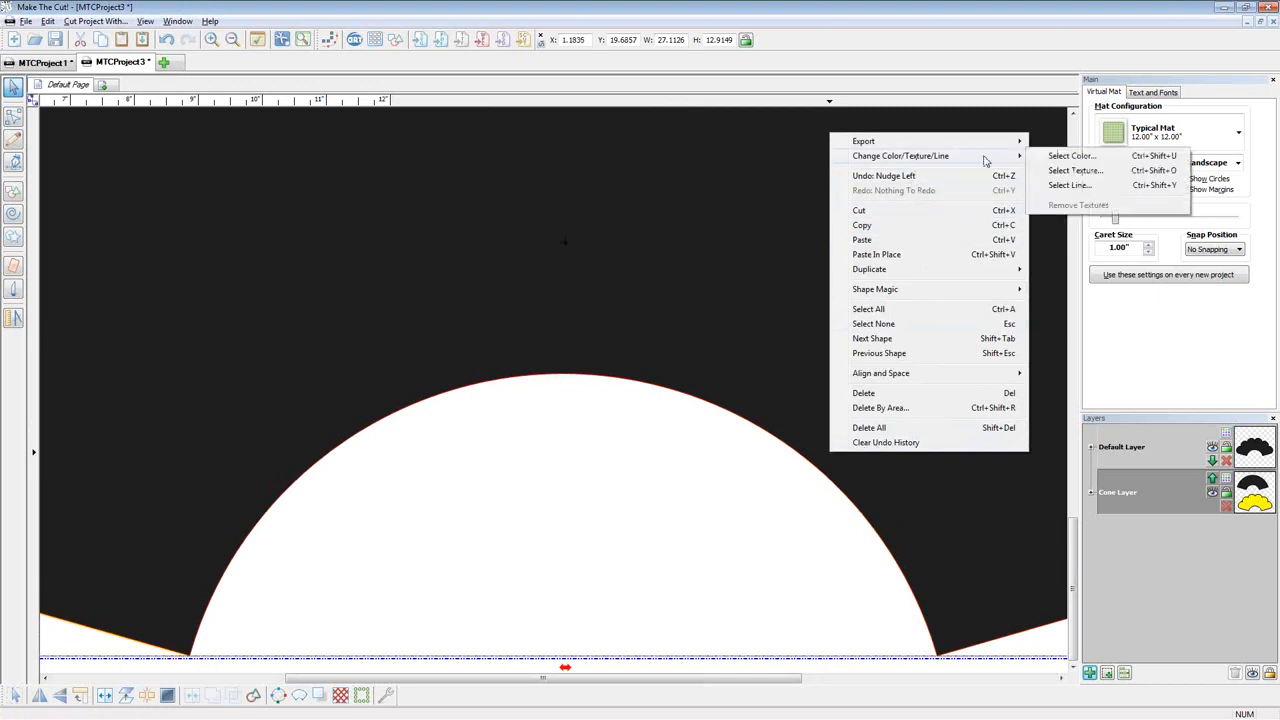
Recolor the selected scalloped cone shape bright green, with red 128, green 255 and blue 0
left_click(1080, 158)
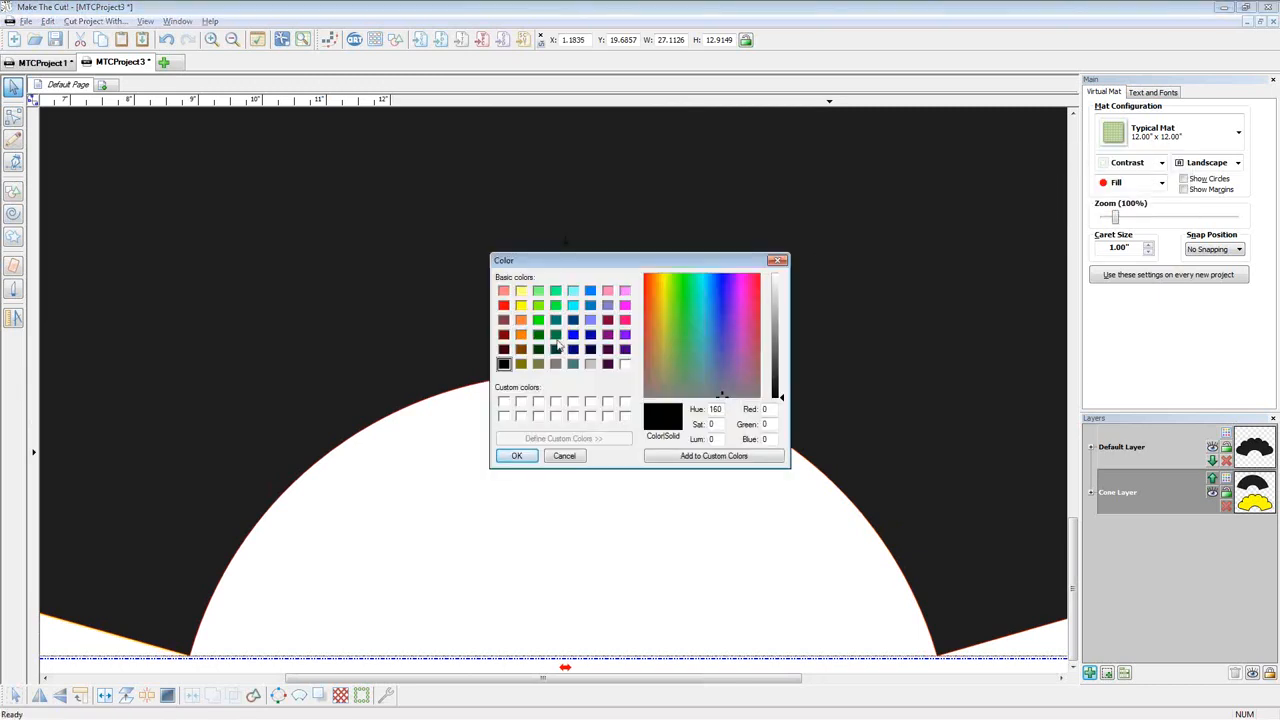
left_click(539, 306)
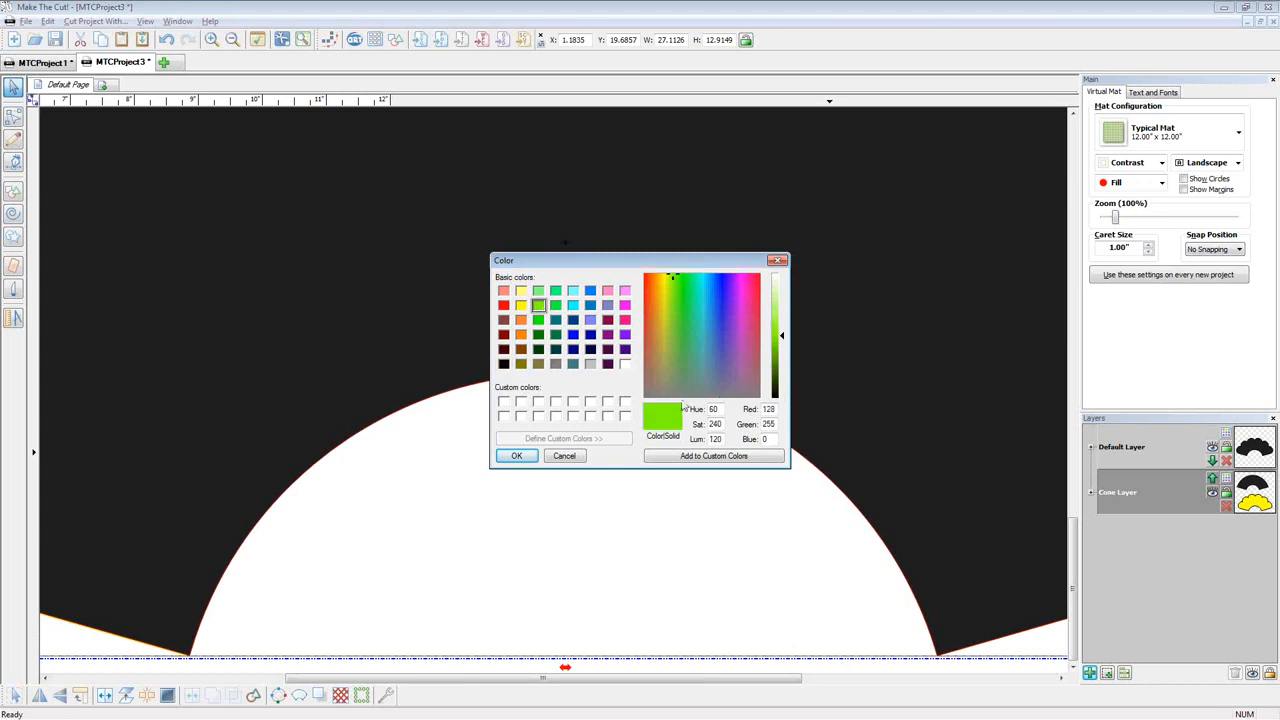
left_click(516, 458)
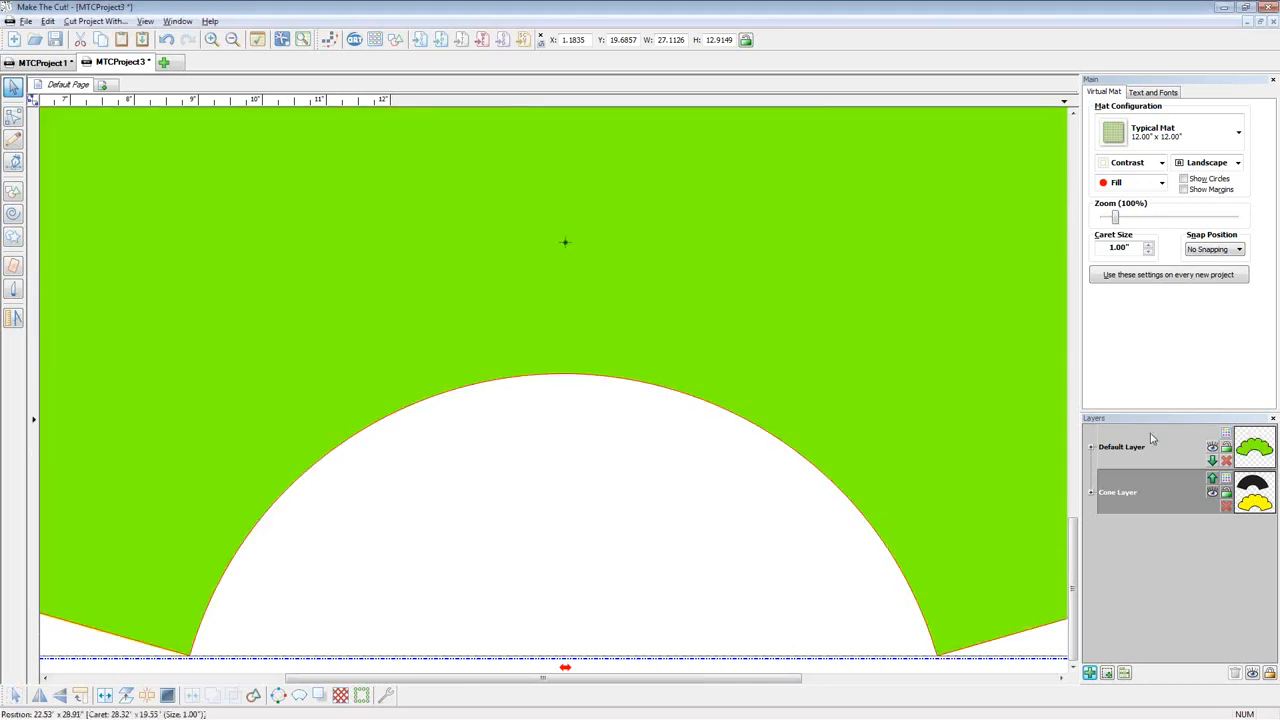
Switch the mat's color scheme to Green and recolor the Cone Layer black
left_click(1160, 162)
scroll(1133, 180, "up", 2)
left_click(1133, 178)
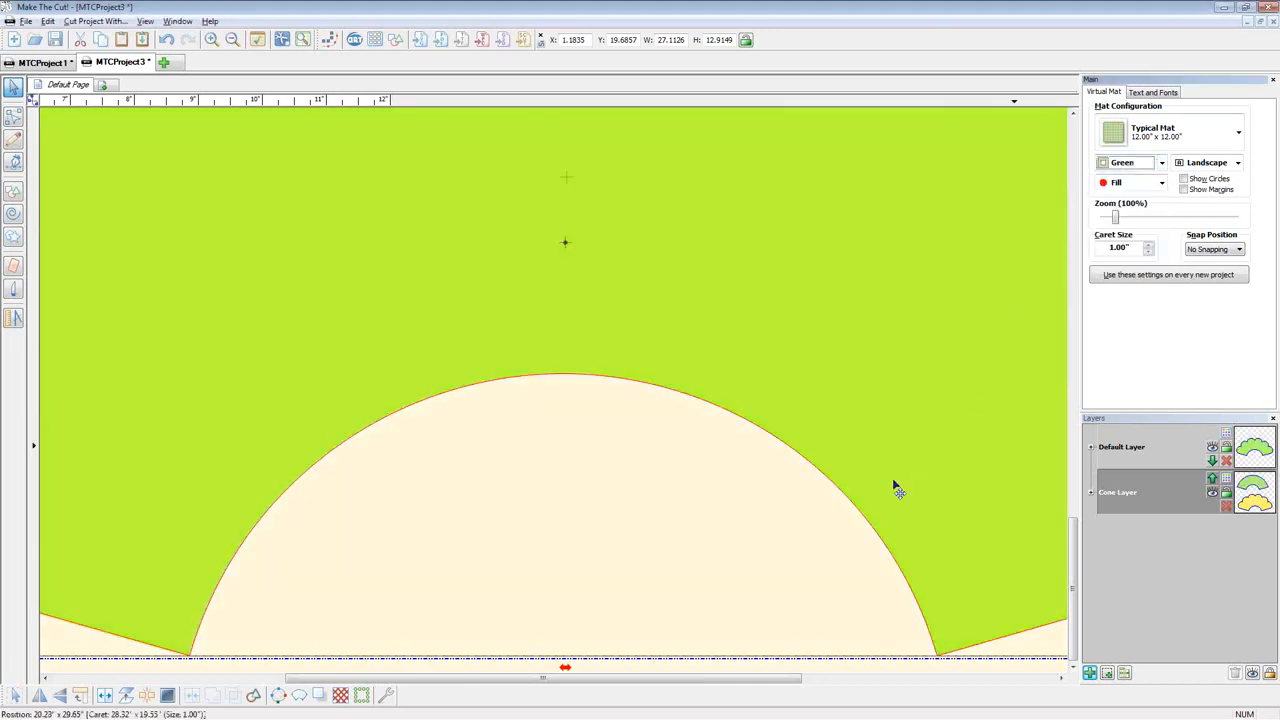
left_click(1228, 482)
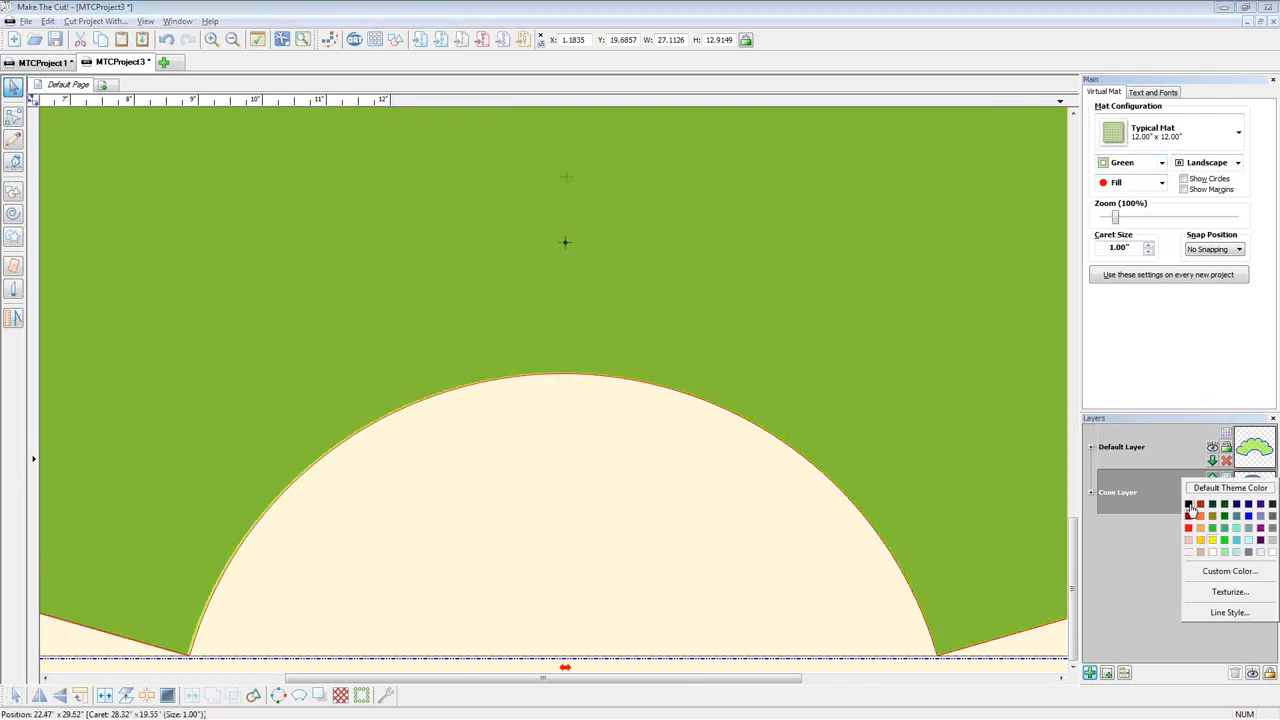
left_click(1188, 511)
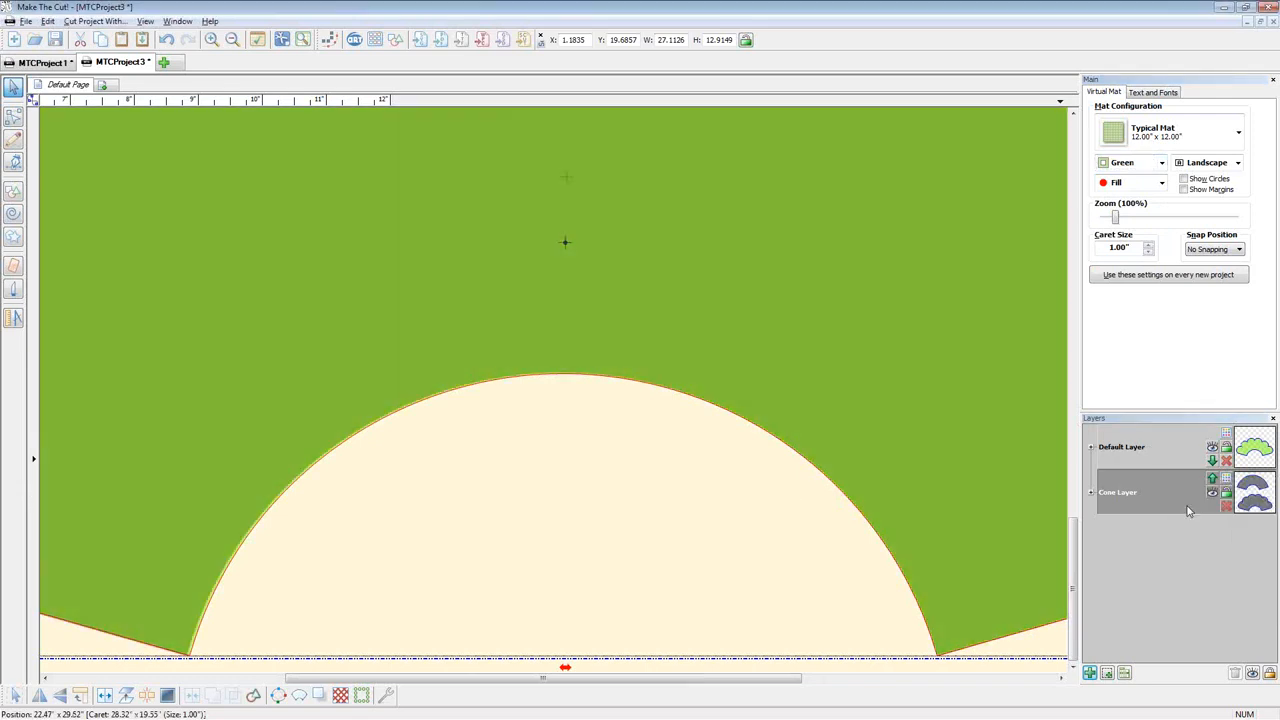
Nudge the green scalloped shape to about X 1.16, Y 19.68 so its inner arc lines up with the dark cone behind it
left_click(684, 556)
key("Up")
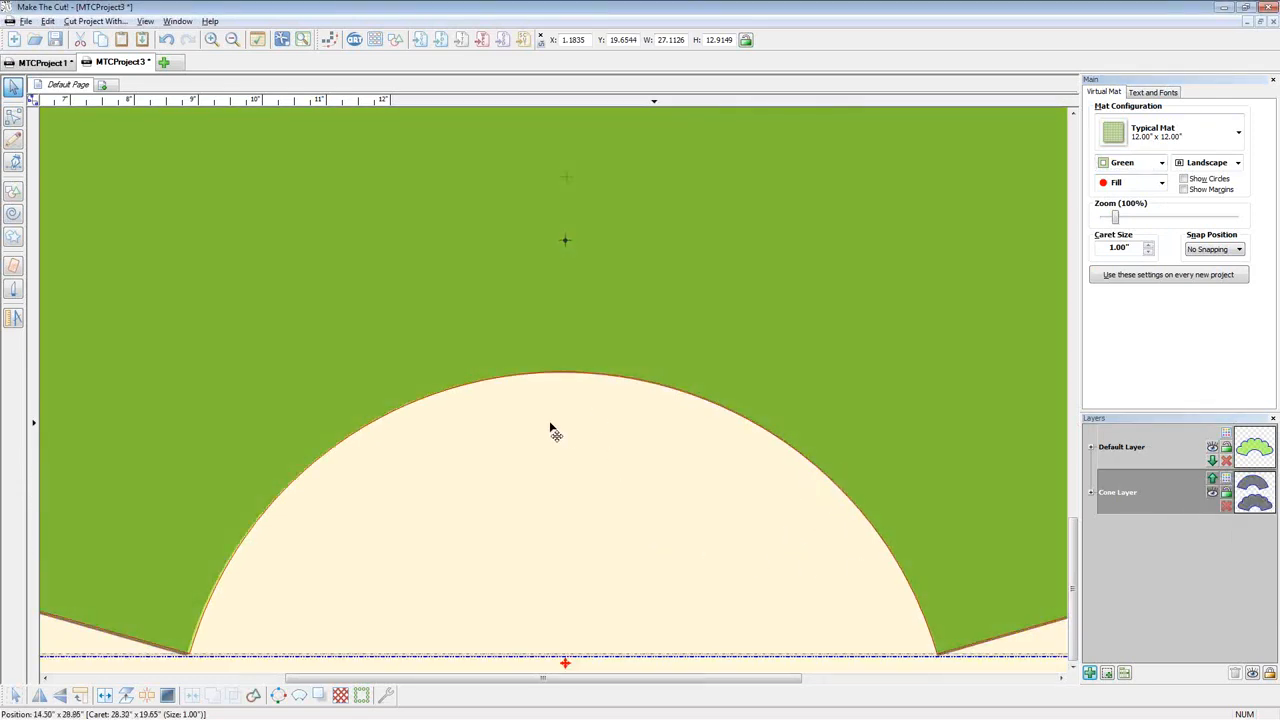
left_click(624, 670)
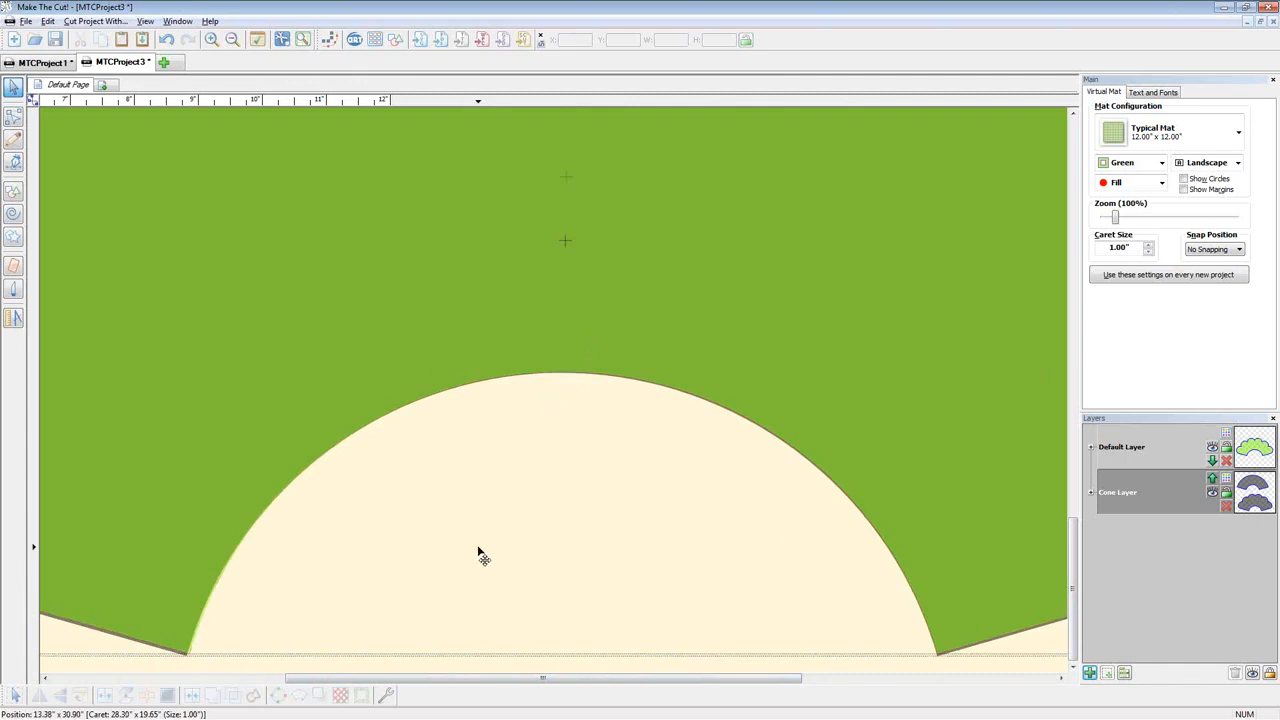
left_click(414, 480)
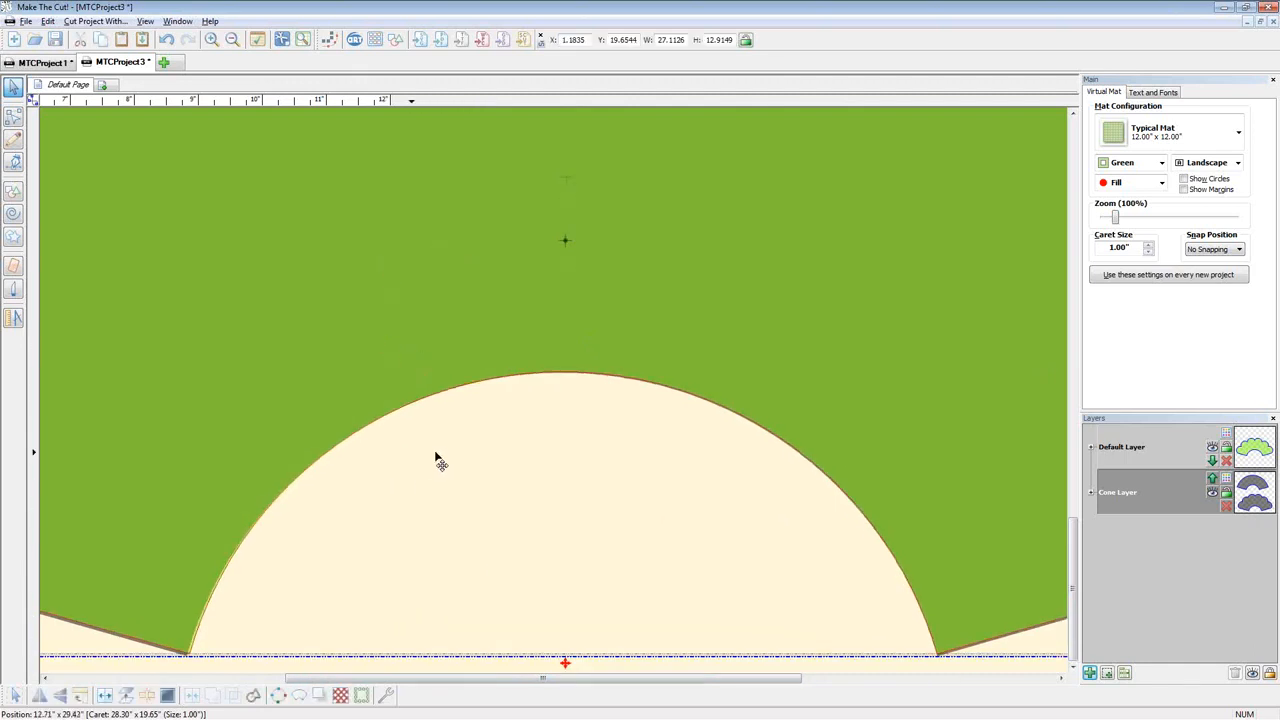
key("Left")
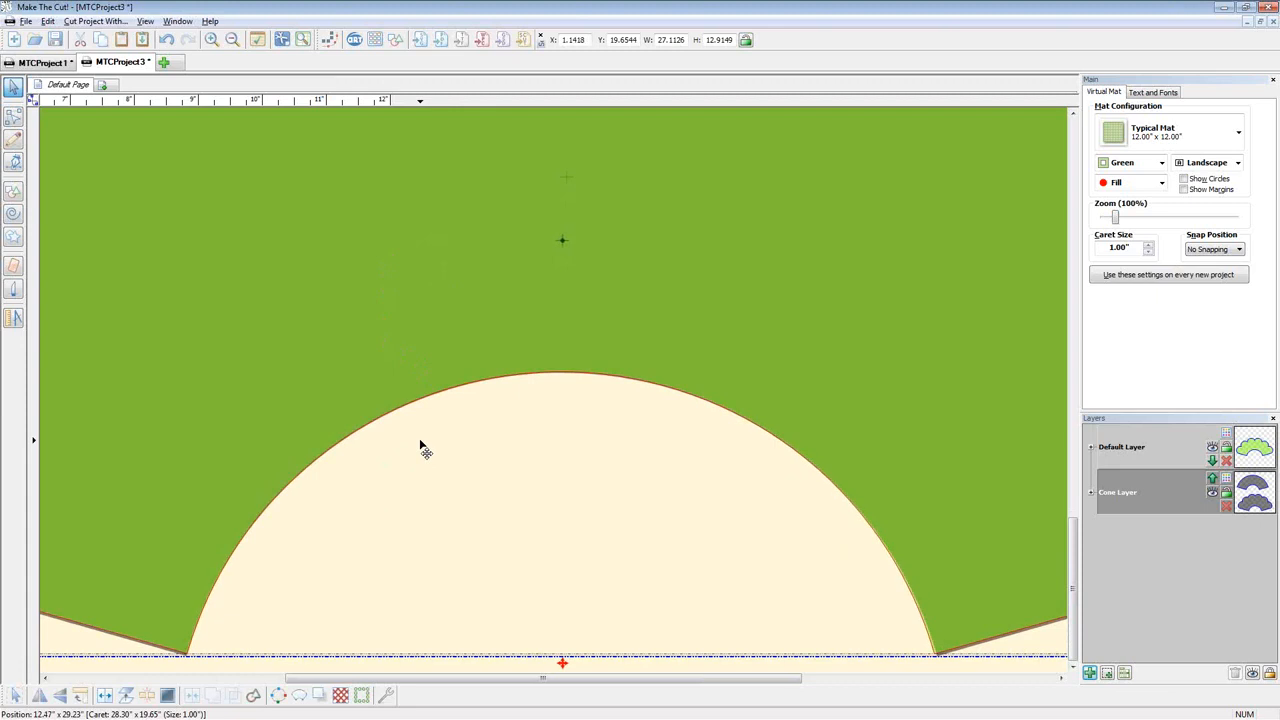
key("Right")
key("Right")
key("Right")
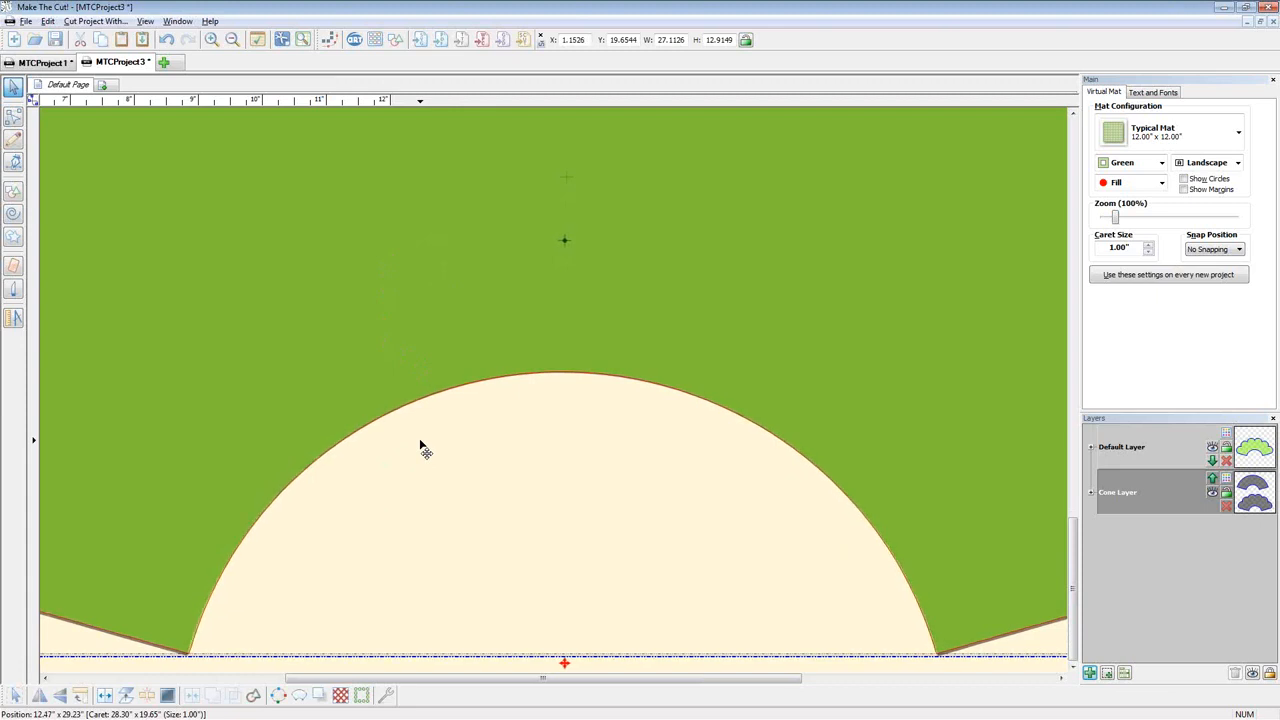
key("Down")
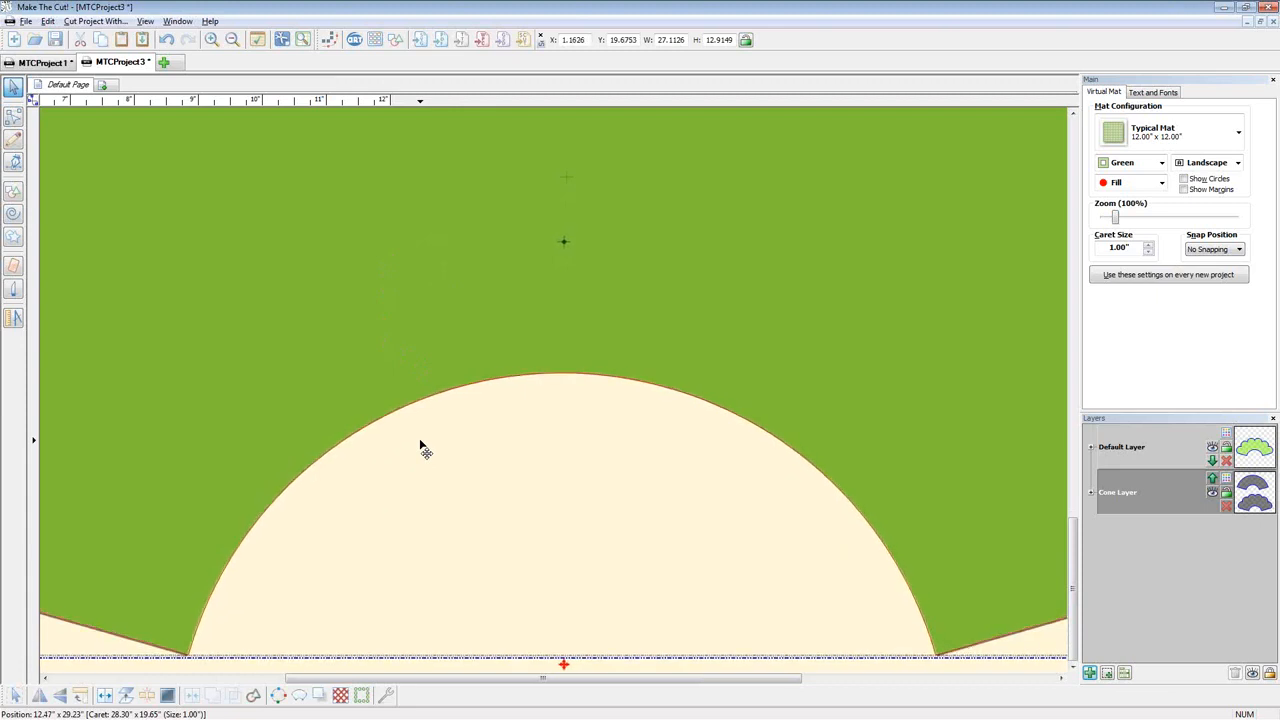
scroll(400, 438, "up", 5)
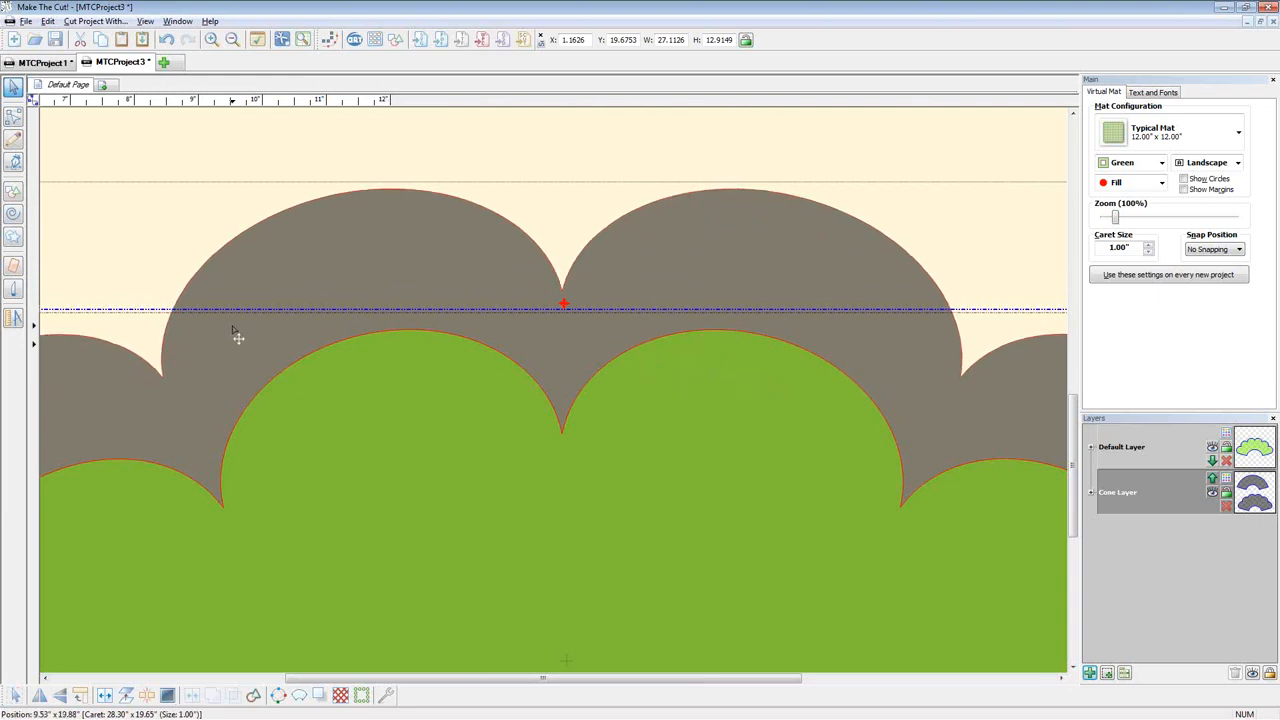
key("alt+Tab")
key("alt+Tab")
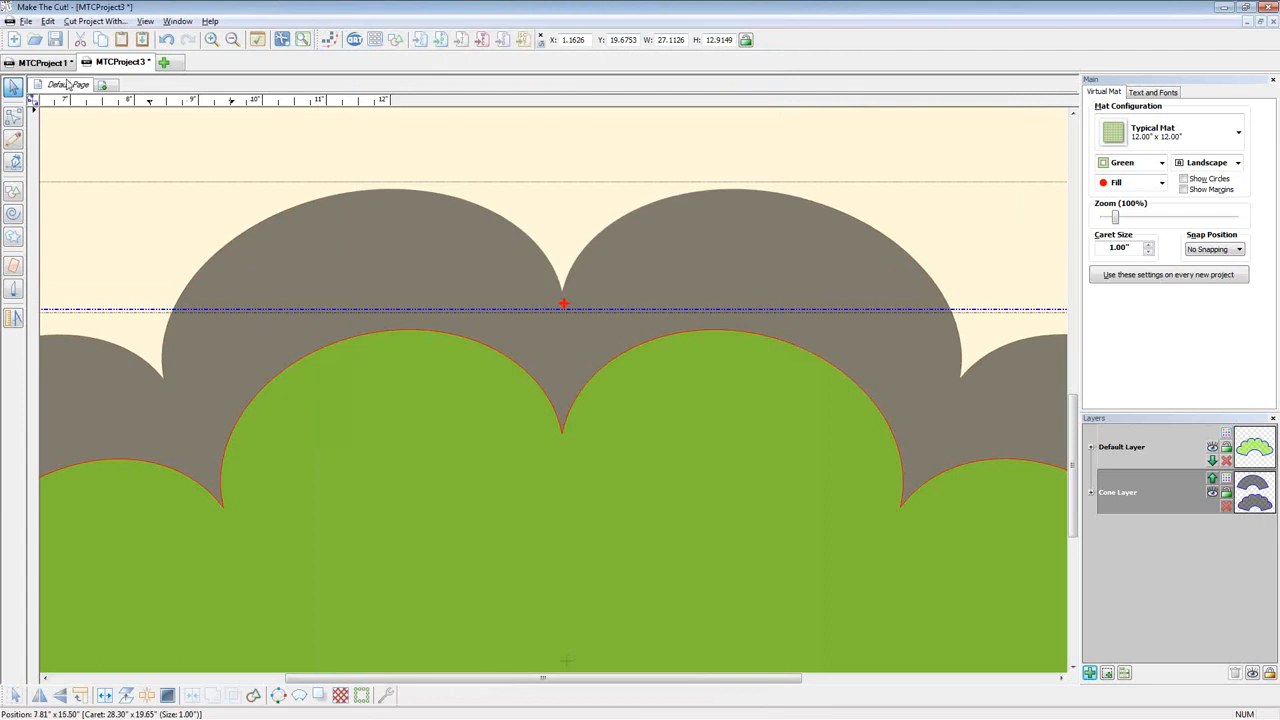
left_click(32, 64)
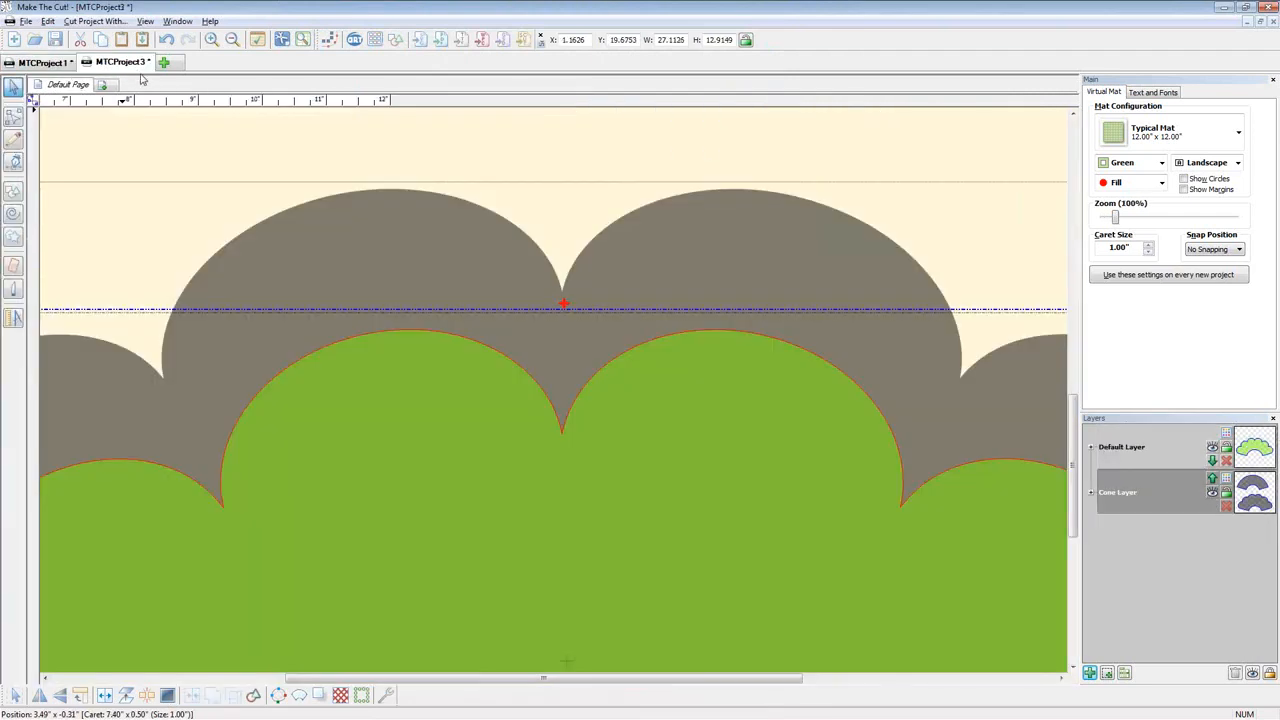
left_click(134, 64)
Move the plain cone into open space away from the mat and add a 1-inch circle just outside its upper edge
scroll(188, 115, "down", 5)
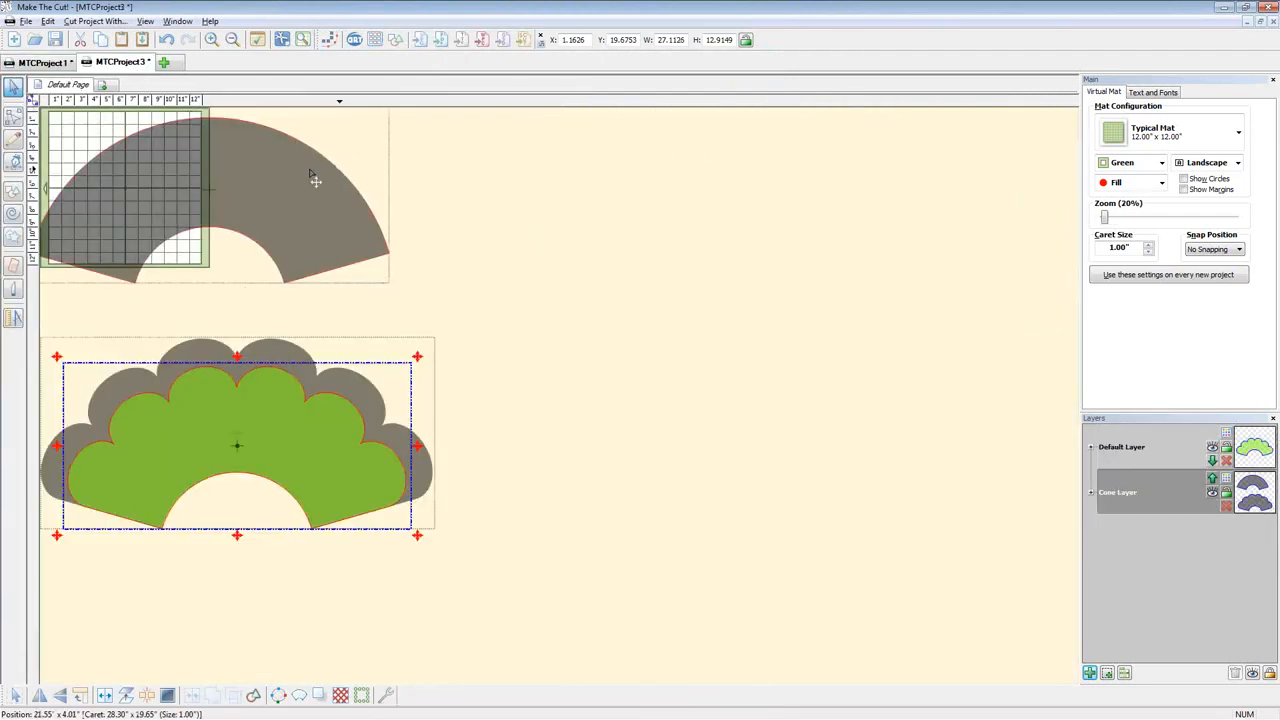
left_click_drag(309, 173, 726, 298)
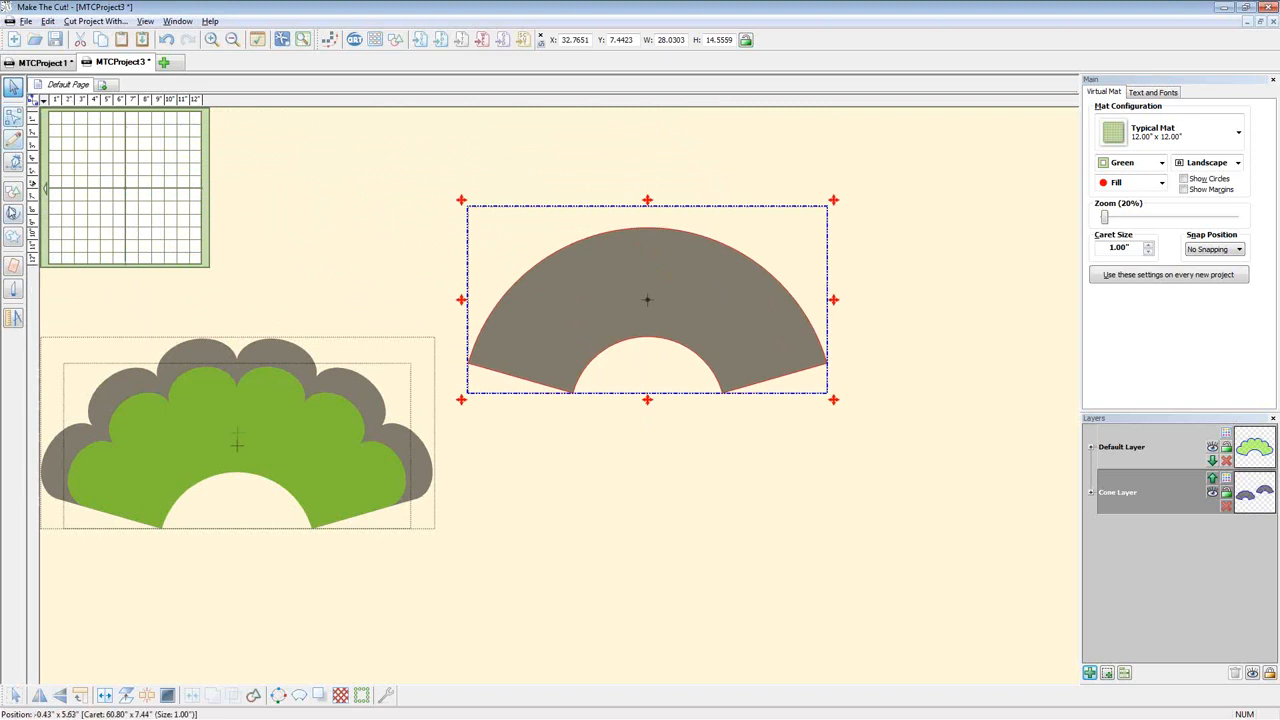
left_click(12, 212)
left_click(55, 203)
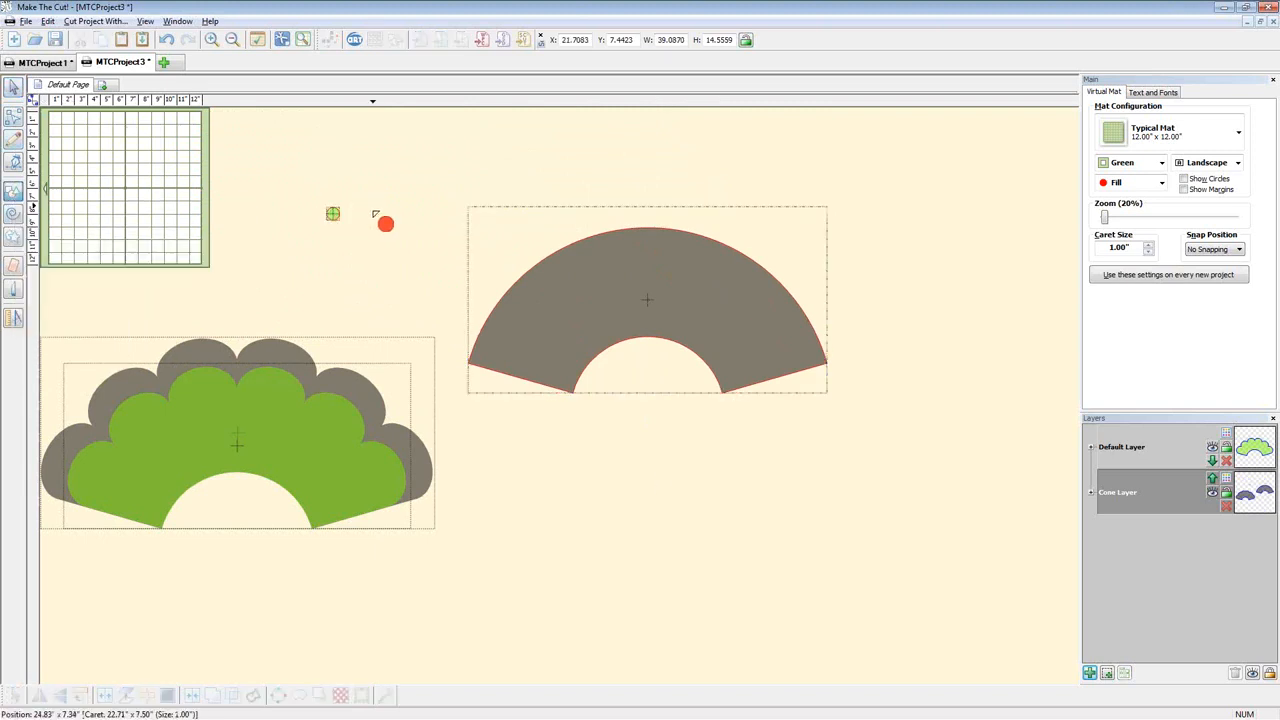
left_click(13, 88)
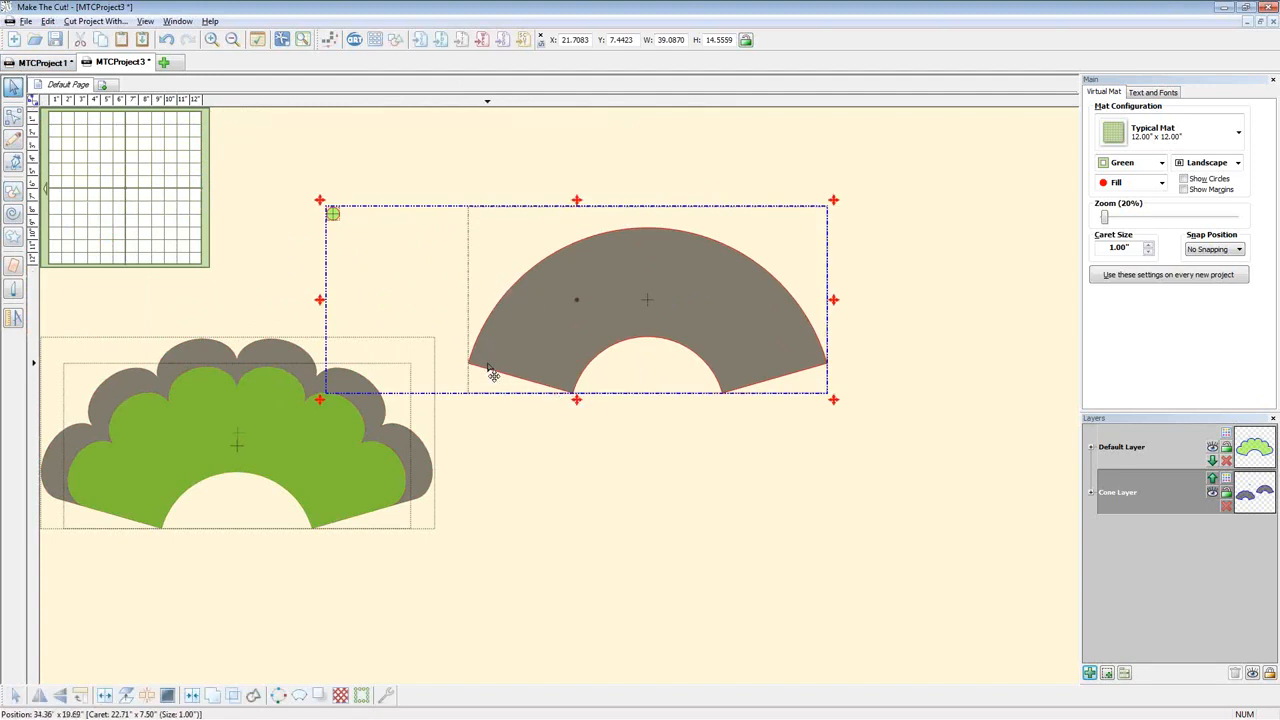
left_click(363, 160)
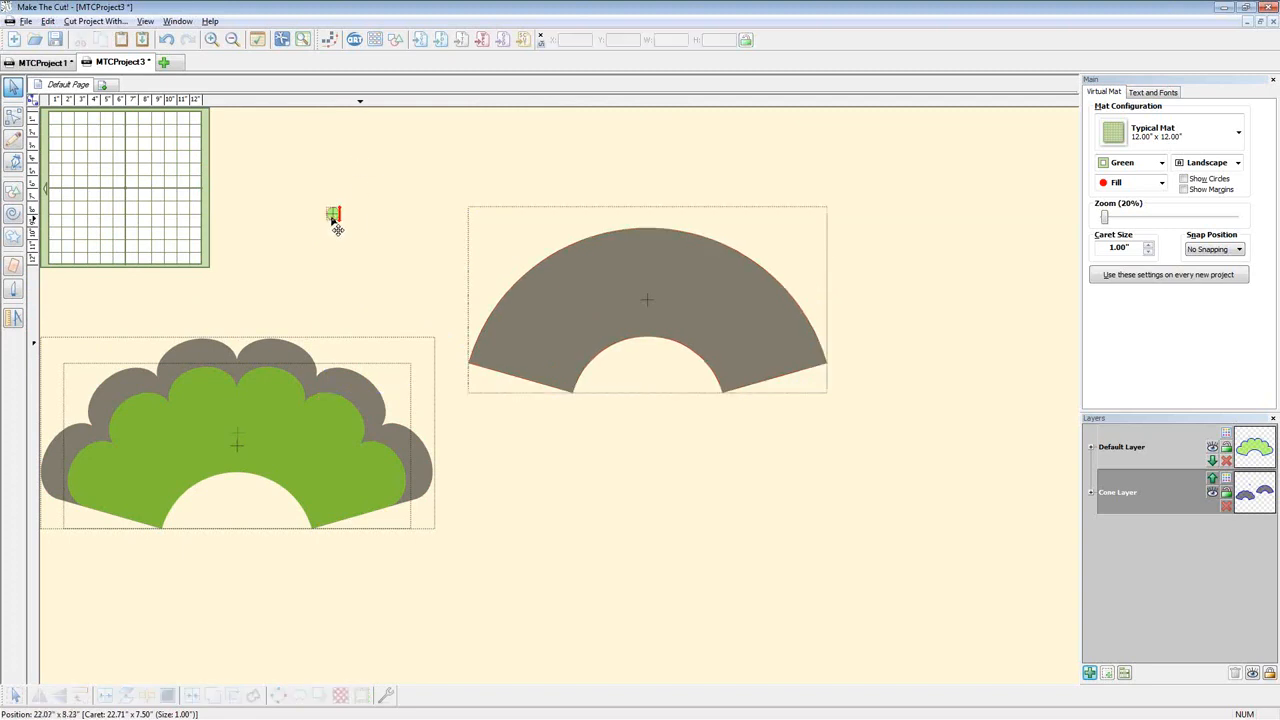
left_click_drag(334, 218, 438, 270)
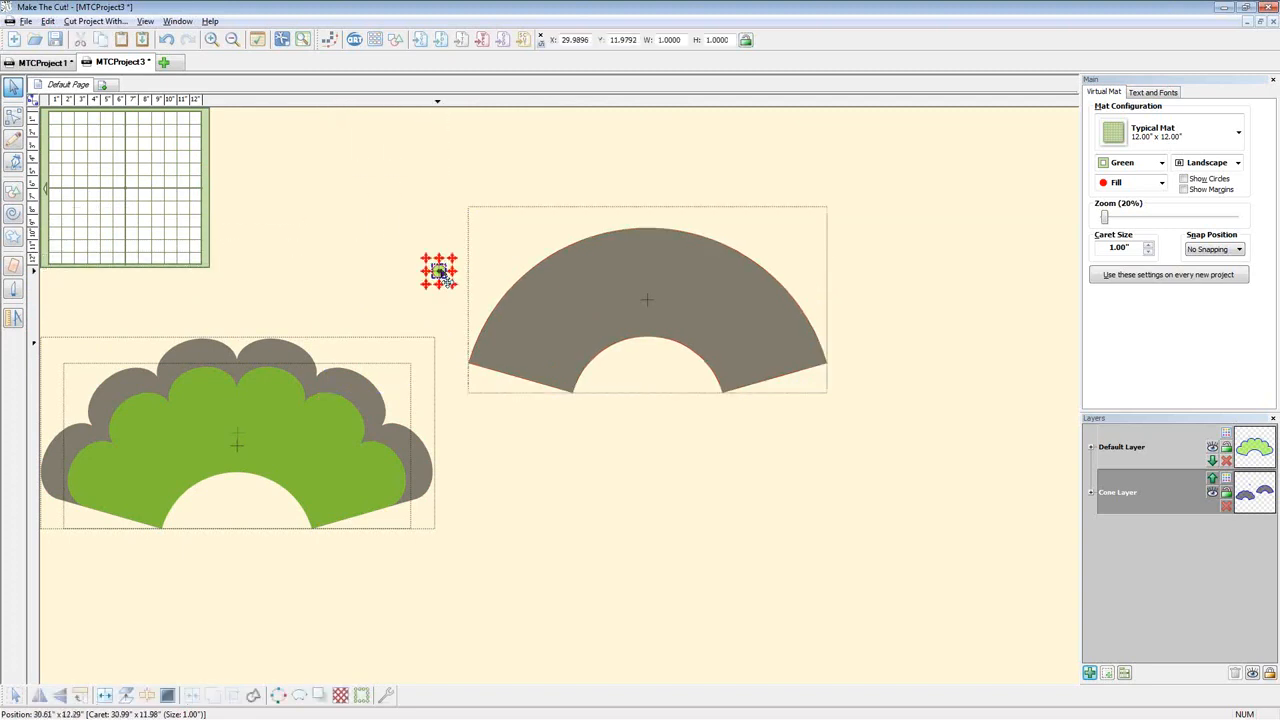
Try to set only the circle's width to 4.5 inches
double_click(683, 40)
type("4.5")
key("Return")
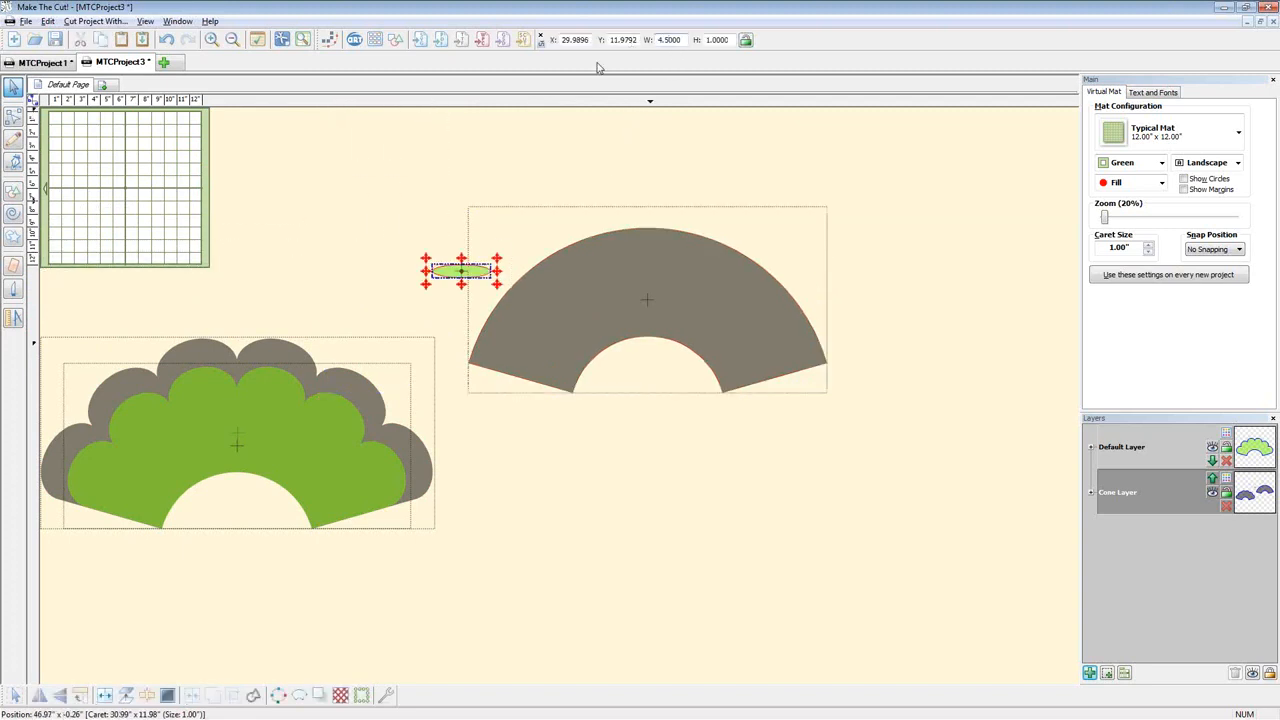
Undo the stretched width, resize the circle to 4.5 inches with proportions locked, and place it over the end of the cone's outer arc
left_click(745, 40)
key("ctrl+z")
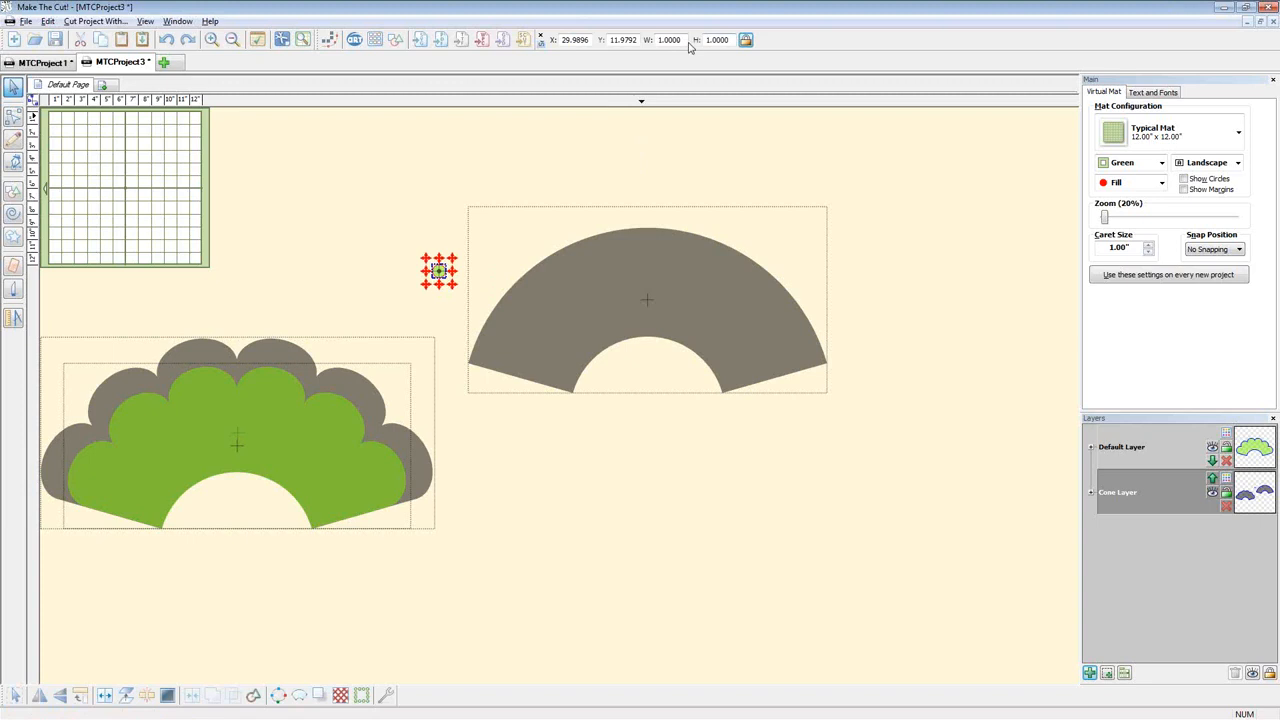
left_click_drag(688, 40, 650, 40)
type("4.5")
key("Return")
left_click_drag(449, 289, 497, 313)
Try Wrap Objects To Path with the circle on the cone's outline, restoring the default settings and setting the vertical alignment to 50%
left_click(479, 242)
left_click(436, 264)
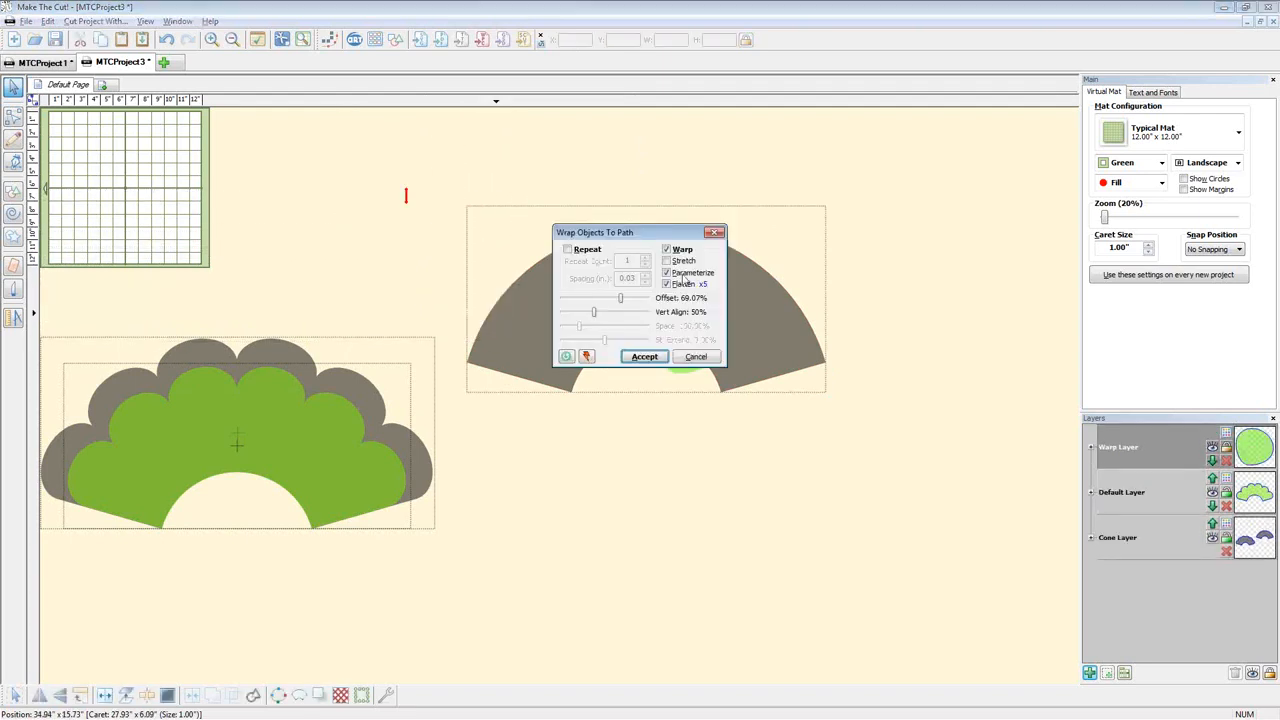
left_click_drag(612, 232, 867, 213)
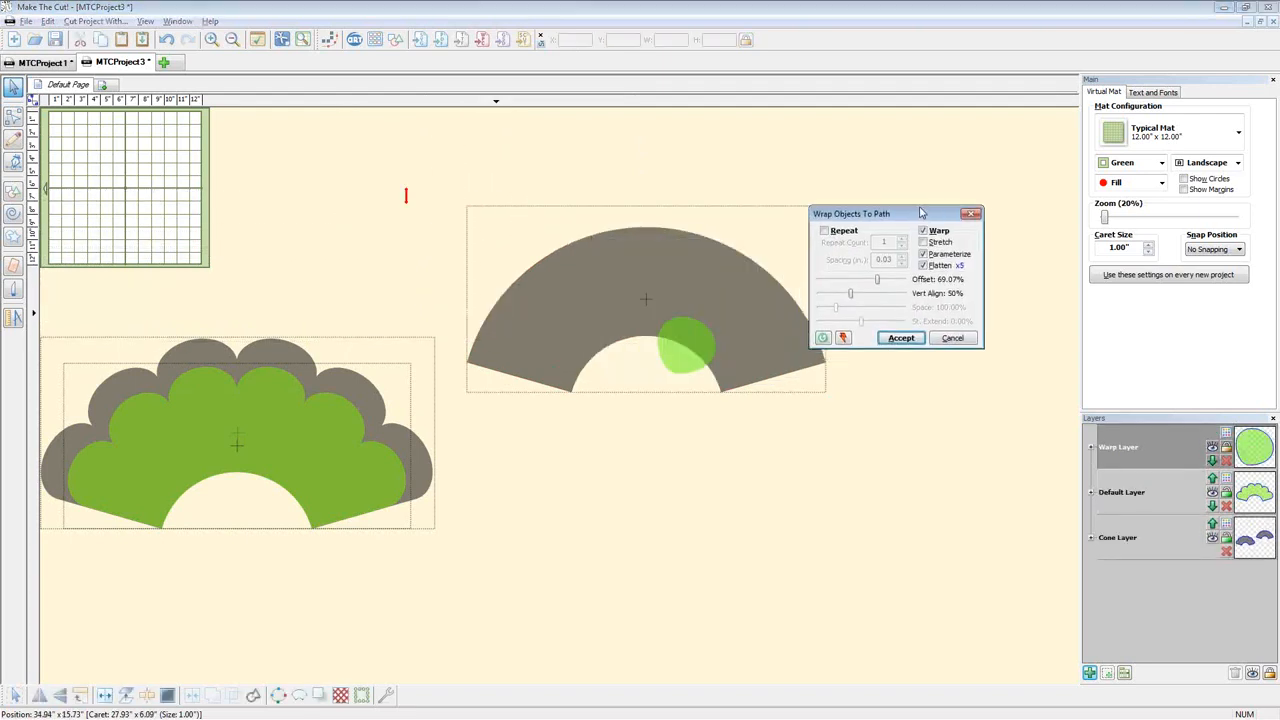
left_click(825, 231)
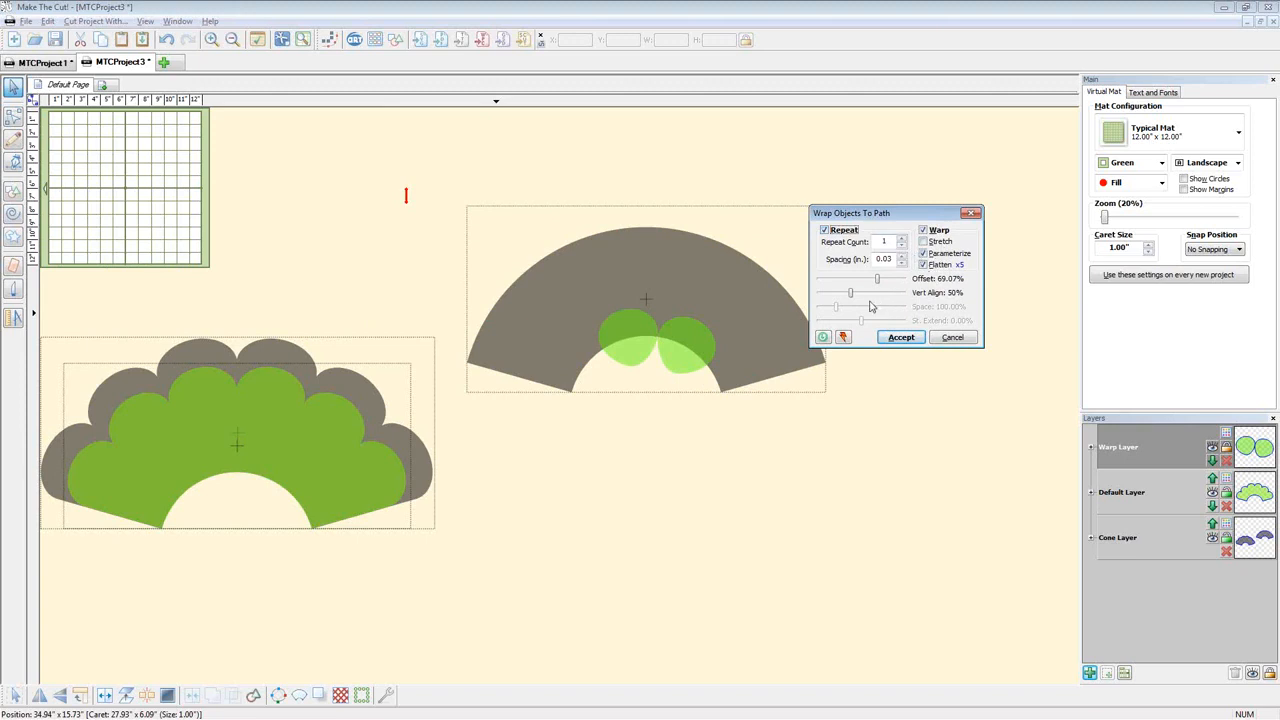
left_click(823, 337)
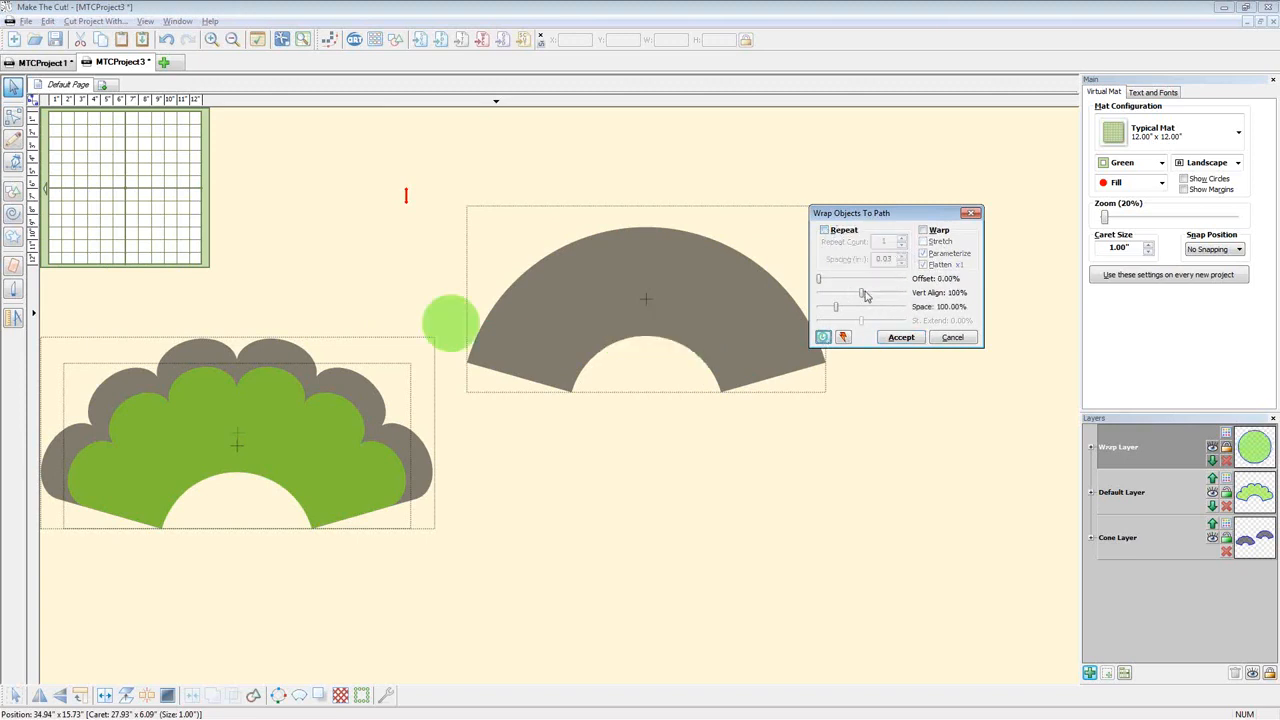
left_click_drag(860, 295, 853, 295)
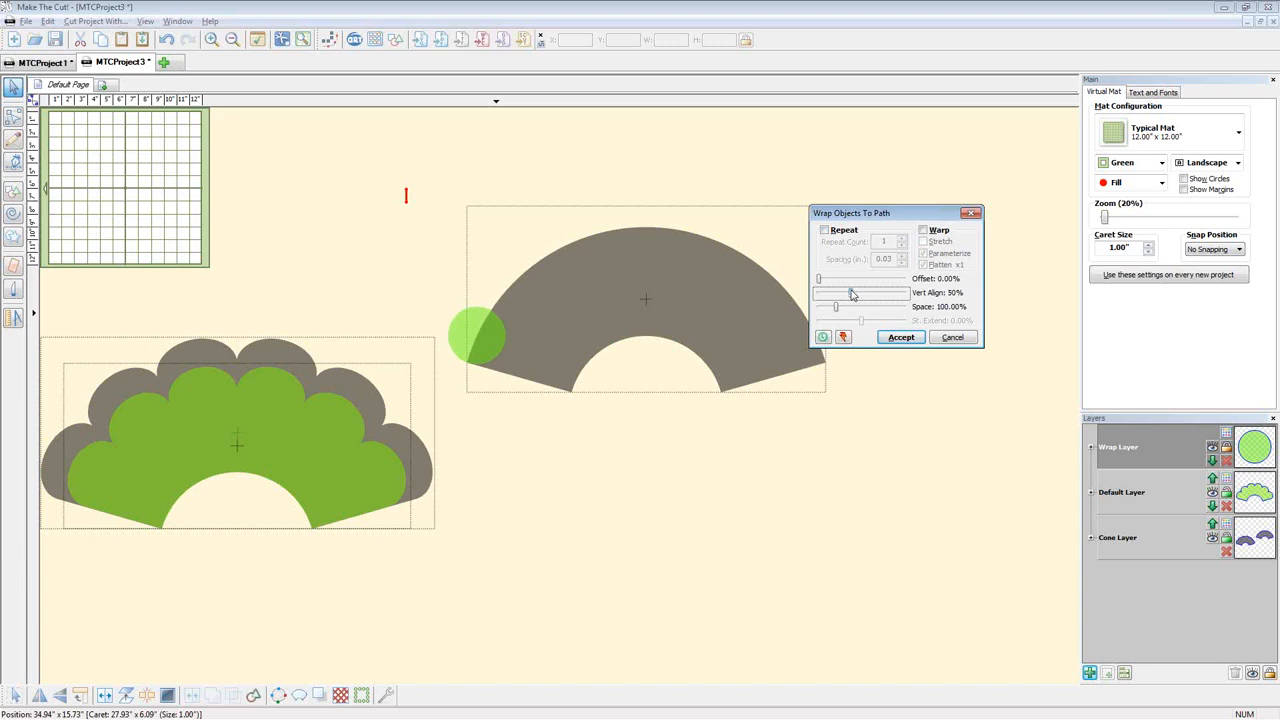
Try repeating the circle along the path with a repeat count of 2 and -.02 inch spacing, and cancel the wrap
left_click(824, 231)
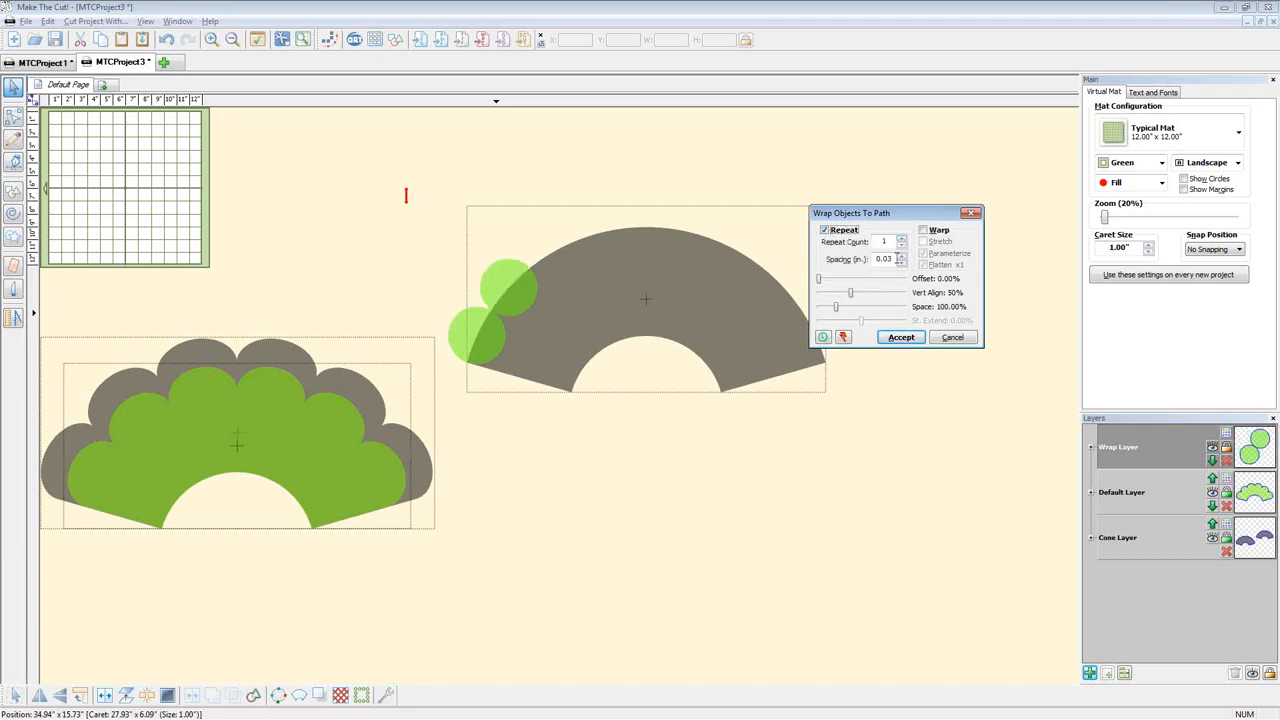
left_click_drag(897, 258, 828, 270)
type("1")
left_click(901, 240)
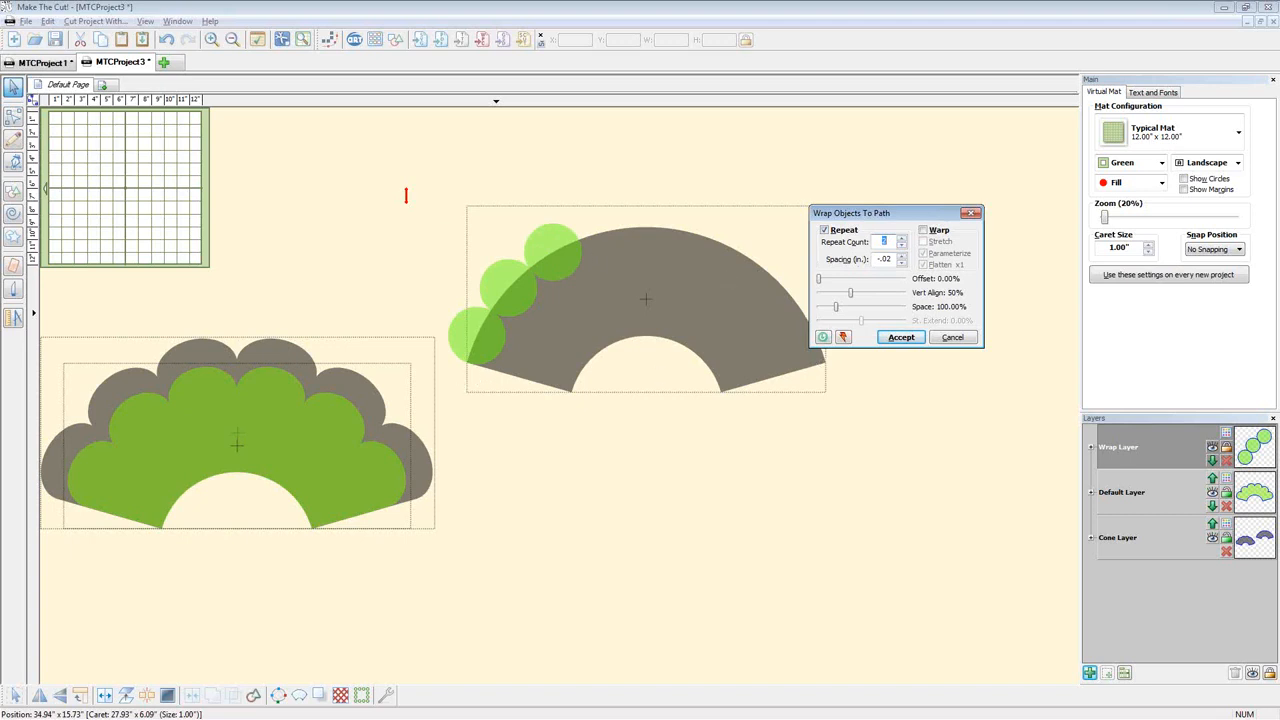
left_click(213, 420)
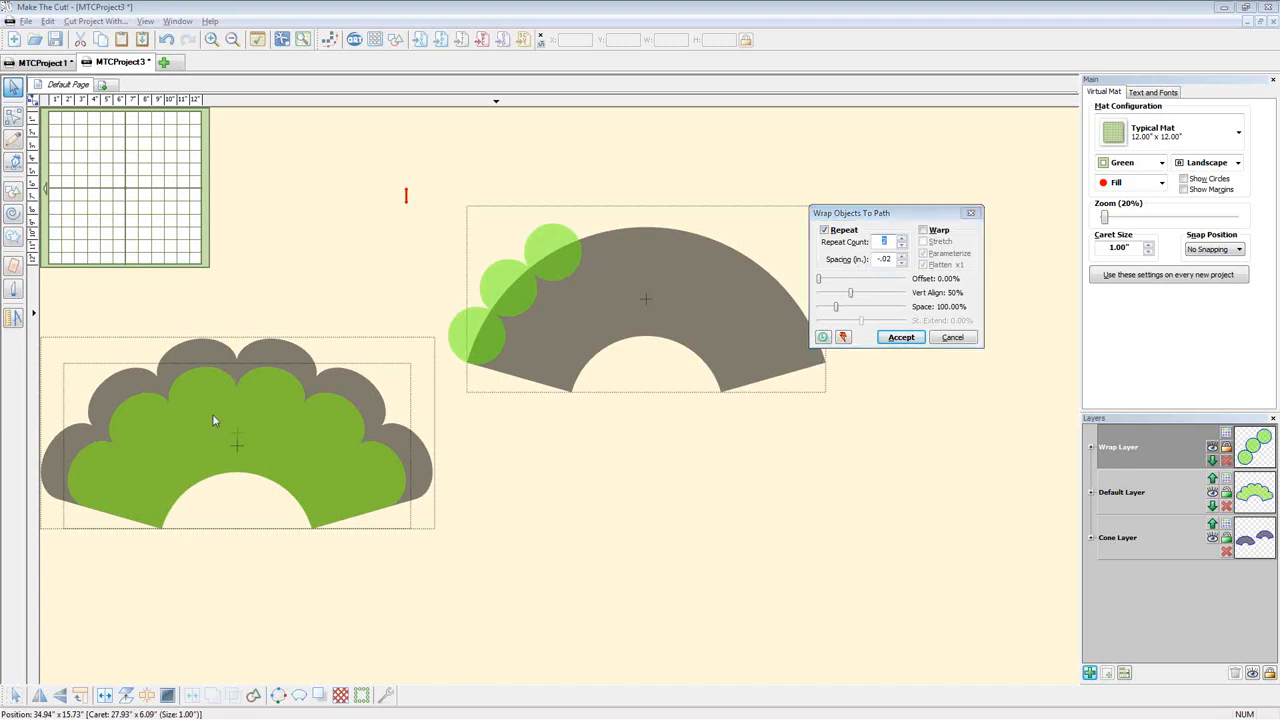
left_click(950, 341)
Check the Conical Warp dimensions for the green scalloped shape and leave without importing a warp
left_click(385, 492)
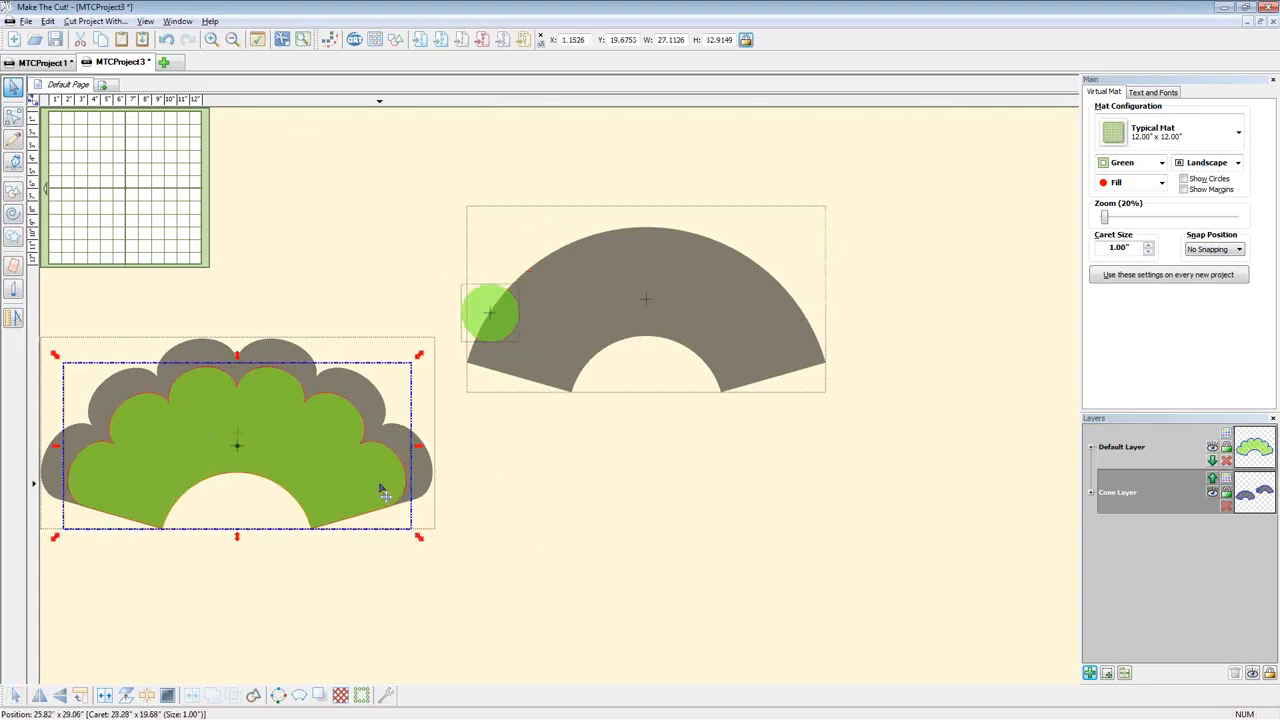
left_click(299, 695)
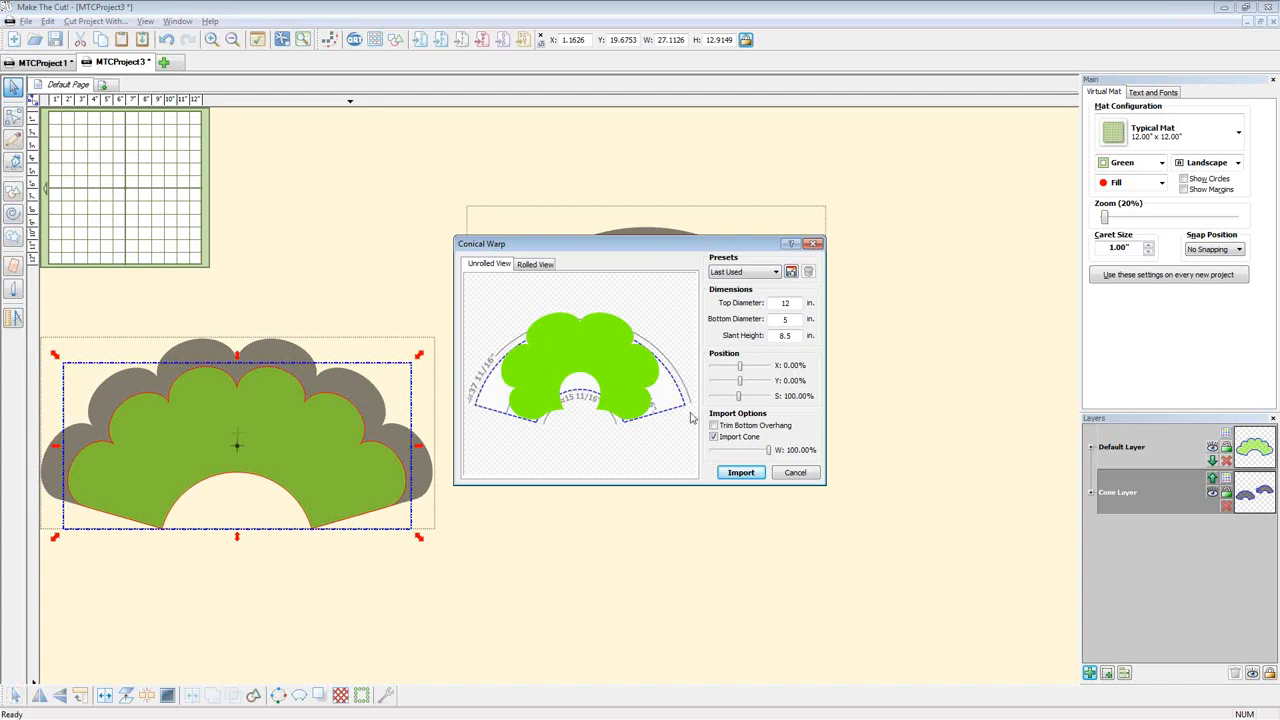
left_click(758, 474)
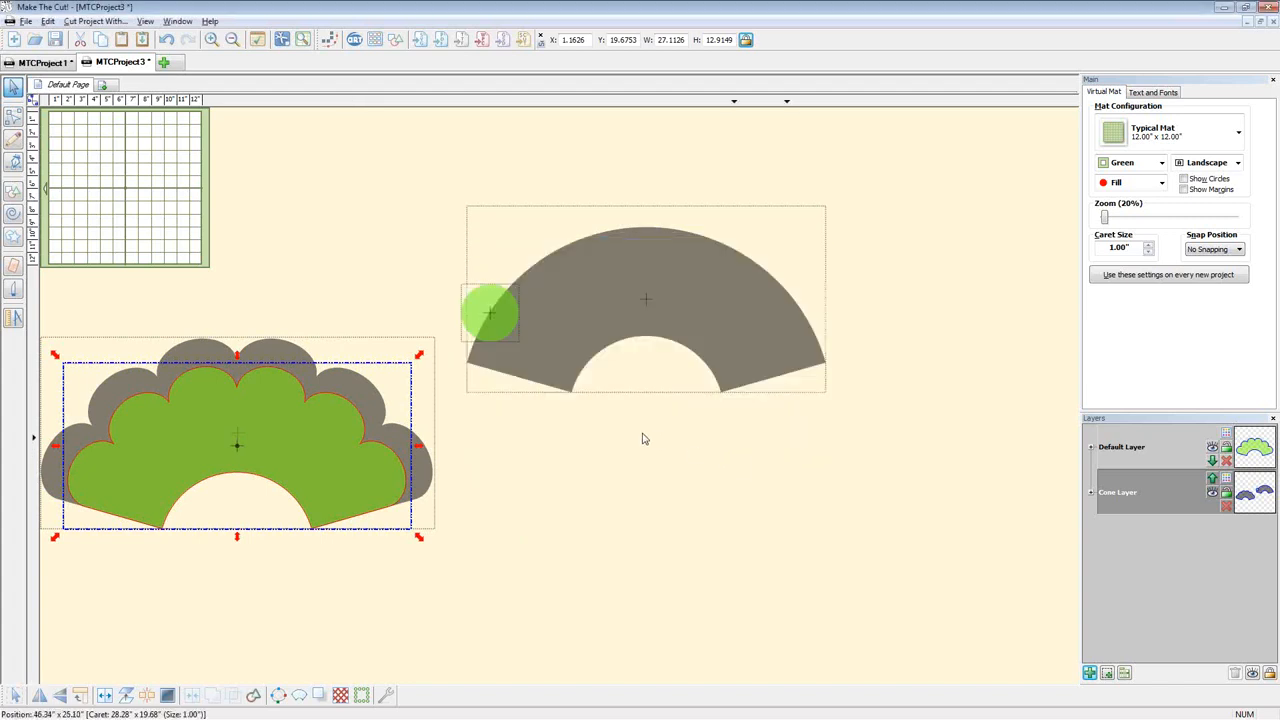
Move the circle off the cone and place the green scalloped shape over the mat, above the dark scalloped shape
left_click_drag(495, 310, 419, 217)
left_click_drag(286, 449, 288, 208)
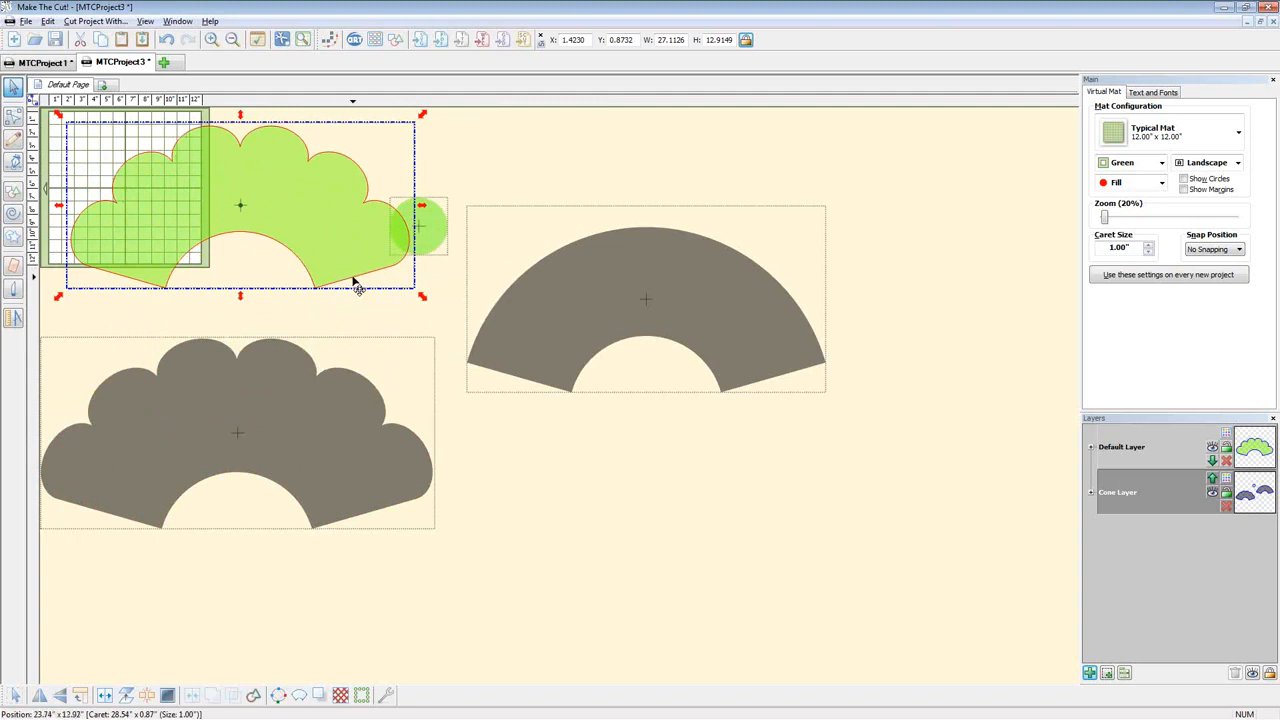
Switch to the forum thread in the browser, open the scalloped bell lampshade frame photo and copy the image
key("alt+Tab")
mouse_move(381, 322)
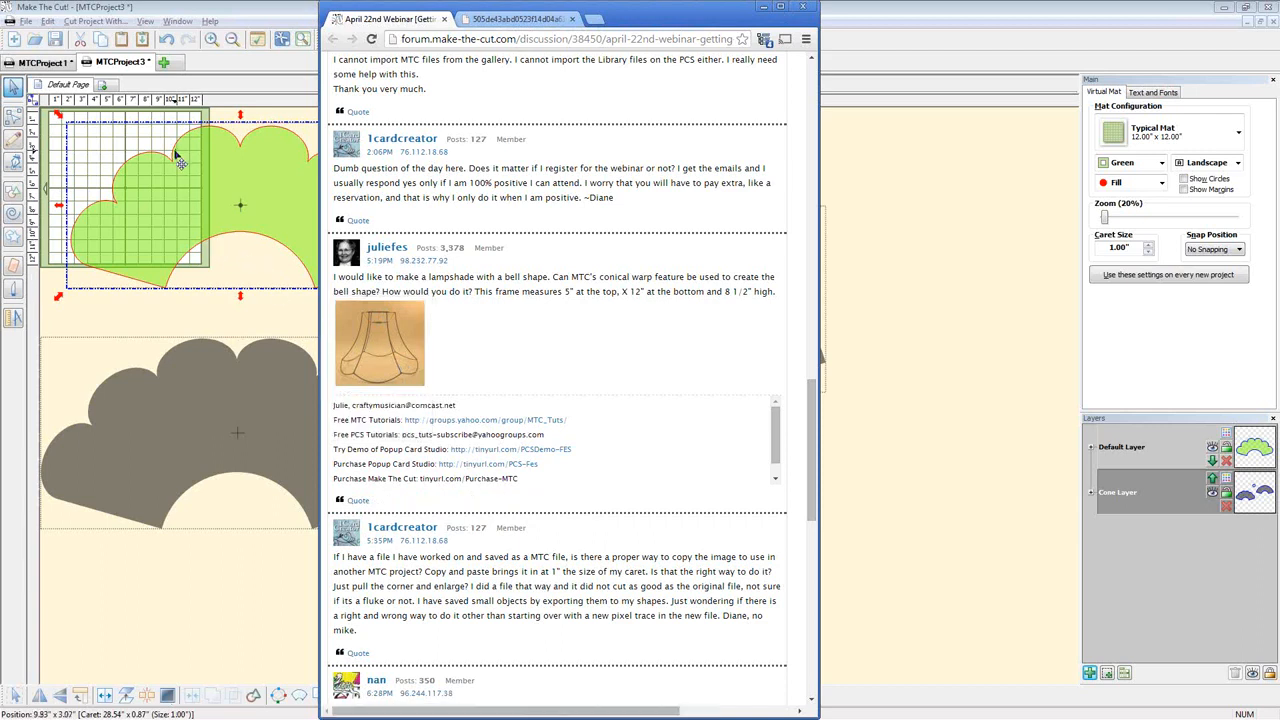
mouse_move(385, 370)
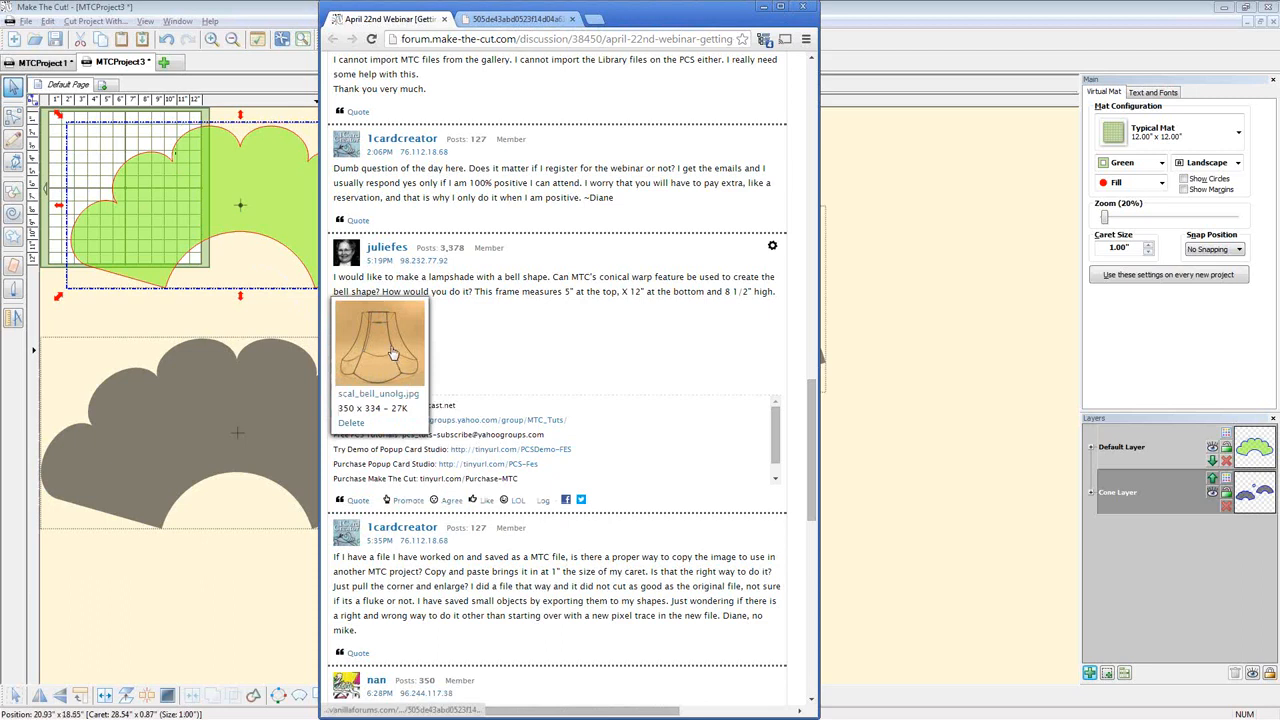
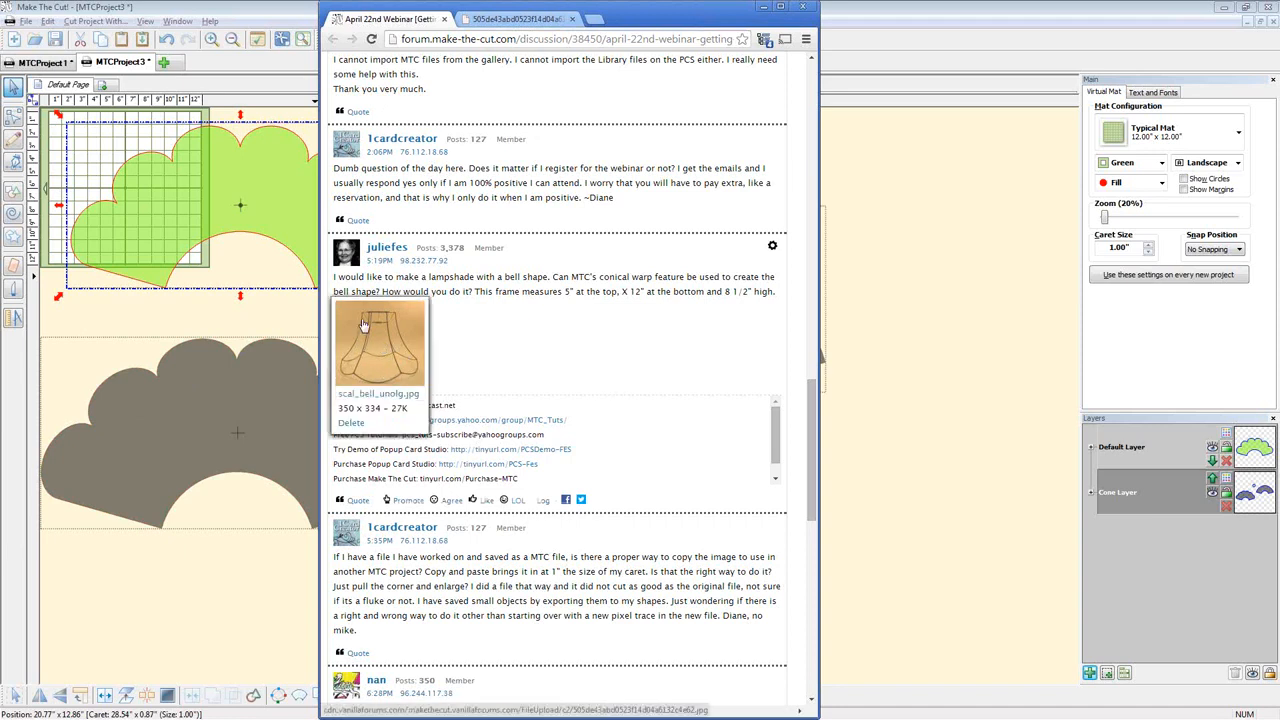
left_click(378, 343)
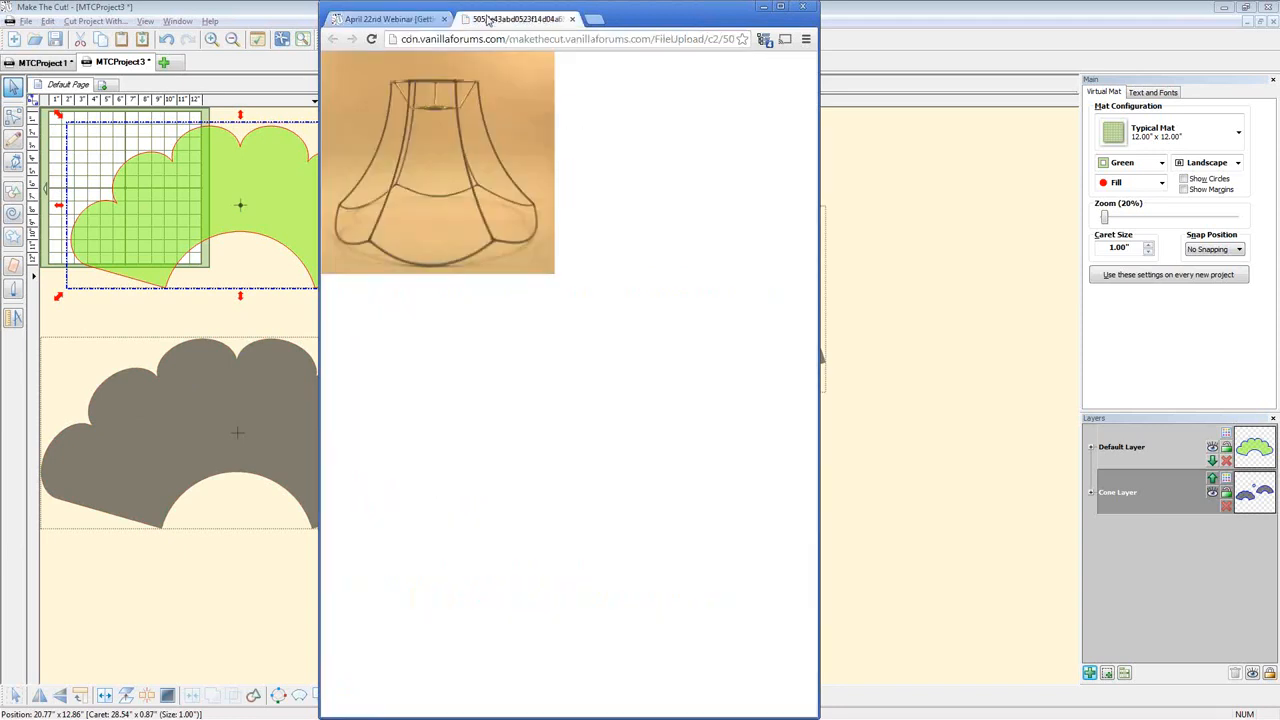
right_click(468, 178)
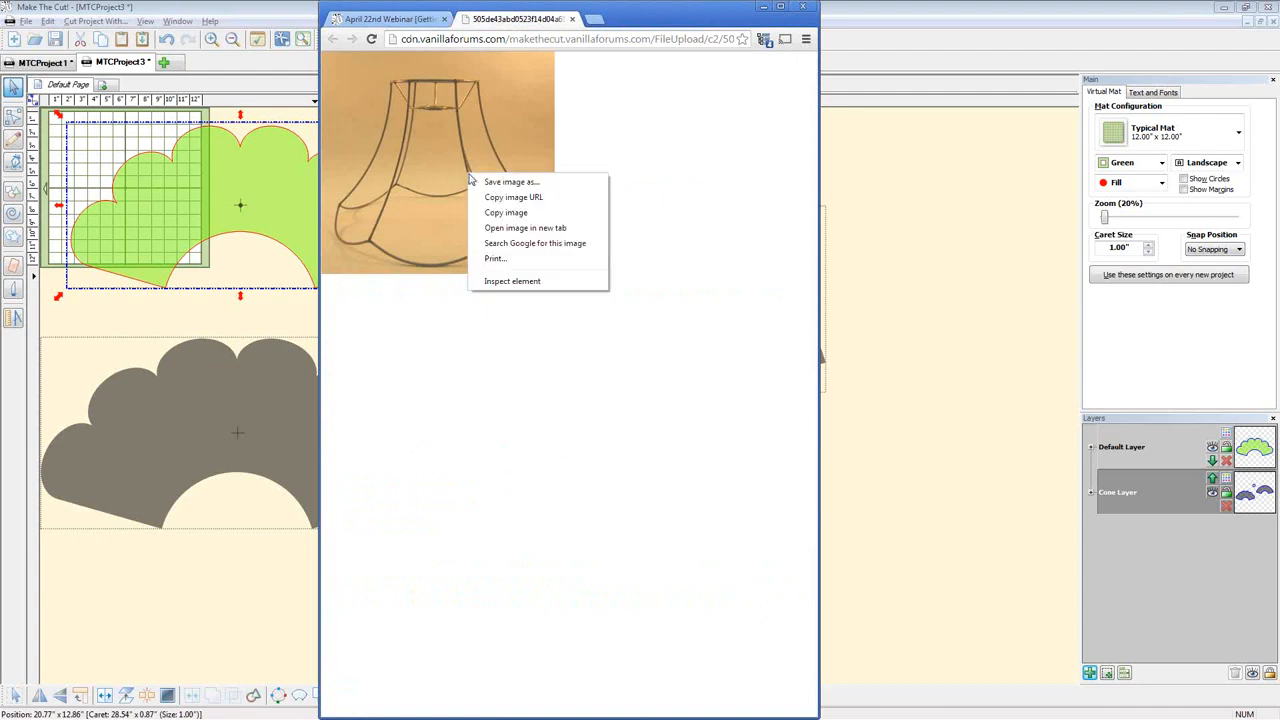
left_click(518, 212)
Create a new Make The Cut project and load the copied lampshade photo from the clipboard into Pixel Trace
left_click(178, 65)
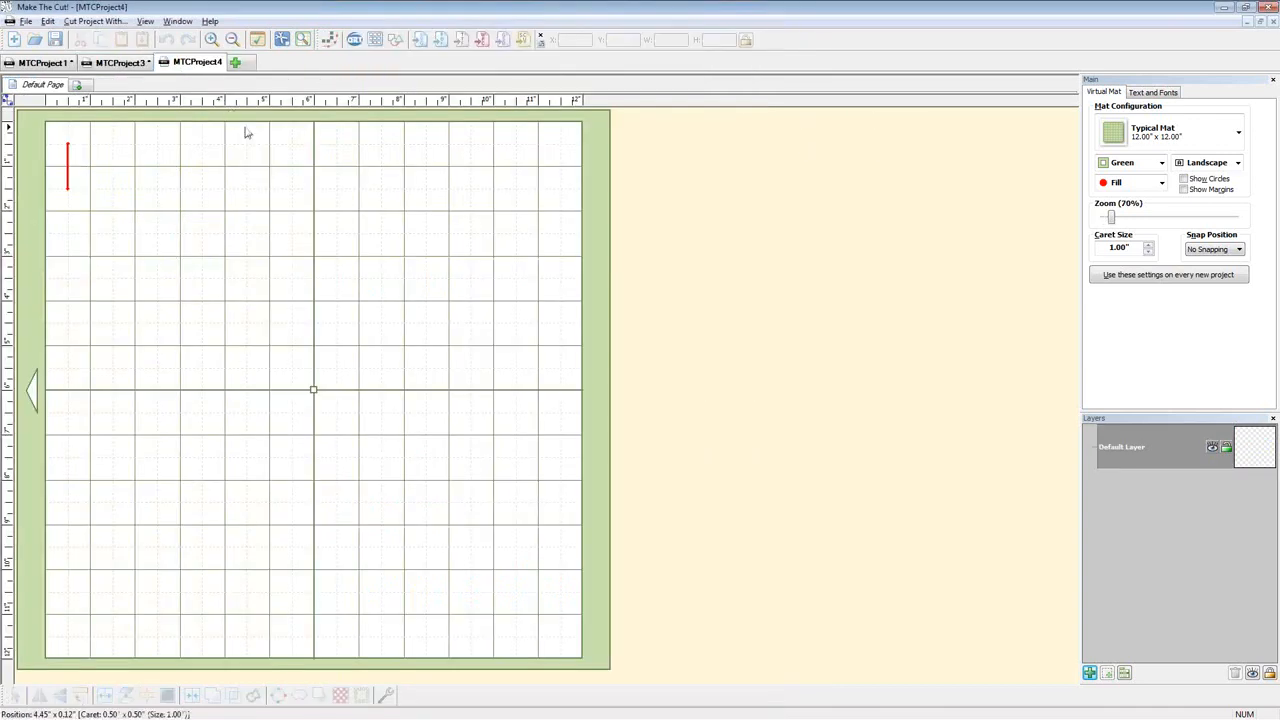
left_click(330, 40)
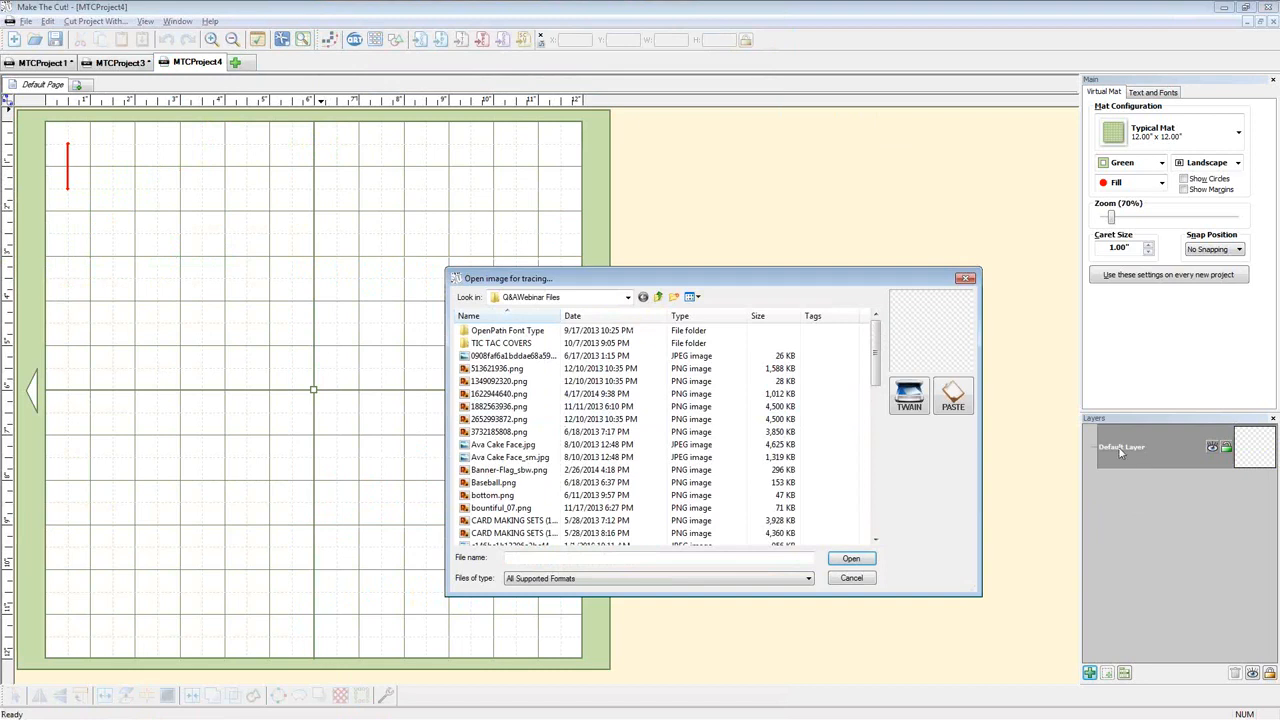
left_click(953, 395)
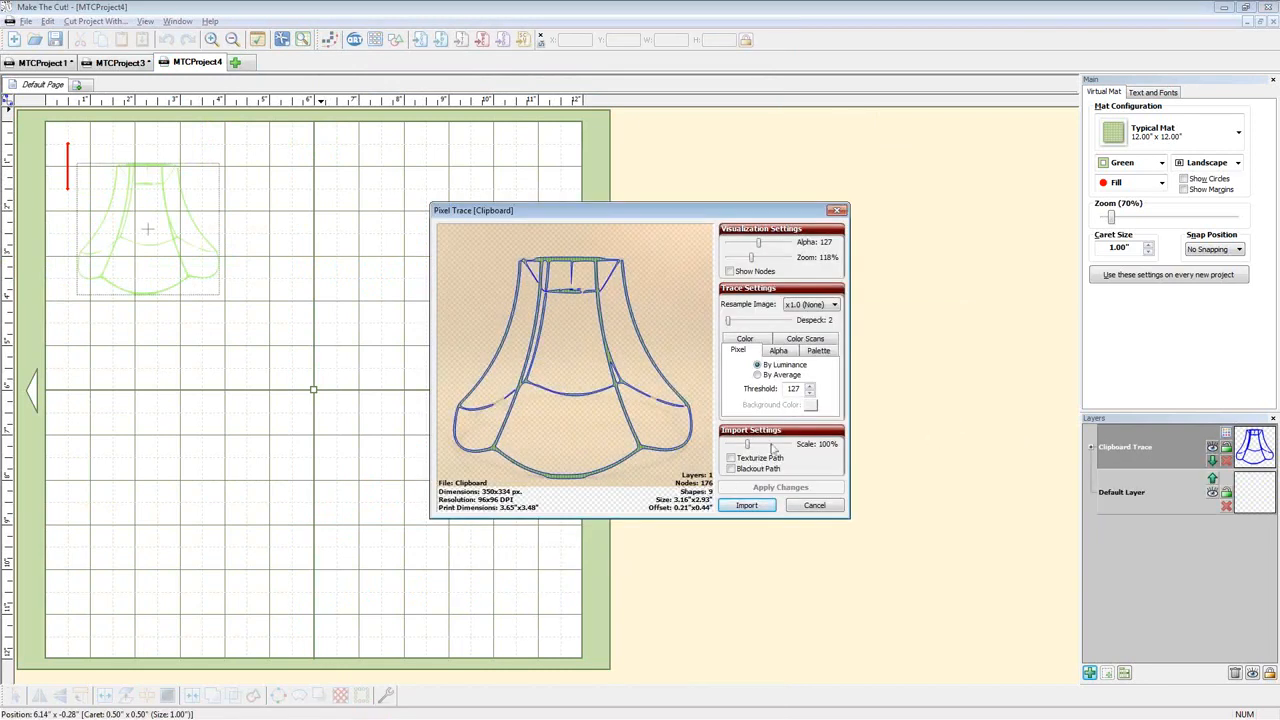
Try tracing the lampshade with a threshold of 96 and image resampling at x0.75 Times
left_click_drag(800, 388, 737, 401)
type("96")
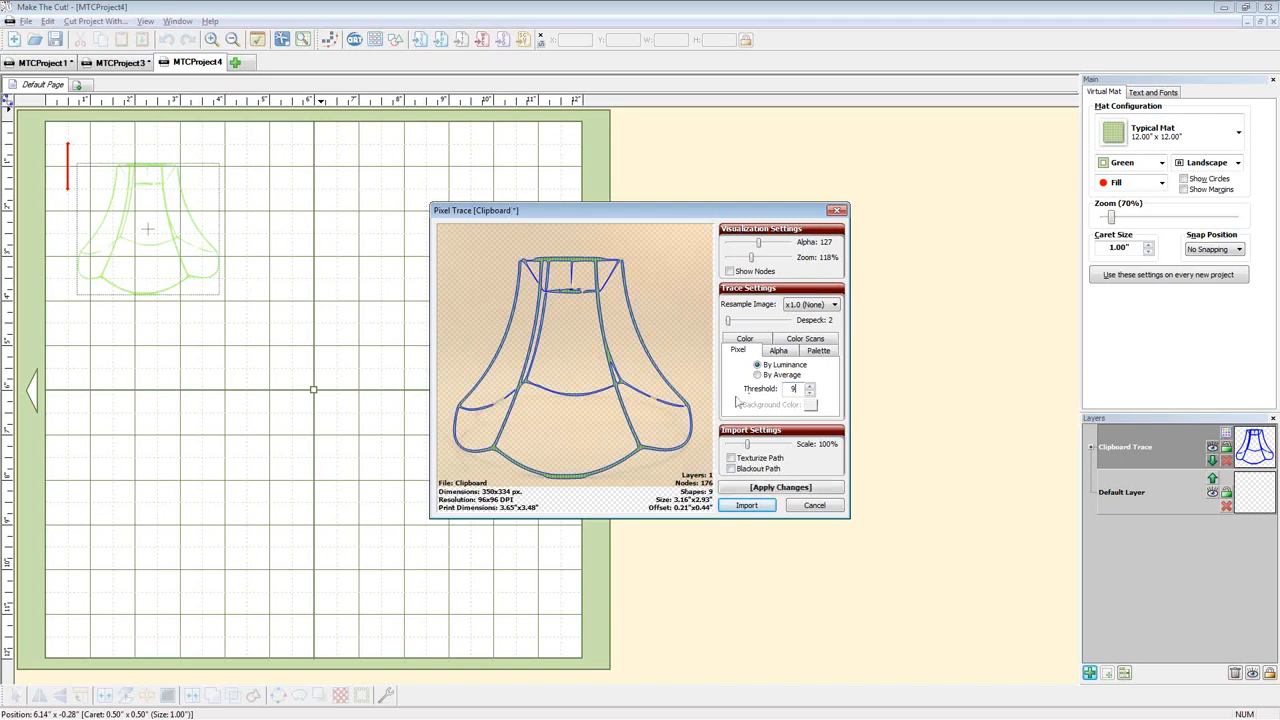
left_click(811, 306)
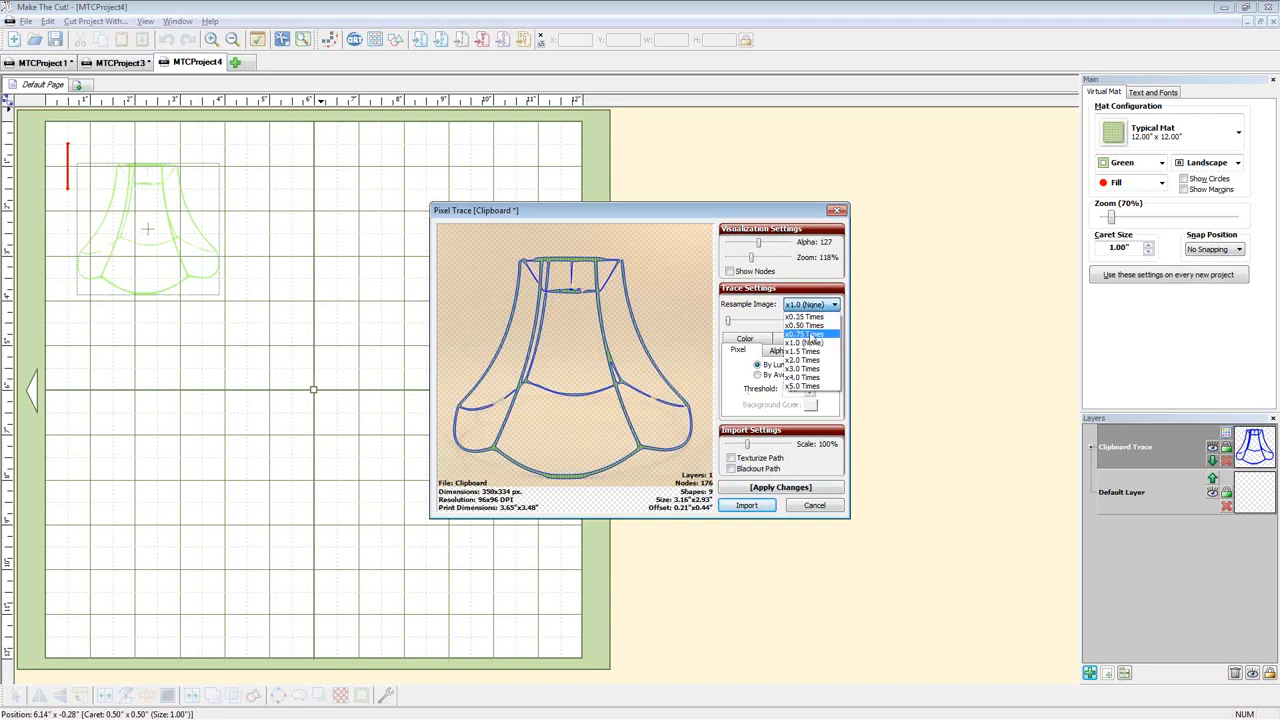
left_click(806, 326)
left_click(788, 489)
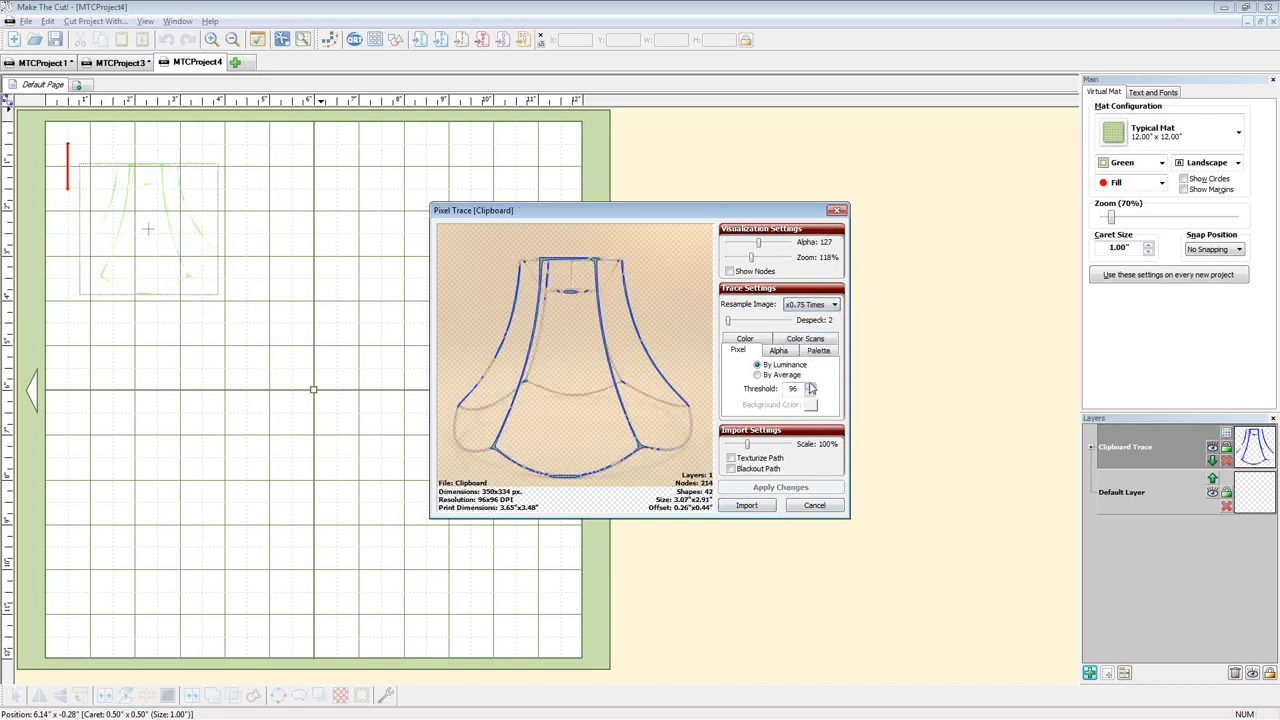
Set the trace's image resampling to x2.0 Times and apply the change
left_click(816, 313)
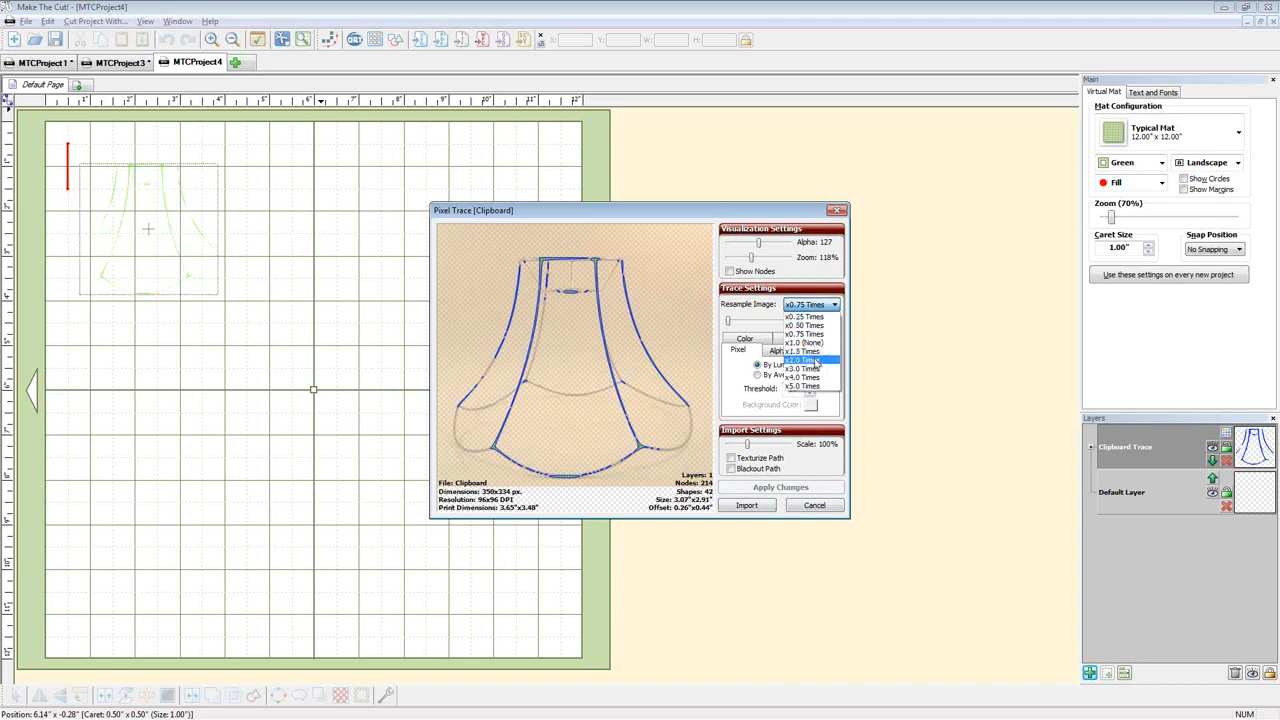
left_click(805, 358)
left_click(782, 487)
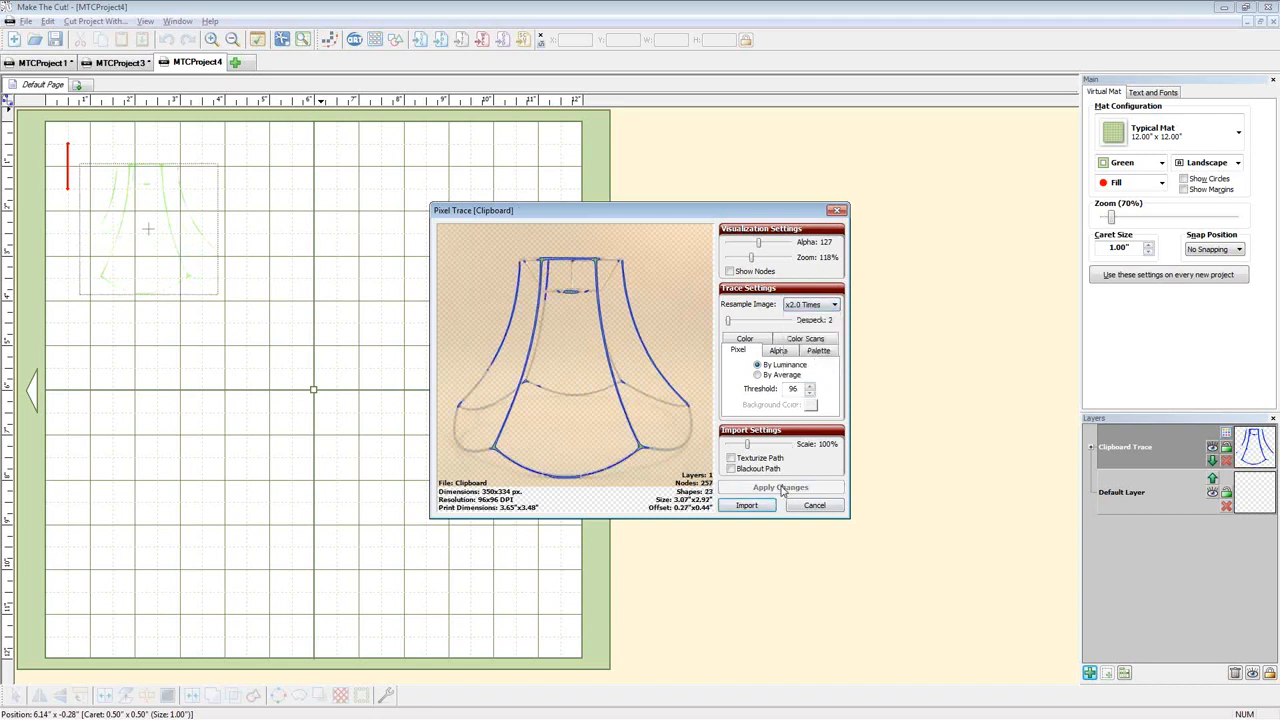
Raise the trace threshold to 101, apply it and import the lampshade trace onto the mat
left_click(810, 387)
left_click(810, 387)
left_click(810, 387)
left_click(810, 387)
left_click(810, 387)
left_click(797, 489)
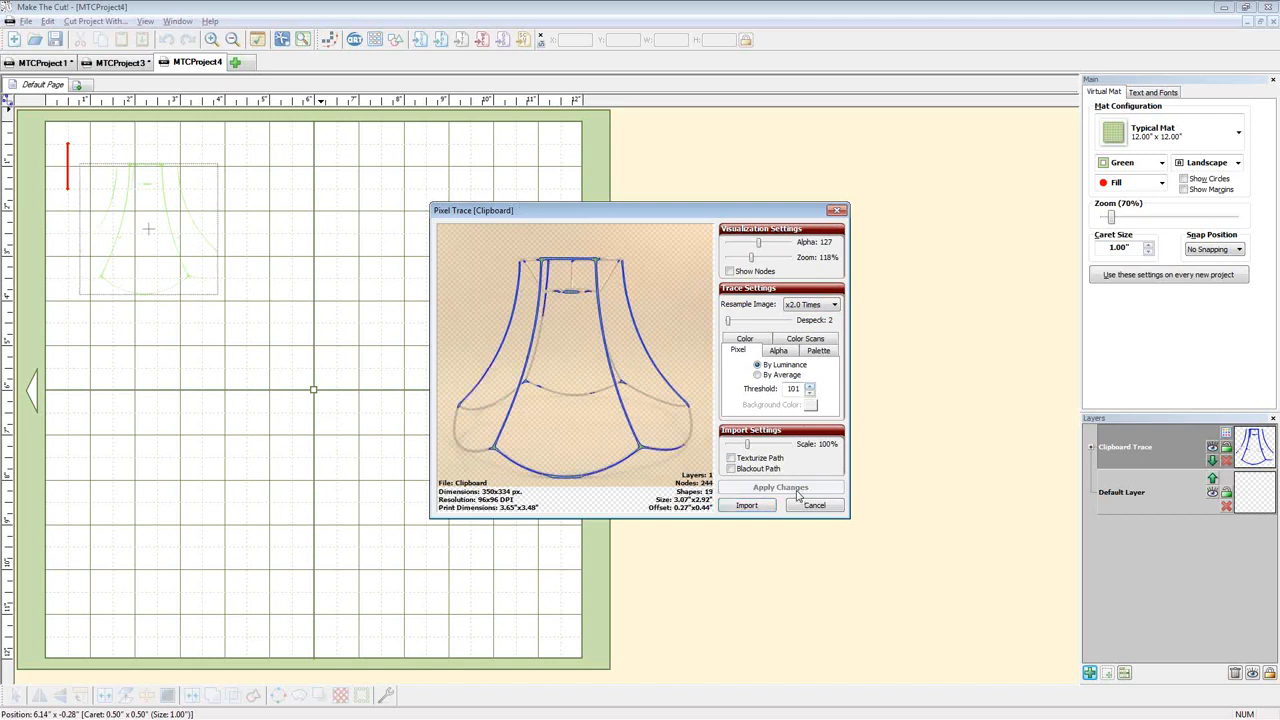
left_click(747, 506)
left_click(785, 376)
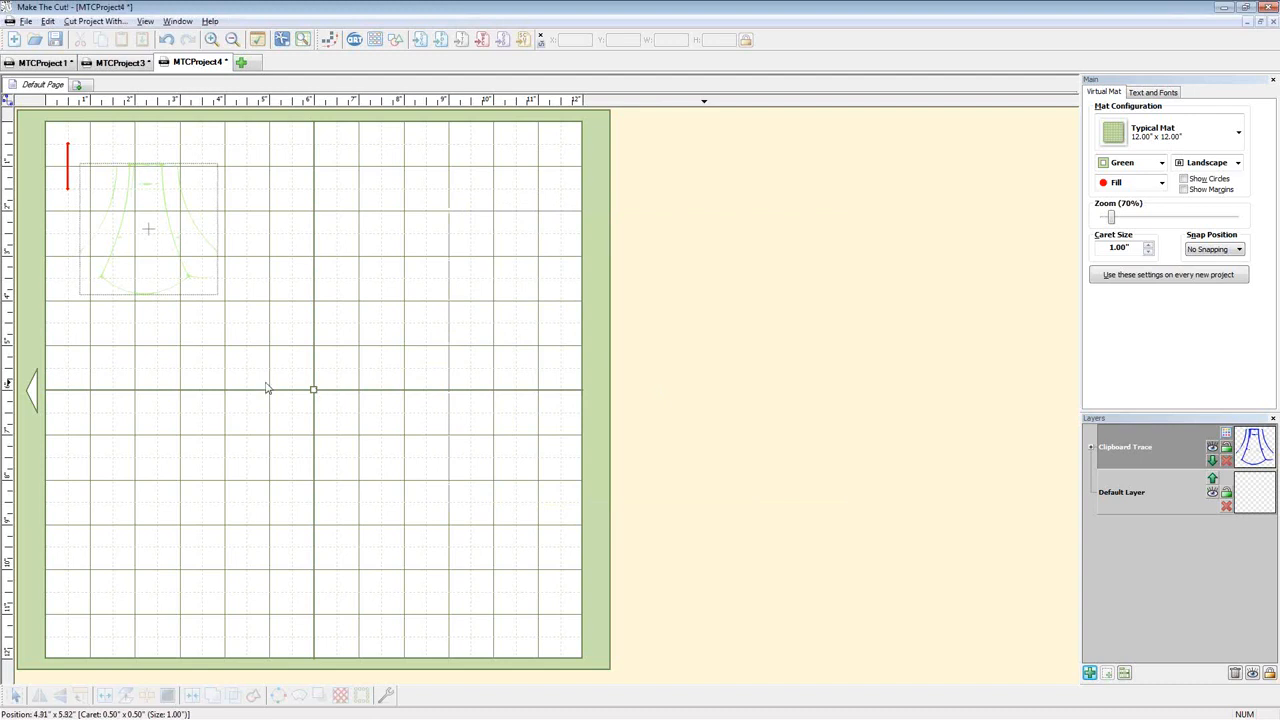
Recolour the trace layer black and enlarge the lampshade trace to about 8.95 by 8.52 inches
left_click(189, 277)
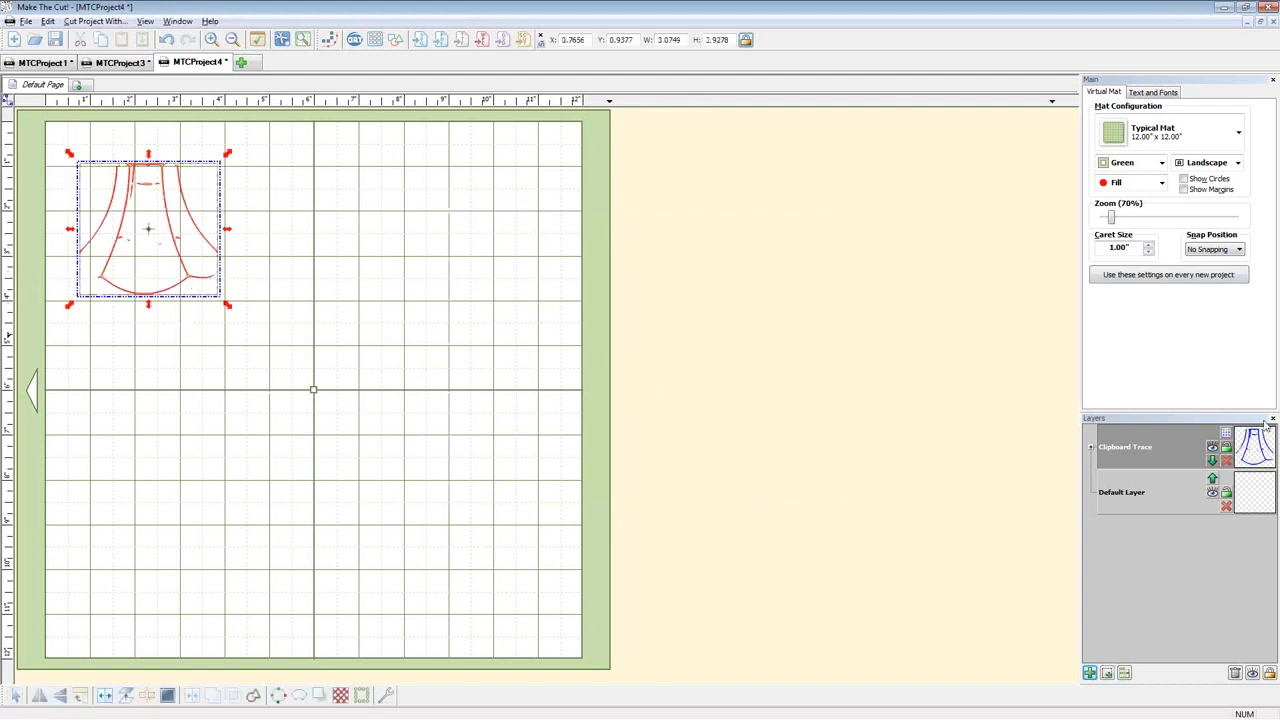
left_click(1227, 436)
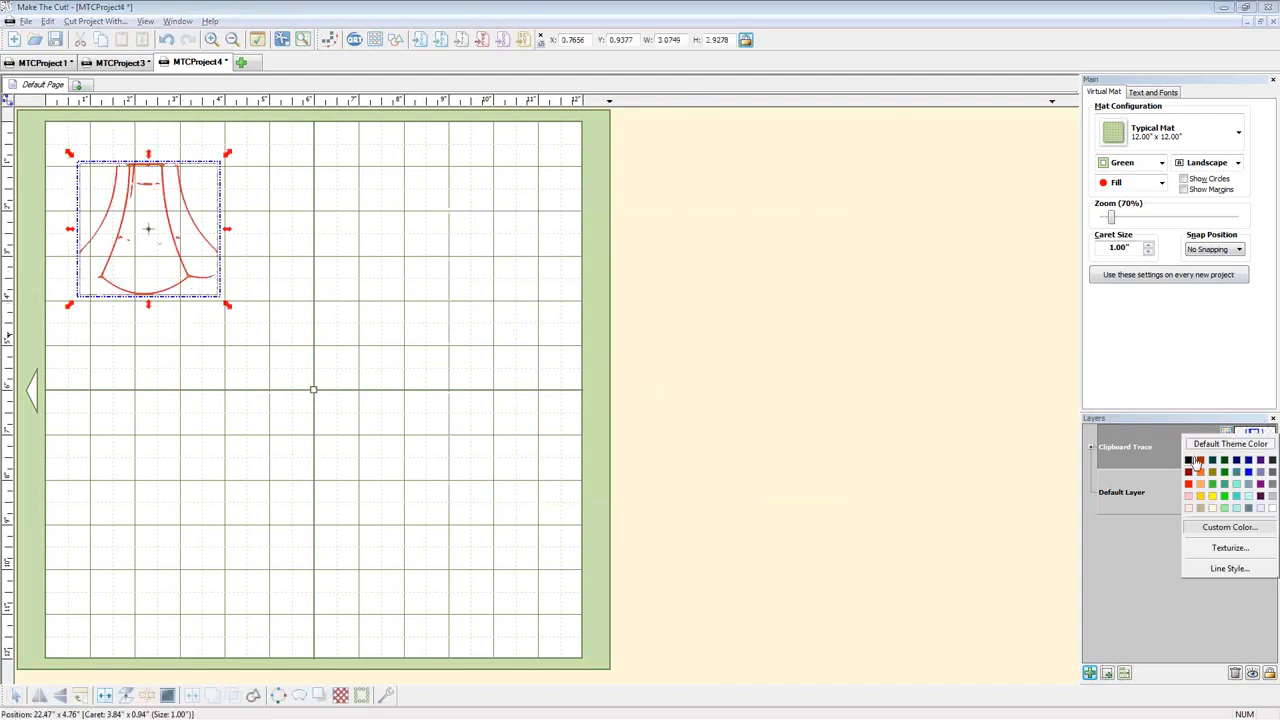
left_click(1197, 462)
left_click(238, 322)
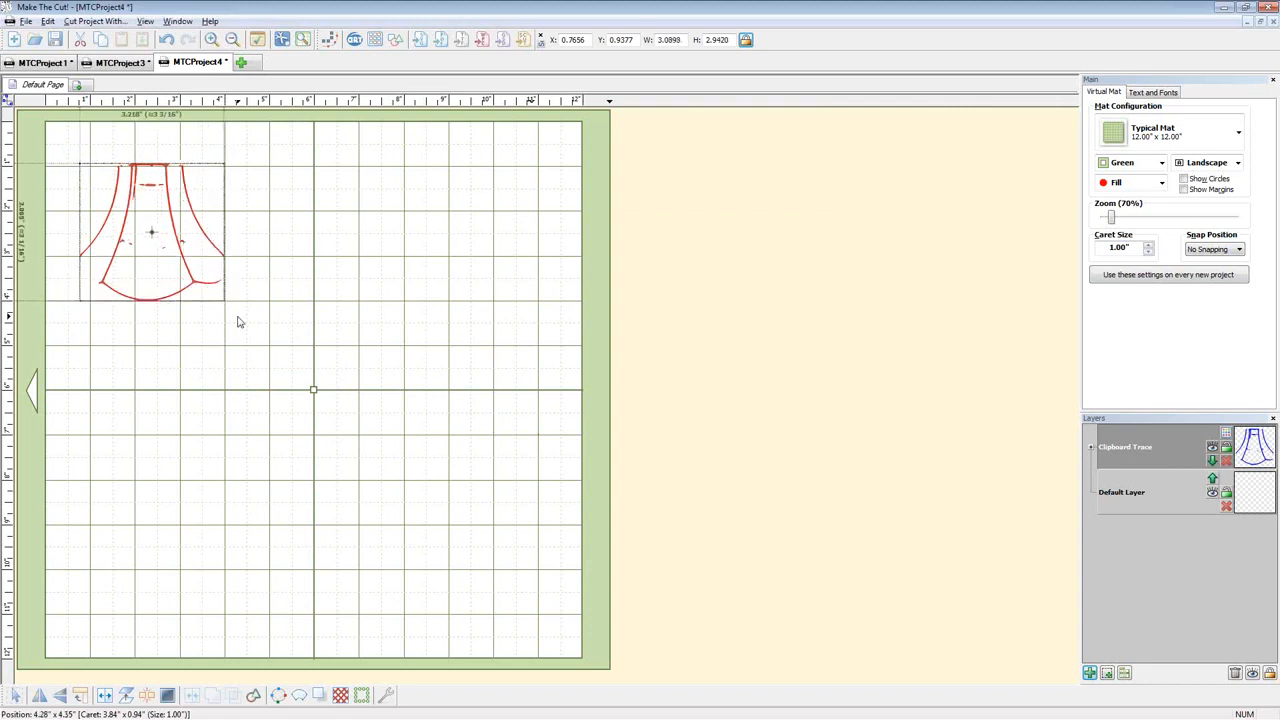
left_click_drag(238, 318, 491, 485)
left_click(537, 403)
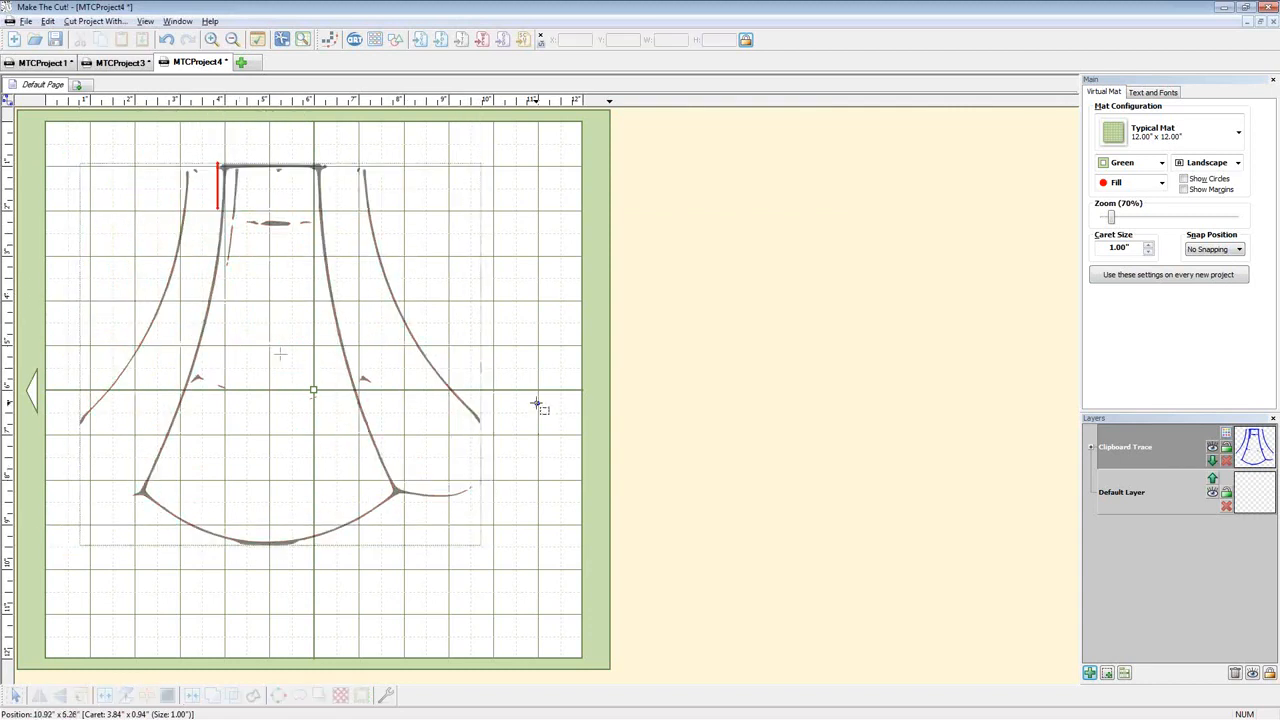
Split the trace into separate shapes and delete the two outer side curves, keeping the centre panel
left_click(316, 434)
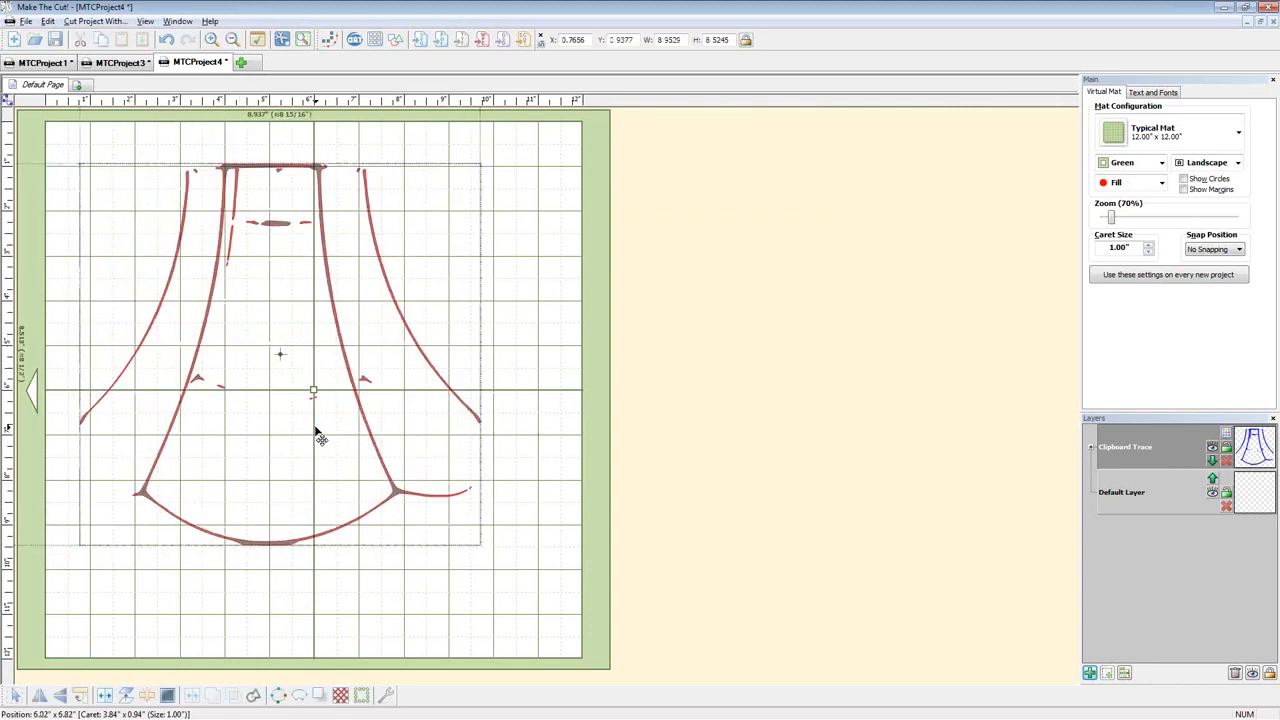
key("ctrl+h")
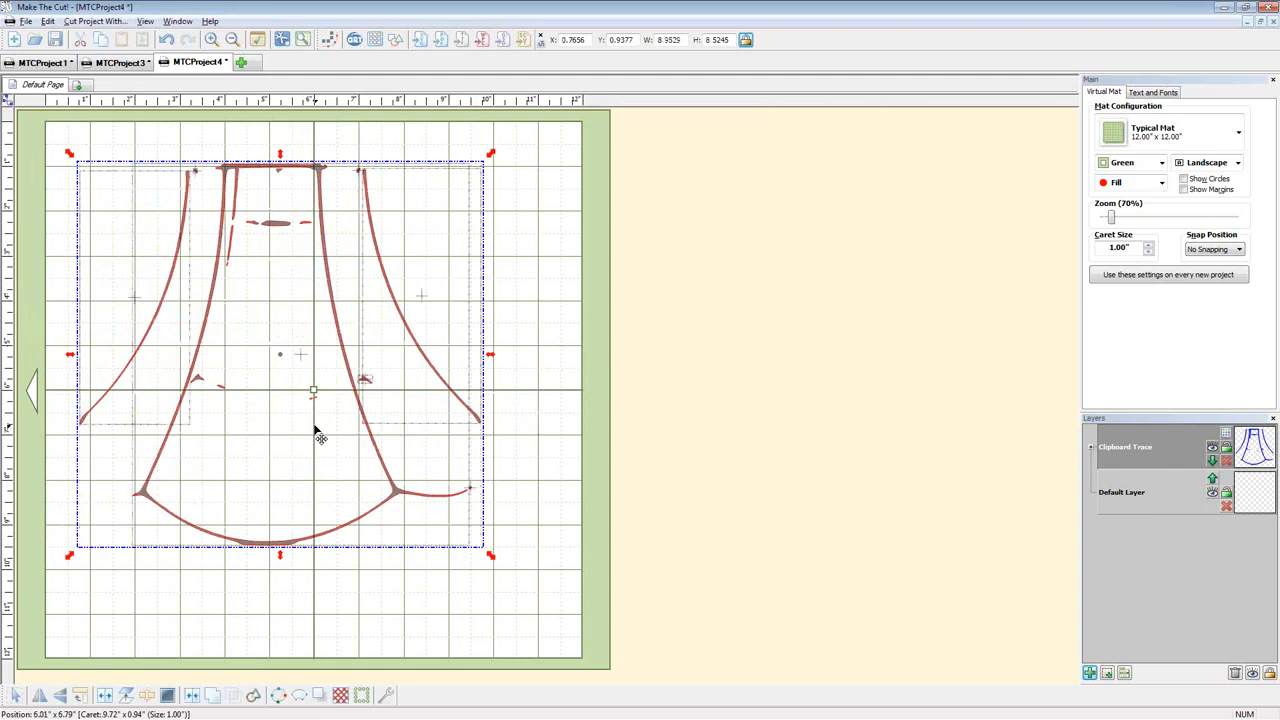
left_click(371, 509)
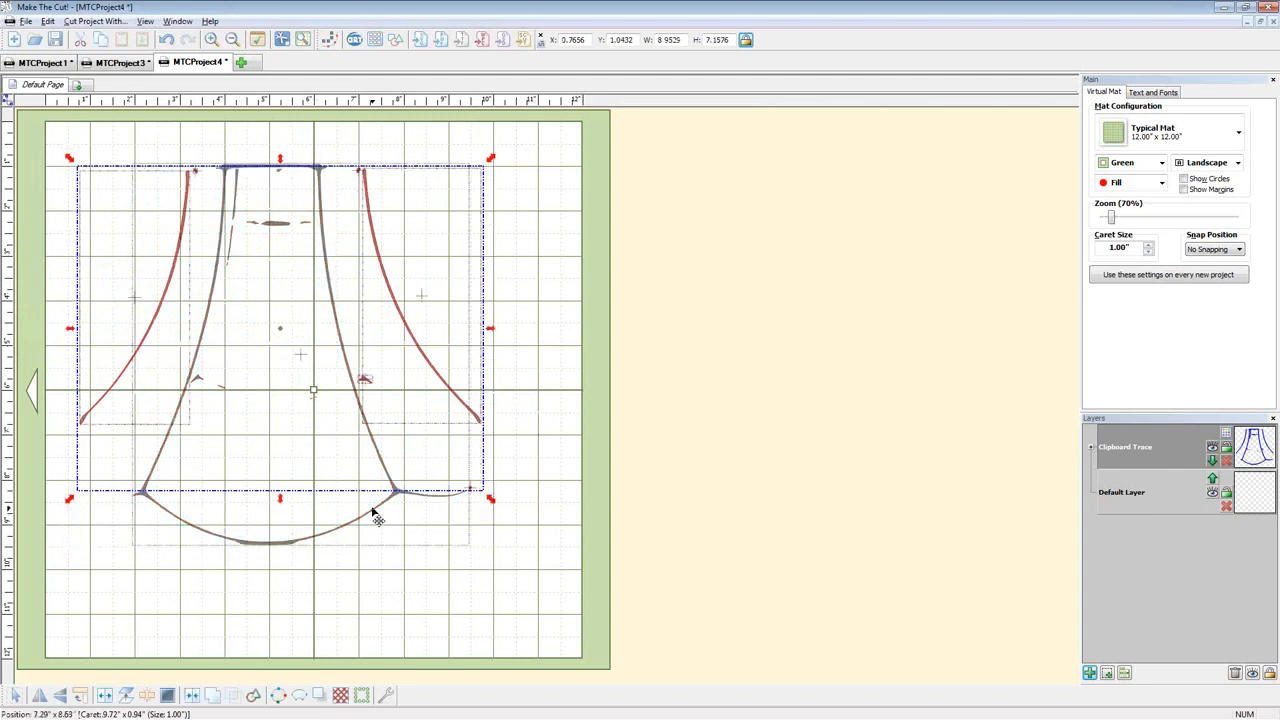
key("Delete")
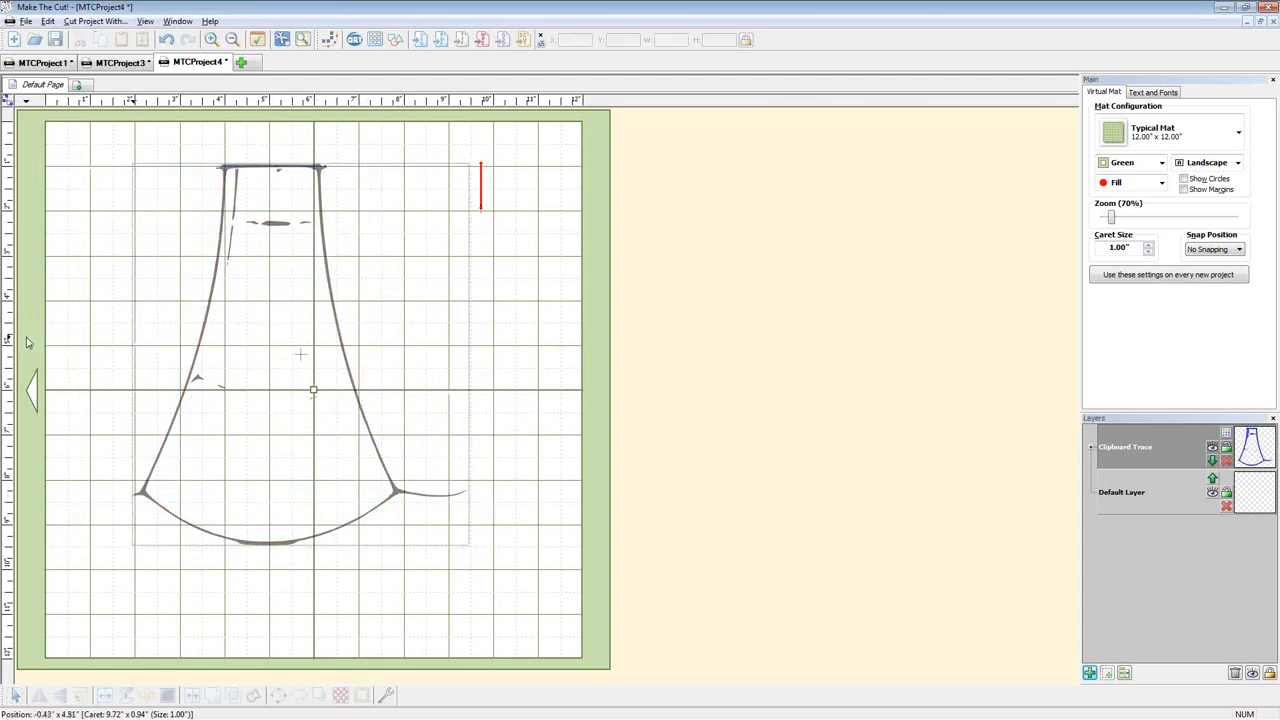
With a 3 mm non-inverse eraser, remove the stub at the panel's lower left corner and cut off the tail at its lower right
left_click(7, 101)
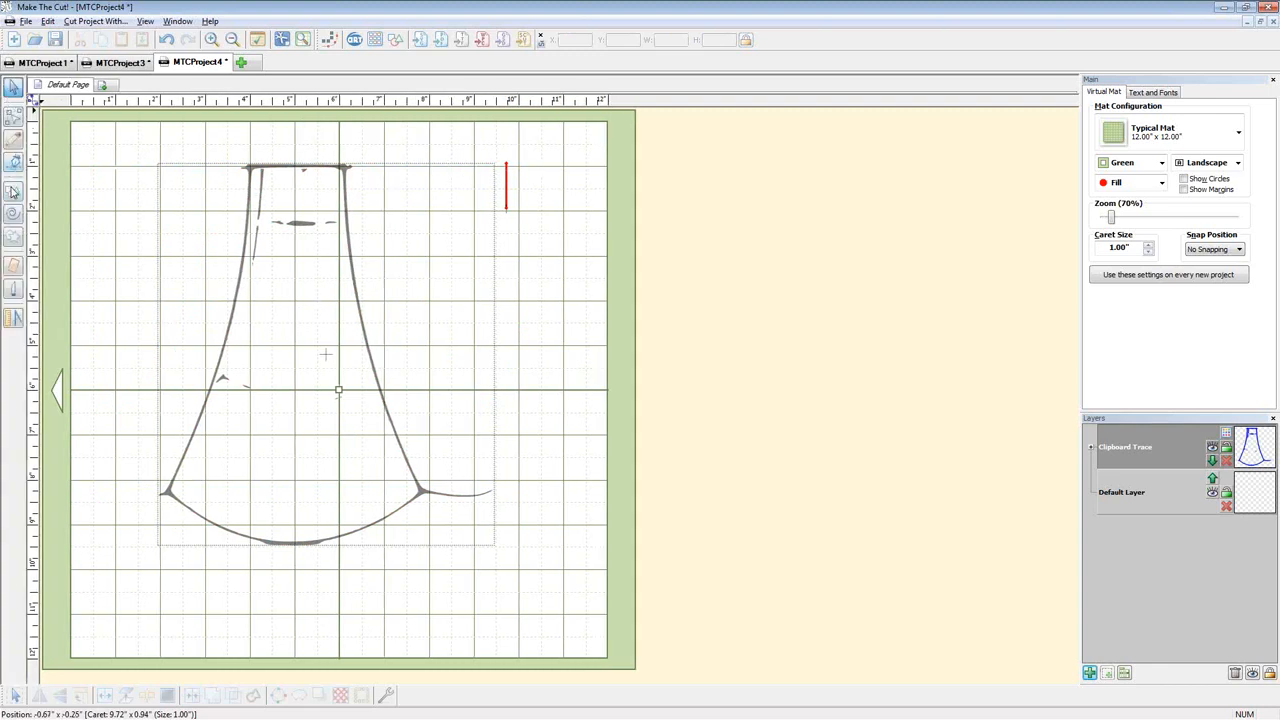
left_click(13, 266)
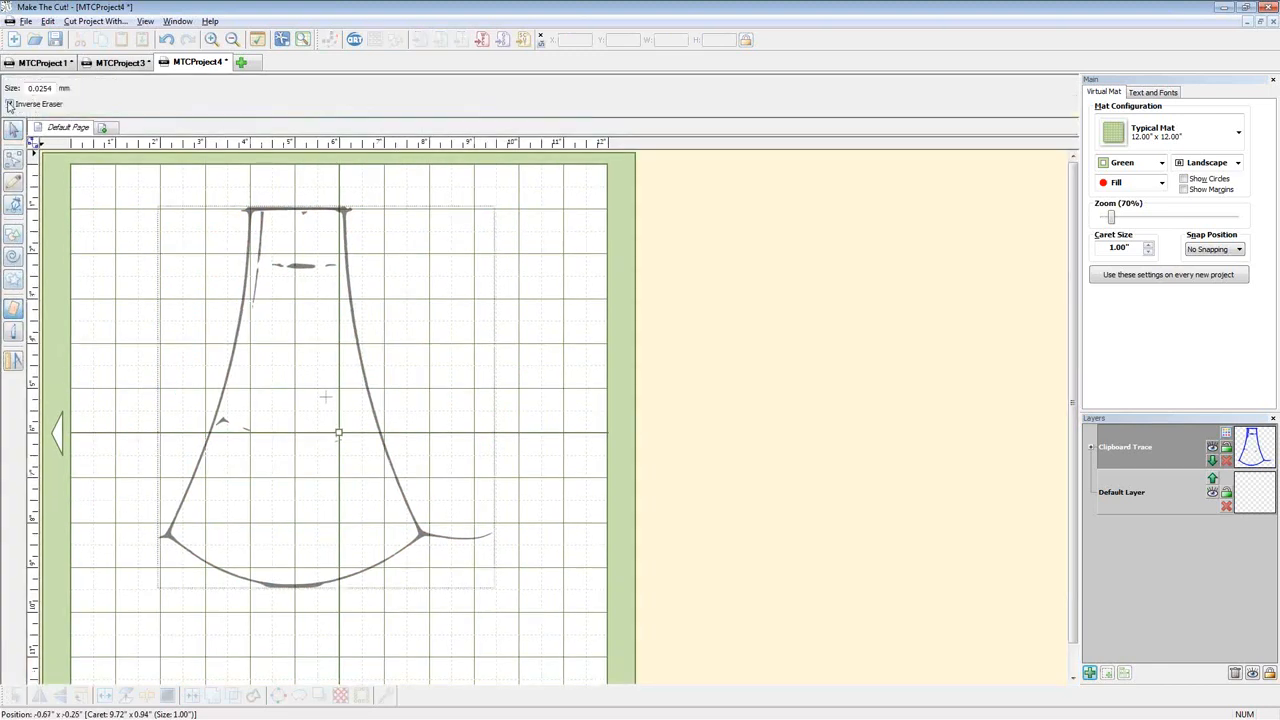
double_click(40, 88)
type("3")
left_click_drag(148, 494, 166, 540)
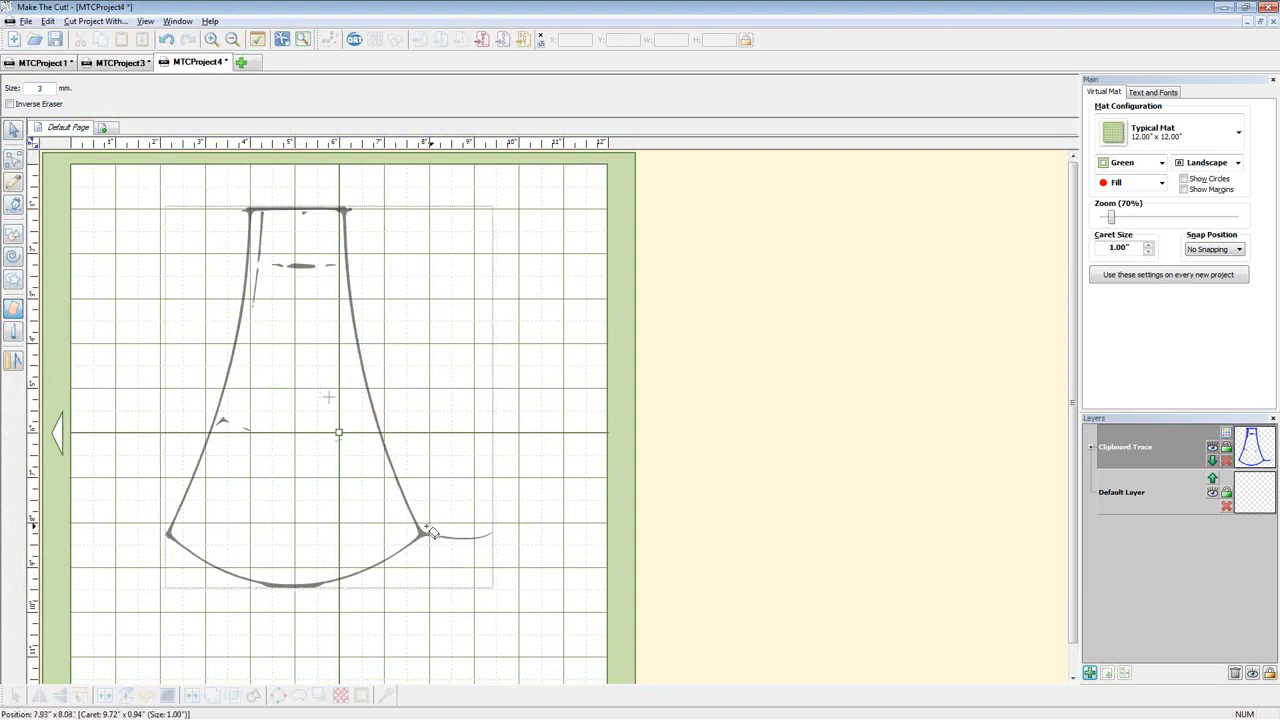
left_click_drag(430, 535, 436, 556)
left_click(15, 130)
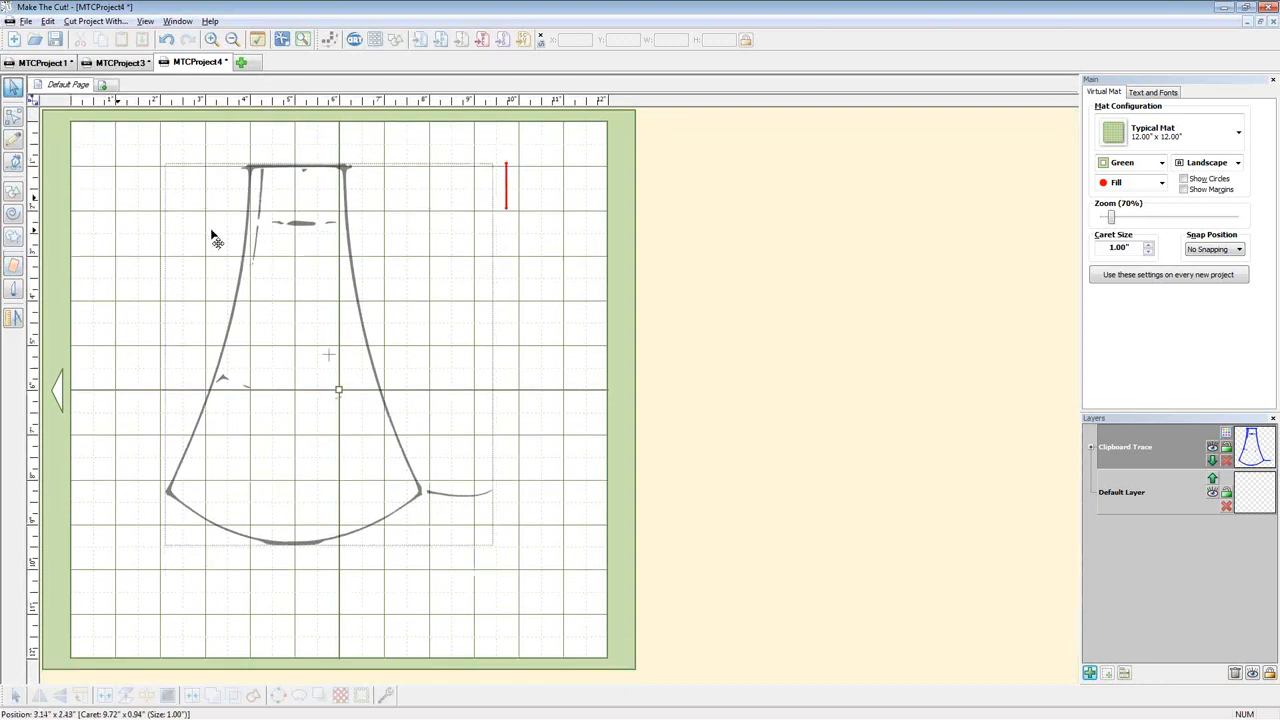
Break the panel outline apart, move the solid inner panel off the mat and delete the outer outline pieces
left_click(245, 278)
key("ctrl+b")
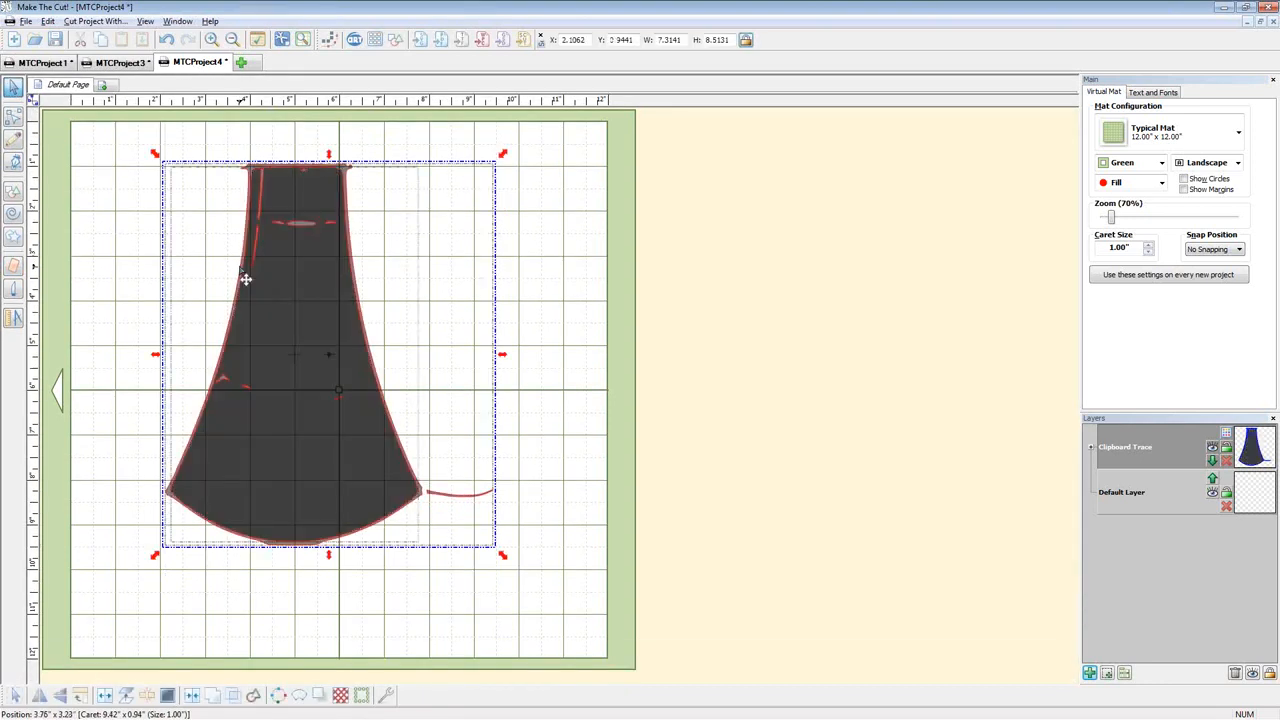
left_click(105, 311)
left_click_drag(222, 357, 623, 384)
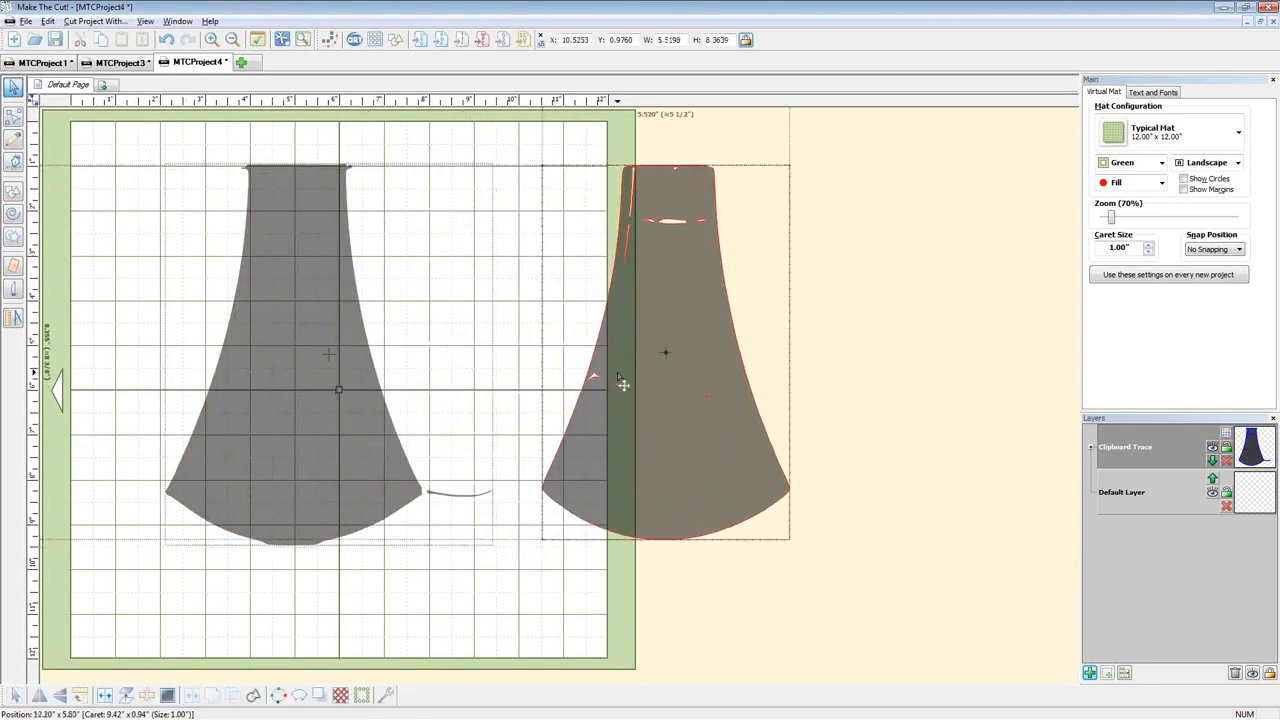
left_click(290, 448)
key("Delete")
Move the inner panel back onto the mat and black out its interior gaps to make one solid shape
left_click_drag(646, 462, 214, 449)
left_click(167, 696)
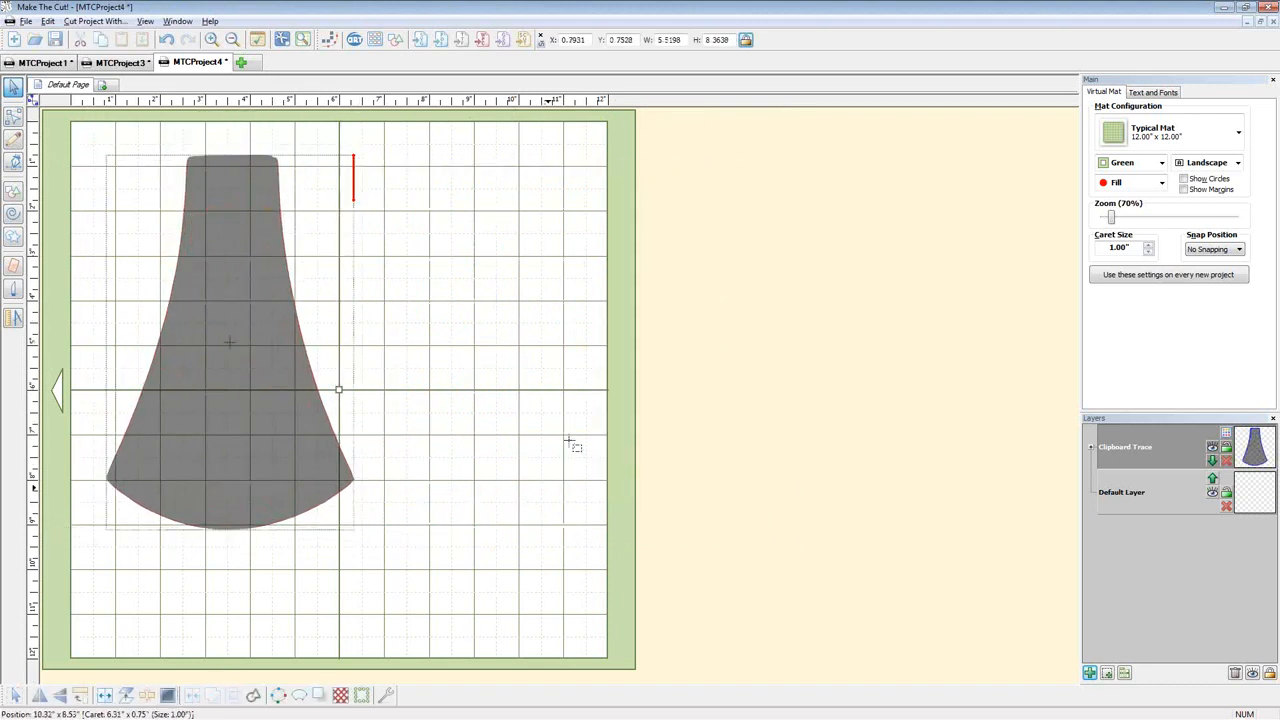
left_click_drag(337, 480, 387, 506)
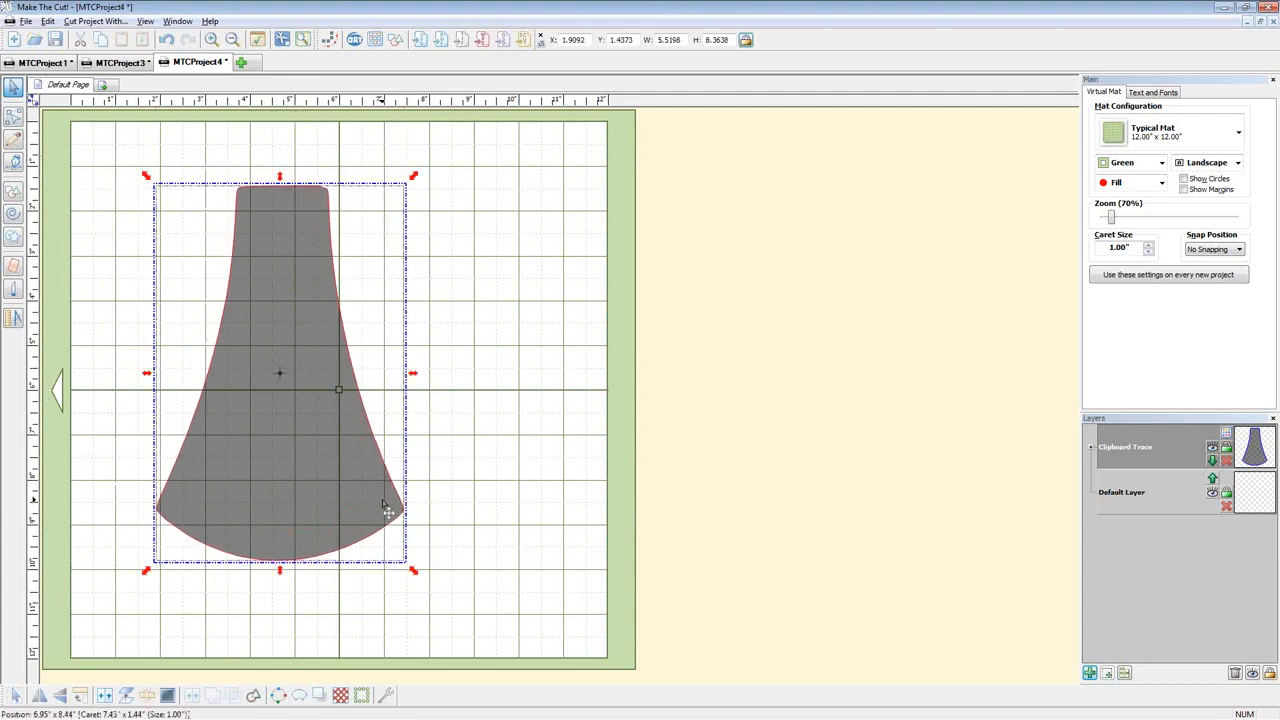
Recheck the lampshade photo in the browser, and place a copy of the panel beside the original with their lower corners slightly overlapping
key("alt+Tab")
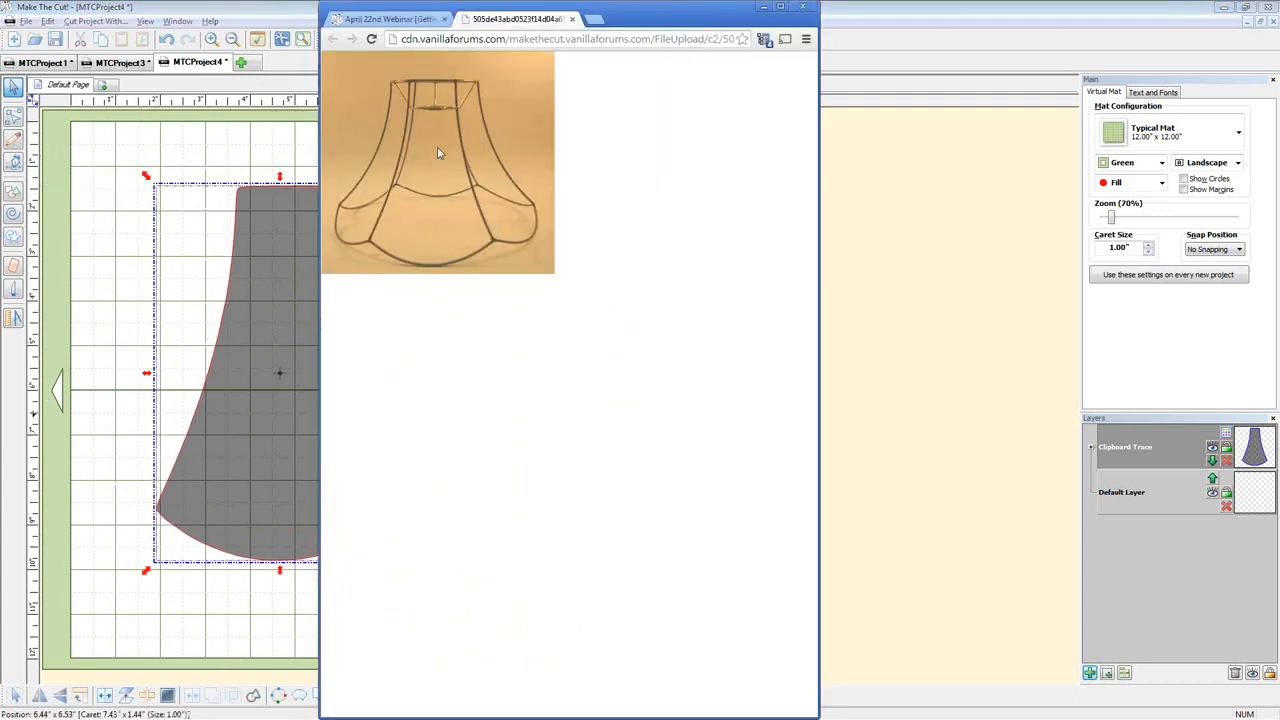
key("alt+Tab")
left_click(316, 400)
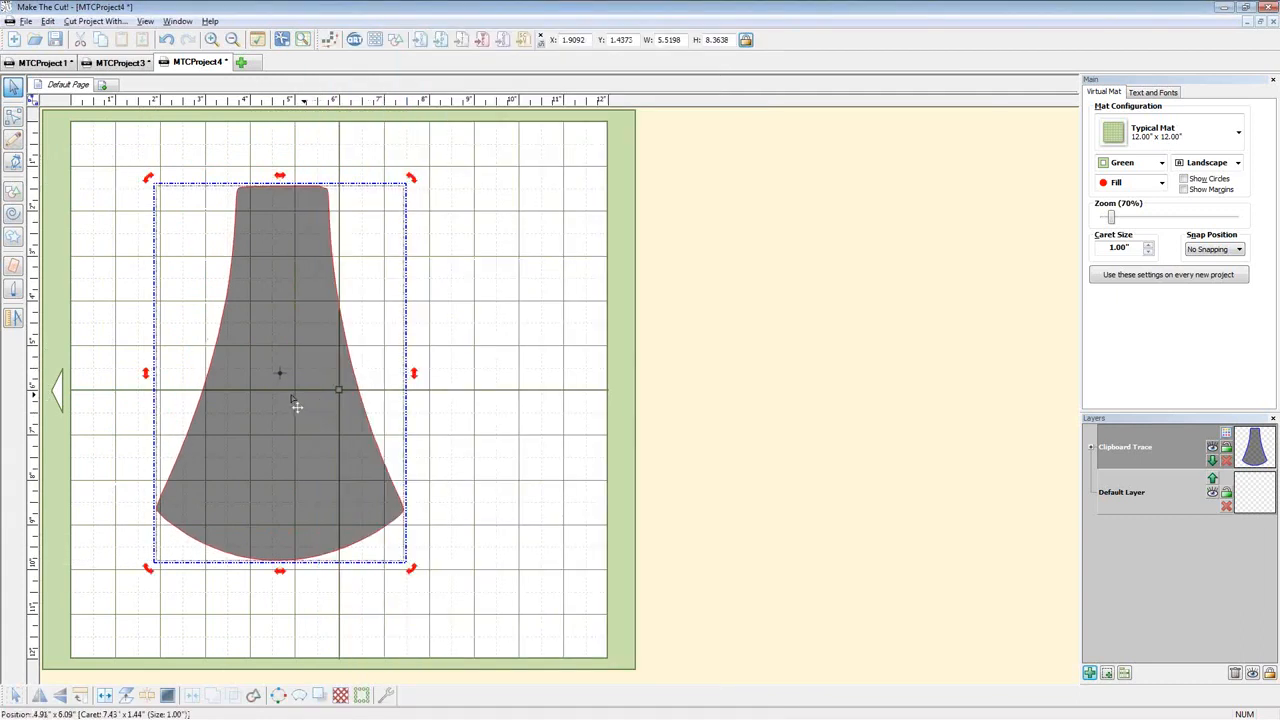
left_click_drag(291, 396, 444, 387)
left_click_drag(457, 537, 518, 540)
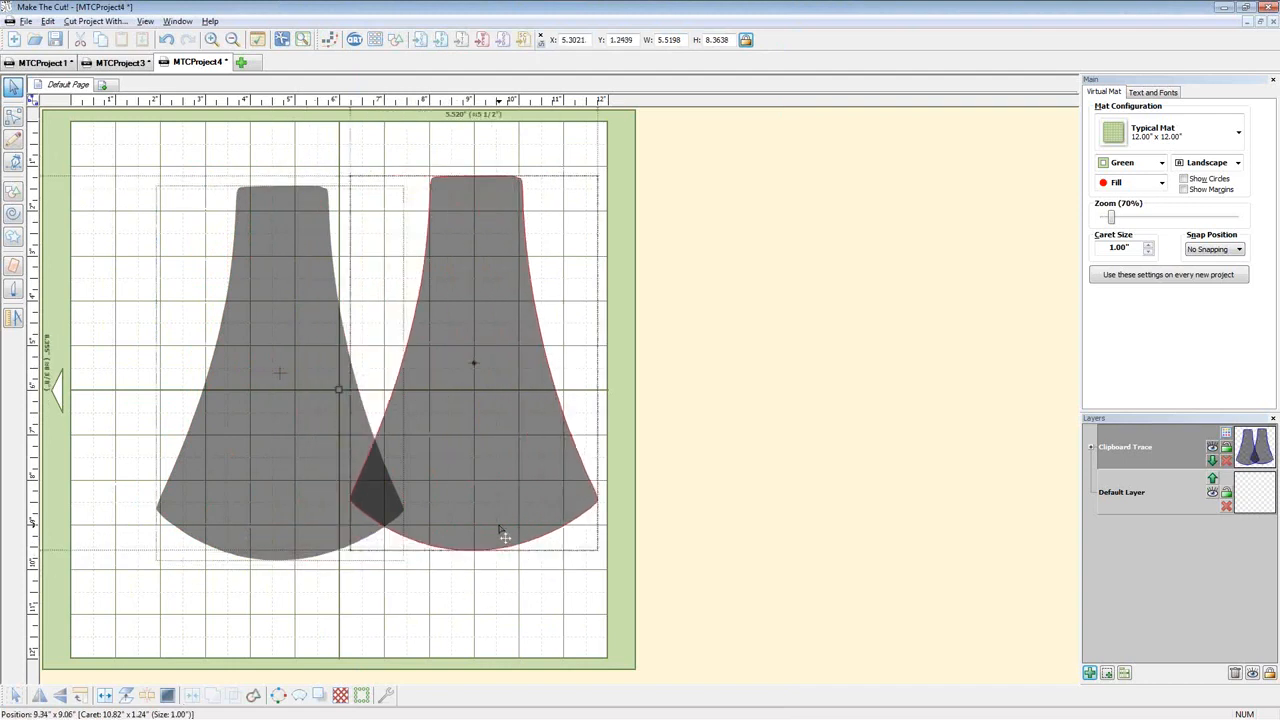
left_click_drag(239, 560, 221, 578)
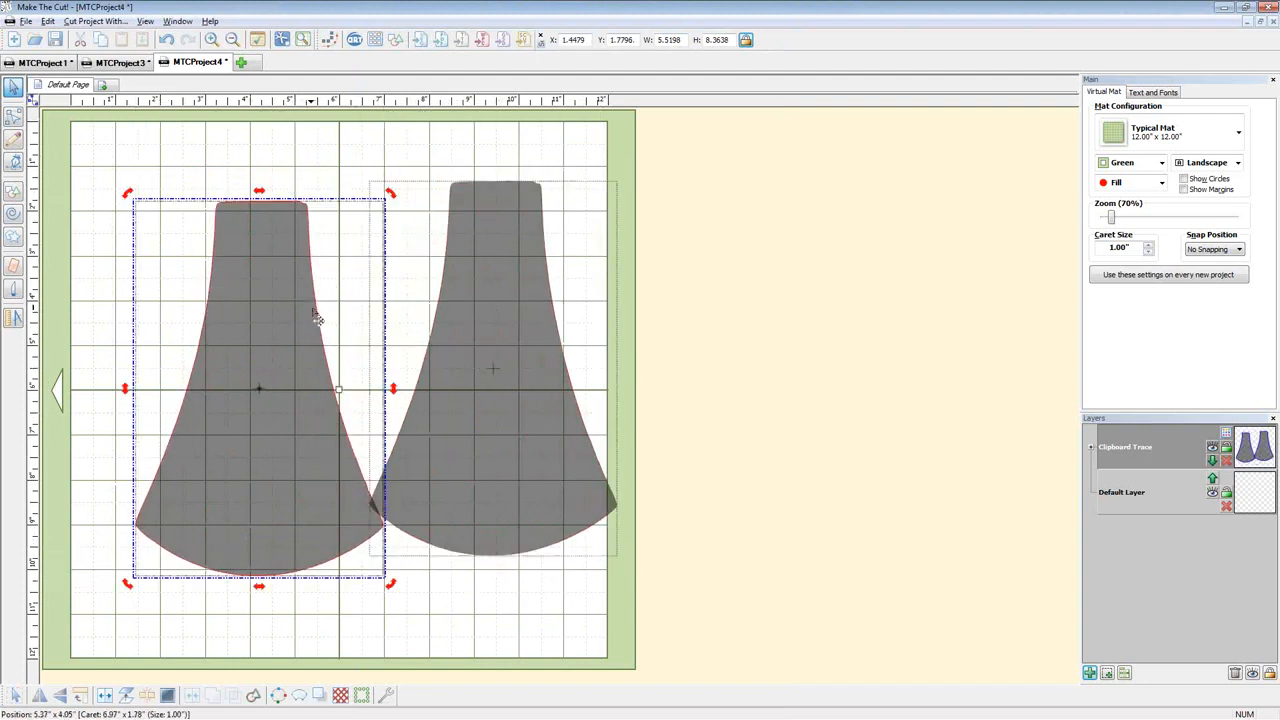
Rotate the right-hand panel copy counter-clockwise and move it clear of the original panel
left_click(493, 352)
left_click_drag(627, 173, 544, 171)
left_click_drag(469, 364, 514, 363)
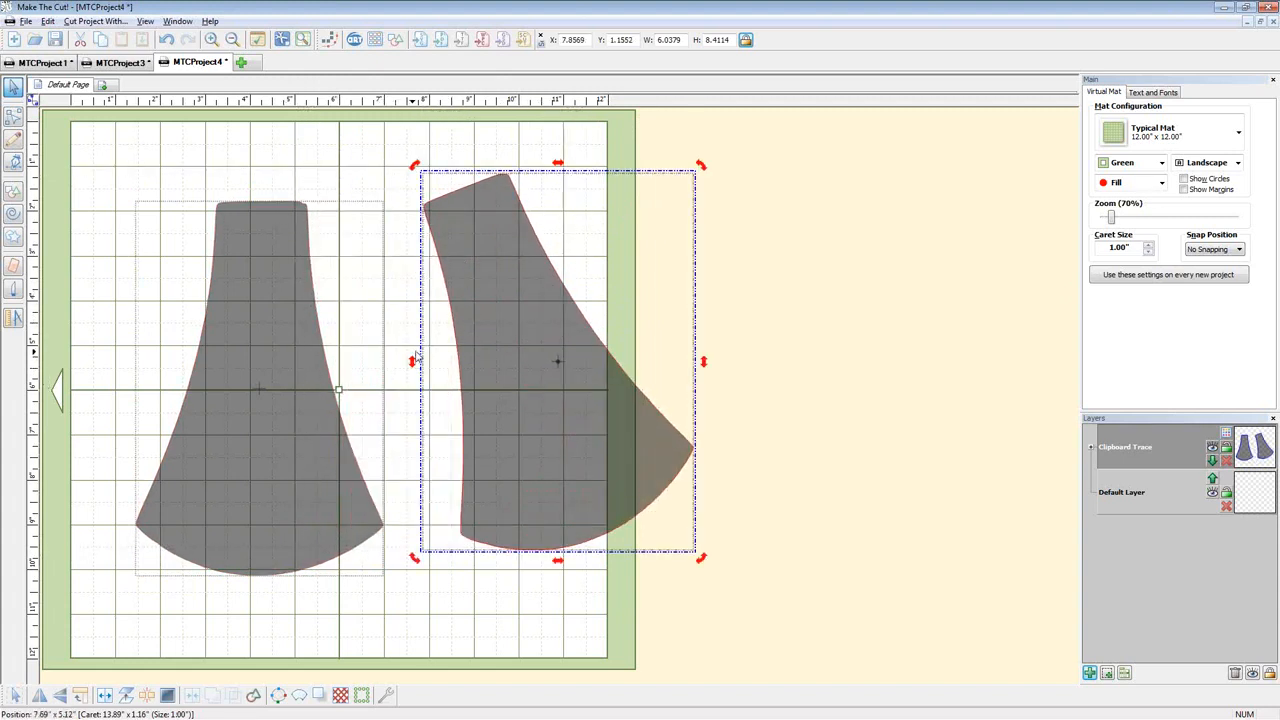
Compare the original panel with the lampshade frame photo in the browser, checking its side edges and lower curve
key("alt+Tab")
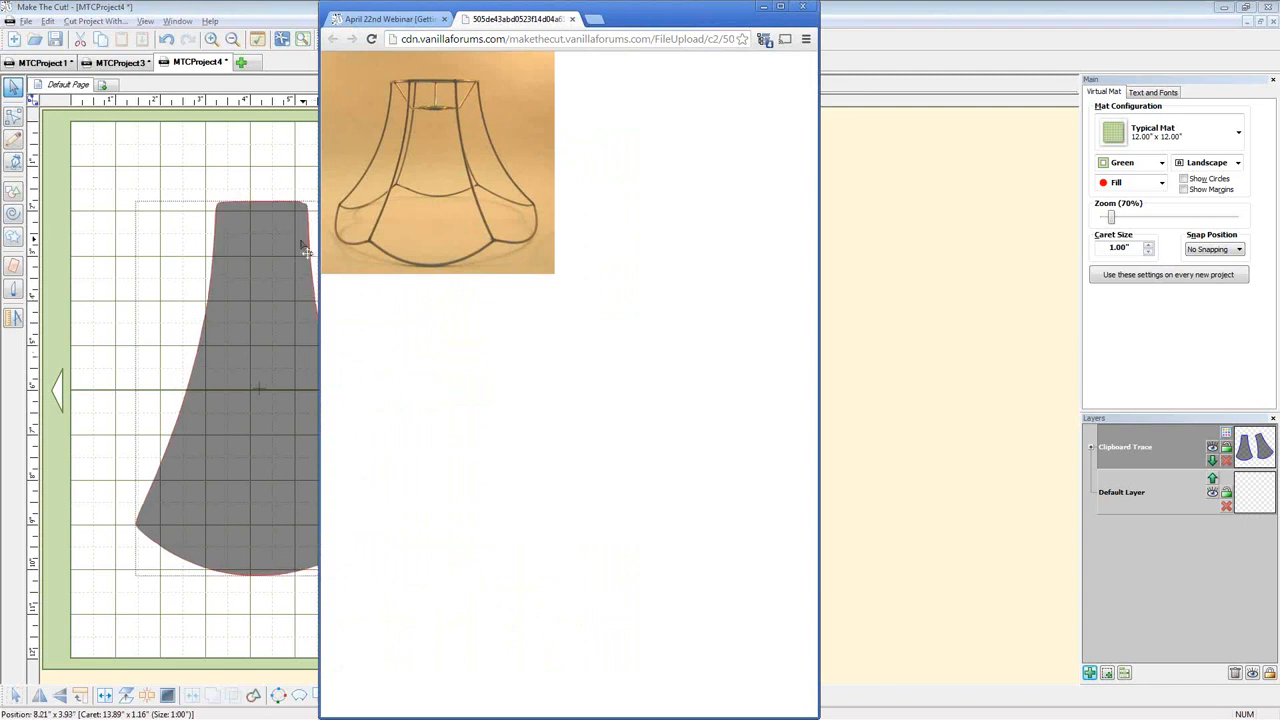
left_click(296, 276)
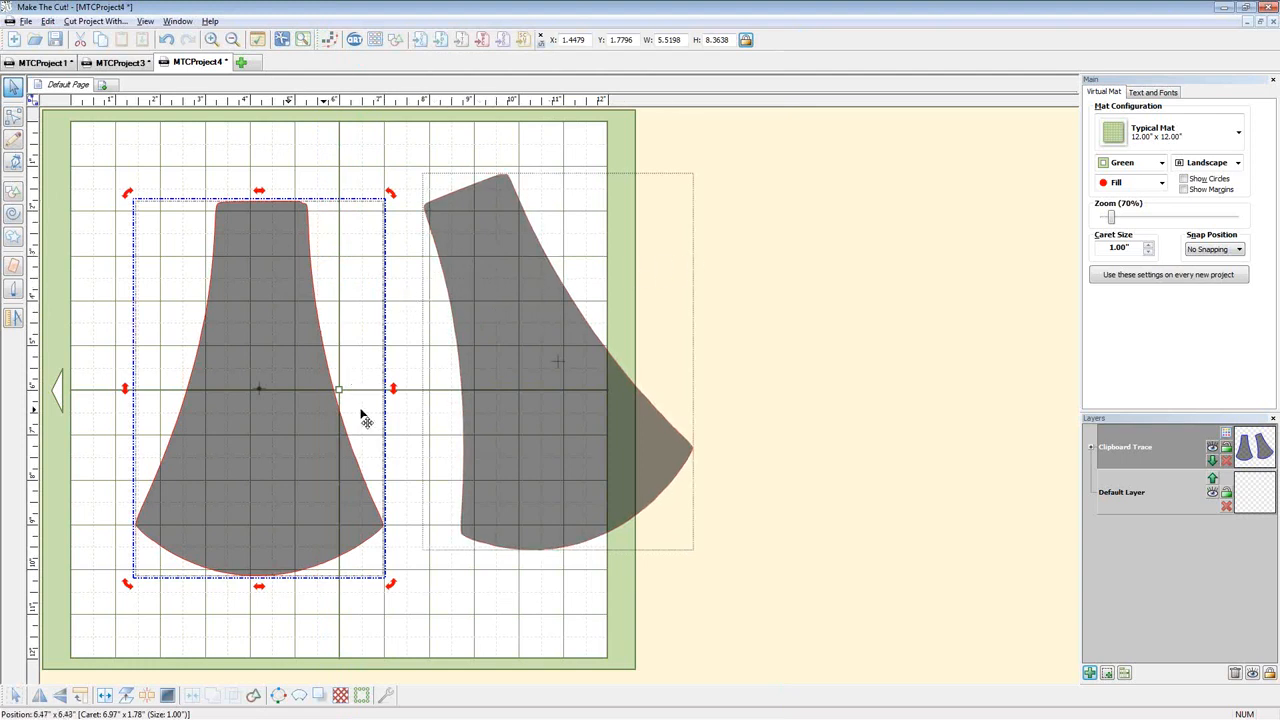
key("alt+Tab")
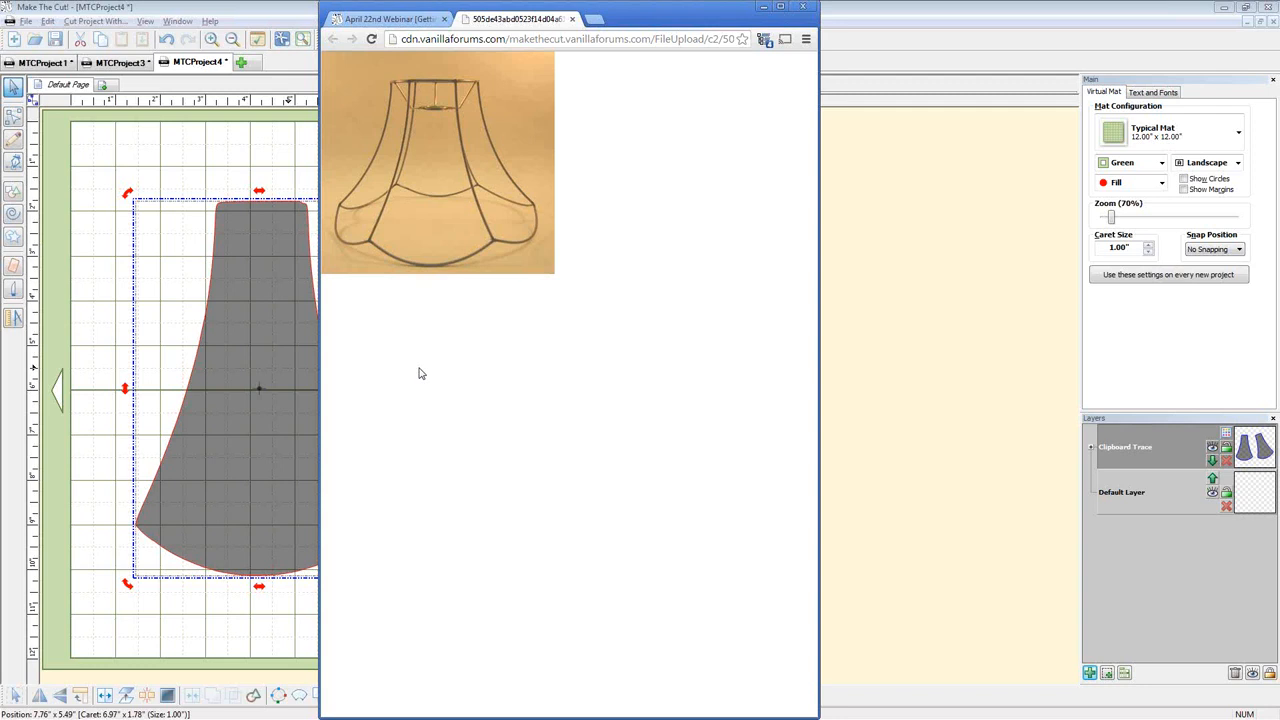
left_click(309, 466)
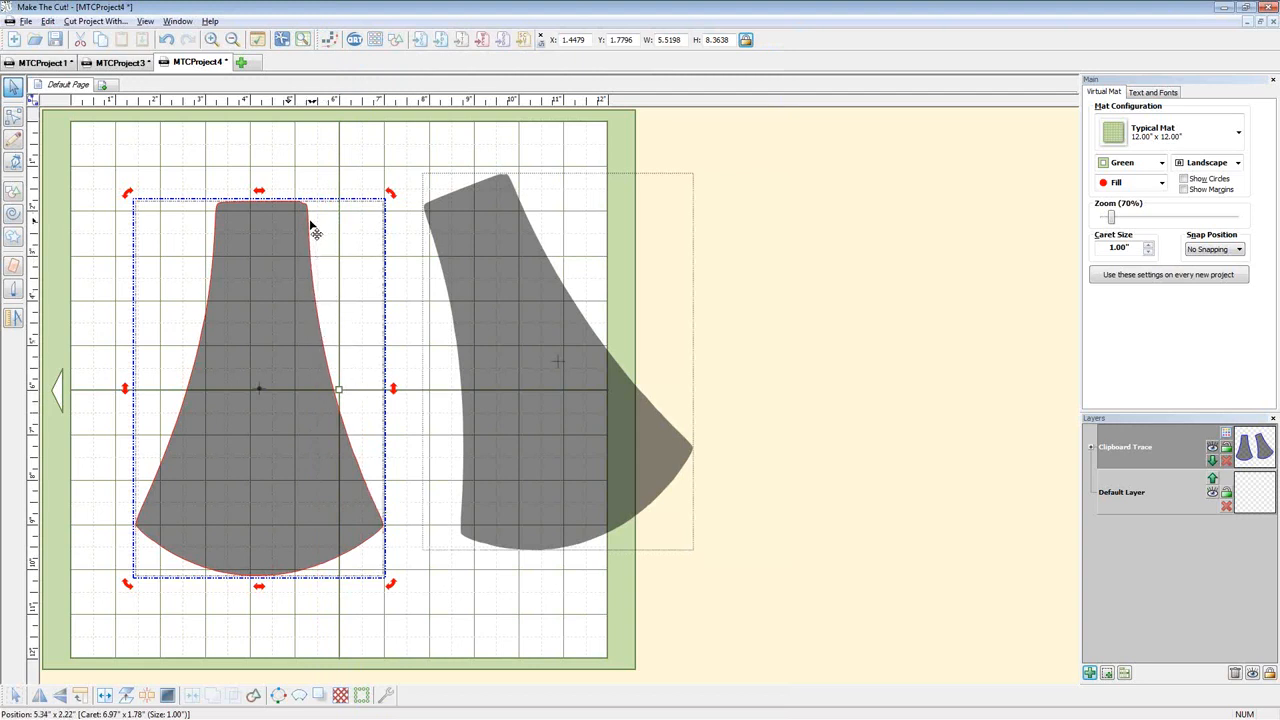
key("alt+Tab")
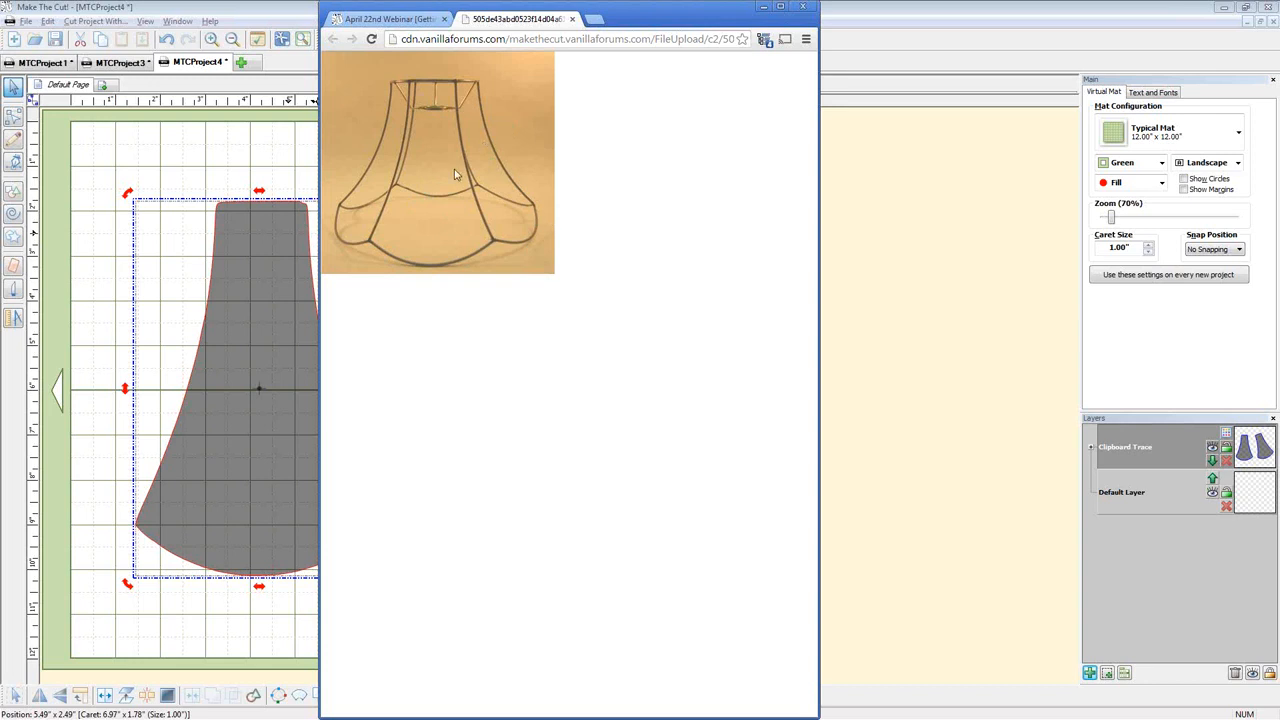
left_click(264, 280)
Move the rotated copy slightly up and shift the original panel toward it
left_click_drag(503, 298, 506, 289)
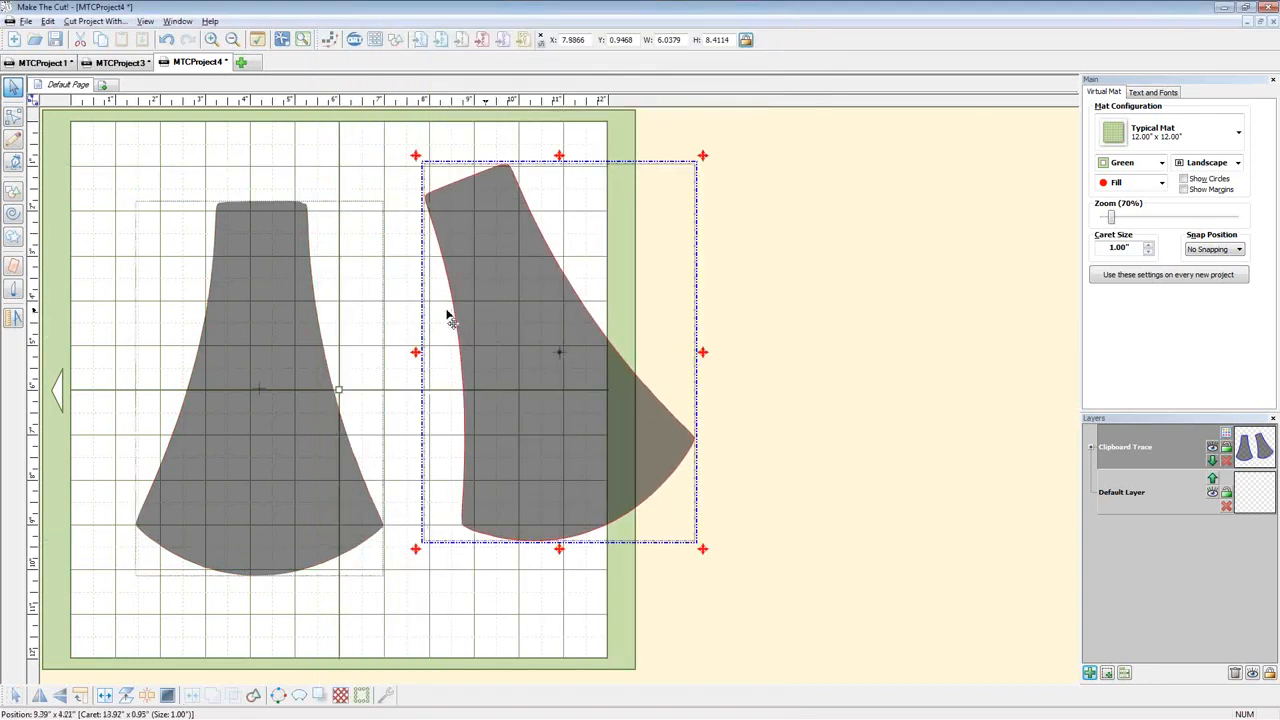
left_click_drag(328, 380, 351, 385)
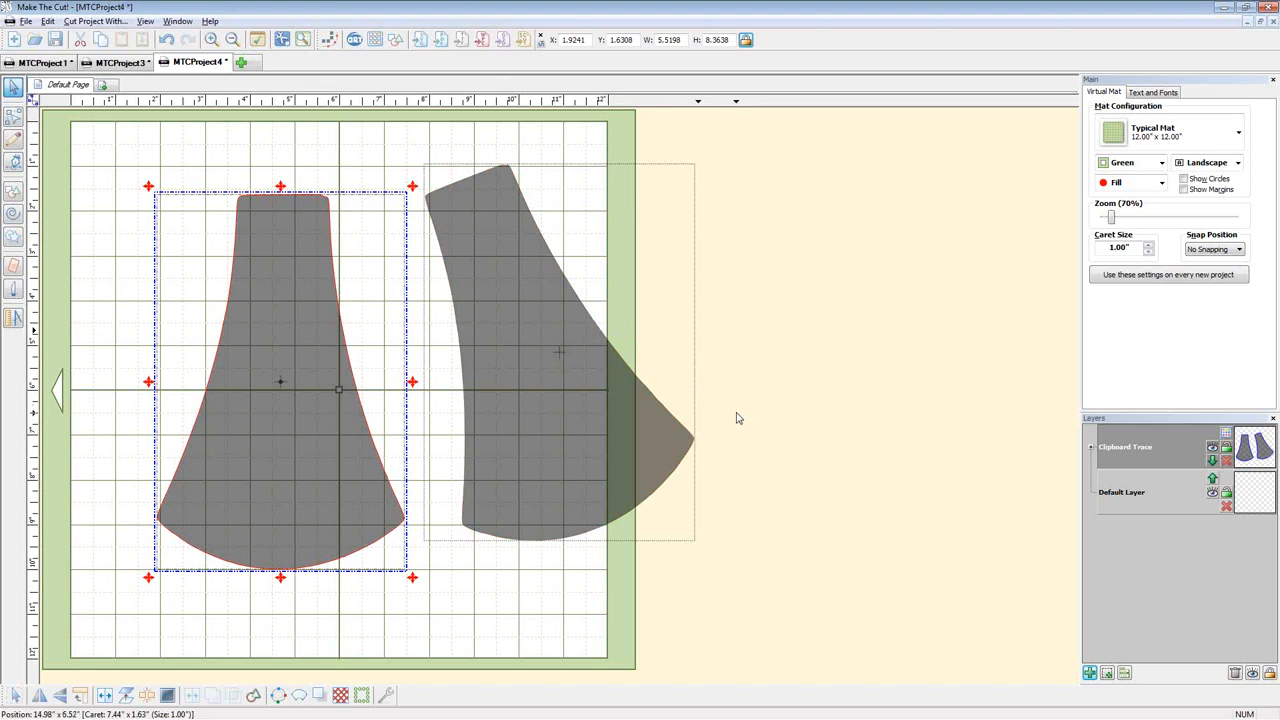
left_click(297, 414)
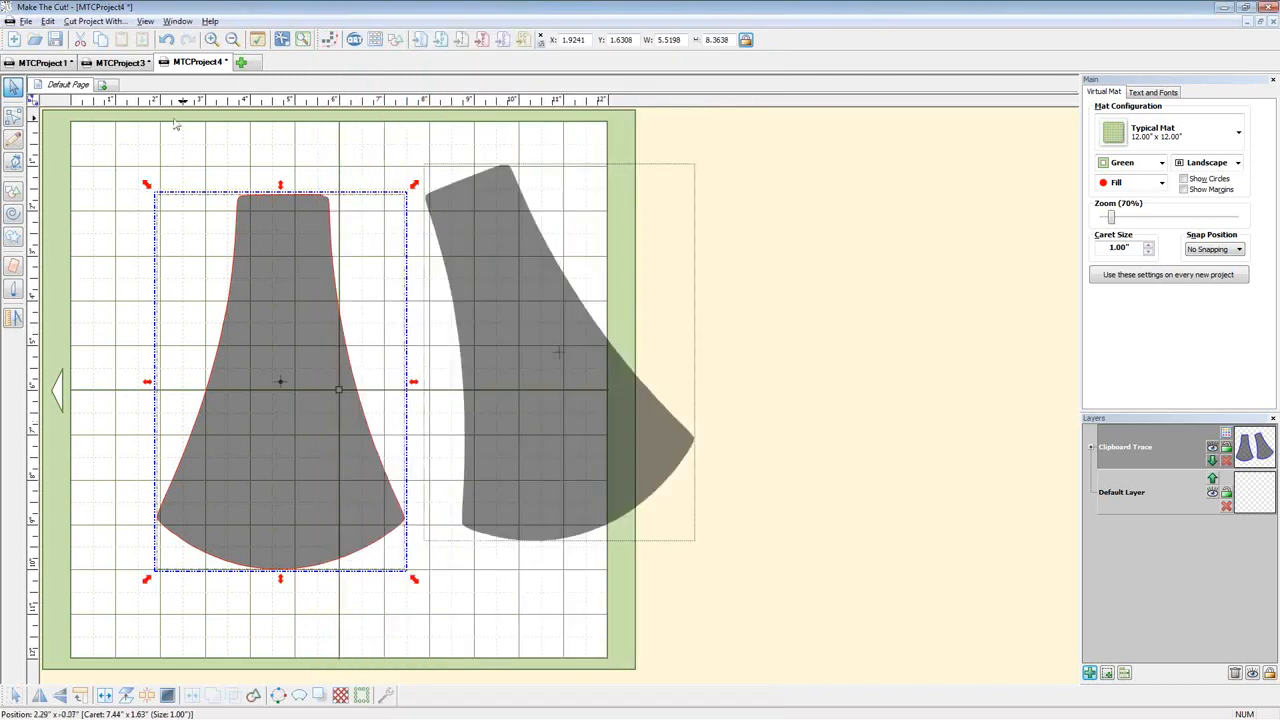
Compare the scalloped shapes in MTCProject3 with the lampshade photo, and shift both MTCProject4 panels slightly up and to the left
left_click(119, 64)
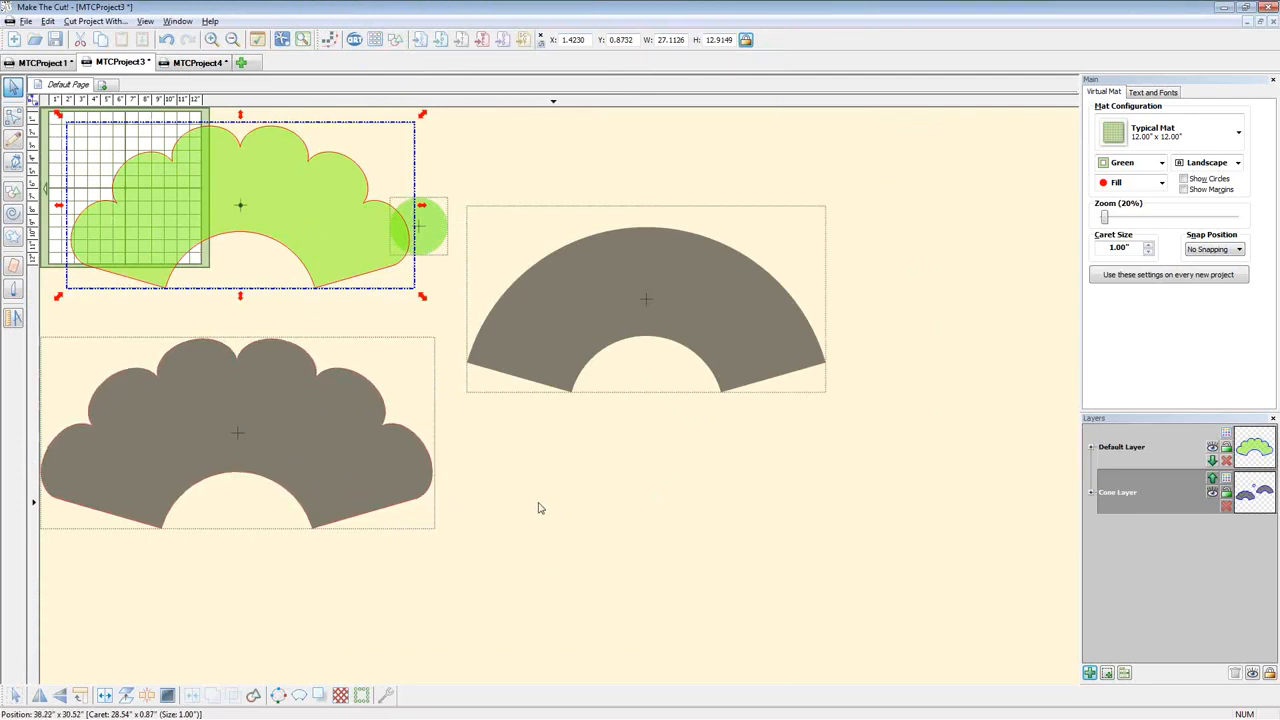
key("alt+Tab")
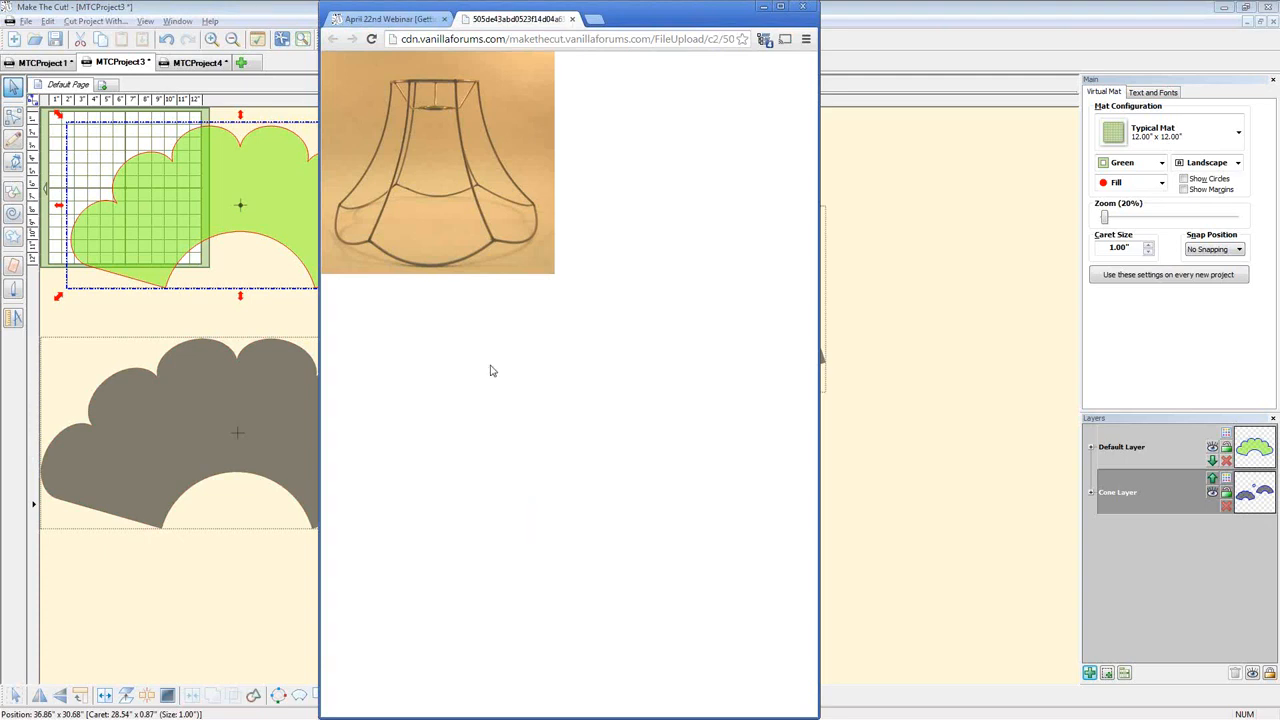
left_click(203, 66)
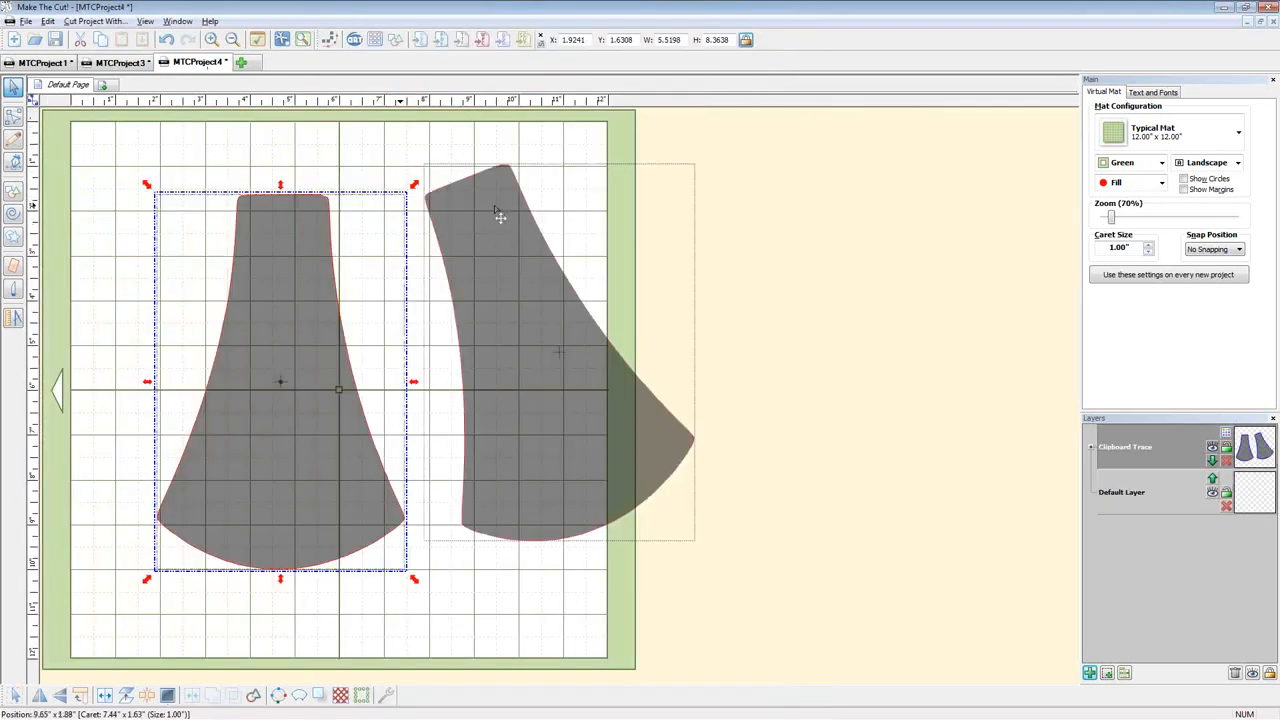
left_click(476, 300)
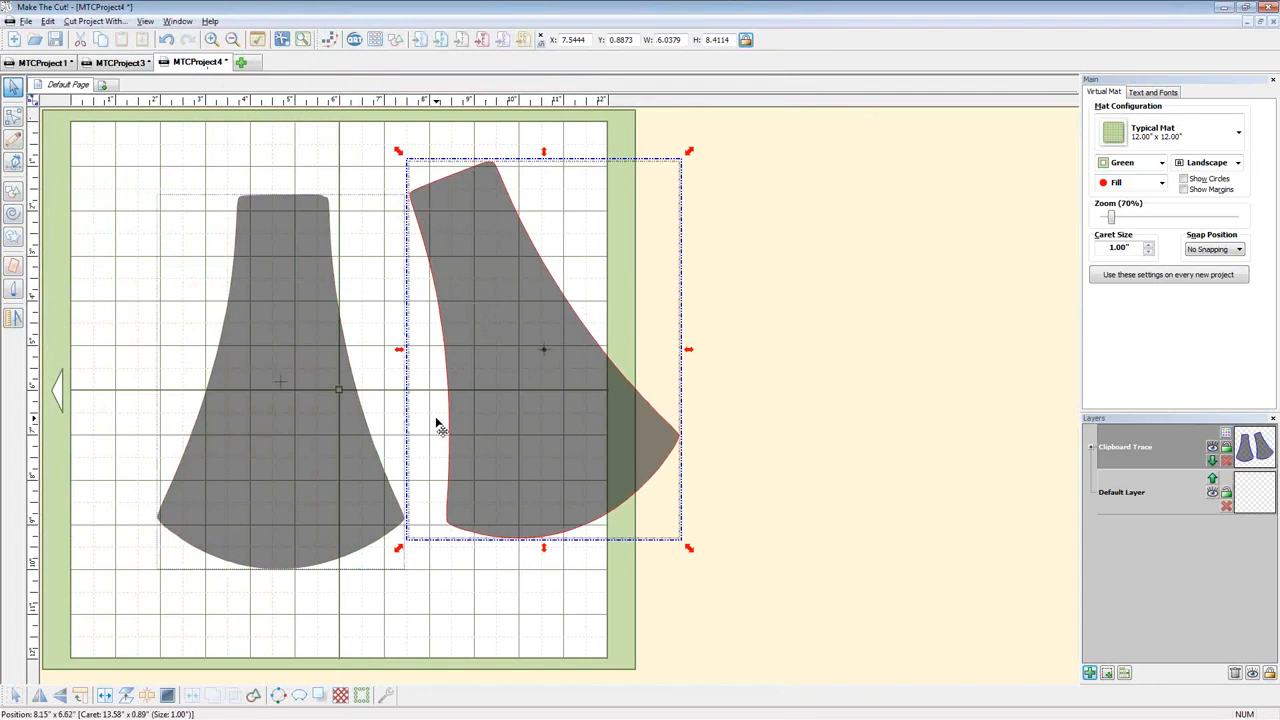
left_click_drag(274, 484, 257, 457)
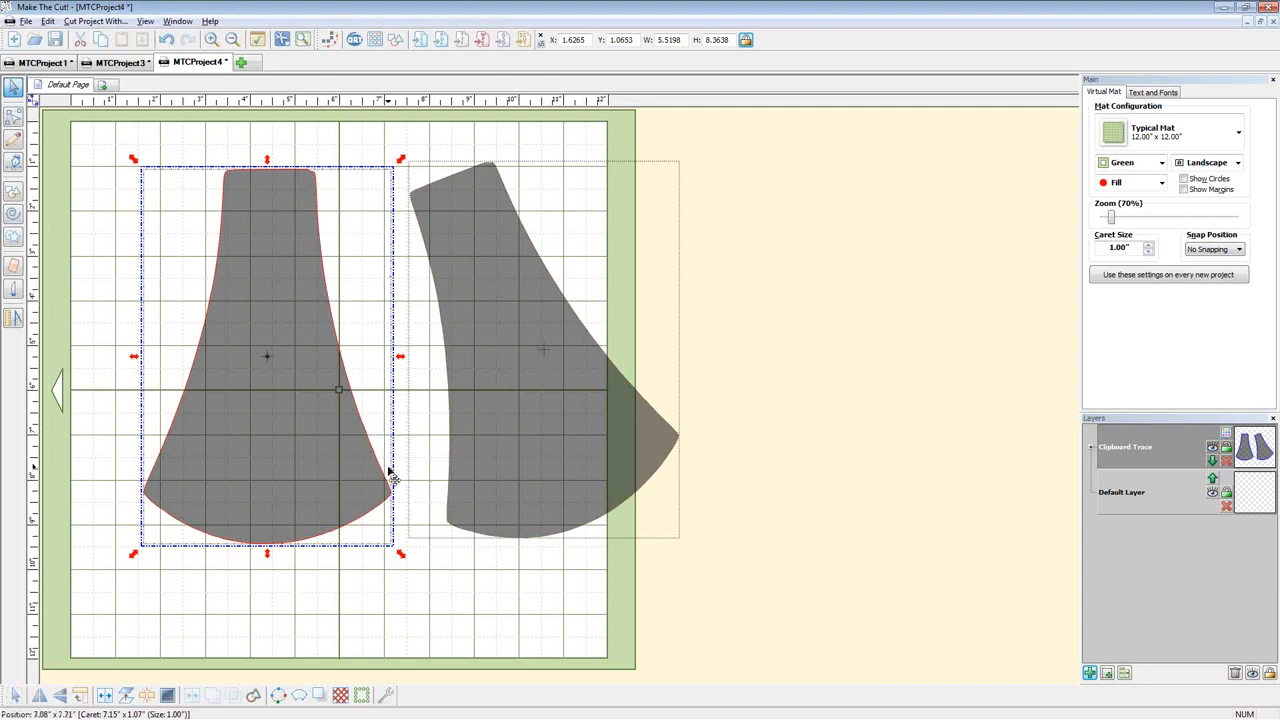
Read the bell lampshade request and the posts following it in the April 22nd Webinar forum thread
key("alt+Tab")
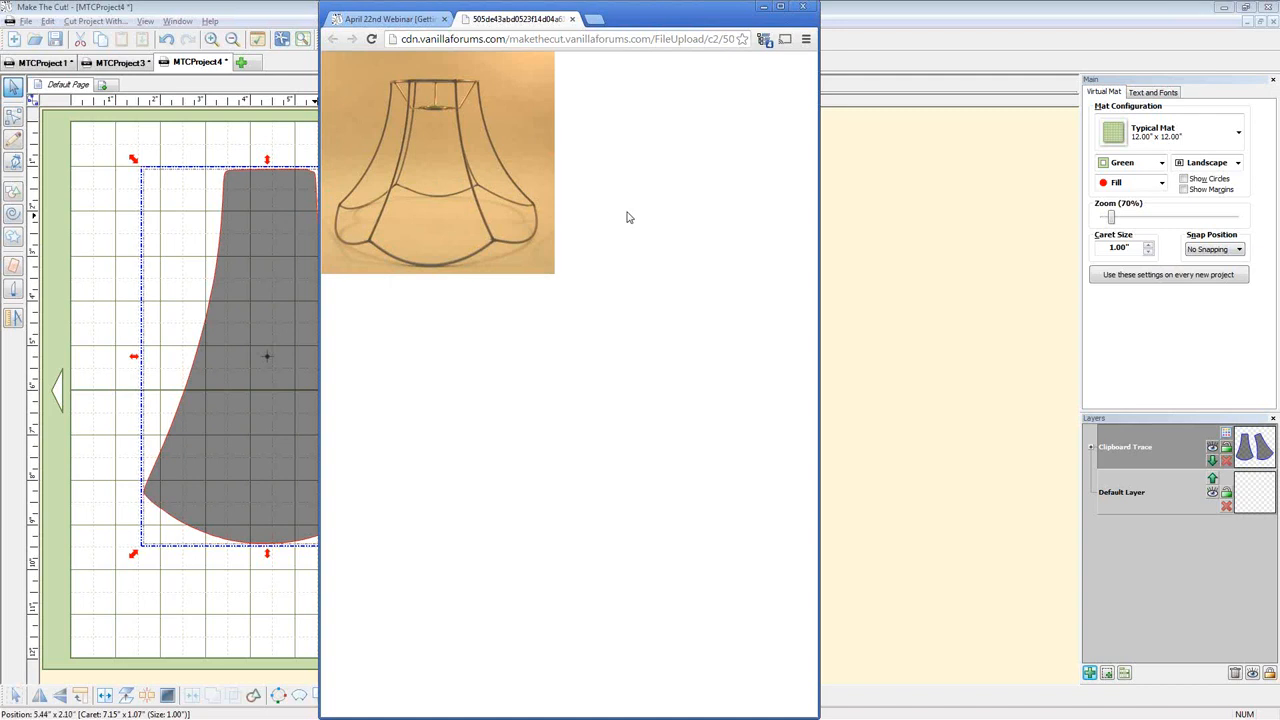
left_click(408, 21)
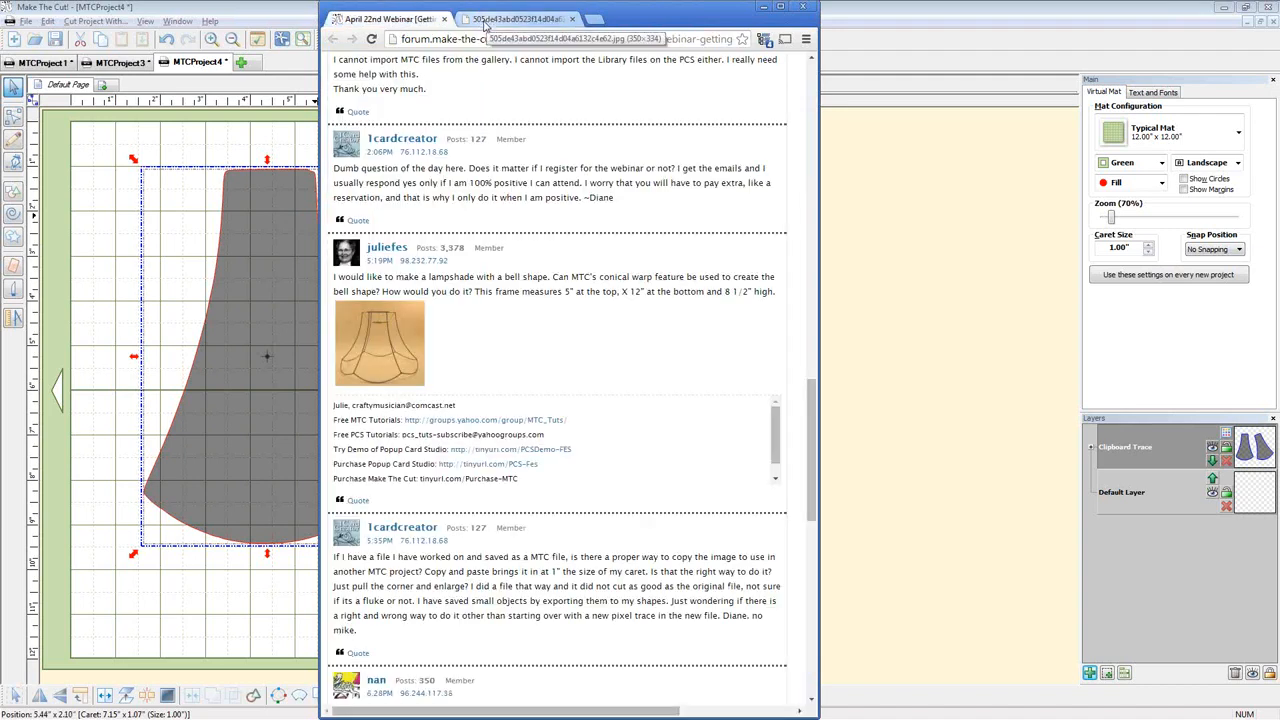
left_click(293, 302)
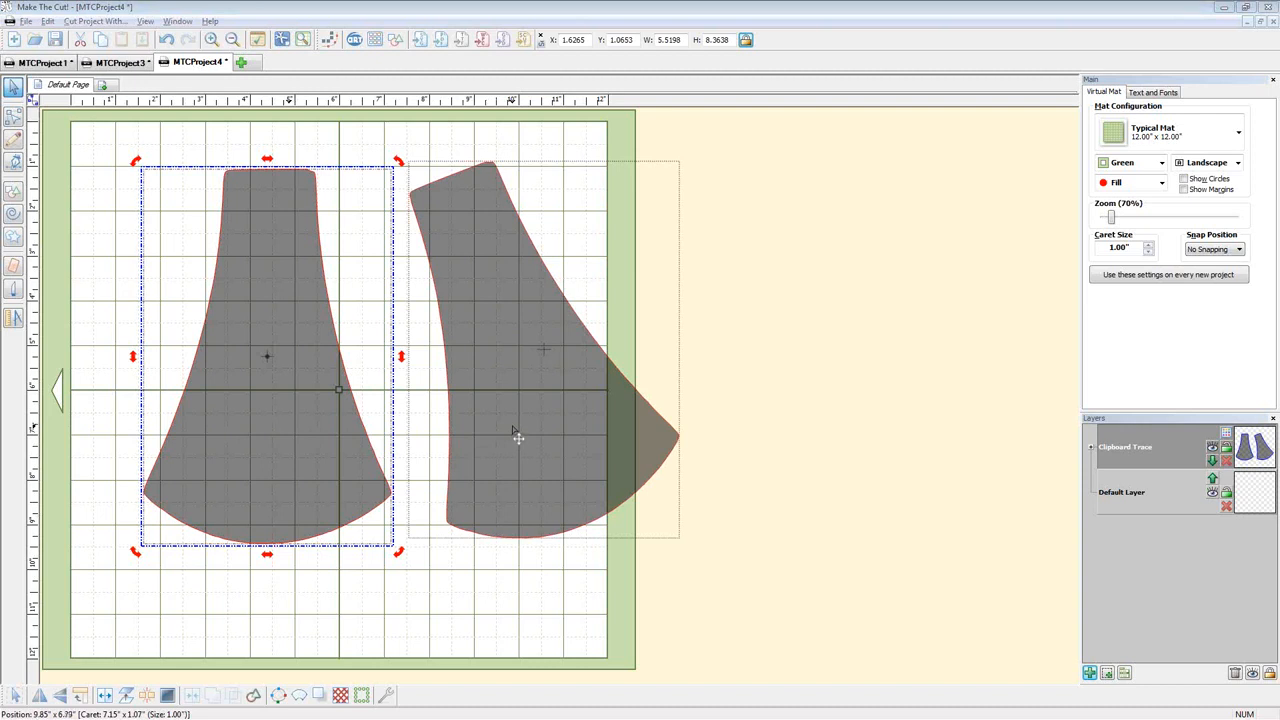
key("alt+Tab")
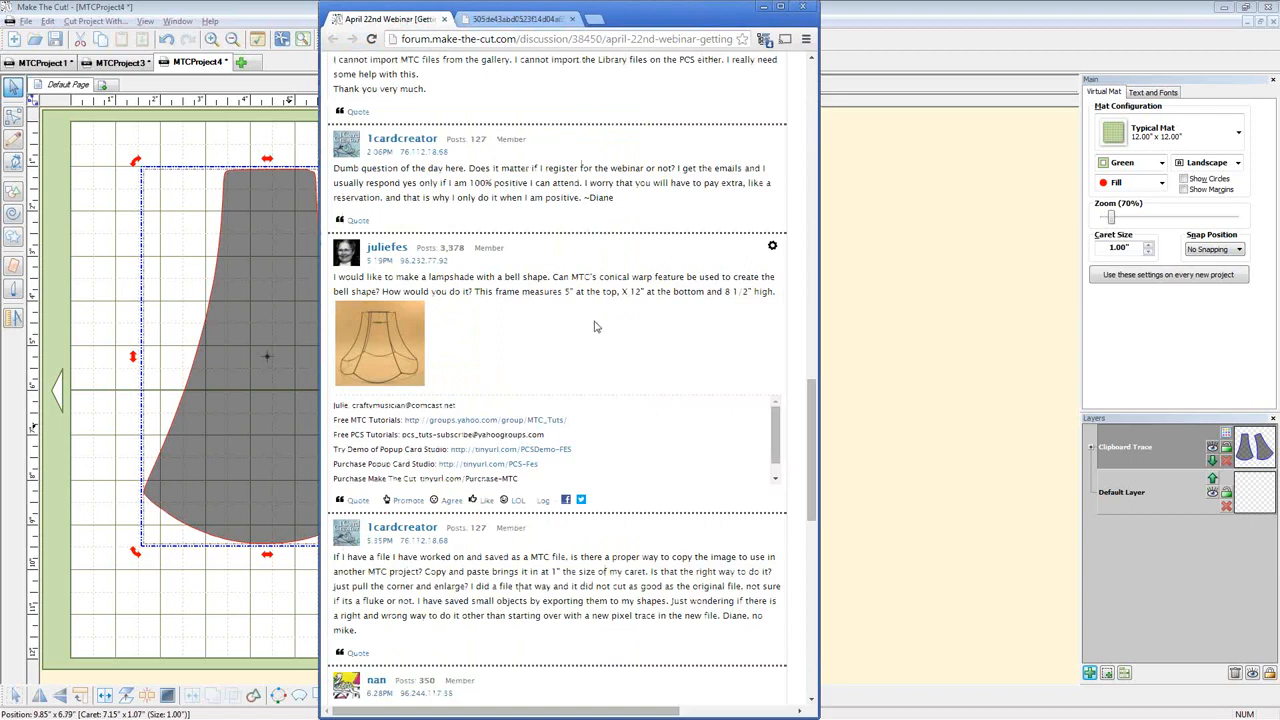
scroll(594, 326, "down", 2)
scroll(594, 326, "down", 1)
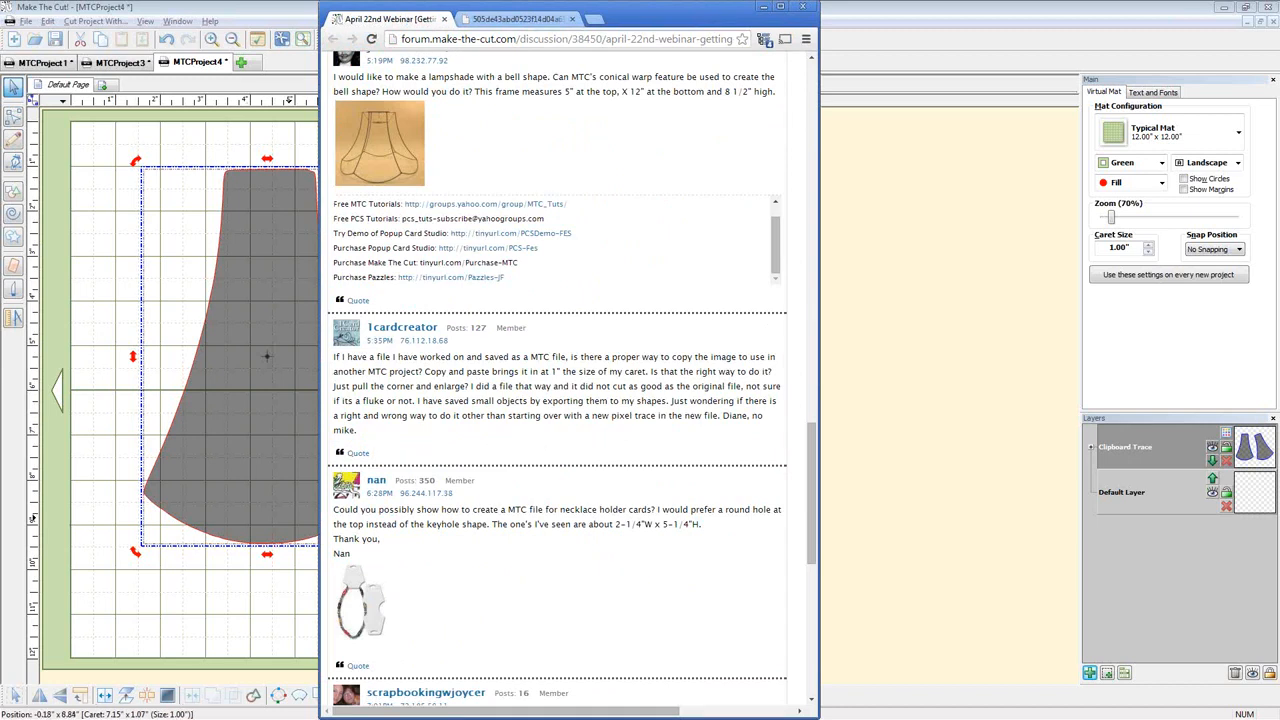
left_click(255, 278)
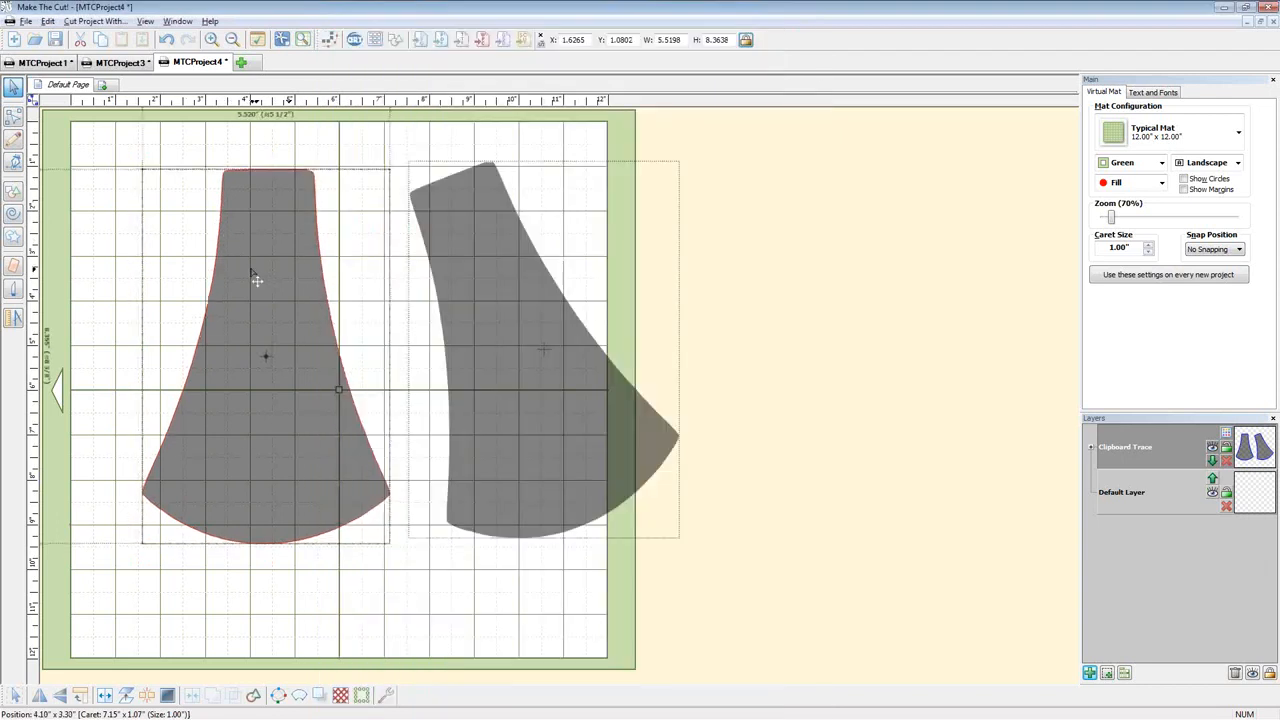
Reposition both panels on the mat without overlap, placing the rotated copy at about X 7.63, Y 0.35
left_click_drag(255, 278, 208, 258)
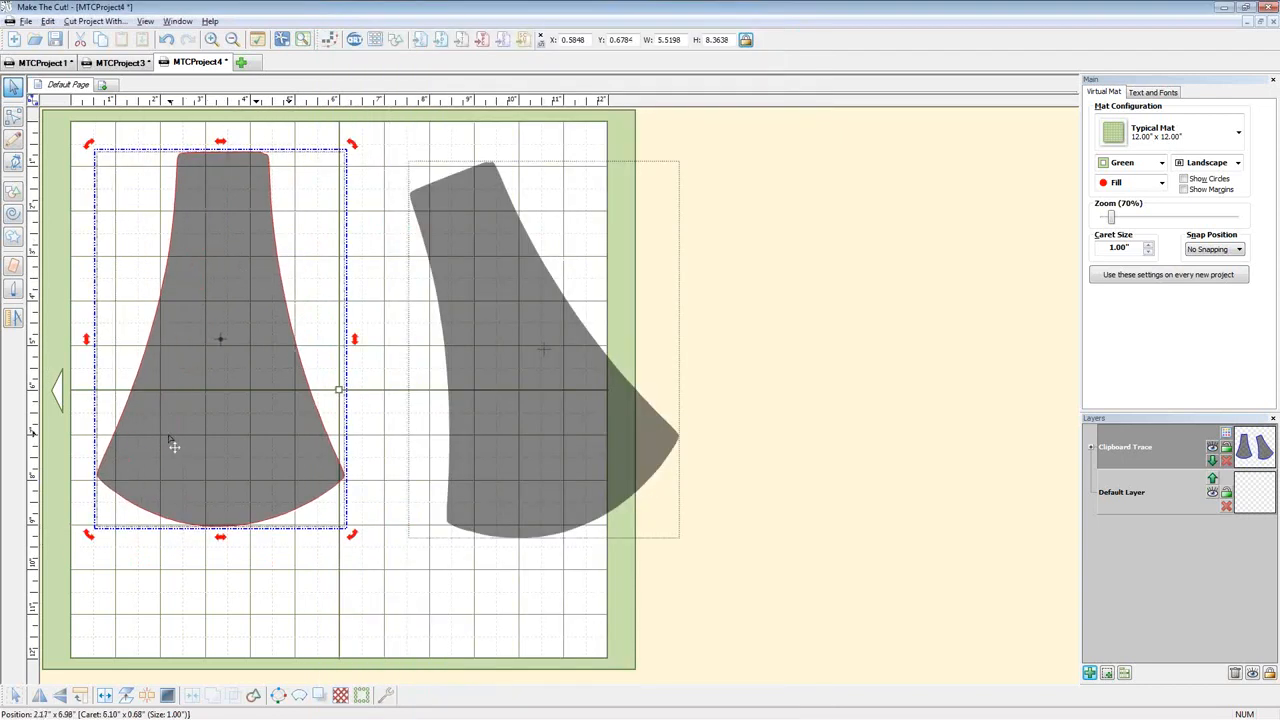
left_click_drag(483, 392, 529, 374)
left_click_drag(290, 395, 326, 408)
left_click_drag(555, 429, 523, 428)
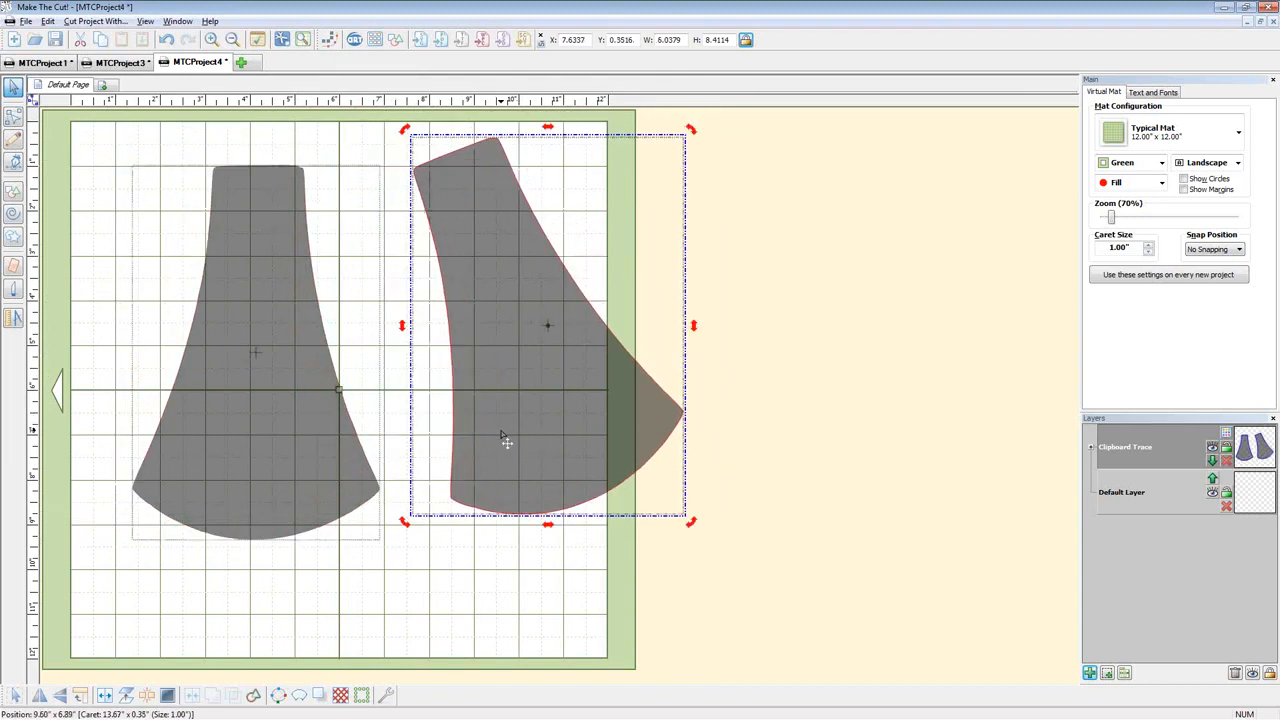
Read the forum question about the proper way to copy a shape into another MTC project
key("alt+Tab")
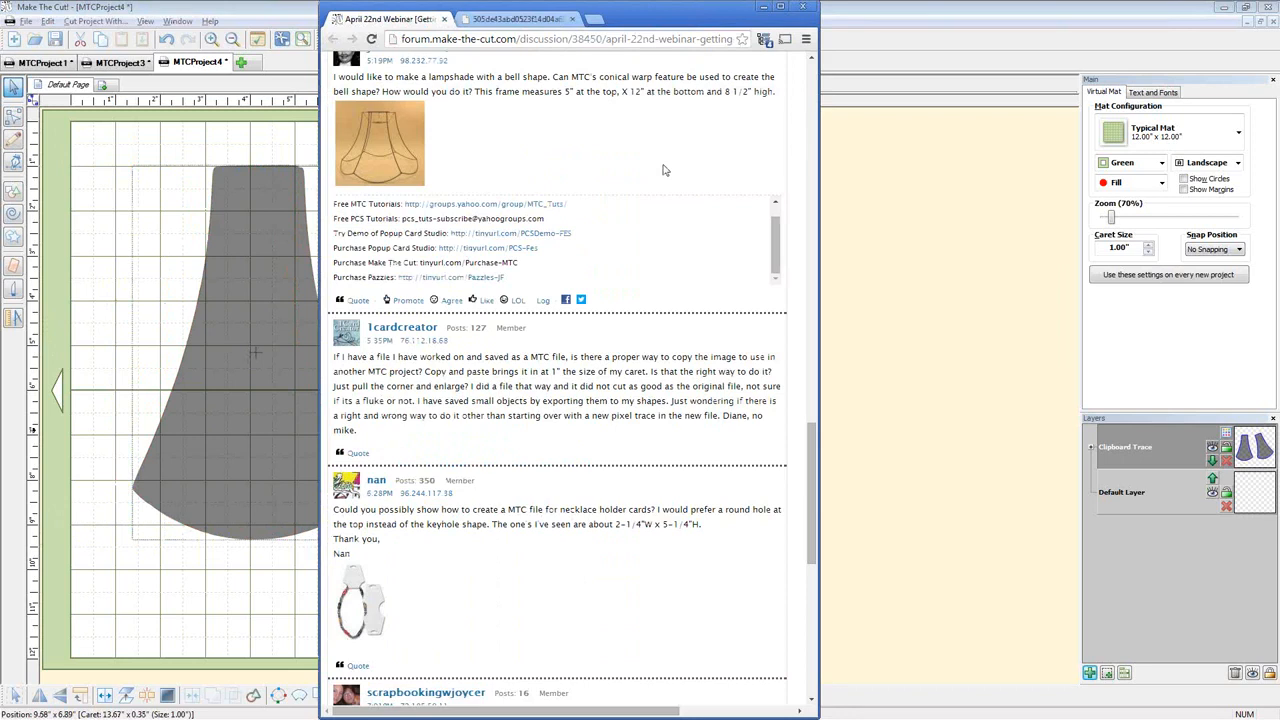
left_click(295, 270)
key("alt+Tab")
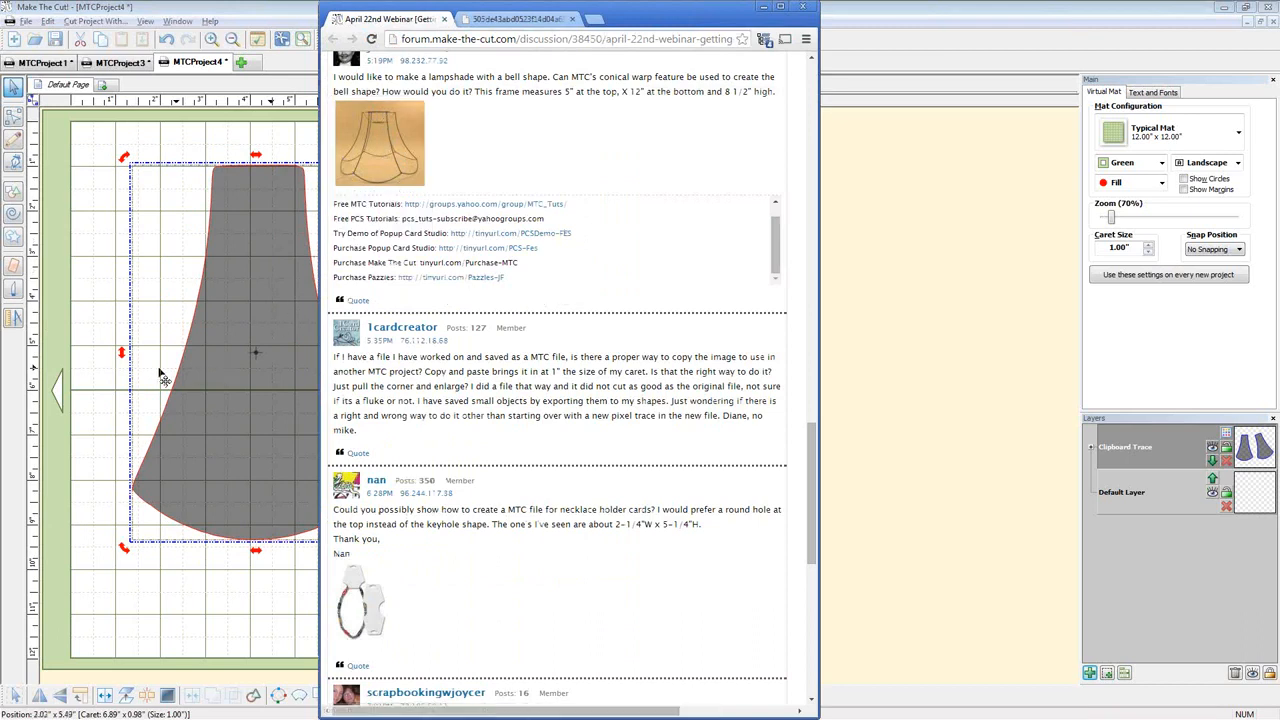
left_click(240, 370)
key("alt+Tab")
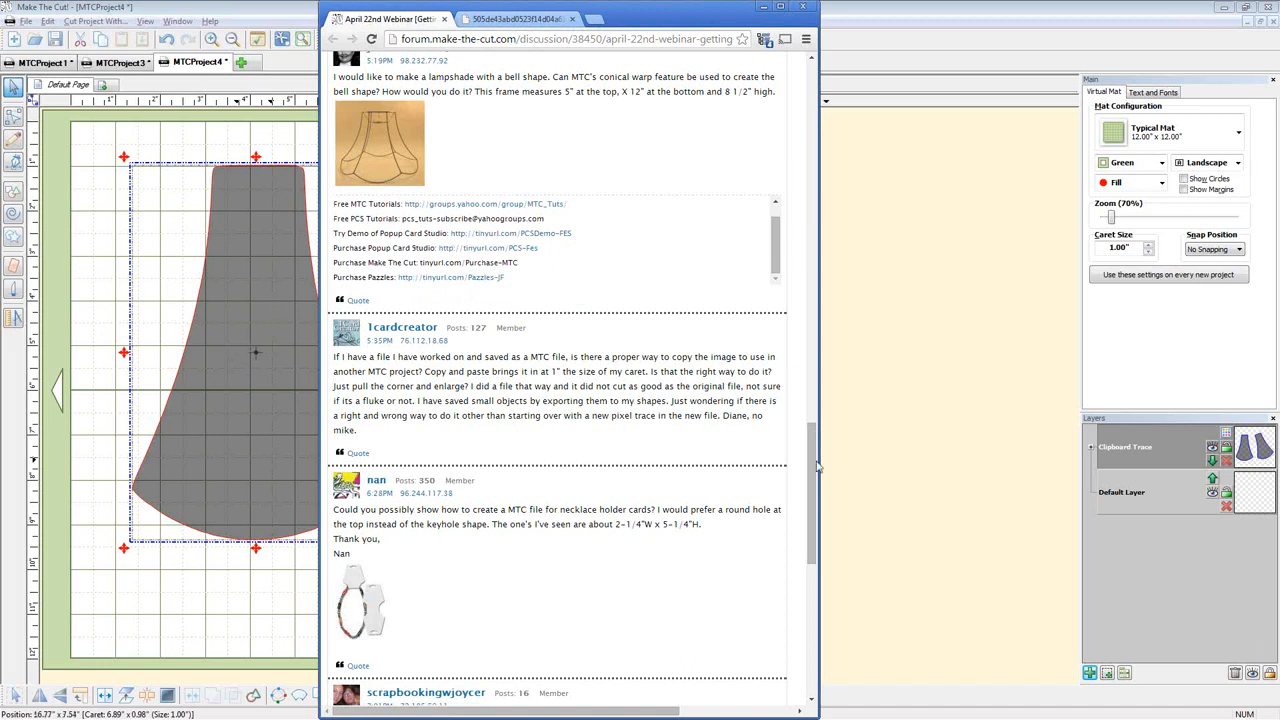
left_click_drag(815, 467, 815, 503)
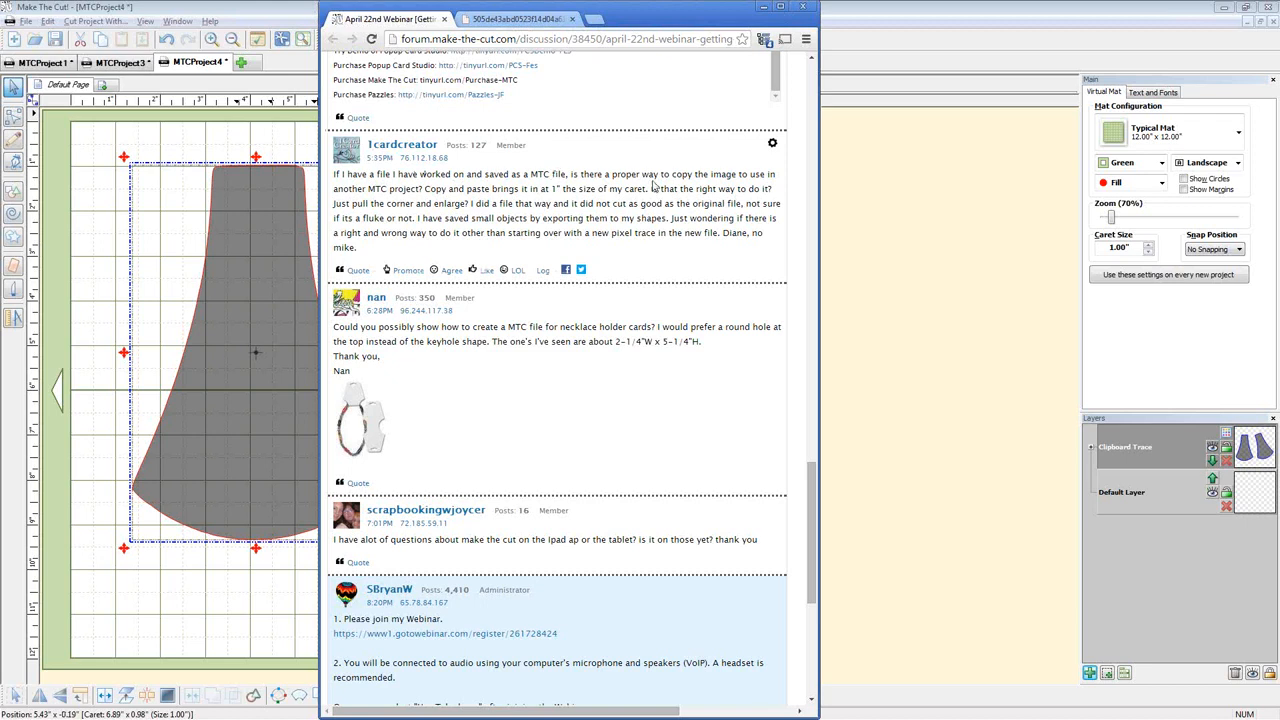
left_click(253, 266)
Move the original upright panel up and to the left, to about X 1.13, Y 0.62
left_click(510, 271)
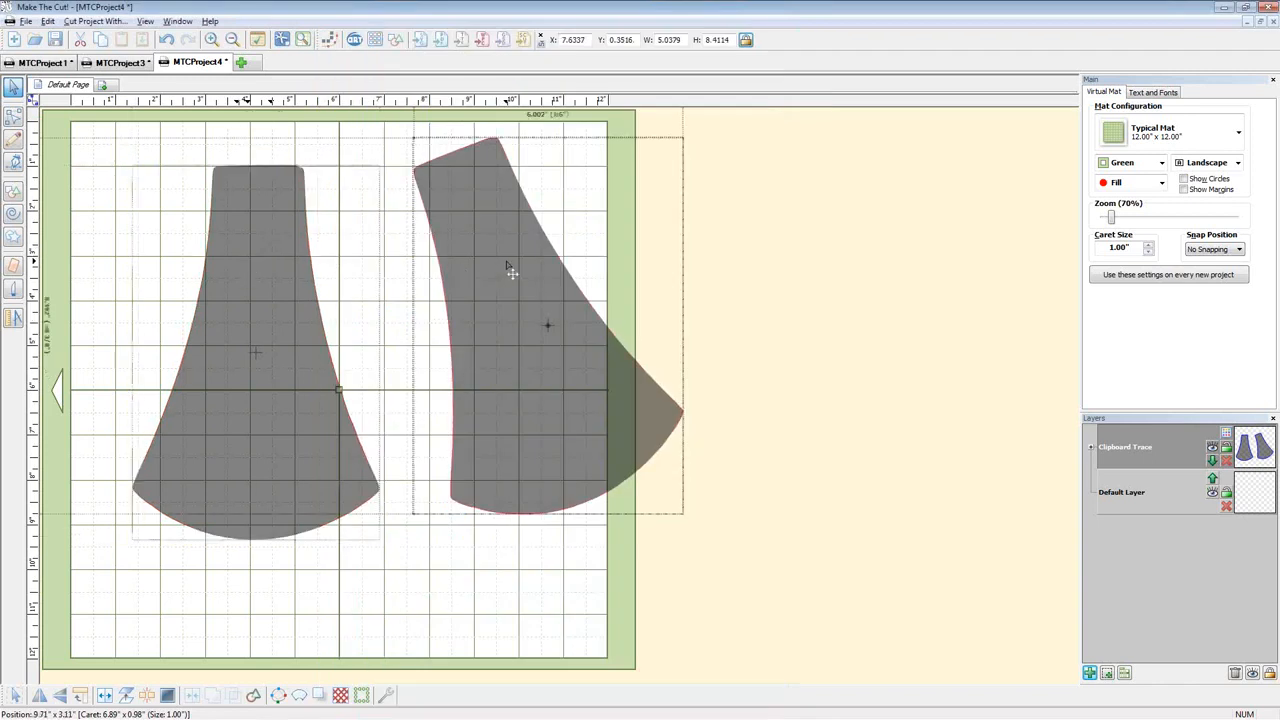
left_click(316, 277)
mouse_move(271, 298)
left_mouse_down()
mouse_move(272, 264)
mouse_move(260, 282)
left_mouse_up()
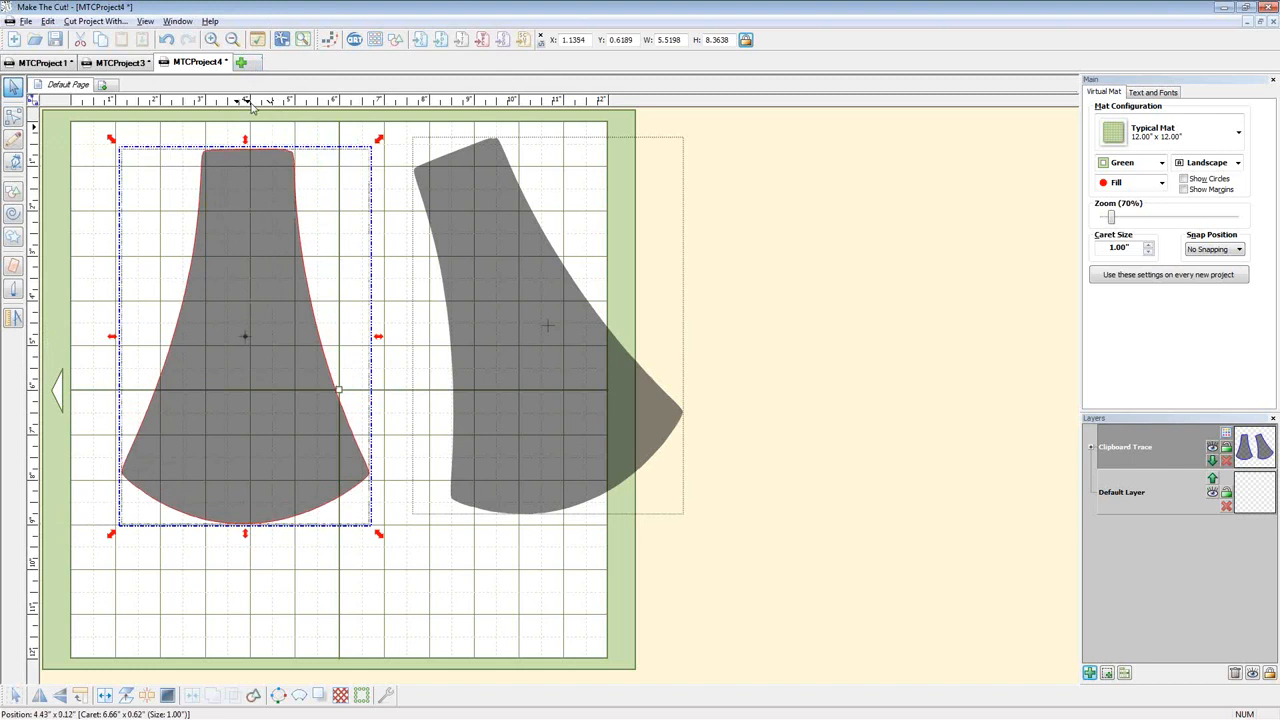
left_click_drag(260, 197, 261, 197)
Copy the upright panel and paste it into a new project with the regular Paste command
left_click(47, 21)
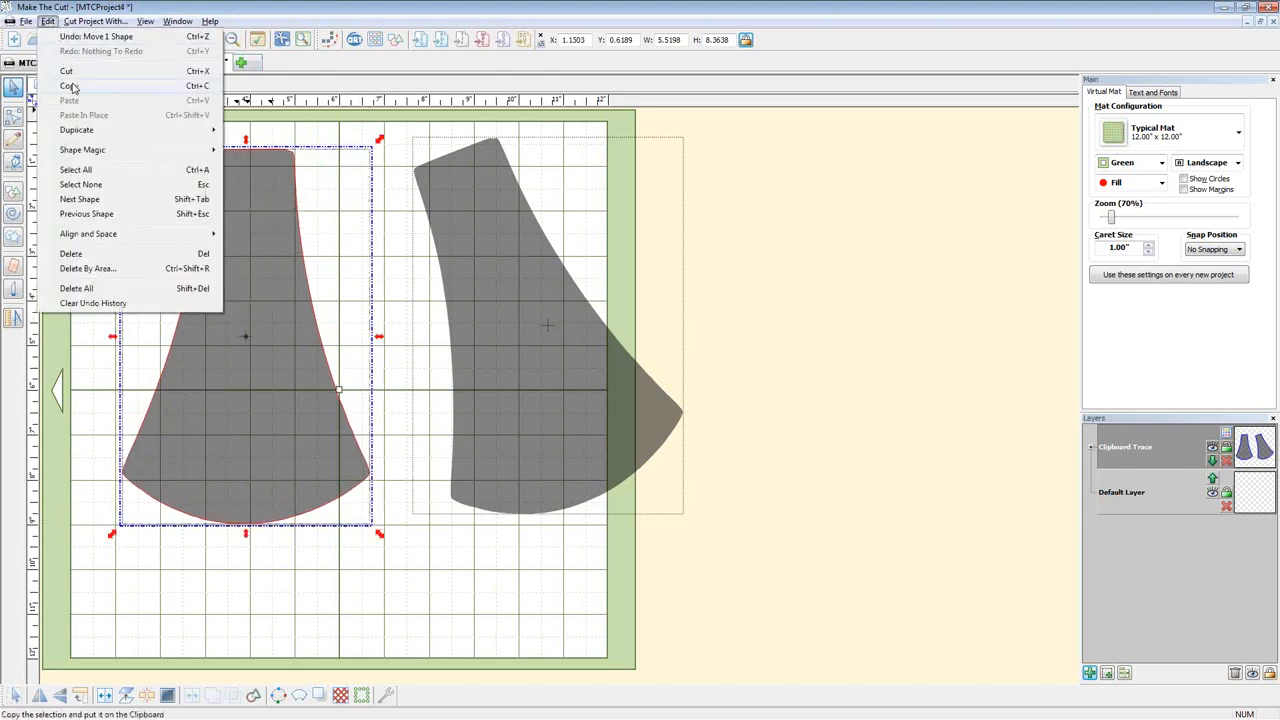
left_click(78, 88)
left_click(242, 63)
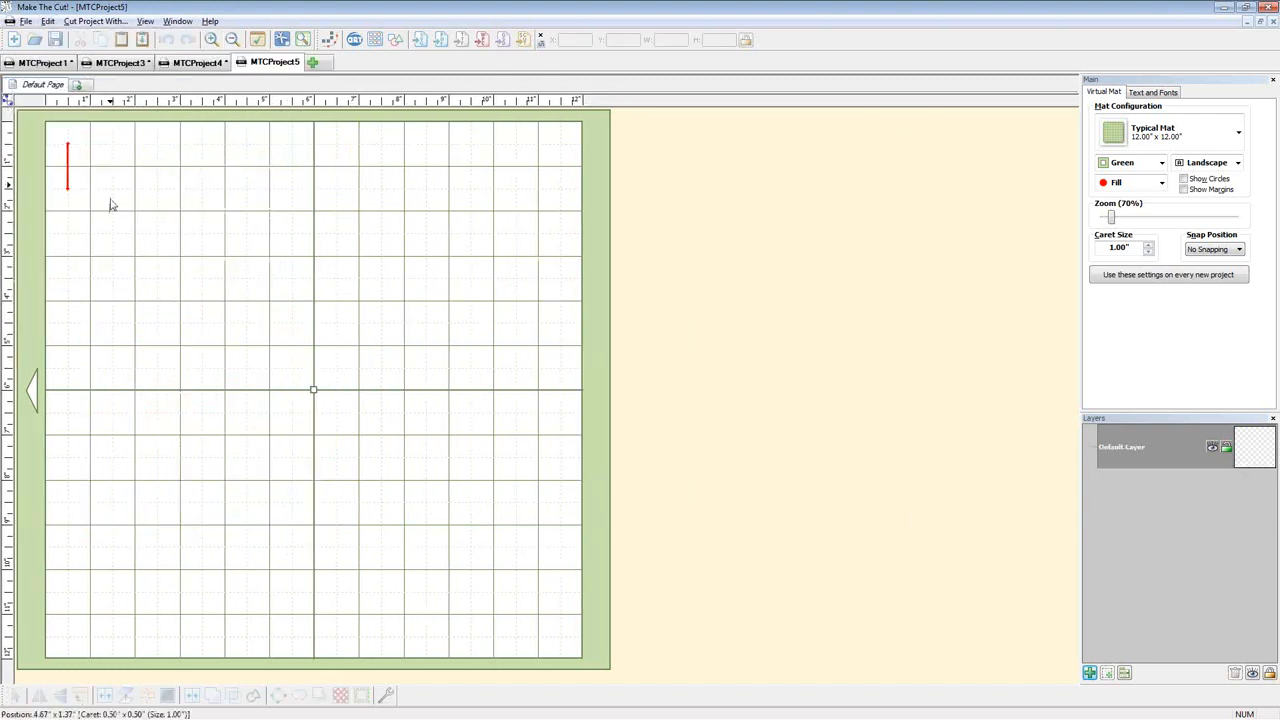
left_click(47, 21)
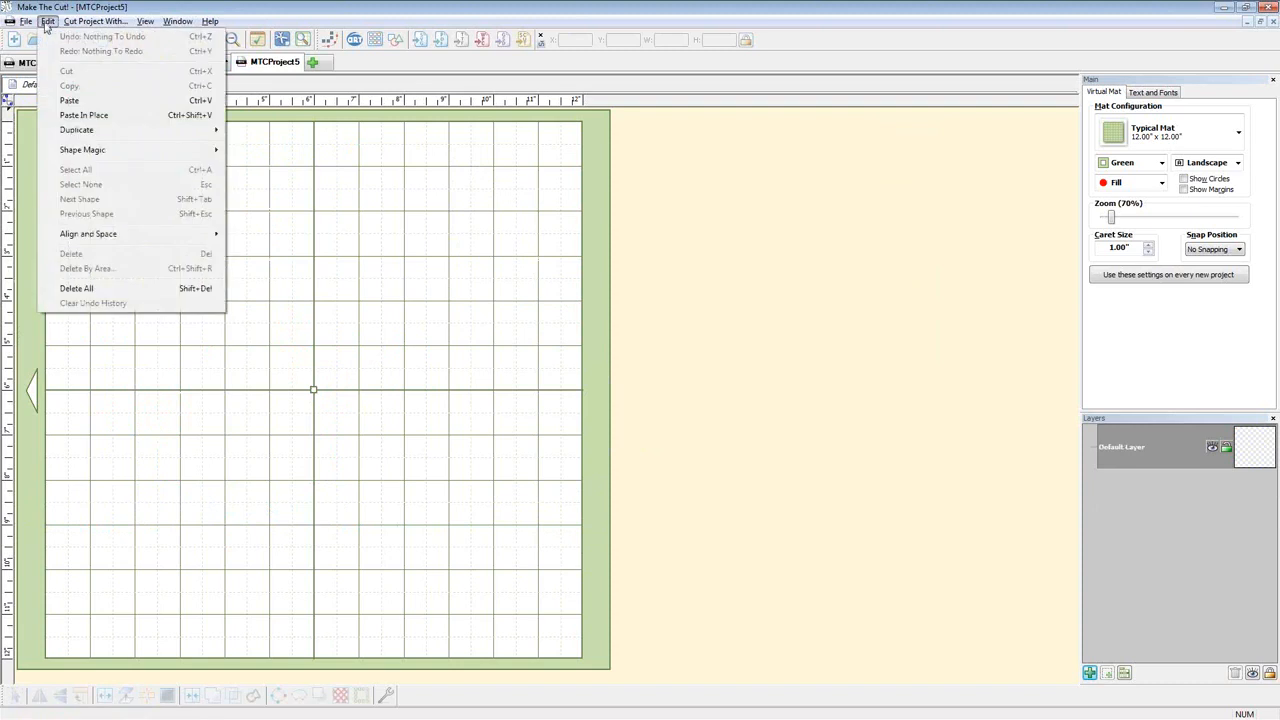
left_click(80, 103)
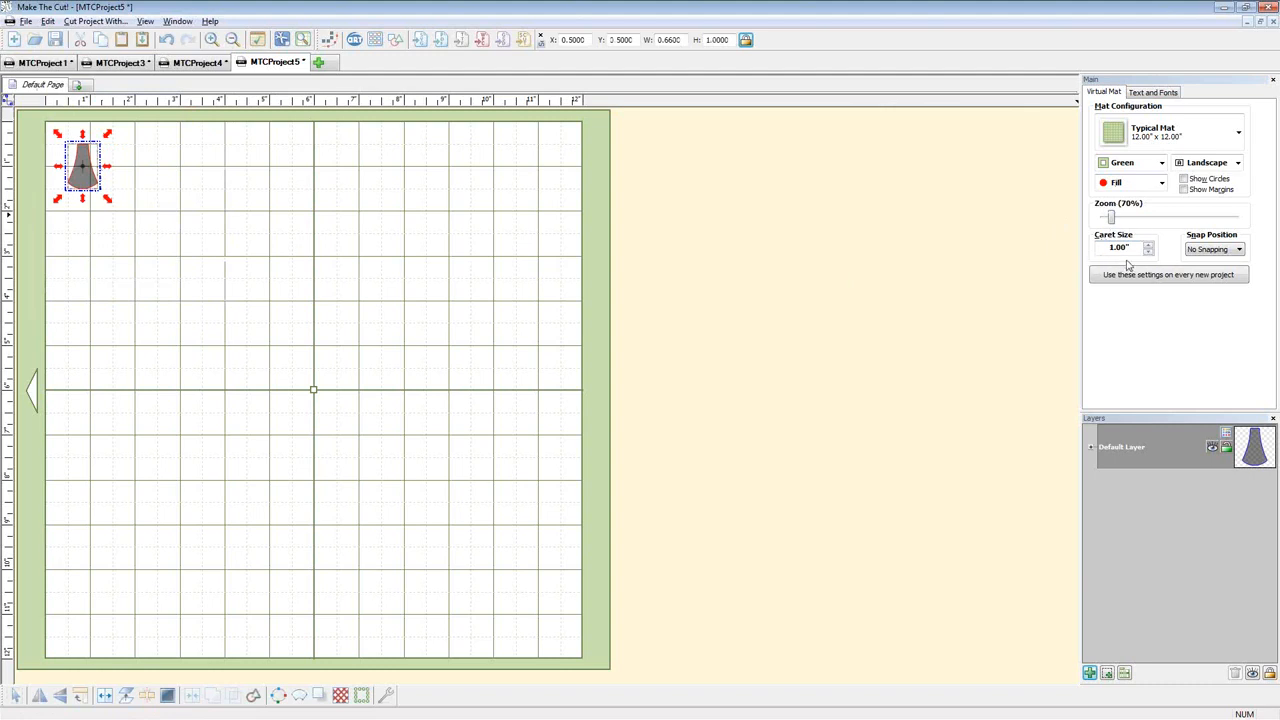
Compare the pasted panel's height with the caret size, and return to the MTCProject4 project
left_click(256, 178)
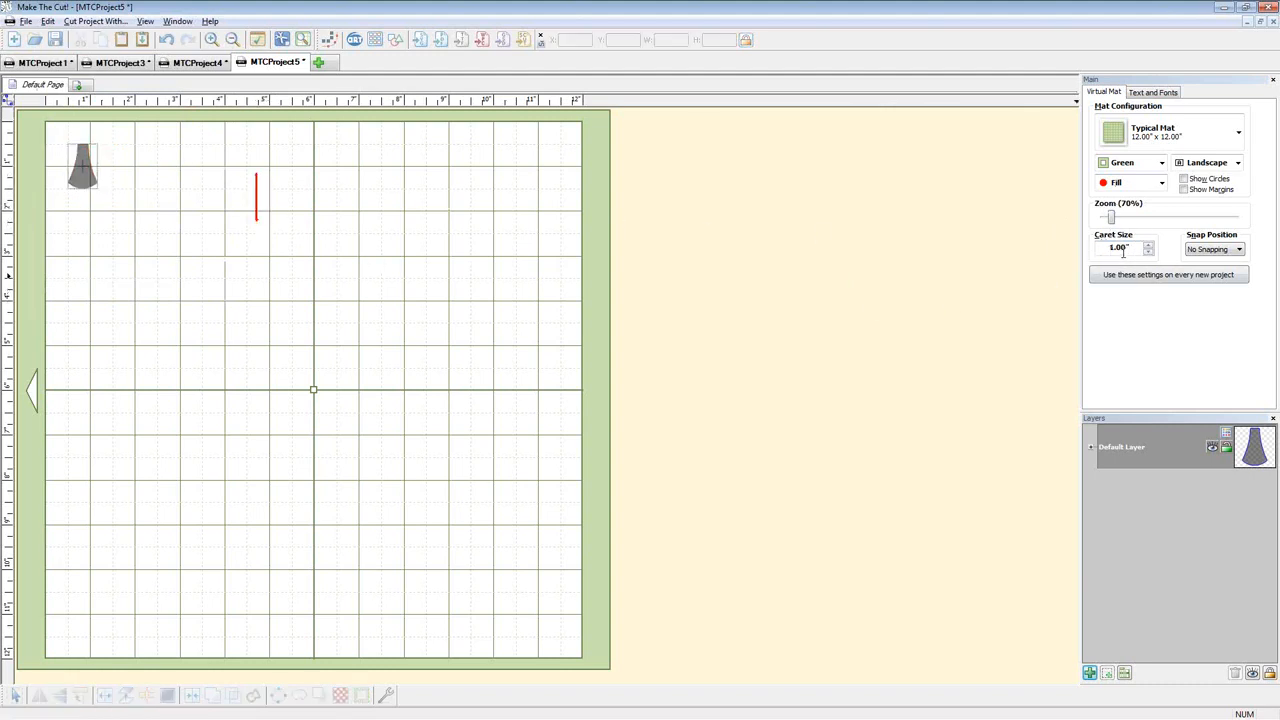
left_click(85, 178)
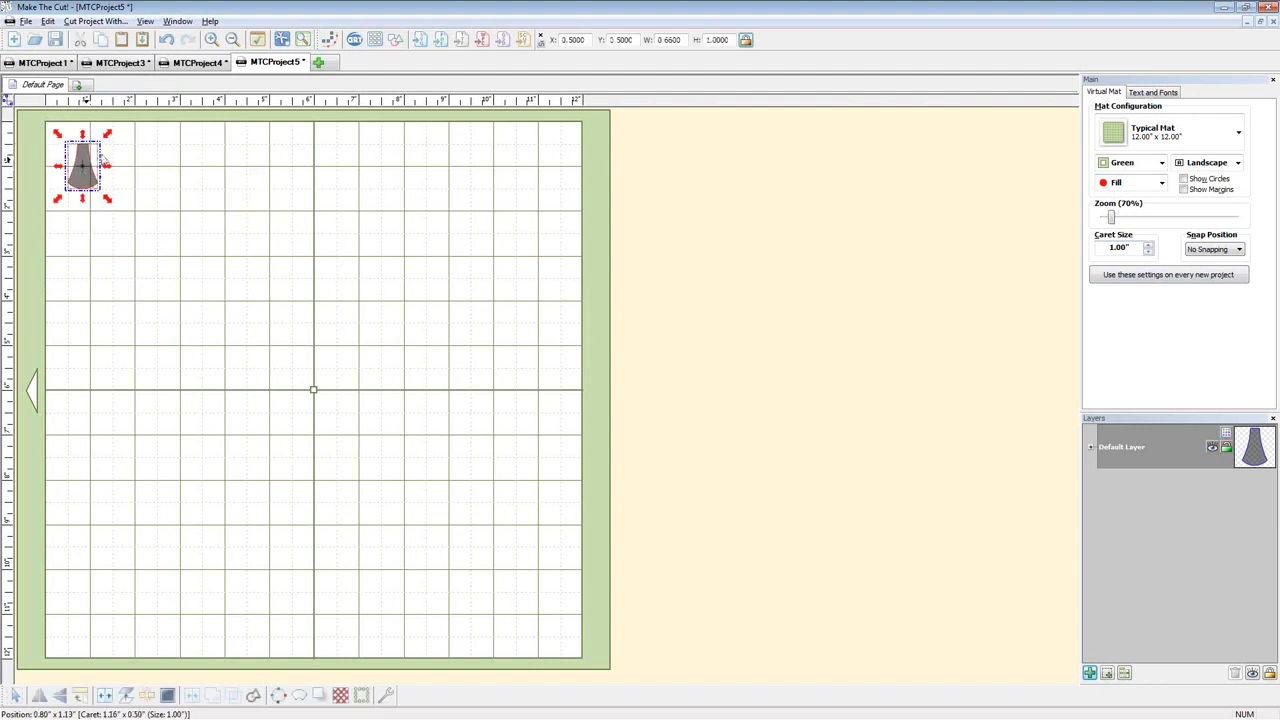
left_click(197, 63)
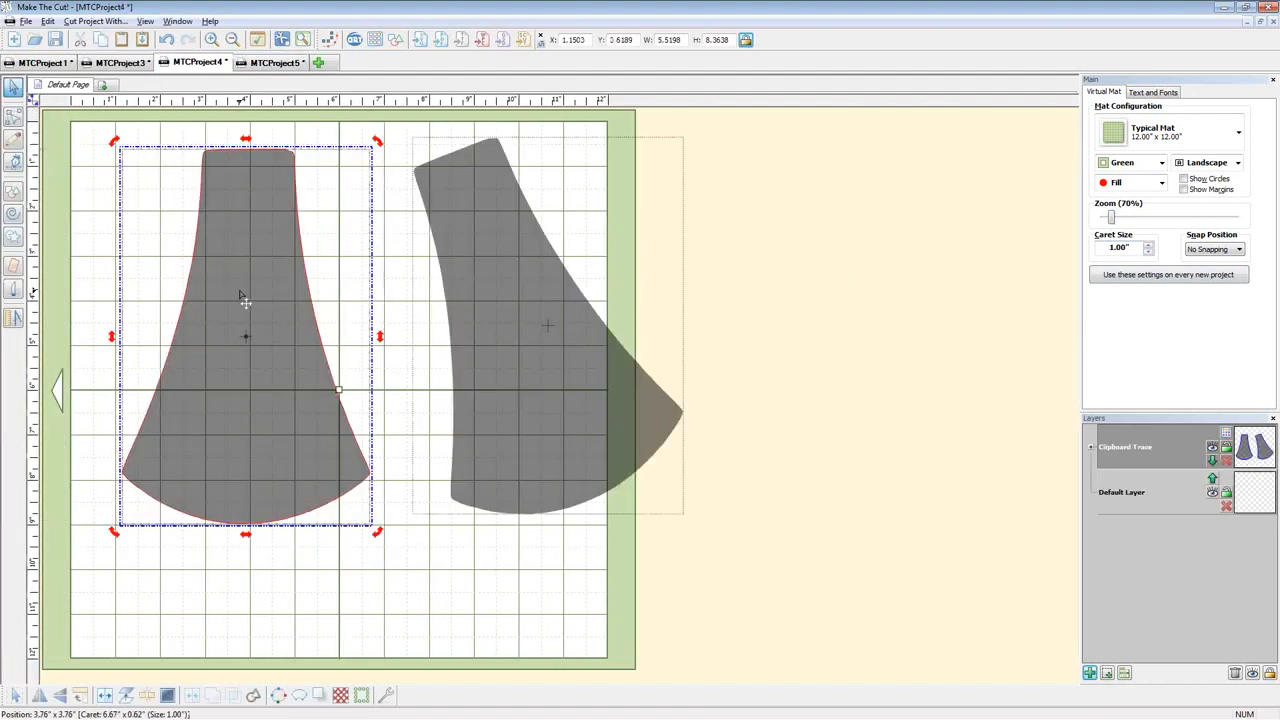
Move the original panel in MTCProject4 to about X 1.45, Y 0.60, and paste the copied panel in place into MTCProject5
left_click_drag(244, 302, 256, 324)
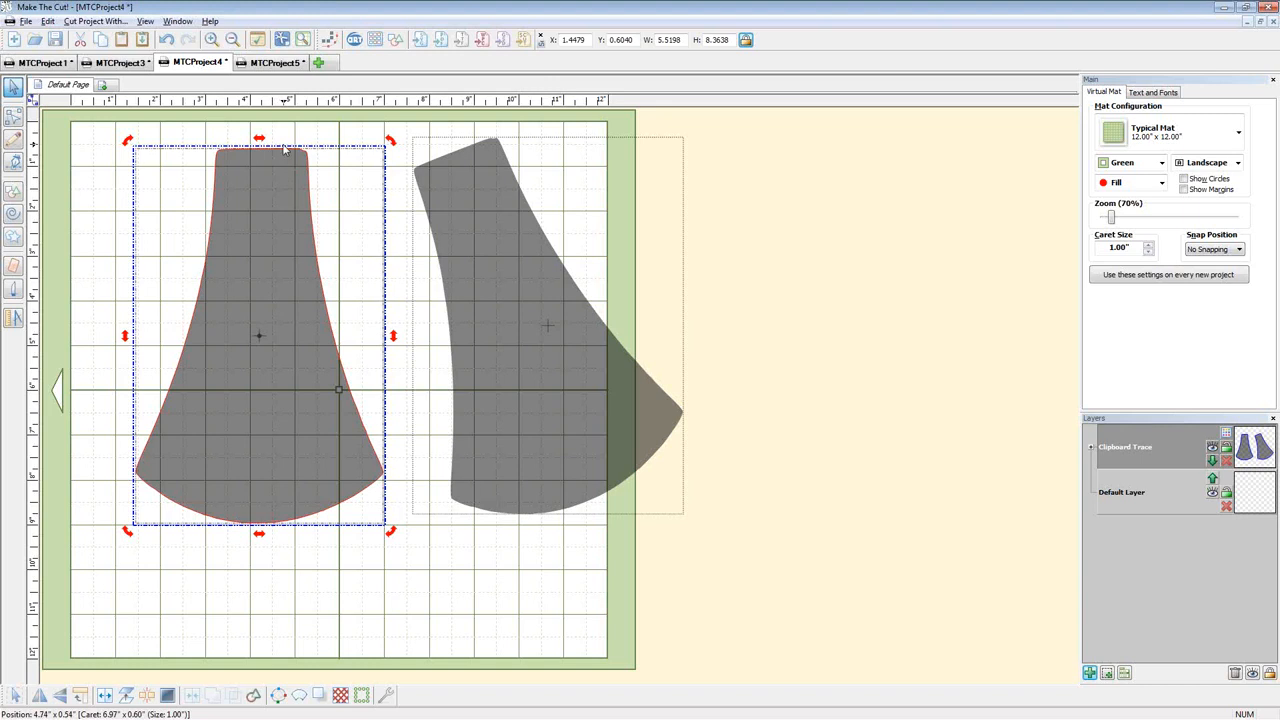
left_click(276, 63)
left_click(195, 172)
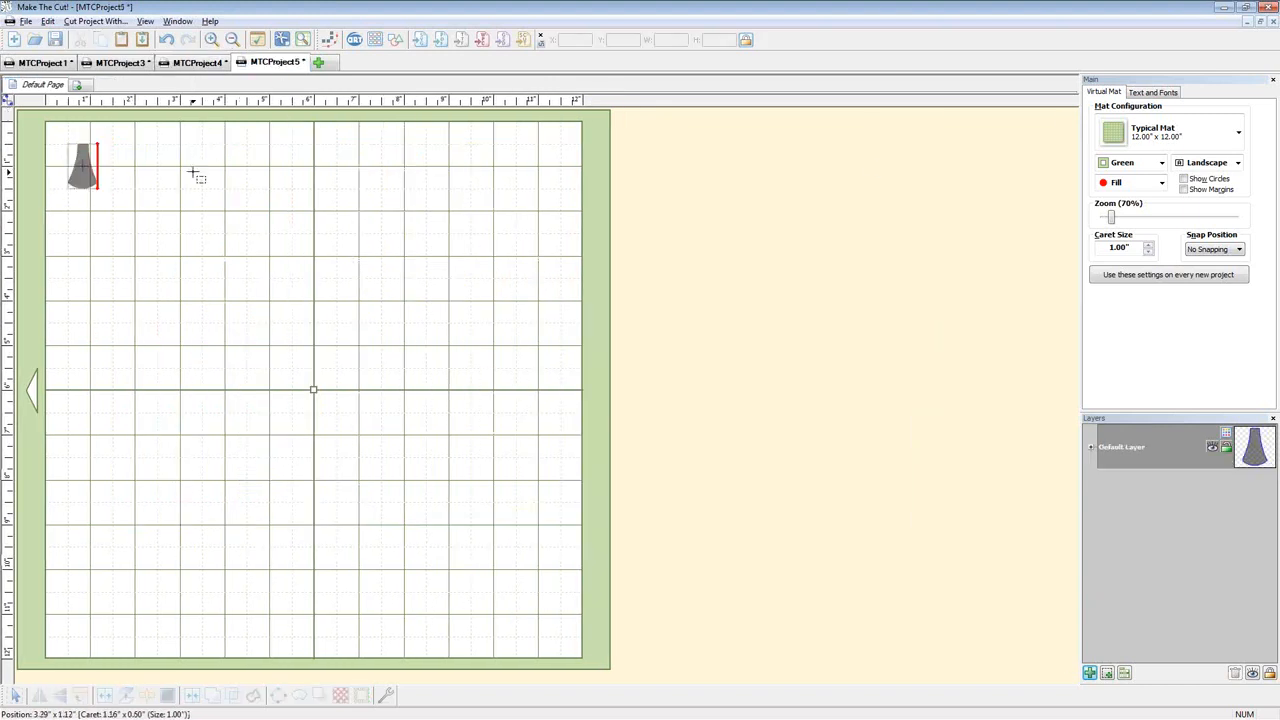
left_click(48, 21)
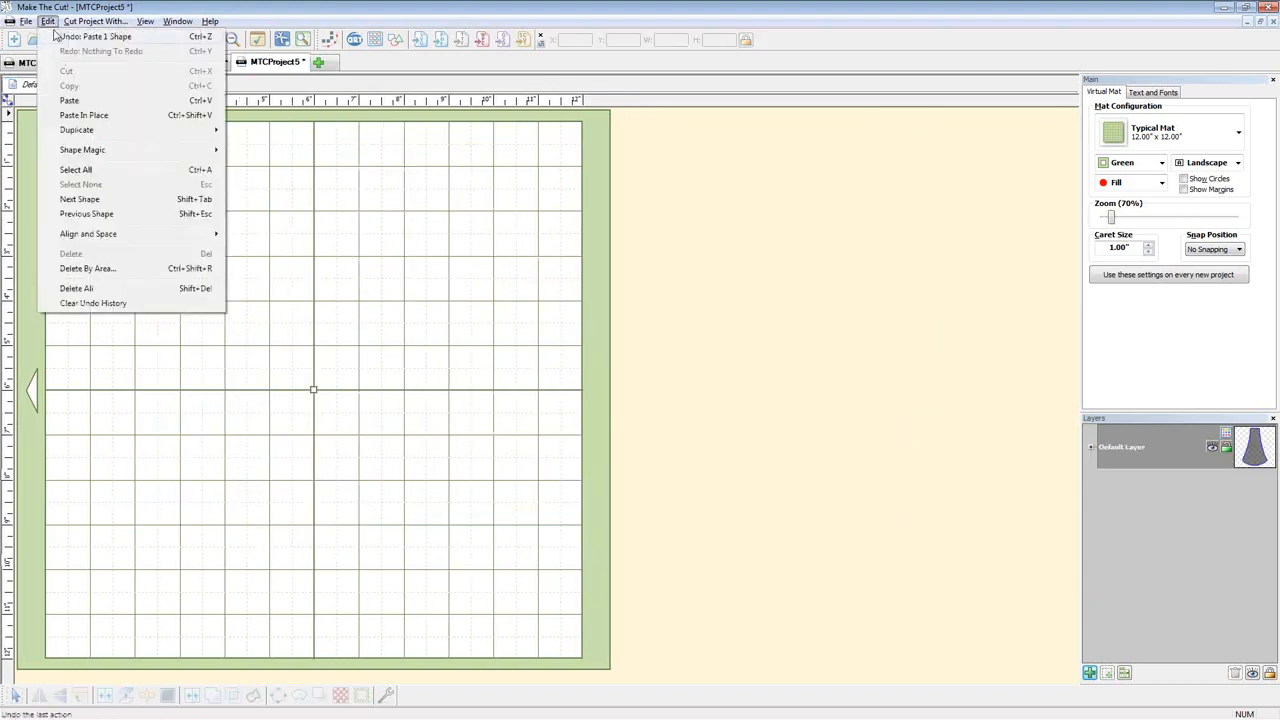
left_click(84, 115)
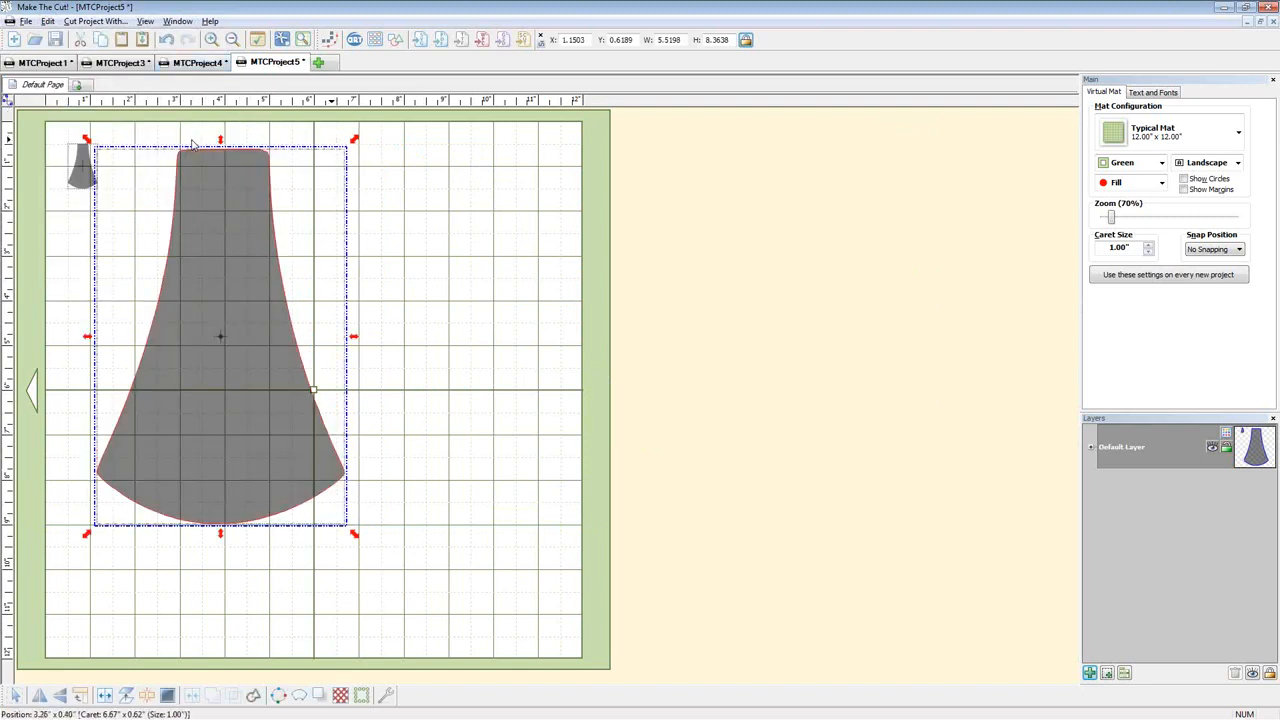
Compare the in-place copy with the original panel in MTCProject4, and clear the pasted panels from MTCProject5
left_click(199, 63)
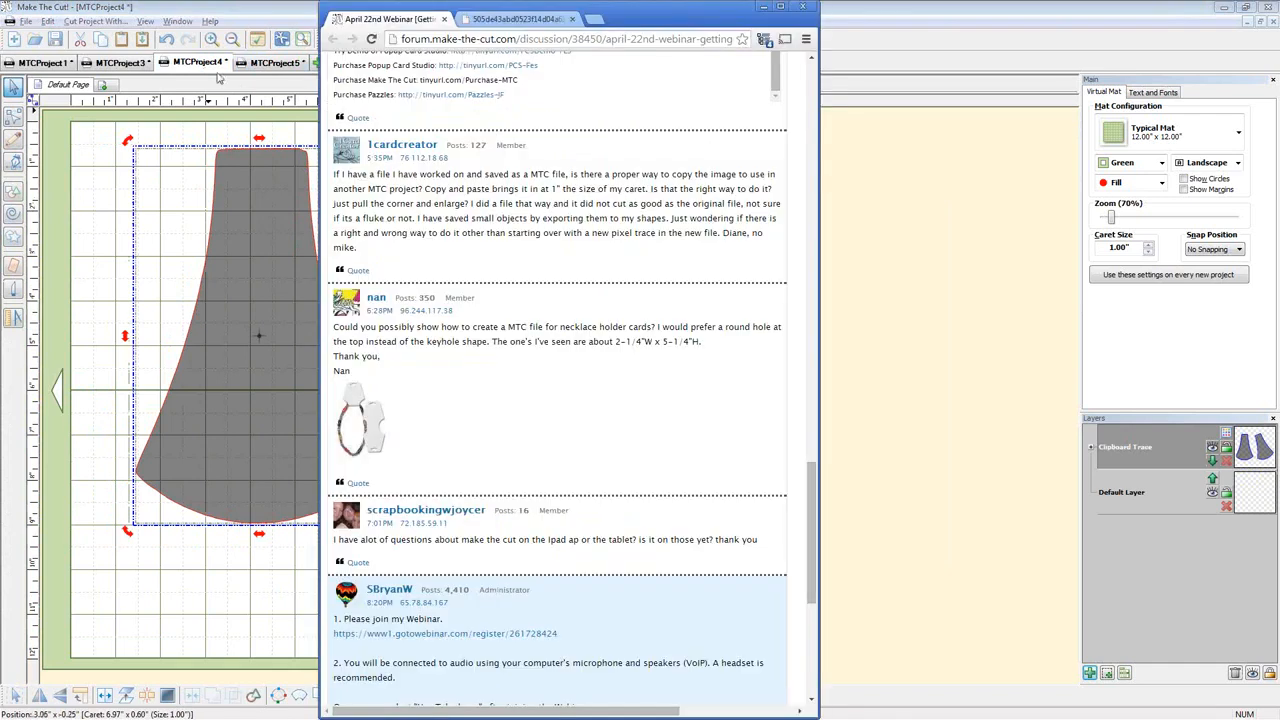
left_click(265, 63)
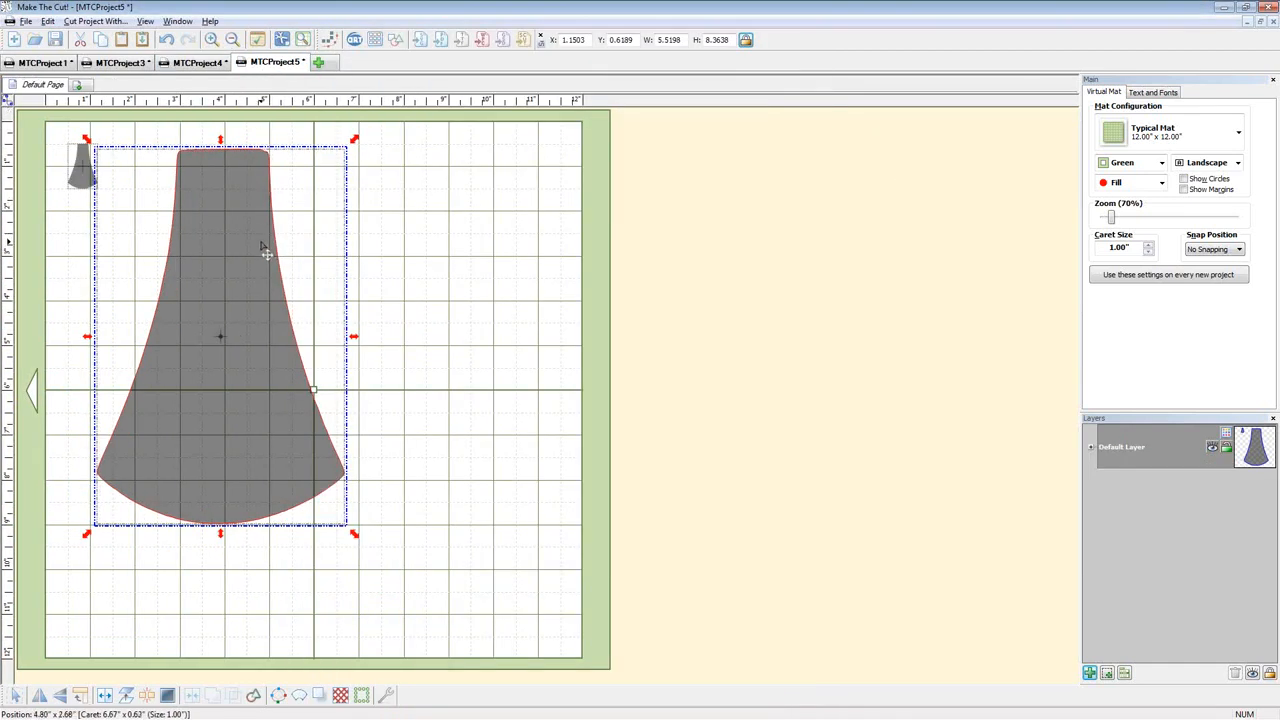
left_click(382, 250)
left_click(278, 257)
key("Delete")
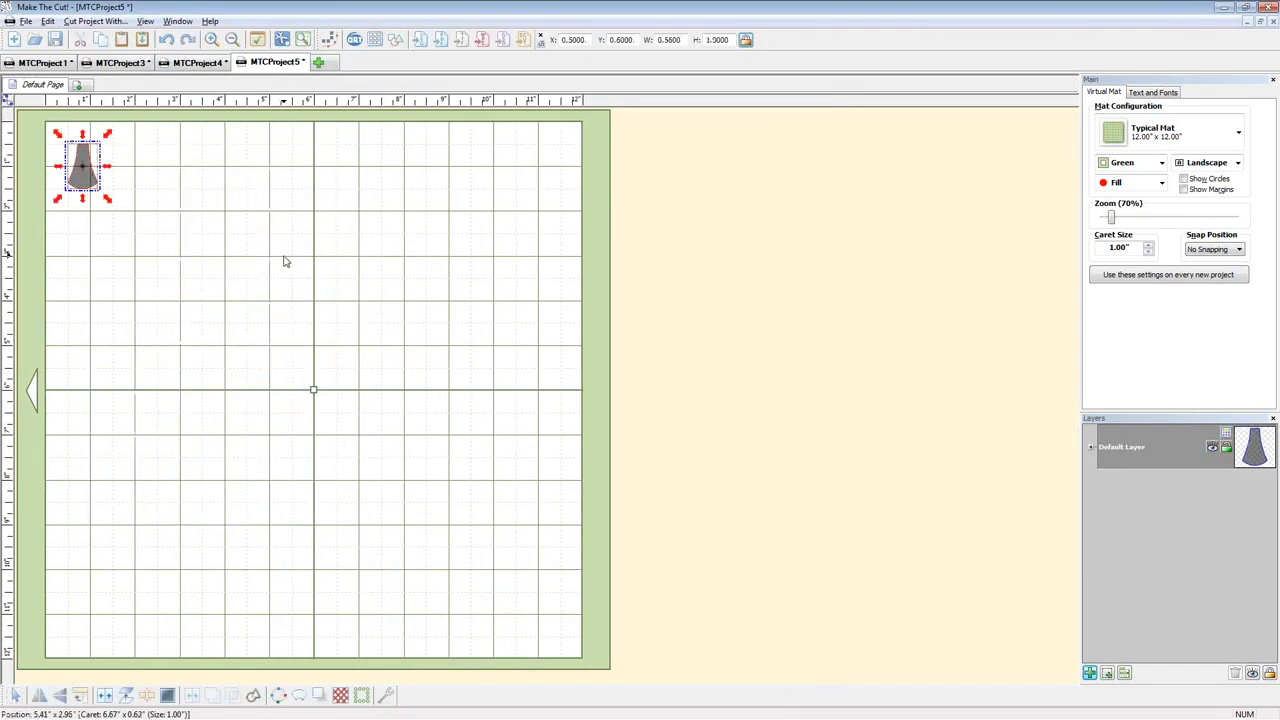
key("ctrl+z")
Set the upright panel's position in MTCProject4 to X 1, Y 1
left_click(206, 66)
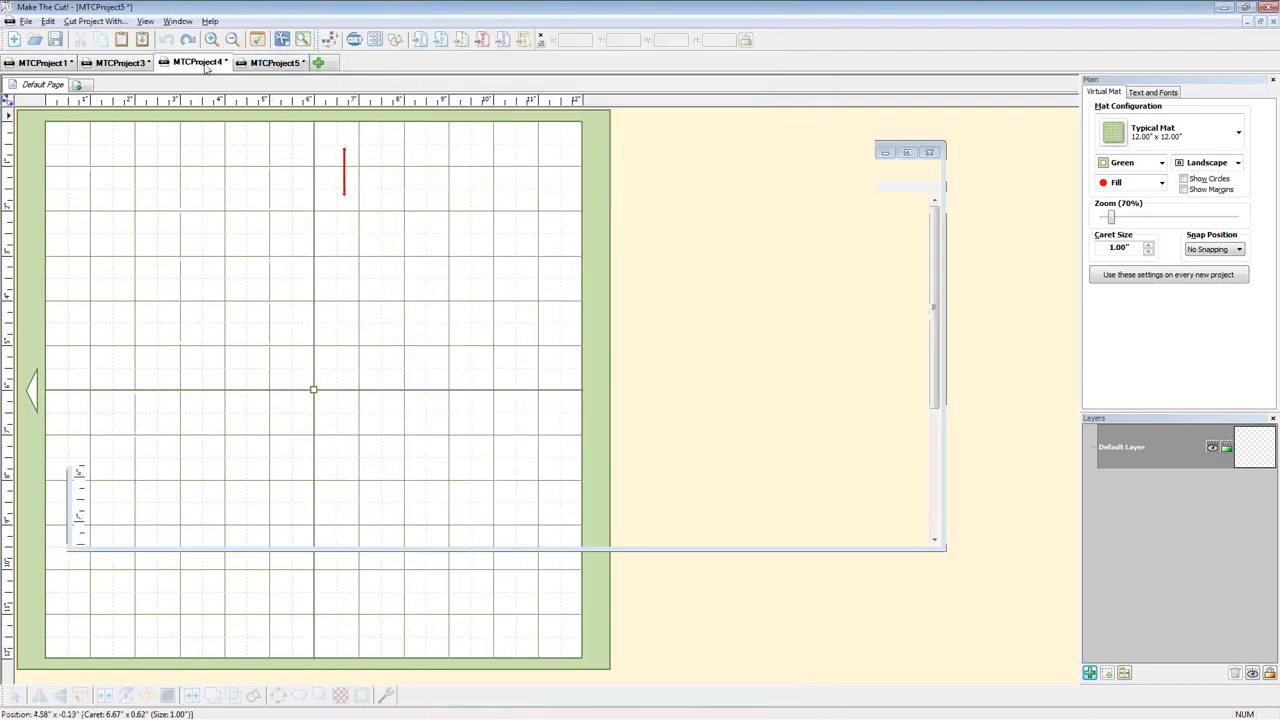
left_click_drag(238, 228, 213, 243)
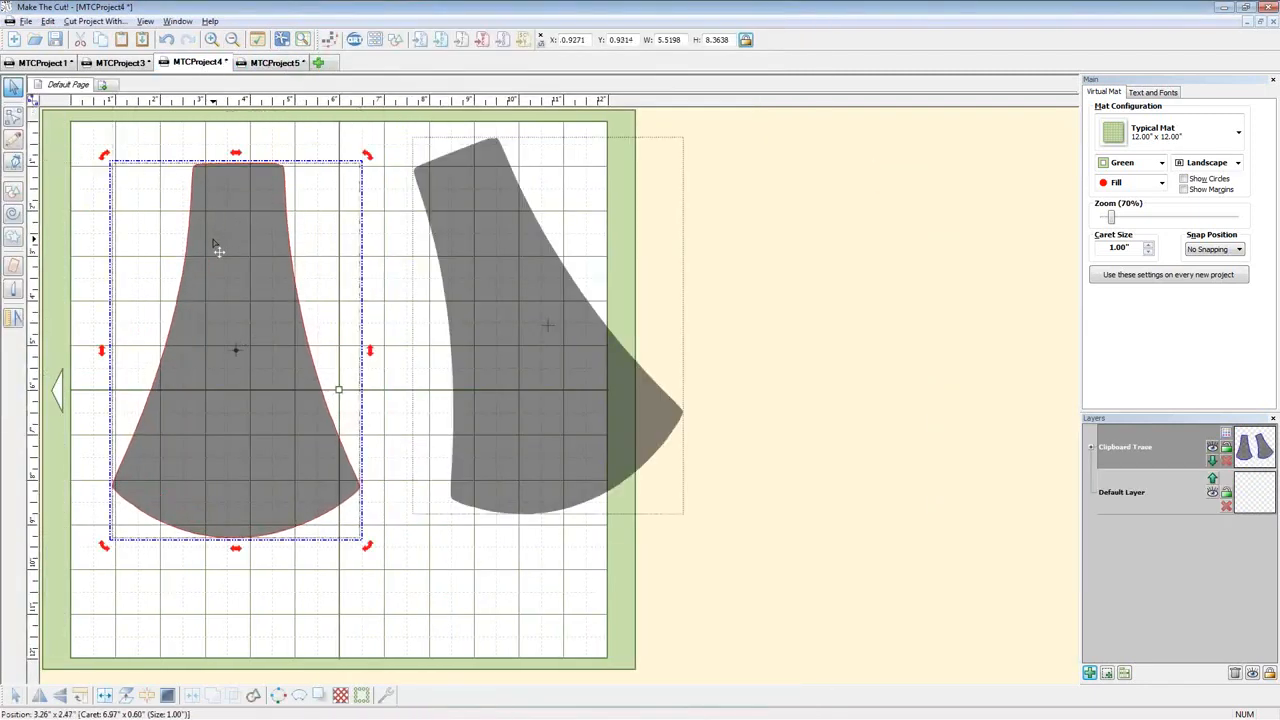
double_click(588, 40)
type("1")
key("Tab")
type("1")
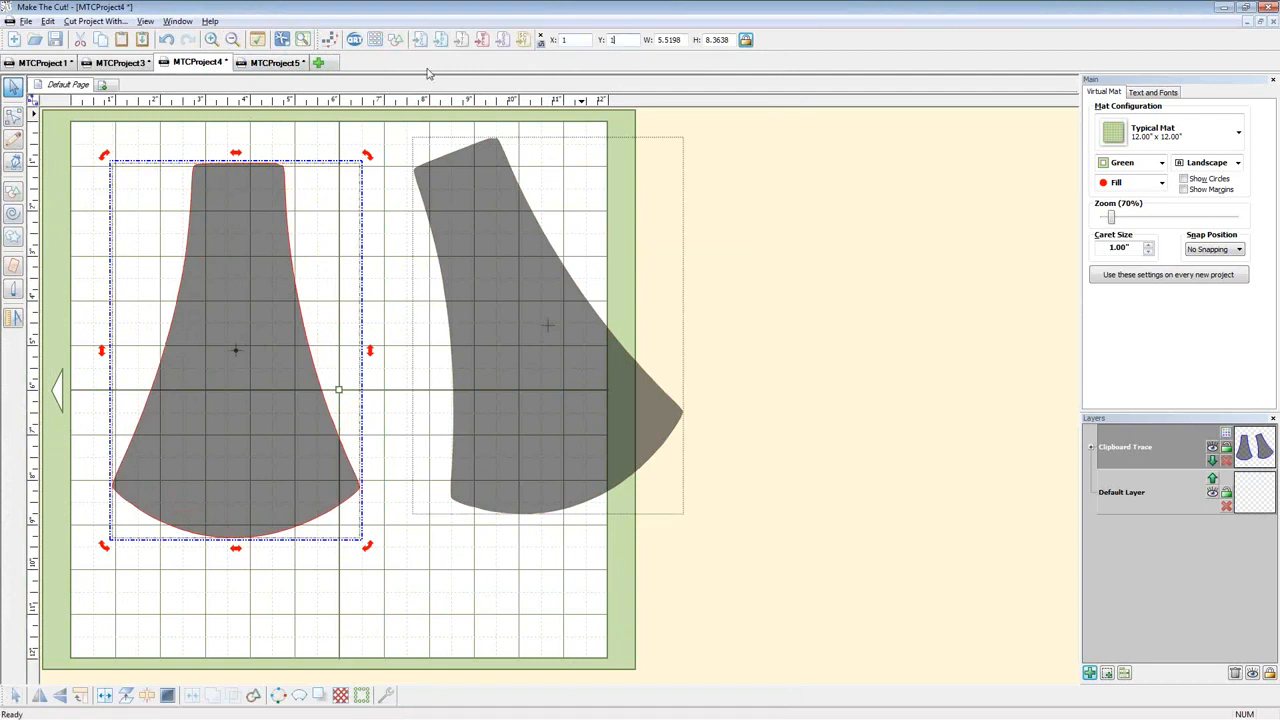
key("Return")
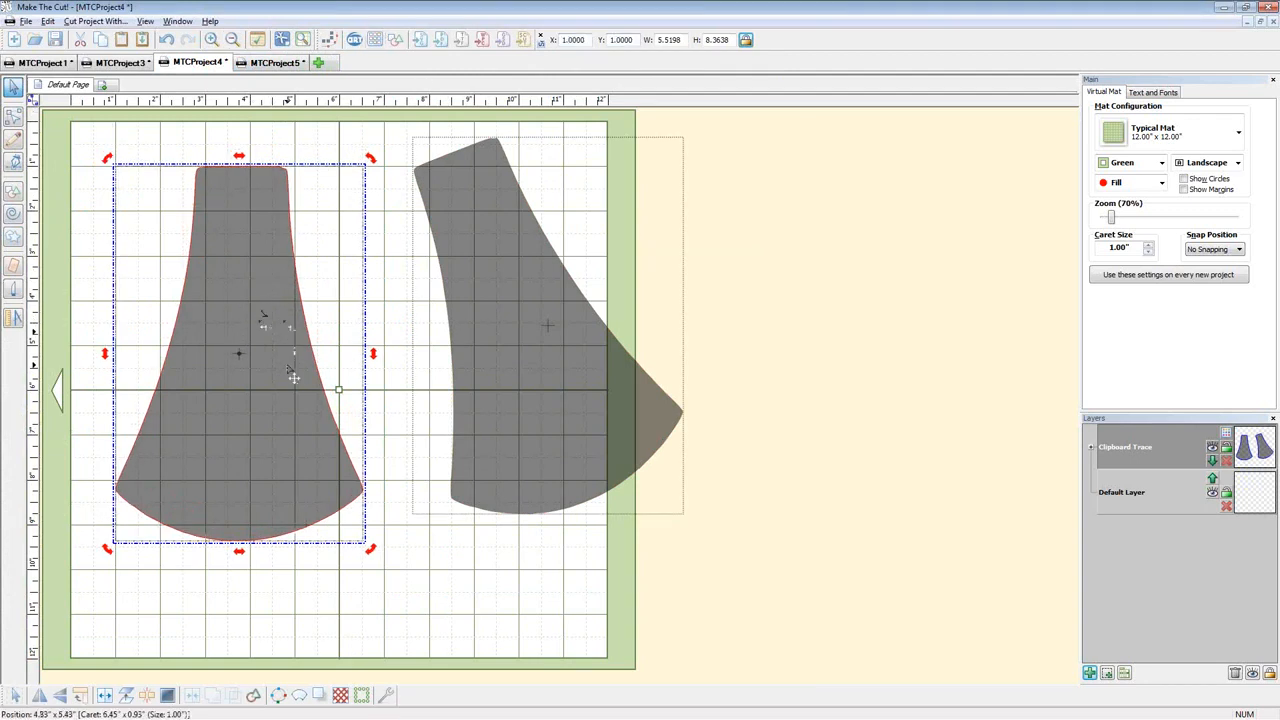
Copy the upright panel from MTCProject4 and paste it in place into MTCProject5
left_click(48, 22)
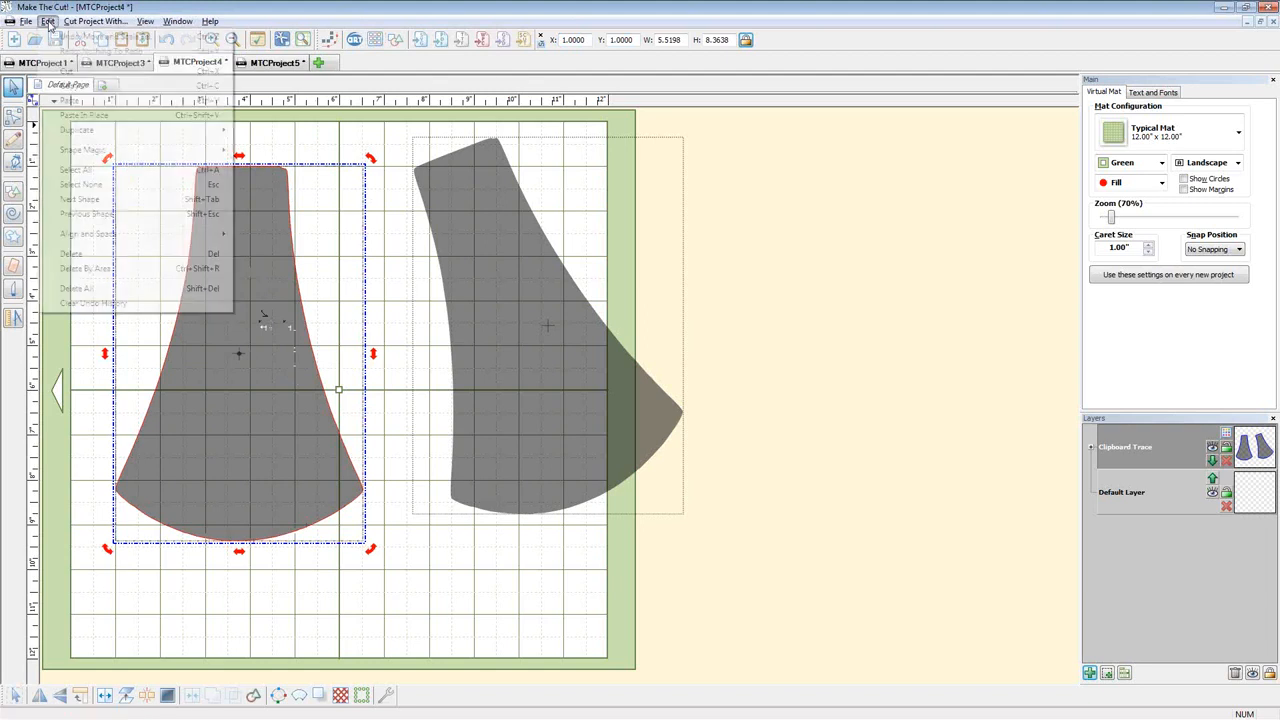
left_click(70, 87)
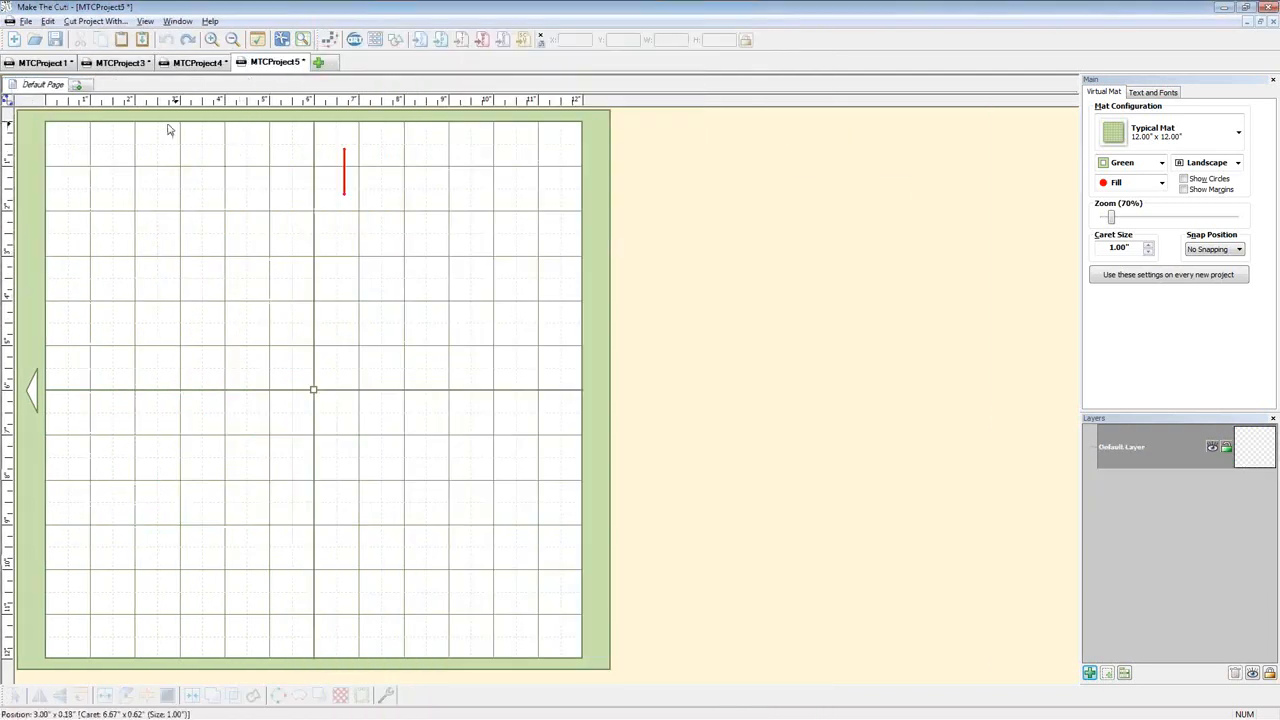
left_click(48, 21)
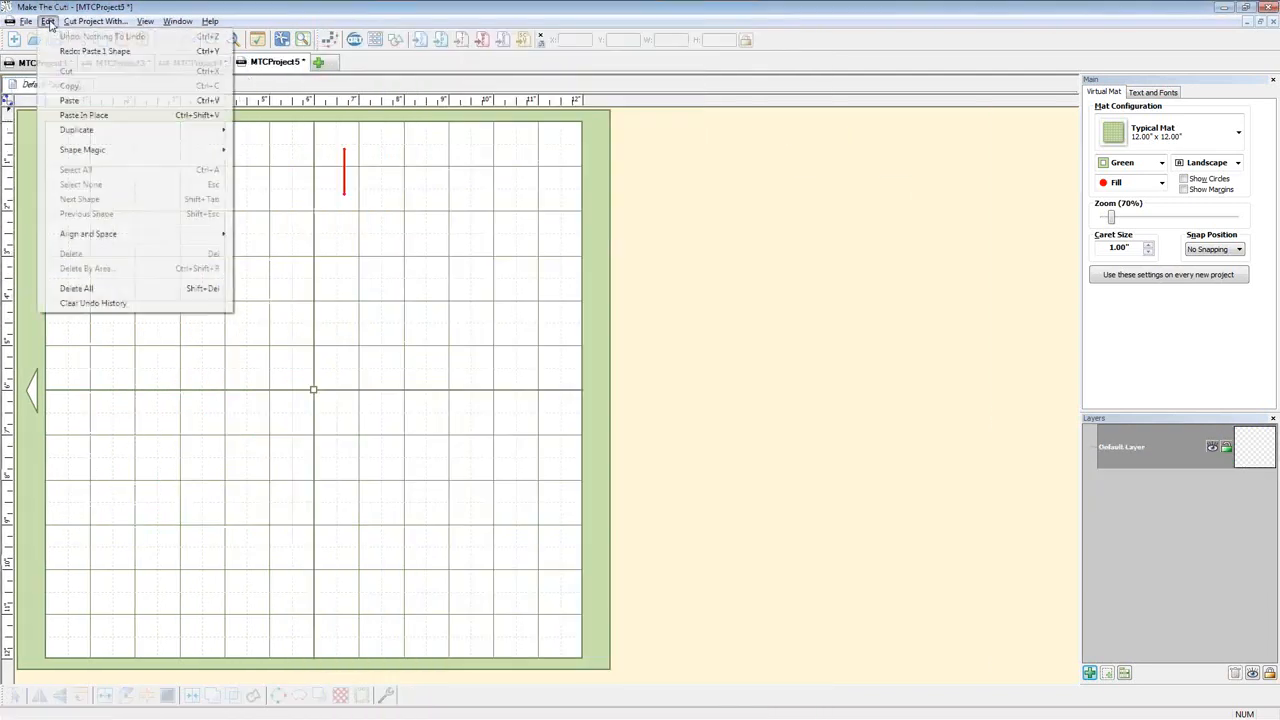
left_click(75, 117)
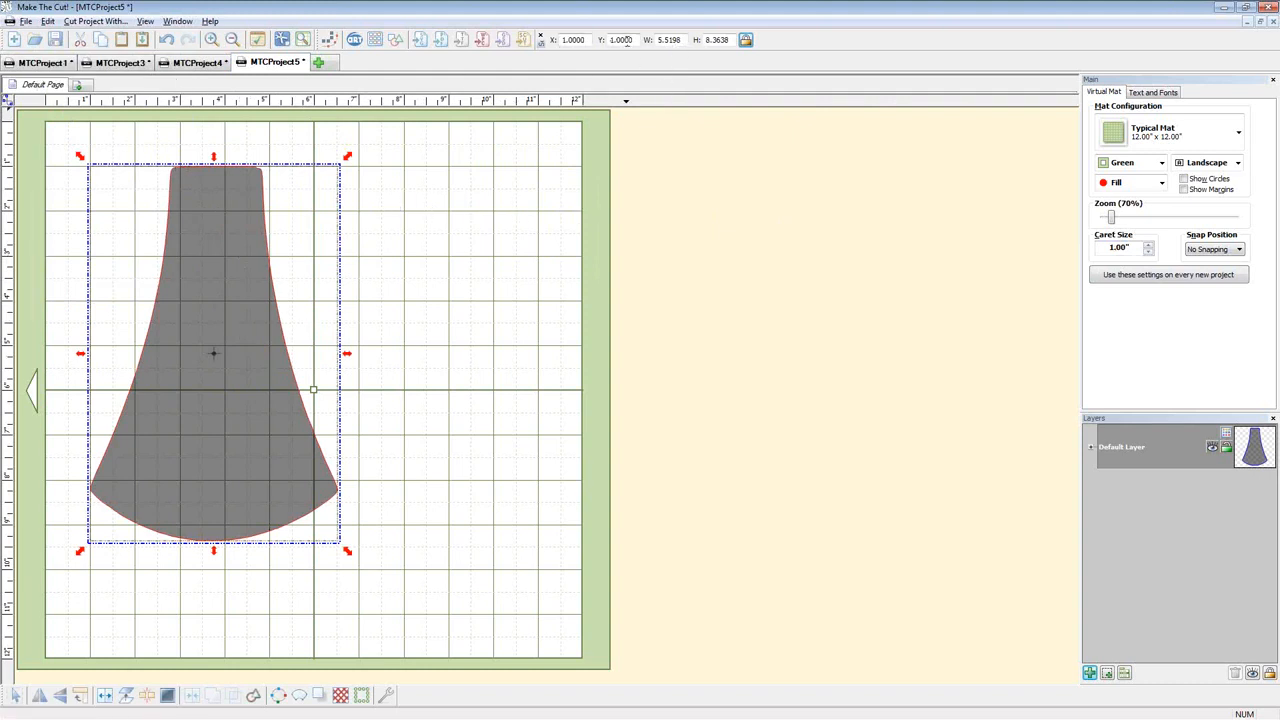
Return to MTCProject4 and reread the forum question about enlarging a pasted shape by pulling its corner
left_click(180, 66)
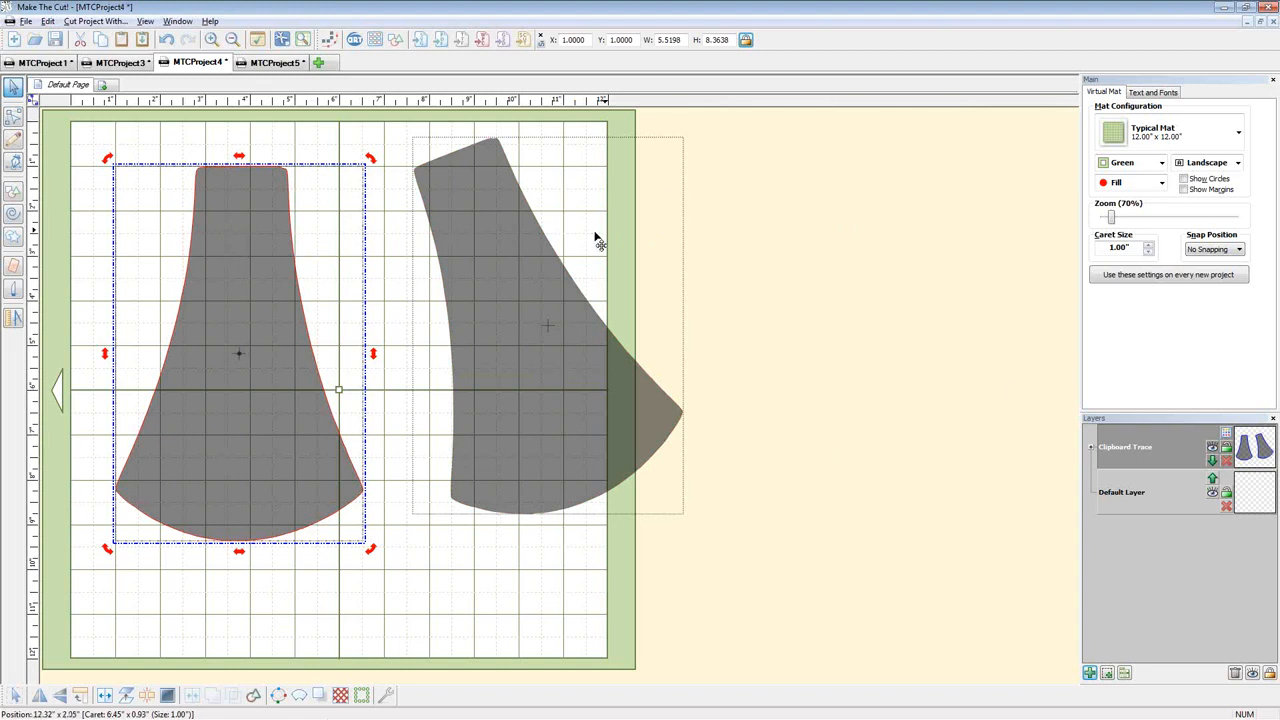
key("alt+Tab")
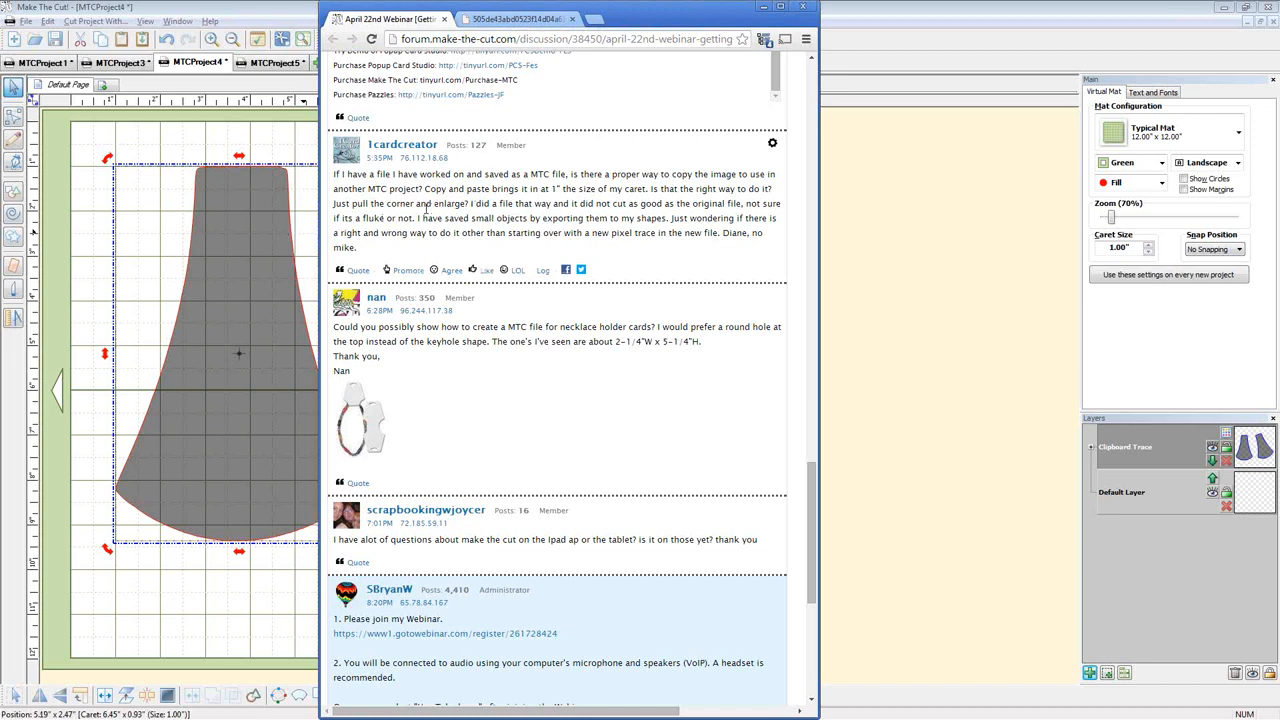
left_click(870, 354)
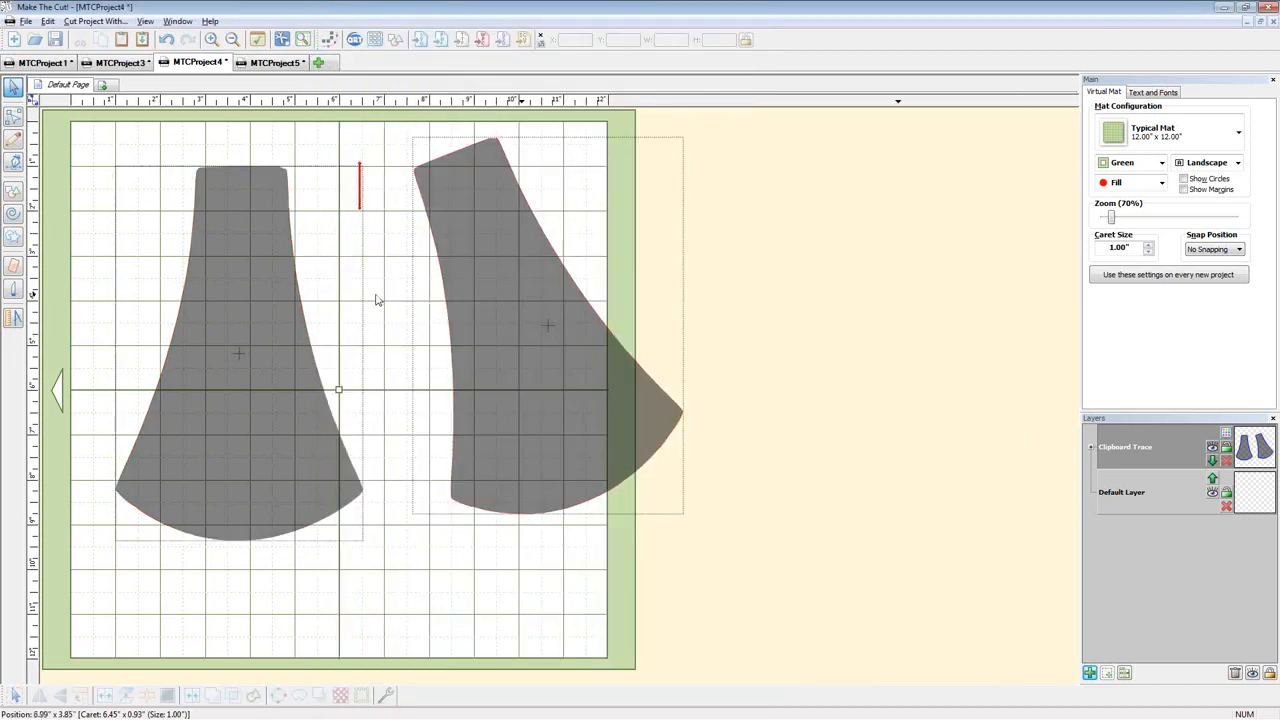
Paste the upright panel into MTCProject5 with regular Paste at about X 7.51, Y 1.03, and try enlarging the small copy freehand
left_click(303, 293)
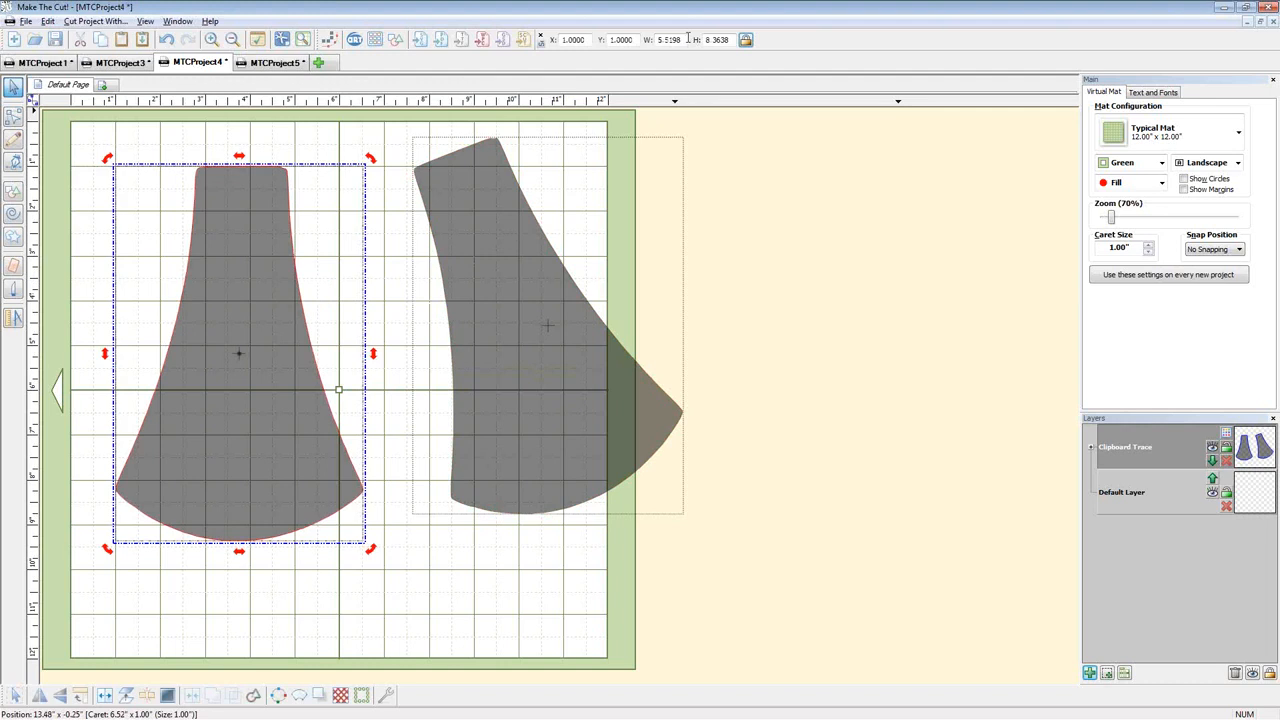
left_click_drag(690, 40, 640, 40)
left_click(255, 255)
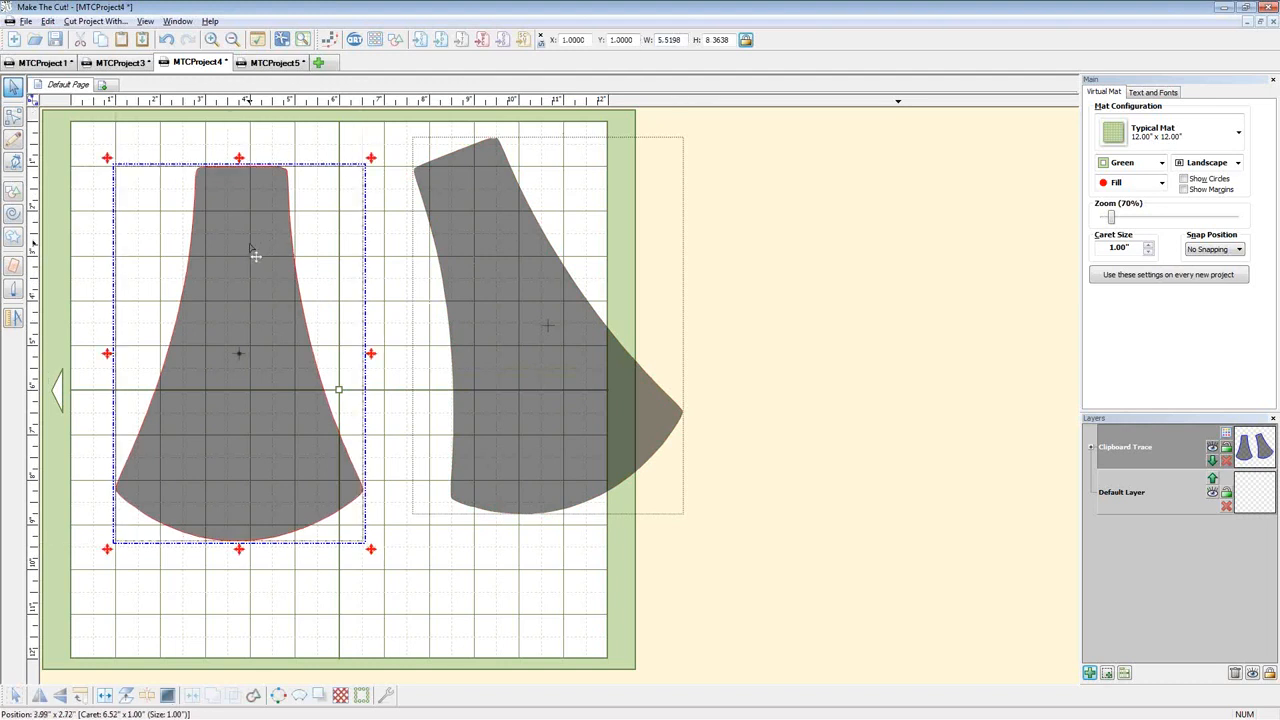
left_click(275, 62)
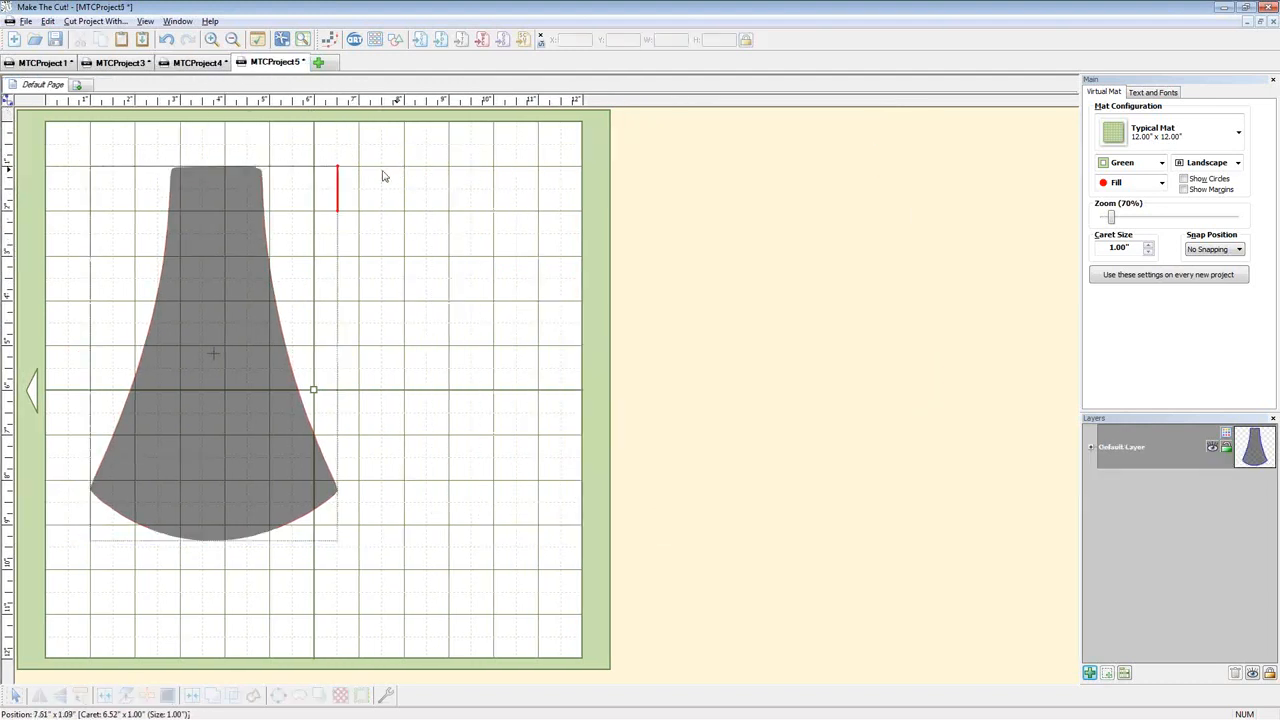
left_click(382, 168)
key("ctrl+v")
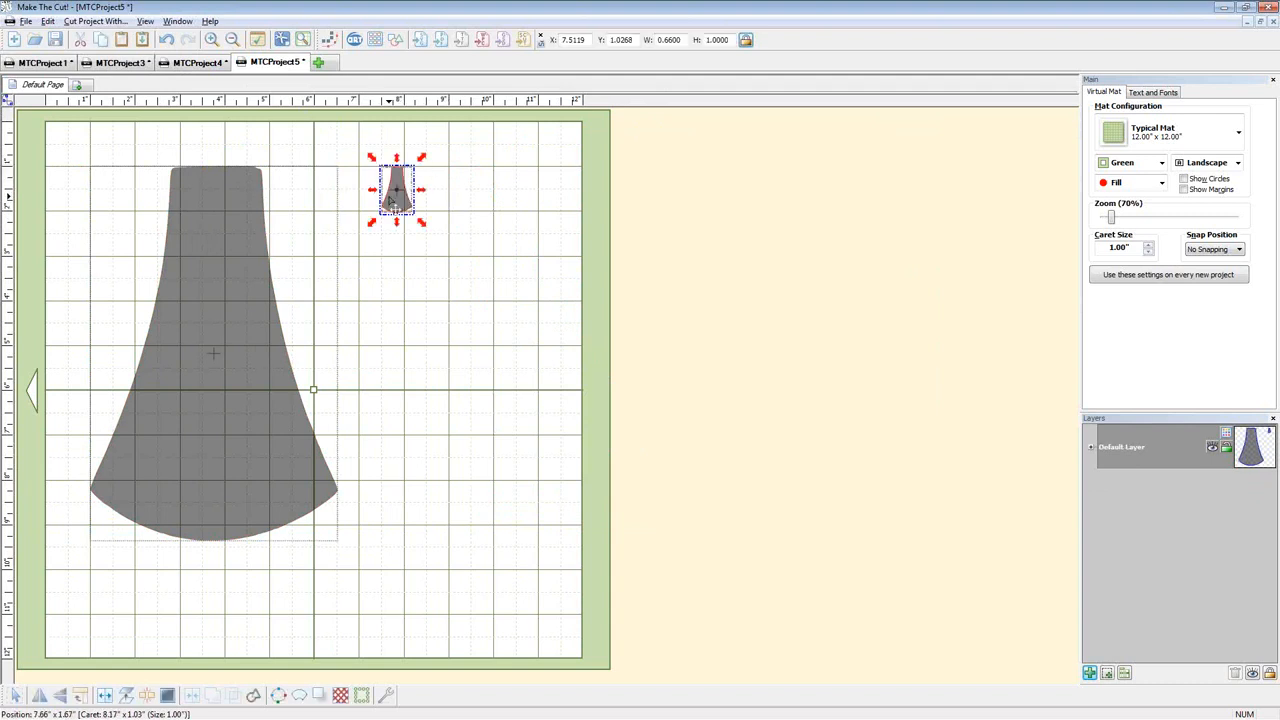
left_click_drag(421, 222, 434, 319)
key("ctrl+z")
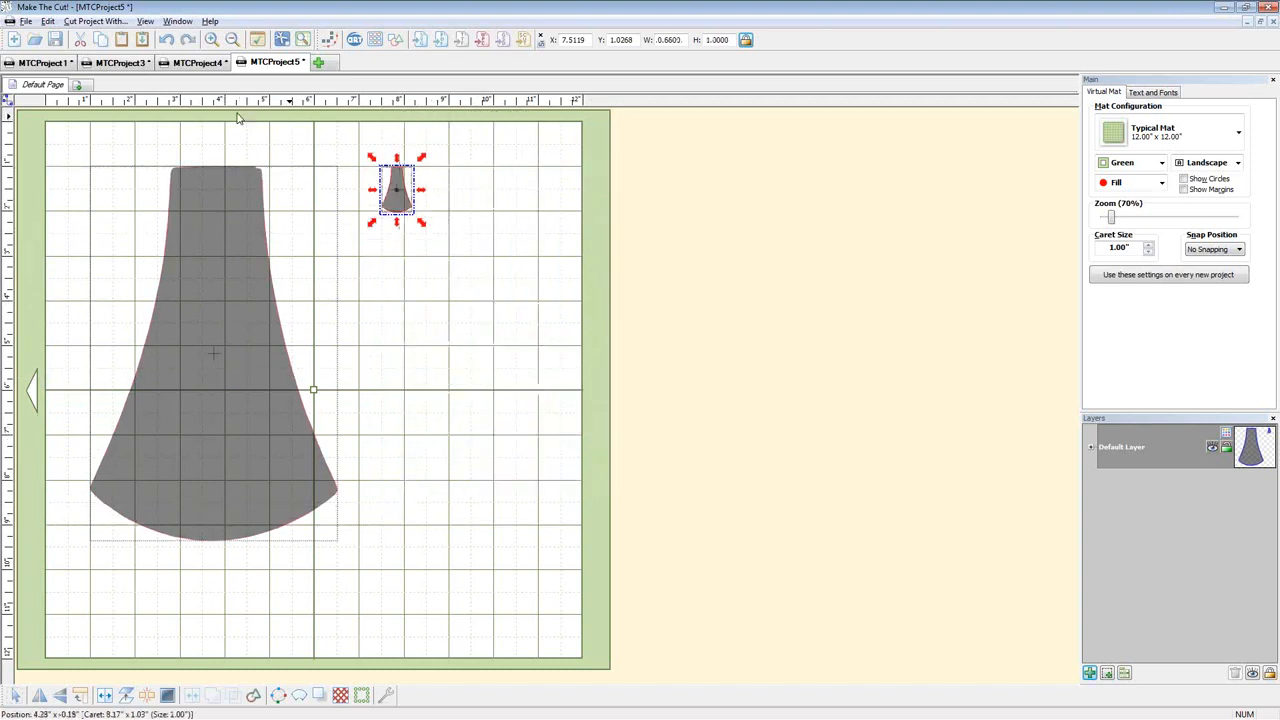
Set the small pasted panel's width in MTCProject5 to 5.5198, taken from the original panel in MTCProject4
left_click(196, 64)
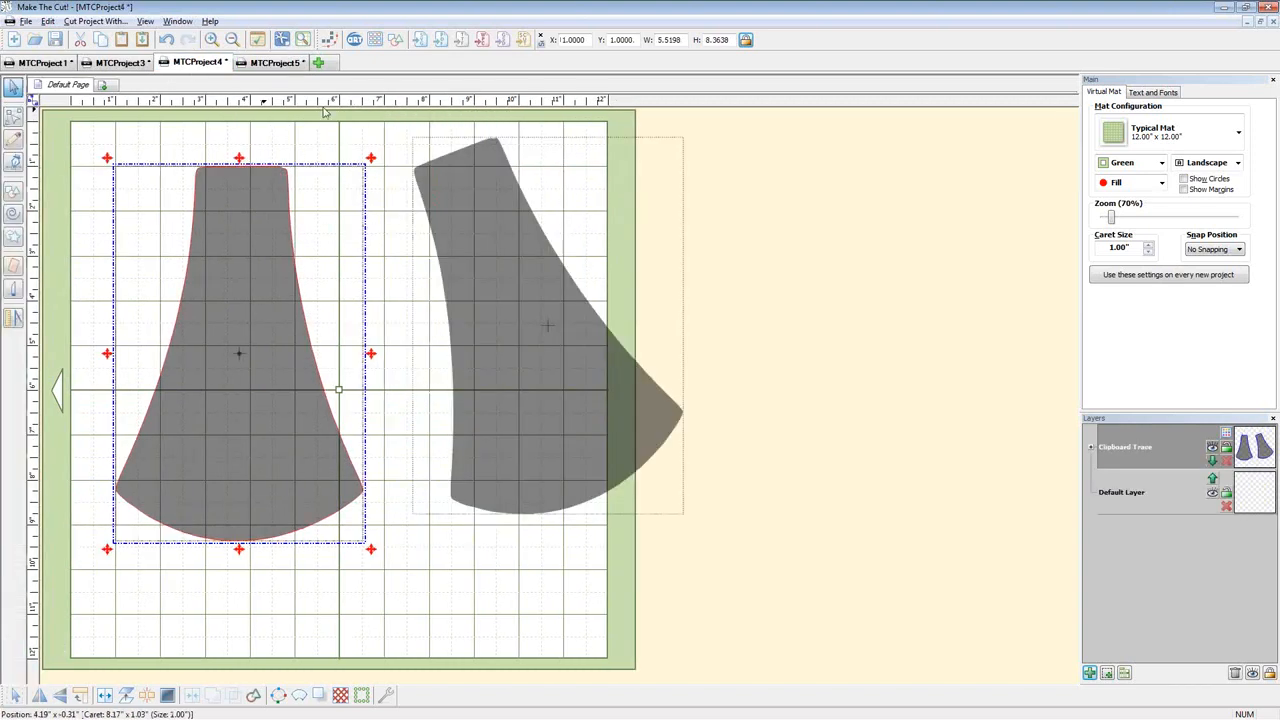
double_click(686, 40)
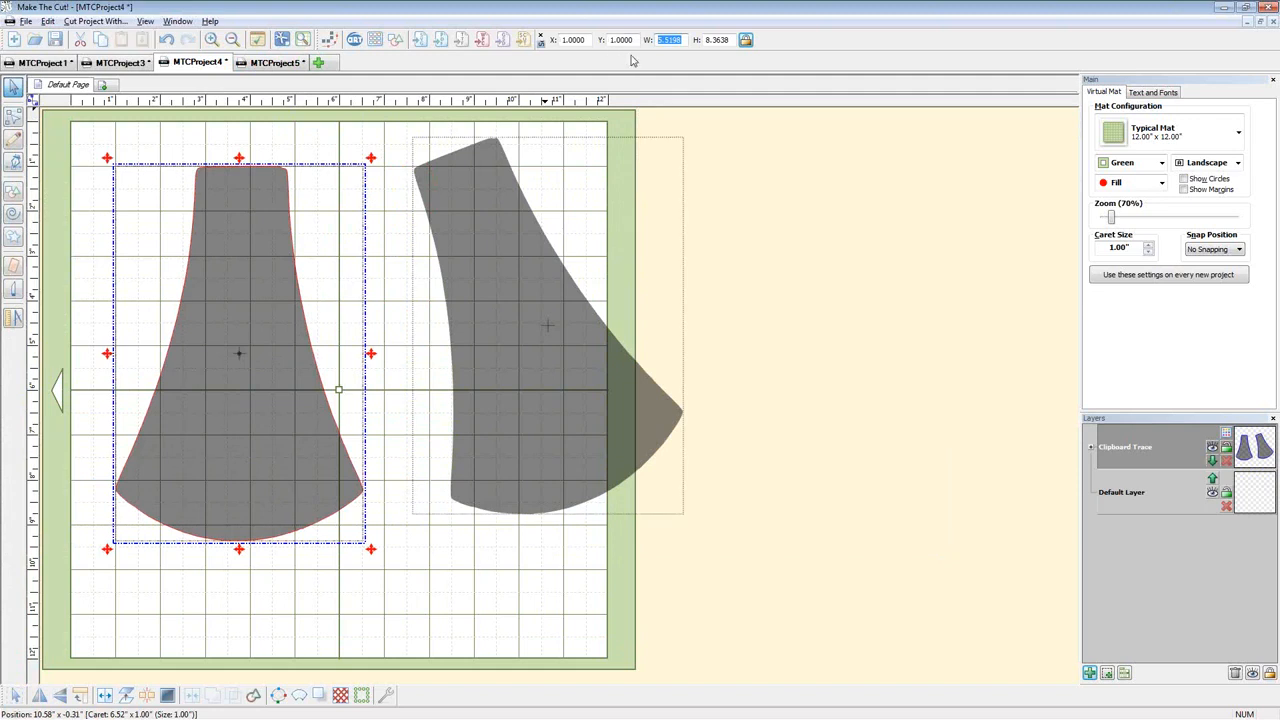
key("alt+Tab")
key("alt+Tab")
left_click(274, 63)
left_click(398, 178)
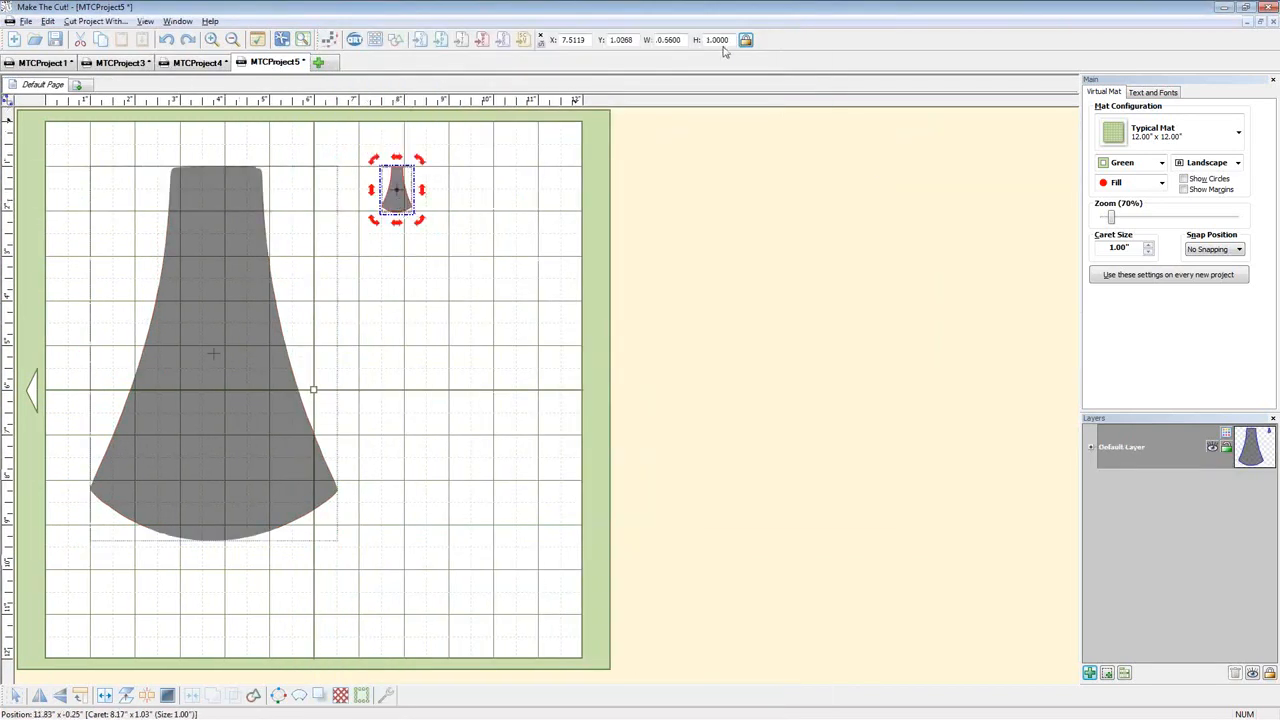
double_click(668, 40)
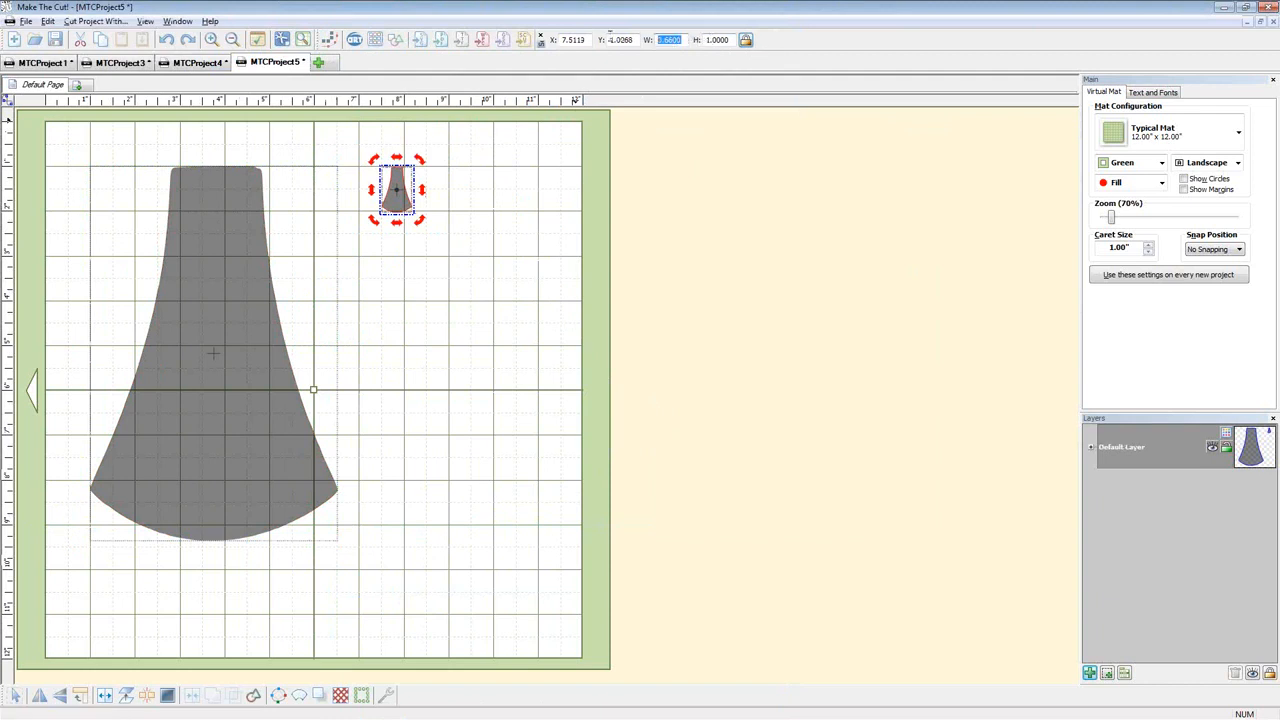
type("5.5198")
key("Return")
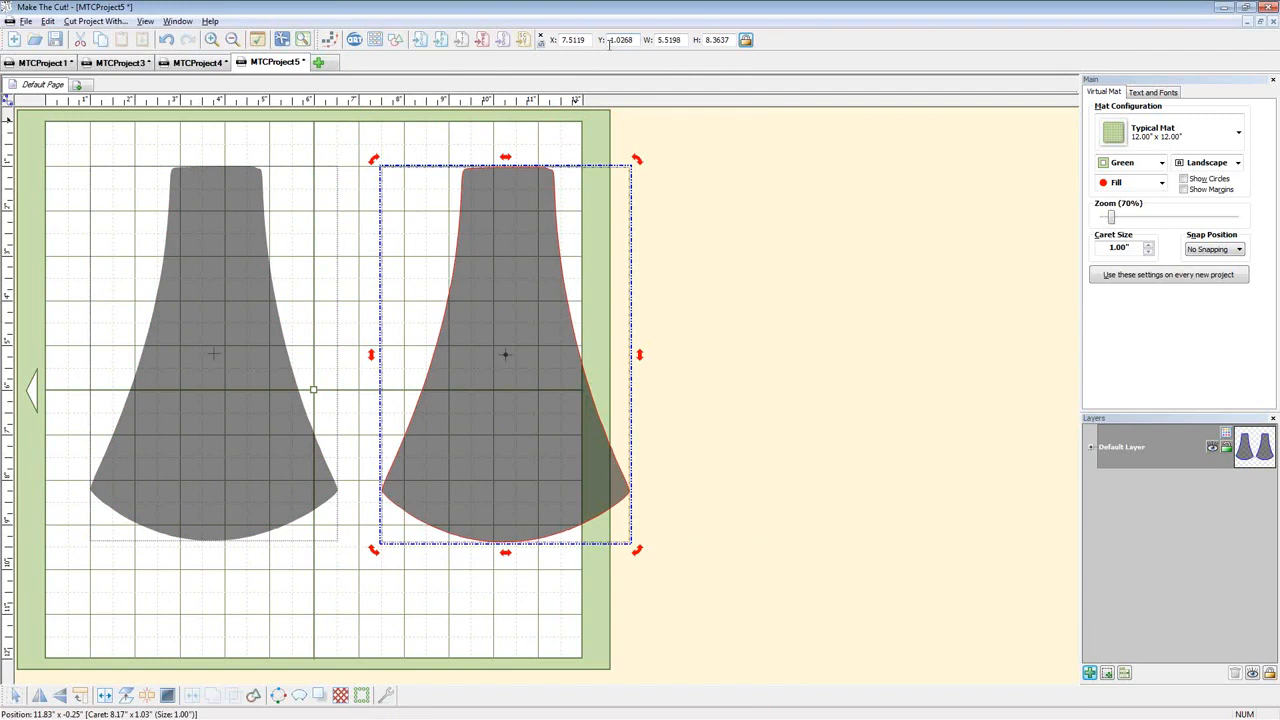
Compare the width and height of the in-place copy with those of the resized copy
left_click(268, 355)
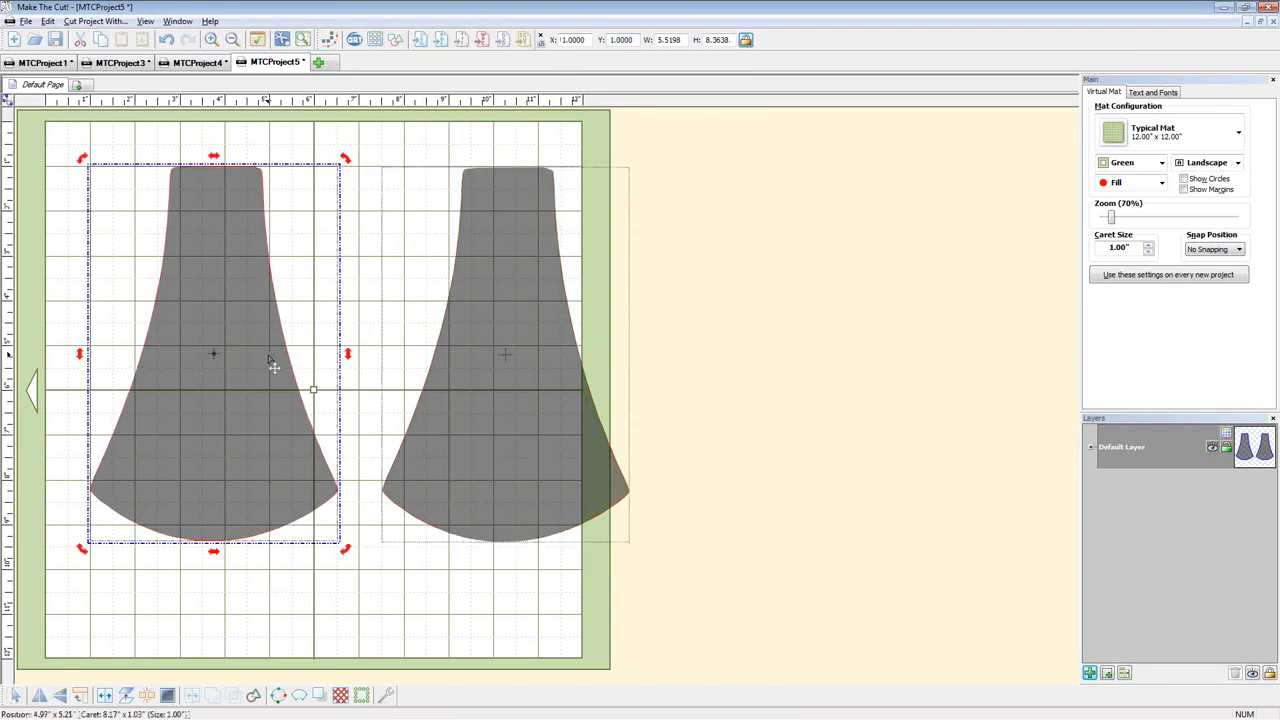
left_click(483, 351)
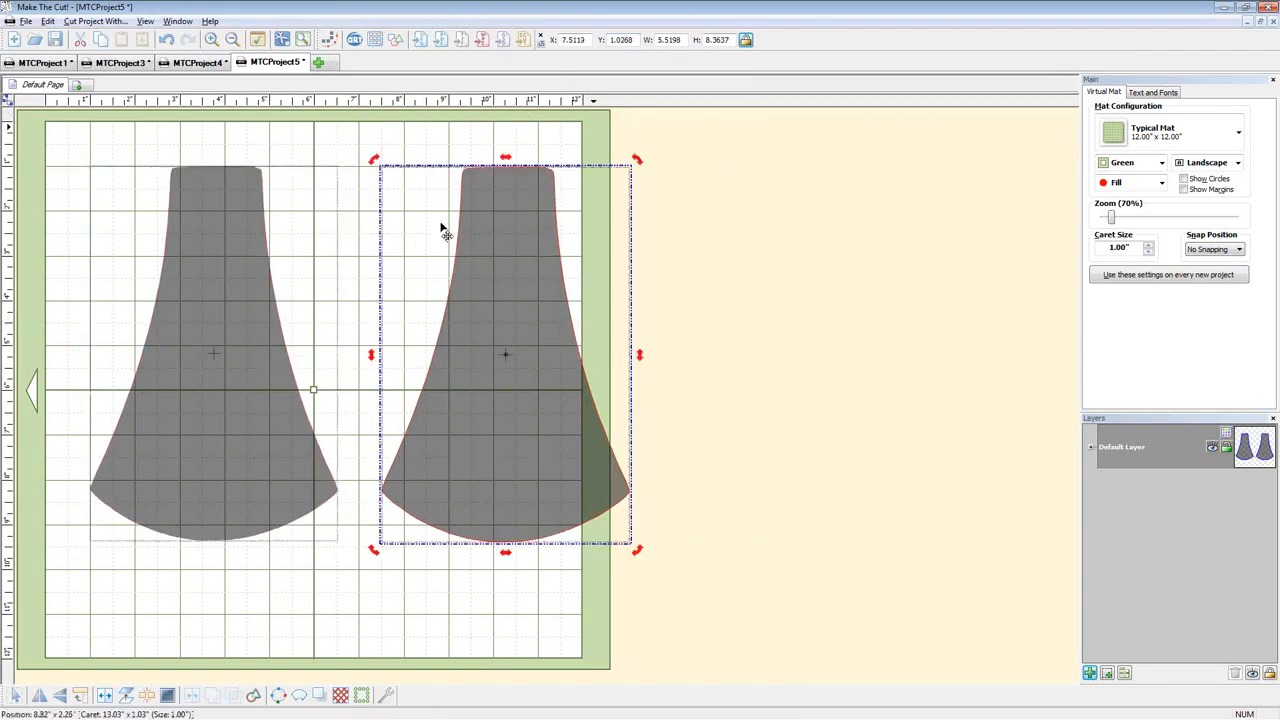
left_click(200, 331)
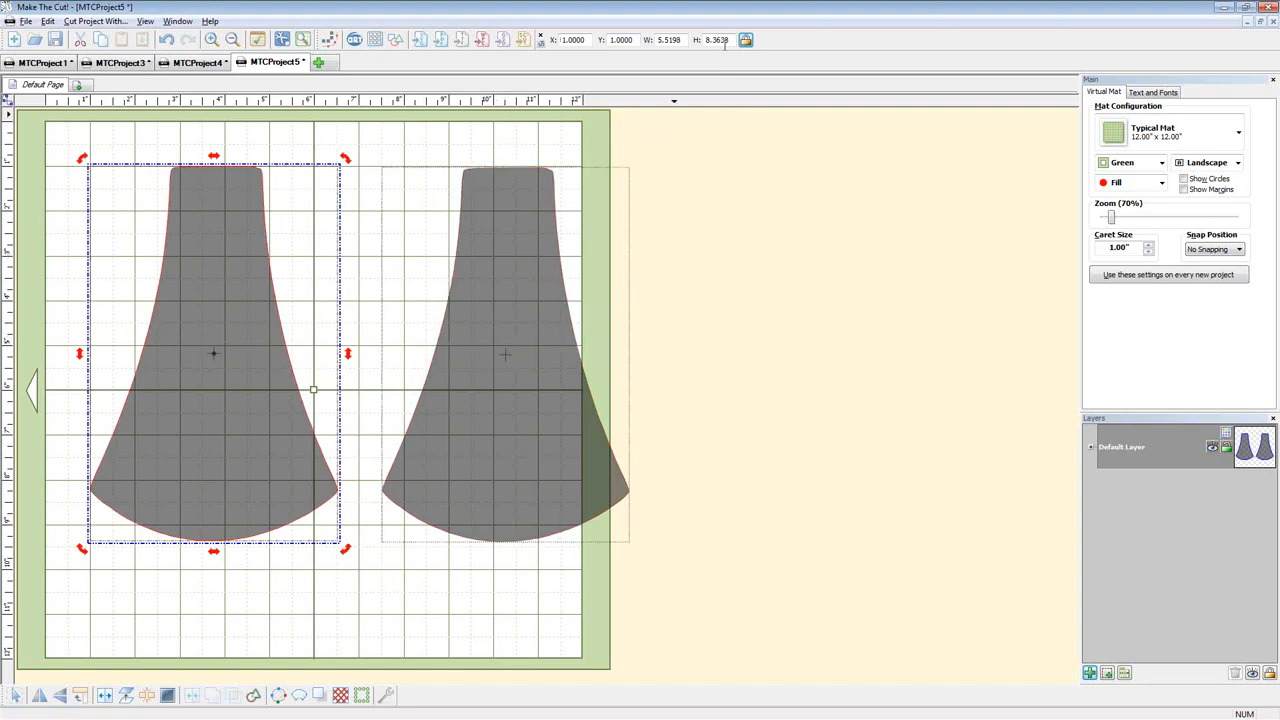
left_click(532, 260)
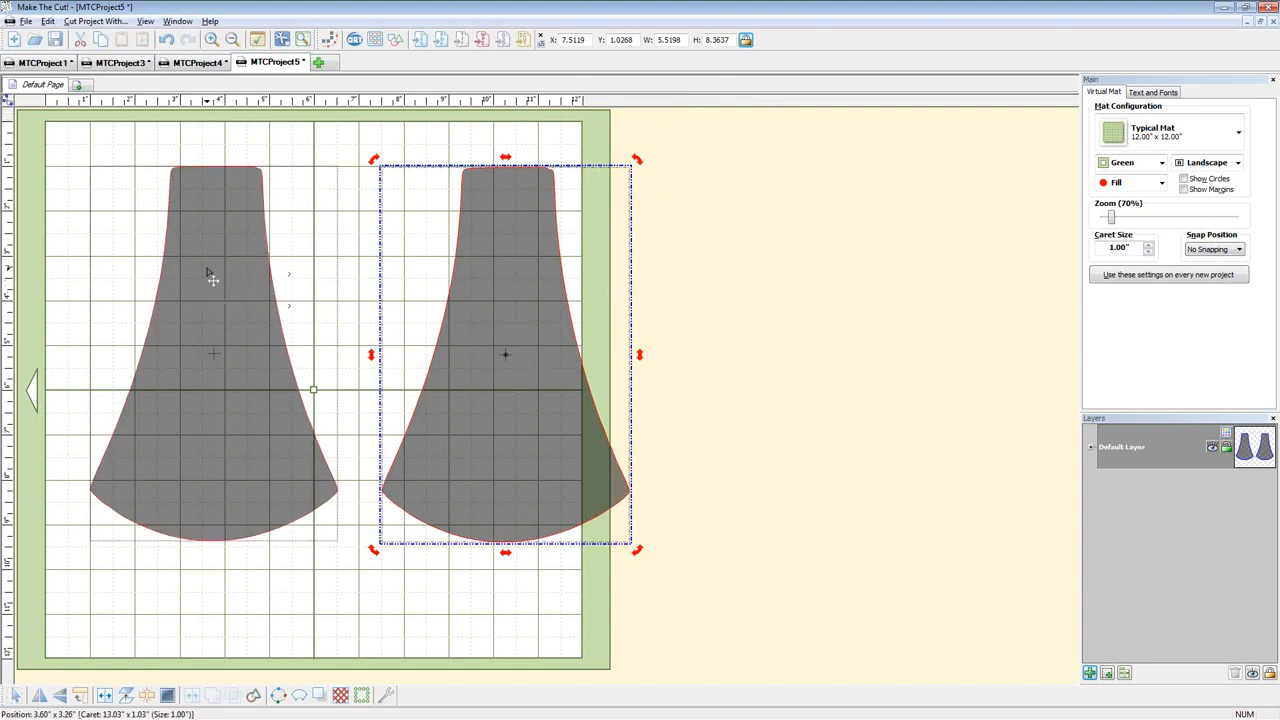
Nudge the resized copy upward, and undo back to only the in-place panel in MTCProject5
left_click_drag(531, 354, 531, 343)
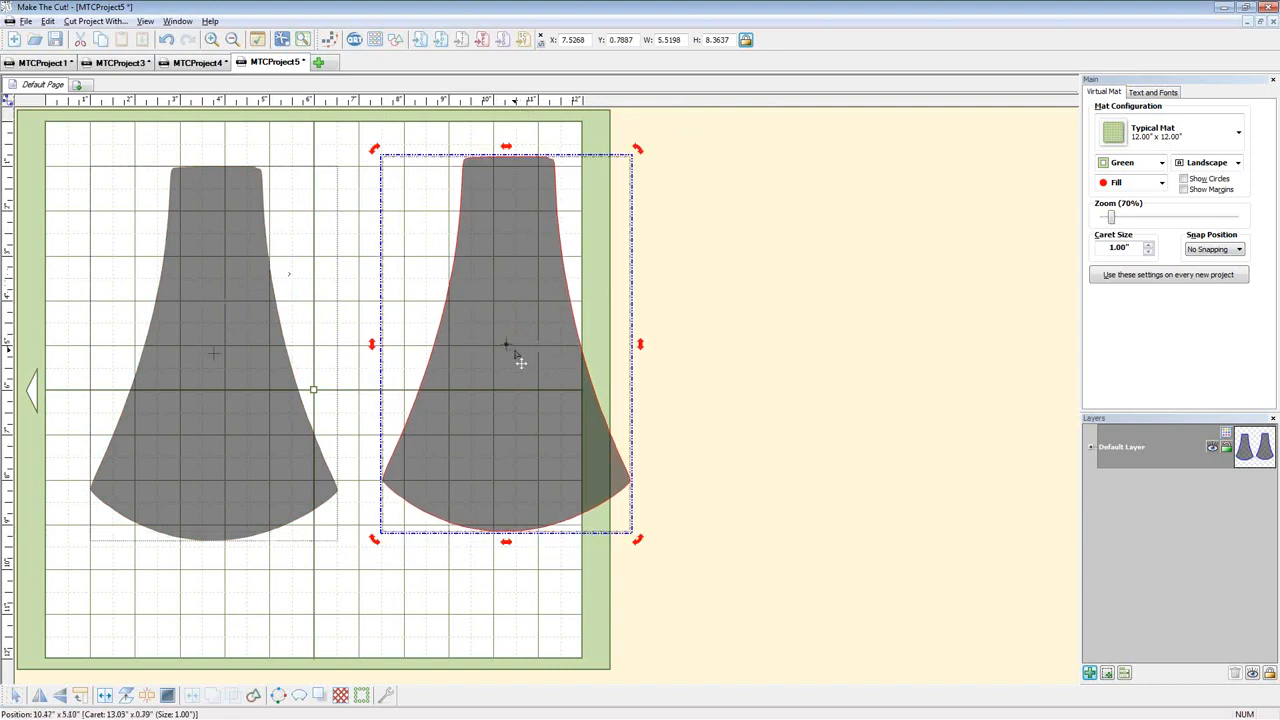
key("ctrl+z")
key("ctrl+z")
Switch to the forum thread and read the part of the question about saving small objects to My Shapes
key("alt+Tab")
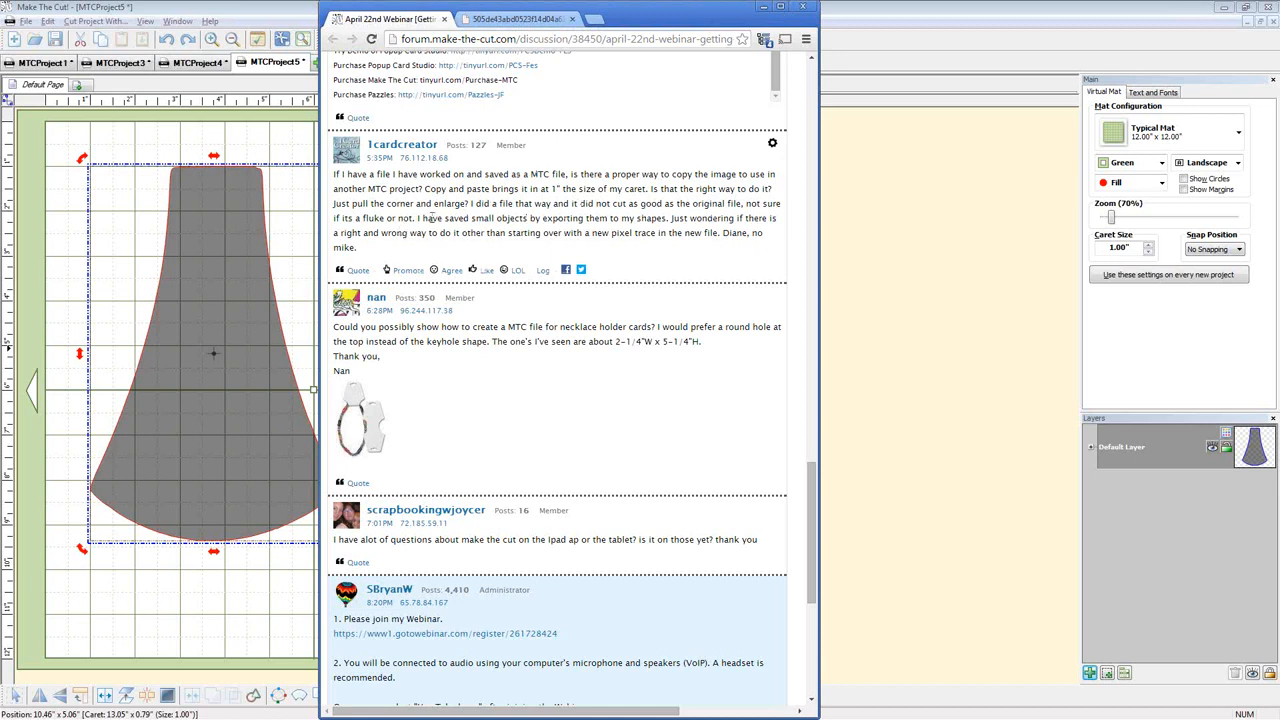
left_click_drag(431, 217, 486, 220)
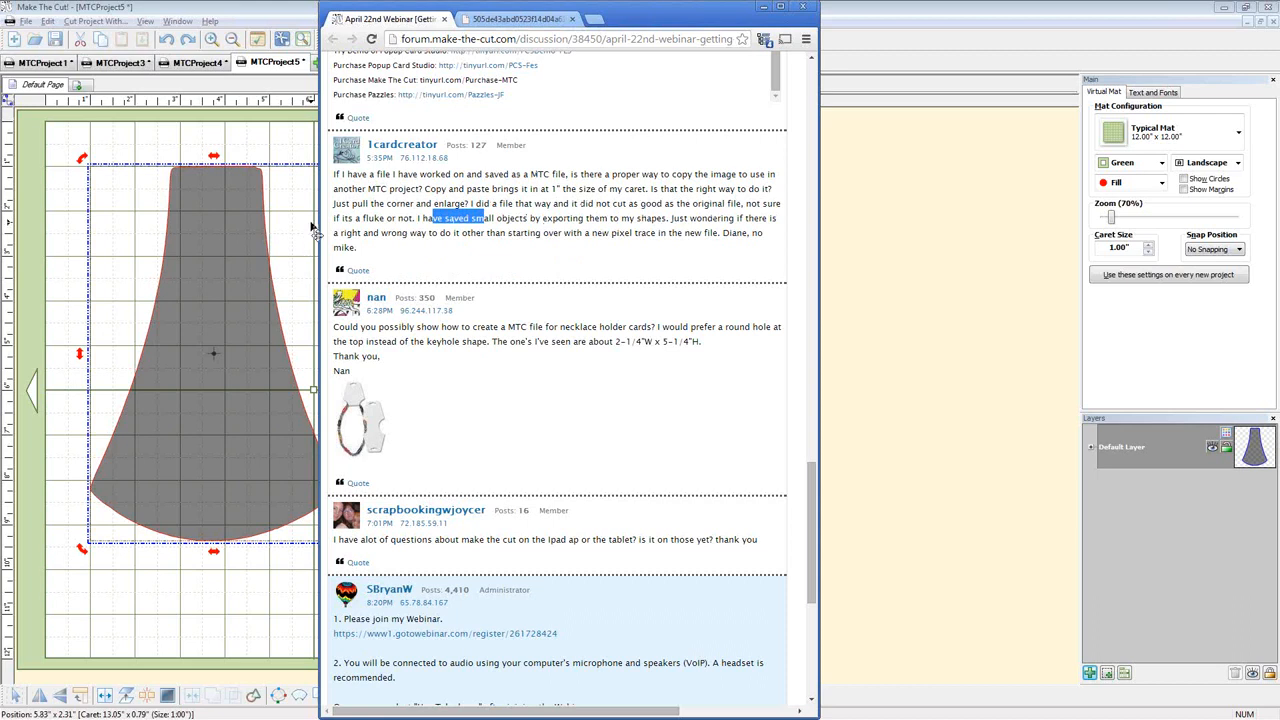
Switch back to Make The Cut and move the bell panel to about X 2.12, Y 0.76 in MTCProject5
left_click(241, 152)
left_click_drag(277, 232, 347, 250)
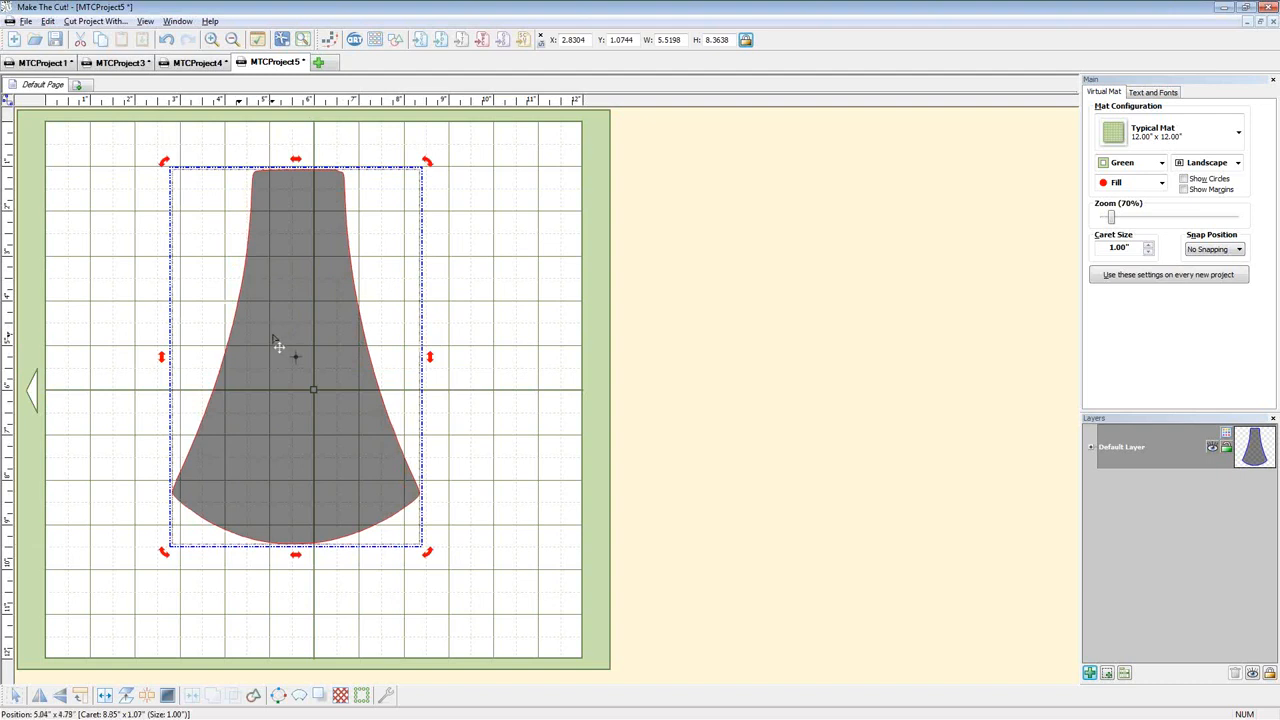
left_click_drag(293, 407, 260, 381)
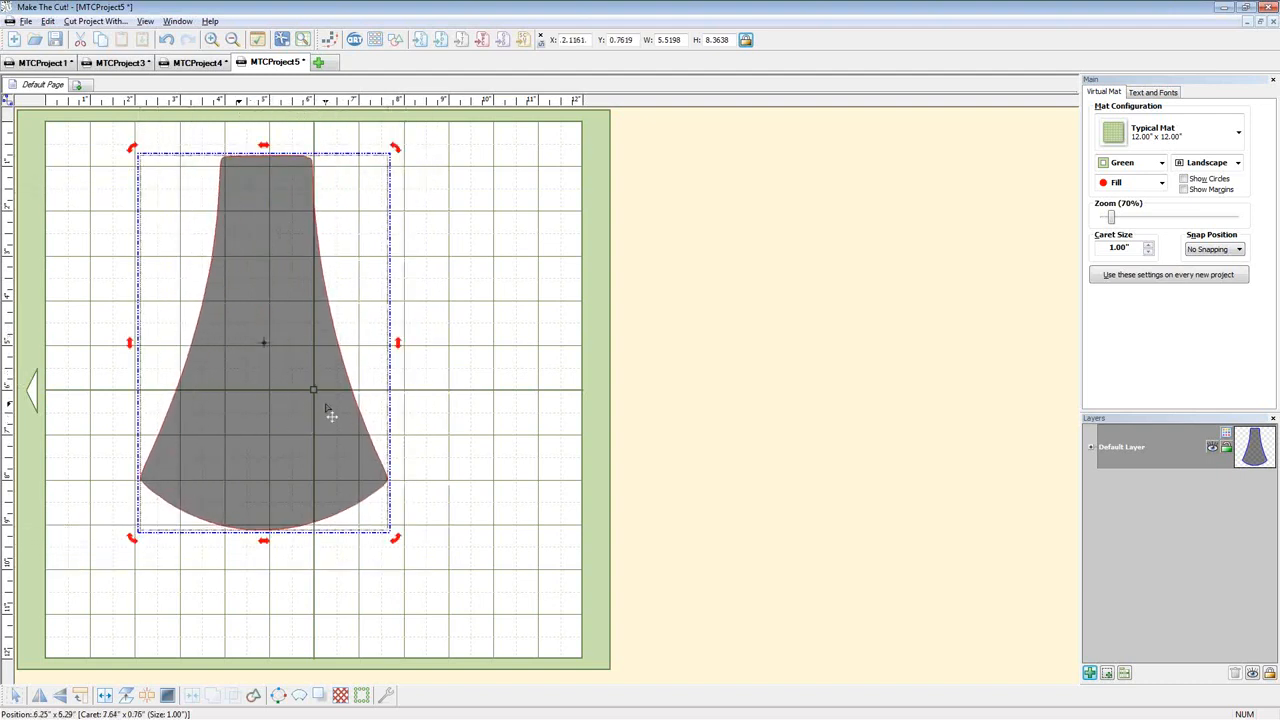
right_click(271, 233)
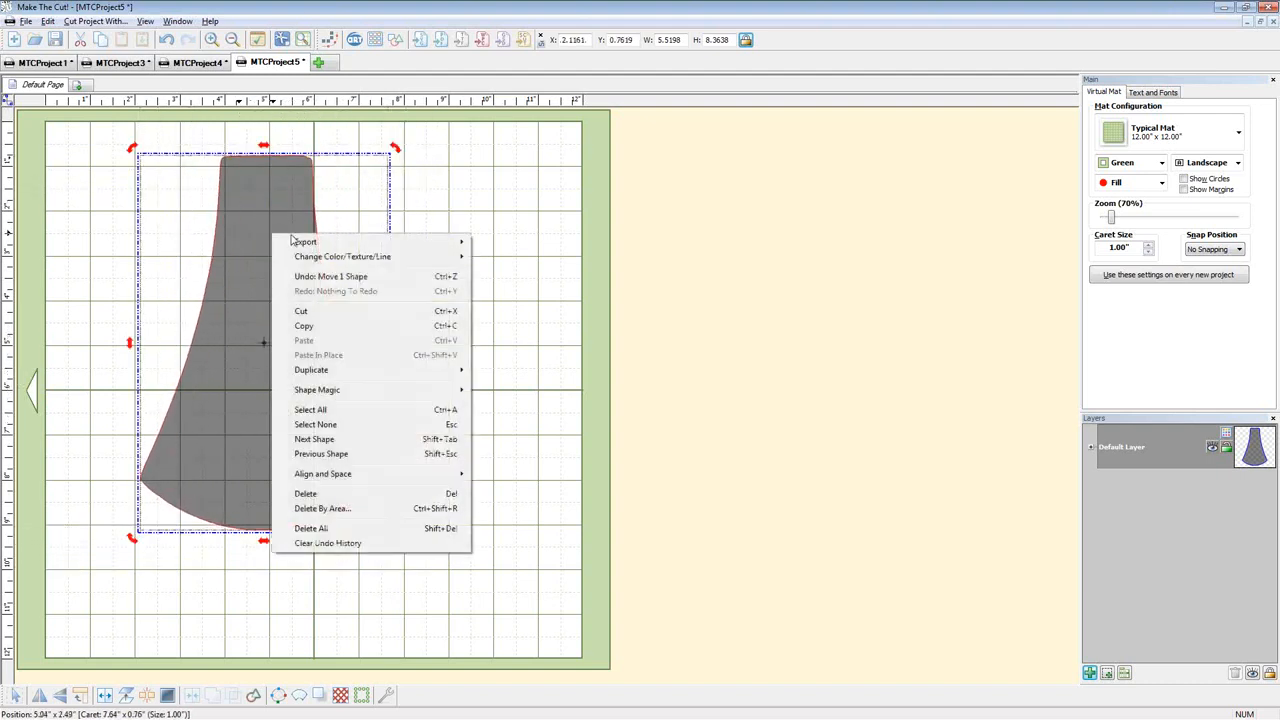
left_click(71, 266)
left_click(238, 287)
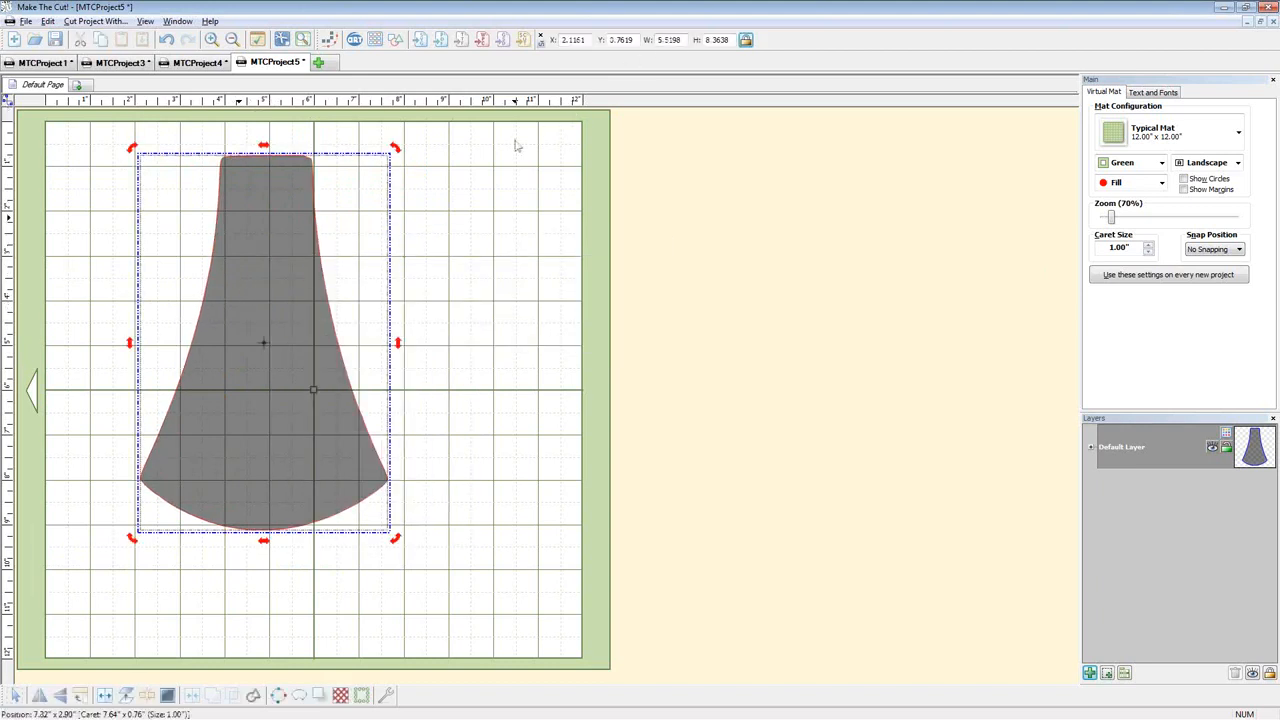
Export the selected bell panel to Basic Shapes under the name BellShadePanel
right_click(242, 408)
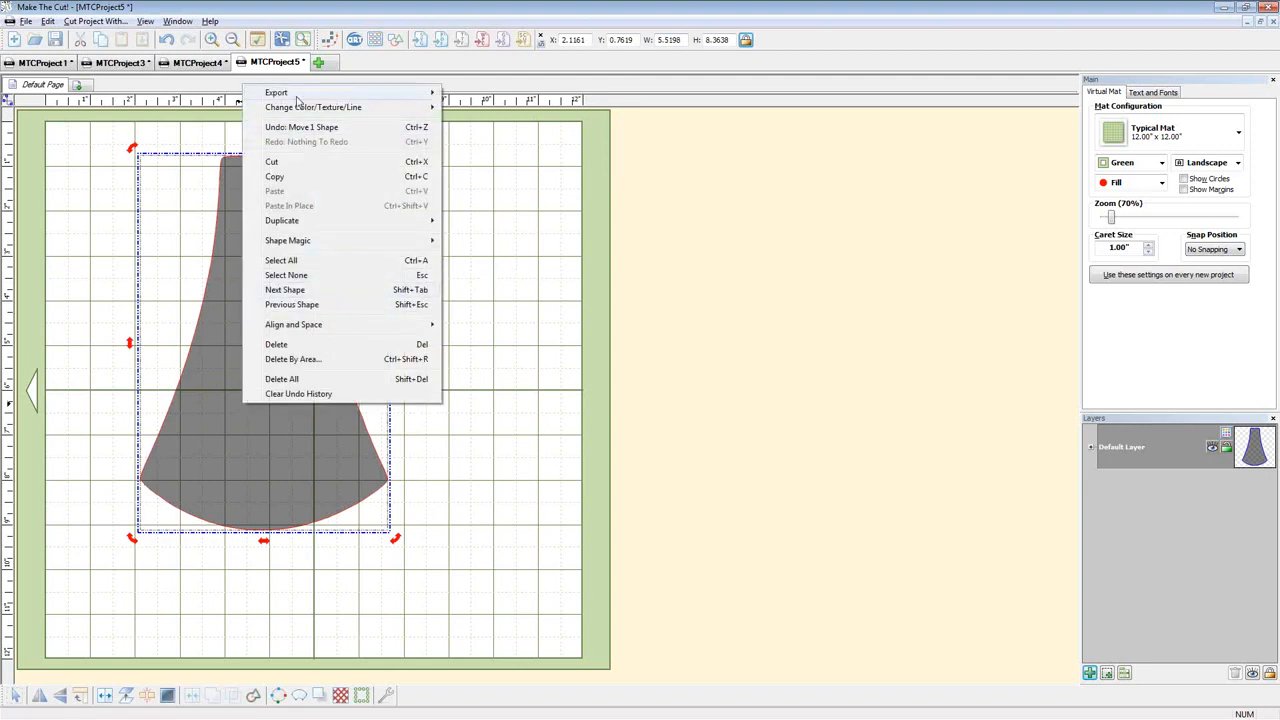
mouse_move(300, 95)
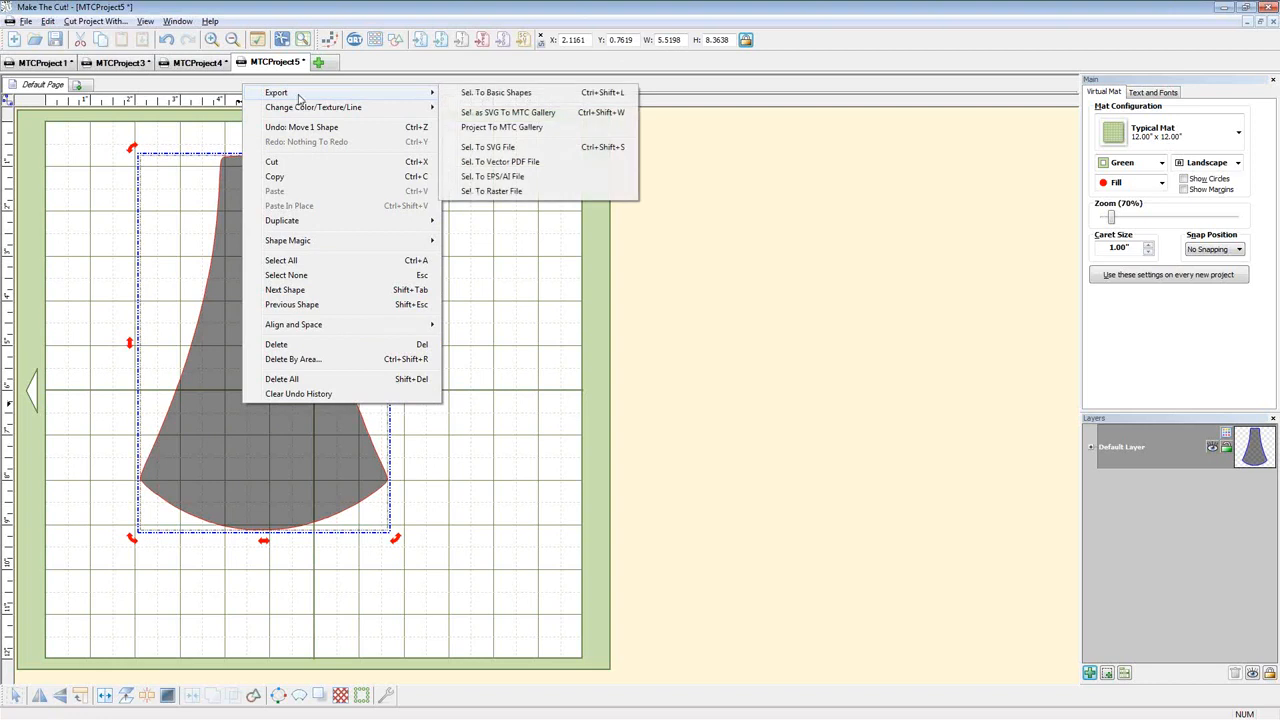
left_click(505, 95)
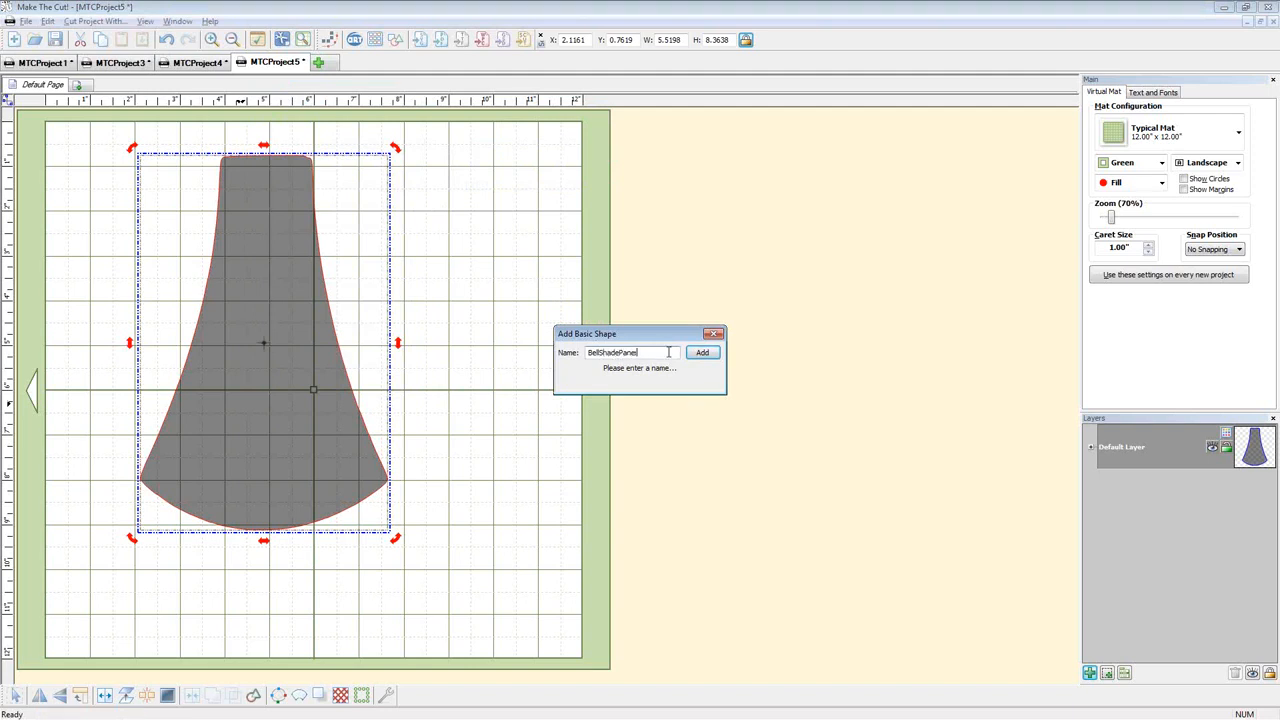
key("Return")
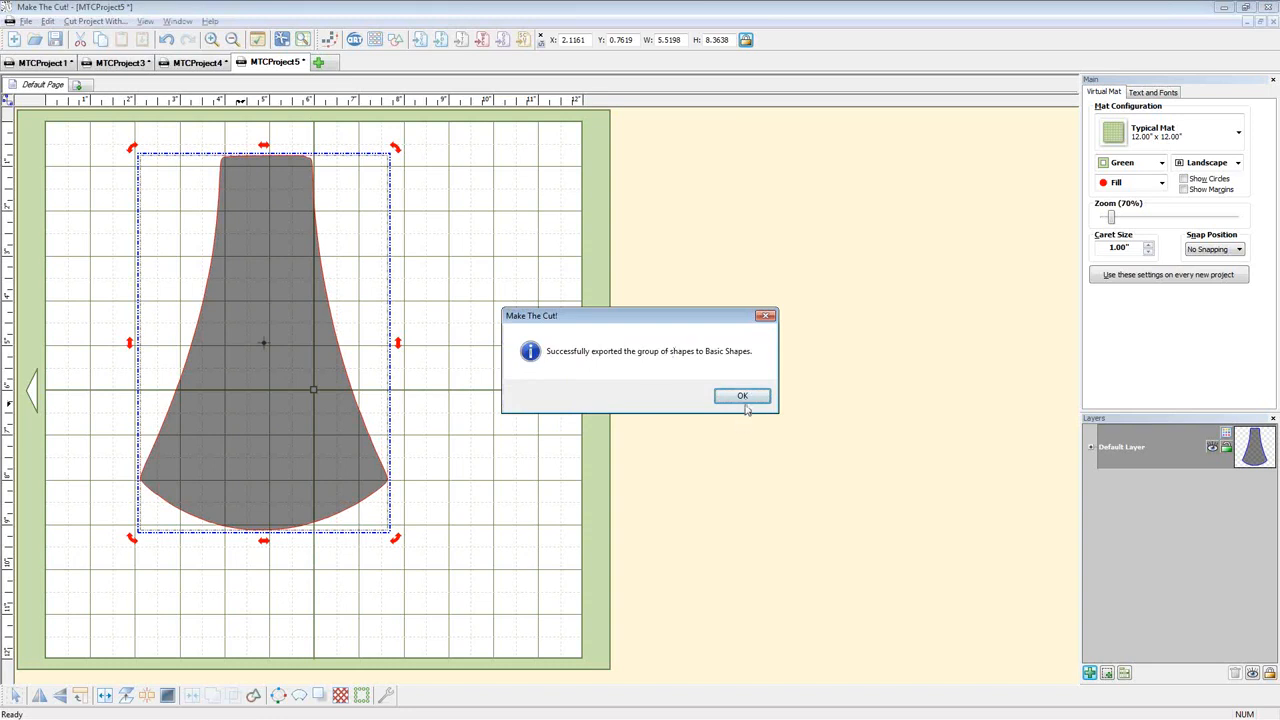
left_click(743, 397)
Create a new project, insert BellShadePanel from the Your Shapes category, and move it to about X 1.63, Y 0.89
left_click(318, 62)
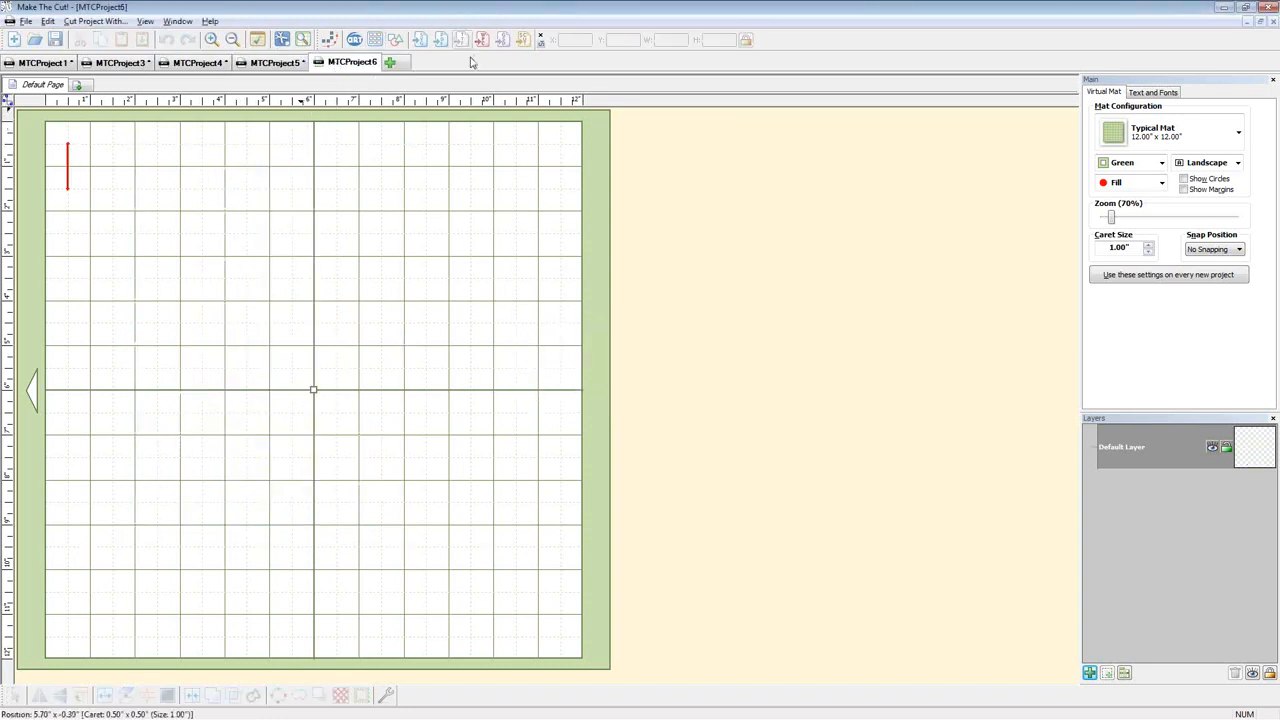
left_click(393, 40)
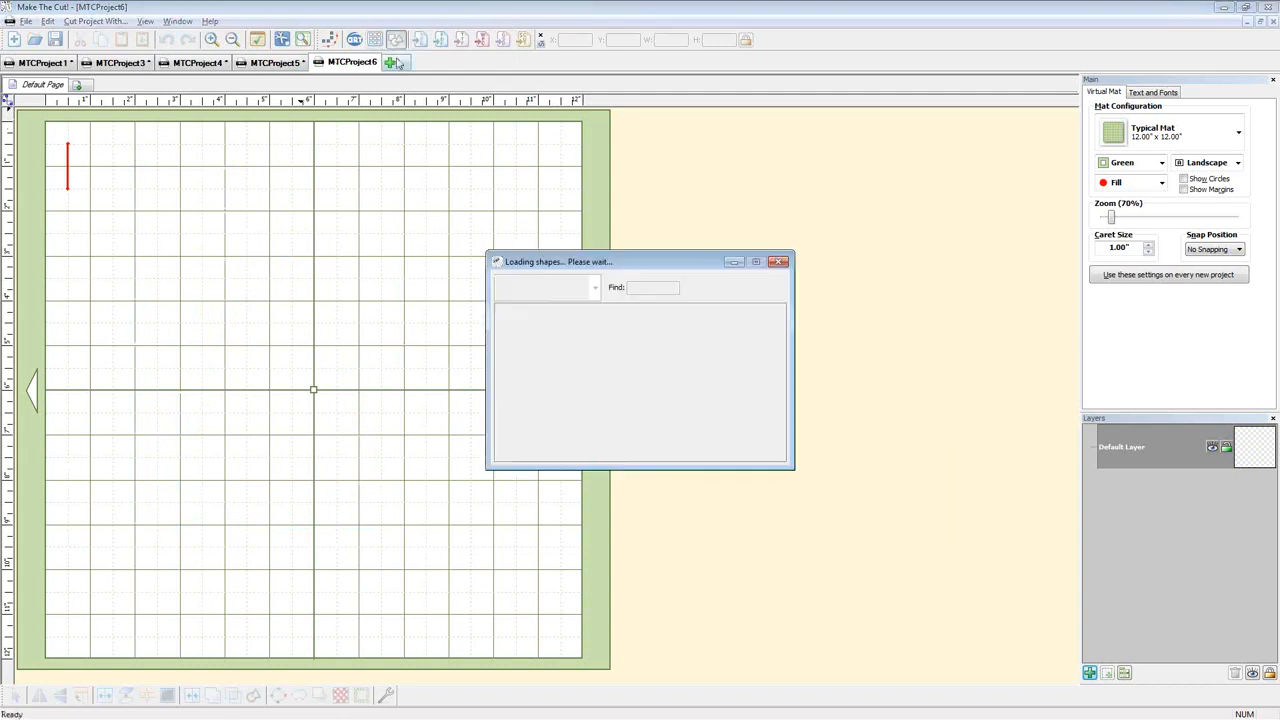
left_click(592, 290)
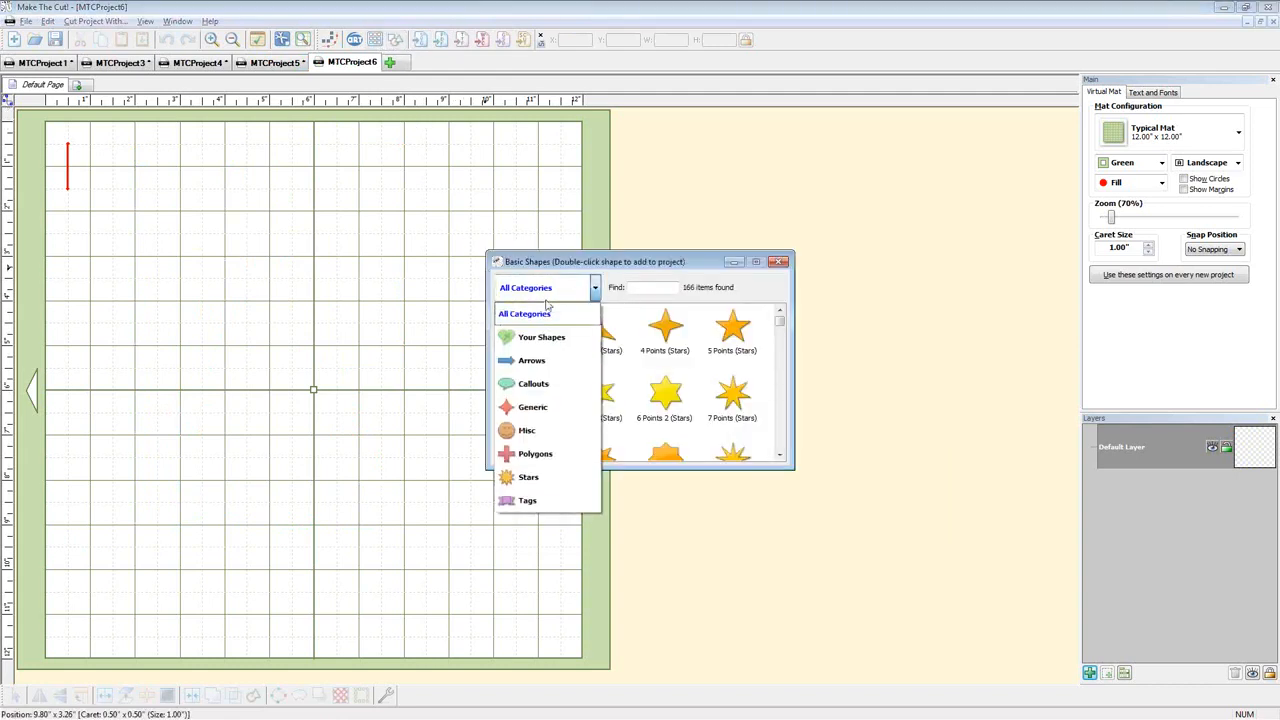
left_click(542, 337)
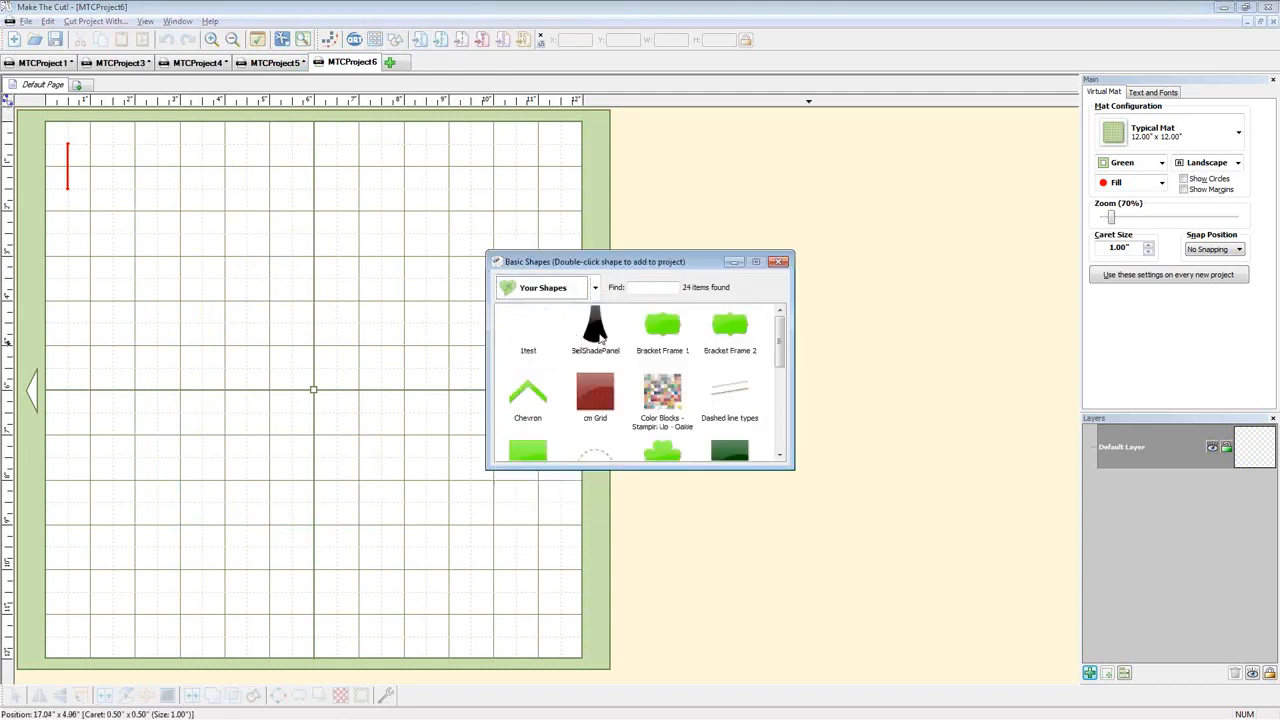
double_click(596, 330)
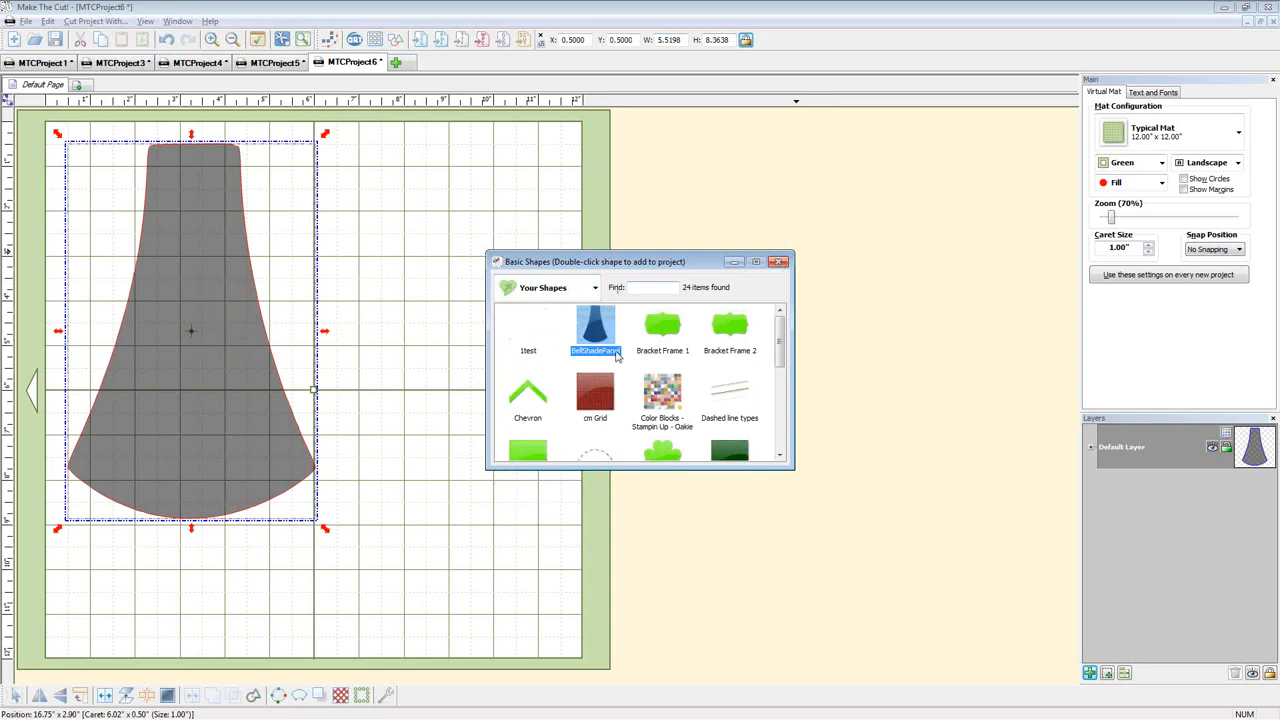
left_click(778, 262)
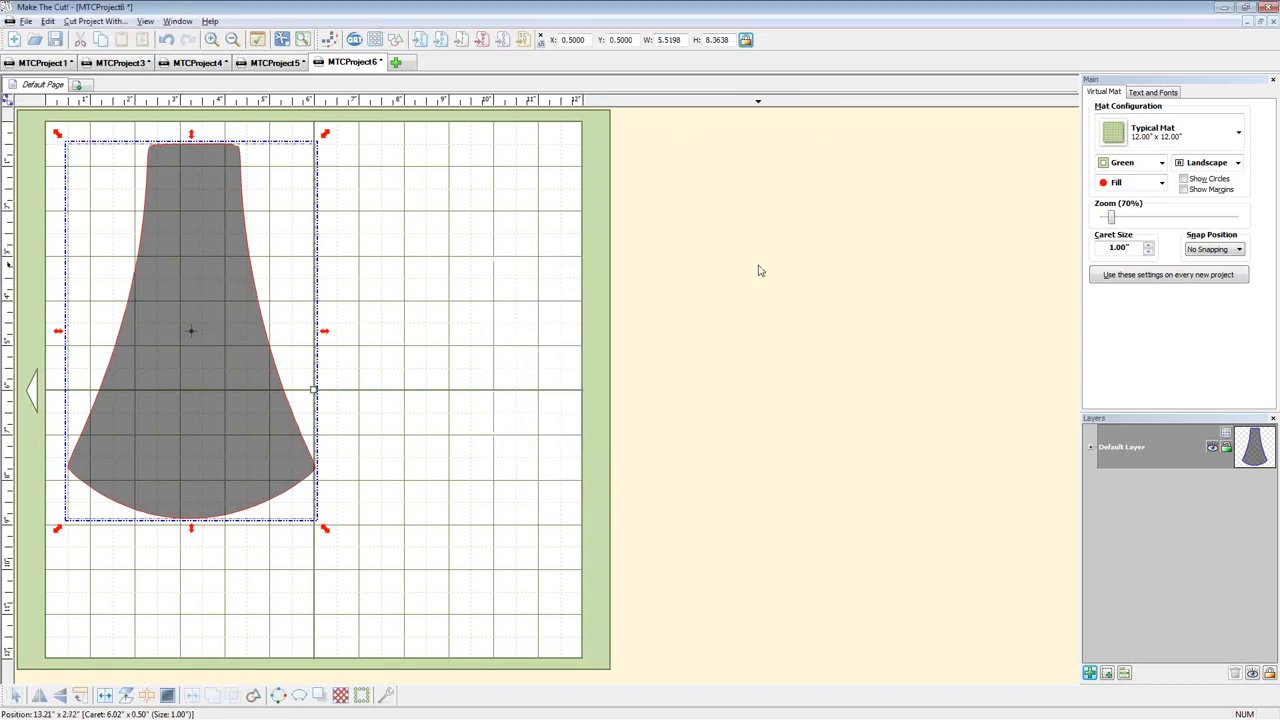
left_click_drag(280, 349, 305, 385)
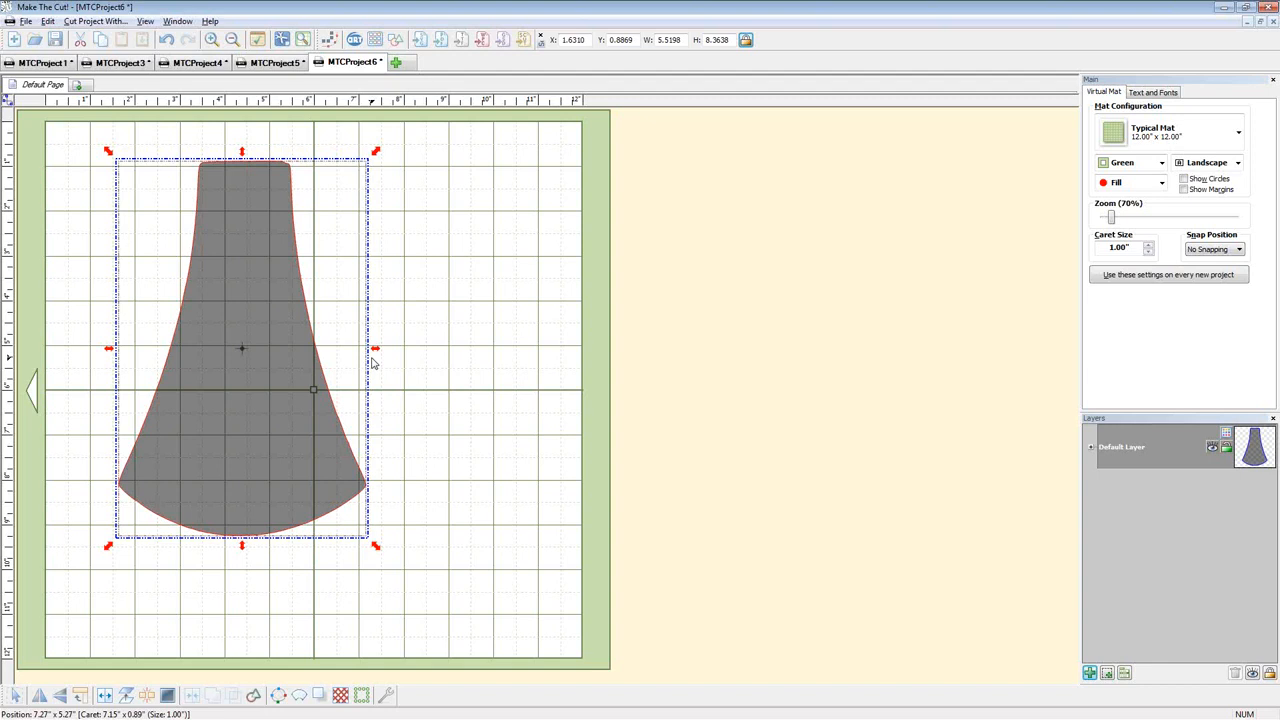
Create another new project and insert the Skull Torch shape from the Your Shapes category of Basic Shapes
key("alt+Tab")
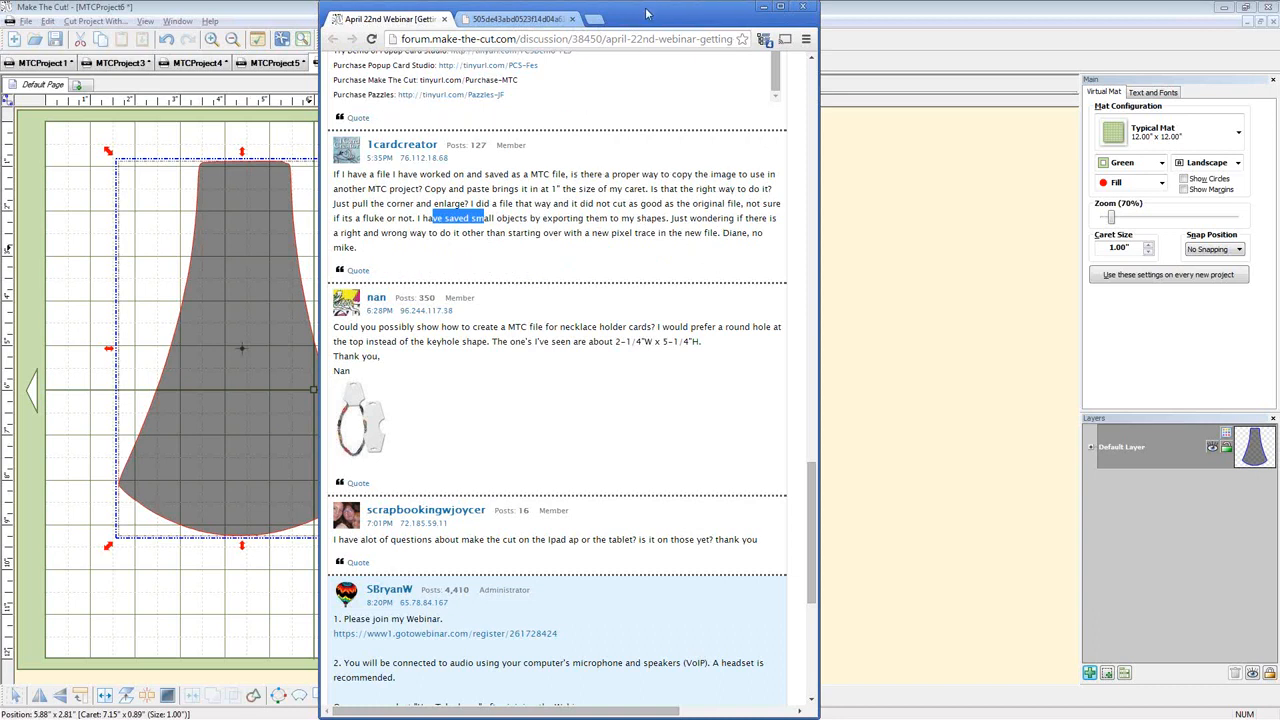
left_click(258, 118)
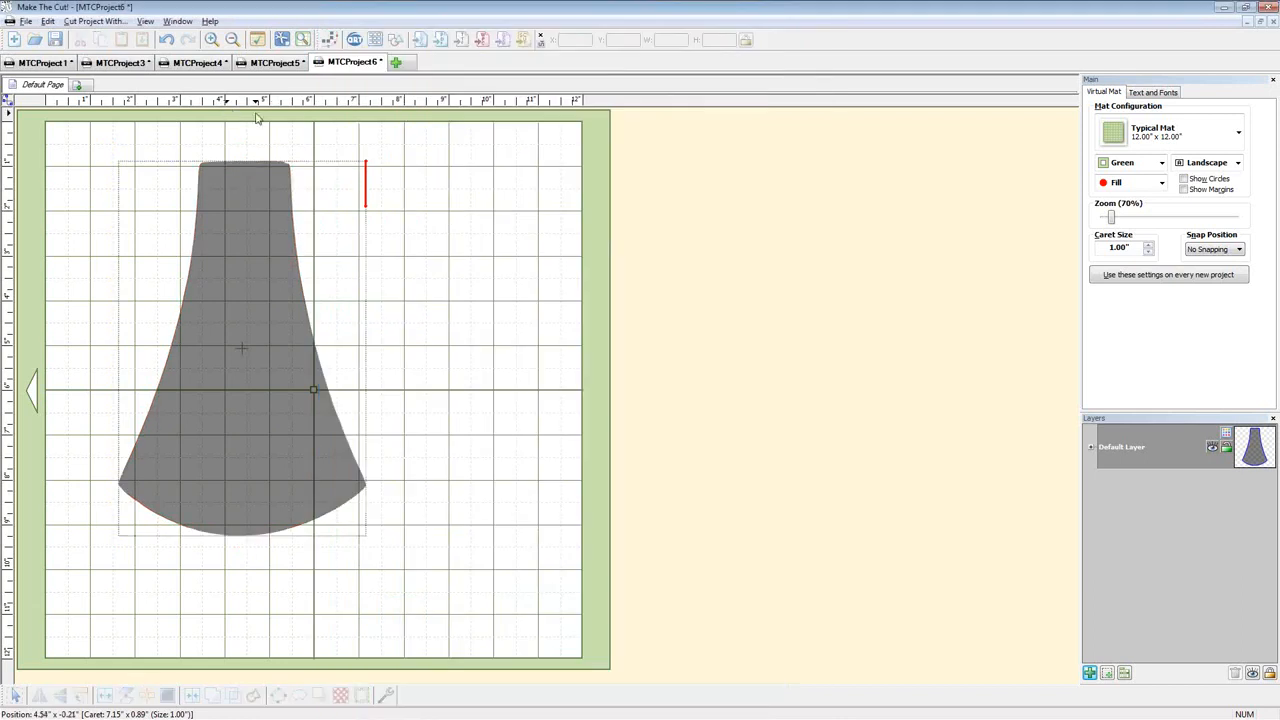
left_click(396, 63)
left_click(375, 39)
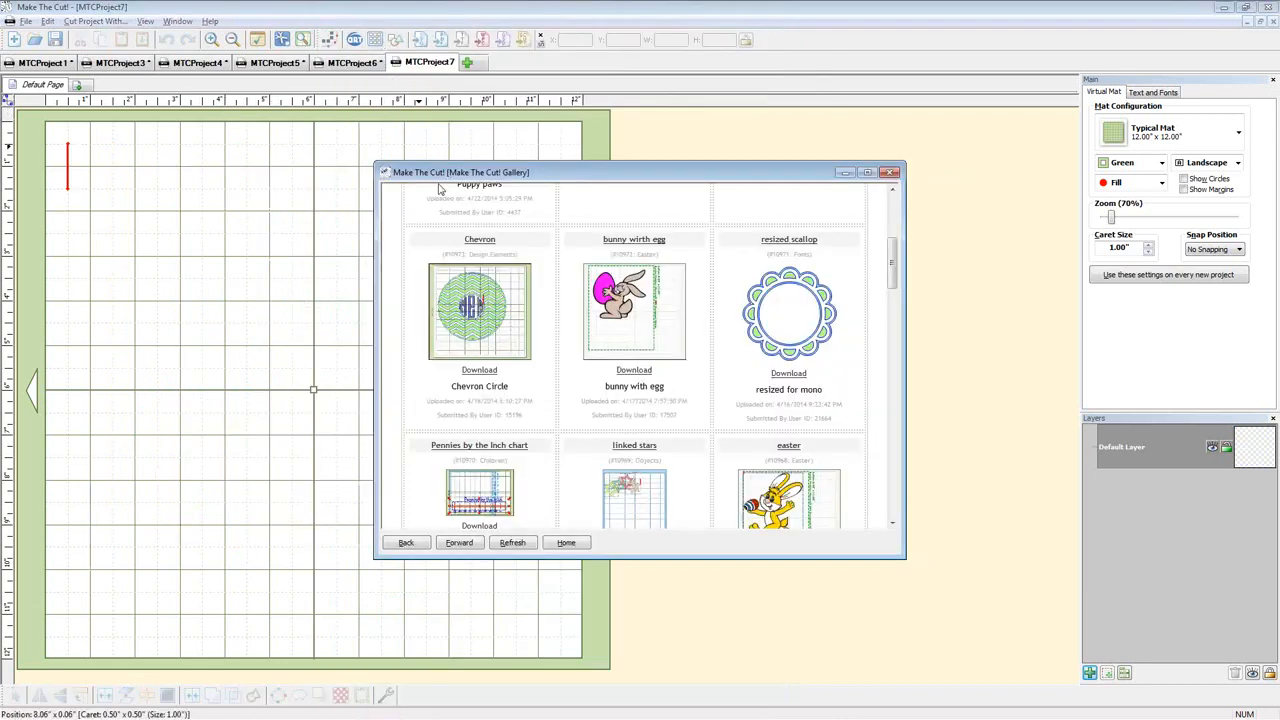
left_click(890, 173)
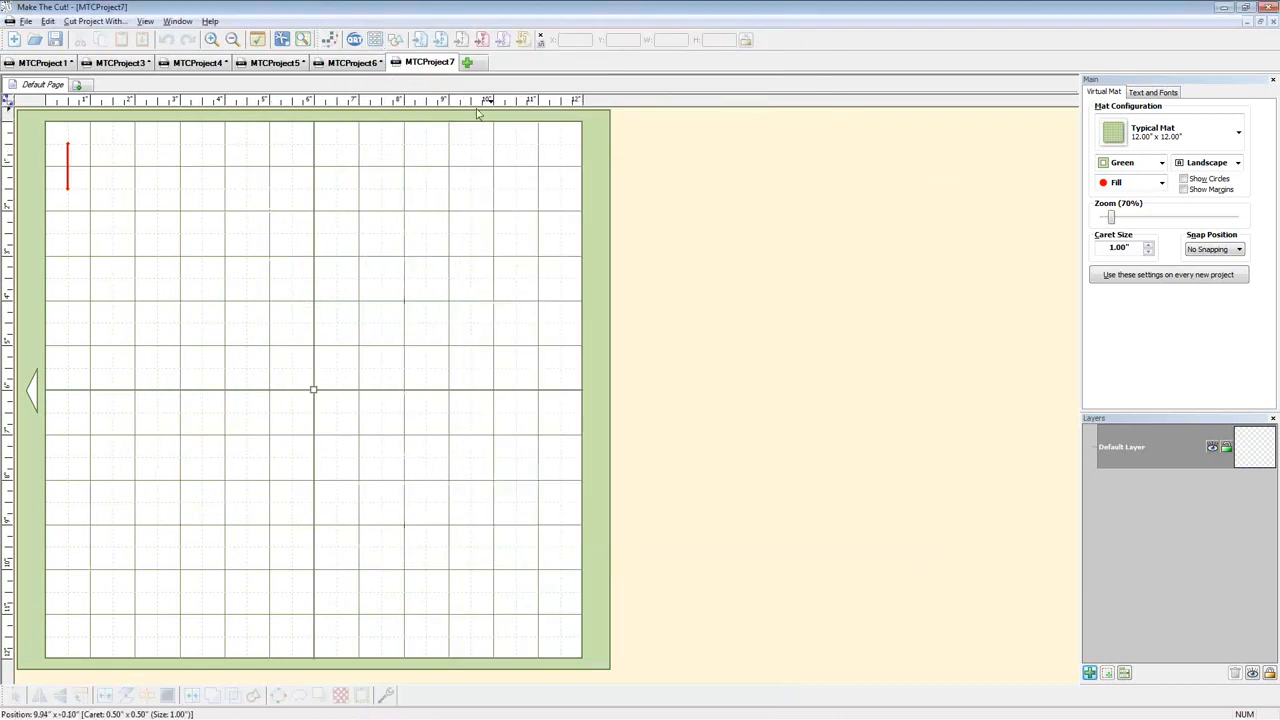
left_click(393, 41)
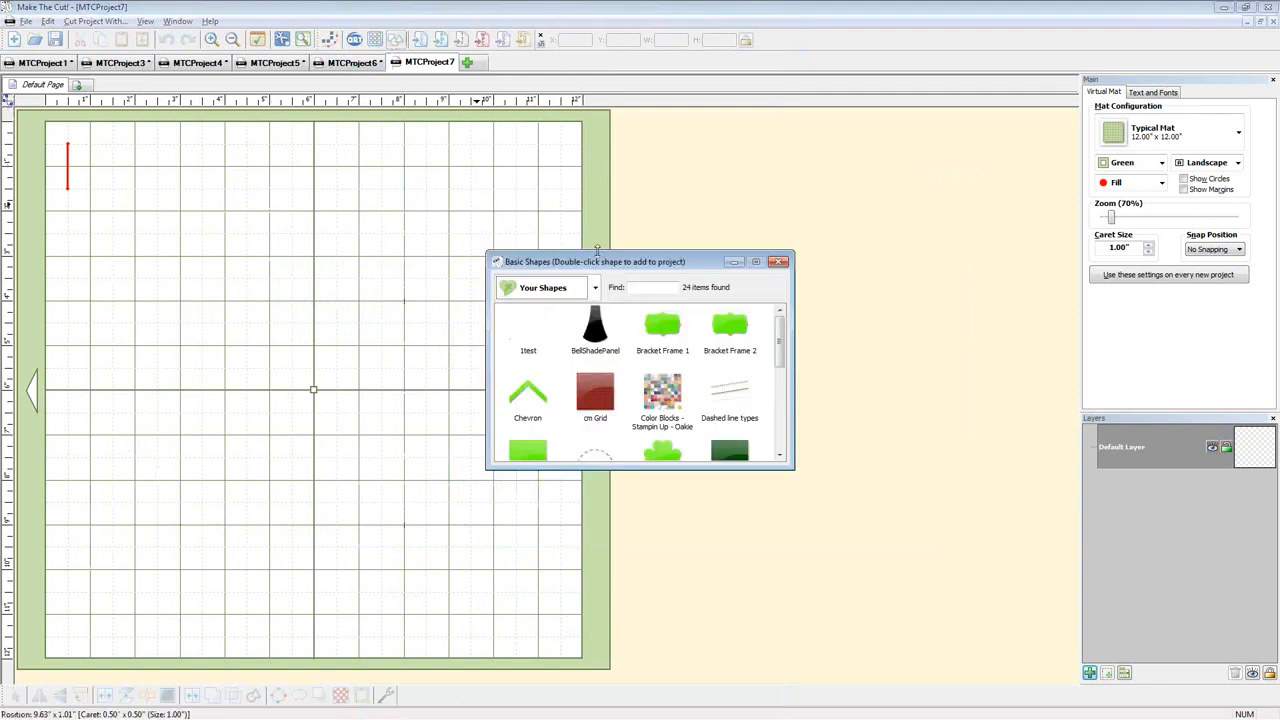
left_click_drag(784, 345, 781, 442)
double_click(730, 355)
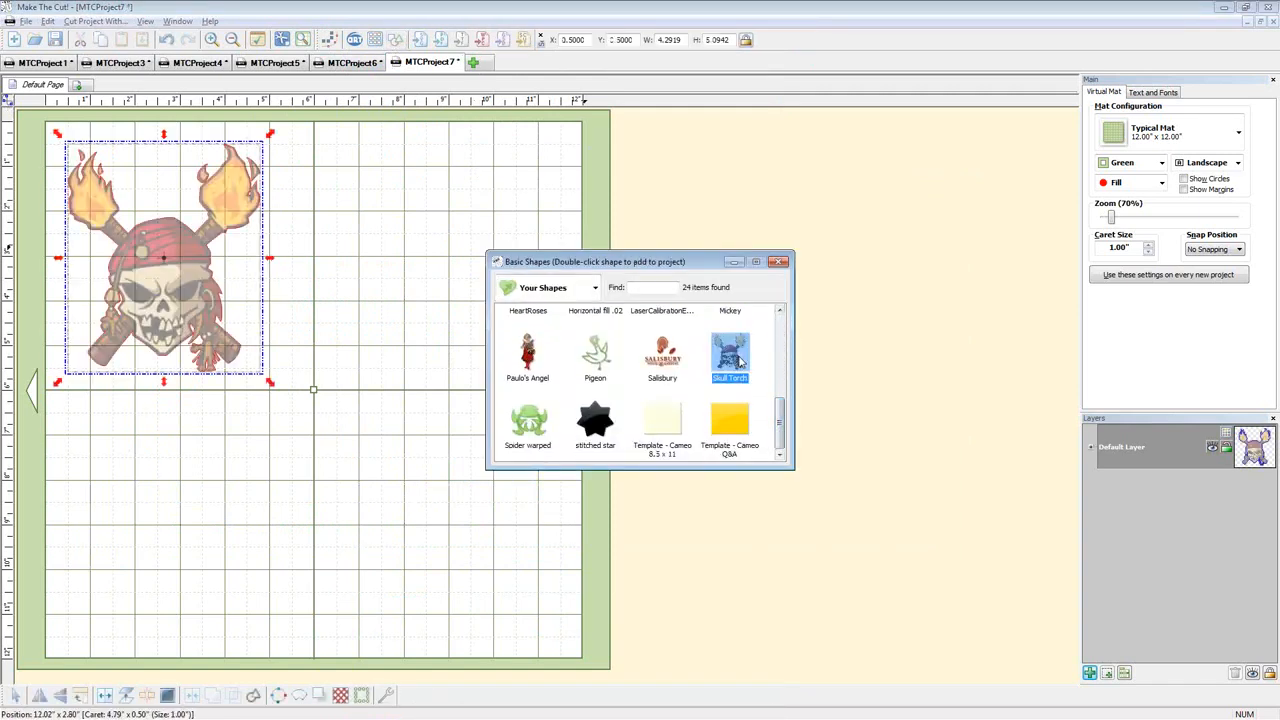
left_click(195, 232)
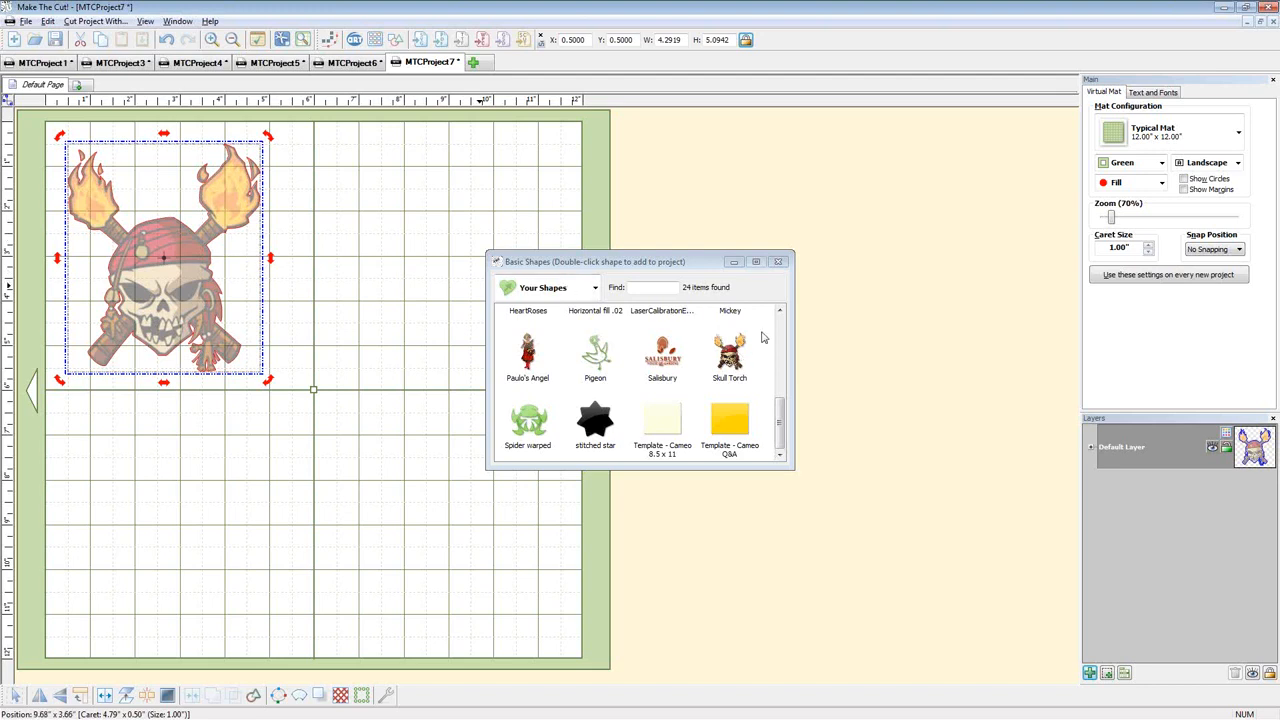
left_click(778, 261)
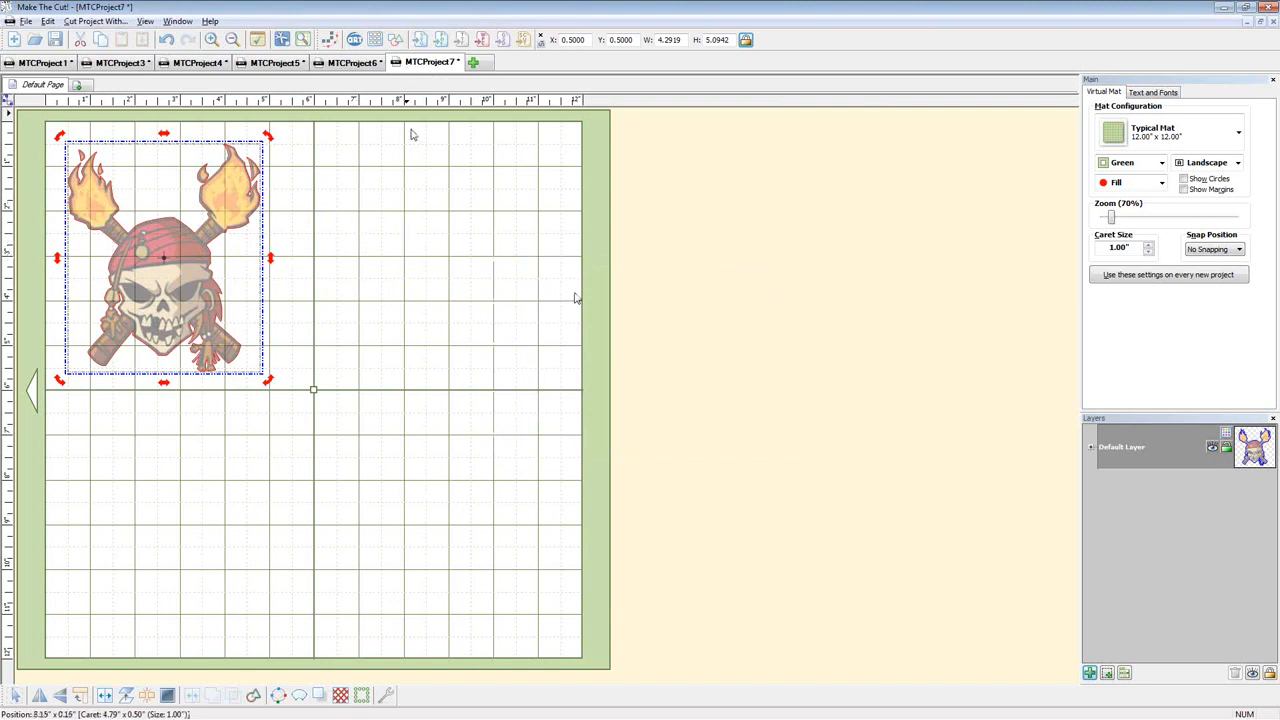
Switch to the forum thread and open the photo from the necklace holder card question in a new tab
key("alt+Tab")
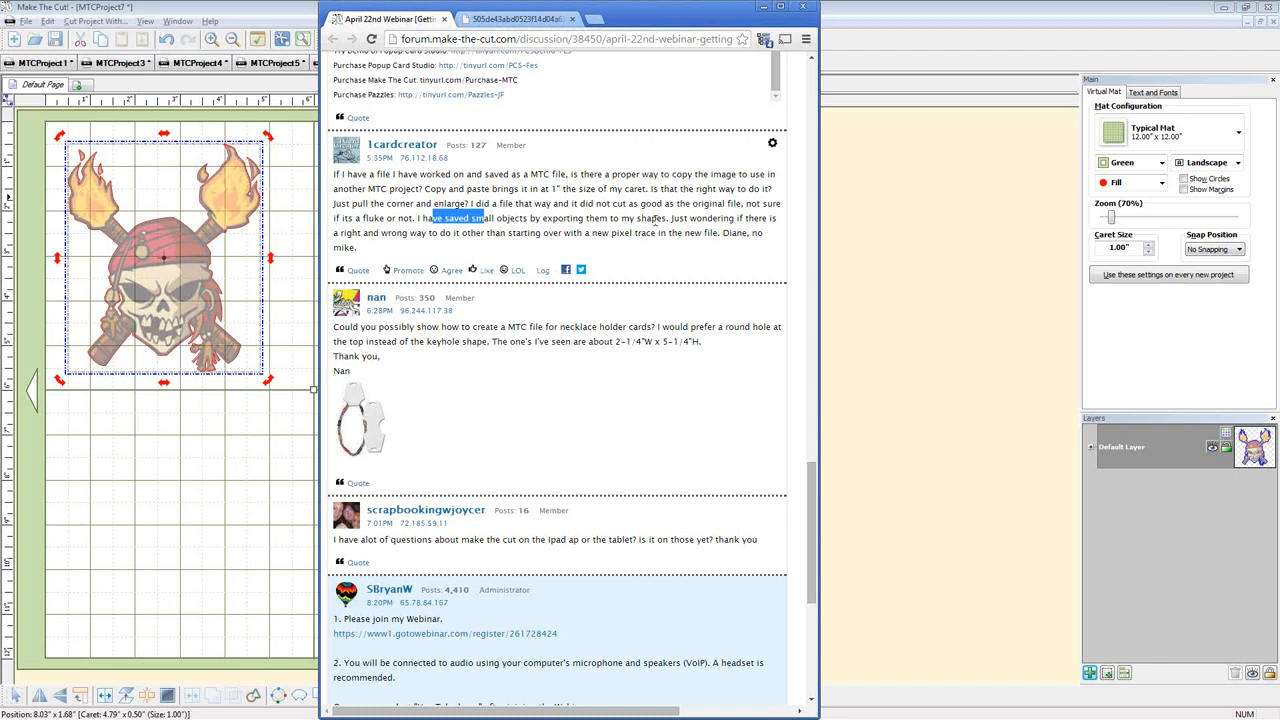
left_click(313, 389)
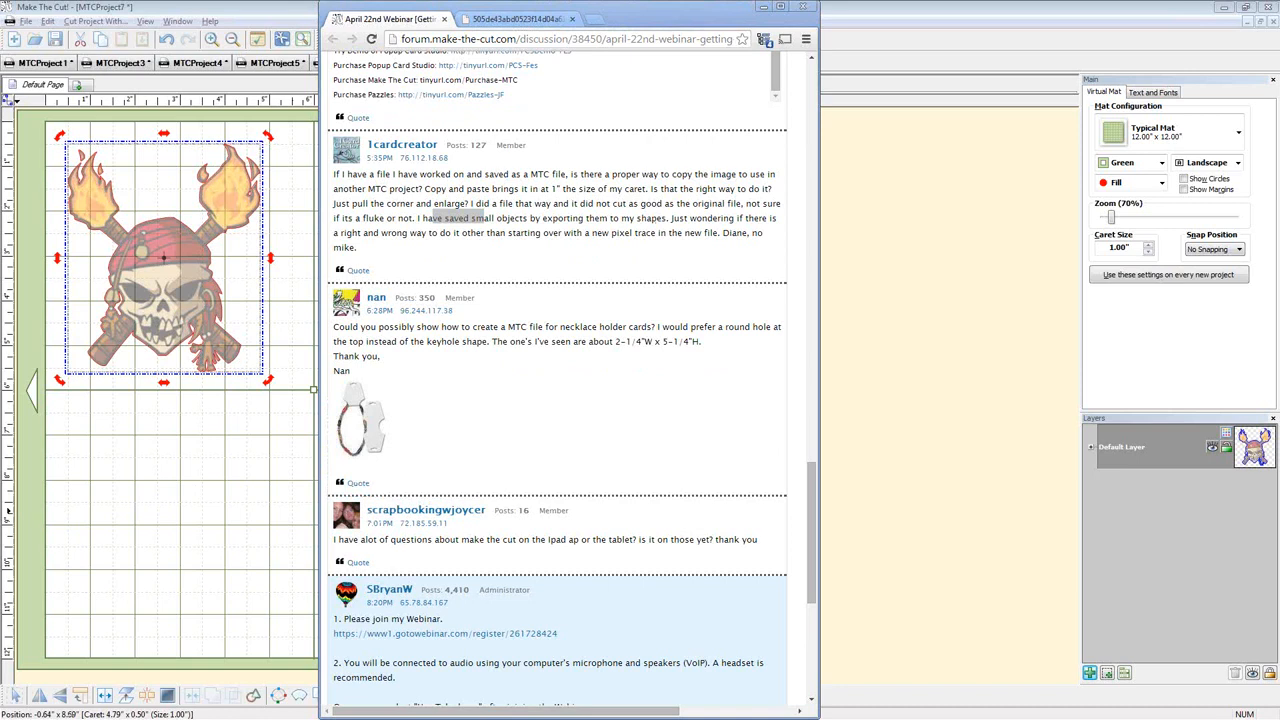
left_click(670, 394)
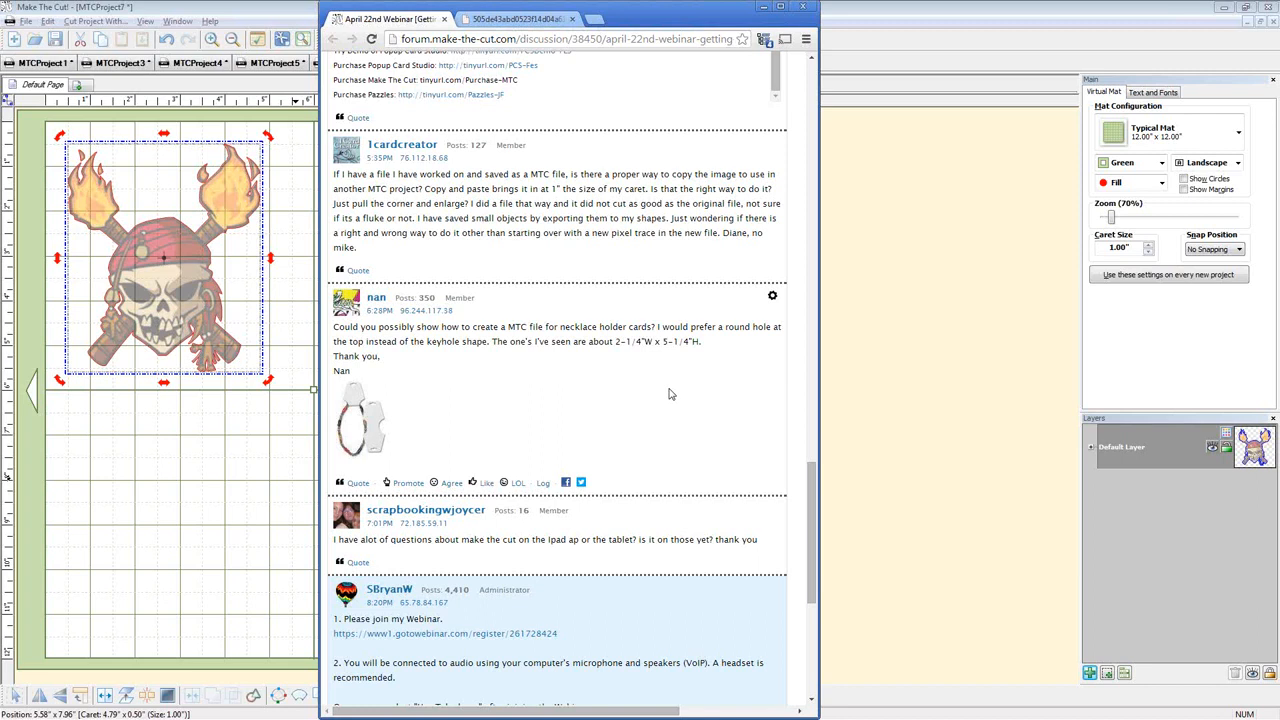
right_click(362, 425)
left_click(422, 430)
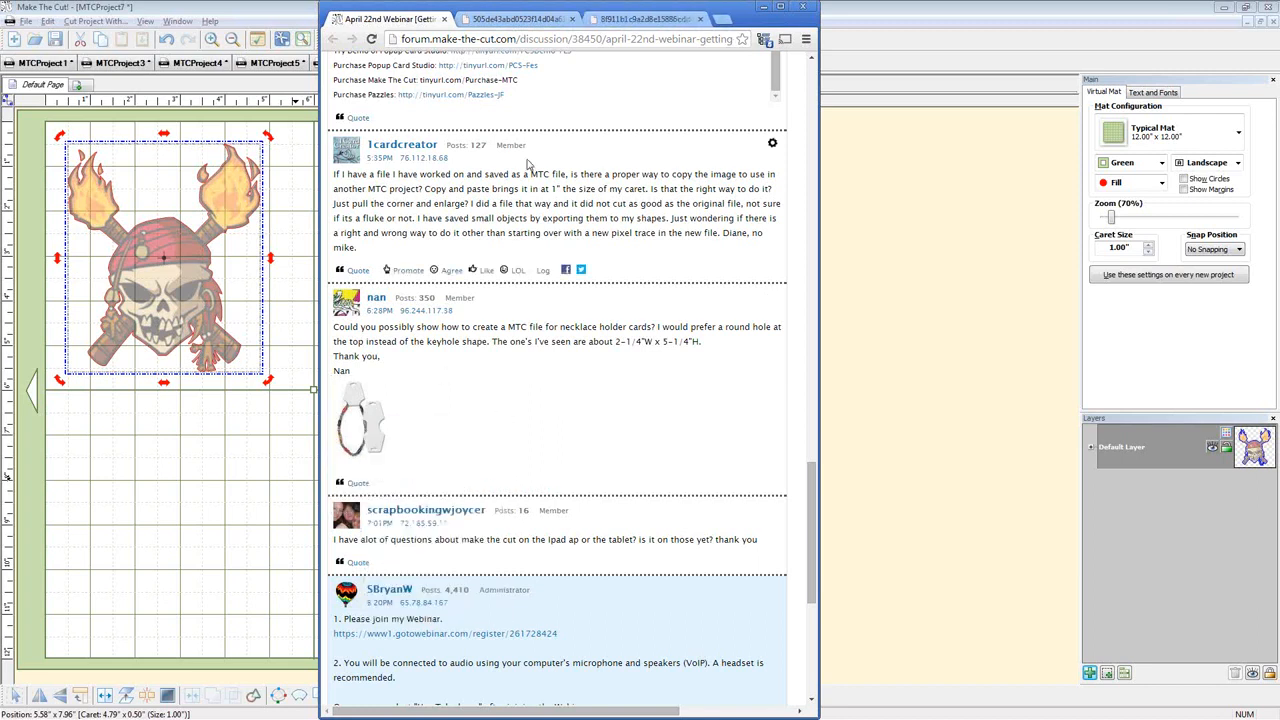
Close the old image tab and examine the necklace holder card photo together with the card size requested in the thread
left_click(628, 8)
left_click(572, 19)
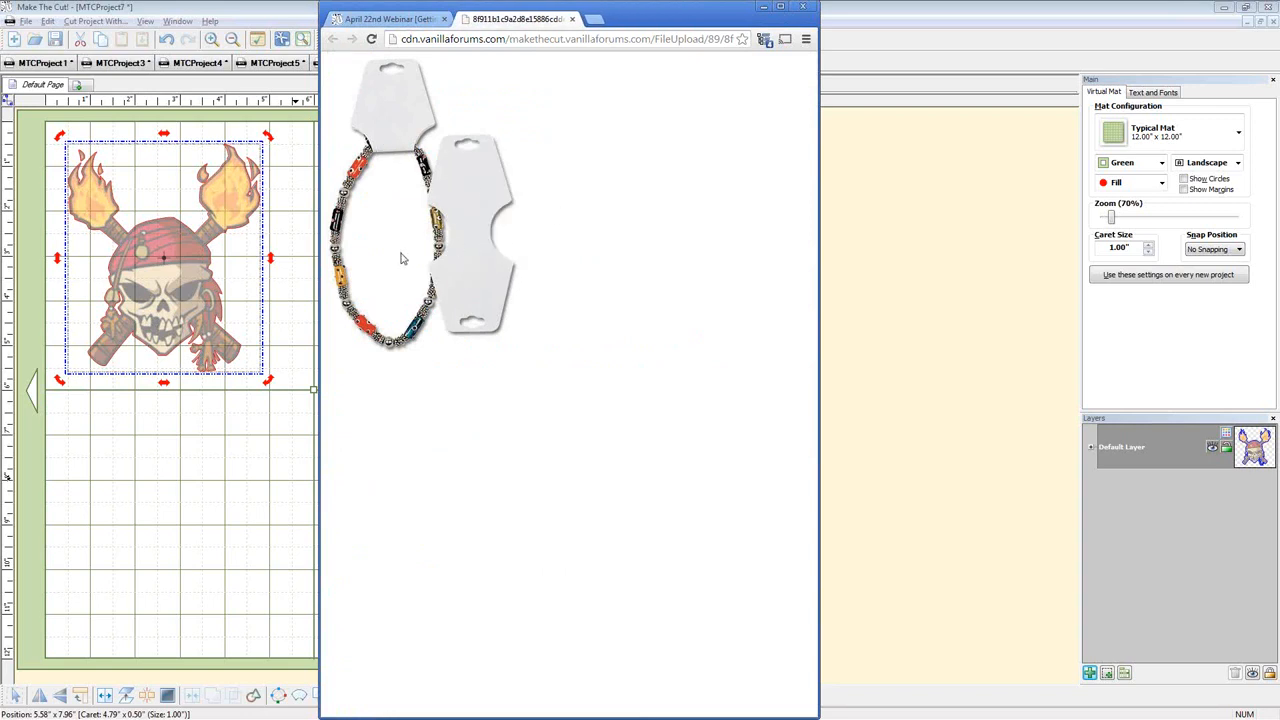
left_click(408, 19)
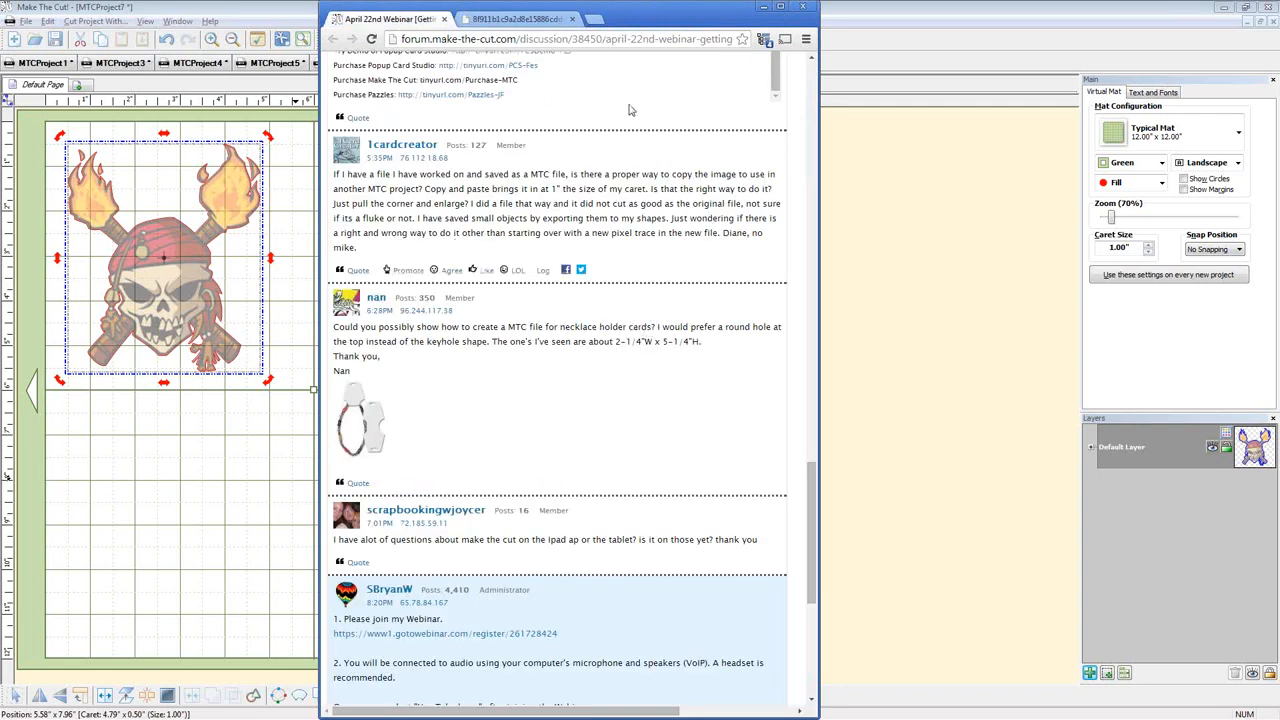
left_click(517, 19)
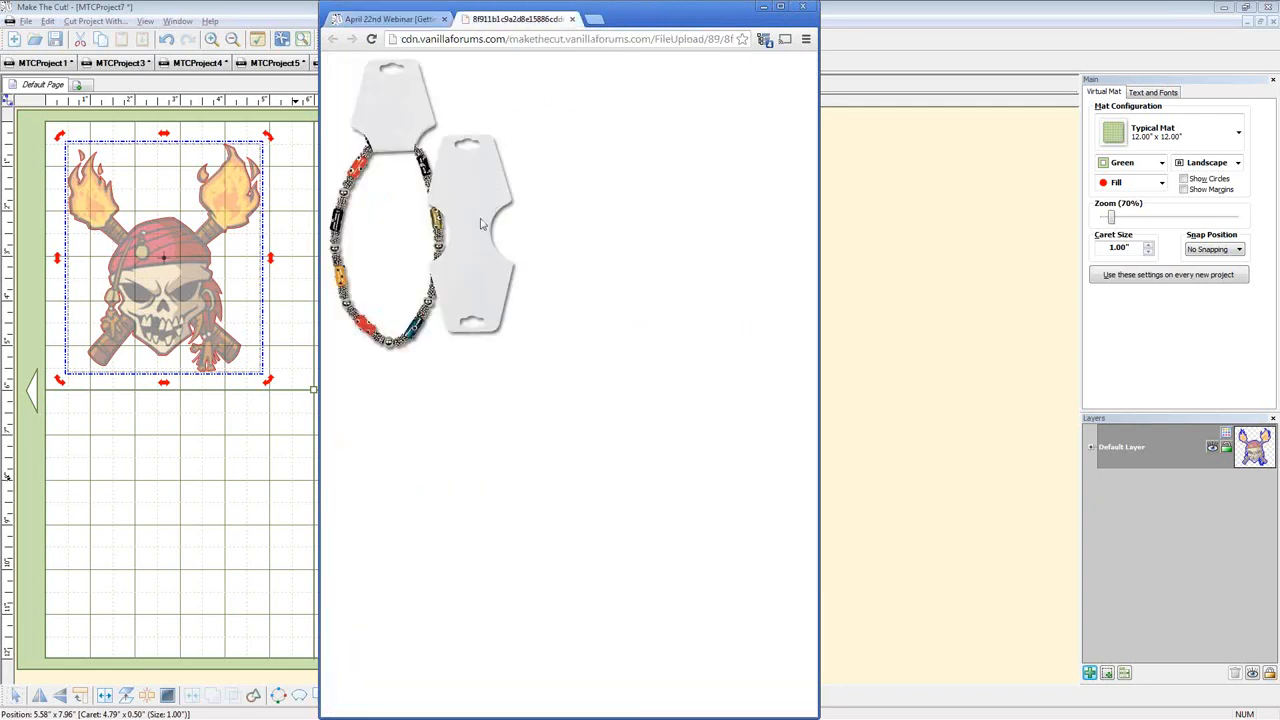
Switch back to Make The Cut and close all open projects without saving their changes
left_click(257, 126)
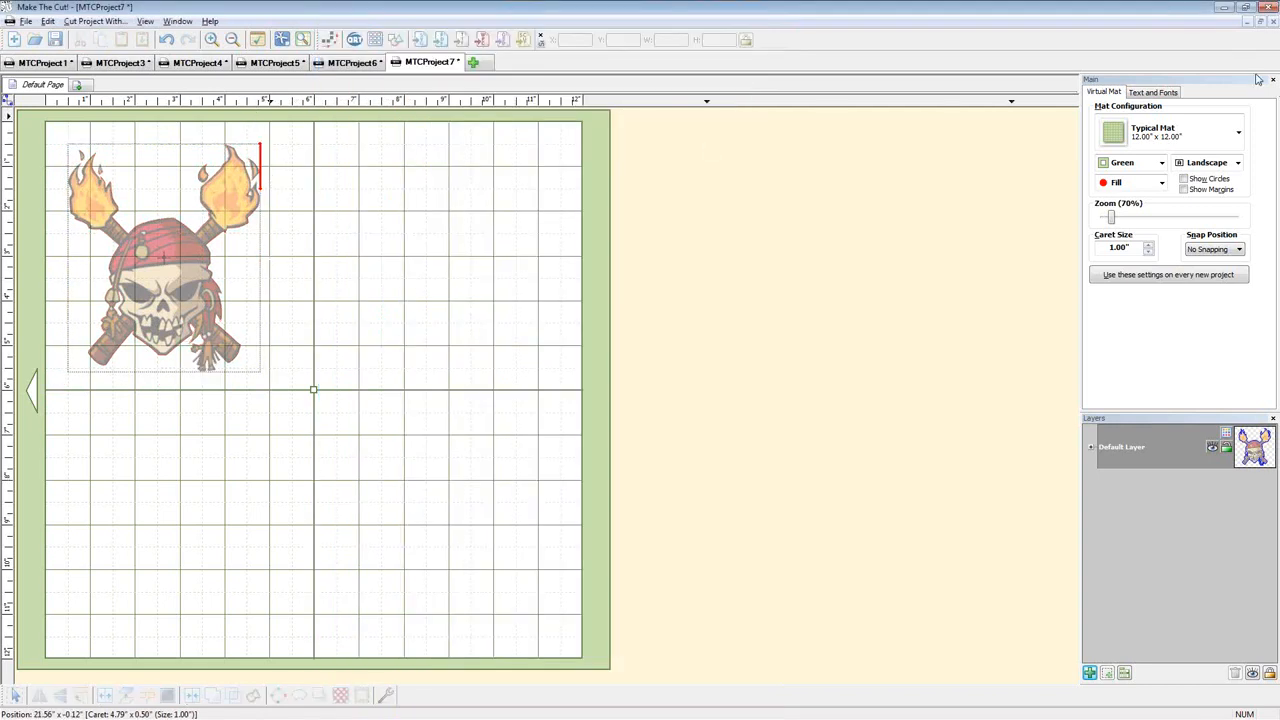
left_click(1274, 21)
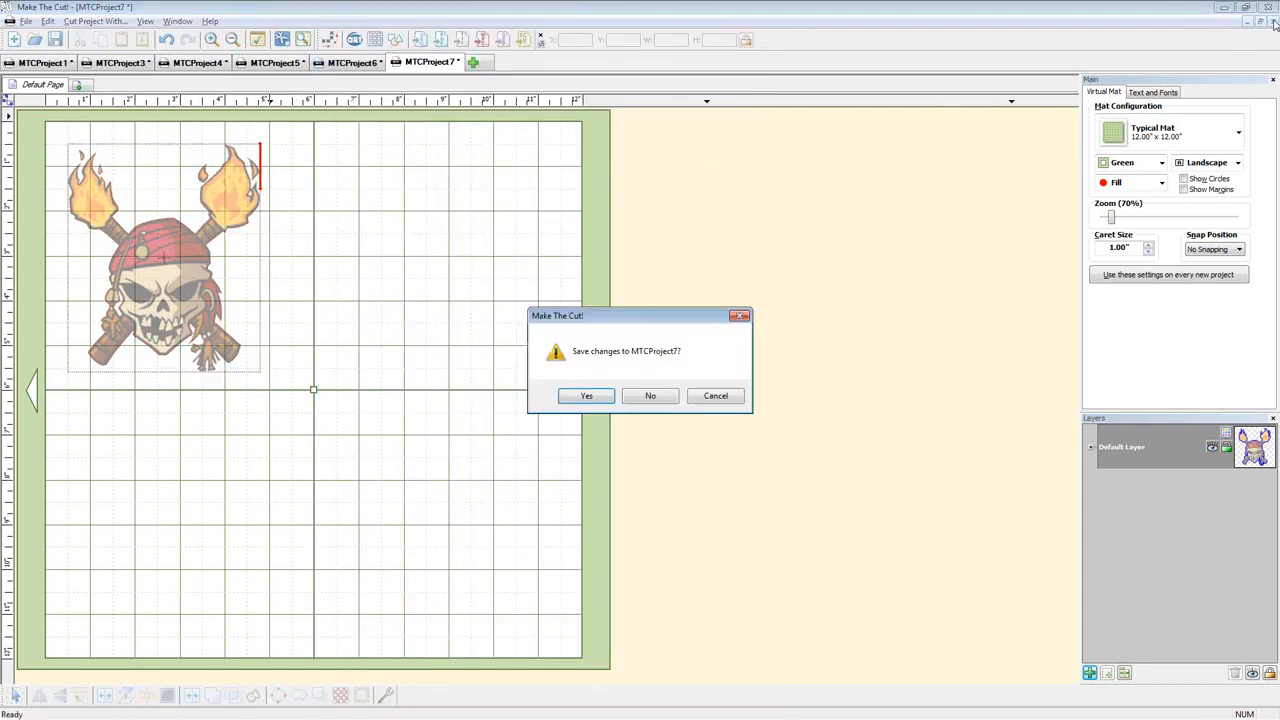
key("n")
left_click(1274, 21)
key("n")
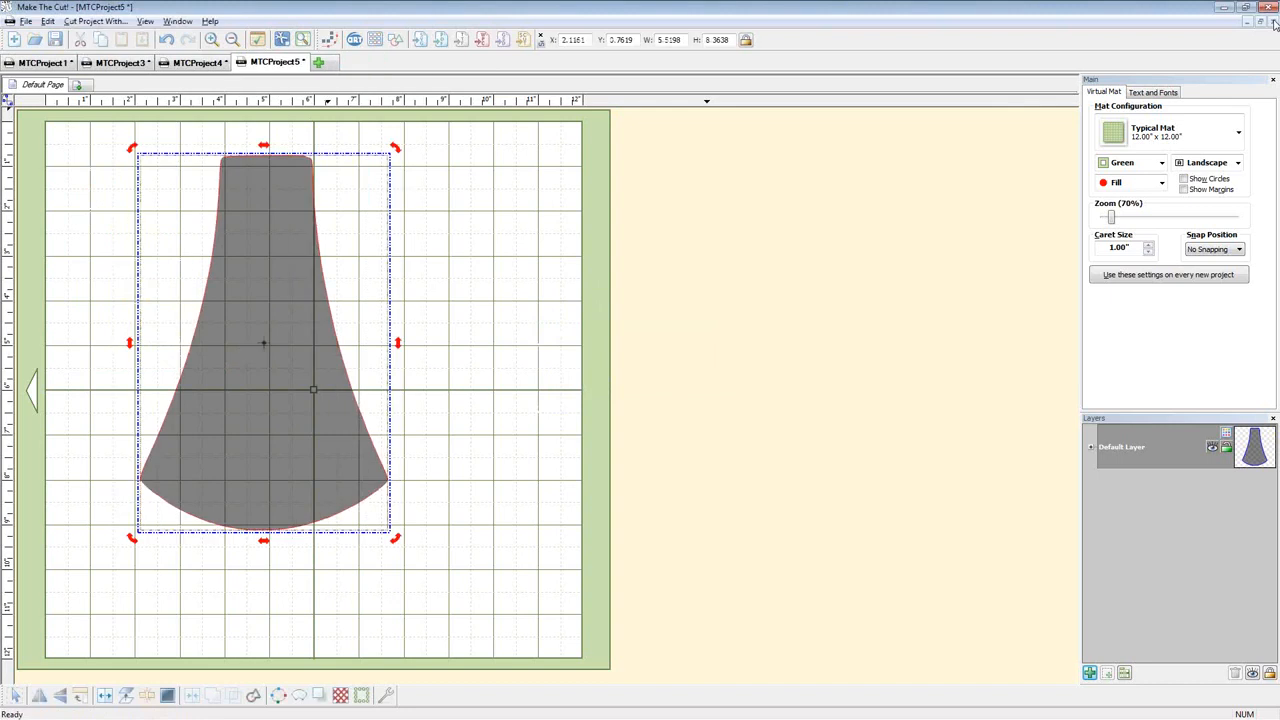
left_click(1274, 21)
key("n")
left_click(1274, 21)
key("n")
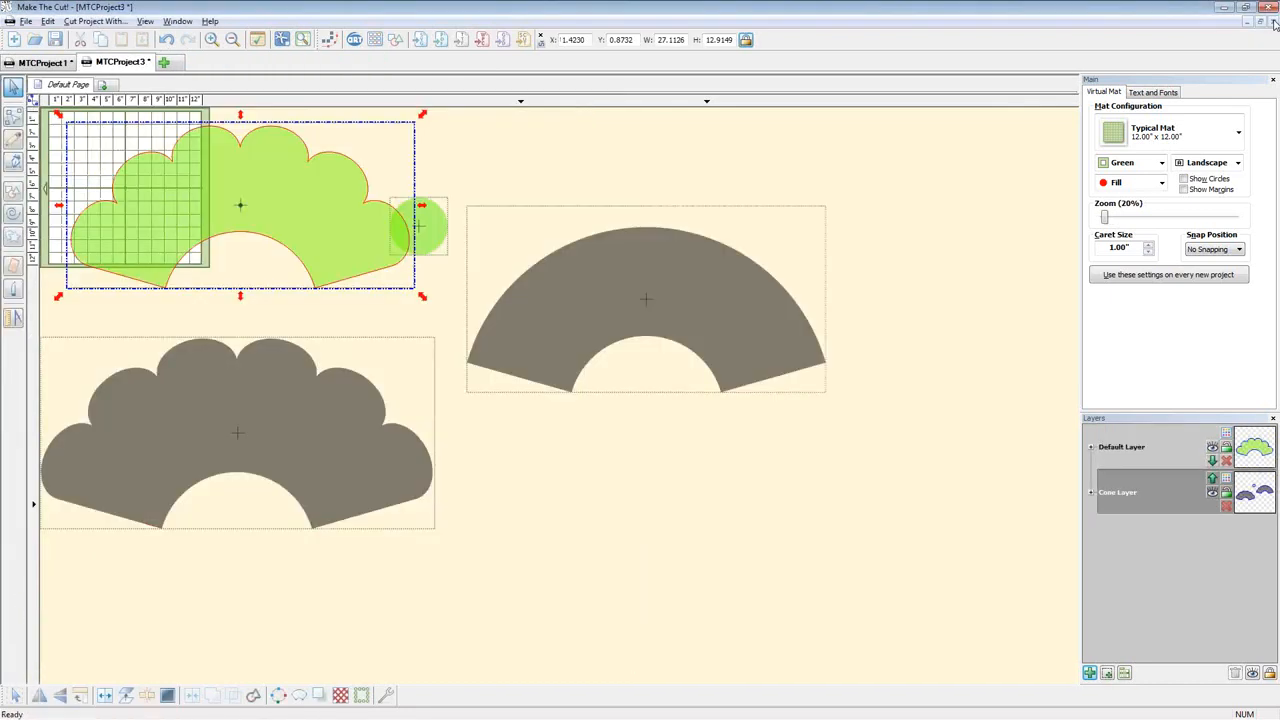
left_click(1274, 21)
key("n")
left_click(1274, 21)
key("n")
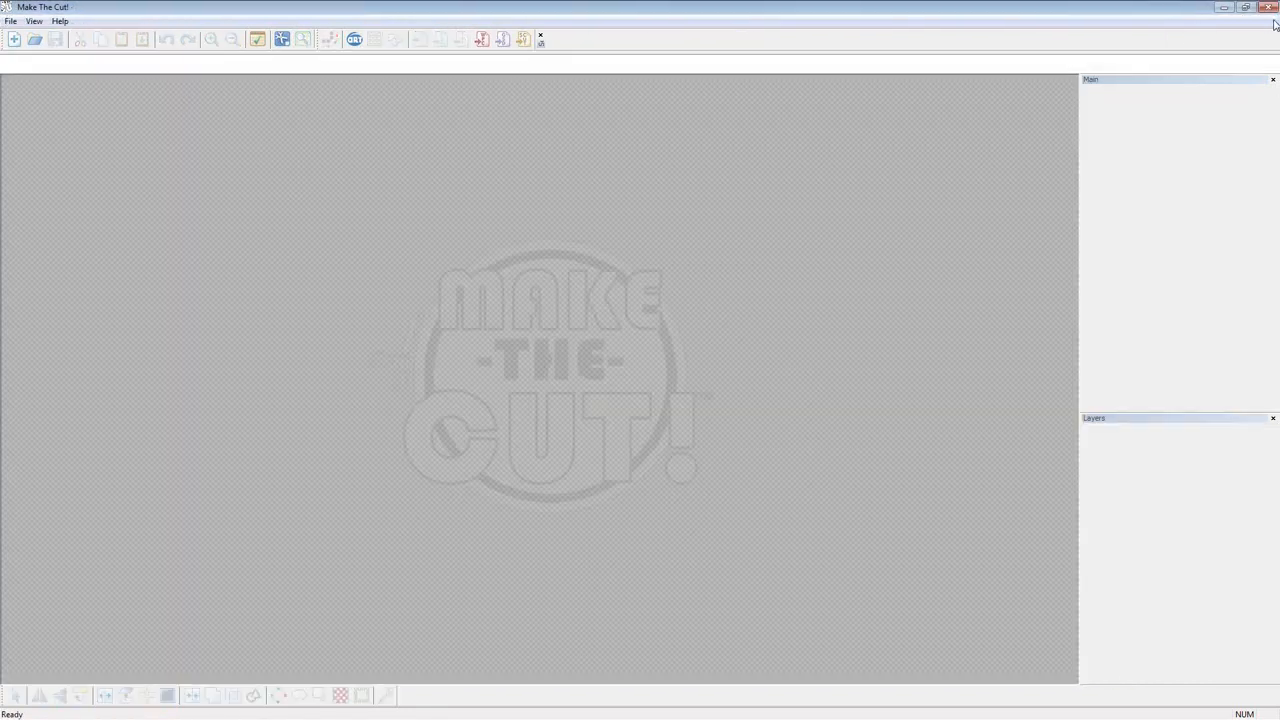
Create a new project, glance at the necklace holder photo, and place a 1-inch circle from Basic Shapes near the mat's upper-right corner
left_click(14, 40)
key("alt+Tab")
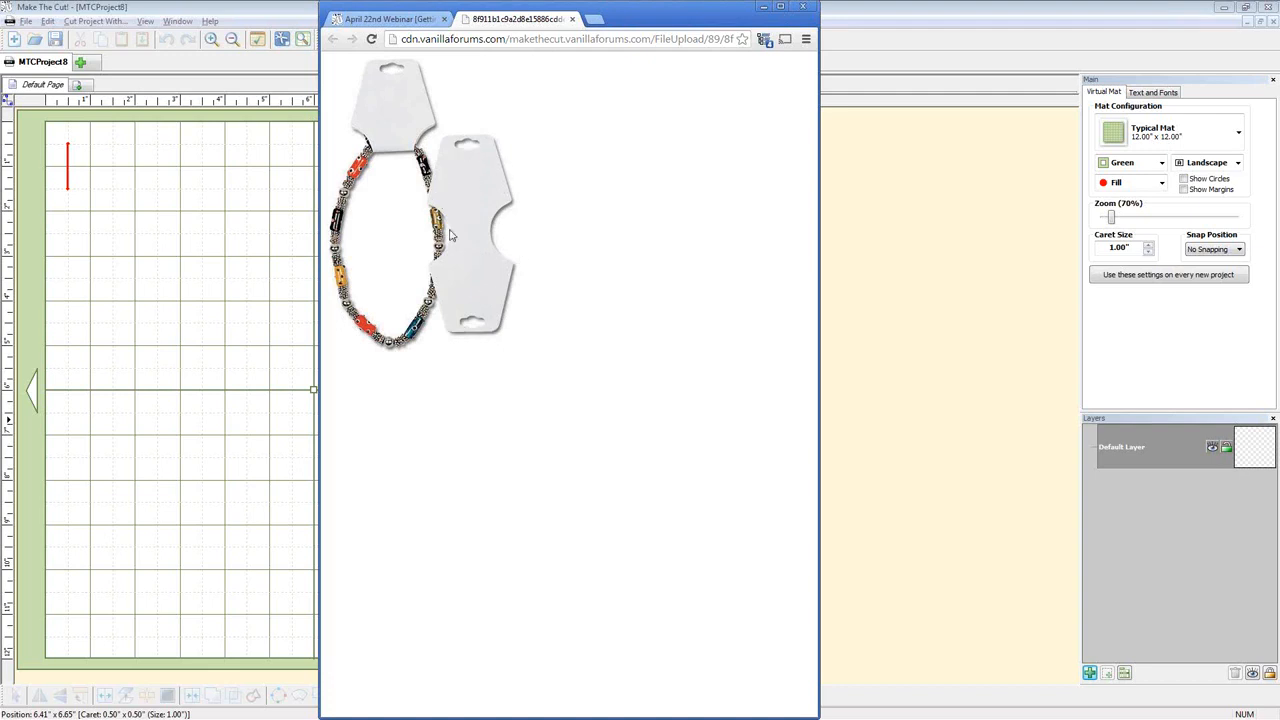
left_click(100, 251)
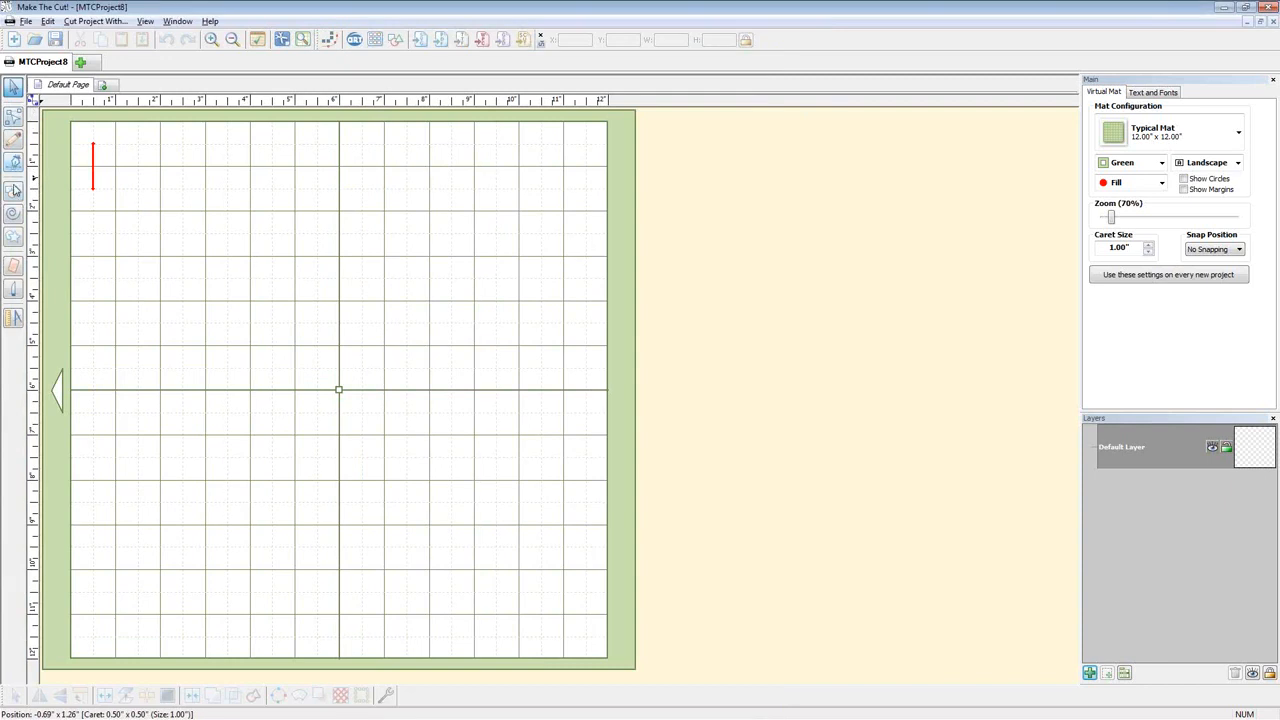
left_click(14, 188)
mouse_move(88, 197)
left_click(490, 148)
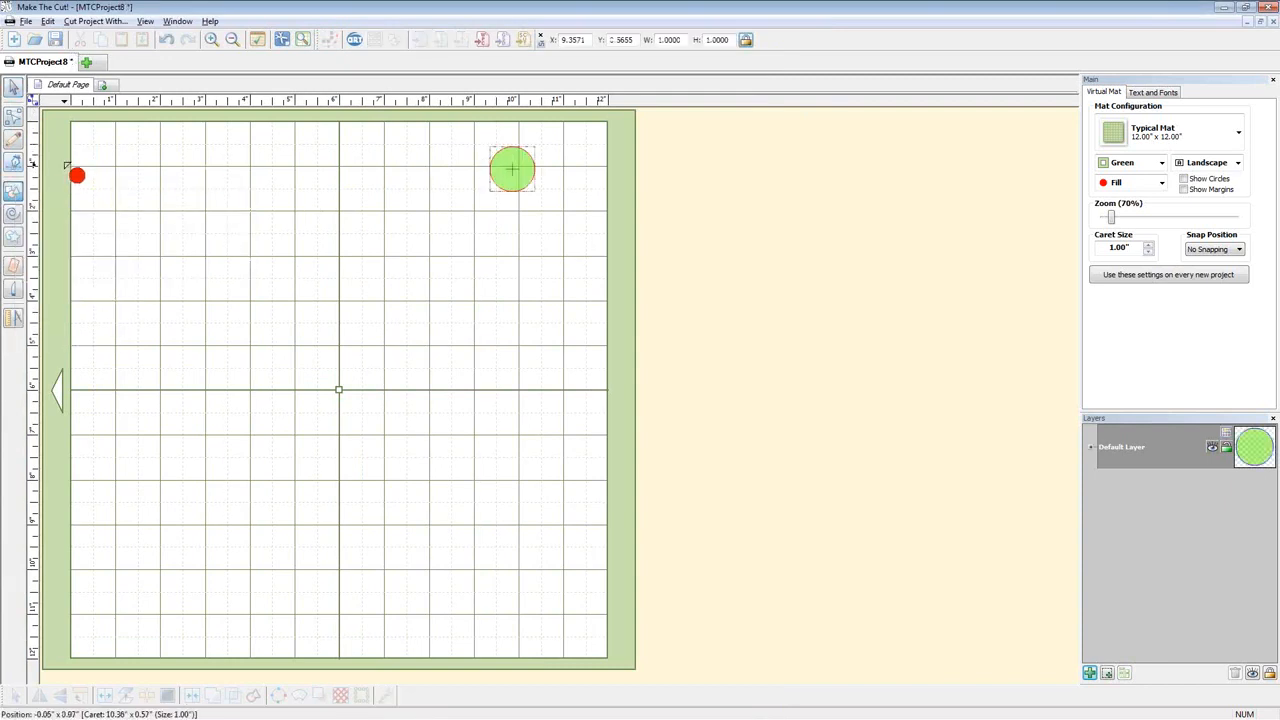
Place a 1-inch square from the recently used Basic Shapes in the upper-left part of the mat, leaving nothing selected
left_click(14, 190)
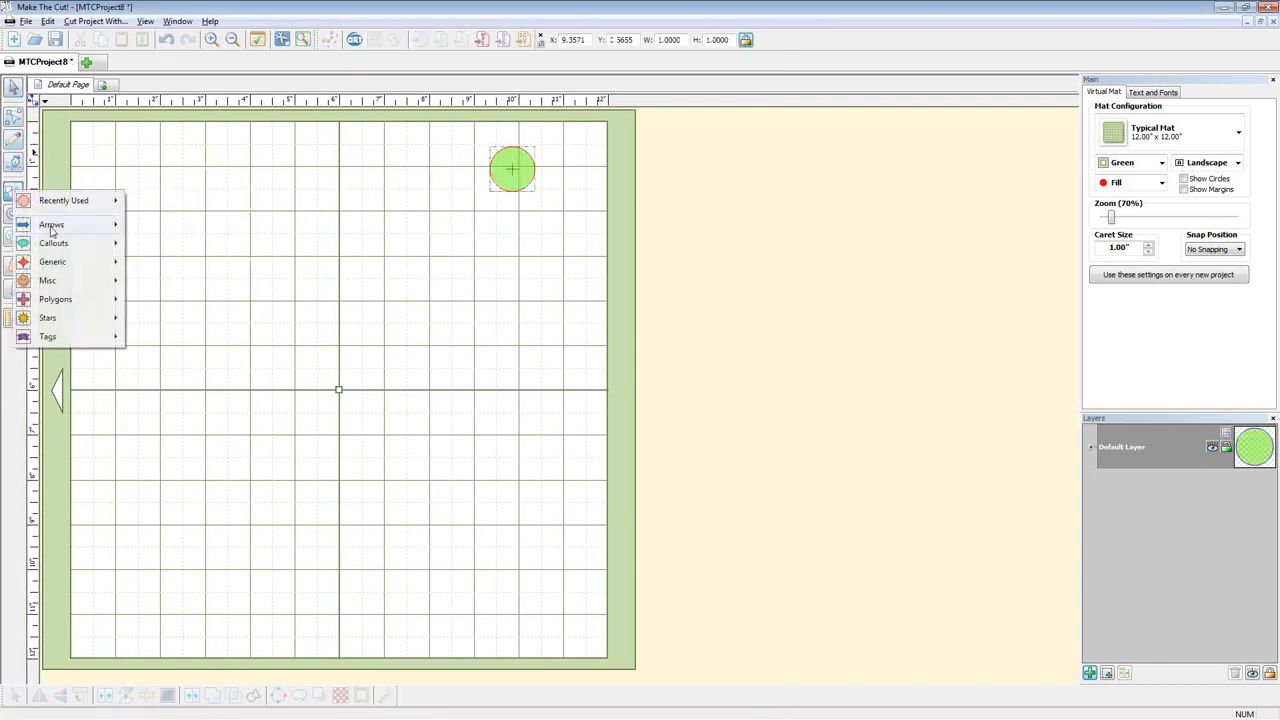
mouse_move(60, 201)
left_click(175, 219)
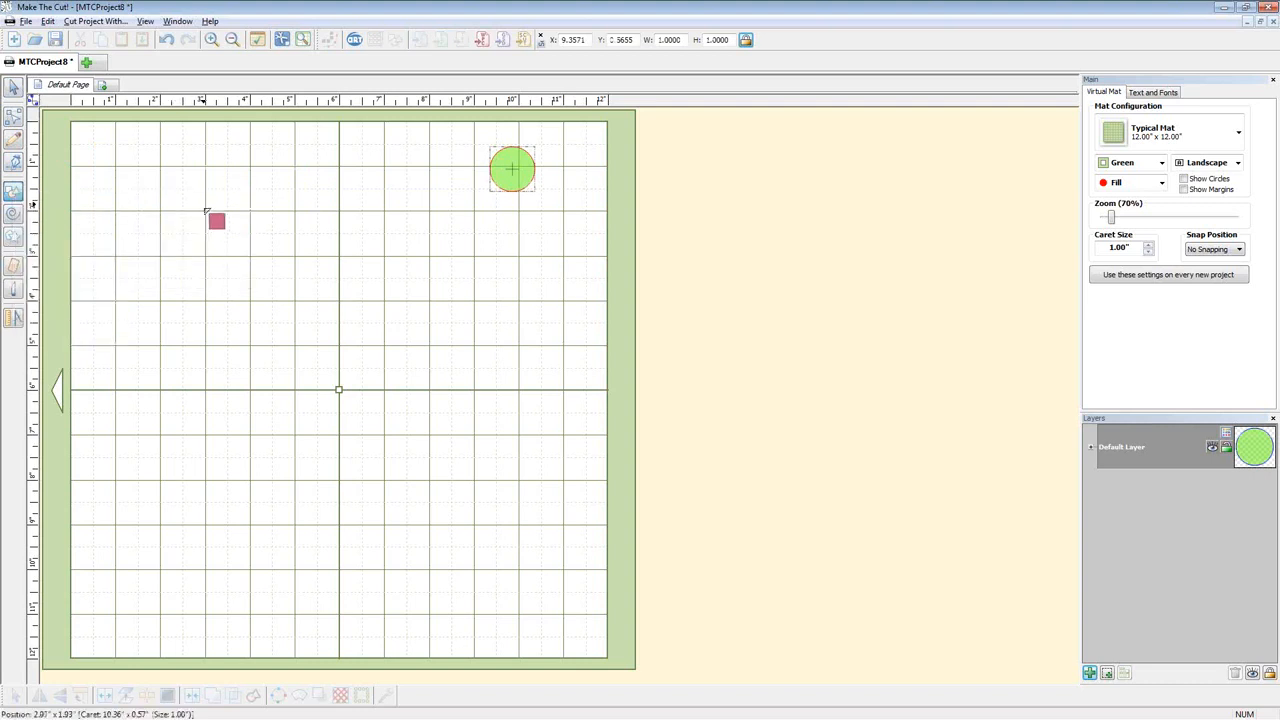
left_click(200, 180)
left_click(14, 90)
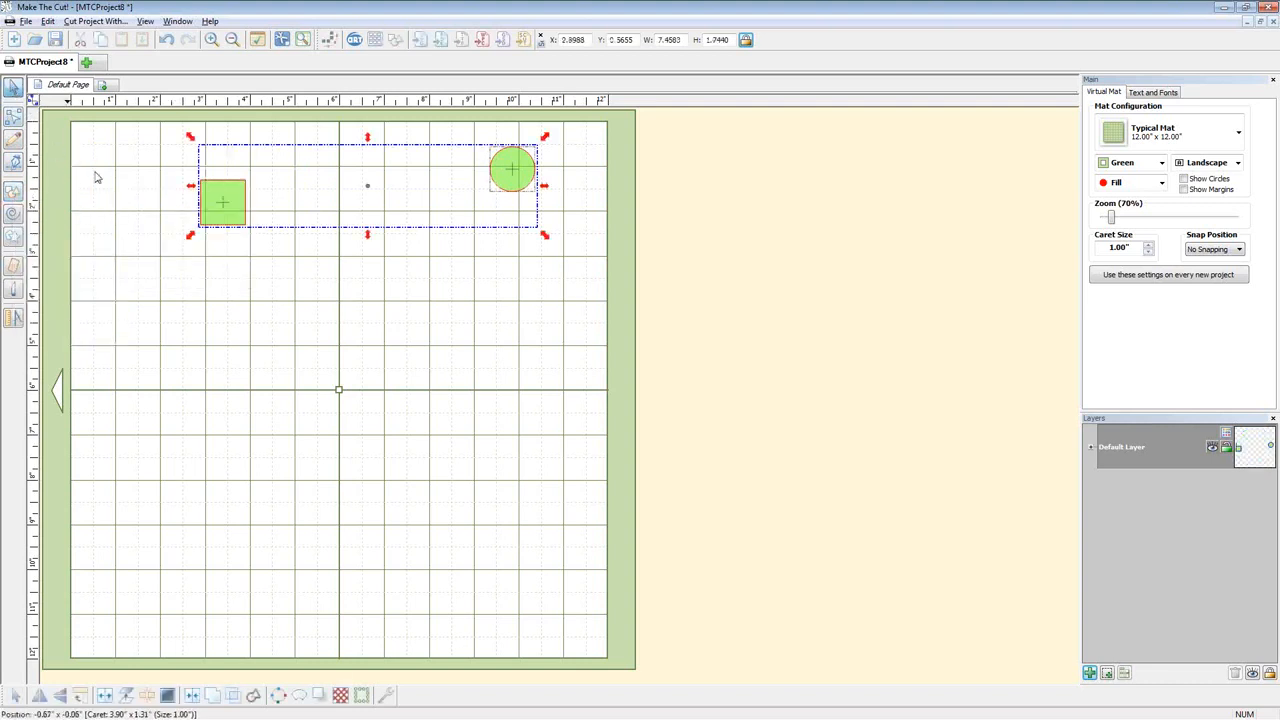
left_click(240, 306)
Compare the square on the mat with the card outline in the necklace holder photo, and select the square
key("alt+Tab")
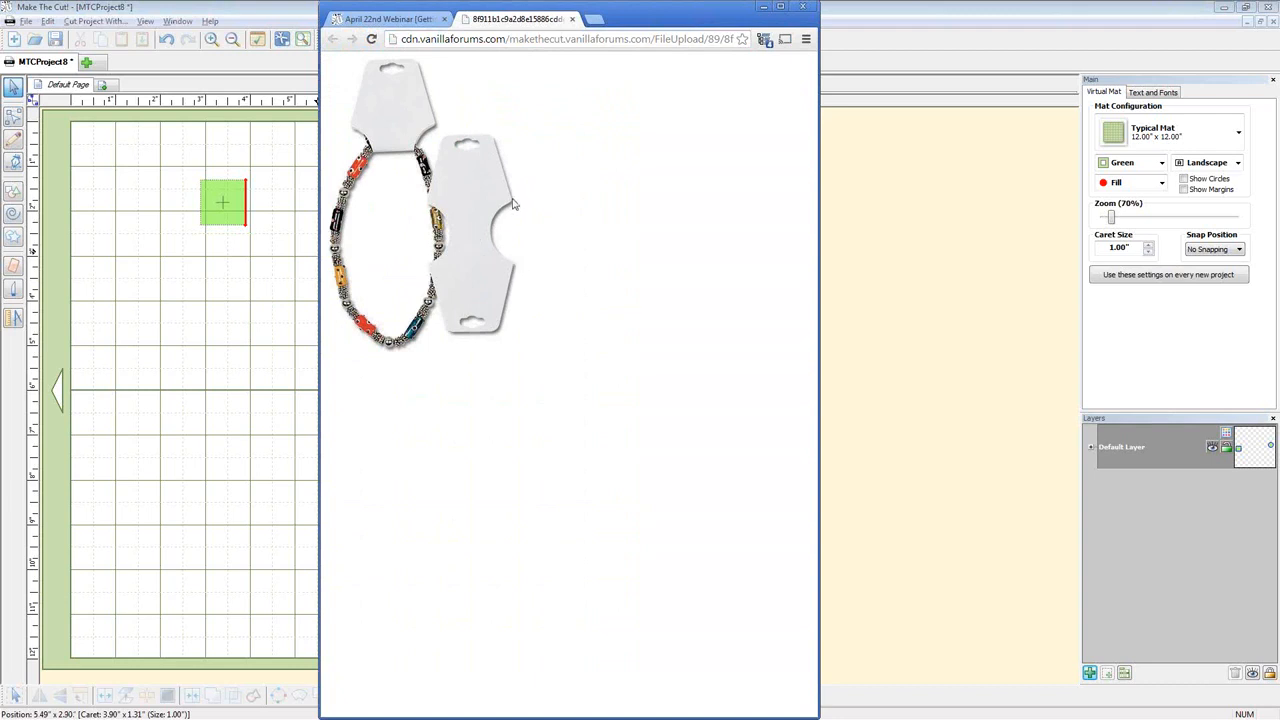
left_click(247, 212)
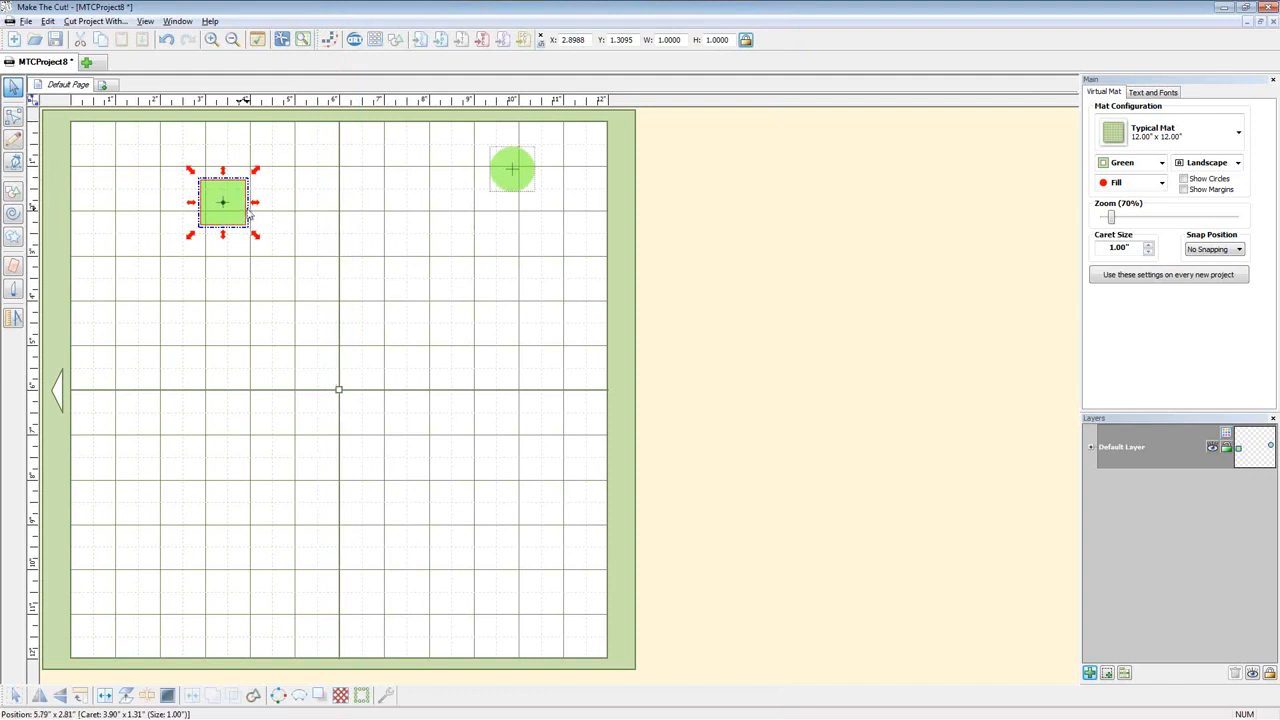
key("alt+Tab")
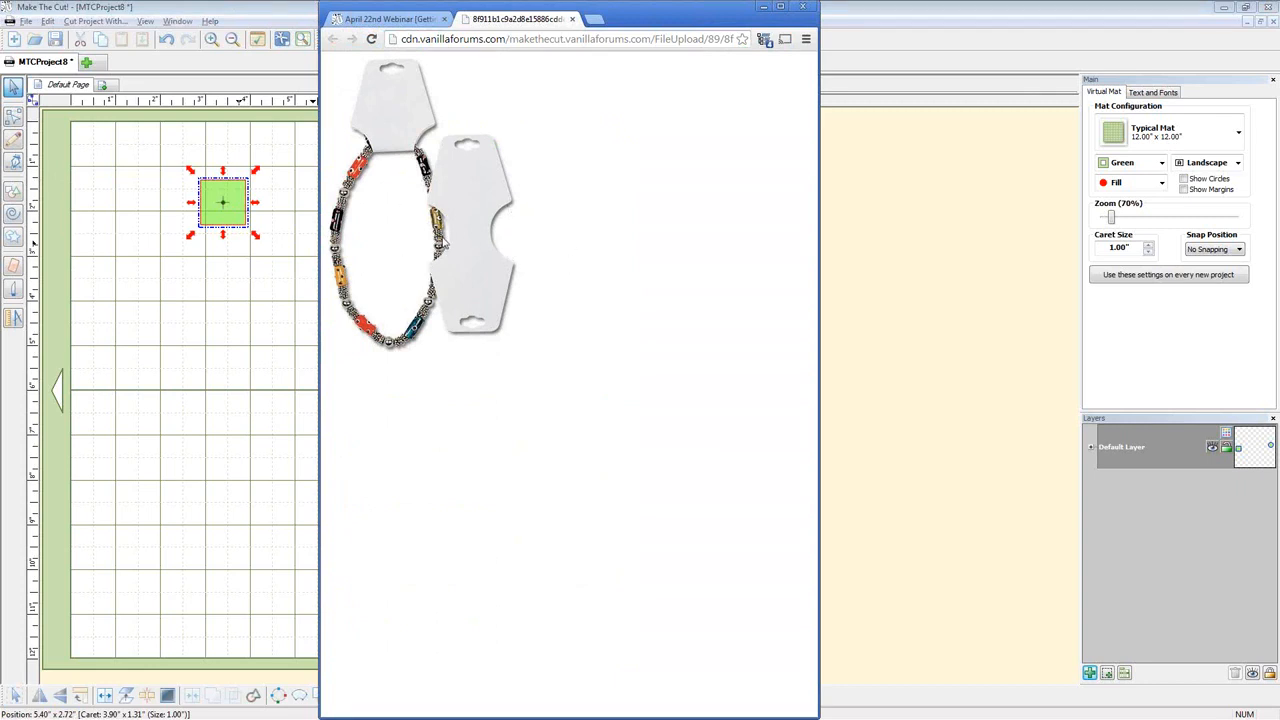
left_click(218, 207)
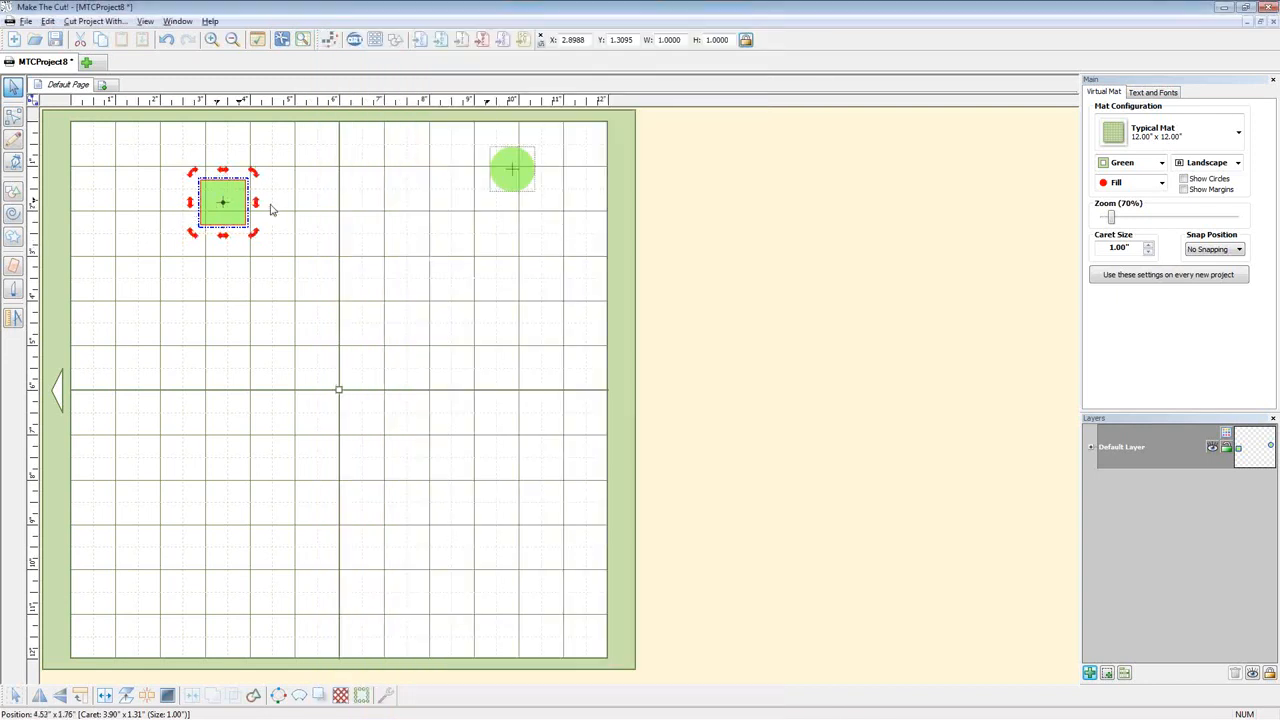
key("alt+Tab")
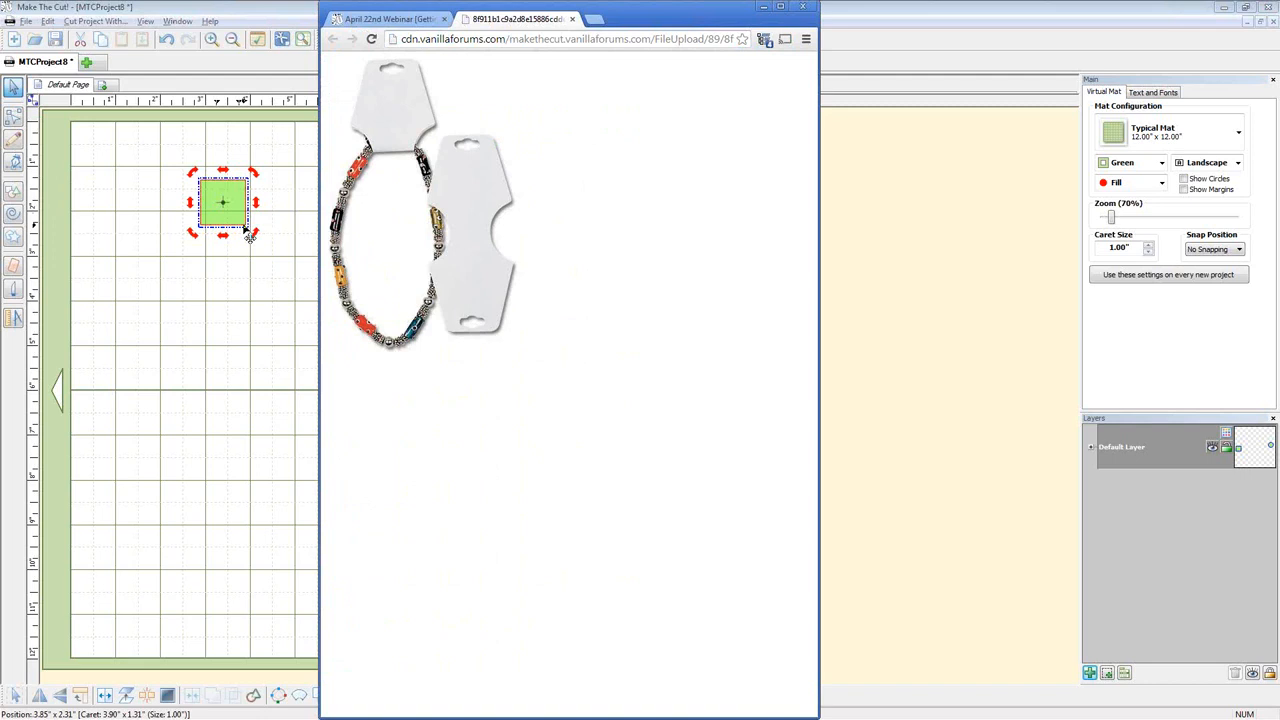
key("alt+Tab")
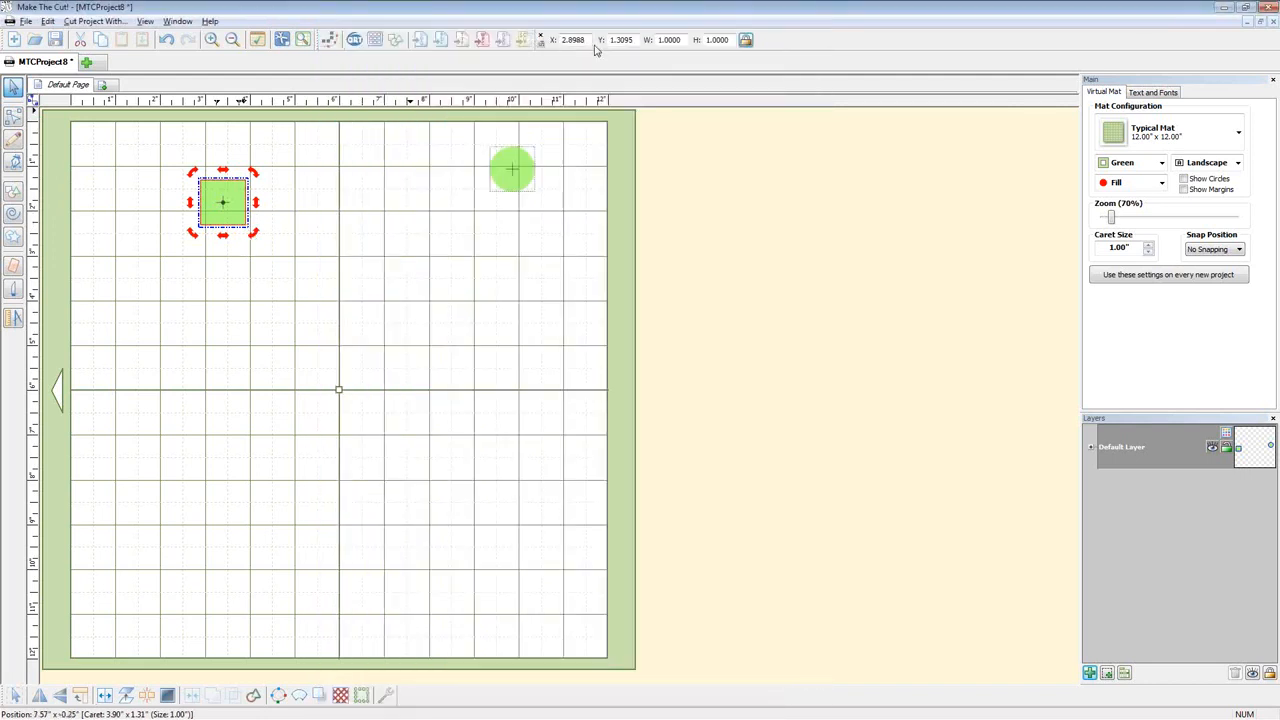
Unlock the square's aspect ratio and set its size to 1 inch wide by 3 inches high
left_click(745, 41)
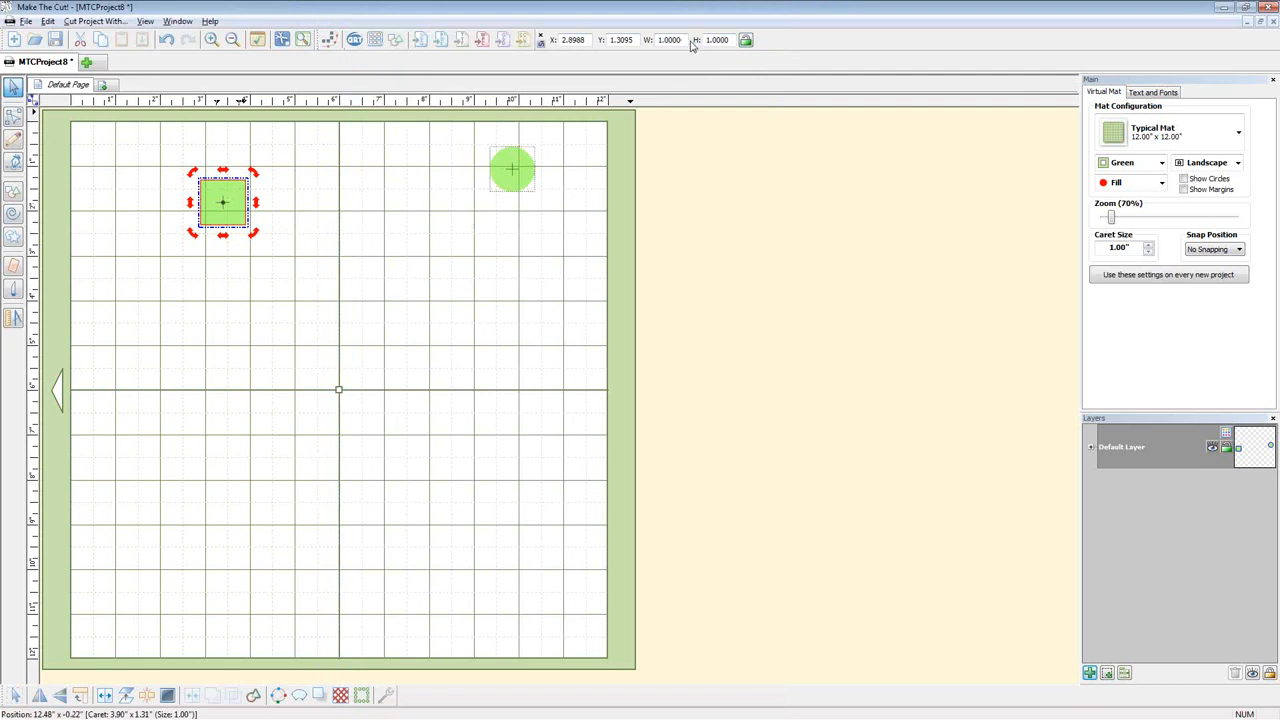
type("1")
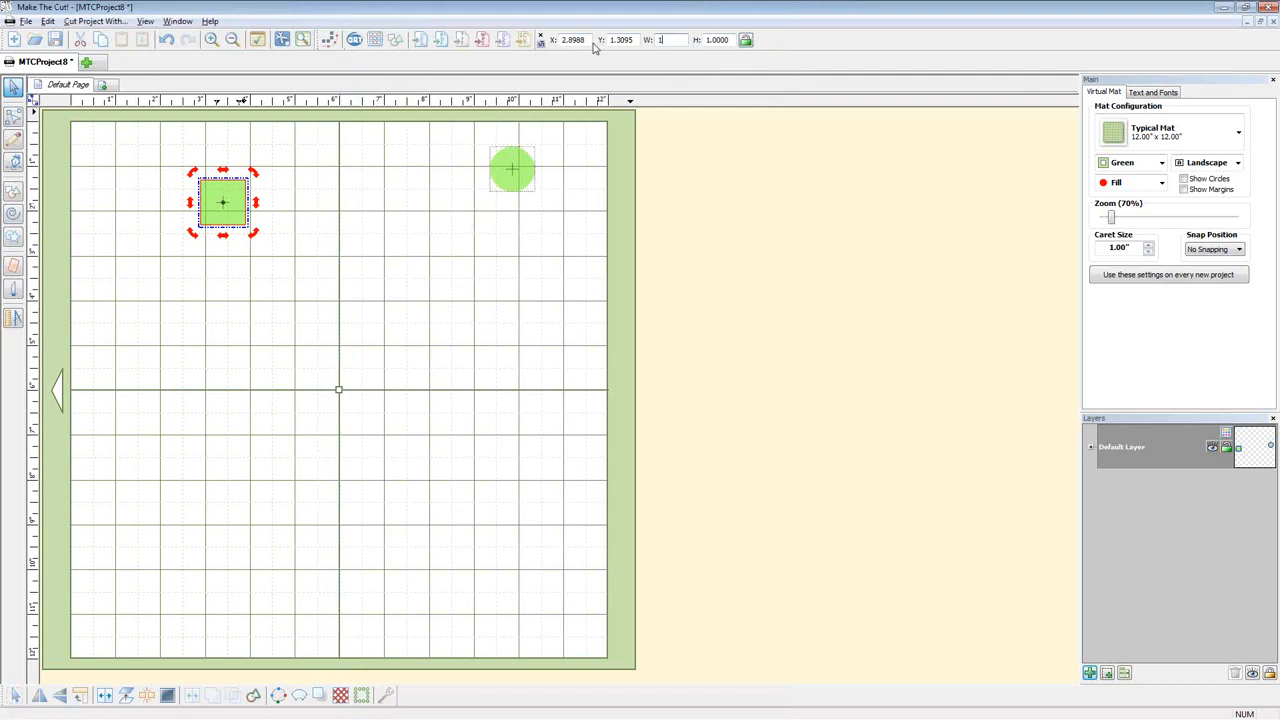
key("Tab")
type("3")
key("Return")
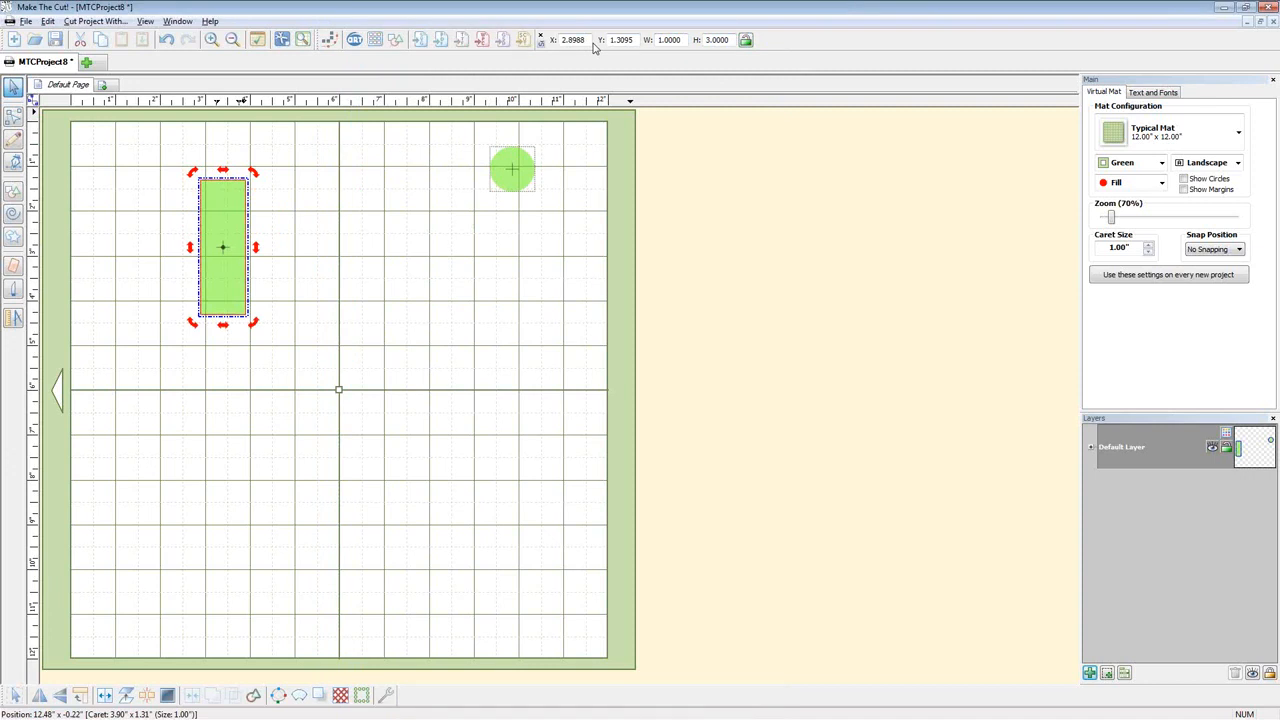
Check the requested necklace card dimensions in the forum thread against the card photo, and return to Make The Cut
key("alt+Tab")
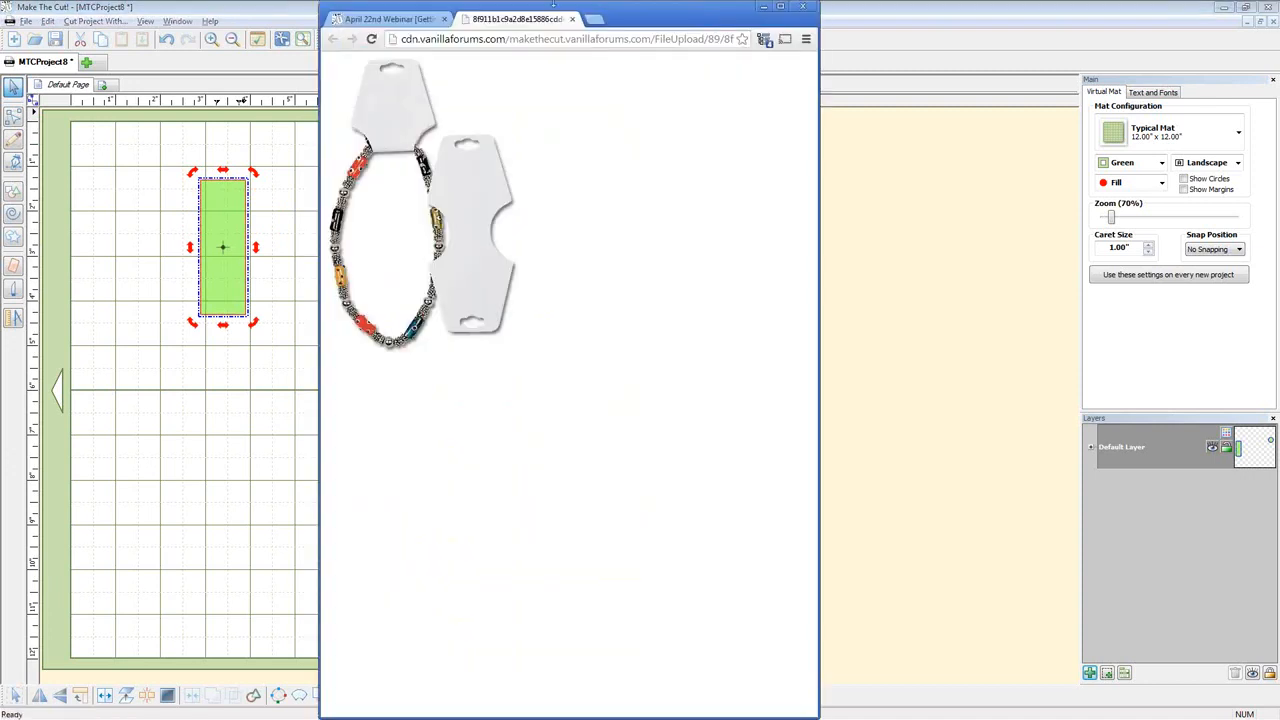
left_click(403, 19)
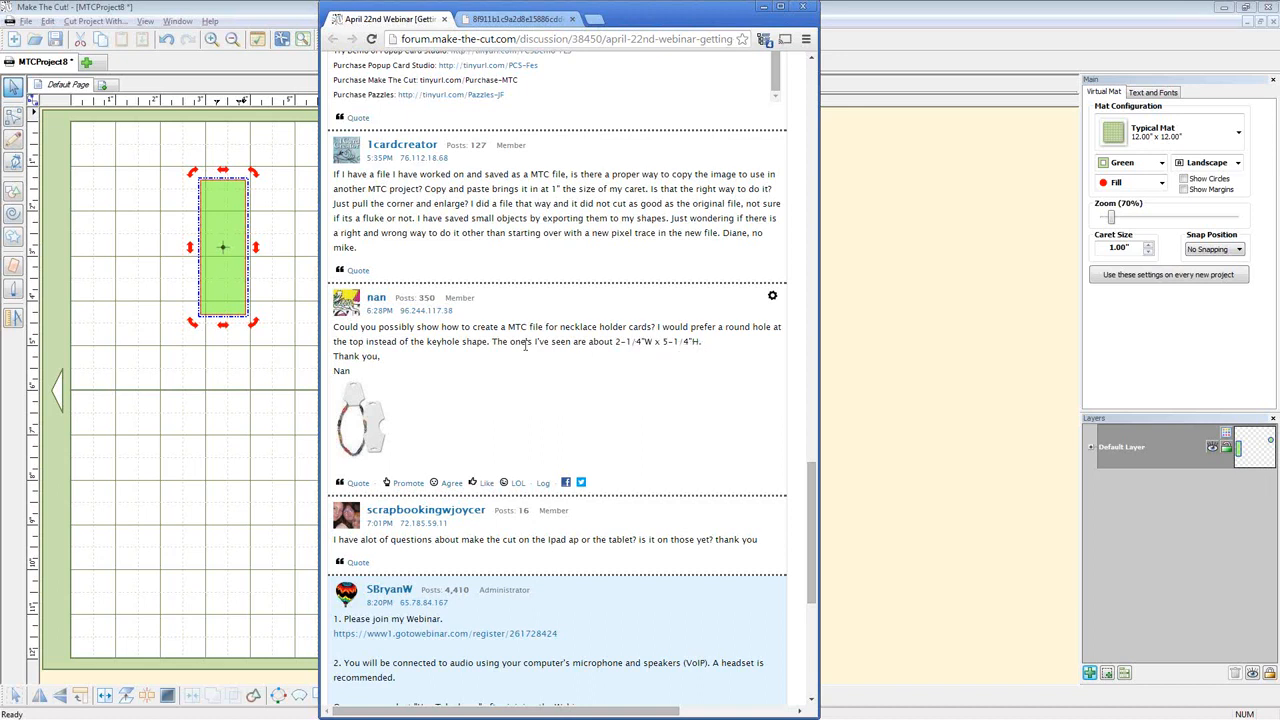
mouse_move(383, 427)
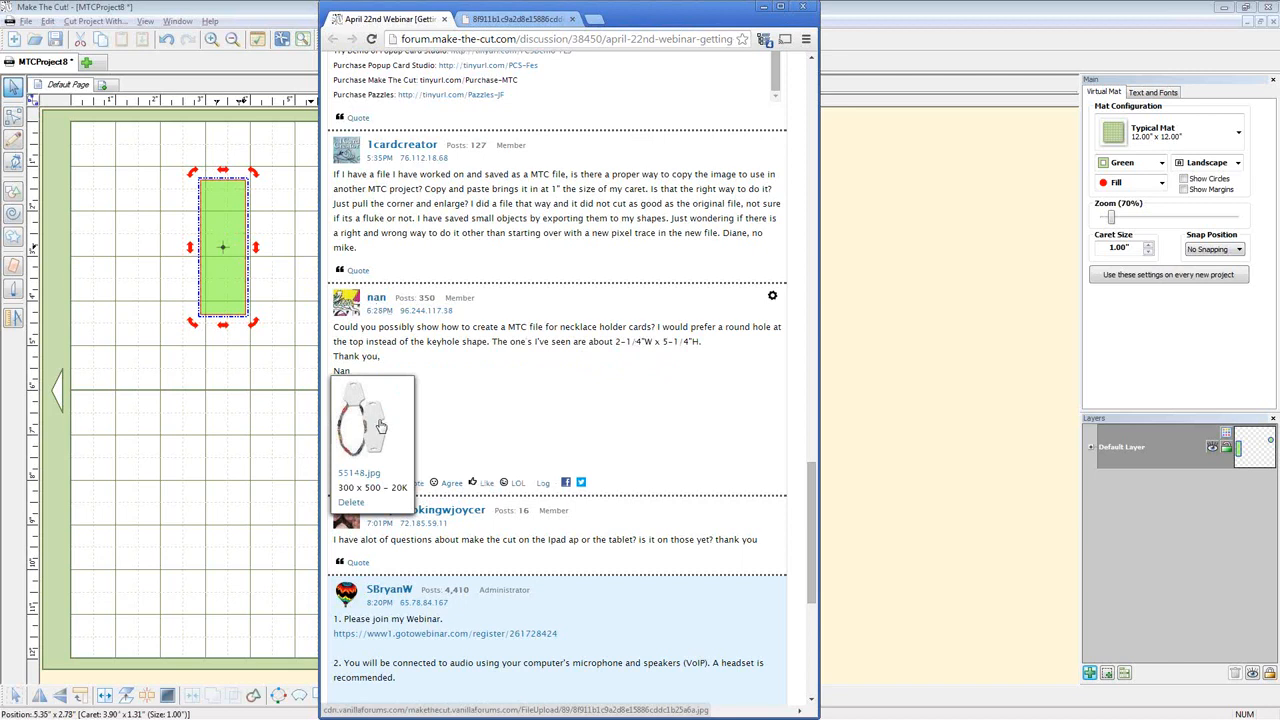
left_click(381, 425)
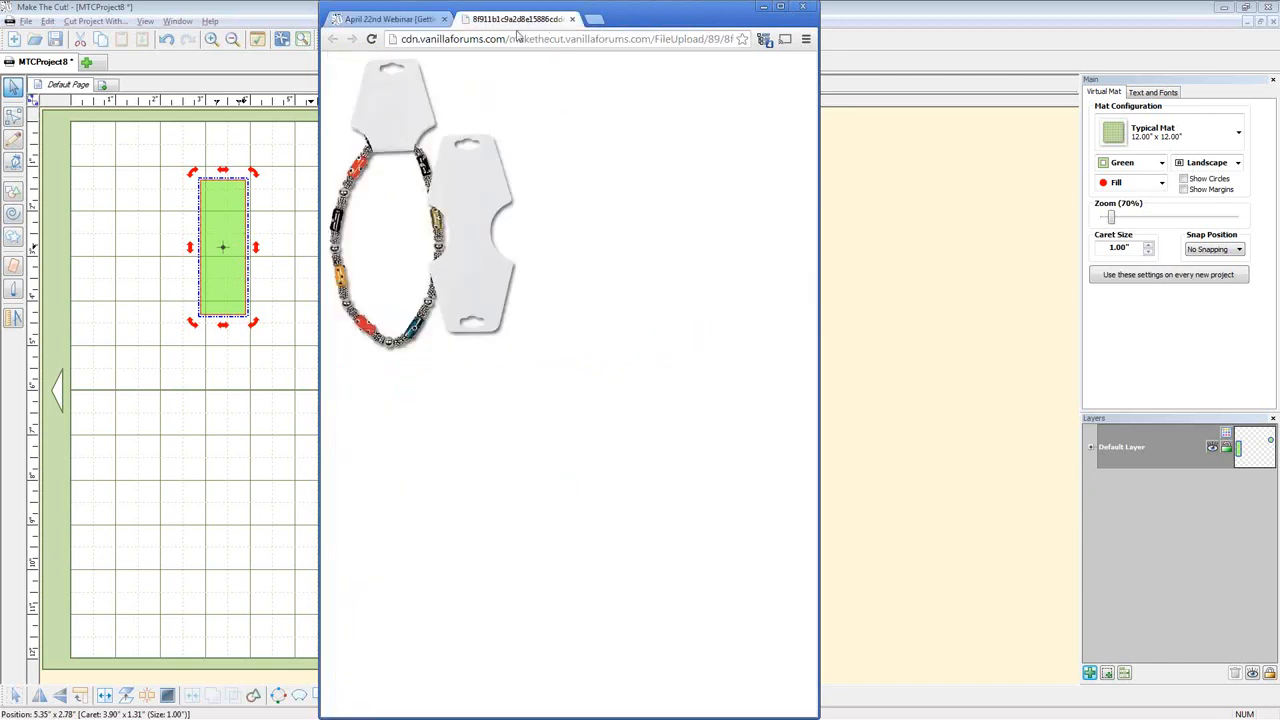
key("alt+Tab")
key("alt+Tab")
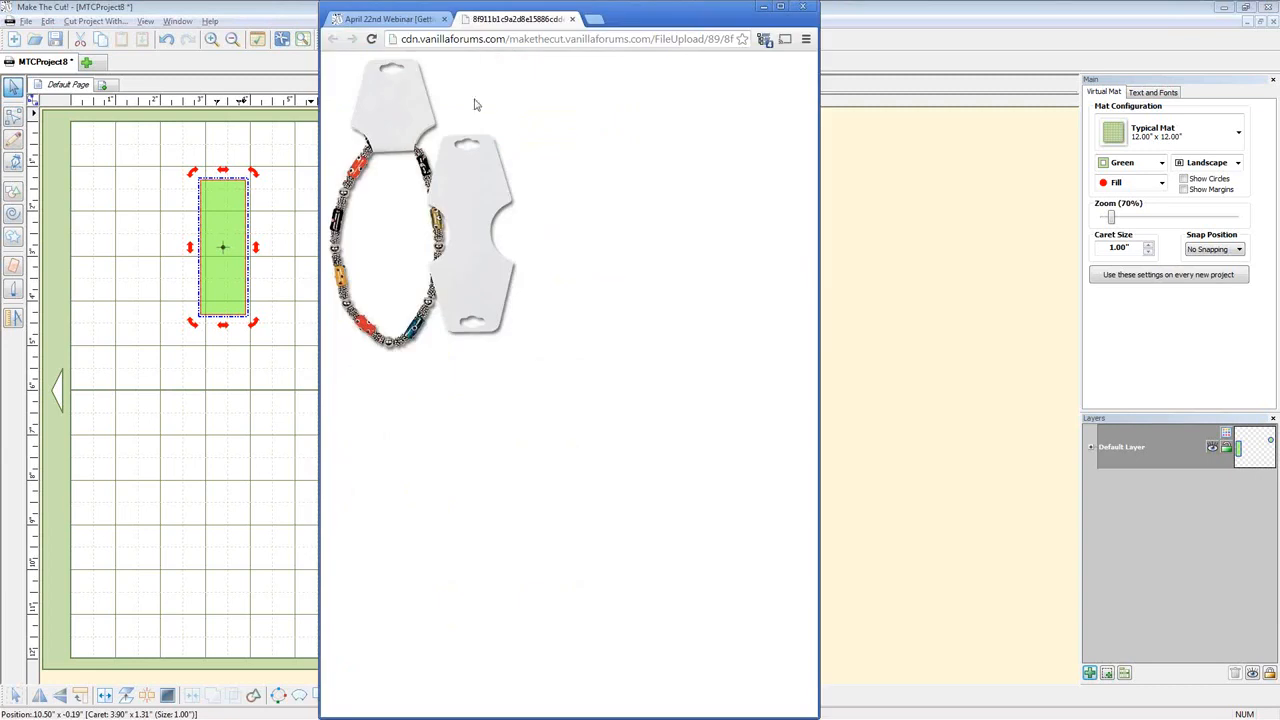
left_click(390, 18)
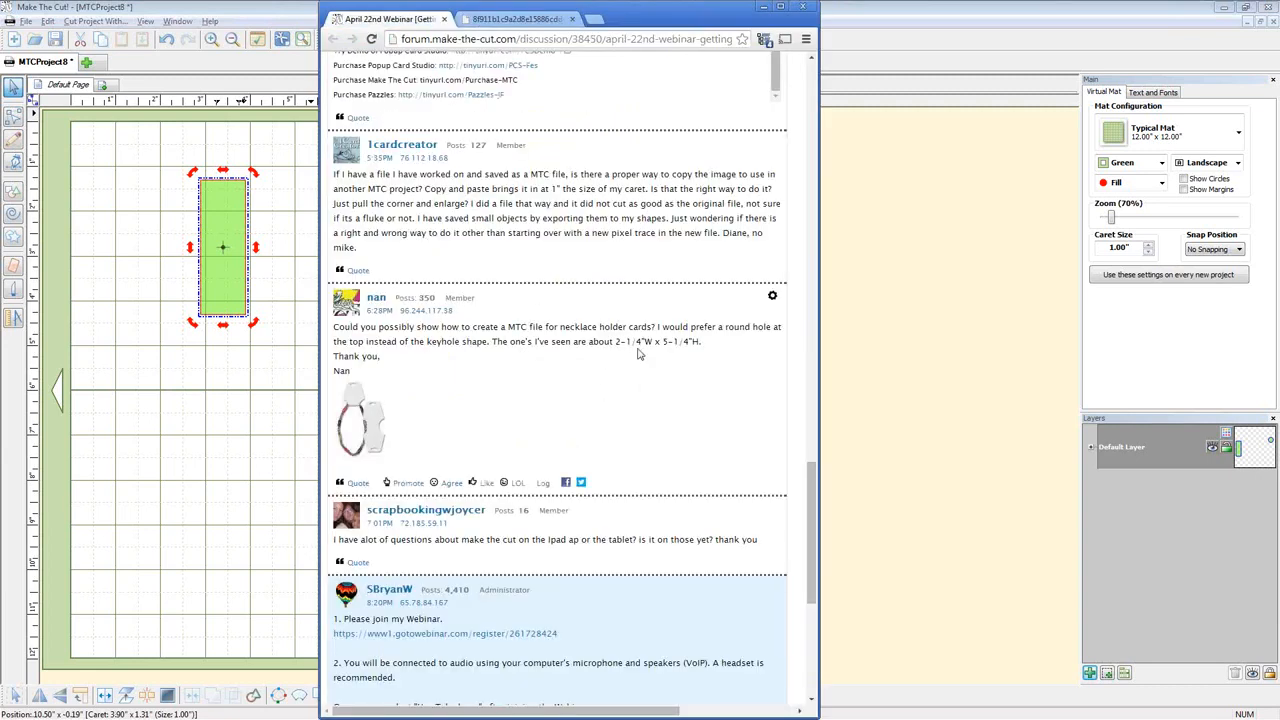
left_click(257, 220)
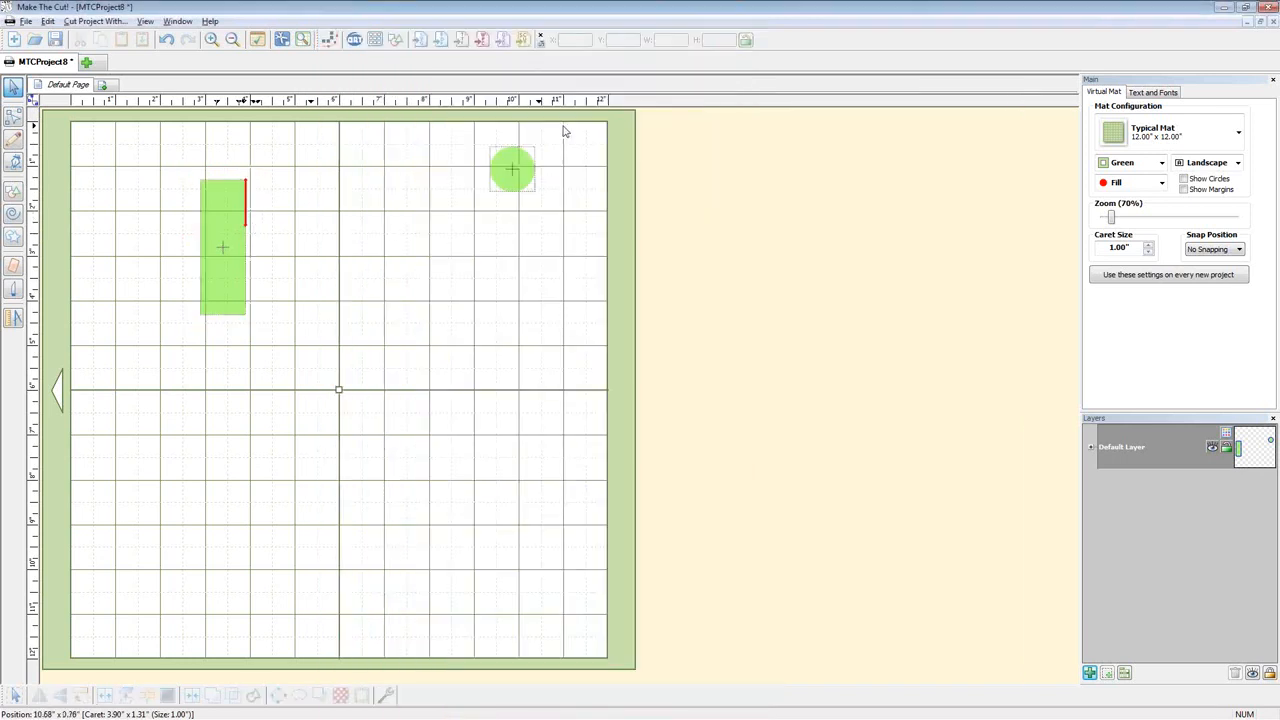
Resize the rectangle to 1.5 inches wide by 5.25 inches high, checking the height against the forum post
left_click(224, 238)
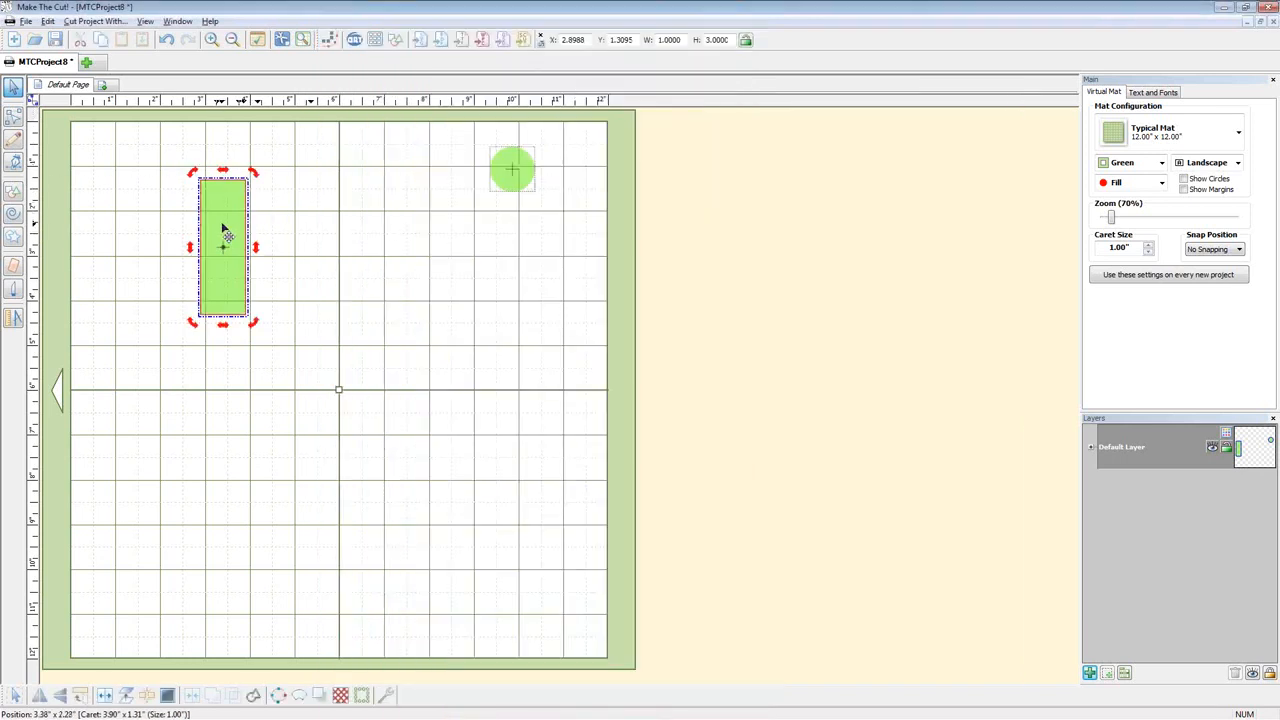
double_click(684, 40)
type("1.5")
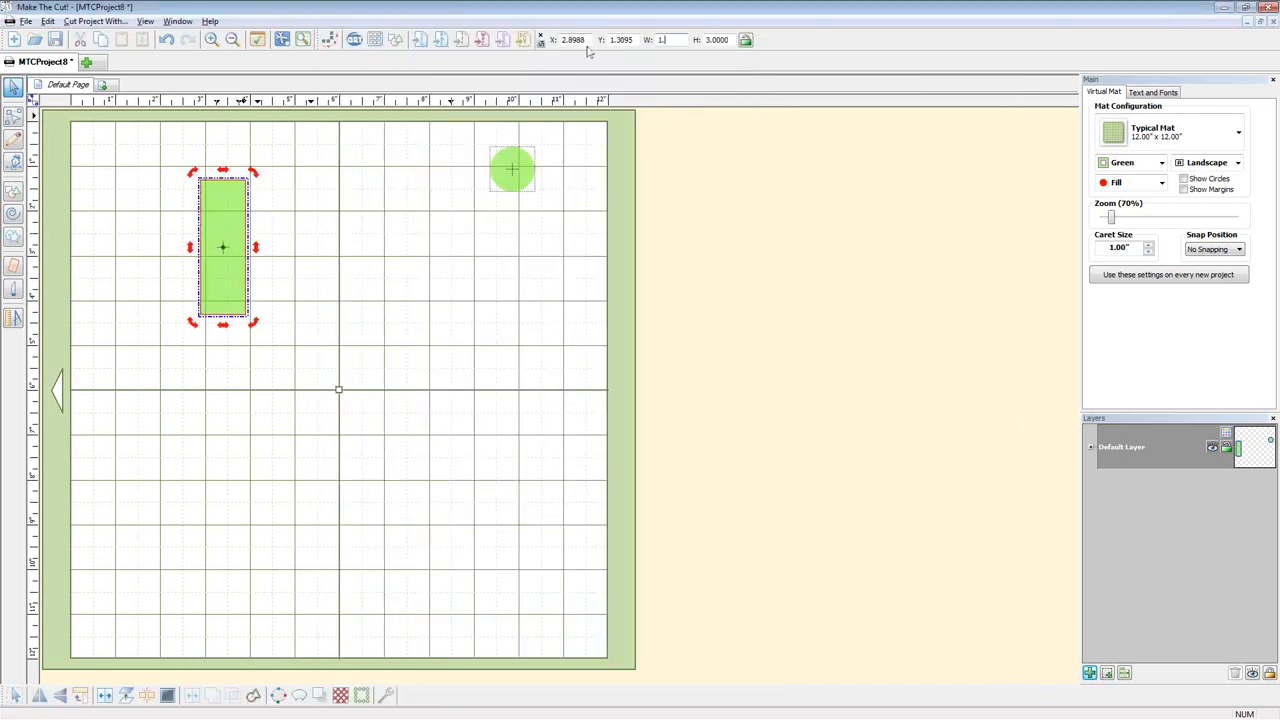
key("Tab")
type("5")
key("Return")
key("alt+Tab")
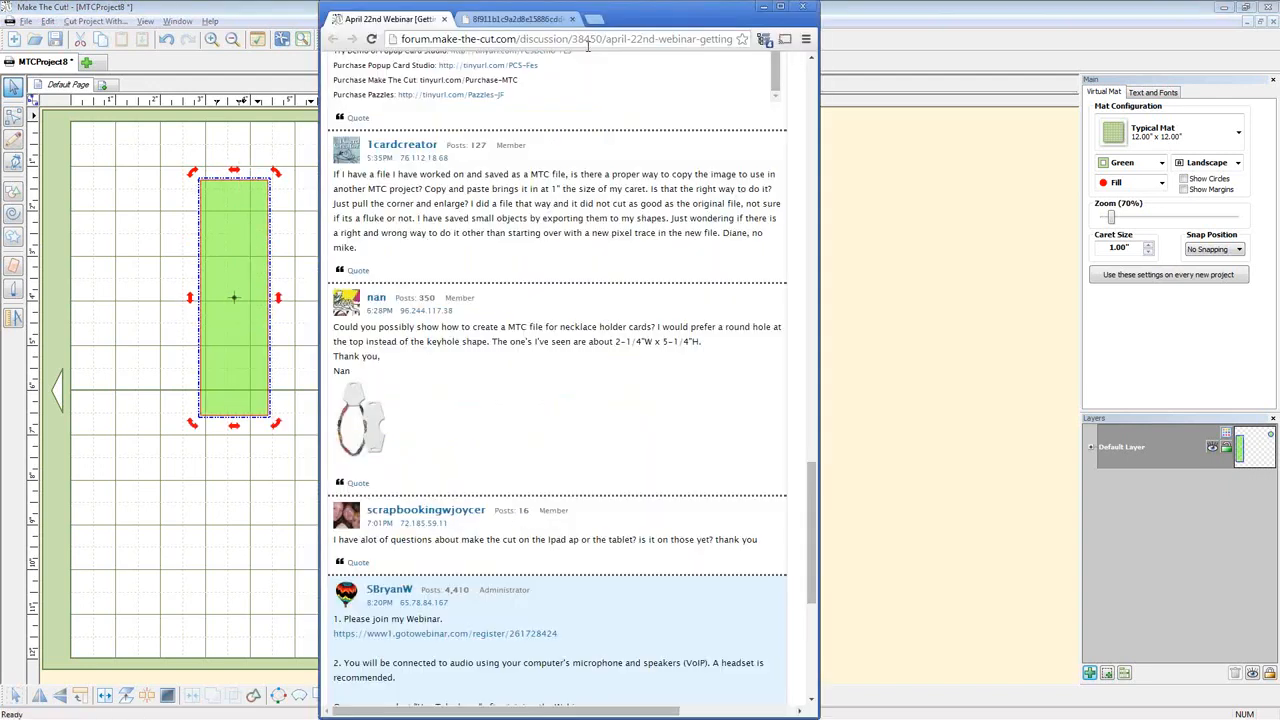
key("alt+Tab")
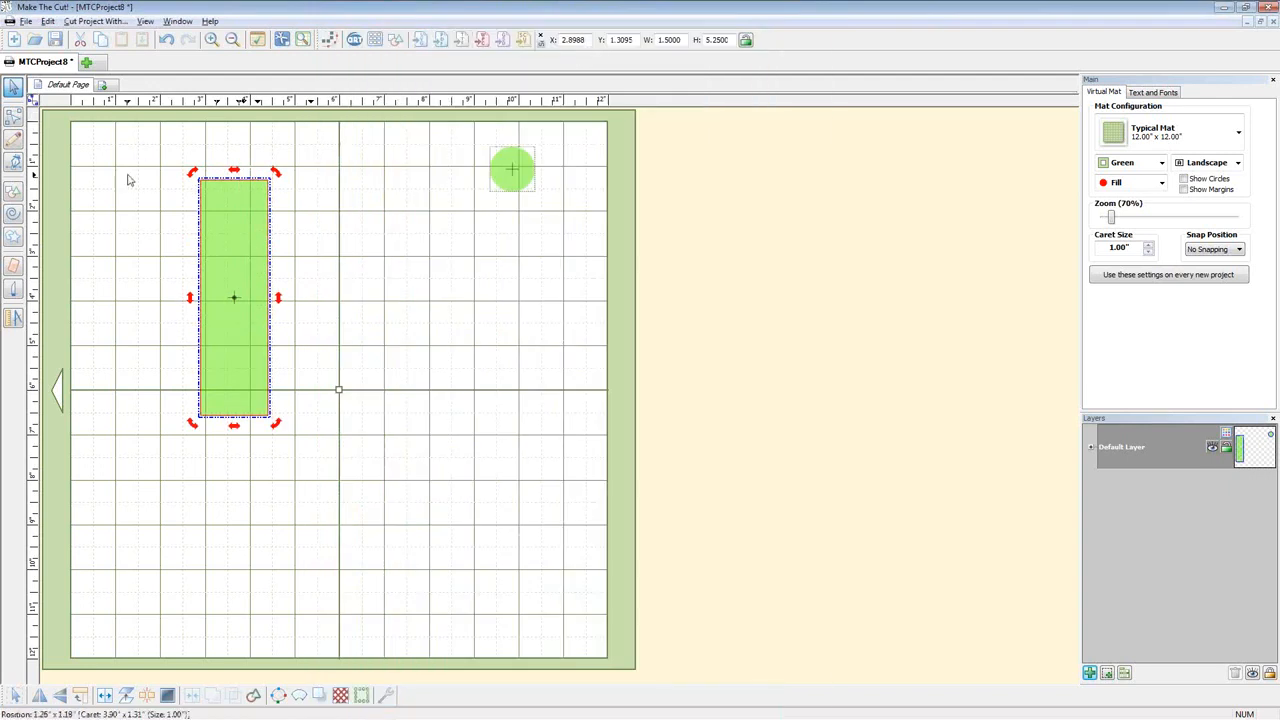
Set the snap position to 1/8 inch and center the rectangle on the mat's center point
left_click_drag(230, 297, 338, 392)
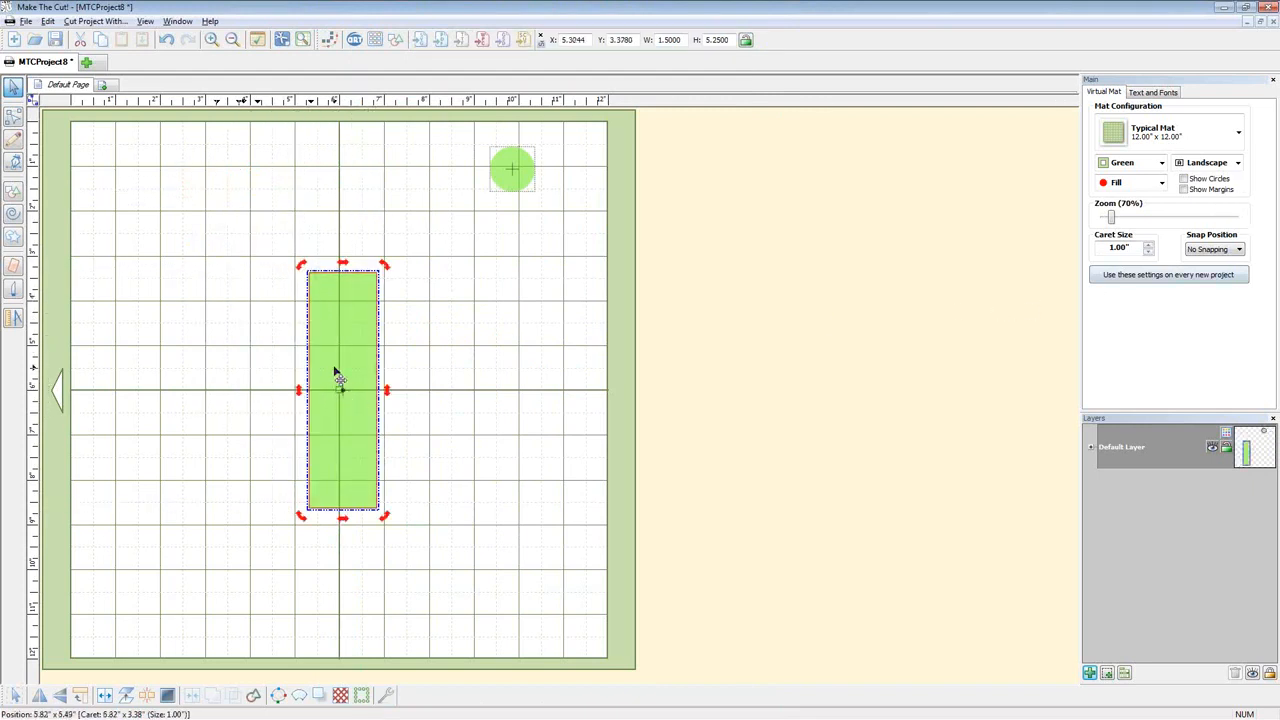
left_click(1227, 250)
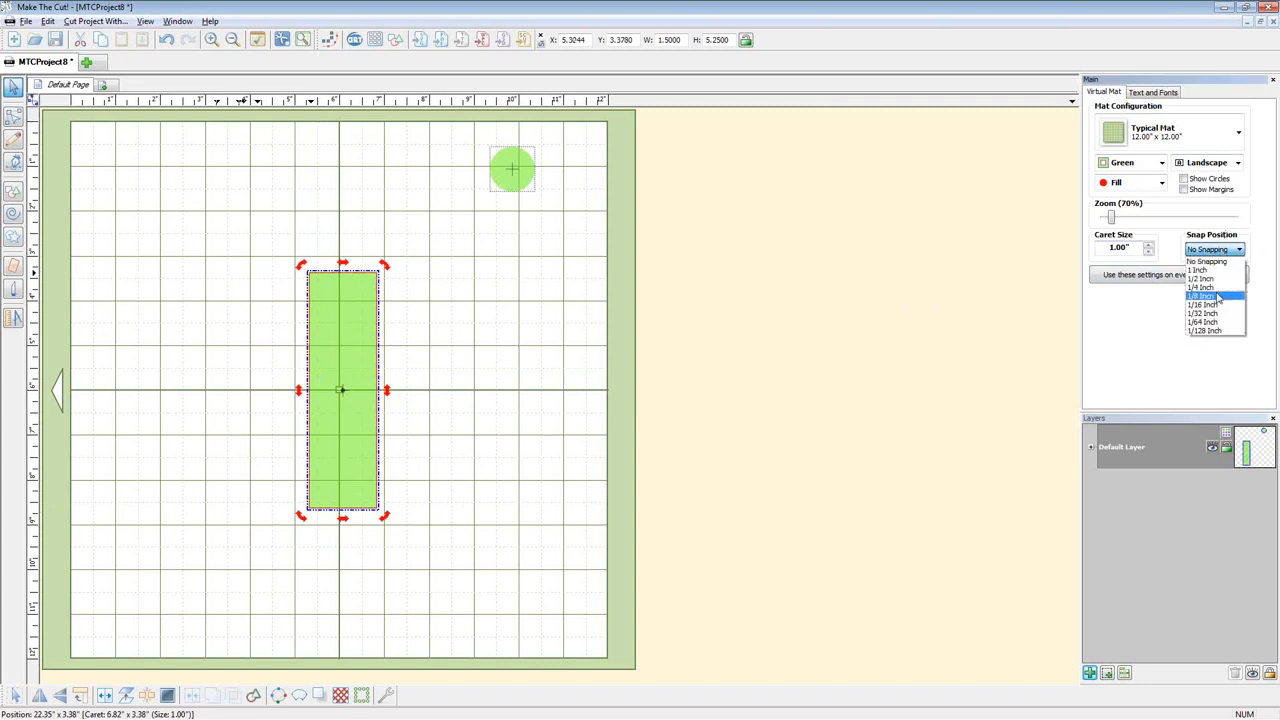
left_click(1215, 296)
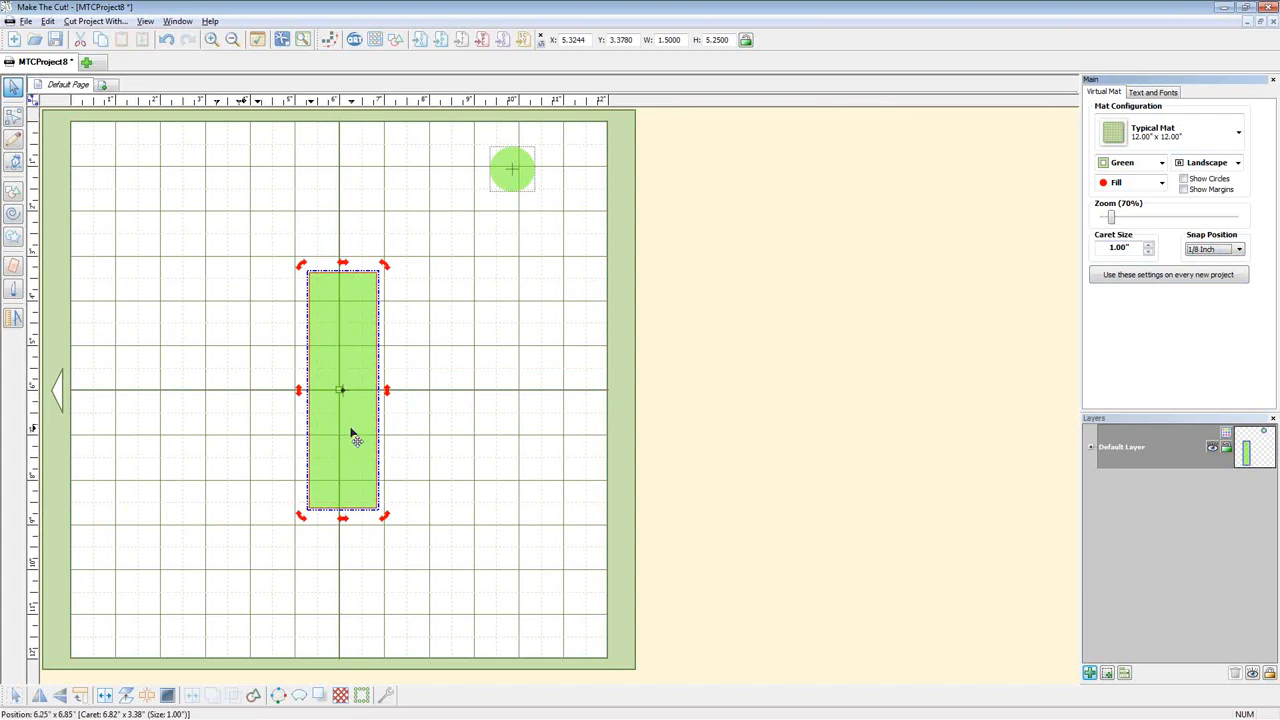
left_click_drag(354, 434, 350, 433)
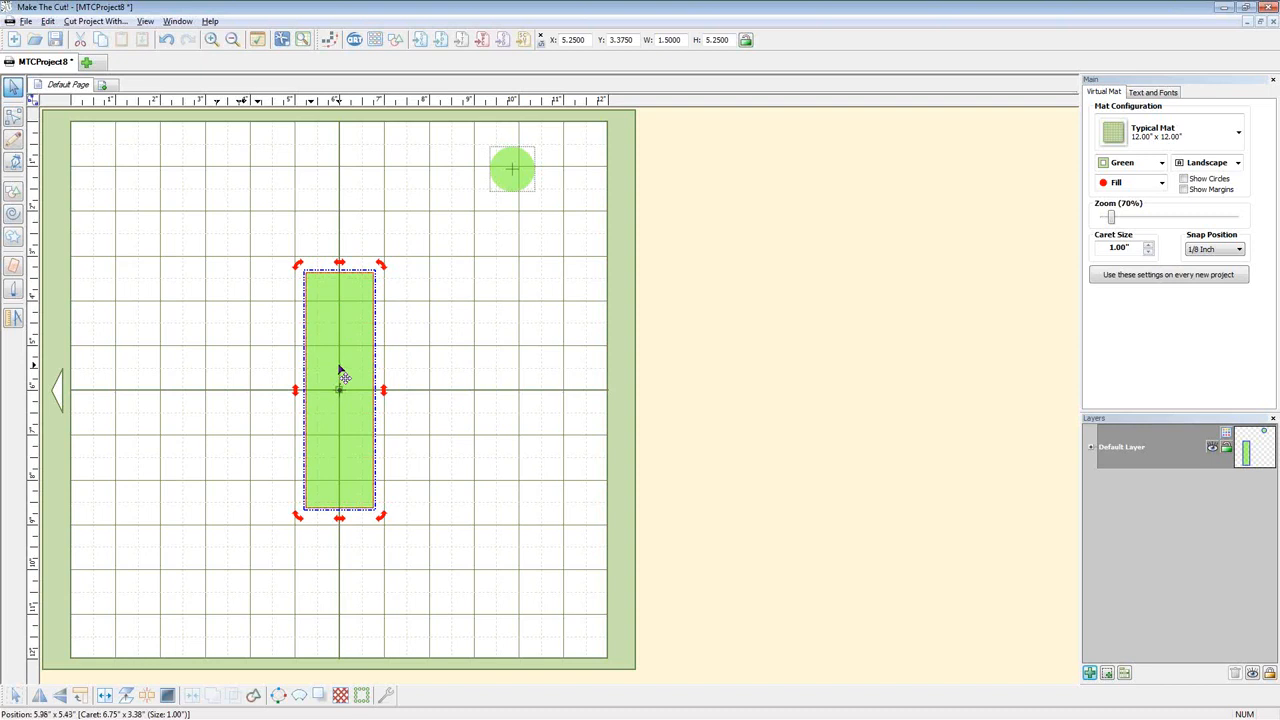
Review the card photo and the requested size in the forum thread again, and return to the centered rectangle
key("alt+Tab")
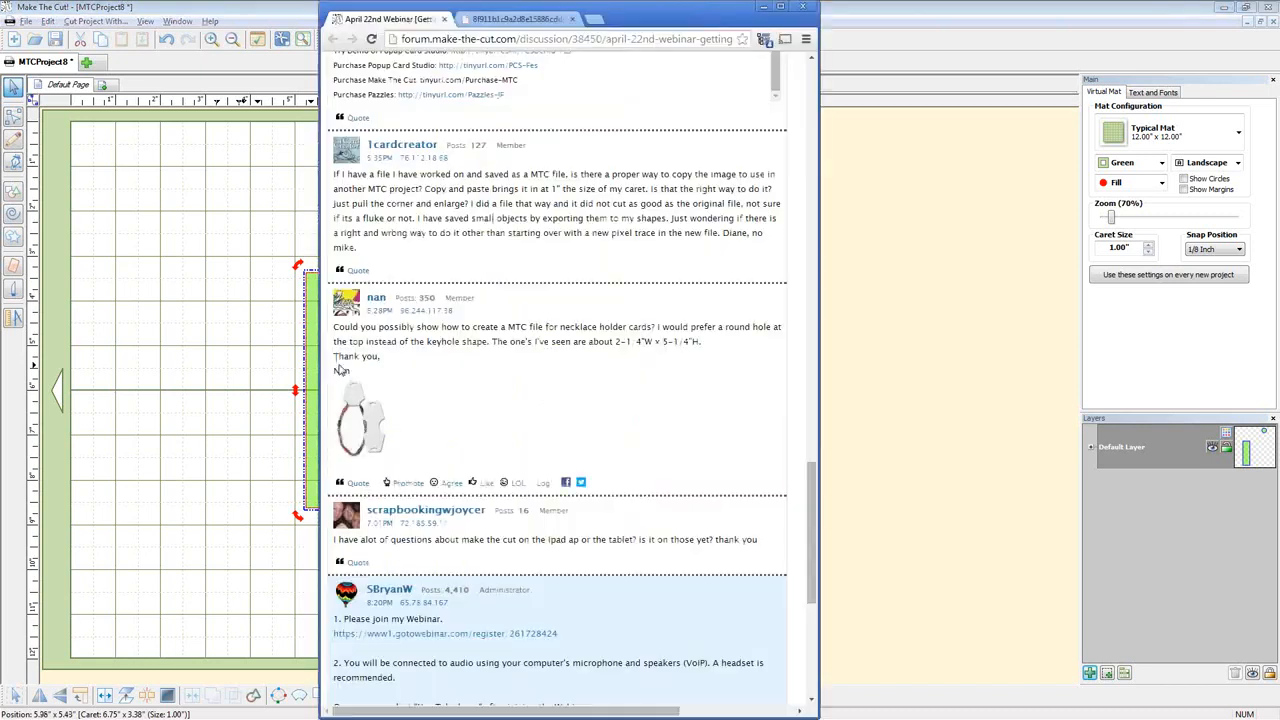
left_click(548, 17)
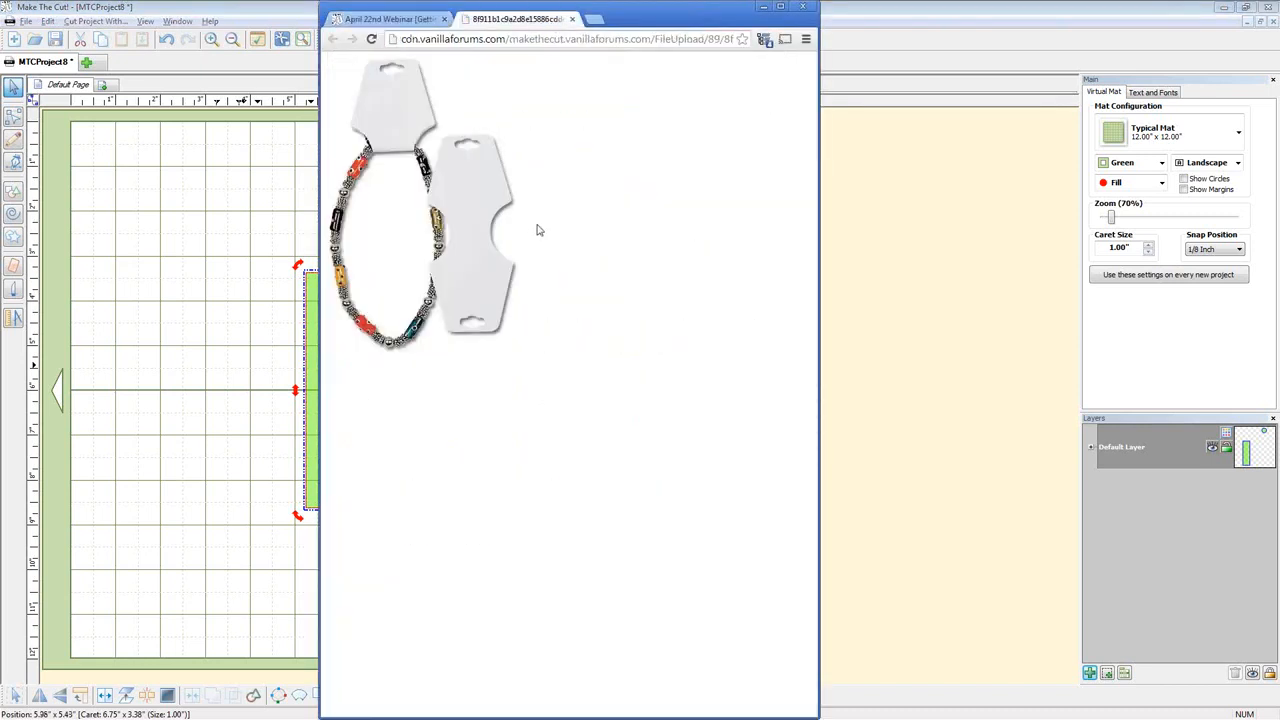
left_click(412, 20)
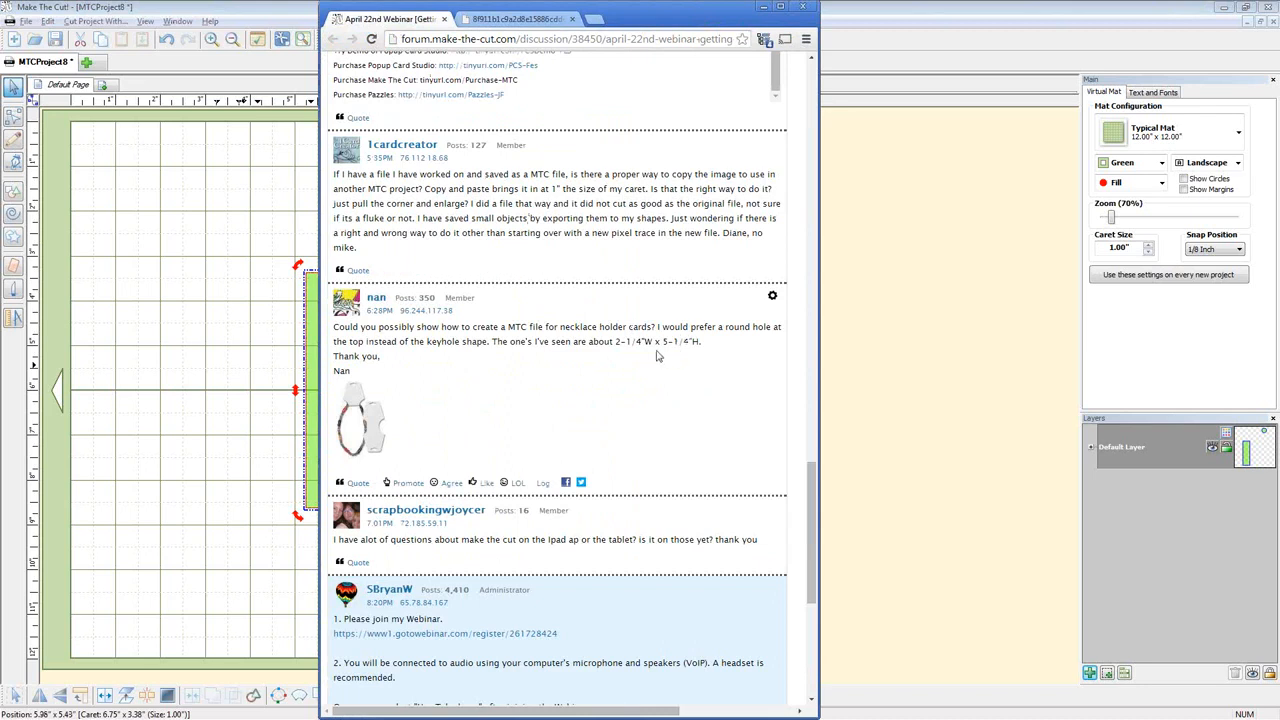
key("alt+Tab")
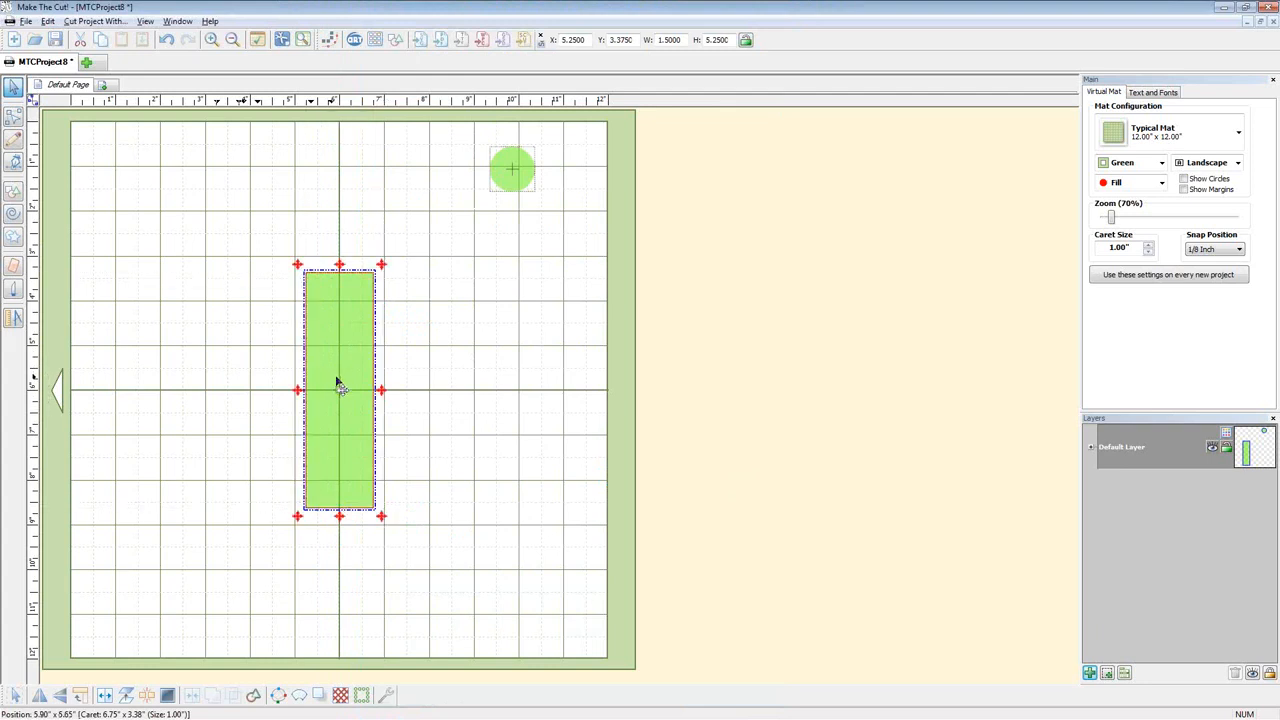
left_click(363, 391)
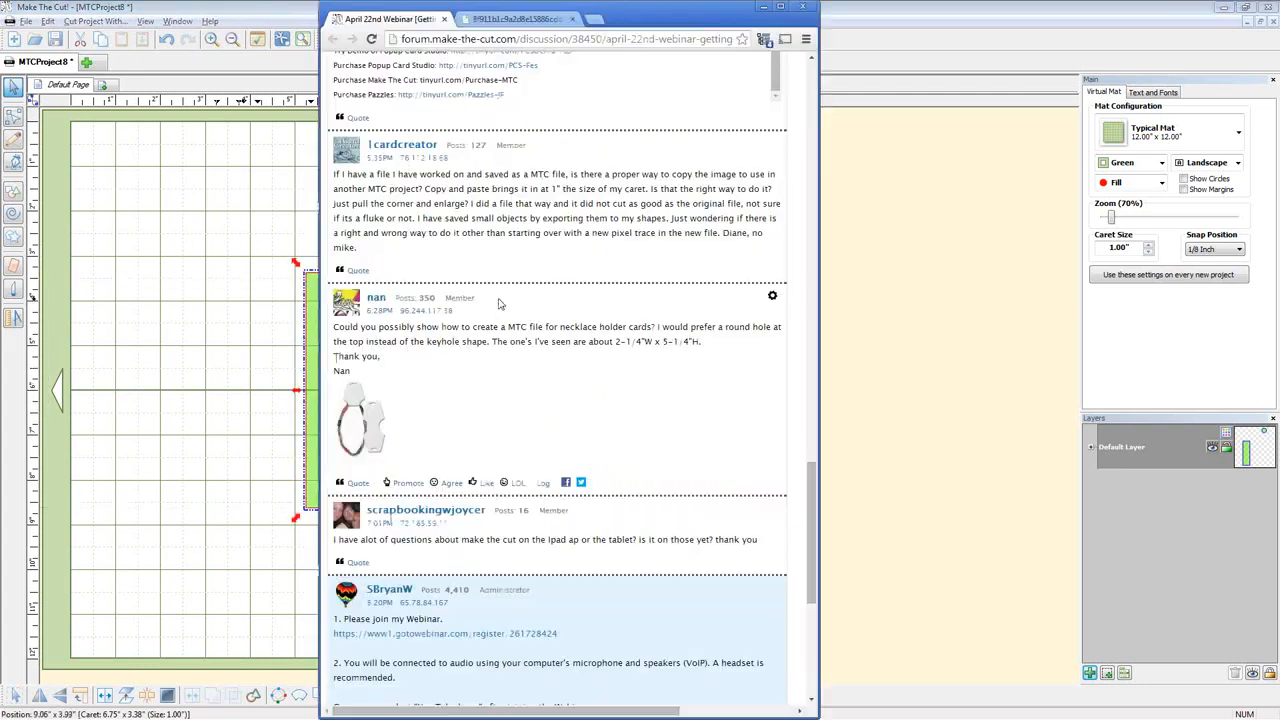
Examine the outline of the card in the forum photo, and return to the rectangle in Make The Cut
key("alt+Tab")
left_click(378, 418)
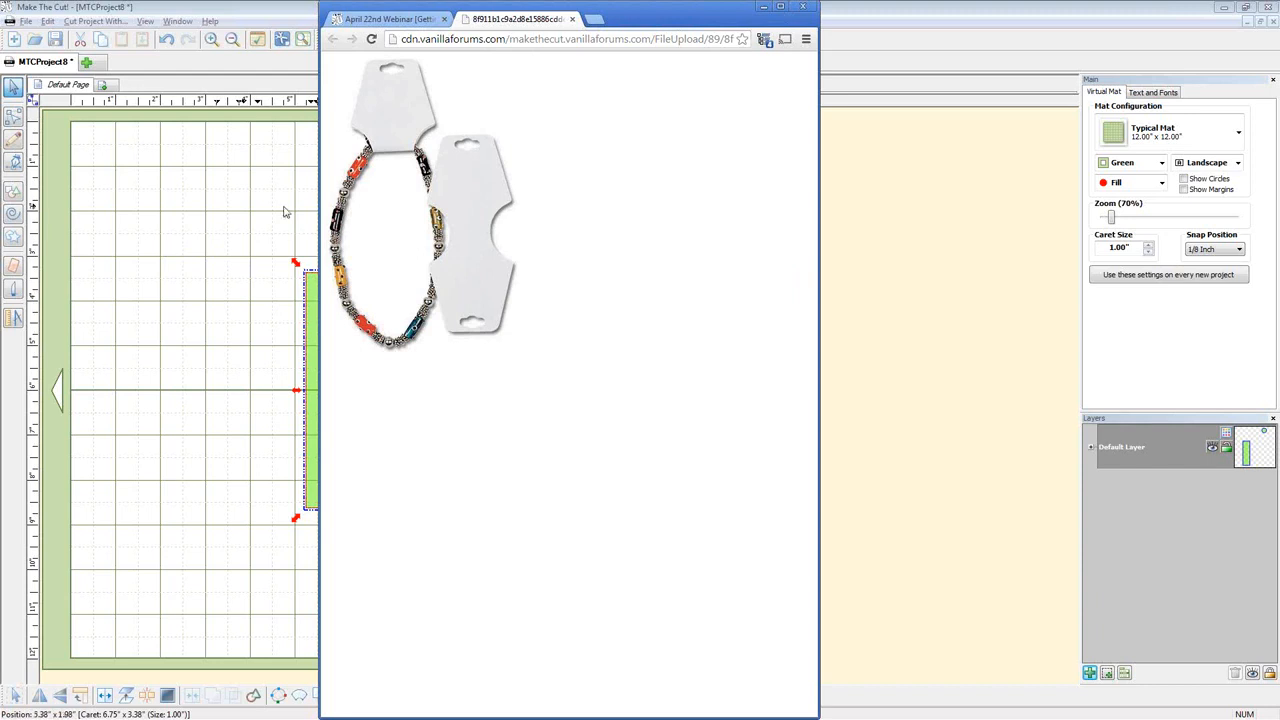
left_click(175, 264)
left_click(363, 351)
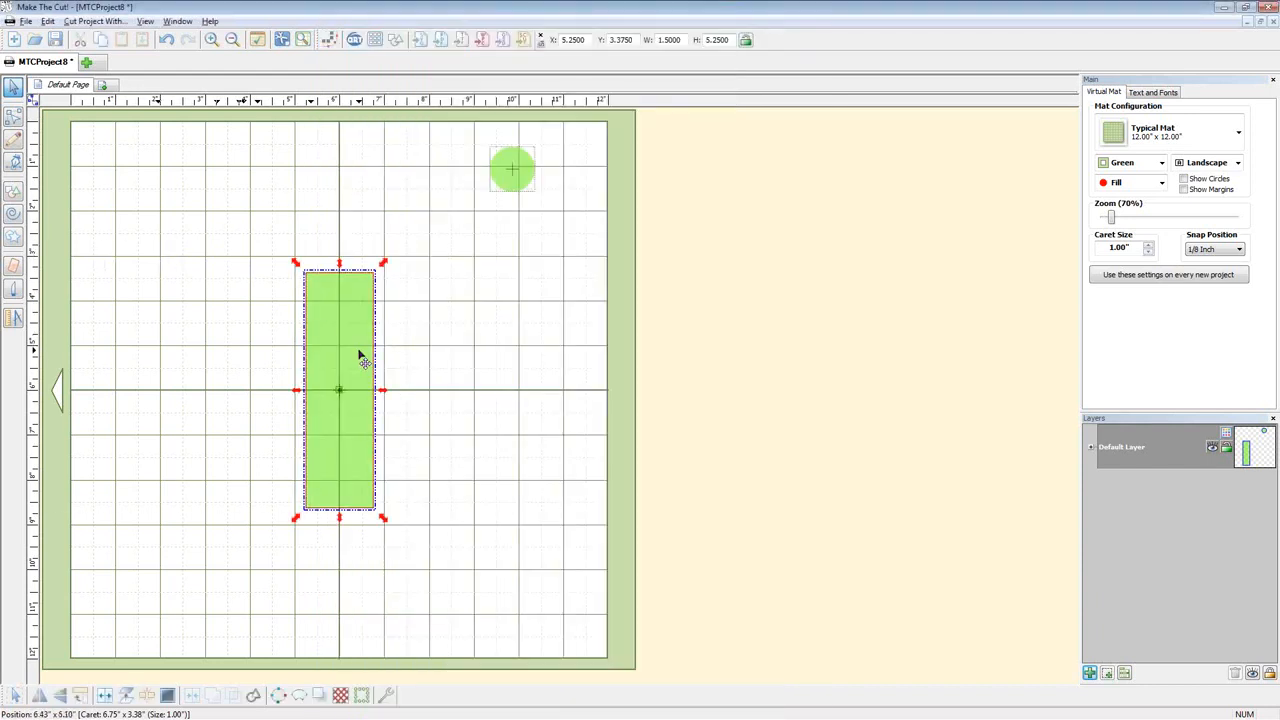
Insert a mid-point node on each of the rectangle's two long sides
left_click(13, 116)
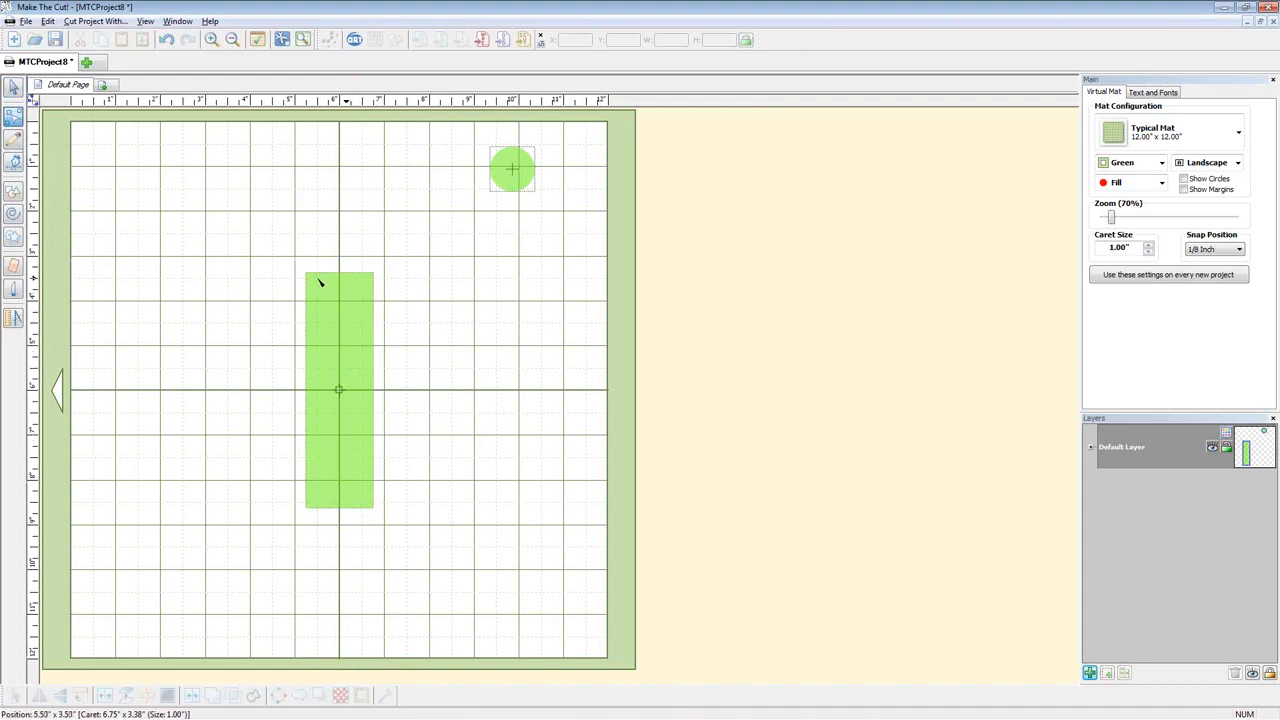
left_click(308, 374)
right_click(308, 374)
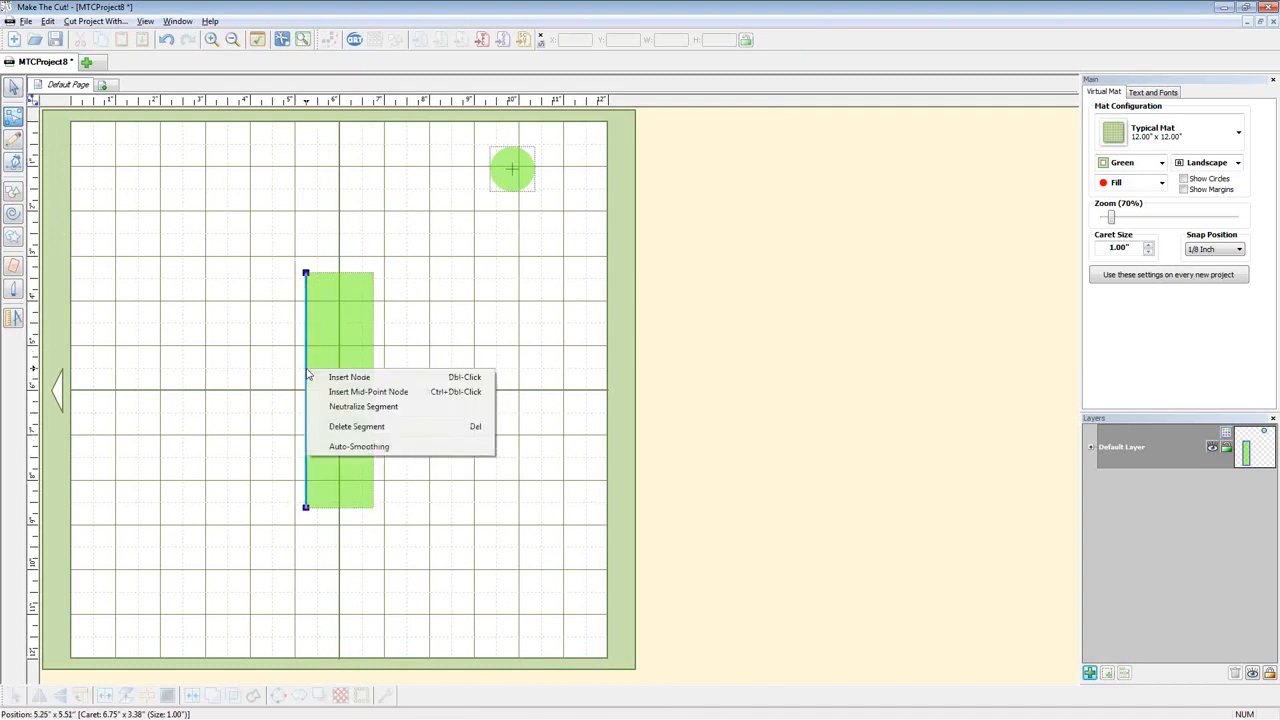
left_click(371, 396)
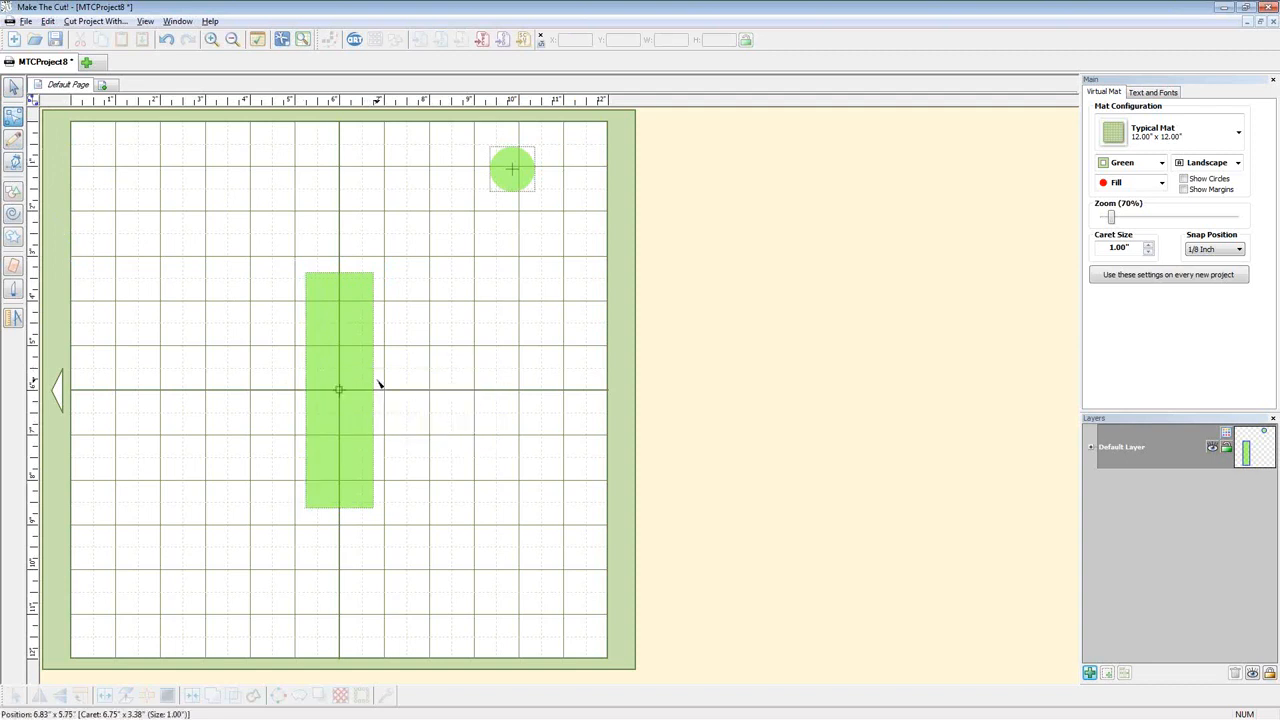
left_click(374, 382)
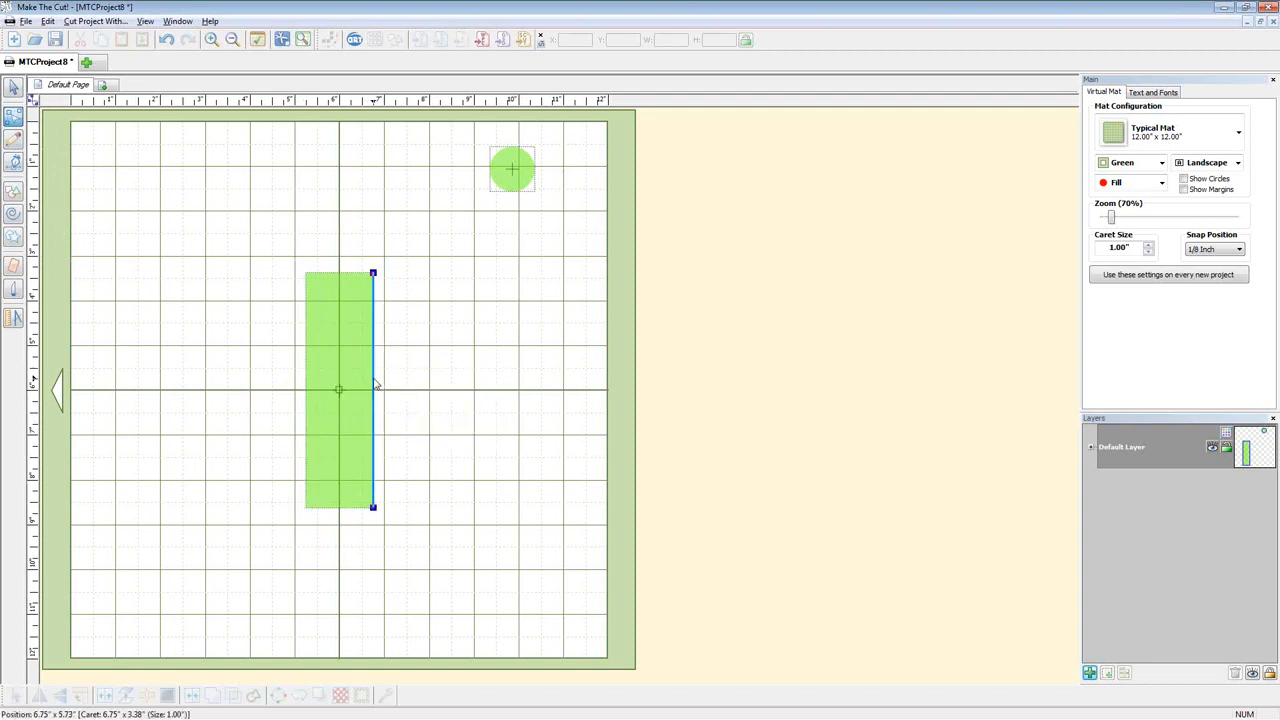
right_click(375, 384)
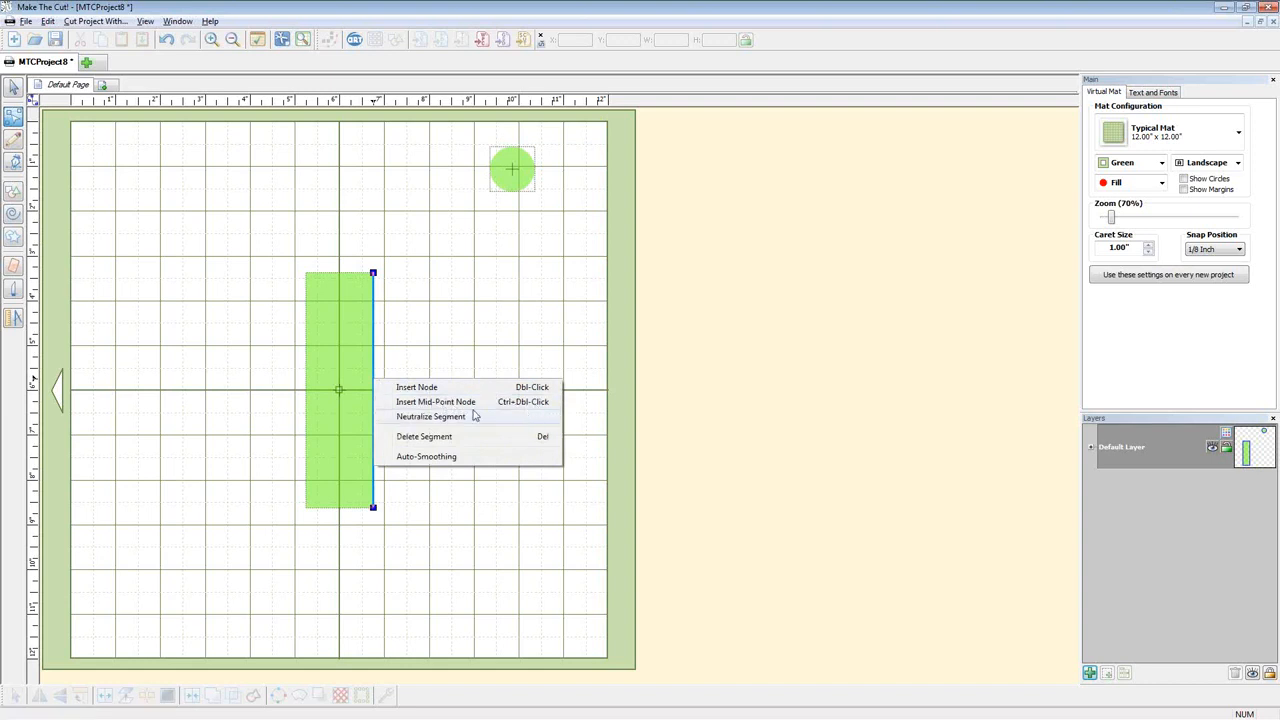
left_click(470, 412)
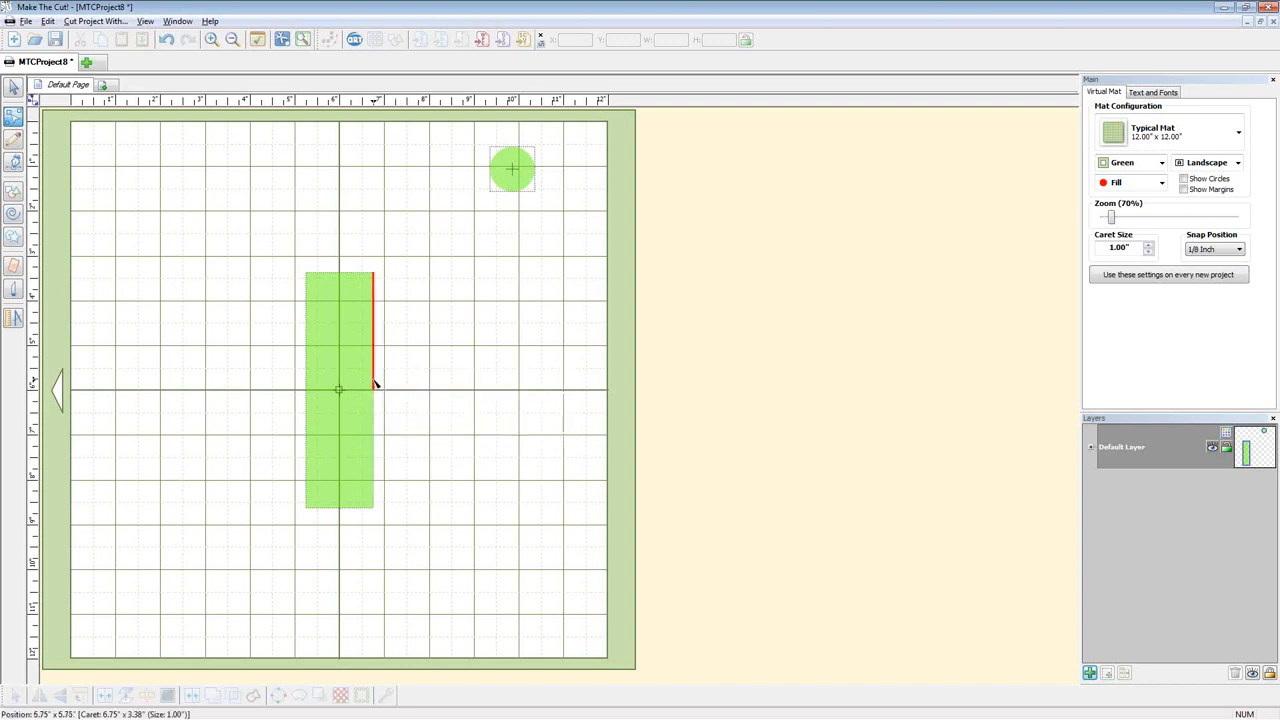
Try to widen the middle of the rectangle by moving both side mid-point nodes outward
left_click(374, 383)
left_click_drag(376, 393, 389, 391)
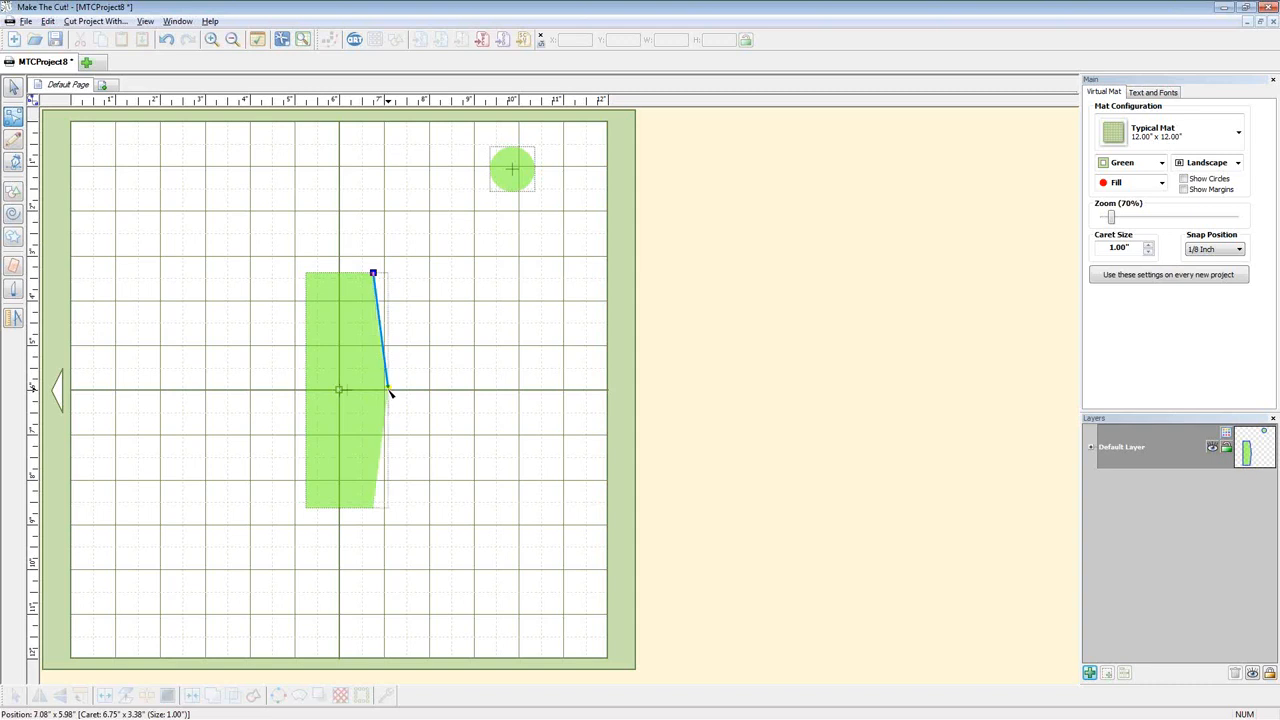
left_click(306, 388)
left_click_drag(308, 393, 288, 388)
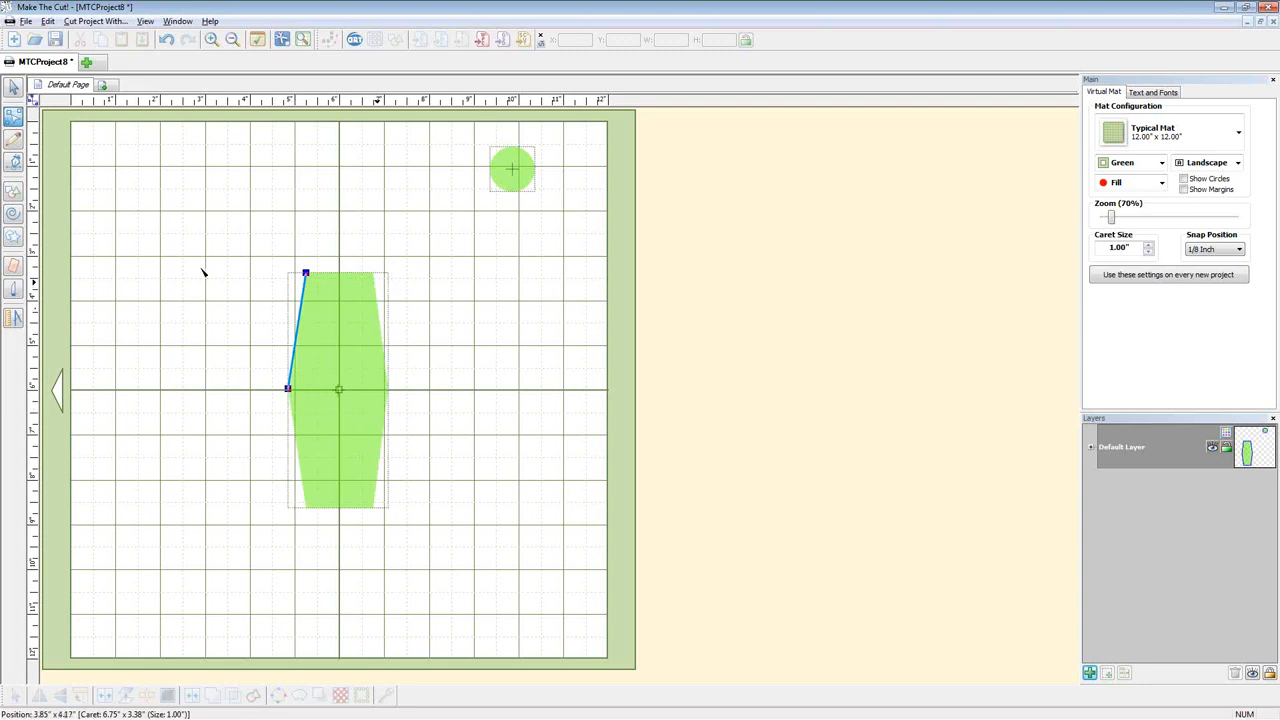
left_click(14, 87)
left_click(355, 468)
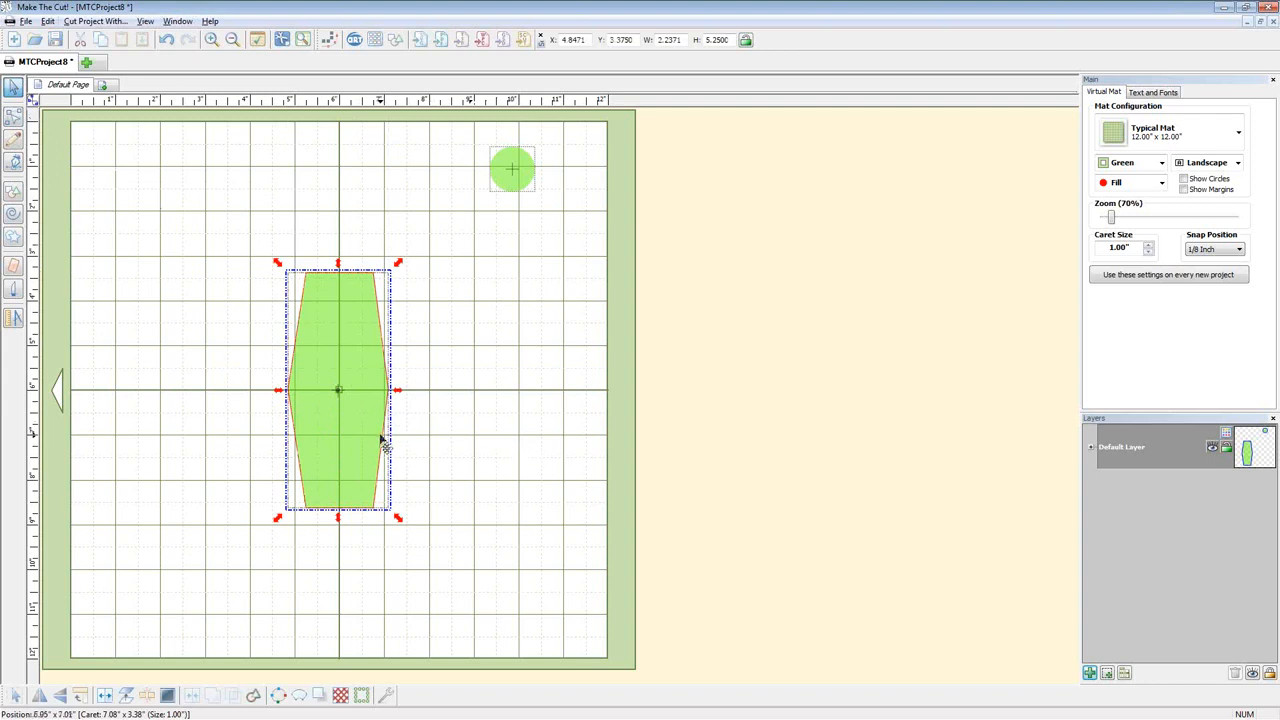
Undo both node moves and put the rectangle back on the mat's center point
key("ctrl+z")
key("ctrl+z")
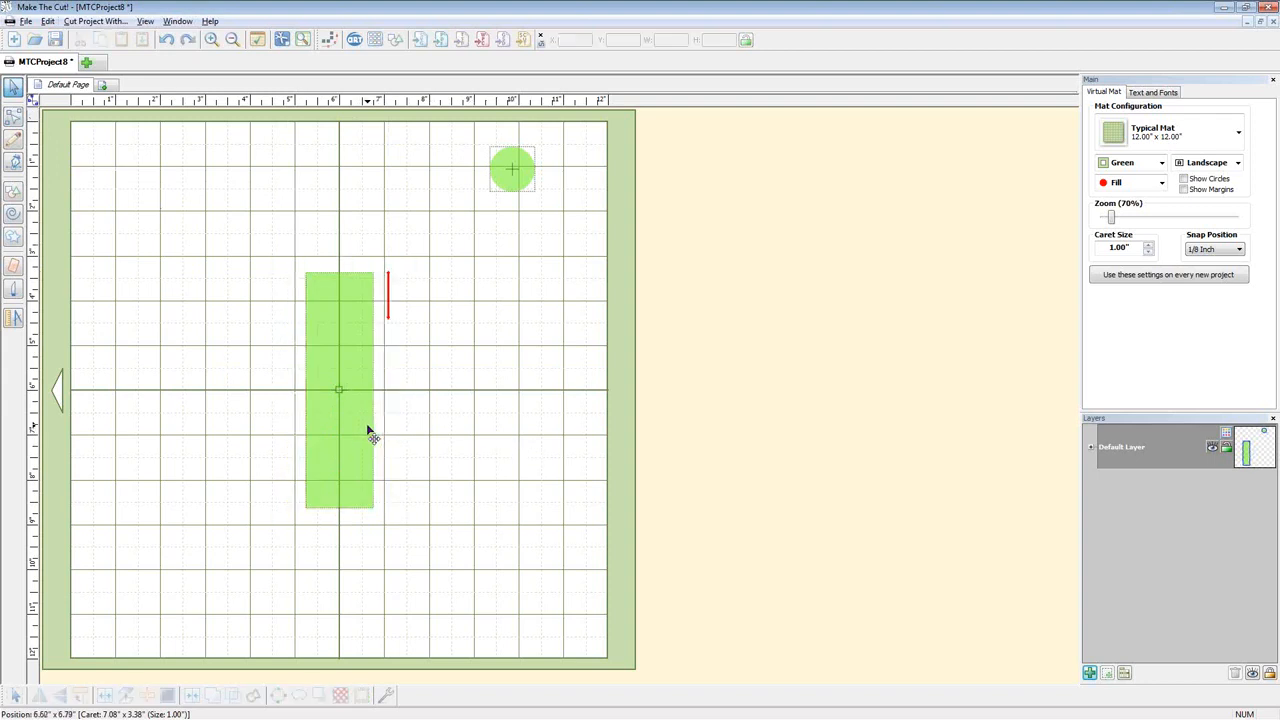
left_click(355, 436)
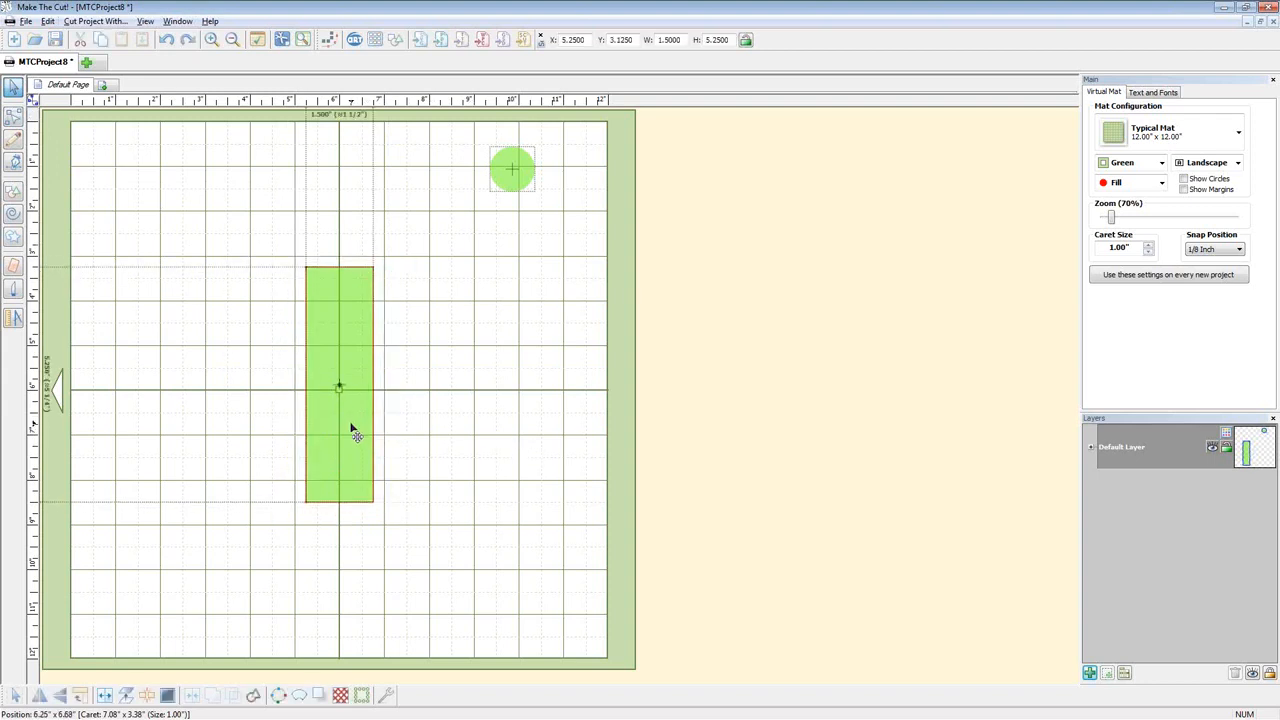
left_click_drag(351, 428, 350, 443)
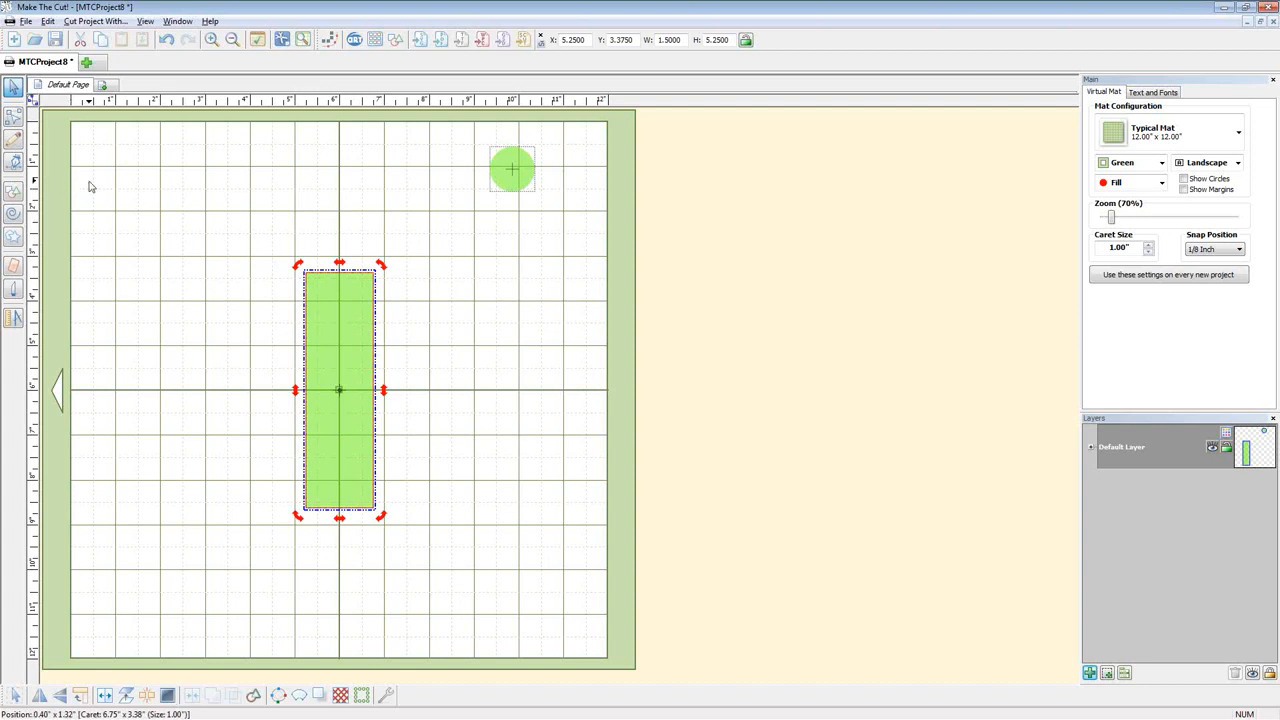
Move both side mid-point nodes outward so the card is about 2.24 inches wide, and center the shape on the mat
left_click(257, 357)
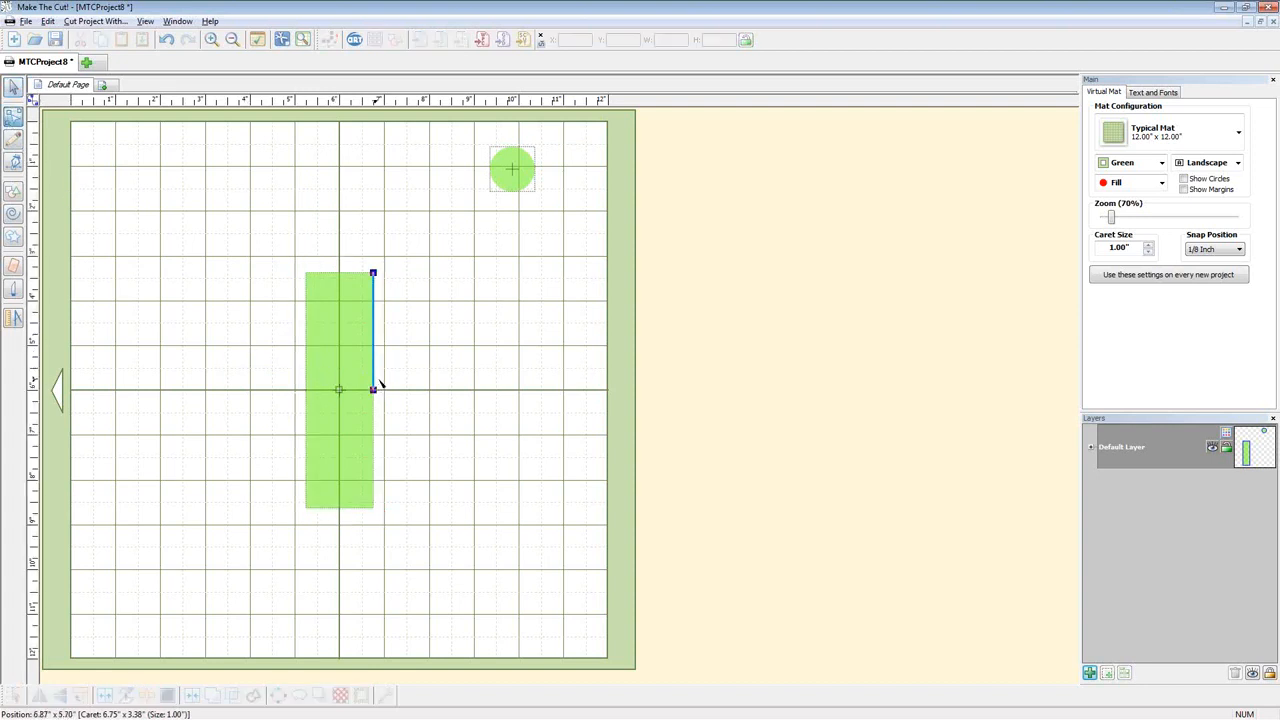
left_click_drag(375, 392, 388, 391)
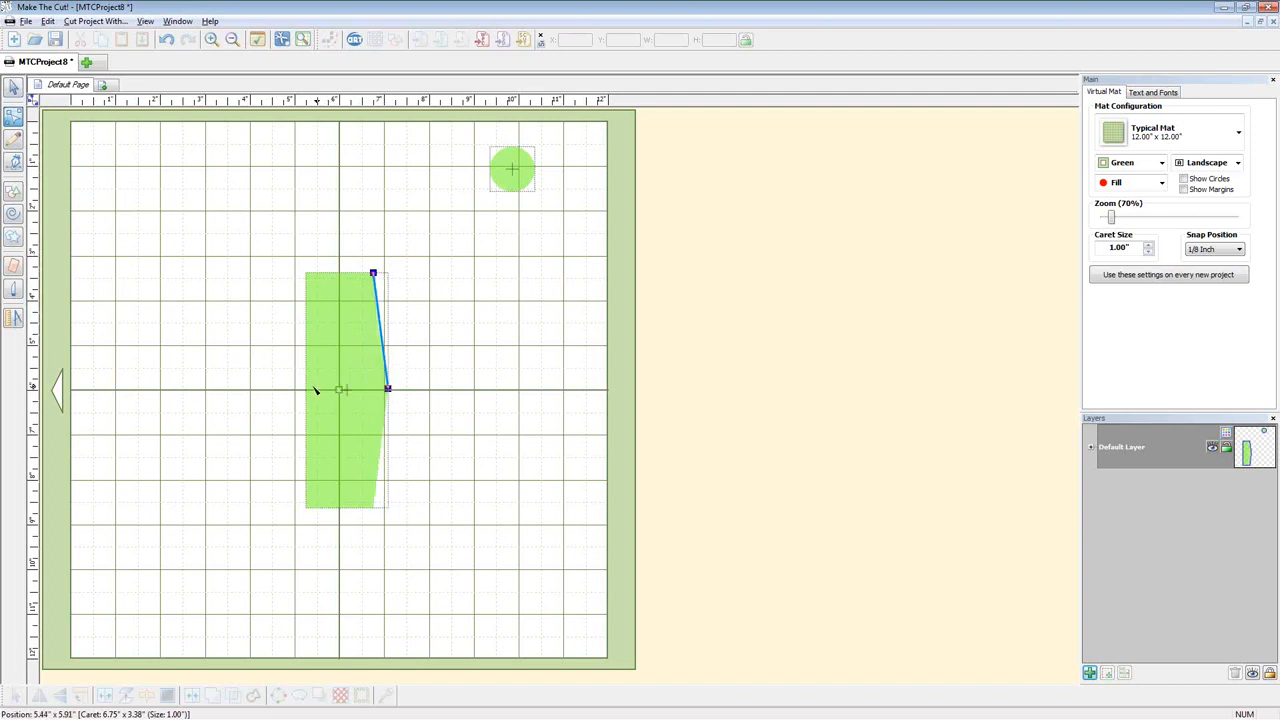
left_click_drag(308, 391, 292, 392)
left_click(14, 88)
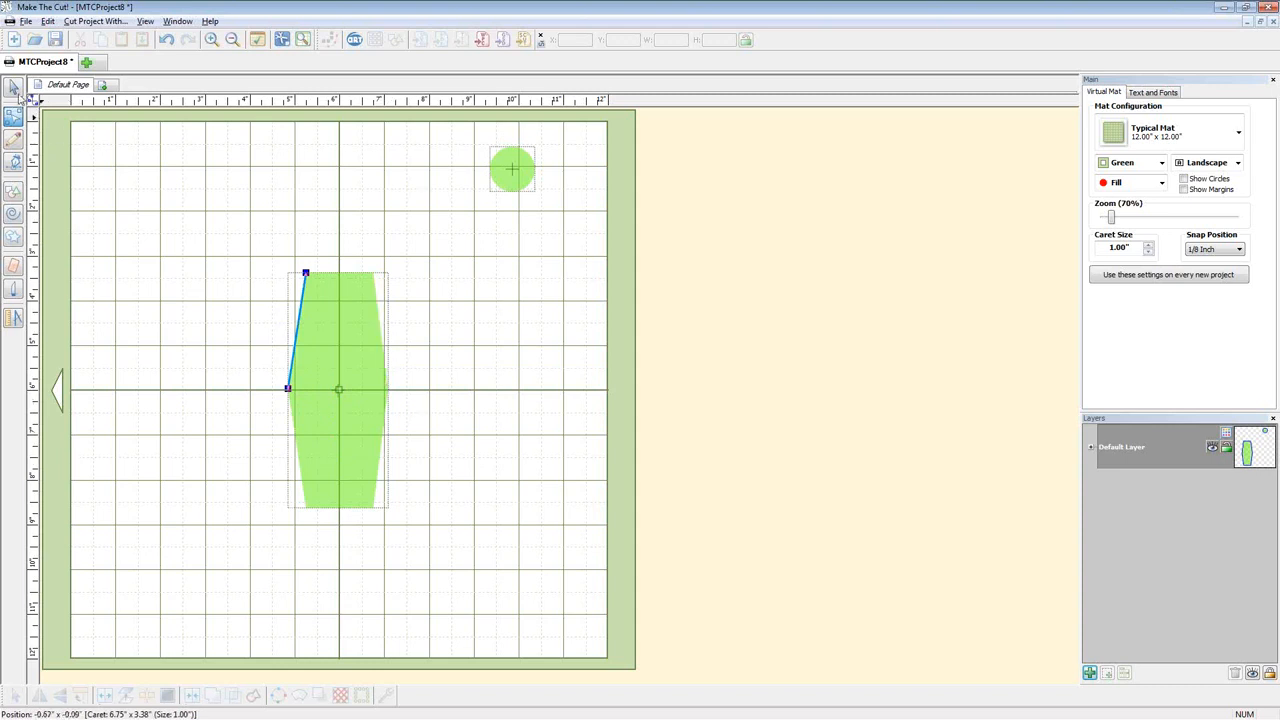
left_click(343, 393)
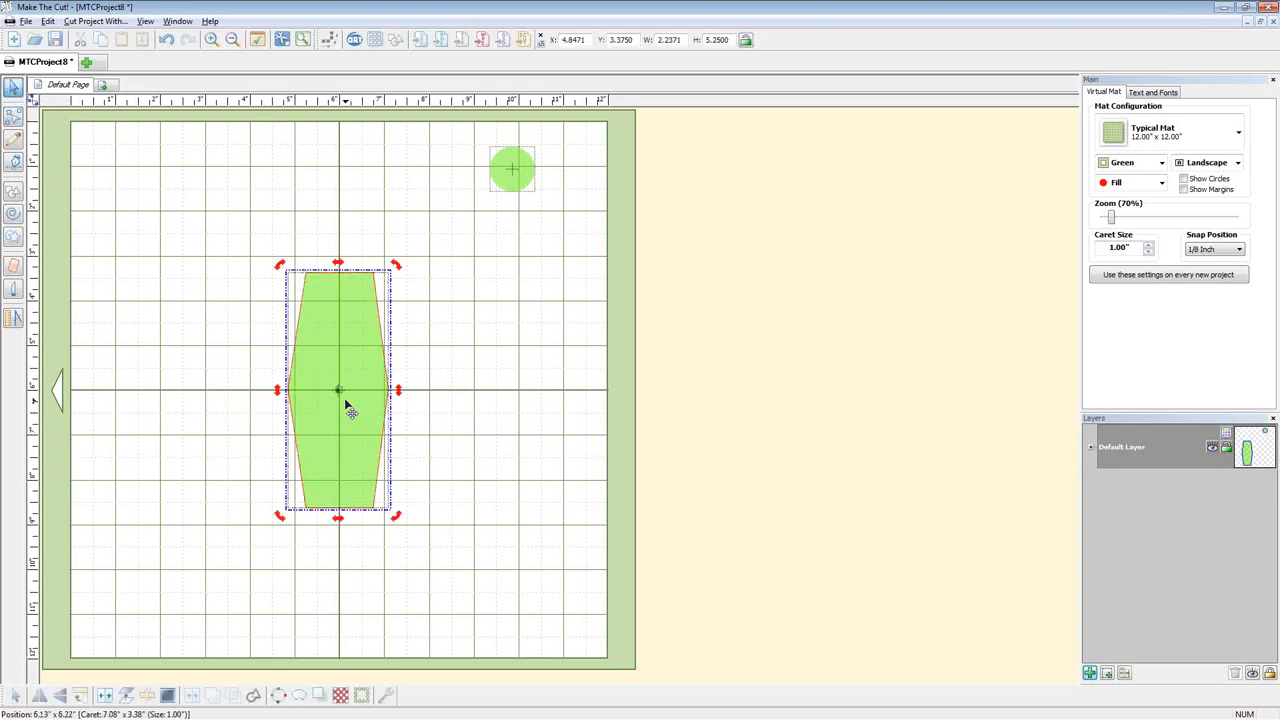
left_click_drag(351, 404, 350, 405)
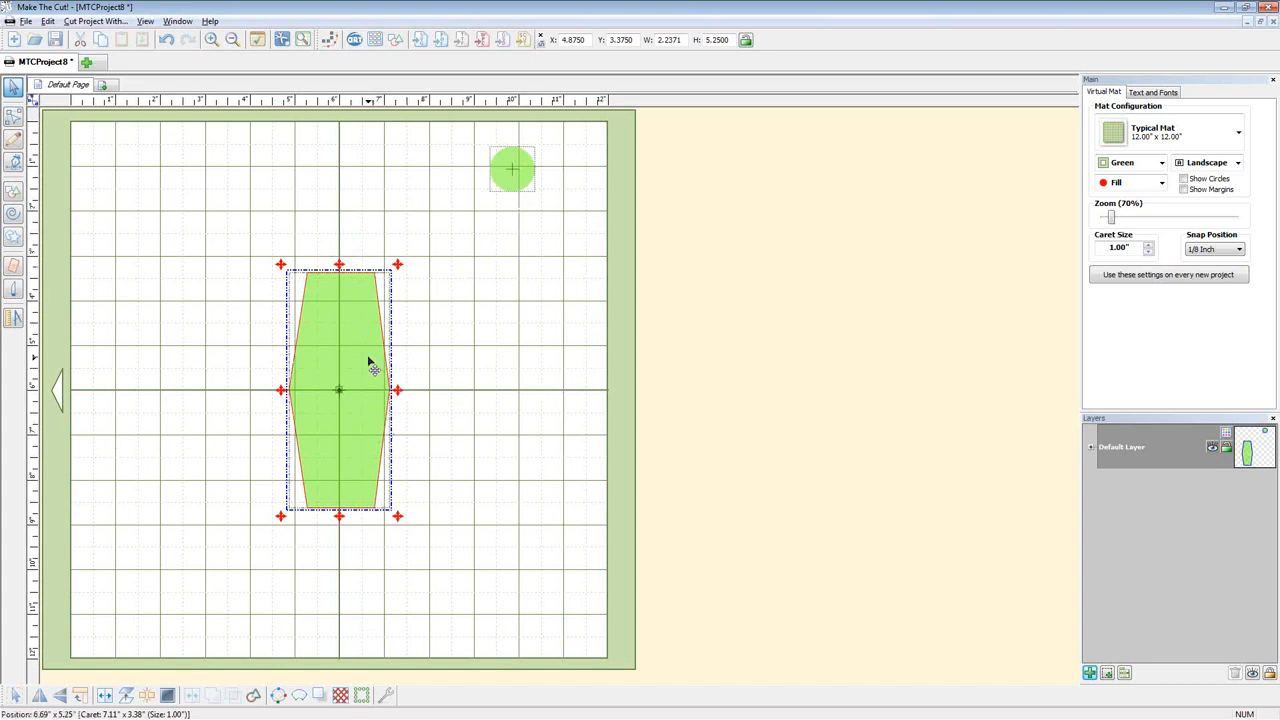
Check the side notches of the card in the forum photo, and return to the card shape in Make The Cut
key("alt+Tab")
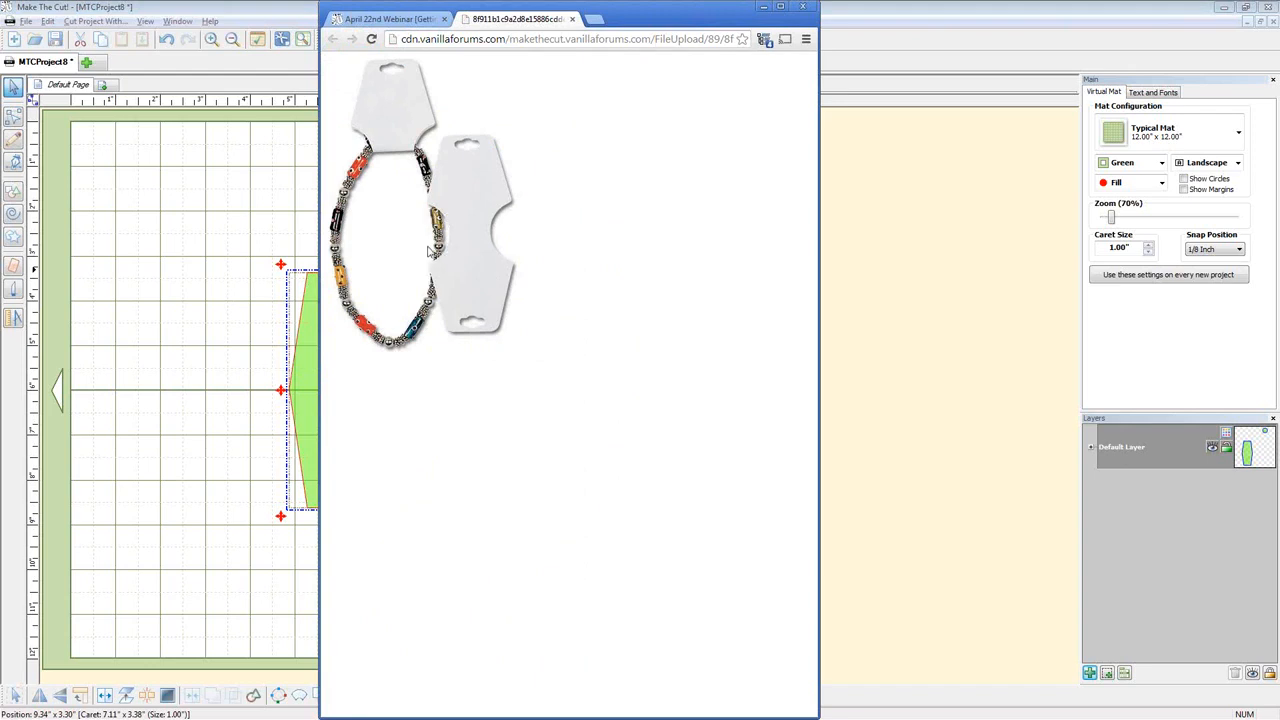
key("alt+Tab")
key("alt+Tab")
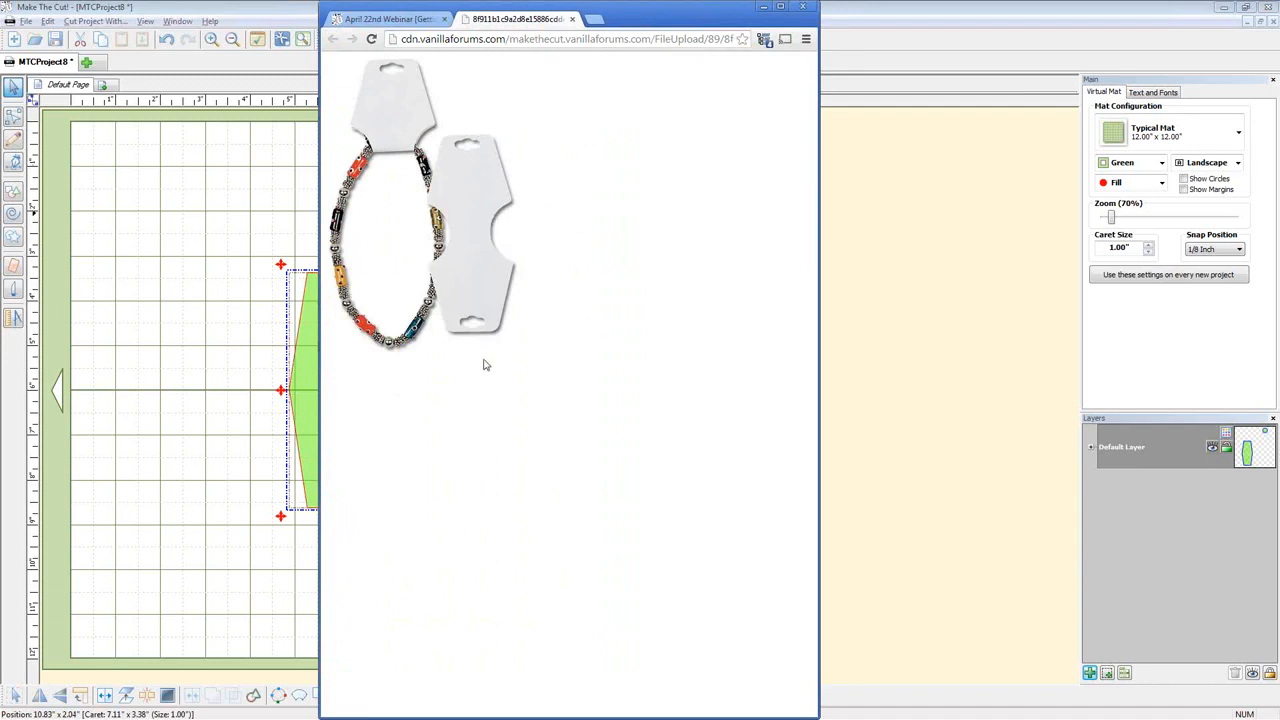
key("alt+Tab")
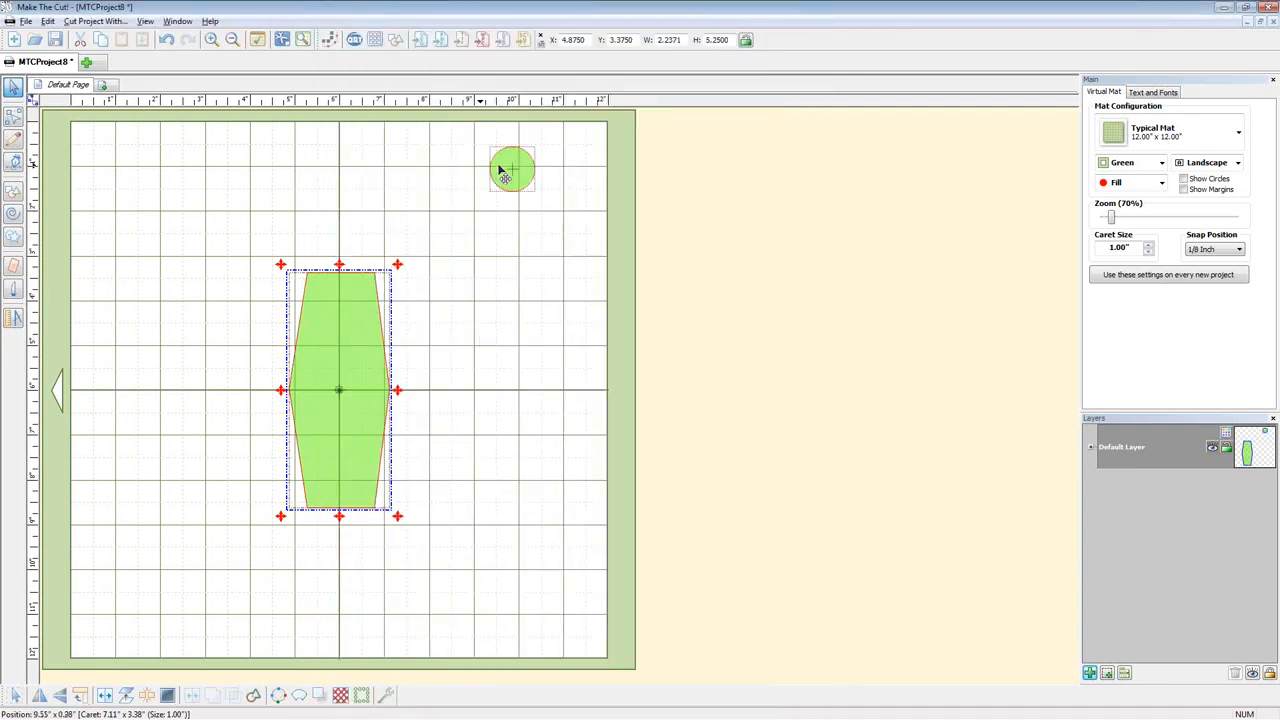
Place a copy of the circle beside the card, lock its proportions, and set its height to 1.5 inches
left_click(507, 172)
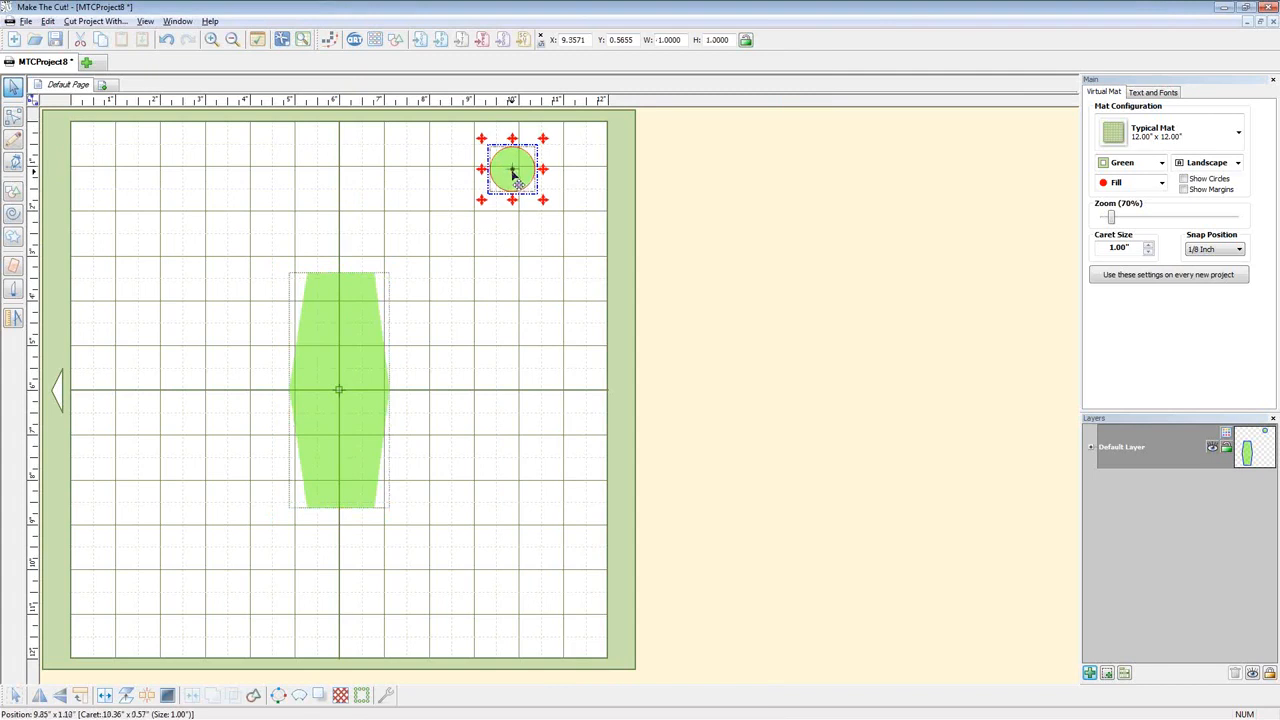
left_click_drag(512, 175, 518, 201)
left_click(452, 402)
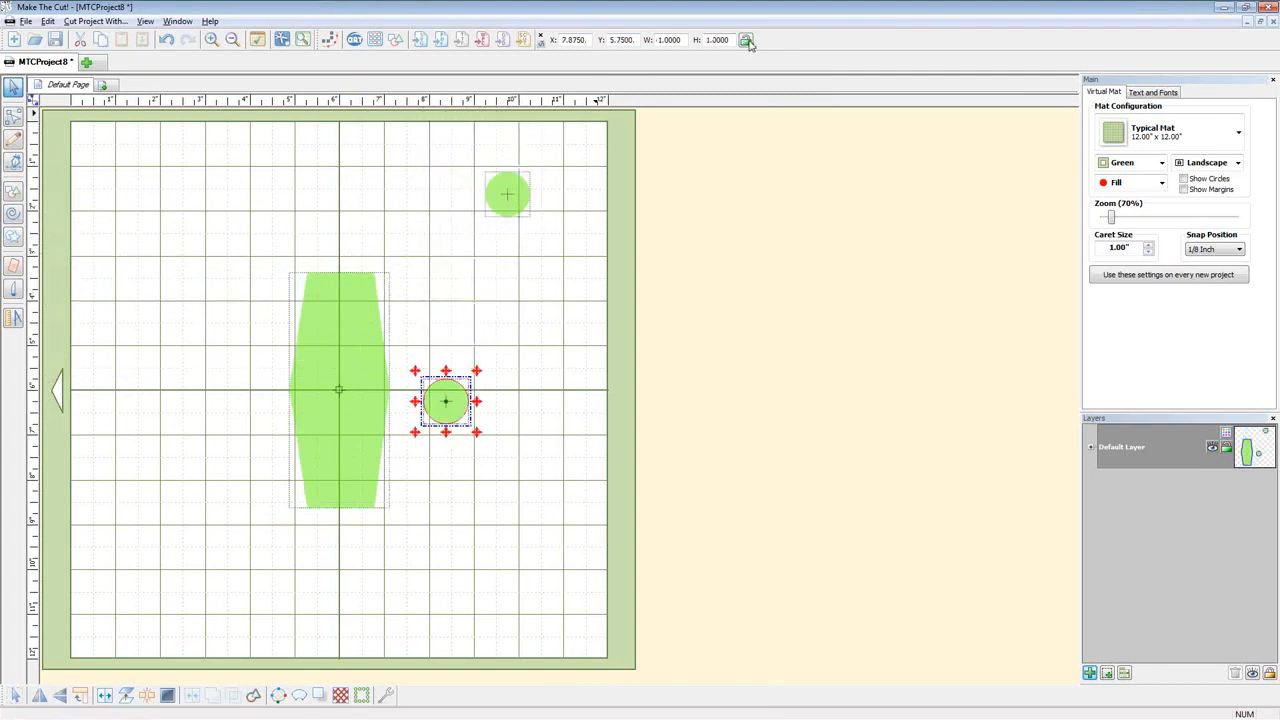
left_click(718, 40)
type("1.5")
key("Return")
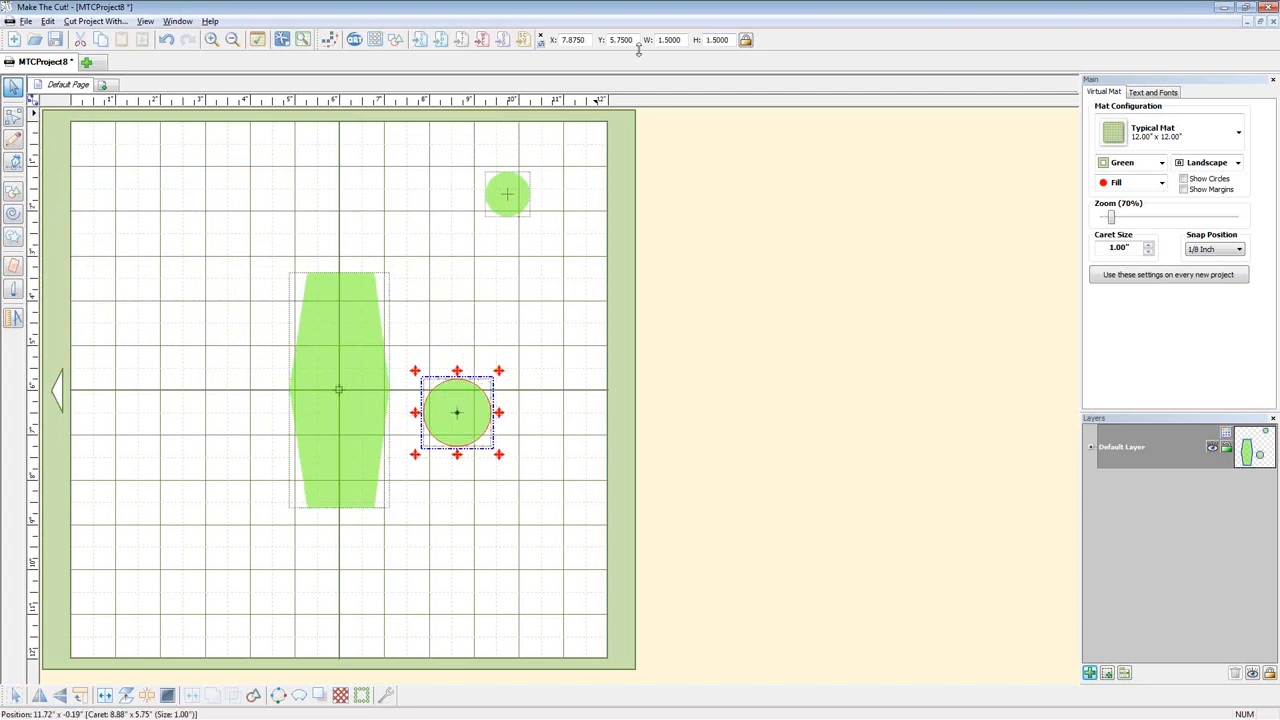
Delete the circle copy, restore it, and resize it to 1.25 inches with locked proportions
key("Delete")
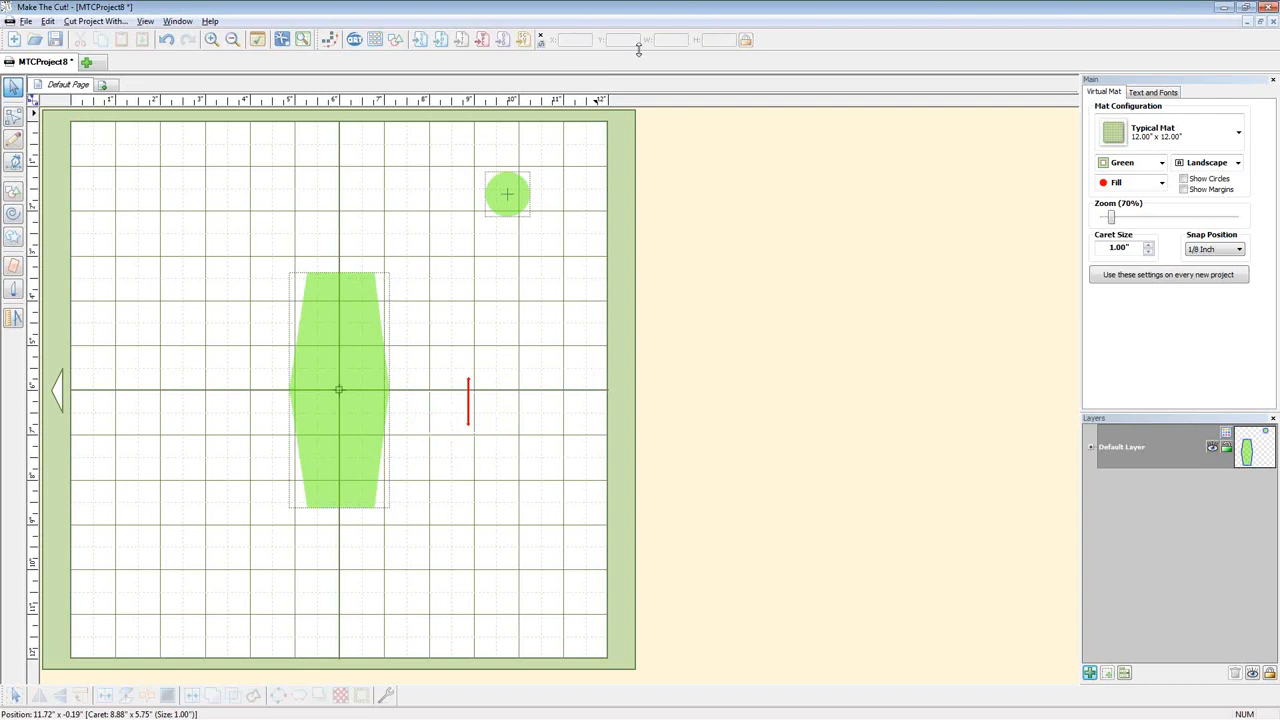
key("ctrl+z")
left_click(457, 408)
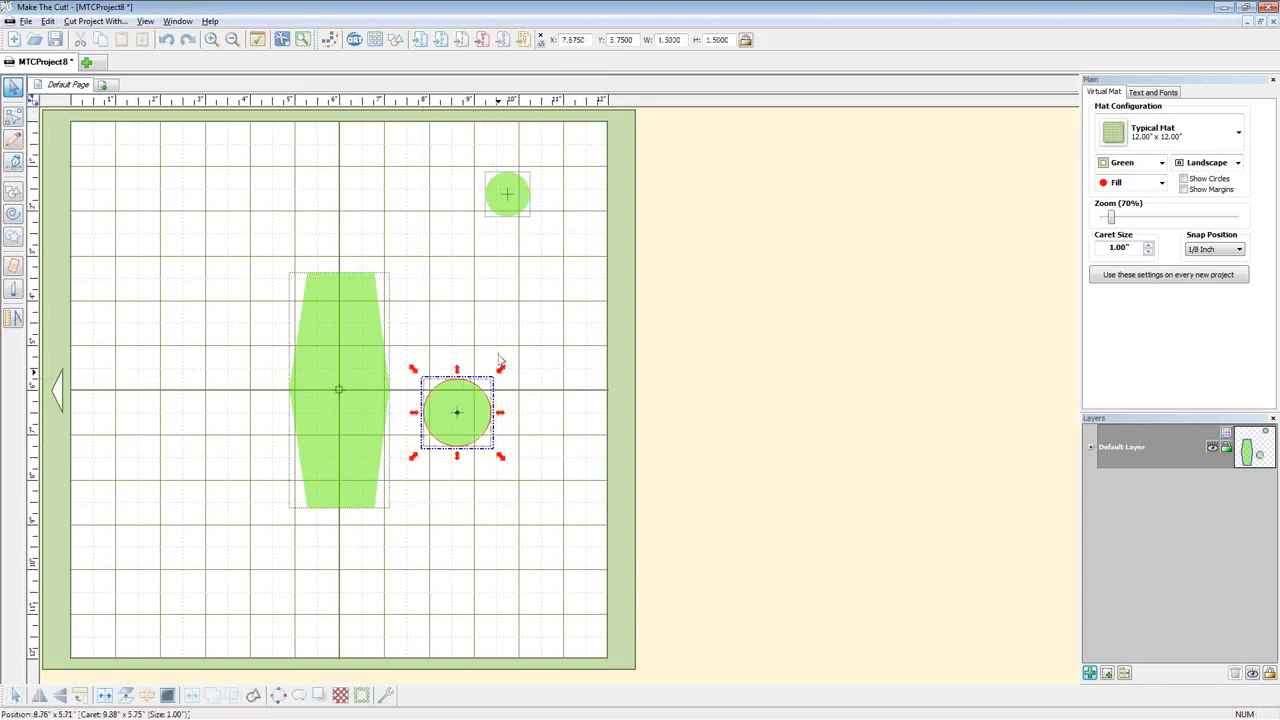
left_click(718, 39)
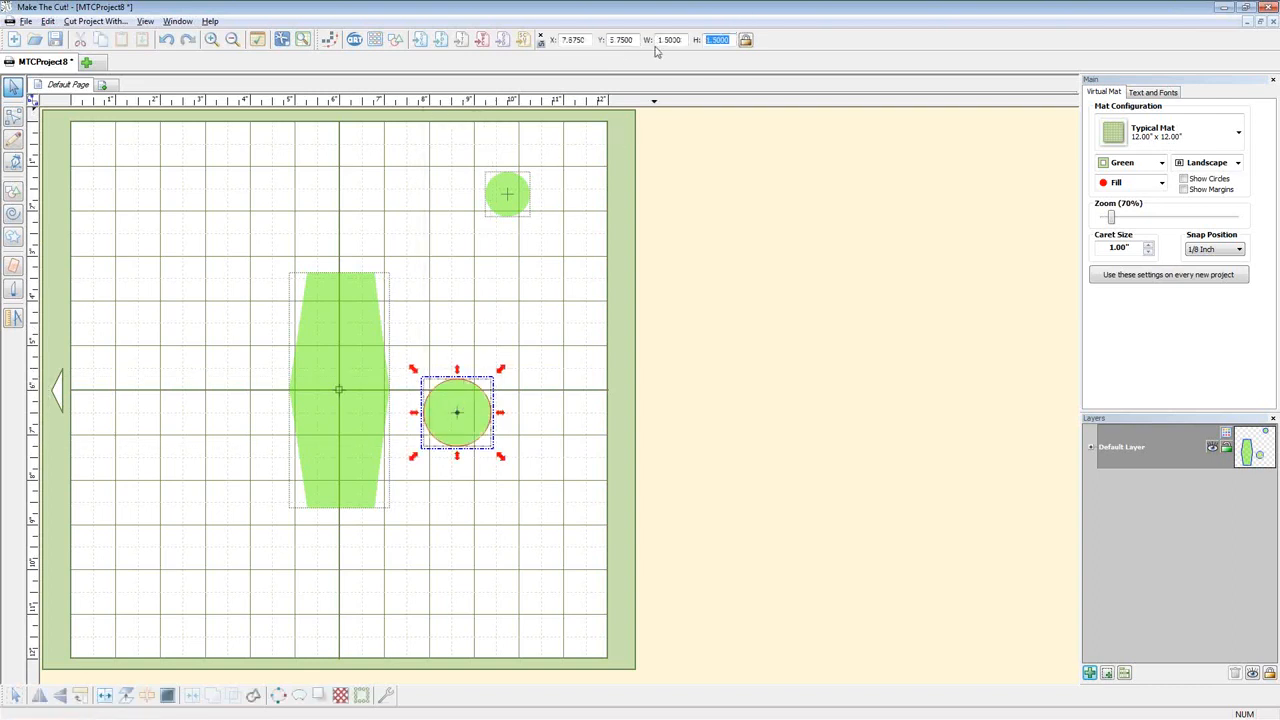
type("1")
key("Return")
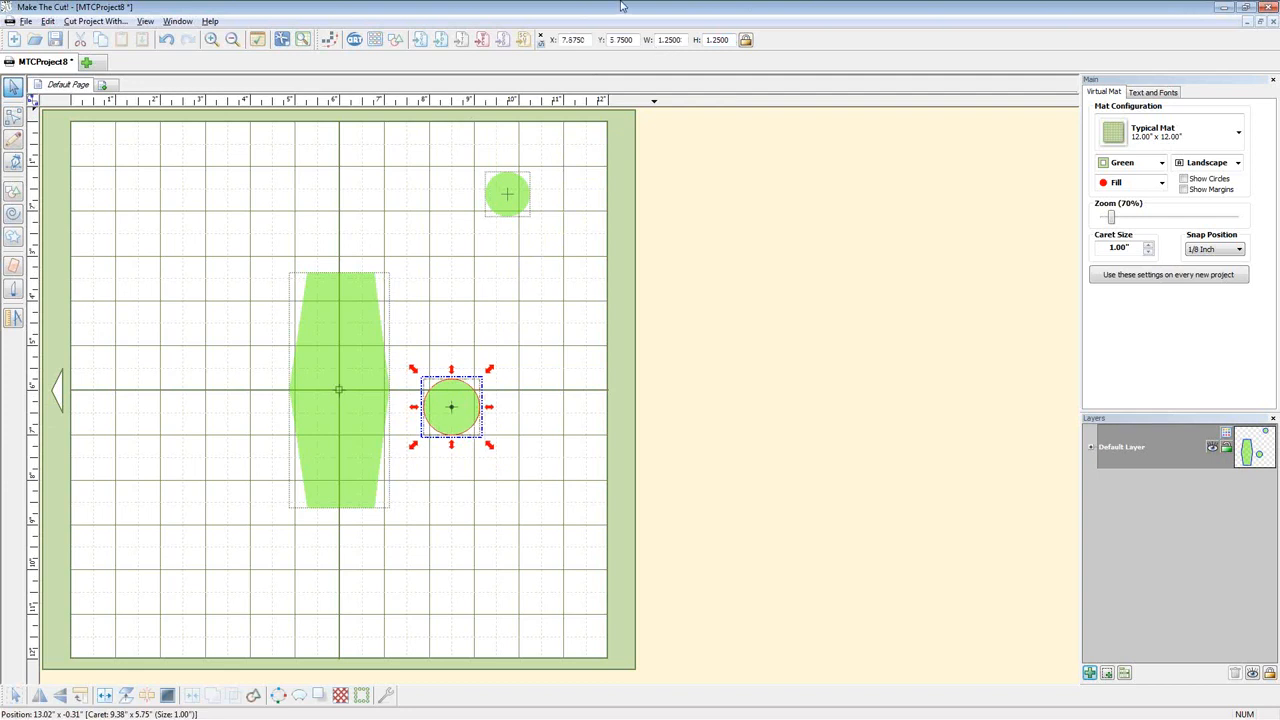
Center the 1.25-inch circle on the card's right mid-point and place a matching copy on the left mid-point
left_click_drag(449, 417, 388, 395)
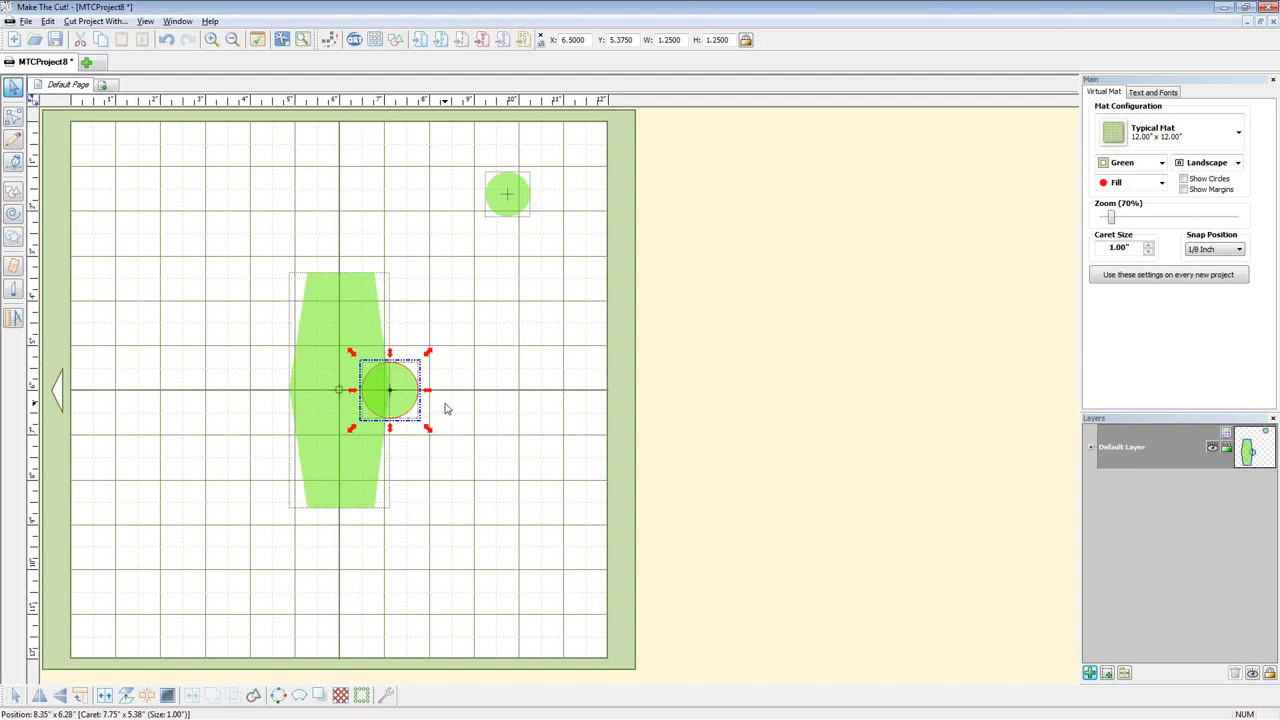
left_click_drag(409, 403, 307, 400)
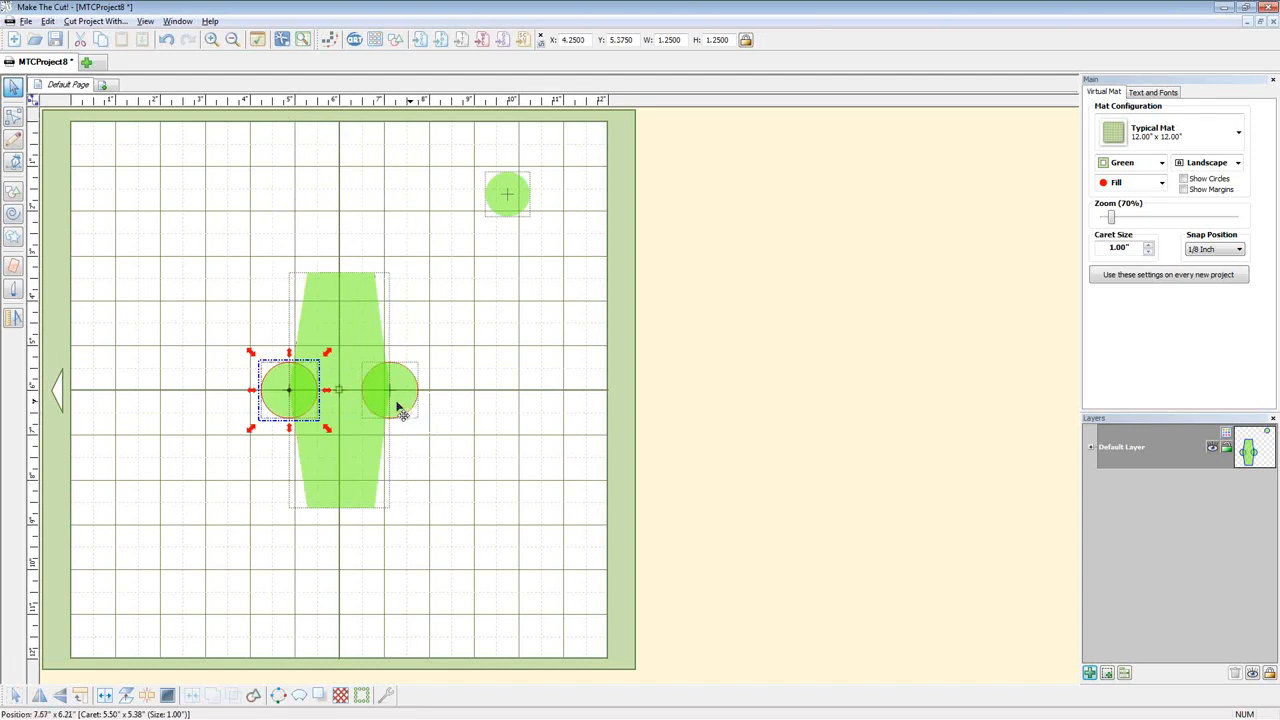
key("ctrl+z")
key("ctrl+z")
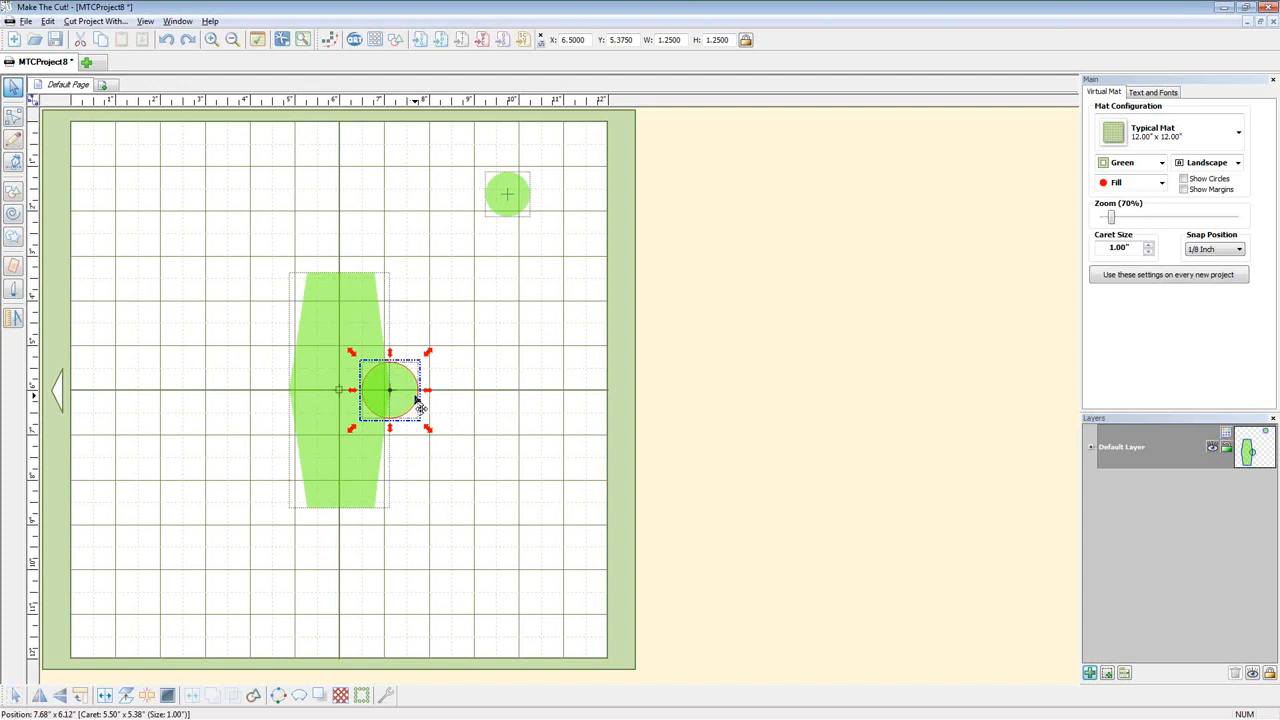
left_click_drag(418, 405, 307, 403)
left_click(475, 420)
Join the two side circles into one object and select it together with the card shape
left_click_drag(199, 341, 559, 454)
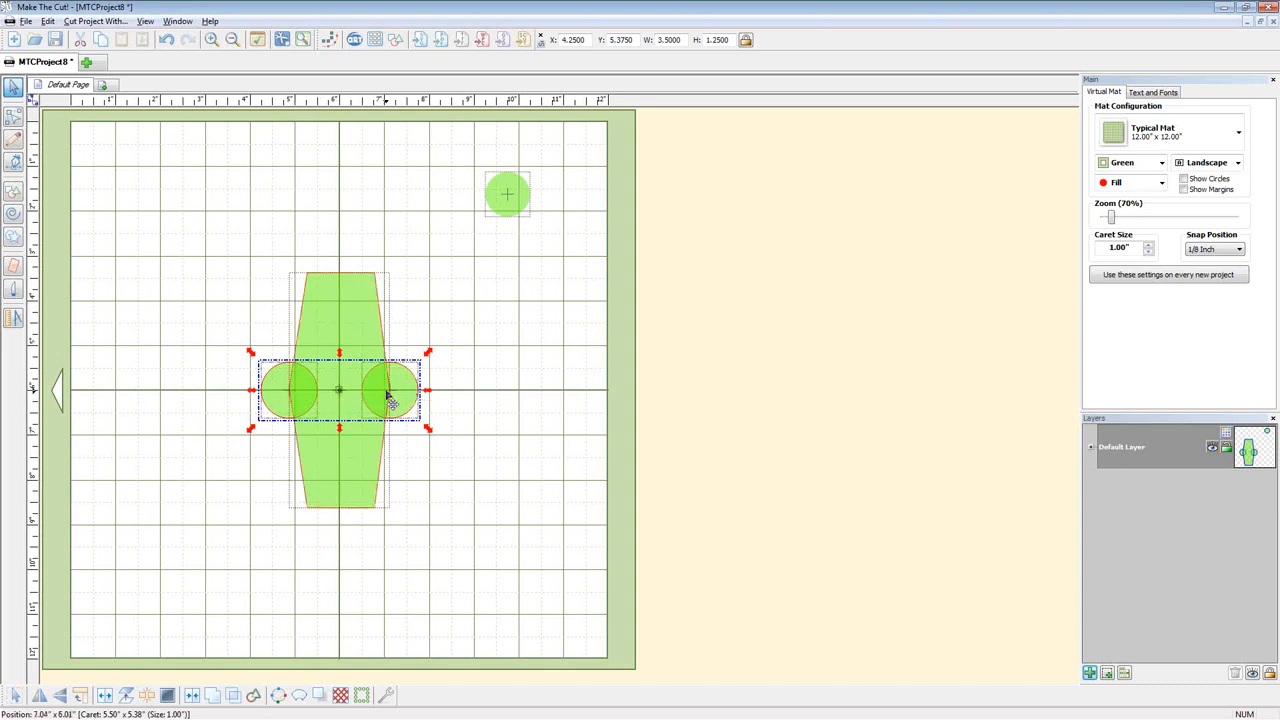
key("ctrl+j")
key("Caps_Lock")
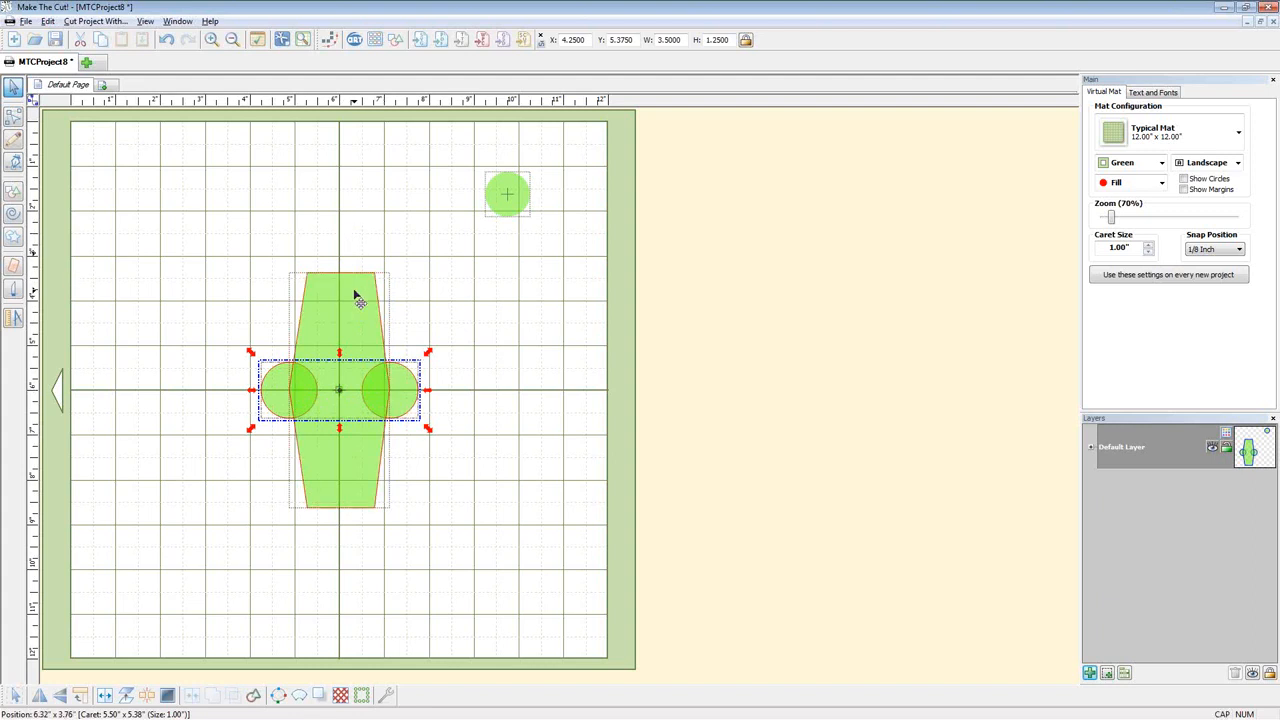
key("Caps_Lock")
left_click(355, 295, "shift")
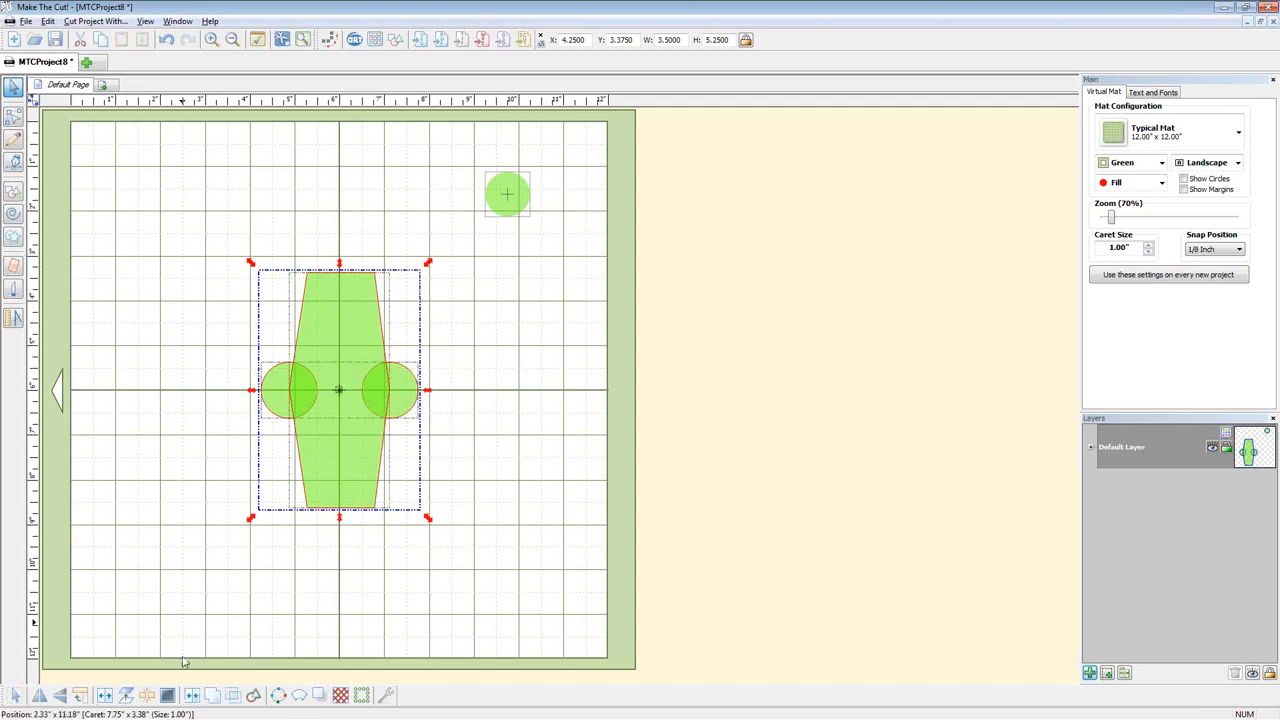
Cut the side notches by subtracting the joined circles from the card with an A-B Difference Boolean join
left_click(318, 699)
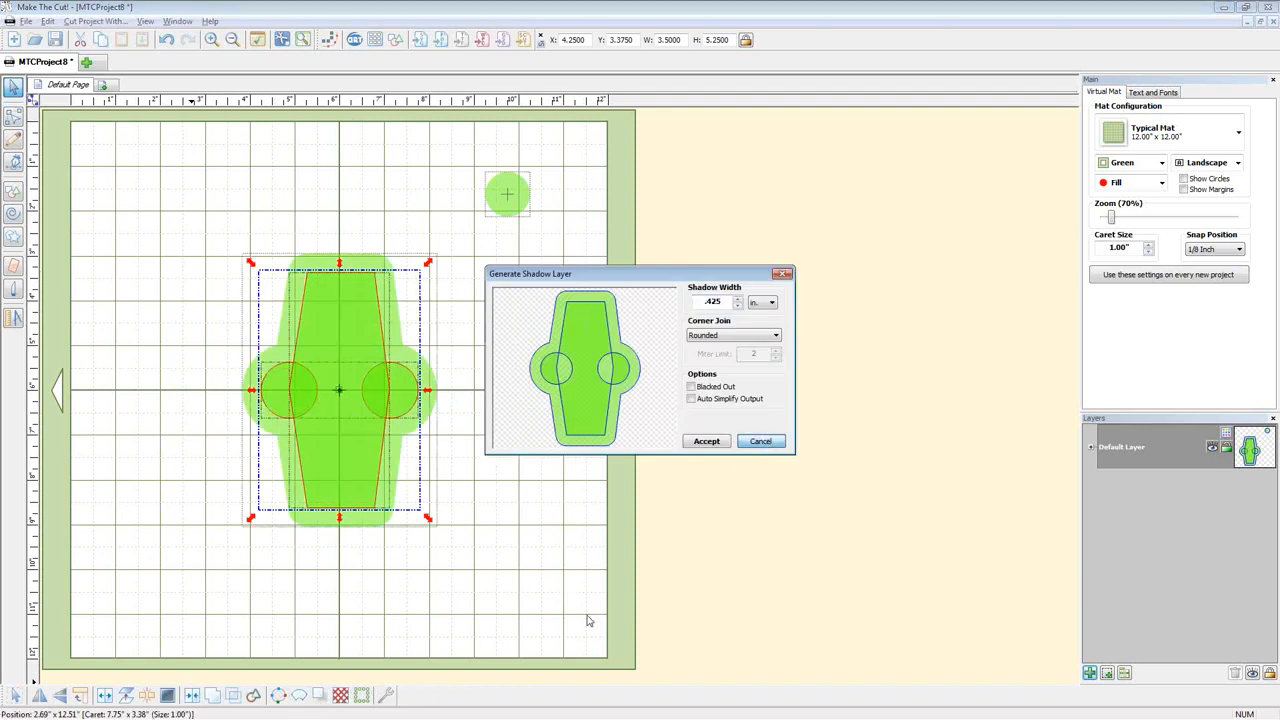
left_click(765, 442)
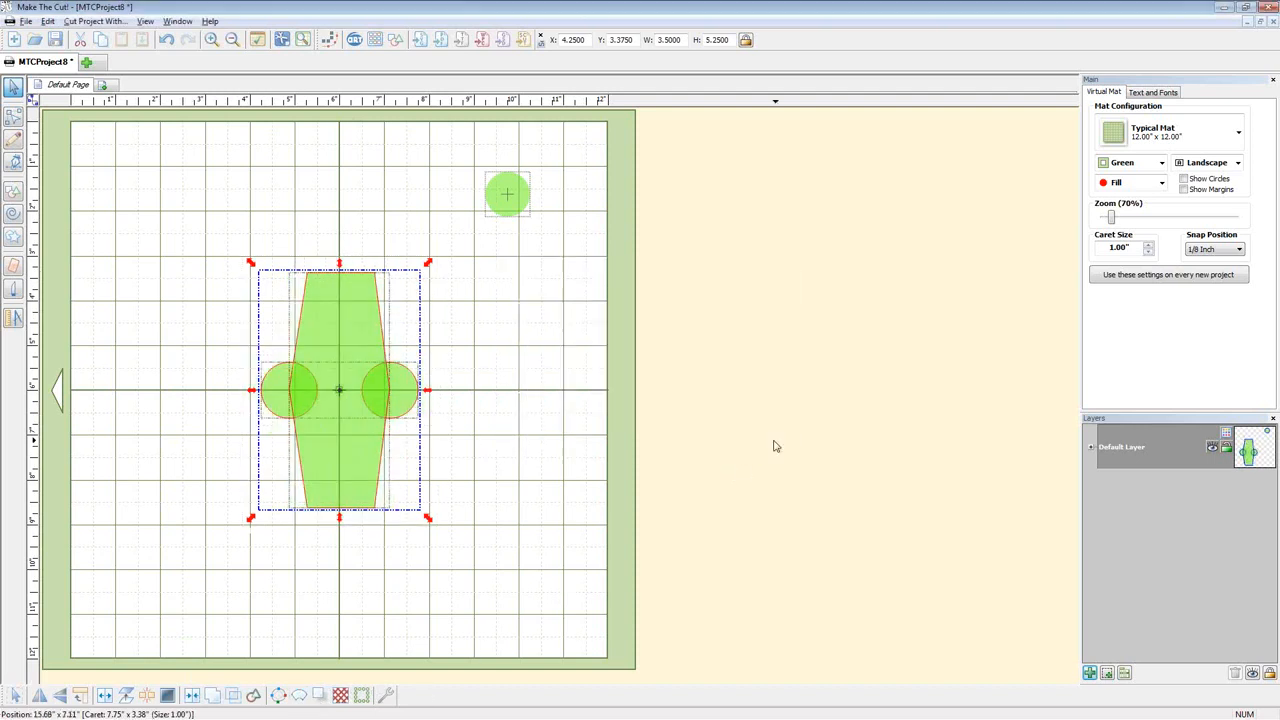
left_click(237, 695)
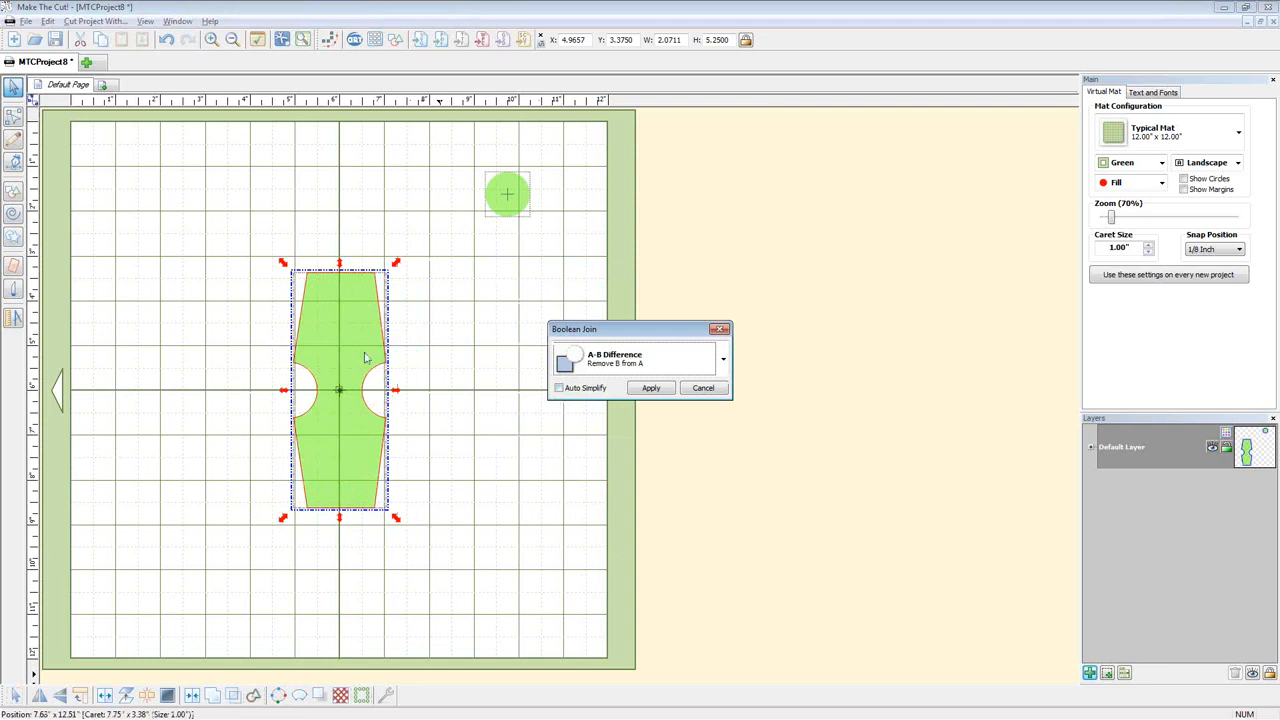
left_click(648, 388)
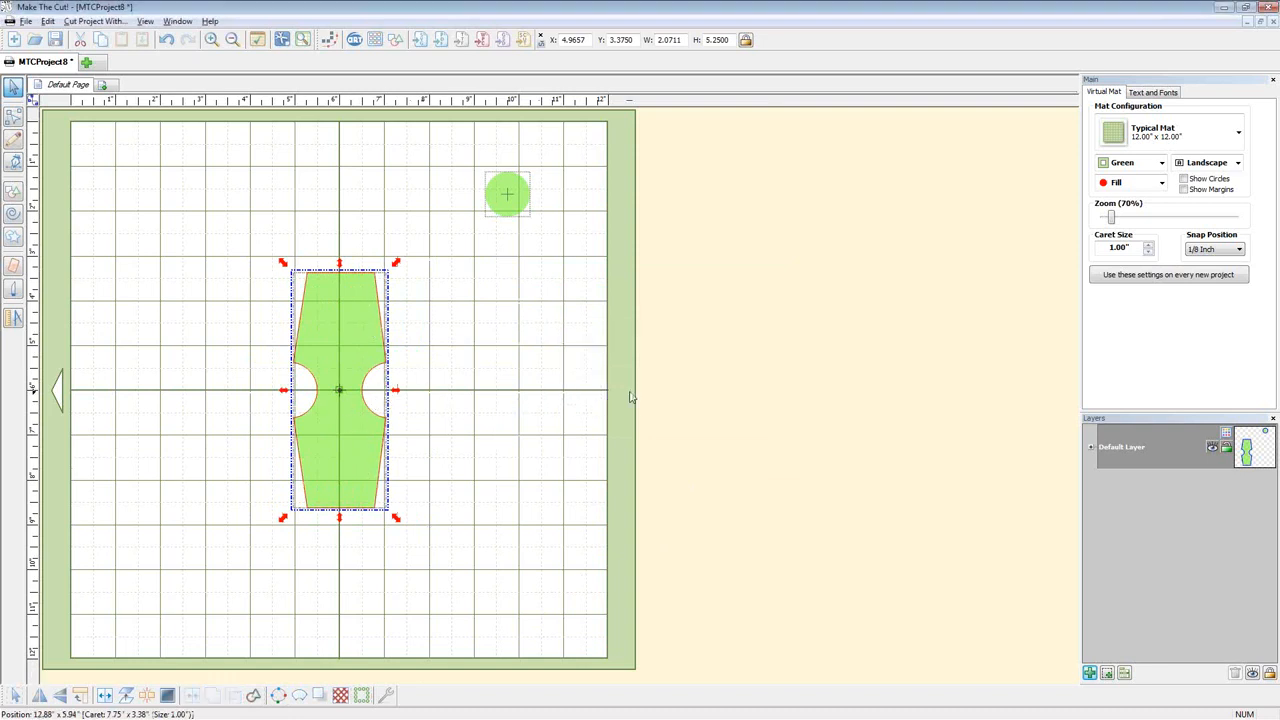
left_click(360, 403)
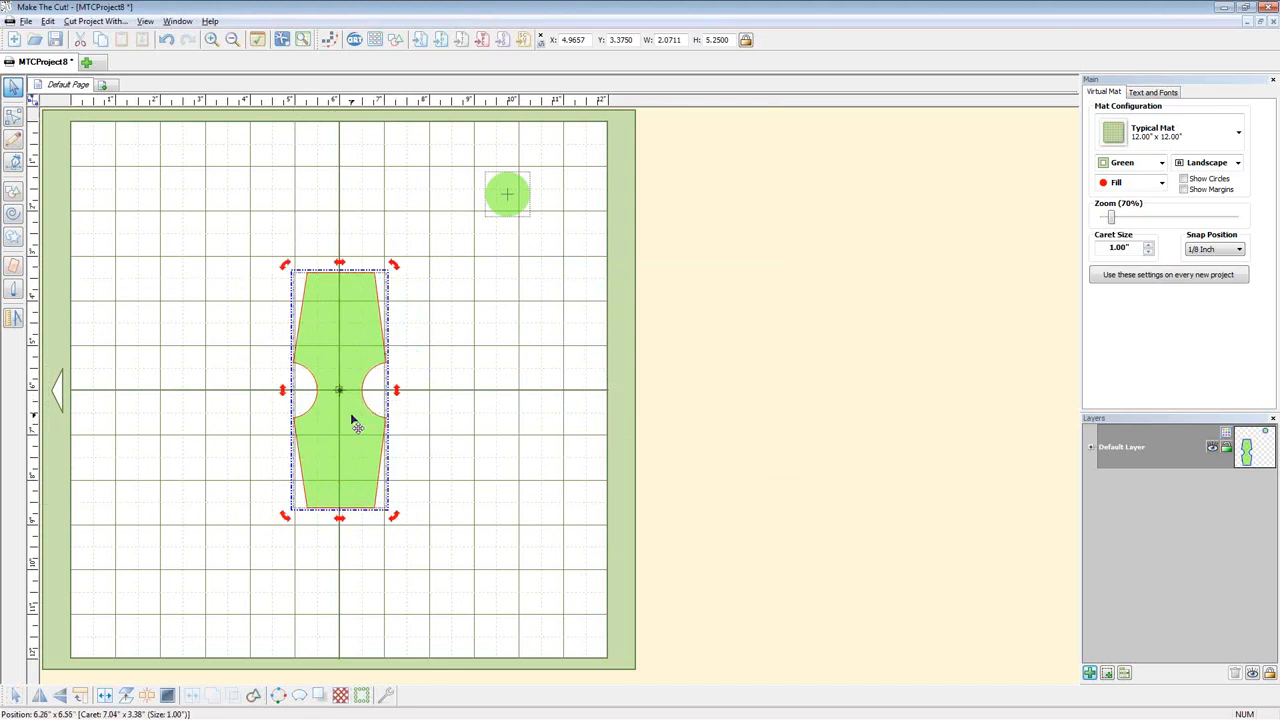
Switch to the browser, copy the reference photo of the necklace cards, and return to the Make The Cut project
key("alt+Tab")
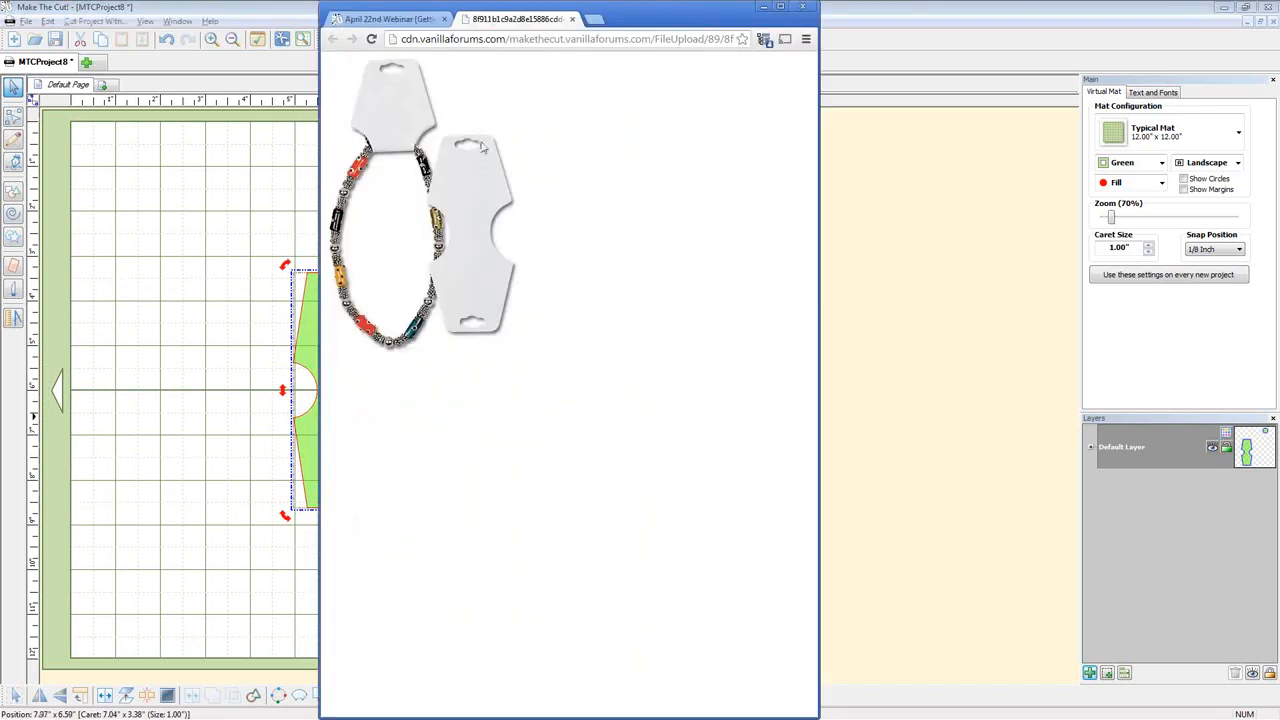
right_click(473, 168)
left_click(536, 213)
left_click(385, 19)
left_click(228, 165)
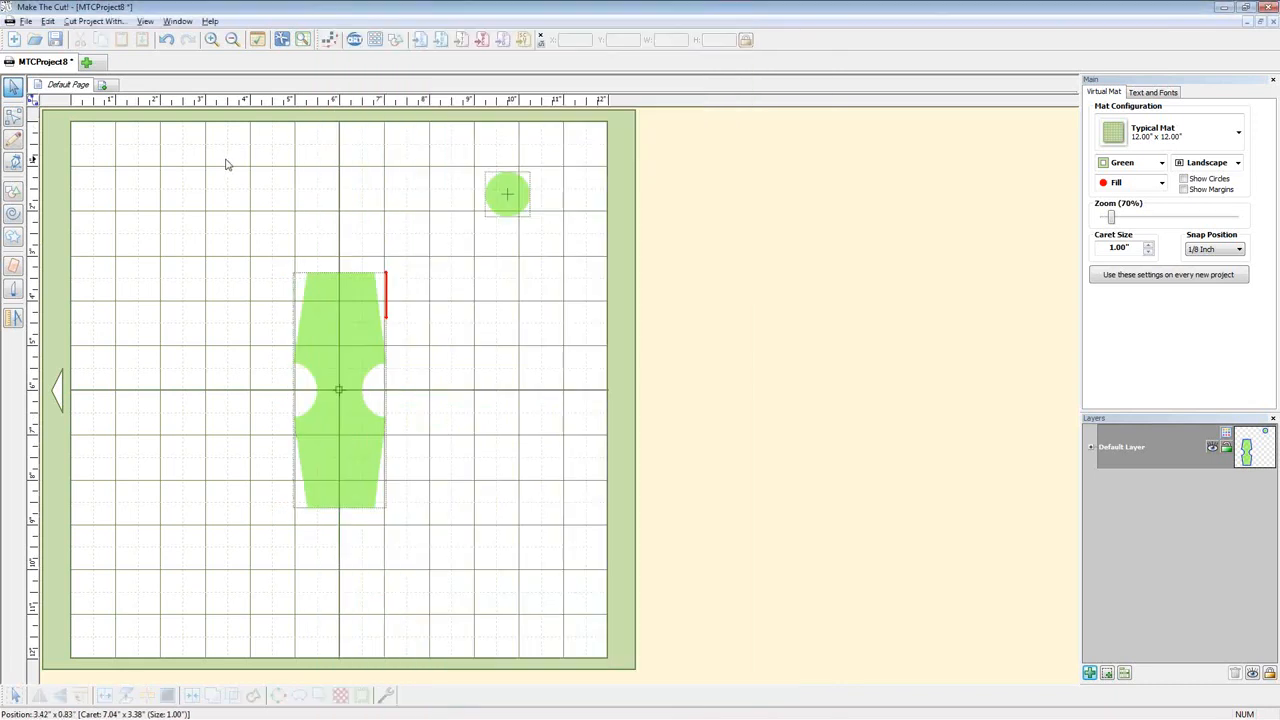
Try tracing the clipboard image with a raised pixel threshold and no texture, and undo the imported trace
left_click(330, 39)
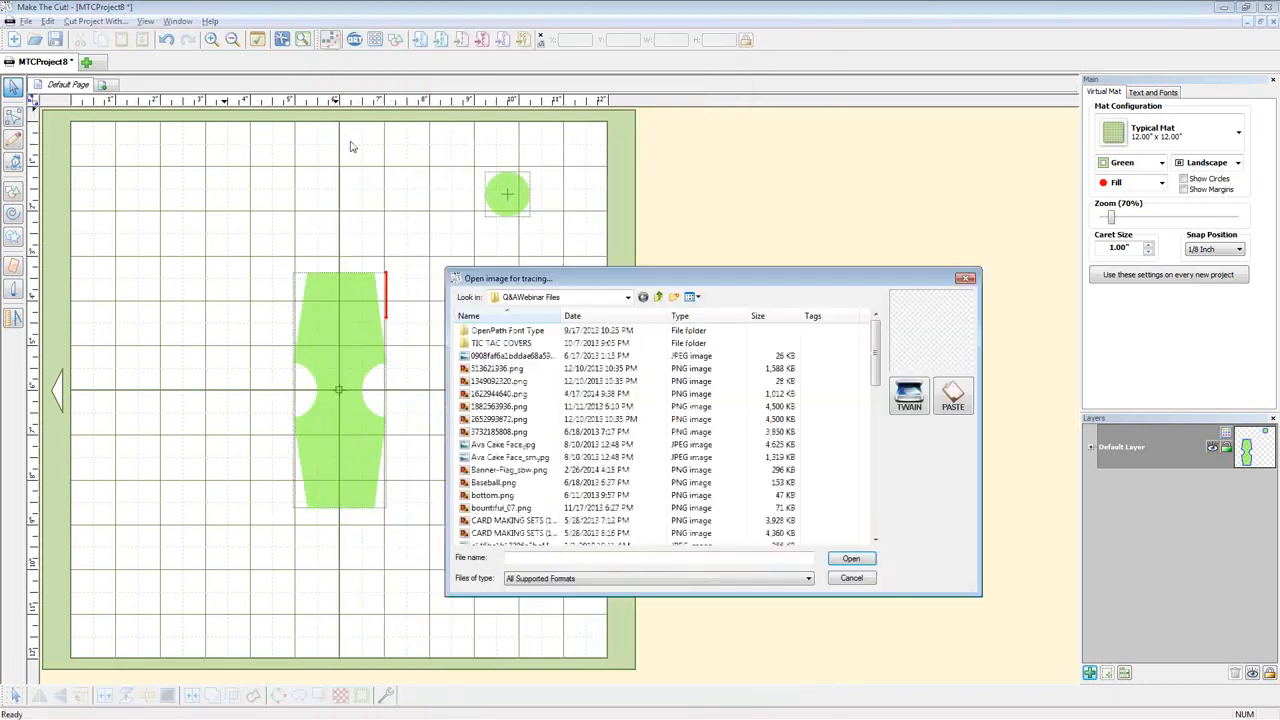
left_click(953, 398)
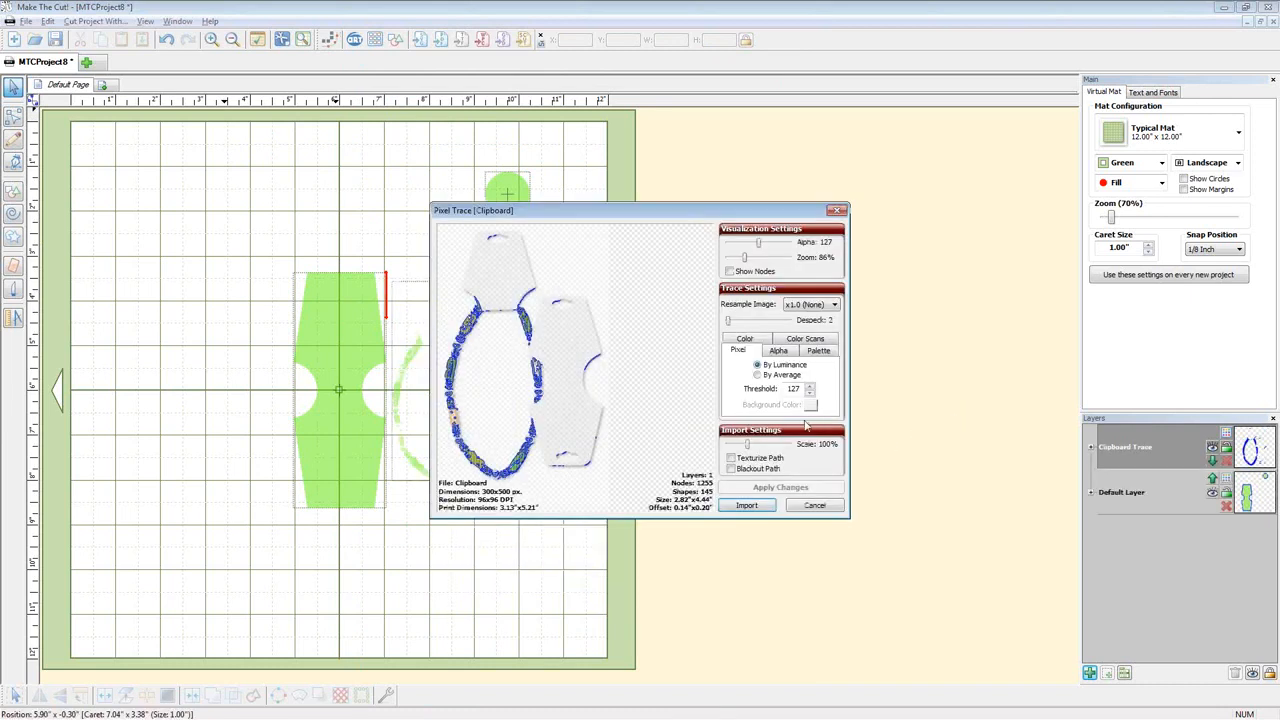
left_click(809, 386)
left_click(775, 488)
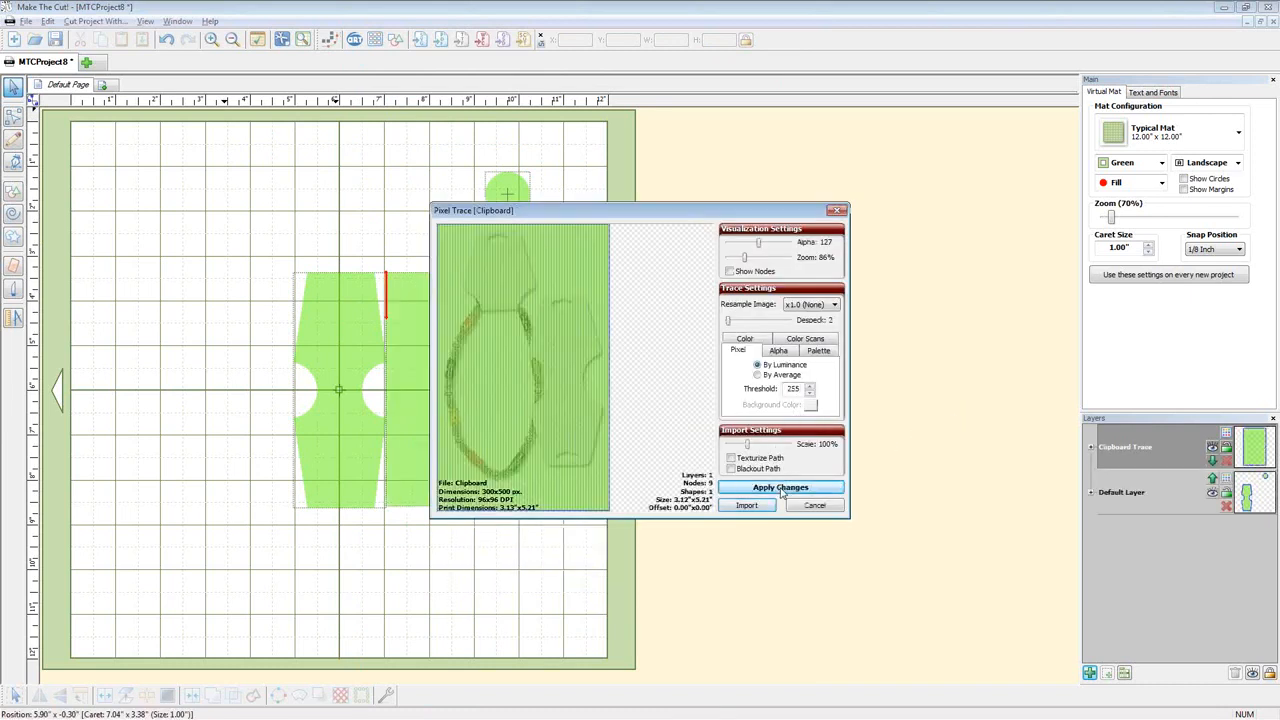
left_click(758, 508)
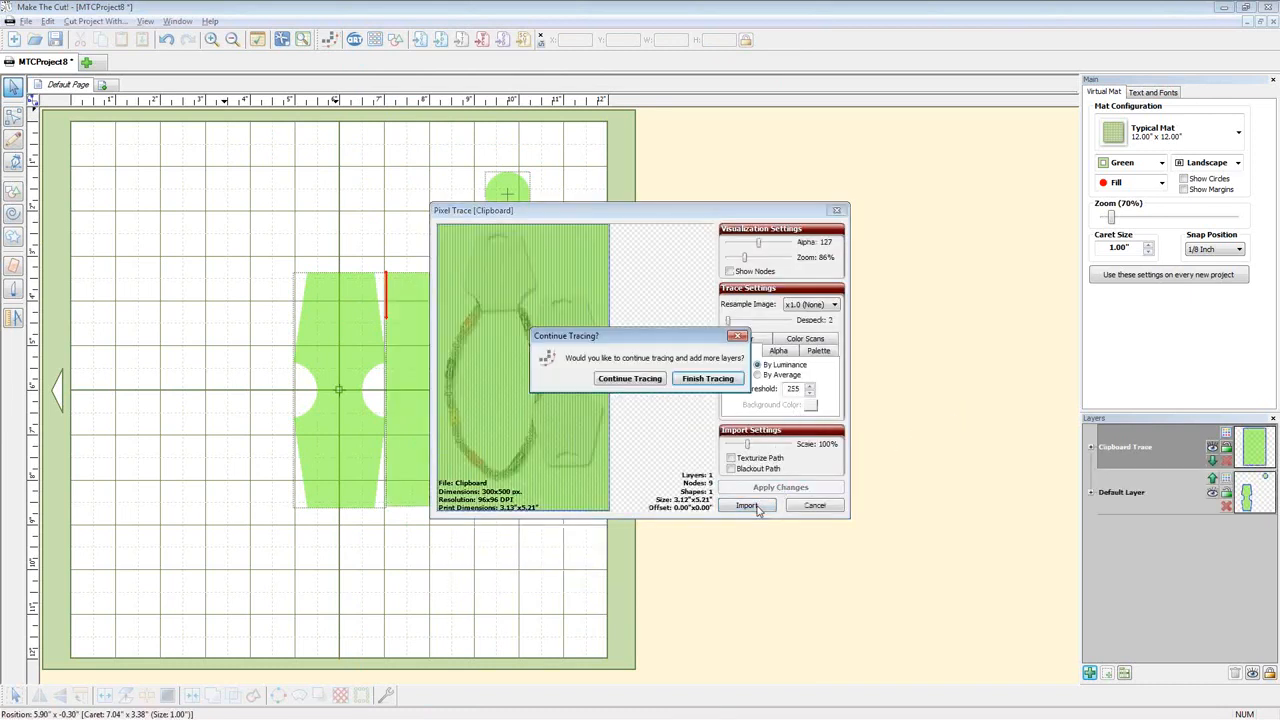
left_click(712, 378)
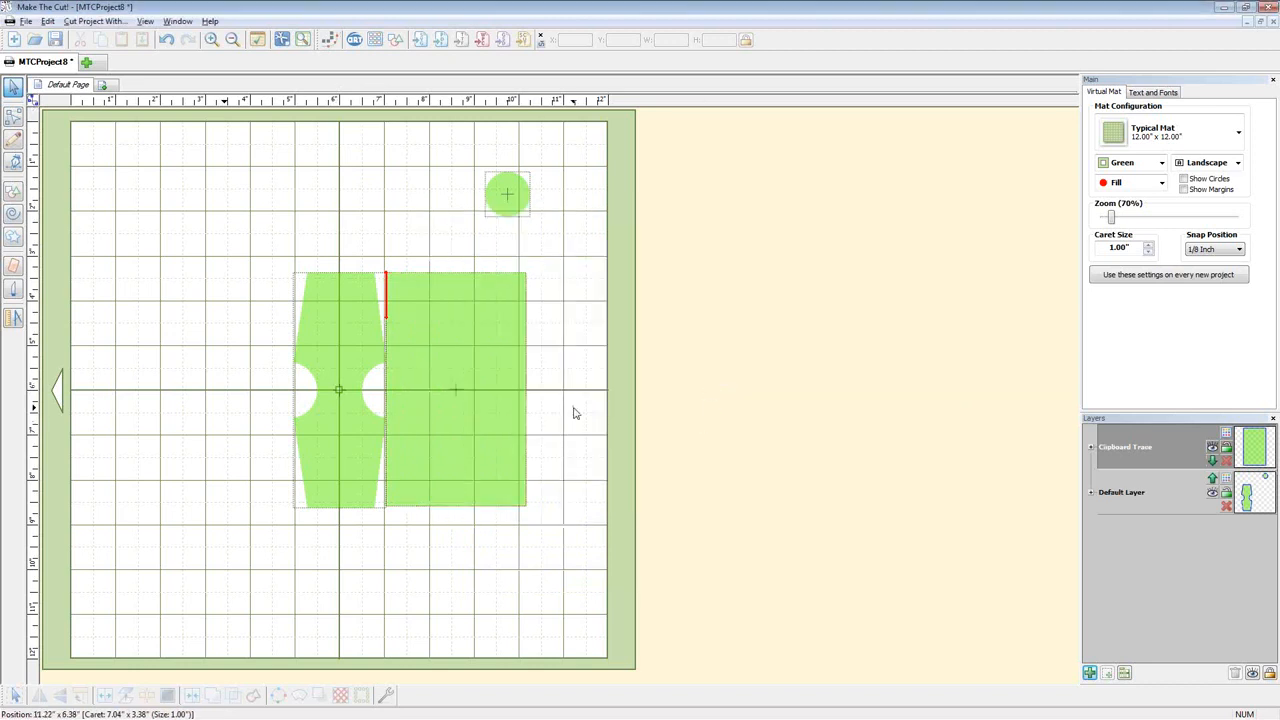
key("ctrl+z")
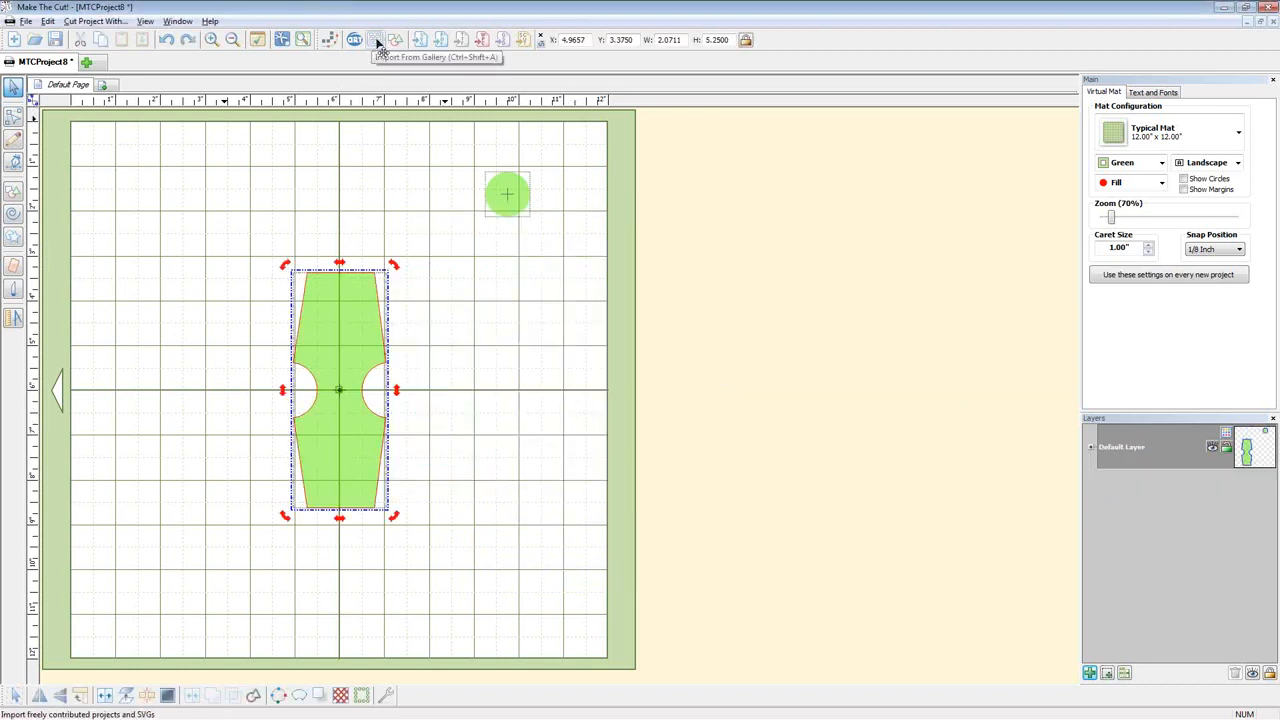
Pixel trace the clipboard image with Texturize Path enabled and a threshold of 255, and finish the tracing
left_click(330, 39)
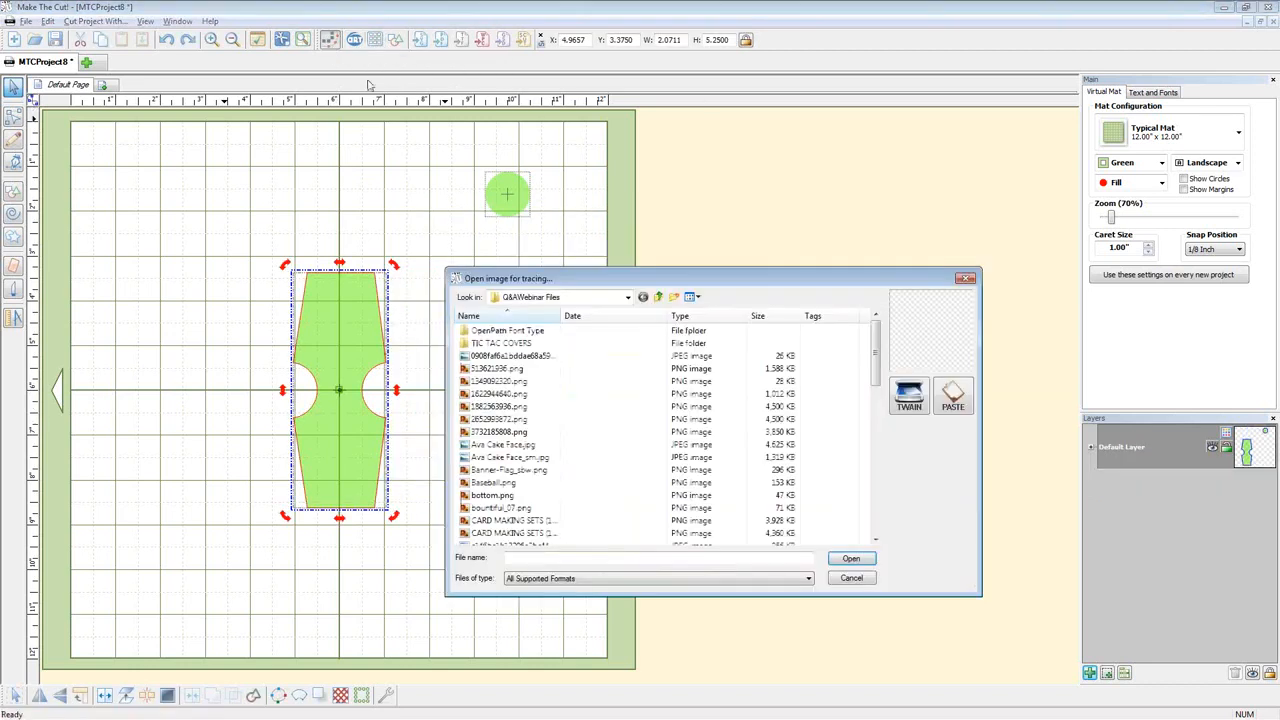
left_click(953, 395)
left_click(731, 457)
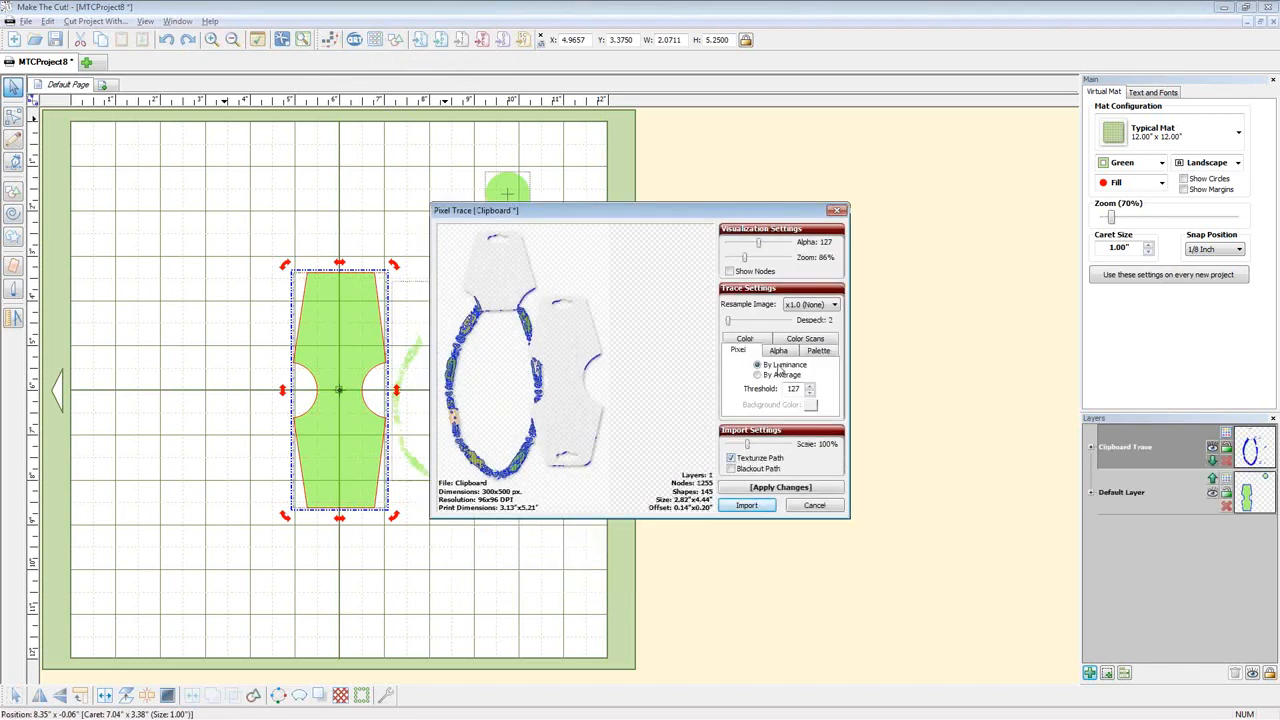
left_click_drag(803, 389, 751, 393)
type("255")
left_click(797, 488)
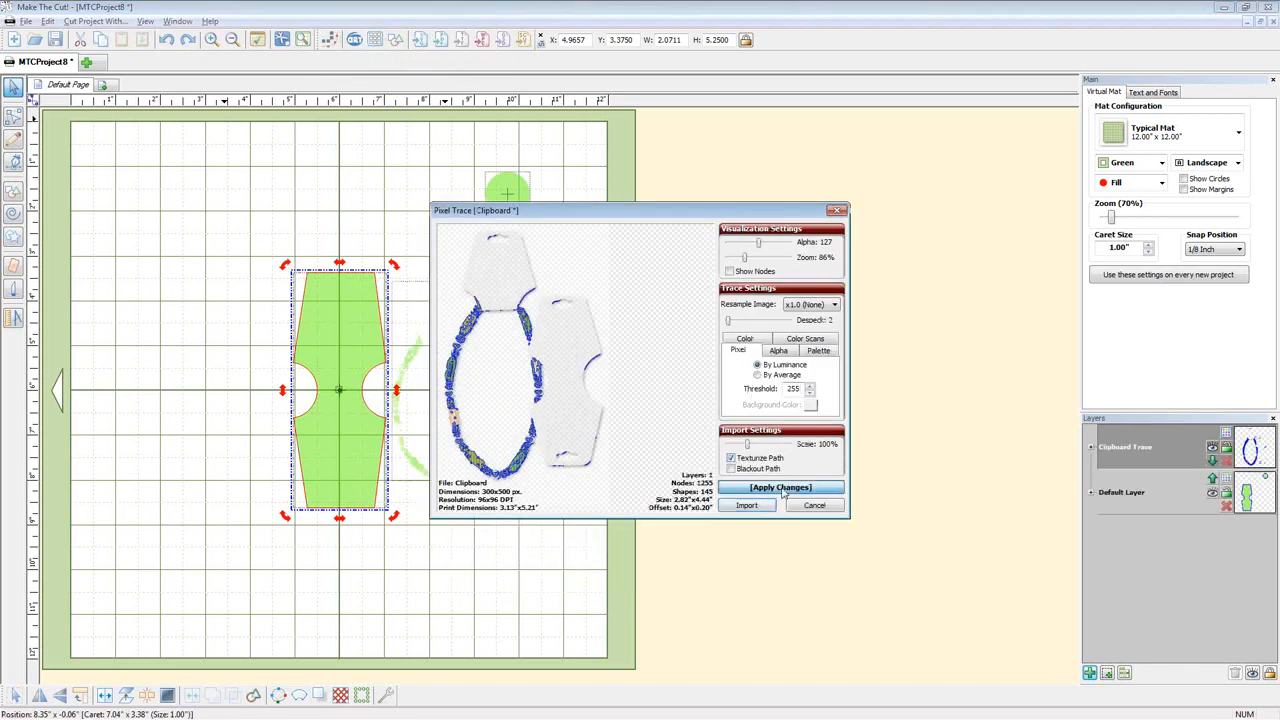
left_click(748, 505)
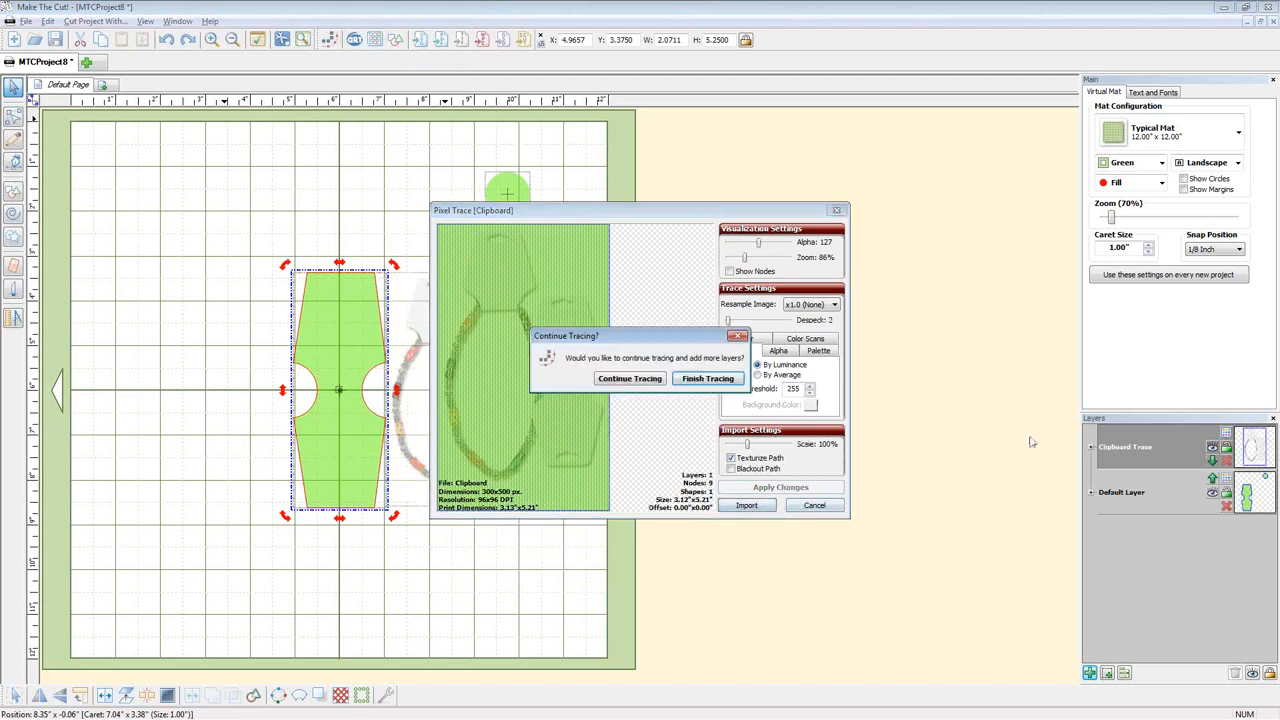
left_click(724, 383)
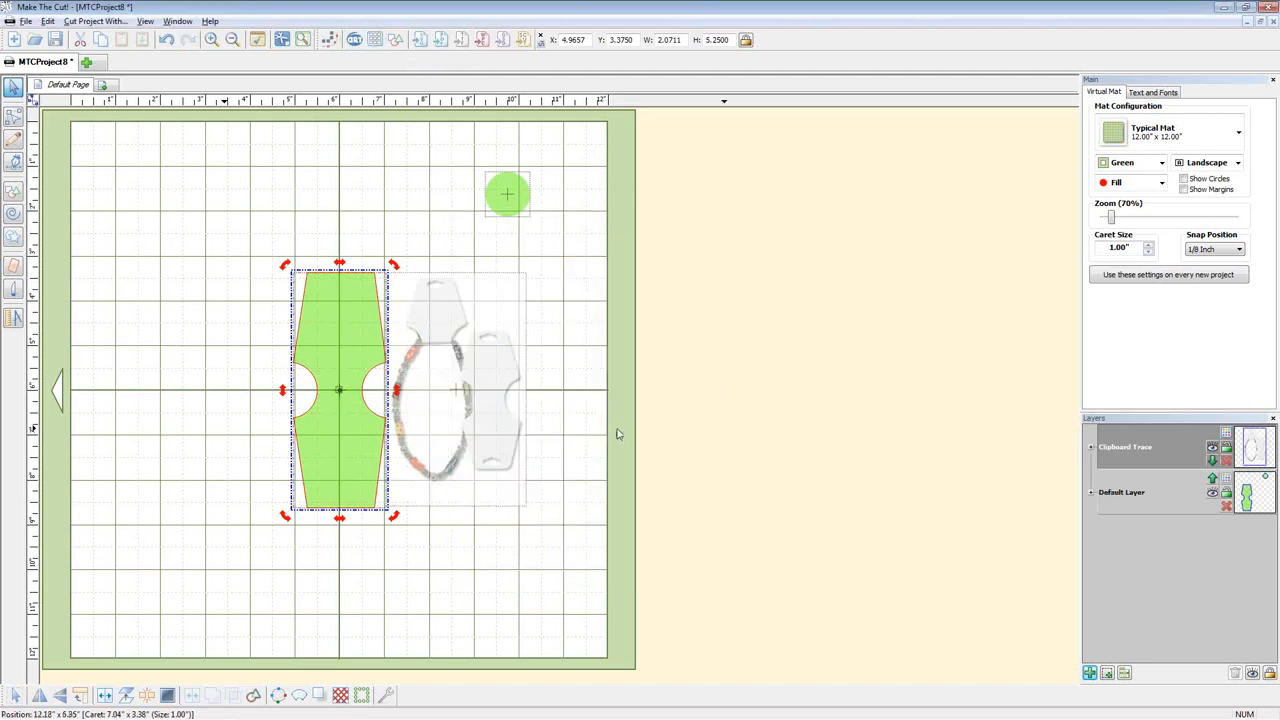
Move the textured reference photo beside the card shape and enlarge it to about 5.4 by 9 inches to match the card's scale
left_click(494, 440)
mouse_move(494, 440)
left_mouse_down()
mouse_move(211, 329)
mouse_move(191, 366)
mouse_move(186, 356)
mouse_move(190, 372)
left_mouse_up()
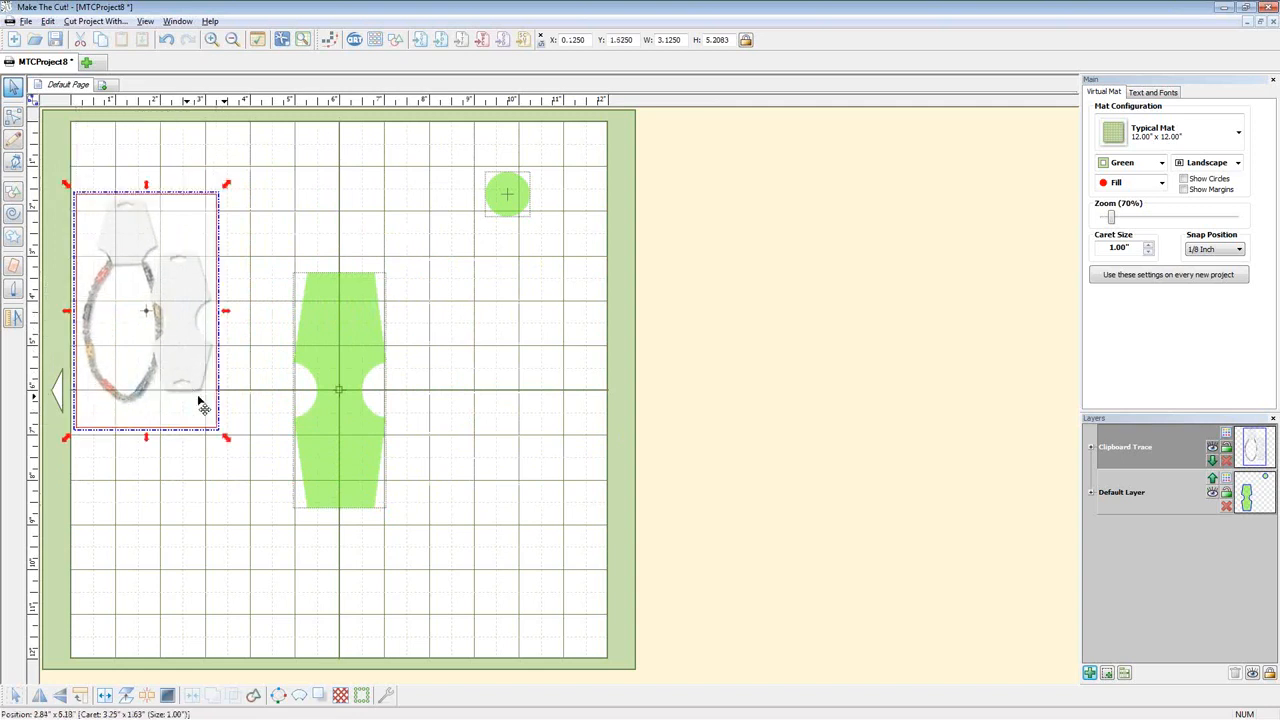
mouse_move(225, 438)
left_mouse_down()
mouse_move(285, 587)
mouse_move(350, 670)
mouse_move(338, 658)
left_mouse_up()
left_click_drag(270, 545, 258, 517)
left_click_drag(336, 600, 323, 586)
mouse_move(286, 480)
left_mouse_down()
mouse_move(346, 503)
mouse_move(371, 486)
mouse_move(293, 485)
left_mouse_up()
Overlay the card shape on the photo's flat card to compare the notches, and move it back to the mat's center
left_click(366, 471)
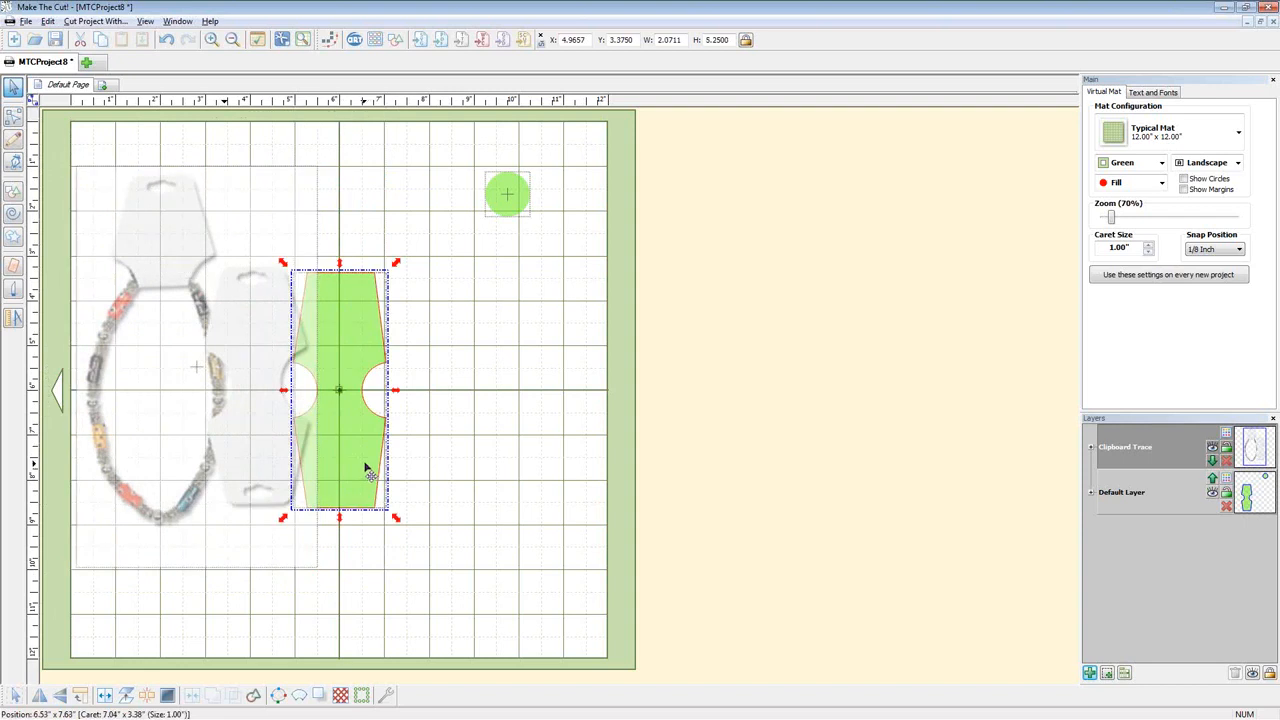
left_click_drag(366, 471, 283, 467)
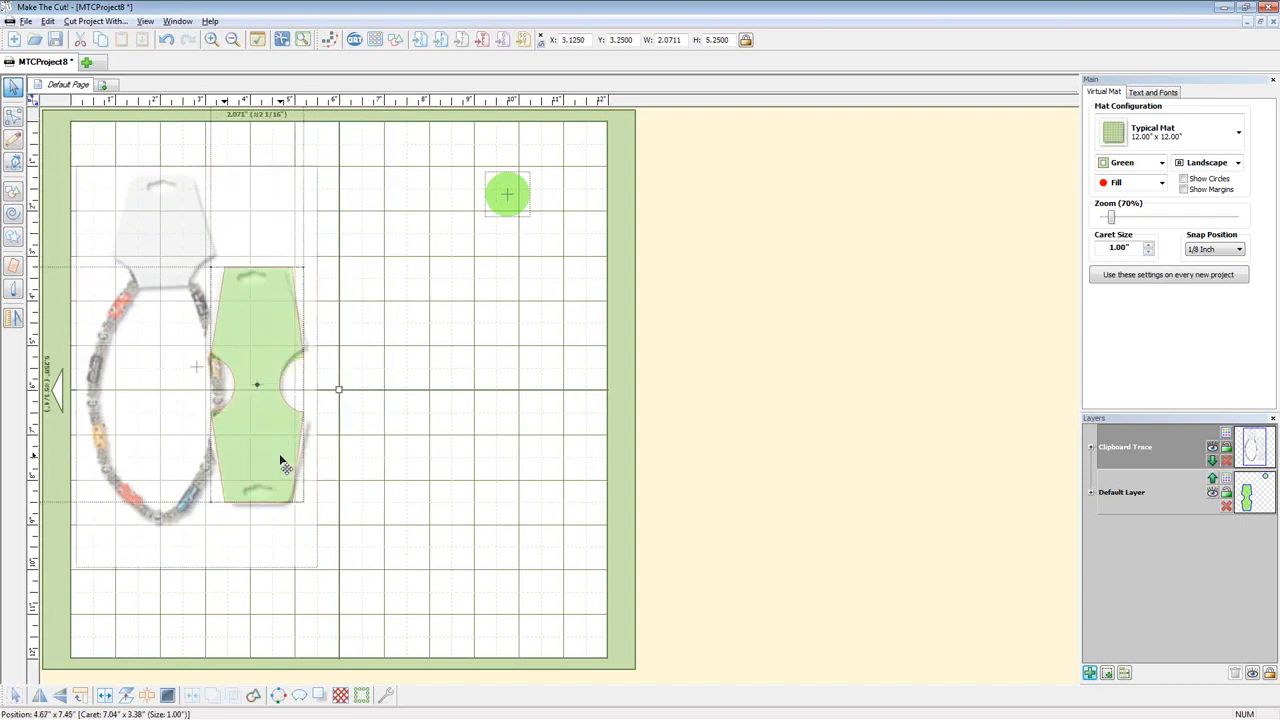
left_click_drag(282, 462, 366, 468)
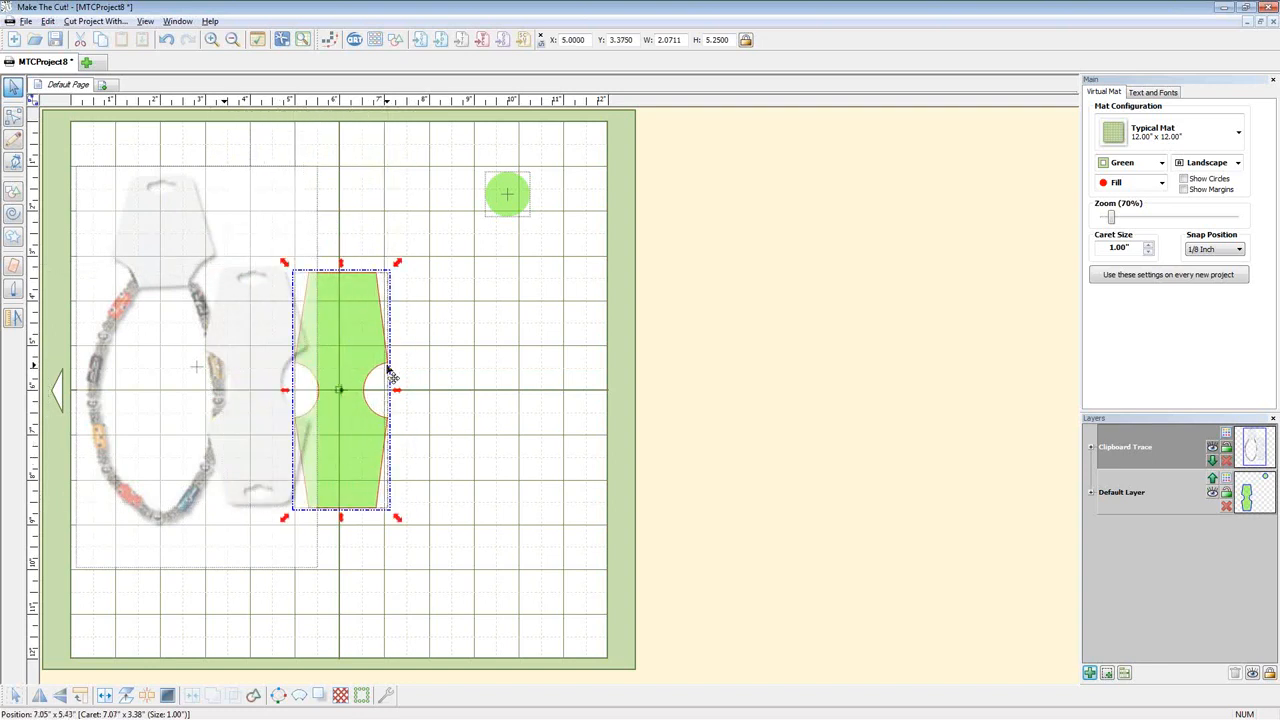
Cut the reference photo and undo the edits back to the single 1.25-inch circle on the card's right mid-point
left_click(338, 398)
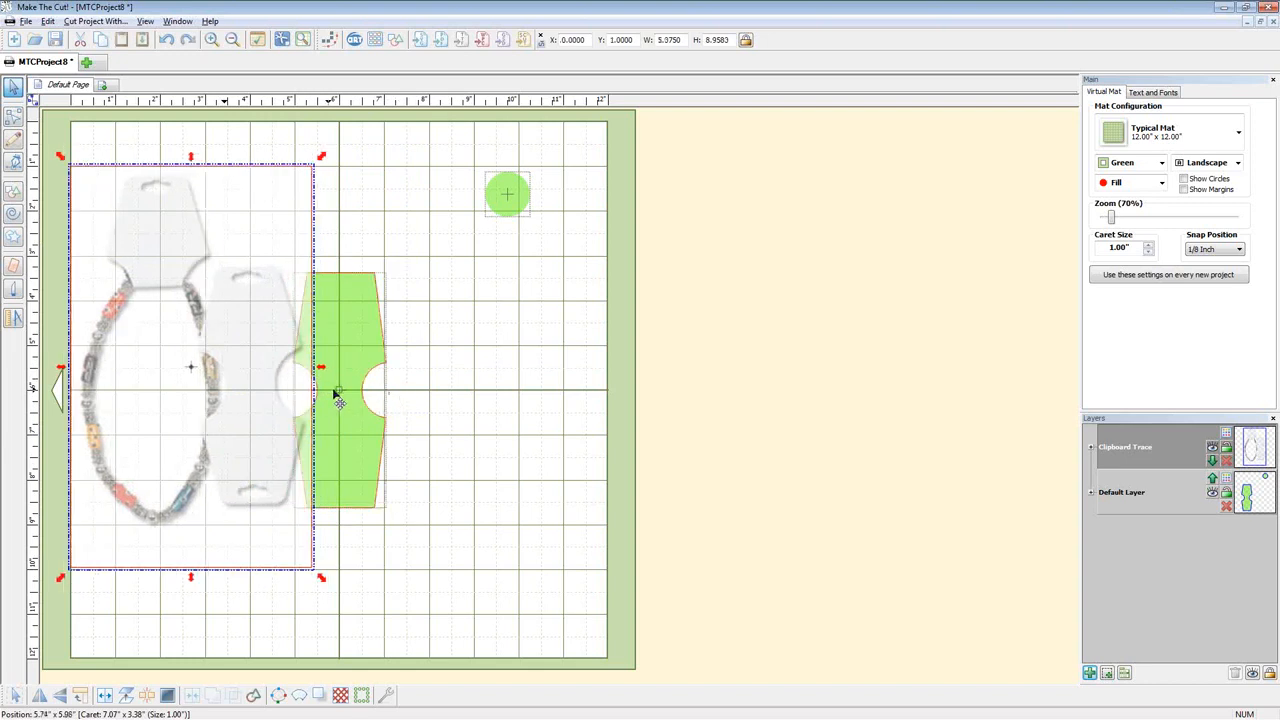
key("Delete")
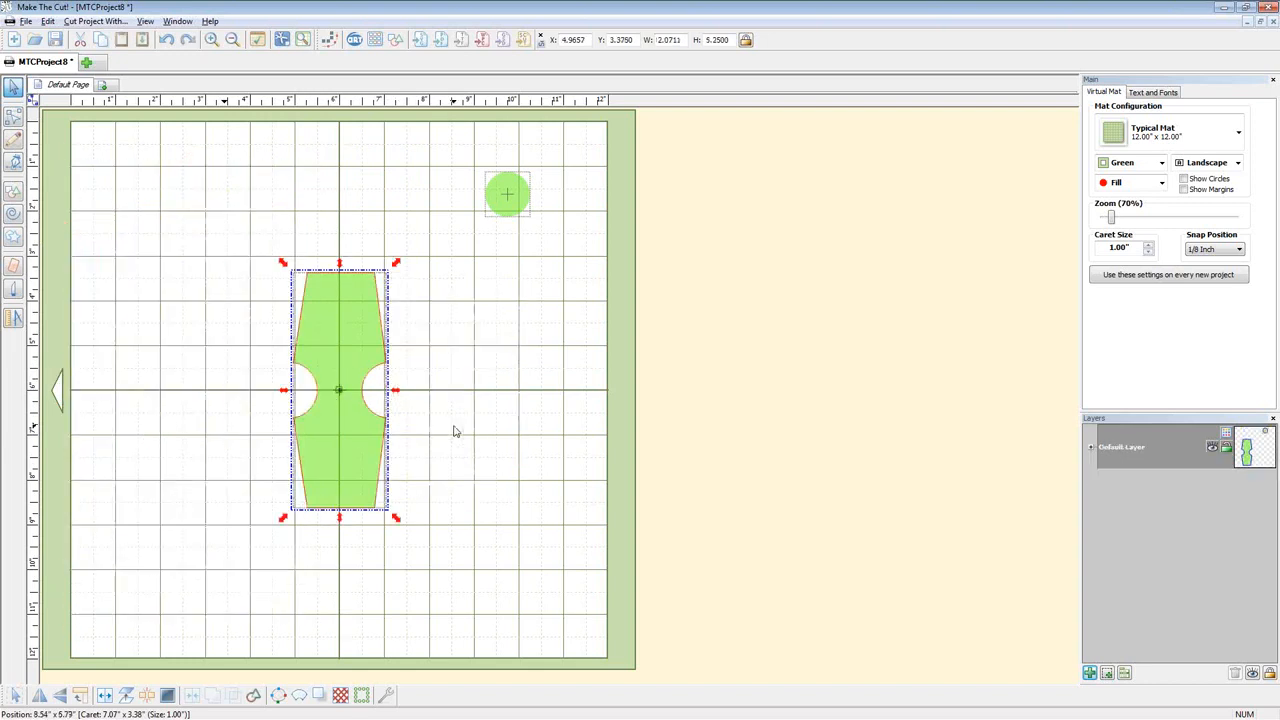
key("ctrl+z")
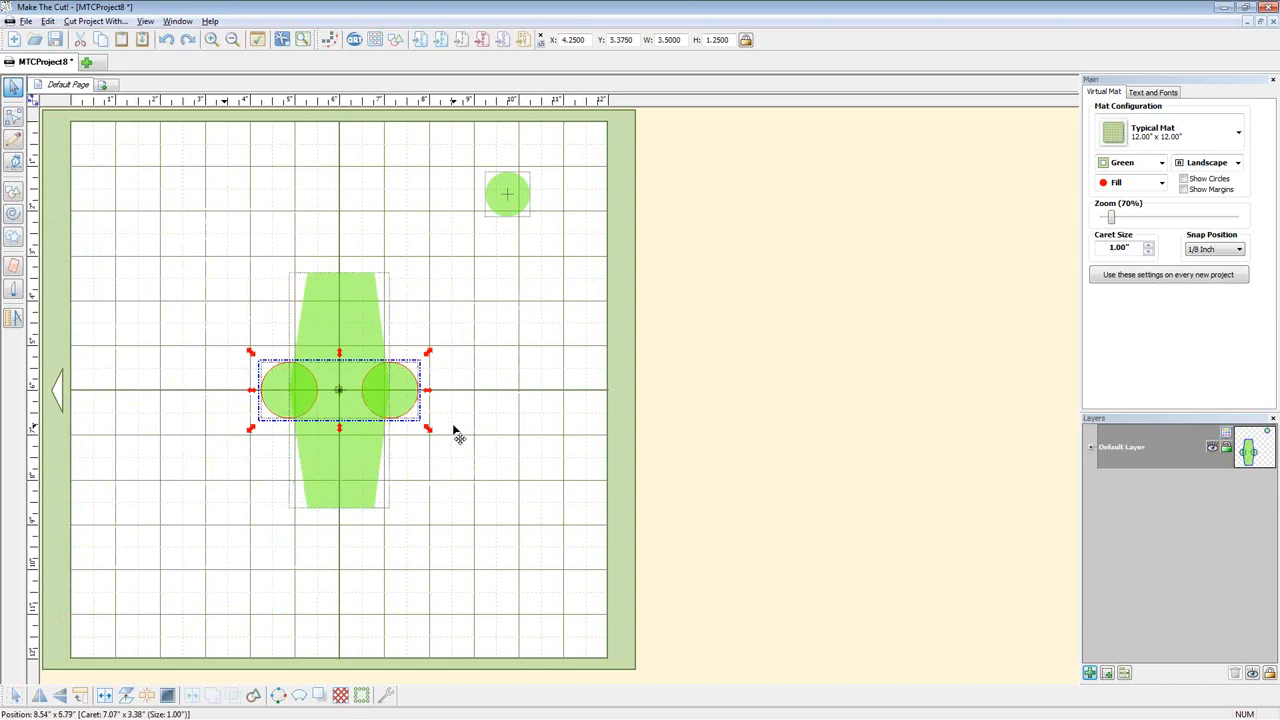
key("ctrl+z")
key("ctrl+z")
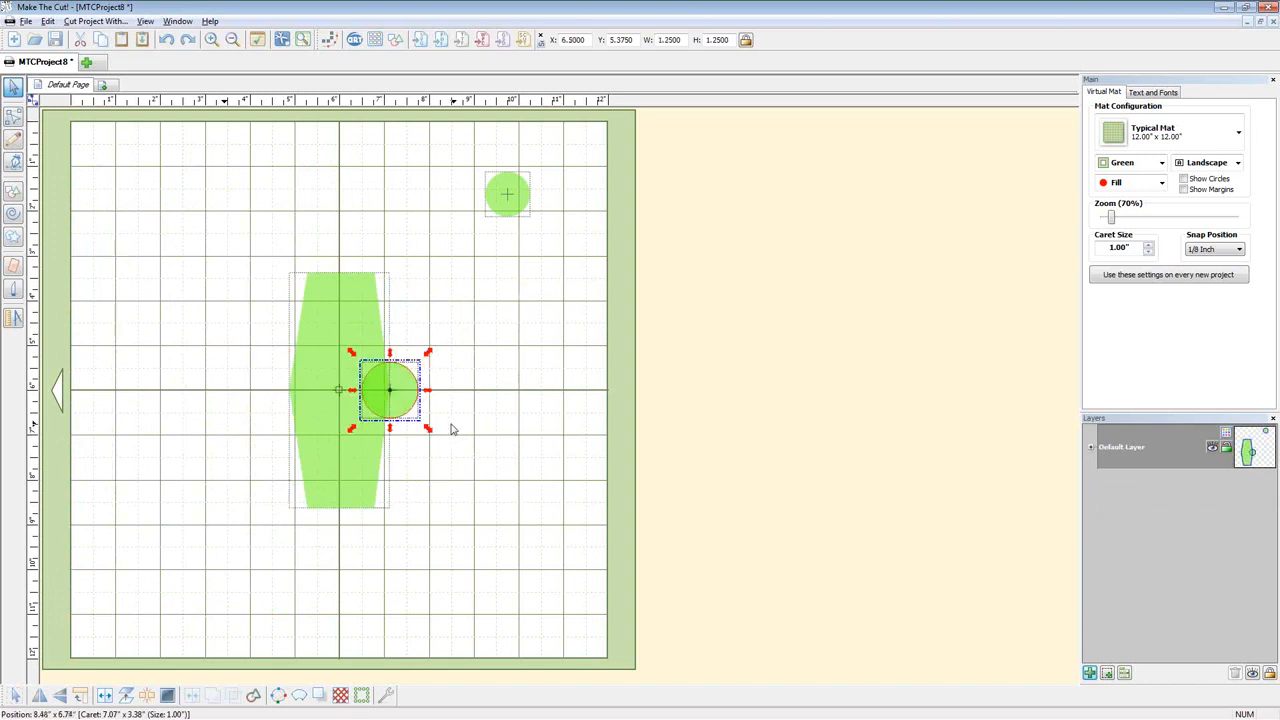
Paste the reference photo and move it off the mat into the empty area beside it
key("ctrl+z")
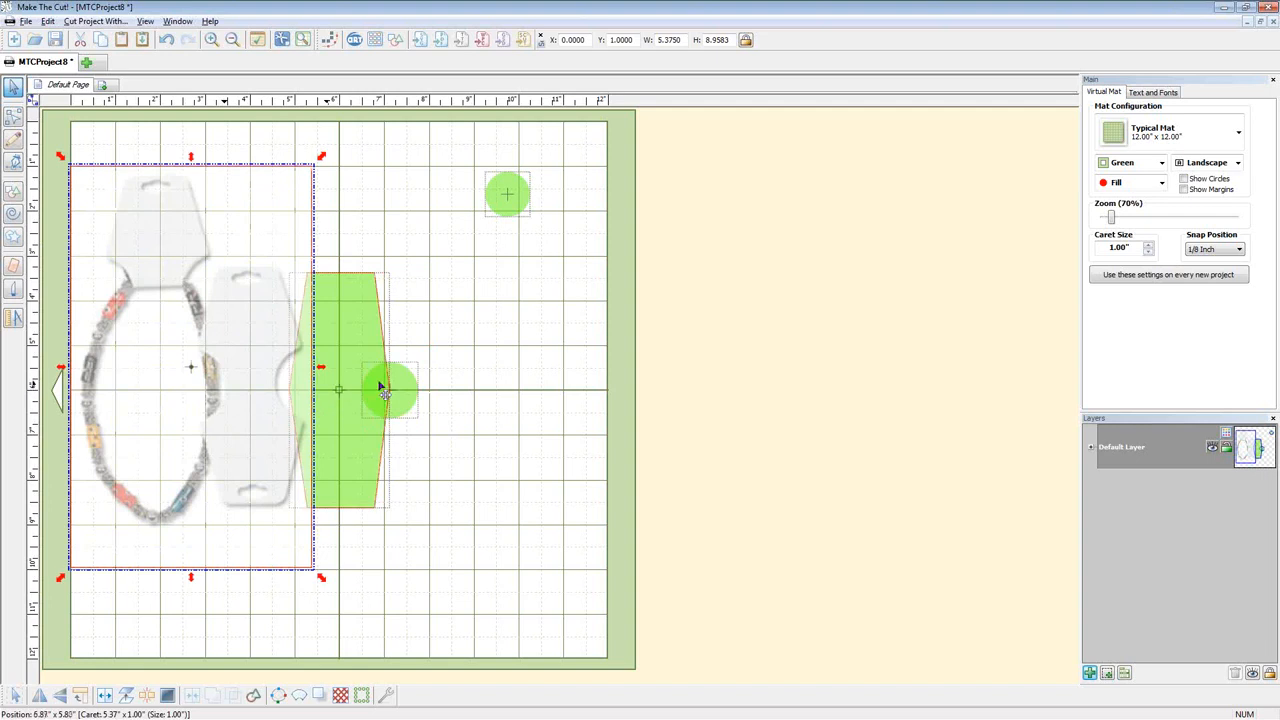
left_click_drag(243, 355, 928, 367)
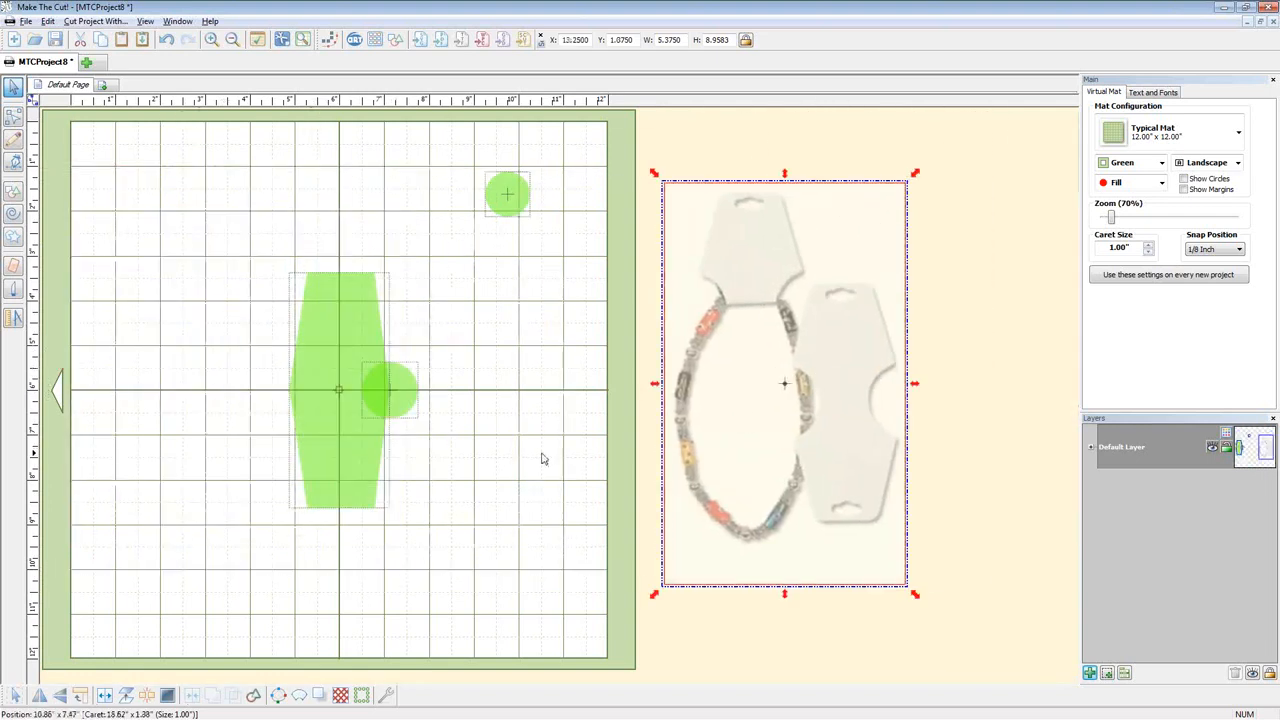
Resize the notch circle to 1.5 inches, and center it and a matching copy on the card's right and left mid-points
left_click(416, 402)
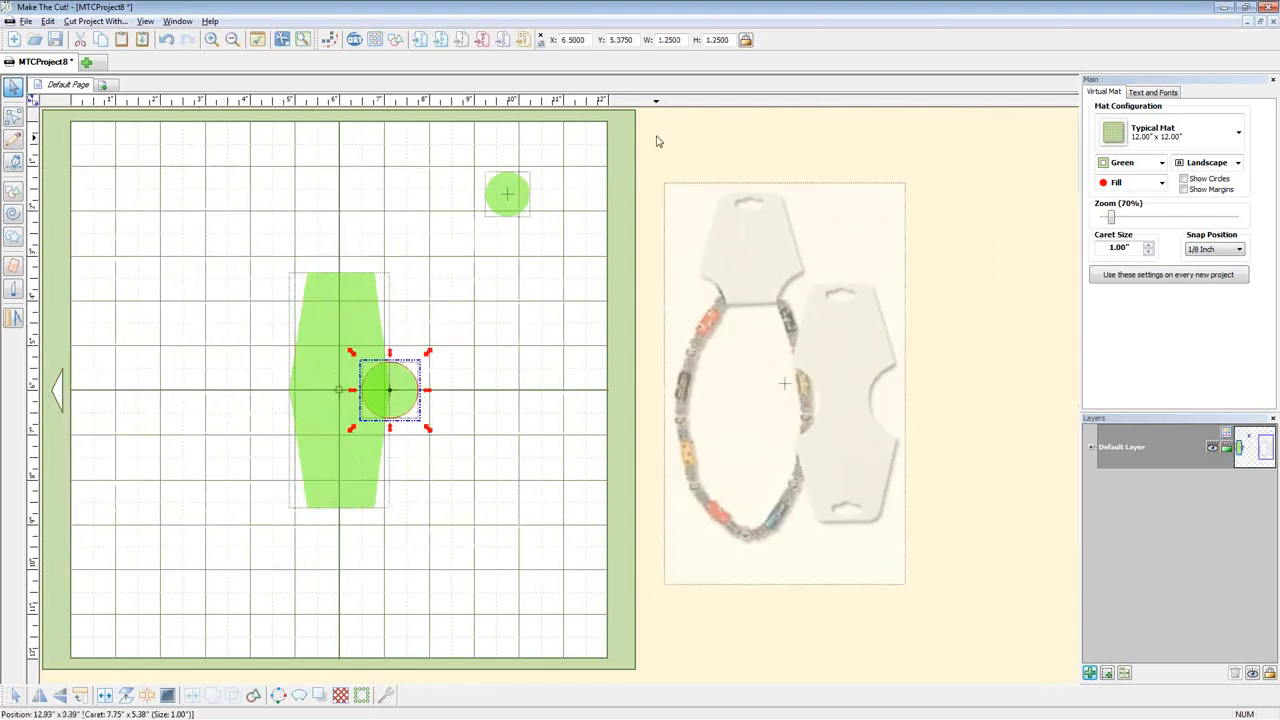
left_click_drag(730, 40, 683, 41)
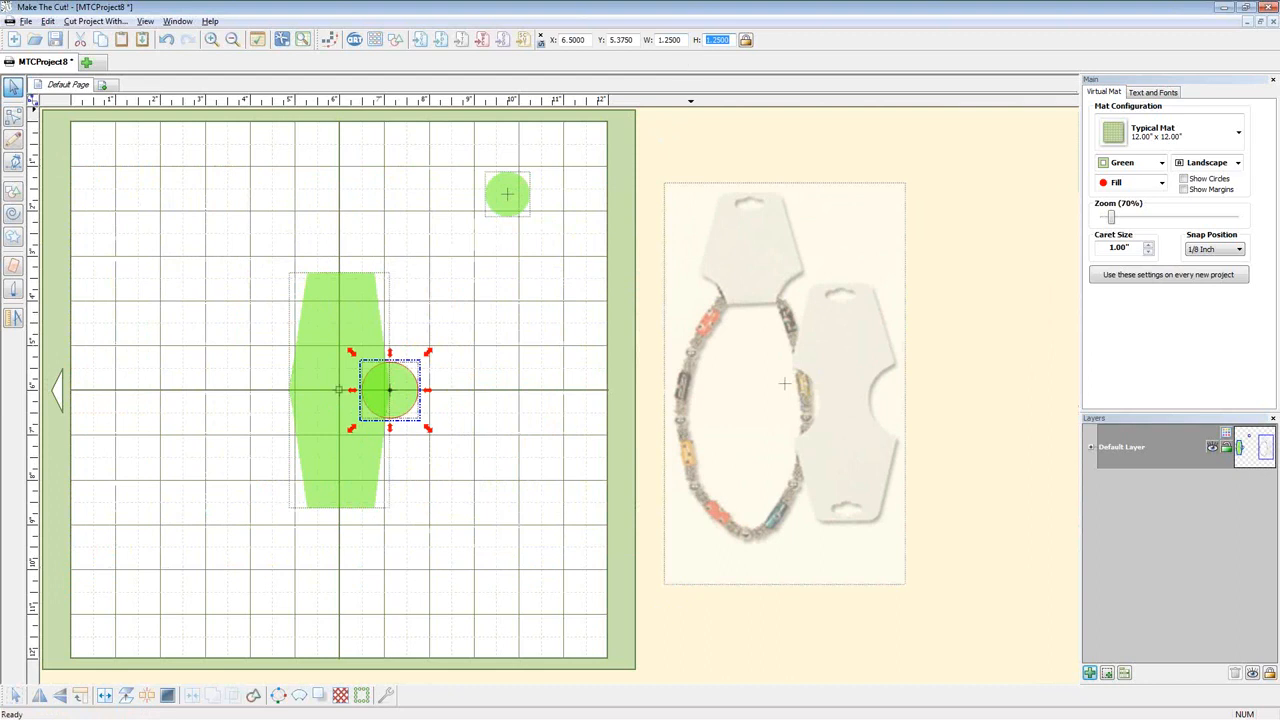
type("1.5")
key("Return")
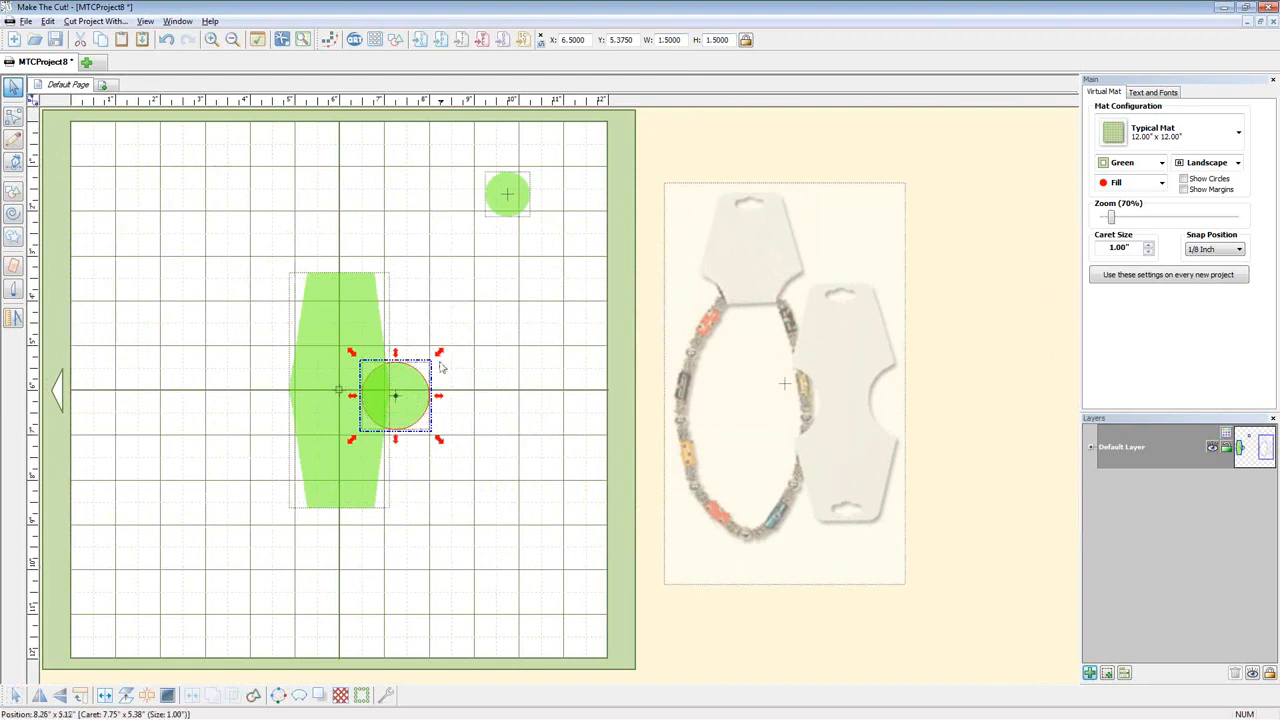
left_click_drag(420, 391, 306, 402)
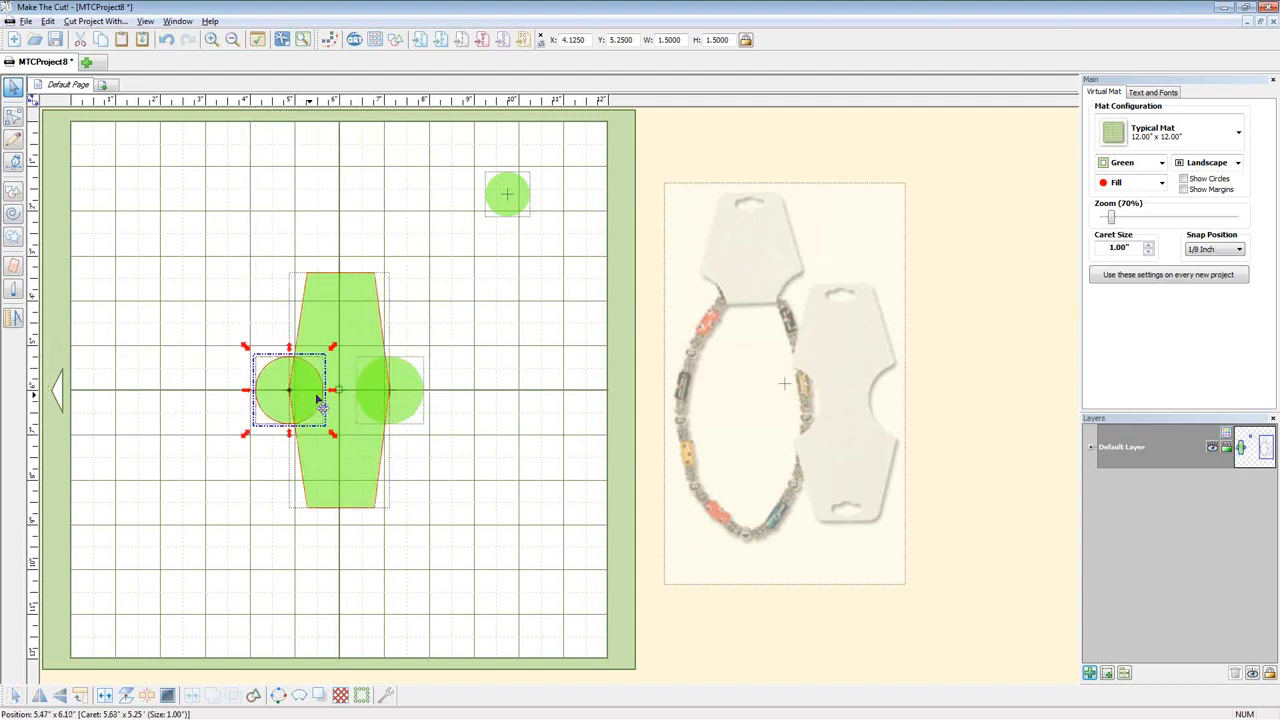
Join the two 1.5-inch side circles into one object and deselect it
left_click(393, 399, "shift")
key("ctrl+h")
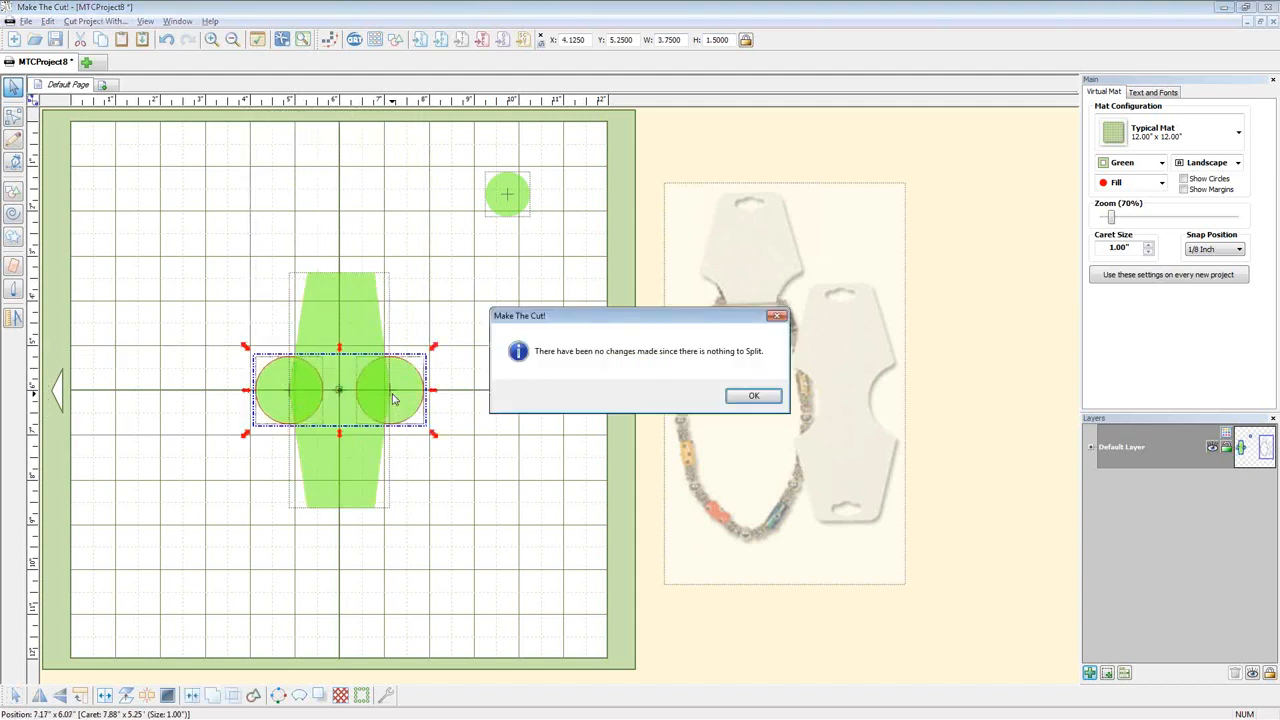
key("Return")
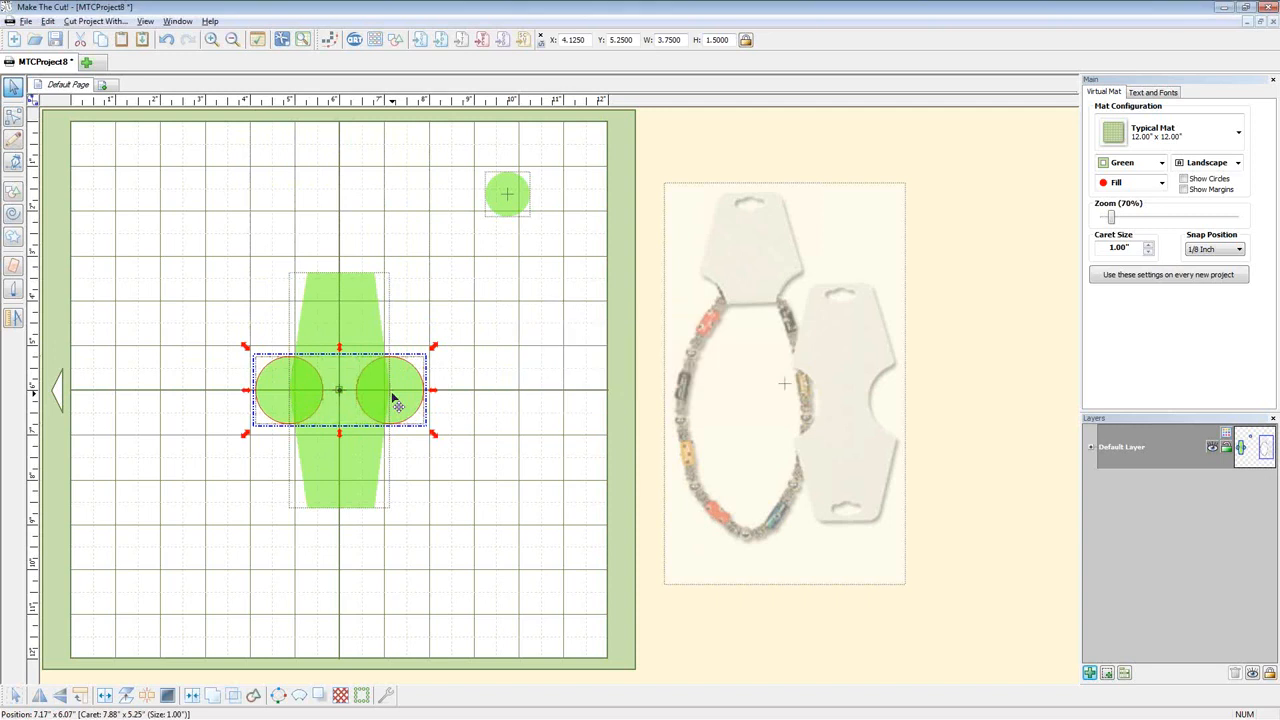
left_click(456, 480)
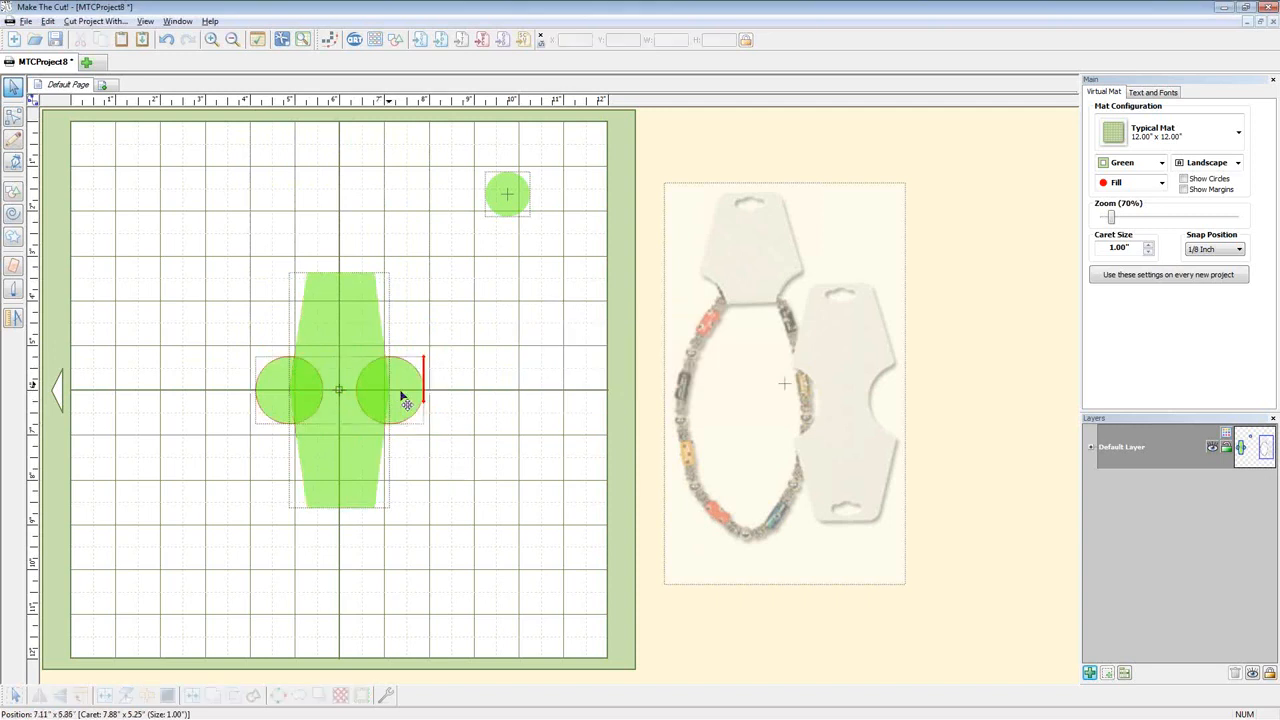
Subtract the joined side circles from the card with a Boolean A-B Difference and overlay the reference photo to compare notches
left_click(400, 393)
left_click(357, 308, "shift")
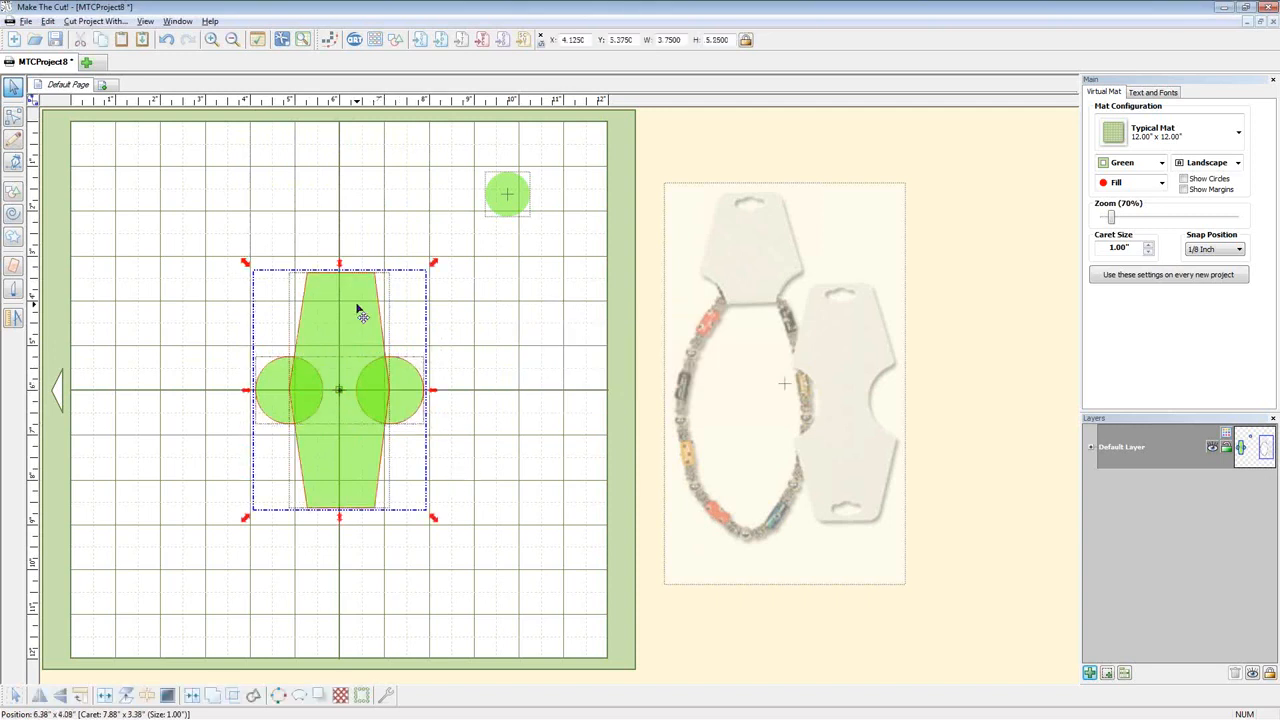
key("ctrl+b")
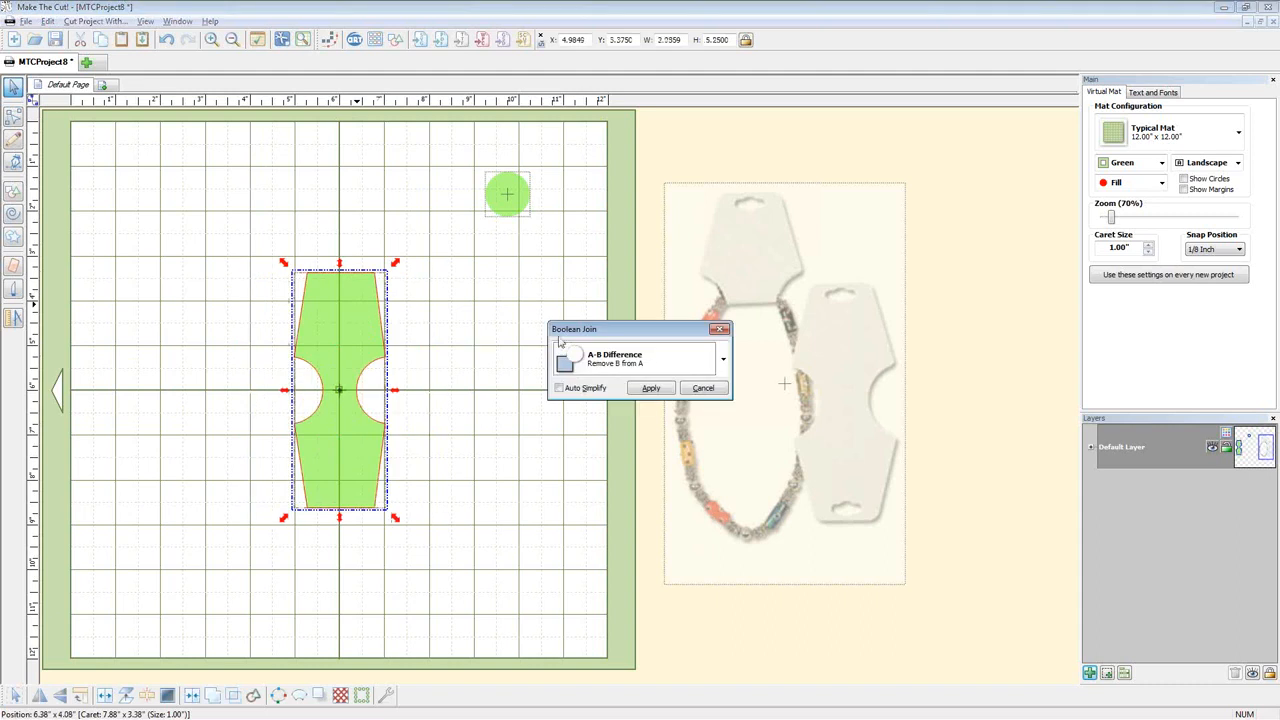
left_click(651, 388)
left_click_drag(847, 455, 332, 425)
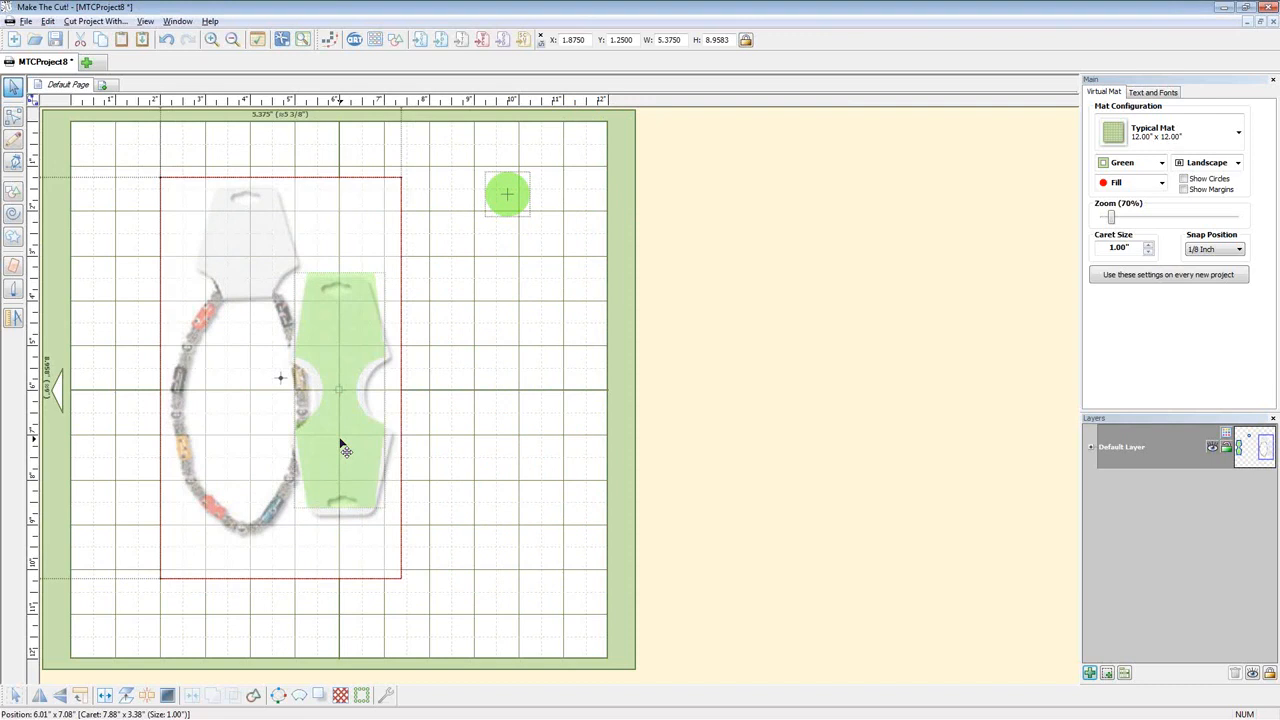
Undo the photo overlay, the notch cut and the circle join so both side circles are separate again
key("ctrl+z")
key("ctrl+z")
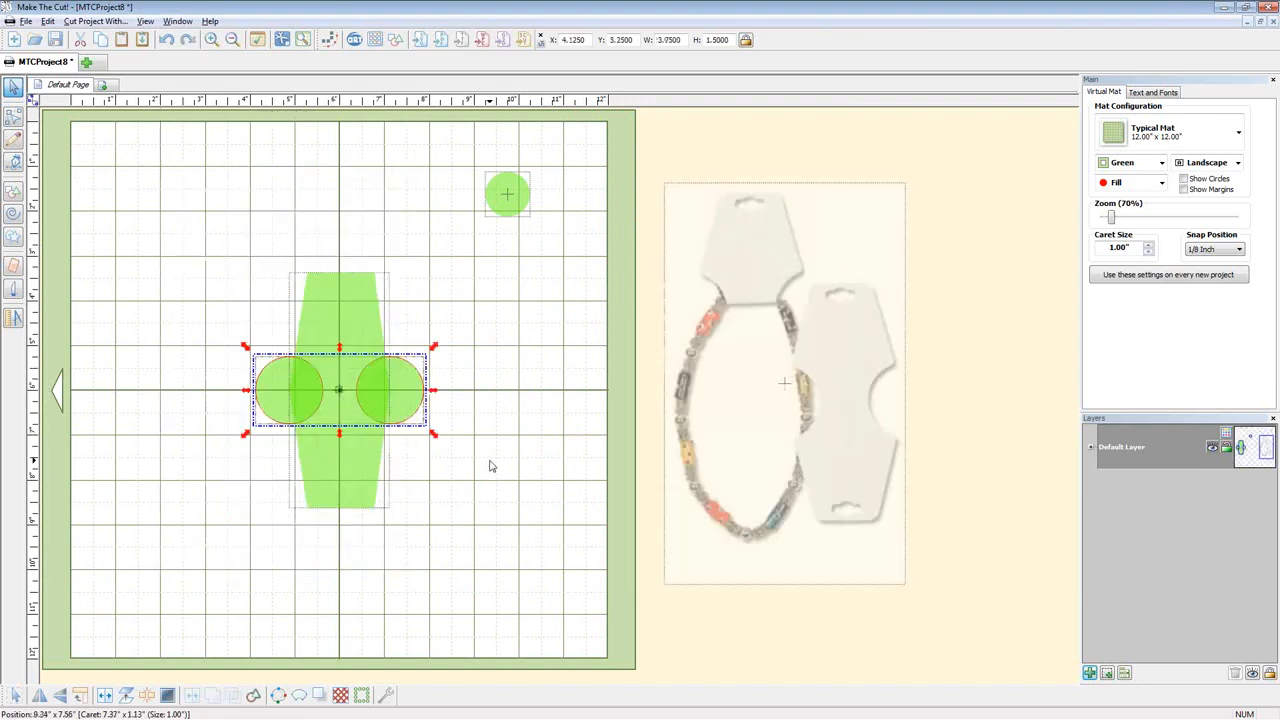
key("Escape")
left_click(415, 397)
key("Escape")
left_click(415, 404)
key("Escape")
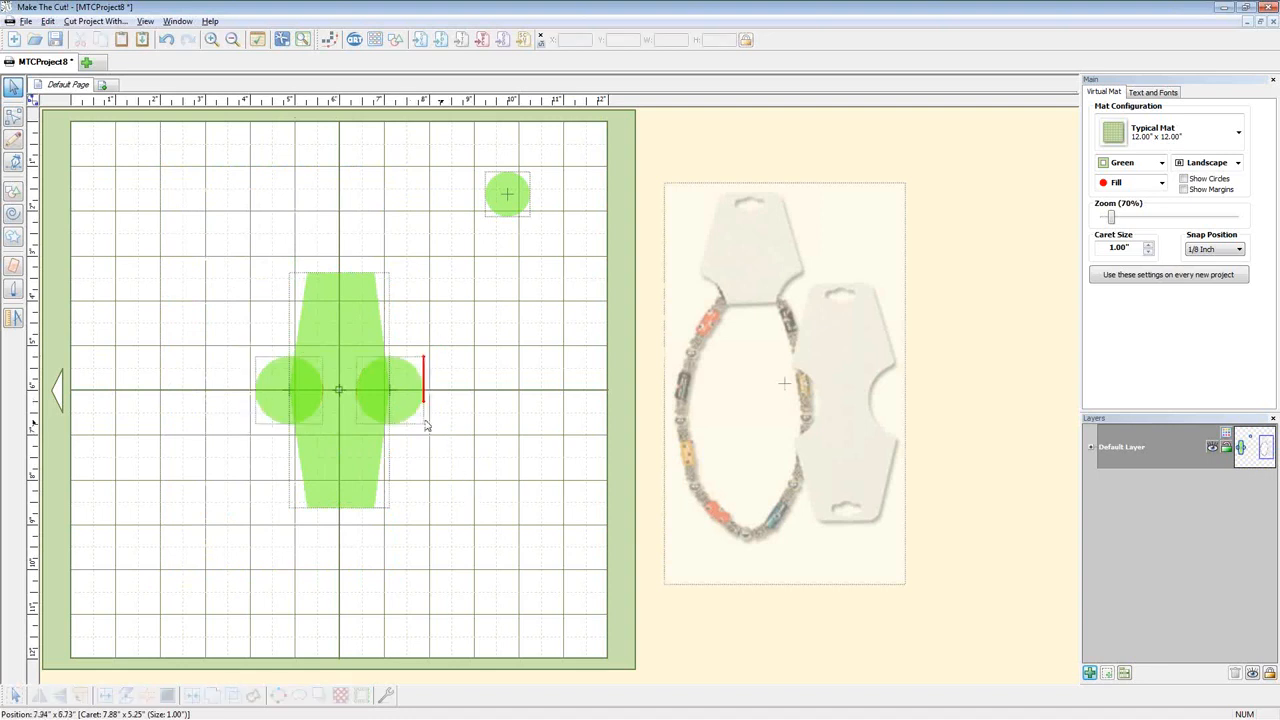
Shift the side circles outward, the right one to X 6.5 and the left one to X 4.0, both at Y 5.25
left_click(417, 400)
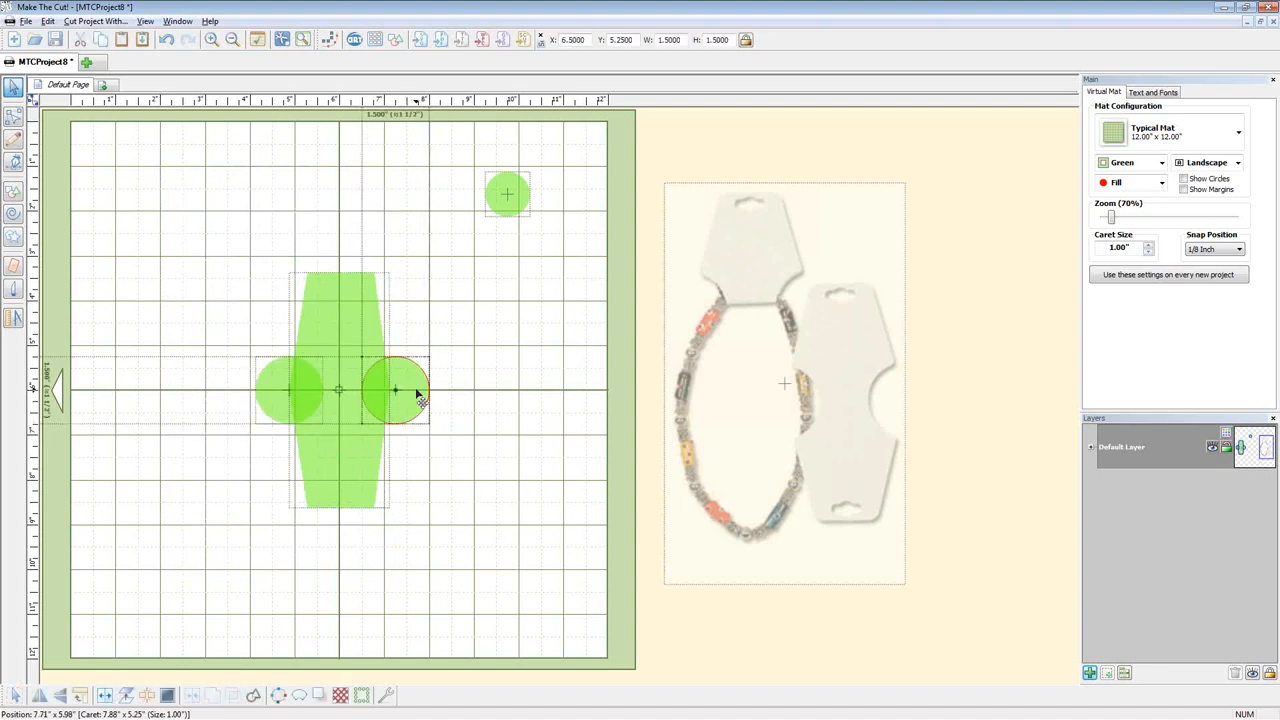
left_click_drag(280, 390, 270, 390)
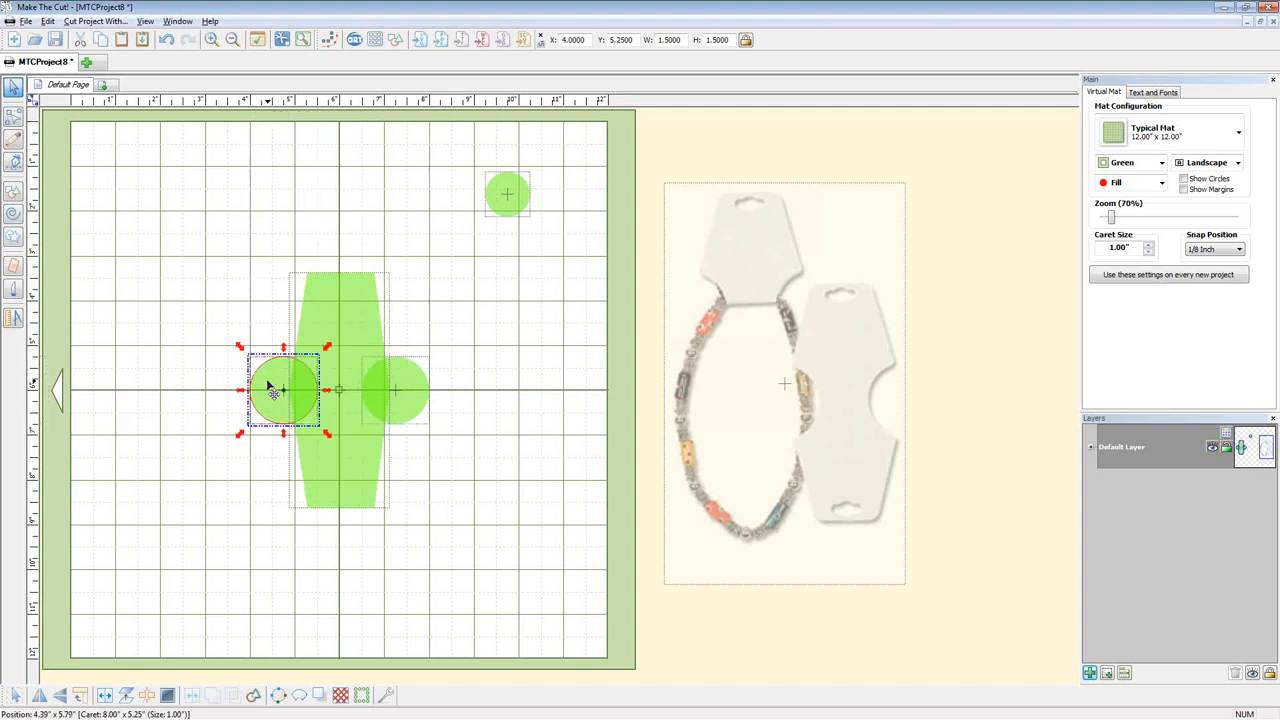
left_click(200, 185)
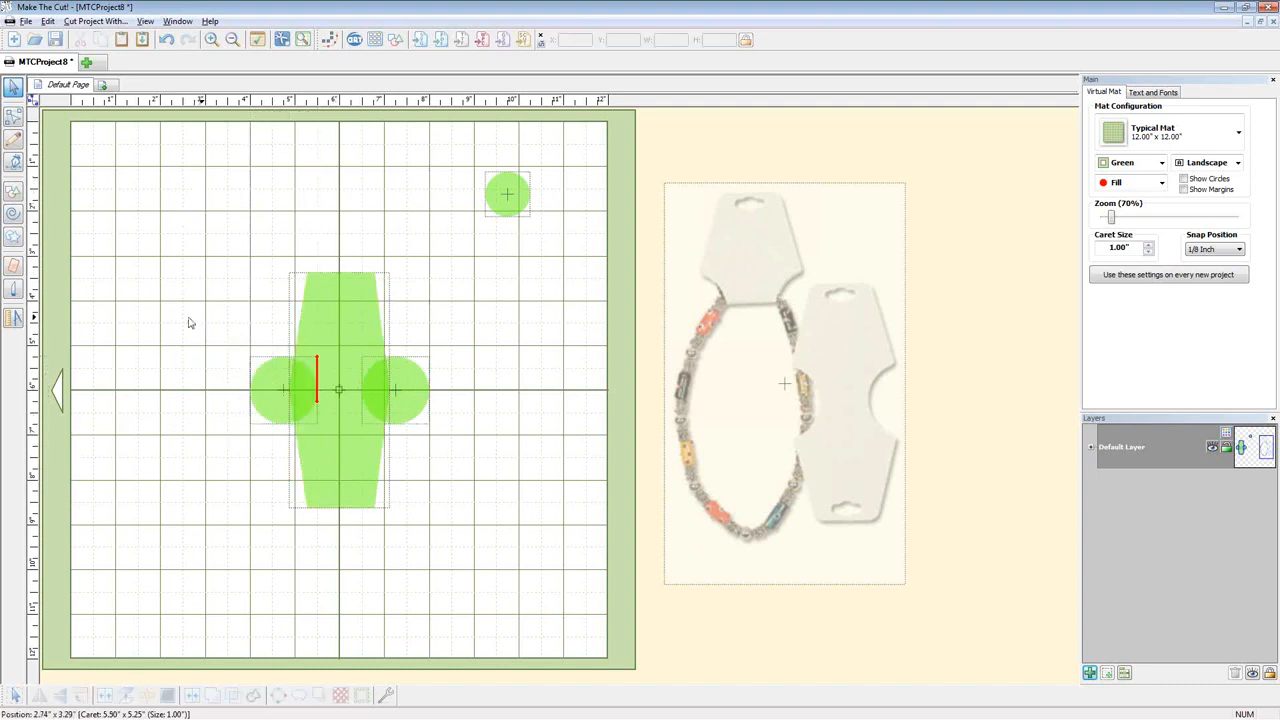
Combine the two side circles and cut them out of the card with a Boolean A-B Difference
left_click_drag(187, 315, 545, 476)
key("ctrl+g")
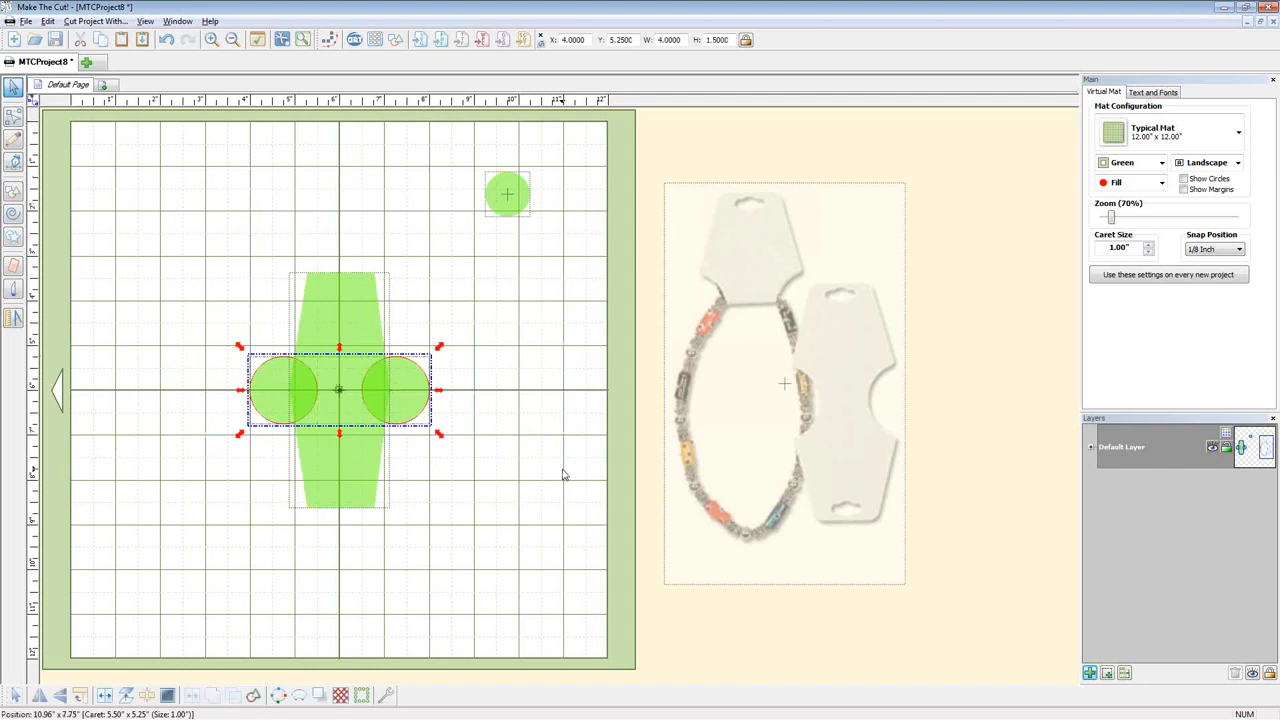
left_click(352, 318, "shift")
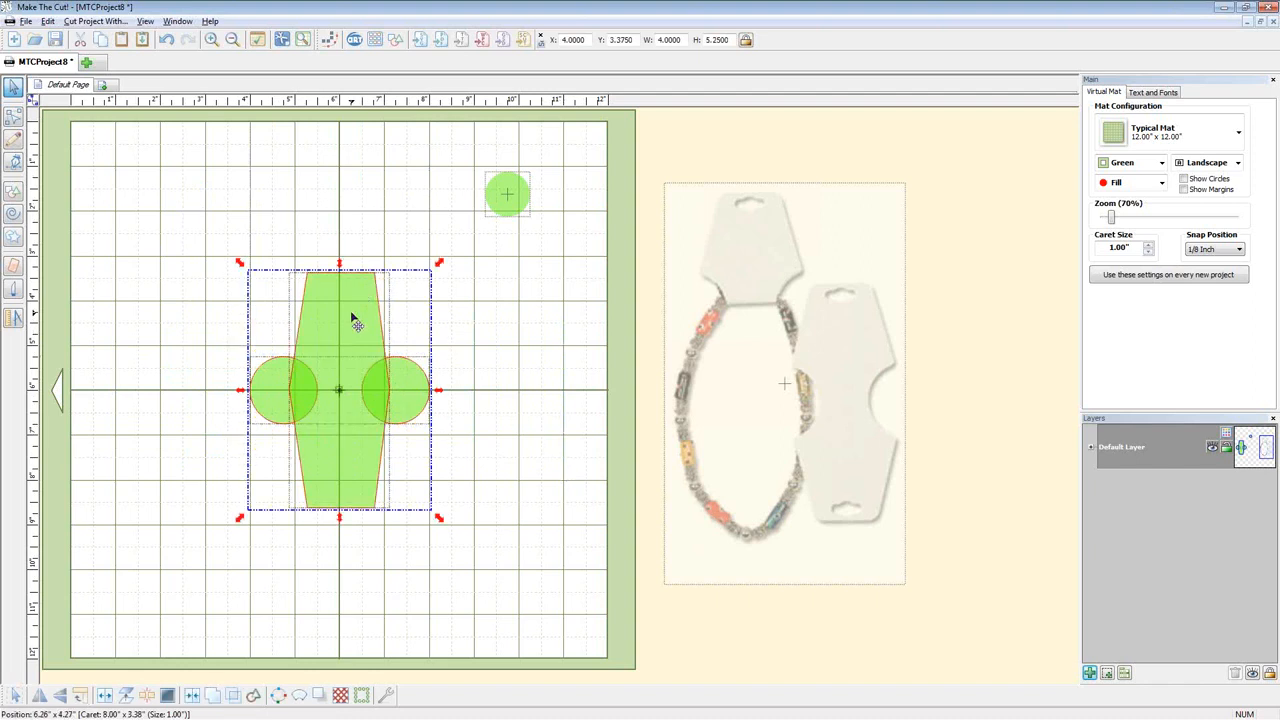
key("ctrl+b")
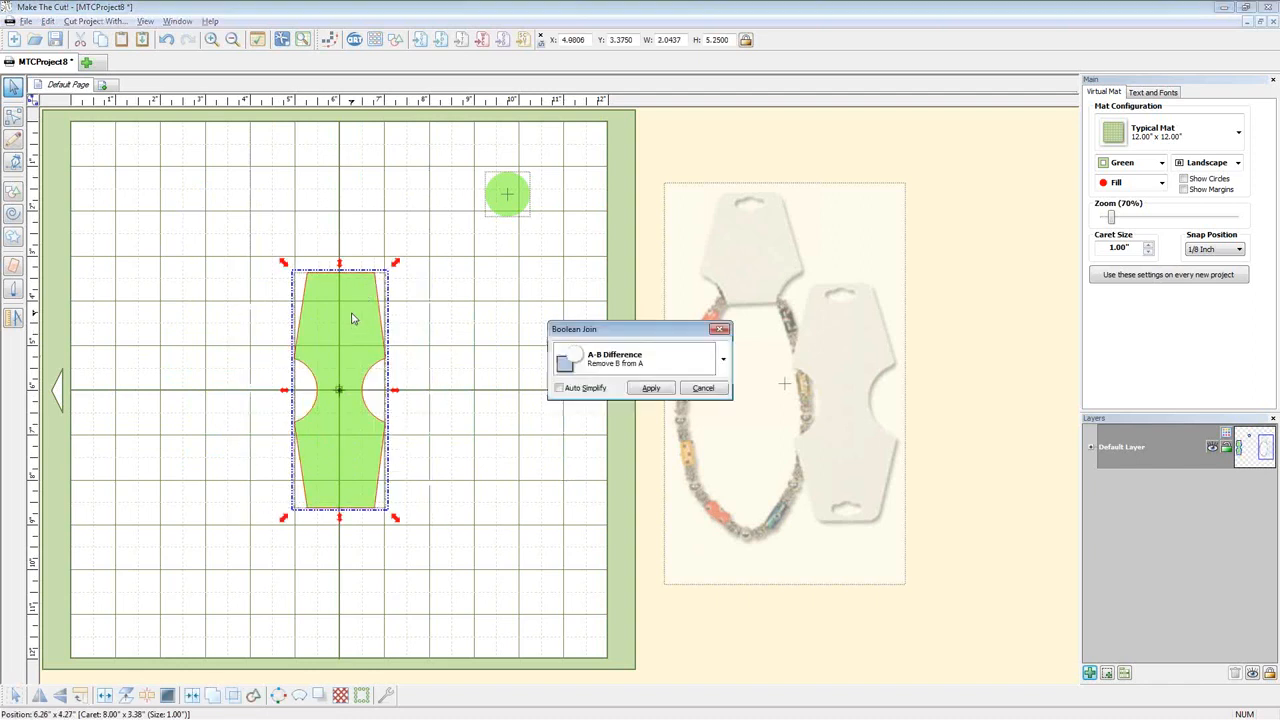
left_click(648, 388)
Try repositioning the reference photo and the notched card for comparison, and undo these moves
left_click_drag(868, 460, 592, 462)
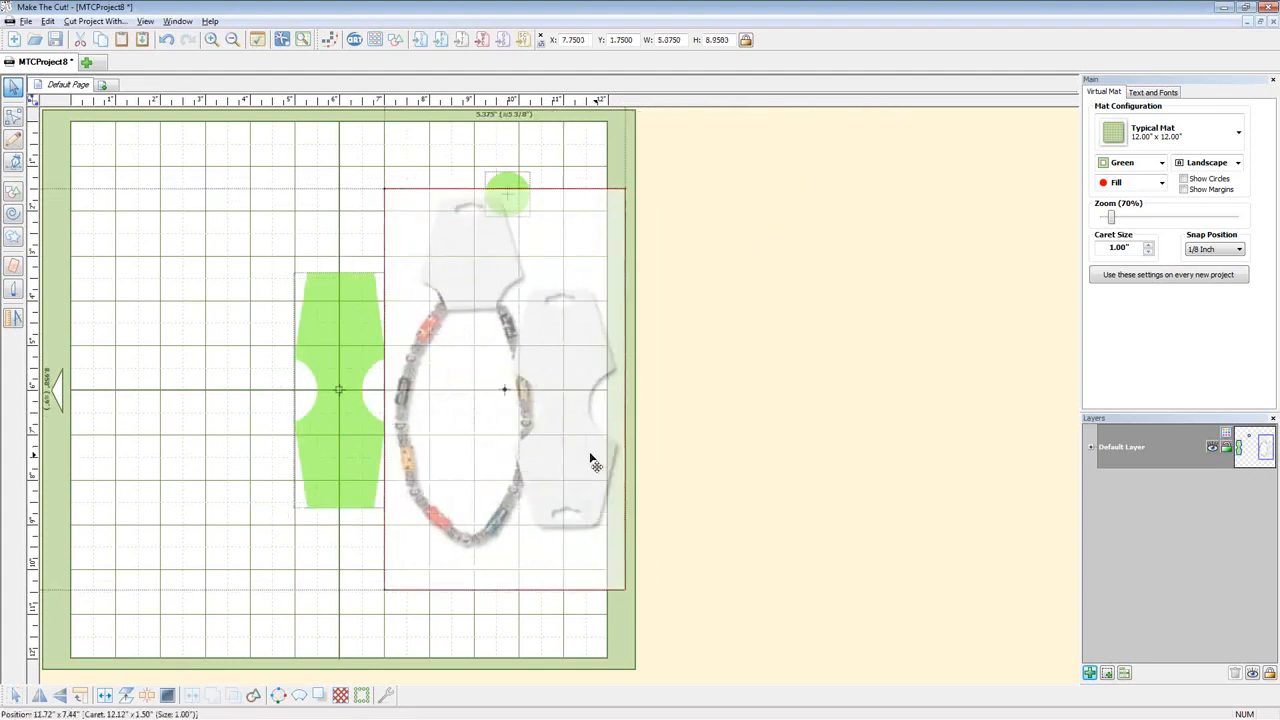
left_click_drag(330, 454, 249, 413)
left_click_drag(511, 365, 774, 385)
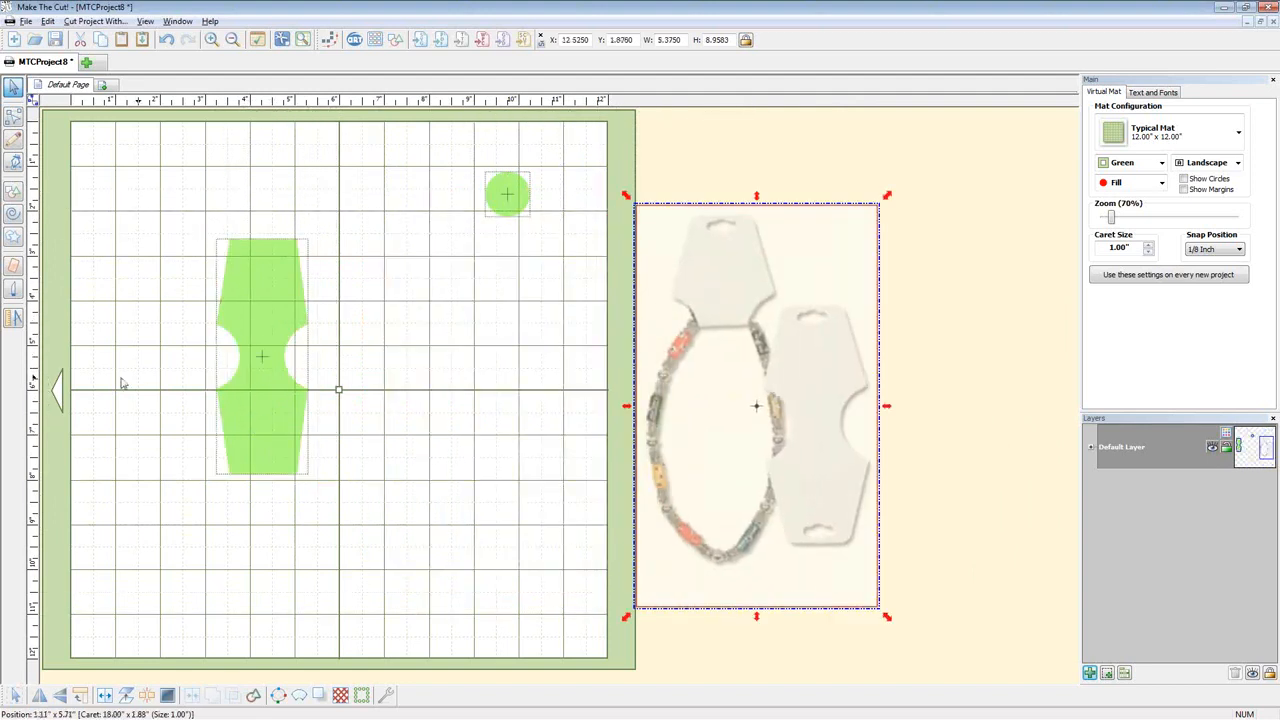
key("ctrl+z")
key("ctrl+z")
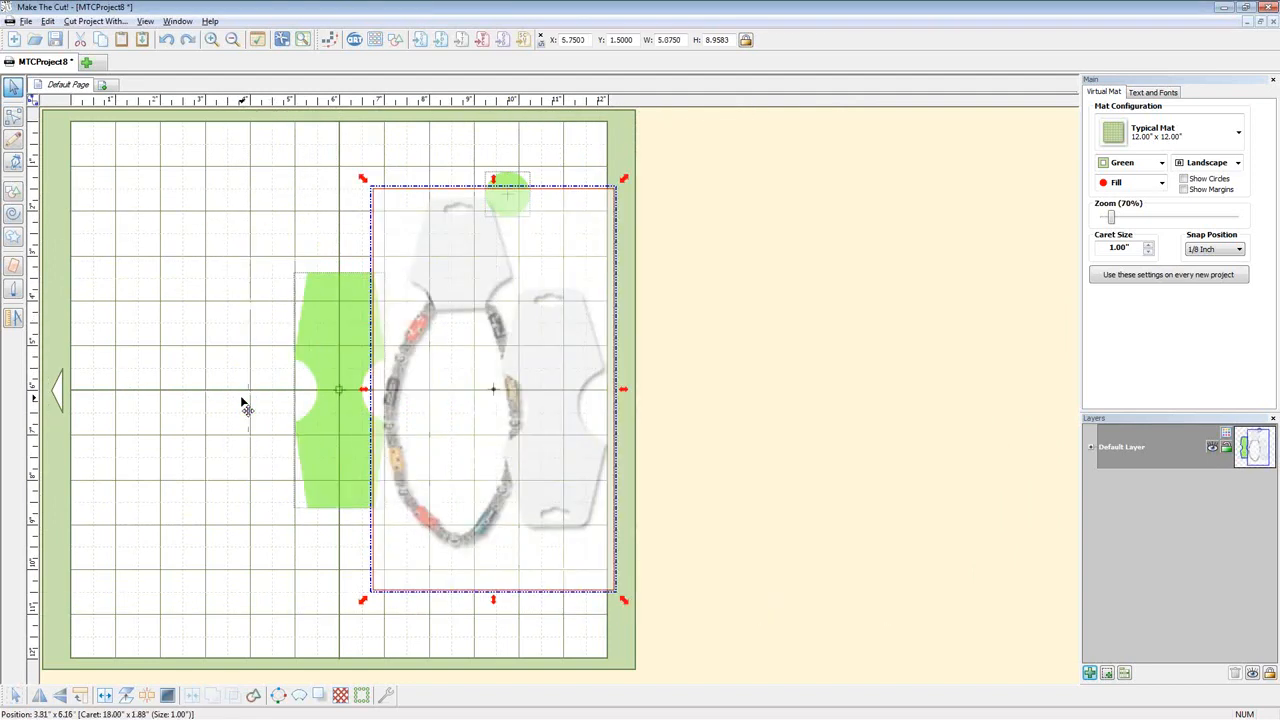
key("ctrl+z")
Resize the spare 1-inch circle to 3/8 inch and place it near the card's top center at X 5.75, Y 3.5
left_click(489, 184)
left_click(507, 198)
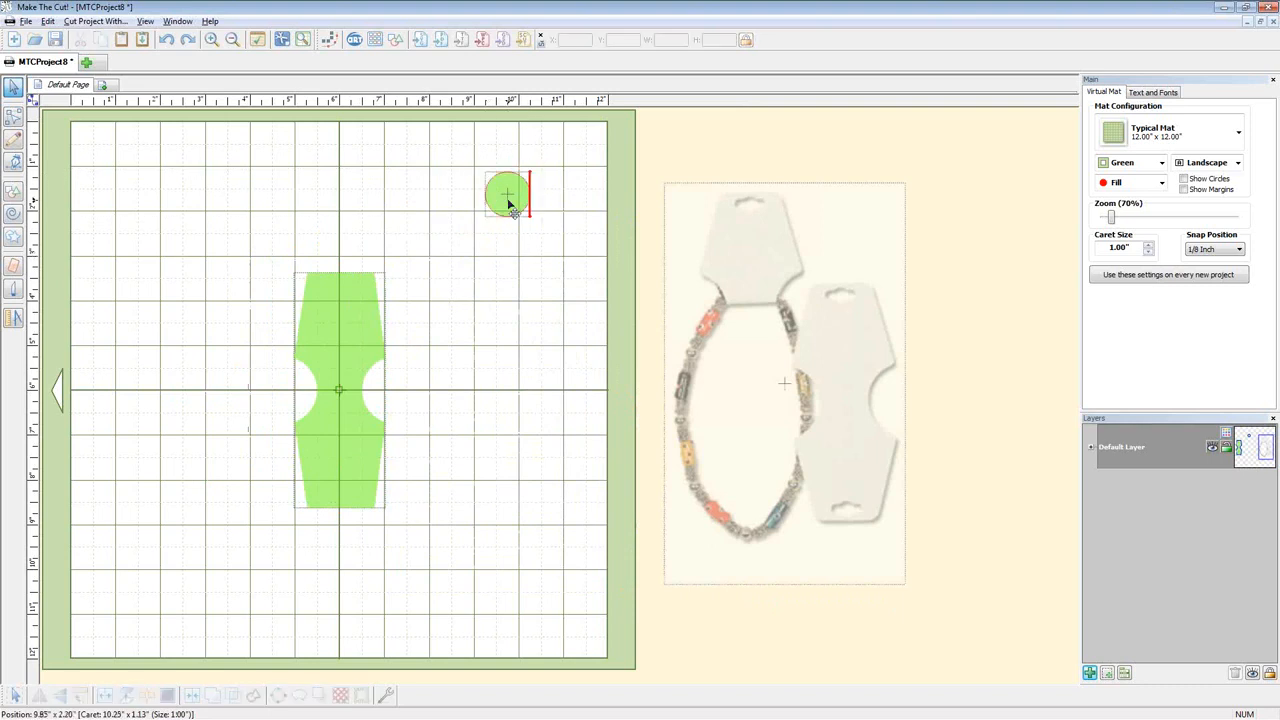
left_click(507, 198)
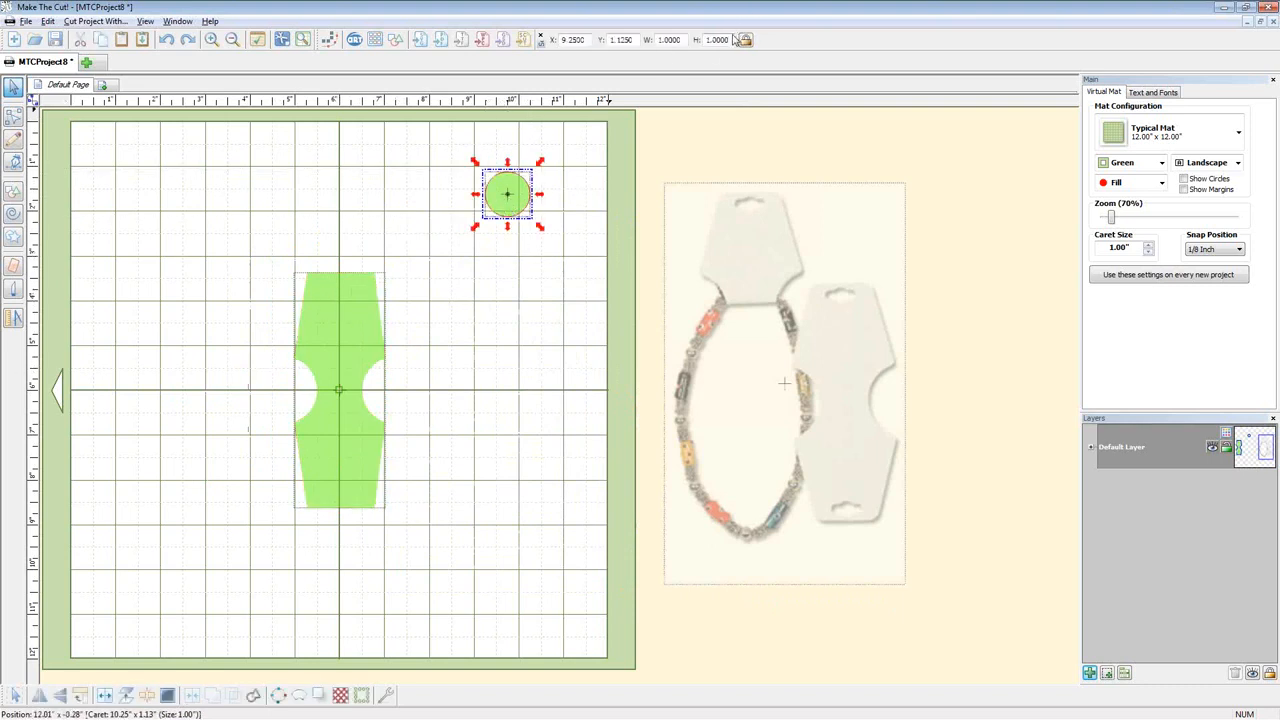
double_click(684, 40)
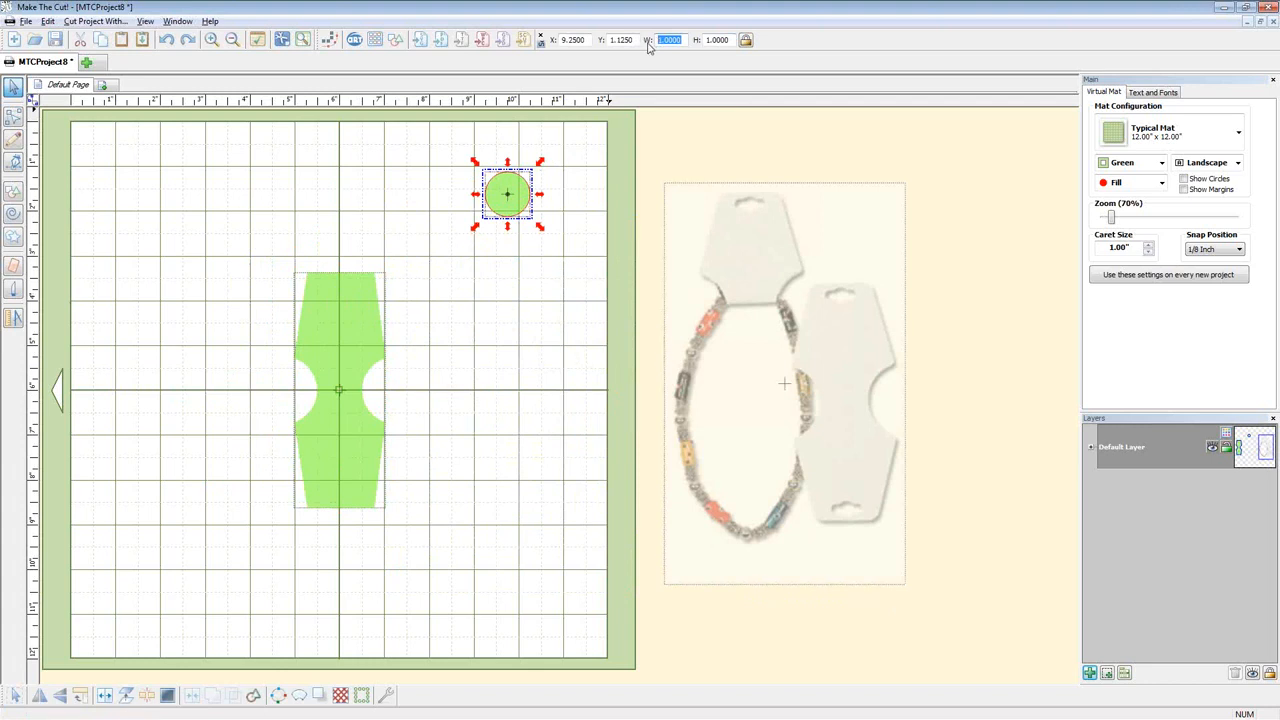
key("BackSpace")
key("Return")
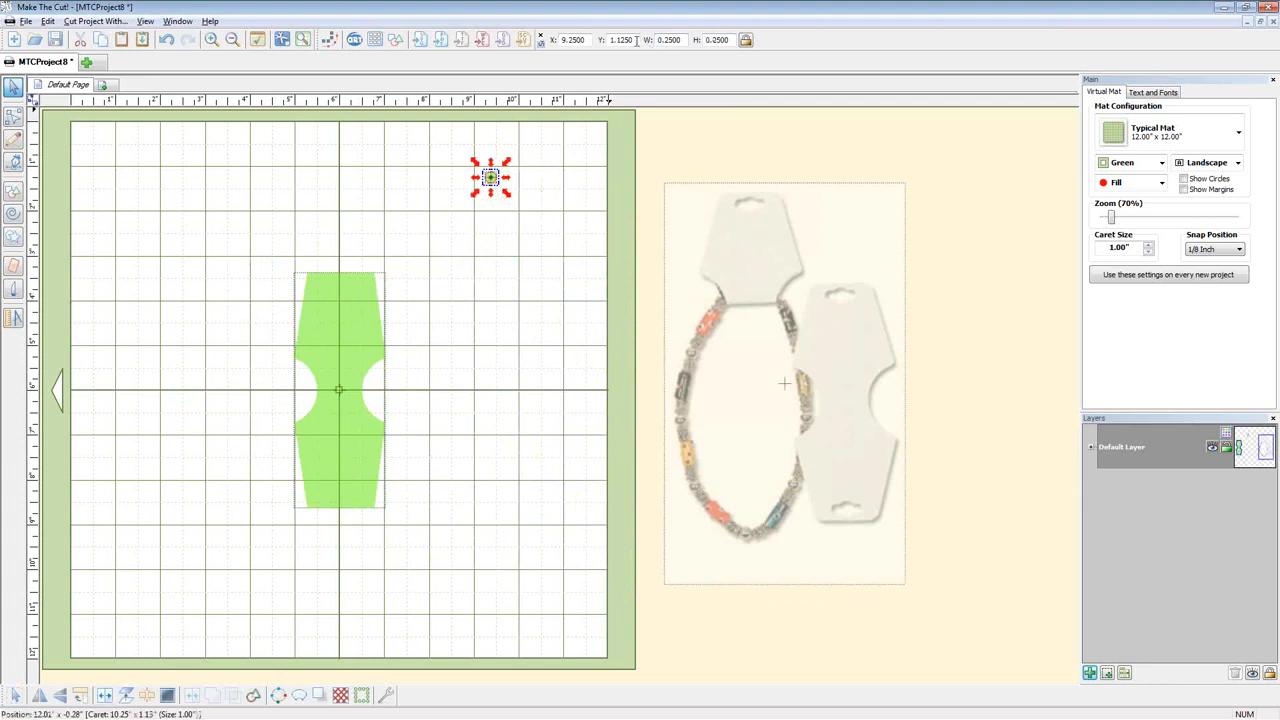
double_click(668, 40)
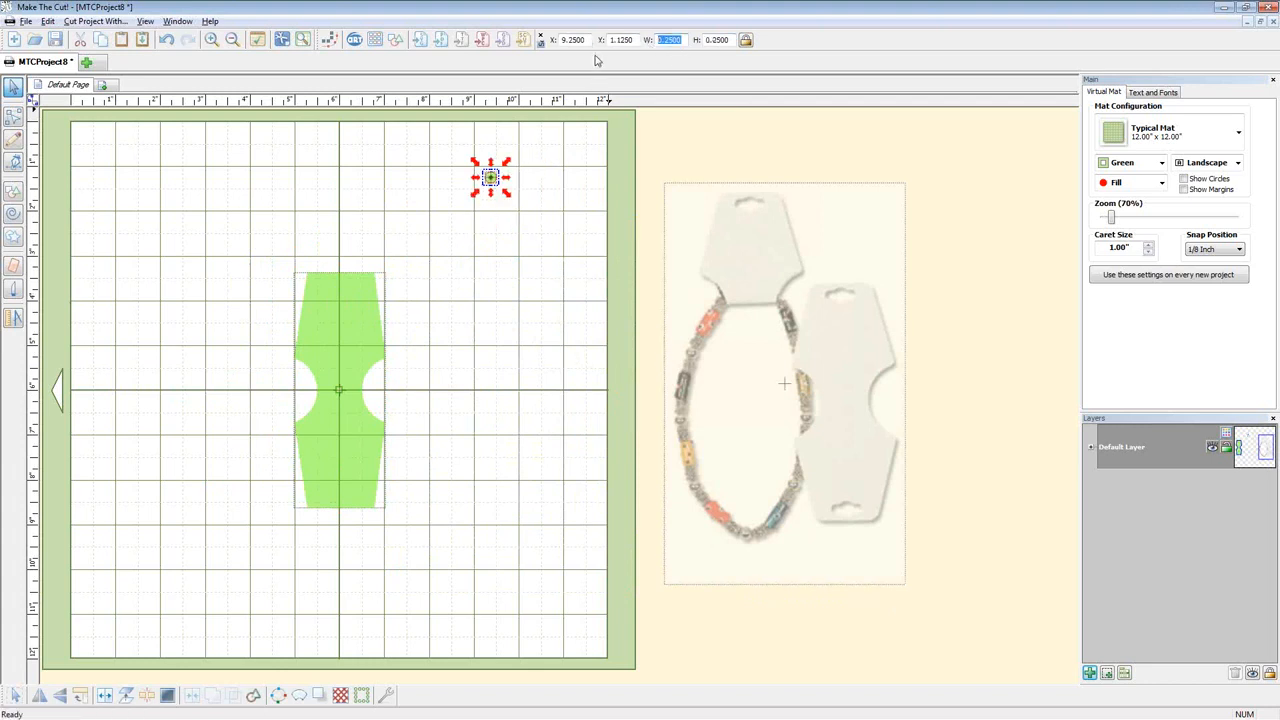
type("3/8")
key("Return")
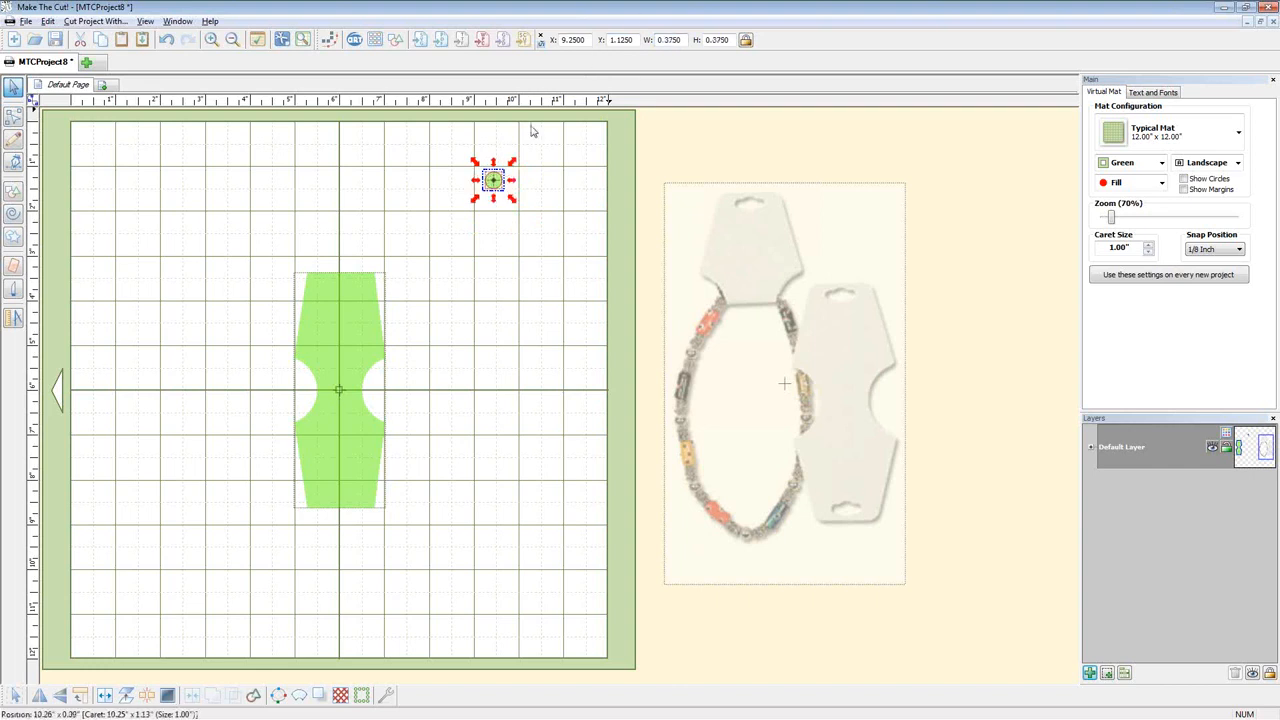
left_click_drag(497, 185, 340, 290)
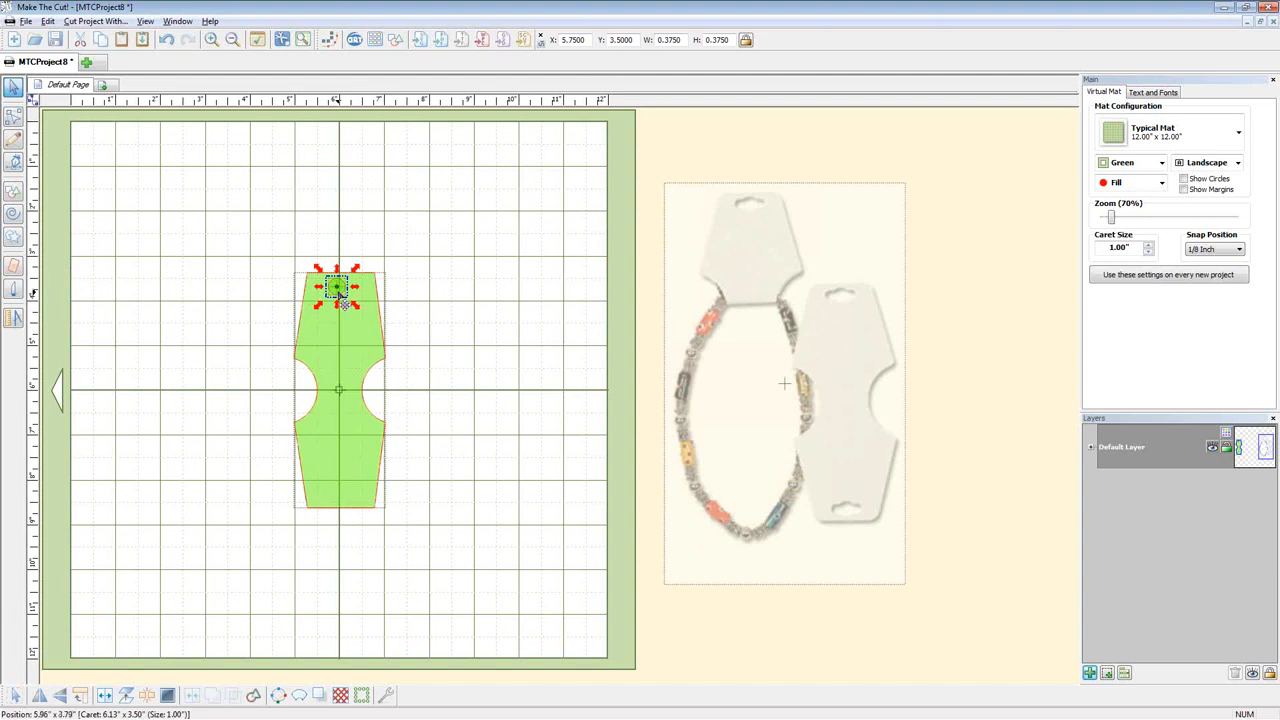
Move the duplicate card shape off the original to the empty right side of the mat
left_click_drag(339, 290, 554, 288)
left_click(438, 318)
left_click(356, 318)
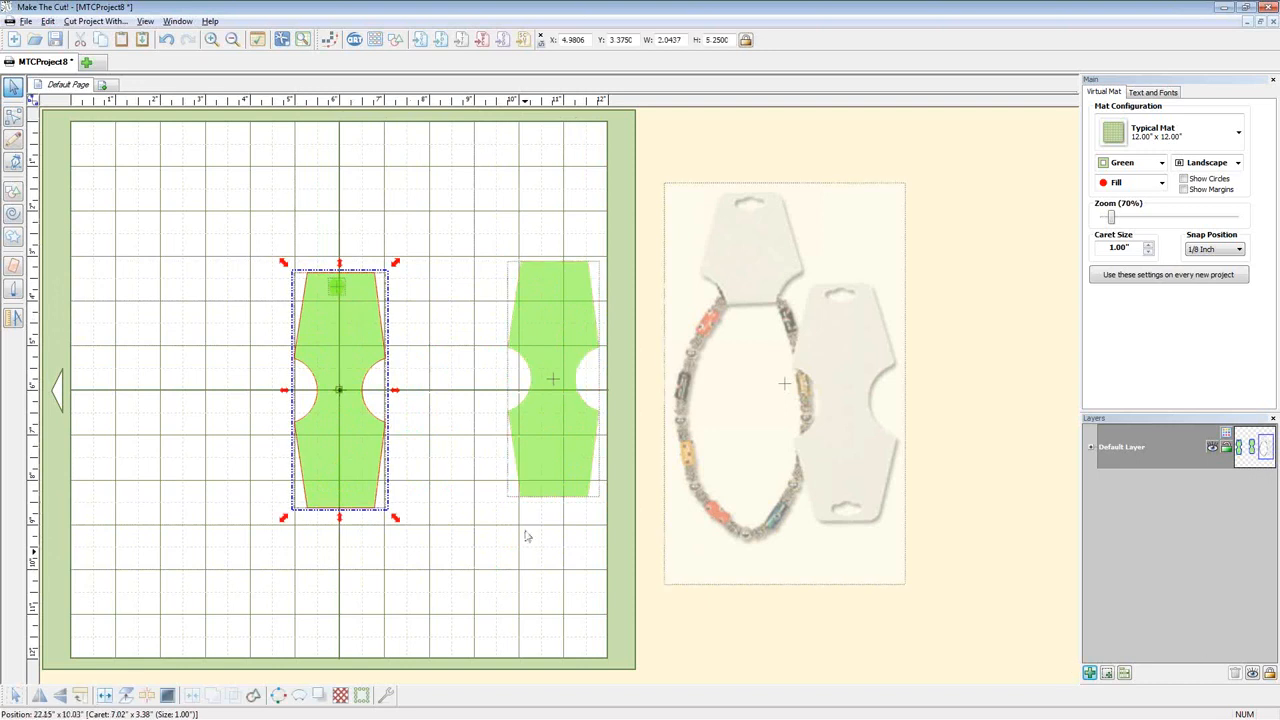
Try moving the remaining card down clear of the small circle and deleting the circle, and undo both changes
left_click_drag(337, 291, 350, 323)
left_click(336, 287)
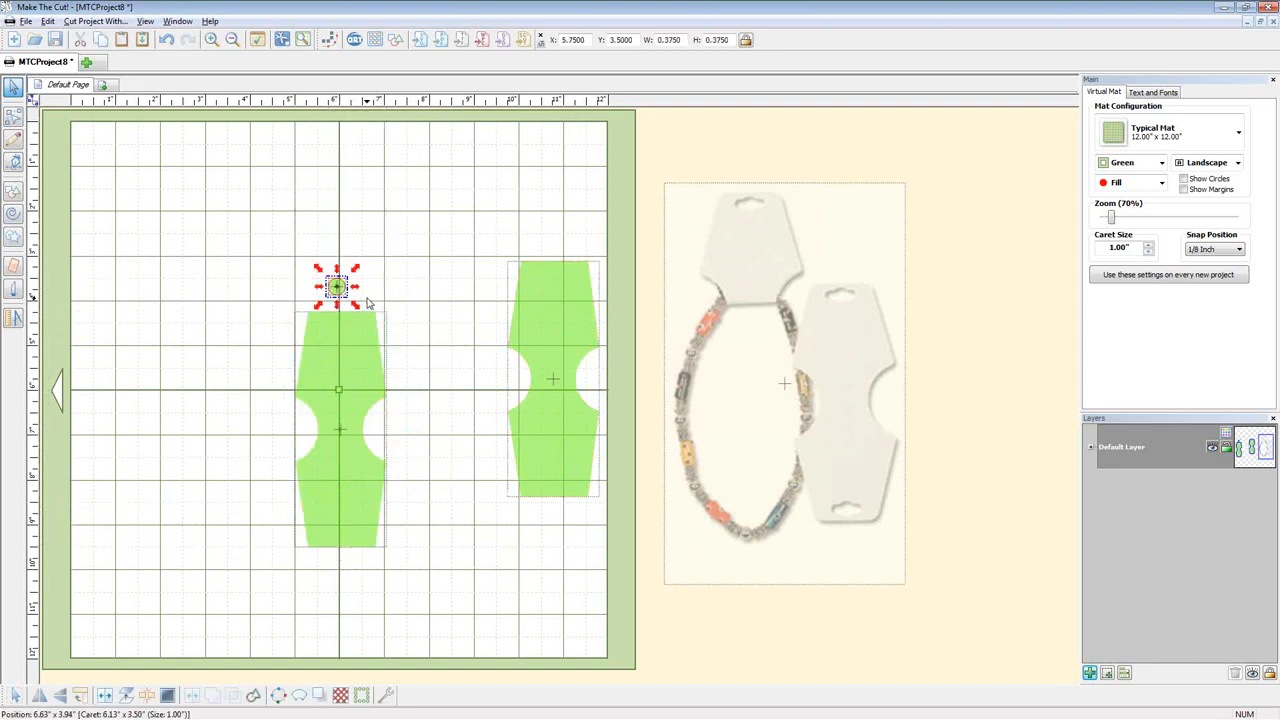
key("Delete")
key("ctrl+z")
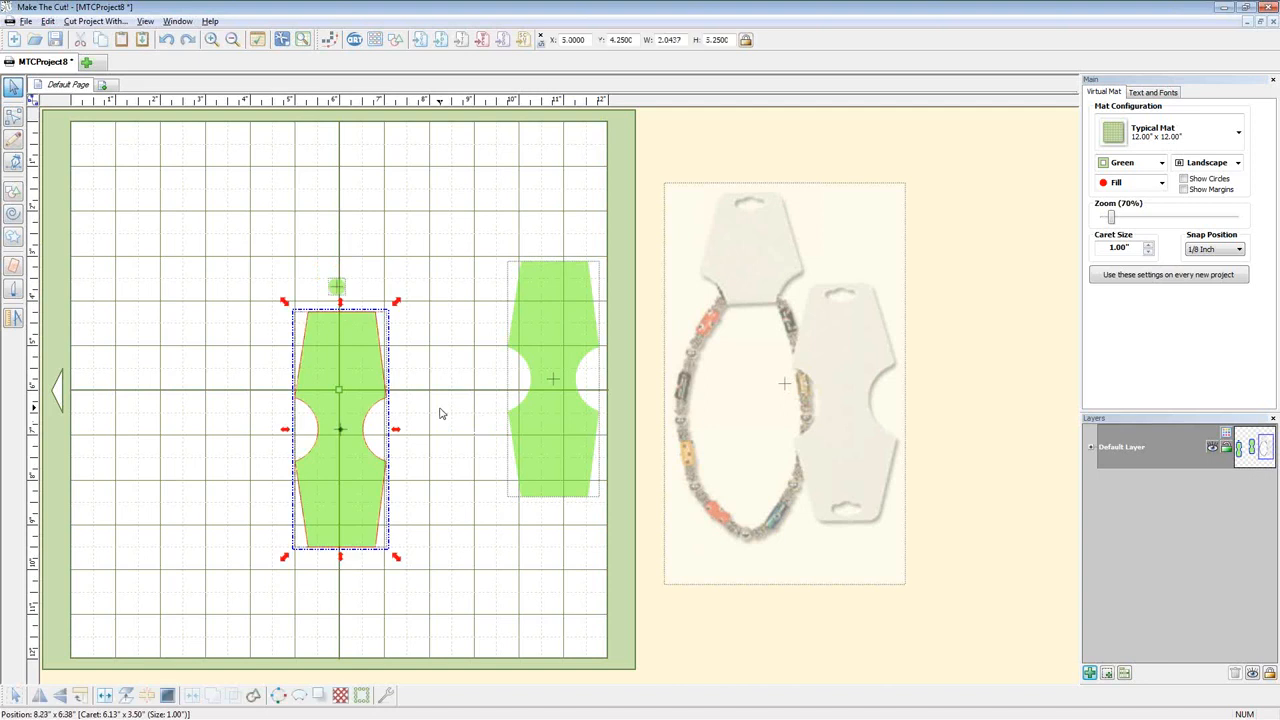
key("ctrl+z")
Split the shapes with To Each Its Own so each has its layer, and delete the duplicate card's layer
right_click(1188, 446)
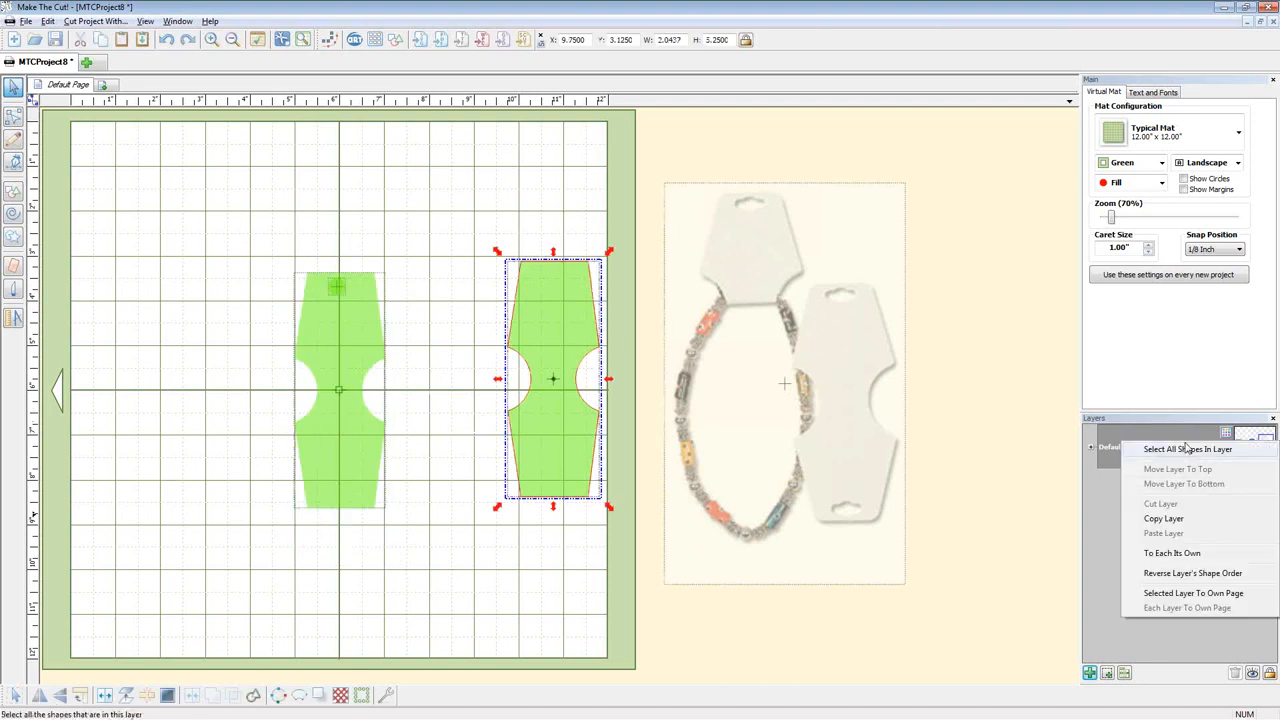
left_click(1188, 553)
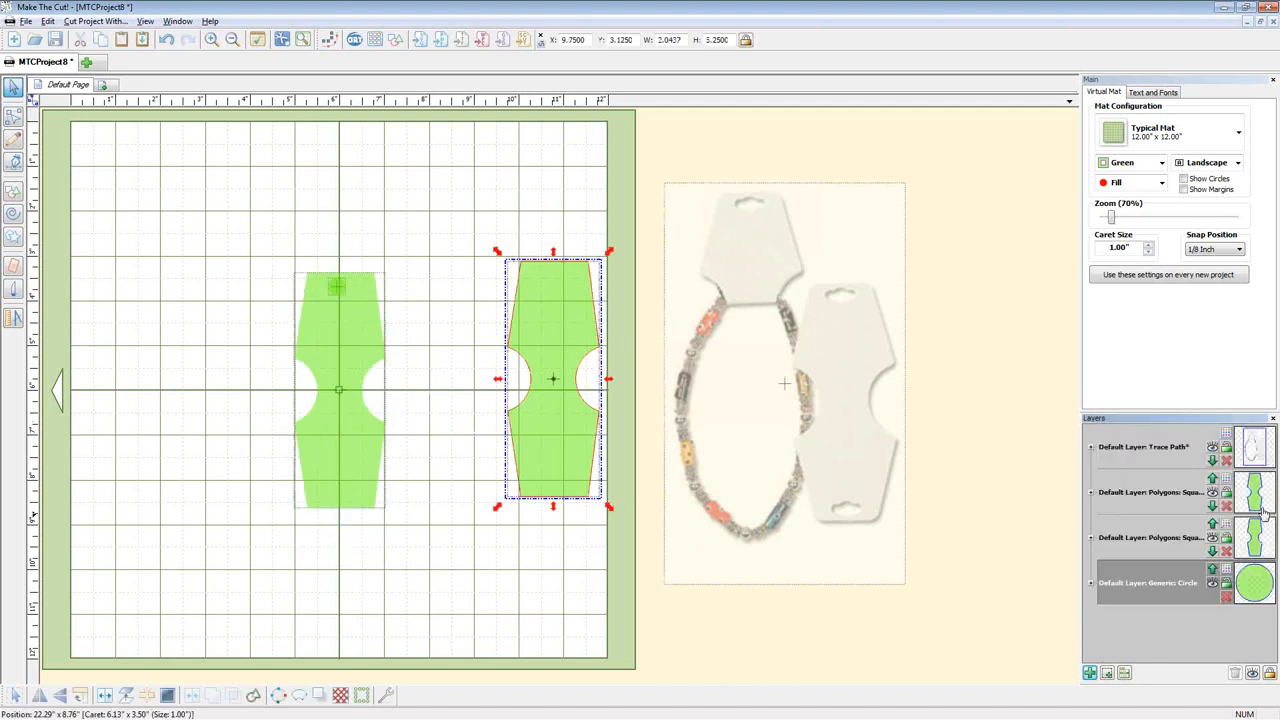
left_click(1227, 552)
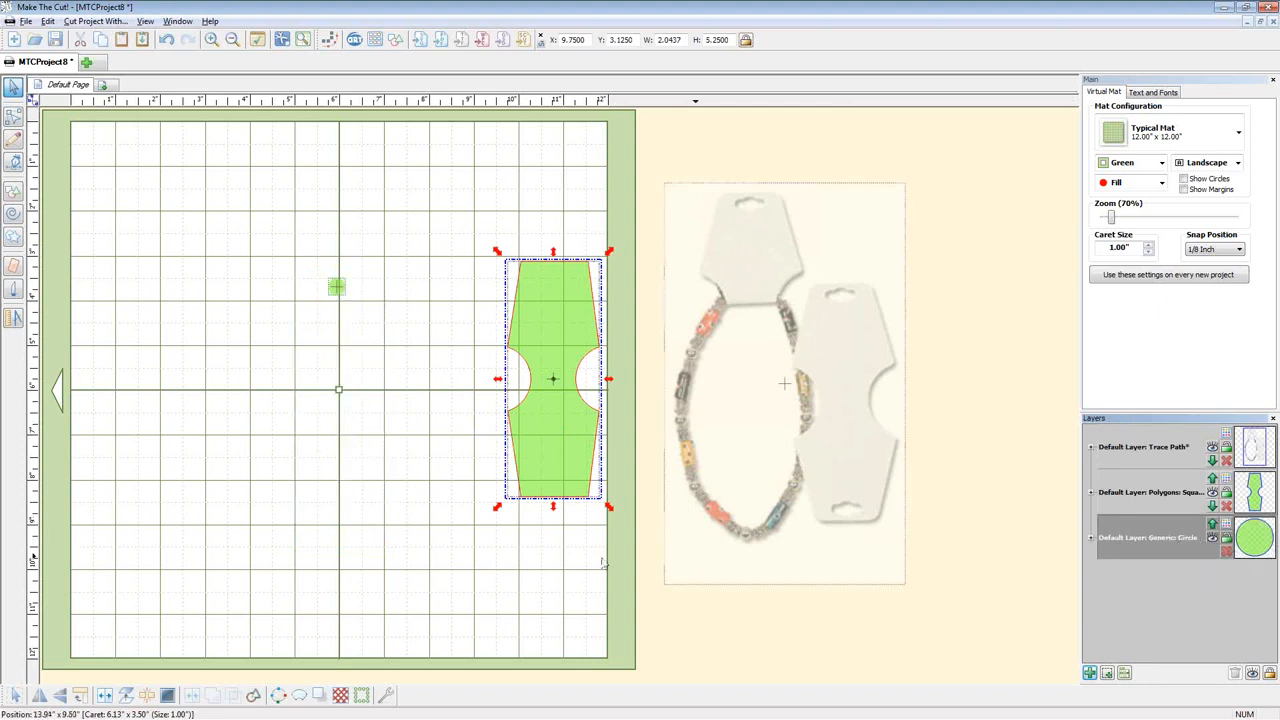
key("ctrl+z")
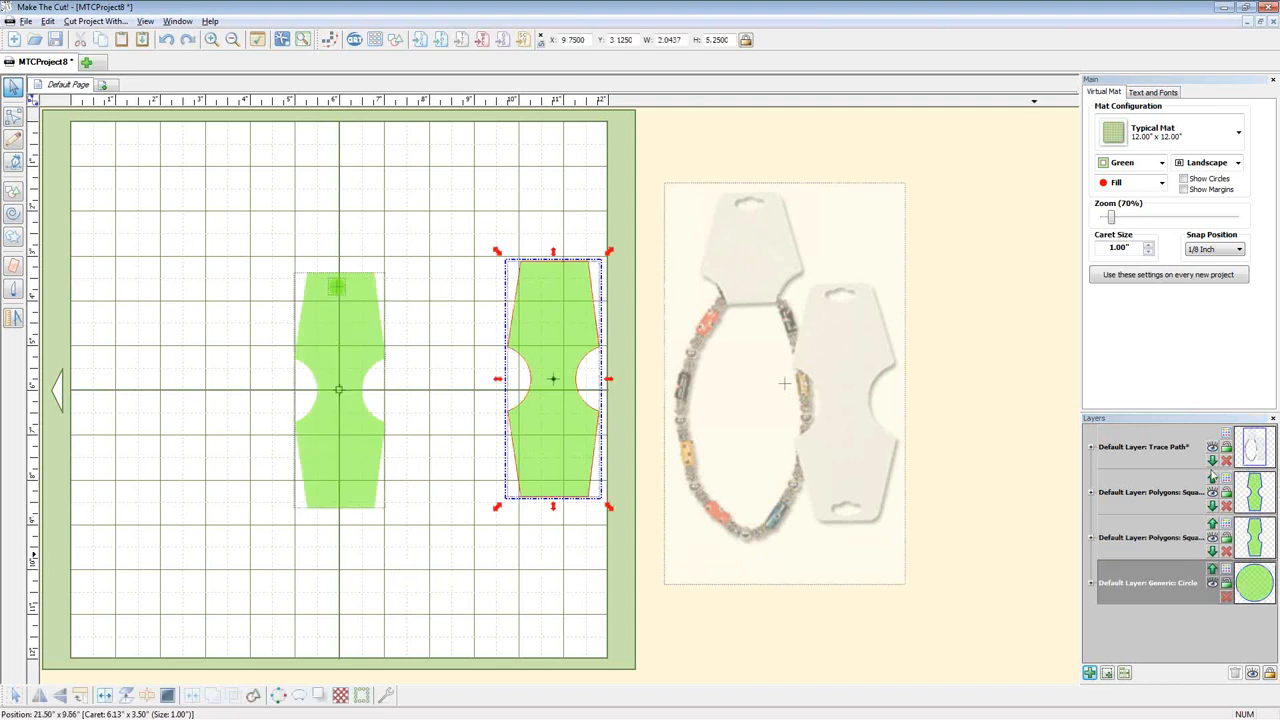
left_click(1227, 506)
Raise the circle layer above the card and place a copy of the 3/8-inch circle near the card's bottom at X 5.75, Y 8.0
left_click(1212, 523)
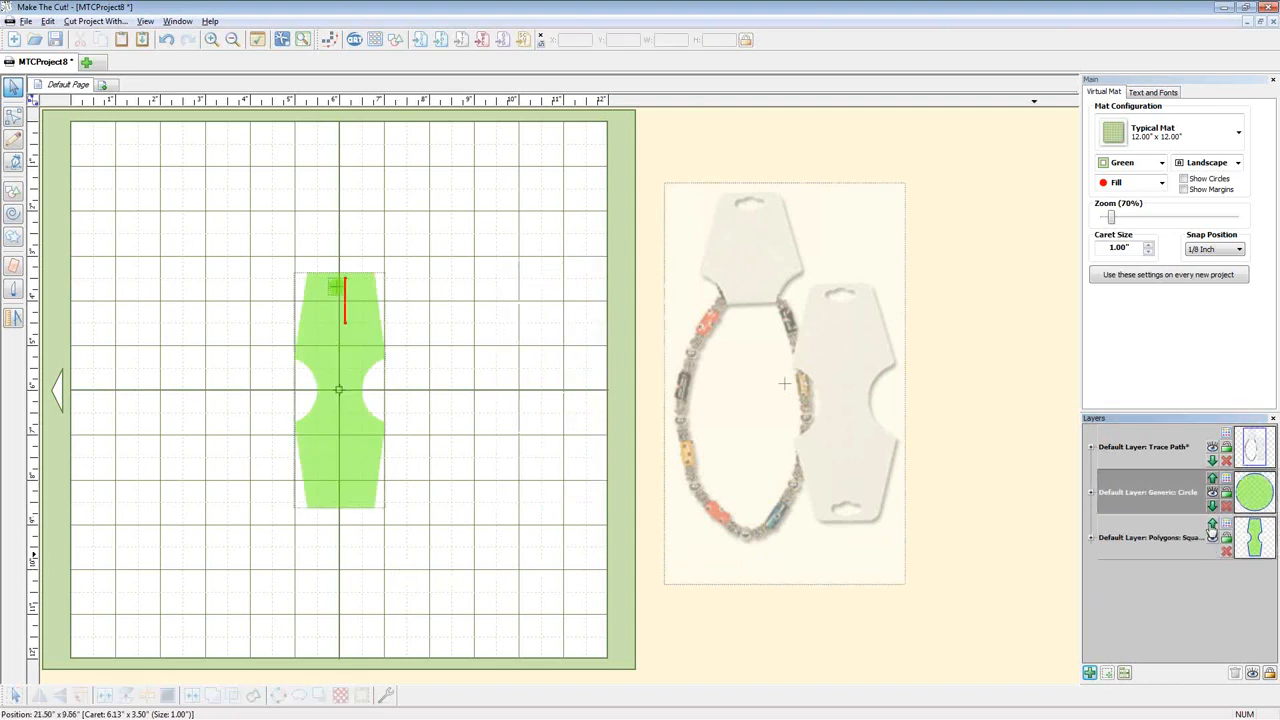
left_click(337, 287)
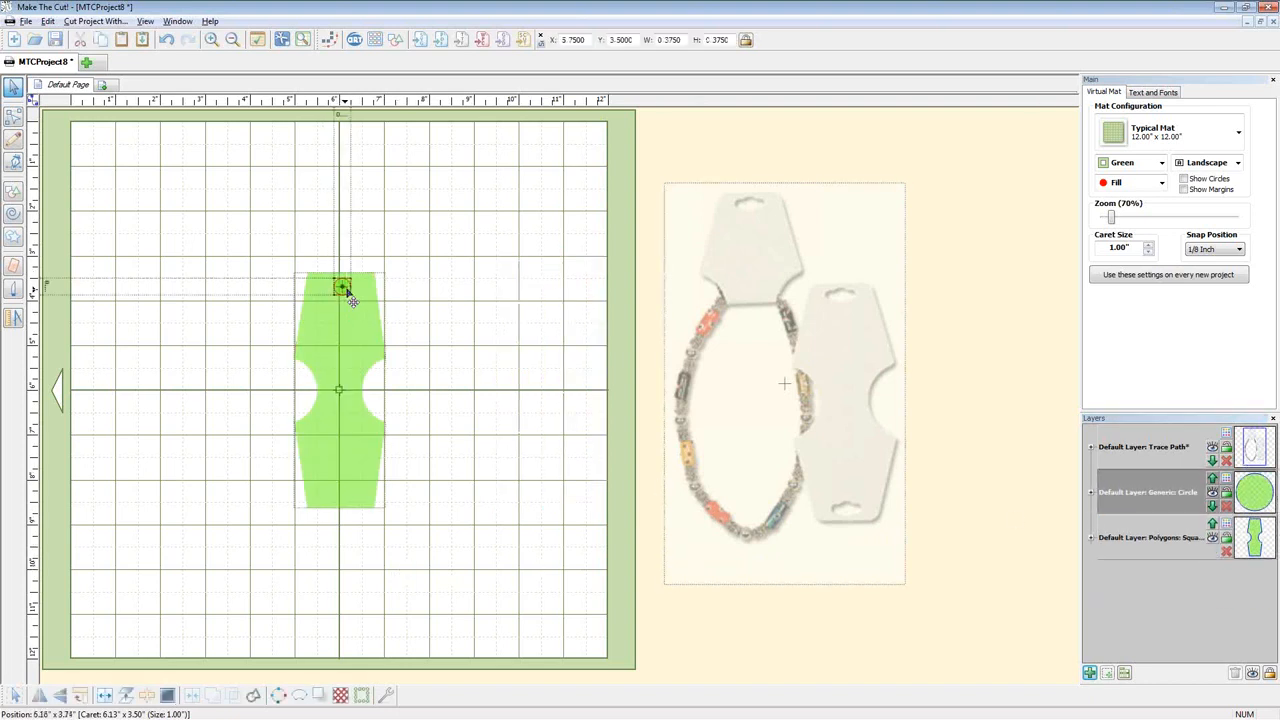
left_click_drag(342, 287, 341, 490)
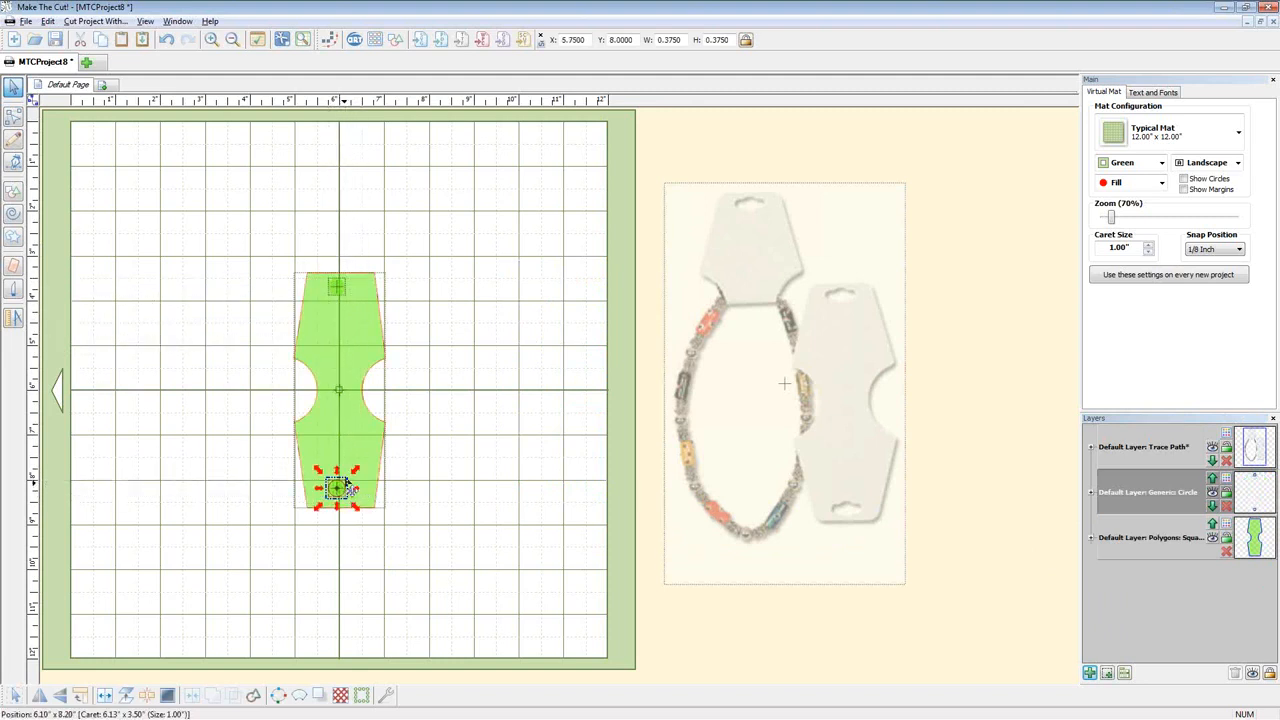
Align both 3/8-inch circles horizontally with the center of the card and deselect everything
left_click_drag(322, 213, 368, 526)
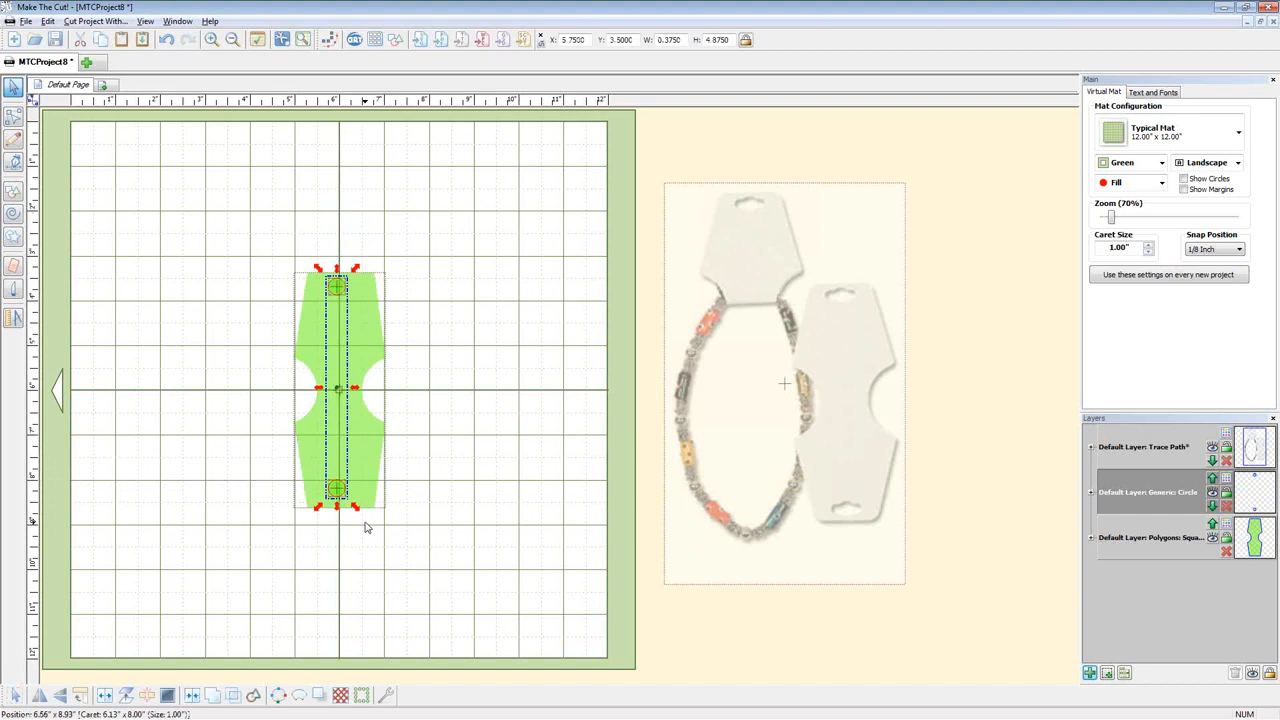
left_click(373, 495, "shift")
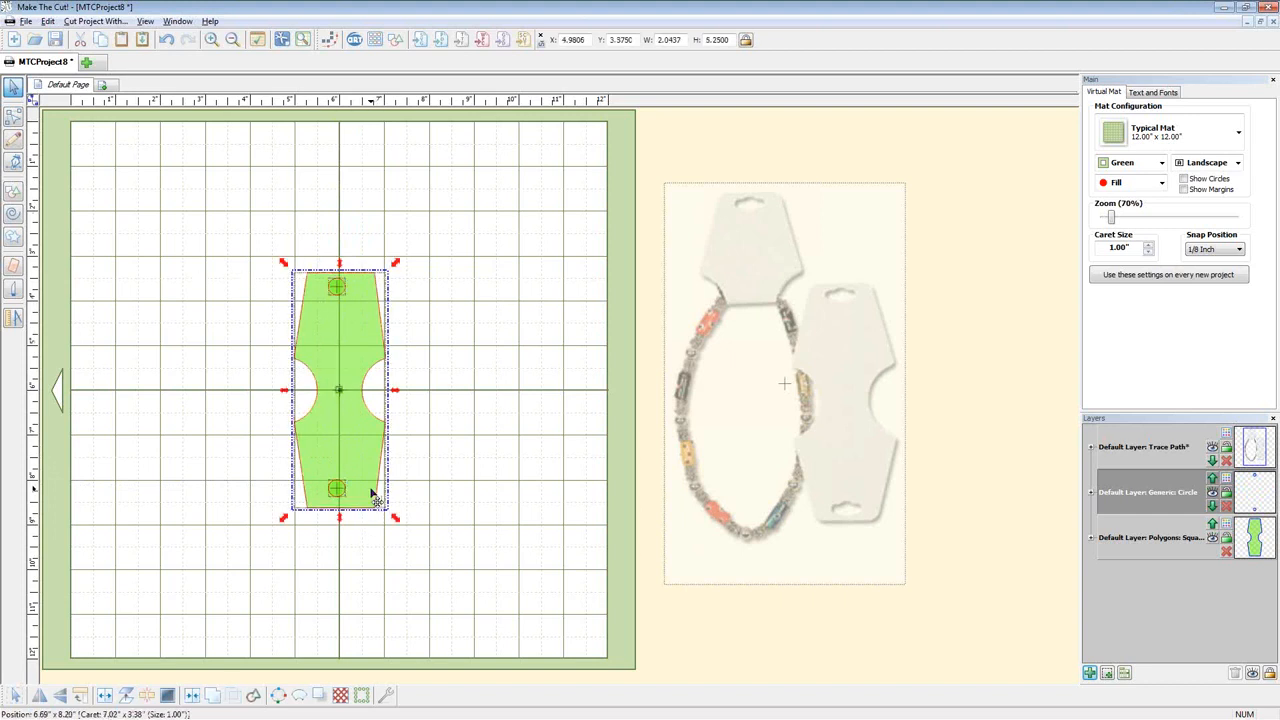
key("h")
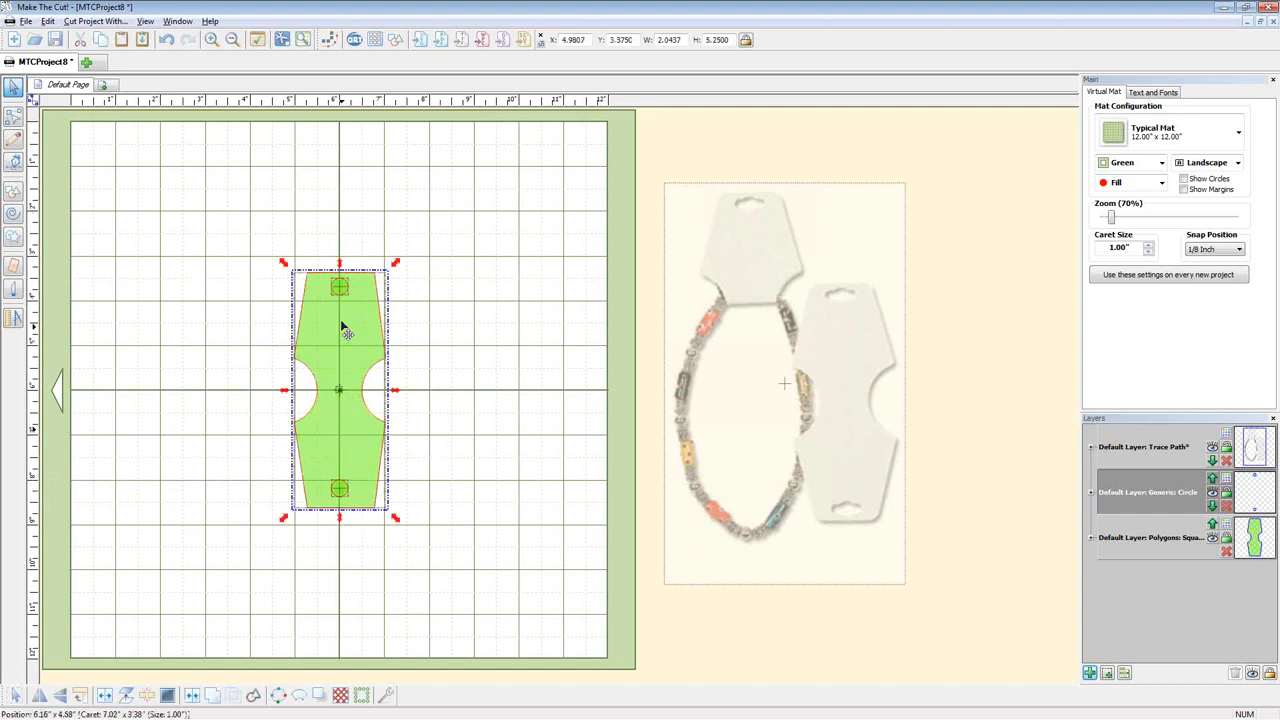
left_click(422, 468)
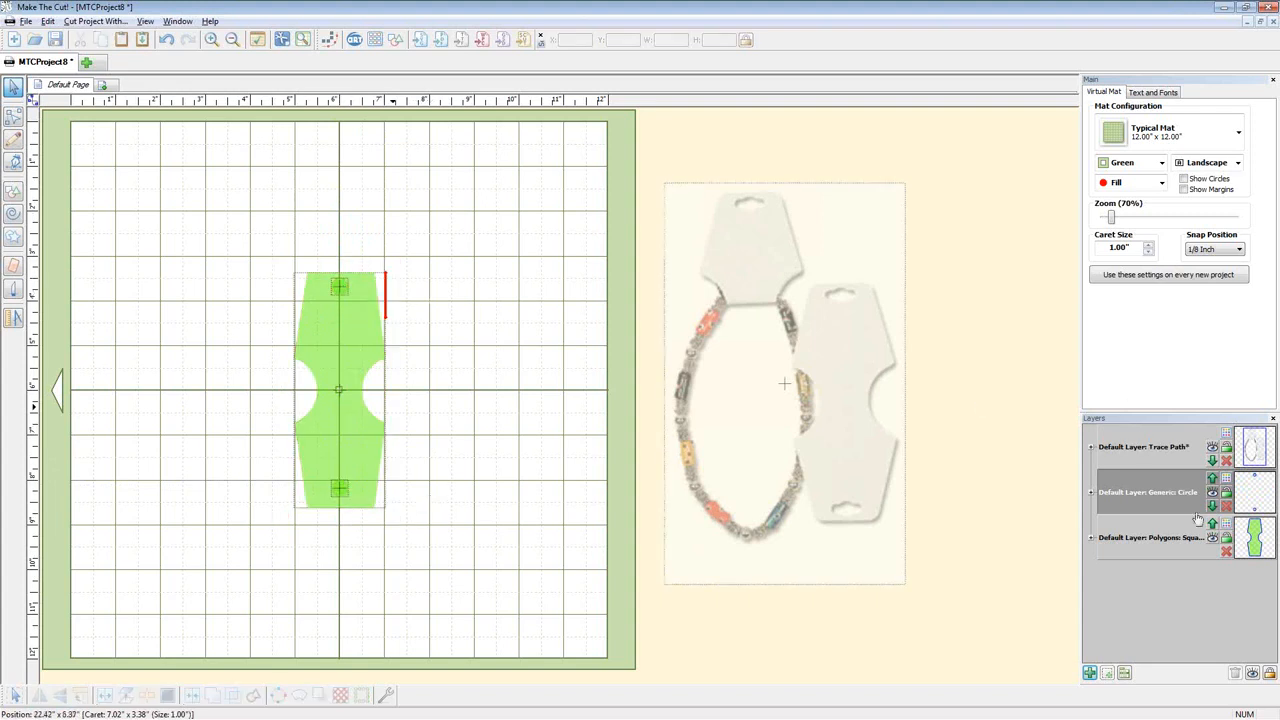
Colour the circle layer black and the card layer red so the holes stand out against the card
left_click(1226, 480)
left_click(1236, 540)
left_click(1226, 525)
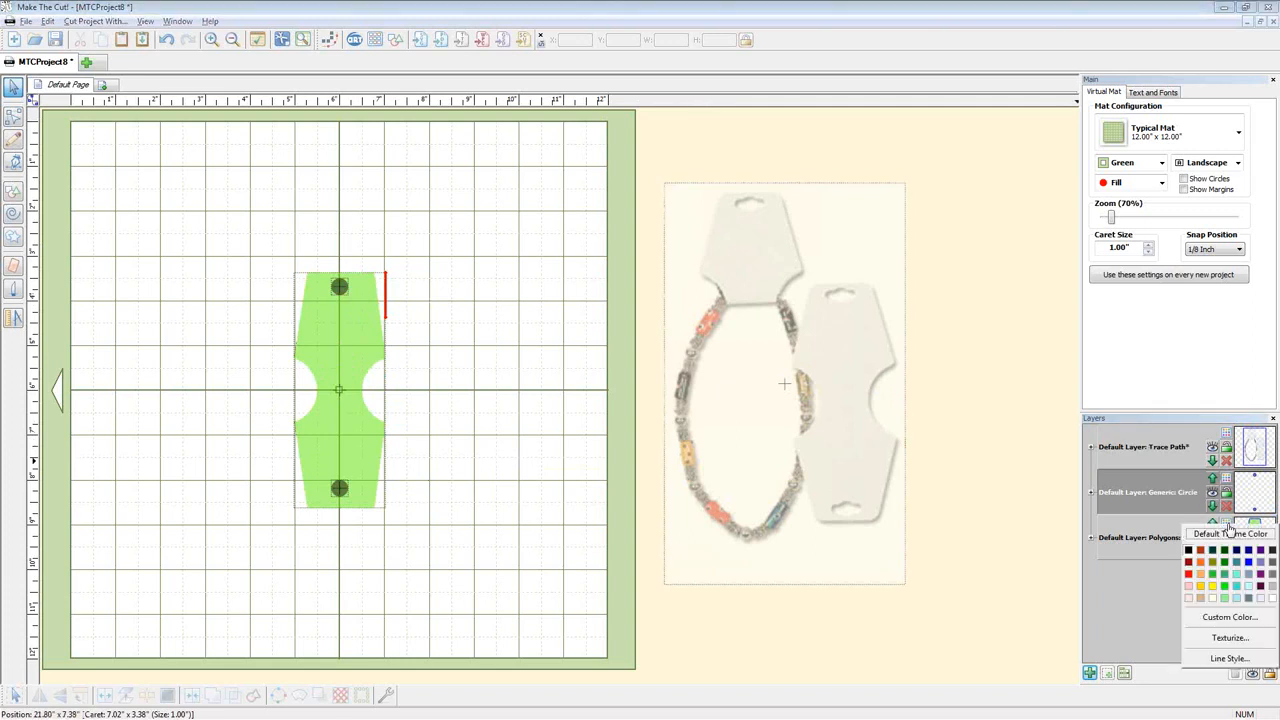
left_click(1189, 576)
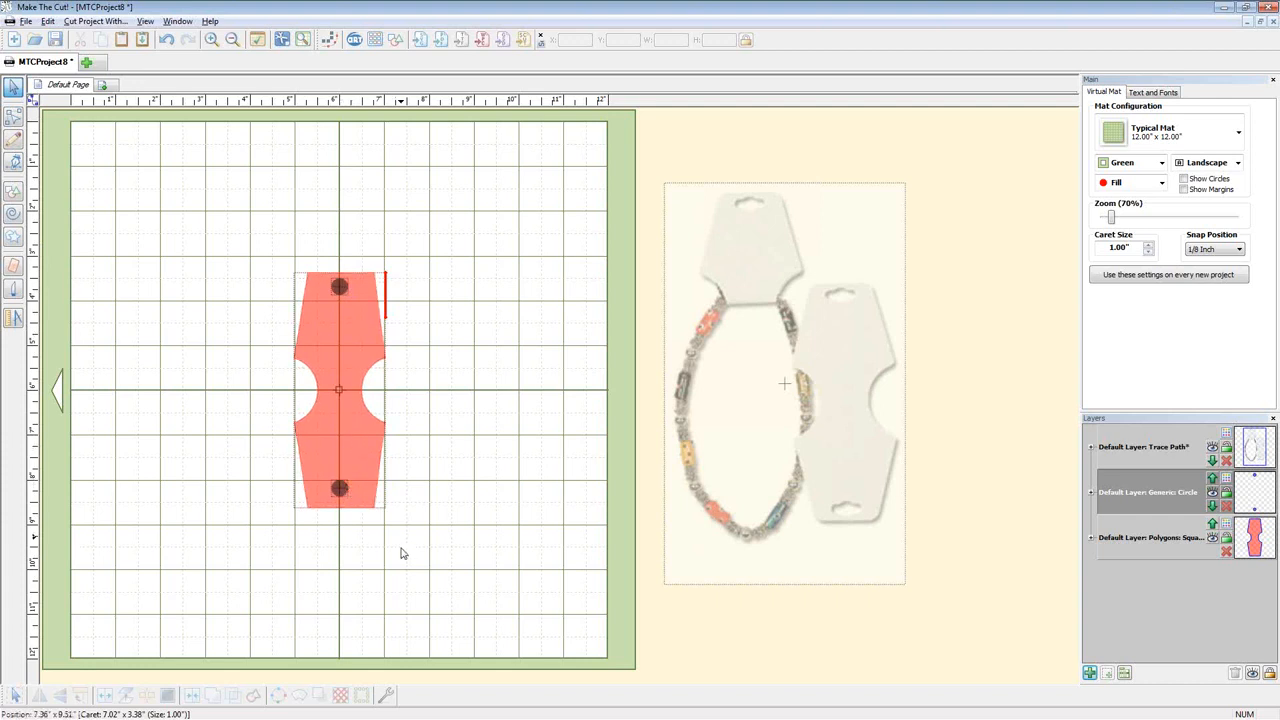
Move the lower circle slightly closer to the card's bottom edge, keep it centred on the card, and deselect everything
left_click_drag(348, 499, 351, 505)
left_click(368, 480)
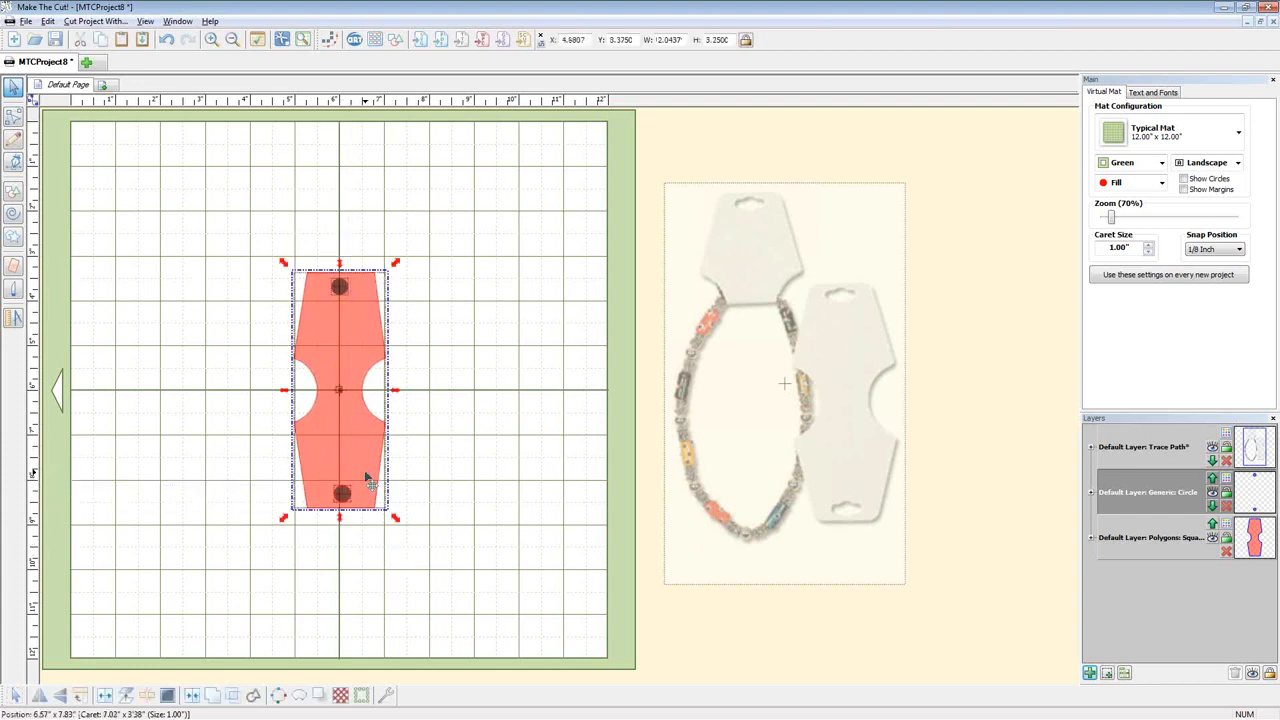
left_click(446, 568)
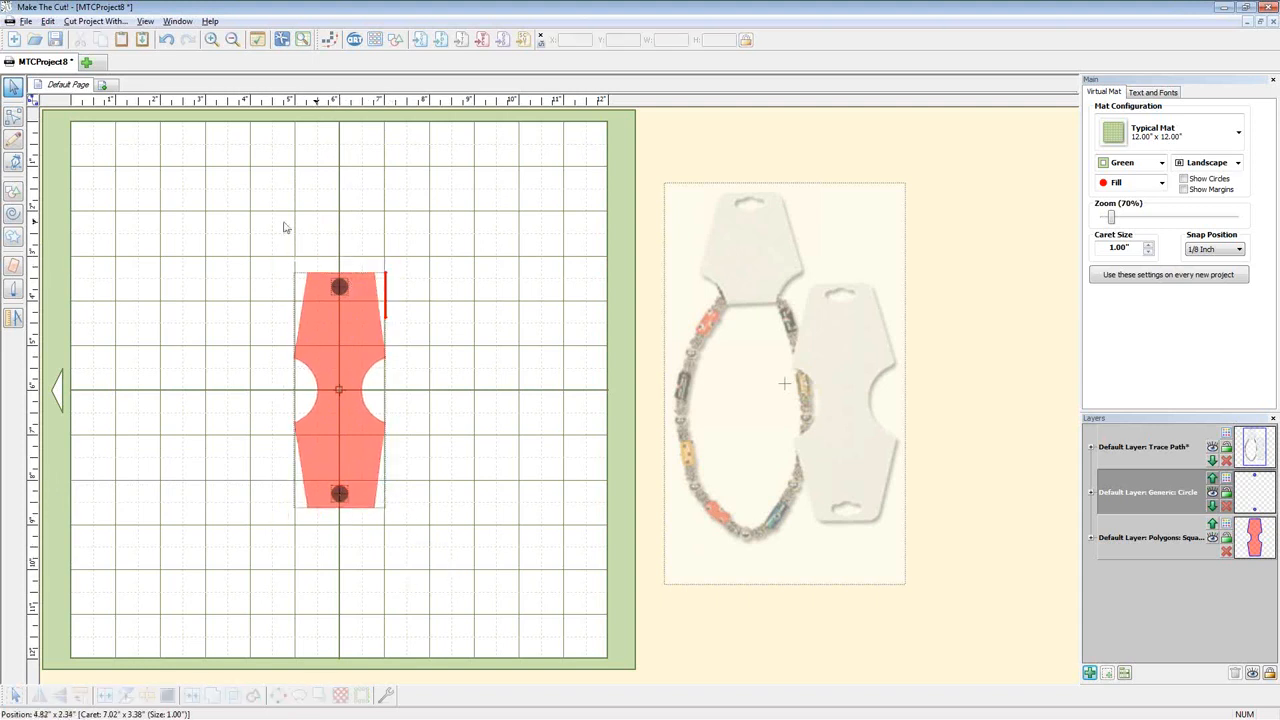
Join the card with both circles to cut the hanging holes, and move the joined card to X 3.625, Y 3.25
left_click_drag(232, 224, 516, 600)
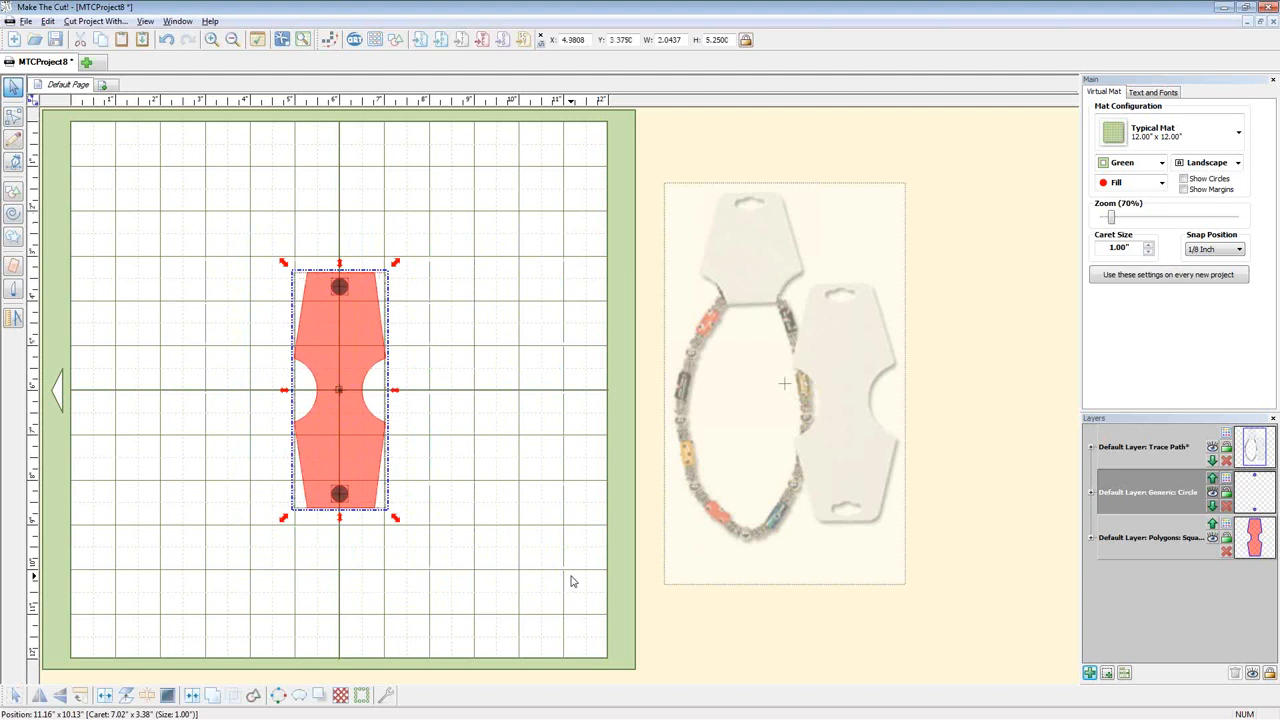
key("ctrl+j")
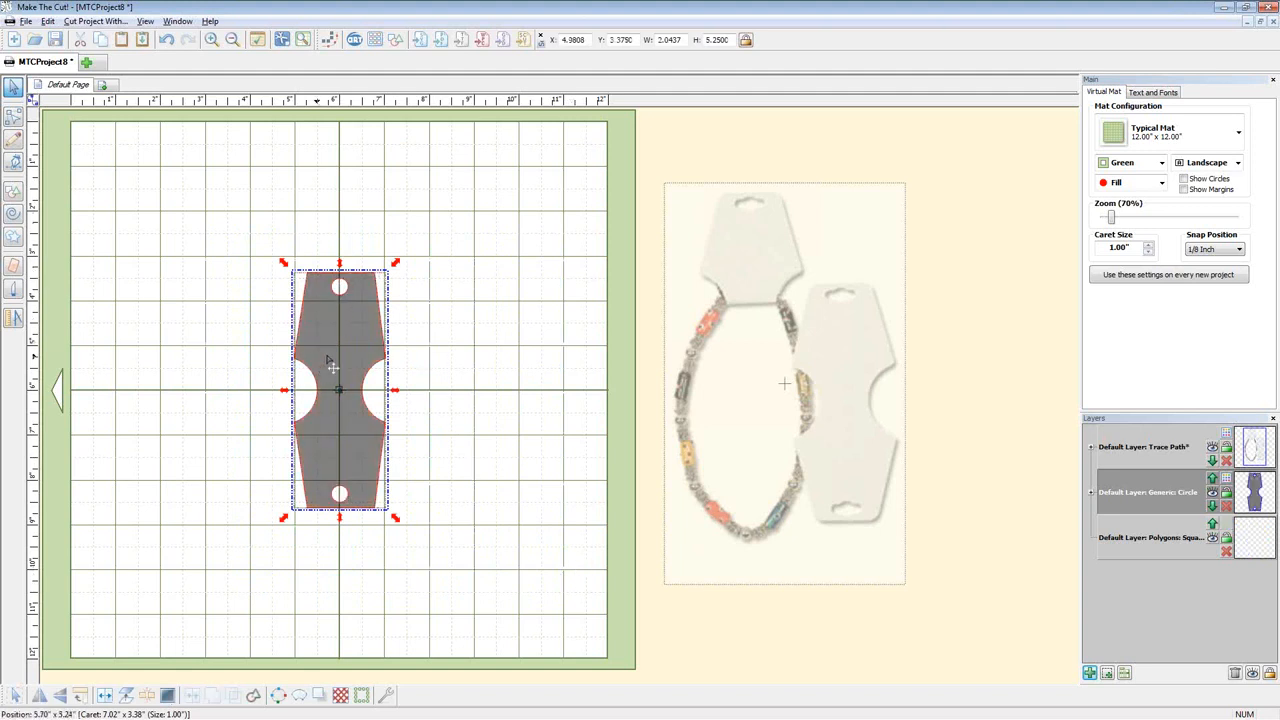
left_click_drag(330, 357, 332, 357)
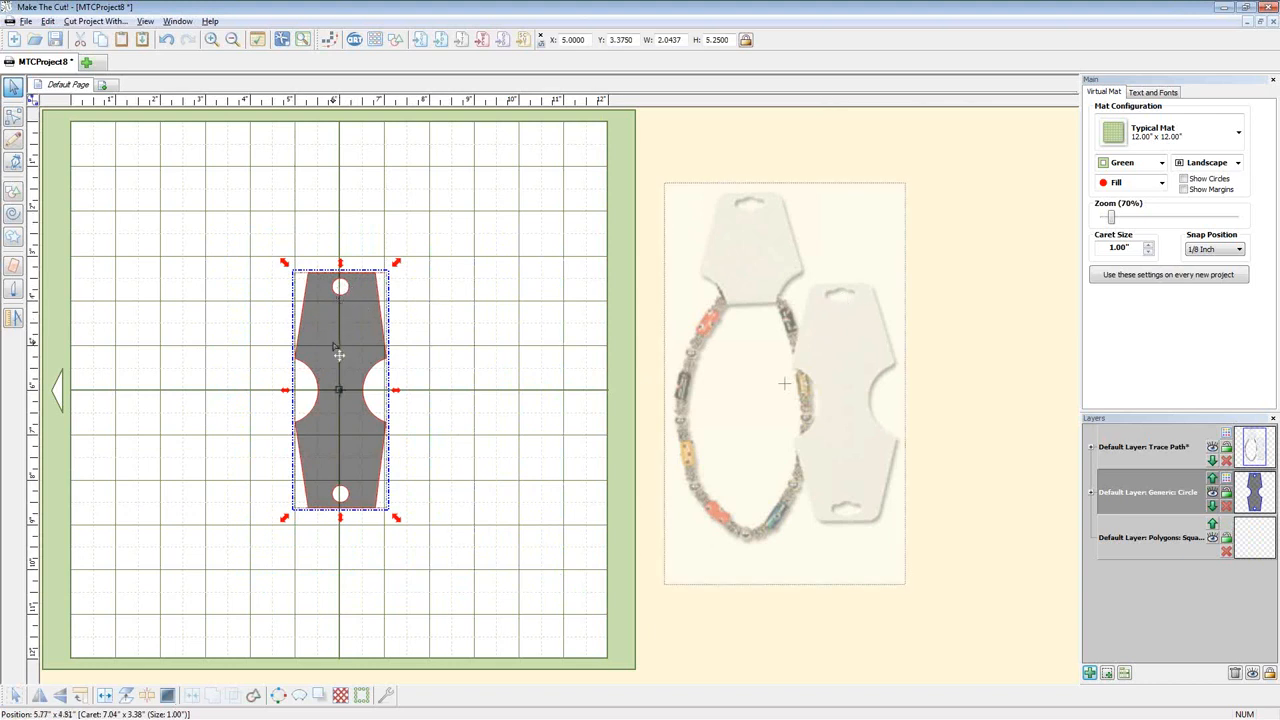
left_click(361, 333)
left_click(364, 320)
left_click_drag(364, 322, 301, 316)
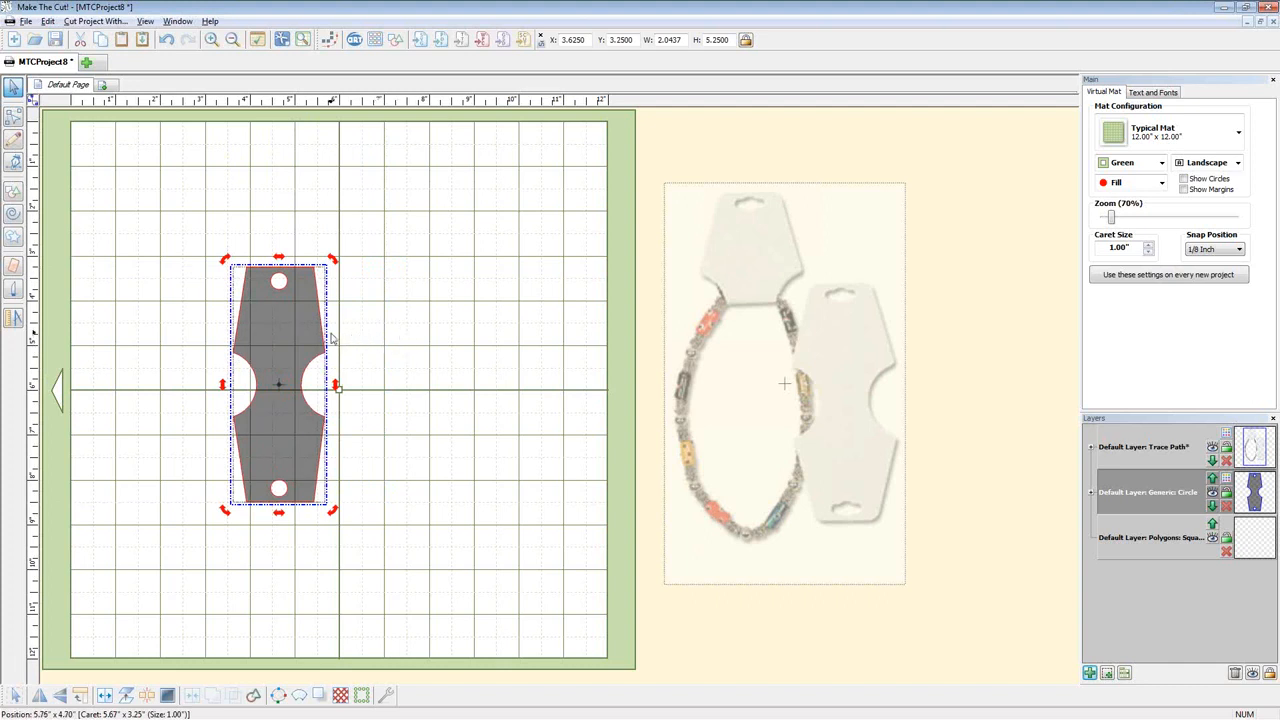
Enlarge the view to 300% and break open the card outline at its upper-right corner in node editing
key("3")
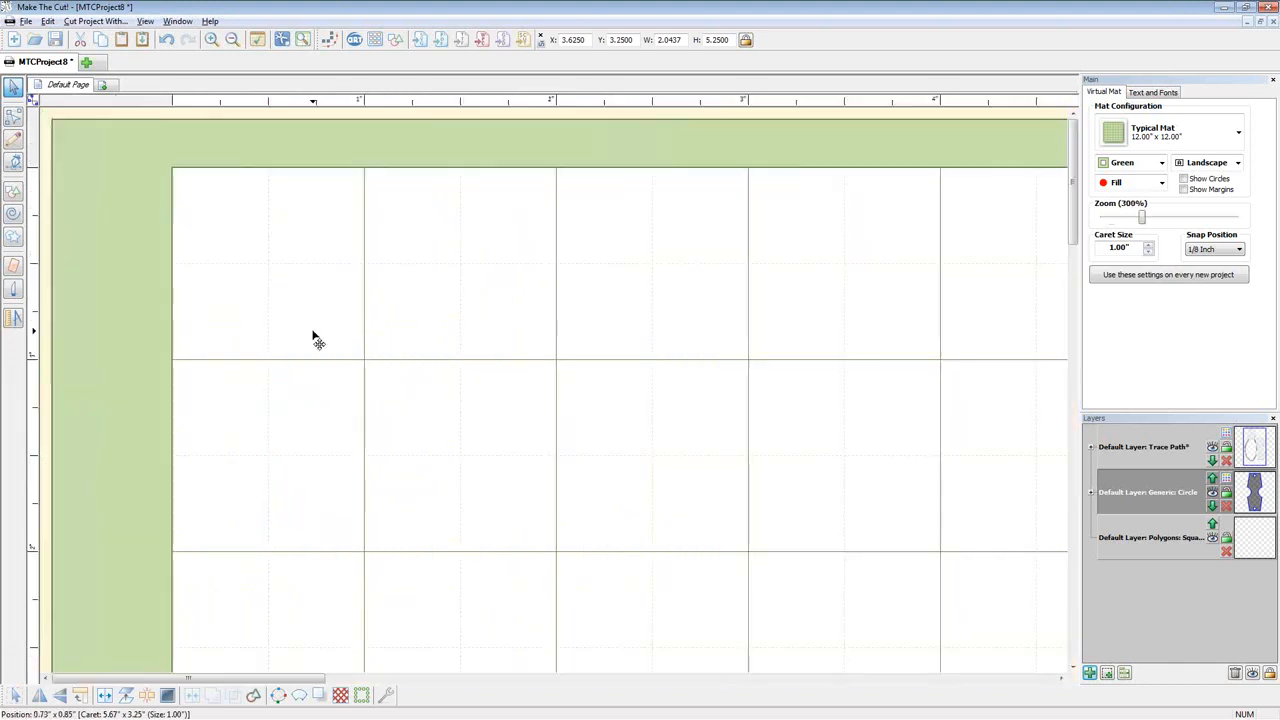
scroll(561, 322, "up", 4)
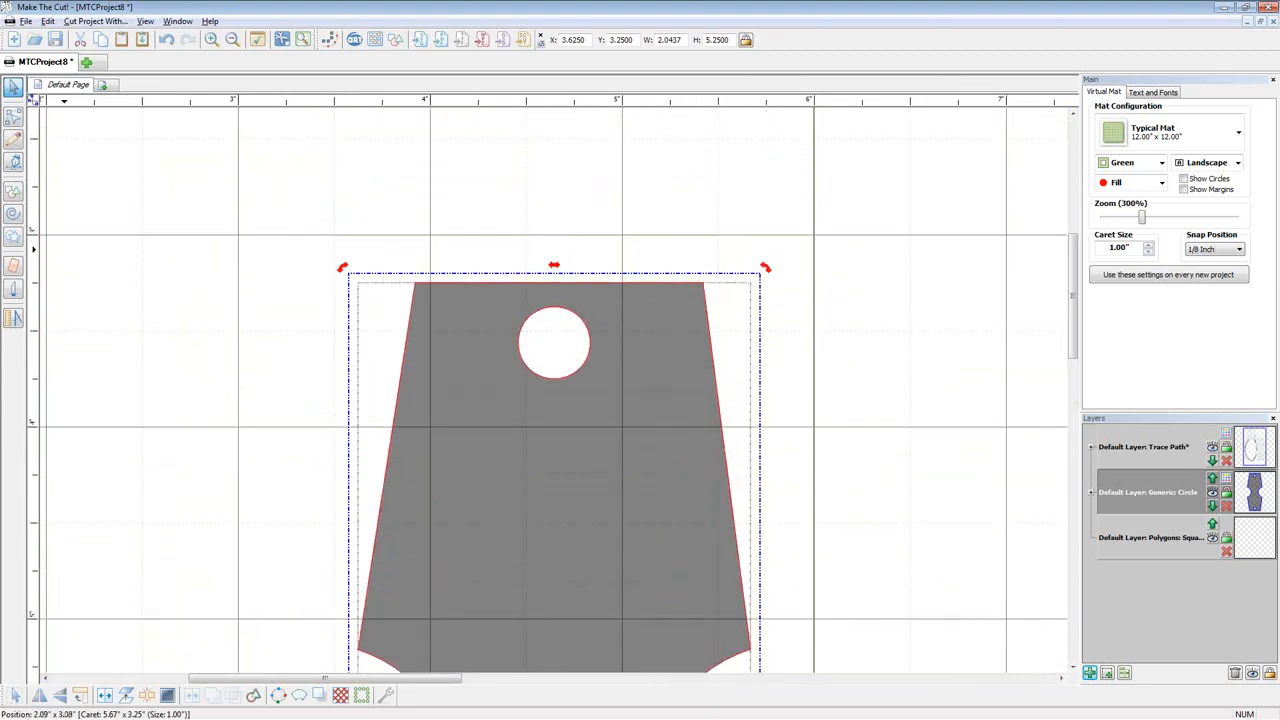
left_click(14, 117)
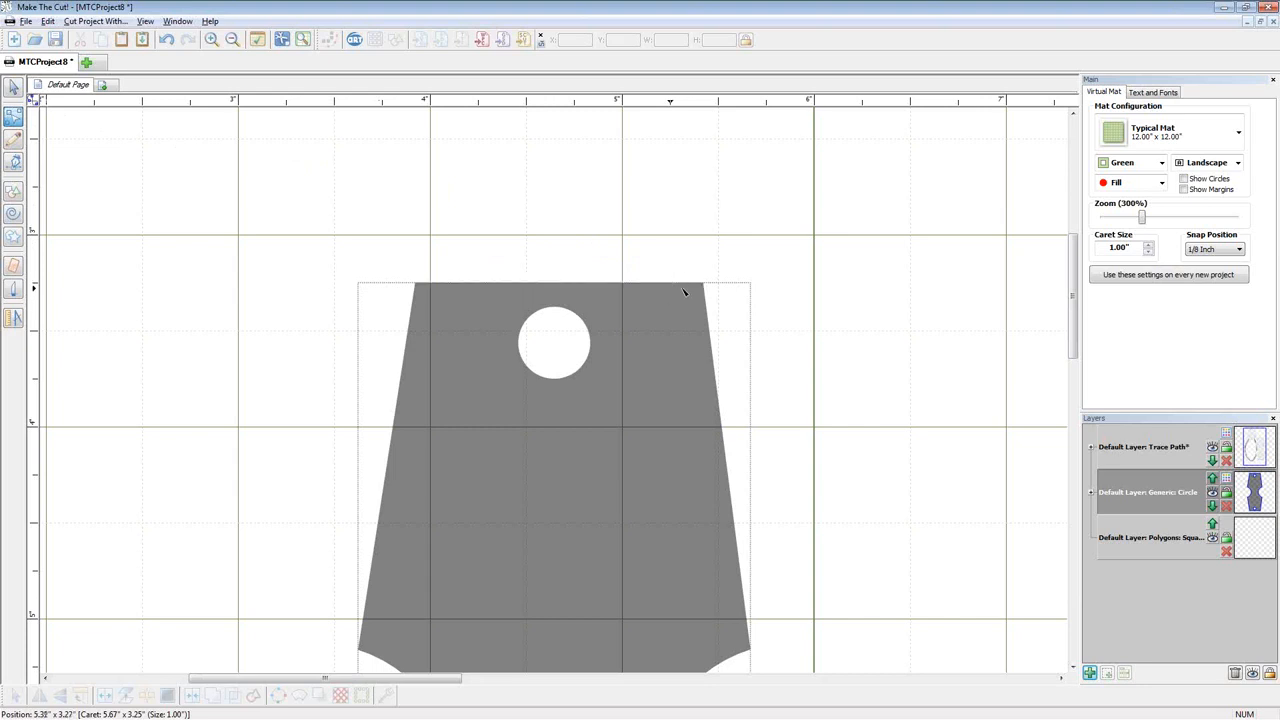
left_click(685, 288)
left_click(704, 288)
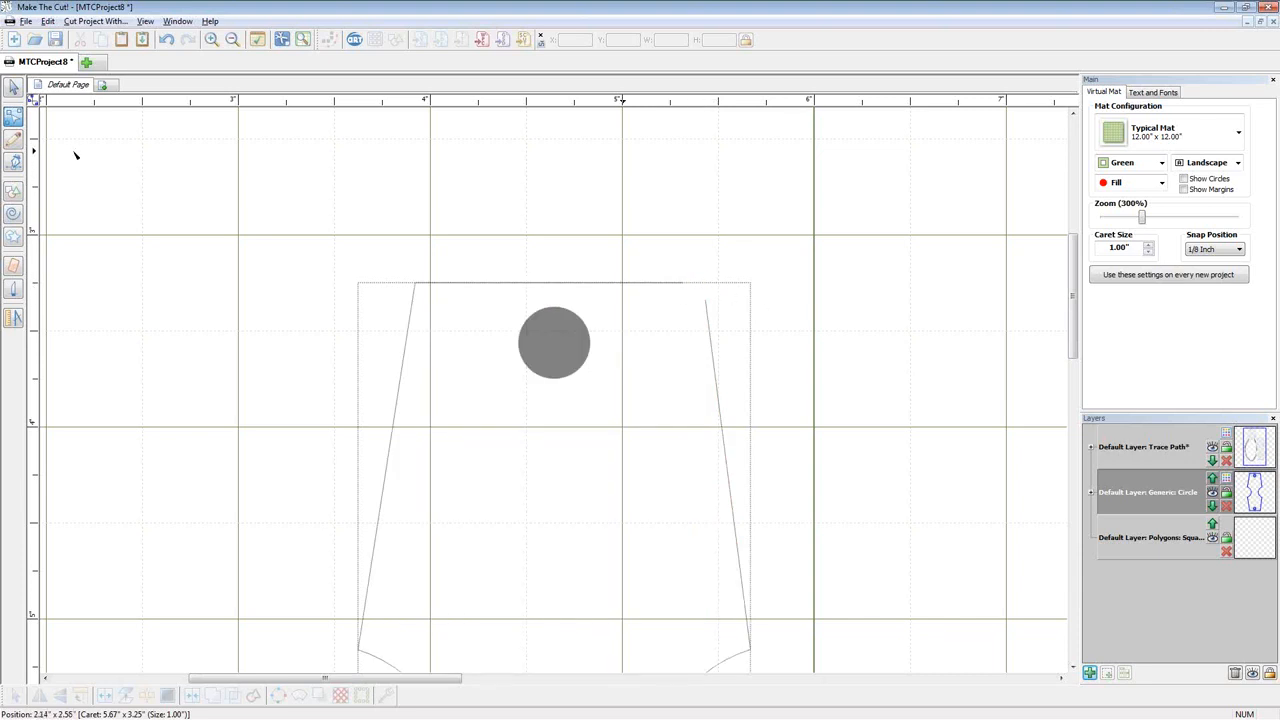
Undo the last edit to the card's upper-right corner and return from the Pencil tool to object selection
left_click(14, 145)
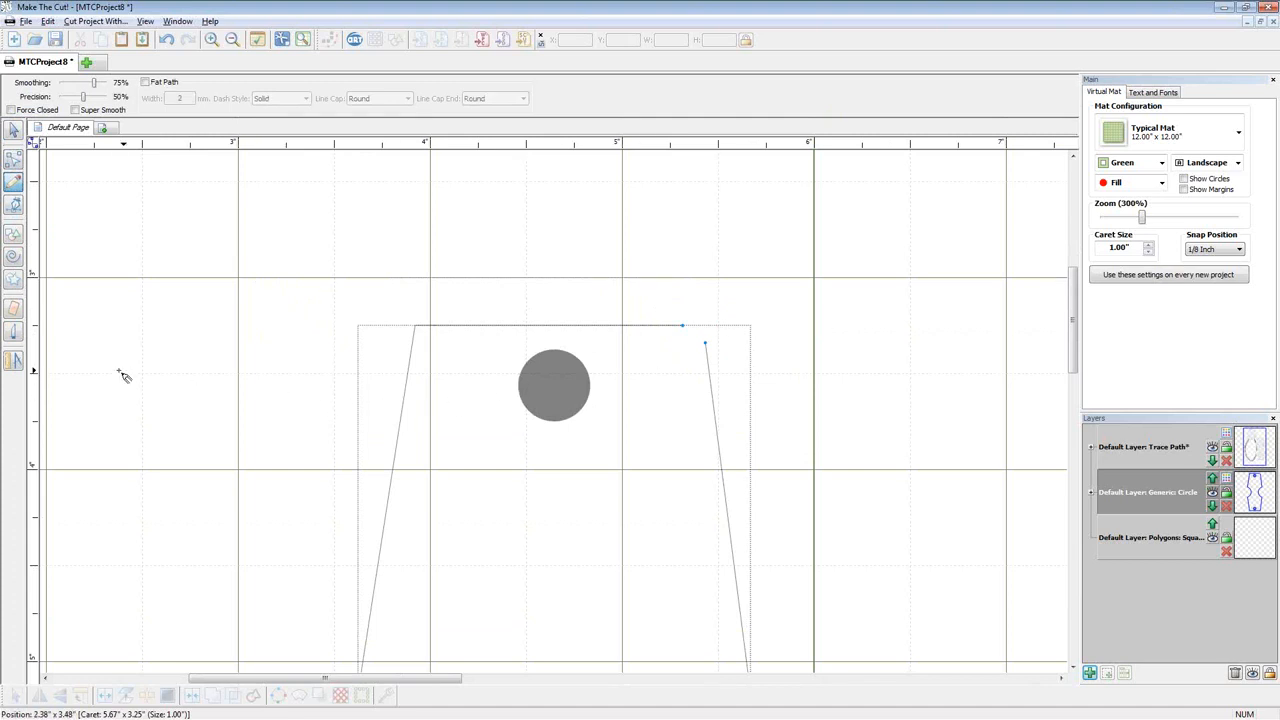
key("ctrl+z")
left_click(16, 132)
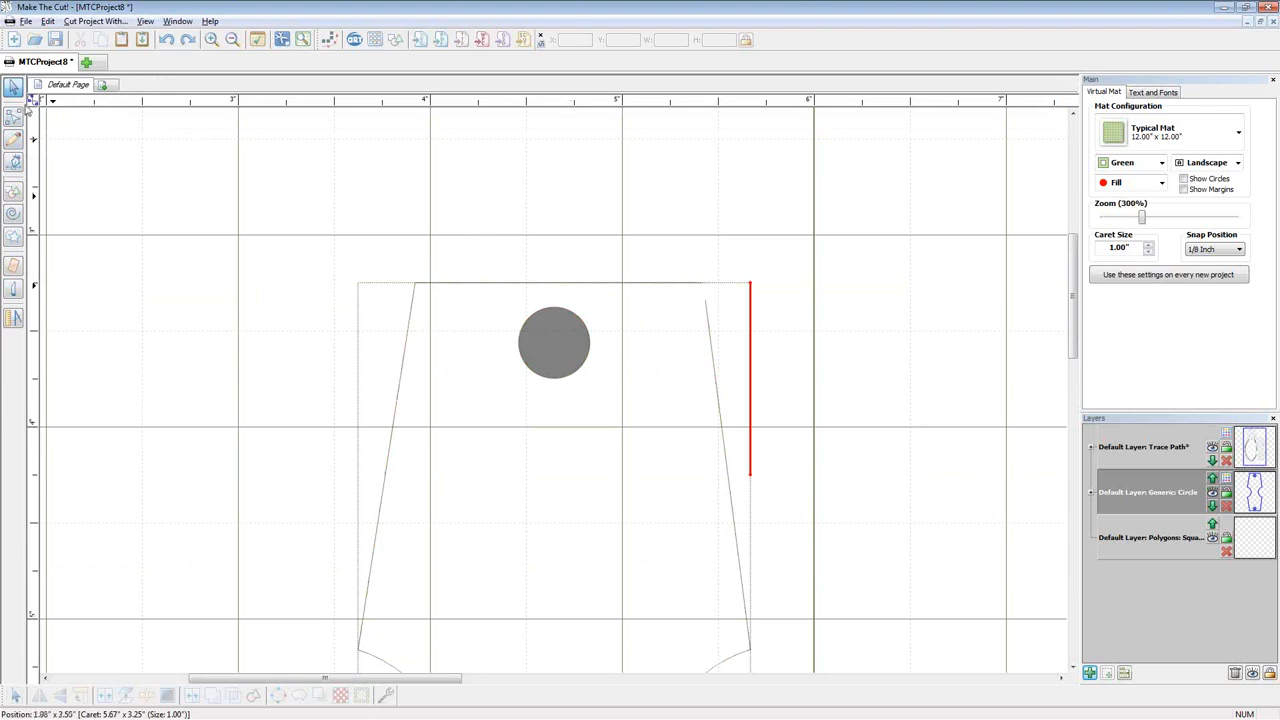
Break the node where the short segment near the tag's upper-right corner meets the long top edge
left_click(14, 116)
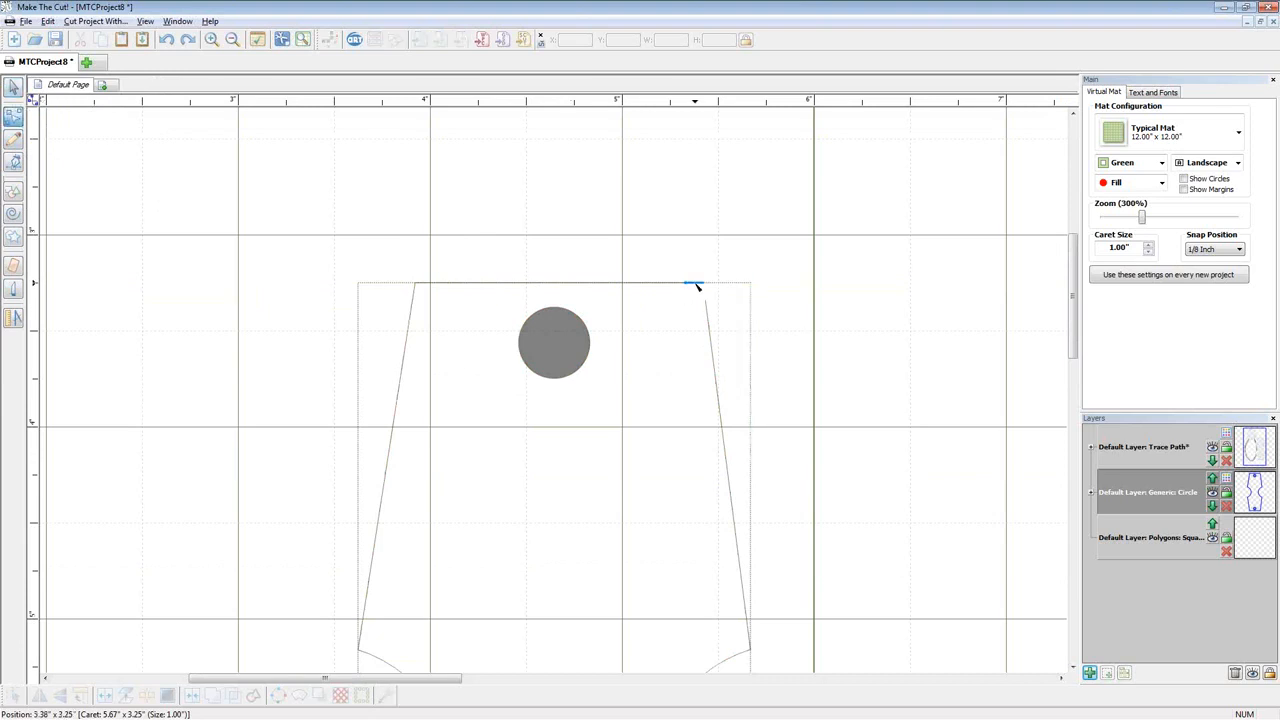
left_click_drag(697, 285, 712, 272)
left_click_drag(713, 272, 694, 281)
right_click(690, 286)
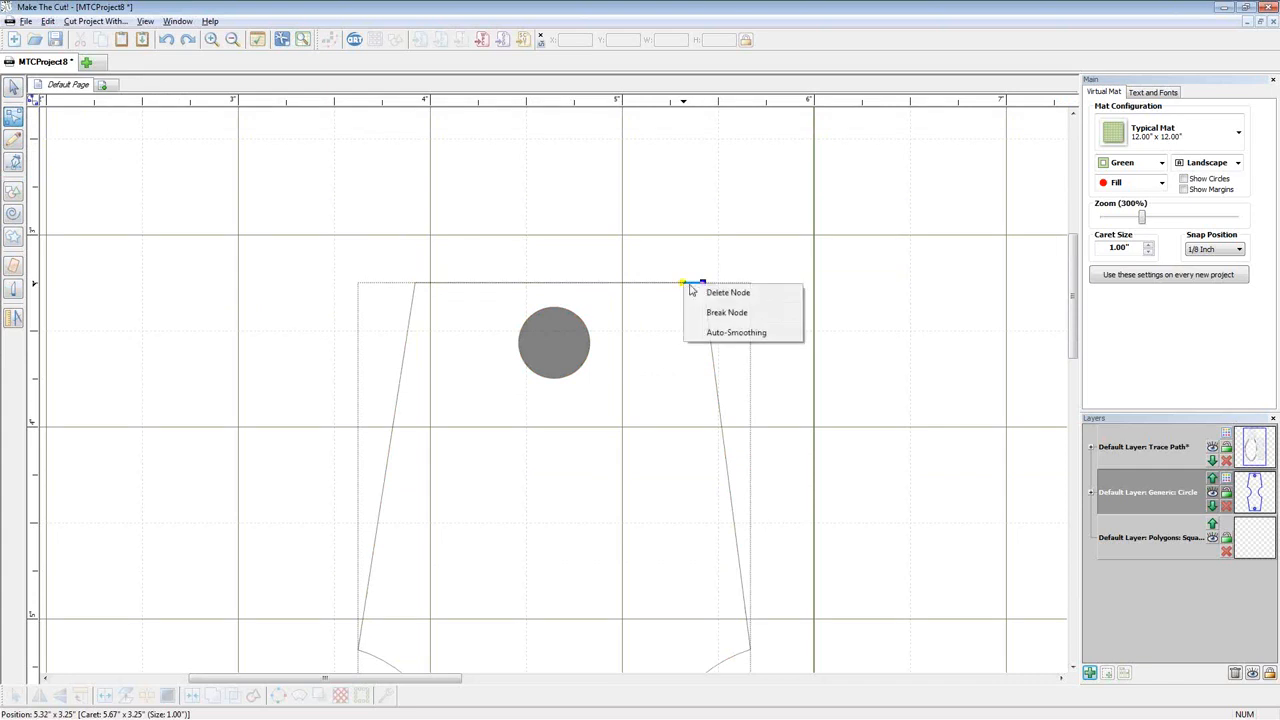
left_click(726, 313)
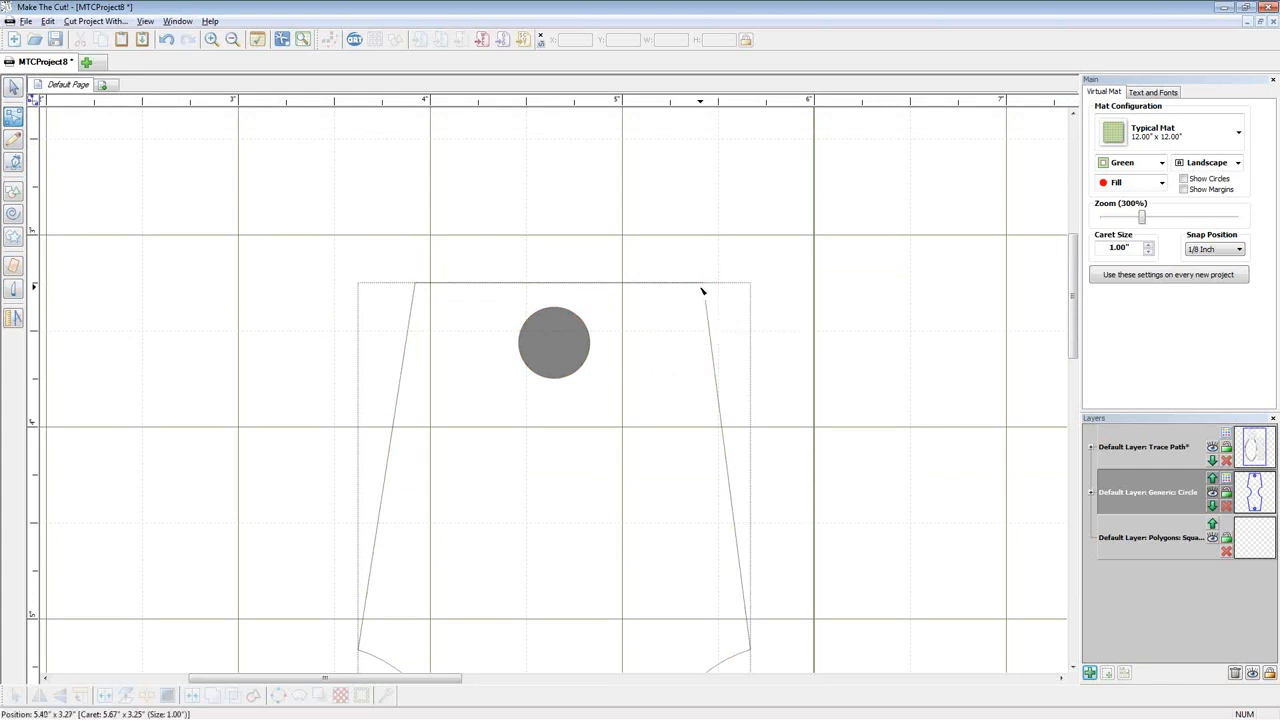
Select the separated short segment and shift it slightly away from the top edge, to X 5.375
left_click_drag(705, 288, 727, 292)
key("ctrl+z")
left_click(15, 90)
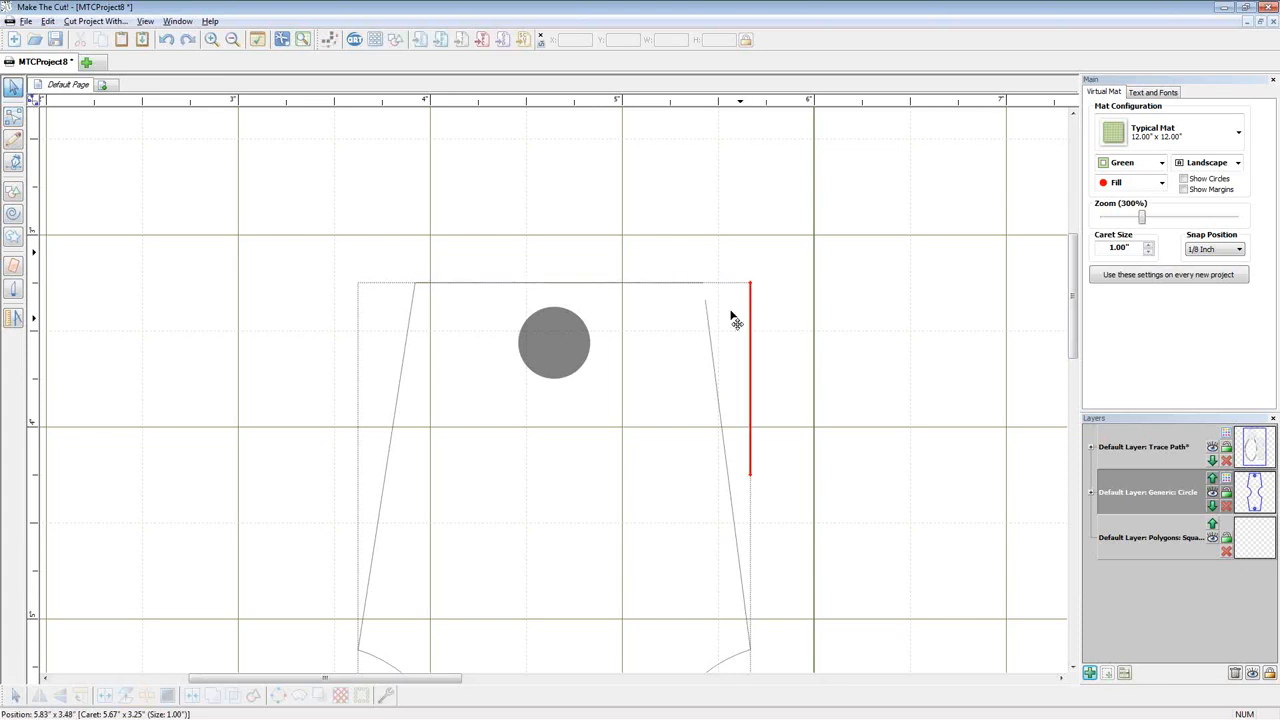
left_click(675, 286)
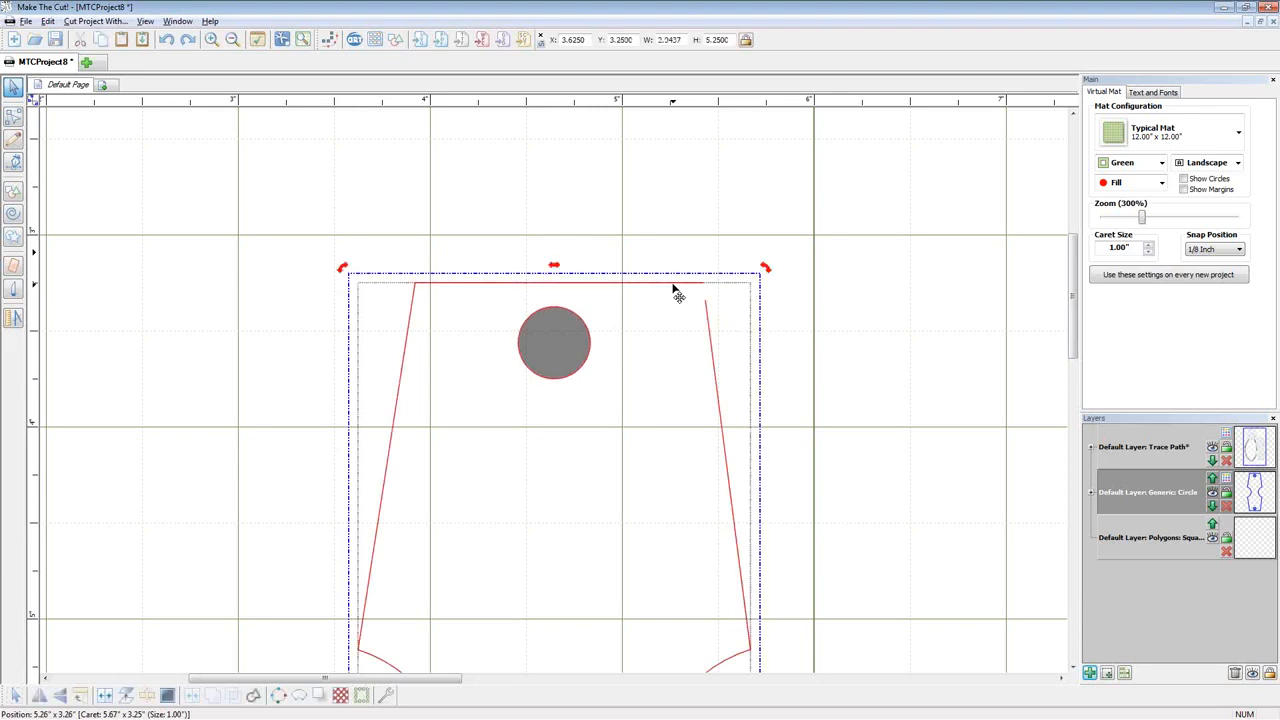
left_click(690, 285)
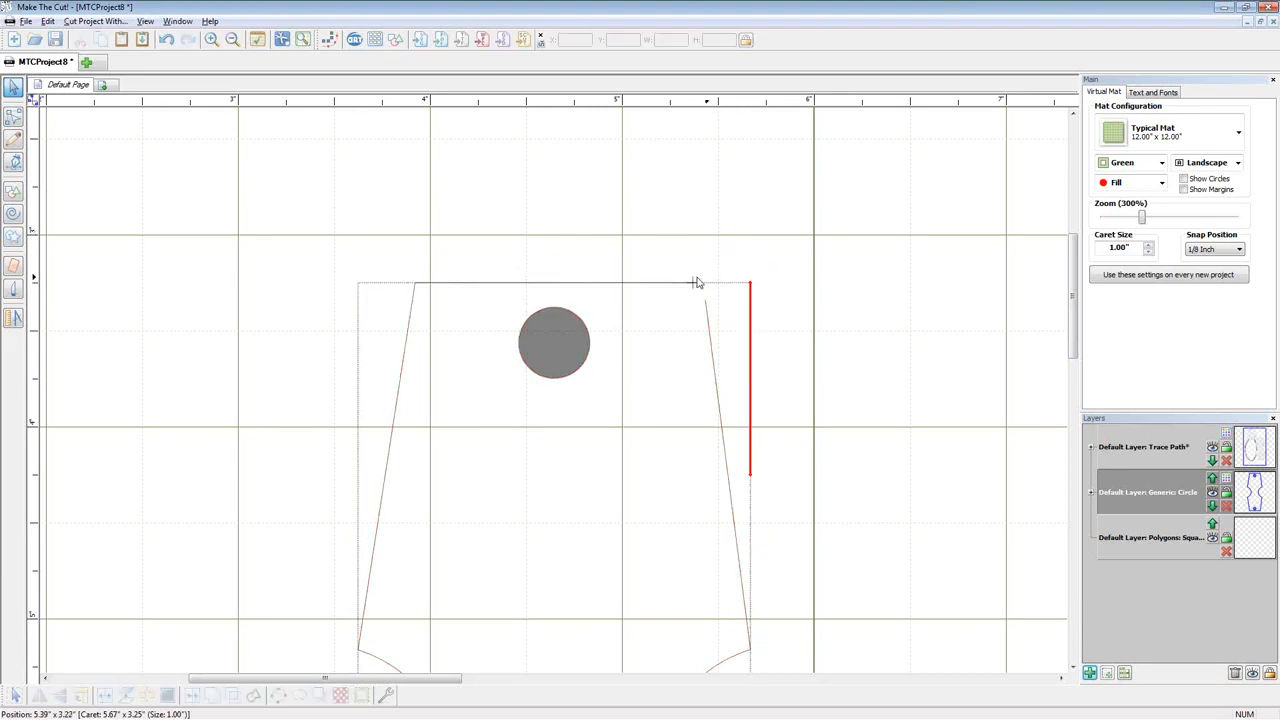
left_click(703, 283)
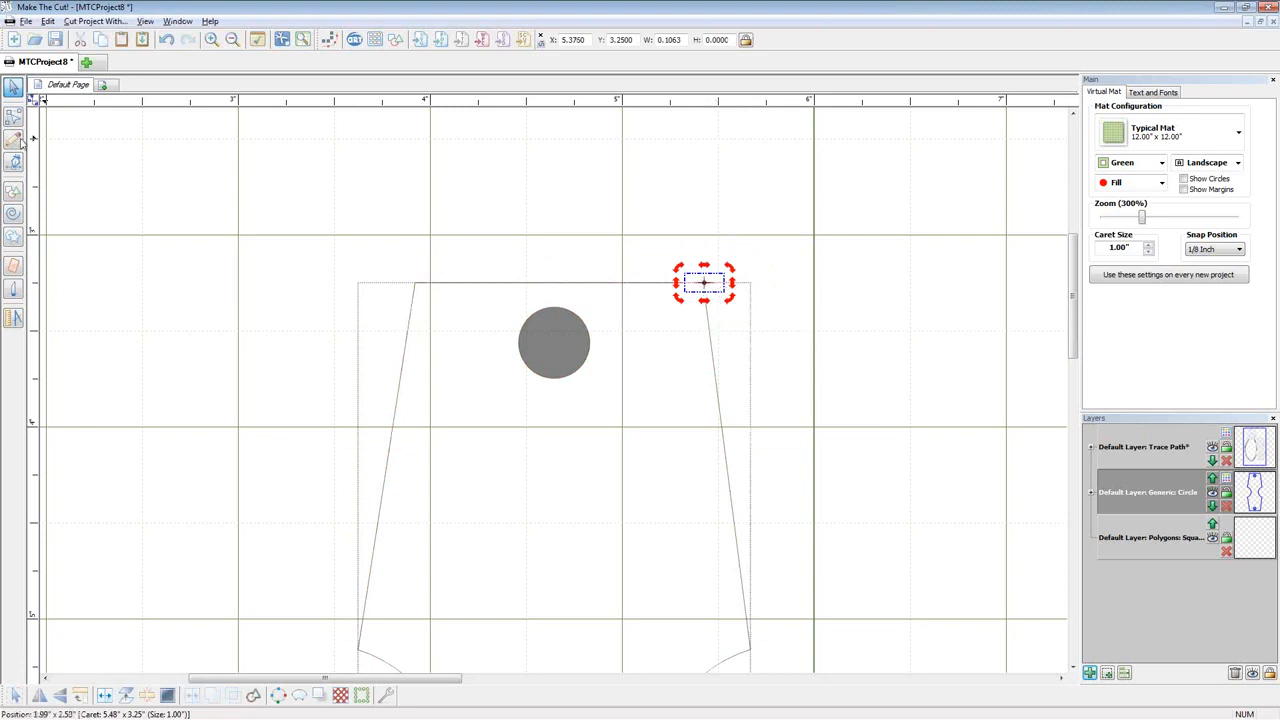
left_click(128, 195)
left_click(15, 142)
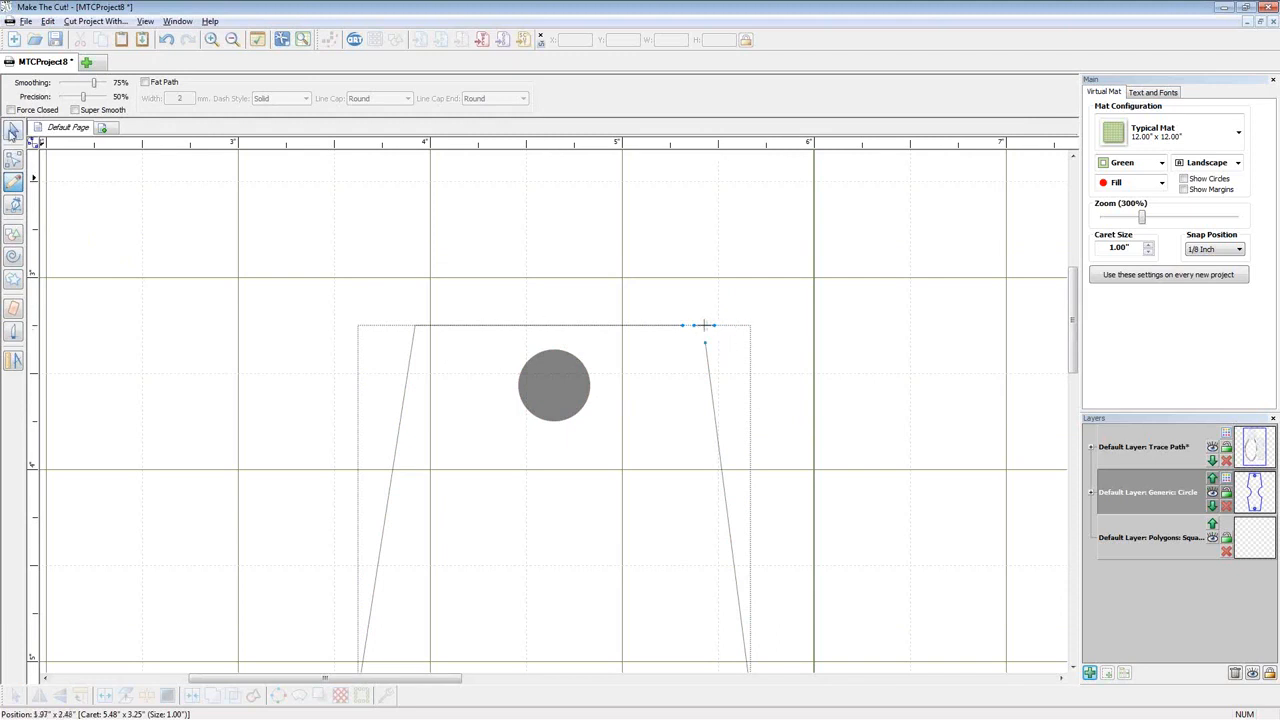
left_click(13, 132)
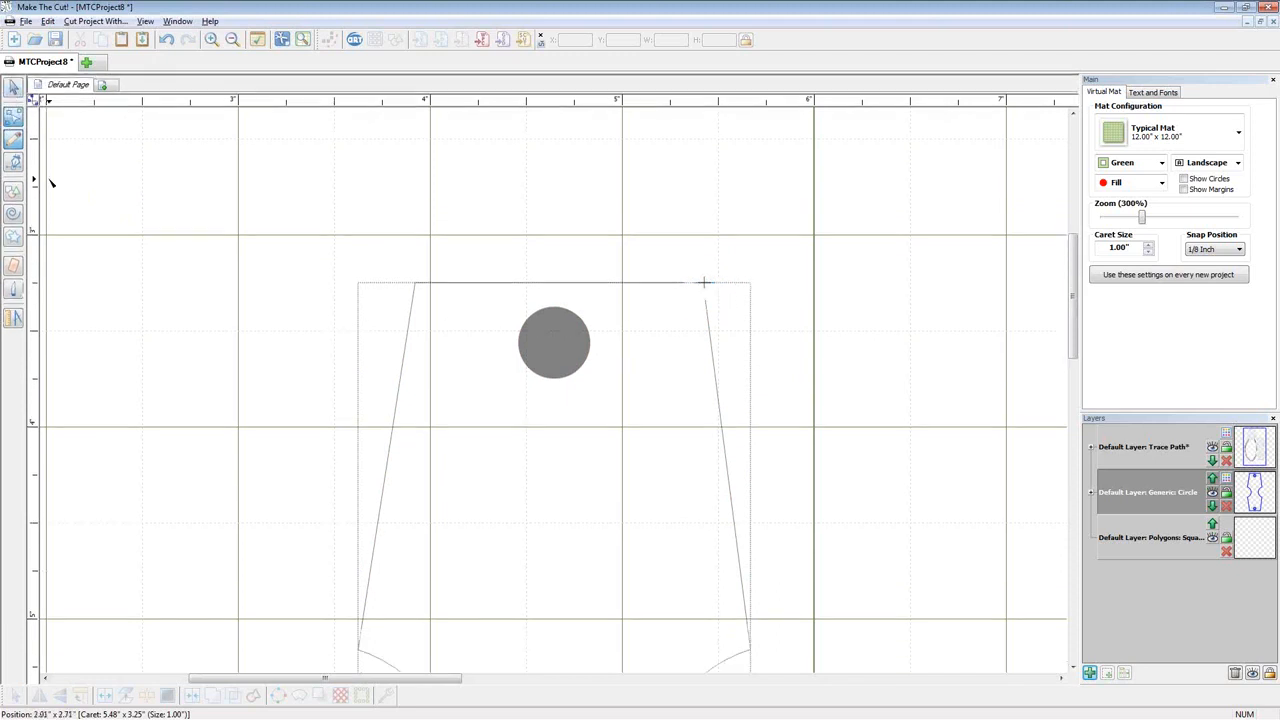
left_click(704, 284)
right_click(698, 285)
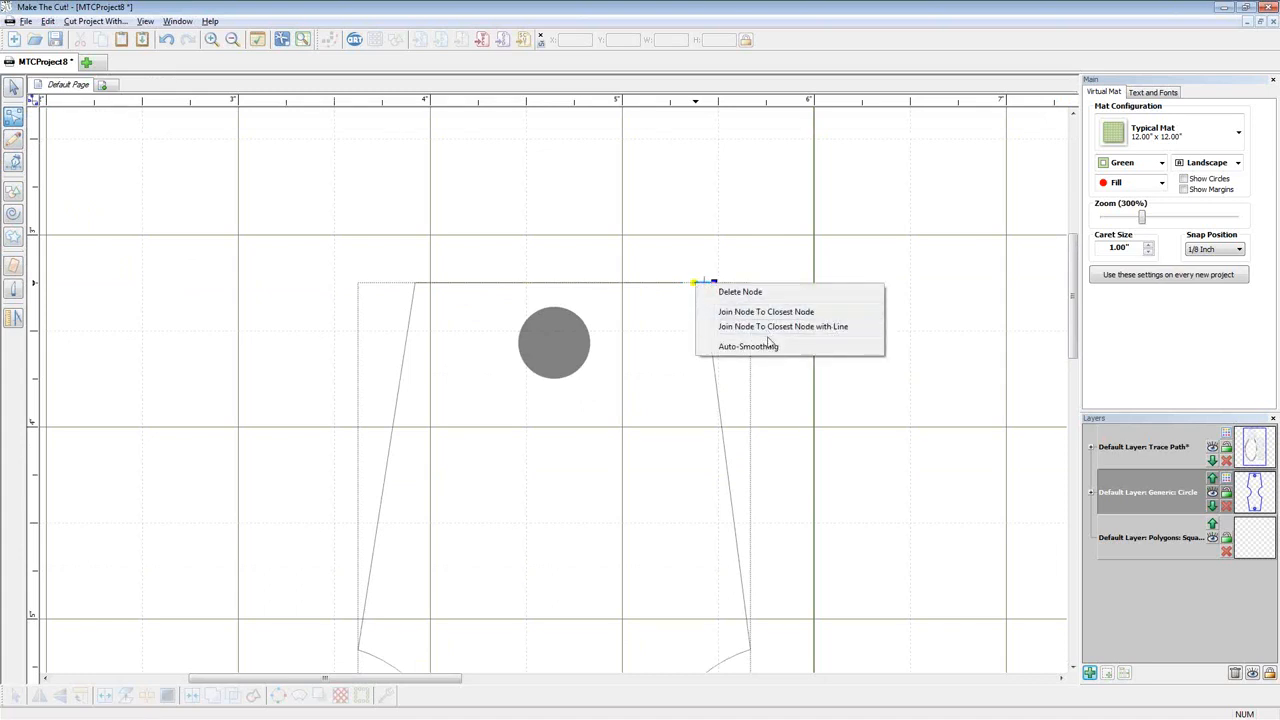
left_click(662, 245)
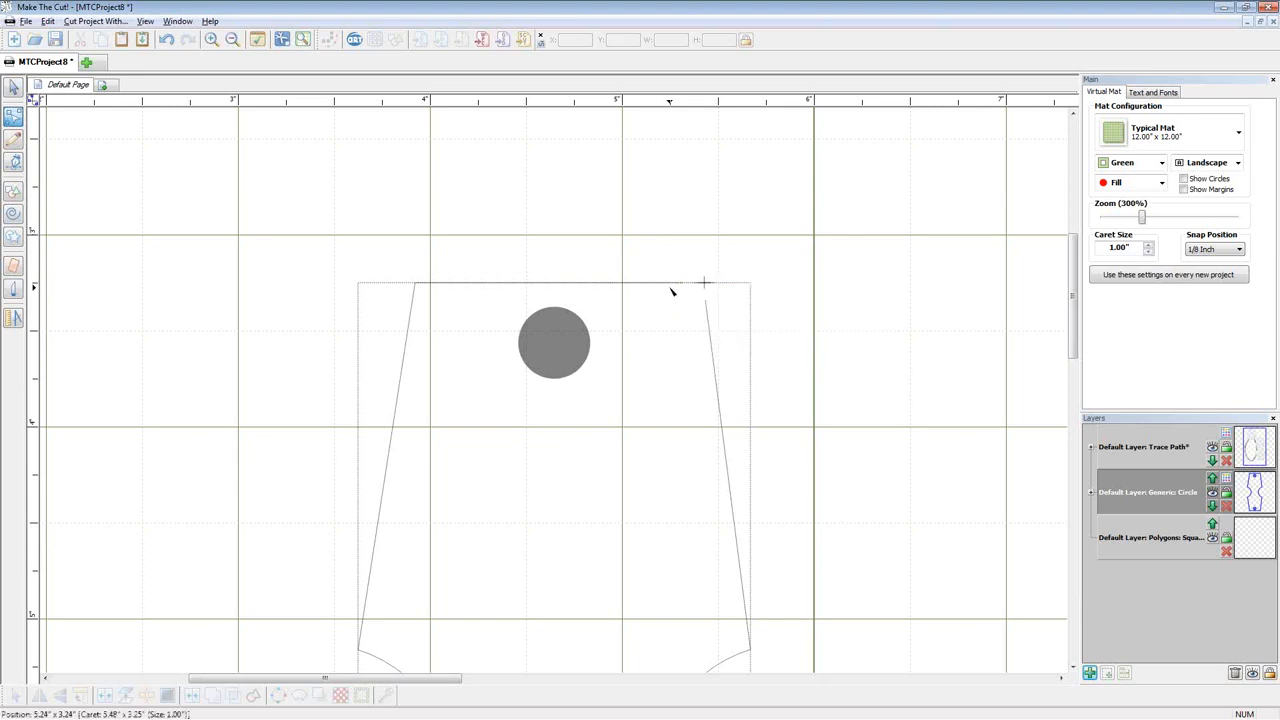
Try to join the top edge's open end node to the closest node
left_click(681, 284)
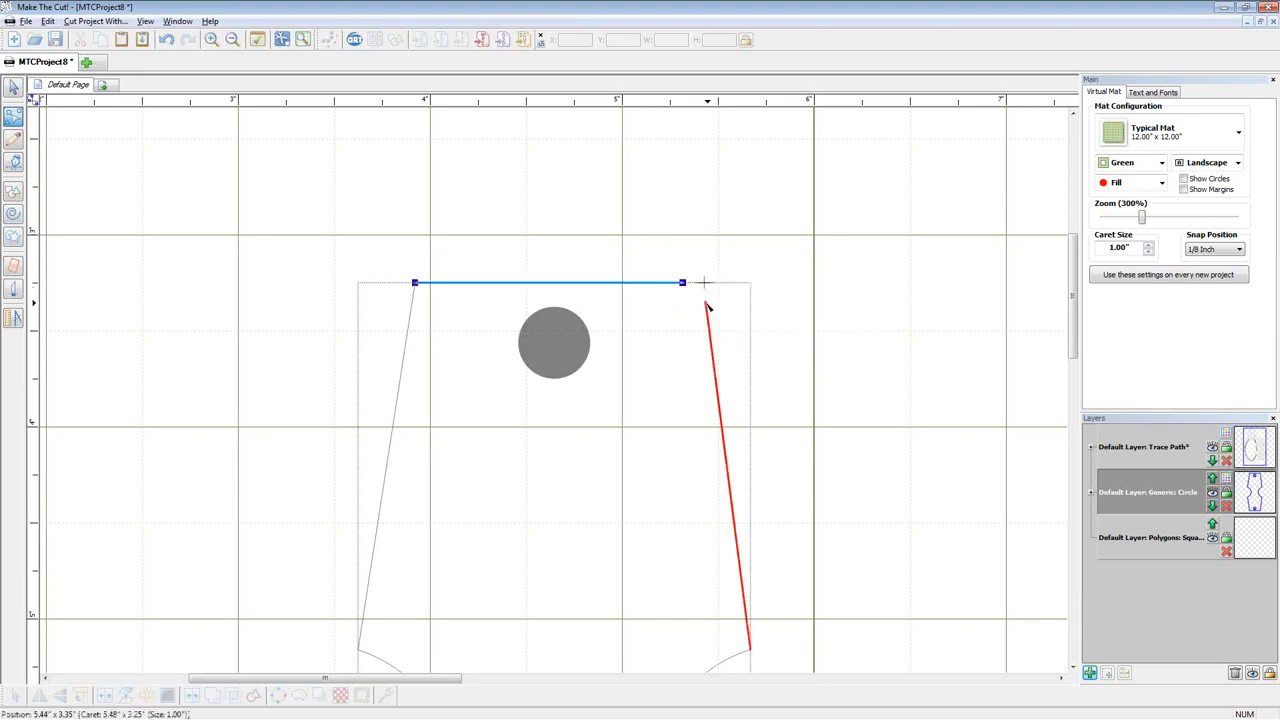
right_click(684, 286)
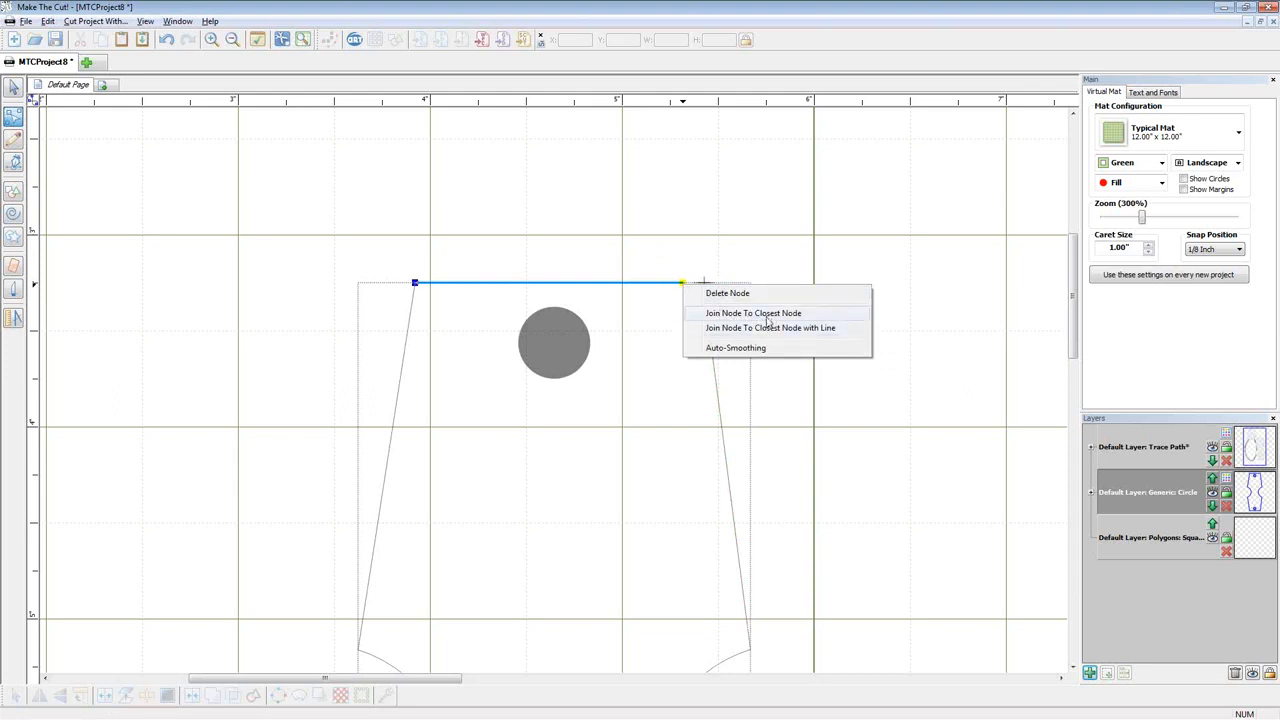
left_click(710, 315)
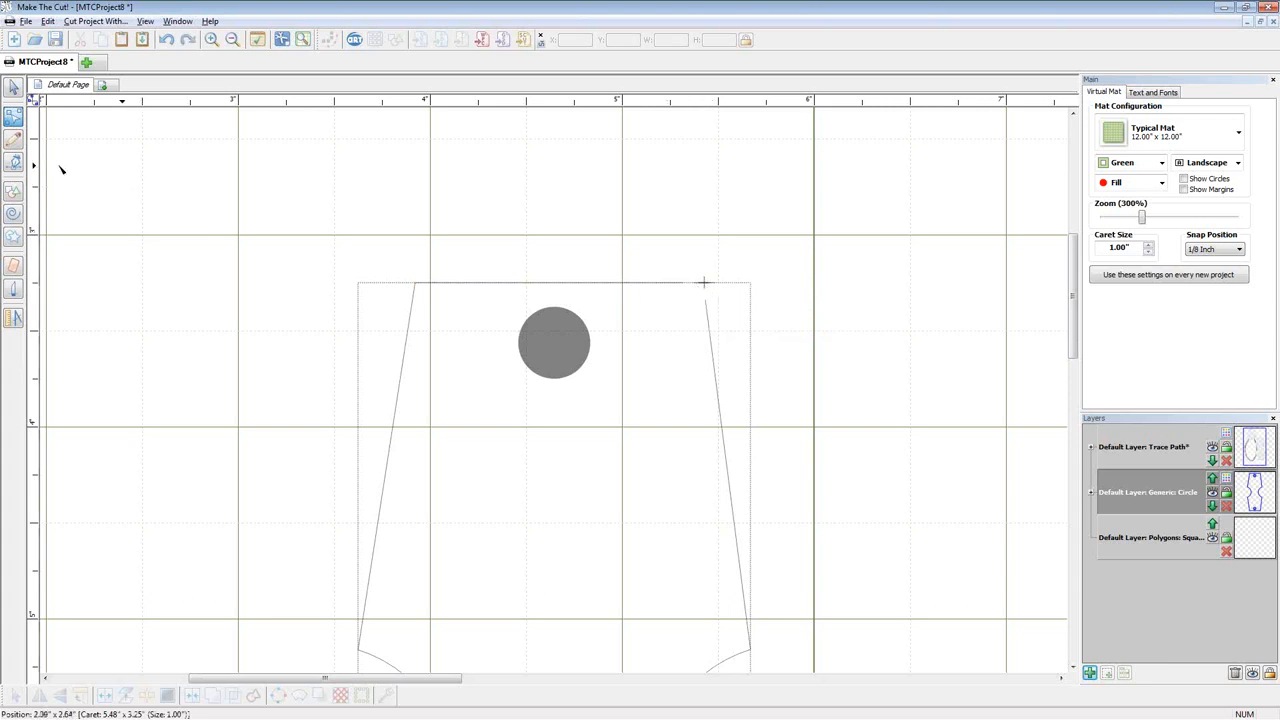
Draw a Pencil line between the open ends of the top and right edges, and undo it
left_click(12, 143)
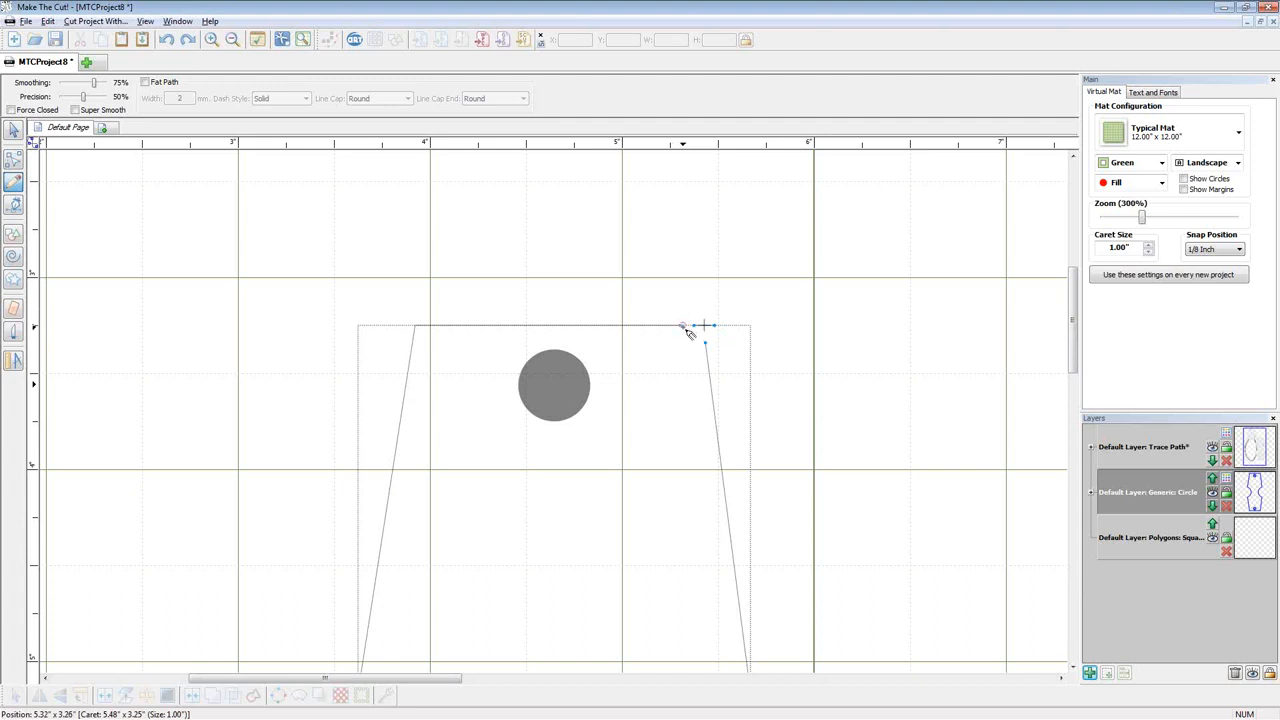
mouse_move(684, 327)
left_mouse_down()
mouse_move(764, 346)
mouse_move(722, 364)
mouse_move(764, 348)
mouse_move(708, 342)
mouse_move(727, 351)
mouse_move(714, 352)
left_mouse_up()
left_click_drag(712, 349, 708, 347)
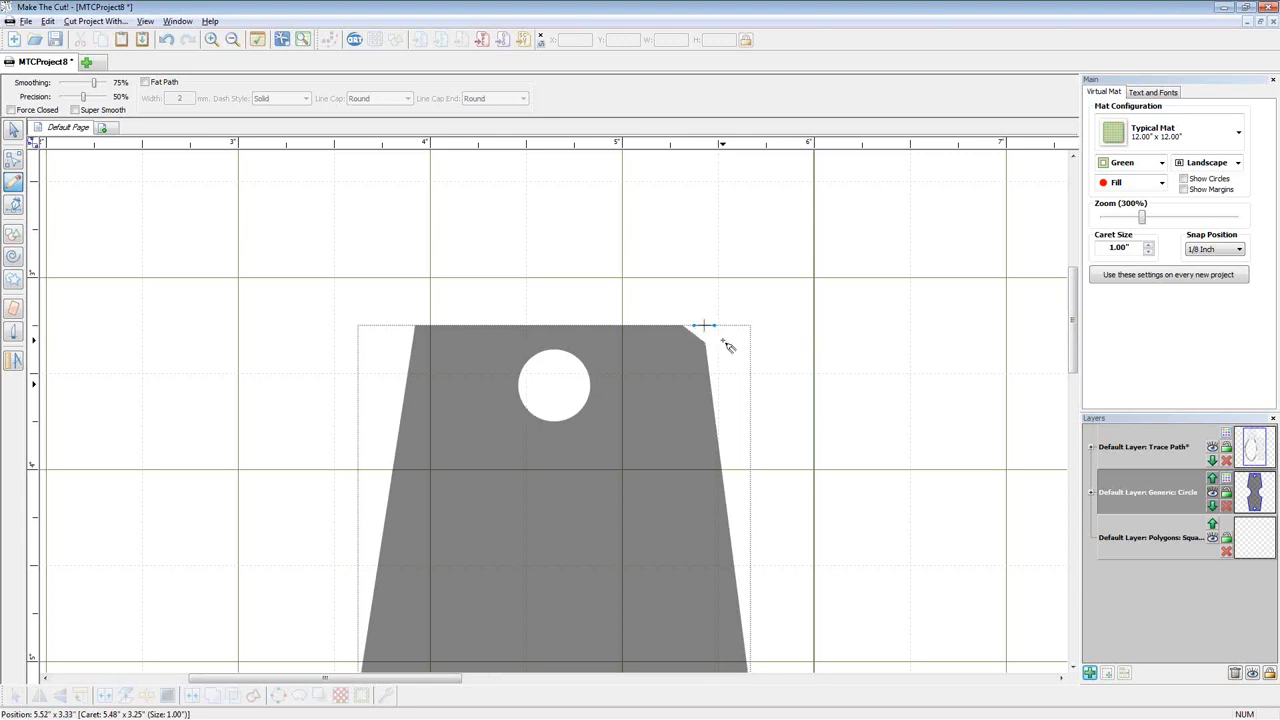
key("ctrl+z")
Turn off grid snapping by setting the snap position to No Snapping
left_click(13, 207)
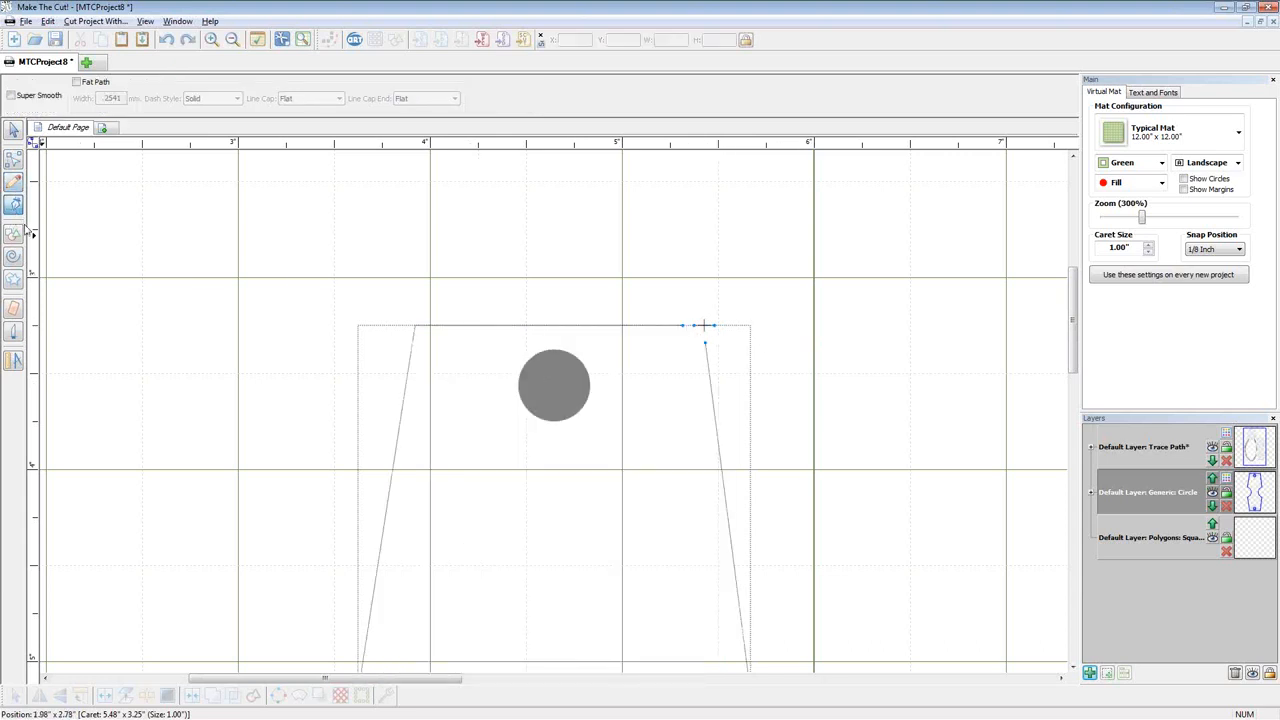
left_click(1220, 248)
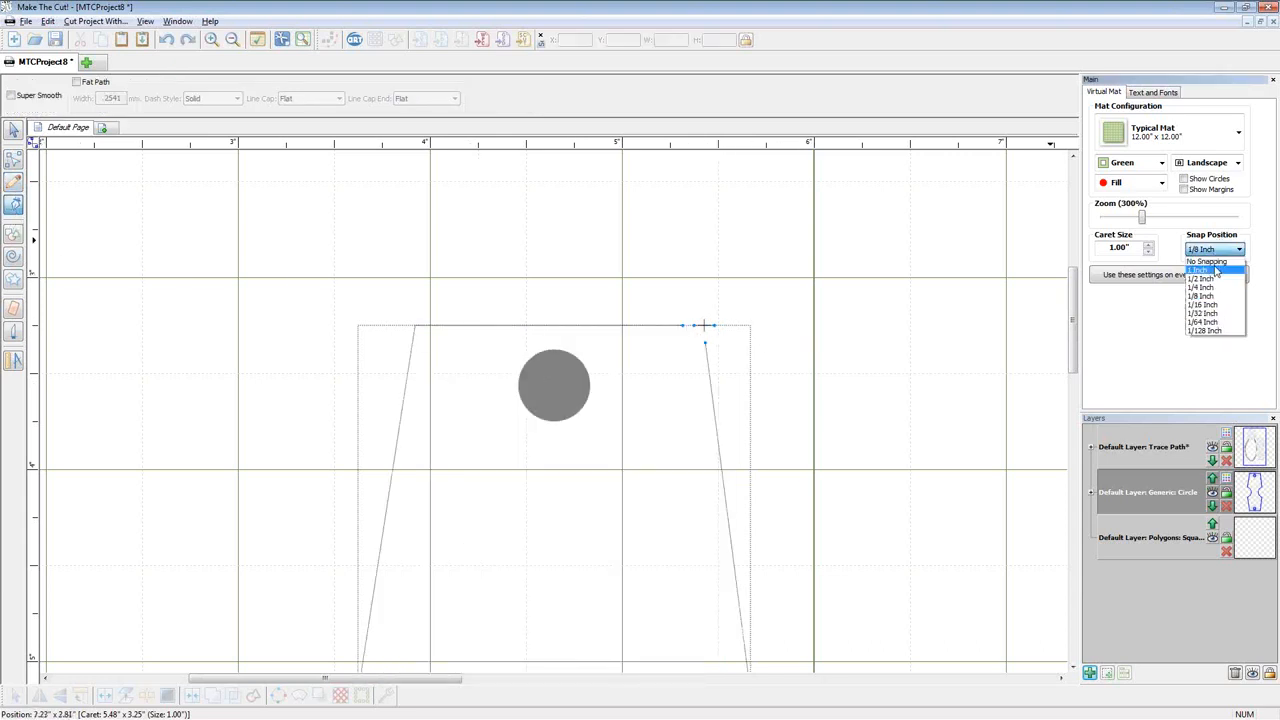
left_click(1212, 264)
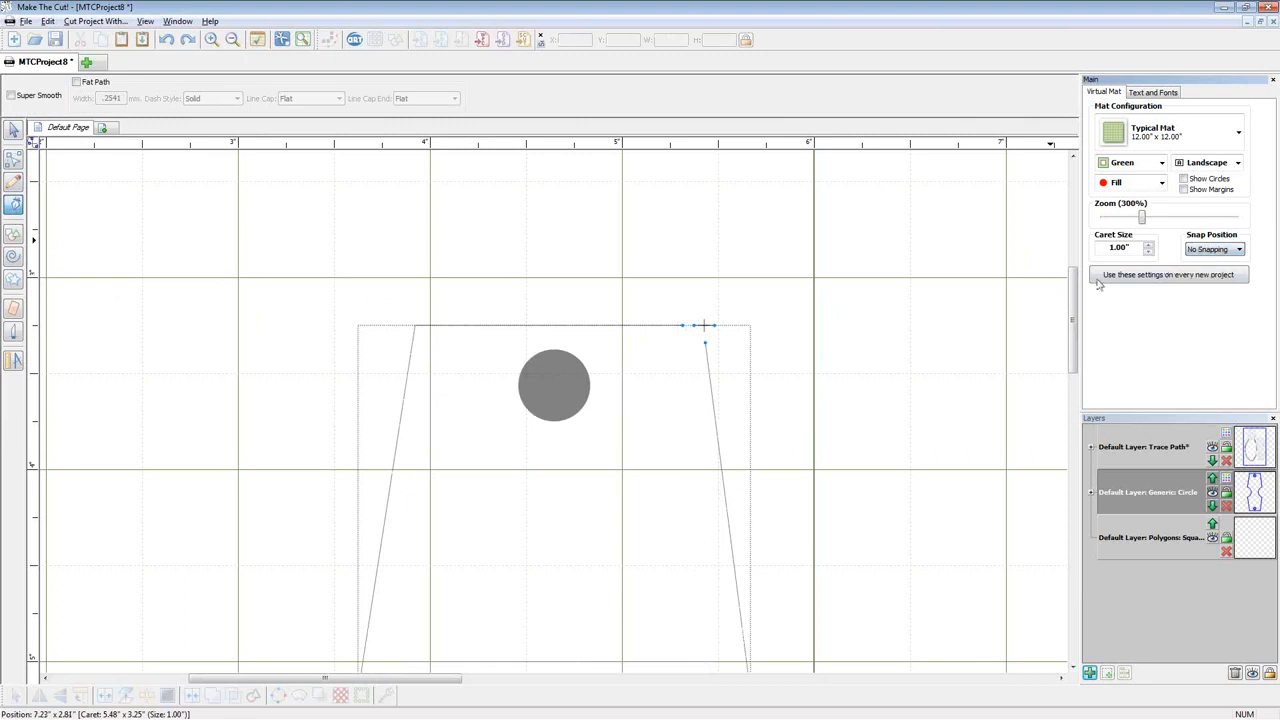
Try bridging the open upper-right corner with a line from the curve drawing tool, and undo it
left_click(14, 205)
left_click_drag(683, 326, 713, 348)
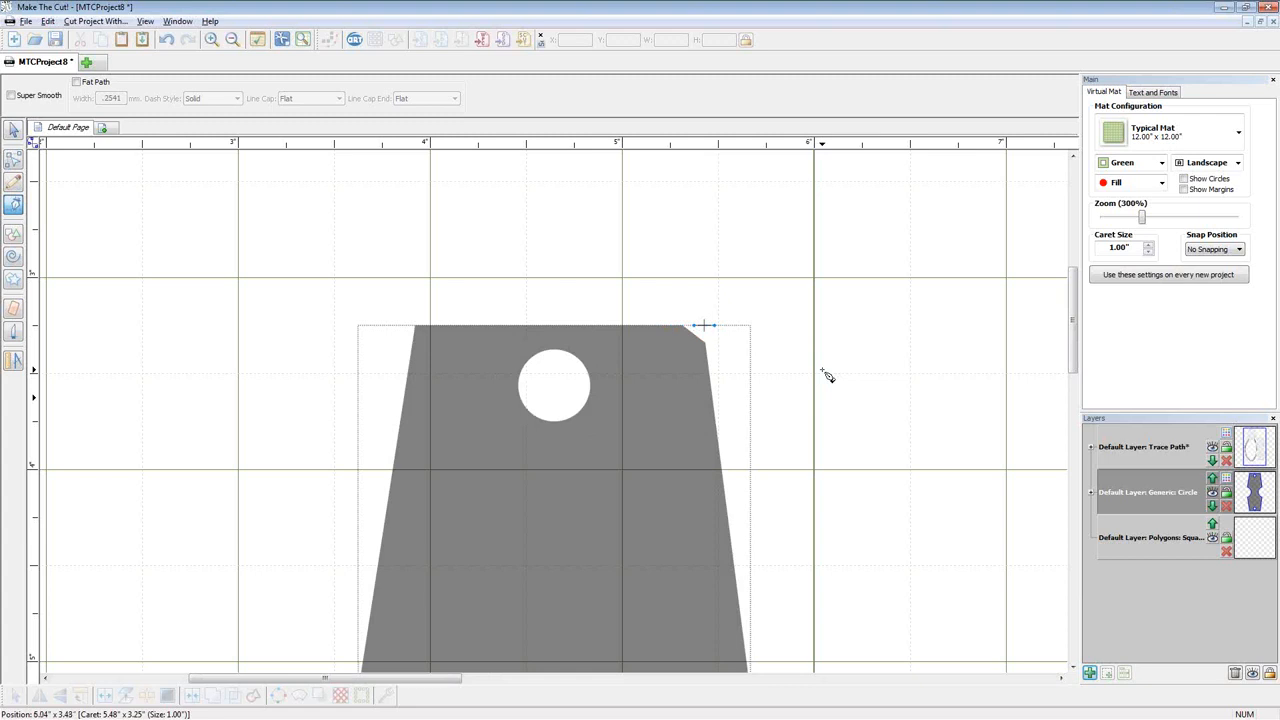
key("ctrl+z")
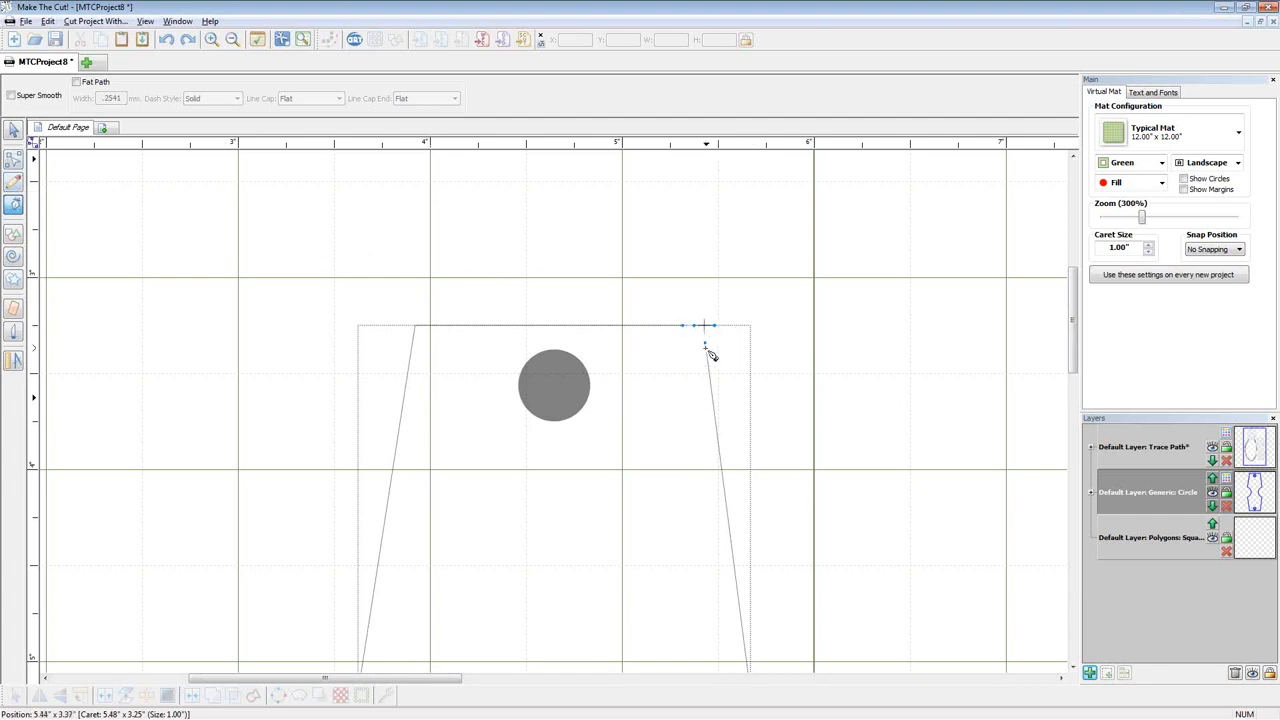
Close the upper-right corner gap with a Pencil line between the two open ends, and delete the stray short segment above it
left_click(11, 184)
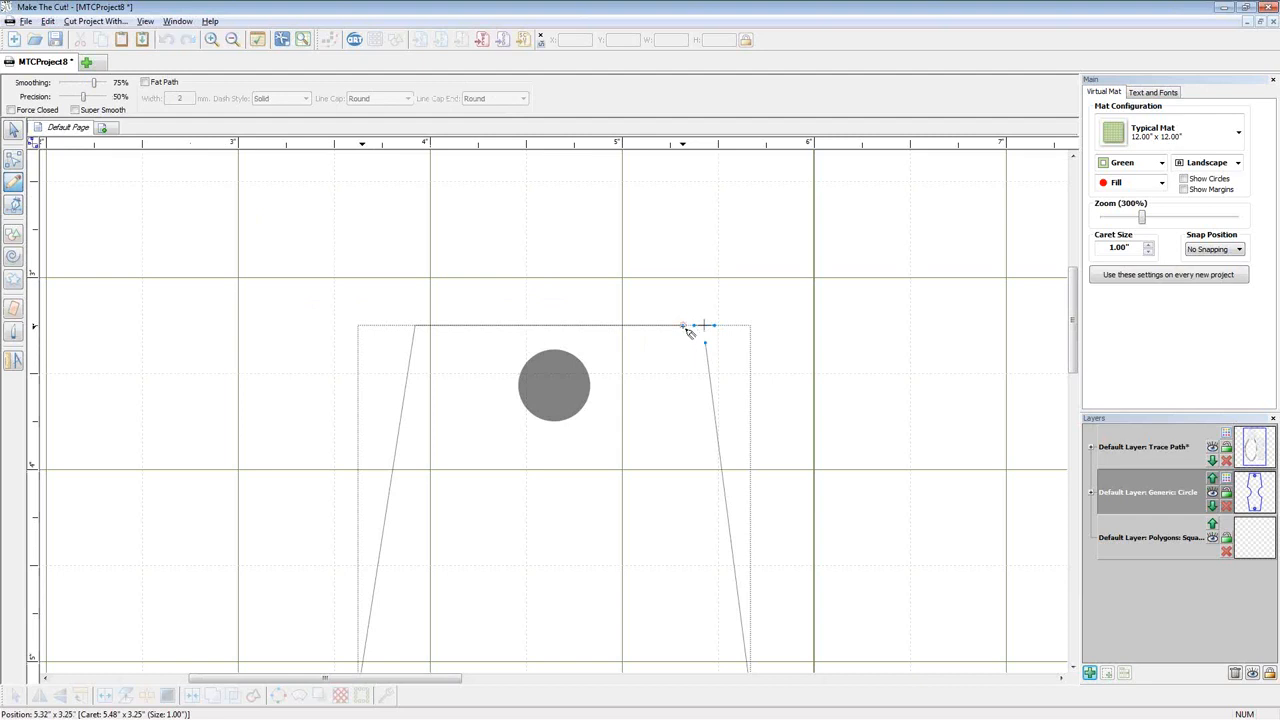
left_click_drag(687, 330, 705, 343)
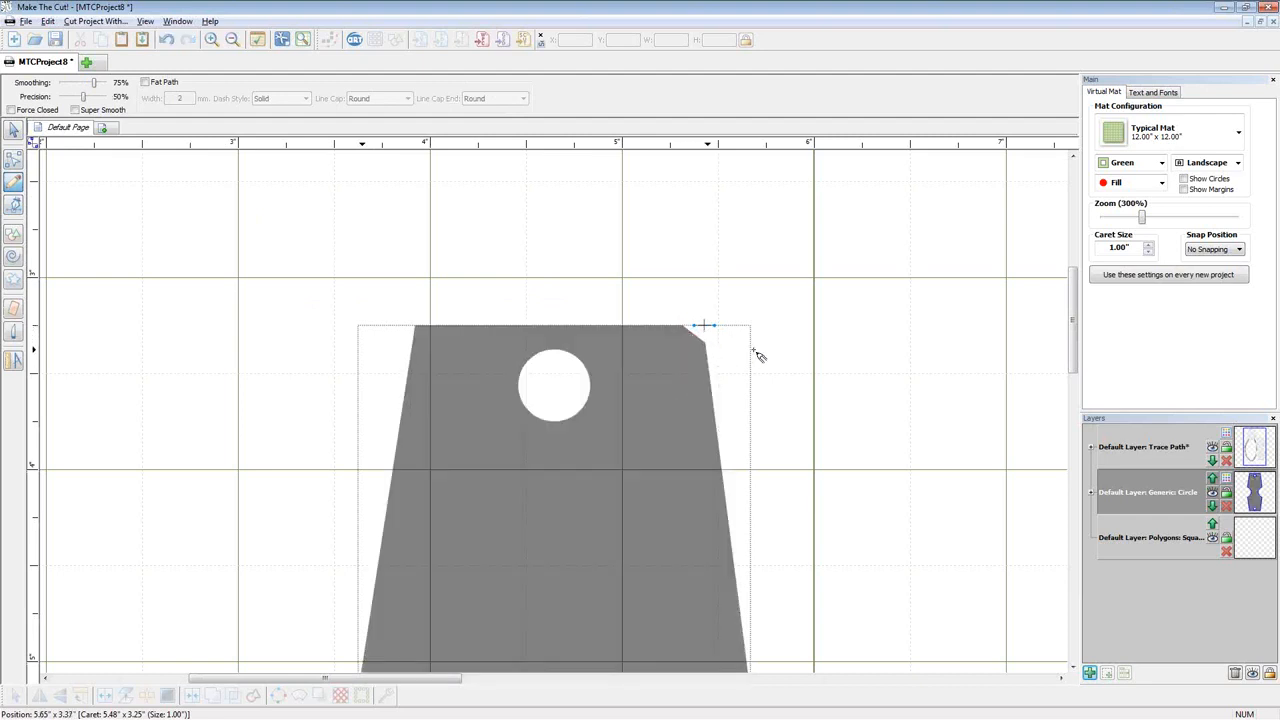
left_click(14, 135)
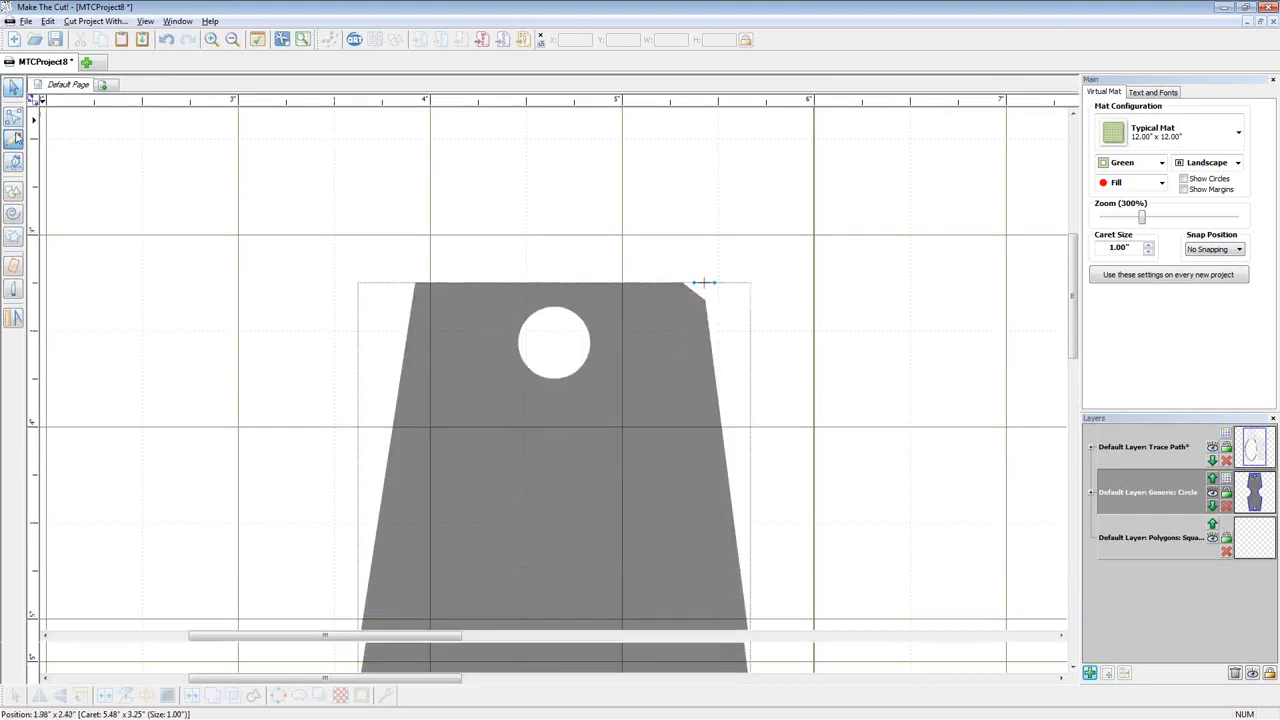
left_click(703, 286)
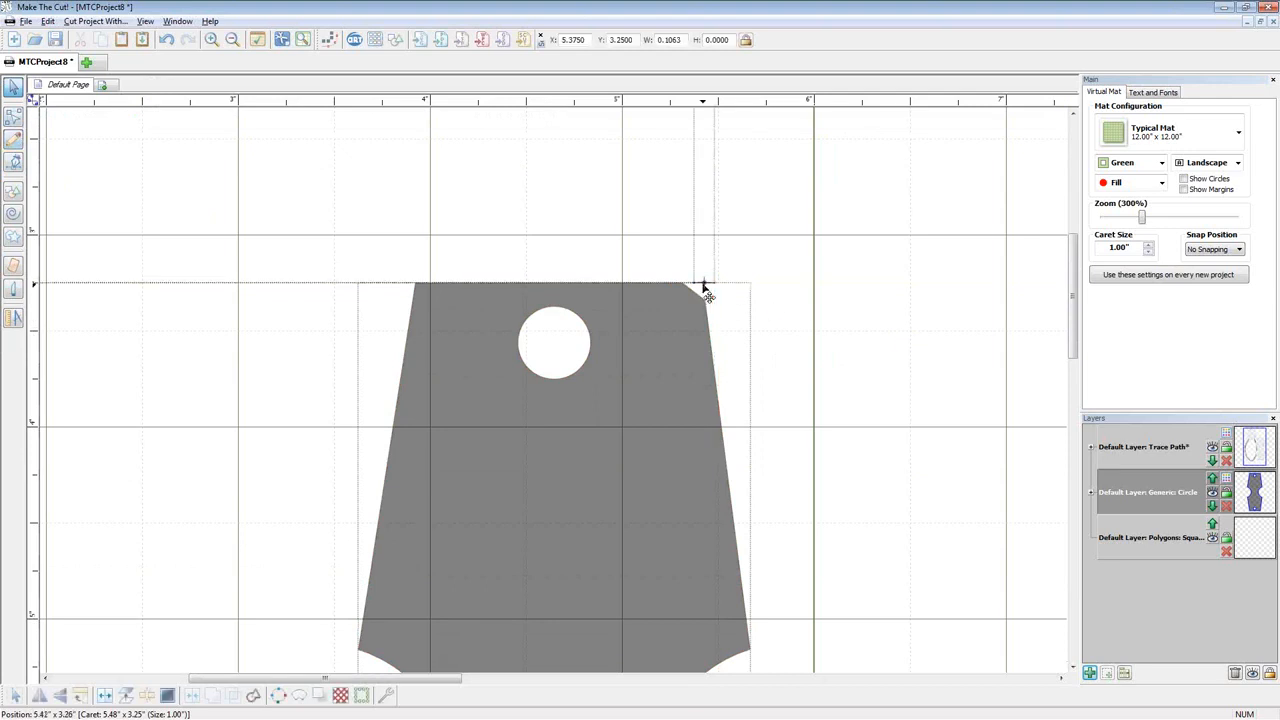
left_click(929, 323)
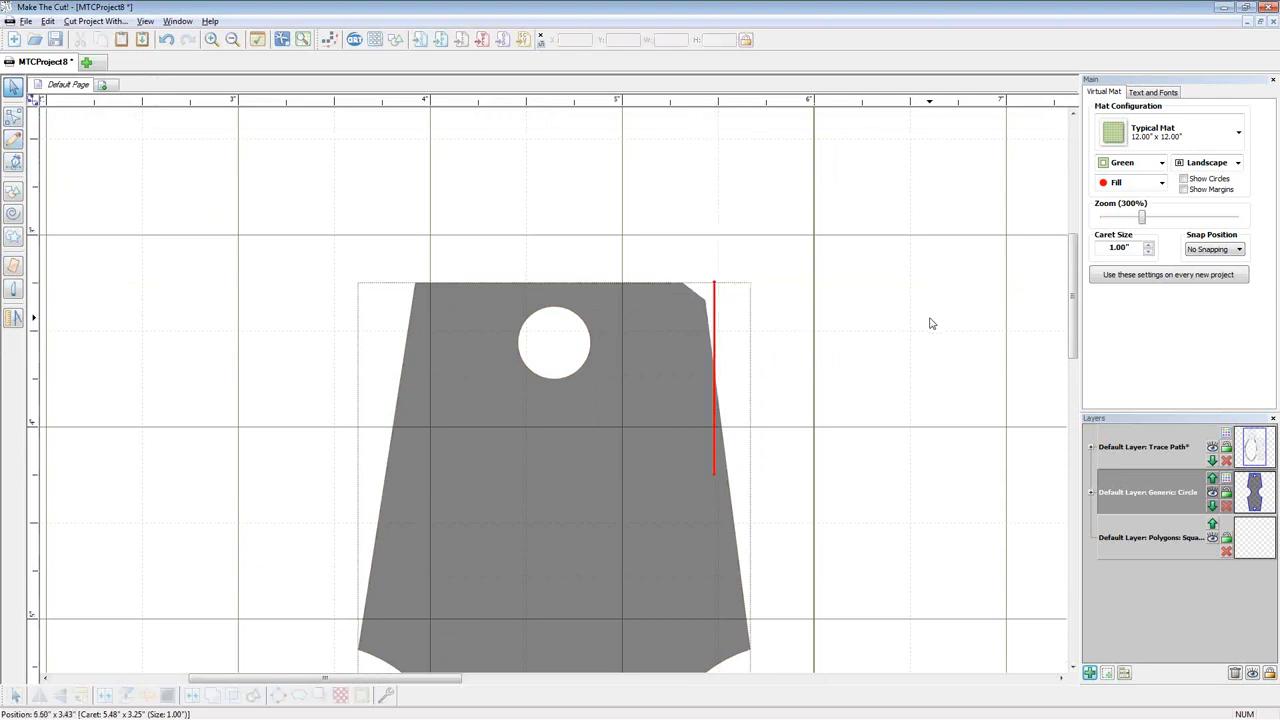
Neutralize the diagonal segment at the tag's upper-right corner in node editing to get its curve handles
left_click(695, 295)
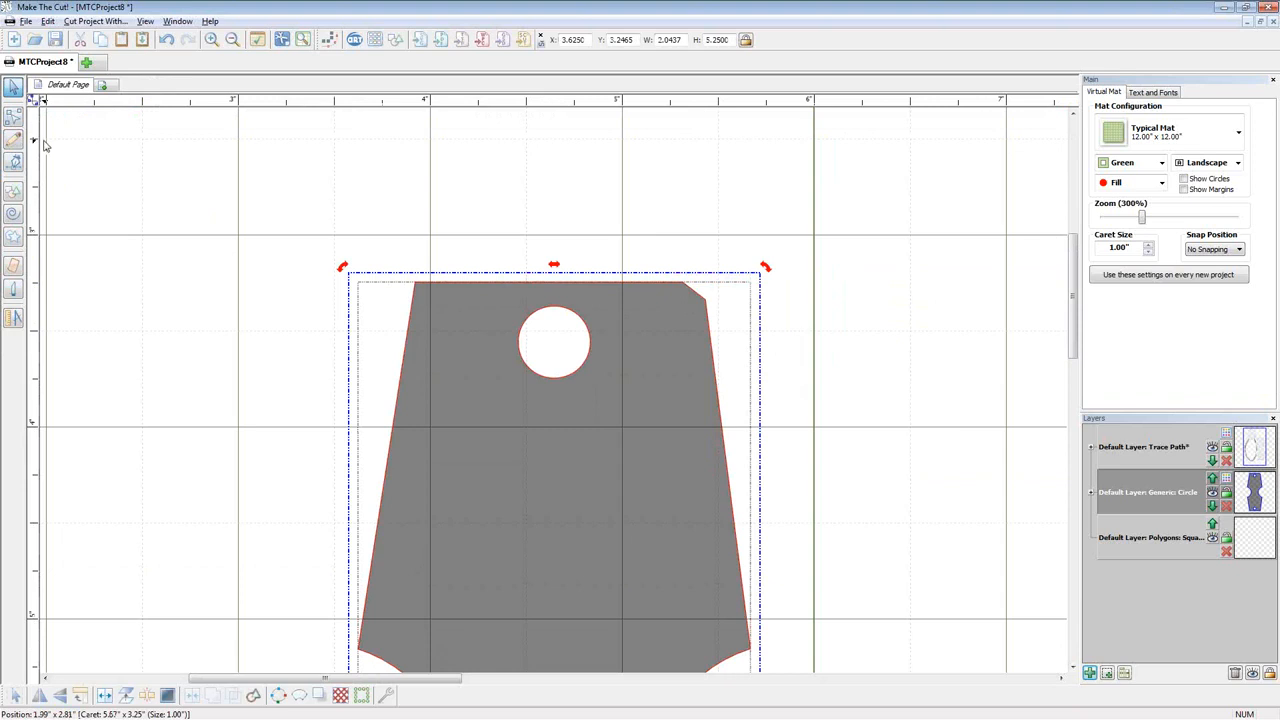
left_click(394, 294)
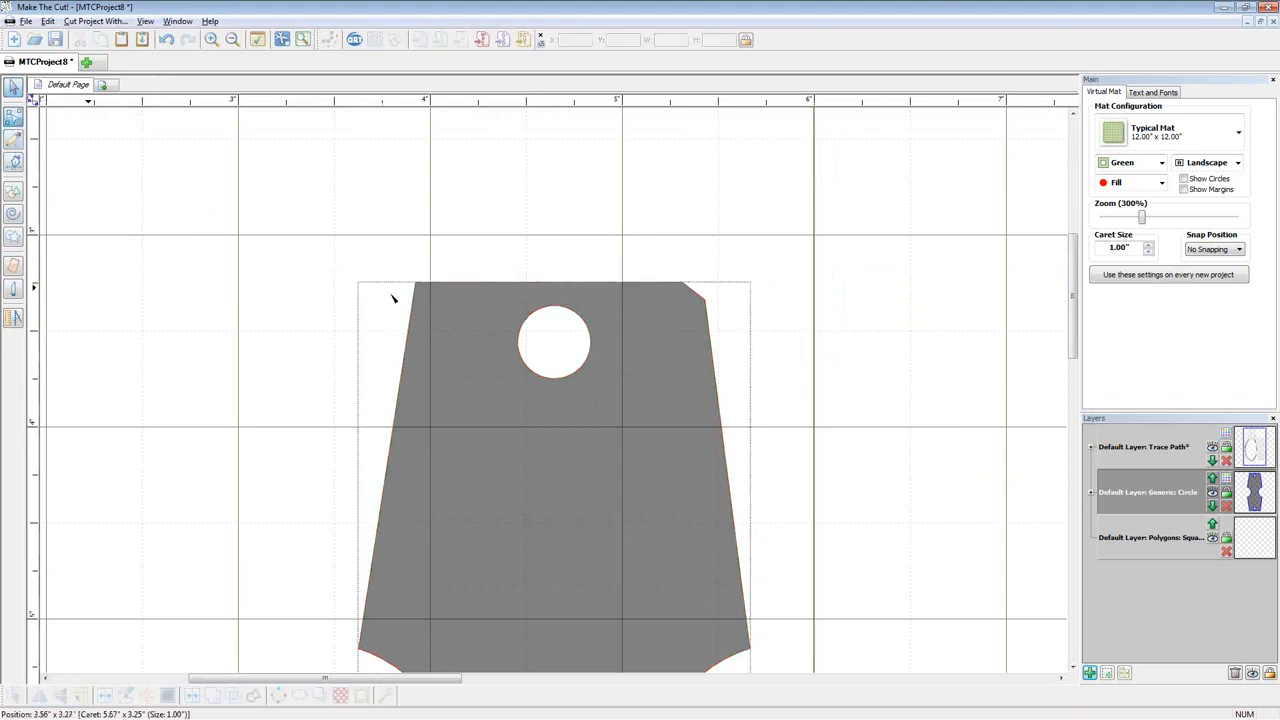
right_click(695, 293)
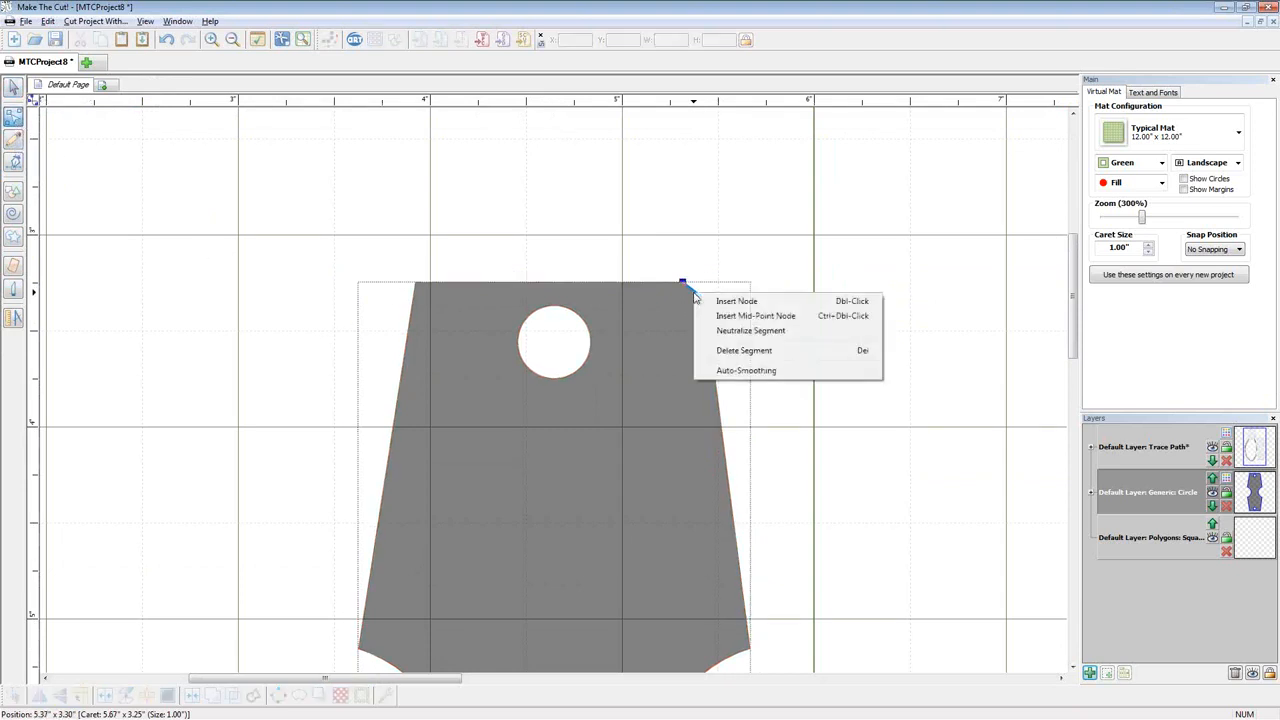
left_click(752, 331)
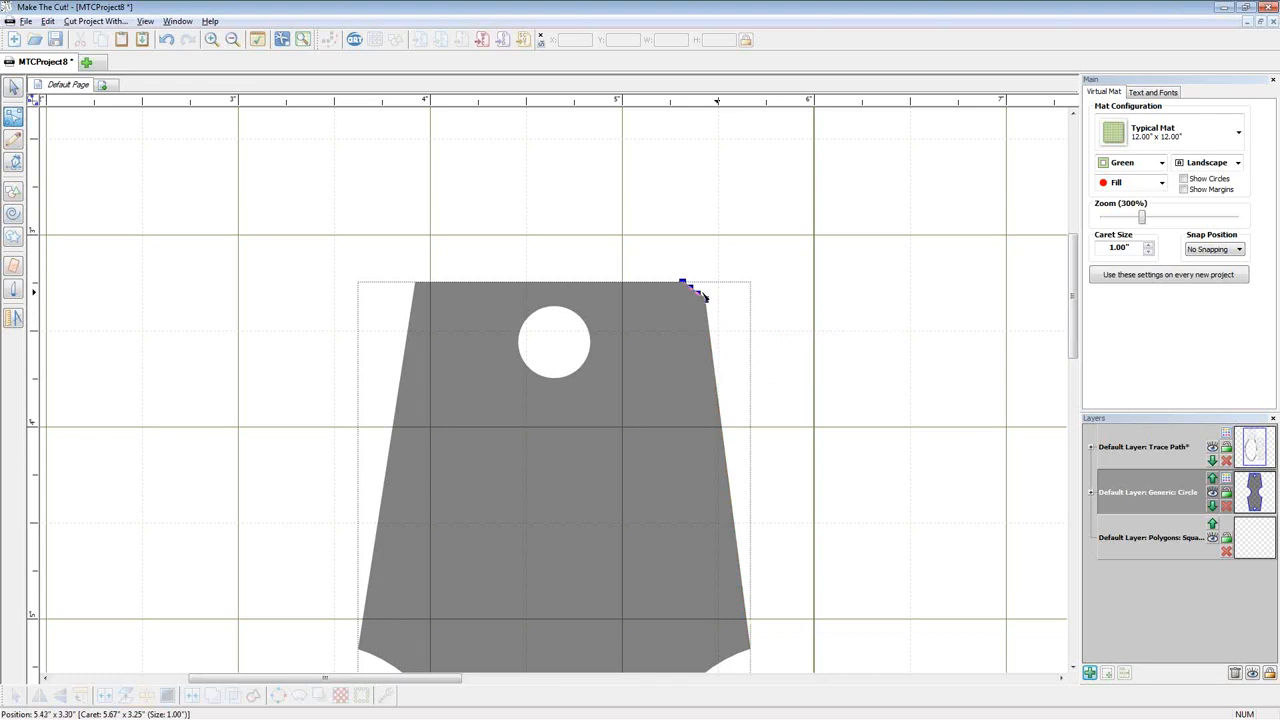
Adjust the curve handles of the diagonal corner segment outward to form a smoothly rounded upper-right corner
key("ctrl+z")
left_click(702, 290)
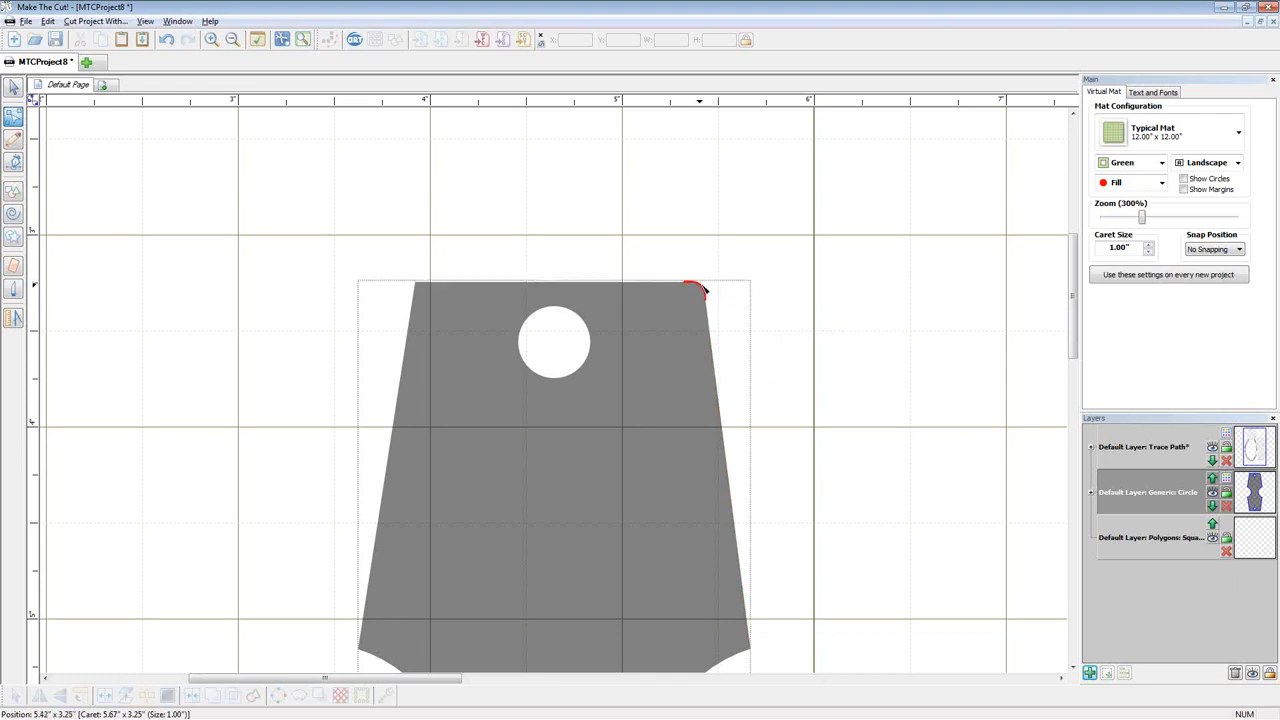
left_click(703, 291)
left_click_drag(699, 285, 701, 286)
left_click(767, 287)
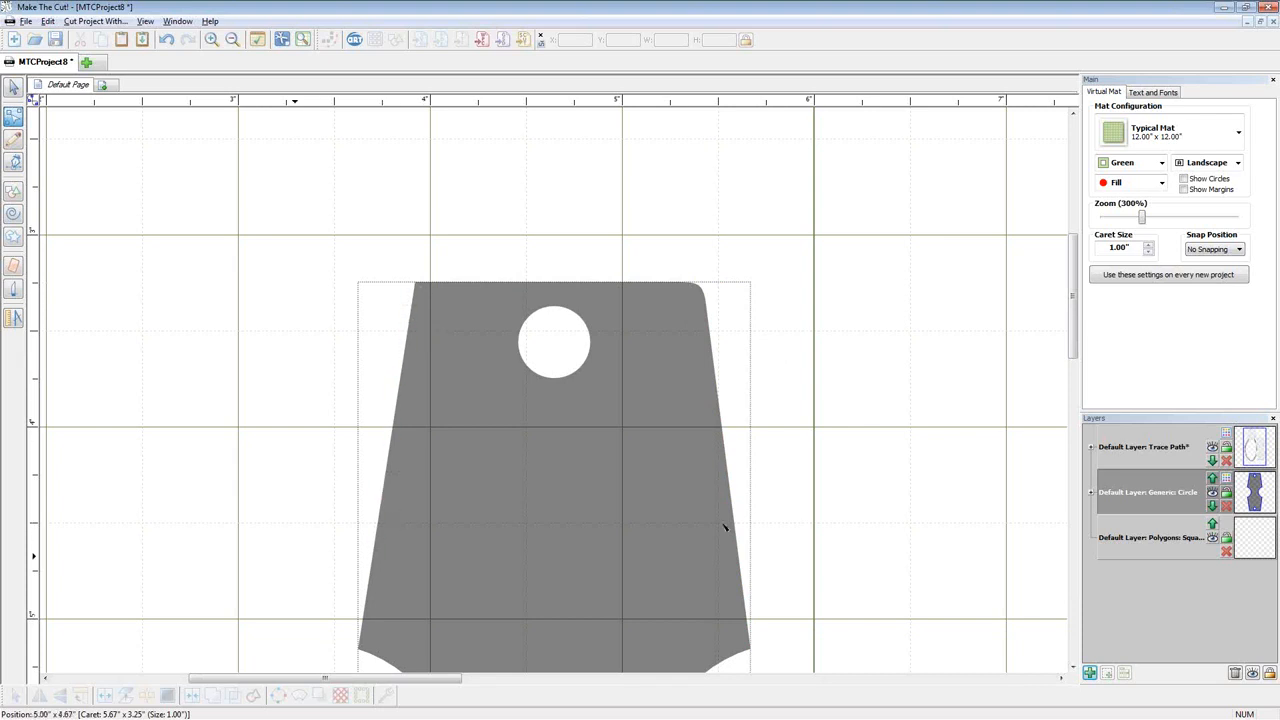
Inspect the whole tag shape at 100% zoom with the selection tool active
scroll(850, 323, "down", 2)
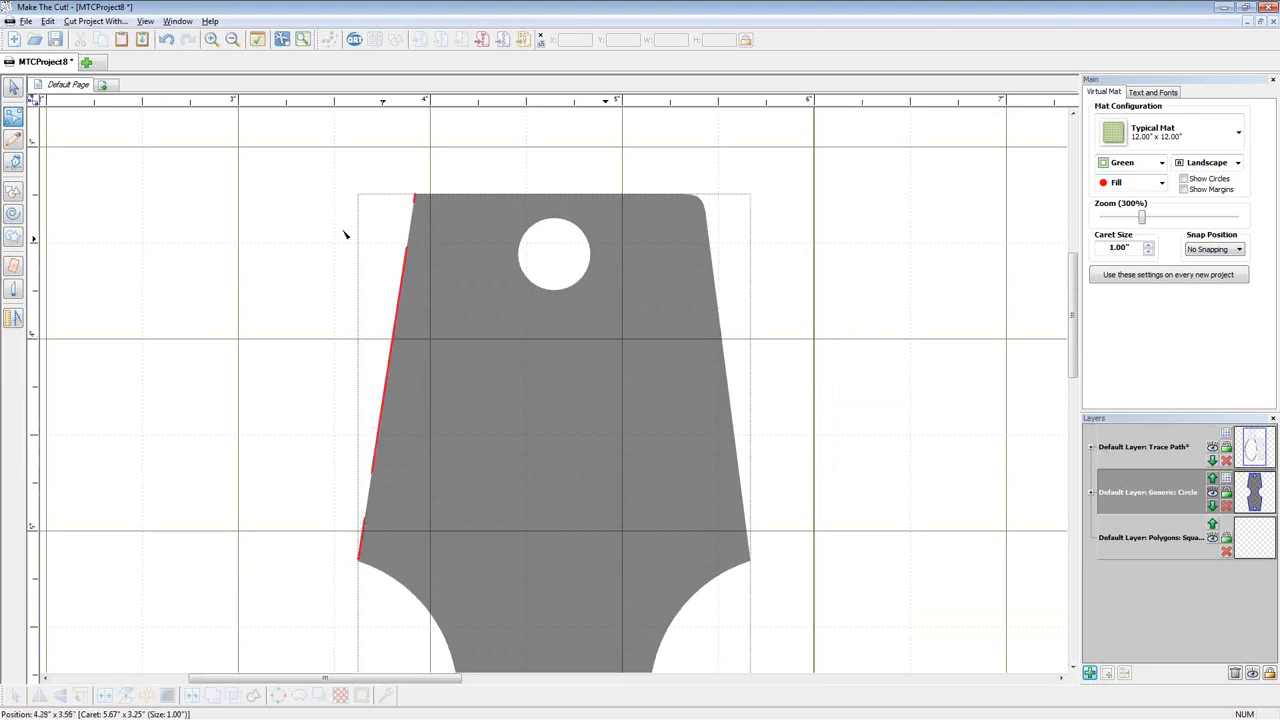
left_click(13, 87)
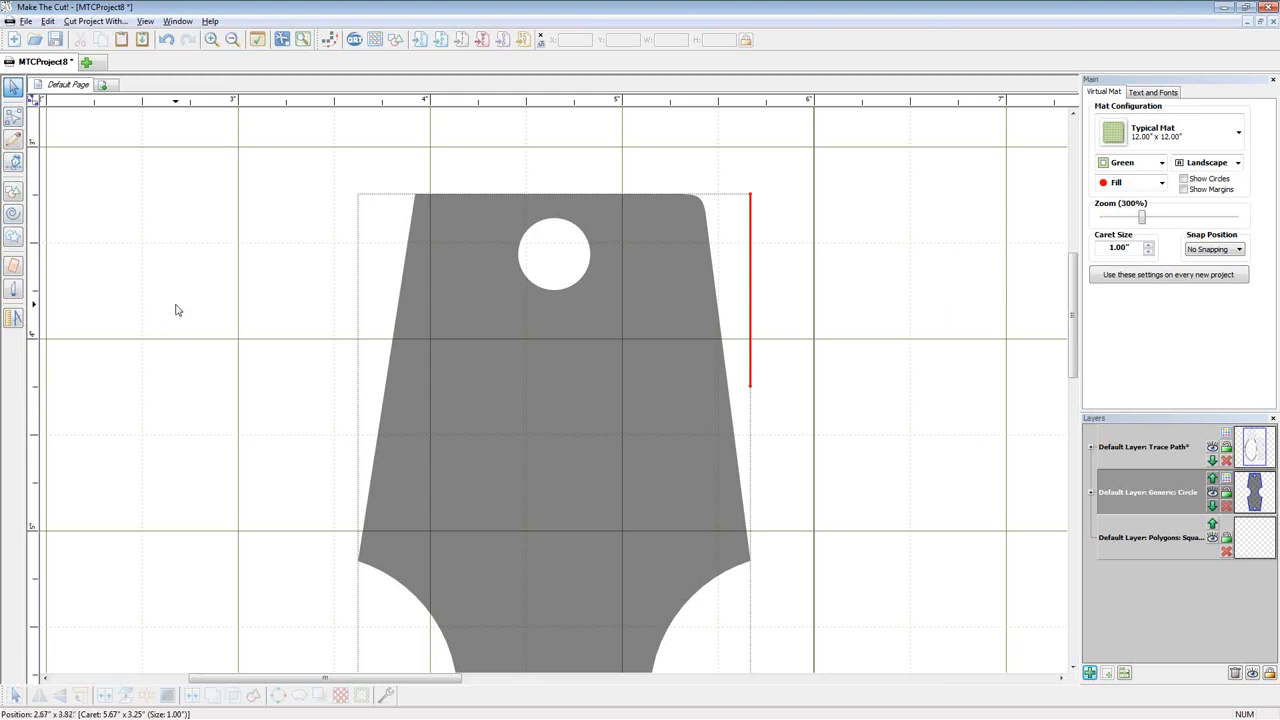
scroll(176, 305, "down", 3)
scroll(176, 305, "up", 1)
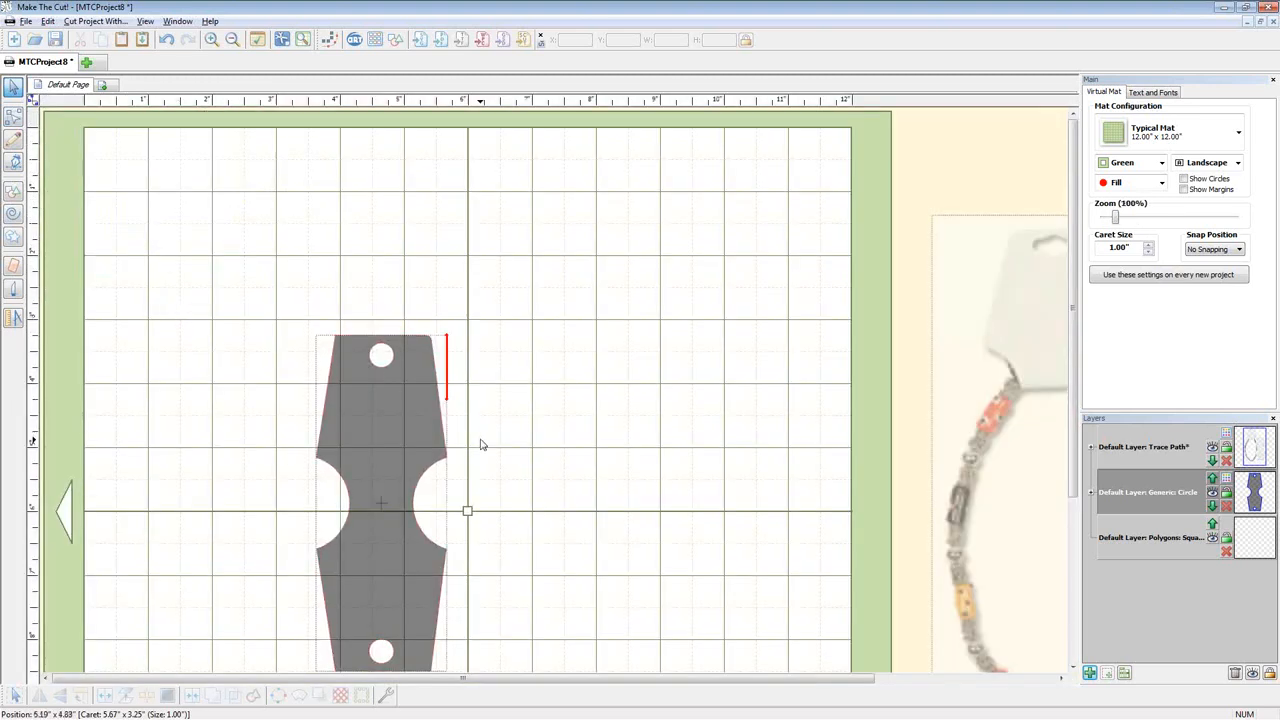
Move the finished tag shape to an open area of the mat, nearer the reference photo
left_click_drag(390, 679, 664, 674)
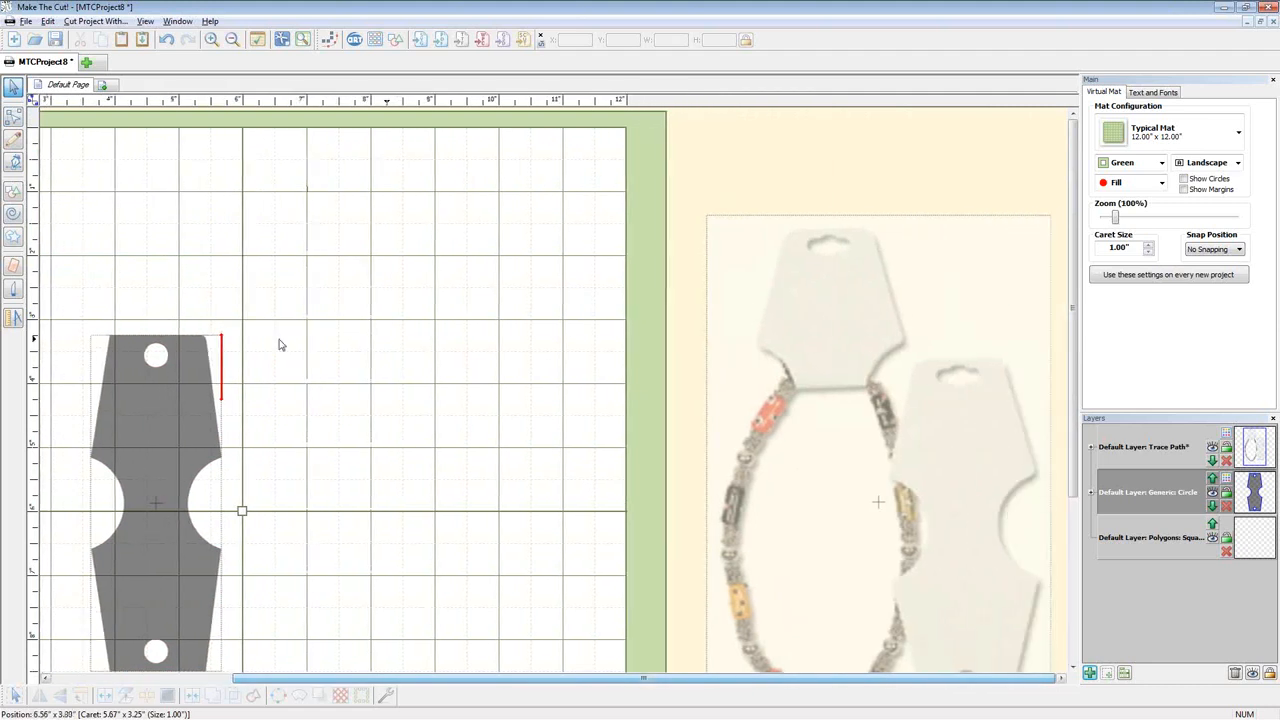
left_click(14, 88)
left_click_drag(185, 377, 328, 308)
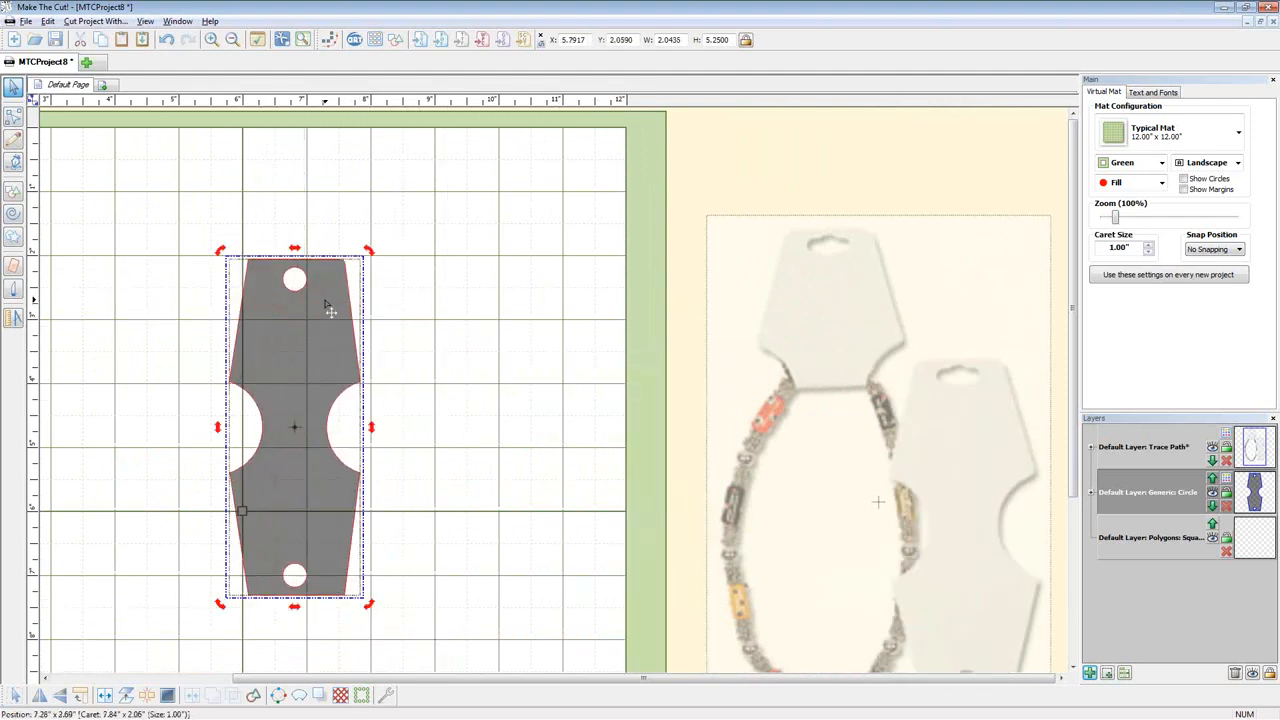
Undo the tag edits back to the uncut six-sided body with the two separate side circles
key("ctrl+z")
key("ctrl+z")
key("ctrl+z")
key("ctrl+z")
key("ctrl+z")
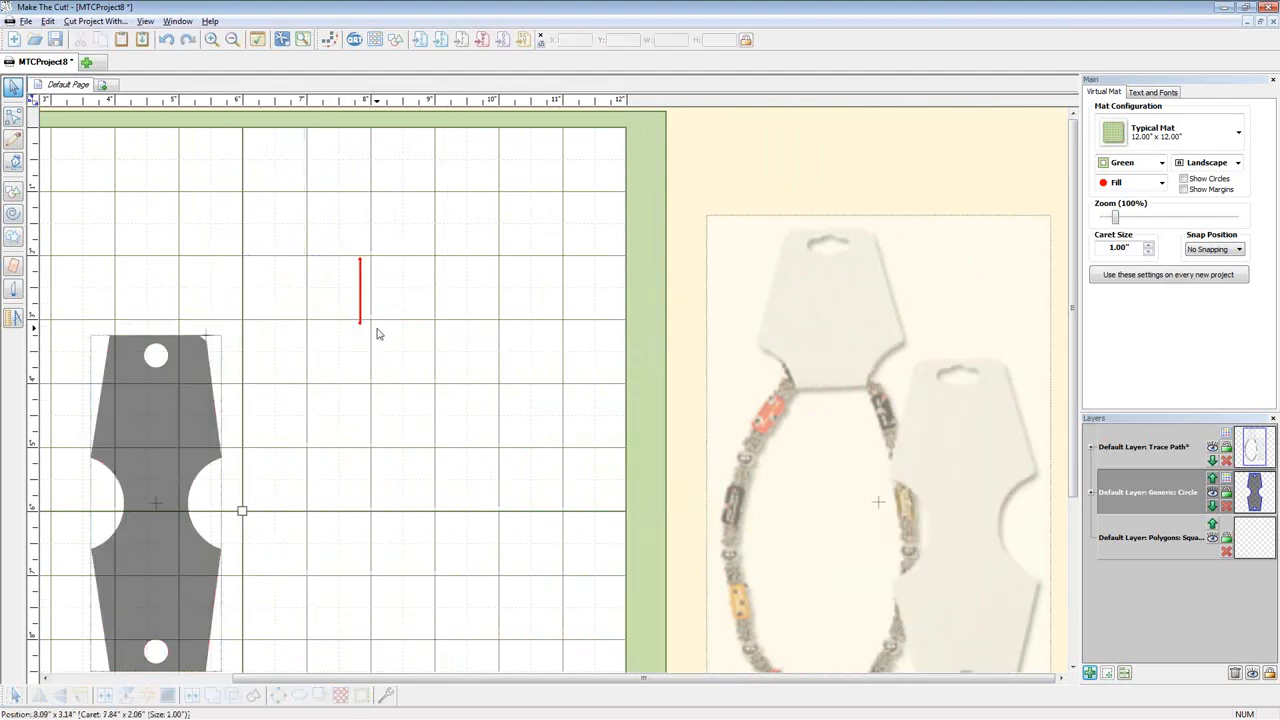
key("ctrl+z")
key("ctrl+z")
key("ctrl+z")
key("ctrl+z")
key("ctrl+z")
key("ctrl+z")
key("ctrl+z")
key("ctrl+z")
key("ctrl+z")
key("ctrl+z")
key("ctrl+z")
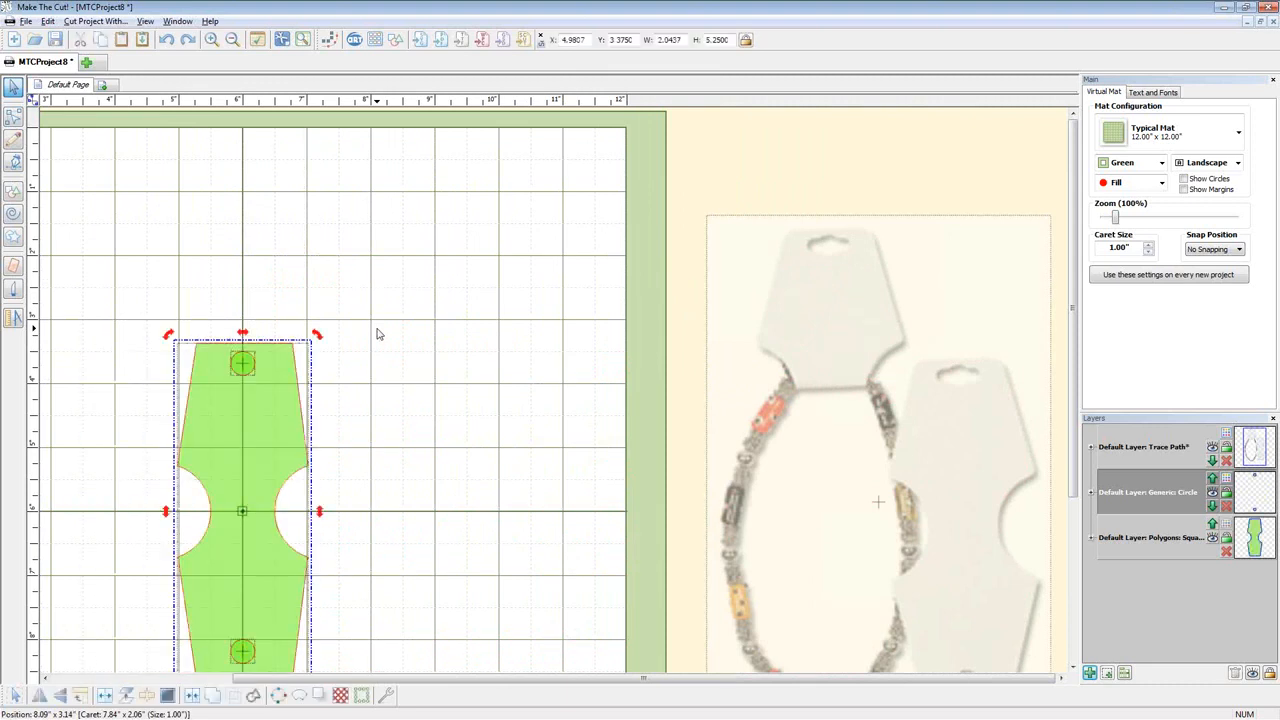
key("ctrl+z")
key("ctrl+z")
key("ctrl+z")
key("ctrl+z")
key("ctrl+z")
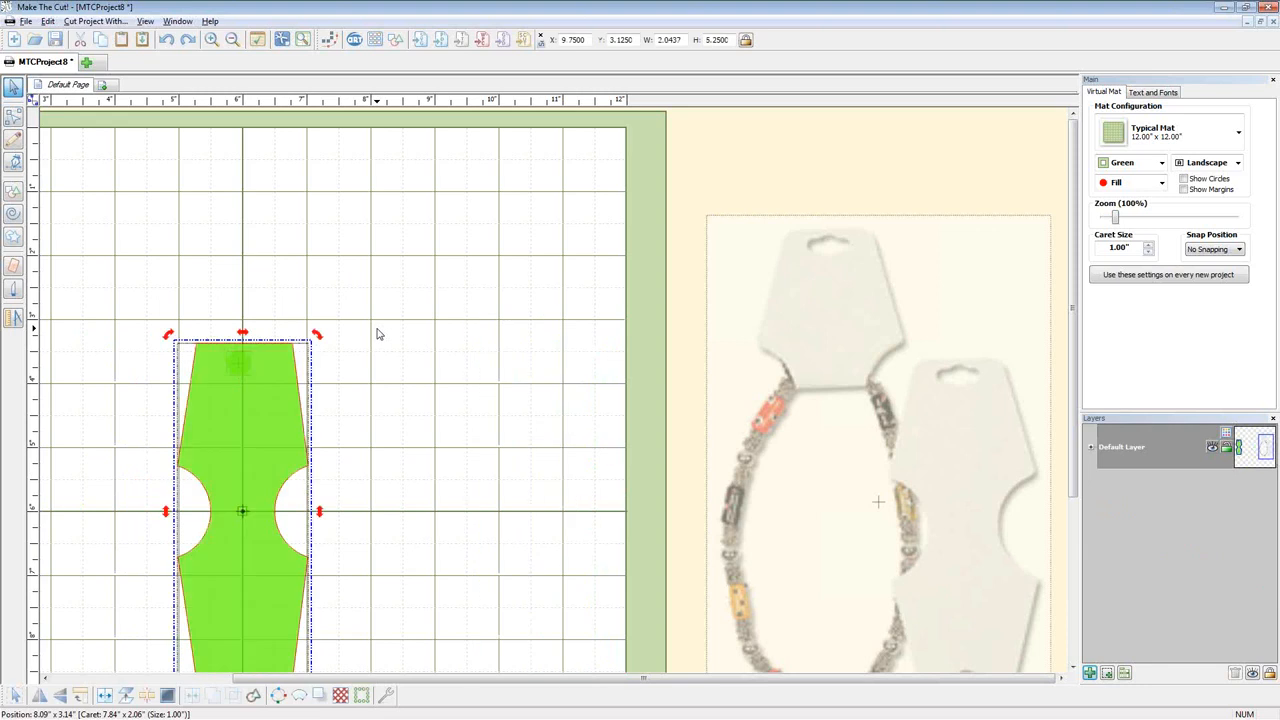
key("ctrl+z")
key("ctrl+z")
key("ctrl+z")
key("ctrl+z")
key("ctrl+z")
key("ctrl+z")
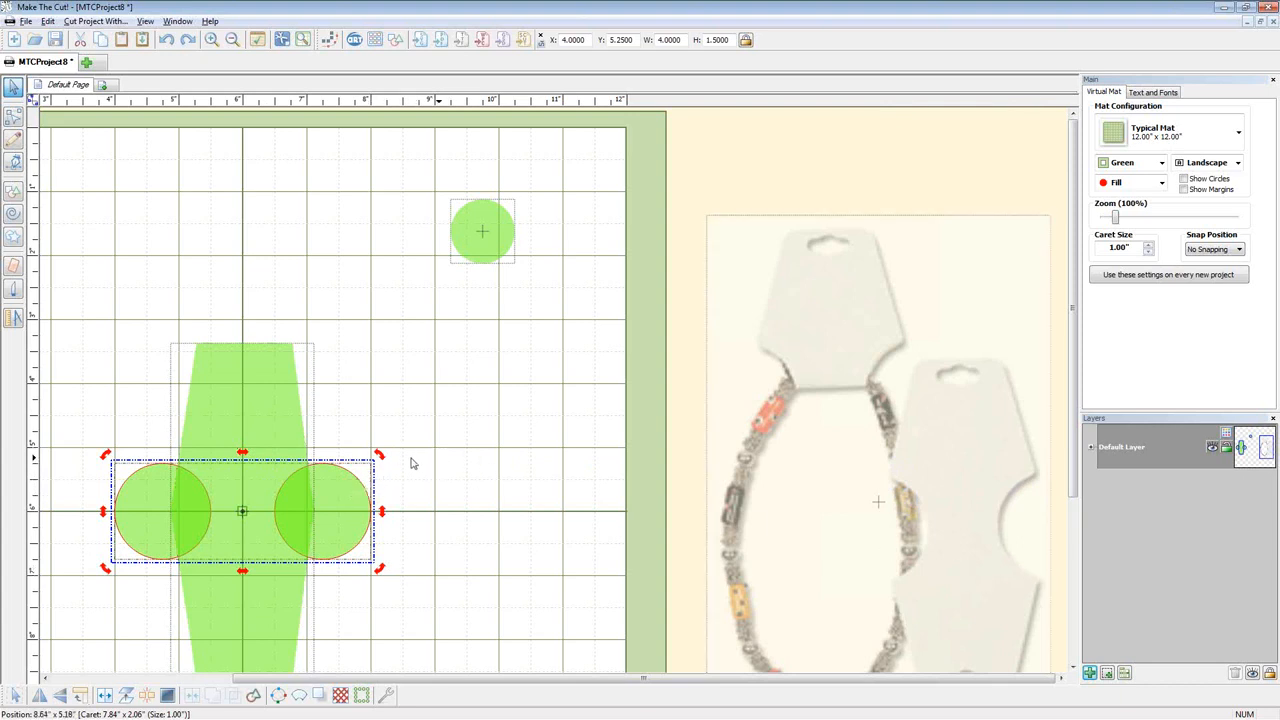
Subtract the two side circles from the tag body and generate a rounded-corner shadow 0.5 in wide around it
key("shift+Delete")
left_click(248, 422)
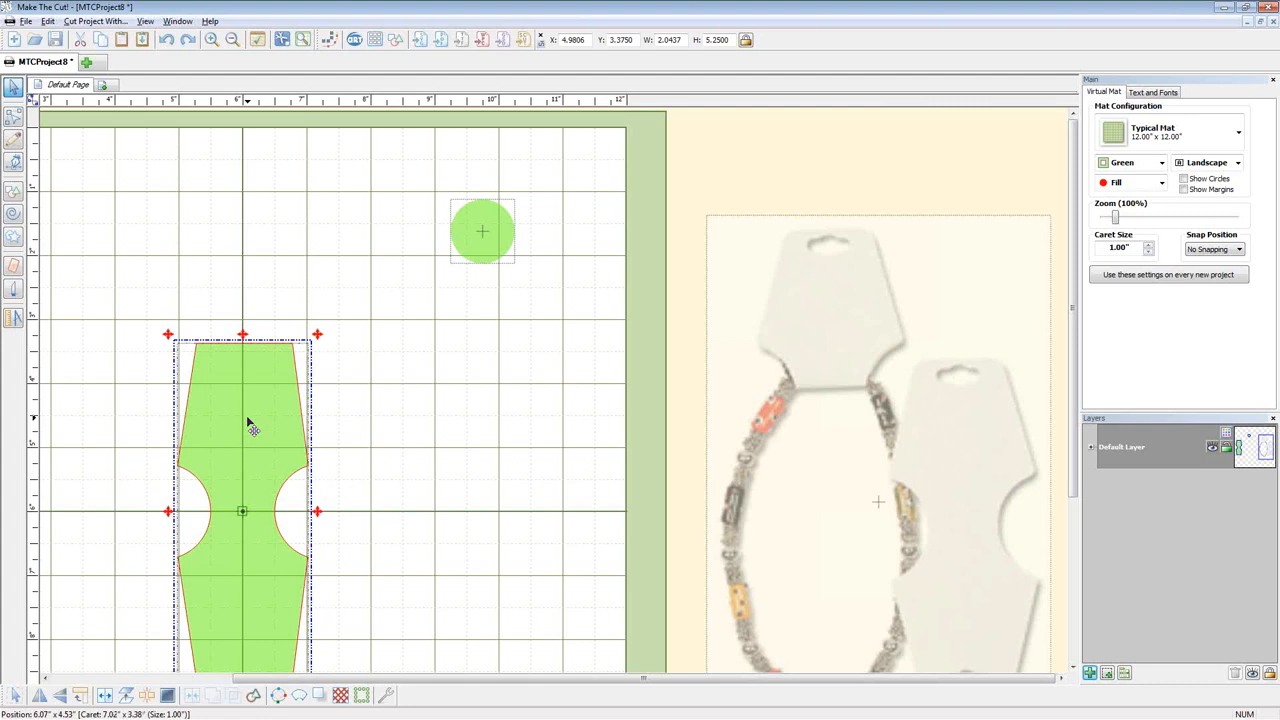
key("ctrl+h")
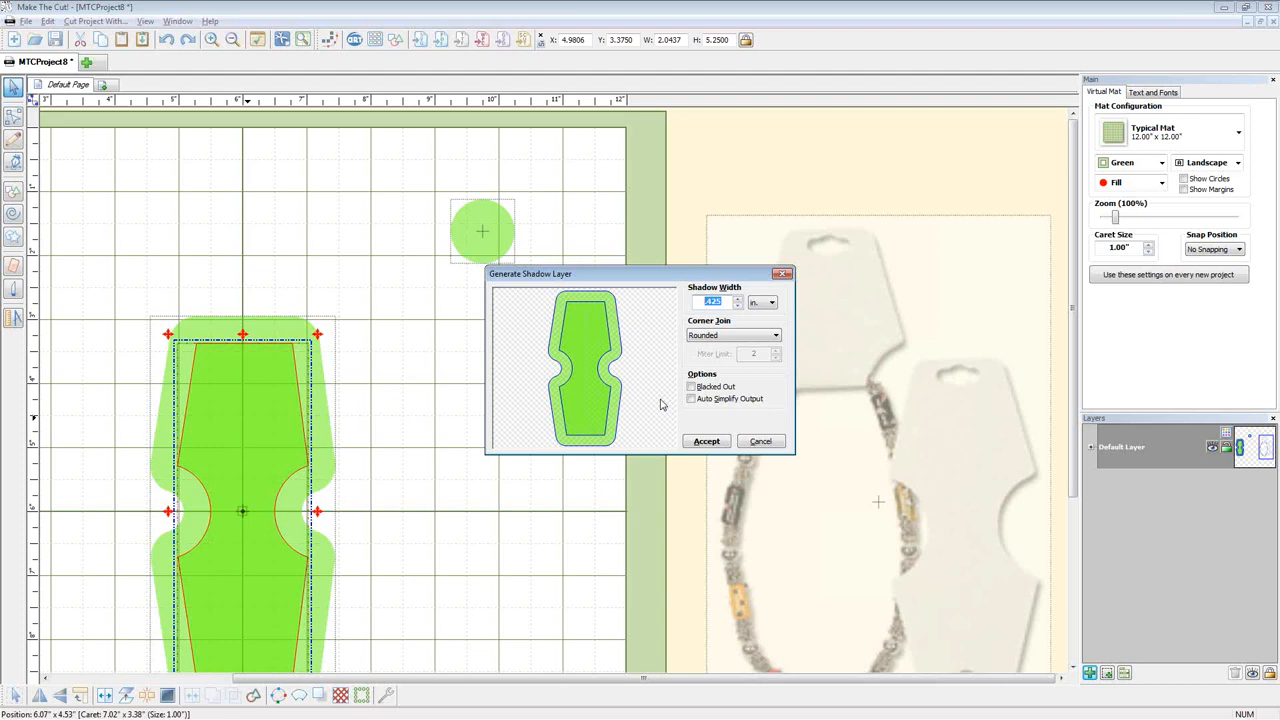
type(".5")
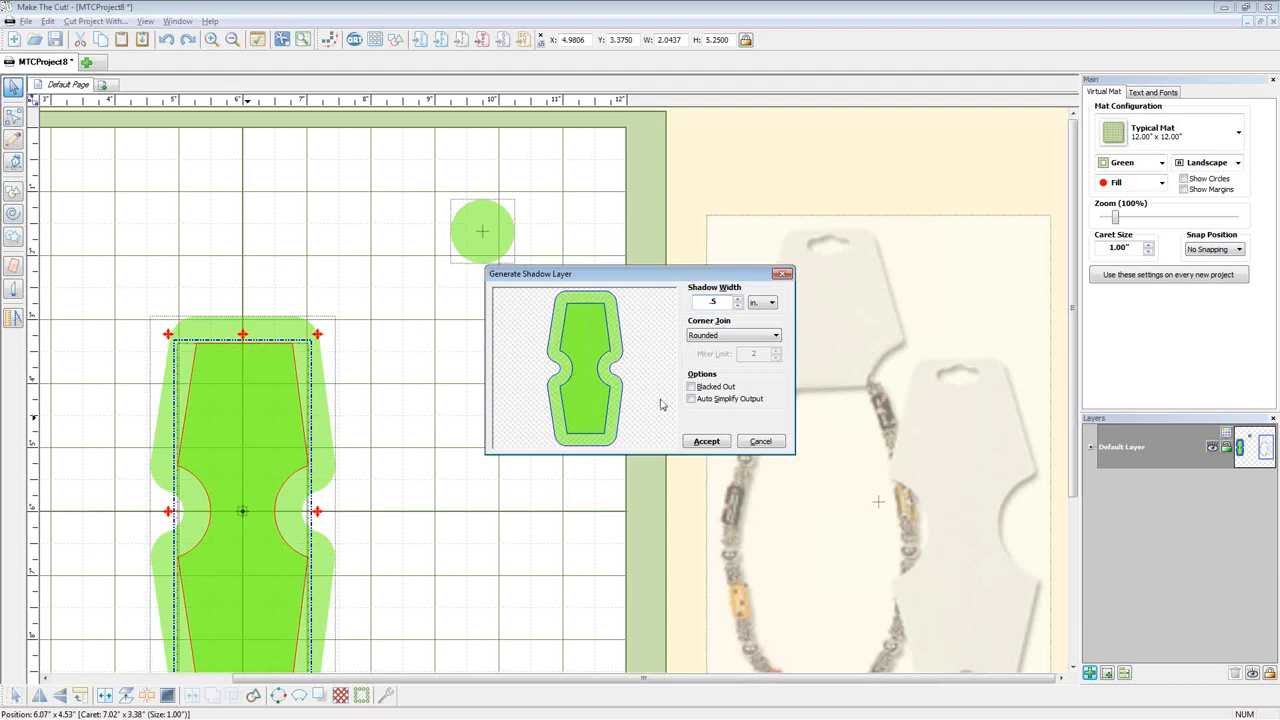
left_click(706, 441)
Generate a rounded-join shadow of -0.5 in from the outer shadow and move the result beside the original tag
left_click(296, 330)
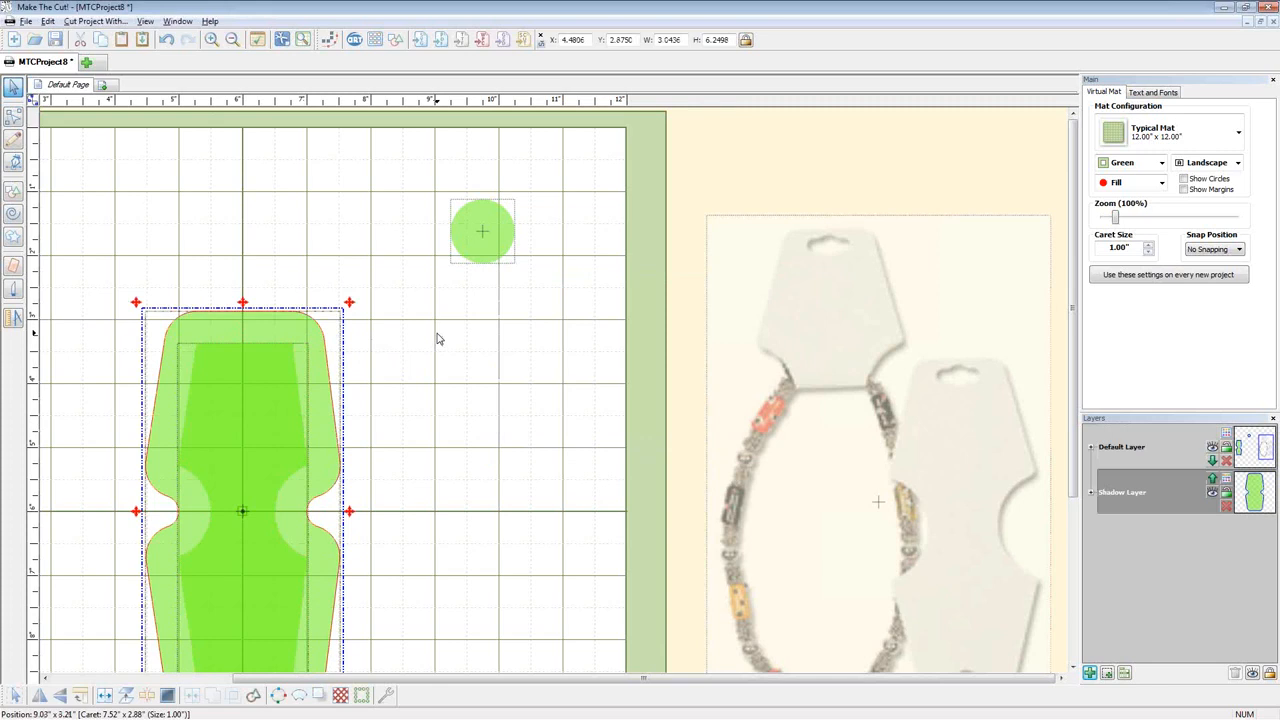
key("ctrl+h")
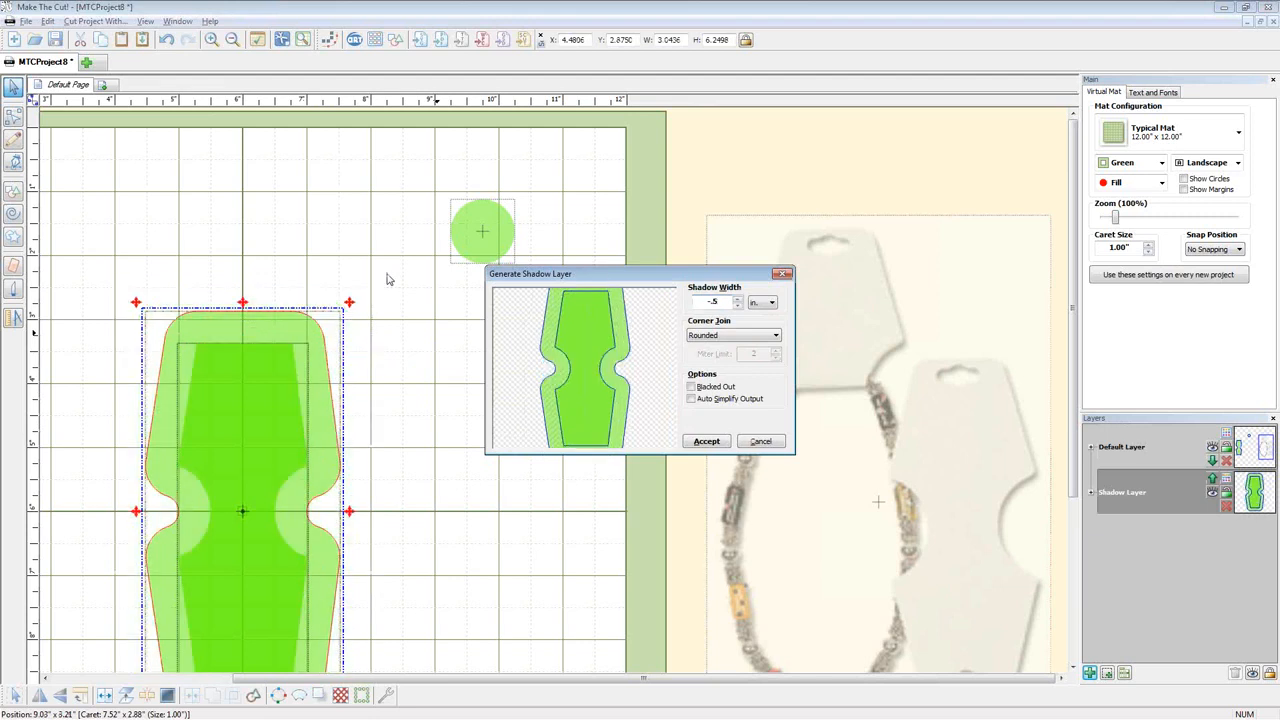
left_click(712, 441)
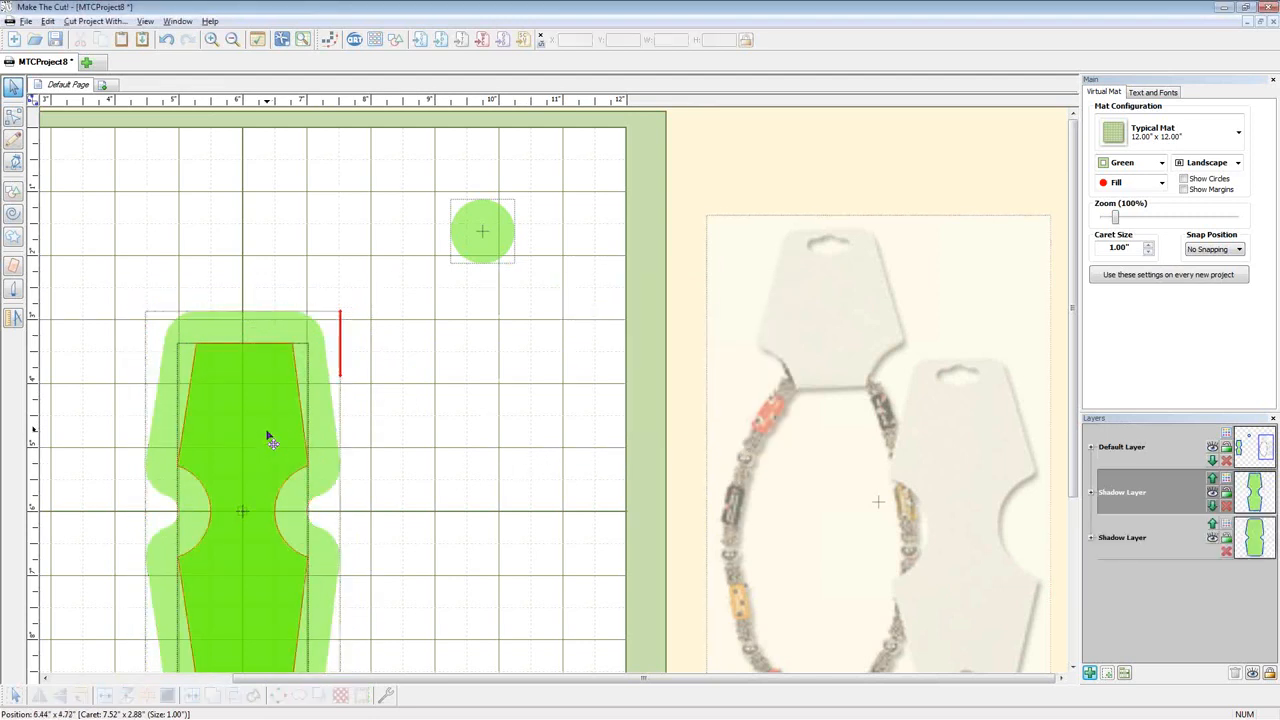
left_click_drag(270, 440, 509, 423)
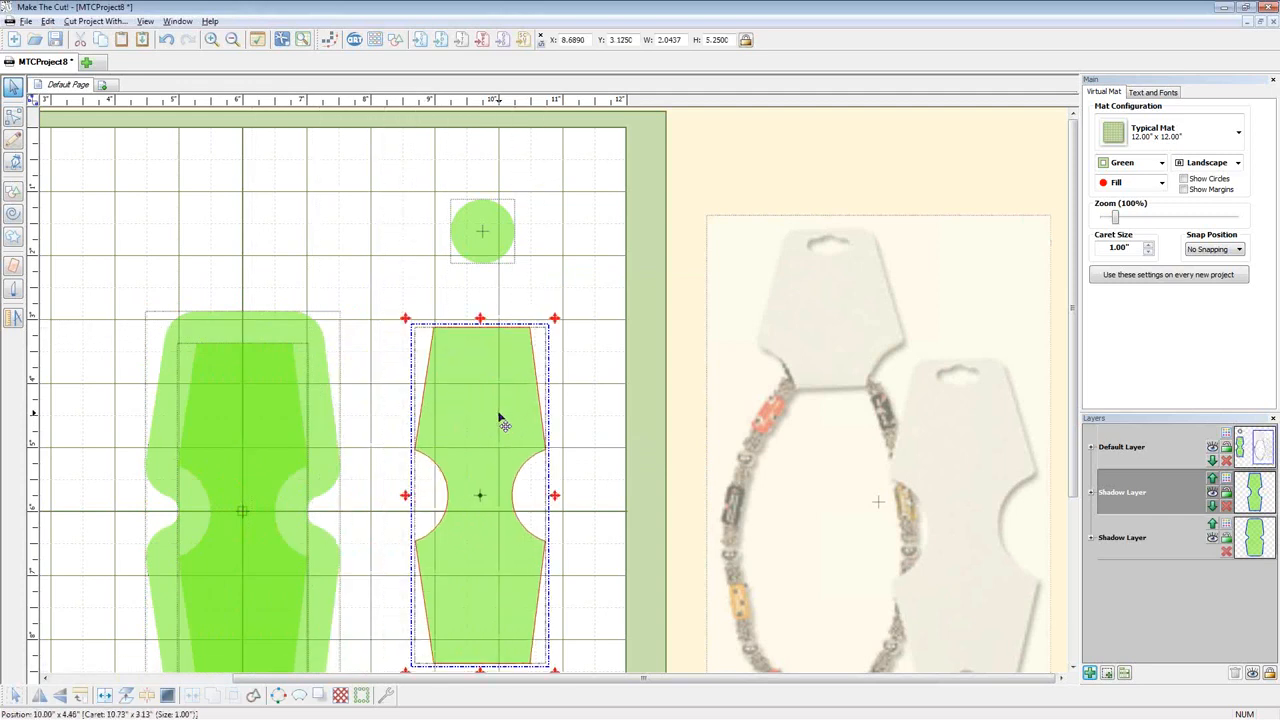
Undo both shadow layers and generate a rounded-join shadow 0.2 in wide around the notched tag
key("ctrl+z")
key("ctrl+z")
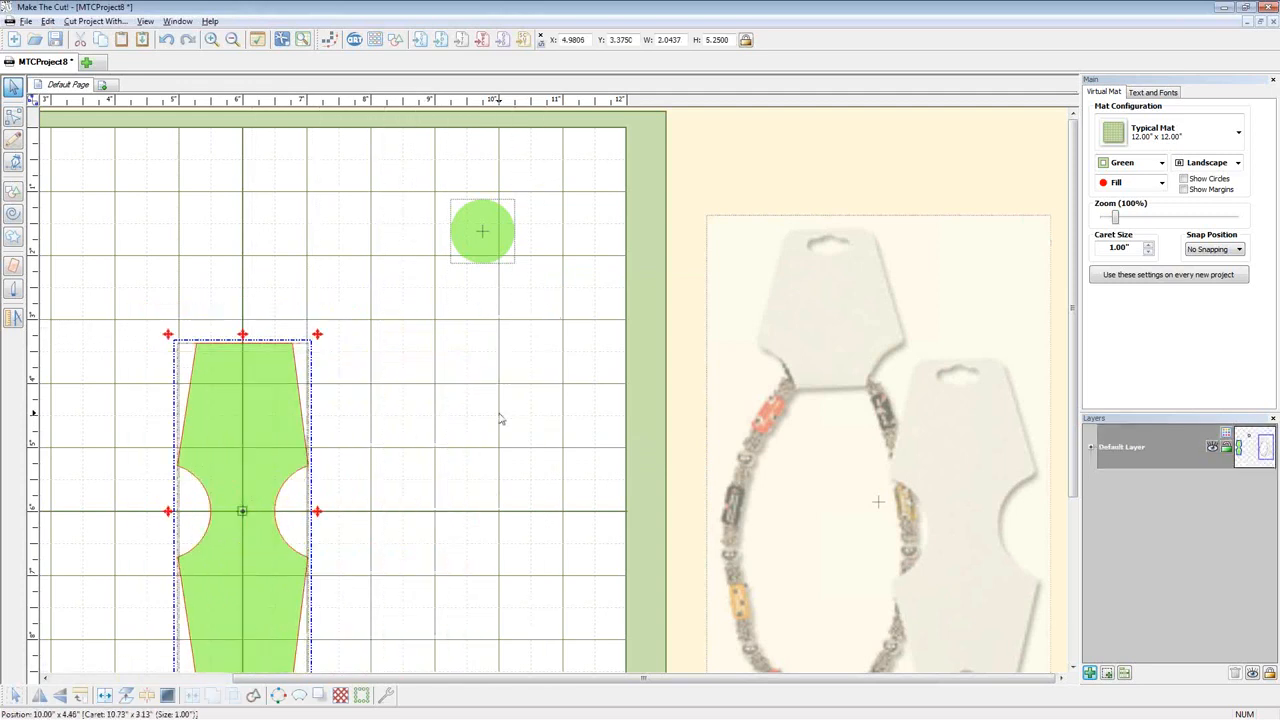
key("ctrl+h")
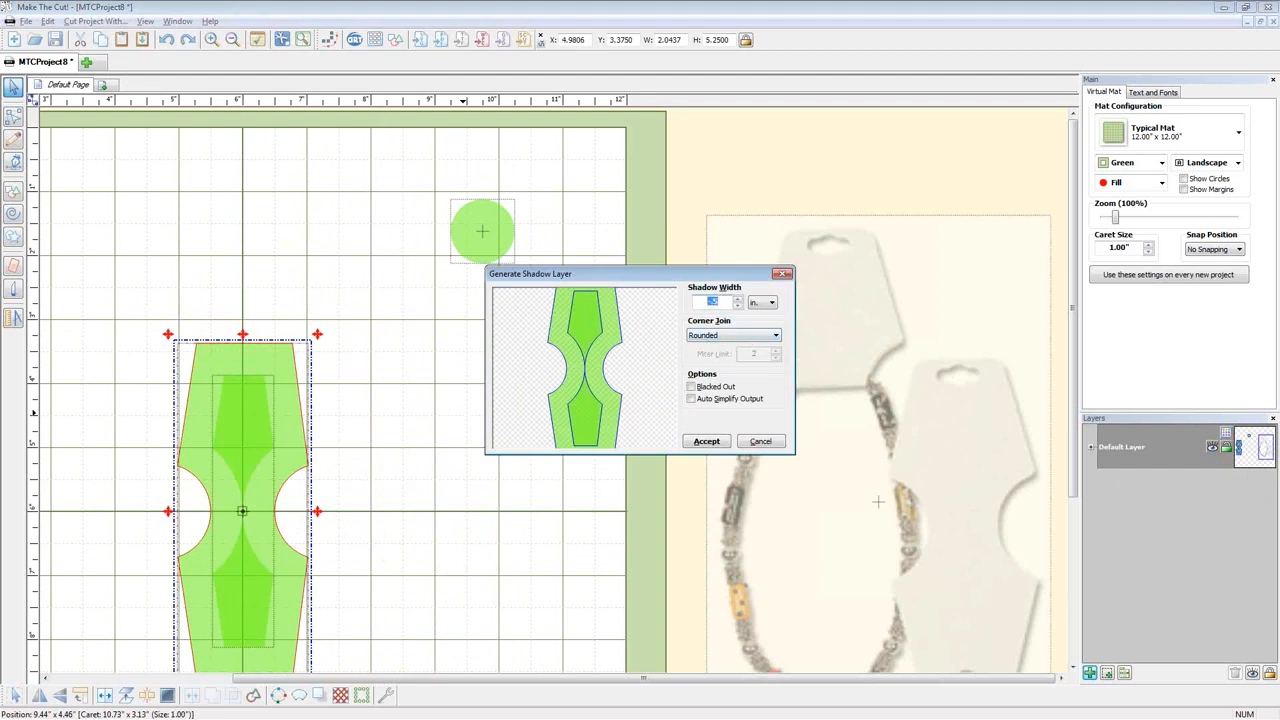
type("-")
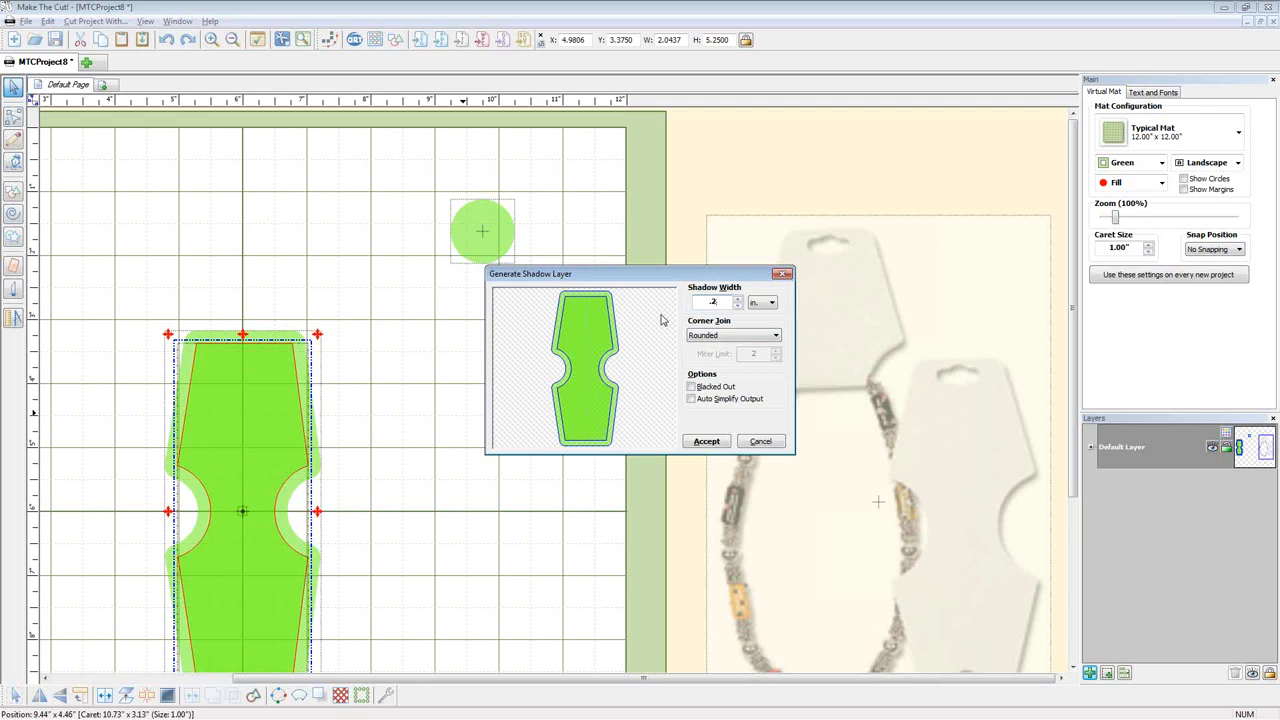
left_click(706, 441)
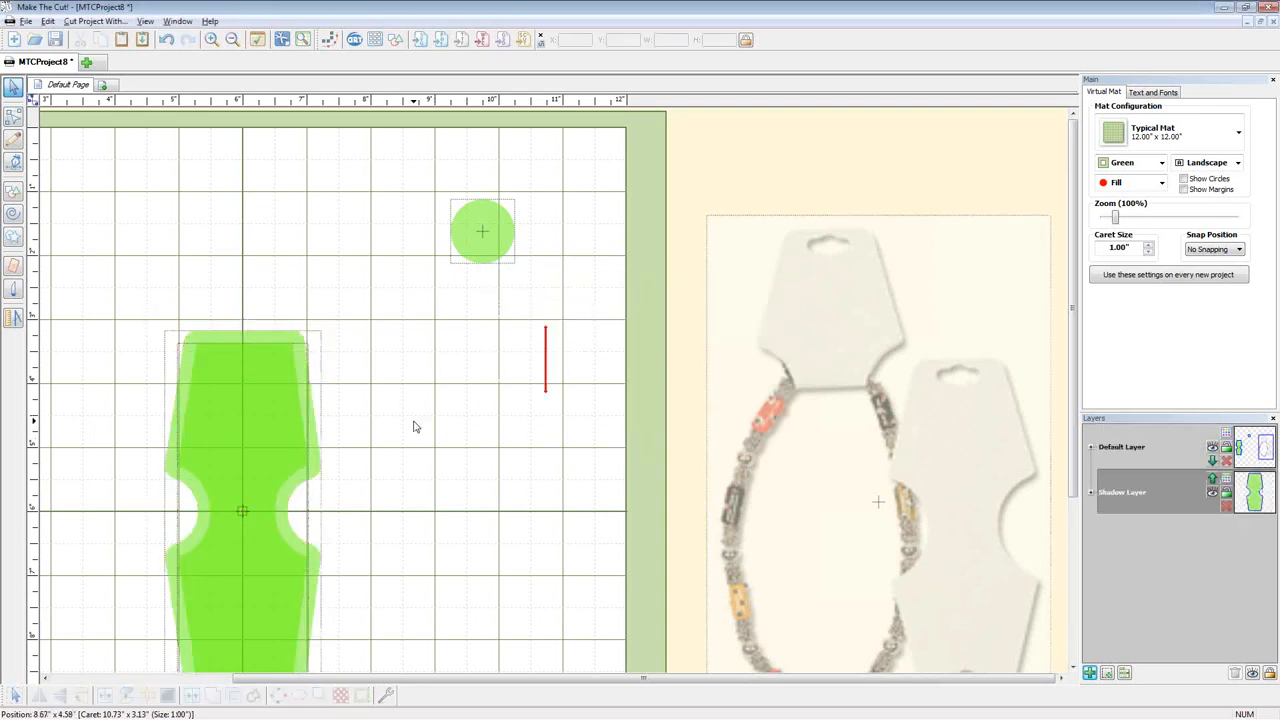
Place the shadow copy beside the original tag and preview a -0.2 in shadow on it without applying it
left_click_drag(296, 352, 529, 346)
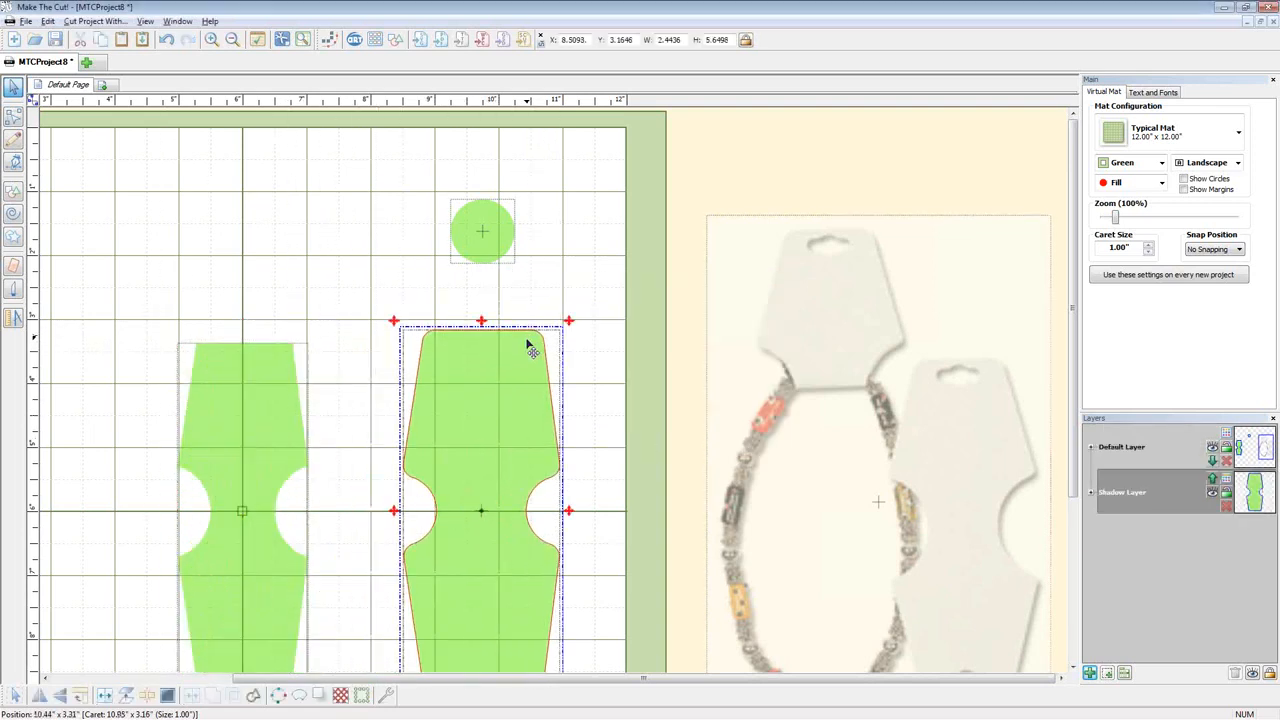
key("ctrl+h")
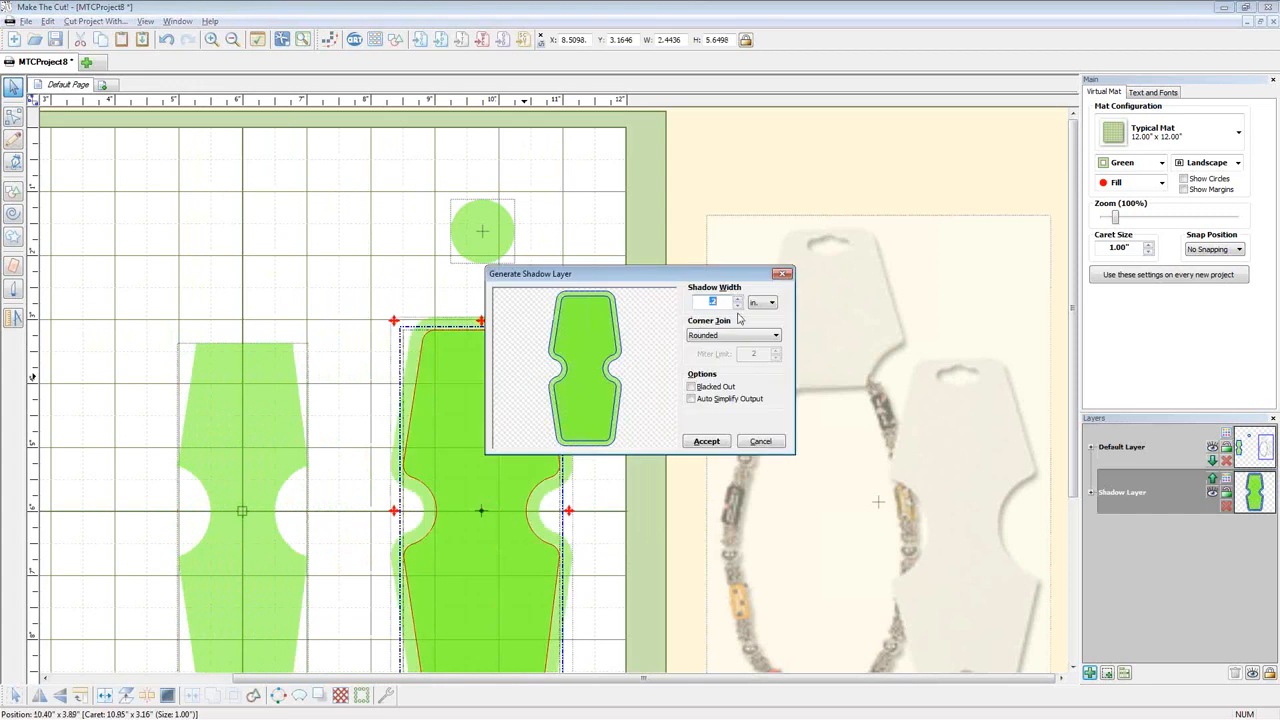
type("-.2")
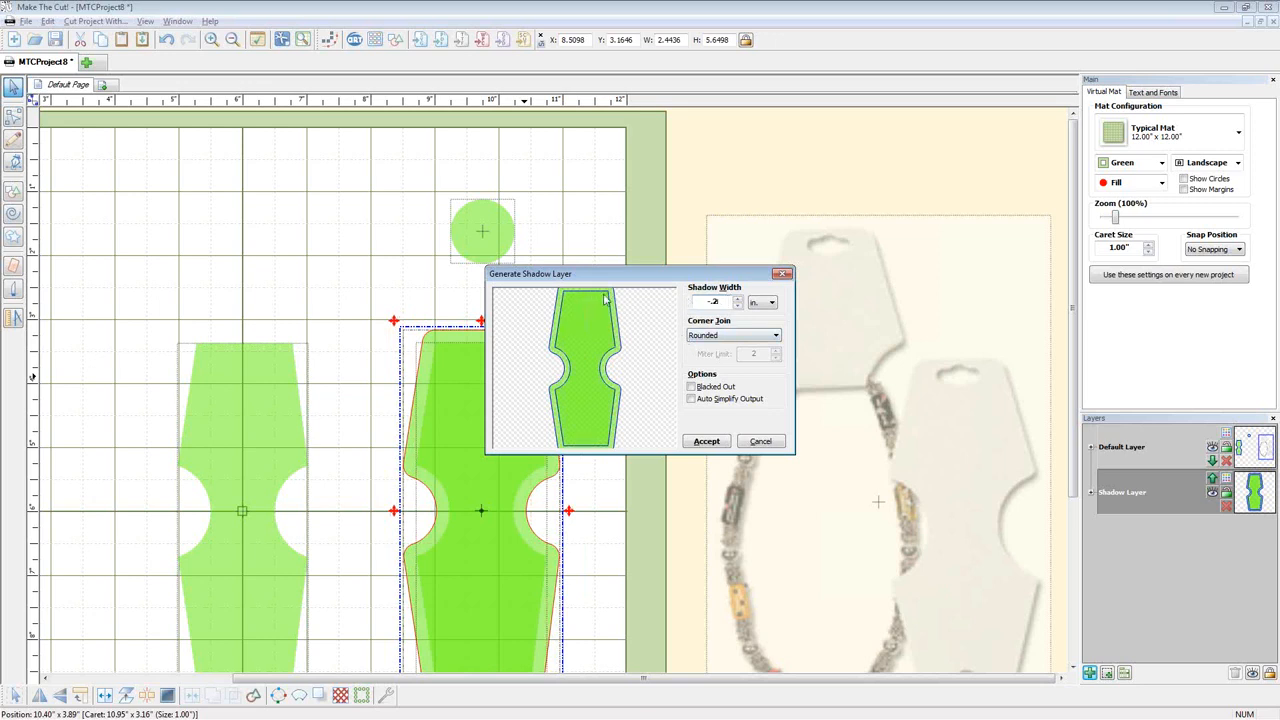
left_click(762, 441)
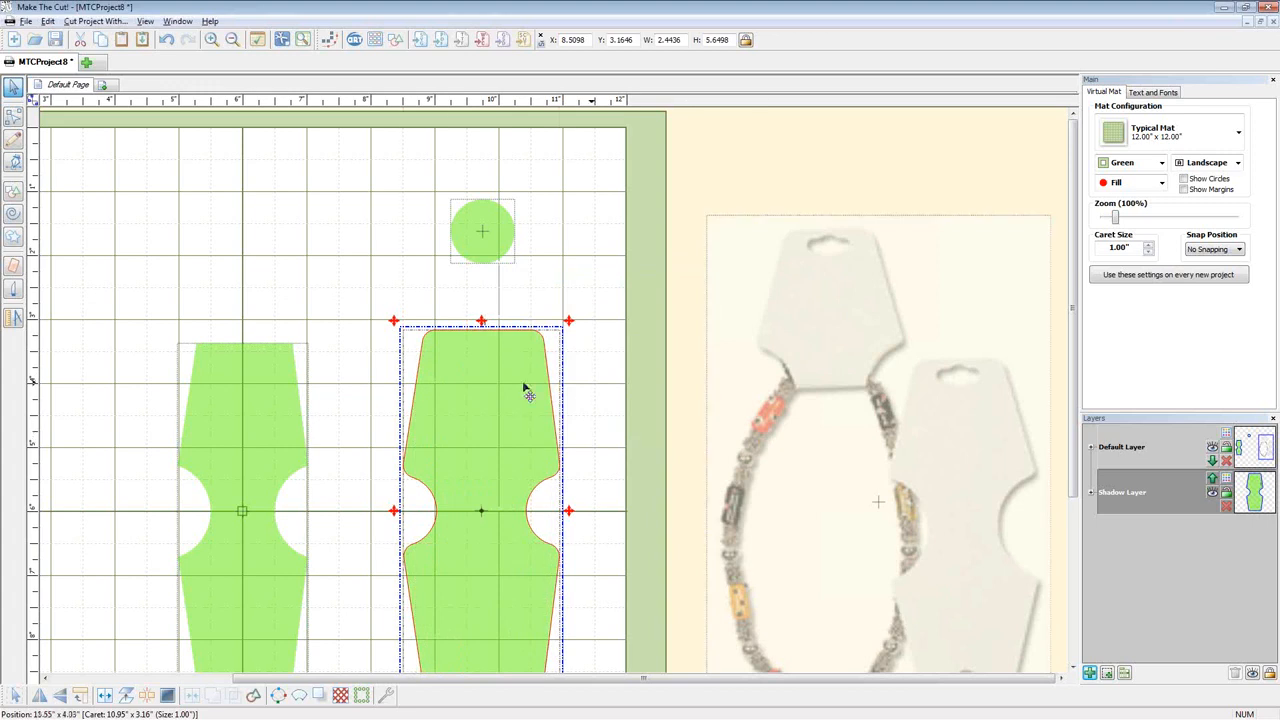
Reposition the shadow copy, and undo both the shadow layer and the subtraction of the two side circles from the body
left_click_drag(523, 389, 498, 369)
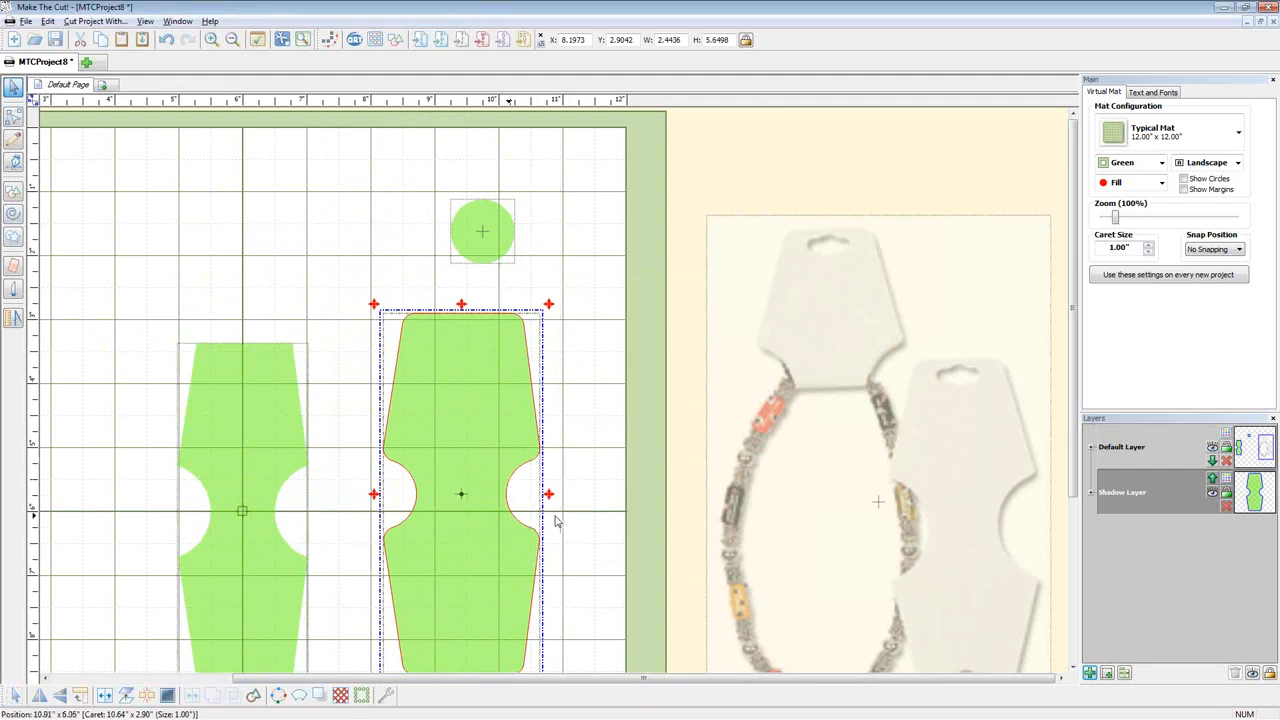
left_click_drag(473, 477, 518, 432)
key("ctrl+z")
key("ctrl+z")
key("ctrl+z")
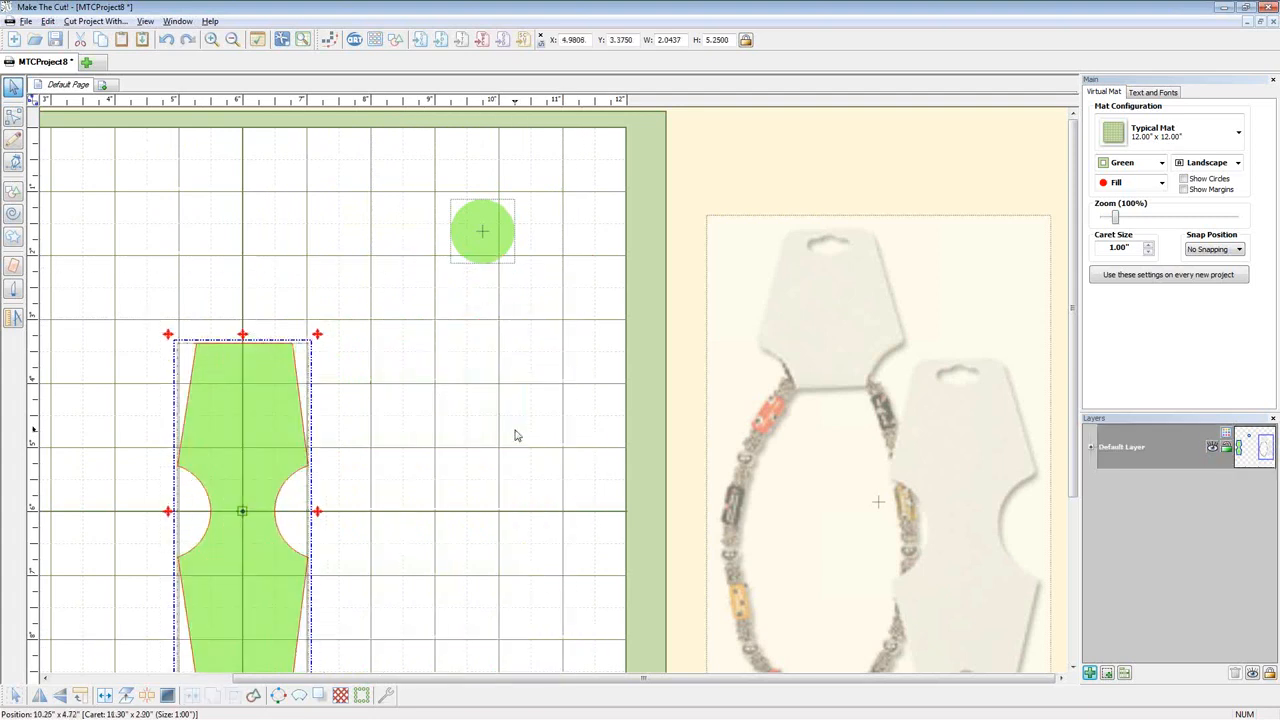
left_click(300, 415, "shift")
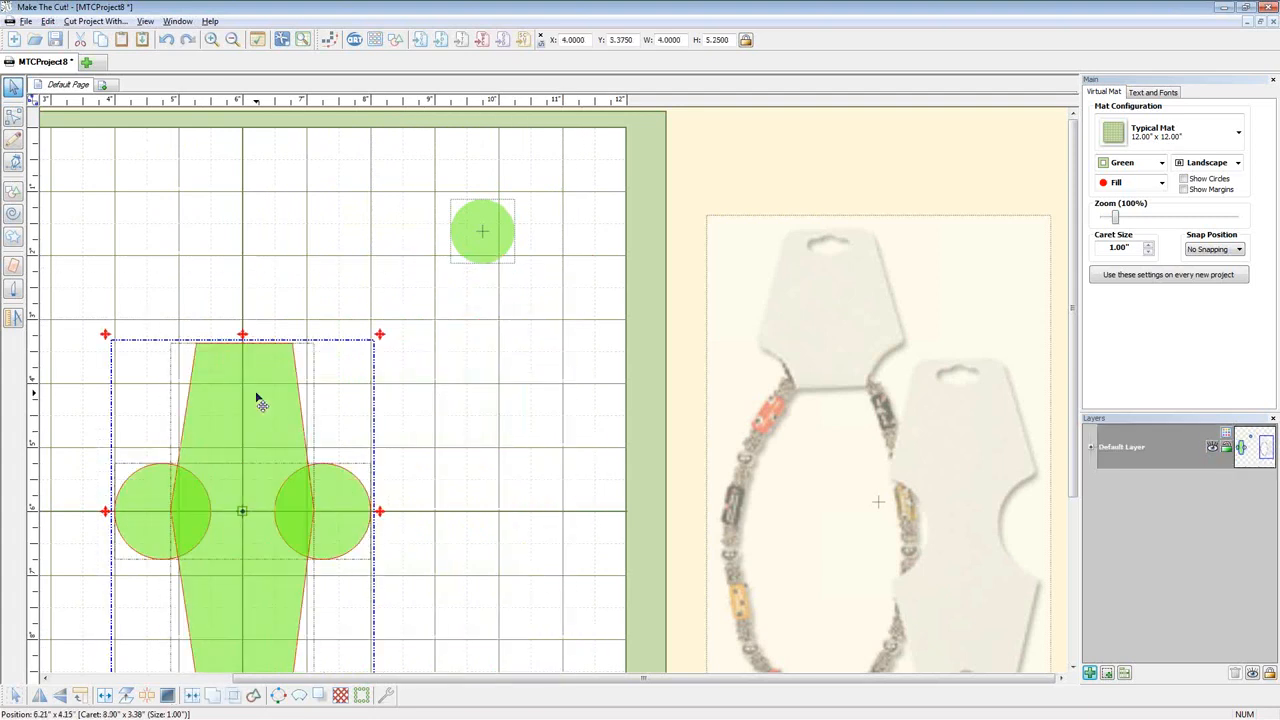
left_click(398, 416)
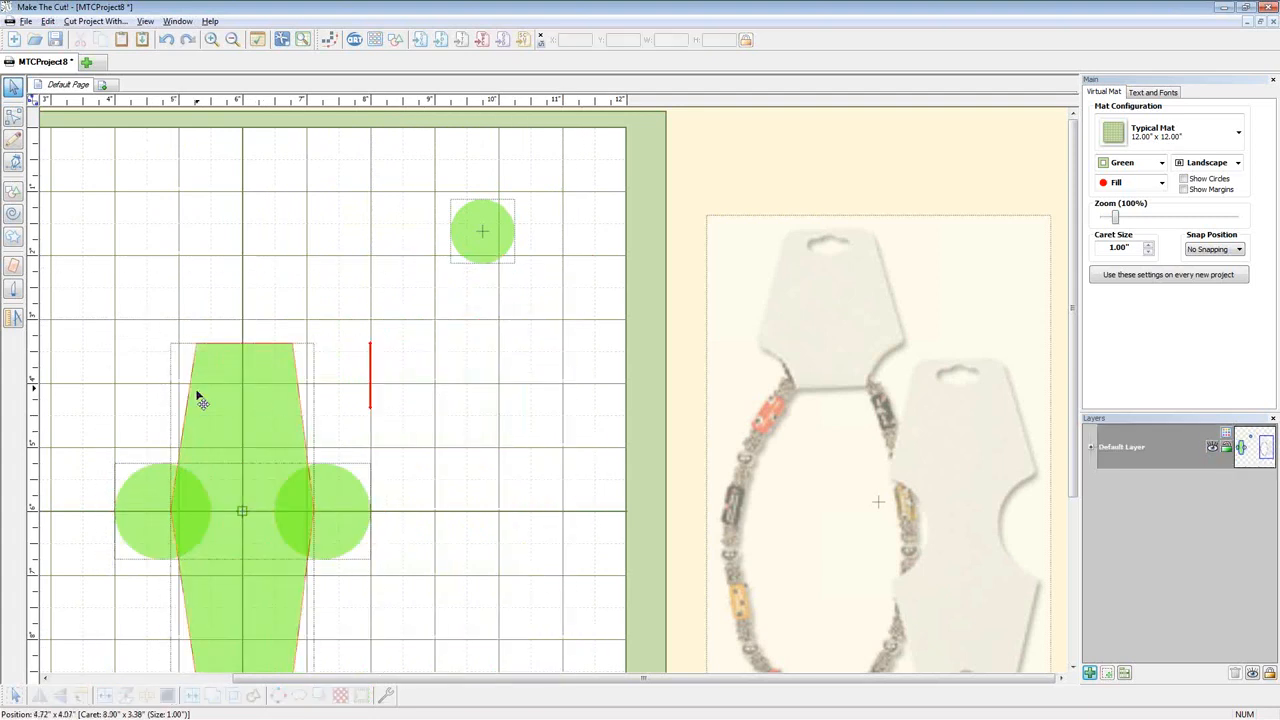
Generate a shadow 0.2 in wide with rounded corner joins around the uncut six-sided tag body
left_click(237, 394)
key("ctrl+h")
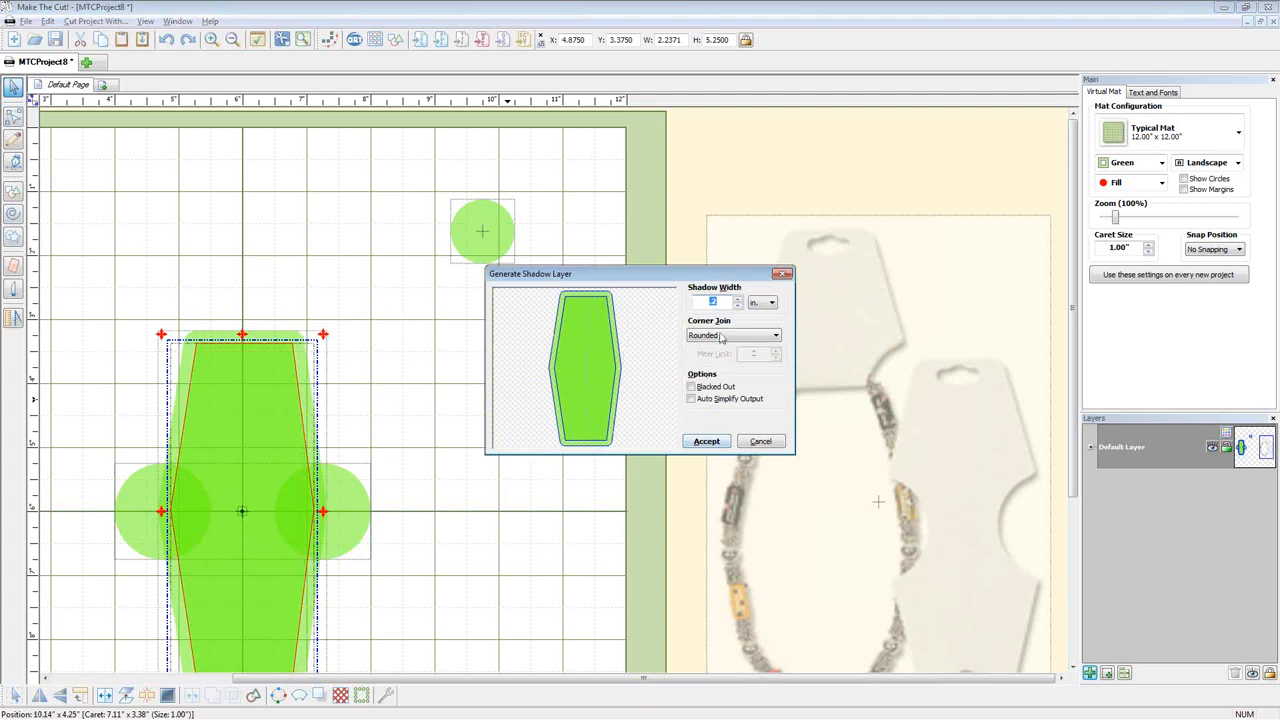
left_click(714, 446)
left_click(446, 386)
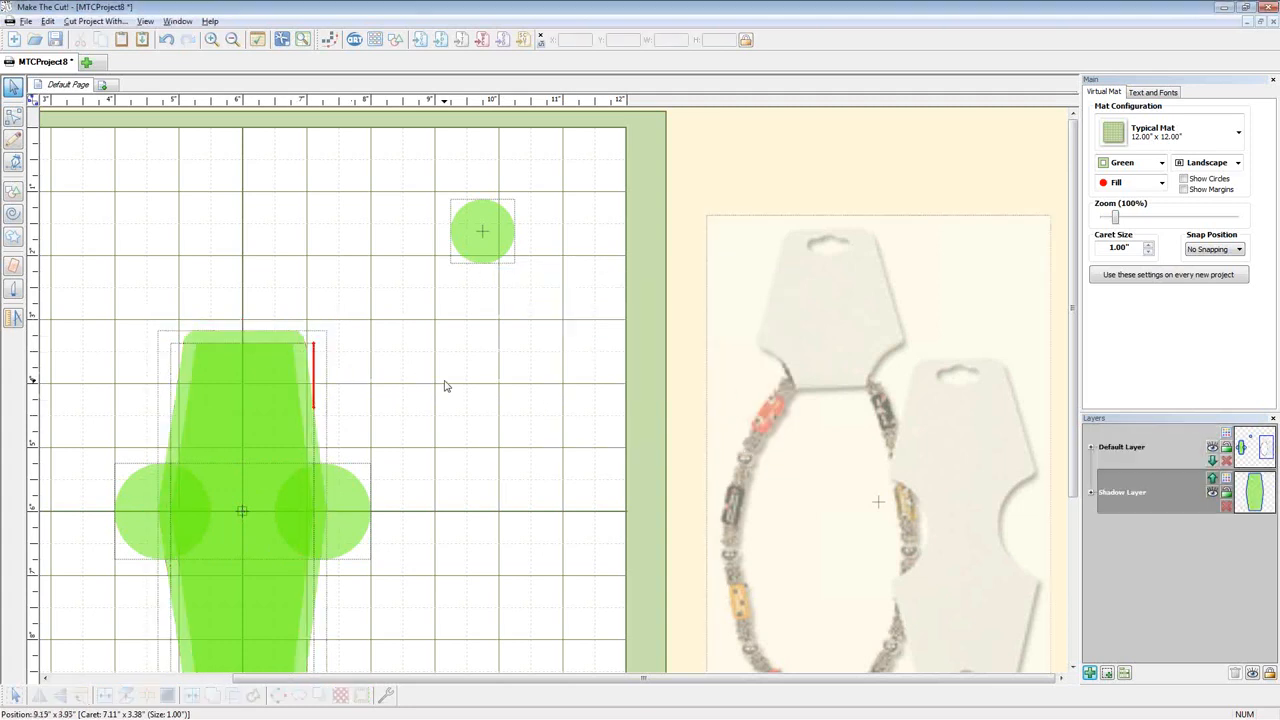
Set the rounded shadow shape's height to 5.25 in and center it over the original tag body
left_click(289, 375)
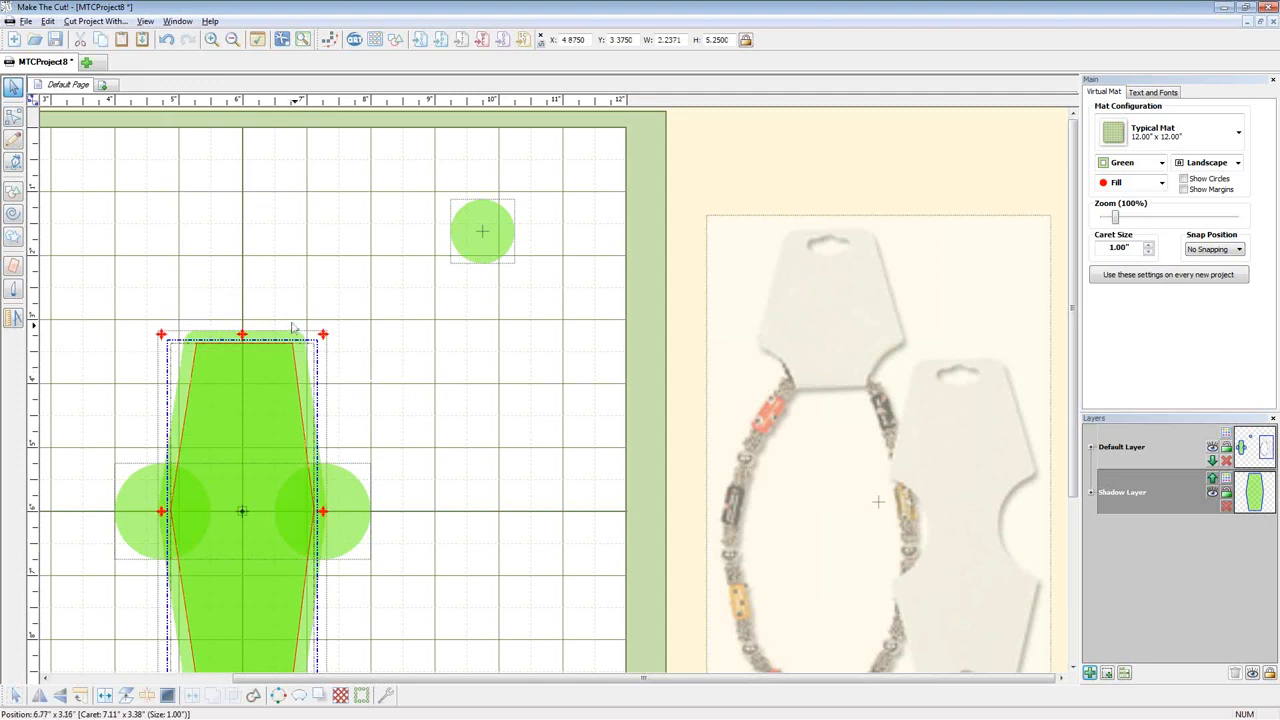
left_click(294, 342)
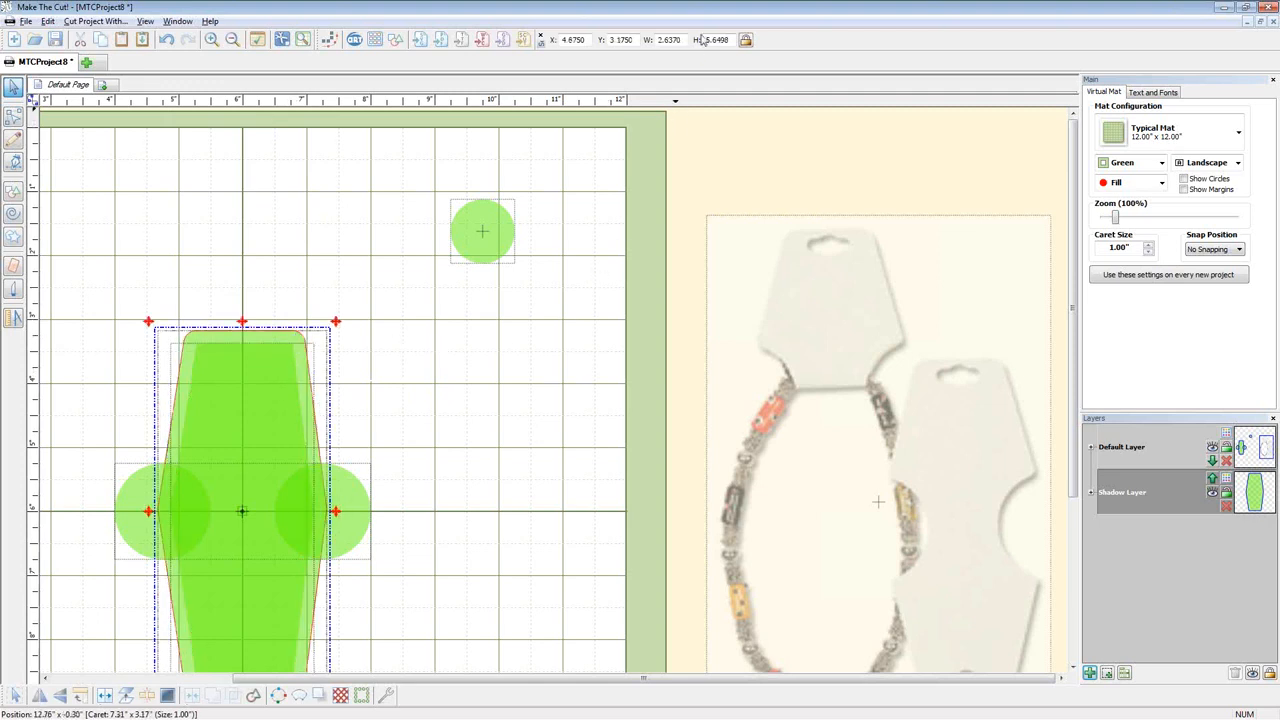
left_click(288, 422)
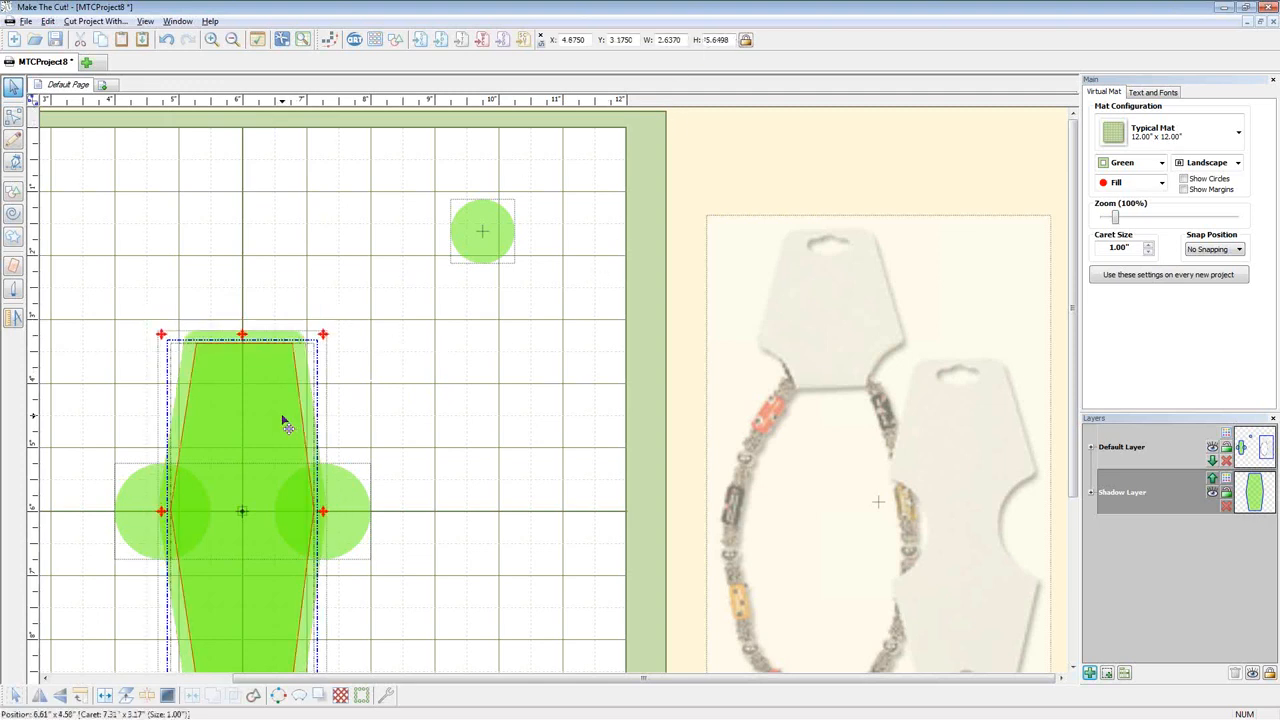
left_click(290, 340)
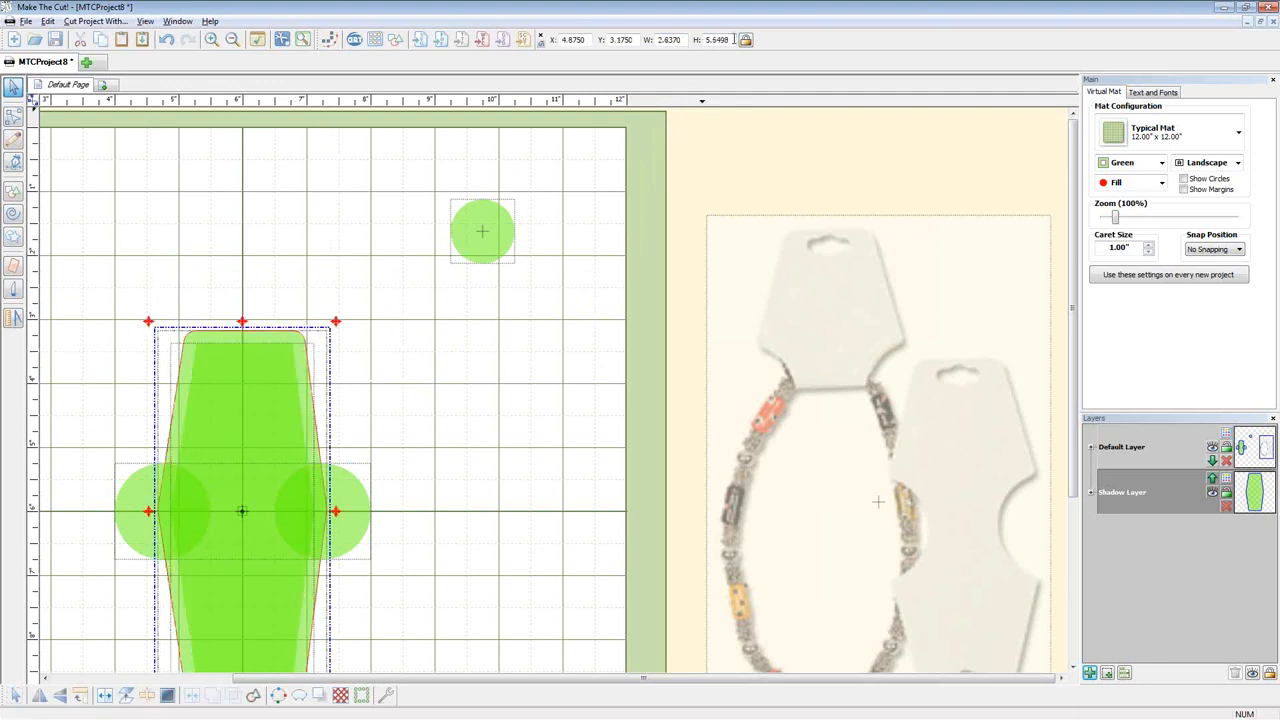
double_click(720, 39)
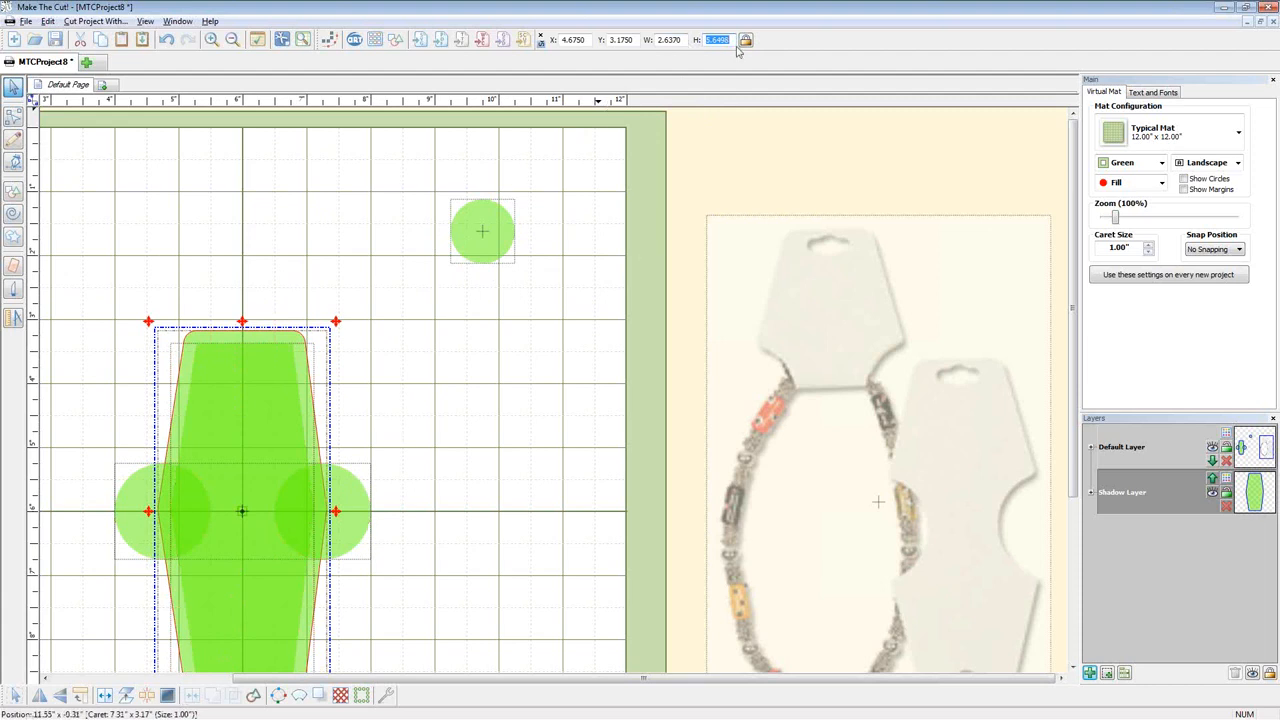
type("5.25")
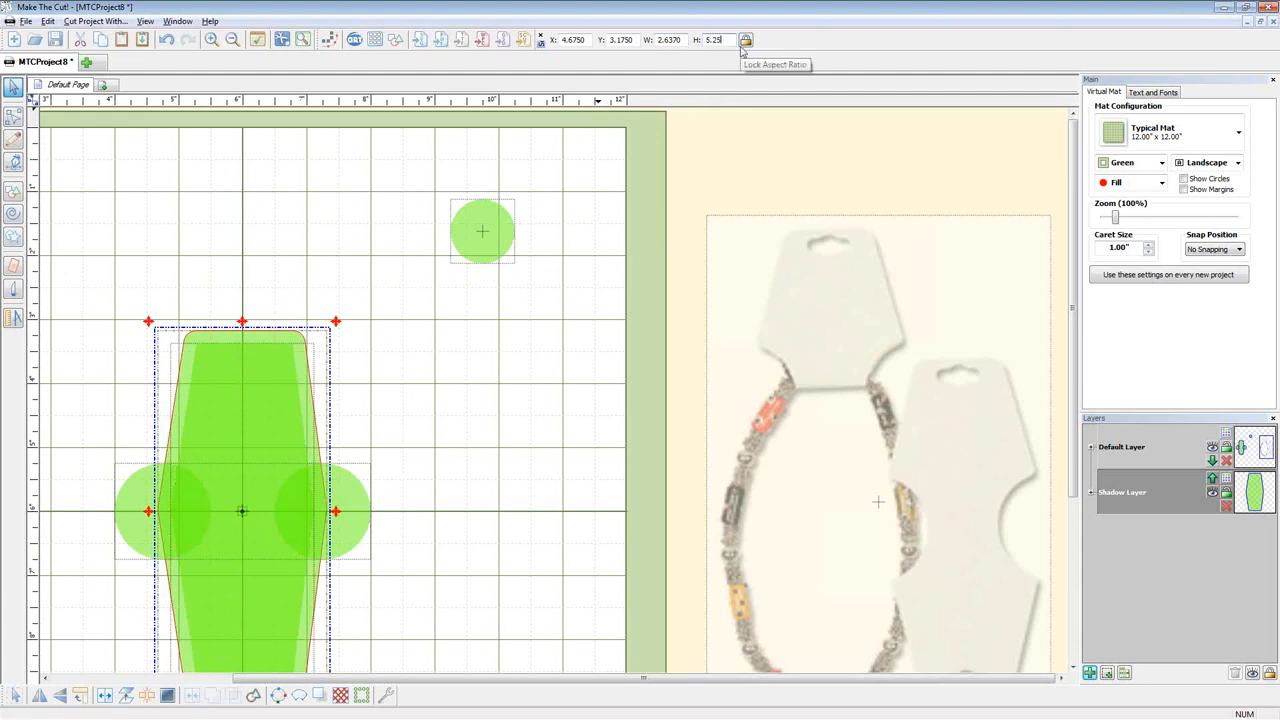
key("Return")
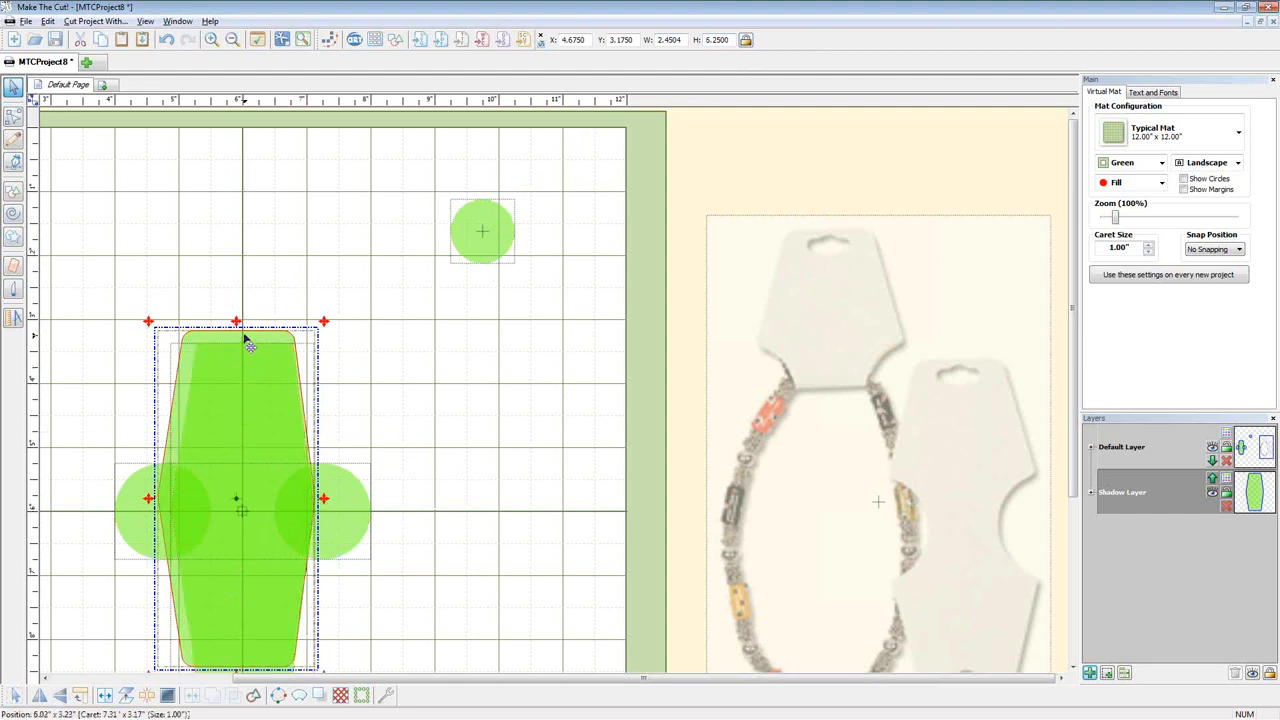
left_click_drag(245, 348, 252, 353)
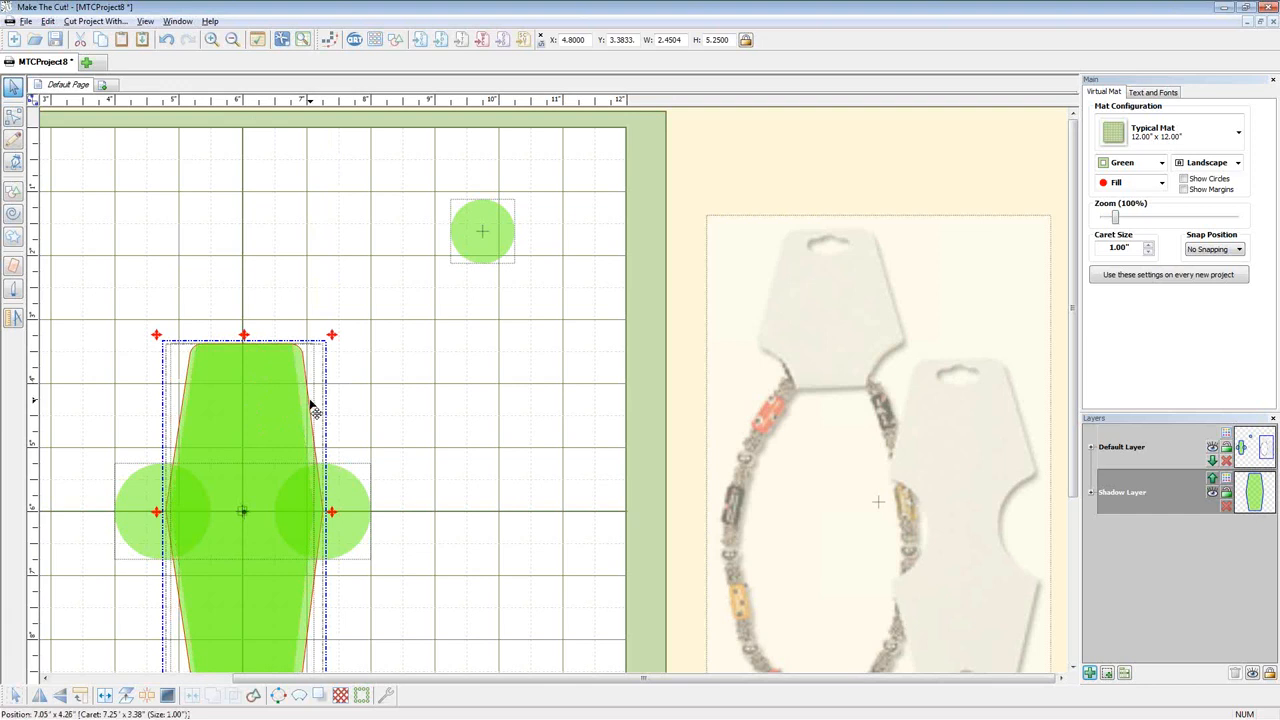
Fine-tune the vertical position of the rounded shadow shape so it lines up over the original six-sided tag body
left_click_drag(305, 412, 312, 412)
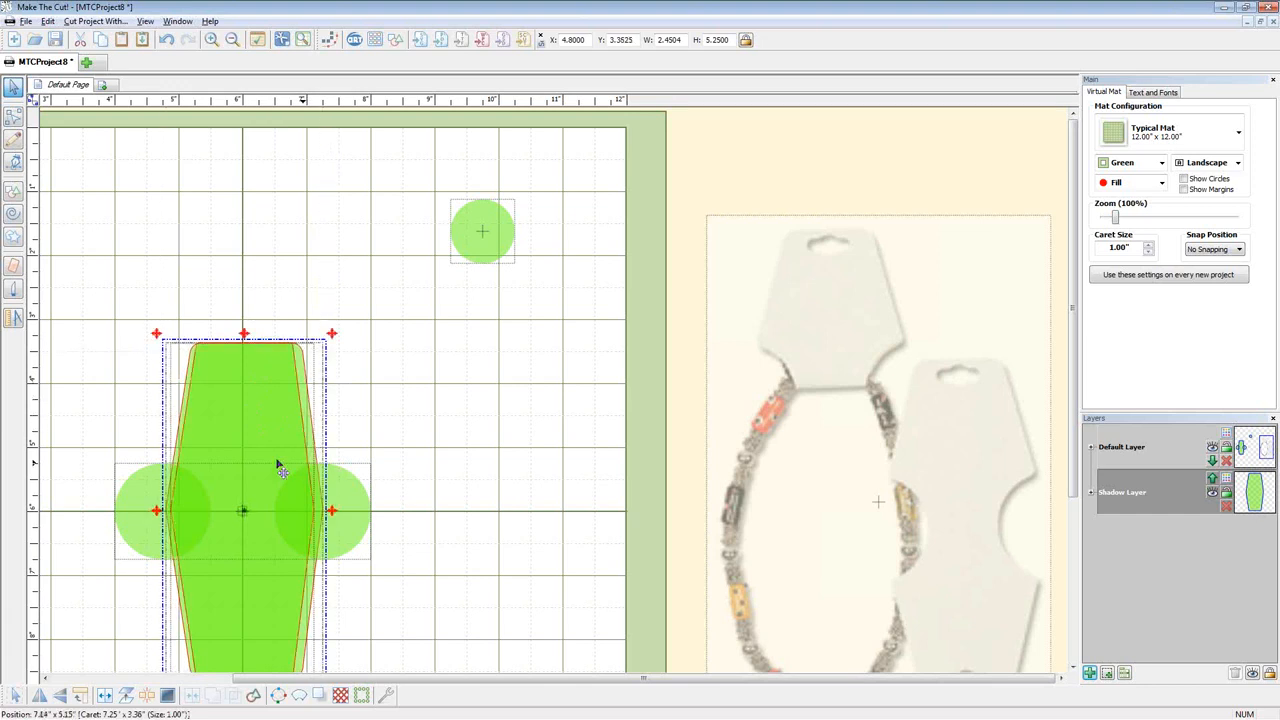
scroll(408, 437, "down", 2)
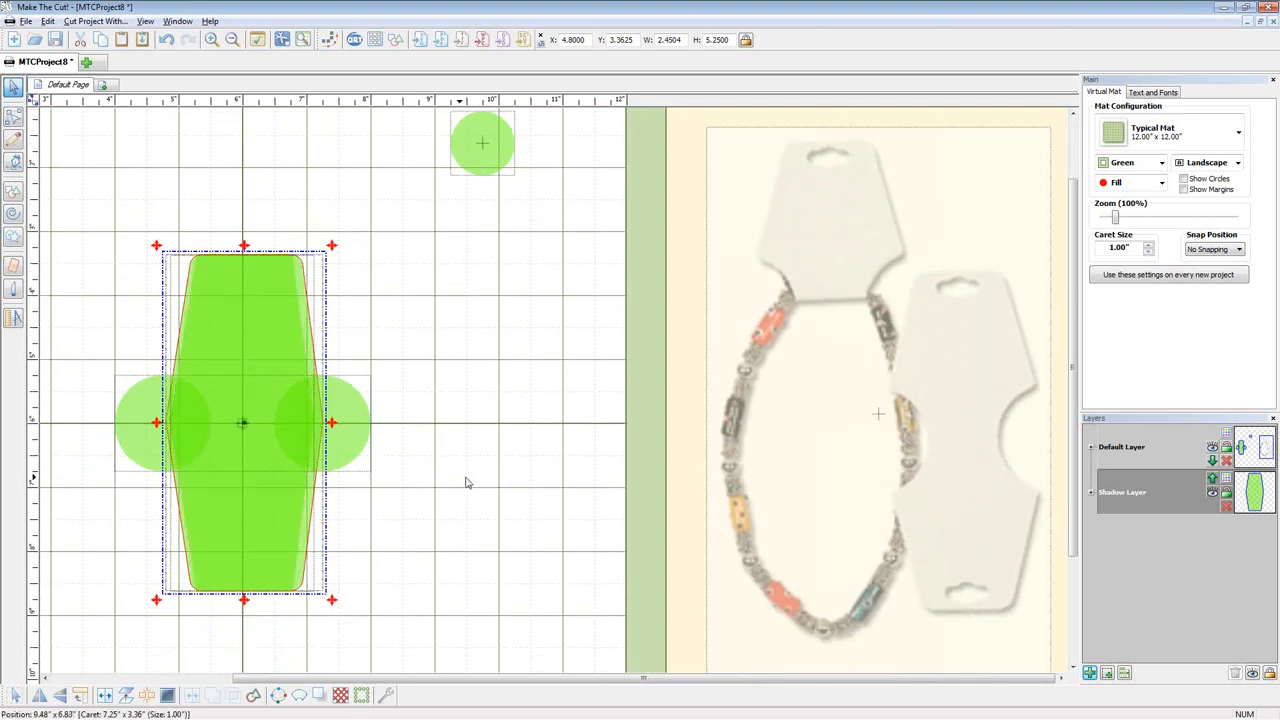
key("Down")
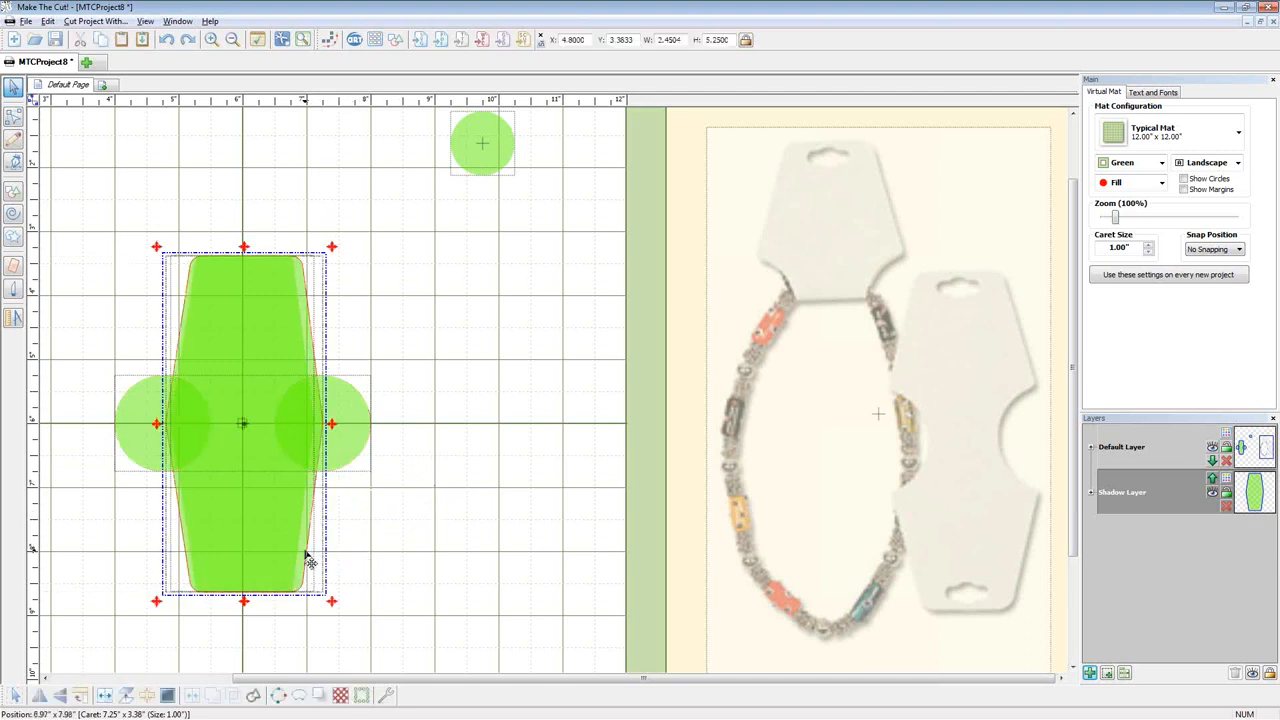
Subtract the two side circles from the rounded shadow shape with a B-A Difference Boolean Join
left_click(355, 440, "shift")
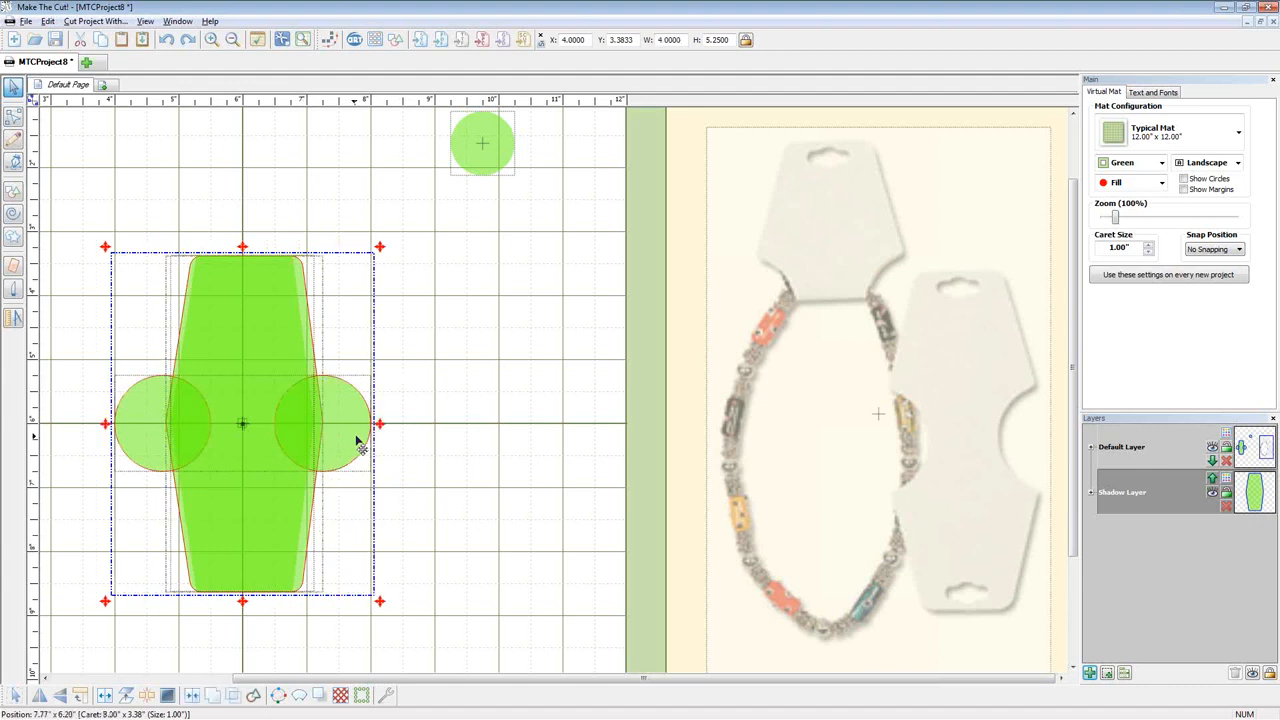
key("ctrl+b")
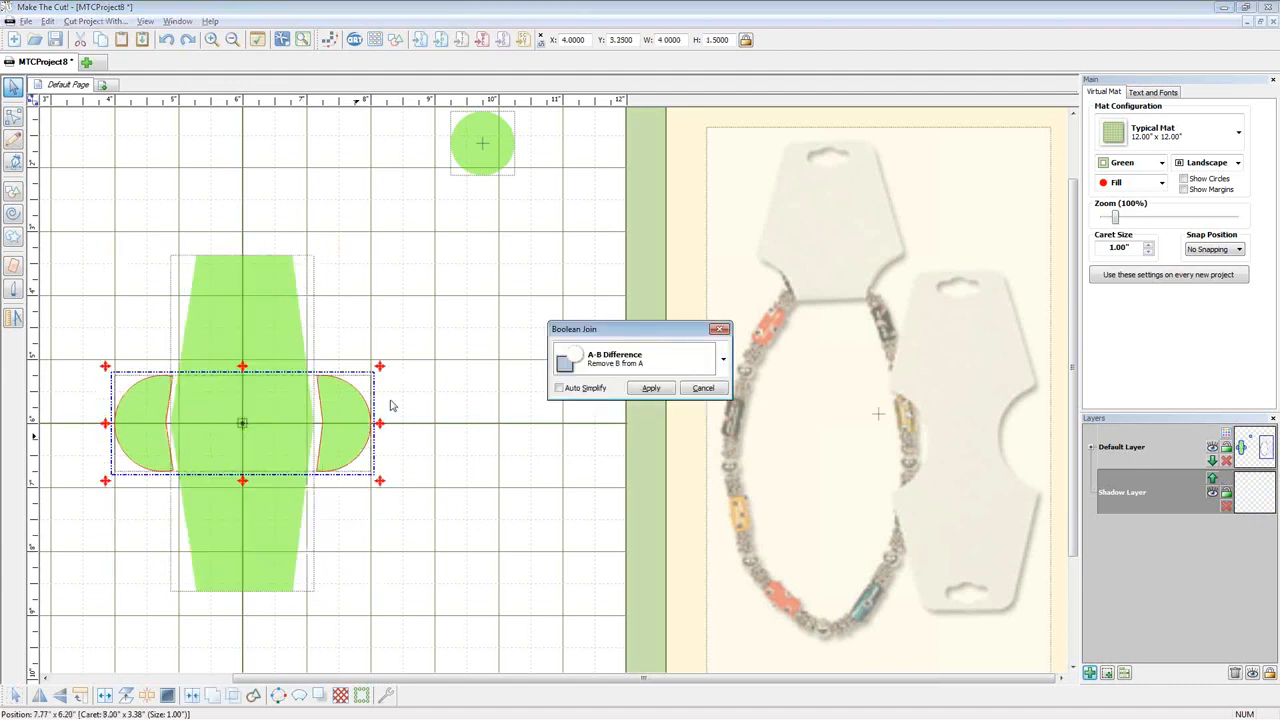
left_click(630, 362)
left_click(615, 392)
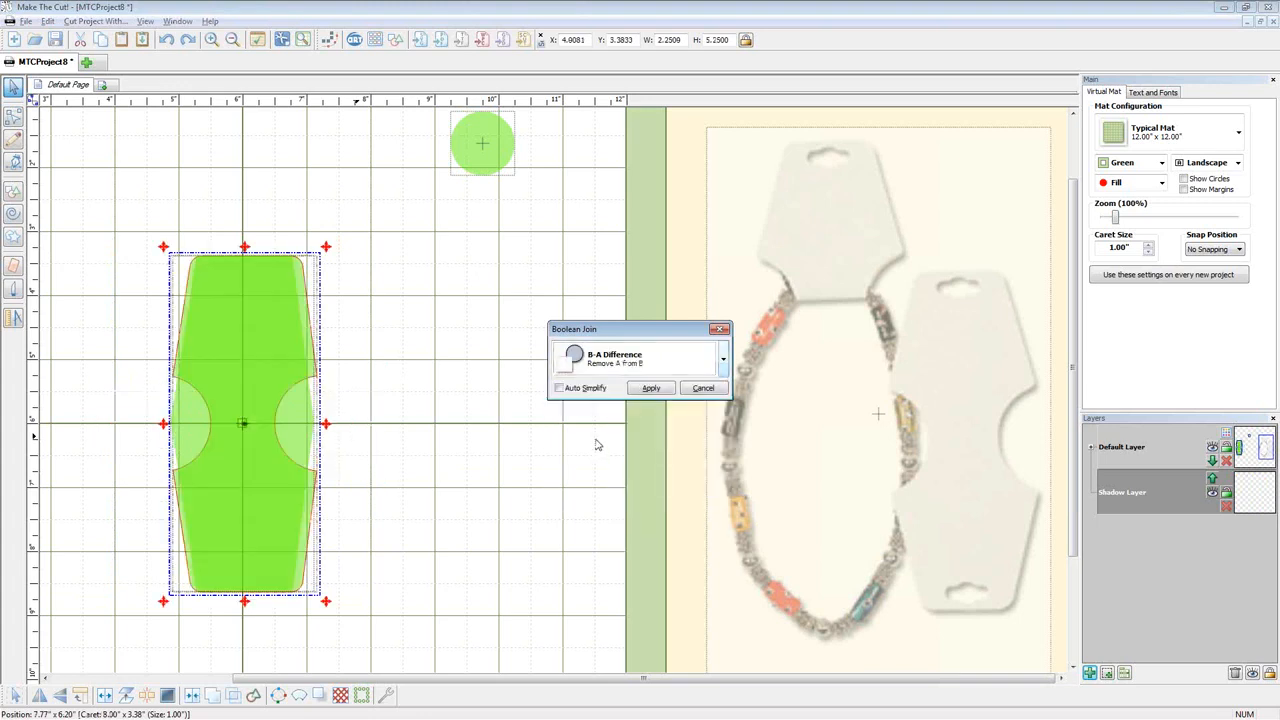
left_click(651, 388)
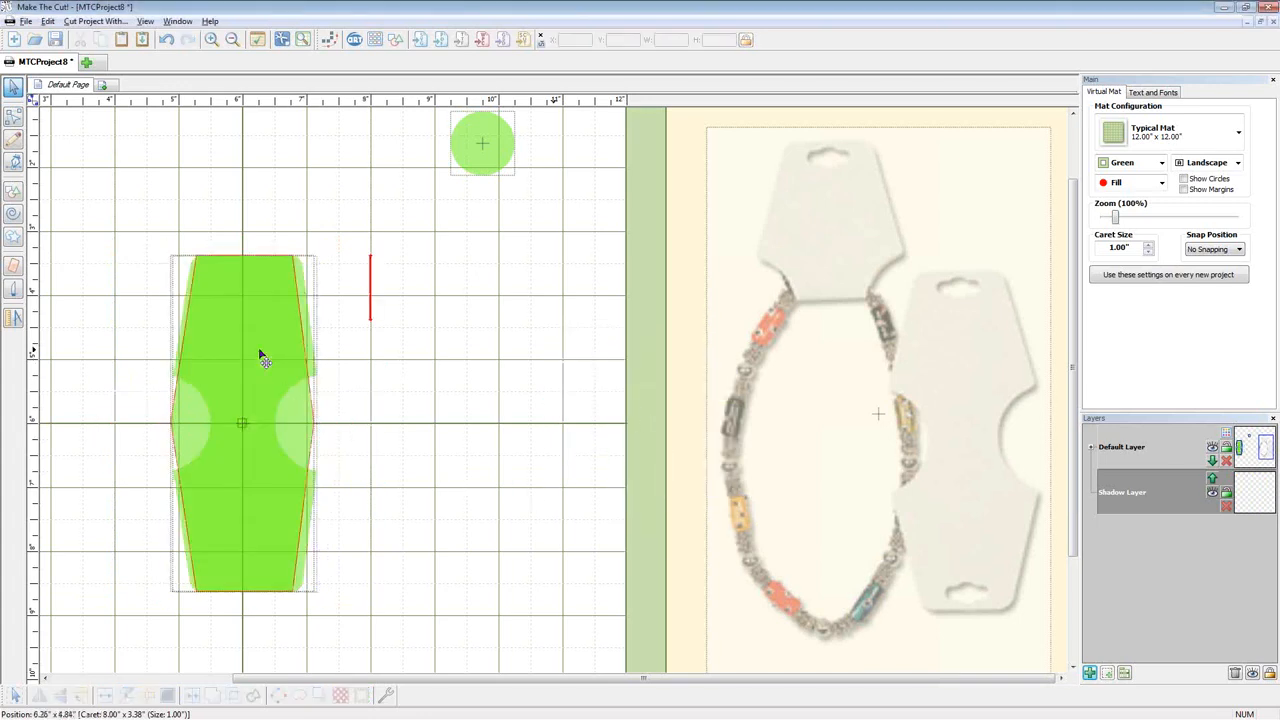
Separate the original six-sided body from the notched rounded tag and place the two shapes side by side
left_click_drag(254, 381, 146, 406)
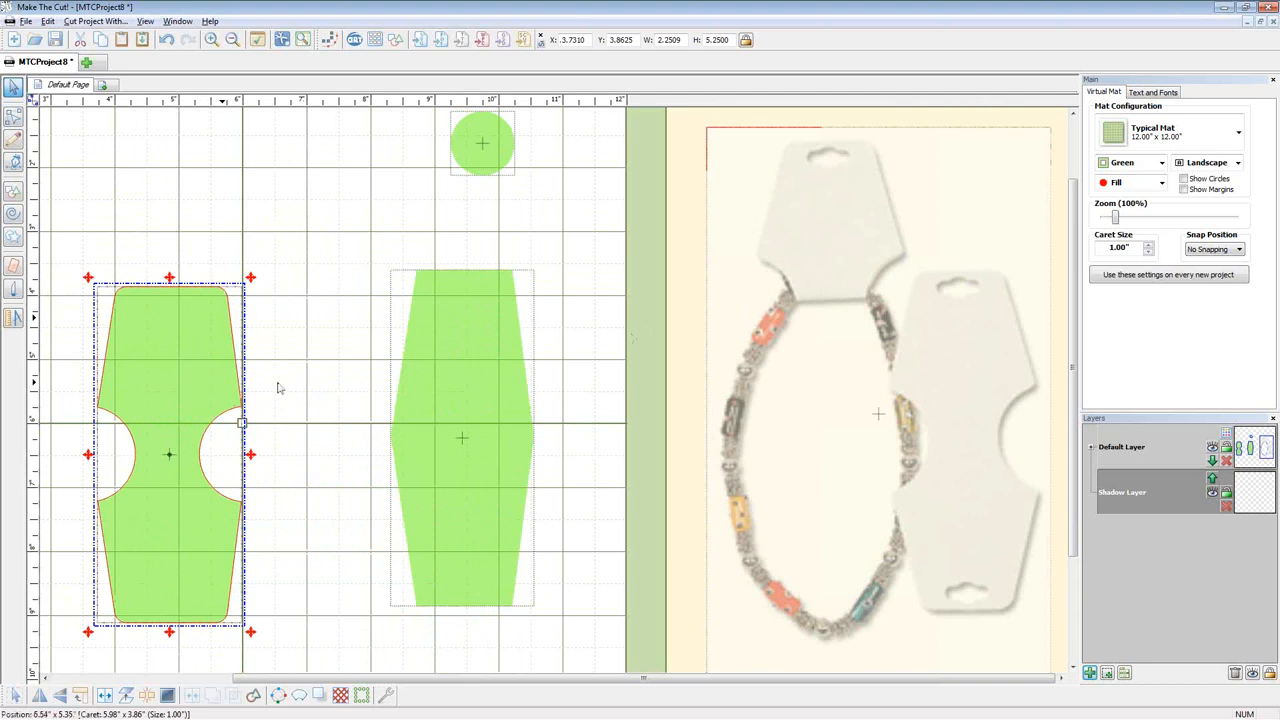
left_click(420, 382)
left_click_drag(231, 380, 288, 346)
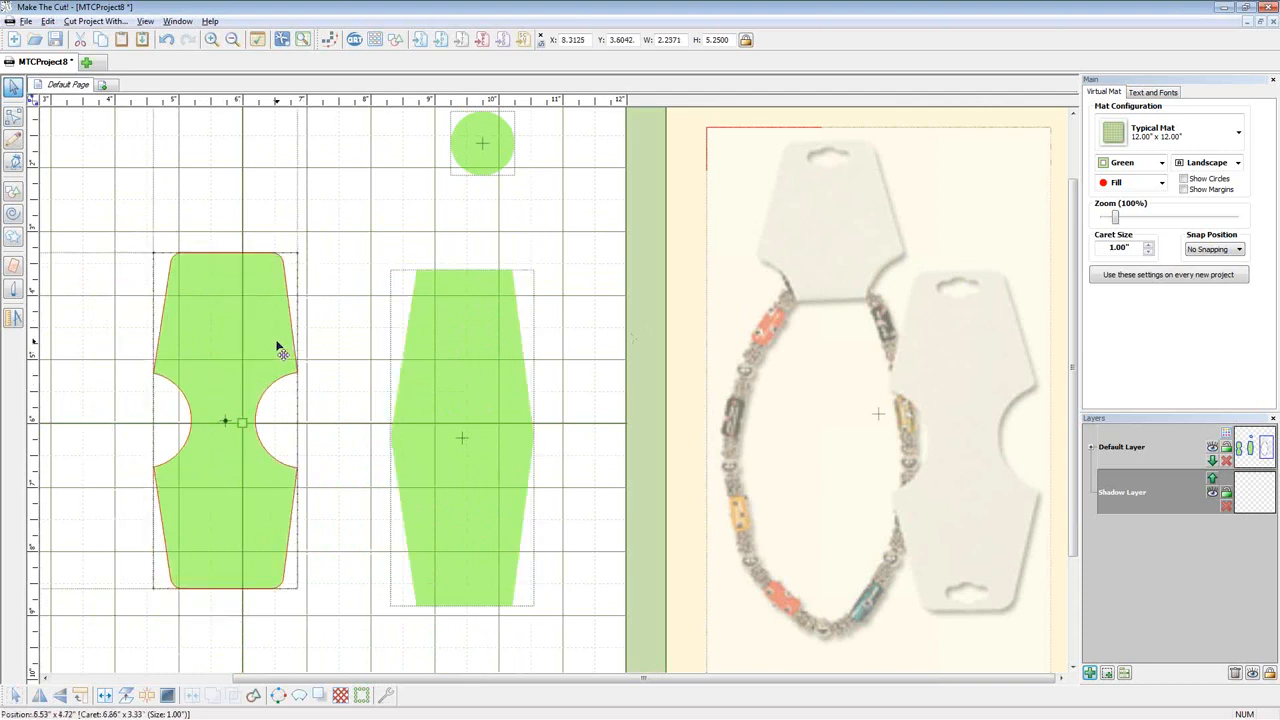
left_click_drag(465, 390, 413, 374)
left_click(271, 340)
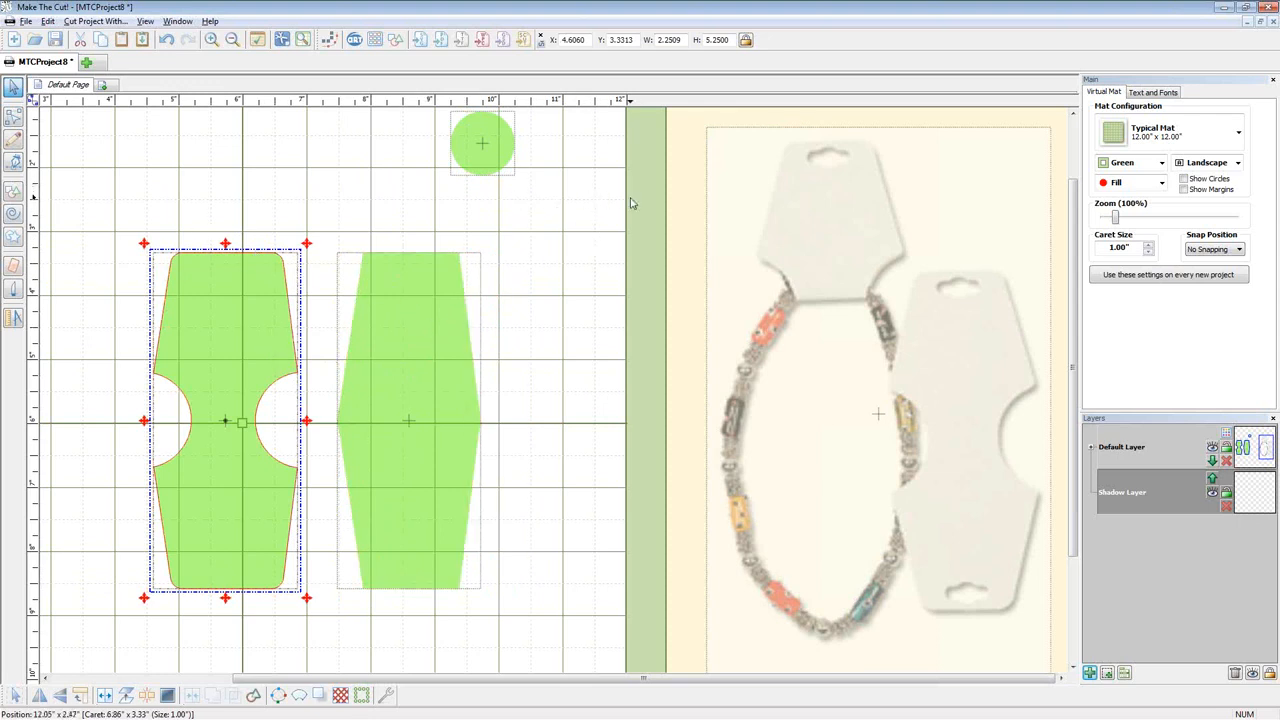
Switch to the browser and review the webinar forum thread, including the question about iPad and tablet support
key("alt+Tab")
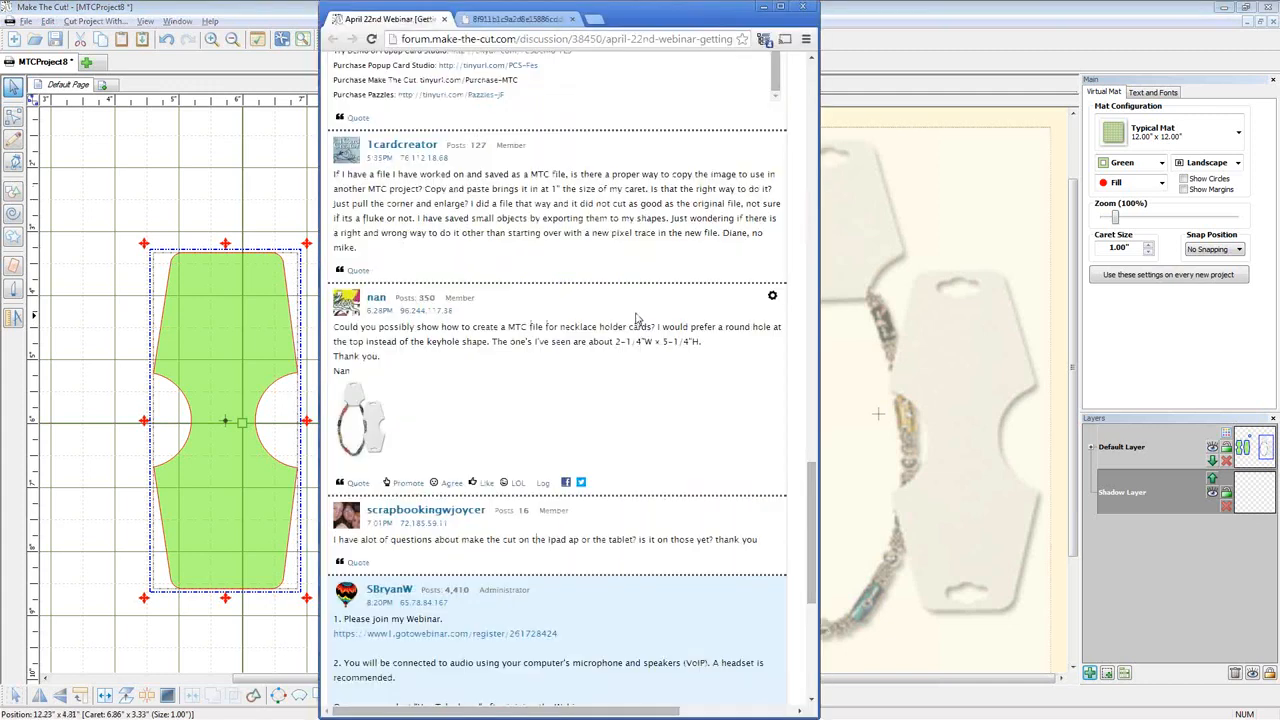
left_click(218, 153)
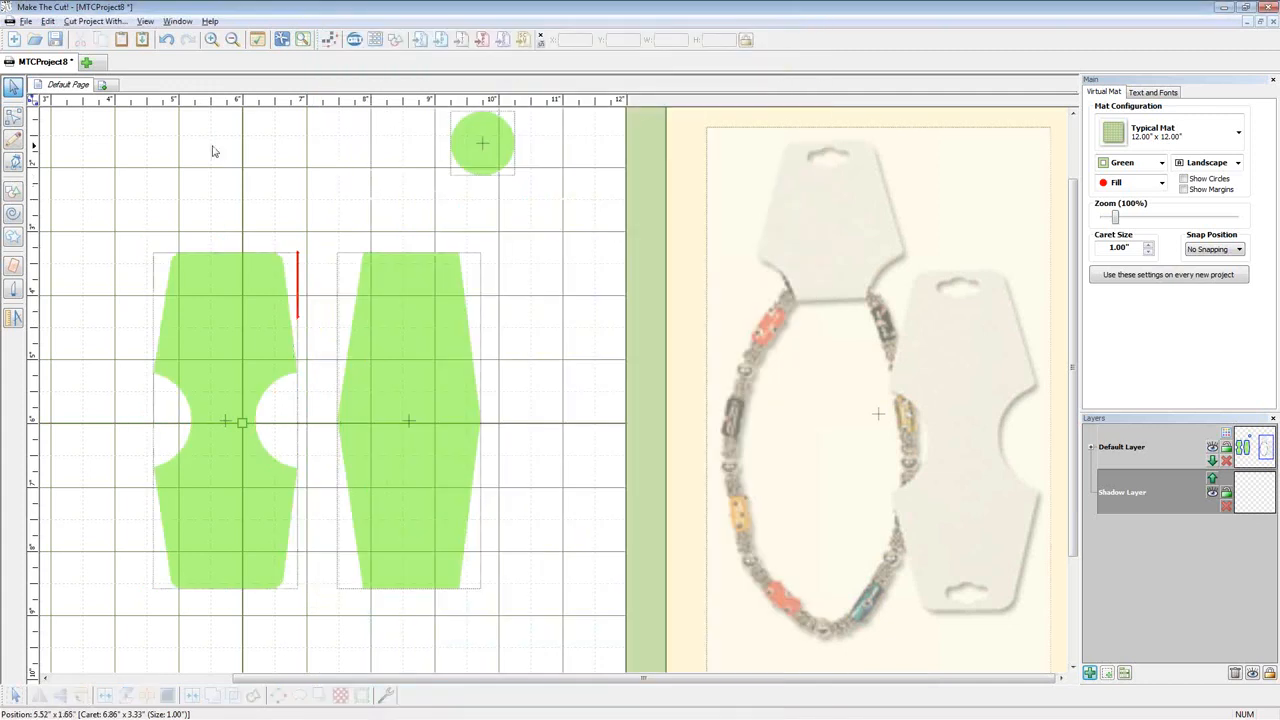
key("alt+Tab")
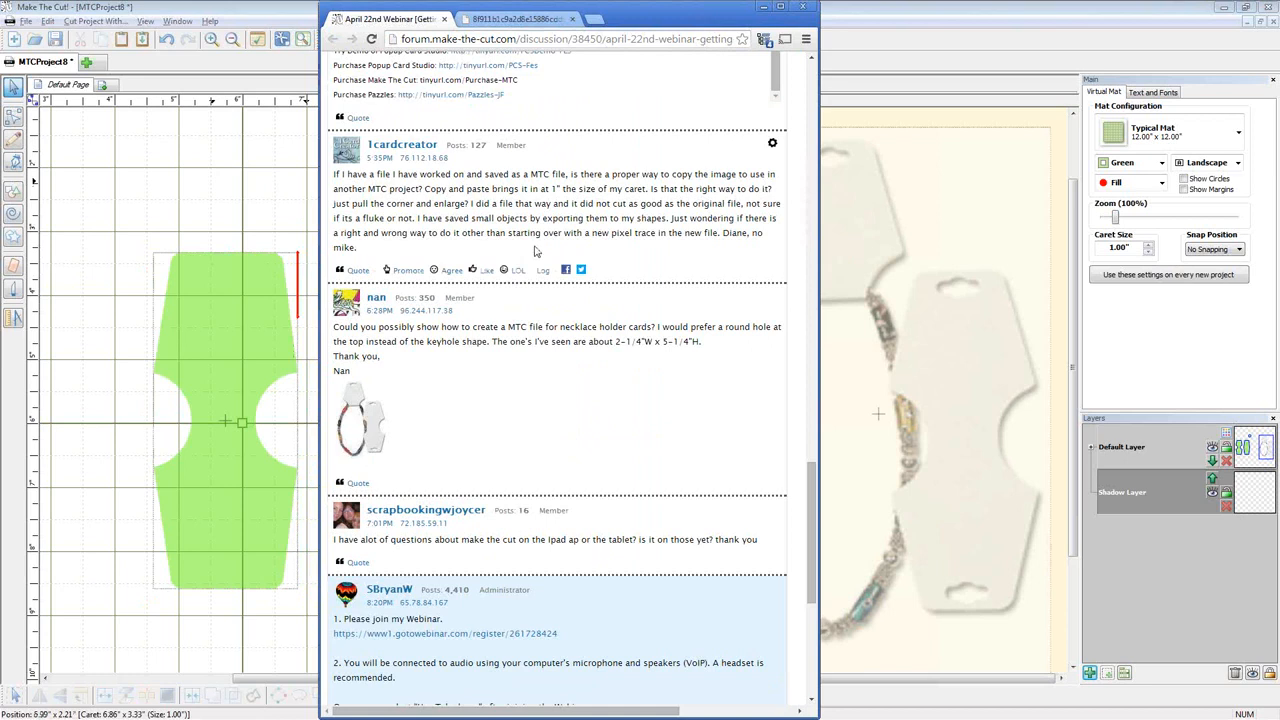
scroll(545, 327, "down", 3)
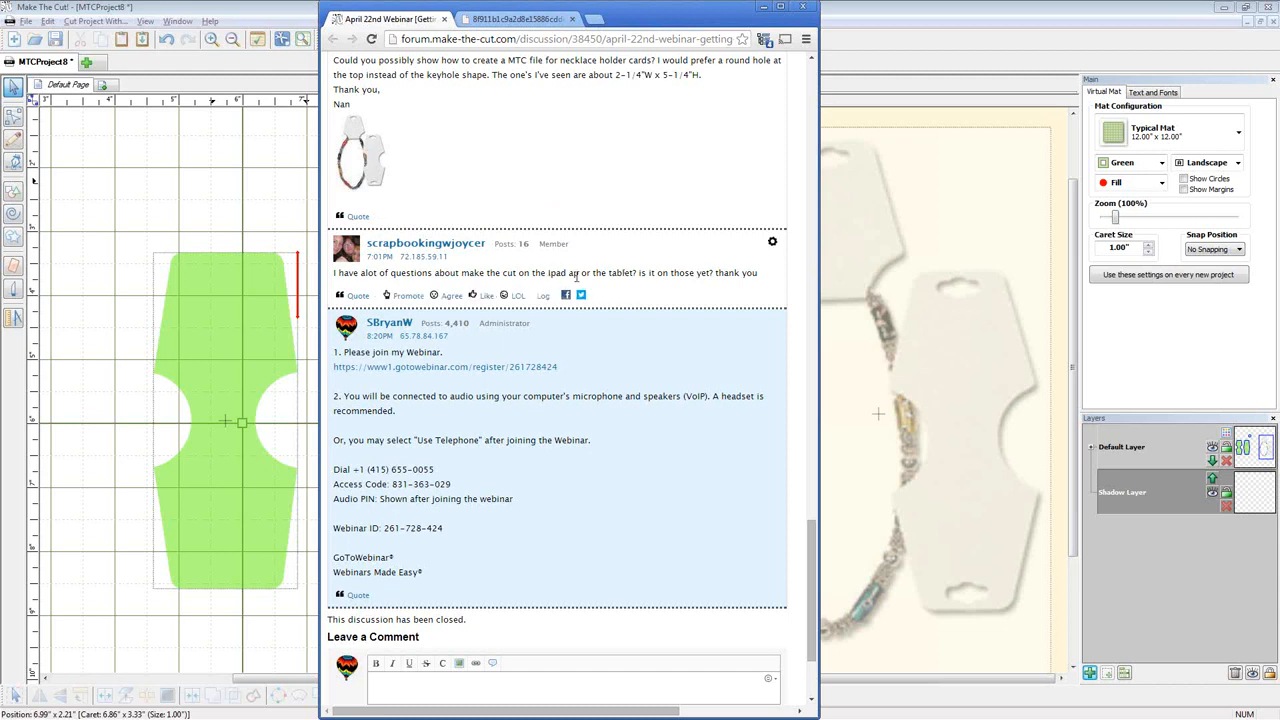
left_click_drag(606, 273, 641, 273)
left_click_drag(546, 273, 640, 273)
left_click(618, 266)
left_click_drag(609, 272, 637, 273)
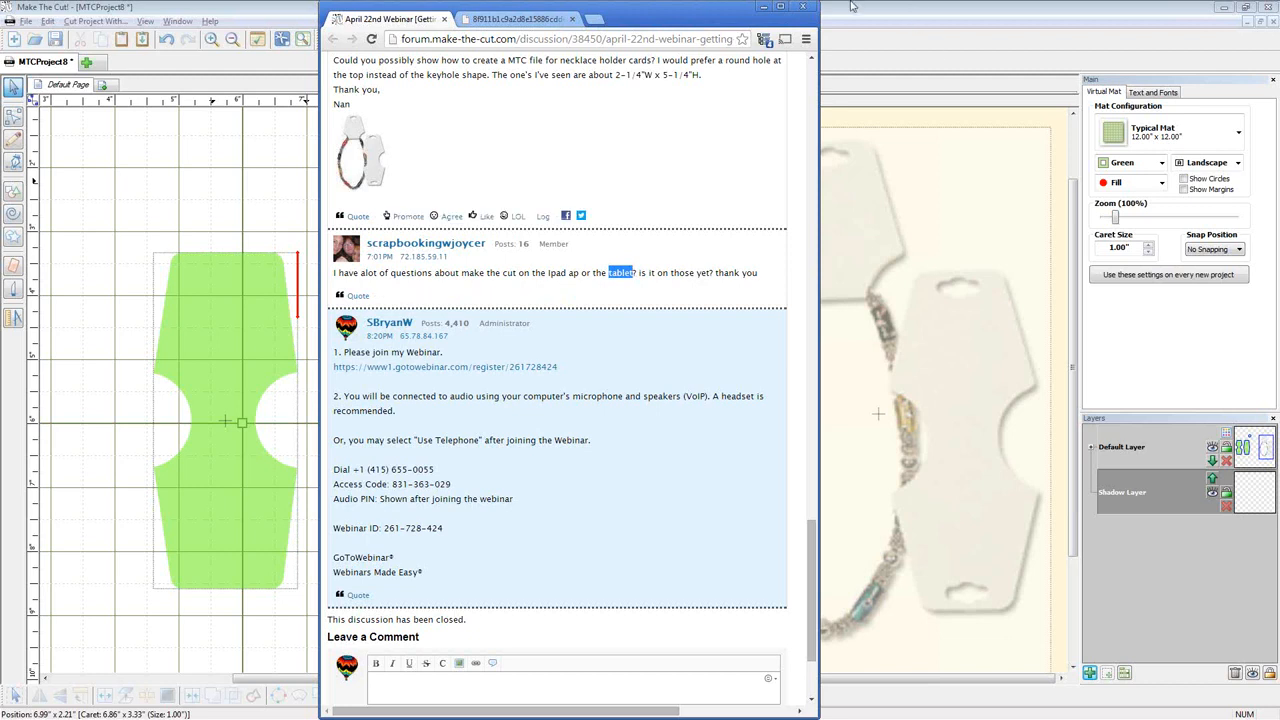
left_click(665, 256)
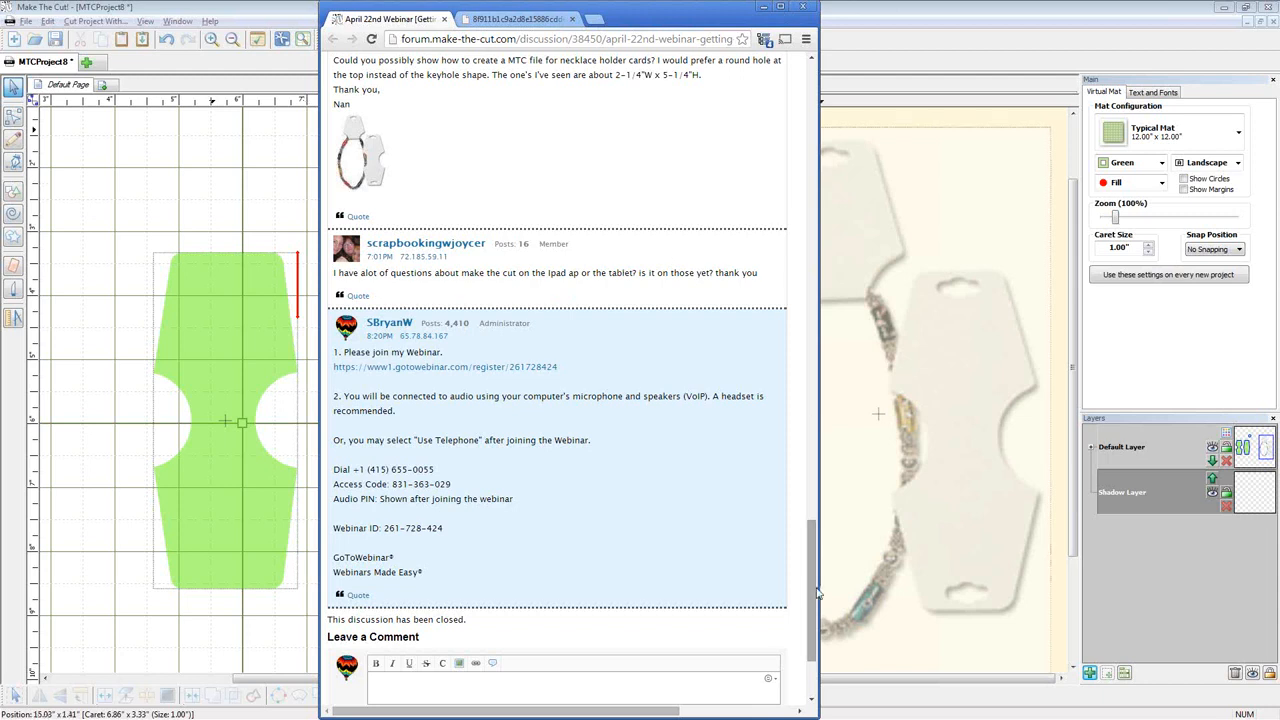
left_click_drag(812, 602, 813, 649)
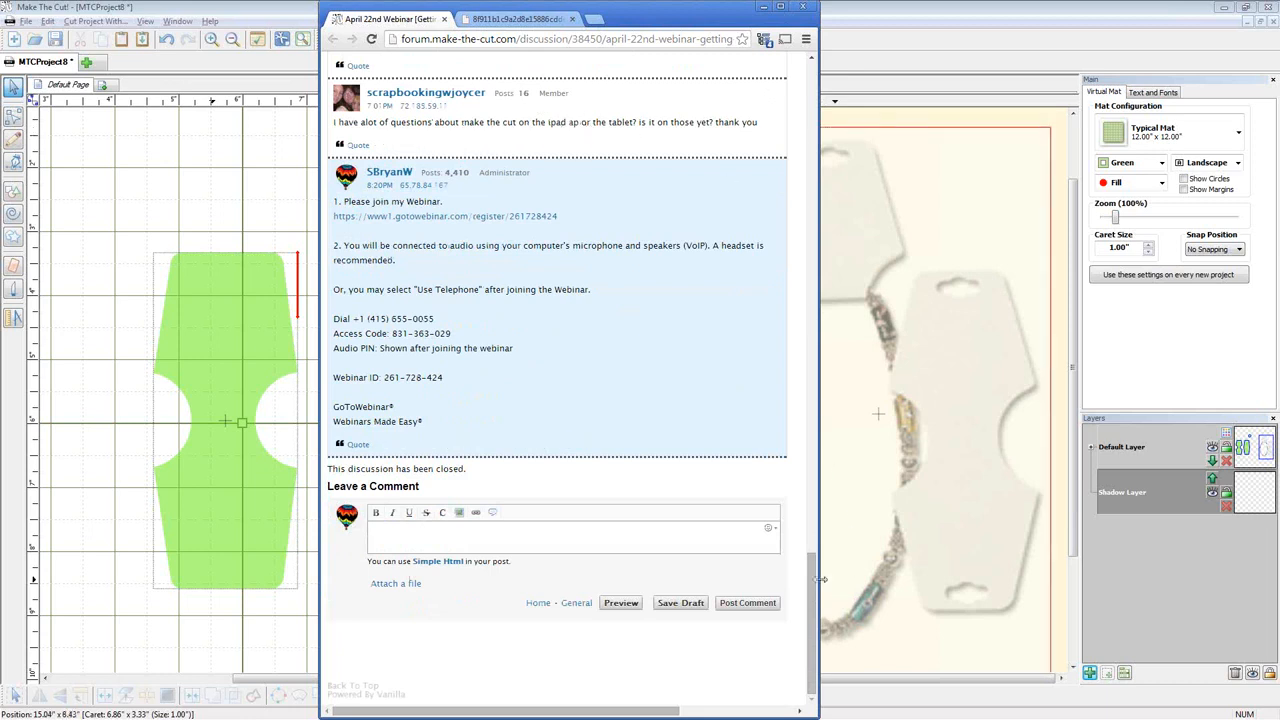
left_click_drag(815, 588, 817, 350)
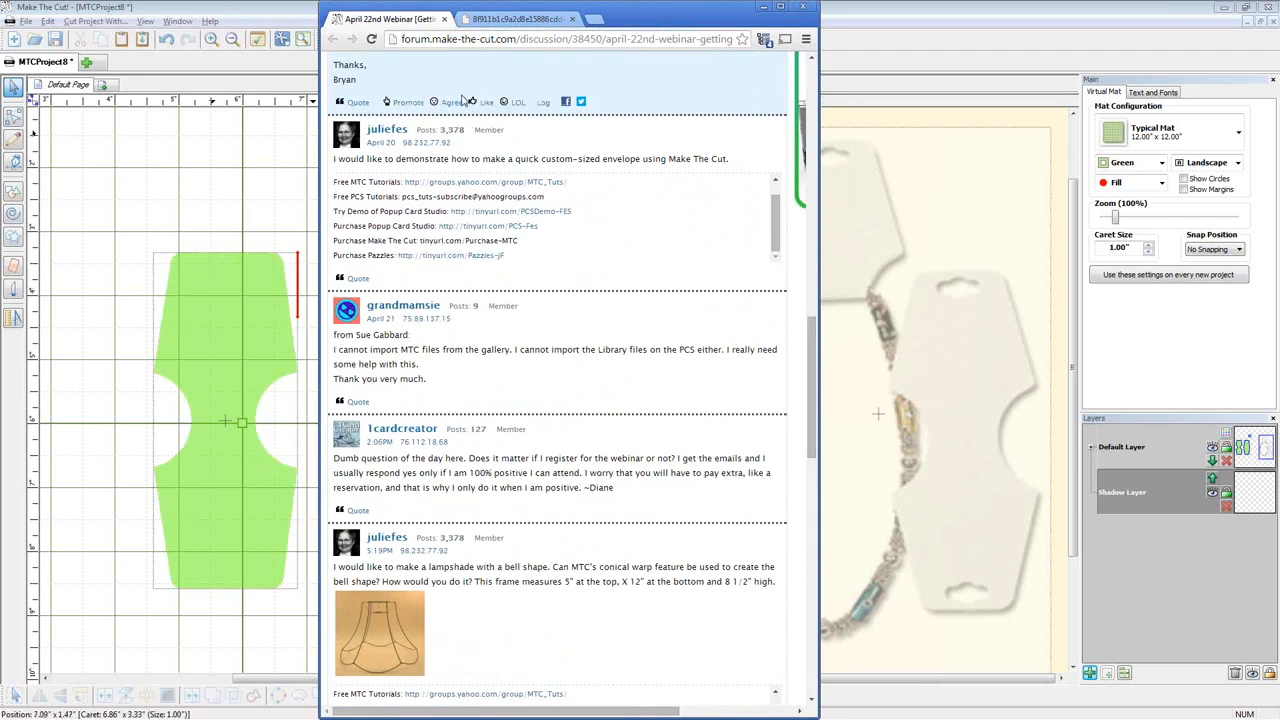
Switch back to Make The Cut! and add a new blank project
left_click(905, 20)
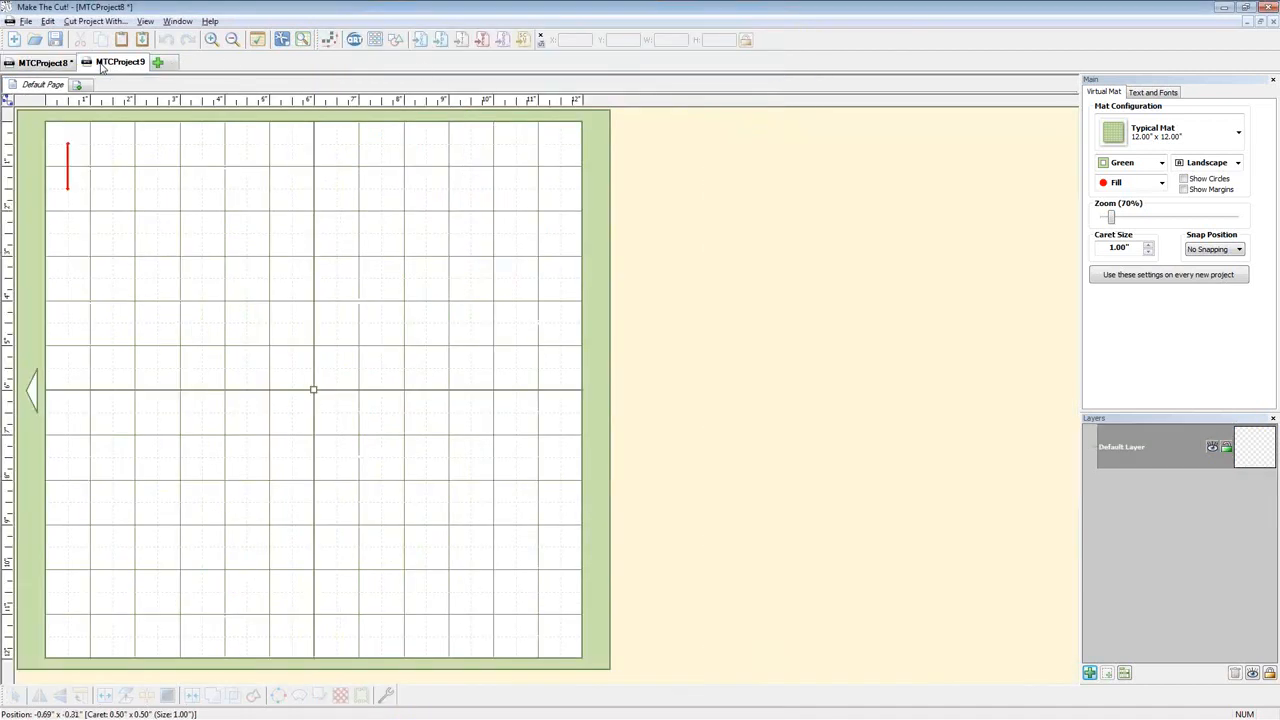
left_click(90, 63)
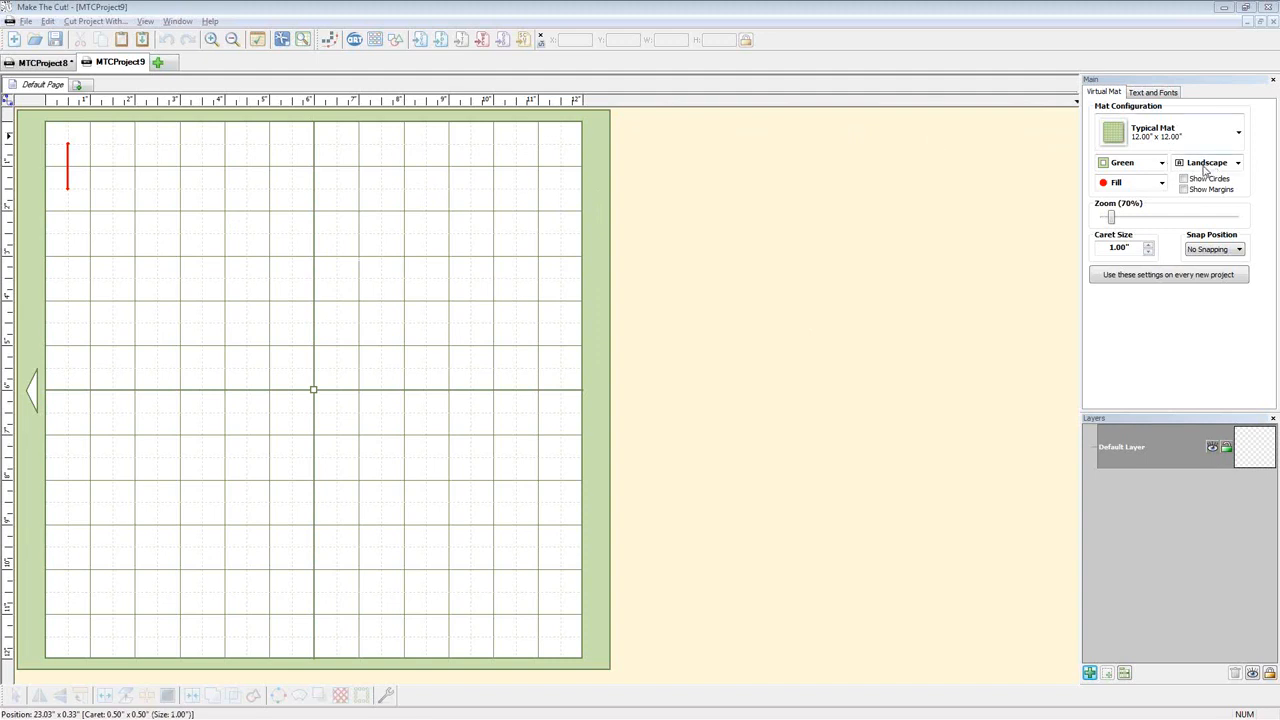
Open the recent file Fox In Socks.mtc and unlock all of its layers
left_click(26, 21)
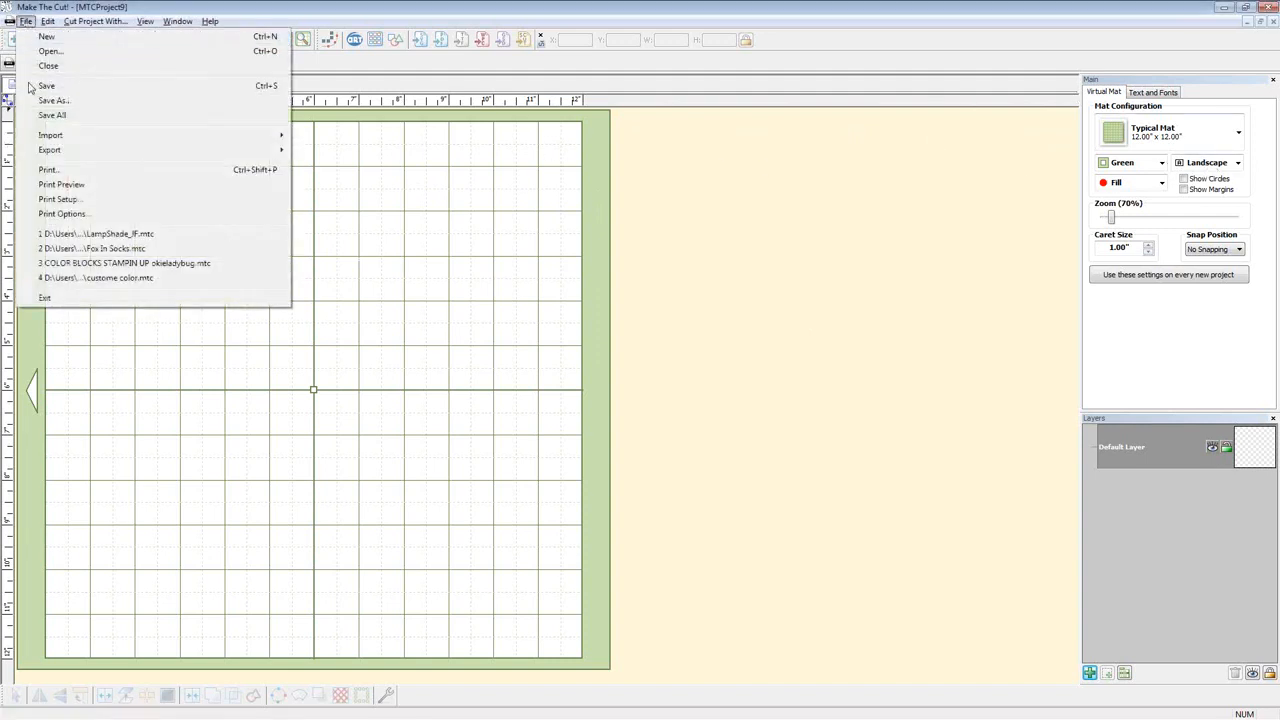
left_click(125, 249)
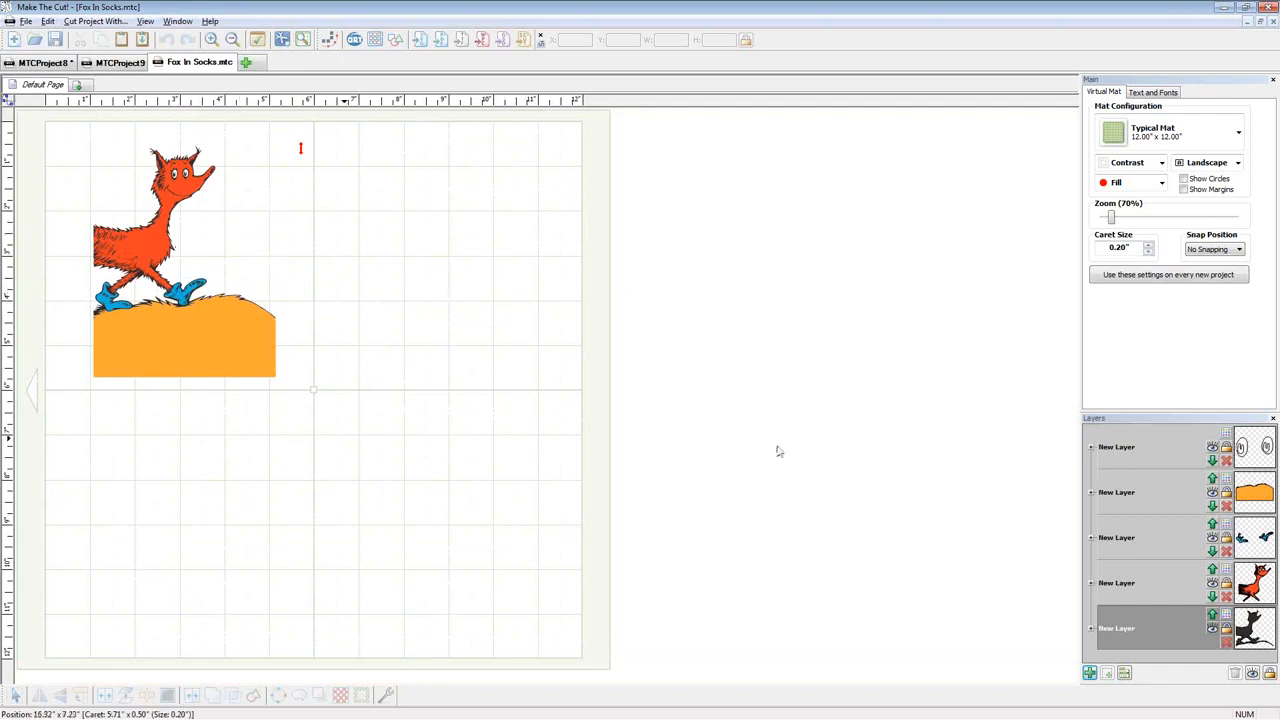
left_click(1269, 673)
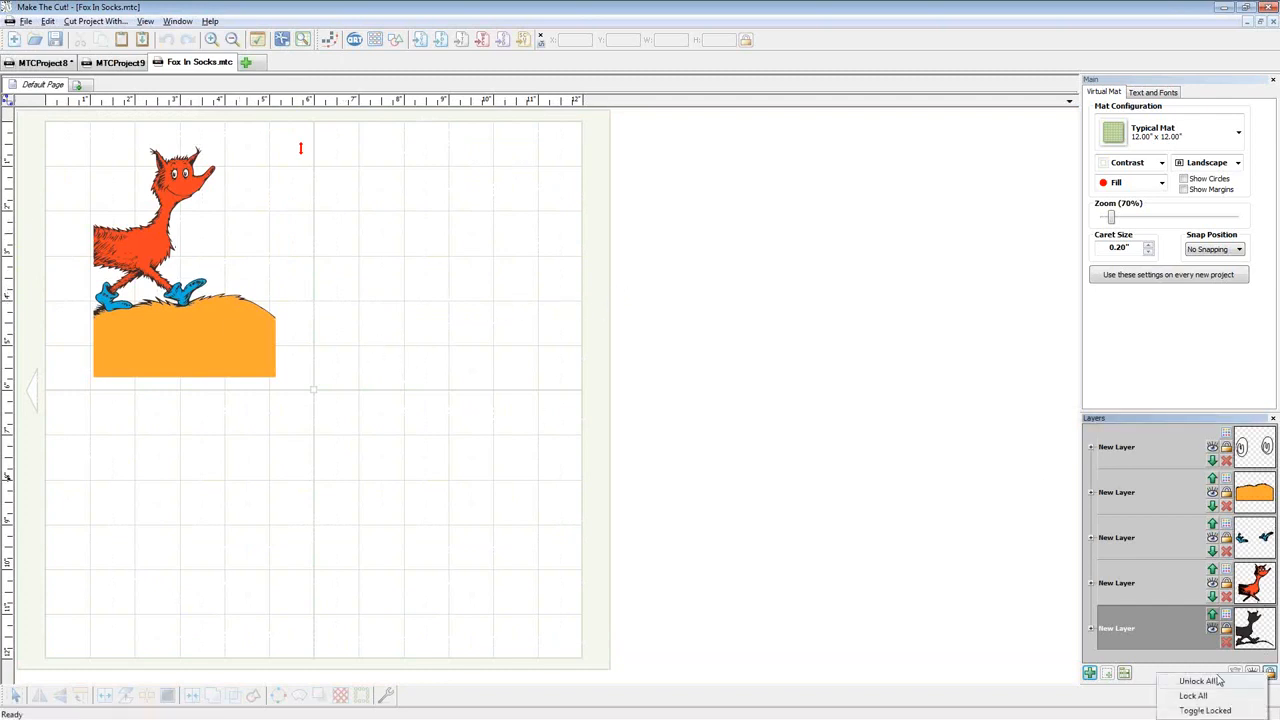
left_click(1198, 681)
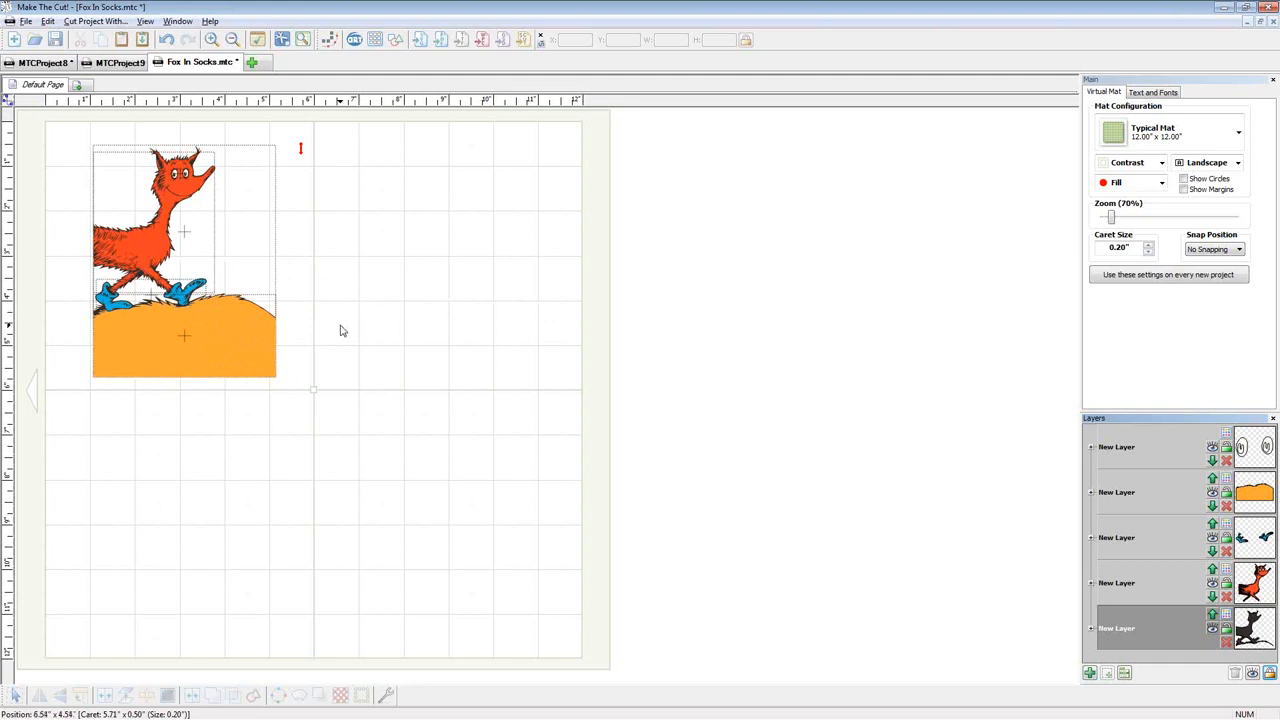
left_click(1225, 480)
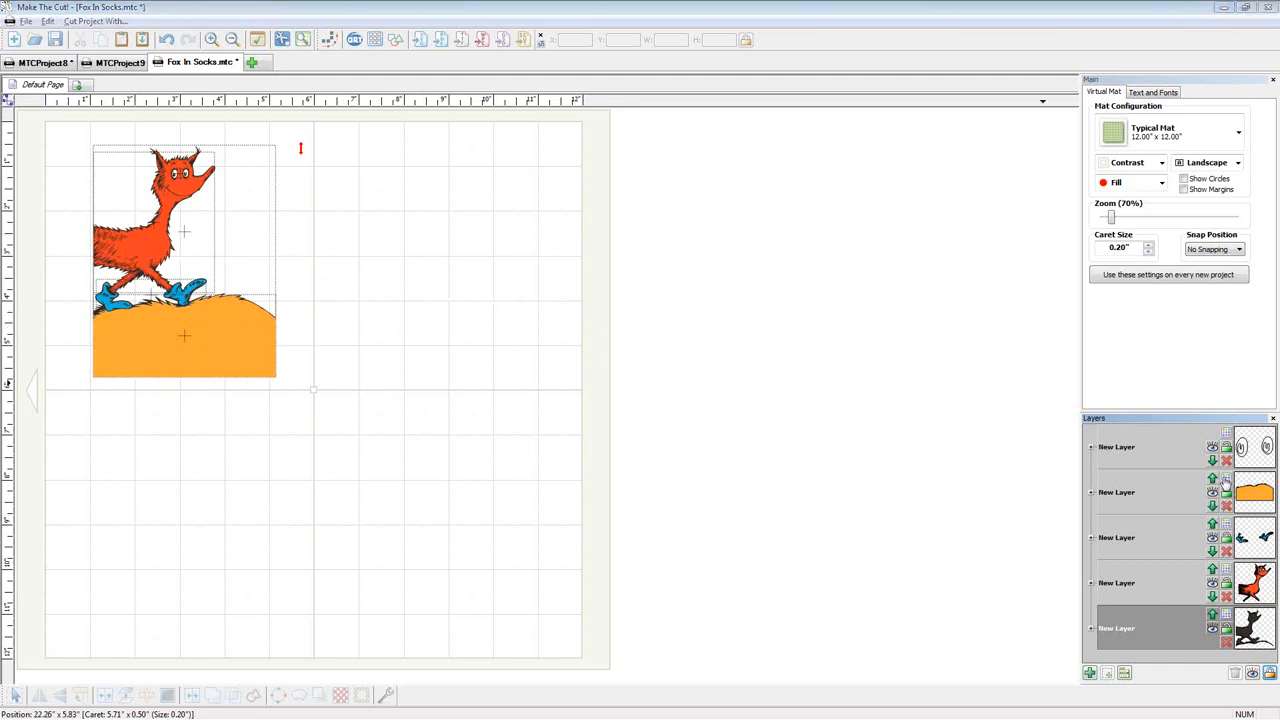
left_click(1228, 569)
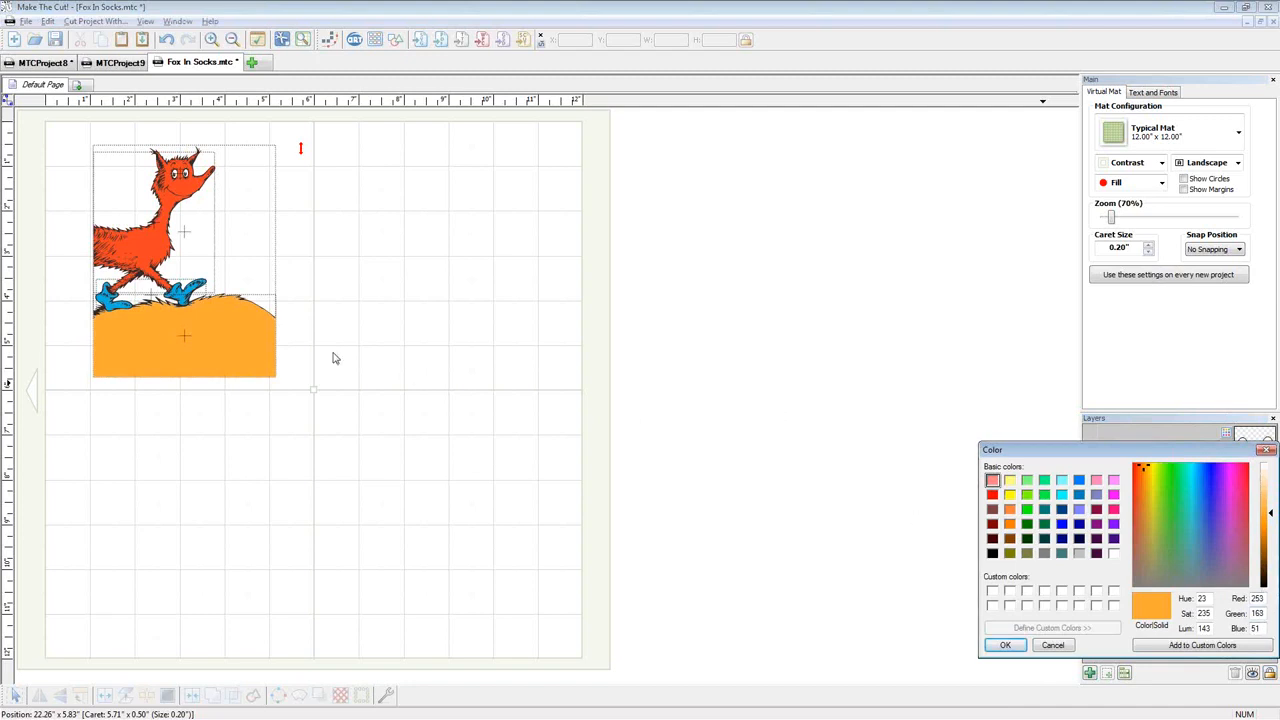
left_click(1266, 449)
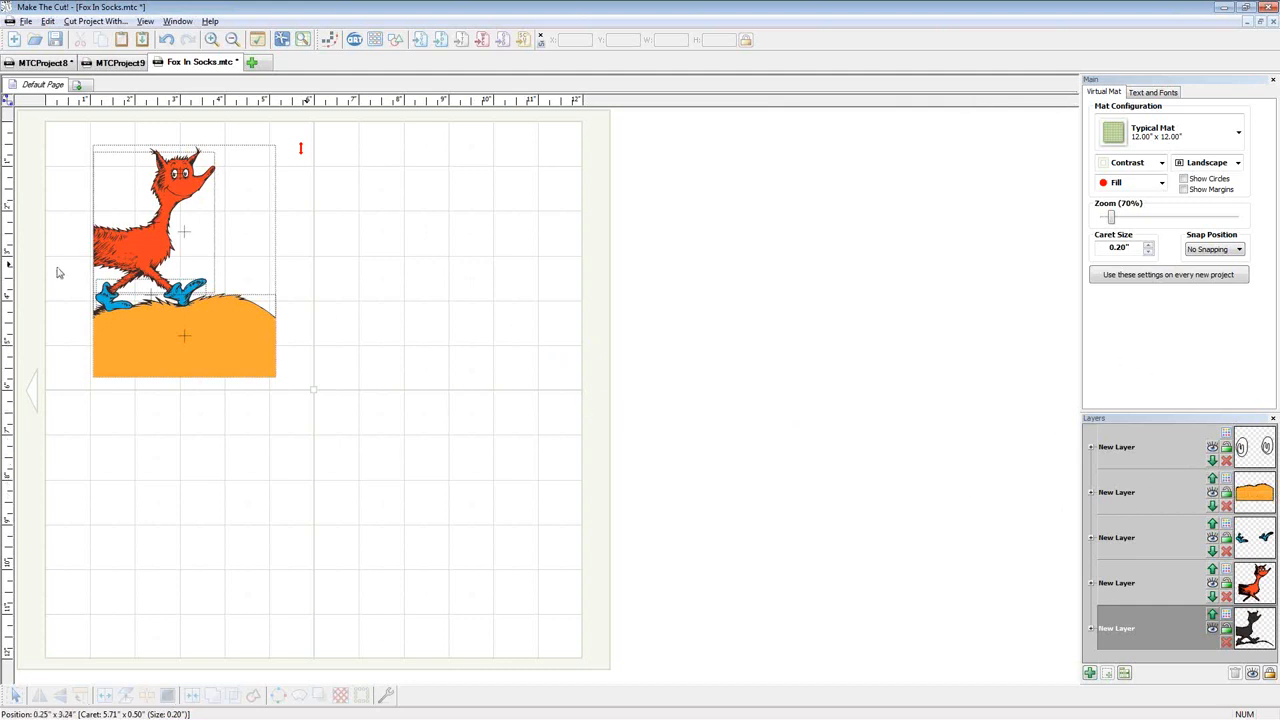
Open the custom color chooser for the orange ground layer and try to store new colors in the first two custom slots
left_click(1227, 483)
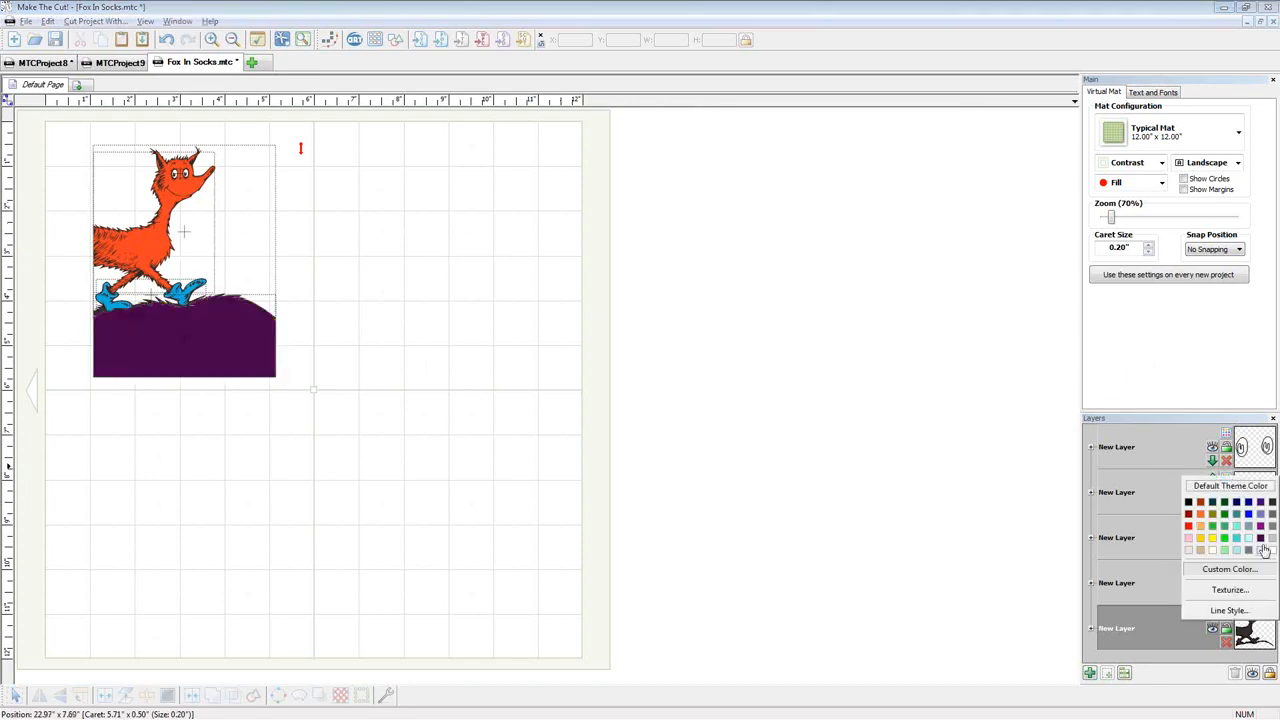
left_click(1229, 569)
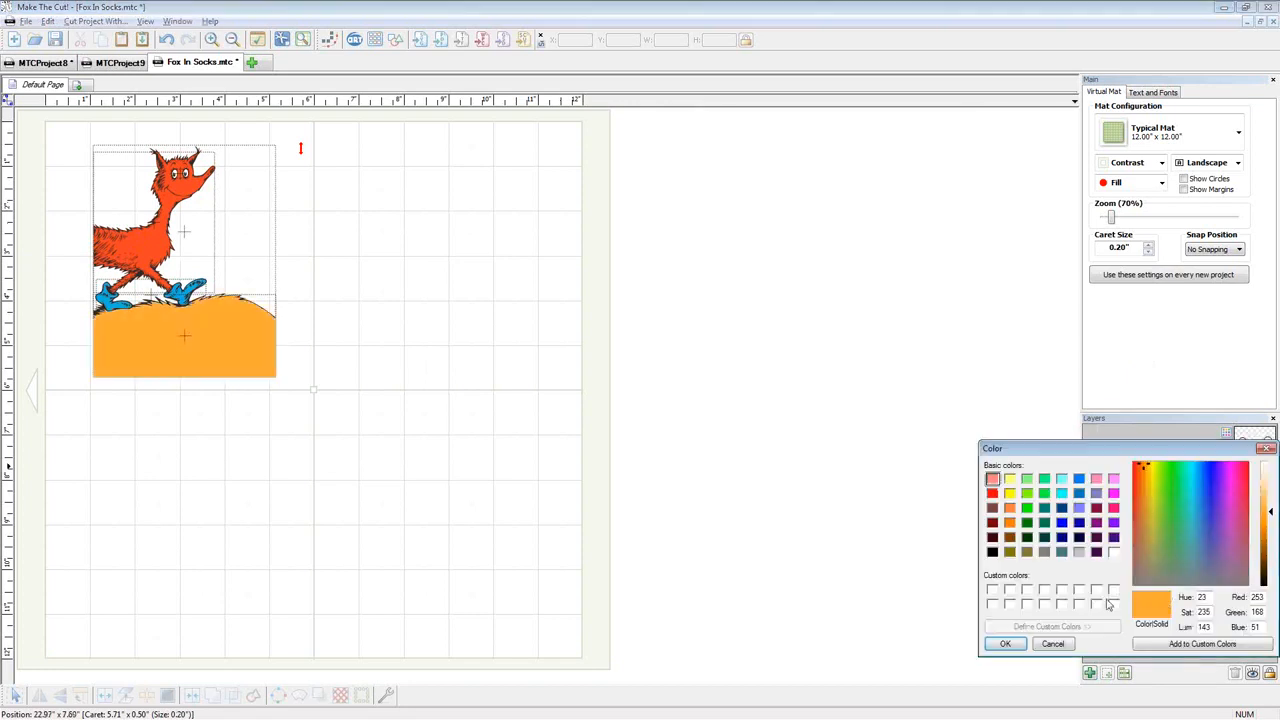
left_click(992, 591)
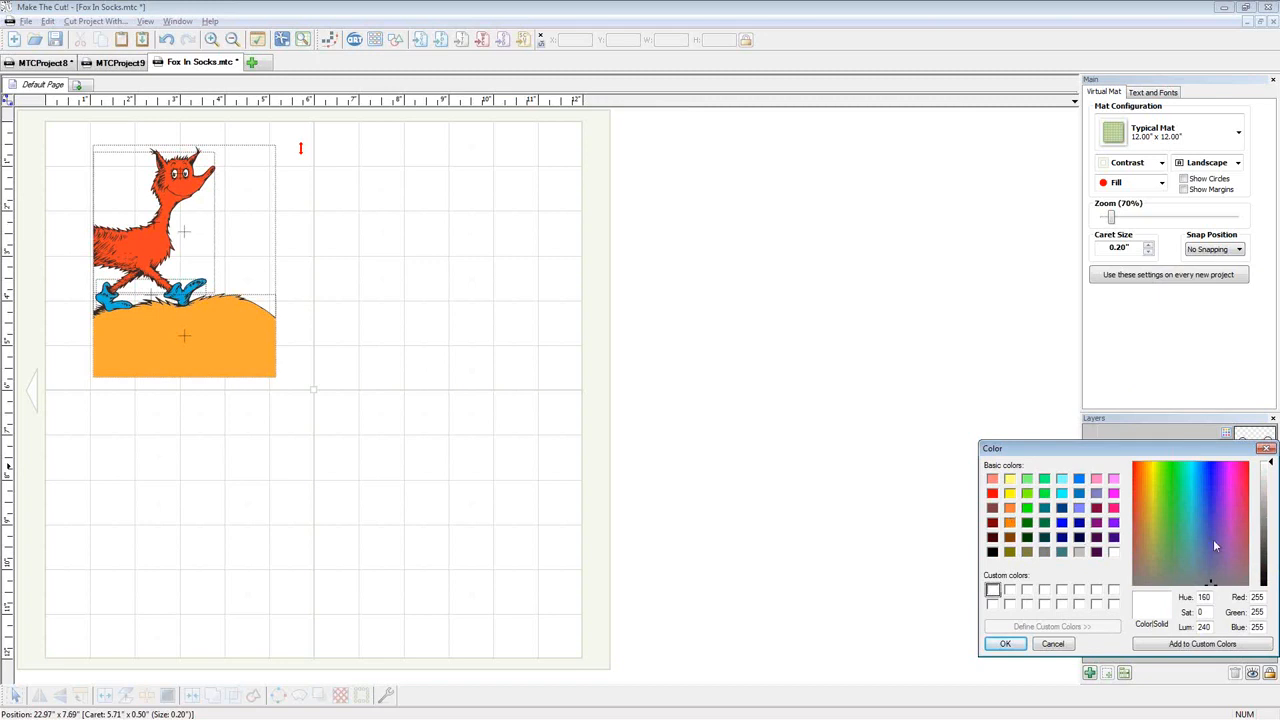
left_click(1235, 490)
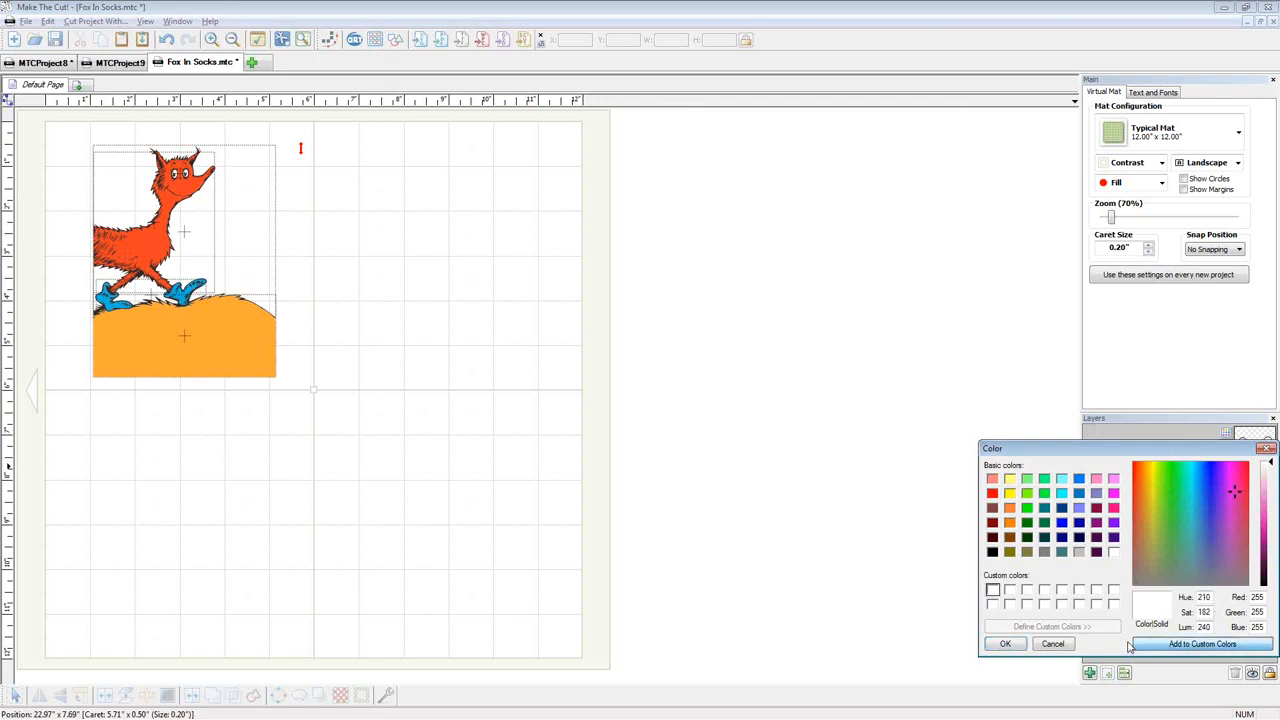
left_click(991, 592)
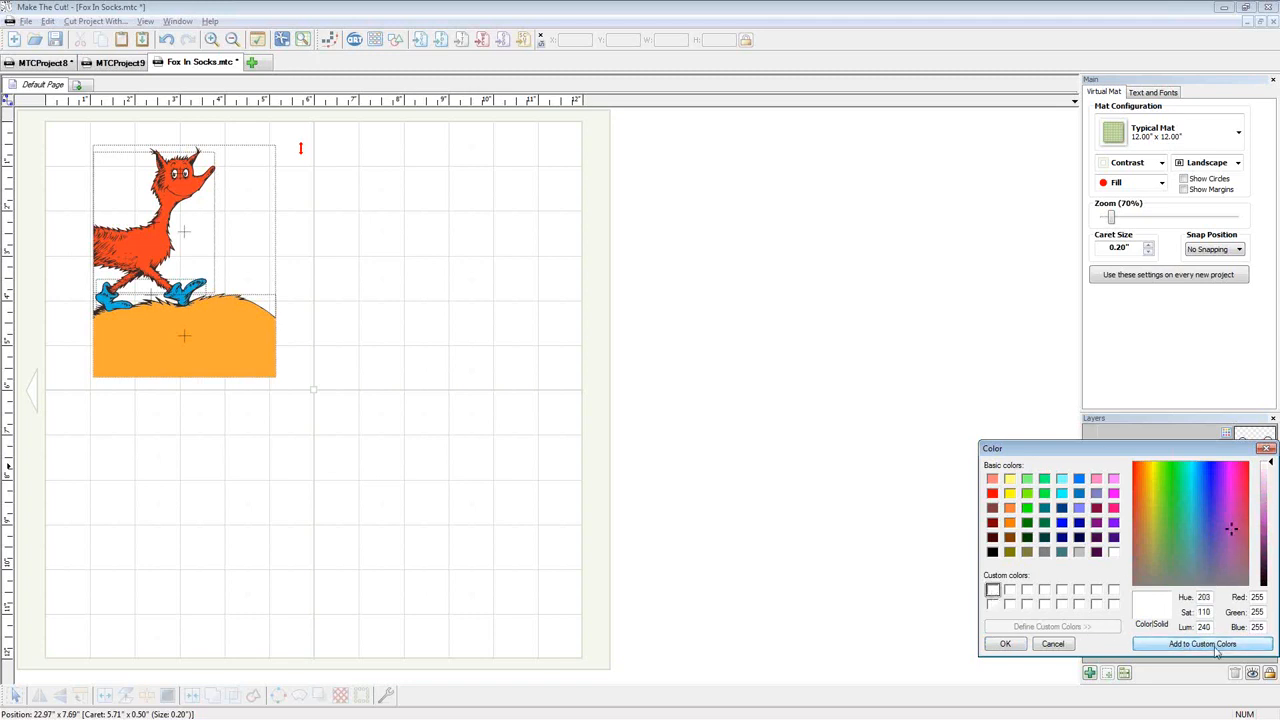
left_click(991, 592)
left_click(1010, 591)
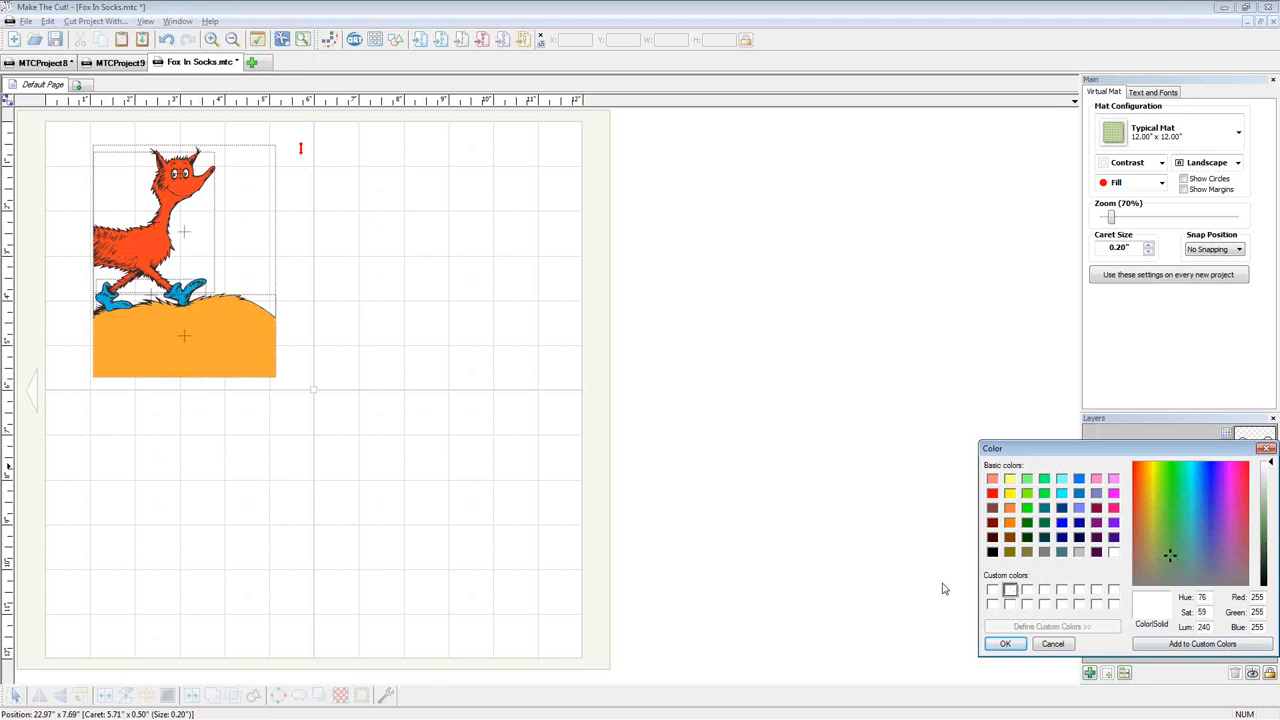
Mix a purple with RGB 167, 65, 156 by lowering the luminance, and add it to the first custom color slot
left_click(992, 592)
left_click_drag(1272, 462, 1270, 532)
left_click(1233, 533)
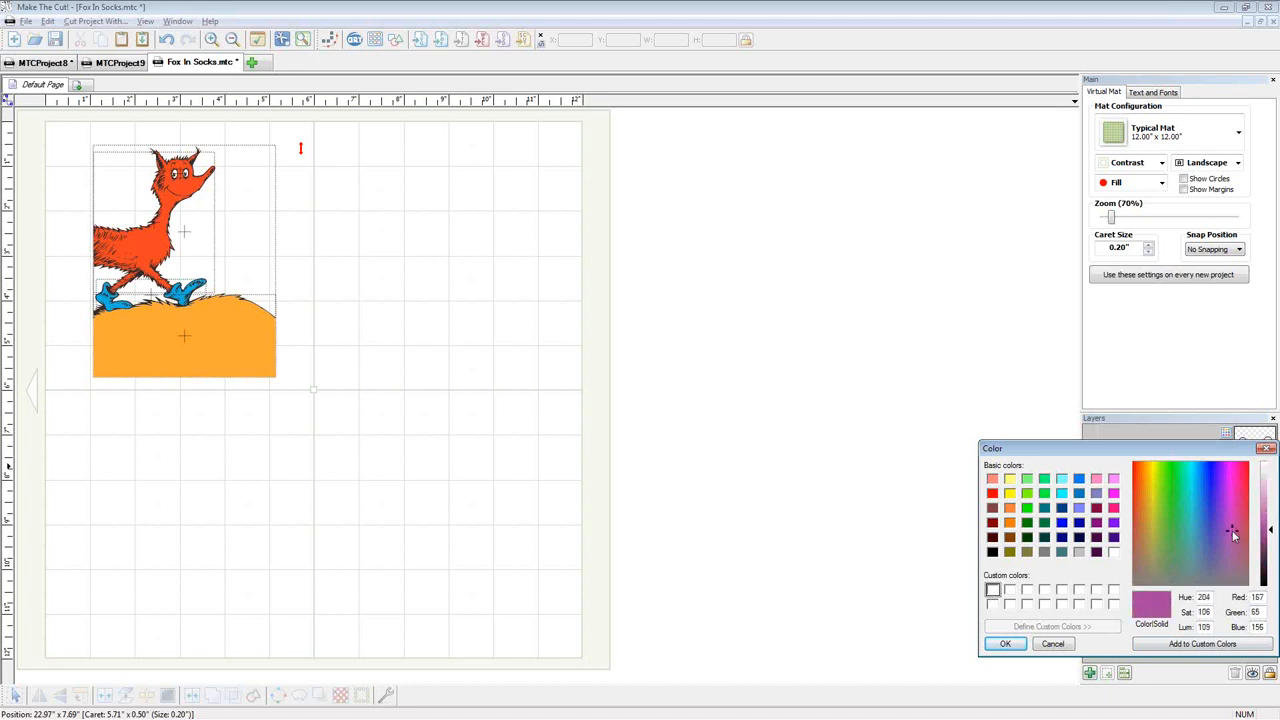
left_click(1219, 648)
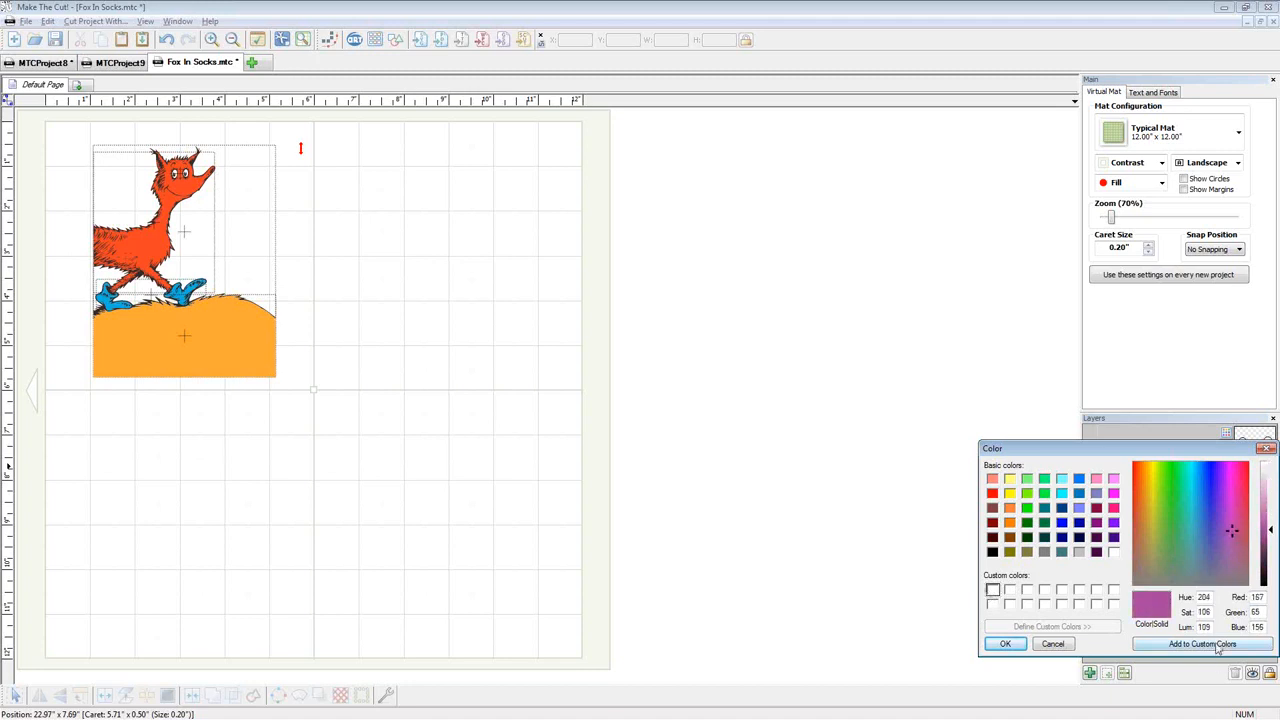
Select the second custom color slot, mix a blue with RGB 38, 52, 217, and add it to the custom colors
left_click(1010, 591)
left_click(1209, 498)
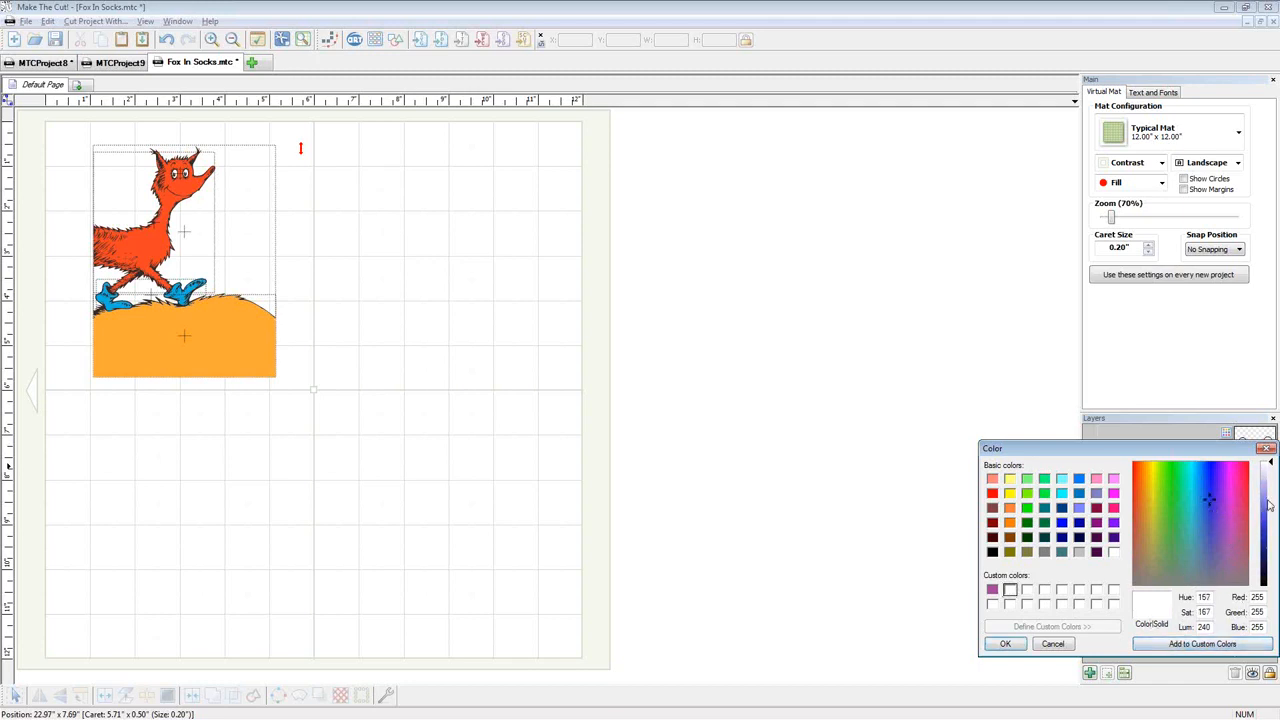
left_click_drag(1271, 468, 1271, 526)
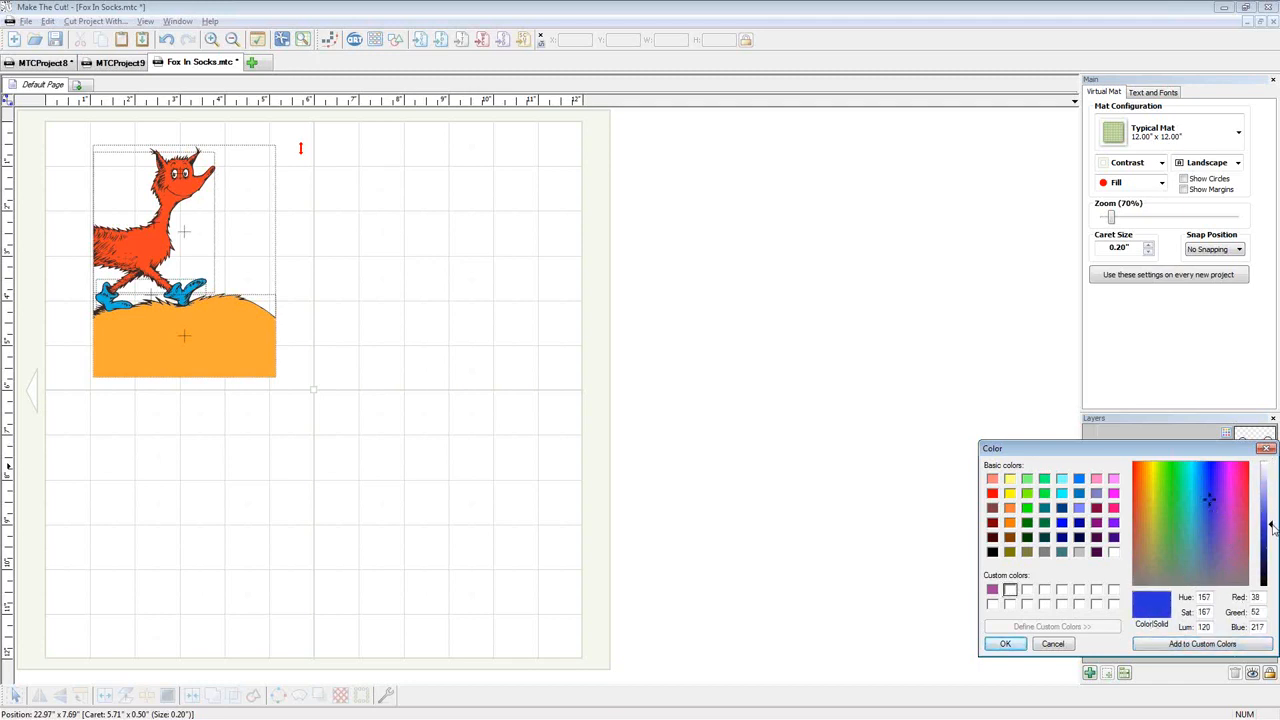
left_click(1244, 644)
Select the third custom slot, mix a green with RGB 89, 201, 69, add it to the custom colors, and close the chooser
left_click(1153, 517)
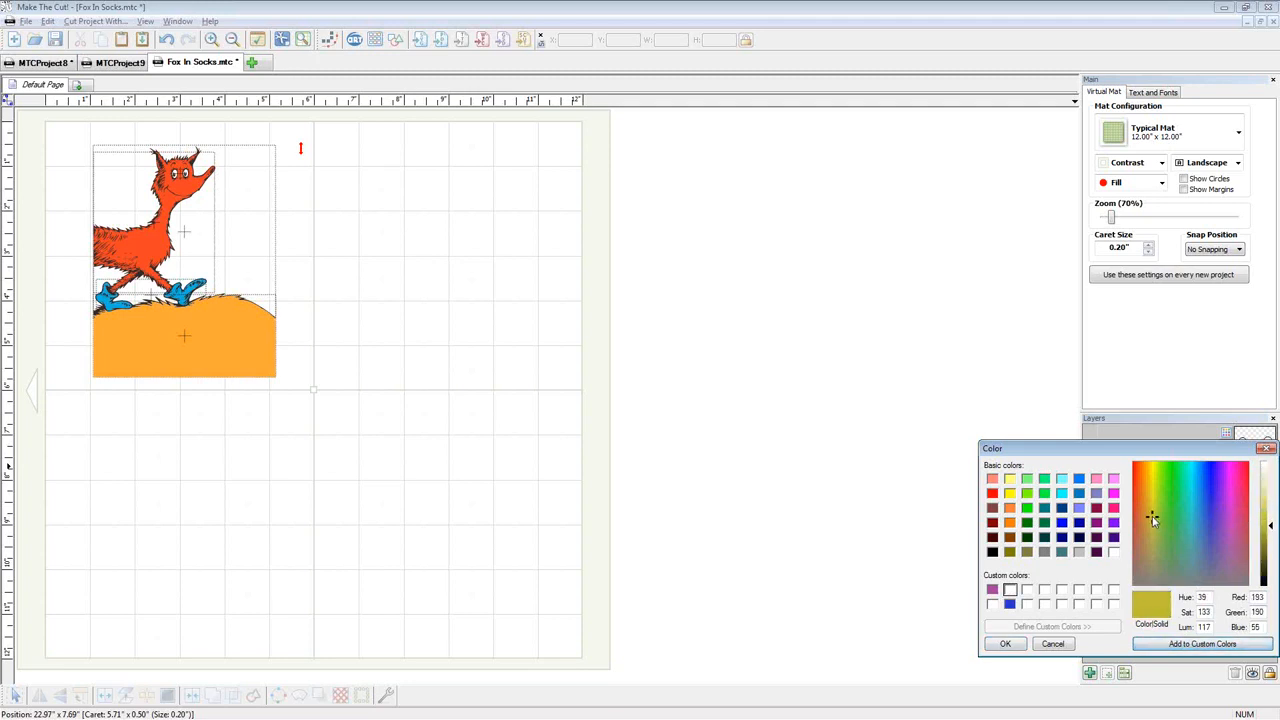
left_click(1028, 590)
left_click(1192, 647)
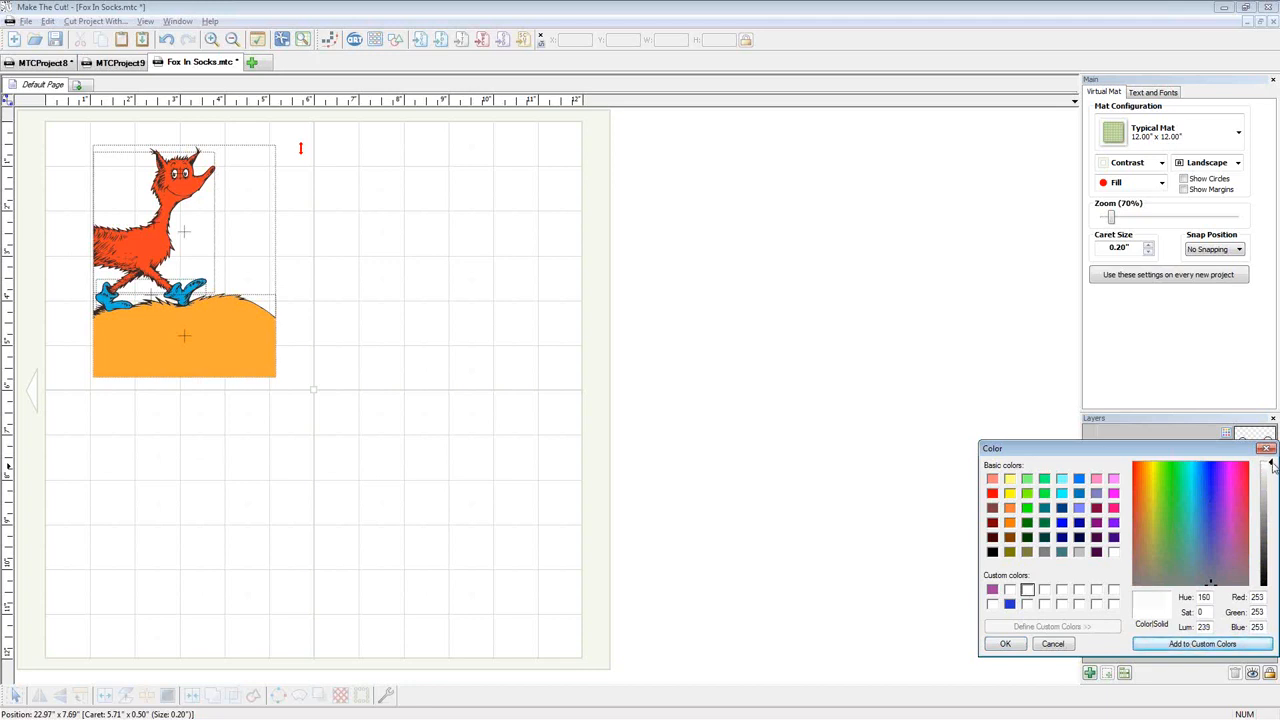
left_click_drag(1272, 462, 1272, 522)
left_click(1168, 516)
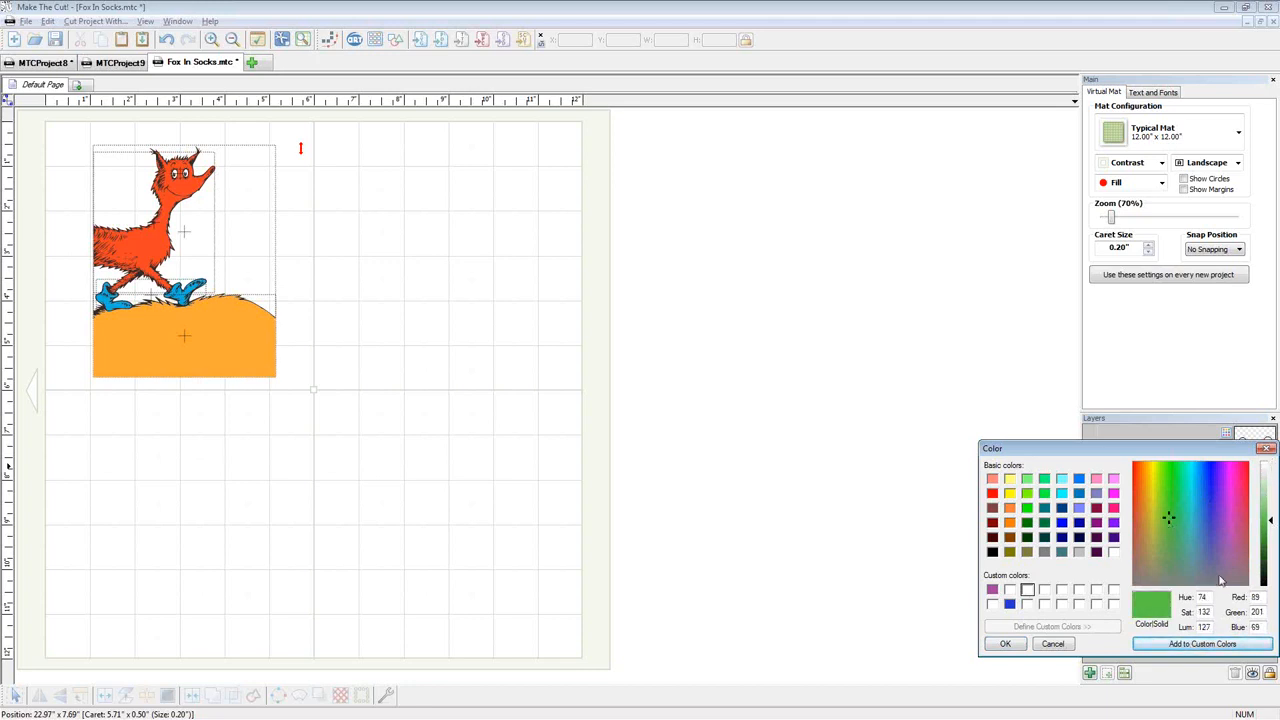
left_click(1141, 642)
left_click(847, 370)
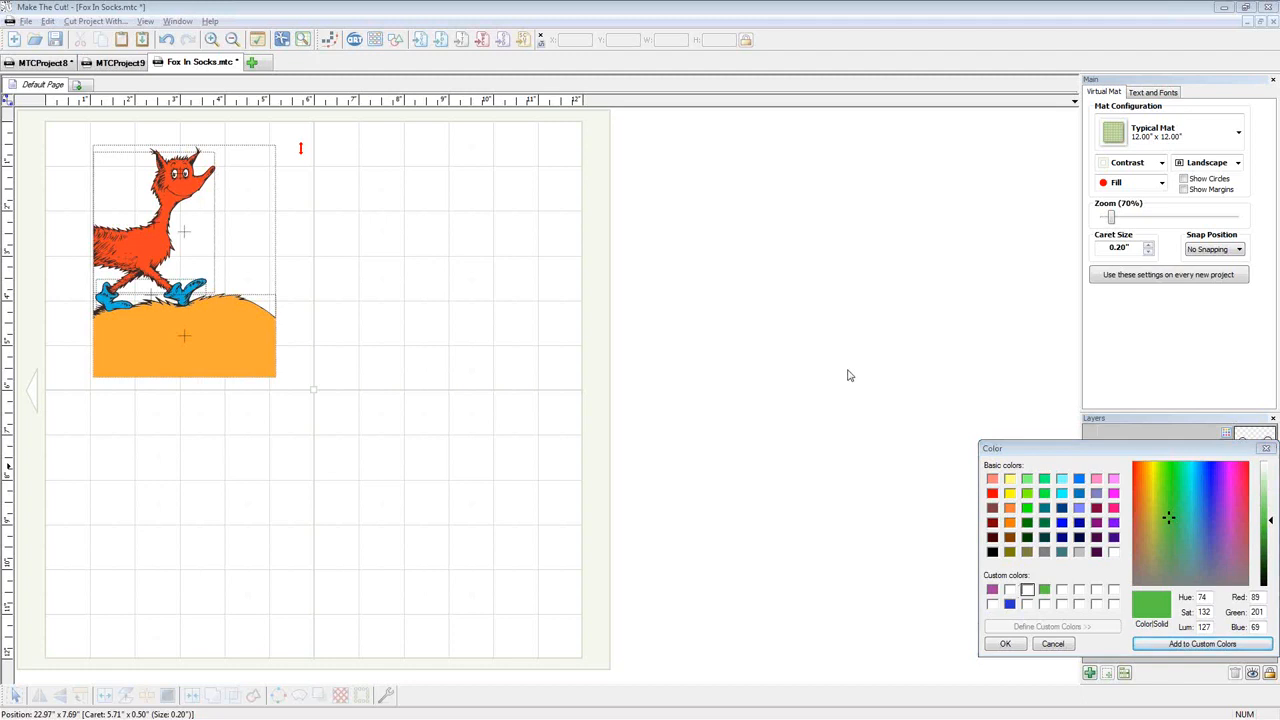
left_click(1265, 448)
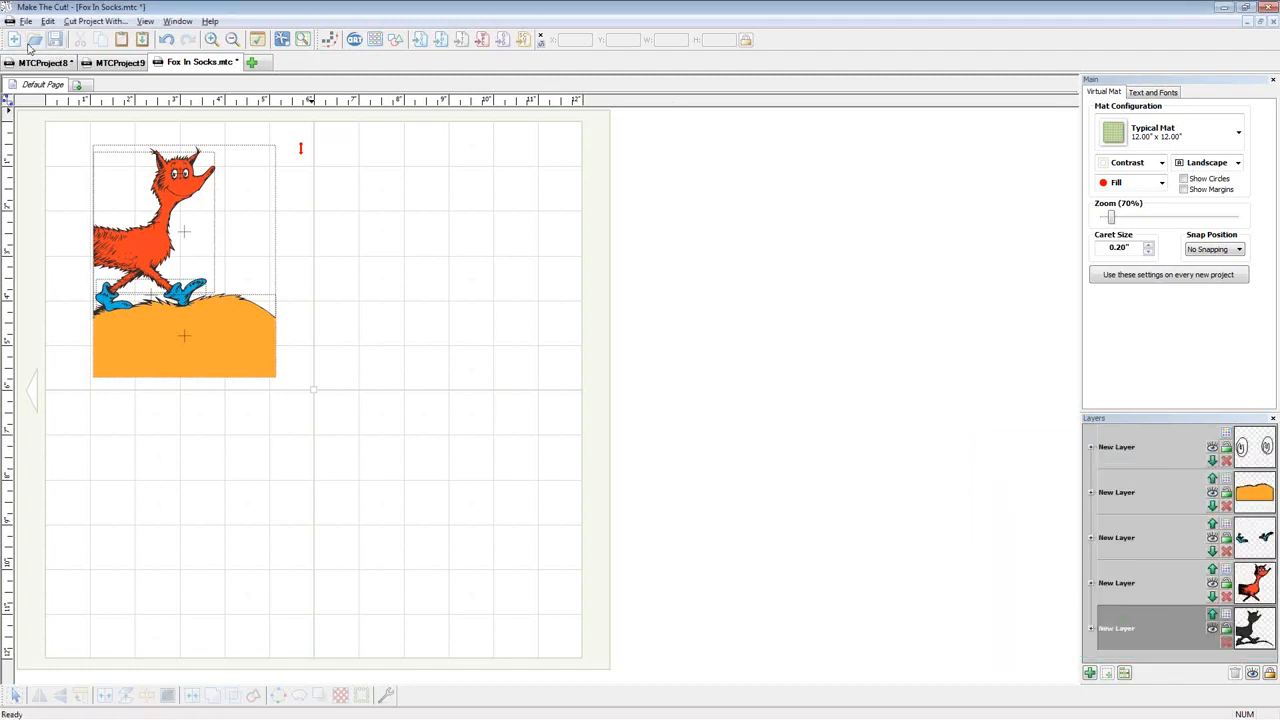
Open the recent file custome color.mtc and inspect the custom colors offered for its default layer, including the dark maroon one
left_click(26, 21)
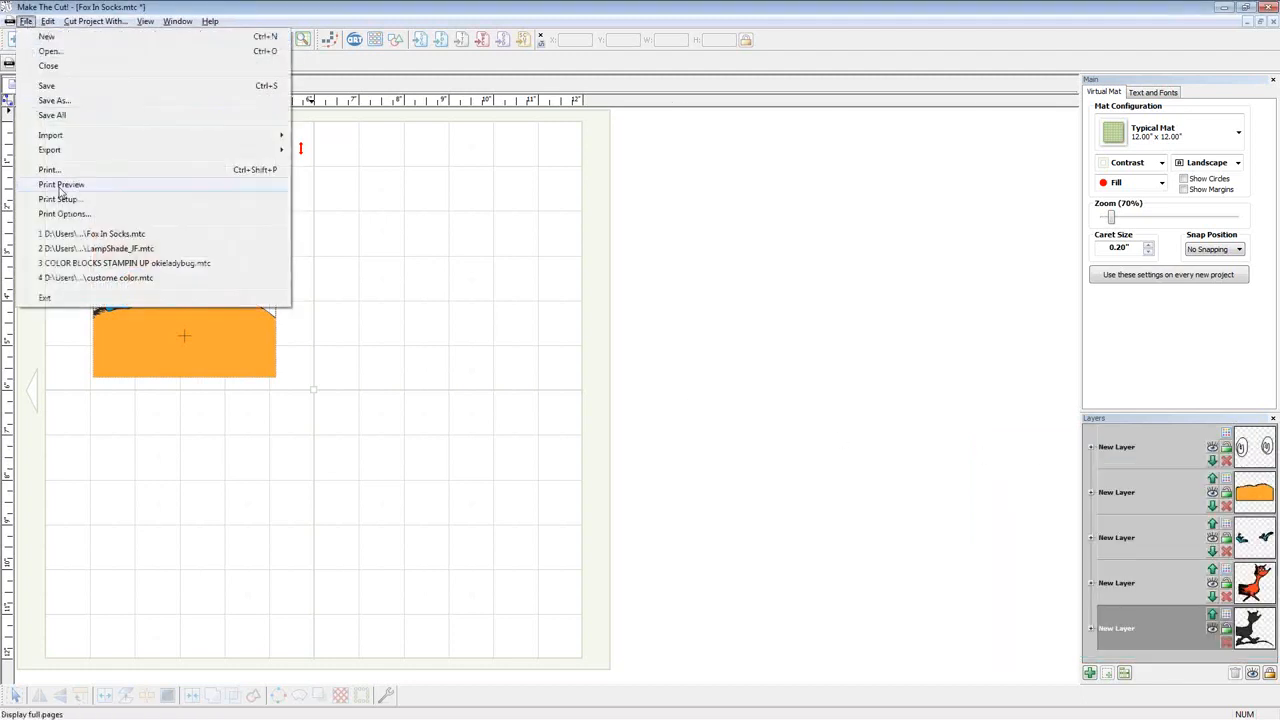
left_click(96, 279)
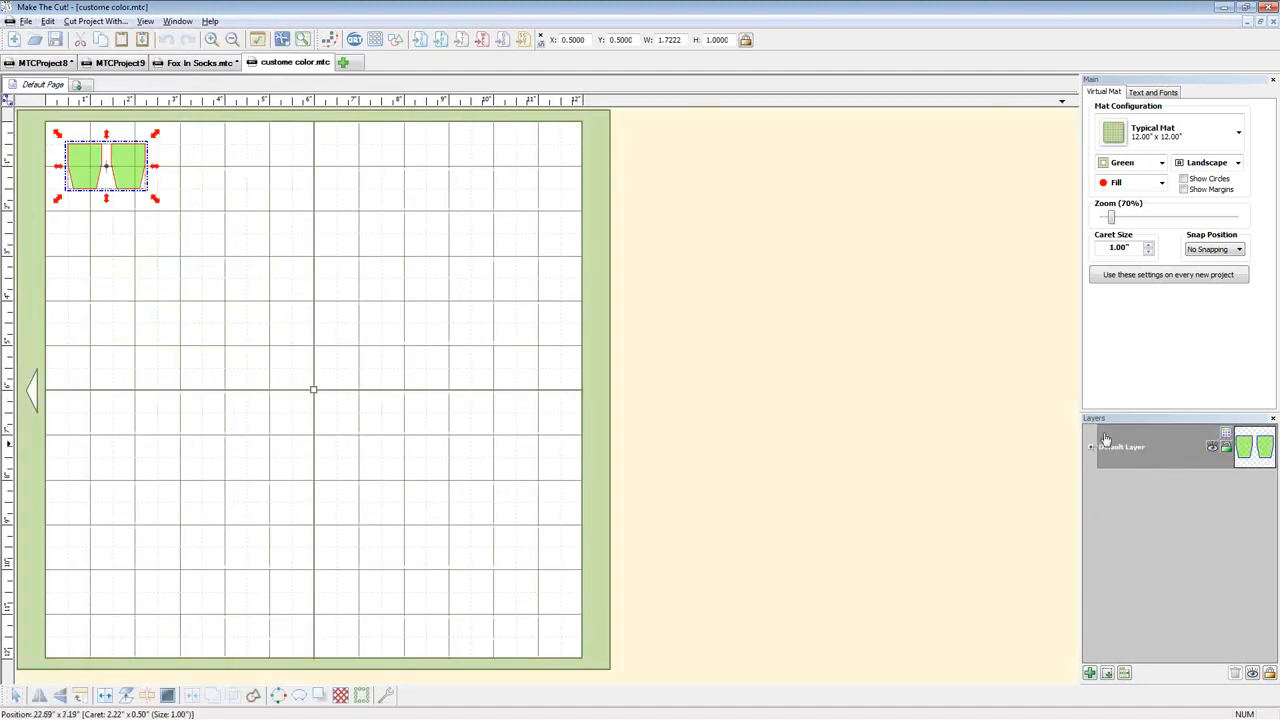
left_click(1226, 434)
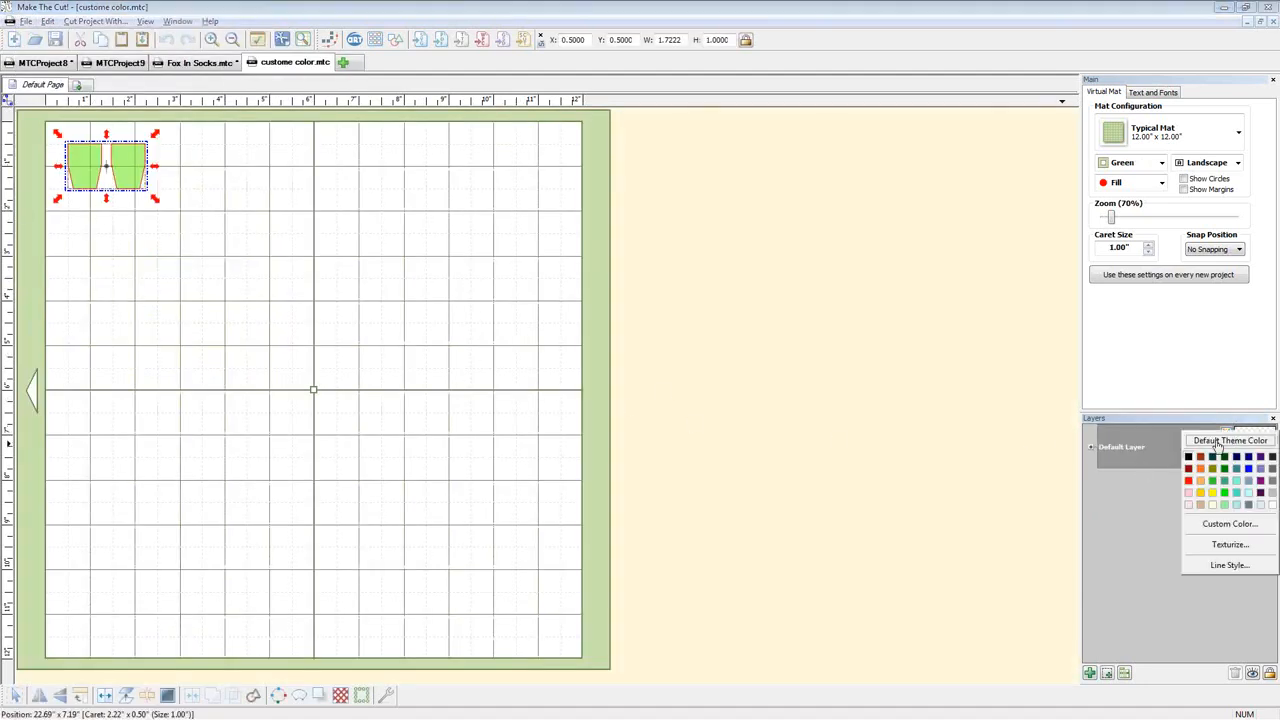
left_click(1232, 523)
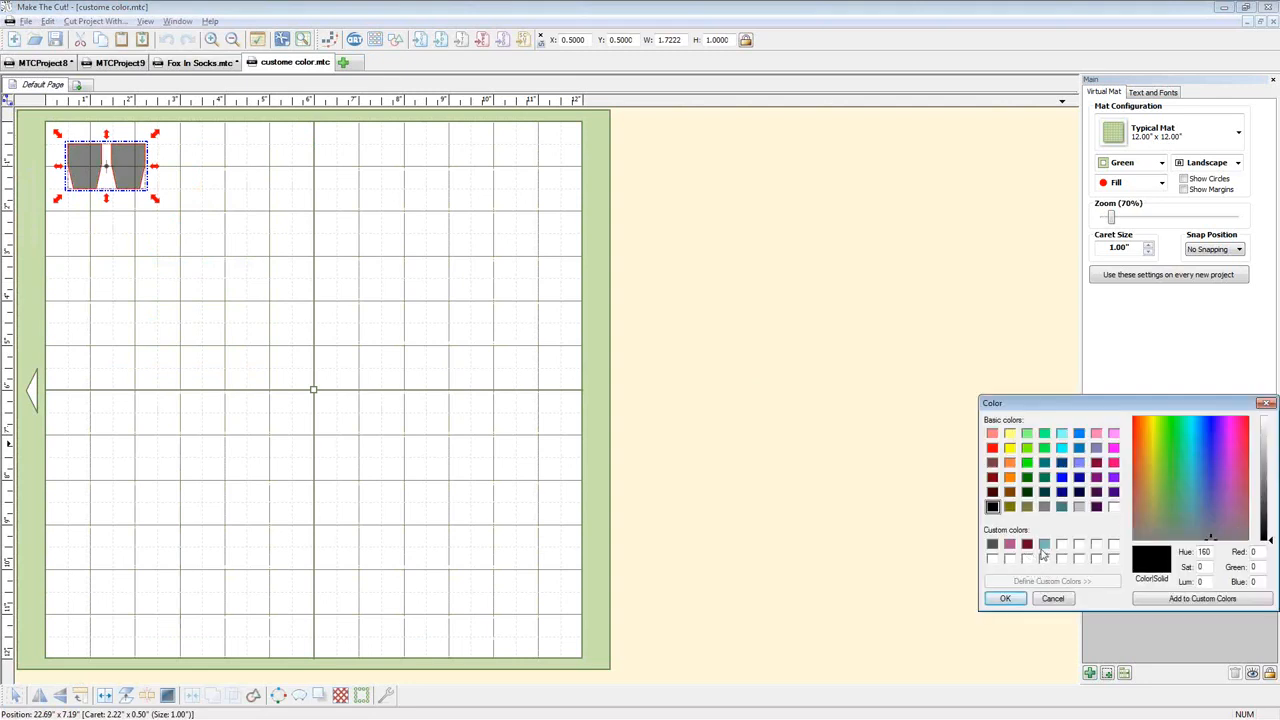
left_click(1027, 545)
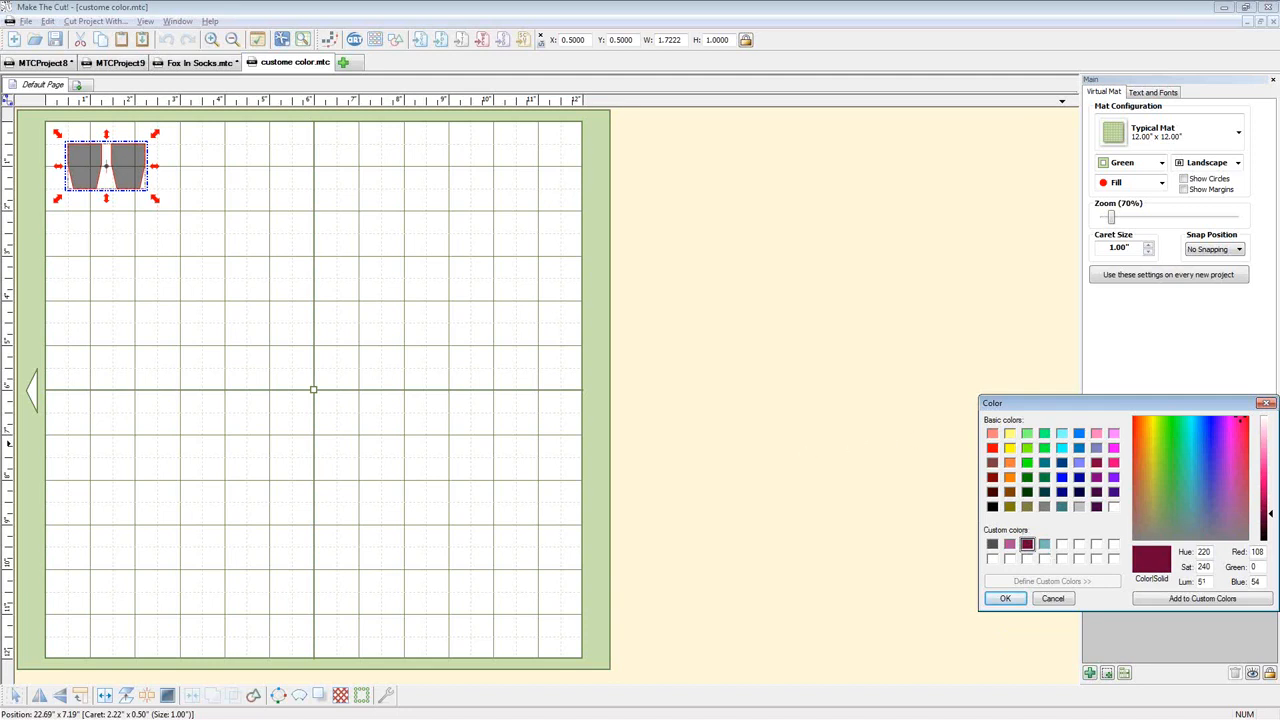
left_click(1266, 403)
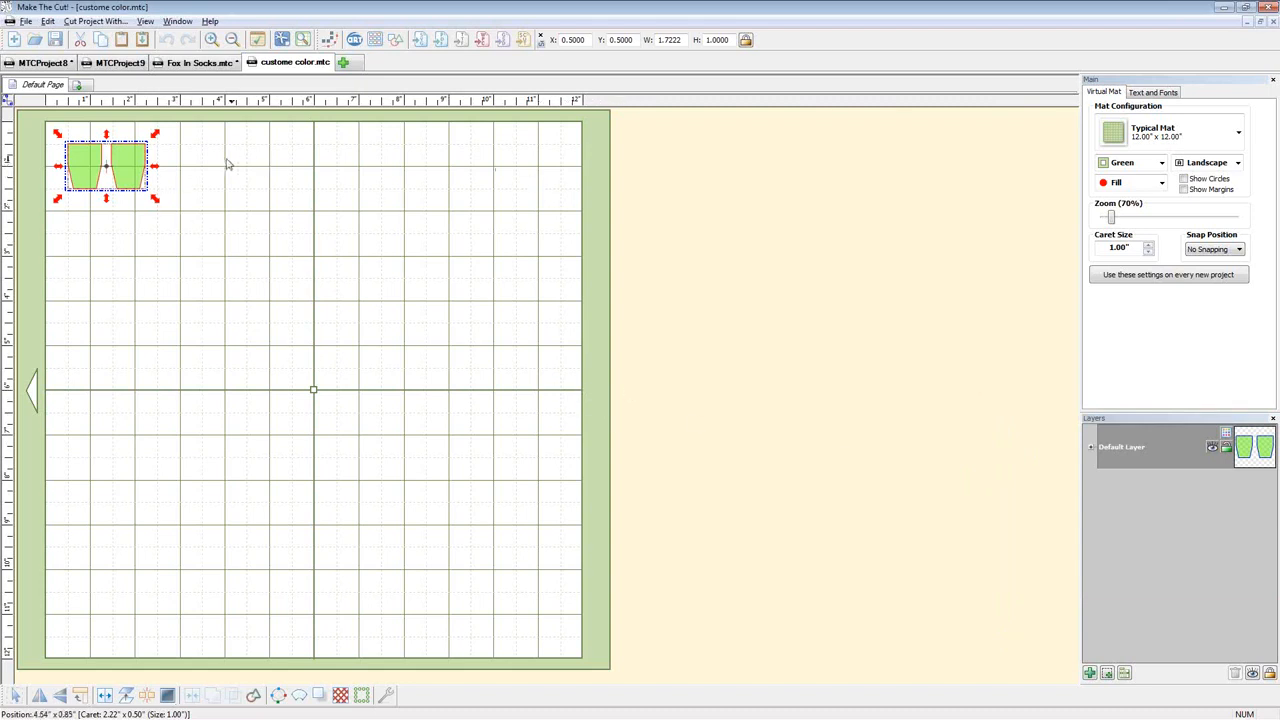
Create a new blank project and place the Arial Black quotation mark glyph on its mat
left_click(345, 63)
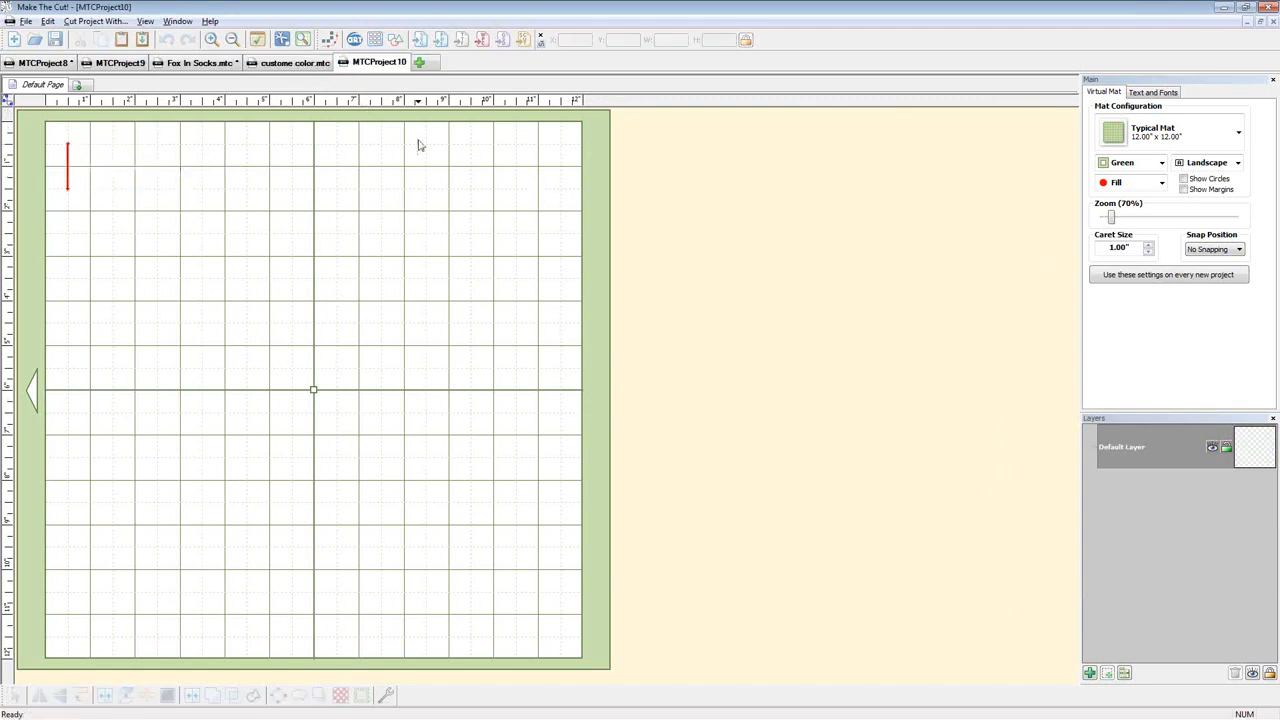
left_click(1150, 92)
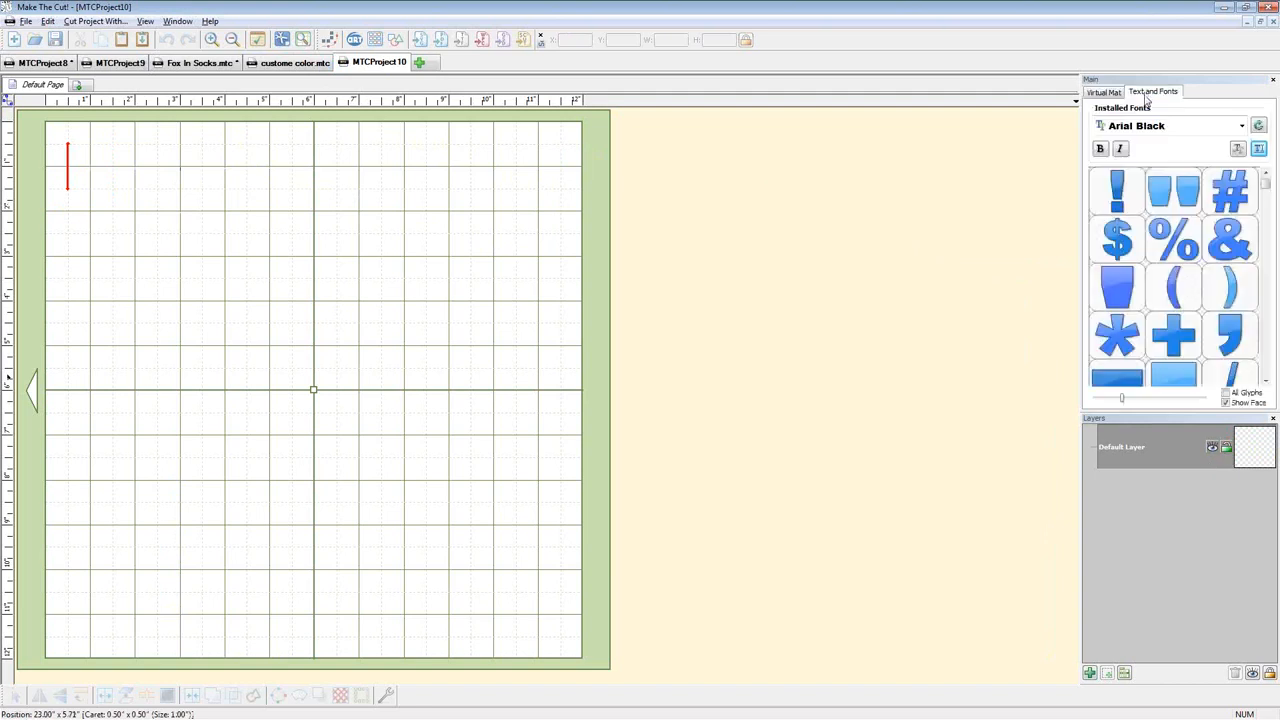
left_click(1173, 190)
Check the custom color slots available for the new glyph's layer and leave the chooser without picking a color
left_click(1227, 440)
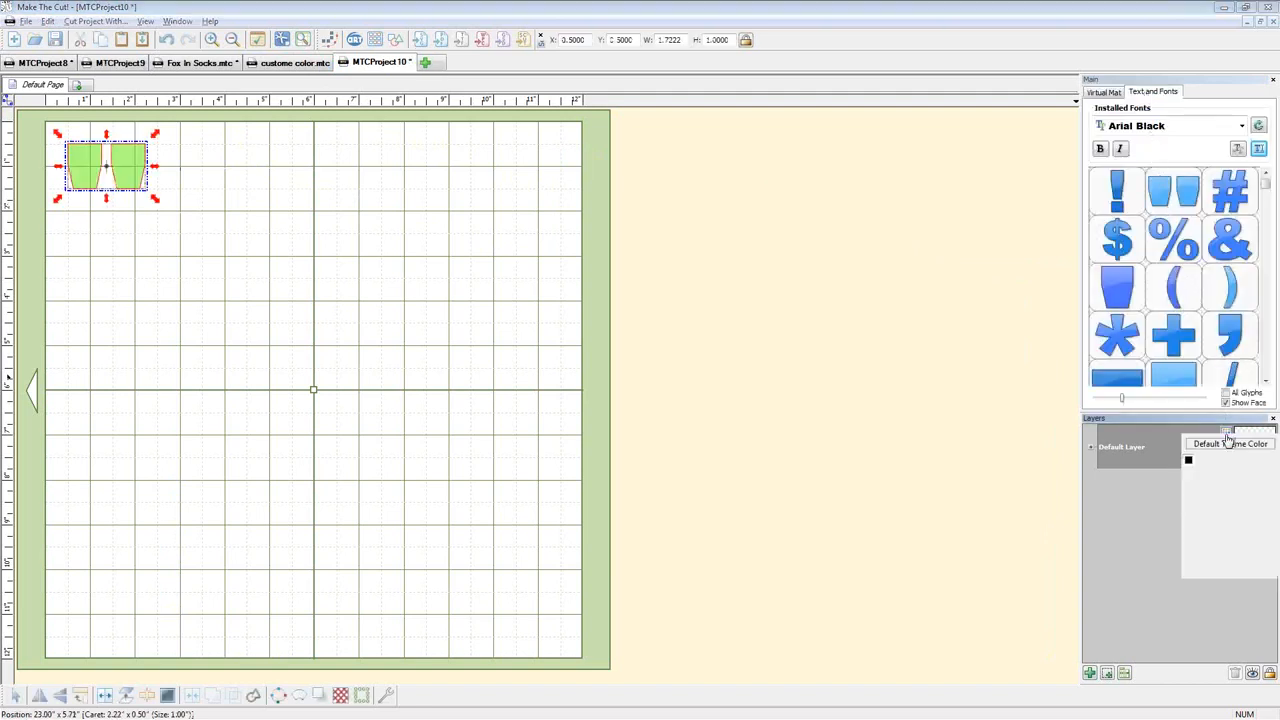
left_click(1224, 527)
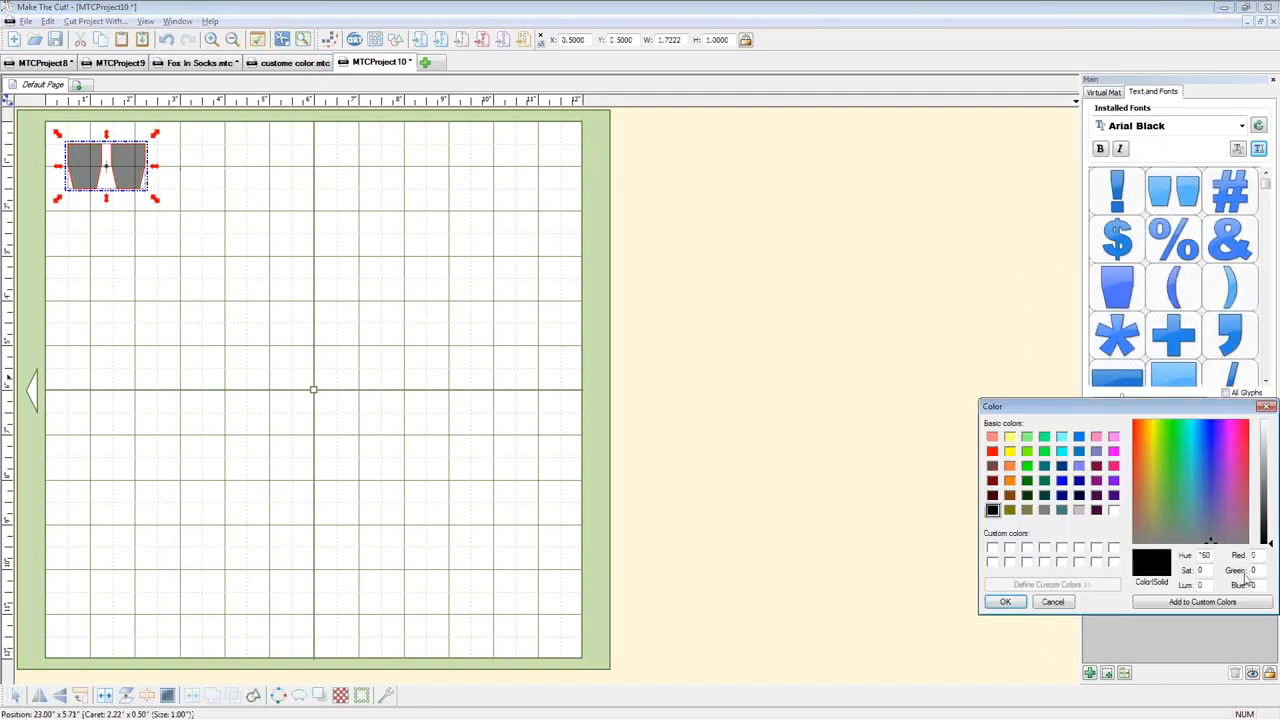
left_click(1042, 603)
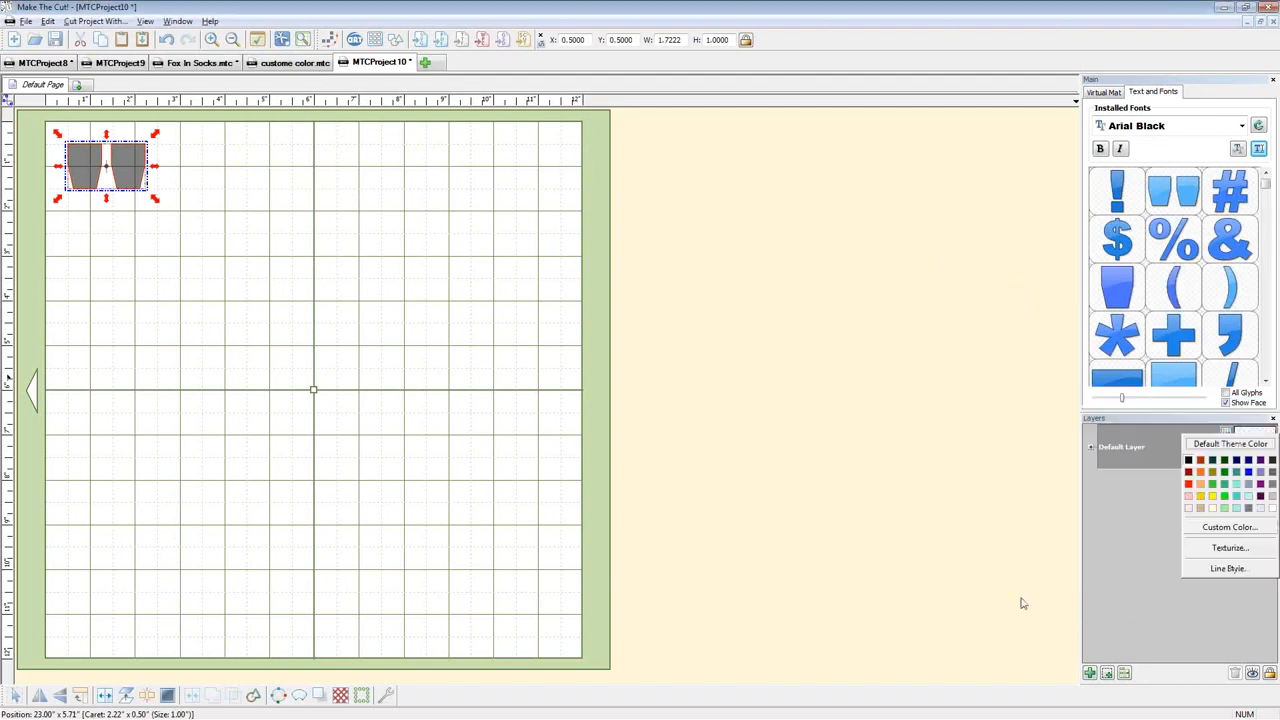
left_click(411, 400)
Return to the Fox In Socks project, lock all of its layers, and unlock them again
left_click(230, 63)
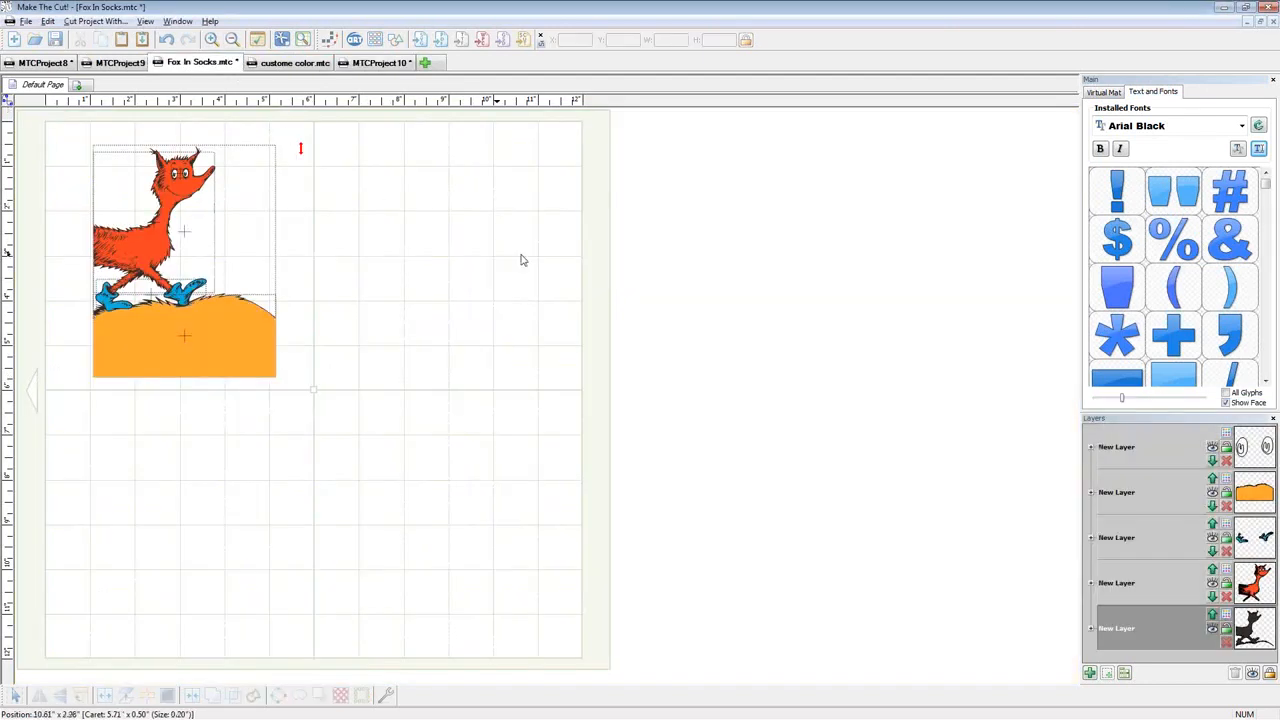
left_click(520, 260)
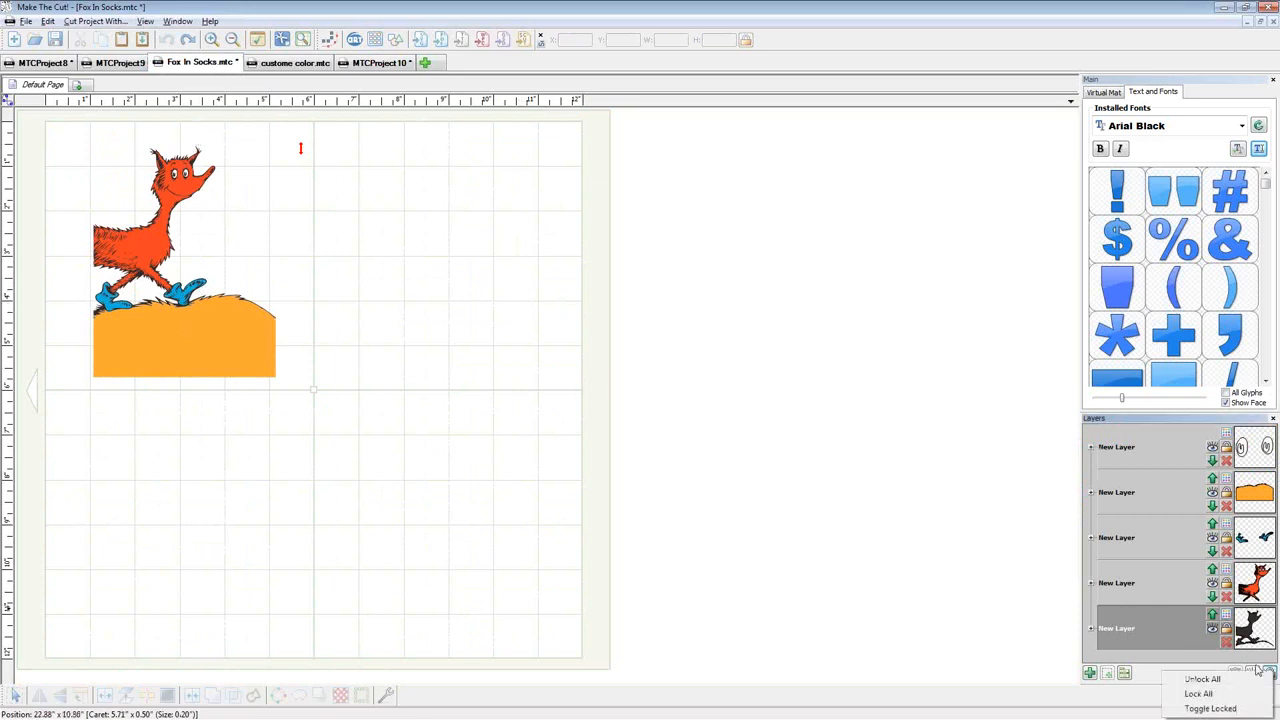
left_click(1270, 673)
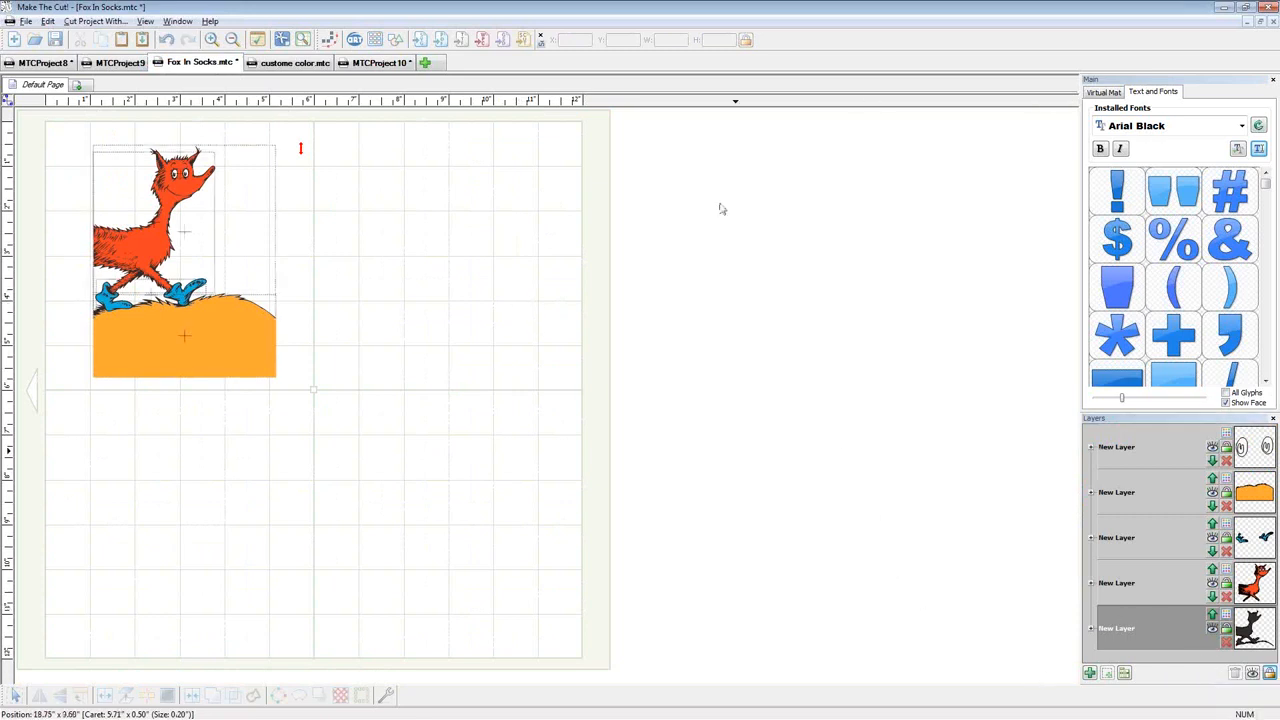
Insert the Color Blocks - Stampin Up shape from Your Shapes into the Fox In Socks project
left_click(330, 40)
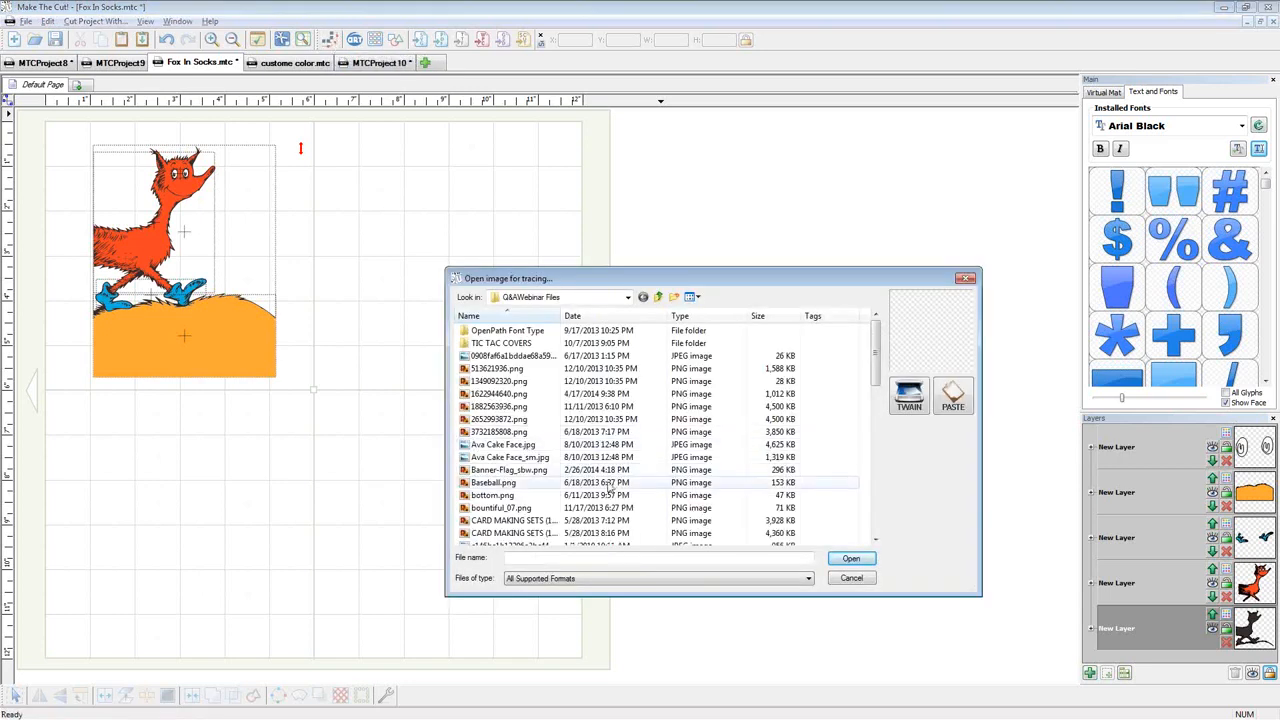
left_click(966, 278)
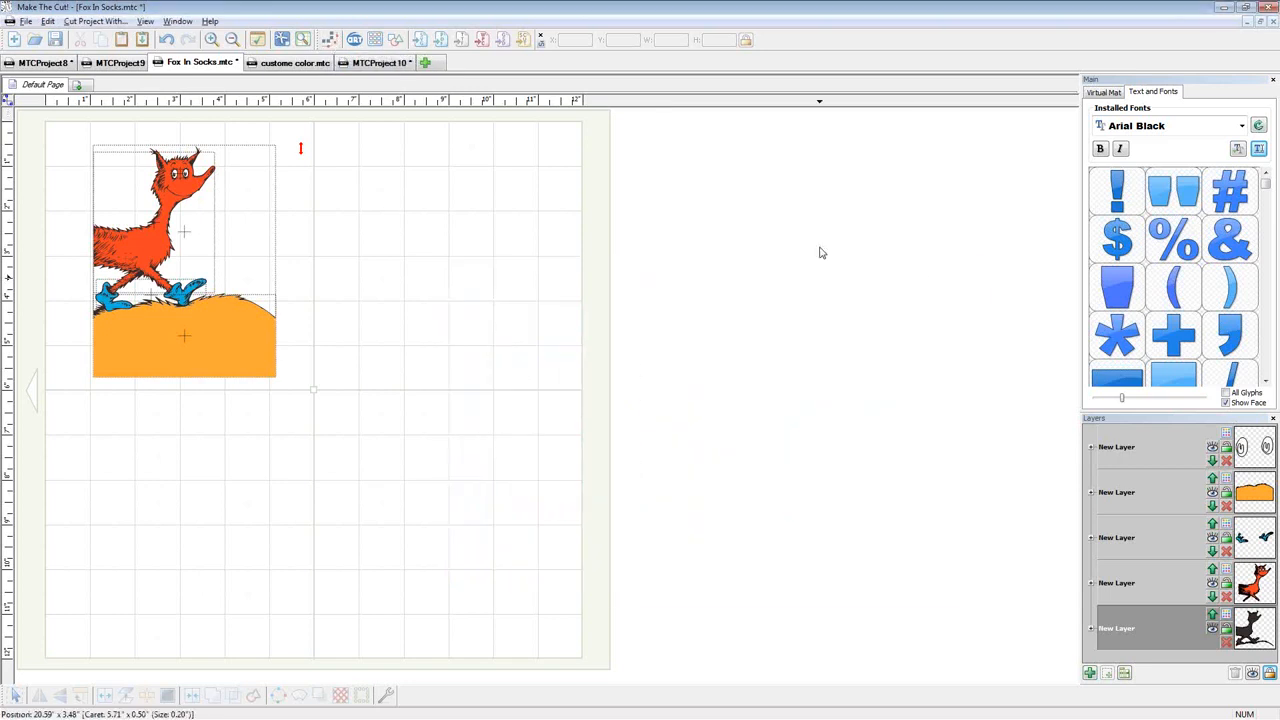
left_click(376, 40)
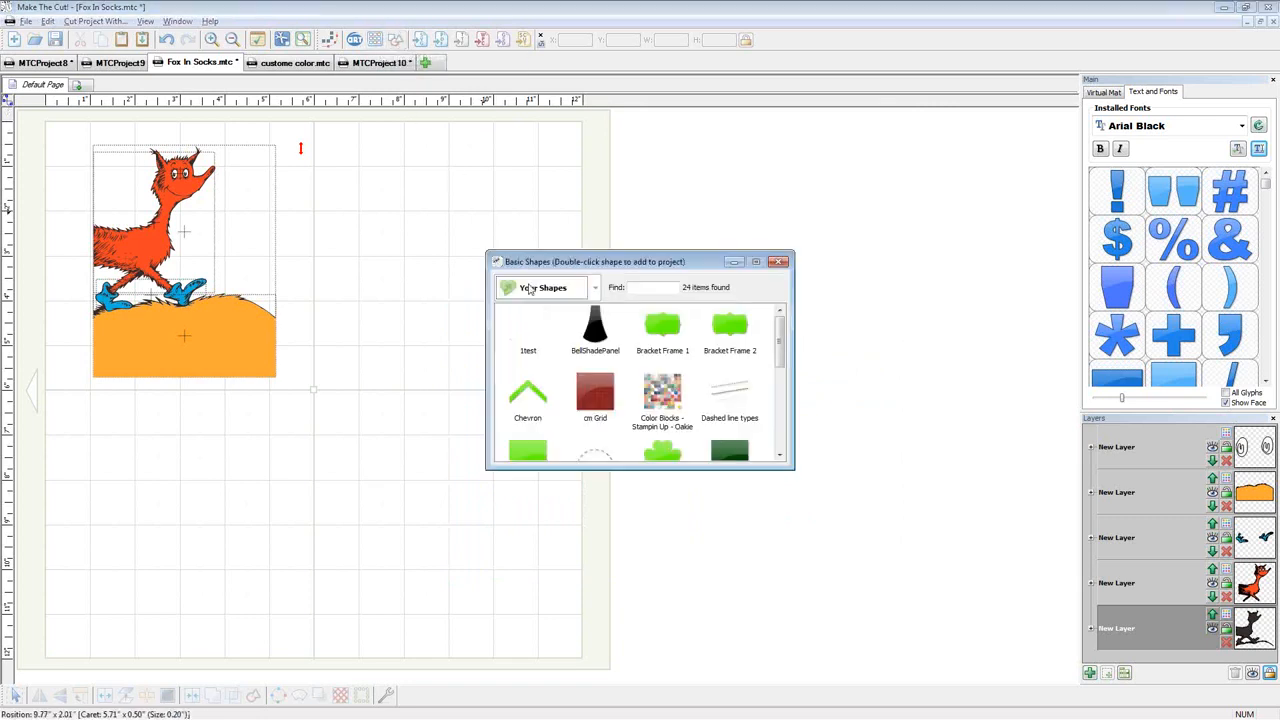
double_click(662, 395)
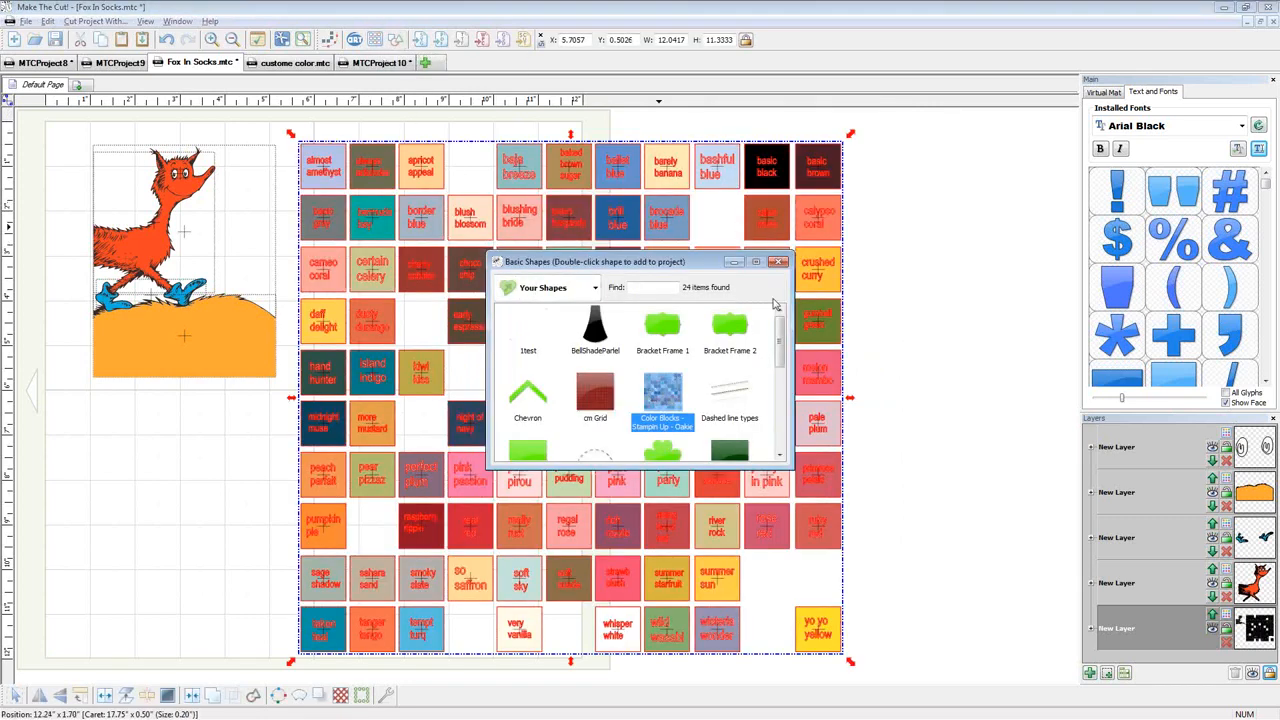
left_click(781, 262)
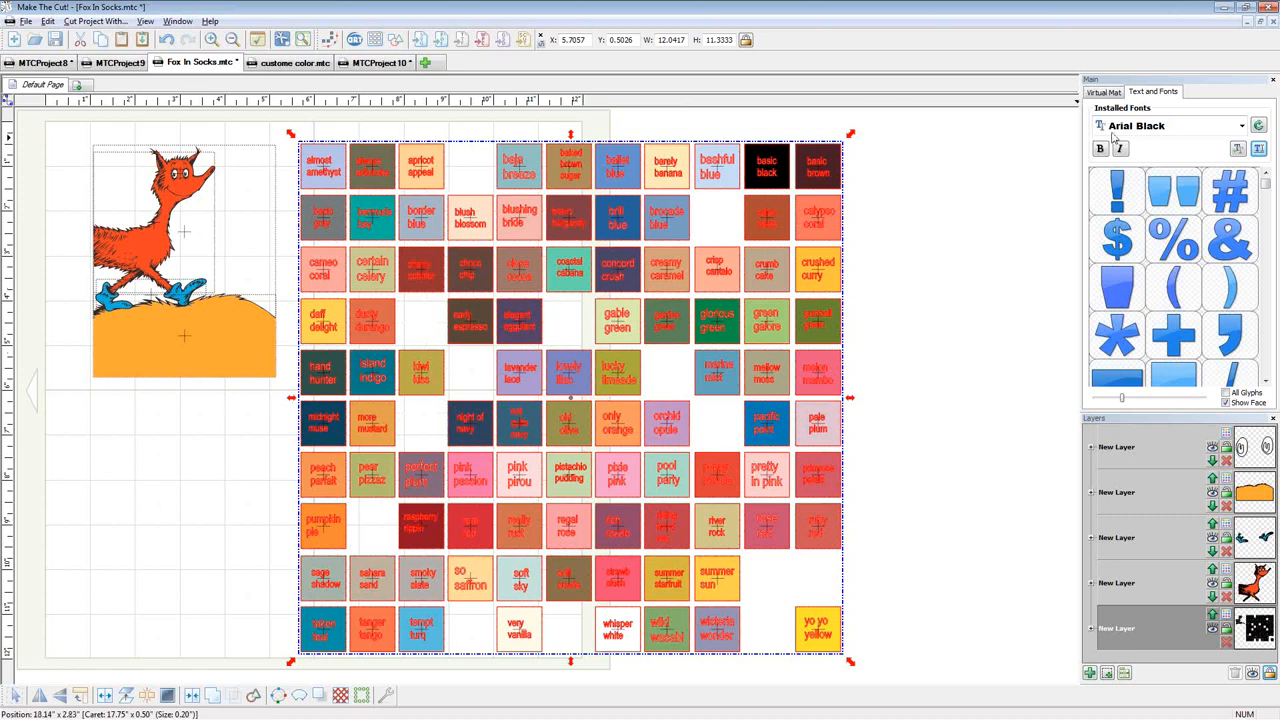
Choose the Contrast mat color, deselect the color blocks to view their fills, and undo their insertion
left_click(1106, 92)
left_click(1133, 170)
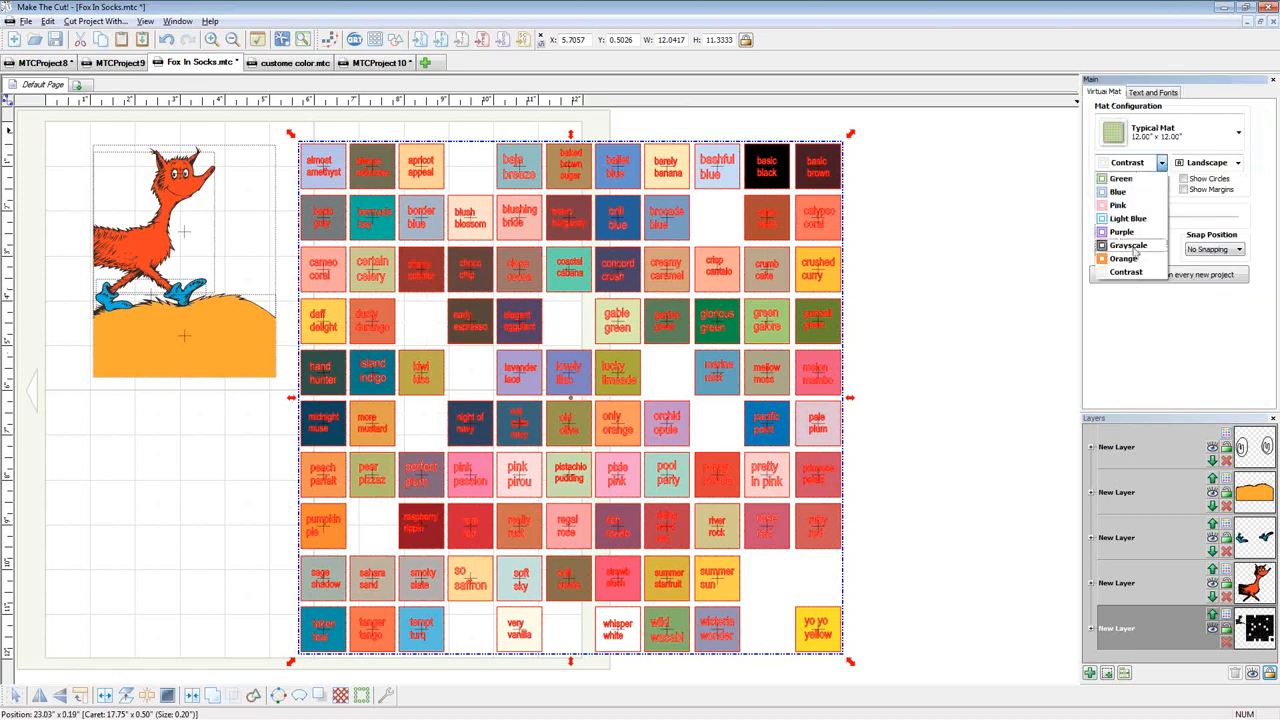
left_click(1136, 280)
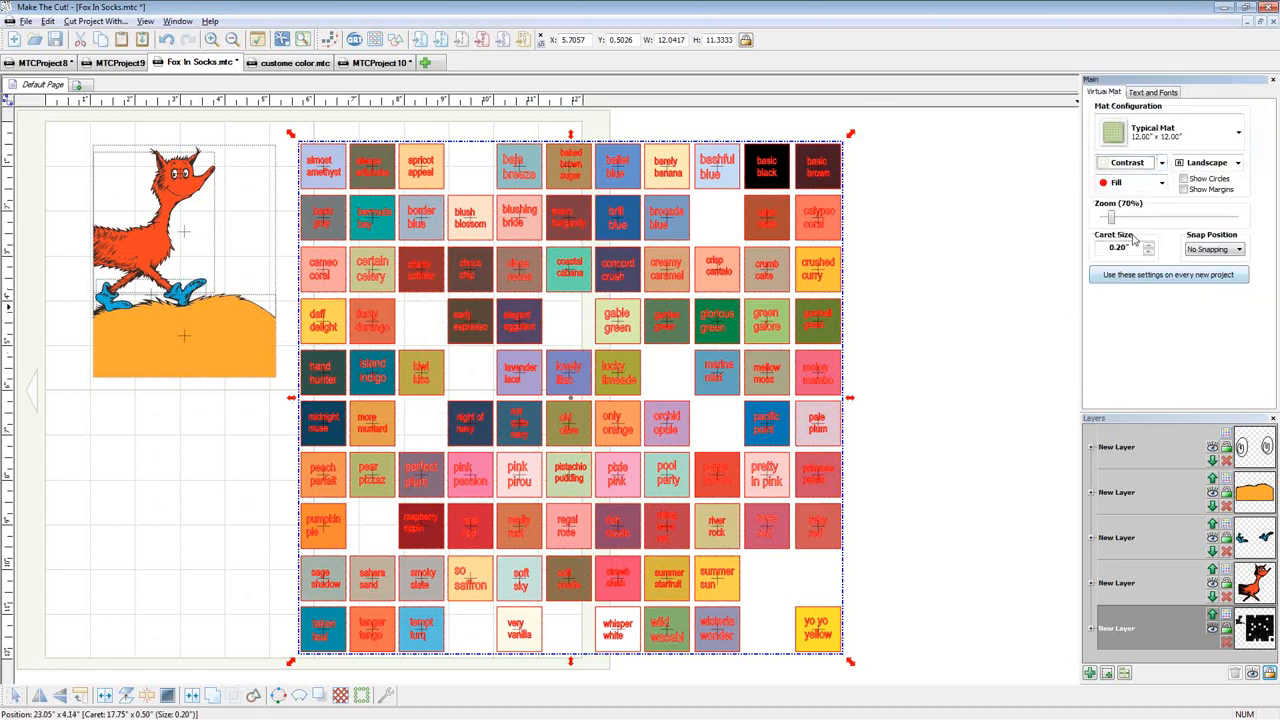
left_click(969, 263)
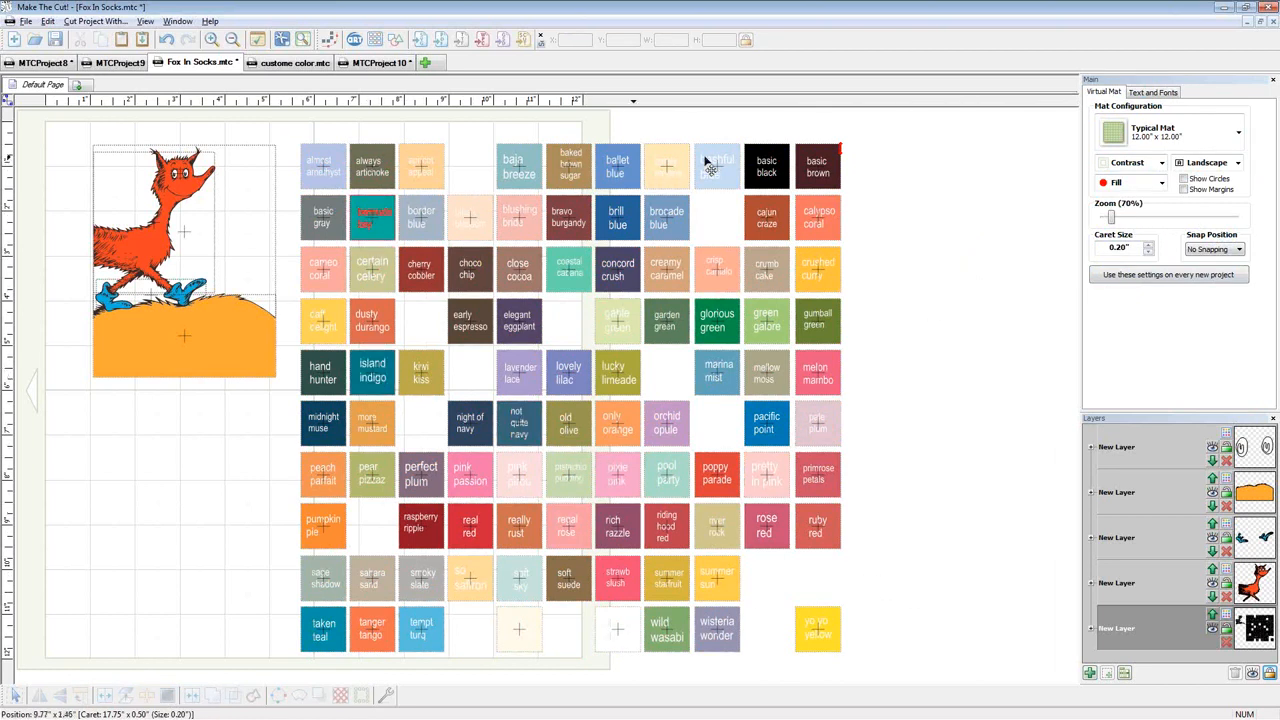
key("ctrl+z")
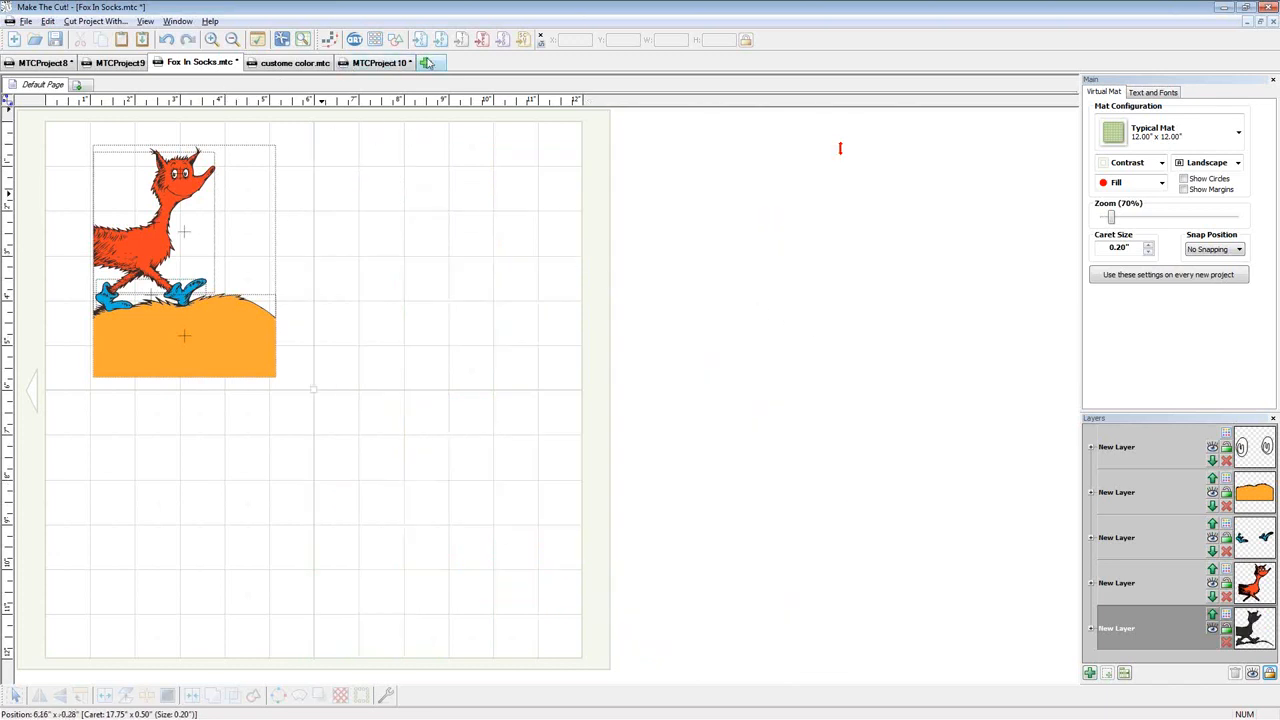
Insert the Color Blocks - Stampin Up shape from Your Shapes in a new blank project and set its mat color to Contrast
key("ctrl+n")
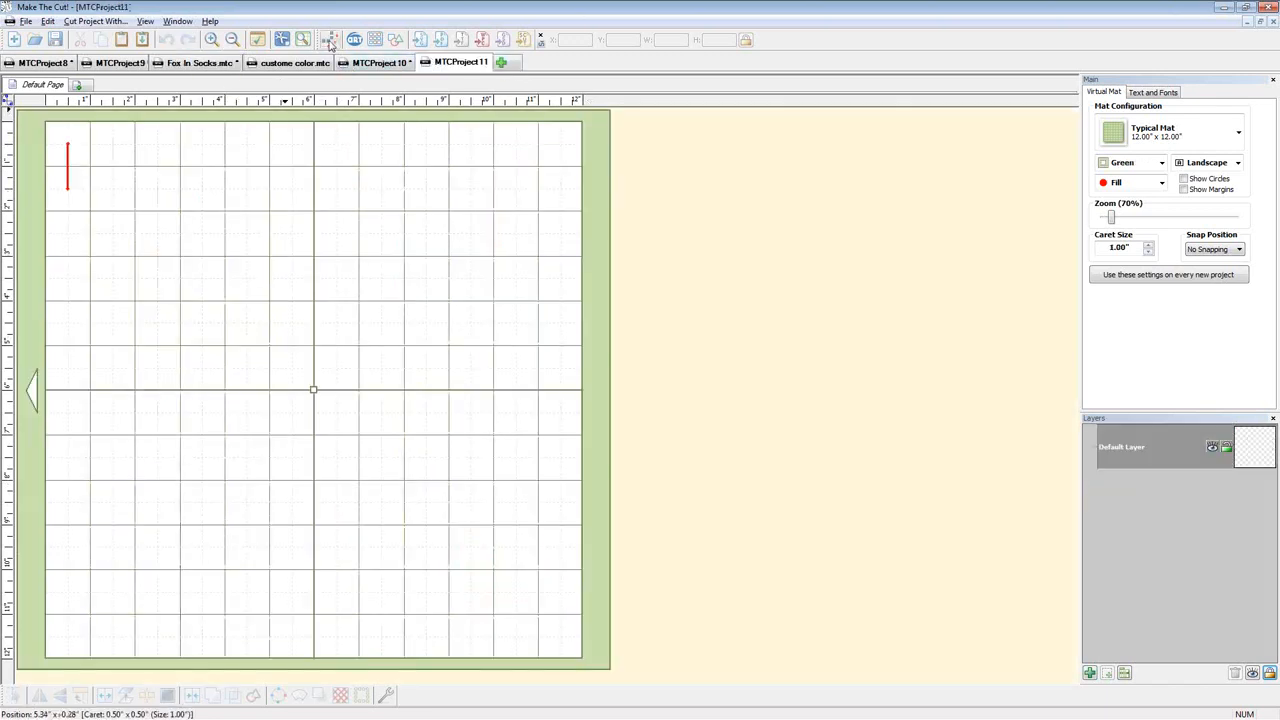
left_click(398, 41)
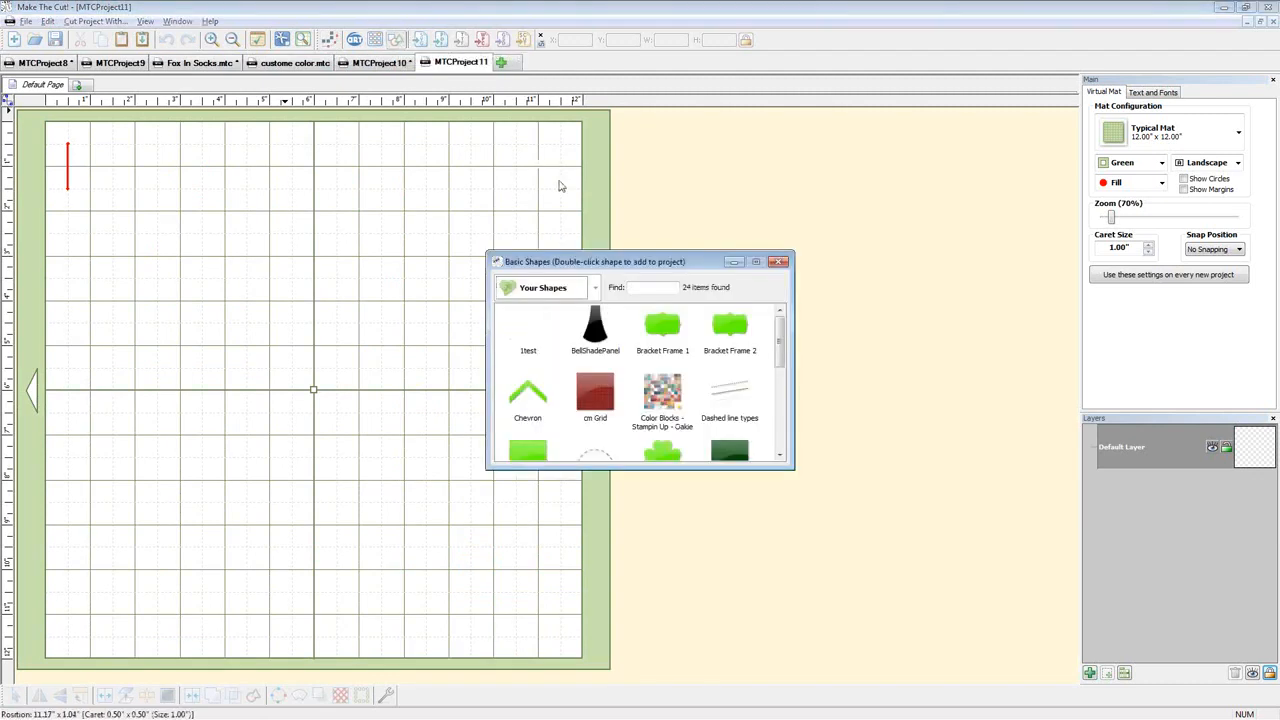
double_click(662, 402)
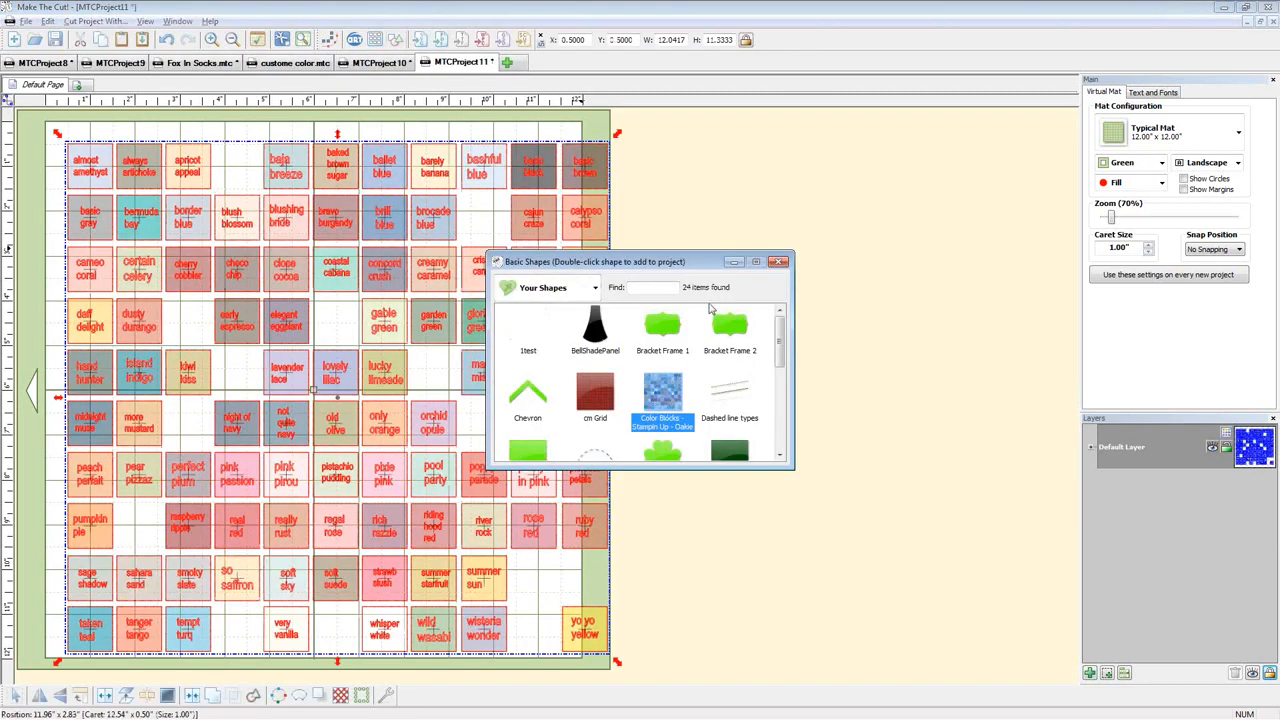
left_click(778, 262)
left_click(1120, 163)
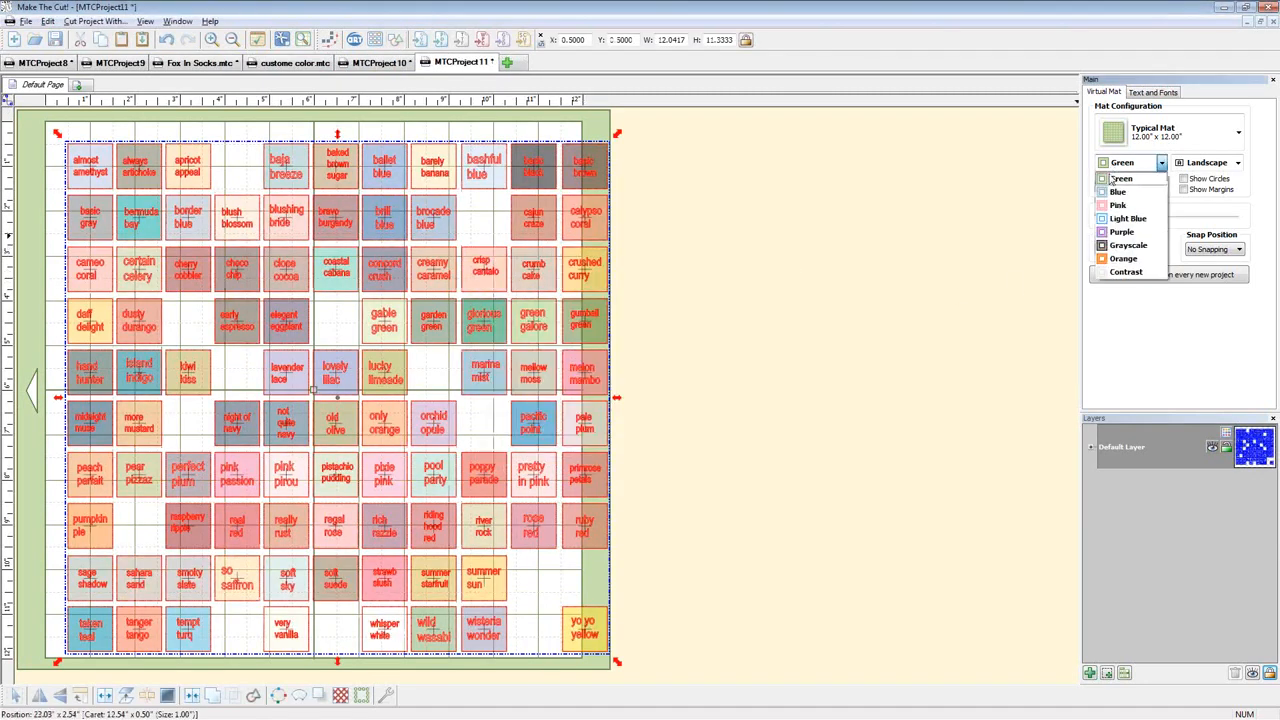
left_click(1125, 272)
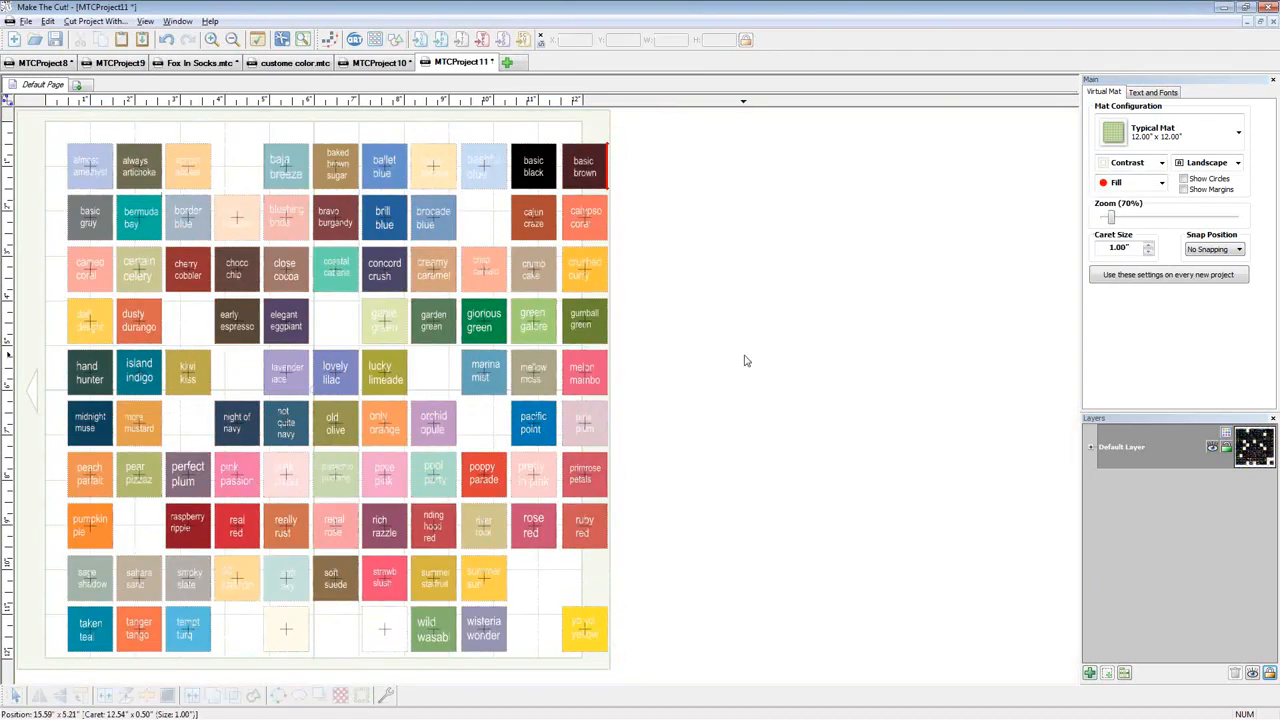
Copy the only orange color block from MTCProject11 and place it at 0.20" in the fox body's layer of Fox In Socks
left_click(204, 63)
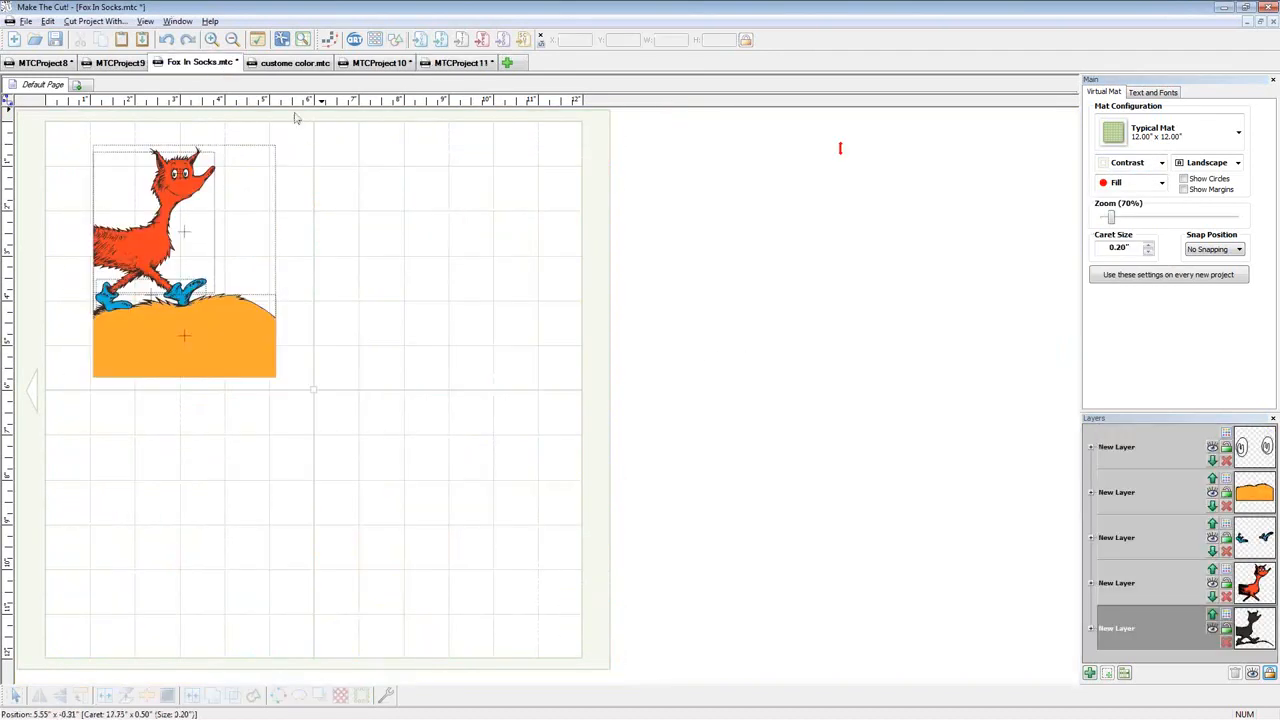
left_click(470, 66)
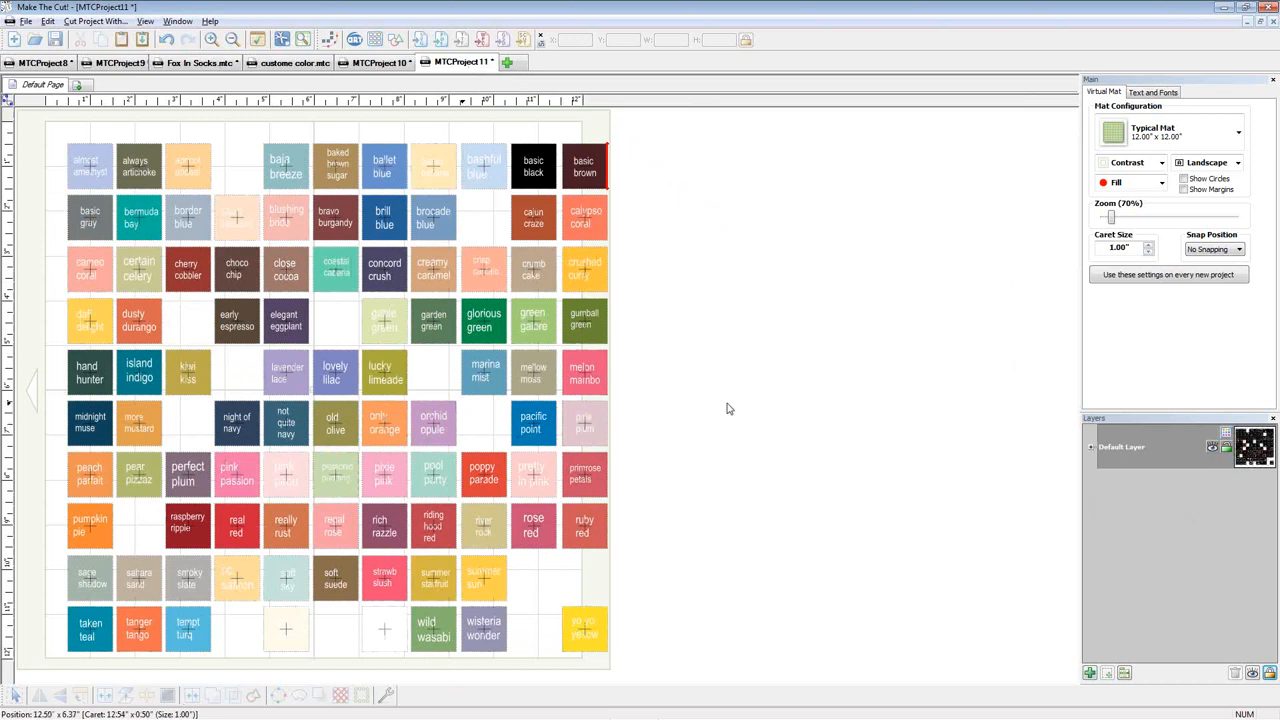
left_click(380, 422)
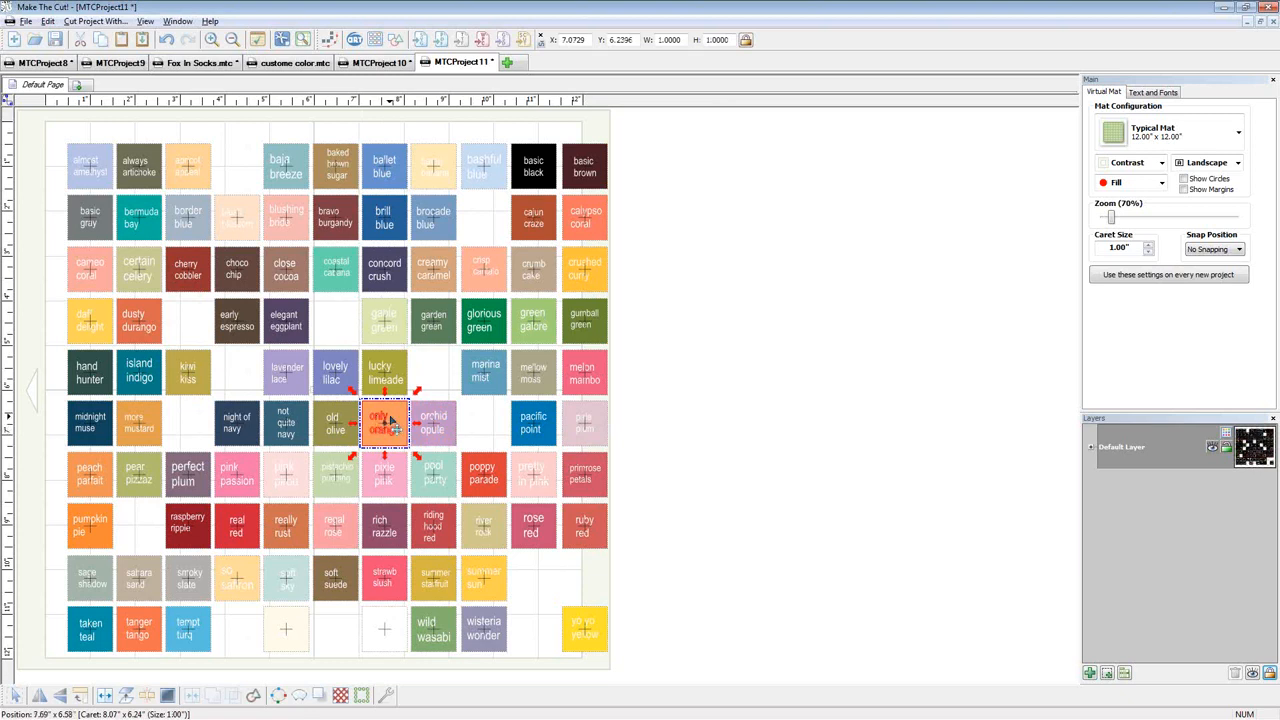
left_click(195, 62)
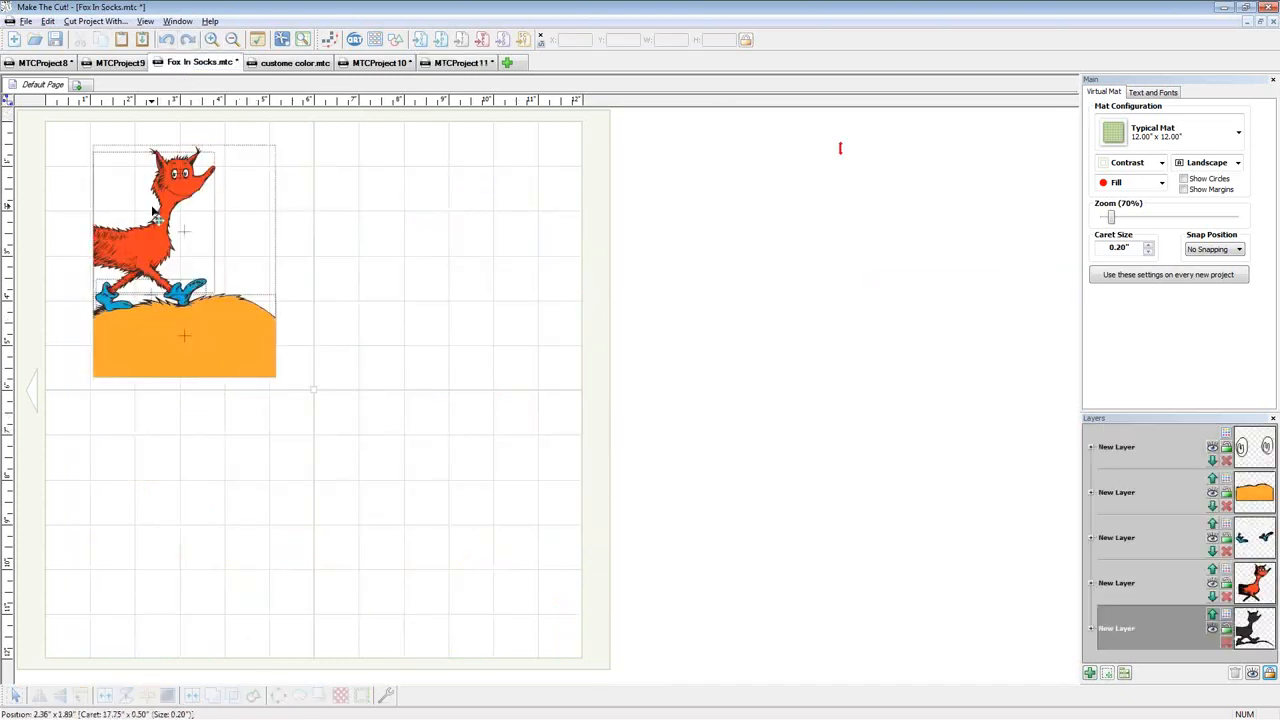
left_click(1137, 595)
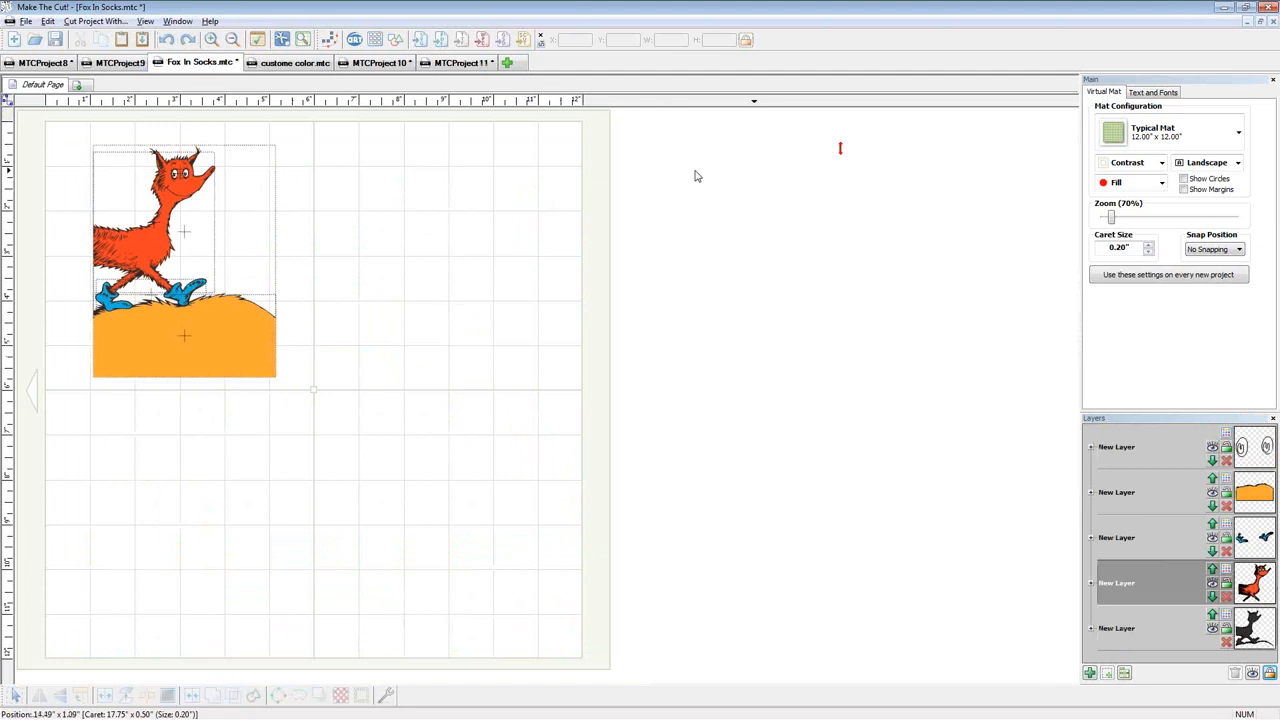
left_click(385, 180)
type("a")
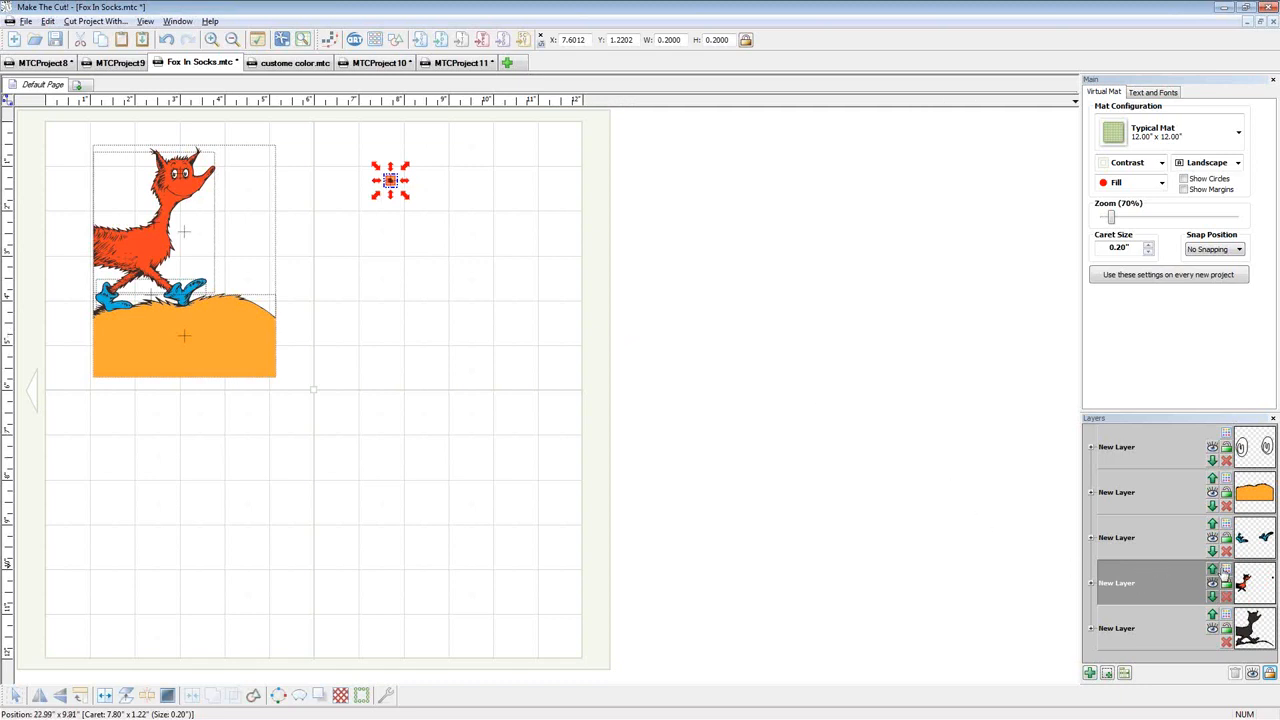
Recolor the fox body's layer with a custom color sampled from the only orange block (248, 155, 97), and delete the placed block
left_click(1091, 584)
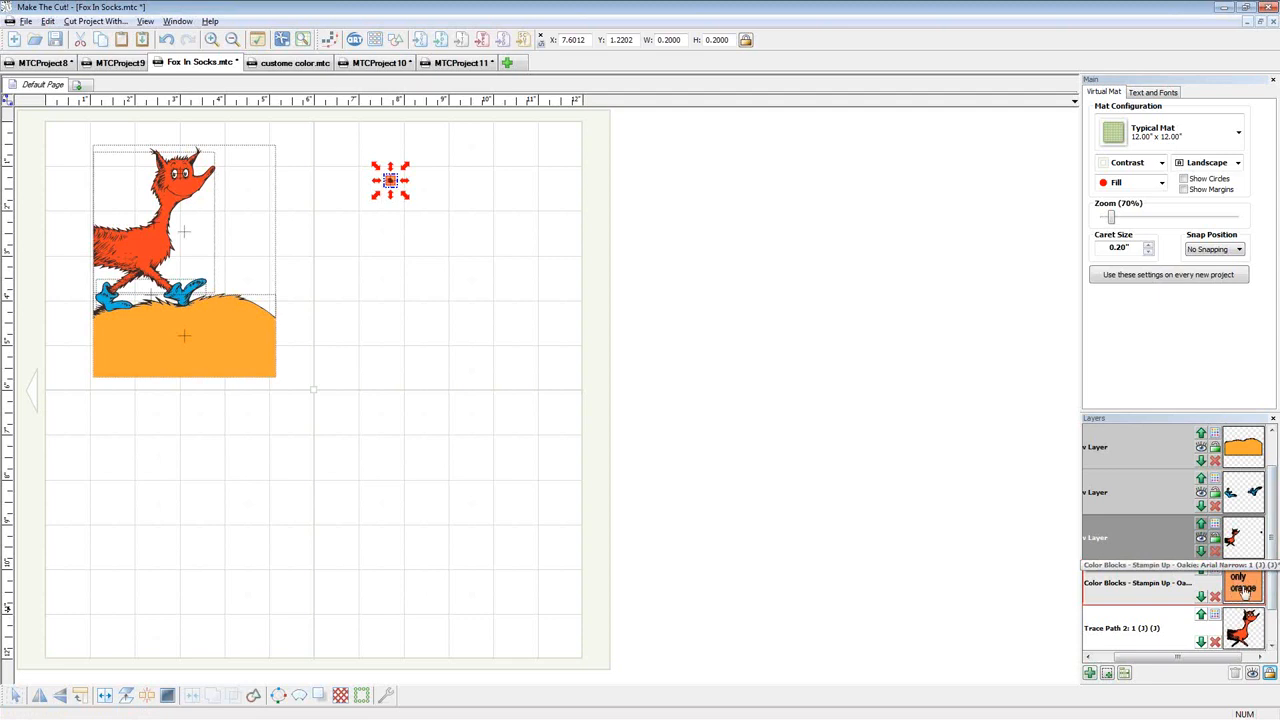
left_click(1211, 527)
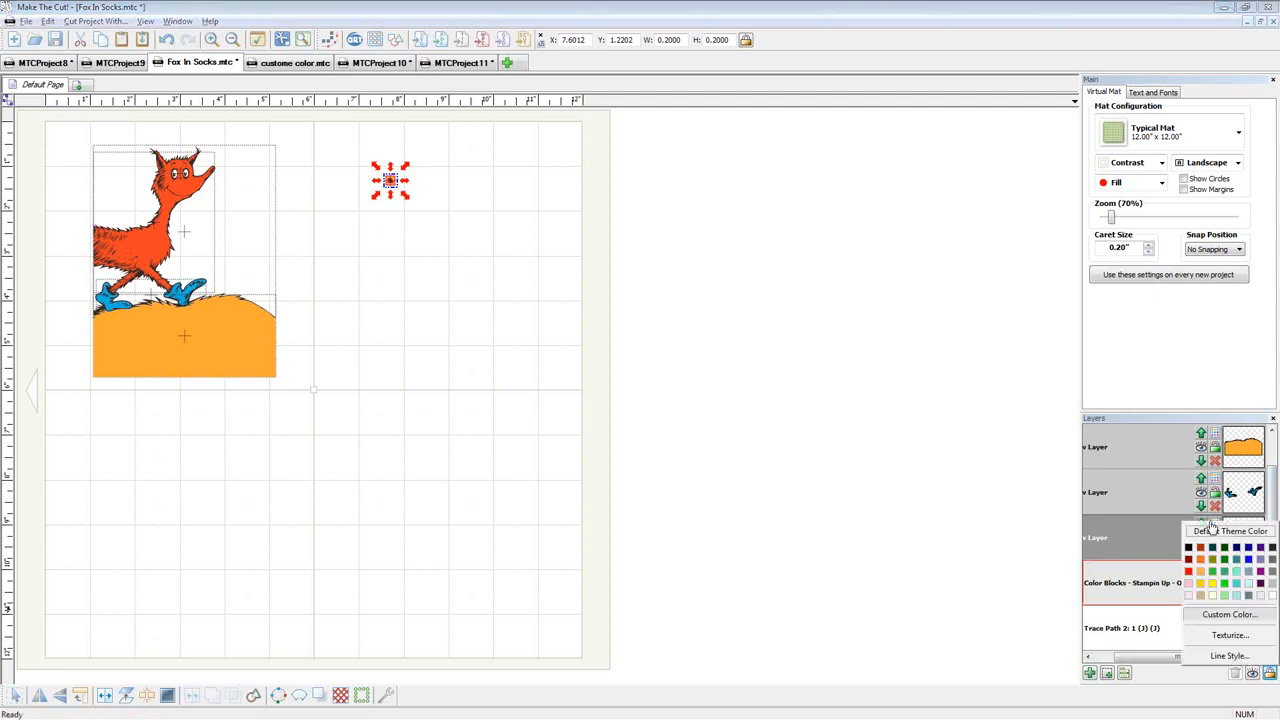
left_click(1192, 616)
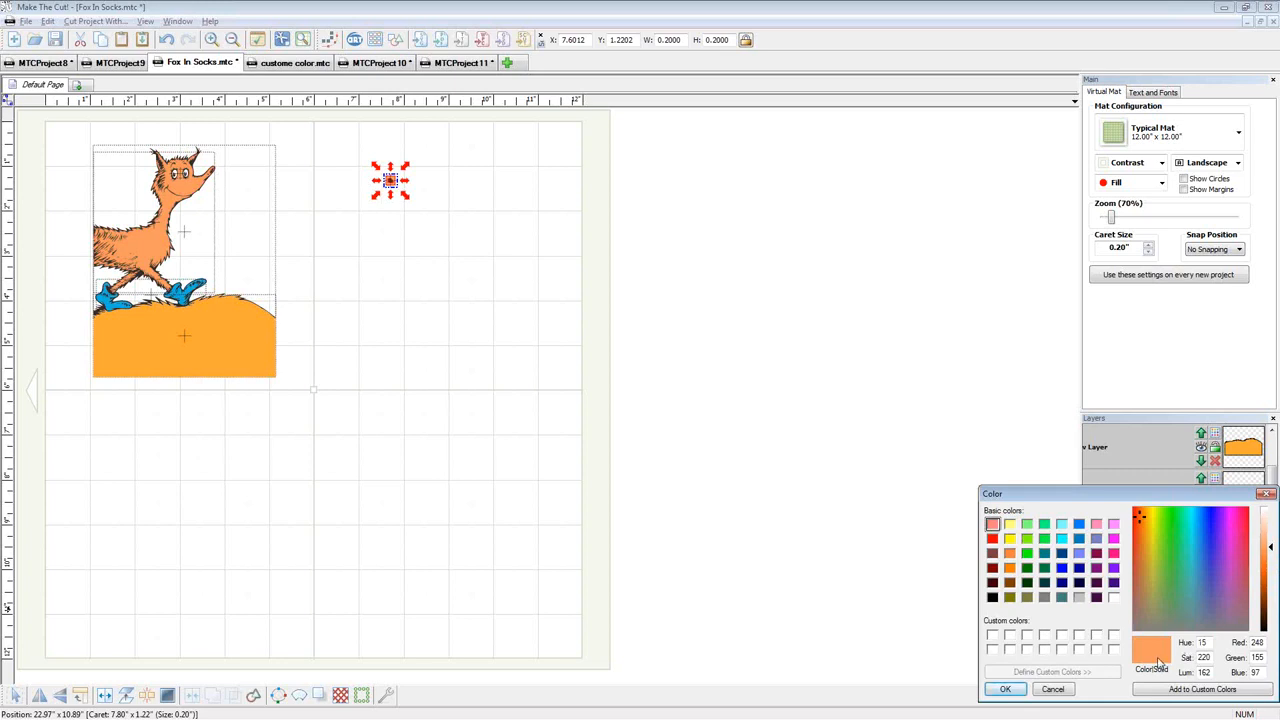
left_click(1005, 690)
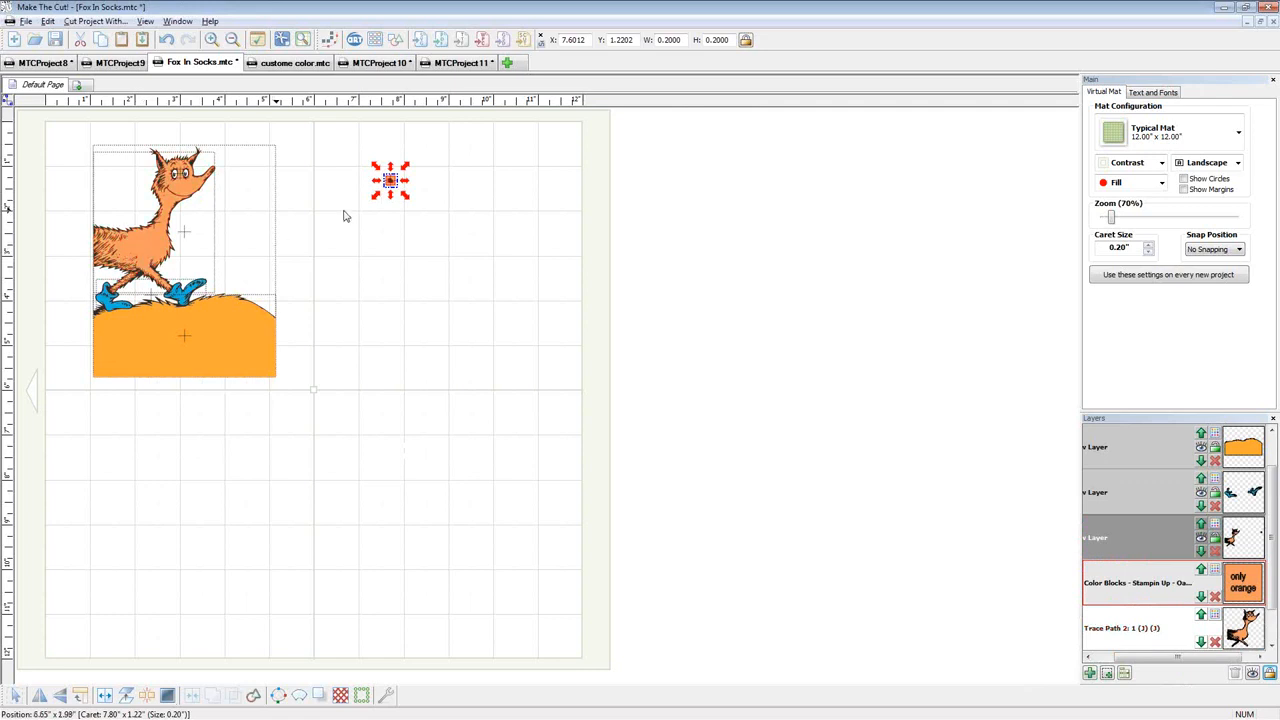
key("Delete")
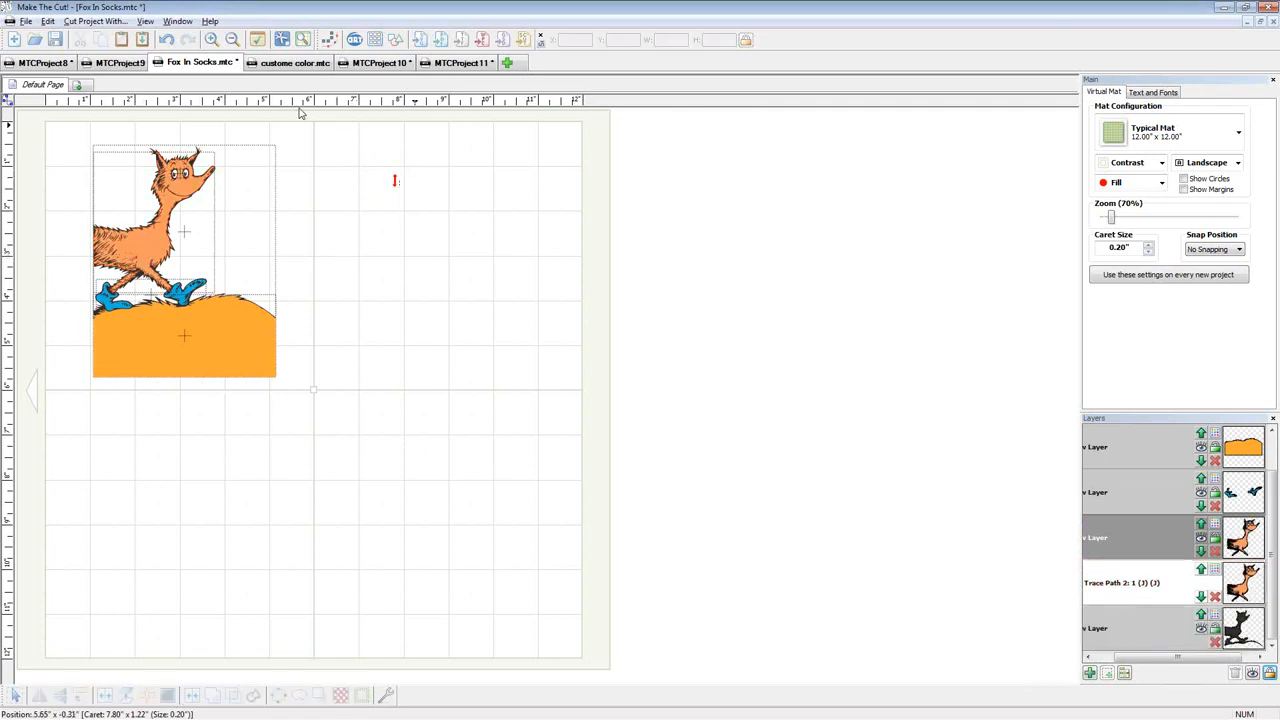
Copy the raspberry ripple block from MTCProject11 and place it at 0.20" in the socks layer of Fox In Socks
left_click(466, 63)
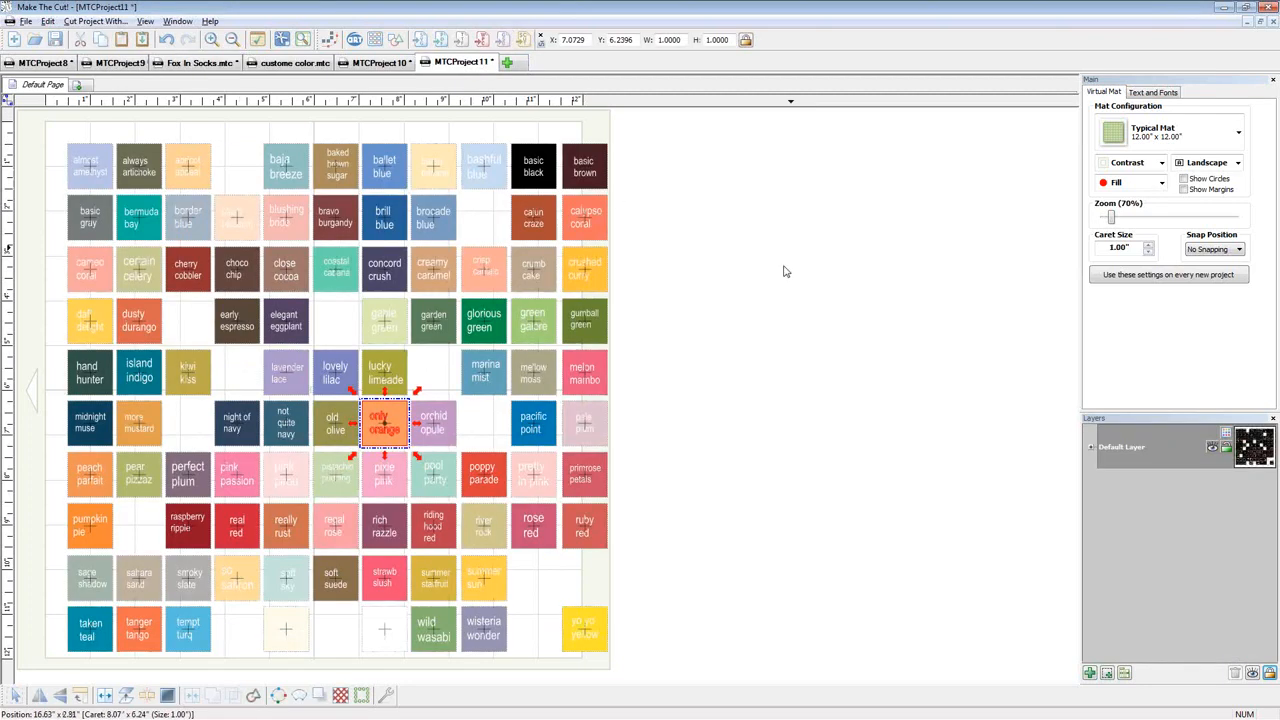
left_click(189, 537)
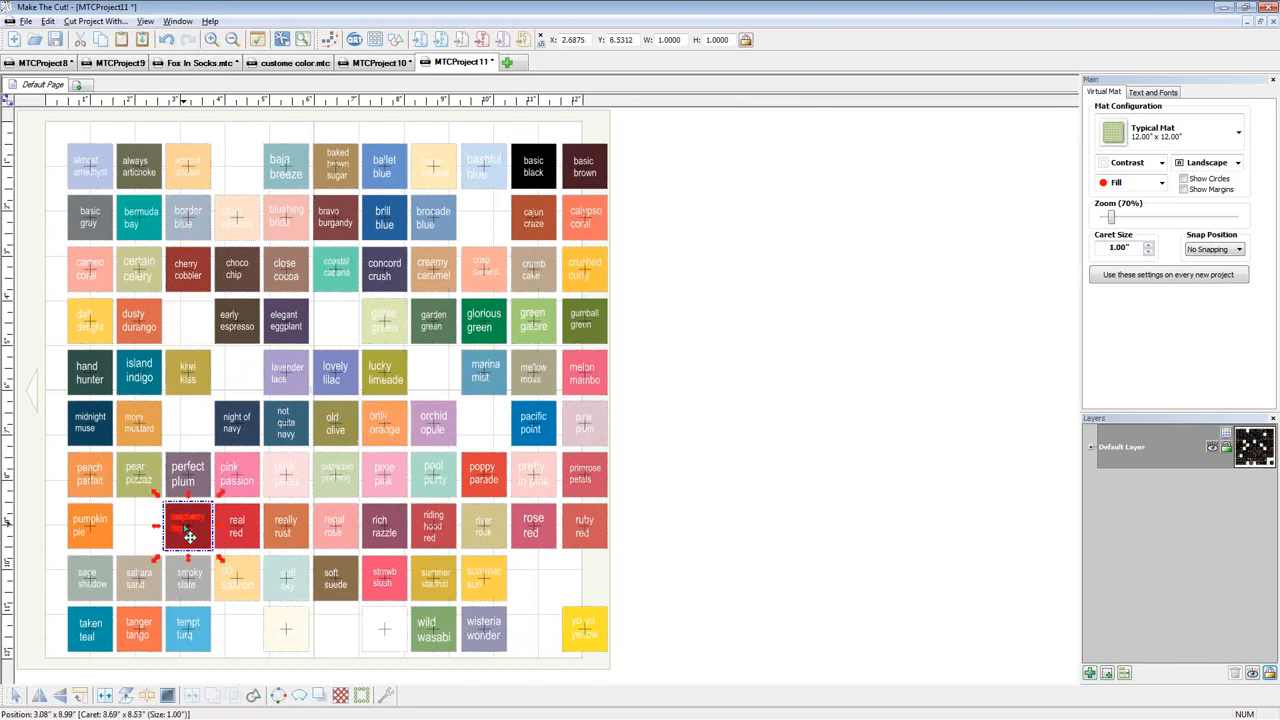
left_click(224, 66)
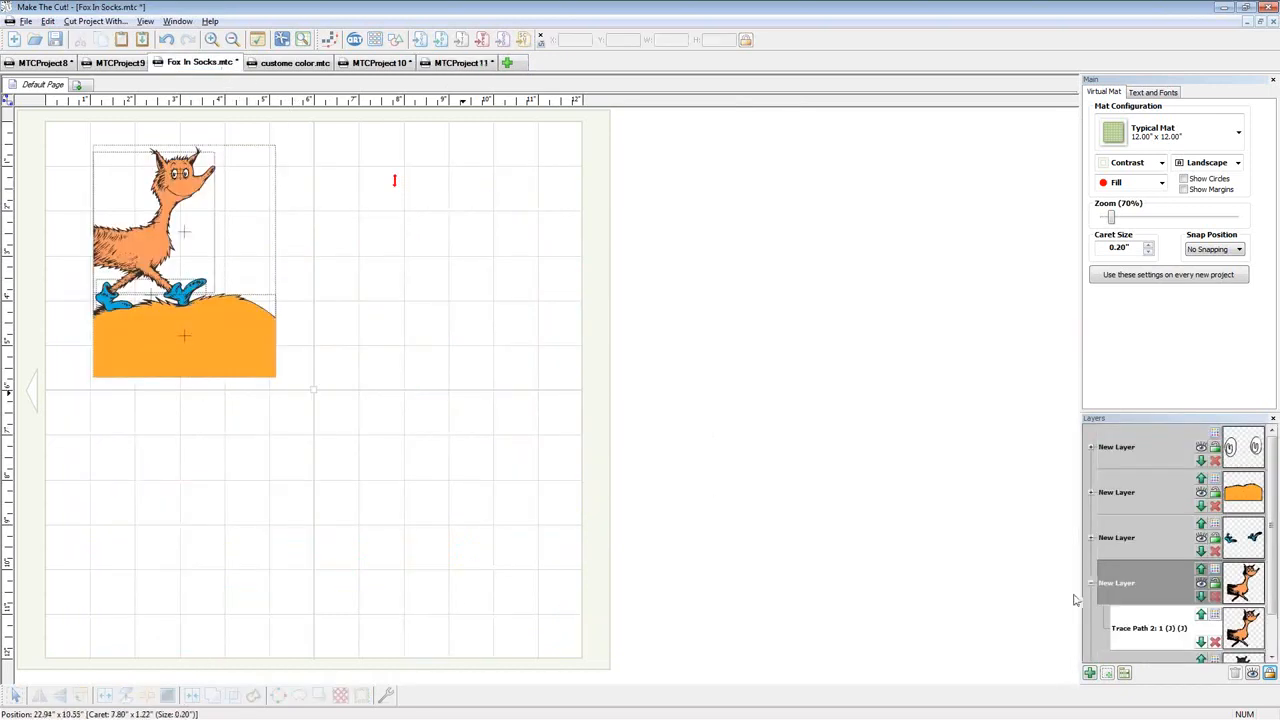
left_click(1145, 539)
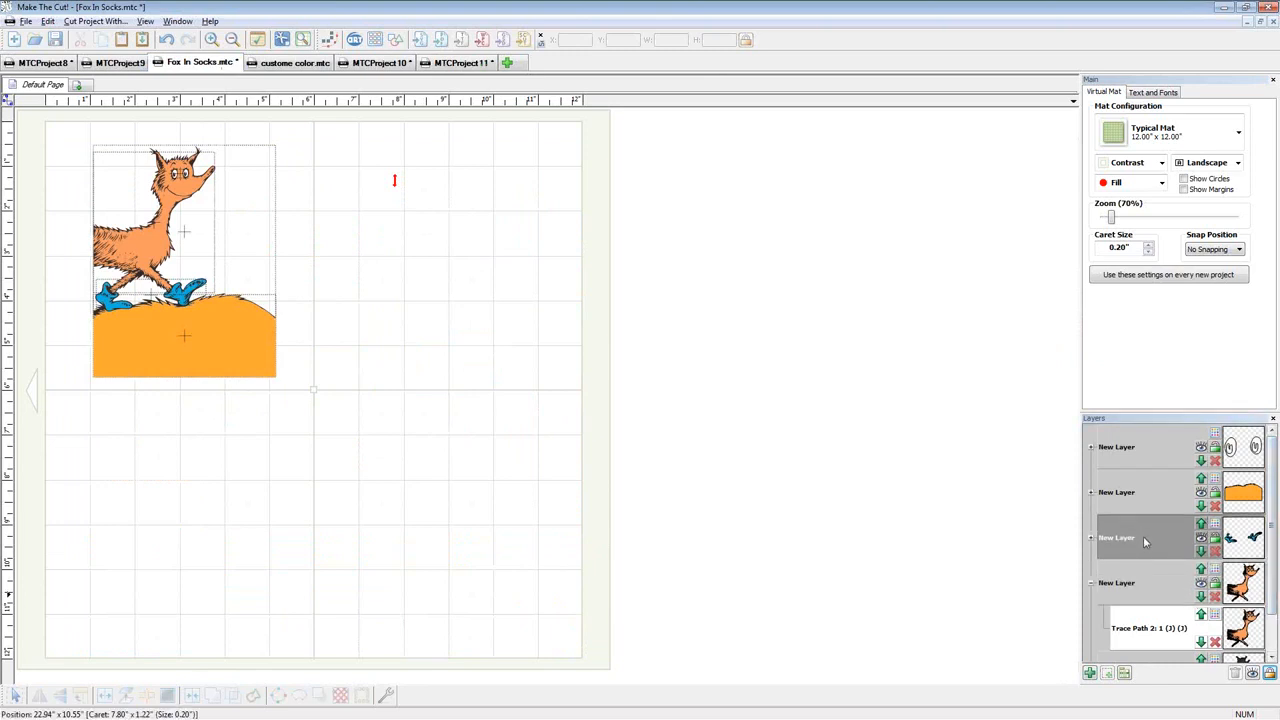
key("space")
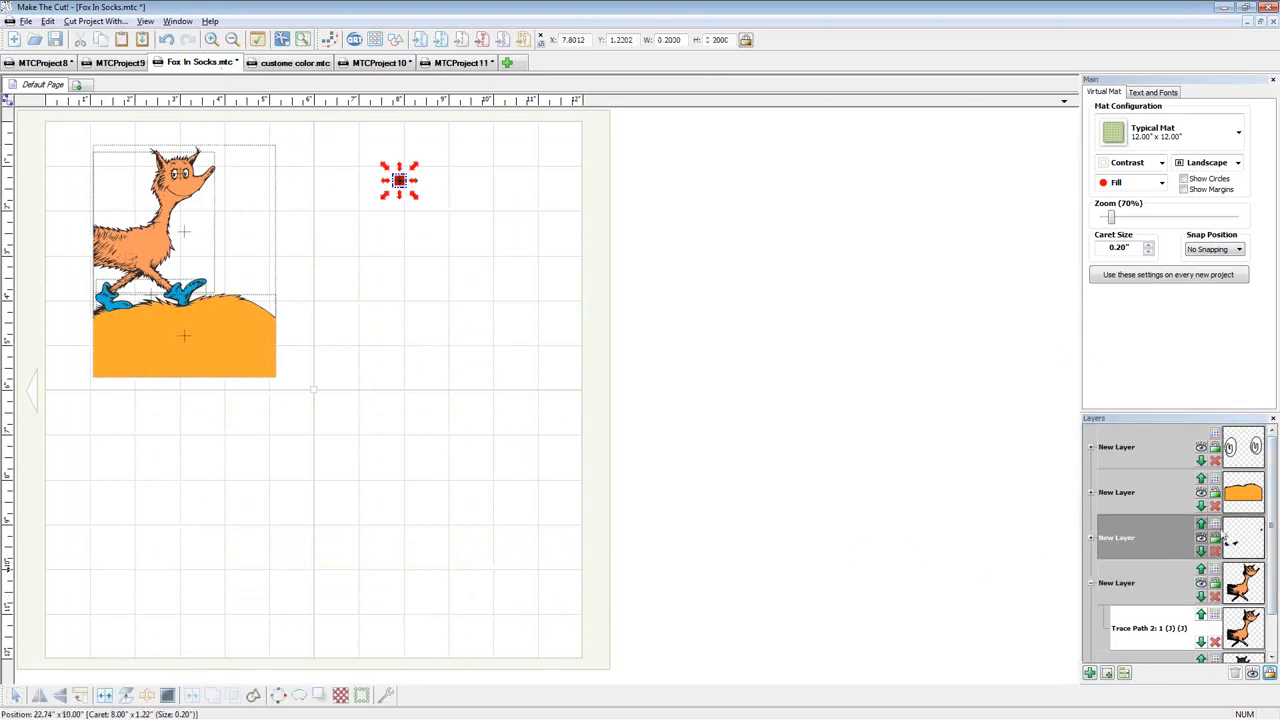
Recolor the socks layer with a custom color matching raspberry ripple (146, 21, 37), and remove the placed block
left_click(1222, 538)
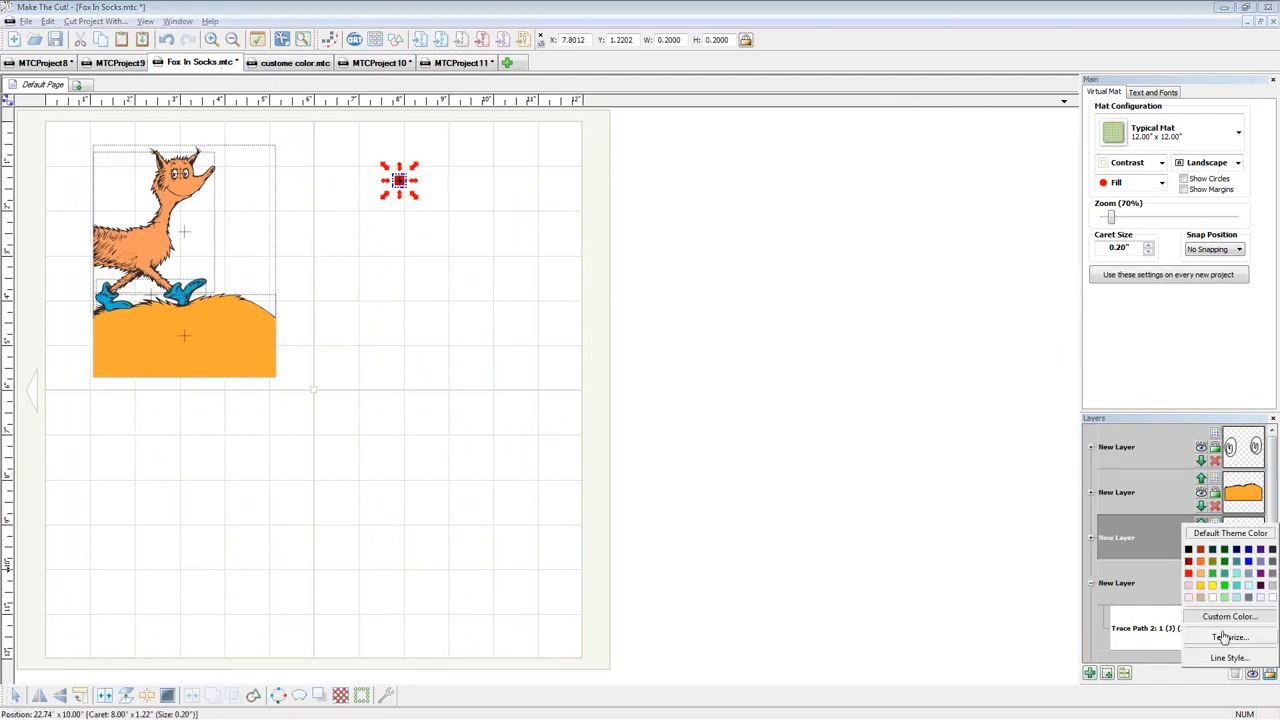
left_click(1226, 617)
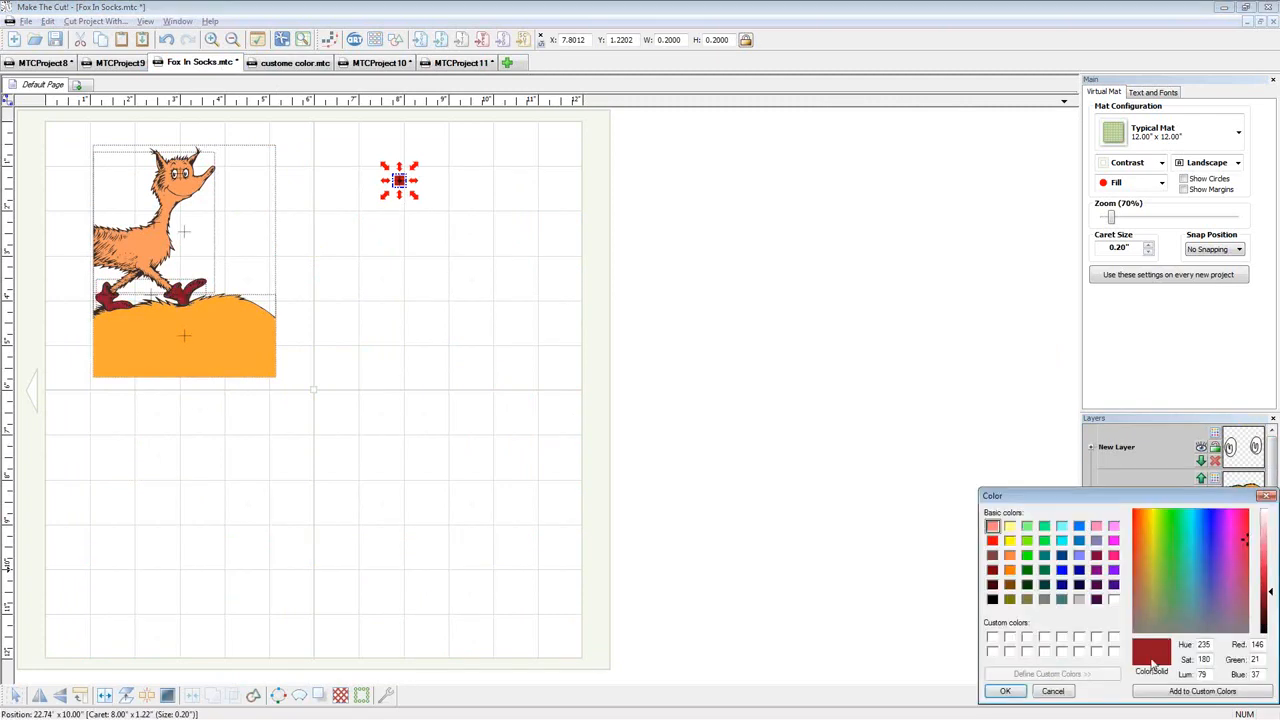
left_click(1007, 691)
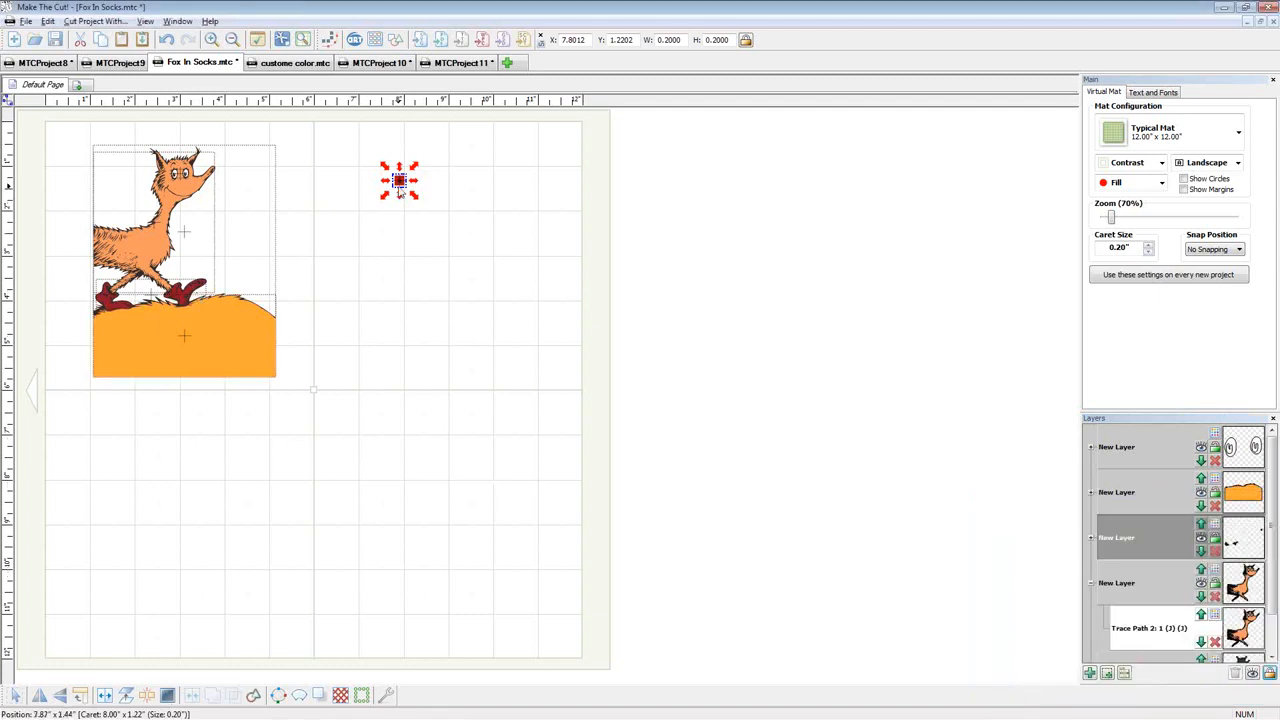
left_click(443, 386)
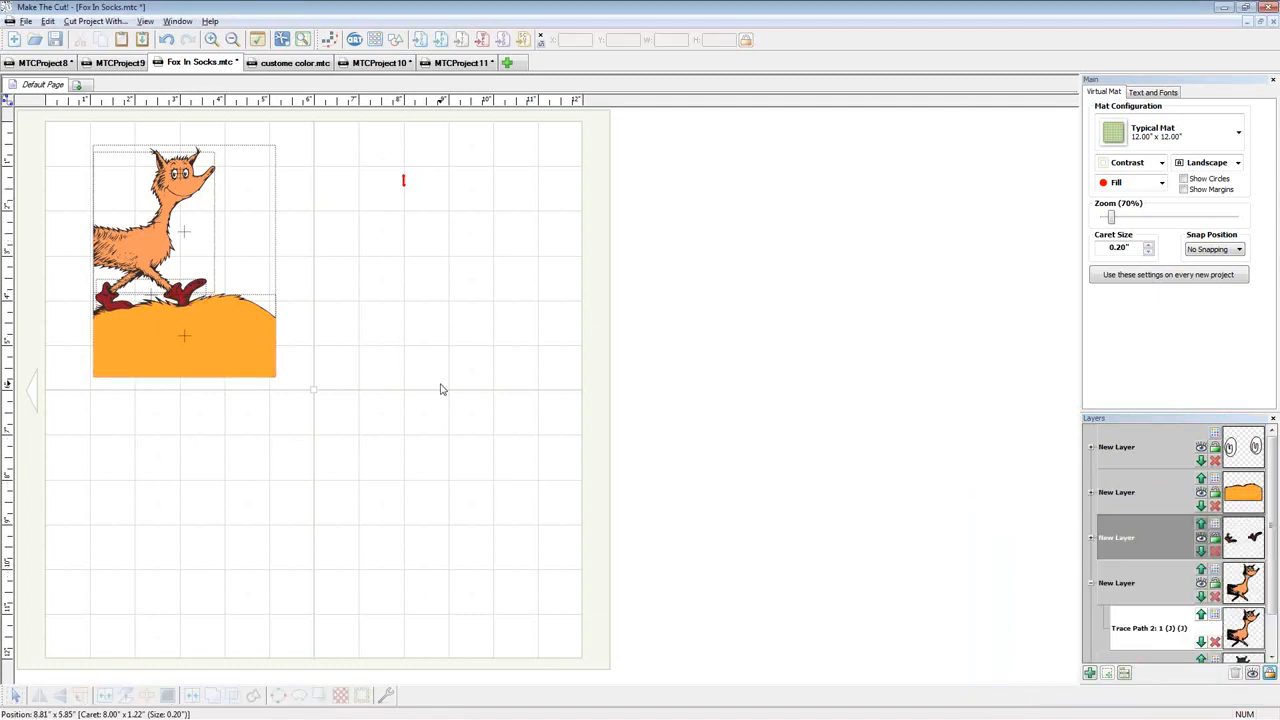
Copy the wild wasabi block from MTCProject11 and place it at 0.20" in the hill layer of Fox In Socks
left_click(1122, 498)
key("alt+Tab")
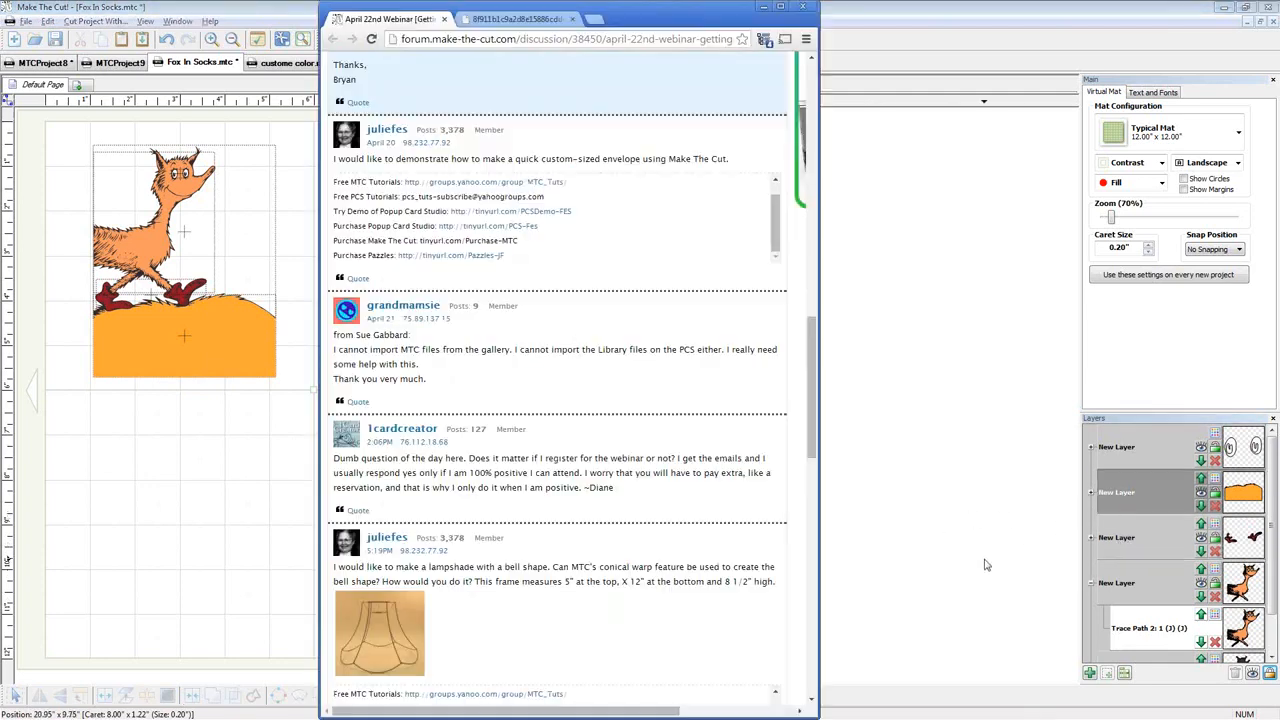
key("alt+Tab")
left_click(476, 62)
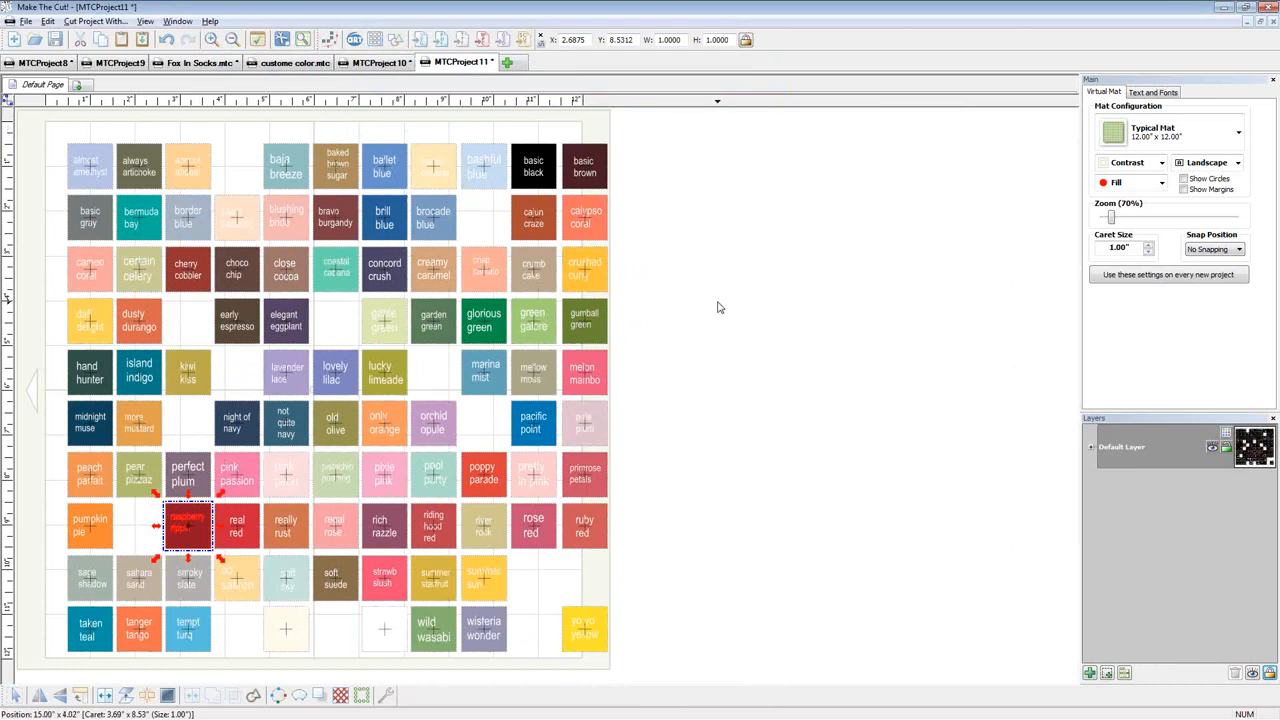
left_click(446, 626)
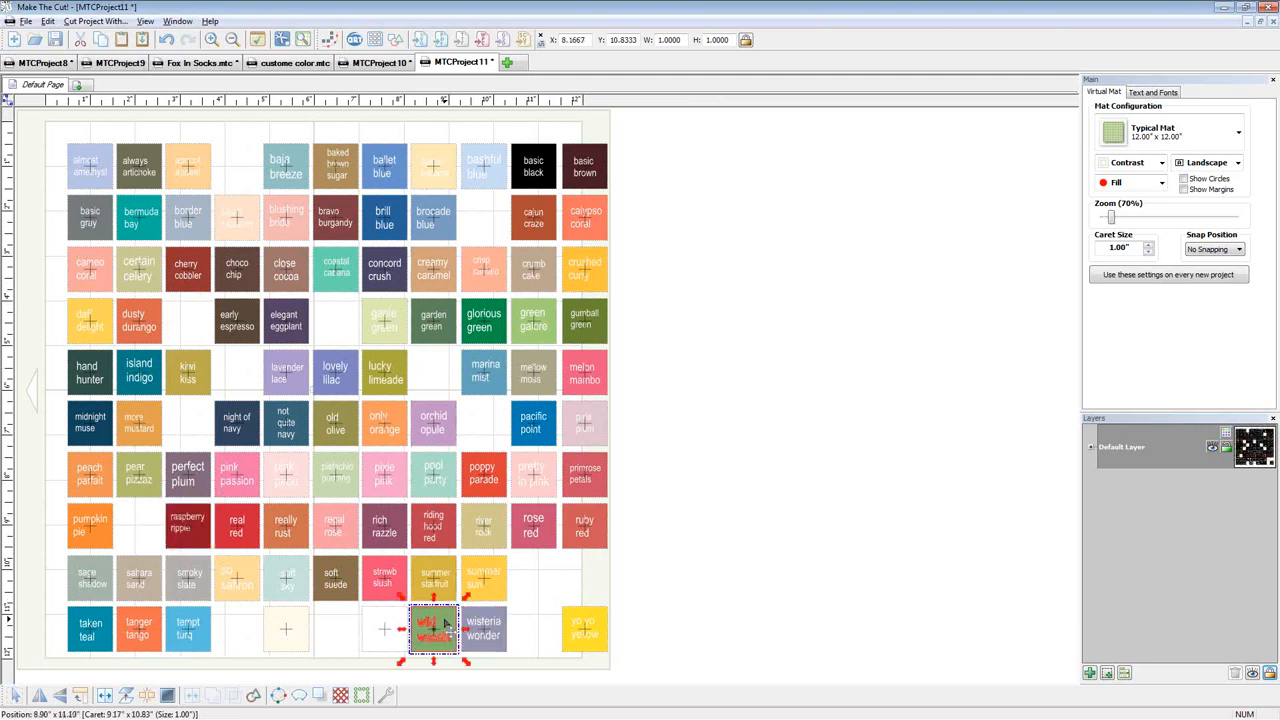
key("alt+Tab")
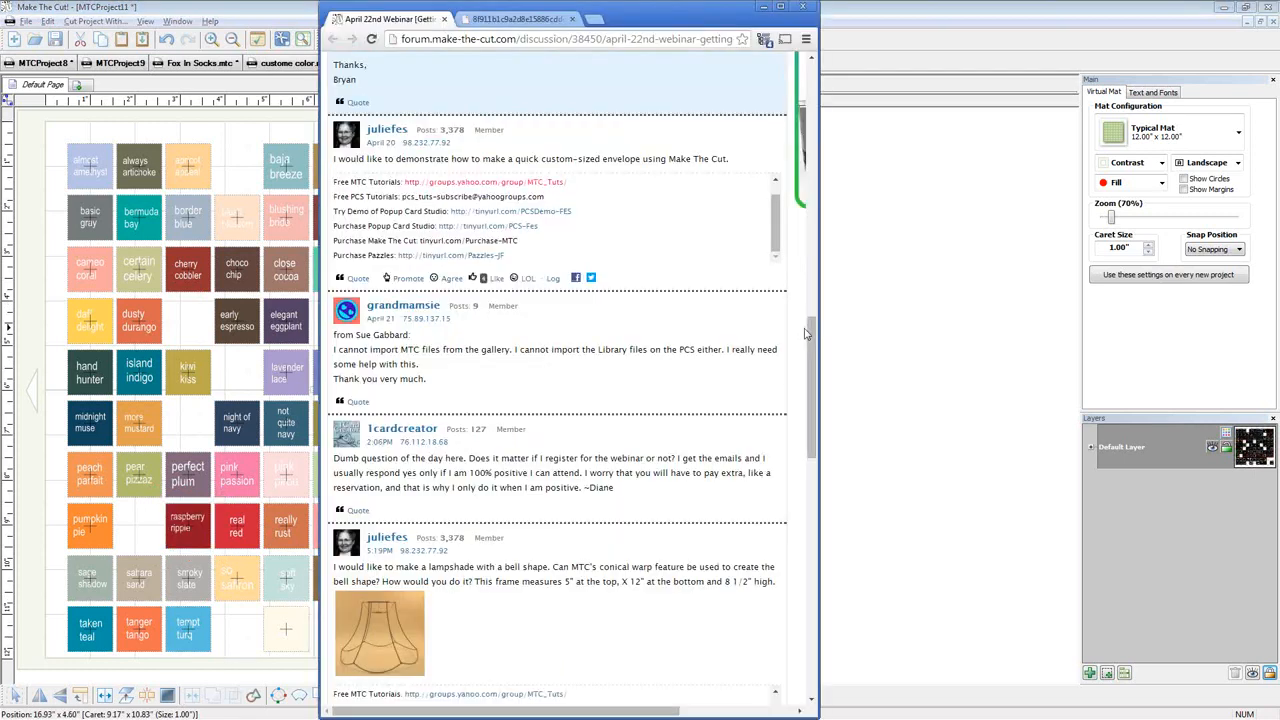
key("alt+Tab")
left_click(201, 66)
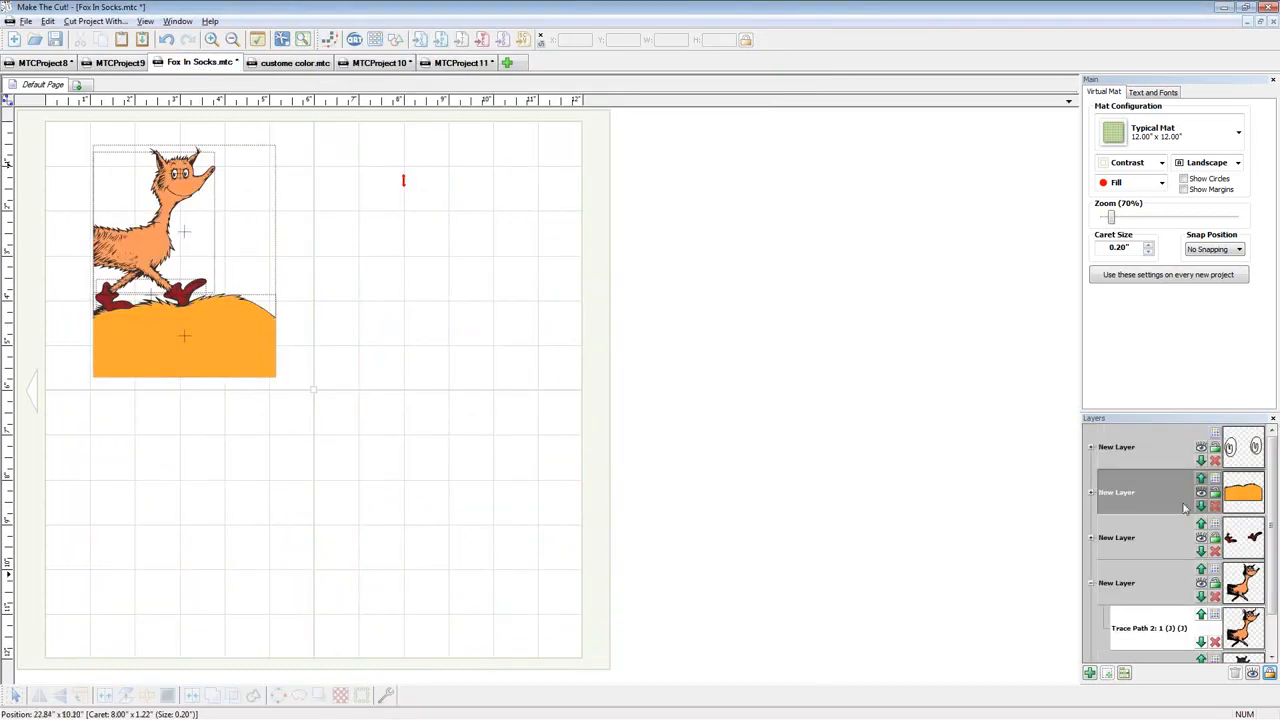
key("space")
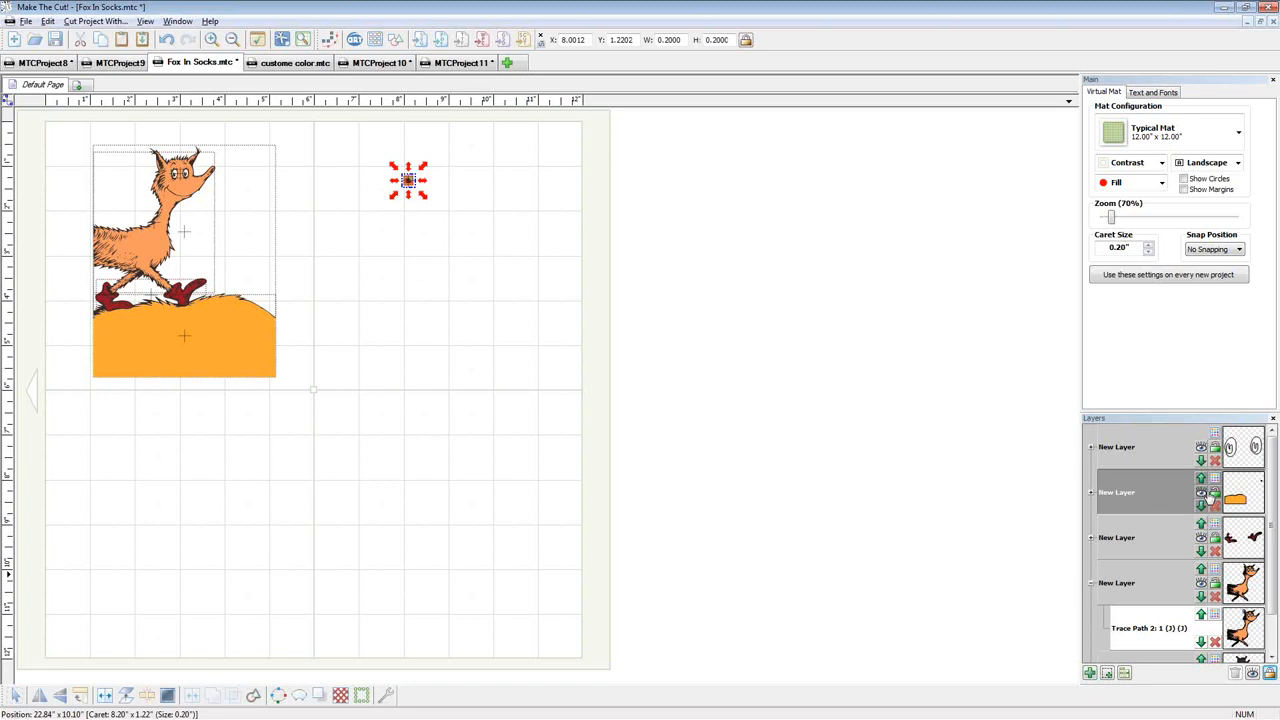
Recolor the hill layer with a custom color matching the wild wasabi block, and delete the placed block
left_click(1215, 485)
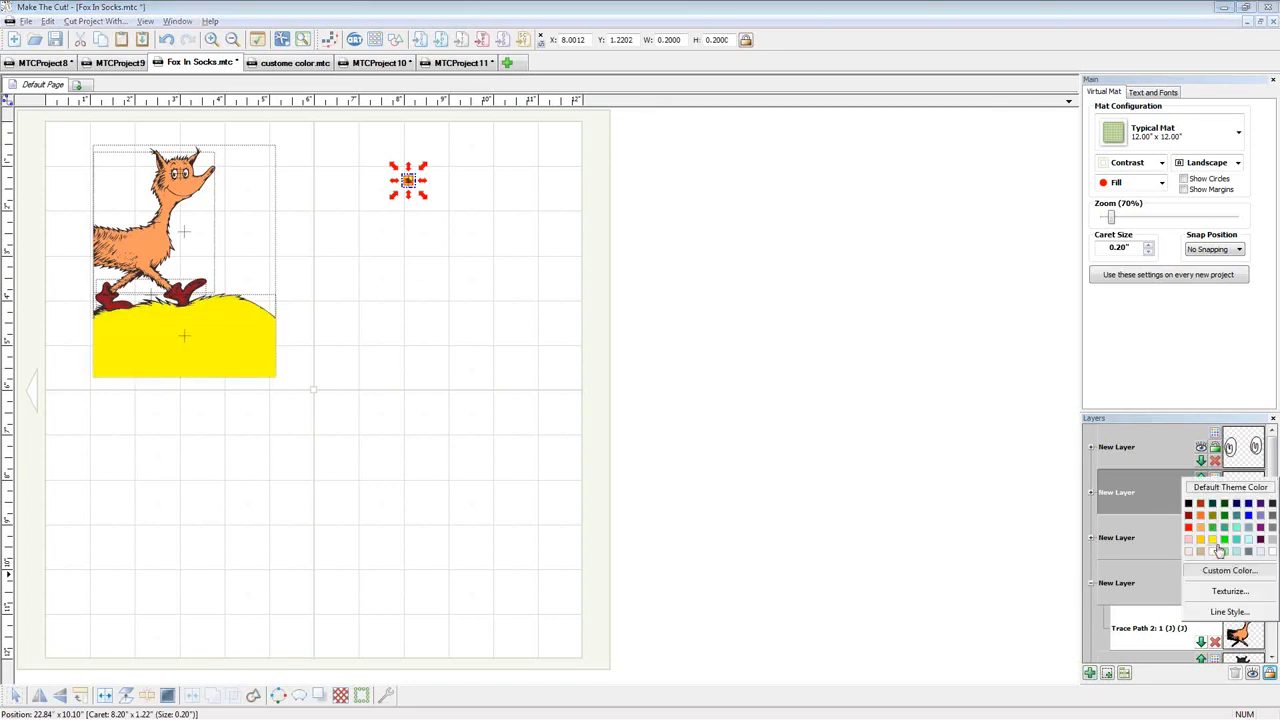
left_click(1229, 594)
left_click(1005, 645)
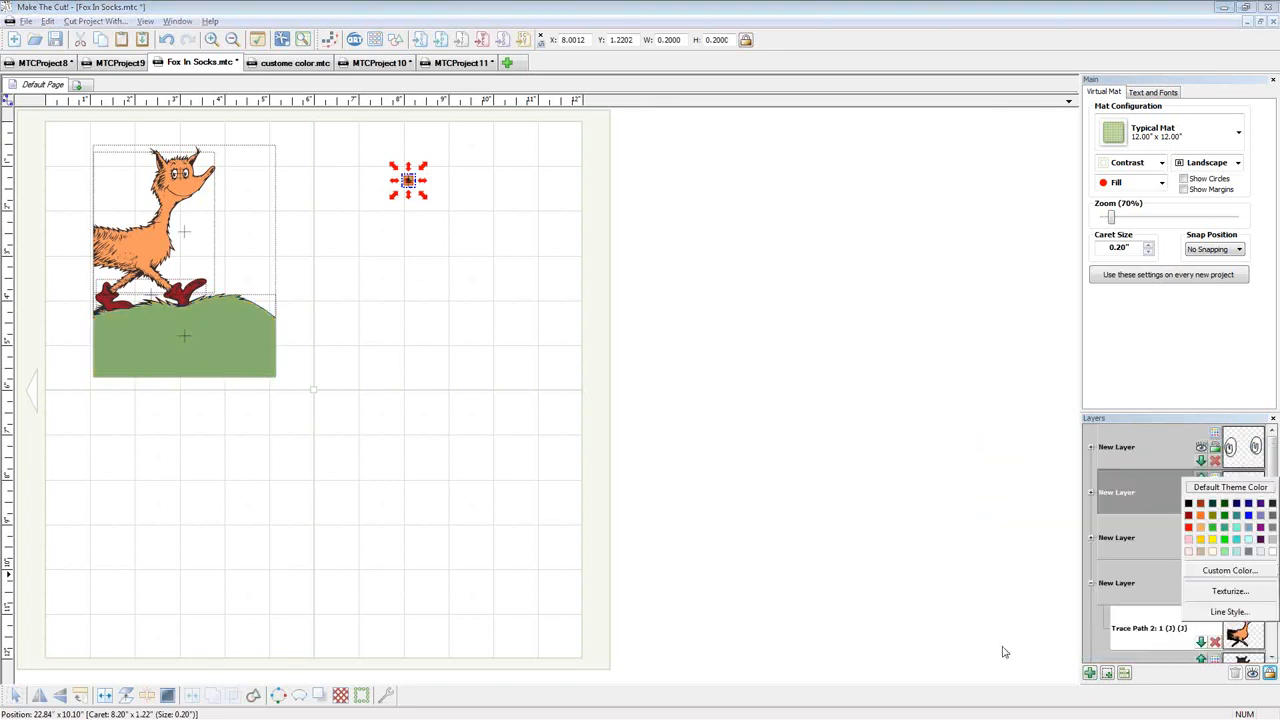
key("Delete")
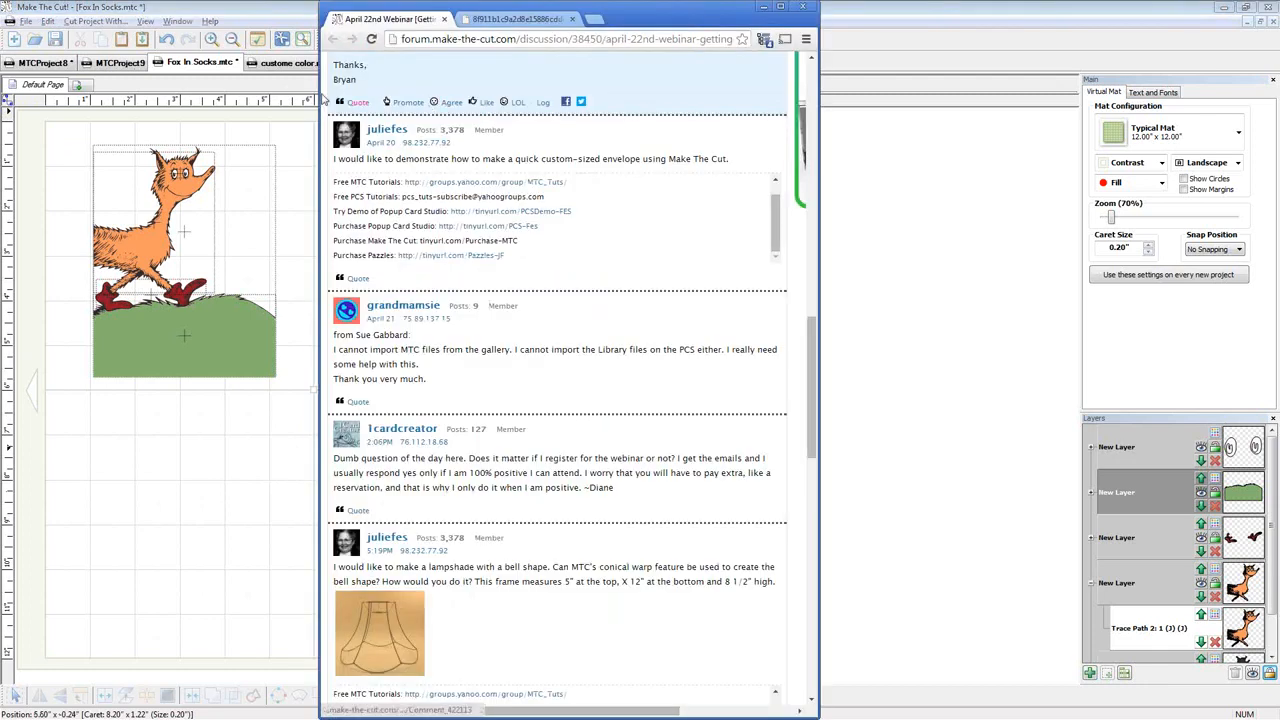
Examine the basic brown block's color values in MTCProject11 and close the color settings without changing them
left_click(280, 64)
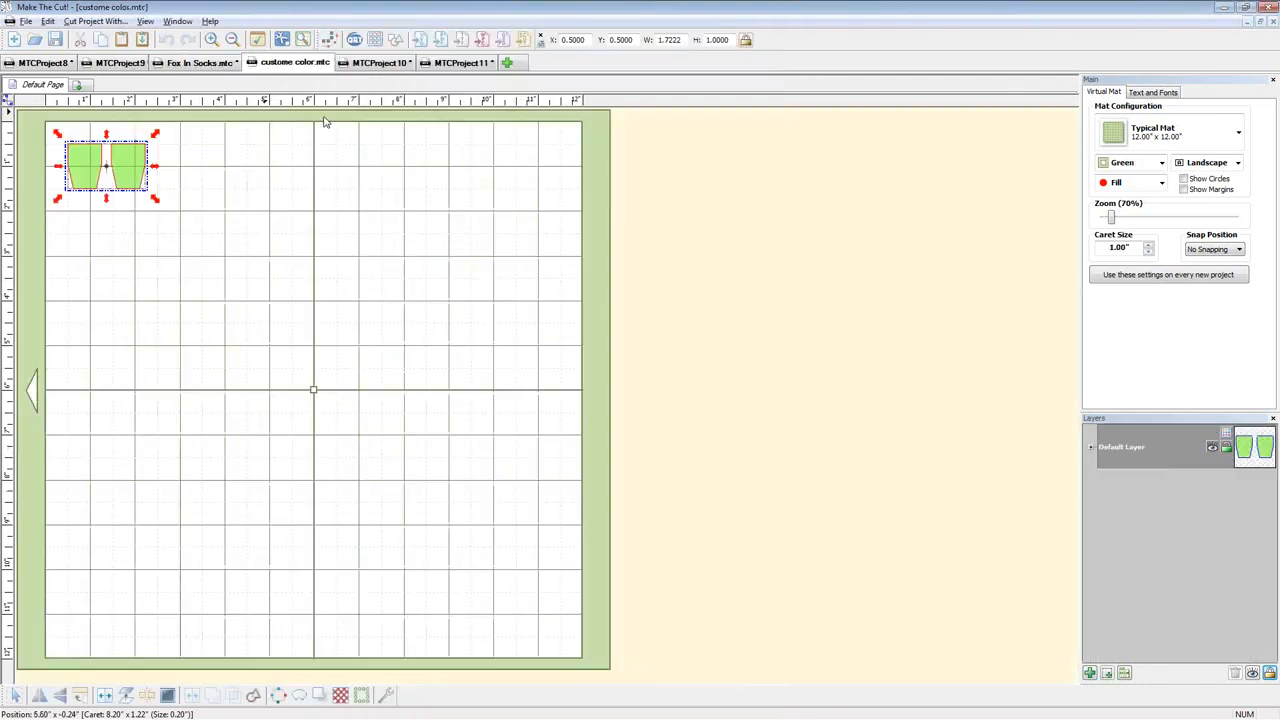
left_click(458, 63)
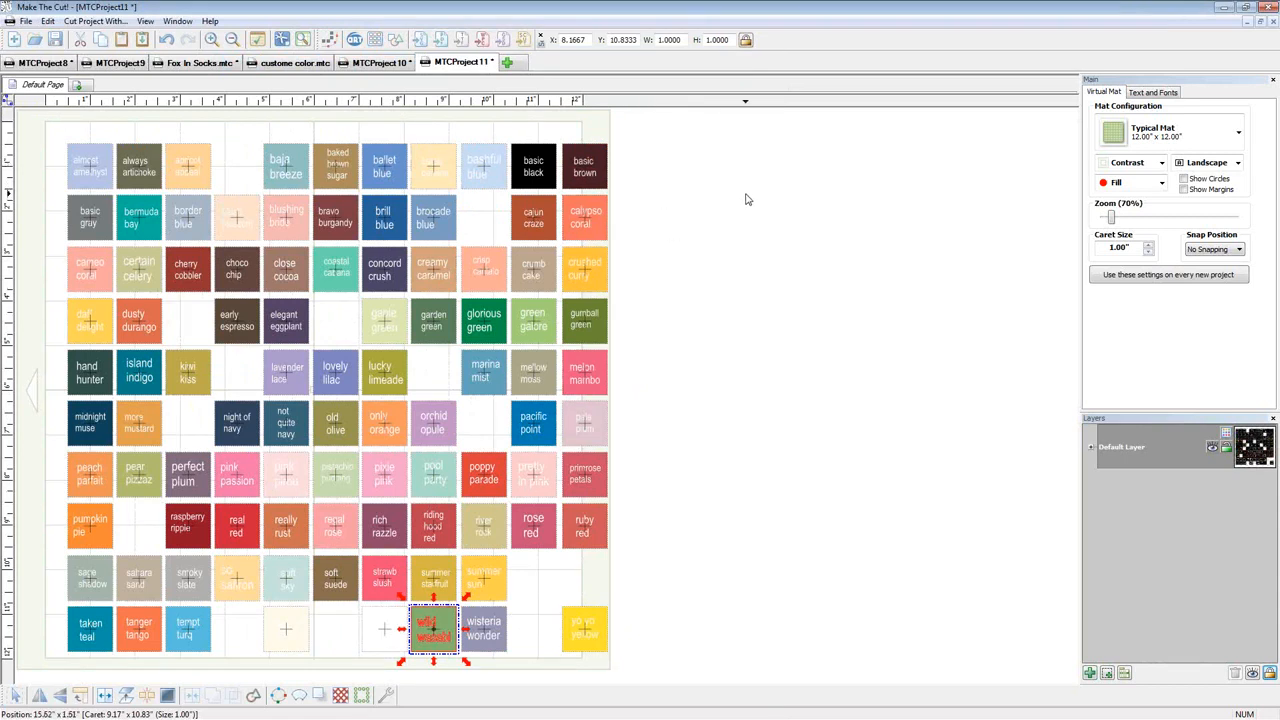
left_click(686, 518)
left_click(586, 164)
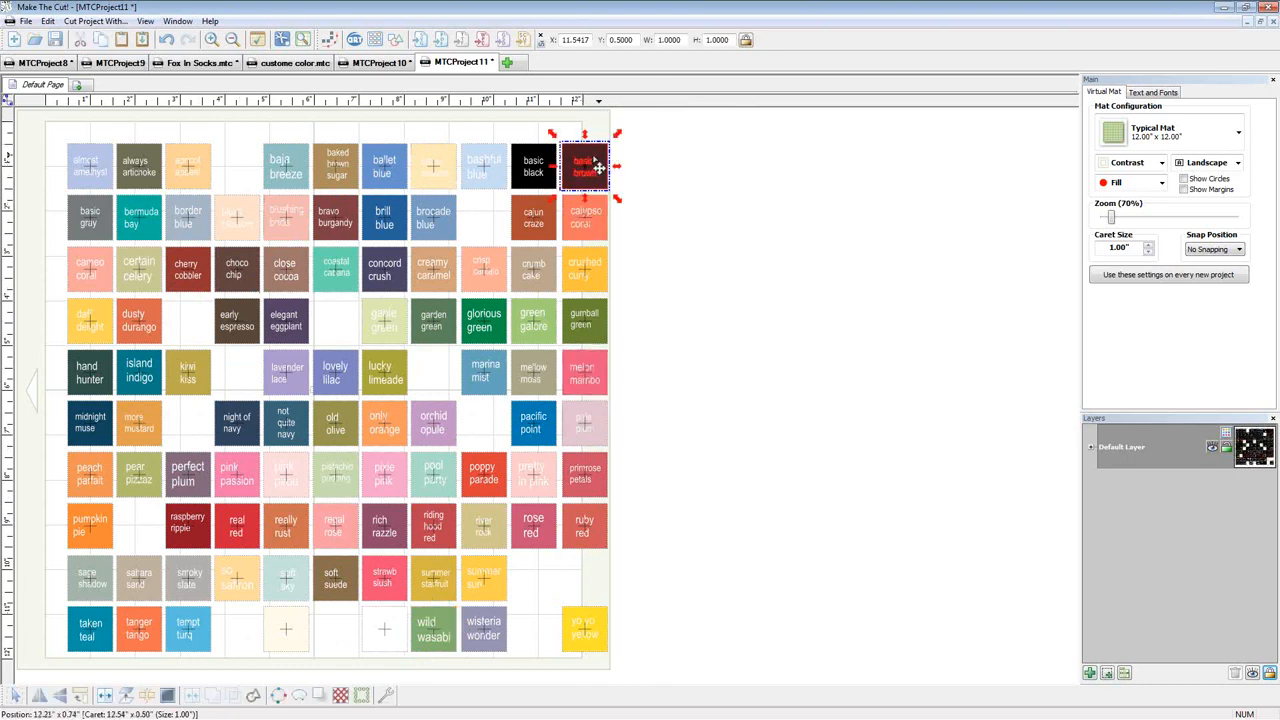
right_click(598, 168)
mouse_move(662, 178)
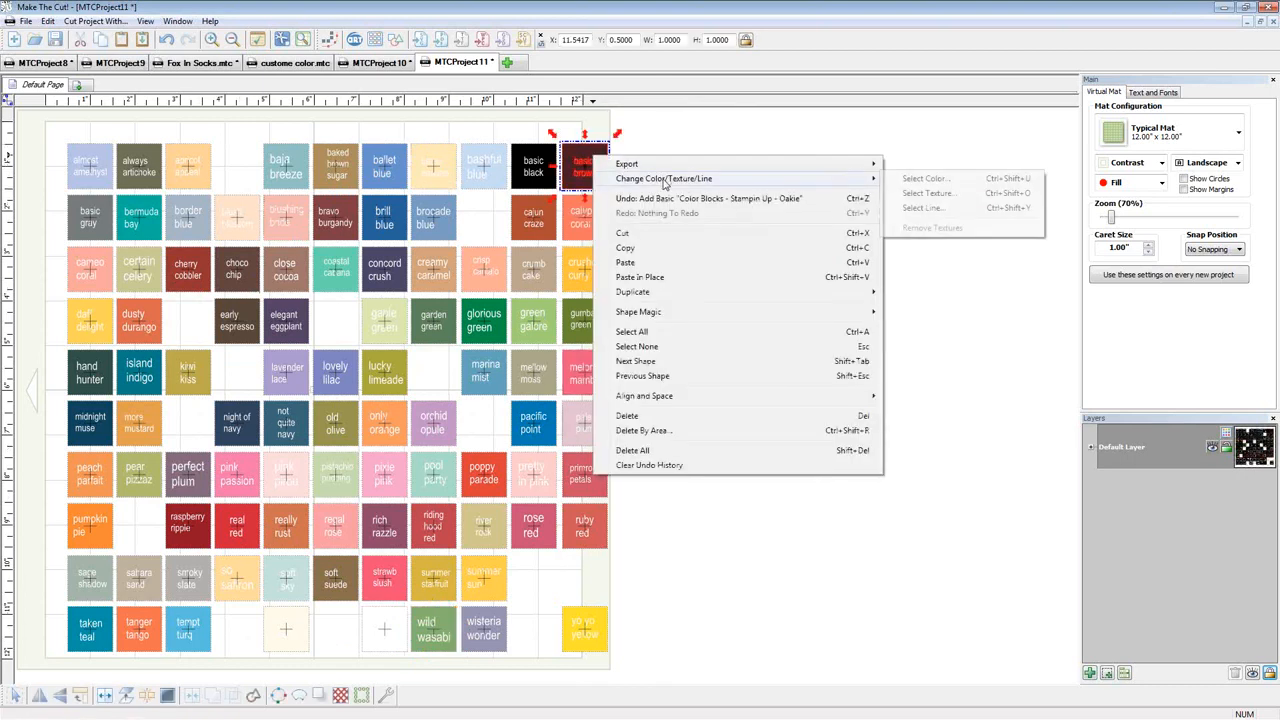
left_click(920, 180)
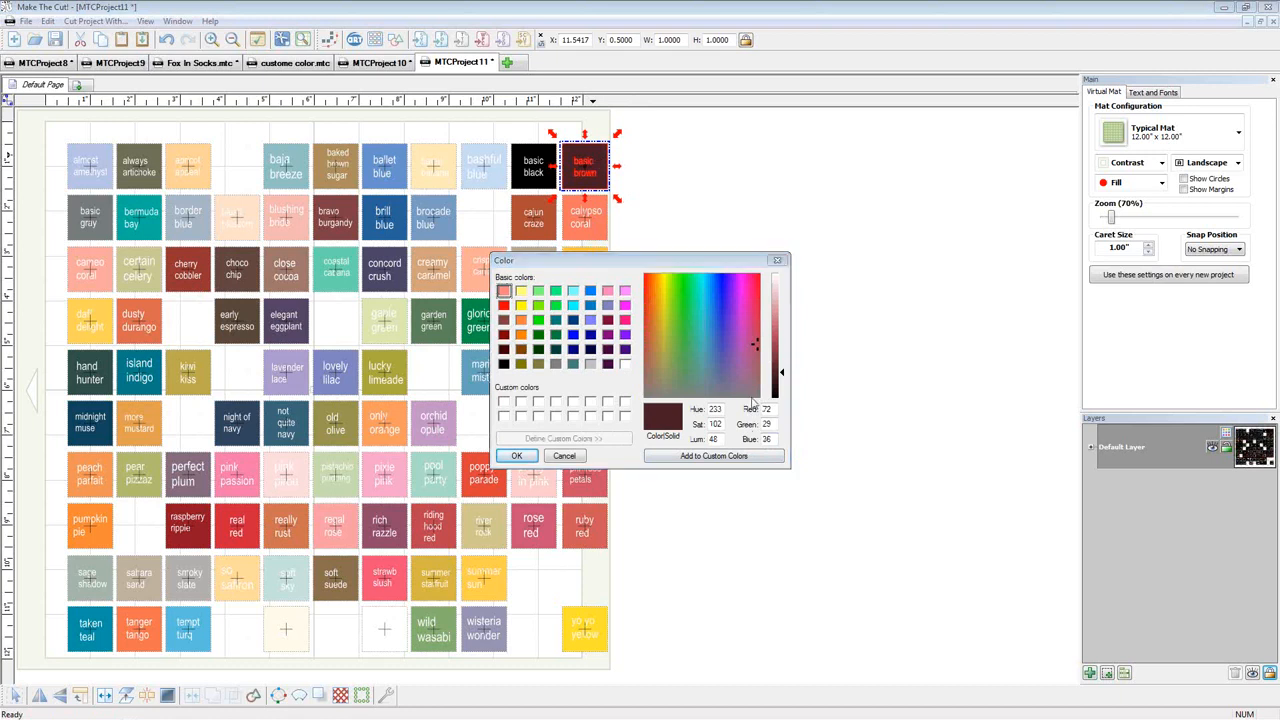
left_click(566, 456)
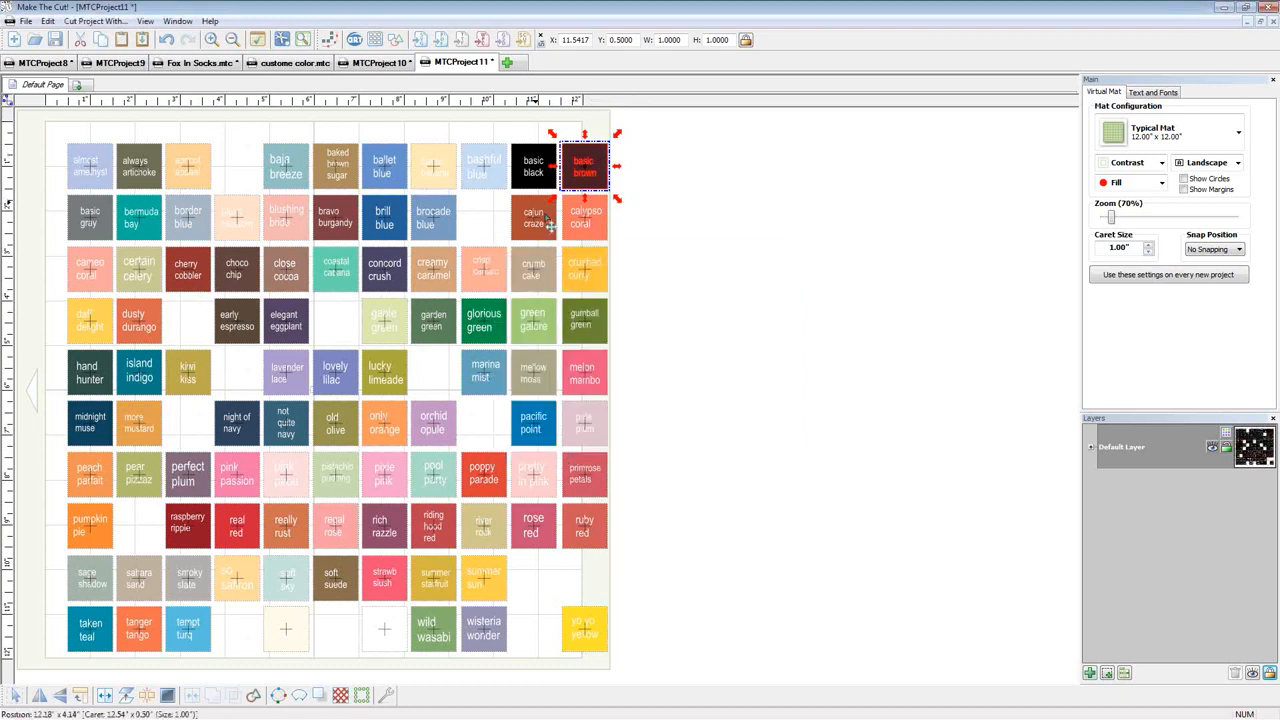
left_click(714, 464)
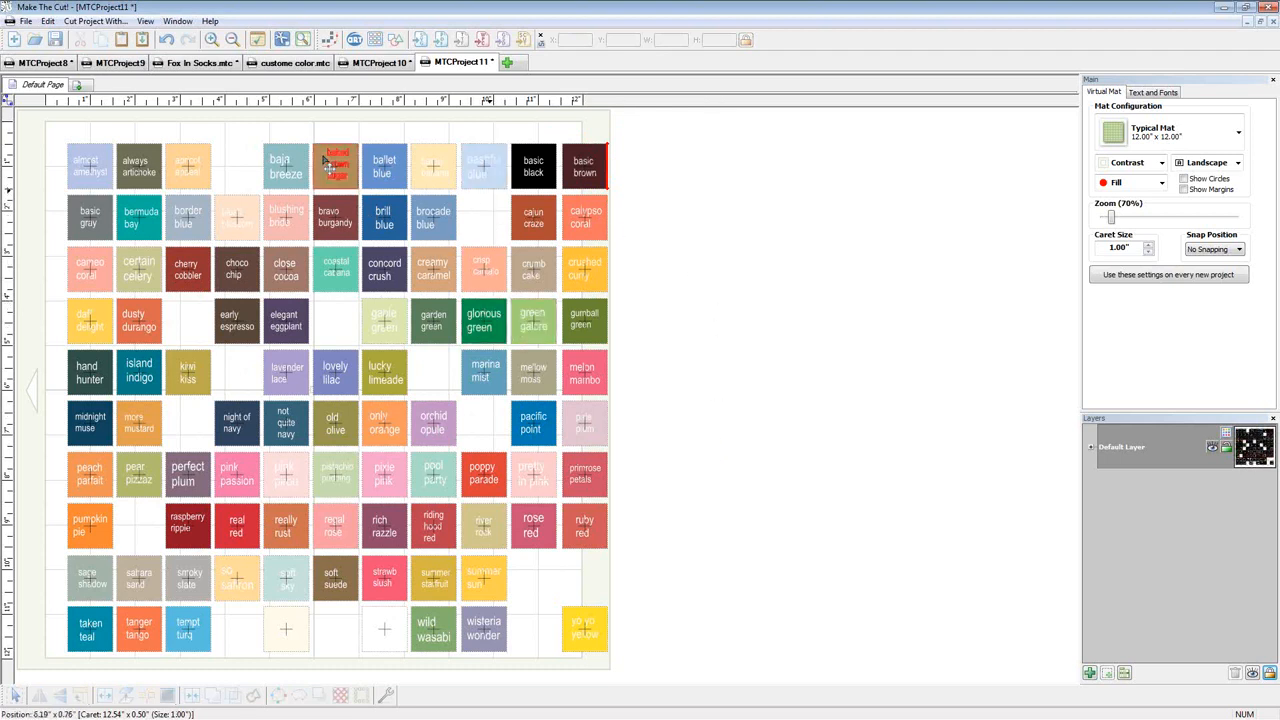
left_click(200, 62)
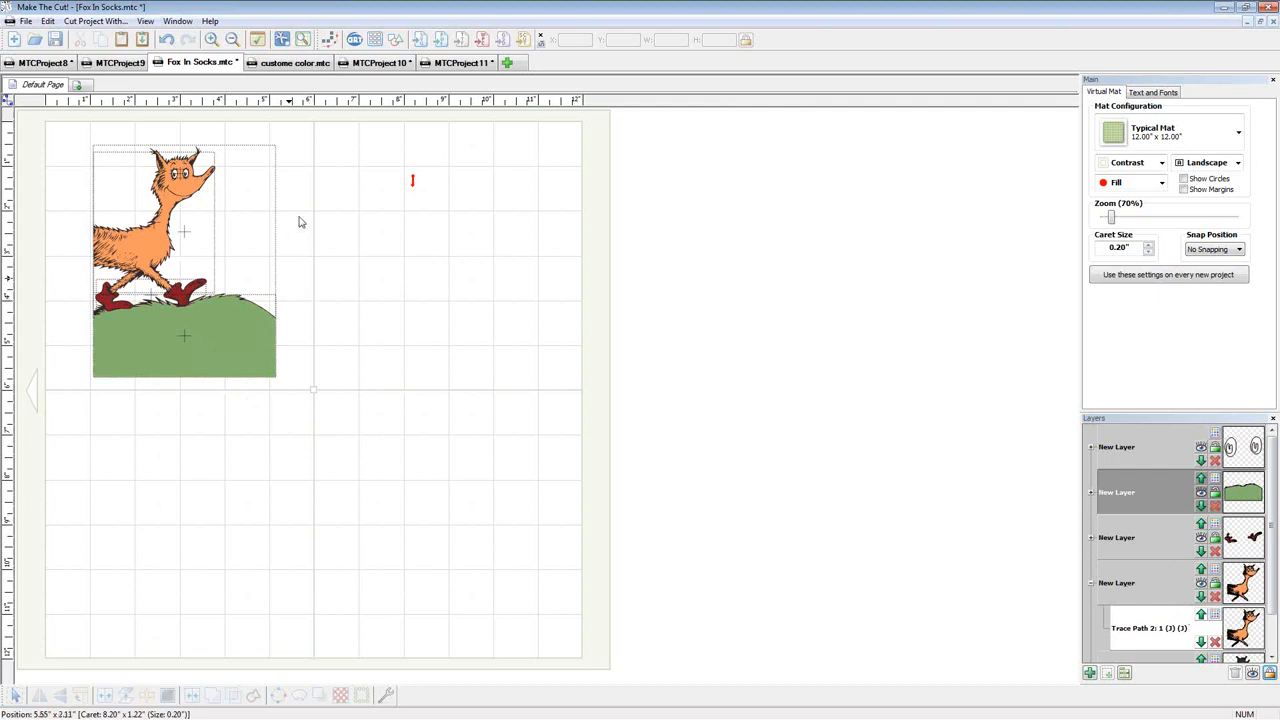
left_click(458, 64)
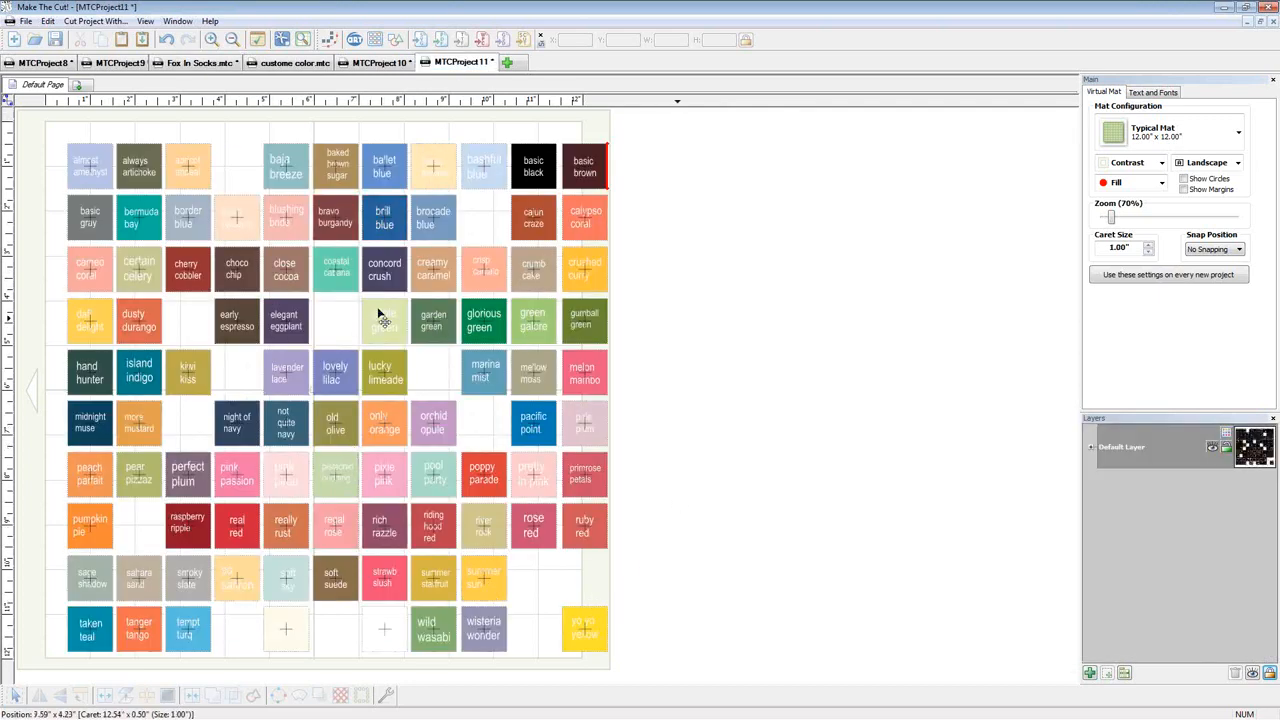
Copy the bermuda bay block from MTCProject11 and place it at 0.20" in the fox body layer of Fox In Socks
left_click(152, 226)
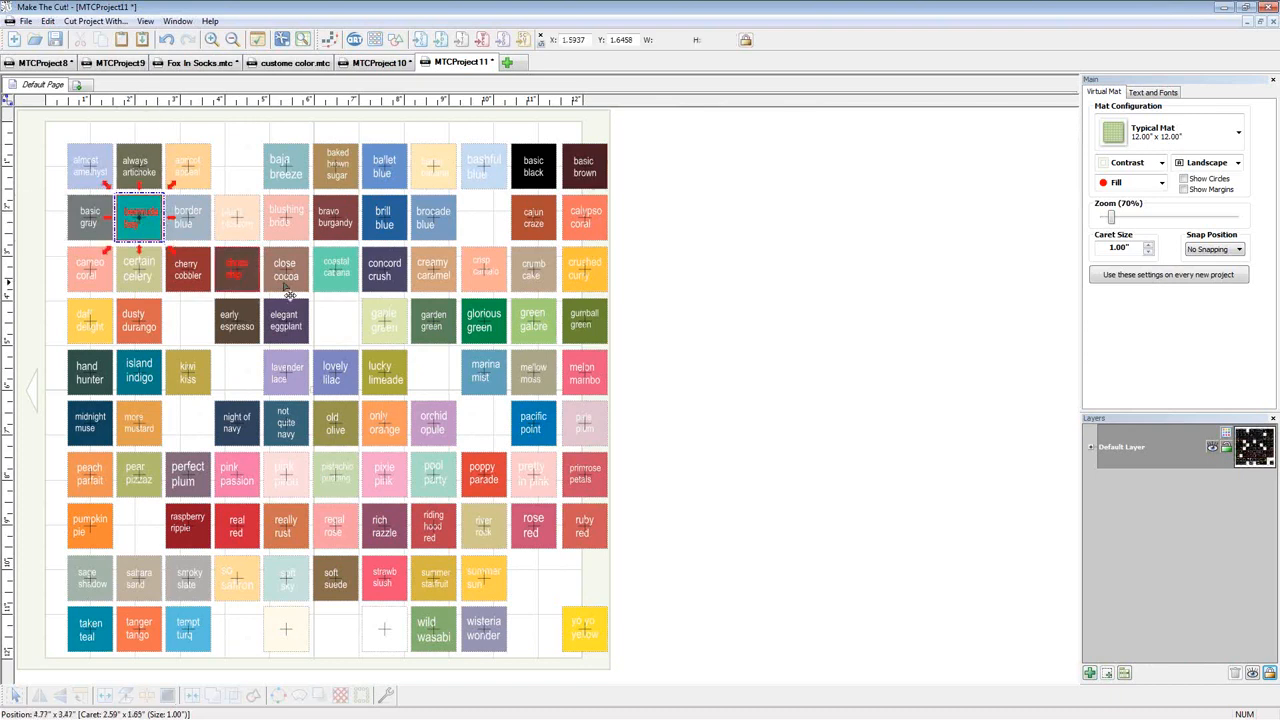
key("alt+Tab")
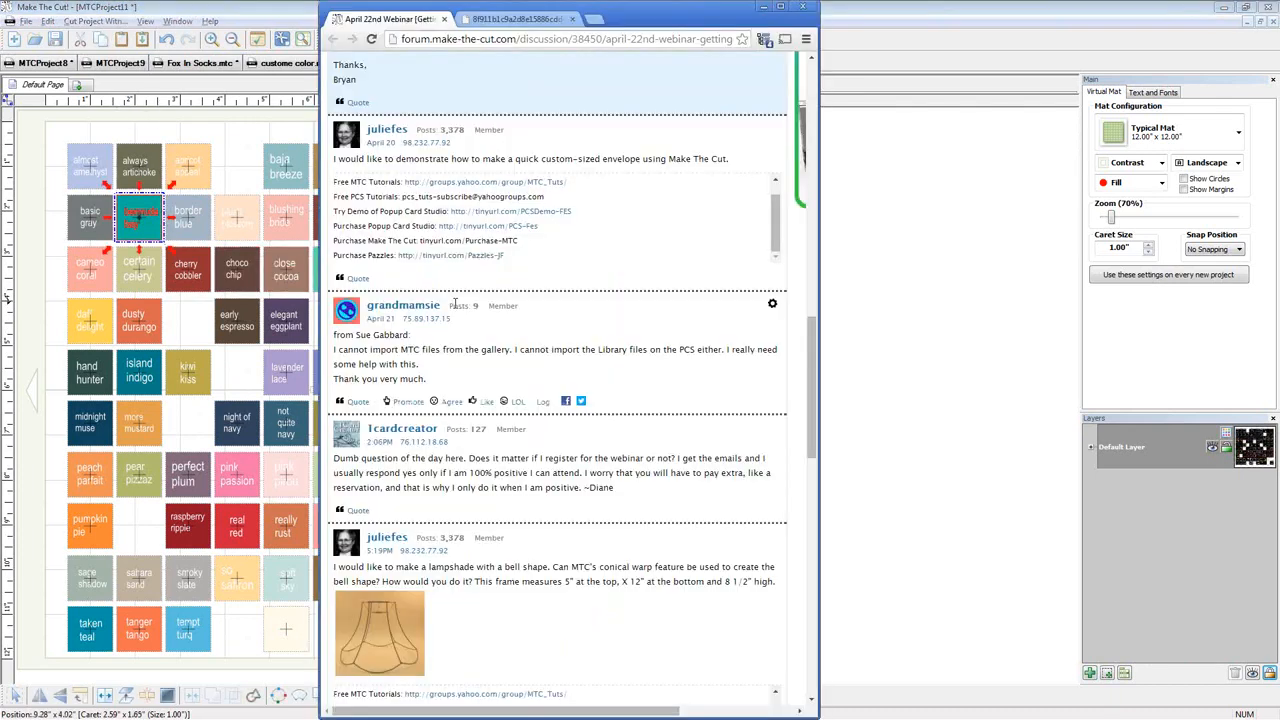
key("alt+Tab")
left_click(380, 63)
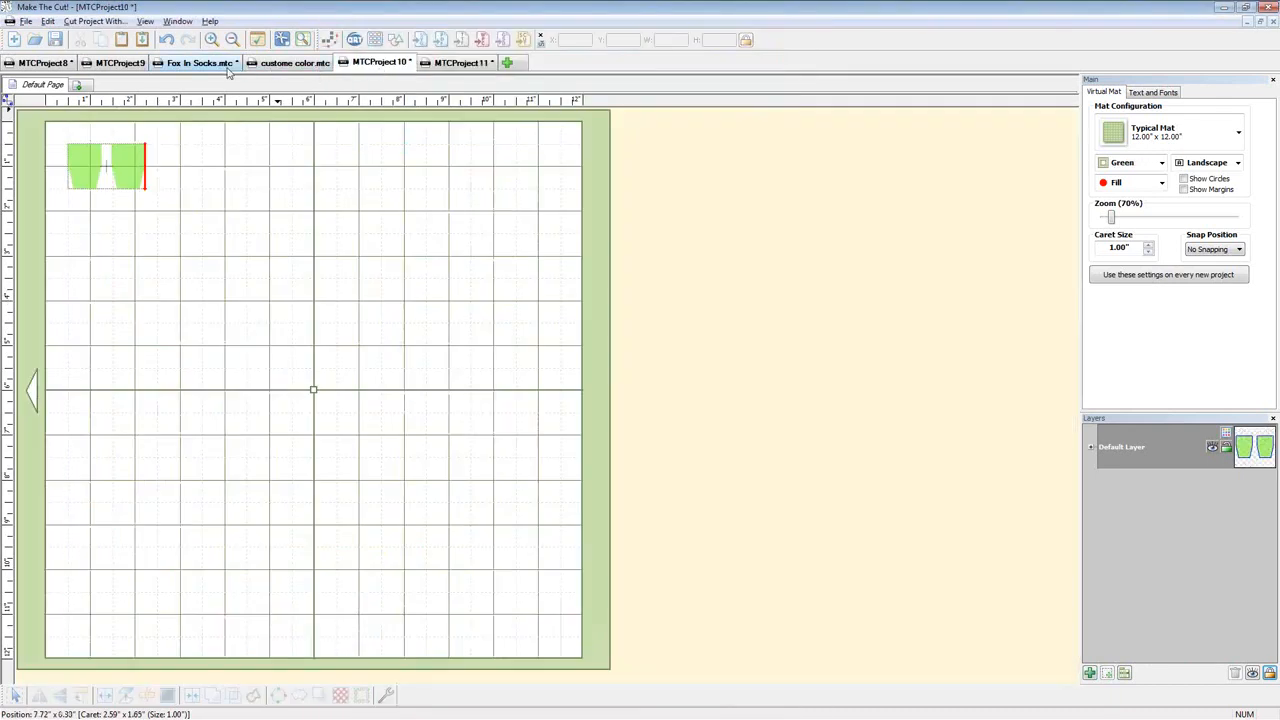
left_click(205, 63)
left_click(1148, 590)
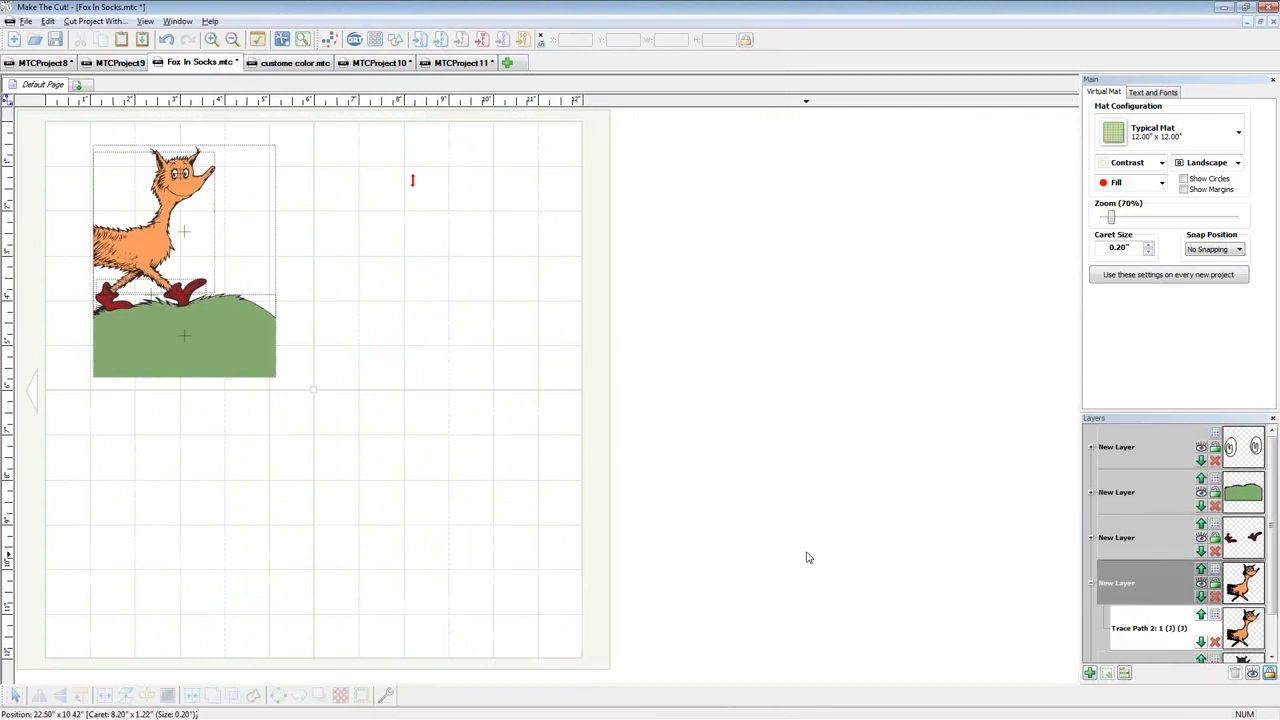
key("ctrl+v")
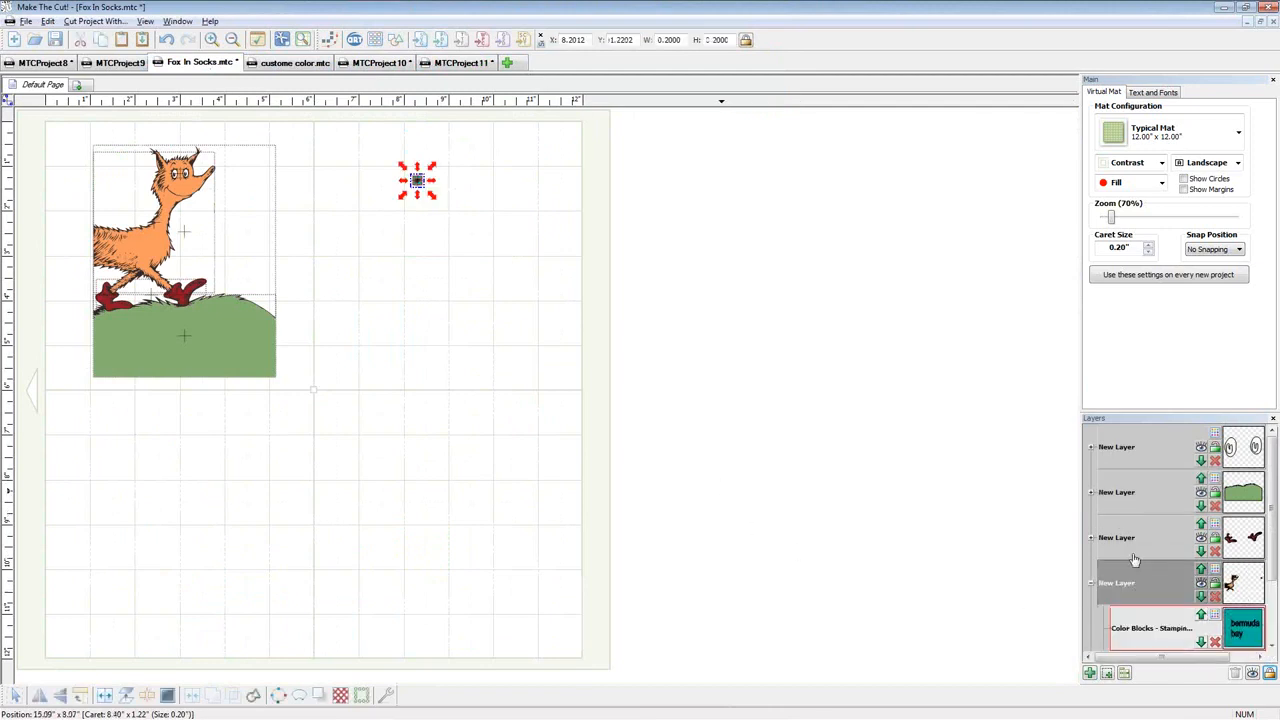
Recolor the fox body layer with a custom color matching bermuda bay (2, 181, 160), and delete the placed block
left_click(1215, 583)
left_click(1229, 663)
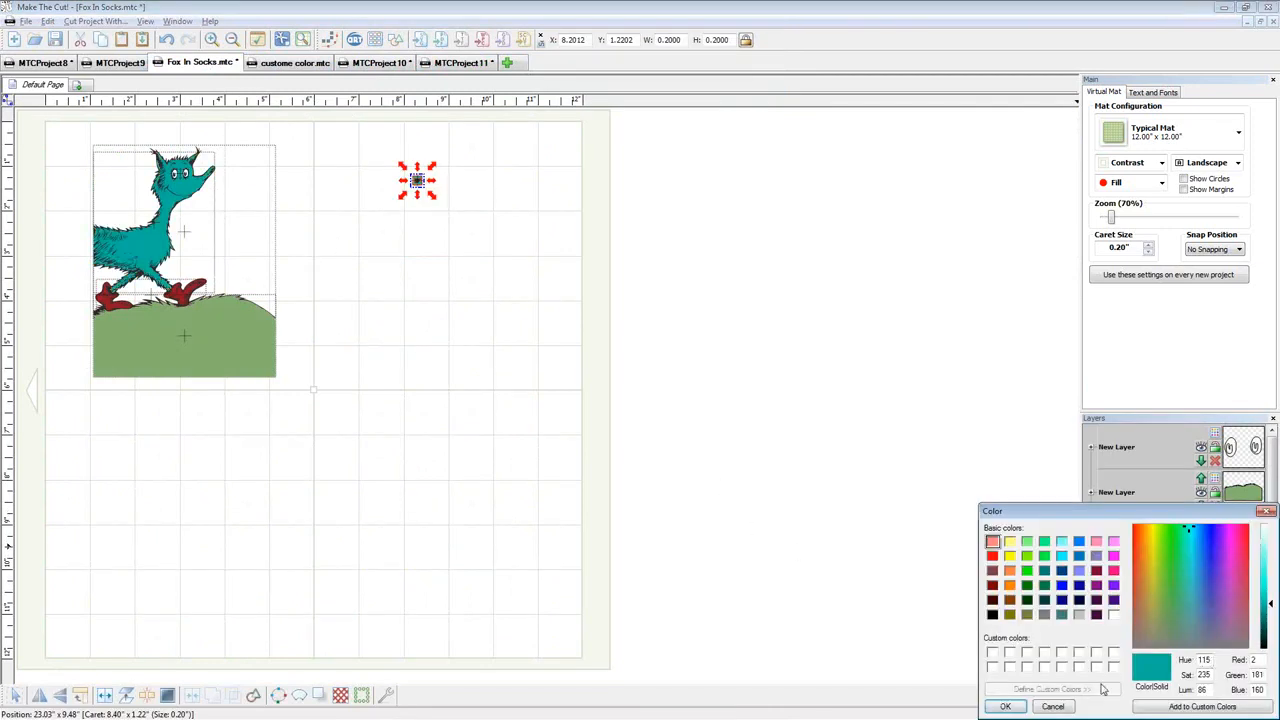
left_click(1008, 704)
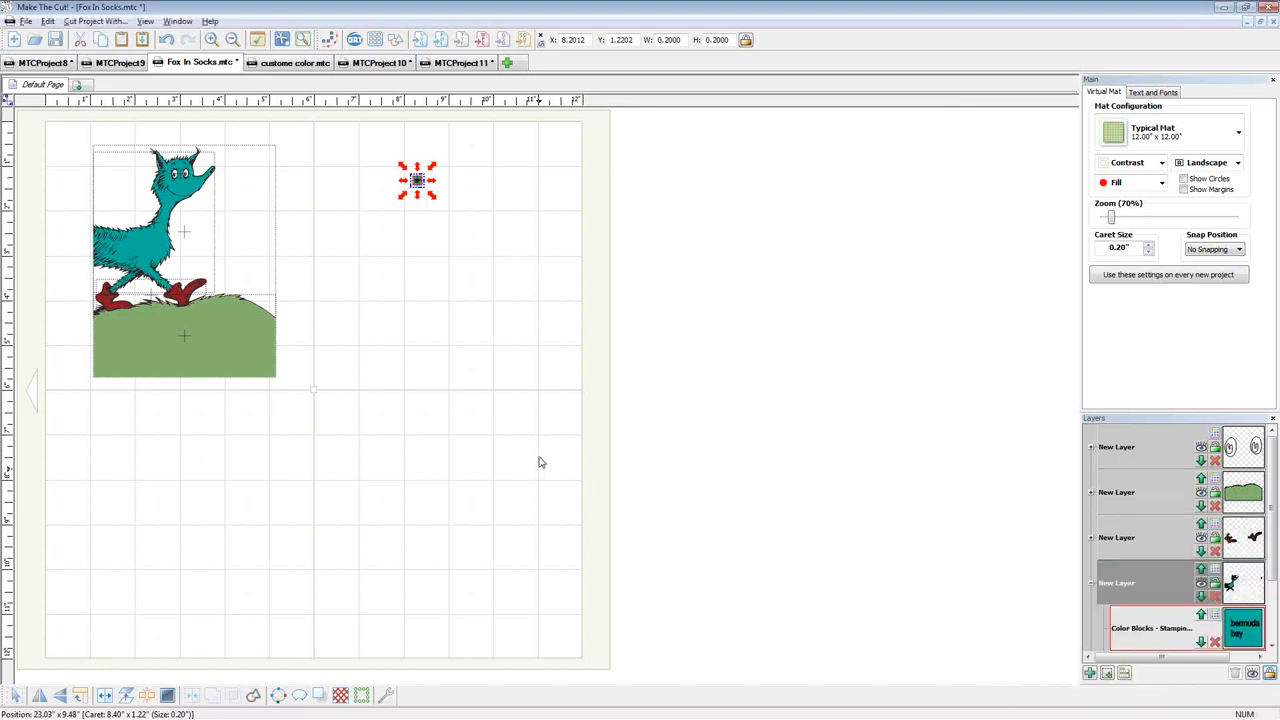
left_click(418, 182)
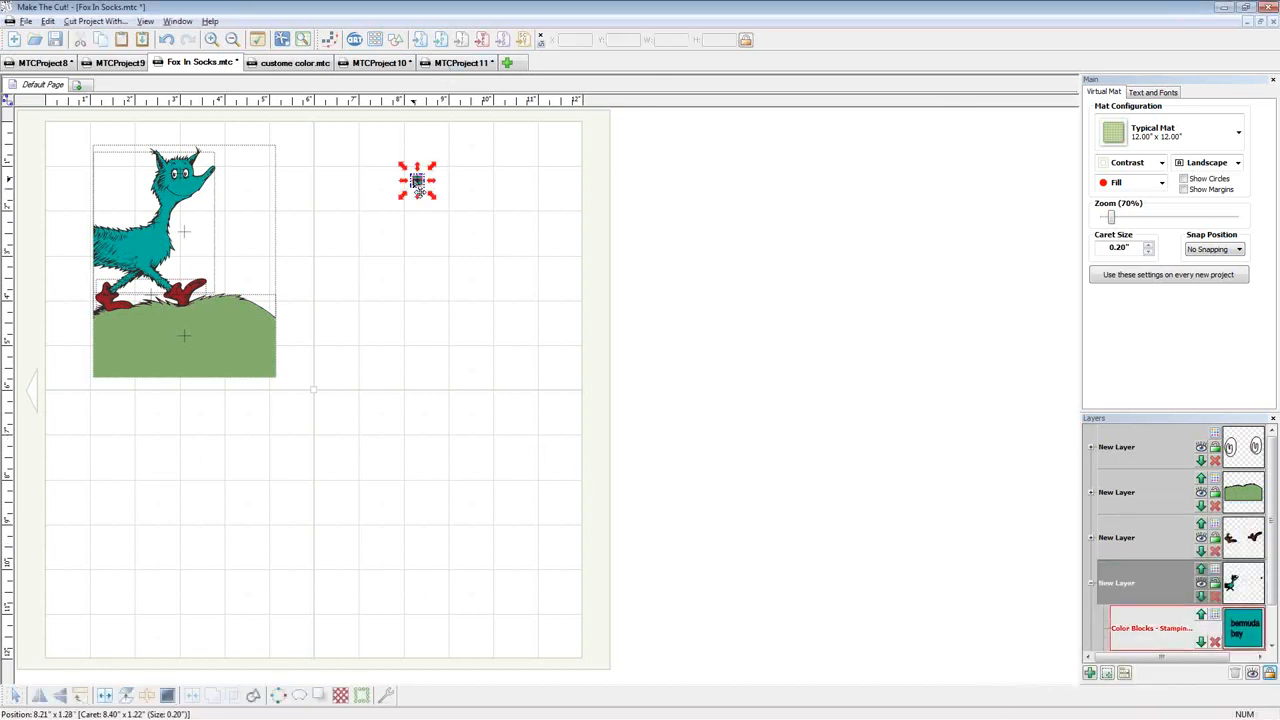
key("Delete")
Select the fox body and check its layer's custom color values, keeping them as they are
left_click(203, 177)
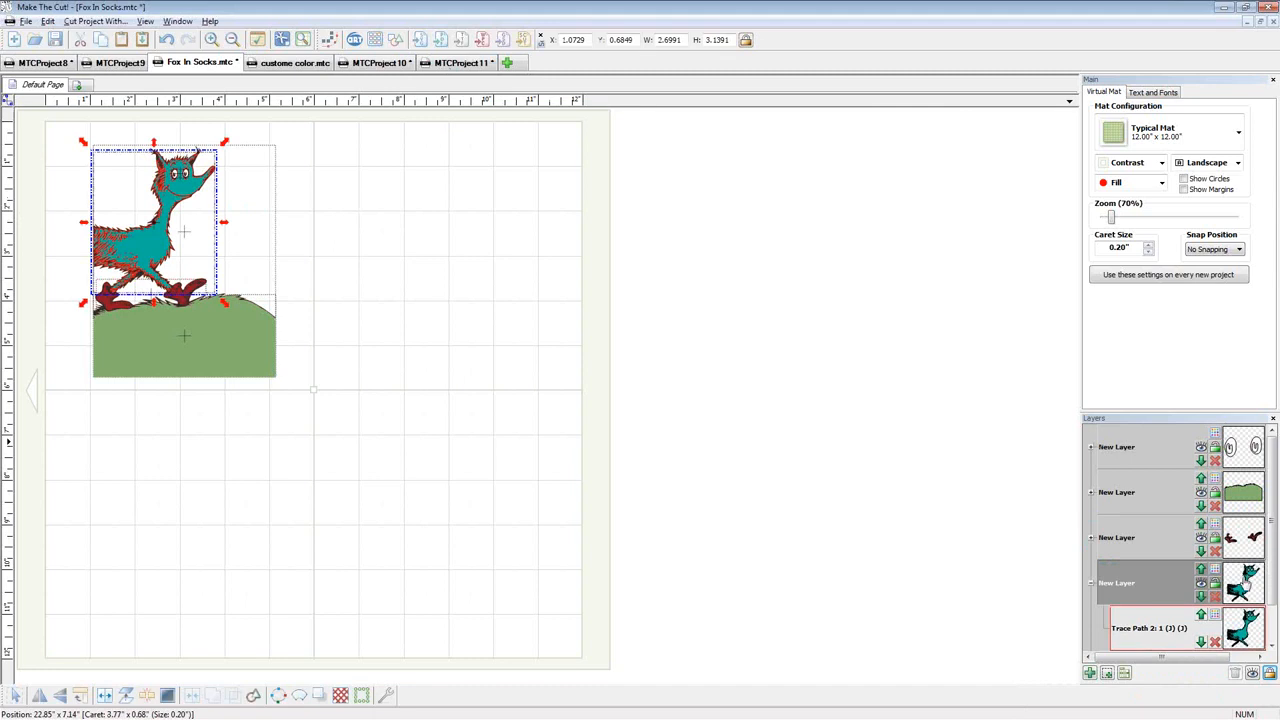
left_click(1240, 586)
left_click(1219, 664)
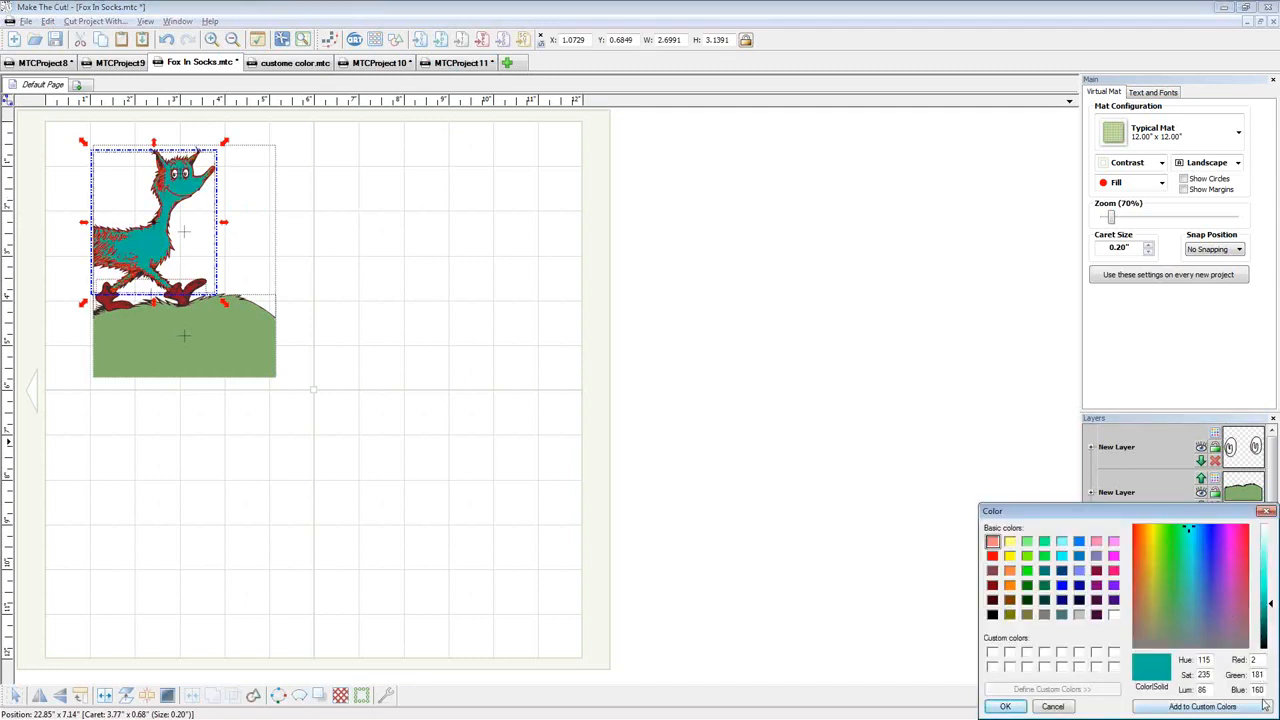
key("Return")
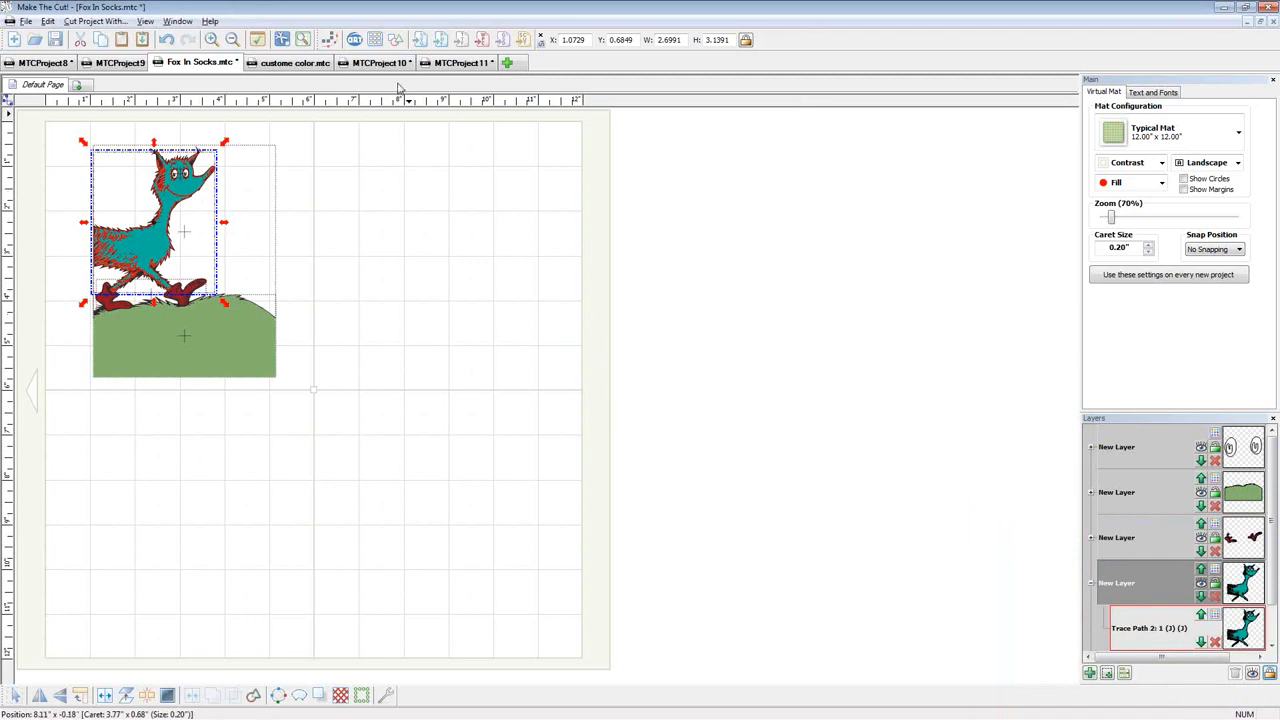
Examine the bermuda bay block's color values in MTCProject11 and close the color settings without changing them
left_click(452, 62)
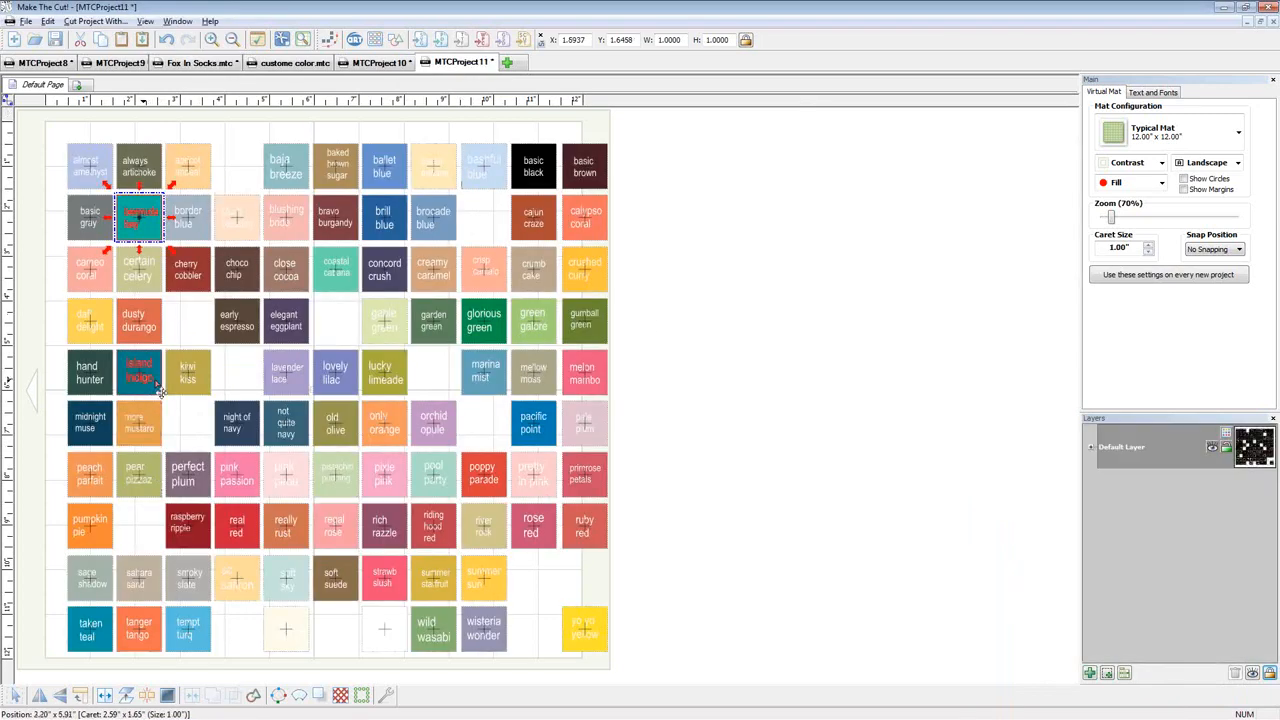
right_click(160, 215)
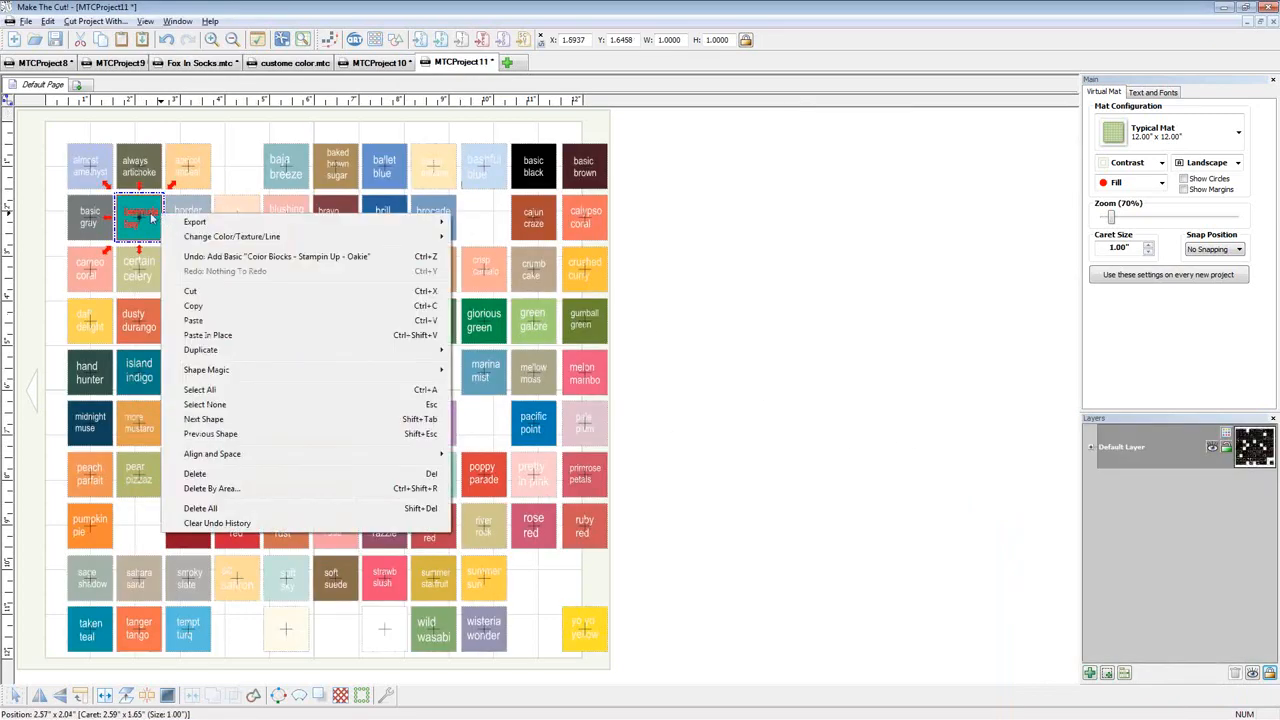
right_click(150, 214)
mouse_move(250, 239)
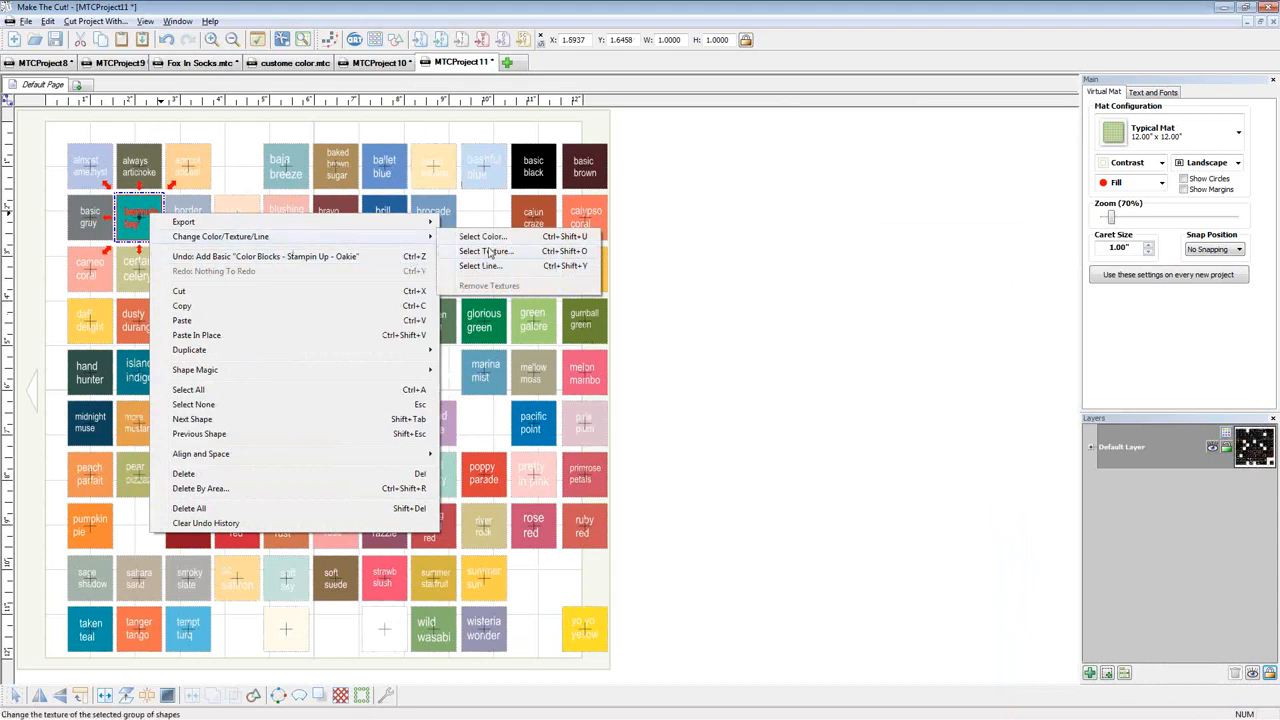
left_click(492, 240)
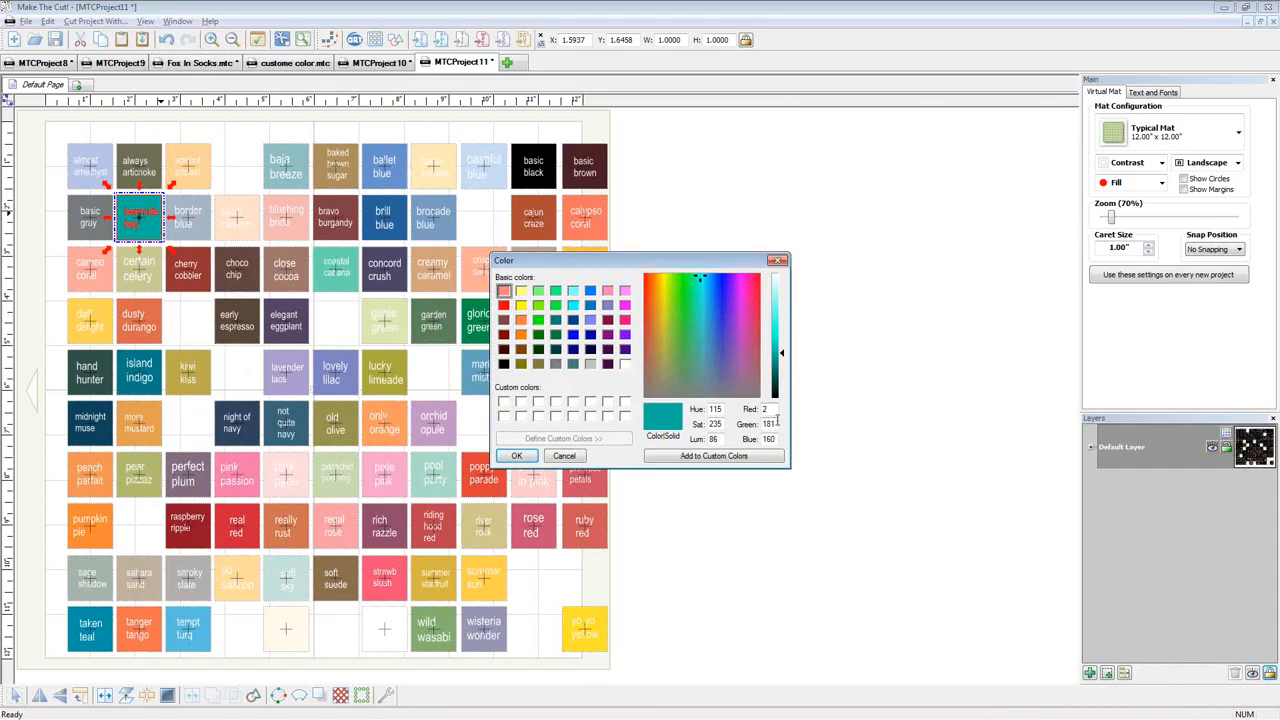
left_click(776, 260)
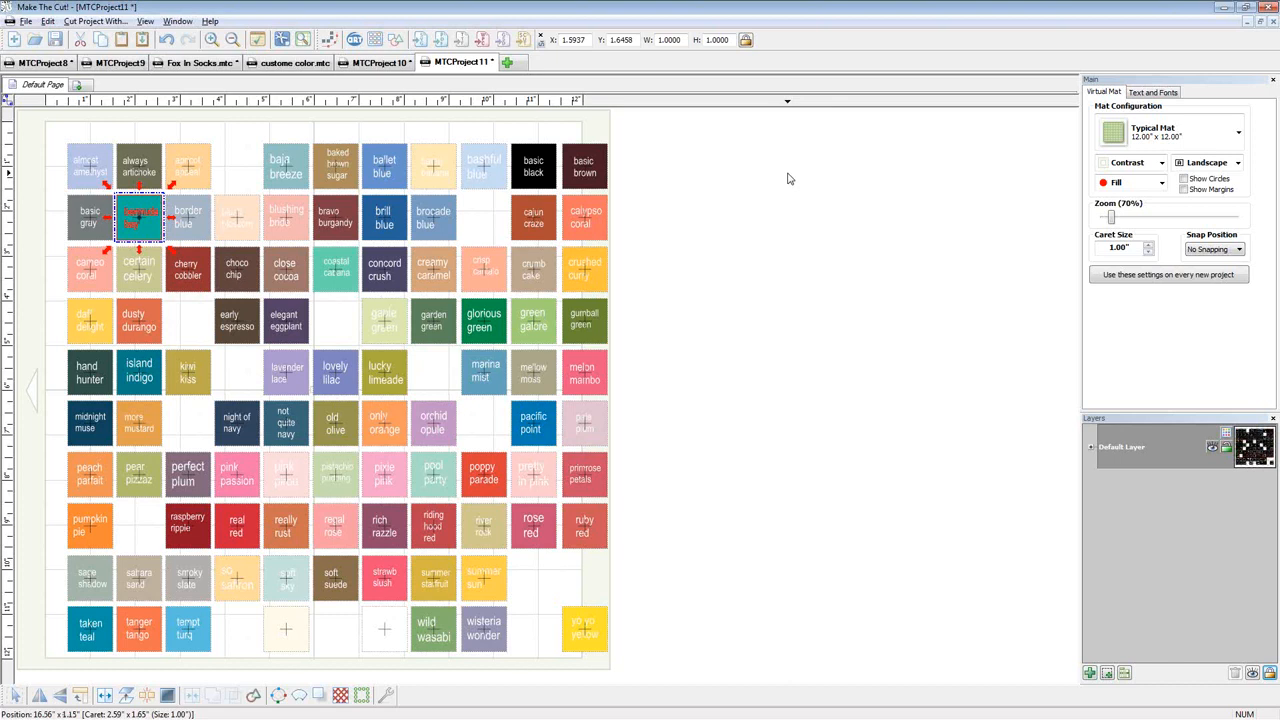
left_click(815, 230)
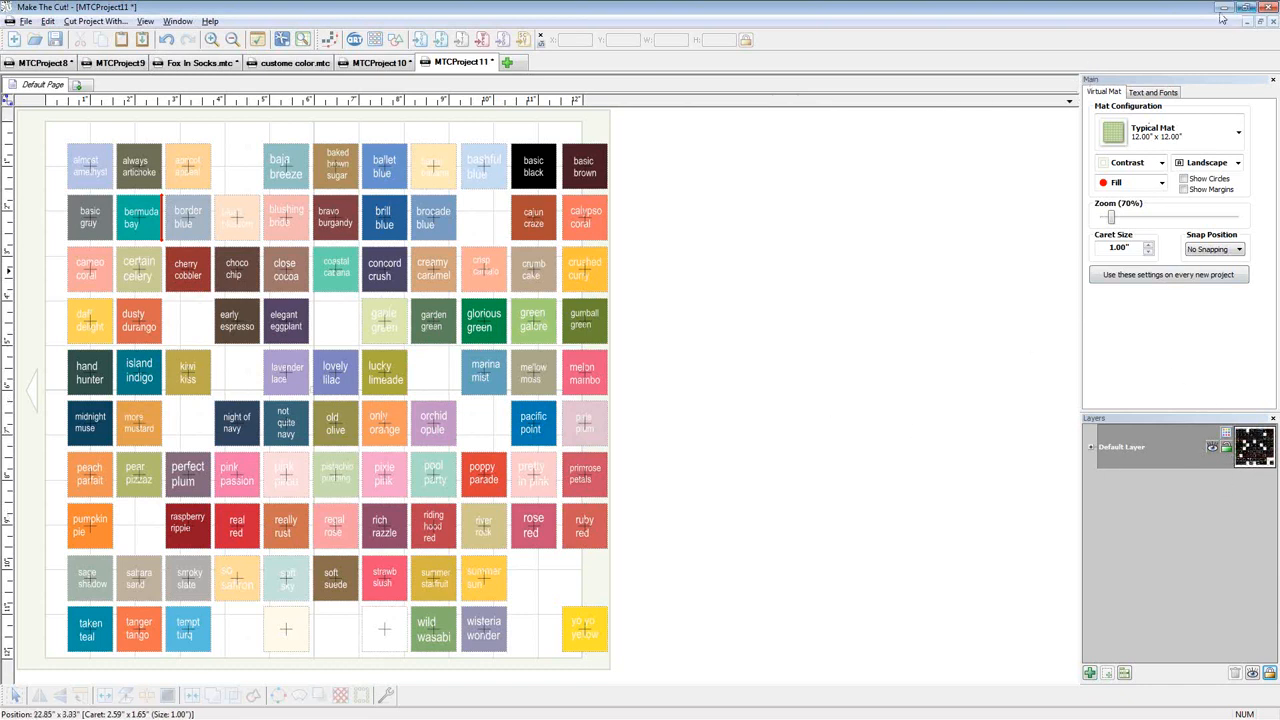
left_click(203, 63)
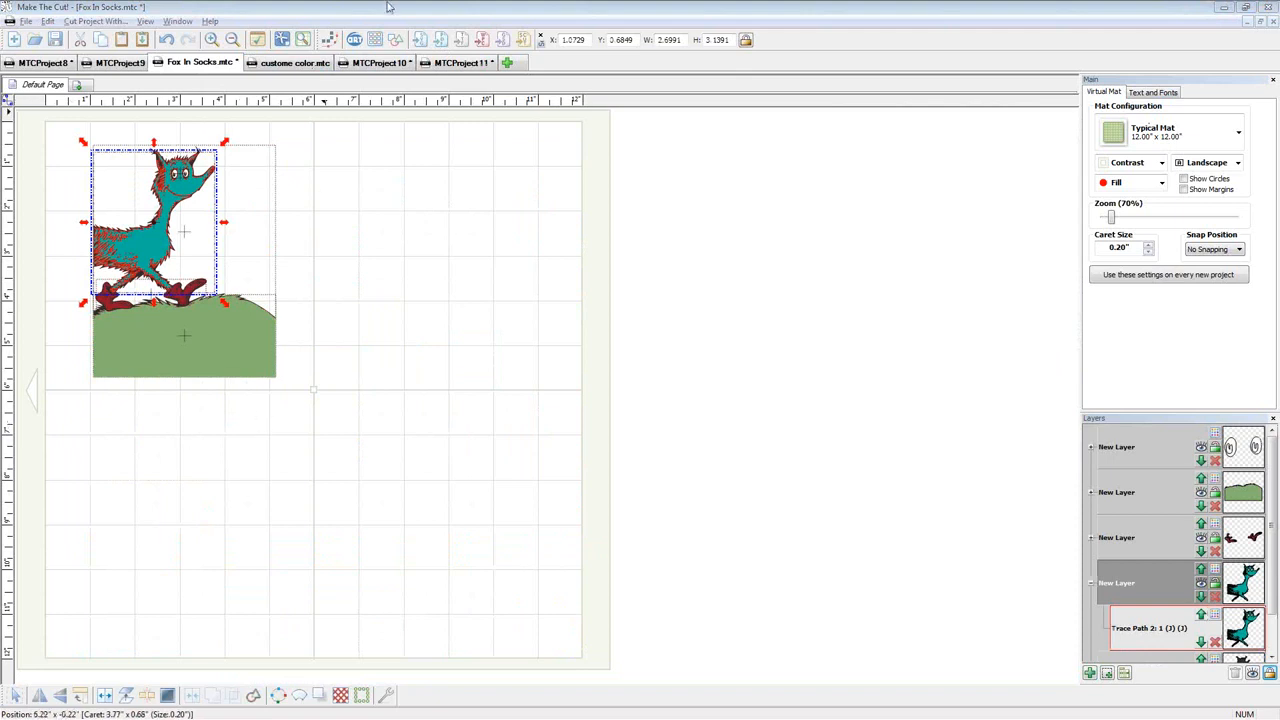
left_click(433, 66)
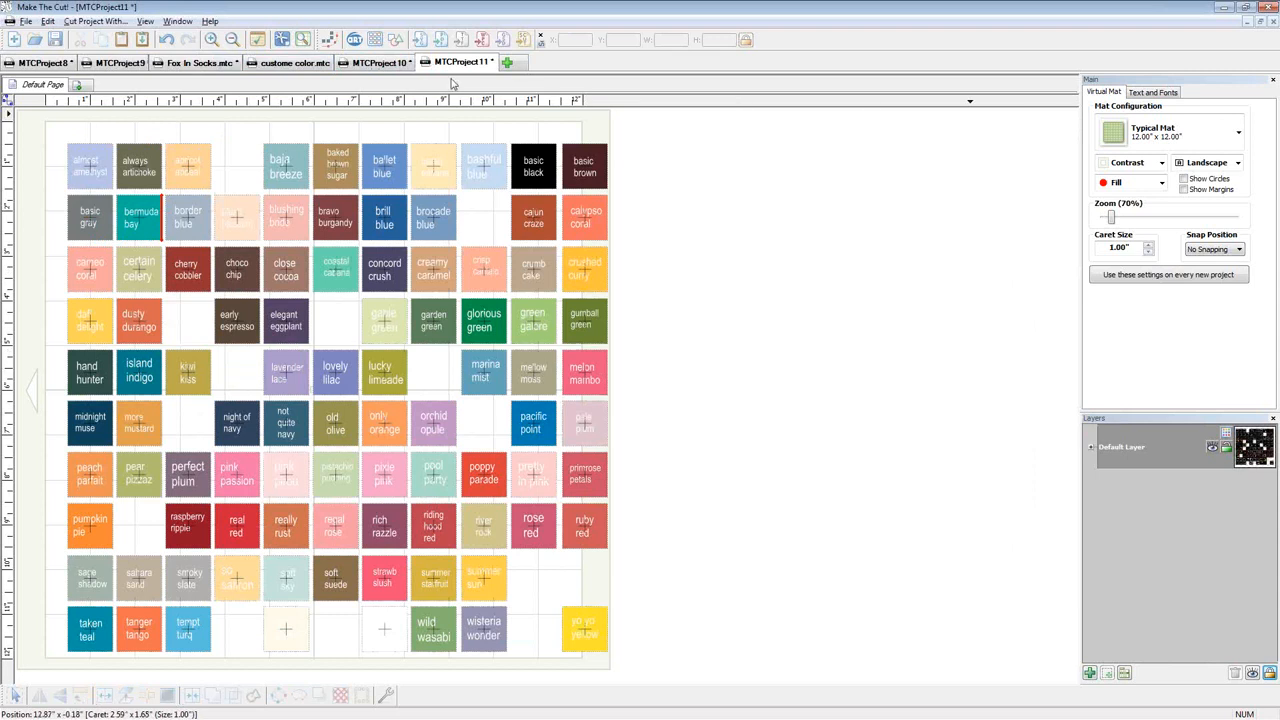
In the default layer's color settings of MTCProject10, add black twice and a teal (40, 208, 174) to the custom colors
left_click(390, 63)
left_click(1249, 455)
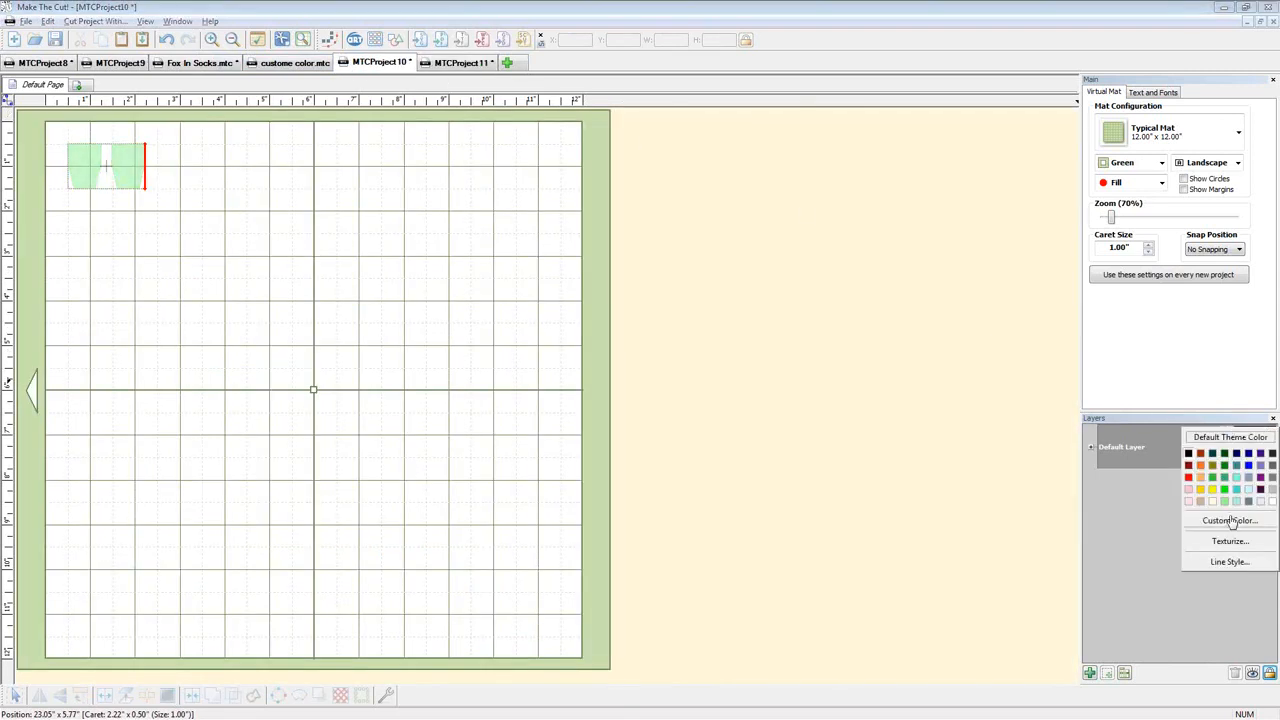
left_click(1233, 526)
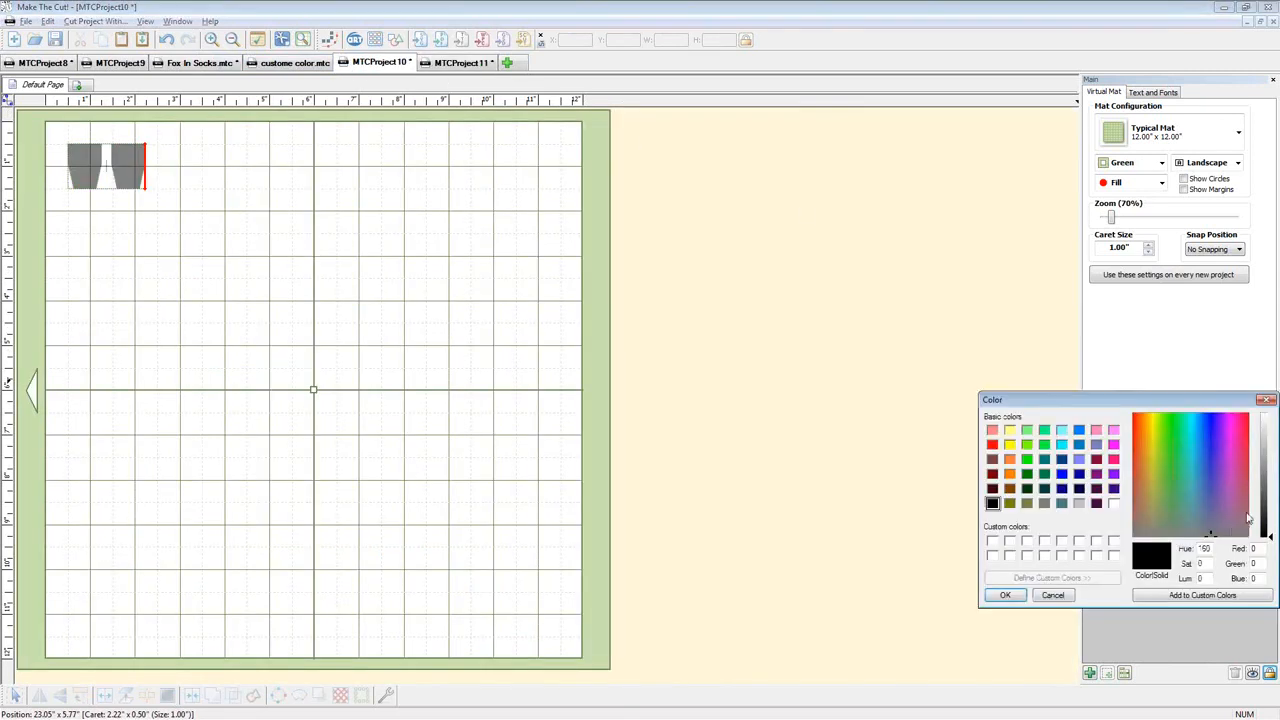
left_click(1230, 461)
left_click(1196, 597)
left_click(1187, 452)
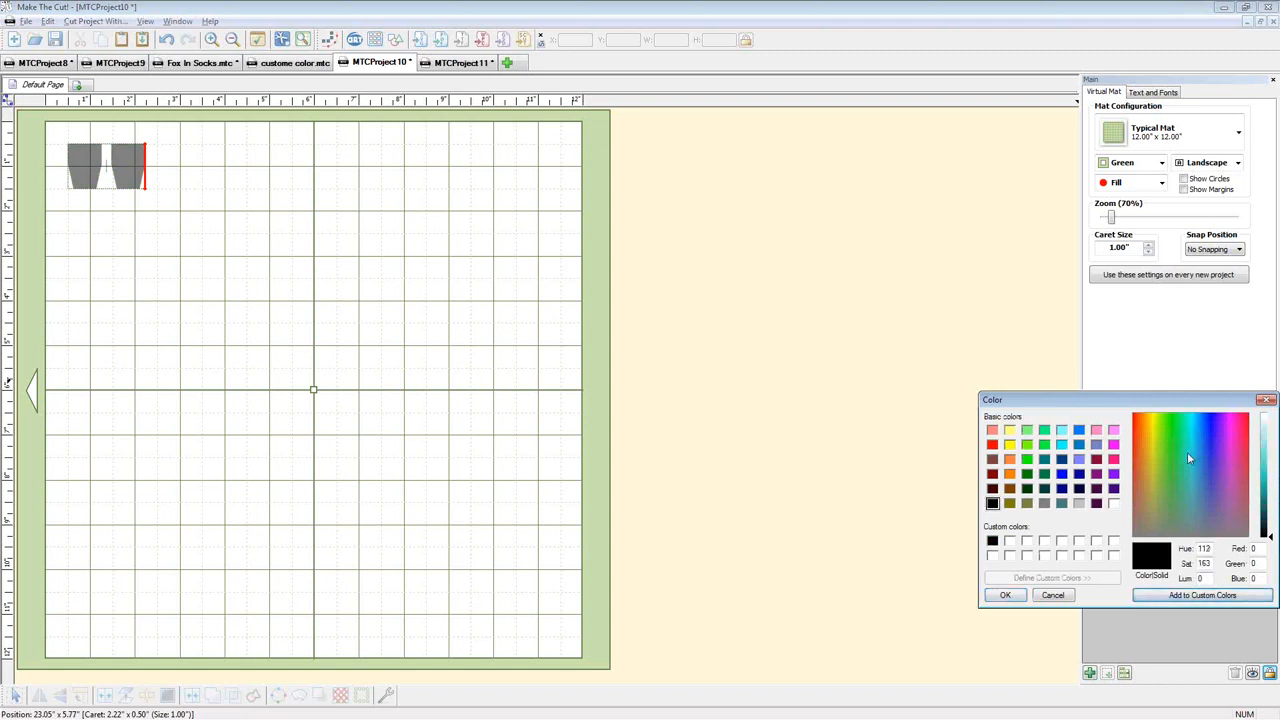
left_click(1200, 596)
left_click_drag(1270, 540, 1271, 478)
left_click(1238, 597)
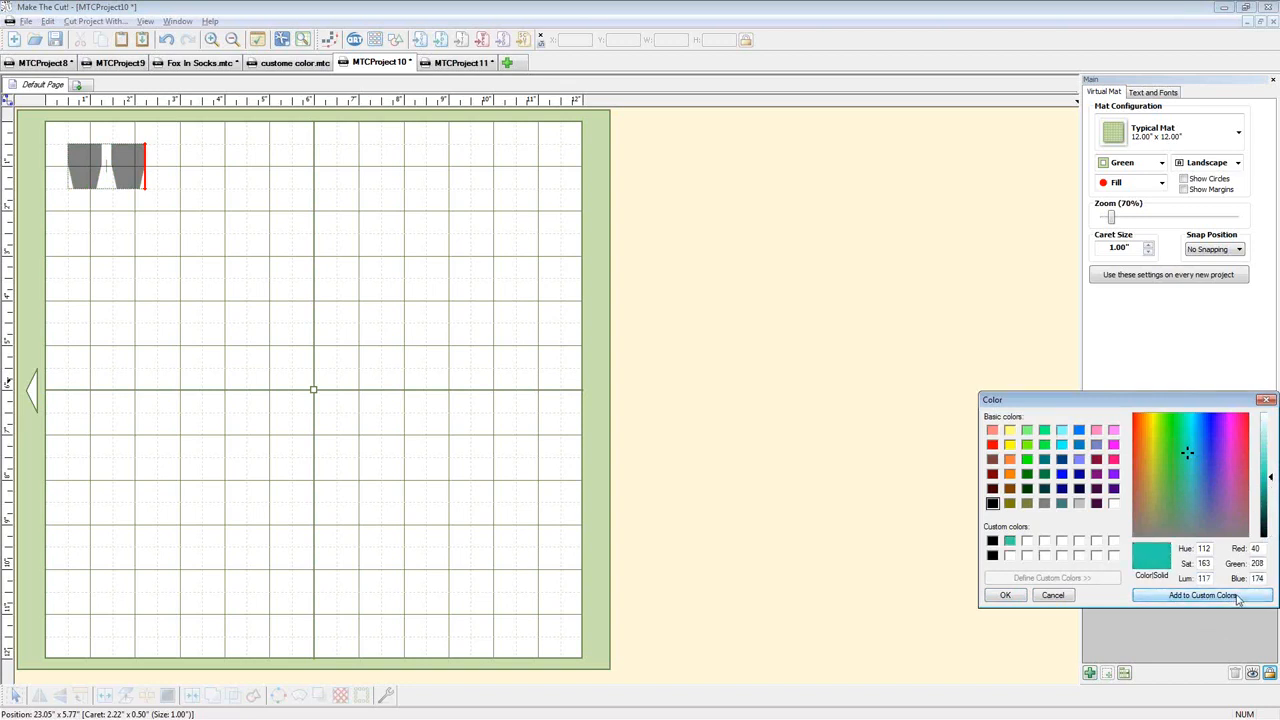
Add yellow (198, 194, 51), green (53, 204, 45), a blue and purple (190, 41, 207) custom colors, and close the color settings without applying
left_click(1152, 462)
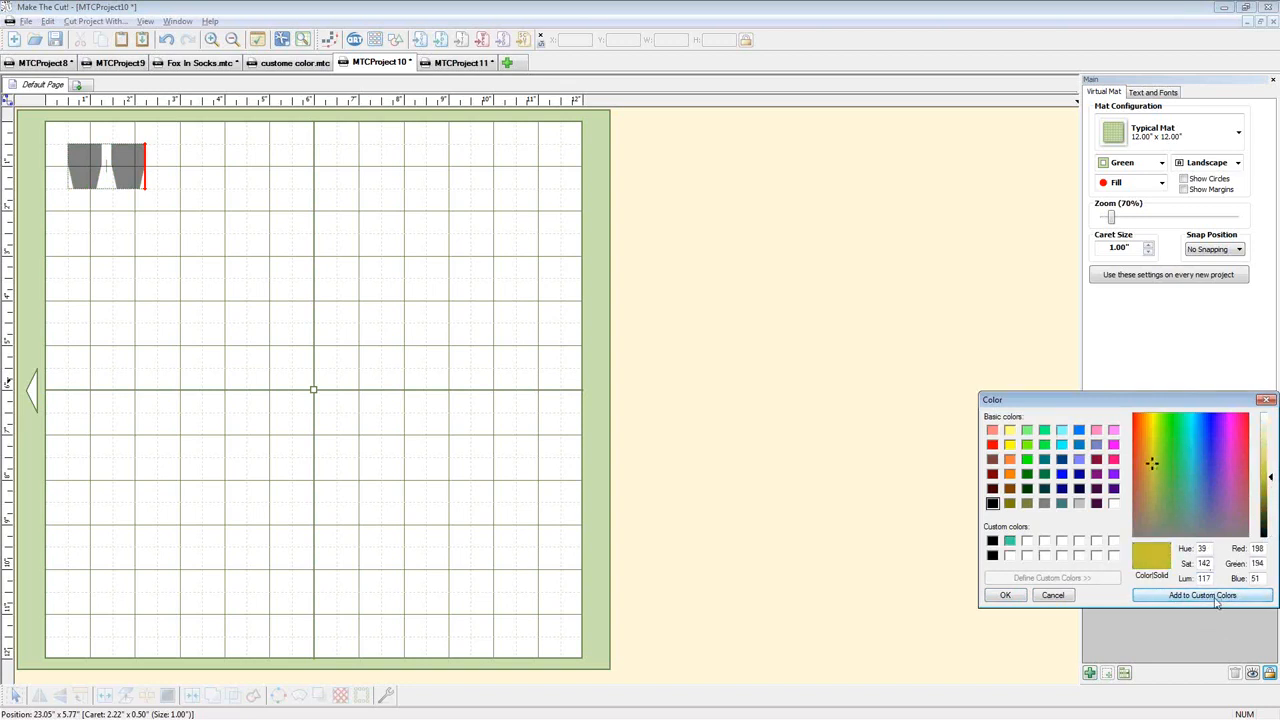
left_click(1201, 597)
left_click(1170, 458)
left_click(1206, 598)
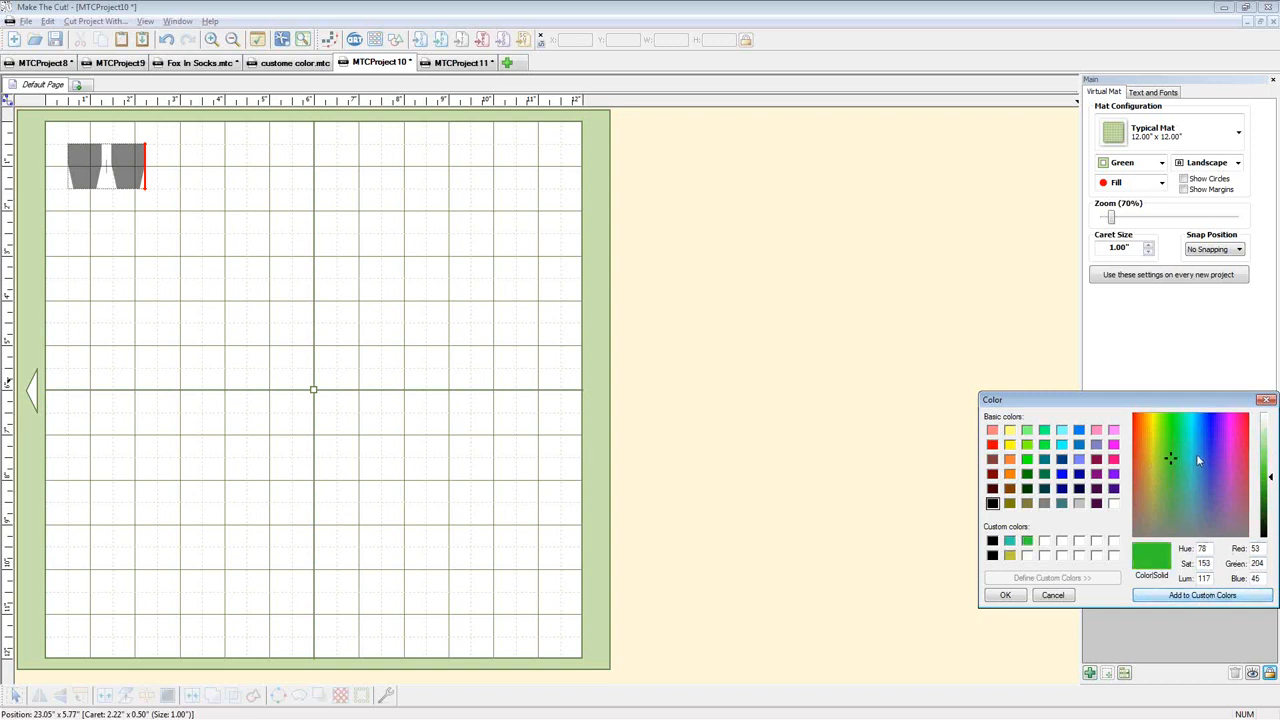
left_click(1196, 454)
left_click(1212, 597)
left_click(1230, 458)
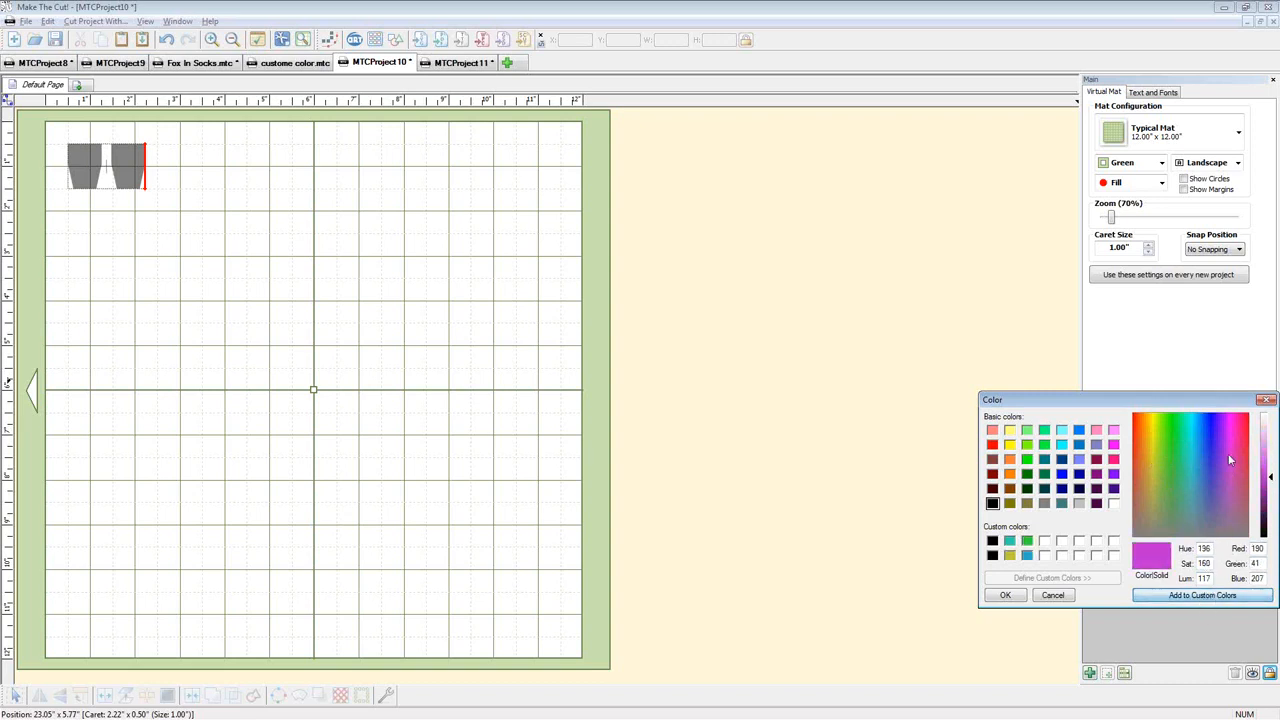
left_click(1223, 598)
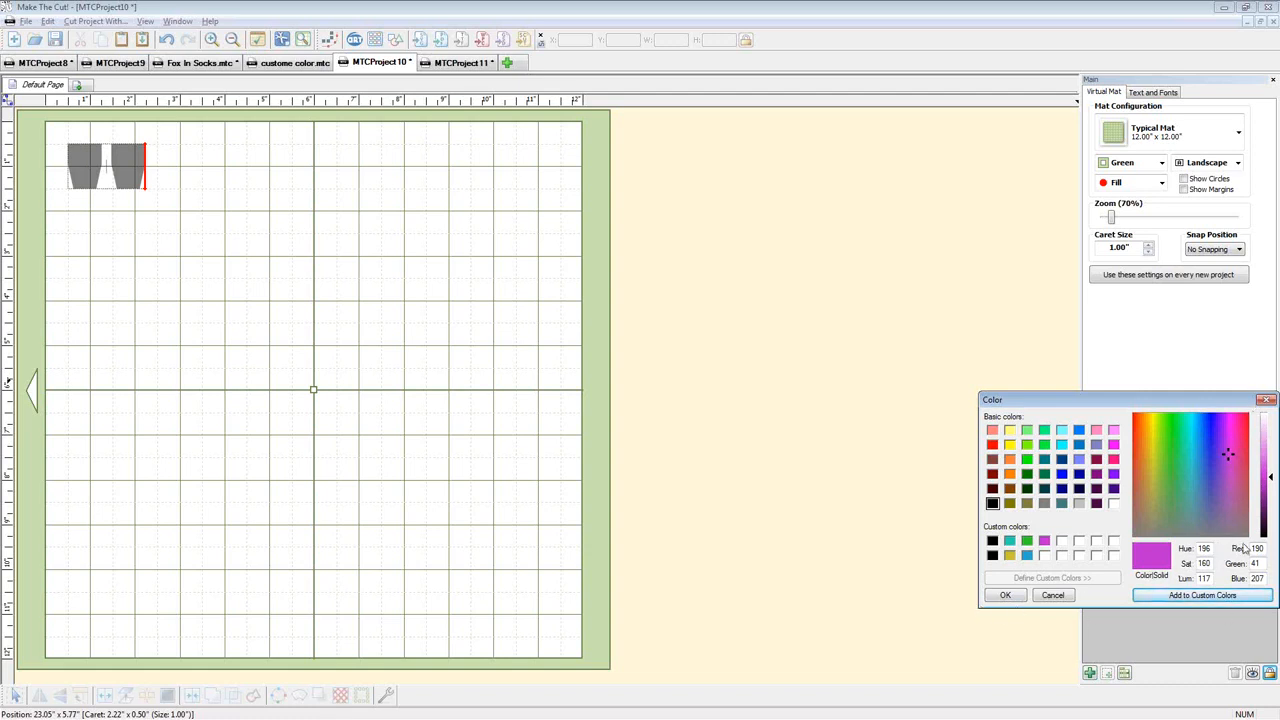
left_click(1266, 400)
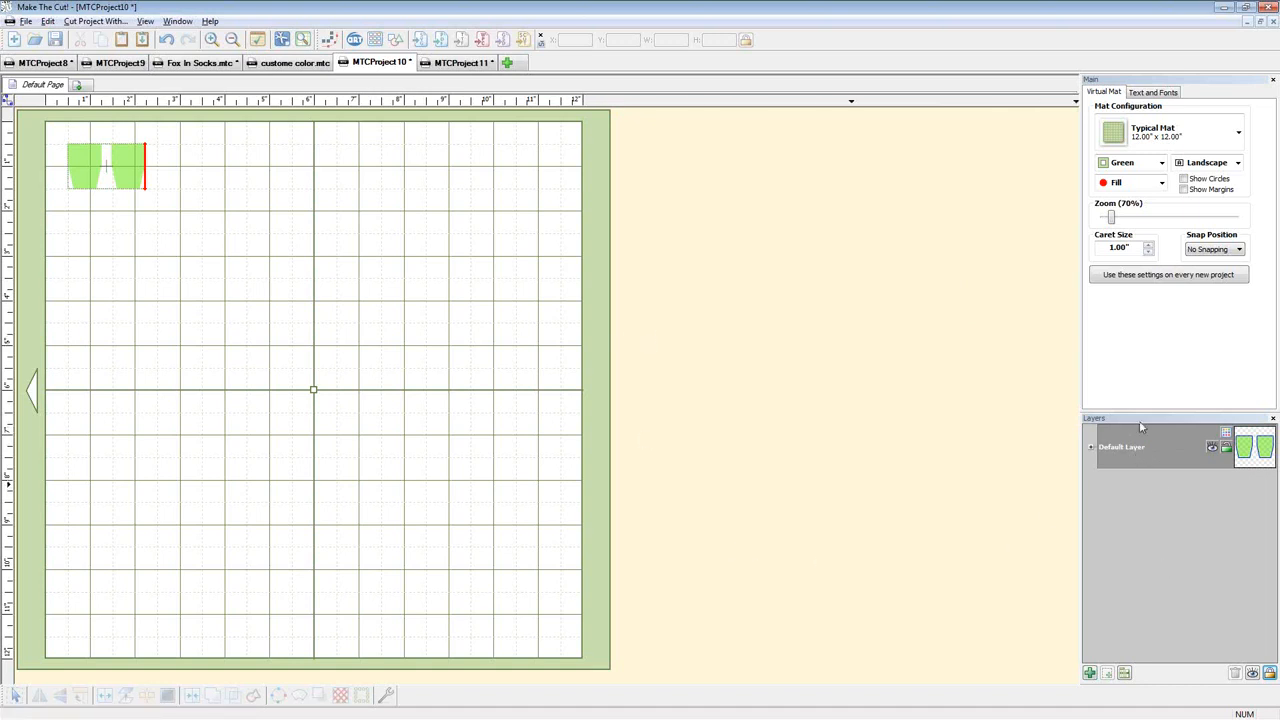
Add a new layer to MTCProject10 and insert the Arial Black double quotation mark glyph on it
left_click(1090, 673)
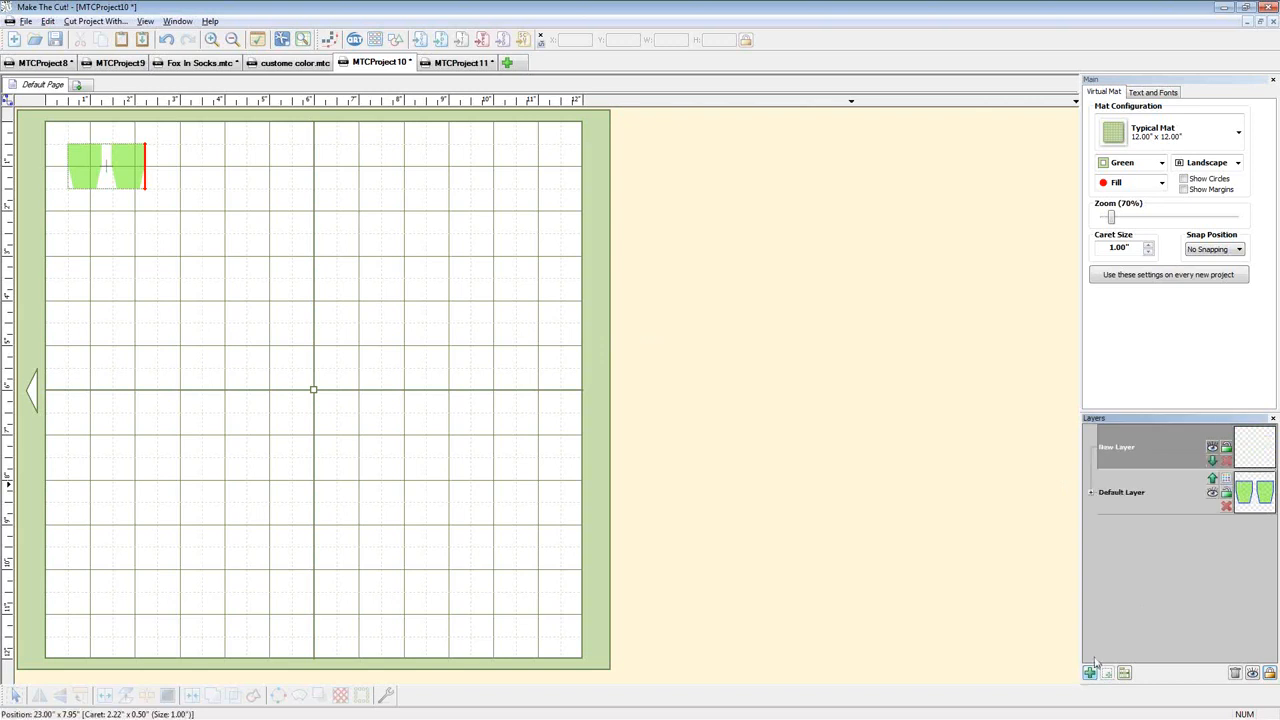
left_click(1158, 92)
left_click(1188, 187)
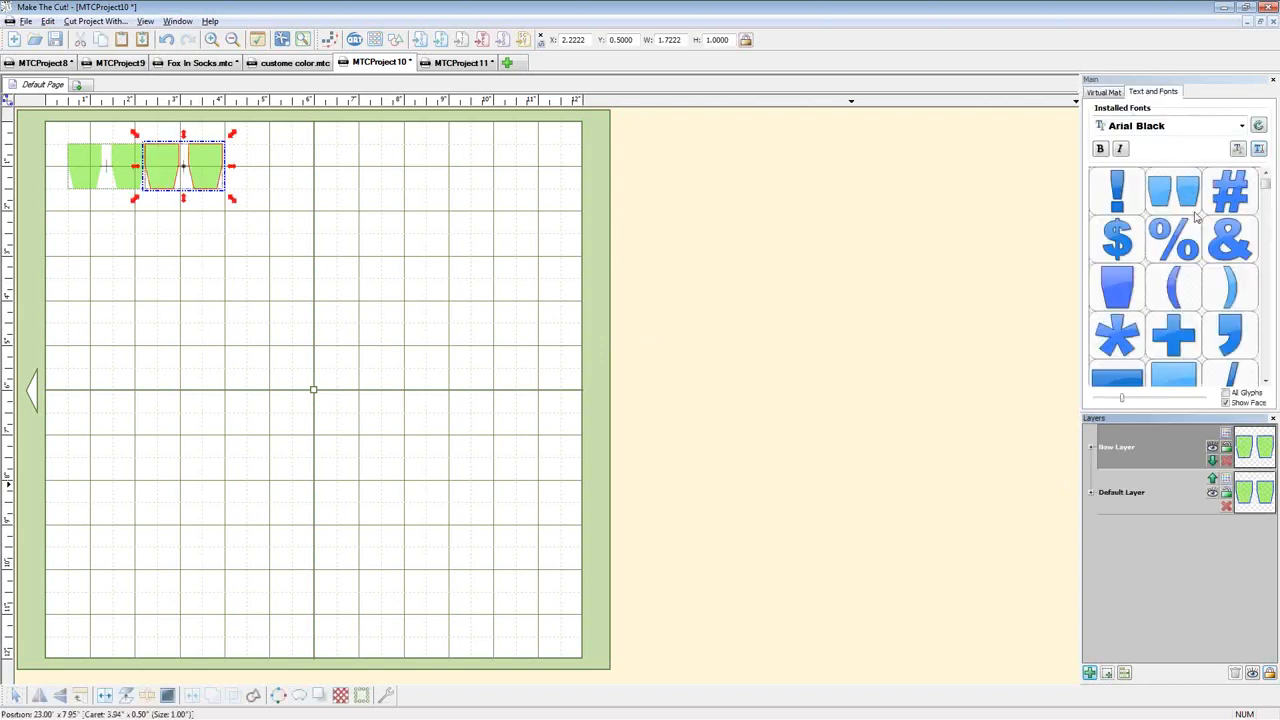
Add black to the custom colors in the new layer's color settings of MTCProject10 and cancel the dialog
left_click(1228, 432)
left_click(1232, 530)
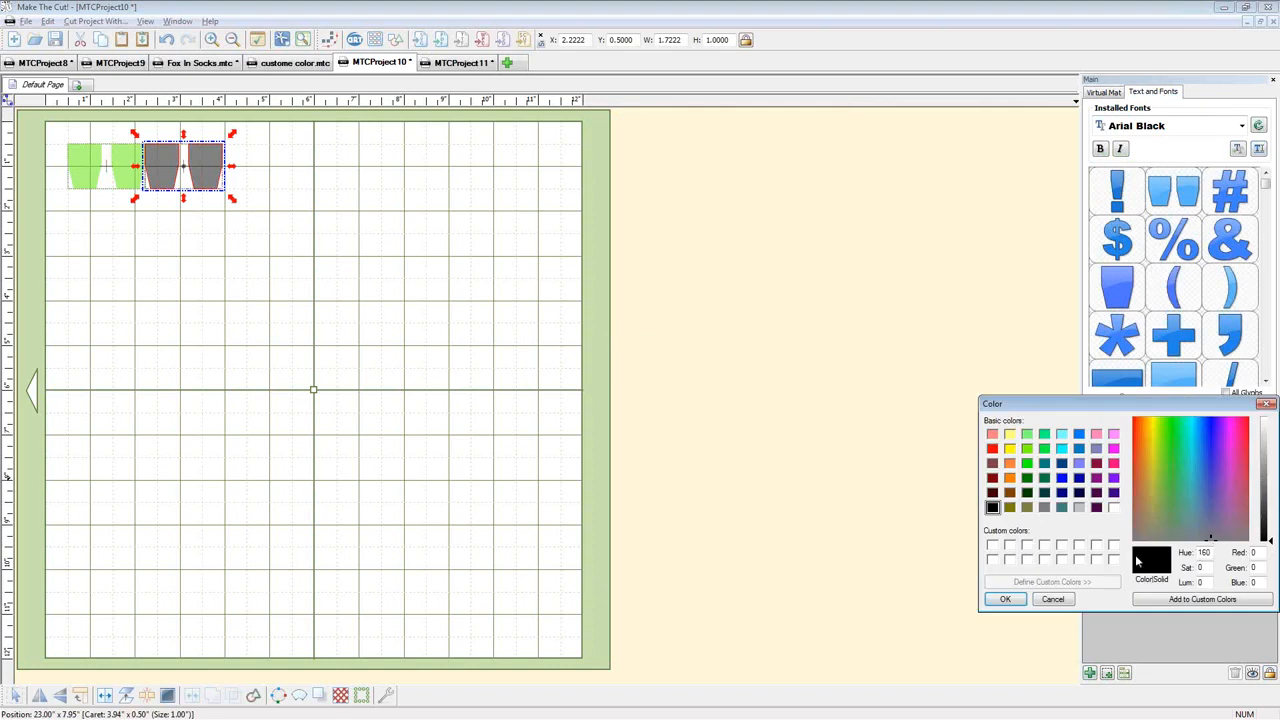
left_click(1197, 600)
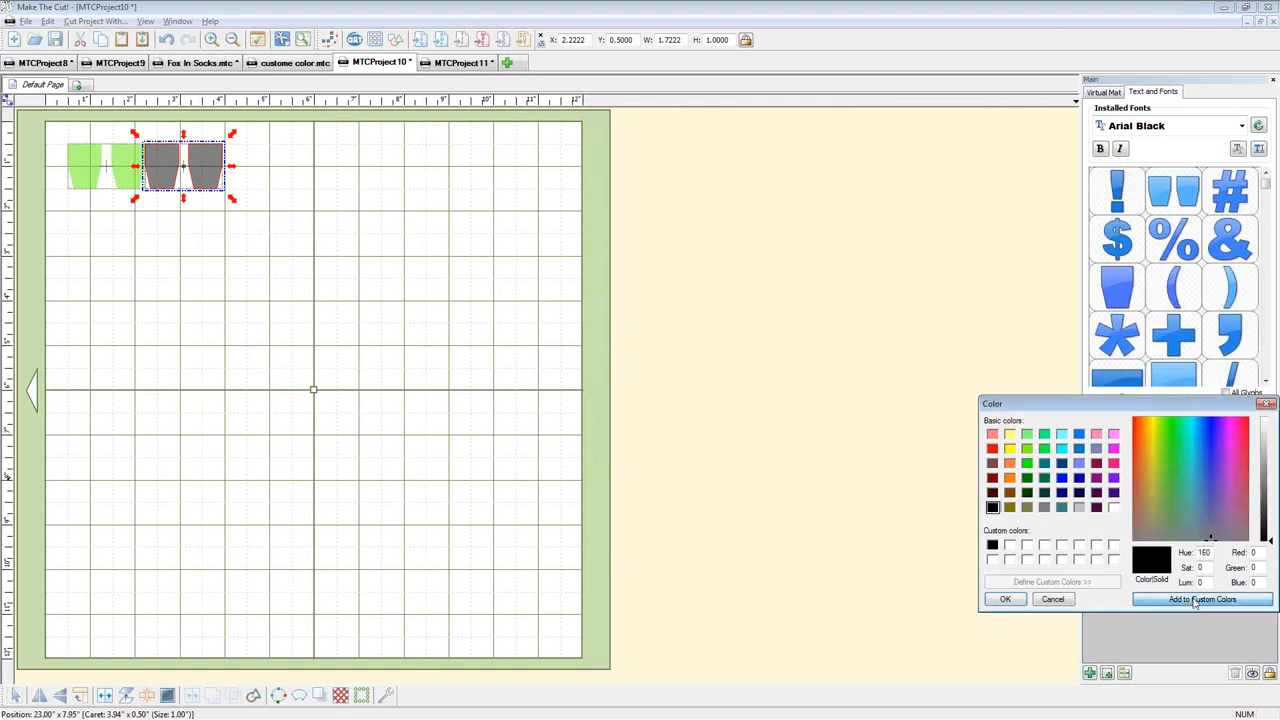
left_click(1053, 599)
Add black to the custom colors in the default layer's color settings of MTCProject10 and close them without applying
left_click(1187, 490)
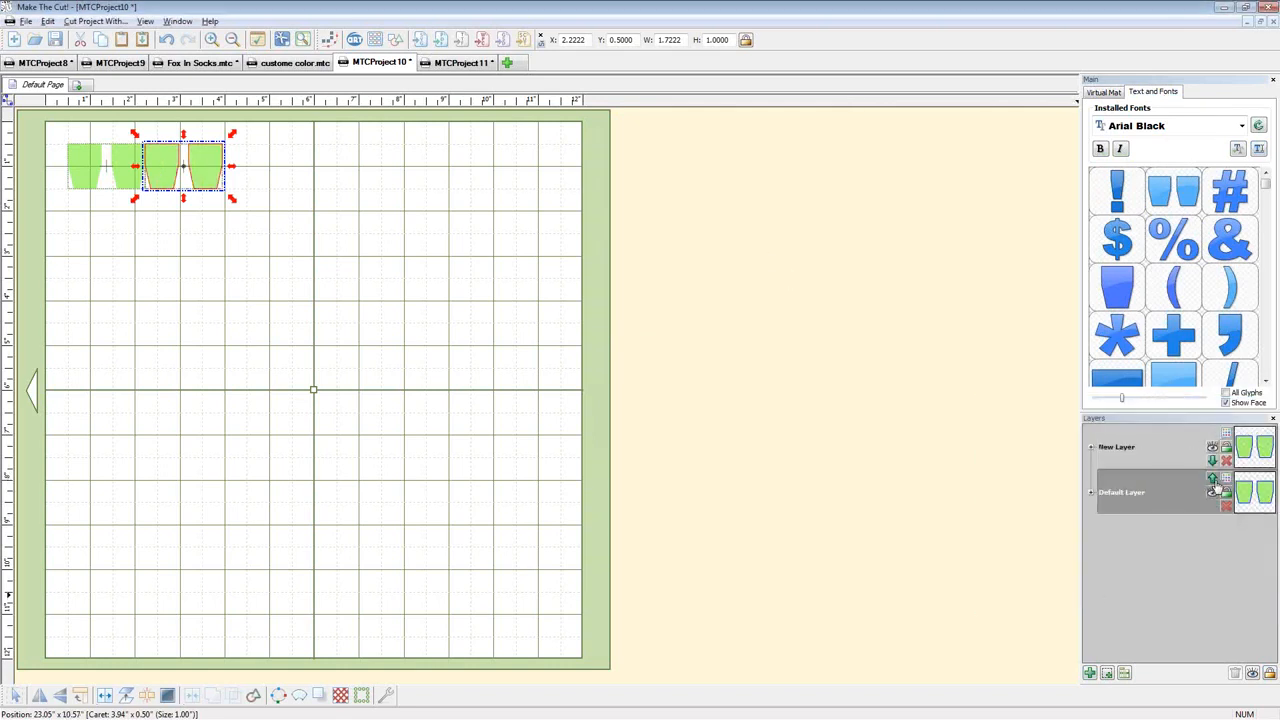
left_click(1222, 482)
left_click(1232, 570)
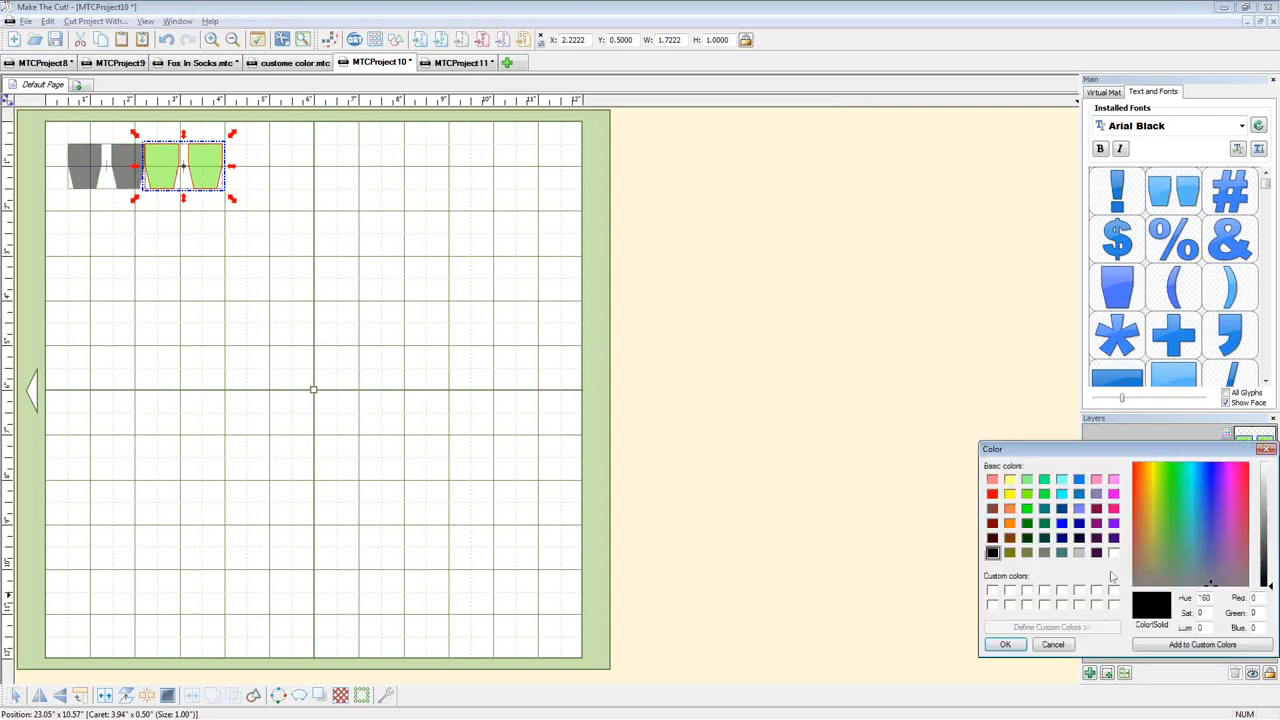
left_click(1222, 646)
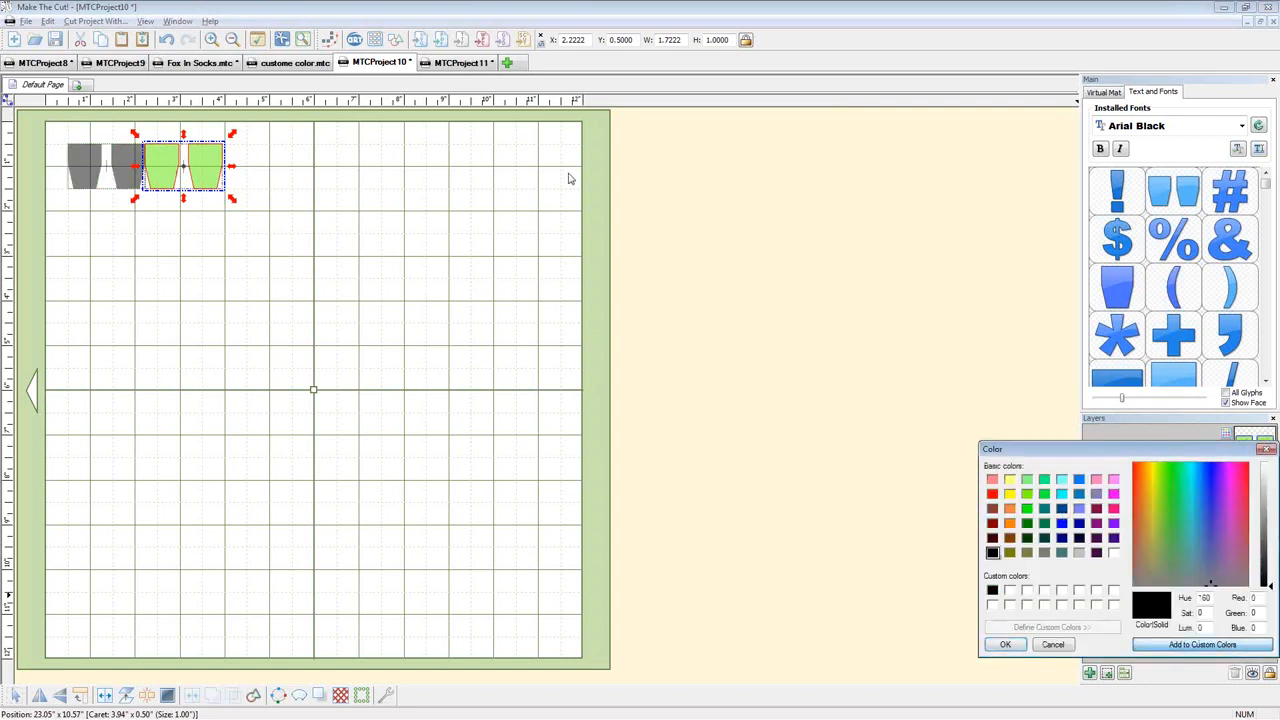
left_click(1264, 450)
Examine the custom colors offered for the default layer in custome color.mtc and cancel the color settings
left_click(272, 64)
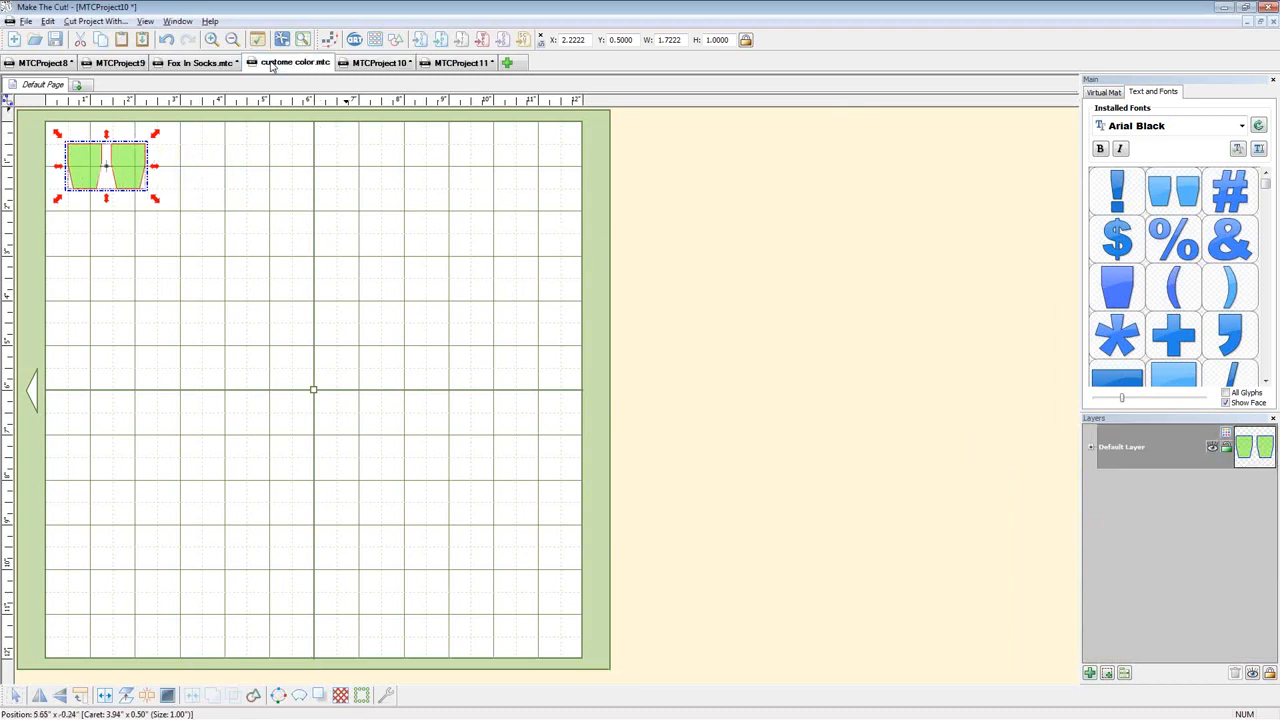
left_click(1218, 447)
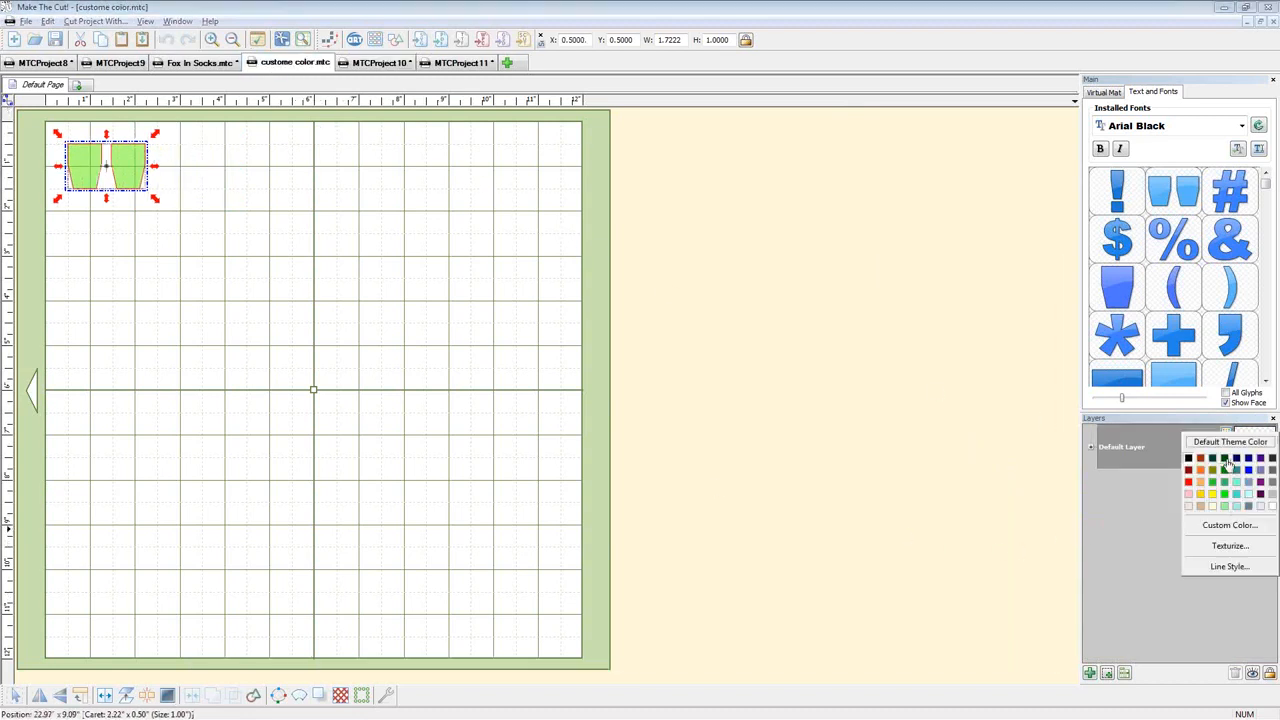
left_click(1232, 530)
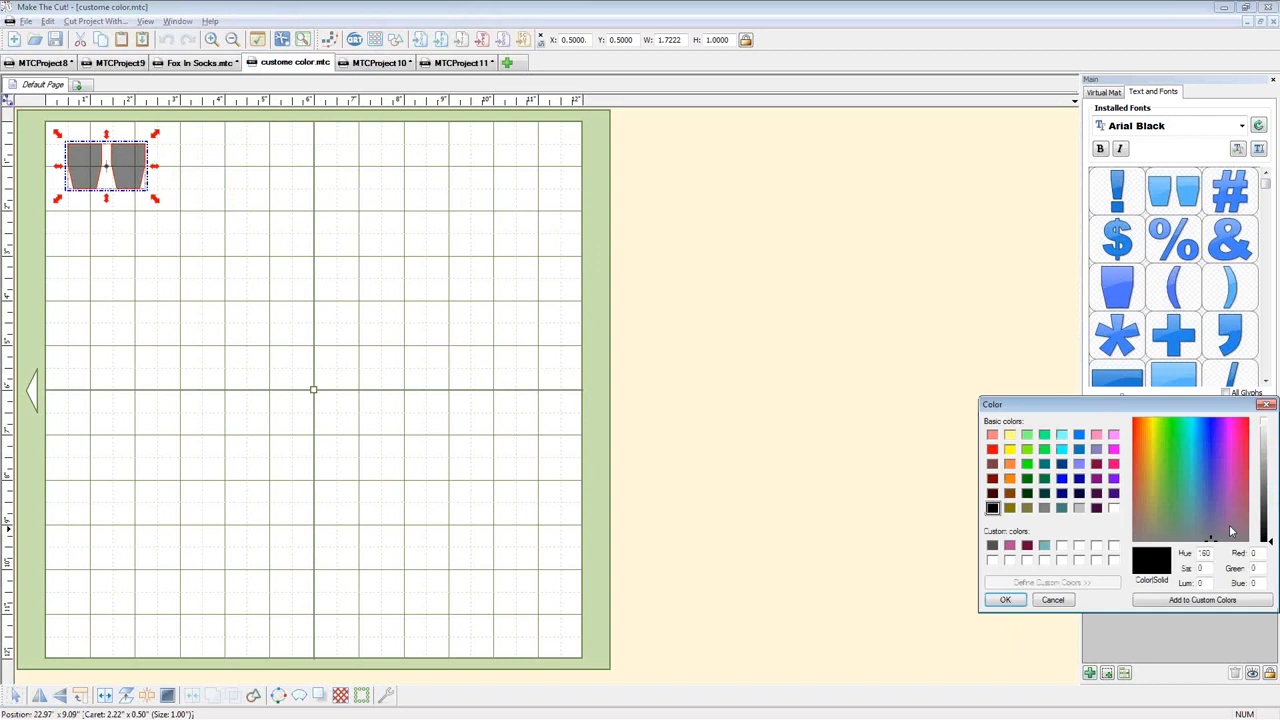
left_click(1050, 600)
Add a new layer containing the Arial Black plus sign glyph and apply the dark burgundy custom color to the layer
left_click(1090, 673)
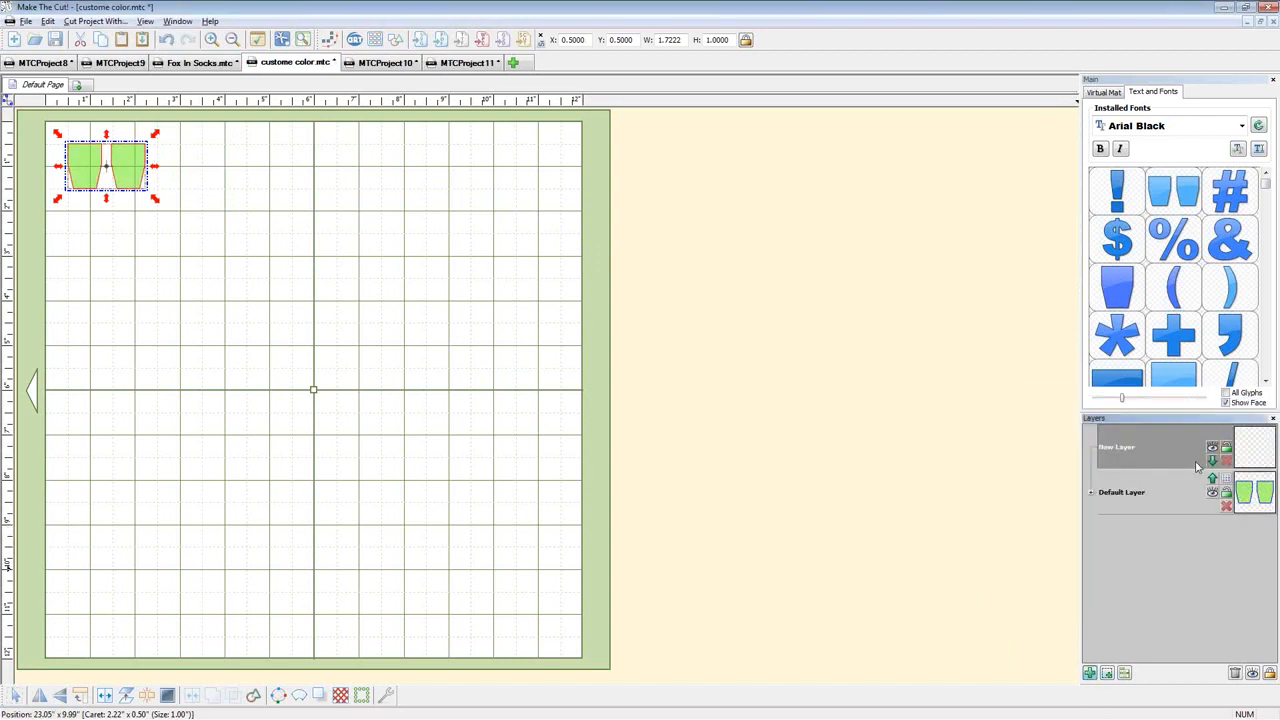
left_click(1178, 345)
left_click(1234, 442)
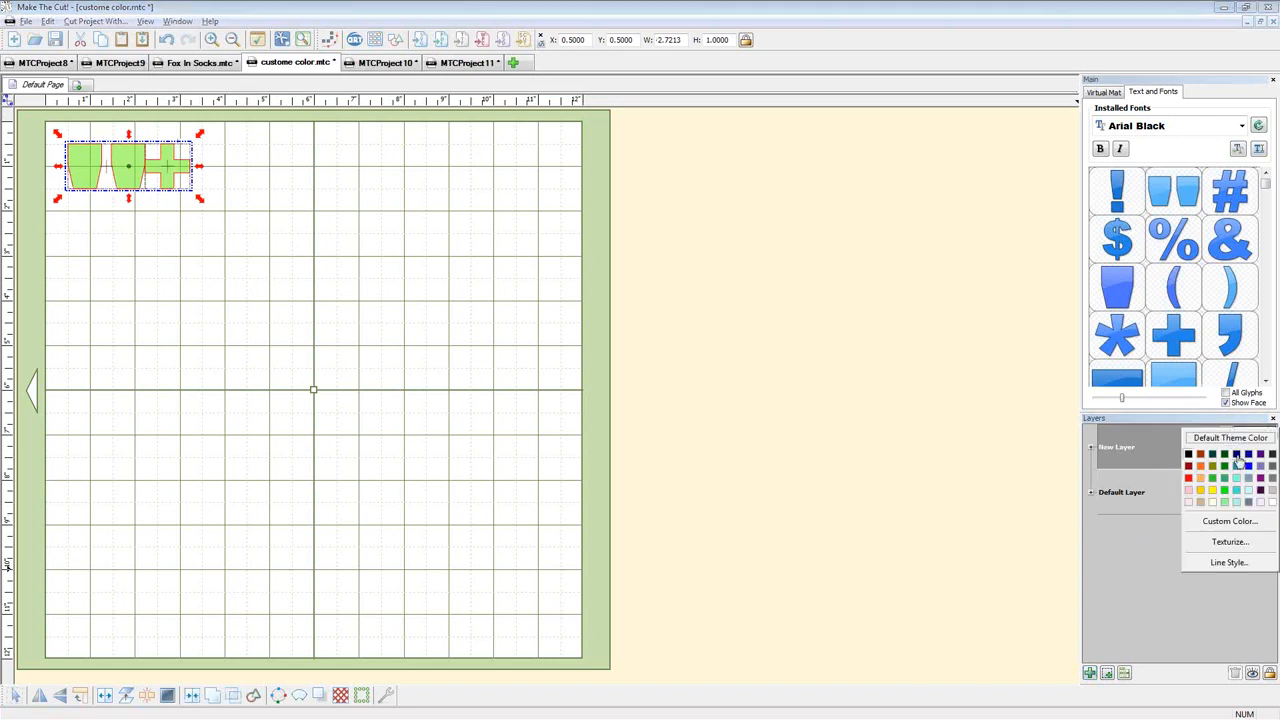
left_click(1254, 523)
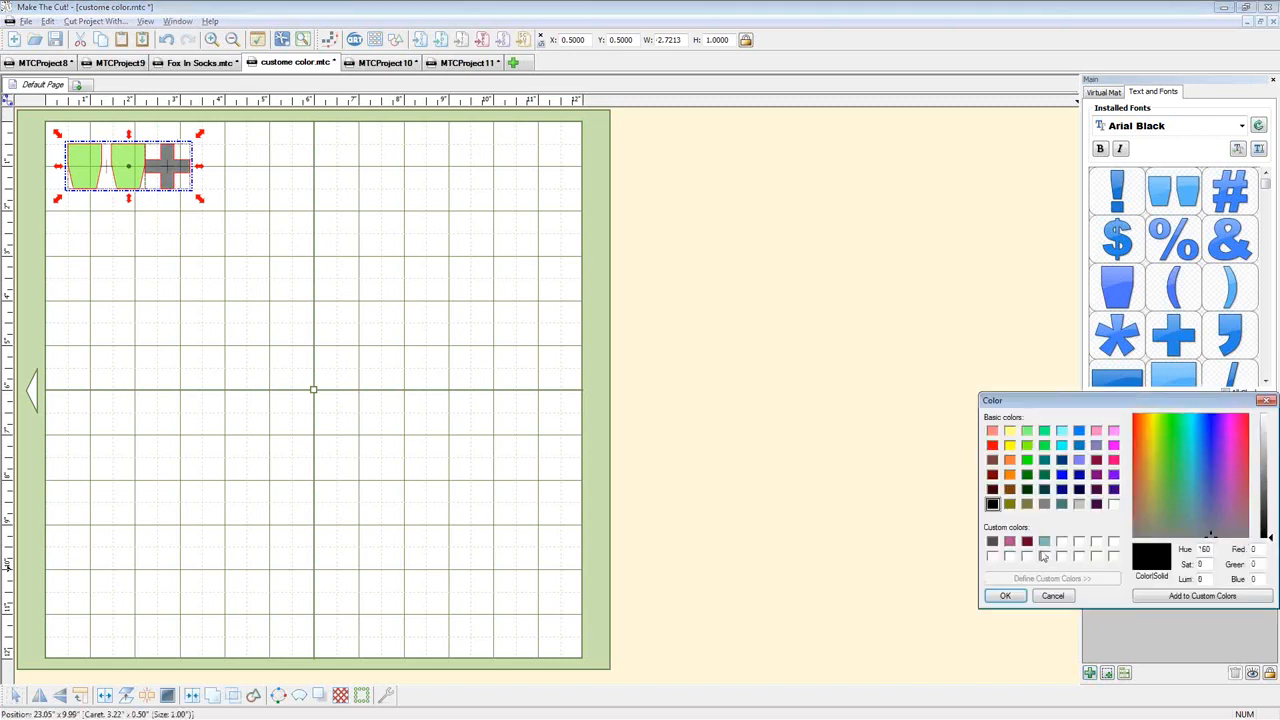
left_click(1027, 541)
left_click(1005, 595)
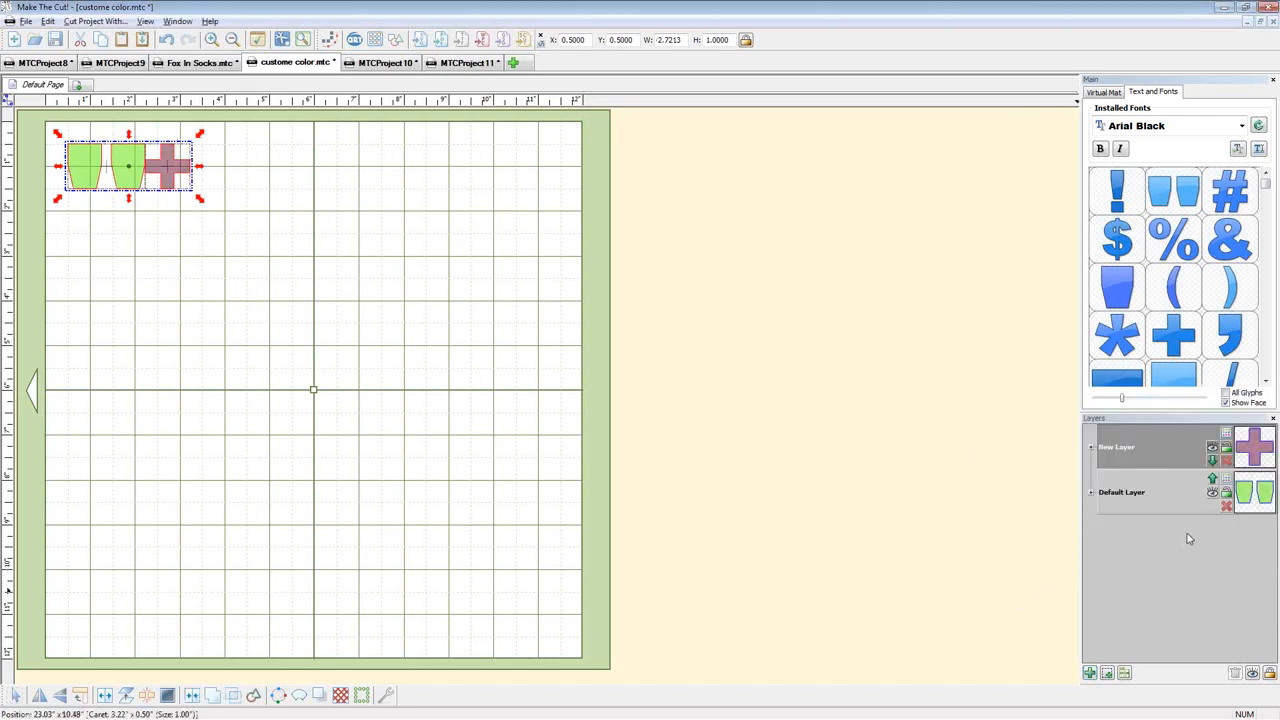
Place the Arial Black apostrophe glyph at about X 4.95, Y 3.58 and give it the dark burgundy custom color (108, 0, 54)
left_click_drag(1113, 300, 288, 304)
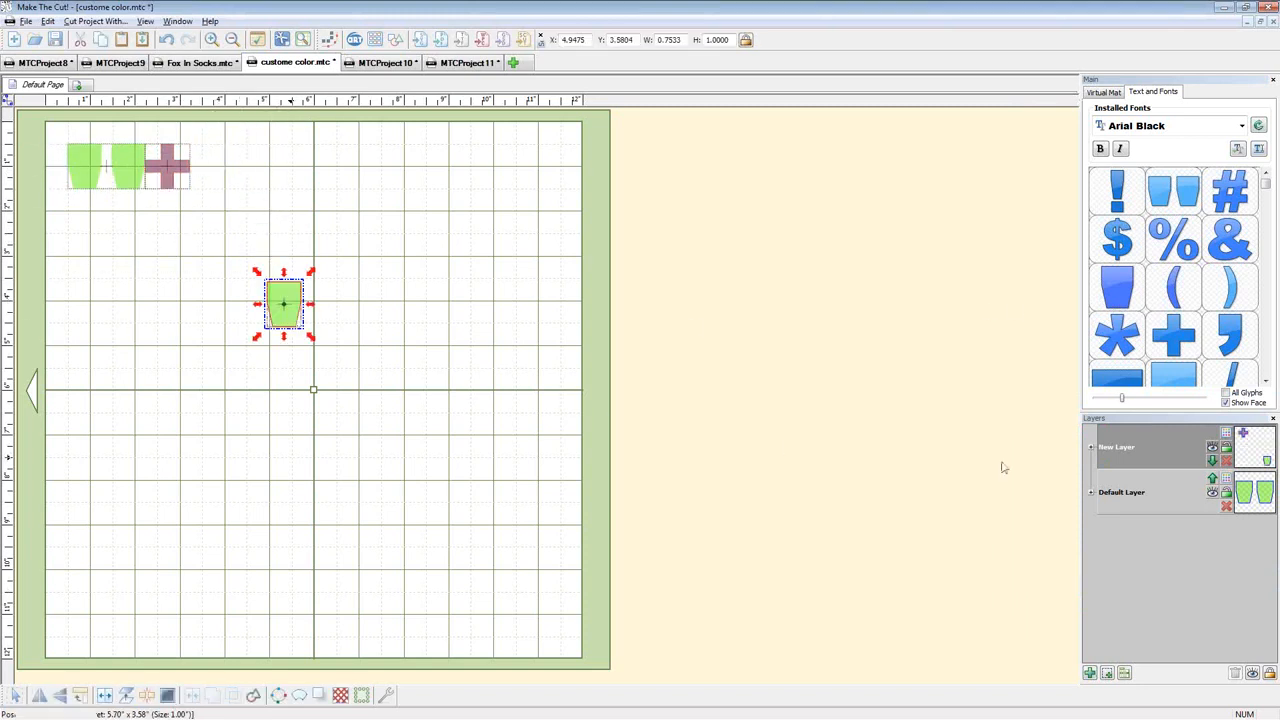
right_click(274, 303)
mouse_move(331, 327)
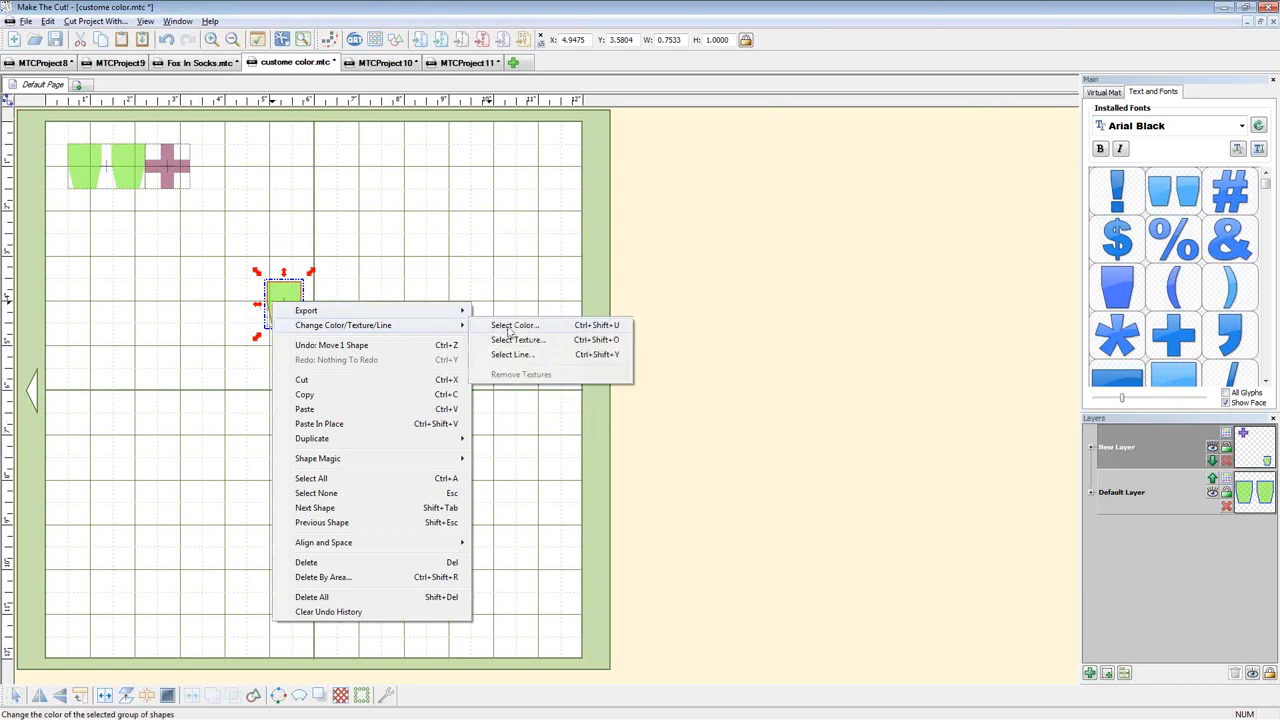
left_click(512, 326)
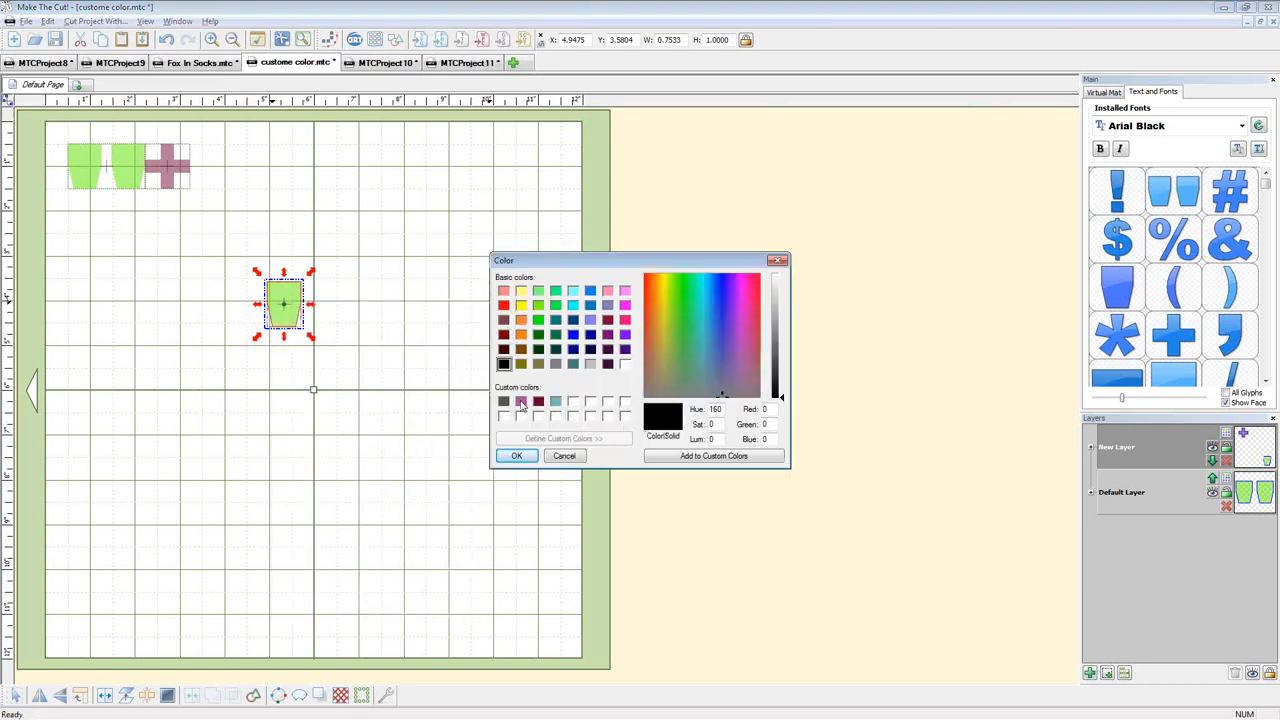
left_click(538, 401)
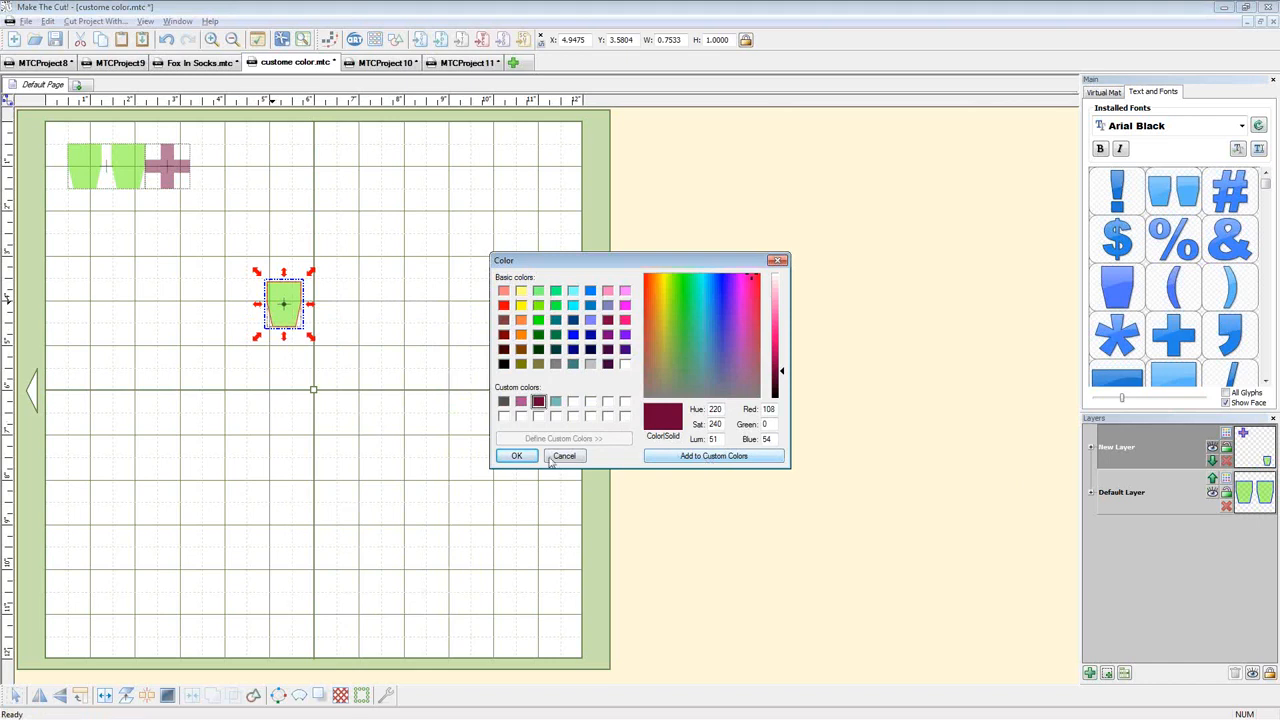
left_click(516, 456)
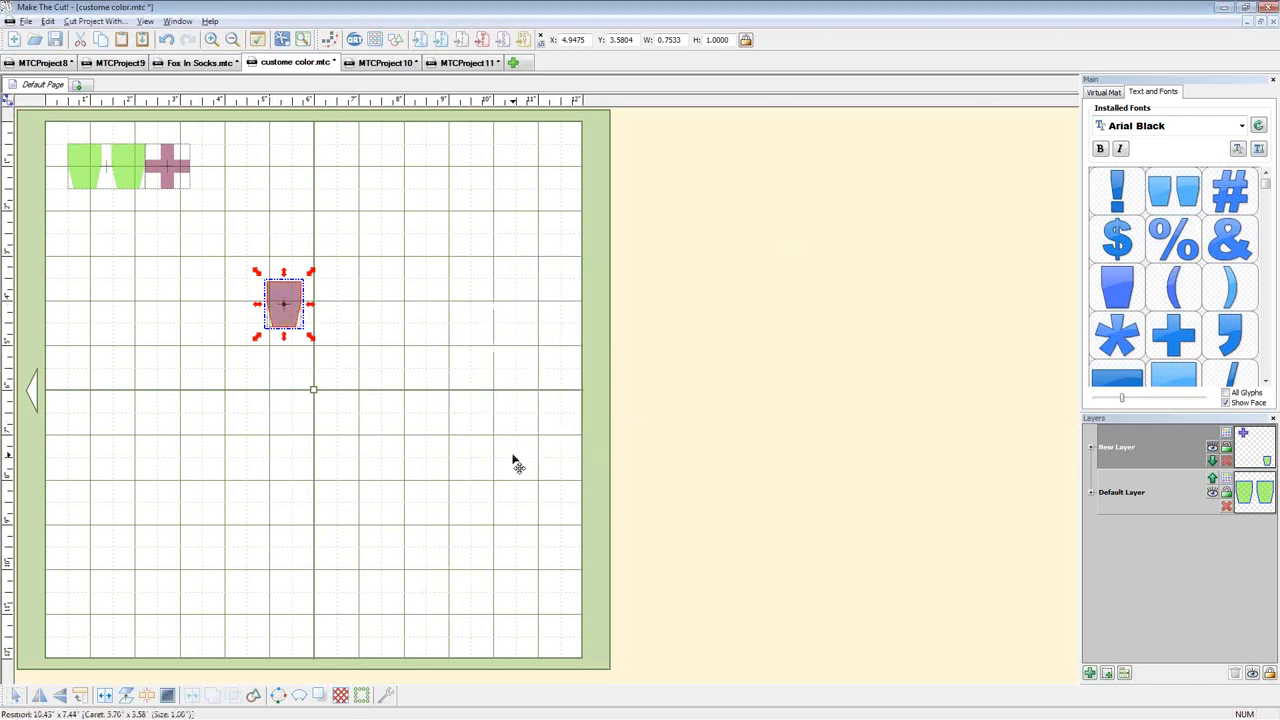
Change the apostrophe shape's color to the pink custom color and deselect it
right_click(290, 302)
mouse_move(440, 326)
left_click(525, 328)
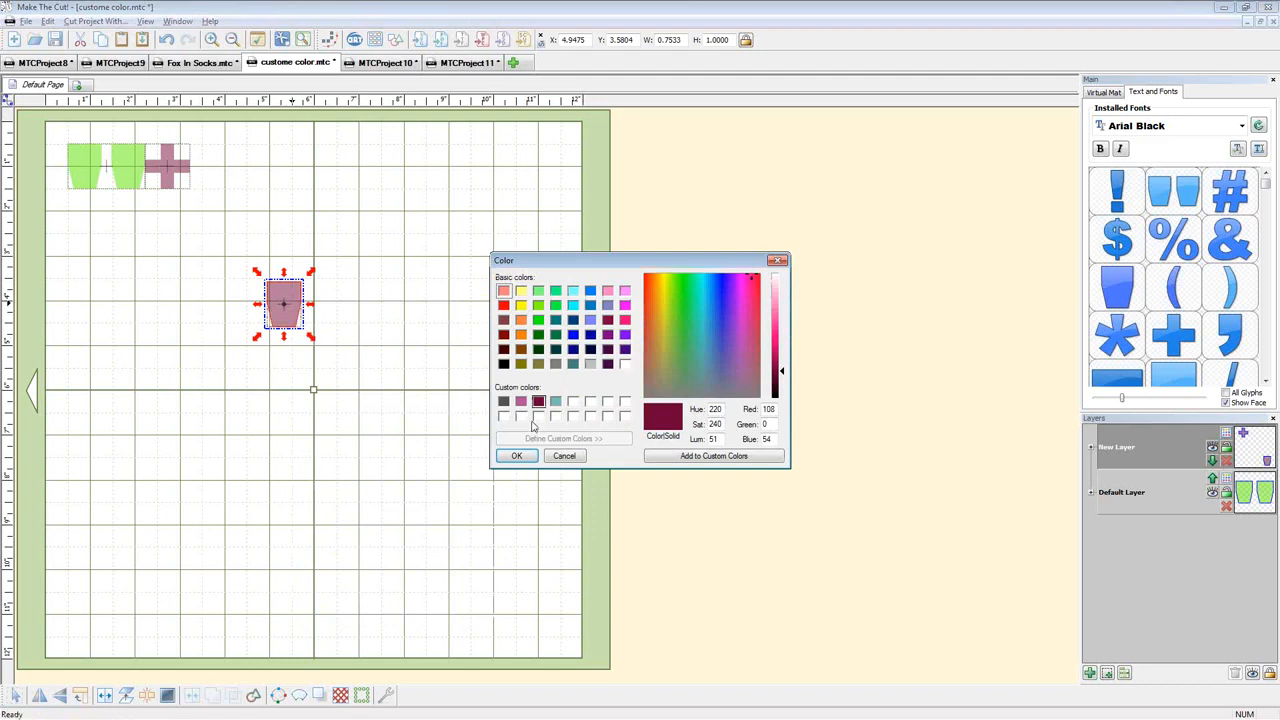
left_click(521, 401)
left_click(516, 456)
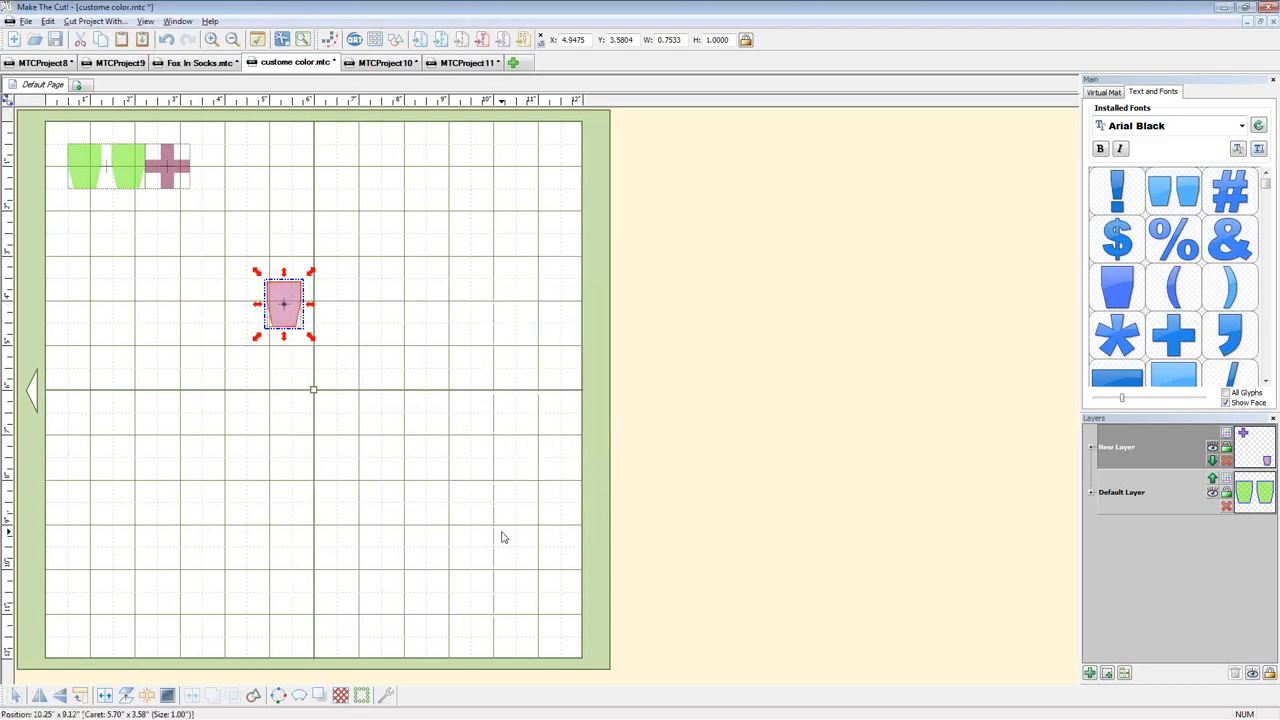
left_click(501, 535)
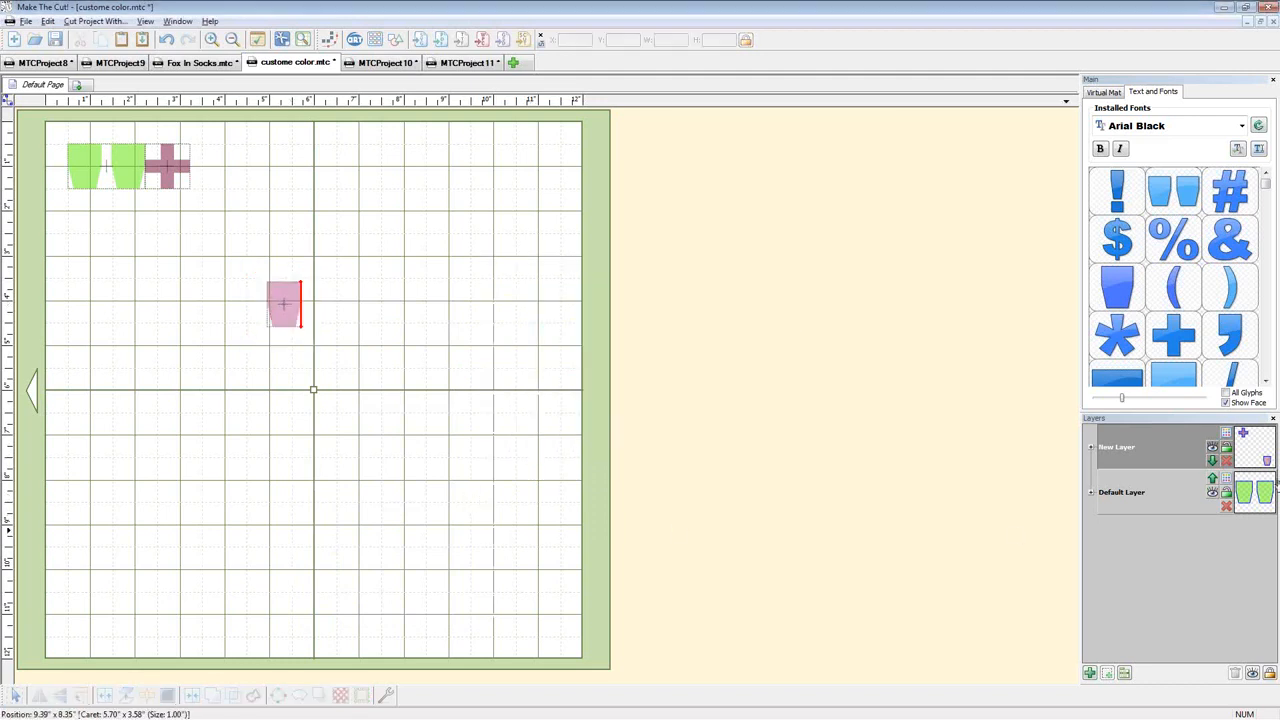
Set the virtual mat's color theme to Contrast and move the pink apostrophe beside the plus sign, to about X 3.46, Y 0.63
left_click(1104, 92)
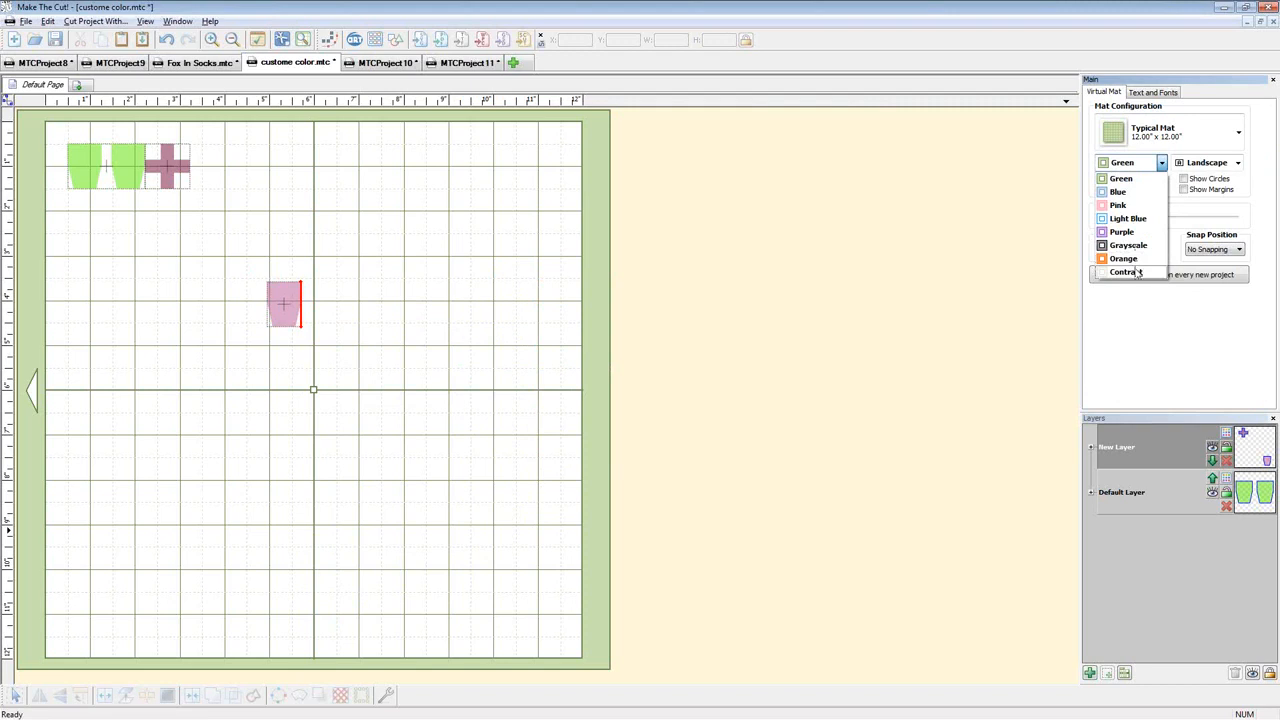
left_click(1126, 271)
left_click_drag(278, 318, 211, 185)
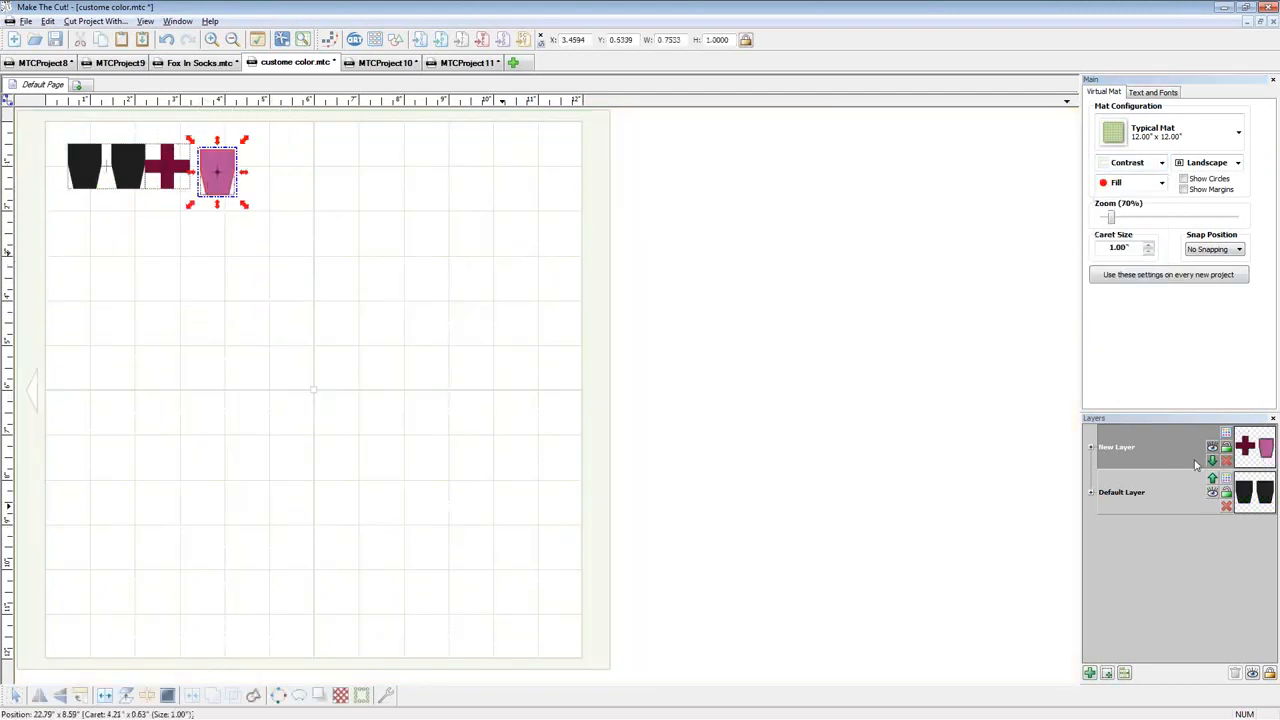
Check the custom colors offered for the default layer under the Contrast mat and close the color settings without applying
left_click(1224, 480)
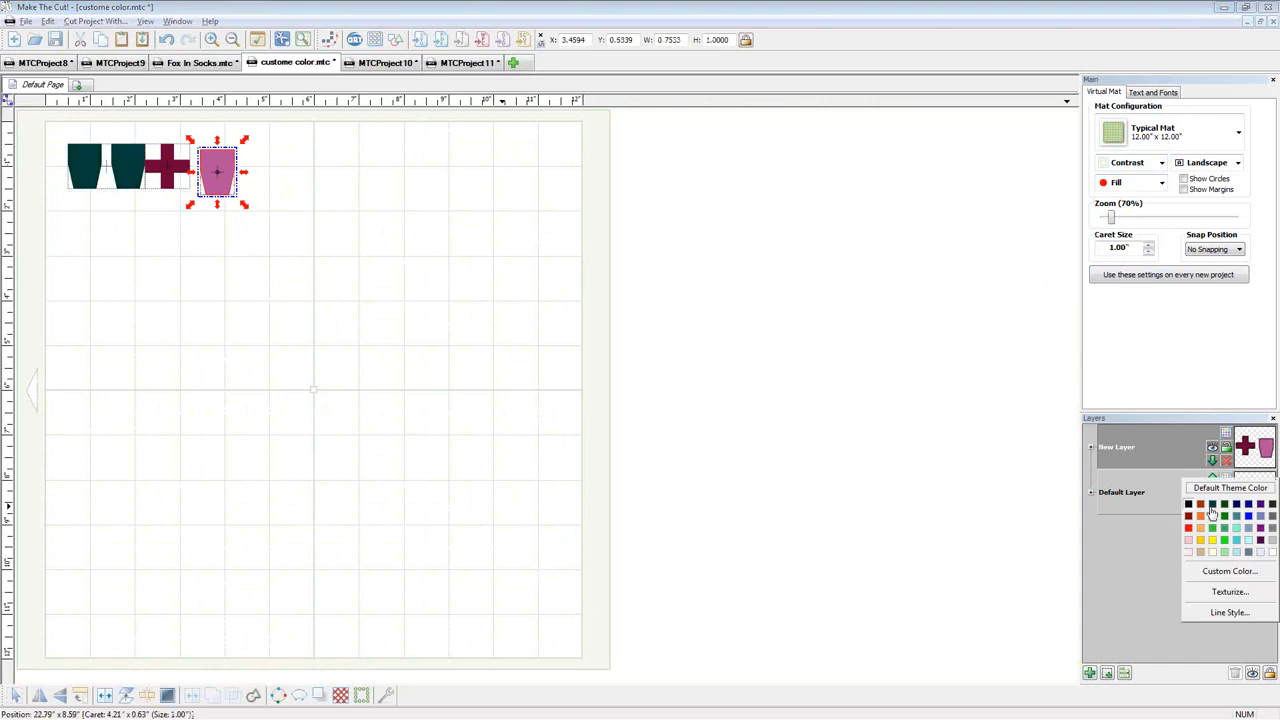
left_click(1216, 574)
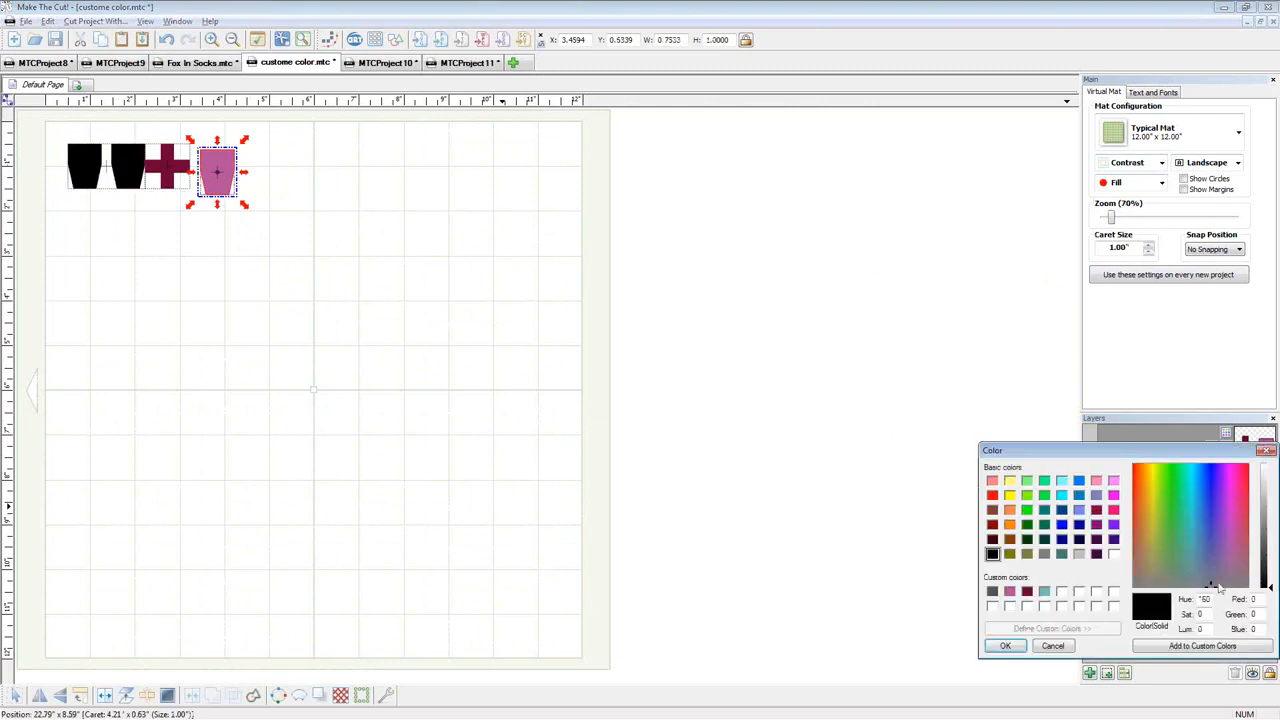
left_click(1266, 453)
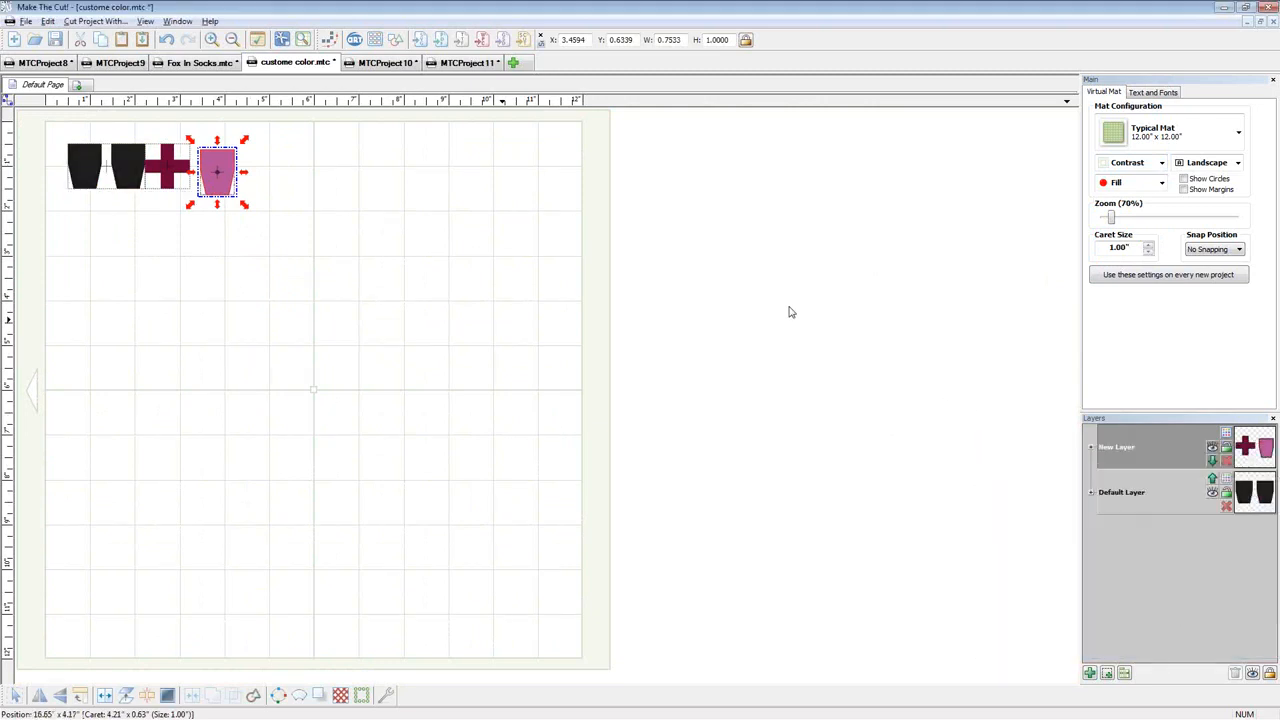
left_click(786, 315)
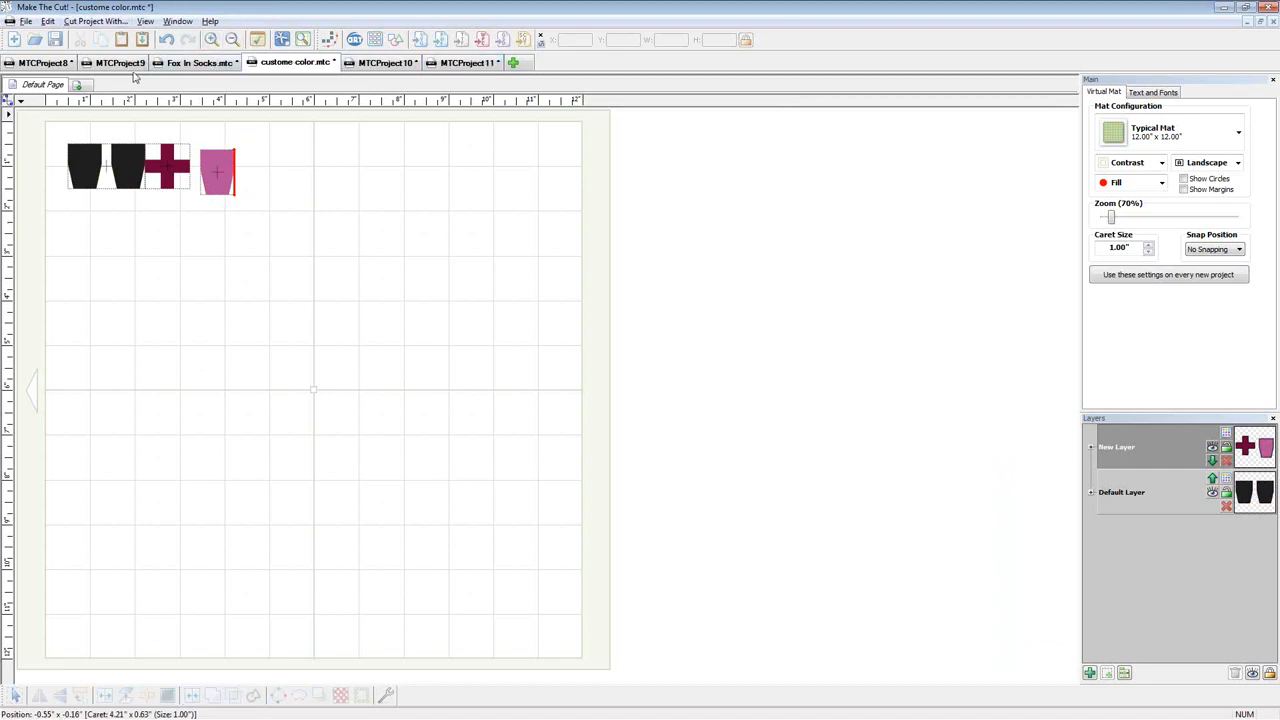
Return to MTCProject11 and view the Color Blocks - Stampin Up item in the Your Shapes library without adding a shape
left_click(193, 64)
left_click(466, 63)
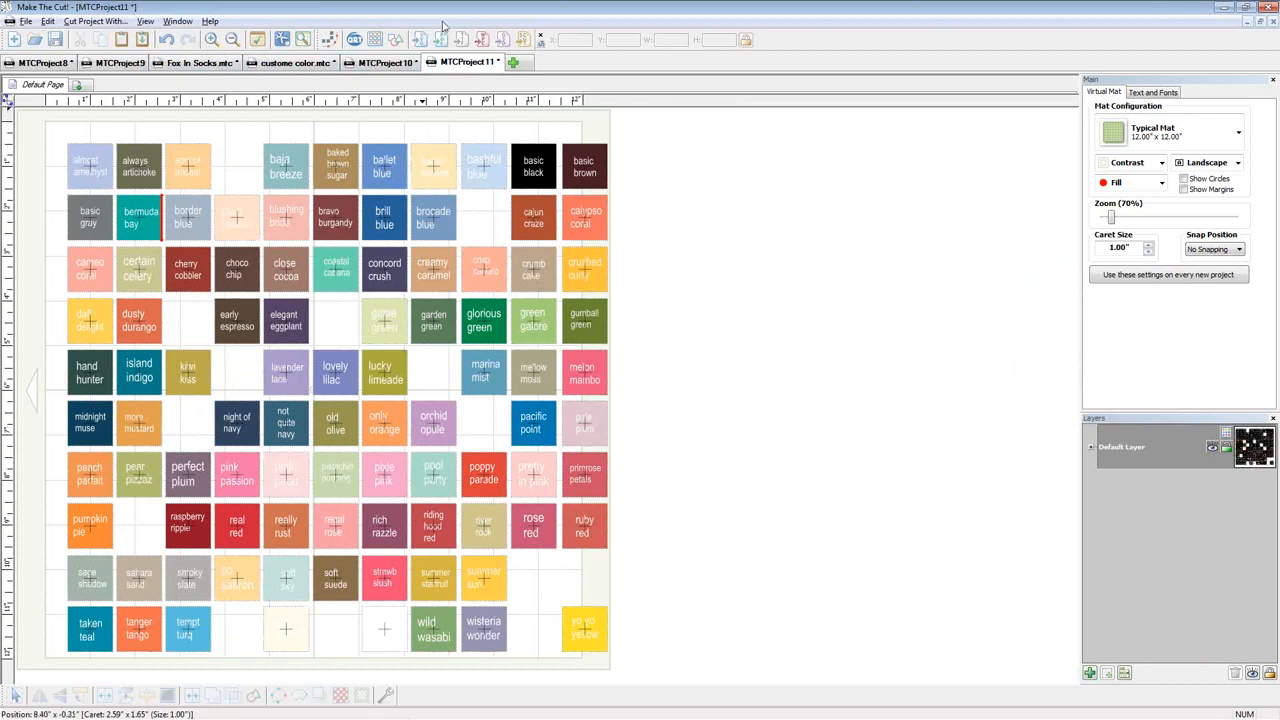
left_click(336, 40)
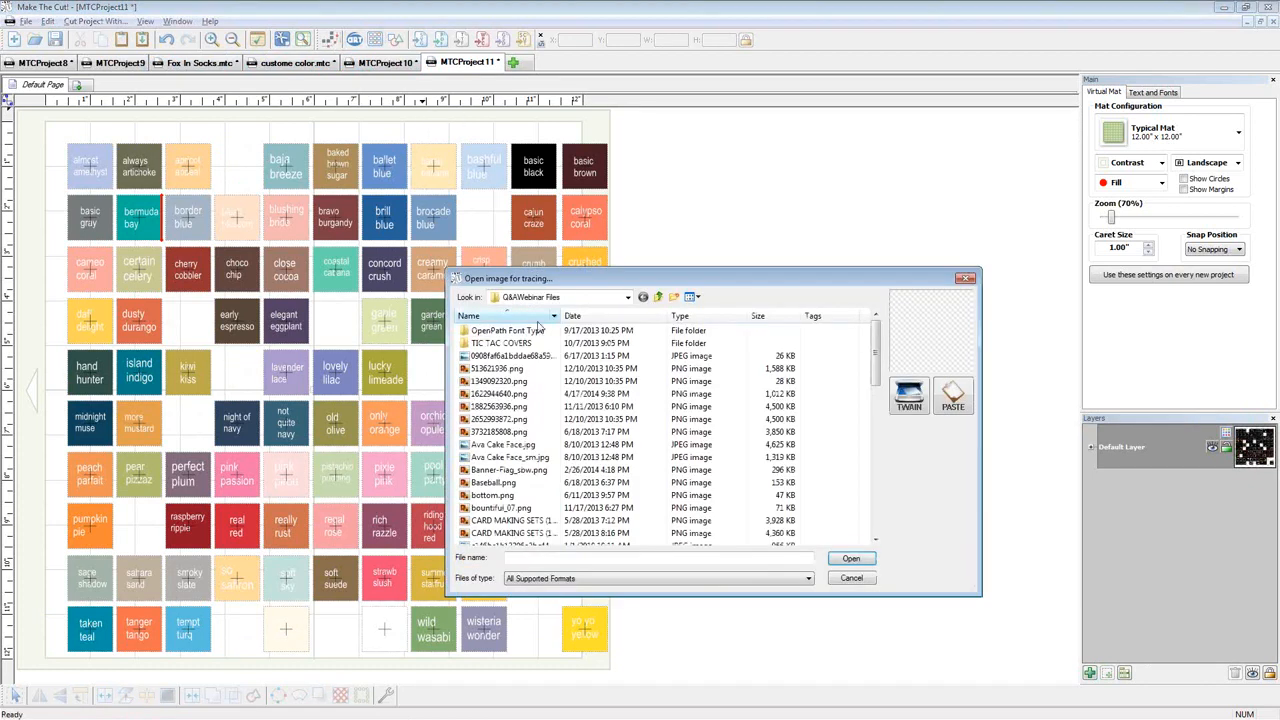
left_click(851, 582)
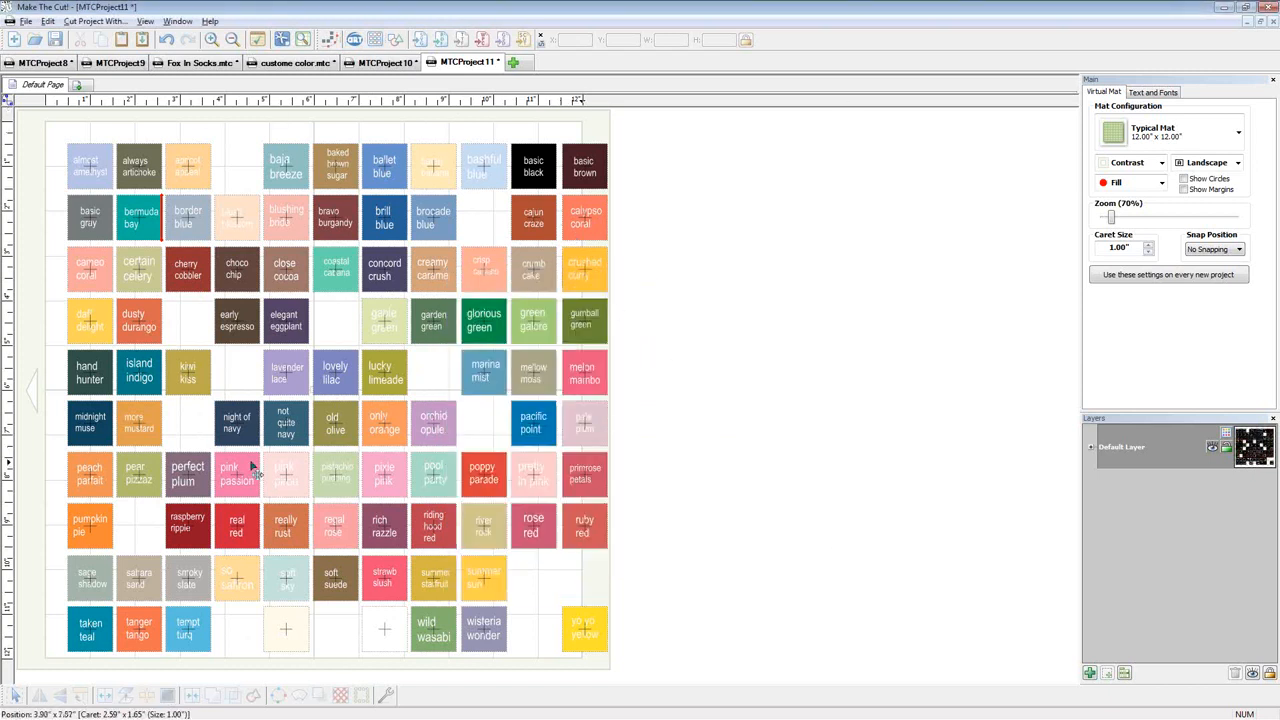
left_click(334, 378)
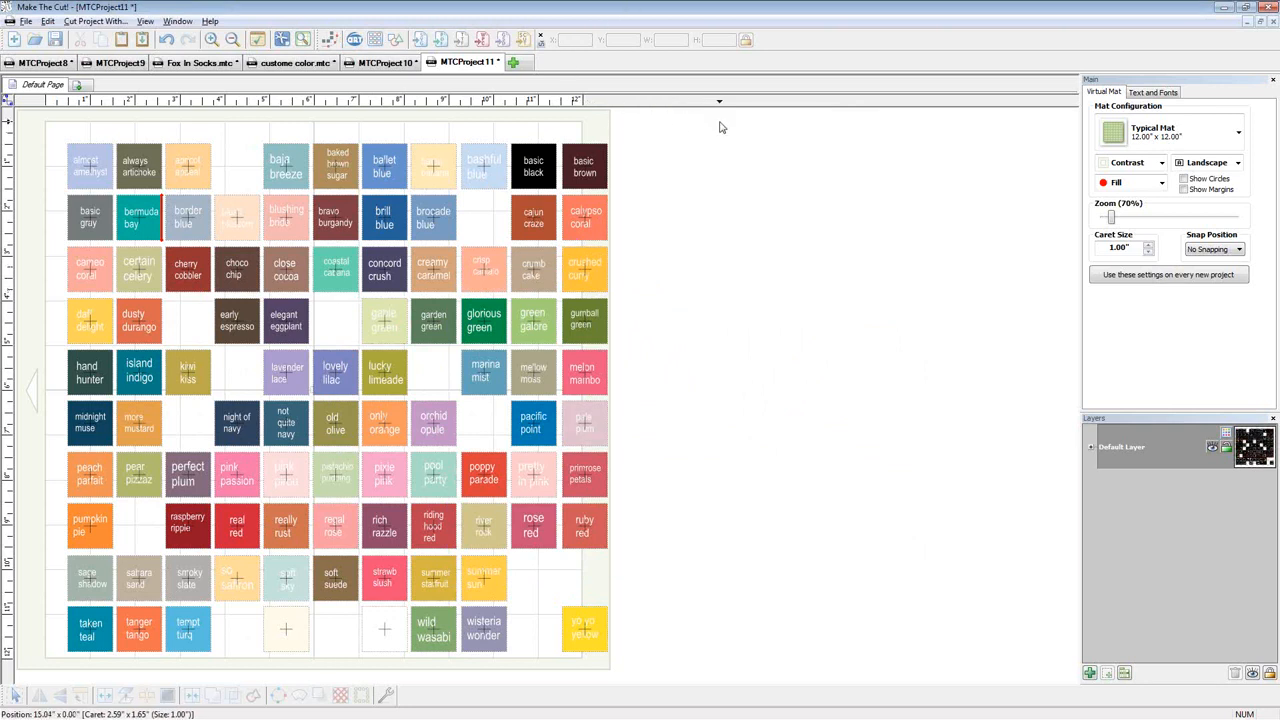
left_click(396, 39)
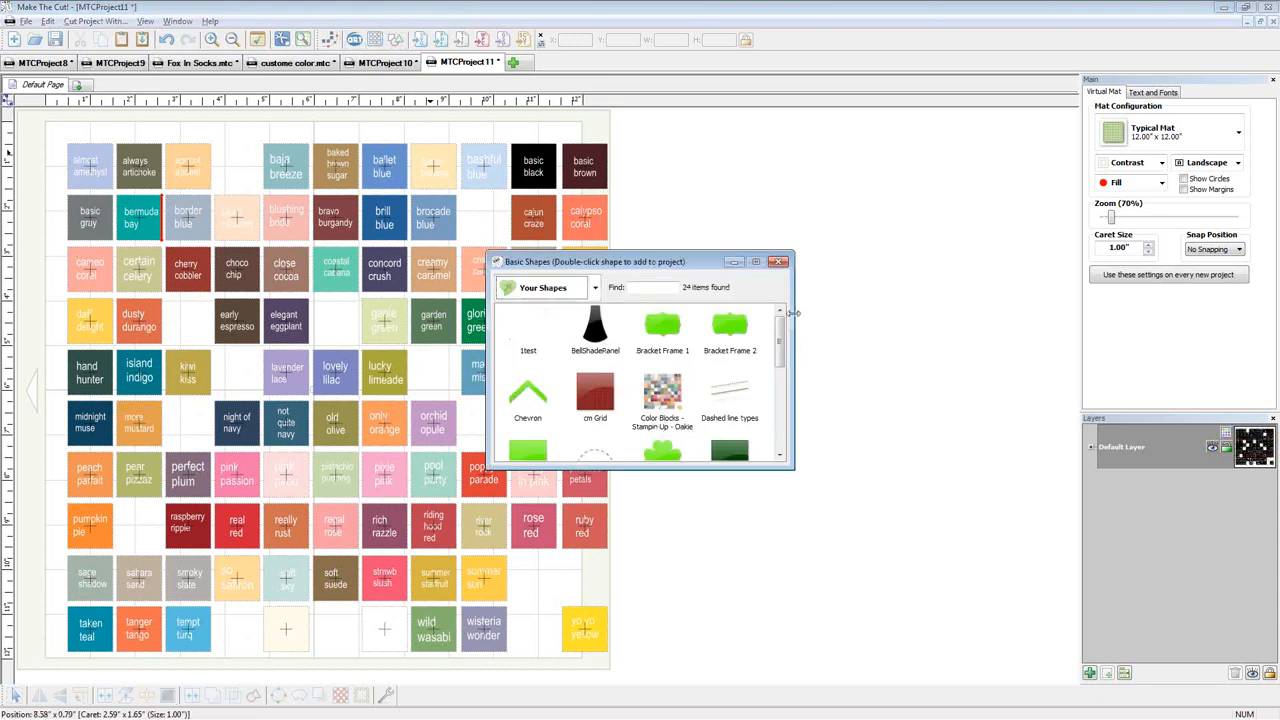
left_click(781, 262)
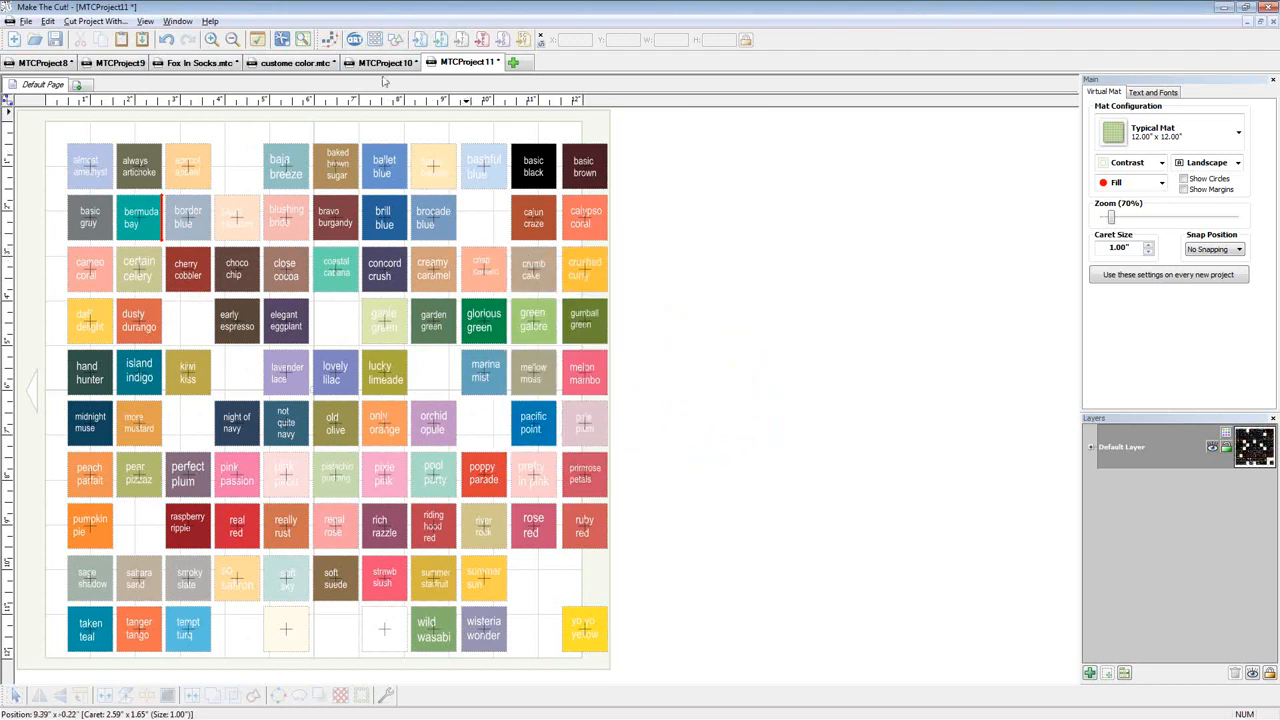
Create a new project and add the pirate skull with torches from the Your Shapes library
left_click(296, 63)
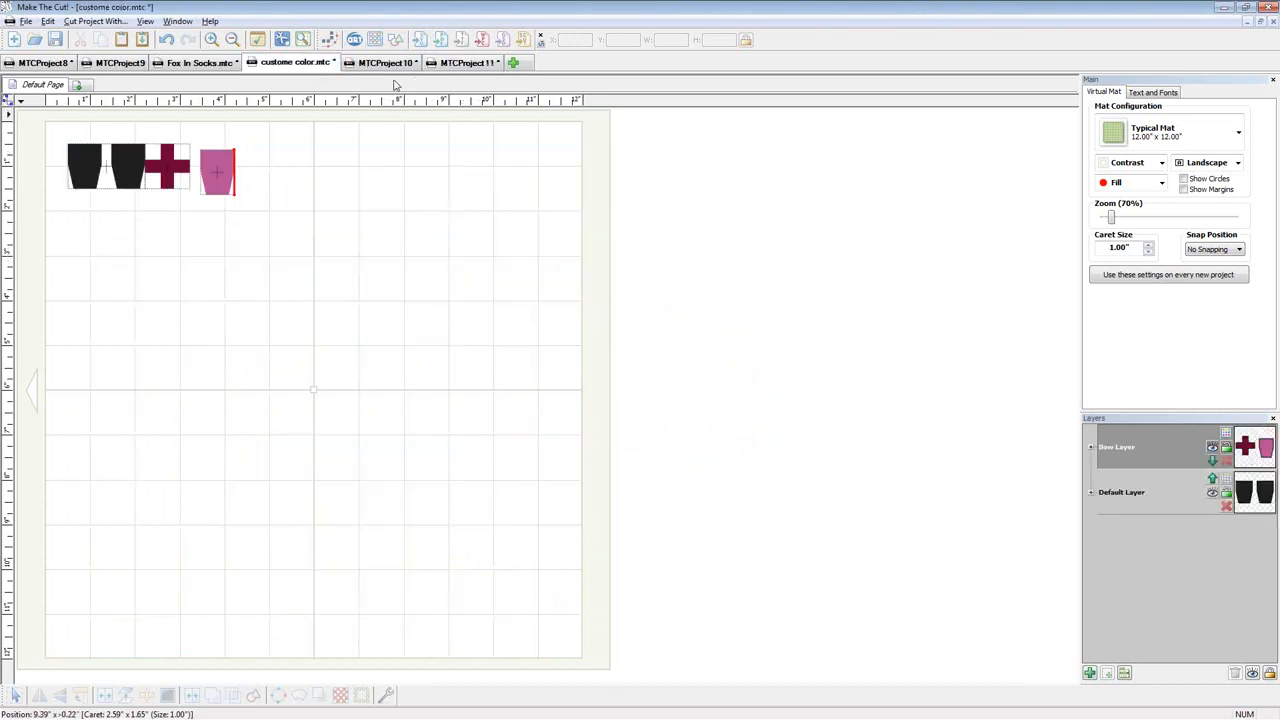
left_click(516, 63)
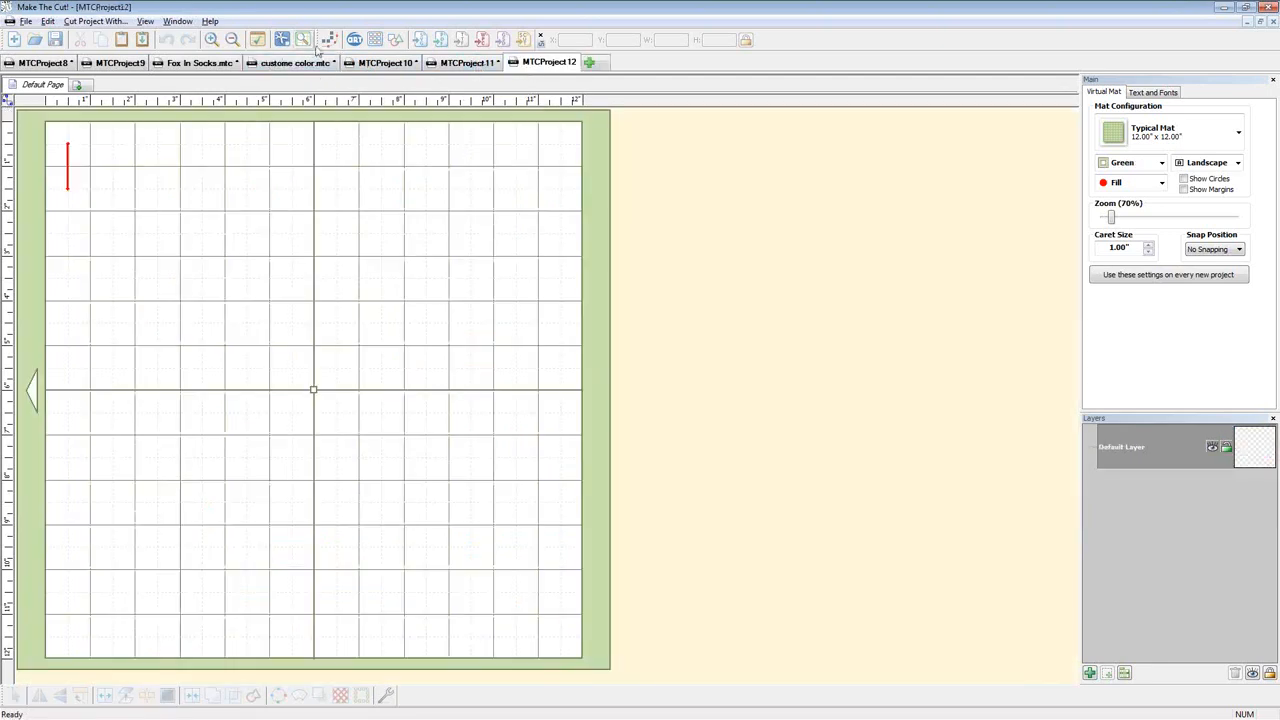
left_click(329, 40)
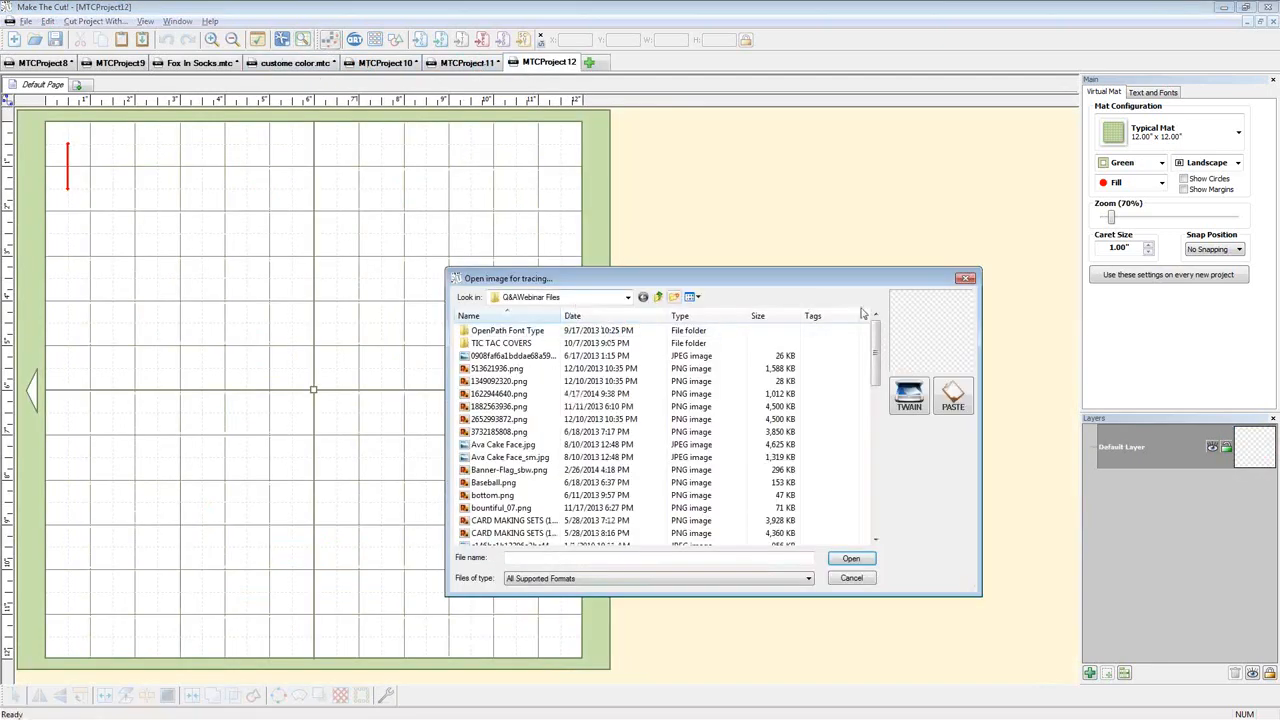
key("Escape")
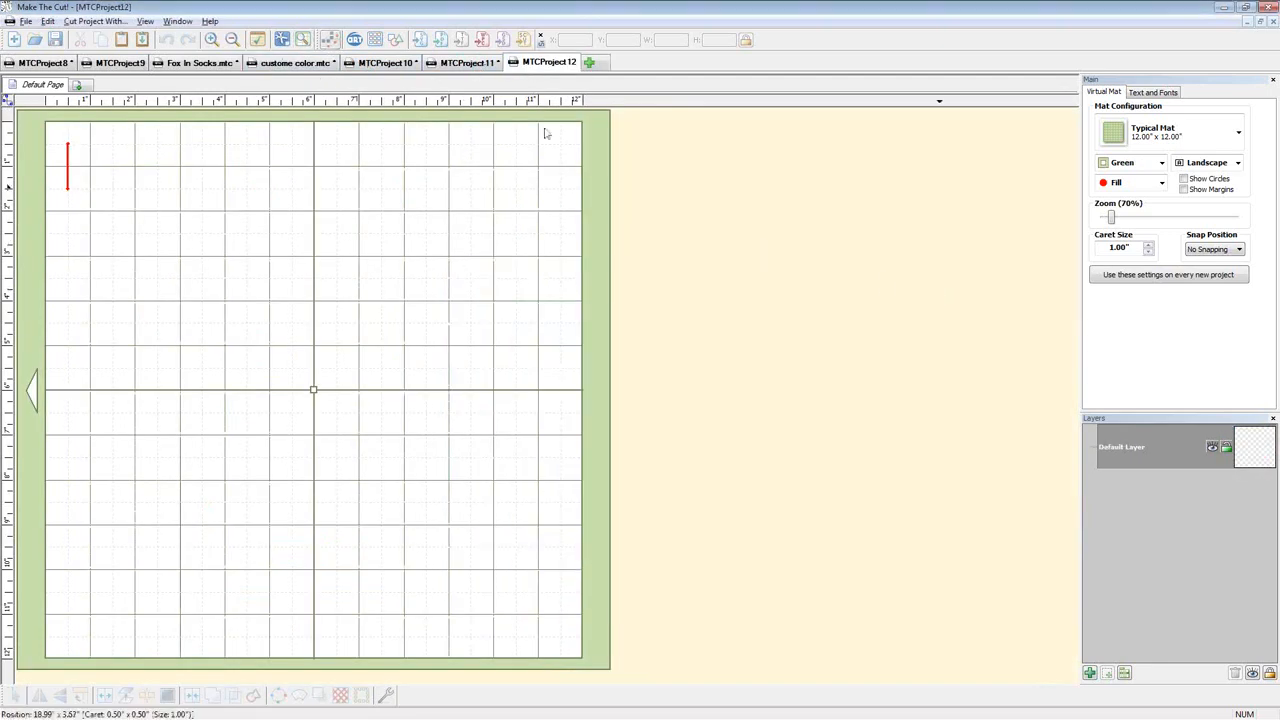
left_click(396, 40)
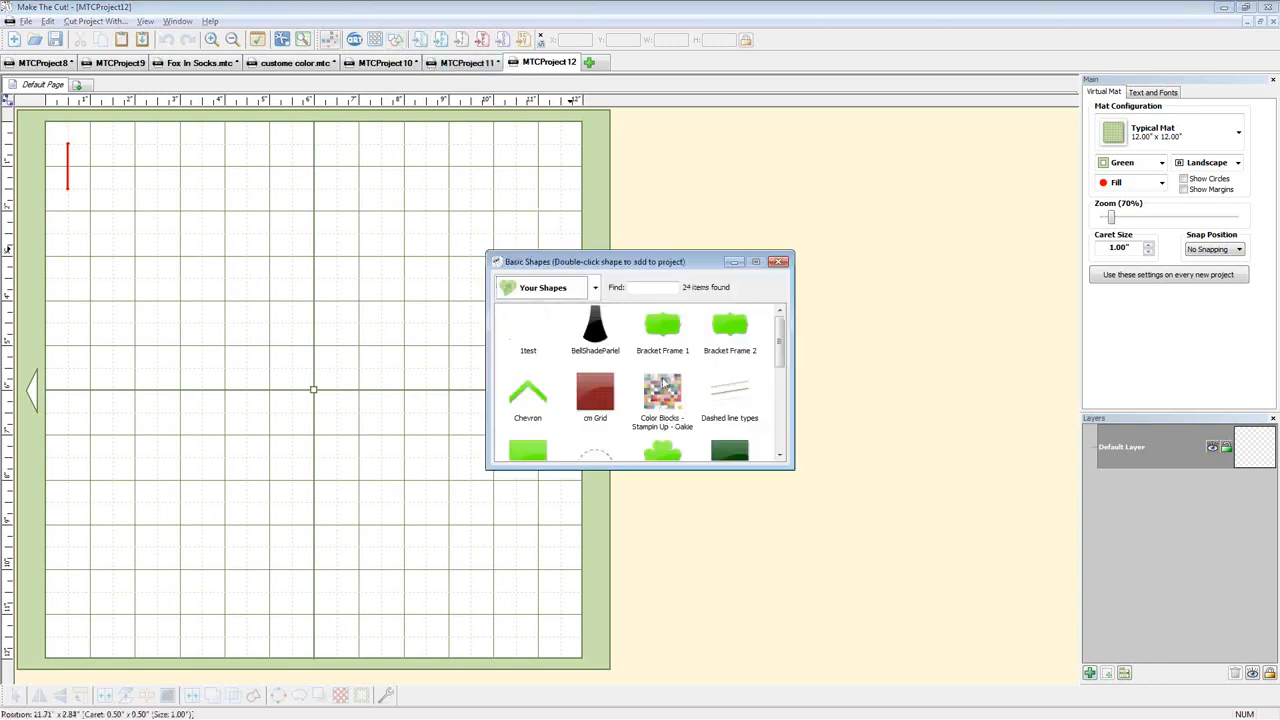
scroll(786, 432, "down", 5)
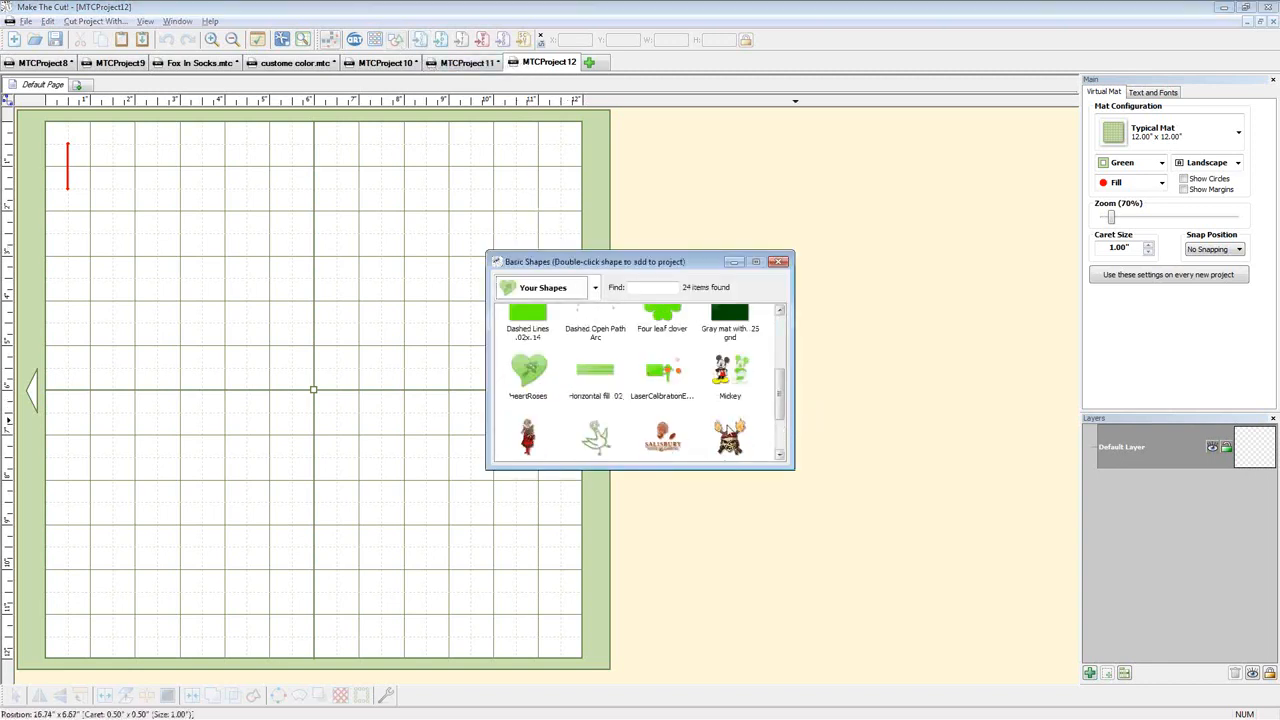
double_click(735, 443)
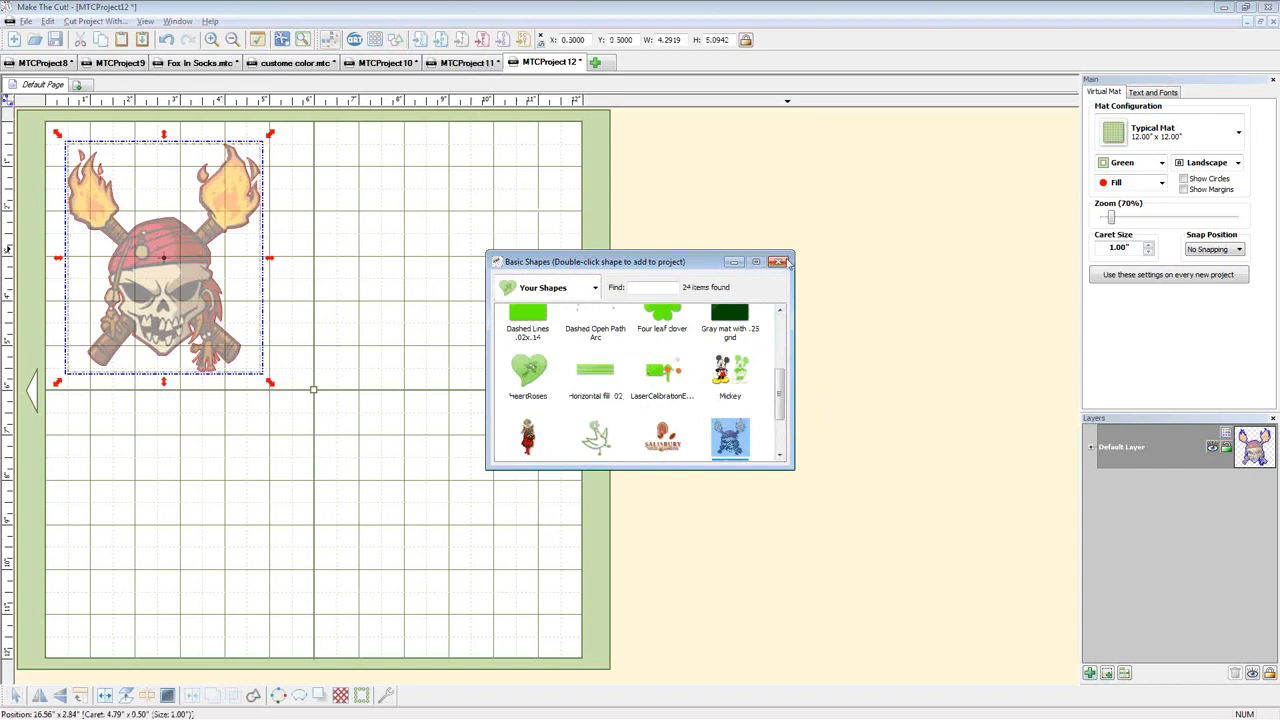
left_click(779, 262)
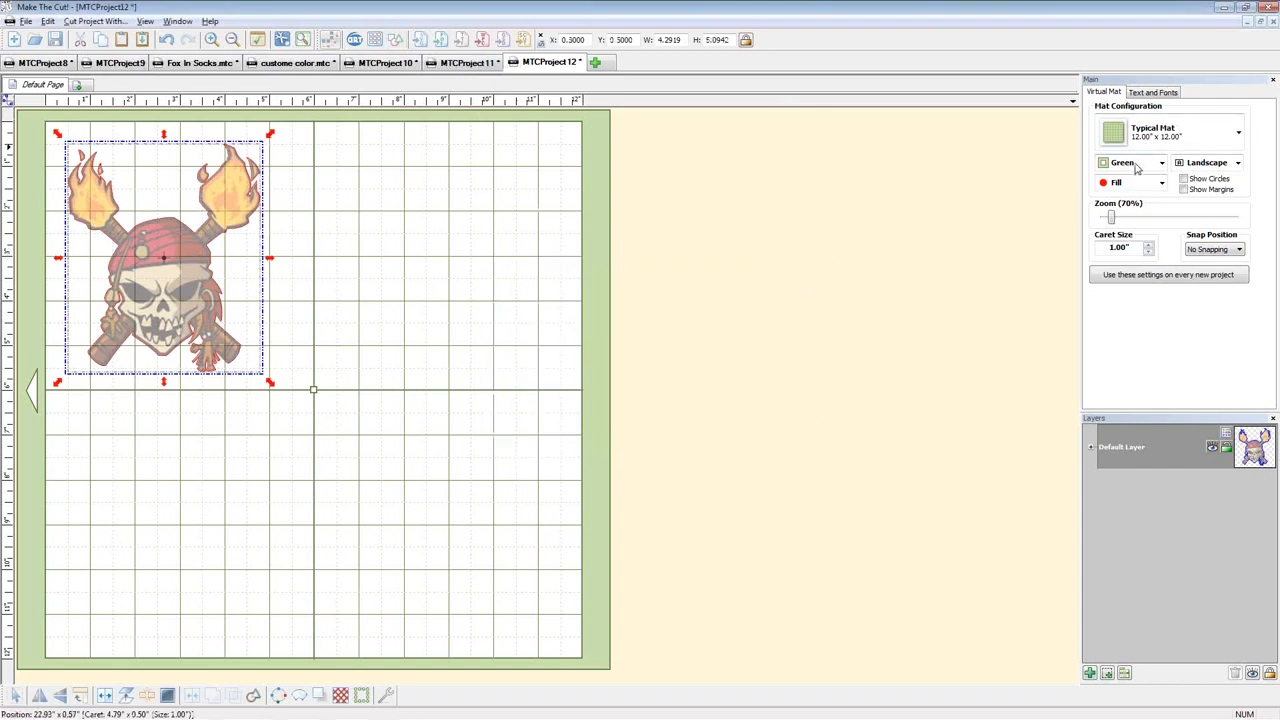
Set the virtual mat's color theme to Contrast and move the pirate skull to about X 2.94, Y 0.87
left_click(1136, 166)
left_click(1125, 275)
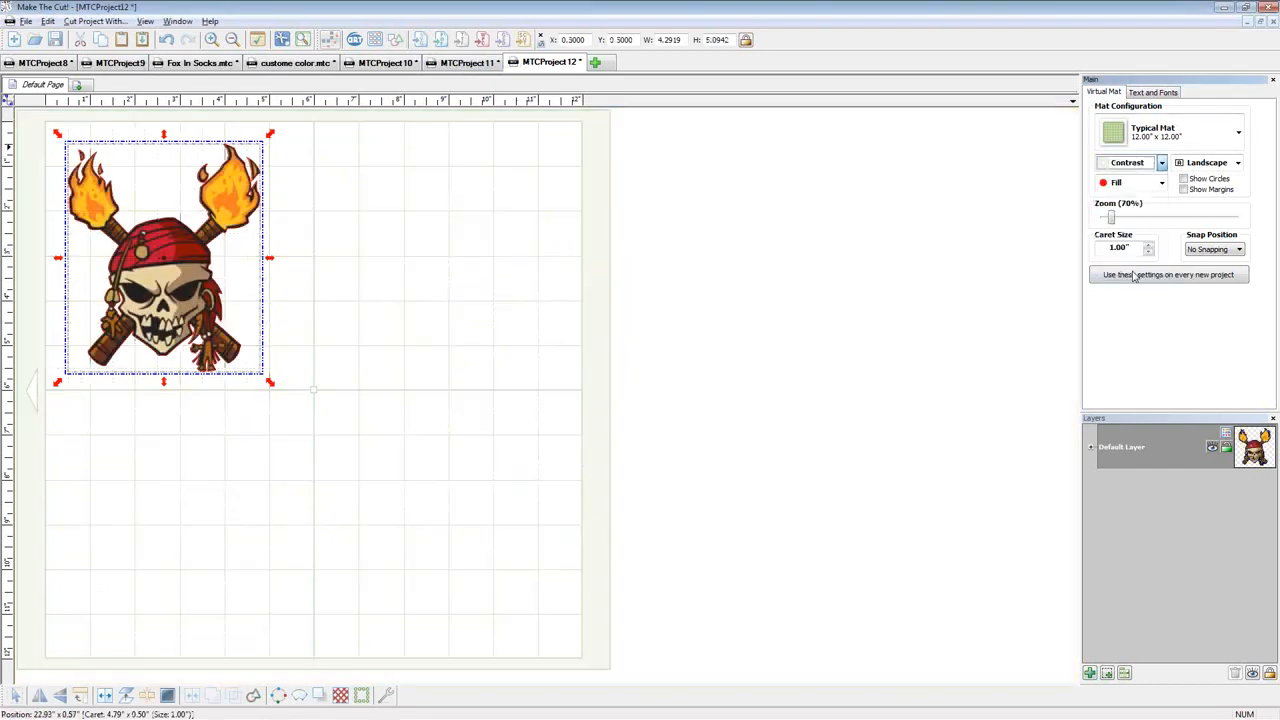
left_click(683, 283)
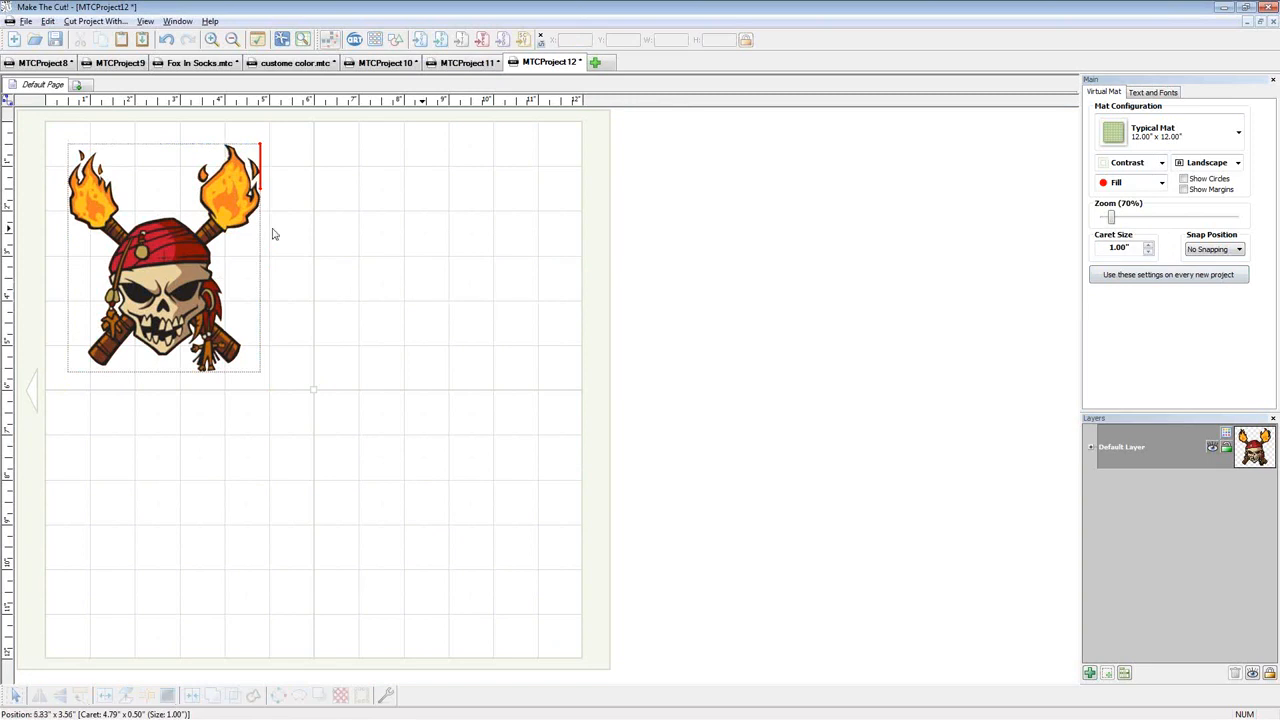
left_click_drag(262, 210, 369, 226)
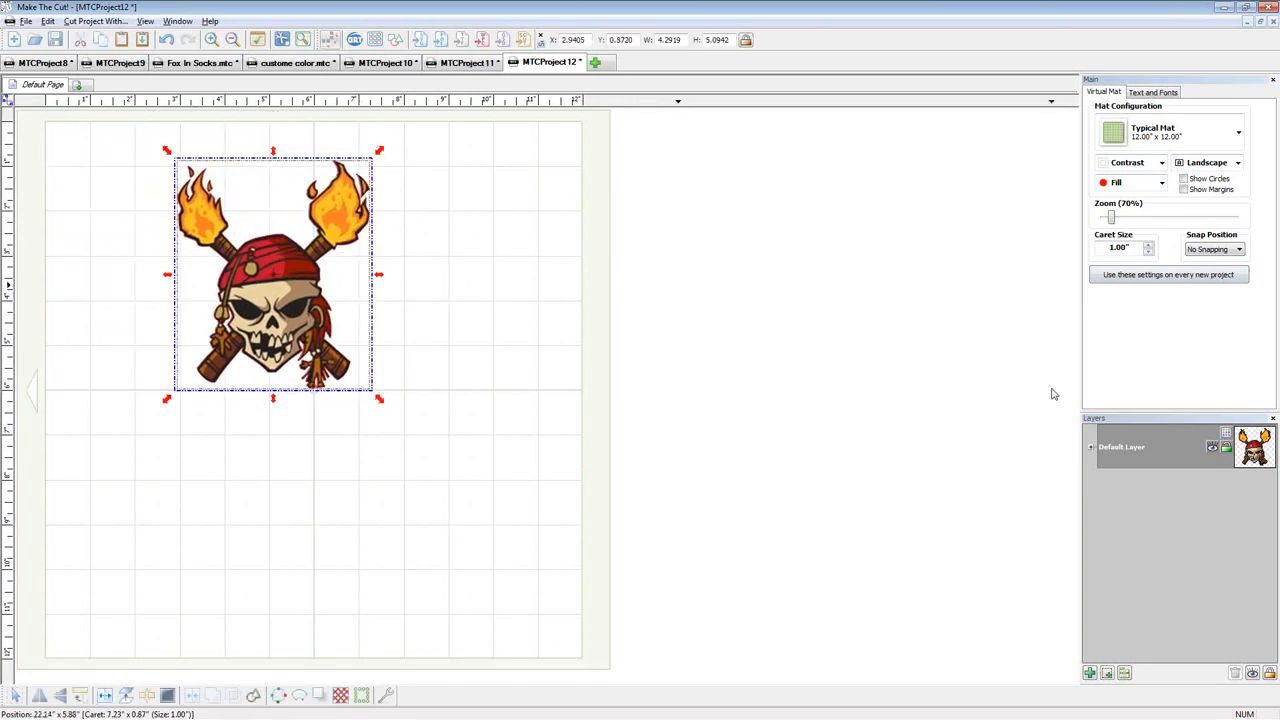
Open the color adjustment for the pirate skull's texture and place it clear of the texture preview
right_click(1141, 434)
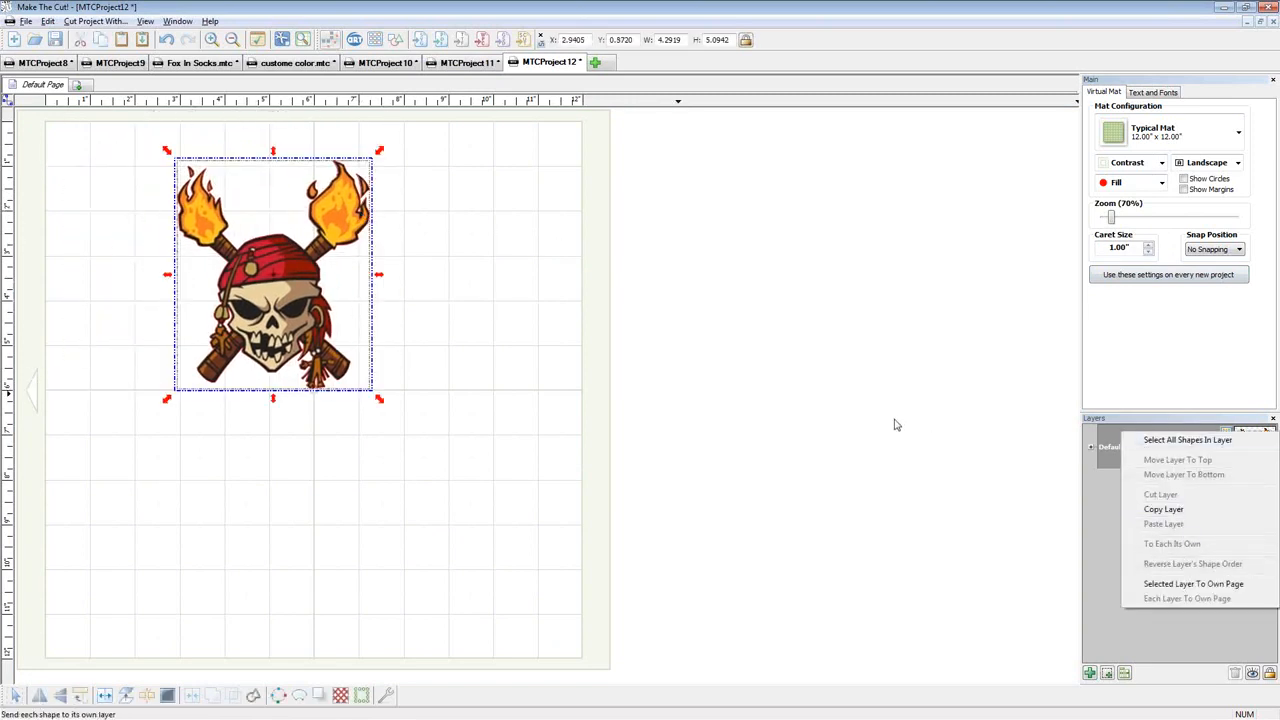
right_click(346, 214)
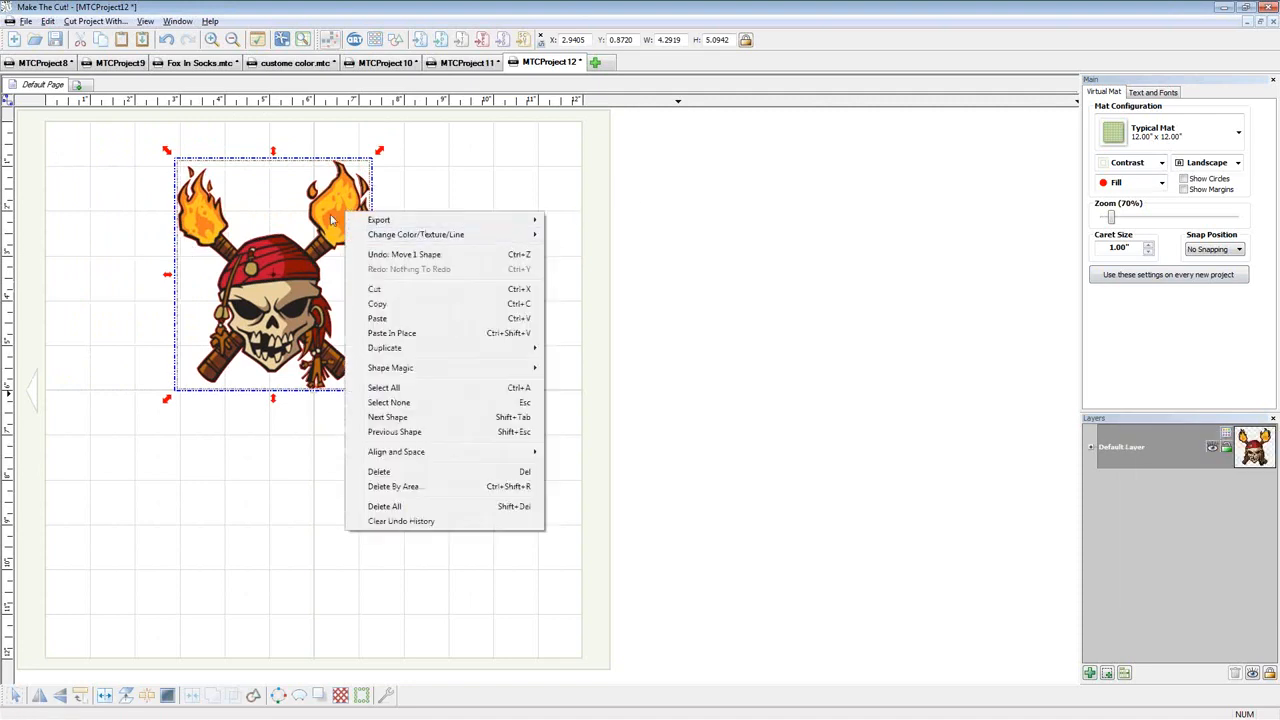
mouse_move(426, 238)
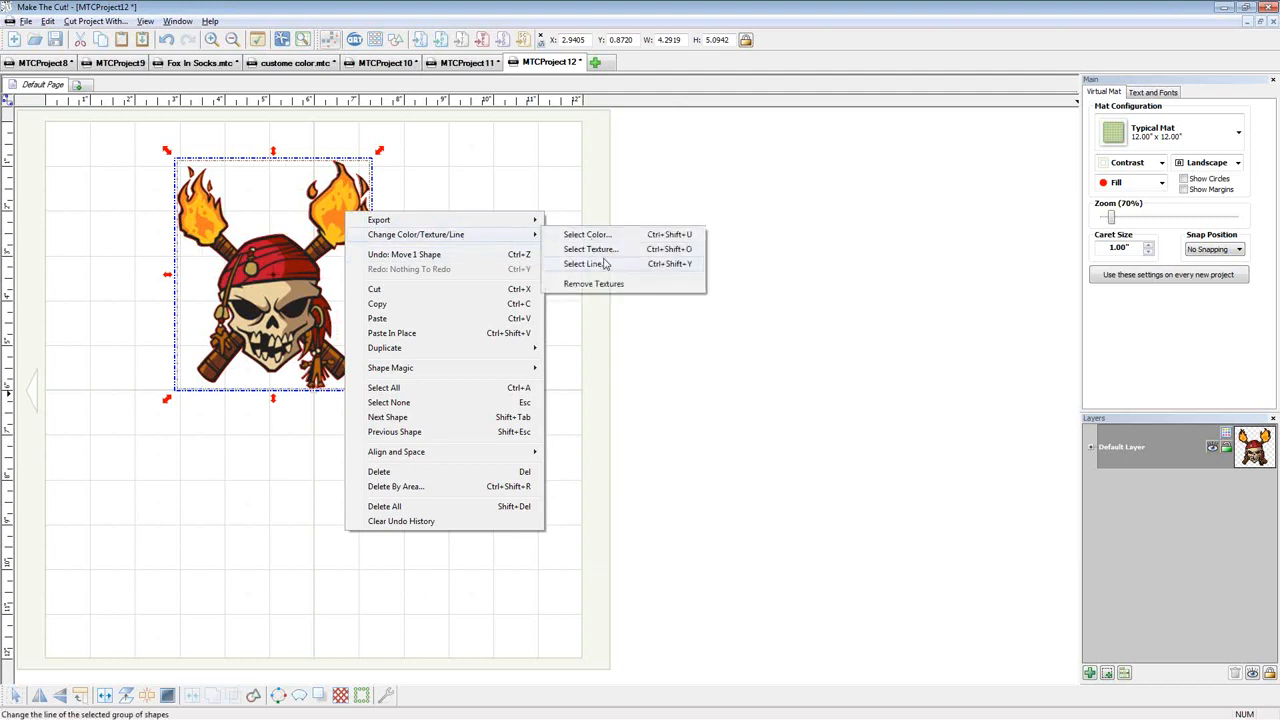
left_click(604, 252)
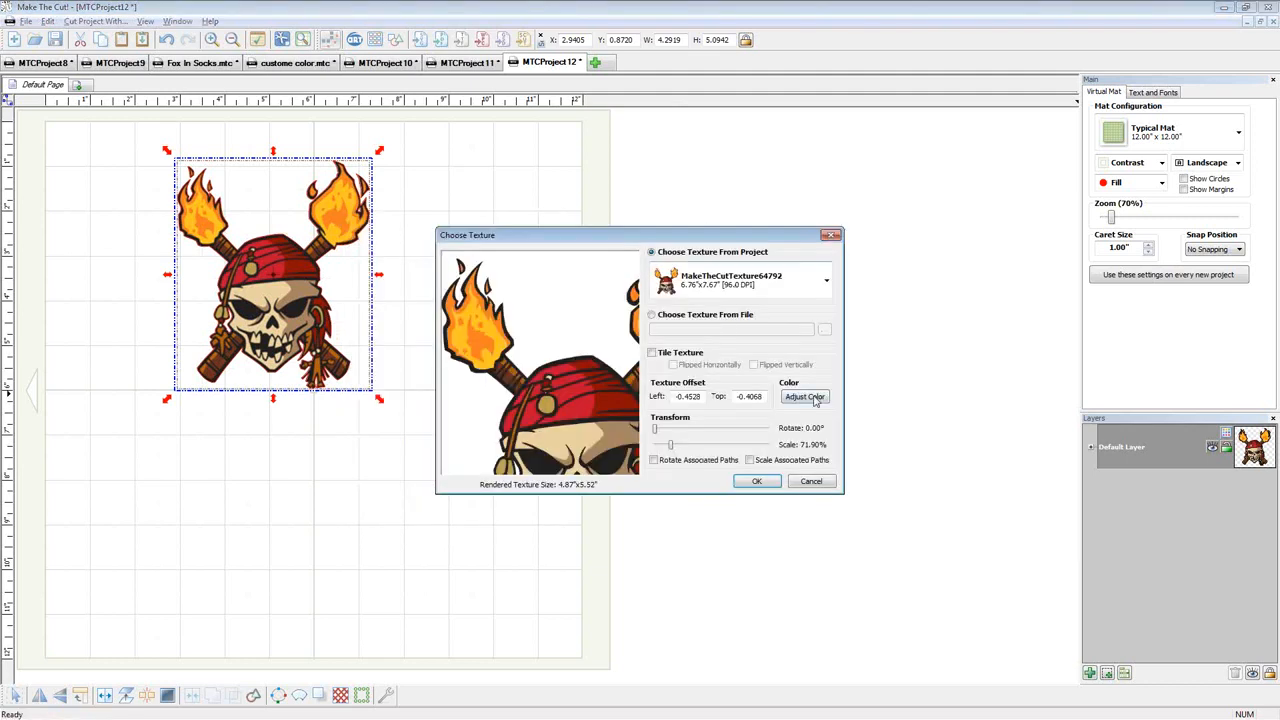
left_click(815, 398)
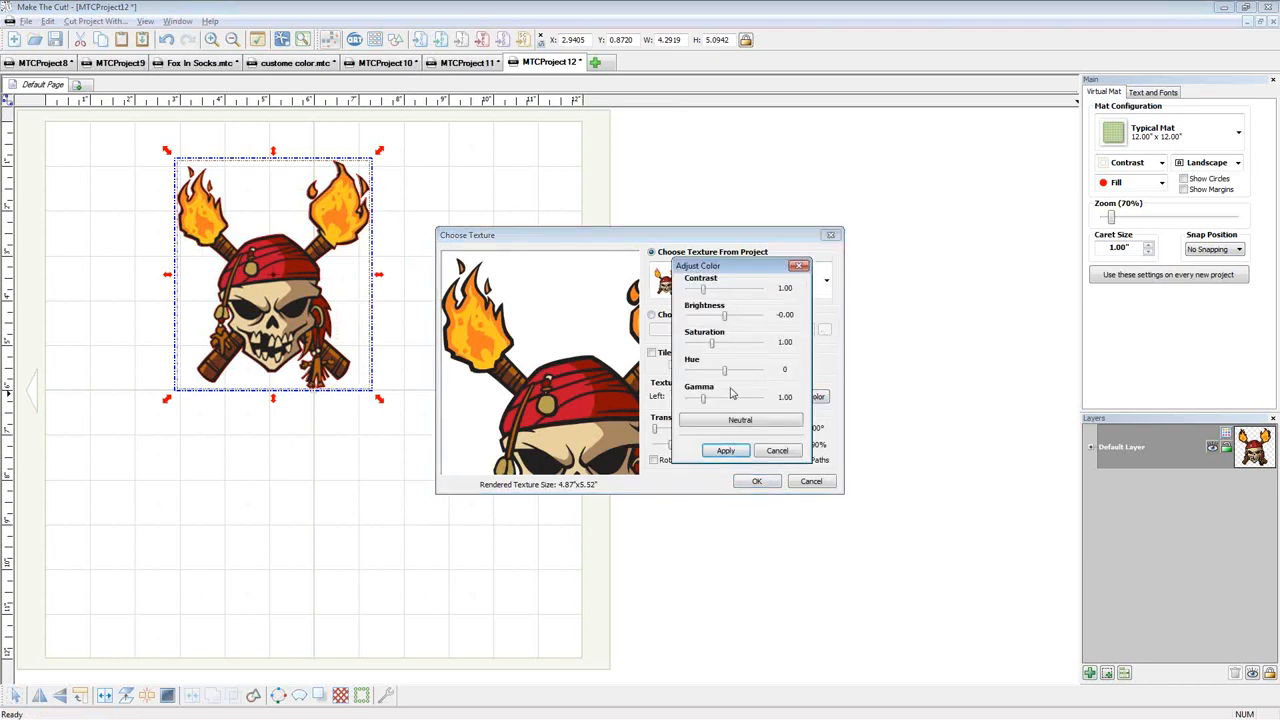
left_click_drag(732, 272, 930, 231)
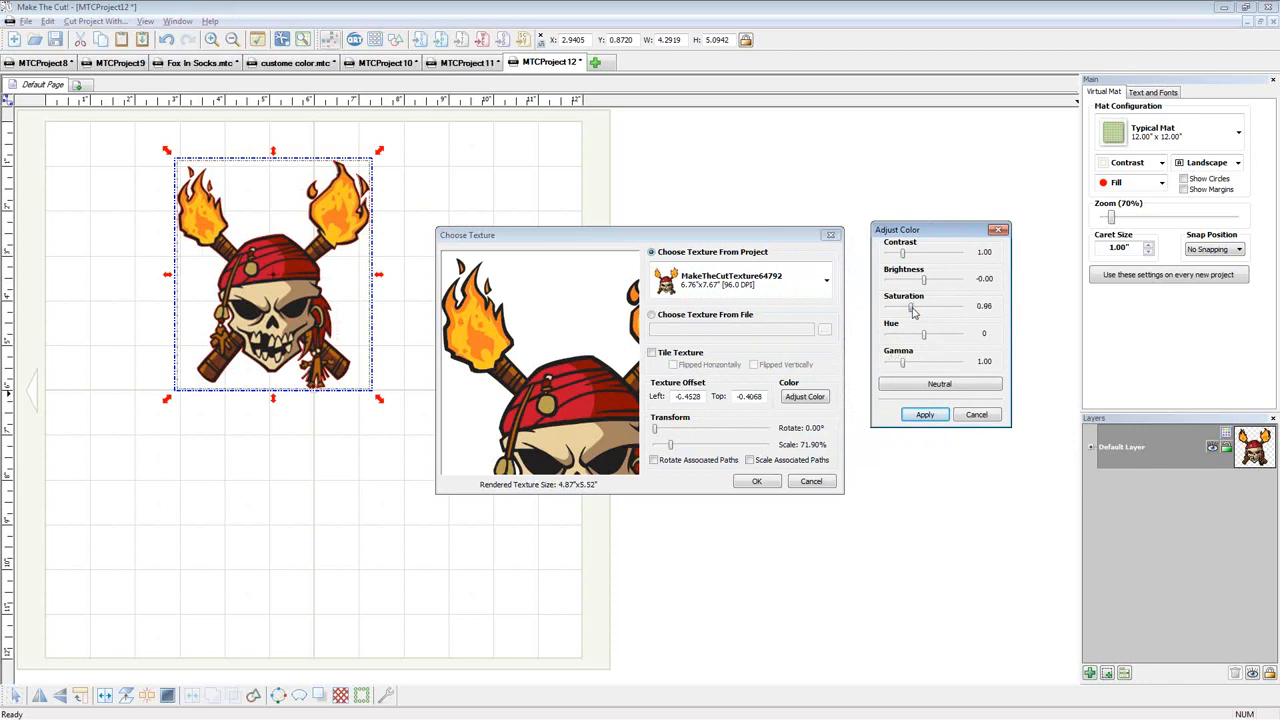
Try texture saturation at 0.00 and 3.00 and a lower brightness, resetting the adjustments to neutral after each test
left_click_drag(913, 313, 868, 316)
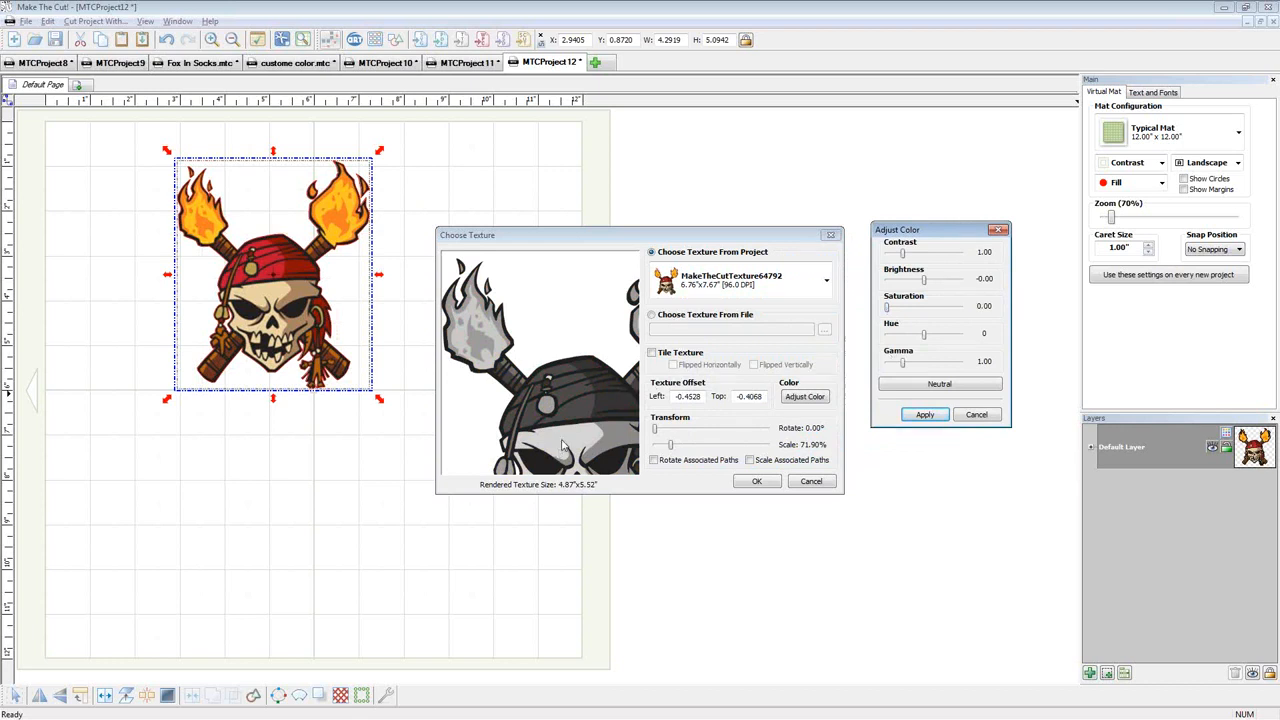
left_click_drag(887, 313, 964, 312)
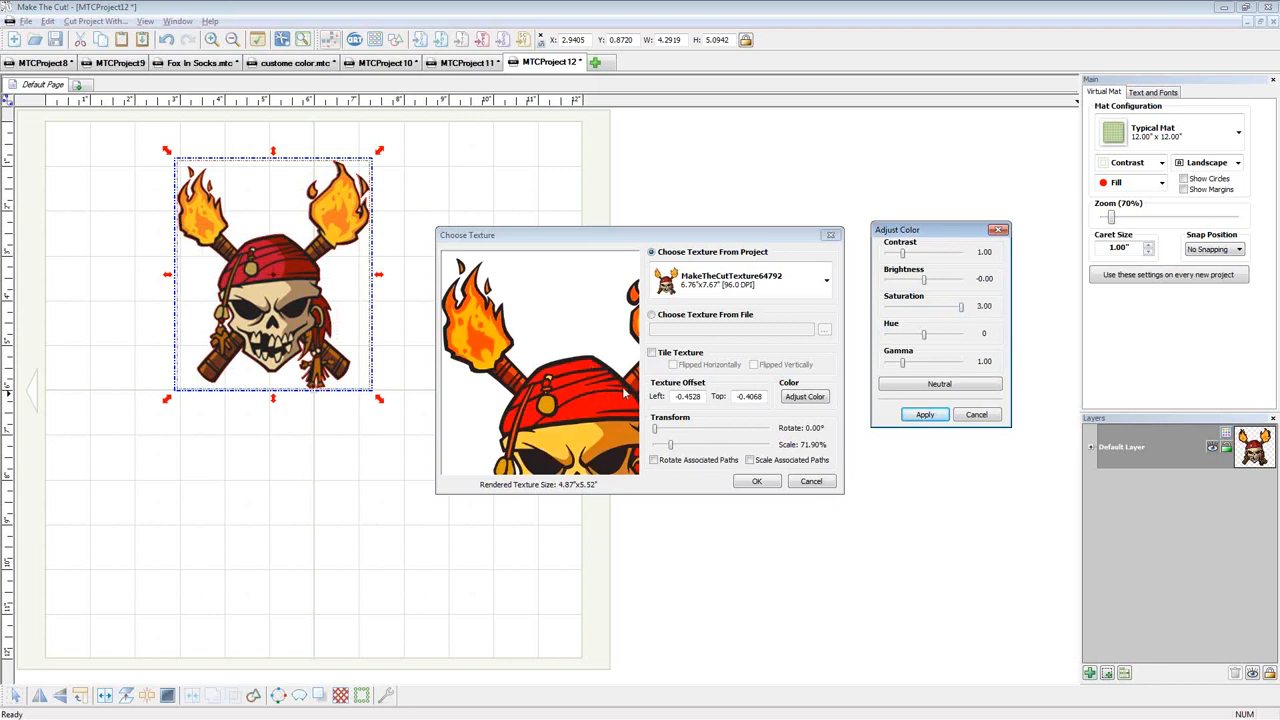
left_click(938, 388)
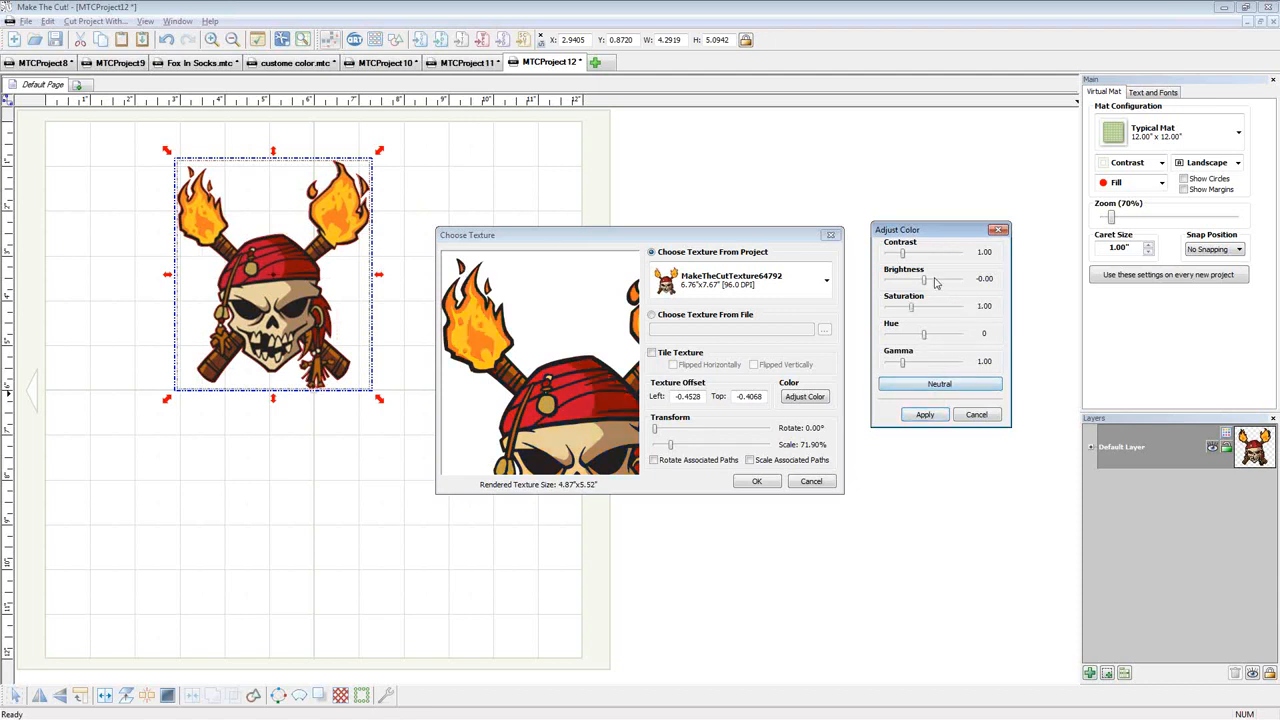
left_click_drag(924, 279, 900, 268)
left_click(928, 385)
Try shifting the texture's hue to about 87 and its gamma to 0.20, resetting to neutral after each
left_click_drag(924, 338, 950, 344)
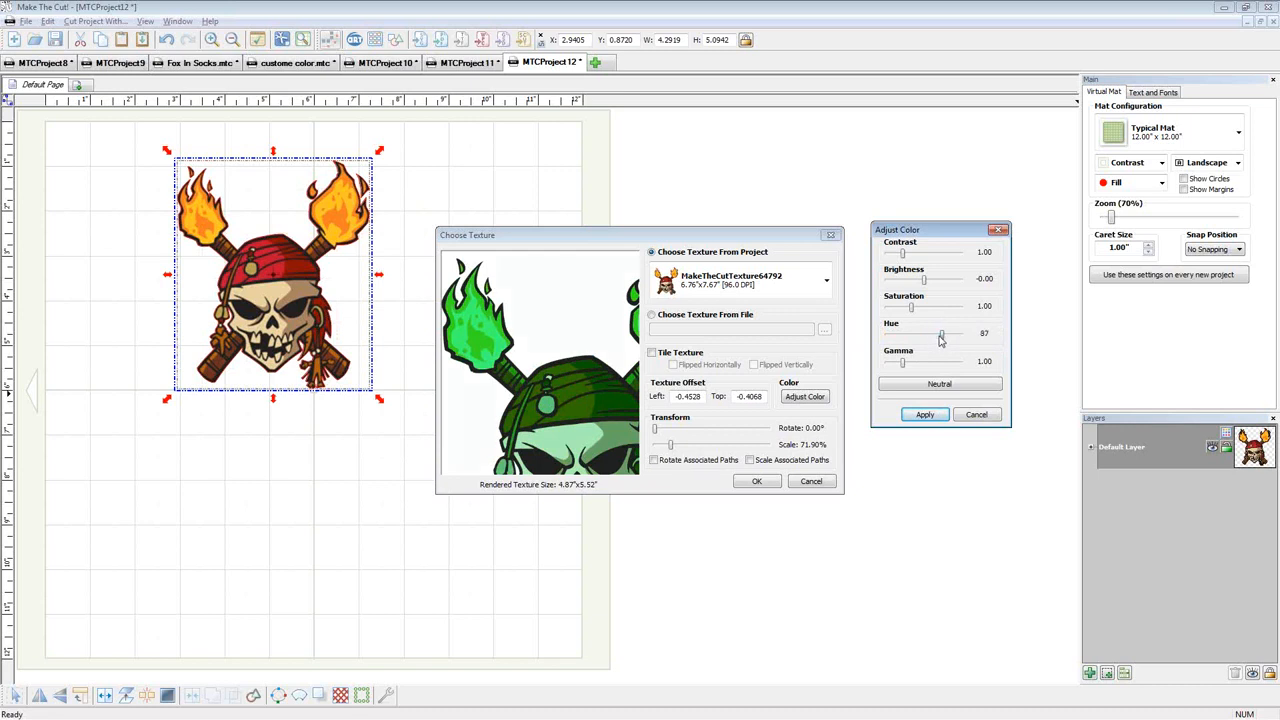
left_click_drag(940, 340, 923, 338)
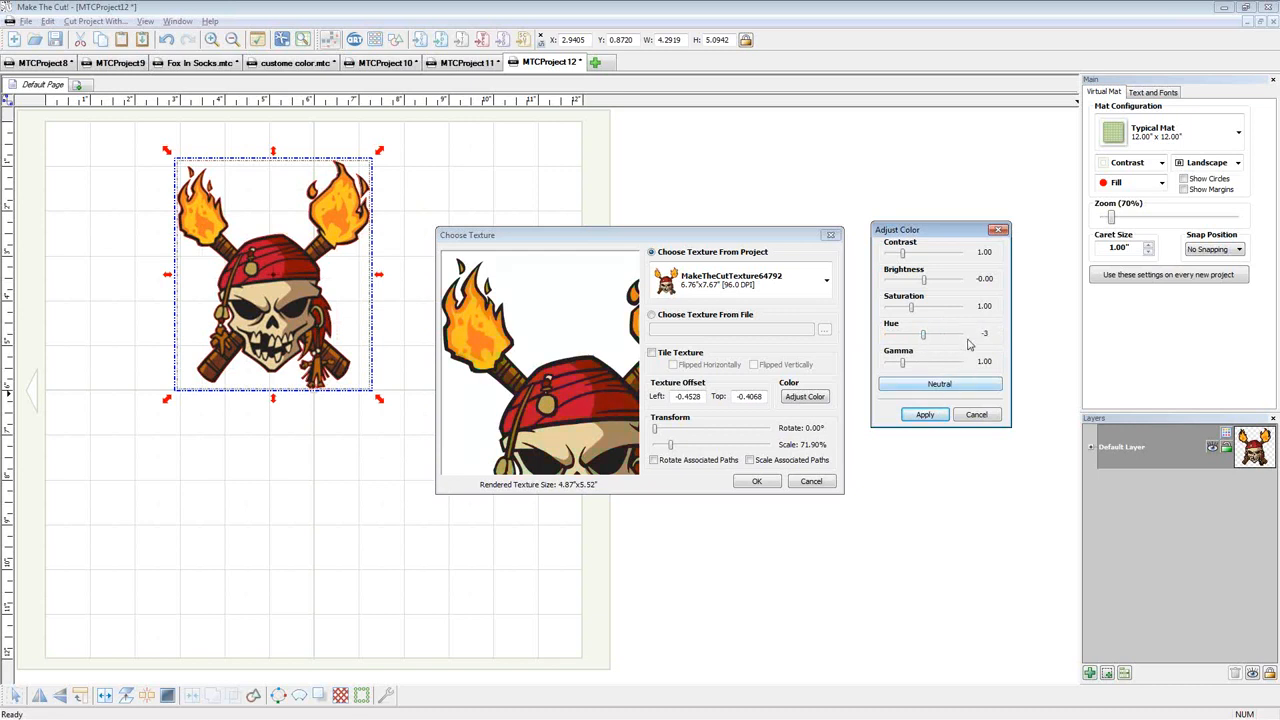
left_click(939, 388)
mouse_move(903, 366)
left_mouse_down()
mouse_move(962, 364)
mouse_move(884, 366)
left_mouse_up()
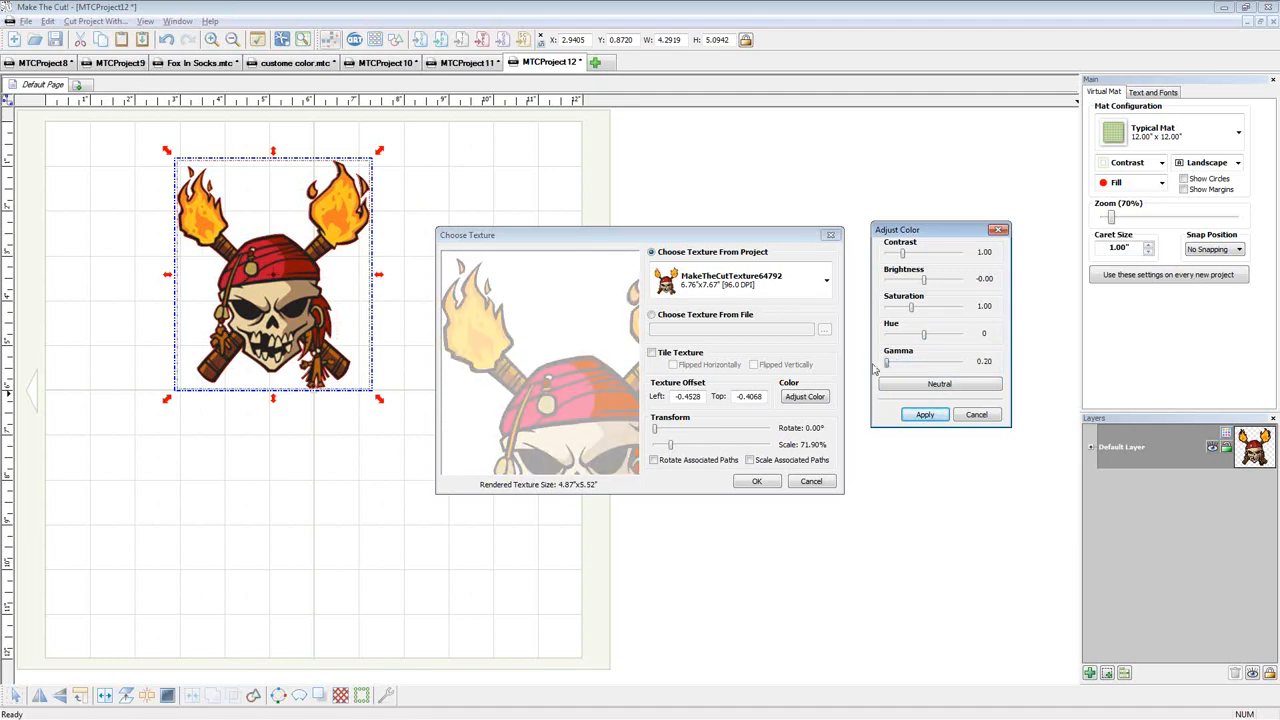
left_click(939, 384)
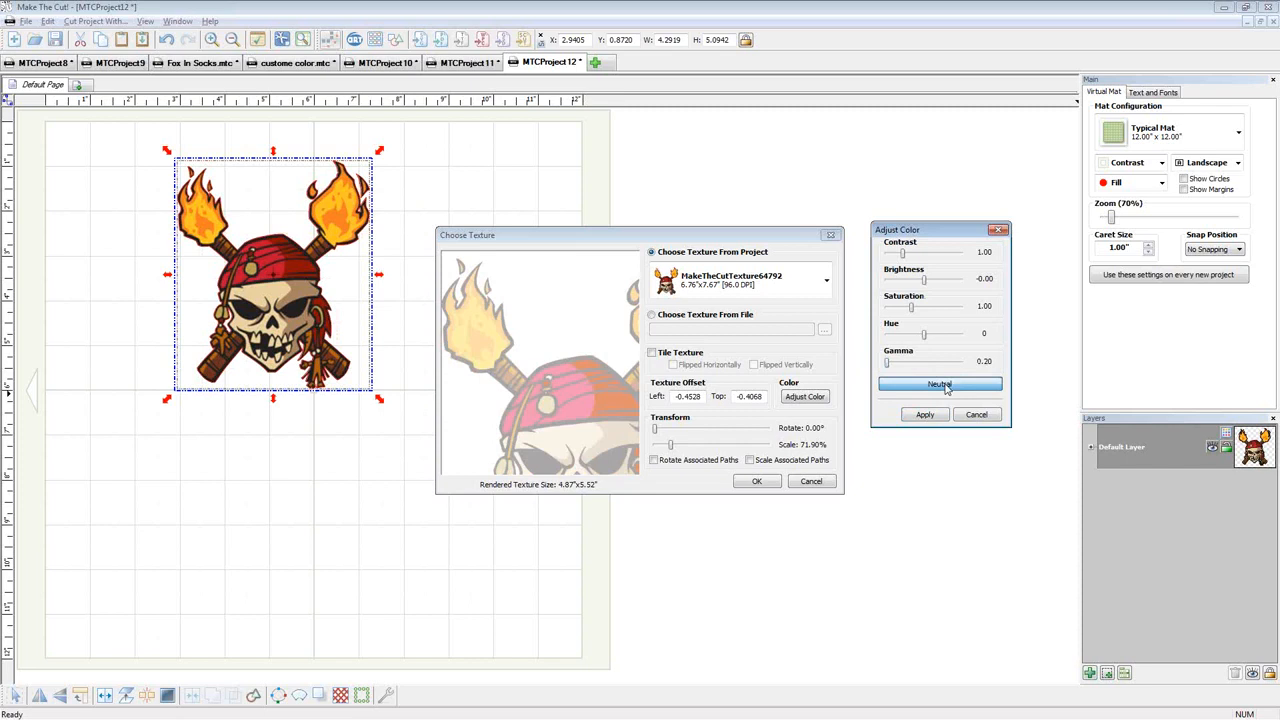
Try brightness 0.38 with gamma 1.86 on the skull texture, and close the color and texture settings without applying
left_click(925, 283)
left_click_drag(925, 283, 938, 285)
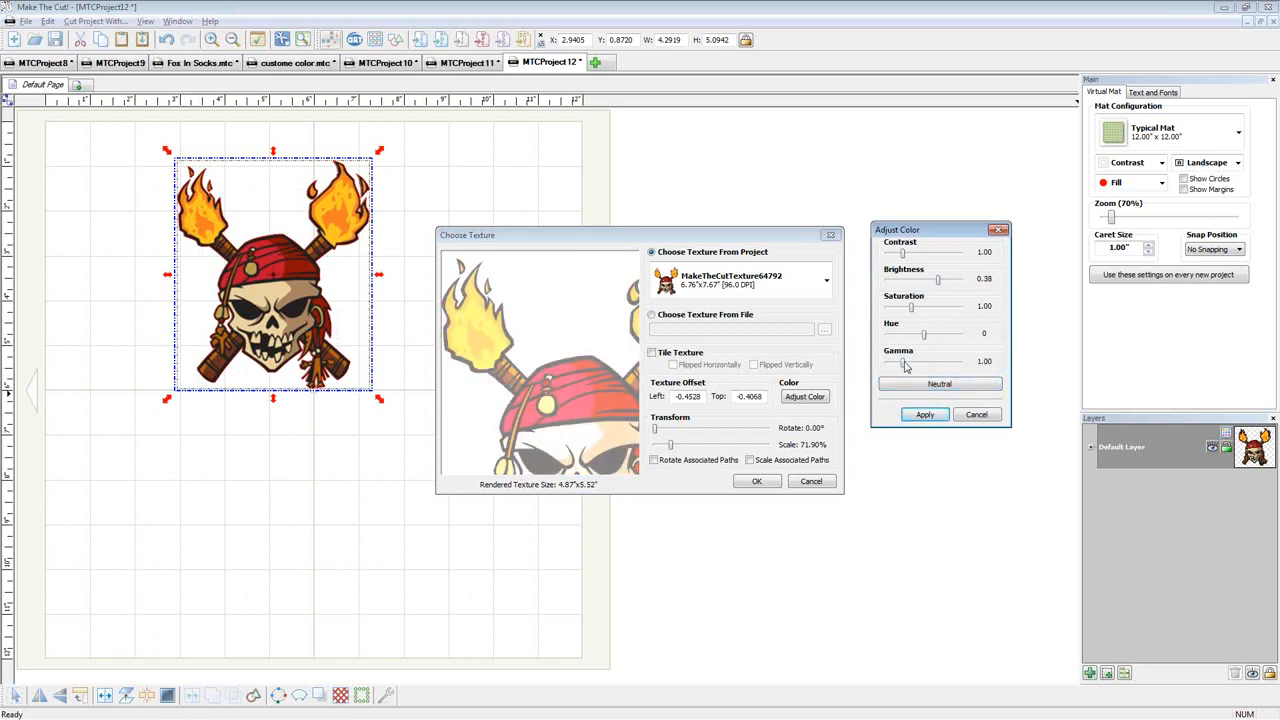
left_click_drag(905, 367, 921, 361)
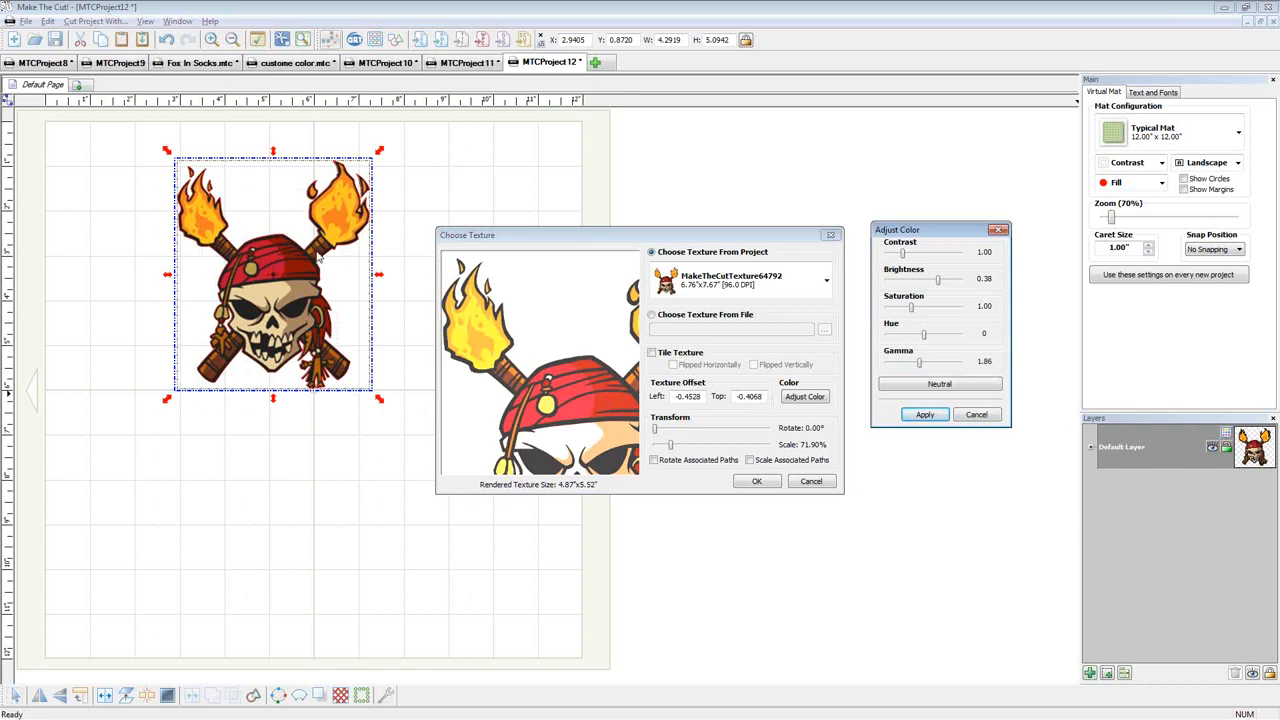
left_click(977, 416)
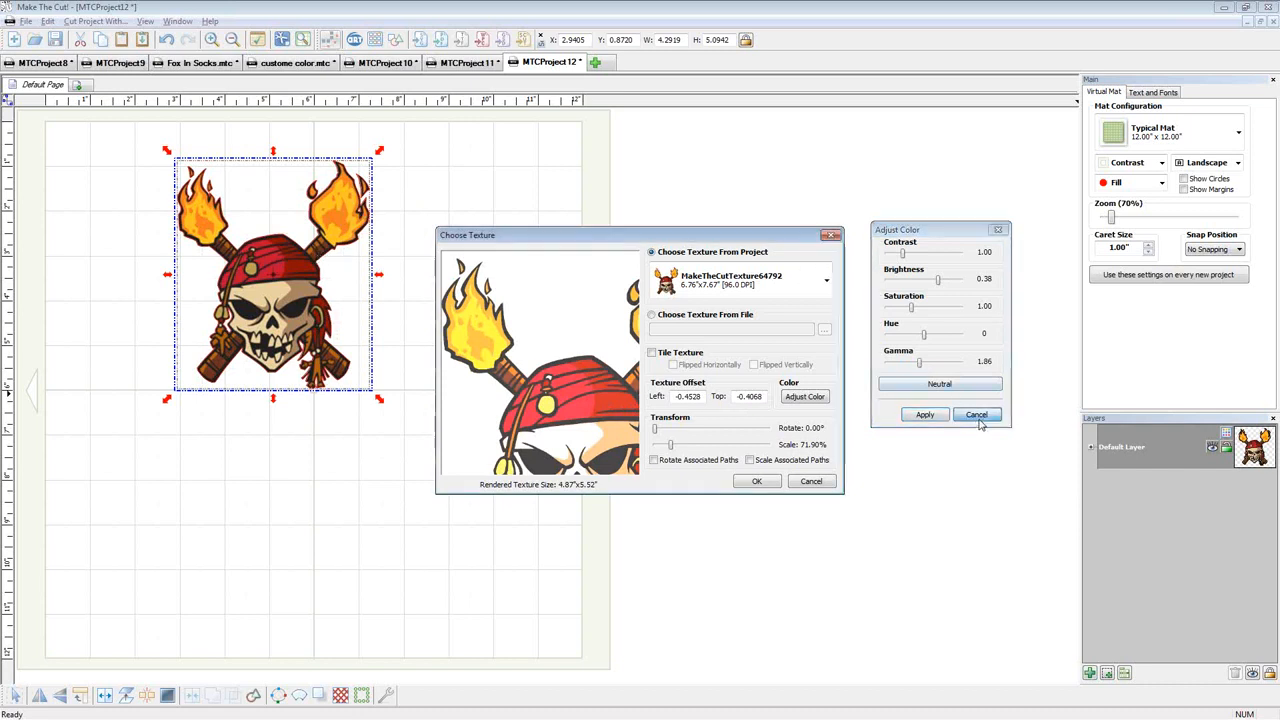
left_click(831, 235)
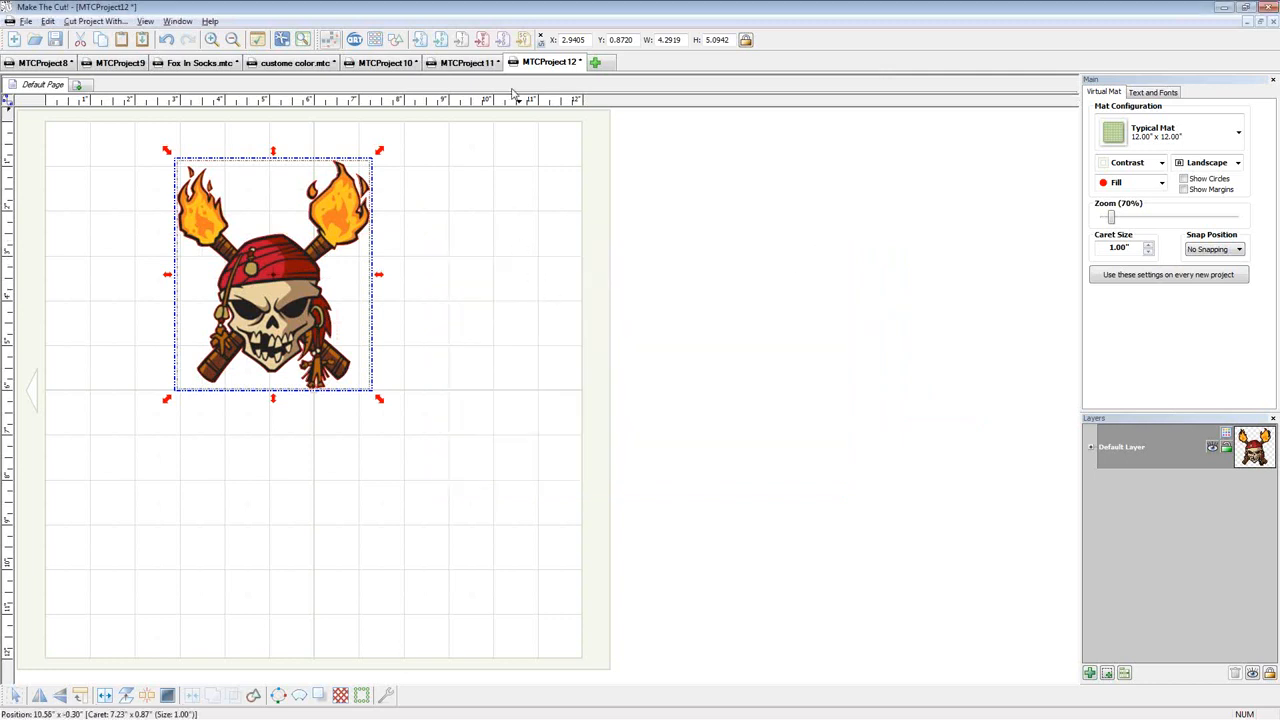
Switch to Chrome, search Google Images for "texture polka dots" in a new tab, and preview the pink polka-dot picture
key("alt+Tab")
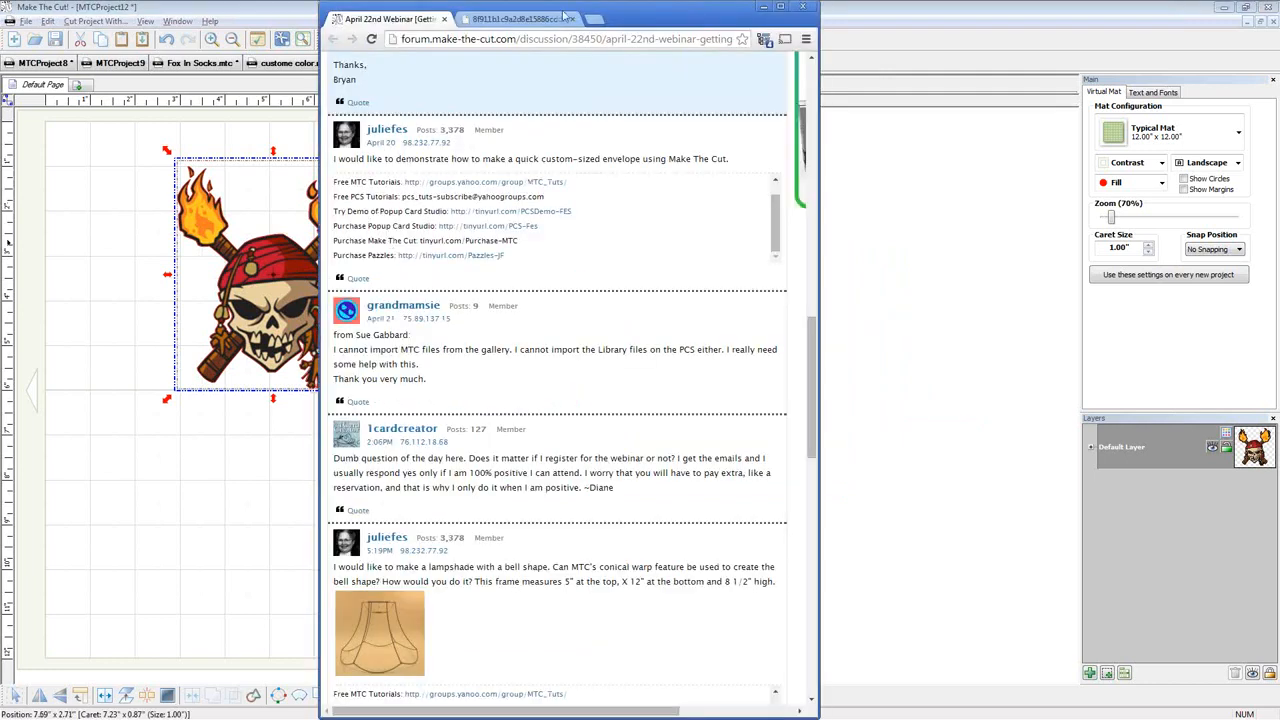
left_click(594, 20)
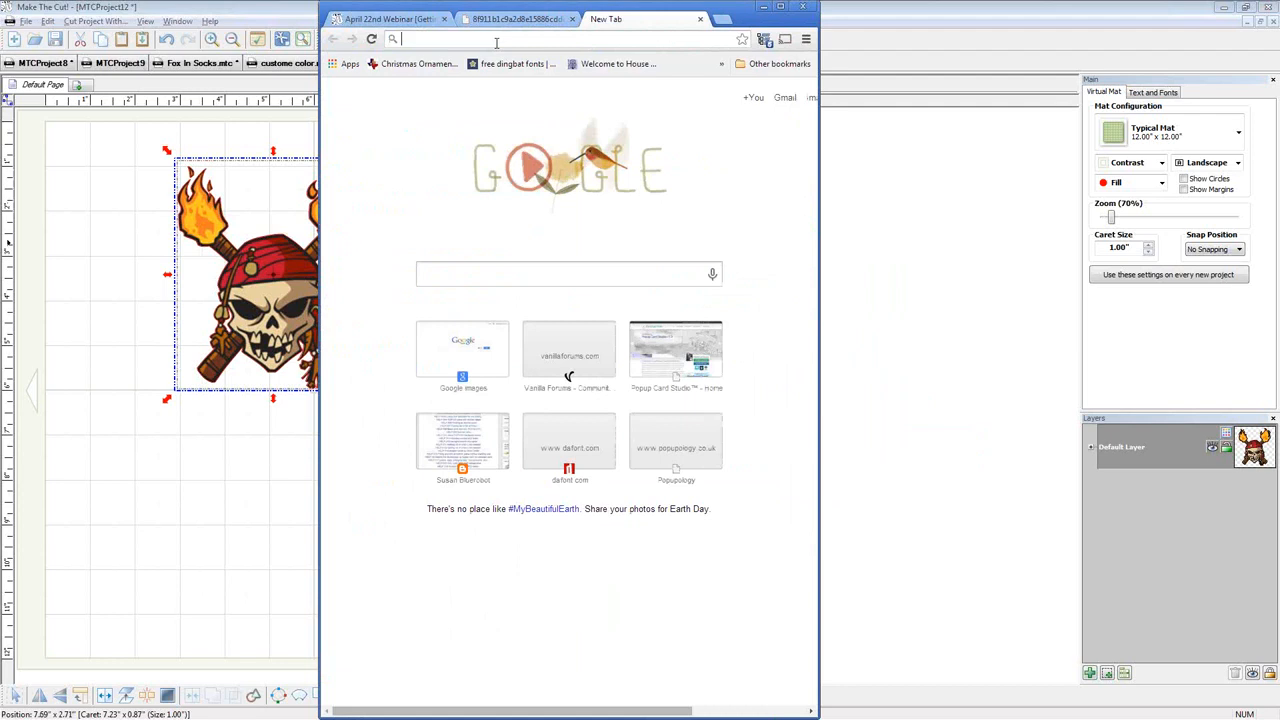
type("texture polt")
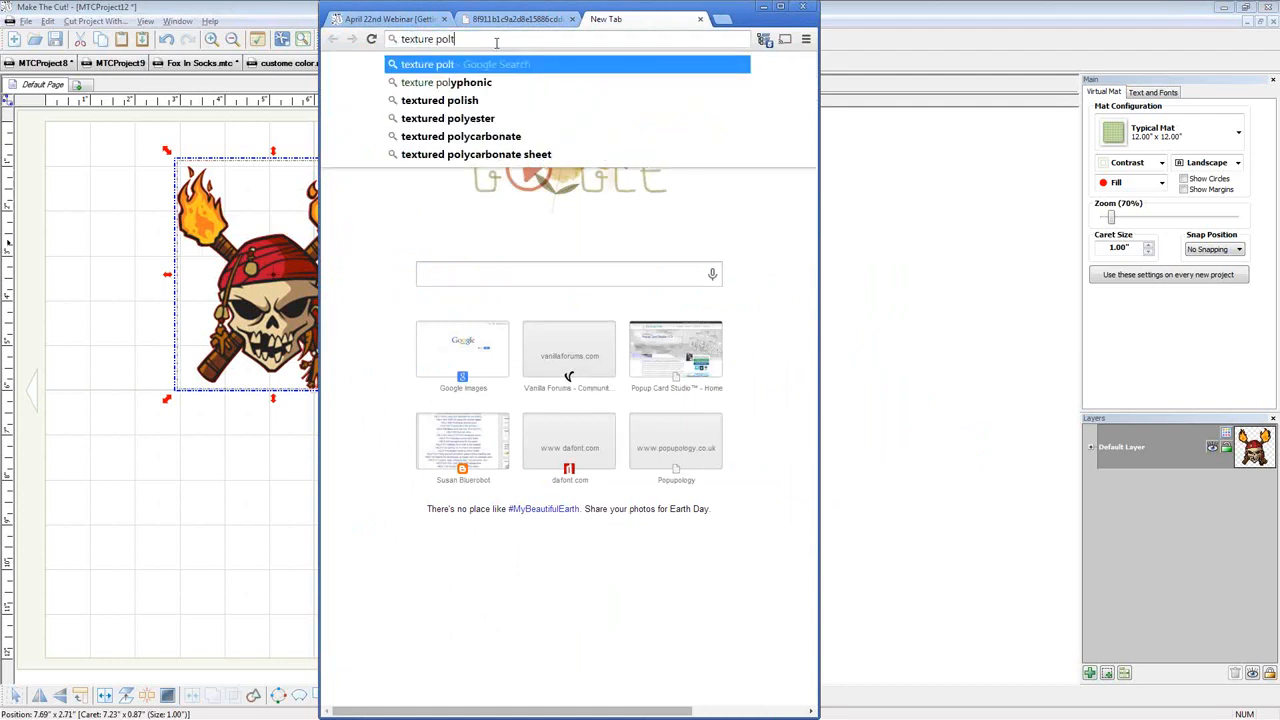
key("BackSpace")
type("ka dots")
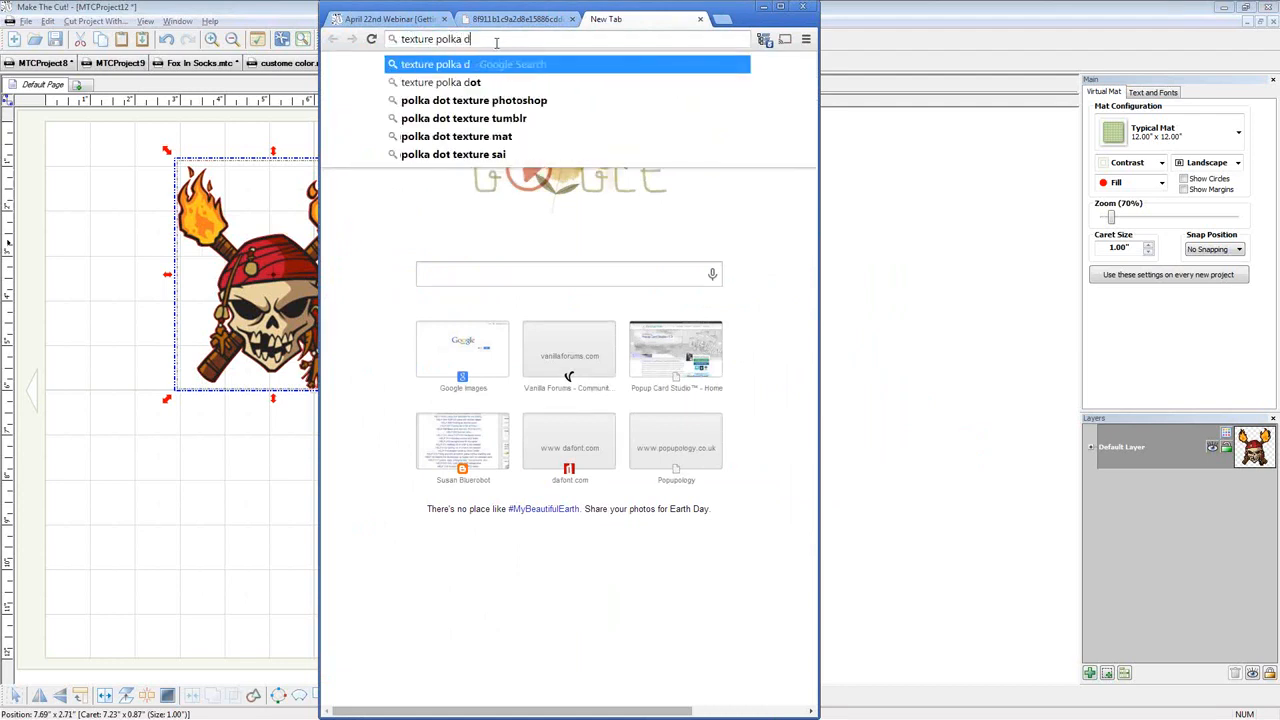
key("Return")
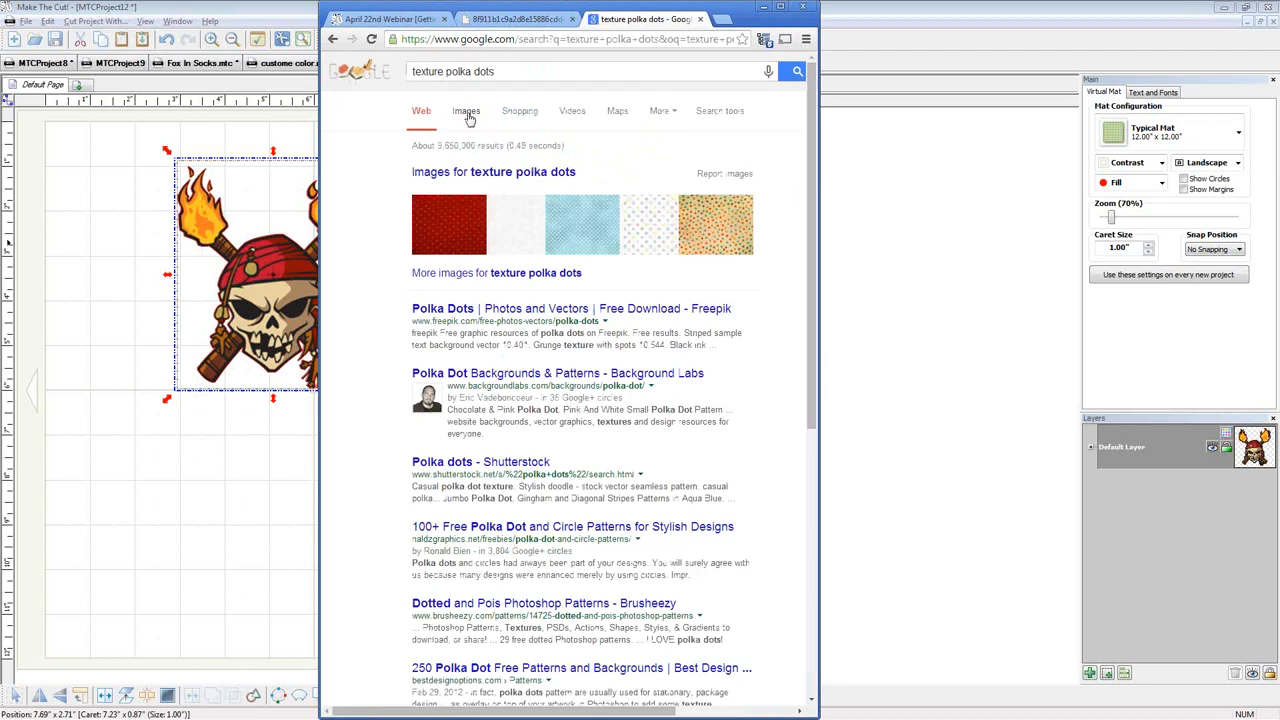
left_click(467, 104)
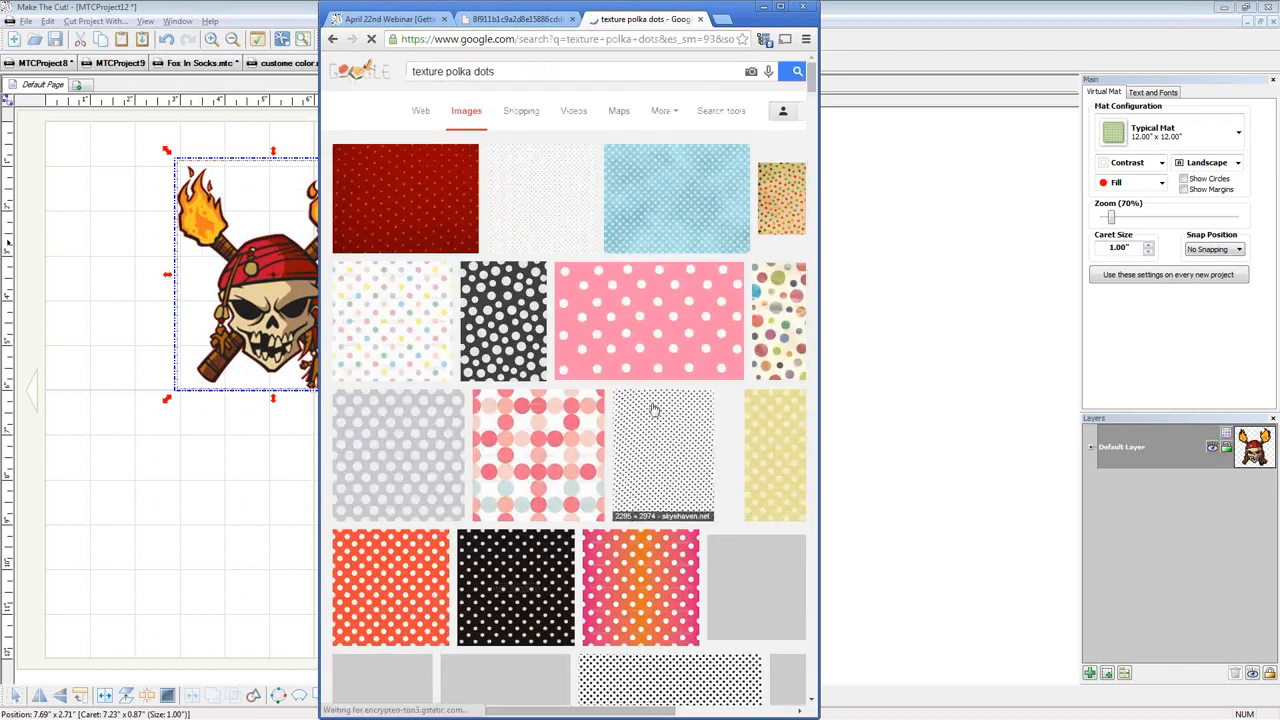
left_click(638, 325)
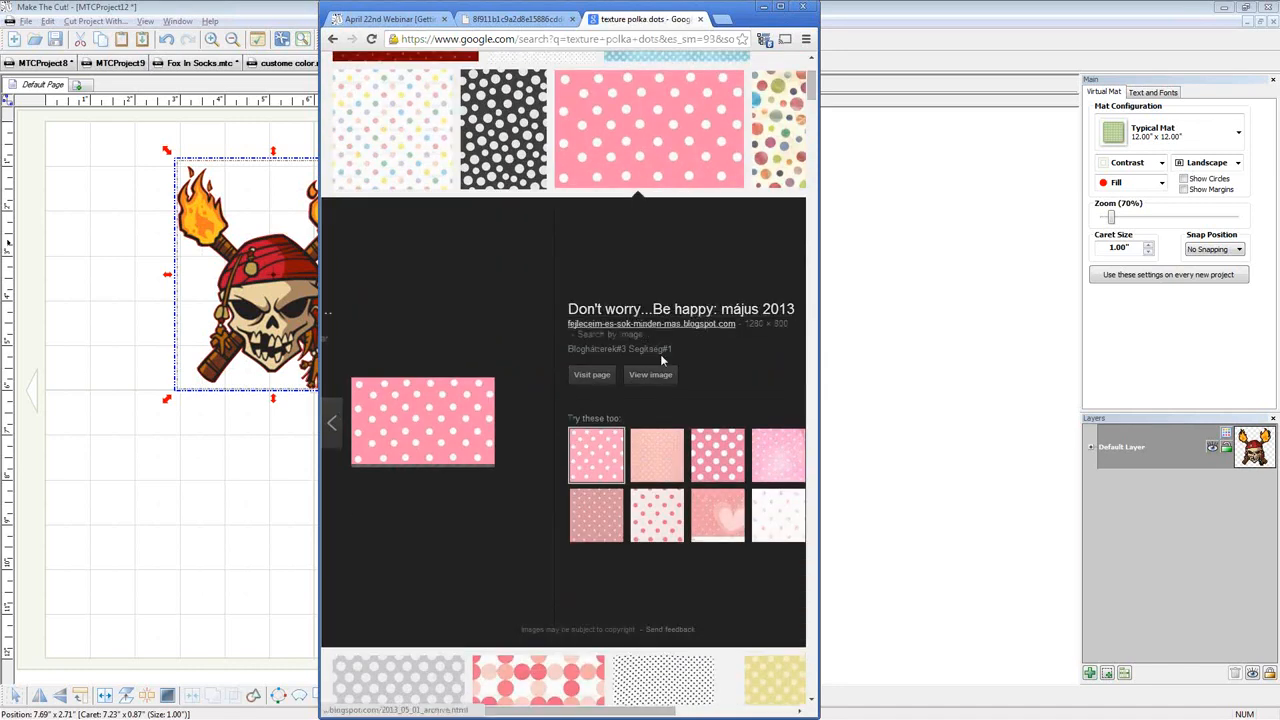
Open the pink polka-dot picture at full size and copy the image
right_click(444, 406)
left_click(650, 375)
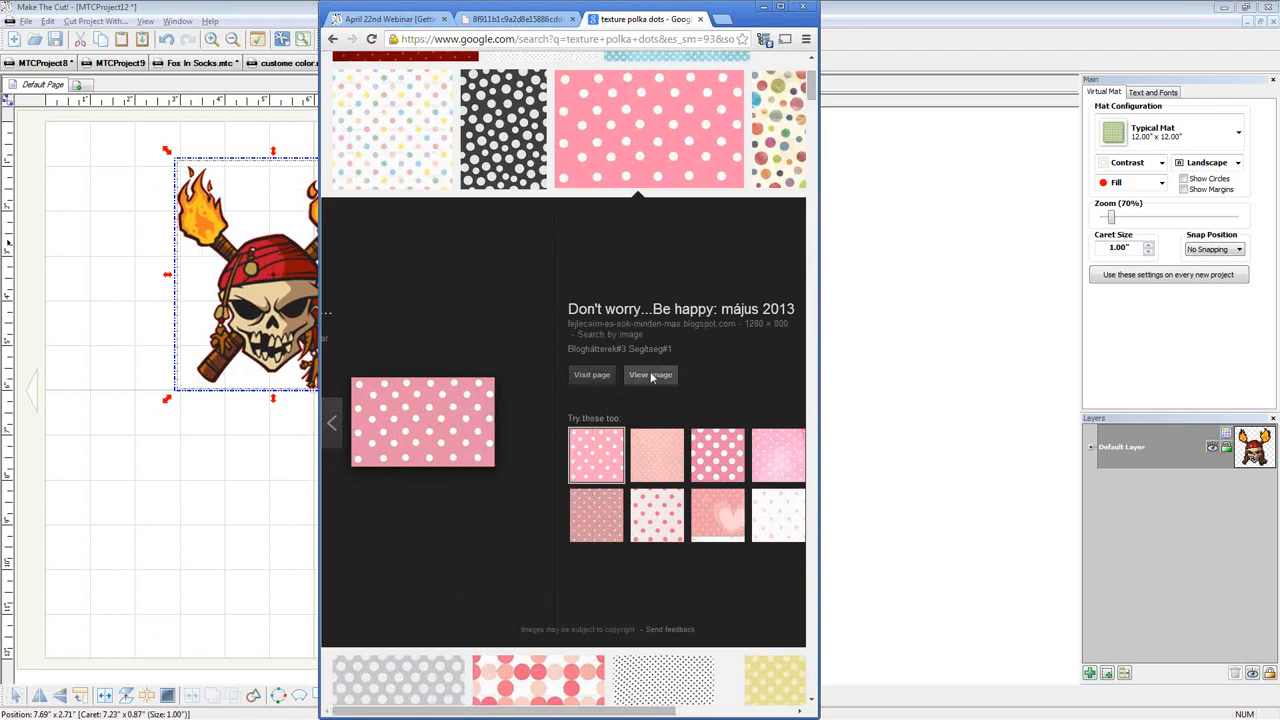
right_click(548, 274)
left_click(615, 300)
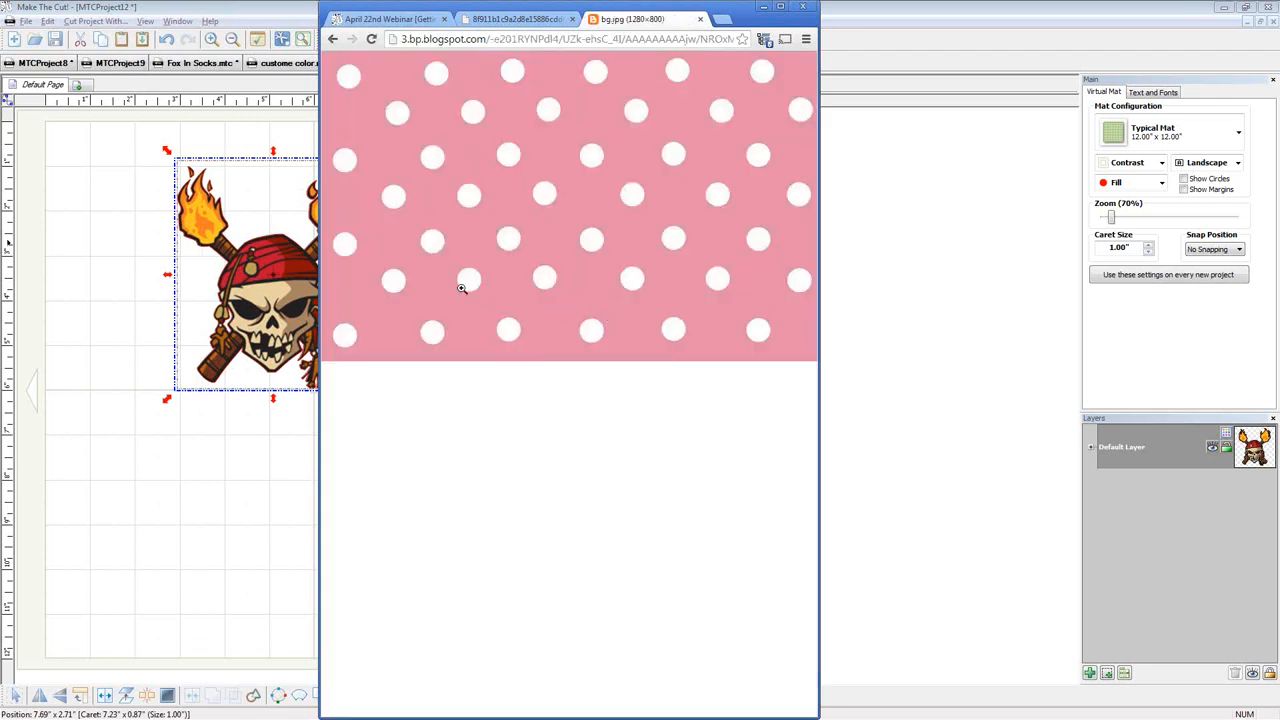
Switch to Make The Cut!, delete the skull shape, and paste the copied polka-dot picture in for pixel tracing
left_click(180, 391)
key("Delete")
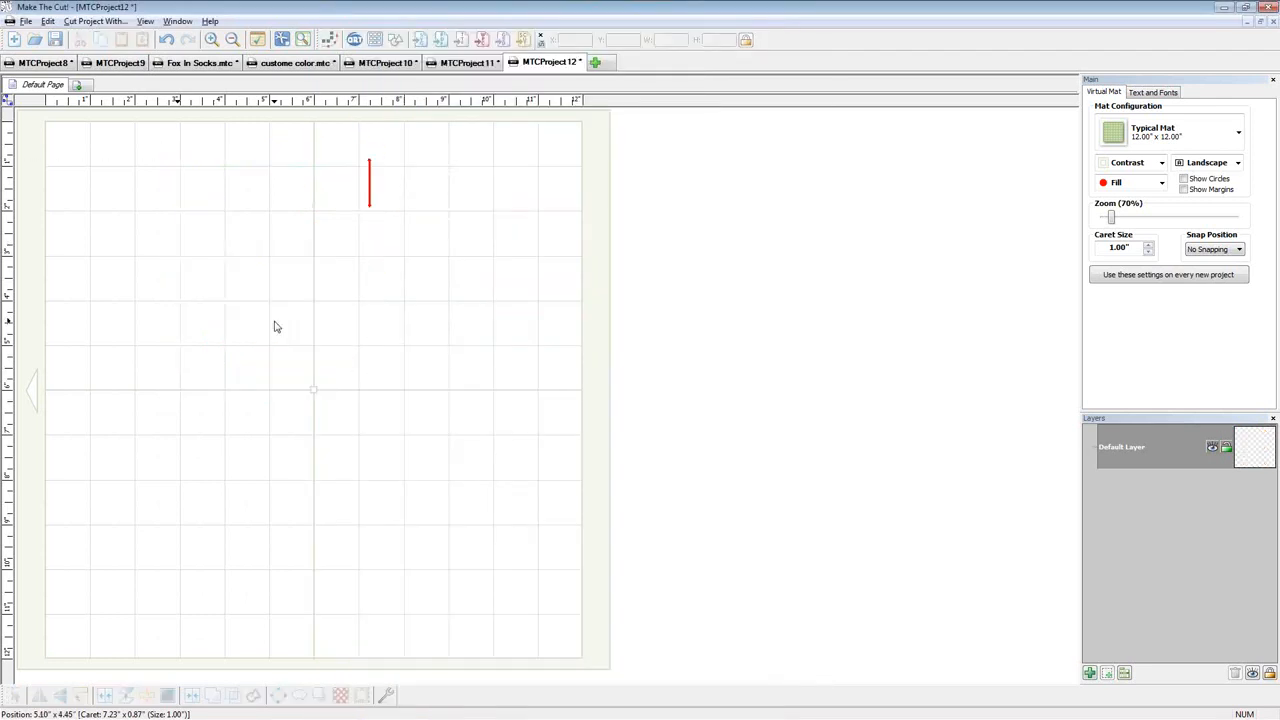
left_click(330, 40)
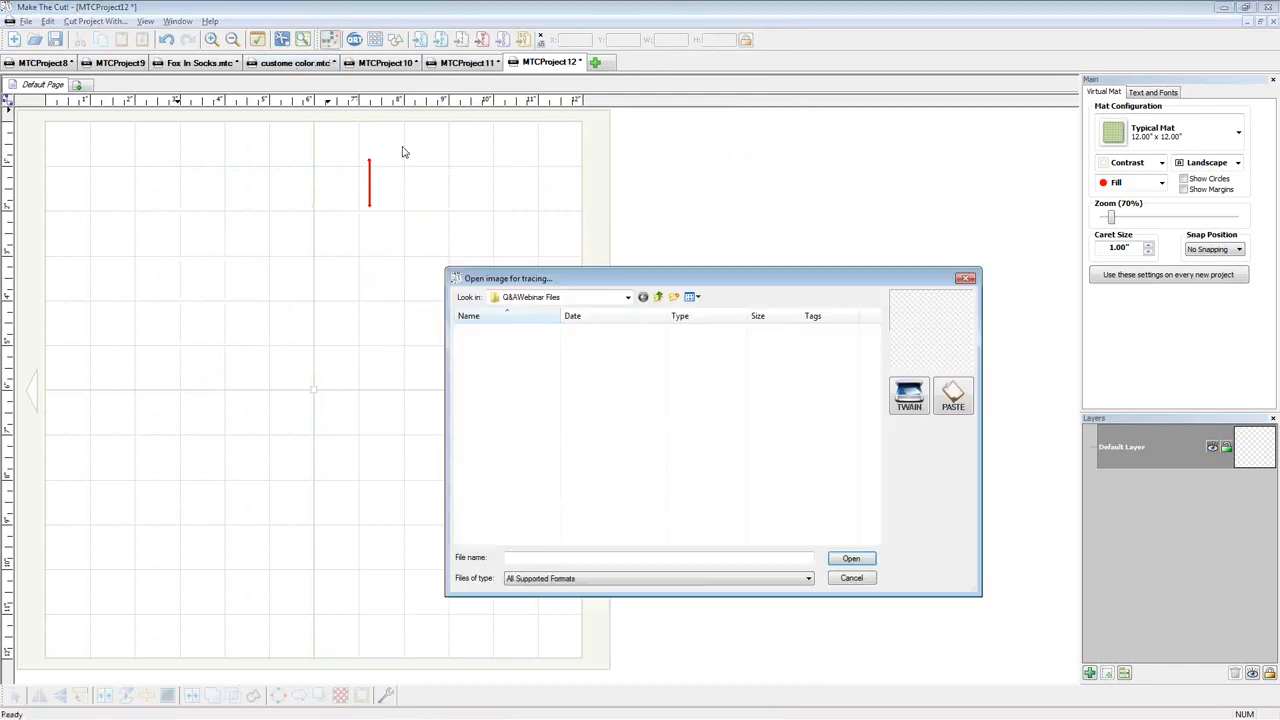
left_click(945, 400)
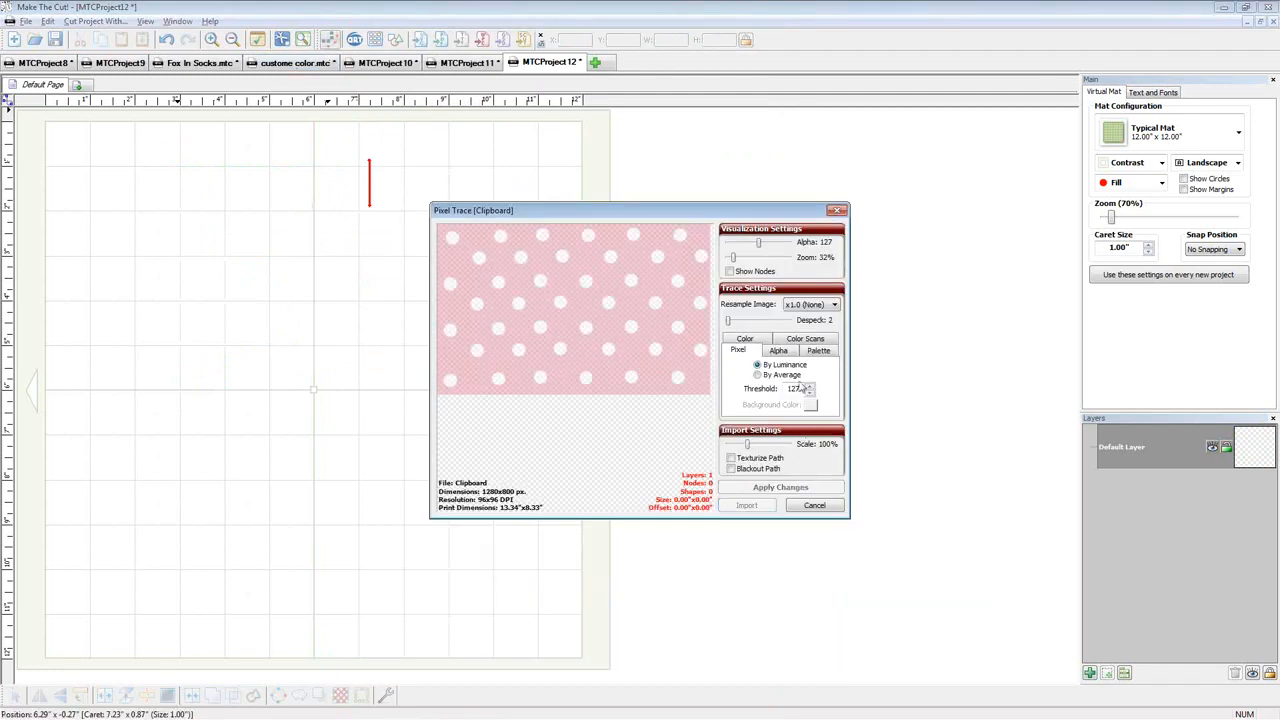
Trace the picture by luminance with threshold 255 and Texturize Path, import it, and move the shape onto the mat
left_click_drag(802, 391, 749, 391)
type("255")
left_click(732, 458)
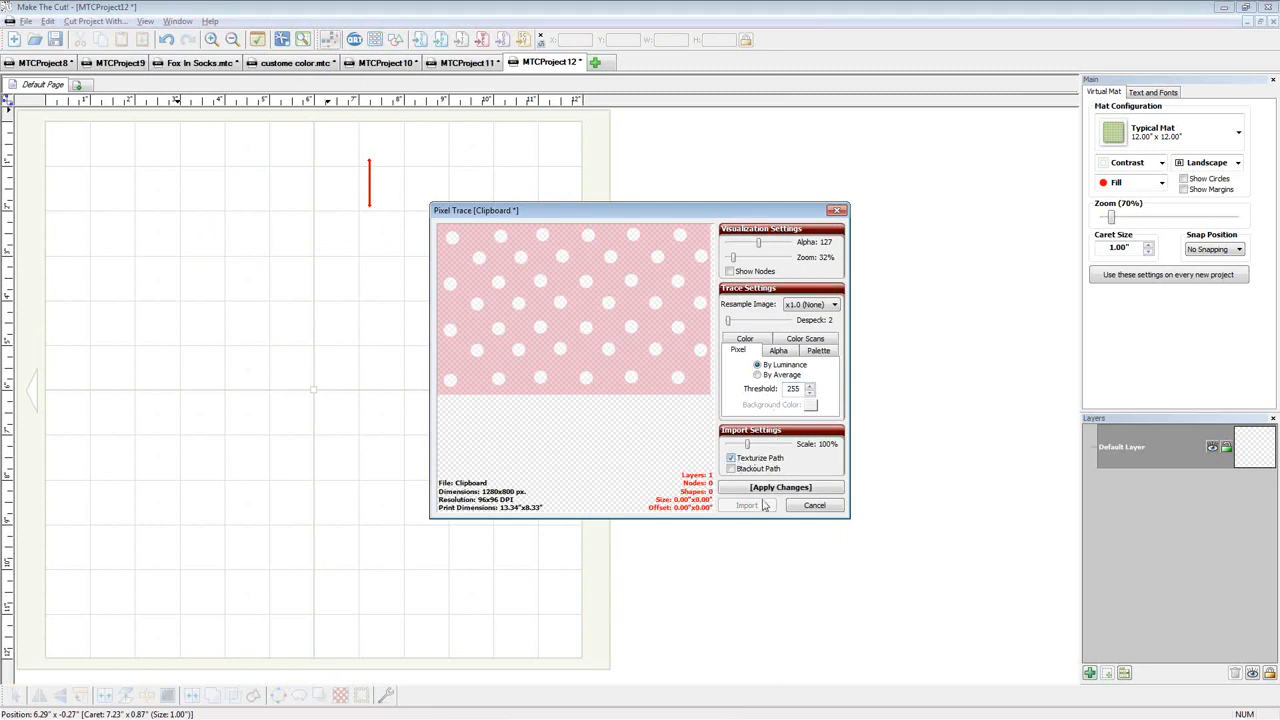
left_click(779, 488)
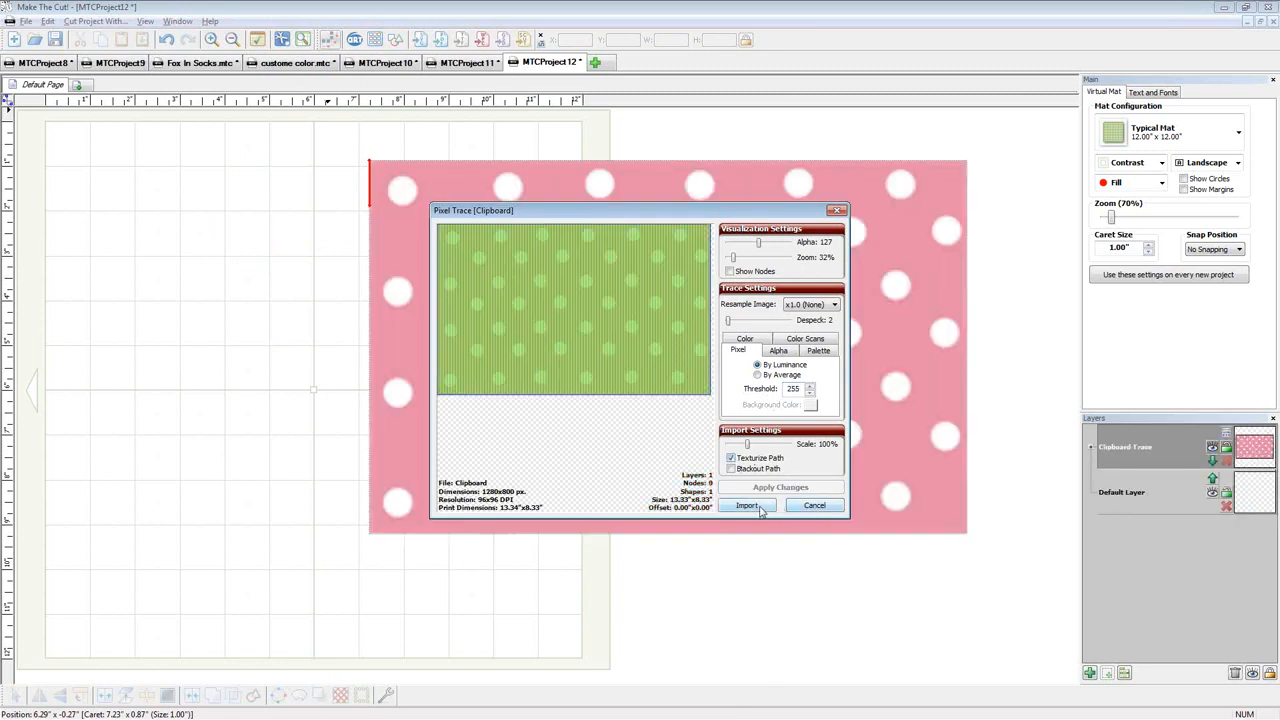
left_click(749, 506)
left_click(714, 386)
left_click_drag(660, 305, 409, 289)
Shift the polka-dot texture's hue to -141 and apply the blue version to the shape
right_click(408, 286)
mouse_move(484, 312)
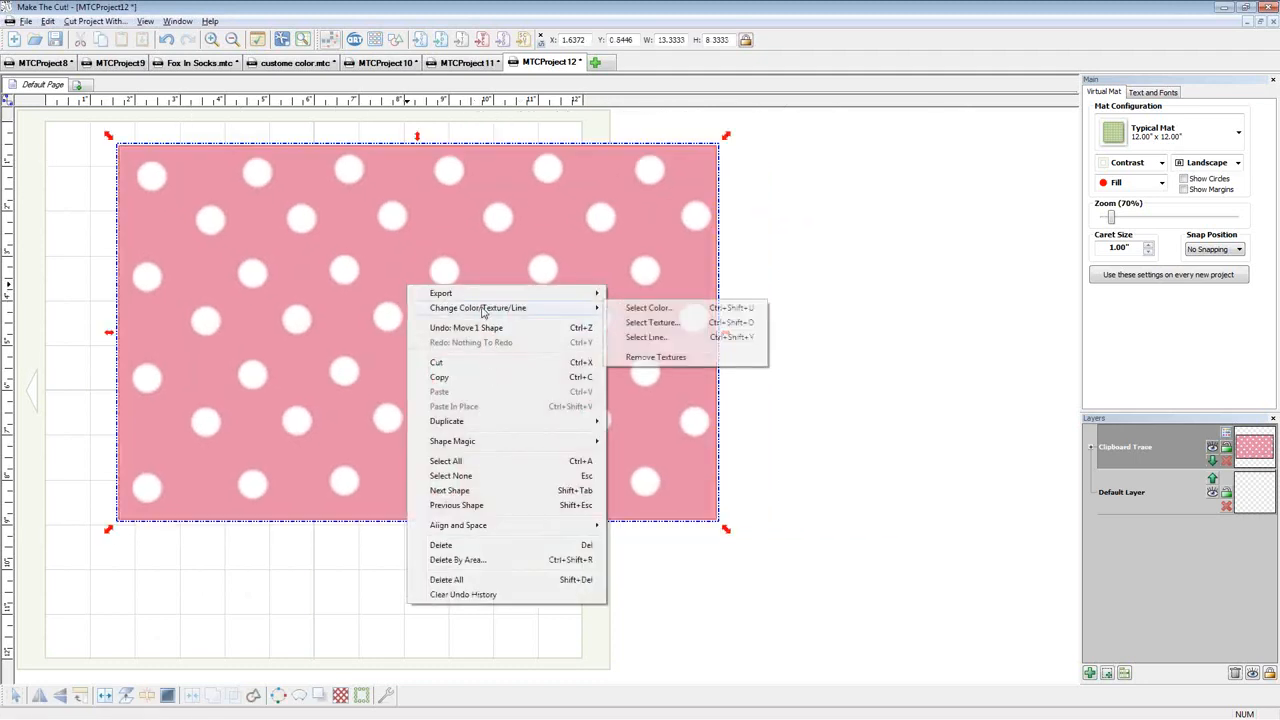
left_click(667, 323)
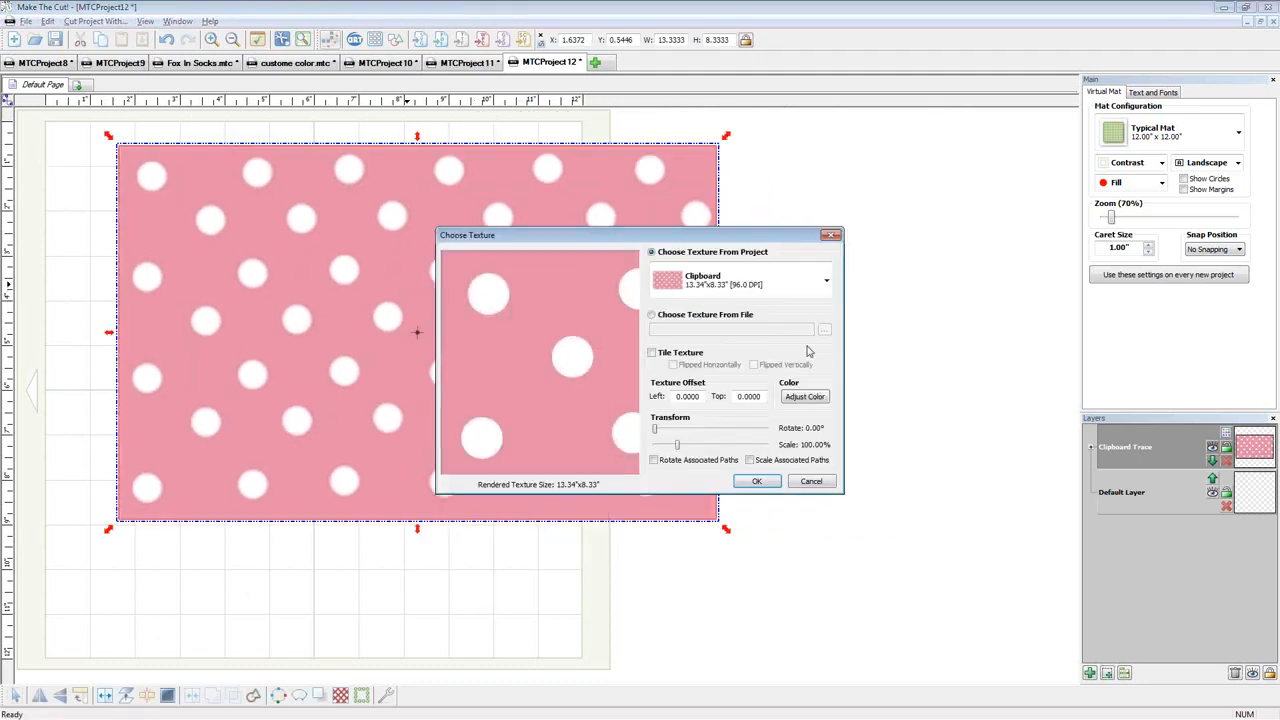
left_click_drag(719, 237, 987, 311)
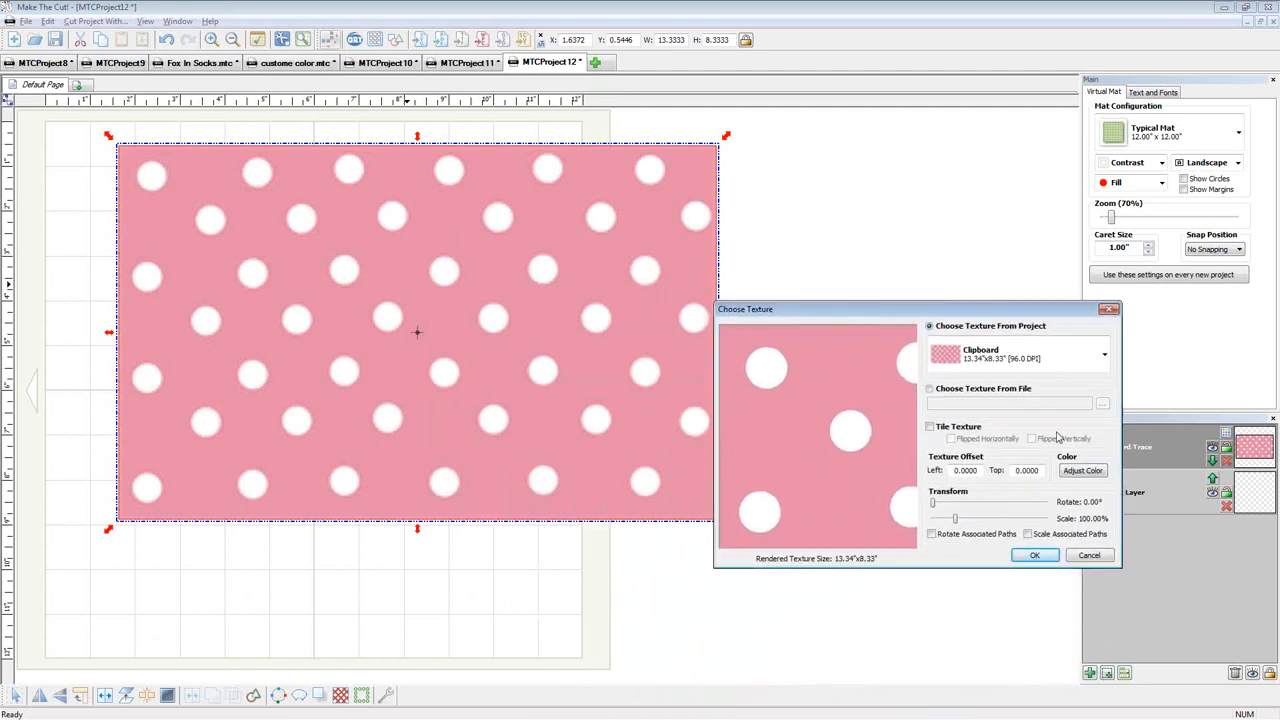
left_click(1086, 472)
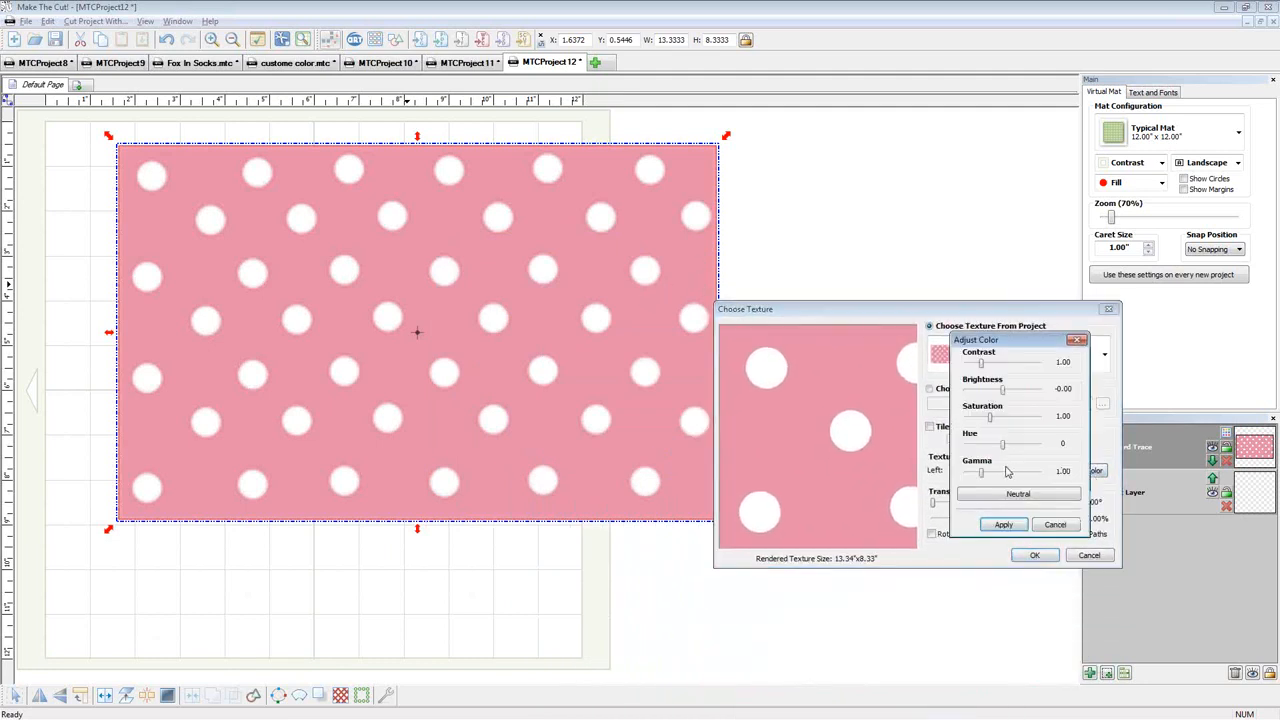
left_click_drag(1005, 447, 975, 449)
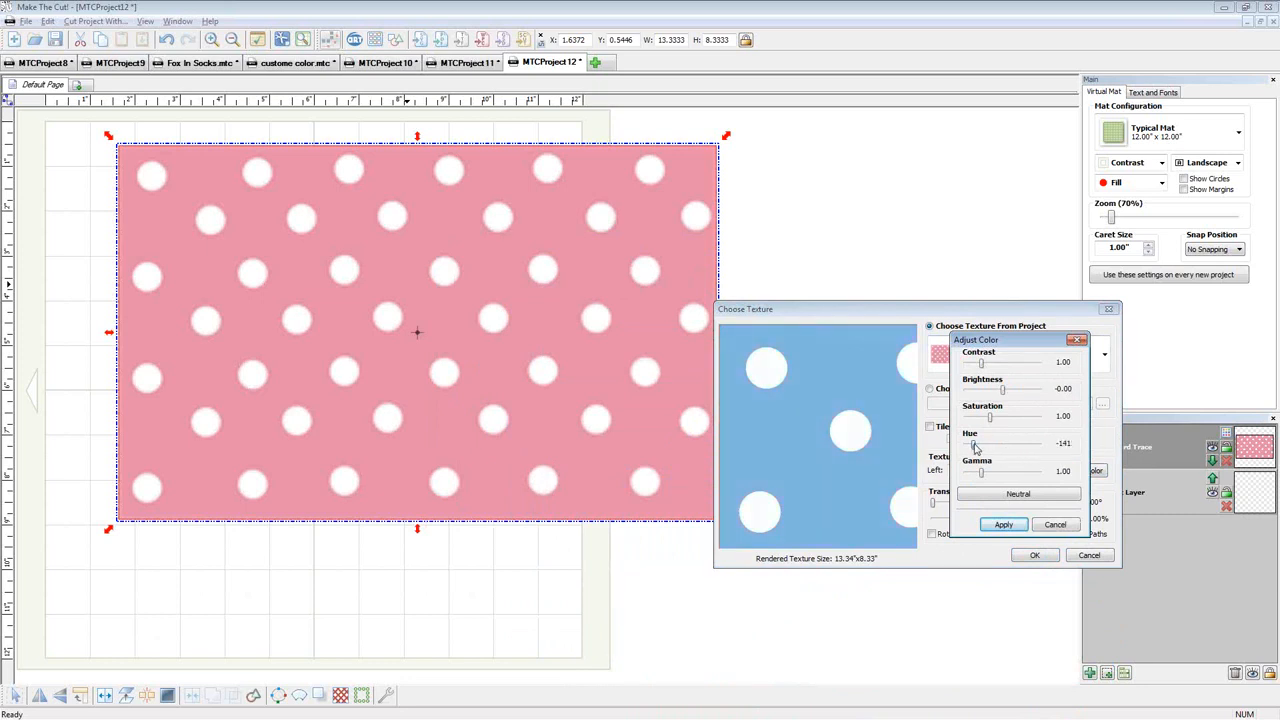
left_click(1004, 524)
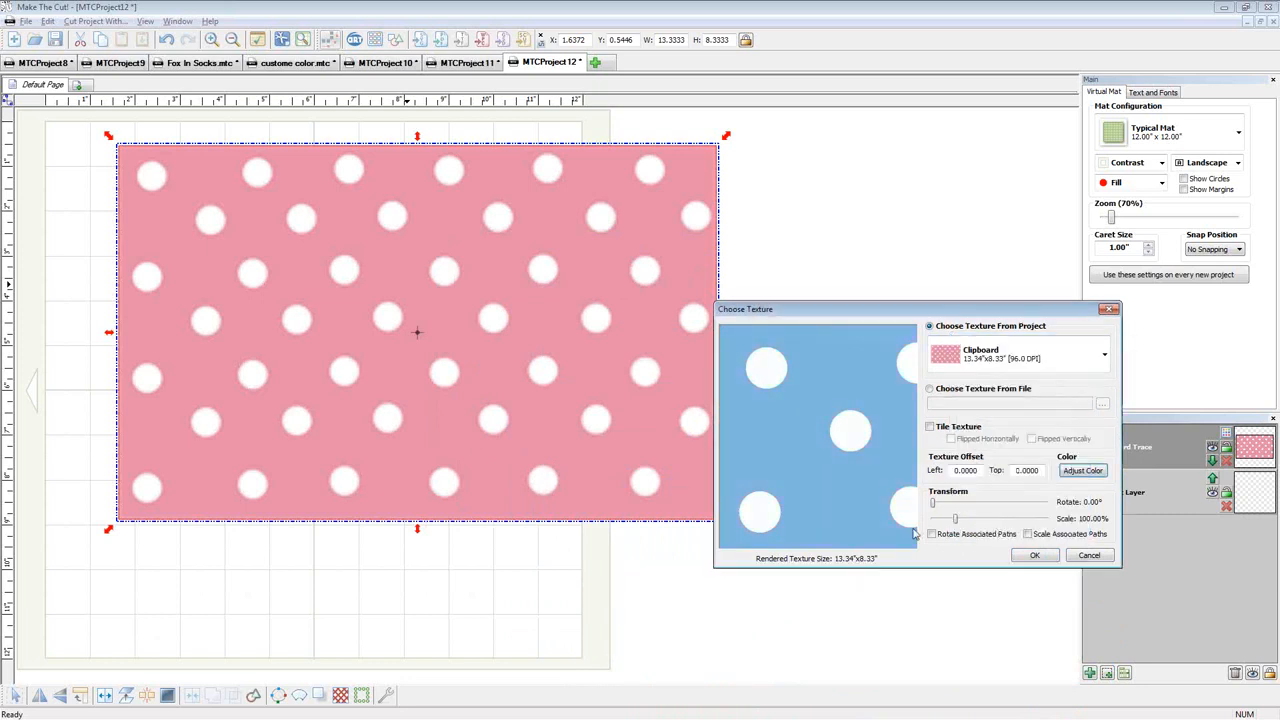
left_click(1035, 556)
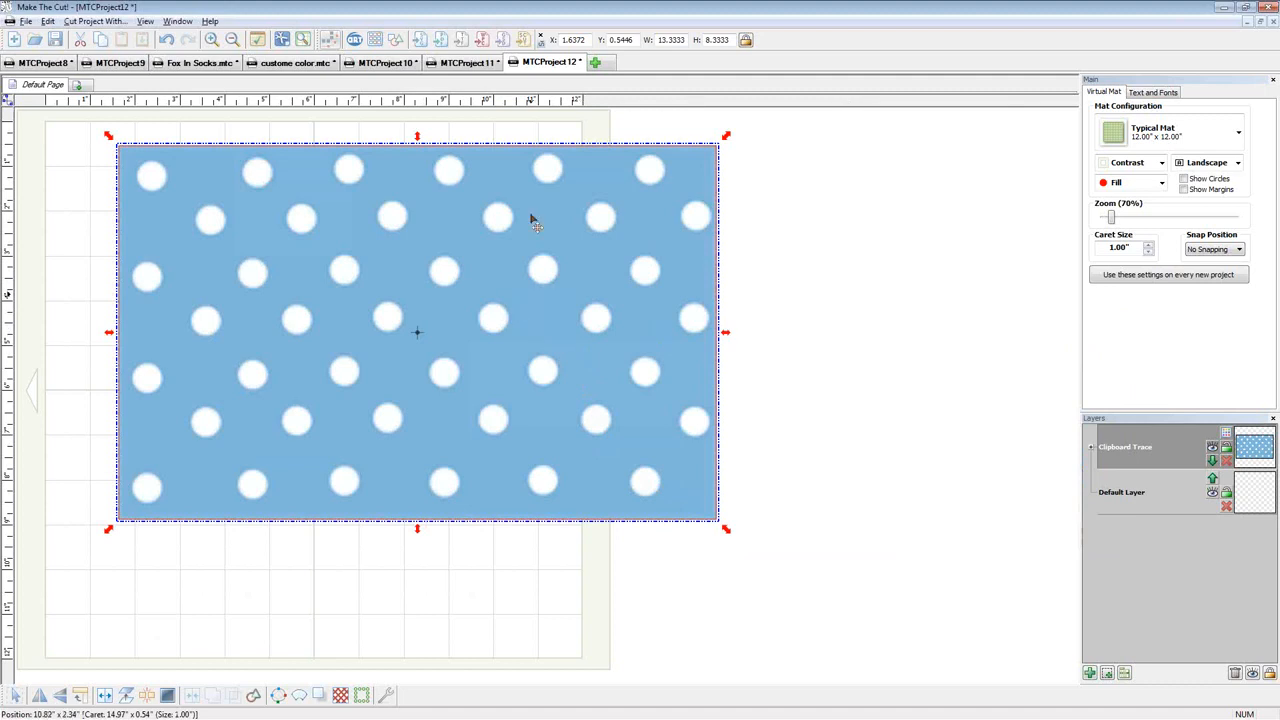
Undo the texture change, reopen the polka-dot texture's color adjustments, and try a hue of -180
right_click(580, 257)
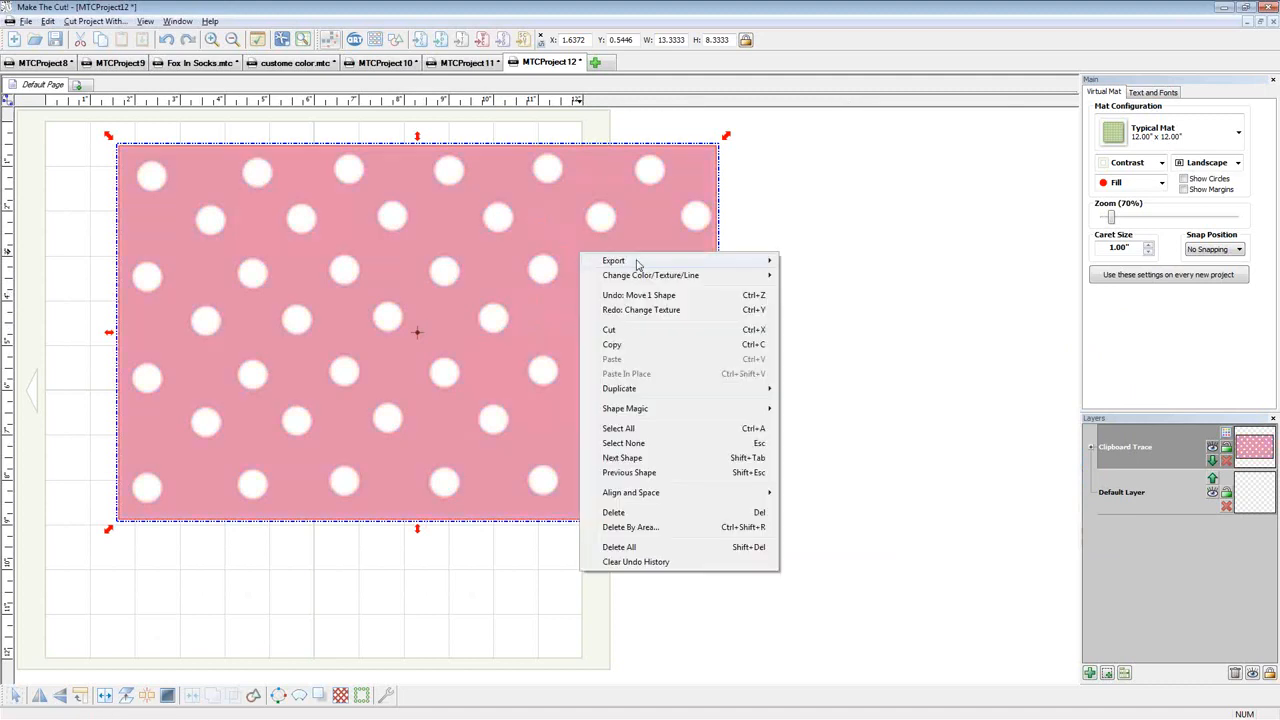
mouse_move(648, 279)
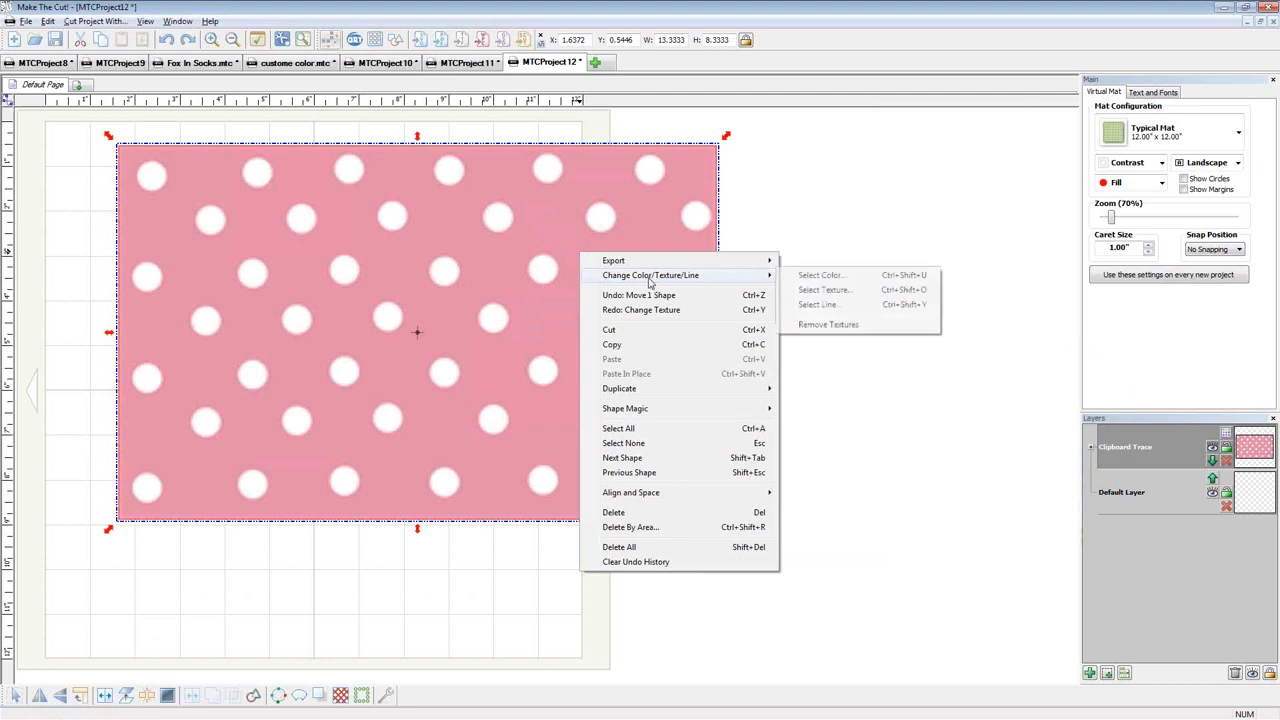
left_click(818, 297)
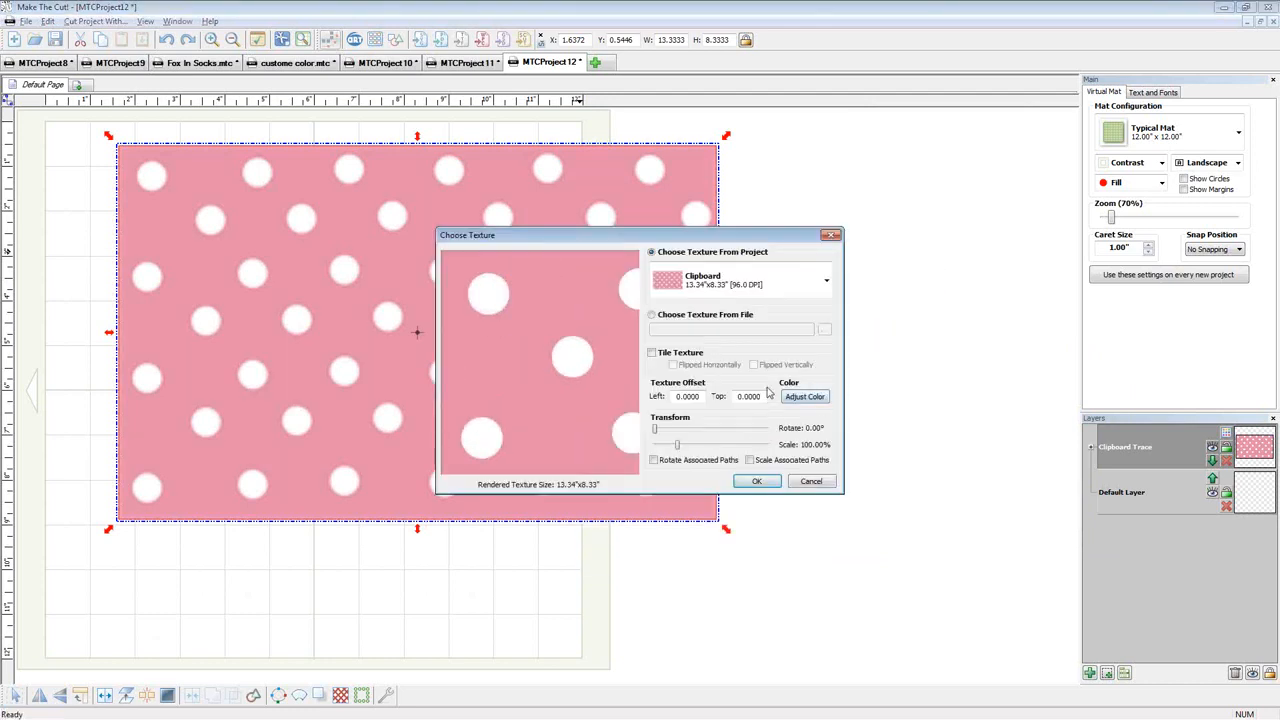
left_click(818, 400)
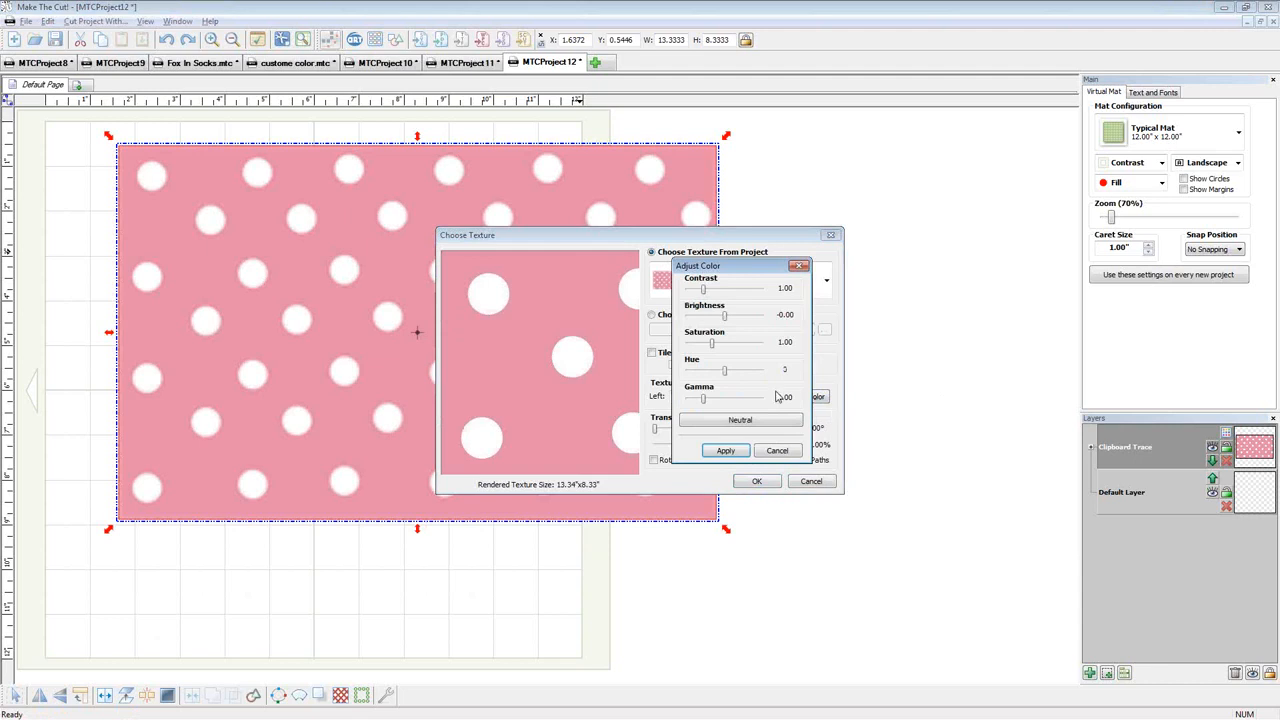
left_click_drag(746, 270, 922, 272)
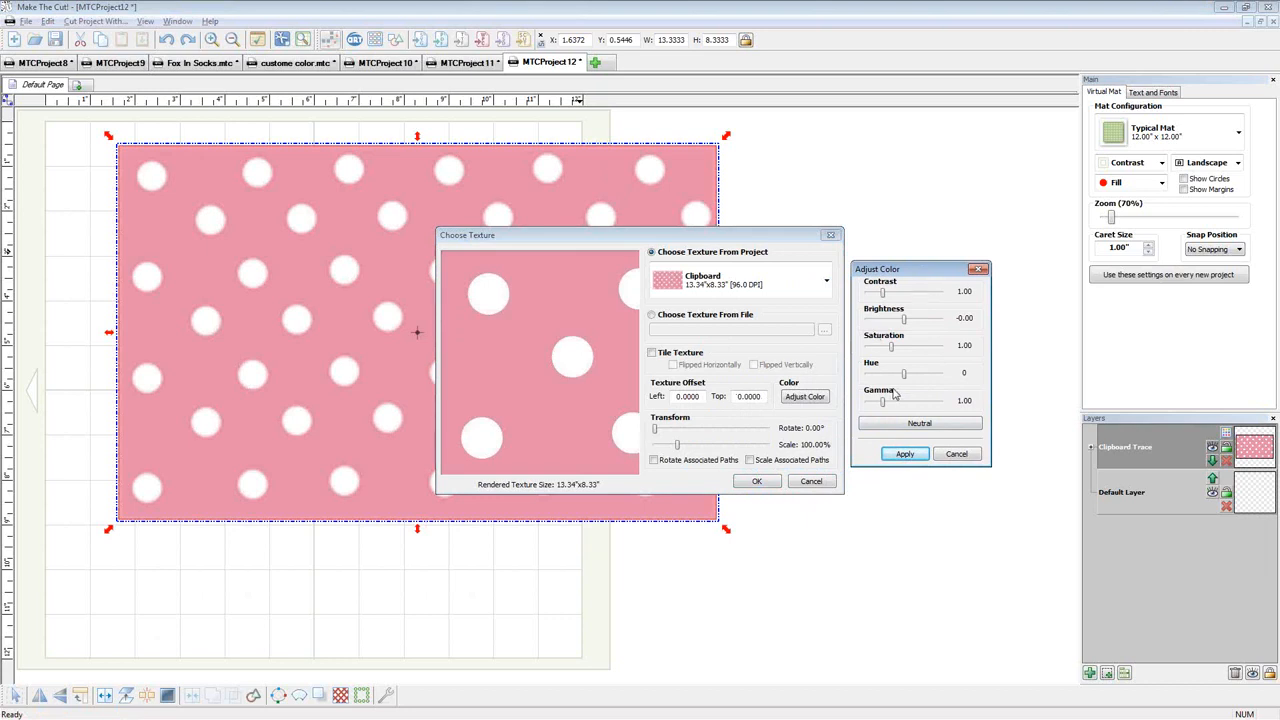
left_click_drag(906, 378, 850, 375)
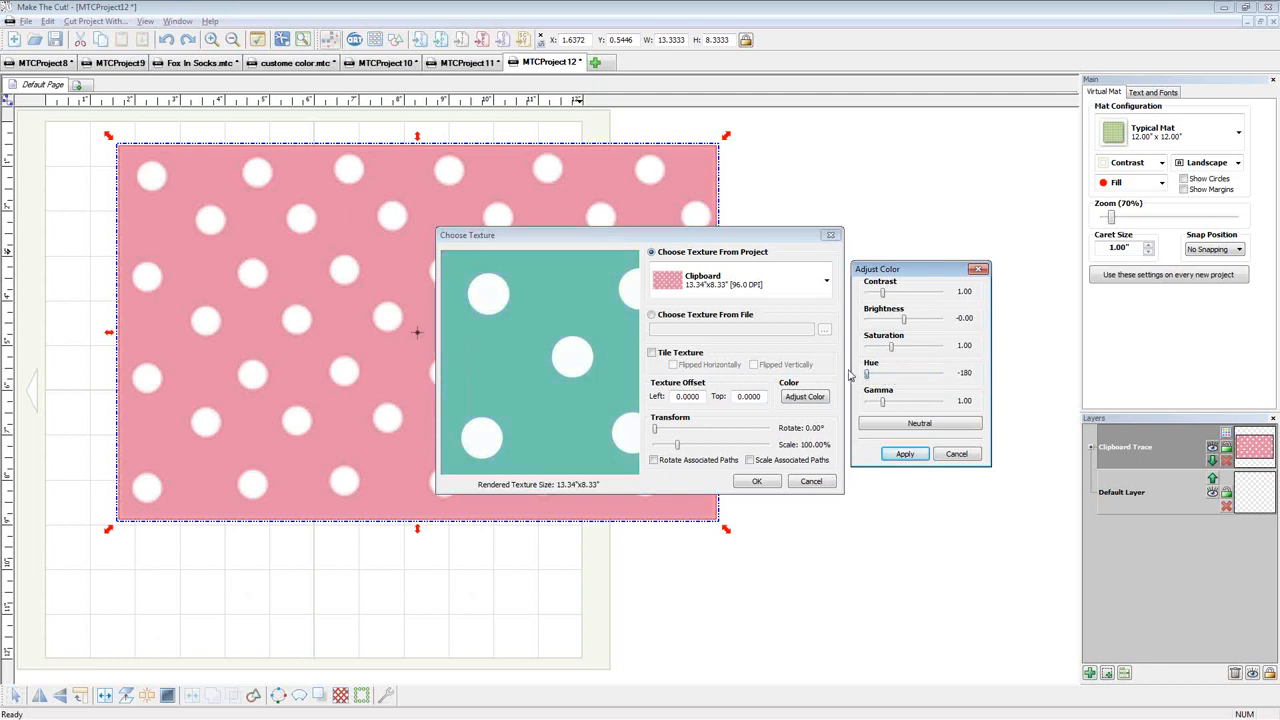
Try gamma 2.10 and brightness -0.29 on the texture, resetting to neutral after each, and close its settings without applying
left_click_drag(850, 375, 904, 404)
left_click(900, 423)
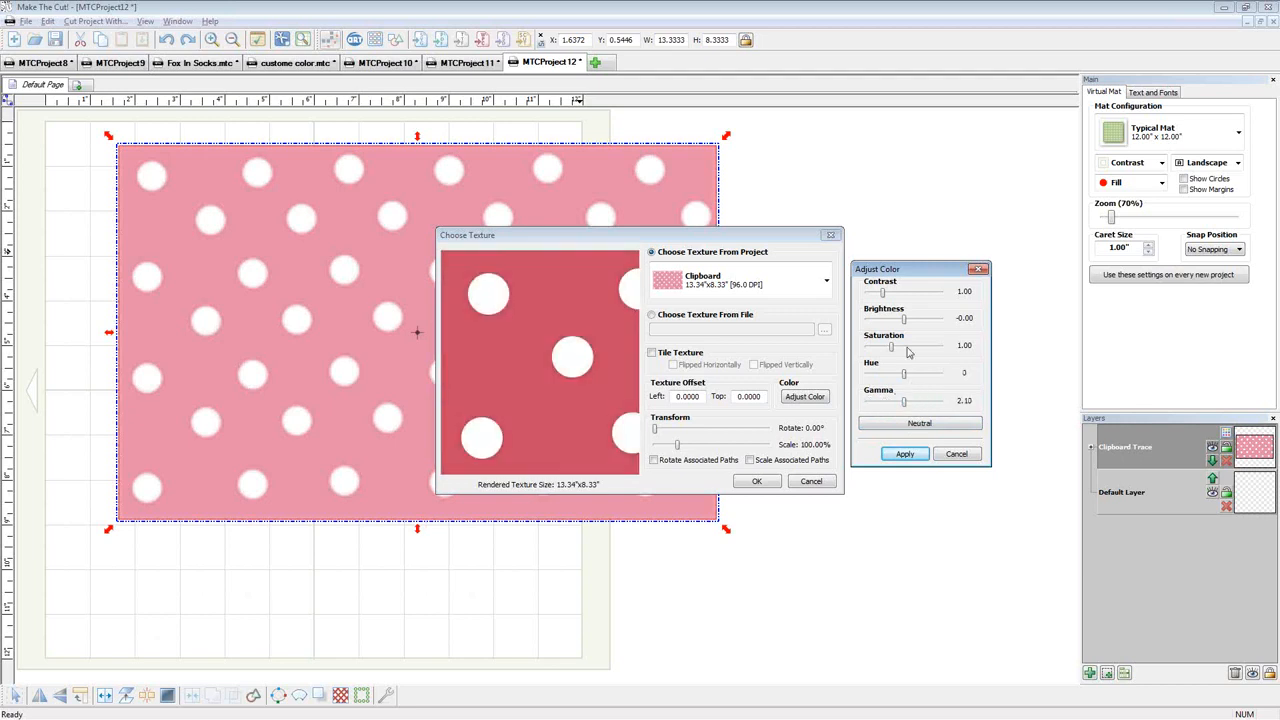
mouse_move(906, 318)
left_mouse_down()
mouse_move(874, 318)
mouse_move(912, 322)
mouse_move(884, 322)
mouse_move(896, 320)
left_mouse_up()
left_click(915, 424)
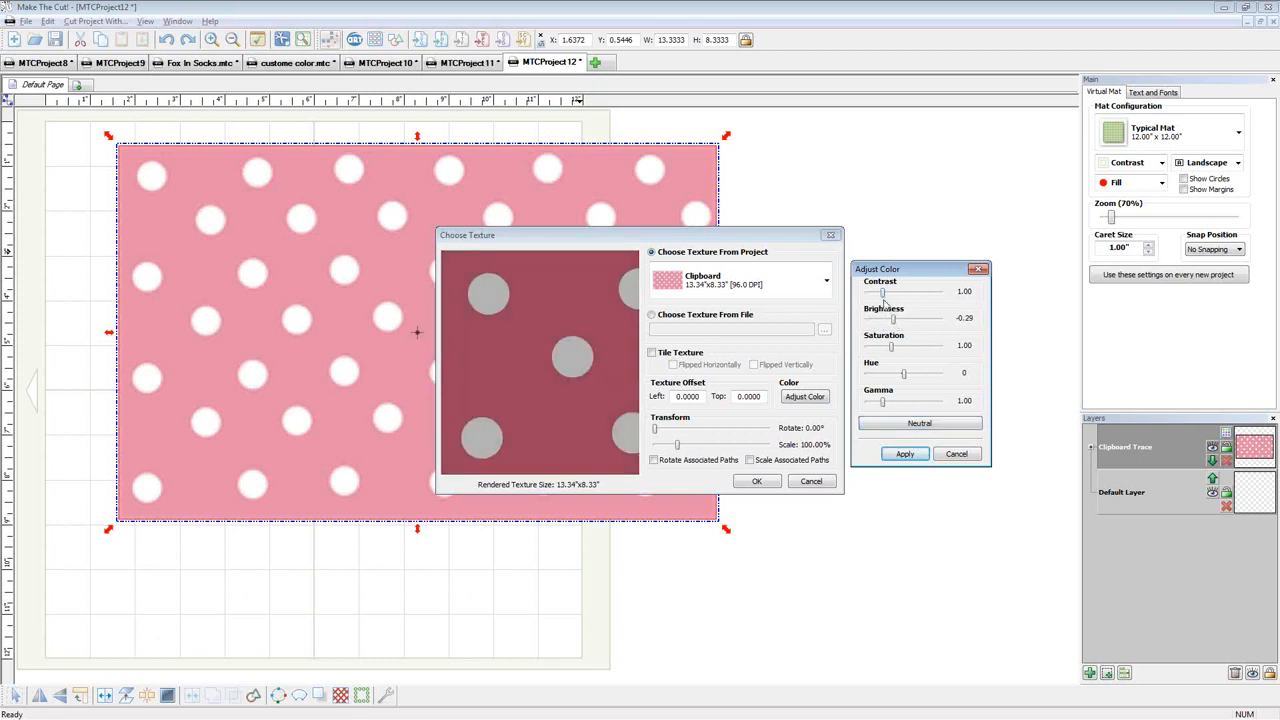
left_click(911, 424)
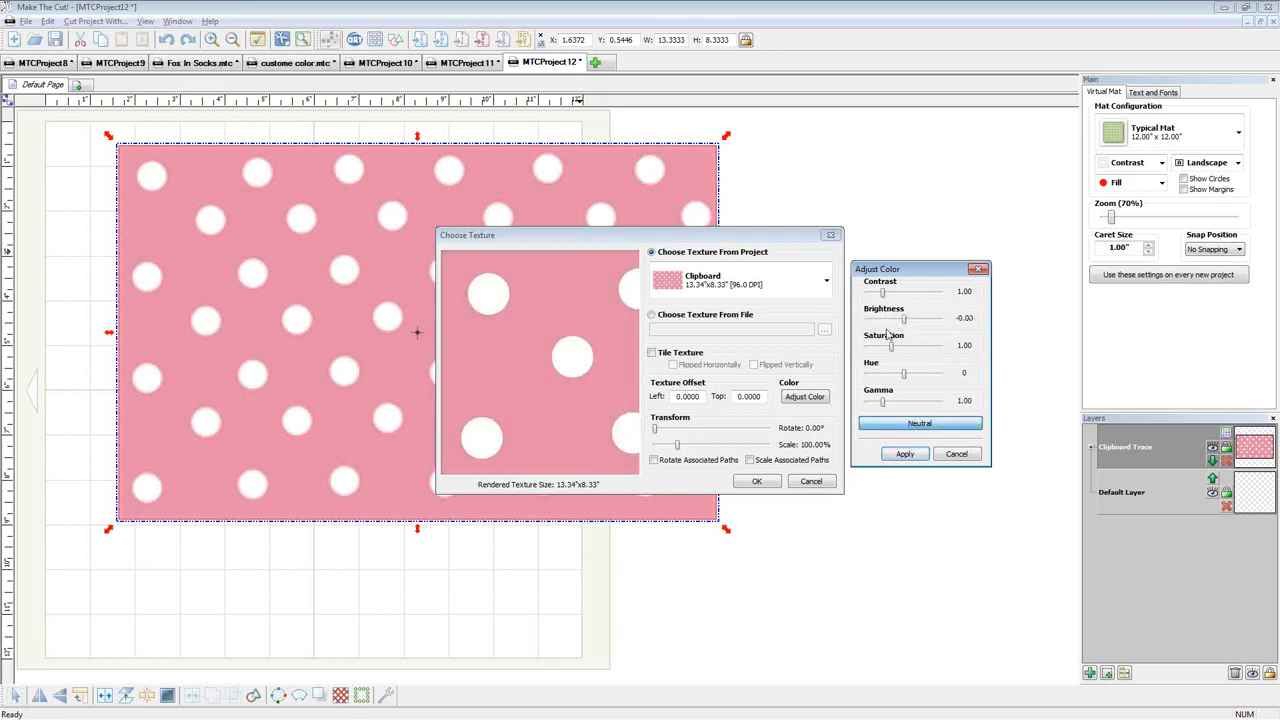
left_click(955, 456)
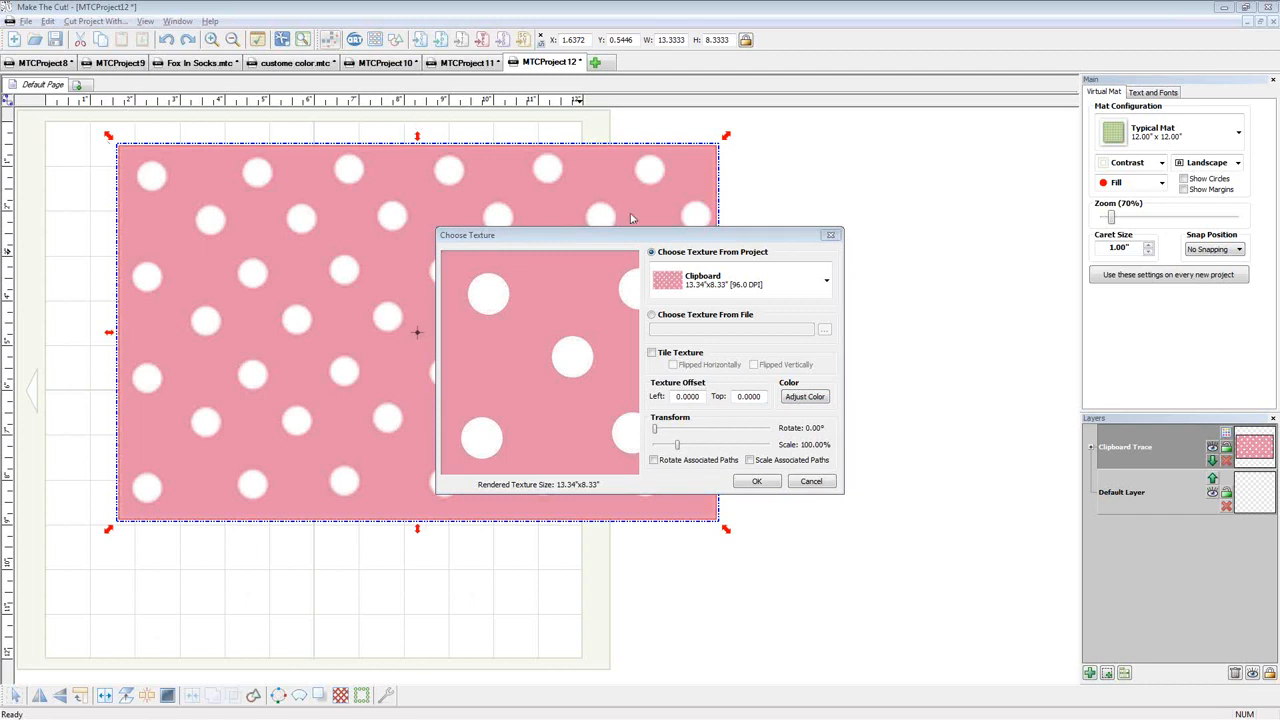
left_click(831, 237)
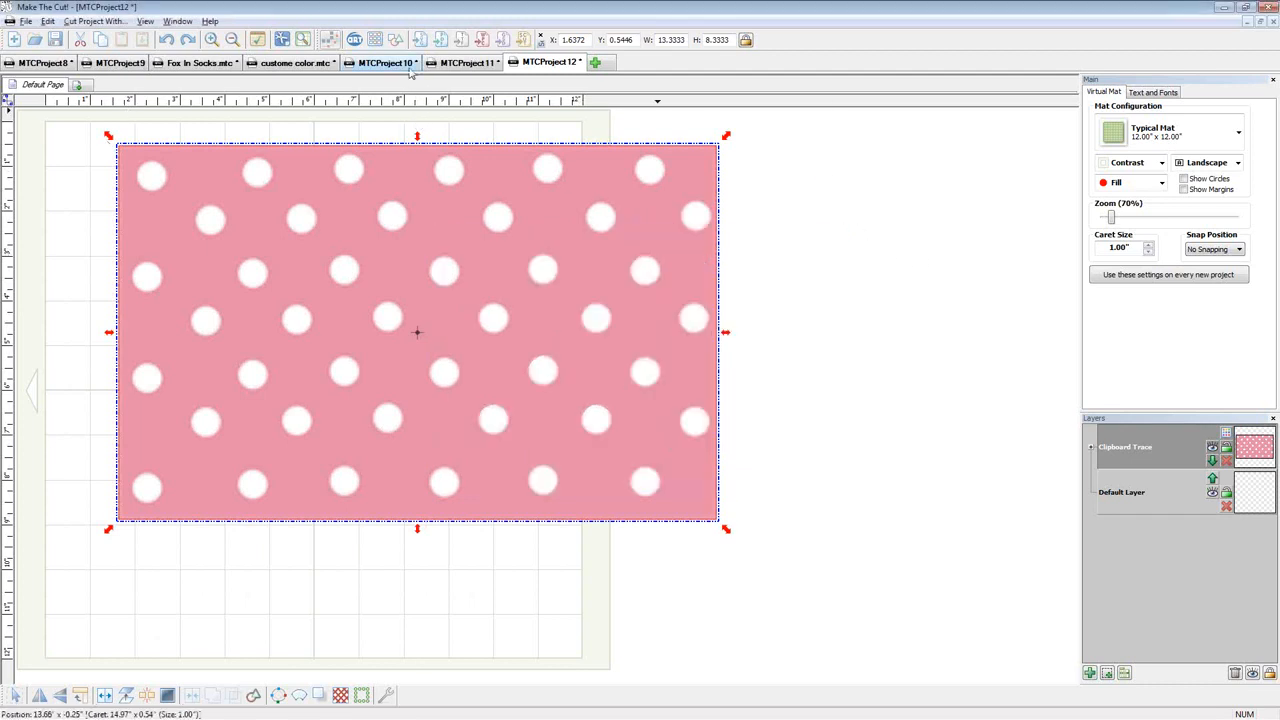
Switch to Chrome and open forum discussion 37514 at forum.make-the-cut.com in place of the webinar thread
key("alt+Tab")
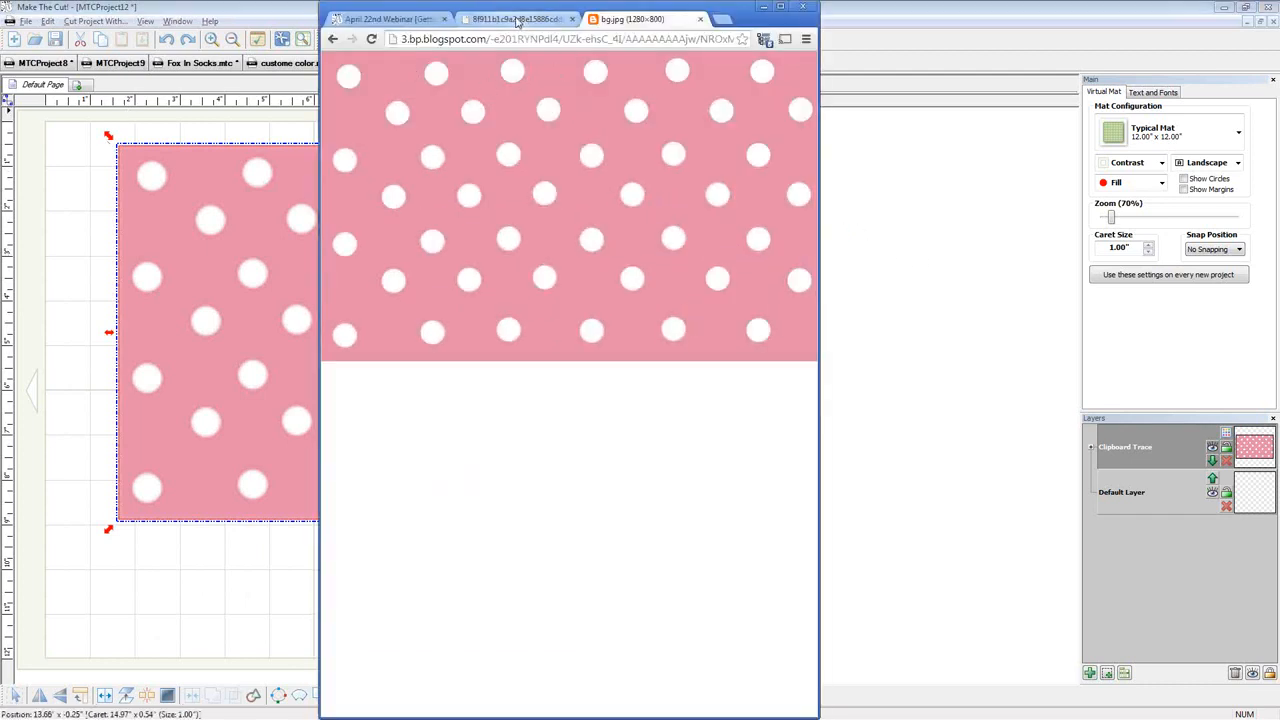
left_click(388, 19)
scroll(443, 178, "up", 2)
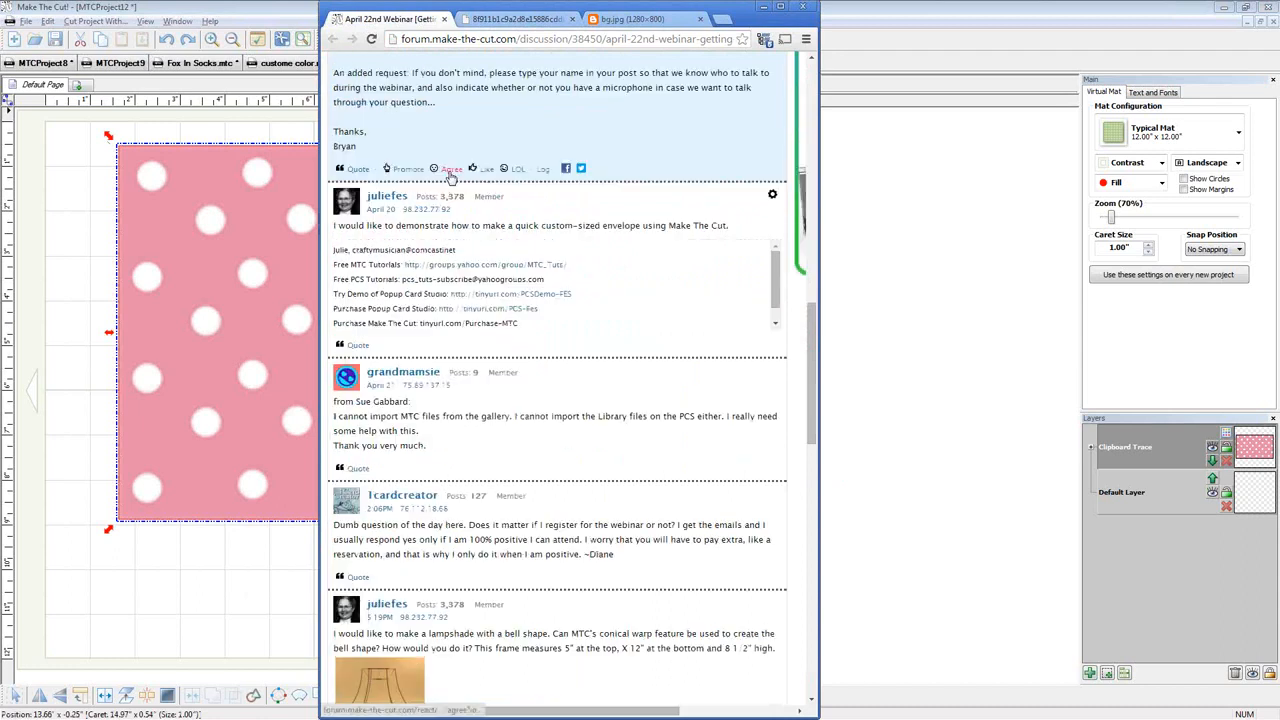
left_click_drag(575, 39, 835, 45)
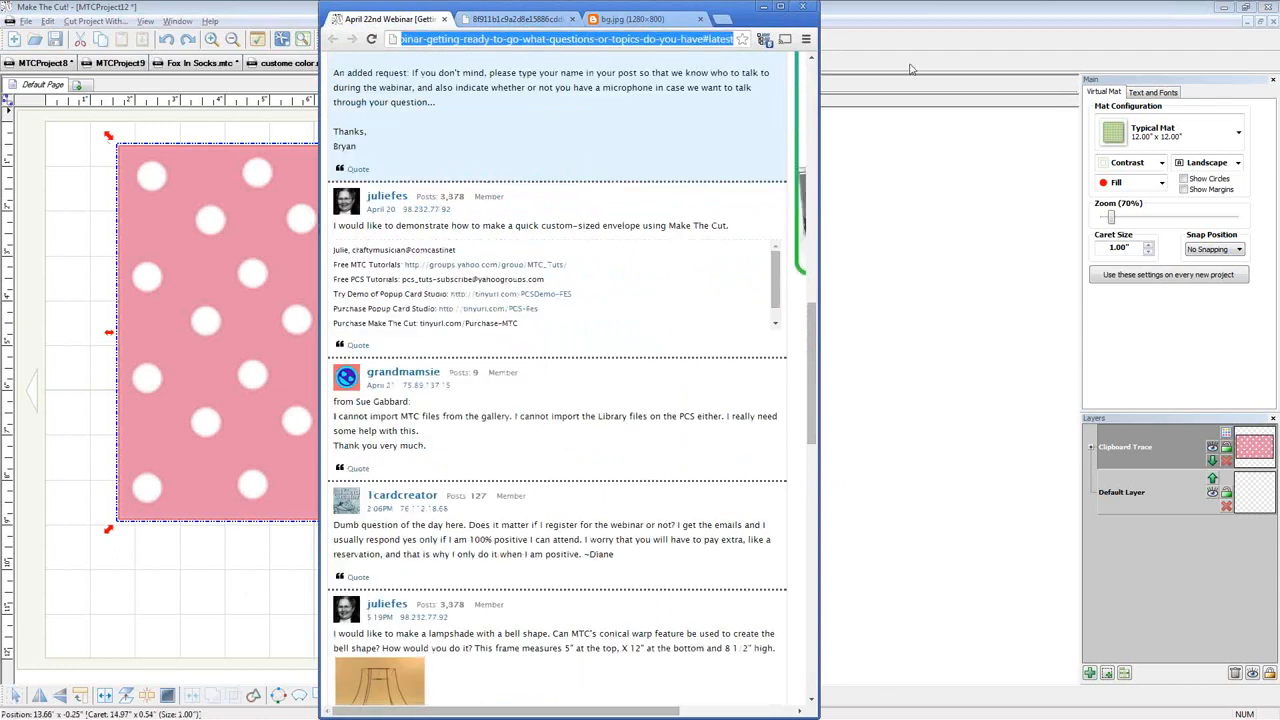
key("BackSpace")
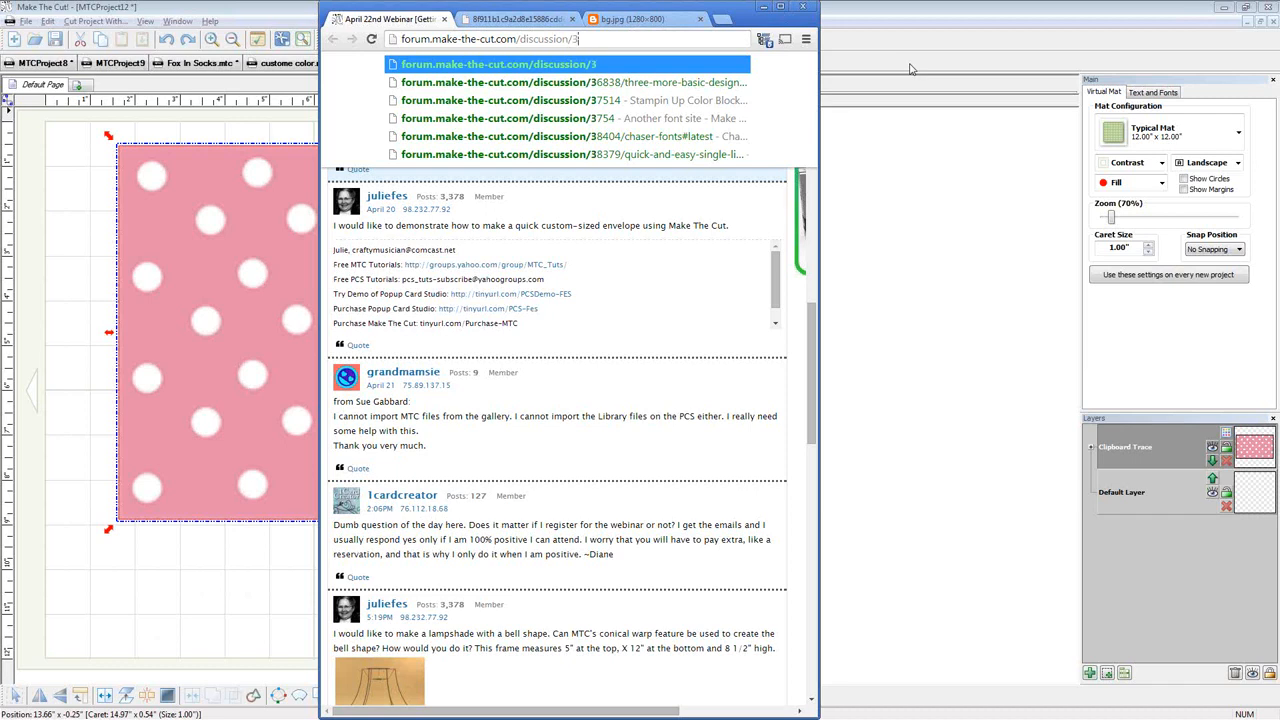
type("36")
key("BackSpace")
type("75")
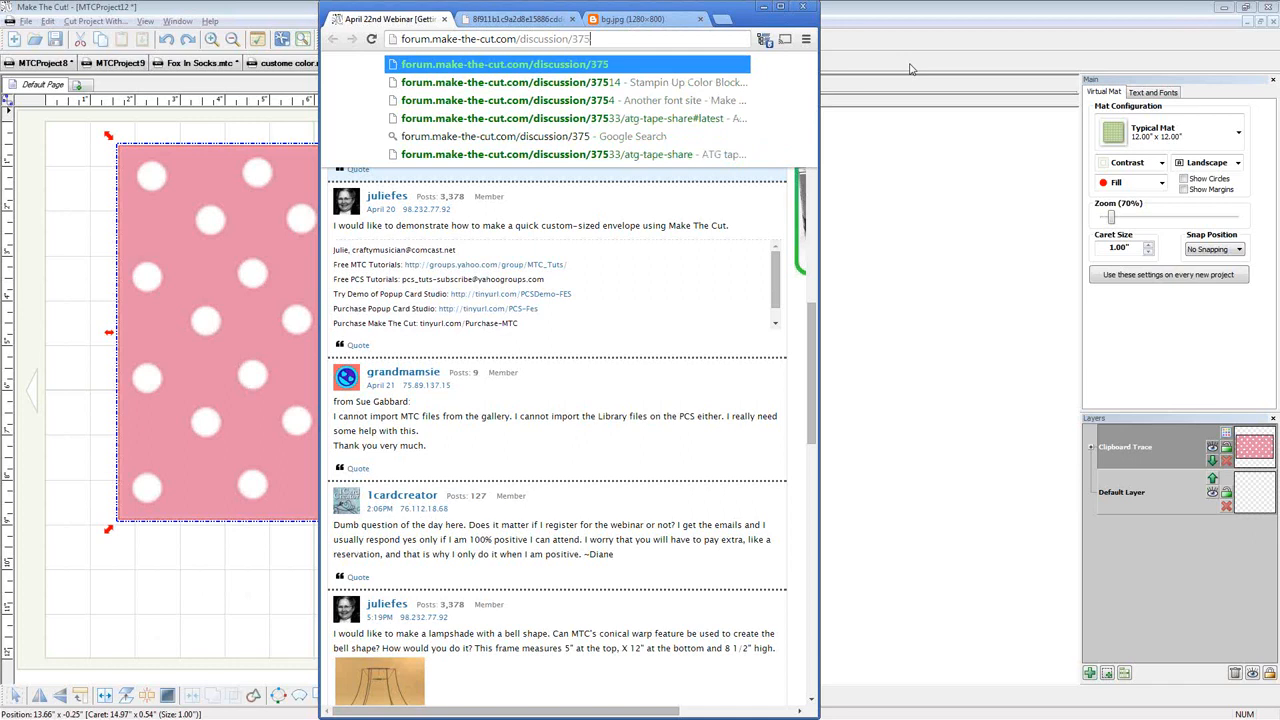
type("14")
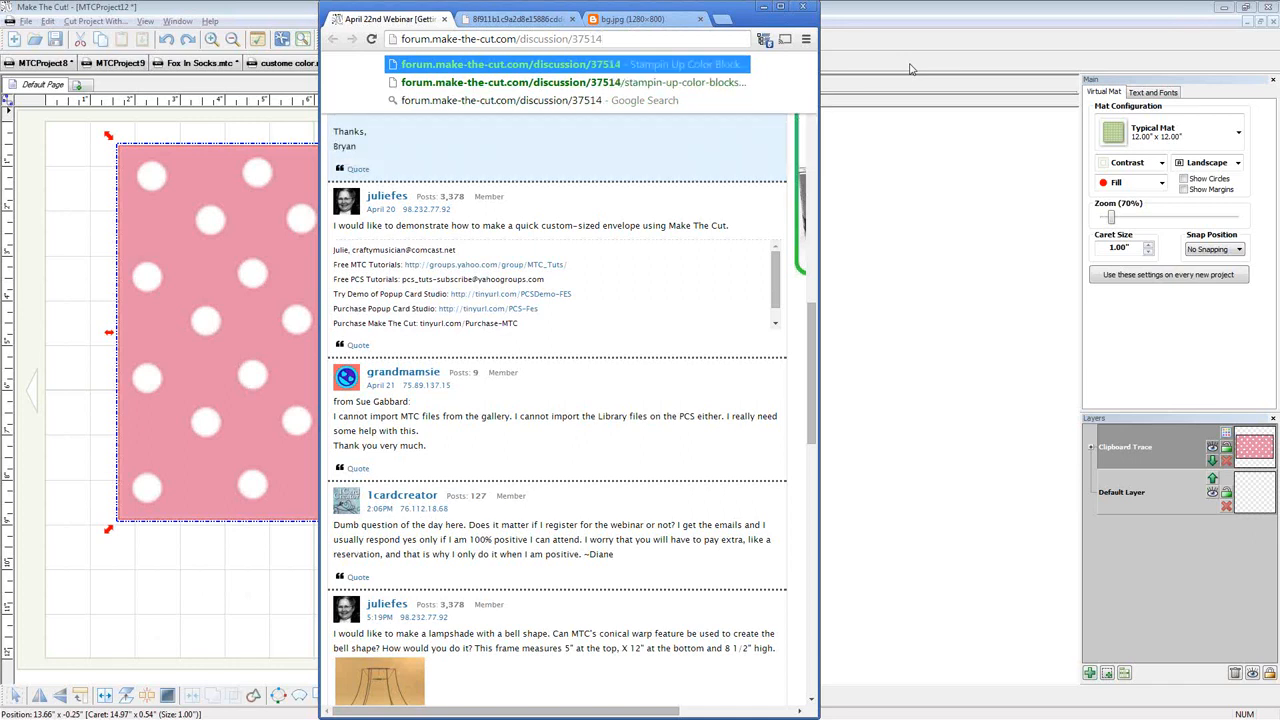
key("Return")
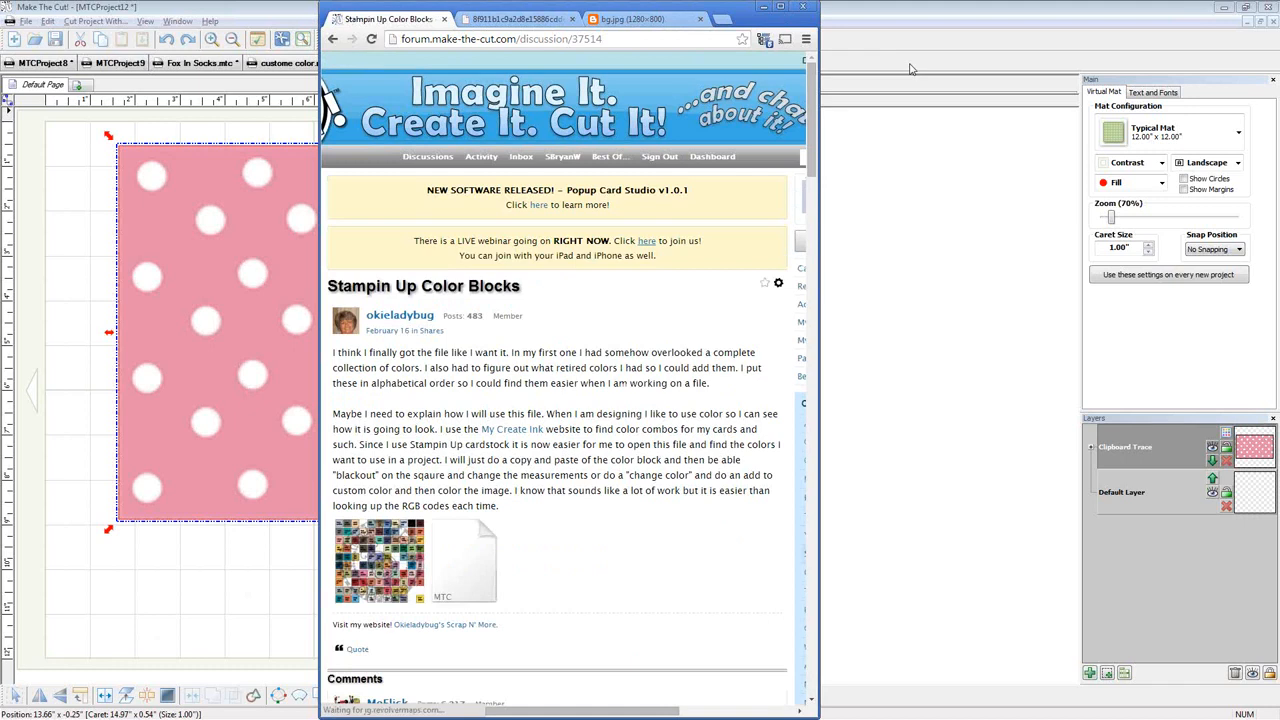
Open forum discussion 37495 by changing the discussion number in the page address
left_click(630, 39)
left_click(630, 40)
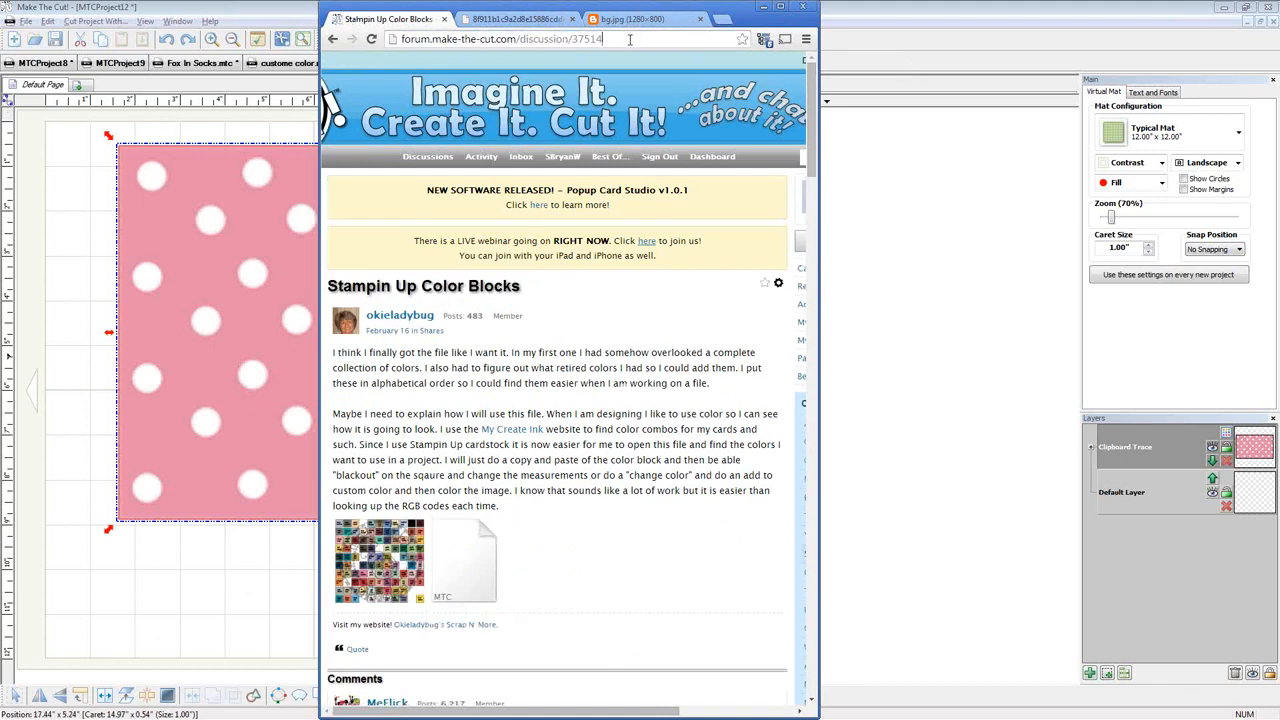
key("BackSpace")
key("BackSpace")
key("BackSpace")
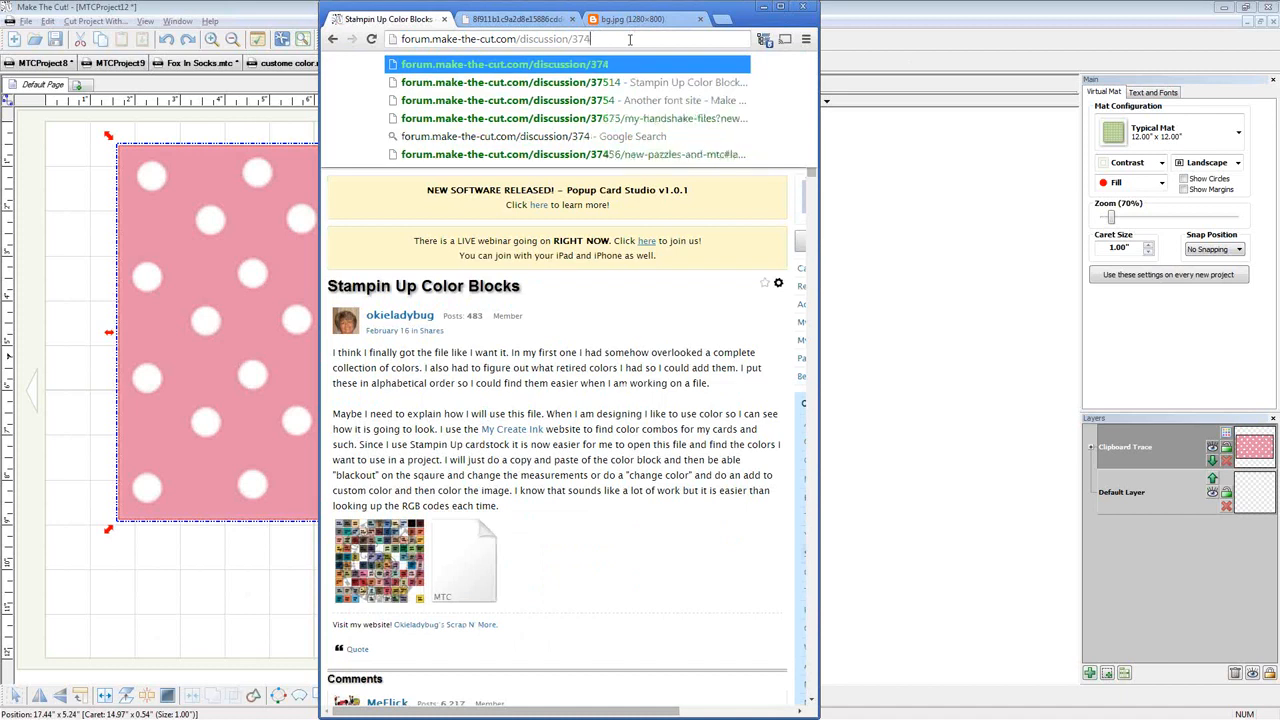
type("495")
key("Return")
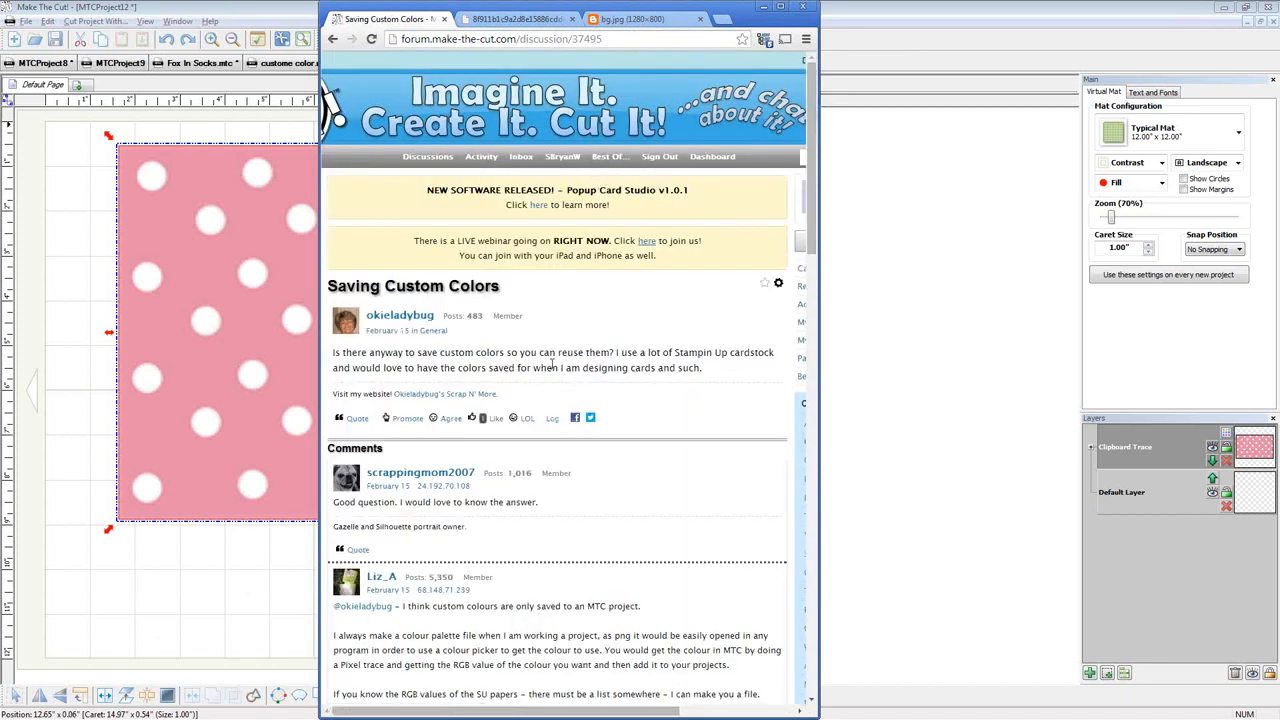
Review the Saving Custom Colors thread's replies, including the attached RGB color-code PDF, the two MTC palette files and the color-blocks link
scroll(550, 362, "down", 3)
scroll(550, 362, "down", 1)
mouse_move(370, 495)
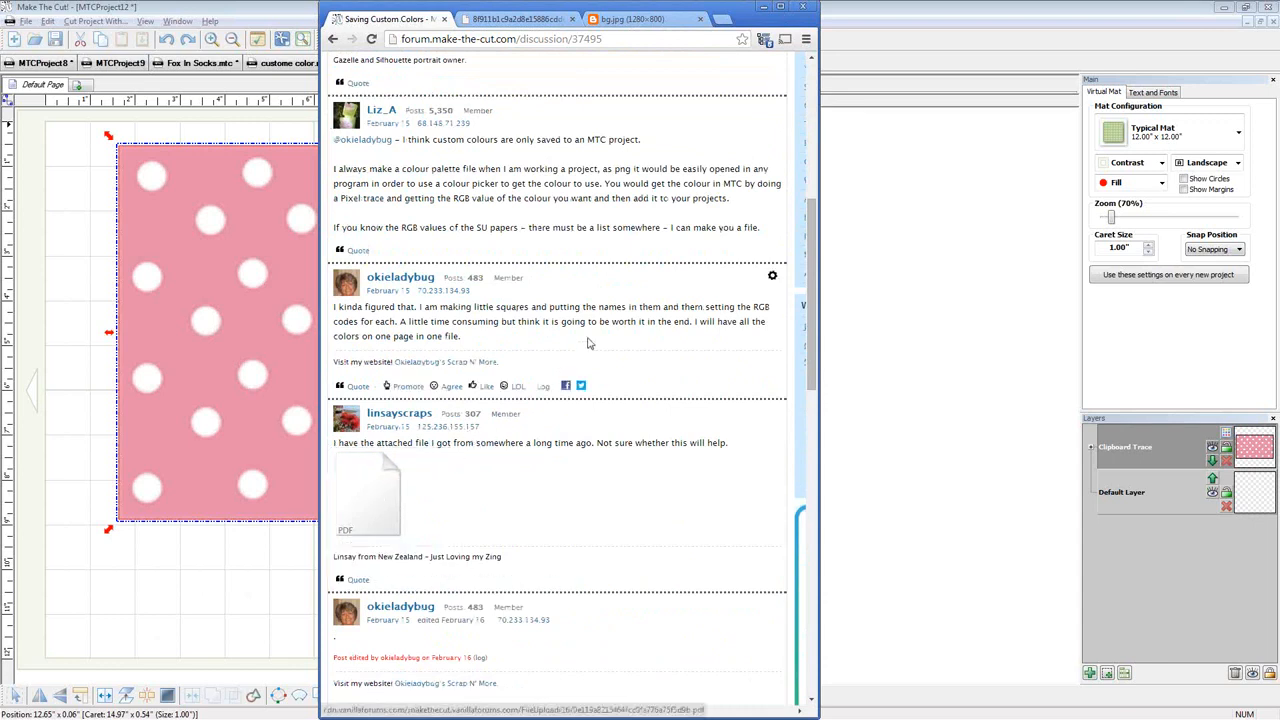
scroll(477, 130, "down", 3)
scroll(477, 130, "up", 2)
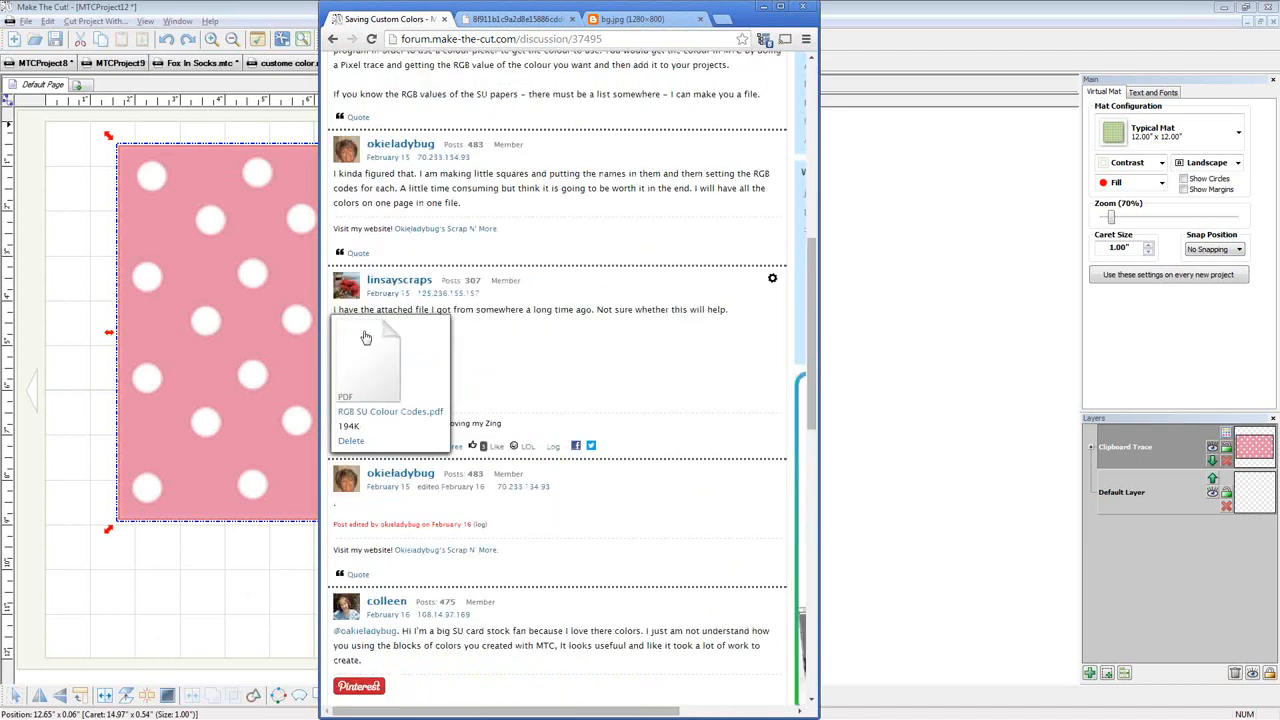
scroll(664, 282, "down", 5)
scroll(664, 282, "down", 5)
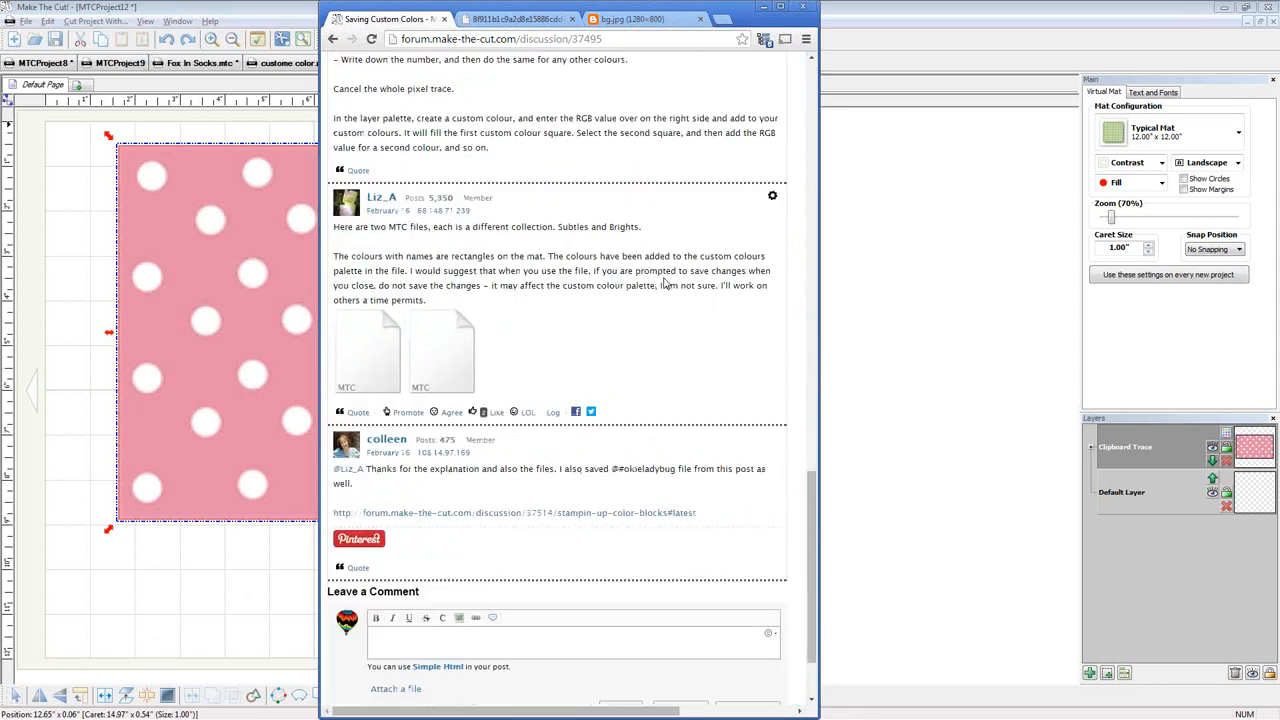
mouse_move(391, 347)
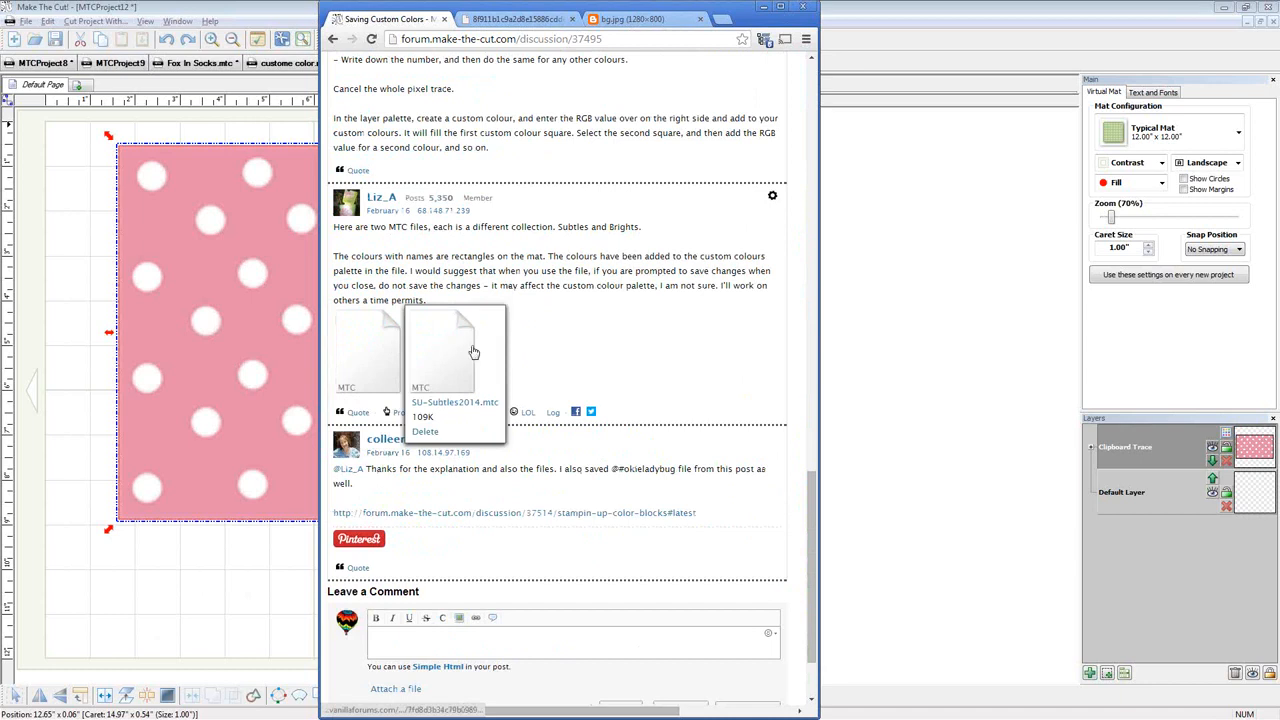
mouse_move(438, 346)
scroll(603, 312, "down", 1)
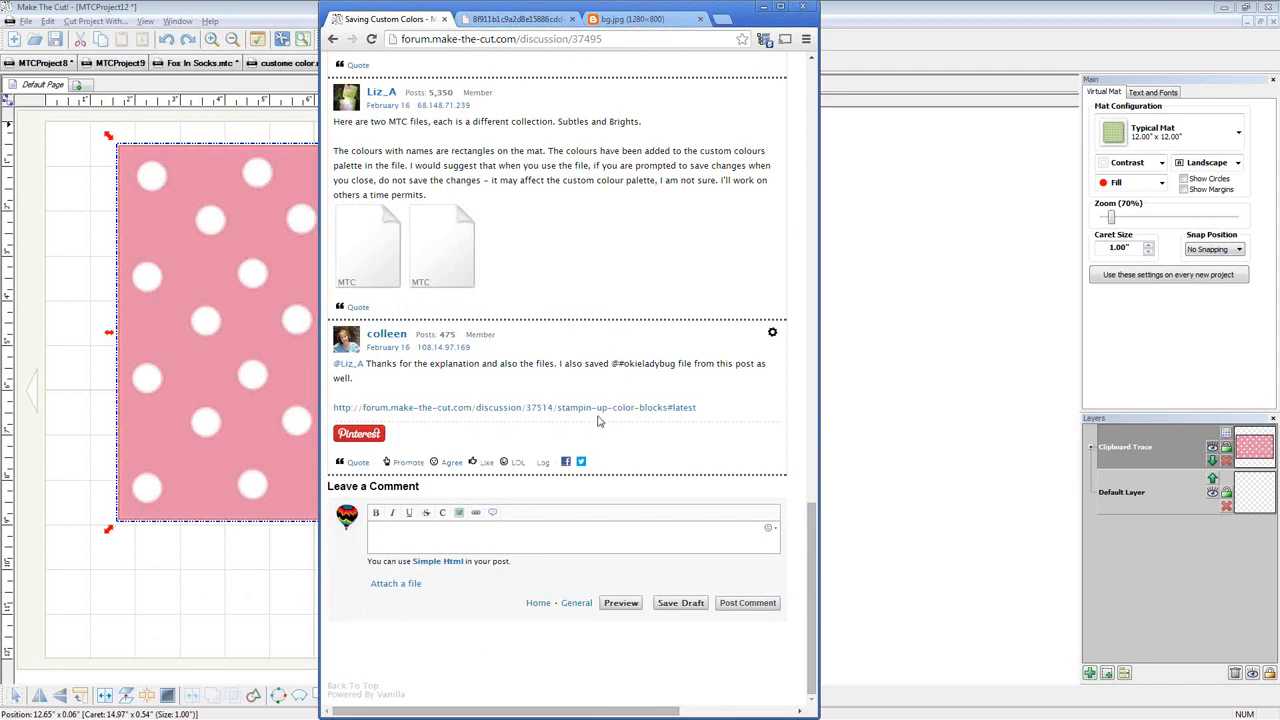
Download and open the thread's RGB SU Colour Codes.pdf, and highlight the Perfect Plum RGB values to point them out
scroll(590, 313, "up", 4)
scroll(579, 312, "up", 3)
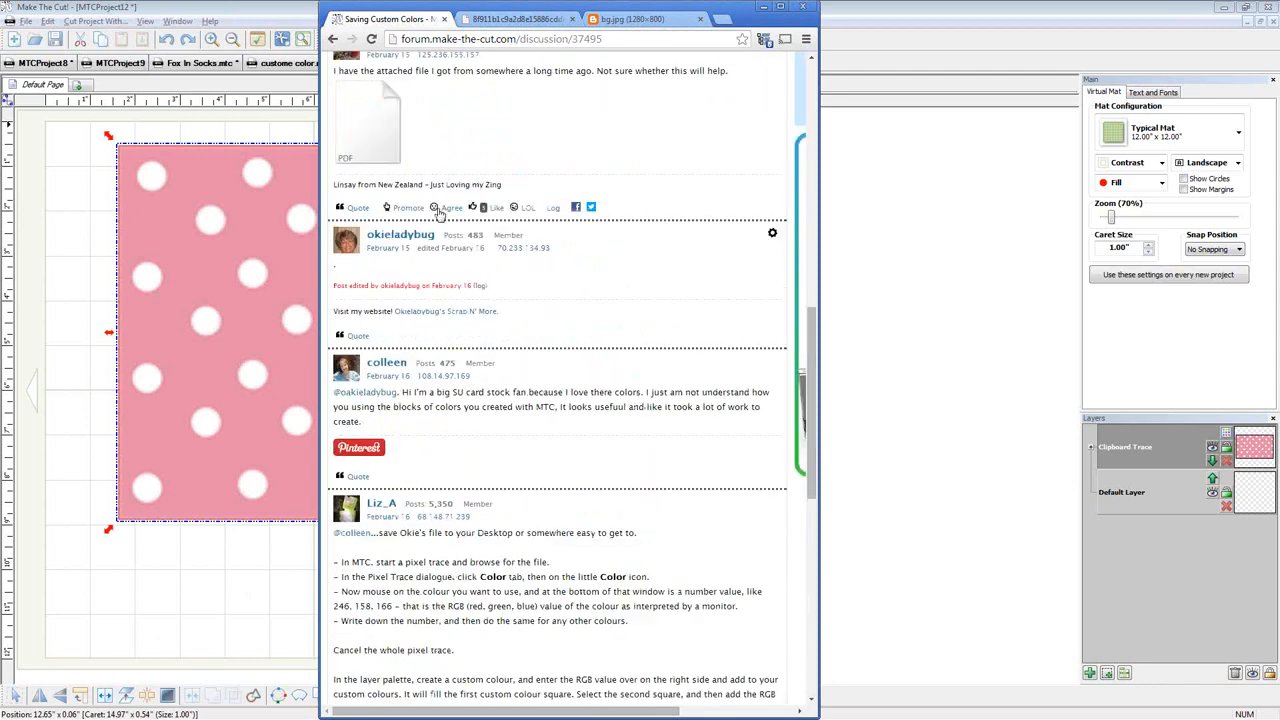
left_click(438, 184)
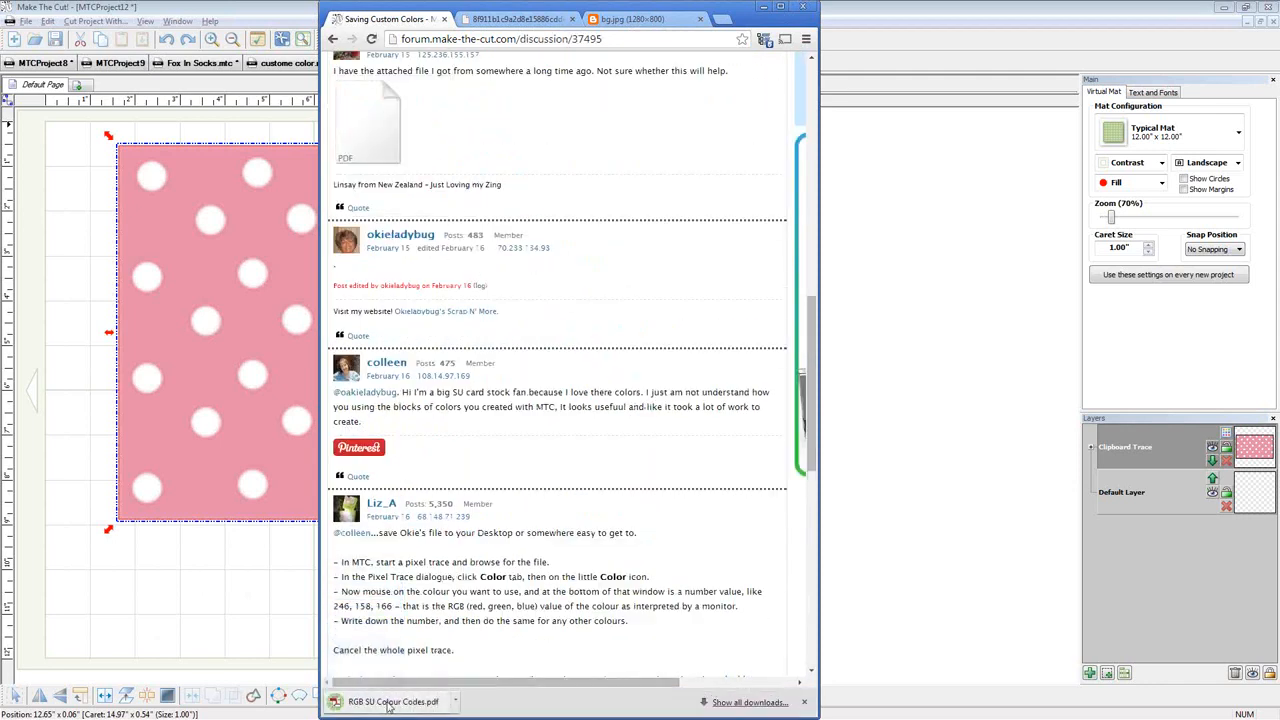
left_click(381, 701)
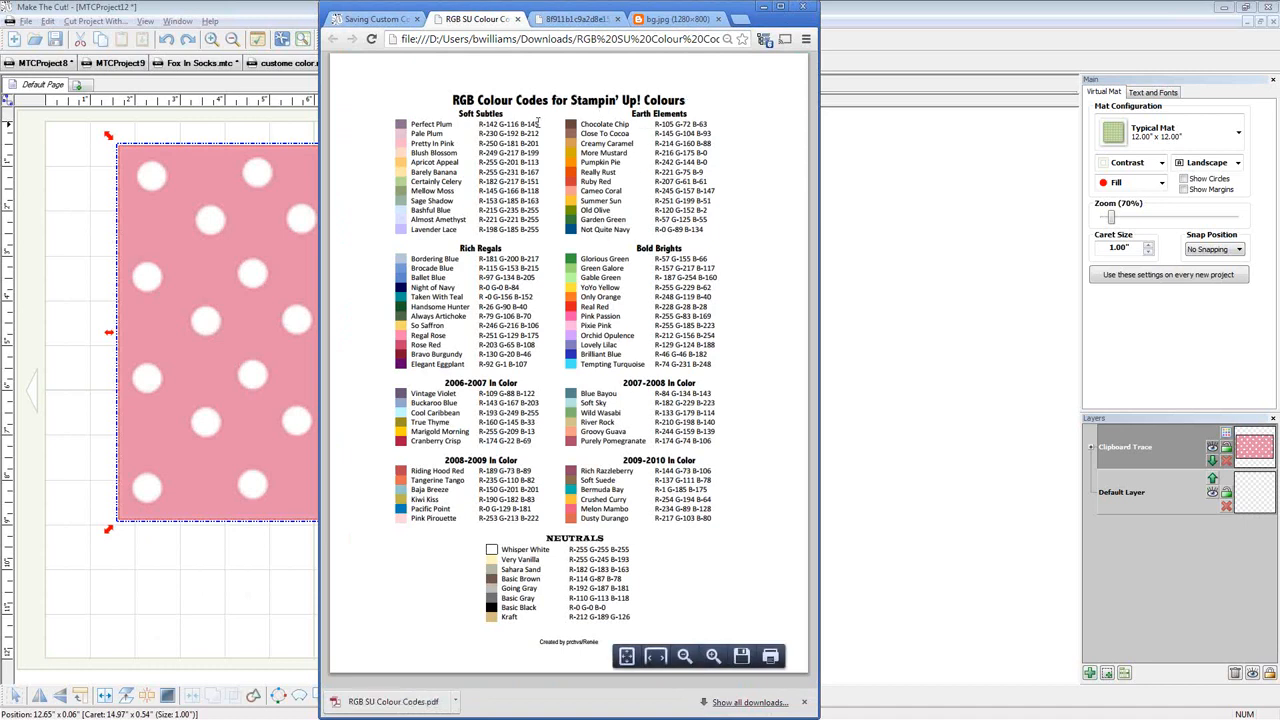
left_click_drag(484, 124, 541, 127)
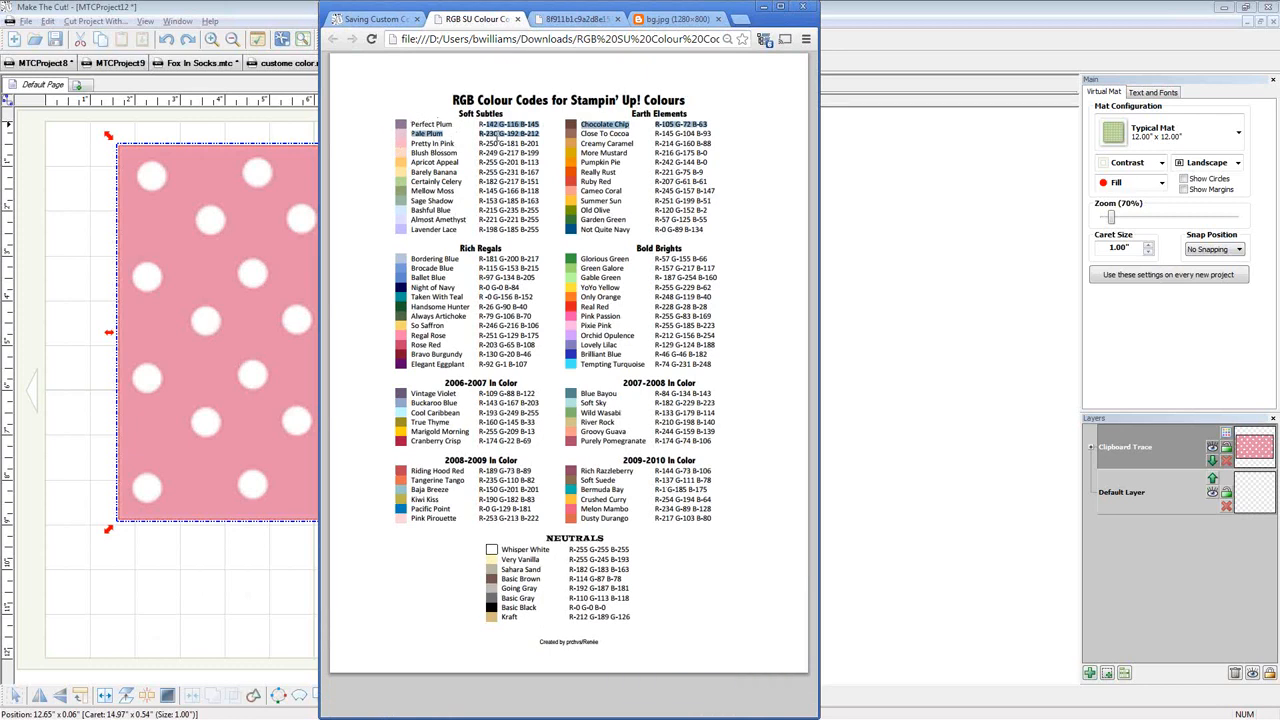
left_click(495, 138)
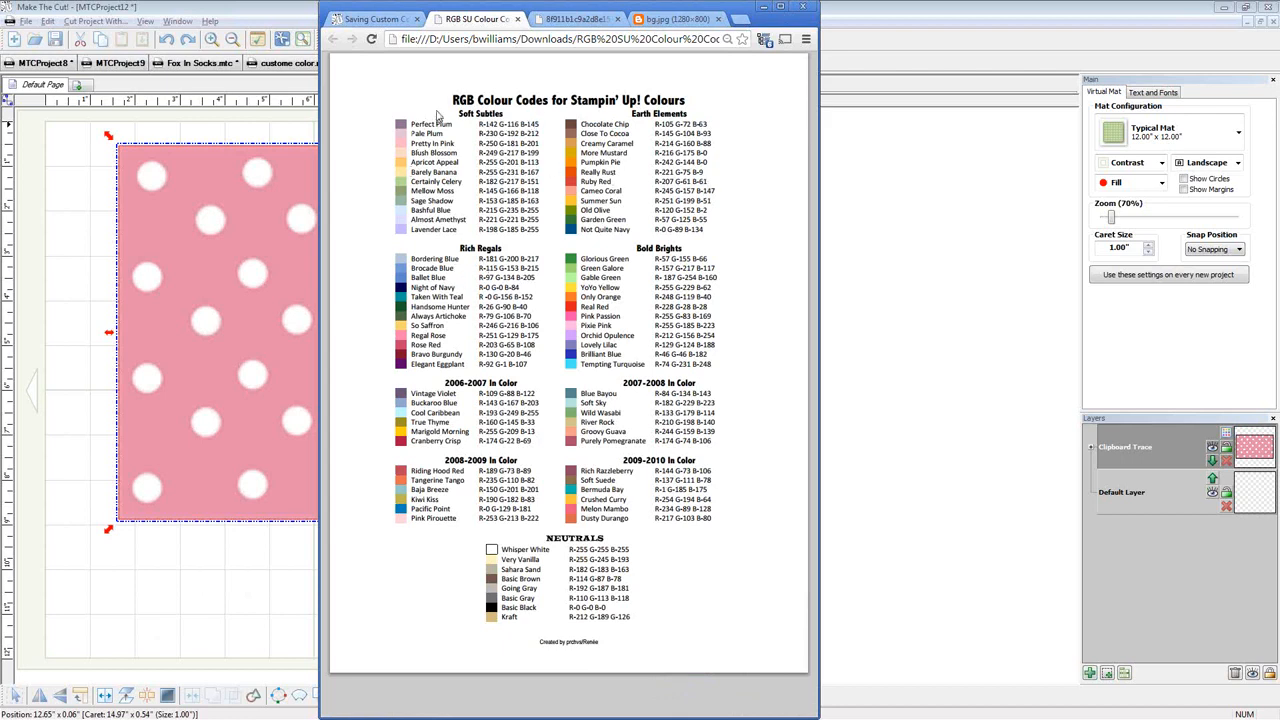
Switch to Make The Cut! and display the named color swatches in project MTCProject11
left_click(265, 66)
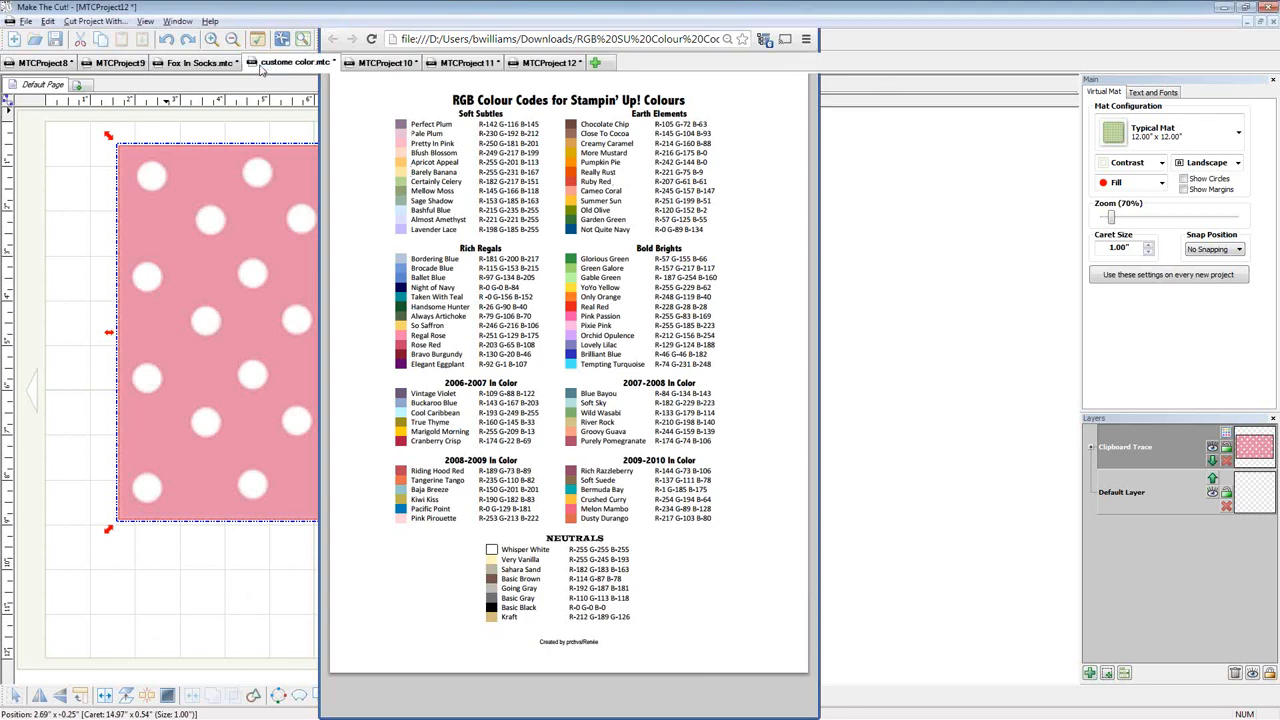
left_click(386, 64)
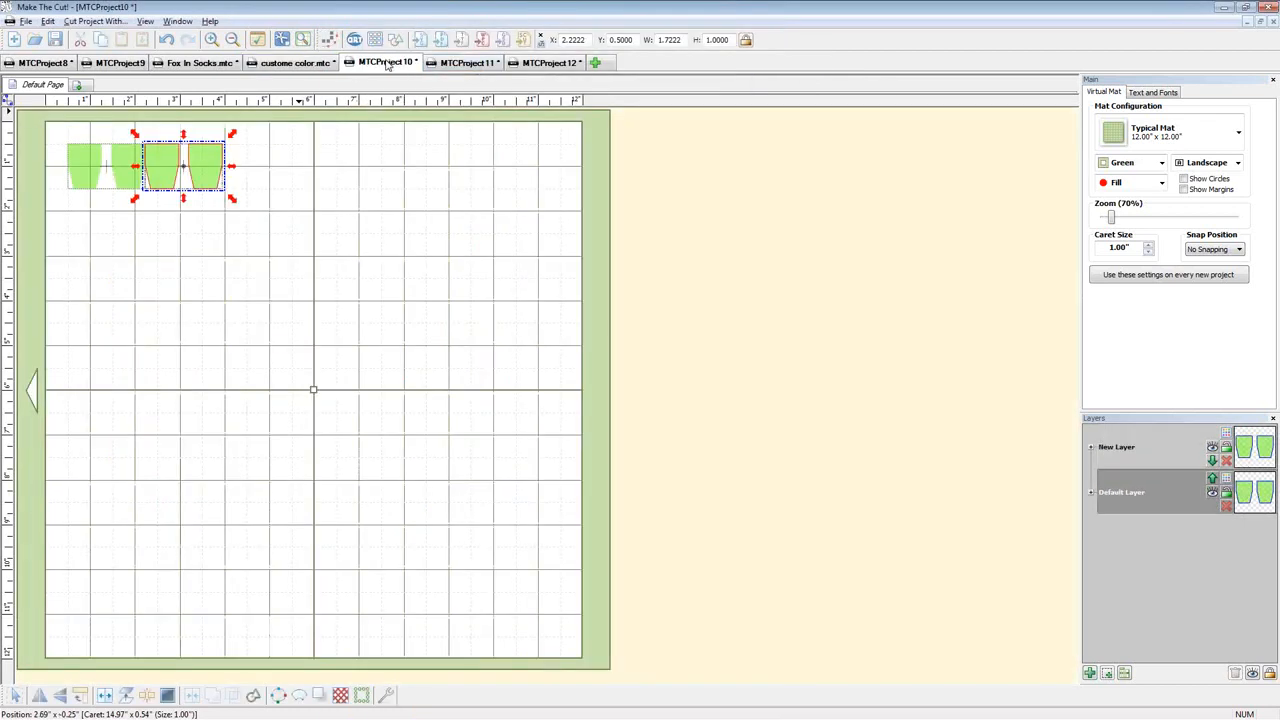
left_click(466, 63)
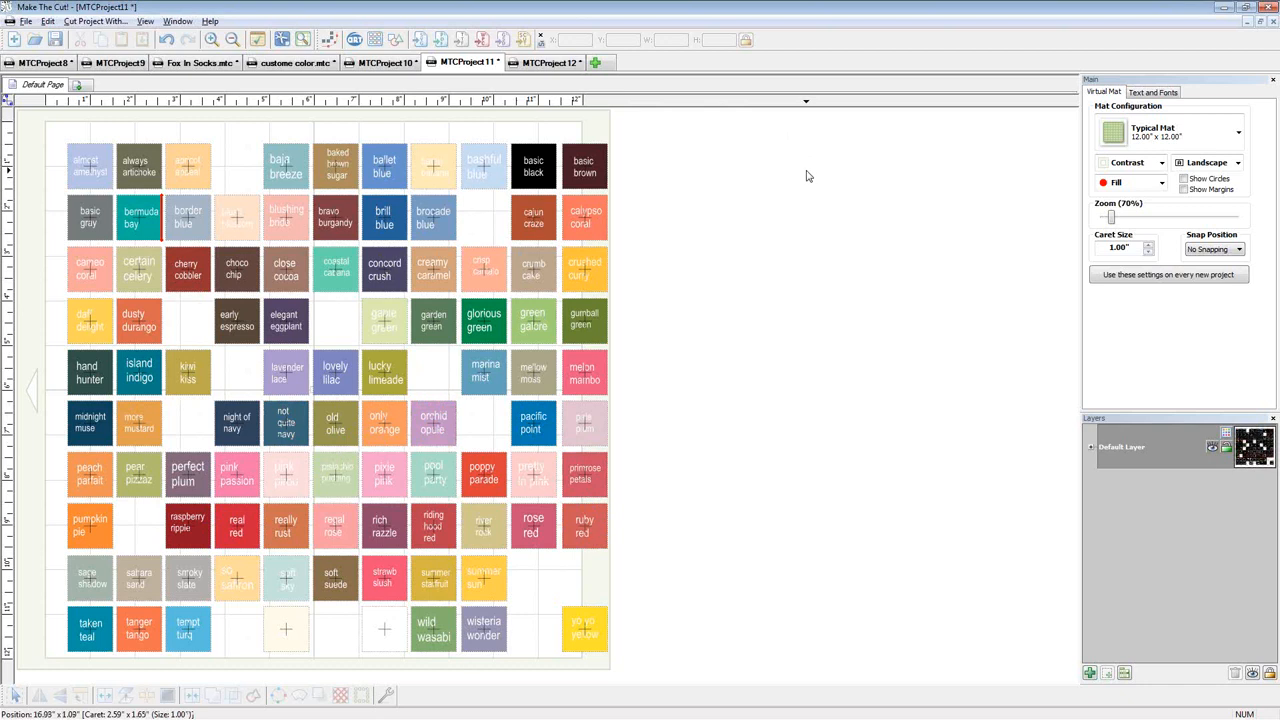
Return to Chrome, close the color-code PDF, and look back over the Saving Custom Colors question, replies and attachments
key("alt+Tab")
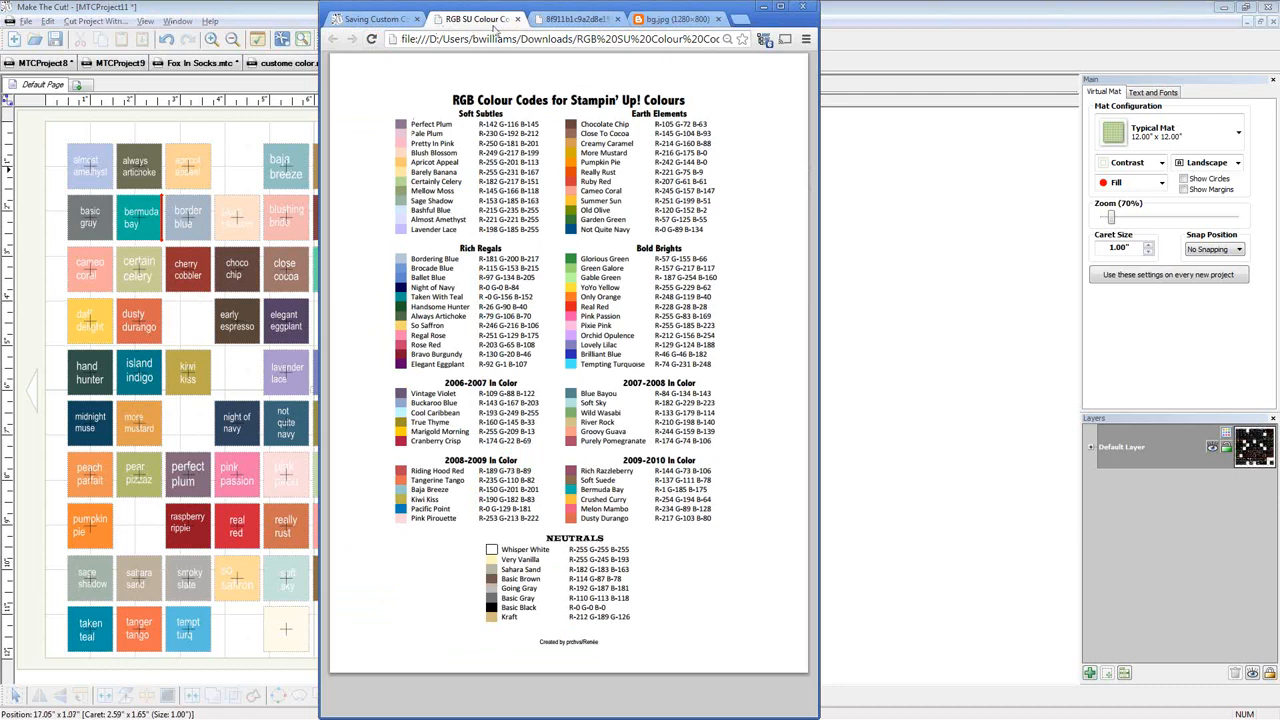
left_click(517, 19)
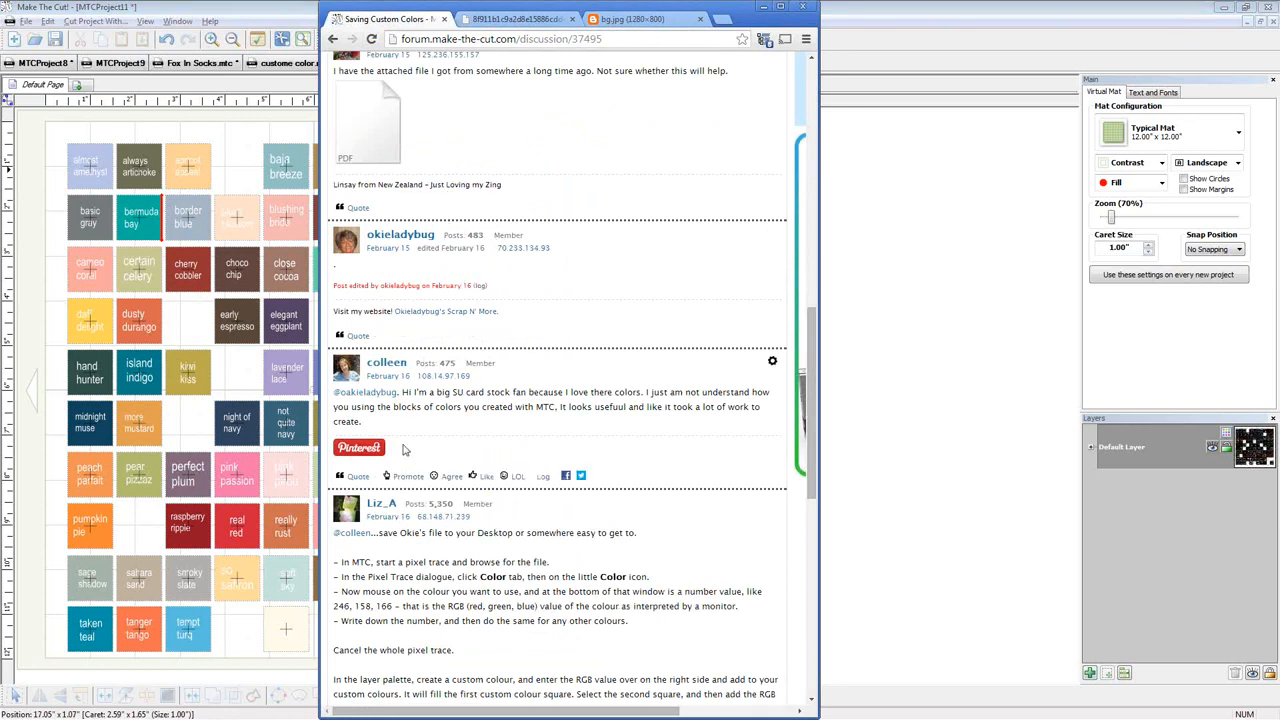
scroll(395, 350, "down", 5)
scroll(410, 430, "down", 3)
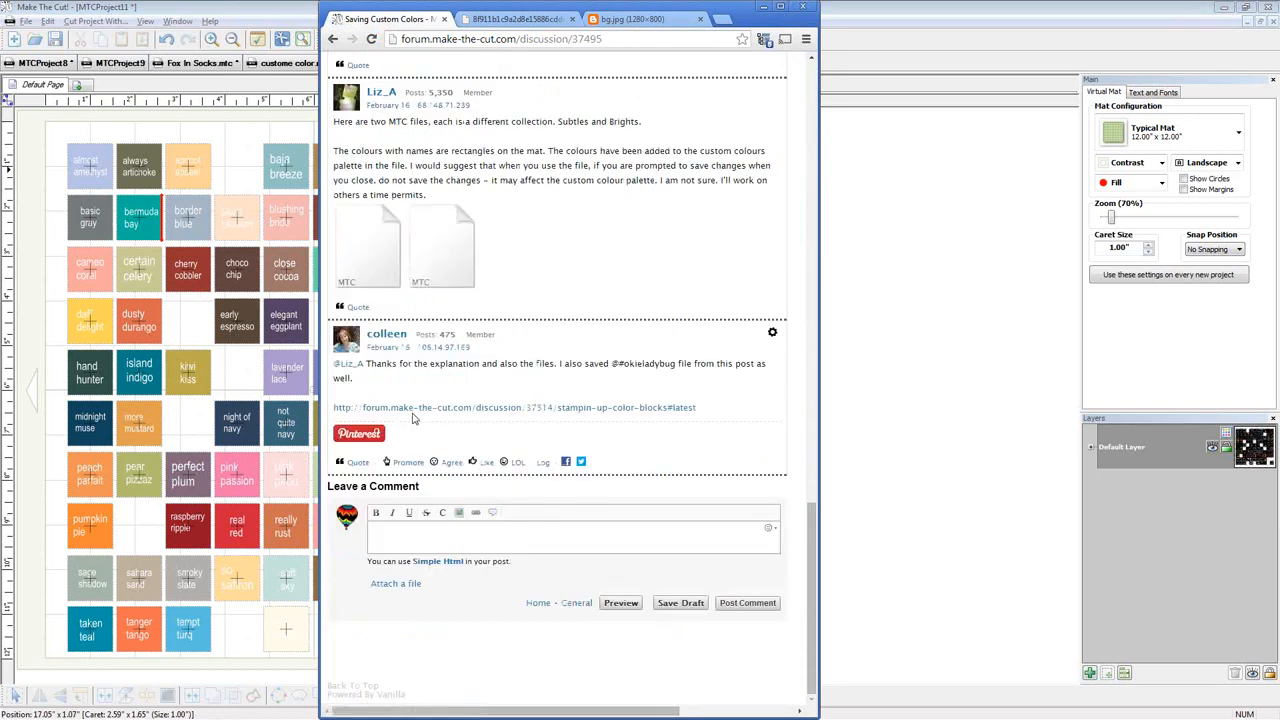
scroll(408, 428, "up", 7)
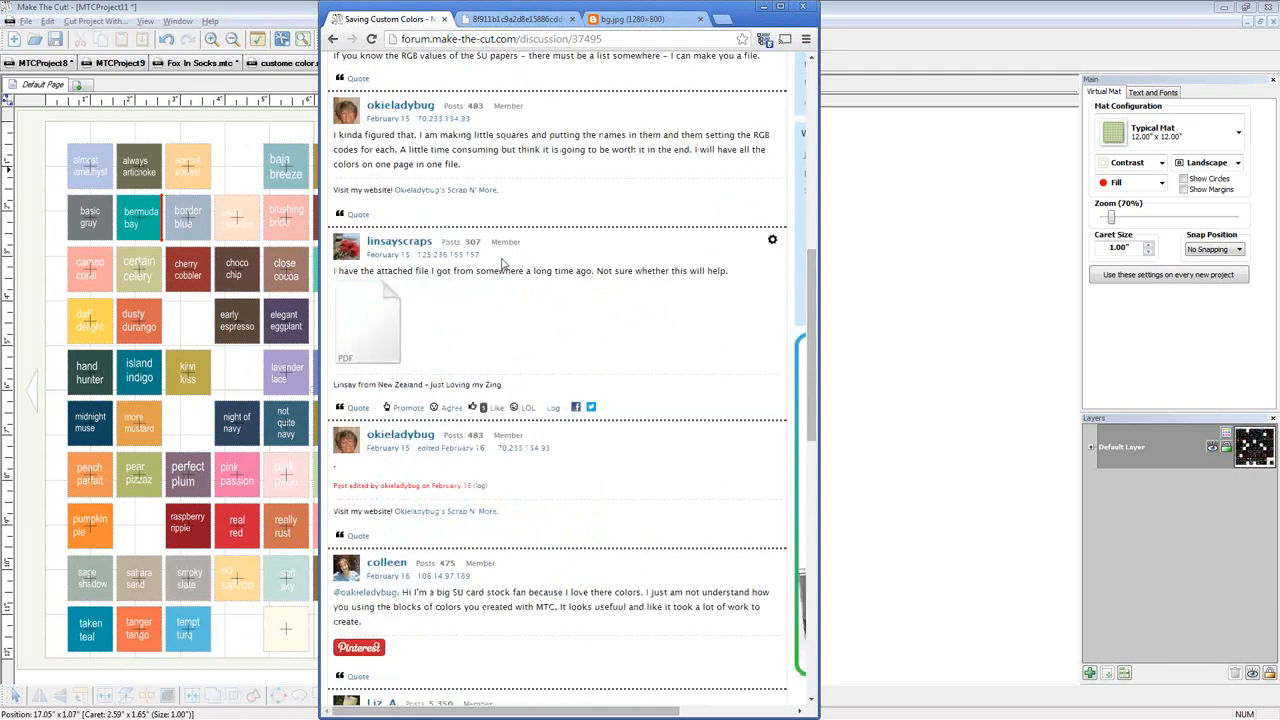
mouse_move(423, 288)
scroll(425, 280, "up", 6)
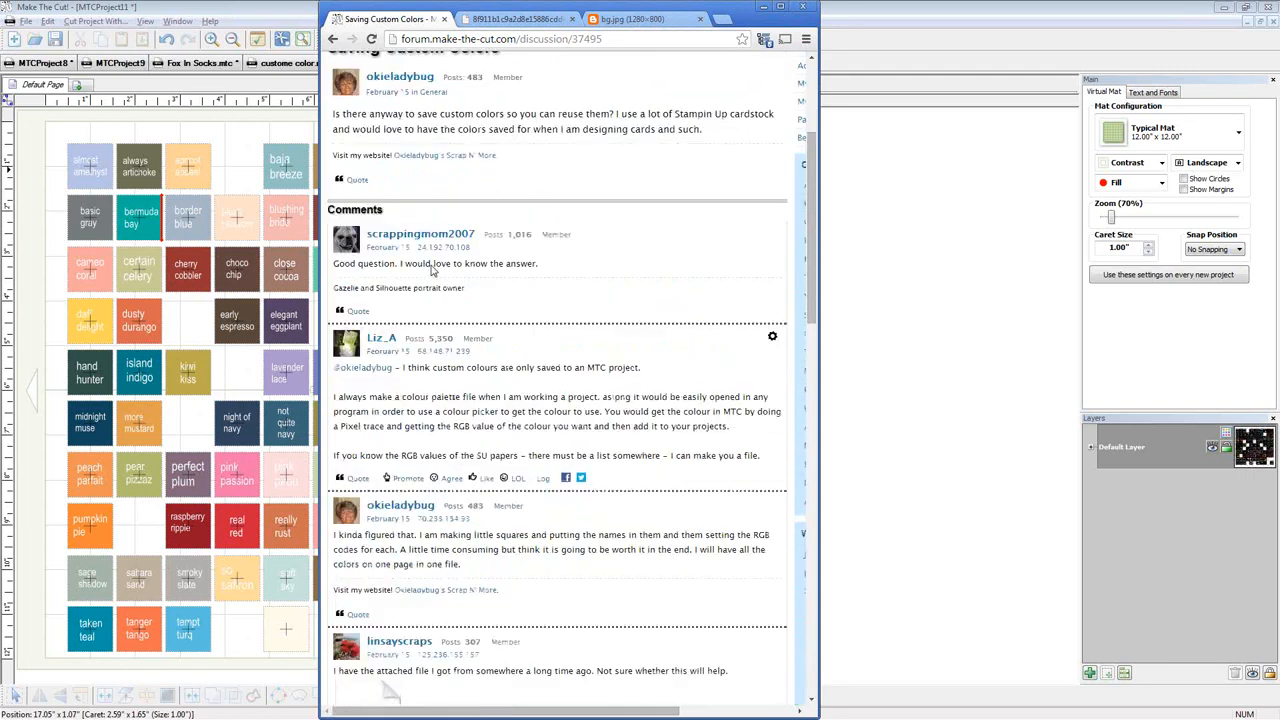
scroll(432, 265, "down", 6)
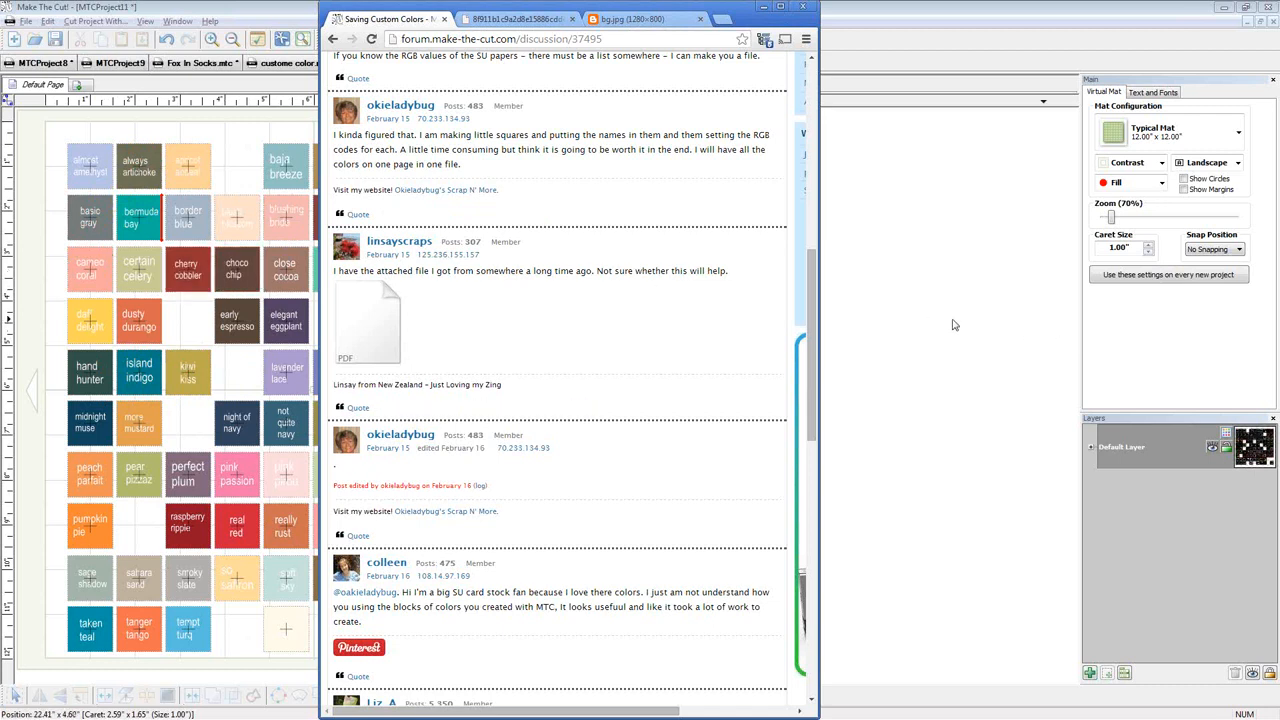
Switch back to Make The Cut! with the color swatches of MTCProject11 in front
left_click(38, 161)
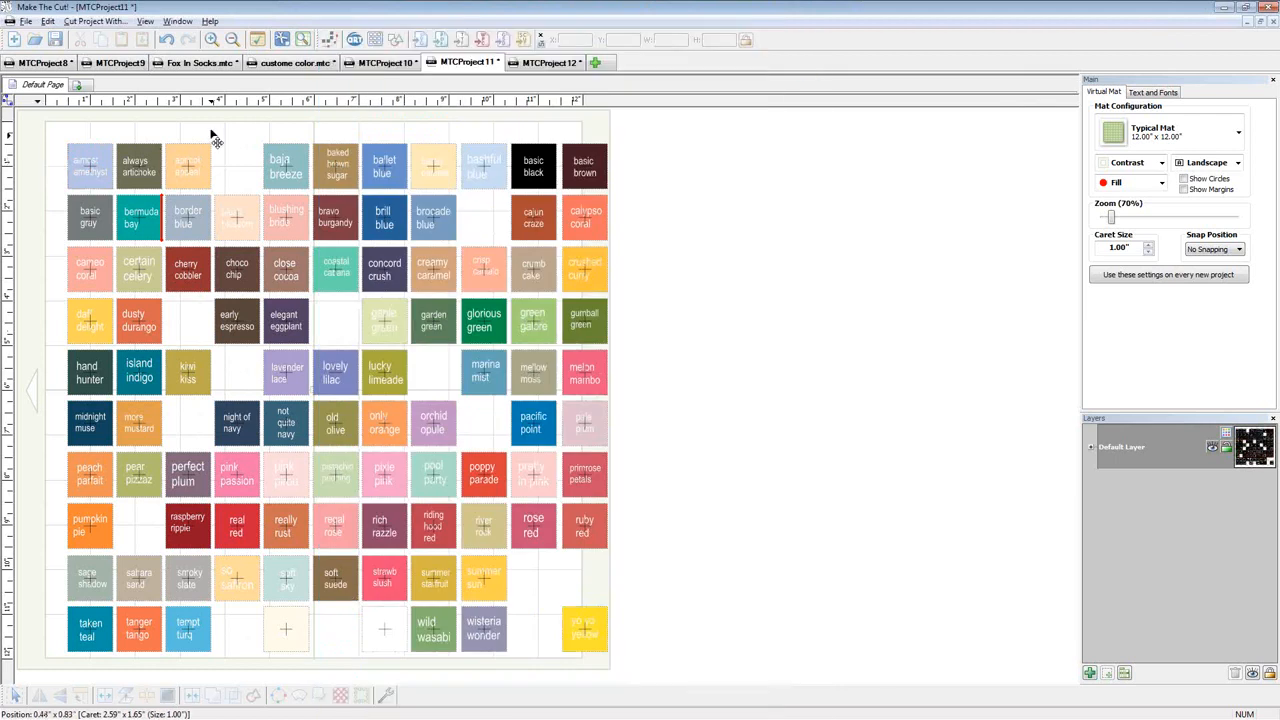